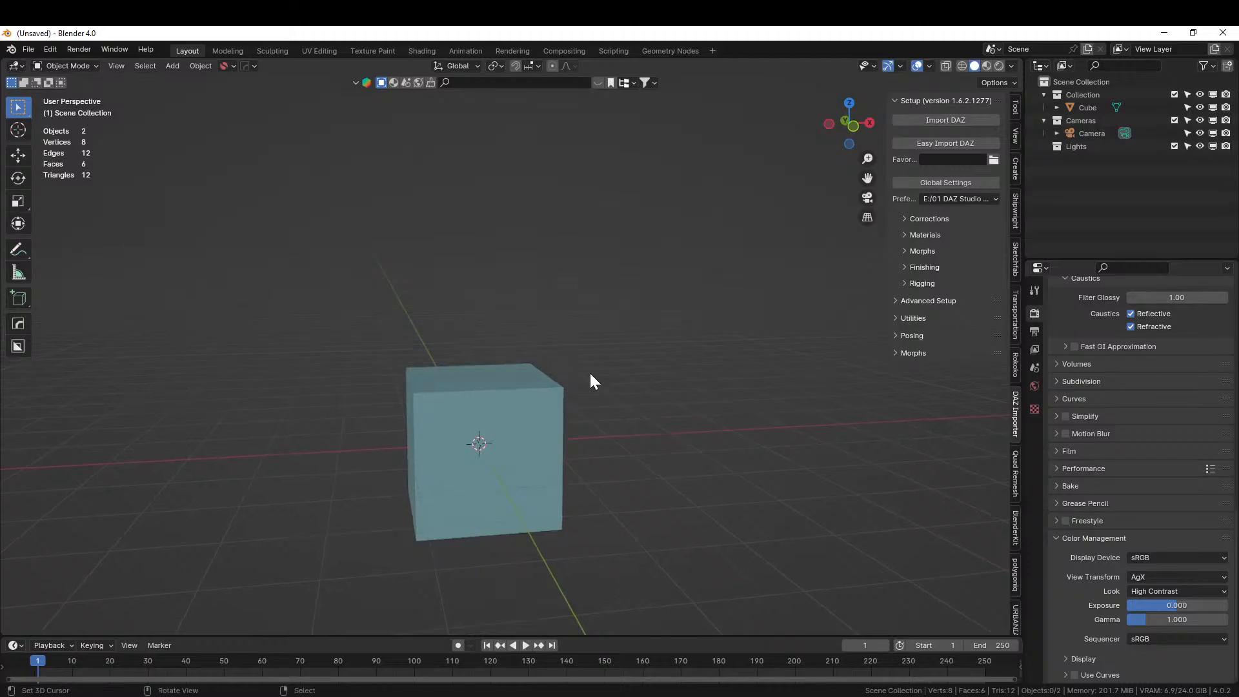
# Delete the default cube from the scene.
pyautogui.moveTo(590, 376); pyautogui.dragTo(596, 414, button='middle')
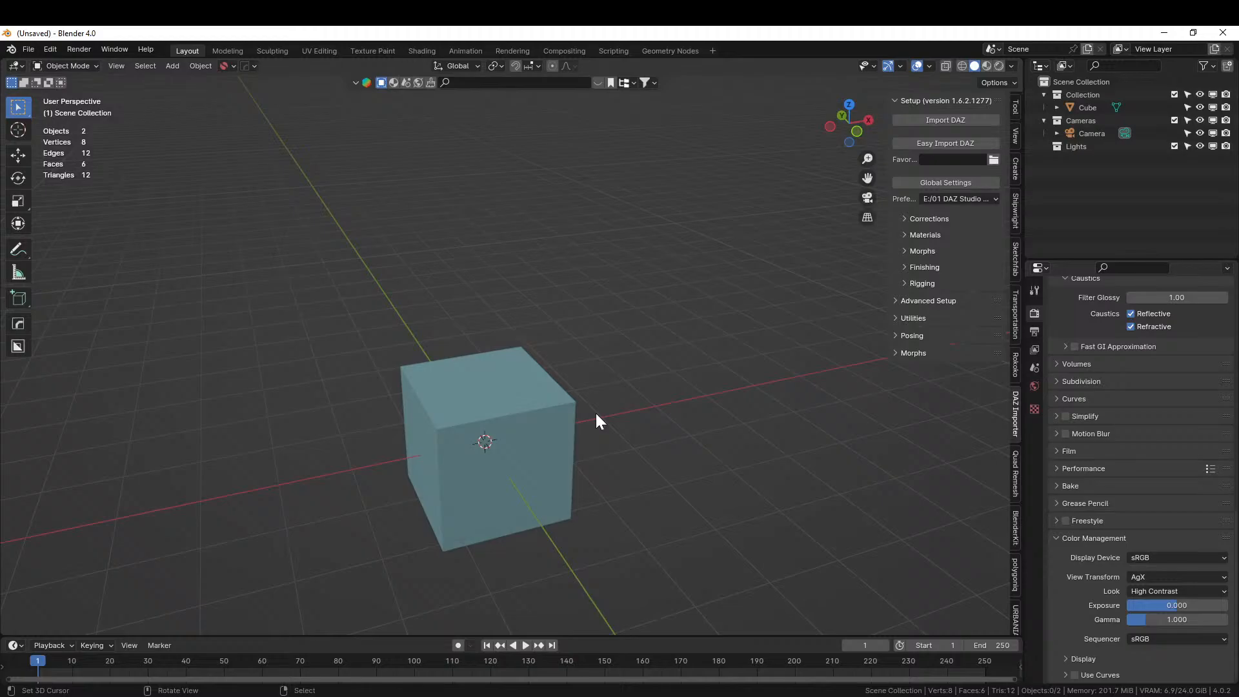
pyautogui.click(455, 383)
pyautogui.press('Delete')
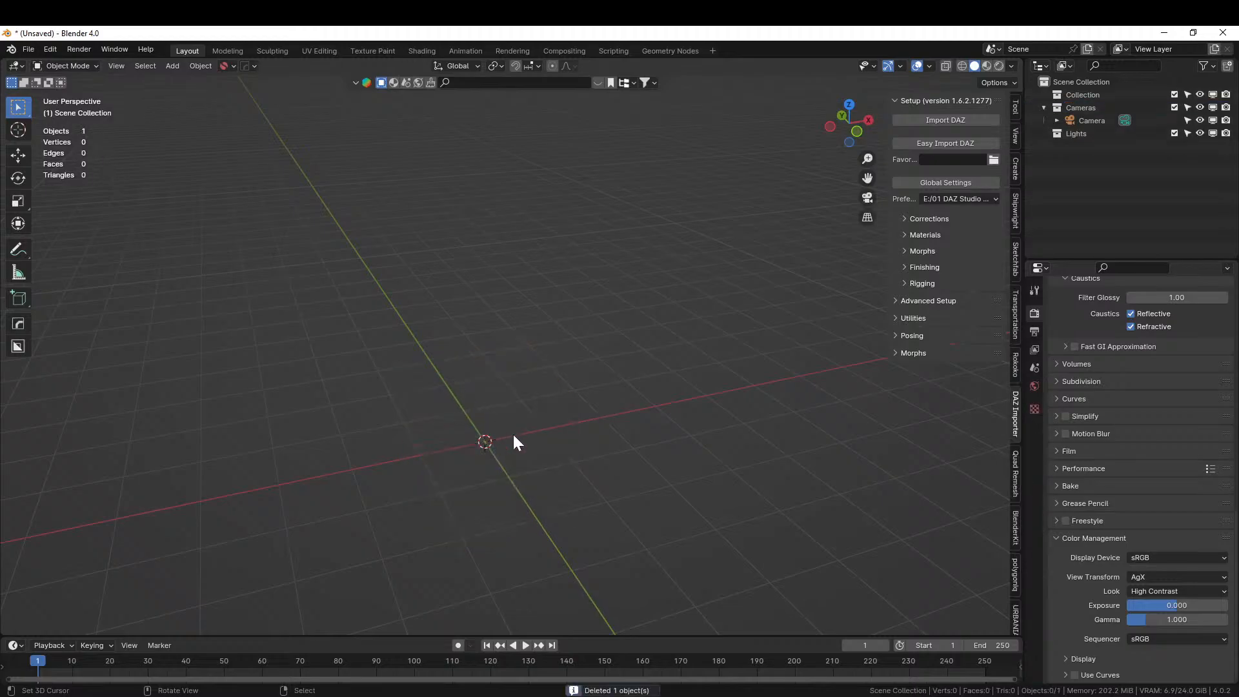
# Generate a new male human with the HumGen add-on, using Julius as the starting human.
pyautogui.scroll(3, 514, 432)
pyautogui.keyDown('shift'); pyautogui.moveTo(517, 438); pyautogui.dragTo(525, 362, button='middle'); pyautogui.keyUp('shift')
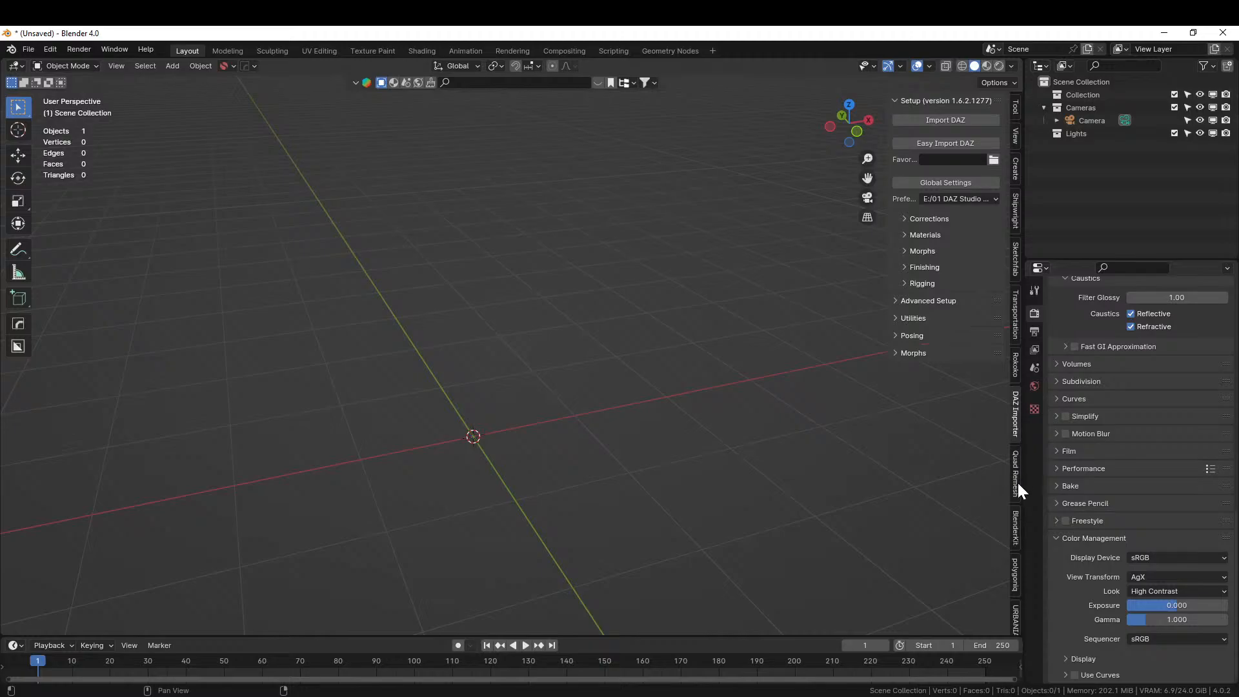
pyautogui.scroll(-3, 1015, 488)
pyautogui.scroll(3, 1014, 488)
pyautogui.scroll(-5, 1015, 465)
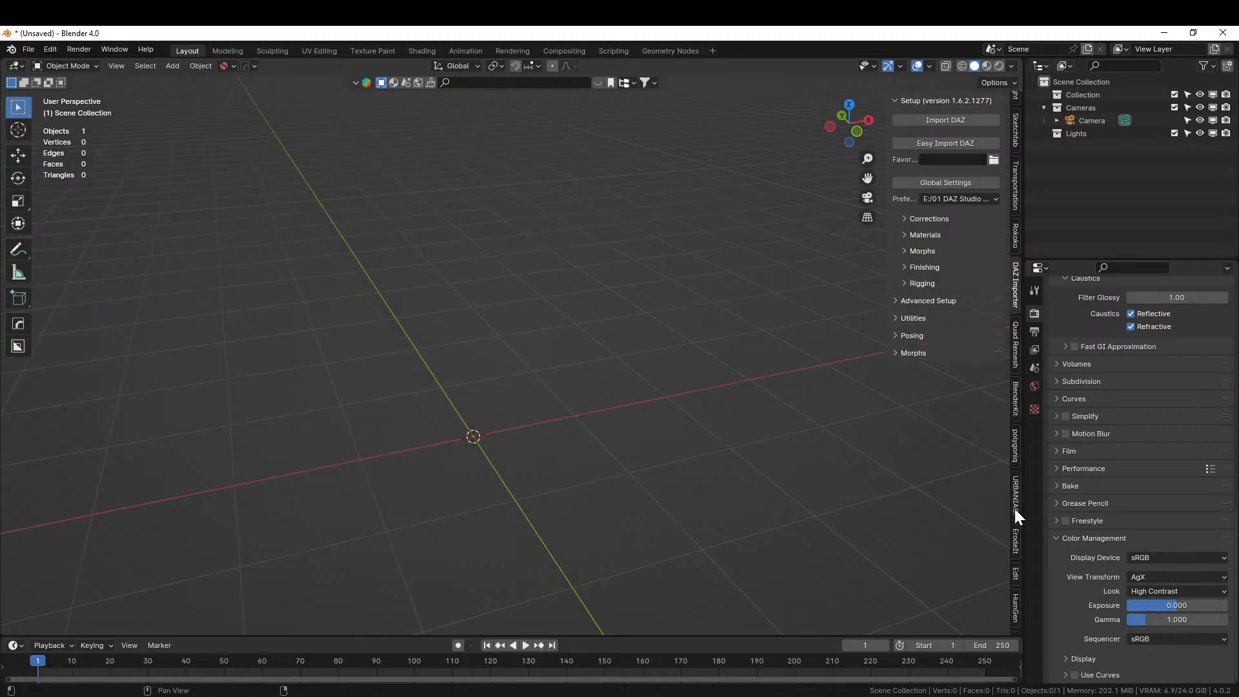
pyautogui.click(1015, 608)
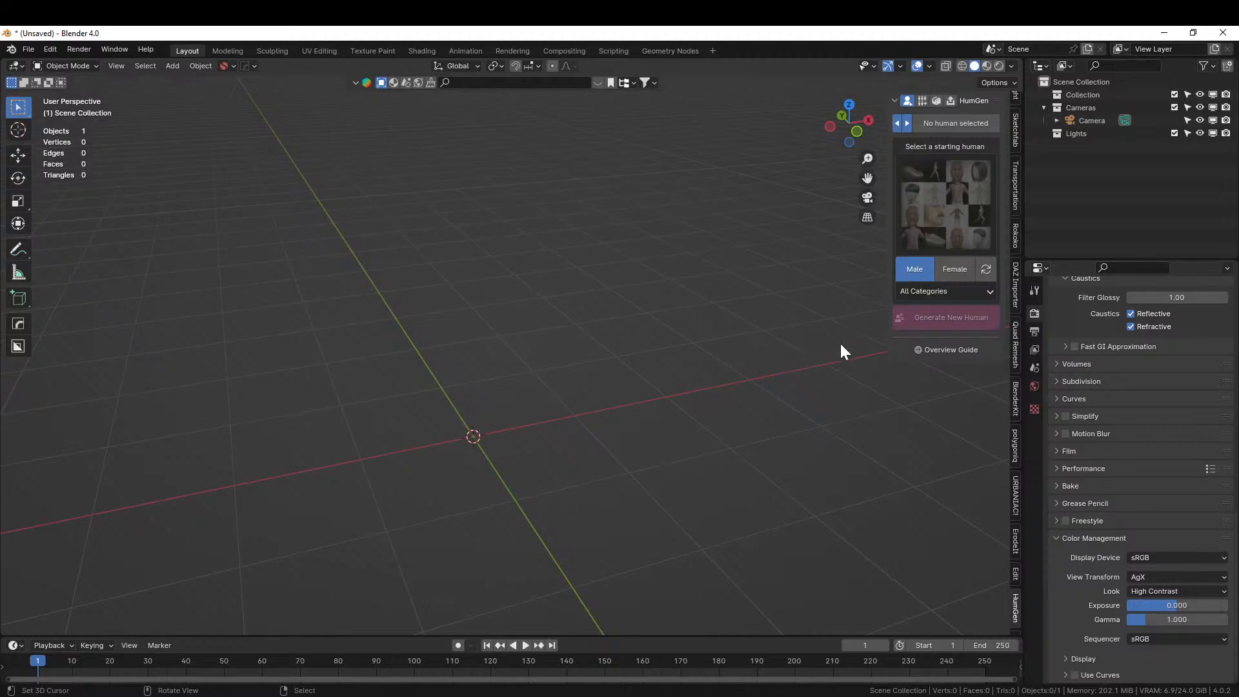
pyautogui.click(954, 187)
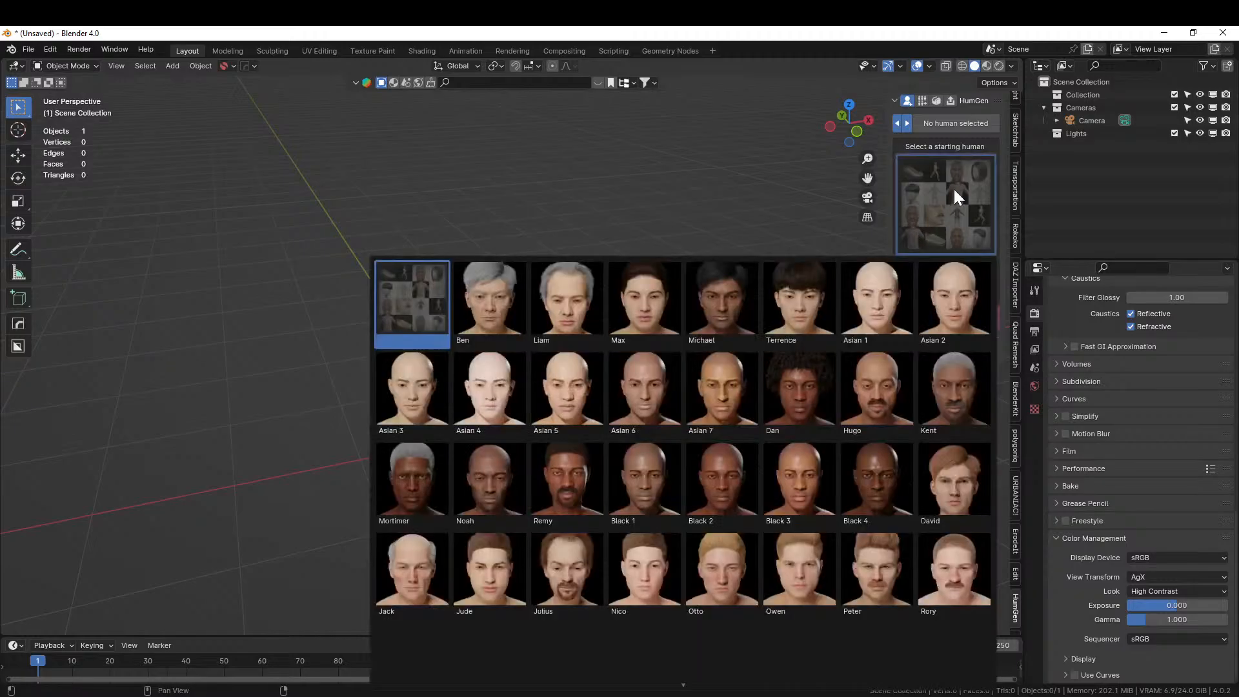
pyautogui.scroll(-2, 798, 574)
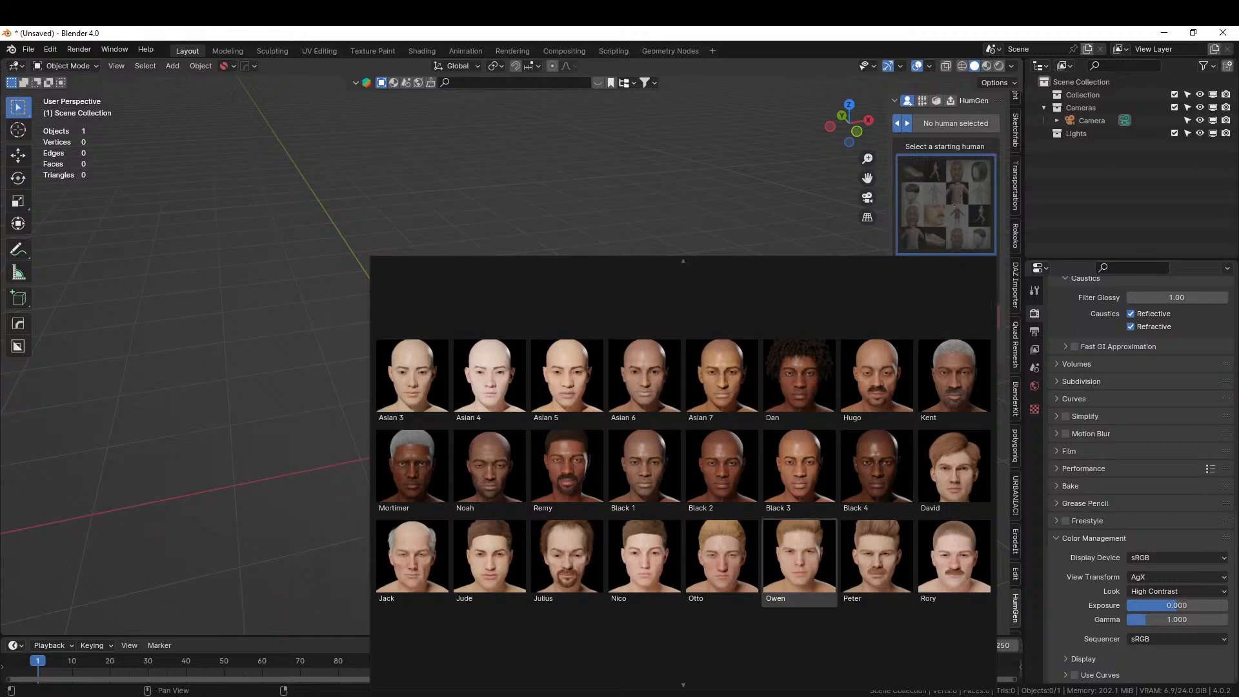
pyautogui.scroll(-1, 758, 661)
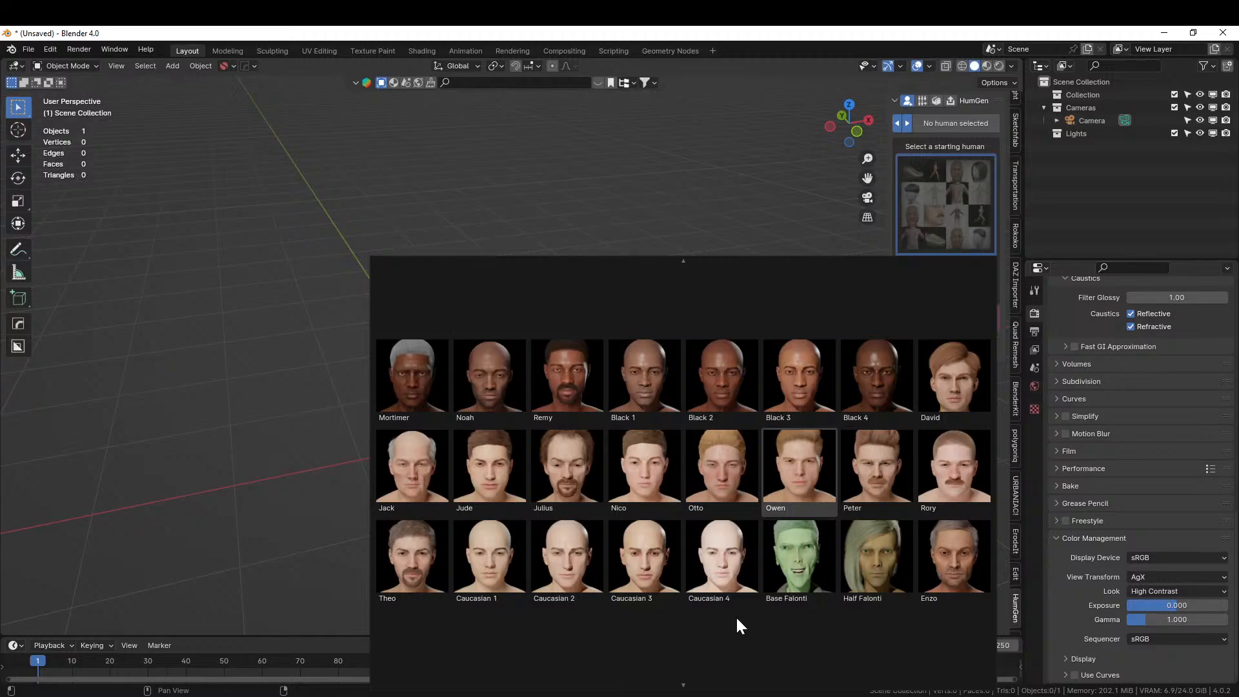
pyautogui.click(579, 459)
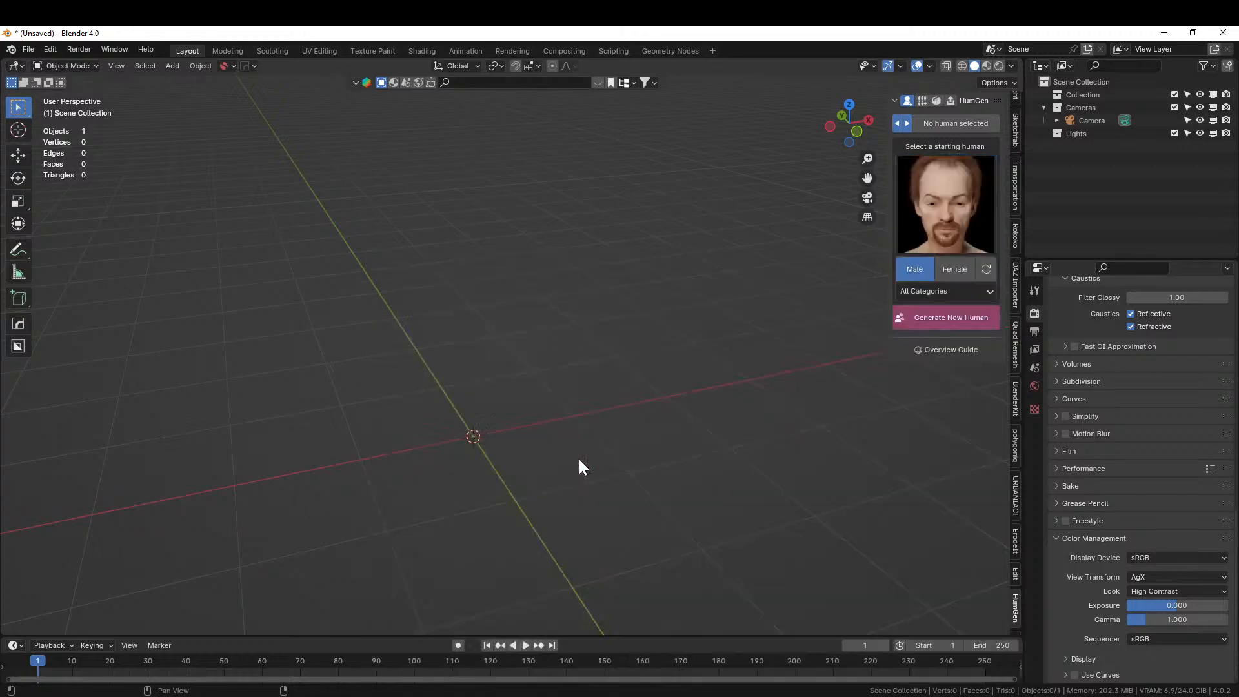
pyautogui.click(940, 321)
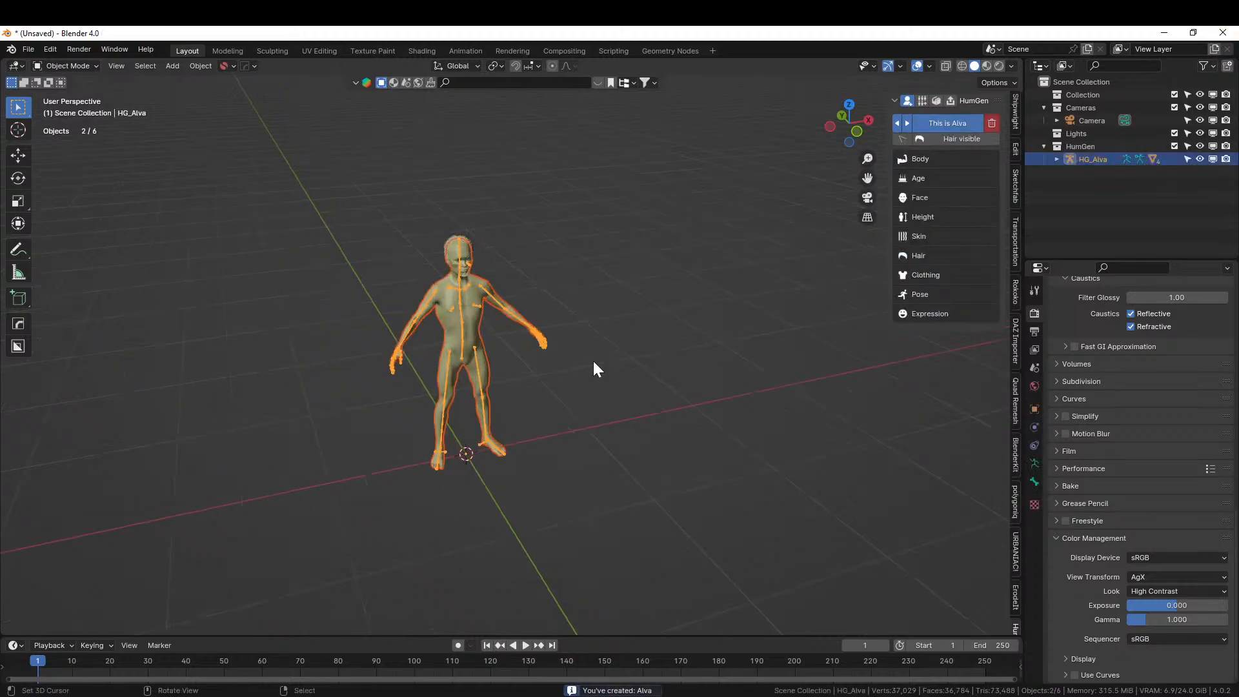
# Randomize the human's body proportions and set the Skinny value to -0.68.
pyautogui.keyDown('shift'); pyautogui.moveTo(565, 316); pyautogui.dragTo(618, 378, button='middle'); pyautogui.keyUp('shift')
pyautogui.scroll(3, 618, 378)
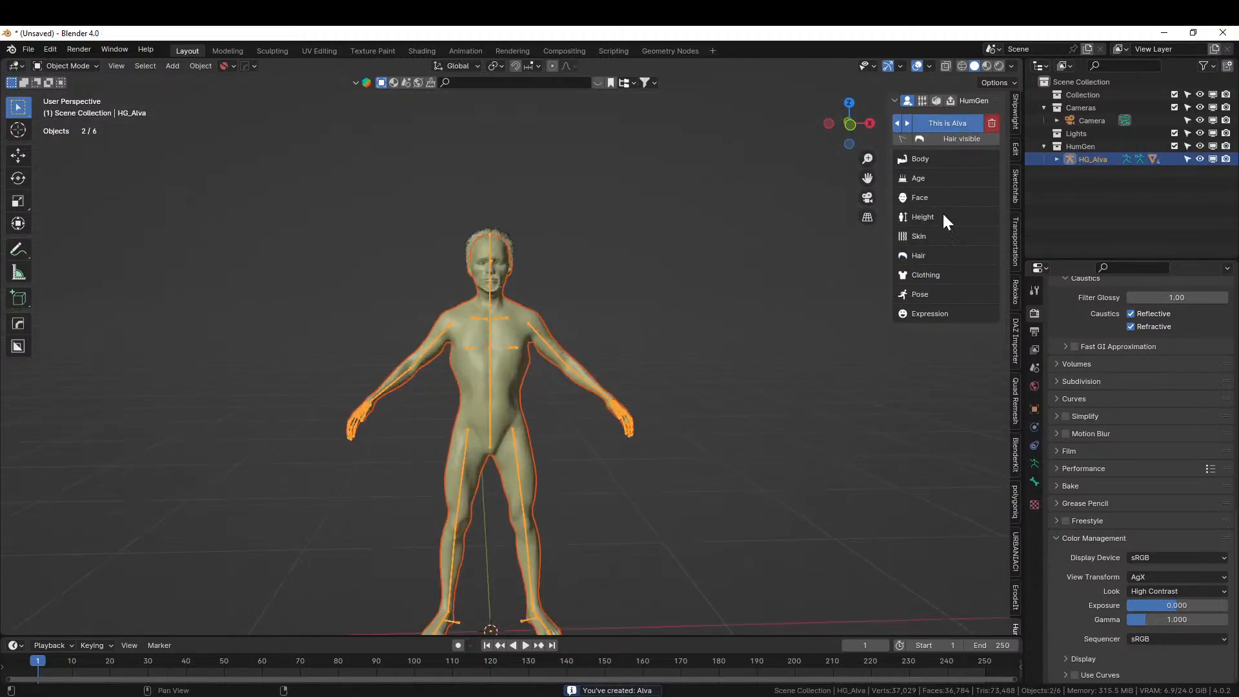
pyautogui.click(904, 159)
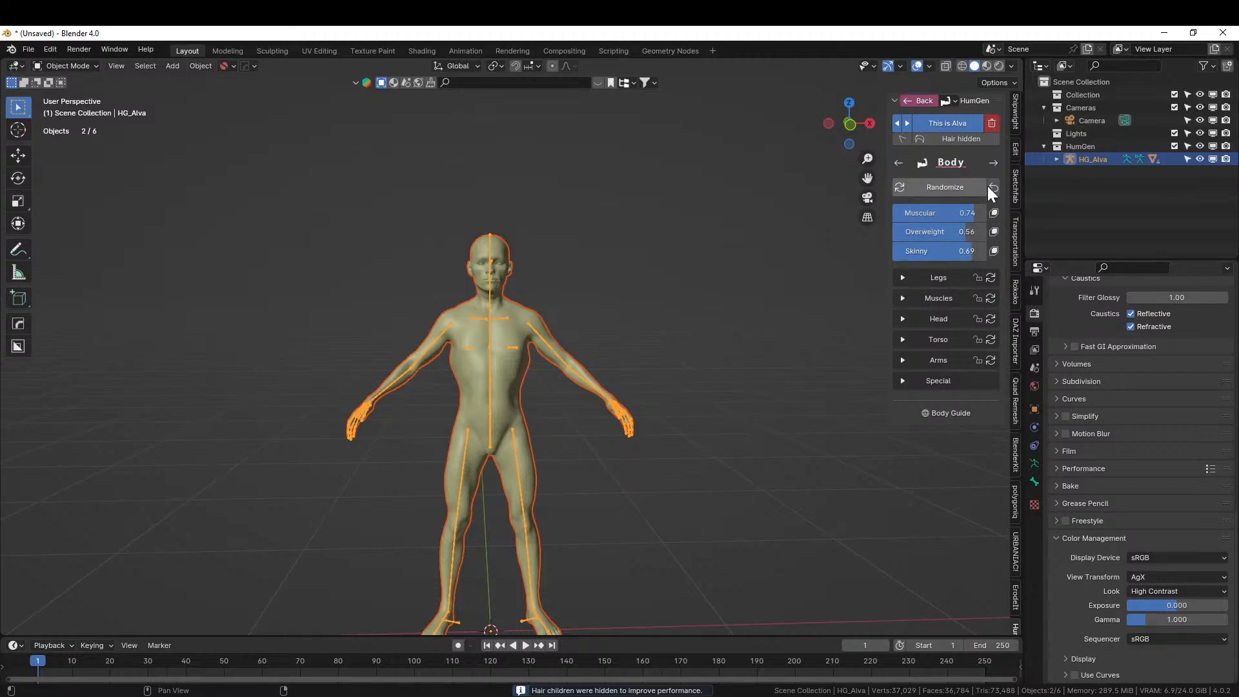
pyautogui.click(951, 187)
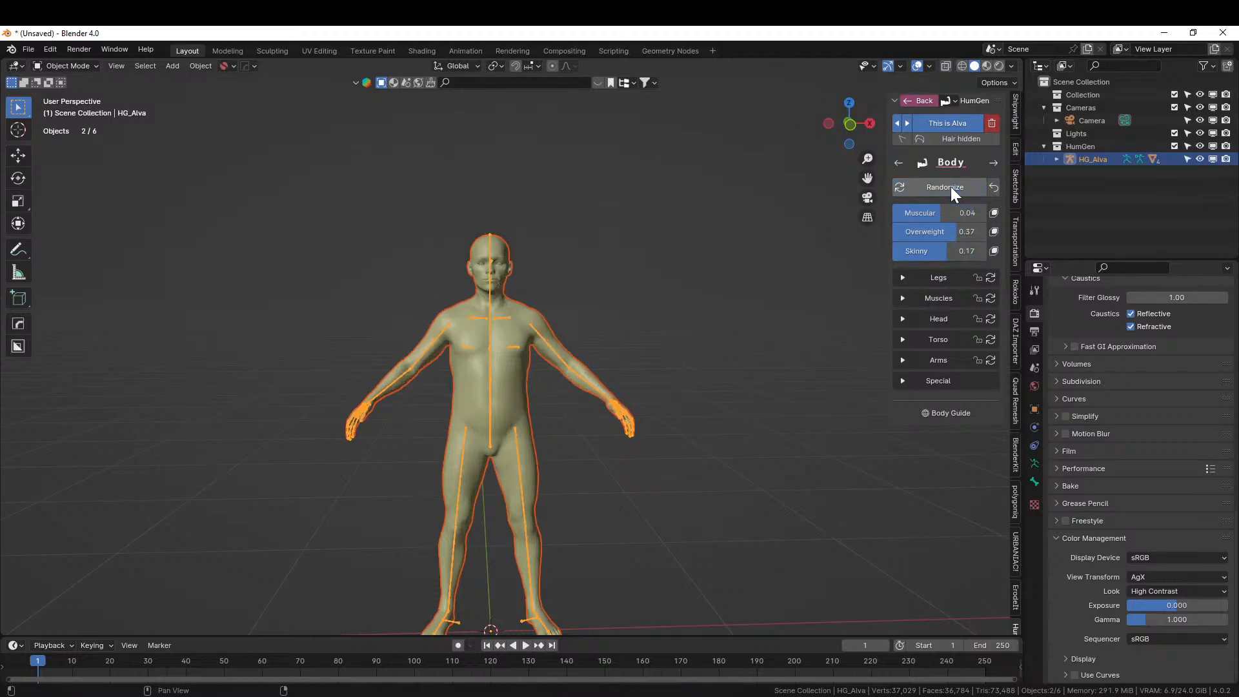
pyautogui.moveTo(734, 368); pyautogui.dragTo(824, 328, button='middle')
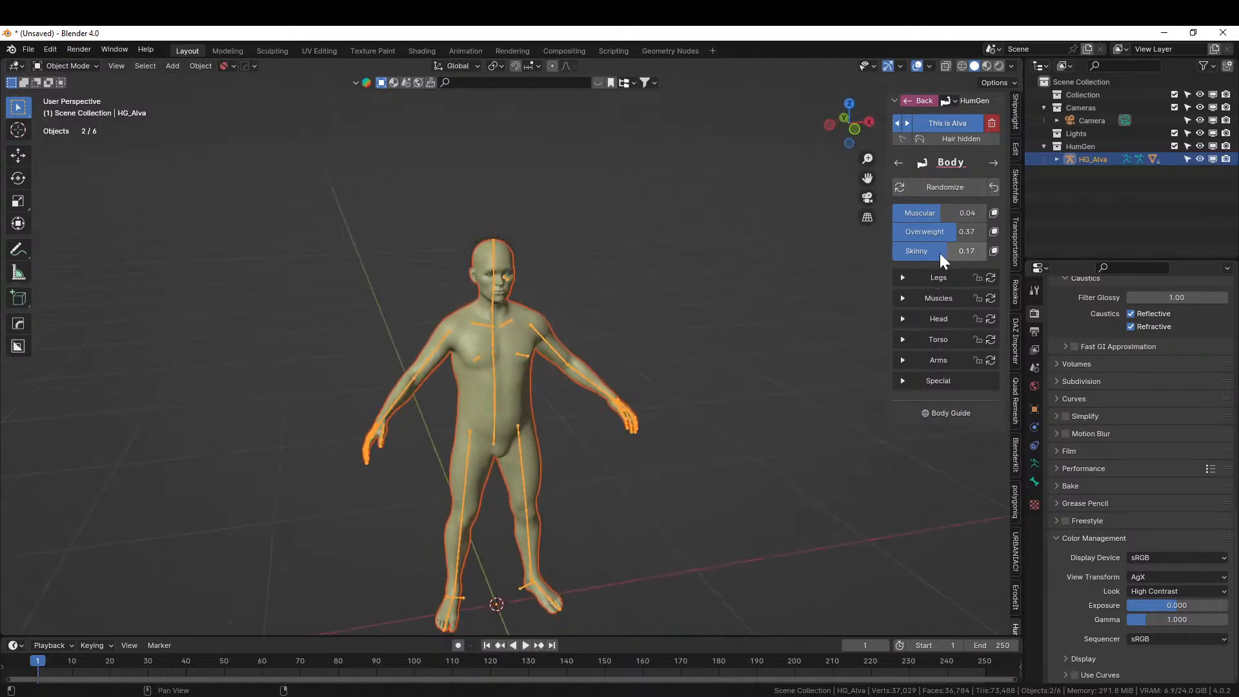
pyautogui.moveTo(939, 251)
pyautogui.mouseDown()
pyautogui.moveTo(900, 251)
pyautogui.moveTo(917, 251)
pyautogui.mouseUp()
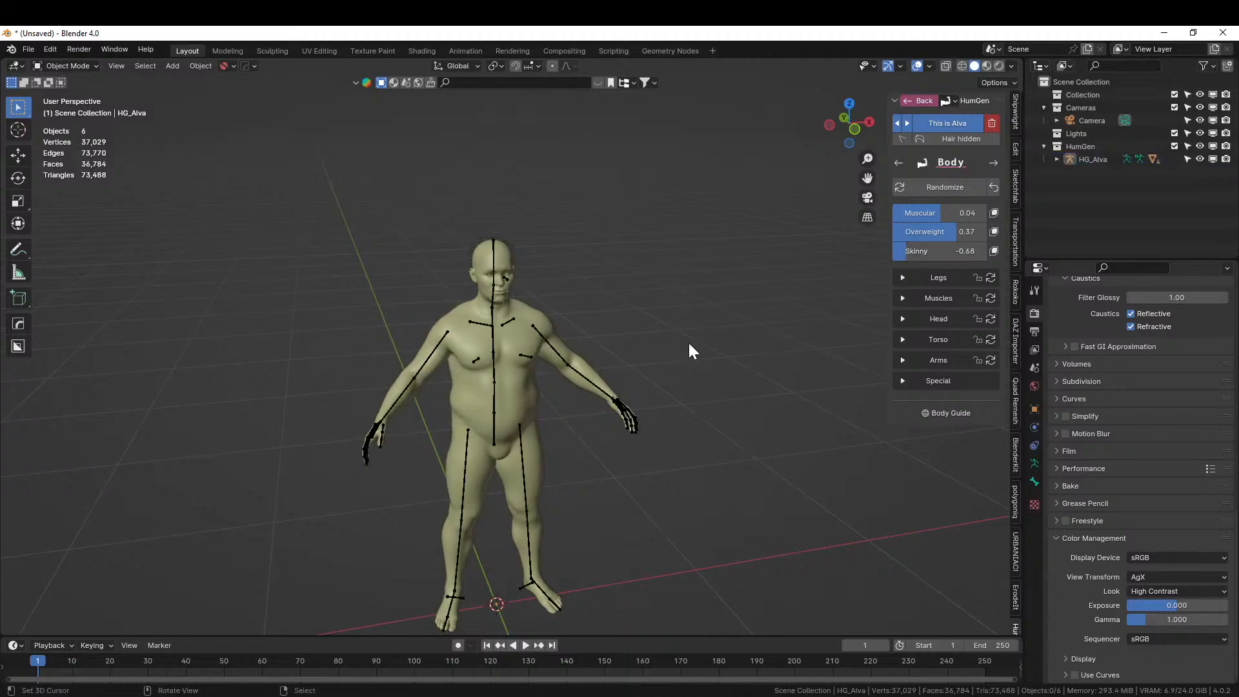
# Set the human's height to 182 cm, leaving the age and face settings as they are.
pyautogui.moveTo(688, 341); pyautogui.dragTo(775, 258, button='middle')
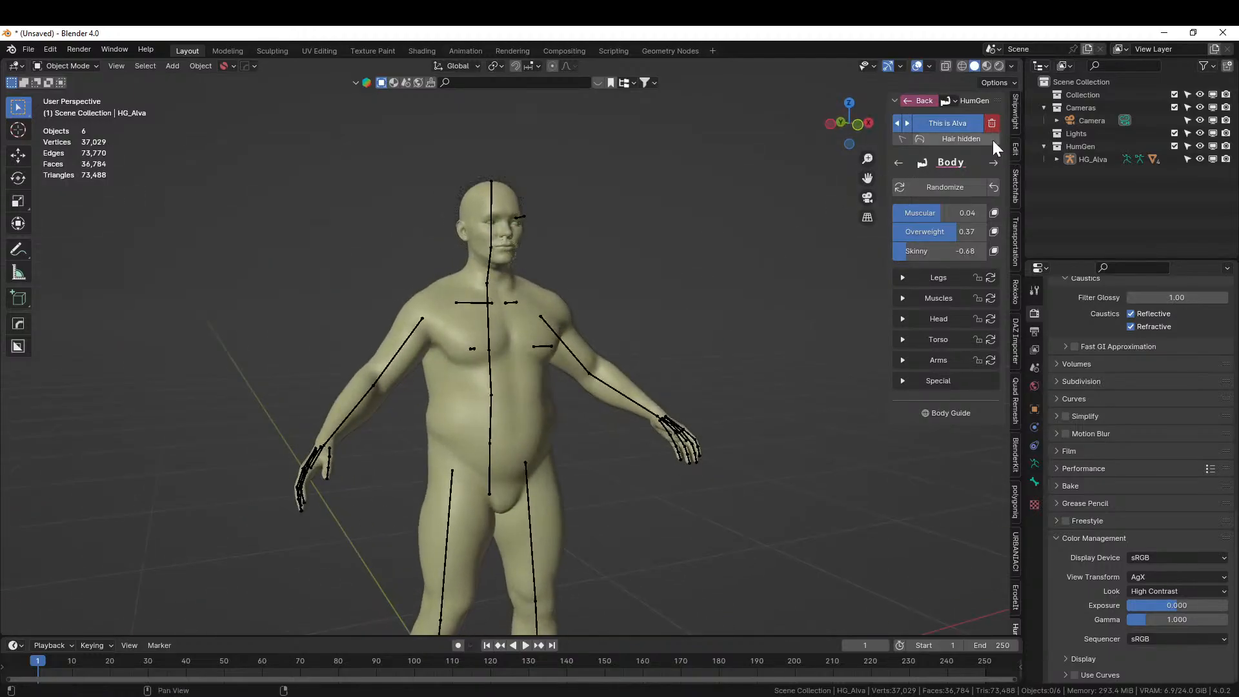
pyautogui.click(994, 163)
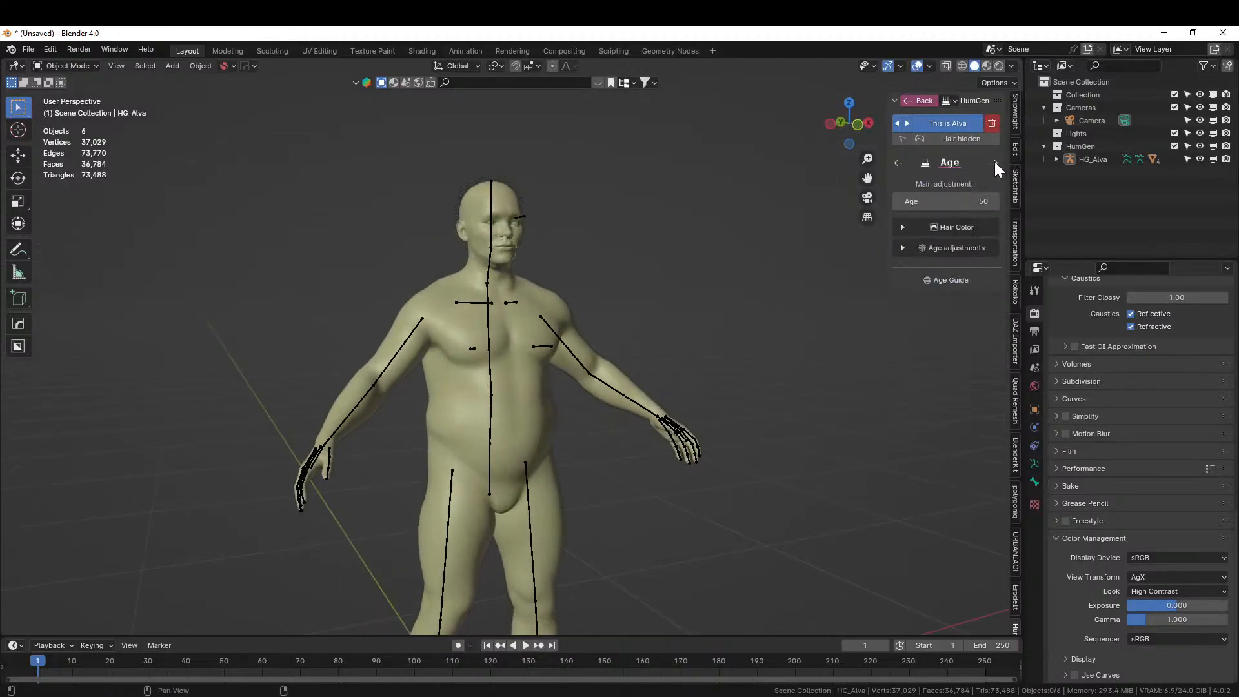
pyautogui.click(993, 163)
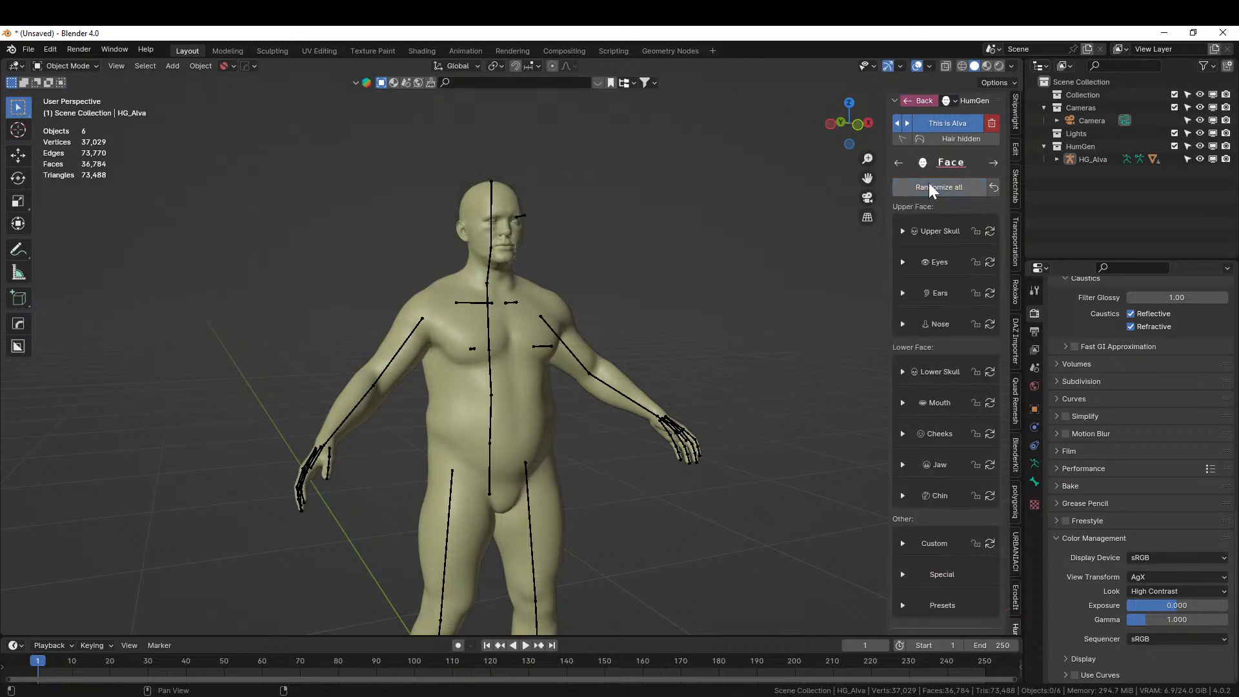
pyautogui.scroll(3, 696, 216)
pyautogui.moveTo(688, 221); pyautogui.dragTo(689, 247, button='middle')
pyautogui.click(990, 160)
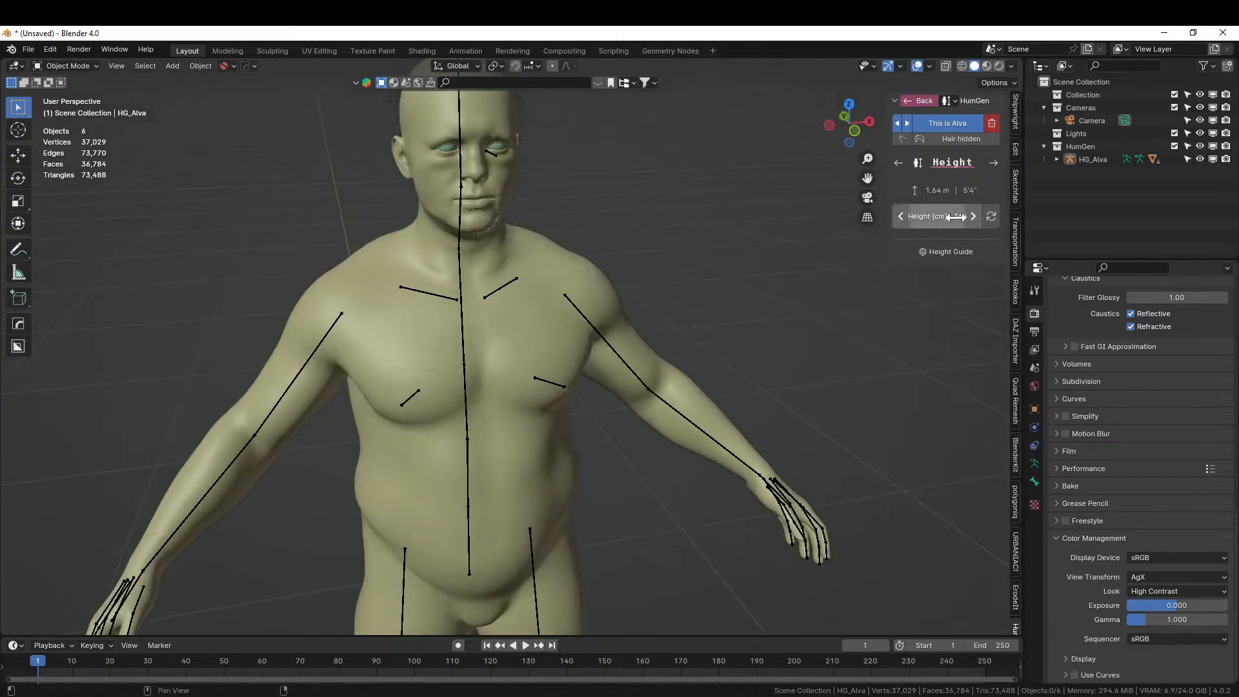
pyautogui.moveTo(931, 217); pyautogui.dragTo(1006, 217)
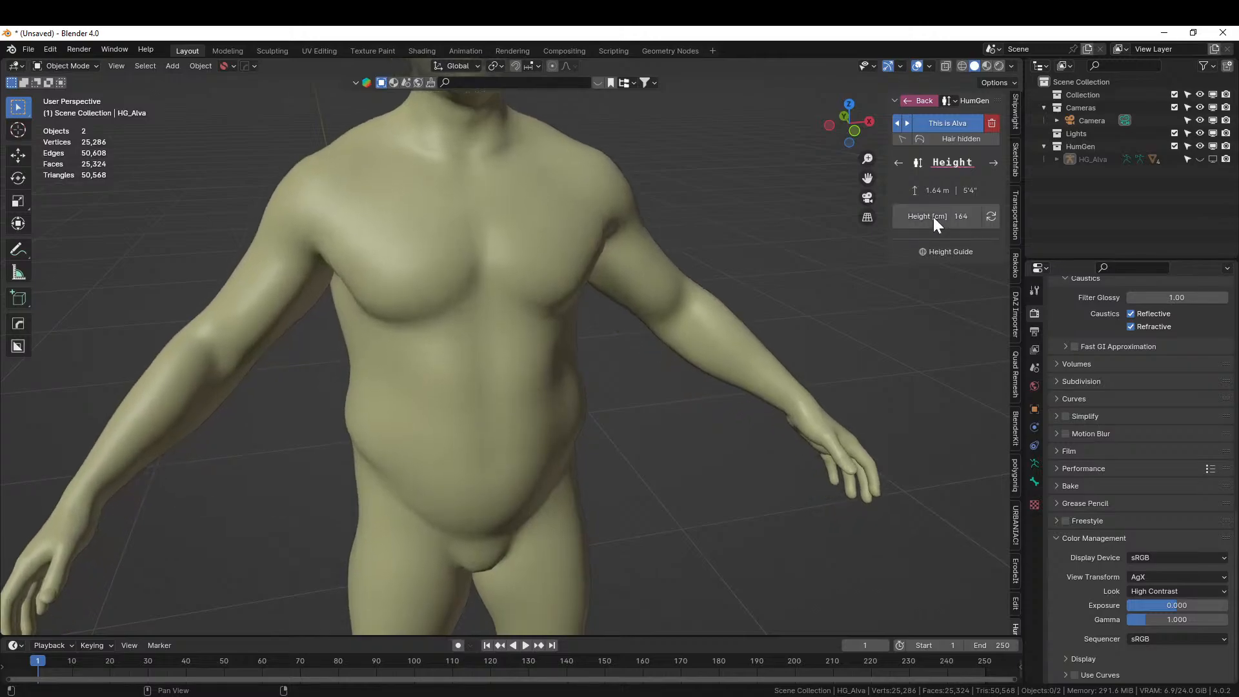
pyautogui.scroll(-2, 672, 252)
pyautogui.moveTo(601, 270); pyautogui.dragTo(571, 367, button='middle')
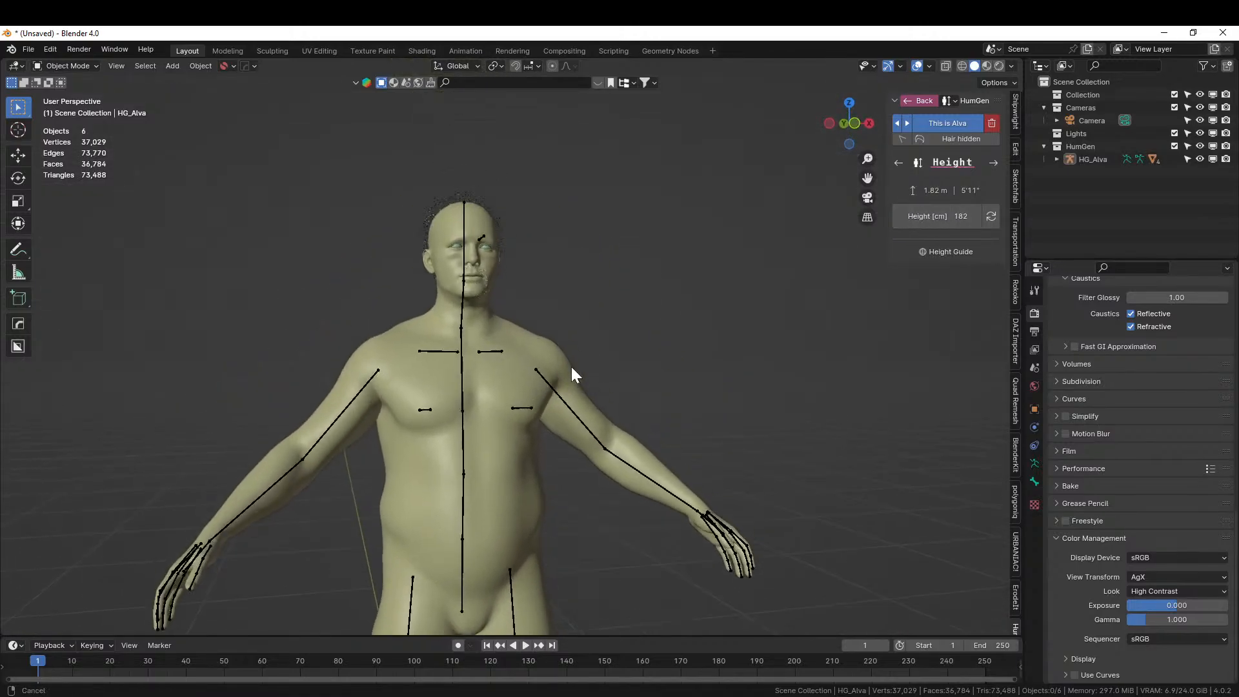
# Apply skin texture set 07 to the human.
pyautogui.click(997, 161)
pyautogui.click(944, 276)
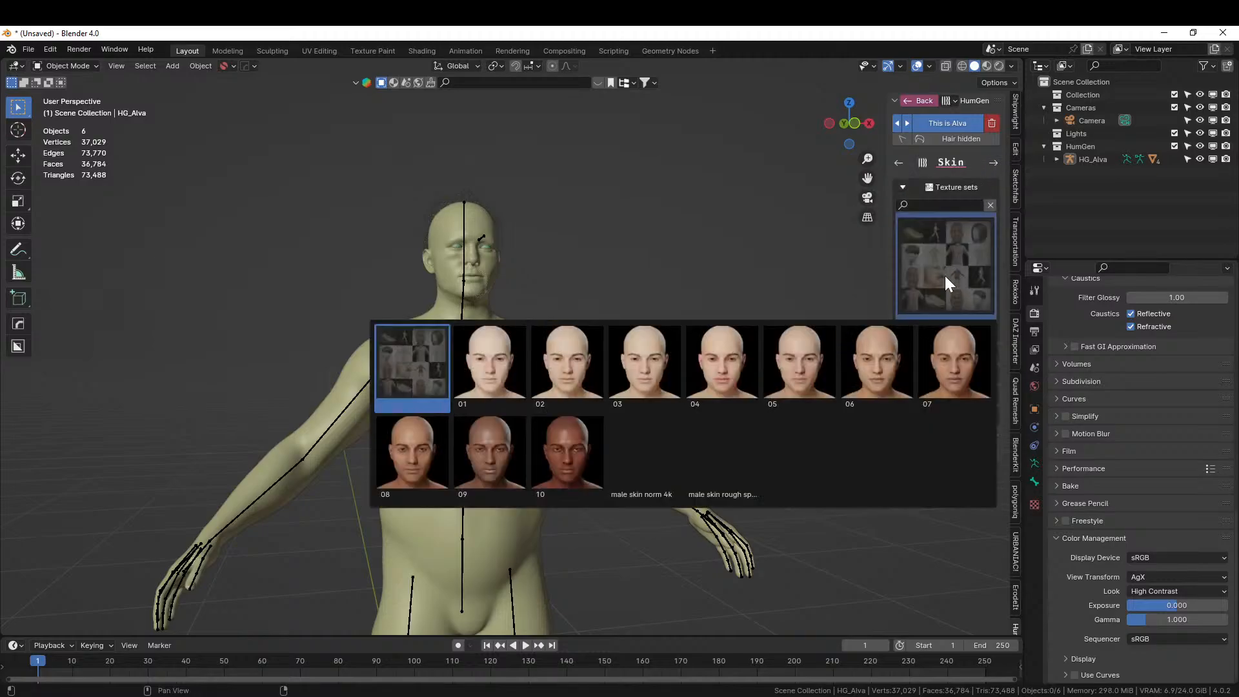
pyautogui.click(939, 360)
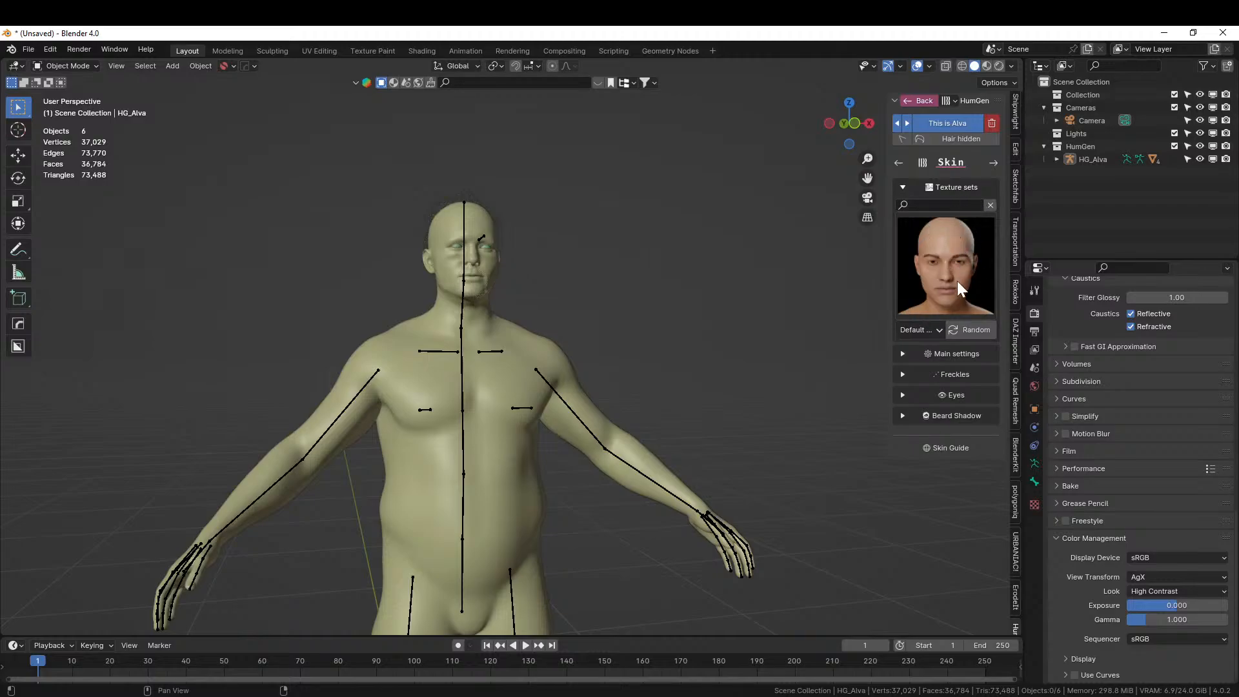
# Randomize the main skin settings and enable subsurface scattering.
pyautogui.click(908, 352)
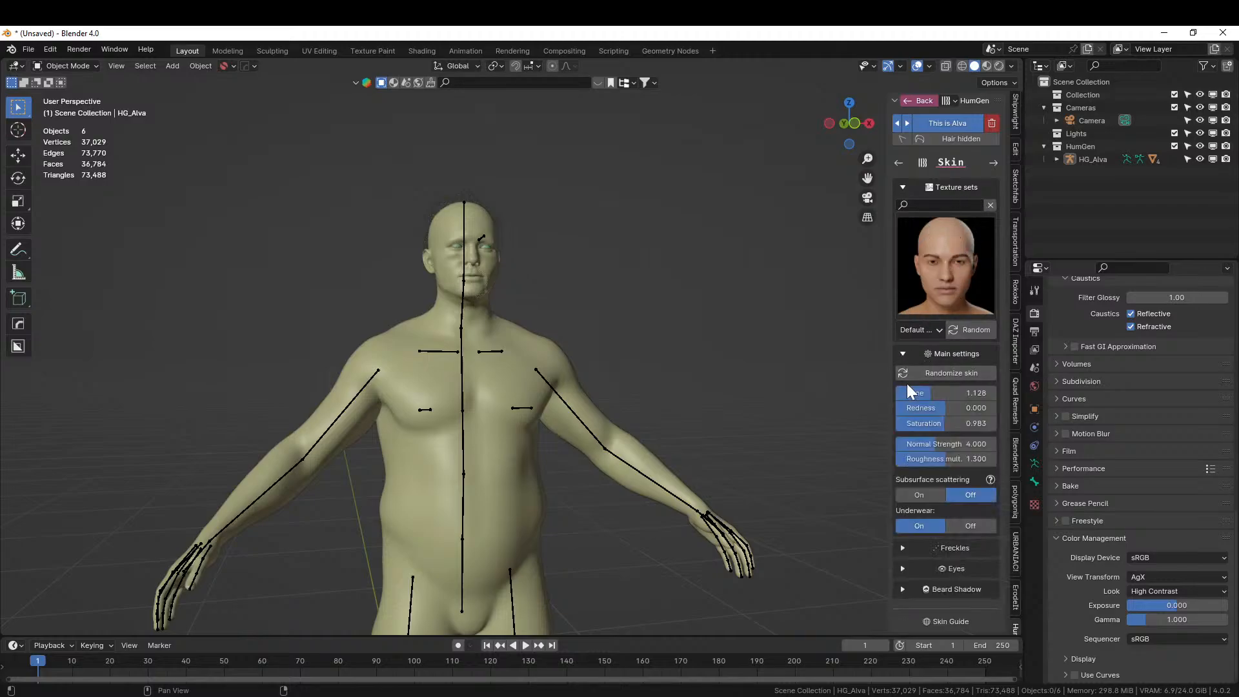
pyautogui.click(941, 367)
pyautogui.click(919, 495)
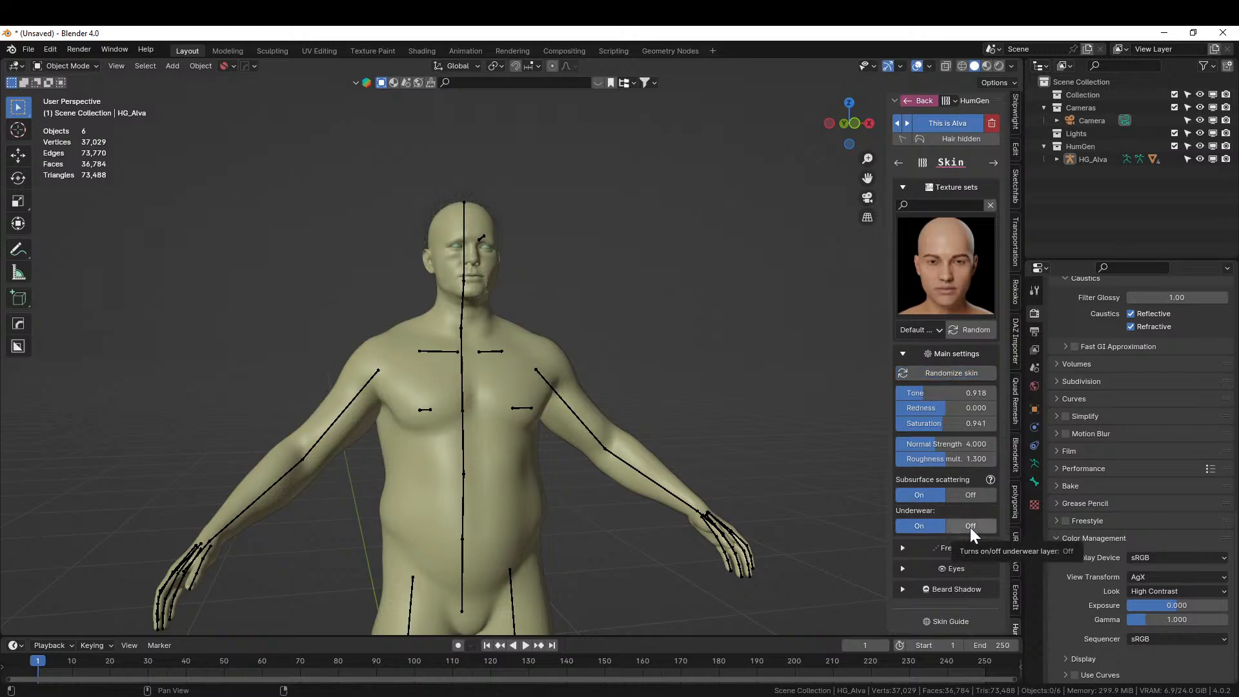
# Switch the human's hair material shader from Fast to the Accurate (Cycles) option.
pyautogui.moveTo(708, 339); pyautogui.dragTo(742, 362, button='middle')
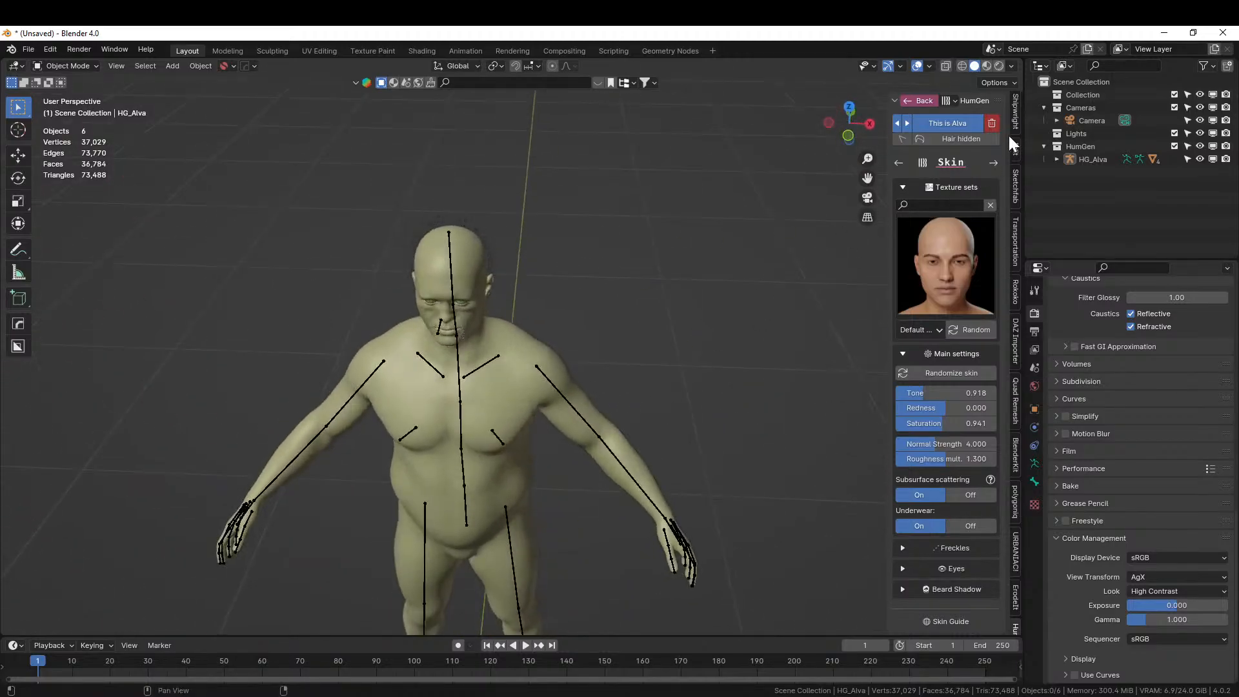
pyautogui.click(992, 162)
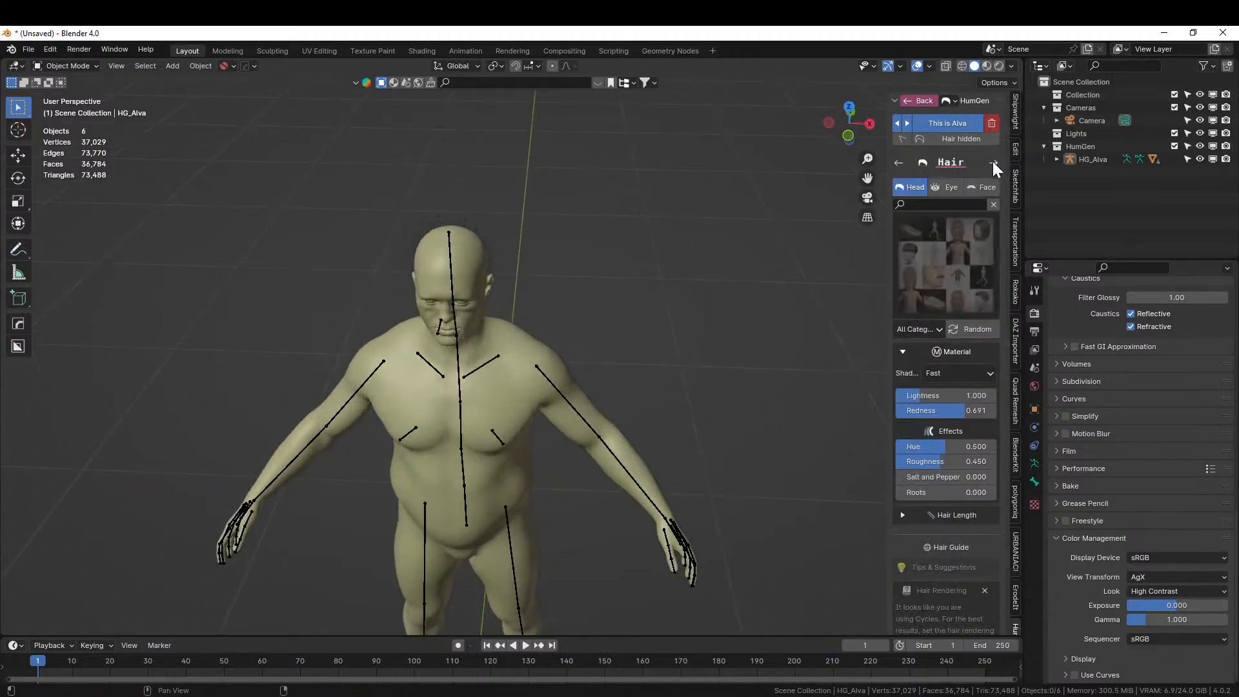
pyautogui.click(965, 374)
pyautogui.click(958, 406)
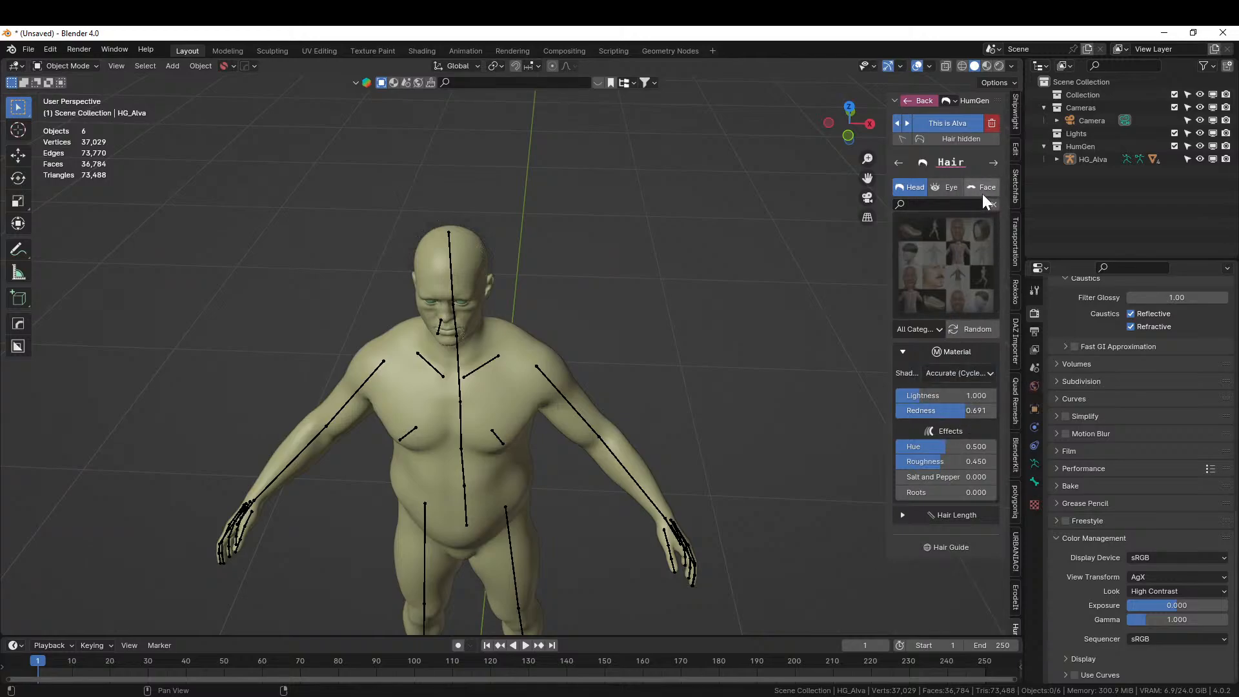
# Dress the human in the Bedu Desert Warrior outfit from the HumGen clothing library.
pyautogui.click(991, 164)
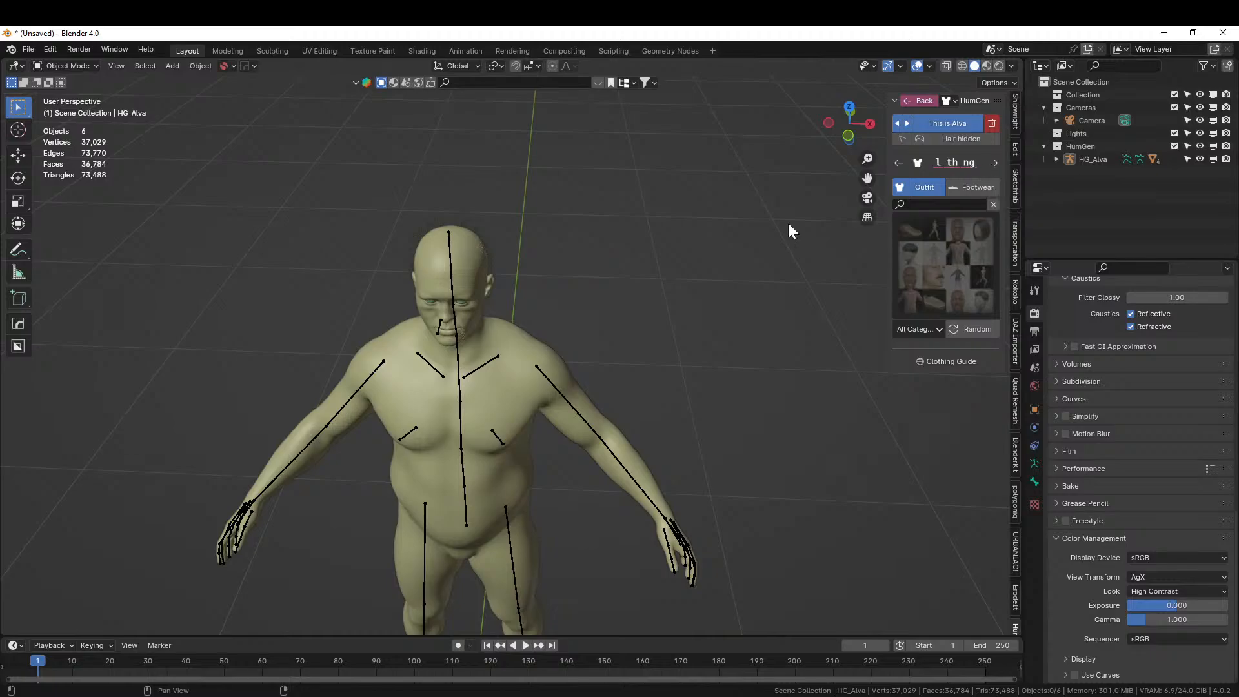
pyautogui.moveTo(788, 221); pyautogui.dragTo(623, 244, button='middle')
pyautogui.scroll(-3, 622, 247)
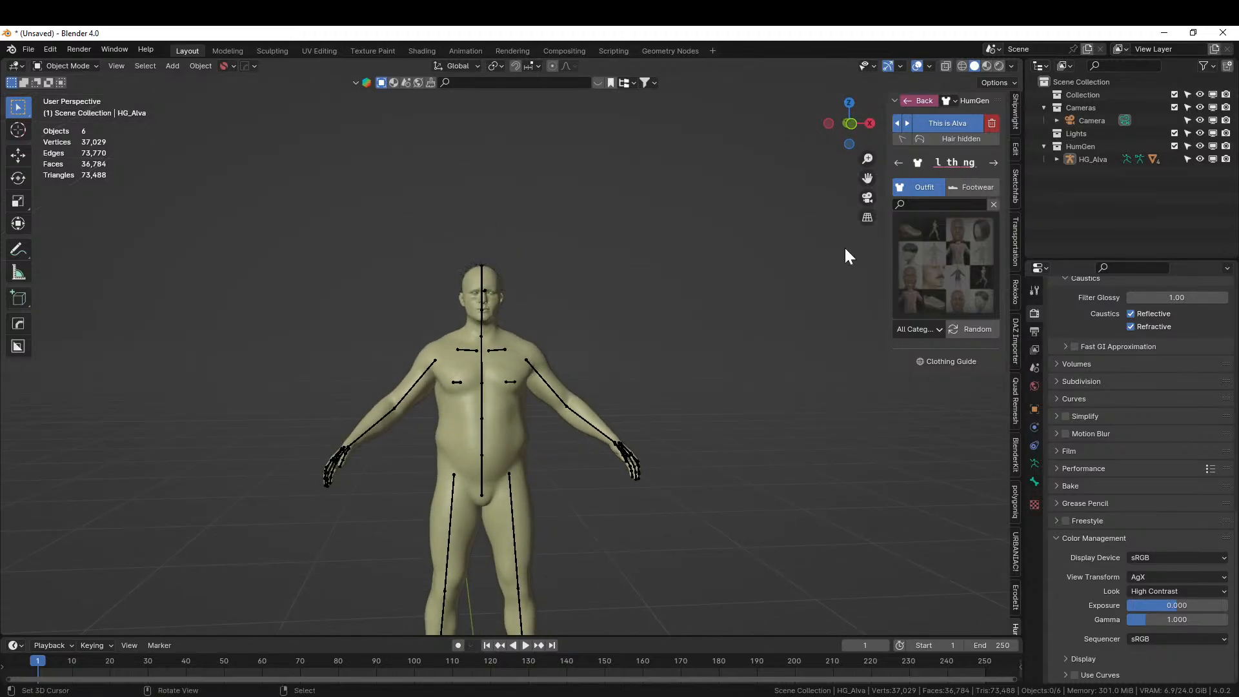
pyautogui.click(946, 259)
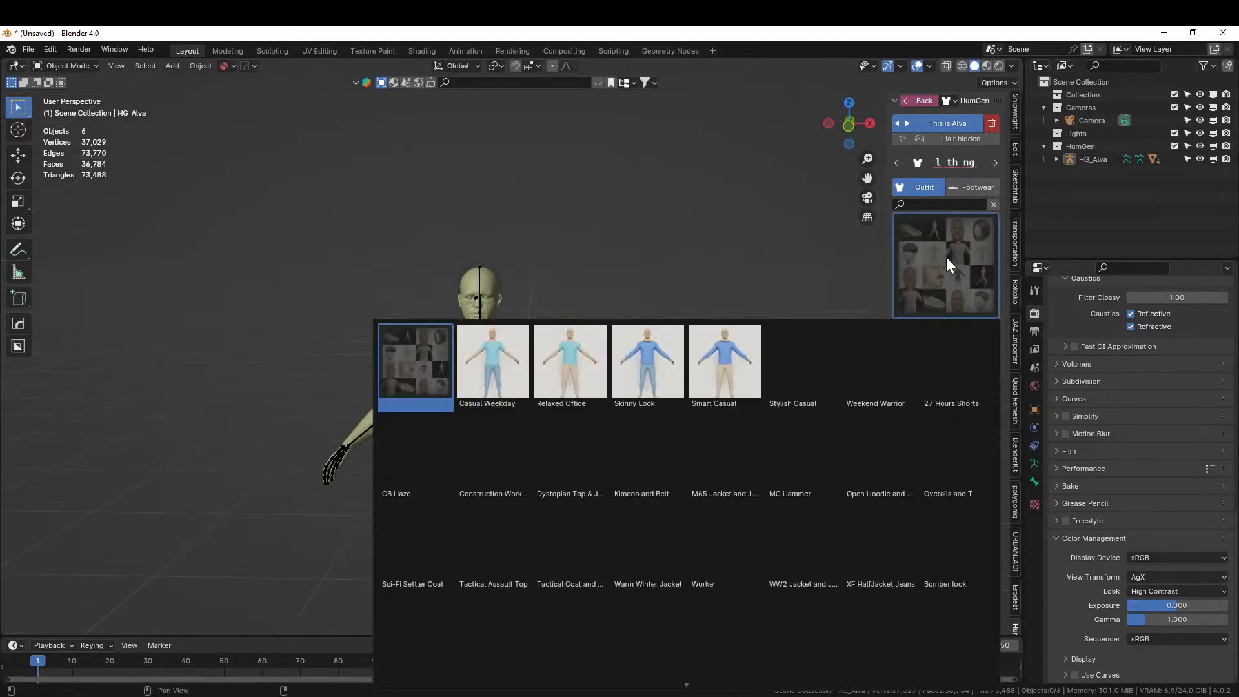
pyautogui.scroll(-3, 771, 556)
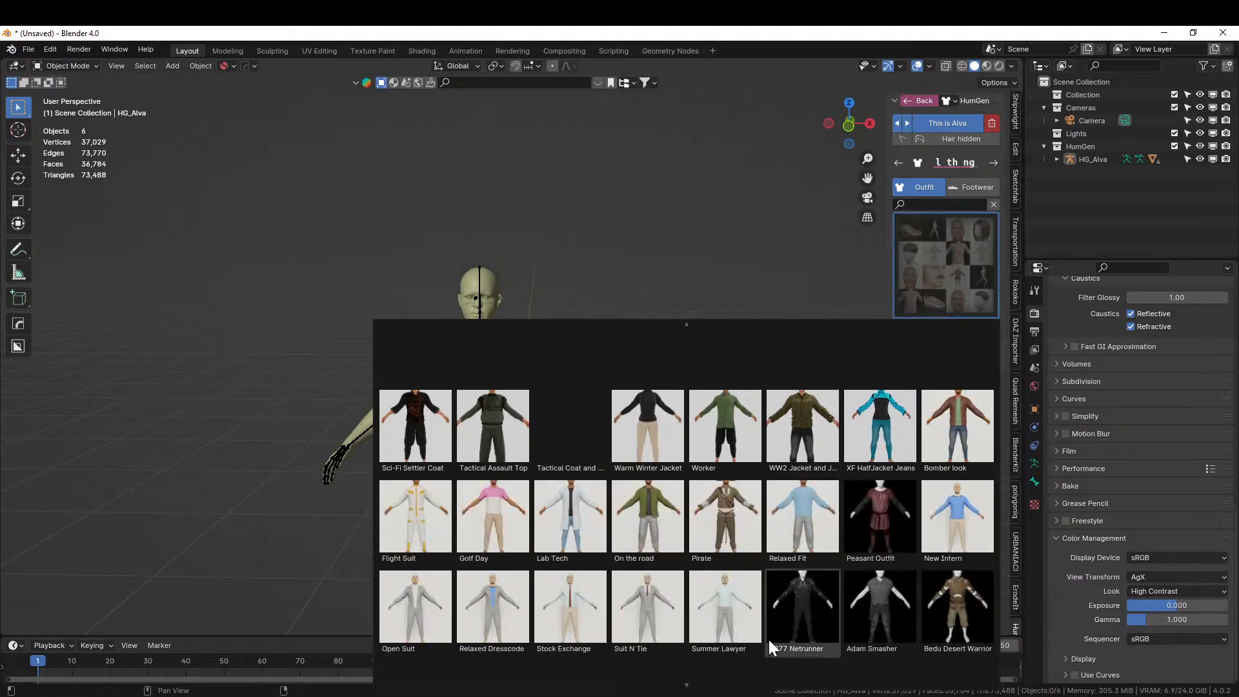
pyautogui.scroll(-2, 769, 642)
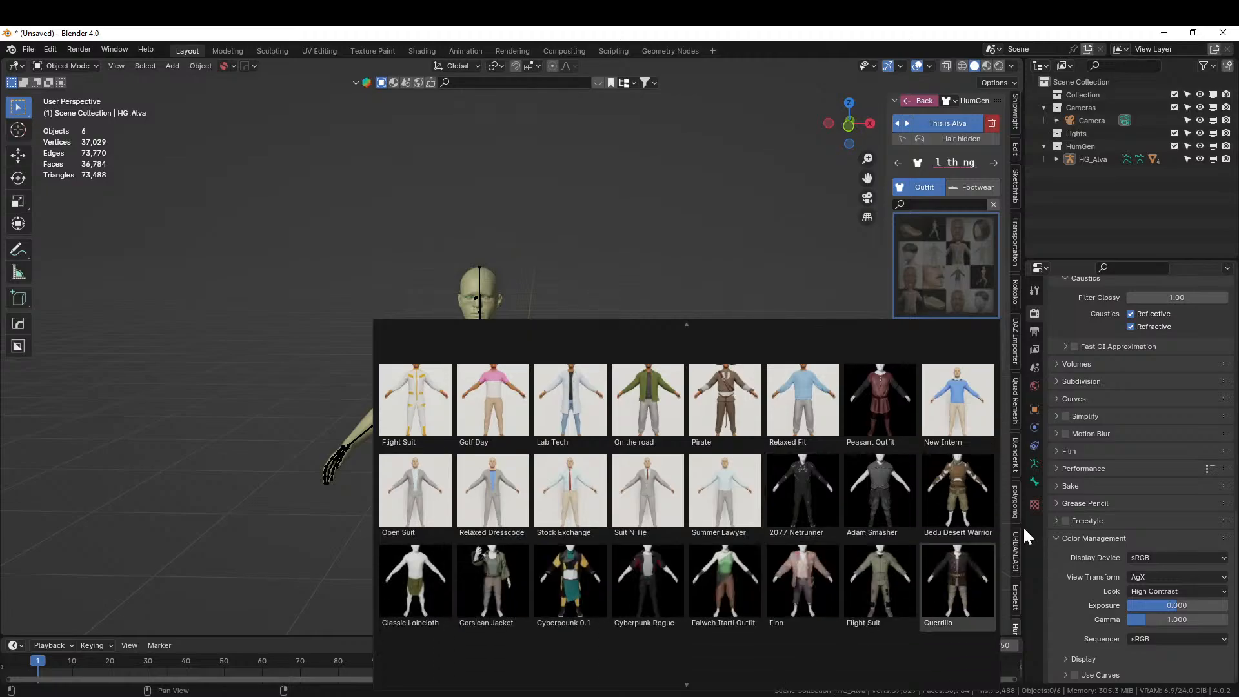
pyautogui.click(965, 498)
# Display the clothed human's upper body from the side with rendered viewport shading.
pyautogui.moveTo(682, 386); pyautogui.dragTo(939, 124, button='middle')
pyautogui.scroll(4, 646, 390)
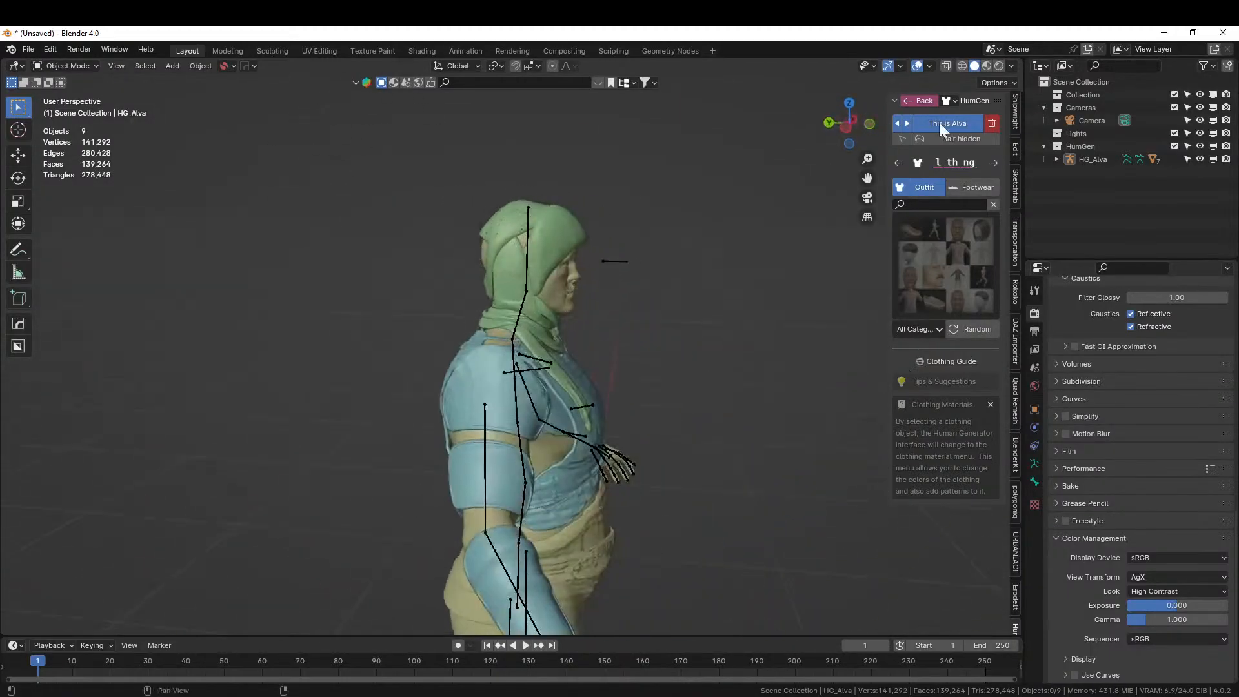
pyautogui.click(999, 66)
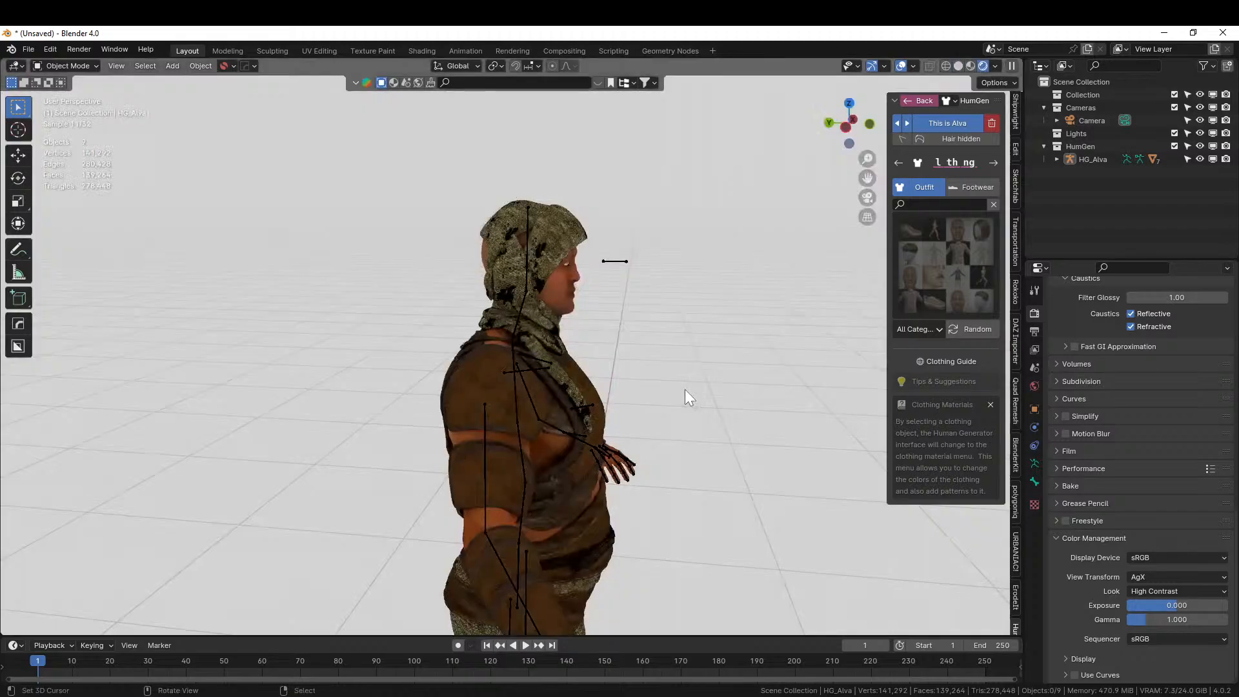
# Delete the camouflage headscarf from the character's outfit and view the bare head and armour from the front.
pyautogui.moveTo(684, 389); pyautogui.dragTo(584, 397, button='middle')
pyautogui.scroll(5, 583, 397)
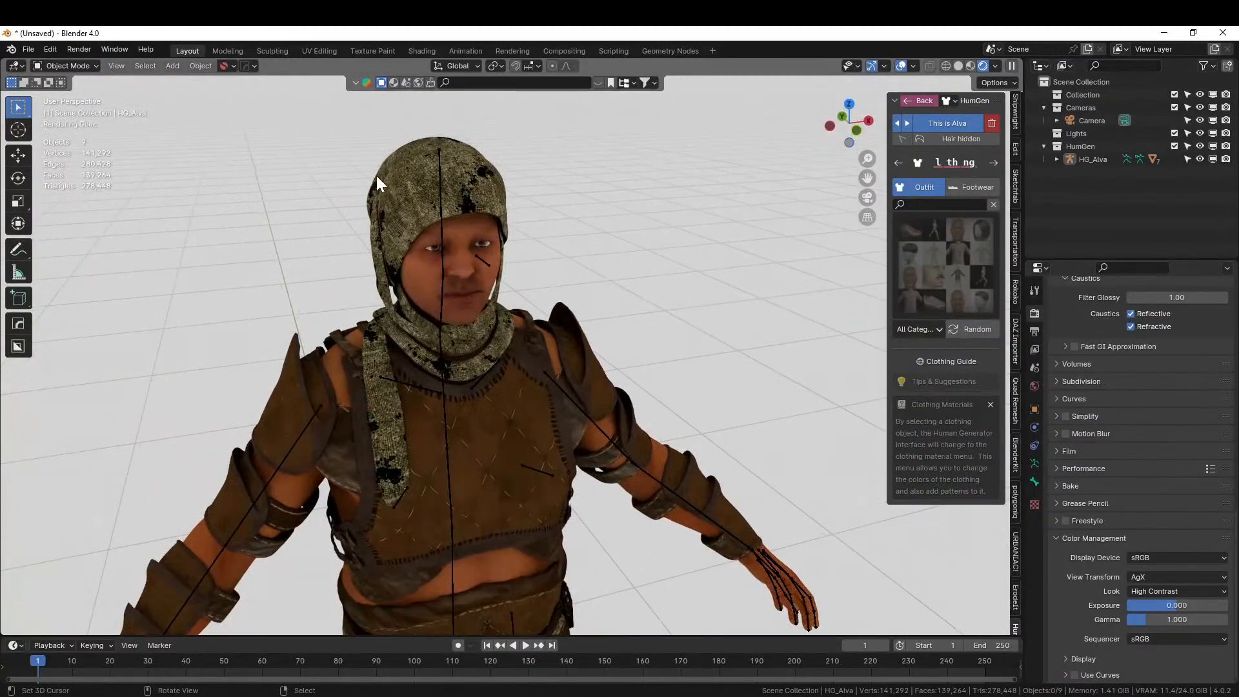
pyautogui.click(387, 175)
pyautogui.press('Delete')
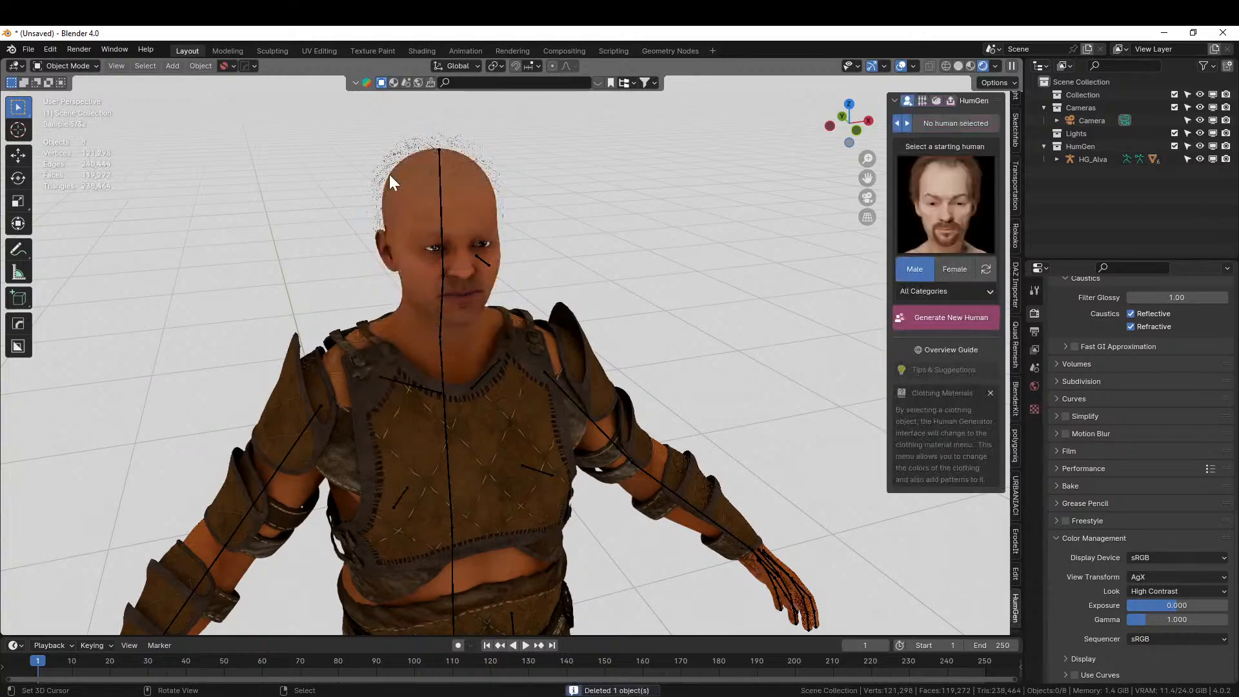
pyautogui.moveTo(389, 174); pyautogui.dragTo(482, 211, button='middle')
pyautogui.scroll(-5, 482, 212)
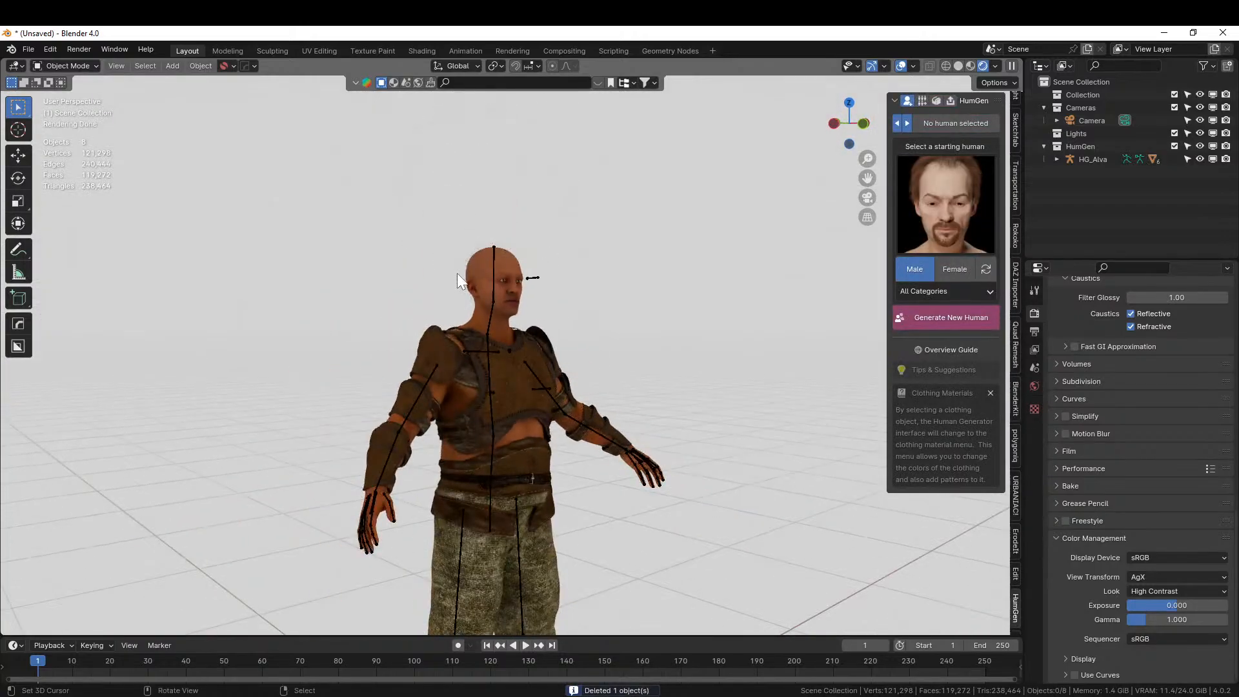
pyautogui.moveTo(457, 273); pyautogui.dragTo(378, 285, button='middle')
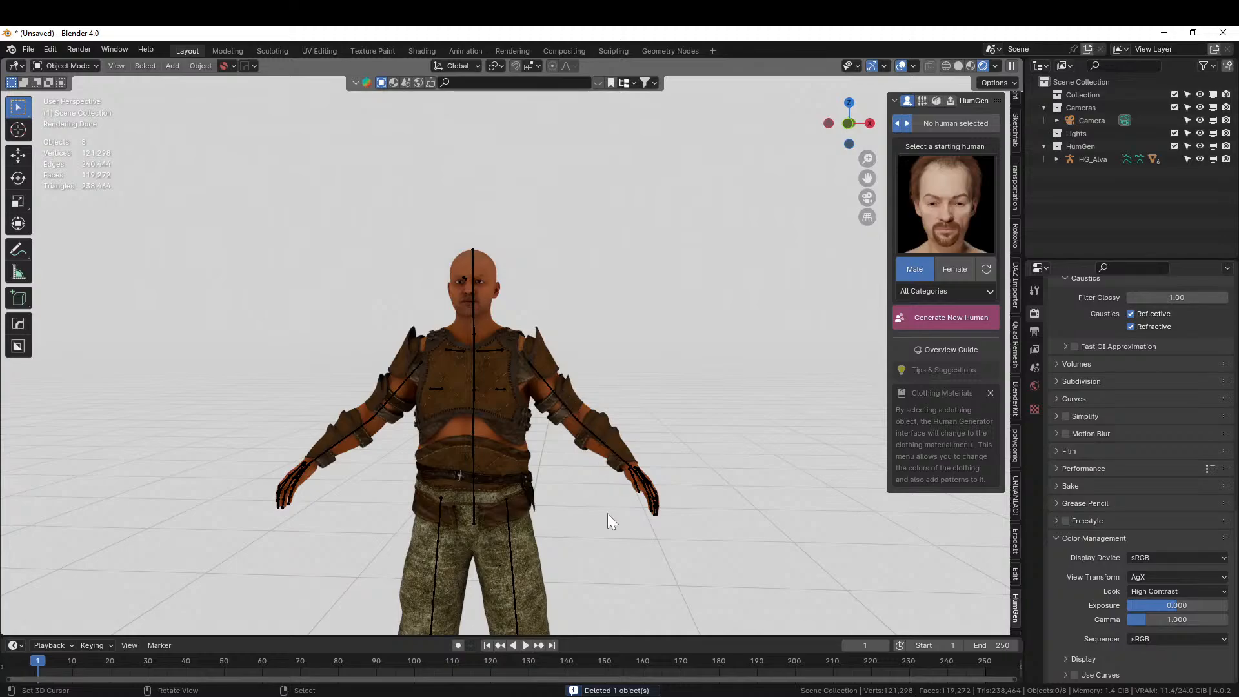
# Put the Bedu Desert Warrior boots on the human from the HumGen footwear library.
pyautogui.keyDown('shift'); pyautogui.moveTo(580, 534); pyautogui.dragTo(598, 378, button='middle'); pyautogui.keyUp('shift')
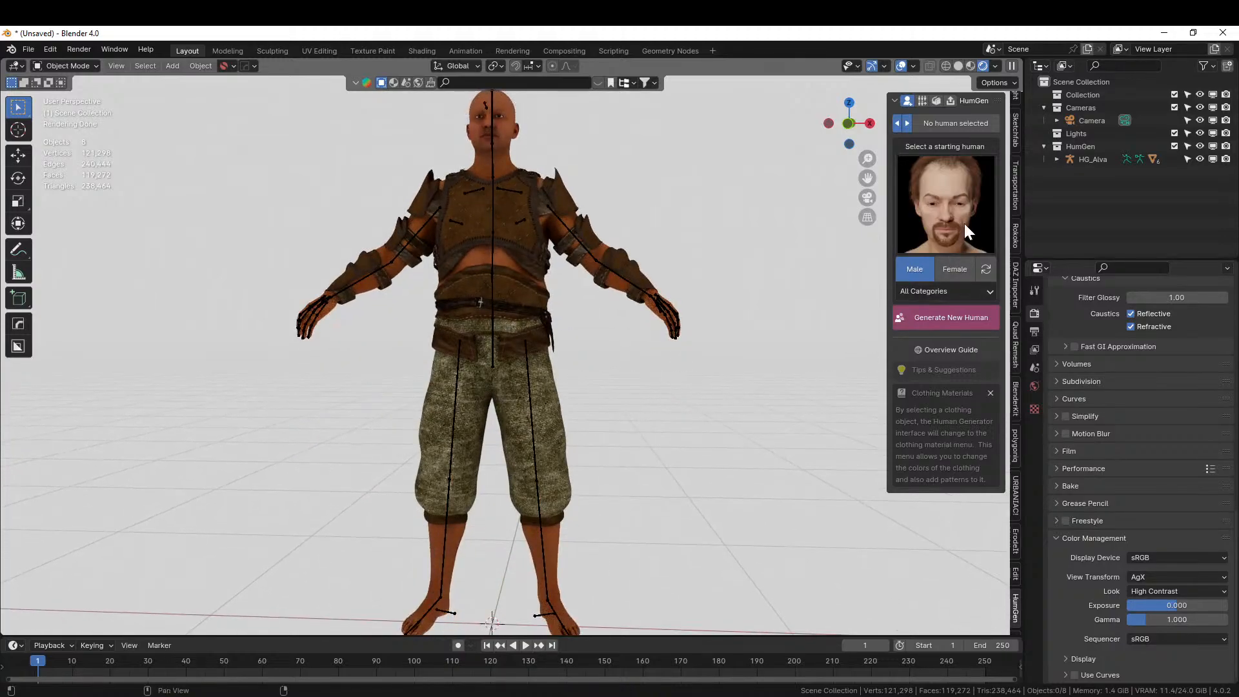
pyautogui.click(487, 142)
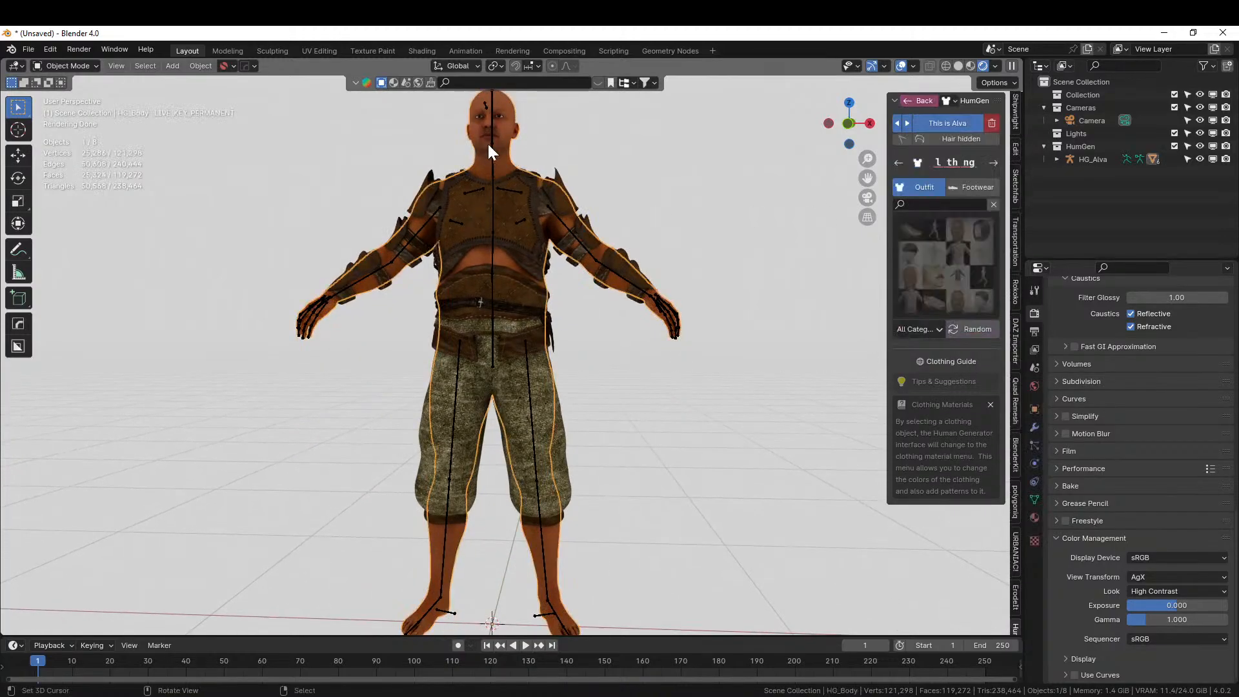
pyautogui.click(971, 187)
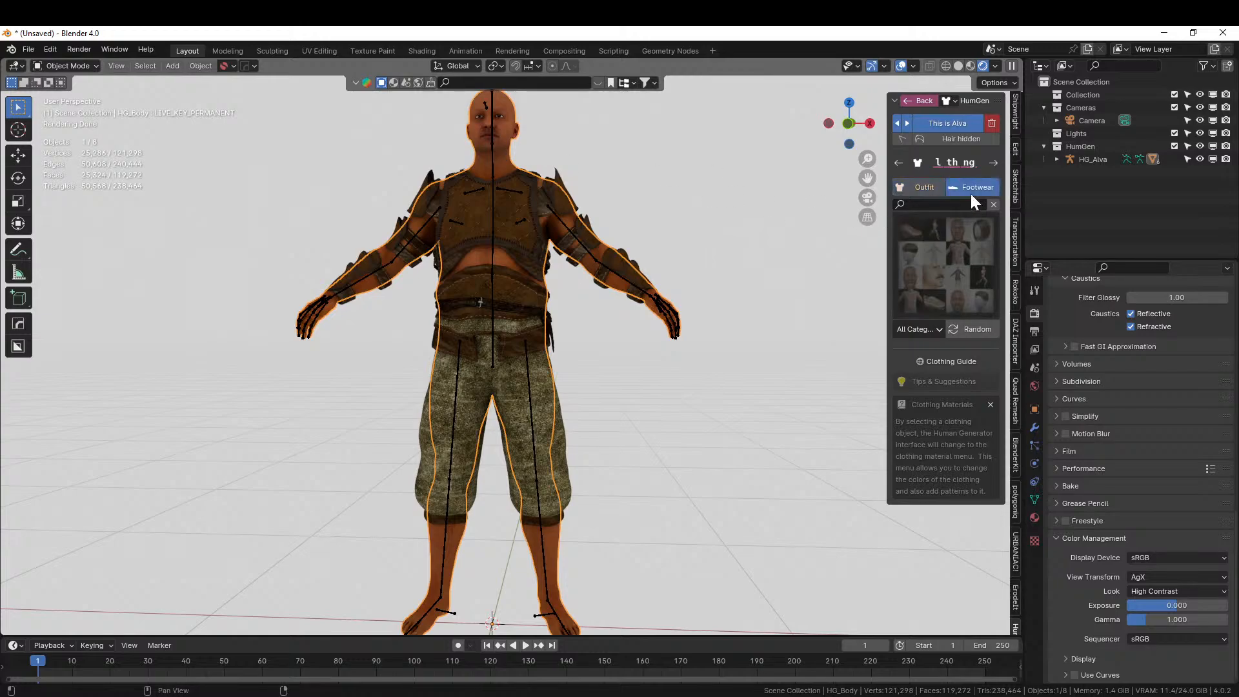
pyautogui.click(951, 258)
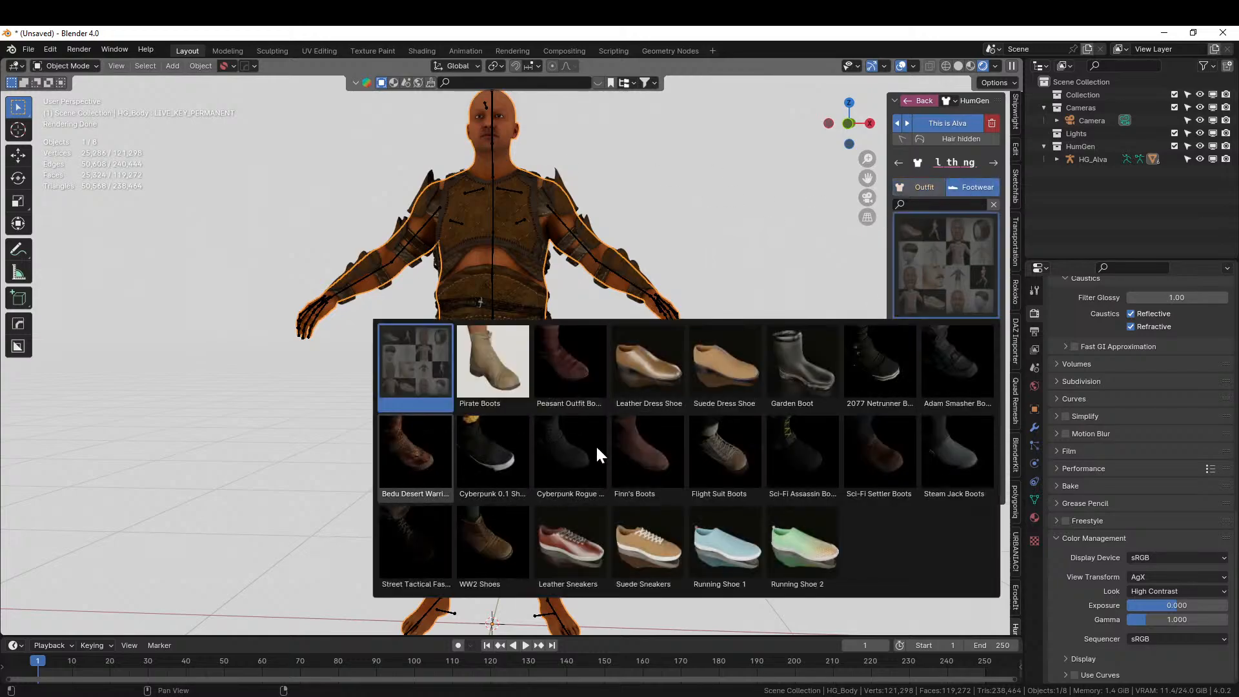
pyautogui.click(750, 458)
pyautogui.moveTo(751, 460); pyautogui.dragTo(586, 424, button='middle')
pyautogui.scroll(2, 571, 444)
pyautogui.scroll(-2, 586, 423)
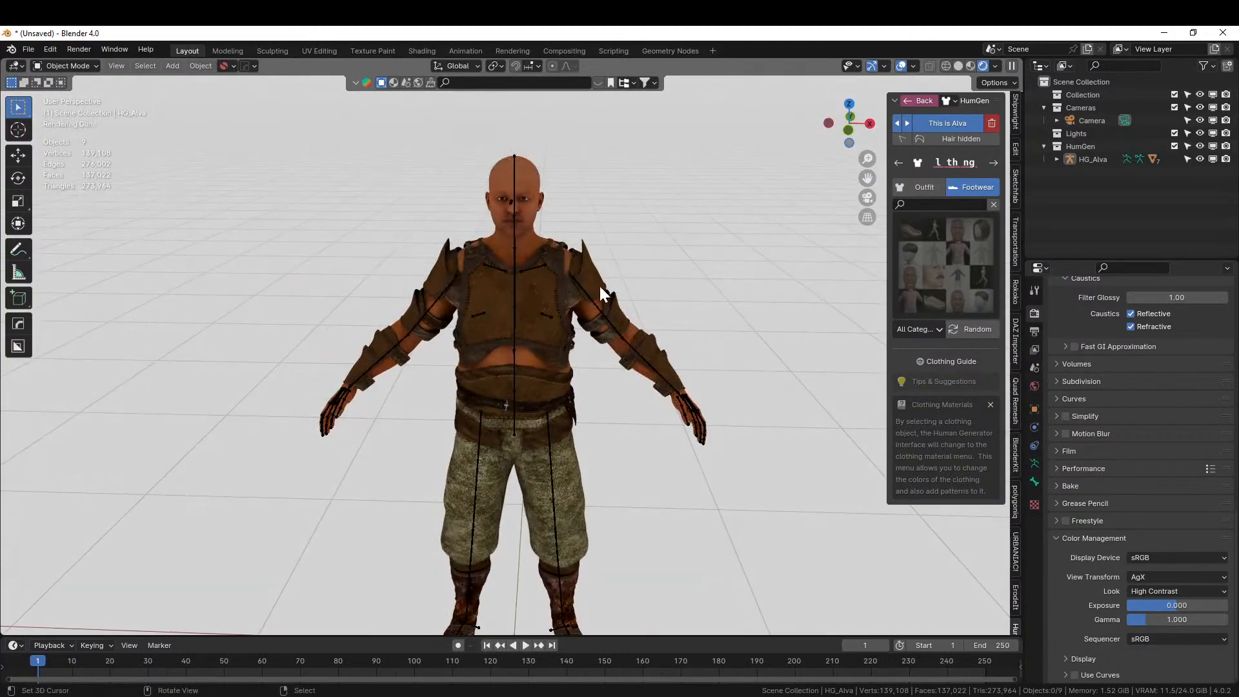
pyautogui.moveTo(656, 238); pyautogui.dragTo(626, 251, button='middle')
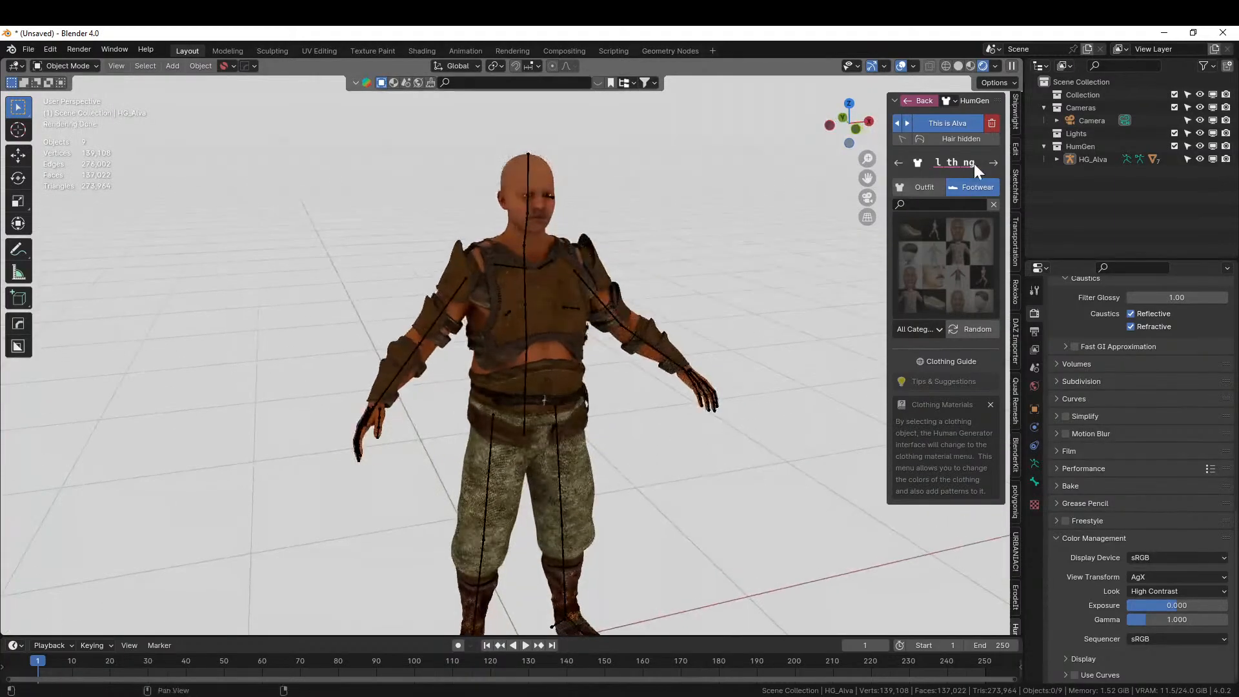
# Go to the human's Pose settings and switch the viewport to solid shading.
pyautogui.click(993, 164)
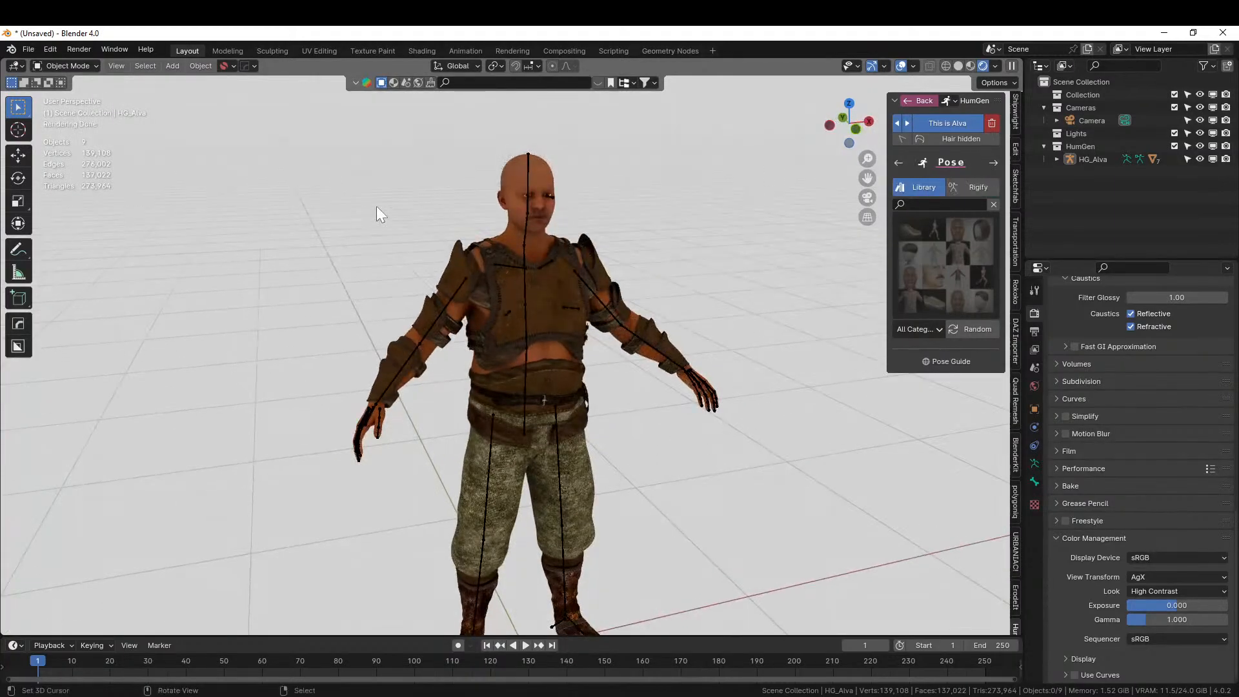
pyautogui.click(959, 66)
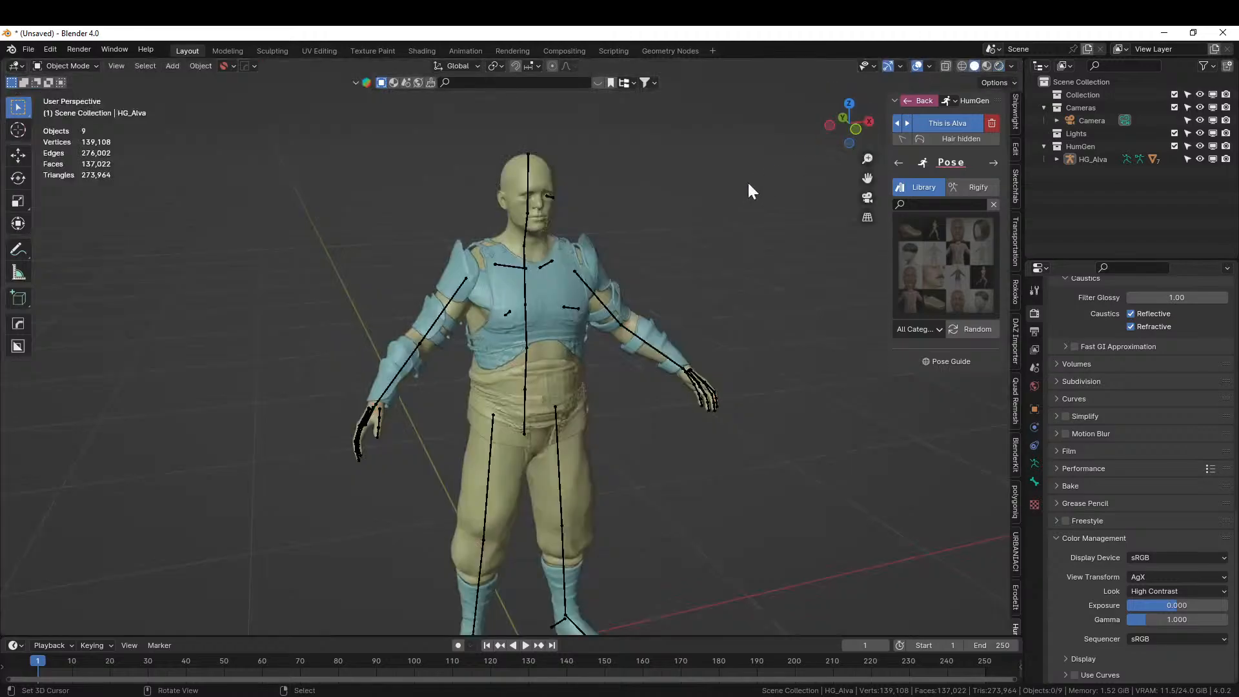
pyautogui.moveTo(748, 184)
pyautogui.mouseDown(button='middle')
pyautogui.moveTo(642, 223)
pyautogui.moveTo(459, 246)
pyautogui.moveTo(406, 234)
pyautogui.moveTo(559, 213)
pyautogui.moveTo(689, 224)
pyautogui.moveTo(671, 230)
pyautogui.mouseUp(button='middle')
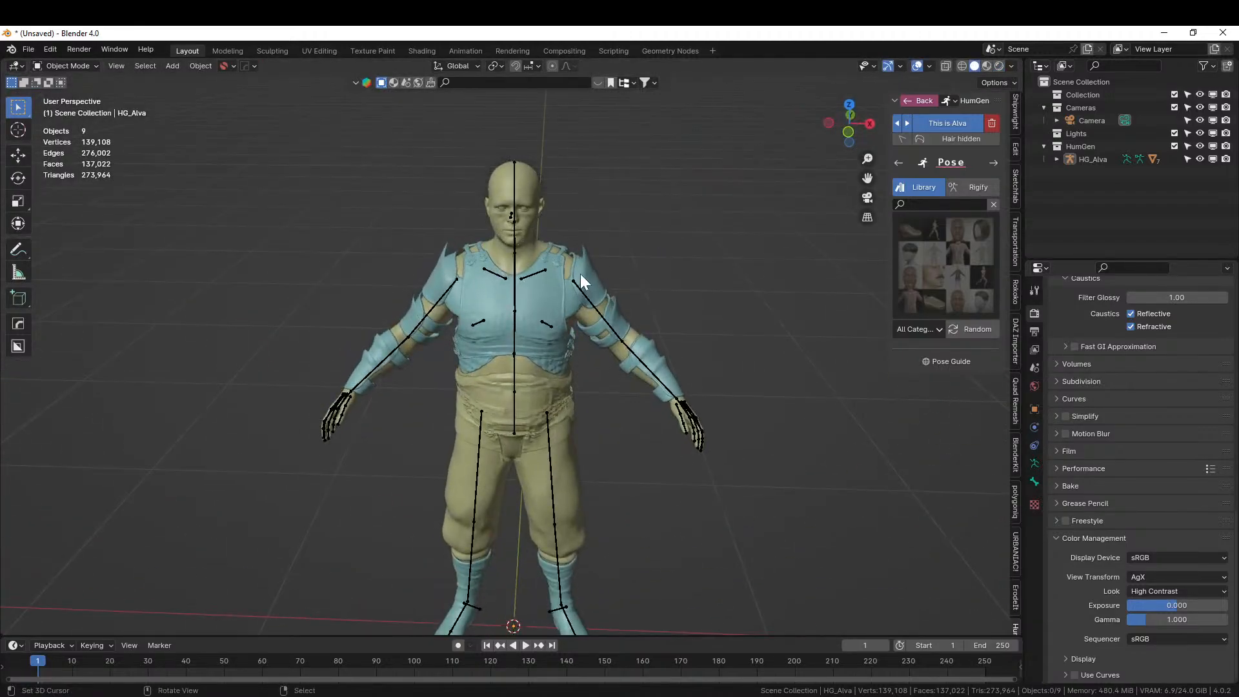
pyautogui.moveTo(569, 274); pyautogui.dragTo(625, 348, button='middle')
pyautogui.scroll(-2, 625, 348)
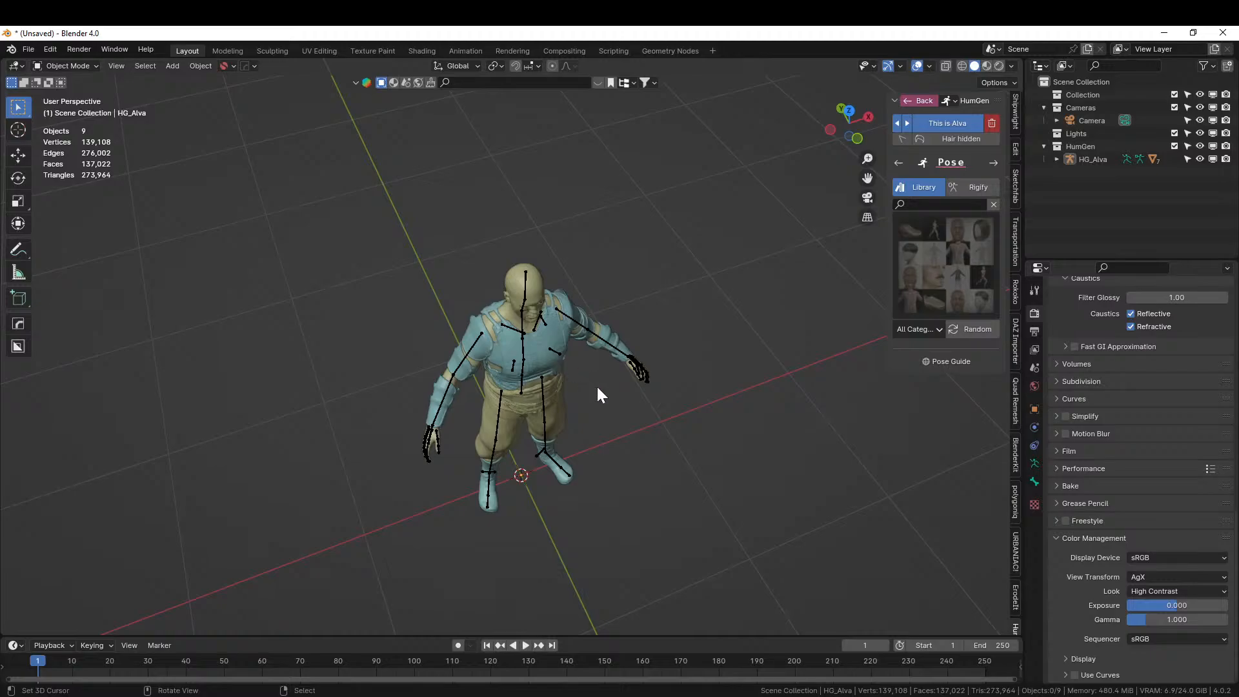
pyautogui.moveTo(597, 387); pyautogui.dragTo(573, 391, button='middle')
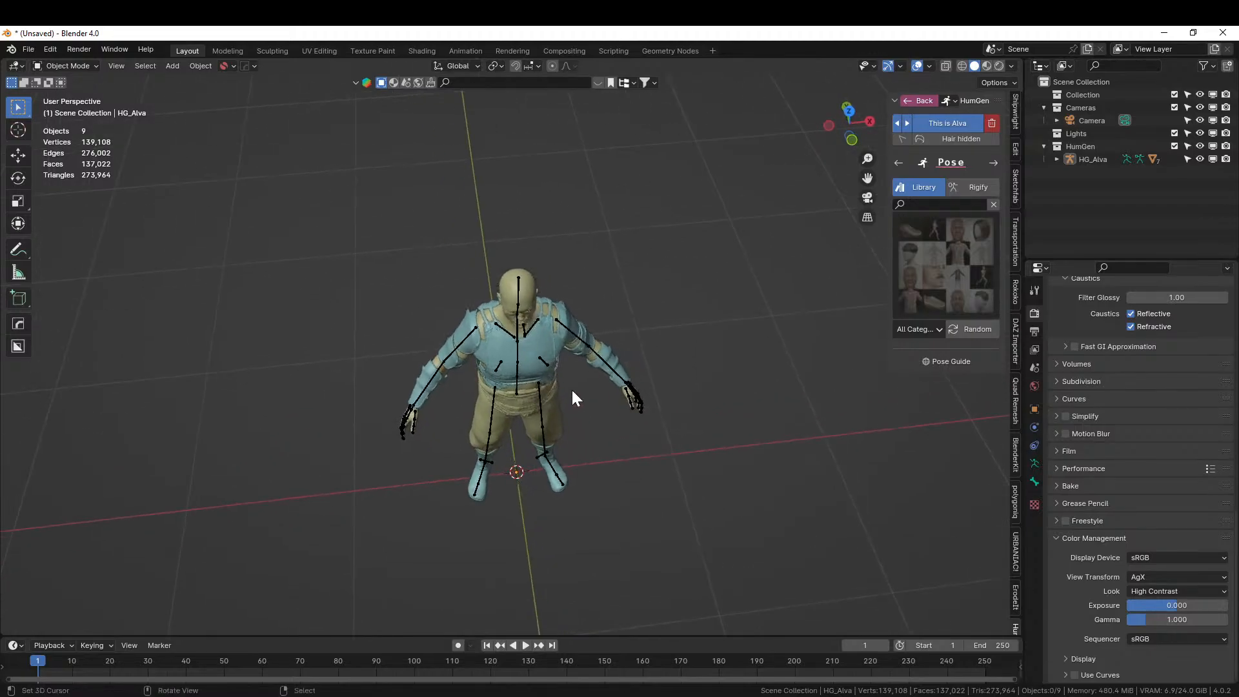
# Add a mesh cube at the human's feet and scale it down uniformly to roughly the figure's arm span.
pyautogui.hotkey('shift', 'a')
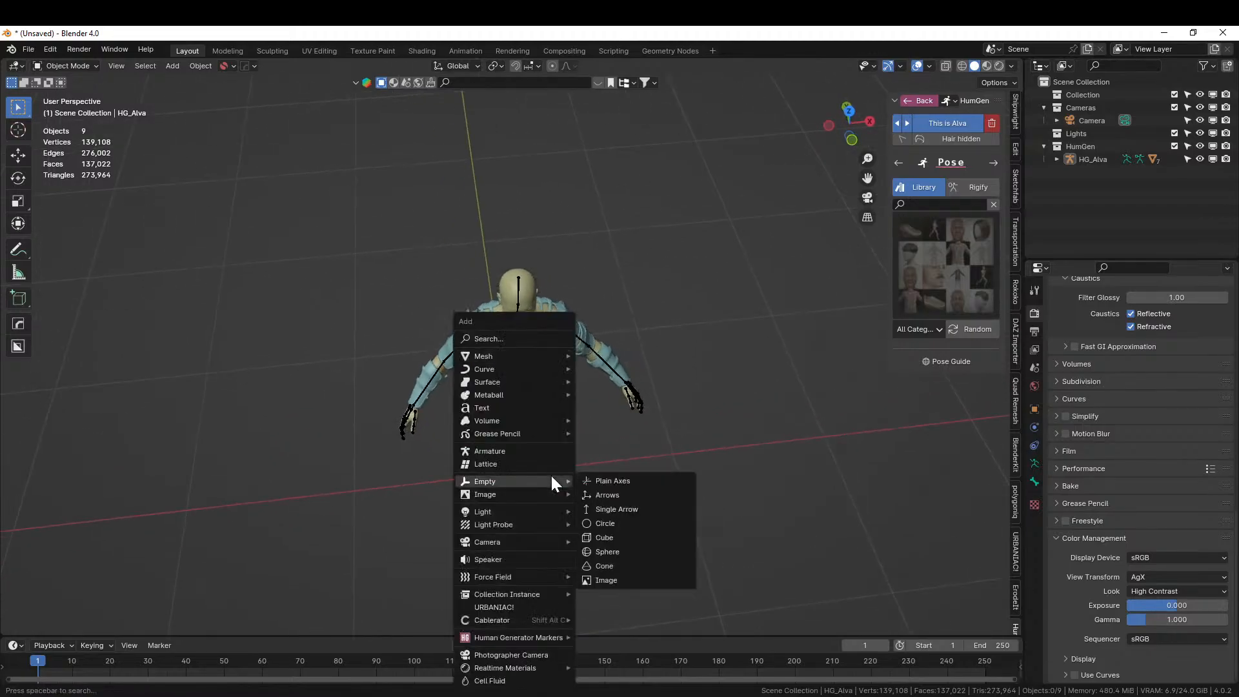
pyautogui.moveTo(524, 350)
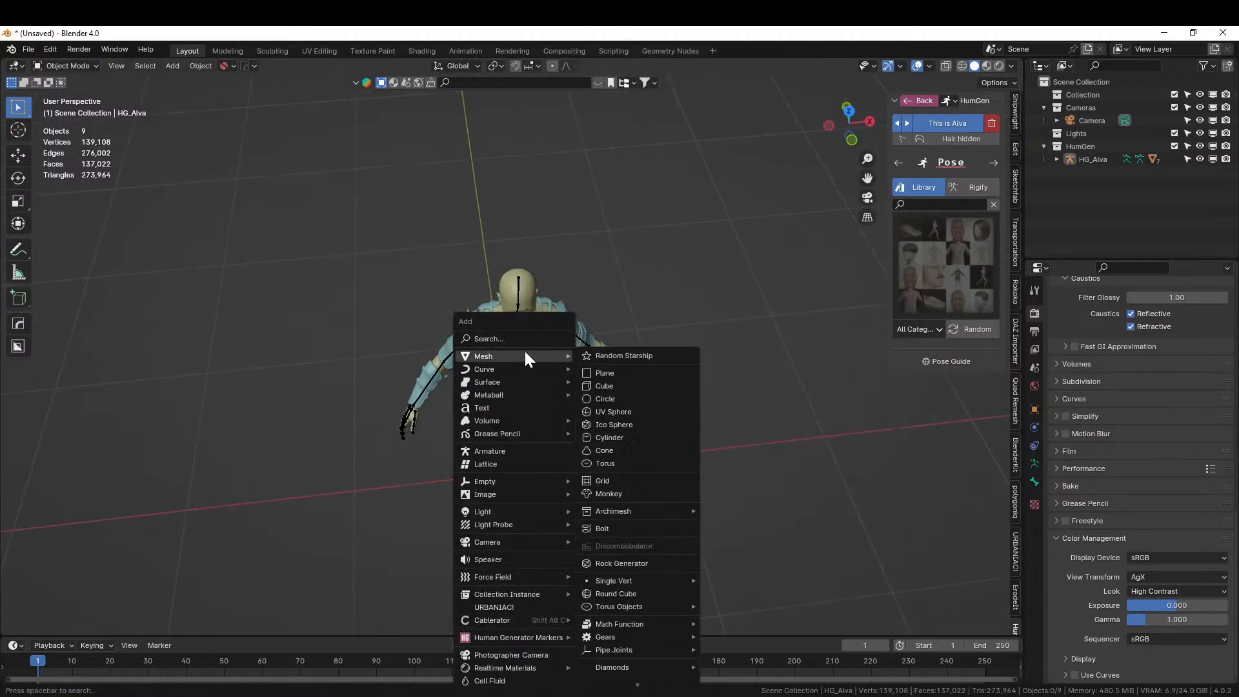
pyautogui.click(631, 385)
pyautogui.moveTo(667, 424); pyautogui.dragTo(674, 488, button='middle')
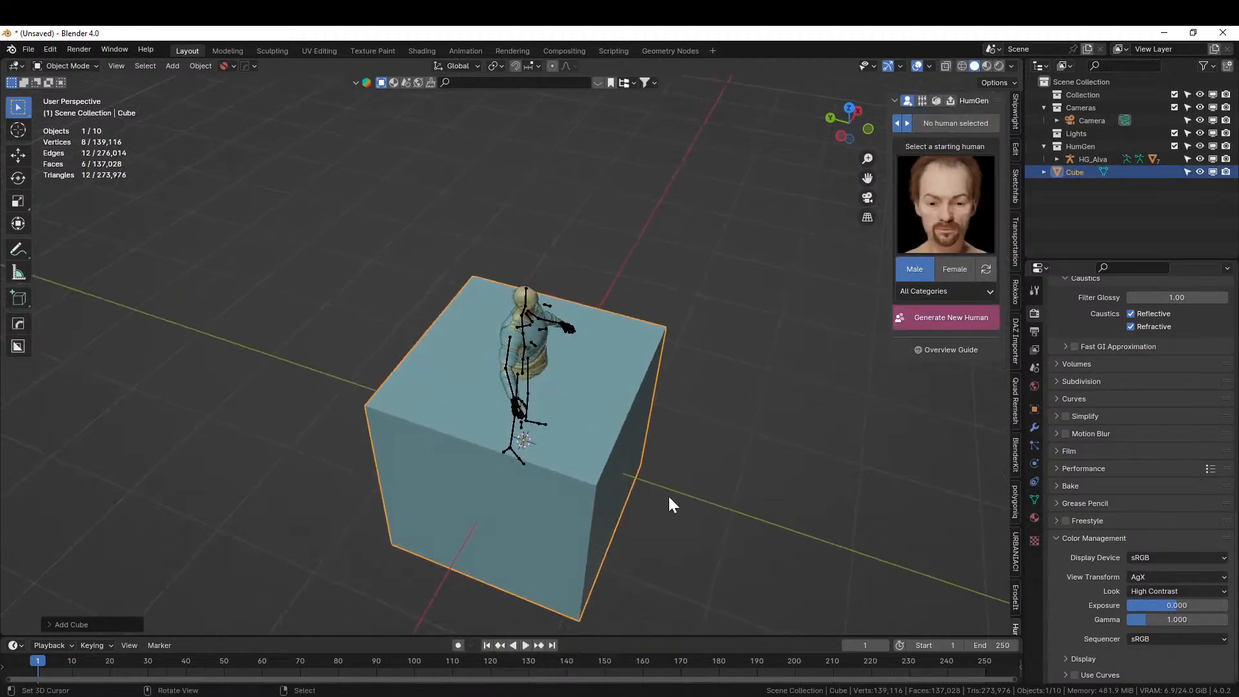
pyautogui.press('s')
pyautogui.click(614, 467)
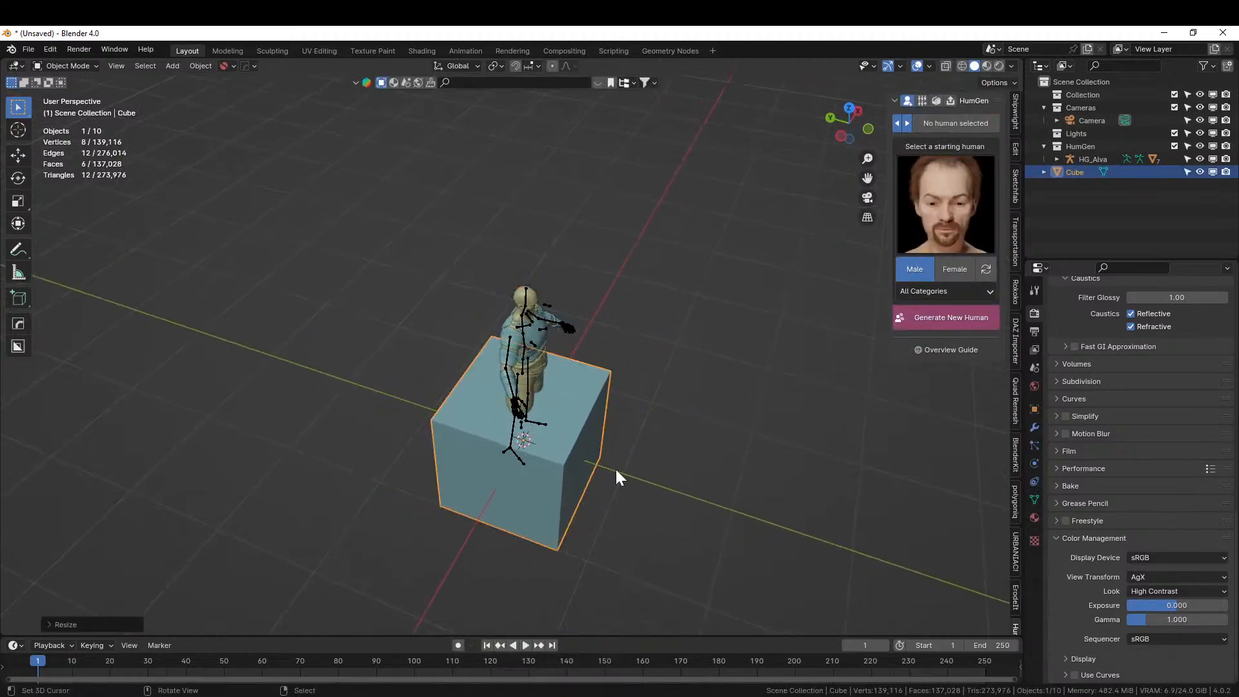
# Raise the cube along Z to enclose the body below the head and scale it along Y to about 0.5.
pyautogui.press('g')
pyautogui.press('z')
pyautogui.click(608, 395)
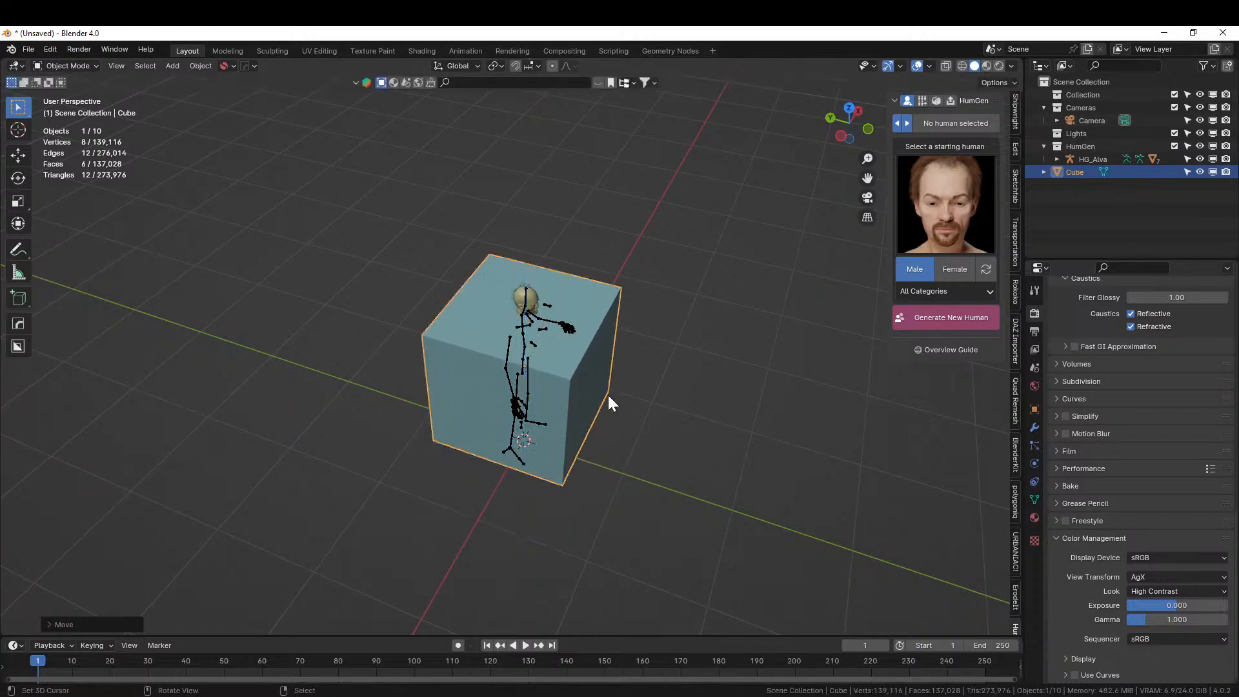
pyautogui.press('s')
pyautogui.press('y')
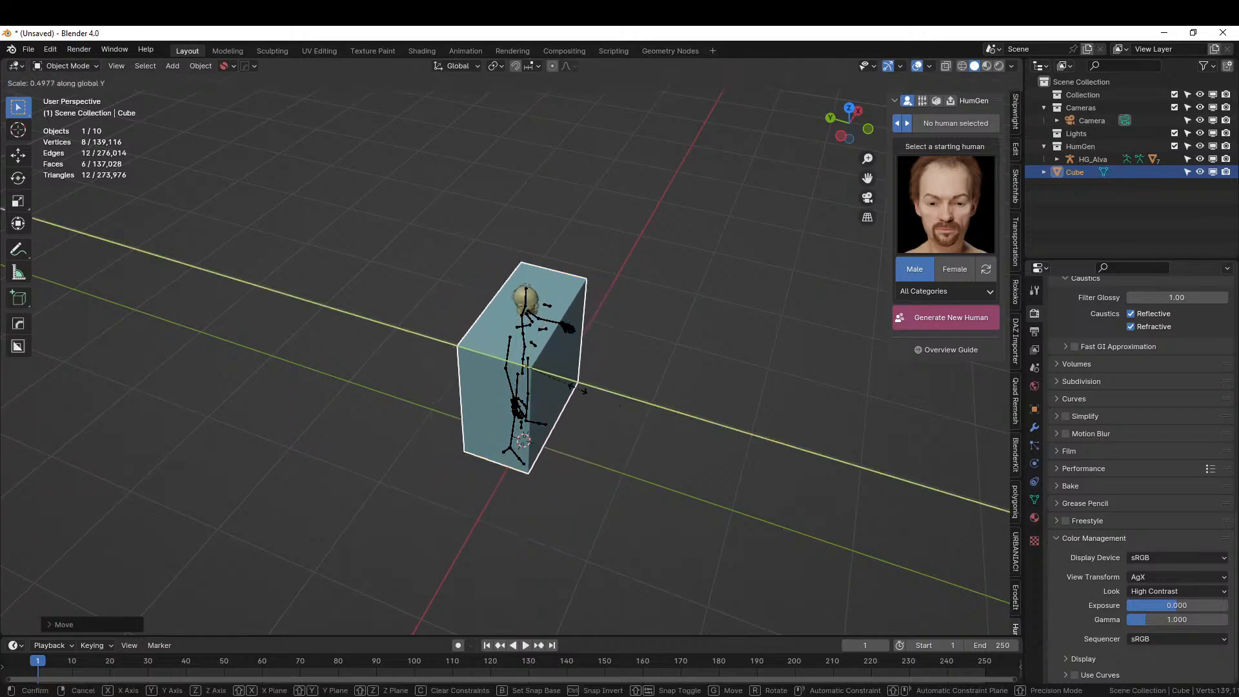
pyautogui.click(577, 385)
pyautogui.moveTo(577, 385); pyautogui.dragTo(471, 339, button='middle')
pyautogui.scroll(3, 470, 359)
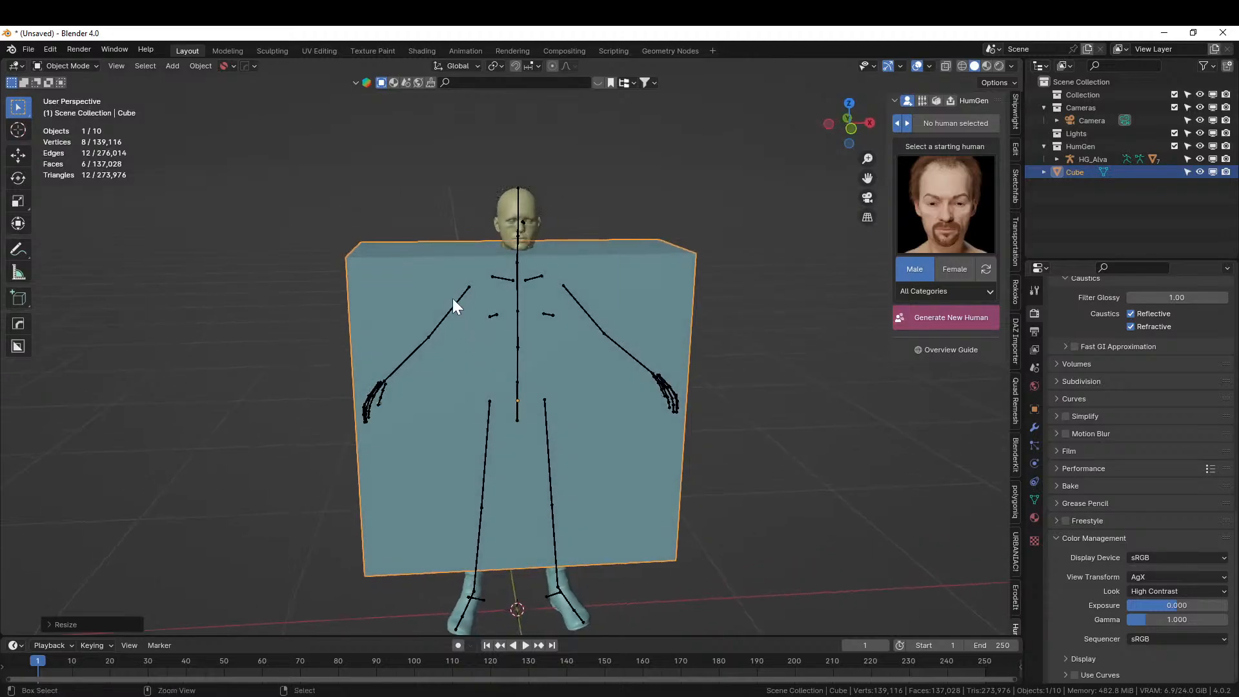
# Apply the cube's rotation and scale, and delete its bottom face.
pyautogui.hotkey('ctrl', 'a')
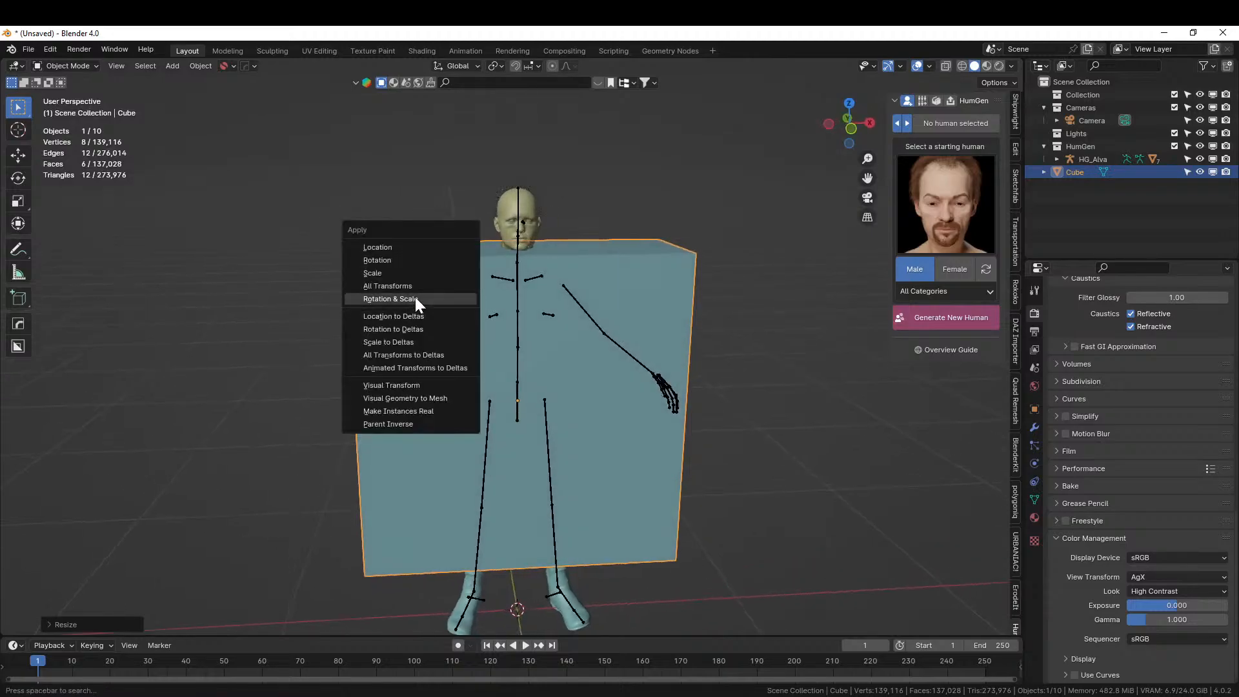
pyautogui.click(416, 297)
pyautogui.moveTo(459, 351); pyautogui.dragTo(461, 290, button='middle')
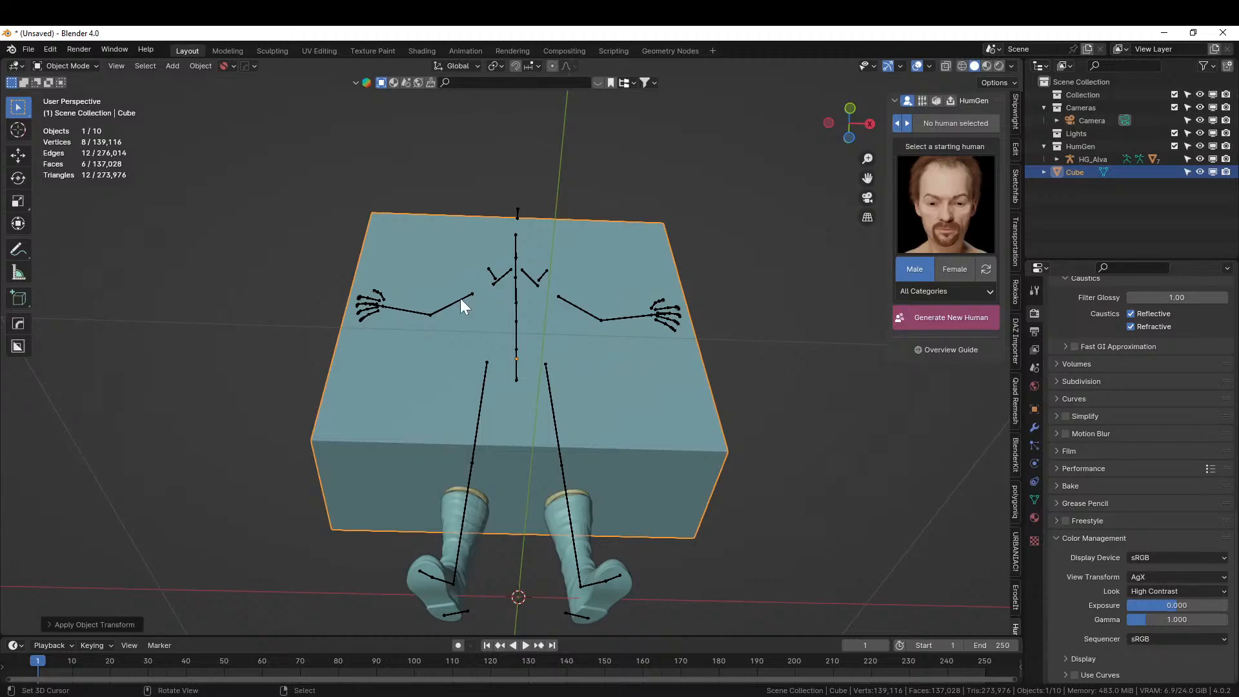
pyautogui.press('Tab')
pyautogui.press('a')
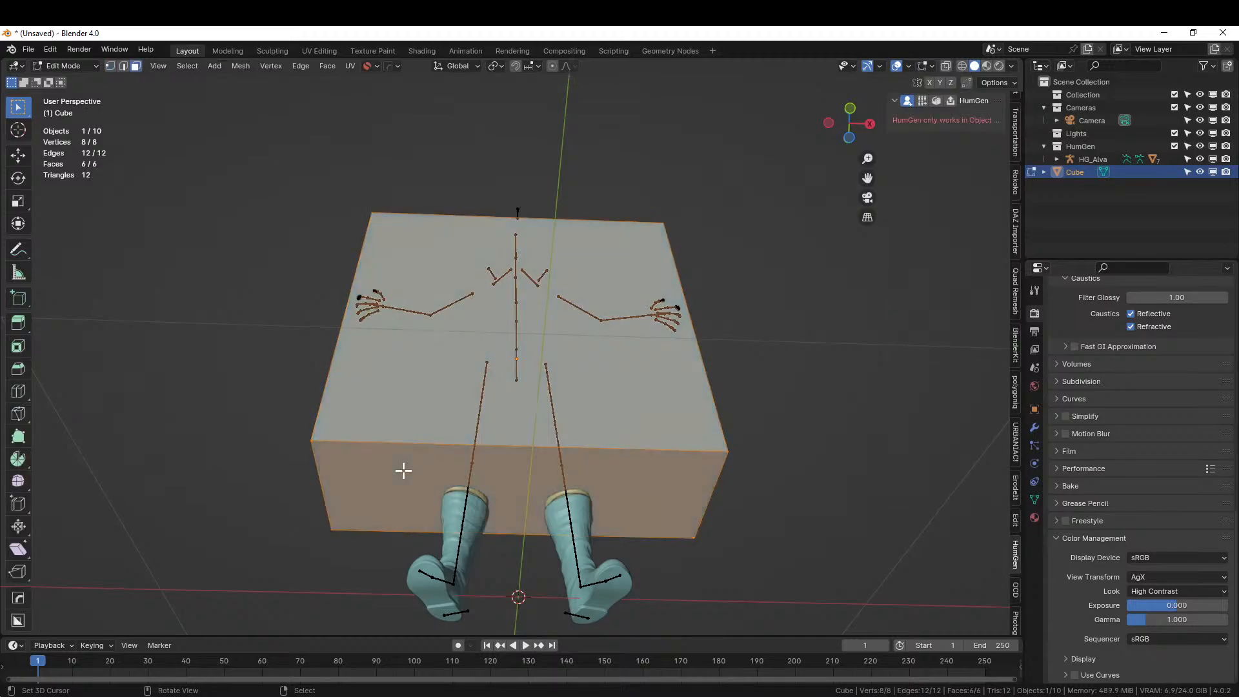
pyautogui.click(403, 470)
pyautogui.press('x')
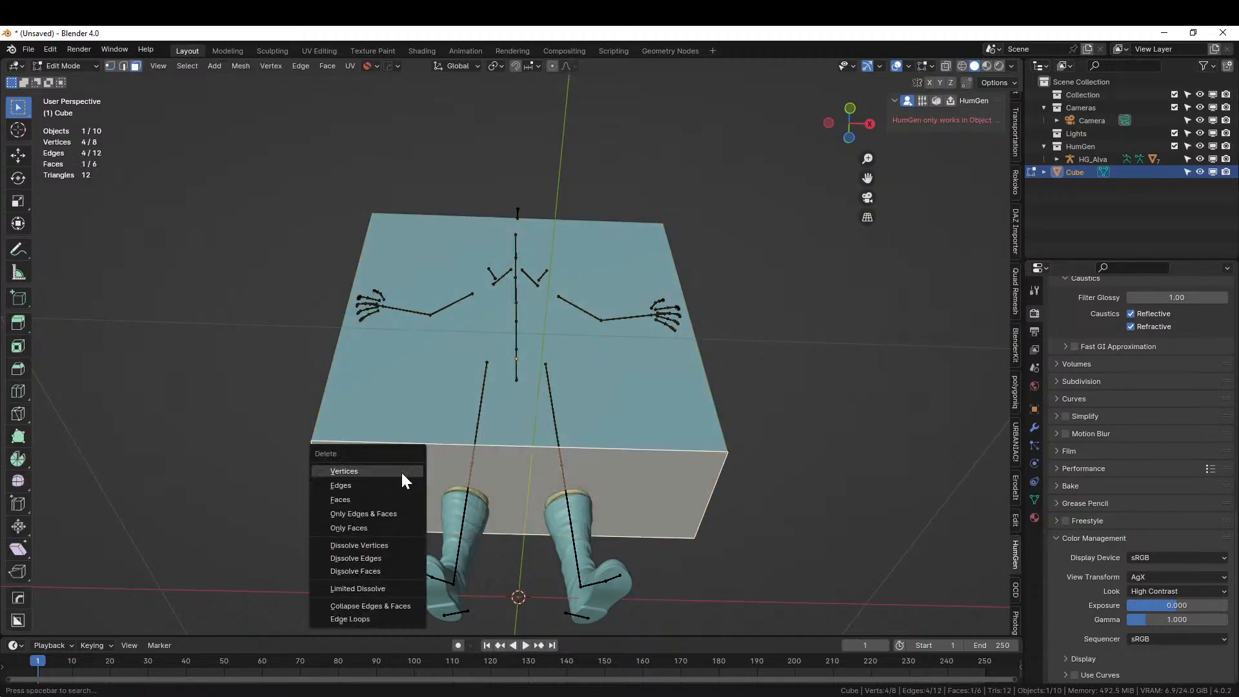
pyautogui.click(365, 501)
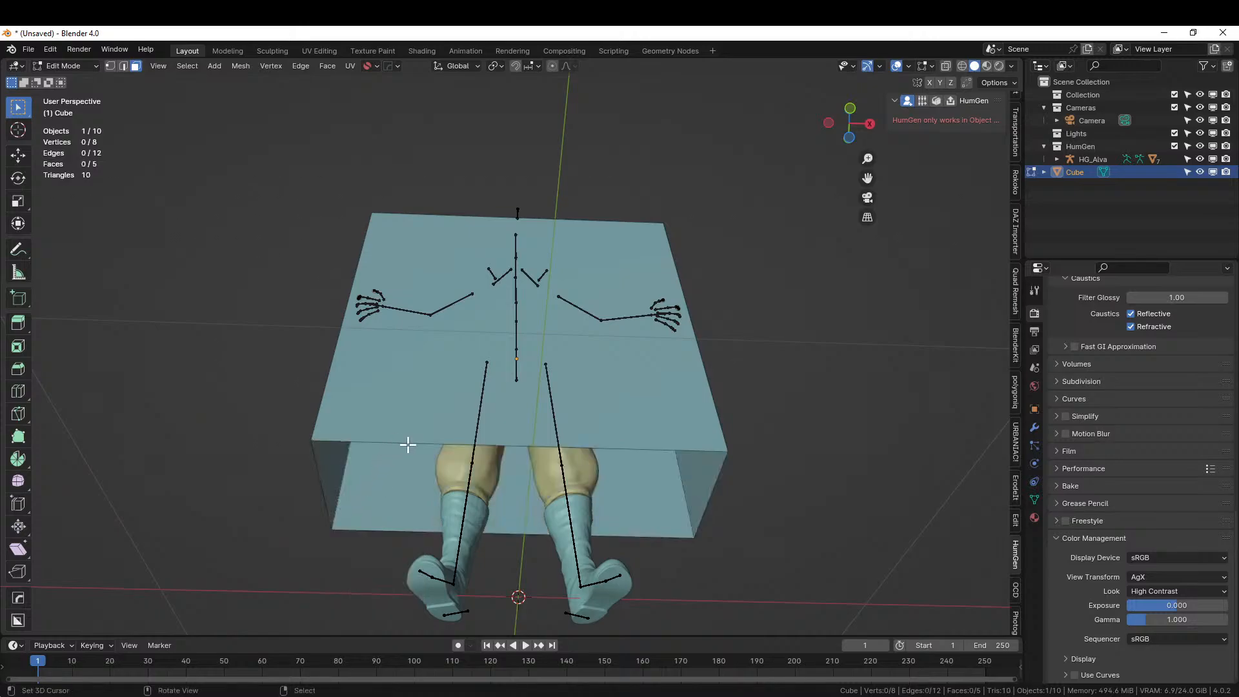
# Bevel the cube's two short top edges above the arms into wide sloping shoulders.
pyautogui.moveTo(409, 443); pyautogui.dragTo(412, 542, button='middle')
pyautogui.press('2')
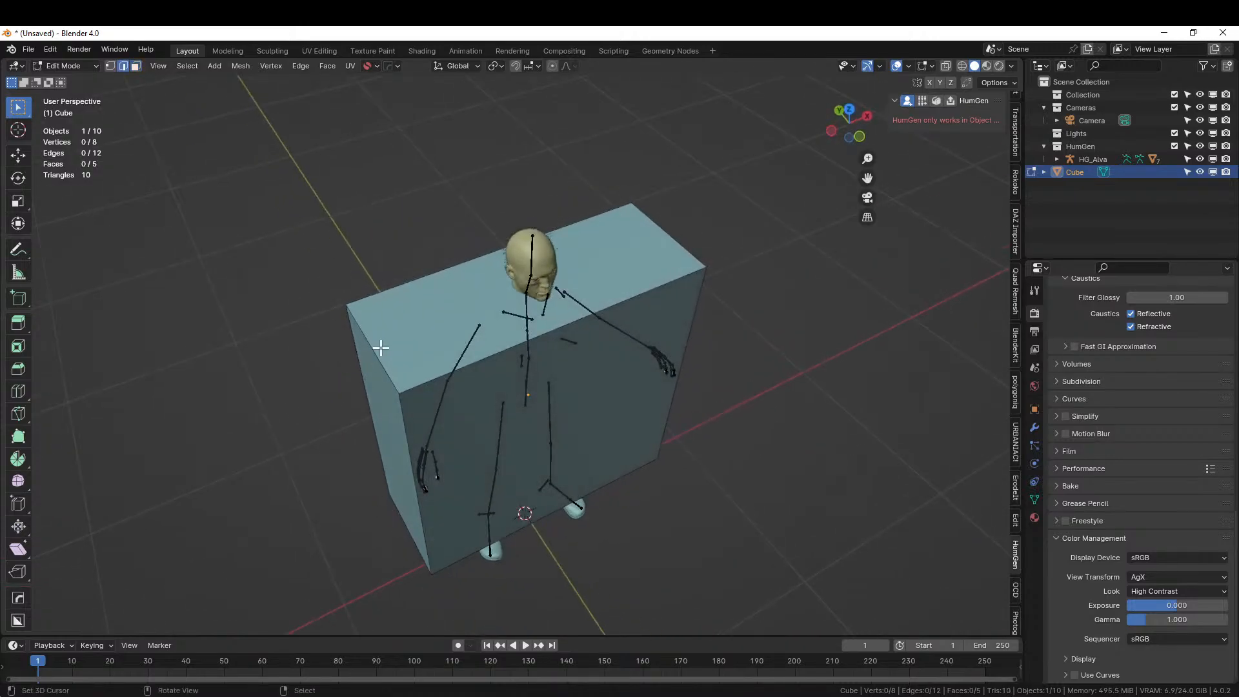
pyautogui.click(377, 355)
pyautogui.keyDown('shift'); pyautogui.click(673, 237); pyautogui.keyUp('shift')
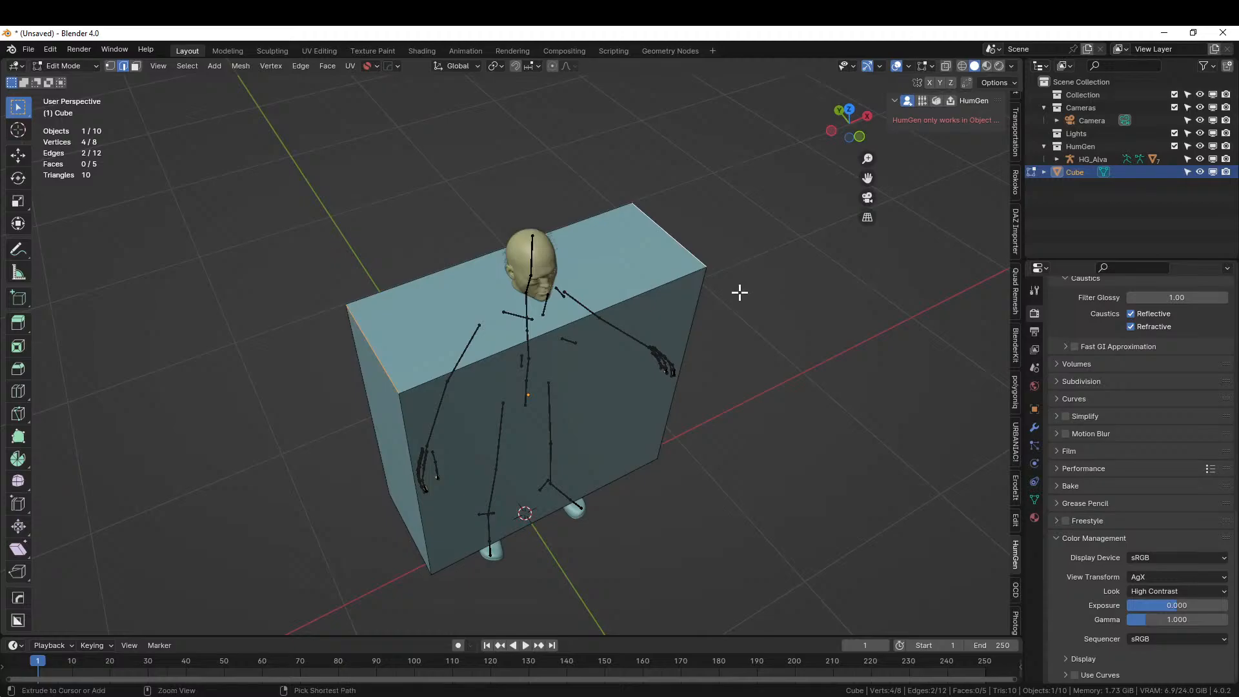
pyautogui.hotkey('ctrl', 'b')
pyautogui.click(806, 416)
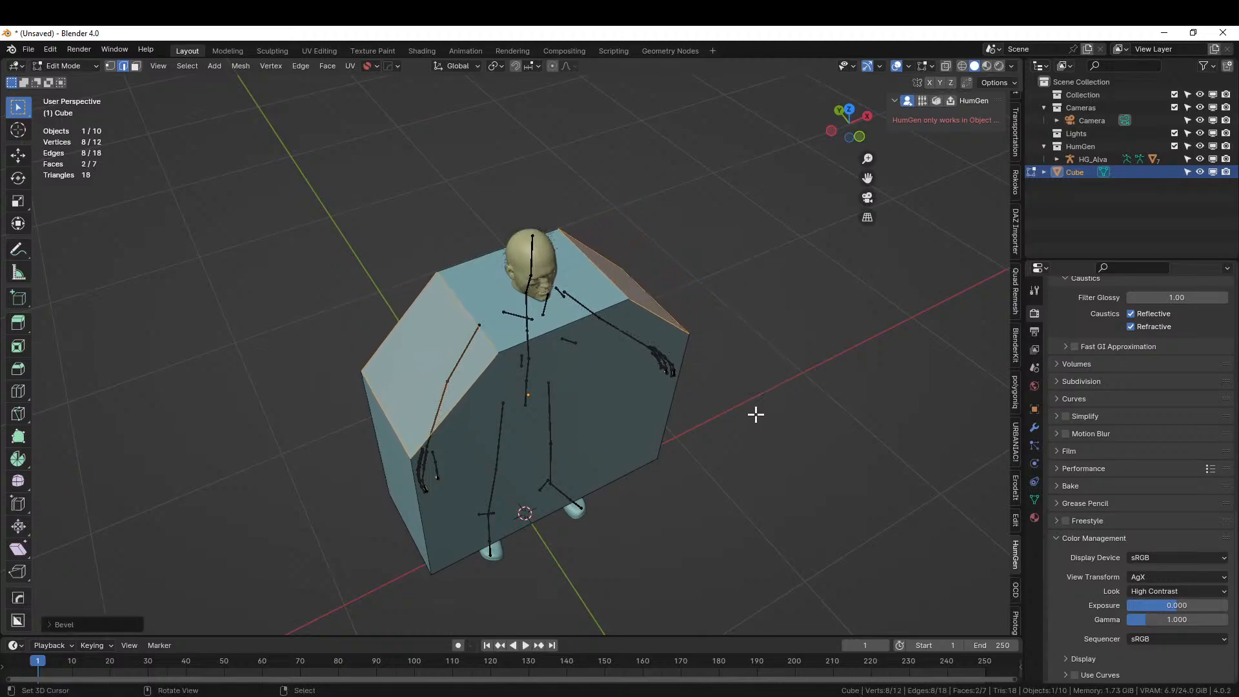
# Move the two bevelled shoulder faces down along Z by about 0.036 m.
pyautogui.moveTo(755, 415); pyautogui.dragTo(647, 349, button='middle')
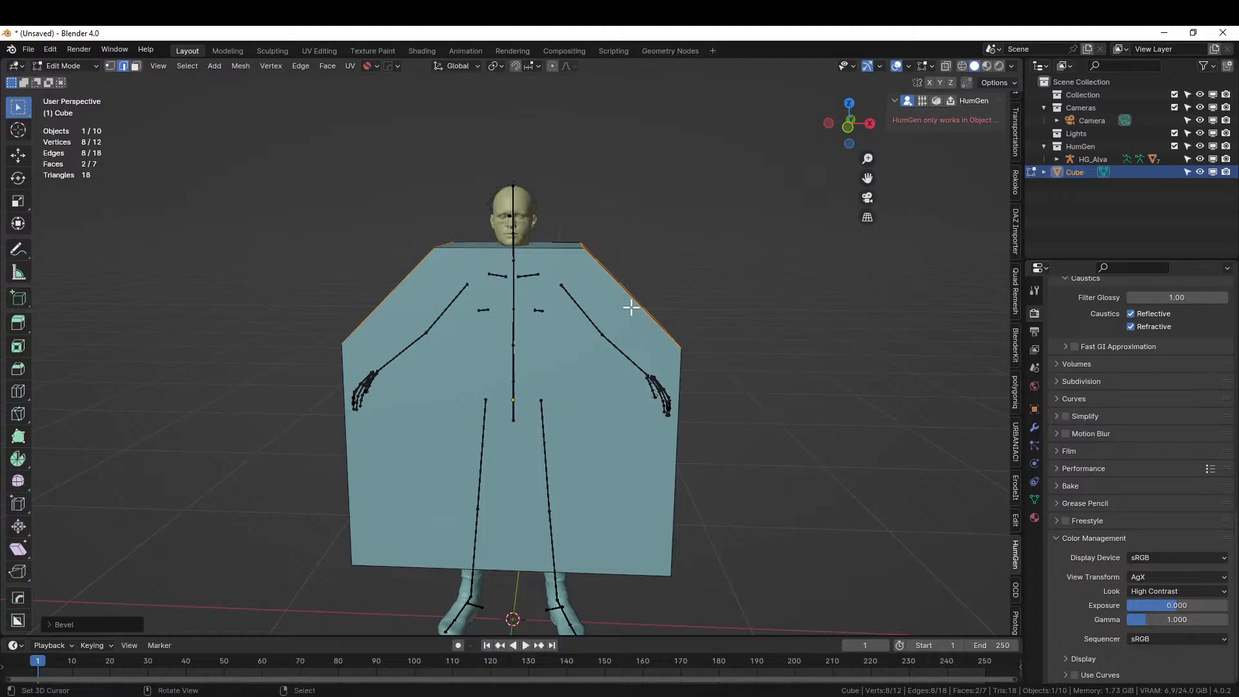
pyautogui.press('g')
pyautogui.press('z')
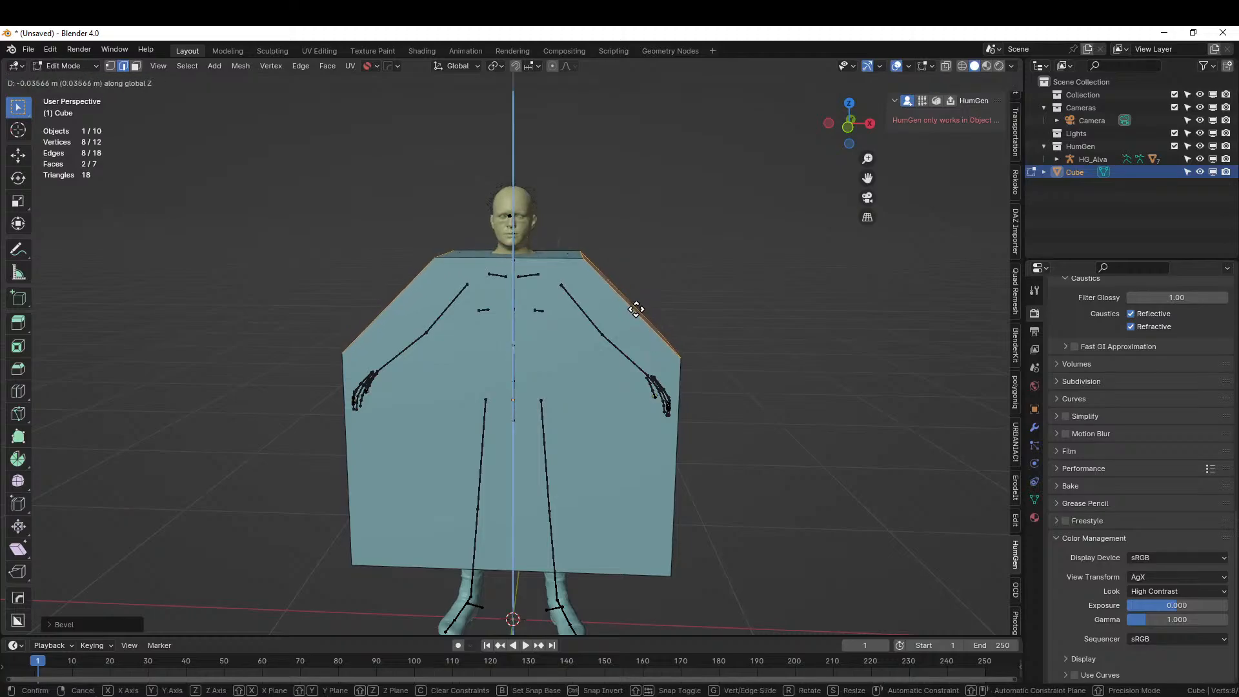
pyautogui.click(635, 310)
# Scale the two short bottom edges of the box inward along X to taper its lower opening.
pyautogui.moveTo(658, 475); pyautogui.dragTo(372, 549, button='middle')
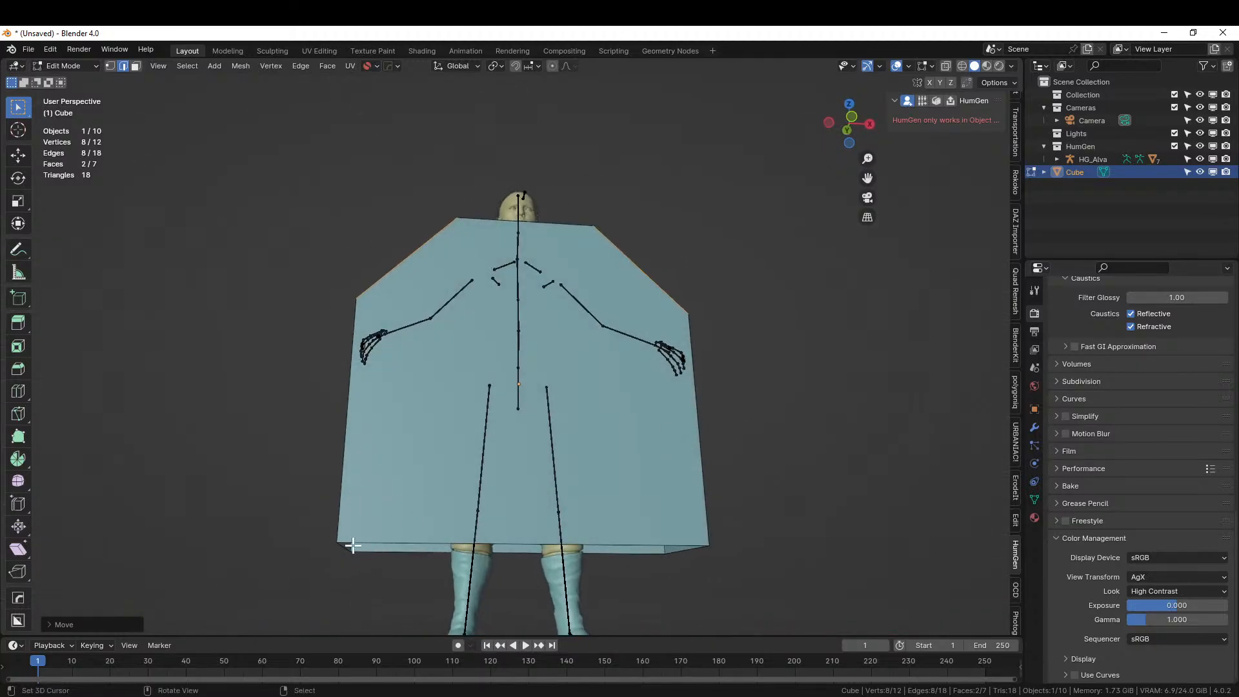
pyautogui.click(352, 545)
pyautogui.moveTo(730, 535); pyautogui.dragTo(633, 533, button='middle')
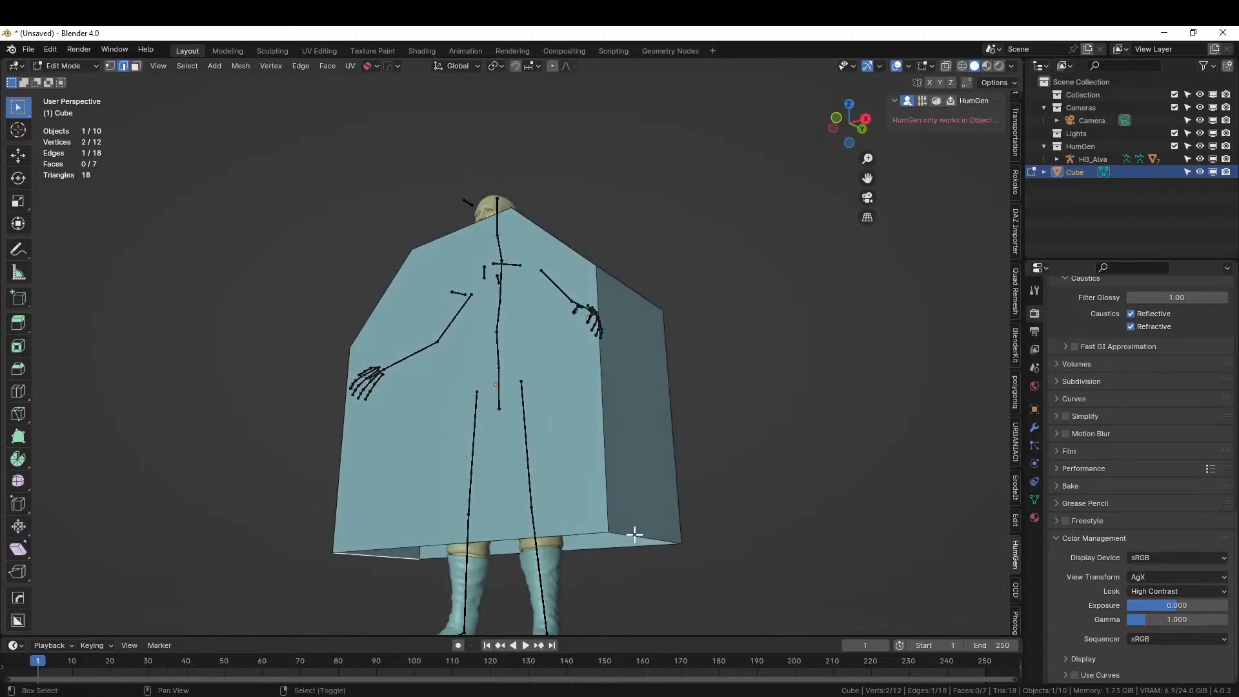
pyautogui.keyDown('shift'); pyautogui.click(660, 539); pyautogui.keyUp('shift')
pyautogui.press('s')
pyautogui.press('x')
pyautogui.click(611, 543)
pyautogui.moveTo(669, 491); pyautogui.dragTo(712, 459, button='middle')
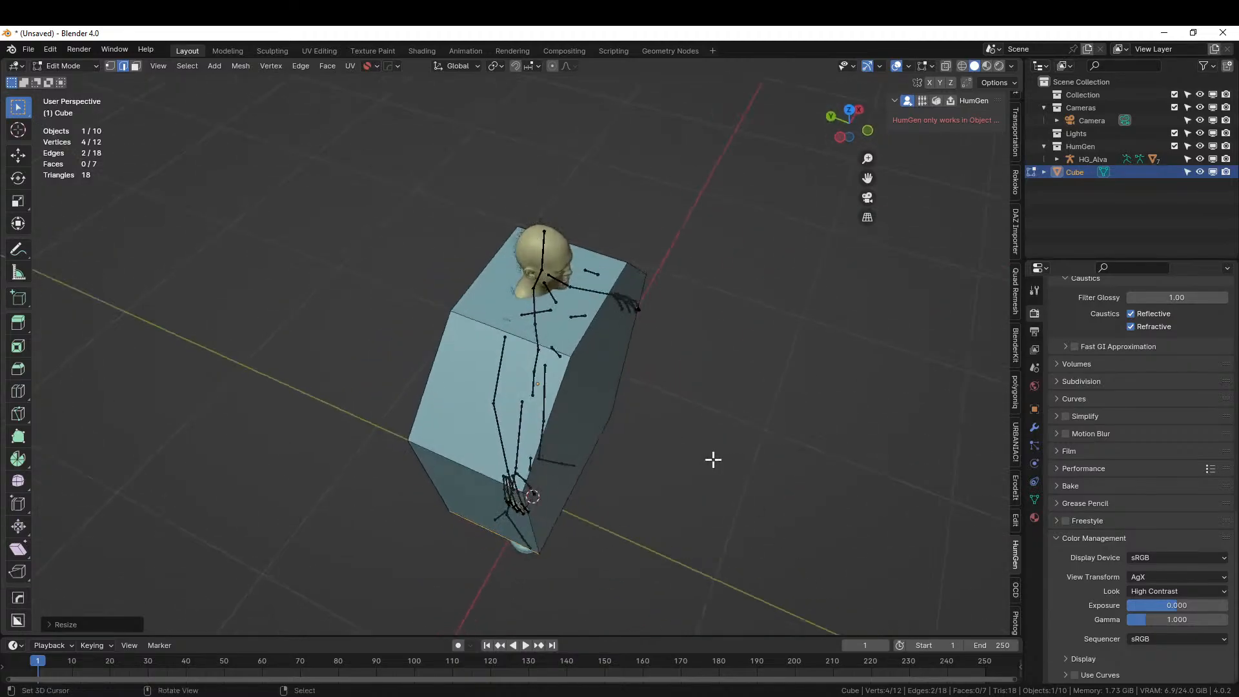
# Move the front long top edge of the box inward along Y by about 0.084 m.
pyautogui.click(601, 315)
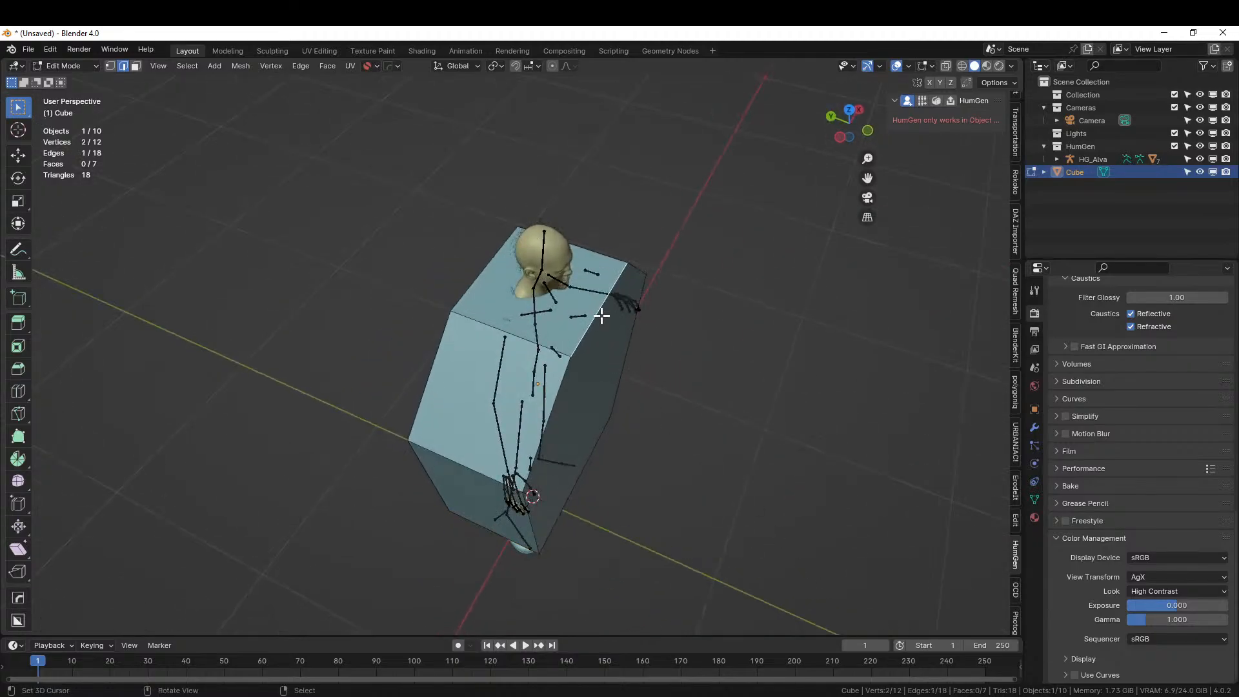
pyautogui.press('g')
pyautogui.press('y')
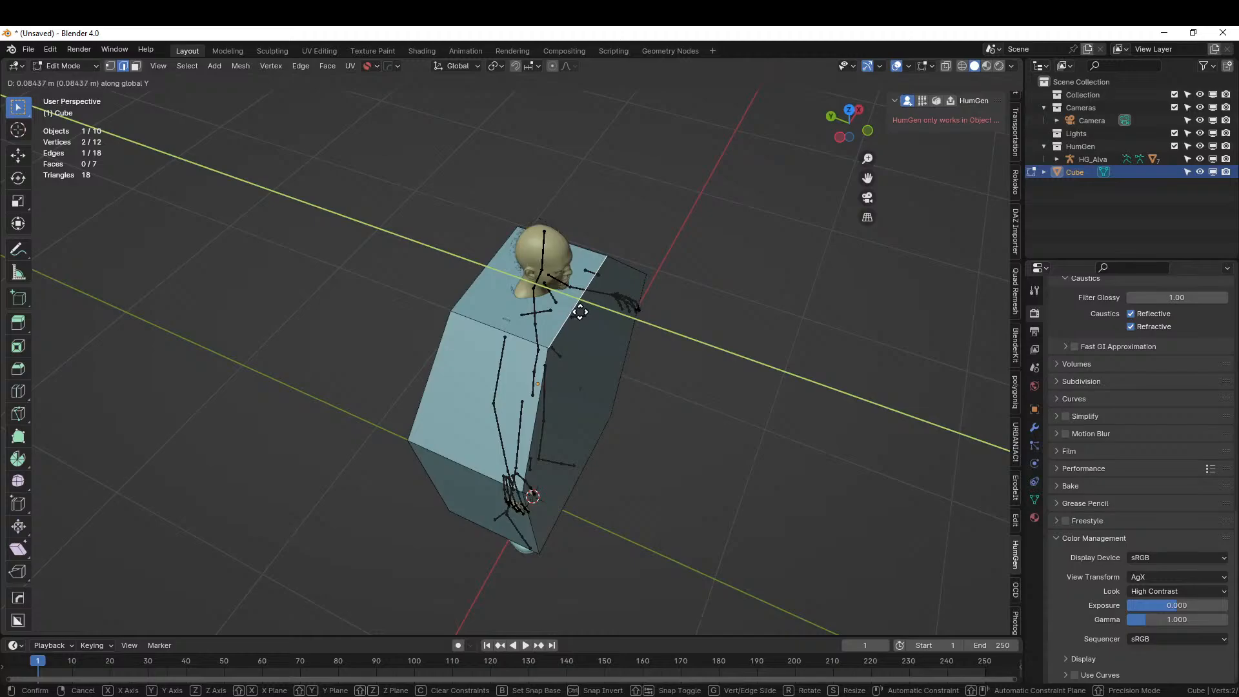
pyautogui.click(580, 311)
pyautogui.moveTo(582, 314); pyautogui.dragTo(622, 329, button='middle')
# Move the rear long top edge of the box inward along Y to slim the shoulders behind the neck.
pyautogui.click(482, 282)
pyautogui.moveTo(481, 282); pyautogui.dragTo(543, 286, button='middle')
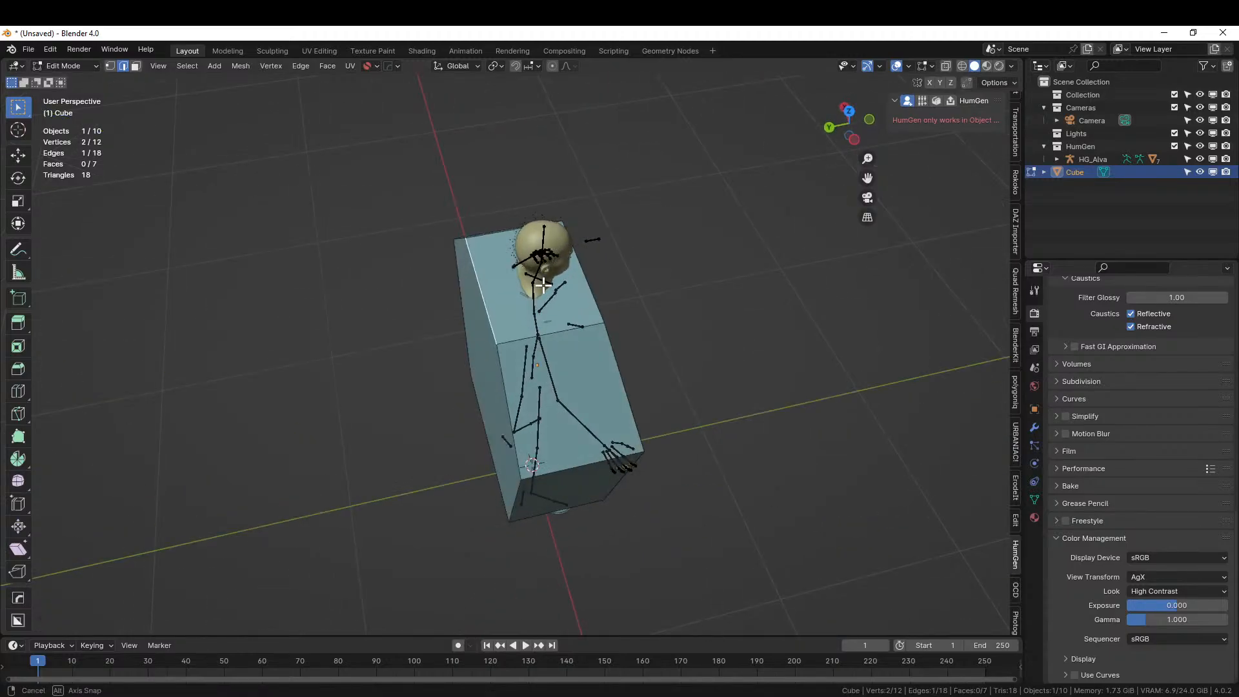
pyautogui.press('g')
pyautogui.press('y')
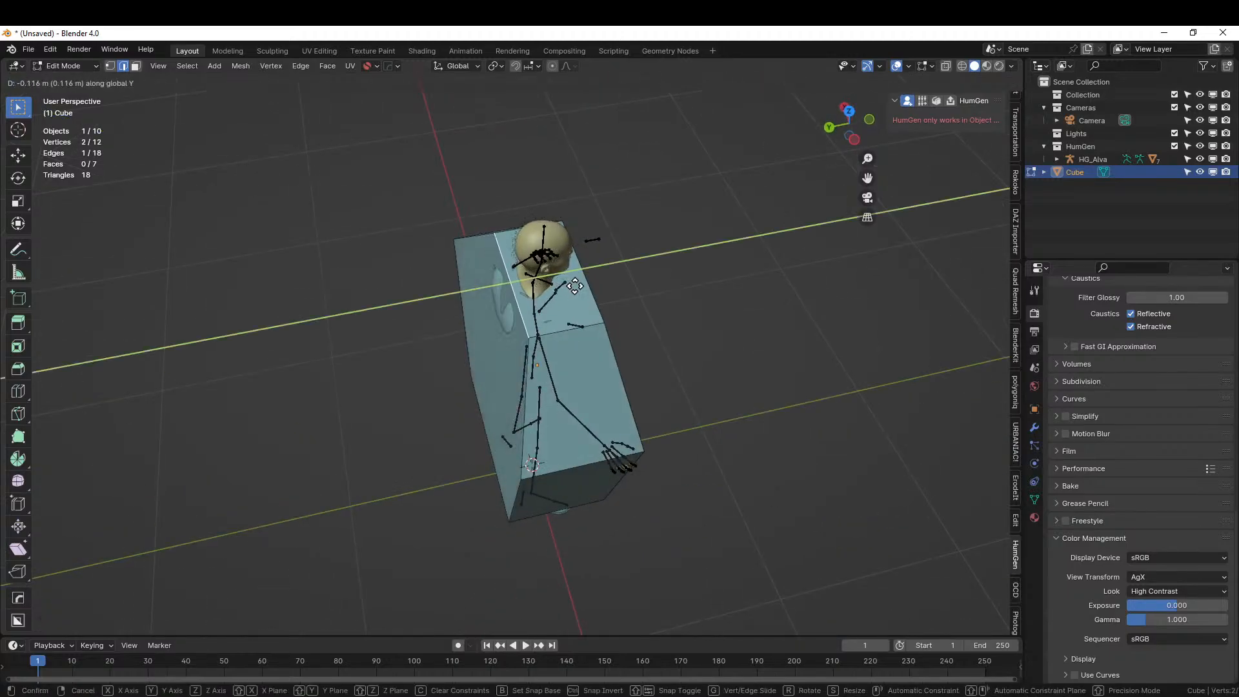
pyautogui.click(566, 286)
# Inset the top face around the neck by about 0.045 m and delete the inner face to open a neck hole.
pyautogui.moveTo(606, 290); pyautogui.dragTo(437, 230, button='middle')
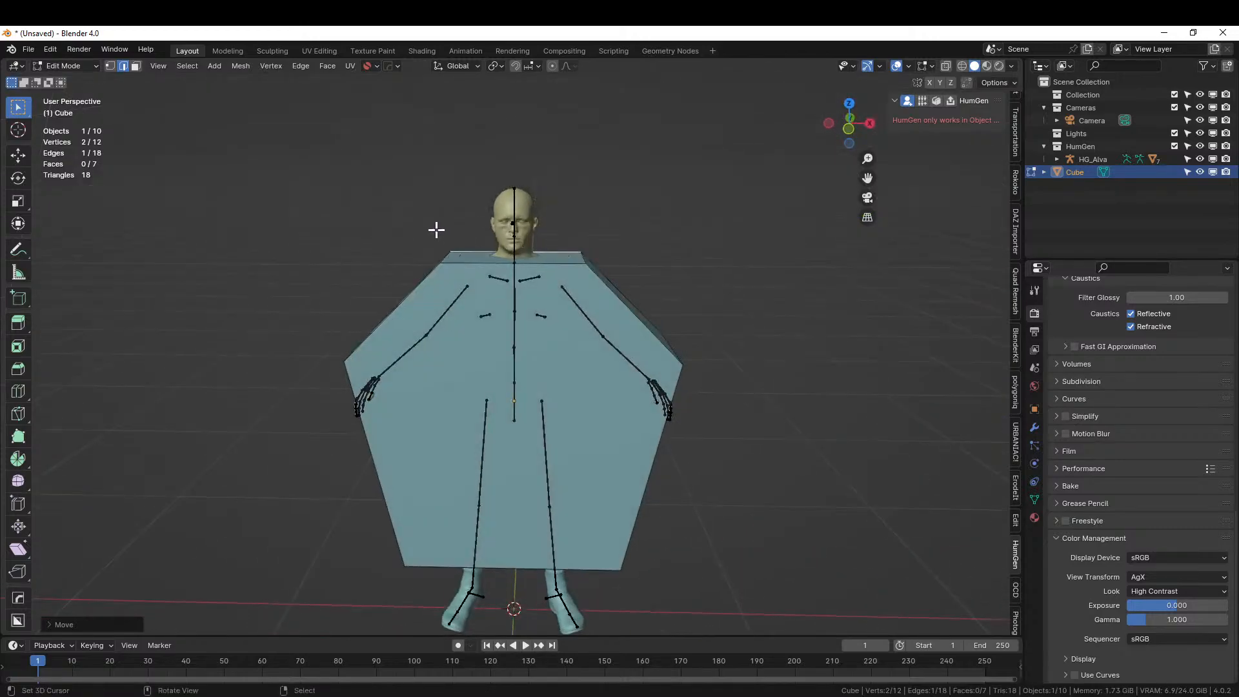
pyautogui.moveTo(420, 226); pyautogui.dragTo(583, 288, button='middle')
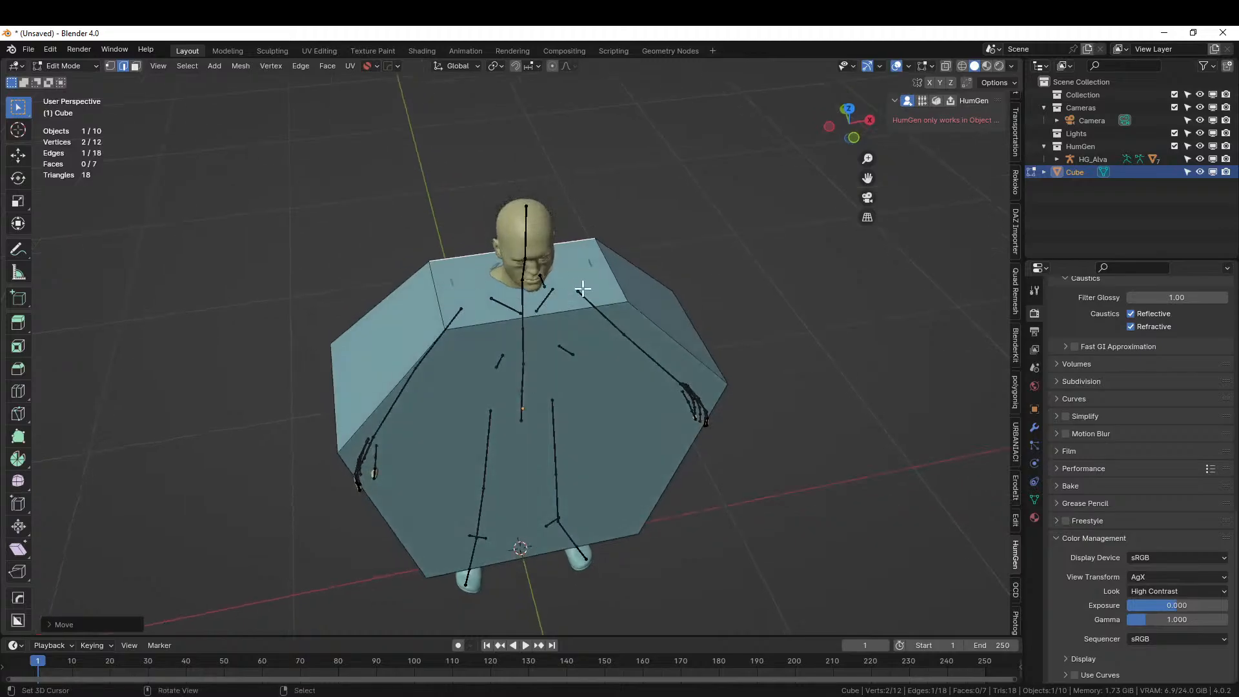
pyautogui.press('3')
pyautogui.click(518, 292)
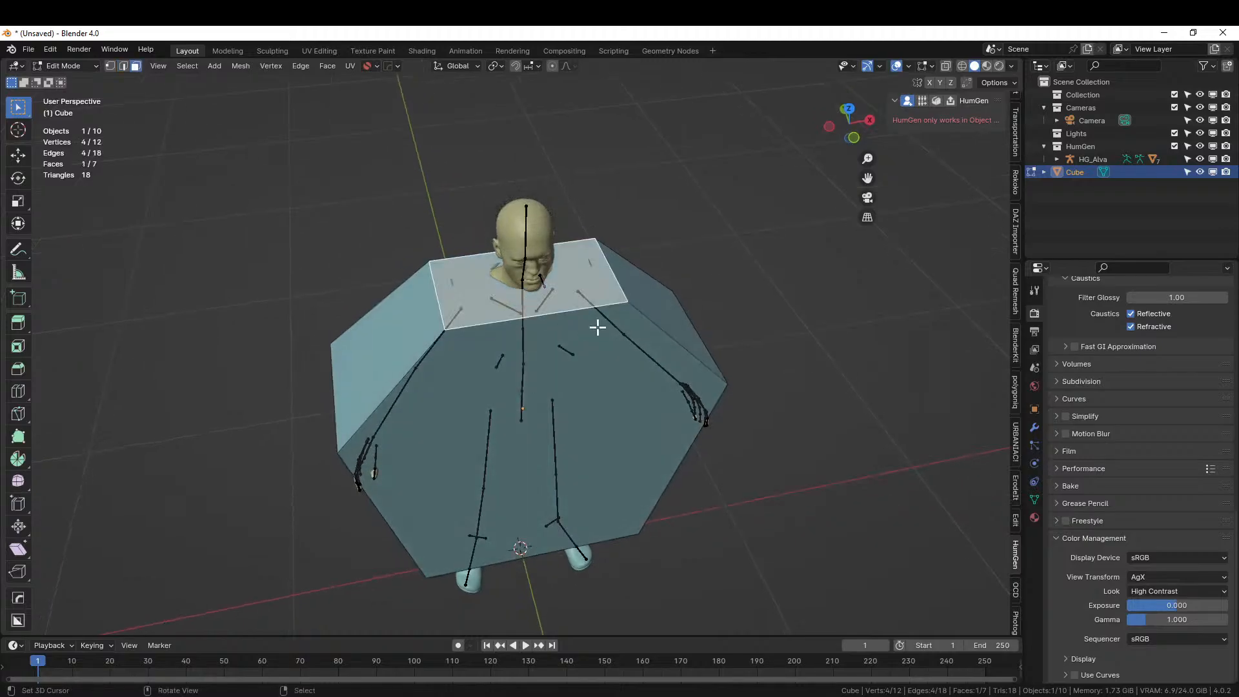
pyautogui.press('i')
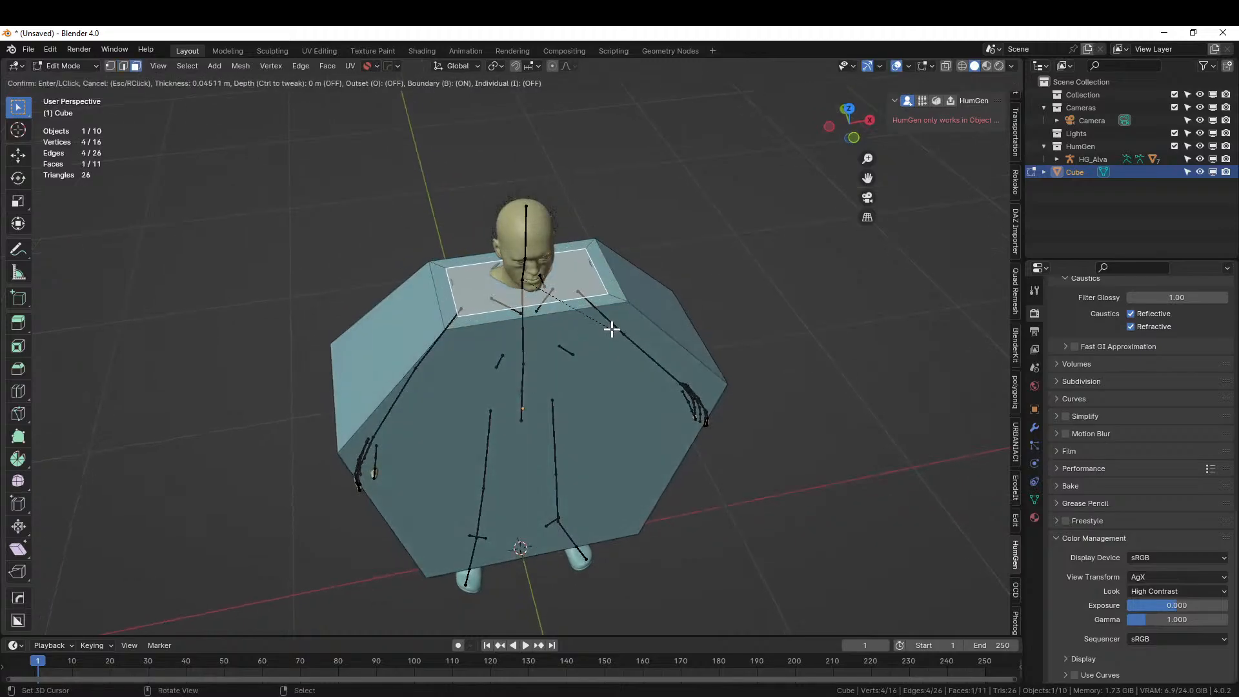
pyautogui.click(613, 328)
pyautogui.press('x')
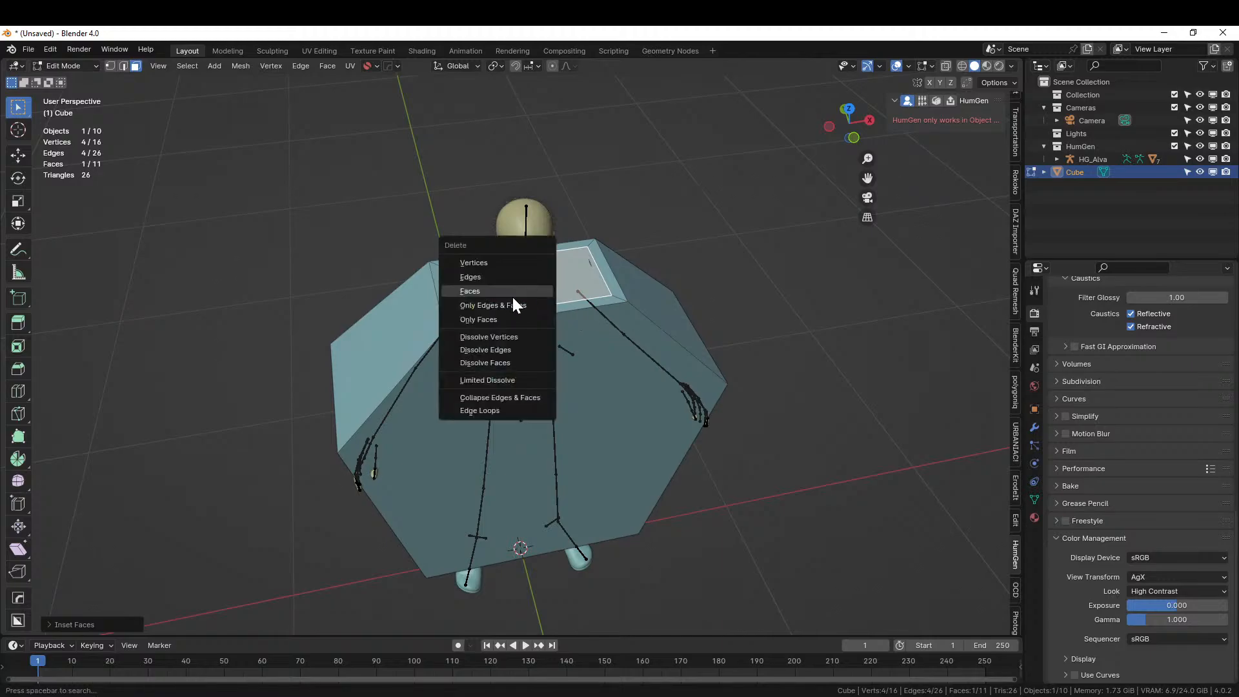
pyautogui.click(497, 294)
# Scale the two short edges of the neck opening inward along X to roughly half, and return to Object Mode.
pyautogui.moveTo(497, 294); pyautogui.dragTo(497, 331, button='middle')
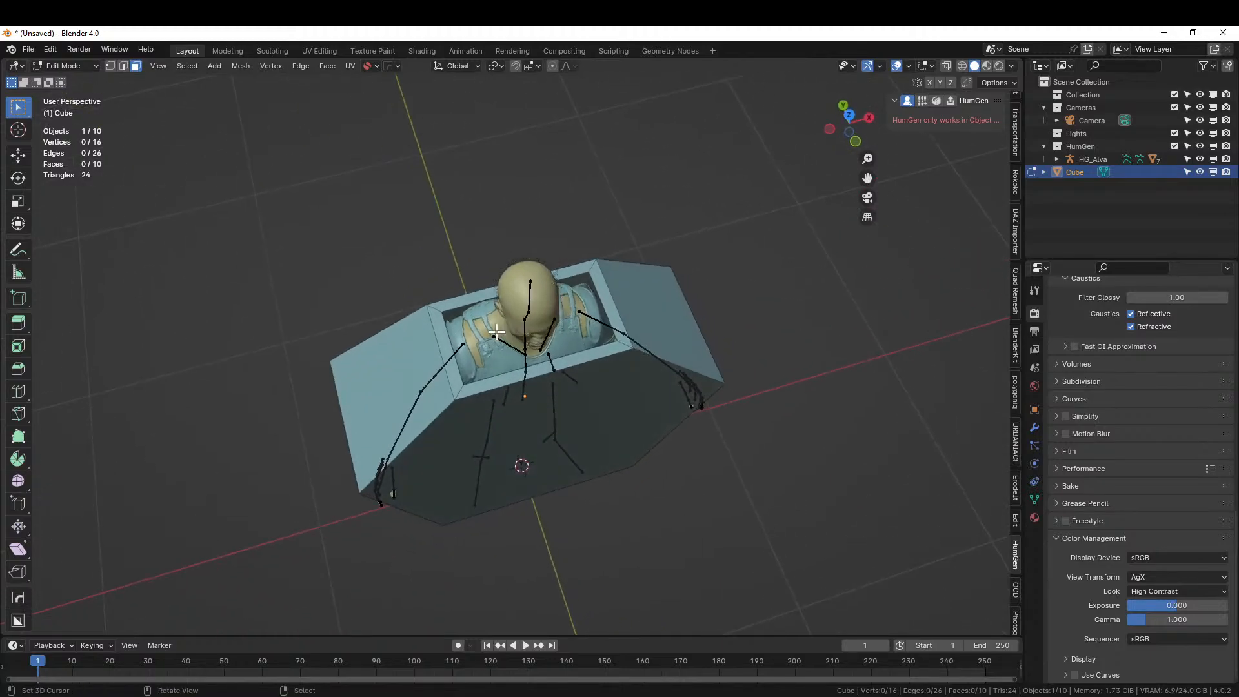
pyautogui.click(450, 340)
pyautogui.press('2')
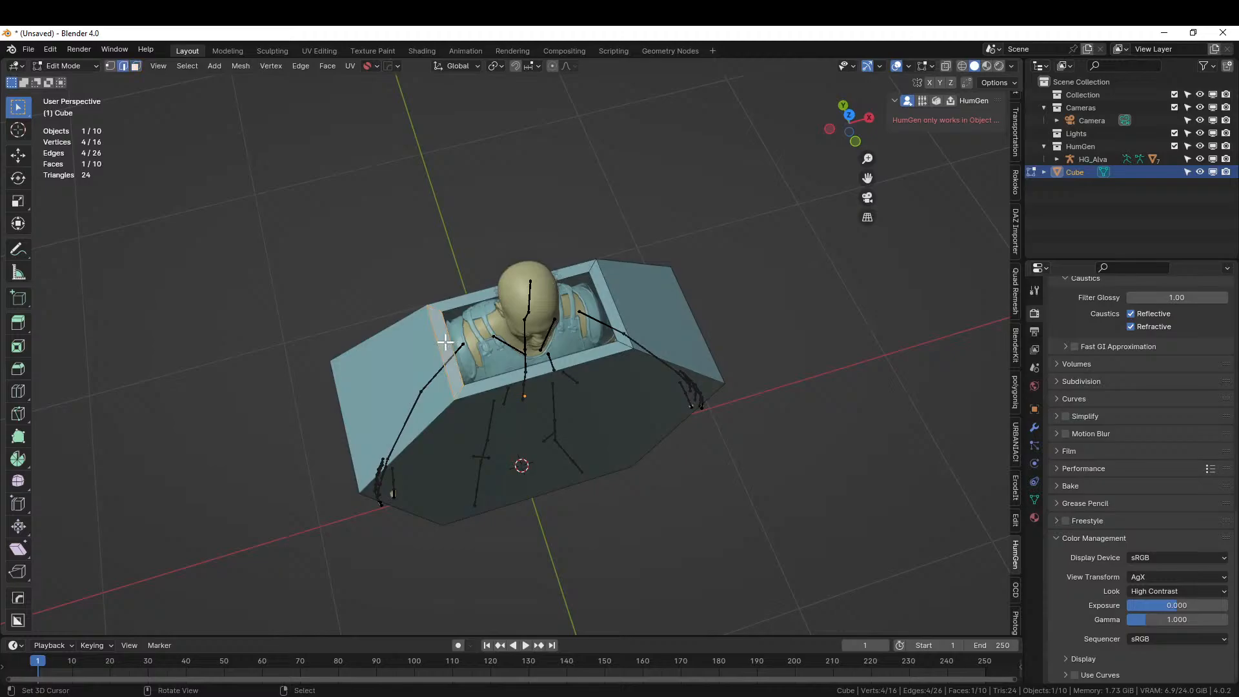
pyautogui.click(450, 340)
pyautogui.keyDown('shift'); pyautogui.click(599, 302); pyautogui.keyUp('shift')
pyautogui.press('s')
pyautogui.press('x')
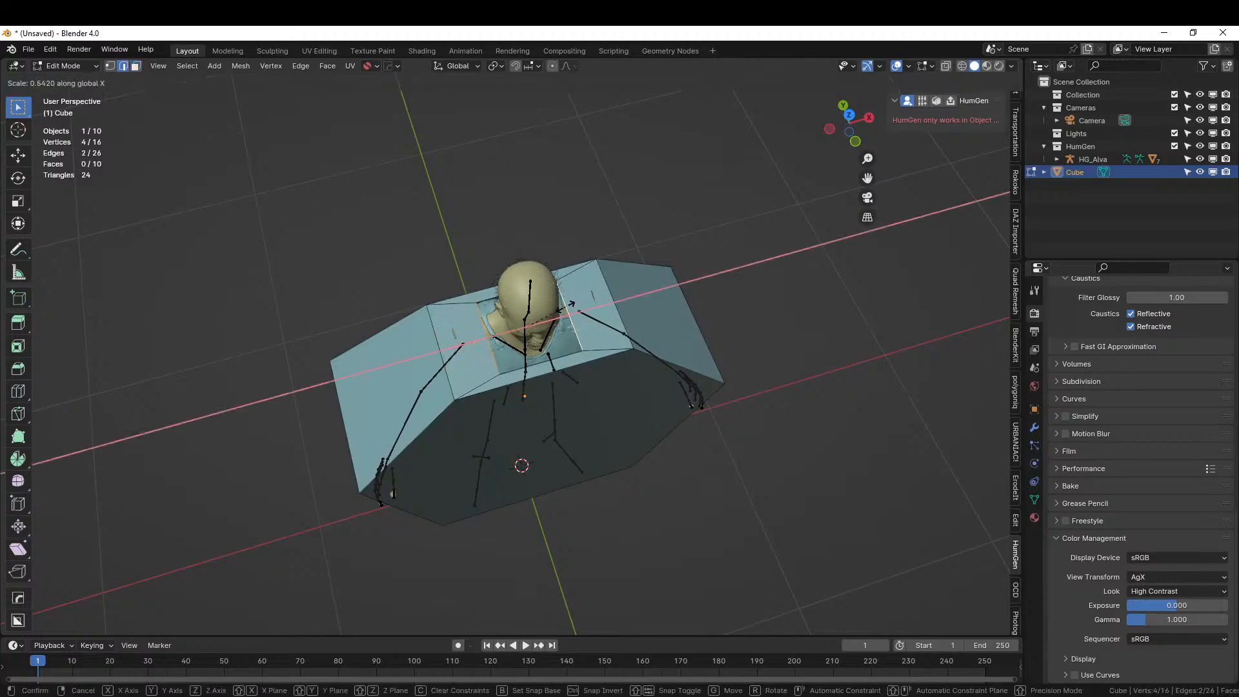
pyautogui.click(559, 307)
pyautogui.moveTo(565, 320); pyautogui.dragTo(542, 247, button='middle')
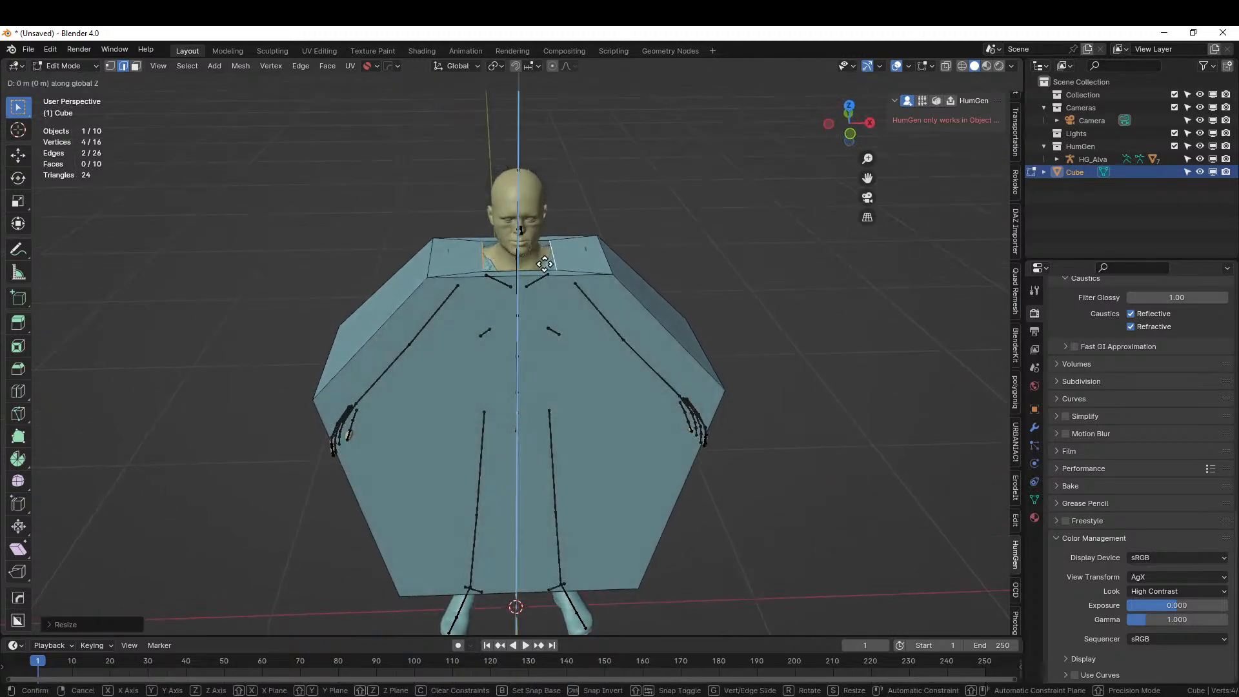
pyautogui.press('Tab')
pyautogui.moveTo(614, 251)
pyautogui.mouseDown(button='middle')
pyautogui.moveTo(586, 226)
pyautogui.moveTo(500, 229)
pyautogui.moveTo(462, 289)
pyautogui.moveTo(606, 250)
pyautogui.mouseUp(button='middle')
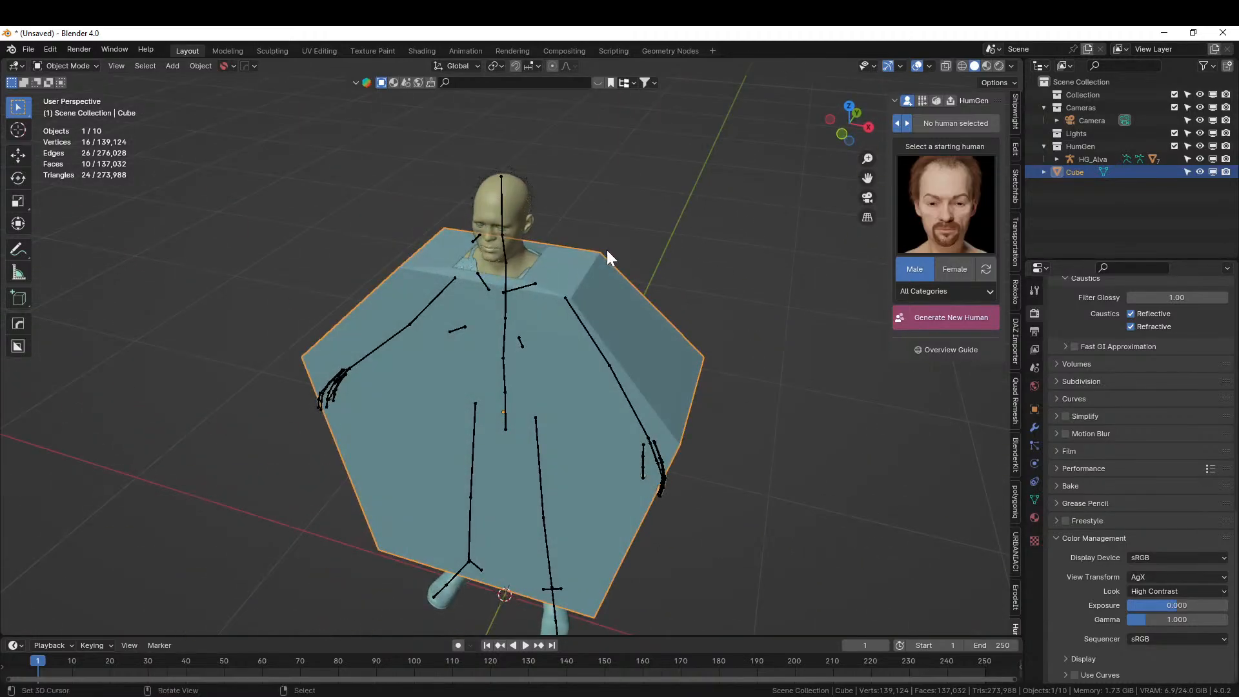
# Start saving the scene under a new name and create the folder "240125-1 Livestream Cultist Warband" in Z:\000 2024 Paintings.
pyautogui.click(26, 45)
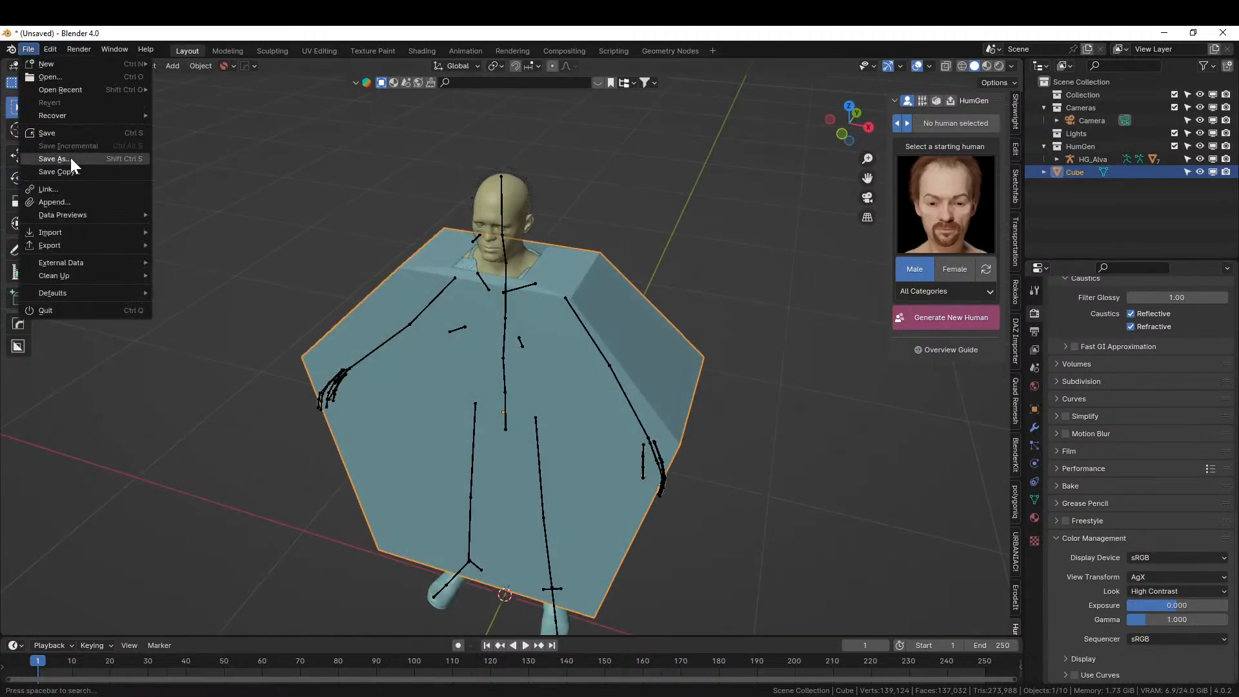
pyautogui.click(71, 157)
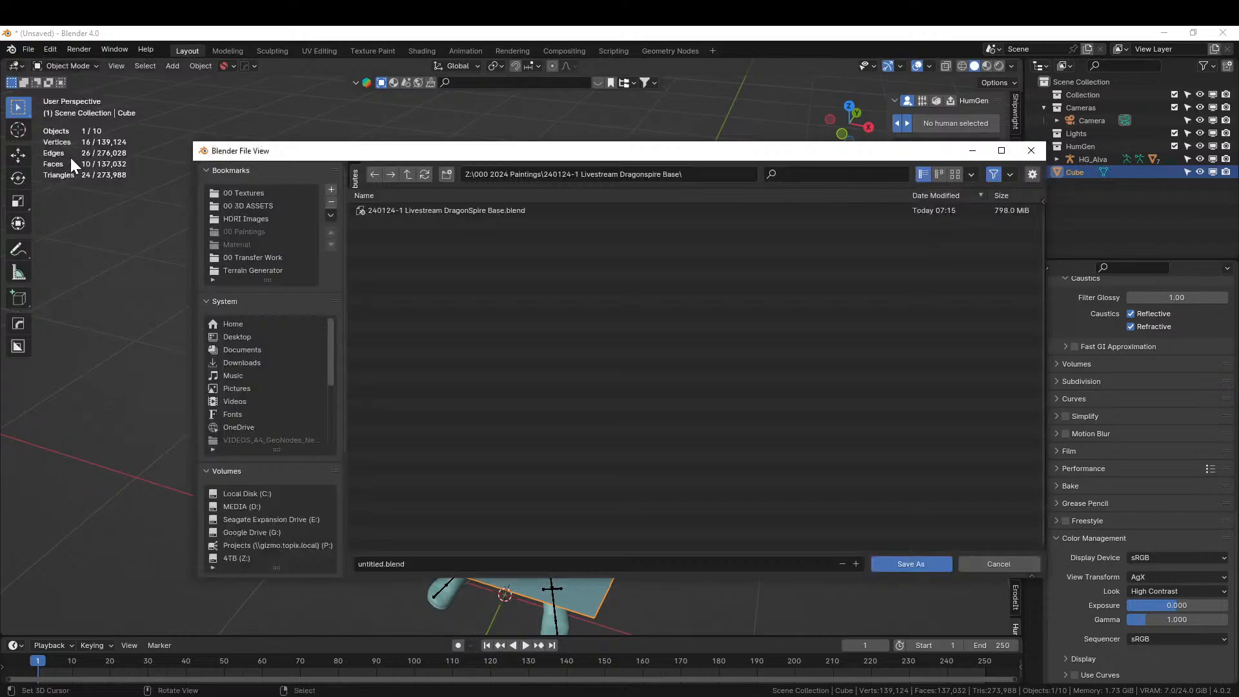
pyautogui.click(408, 171)
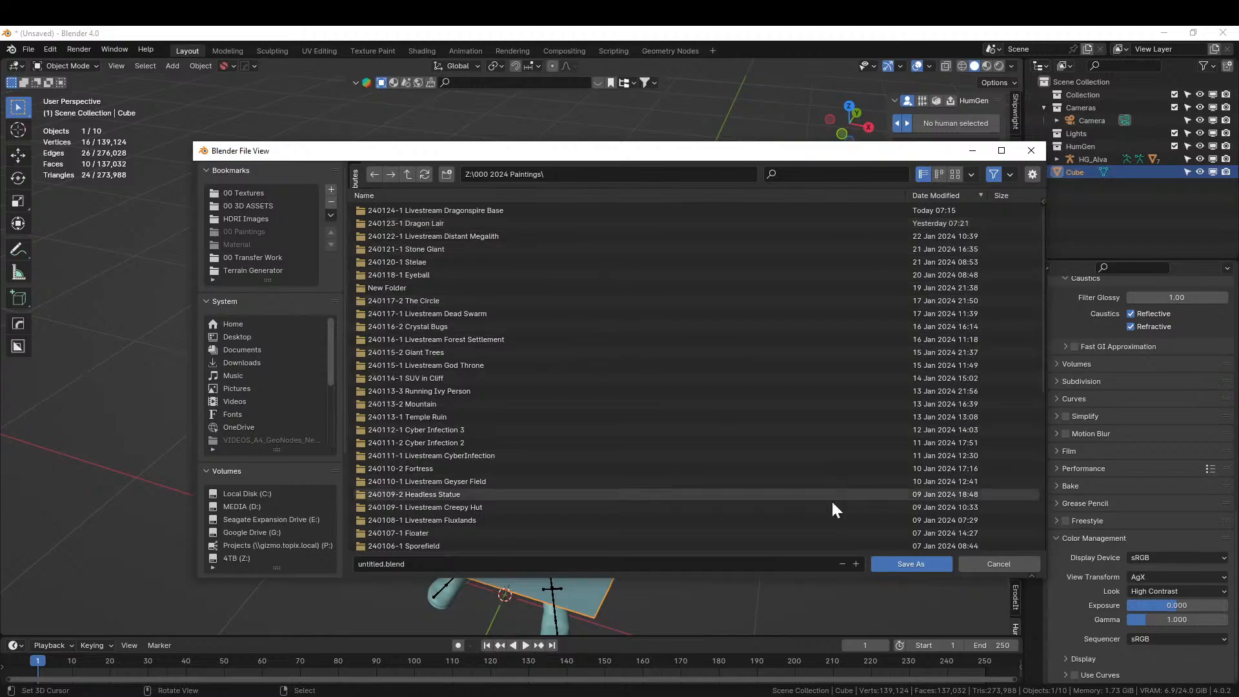
pyautogui.click(446, 174)
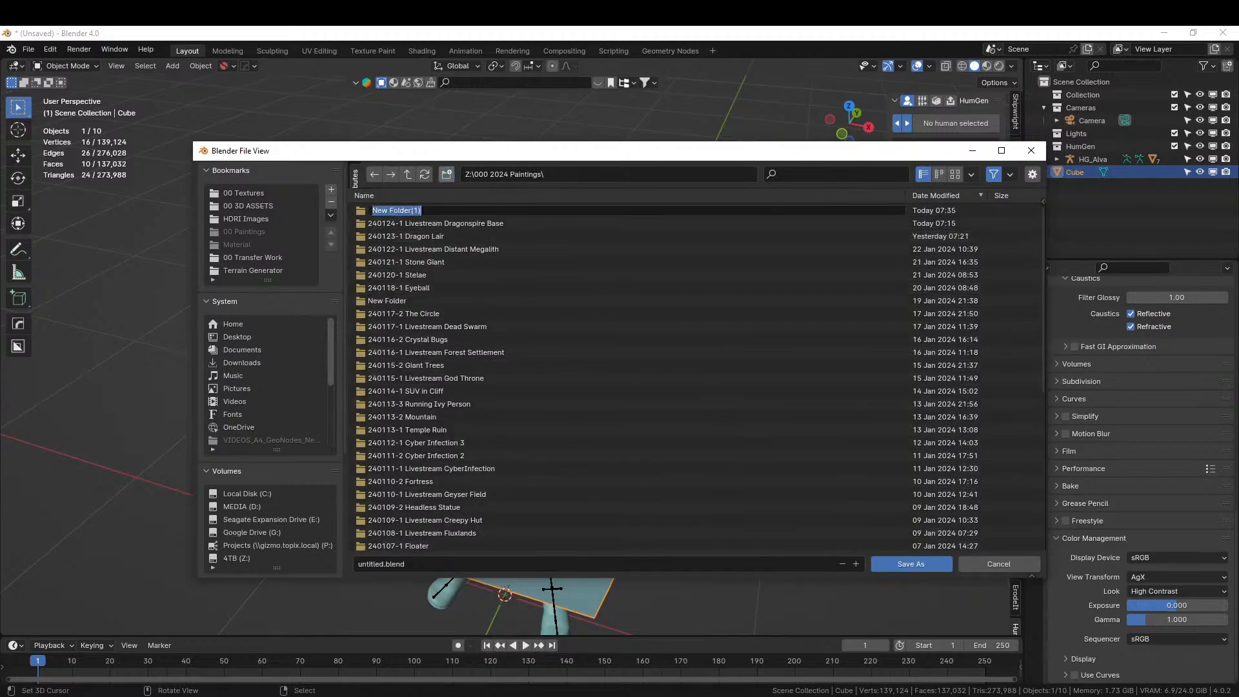
pyautogui.write('24')
pyautogui.write('0125-1 Livestream Cultist Warband')
pyautogui.press('Return')
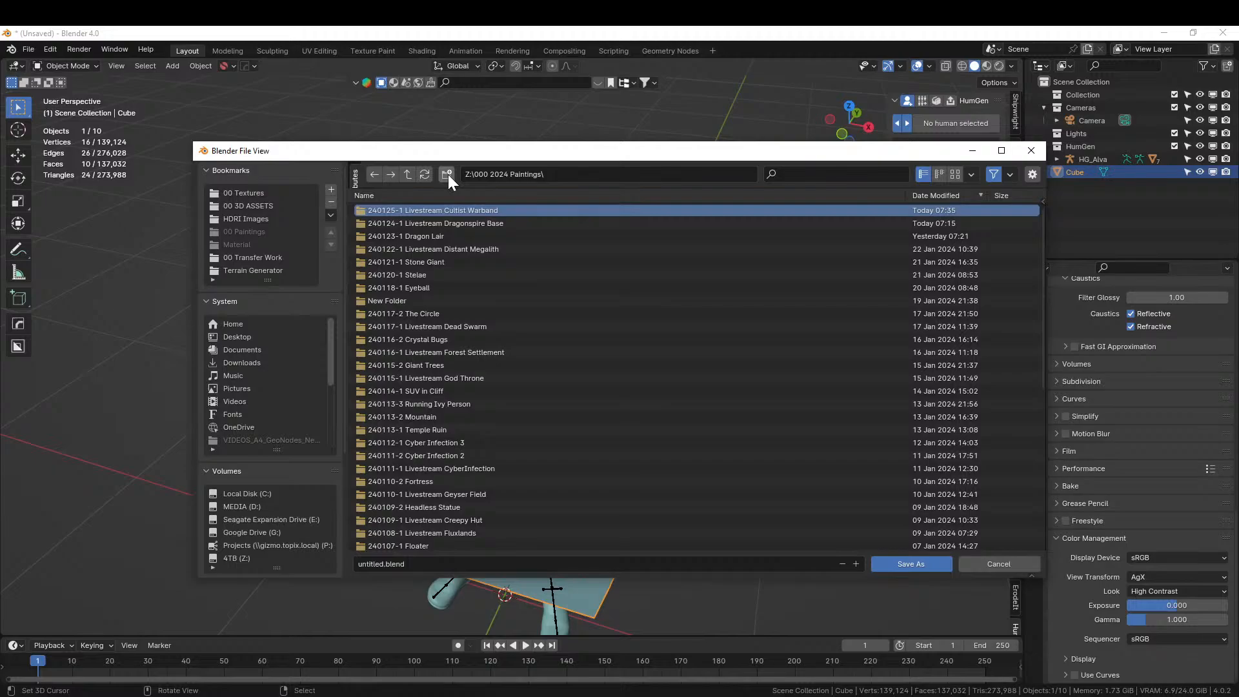
# Save the scene in the new folder as "240125-1 Livestream Cultist Warband.blend".
pyautogui.doubleClick(407, 211)
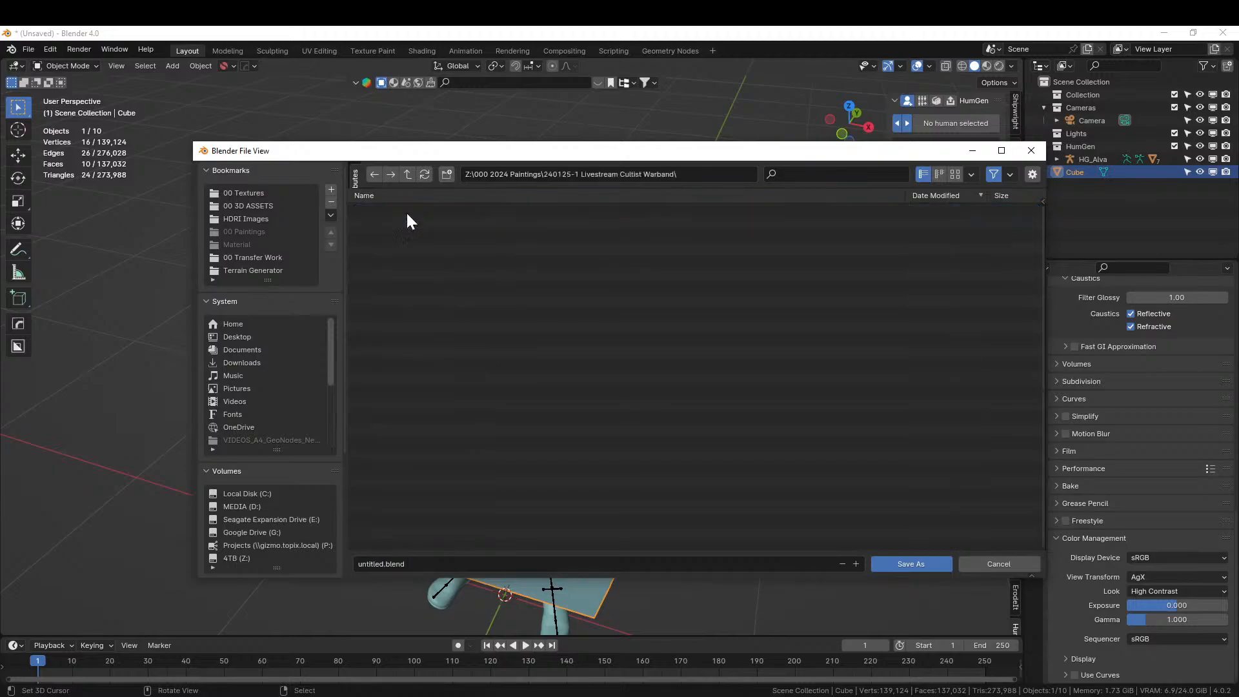
pyautogui.click(380, 564)
pyautogui.write('2')
pyautogui.press('Return')
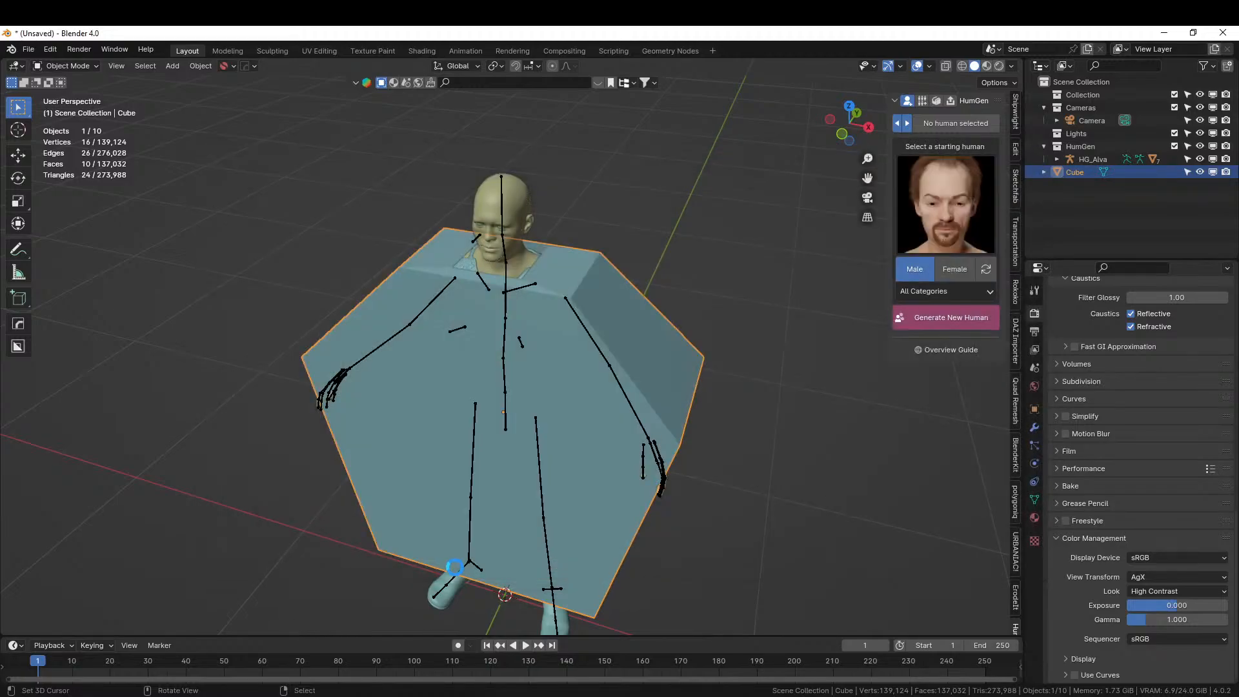
# Bring up the Simply Cloth Pro add-on and make the character's pants a collision object.
pyautogui.moveTo(489, 510); pyautogui.dragTo(565, 368, button='middle')
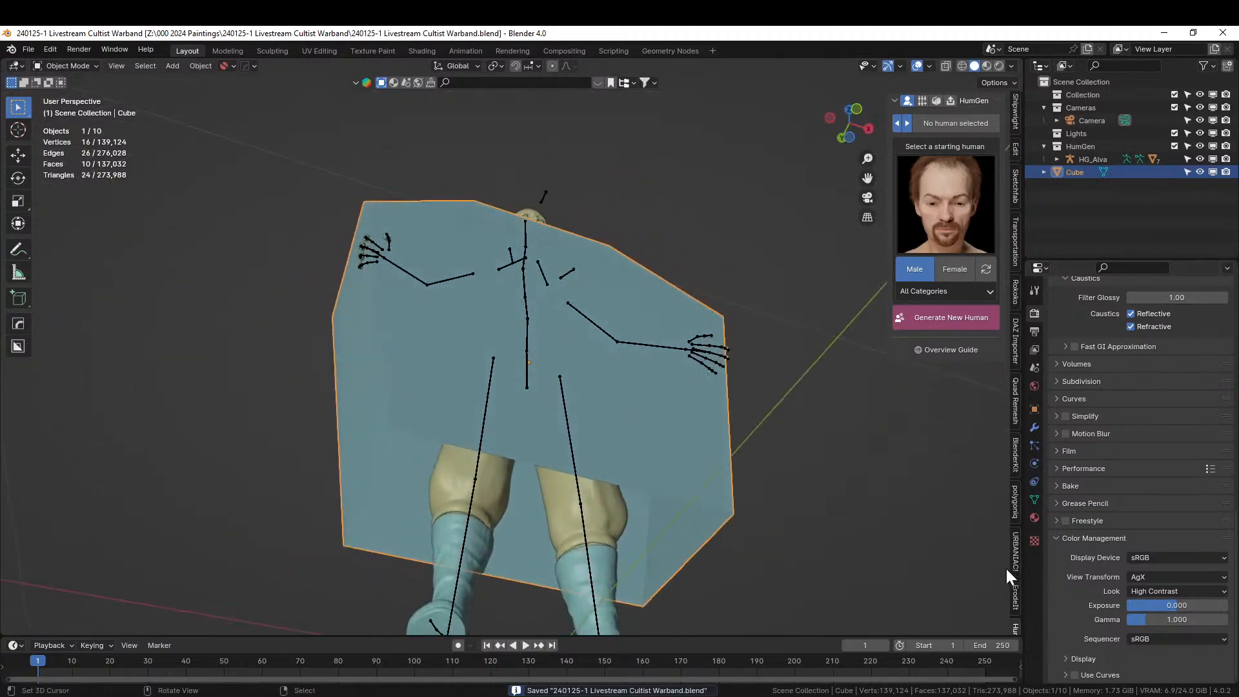
pyautogui.scroll(-10, 1012, 574)
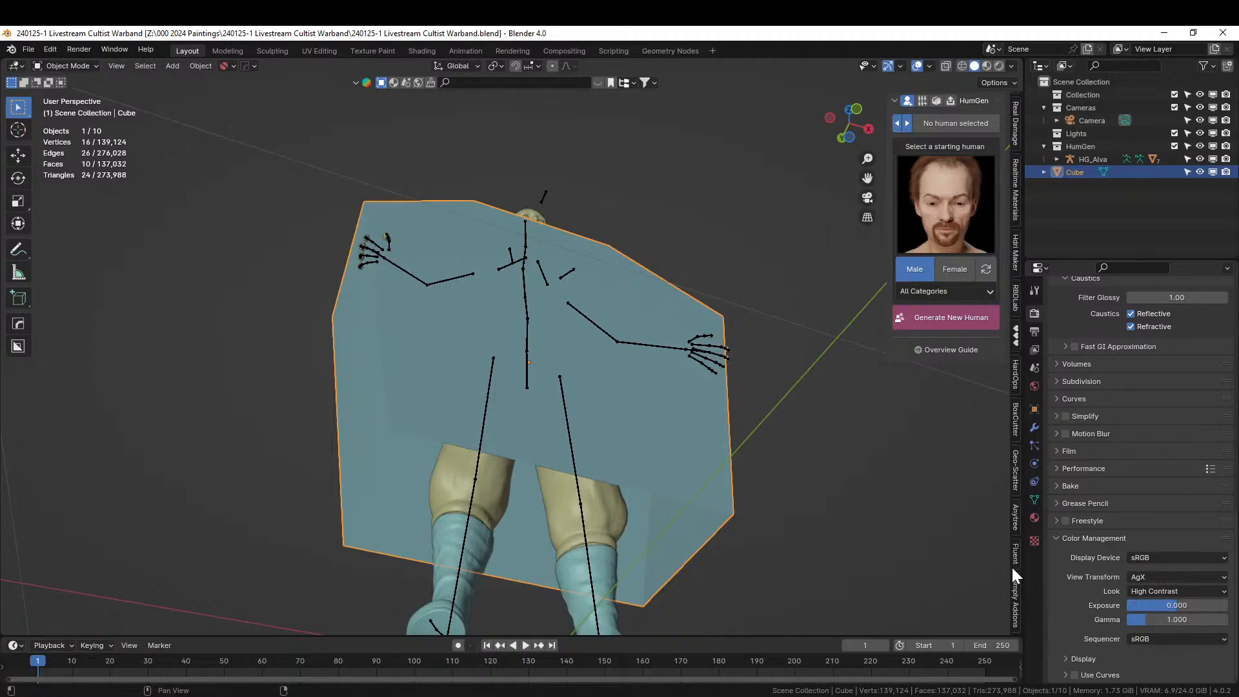
pyautogui.scroll(-5, 1013, 574)
pyautogui.click(1013, 445)
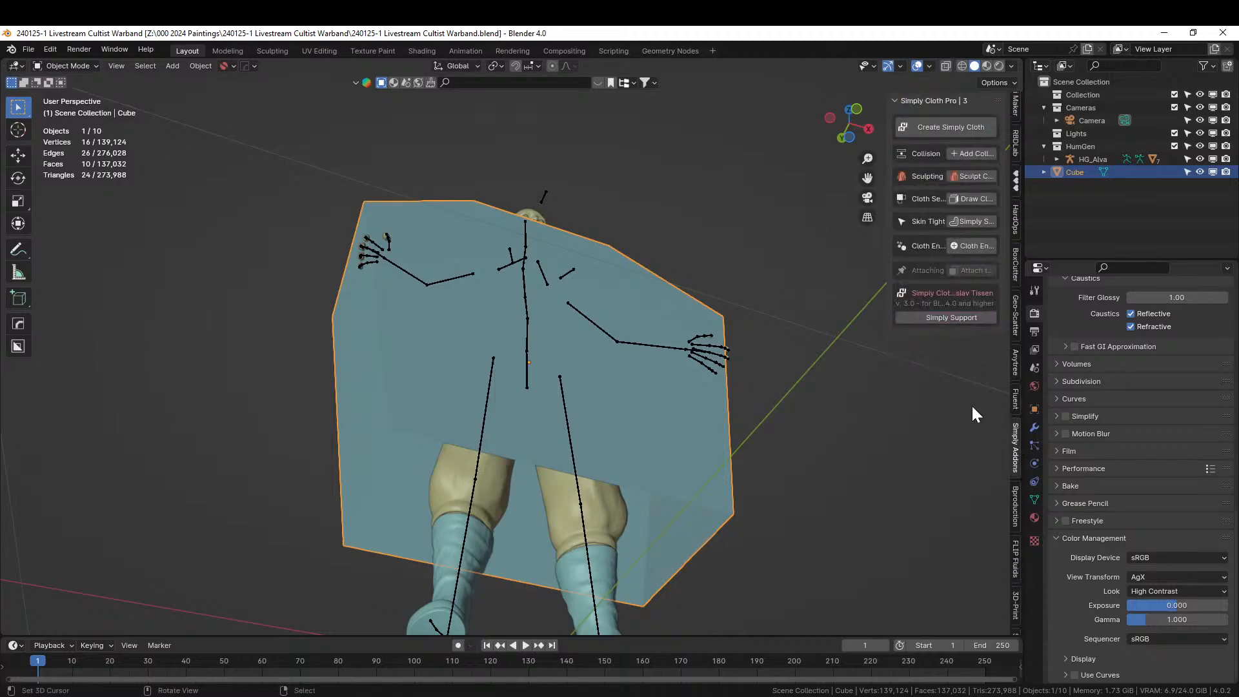
pyautogui.click(454, 479)
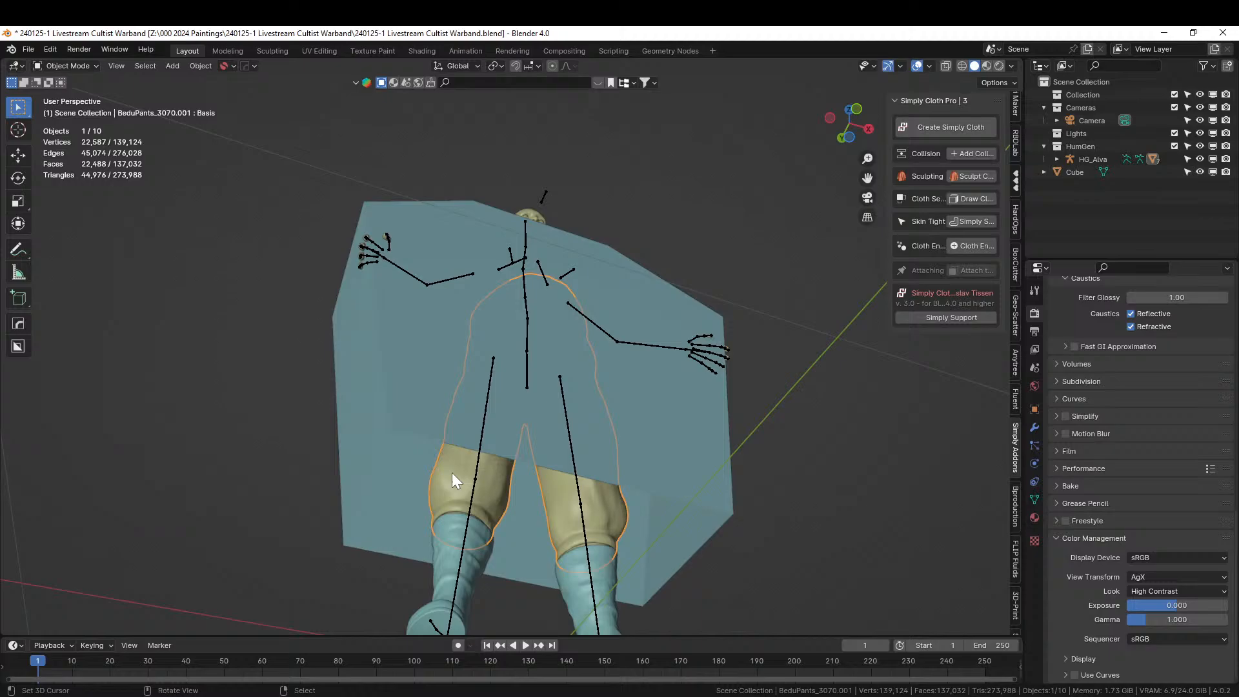
pyautogui.click(974, 155)
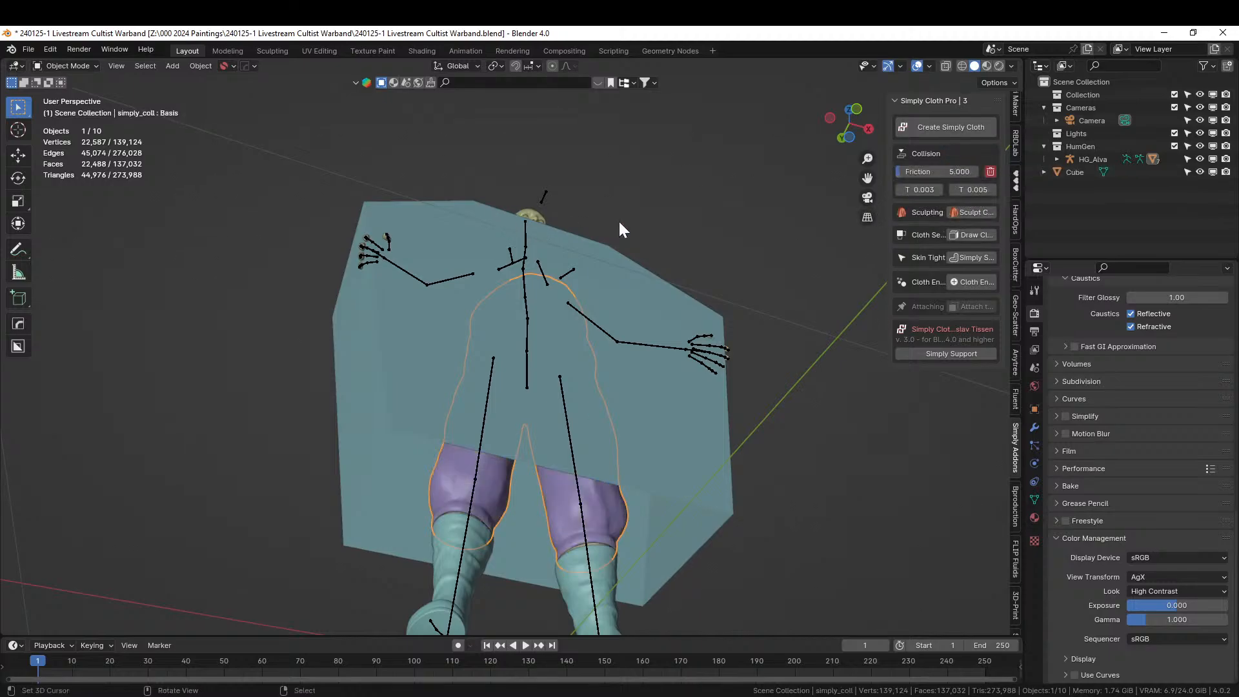
# Add Simply Cloth collision to the character's torso plates and to his body.
pyautogui.moveTo(620, 230); pyautogui.dragTo(506, 292, button='middle')
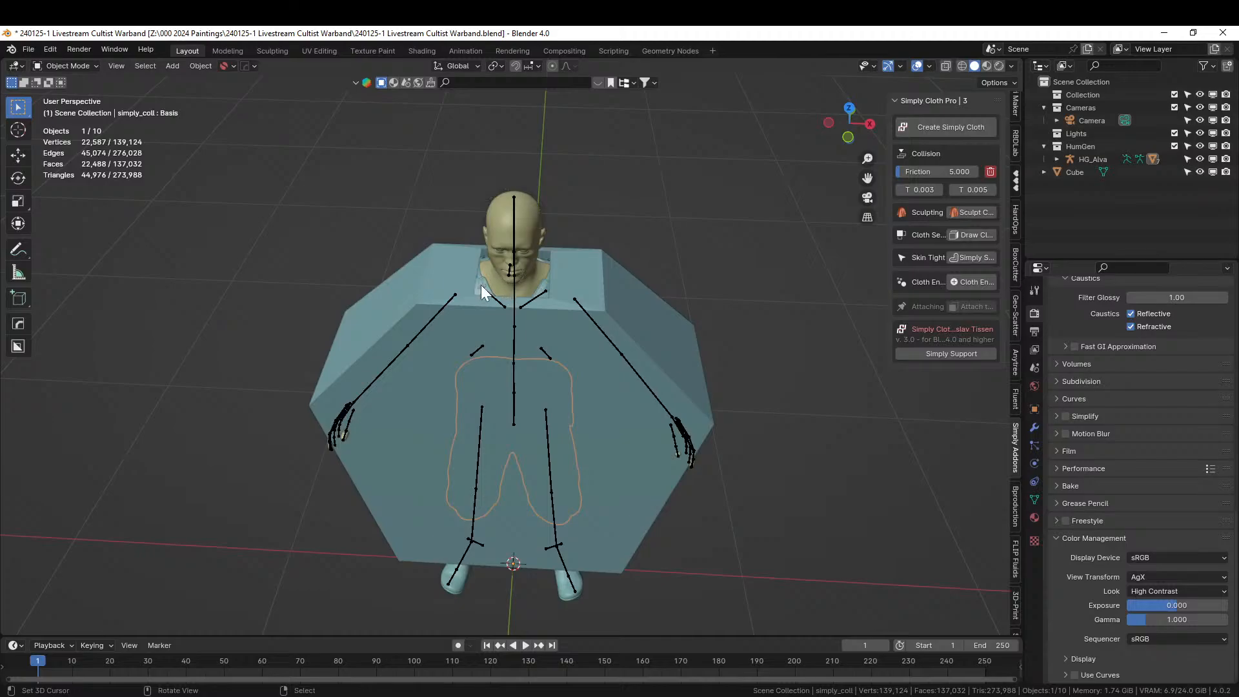
pyautogui.click(481, 284)
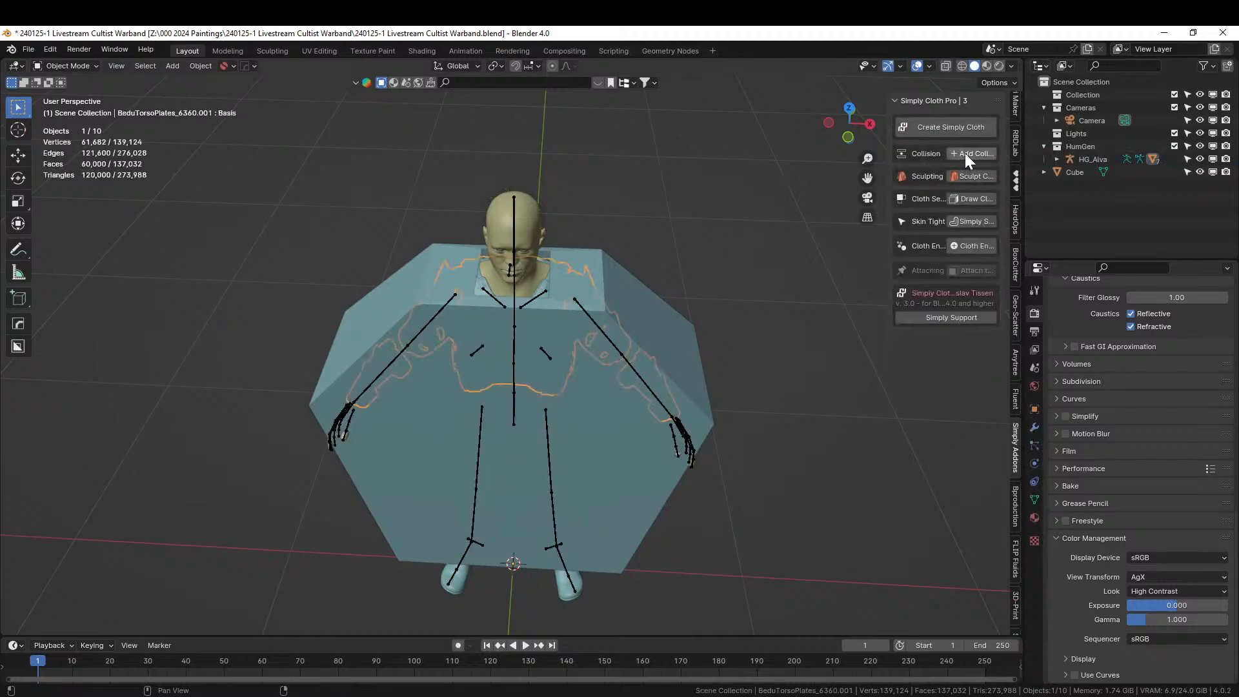
pyautogui.click(966, 153)
pyautogui.click(527, 203)
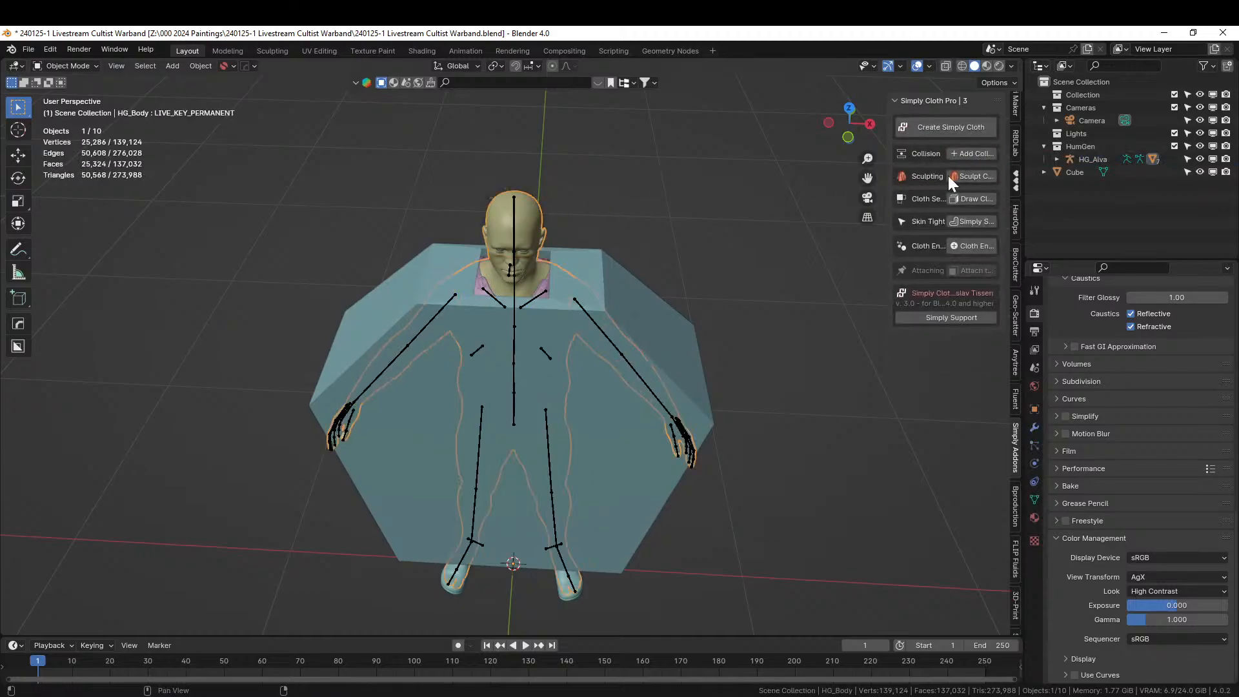
pyautogui.click(974, 153)
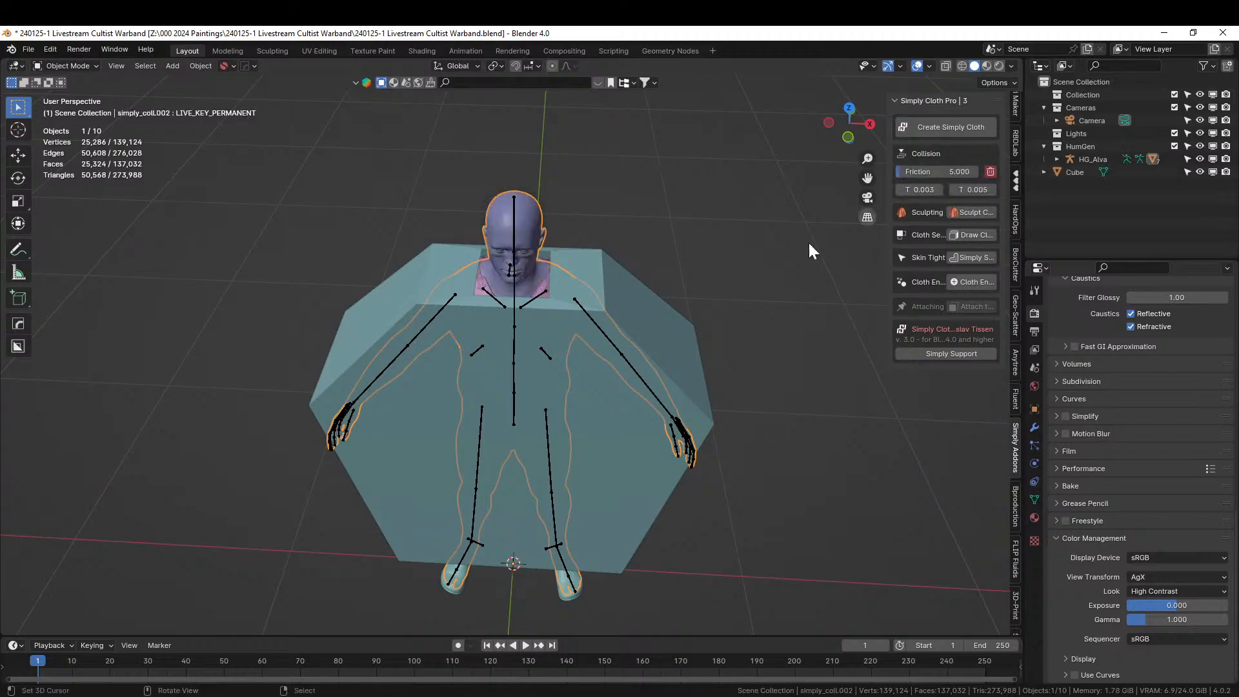
# Turn the cube garment into a Simply Cloth object.
pyautogui.click(600, 268)
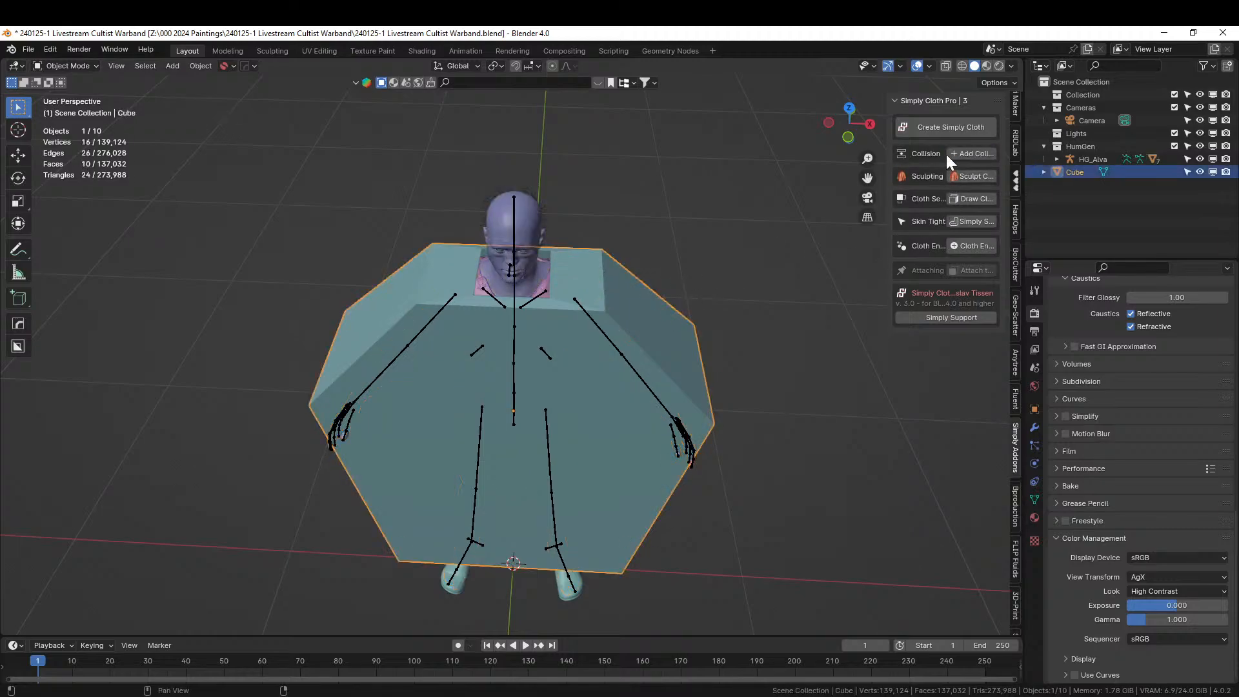
pyautogui.click(931, 127)
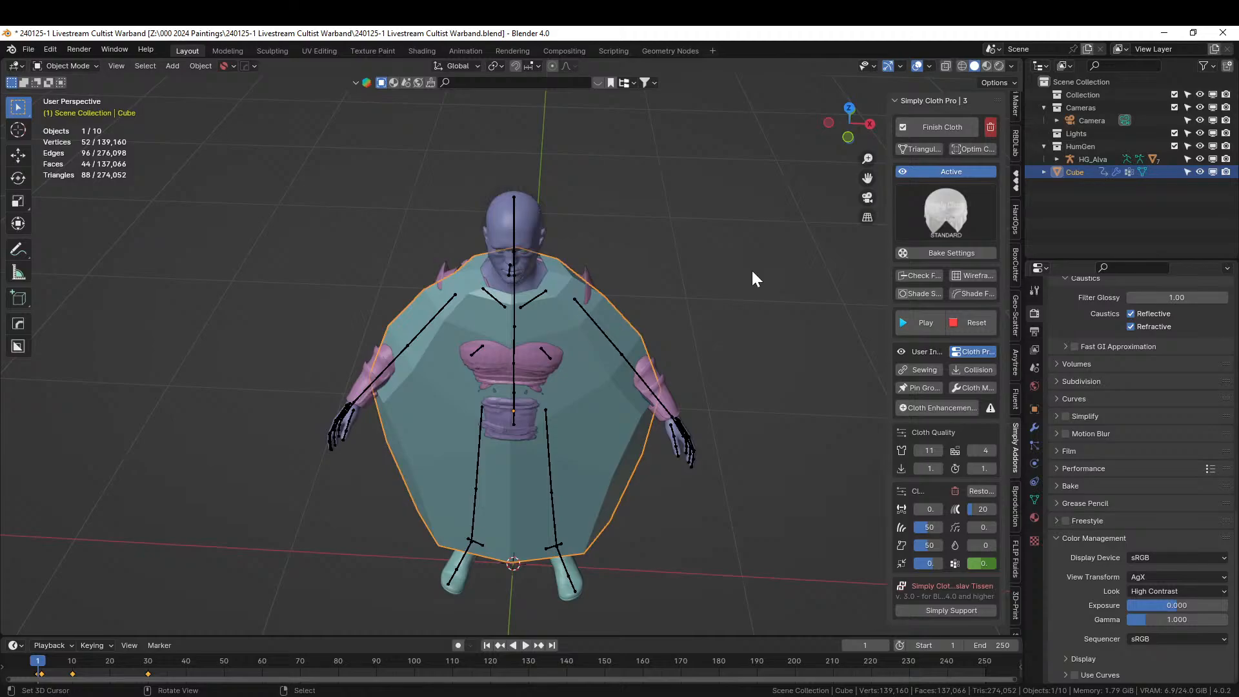
pyautogui.moveTo(751, 272)
pyautogui.mouseDown(button='middle')
pyautogui.moveTo(697, 255)
pyautogui.moveTo(758, 251)
pyautogui.moveTo(757, 266)
pyautogui.mouseUp(button='middle')
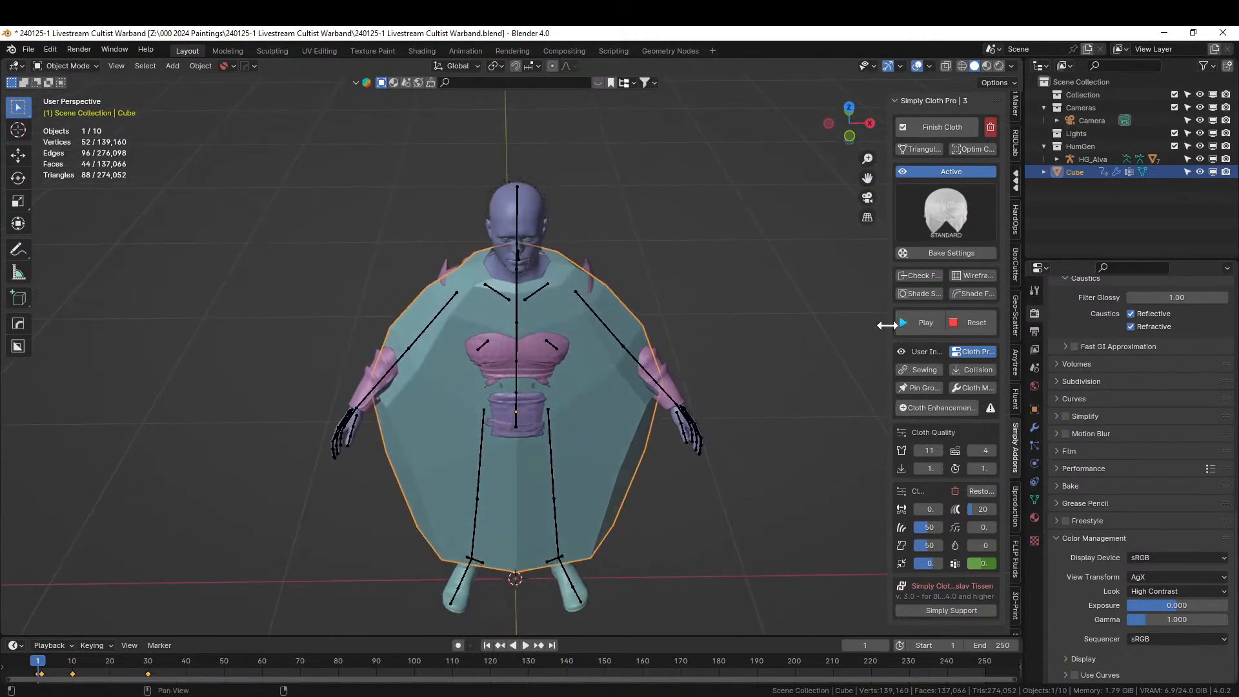
# Widen the Simply Cloth settings area until its labels are fully readable, and review the Cloth Properties.
pyautogui.moveTo(886, 322); pyautogui.dragTo(723, 321)
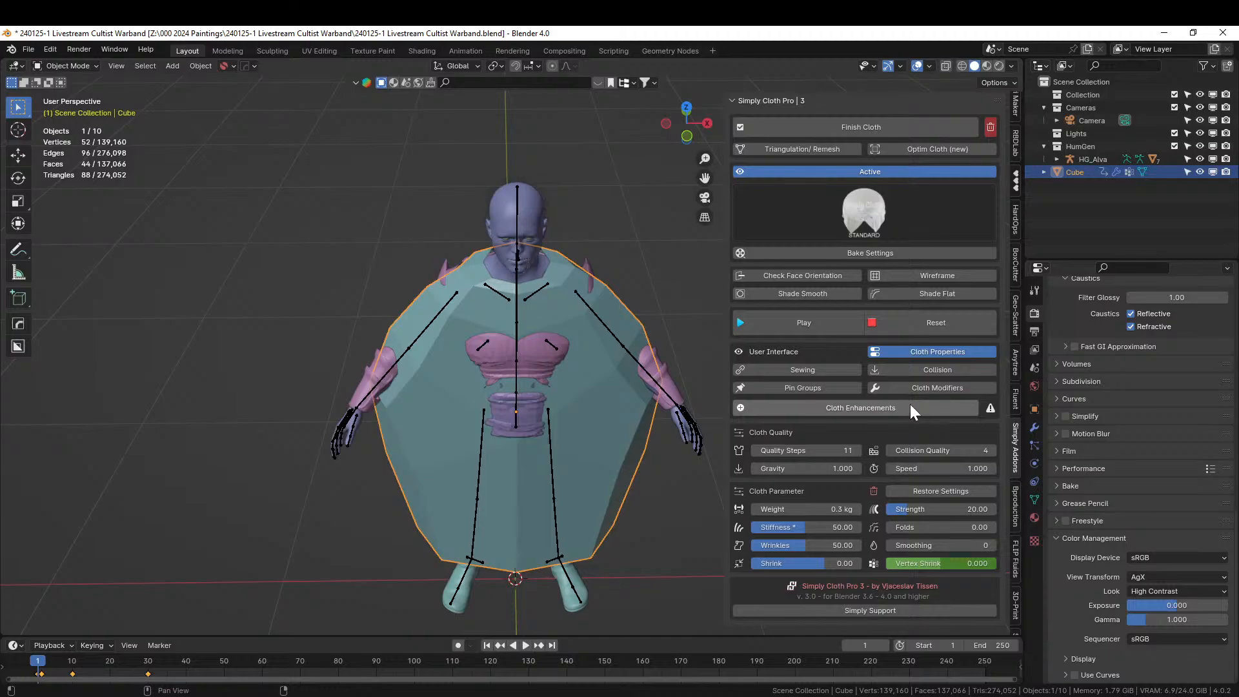
pyautogui.click(911, 350)
pyautogui.click(912, 350)
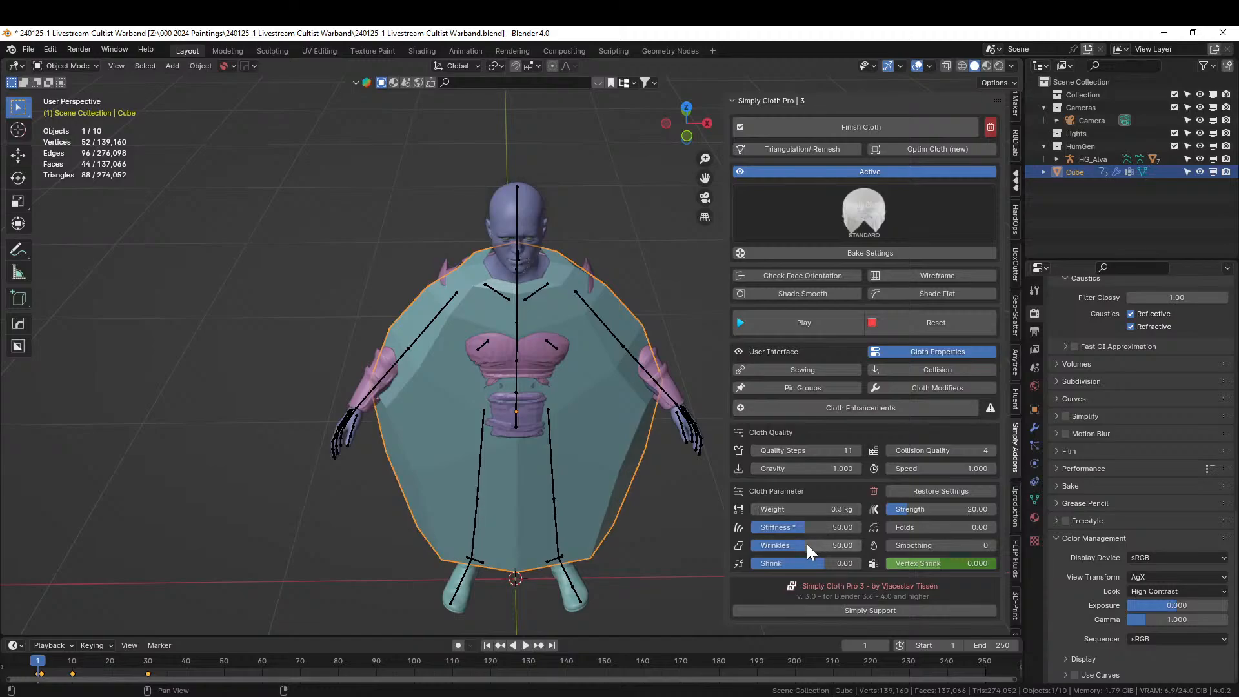
# Set the cube garment's qualityView subdivision modifier to the Simple type and check the resulting shape from several sides.
pyautogui.click(1035, 427)
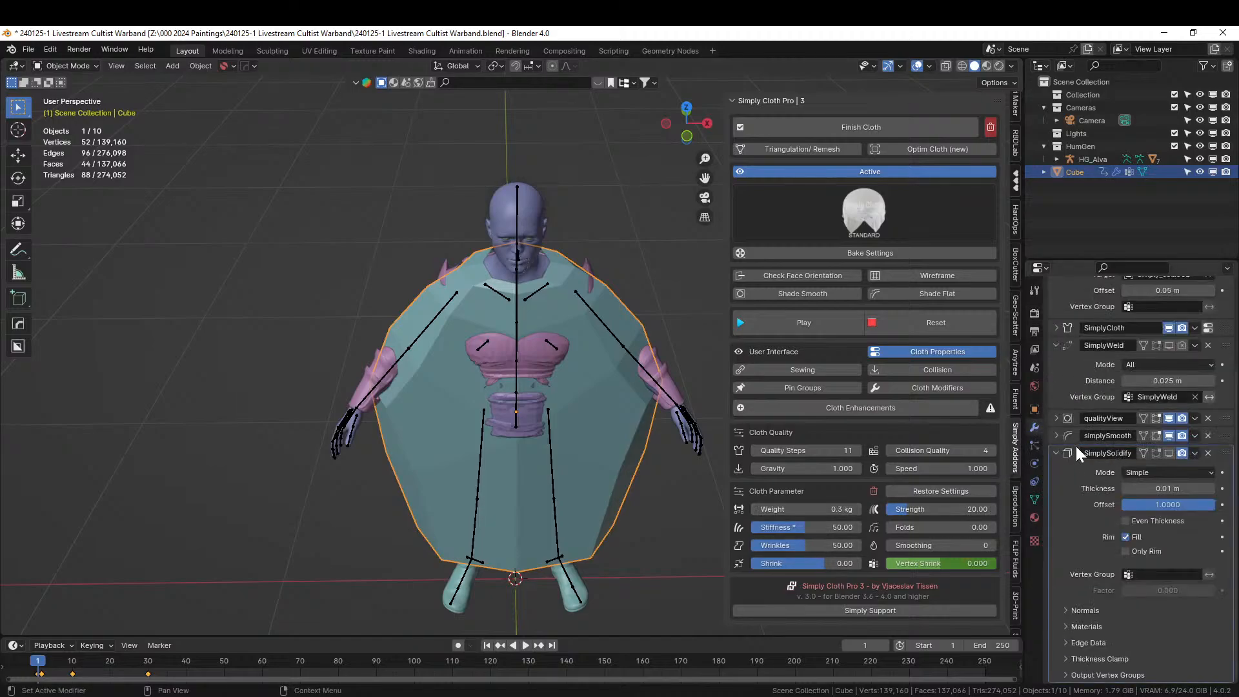
pyautogui.scroll(2, 1075, 452)
pyautogui.click(1055, 470)
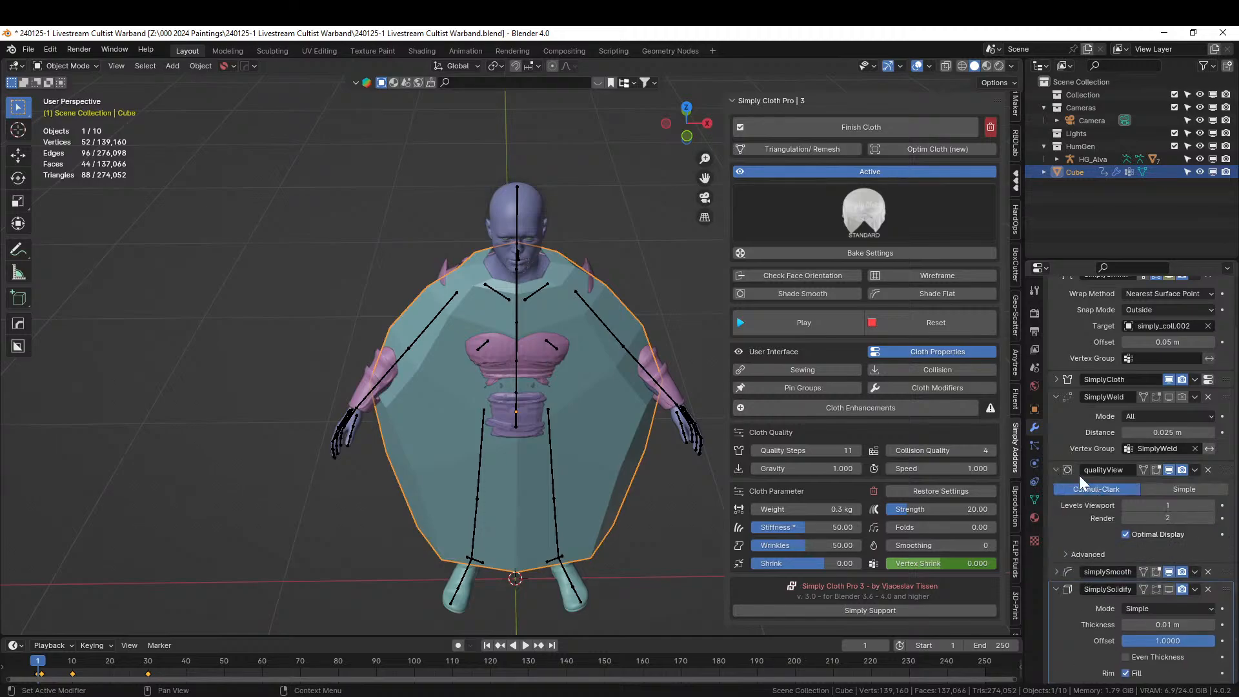
pyautogui.click(1198, 486)
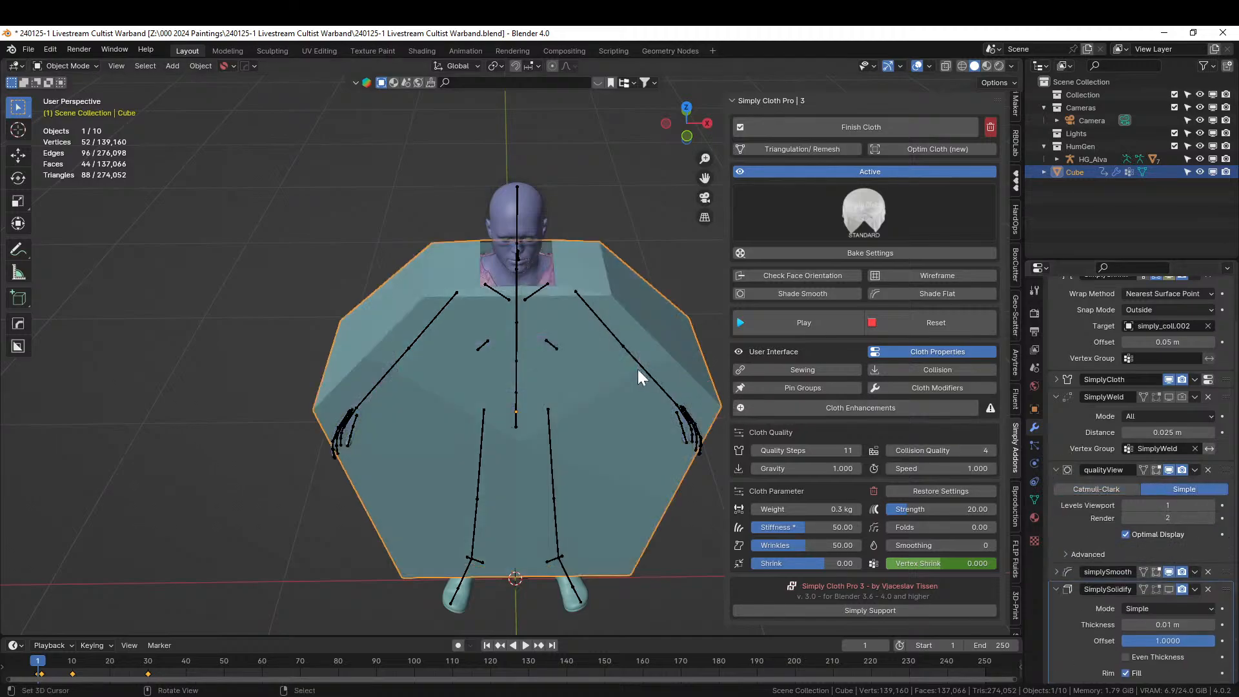
pyautogui.moveTo(599, 428); pyautogui.dragTo(564, 446, button='middle')
pyautogui.moveTo(521, 446); pyautogui.dragTo(702, 405, button='middle')
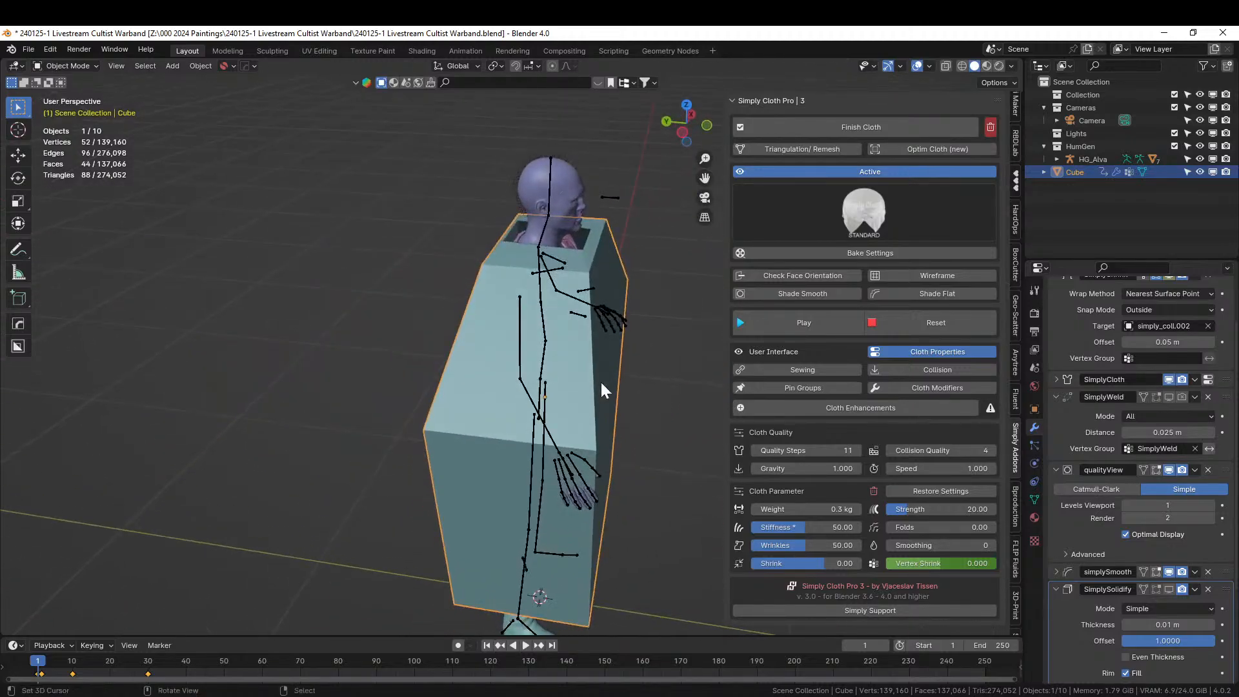
pyautogui.moveTo(487, 338); pyautogui.dragTo(566, 339, button='middle')
# Select the cube garment and subdivide all of its faces once in Edit Mode.
pyautogui.click(524, 319)
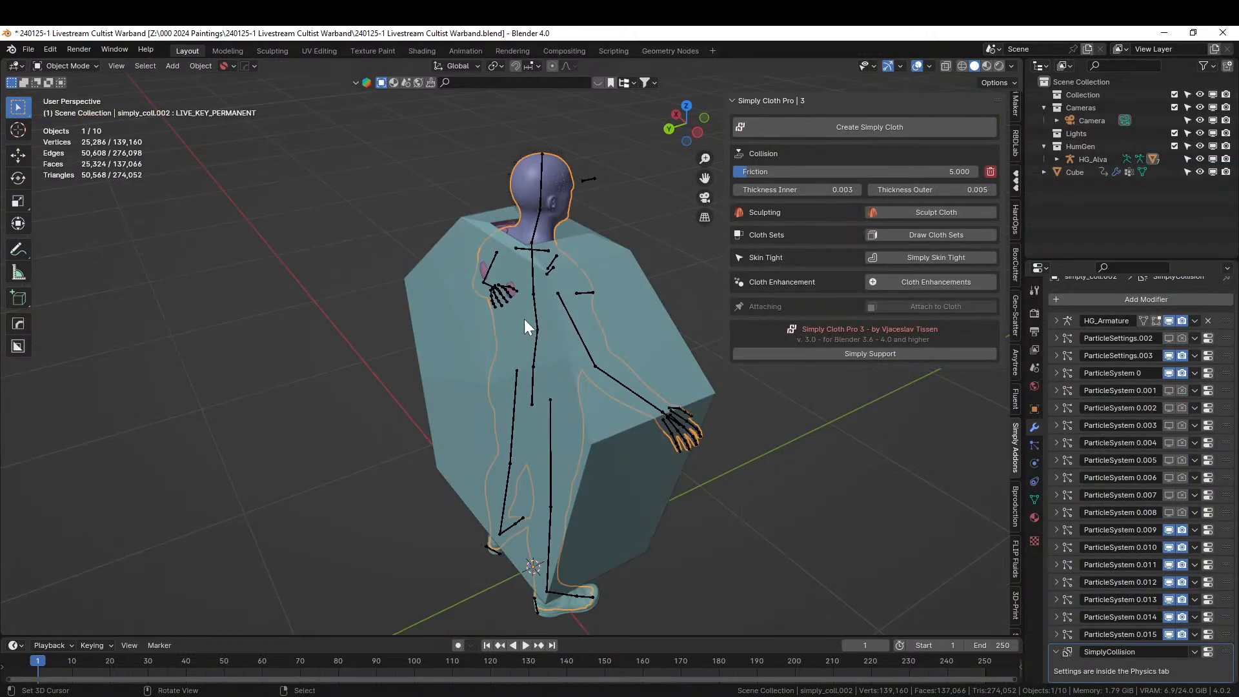
pyautogui.click(583, 274)
pyautogui.press('Tab')
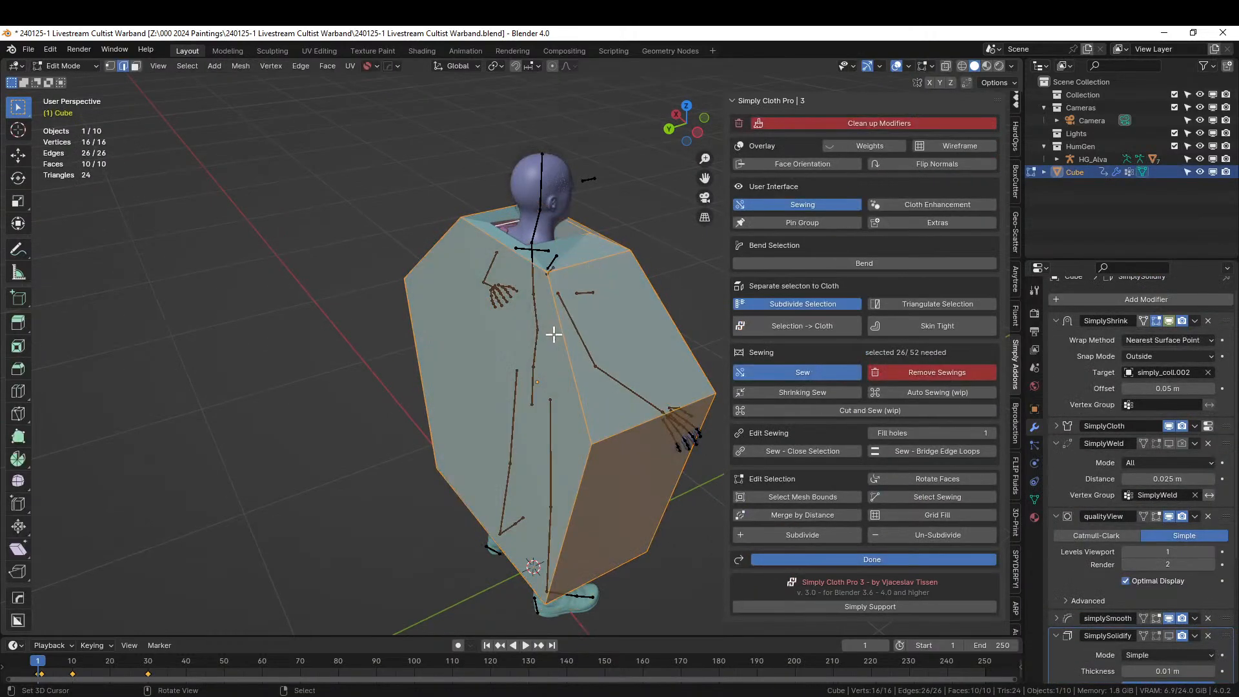
pyautogui.moveTo(540, 333); pyautogui.dragTo(446, 344, button='middle')
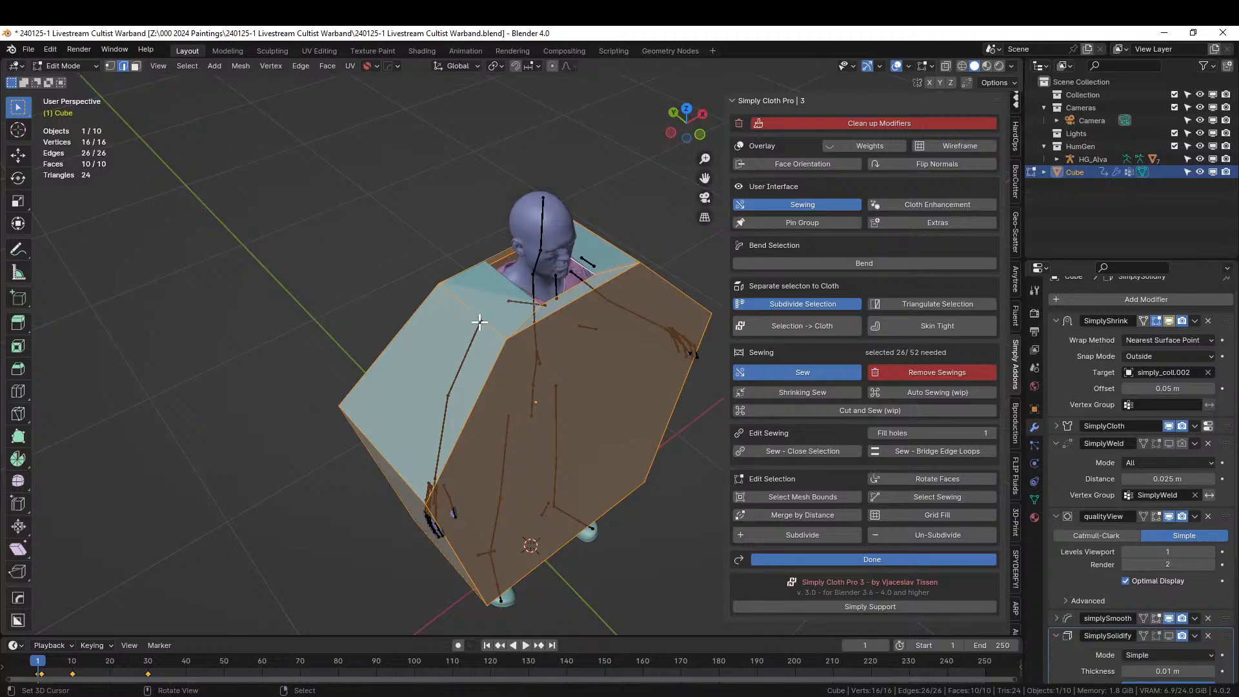
pyautogui.press('3')
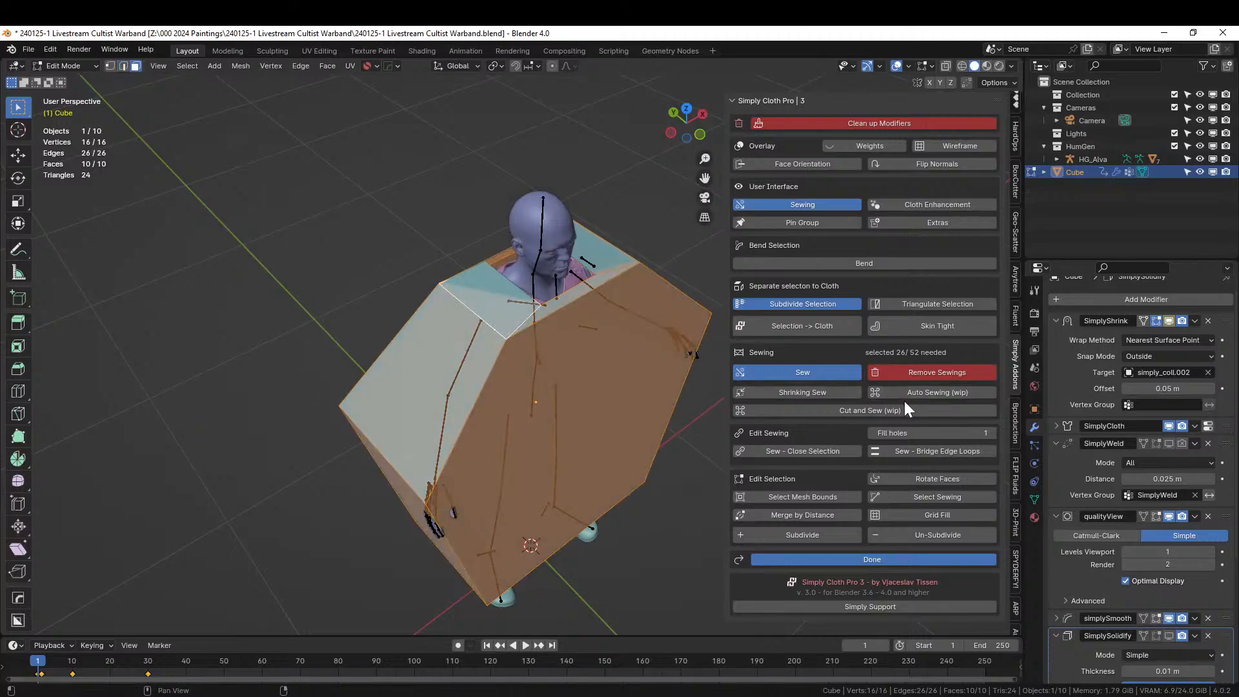
pyautogui.press('w')
pyautogui.click(542, 430)
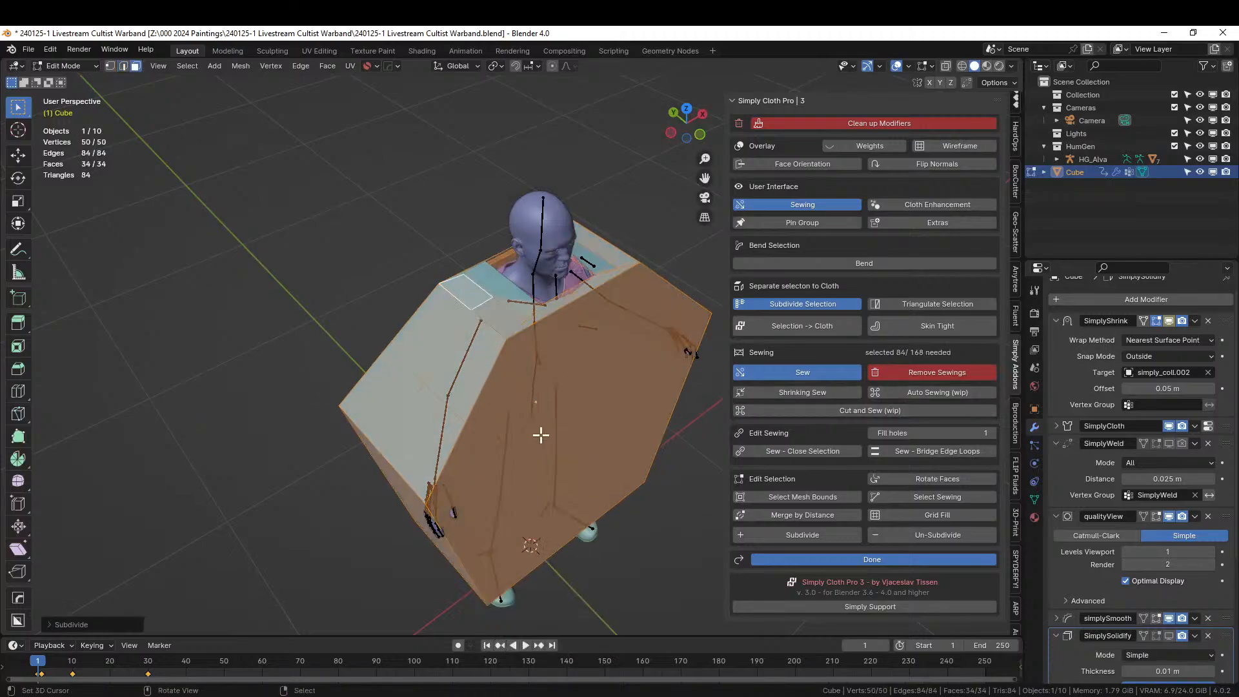
# Isolate the cube garment in local view and turn off the viewport display of its qualityView modifier.
pyautogui.moveTo(454, 450); pyautogui.dragTo(401, 492, button='middle')
pyautogui.press('KP_Divide')
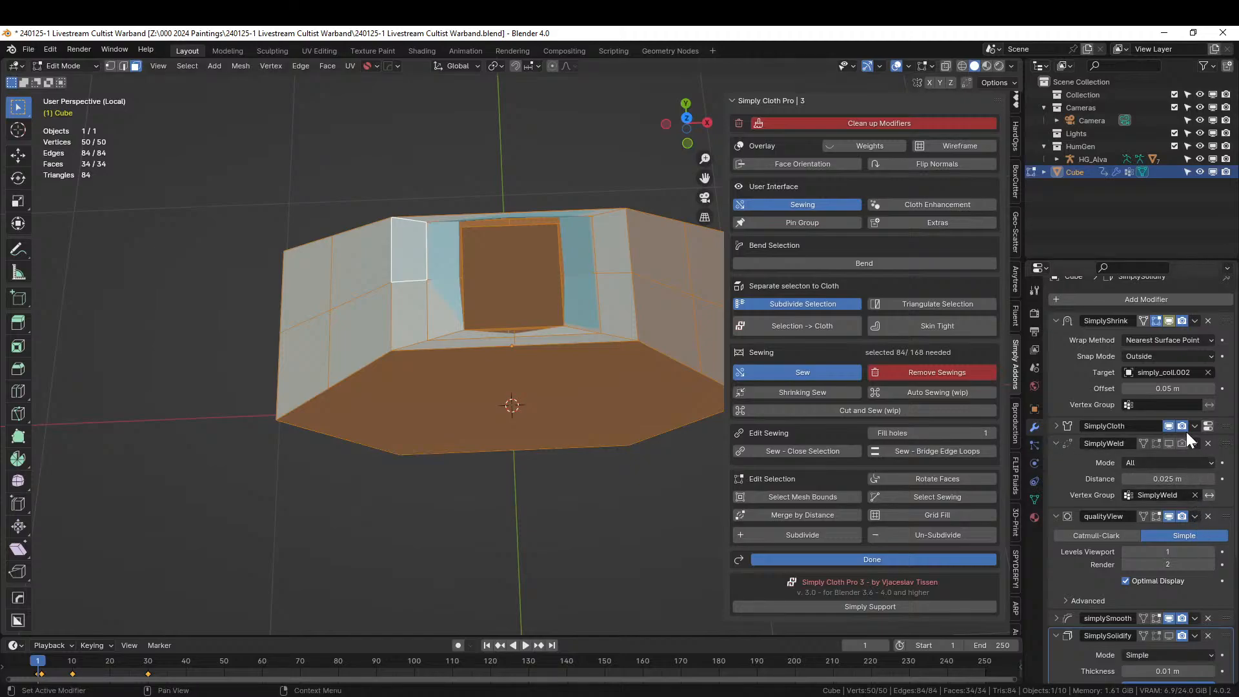
pyautogui.click(1169, 426)
pyautogui.click(1168, 516)
pyautogui.moveTo(517, 423); pyautogui.dragTo(501, 360, button='middle')
pyautogui.press('Tab')
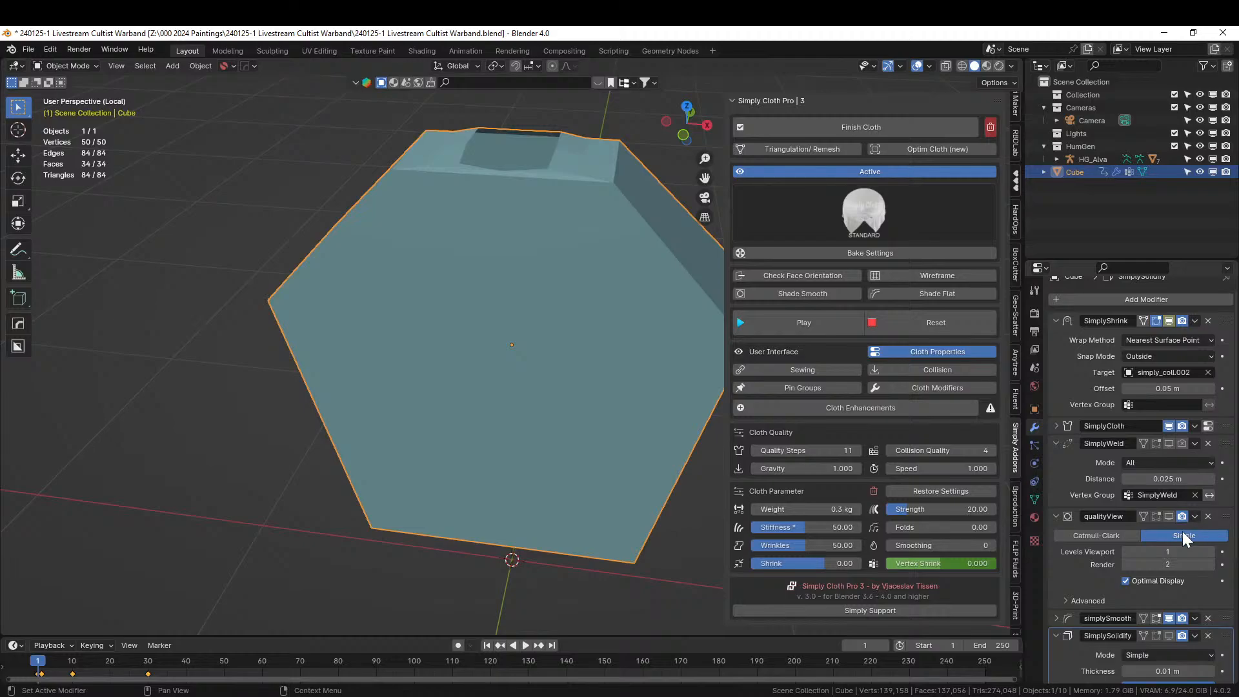
pyautogui.scroll(-1, 1168, 480)
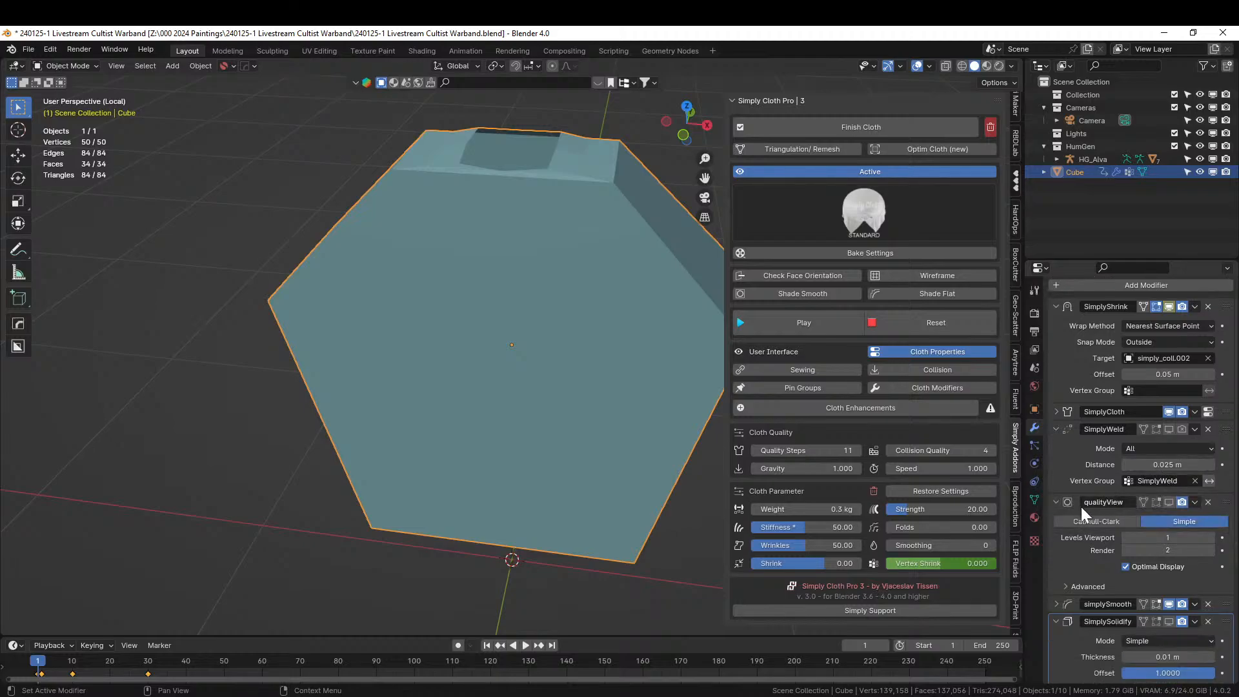
# Cut the garment's large front face horizontally with the Knife, from one widest side corner to the other.
pyautogui.moveTo(628, 424); pyautogui.dragTo(644, 400, button='middle')
pyautogui.scroll(-3, 588, 389)
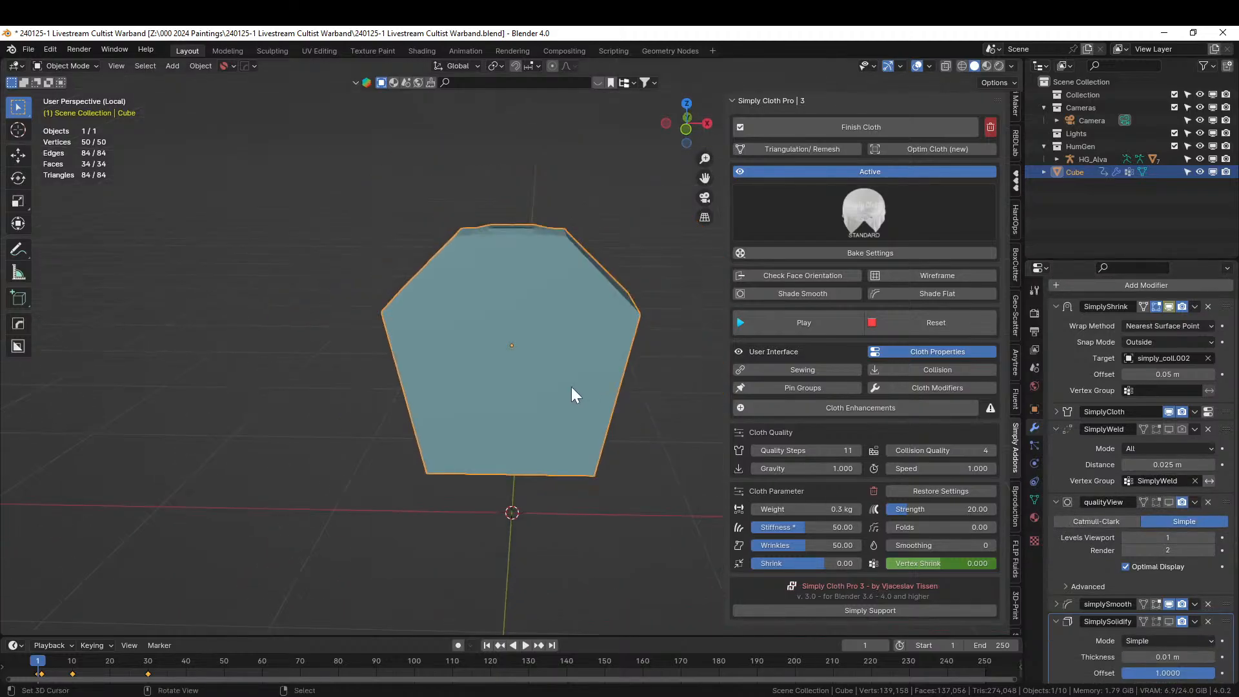
pyautogui.press('KP_1')
pyautogui.scroll(4, 571, 386)
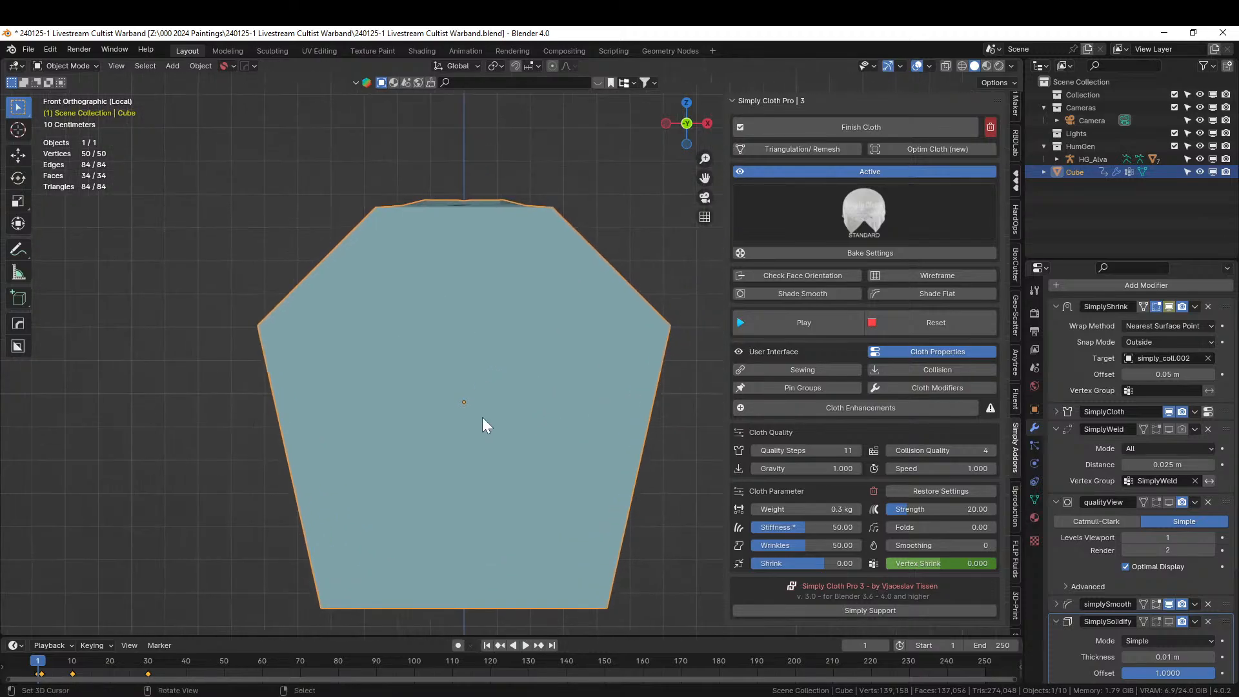
pyautogui.press('Tab')
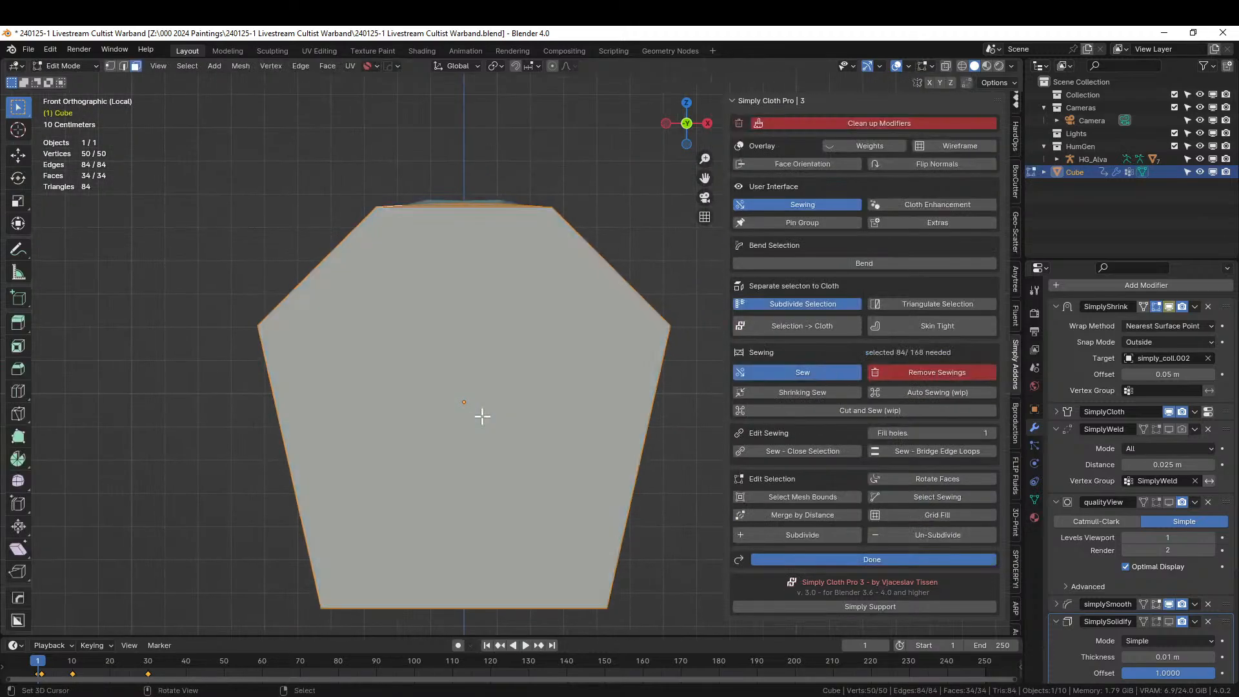
pyautogui.press('k')
pyautogui.click(257, 325)
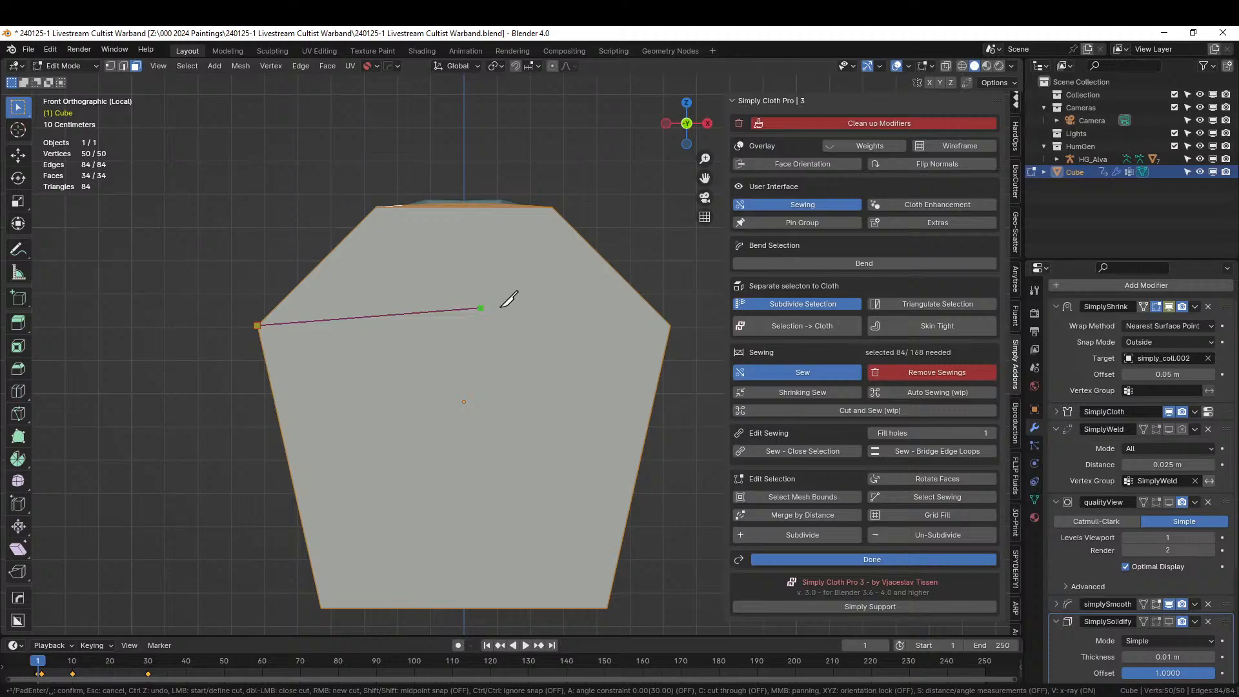
pyautogui.click(667, 326)
pyautogui.press('Return')
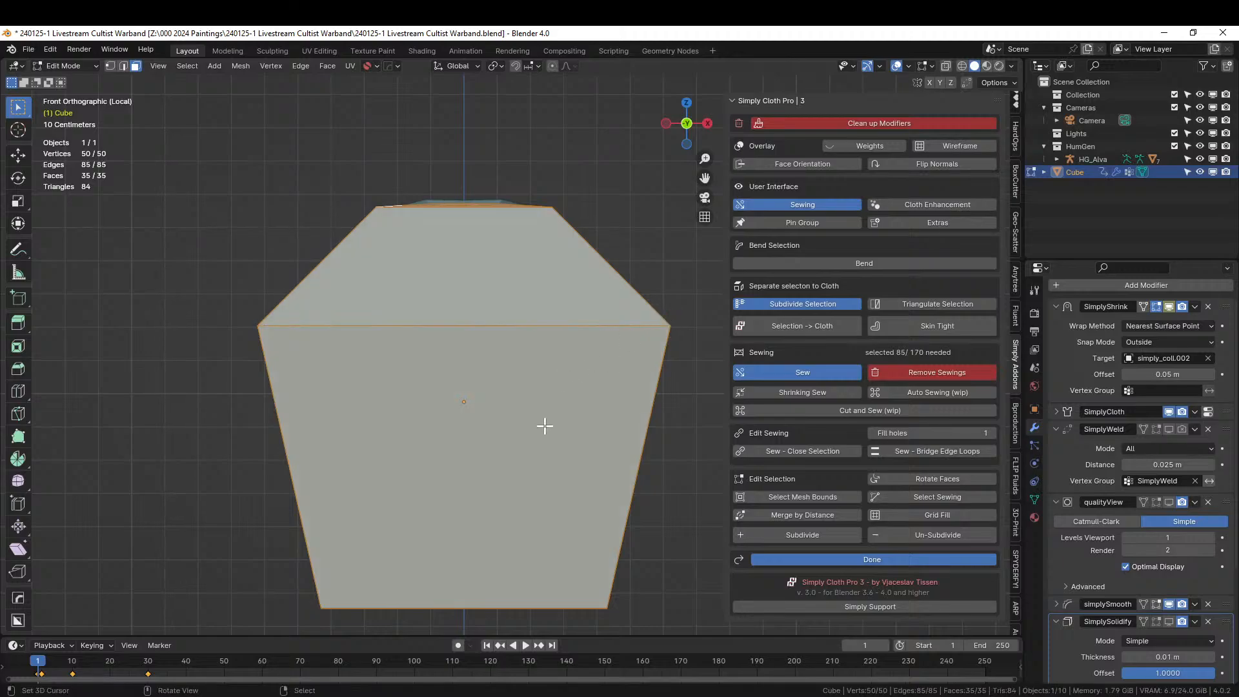
# Cut the garment's back face horizontally with the Knife between its two widest side corners.
pyautogui.moveTo(545, 426); pyautogui.dragTo(822, 451, button='middle')
pyautogui.moveTo(591, 451); pyautogui.dragTo(516, 484, button='middle')
pyautogui.press('k')
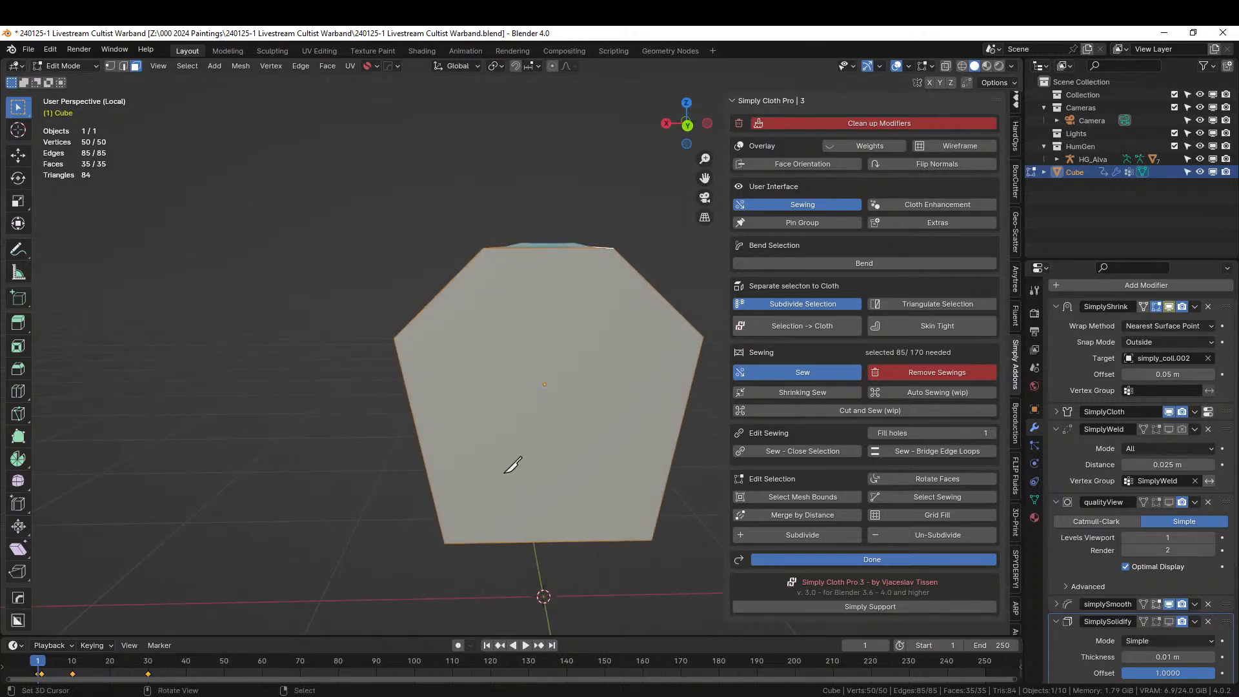
pyautogui.click(394, 337)
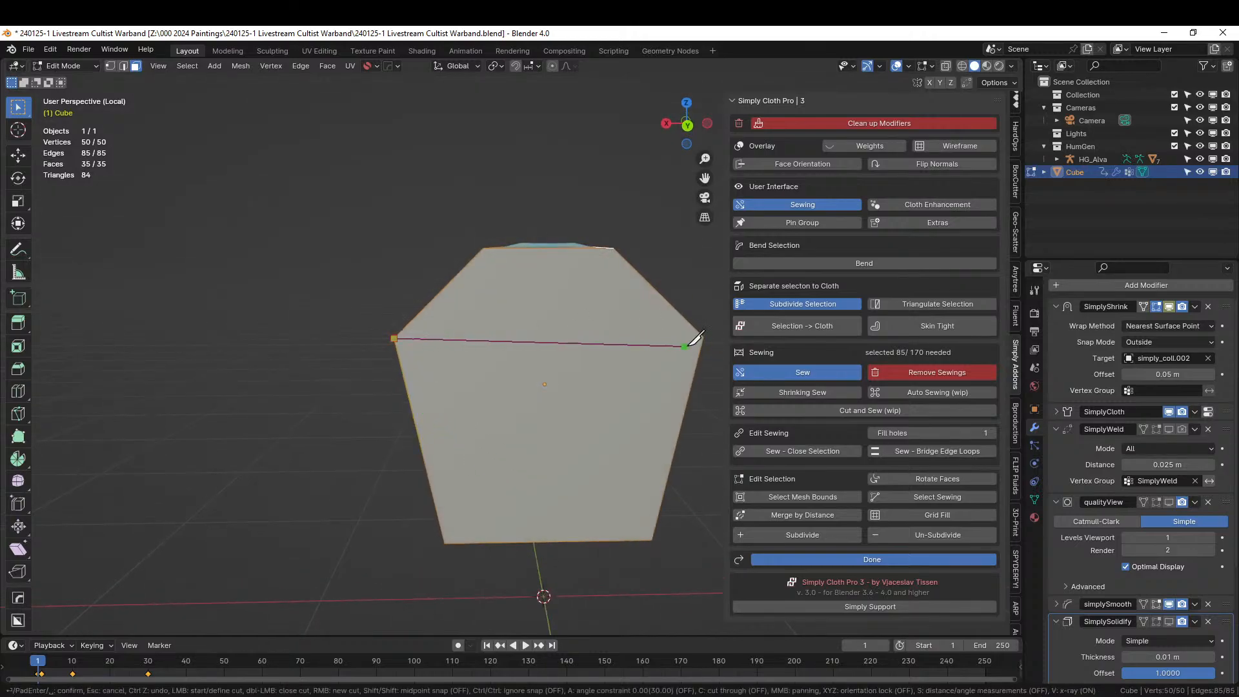
pyautogui.click(702, 336)
pyautogui.press('Return')
# Knife two lengthwise cuts up the garment's back, joining each bottom corner to the upper corner on the same side.
pyautogui.moveTo(669, 346); pyautogui.dragTo(562, 383, button='middle')
pyautogui.press('k')
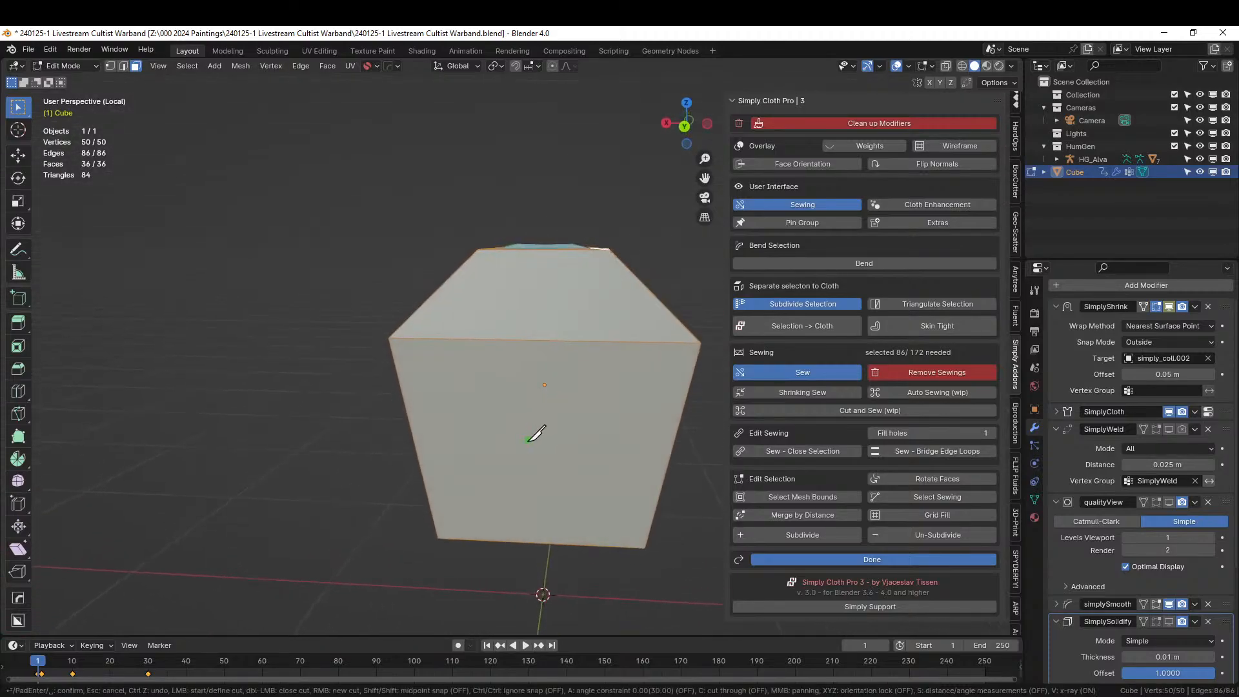
pyautogui.click(438, 537)
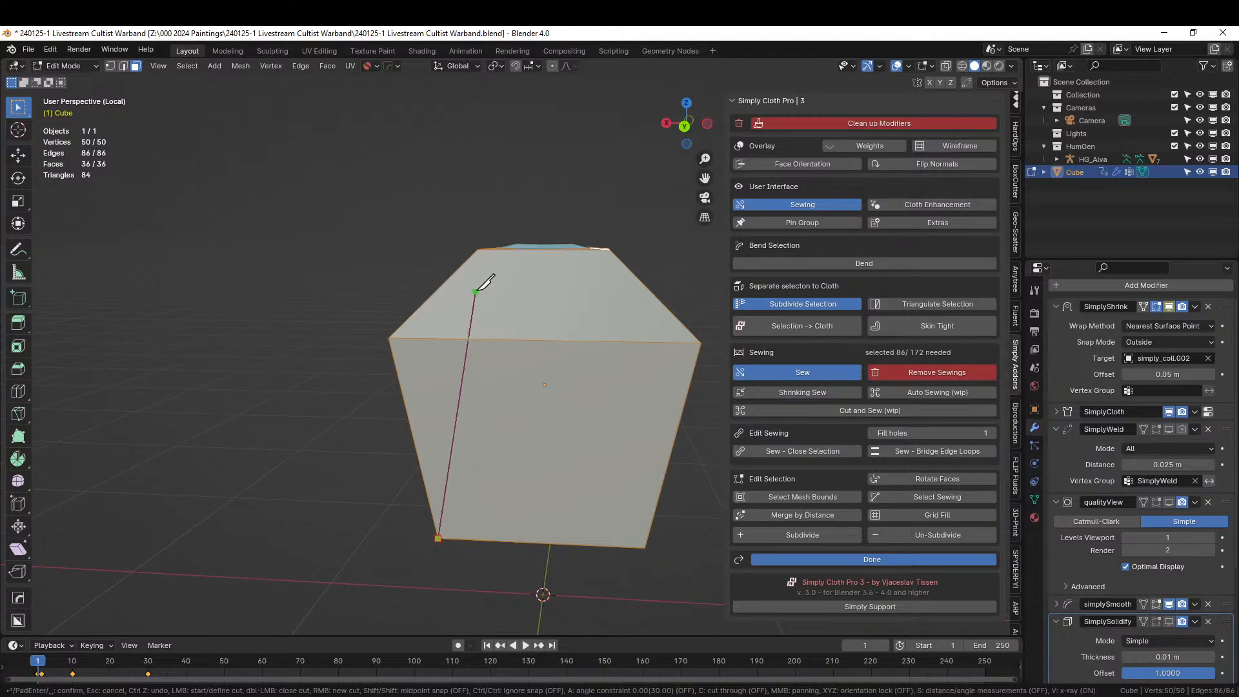
pyautogui.click(476, 250)
pyautogui.press('Return')
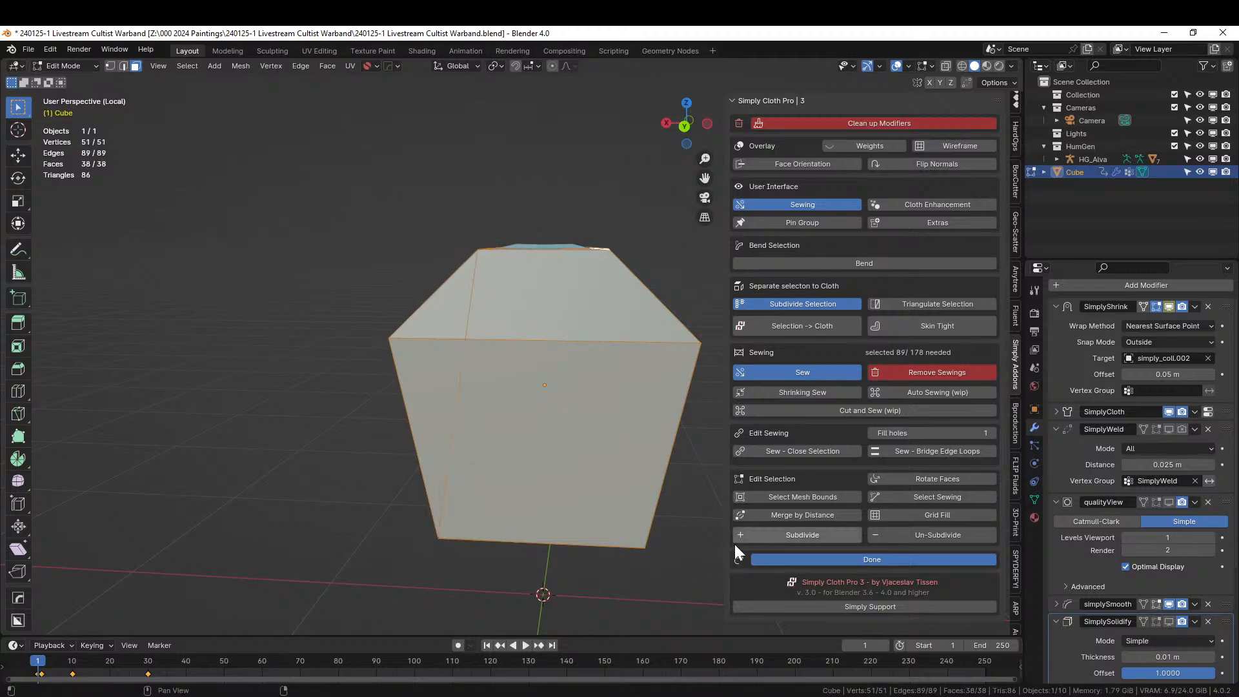
pyautogui.hotkey('alt', 'a')
pyautogui.press('k')
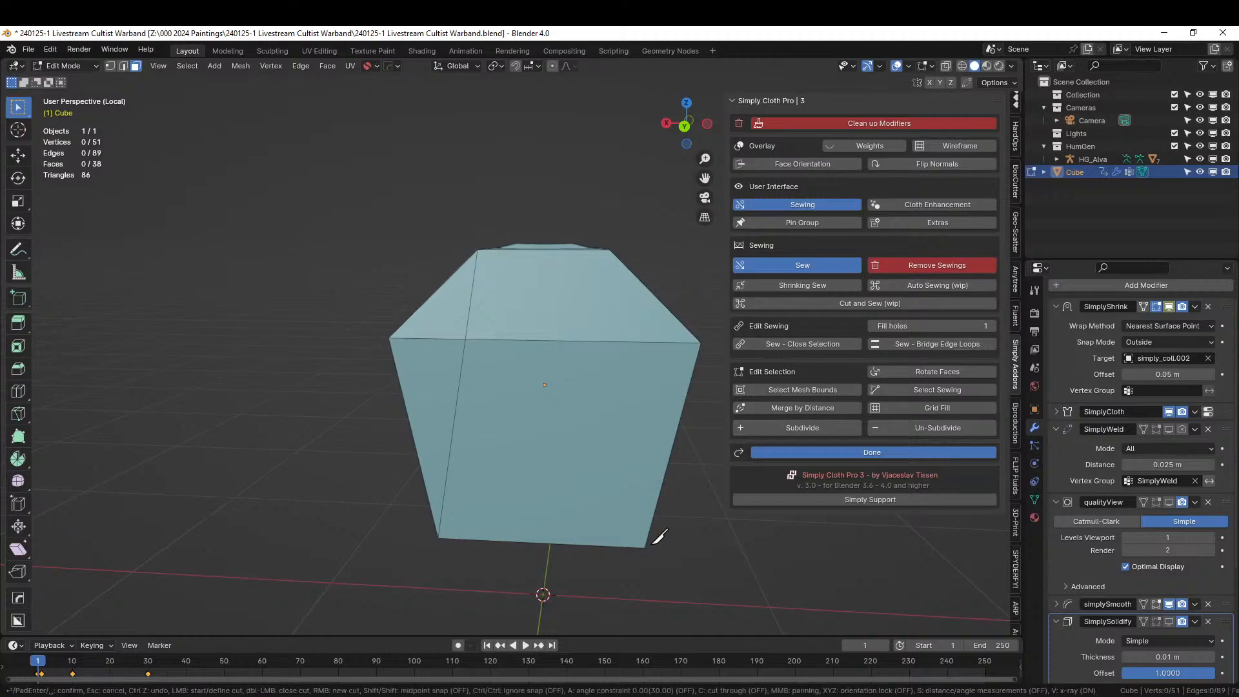
pyautogui.click(645, 548)
pyautogui.click(615, 251)
pyautogui.press('Return')
# Knife two lengthwise cuts up the garment's front, joining each bottom corner to the upper corner on the same side.
pyautogui.moveTo(618, 303); pyautogui.dragTo(354, 327, button='middle')
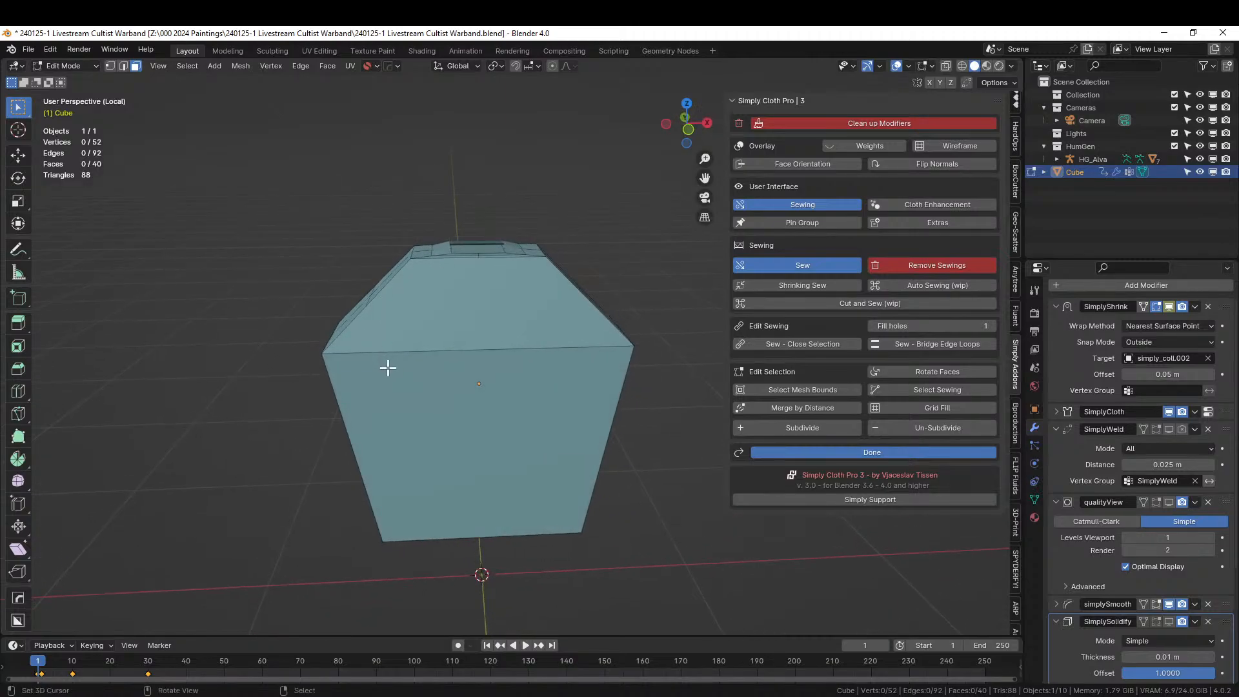
pyautogui.press('k')
pyautogui.click(383, 541)
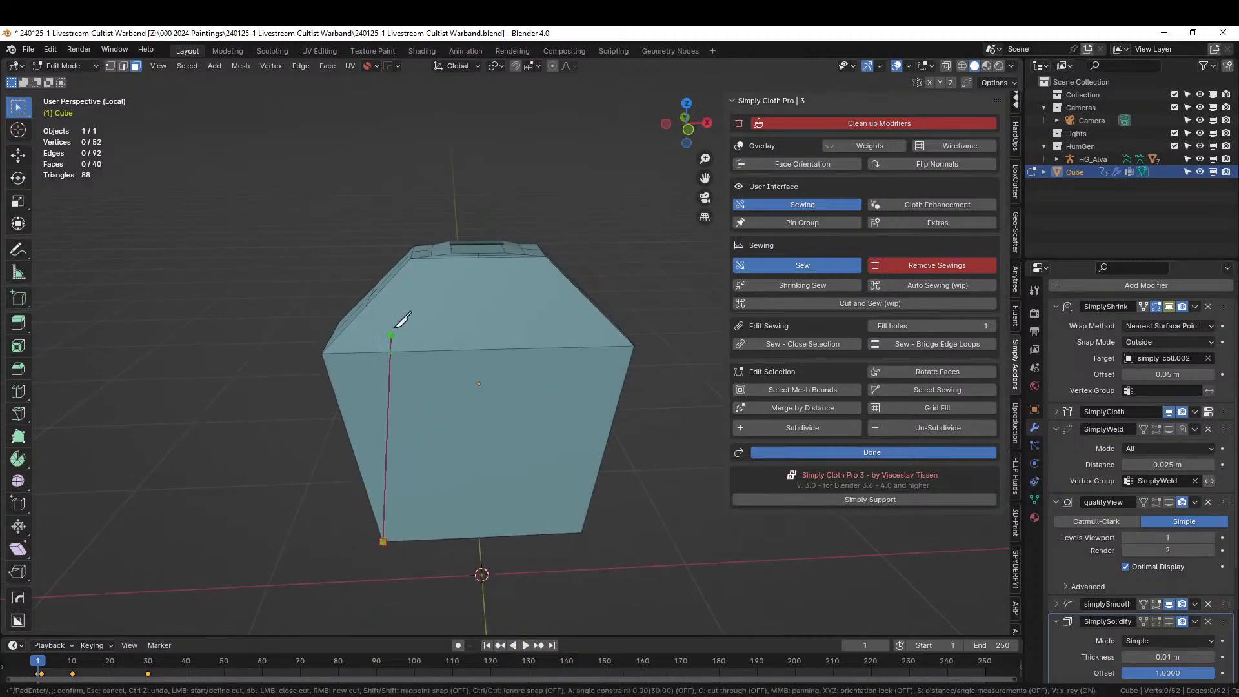
pyautogui.click(408, 262)
pyautogui.press('Return')
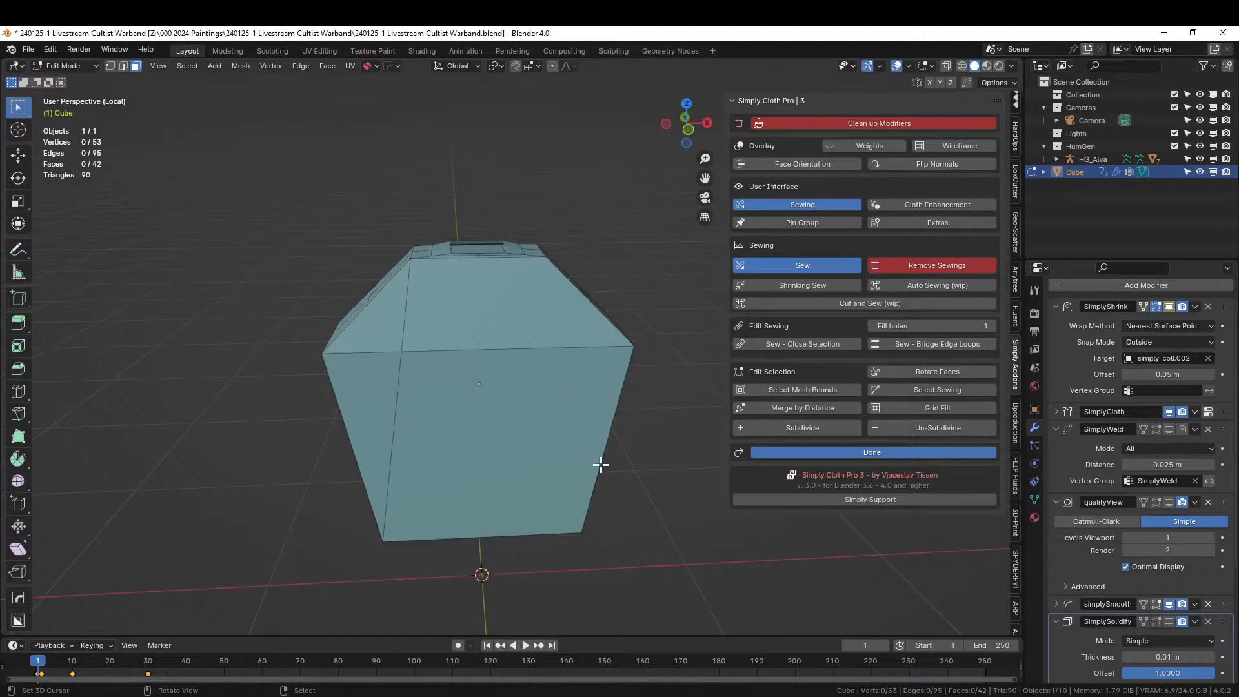
pyautogui.press('k')
pyautogui.click(582, 532)
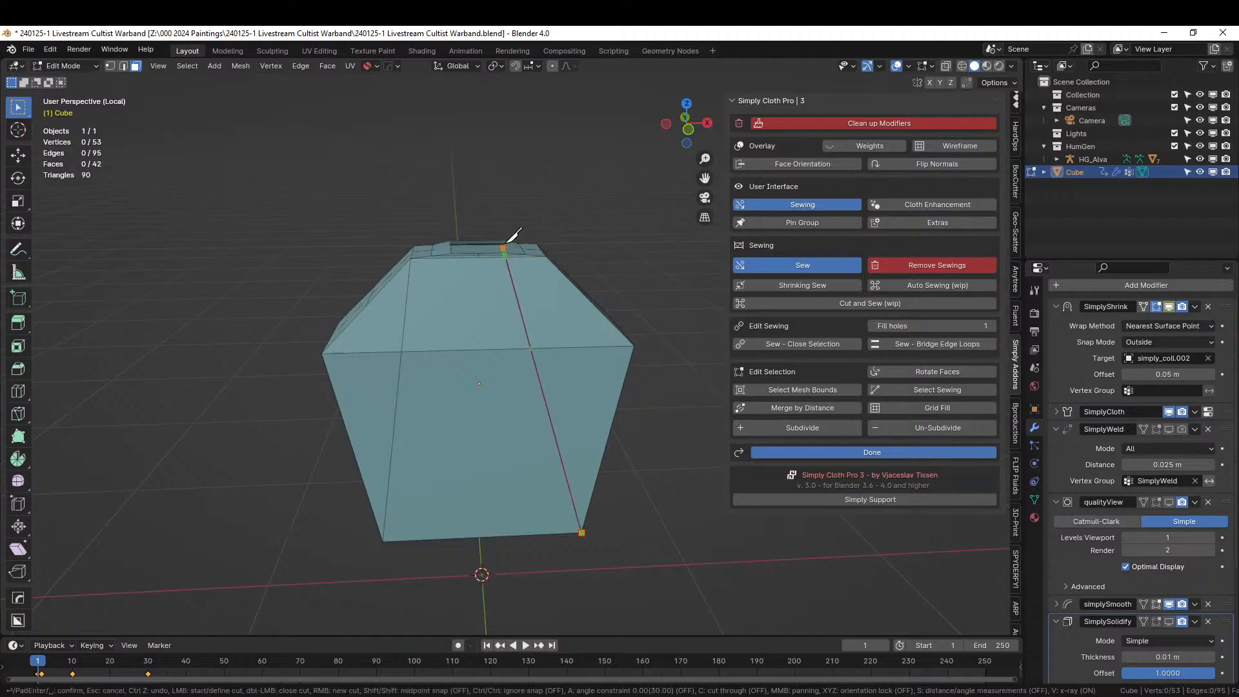
pyautogui.click(504, 246)
pyautogui.press('Return')
pyautogui.moveTo(551, 250); pyautogui.dragTo(571, 324, button='middle')
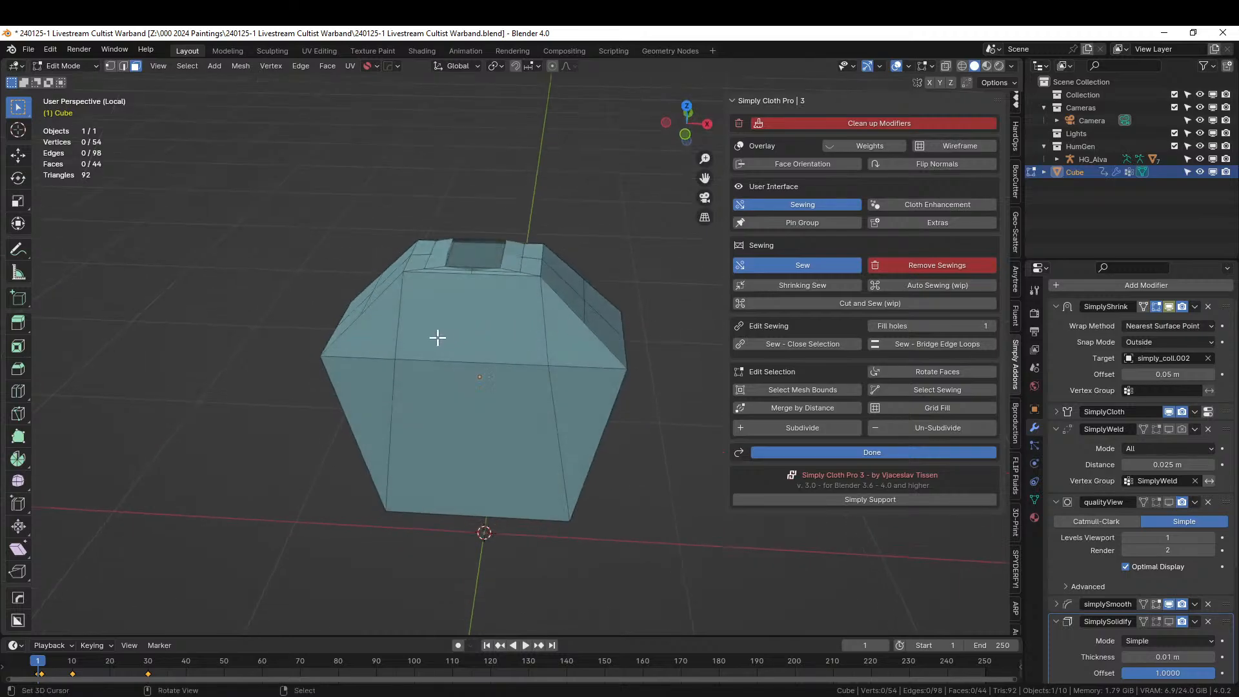
# Select the entire garment mesh and subdivide it once more.
pyautogui.moveTo(470, 336); pyautogui.dragTo(489, 396, button='middle')
pyautogui.press('a')
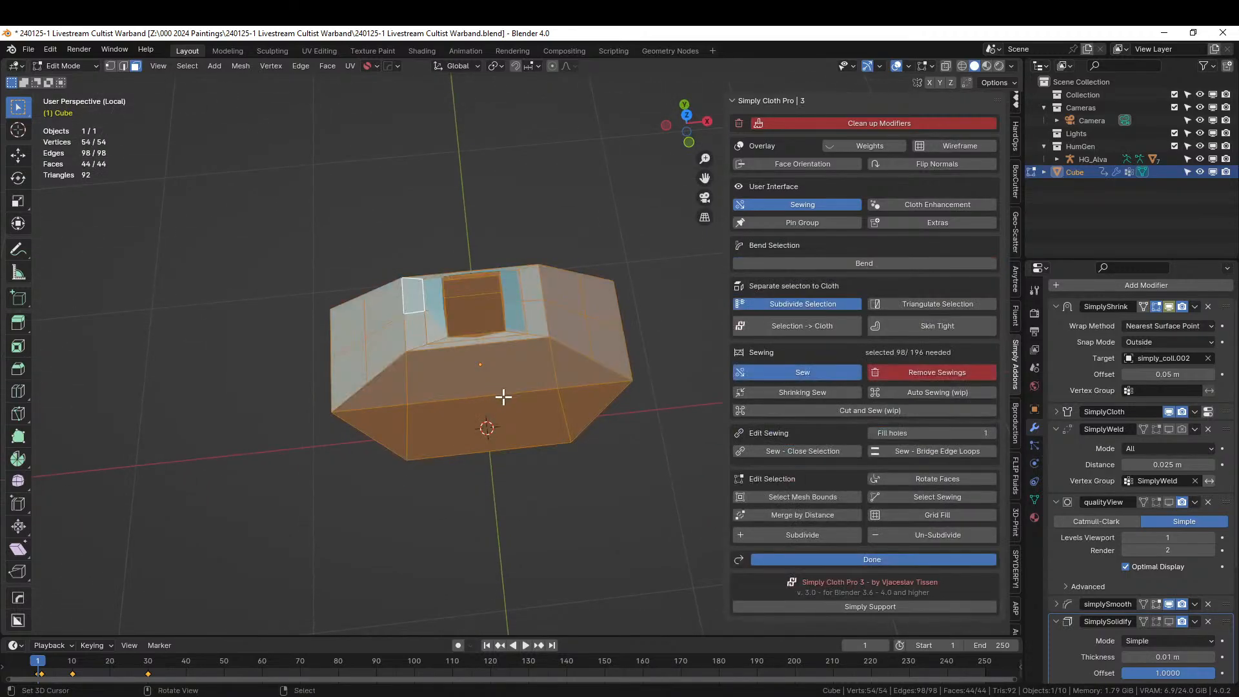
pyautogui.rightClick(503, 397)
pyautogui.click(493, 398)
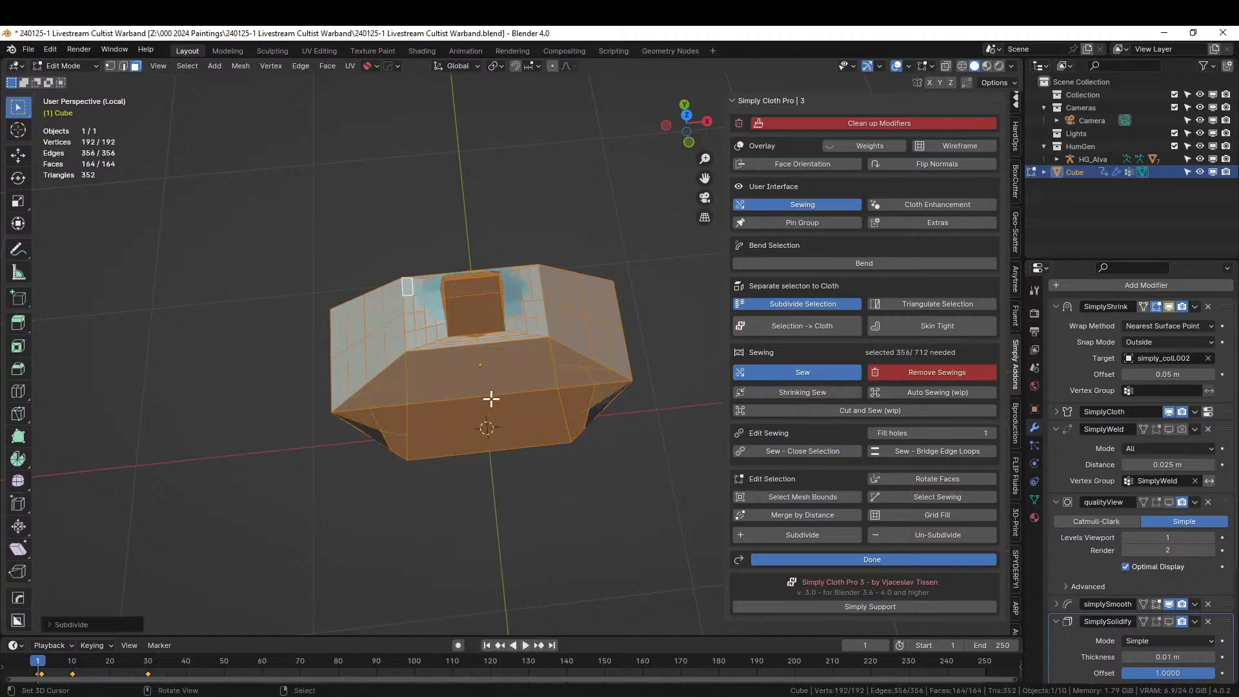
# Select the upper and lower centre panels on the garment's front and back, and subdivide them.
pyautogui.moveTo(491, 399); pyautogui.dragTo(473, 343, button='middle')
pyautogui.click(437, 319)
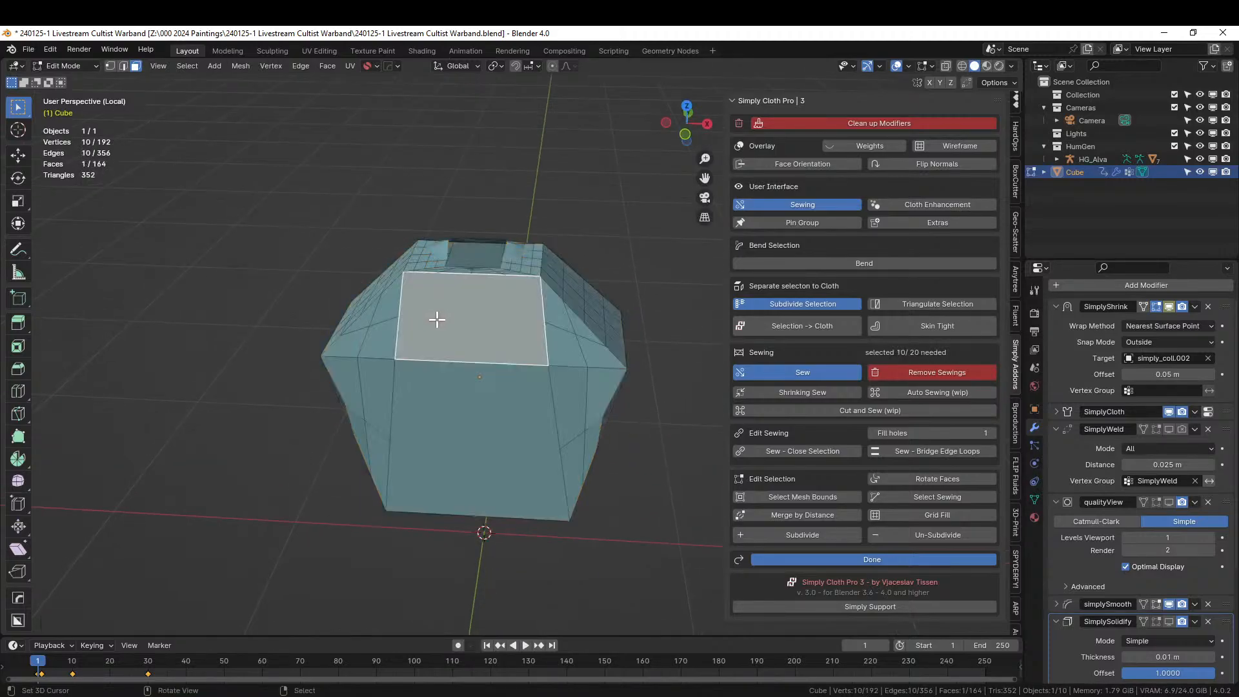
pyautogui.keyDown('shift'); pyautogui.click(477, 429); pyautogui.keyUp('shift')
pyautogui.moveTo(477, 431); pyautogui.dragTo(586, 409, button='middle')
pyautogui.keyDown('shift'); pyautogui.click(547, 298); pyautogui.keyUp('shift')
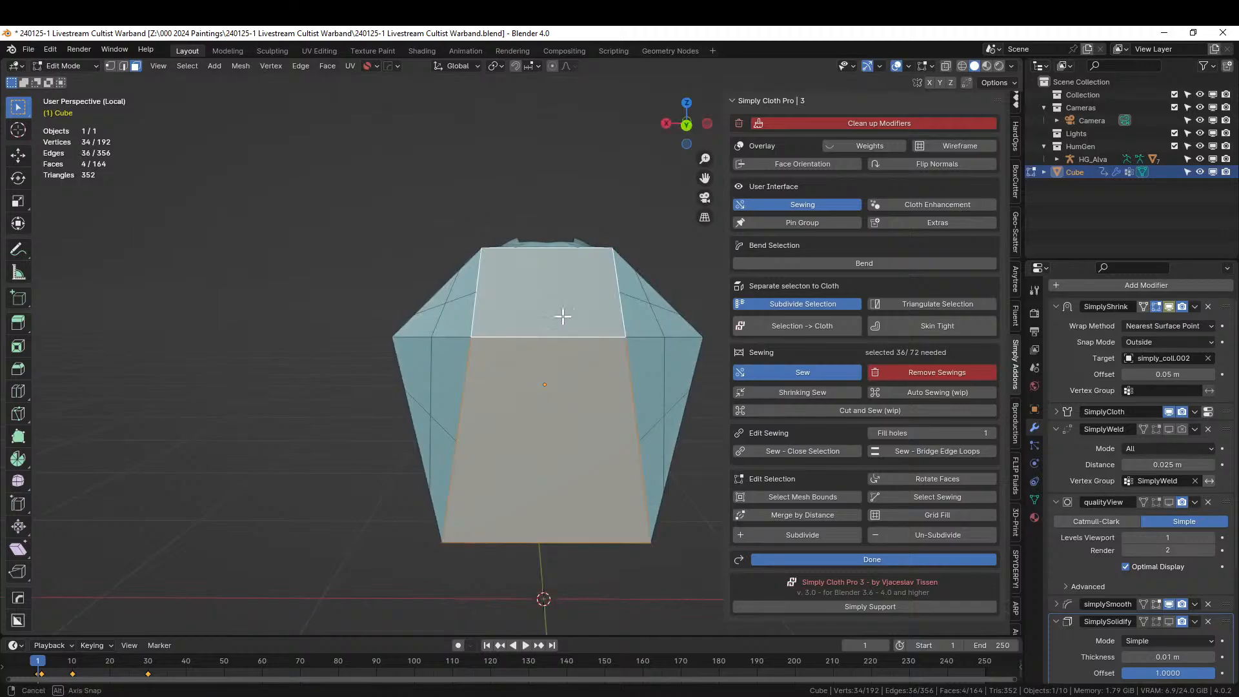
pyautogui.moveTo(564, 318); pyautogui.dragTo(807, 335, button='middle')
pyautogui.rightClick(556, 381)
pyautogui.click(555, 381)
# Knife one crosswise cut through the upper centre panel and one through the lower centre panel on the garment's front.
pyautogui.press('k')
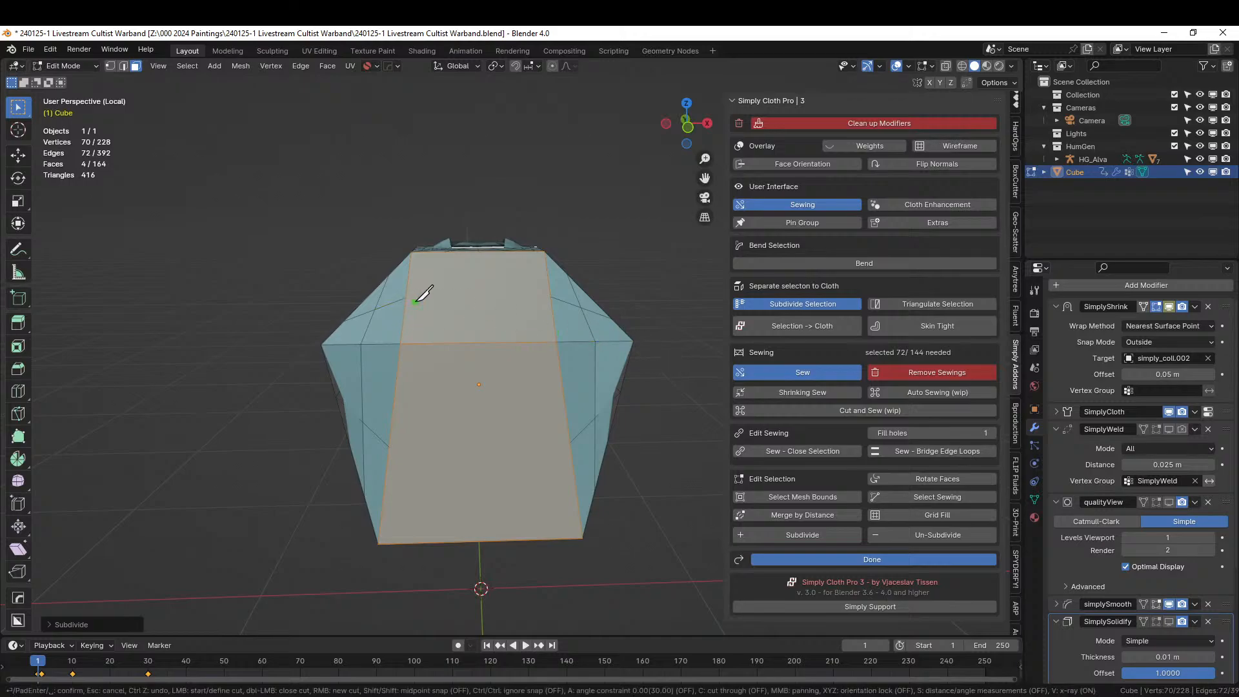
pyautogui.click(405, 297)
pyautogui.click(554, 293)
pyautogui.press('Return')
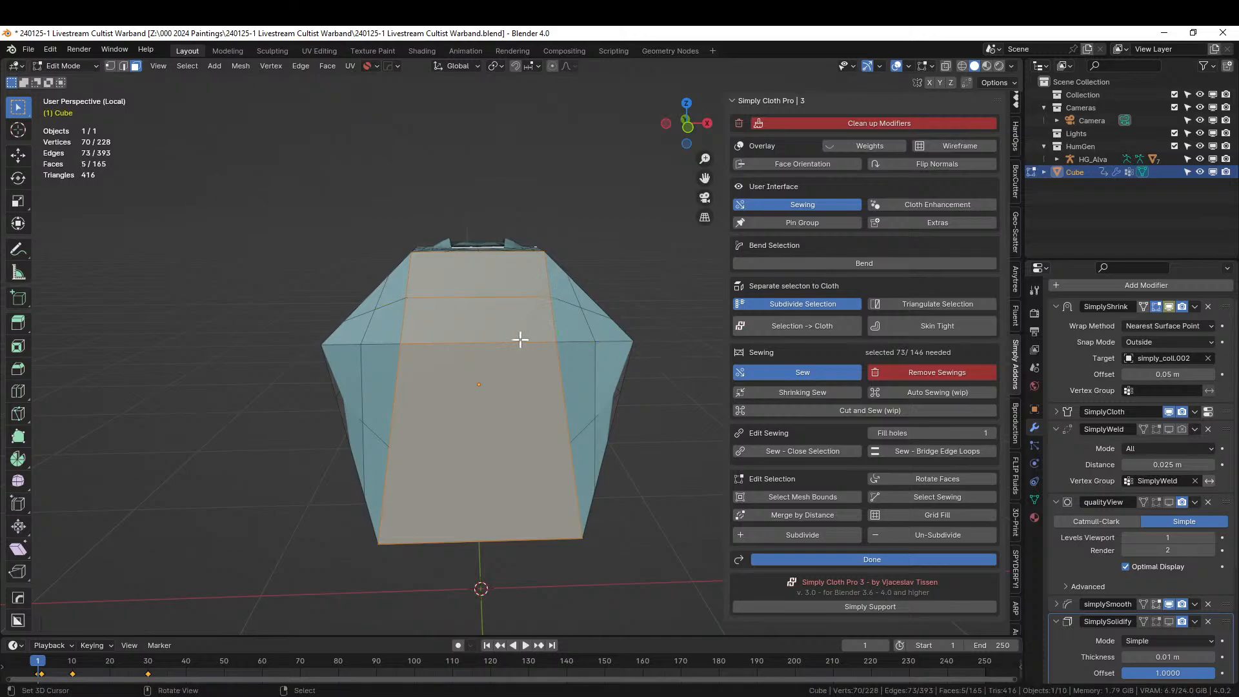
pyautogui.press('k')
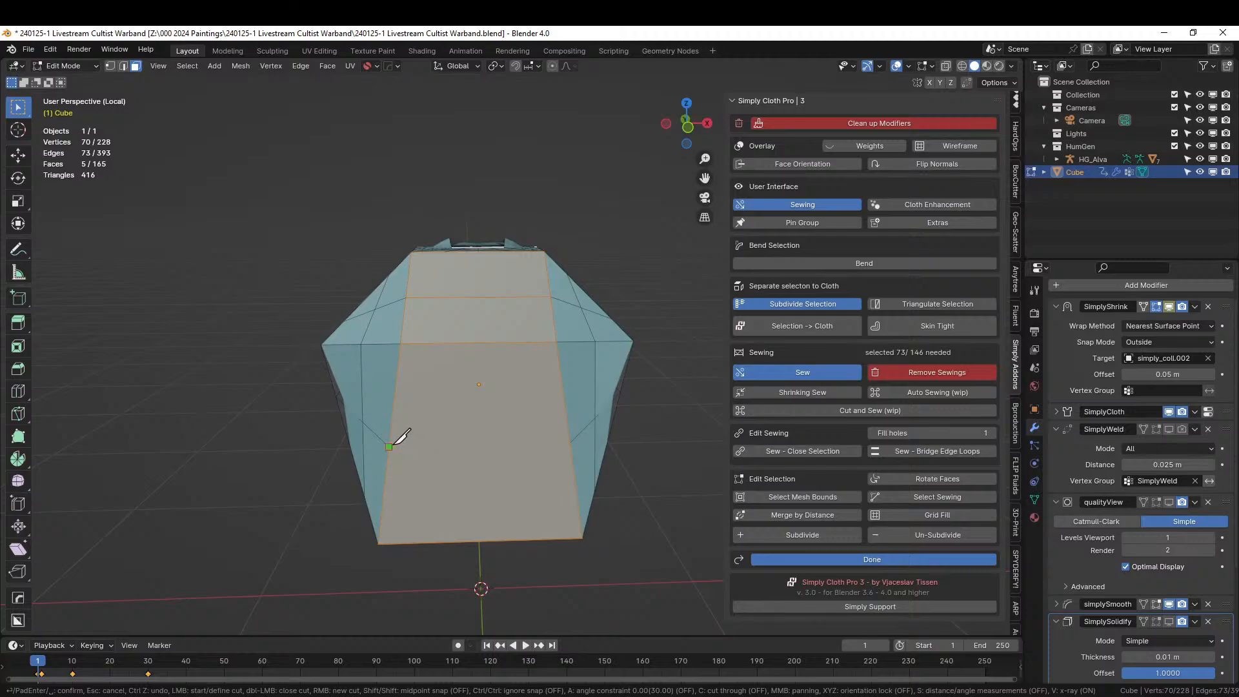
pyautogui.click(388, 446)
pyautogui.click(571, 442)
pyautogui.press('Return')
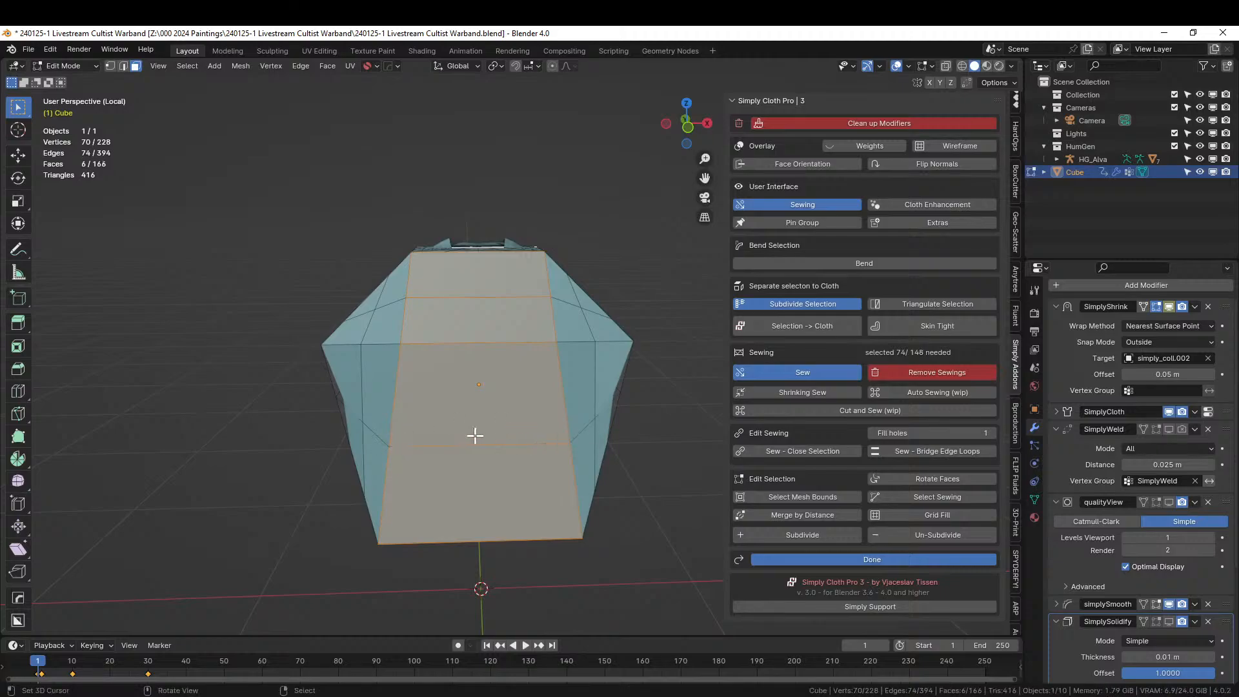
# Knife one crosswise cut through the lower centre panel and one through the upper centre panel on the garment's back.
pyautogui.moveTo(476, 434); pyautogui.dragTo(748, 433, button='middle')
pyautogui.press('k')
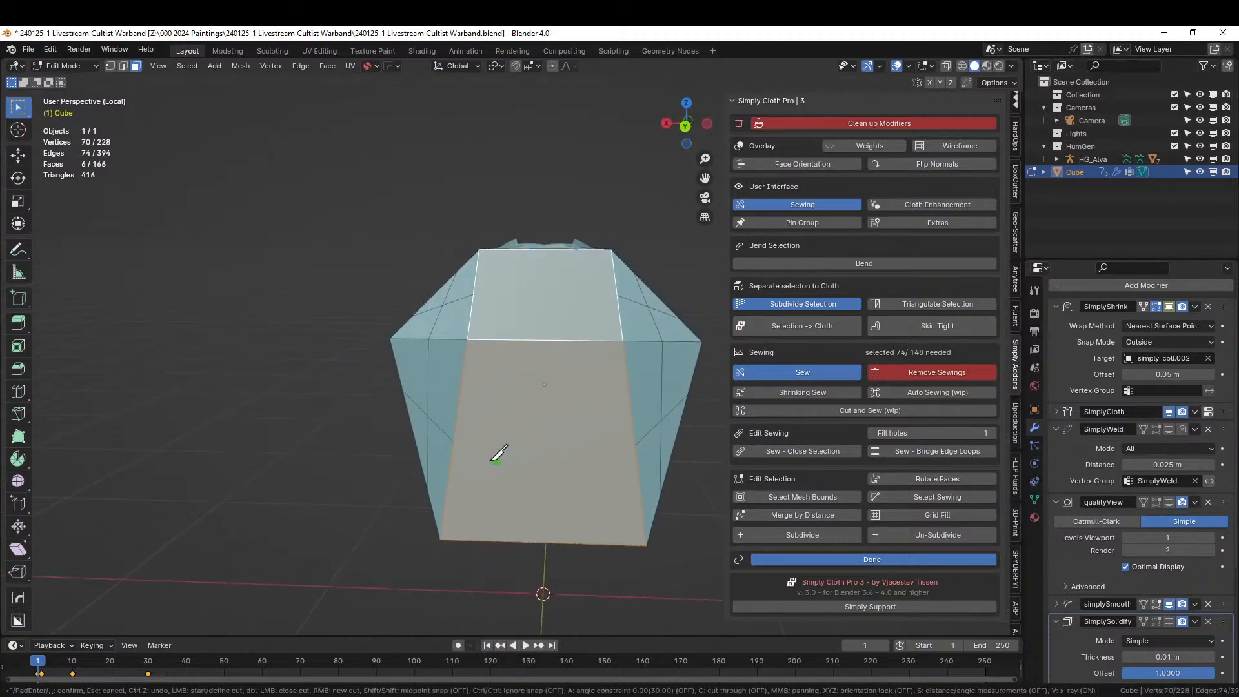
pyautogui.click(454, 442)
pyautogui.click(636, 445)
pyautogui.press('Return')
pyautogui.moveTo(578, 428); pyautogui.dragTo(543, 400, button='middle')
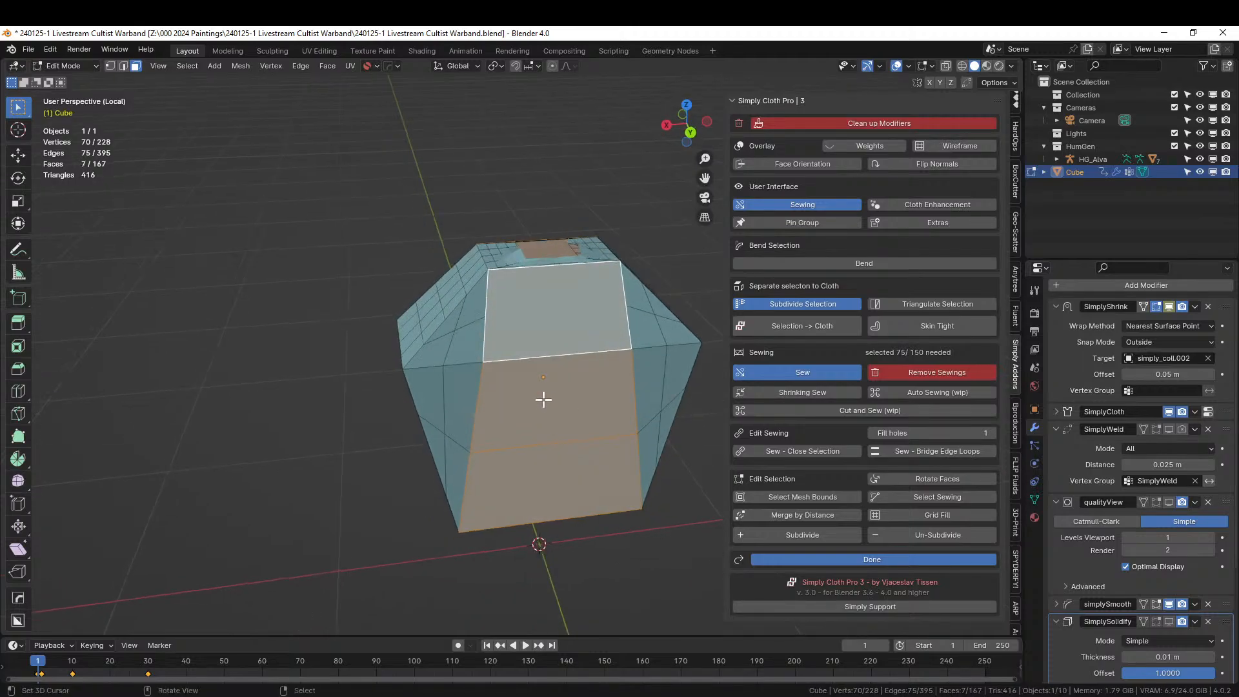
pyautogui.press('k')
pyautogui.click(485, 317)
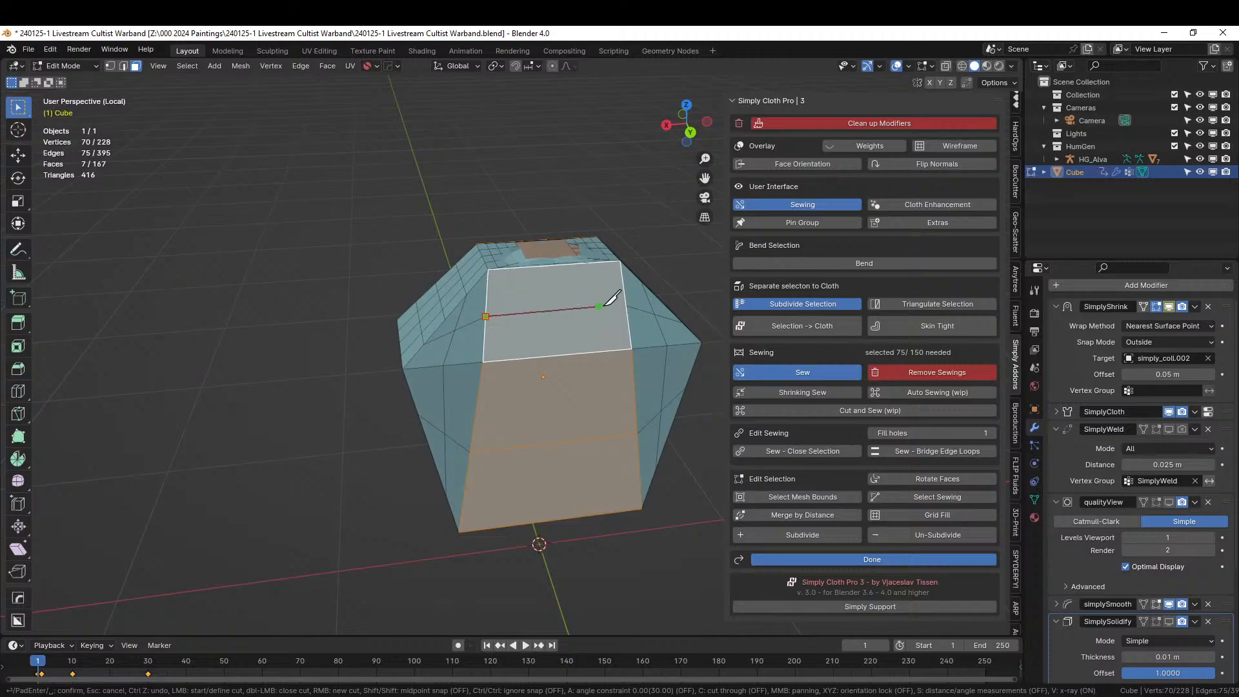
pyautogui.click(625, 306)
pyautogui.press('Return')
pyautogui.moveTo(592, 329); pyautogui.dragTo(554, 304, button='middle')
pyautogui.scroll(2, 571, 370)
pyautogui.scroll(-1, 548, 381)
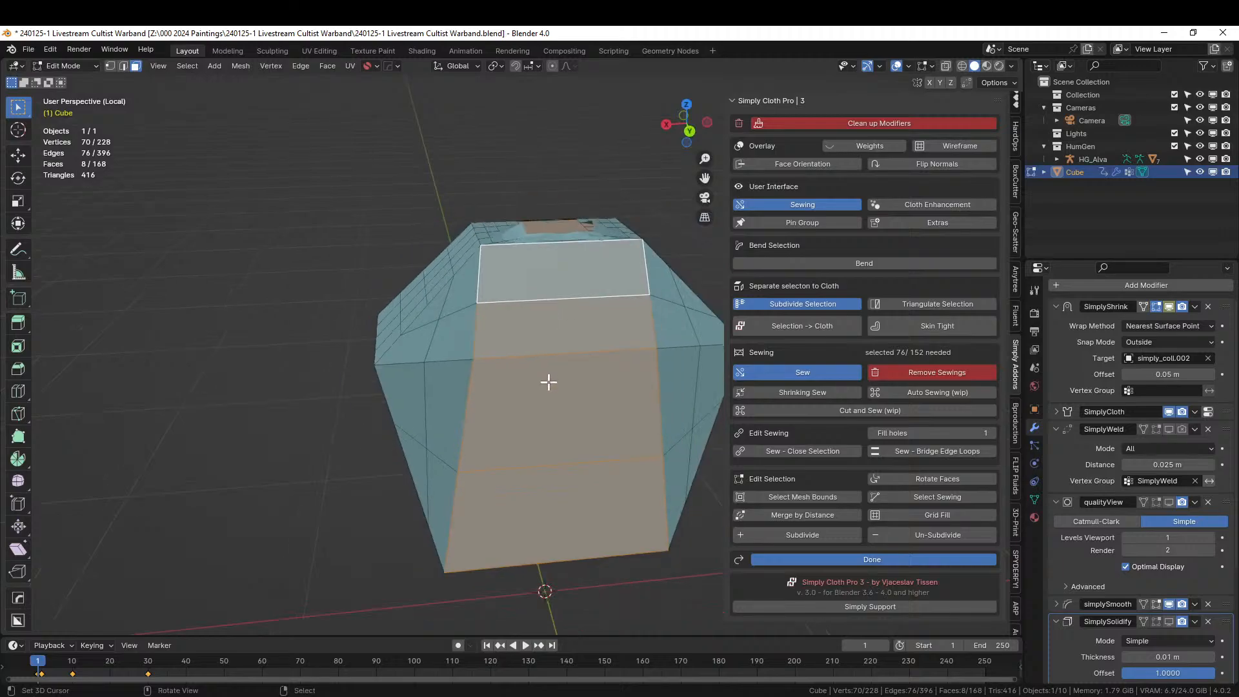
# Dissolve the three extra vertices on the edge between the upper and lower centre panels of the garment's back.
pyautogui.press('2')
pyautogui.click(559, 354)
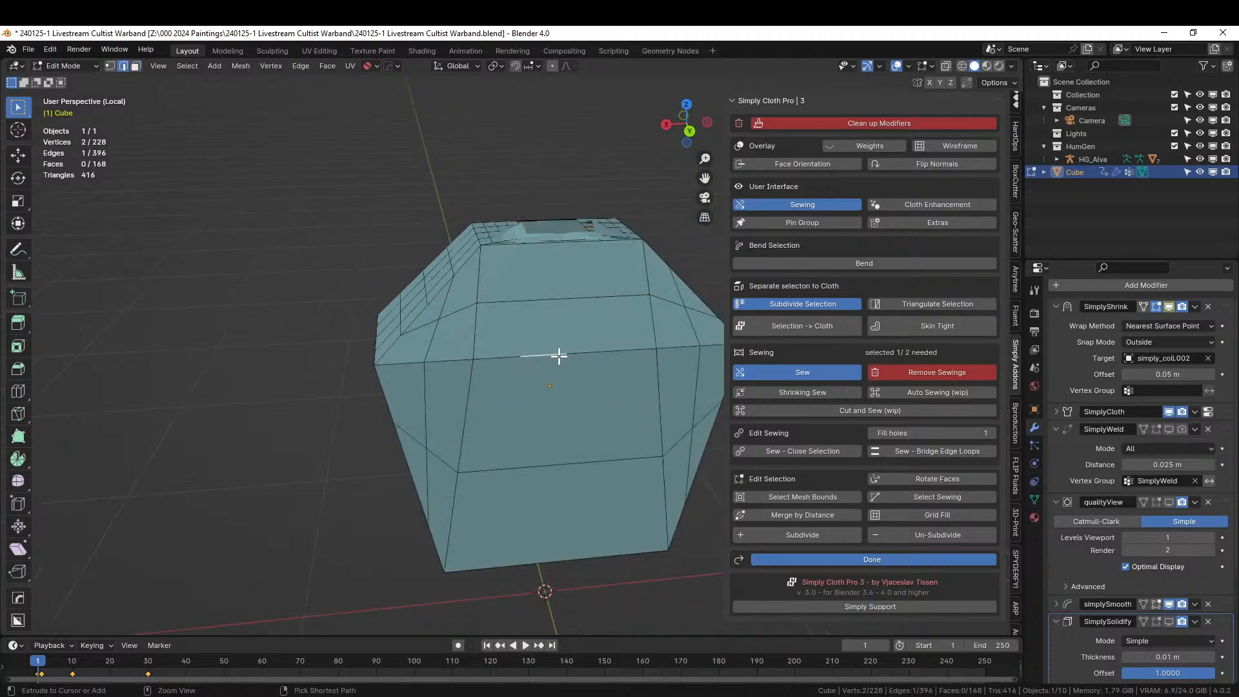
pyautogui.press('1')
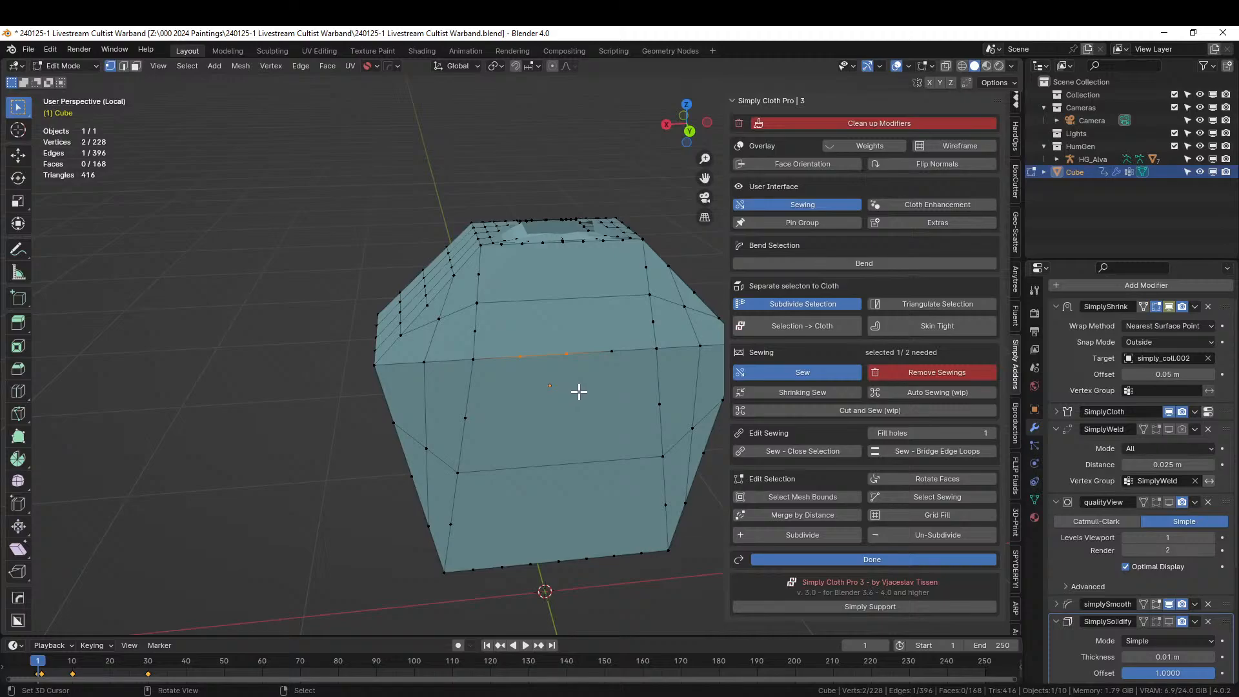
pyautogui.click(520, 356)
pyautogui.keyDown('shift'); pyautogui.click(567, 354); pyautogui.keyUp('shift')
pyautogui.keyDown('shift'); pyautogui.click(611, 352); pyautogui.keyUp('shift')
pyautogui.hotkey('ctrl', 'x')
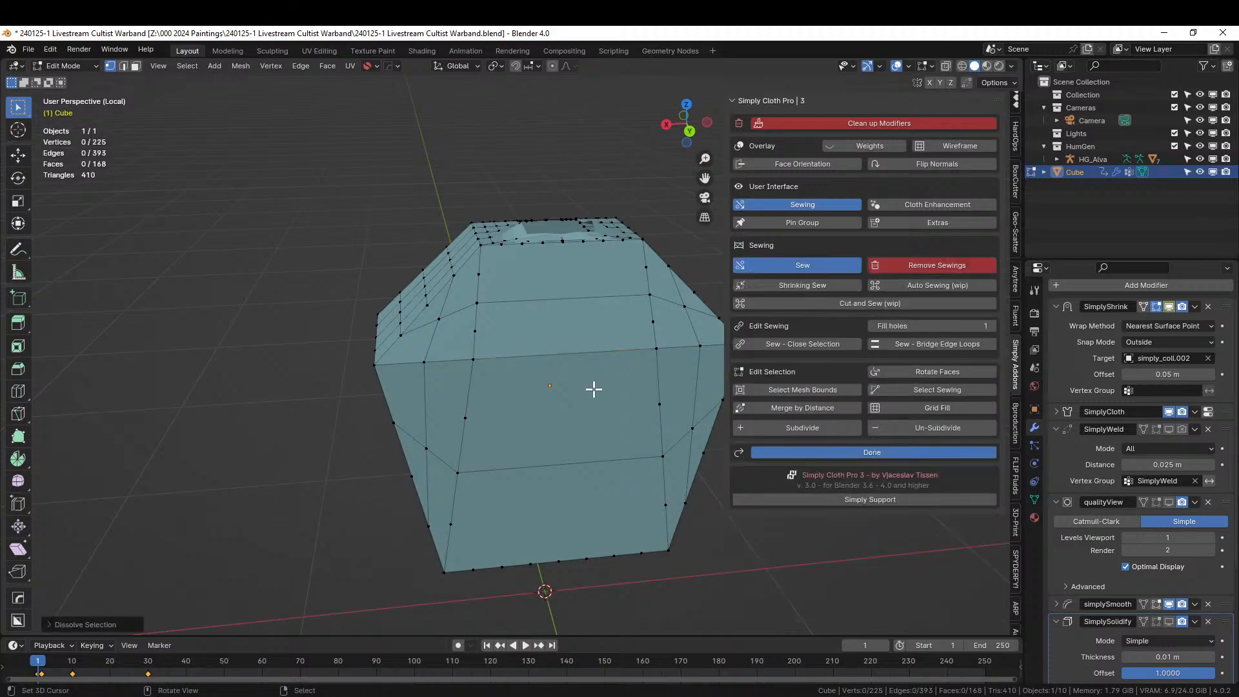
# Dissolve the in-between vertices along the two lengthwise edges bordering the centre panels on the garment's back.
pyautogui.click(487, 330)
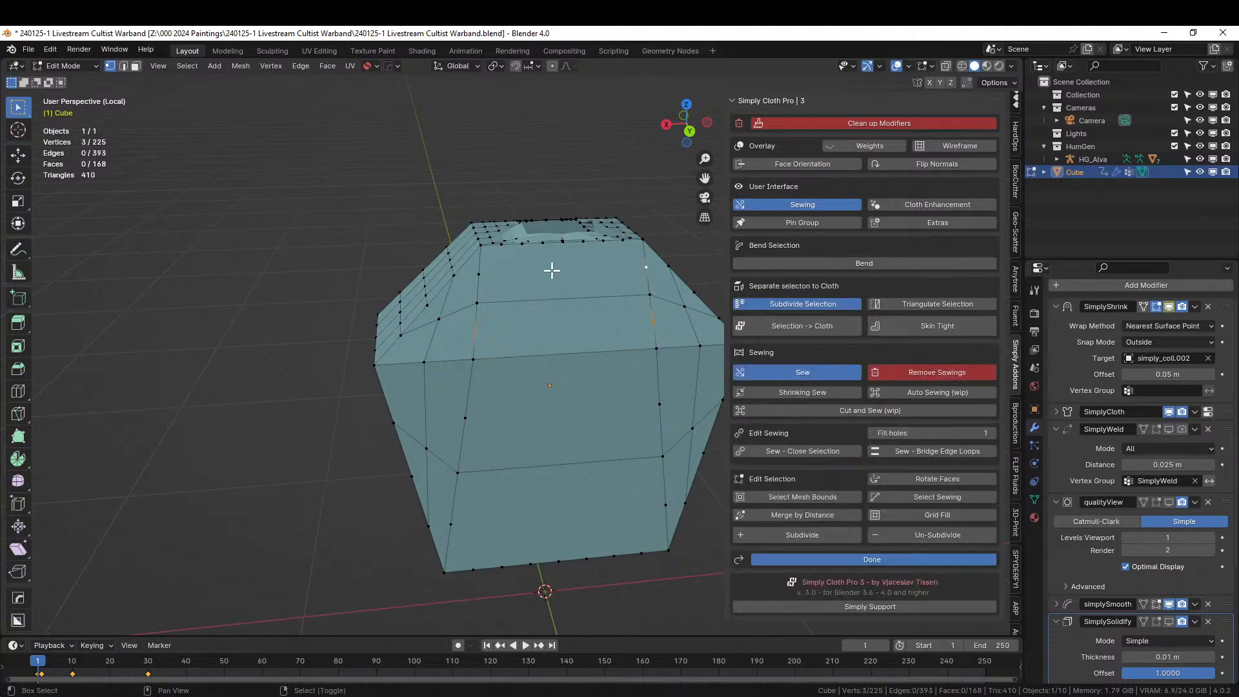
pyautogui.keyDown('shift'); pyautogui.click(466, 418); pyautogui.keyUp('shift')
pyautogui.keyDown('shift'); pyautogui.click(663, 501); pyautogui.keyUp('shift')
pyautogui.hotkey('ctrl', 'x')
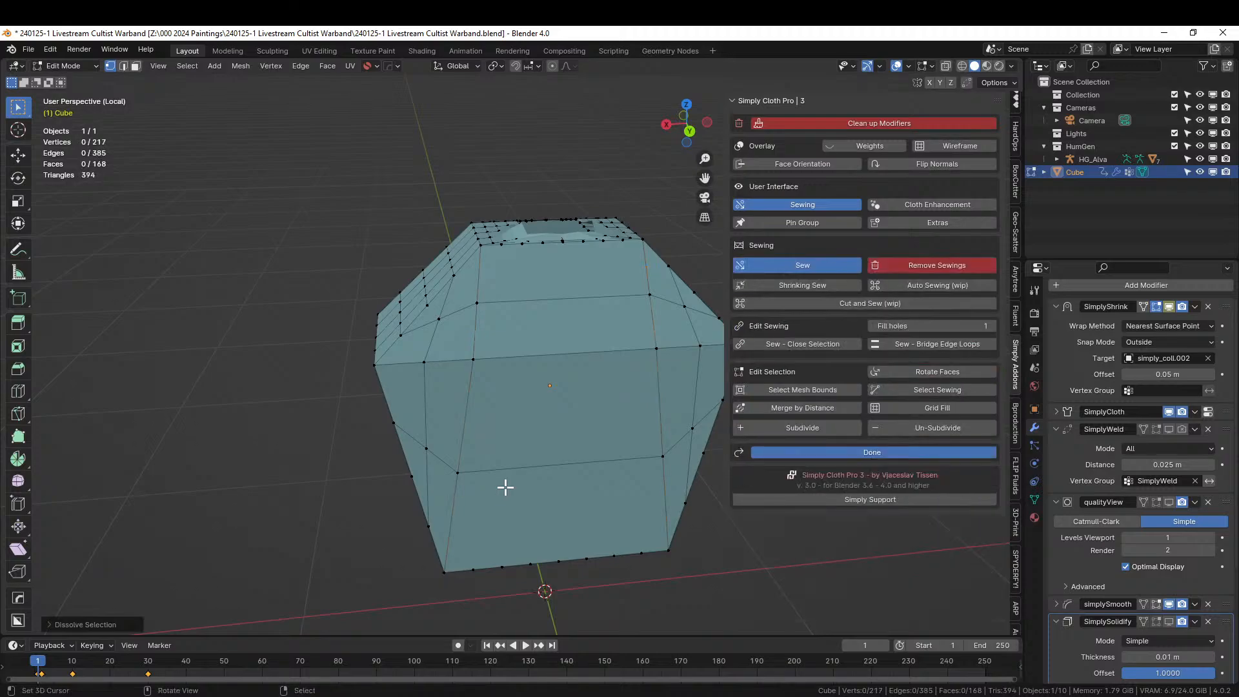
# Add five evenly spaced, unslid lengthwise loop cuts through the middle centre panels on the garment's back.
pyautogui.press('2')
pyautogui.click(528, 470)
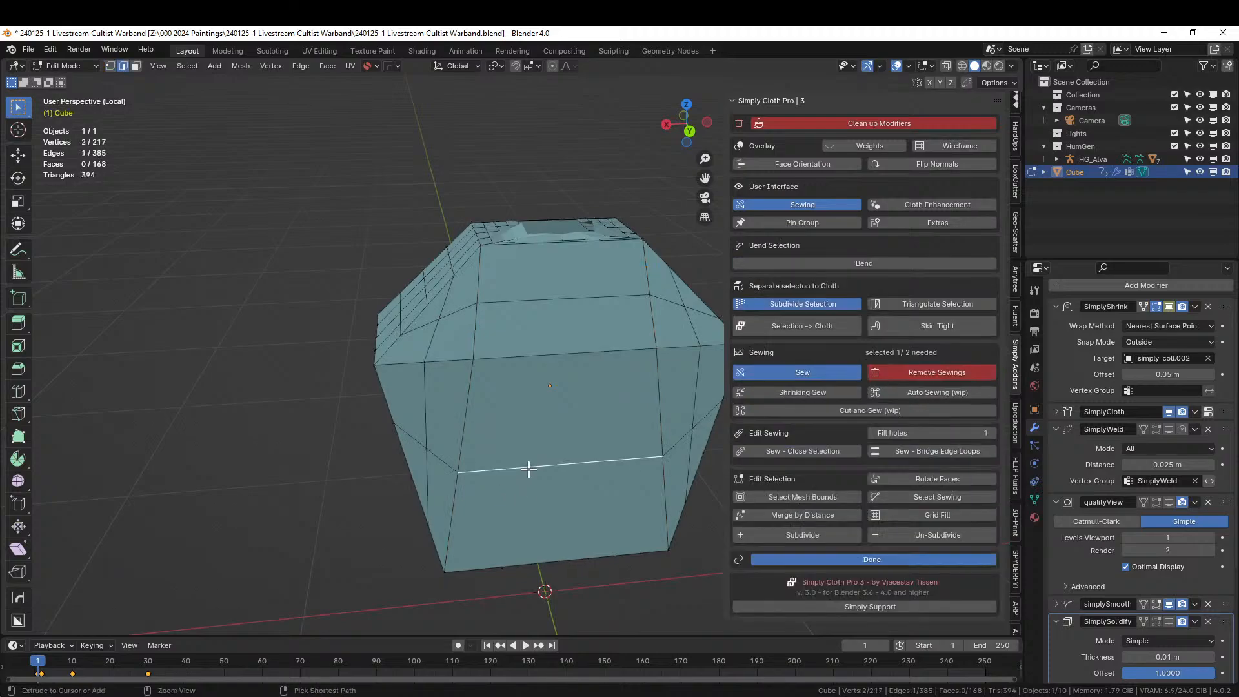
pyautogui.hotkey('ctrl', 'r')
pyautogui.scroll(4, 528, 469)
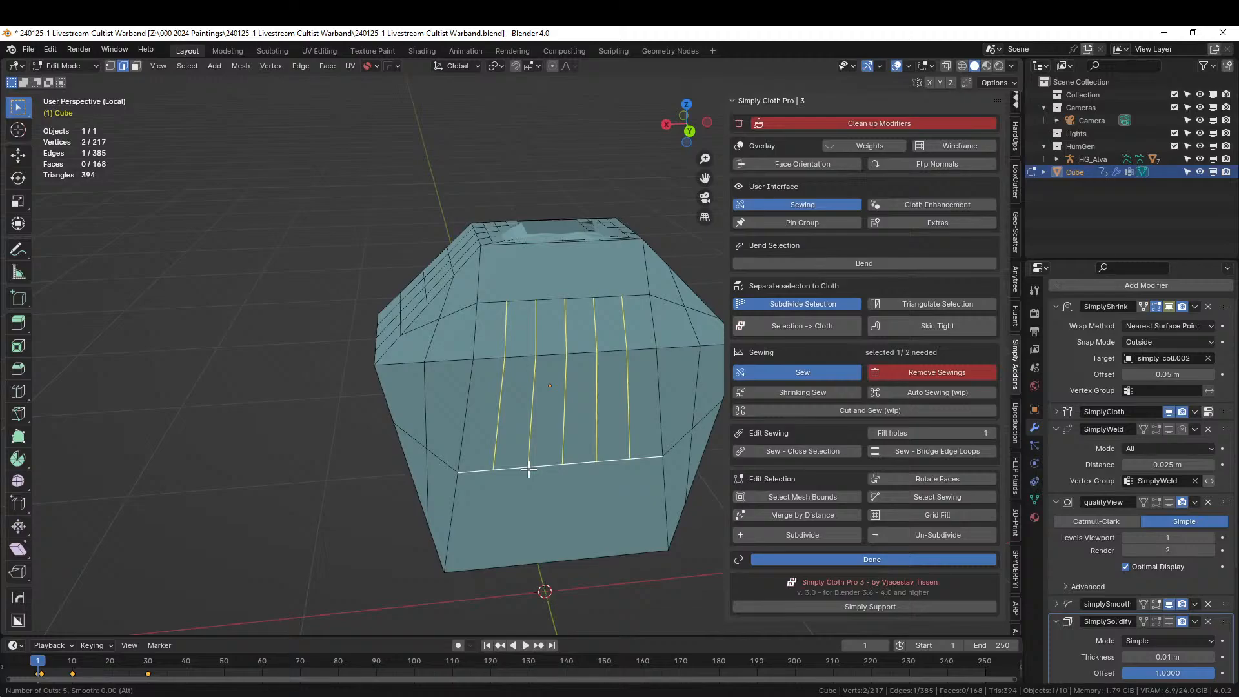
pyautogui.click(528, 469)
pyautogui.rightClick(528, 471)
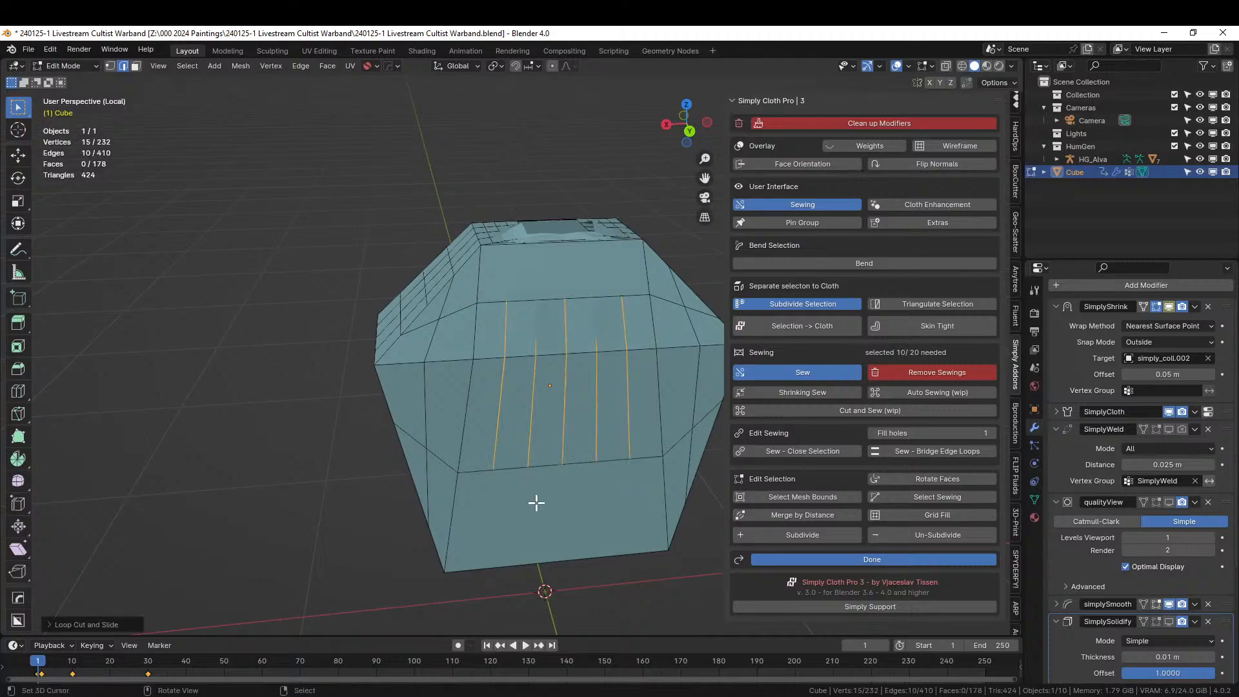
# Dissolve the seven extra vertices along the bottom edge of the garment's back centre panel.
pyautogui.click(558, 556)
pyautogui.press('1')
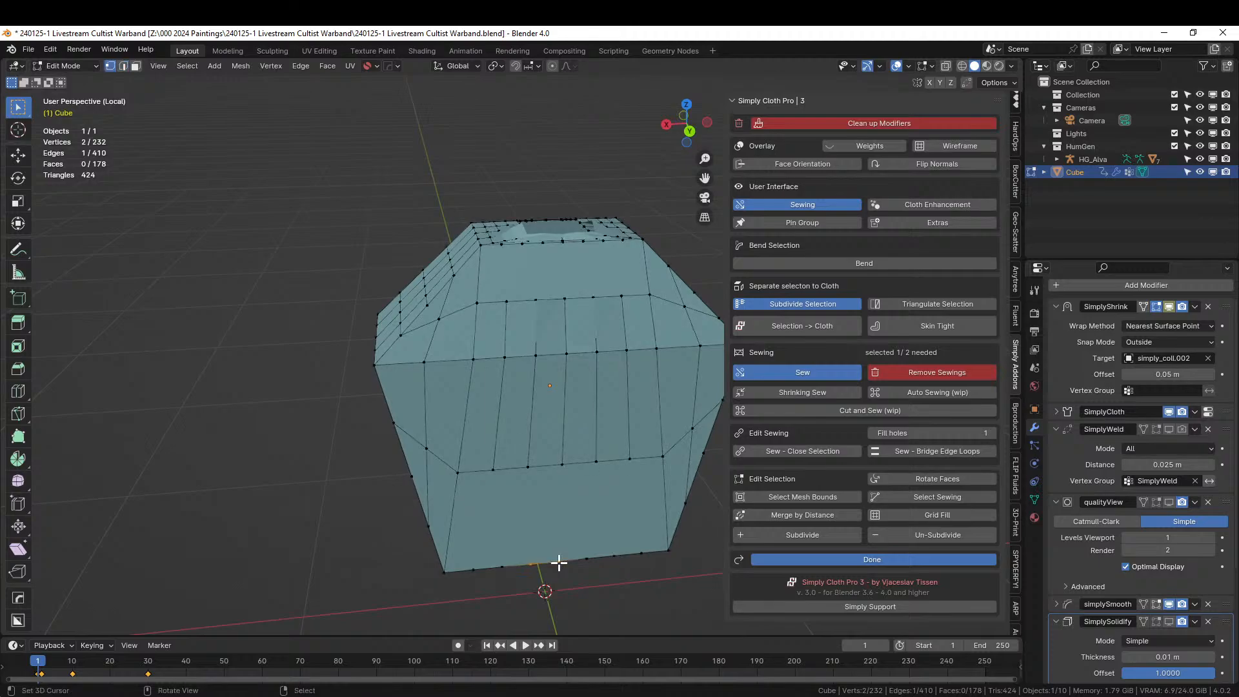
pyautogui.click(474, 570)
pyautogui.keyDown('shift'); pyautogui.click(502, 567); pyautogui.keyUp('shift')
pyautogui.keyDown('shift'); pyautogui.click(559, 560); pyautogui.keyUp('shift')
pyautogui.moveTo(583, 551); pyautogui.dragTo(559, 471, button='middle')
pyautogui.keyDown('shift'); pyautogui.click(629, 561); pyautogui.keyUp('shift')
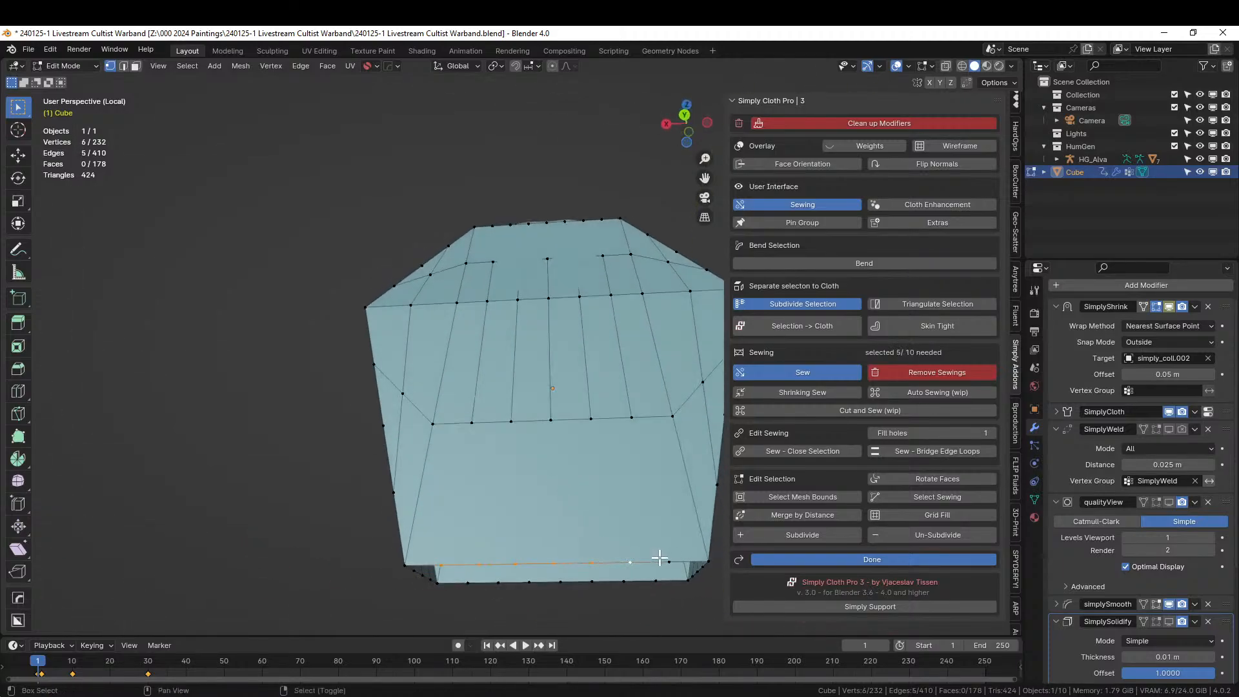
pyautogui.press('x')
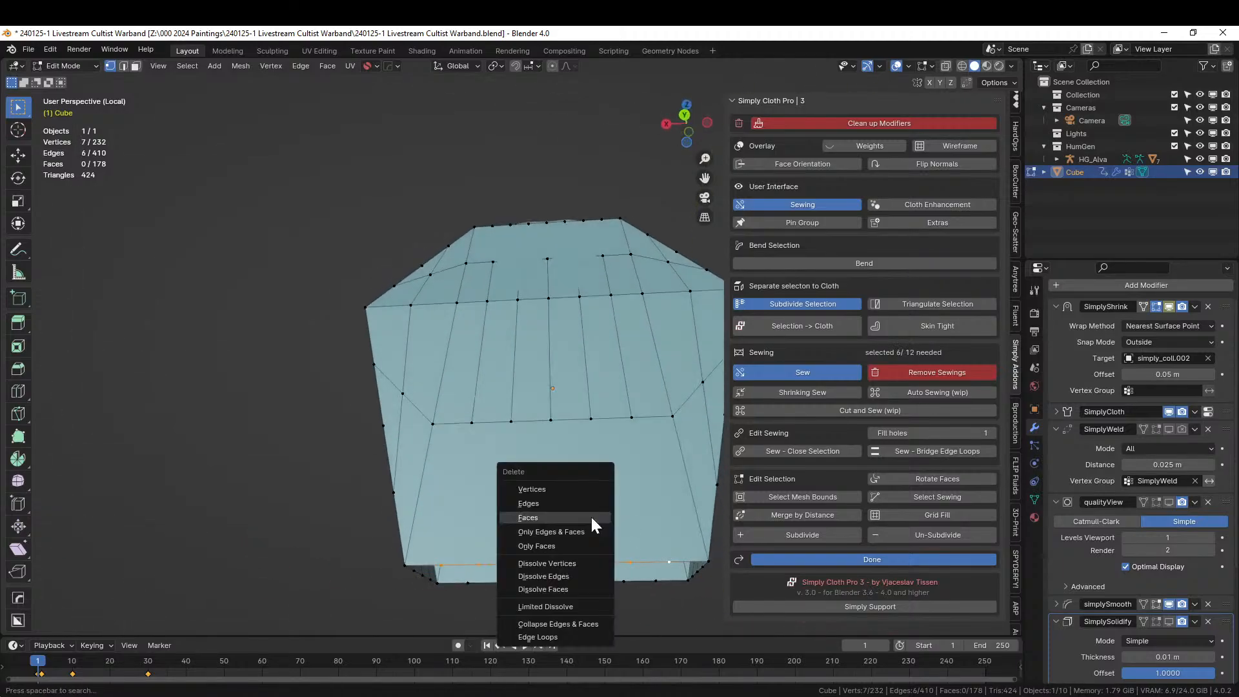
pyautogui.press('Escape')
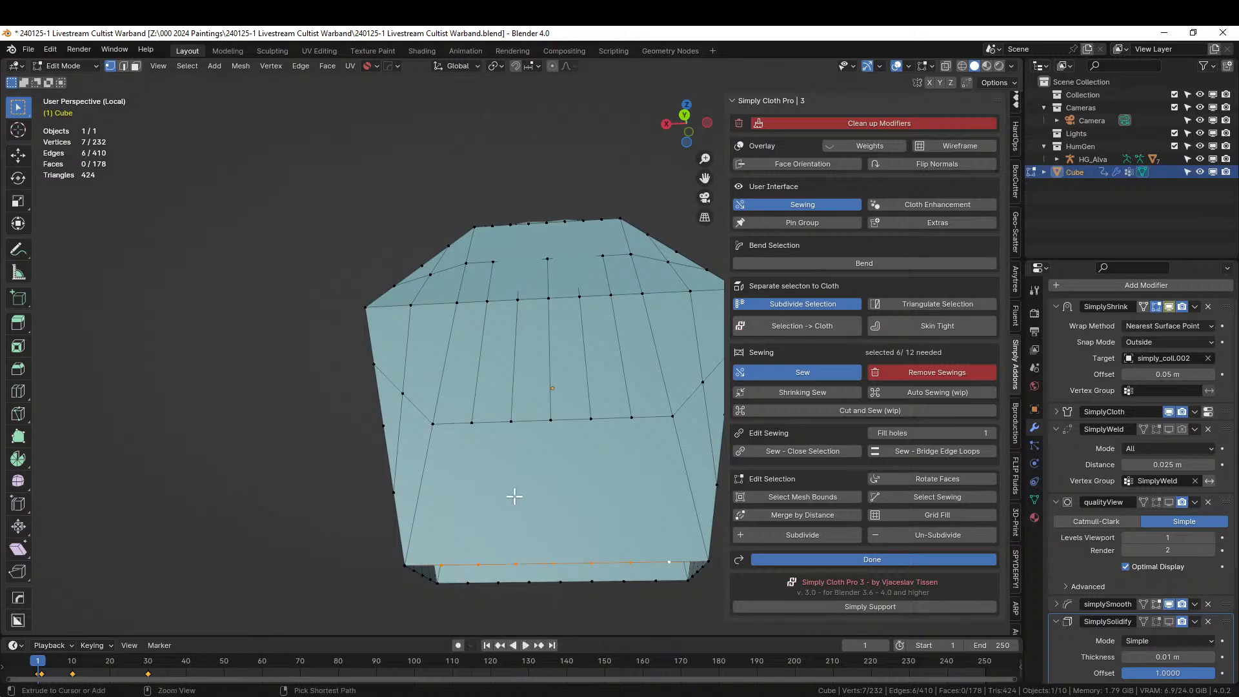
pyautogui.hotkey('ctrl', 'x')
pyautogui.moveTo(550, 501); pyautogui.dragTo(569, 524, button='middle')
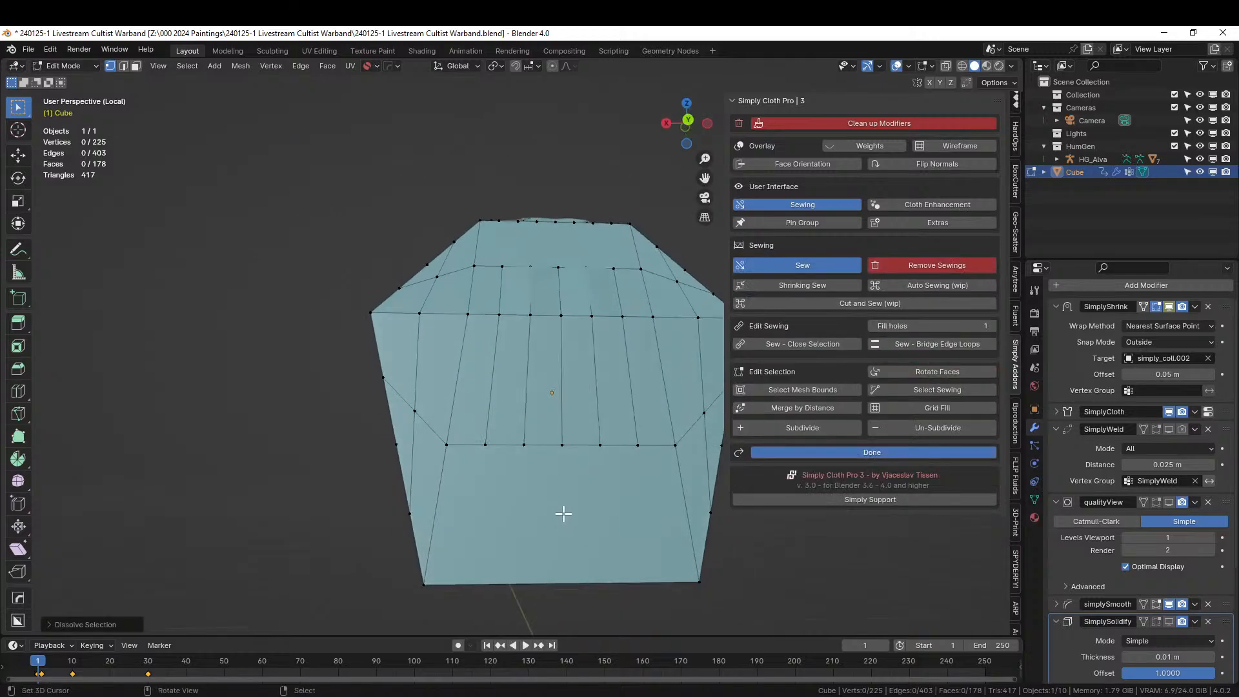
pyautogui.press('2')
pyautogui.click(576, 583)
pyautogui.hotkey('ctrl', 'r')
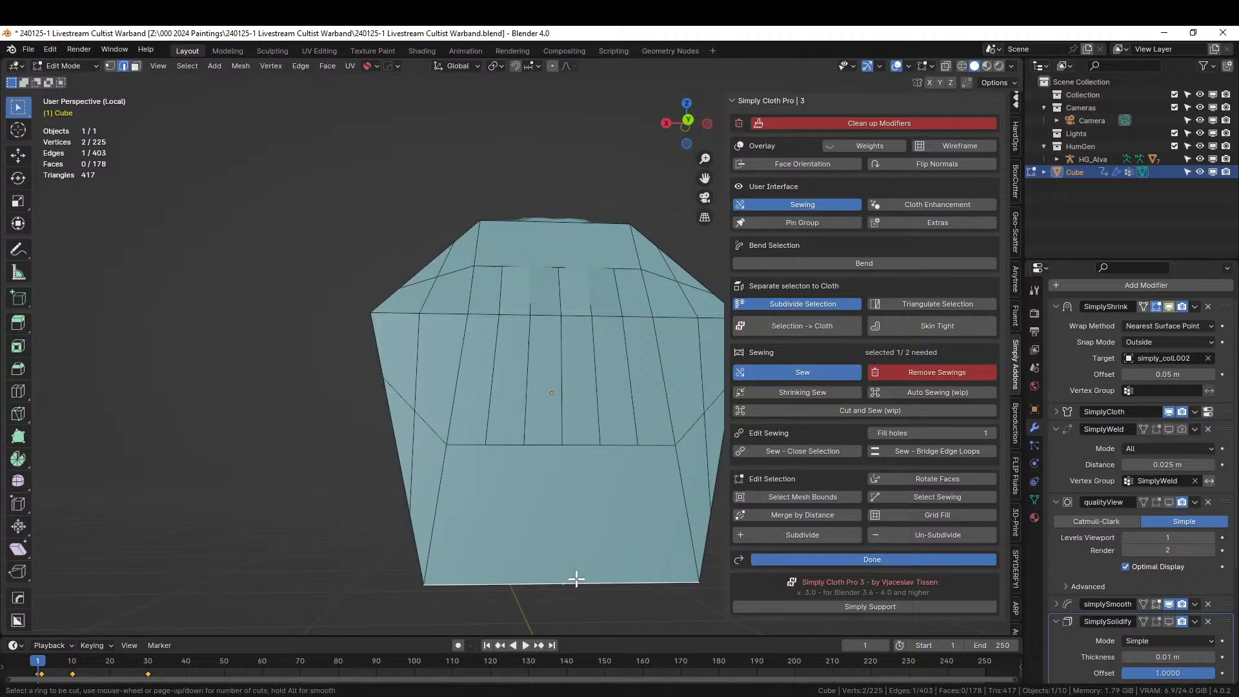
pyautogui.press('Escape')
pyautogui.click(539, 497)
pyautogui.moveTo(539, 497); pyautogui.dragTo(447, 478, button='middle')
pyautogui.scroll(-3, 542, 529)
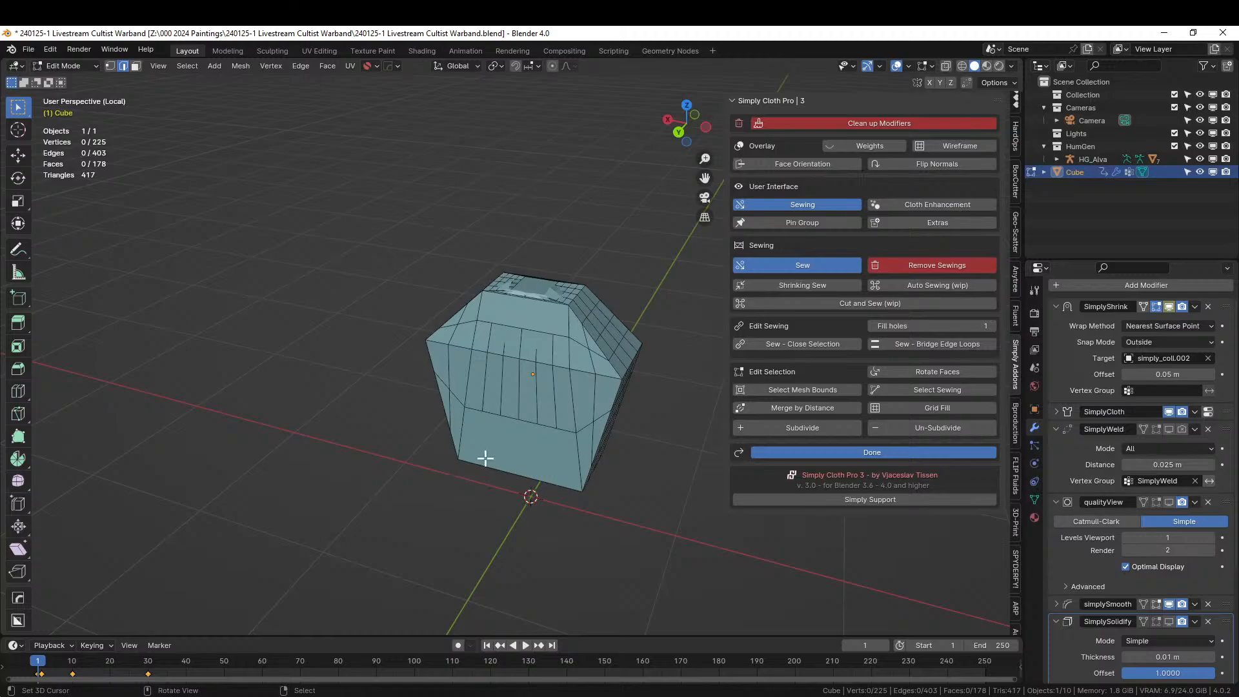
# Return to Object Mode and run the HardOps Clean Mesh operation on the garment to strip its redundant geometry.
pyautogui.press('Tab')
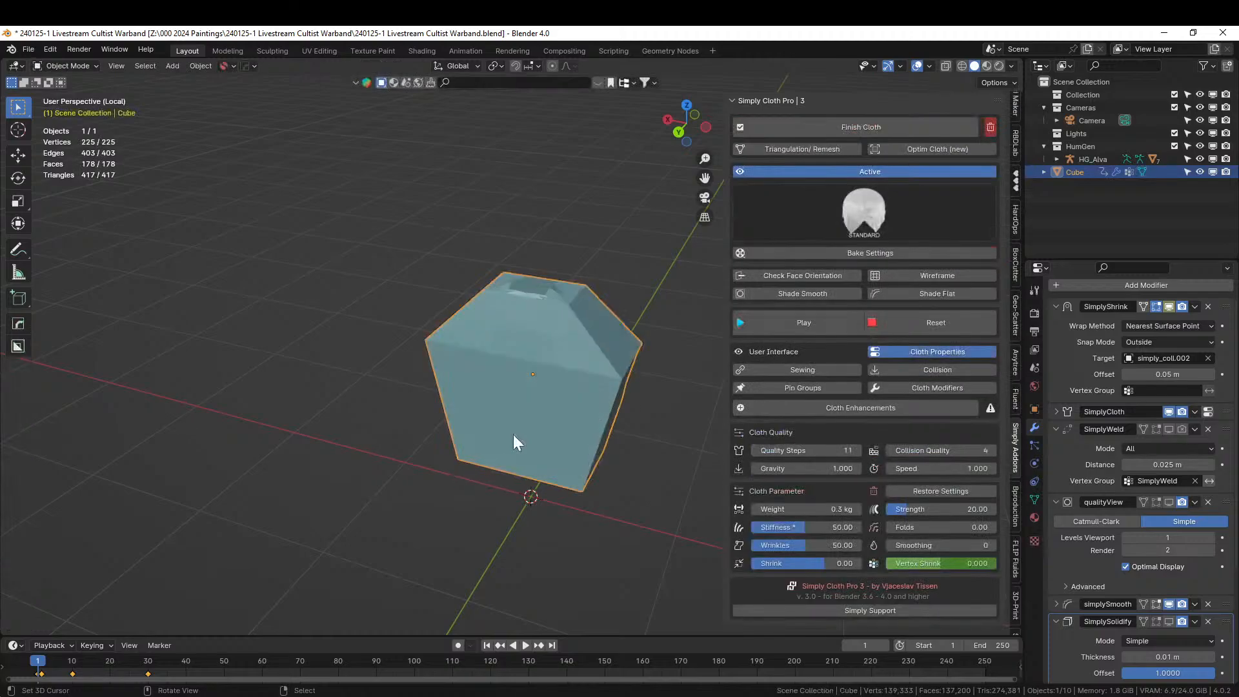
pyautogui.press('q')
pyautogui.moveTo(513, 496)
pyautogui.moveTo(475, 514)
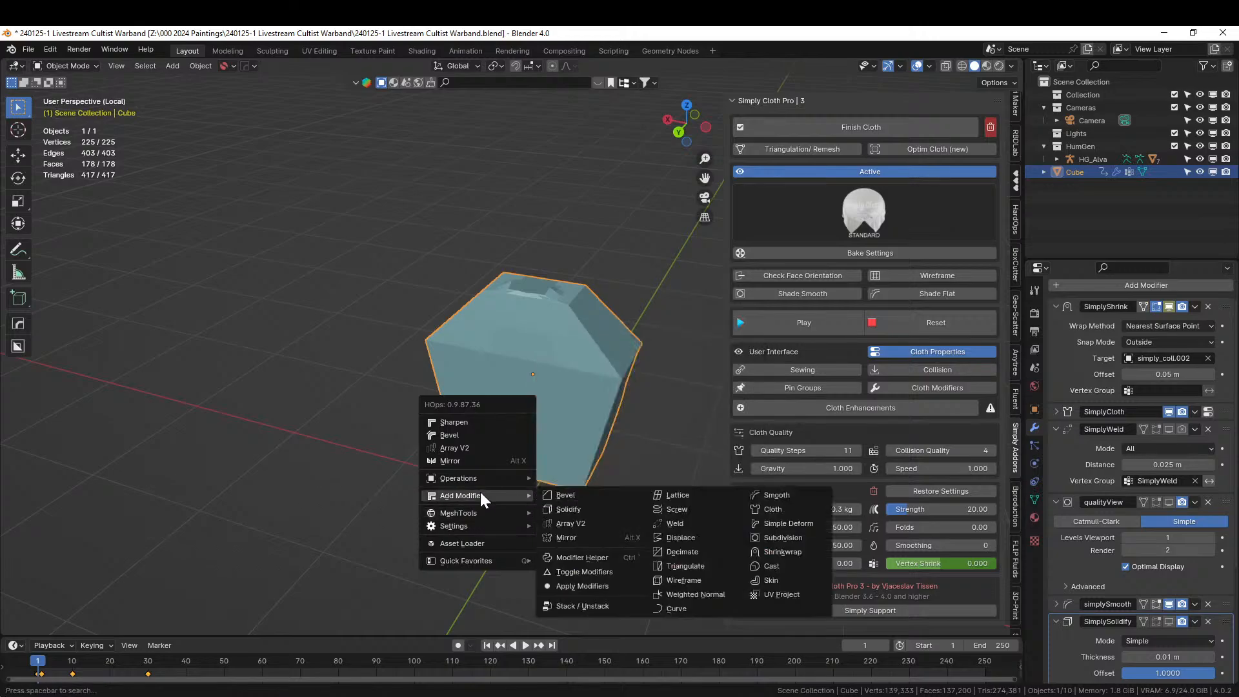
pyautogui.moveTo(478, 478)
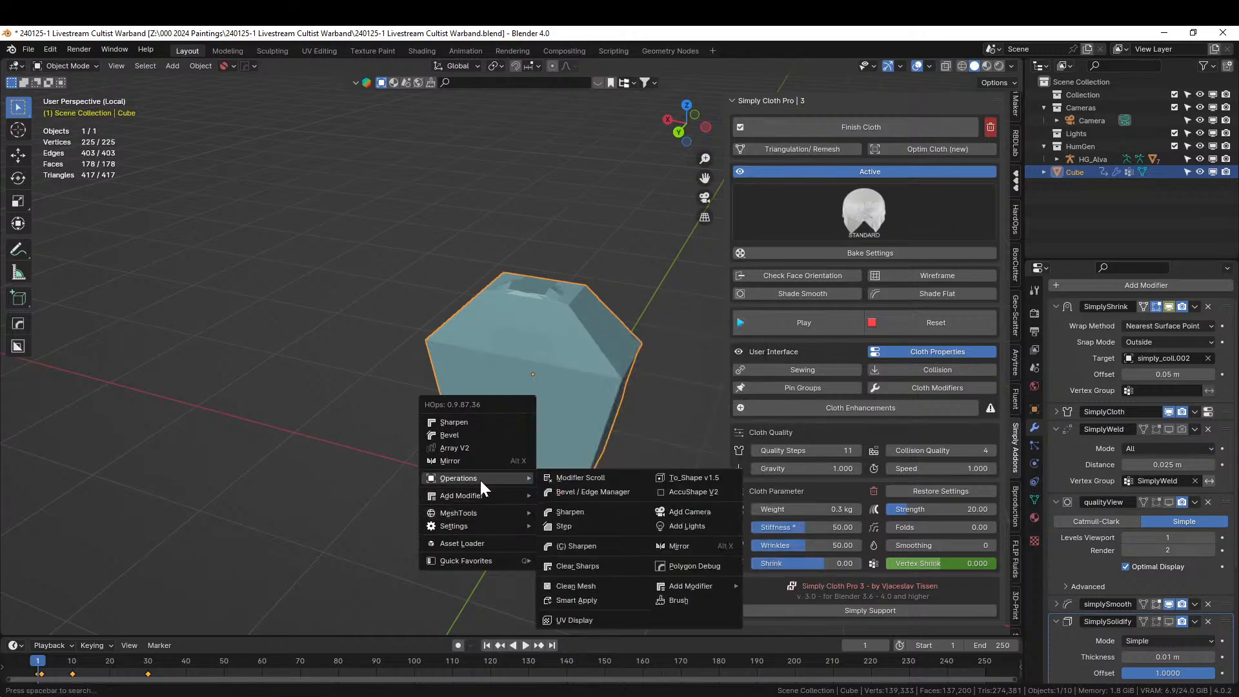
pyautogui.click(592, 585)
pyautogui.moveTo(619, 457); pyautogui.dragTo(594, 447, button='middle')
pyautogui.scroll(4, 573, 501)
pyautogui.press('Tab')
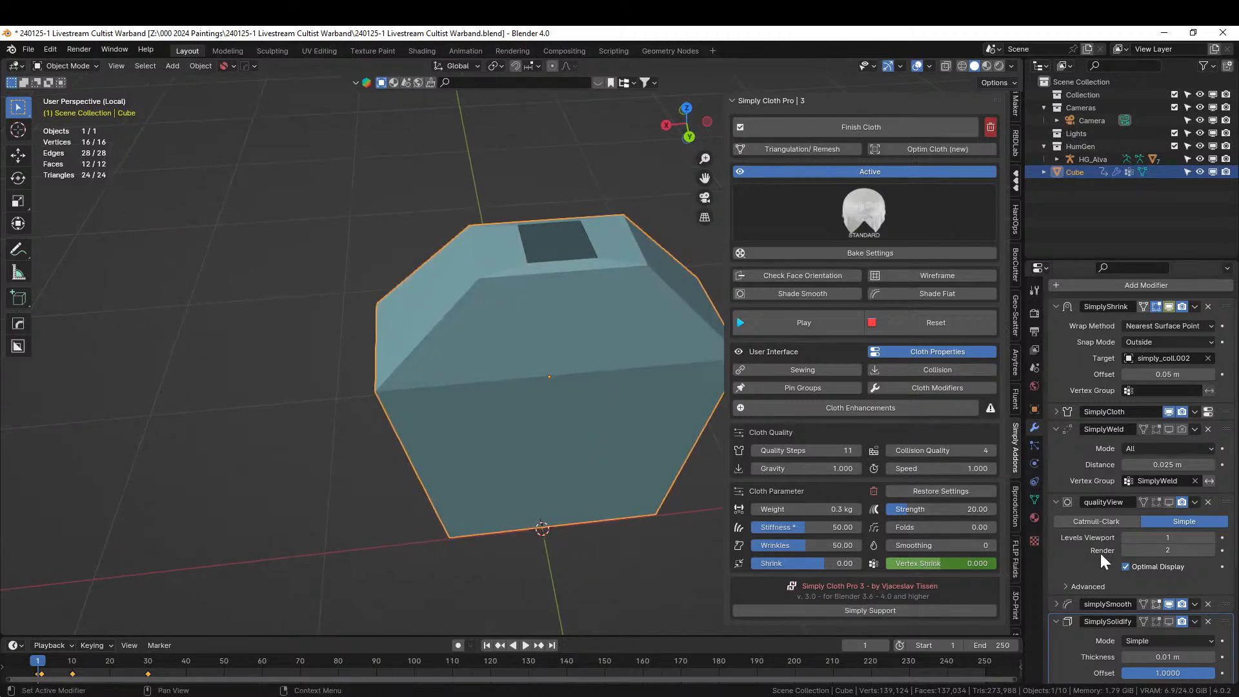
# Finish and apply the garment's Simply Cloth setup with both optional applies off, and delete the leftover SimplySolidify and simplySmooth modifiers.
pyautogui.scroll(1, 1114, 551)
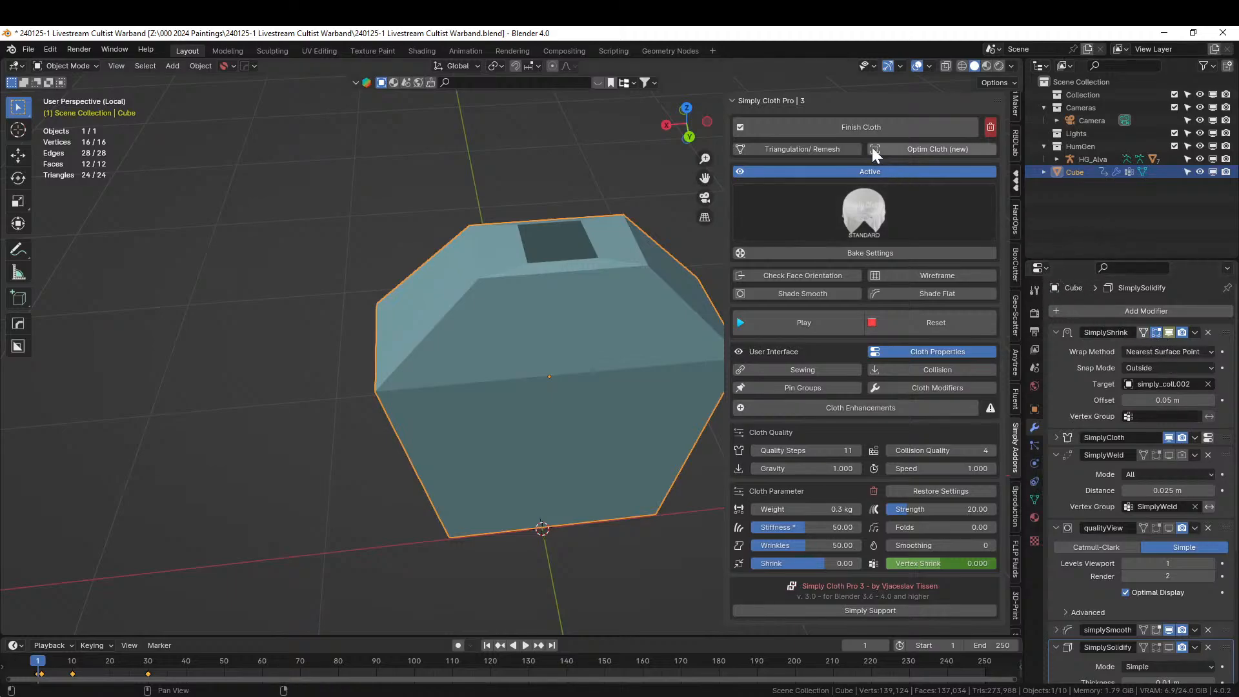
pyautogui.click(865, 127)
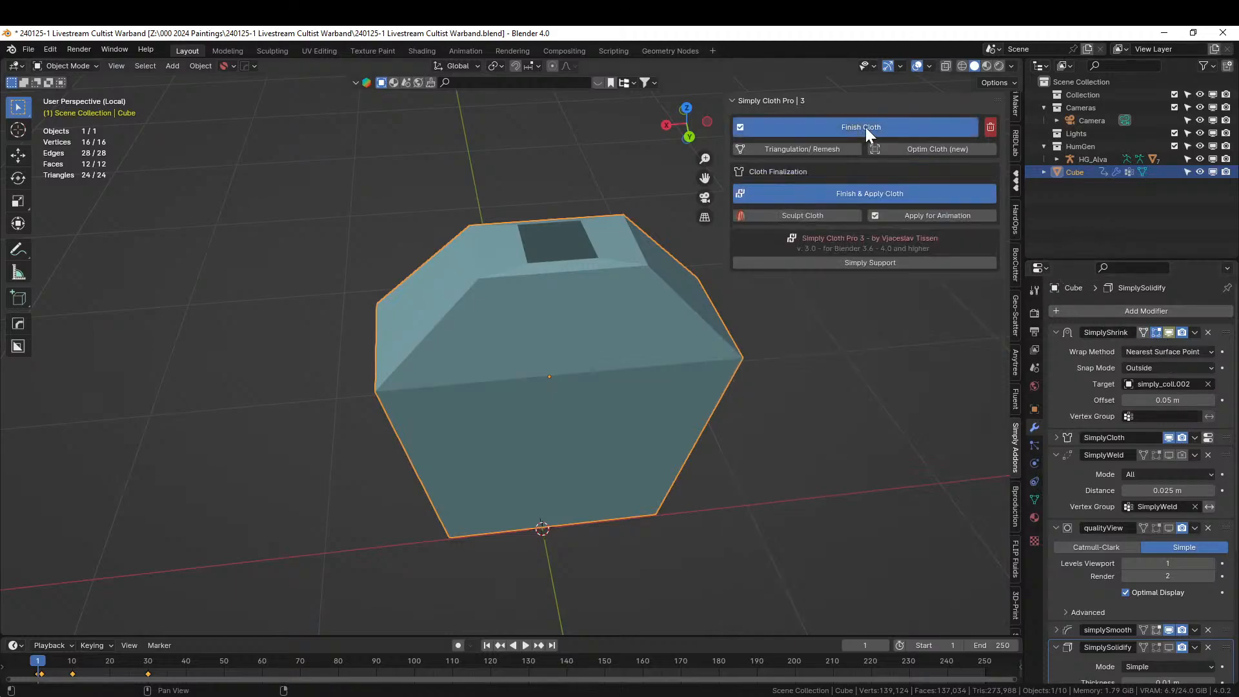
pyautogui.click(866, 192)
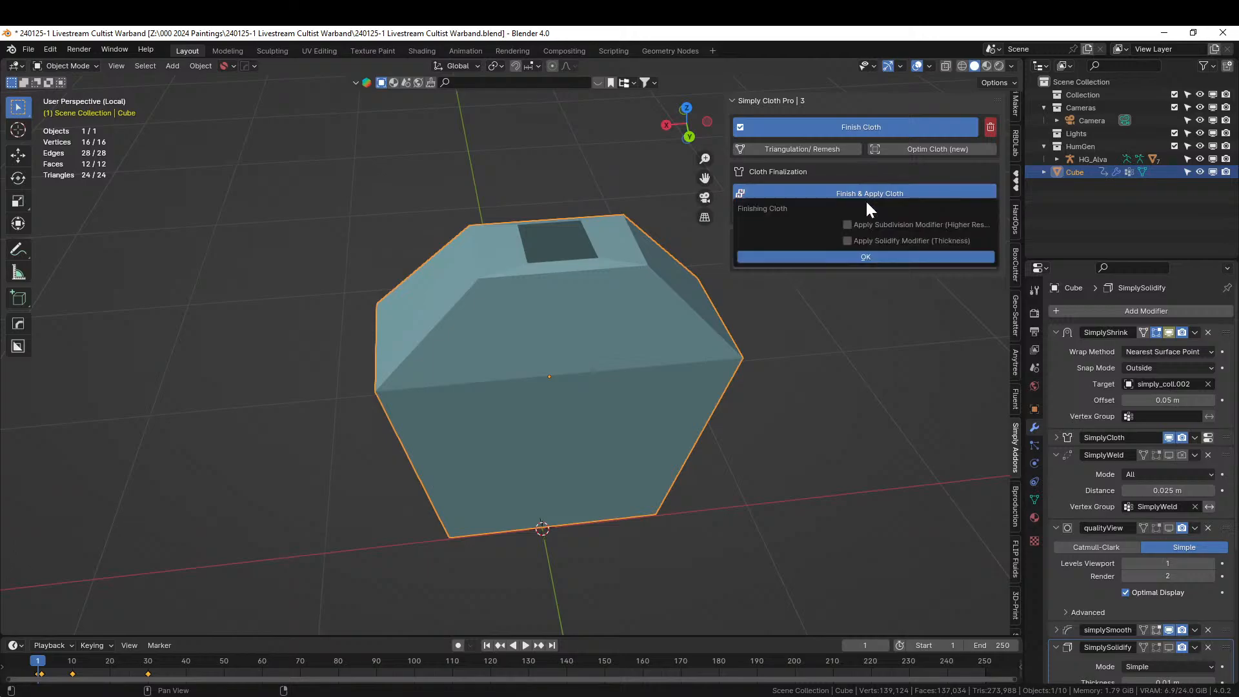
pyautogui.click(857, 255)
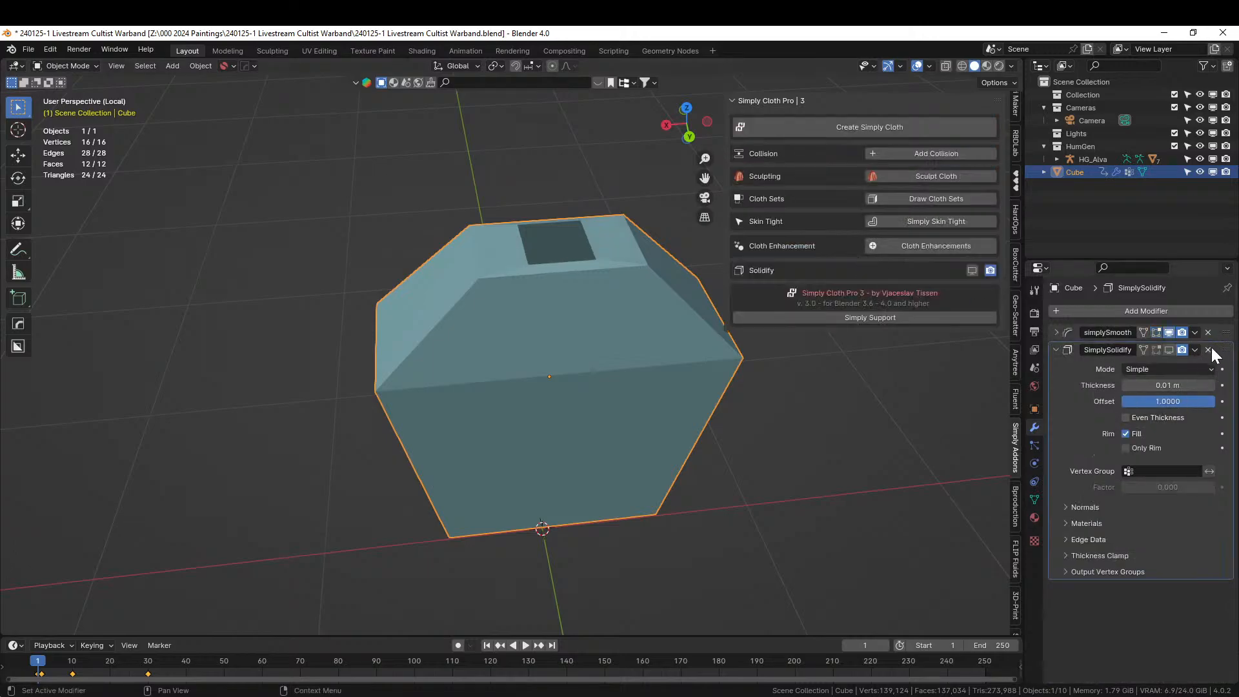
pyautogui.click(1208, 349)
pyautogui.click(1208, 333)
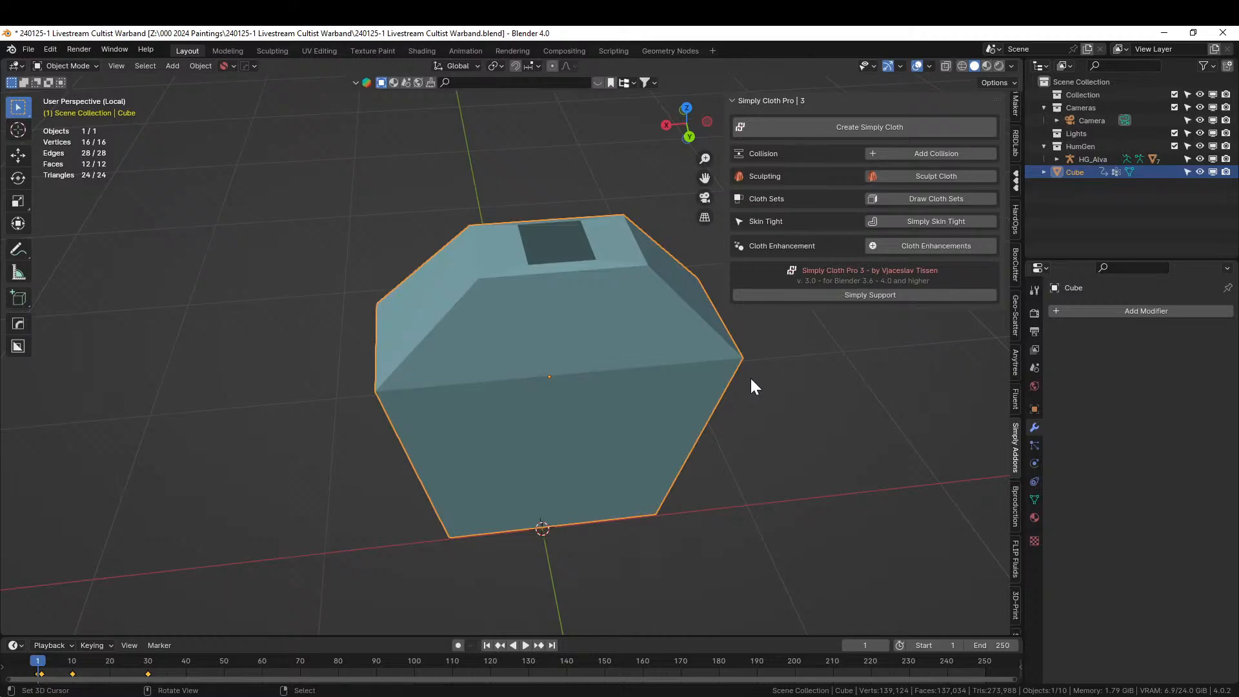
pyautogui.moveTo(703, 394); pyautogui.dragTo(511, 391, button='middle')
pyautogui.press('`')
pyautogui.press('Escape')
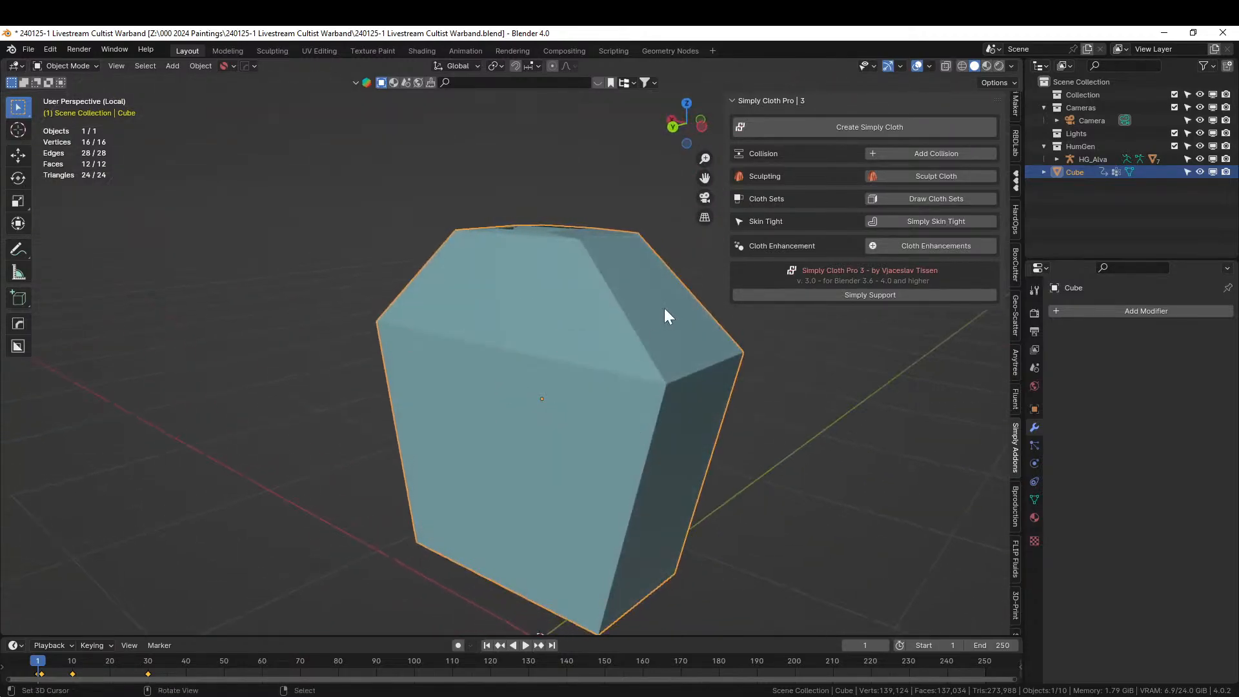
# In Edit Mode from the top view, knife-cut through the garment along Y from the neck opening's back -X corner to the back edge.
pyautogui.press('Tab')
pyautogui.moveTo(621, 322); pyautogui.dragTo(687, 387, button='middle')
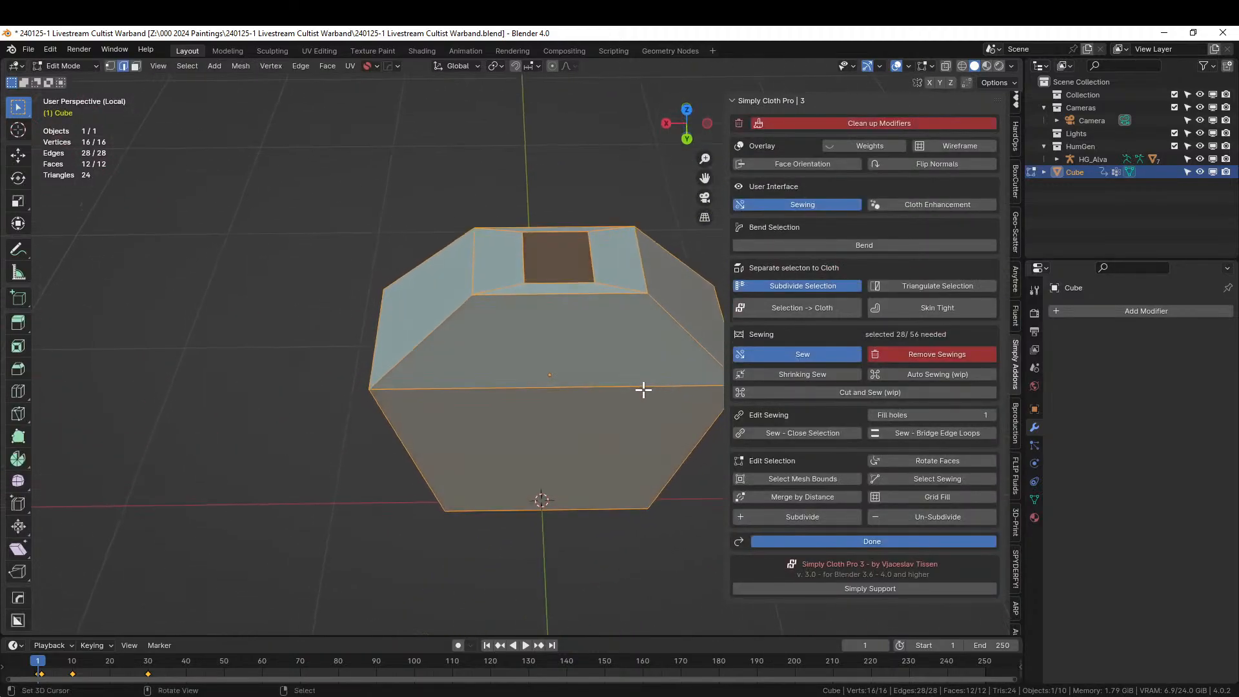
pyautogui.press('KP_7')
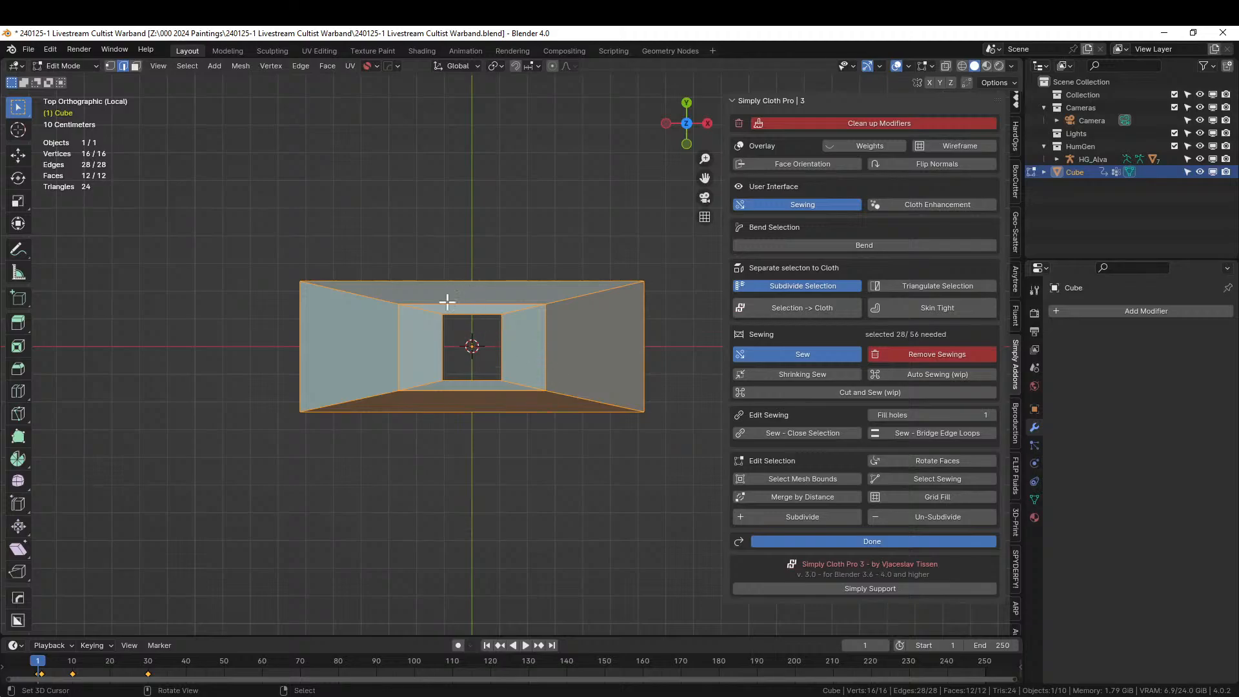
pyautogui.click(452, 470)
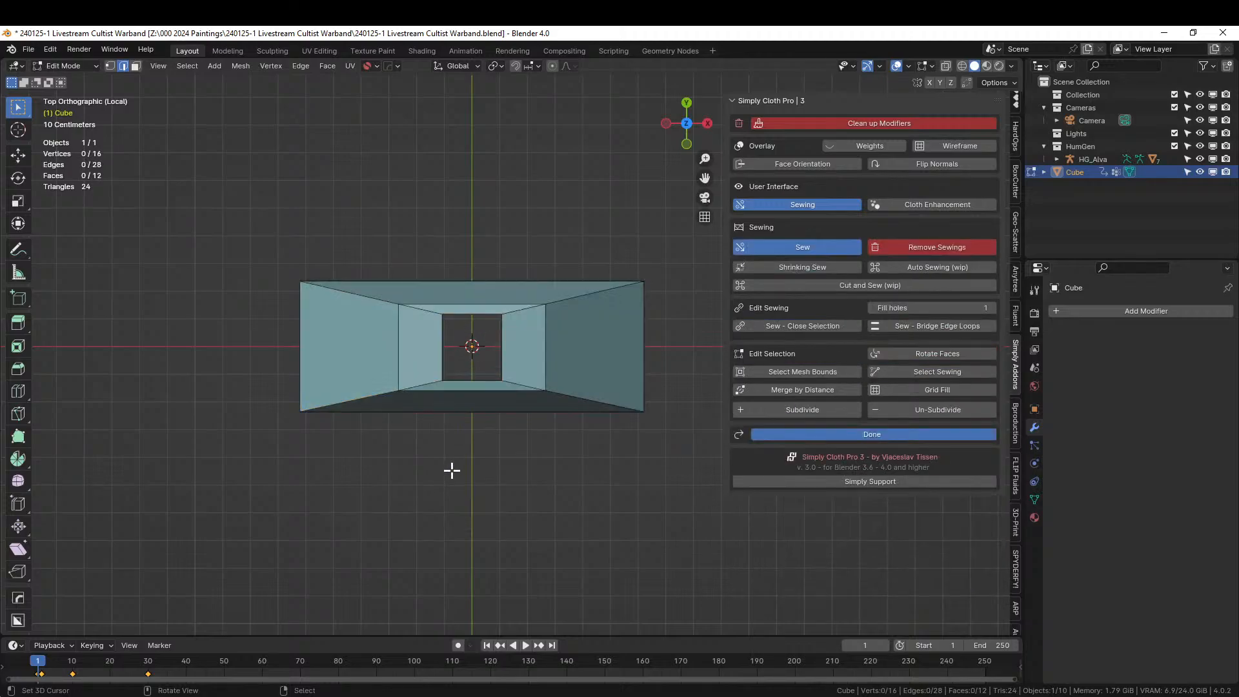
pyautogui.press('k')
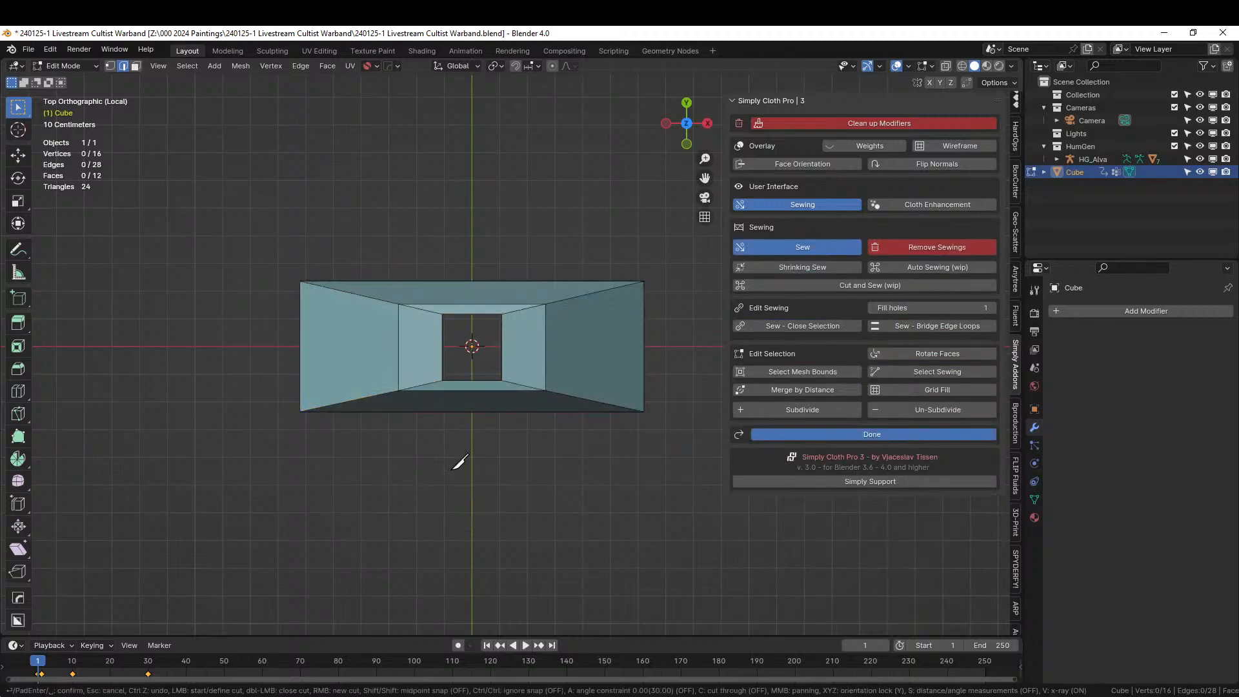
pyautogui.press('c')
pyautogui.click(442, 304)
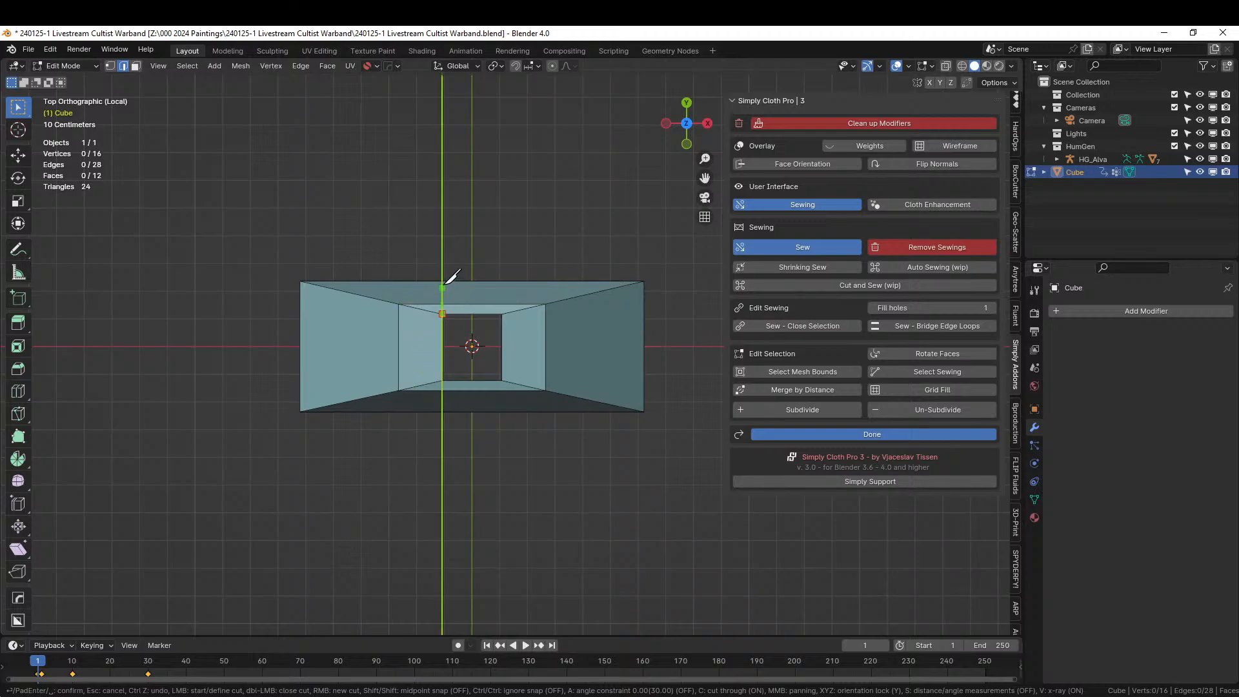
pyautogui.click(442, 280)
pyautogui.press('Return')
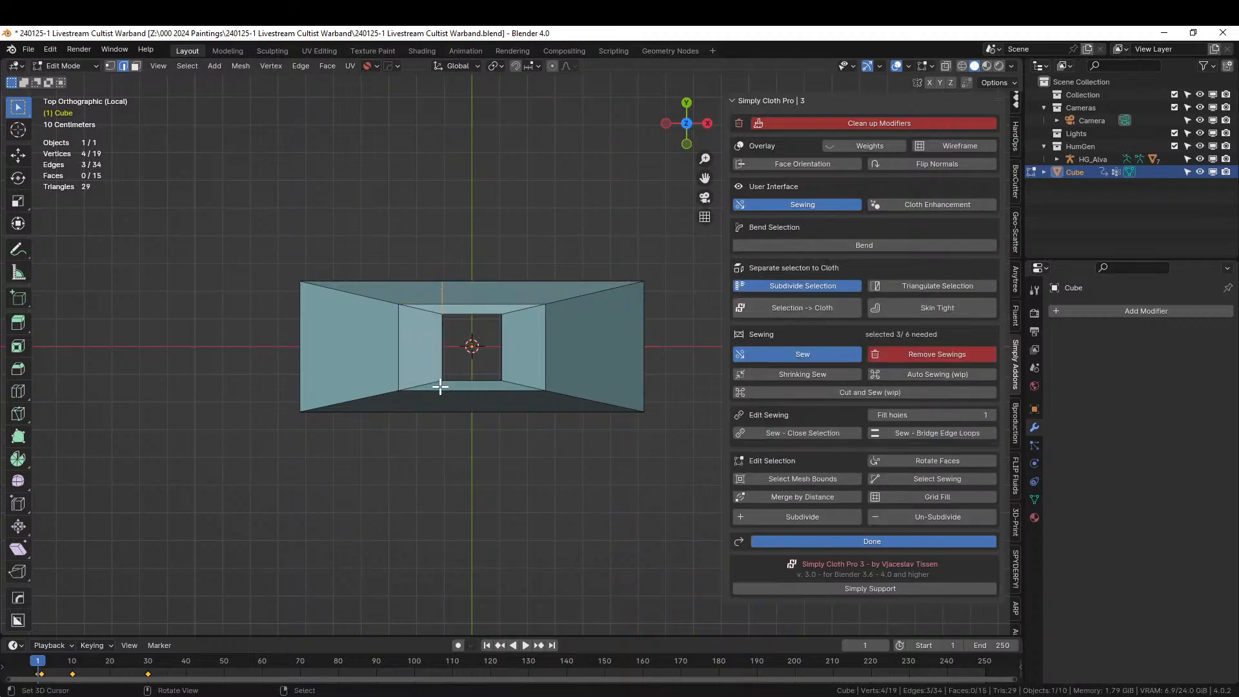
# Knife-cut through the garment along Y from the neck opening's front -X corner to the front edge.
pyautogui.press('k')
pyautogui.press('c')
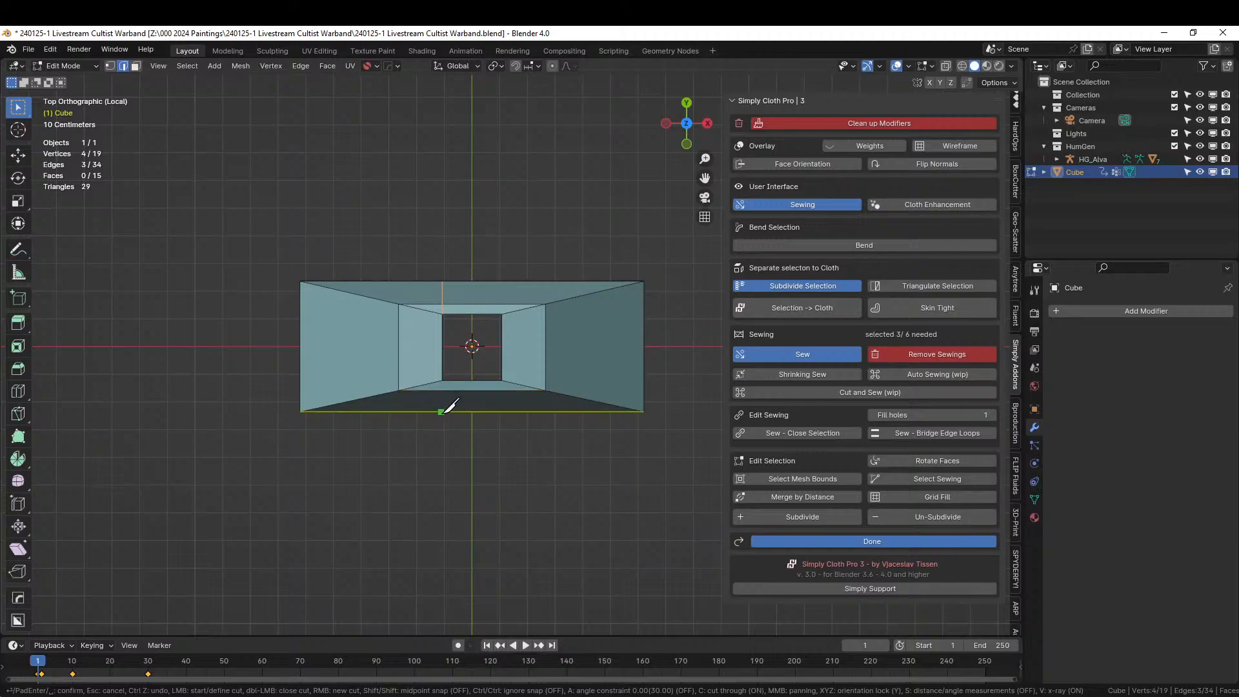
pyautogui.click(442, 411)
pyautogui.press('Return')
# Knife-cut through the garment along Y from the neck opening's back +X corner to the back edge.
pyautogui.press('k')
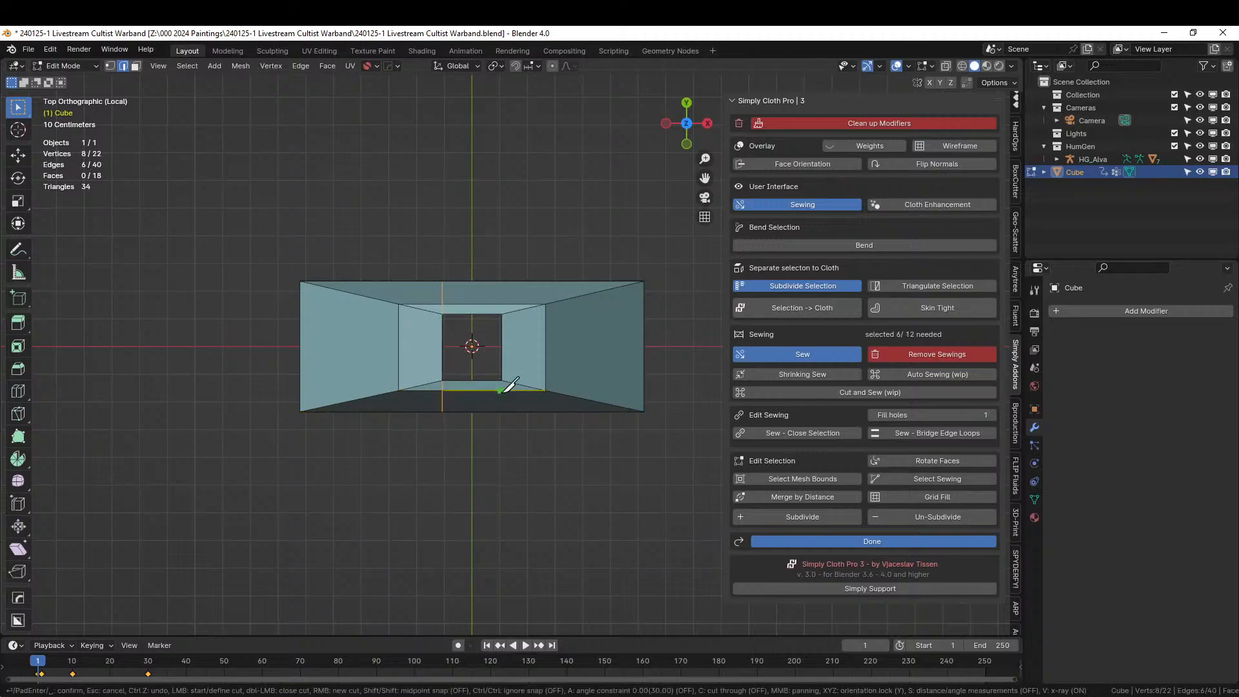
pyautogui.click(503, 315)
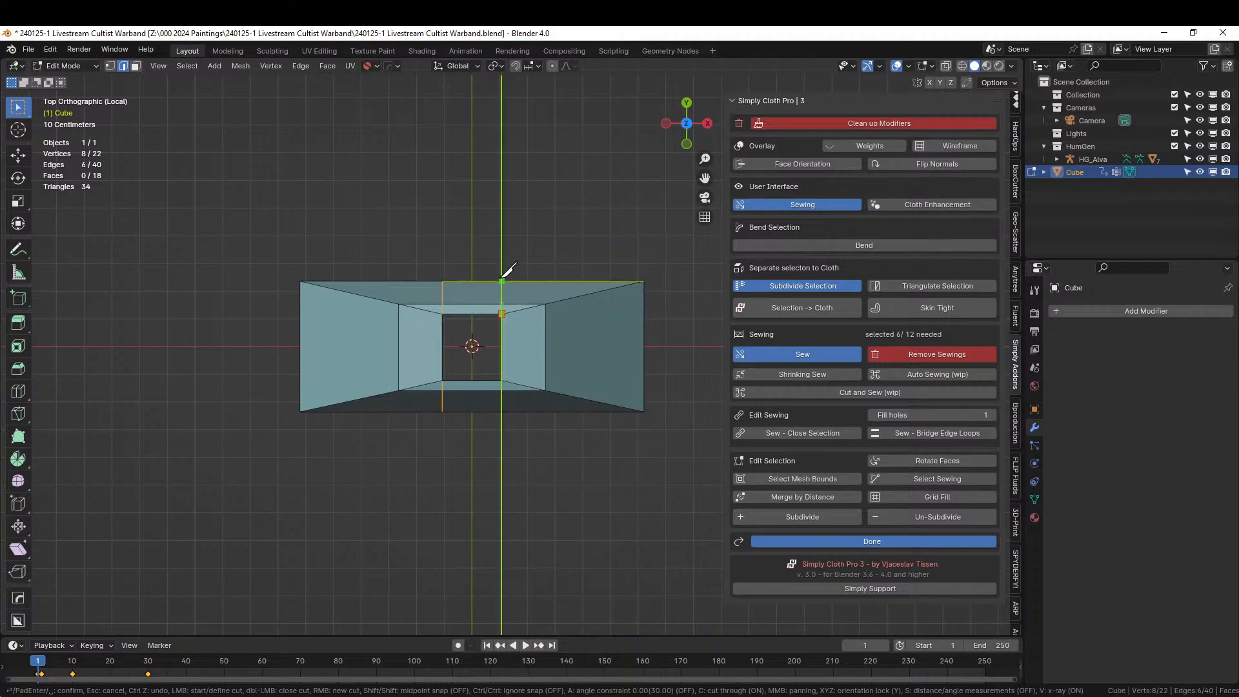
pyautogui.click(501, 280)
pyautogui.press('Return')
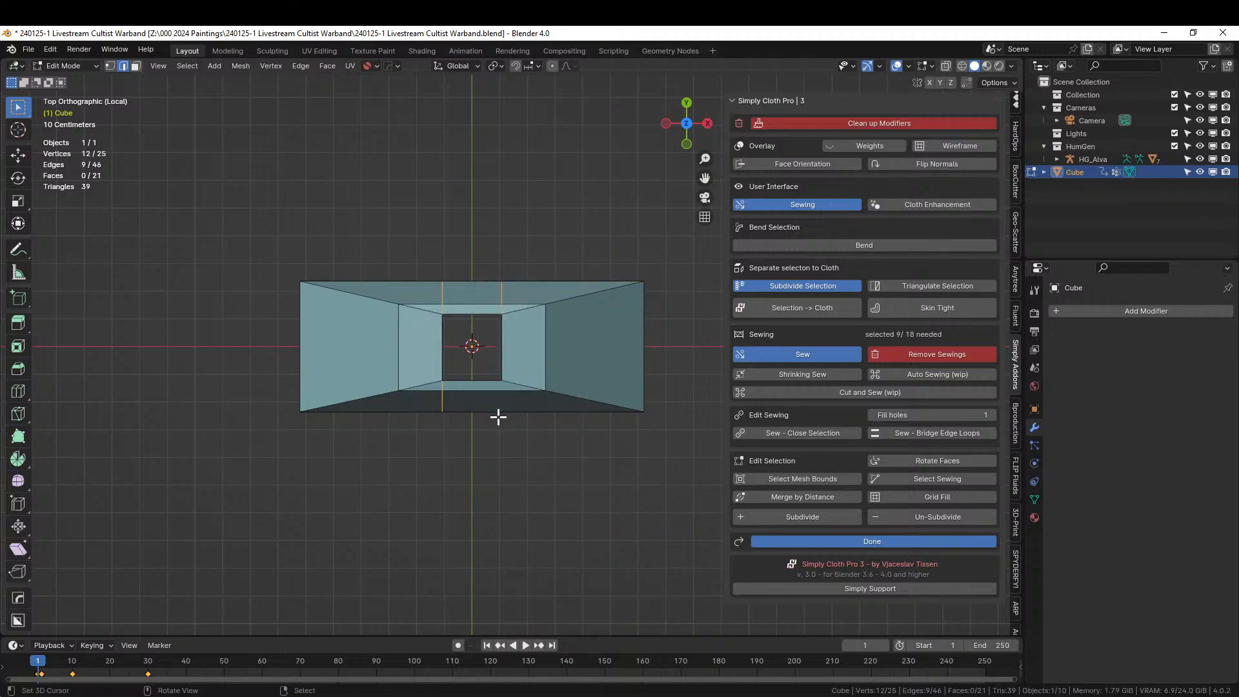
# Knife-cut through the garment along Y from the neck opening's front +X corner to the front edge.
pyautogui.press('k')
pyautogui.press('c')
pyautogui.press('y')
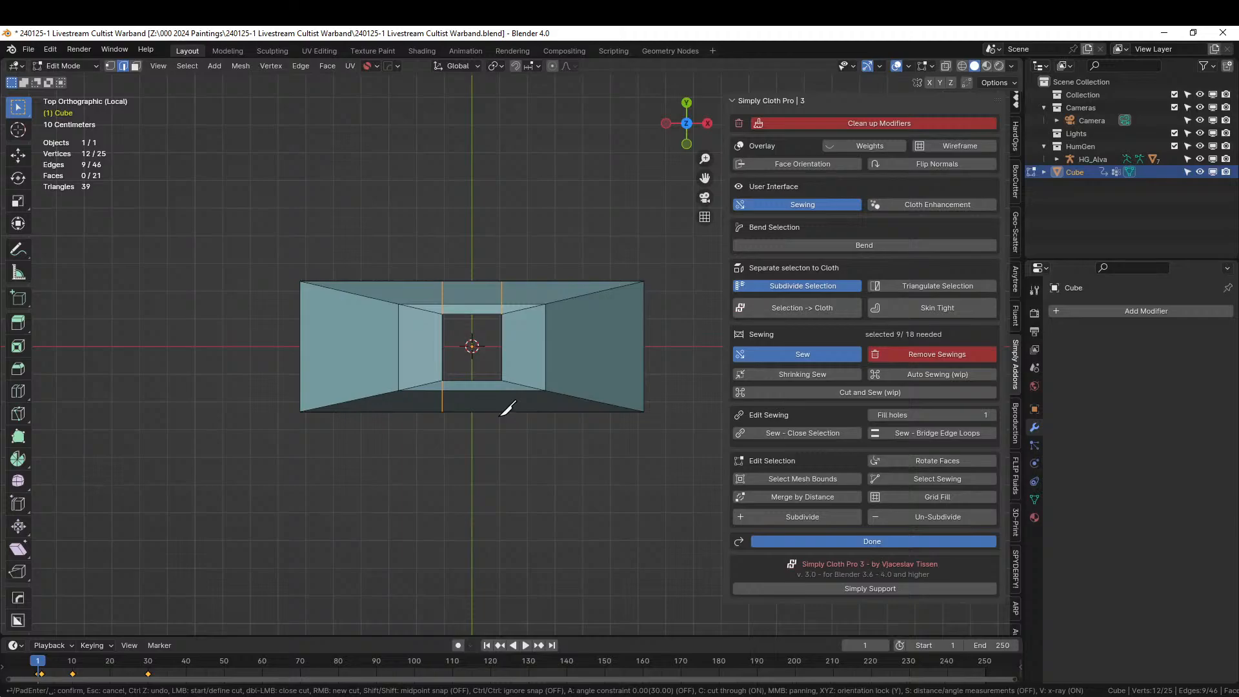
pyautogui.click(502, 380)
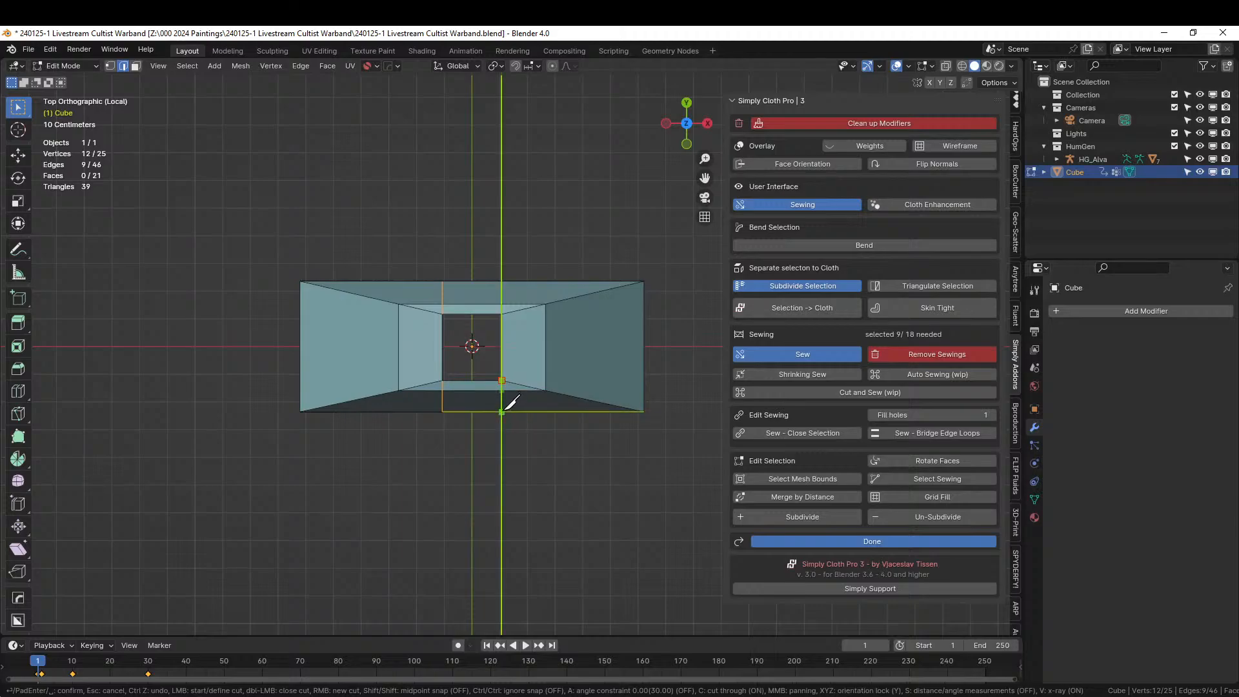
pyautogui.click(504, 411)
pyautogui.press('Return')
# Select the whole garment mesh and subdivide it three times.
pyautogui.moveTo(501, 409); pyautogui.dragTo(291, 385, button='middle')
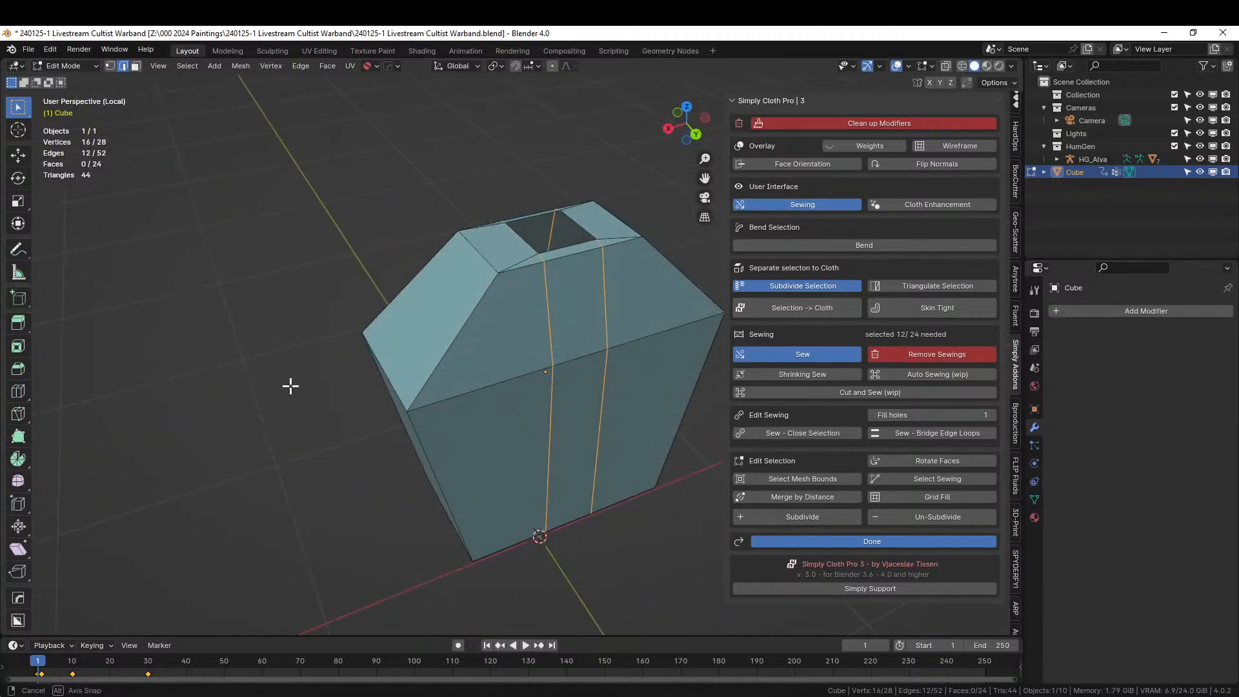
pyautogui.press('a')
pyautogui.rightClick(462, 404)
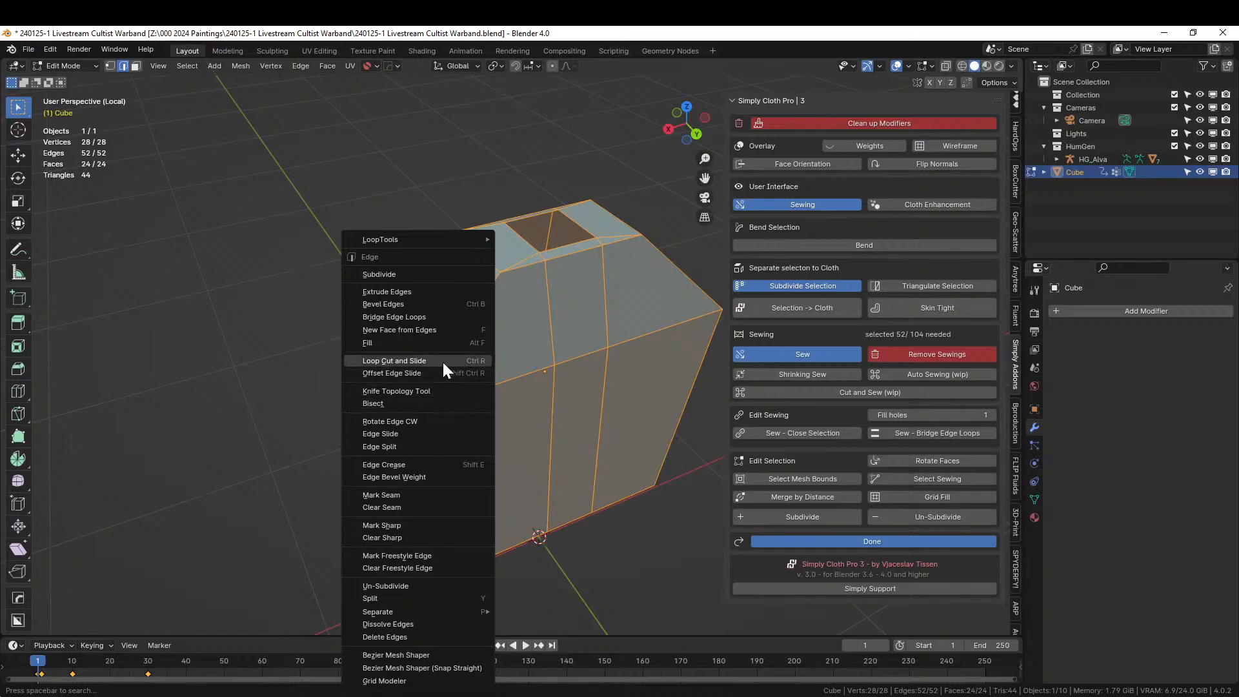
pyautogui.click(431, 274)
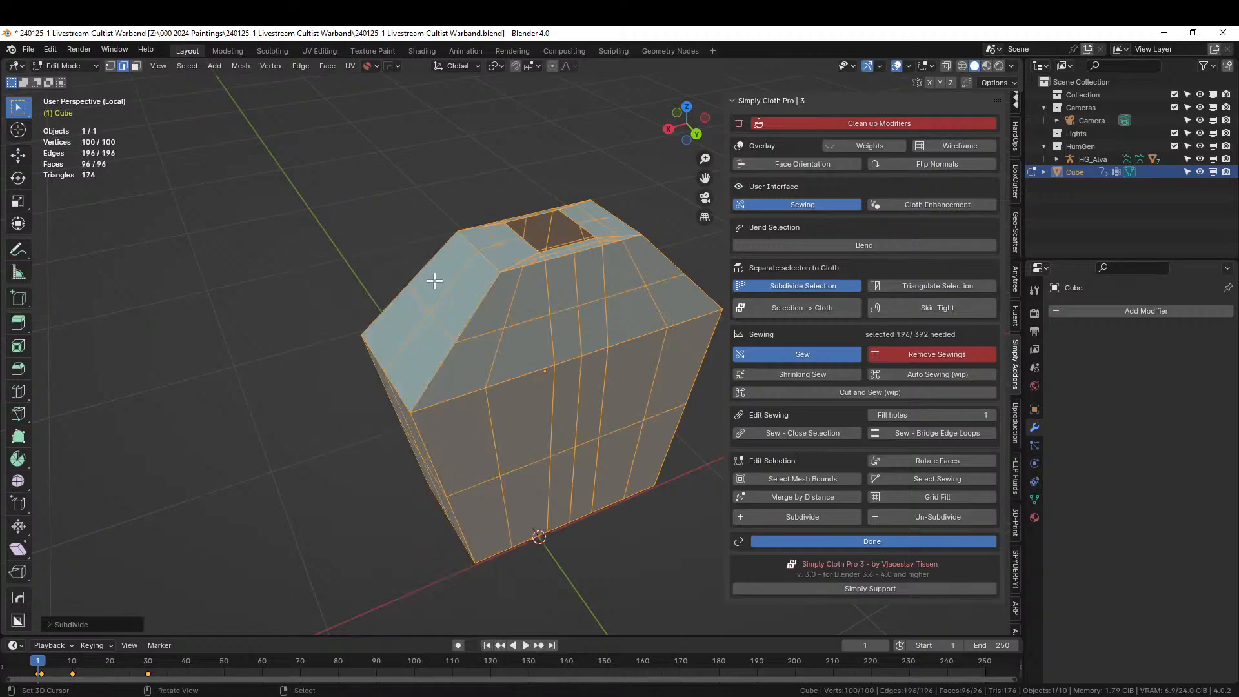
pyautogui.moveTo(442, 351); pyautogui.dragTo(486, 362, button='middle')
pyautogui.rightClick(485, 362)
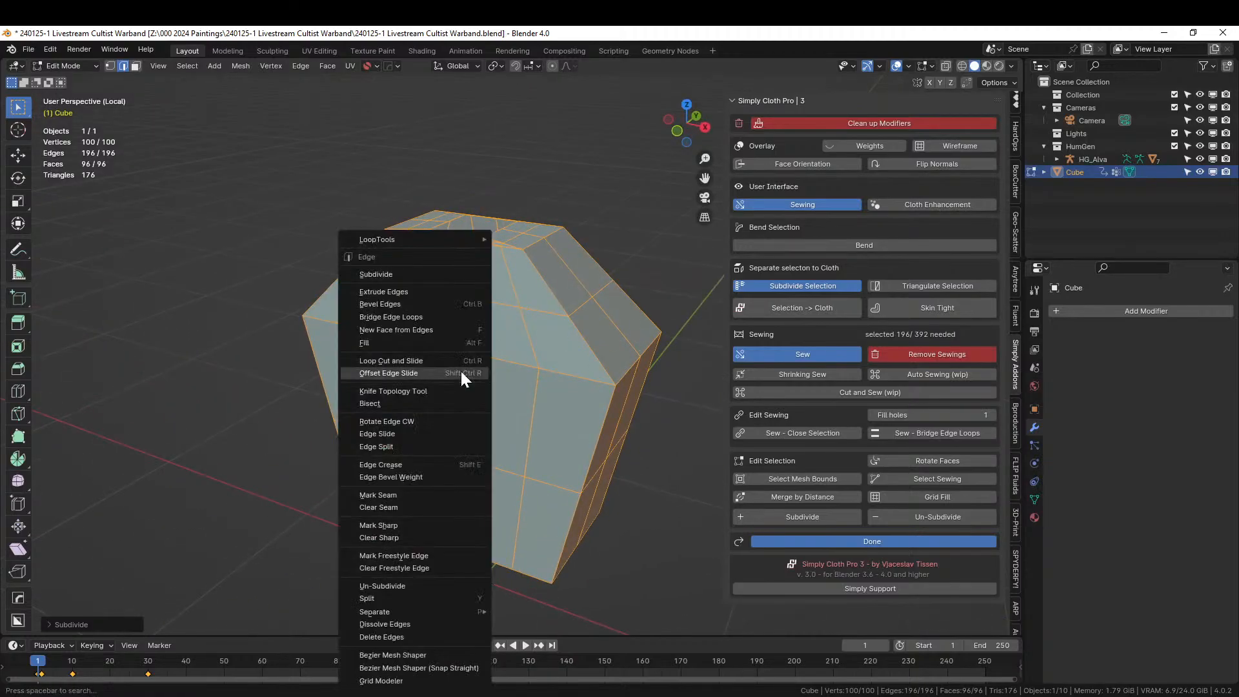
pyautogui.click(436, 267)
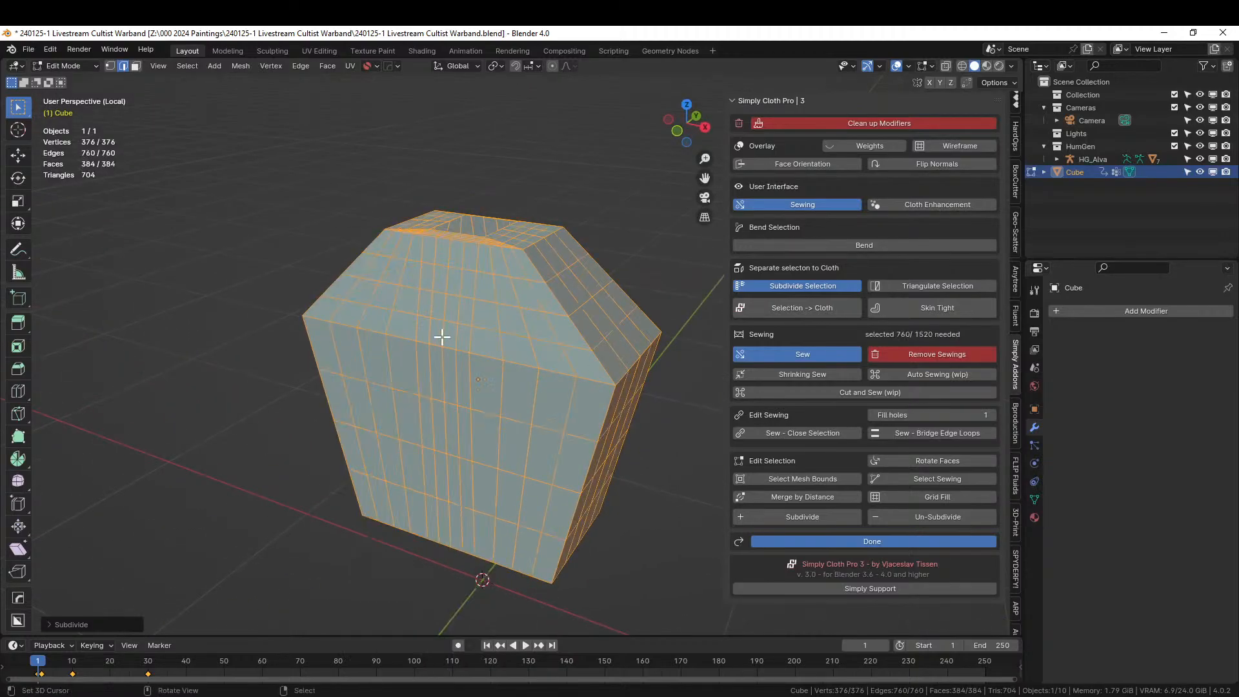
pyautogui.moveTo(442, 336); pyautogui.dragTo(465, 437, button='middle')
pyautogui.rightClick(447, 444)
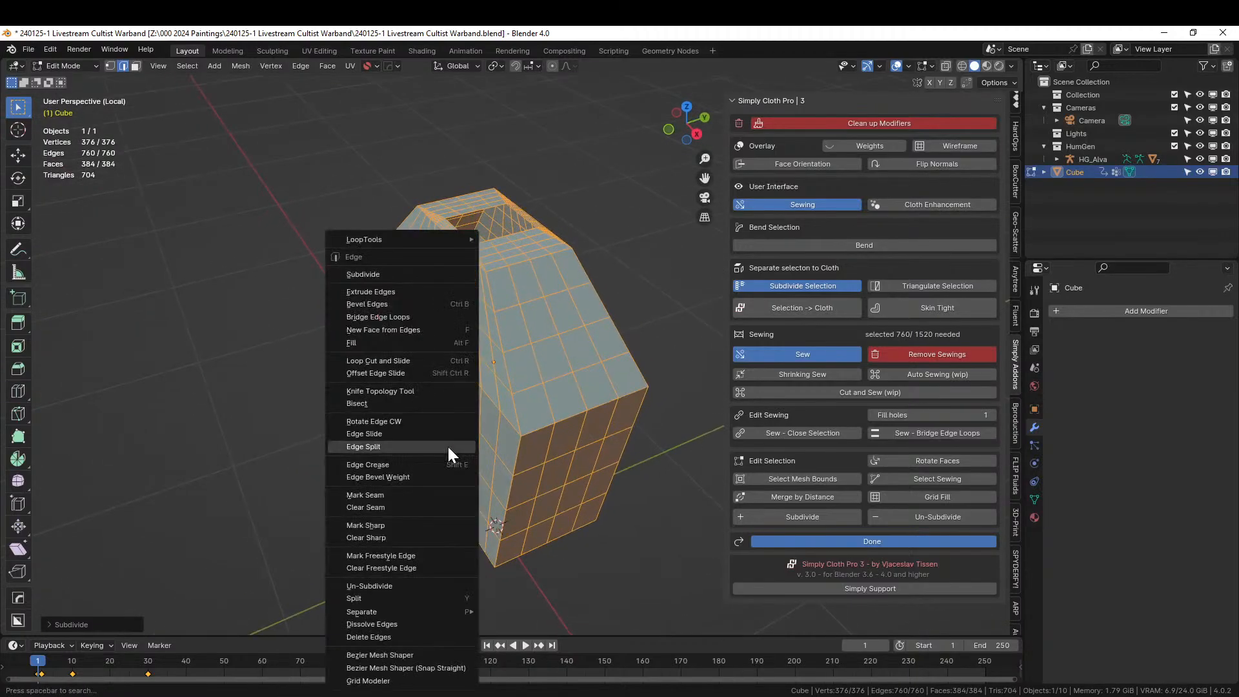
pyautogui.click(408, 274)
pyautogui.moveTo(407, 273); pyautogui.dragTo(478, 268, button='middle')
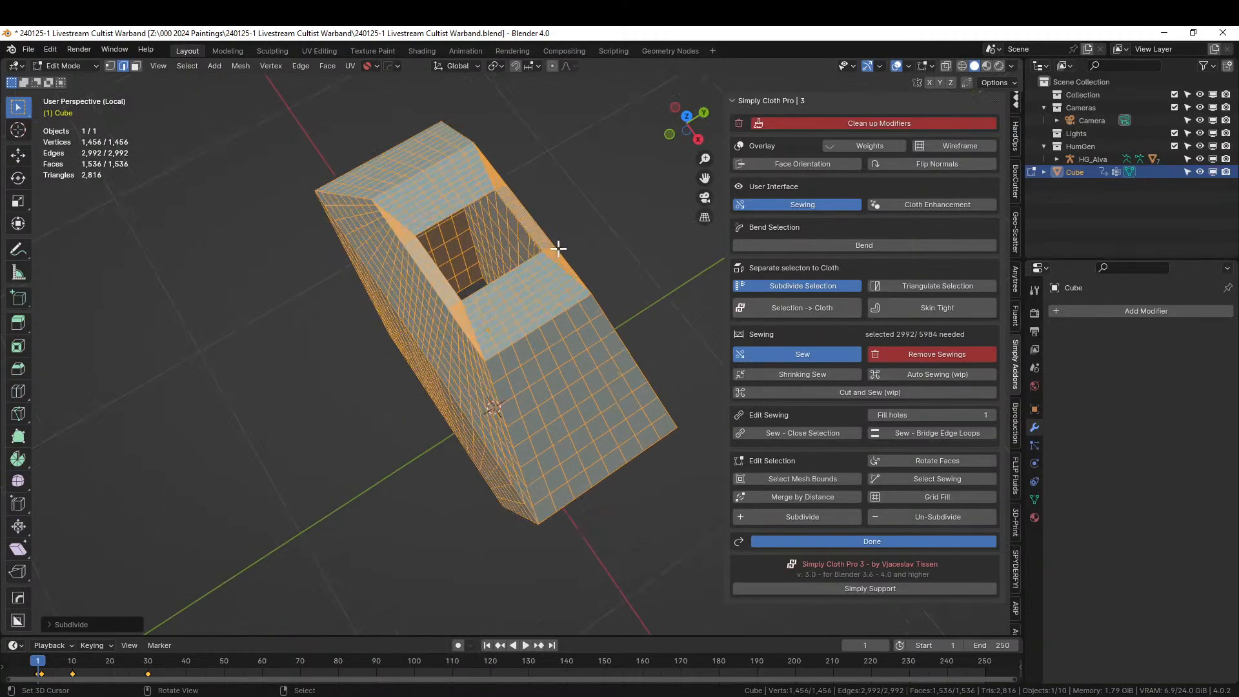
# Return to Object Mode, leave local view, and create a Simply Cloth setup on the subdivided garment.
pyautogui.click(583, 238)
pyautogui.moveTo(583, 238); pyautogui.dragTo(403, 148, button='middle')
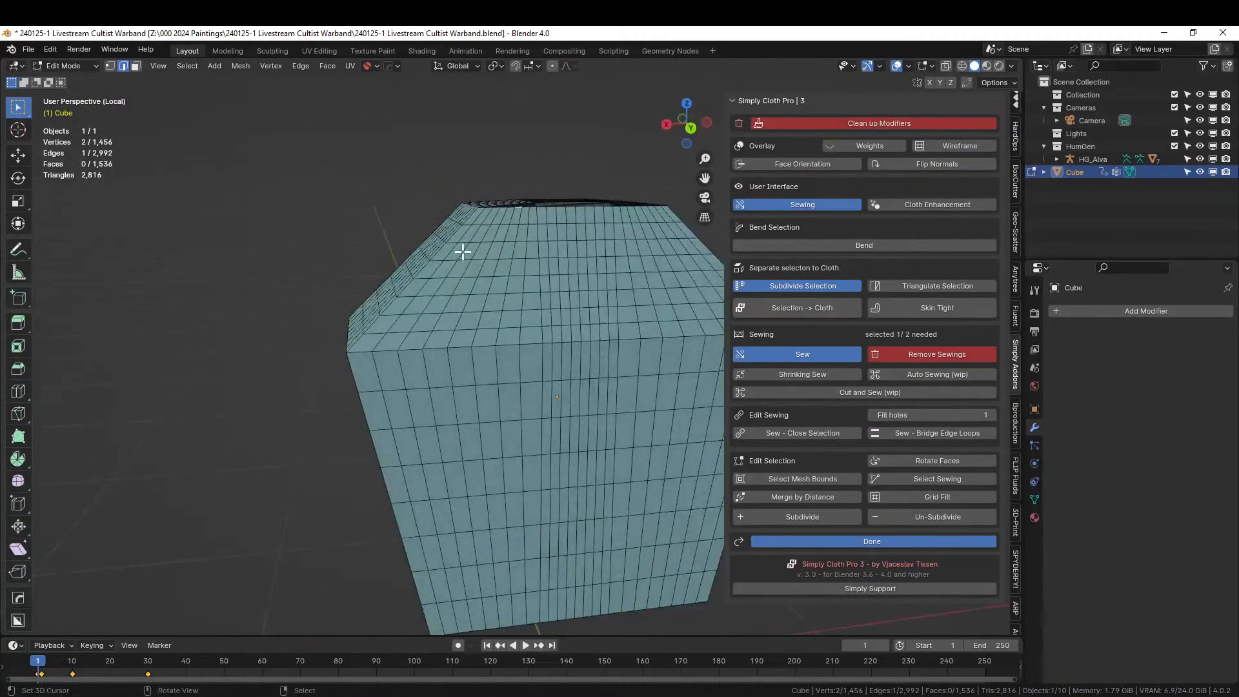
pyautogui.scroll(-3, 462, 252)
pyautogui.moveTo(461, 268); pyautogui.dragTo(451, 379, button='middle')
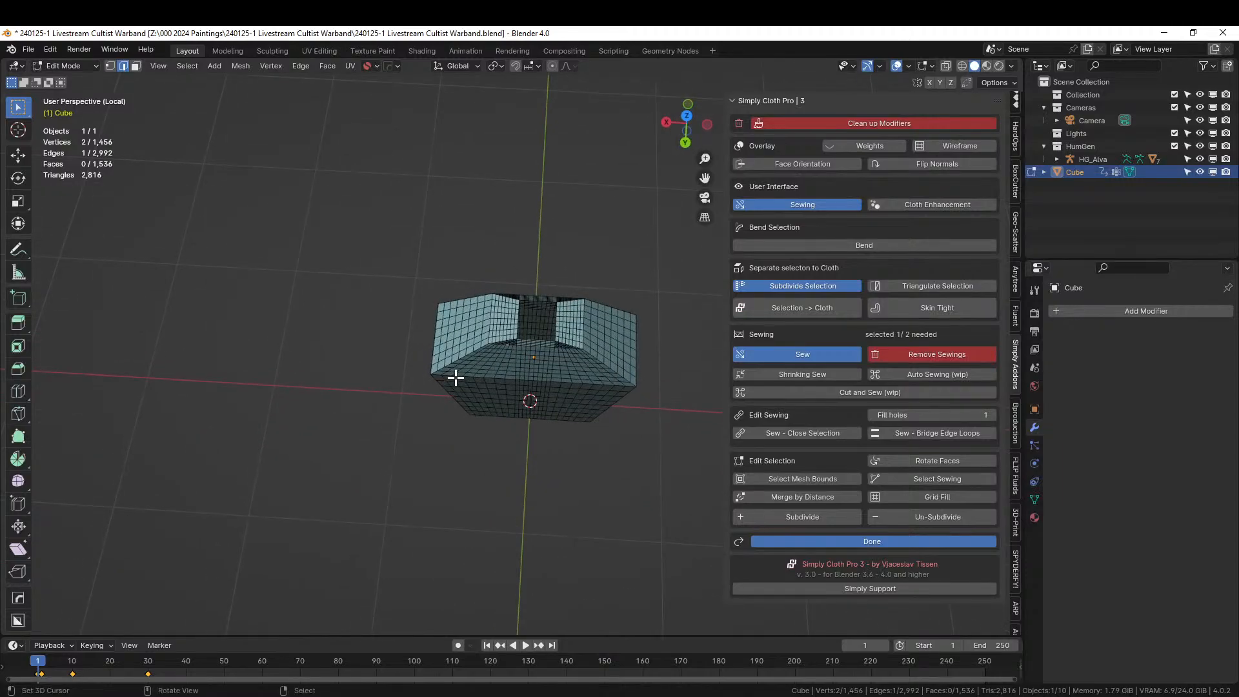
pyautogui.press('Tab')
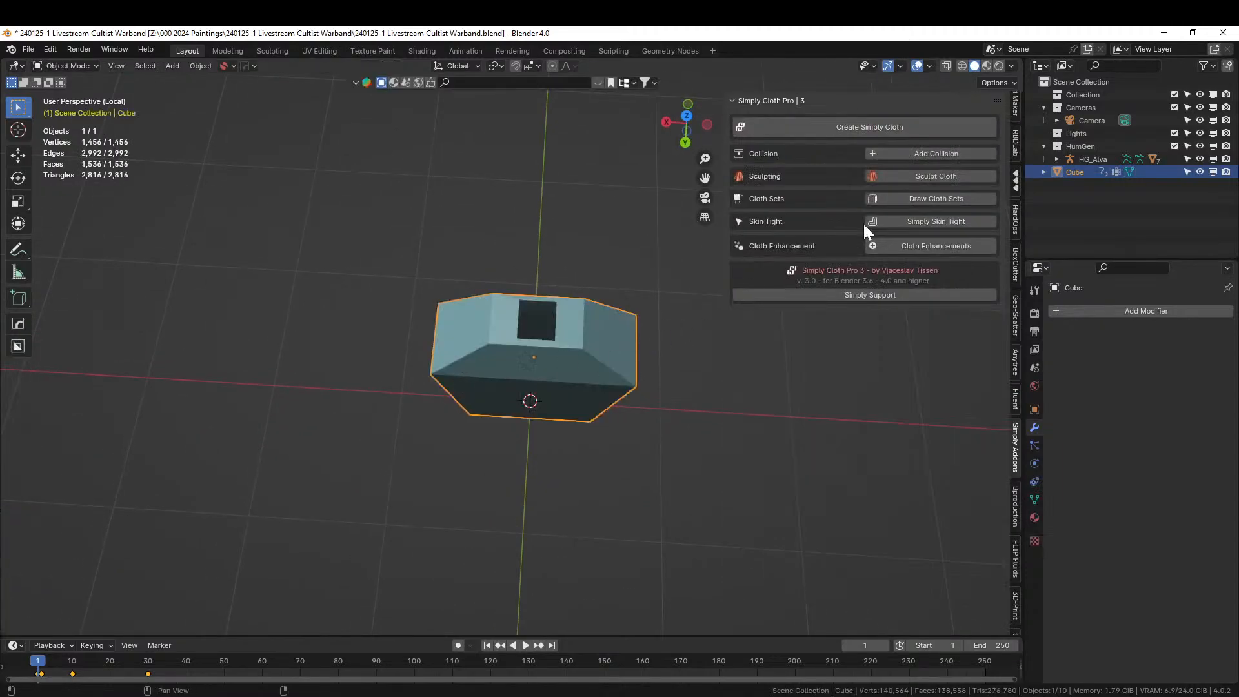
pyautogui.press('KP_Divide')
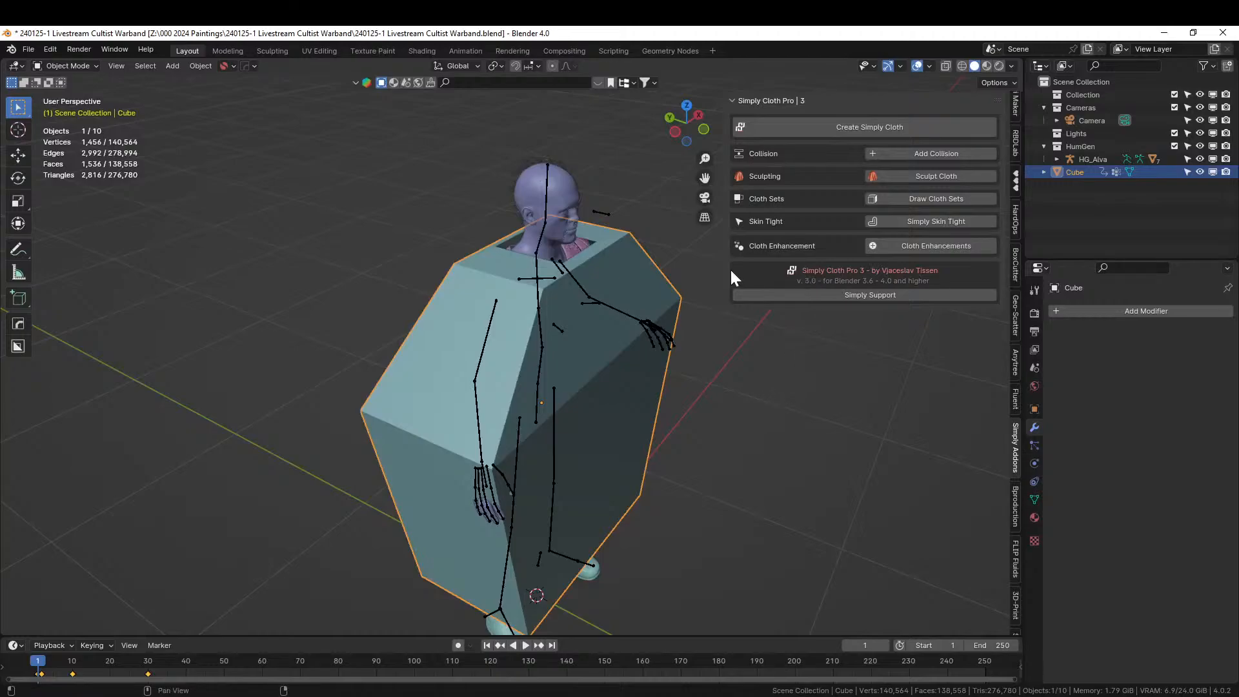
pyautogui.click(892, 124)
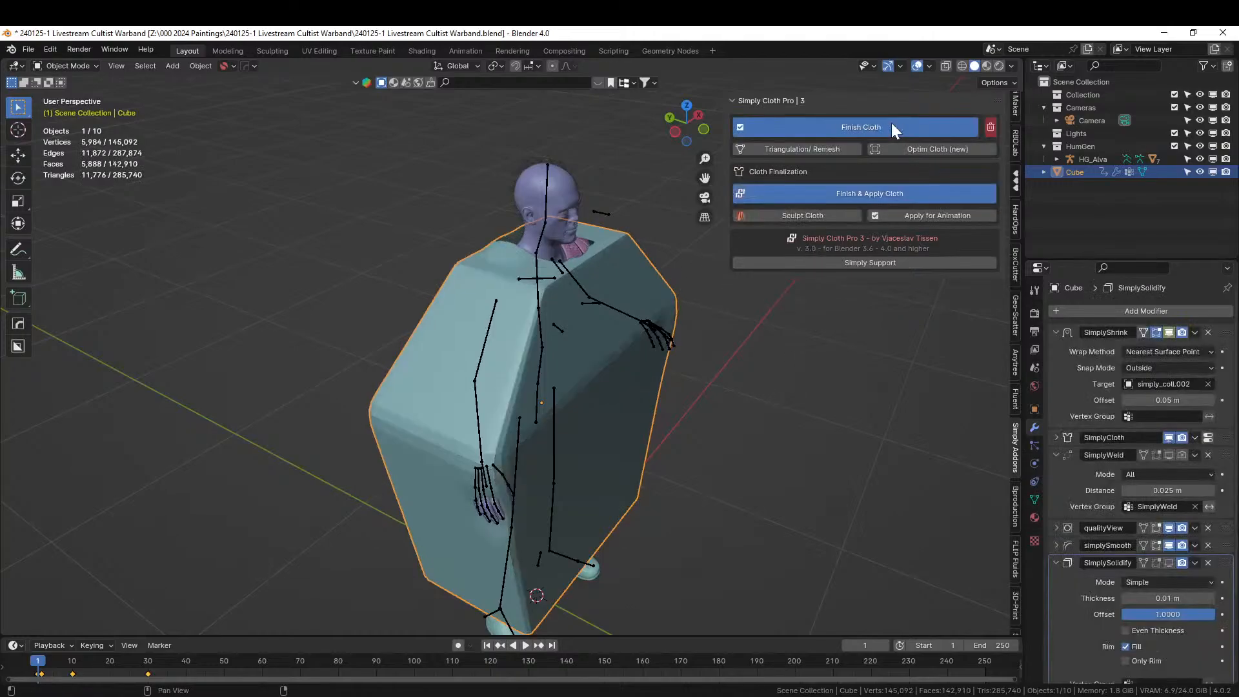
# Switch the garment's qualityView subdivision modifier from Catmull-Clark to Simple.
pyautogui.moveTo(774, 342); pyautogui.dragTo(596, 332, button='middle')
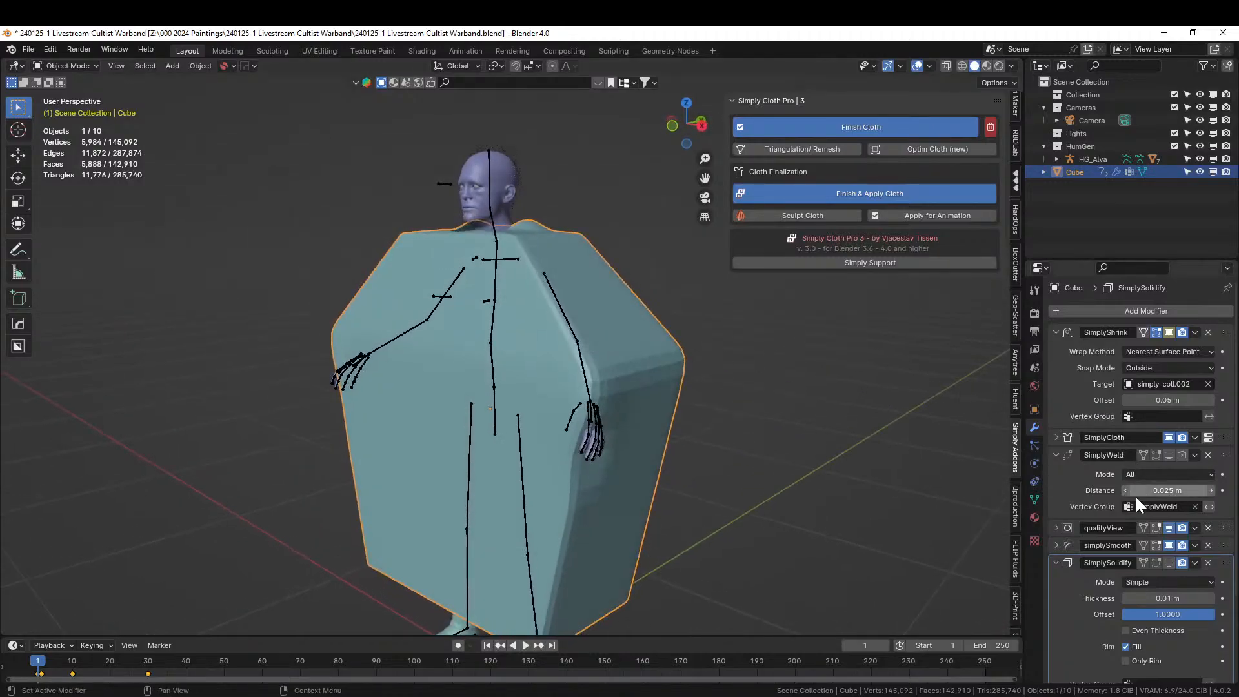
pyautogui.click(1056, 528)
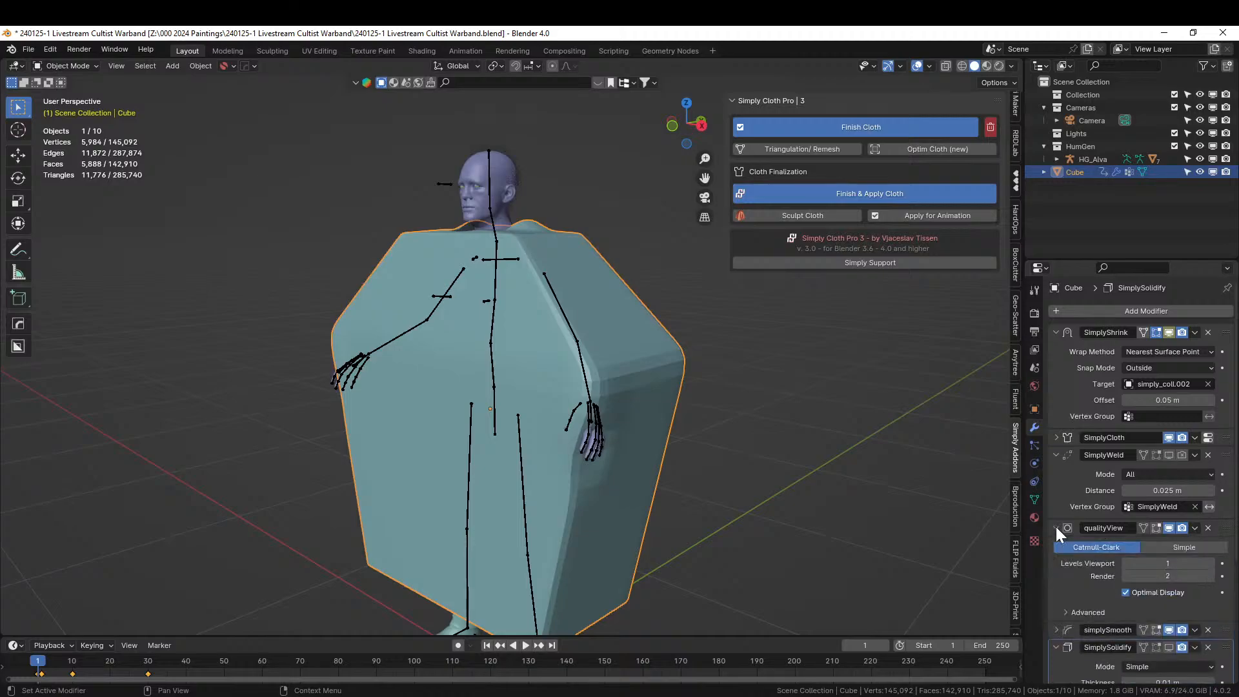
pyautogui.click(1172, 547)
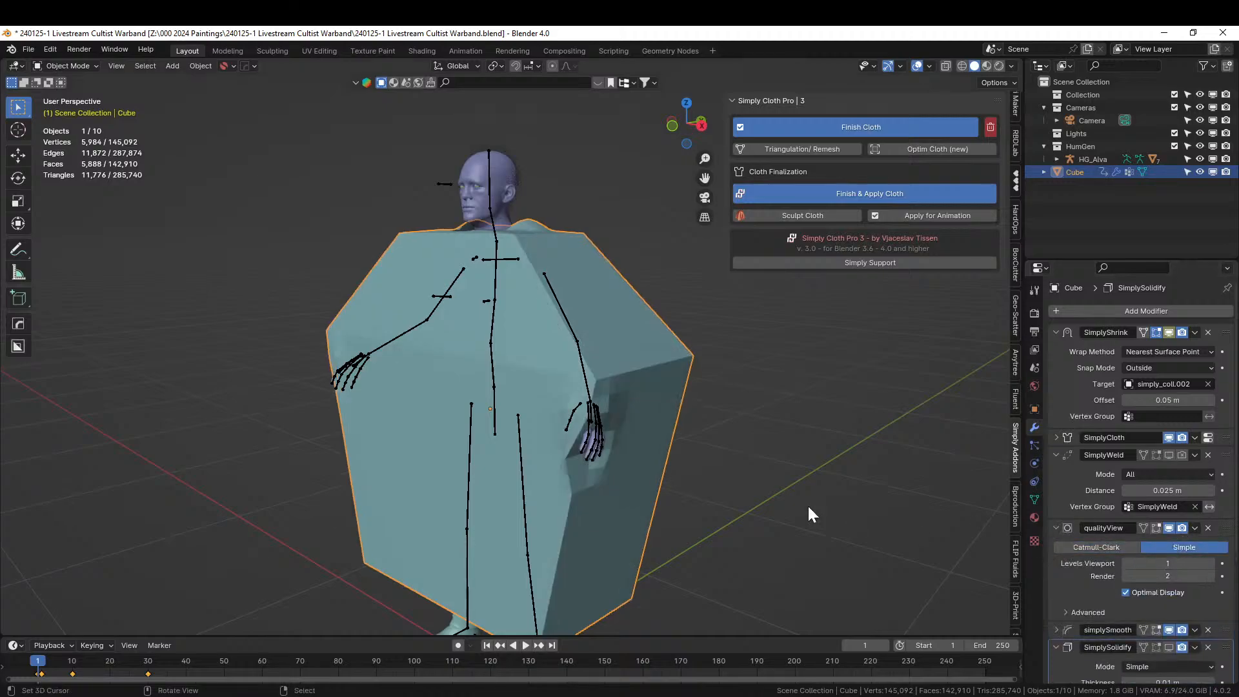
pyautogui.moveTo(807, 505)
pyautogui.mouseDown(button='middle')
pyautogui.moveTo(846, 479)
pyautogui.moveTo(792, 497)
pyautogui.mouseUp(button='middle')
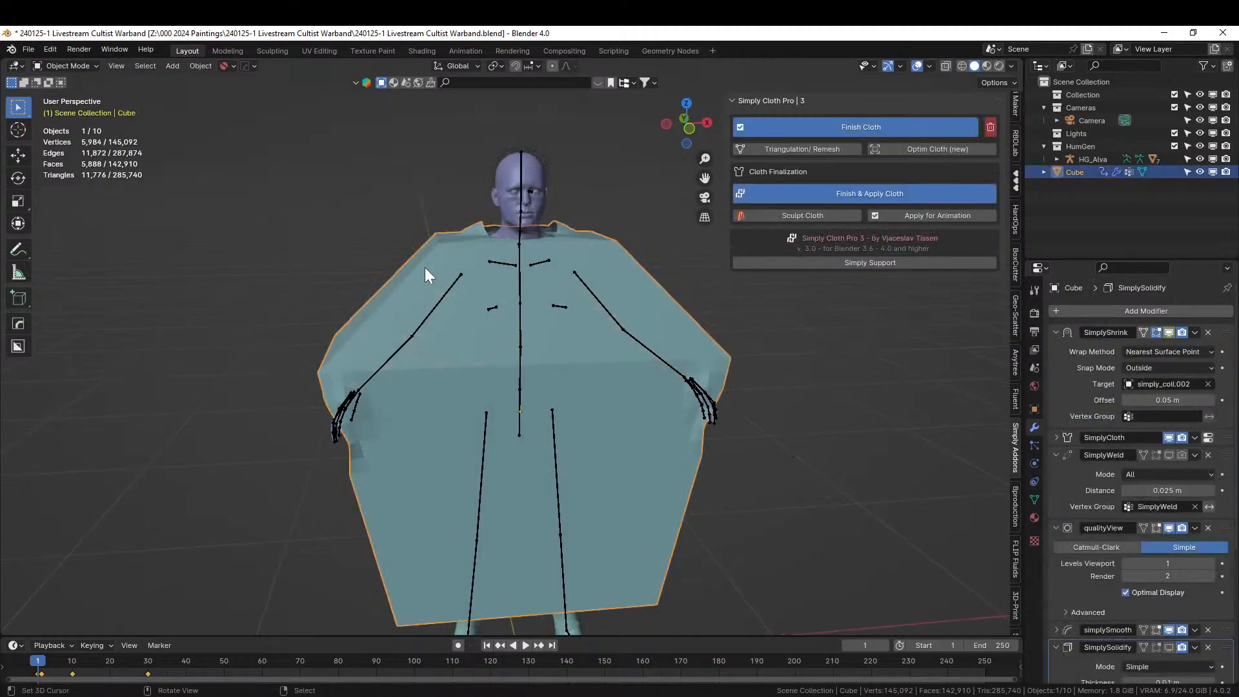
# Circle-select the faces beside the hand on the garment's -X side in face select mode.
pyautogui.press('Tab')
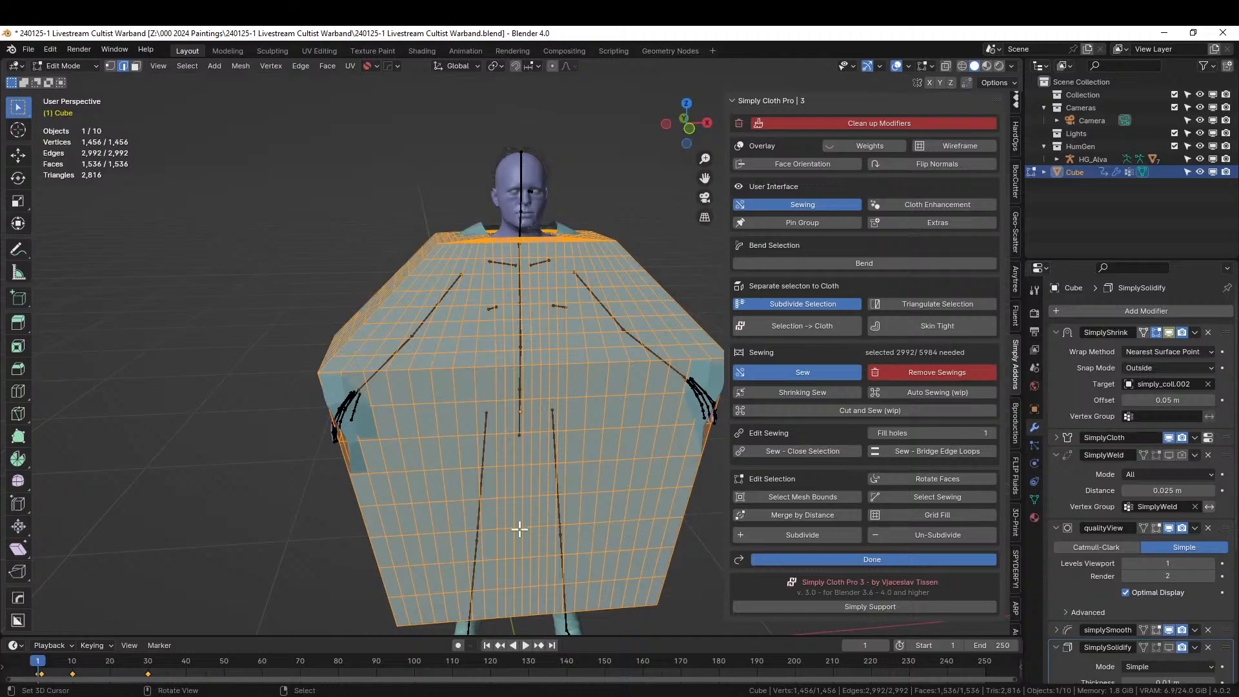
pyautogui.moveTo(517, 525); pyautogui.dragTo(595, 511, button='middle')
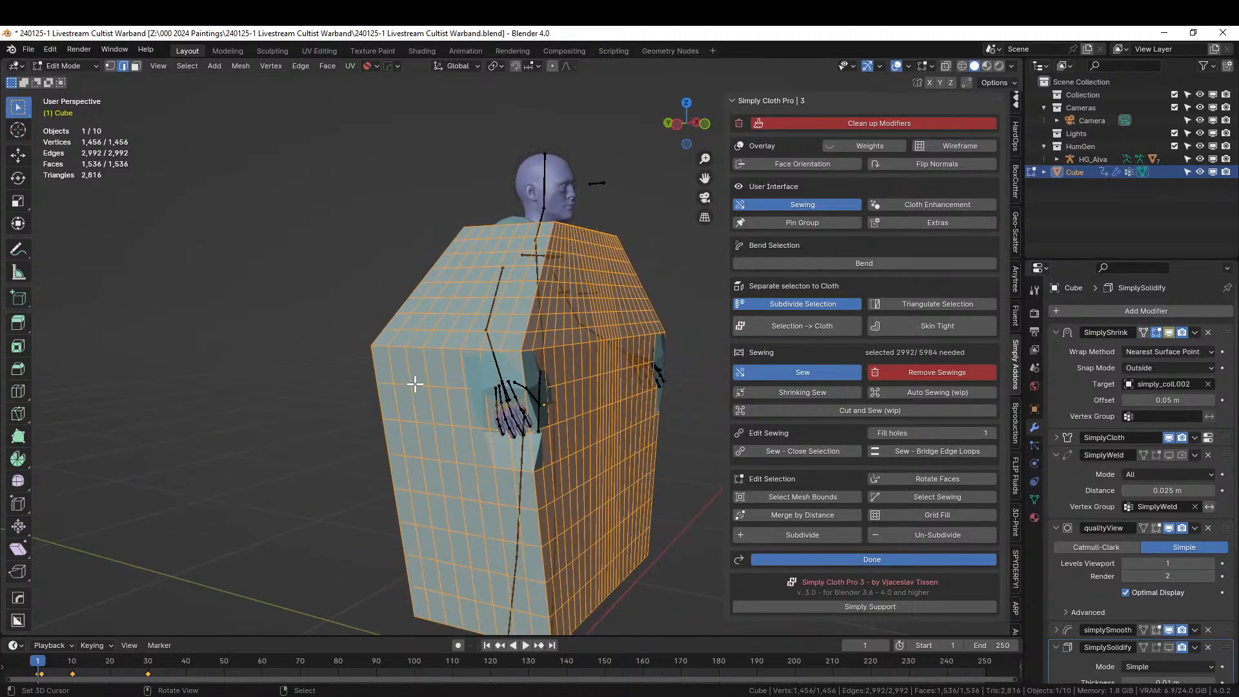
pyautogui.scroll(-2, 415, 384)
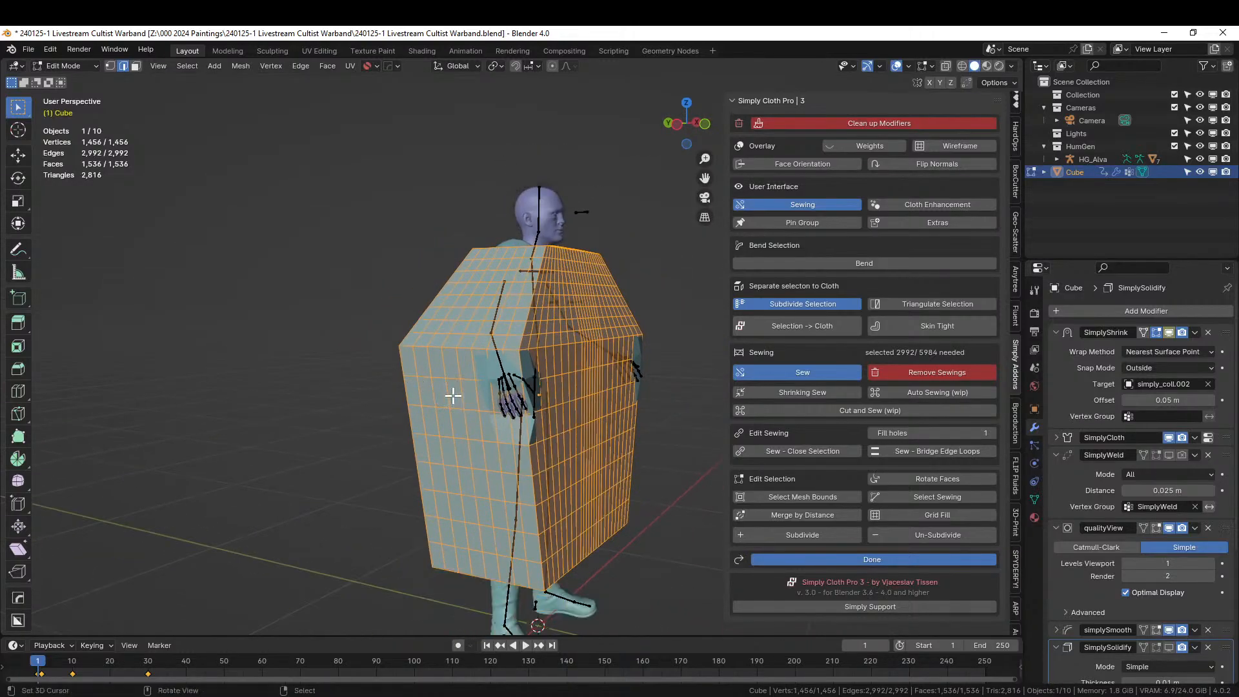
pyautogui.click(384, 389)
pyautogui.press('3')
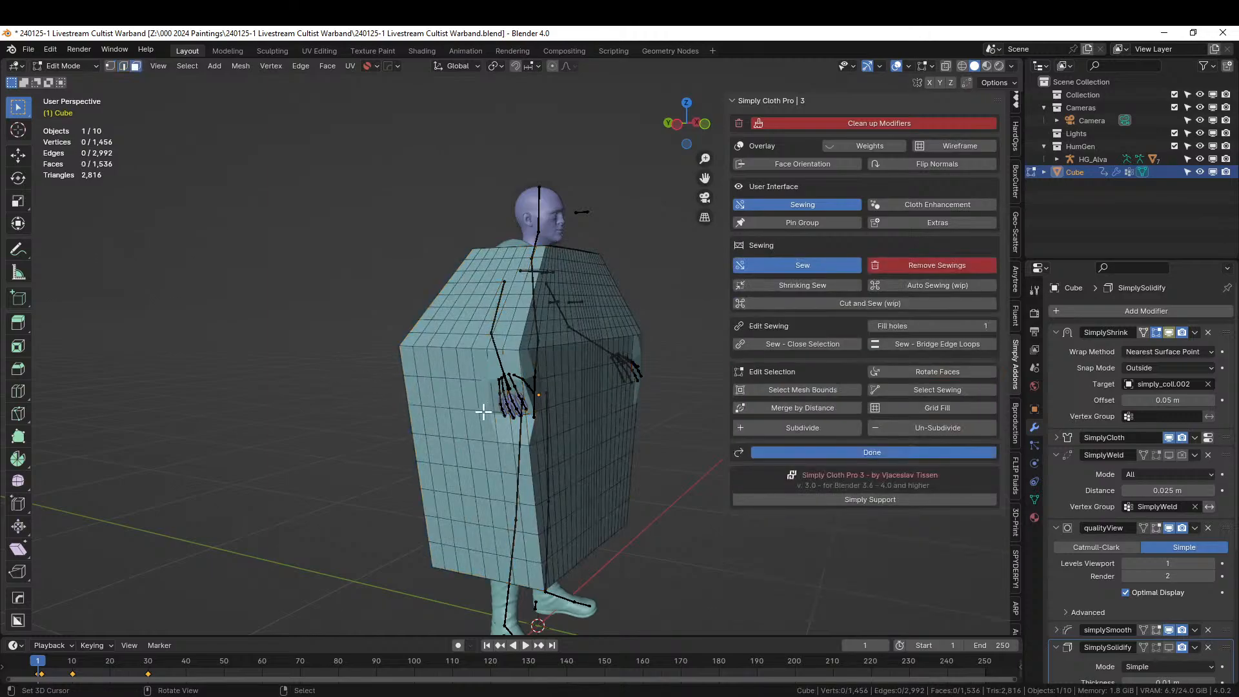
pyautogui.press('c')
pyautogui.moveTo(446, 378); pyautogui.dragTo(491, 376)
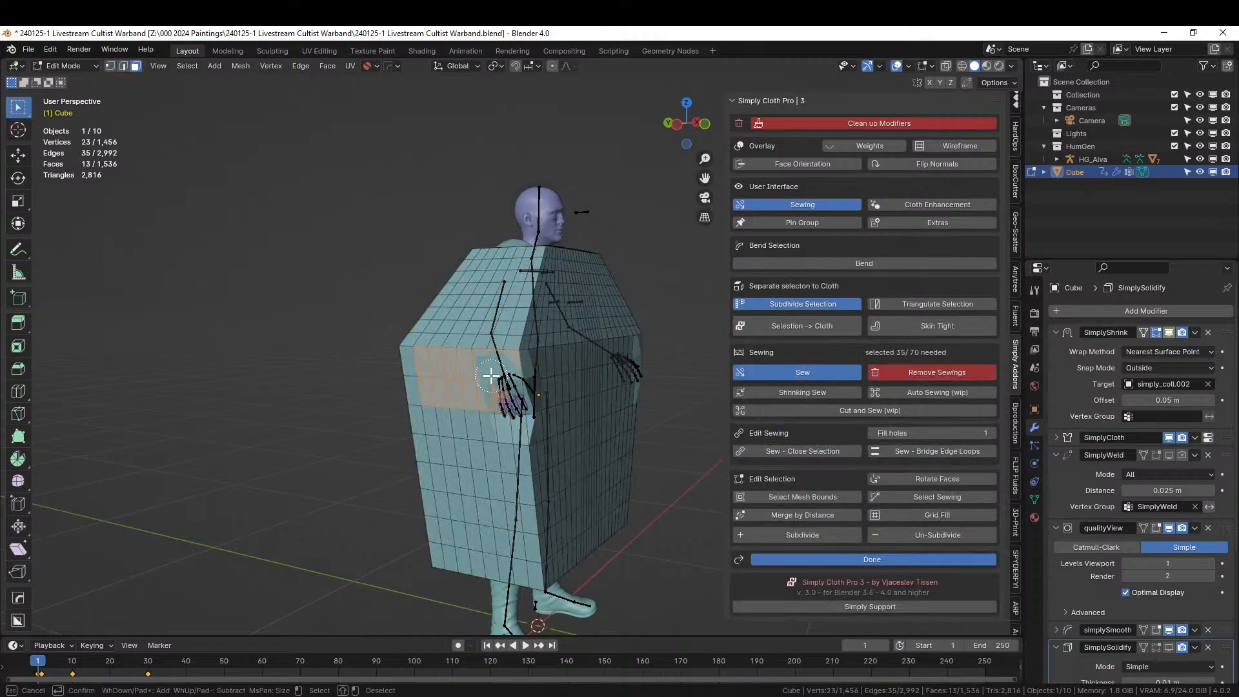
pyautogui.rightClick(506, 389)
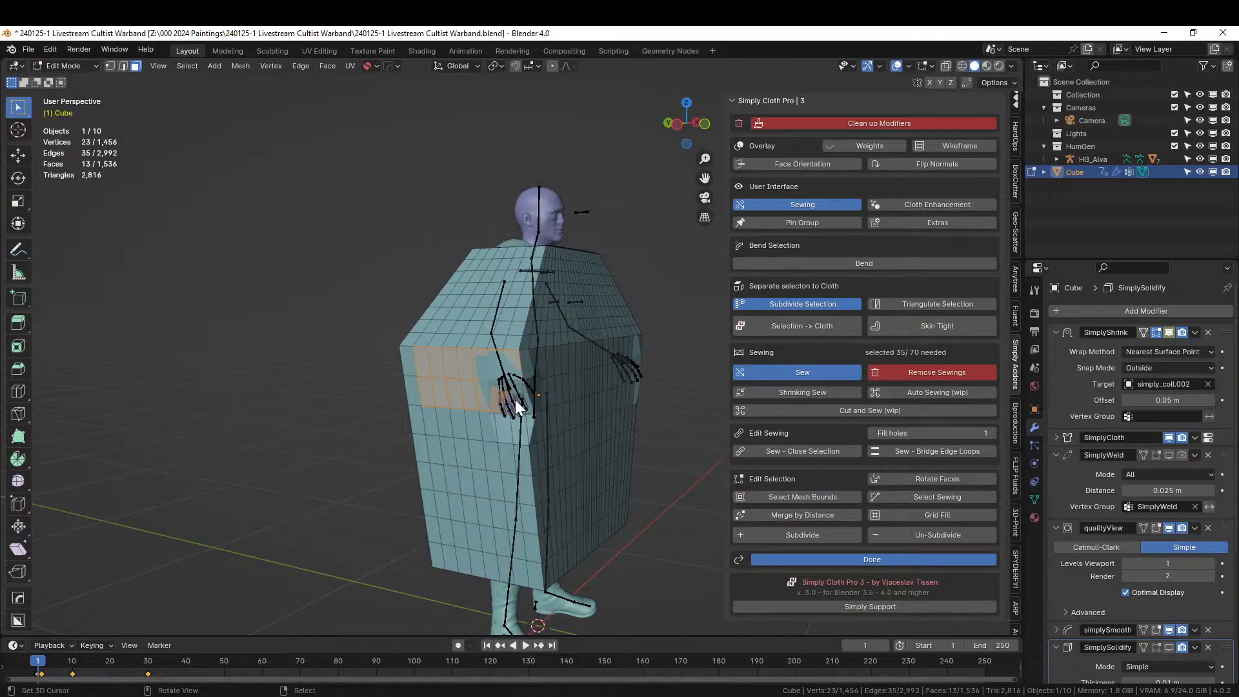
# Widen the whole garment object by scaling it along X past both hands, and return to Edit Mode.
pyautogui.press('Tab')
pyautogui.moveTo(617, 470); pyautogui.dragTo(517, 586, button='middle')
pyautogui.press('s')
pyautogui.press('x')
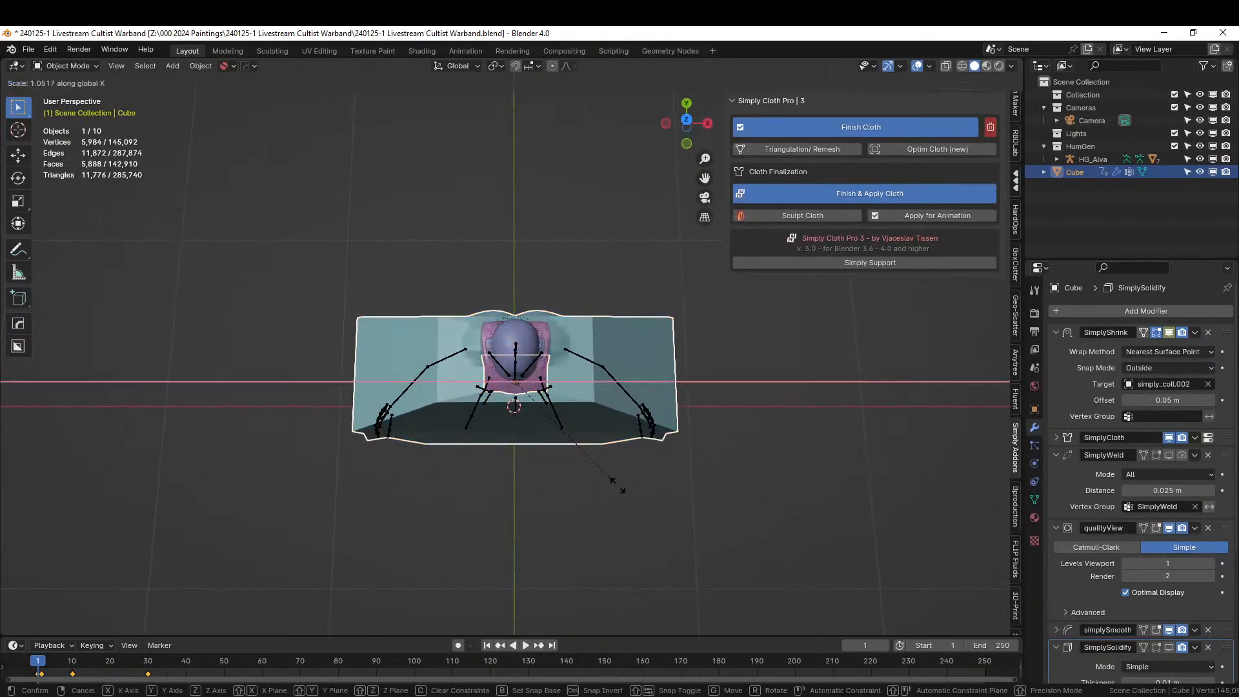
pyautogui.click(647, 490)
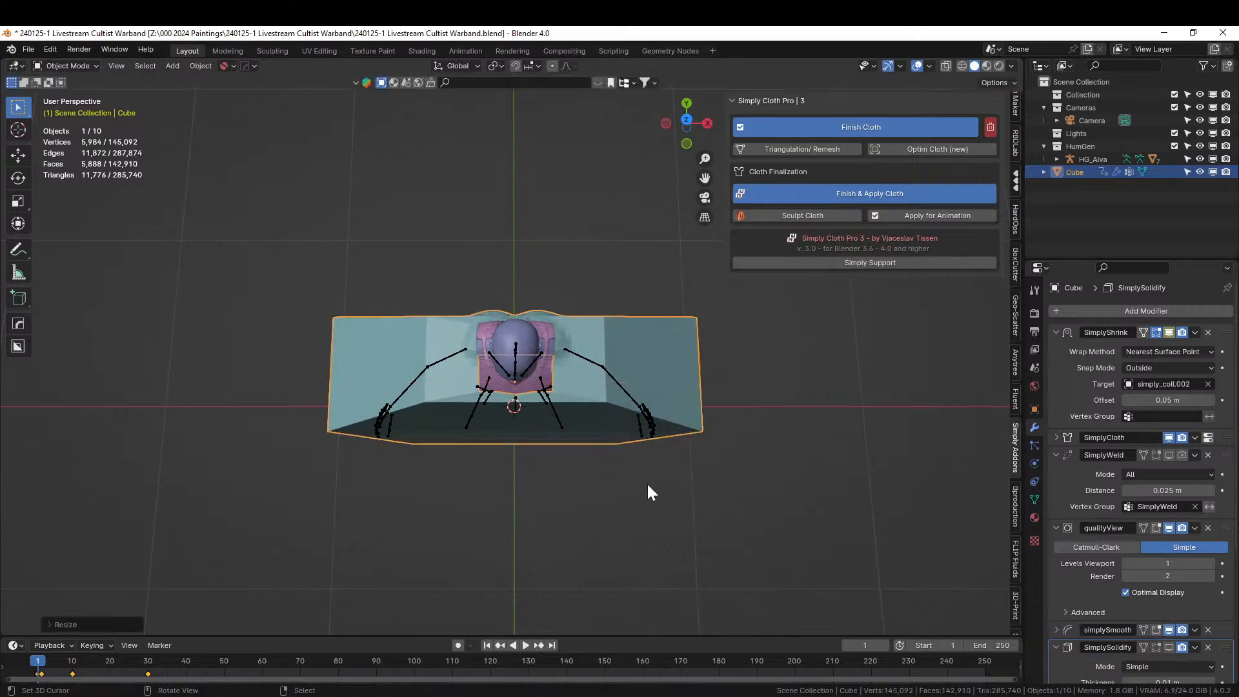
pyautogui.moveTo(647, 492); pyautogui.dragTo(744, 368, button='middle')
pyautogui.press('Tab')
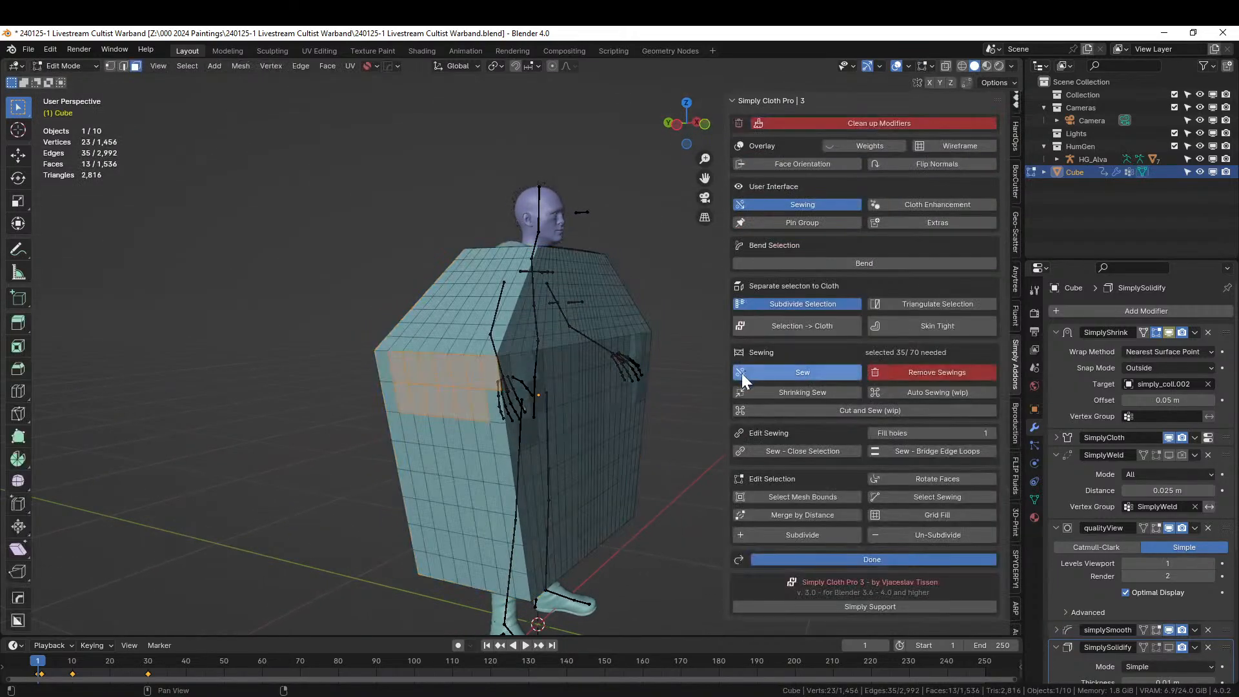
pyautogui.click(744, 379)
# Switch off the garment's Finish Cloth state in Object Mode and play the cloth simulation, viewing it from the back.
pyautogui.moveTo(620, 414); pyautogui.dragTo(496, 635, button='middle')
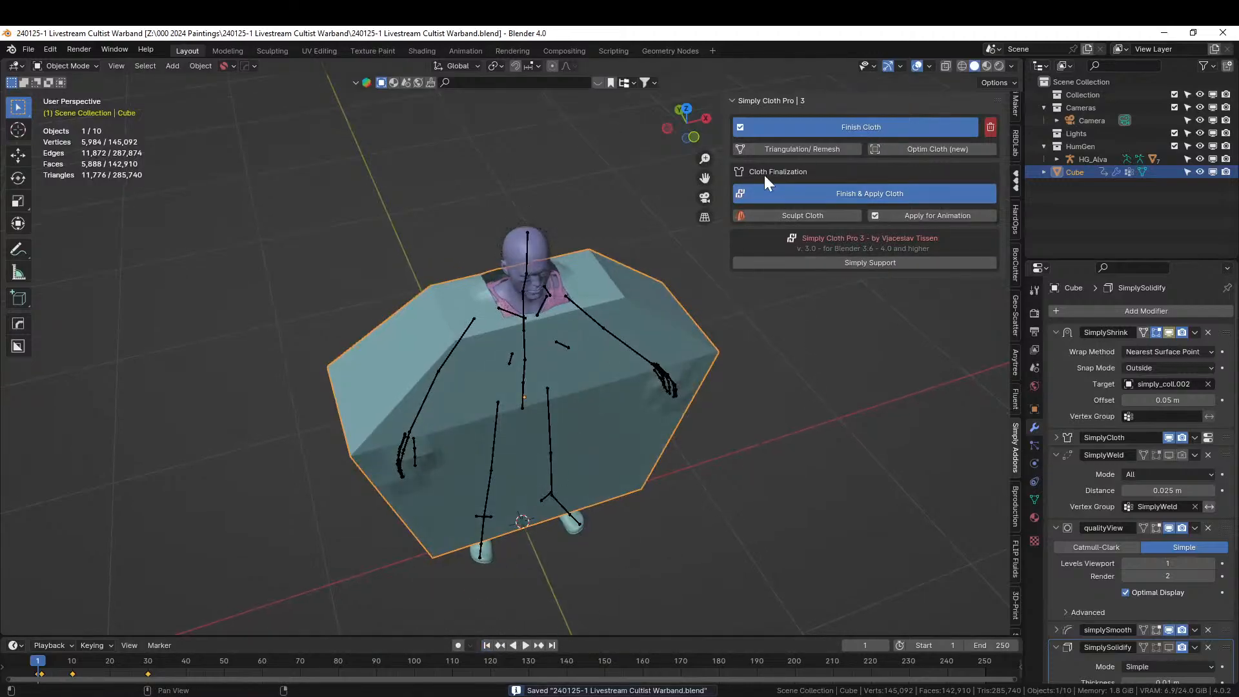
pyautogui.click(852, 130)
pyautogui.click(782, 323)
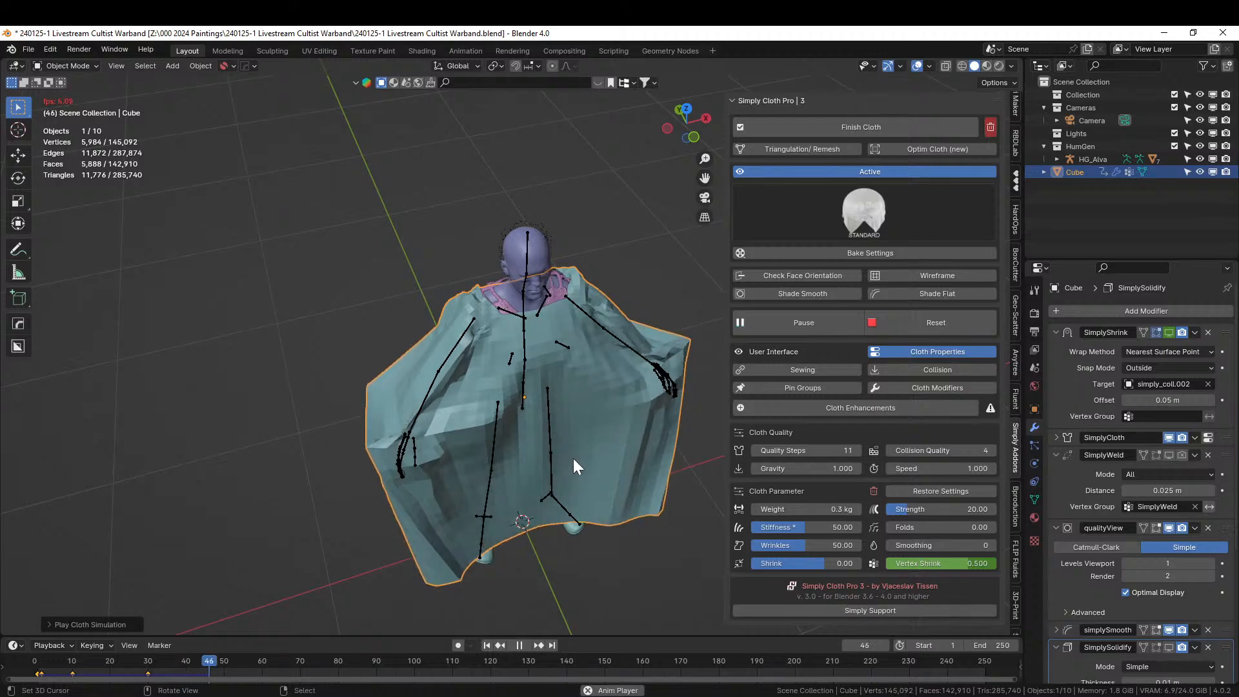
pyautogui.moveTo(649, 543); pyautogui.dragTo(282, 506, button='middle')
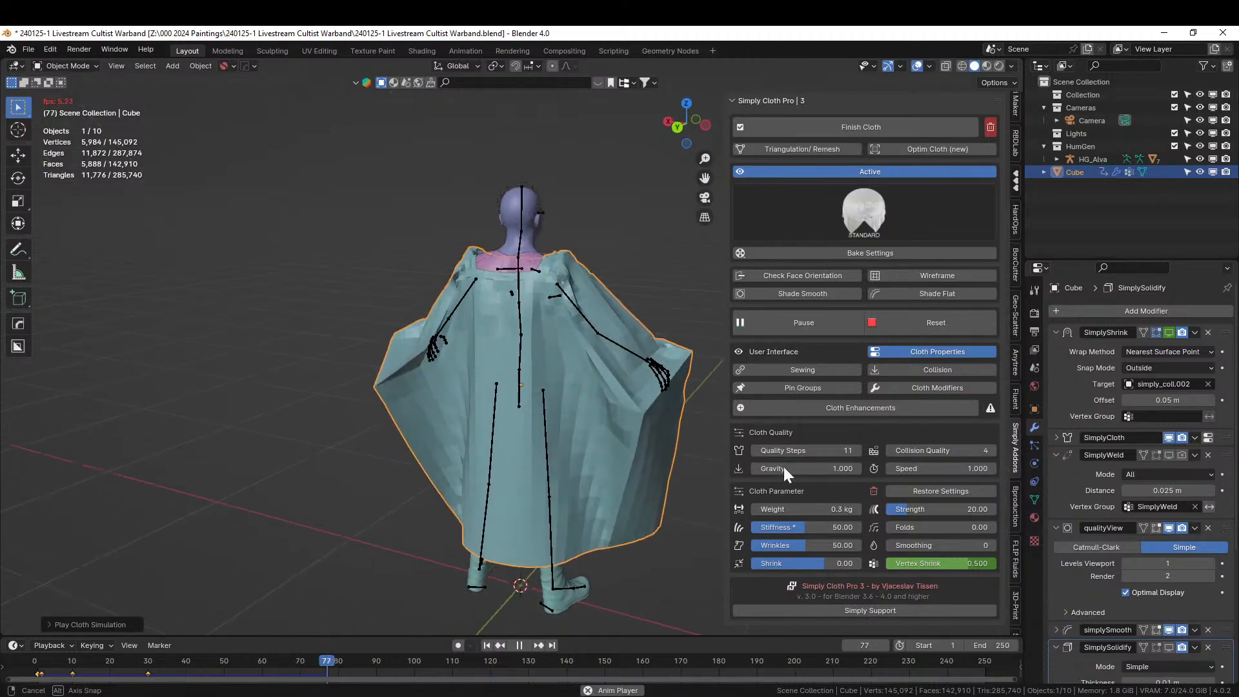
# Restart the cloth simulation to replay the first frames from behind, and reset it to frame 1.
pyautogui.click(935, 322)
pyautogui.click(822, 333)
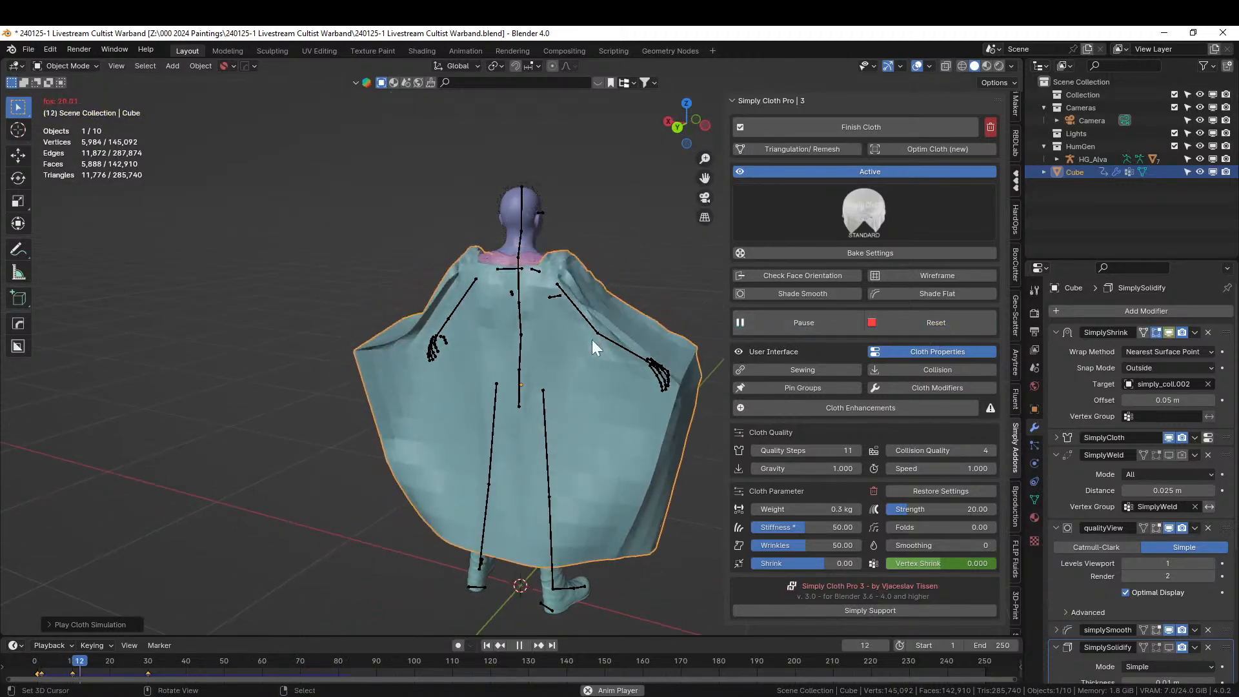
pyautogui.click(888, 323)
pyautogui.moveTo(540, 357); pyautogui.dragTo(571, 421, button='middle')
# Select the garment's two outer back corner vertices at hand height in Edit Mode and enable proportional editing.
pyautogui.press('Tab')
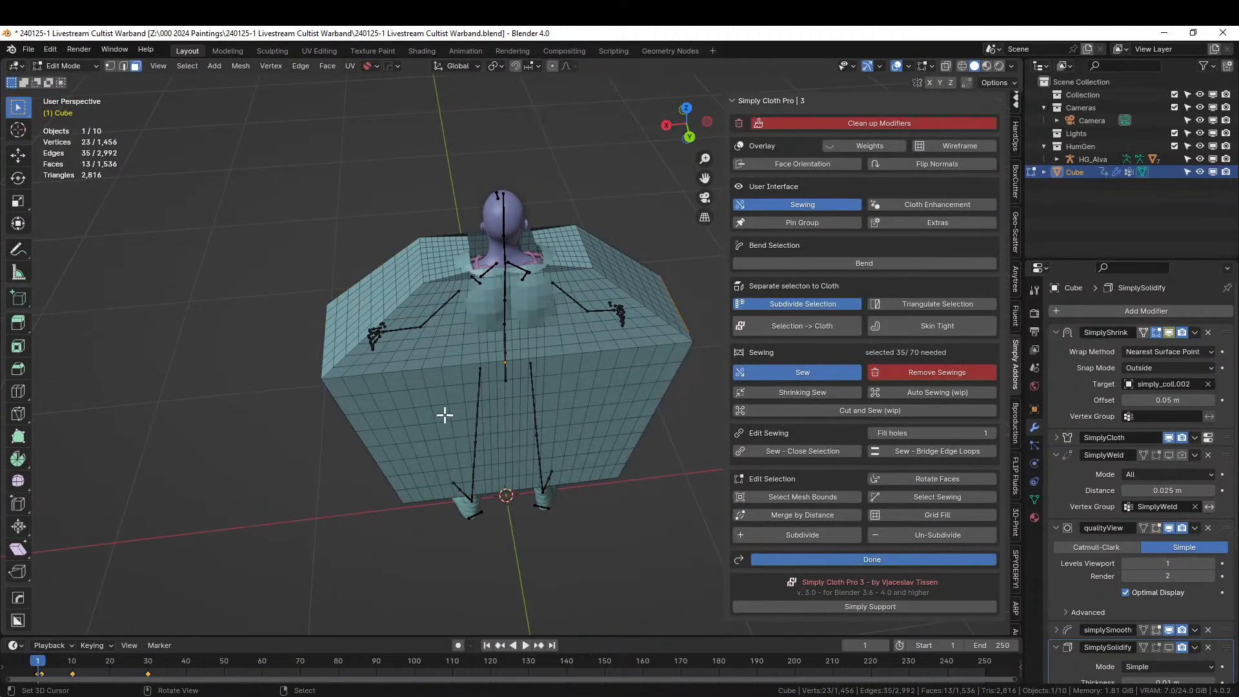
pyautogui.moveTo(444, 415); pyautogui.dragTo(536, 559, button='middle')
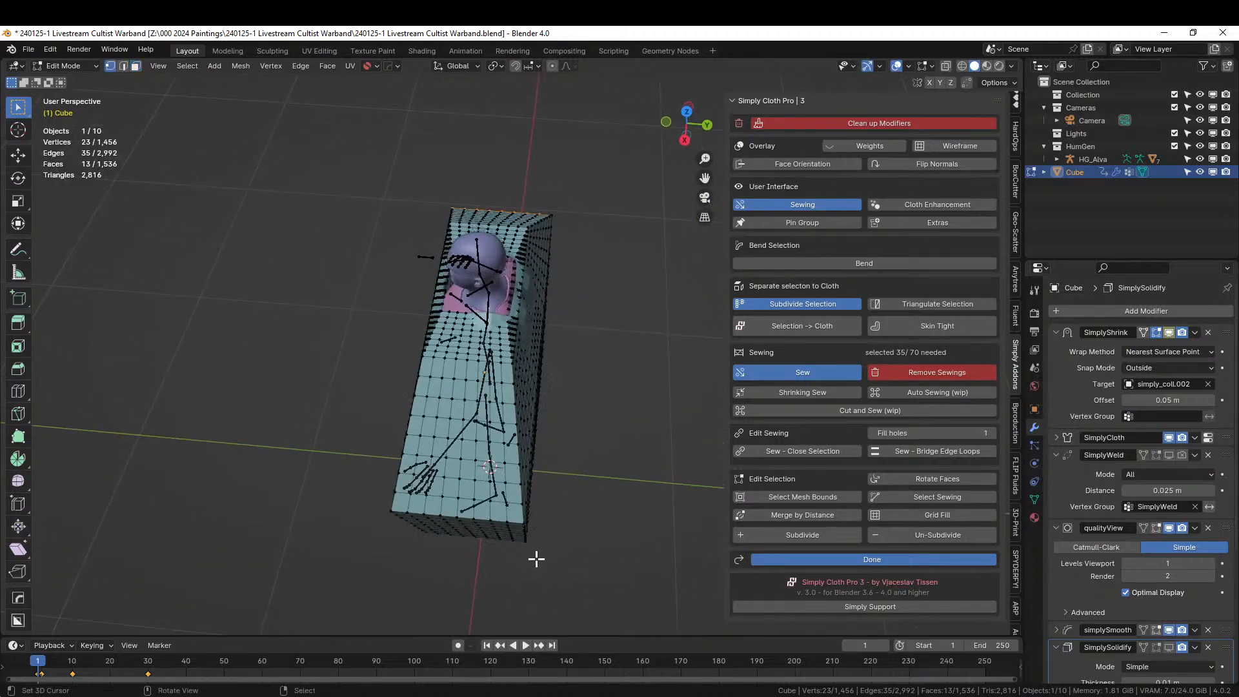
pyautogui.click(520, 516)
pyautogui.moveTo(617, 497); pyautogui.dragTo(608, 428, button='middle')
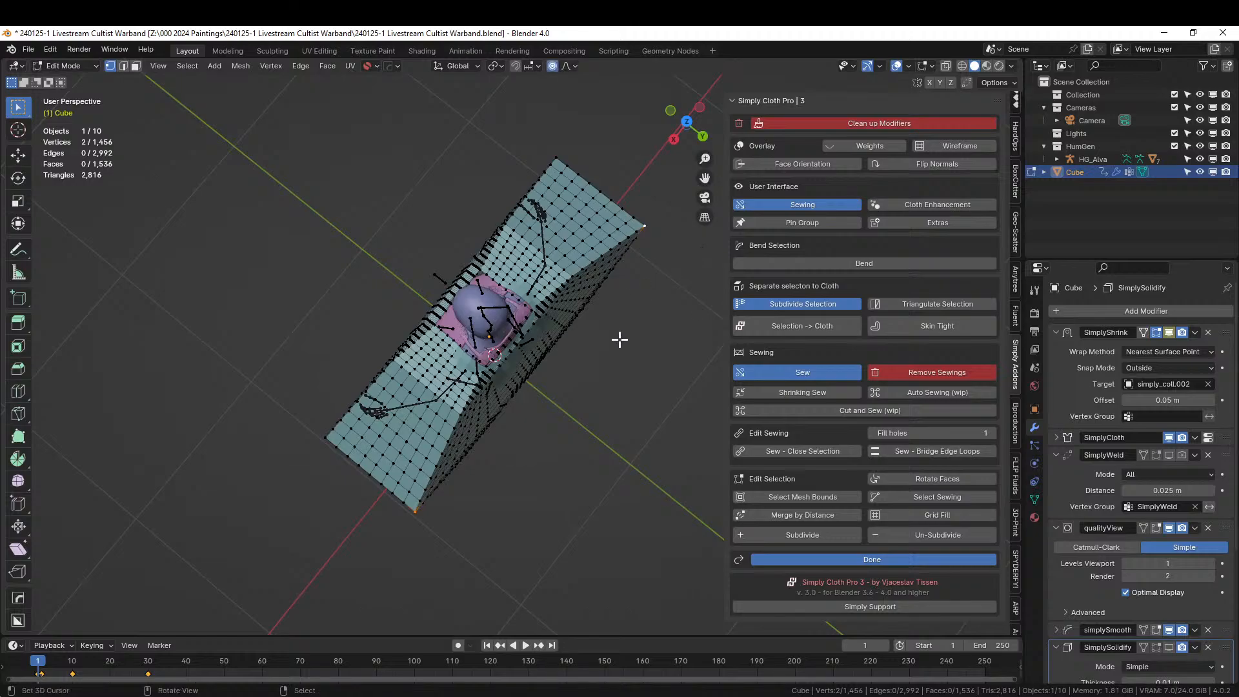
# Try scaling the two back corner vertices to about 0.56 along X with proportional editing, and undo it.
pyautogui.press('s')
pyautogui.press('x')
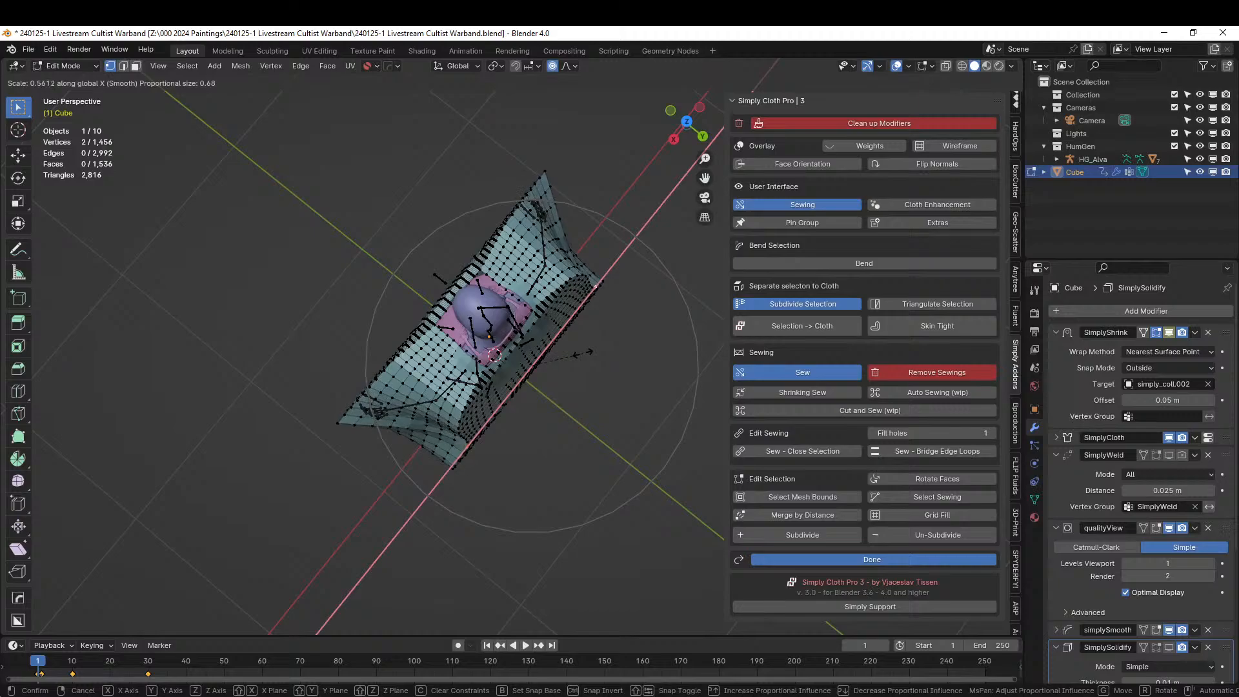
pyautogui.click(586, 343)
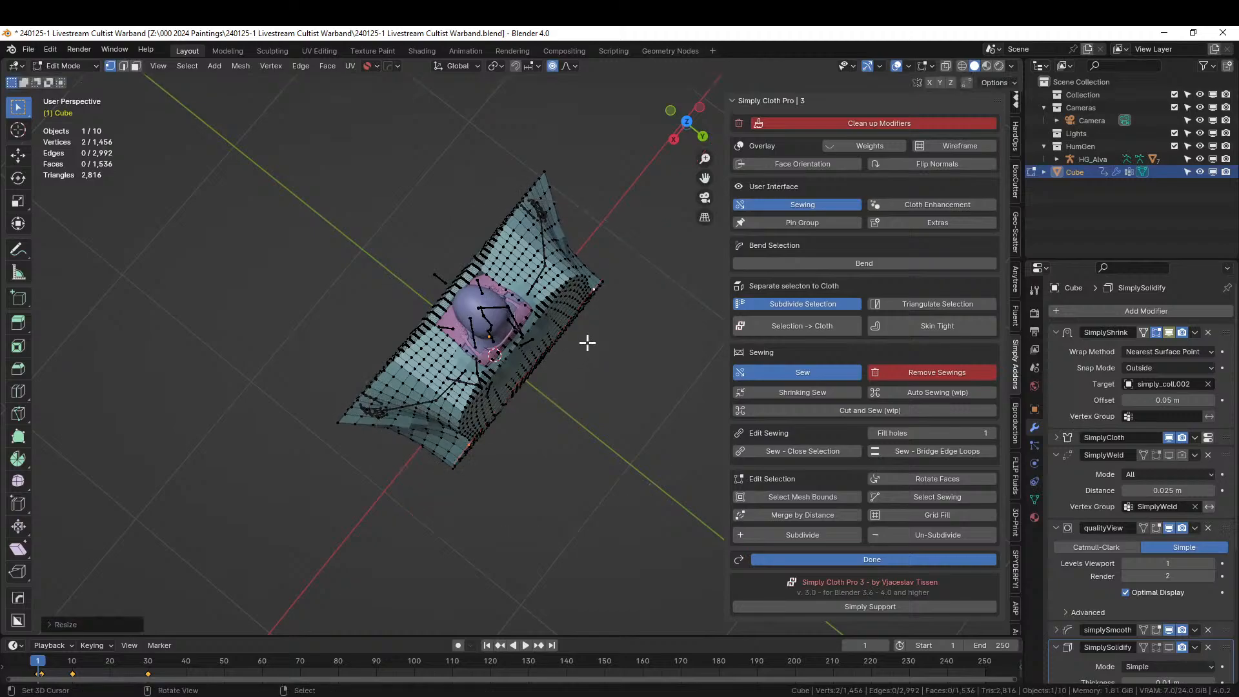
pyautogui.moveTo(586, 342); pyautogui.dragTo(519, 242, button='middle')
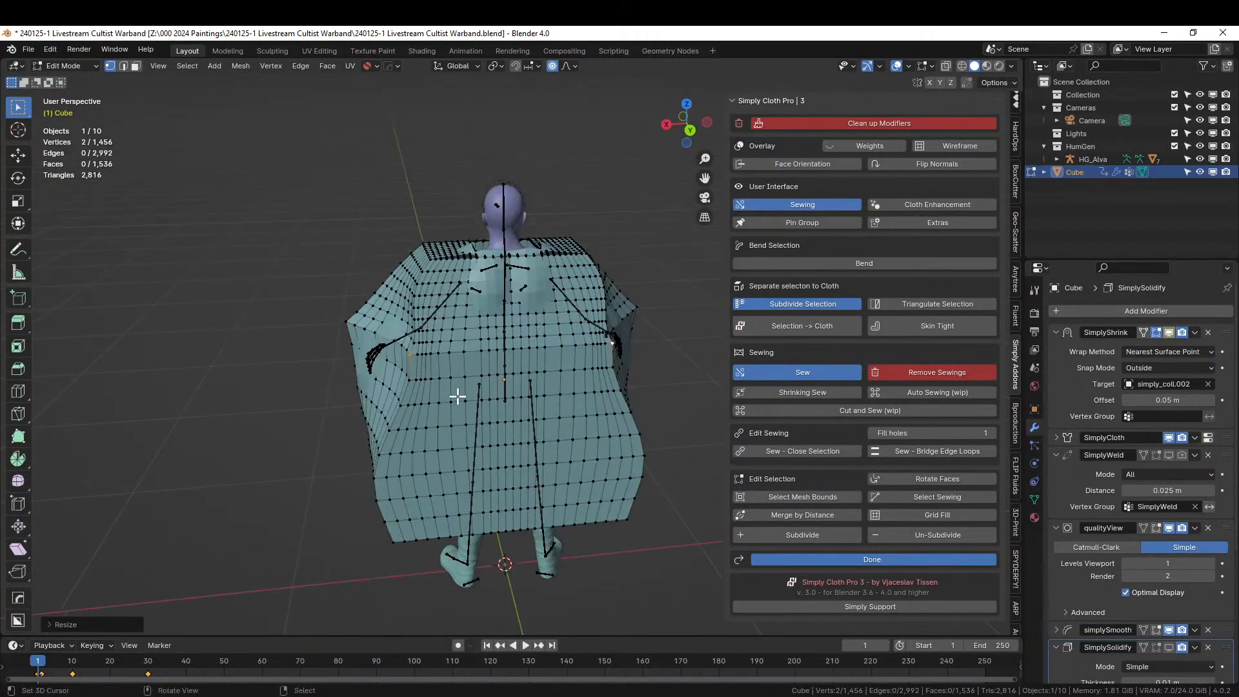
pyautogui.moveTo(456, 395)
pyautogui.mouseDown(button='middle')
pyautogui.moveTo(534, 415)
pyautogui.moveTo(458, 404)
pyautogui.mouseUp(button='middle')
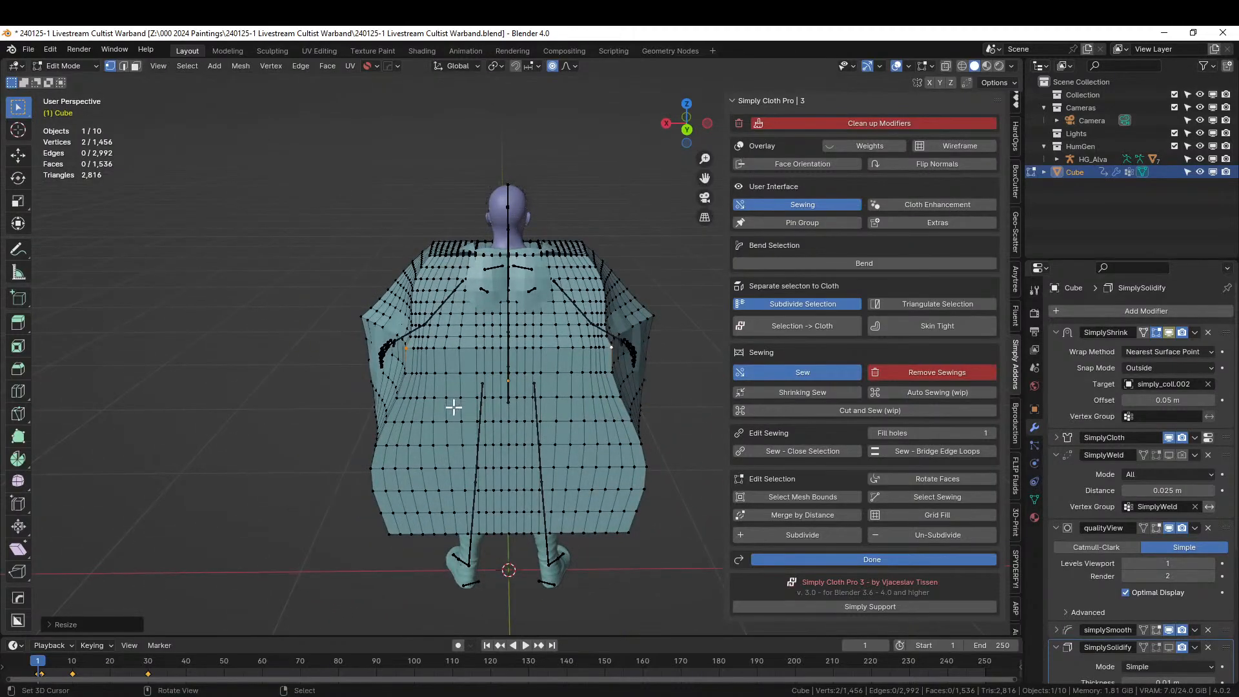
pyautogui.hotkey('ctrl', 'z')
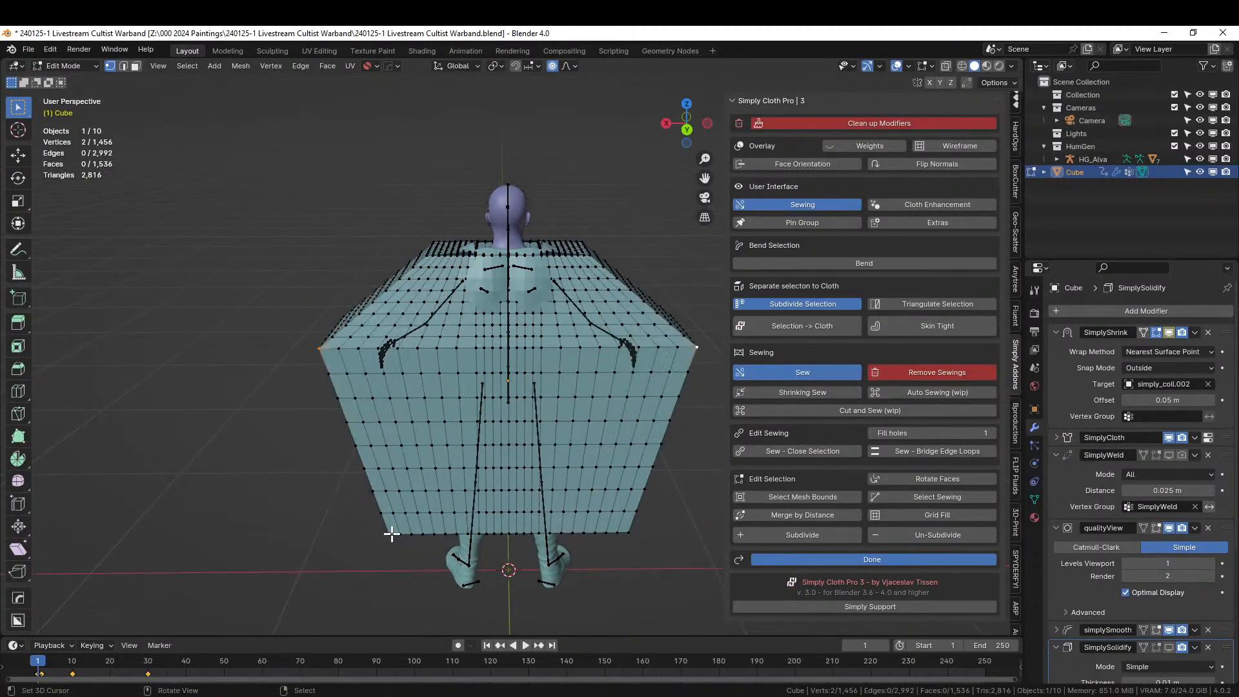
# Add both back vertical edges down to the hem to the selection and scale them inward along X with proportional editing.
pyautogui.keyDown('ctrl'); pyautogui.click(329, 369); pyautogui.keyUp('ctrl')
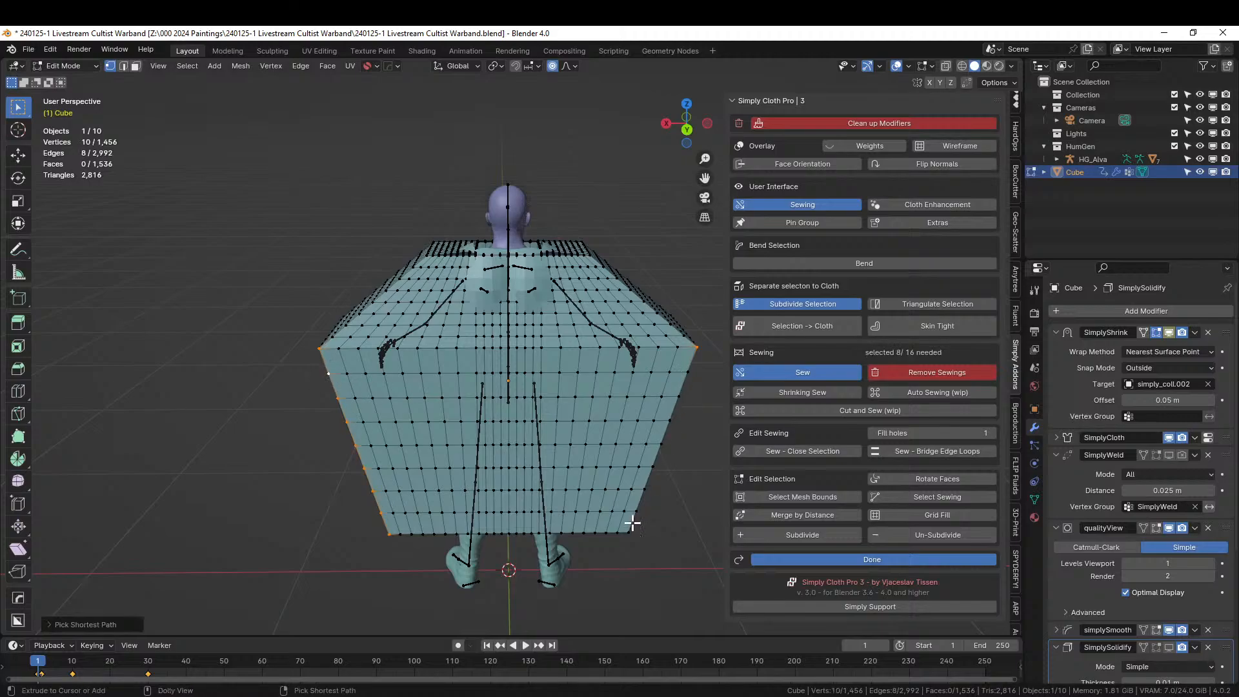
pyautogui.keyDown('shift'); pyautogui.click(627, 531); pyautogui.keyUp('shift')
pyautogui.keyDown('ctrl'); pyautogui.click(684, 372); pyautogui.keyUp('ctrl')
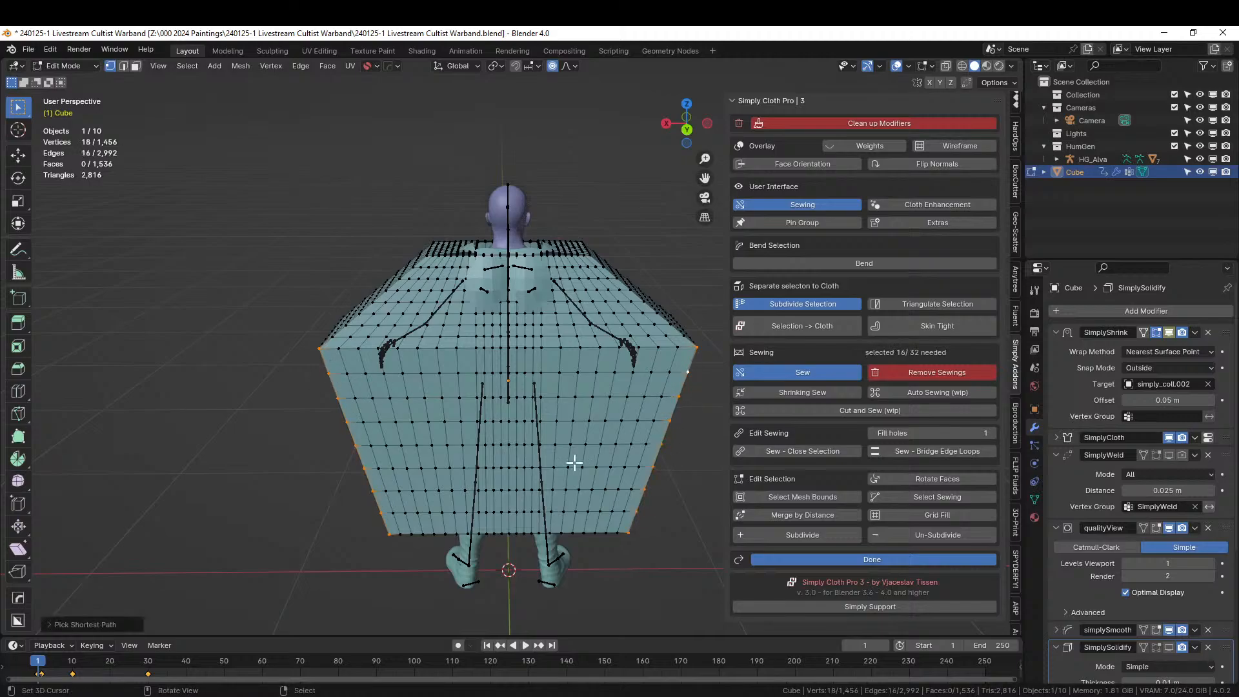
pyautogui.press('s')
pyautogui.press('x')
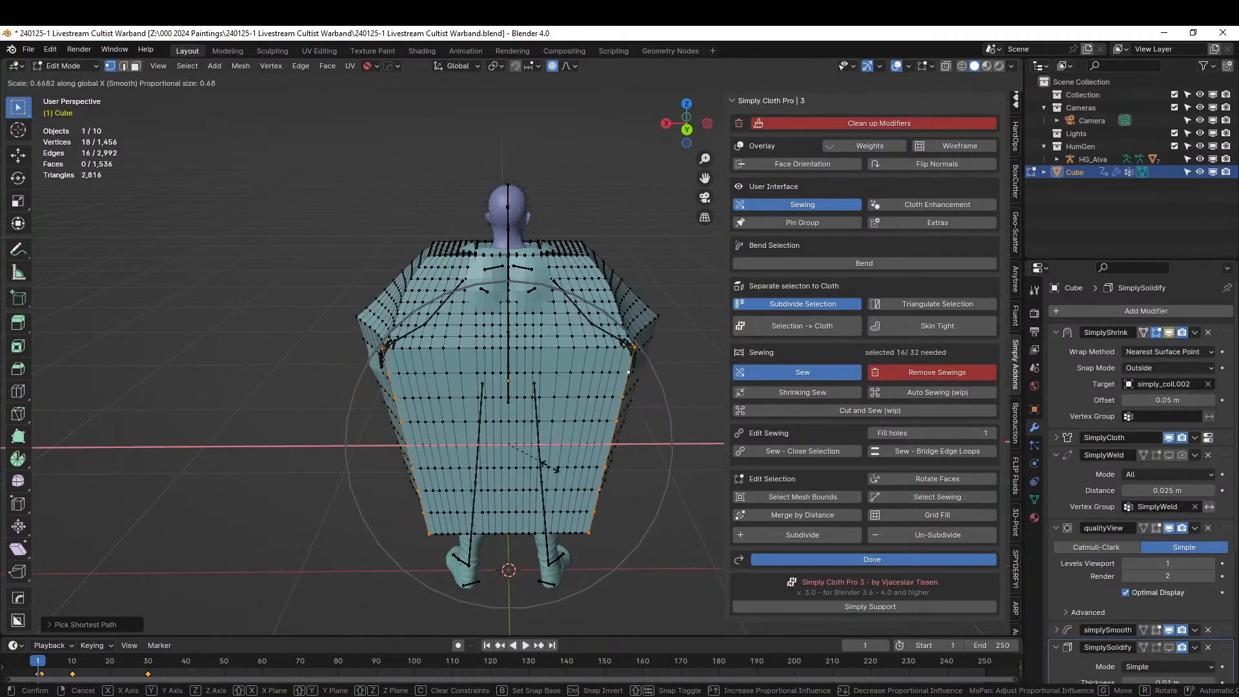
pyautogui.click(545, 467)
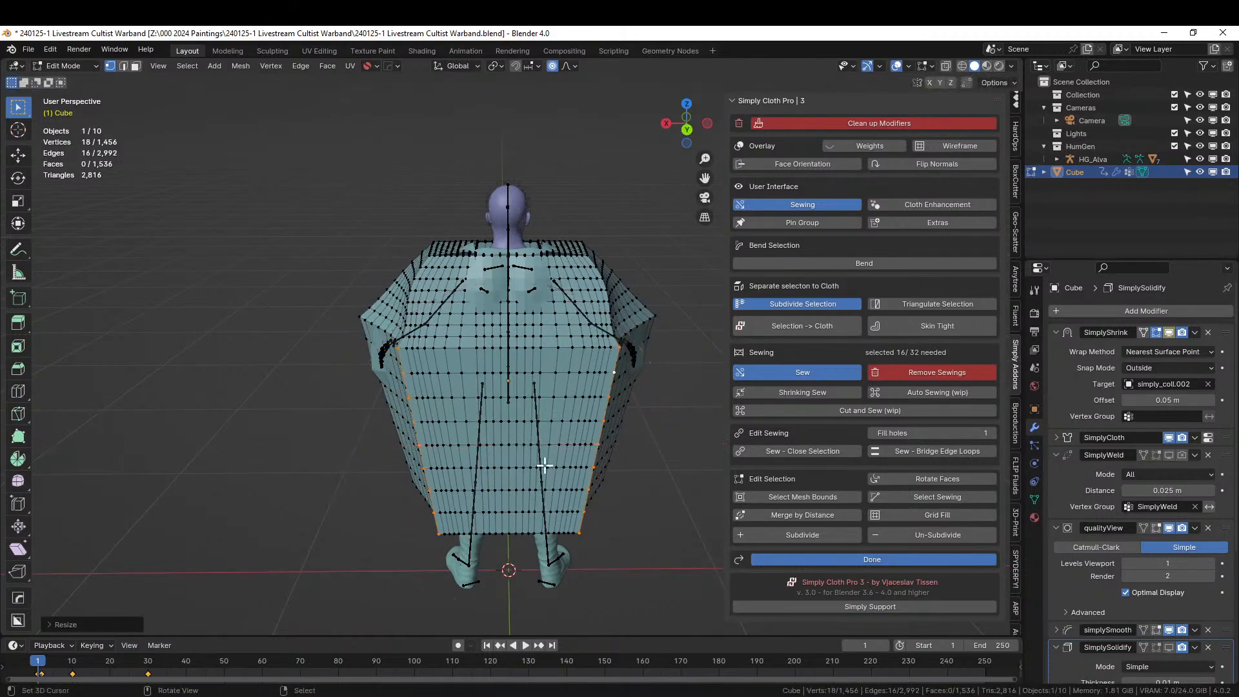
# Play the cloth simulation on the narrowed garment in Object Mode, pause it and examine the drape from several sides.
pyautogui.moveTo(546, 467); pyautogui.dragTo(688, 492, button='middle')
pyautogui.press('Tab')
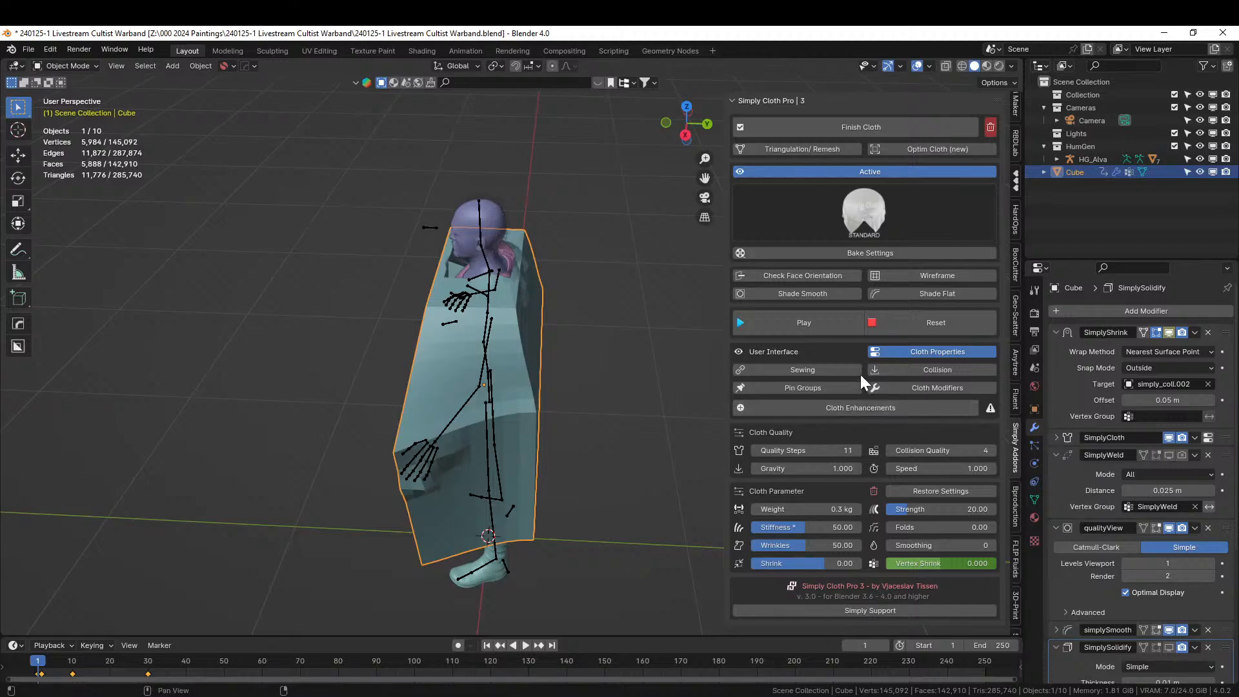
pyautogui.click(839, 328)
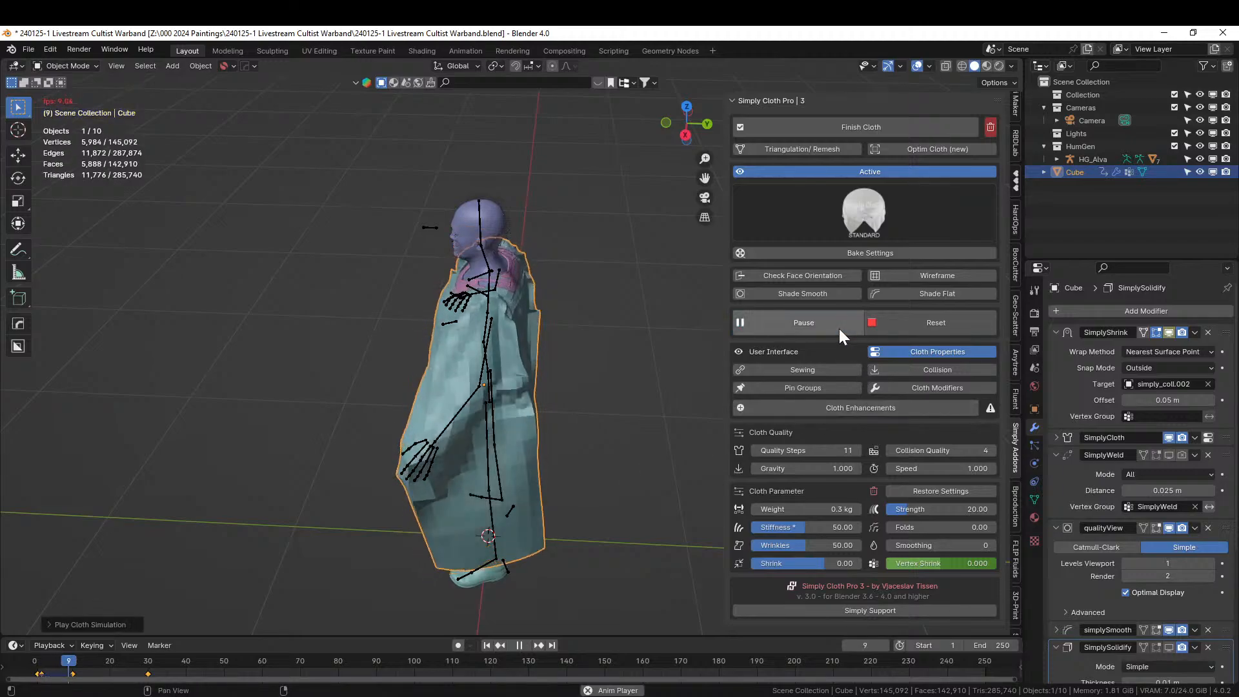
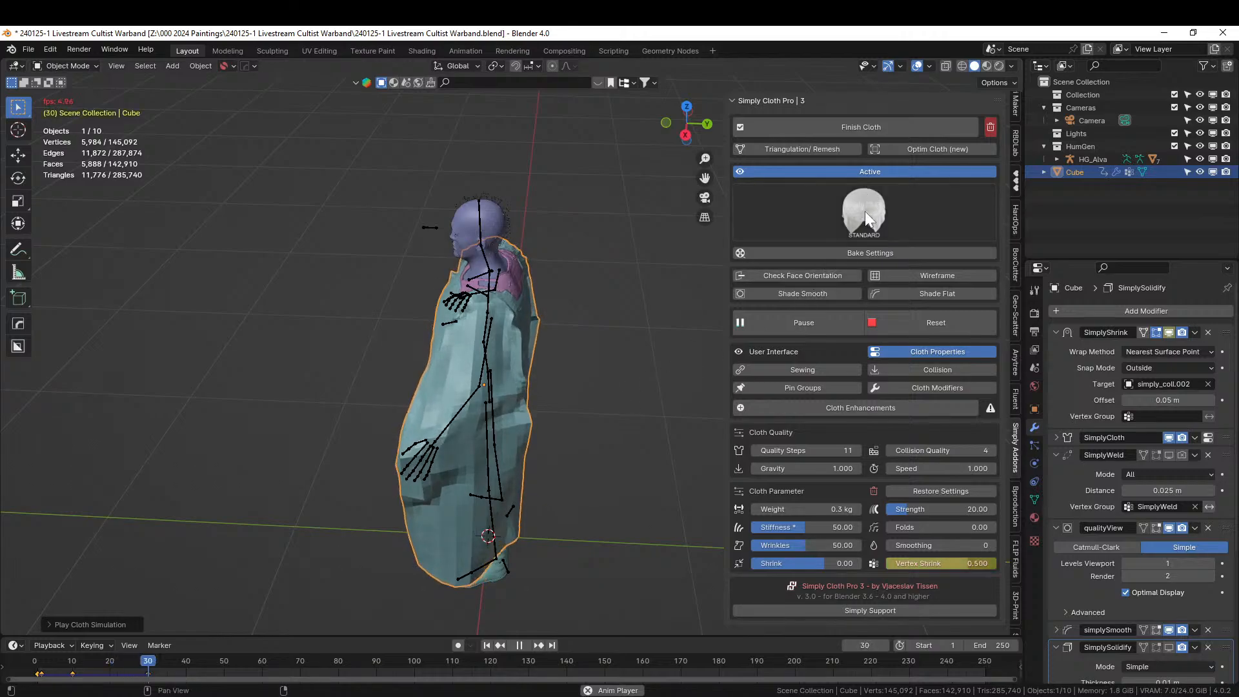
pyautogui.click(814, 316)
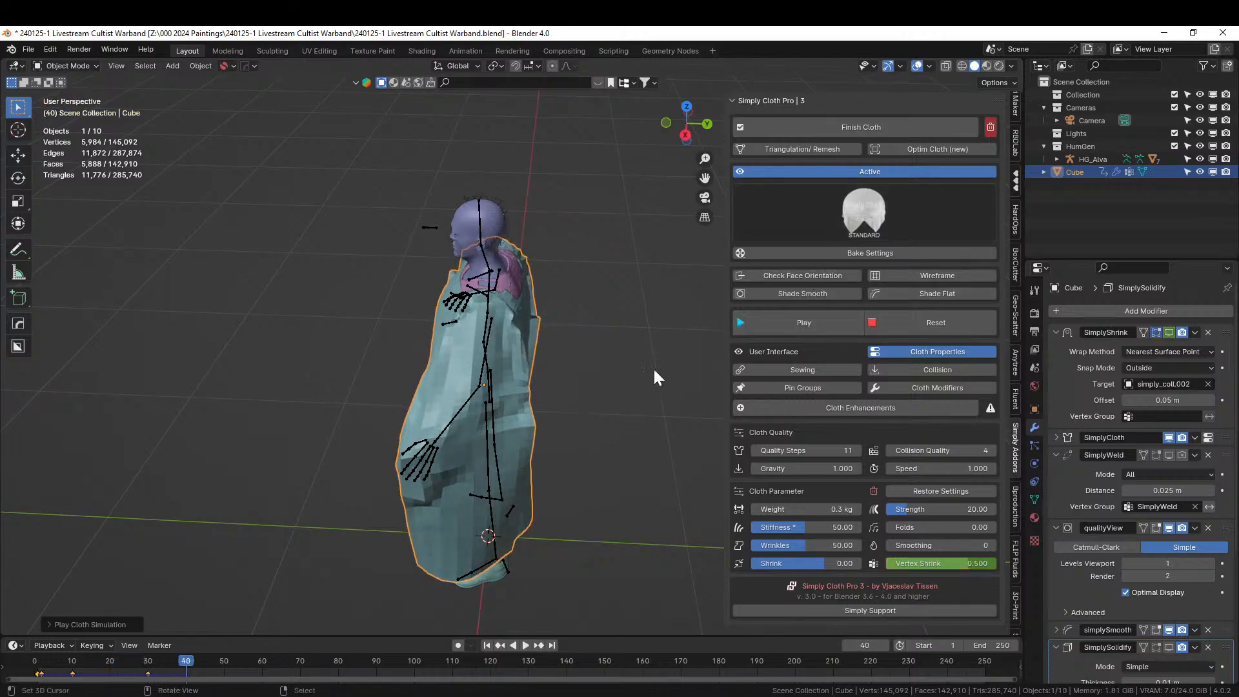
pyautogui.moveTo(653, 366); pyautogui.dragTo(245, 329, button='middle')
pyautogui.moveTo(431, 353); pyautogui.dragTo(472, 349, button='middle')
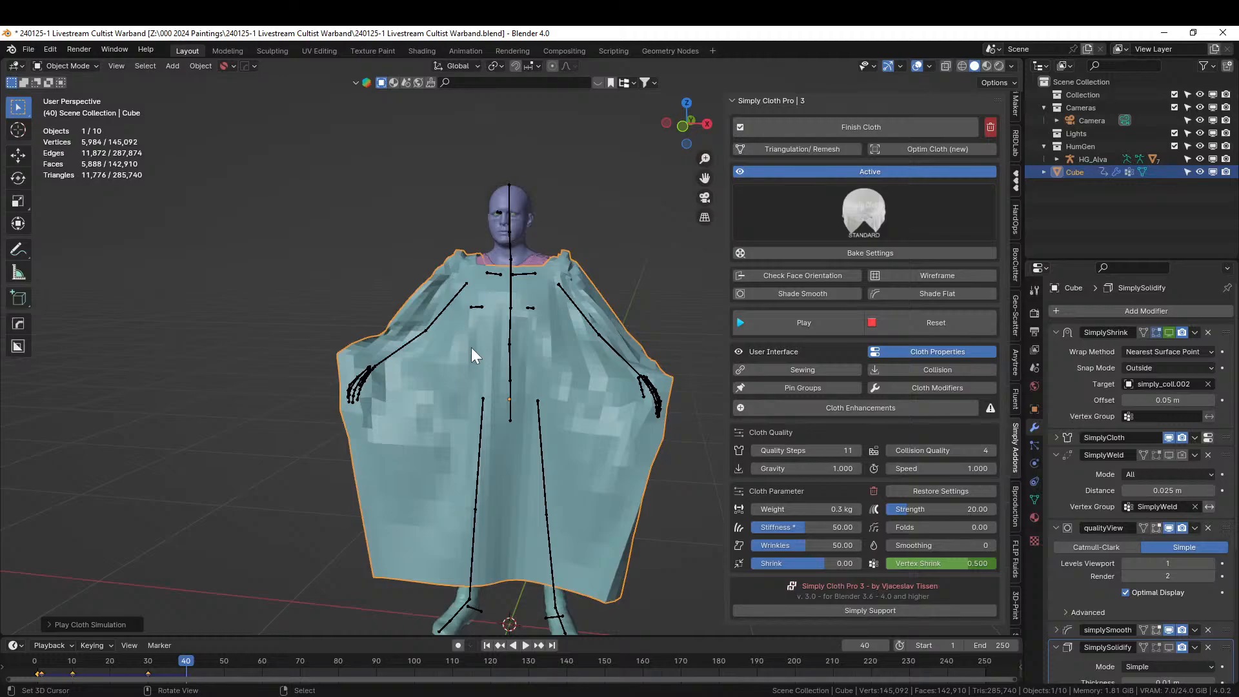
# Replay the cloth simulation from the start in front view and reset it to frame 1.
pyautogui.click(923, 328)
pyautogui.click(812, 319)
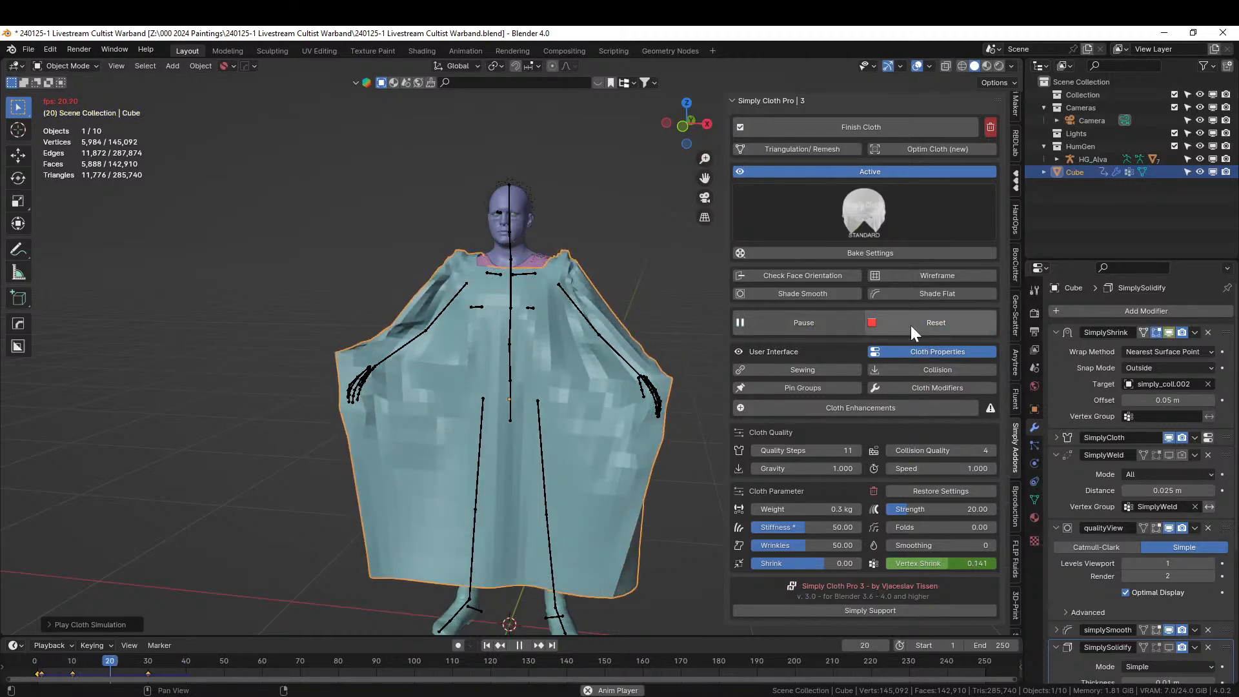
pyautogui.click(888, 326)
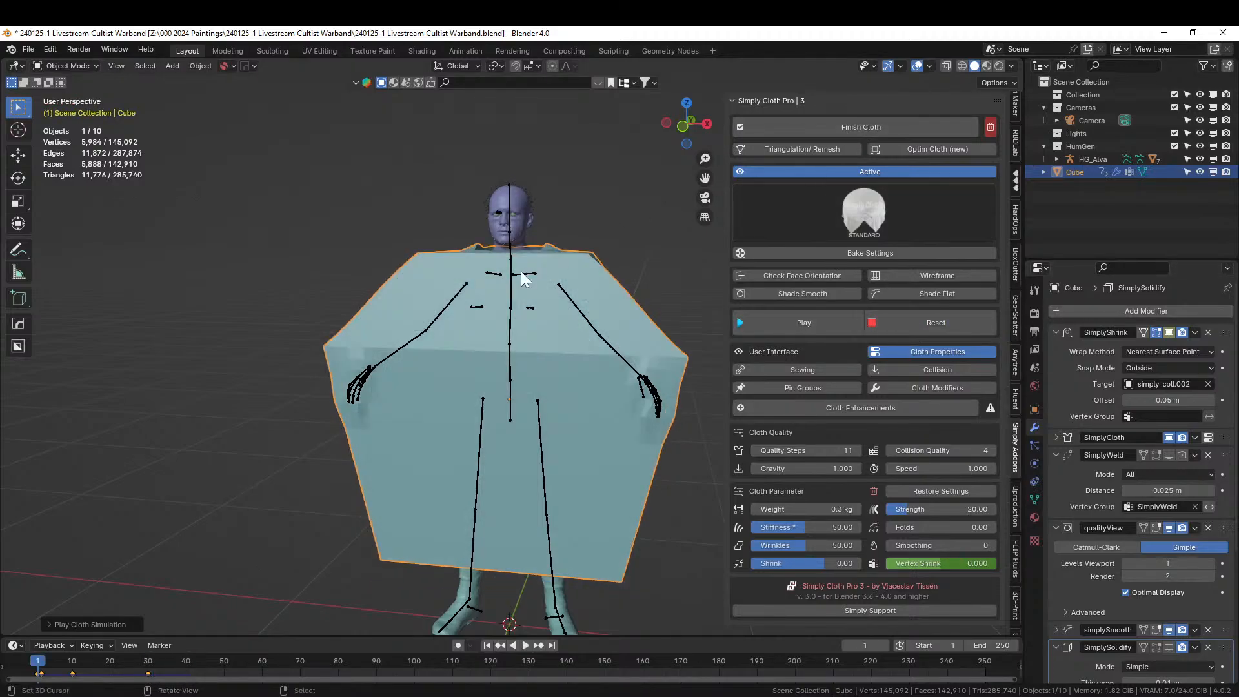
# Finish and apply the Simply Cloth setup on the garment, and remove its SimplySolidify modifier.
pyautogui.click(777, 128)
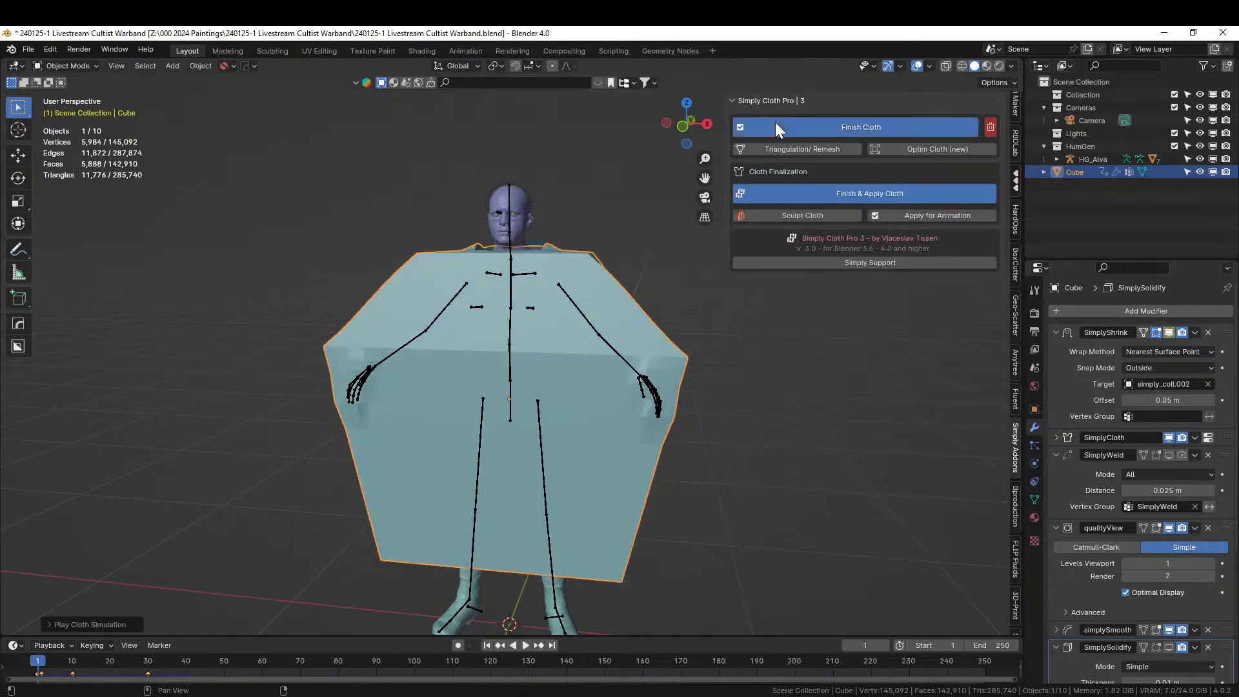
pyautogui.click(804, 194)
pyautogui.click(800, 252)
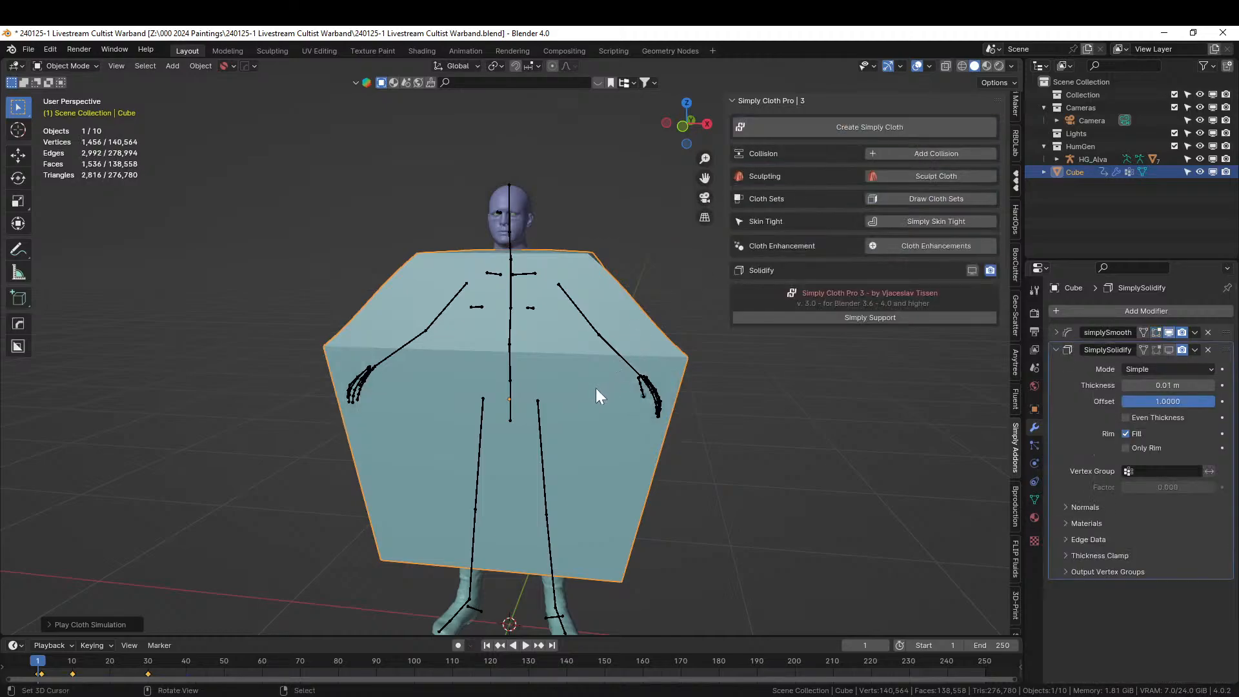
pyautogui.moveTo(595, 388); pyautogui.dragTo(535, 460, button='middle')
pyautogui.click(1208, 350)
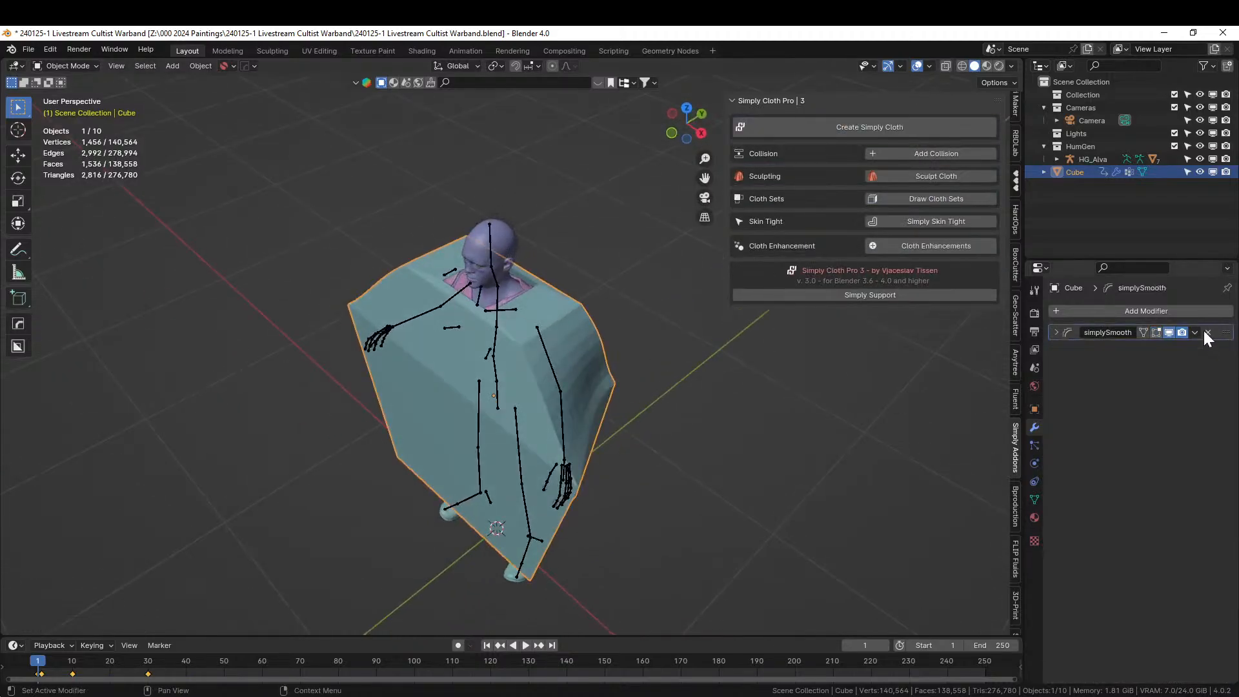
# Remove the simplySmooth modifier from the garment and check its bare mesh in Edit Mode and Object Mode.
pyautogui.click(1208, 333)
pyautogui.press('Tab')
pyautogui.moveTo(490, 362); pyautogui.dragTo(386, 336, button='middle')
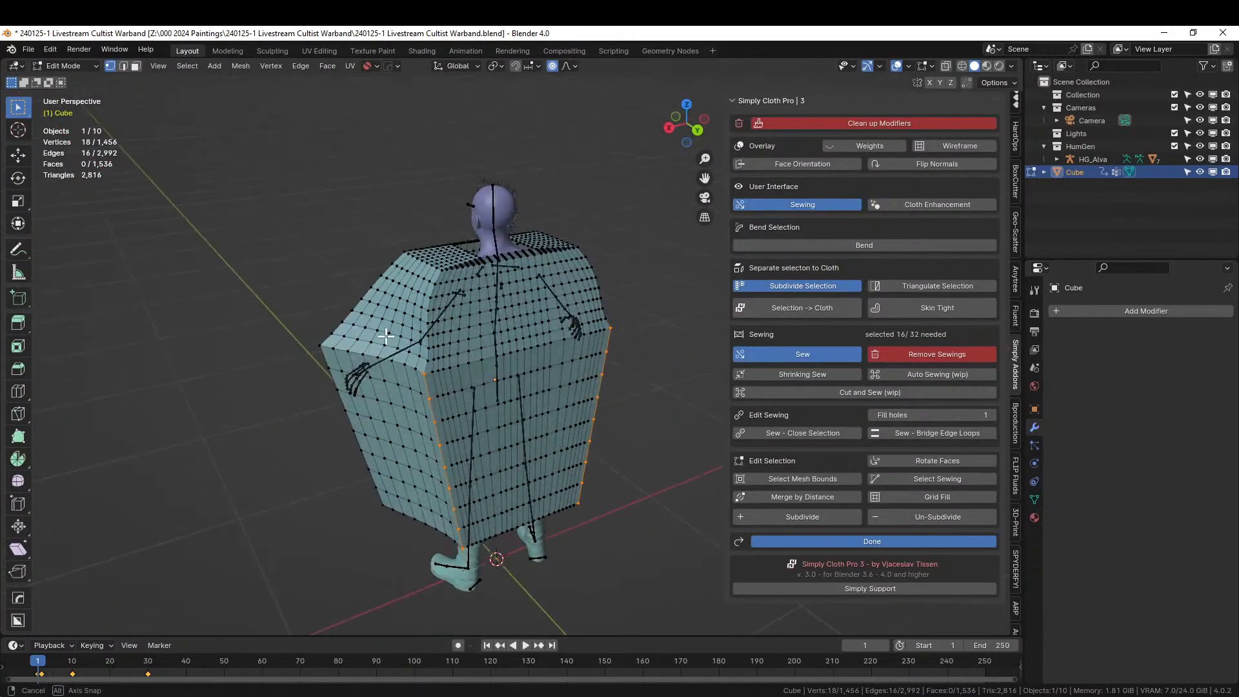
pyautogui.press('Tab')
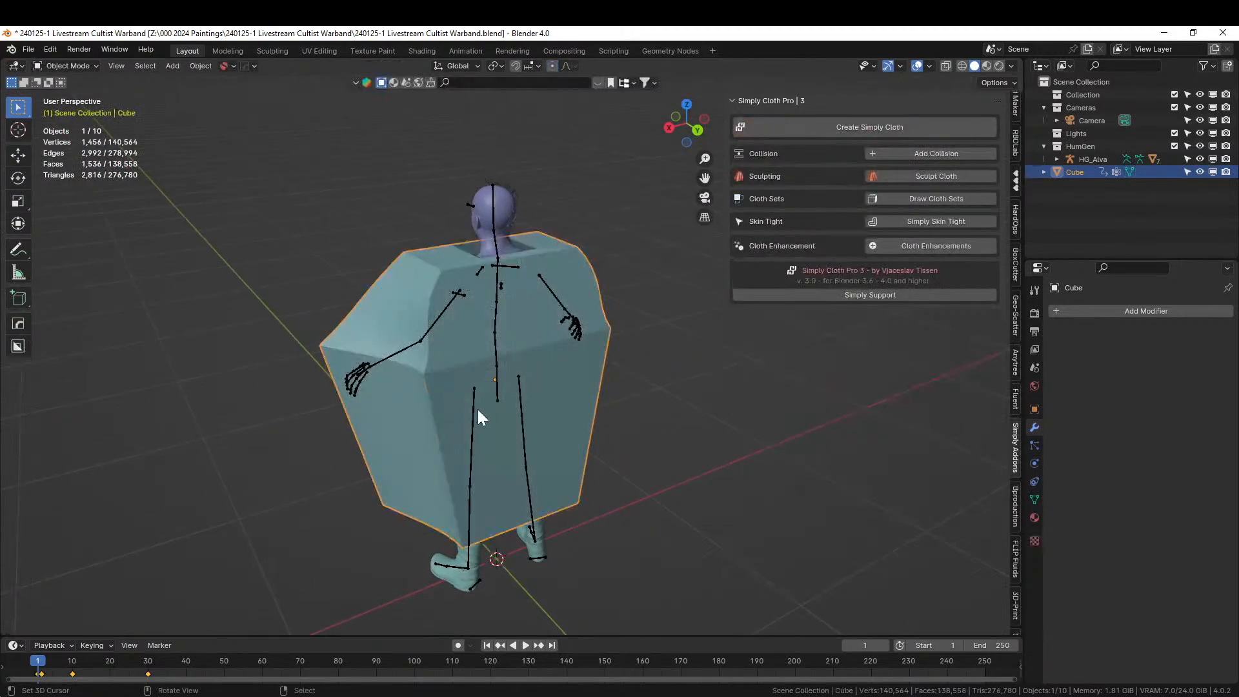
pyautogui.moveTo(478, 409); pyautogui.dragTo(618, 427, button='middle')
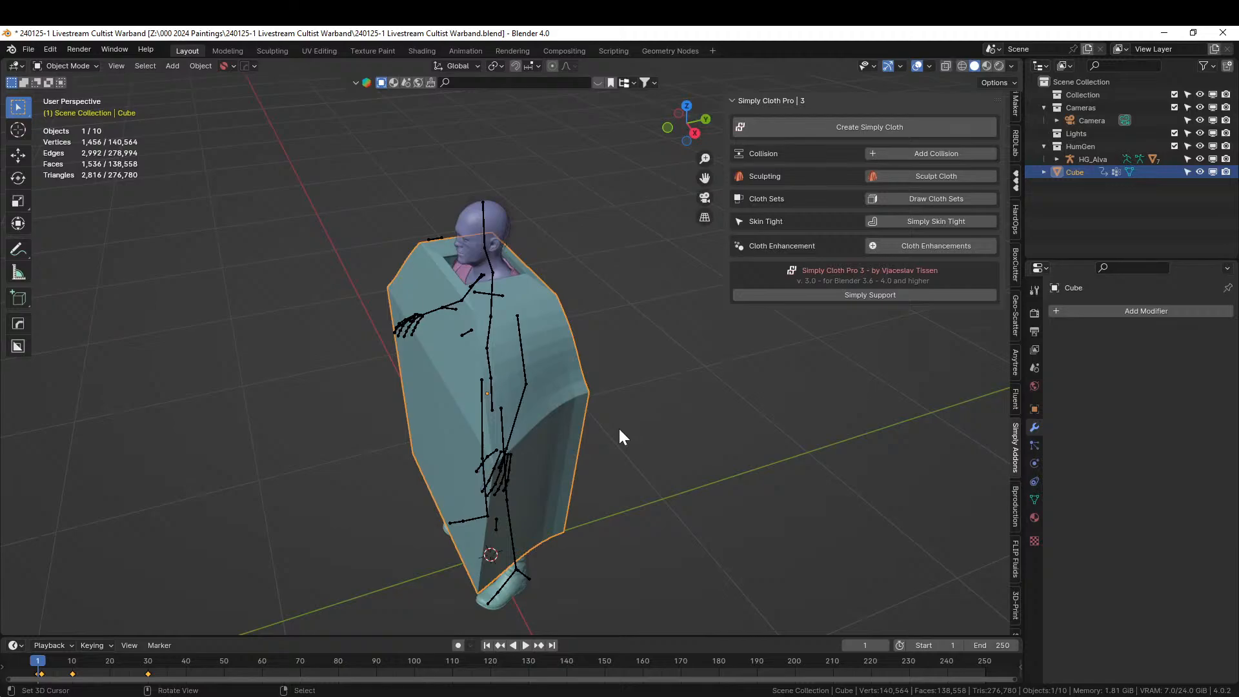
pyautogui.moveTo(620, 429); pyautogui.dragTo(803, 383, button='middle')
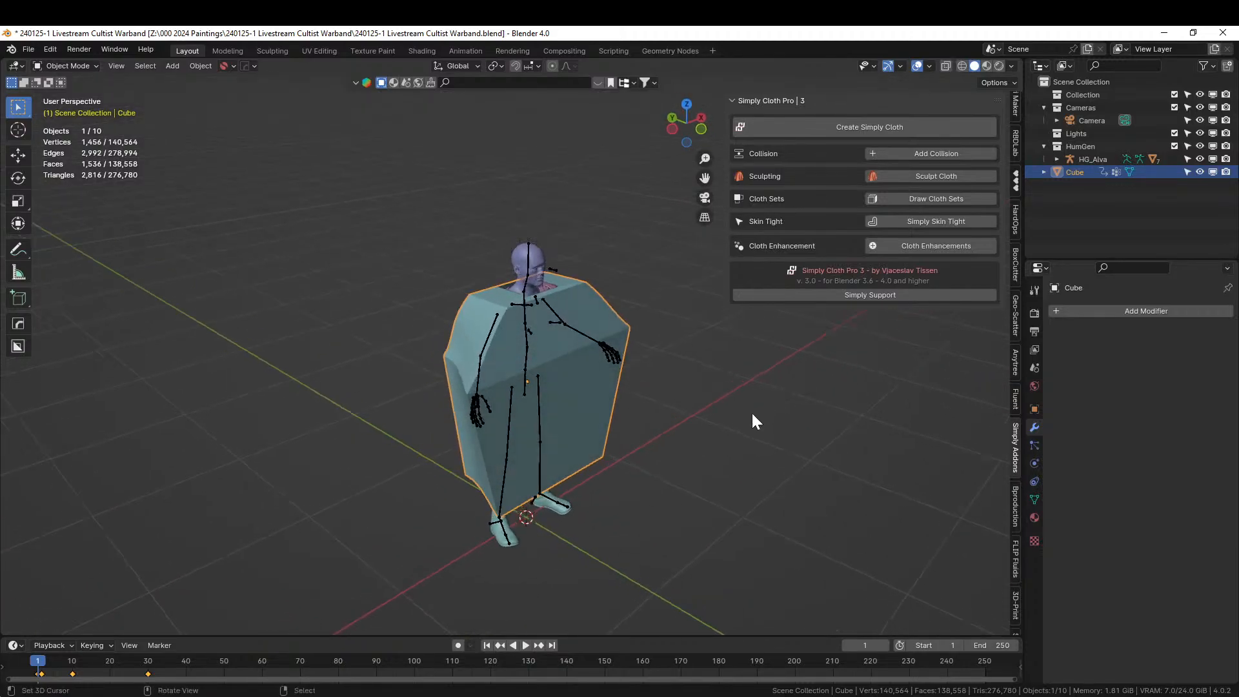
# Add a Landscape mesh to the scene at the figure's feet.
pyautogui.keyDown('shift'); pyautogui.moveTo(651, 403); pyautogui.dragTo(585, 305, button='middle'); pyautogui.keyUp('shift')
pyautogui.moveTo(573, 349); pyautogui.dragTo(587, 362, button='middle')
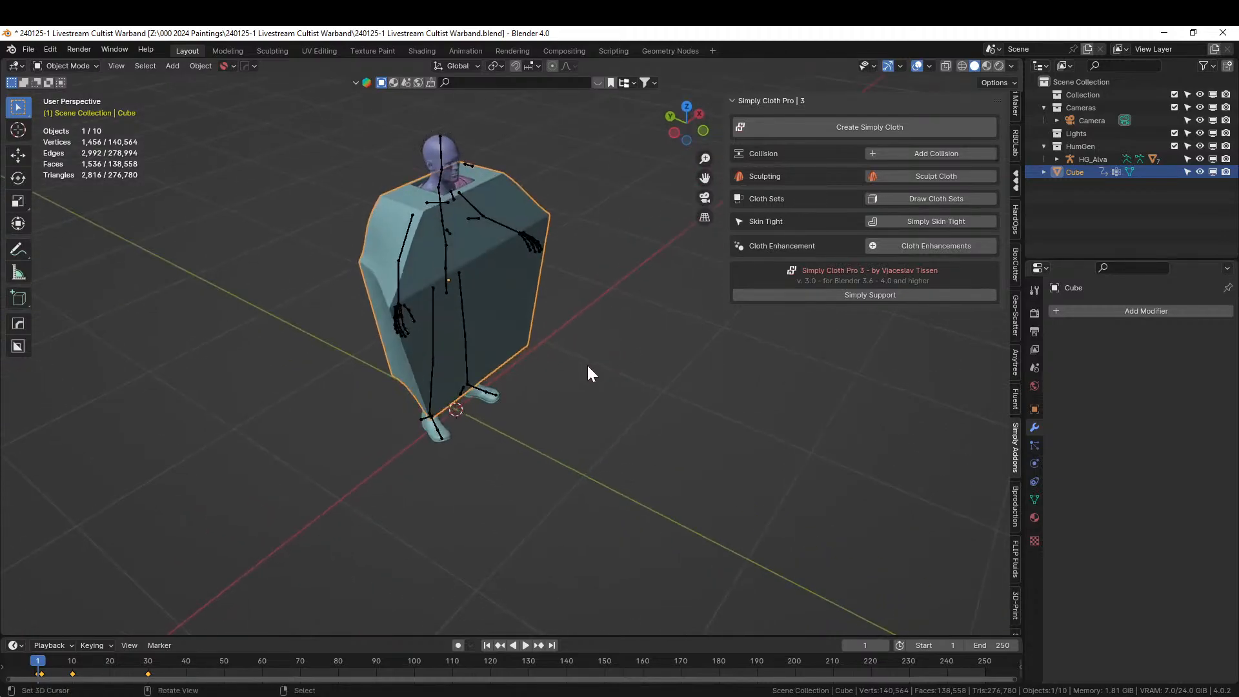
pyautogui.hotkey('shift', 'a')
pyautogui.moveTo(588, 368)
pyautogui.moveTo(541, 353)
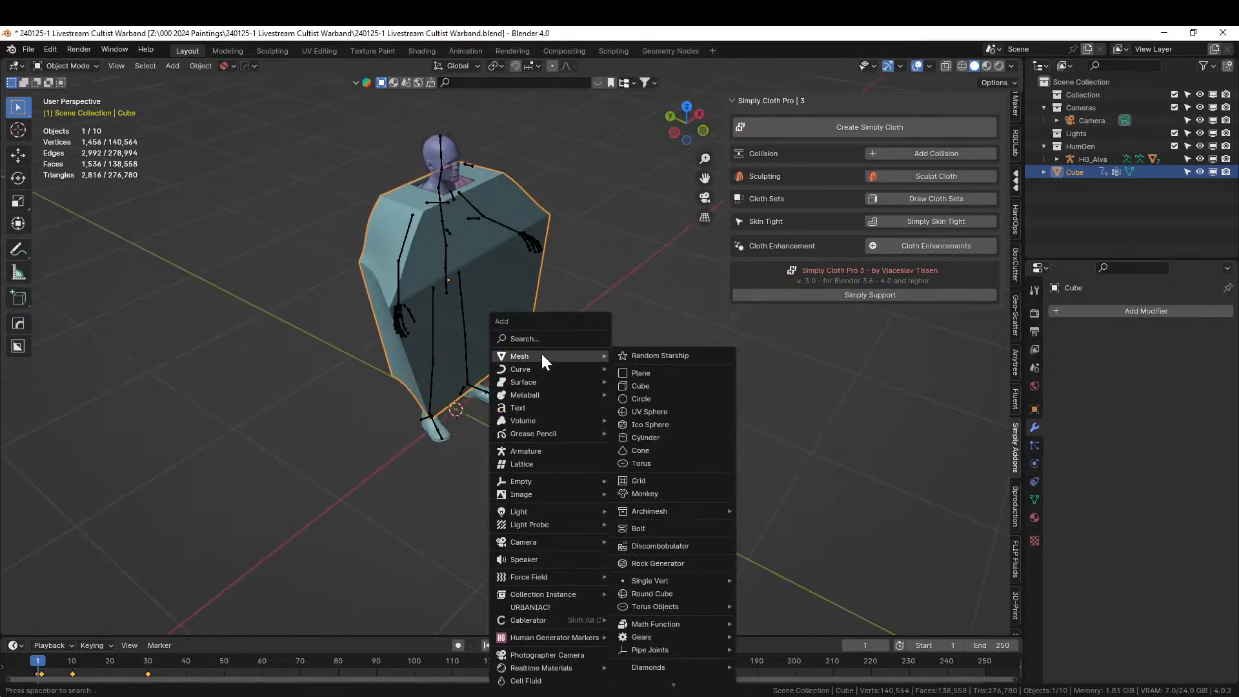
pyautogui.scroll(-4, 673, 516)
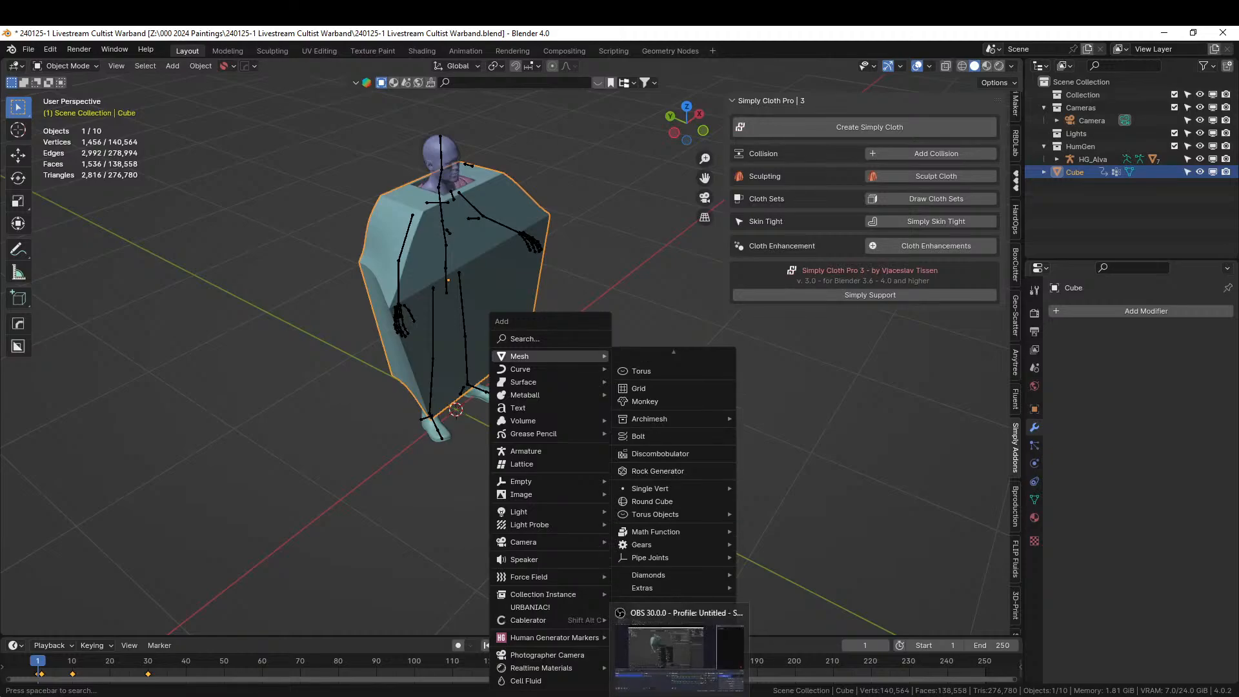
pyautogui.moveTo(684, 587)
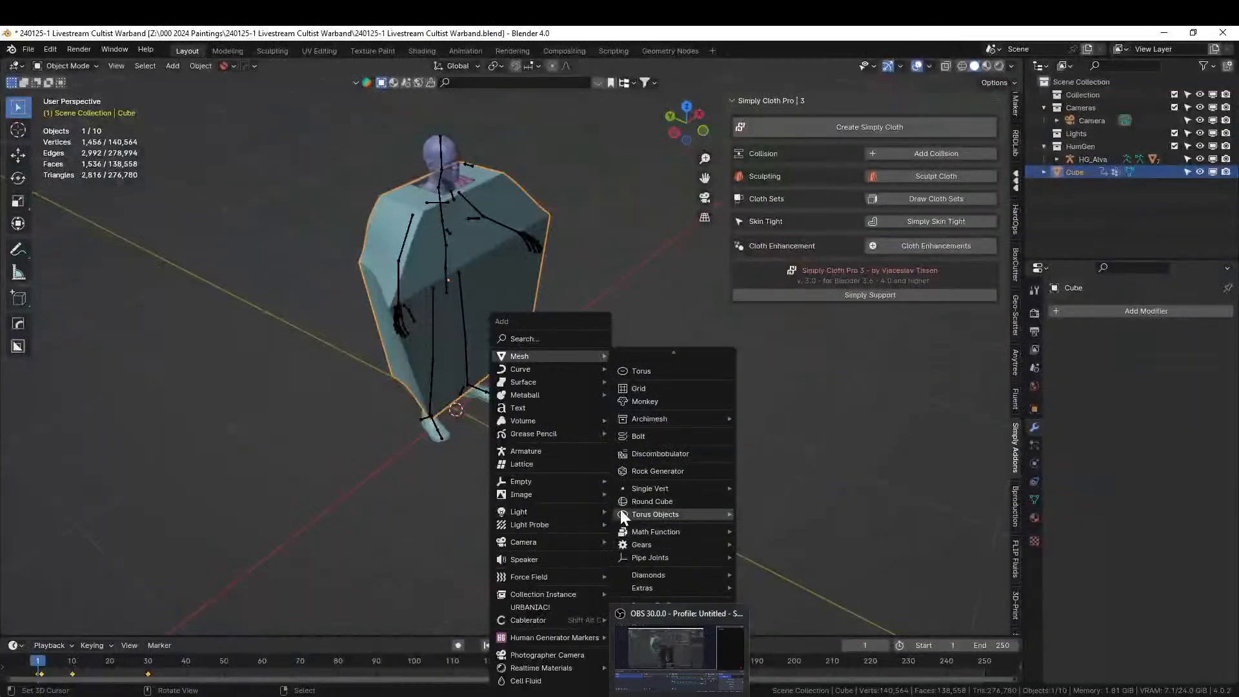
pyautogui.moveTo(550, 484)
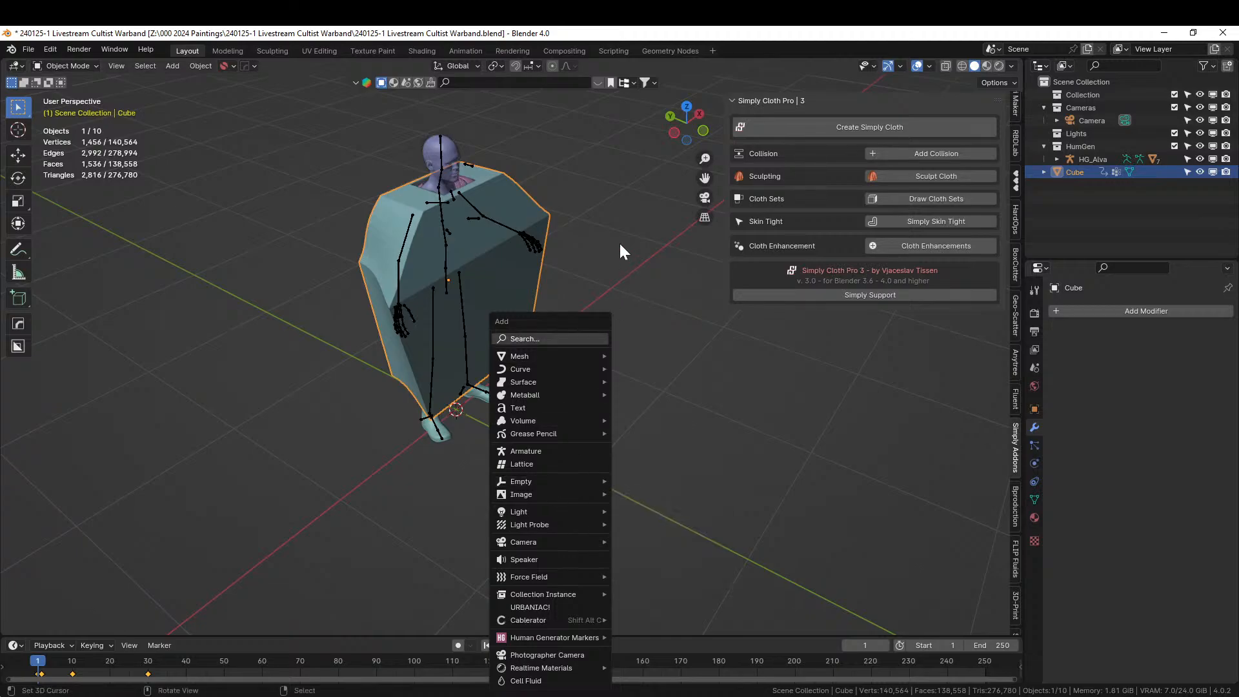
pyautogui.hotkey('shift', 'a')
pyautogui.moveTo(625, 126)
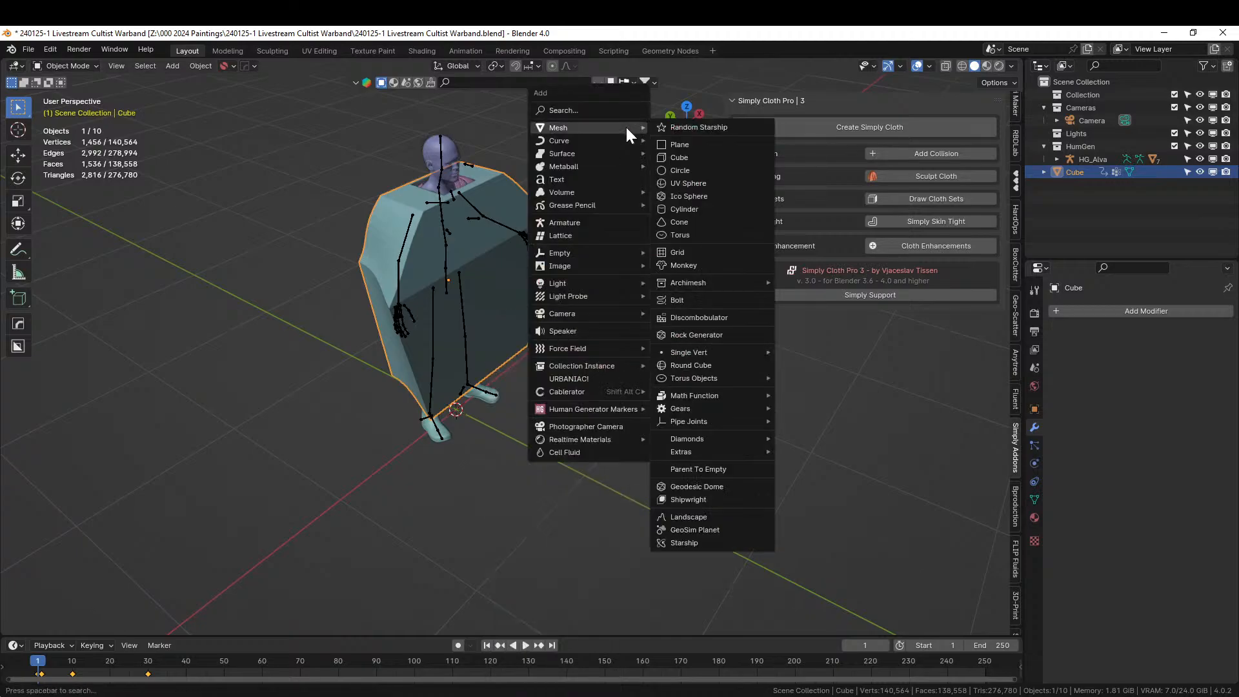
pyautogui.click(702, 518)
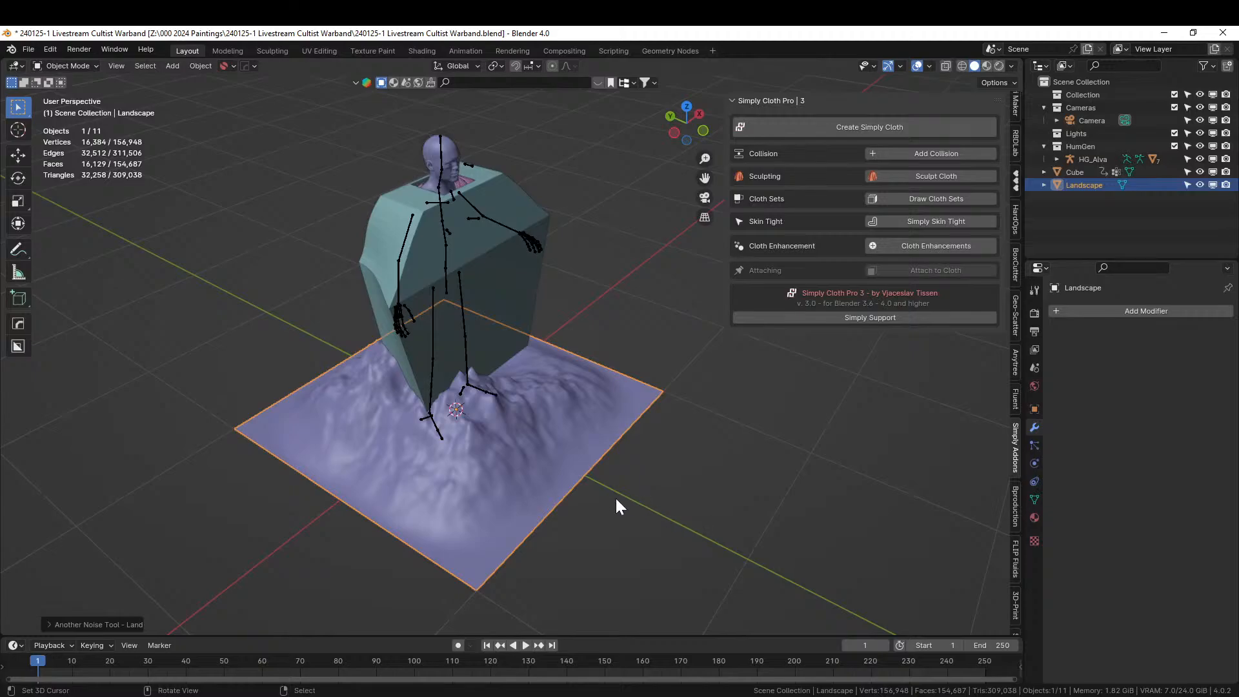
# In Edit Mode, clear the landscape's selection and select the complete edge loop along one outer border.
pyautogui.moveTo(616, 500); pyautogui.dragTo(545, 437, button='middle')
pyautogui.press('Tab')
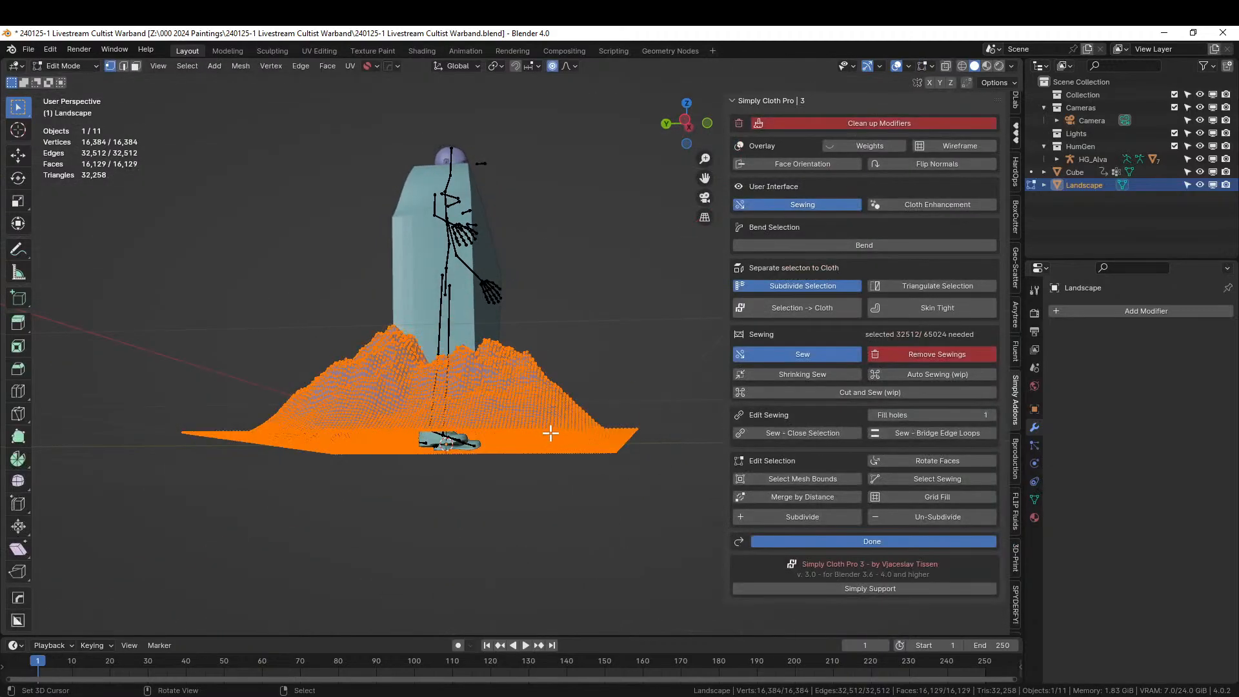
pyautogui.press('3')
pyautogui.hotkey('alt', 'a')
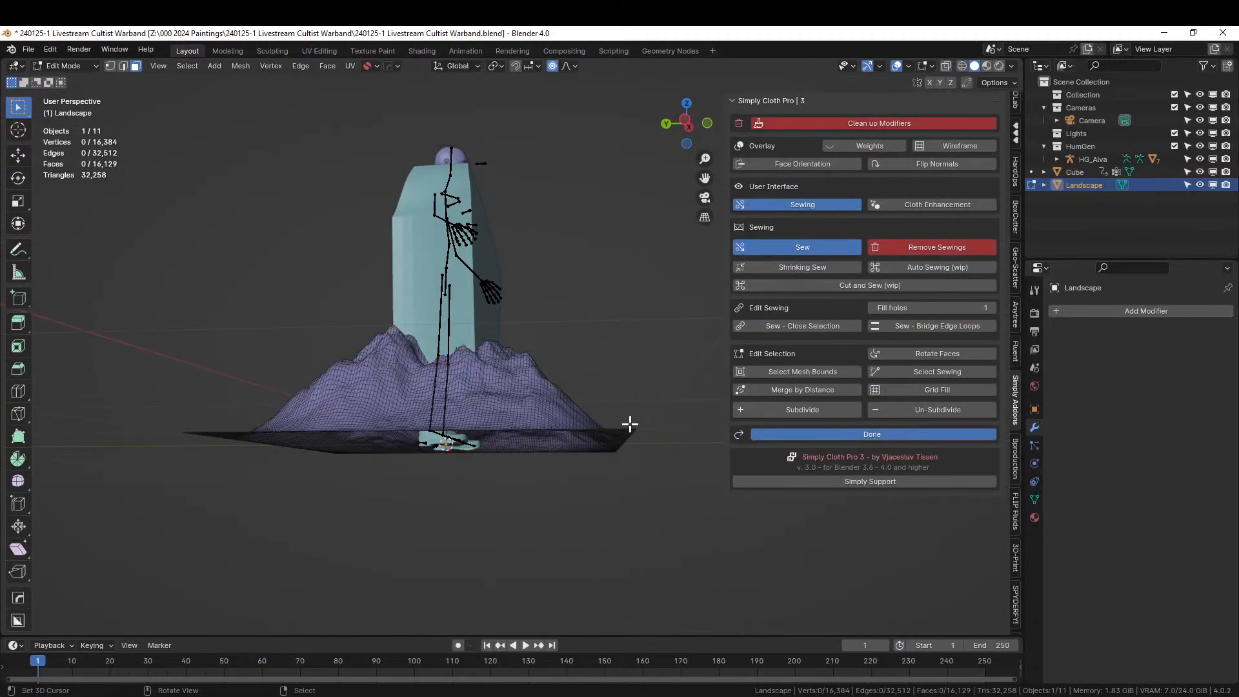
pyautogui.moveTo(636, 423); pyautogui.dragTo(565, 356, button='middle')
pyautogui.scroll(2, 565, 355)
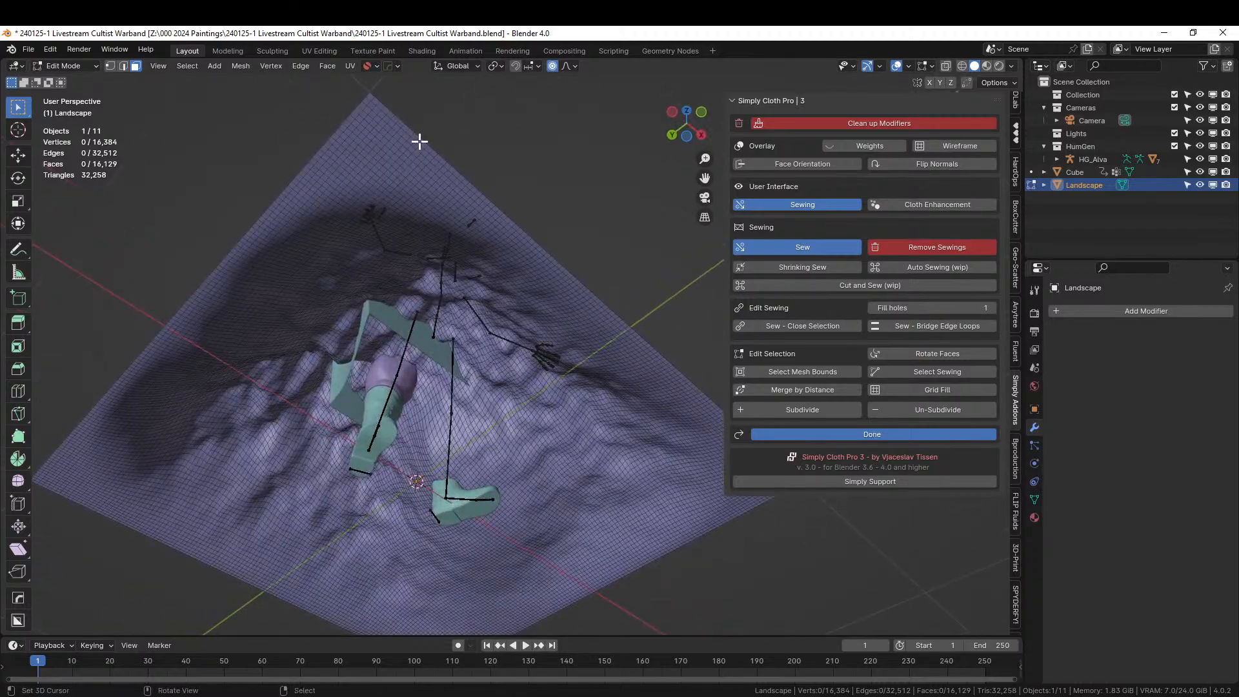
pyautogui.keyDown('alt'); pyautogui.click(379, 104); pyautogui.keyUp('alt')
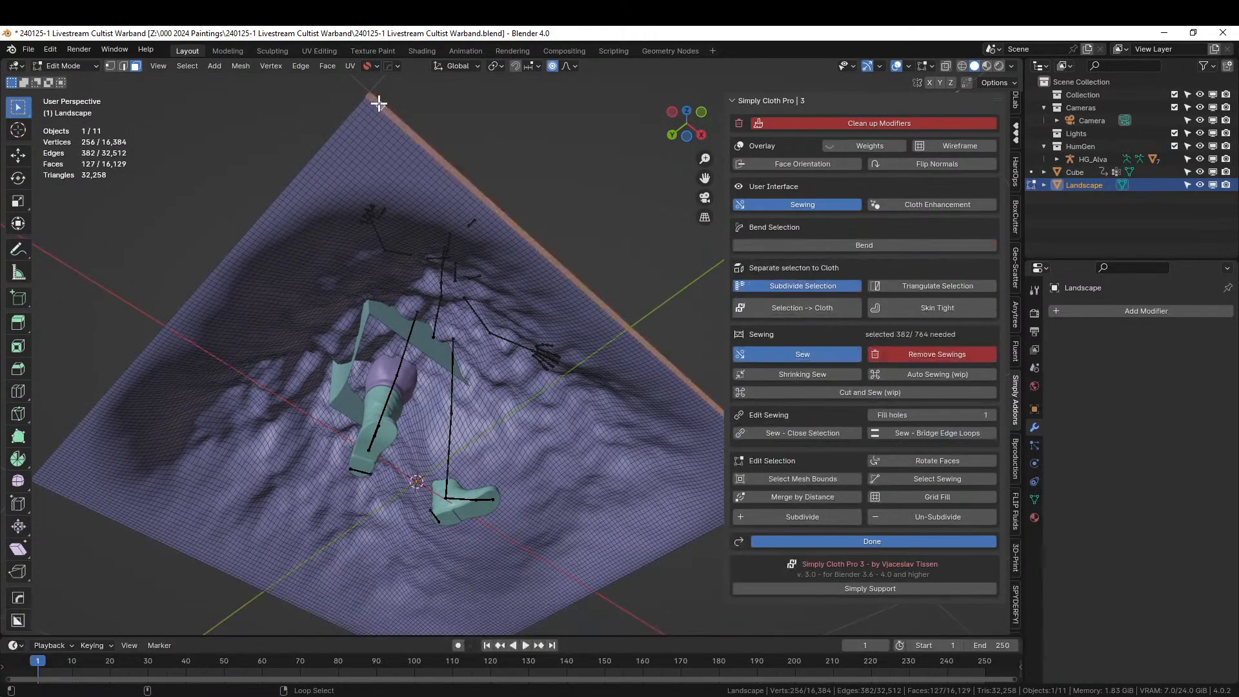
pyautogui.keyDown('alt'); pyautogui.click(378, 98); pyautogui.keyUp('alt')
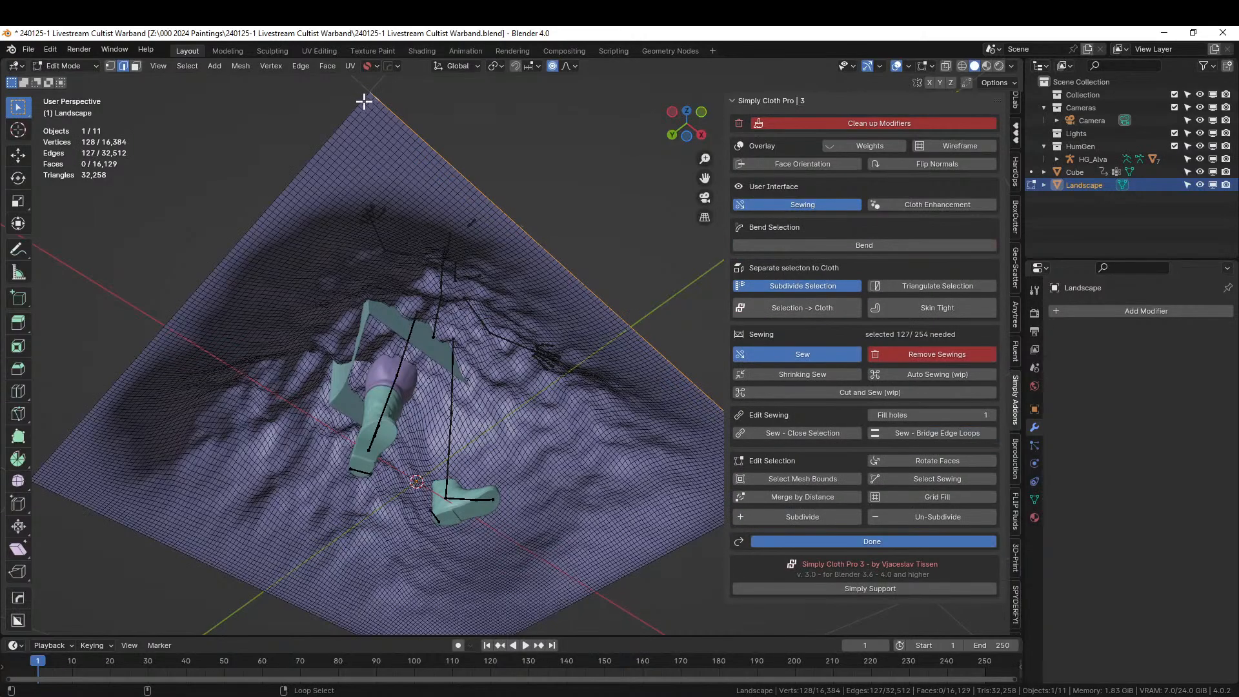
# Add the opposite border's edge loop to the selection and fill between the two borders to close the landscape's underside.
pyautogui.moveTo(98, 510); pyautogui.dragTo(284, 417, button='middle')
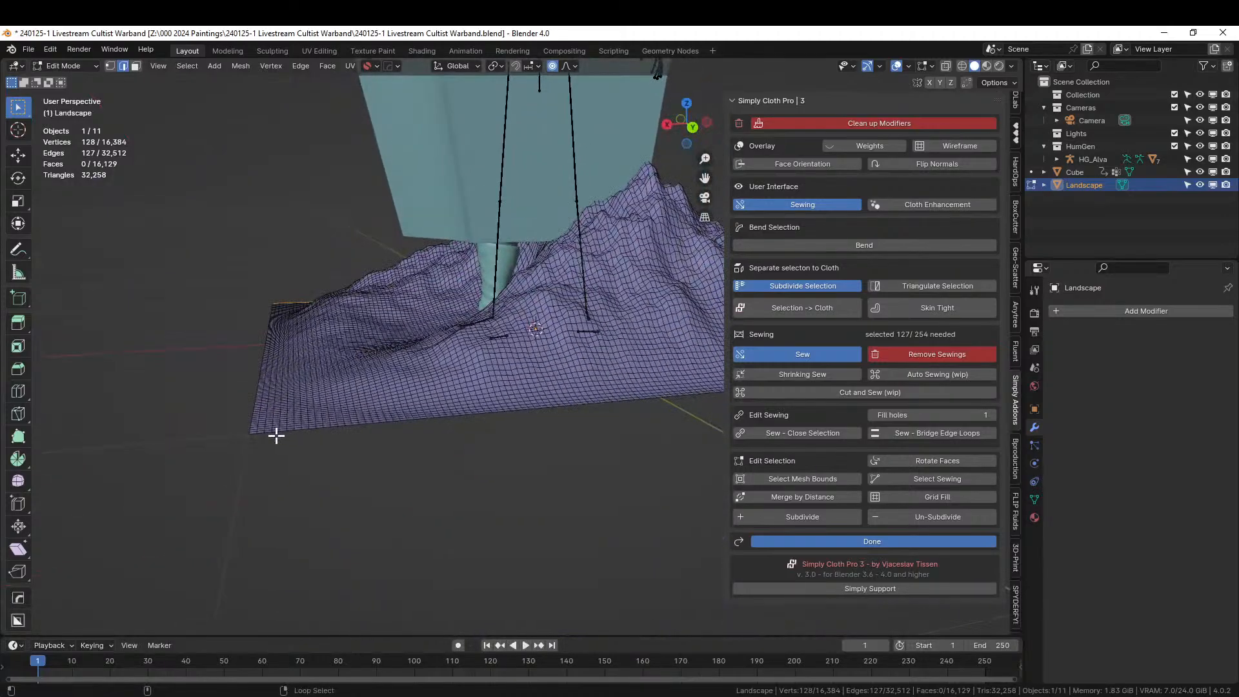
pyautogui.keyDown('alt'); pyautogui.keyDown('shift'); pyautogui.click(282, 429); pyautogui.keyUp('shift'); pyautogui.keyUp('alt')
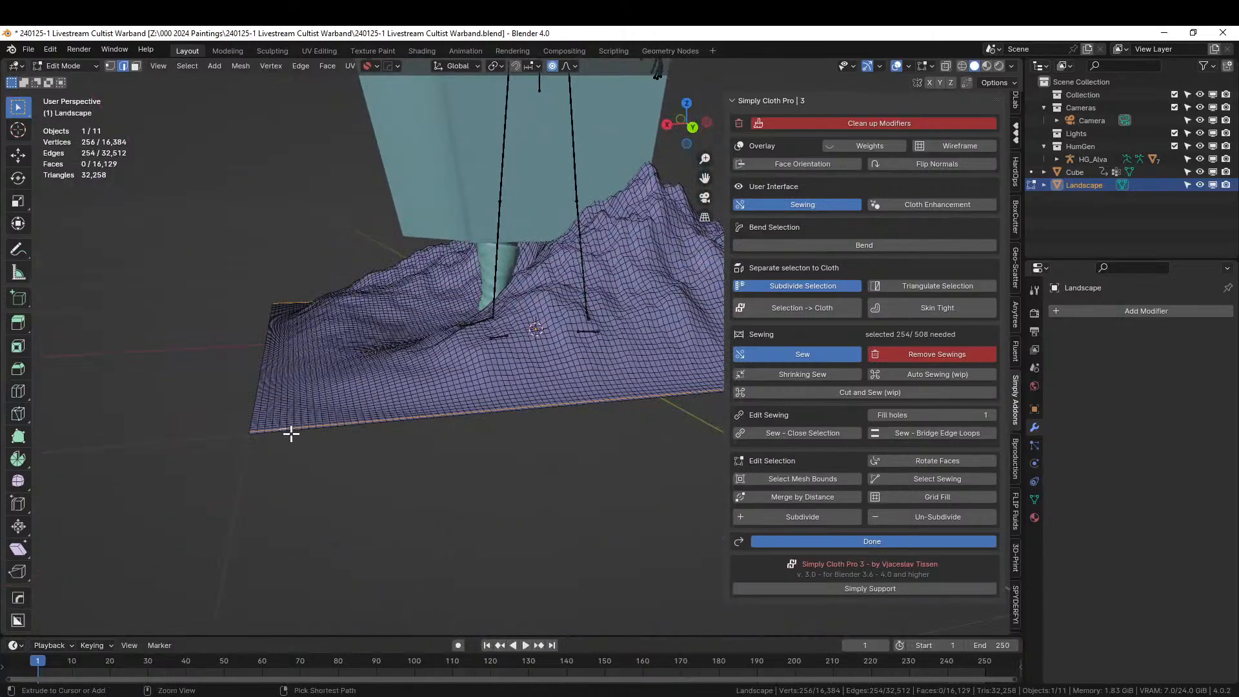
pyautogui.hotkey('ctrl', 'z')
pyautogui.scroll(2, 291, 434)
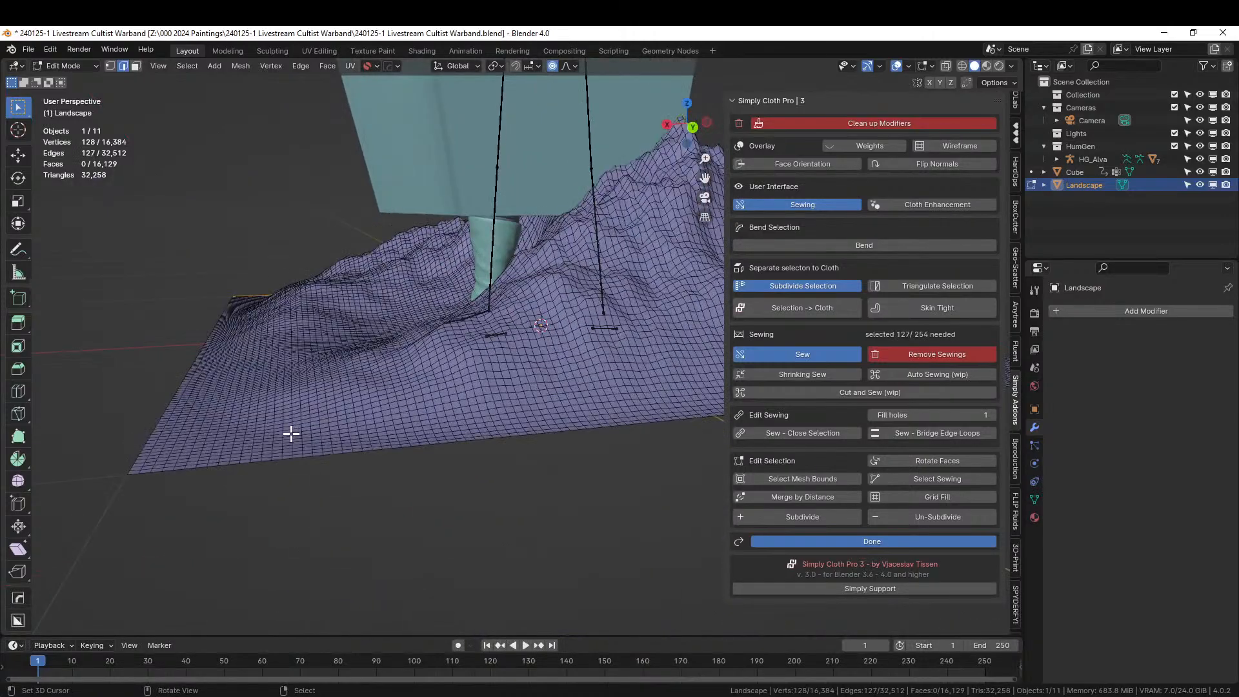
pyautogui.keyDown('alt'); pyautogui.keyDown('shift'); pyautogui.click(233, 462); pyautogui.keyUp('shift'); pyautogui.keyUp('alt')
pyautogui.keyDown('alt'); pyautogui.keyDown('shift'); pyautogui.click(235, 464); pyautogui.keyUp('shift'); pyautogui.keyUp('alt')
pyautogui.keyDown('alt'); pyautogui.keyDown('shift'); pyautogui.click(235, 463); pyautogui.keyUp('shift'); pyautogui.keyUp('alt')
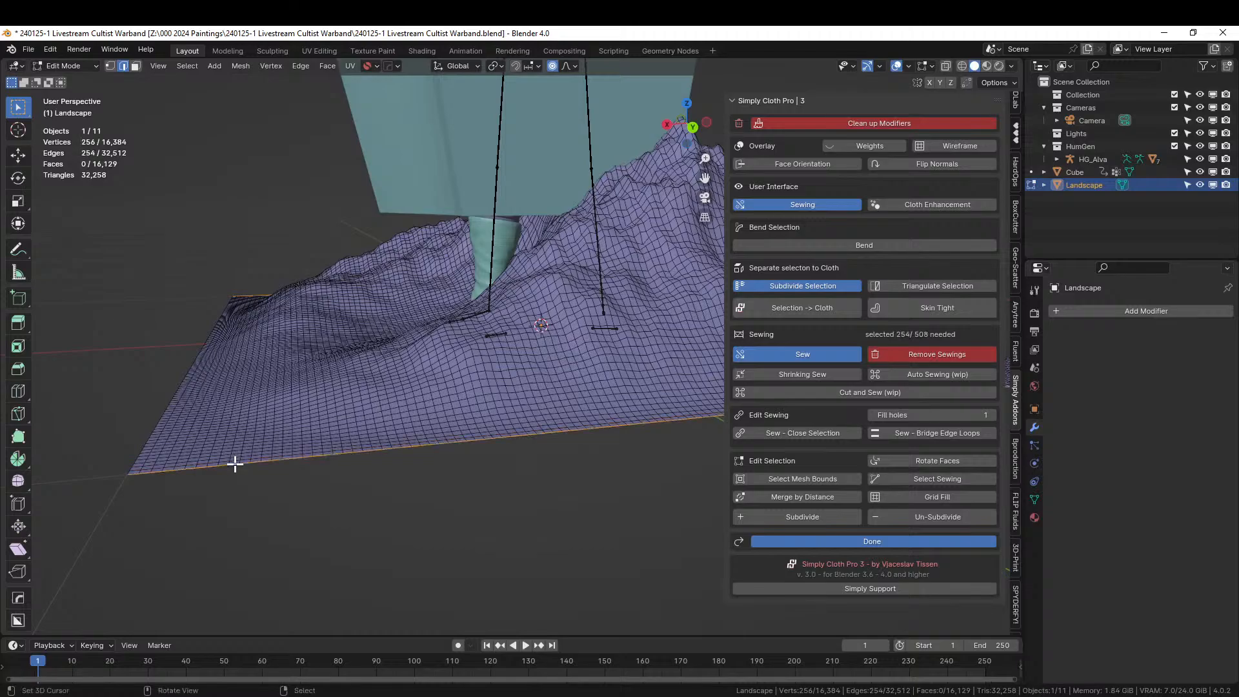
pyautogui.press('f')
pyautogui.moveTo(254, 472); pyautogui.dragTo(265, 376, button='middle')
pyautogui.scroll(-4, 266, 375)
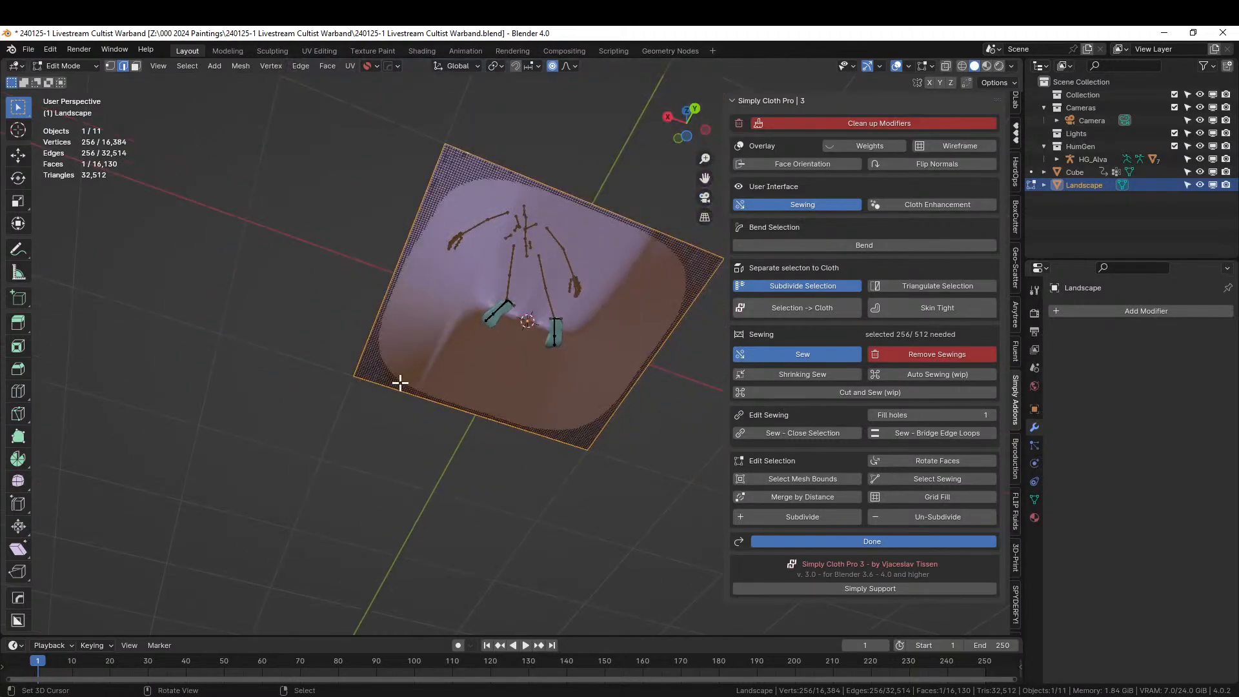
# Extrude the landscape's underside face slightly downward to form a thin slab base, and return to Object Mode.
pyautogui.moveTo(398, 381); pyautogui.dragTo(400, 409, button='middle')
pyautogui.click(546, 324)
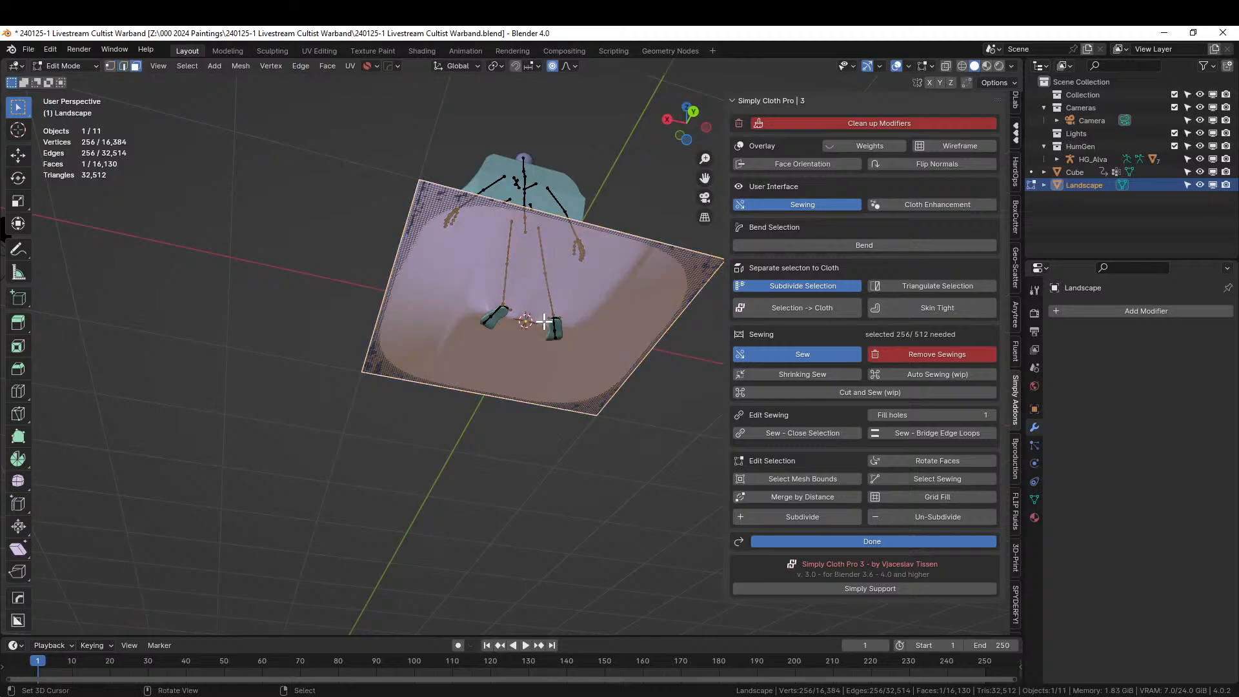
pyautogui.press('e')
pyautogui.click(546, 335)
pyautogui.press('Tab')
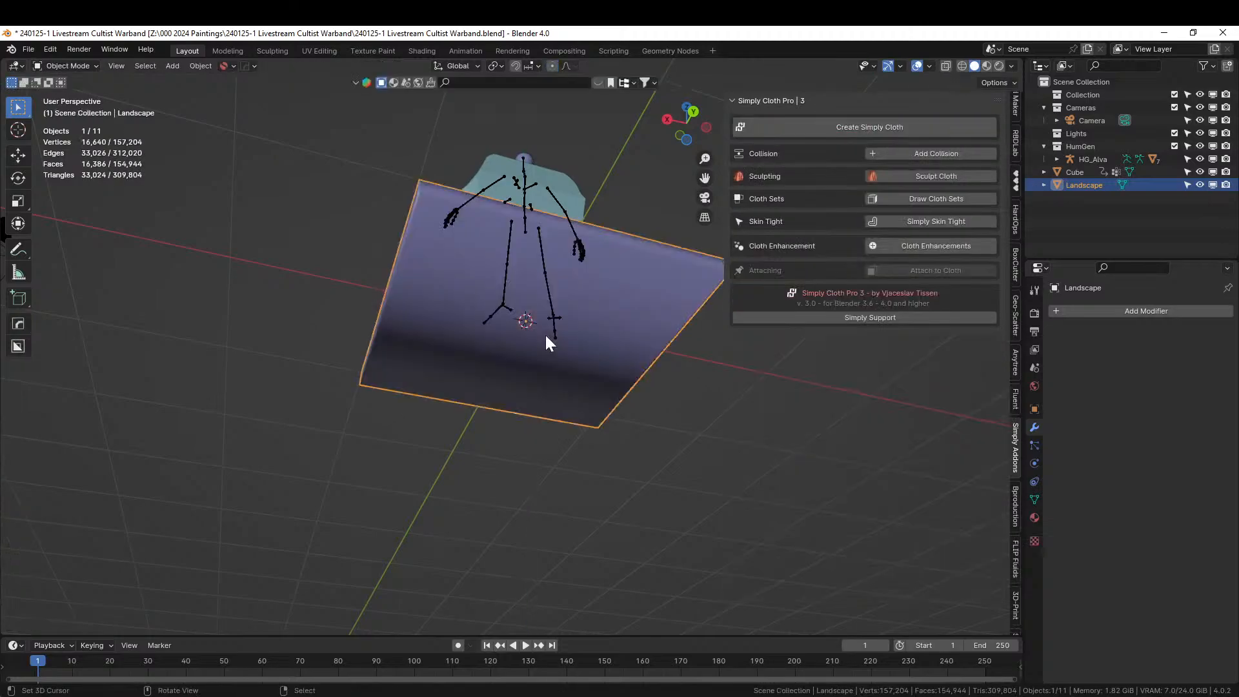
# Scale the landscape down along the global Z axis to flatten its peaks.
pyautogui.moveTo(545, 335); pyautogui.dragTo(648, 425, button='middle')
pyautogui.press('s')
pyautogui.press('z')
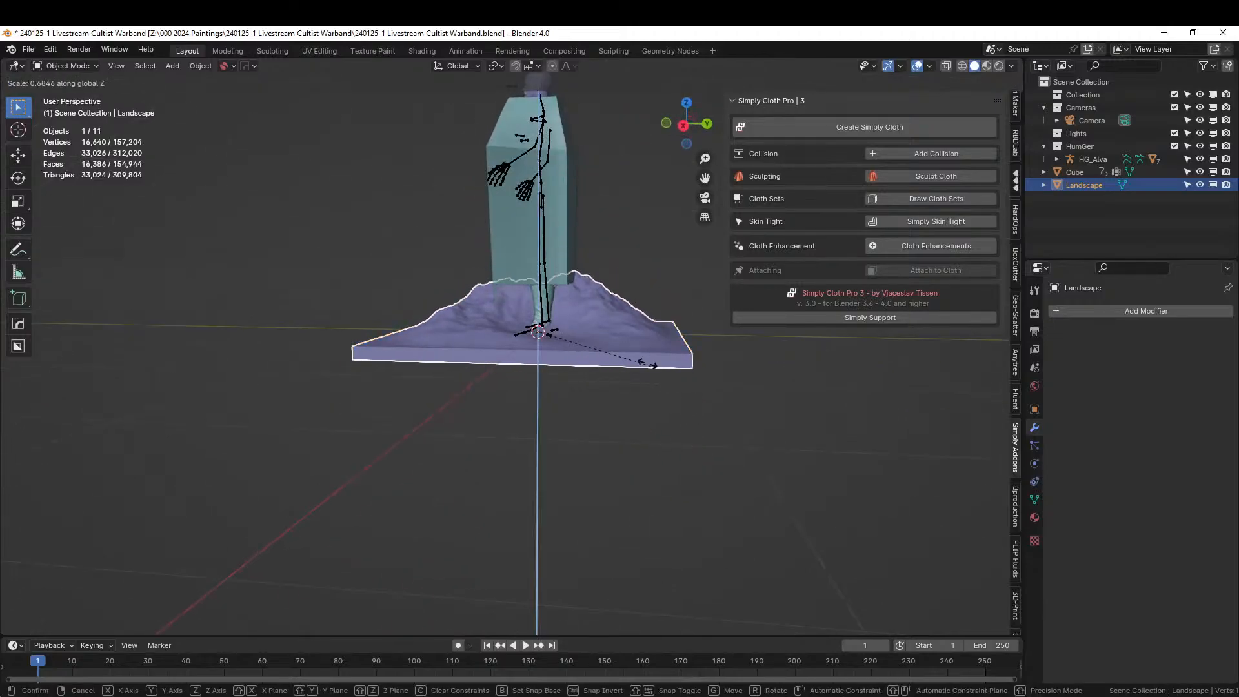
pyautogui.click(628, 366)
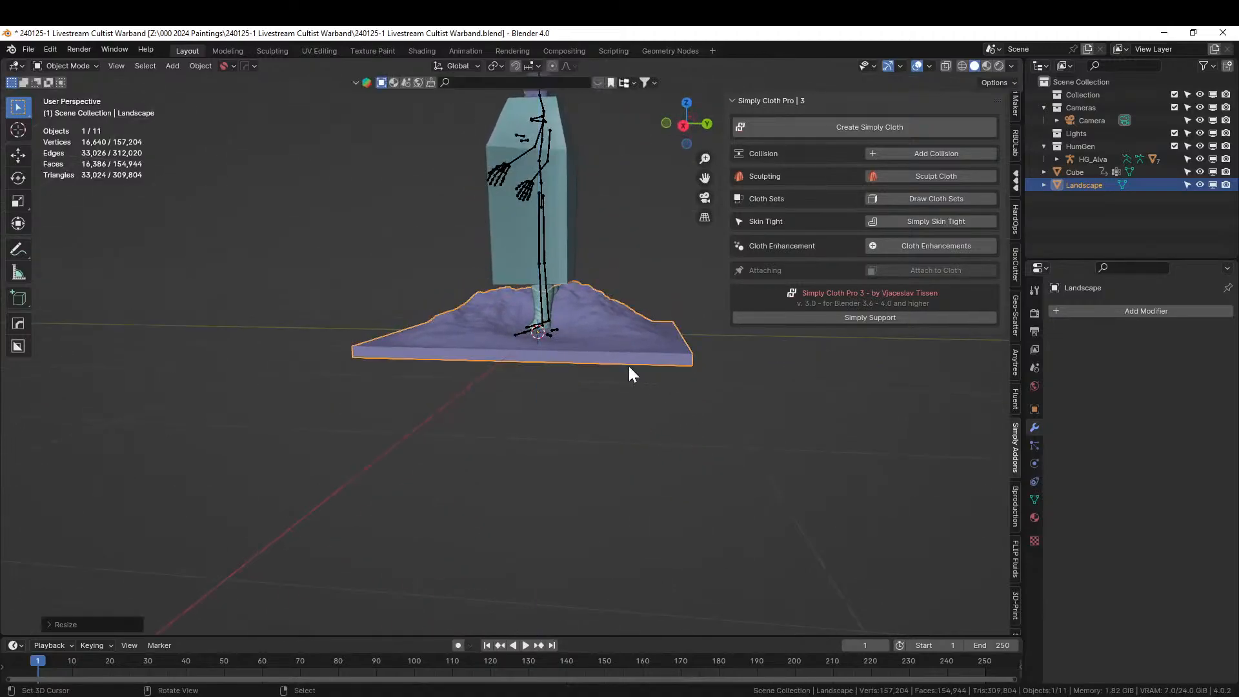
pyautogui.moveTo(629, 366); pyautogui.dragTo(351, 394, button='middle')
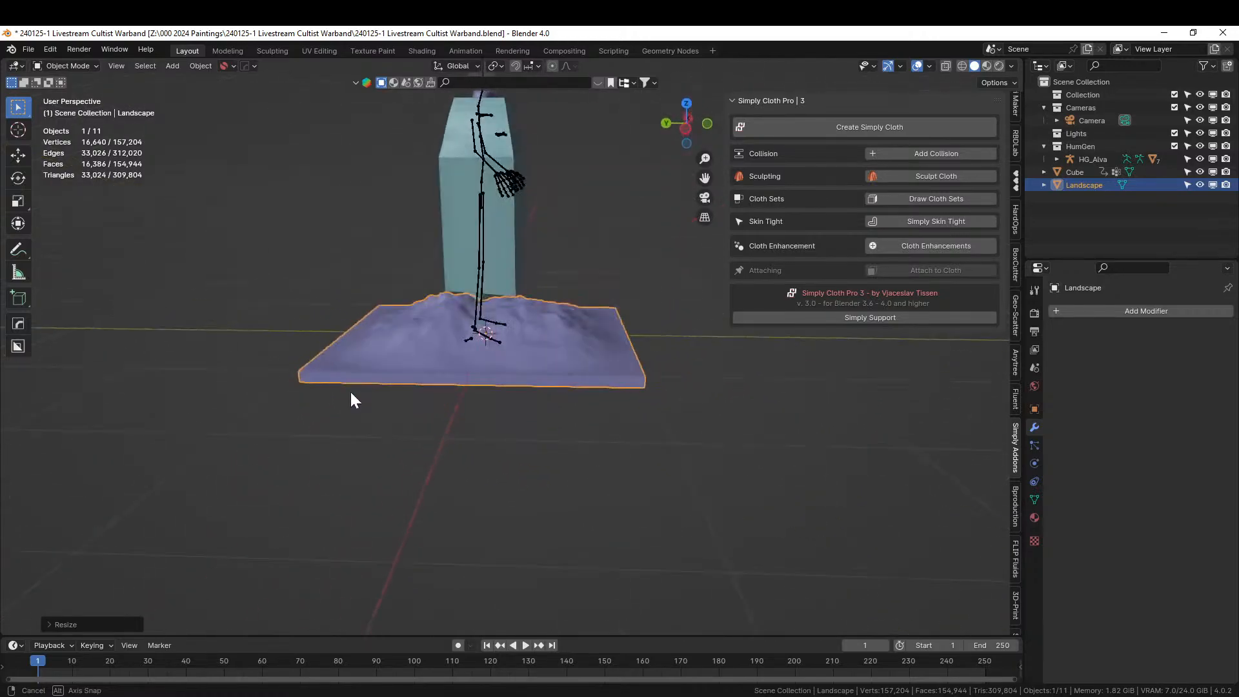
# Rotate the landscape 90° about X and move it upright behind the garment in the right side view.
pyautogui.write('rx')
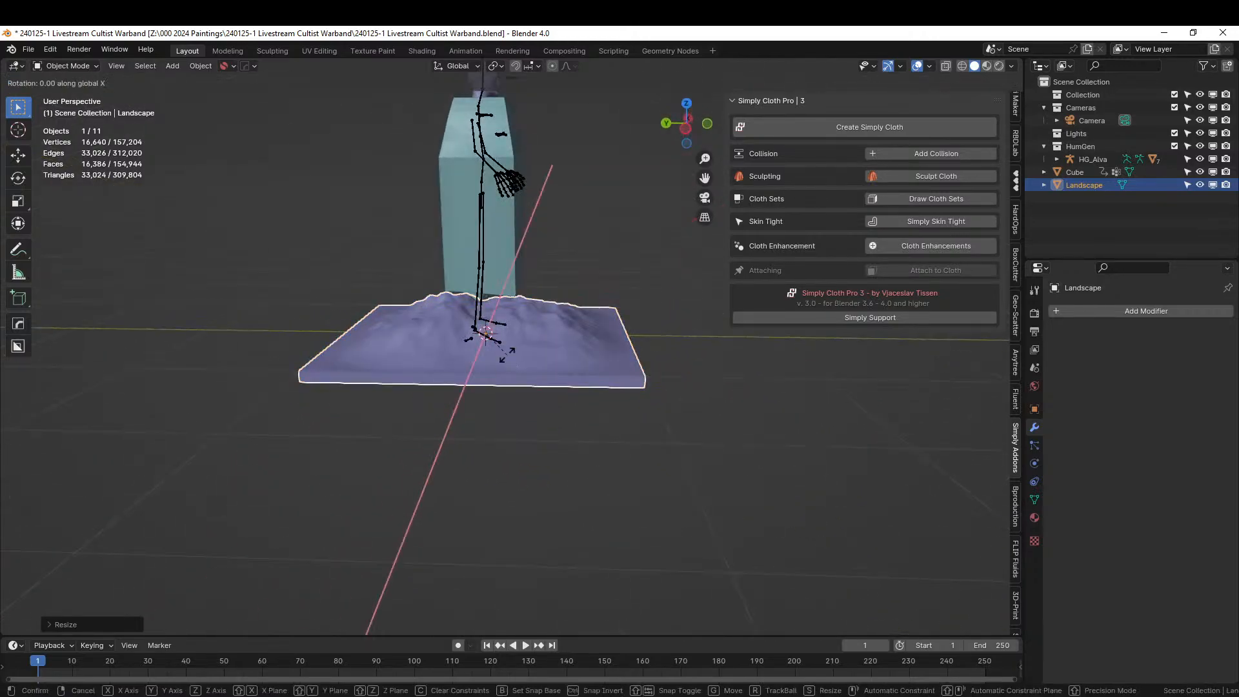
pyautogui.write('90')
pyautogui.press('Return')
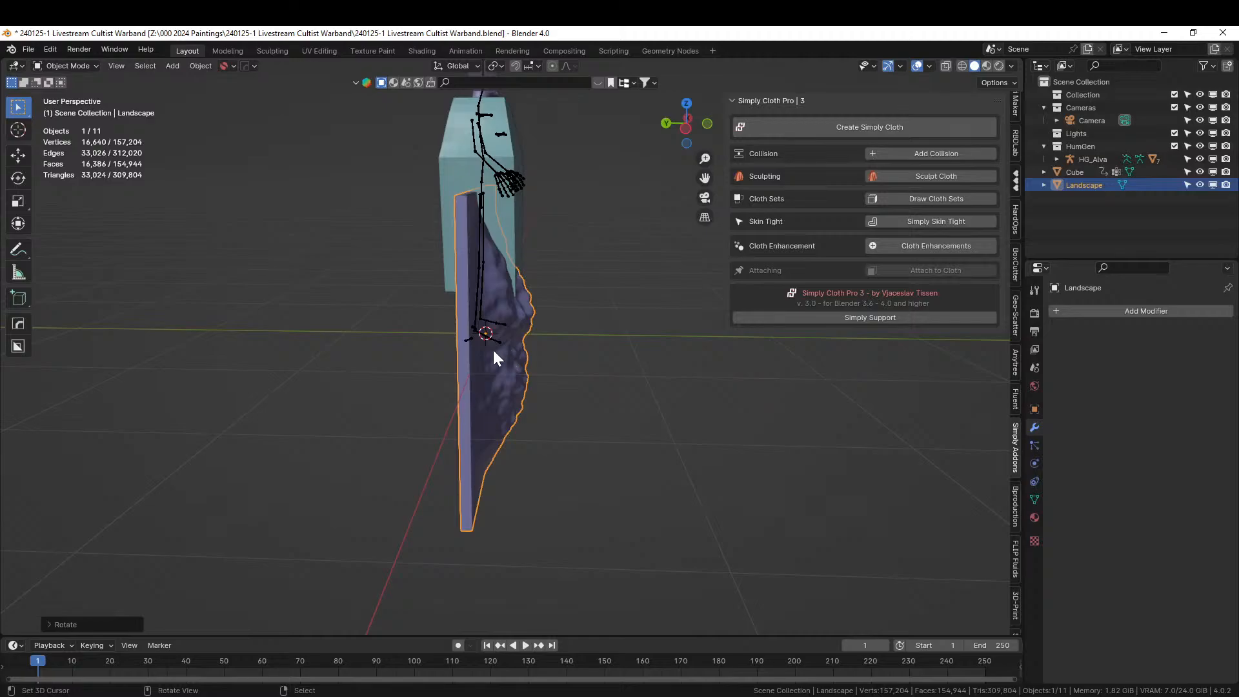
pyautogui.press('KP_3')
pyautogui.press('g')
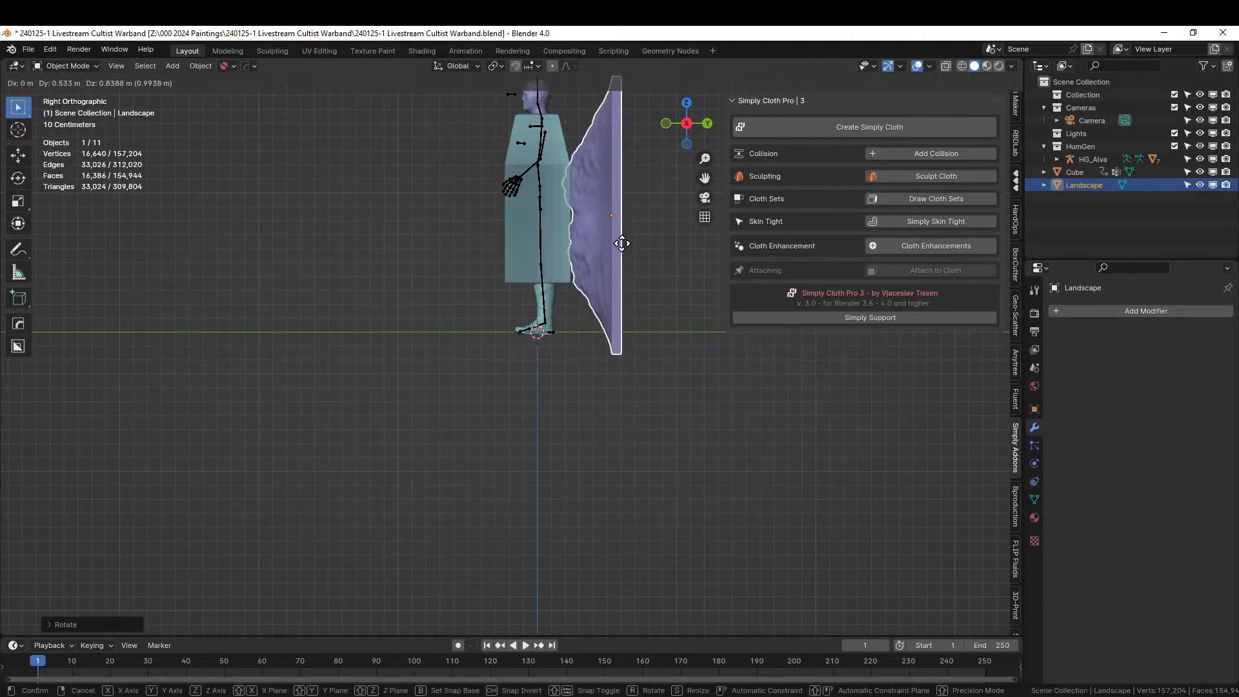
pyautogui.click(603, 227)
# In top view, shift the landscape about 0.27 m along X to align its peak with the figure's back.
pyautogui.moveTo(601, 226); pyautogui.dragTo(565, 548, button='middle')
pyautogui.press('KP_7')
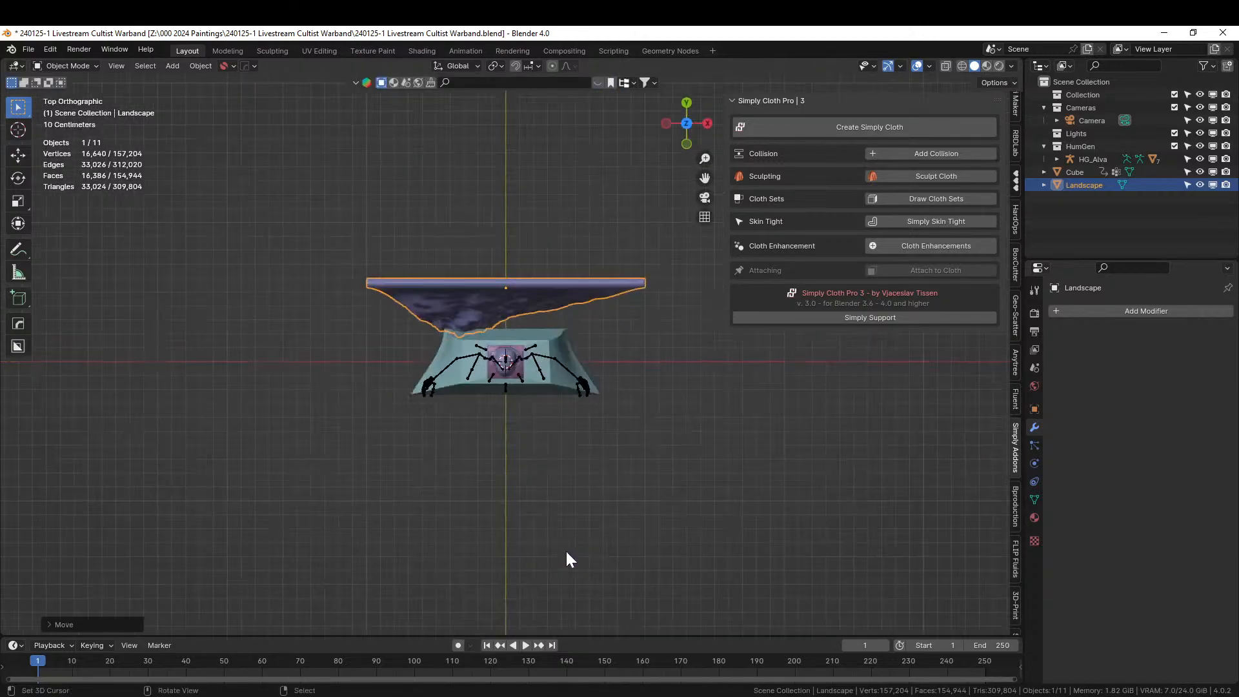
pyautogui.press('g')
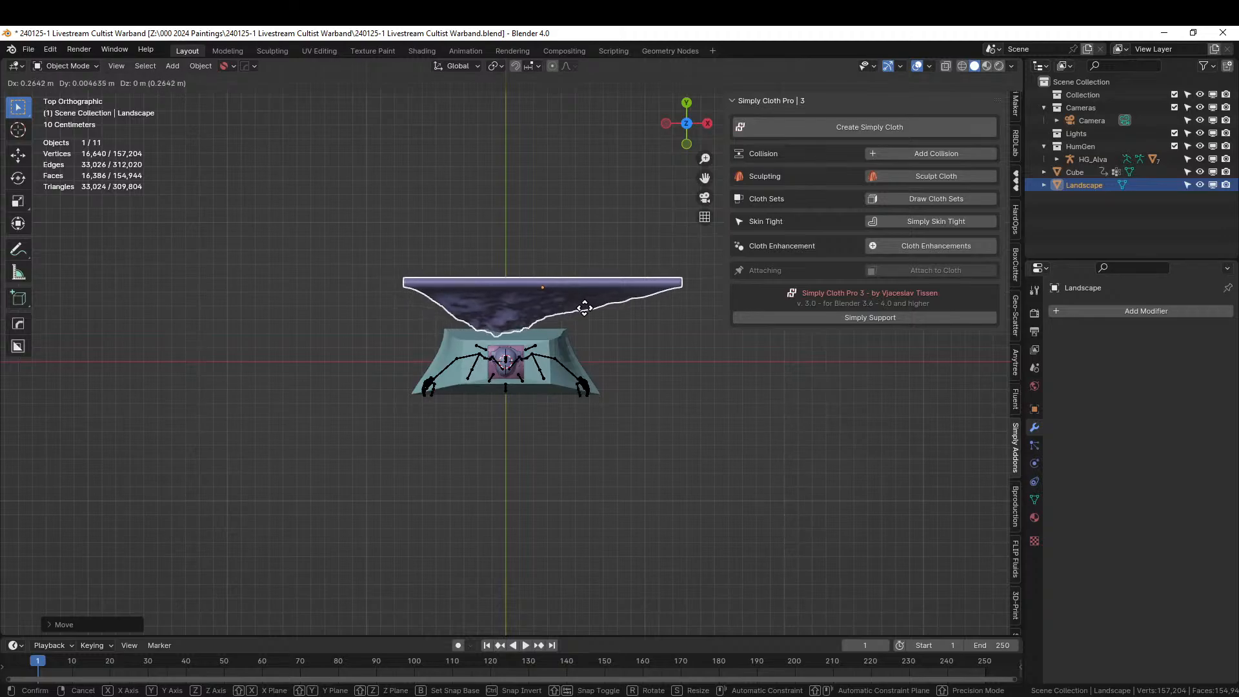
pyautogui.click(585, 311)
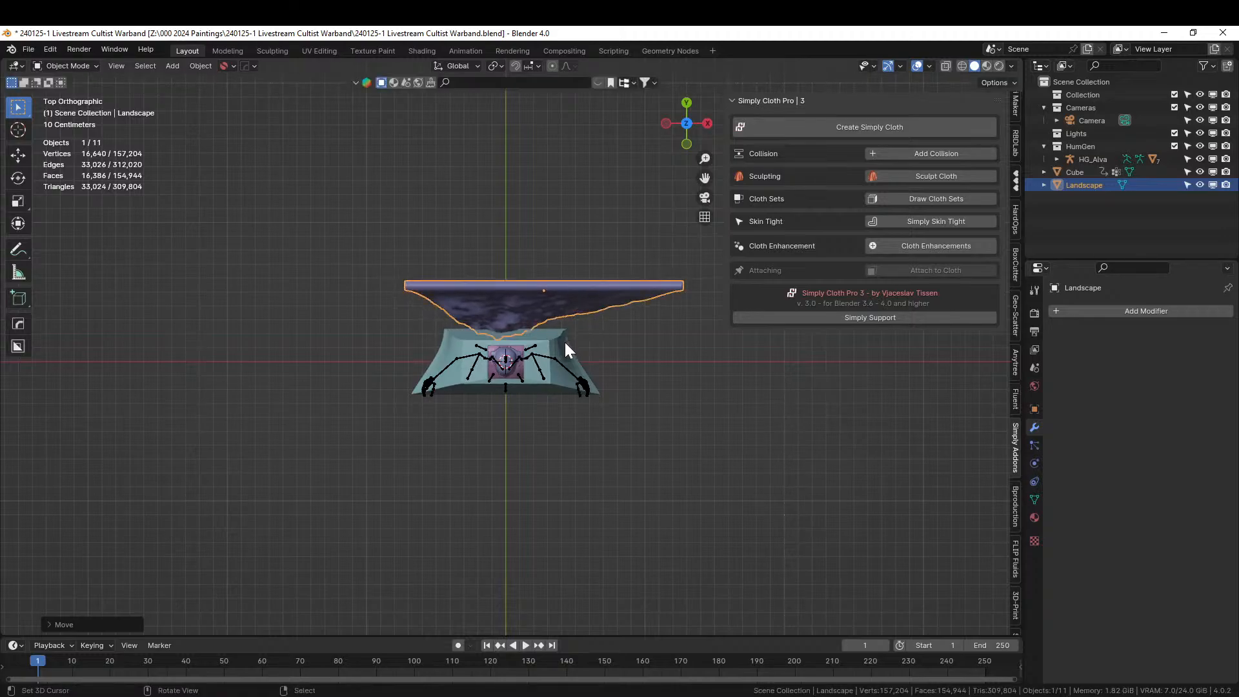
# In the right side view, move the landscape slightly backward along Y, away from the garment.
pyautogui.moveTo(556, 342); pyautogui.dragTo(704, 199, button='middle')
pyautogui.press('KP_3')
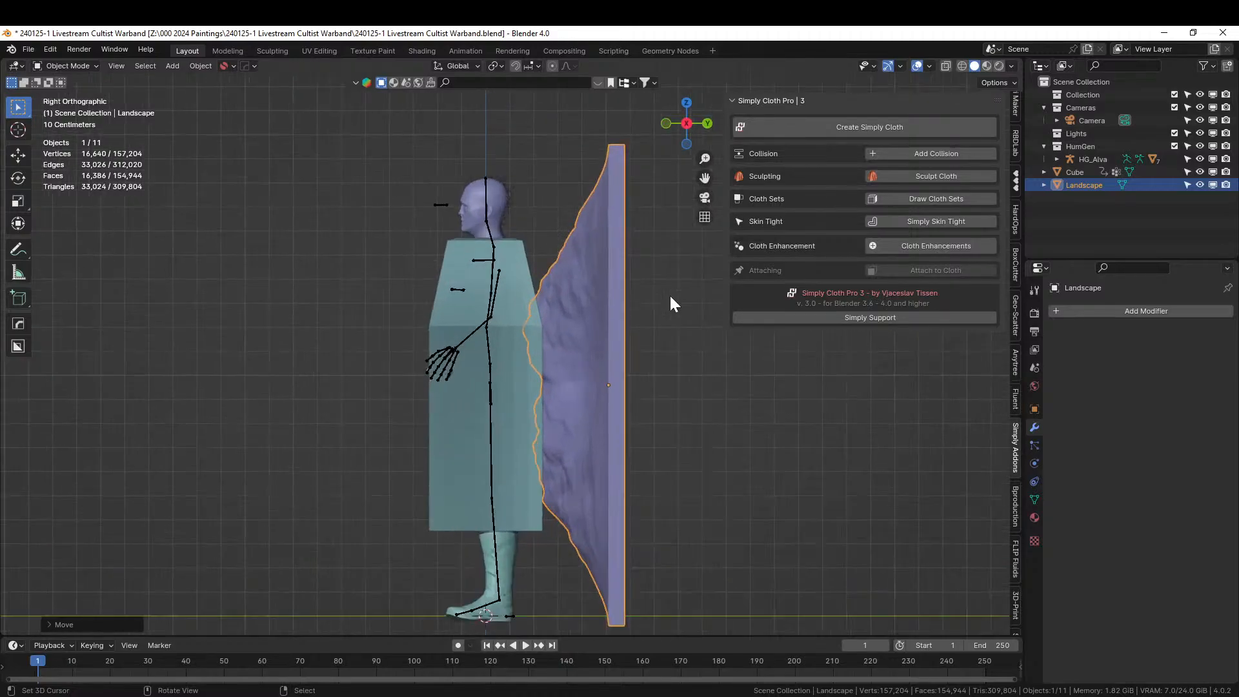
pyautogui.press('g')
pyautogui.press('y')
pyautogui.click(593, 424)
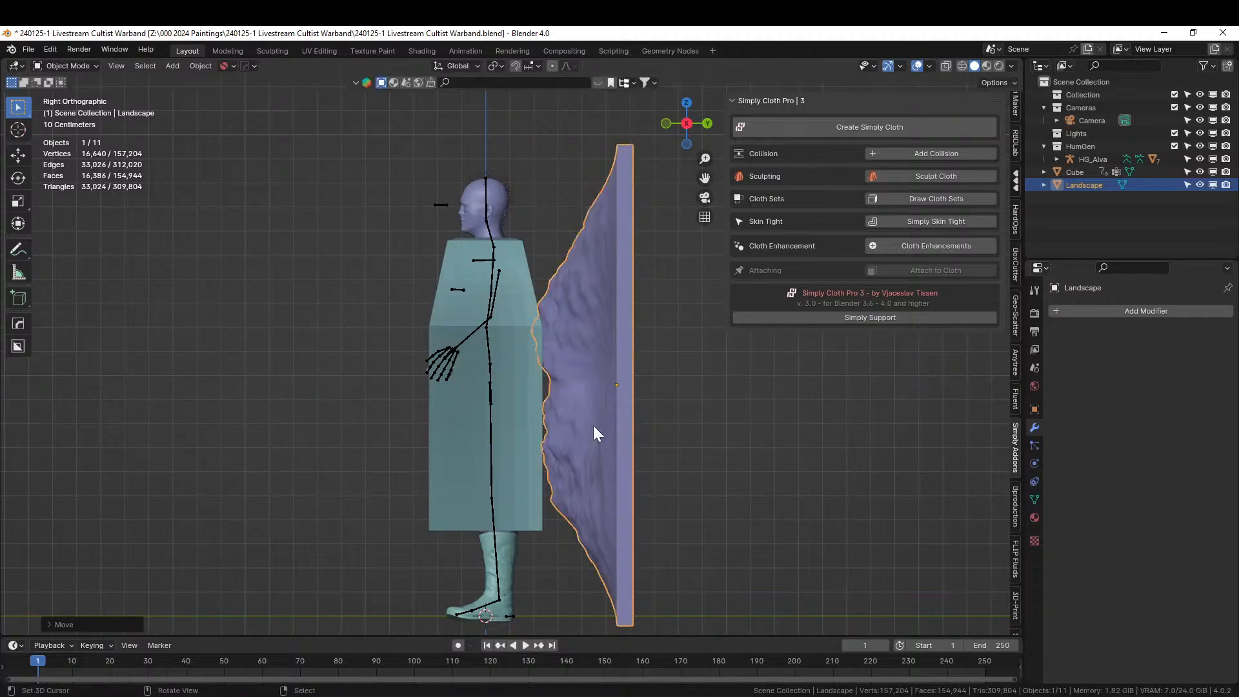
# Stretch the landscape along Y to about 4.5 times its depth so its peaks become long spikes.
pyautogui.press('s')
pyautogui.press('y')
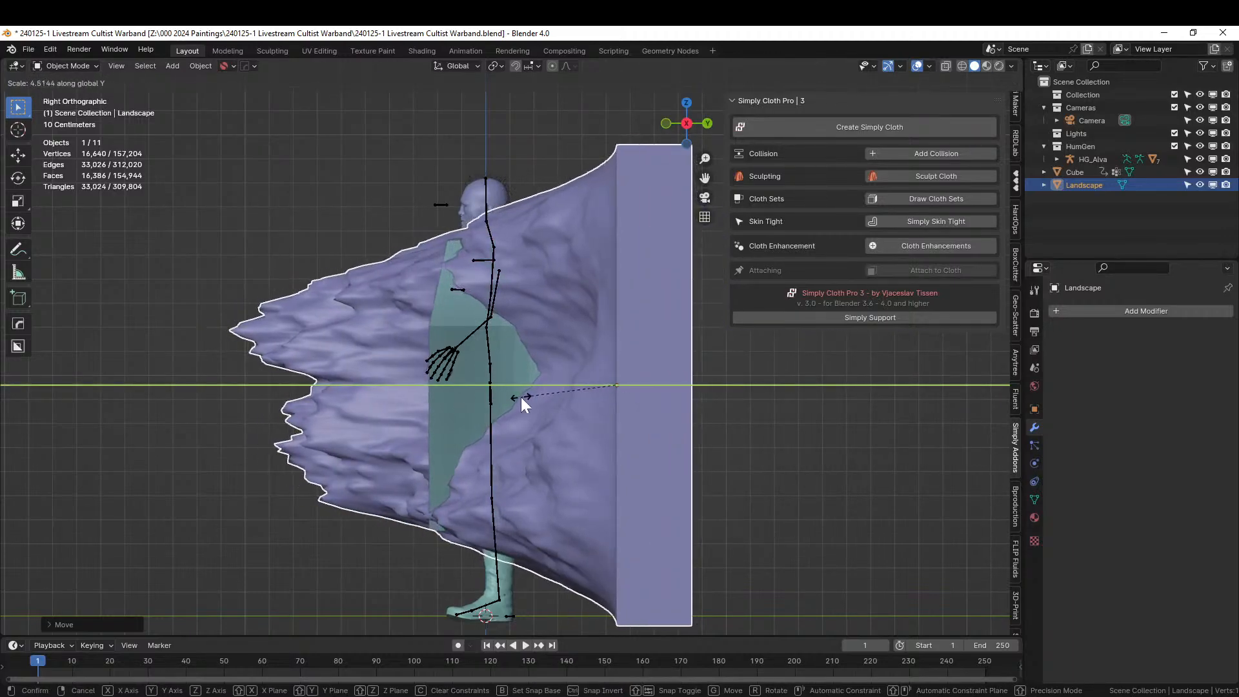
pyautogui.click(522, 398)
# Move the landscape back along Y by about 1.05 m, plus a further 0.02 m, so only its spikes overlap the garment's back.
pyautogui.press('g')
pyautogui.press('y')
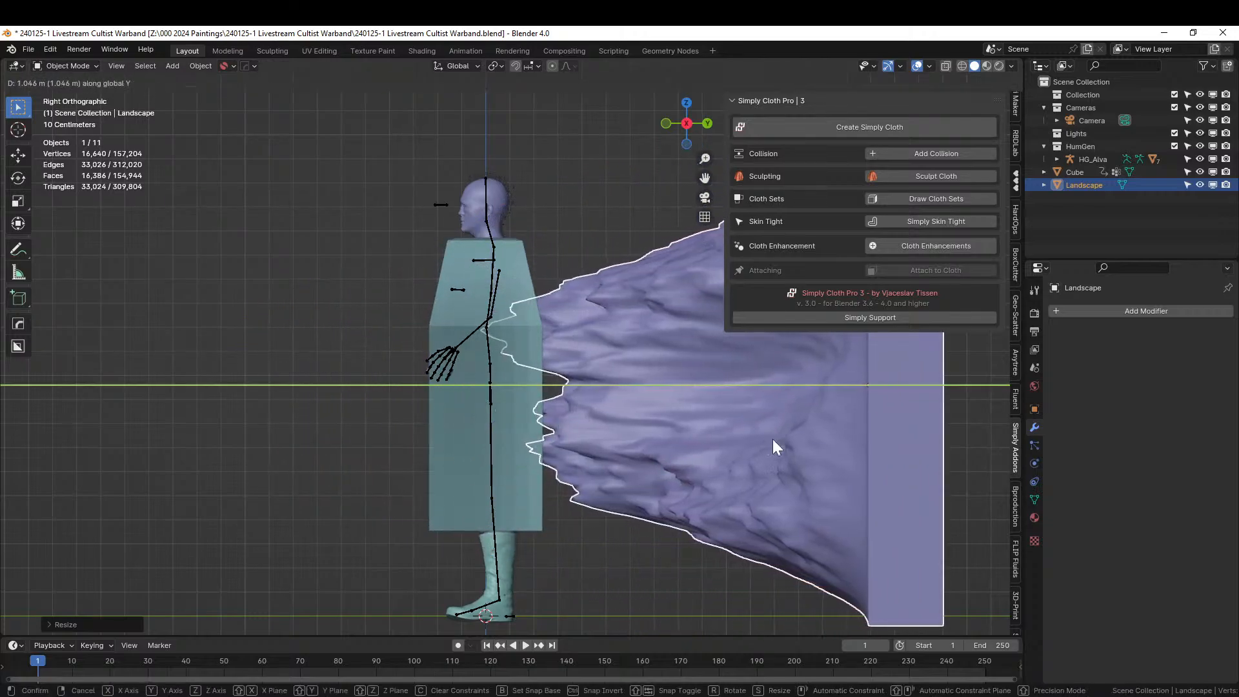
pyautogui.click(776, 447)
pyautogui.moveTo(604, 370); pyautogui.dragTo(617, 402, button='middle')
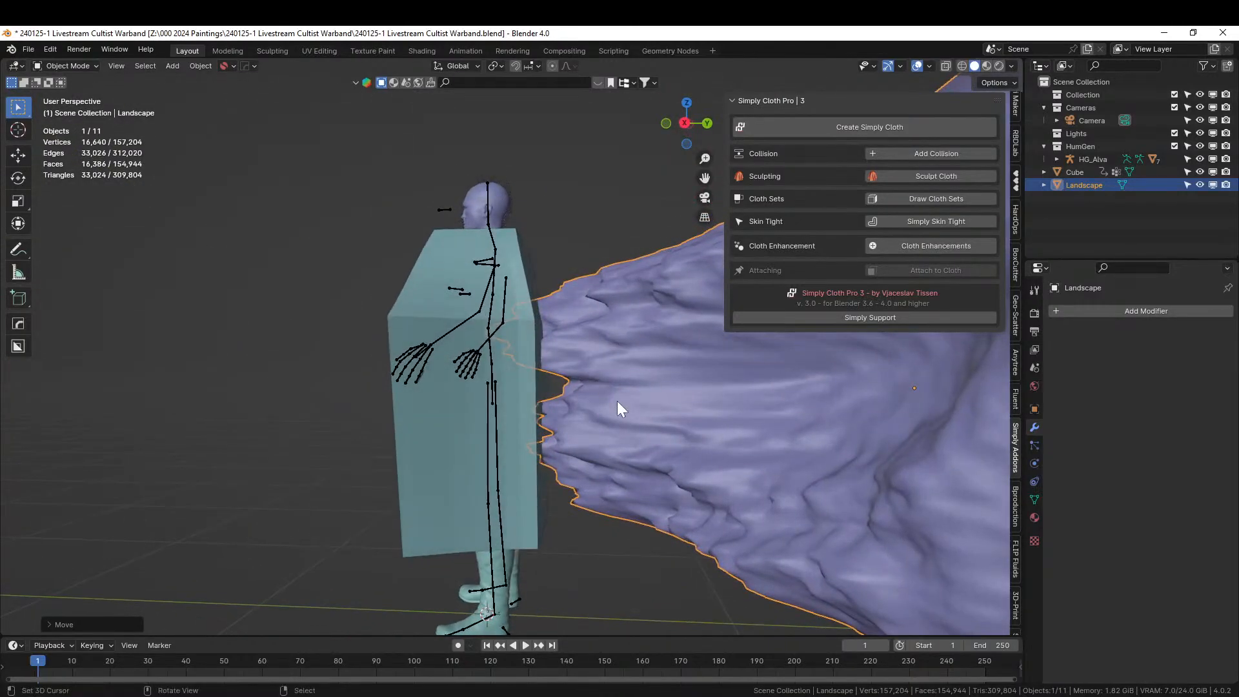
pyautogui.press('g')
pyautogui.press('y')
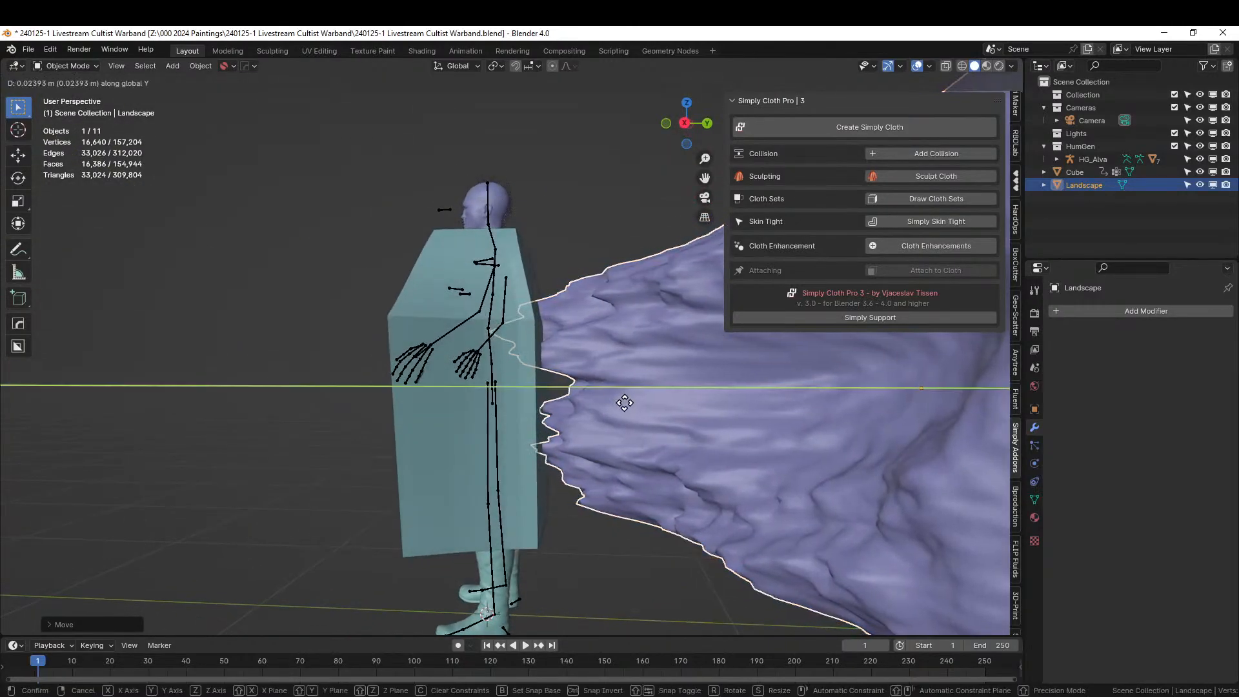
pyautogui.click(624, 403)
# Cut the landscape out of the garment with a HardOps Difference boolean and inspect the cut on its back.
pyautogui.keyDown('shift'); pyautogui.click(511, 243); pyautogui.keyUp('shift')
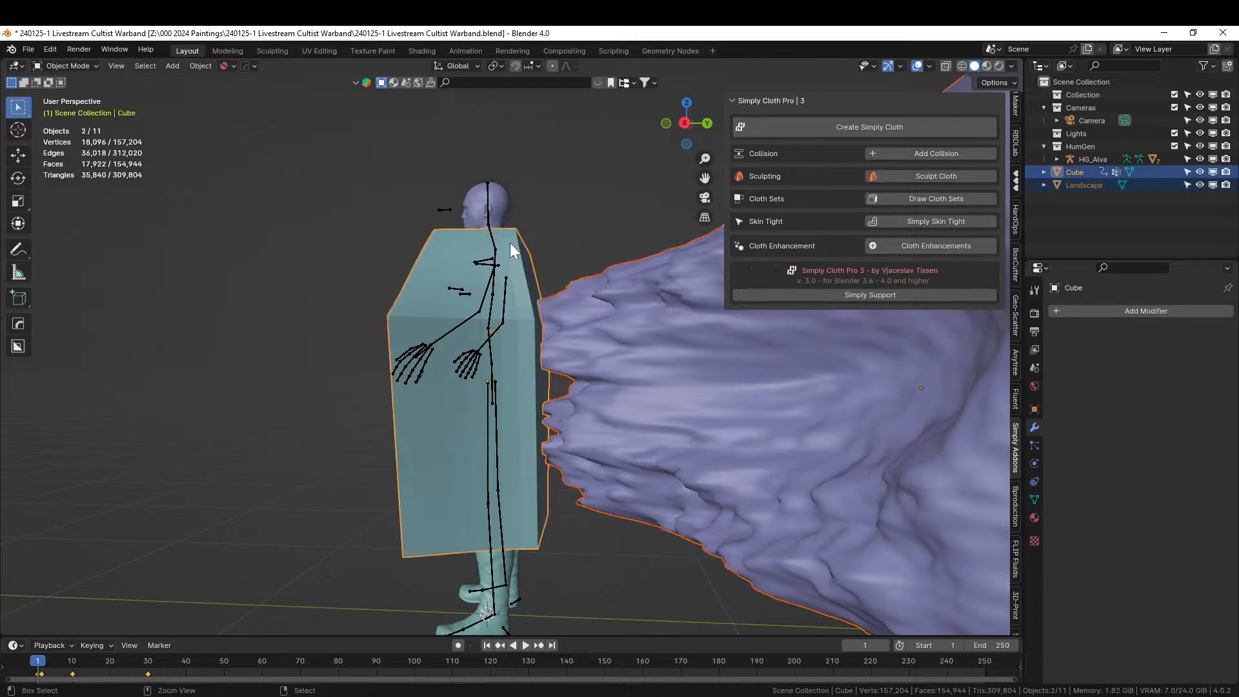
pyautogui.press('ctrl+KP_Subtract')
pyautogui.moveTo(553, 262); pyautogui.dragTo(383, 334, button='middle')
pyautogui.scroll(-3, 652, 381)
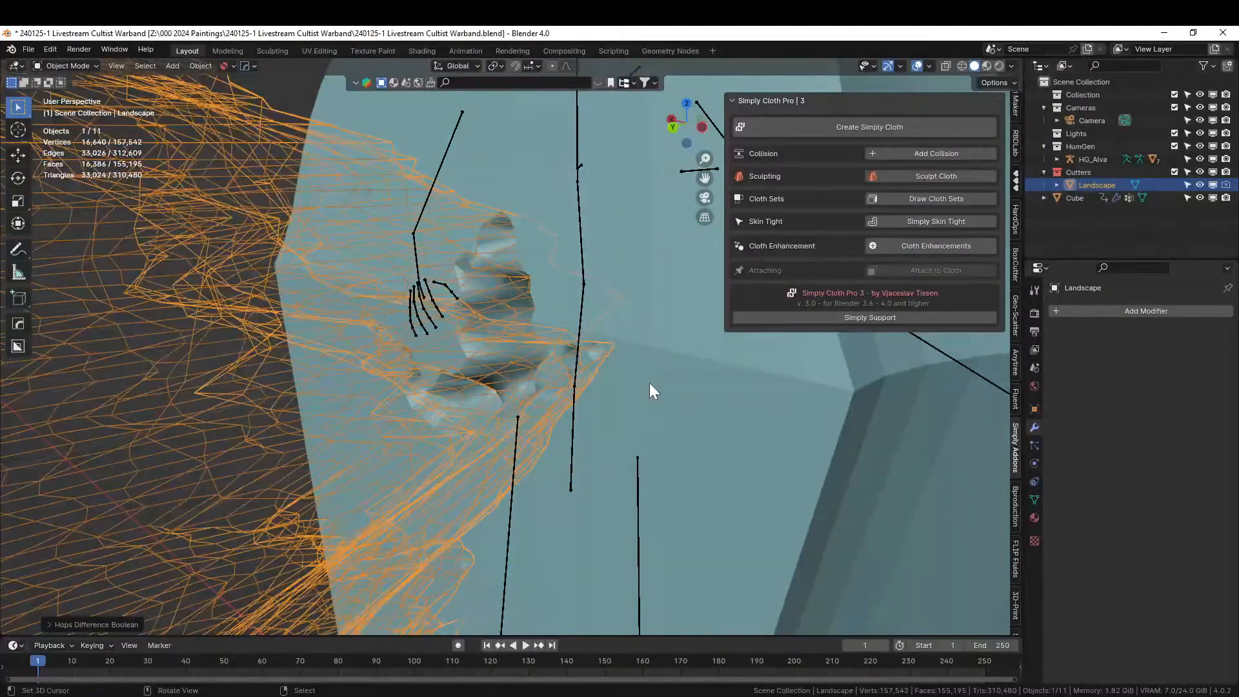
pyautogui.scroll(-3, 650, 389)
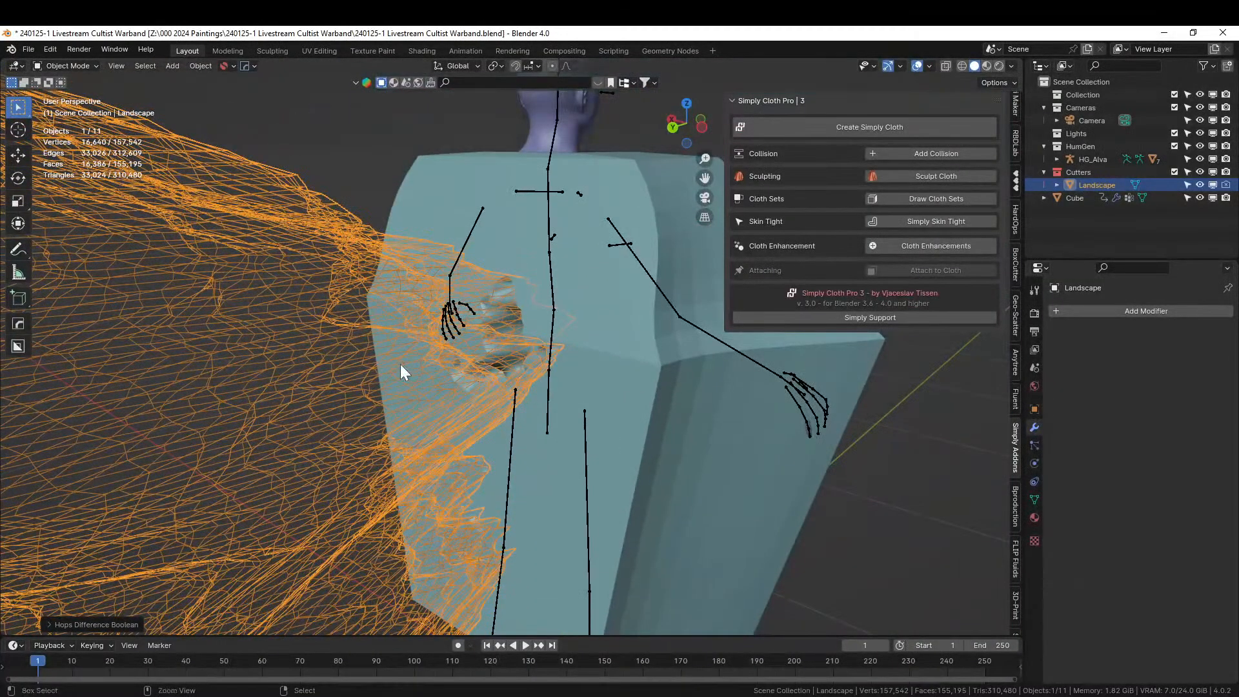
# Undo the Difference boolean and delete the landscape object.
pyautogui.hotkey('ctrl', 'z')
pyautogui.rightClick(398, 343)
pyautogui.press('Delete')
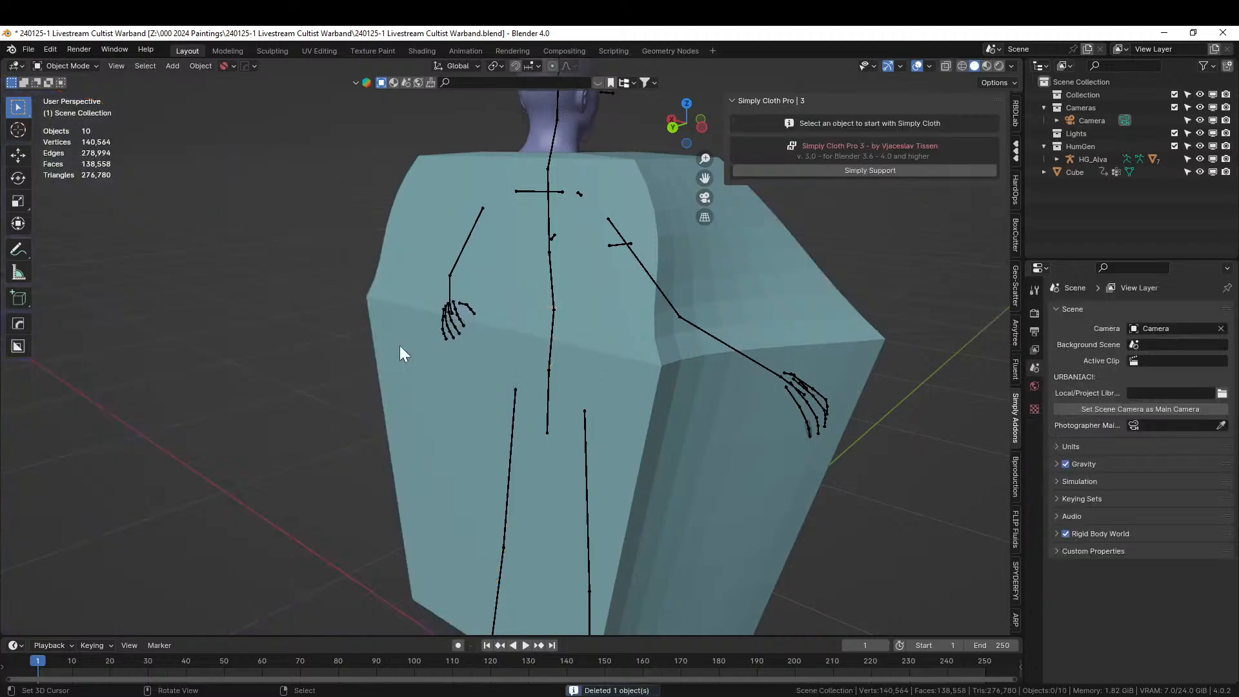
# Isolate the cube garment in local view and enter Edit Mode with nothing selected.
pyautogui.scroll(-4, 400, 353)
pyautogui.moveTo(408, 358); pyautogui.dragTo(469, 320, button='middle')
pyautogui.click(437, 273)
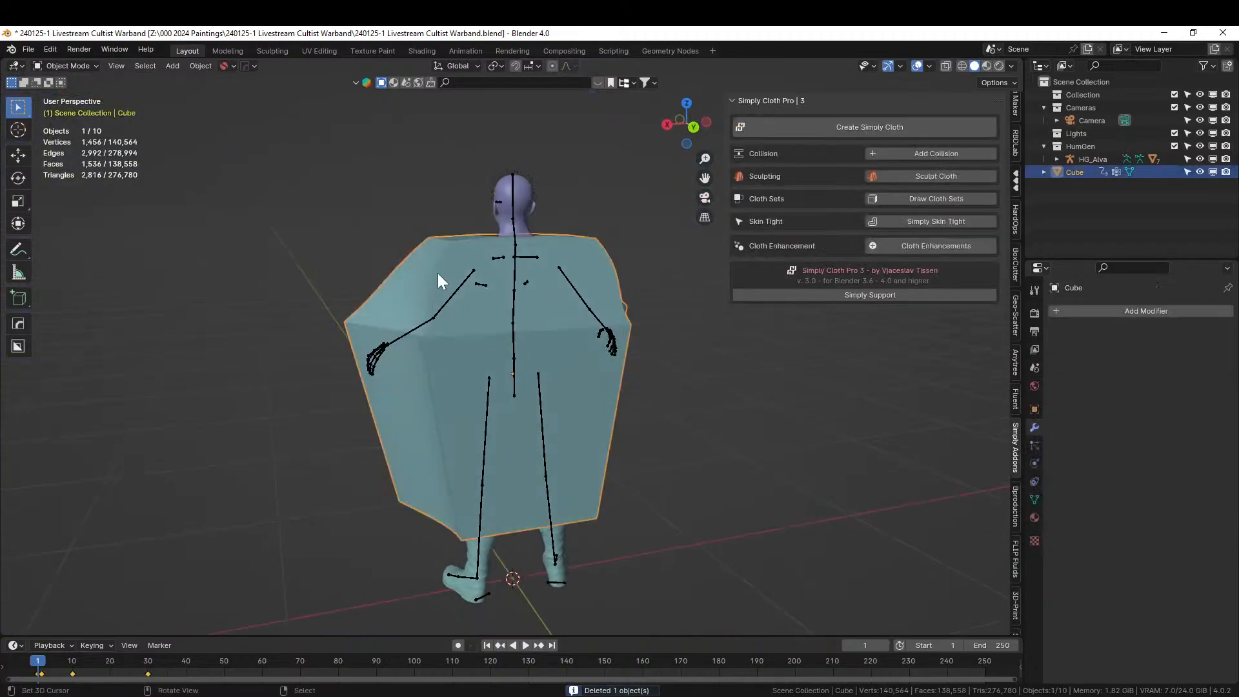
pyautogui.press('KP_Divide')
pyautogui.moveTo(437, 273); pyautogui.dragTo(746, 301, button='middle')
pyautogui.press('Tab')
pyautogui.moveTo(538, 383); pyautogui.dragTo(538, 349, button='middle')
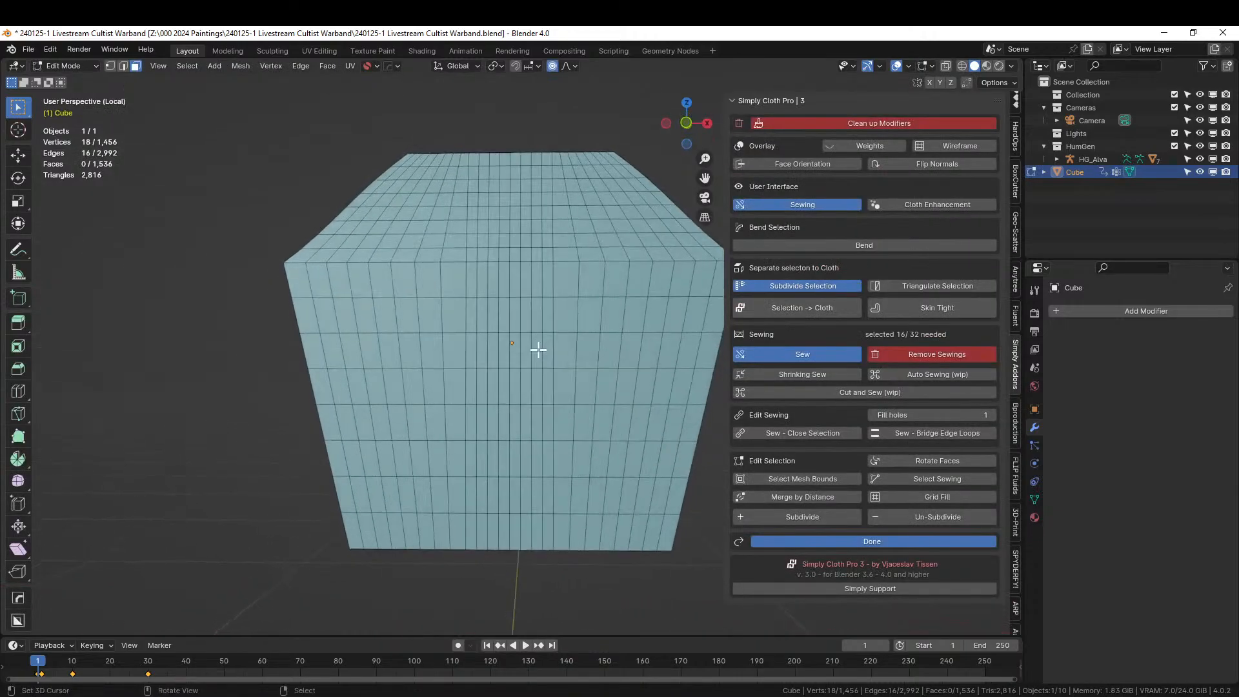
pyautogui.moveTo(558, 355); pyautogui.dragTo(672, 452, button='middle')
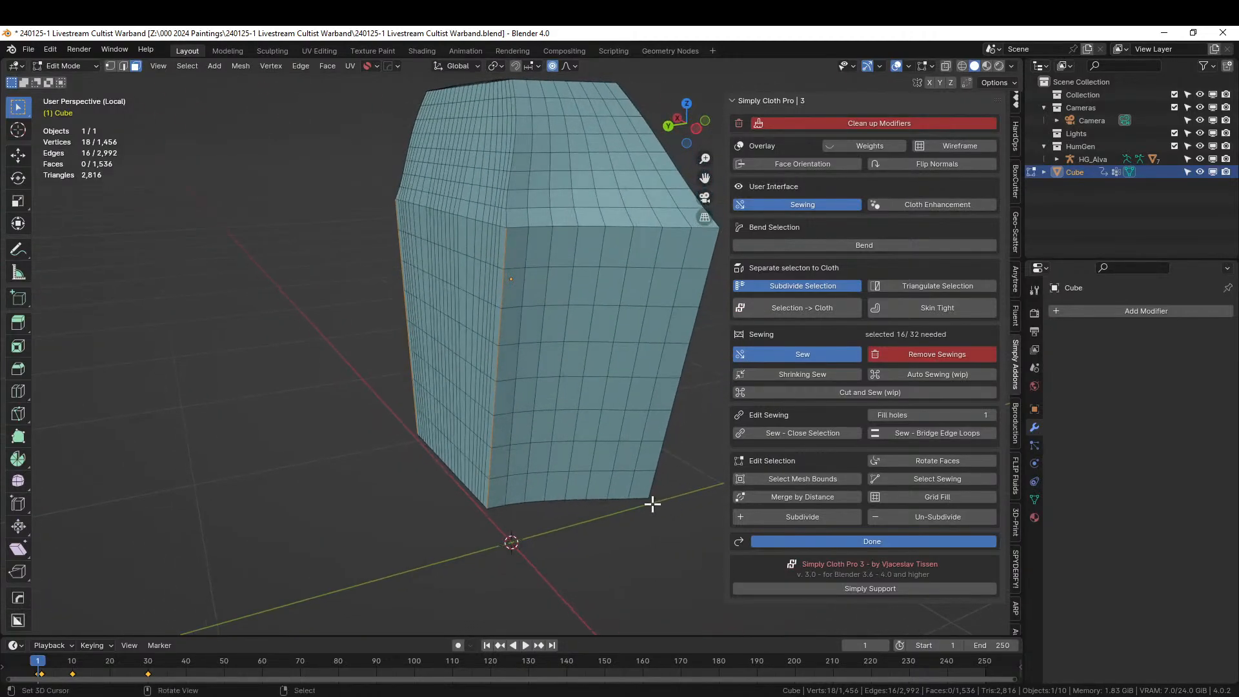
pyautogui.click(573, 538)
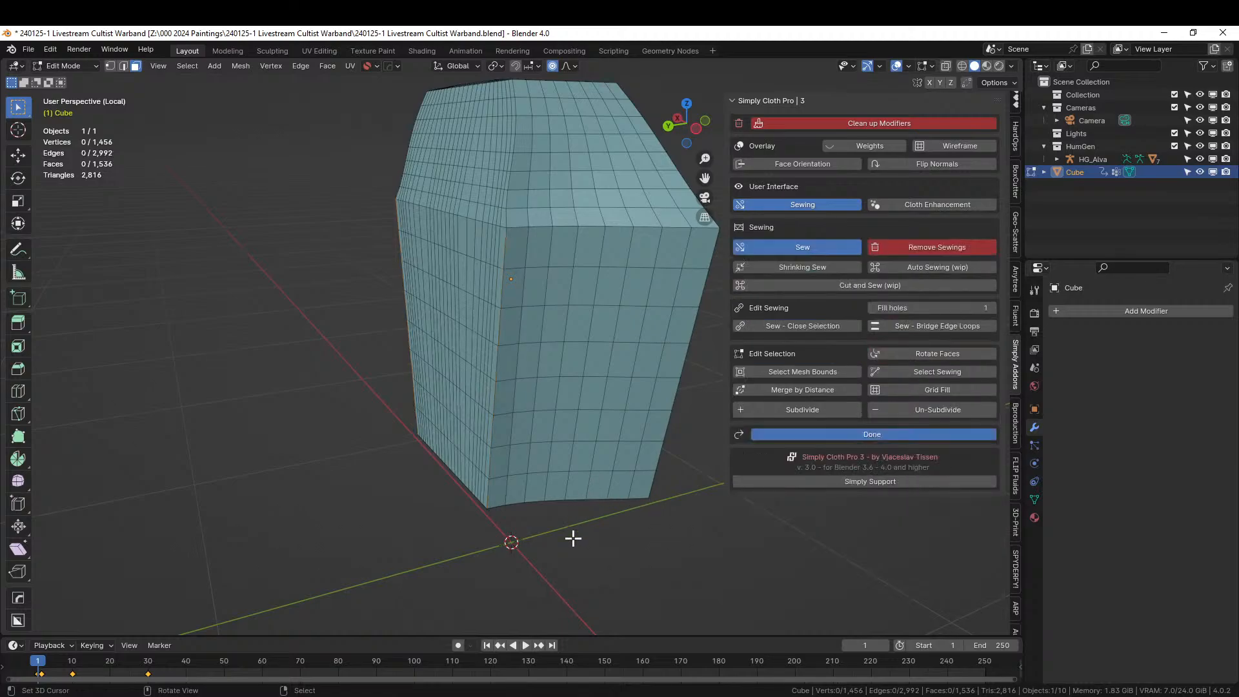
# Knife a jagged freehand line across the garment's front just above the bottom hem, from corner to corner.
pyautogui.moveTo(573, 540); pyautogui.dragTo(404, 497, button='middle')
pyautogui.scroll(4, 404, 497)
pyautogui.scroll(-6, 392, 492)
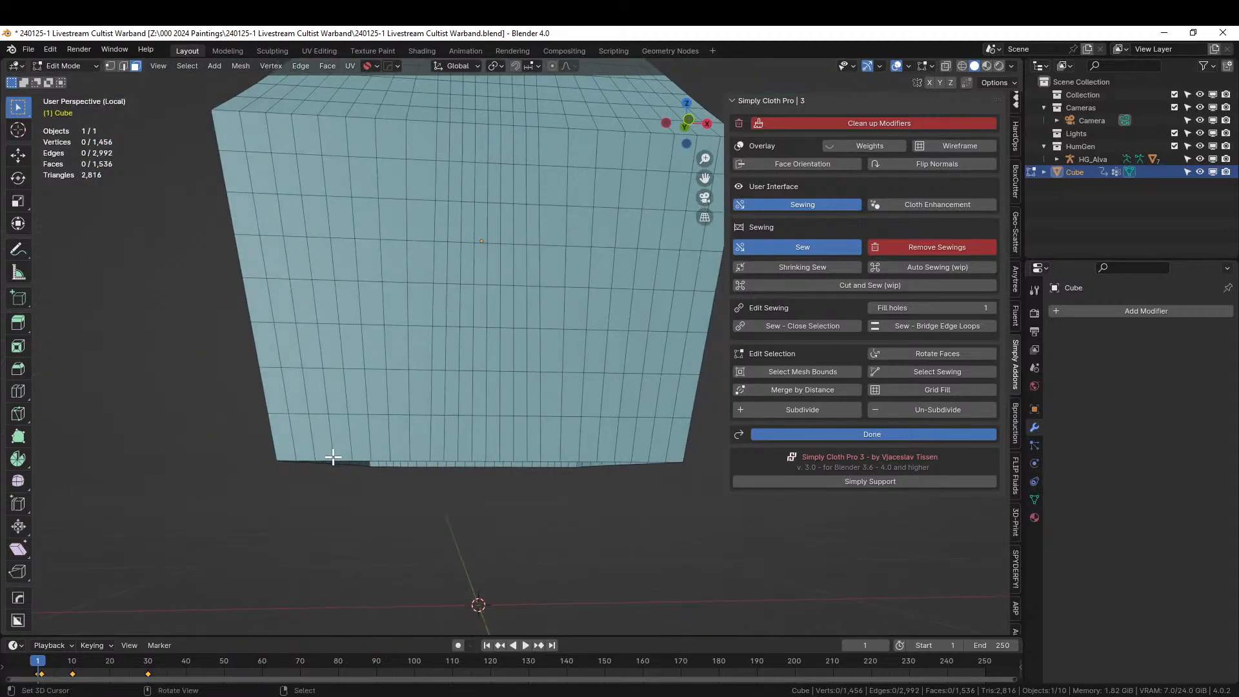
pyautogui.moveTo(333, 457); pyautogui.dragTo(348, 478, button='middle')
pyautogui.press('k')
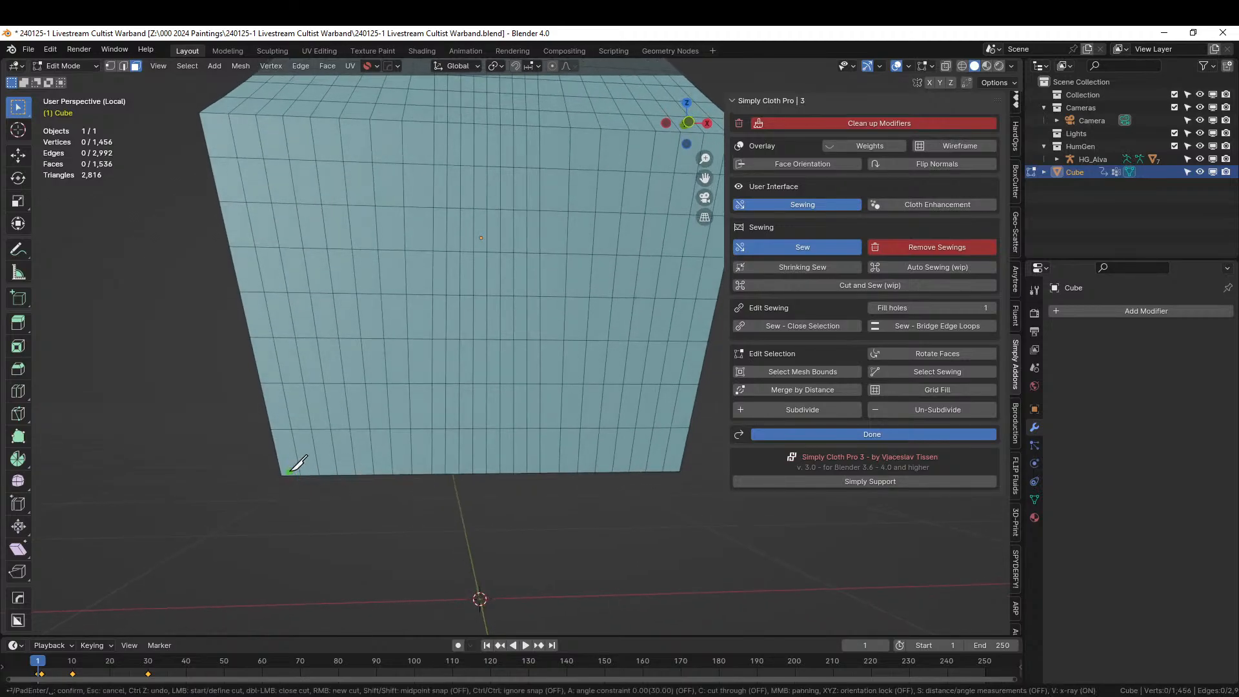
pyautogui.moveTo(290, 471)
pyautogui.mouseDown()
pyautogui.moveTo(323, 451)
pyautogui.moveTo(409, 440)
pyautogui.moveTo(486, 463)
pyautogui.moveTo(603, 440)
pyautogui.moveTo(685, 455)
pyautogui.mouseUp()
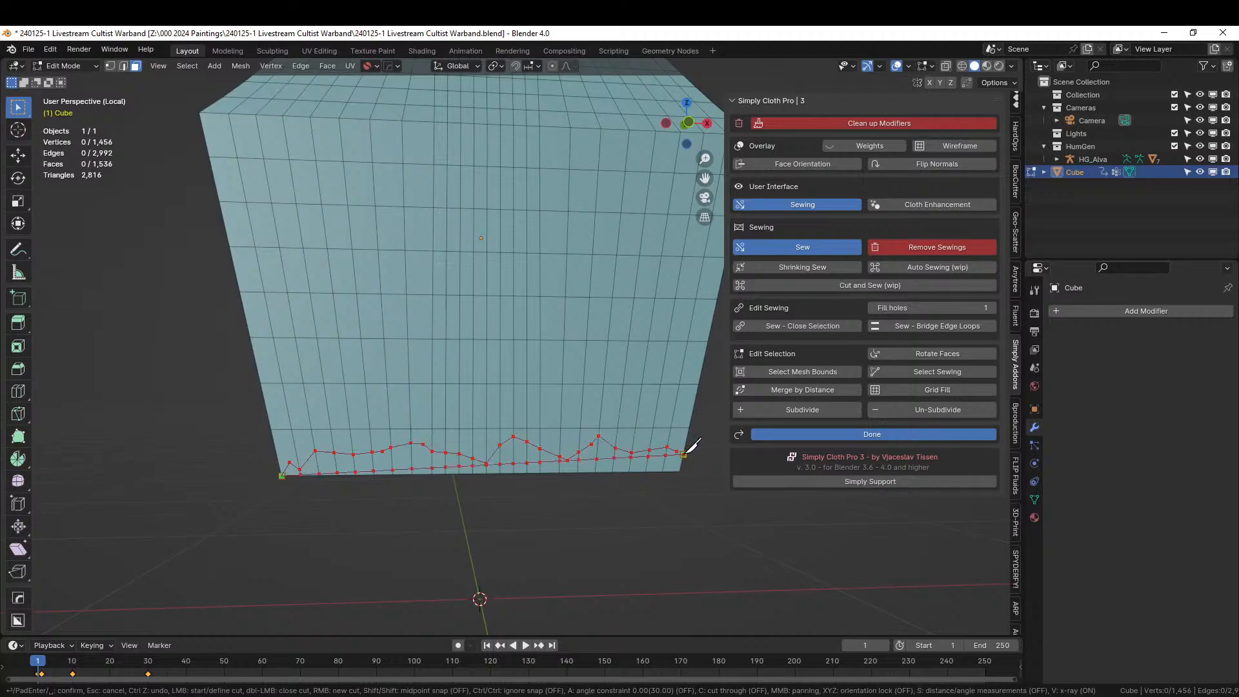
pyautogui.press('Return')
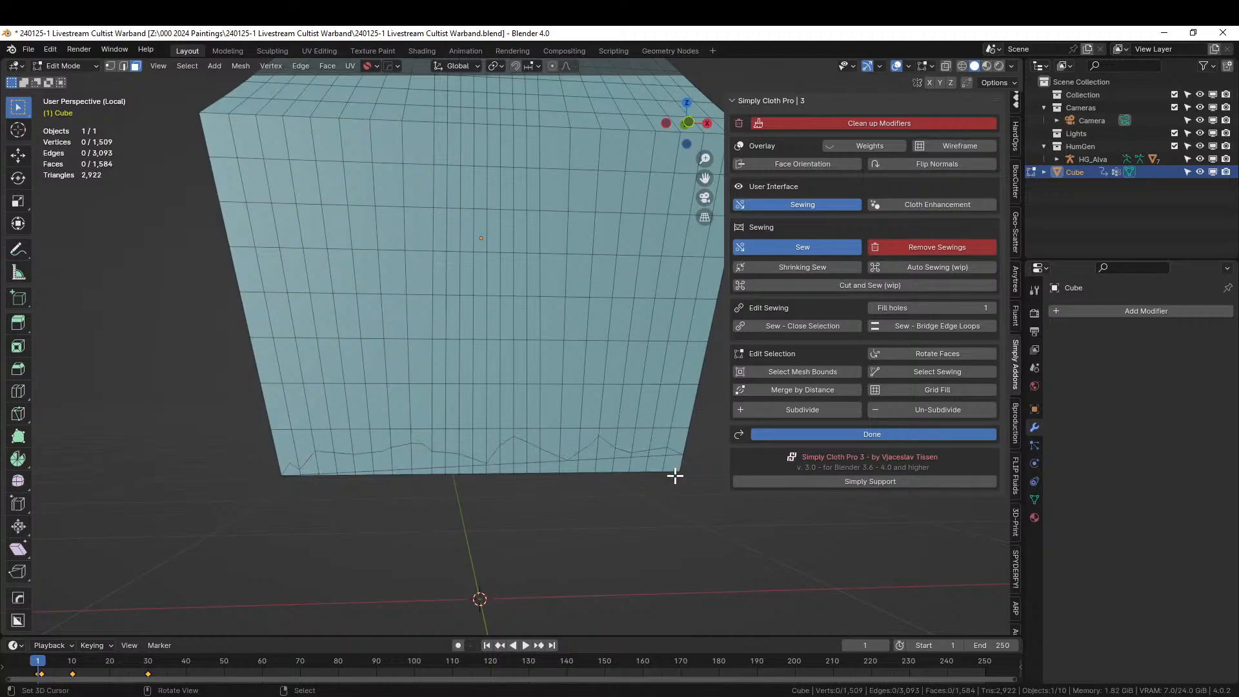
# Circle-select the faces below the jagged cut on the front hem and delete them.
pyautogui.press('c')
pyautogui.moveTo(296, 487); pyautogui.dragTo(664, 470)
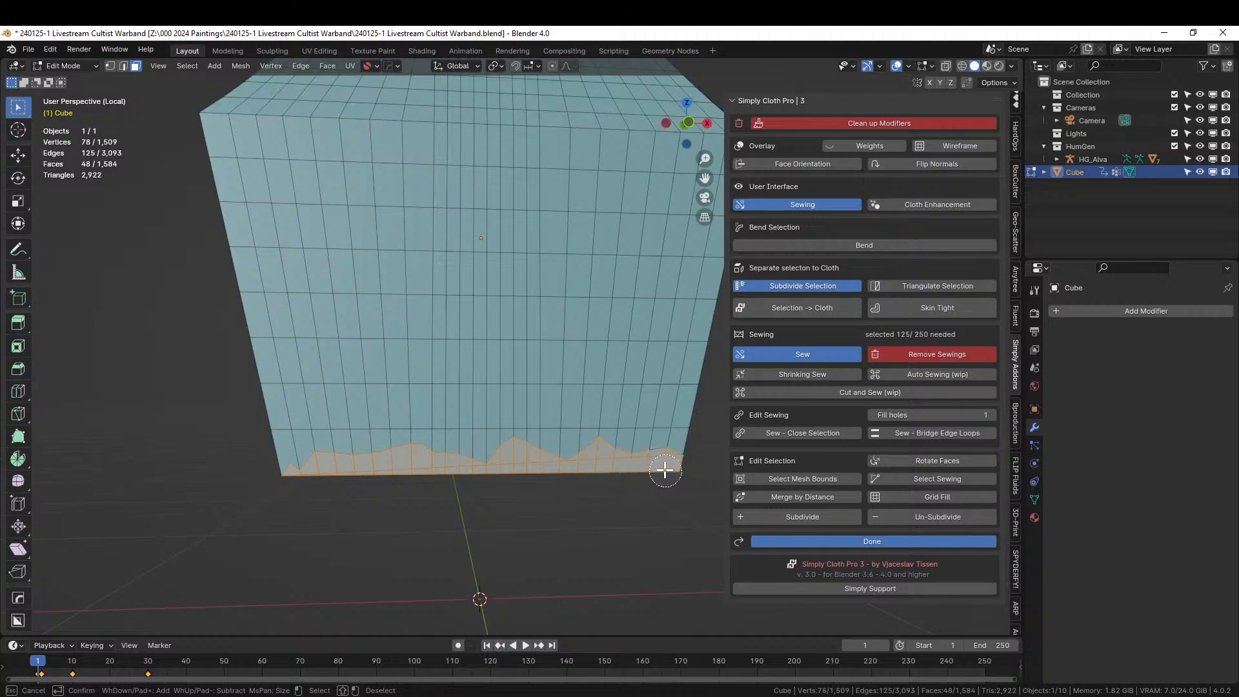
pyautogui.press('Escape')
pyautogui.press('x')
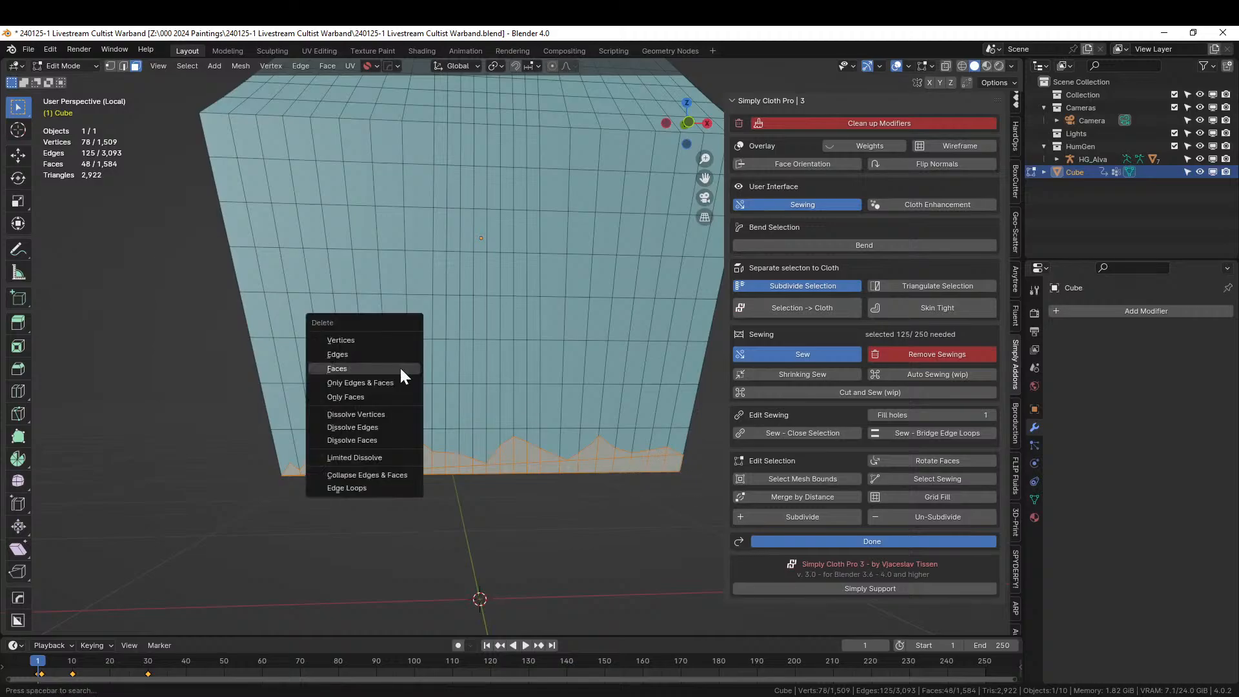
pyautogui.click(360, 366)
# Knife a zigzag line with a tall peak near the back across the hem of the garment's side facing +X.
pyautogui.moveTo(396, 407); pyautogui.dragTo(256, 427, button='middle')
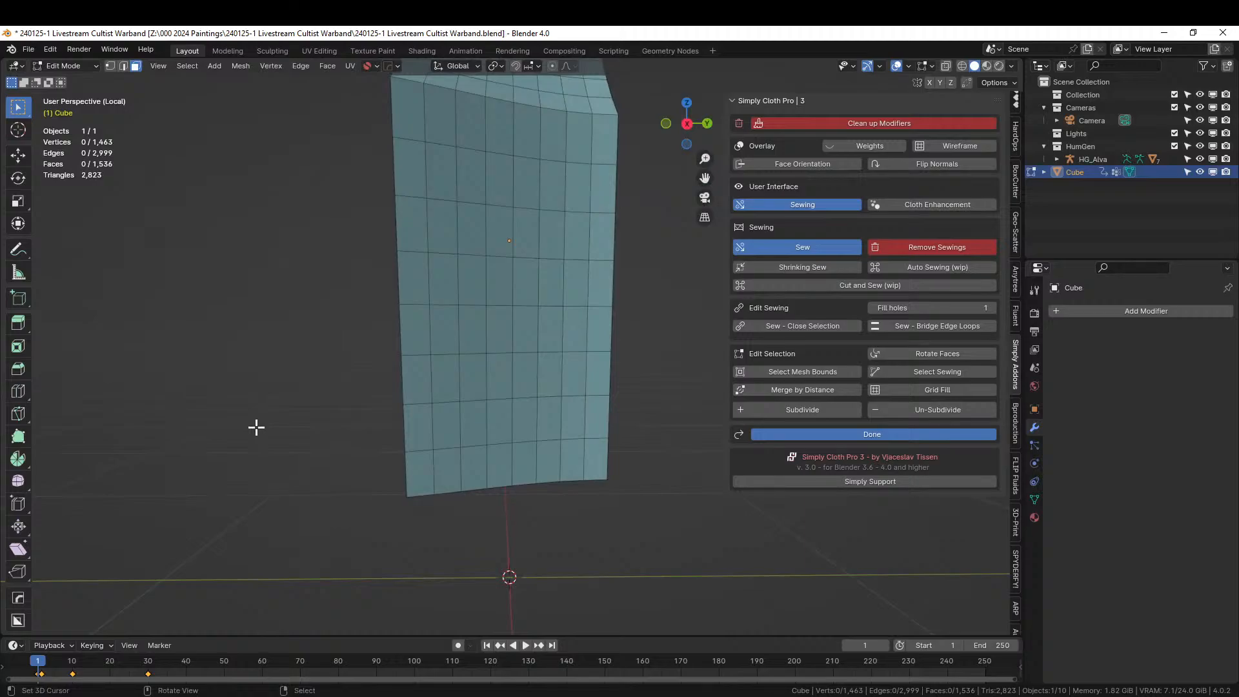
pyautogui.press('k')
pyautogui.click(407, 496)
pyautogui.click(419, 474)
pyautogui.click(434, 482)
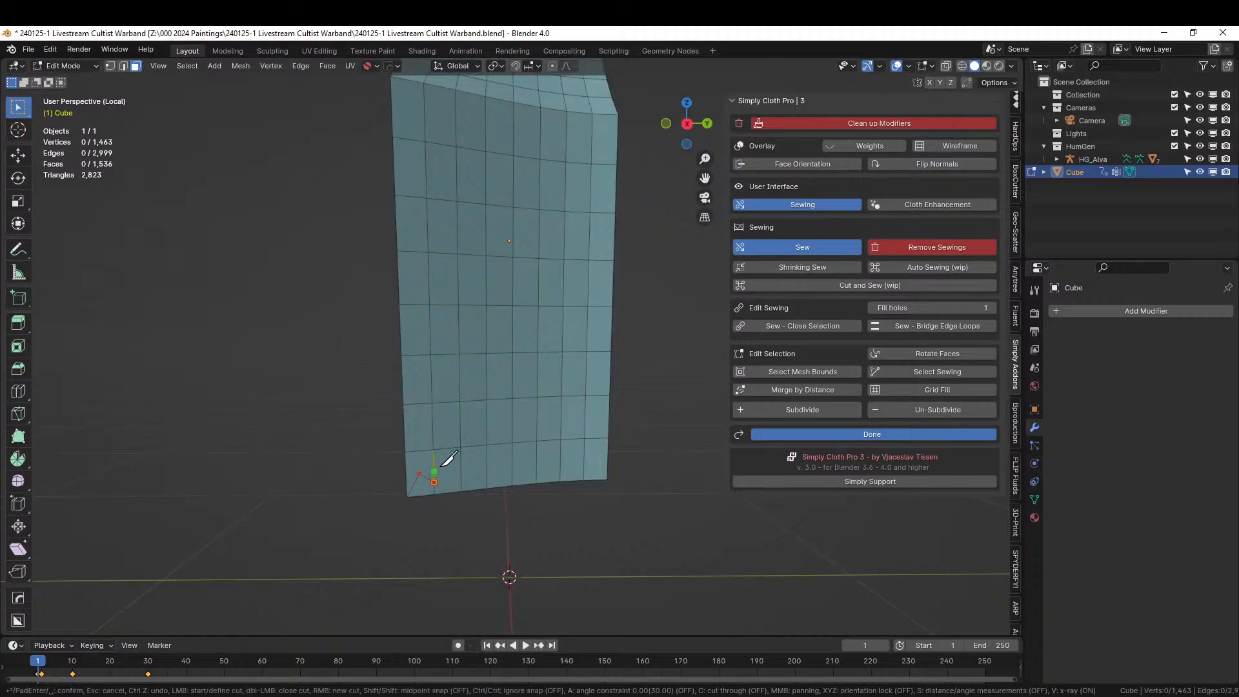
pyautogui.click(453, 456)
pyautogui.click(511, 472)
pyautogui.click(520, 458)
pyautogui.click(592, 469)
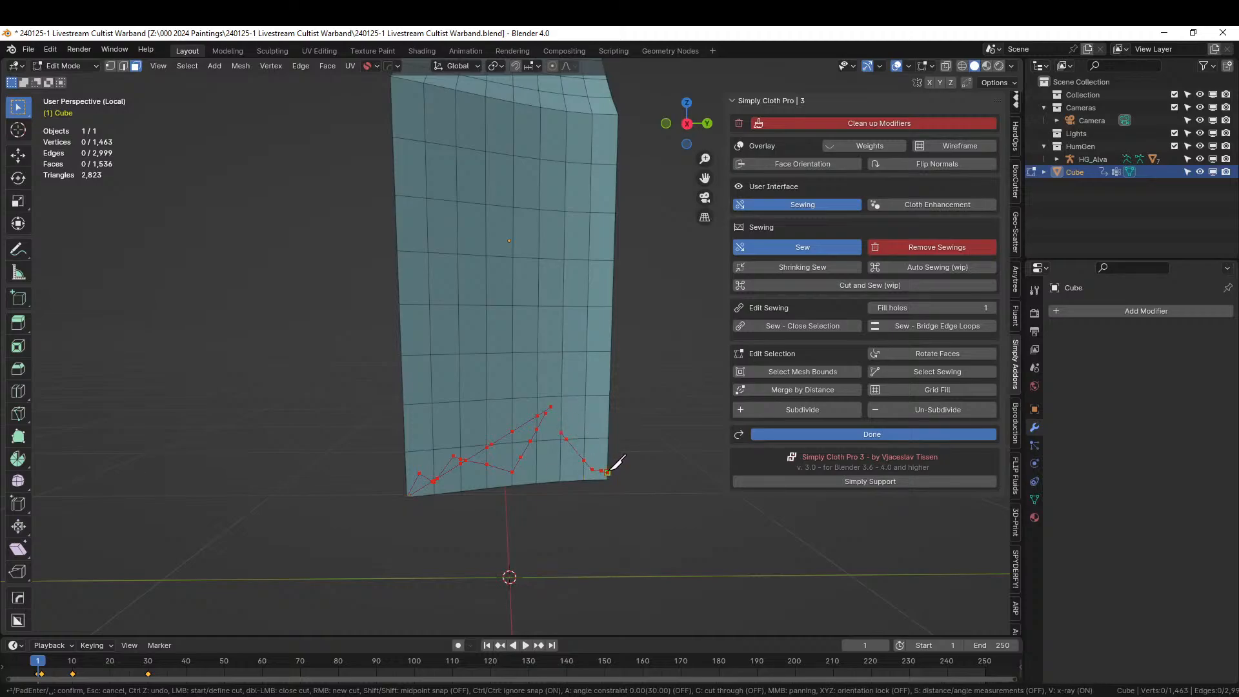
pyautogui.press('Return')
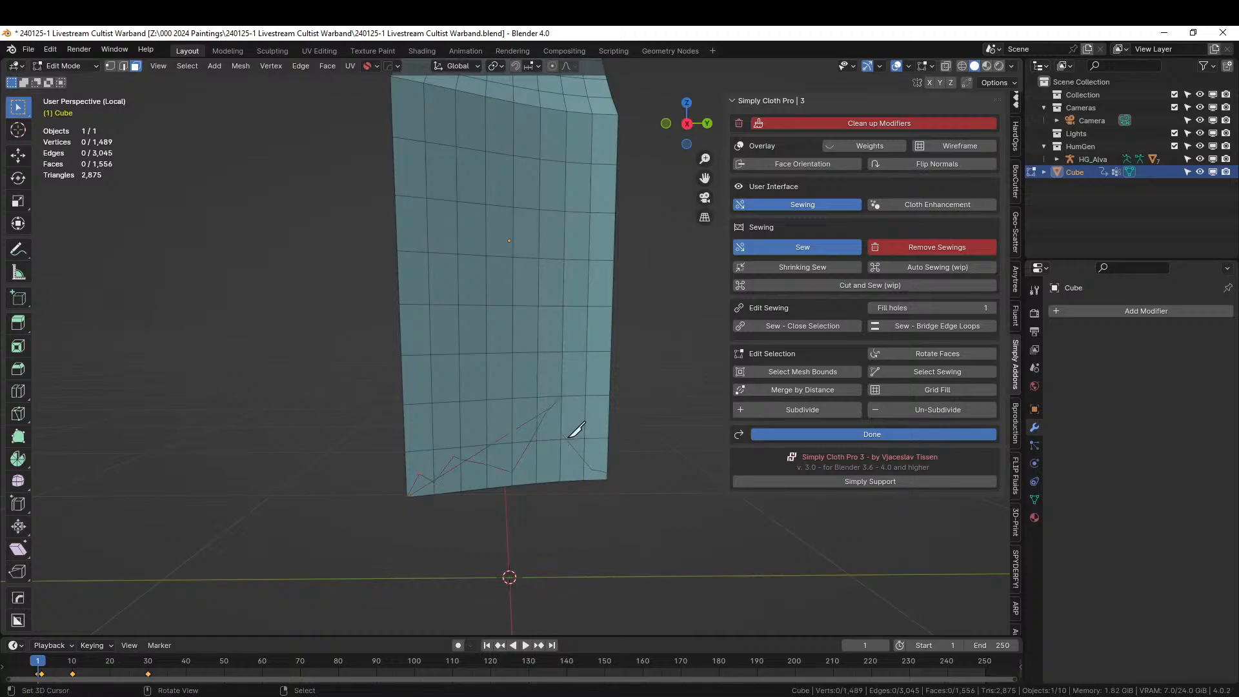
# Knife a short connecting cut near the back of the side hem to close the gap at the tall peak.
pyautogui.press('k')
pyautogui.click(561, 433)
pyautogui.click(571, 417)
pyautogui.click(571, 404)
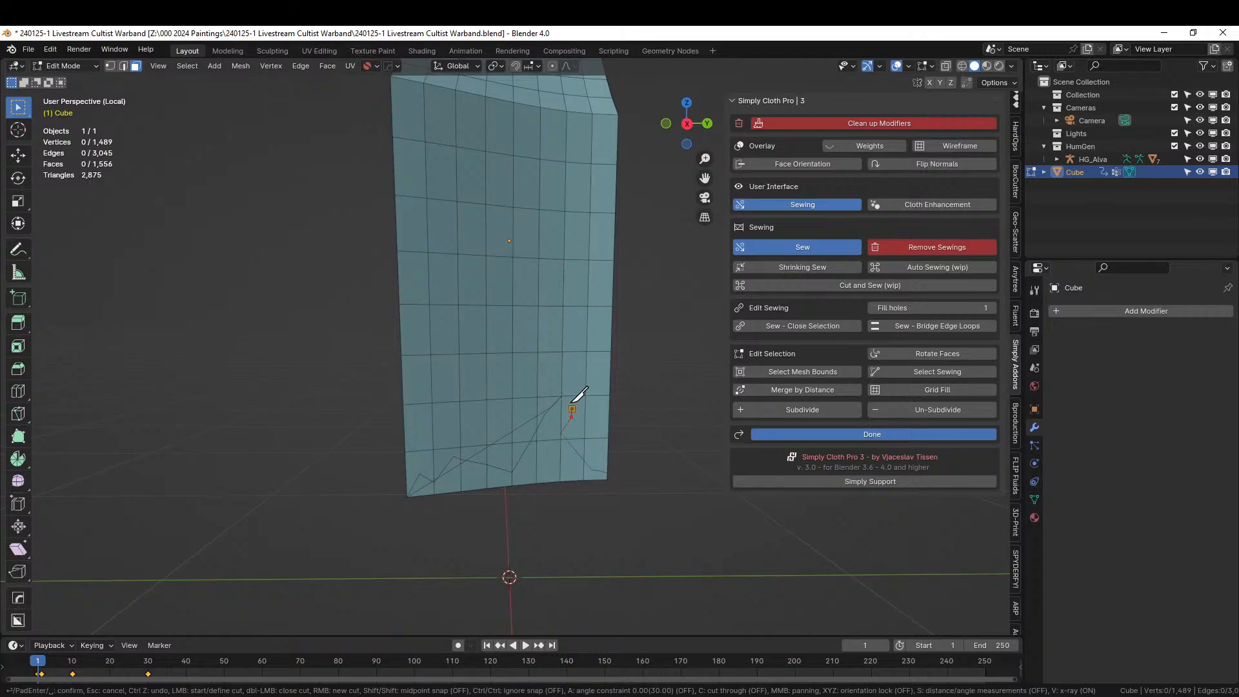
pyautogui.click(561, 397)
pyautogui.press('Return')
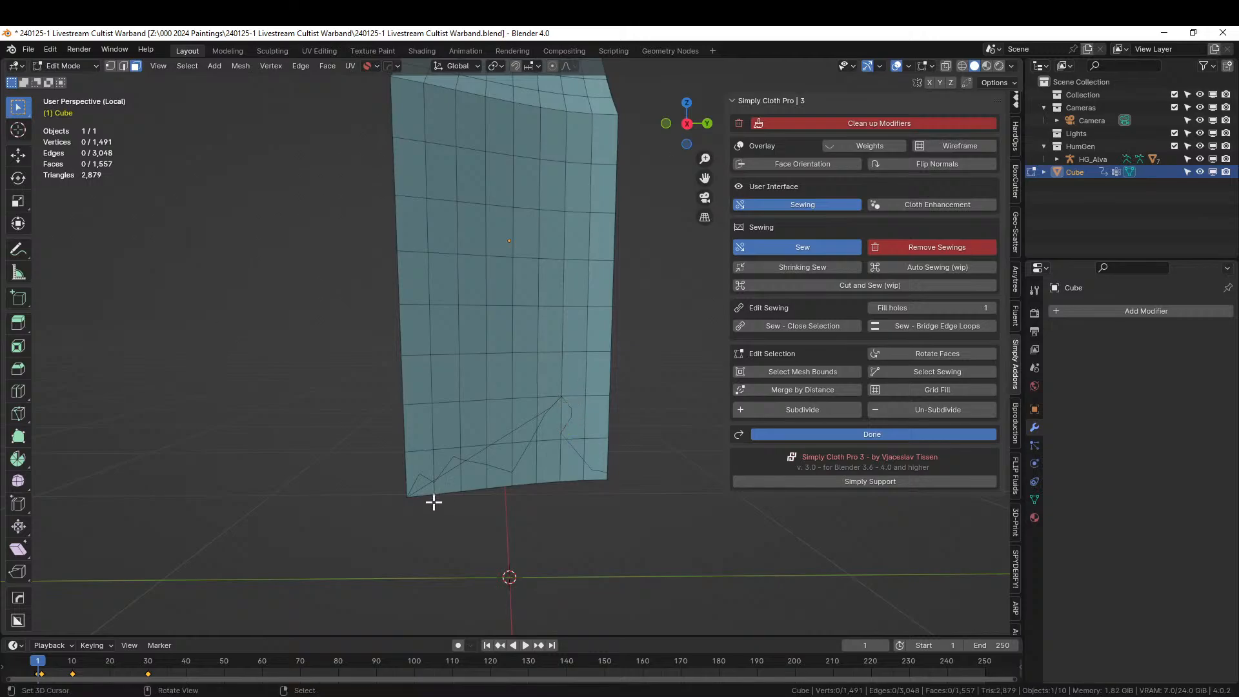
# Select all the faces below the zigzag cut on the garment's side, excluding the one above the line, and delete them.
pyautogui.press('c')
pyautogui.moveTo(415, 508)
pyautogui.mouseDown()
pyautogui.moveTo(534, 462)
pyautogui.moveTo(570, 484)
pyautogui.mouseUp()
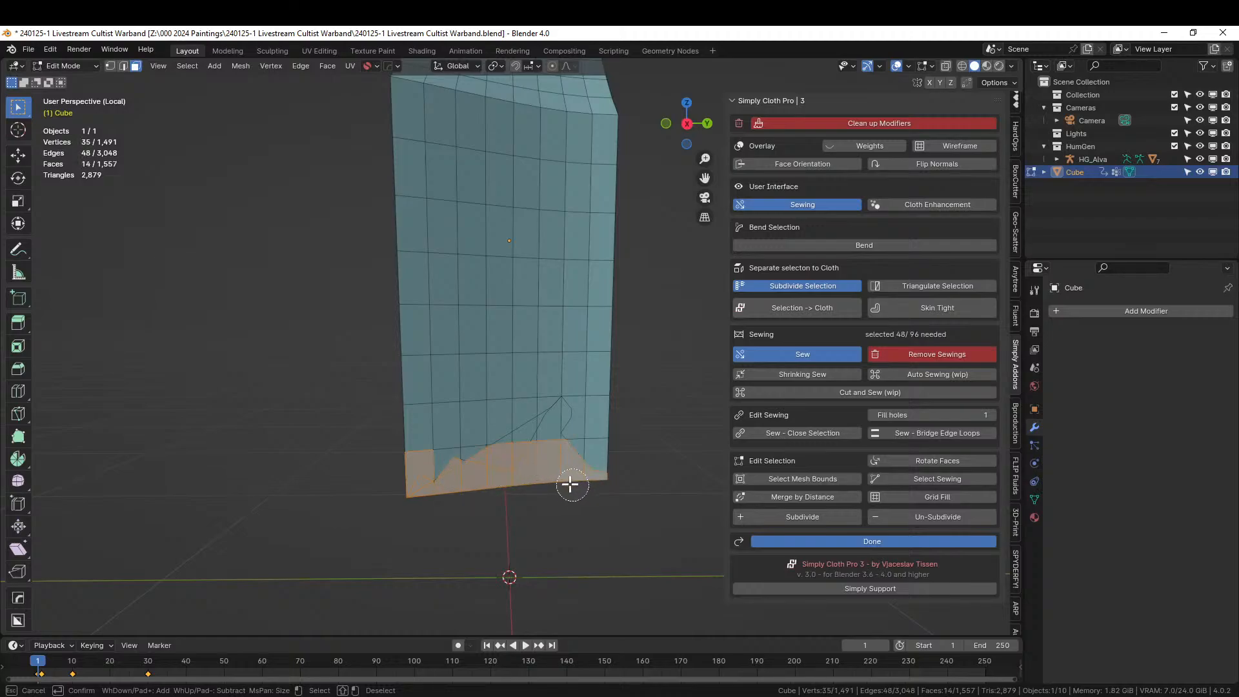
pyautogui.press('Escape')
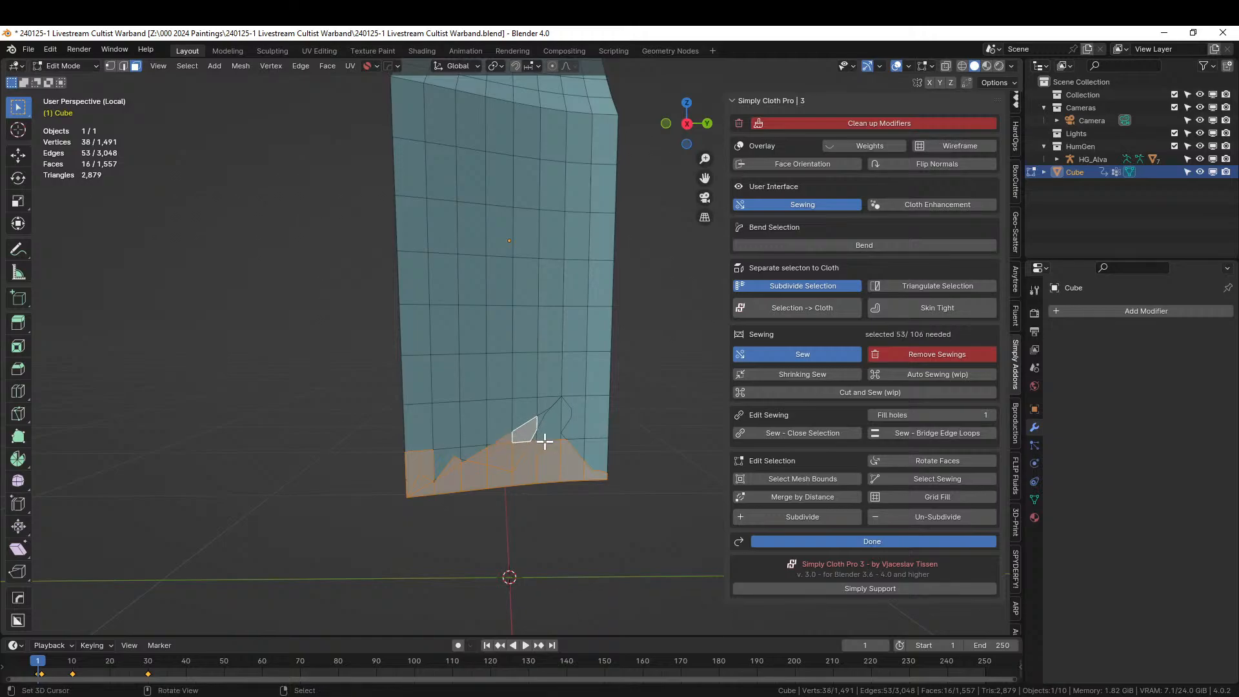
pyautogui.scroll(4, 545, 442)
pyautogui.keyDown('shift'); pyautogui.moveTo(569, 508); pyautogui.dragTo(509, 409, button='middle'); pyautogui.keyUp('shift')
pyautogui.press('c')
pyautogui.moveTo(502, 479)
pyautogui.mouseDown()
pyautogui.moveTo(504, 452)
pyautogui.moveTo(541, 410)
pyautogui.mouseUp()
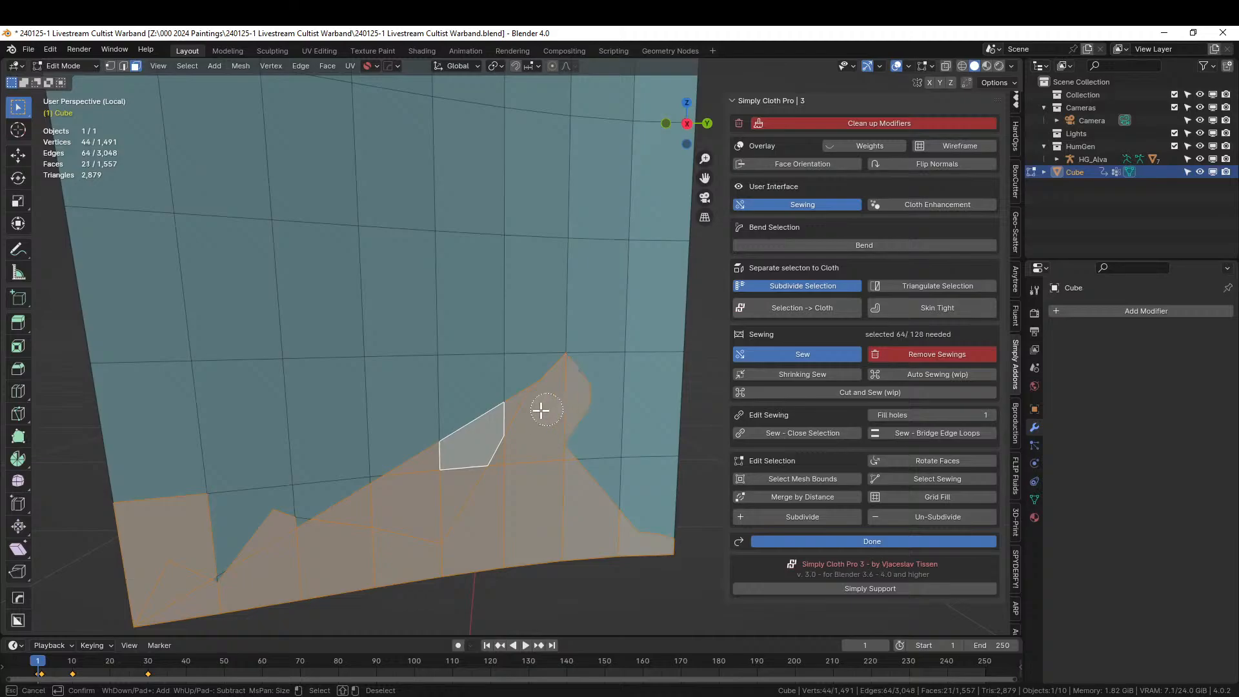
pyautogui.rightClick(311, 519)
pyautogui.keyDown('shift'); pyautogui.rightClick(185, 516); pyautogui.keyUp('shift')
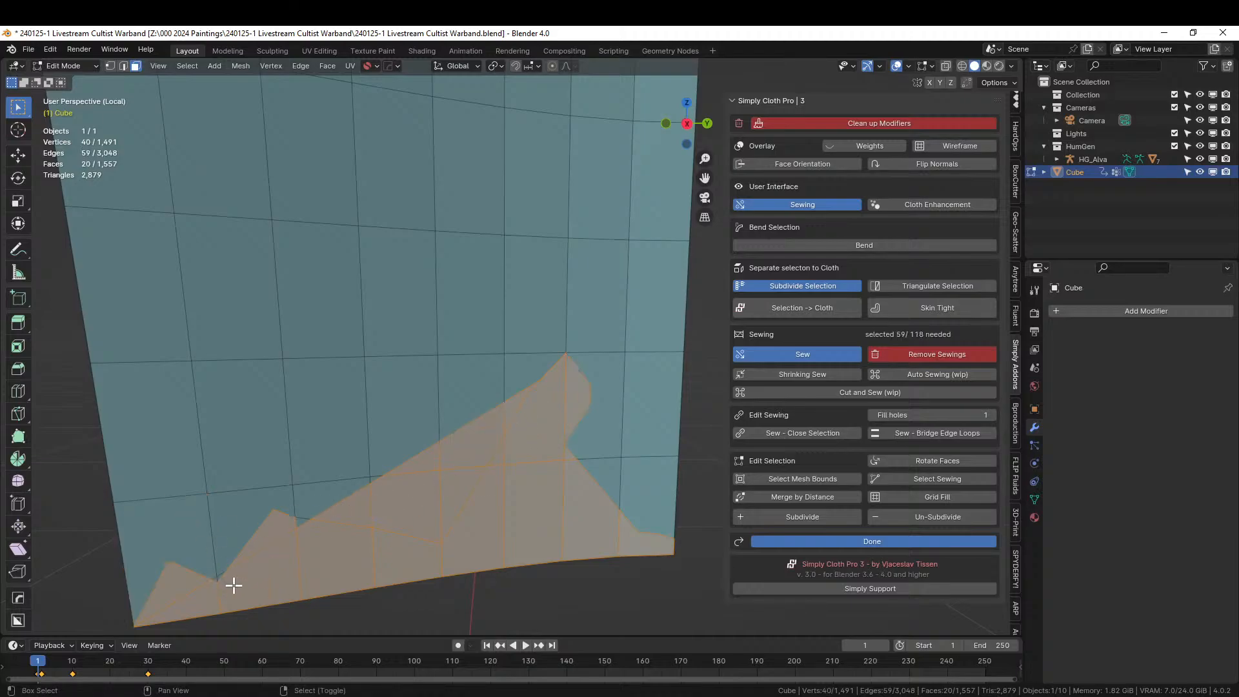
pyautogui.press('c')
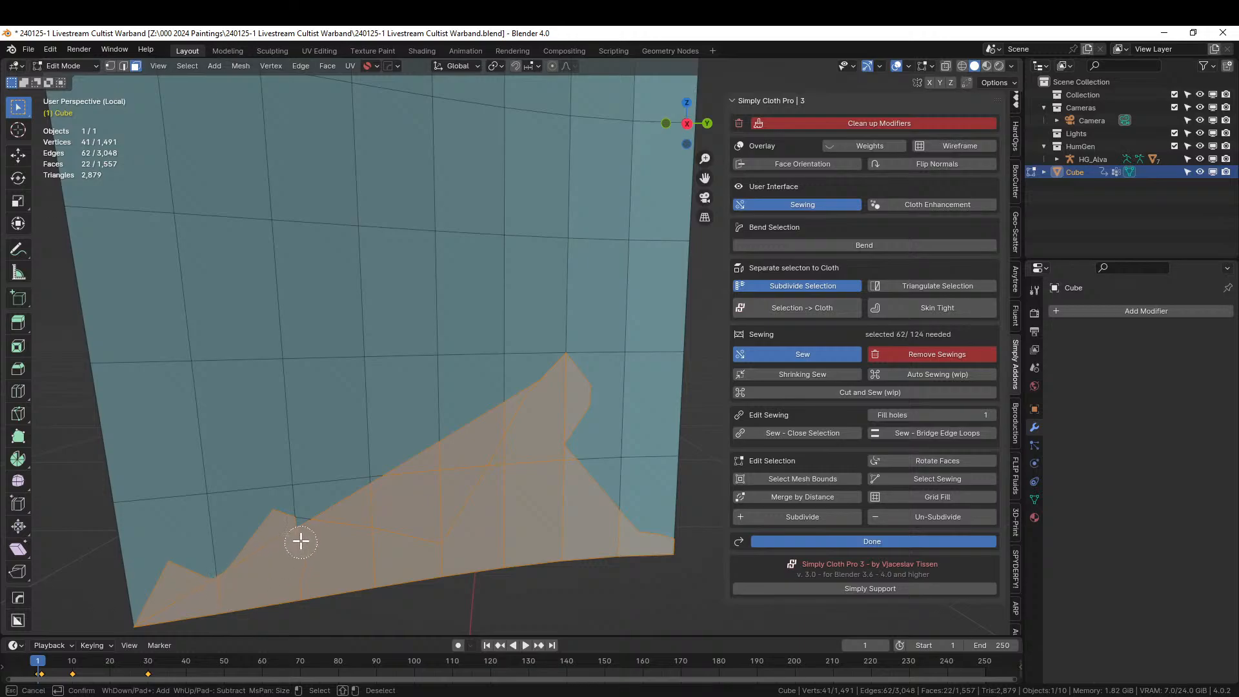
pyautogui.rightClick(338, 565)
pyautogui.press('x')
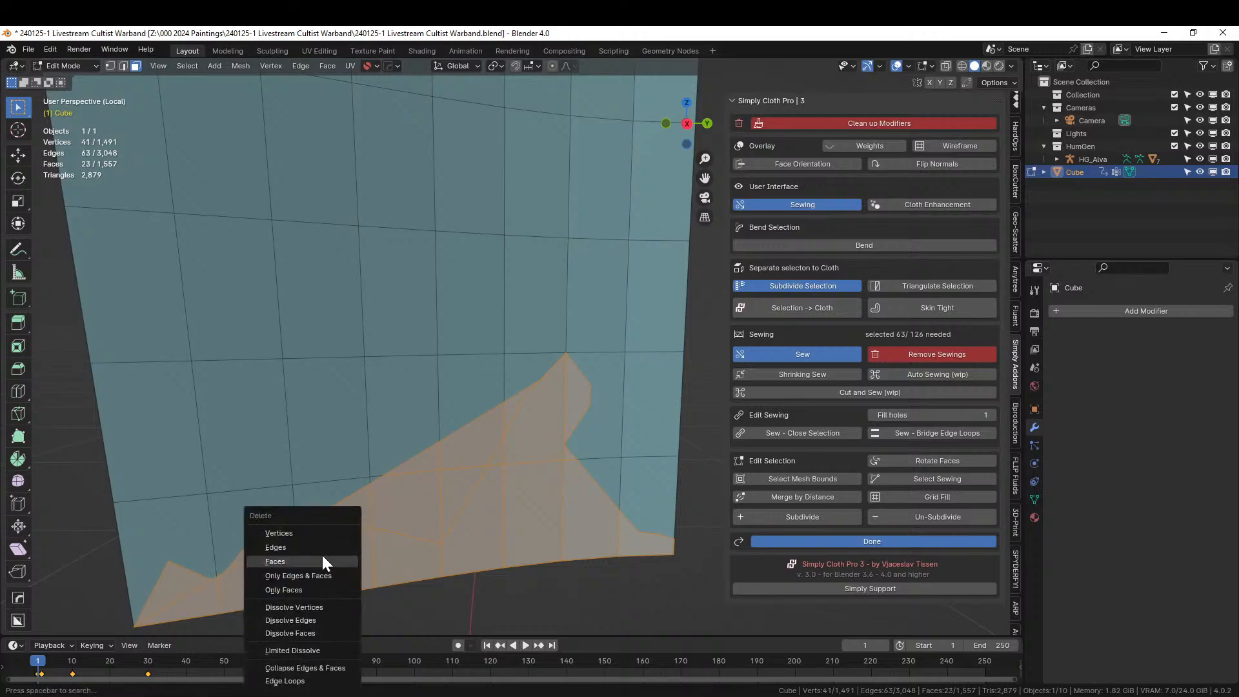
pyautogui.click(313, 566)
# Knife an uneven line with high peaks across the lower back of the garment, from corner to corner.
pyautogui.moveTo(355, 542)
pyautogui.mouseDown(button='middle')
pyautogui.moveTo(263, 525)
pyautogui.moveTo(216, 501)
pyautogui.moveTo(387, 533)
pyautogui.moveTo(358, 534)
pyautogui.mouseUp(button='middle')
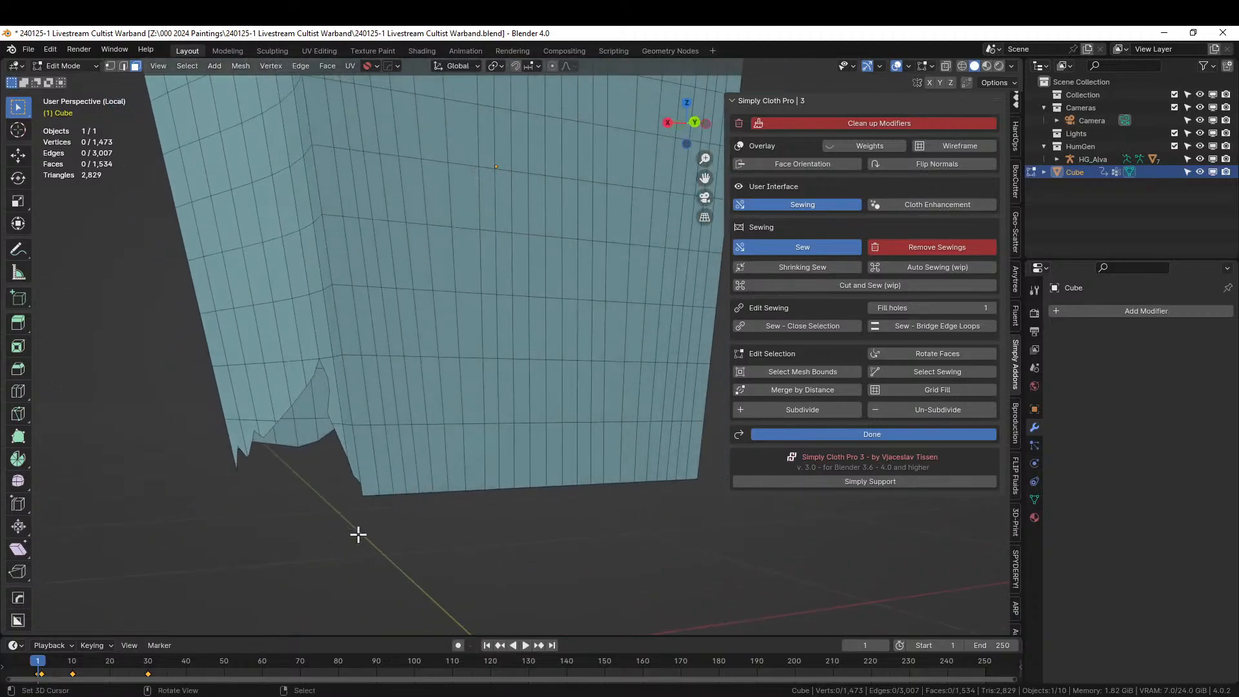
pyautogui.press('k')
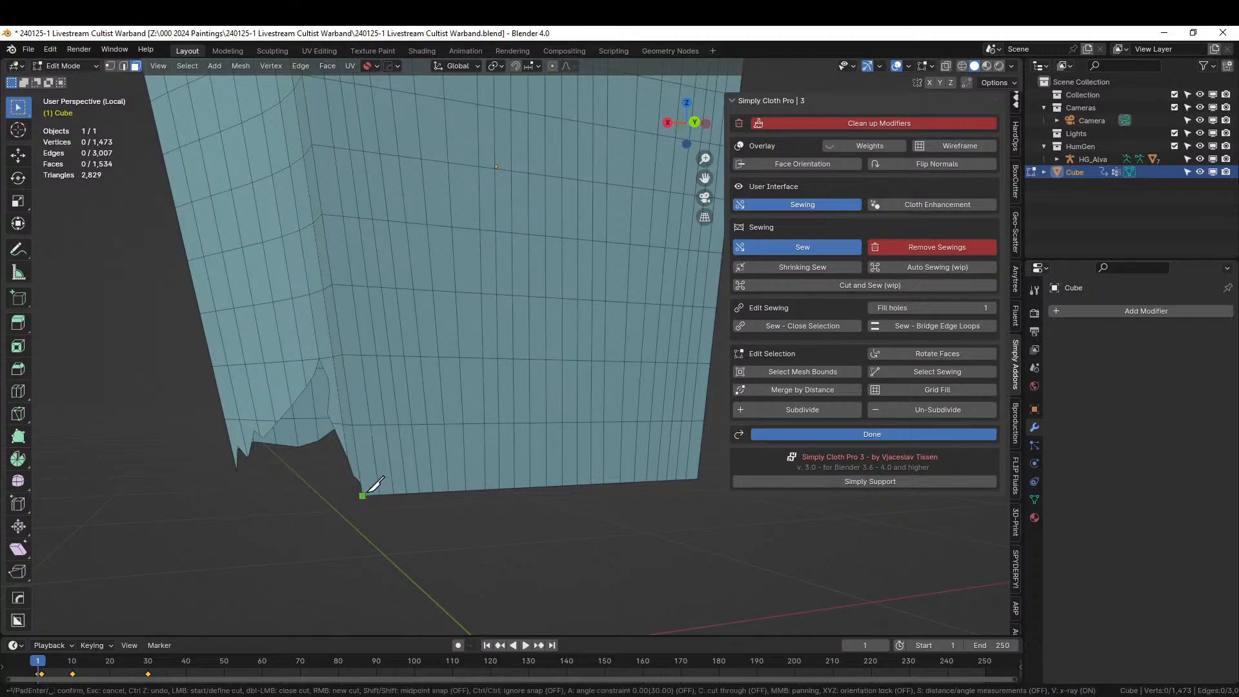
pyautogui.moveTo(378, 475)
pyautogui.mouseDown()
pyautogui.moveTo(445, 456)
pyautogui.moveTo(485, 467)
pyautogui.moveTo(545, 394)
pyautogui.moveTo(536, 345)
pyautogui.moveTo(571, 324)
pyautogui.moveTo(652, 406)
pyautogui.moveTo(697, 386)
pyautogui.moveTo(702, 439)
pyautogui.mouseUp()
pyautogui.press('Return')
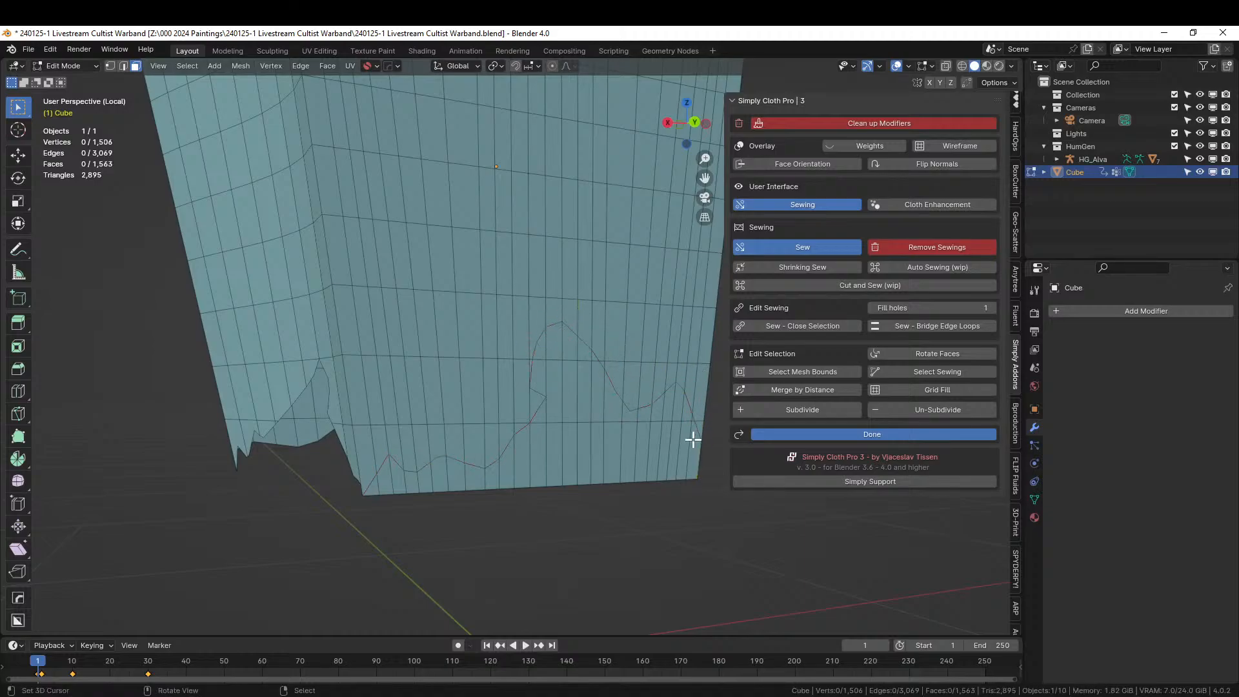
# Select the faces below the uneven cut across the garment's lower back and delete them.
pyautogui.press('c')
pyautogui.moveTo(409, 497)
pyautogui.mouseDown()
pyautogui.moveTo(388, 501)
pyautogui.moveTo(499, 494)
pyautogui.moveTo(584, 434)
pyautogui.moveTo(554, 432)
pyautogui.mouseUp()
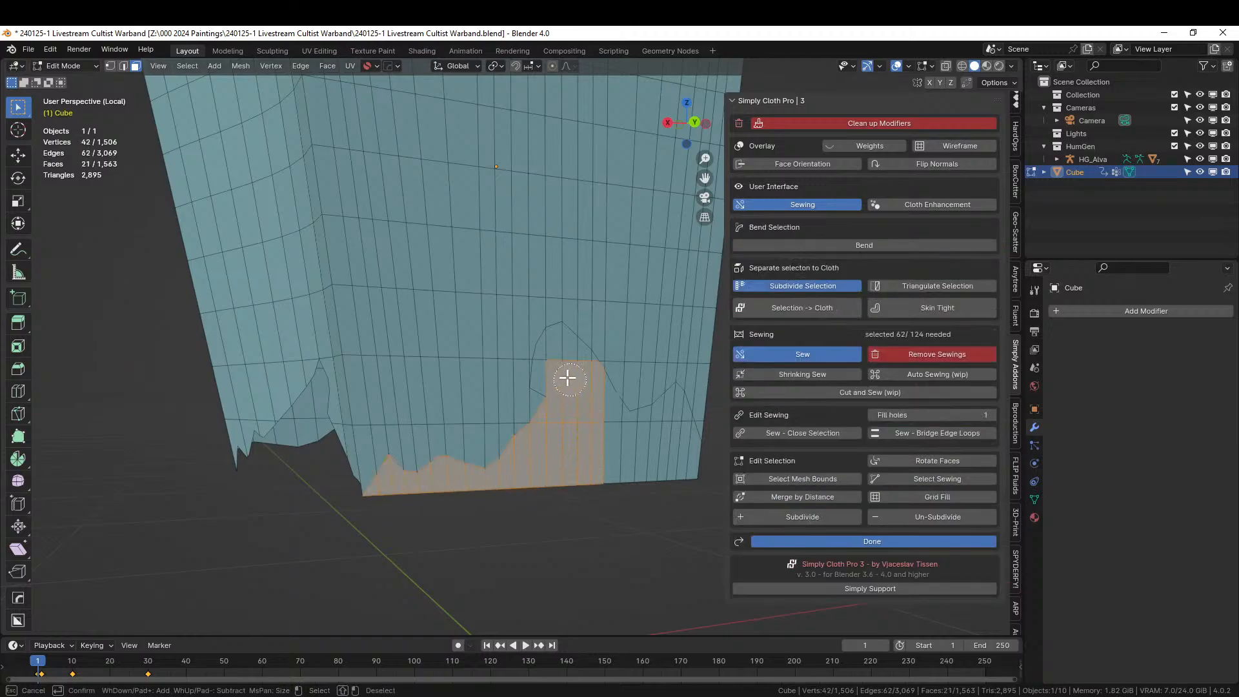
pyautogui.moveTo(567, 379)
pyautogui.mouseDown()
pyautogui.moveTo(553, 364)
pyautogui.moveTo(606, 417)
pyautogui.moveTo(684, 437)
pyautogui.mouseUp()
pyautogui.rightClick(672, 445)
pyautogui.moveTo(660, 524); pyautogui.dragTo(597, 526, button='middle')
pyautogui.press('x')
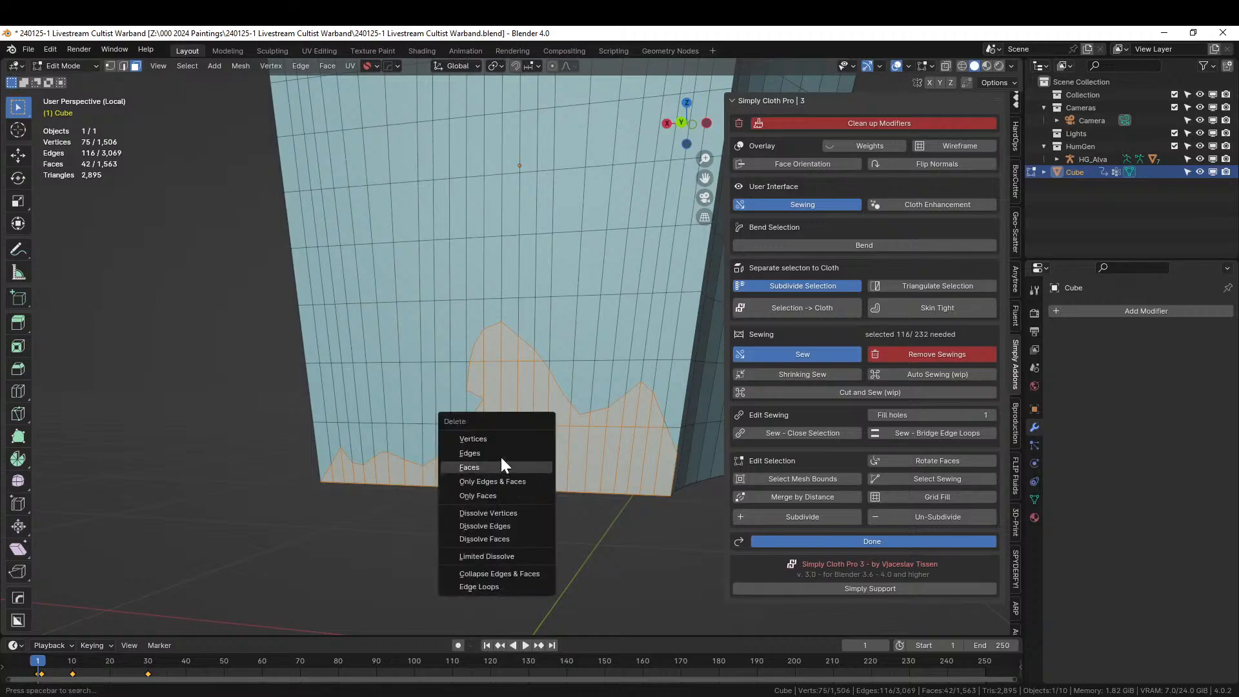
pyautogui.click(493, 464)
# Knife a jagged line with one tall central spike across the hem of the garment's side facing -X, from corner to corner.
pyautogui.moveTo(493, 465); pyautogui.dragTo(376, 522, button='middle')
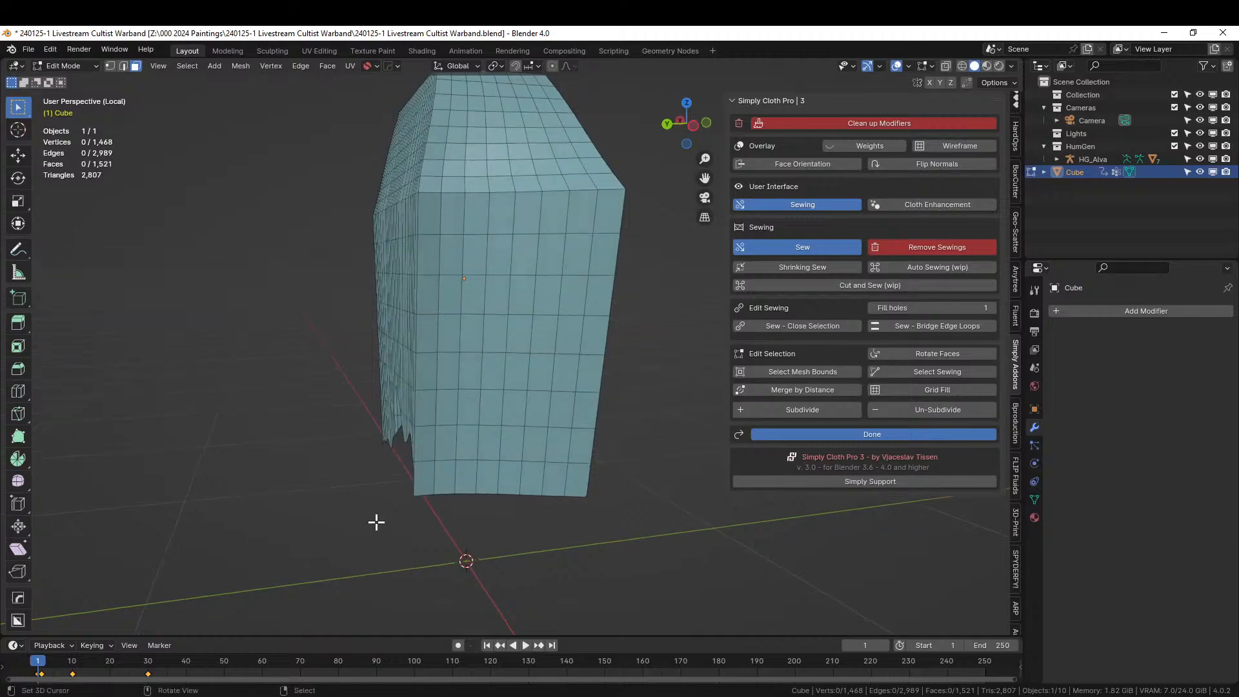
pyautogui.press('k')
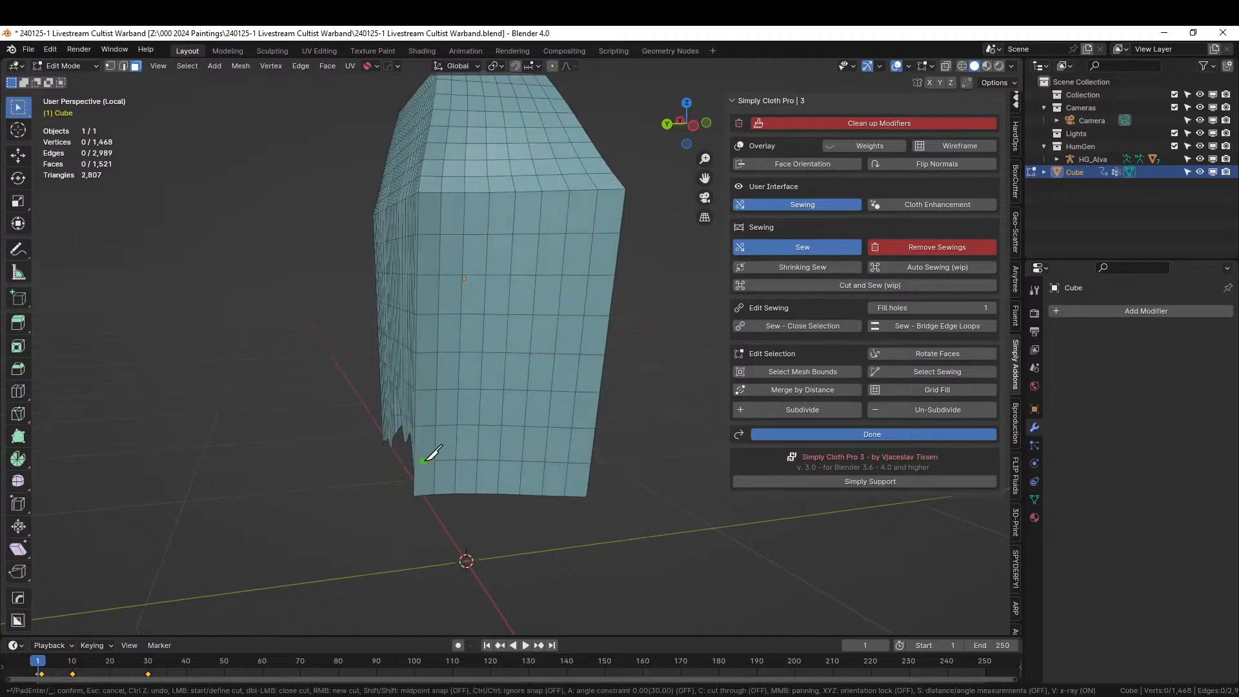
pyautogui.moveTo(450, 432); pyautogui.dragTo(531, 451, button='middle')
pyautogui.scroll(4, 532, 449)
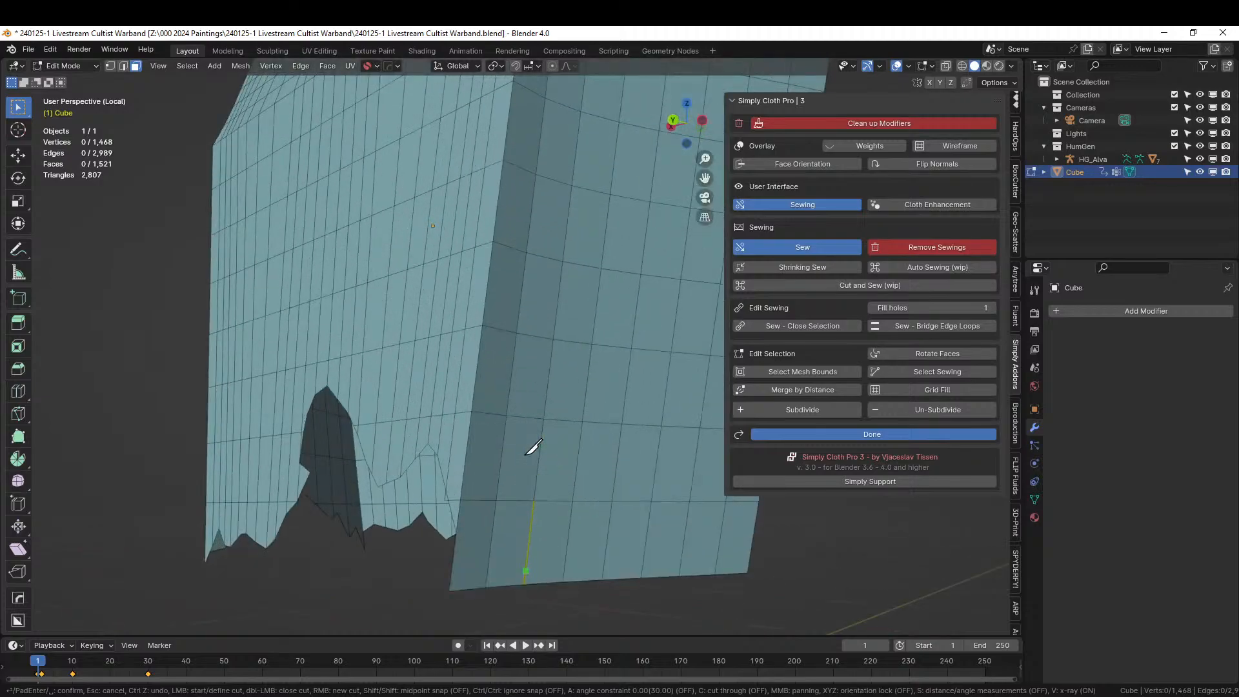
pyautogui.click(474, 528)
pyautogui.click(491, 545)
pyautogui.click(505, 541)
pyautogui.click(531, 524)
pyautogui.click(546, 518)
pyautogui.click(553, 501)
pyautogui.click(552, 476)
pyautogui.click(562, 459)
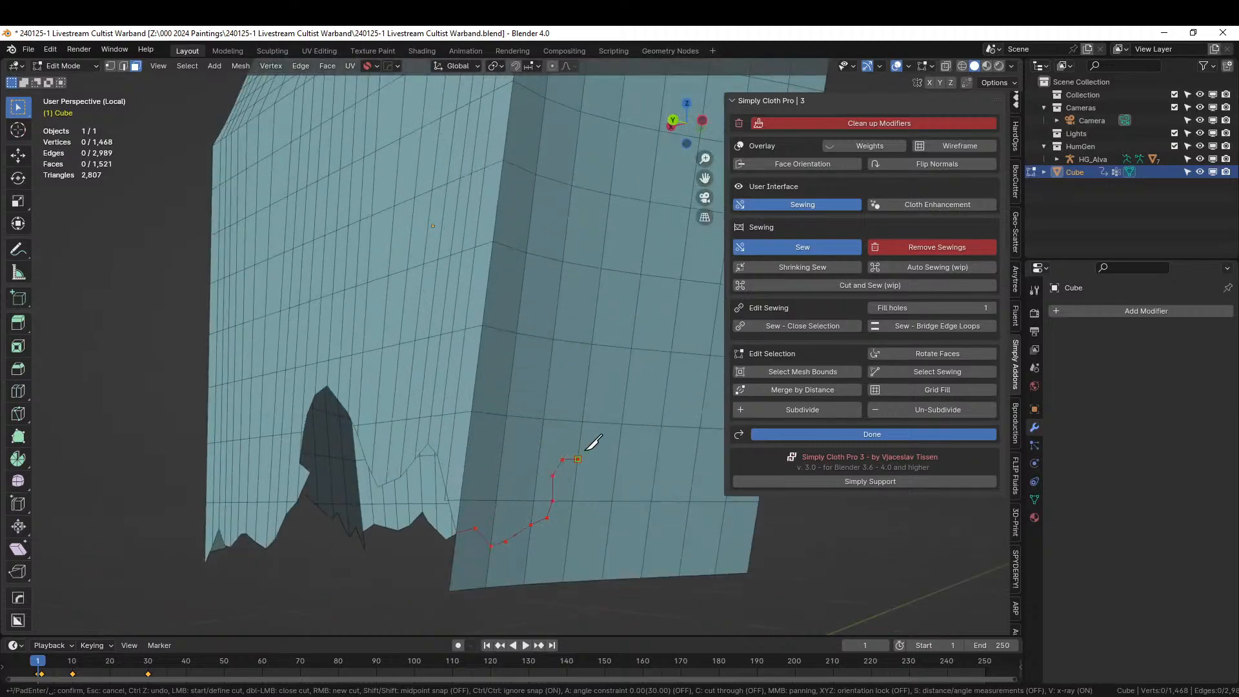
pyautogui.click(619, 319)
pyautogui.click(627, 377)
pyautogui.click(647, 394)
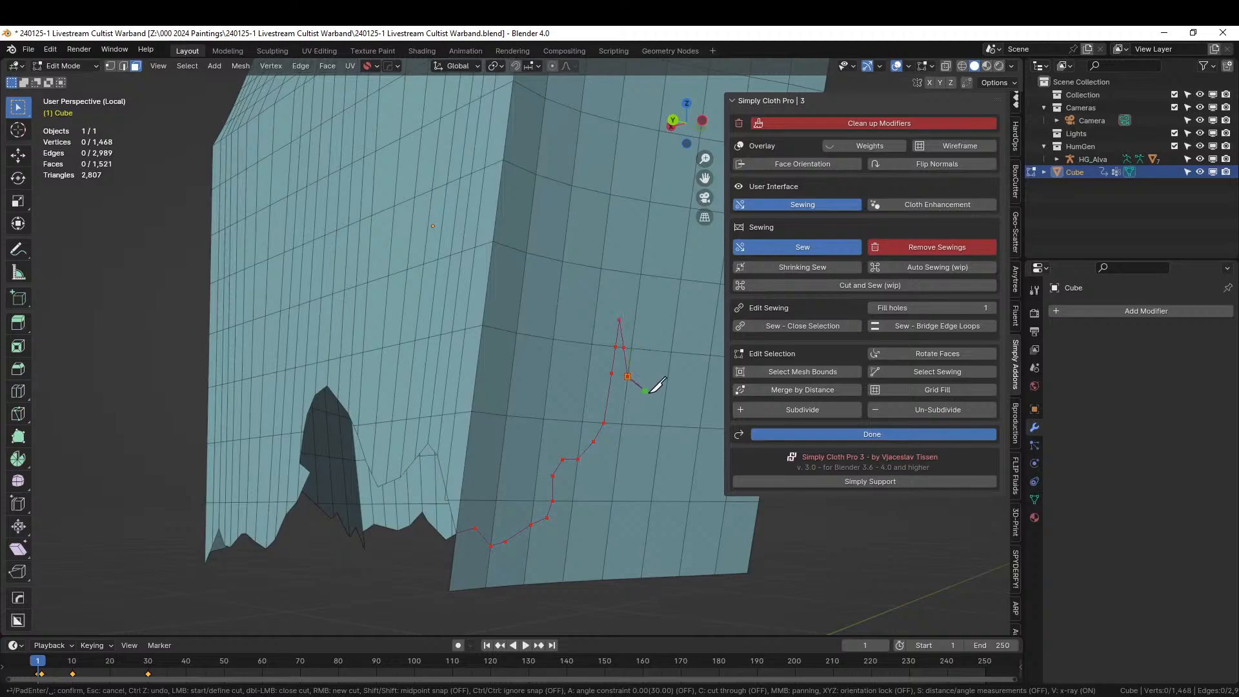
pyautogui.click(654, 408)
pyautogui.click(660, 438)
pyautogui.click(677, 502)
pyautogui.doubleClick(660, 533)
pyautogui.click(676, 547)
pyautogui.click(684, 542)
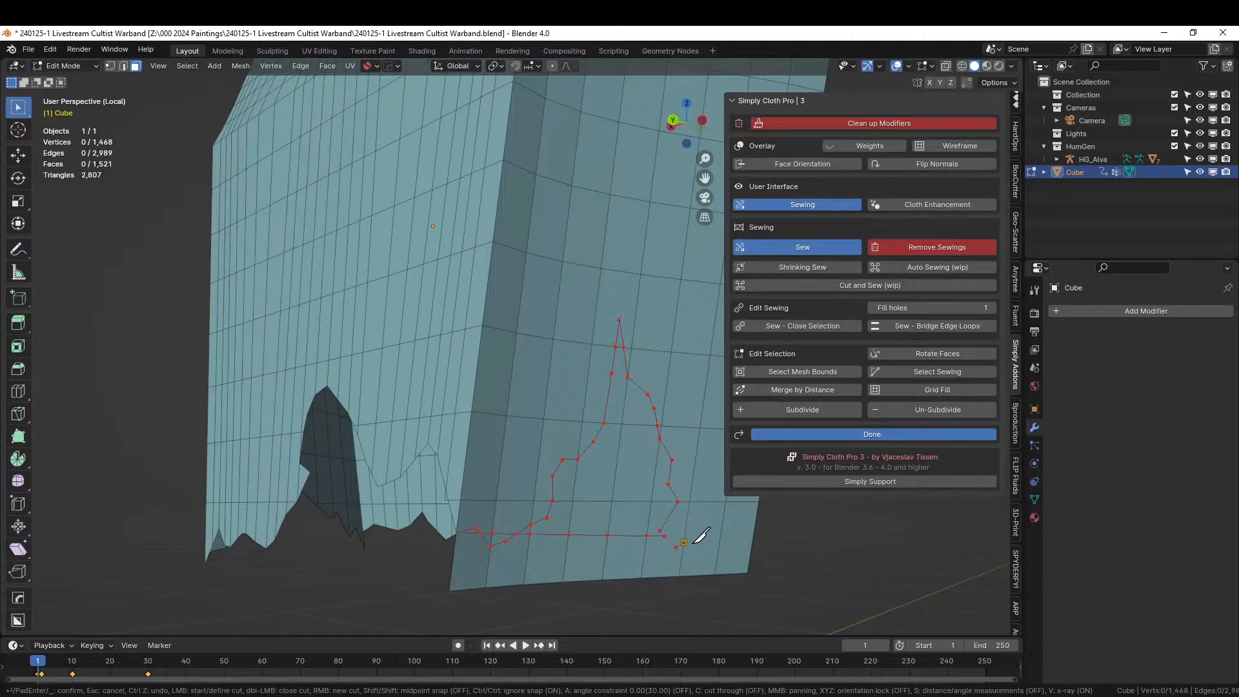
pyautogui.click(705, 554)
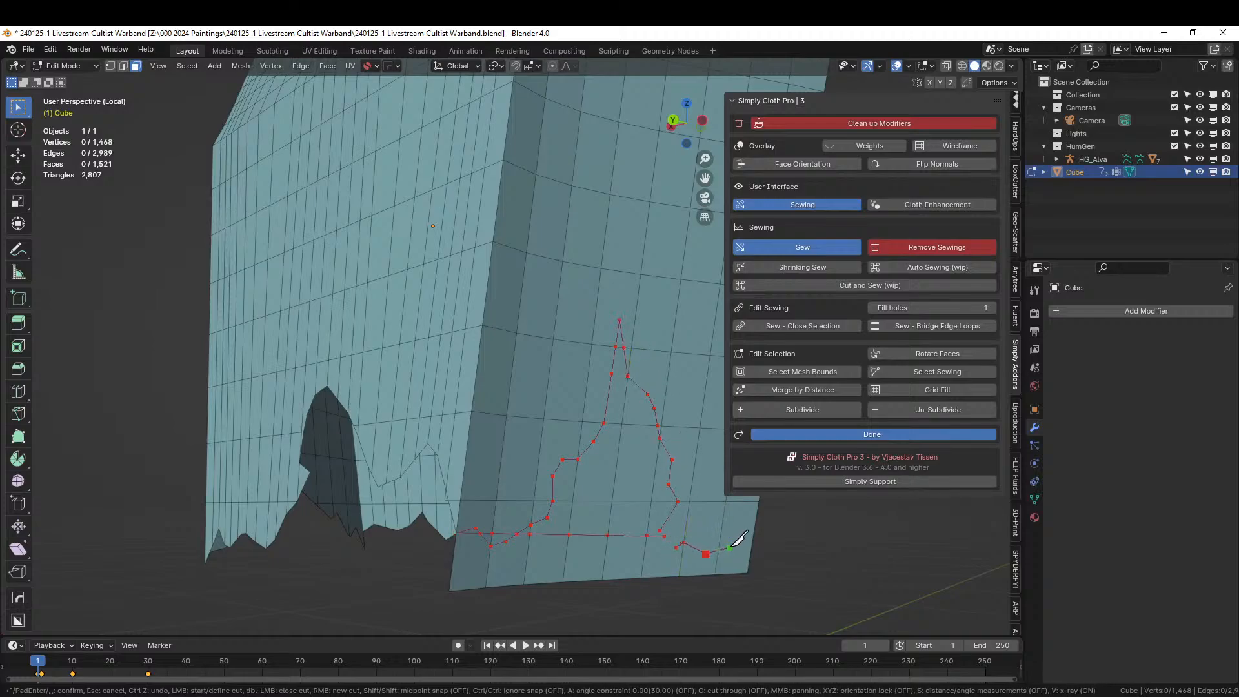
pyautogui.click(748, 566)
pyautogui.press('Return')
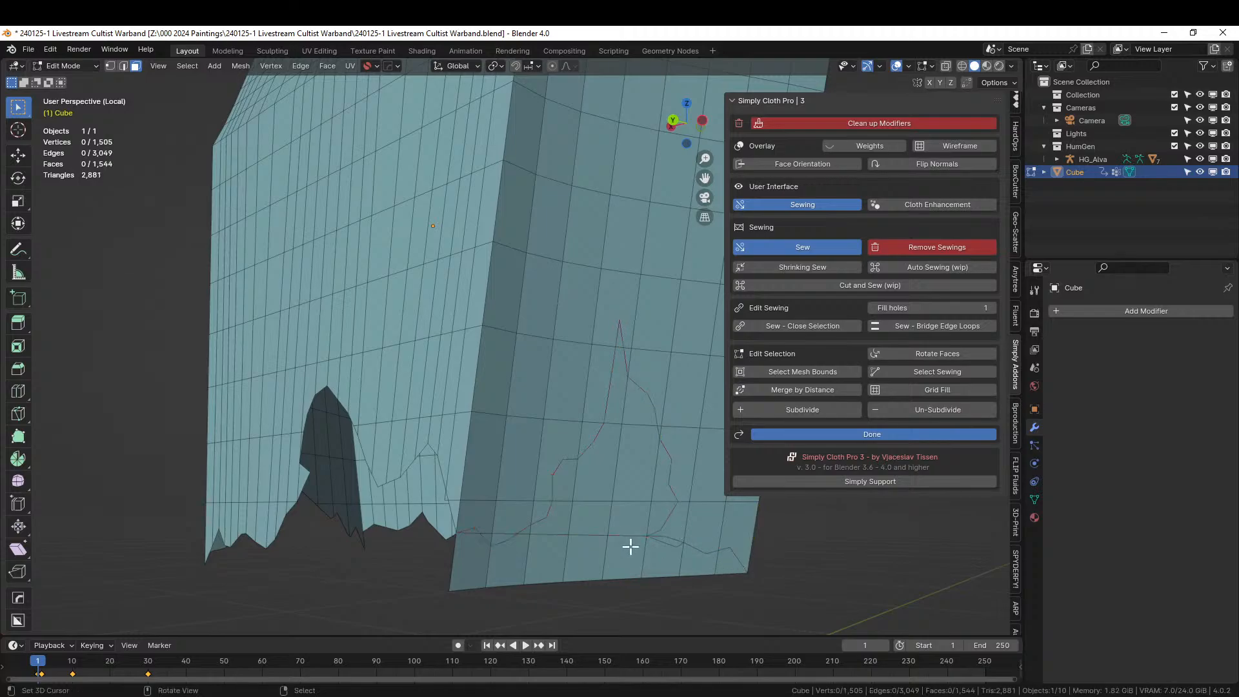
# Select all the faces below the jagged cut on the -X side, including its tall spike but none above the line, and delete them.
pyautogui.click(676, 545)
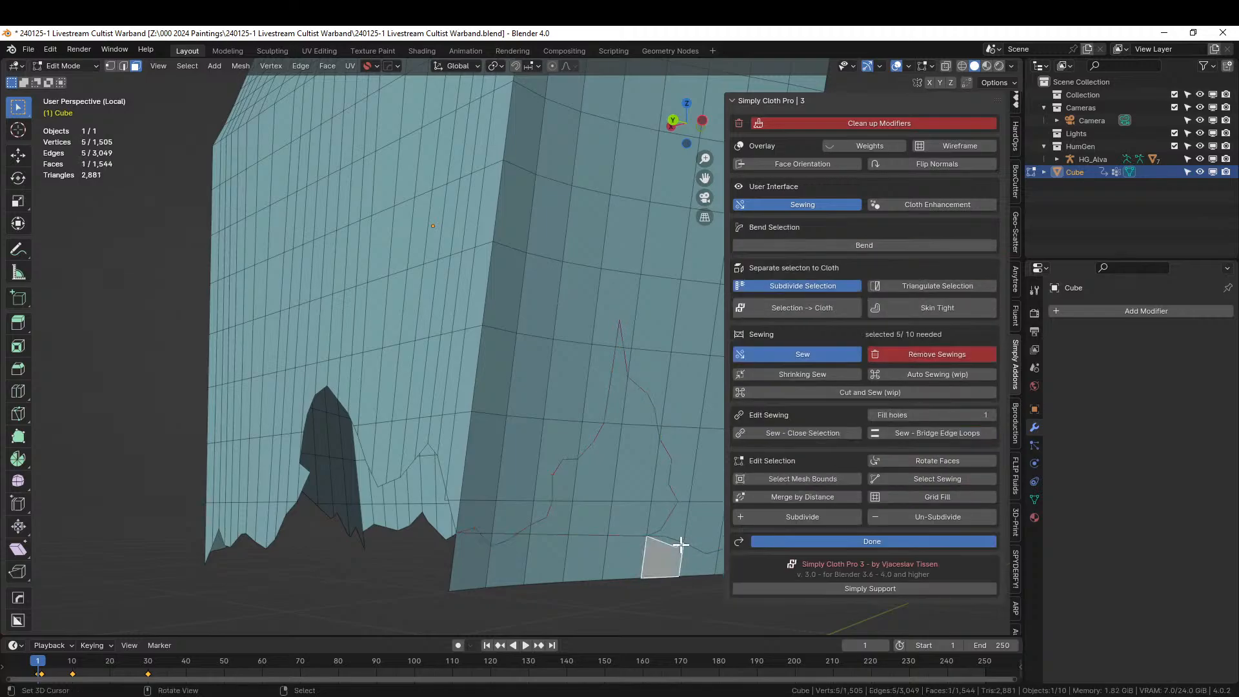
pyautogui.keyDown('shift'); pyautogui.click(646, 516); pyautogui.keyUp('shift')
pyautogui.press('c')
pyautogui.moveTo(551, 554)
pyautogui.mouseDown()
pyautogui.moveTo(459, 571)
pyautogui.moveTo(467, 547)
pyautogui.moveTo(531, 575)
pyautogui.moveTo(606, 490)
pyautogui.moveTo(693, 580)
pyautogui.mouseUp()
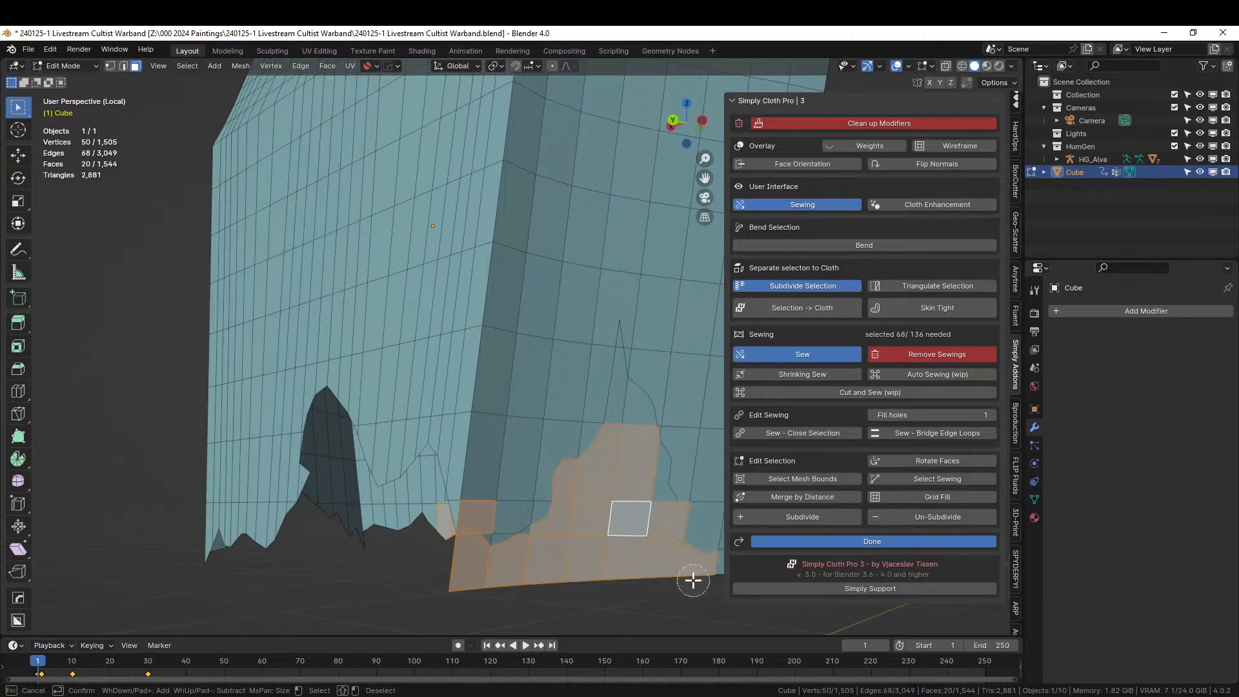
pyautogui.rightClick(686, 521)
pyautogui.keyDown('shift'); pyautogui.click(442, 516); pyautogui.keyUp('shift')
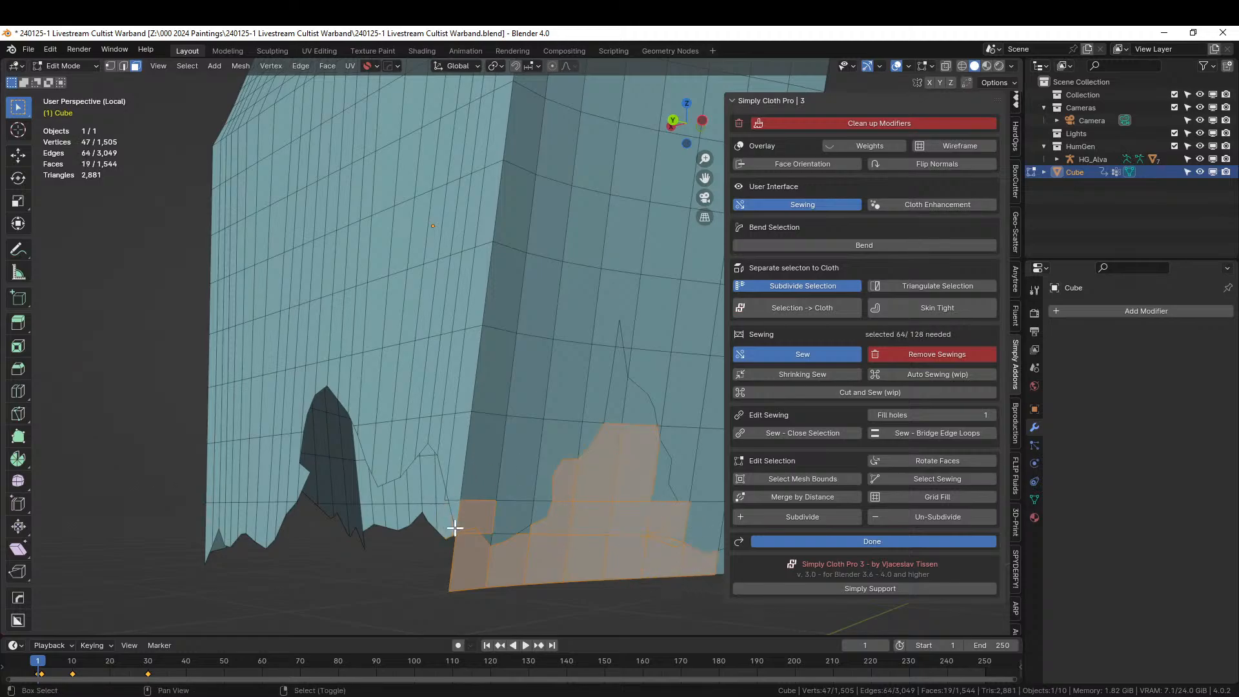
pyautogui.moveTo(455, 528); pyautogui.dragTo(476, 572, button='middle')
pyautogui.keyDown('shift'); pyautogui.click(434, 535); pyautogui.keyUp('shift')
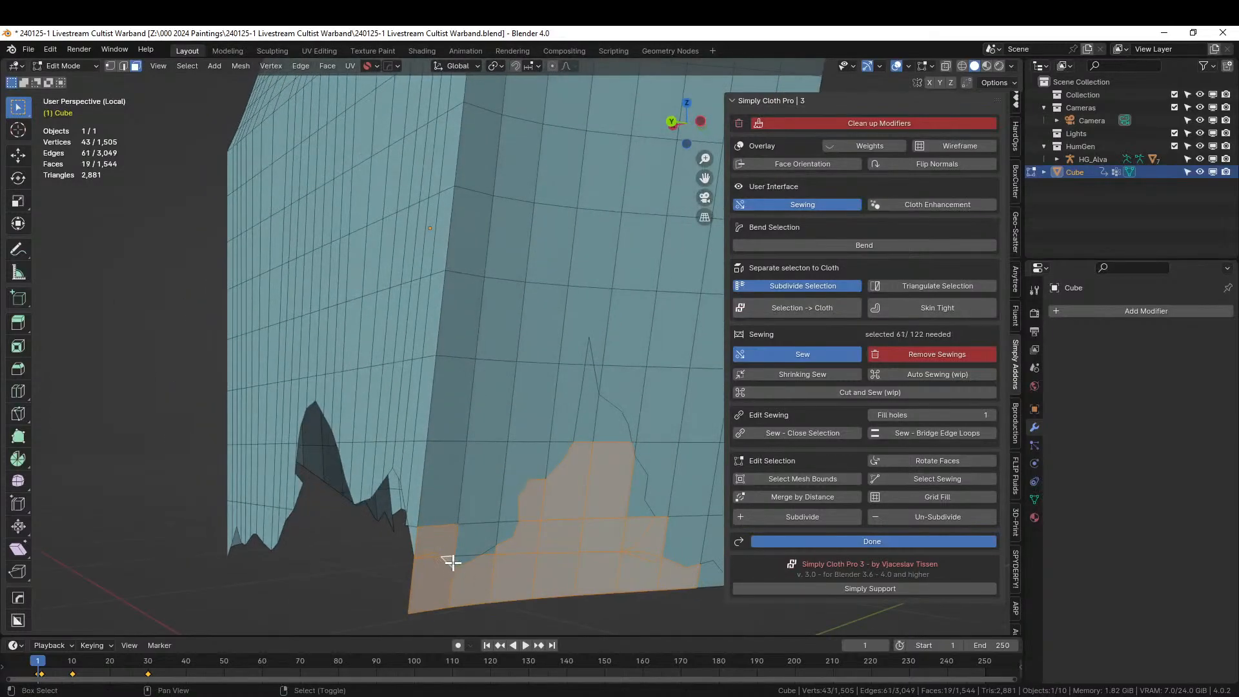
pyautogui.keyDown('shift'); pyautogui.click(505, 531); pyautogui.keyUp('shift')
pyautogui.keyDown('shift'); pyautogui.click(581, 416); pyautogui.keyUp('shift')
pyautogui.keyDown('shift'); pyautogui.click(611, 426); pyautogui.keyUp('shift')
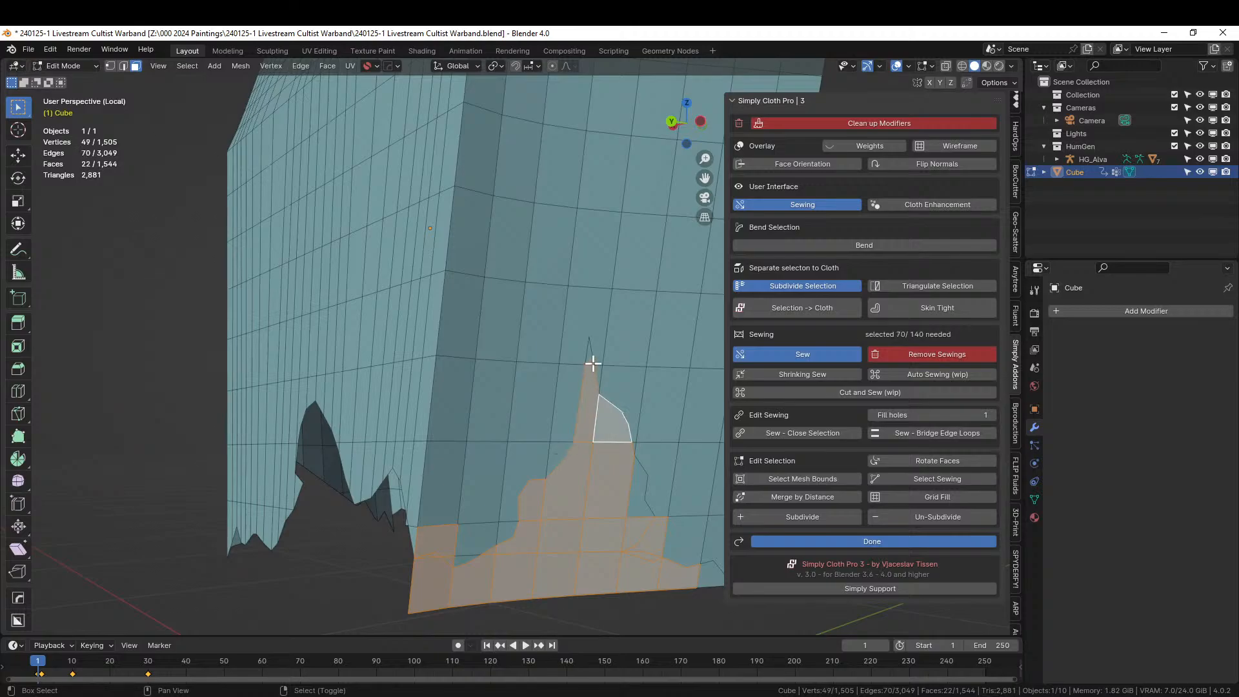
pyautogui.keyDown('shift'); pyautogui.click(589, 360); pyautogui.keyUp('shift')
pyautogui.keyDown('shift'); pyautogui.click(637, 497); pyautogui.keyUp('shift')
pyautogui.moveTo(636, 497); pyautogui.dragTo(553, 480, button='middle')
pyautogui.keyDown('shift'); pyautogui.click(600, 521); pyautogui.keyUp('shift')
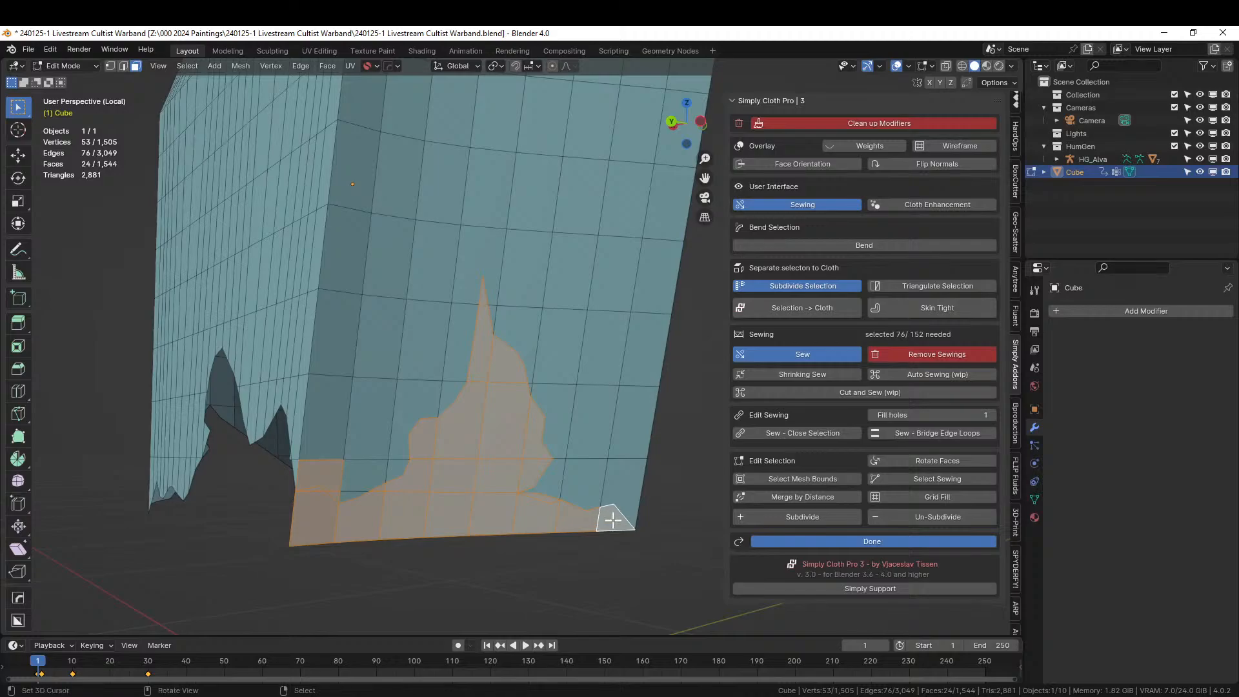
pyautogui.keyDown('shift'); pyautogui.click(335, 478); pyautogui.keyUp('shift')
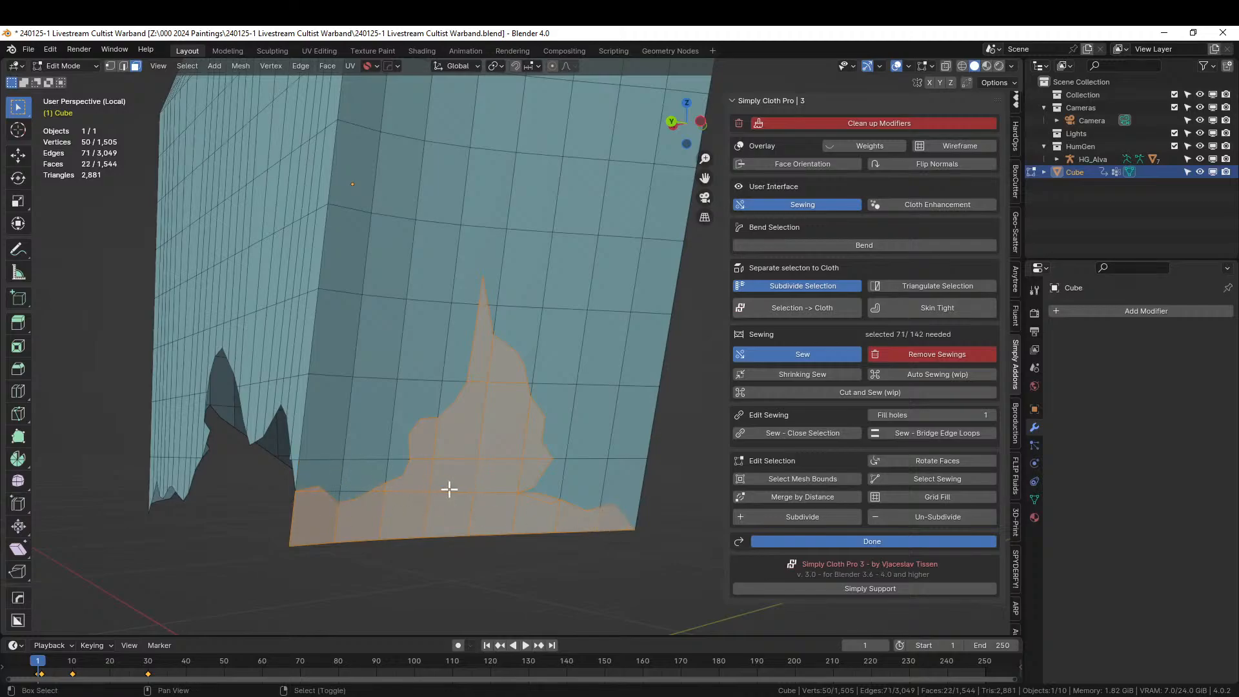
pyautogui.press('x')
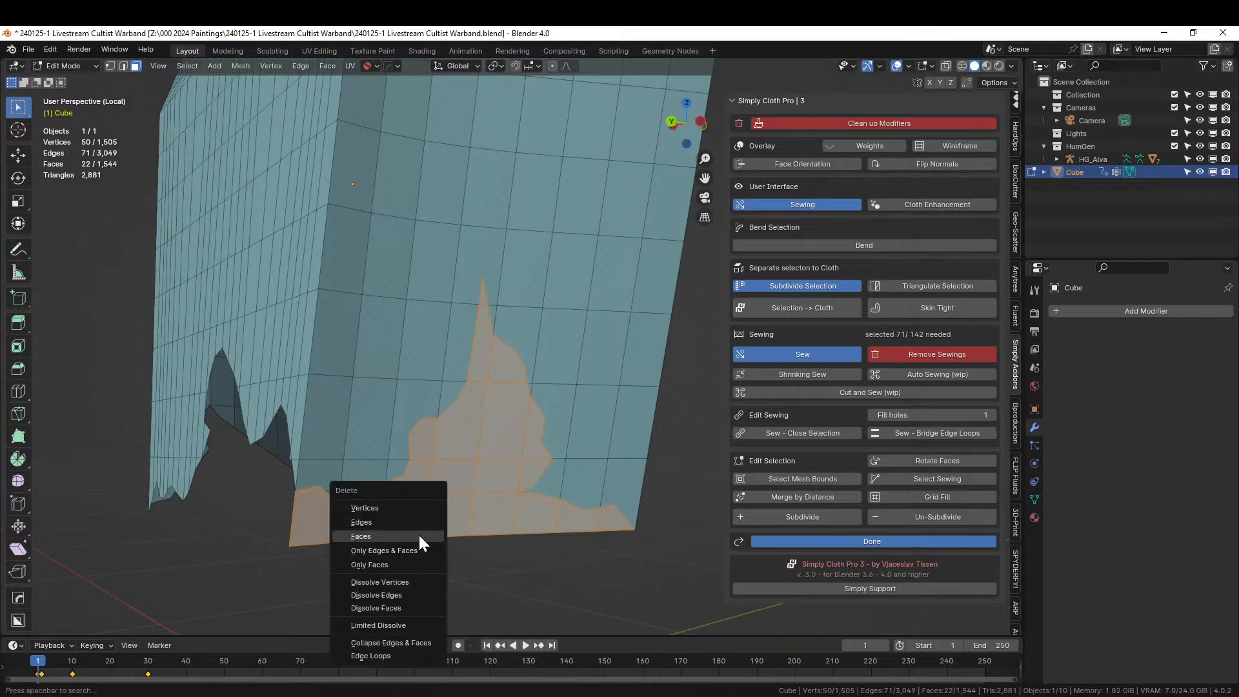
pyautogui.click(420, 540)
# Knife a closed ragged outline across the fold between the garment's upper slope and front panel, nearer the -X side.
pyautogui.moveTo(417, 534)
pyautogui.mouseDown(button='middle')
pyautogui.moveTo(400, 550)
pyautogui.moveTo(351, 525)
pyautogui.moveTo(372, 474)
pyautogui.moveTo(548, 544)
pyautogui.moveTo(424, 536)
pyautogui.mouseUp(button='middle')
pyautogui.scroll(-5, 494, 512)
pyautogui.moveTo(495, 511); pyautogui.dragTo(413, 583, button='middle')
pyautogui.scroll(3, 445, 527)
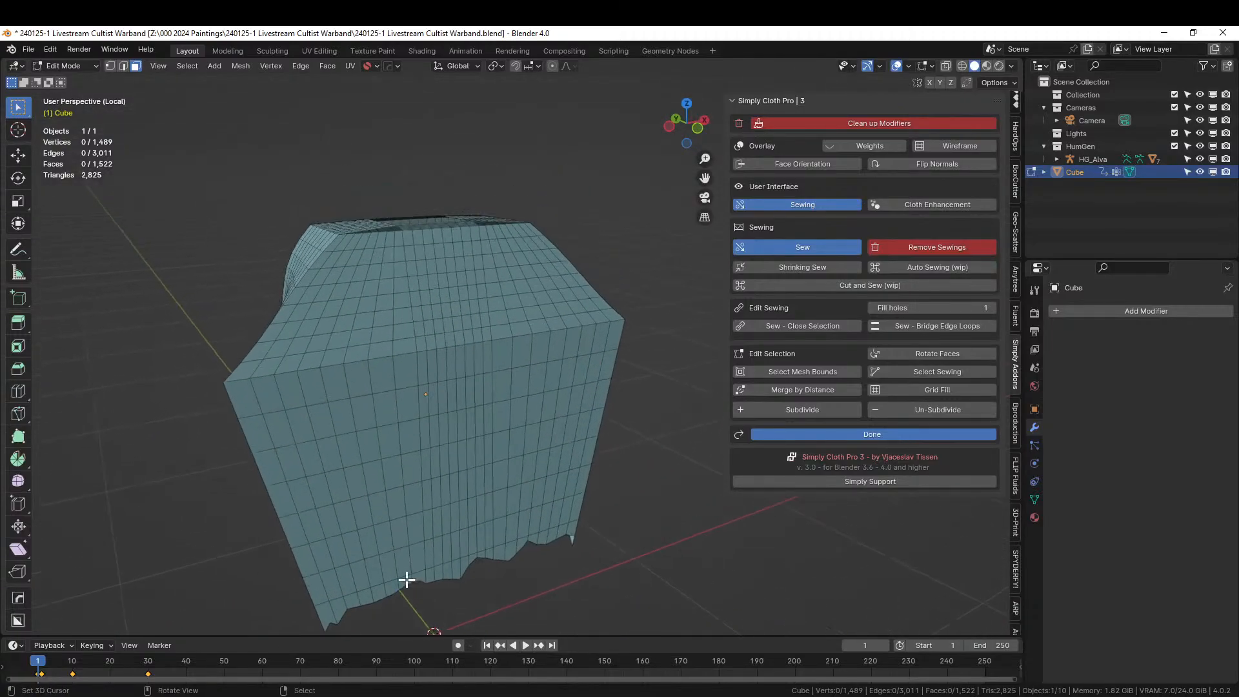
pyautogui.press('k')
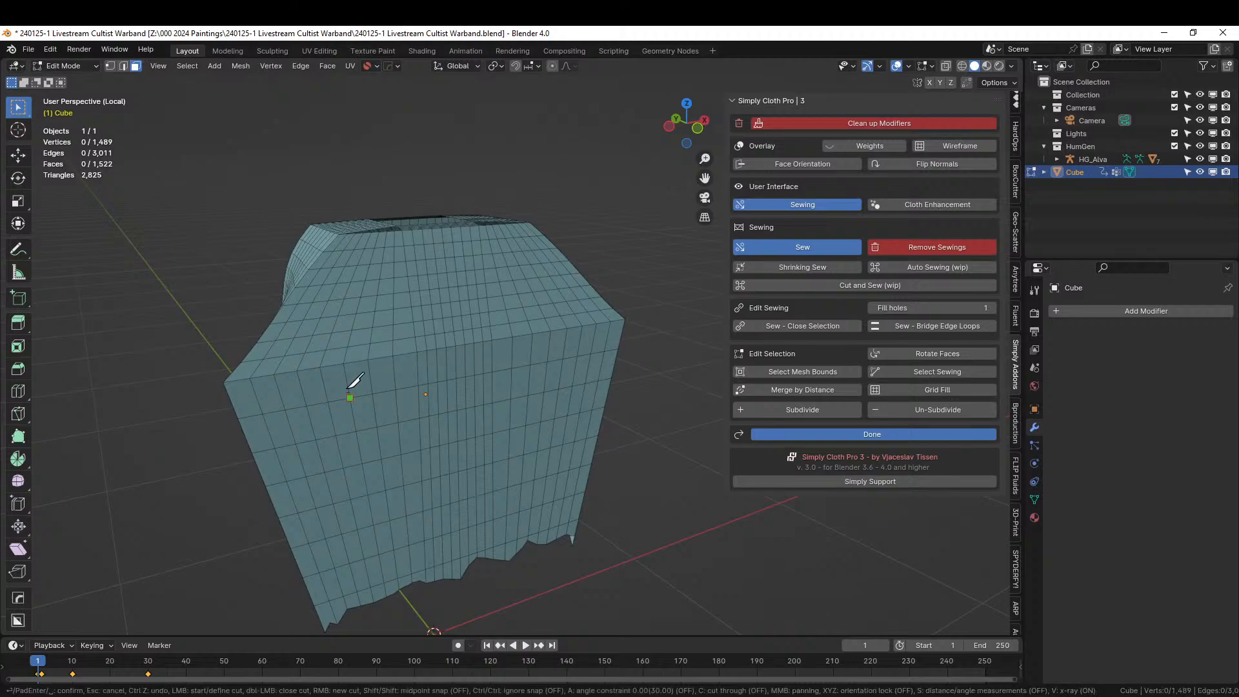
pyautogui.click(342, 338)
pyautogui.click(332, 365)
pyautogui.click(335, 377)
pyautogui.click(349, 398)
pyautogui.click(365, 403)
pyautogui.click(375, 415)
pyautogui.click(393, 365)
pyautogui.click(388, 356)
pyautogui.click(385, 350)
pyautogui.click(370, 344)
pyautogui.click(372, 329)
pyautogui.click(358, 339)
pyautogui.click(349, 338)
pyautogui.click(343, 337)
pyautogui.press('Return')
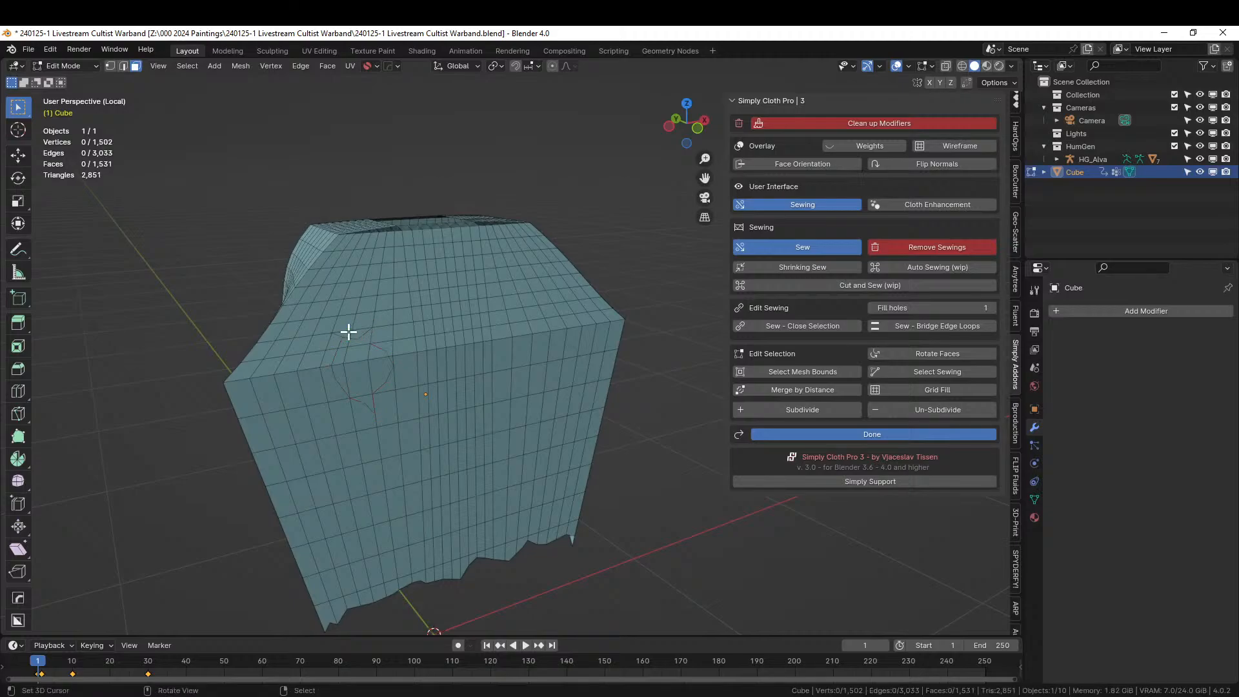
# Select the faces inside the ragged outline on the front fold and delete them to open a hole.
pyautogui.scroll(5, 349, 332)
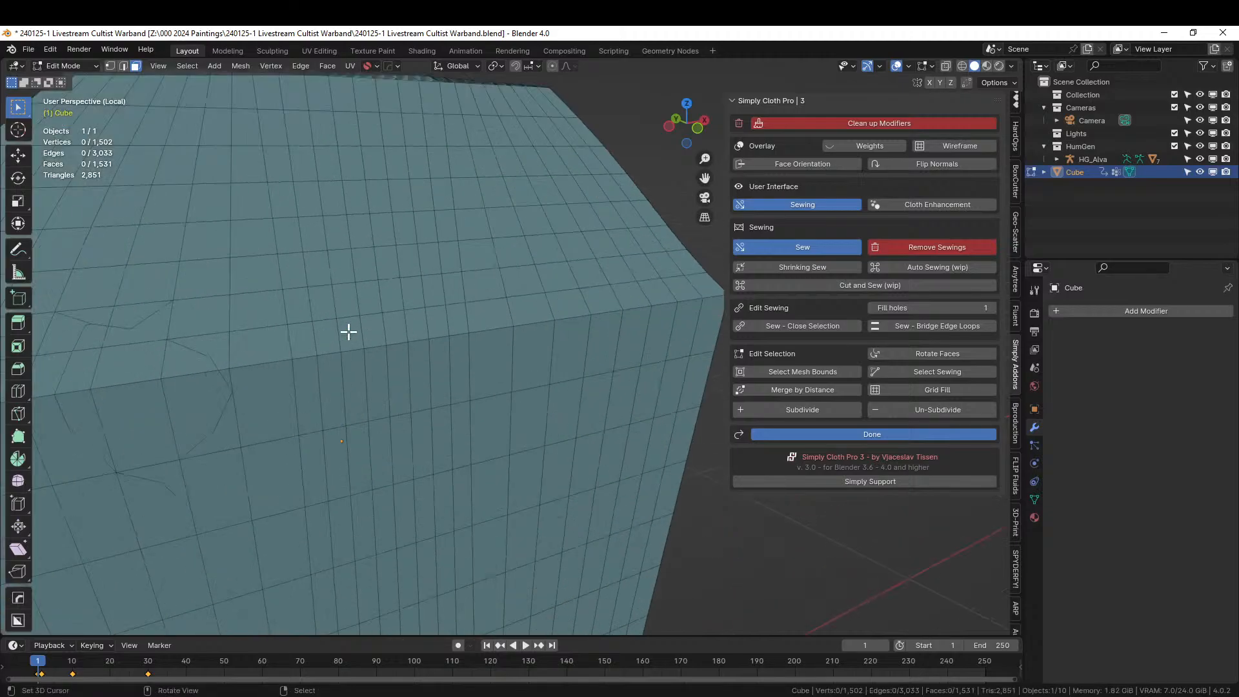
pyautogui.click(156, 469)
pyautogui.keyDown('shift'); pyautogui.click(106, 403); pyautogui.keyUp('shift')
pyautogui.keyDown('shift'); pyautogui.click(87, 362); pyautogui.keyUp('shift')
pyautogui.keyDown('shift'); pyautogui.click(91, 332); pyautogui.keyUp('shift')
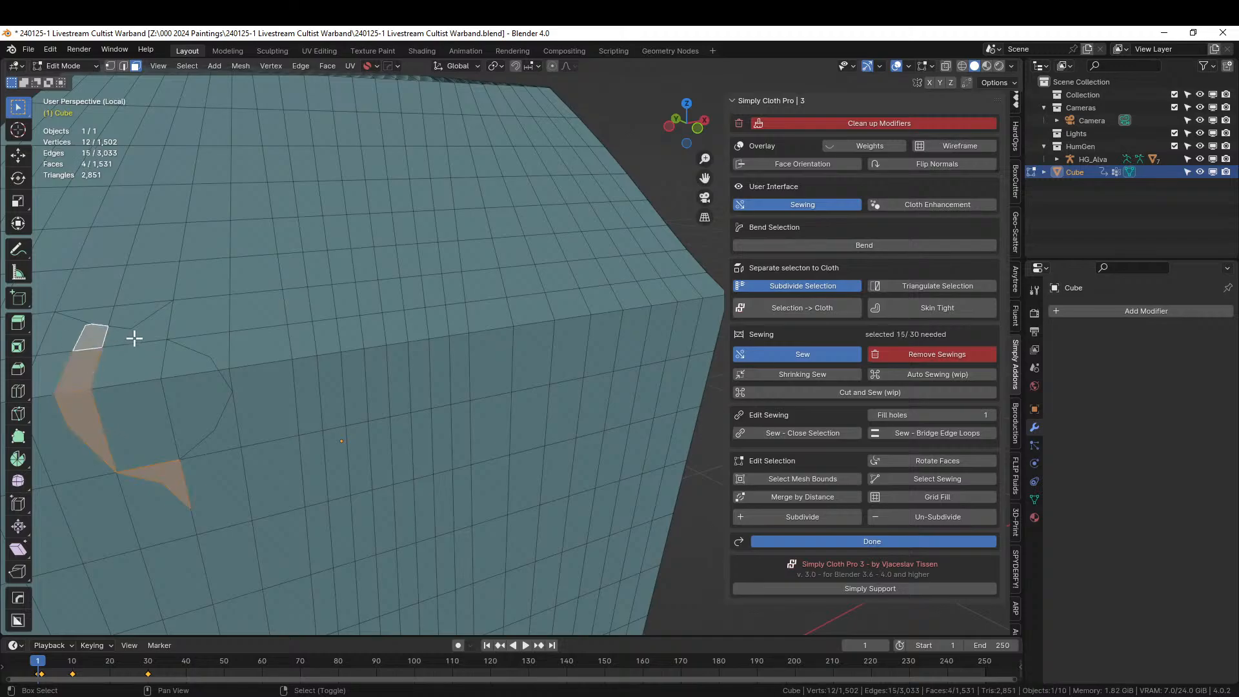
pyautogui.keyDown('shift'); pyautogui.click(135, 338); pyautogui.keyUp('shift')
pyautogui.keyDown('shift'); pyautogui.click(111, 362); pyautogui.keyUp('shift')
pyautogui.keyDown('shift'); pyautogui.click(143, 427); pyautogui.keyUp('shift')
pyautogui.keyDown('shift'); pyautogui.click(196, 405); pyautogui.keyUp('shift')
pyautogui.keyDown('shift'); pyautogui.click(180, 364); pyautogui.keyUp('shift')
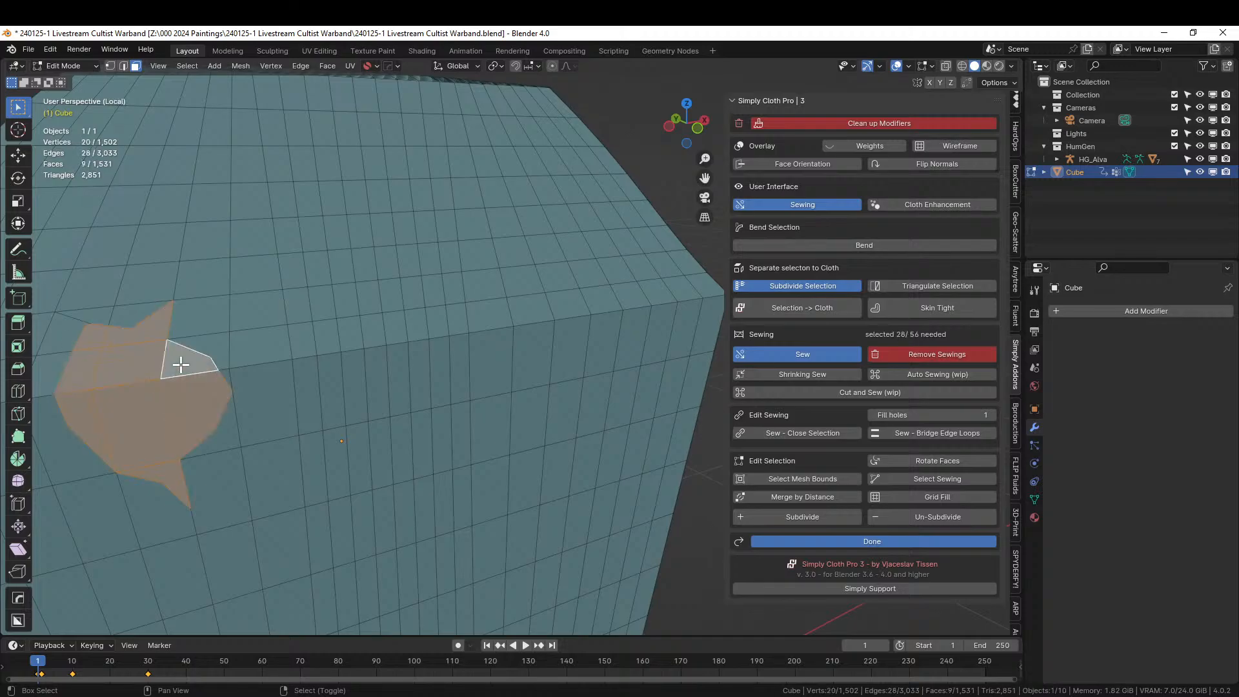
pyautogui.press('x')
pyautogui.click(158, 421)
pyautogui.scroll(-6, 184, 417)
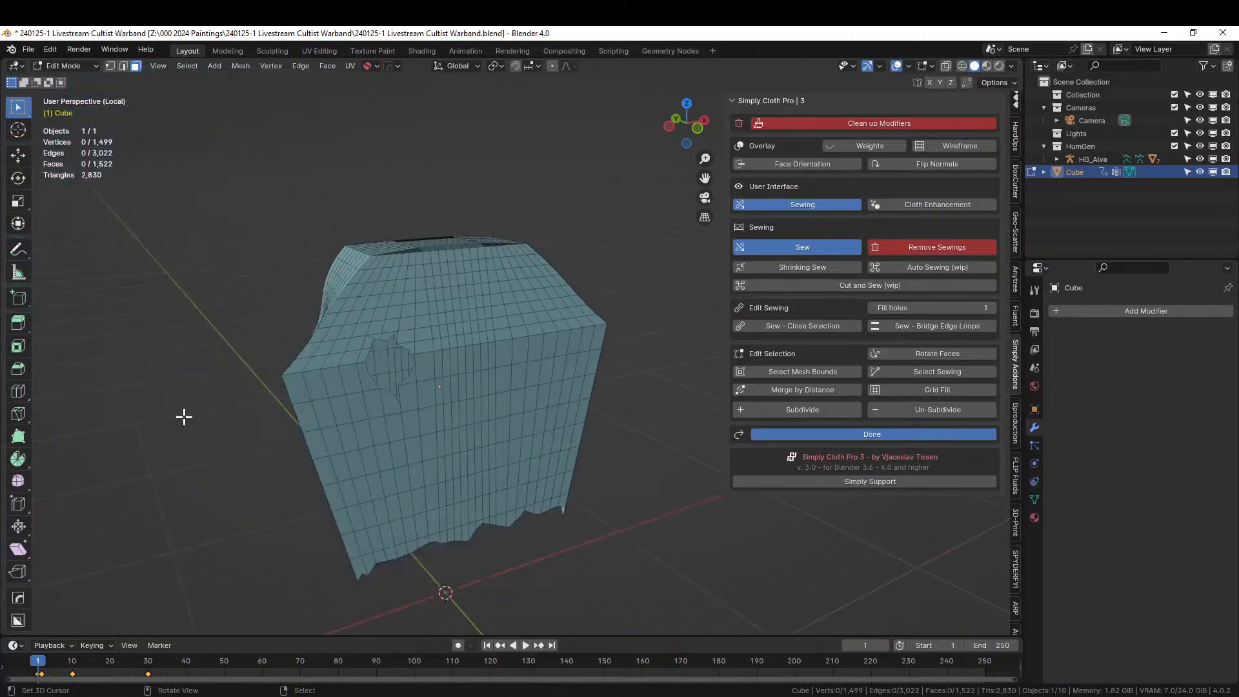
# Knife a curved cut into the front upper slope, starting and ending on its +X corner edge.
pyautogui.moveTo(184, 416); pyautogui.dragTo(269, 450, button='middle')
pyautogui.scroll(5, 329, 423)
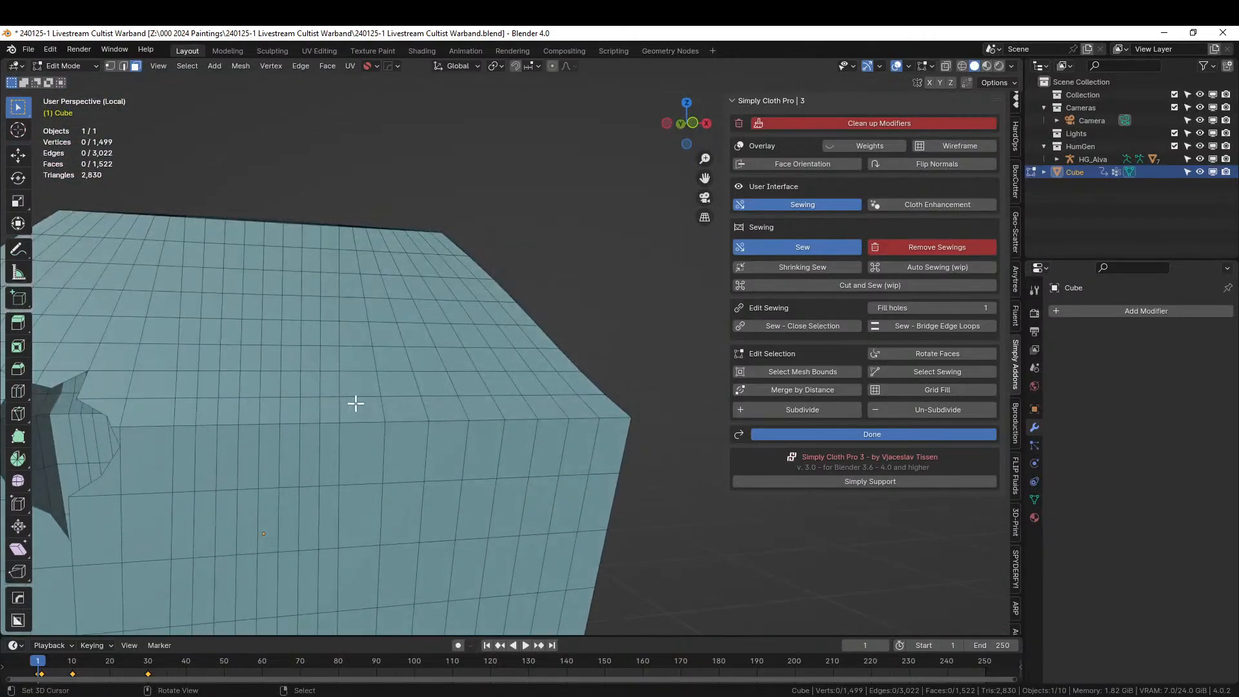
pyautogui.press('k')
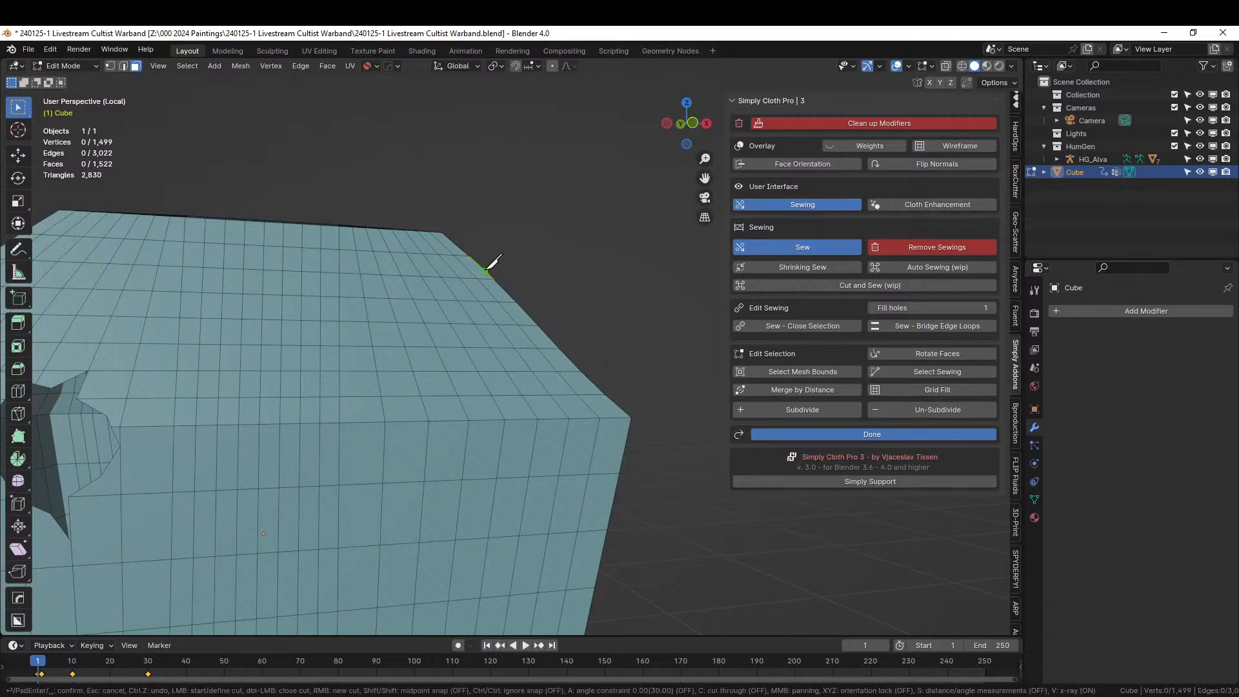
pyautogui.moveTo(493, 298)
pyautogui.mouseDown()
pyautogui.moveTo(505, 348)
pyautogui.moveTo(533, 370)
pyautogui.moveTo(556, 347)
pyautogui.mouseUp()
pyautogui.press('Return')
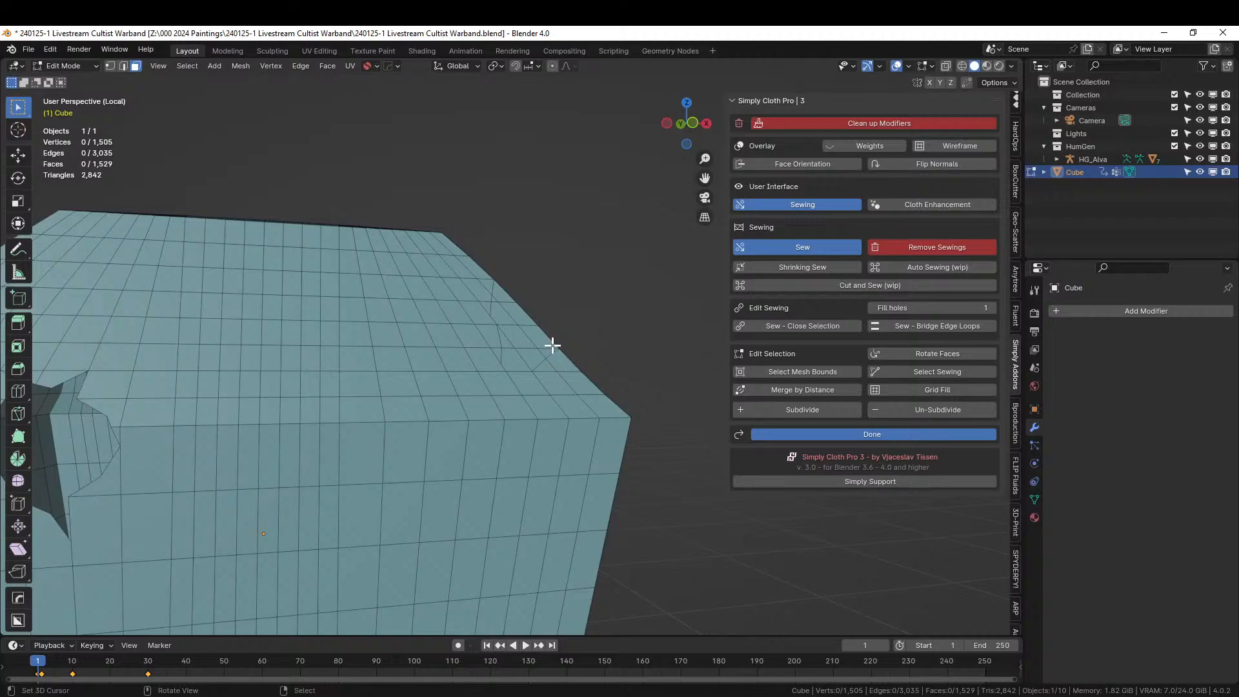
# Select the faces between the curved cut and the +X corner edge on the front slope and delete them.
pyautogui.moveTo(552, 346); pyautogui.dragTo(482, 368, button='middle')
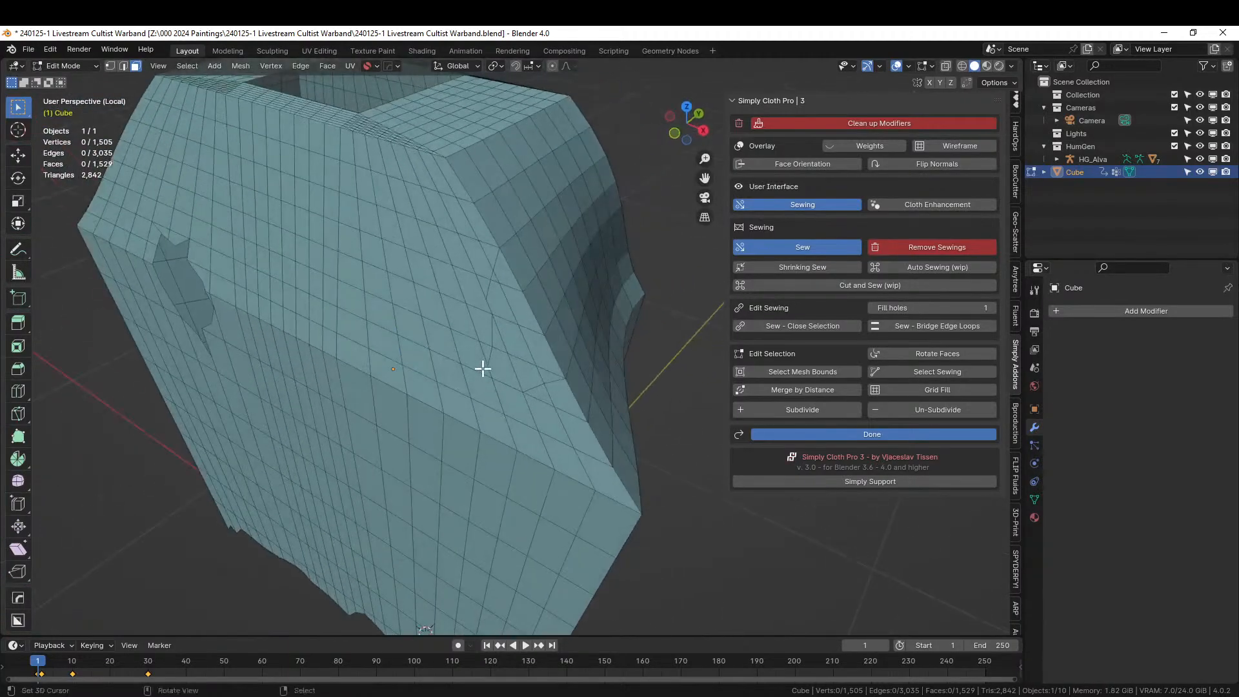
pyautogui.click(499, 367)
pyautogui.keyDown('shift'); pyautogui.click(524, 378); pyautogui.keyUp('shift')
pyautogui.keyDown('shift'); pyautogui.rightClick(548, 374); pyautogui.keyUp('shift')
pyautogui.keyDown('shift'); pyautogui.rightClick(536, 341); pyautogui.keyUp('shift')
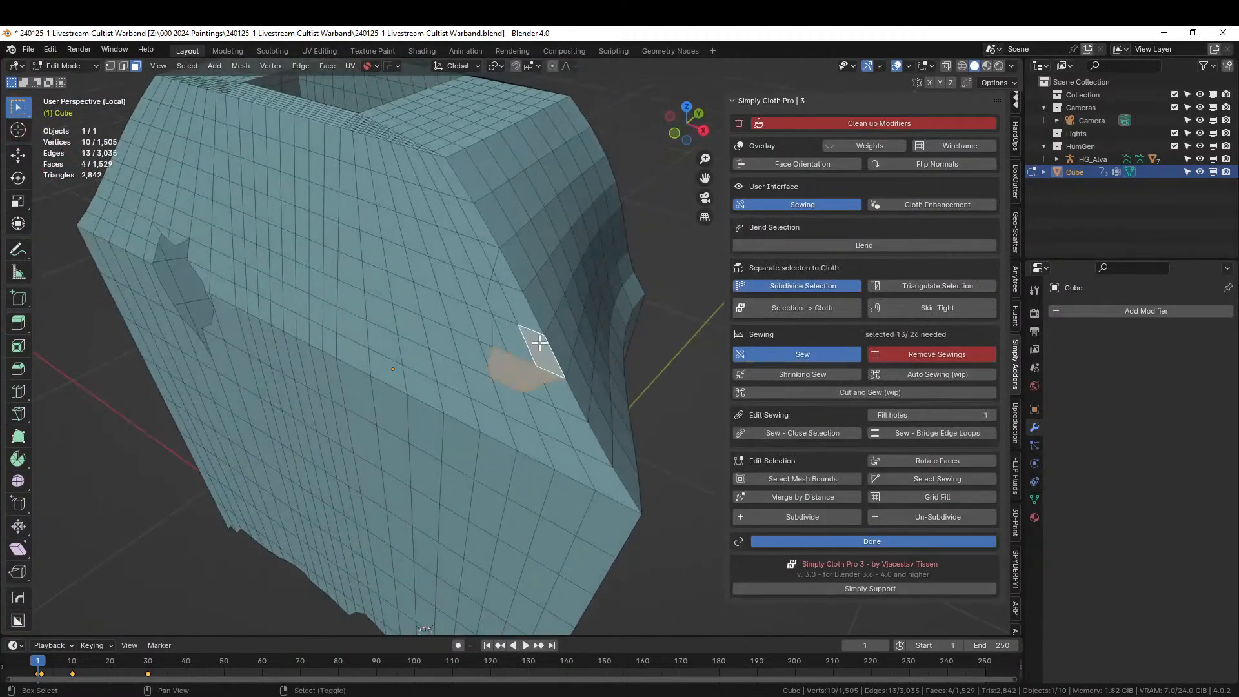
pyautogui.keyDown('shift'); pyautogui.rightClick(521, 298); pyautogui.keyUp('shift')
pyautogui.keyDown('shift'); pyautogui.rightClick(505, 273); pyautogui.keyUp('shift')
pyautogui.keyDown('shift'); pyautogui.rightClick(497, 280); pyautogui.keyUp('shift')
pyautogui.keyDown('shift'); pyautogui.rightClick(495, 295); pyautogui.keyUp('shift')
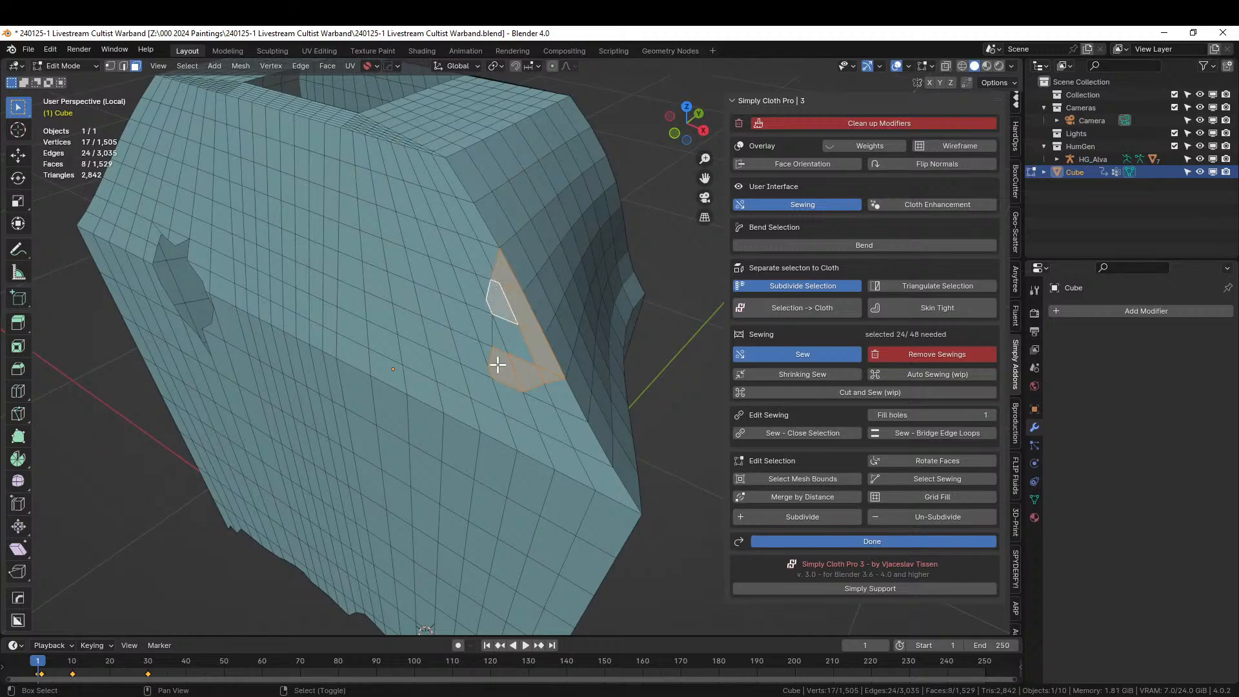
pyautogui.keyDown('shift'); pyautogui.rightClick(498, 342); pyautogui.keyUp('shift')
pyautogui.keyDown('shift'); pyautogui.rightClick(520, 340); pyautogui.keyUp('shift')
pyautogui.press('x')
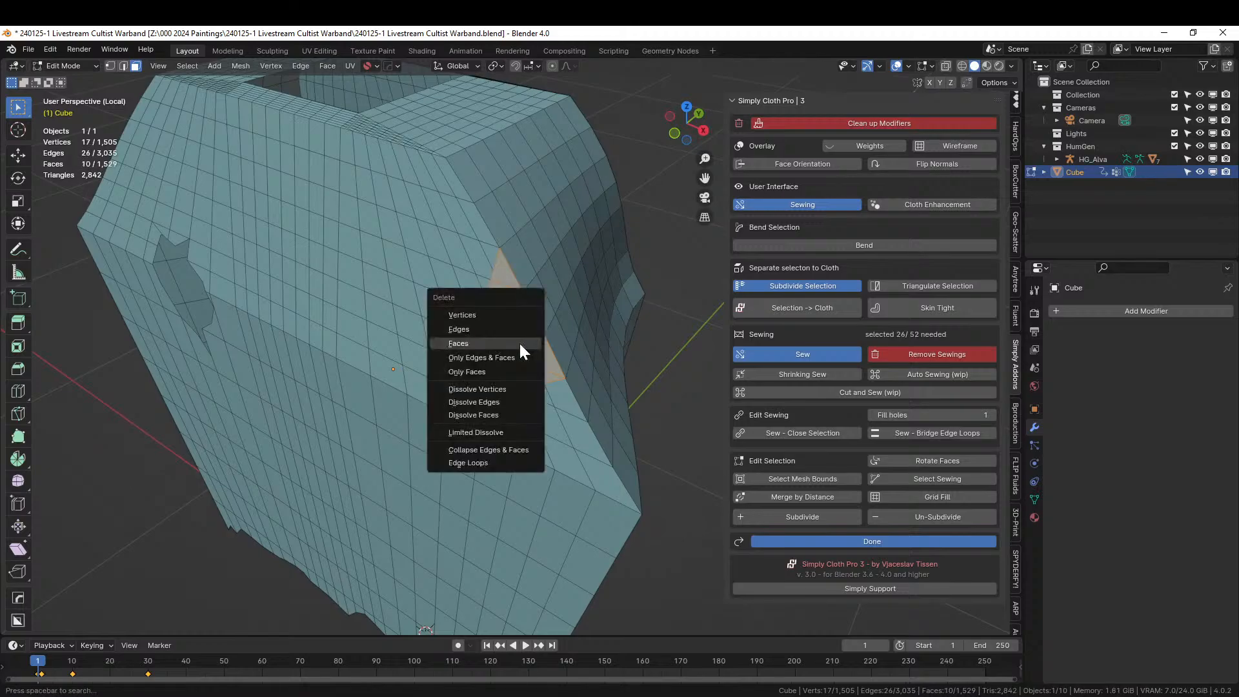
pyautogui.click(520, 348)
# Knife an angular outline on the +X side of the corner edge, connecting the lower and upper ends of the hole.
pyautogui.moveTo(520, 343); pyautogui.dragTo(448, 367, button='middle')
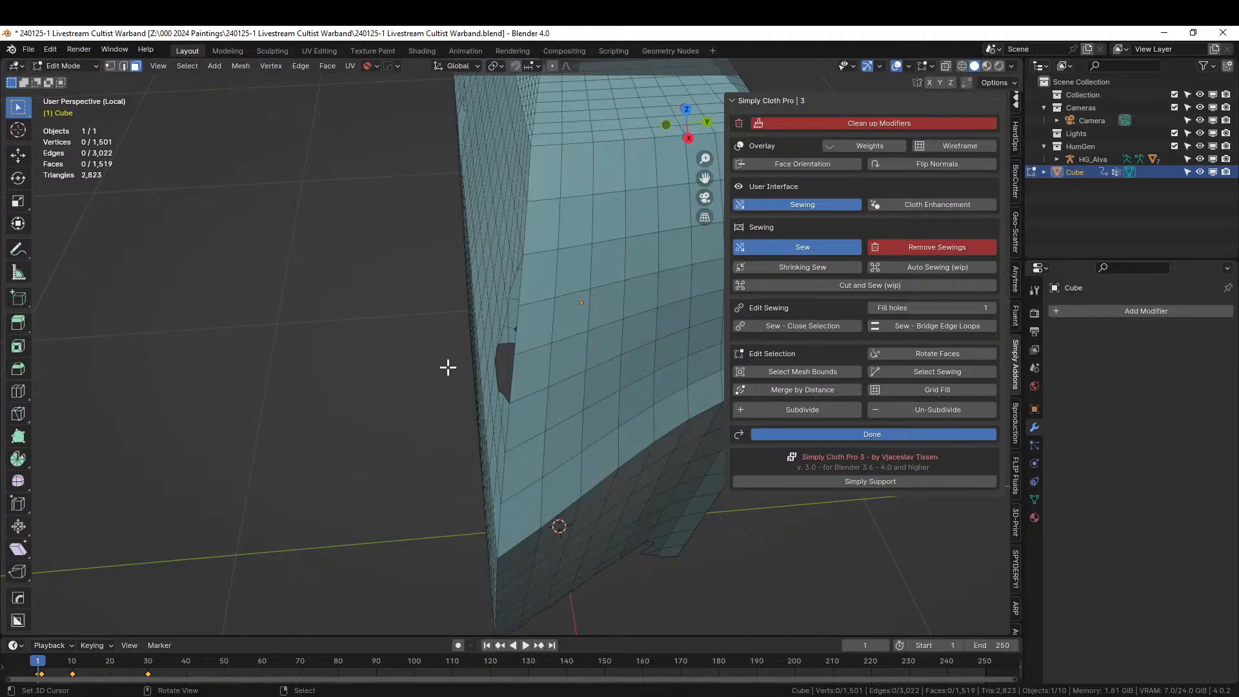
pyautogui.press('k')
pyautogui.click(510, 402)
pyautogui.click(526, 376)
pyautogui.click(559, 367)
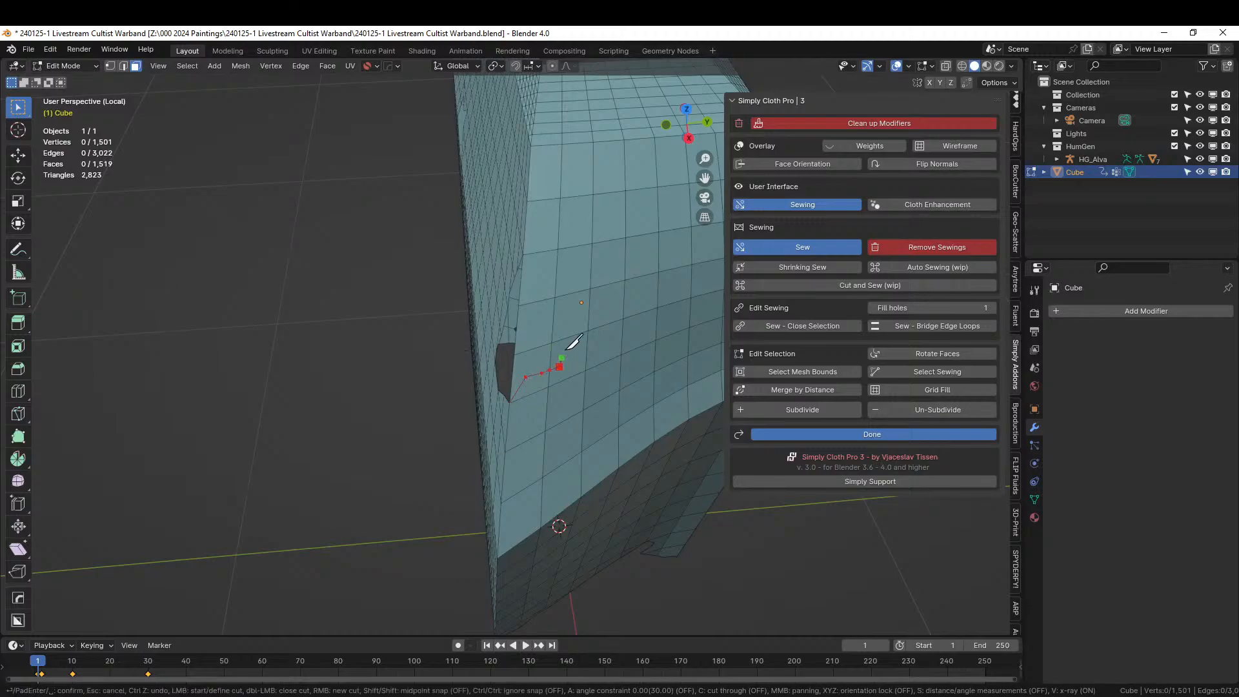
pyautogui.click(571, 336)
pyautogui.click(538, 280)
pyautogui.click(522, 254)
pyautogui.press('Return')
# Select the faces inside the angular outline on the +X side of the corner edge and delete them to extend the hole.
pyautogui.moveTo(678, 335); pyautogui.dragTo(587, 341, button='middle')
pyautogui.press('c')
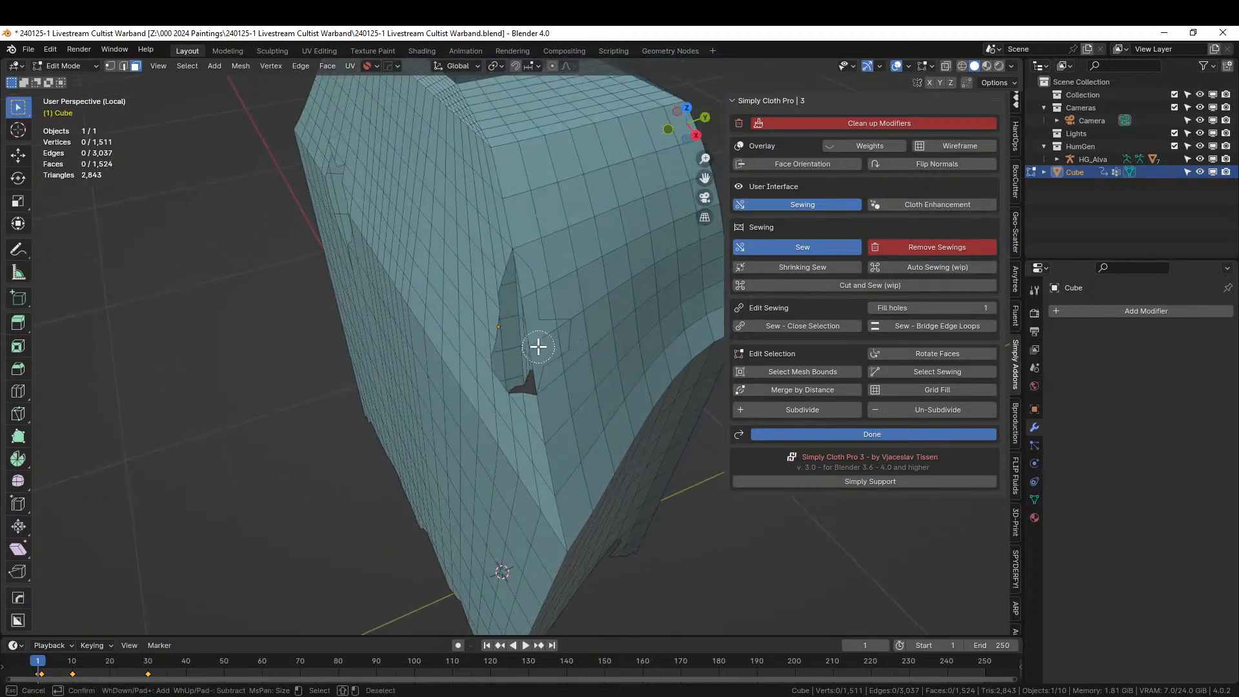
pyautogui.press('Escape')
pyautogui.rightClick(541, 366)
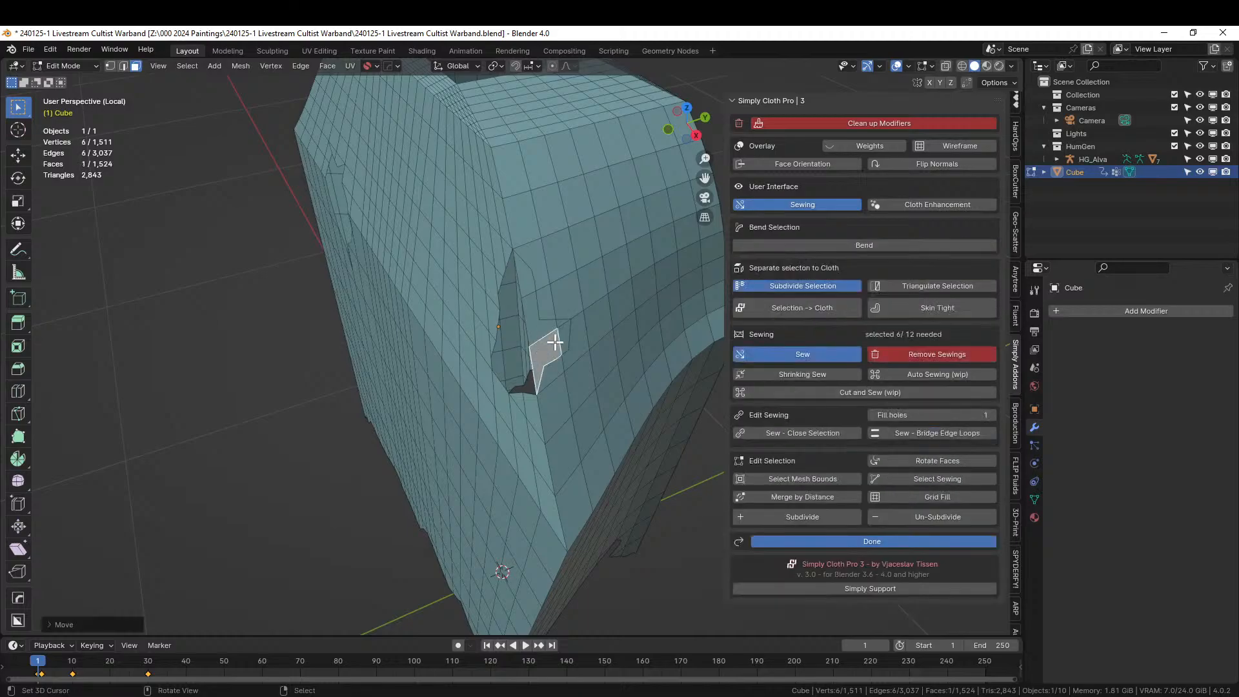
pyautogui.keyDown('shift'); pyautogui.rightClick(562, 337); pyautogui.keyUp('shift')
pyautogui.keyDown('shift'); pyautogui.rightClick(557, 323); pyautogui.keyUp('shift')
pyautogui.keyDown('shift'); pyautogui.rightClick(529, 300); pyautogui.keyUp('shift')
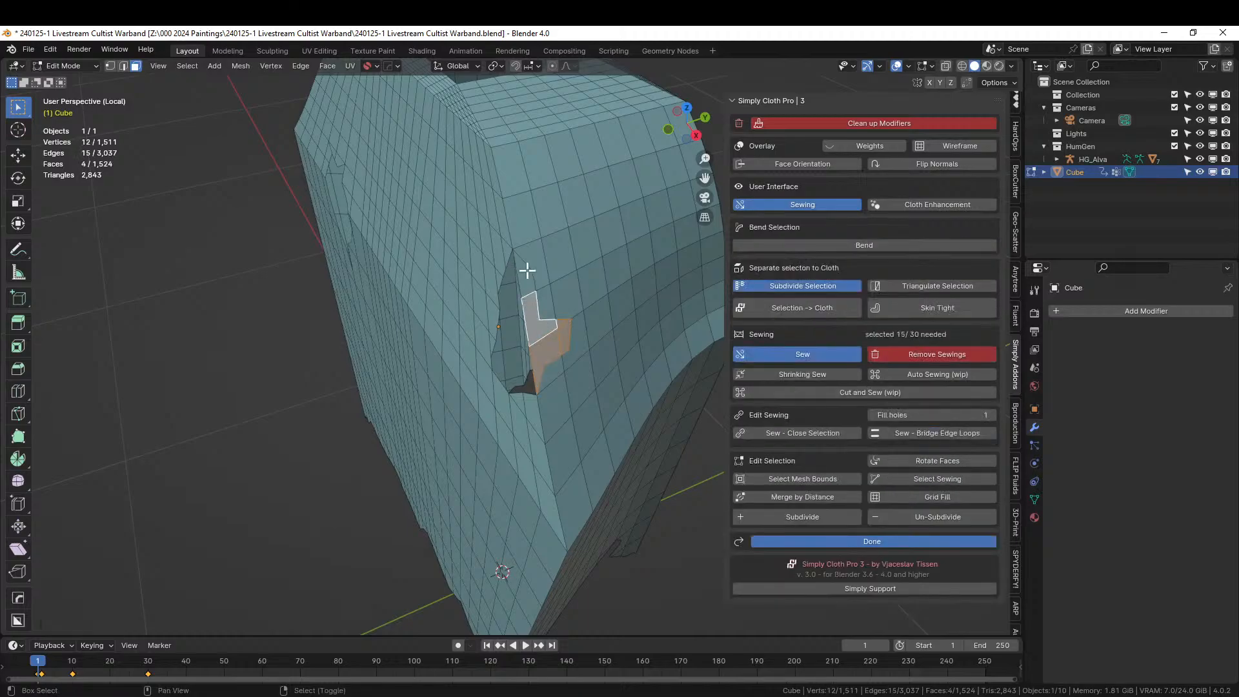
pyautogui.press('x')
pyautogui.click(544, 331)
# Knife a ragged outline across the fold where the +X shoulder meets the side slope, with a narrow pointed tip running down the slope.
pyautogui.scroll(-5, 548, 334)
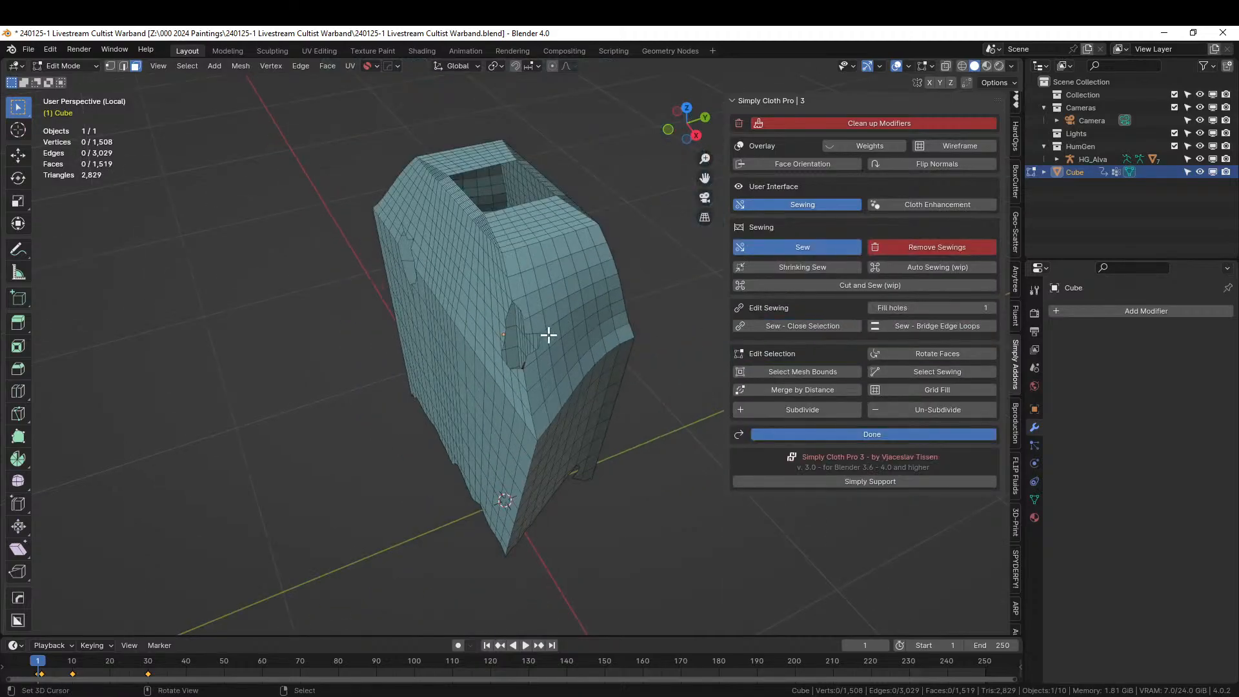
pyautogui.moveTo(548, 334); pyautogui.dragTo(402, 465, button='middle')
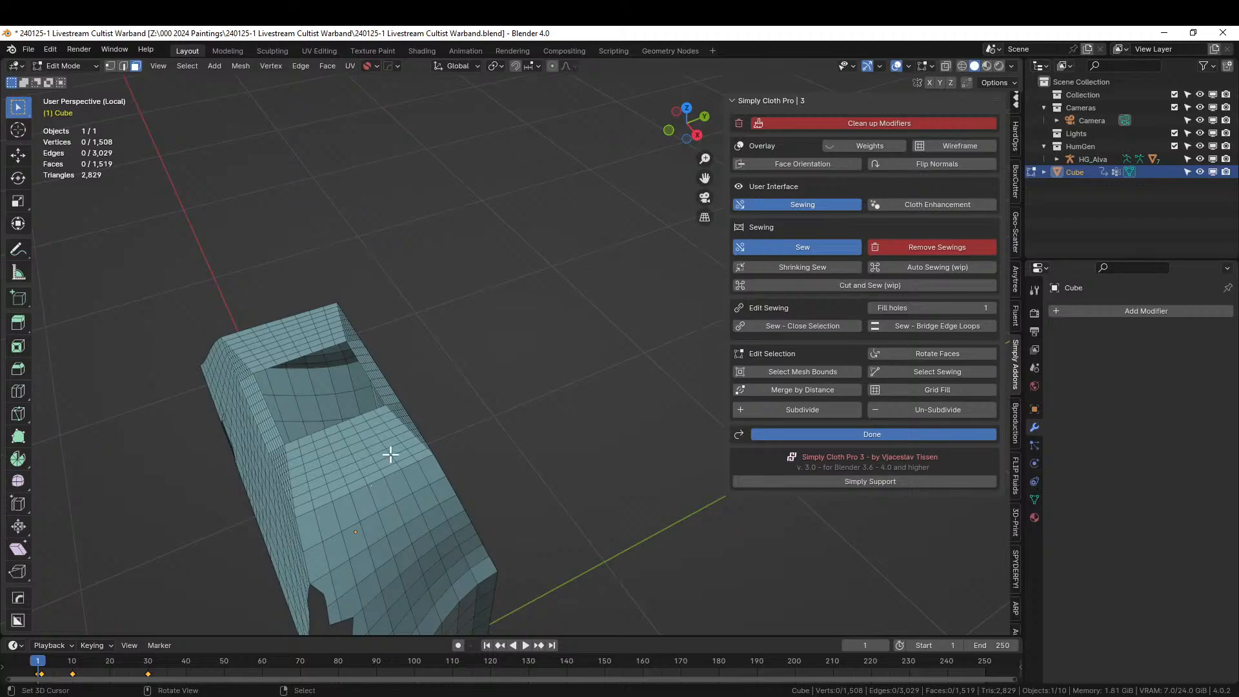
pyautogui.keyDown('ctrl'); pyautogui.moveTo(313, 516); pyautogui.dragTo(698, 184, button='middle'); pyautogui.keyUp('ctrl')
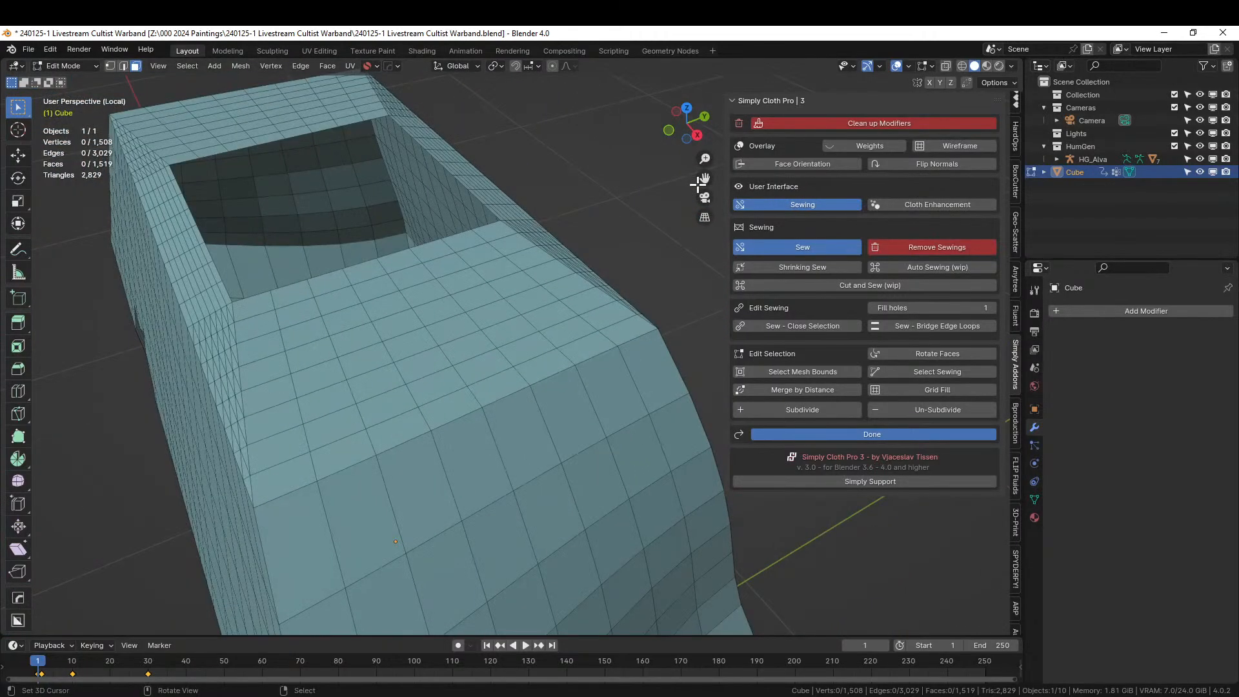
pyautogui.press('k')
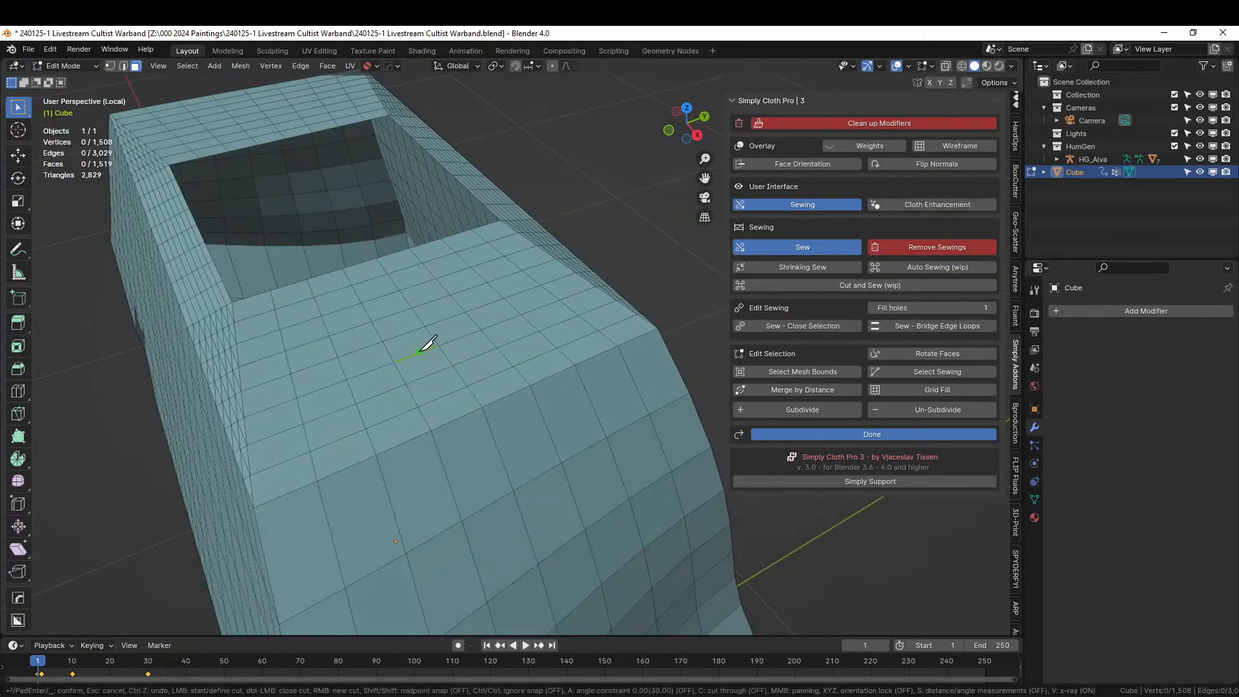
pyautogui.click(397, 416)
pyautogui.click(399, 445)
pyautogui.click(393, 459)
pyautogui.click(409, 485)
pyautogui.click(436, 503)
pyautogui.click(476, 513)
pyautogui.click(498, 543)
pyautogui.click(511, 565)
pyautogui.click(502, 520)
pyautogui.click(526, 503)
pyautogui.click(534, 470)
pyautogui.click(520, 439)
pyautogui.click(505, 397)
pyautogui.doubleClick(499, 391)
pyautogui.press('Return')
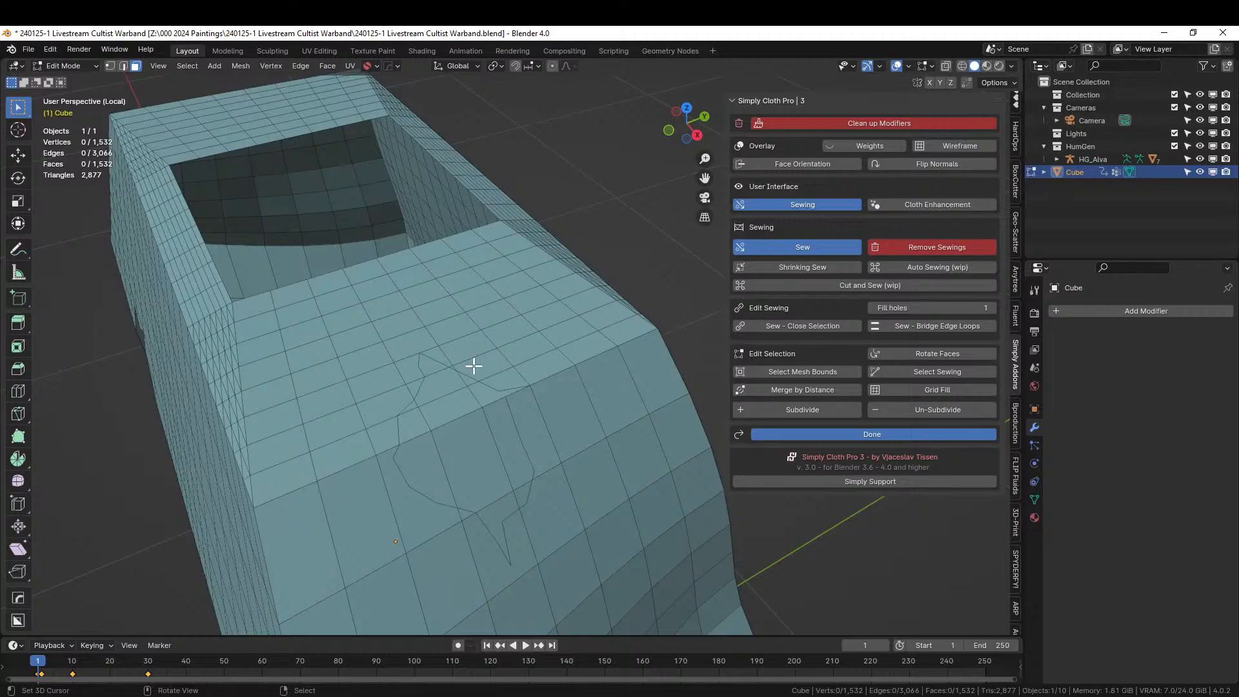
# Select all faces inside the ragged outline on the +X shoulder fold and delete them to open a torn hole.
pyautogui.click(431, 461)
pyautogui.keyDown('shift'); pyautogui.click(471, 453); pyautogui.keyUp('shift')
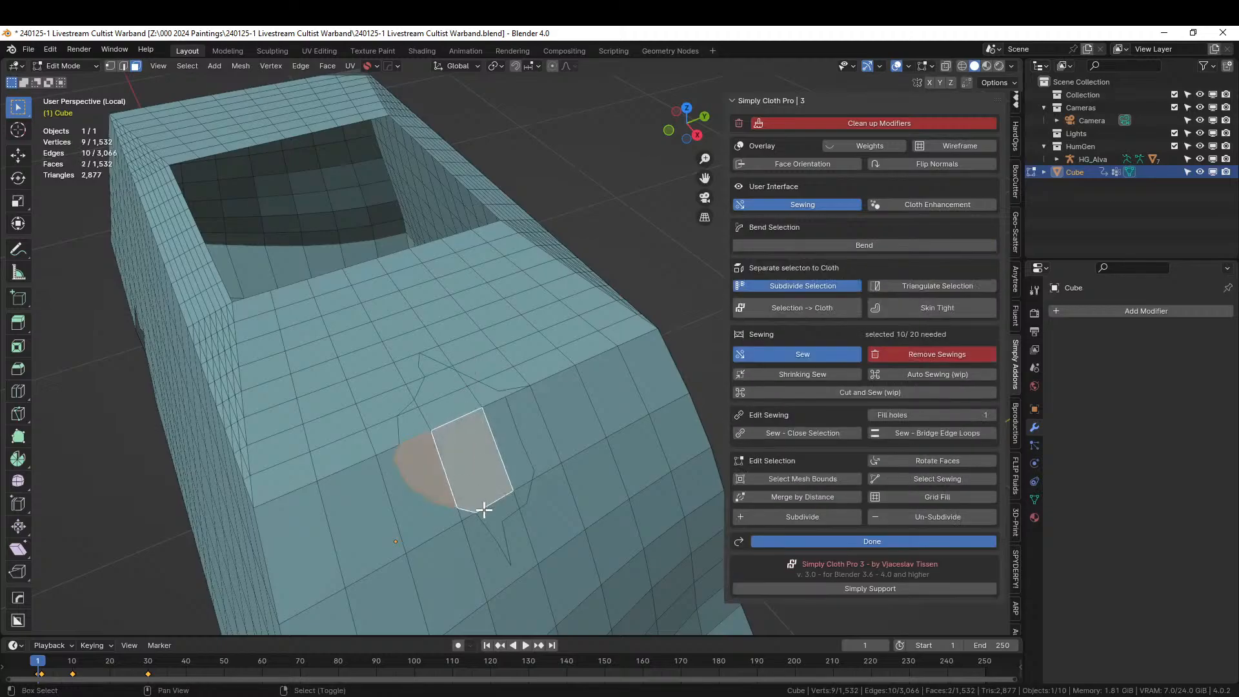
pyautogui.keyDown('shift'); pyautogui.click(500, 523); pyautogui.keyUp('shift')
pyautogui.keyDown('shift'); pyautogui.click(523, 494); pyautogui.keyUp('shift')
pyautogui.keyDown('shift'); pyautogui.click(506, 409); pyautogui.keyUp('shift')
pyautogui.keyDown('shift'); pyautogui.click(478, 387); pyautogui.keyUp('shift')
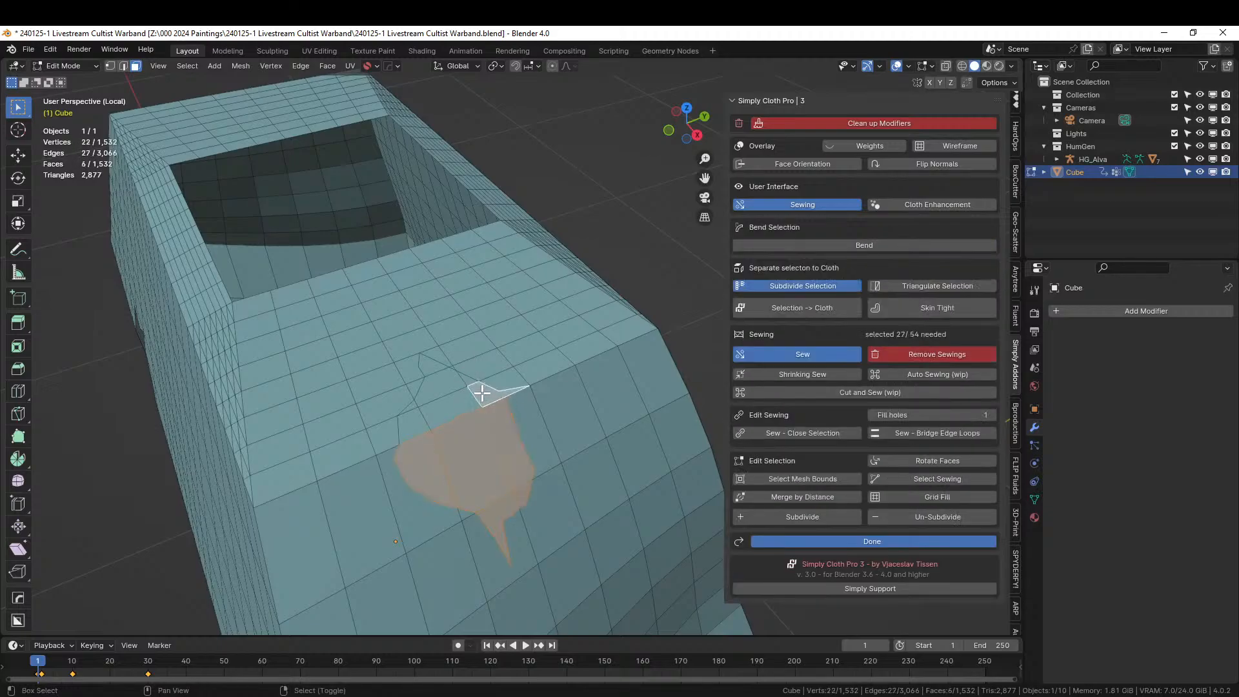
pyautogui.keyDown('shift'); pyautogui.click(434, 407); pyautogui.keyUp('shift')
pyautogui.keyDown('shift'); pyautogui.click(420, 411); pyautogui.keyUp('shift')
pyautogui.keyDown('shift'); pyautogui.click(411, 404); pyautogui.keyUp('shift')
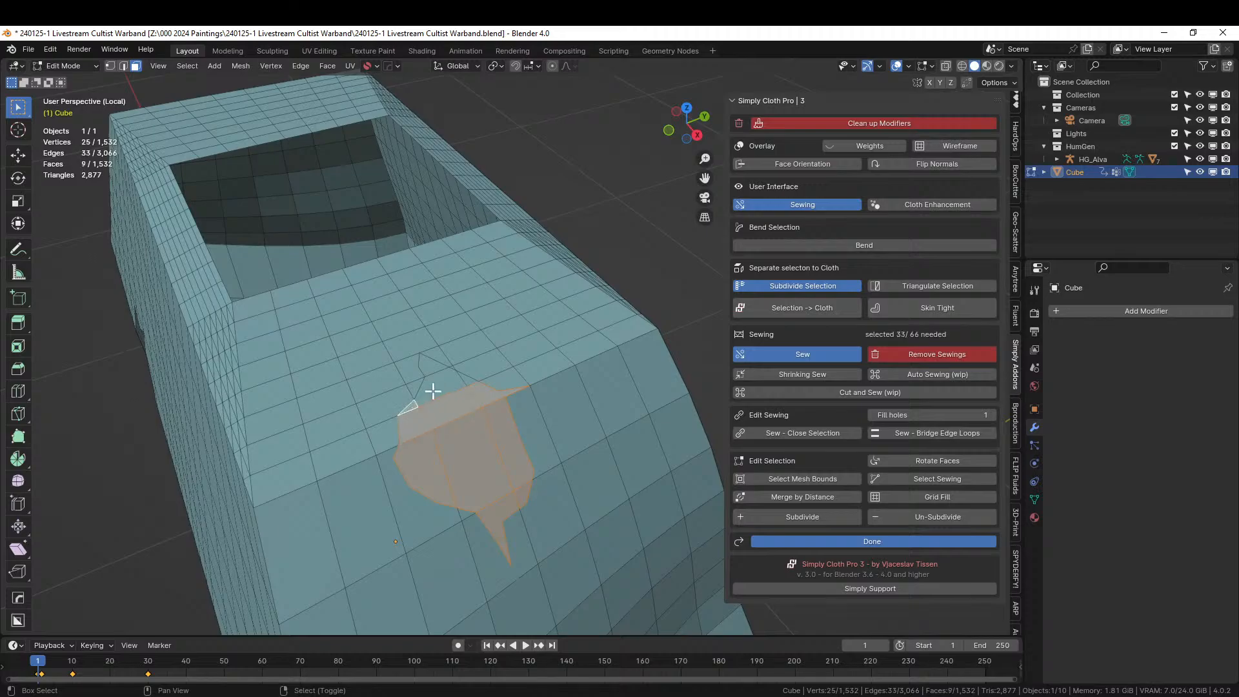
pyautogui.keyDown('shift'); pyautogui.click(433, 389); pyautogui.keyUp('shift')
pyautogui.keyDown('shift'); pyautogui.click(436, 369); pyautogui.keyUp('shift')
pyautogui.keyDown('shift'); pyautogui.click(469, 381); pyautogui.keyUp('shift')
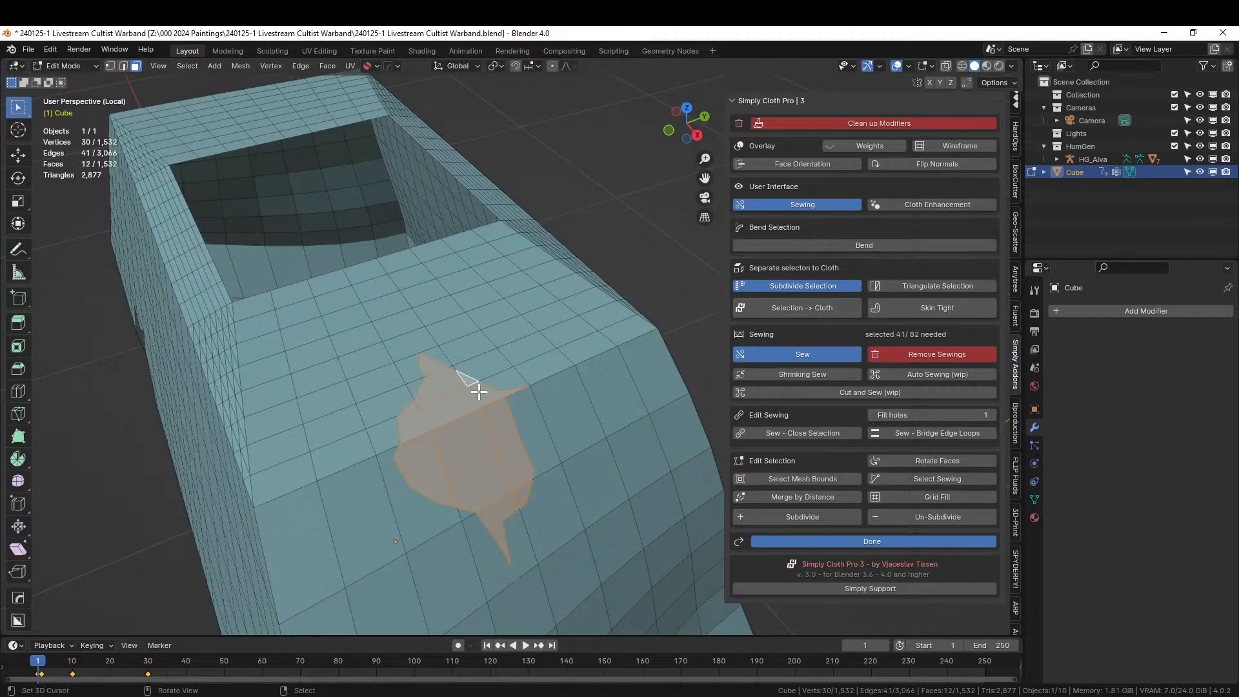
pyautogui.press('x')
pyautogui.click(478, 389)
# Bring the whole scene back and examine the torn cloak on the figure, including the neck opening around the head from above.
pyautogui.moveTo(478, 390); pyautogui.dragTo(555, 441, button='middle')
pyautogui.press('Tab')
pyautogui.scroll(-3, 555, 446)
pyautogui.press('KP_Divide')
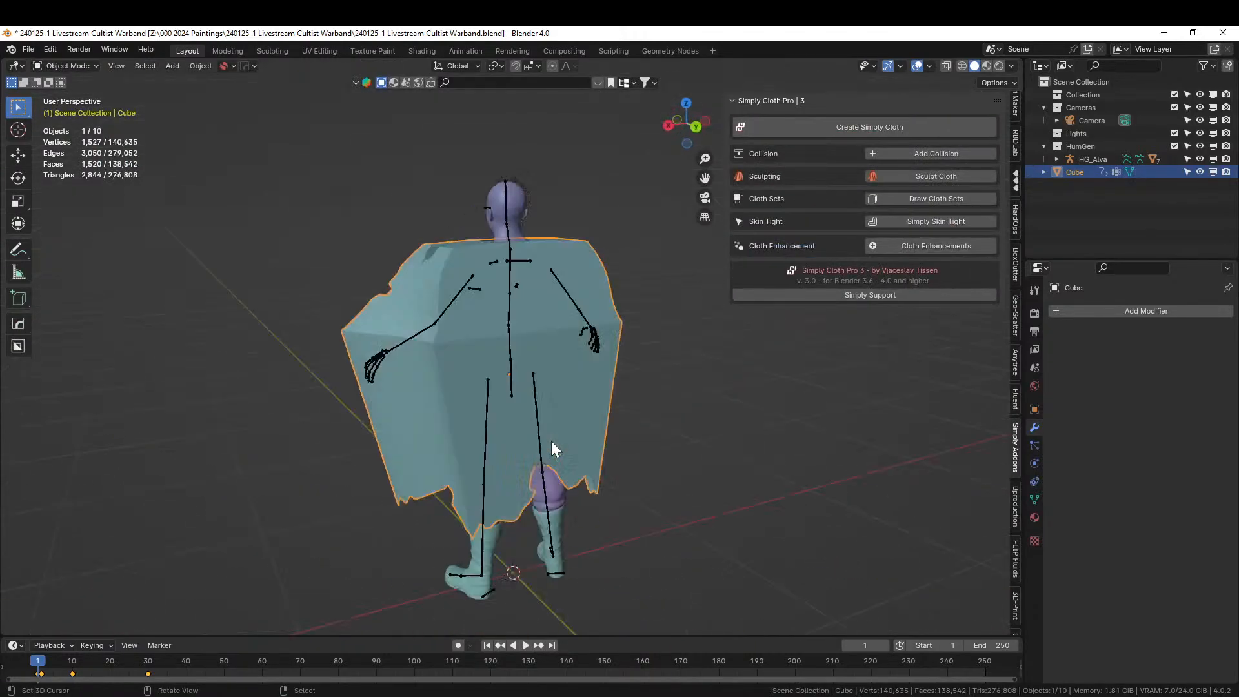
pyautogui.moveTo(545, 448); pyautogui.dragTo(613, 479, button='middle')
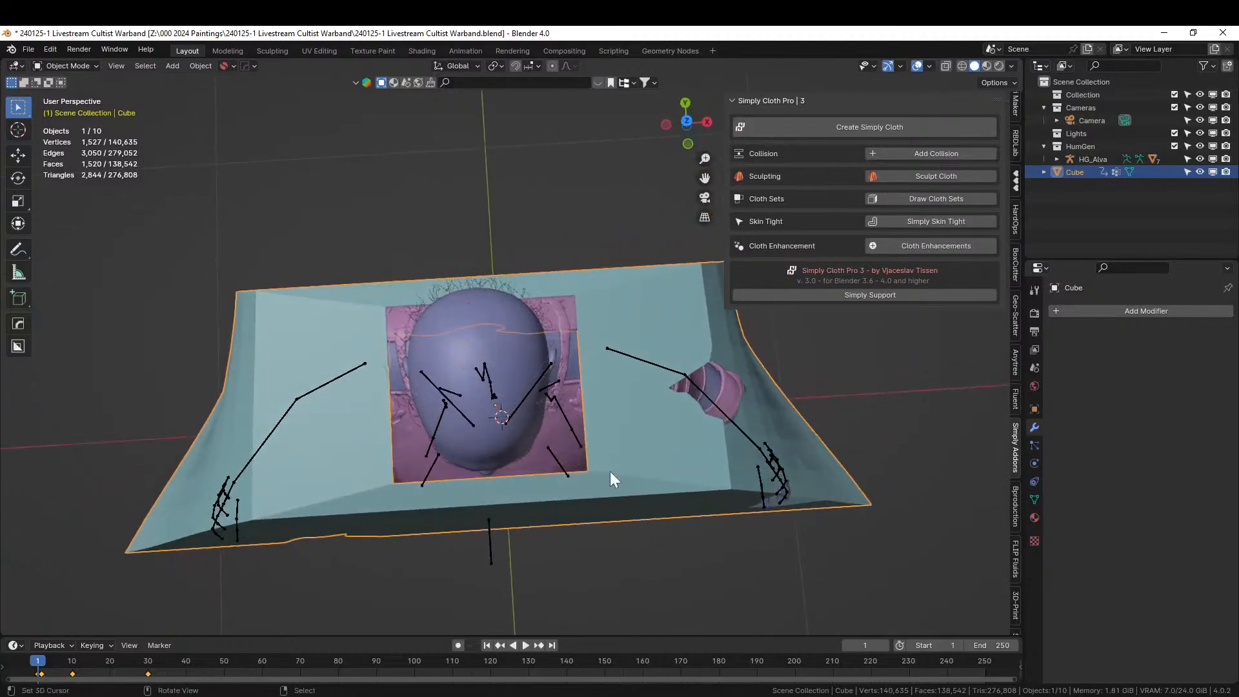
pyautogui.press('Tab')
pyautogui.scroll(4, 600, 410)
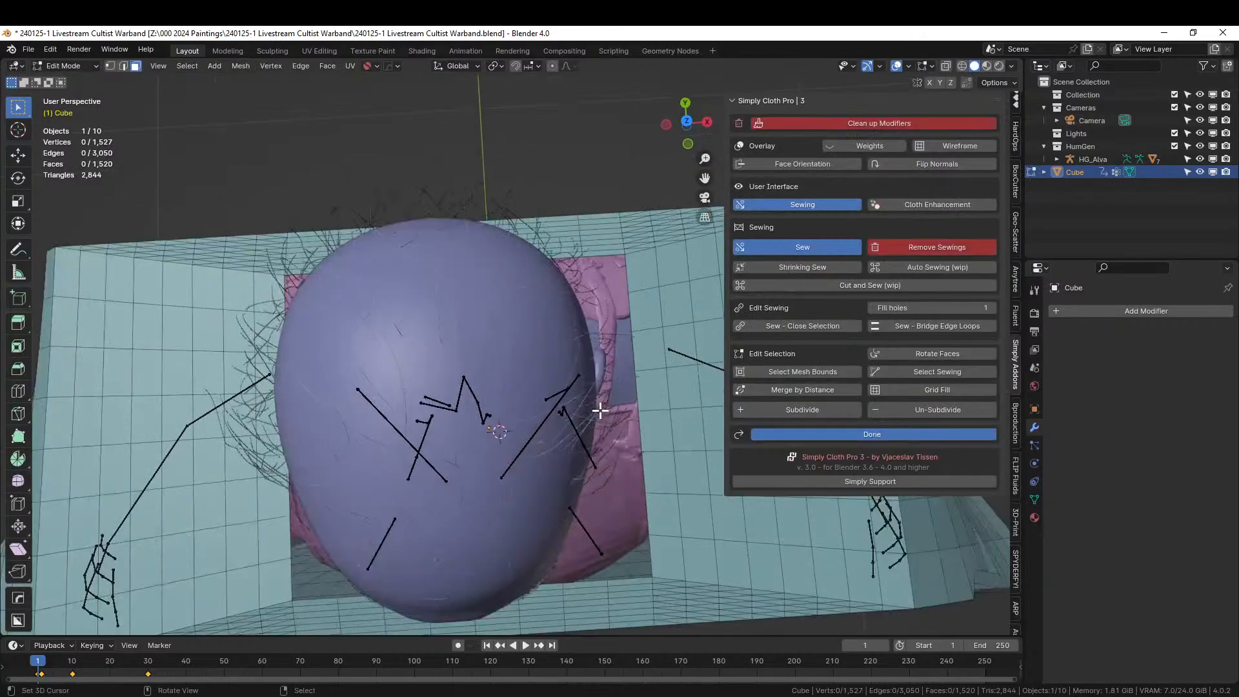
# Isolate the cloak in top view and knife a wavy line beside the neck opening's +X edge, from its front to its back corner.
pyautogui.press('KP_Divide')
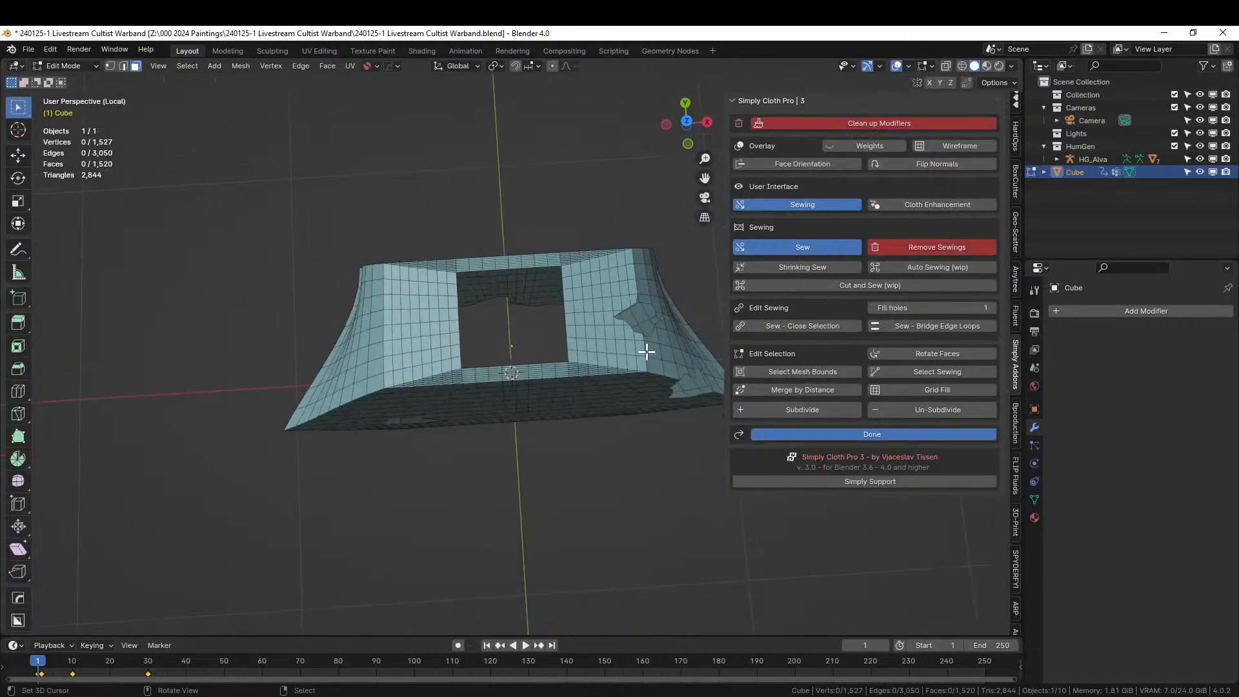
pyautogui.scroll(5, 646, 352)
pyautogui.press('KP_7')
pyautogui.scroll(2, 617, 393)
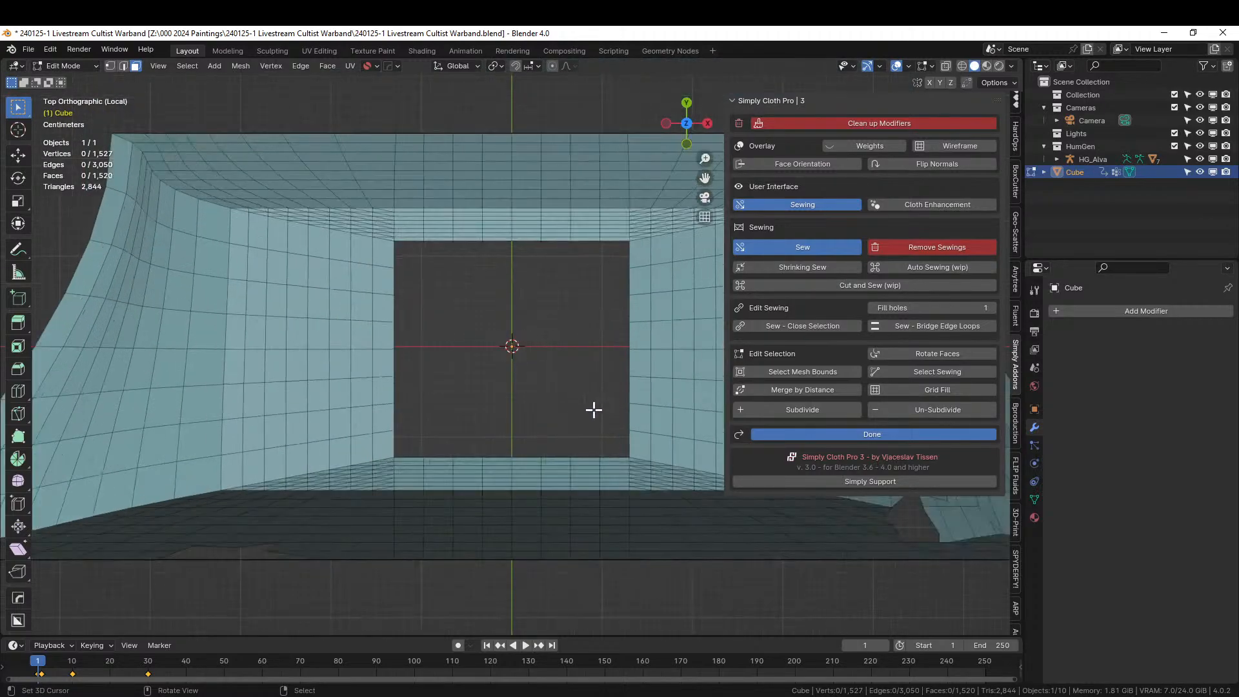
pyautogui.keyDown('shift'); pyautogui.moveTo(572, 416); pyautogui.dragTo(466, 480, button='middle'); pyautogui.keyUp('shift')
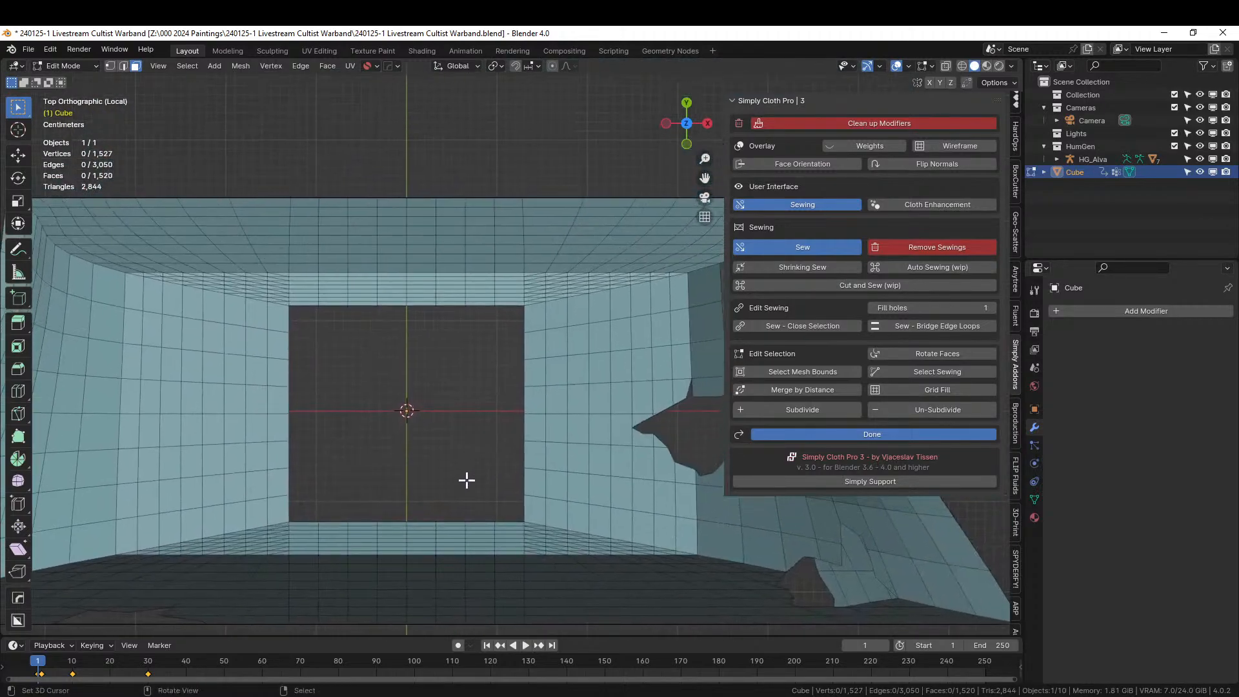
pyautogui.press('k')
pyautogui.click(530, 520)
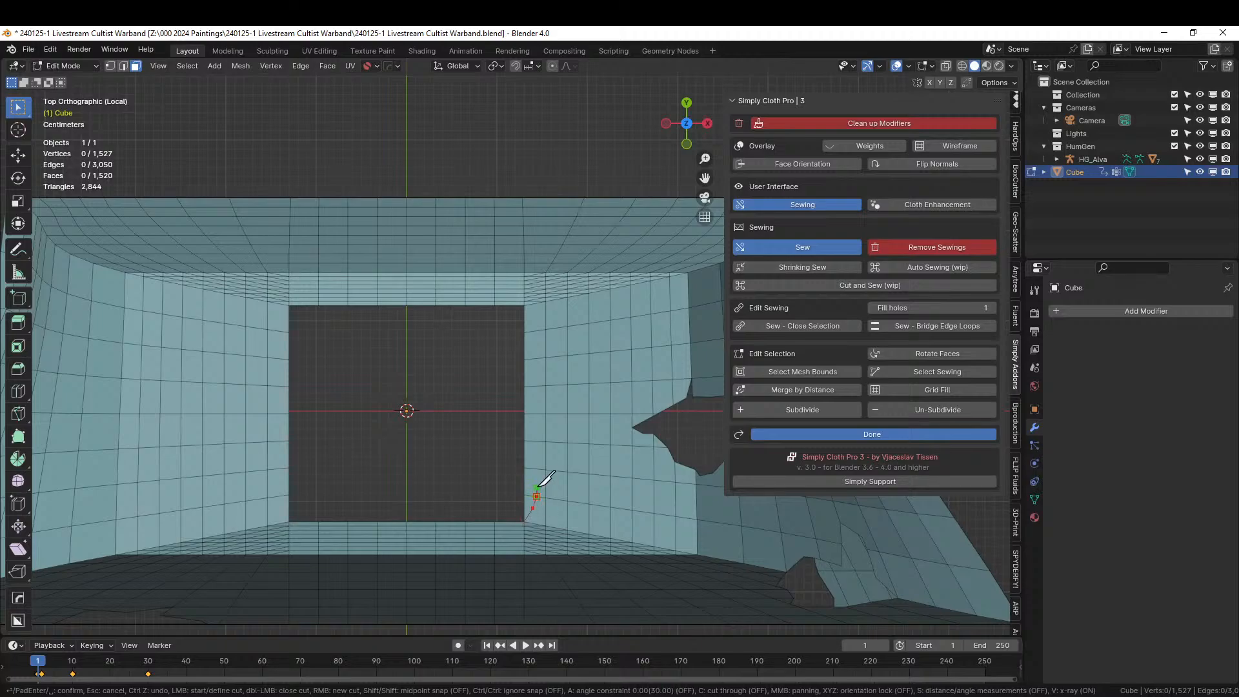
pyautogui.click(534, 440)
pyautogui.click(535, 414)
pyautogui.click(524, 394)
pyautogui.click(534, 378)
pyautogui.click(532, 367)
pyautogui.click(534, 346)
pyautogui.click(533, 331)
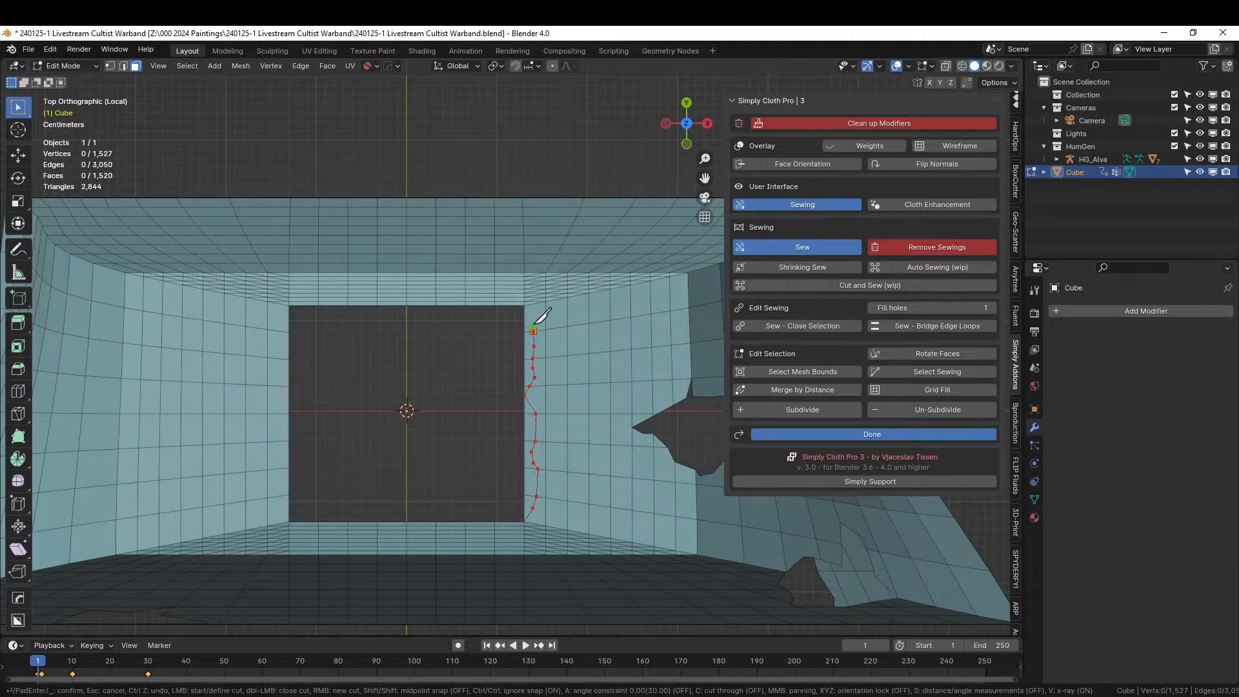
pyautogui.click(524, 307)
pyautogui.press('Return')
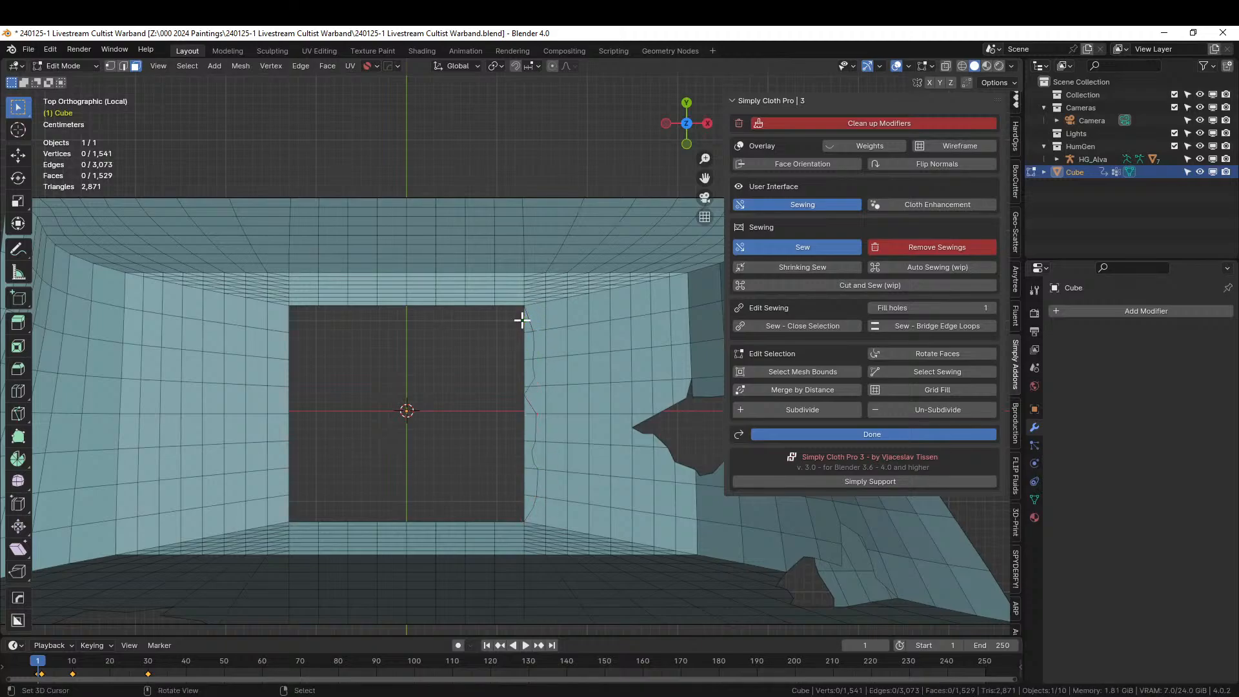
# Knife a jagged line beside the neck opening's -X edge from front to back corner, with a deeper notch near the front.
pyautogui.press('k')
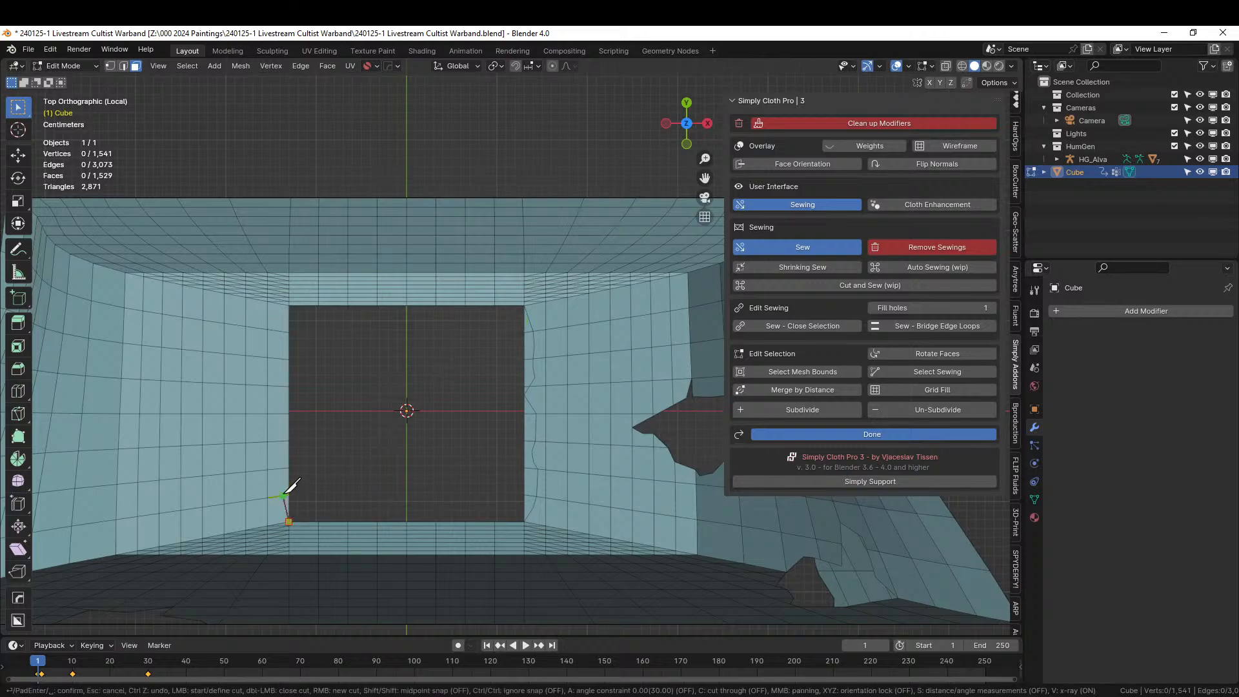
pyautogui.click(283, 496)
pyautogui.click(279, 483)
pyautogui.click(280, 477)
pyautogui.click(267, 478)
pyautogui.keyDown('ctrl'); pyautogui.click(277, 452); pyautogui.keyUp('ctrl')
pyautogui.keyDown('ctrl'); pyautogui.click(280, 441); pyautogui.keyUp('ctrl')
pyautogui.keyDown('ctrl'); pyautogui.click(276, 432); pyautogui.keyUp('ctrl')
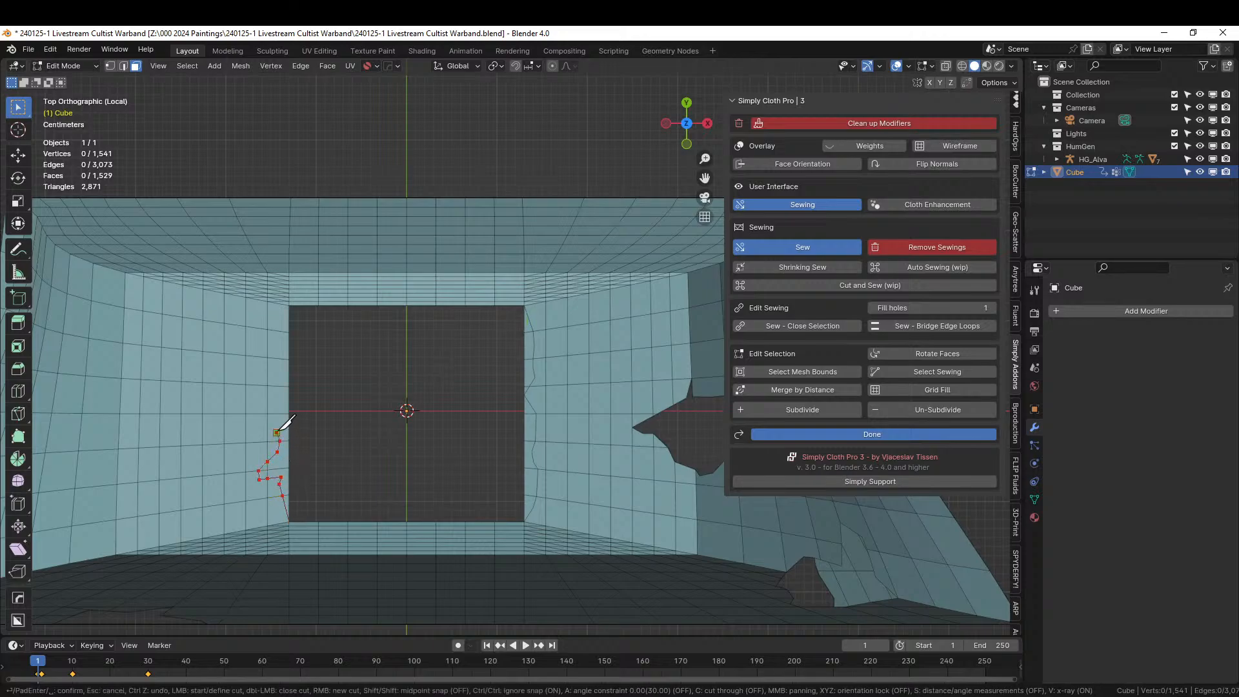
pyautogui.keyDown('ctrl'); pyautogui.click(281, 421); pyautogui.keyUp('ctrl')
pyautogui.keyDown('ctrl'); pyautogui.click(279, 398); pyautogui.keyUp('ctrl')
pyautogui.keyDown('ctrl'); pyautogui.click(277, 375); pyautogui.keyUp('ctrl')
pyautogui.keyDown('ctrl'); pyautogui.click(278, 342); pyautogui.keyUp('ctrl')
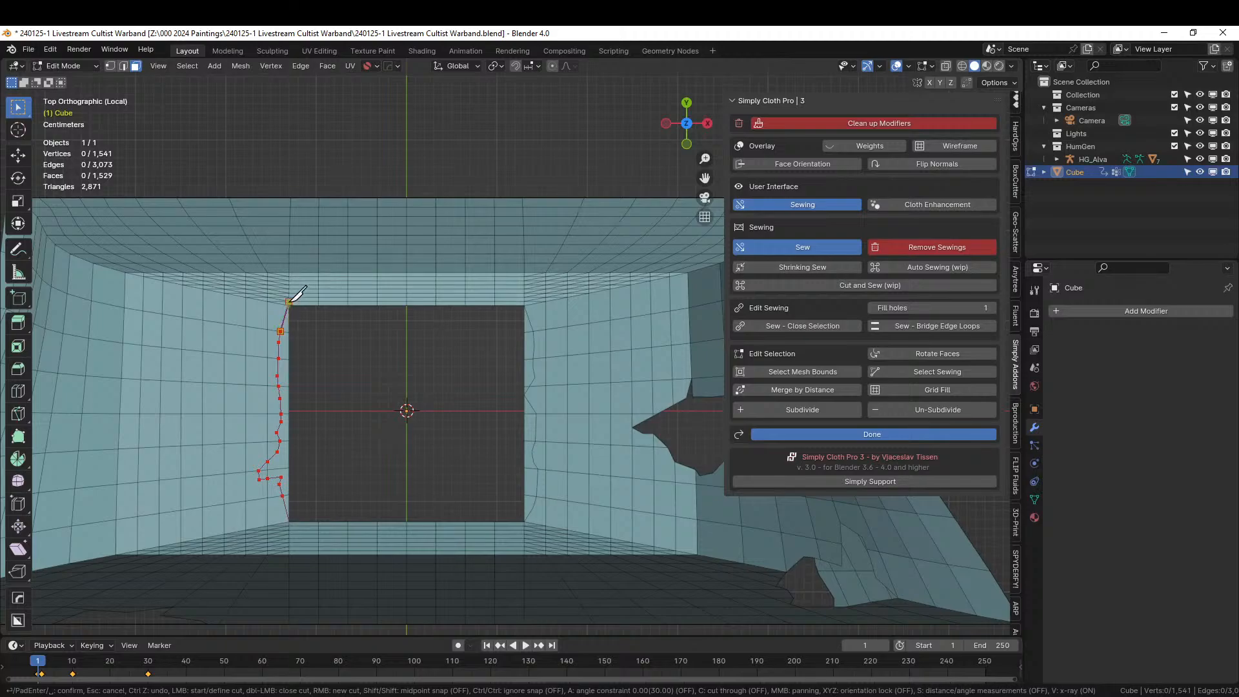
pyautogui.click(288, 306)
pyautogui.press('Return')
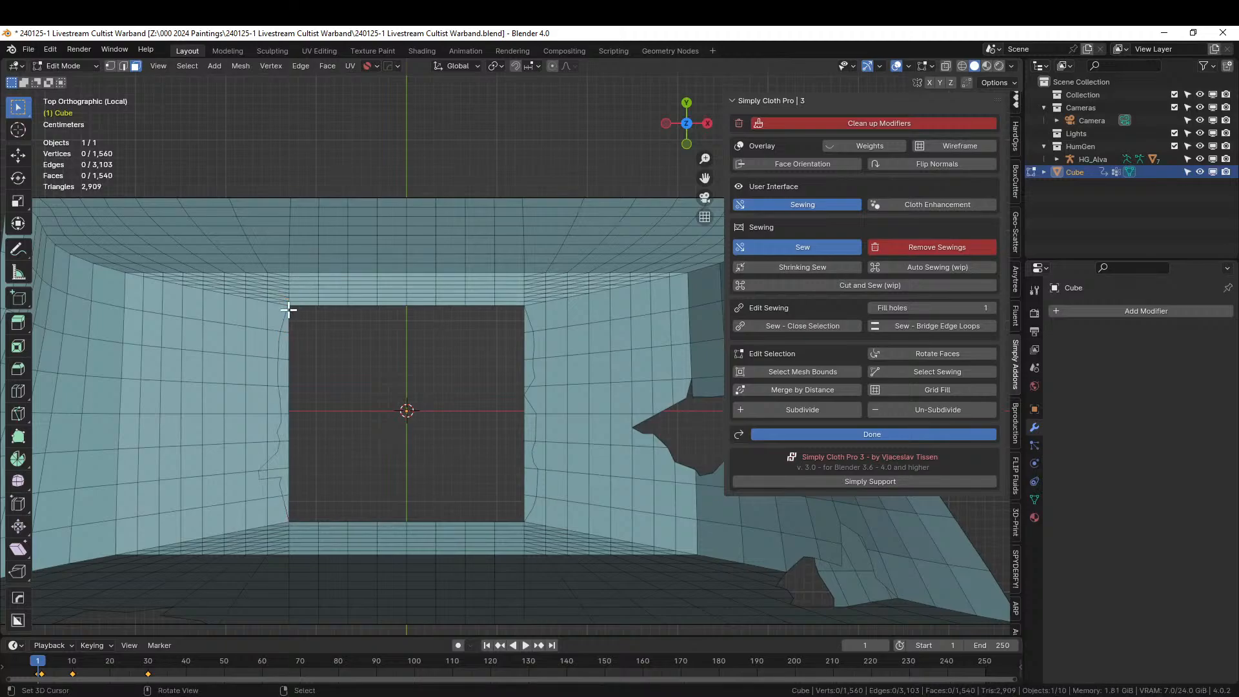
# Select only the faces between the jagged cut and the neck opening's -X edge, including the notch, and delete them.
pyautogui.press('c')
pyautogui.moveTo(312, 498)
pyautogui.mouseDown()
pyautogui.moveTo(299, 498)
pyautogui.moveTo(304, 333)
pyautogui.mouseUp()
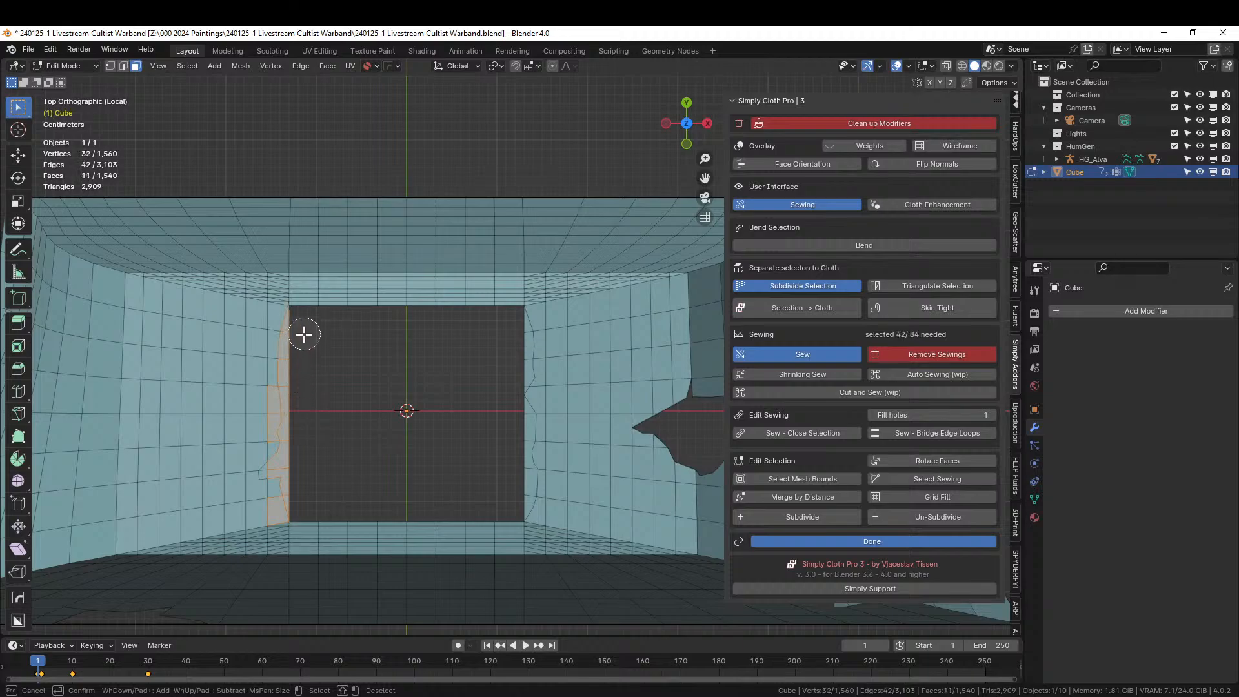
pyautogui.rightClick(321, 445)
pyautogui.keyDown('shift'); pyautogui.rightClick(274, 431); pyautogui.keyUp('shift')
pyautogui.keyDown('shift'); pyautogui.rightClick(273, 401); pyautogui.keyUp('shift')
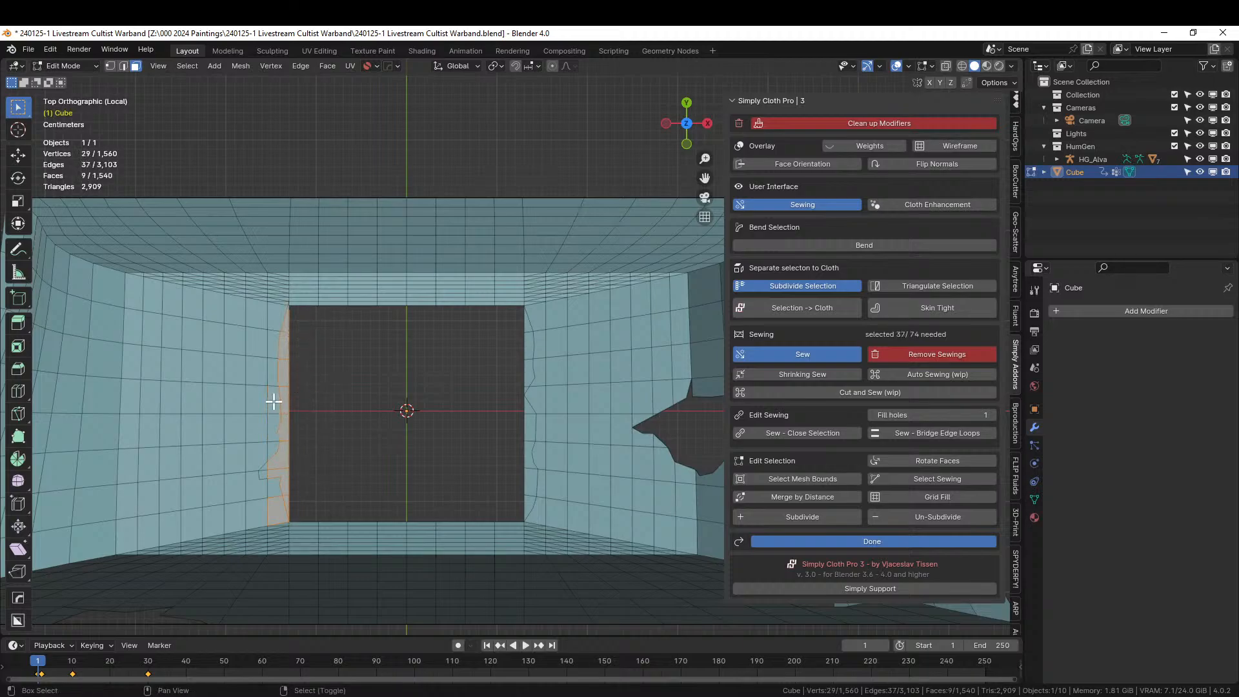
pyautogui.keyDown('shift'); pyautogui.rightClick(277, 515); pyautogui.keyUp('shift')
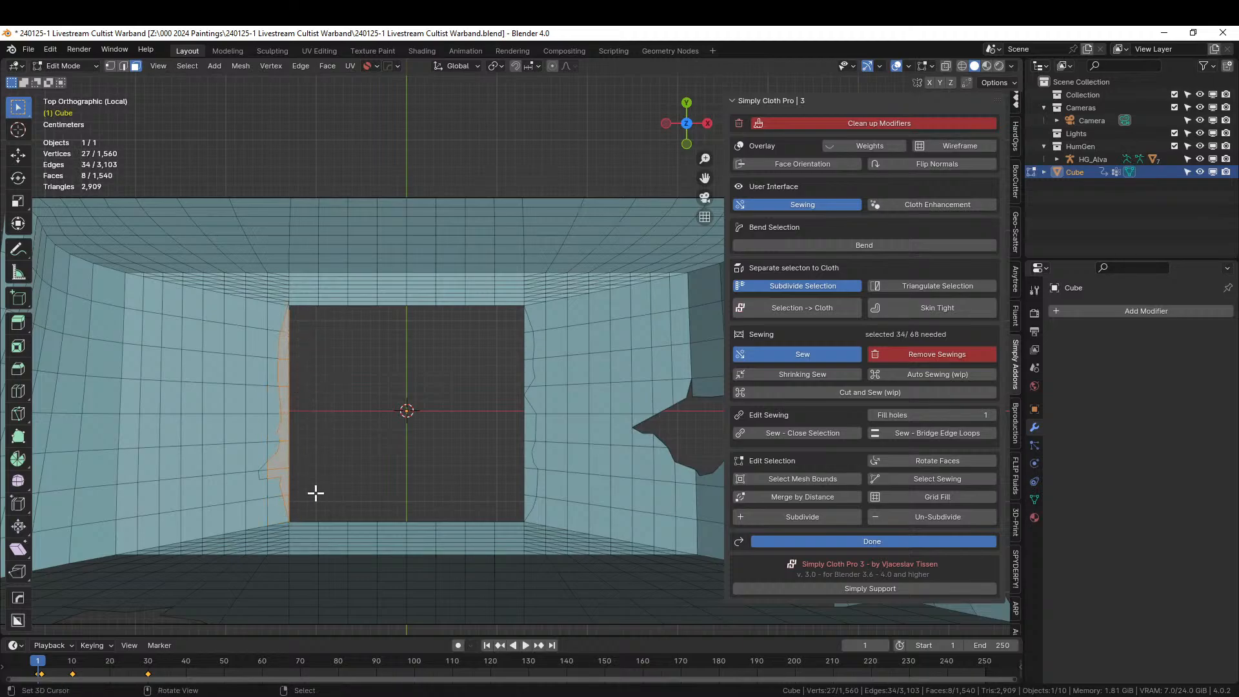
pyautogui.keyDown('shift'); pyautogui.click(261, 474); pyautogui.keyUp('shift')
pyautogui.press('x')
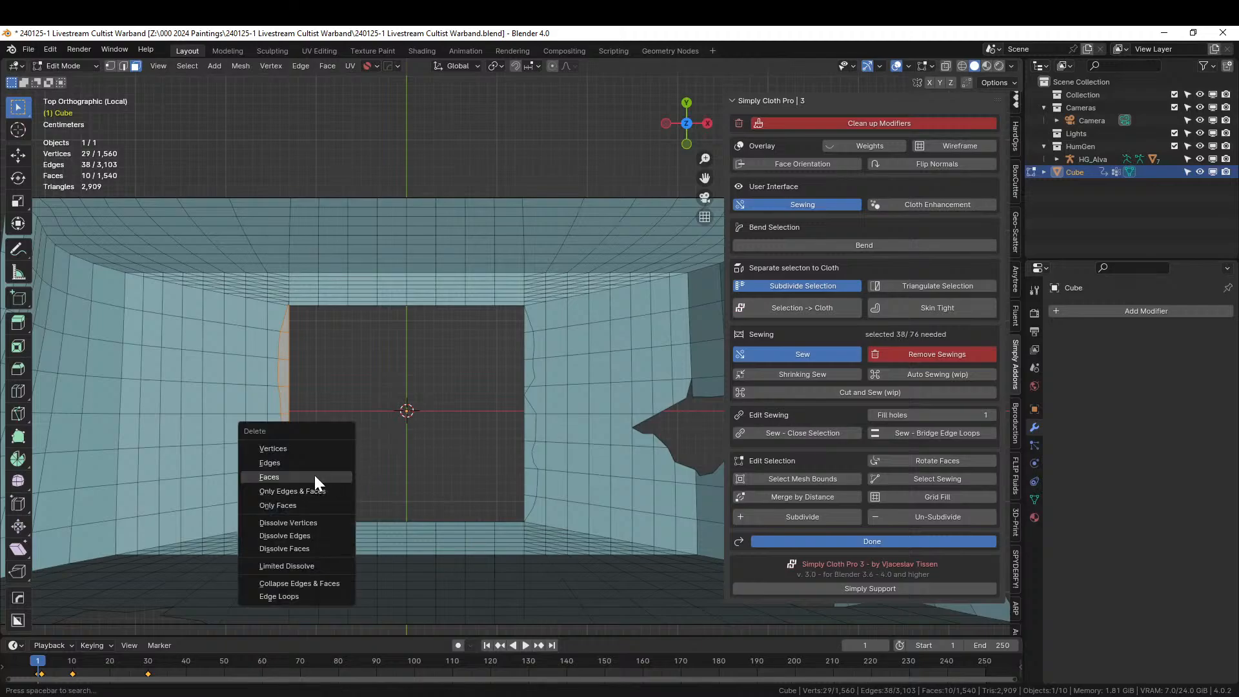
pyautogui.click(315, 475)
# Select the strip of faces between the wavy cut and the neck opening's +X edge and delete them.
pyautogui.scroll(2, 374, 464)
pyautogui.keyDown('shift'); pyautogui.moveTo(373, 464); pyautogui.dragTo(197, 395, button='middle'); pyautogui.keyUp('shift')
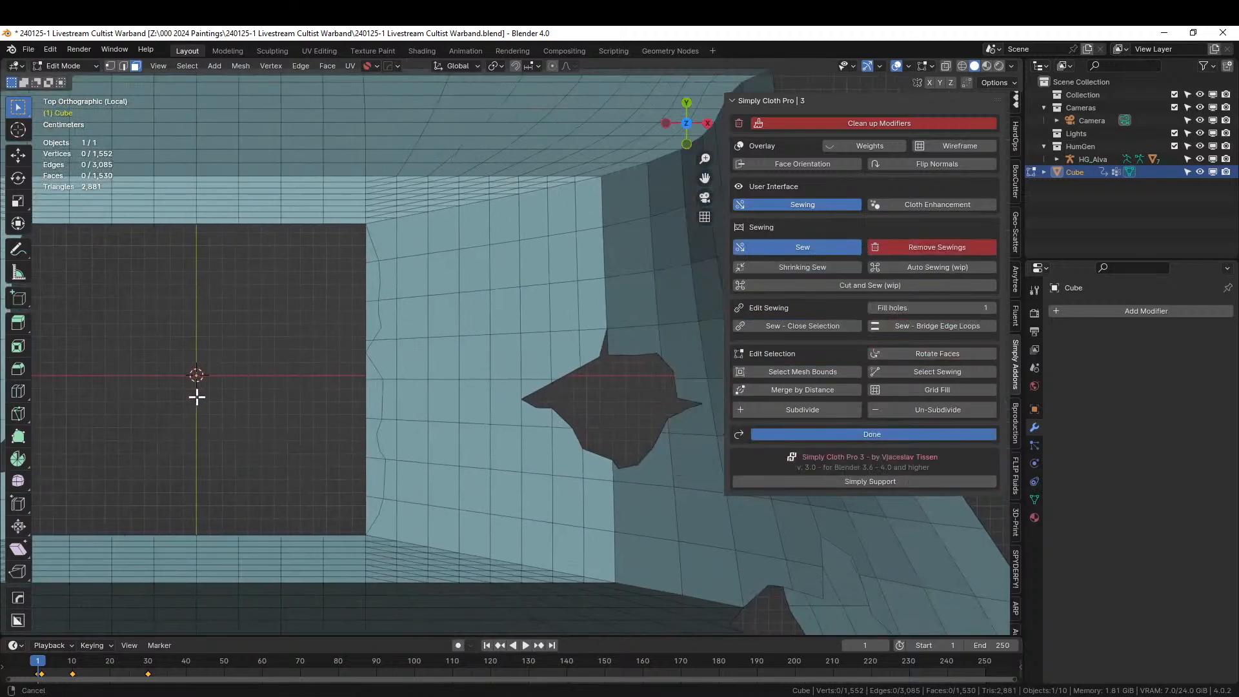
pyautogui.click(377, 508)
pyautogui.keyDown('ctrl'); pyautogui.click(369, 251); pyautogui.keyUp('ctrl')
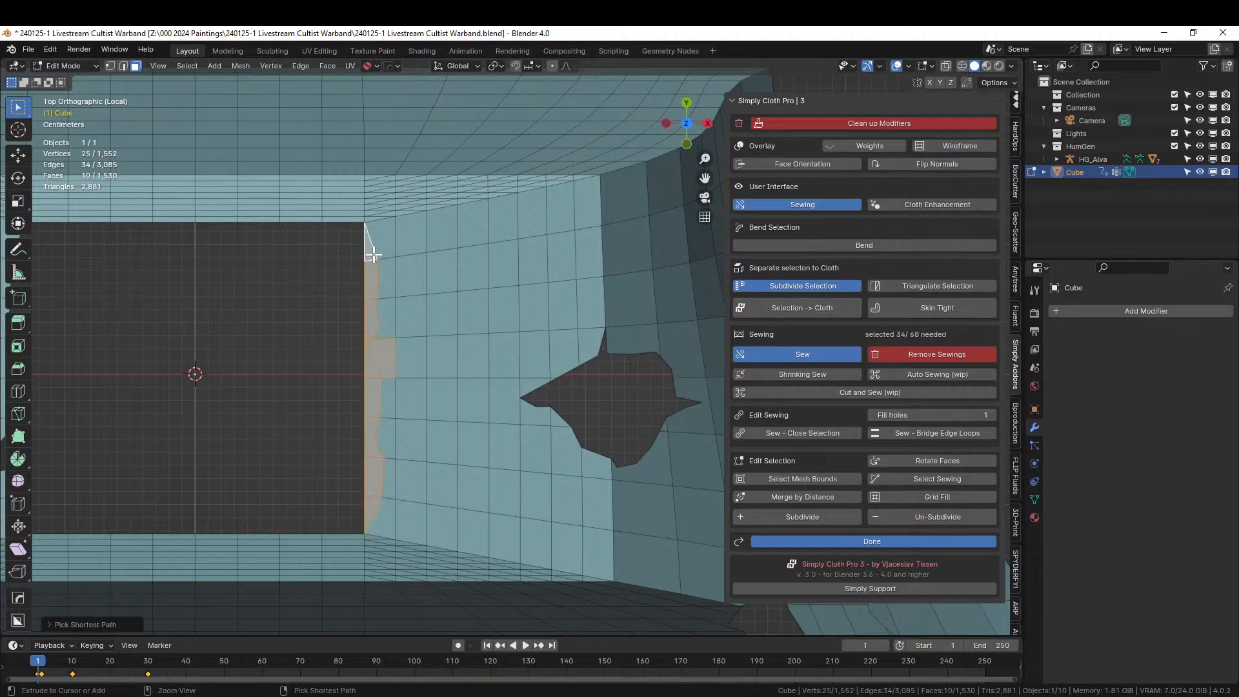
pyautogui.keyDown('shift'); pyautogui.rightClick(385, 344); pyautogui.keyUp('shift')
pyautogui.press('x')
pyautogui.click(295, 452)
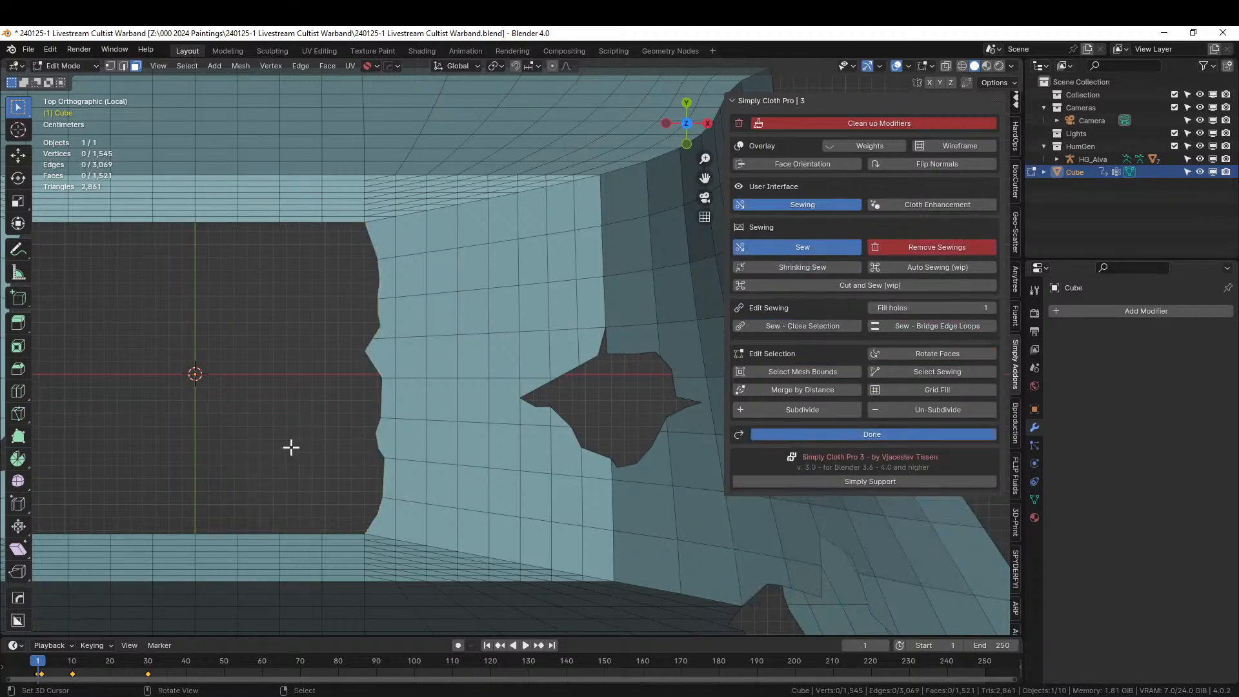
# Knife a wavy line just in front of the neck opening's front edge, from its -X corner to its +X corner.
pyautogui.keyDown('shift'); pyautogui.moveTo(292, 444); pyautogui.dragTo(464, 431, button='middle'); pyautogui.keyUp('shift')
pyautogui.scroll(2, 401, 476)
pyautogui.keyDown('shift'); pyautogui.moveTo(408, 470); pyautogui.dragTo(510, 388, button='middle'); pyautogui.keyUp('shift')
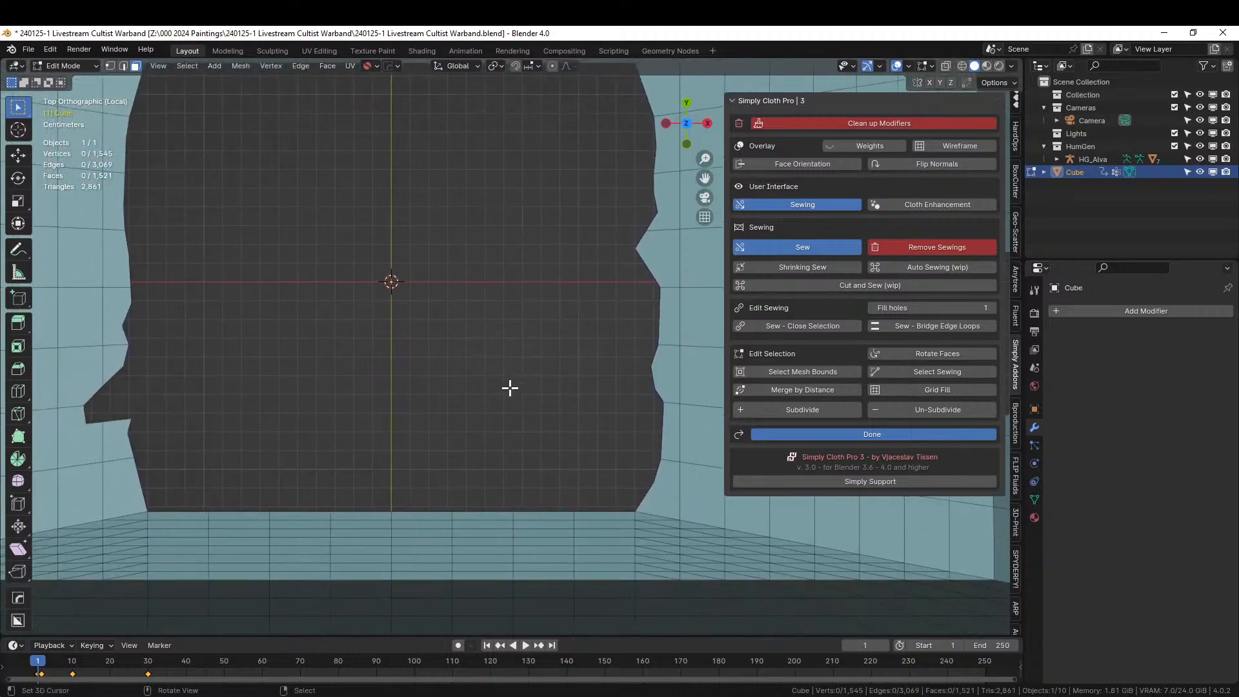
pyautogui.press('k')
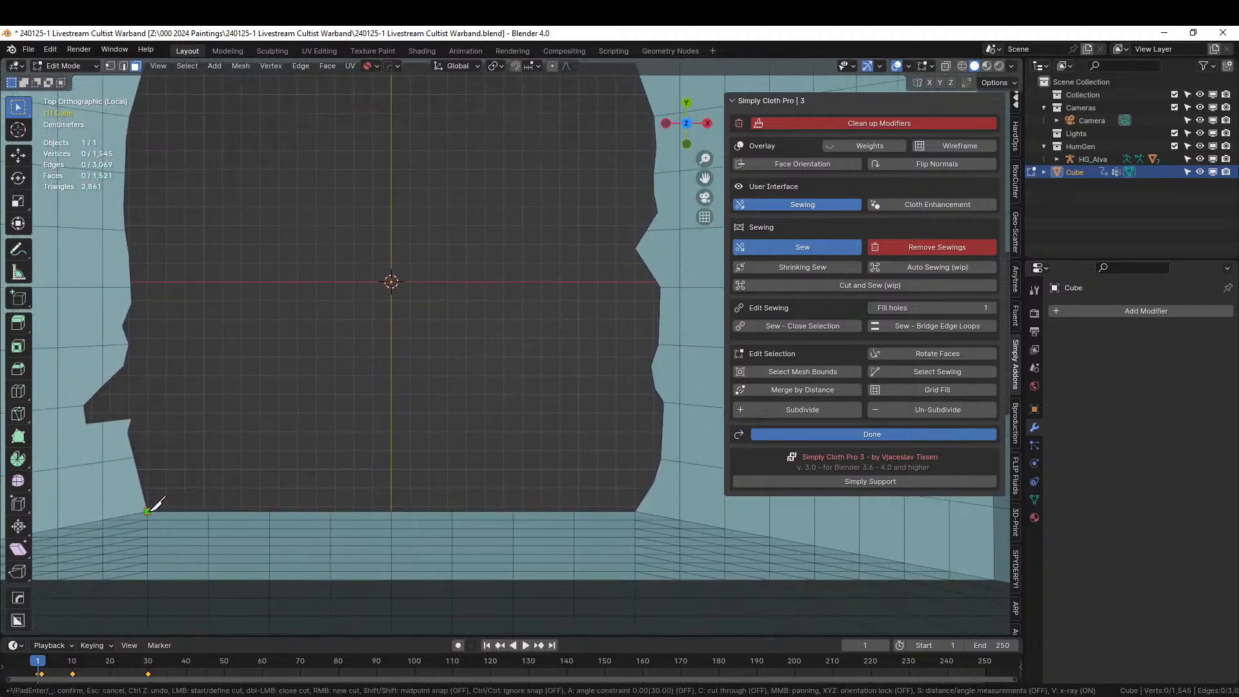
pyautogui.click(178, 528)
pyautogui.click(201, 537)
pyautogui.click(227, 529)
pyautogui.click(320, 525)
pyautogui.click(329, 529)
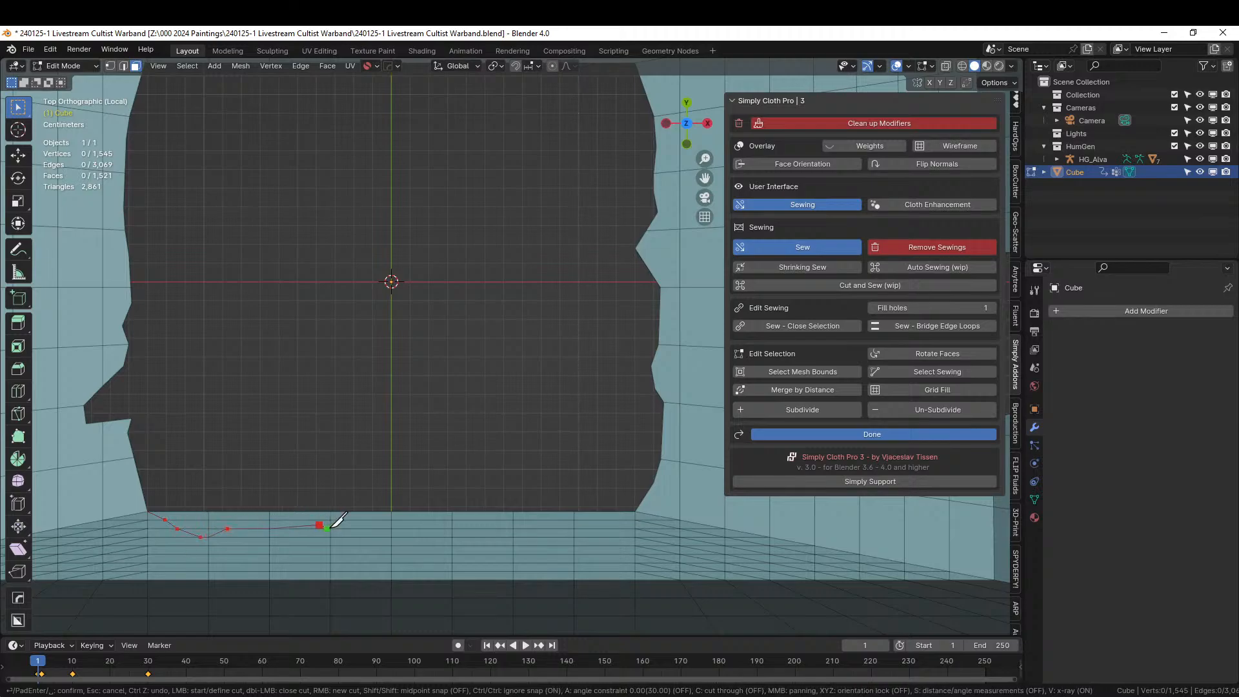
pyautogui.click(344, 536)
pyautogui.click(363, 528)
pyautogui.click(383, 519)
pyautogui.click(404, 529)
pyautogui.click(433, 537)
pyautogui.click(462, 519)
pyautogui.click(486, 529)
pyautogui.click(541, 537)
pyautogui.click(602, 537)
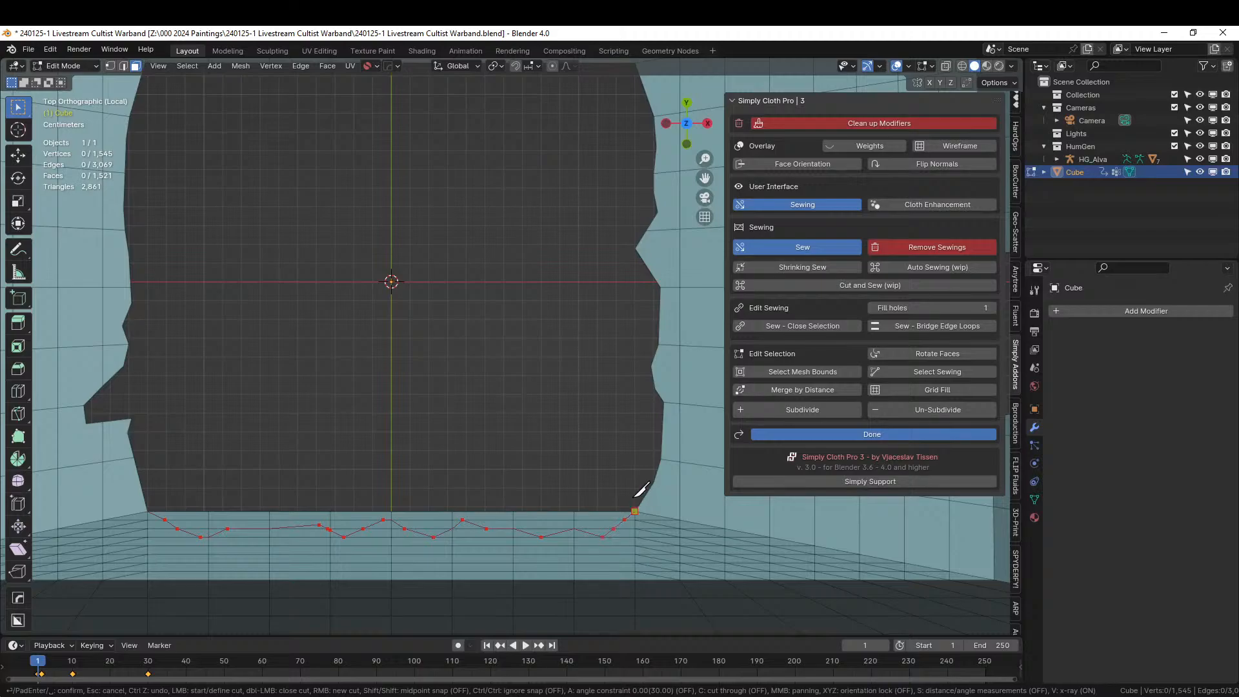
pyautogui.press('Return')
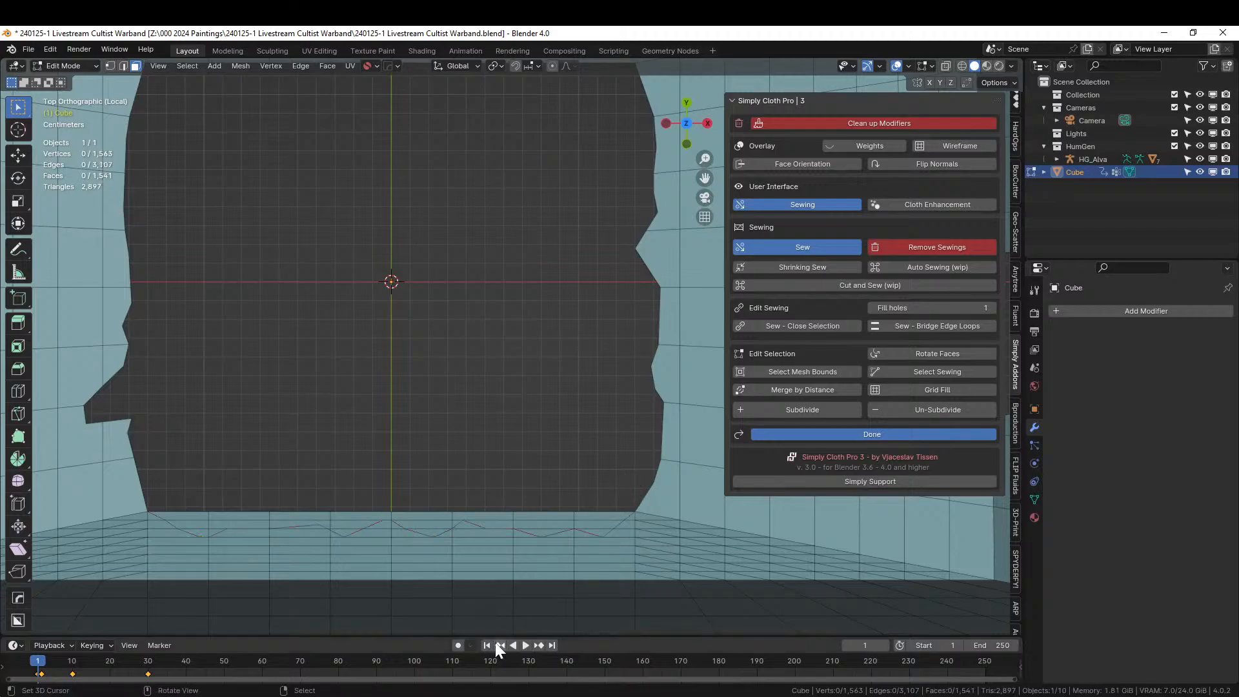
# Select the strip of faces between the wavy cut and the neck opening's front edge, delete them, and leave local view.
pyautogui.click(192, 510)
pyautogui.press('c')
pyautogui.click(191, 510)
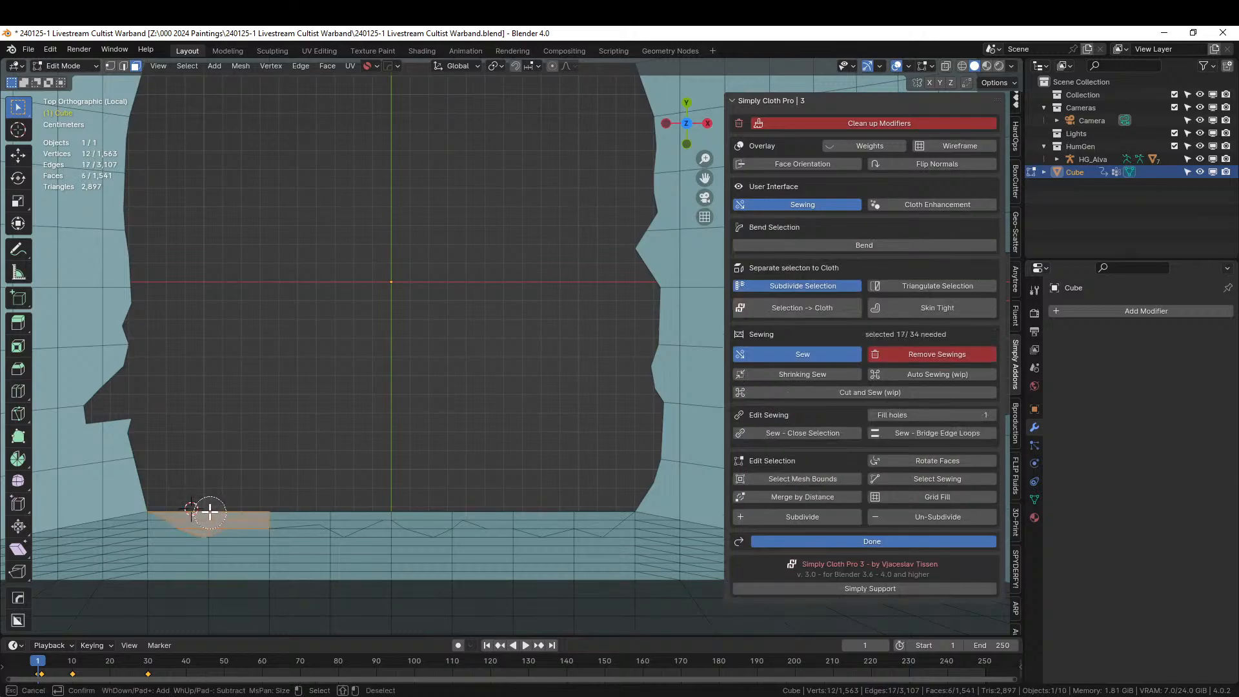
pyautogui.moveTo(209, 511)
pyautogui.mouseDown()
pyautogui.moveTo(418, 497)
pyautogui.moveTo(428, 511)
pyautogui.moveTo(471, 498)
pyautogui.moveTo(599, 513)
pyautogui.mouseUp()
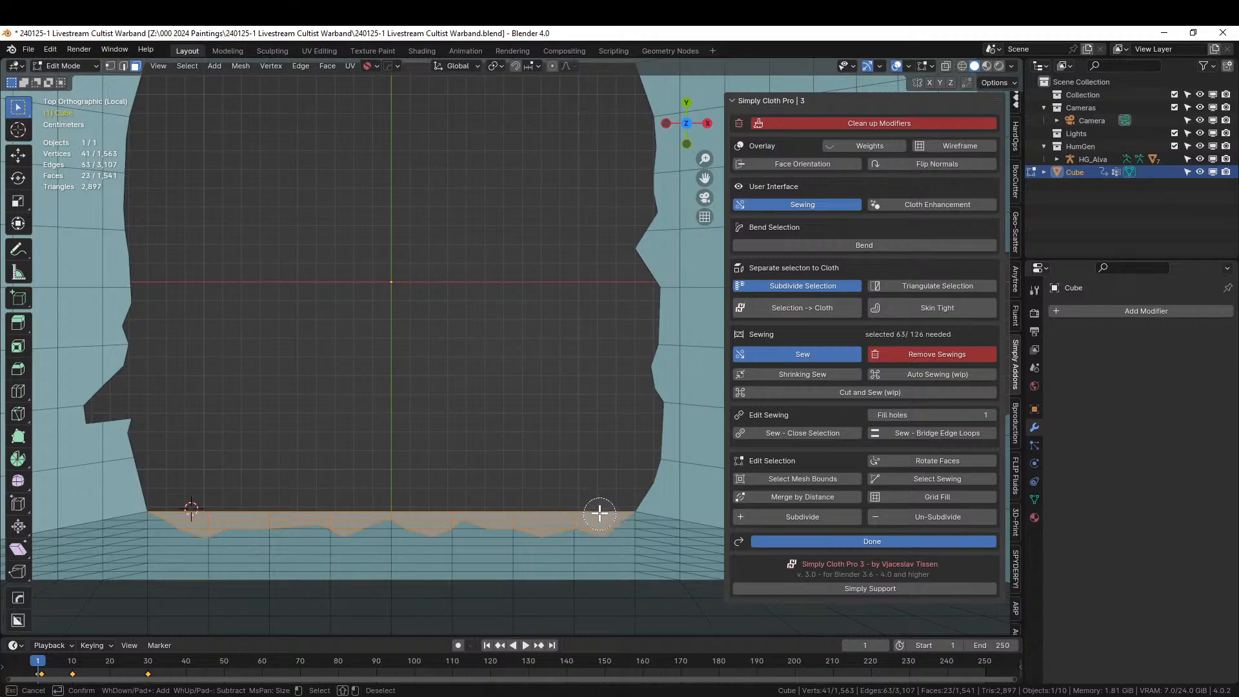
pyautogui.press('Escape')
pyautogui.press('x')
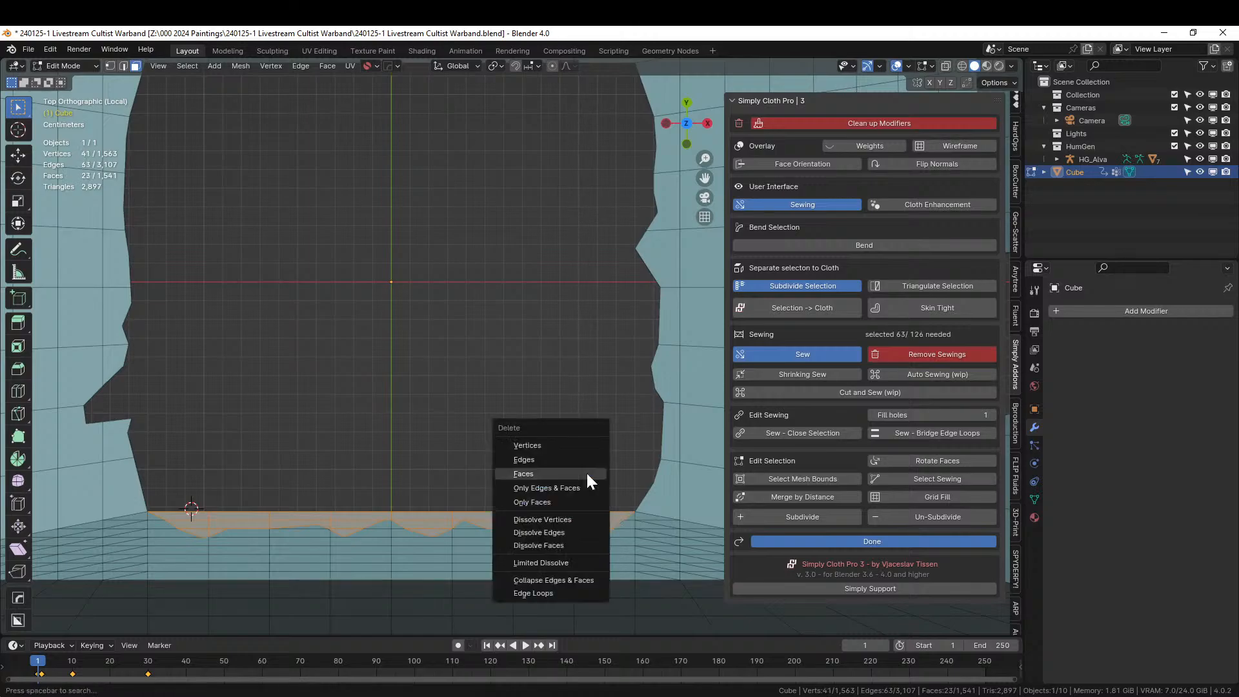
pyautogui.click(568, 473)
pyautogui.moveTo(568, 473); pyautogui.dragTo(778, 369, button='middle')
pyautogui.press('Tab')
pyautogui.scroll(-8, 610, 494)
pyautogui.press('KP_Divide')
# Pull two vertices of the neck opening's back edge about 0.04 m towards -Y with smooth proportional editing, influence about 0.12 m.
pyautogui.scroll(4, 668, 350)
pyautogui.press('Tab')
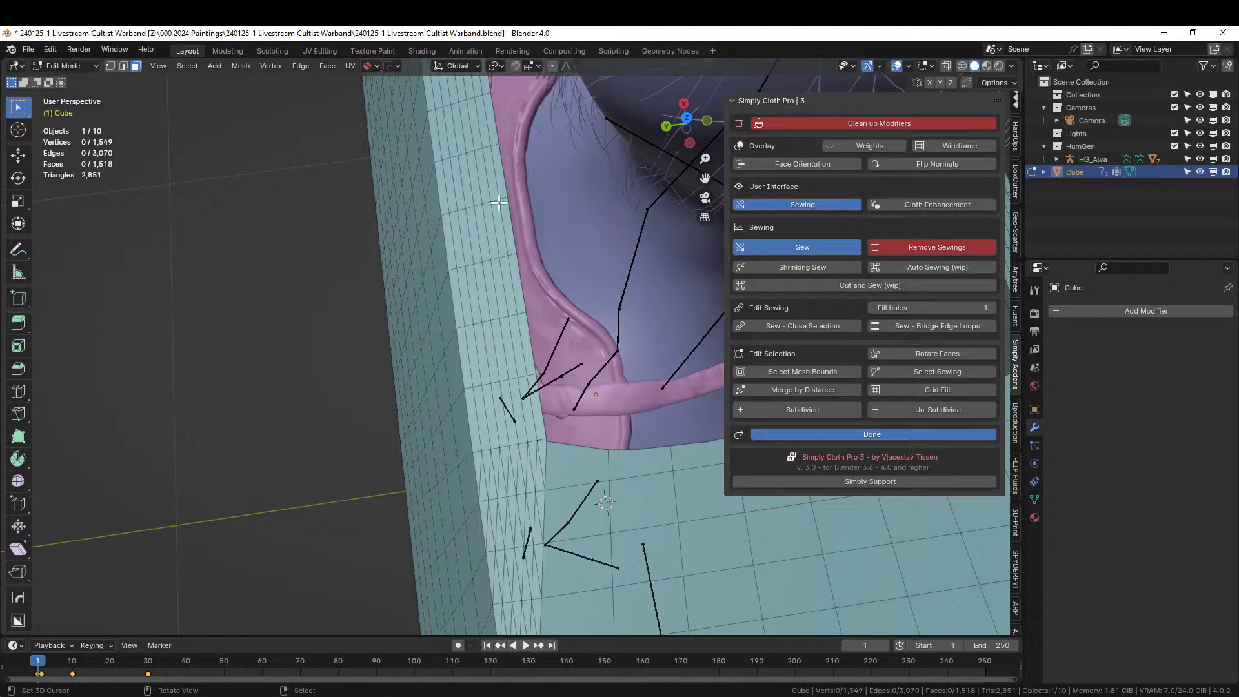
pyautogui.press('1')
pyautogui.click(521, 199)
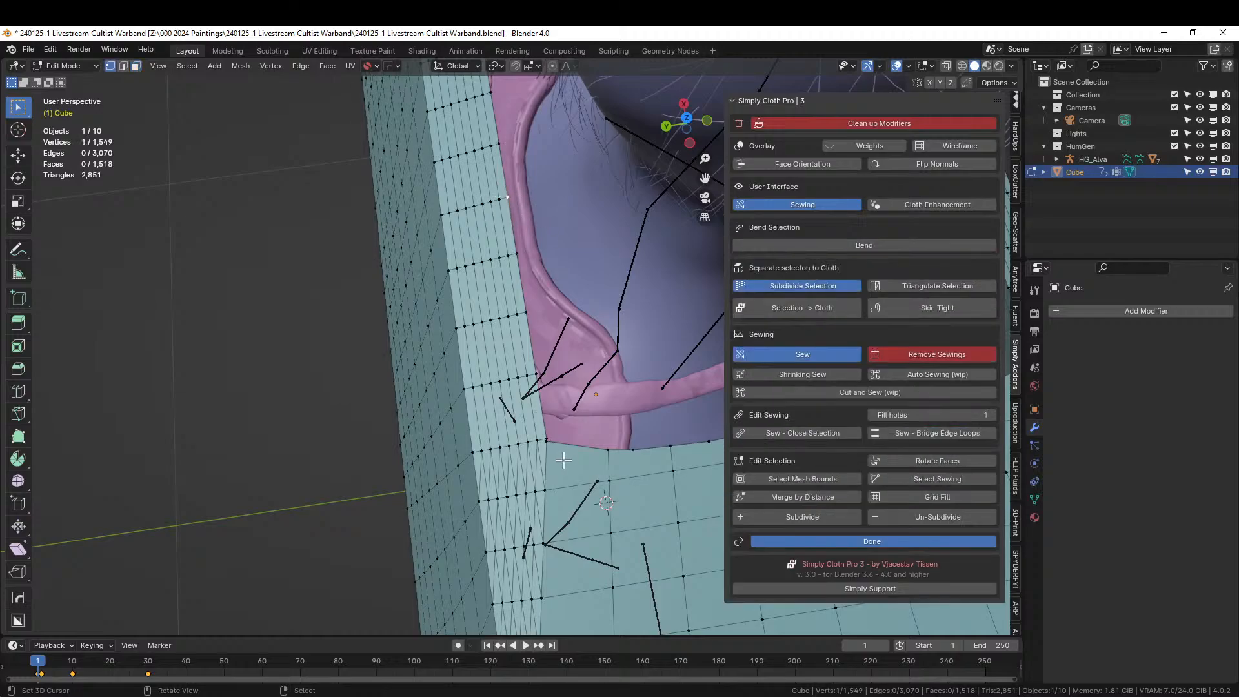
pyautogui.keyDown('shift'); pyautogui.moveTo(526, 358); pyautogui.dragTo(592, 586, button='middle'); pyautogui.keyUp('shift')
pyautogui.keyDown('shift'); pyautogui.click(582, 470); pyautogui.keyUp('shift')
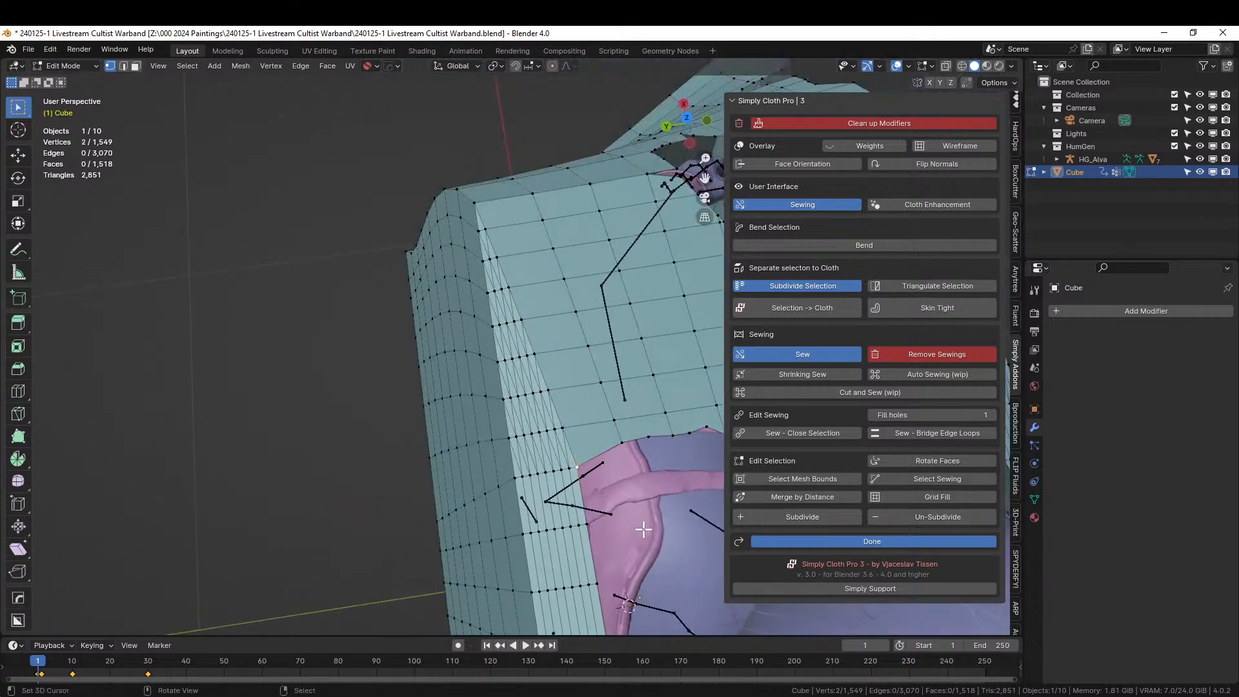
pyautogui.press('g')
pyautogui.press('y')
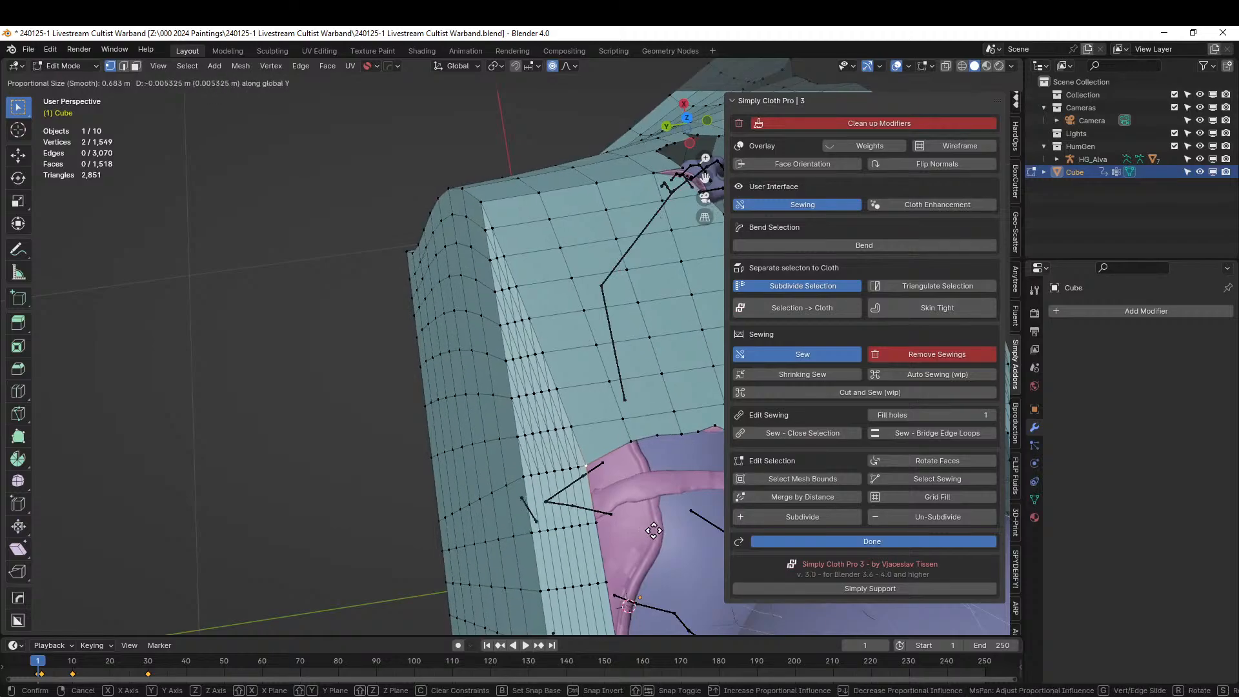
pyautogui.scroll(6, 684, 526)
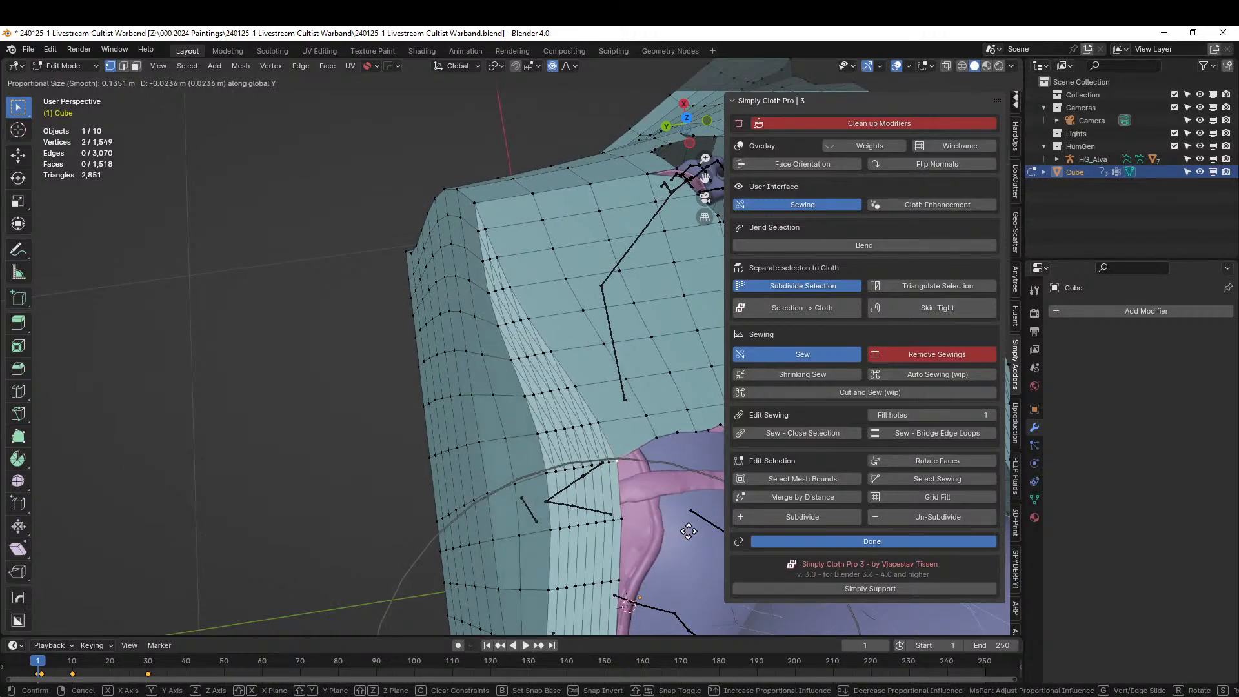
pyautogui.scroll(4, 720, 522)
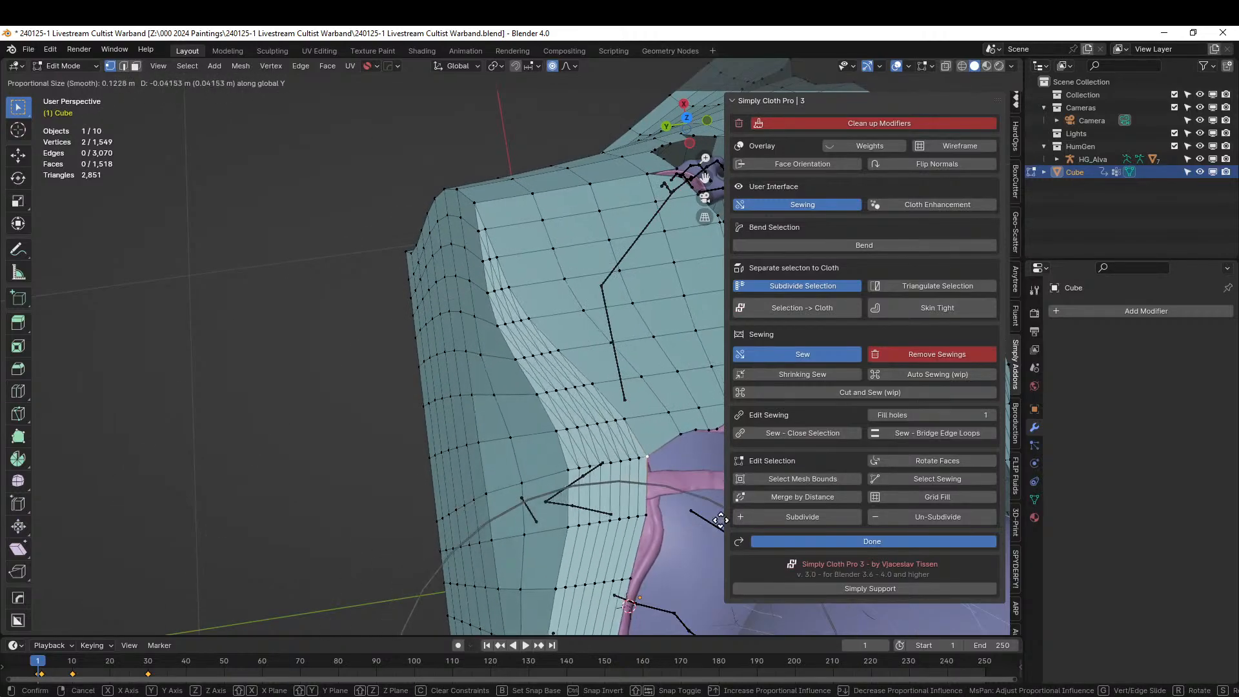
pyautogui.click(719, 518)
pyautogui.scroll(-7, 576, 516)
pyautogui.moveTo(541, 498); pyautogui.dragTo(413, 387, button='middle')
pyautogui.press('Tab')
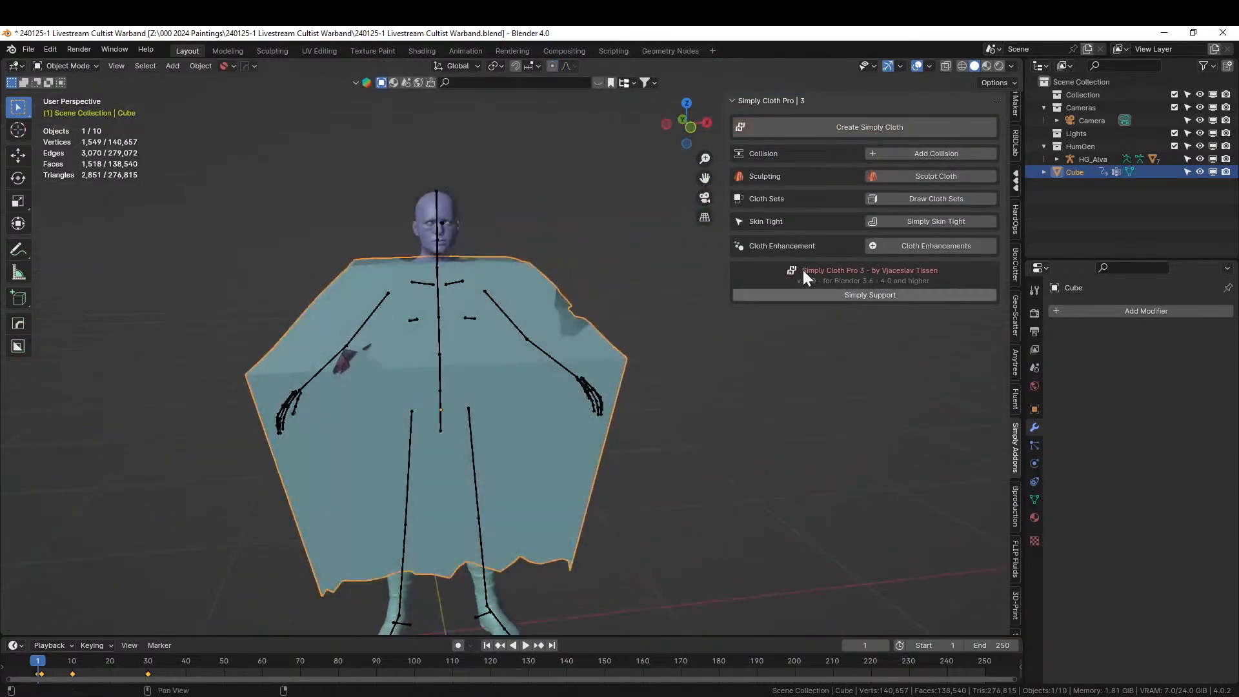
# Turn the cloak into a Simply Cloth simulation and show its collision settings.
pyautogui.click(878, 130)
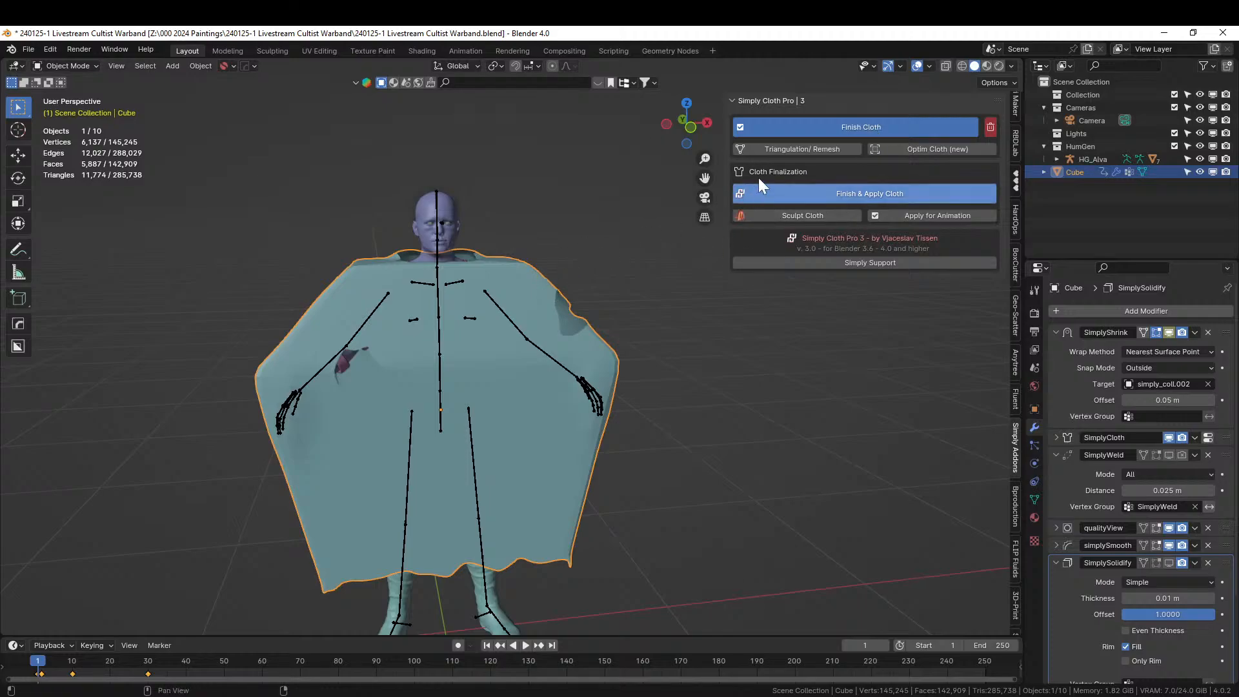
pyautogui.click(815, 122)
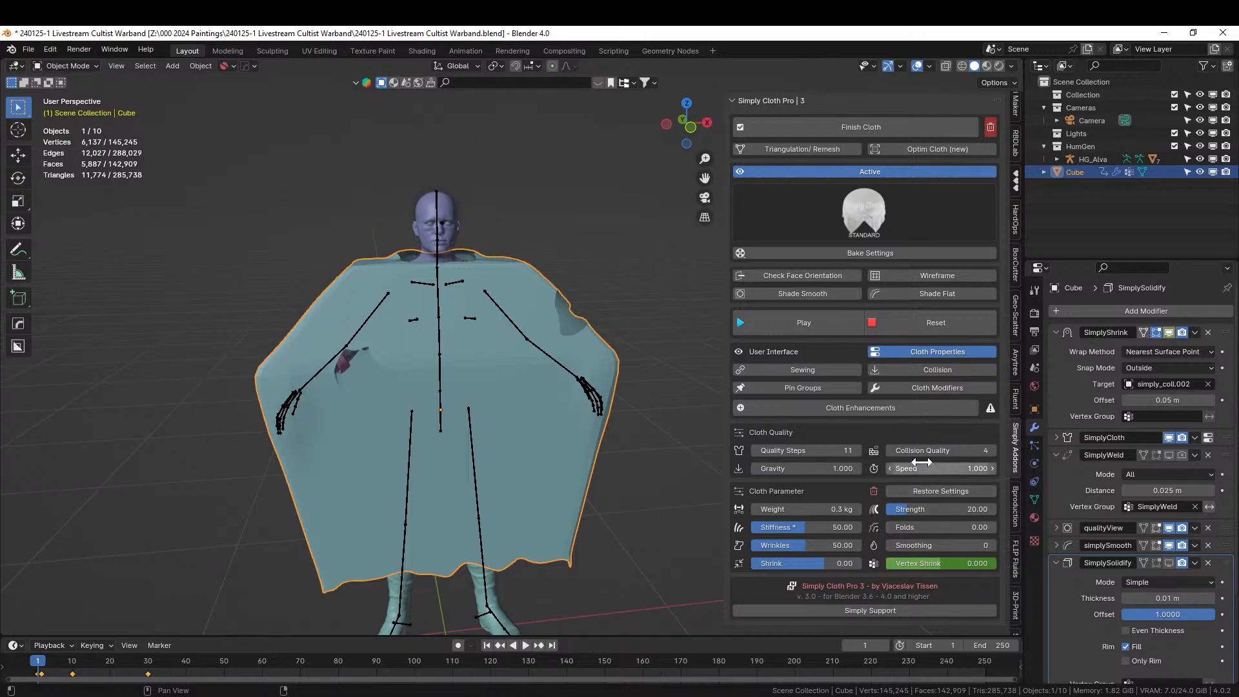
pyautogui.click(938, 371)
pyautogui.scroll(-2, 889, 505)
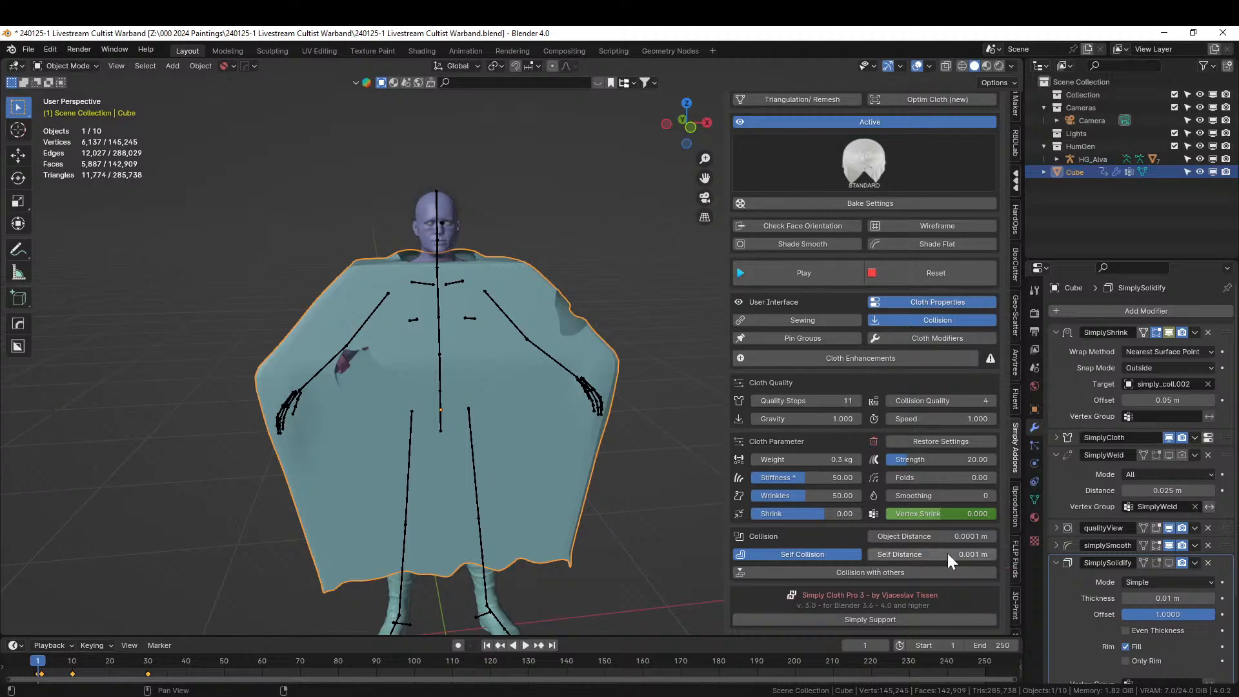
# Set the cloak's Collision Quality and Quality Steps both to 20.
pyautogui.click(957, 401)
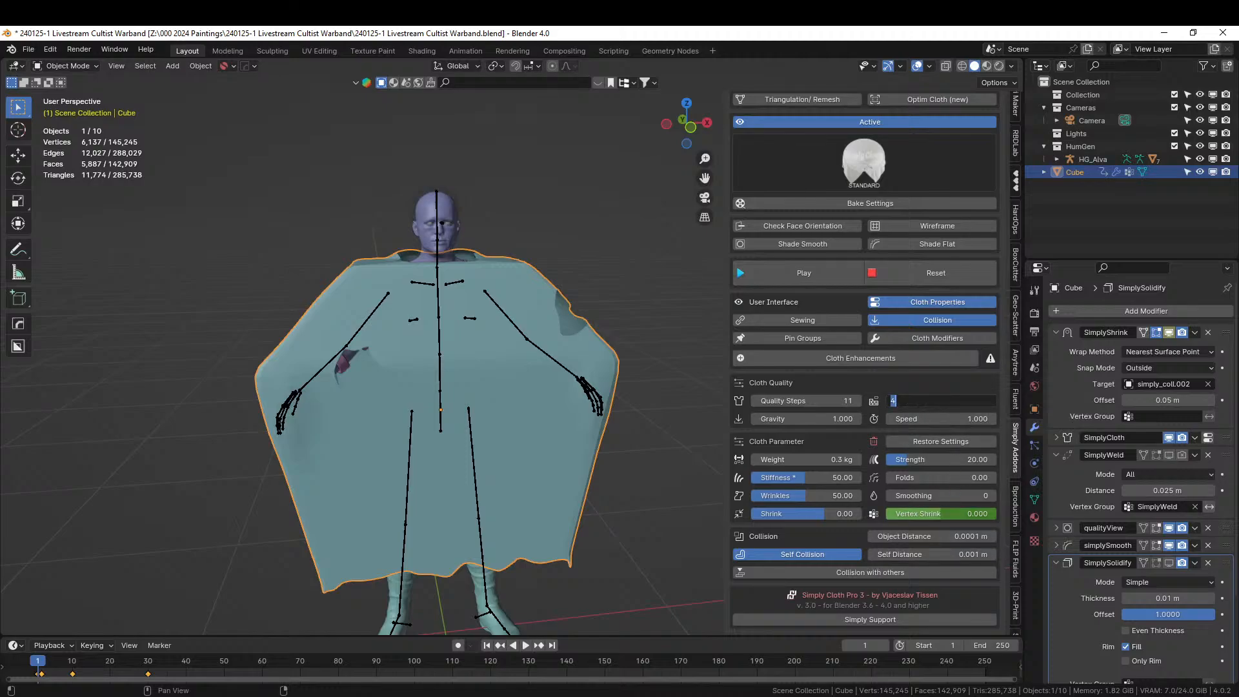
pyautogui.write('20')
pyautogui.press('Return')
pyautogui.click(844, 401)
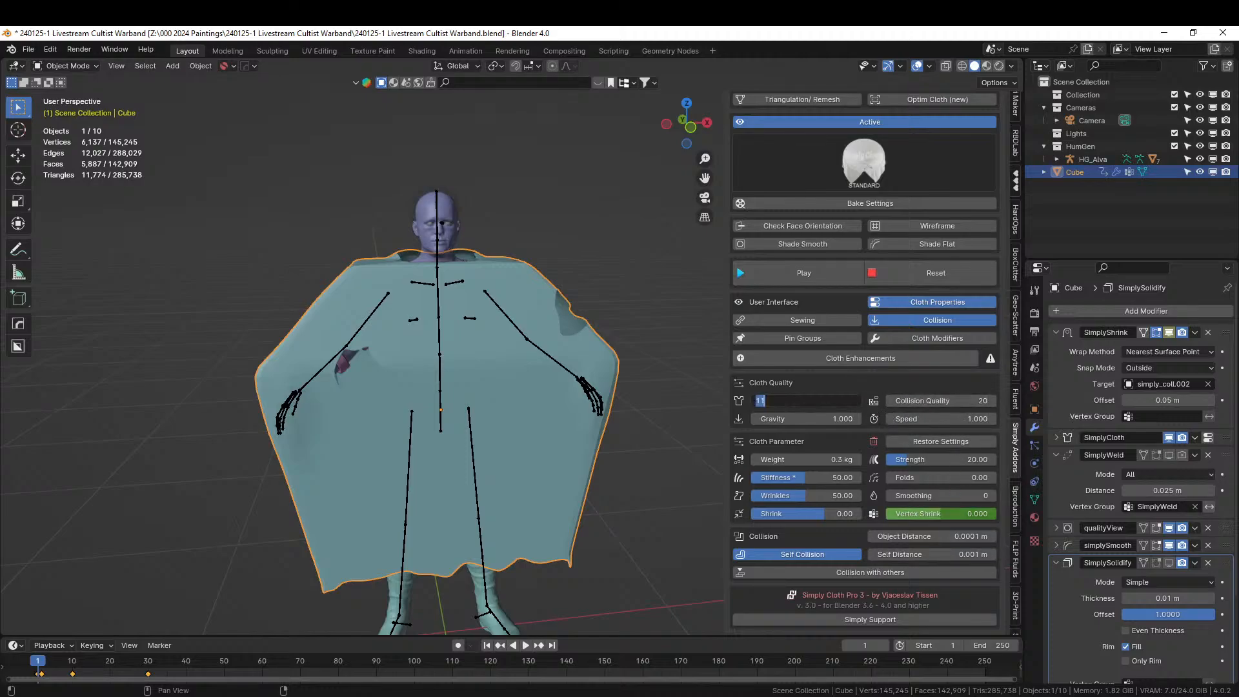
pyautogui.write('20')
pyautogui.press('Return')
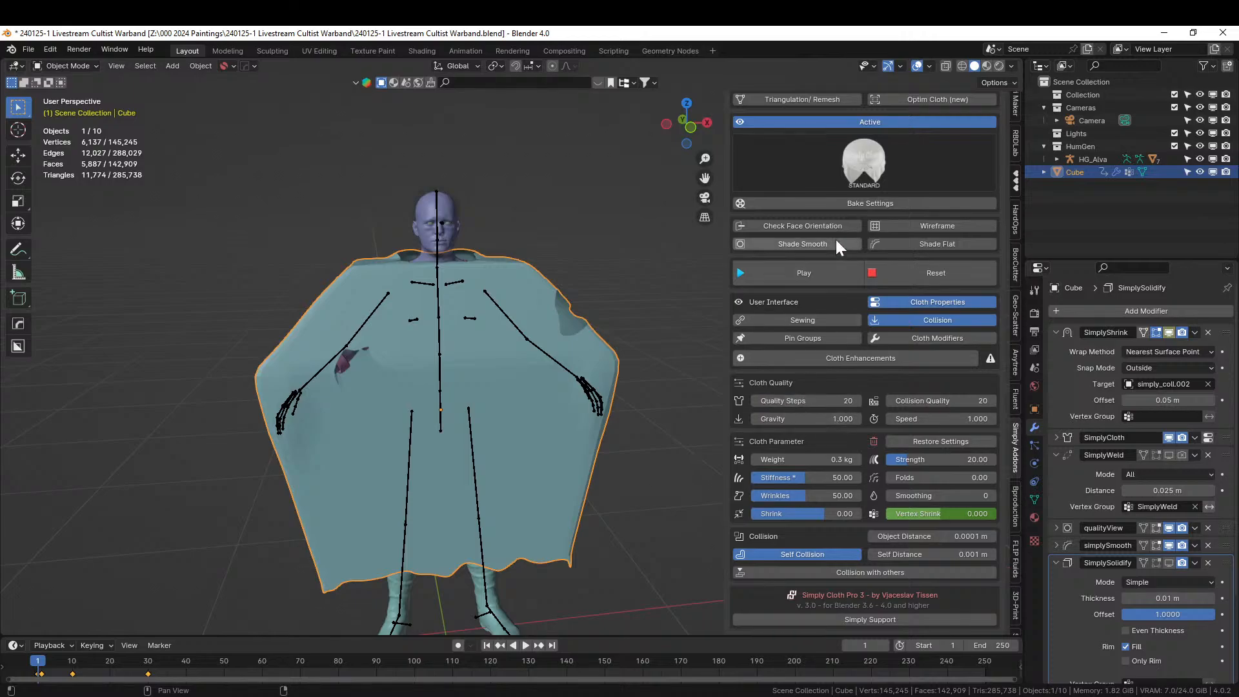
# Run the cloth simulation so the cloak drapes over the figure, checking it from the side, and pause at frame 30.
pyautogui.click(811, 277)
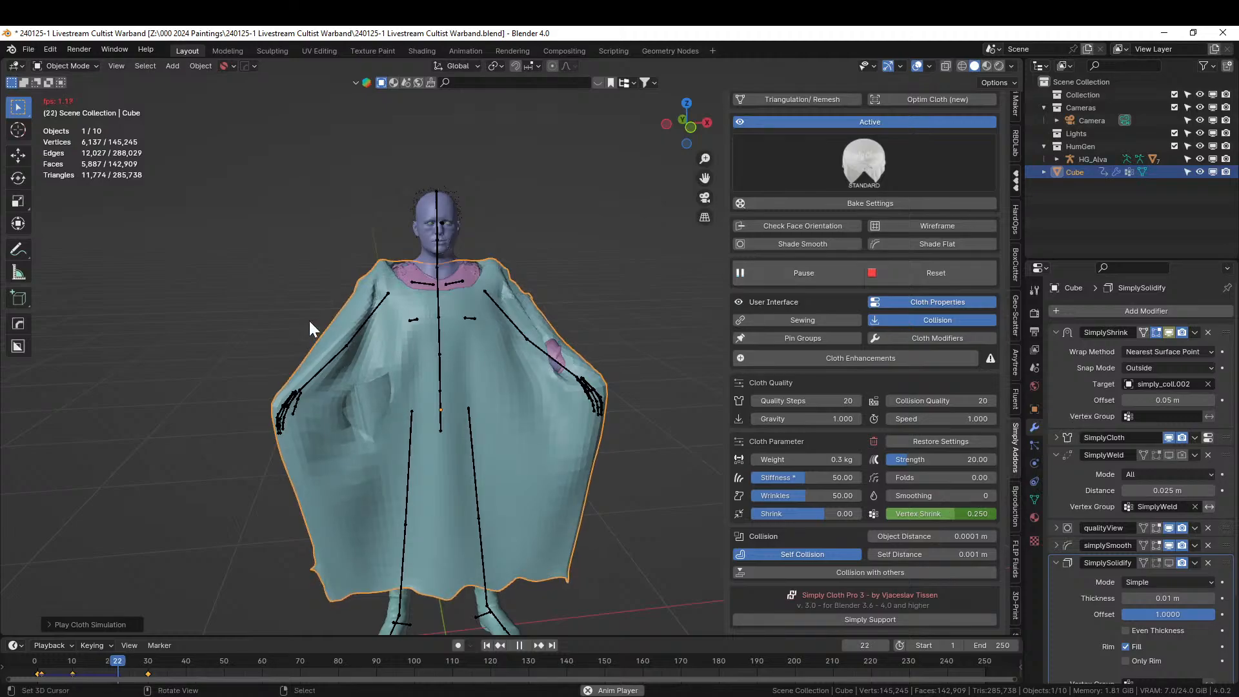
pyautogui.moveTo(405, 341); pyautogui.dragTo(740, 451, button='middle')
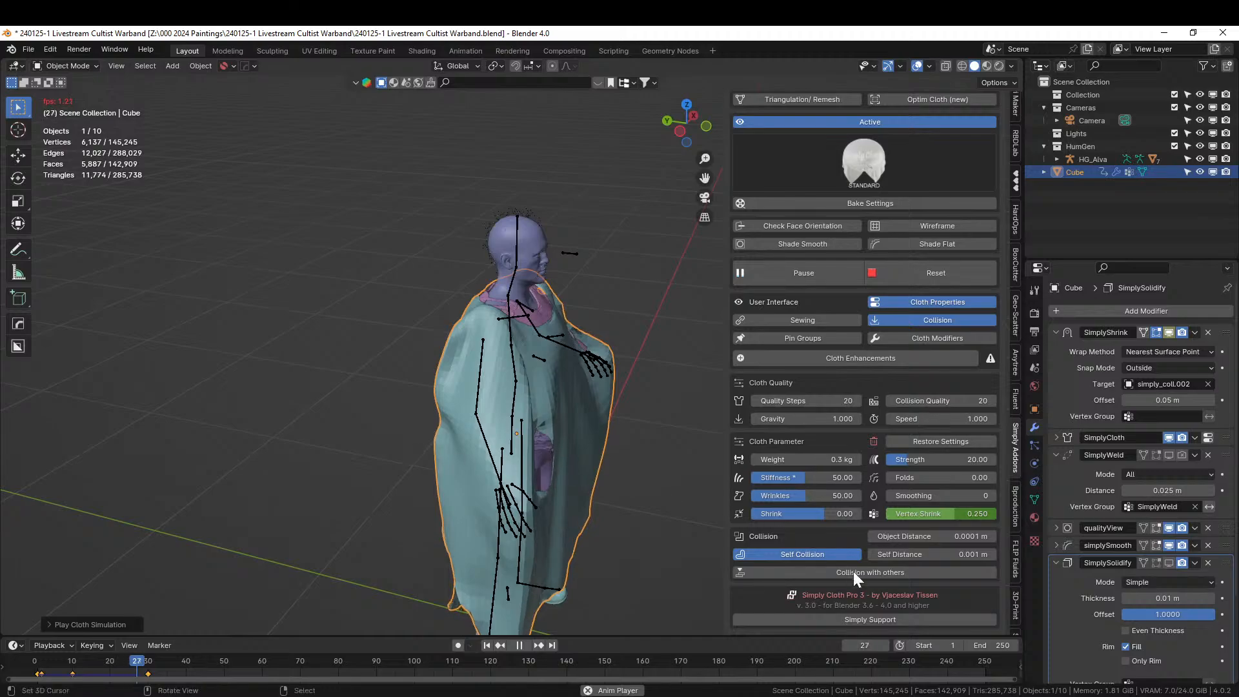
pyautogui.click(812, 276)
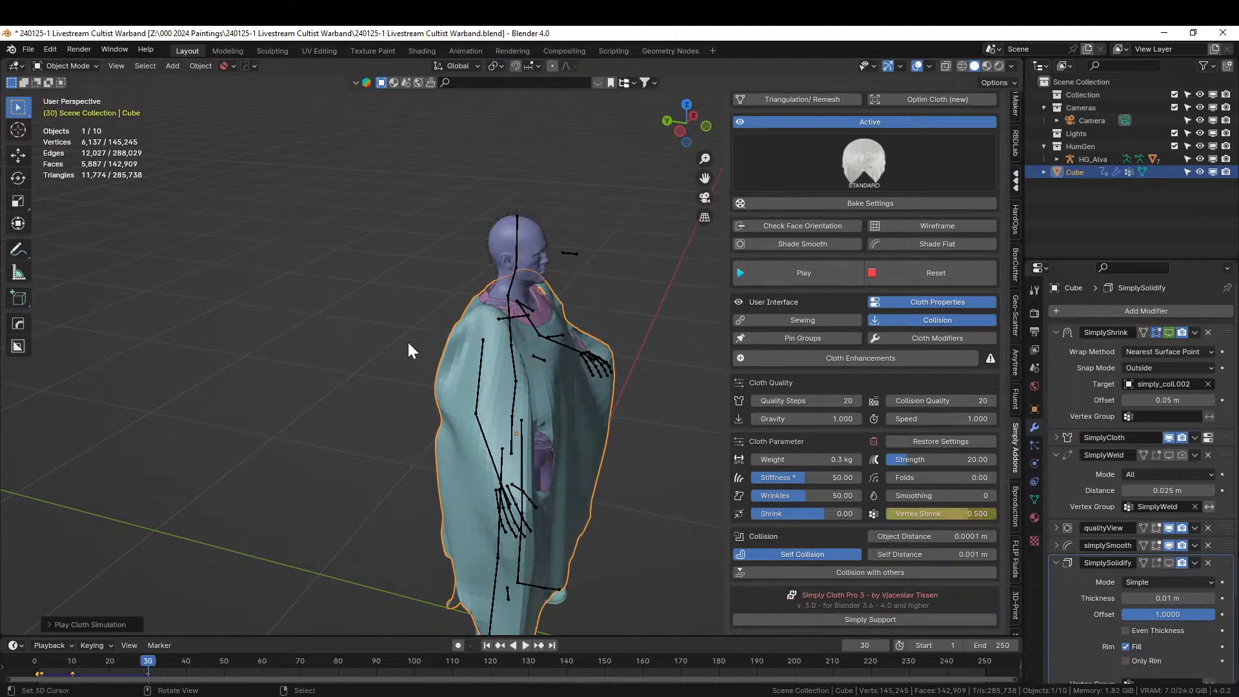
# Expand the settings of the cloak's qualityView subdivision modifier.
pyautogui.moveTo(407, 339); pyautogui.dragTo(240, 350, button='middle')
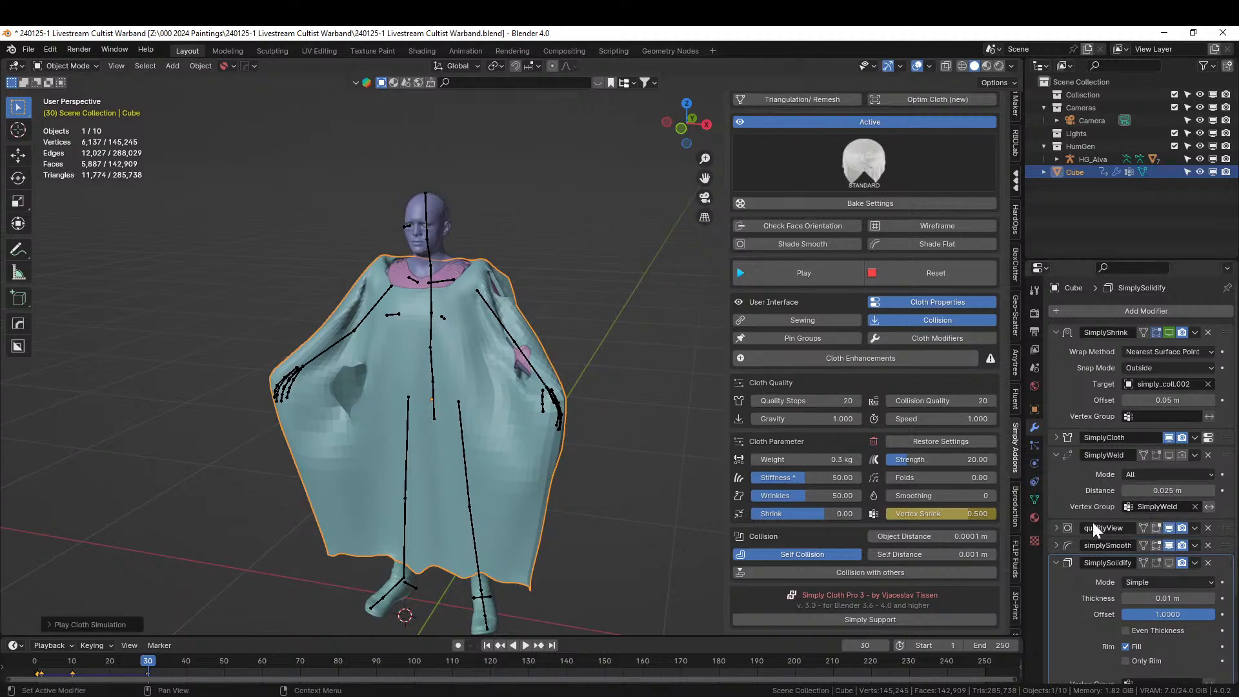
pyautogui.click(1056, 526)
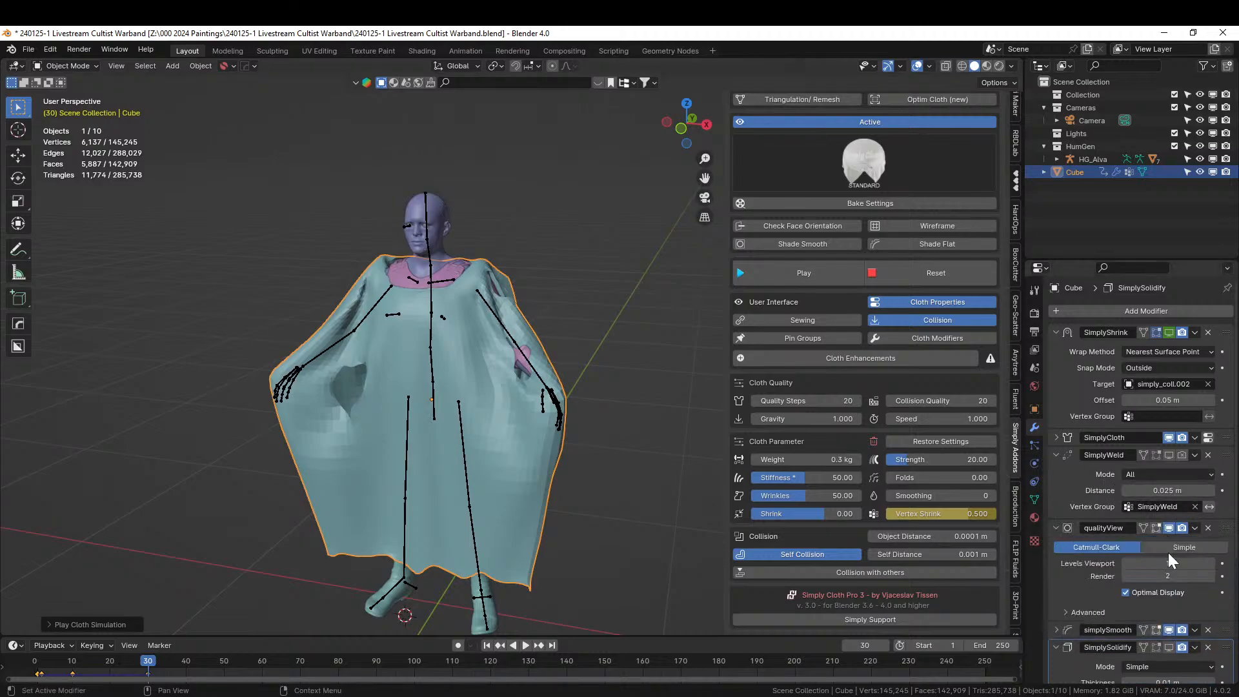
# Set the robe's qualityView viewport subdivision level to 2 and rerun the cloth simulation from the start to frame 28.
pyautogui.click(1212, 563)
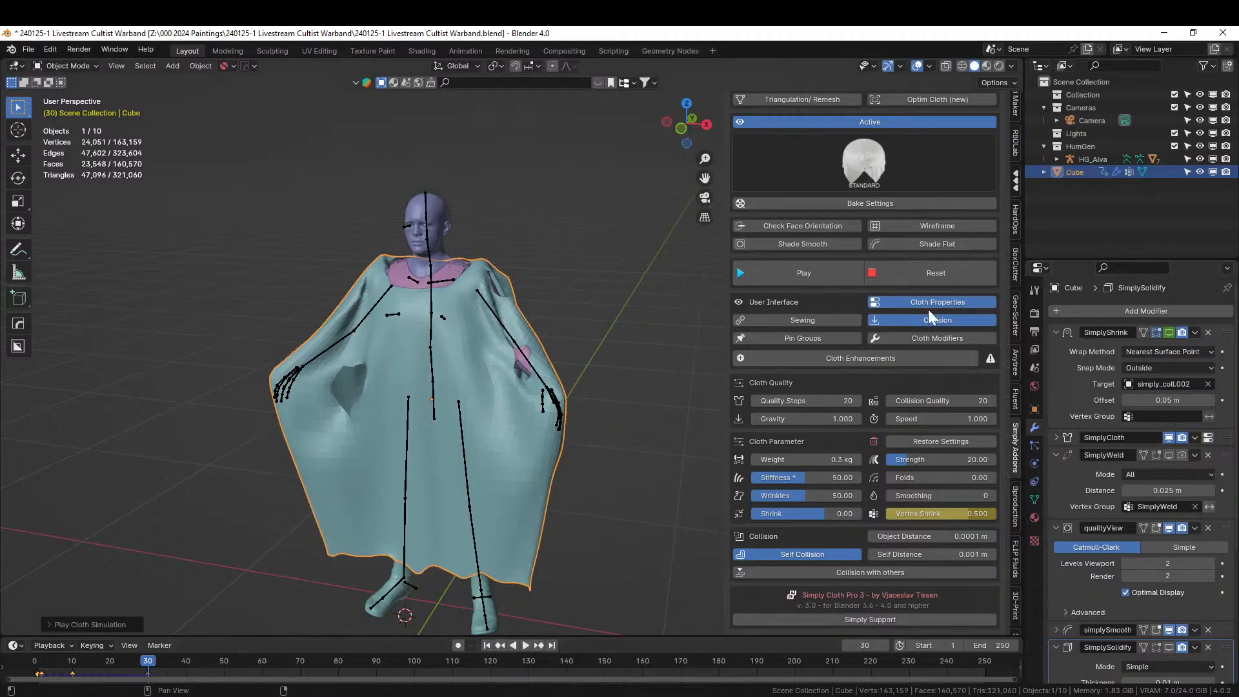
pyautogui.click(962, 270)
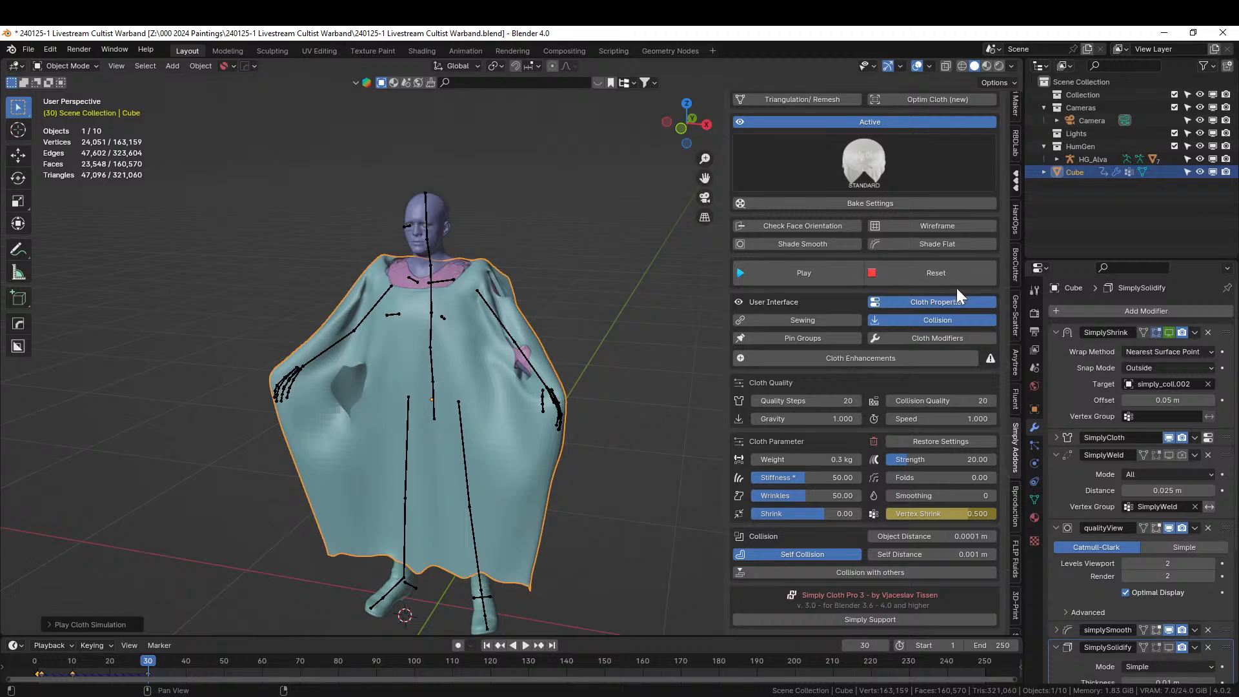
pyautogui.click(834, 274)
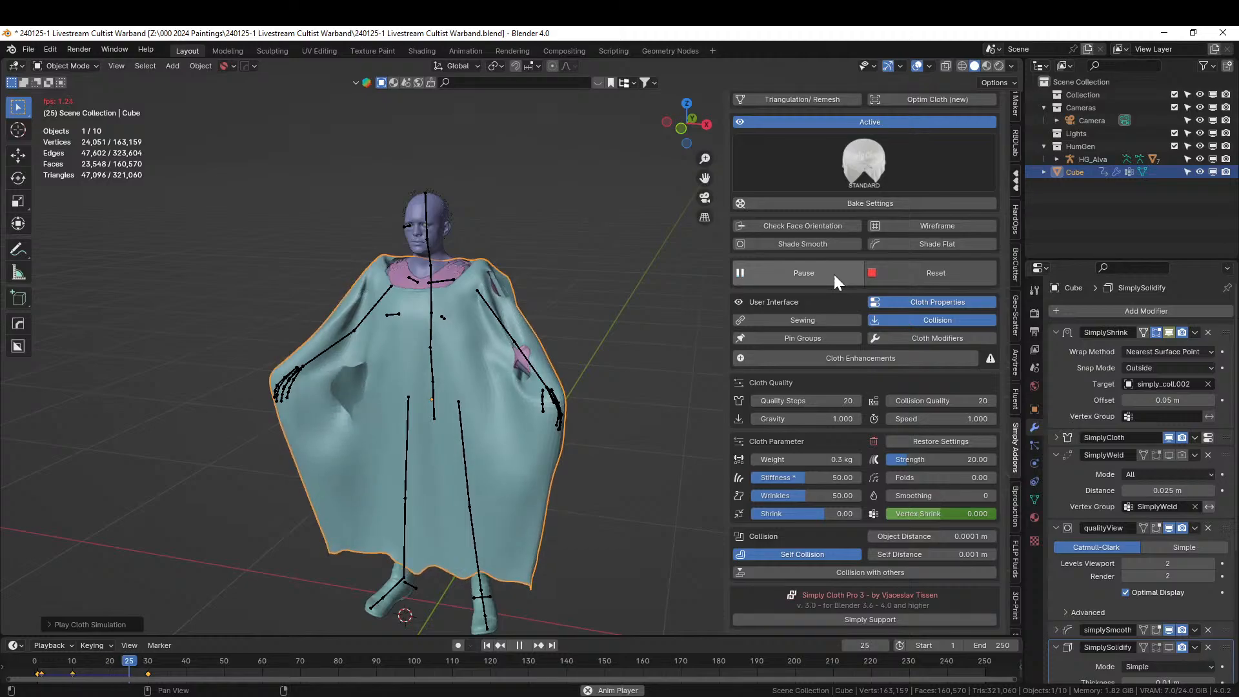
pyautogui.click(811, 275)
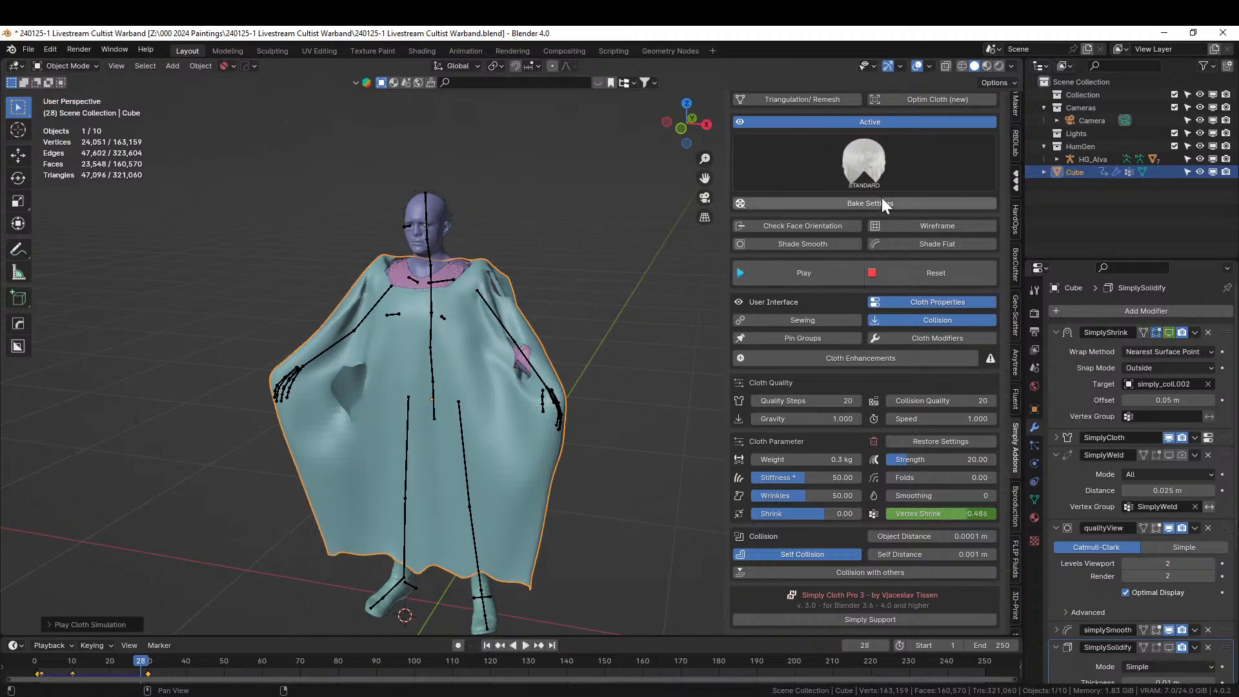
# Apply the Wool cloth preset to the robe and raise its Shrink value to 0.11.
pyautogui.click(869, 159)
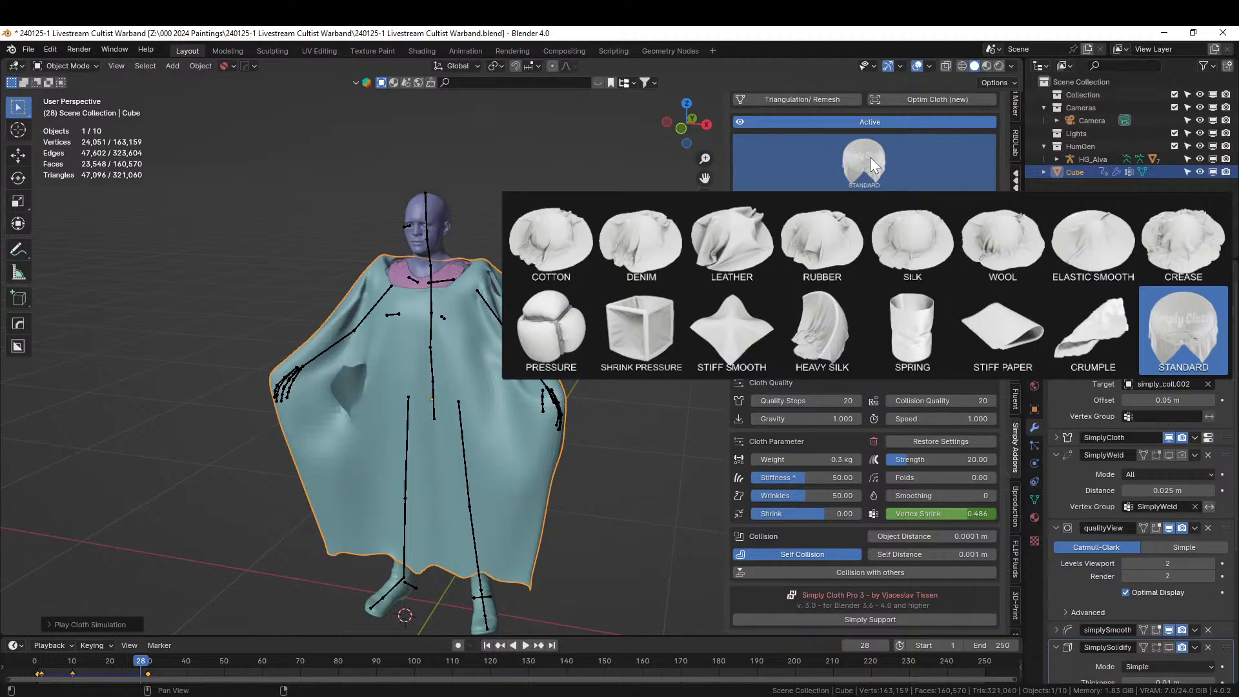
pyautogui.click(1000, 245)
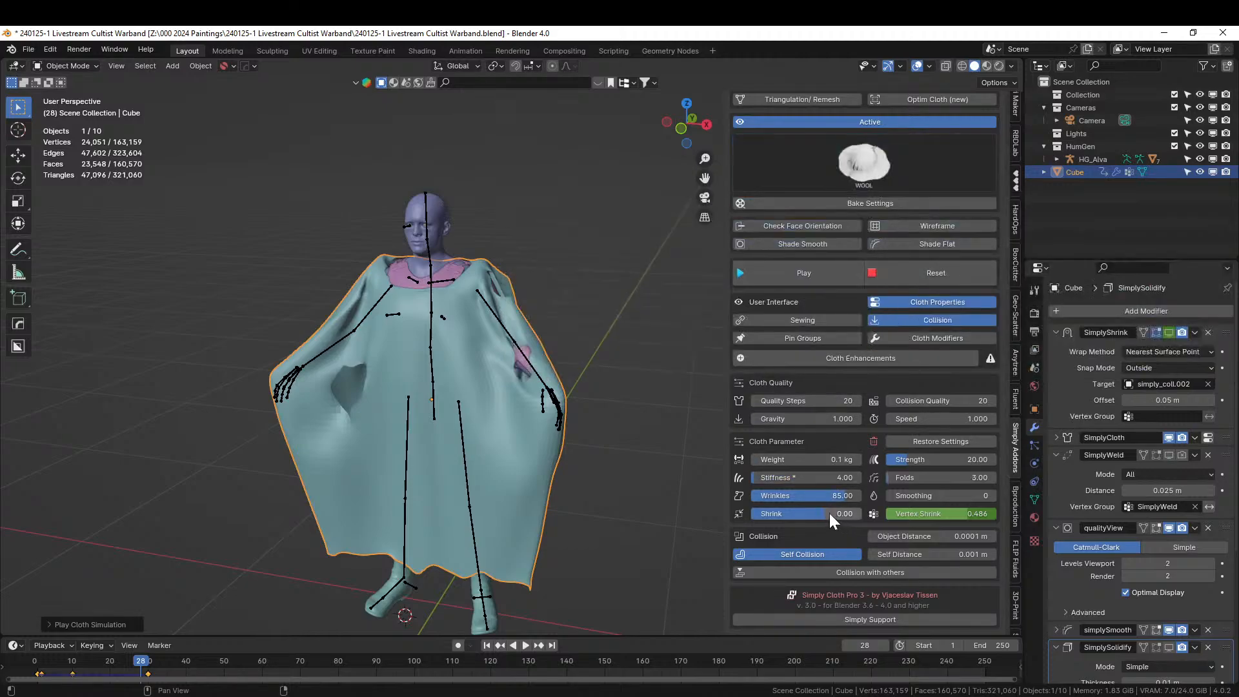
pyautogui.moveTo(824, 513); pyautogui.dragTo(828, 513)
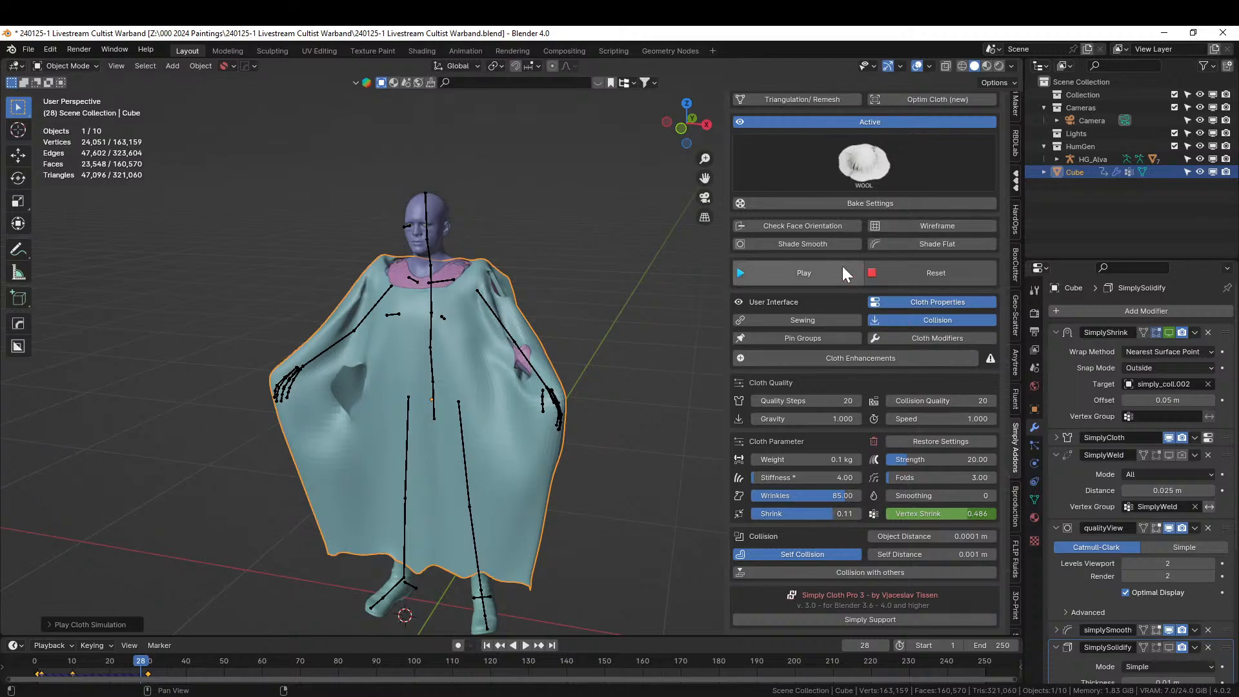
# Run the cloth simulation to frame 57 and inspect the robe from below and around the neck and arms.
pyautogui.click(814, 269)
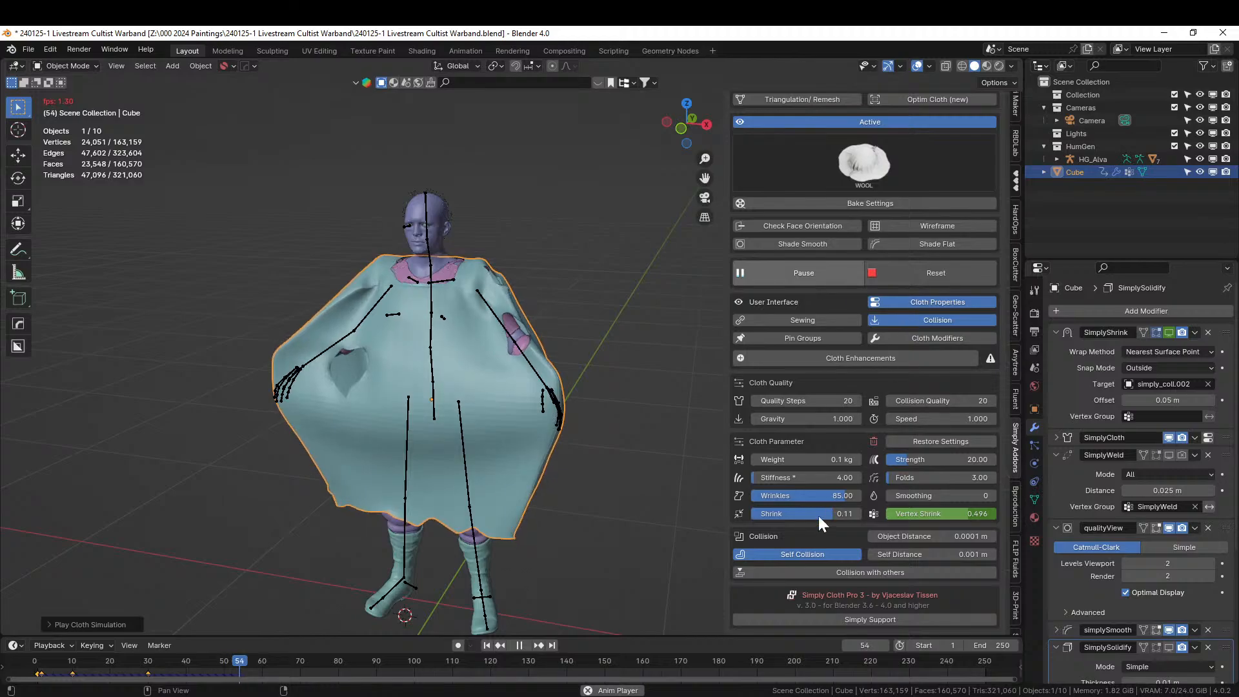
pyautogui.press('space')
pyautogui.moveTo(505, 258); pyautogui.dragTo(531, 128, button='middle')
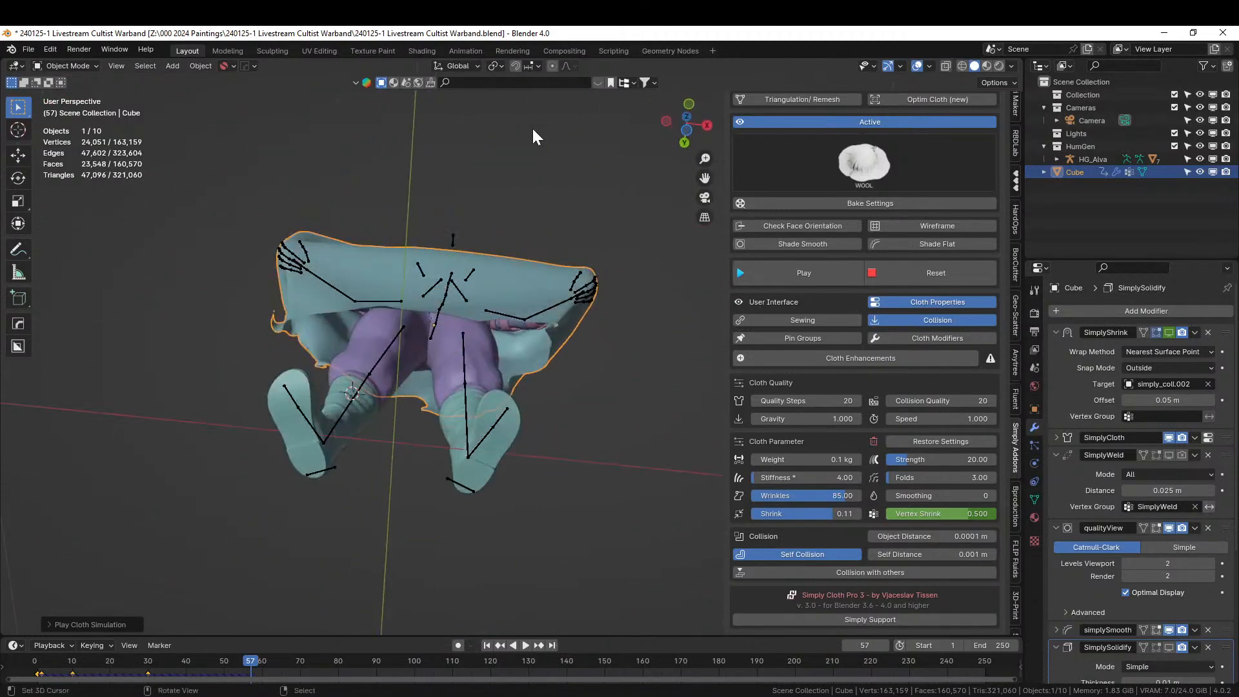
pyautogui.scroll(5, 458, 314)
pyautogui.moveTo(459, 314); pyautogui.dragTo(510, 477, button='middle')
pyautogui.scroll(2, 587, 476)
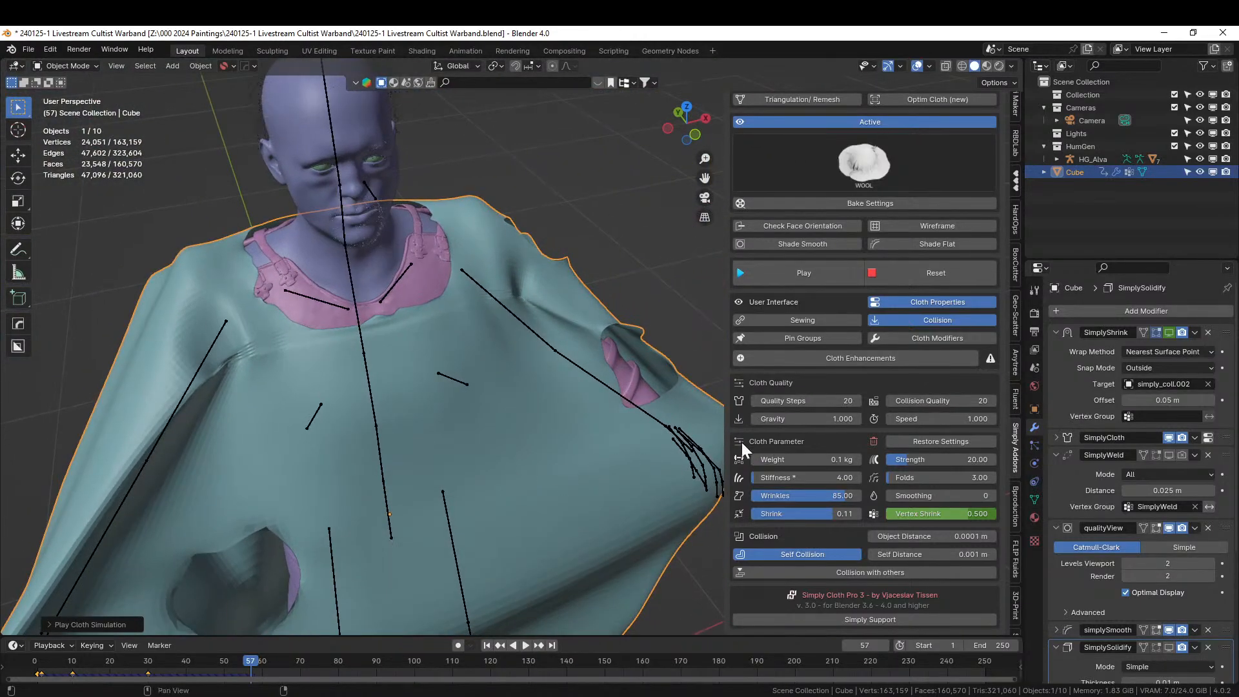
pyautogui.scroll(-4, 467, 347)
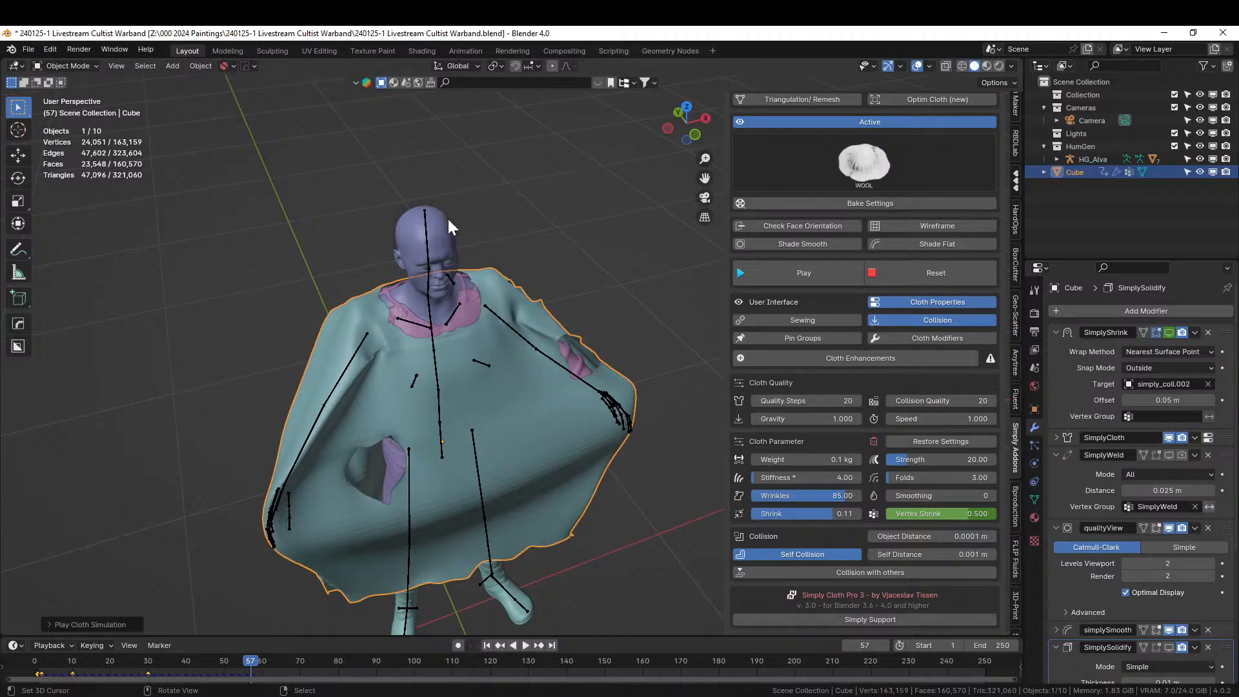
# Set the body mesh's inner and outer collision thickness to 0.001 each.
pyautogui.click(432, 227)
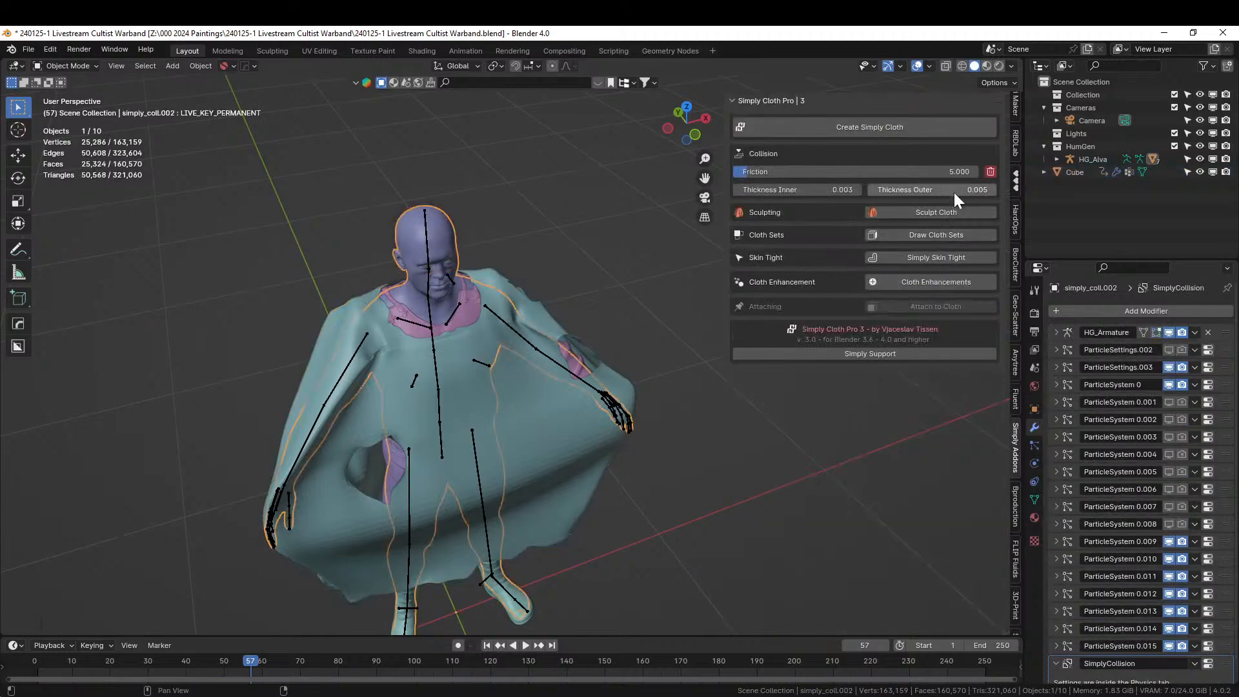
pyautogui.click(855, 191)
pyautogui.write('.0')
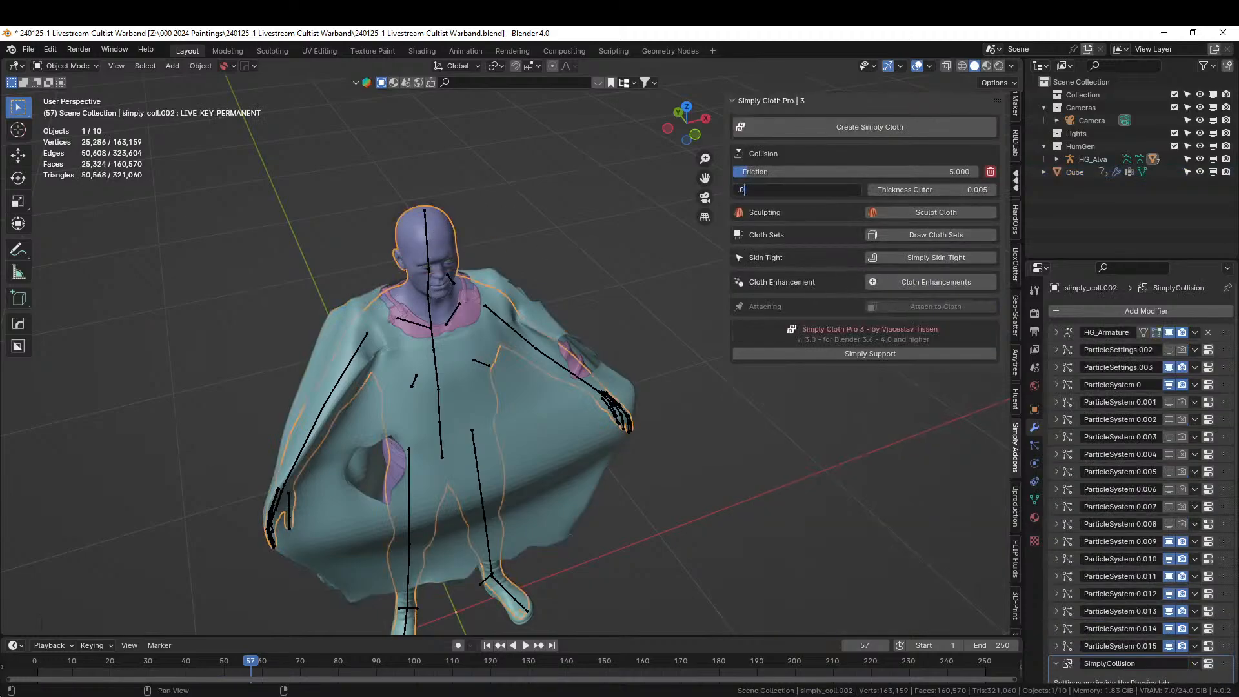
pyautogui.press('Tab')
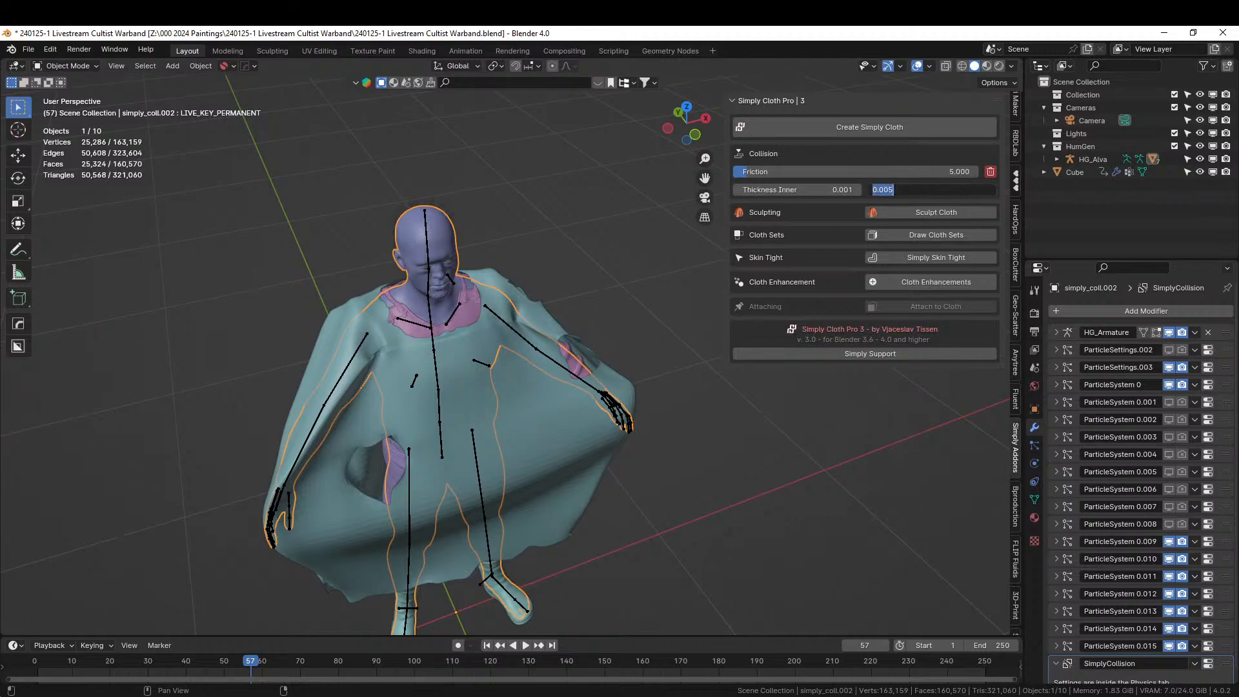
pyautogui.write('.001')
pyautogui.press('Return')
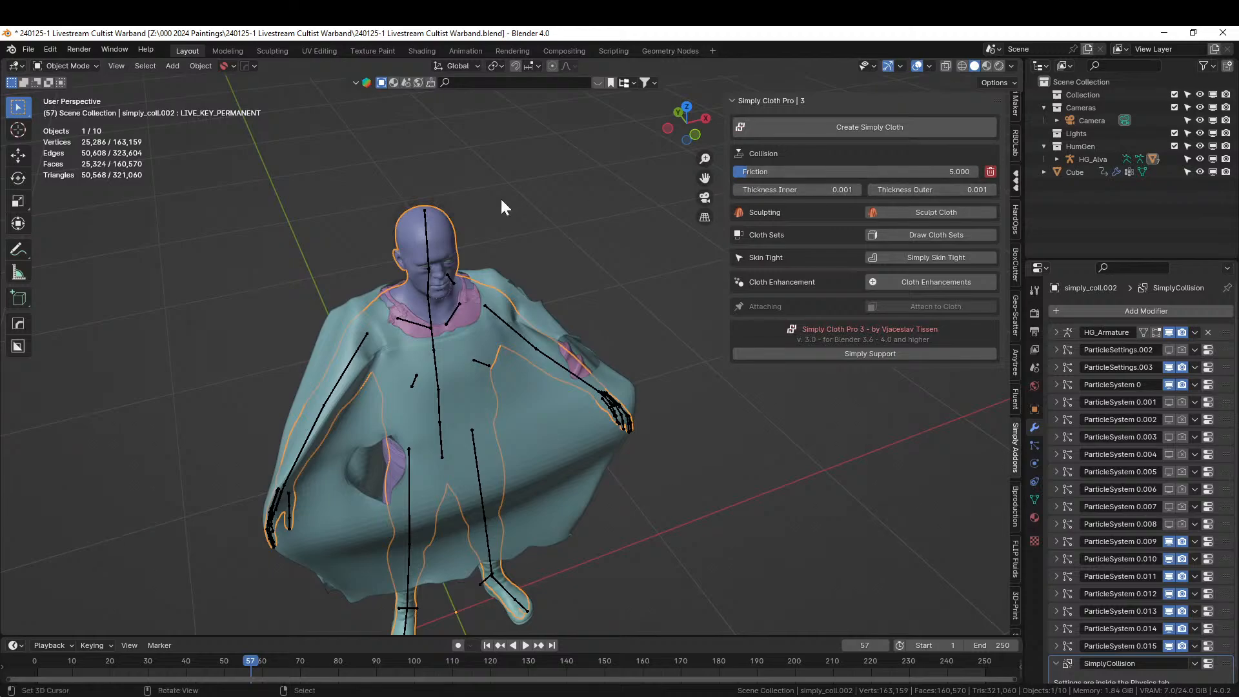
# Set the inner and outer collision thickness of the garment under the robe to 0.001 each.
pyautogui.click(400, 308)
pyautogui.click(832, 189)
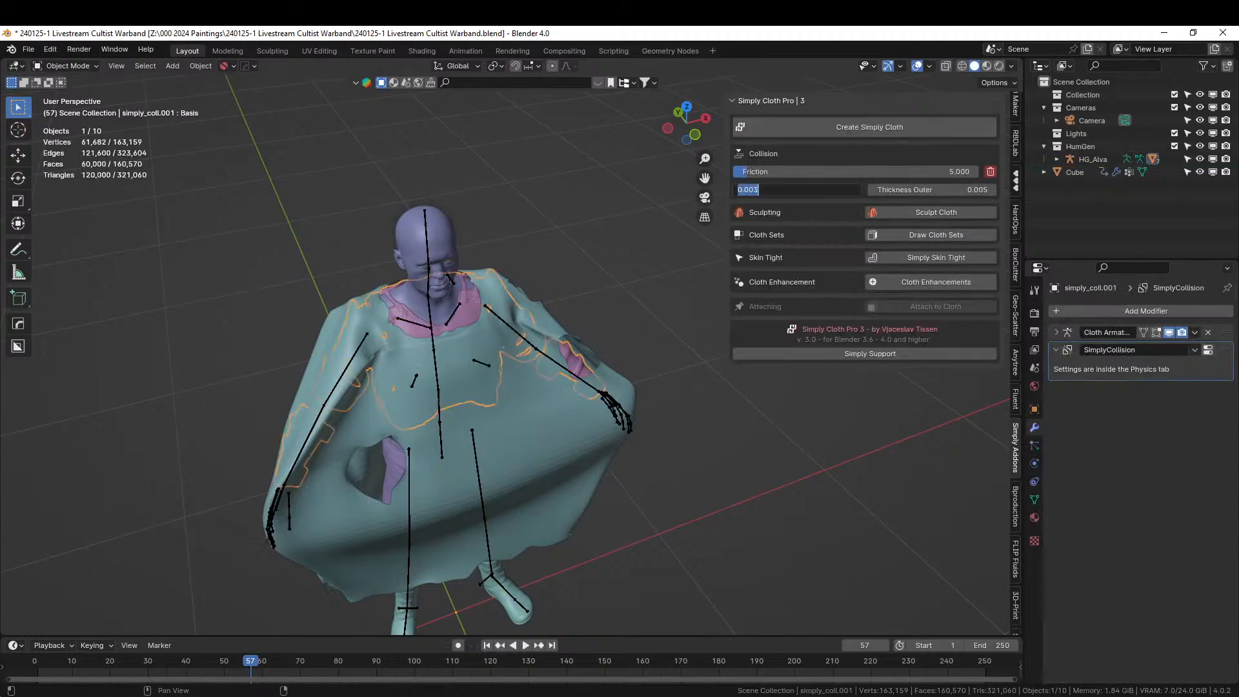
pyautogui.write('.001')
pyautogui.press('Return')
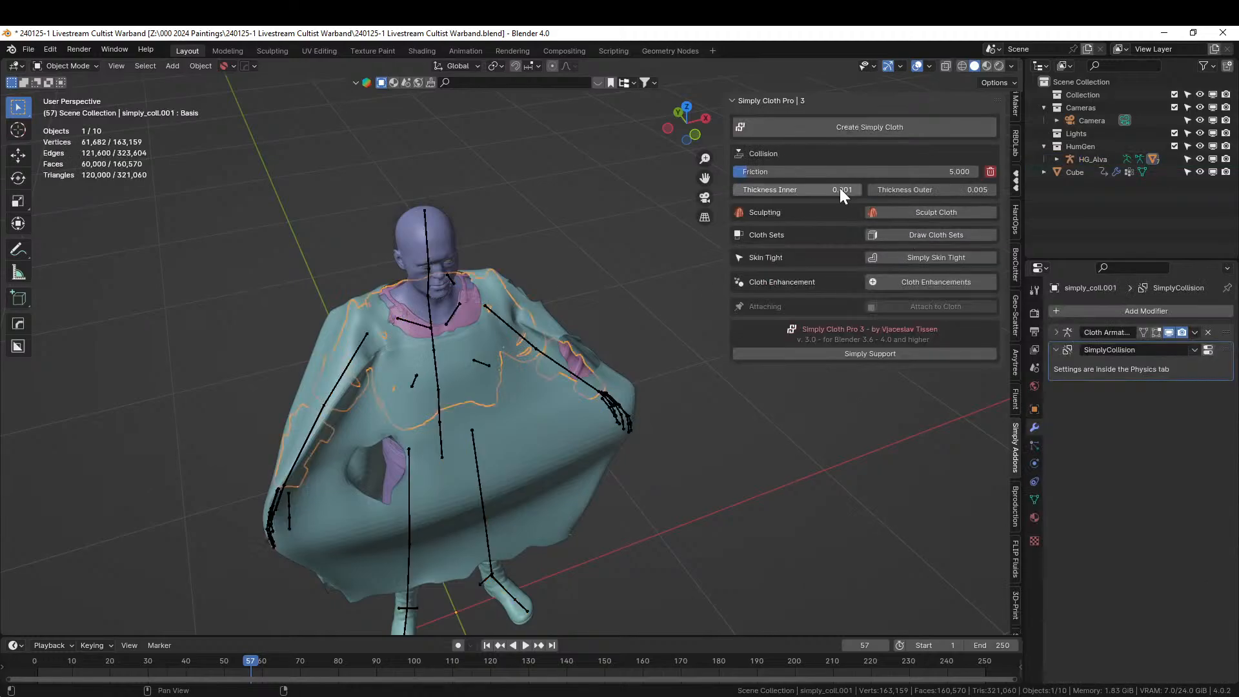
pyautogui.click(921, 189)
pyautogui.write('.001')
pyautogui.press('Return')
# Rerun the robe's cloth simulation with the thinner collisions, pause it at frame 34, and inspect the sleeves and torn holes.
pyautogui.click(331, 316)
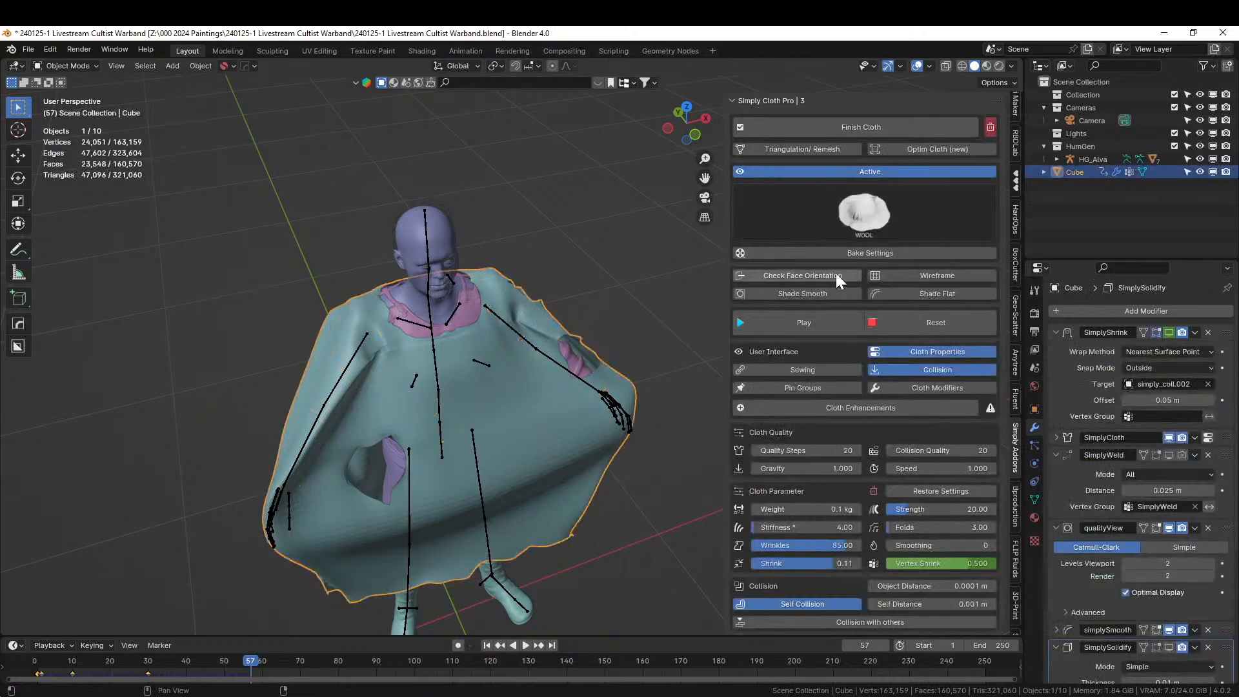
pyautogui.click(825, 326)
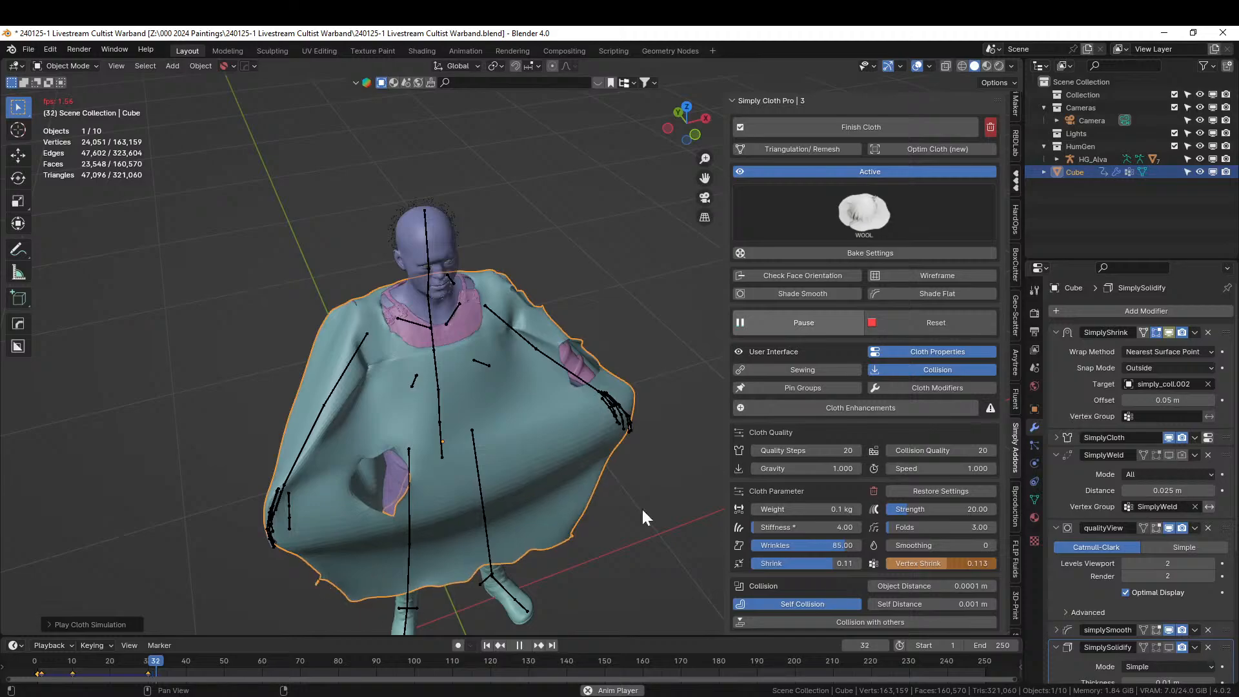
pyautogui.click(816, 323)
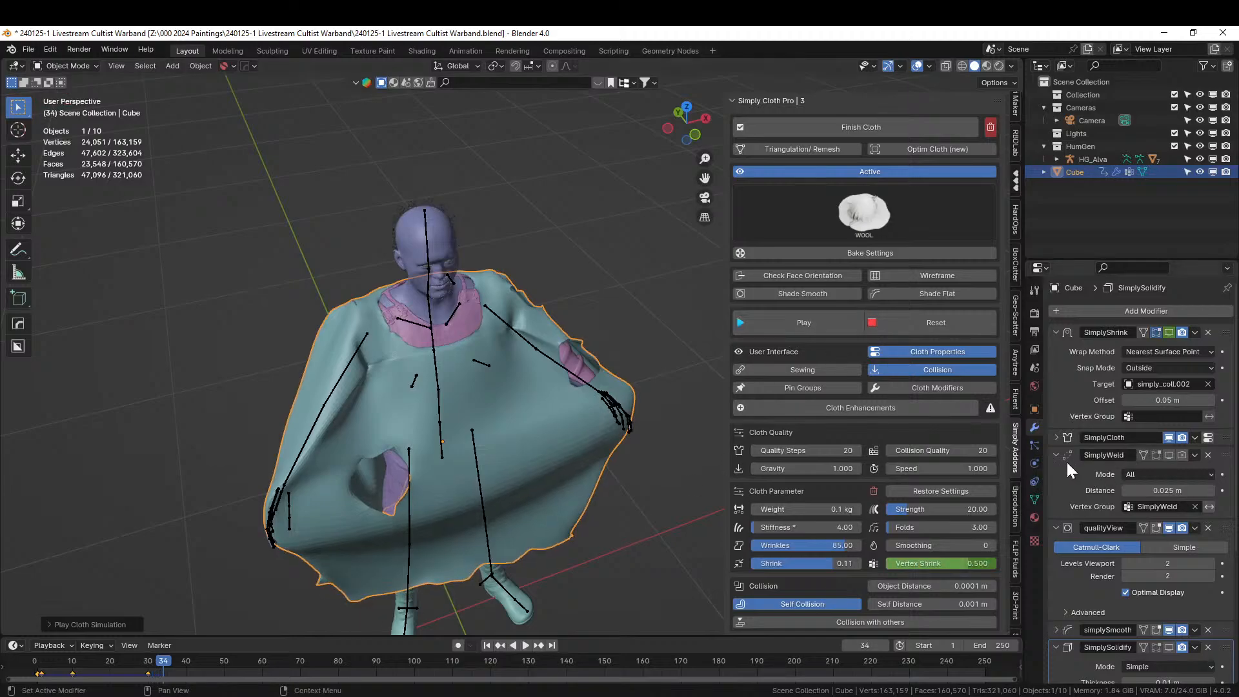
pyautogui.moveTo(566, 390); pyautogui.dragTo(534, 349, button='middle')
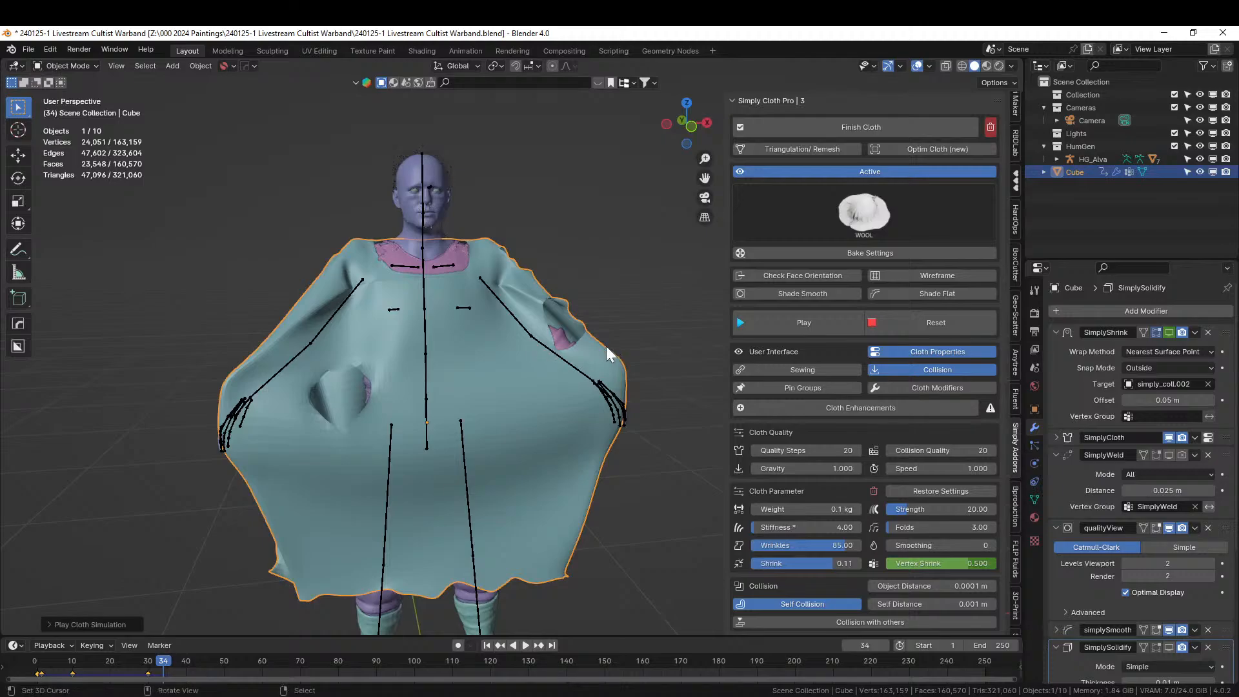
pyautogui.scroll(3, 699, 301)
pyautogui.moveTo(586, 303); pyautogui.dragTo(563, 347, button='middle')
# Finish and apply the cloth simulation on the robe, including its subdivision and solidify modifiers.
pyautogui.click(860, 126)
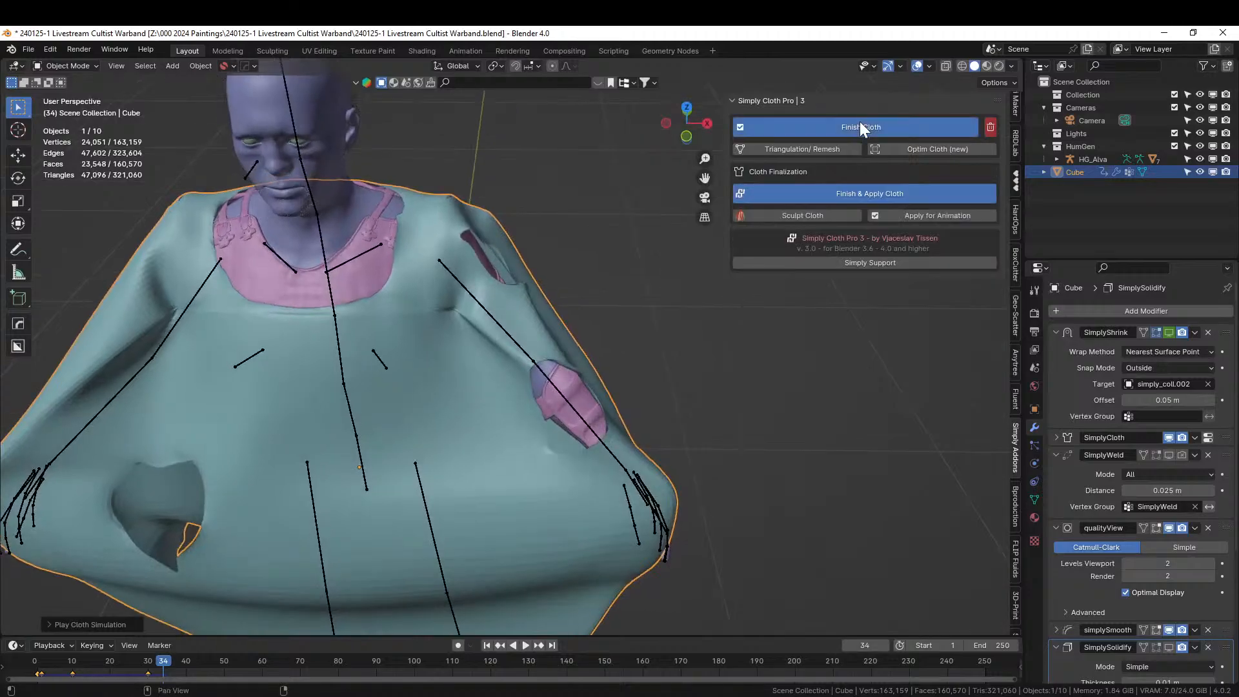
pyautogui.click(835, 193)
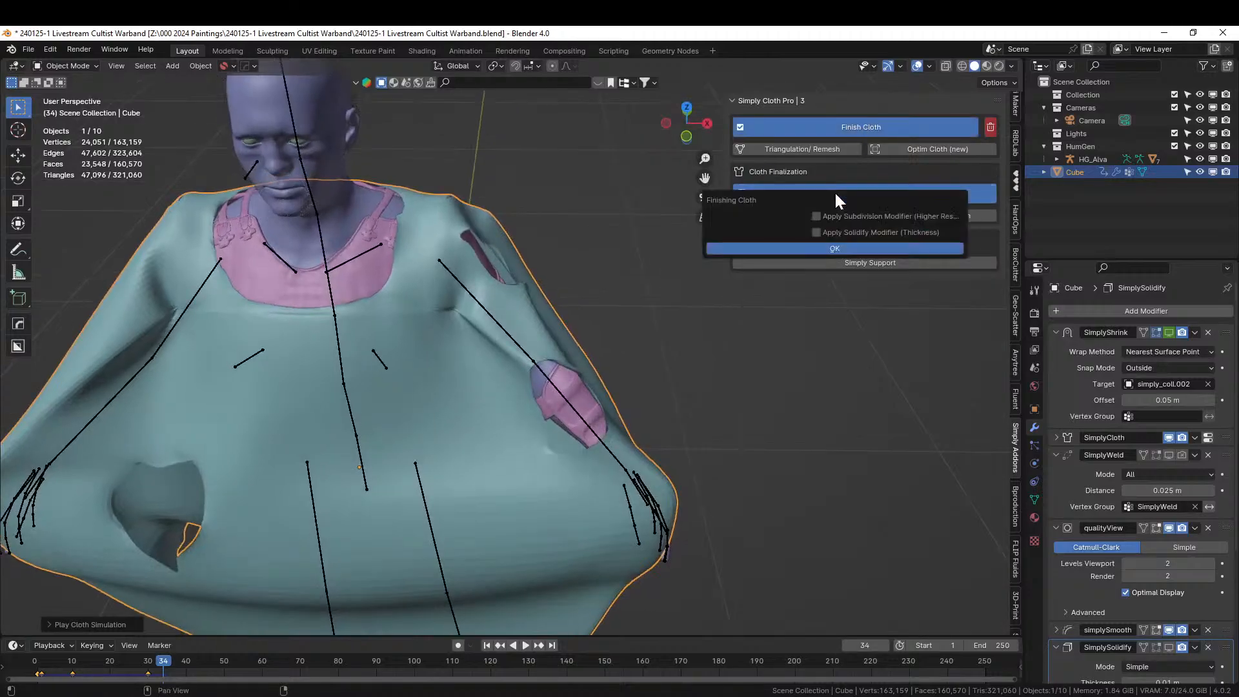
pyautogui.click(799, 248)
pyautogui.moveTo(482, 272)
pyautogui.mouseDown(button='middle')
pyautogui.moveTo(535, 225)
pyautogui.moveTo(522, 164)
pyautogui.moveTo(478, 219)
pyautogui.moveTo(474, 274)
pyautogui.mouseUp(button='middle')
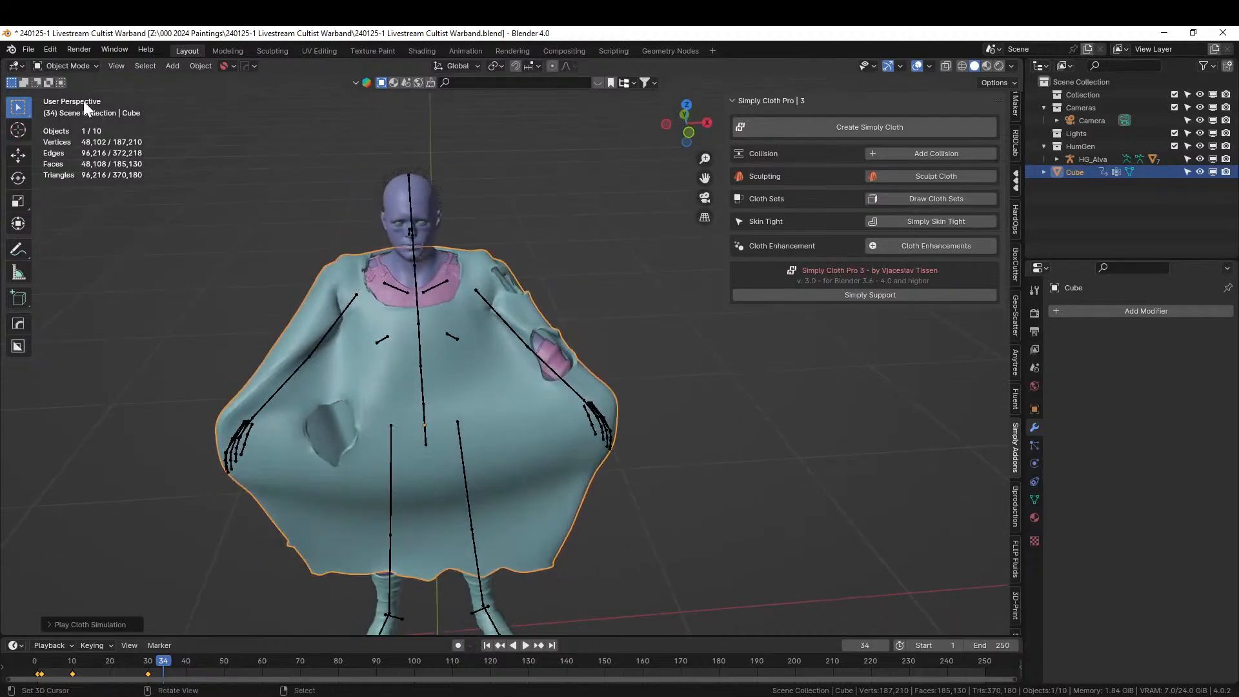
# Switch the viewport to rendered shading and save the Blender file.
pyautogui.click(1000, 65)
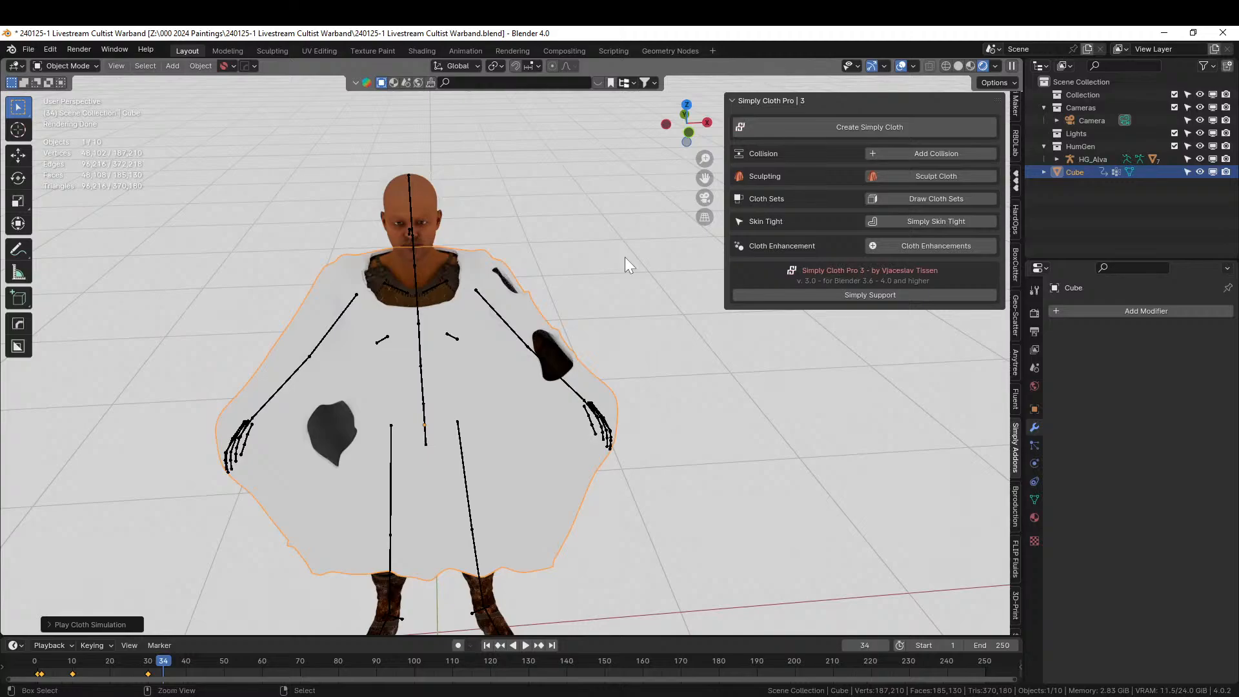
pyautogui.hotkey('ctrl', 's')
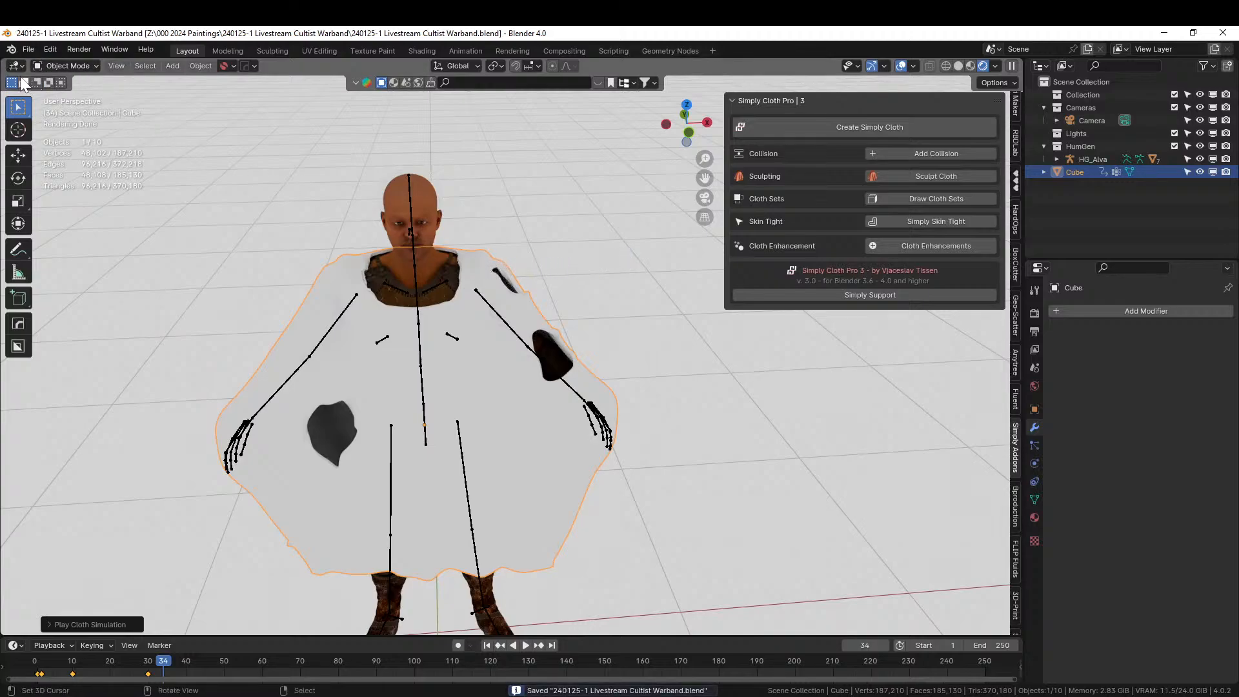
# Split the viewport and turn the new area into an Asset Browser showing the Blender Guppy catalog of the 00 Blender Shaders library.
pyautogui.moveTo(4, 63)
pyautogui.mouseDown()
pyautogui.moveTo(309, 129)
pyautogui.moveTo(373, 161)
pyautogui.mouseUp()
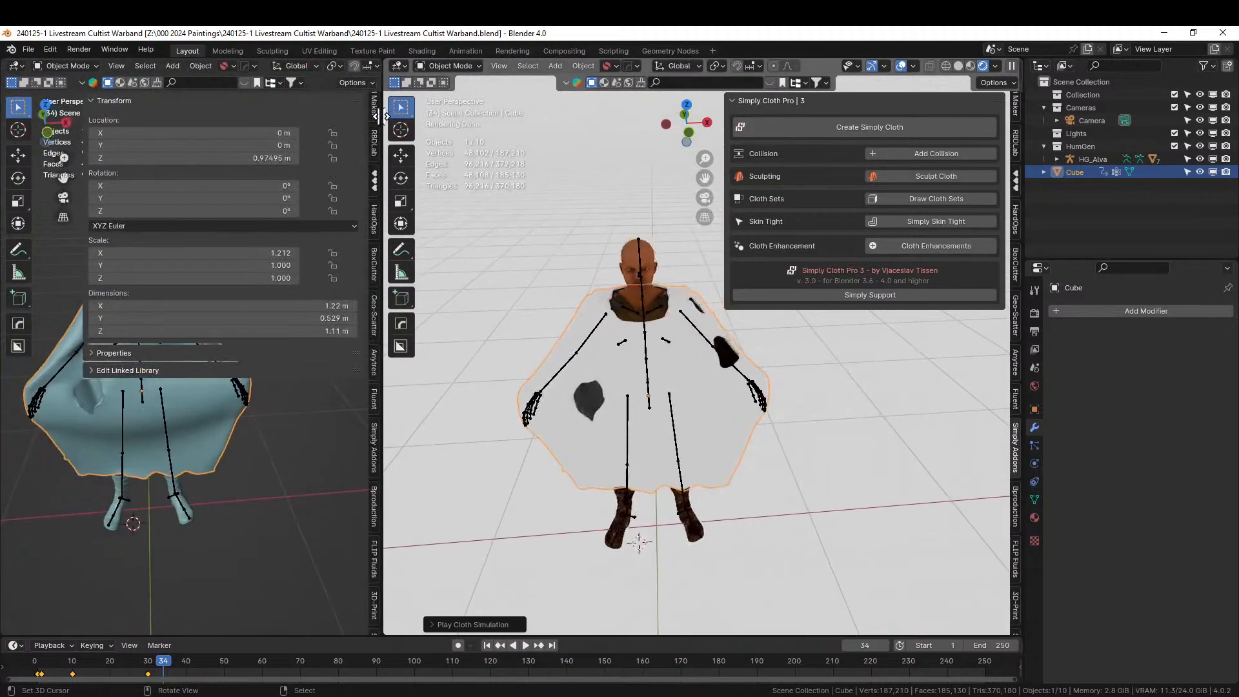
pyautogui.hotkey('shift', 'F1')
pyautogui.hotkey('shift', 'F1')
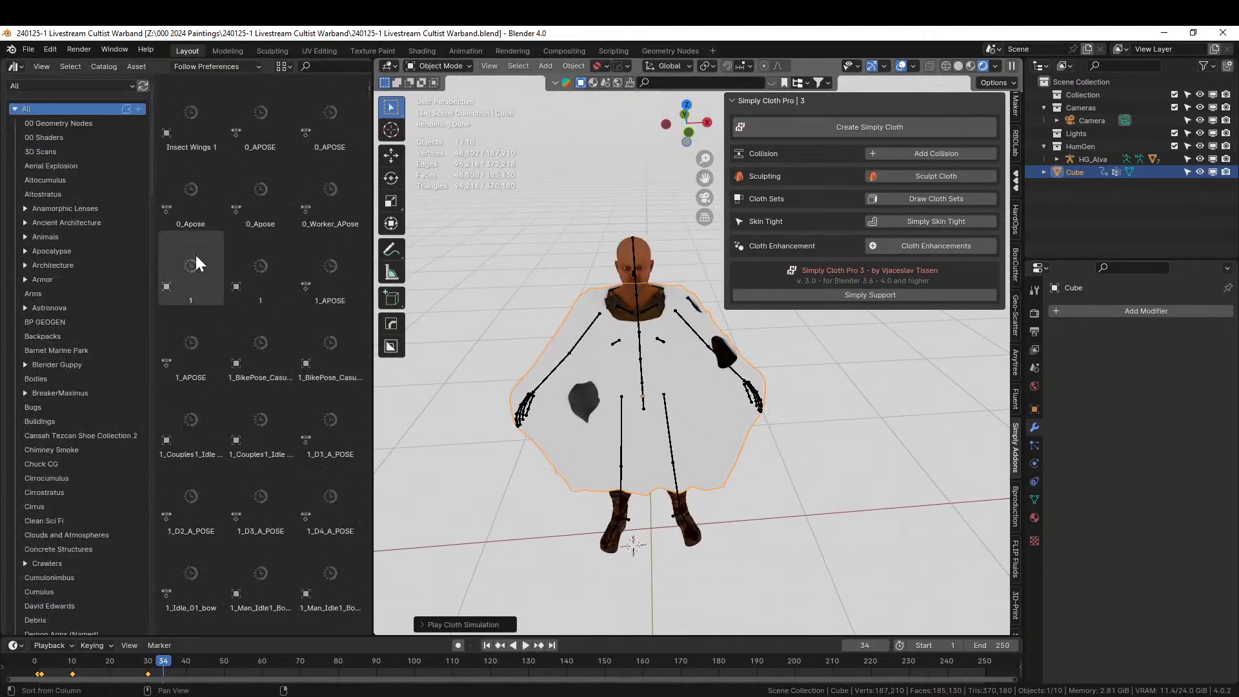
pyautogui.click(47, 86)
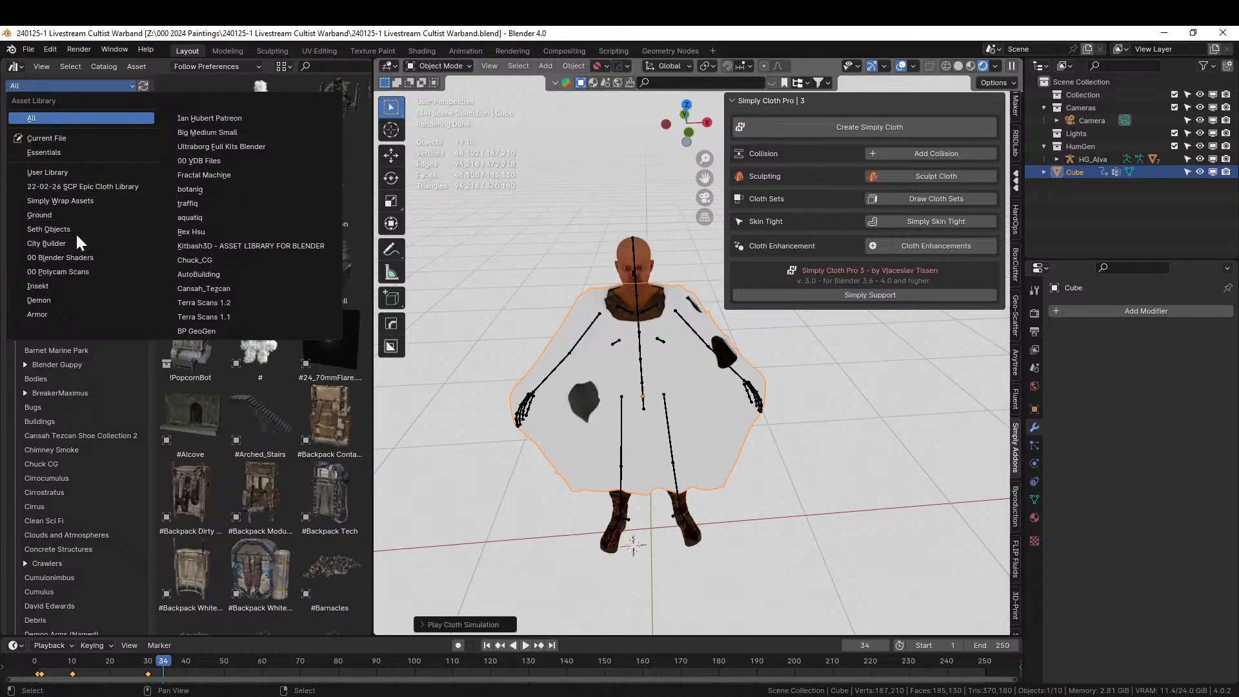
pyautogui.click(83, 256)
pyautogui.click(71, 121)
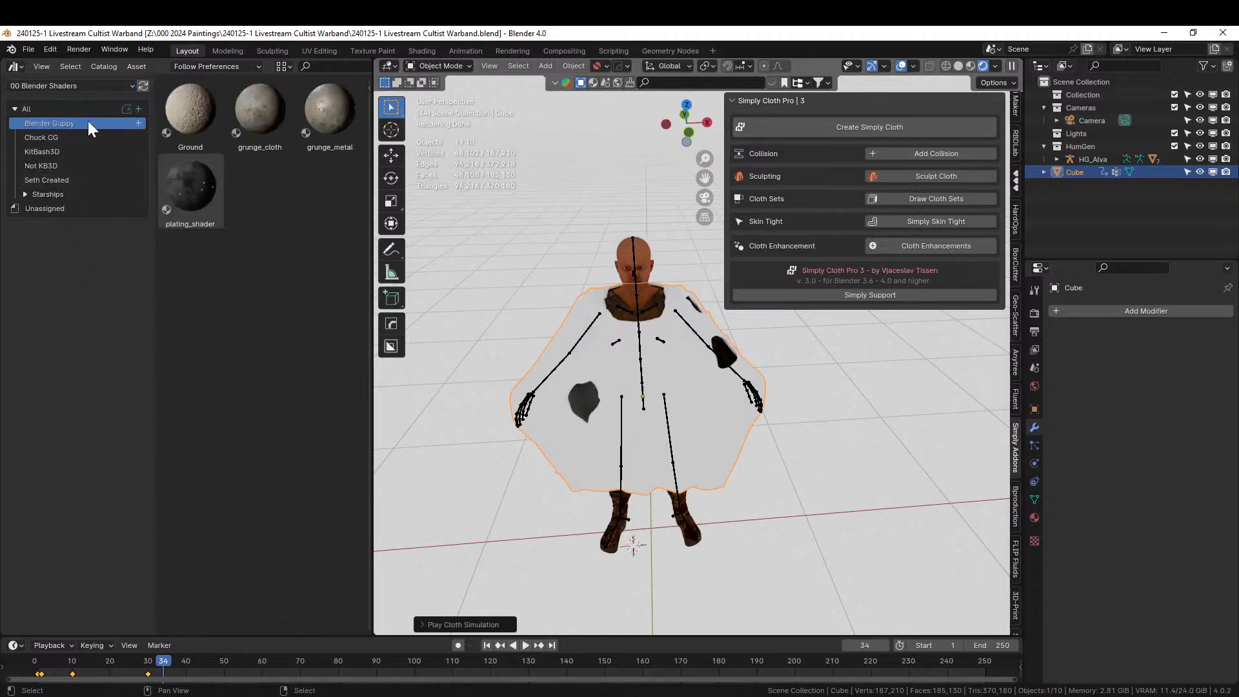
# Apply the grunge_cloth material to the robe and check it from the front and at an angle.
pyautogui.moveTo(263, 104); pyautogui.dragTo(549, 428)
pyautogui.moveTo(608, 434); pyautogui.dragTo(590, 404, button='middle')
pyautogui.scroll(4, 639, 393)
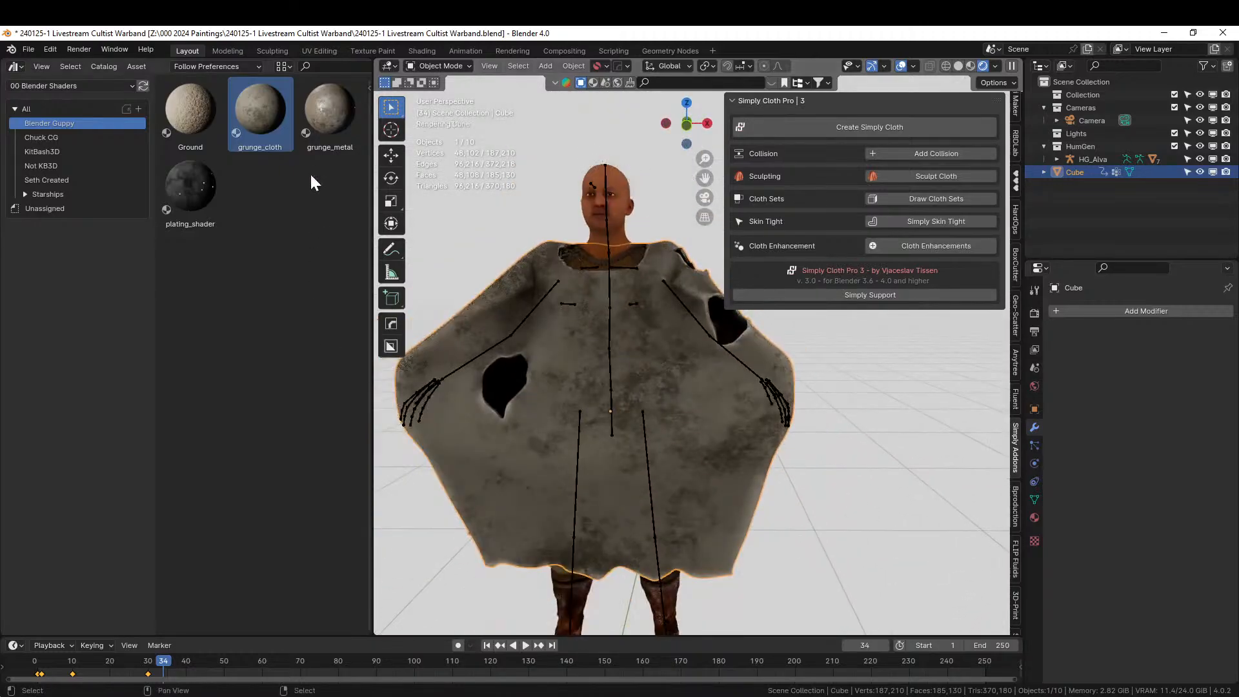
pyautogui.scroll(-4, 568, 272)
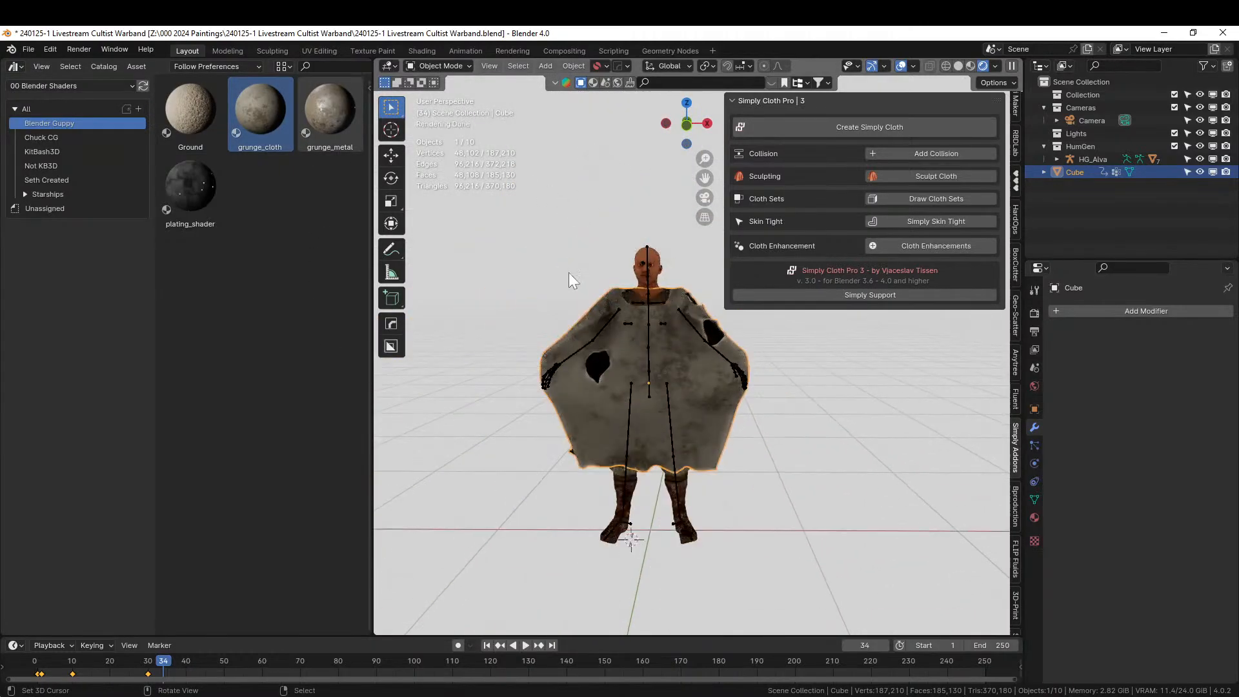
pyautogui.moveTo(568, 272); pyautogui.dragTo(636, 276, button='middle')
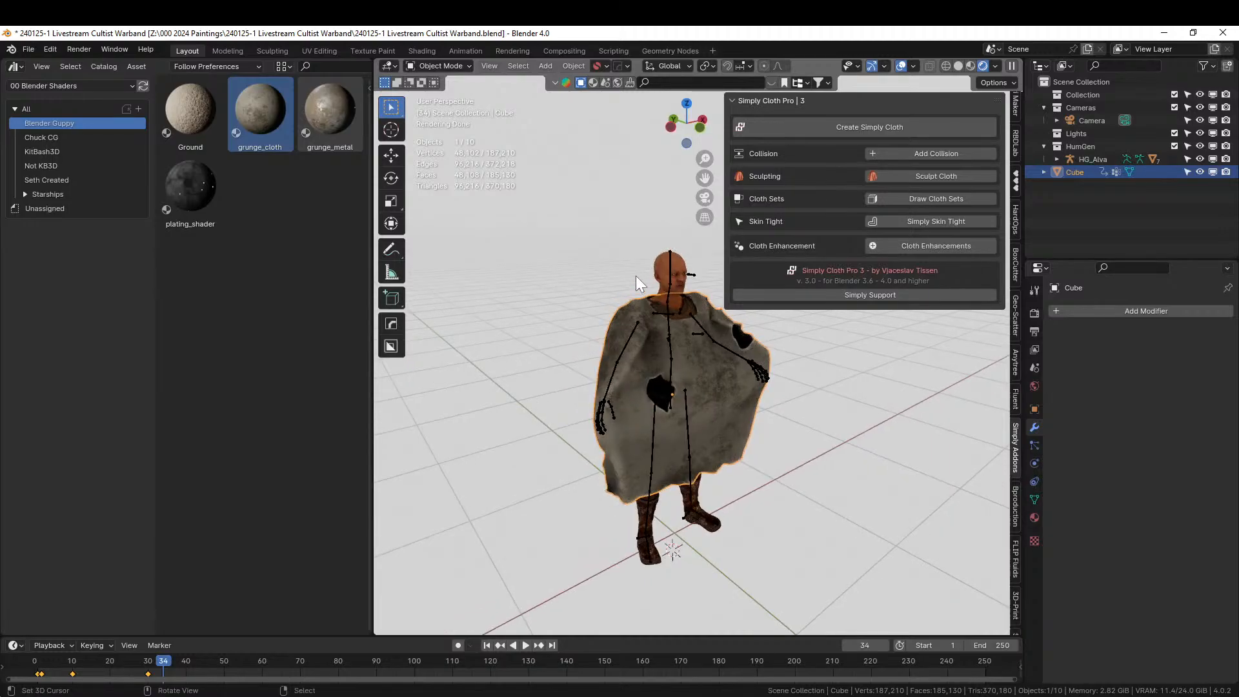
# Duplicate the Asset Browser into a separate window and move that window off the main screen.
pyautogui.rightClick(157, 63)
pyautogui.click(135, 149)
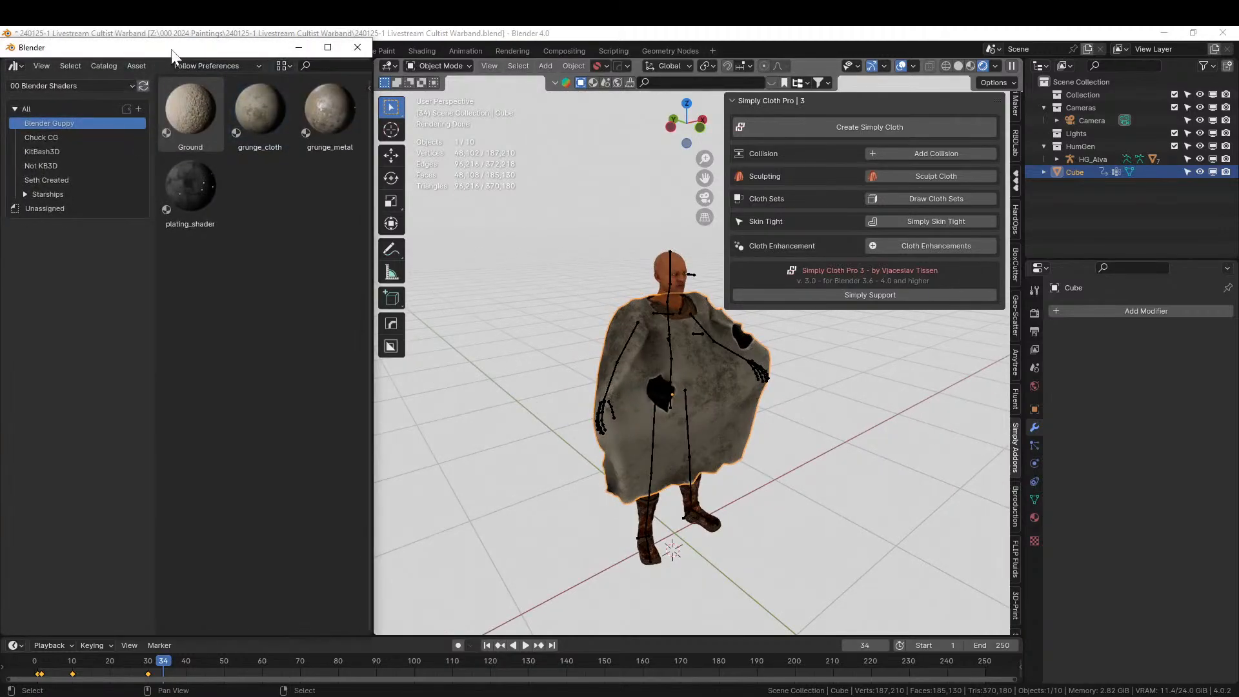
pyautogui.moveTo(172, 51); pyautogui.dragTo(833, 0)
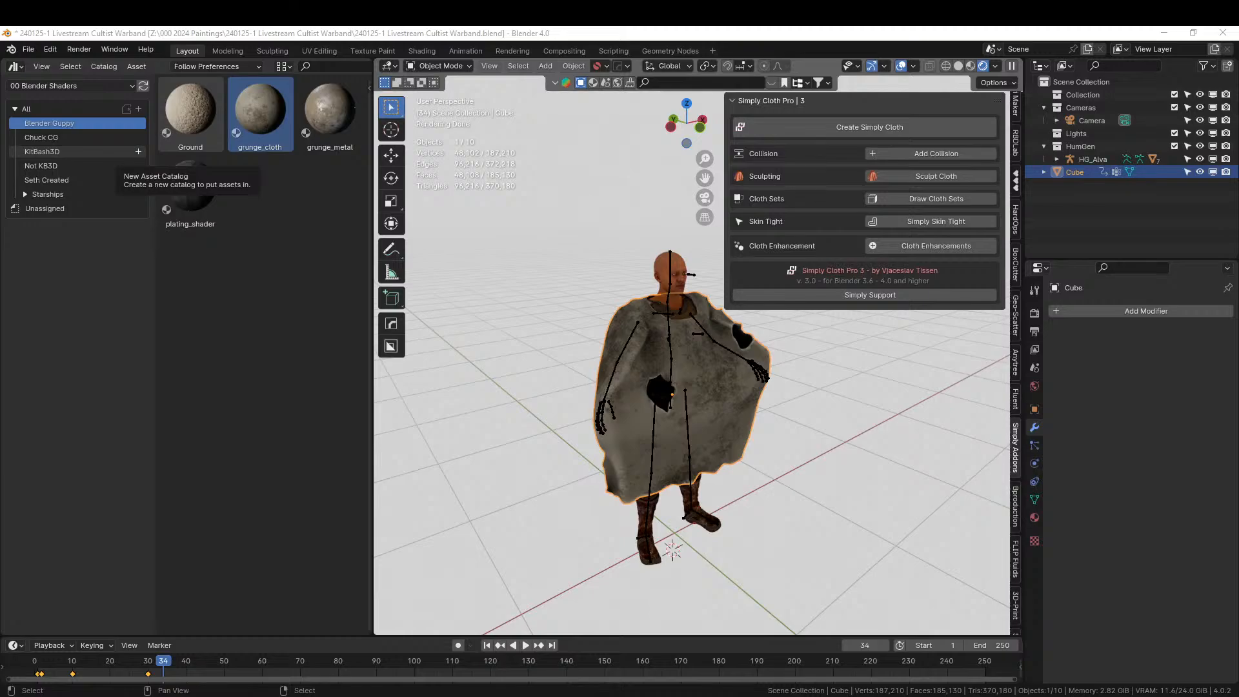
# Close the docked Asset Browser area so the 3D viewport fills the space, and turn the character toward the front.
pyautogui.rightClick(157, 62)
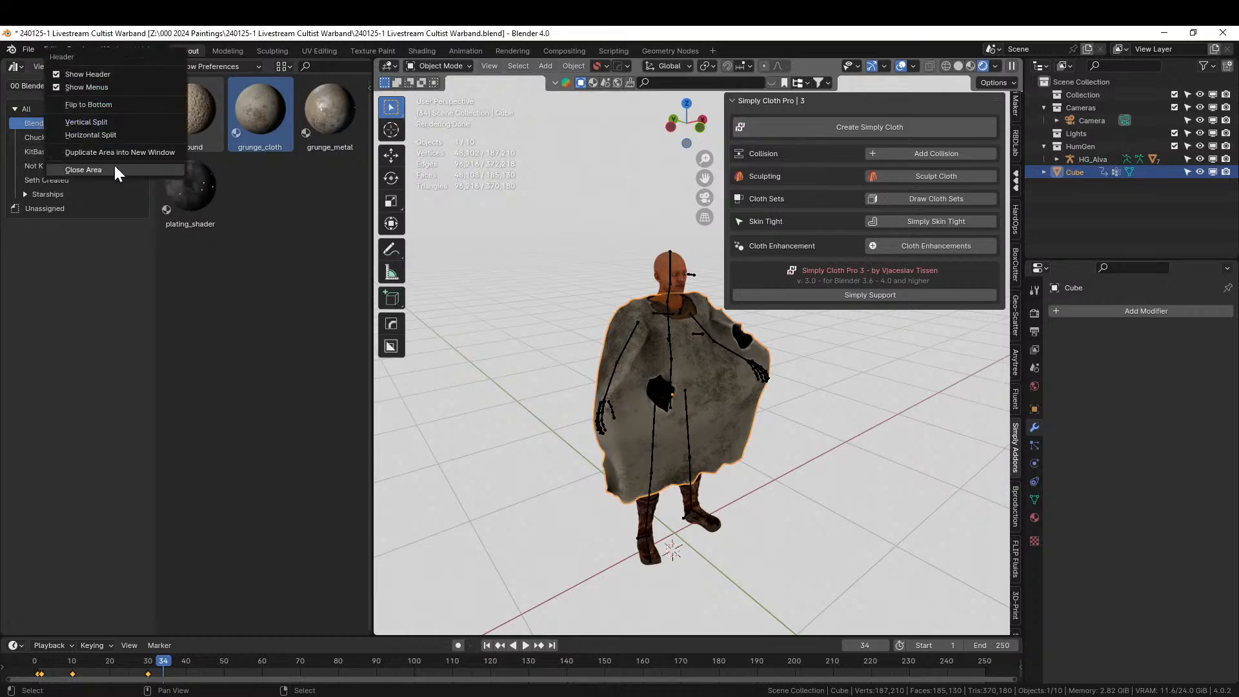
pyautogui.click(114, 164)
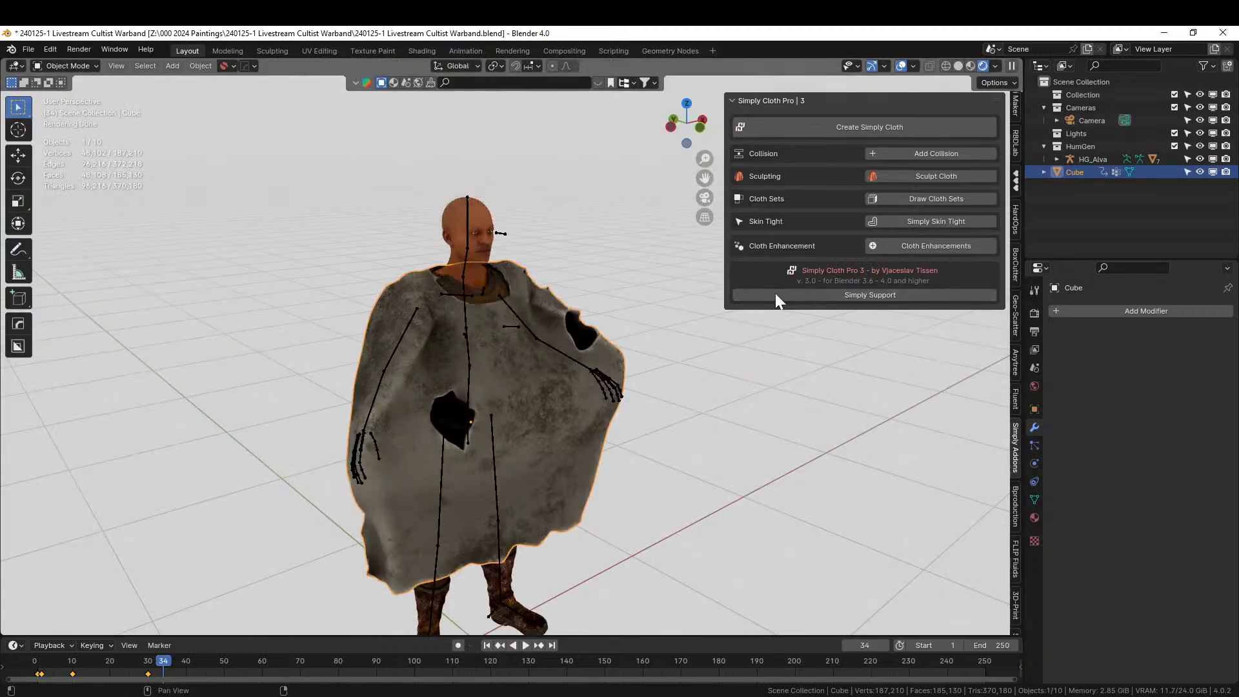
pyautogui.moveTo(716, 306); pyautogui.dragTo(657, 303, button='middle')
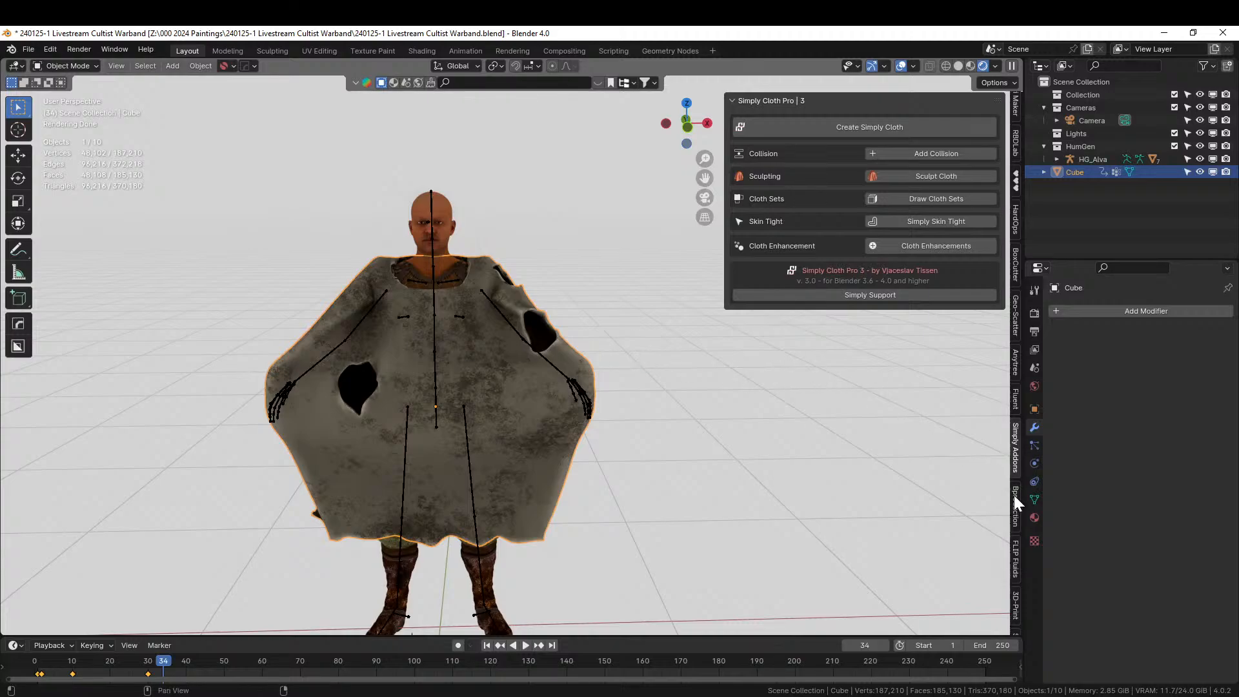
# Add the robe to the human as Full Body clothing using HumGen's custom content tools.
pyautogui.scroll(4, 1009, 339)
pyautogui.scroll(6, 1016, 324)
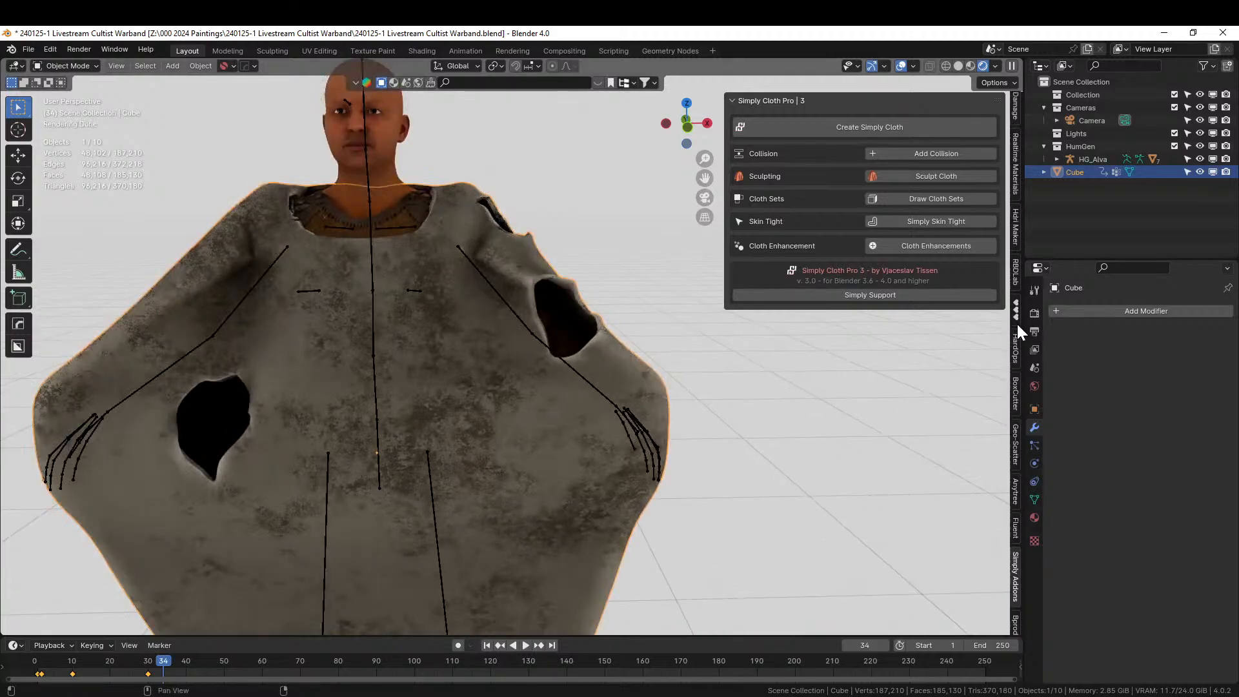
pyautogui.scroll(4, 1017, 324)
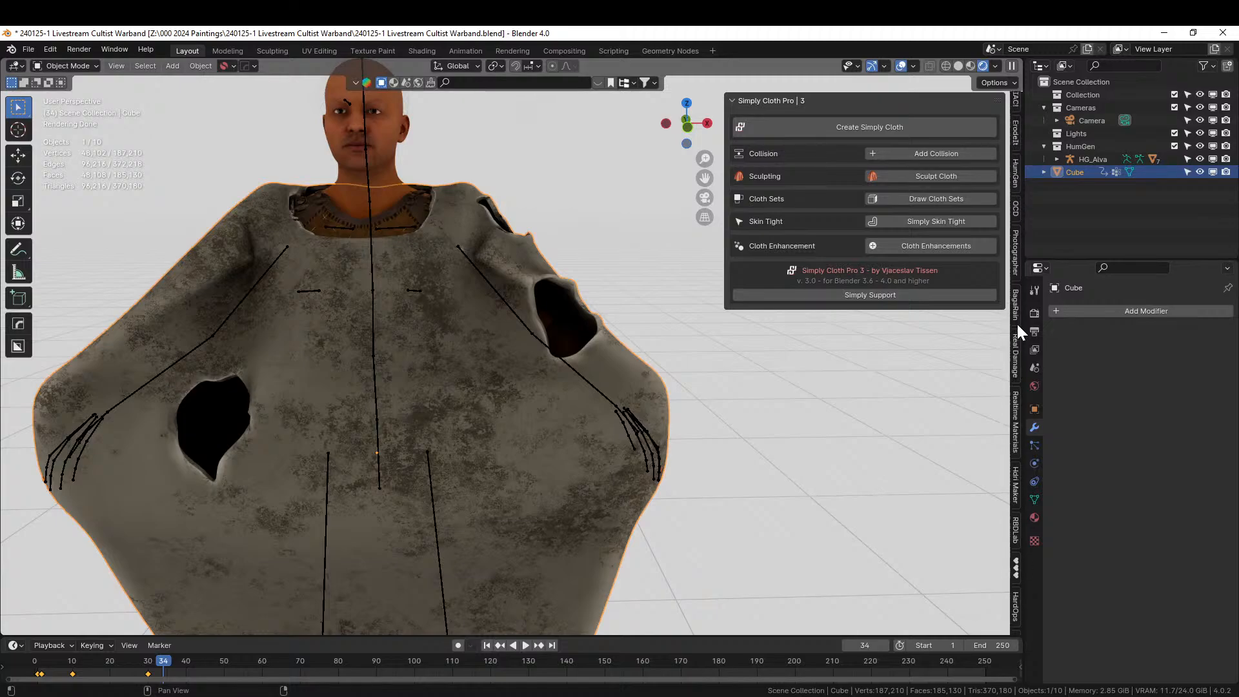
pyautogui.click(1016, 193)
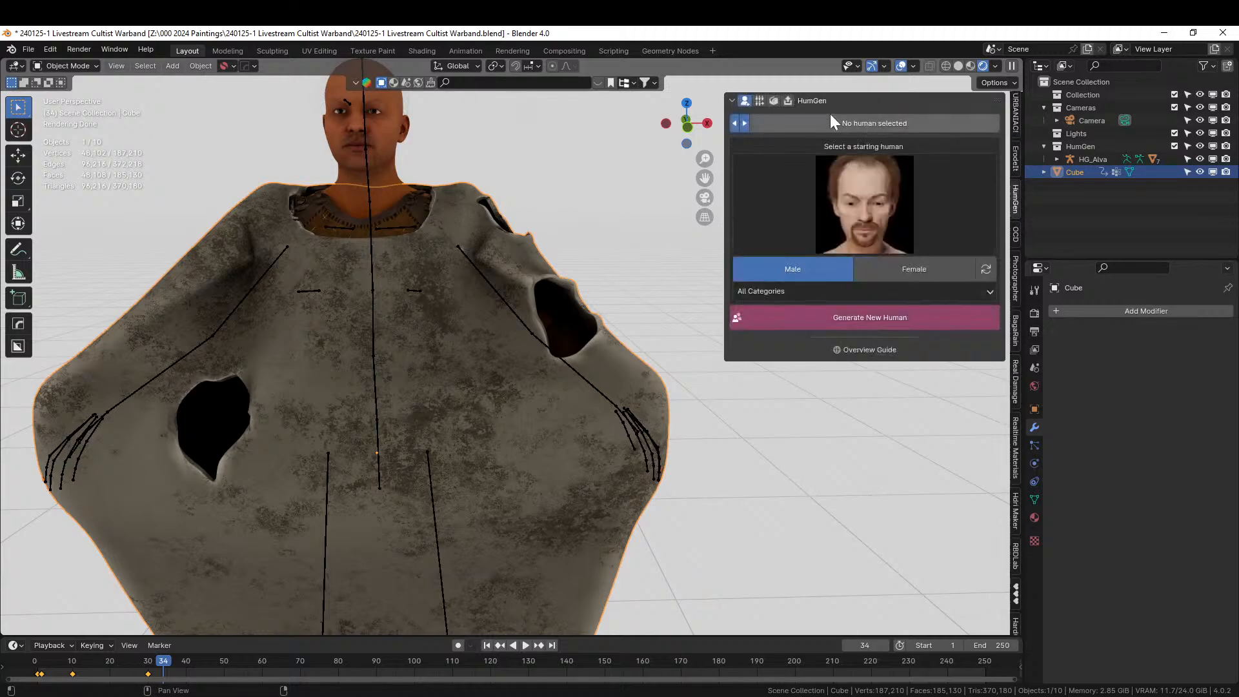
pyautogui.click(774, 101)
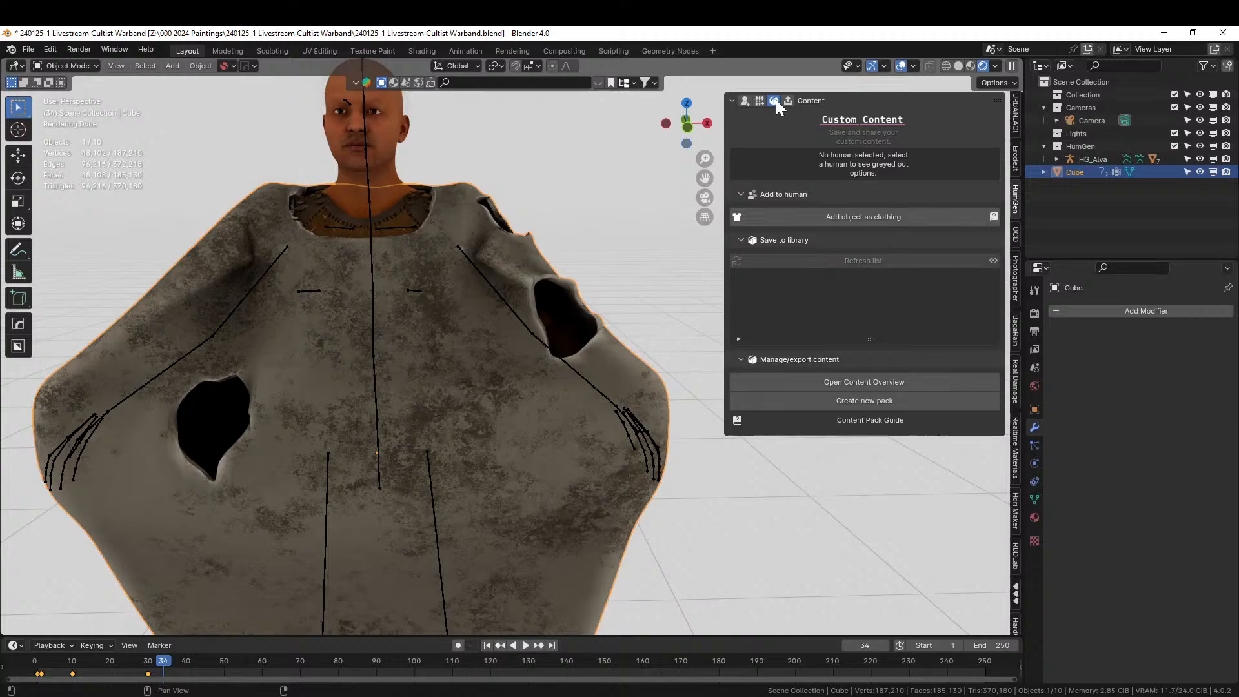
pyautogui.click(851, 218)
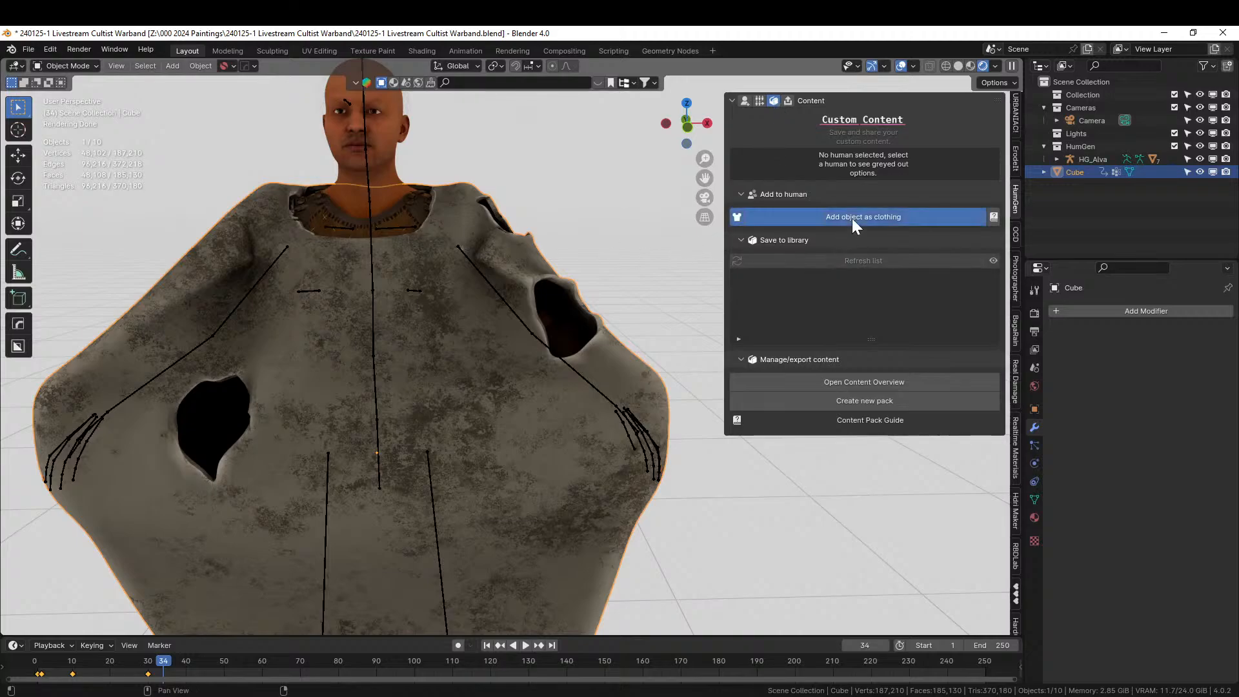
pyautogui.click(786, 300)
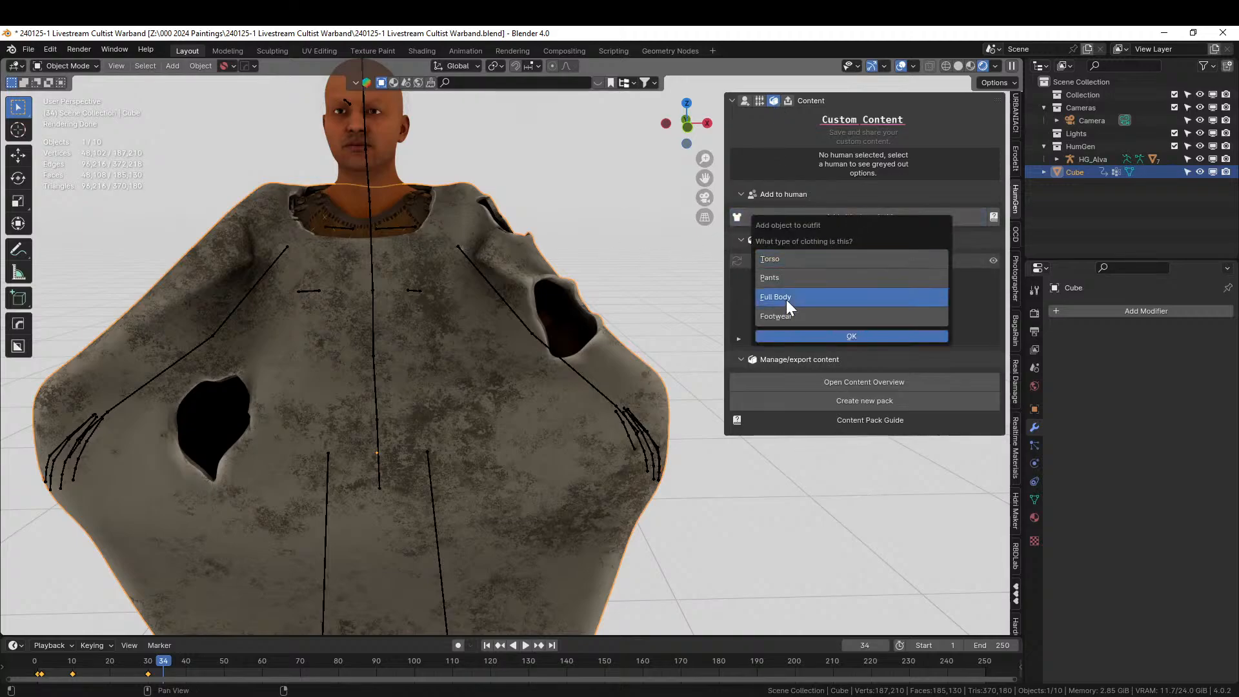
pyautogui.click(846, 337)
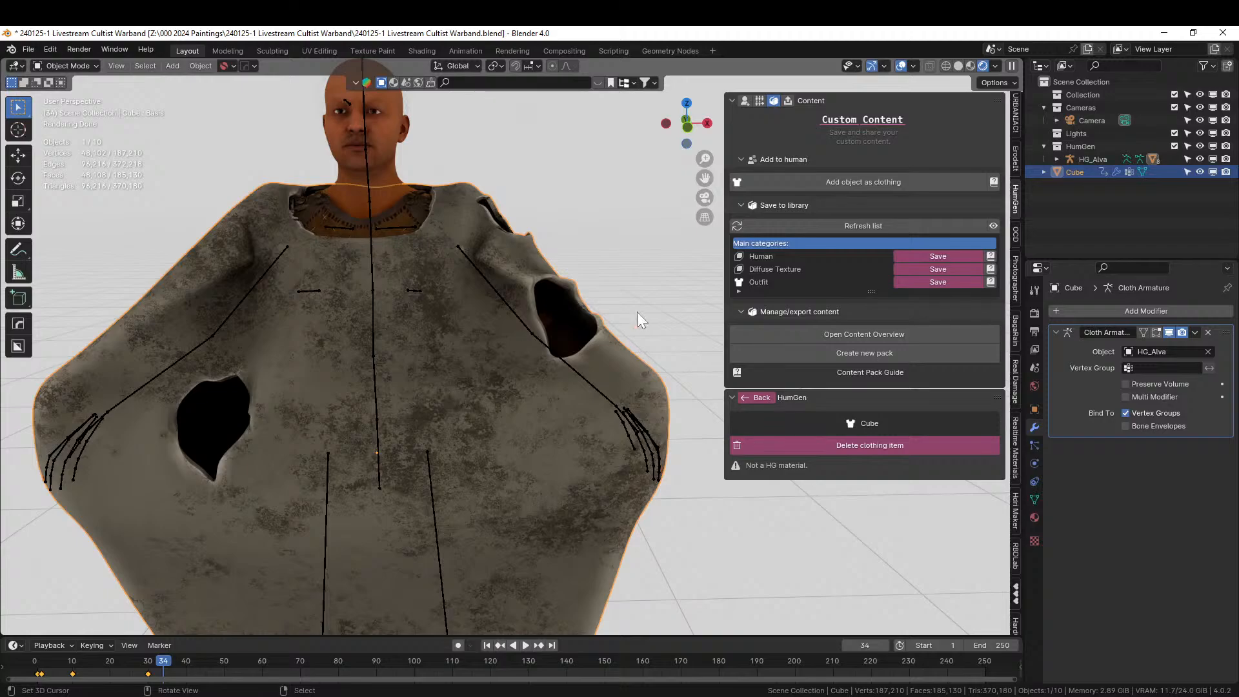
# Select the human, apply a "Standing looking" pose from HumGen's pose library, and inspect how the robe deforms from several angles.
pyautogui.scroll(-3, 634, 313)
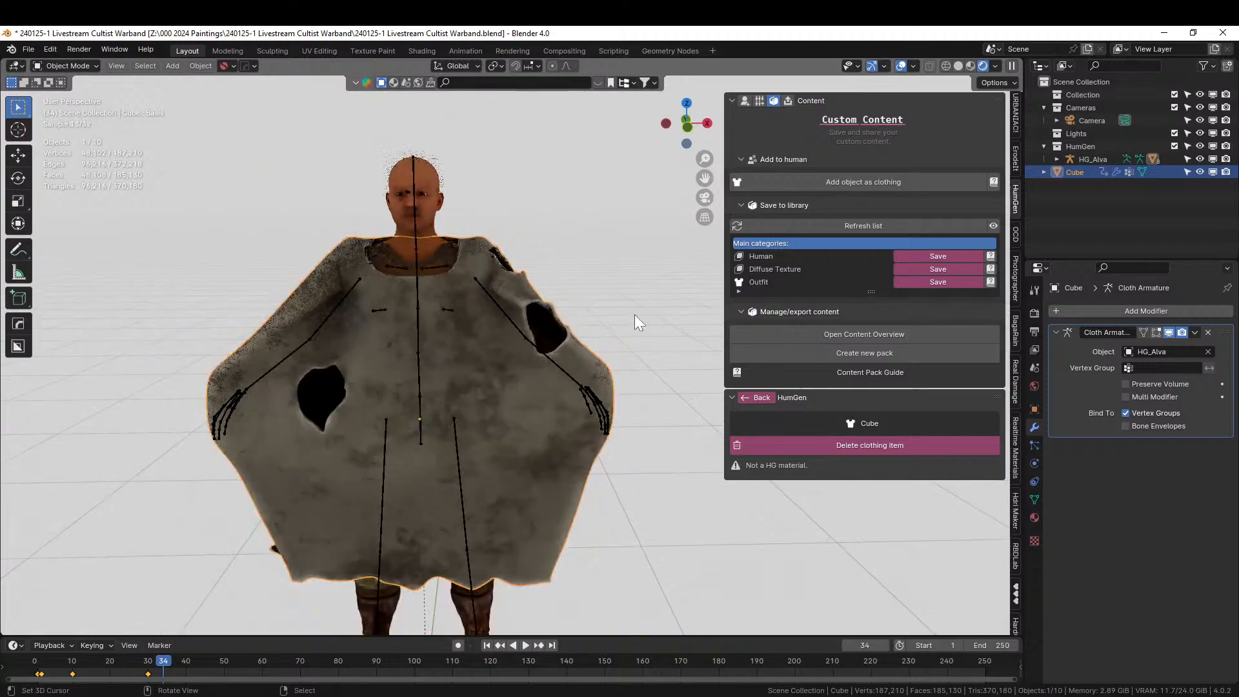
pyautogui.click(744, 103)
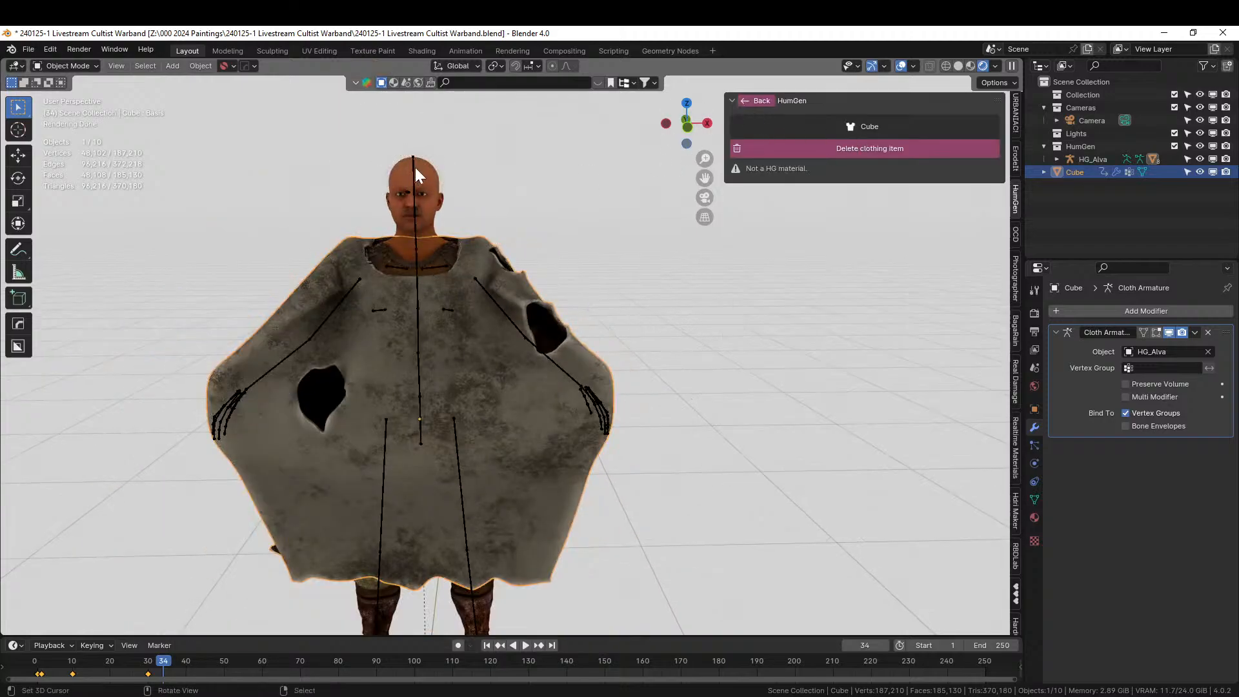
pyautogui.click(416, 168)
pyautogui.click(888, 255)
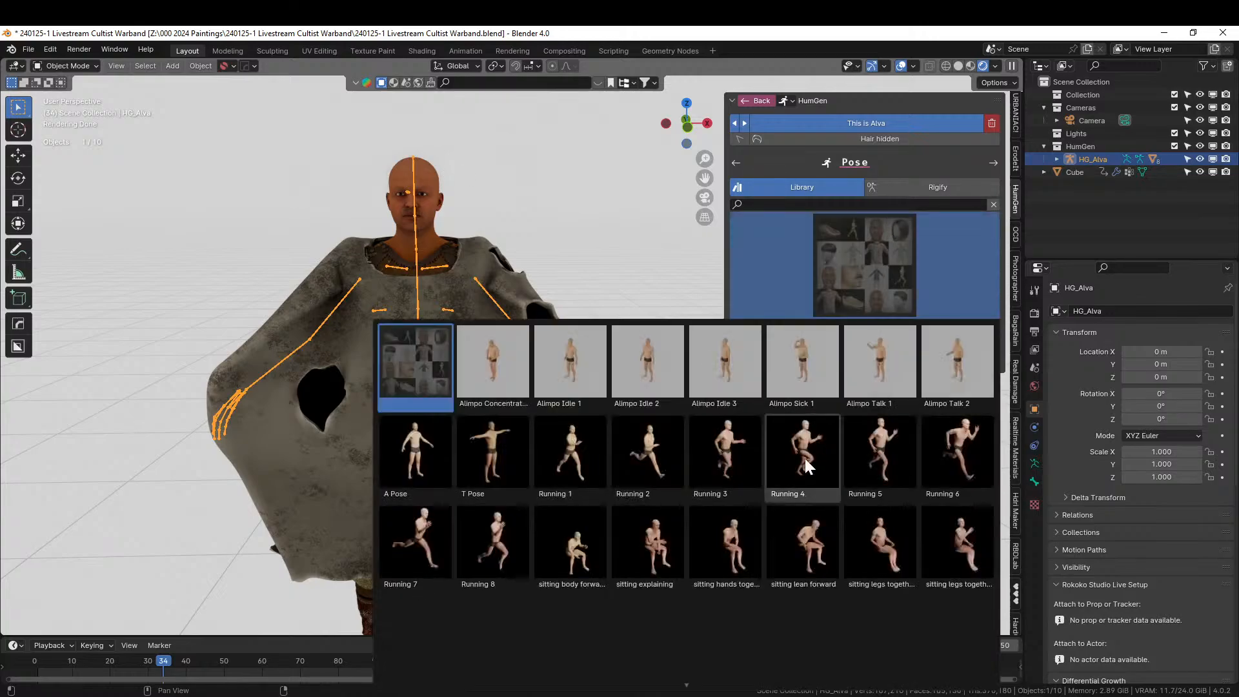
pyautogui.scroll(-10, 805, 462)
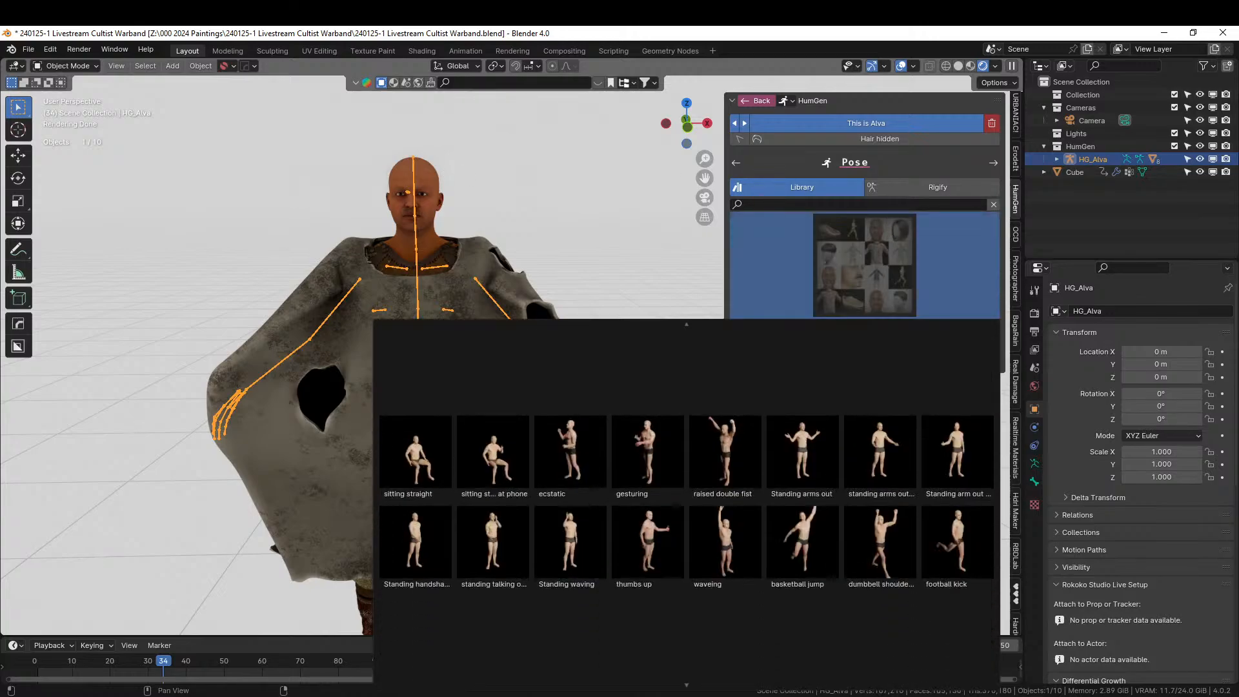
pyautogui.scroll(-10, 686, 486)
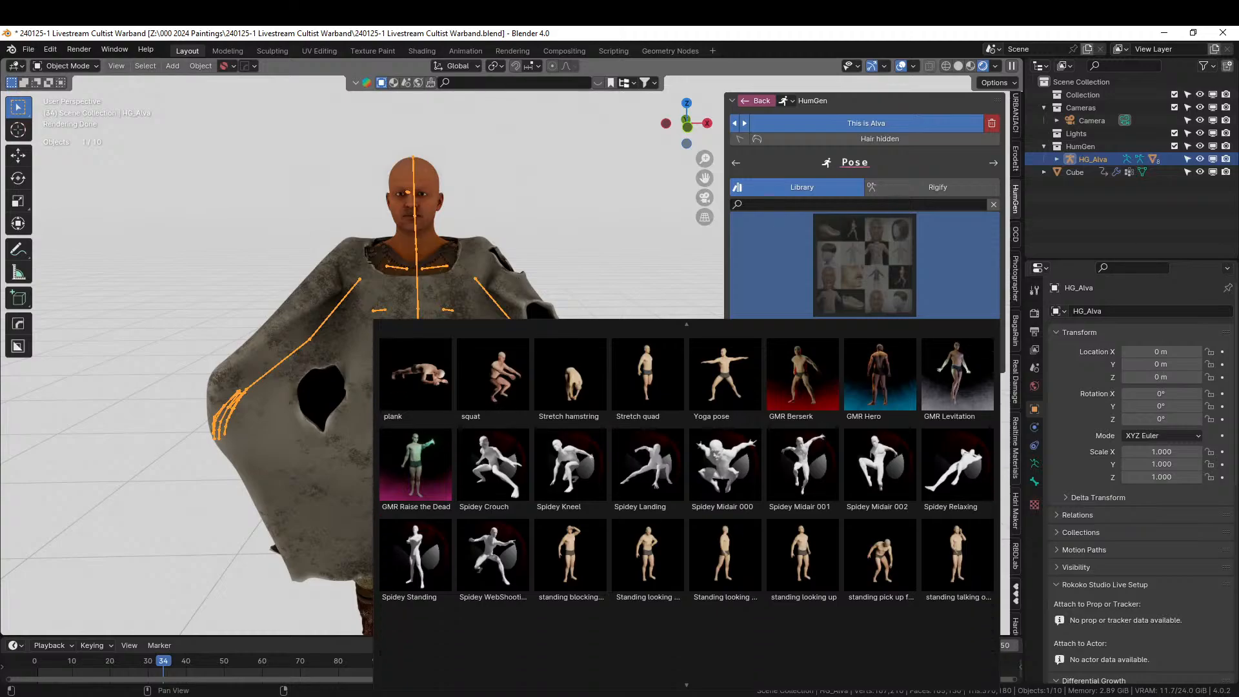
pyautogui.scroll(-2, 772, 574)
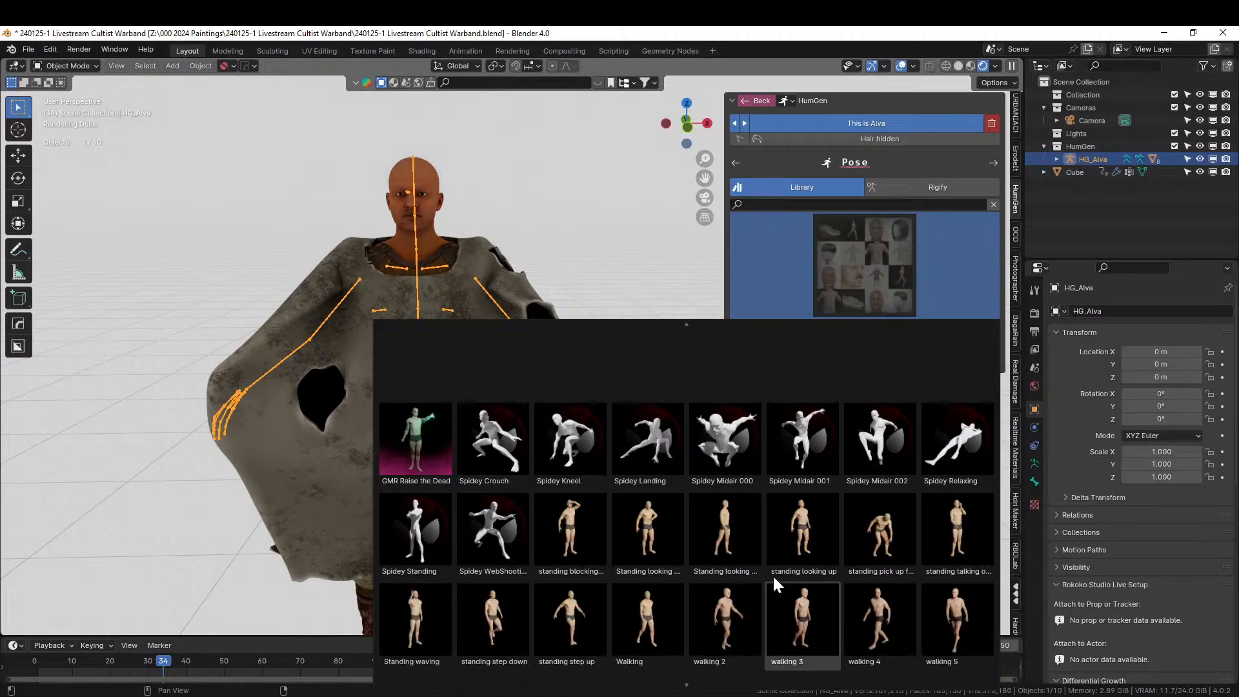
pyautogui.click(724, 522)
pyautogui.moveTo(724, 521); pyautogui.dragTo(658, 501, button='middle')
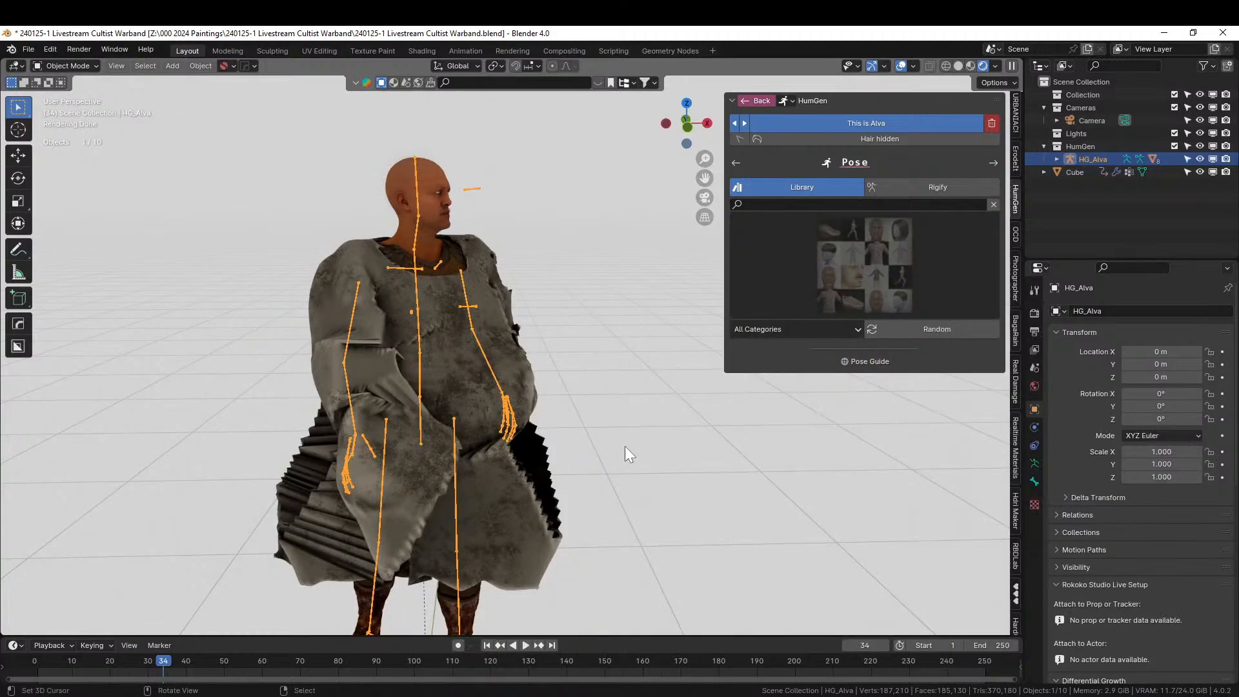
pyautogui.moveTo(628, 448); pyautogui.dragTo(137, 465, button='middle')
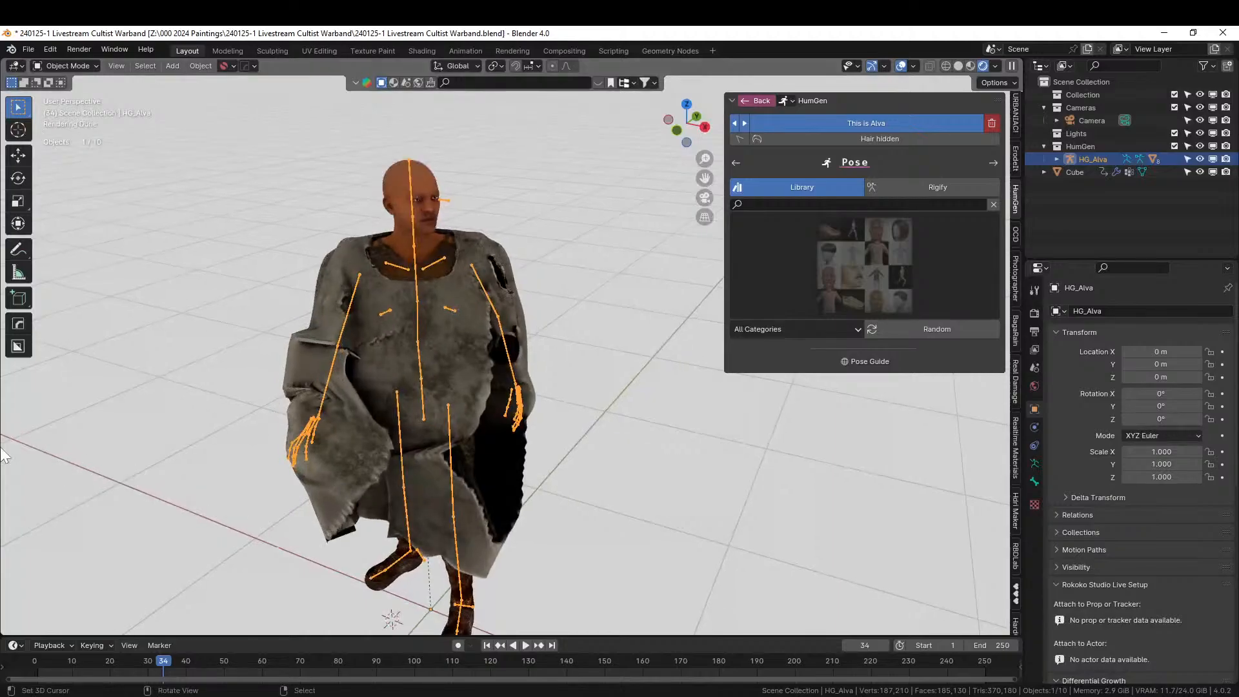
pyautogui.scroll(2, 82, 368)
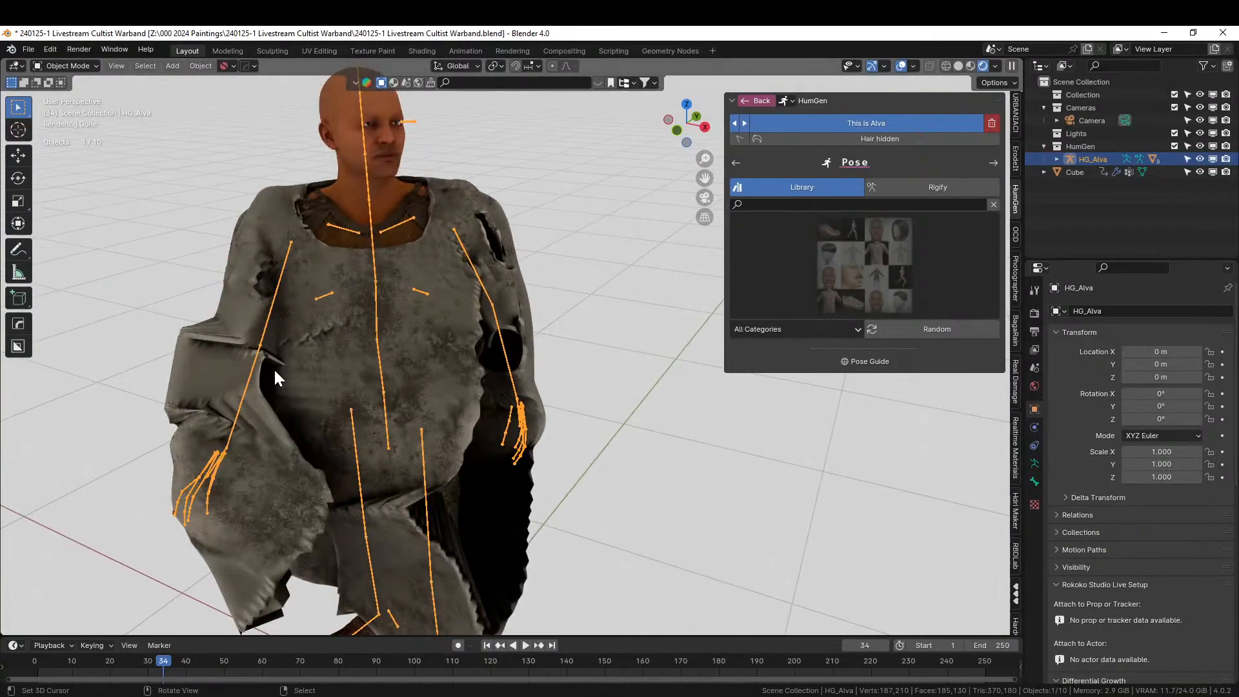
pyautogui.moveTo(273, 367); pyautogui.dragTo(308, 381, button='middle')
pyautogui.moveTo(391, 379); pyautogui.dragTo(456, 444, button='middle')
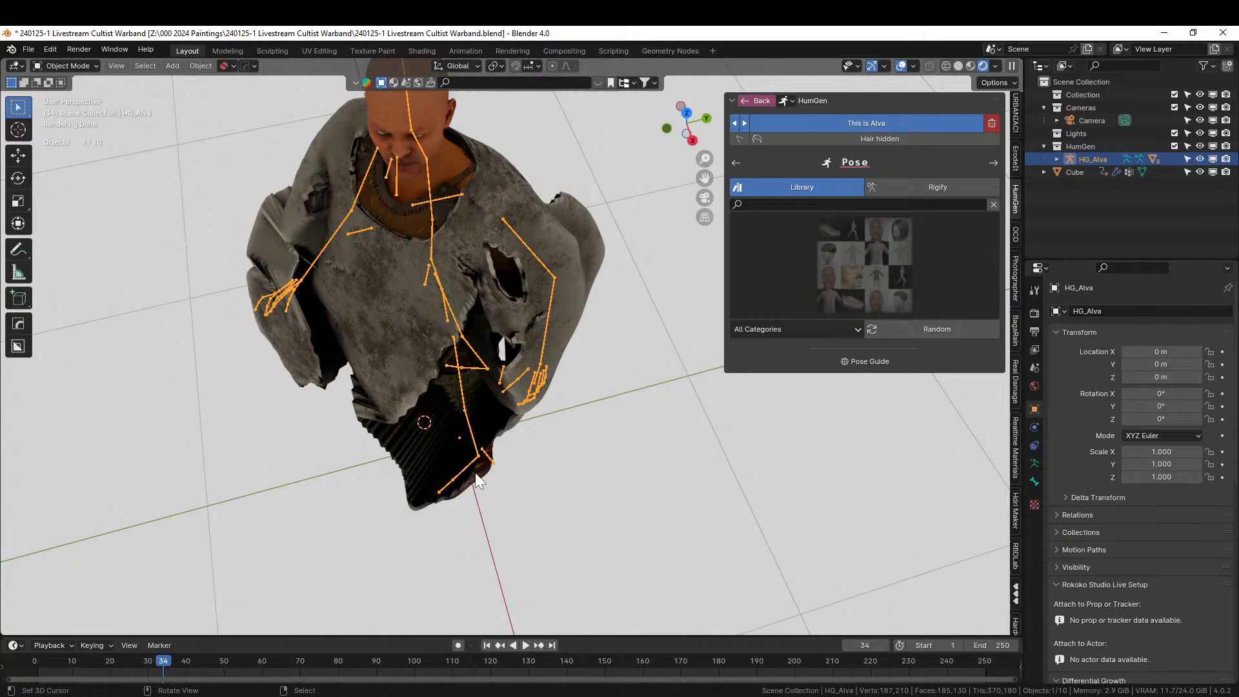
# Apply the Alimpo Concentrat... pose to the human and inspect the robe around the arms and sides.
pyautogui.click(854, 254)
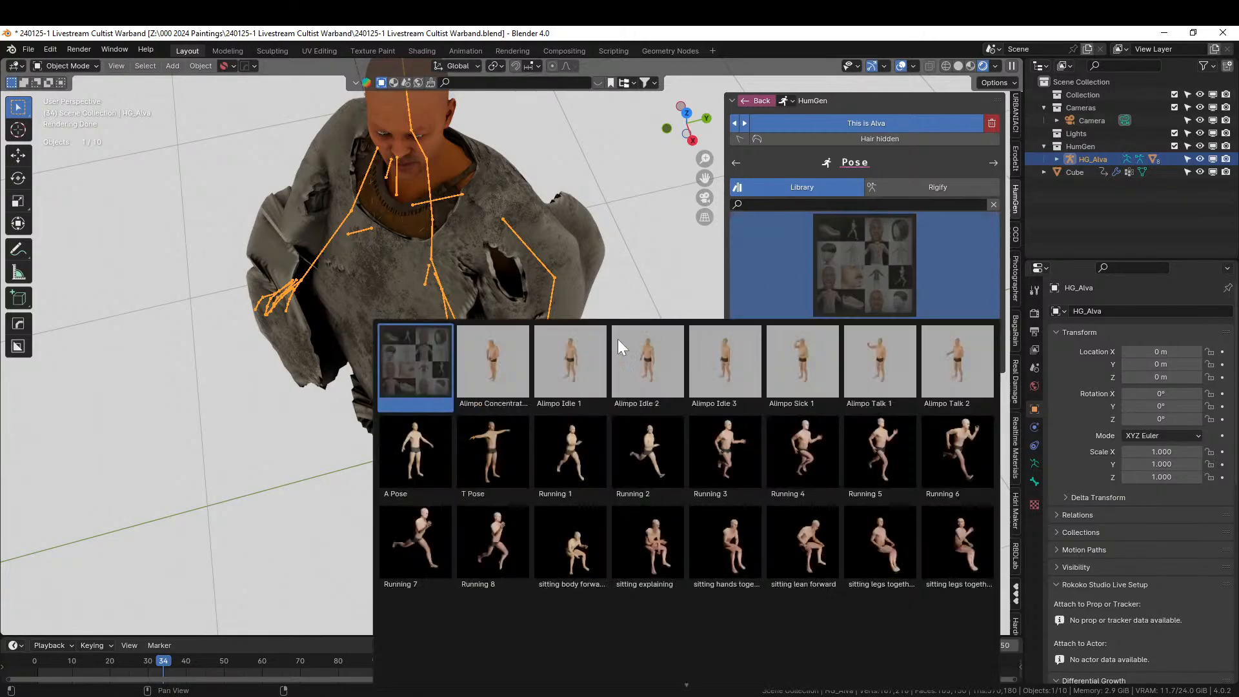
pyautogui.click(494, 364)
pyautogui.moveTo(500, 373); pyautogui.dragTo(641, 432, button='middle')
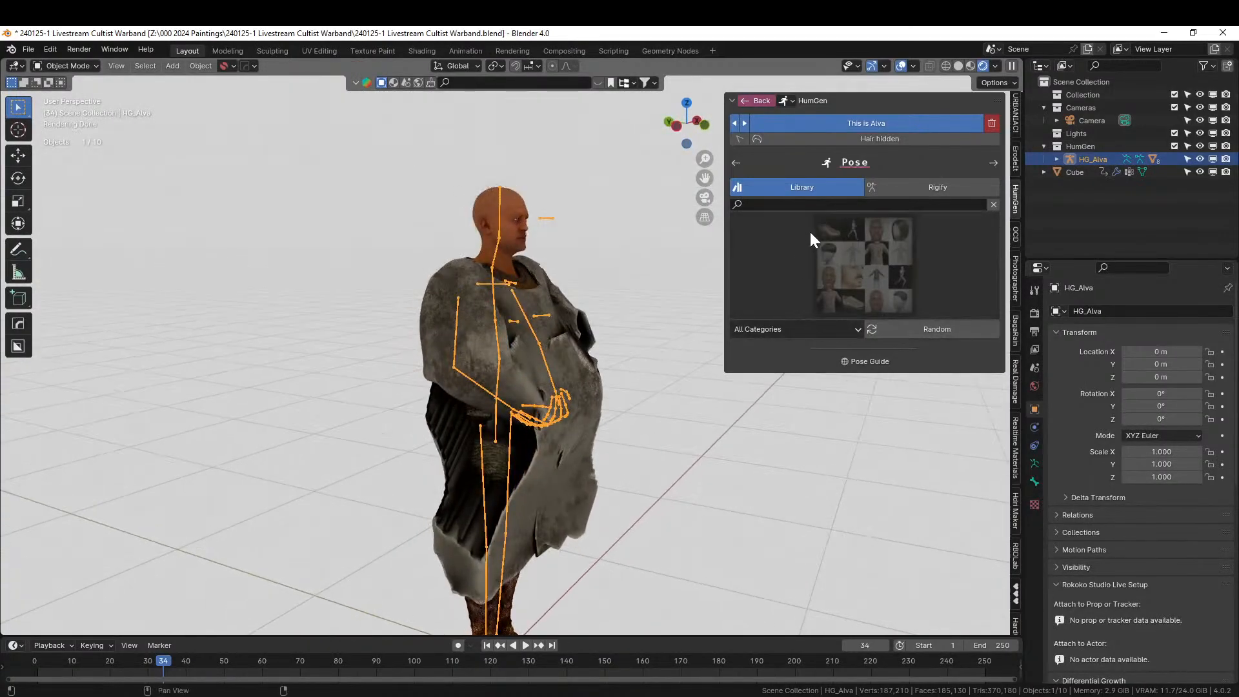
pyautogui.moveTo(703, 274); pyautogui.dragTo(462, 400, button='middle')
pyautogui.scroll(2, 604, 302)
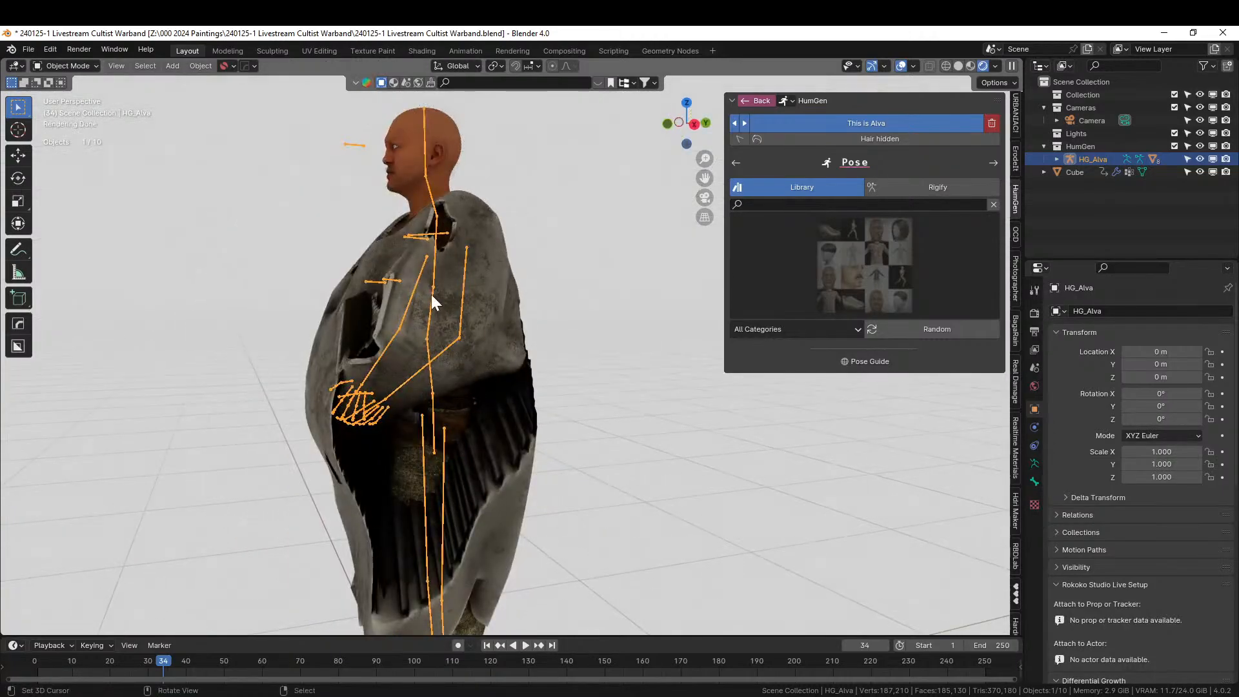
pyautogui.moveTo(432, 296); pyautogui.dragTo(588, 339, button='middle')
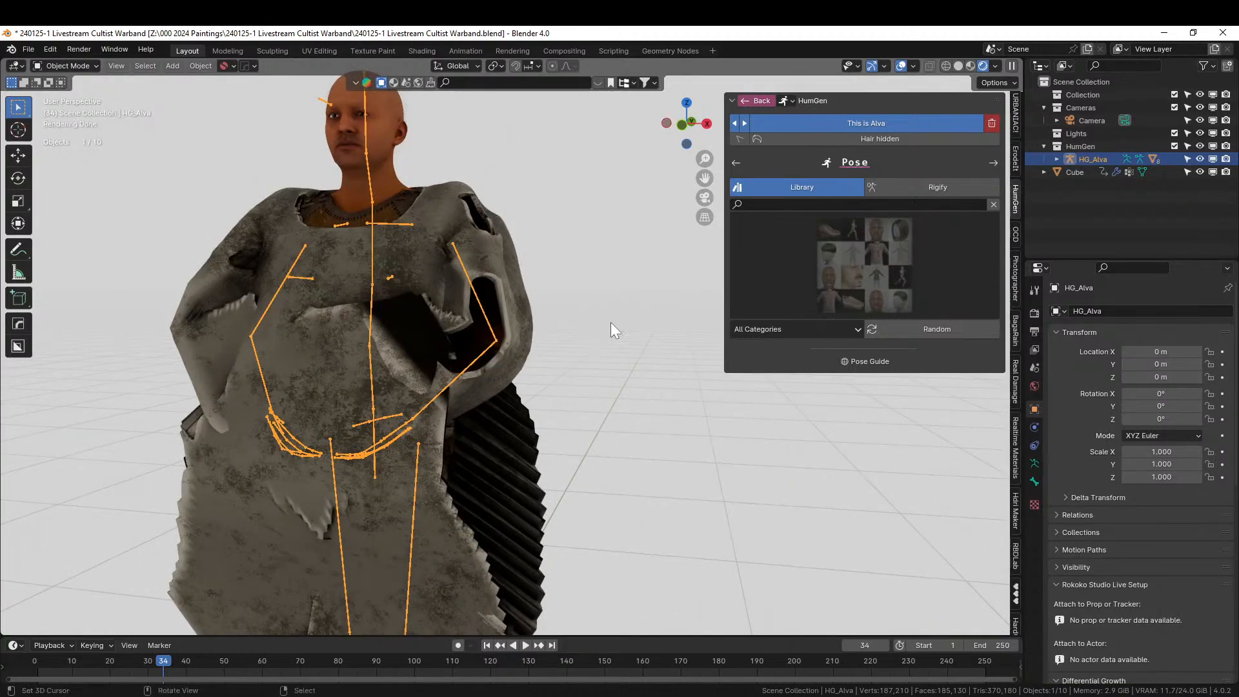
# Delete the robe and set the human's metarig armature to Rest Position.
pyautogui.click(265, 213)
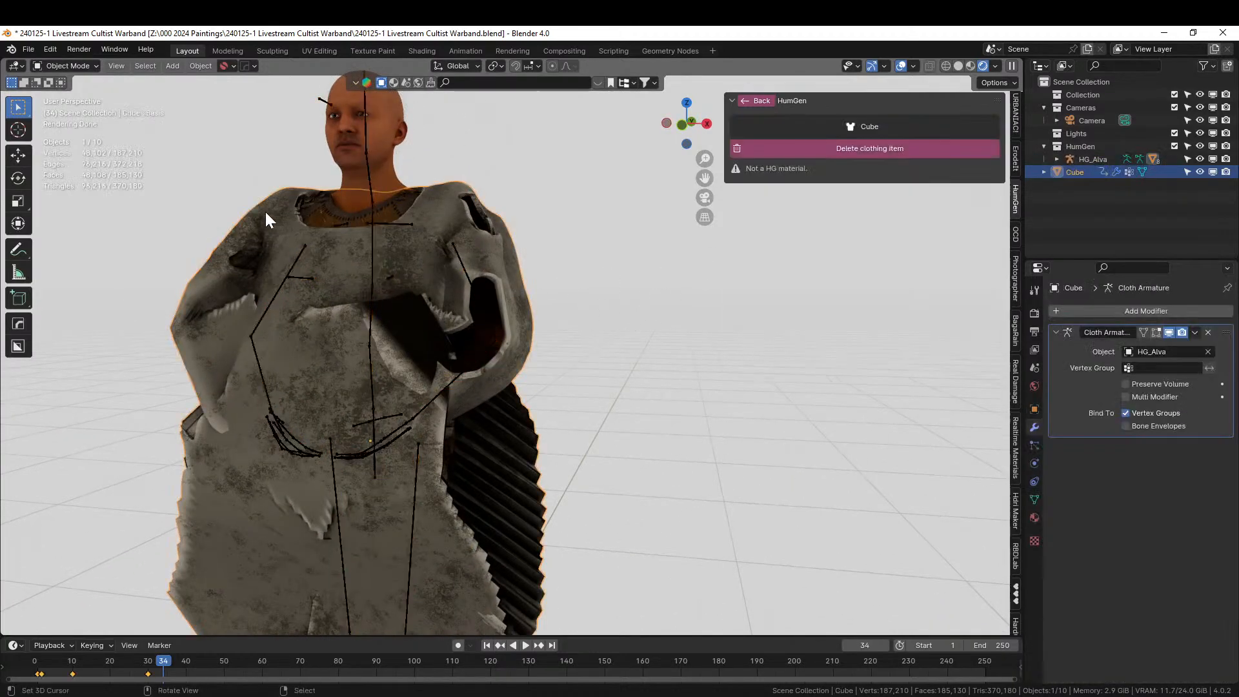
pyautogui.press('Delete')
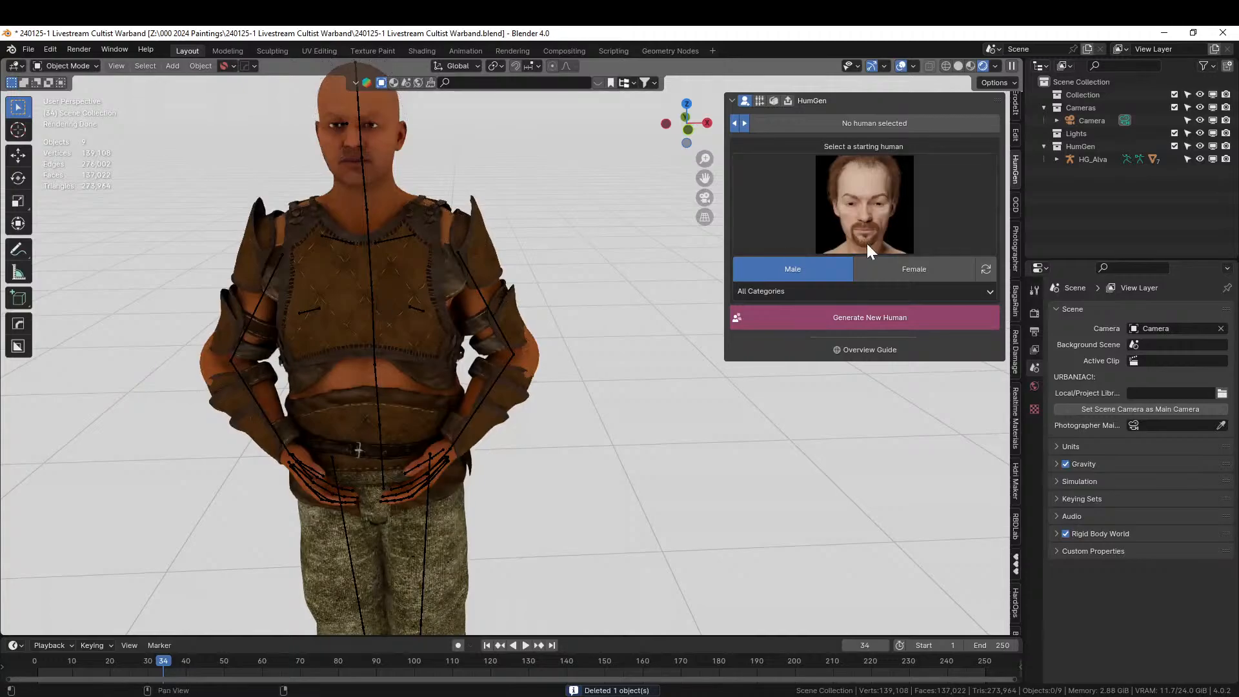
pyautogui.click(367, 190)
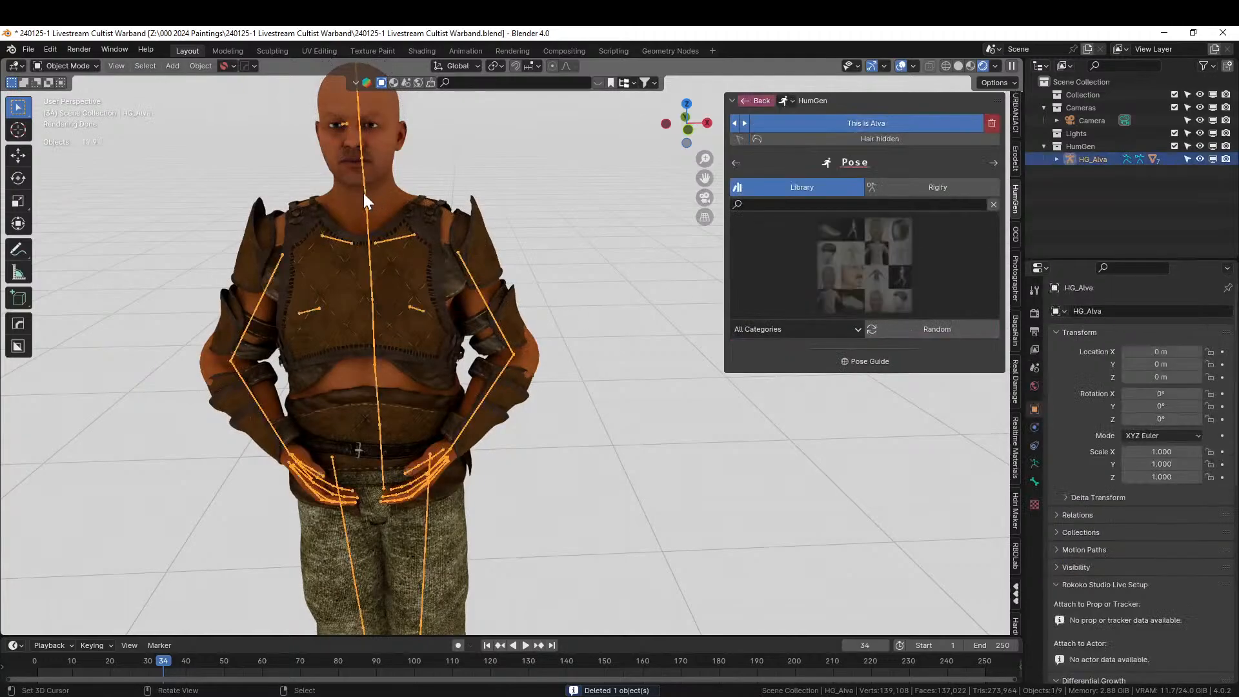
pyautogui.click(828, 253)
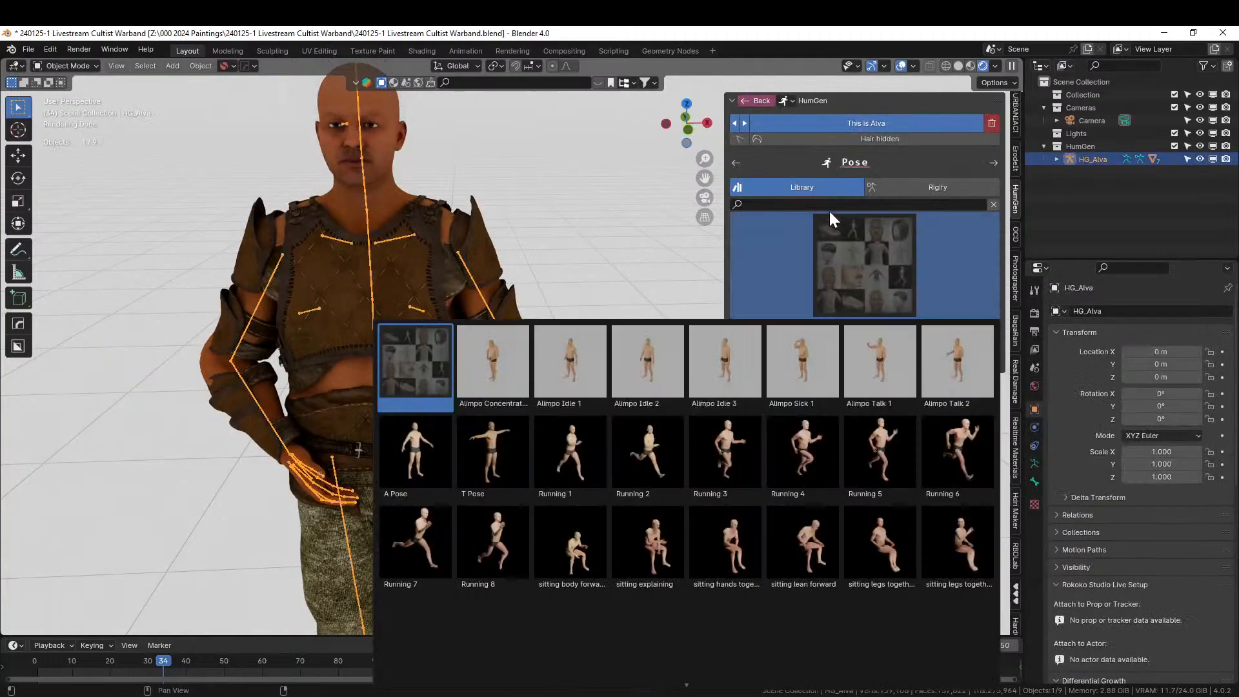
pyautogui.click(865, 260)
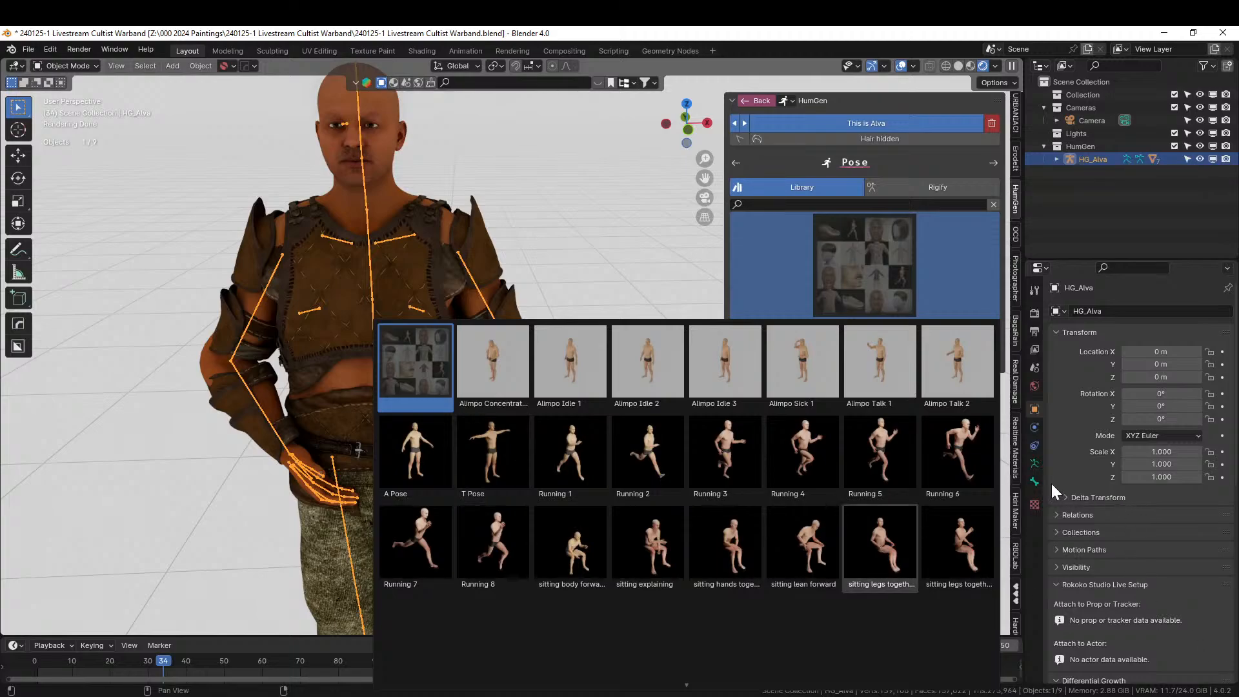
pyautogui.click(1035, 463)
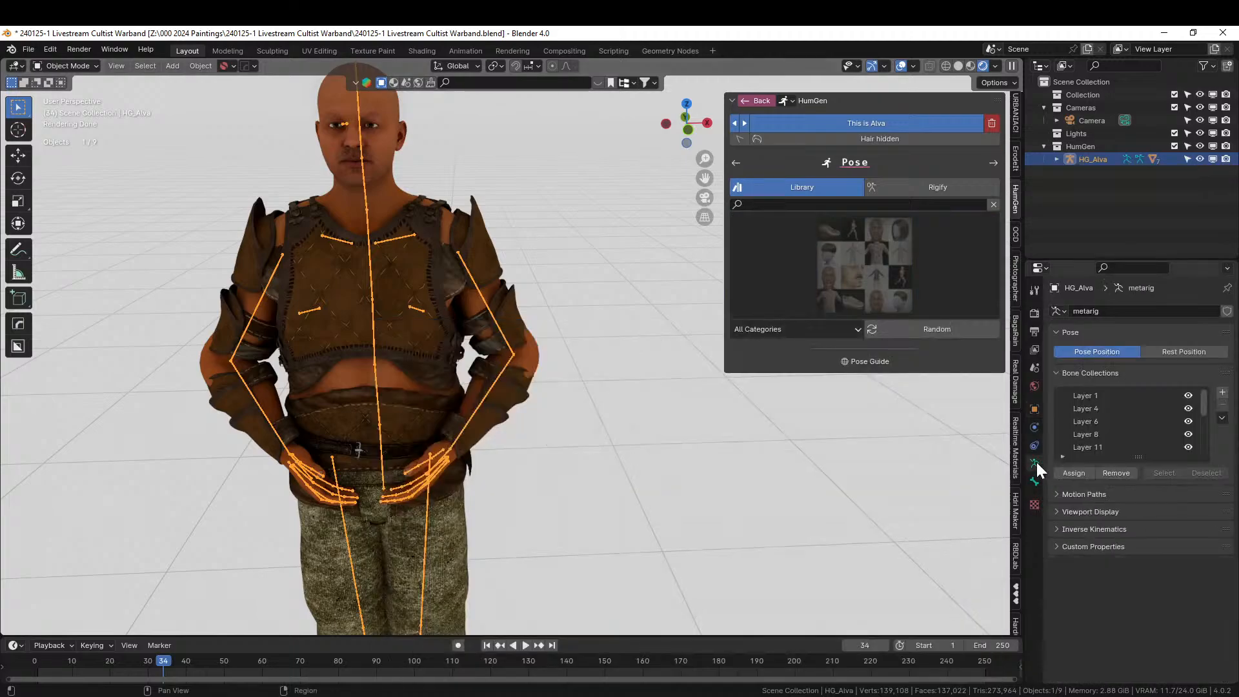
pyautogui.click(1167, 352)
pyautogui.moveTo(525, 386); pyautogui.dragTo(539, 381, button='middle')
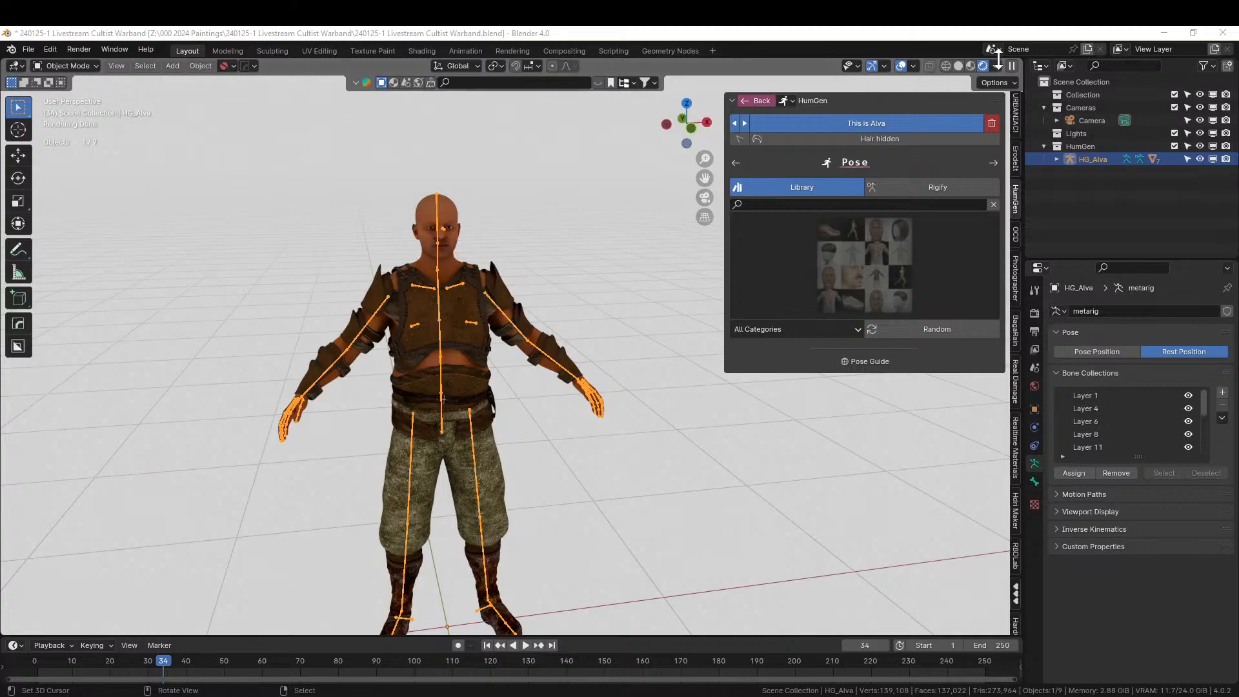
# Switch the viewport to solid shading and place the Male_Japanese_Monk_Kimono asset on the ground beside the human.
pyautogui.click(959, 65)
pyautogui.moveTo(579, 264); pyautogui.dragTo(545, 282, button='middle')
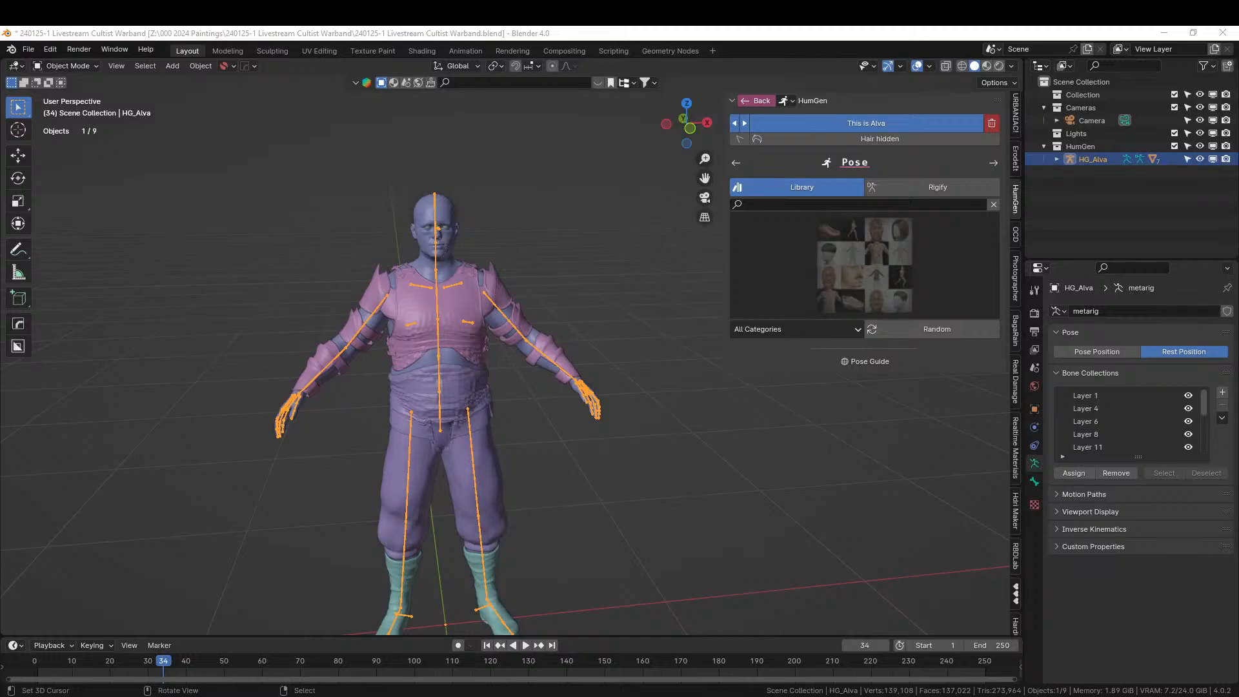
pyautogui.moveTo(838, 29); pyautogui.dragTo(586, 541)
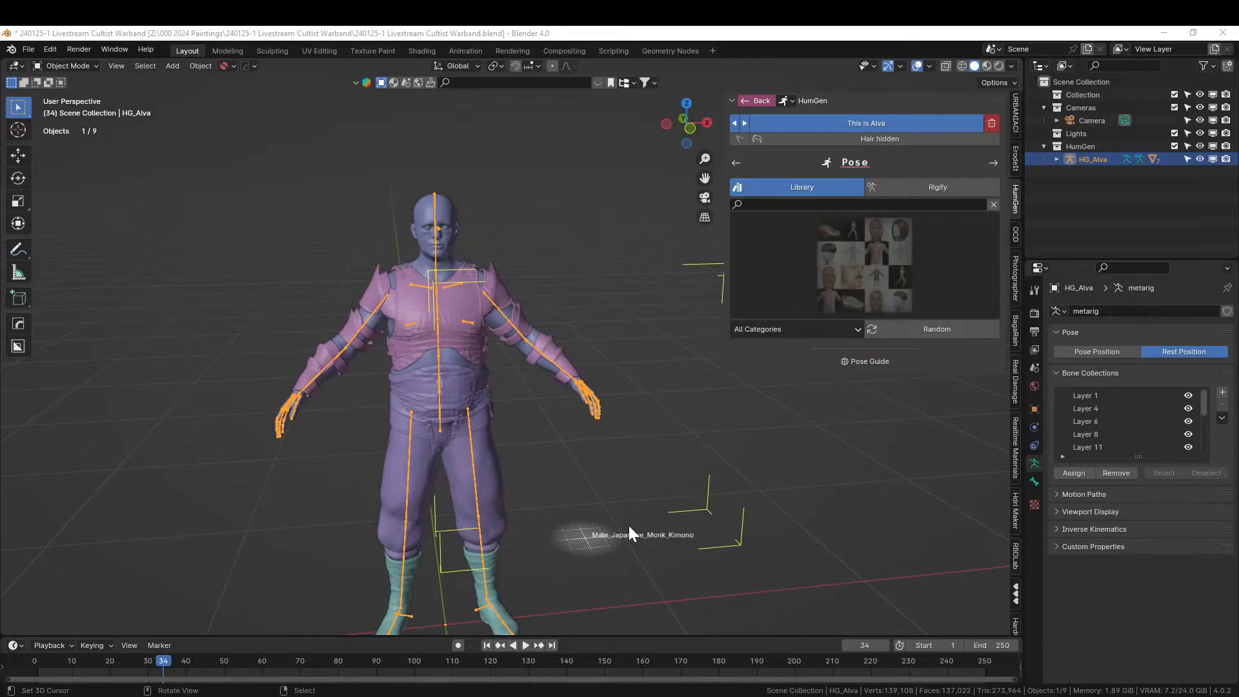
pyautogui.moveTo(630, 527); pyautogui.dragTo(629, 524)
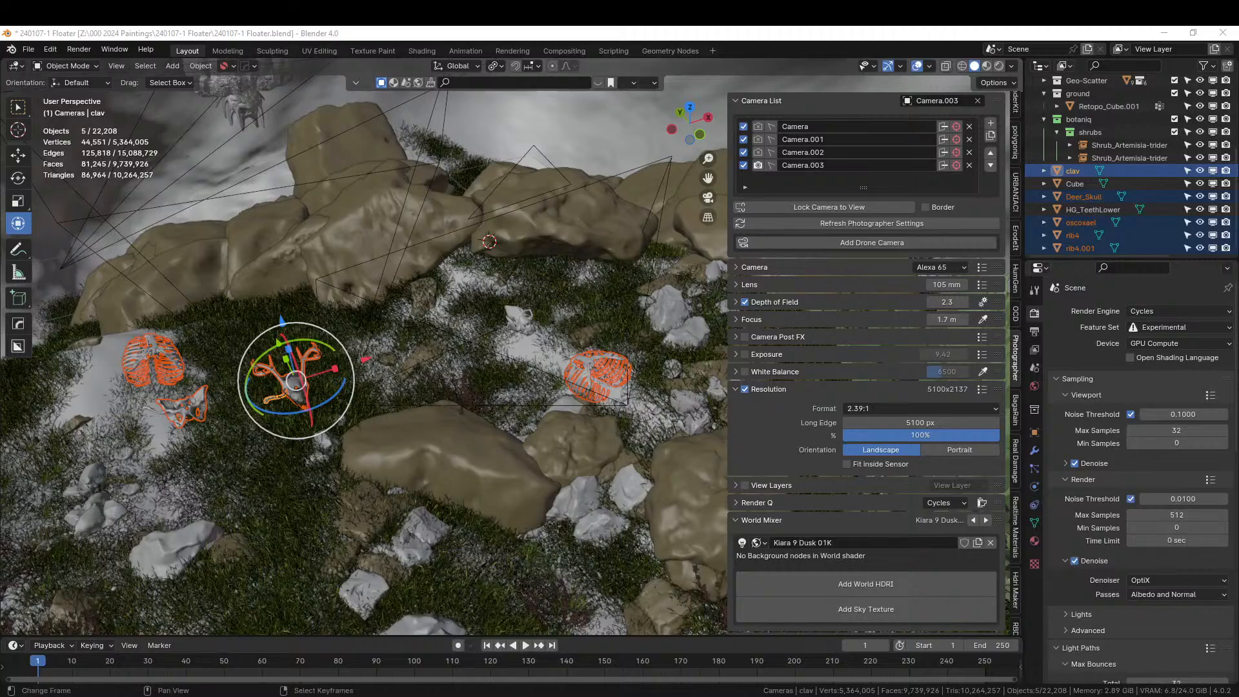
# Switch to the 240107-1 Floater window and recover the 240125-1 Livestream Cultist Warband_12396 auto save.
pyautogui.moveTo(552, 696)
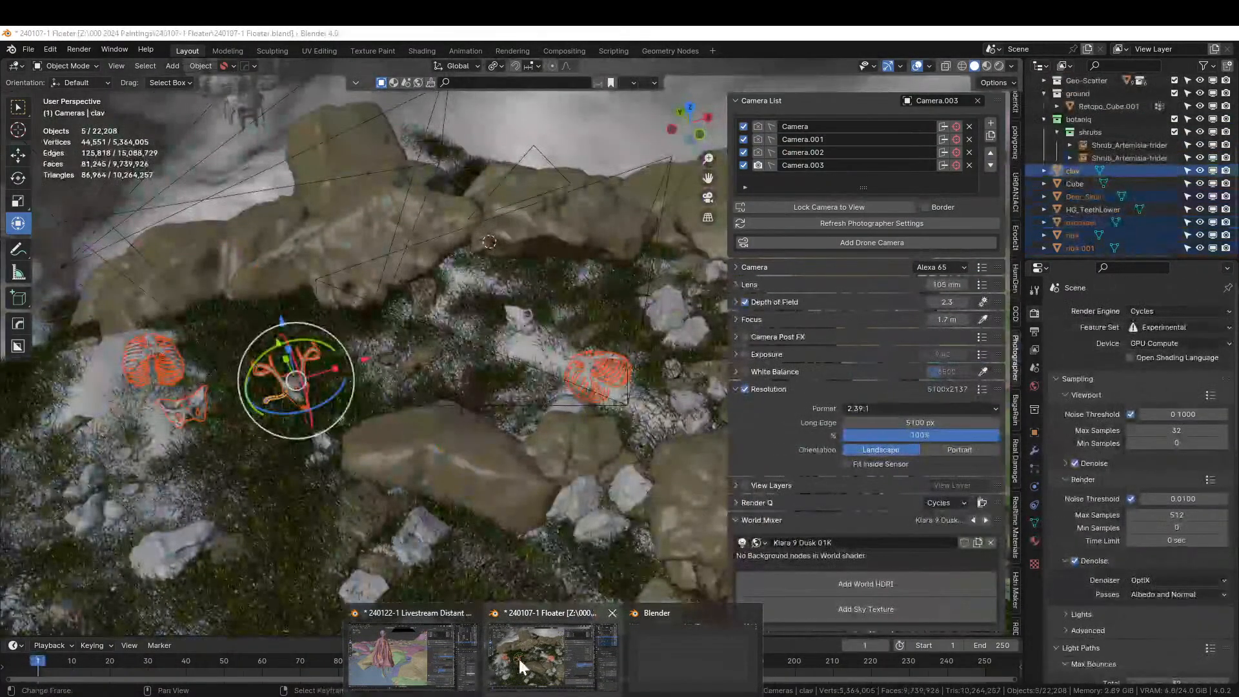
pyautogui.click(520, 667)
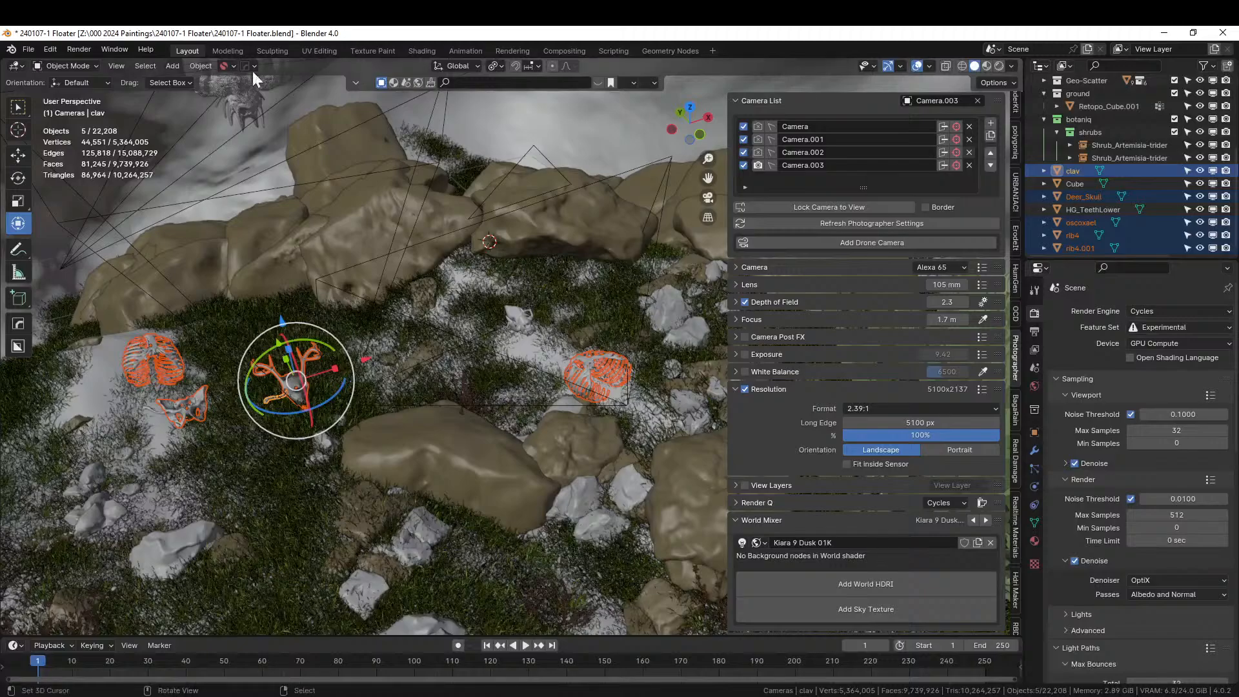
pyautogui.click(35, 49)
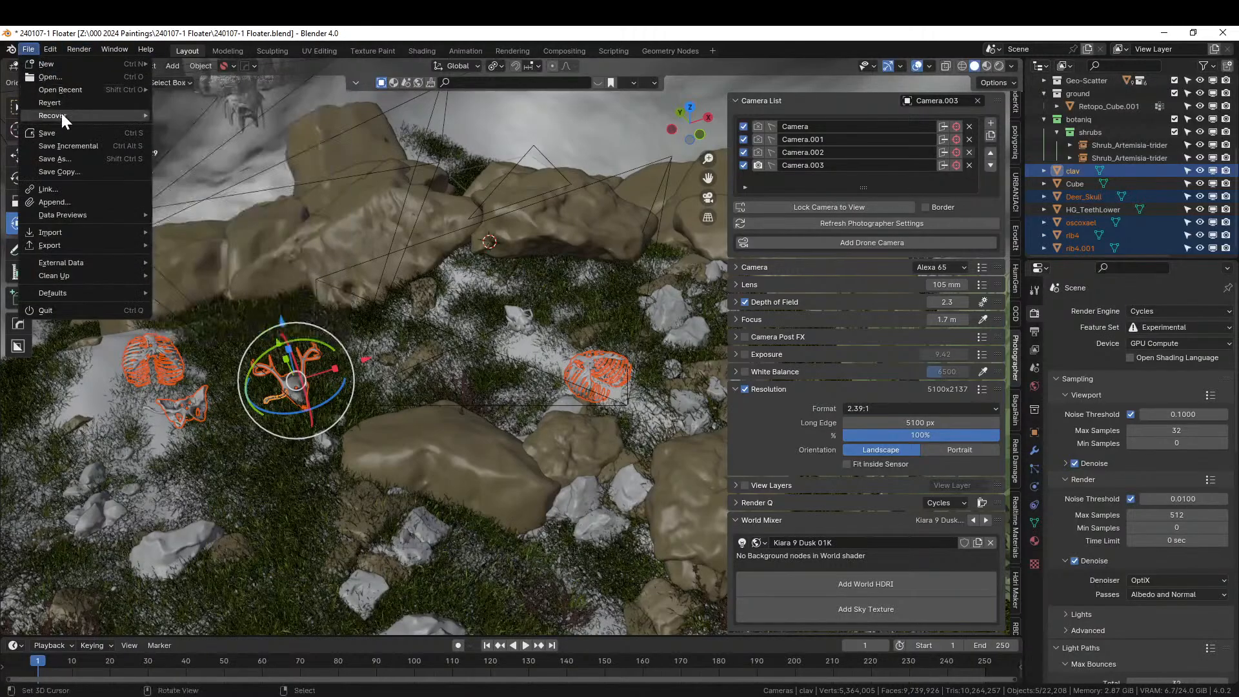
pyautogui.moveTo(60, 115)
pyautogui.click(194, 128)
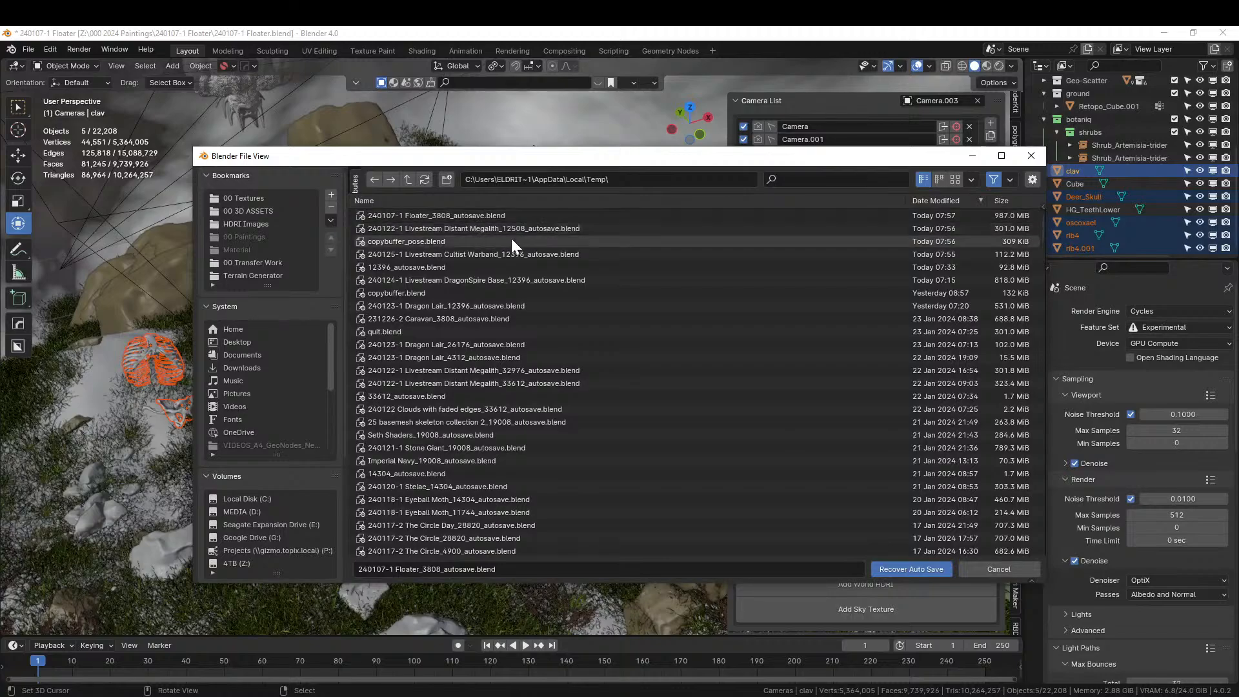
pyautogui.doubleClick(540, 254)
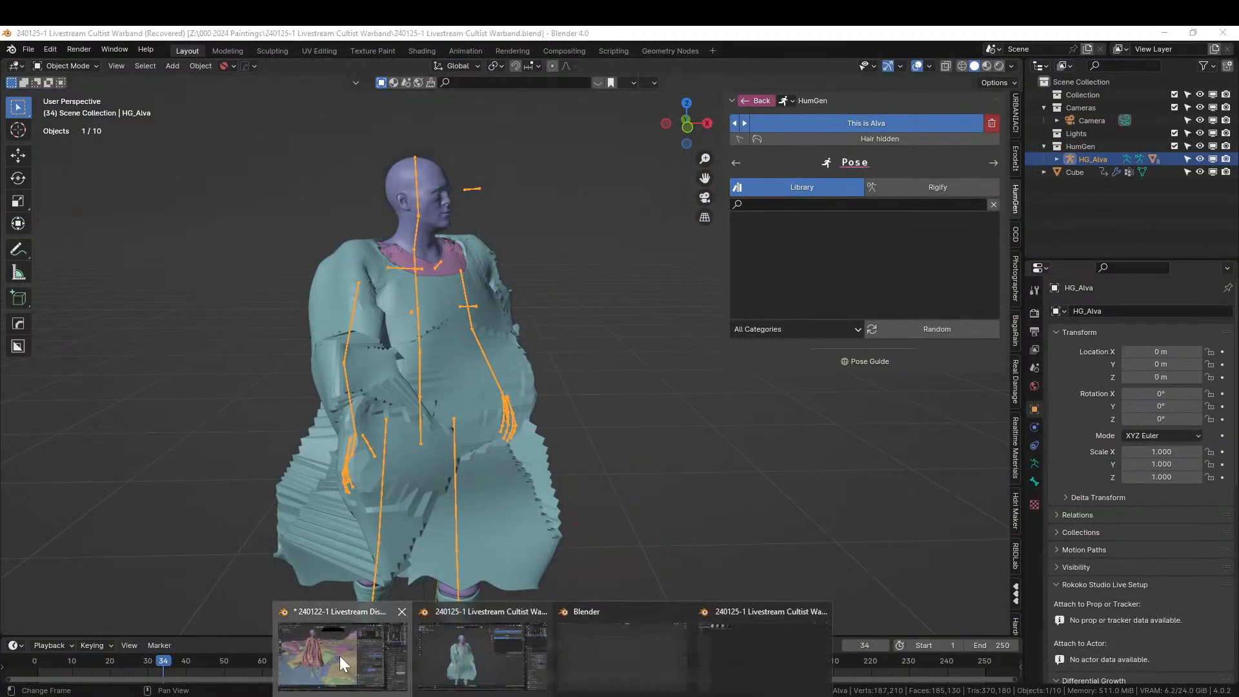
# Switch to the 240122-1 Livestream Distant Megalith window and close it without saving the changes.
pyautogui.click(339, 656)
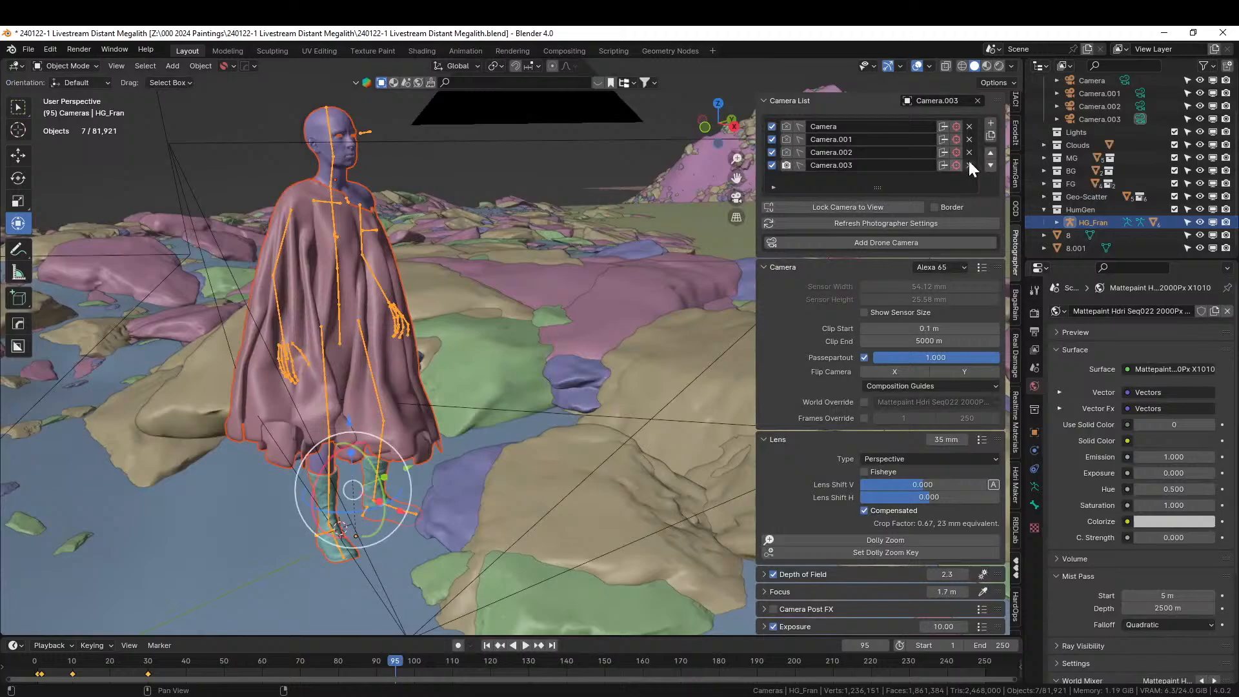
pyautogui.click(1223, 32)
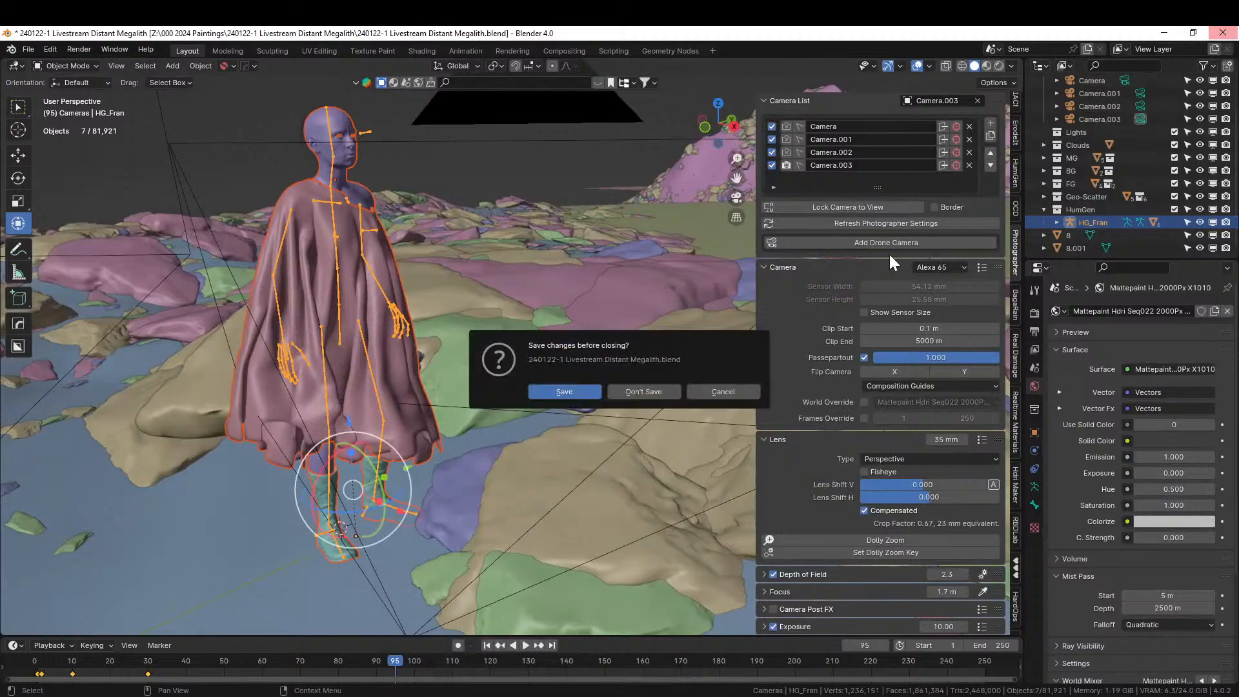
pyautogui.click(641, 392)
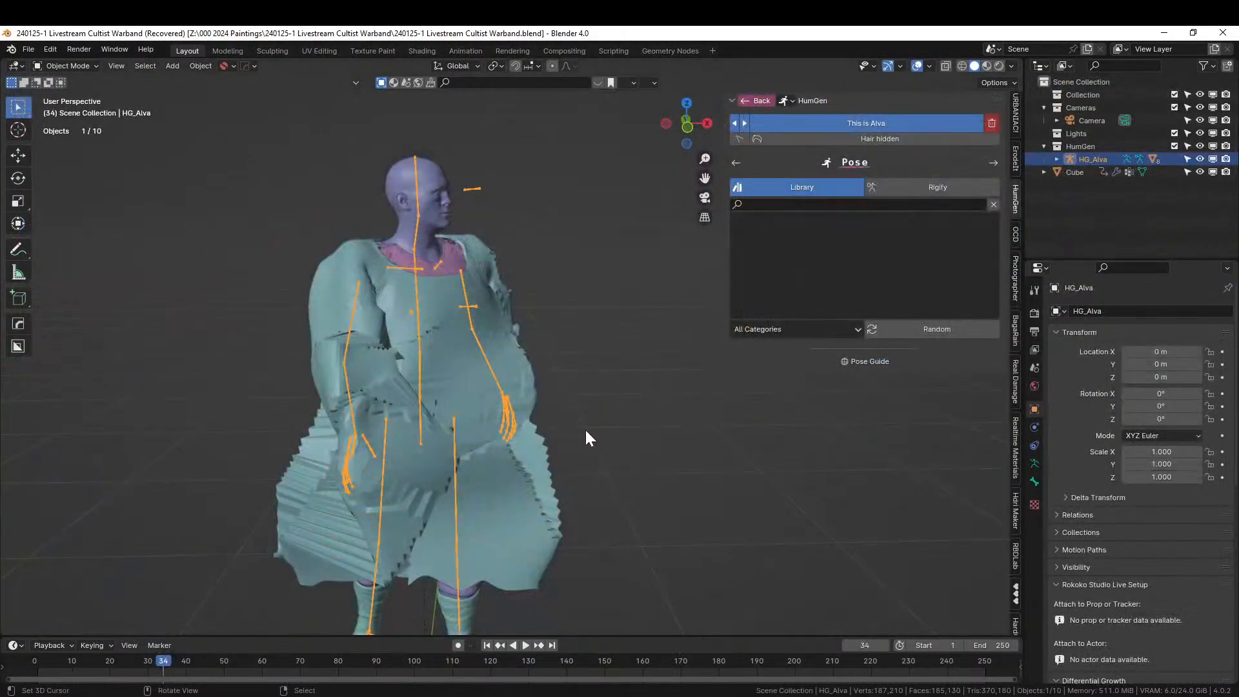
# Delete the deformed Cube robe from the posed human in the recovered Cultist Warband scene.
pyautogui.moveTo(584, 427); pyautogui.dragTo(507, 488, button='middle')
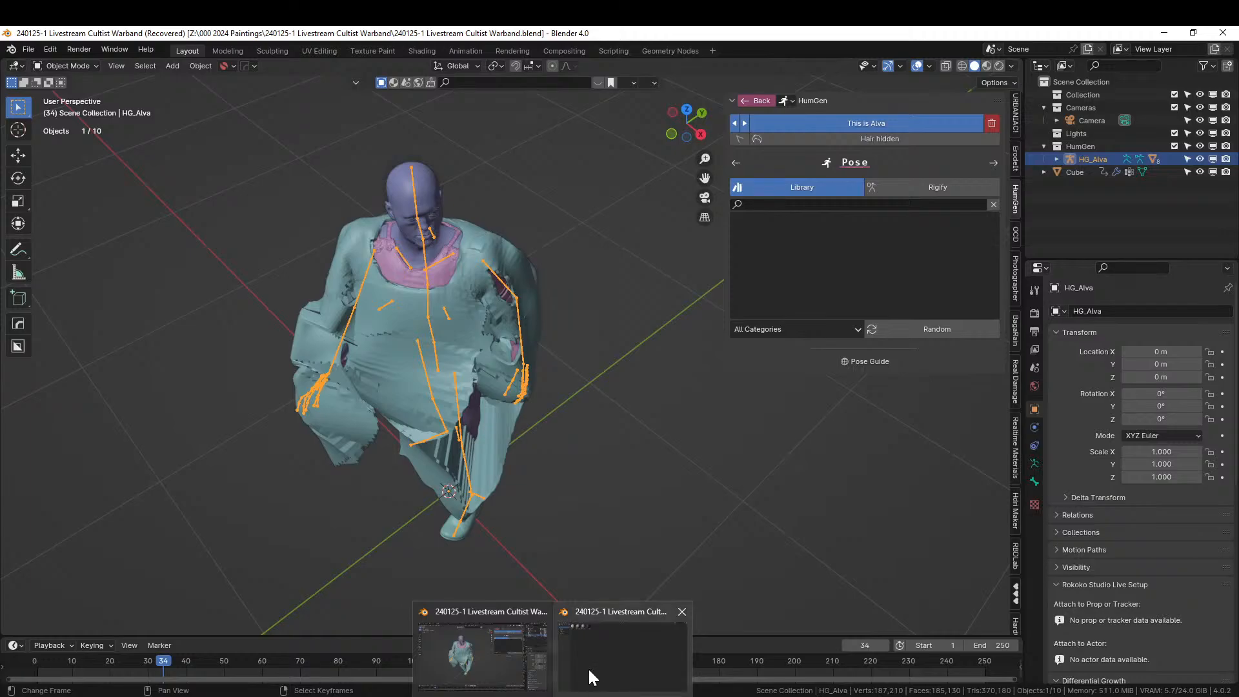
pyautogui.click(458, 305)
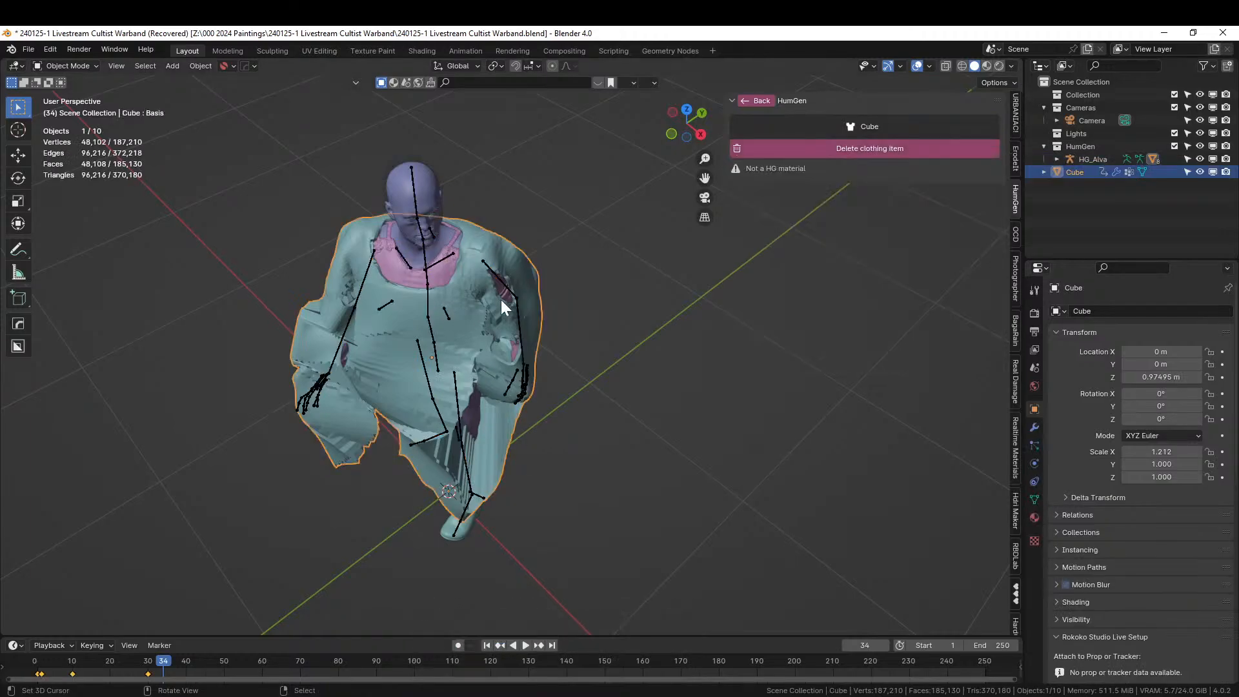
pyautogui.moveTo(509, 297); pyautogui.dragTo(555, 289, button='middle')
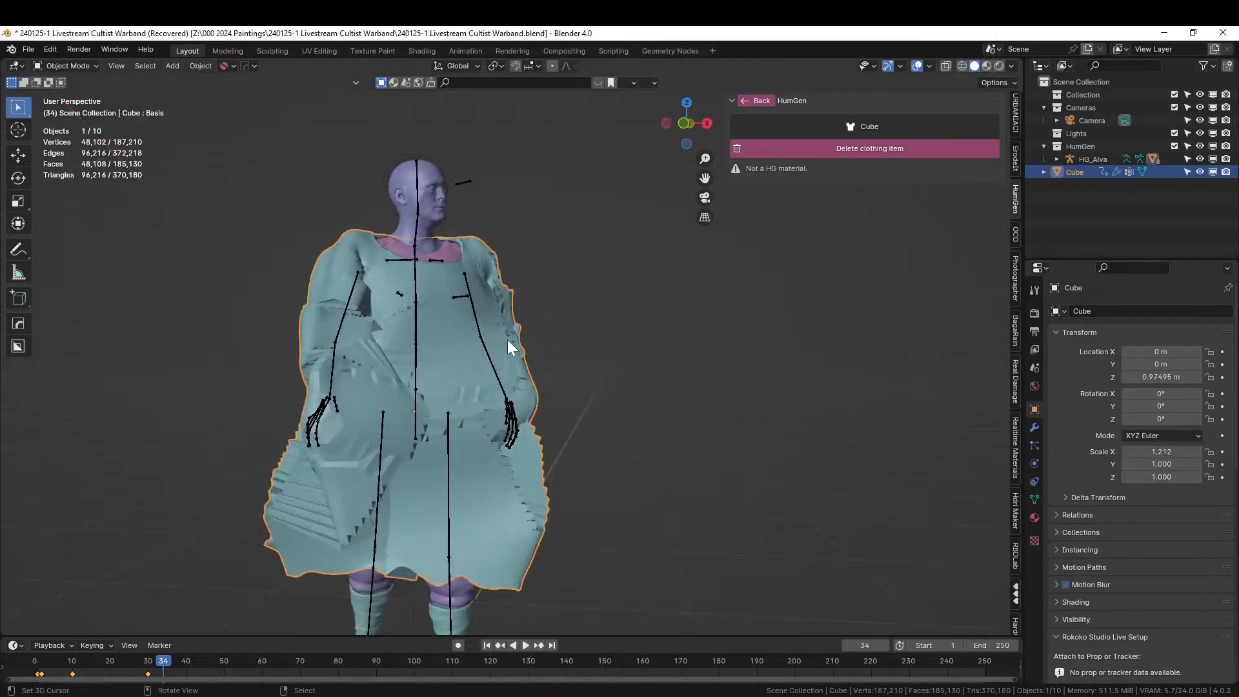
pyautogui.press('Delete')
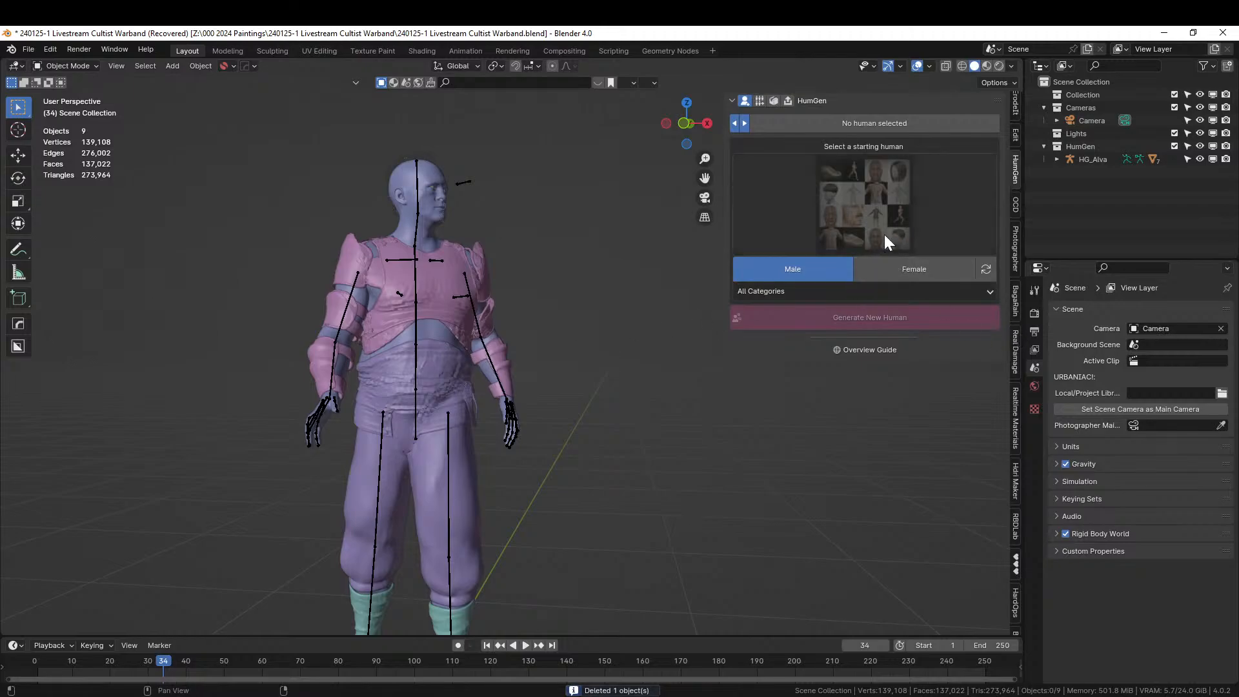
# Set the human's metarig armature to Rest Position and add the Male_Japanese_Monk_Kimono asset at the human's feet.
pyautogui.click(417, 197)
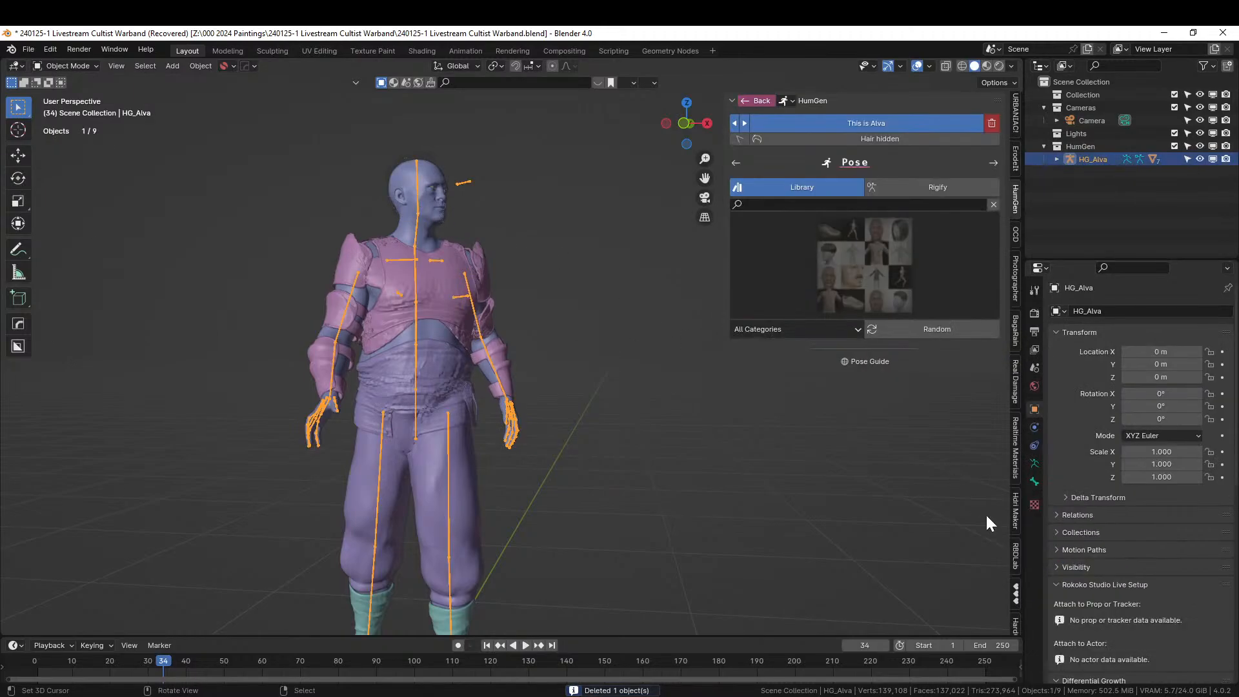
pyautogui.click(1034, 464)
pyautogui.click(1172, 351)
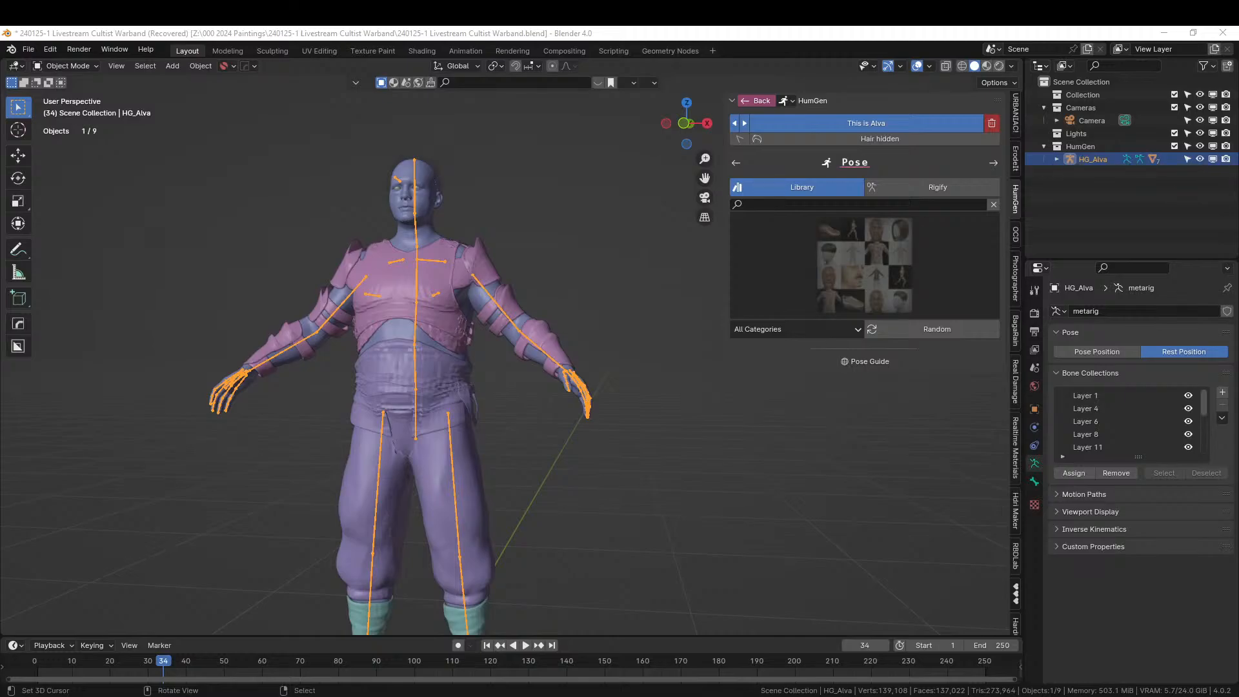
pyautogui.moveTo(865, 265); pyautogui.dragTo(667, 532)
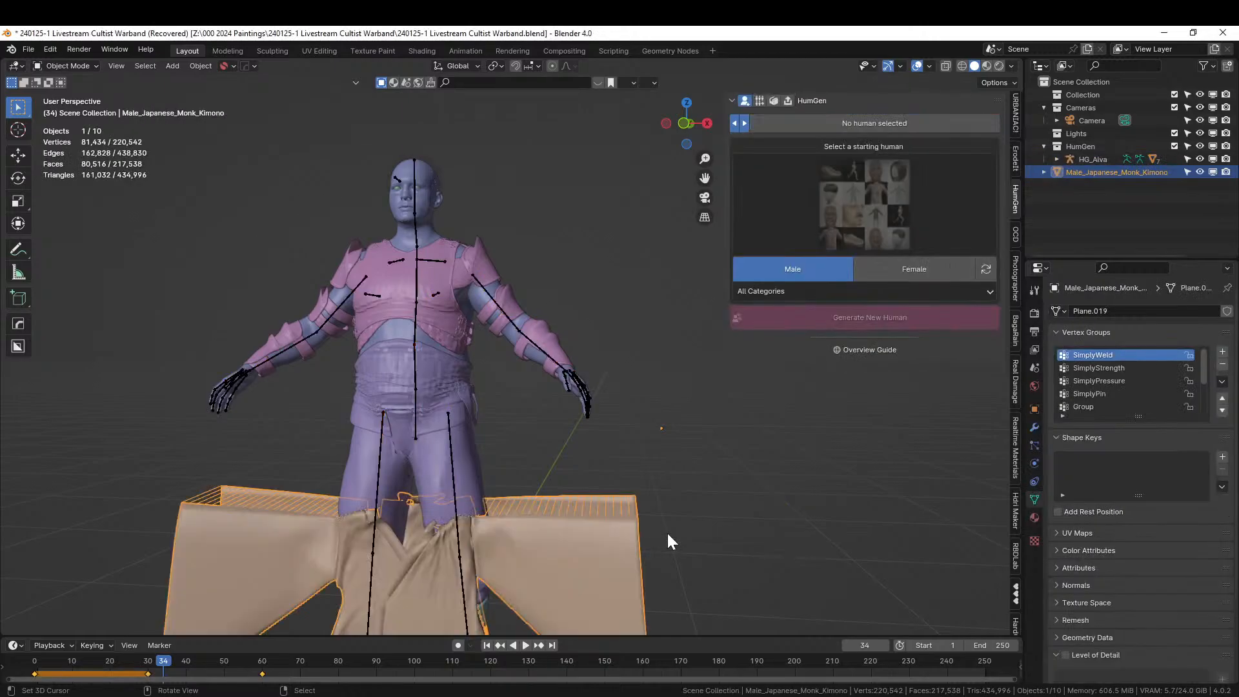
pyautogui.moveTo(667, 531); pyautogui.dragTo(558, 564, button='middle')
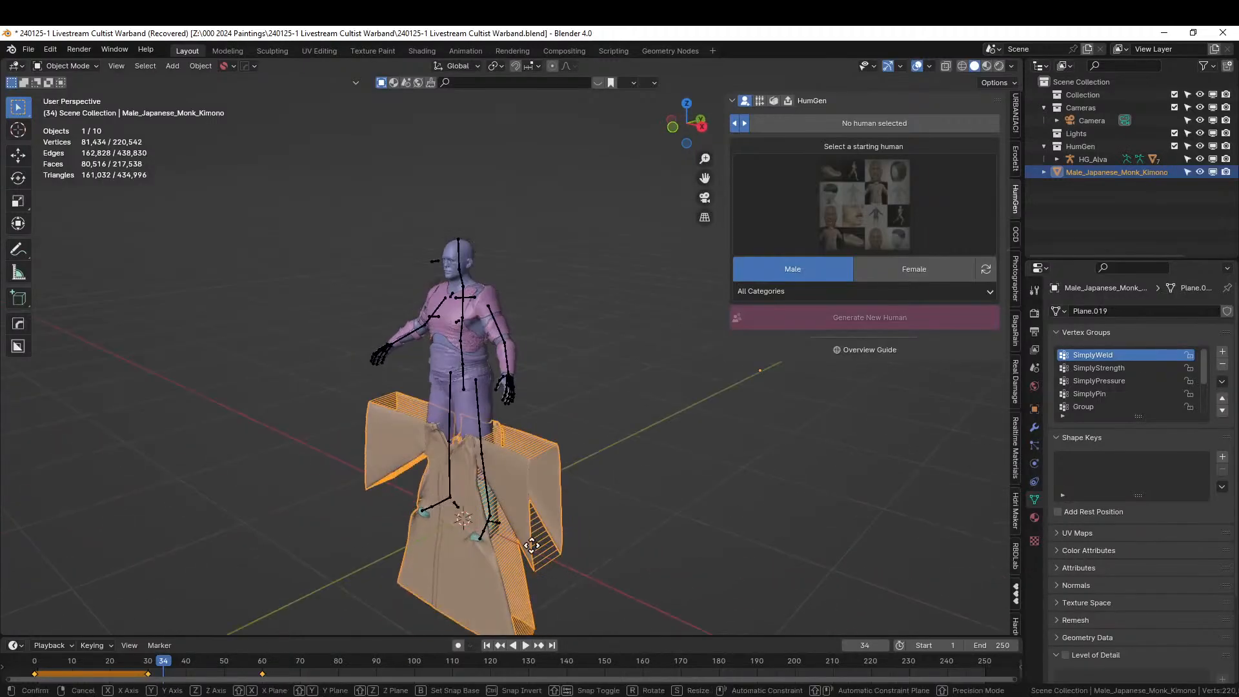
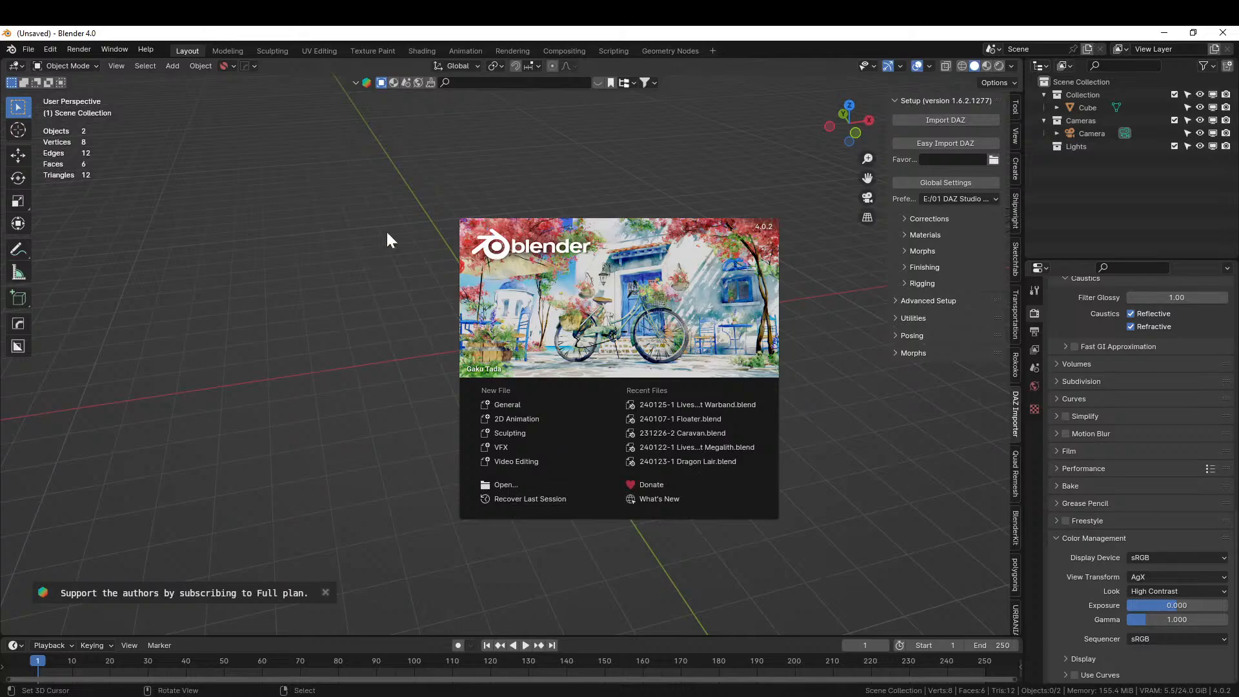
# Recover the 240125-1 Livestream Cultist Warband_12396 auto save in the new Blender session.
pyautogui.click(26, 51)
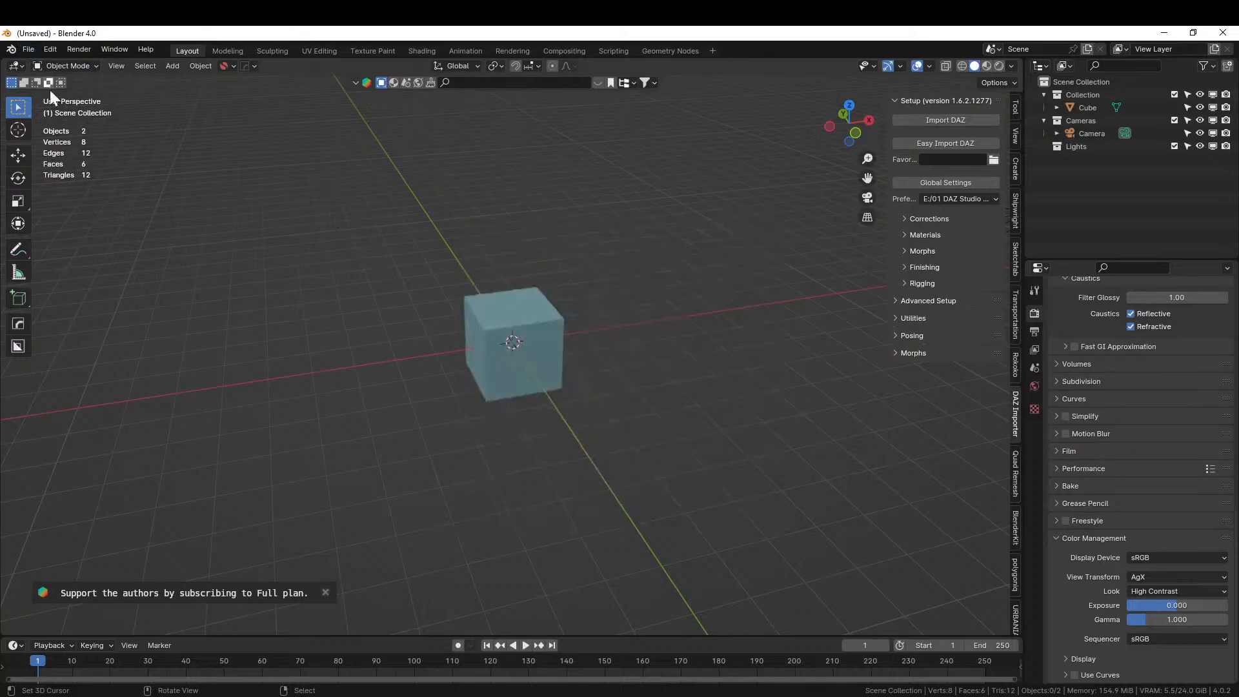
pyautogui.click(27, 49)
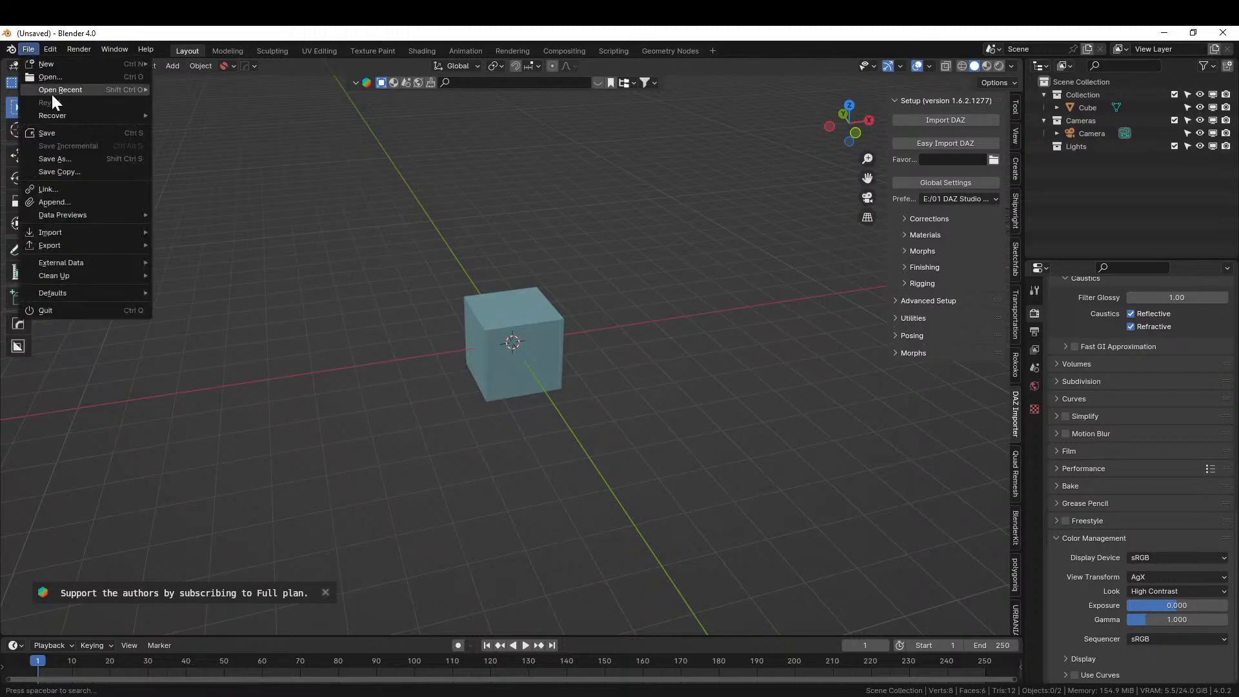
pyautogui.moveTo(57, 119)
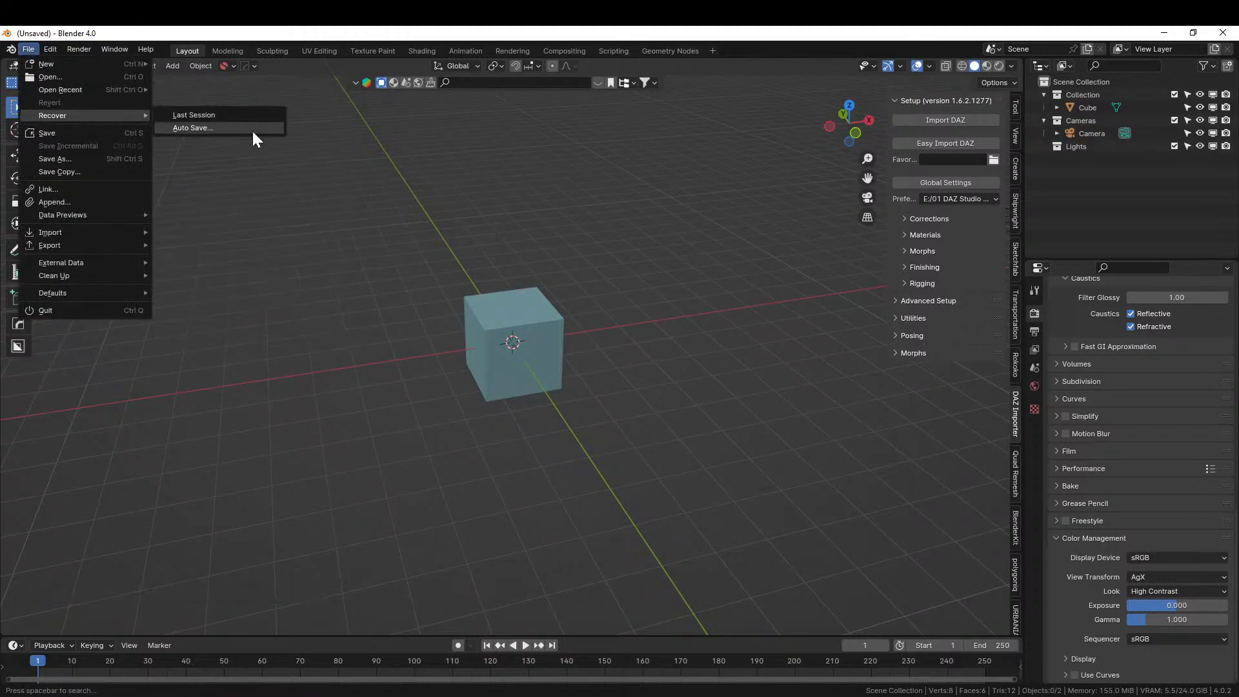
pyautogui.click(194, 128)
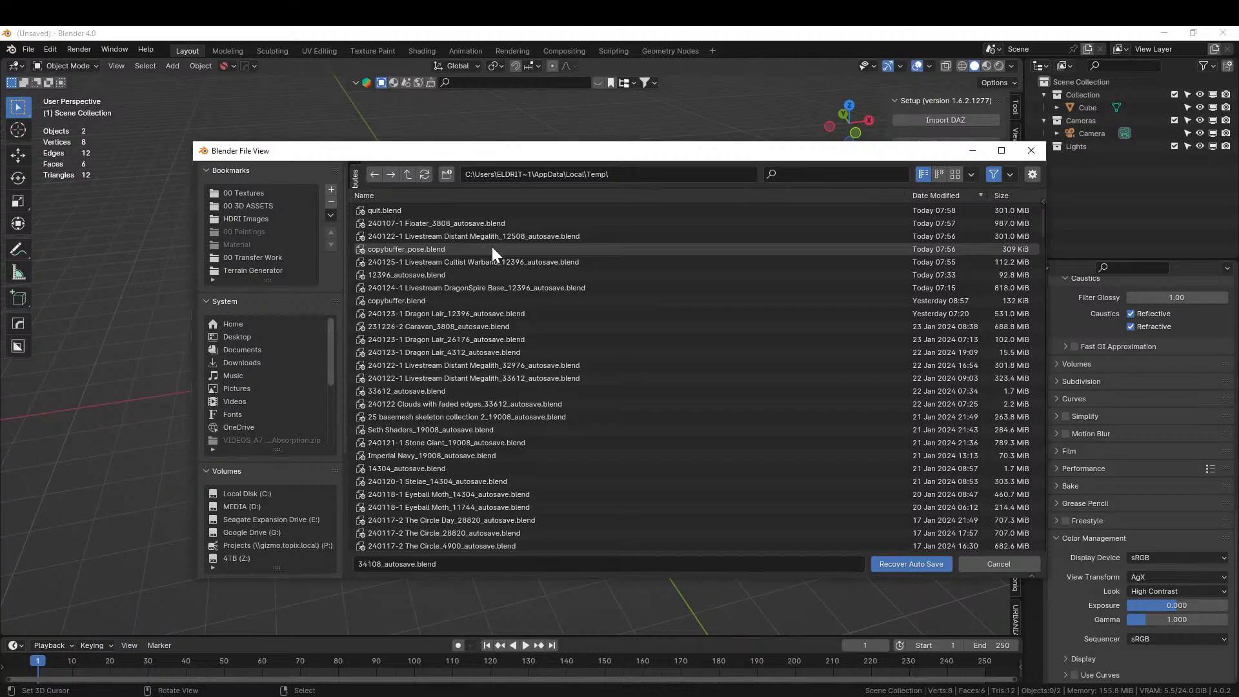
pyautogui.click(521, 264)
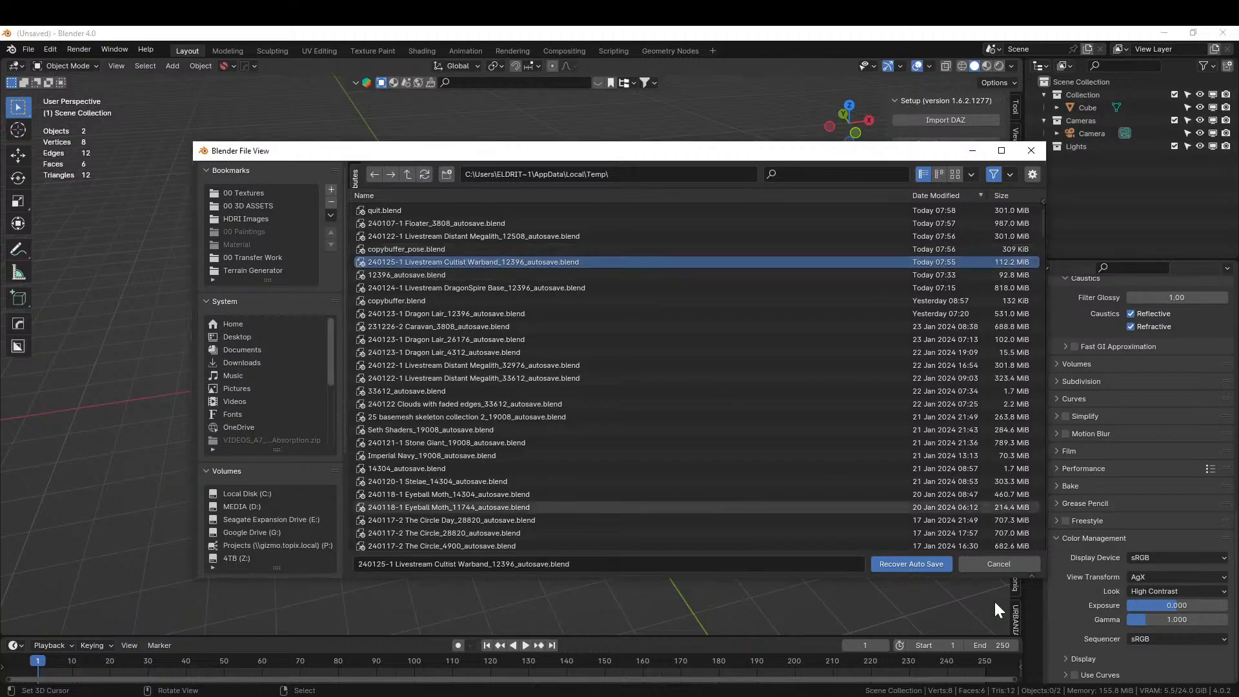
pyautogui.click(933, 564)
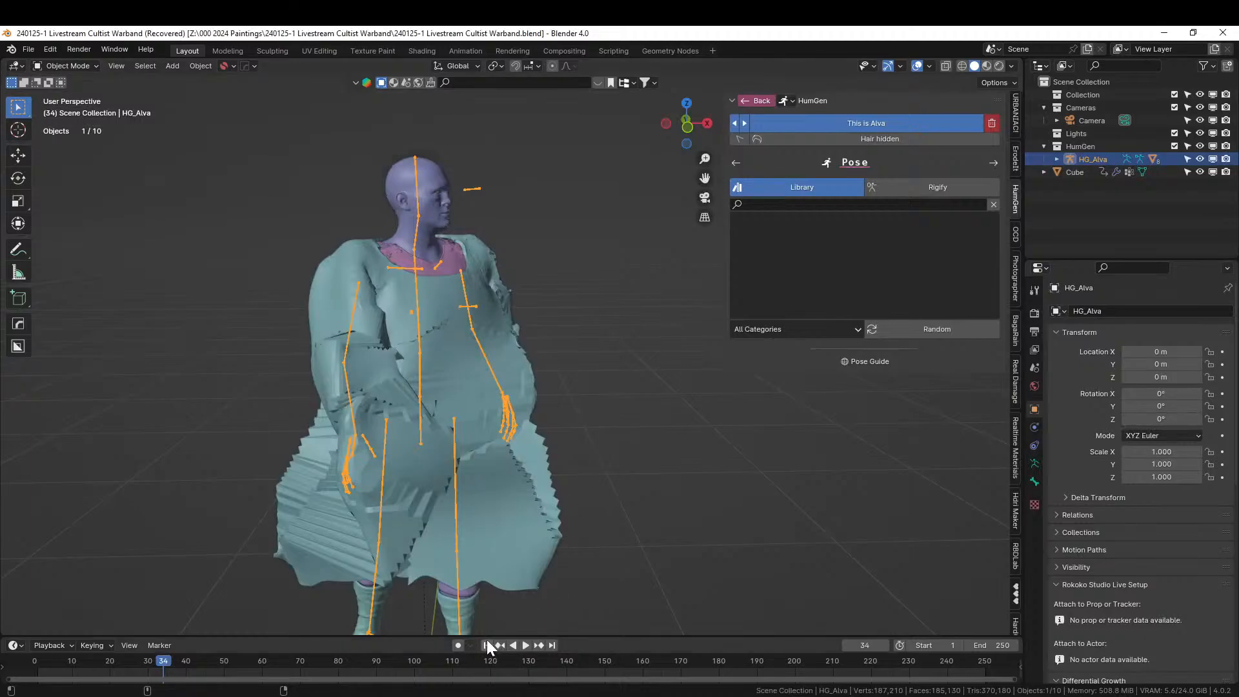
# Return the timeline to frame 1 and delete the Cube robe from the human.
pyautogui.click(486, 642)
pyautogui.click(482, 253)
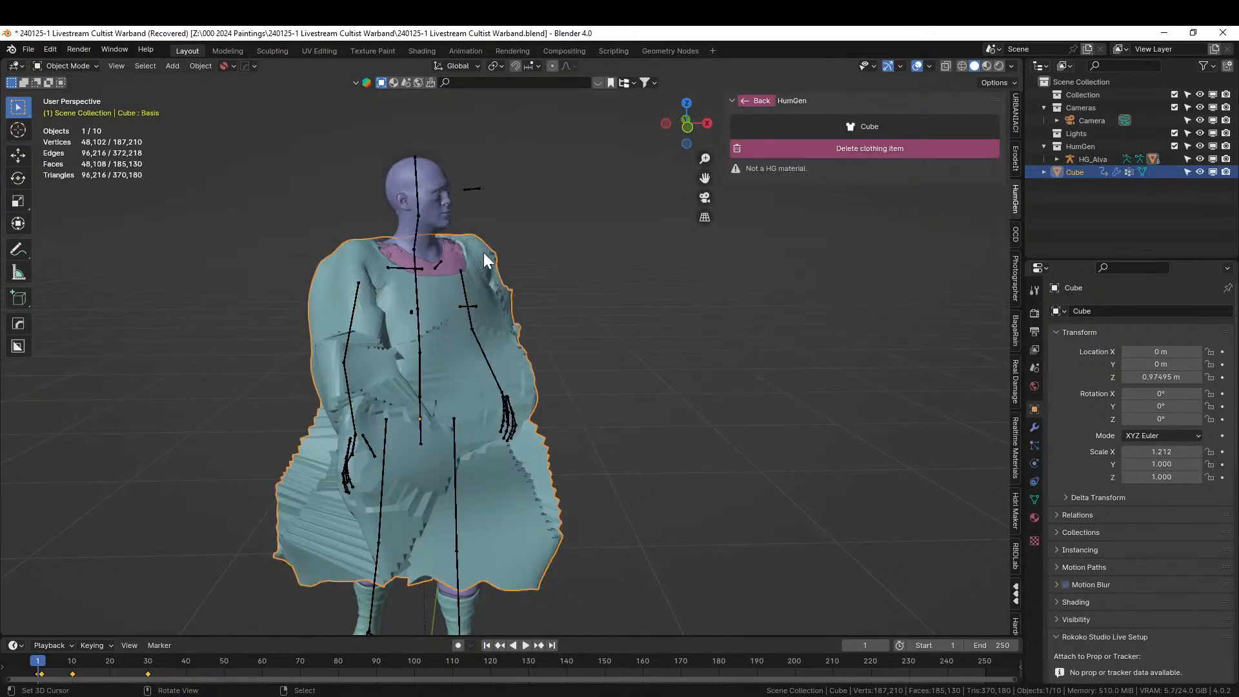
pyautogui.press('Delete')
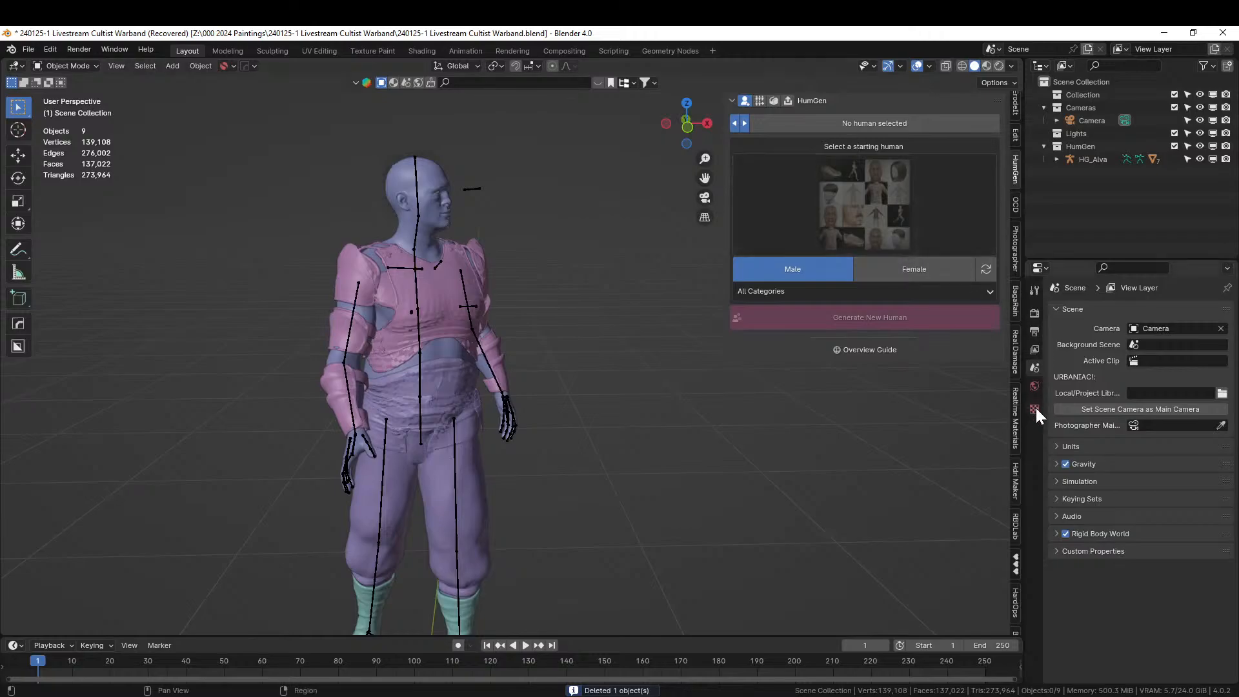
# Select the human's armature and set its metarig to Rest Position.
pyautogui.click(415, 265)
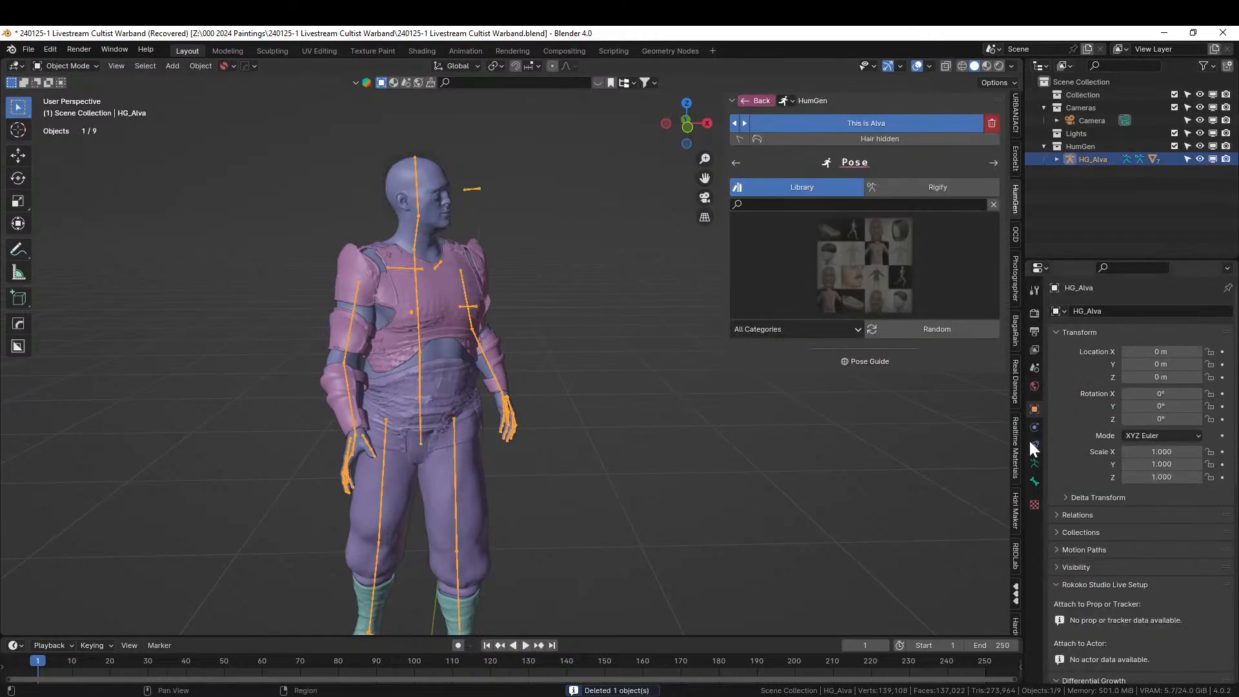
pyautogui.click(1035, 465)
pyautogui.click(1182, 353)
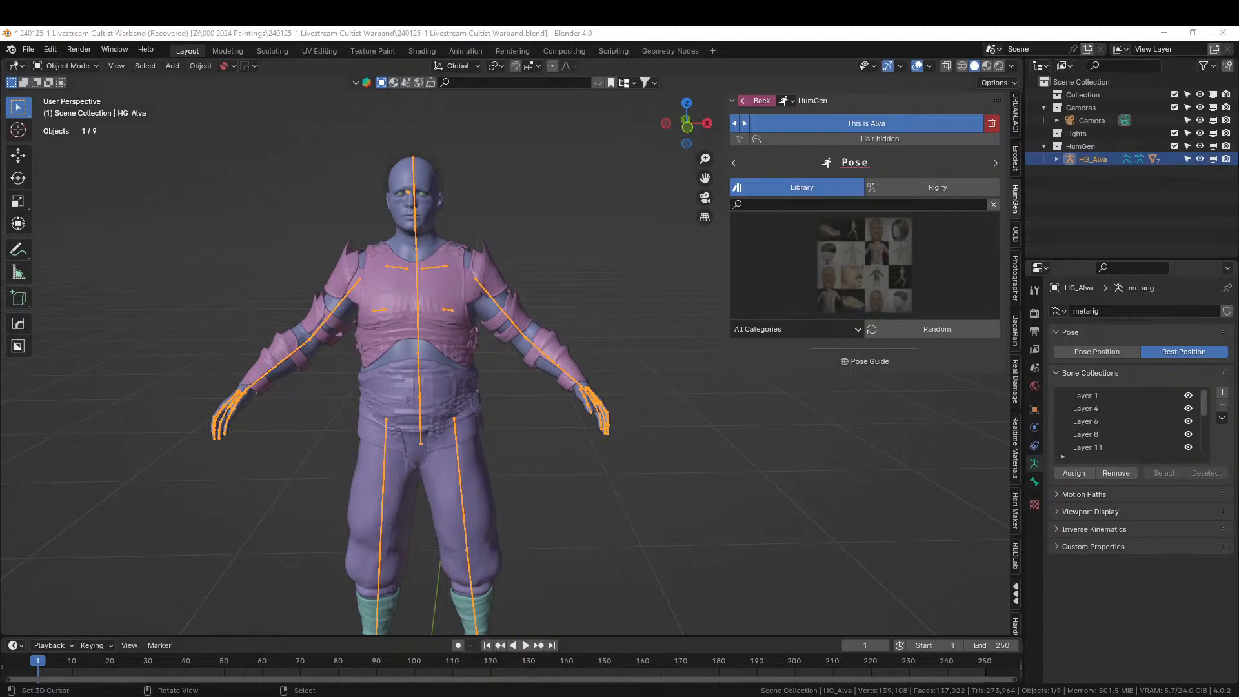
# Add the Male_Japanese_Monk_Kimono asset to the scene, clear its location to the world origin, and save the file.
pyautogui.moveTo(788, 366); pyautogui.dragTo(581, 568)
pyautogui.scroll(-4, 581, 568)
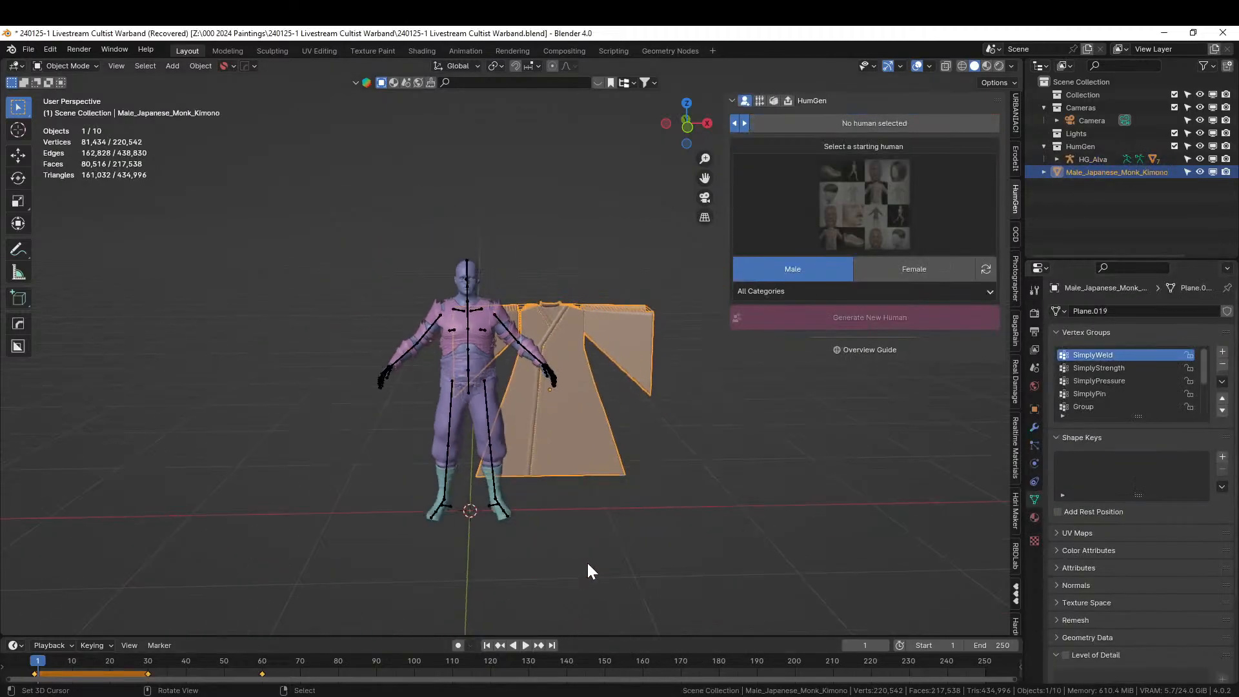
pyautogui.hotkey('alt', 'g')
pyautogui.hotkey('ctrl', 's')
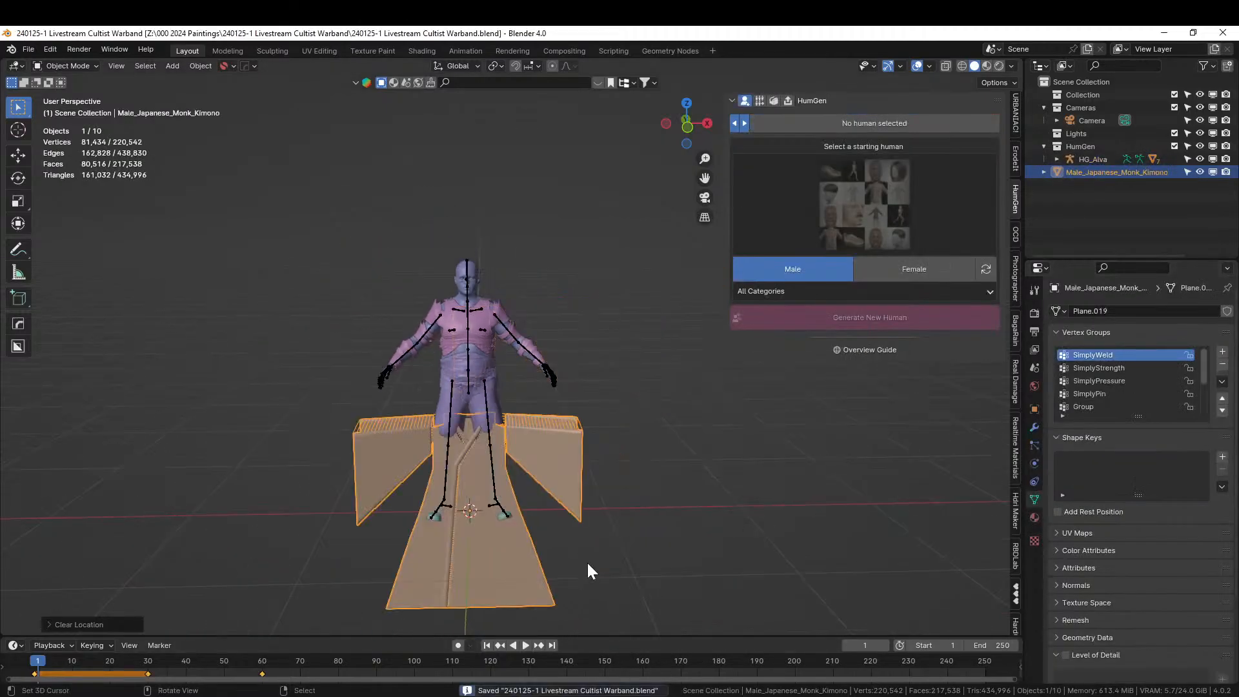
pyautogui.moveTo(586, 560); pyautogui.dragTo(597, 532, button='middle')
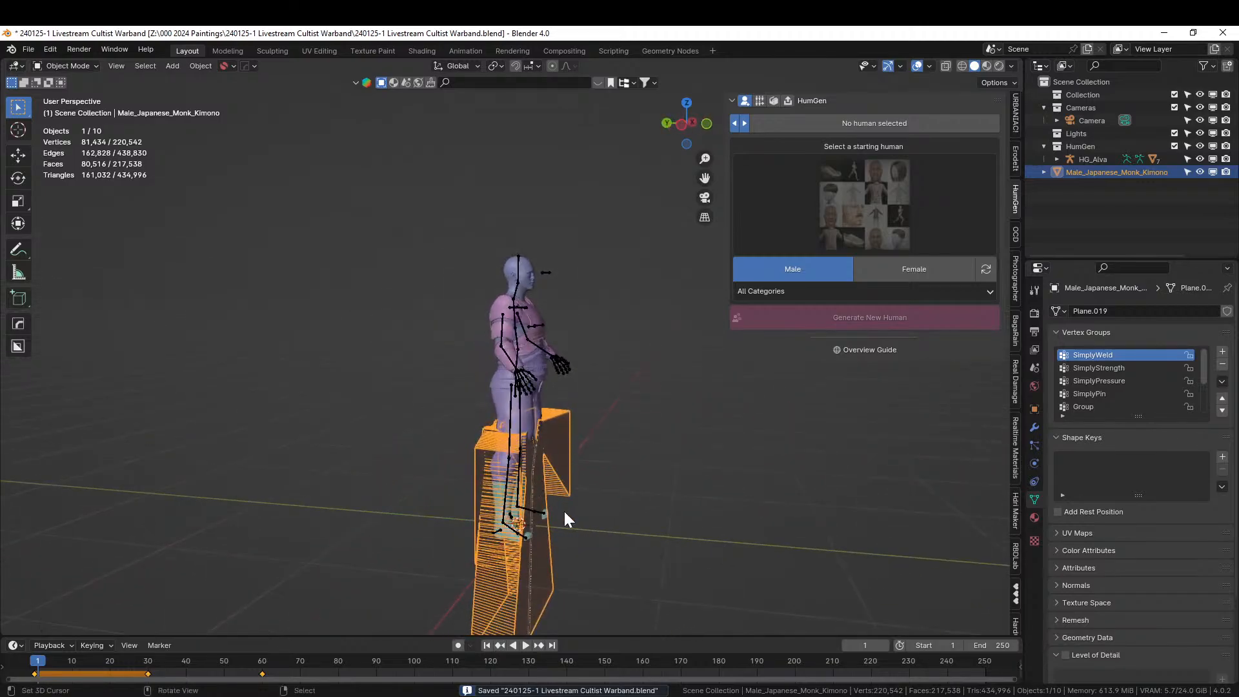
# Reopen the recent 240125-1 Livestream Cultist Warband file in a new Blender session and show the kimono's modifier stack.
pyautogui.hotkey('alt', 'Tab')
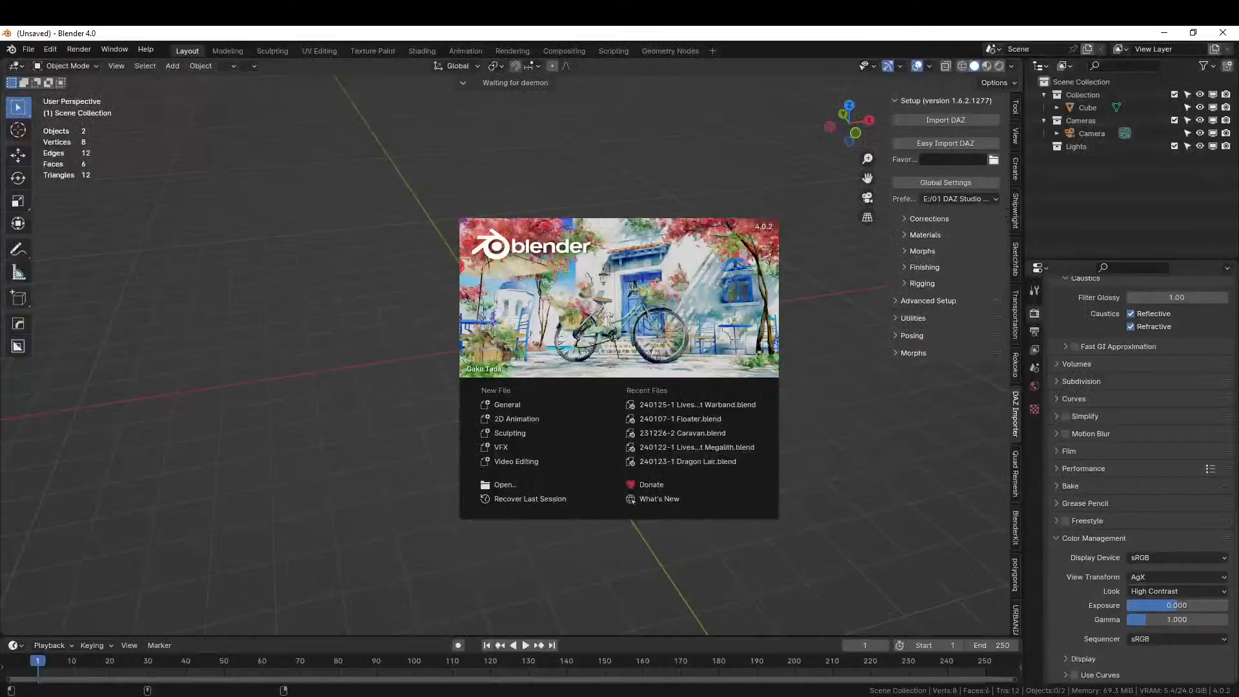
pyautogui.click(675, 405)
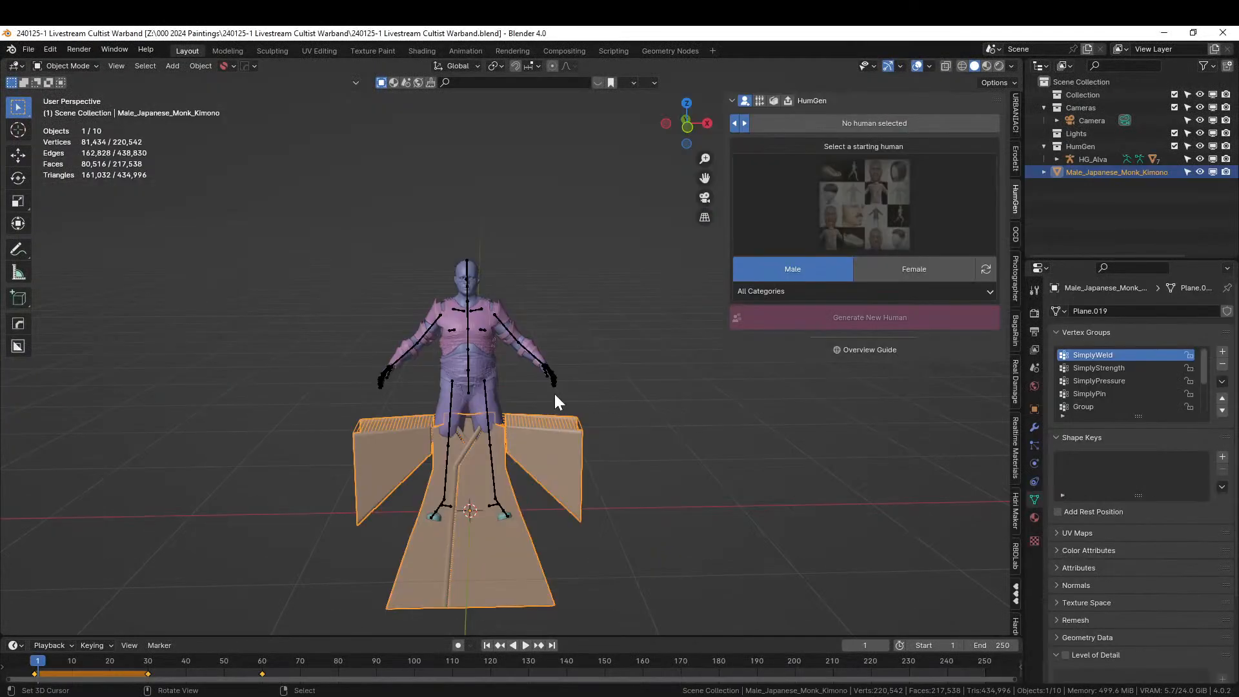
pyautogui.moveTo(554, 397); pyautogui.dragTo(772, 431, button='middle')
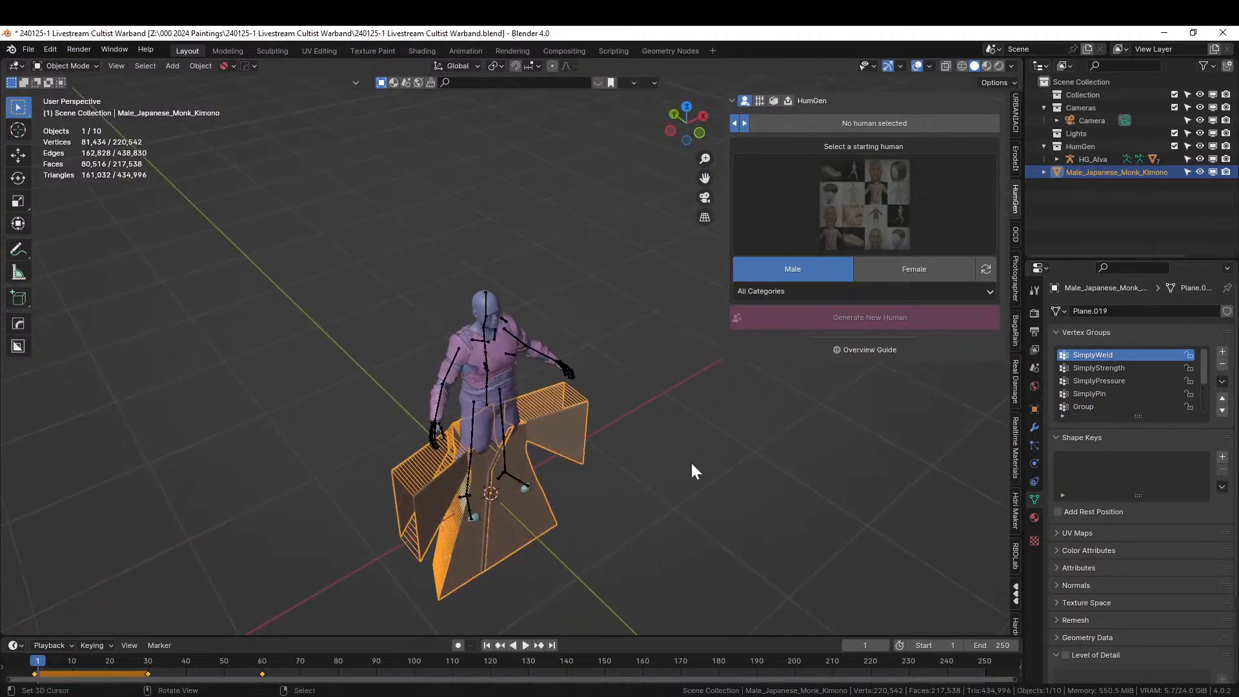
pyautogui.rightClick(674, 363)
pyautogui.click(552, 398)
pyautogui.click(1035, 427)
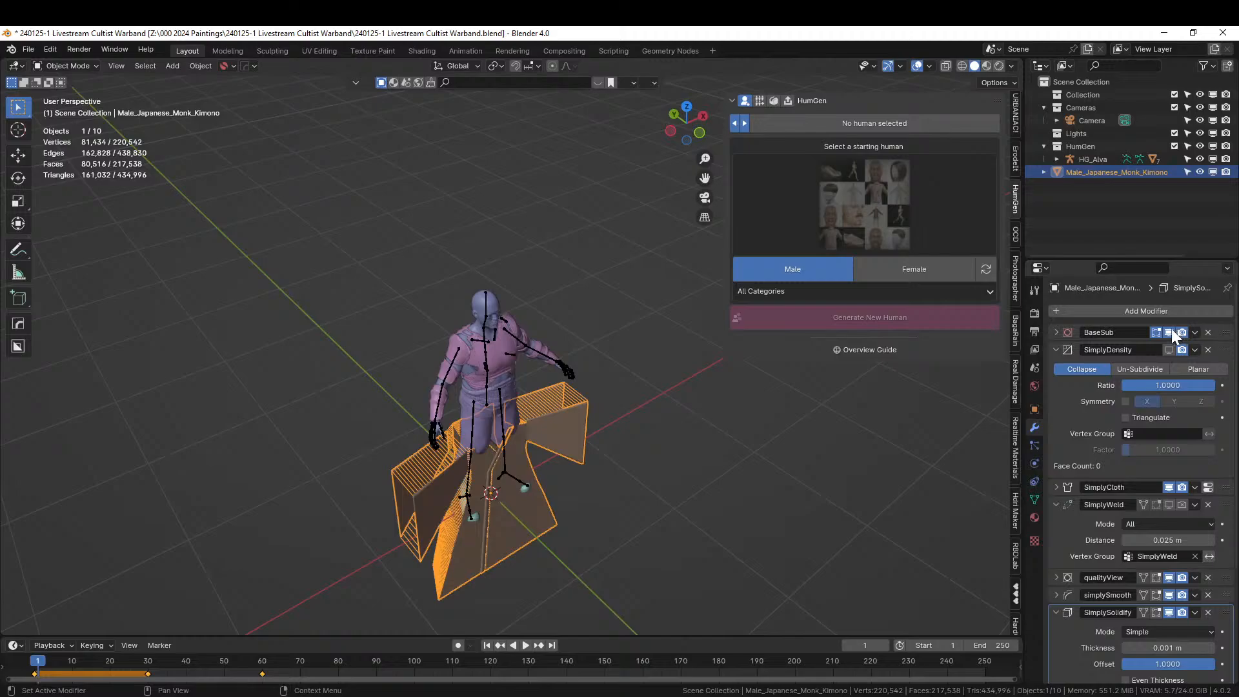
pyautogui.hotkey('alt', 'Tab')
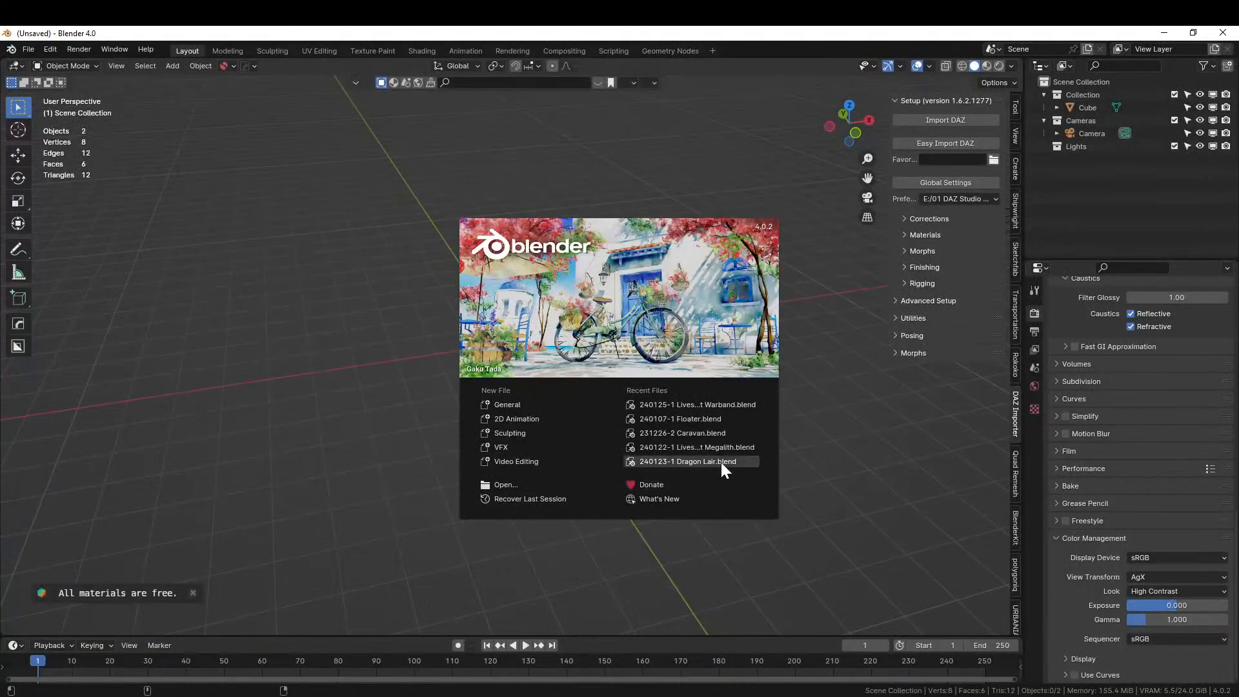
# Reopen the recent 240125-1 Livestream Cultist Warband file and try to remove the kimono's modifiers, starting with BaseSub.
pyautogui.click(691, 404)
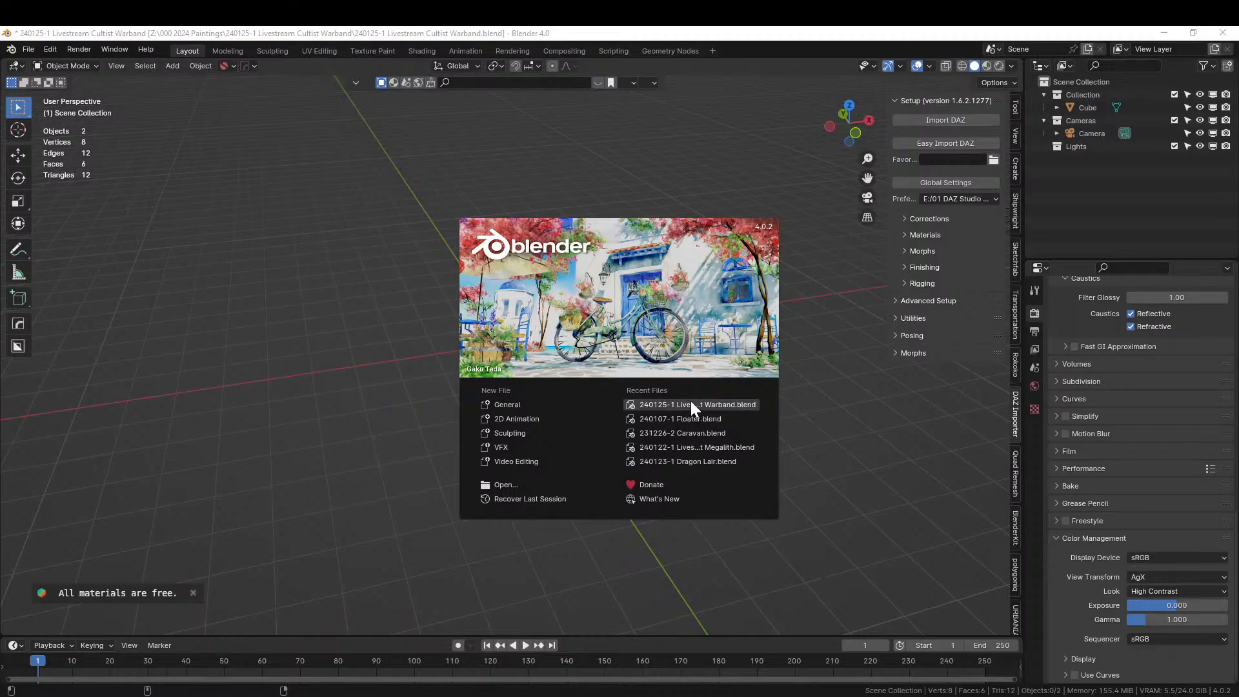
pyautogui.hotkey('alt', 'Tab')
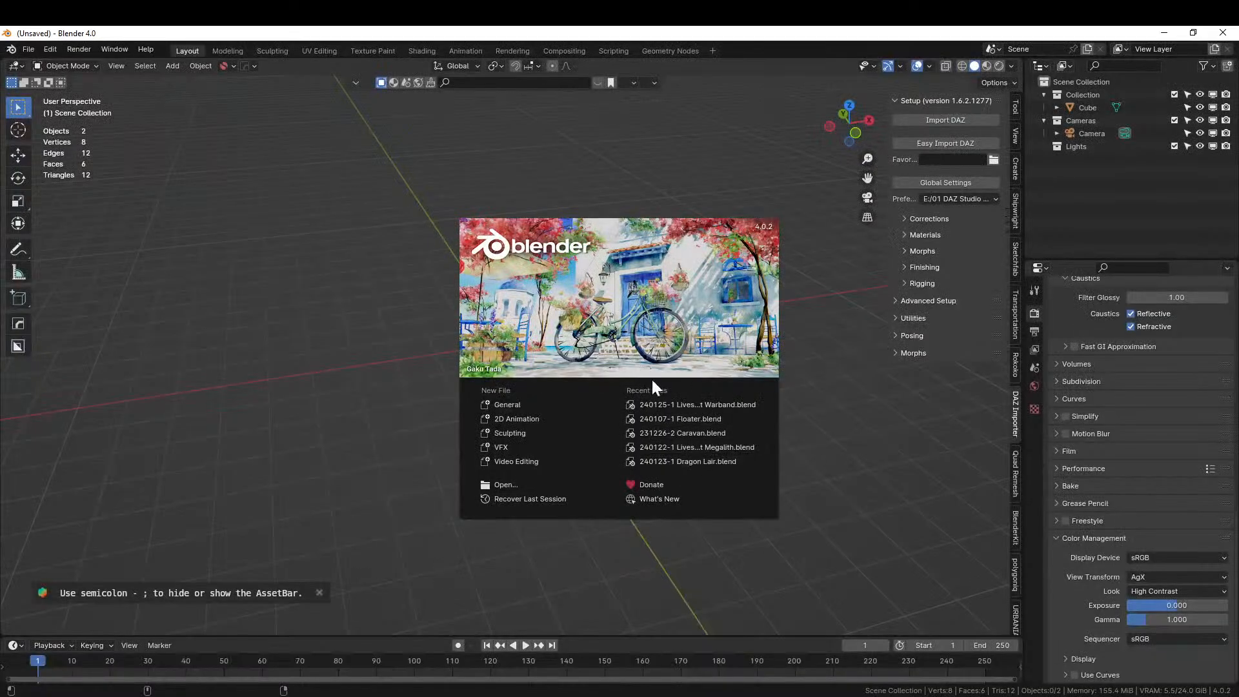
pyautogui.click(737, 405)
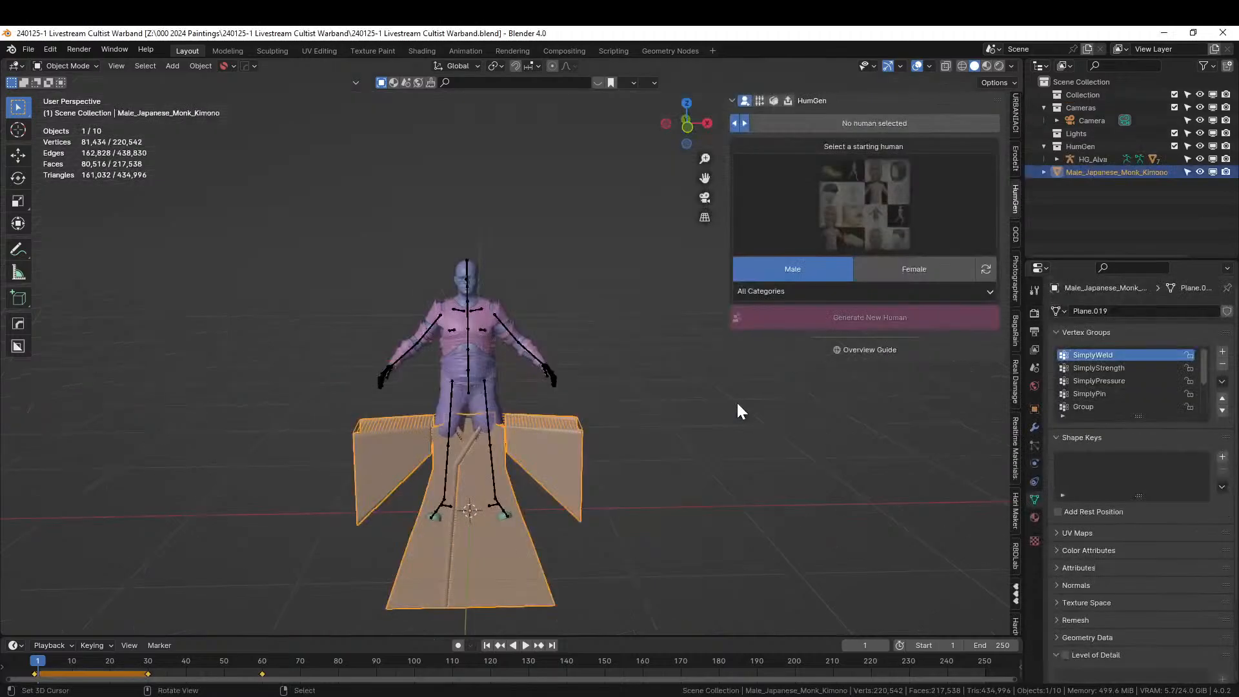
pyautogui.moveTo(663, 450); pyautogui.dragTo(768, 491, button='middle')
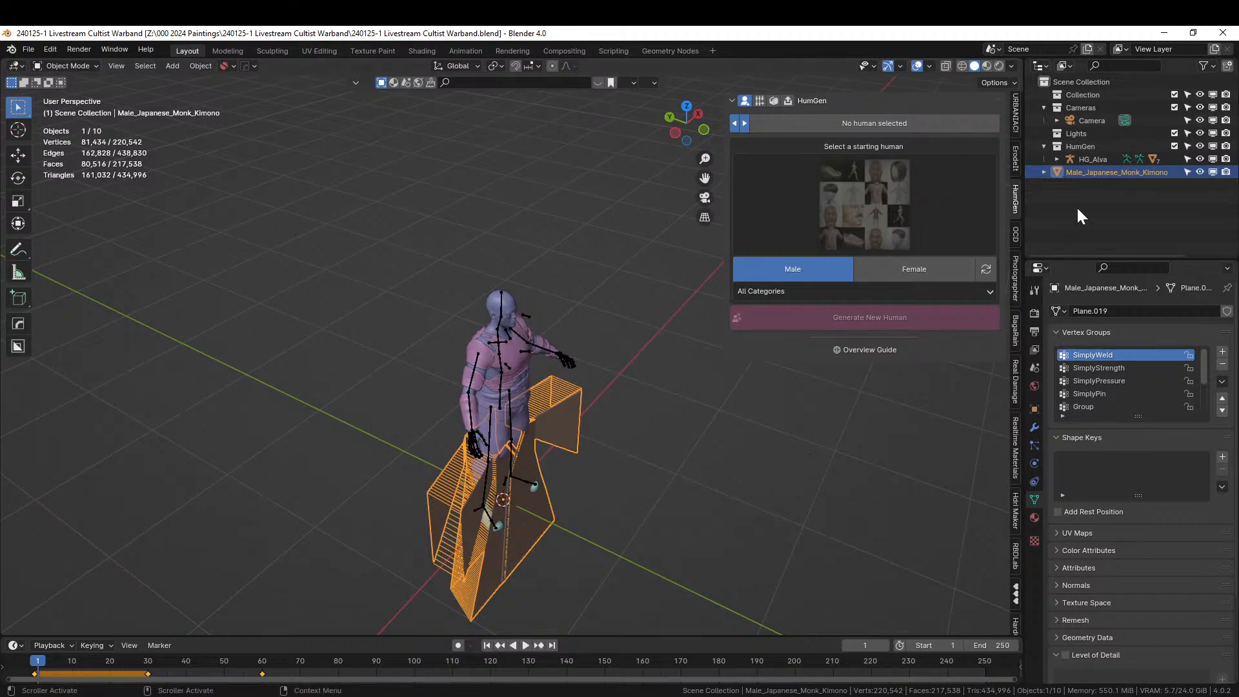
pyautogui.click(1033, 427)
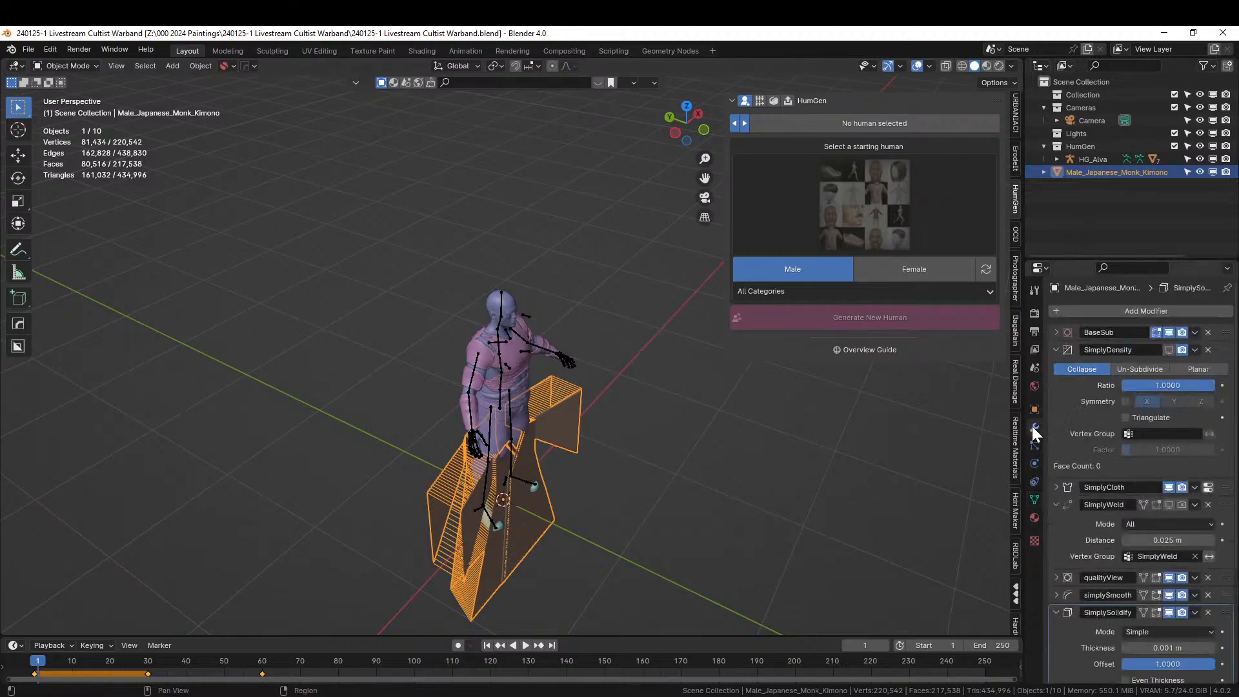
pyautogui.click(1208, 332)
pyautogui.click(1208, 333)
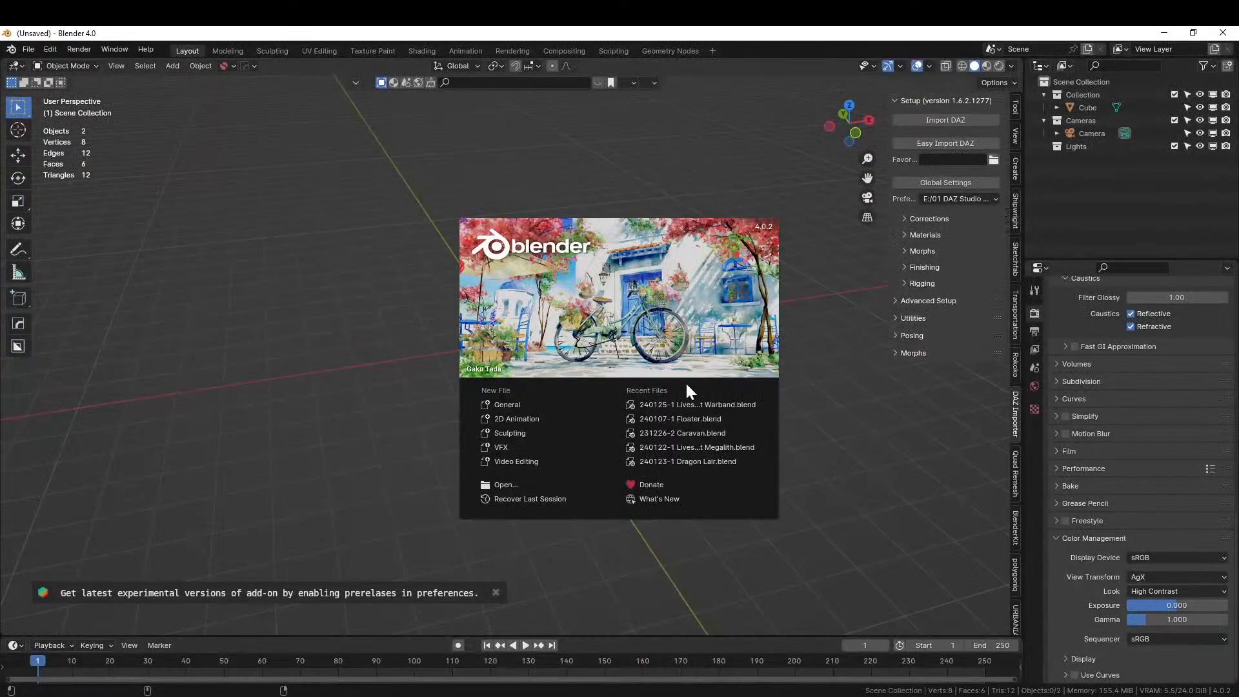
# Reopen the recent 240125-1 Livestream Cultist Warband file, delete the Male_Japanese_Monk_Kimono object, and save the scene.
pyautogui.click(691, 405)
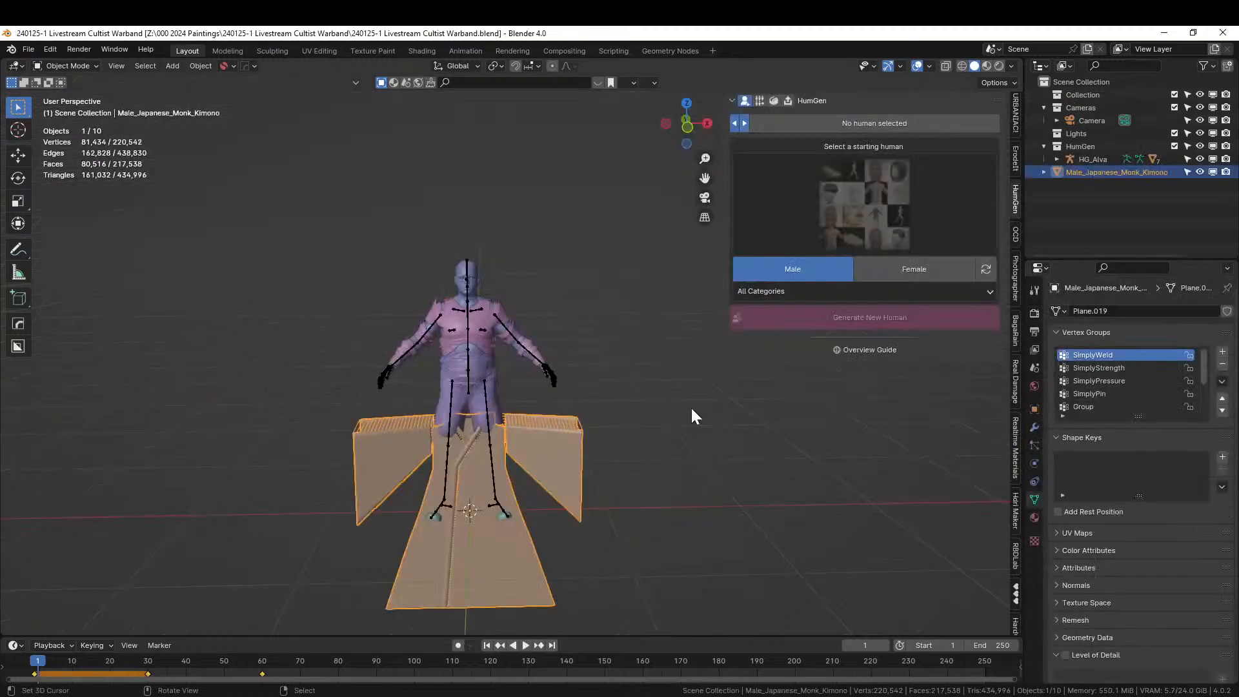
pyautogui.rightClick(1121, 172)
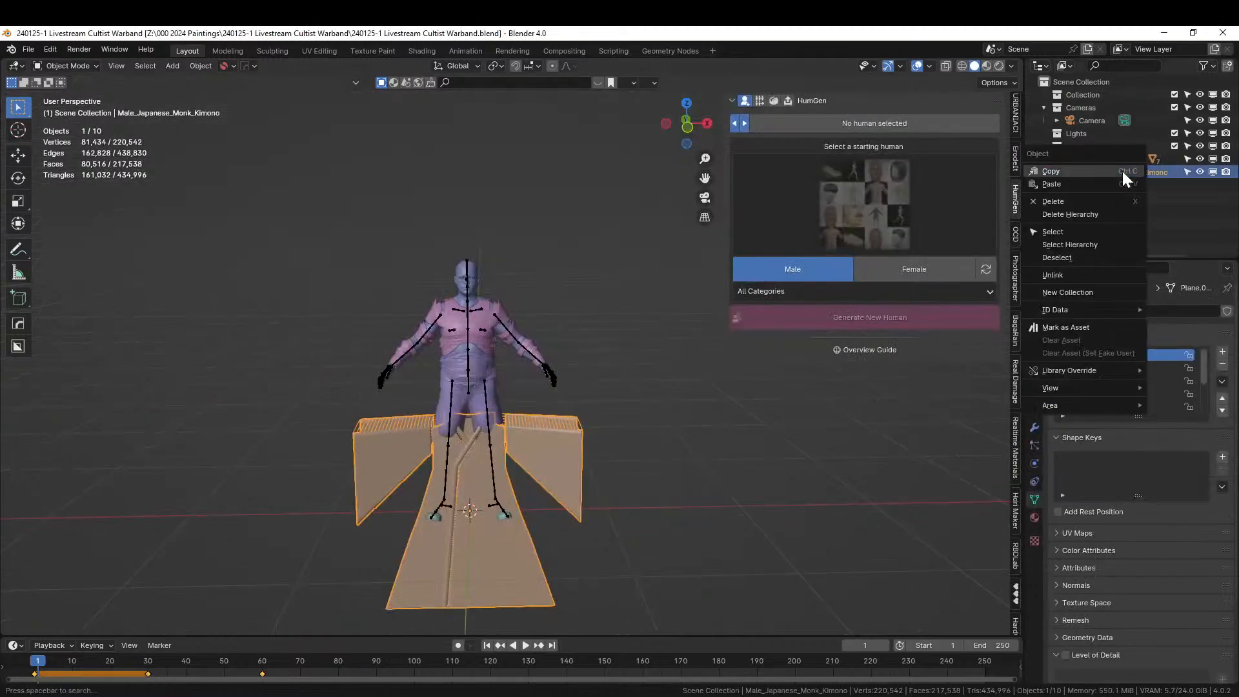
pyautogui.click(1066, 203)
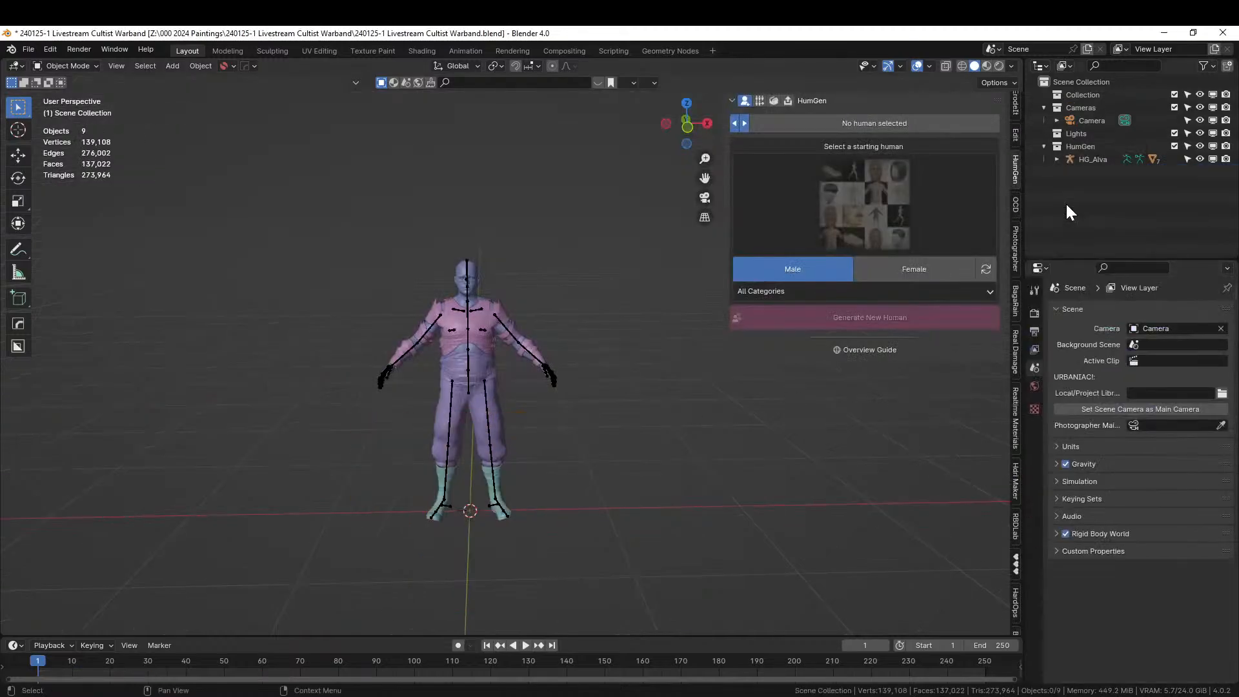
pyautogui.moveTo(548, 503)
pyautogui.mouseDown(button='middle')
pyautogui.moveTo(617, 478)
pyautogui.moveTo(537, 513)
pyautogui.mouseUp(button='middle')
pyautogui.scroll(5, 617, 478)
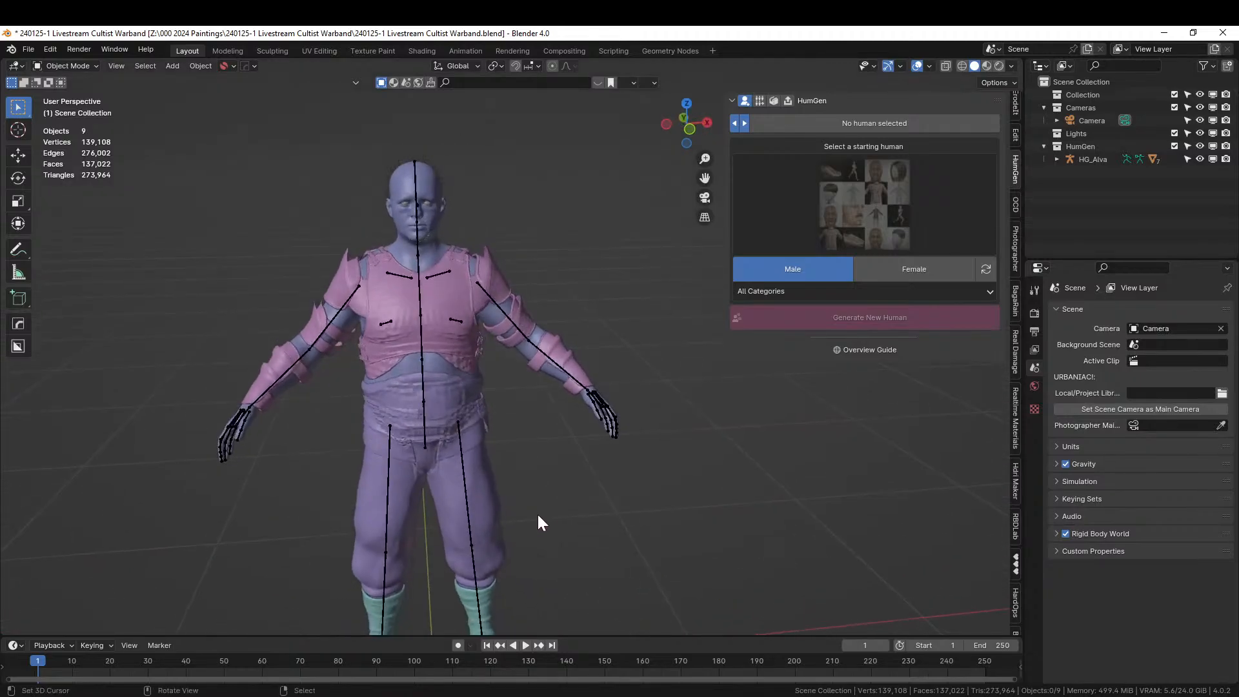
pyautogui.hotkey('ctrl', 's')
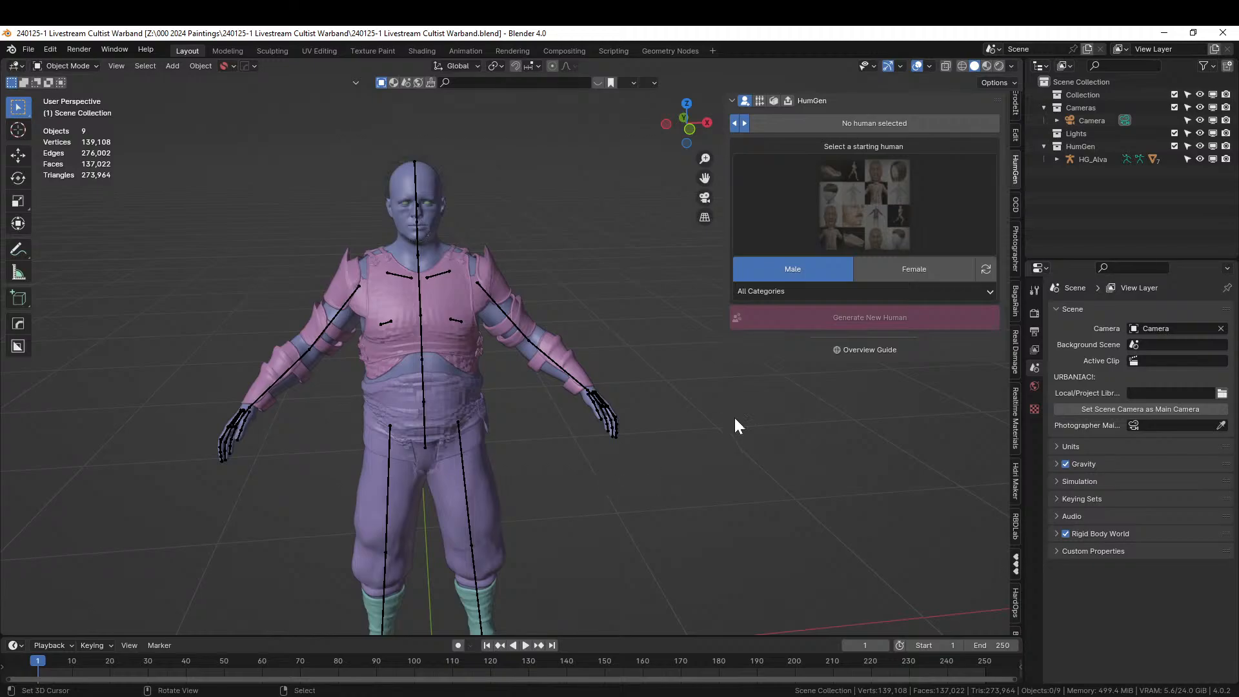
# Select the human's armature and switch its metarig to Pose Position.
pyautogui.moveTo(681, 436); pyautogui.dragTo(649, 481, button='middle')
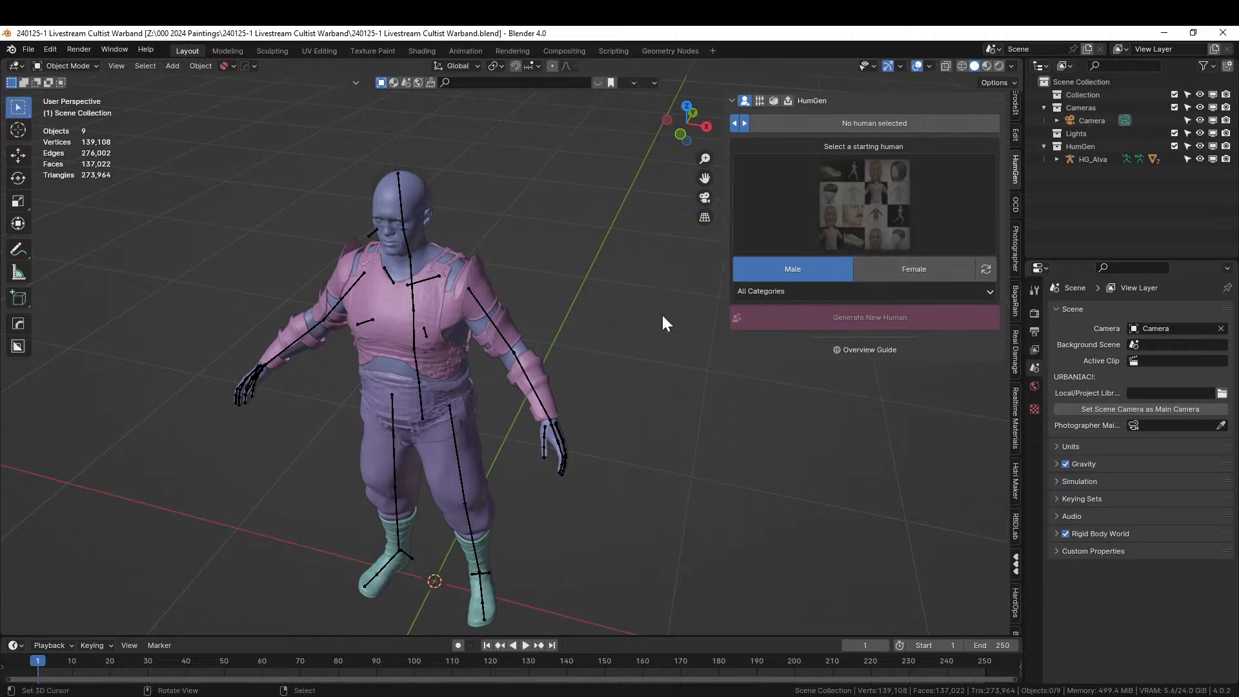
pyautogui.moveTo(648, 316)
pyautogui.mouseDown(button='middle')
pyautogui.moveTo(628, 349)
pyautogui.moveTo(520, 332)
pyautogui.moveTo(676, 316)
pyautogui.moveTo(649, 333)
pyautogui.mouseUp(button='middle')
pyautogui.scroll(4, 676, 308)
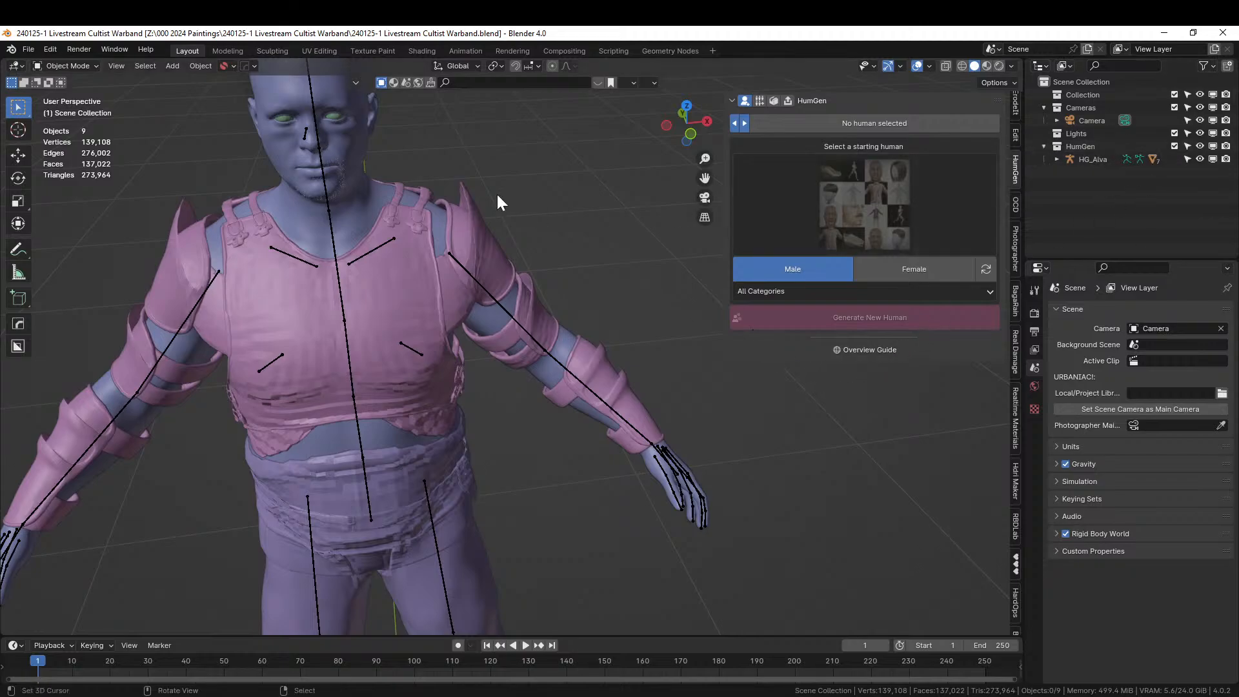
pyautogui.click(316, 125)
pyautogui.click(858, 244)
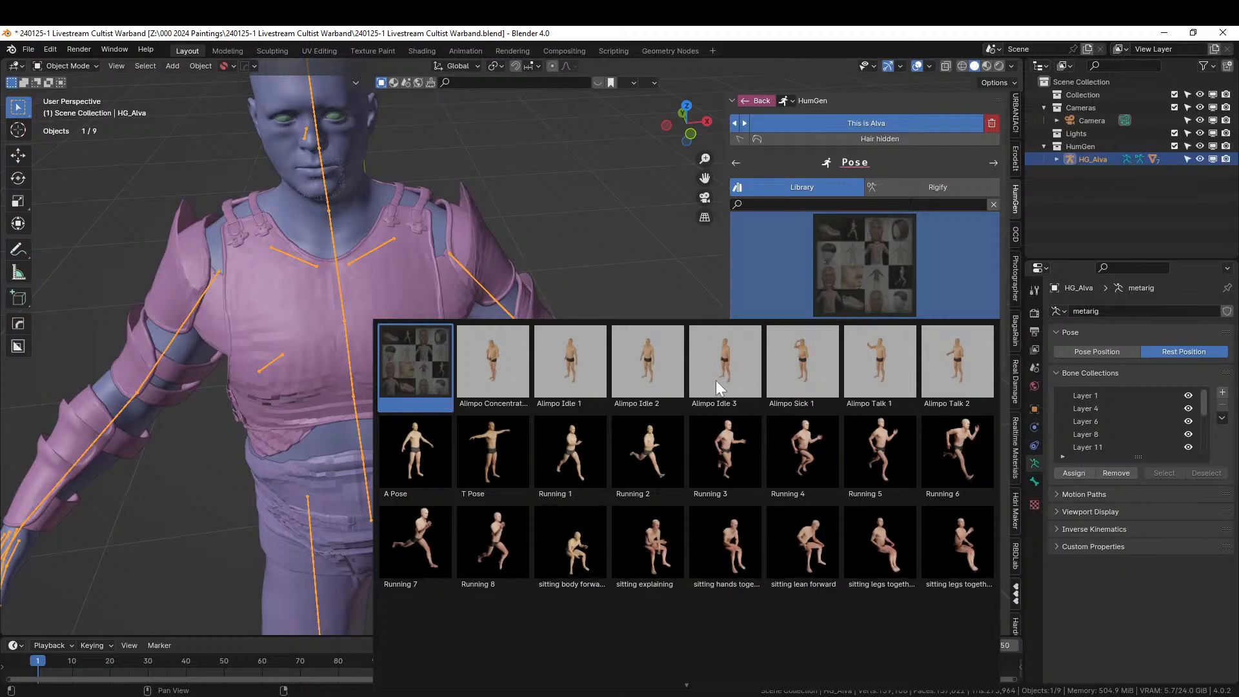
pyautogui.press('Escape')
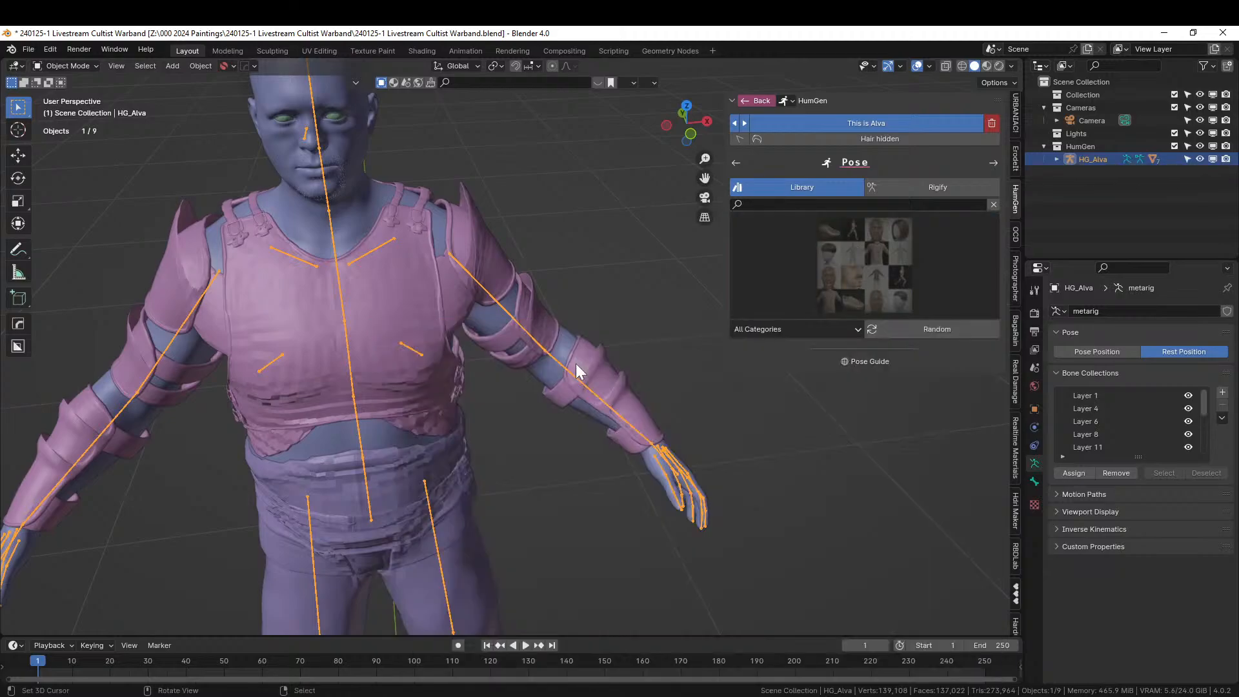
pyautogui.click(1106, 351)
# Add a cube mesh at the world origin around the human's feet.
pyautogui.moveTo(691, 360); pyautogui.dragTo(630, 360, button='middle')
pyautogui.scroll(-2, 632, 332)
pyautogui.scroll(-1, 632, 361)
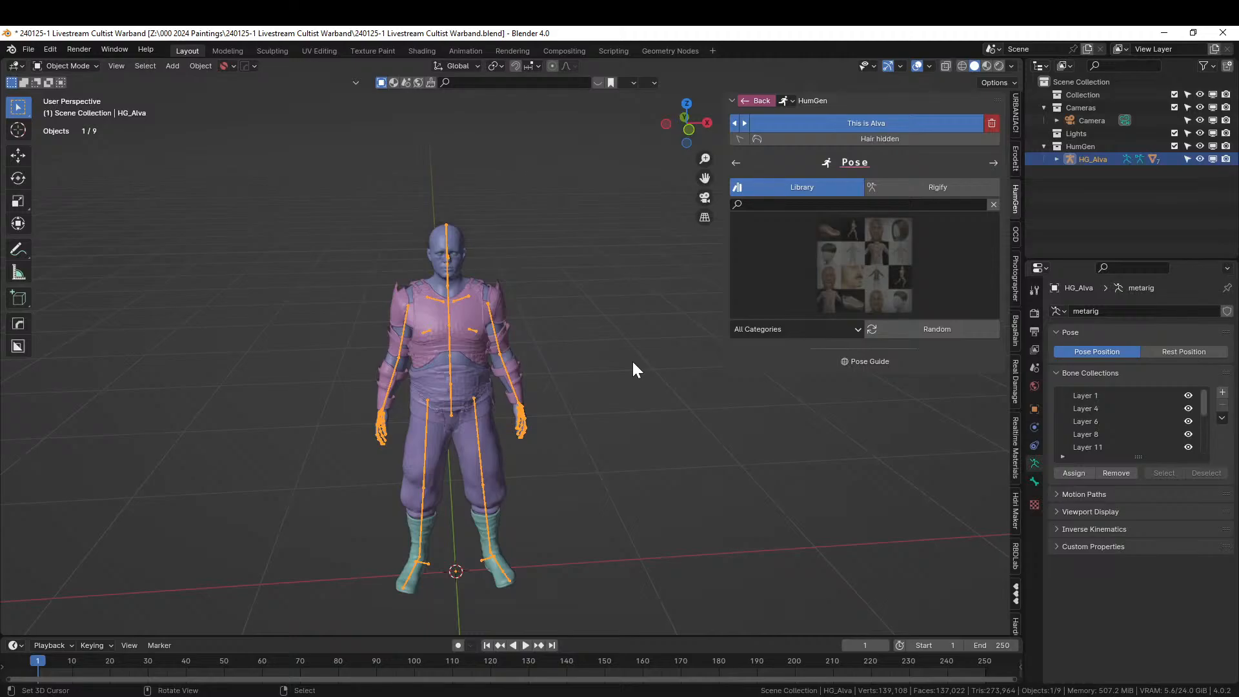
pyautogui.moveTo(653, 502); pyautogui.dragTo(629, 503, button='middle')
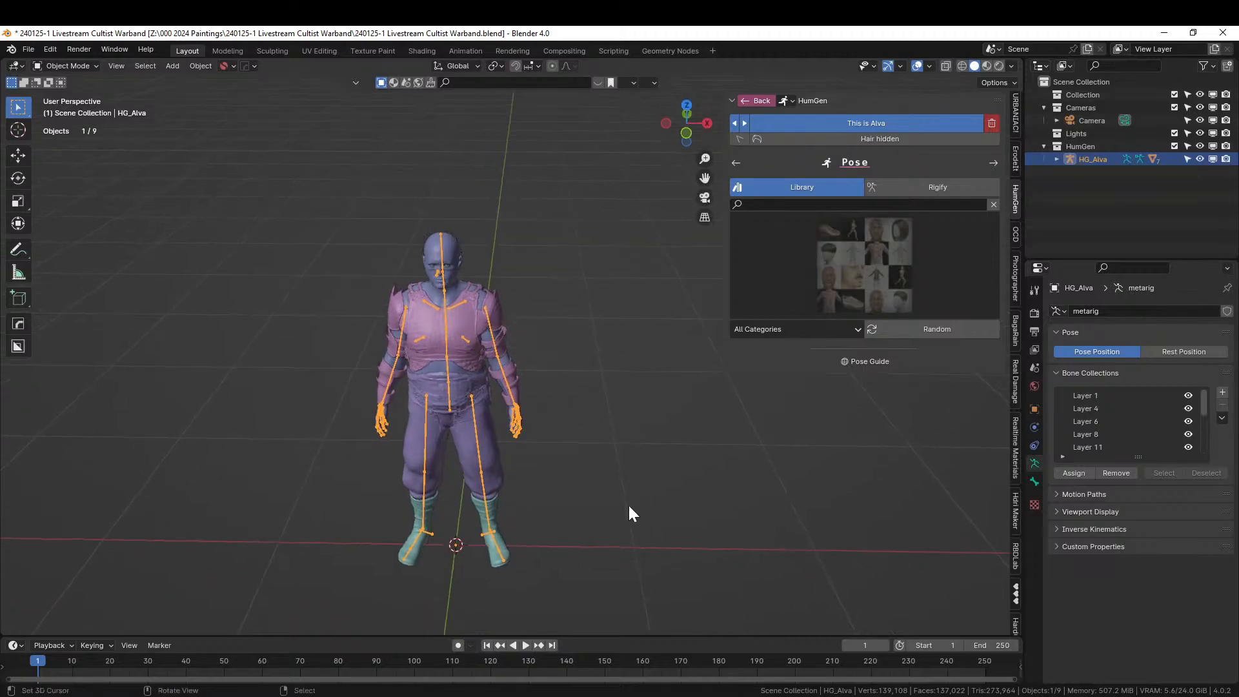
pyautogui.hotkey('shift', 'a')
pyautogui.moveTo(539, 355)
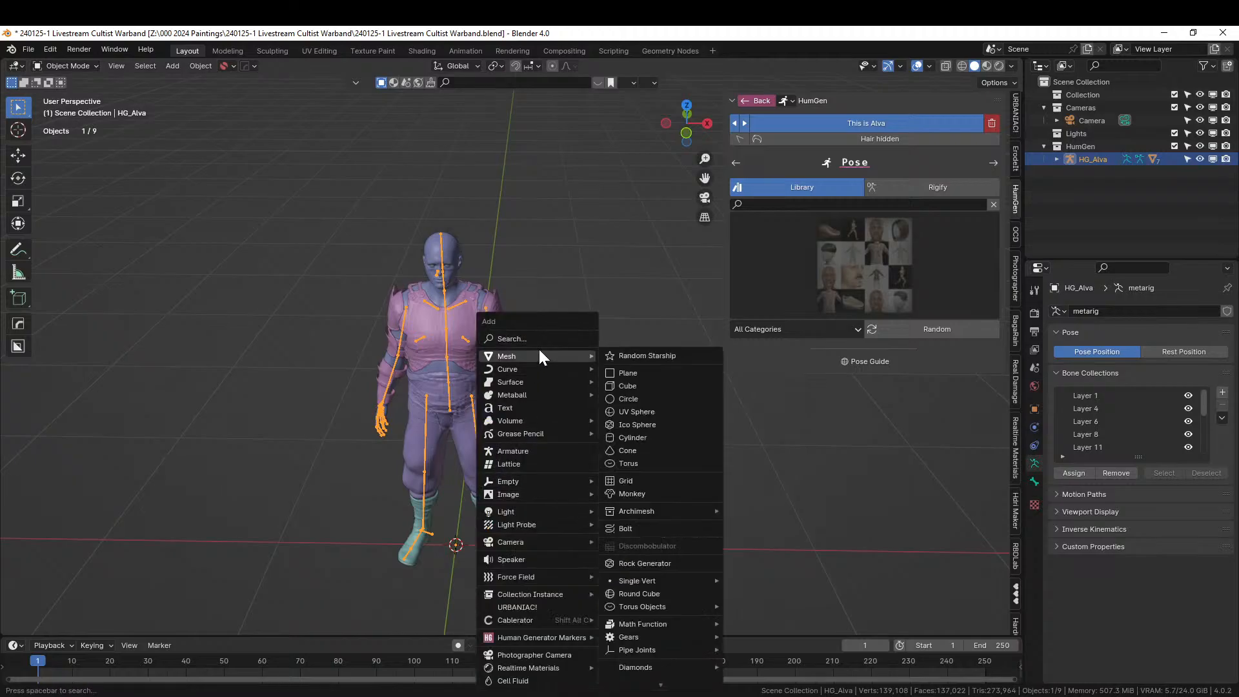
pyautogui.click(651, 386)
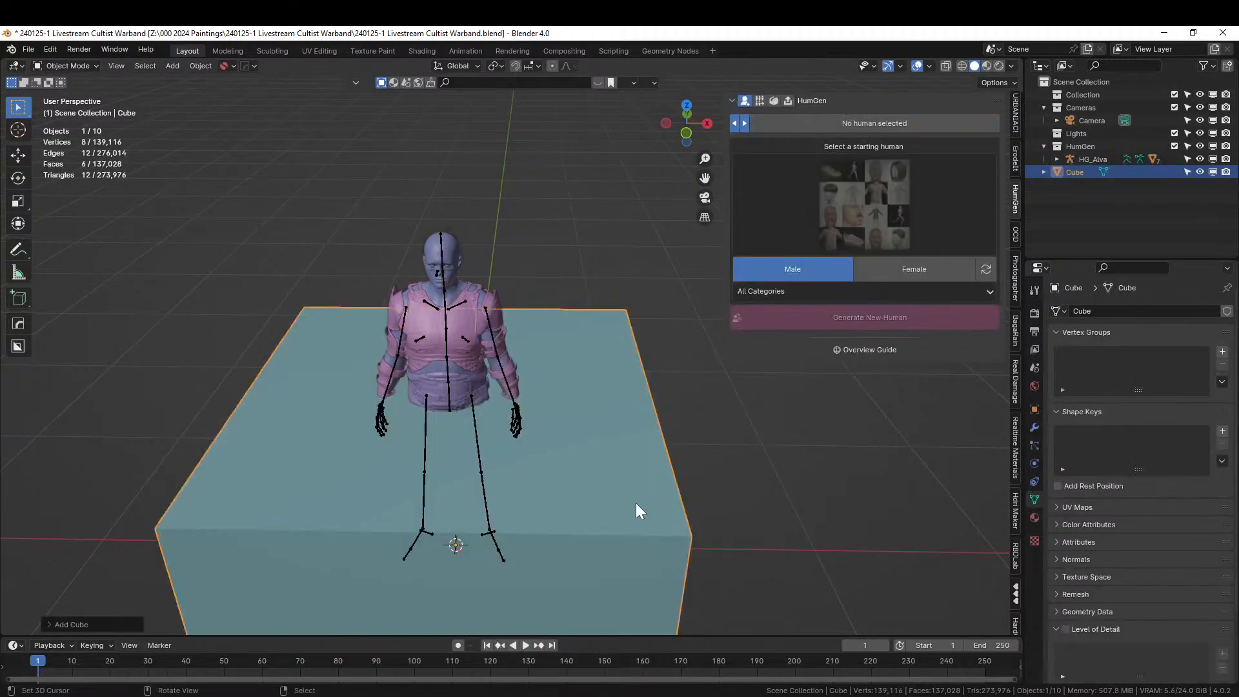
# Scale the cube down along Y and X so it fits loosely around the body's depth and width.
pyautogui.moveTo(637, 504)
pyautogui.mouseDown(button='middle')
pyautogui.moveTo(487, 530)
pyautogui.moveTo(638, 517)
pyautogui.mouseUp(button='middle')
pyautogui.press('s')
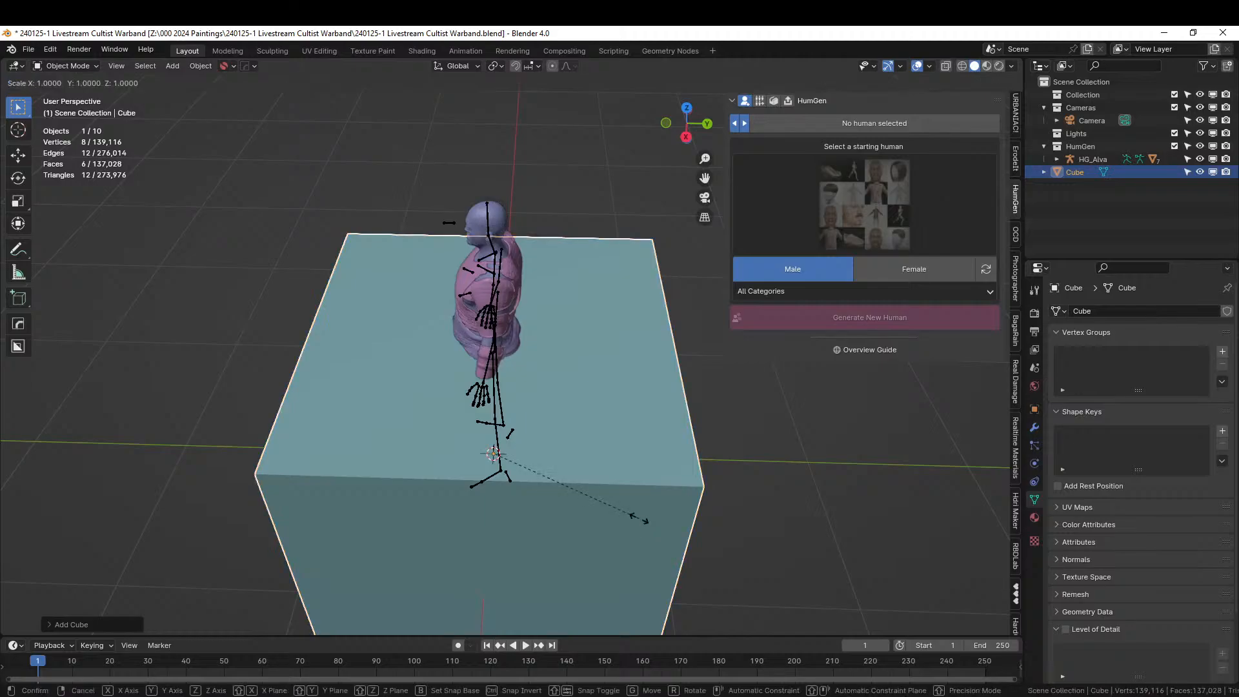
pyautogui.press('y')
pyautogui.click(527, 489)
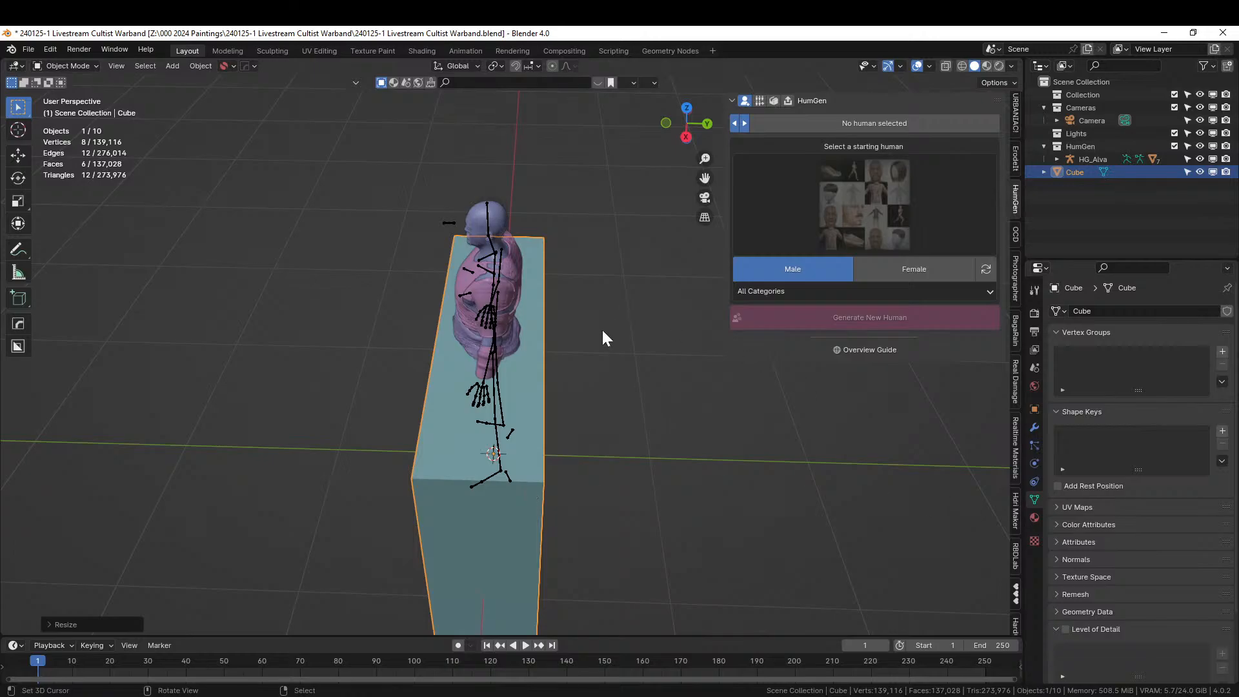
pyautogui.moveTo(602, 328); pyautogui.dragTo(746, 285, button='middle')
pyautogui.press('s')
pyautogui.press('x')
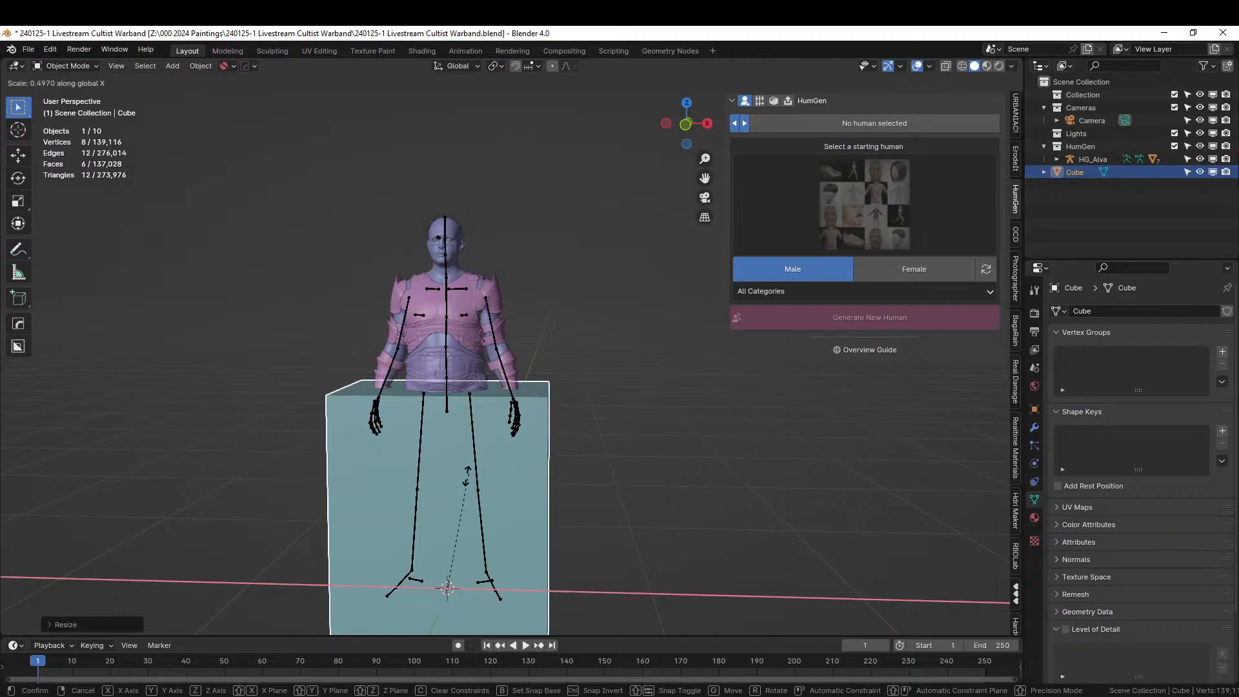
pyautogui.click(512, 489)
# Raise the cube along Z and shorten its height so it covers the human from the shoulders to the shins.
pyautogui.scroll(-3, 514, 490)
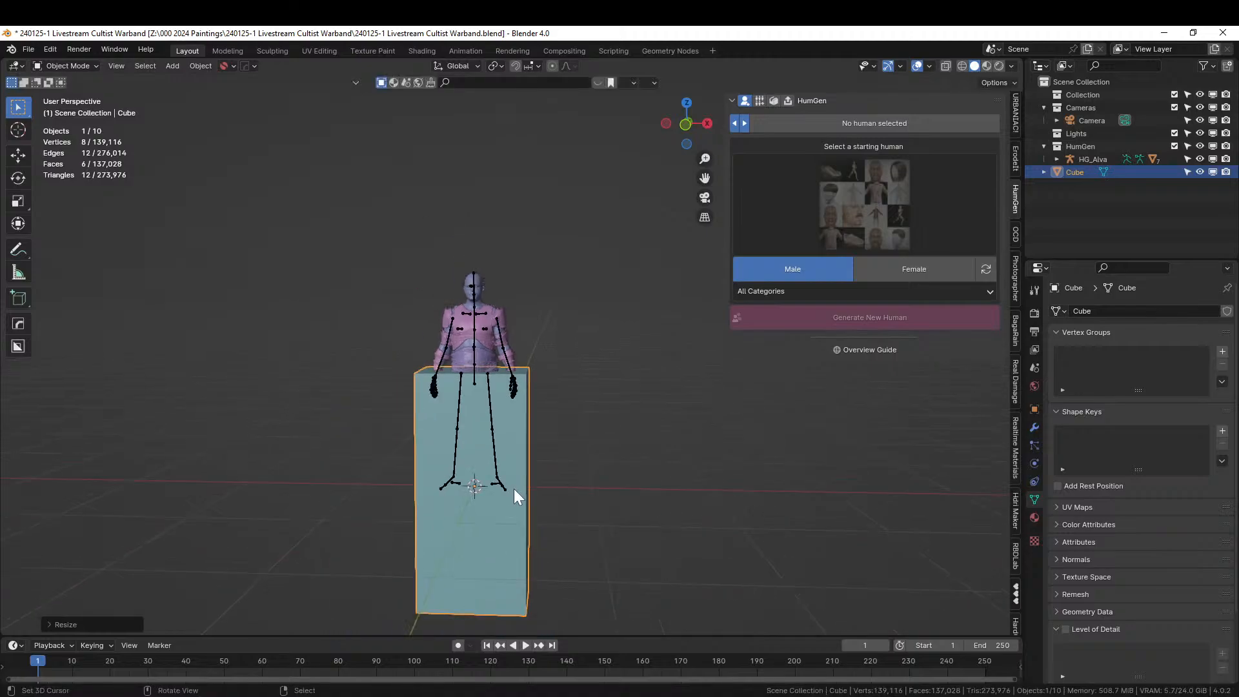
pyautogui.keyDown('shift'); pyautogui.moveTo(622, 418); pyautogui.dragTo(602, 370, button='middle'); pyautogui.keyUp('shift')
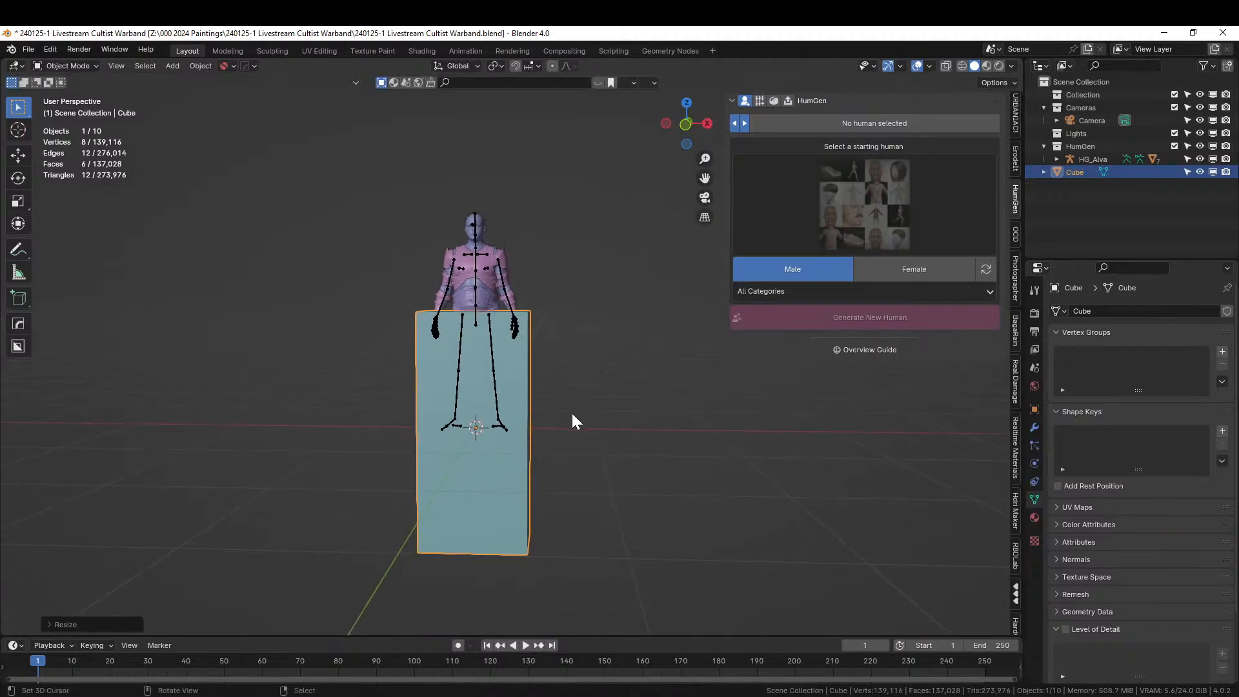
pyautogui.press('g')
pyautogui.press('z')
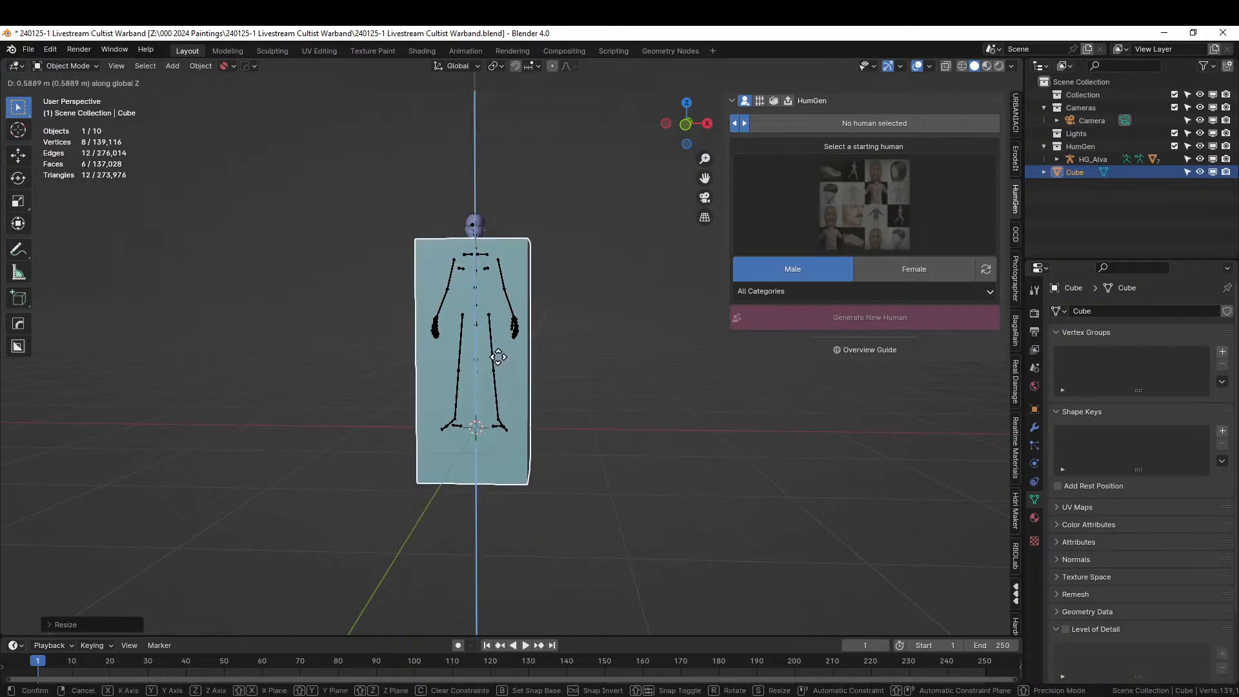
pyautogui.click(501, 361)
pyautogui.press('s')
pyautogui.press('z')
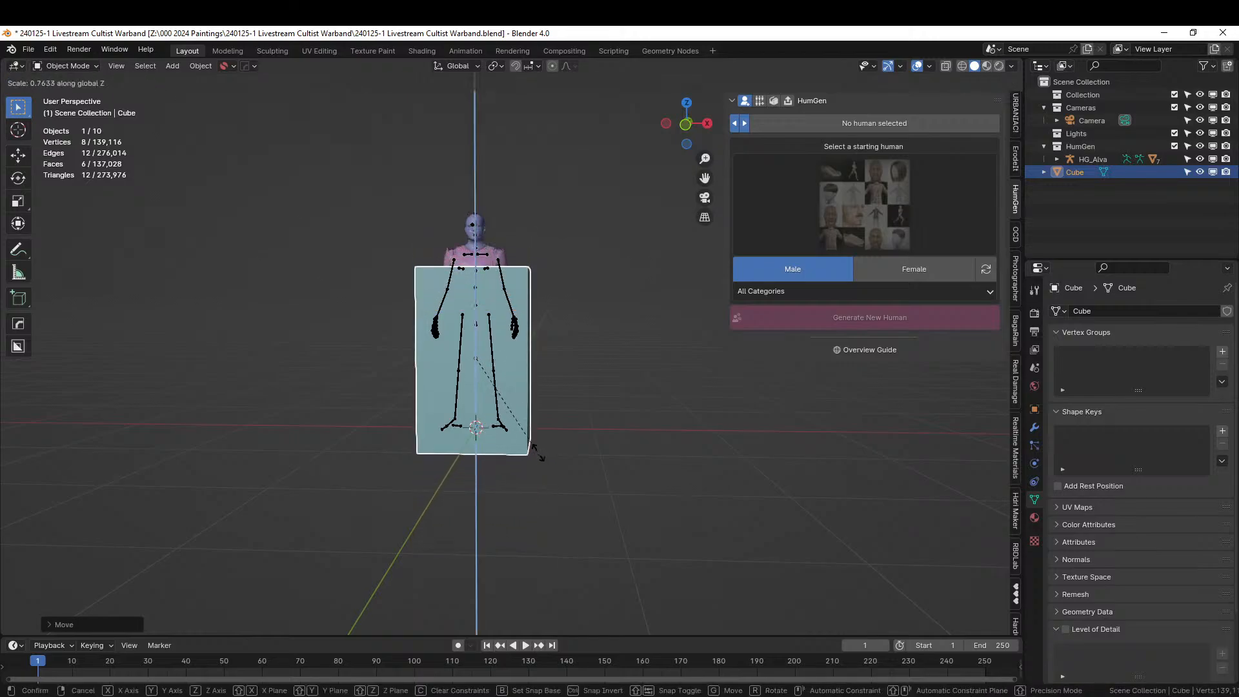
pyautogui.click(535, 443)
pyautogui.press('g')
pyautogui.press('z')
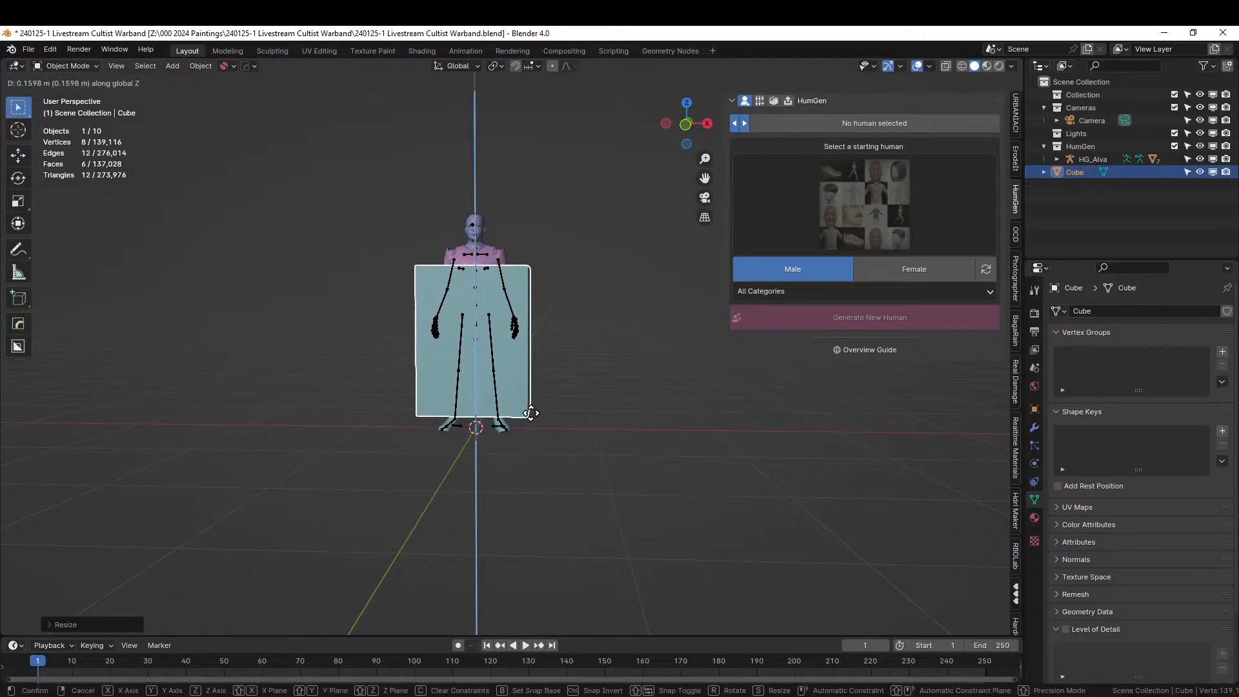
pyautogui.click(532, 388)
# Apply the cube's rotation and scale.
pyautogui.scroll(2, 532, 388)
pyautogui.moveTo(563, 408); pyautogui.dragTo(577, 331, button='middle')
pyautogui.hotkey('ctrl', 'a')
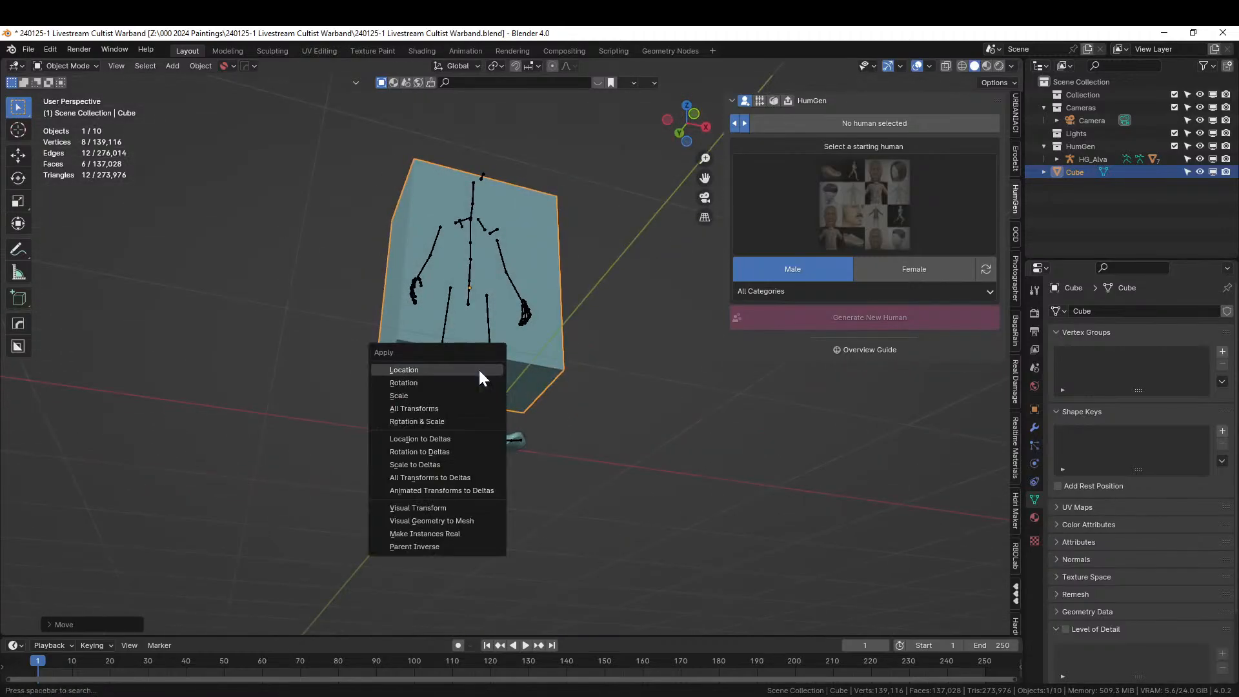
pyautogui.click(428, 419)
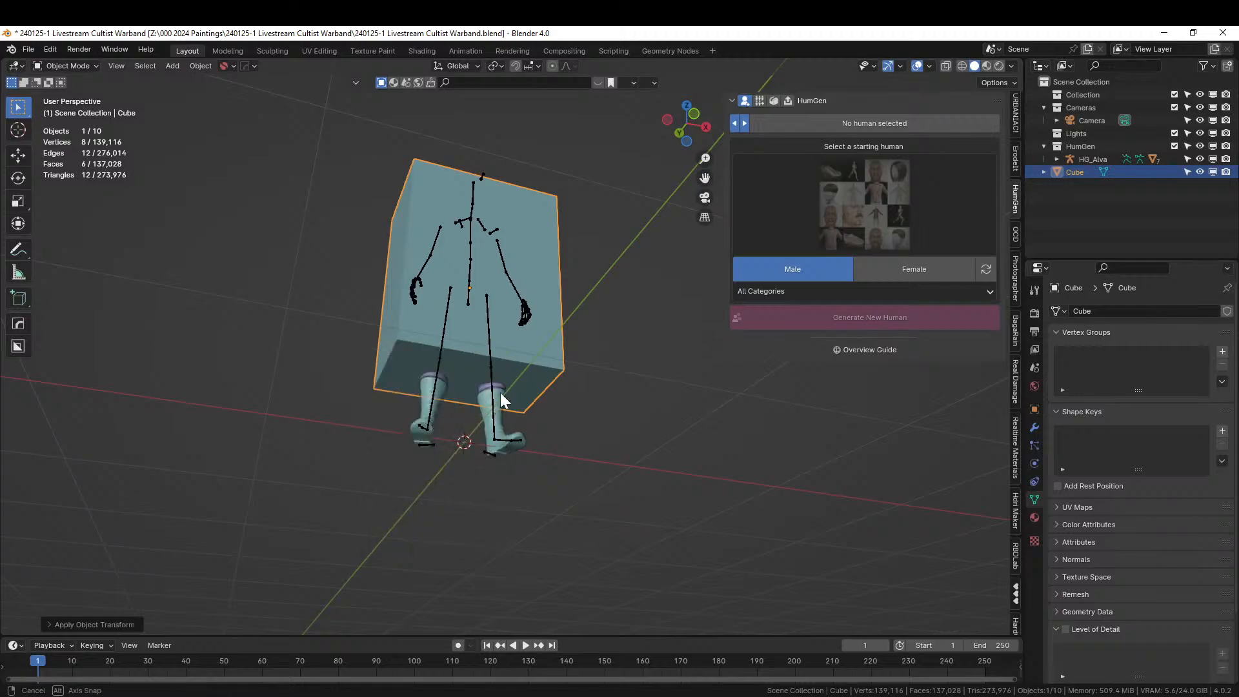
# Delete the cube's bottom face in Edit Mode so the box is open around the legs.
pyautogui.moveTo(500, 392); pyautogui.dragTo(451, 365, button='middle')
pyautogui.press('Tab')
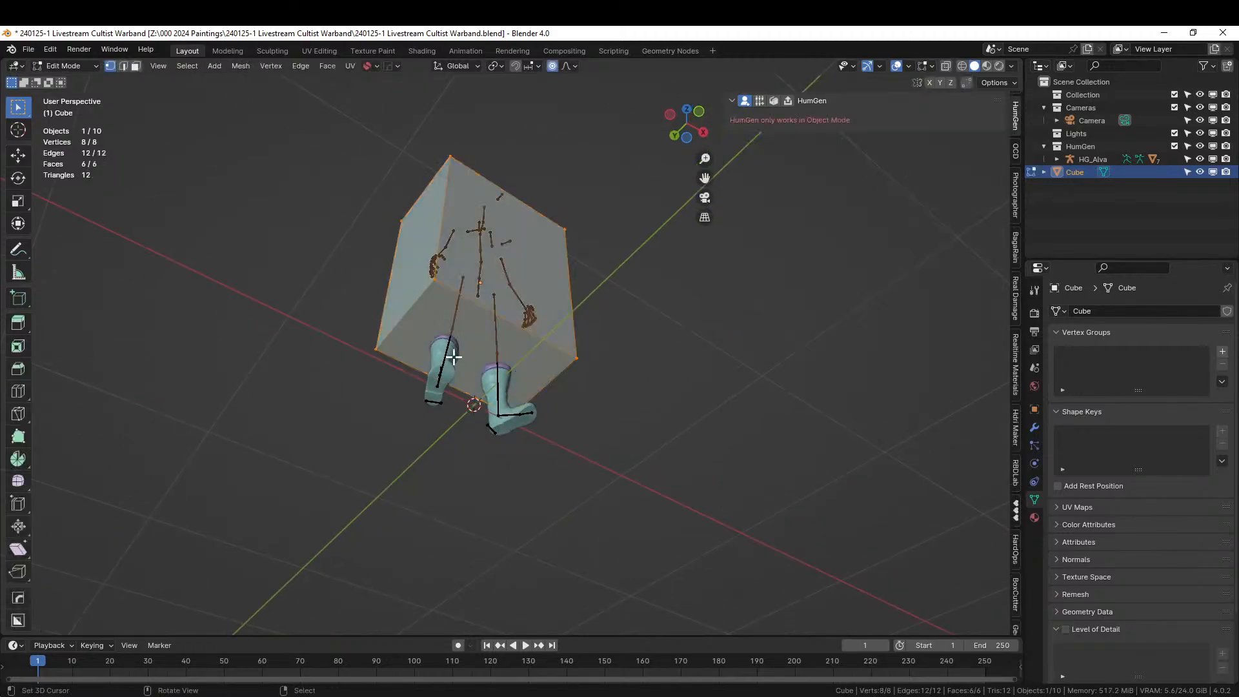
pyautogui.press('3')
pyautogui.click(474, 334)
pyautogui.press('x')
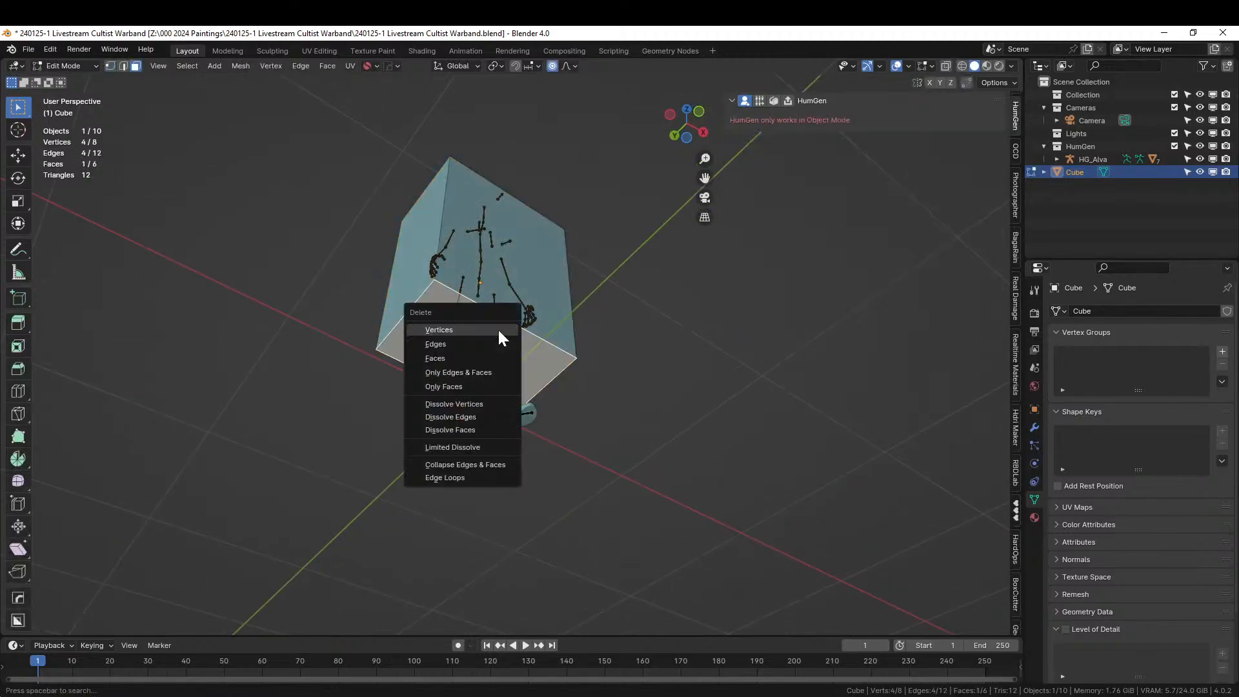
pyautogui.click(451, 357)
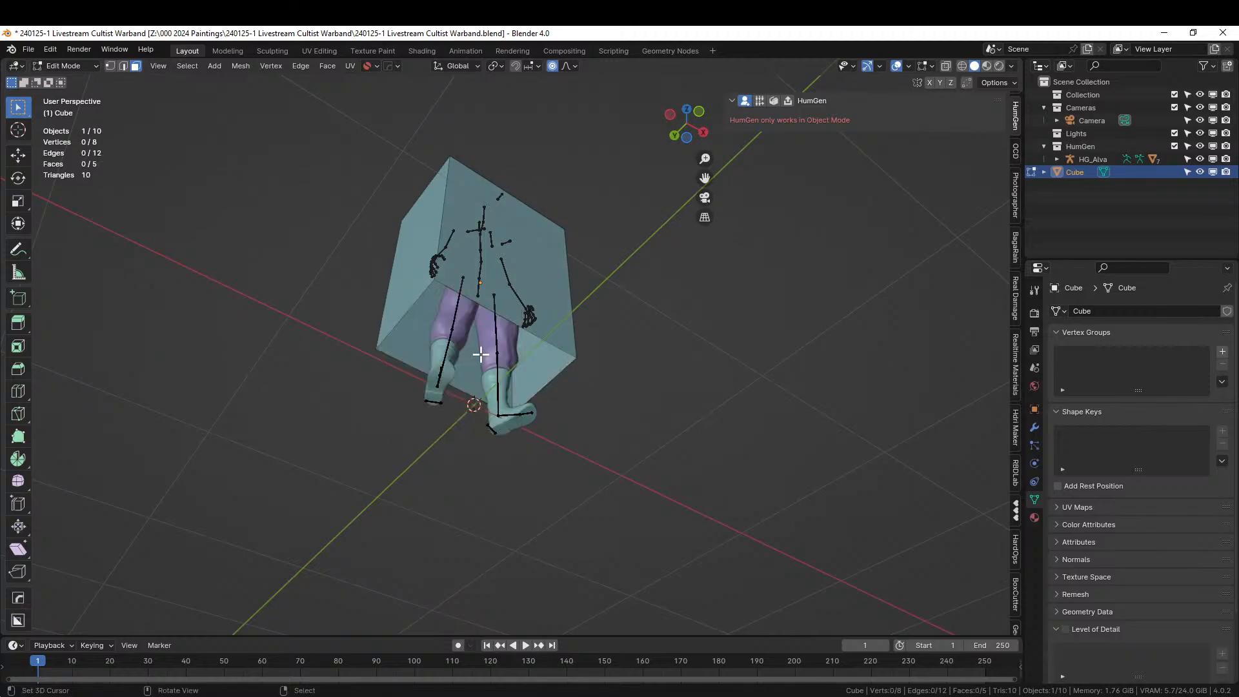
# Bevel the edges of the box's top face by about 0.2 m to form sloping shoulders.
pyautogui.moveTo(452, 358); pyautogui.dragTo(473, 462, button='middle')
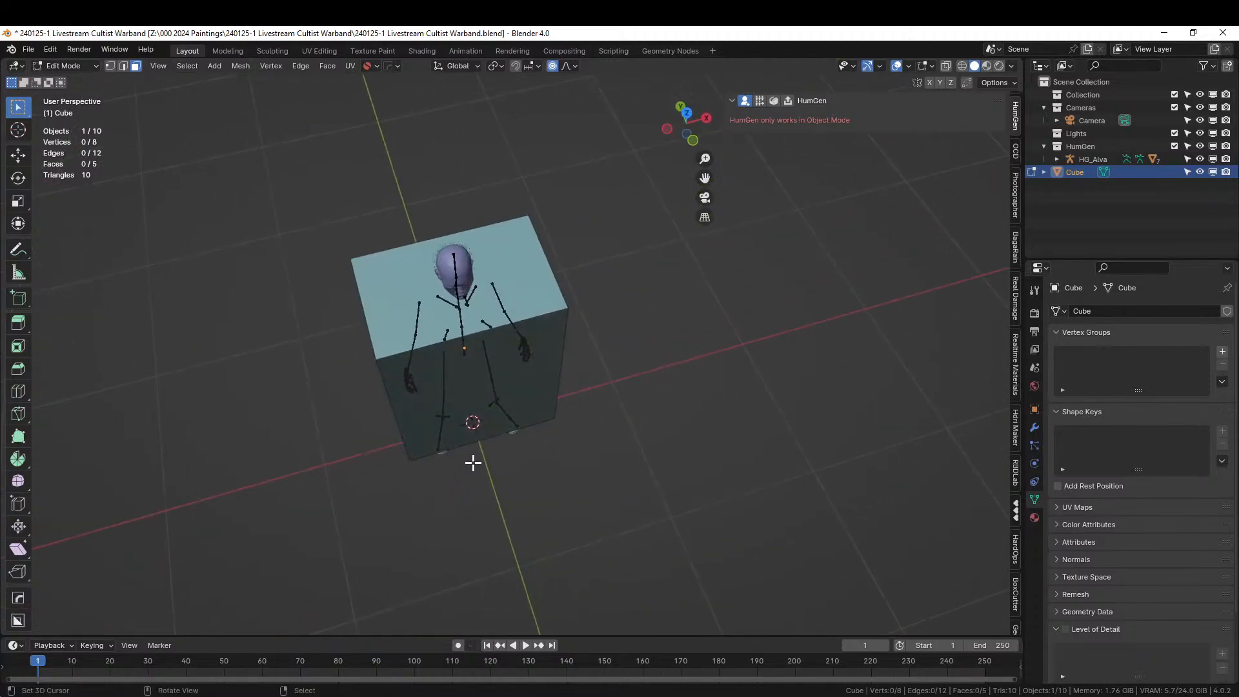
pyautogui.scroll(5, 516, 439)
pyautogui.scroll(-3, 495, 423)
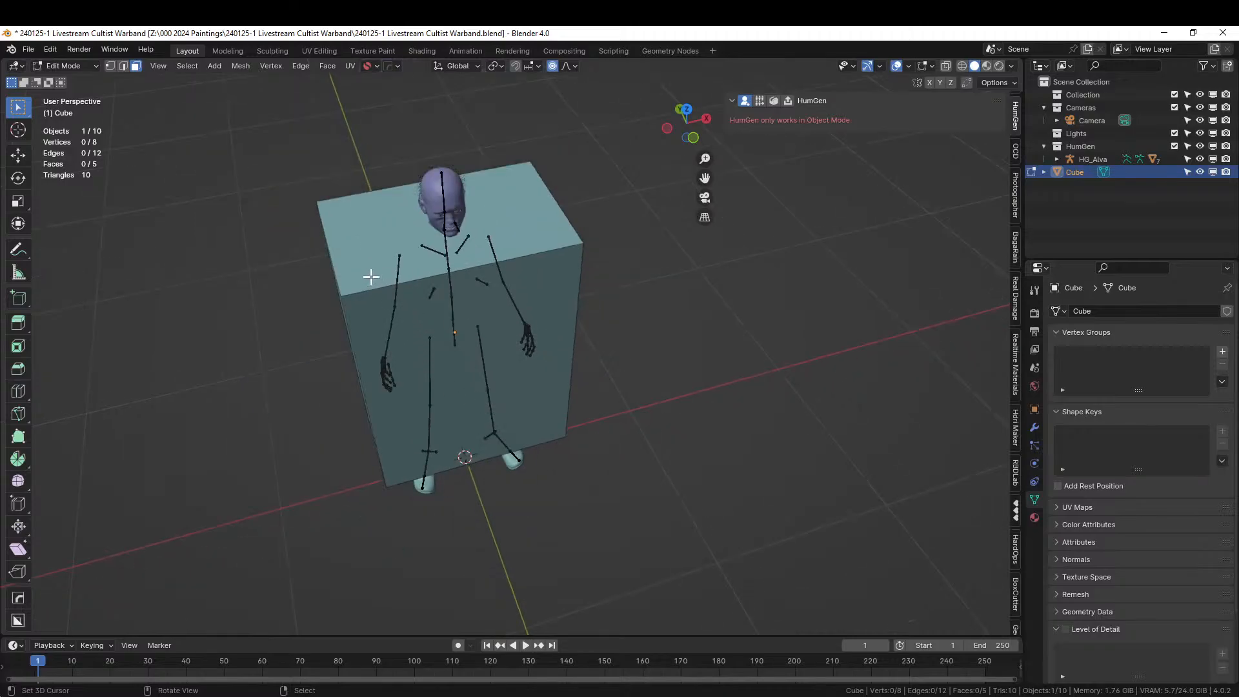
pyautogui.click(384, 236)
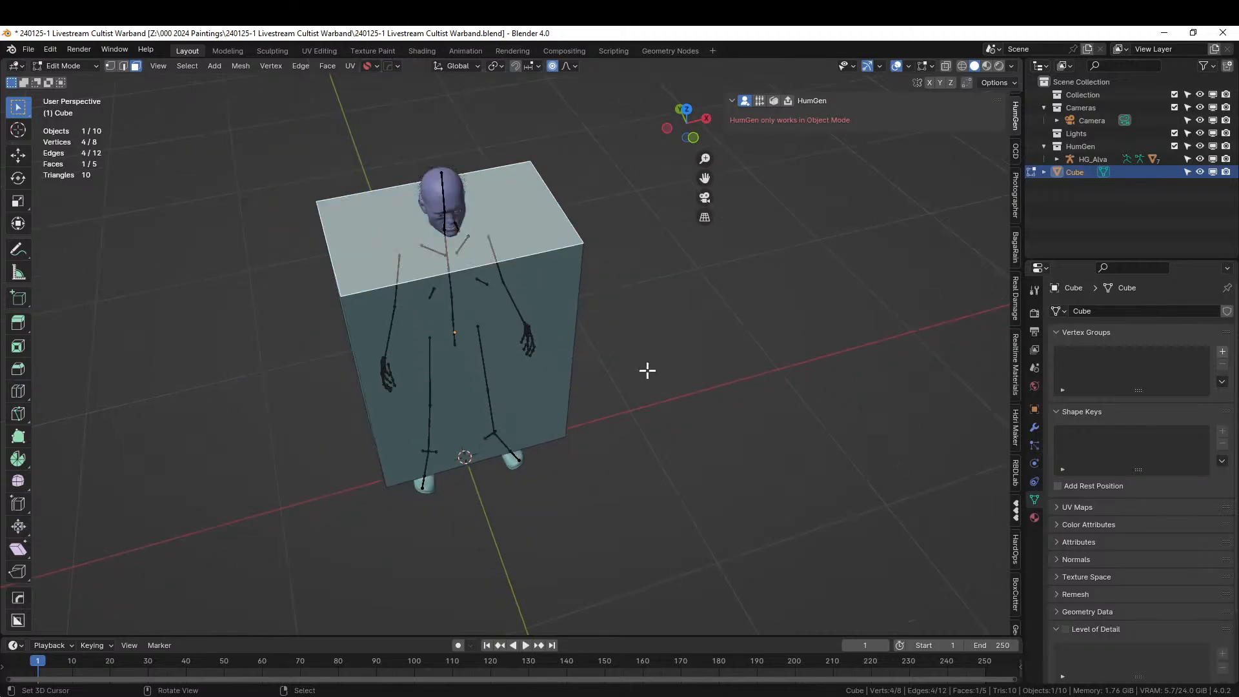
pyautogui.hotkey('ctrl', 'b')
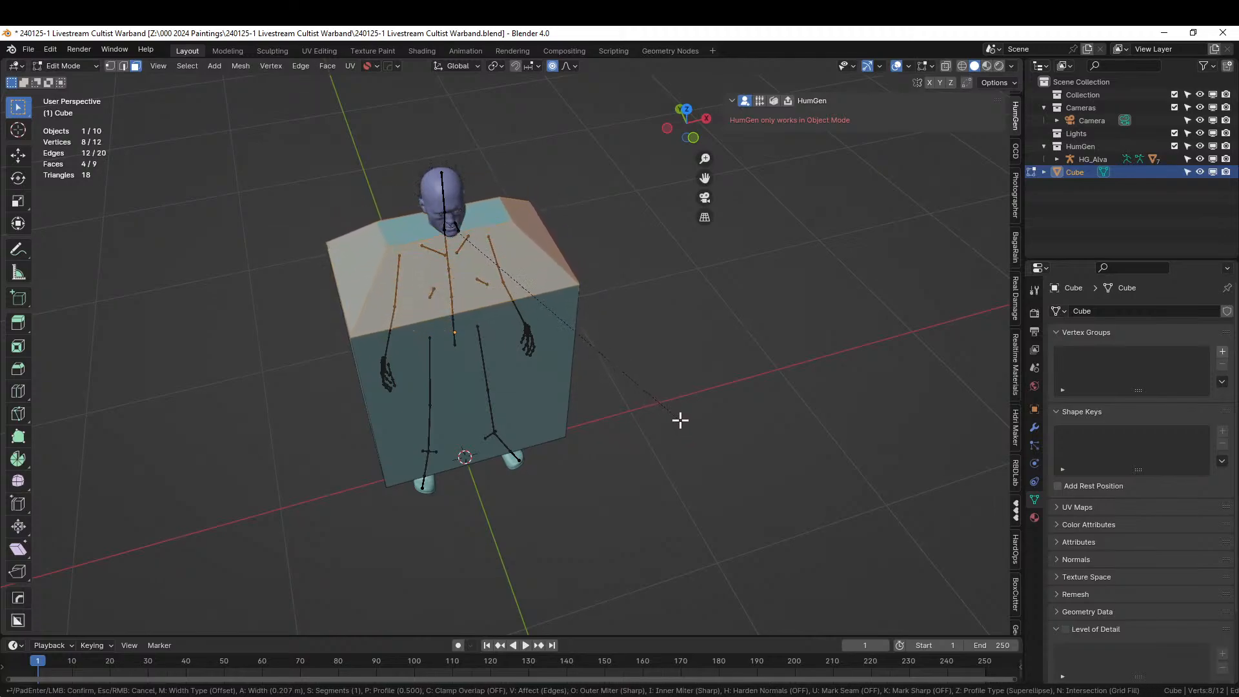
pyautogui.click(677, 415)
# Select the two short side edges of the top face and scale them to about 0.58 along X toward the neck.
pyautogui.moveTo(677, 415); pyautogui.dragTo(538, 382, button='middle')
pyautogui.press('2')
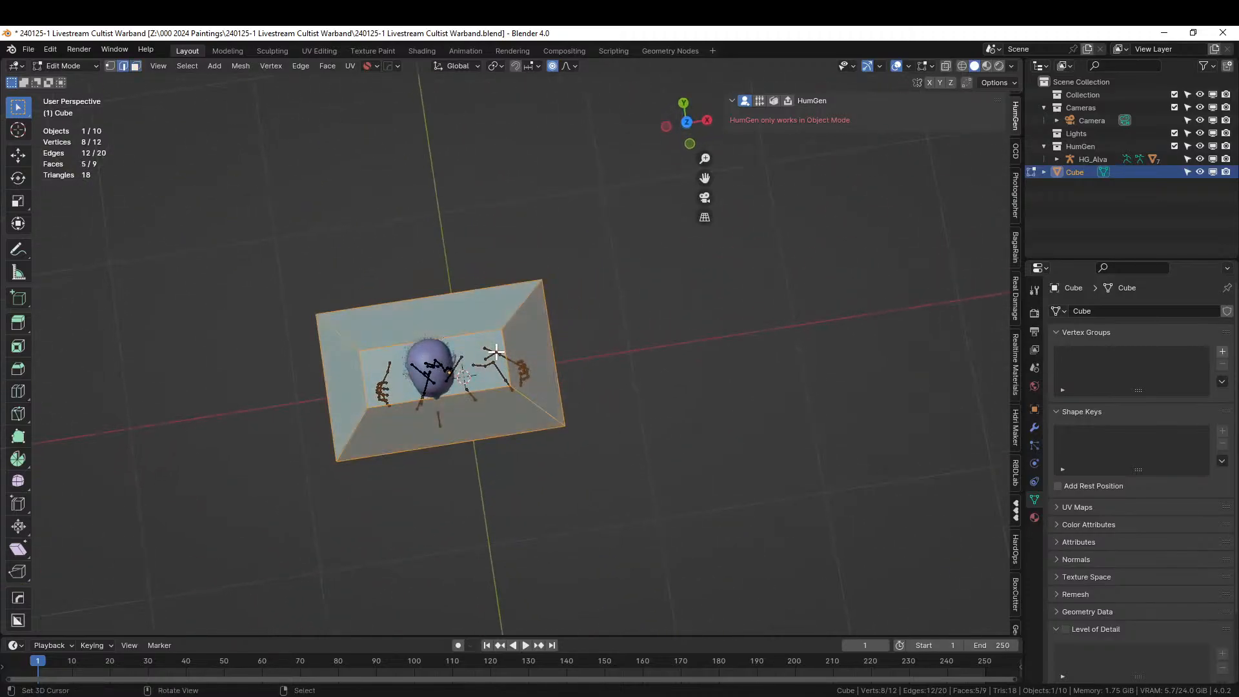
pyautogui.click(495, 352)
pyautogui.keyDown('shift'); pyautogui.click(368, 377); pyautogui.keyUp('shift')
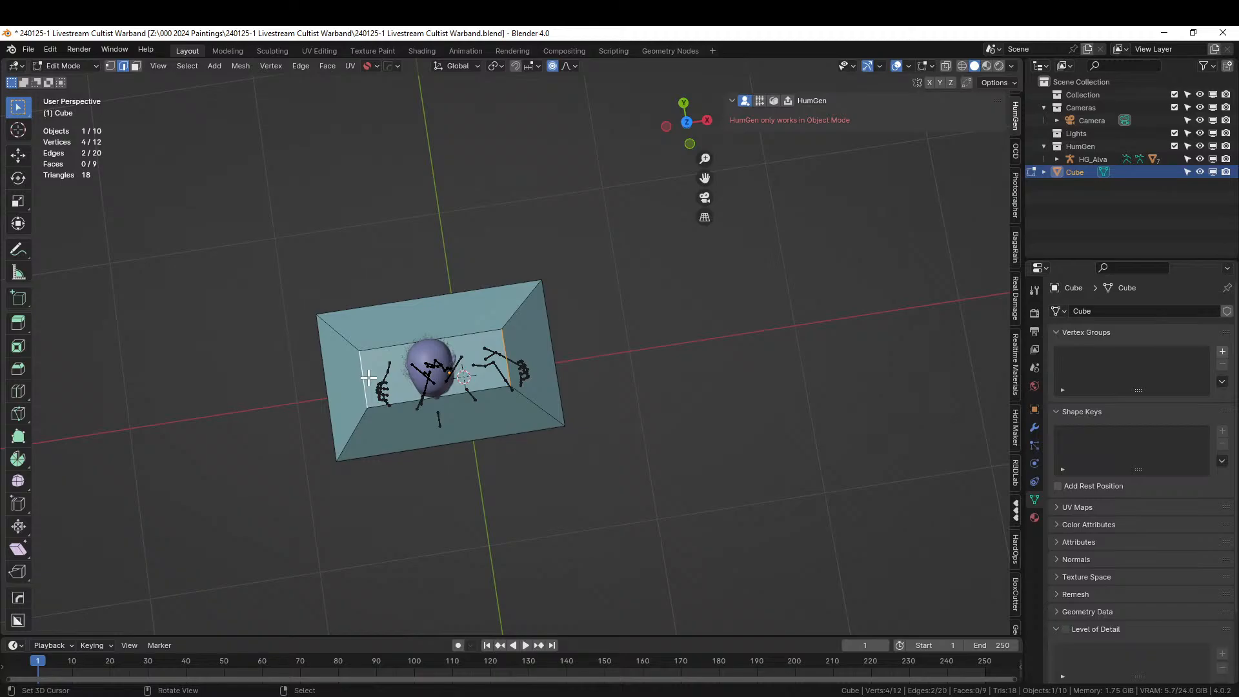
pyautogui.press('s')
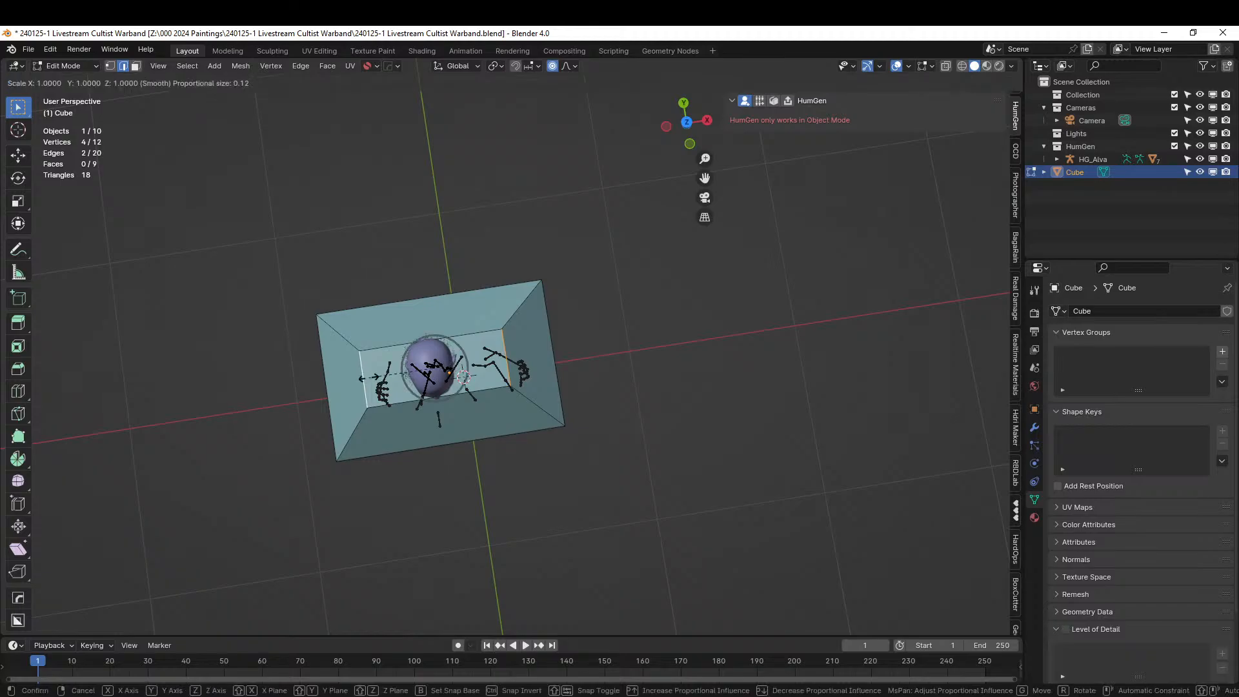
pyautogui.press('x')
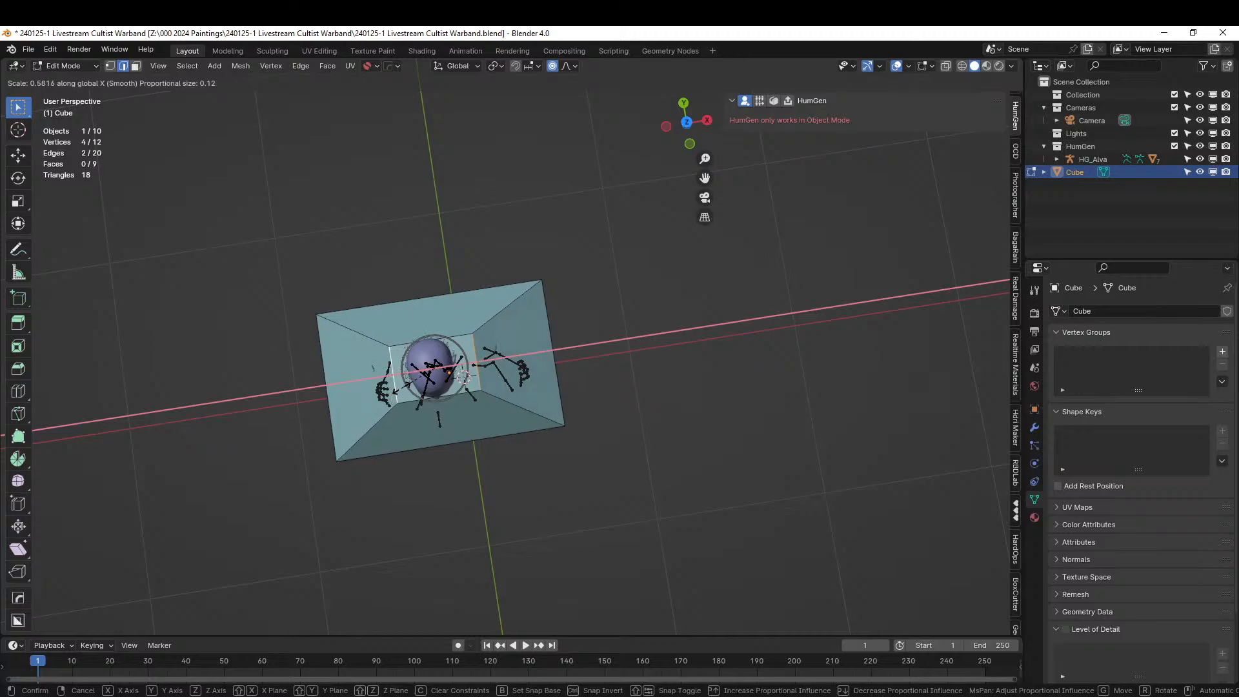
pyautogui.click(392, 389)
# Raise the whole box along Z by about 0.01 m in Object Mode.
pyautogui.moveTo(393, 390); pyautogui.dragTo(485, 261, button='middle')
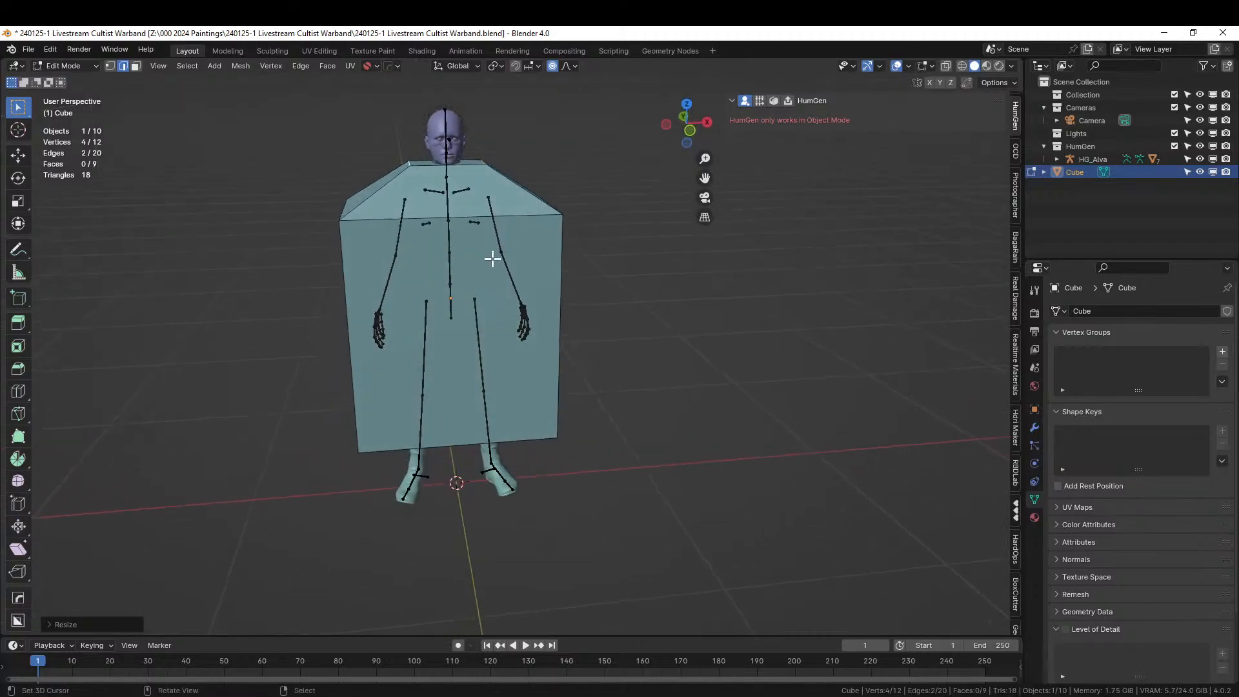
pyautogui.press('Tab')
pyautogui.press('g')
pyautogui.press('z')
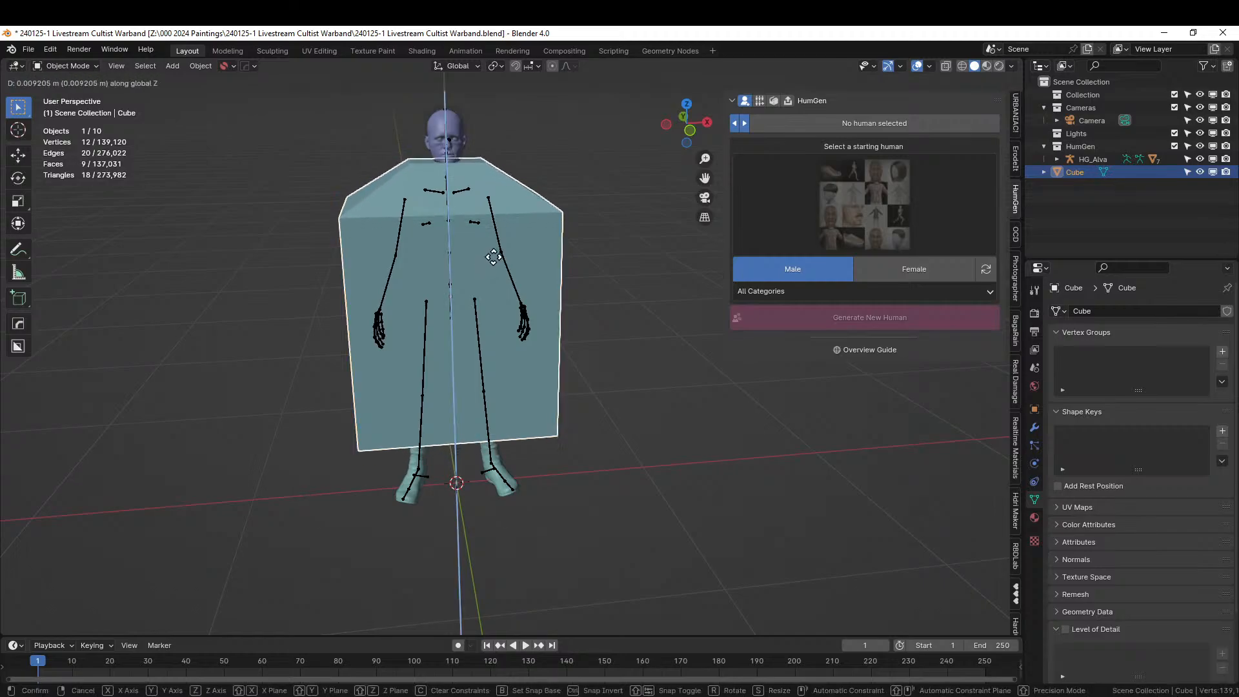
pyautogui.click(495, 257)
# Delete the small top face around the neck in Edit Mode to make a head opening.
pyautogui.moveTo(494, 257); pyautogui.dragTo(514, 304, button='middle')
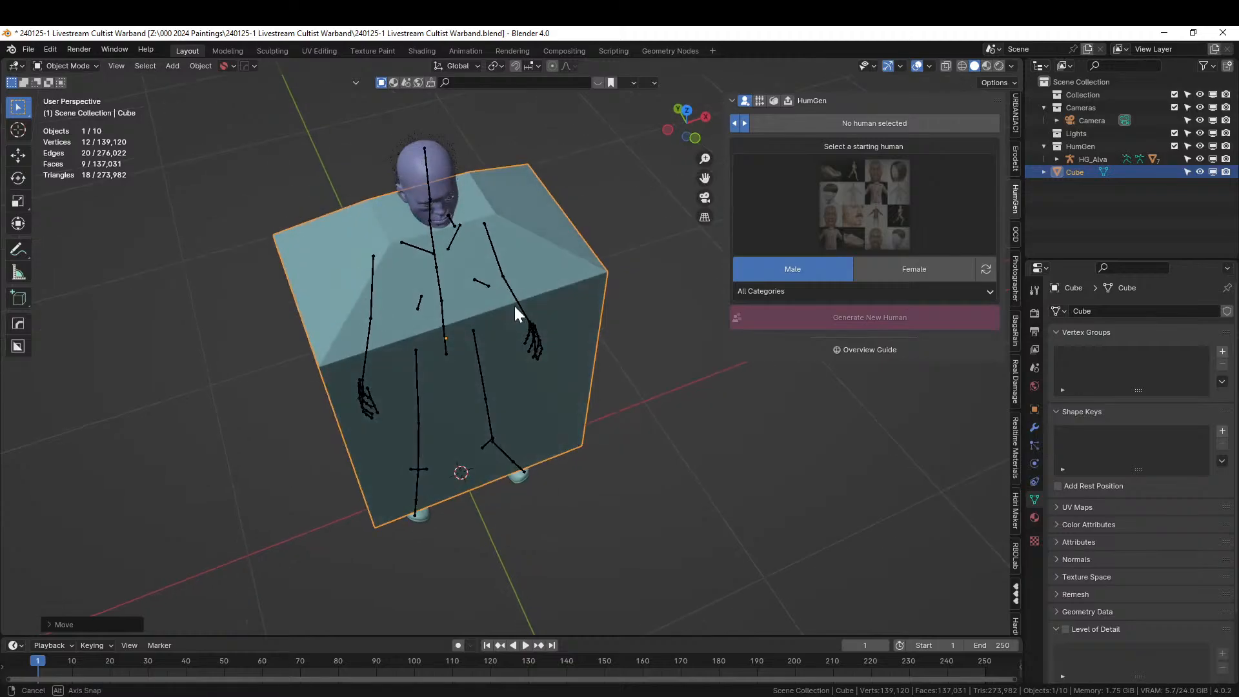
pyautogui.press('Tab')
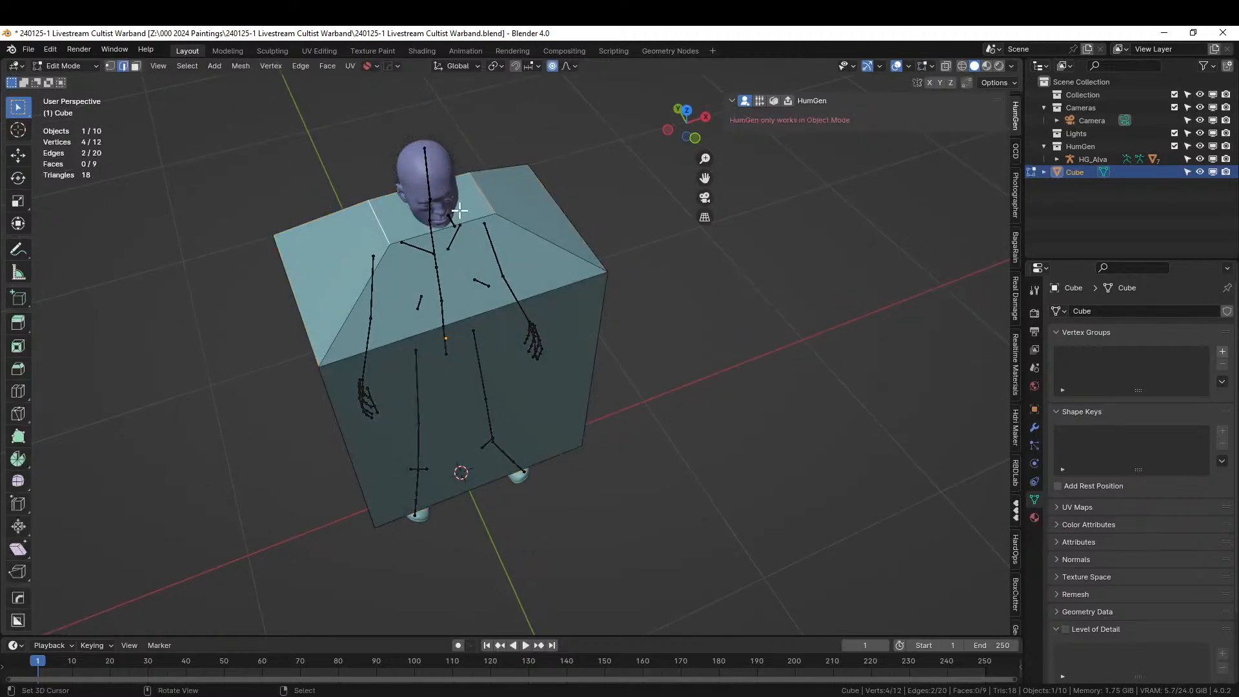
pyautogui.press('3')
pyautogui.click(465, 207)
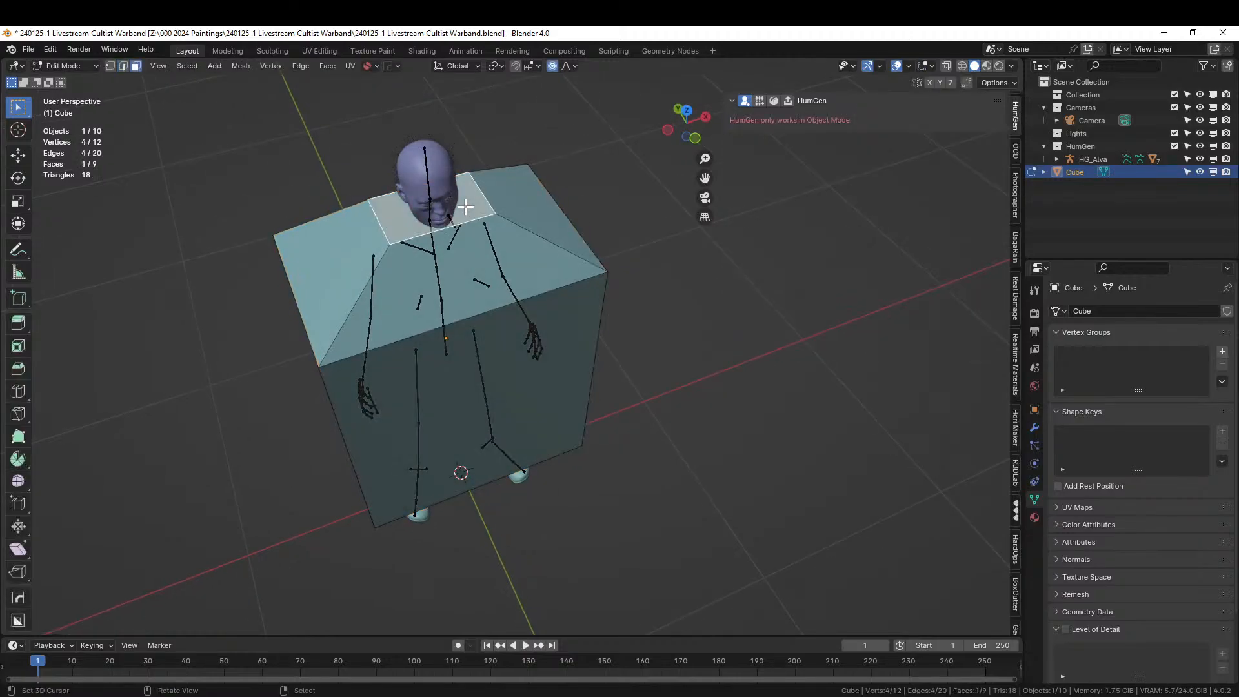
pyautogui.press('x')
pyautogui.click(443, 210)
# Select the vertical corner edges and their adjoining sloped shoulder edges at both front corners and one back corner.
pyautogui.moveTo(556, 296); pyautogui.dragTo(706, 287, button='middle')
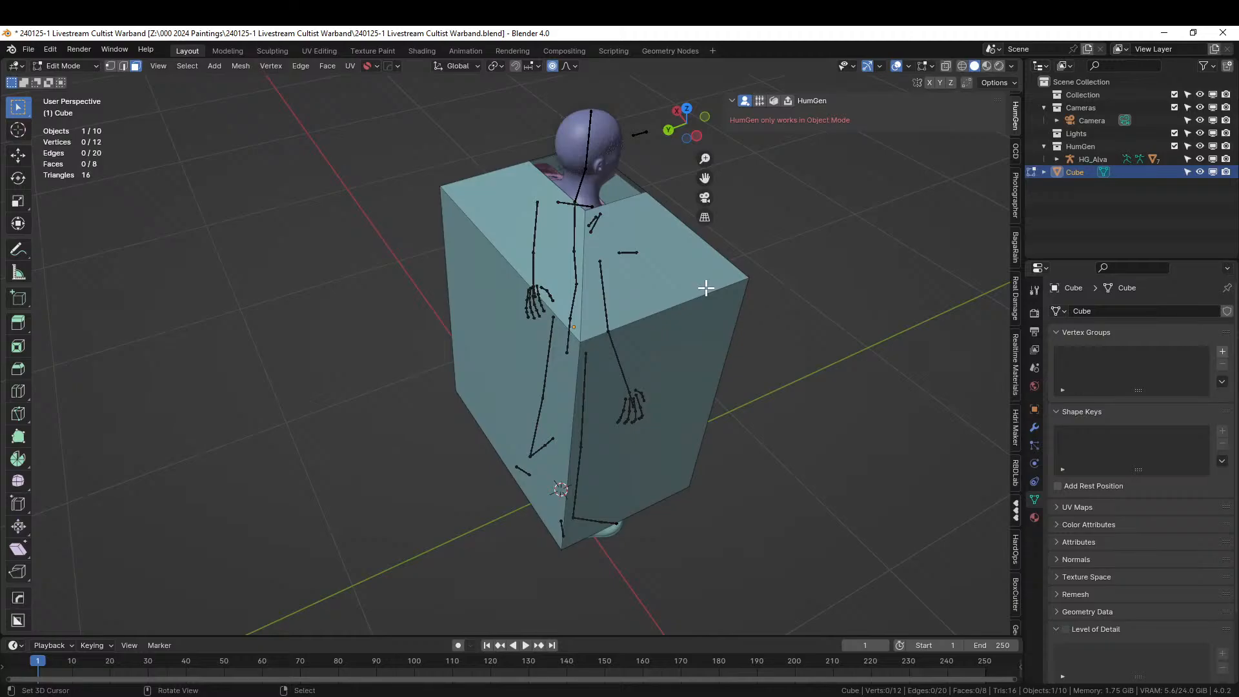
pyautogui.moveTo(706, 288); pyautogui.dragTo(446, 426, button='middle')
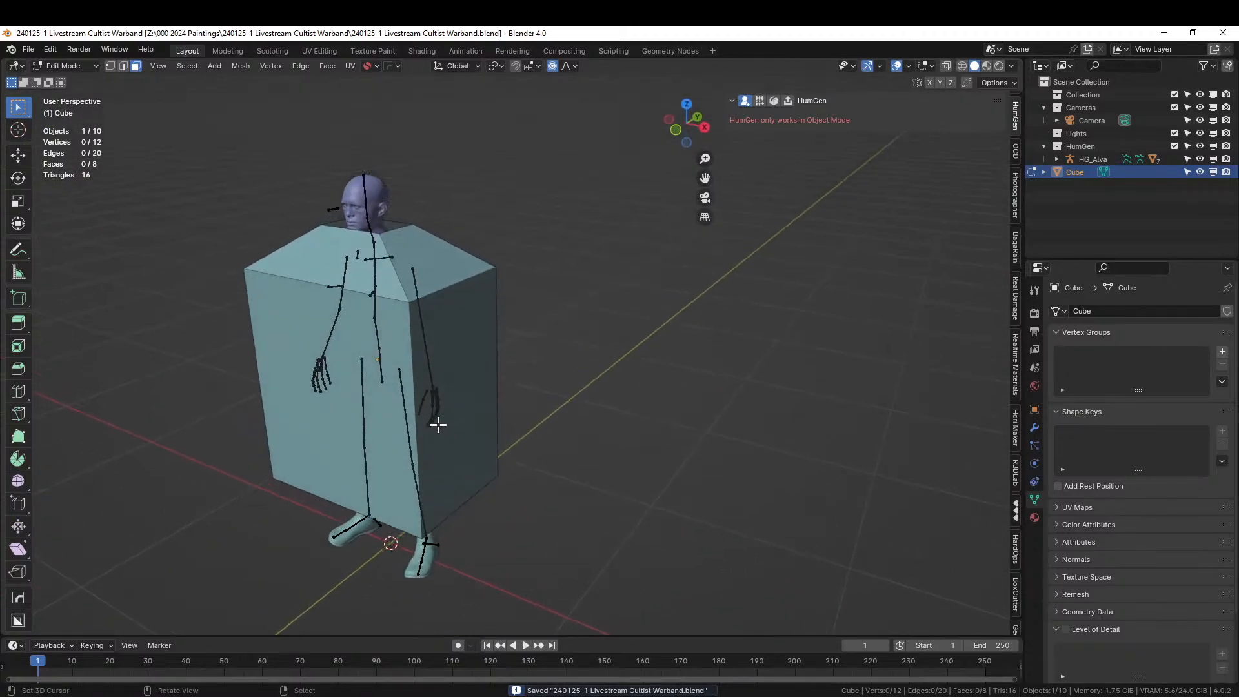
pyautogui.press('2')
pyautogui.click(415, 395)
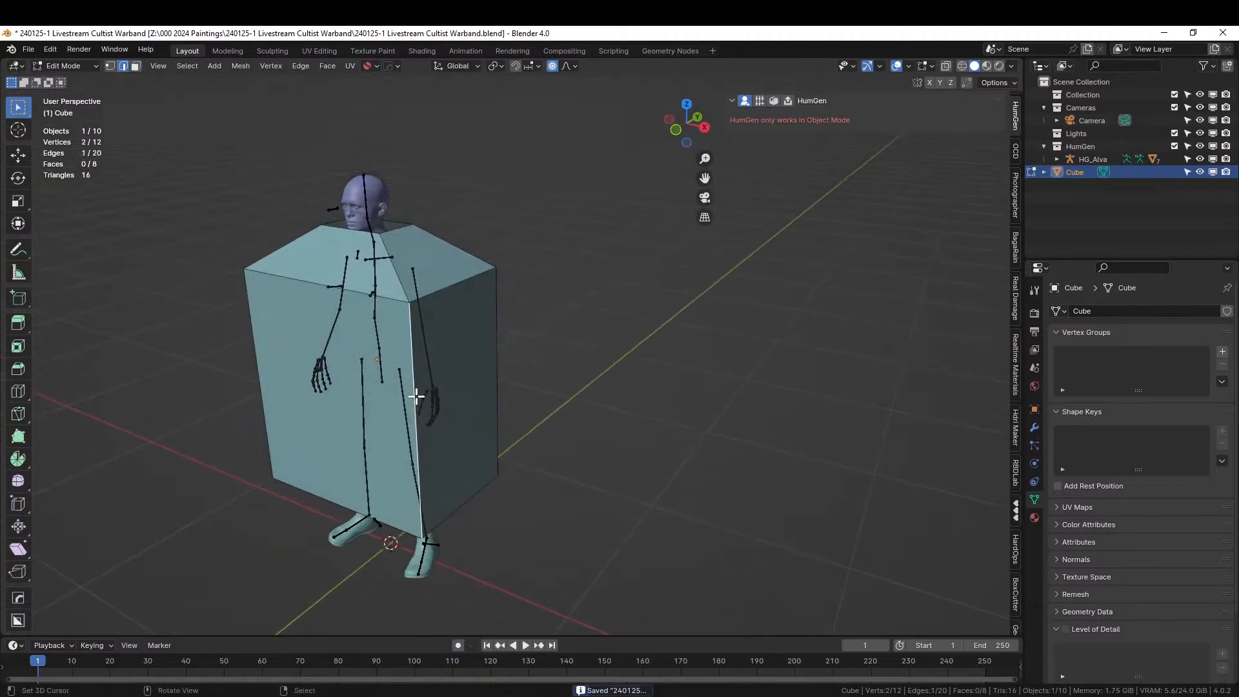
pyautogui.keyDown('shift'); pyautogui.click(400, 269); pyautogui.keyUp('shift')
pyautogui.moveTo(280, 369); pyautogui.dragTo(252, 387, button='middle')
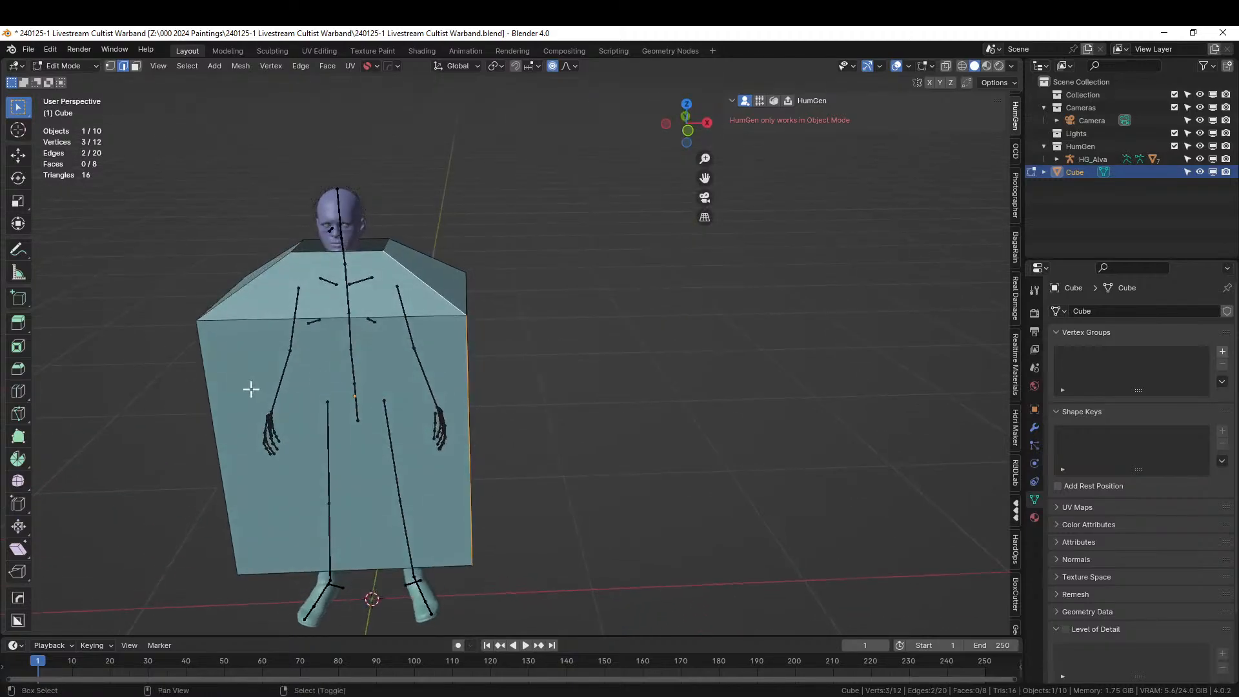
pyautogui.keyDown('shift'); pyautogui.click(219, 387); pyautogui.keyUp('shift')
pyautogui.keyDown('shift'); pyautogui.click(237, 295); pyautogui.keyUp('shift')
pyautogui.moveTo(238, 296); pyautogui.dragTo(487, 396, button='middle')
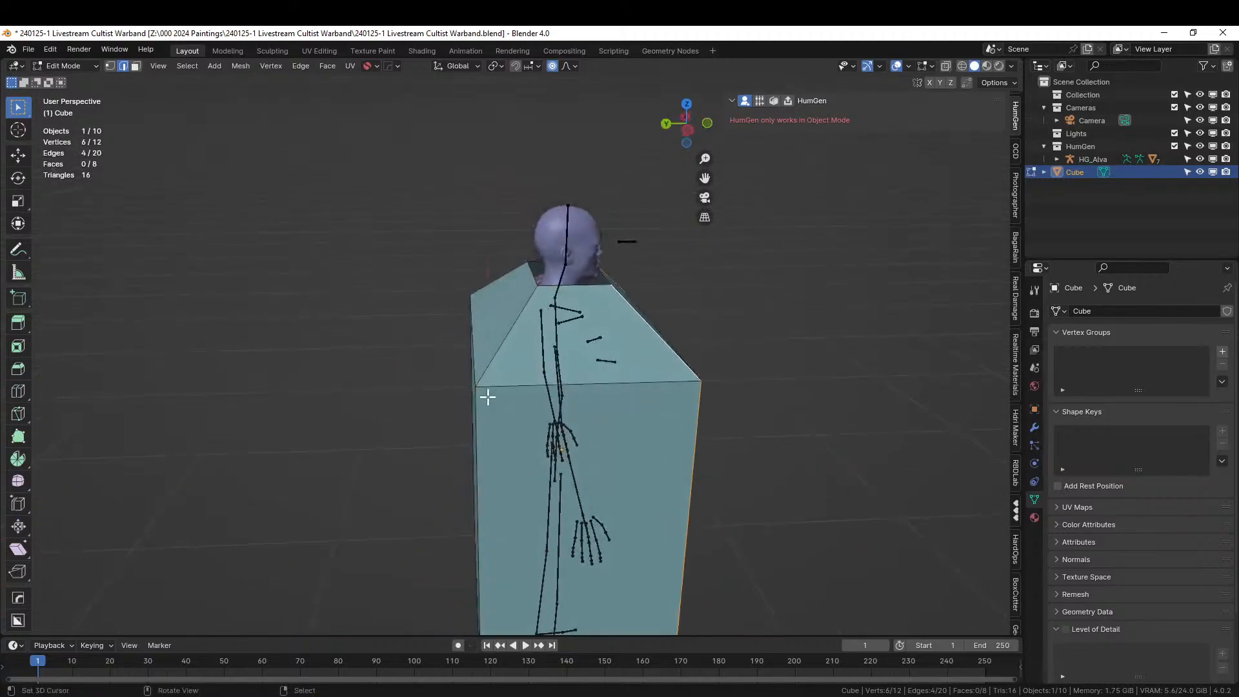
pyautogui.keyDown('shift'); pyautogui.click(485, 448); pyautogui.keyUp('shift')
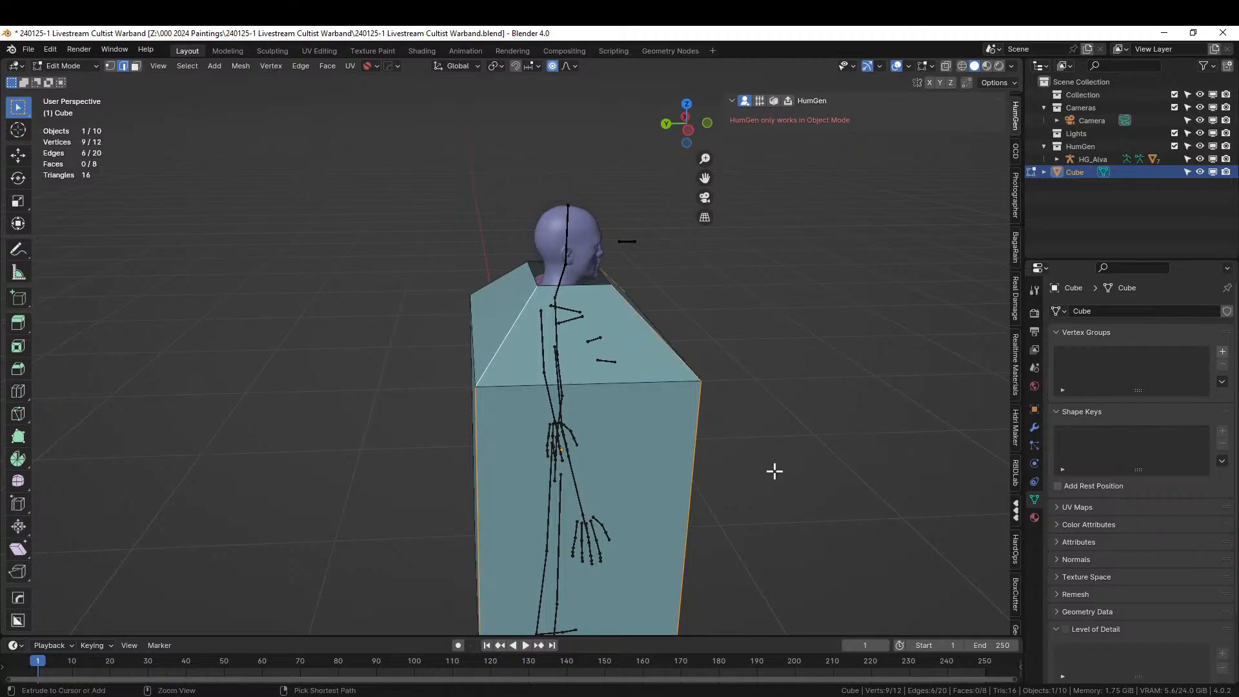
pyautogui.hotkey('ctrl', 'b')
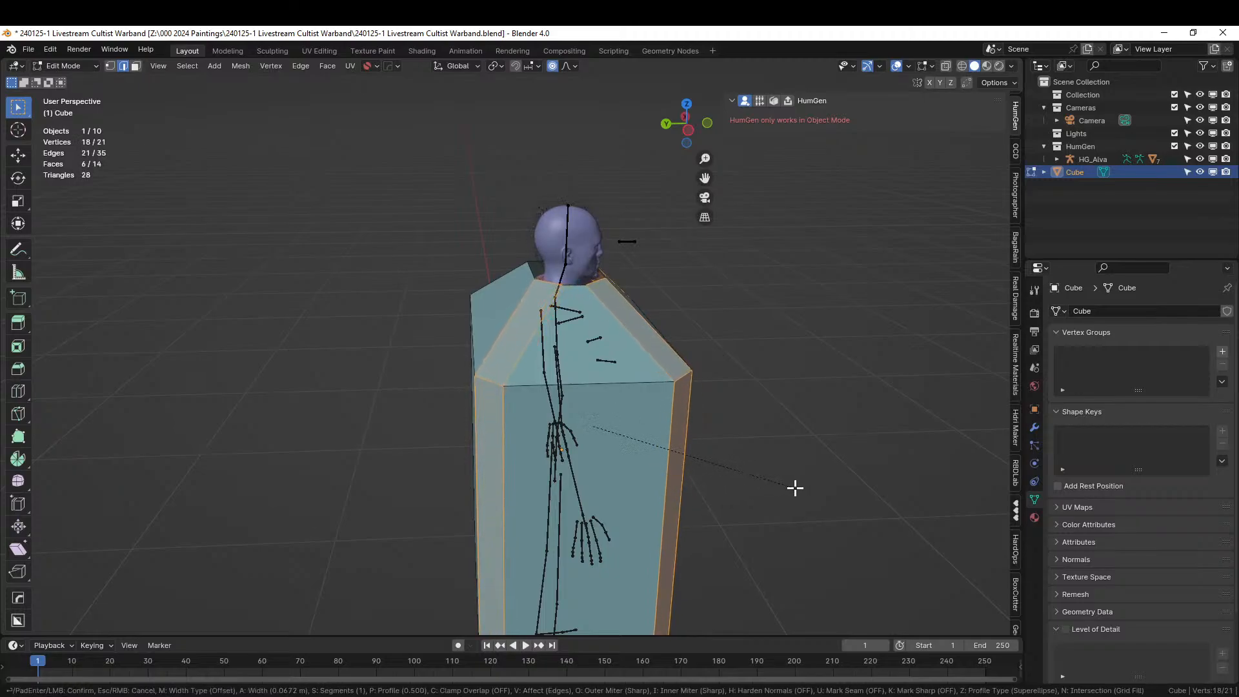
pyautogui.click(796, 490)
pyautogui.moveTo(797, 491); pyautogui.dragTo(613, 536, button='middle')
pyautogui.hotkey('ctrl', 'z')
# Add the remaining back corner's edges to the selection and bevel all corner edges by about 0.08 m.
pyautogui.moveTo(515, 429); pyautogui.dragTo(470, 277, button='middle')
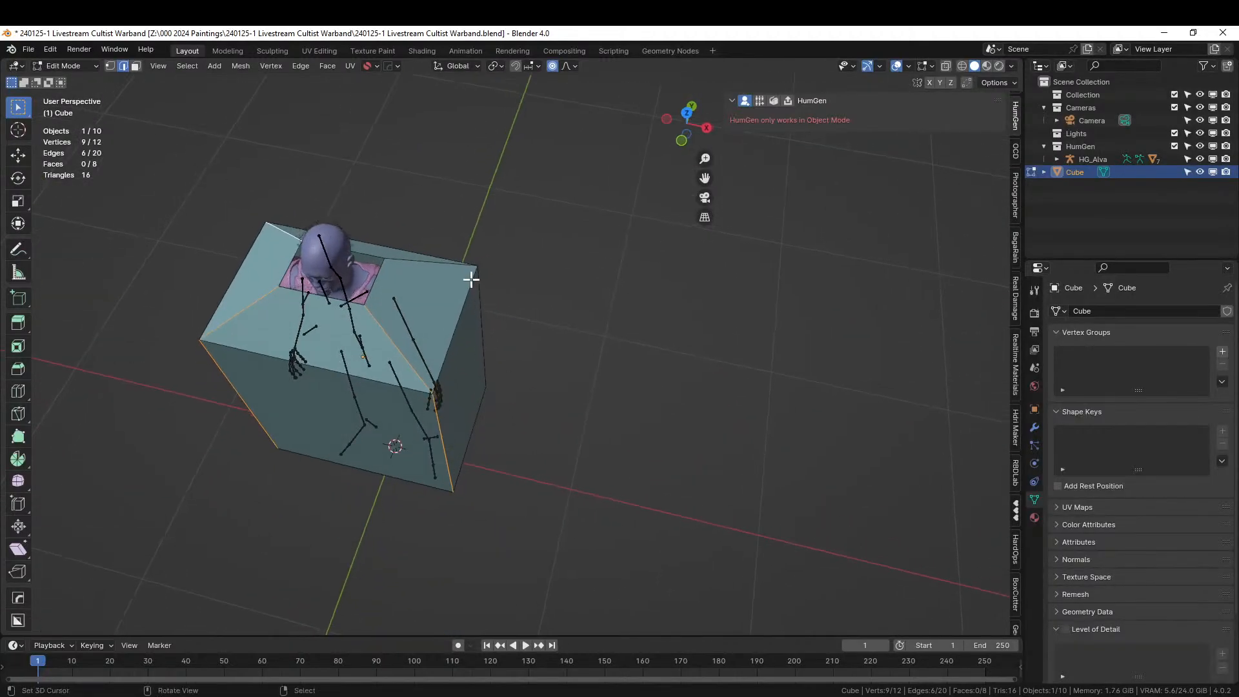
pyautogui.keyDown('shift'); pyautogui.click(443, 267); pyautogui.keyUp('shift')
pyautogui.hotkey('ctrl', 'b')
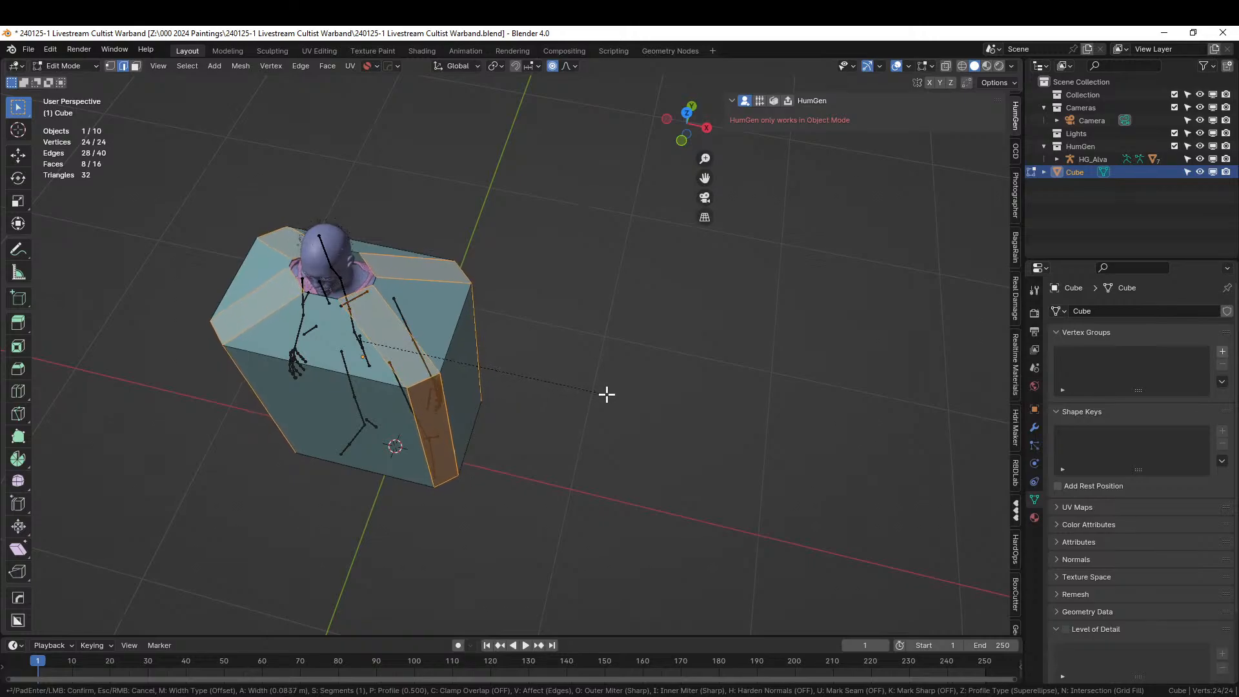
pyautogui.click(606, 395)
pyautogui.moveTo(572, 393); pyautogui.dragTo(638, 368, button='middle')
# Add 11 evenly spaced horizontal loop cuts around the vertical body of the robe.
pyautogui.click(568, 492)
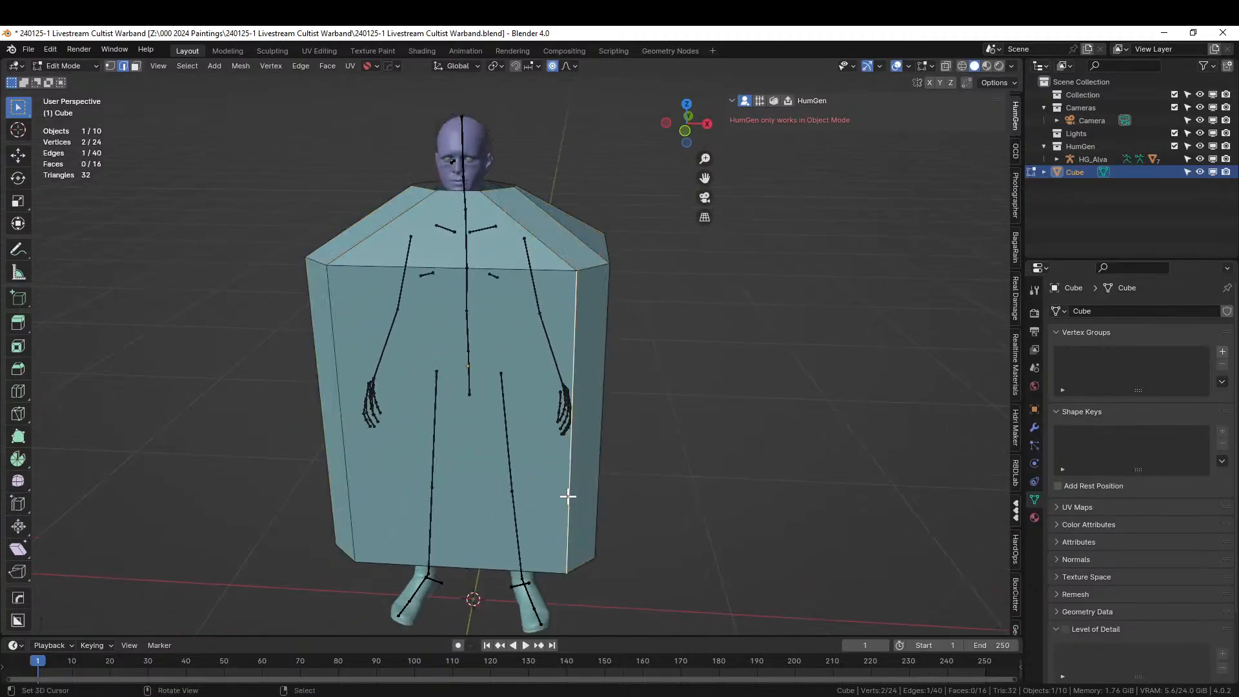
pyautogui.hotkey('ctrl', 'r')
pyautogui.scroll(7, 568, 494)
pyautogui.scroll(3, 567, 495)
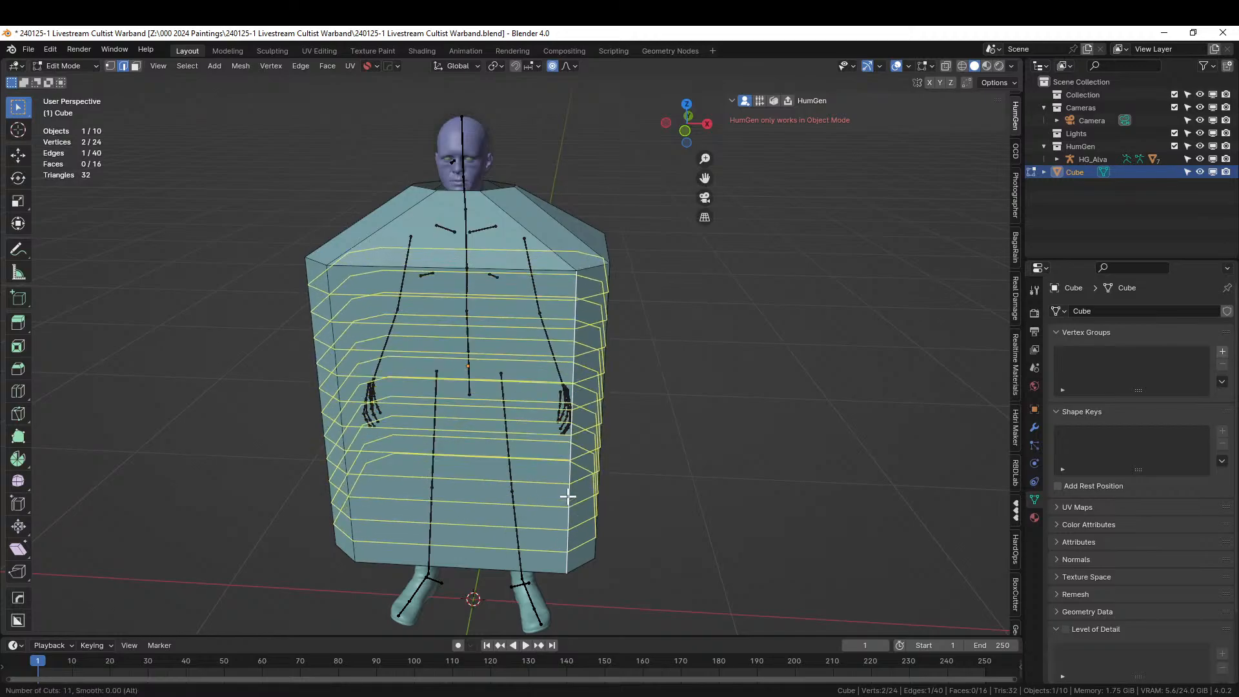
pyautogui.click(568, 496)
pyautogui.rightClick(568, 496)
pyautogui.moveTo(767, 456)
pyautogui.mouseDown(button='middle')
pyautogui.moveTo(666, 486)
pyautogui.moveTo(626, 434)
pyautogui.moveTo(767, 444)
pyautogui.mouseUp(button='middle')
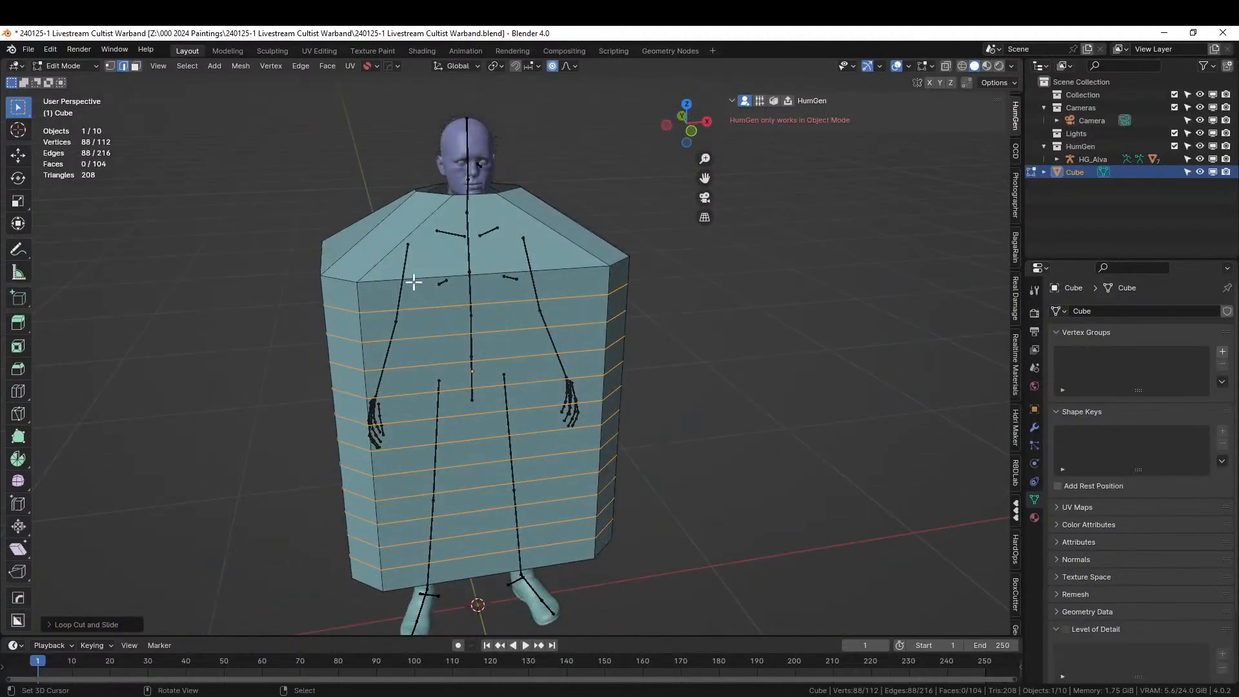
# Add 5 evenly spaced loop cuts around the sloped shoulder section, between the neck opening and the shoulder edge.
pyautogui.moveTo(385, 260); pyautogui.dragTo(426, 302, button='middle')
pyautogui.click(403, 307)
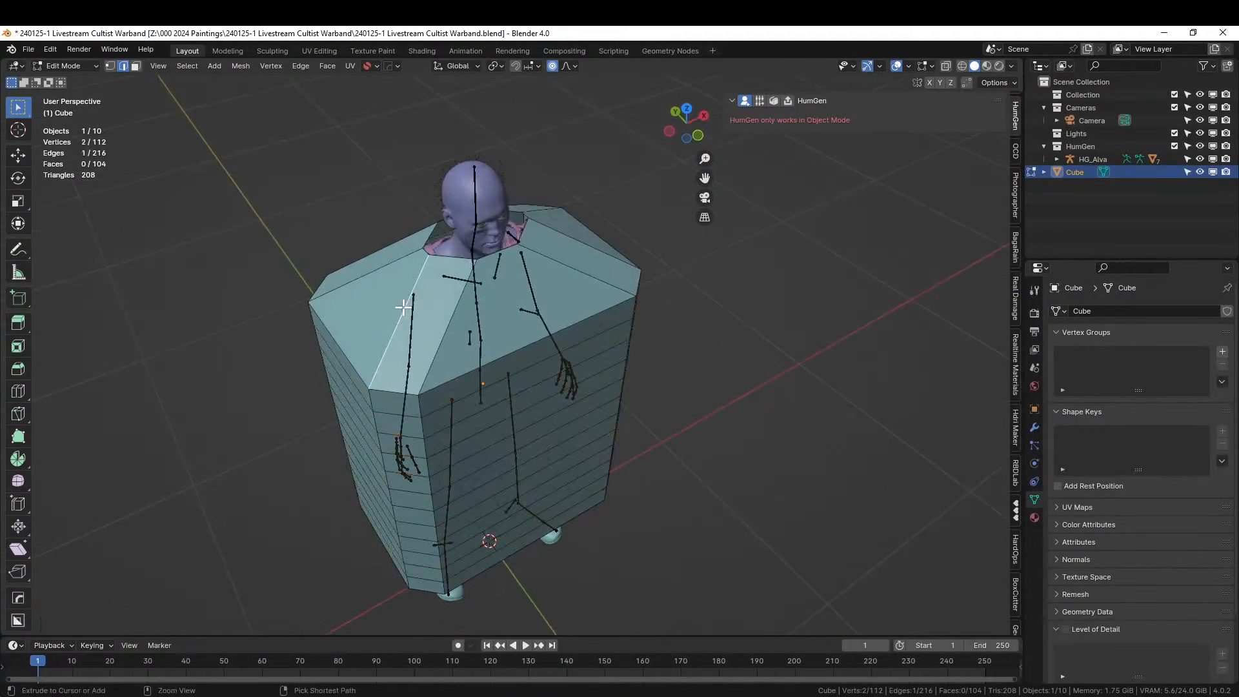
pyautogui.hotkey('ctrl', 'r')
pyautogui.scroll(4, 403, 307)
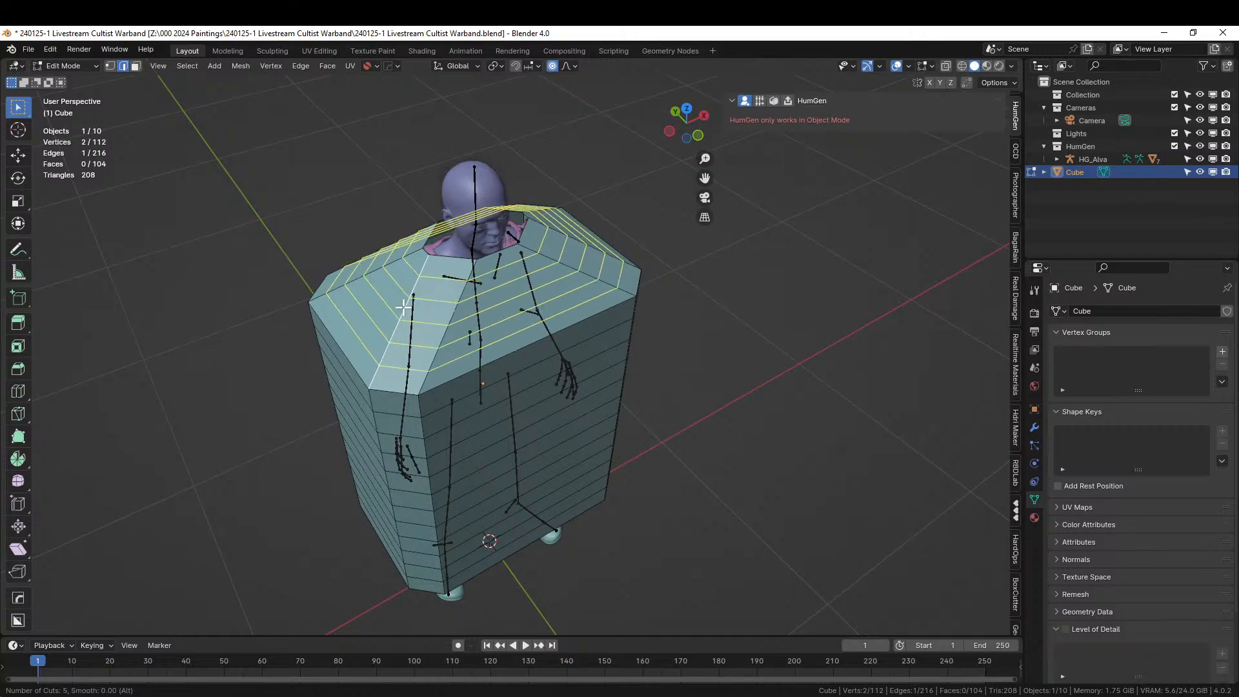
pyautogui.click(404, 307)
pyautogui.rightClick(403, 307)
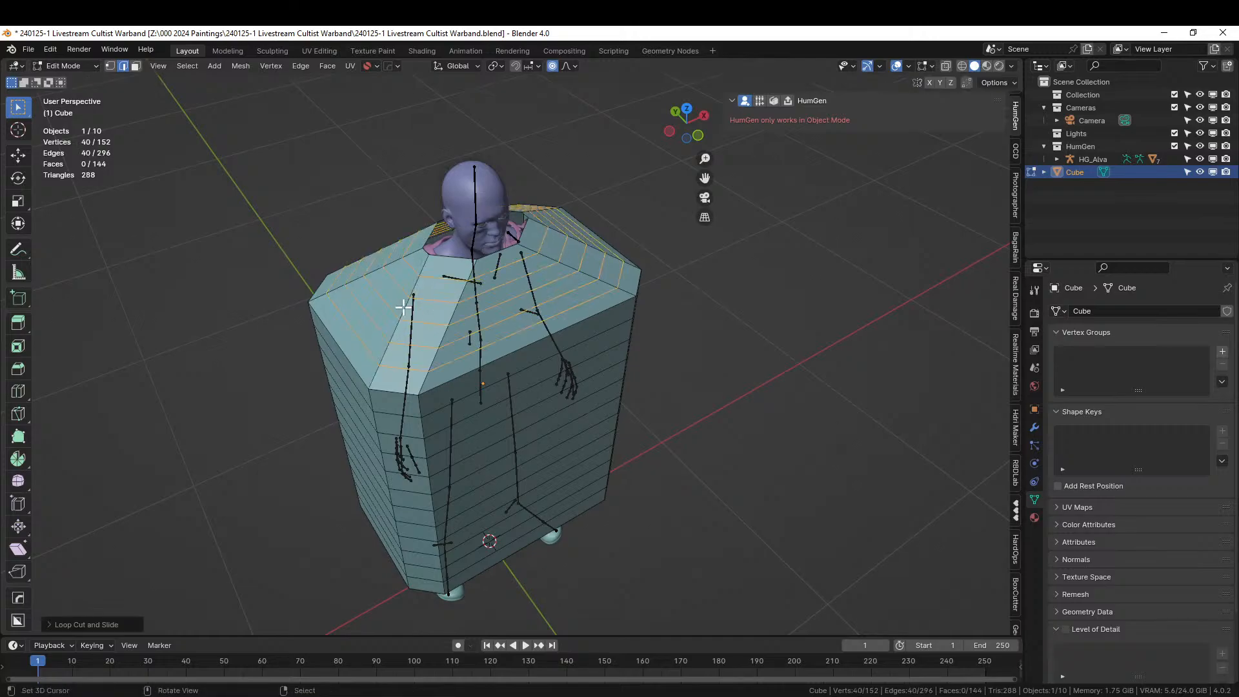
# Add 8 evenly spaced vertical loop cuts across the robe's front panel and expand the loop cut's settings.
pyautogui.moveTo(751, 369); pyautogui.dragTo(692, 333, button='middle')
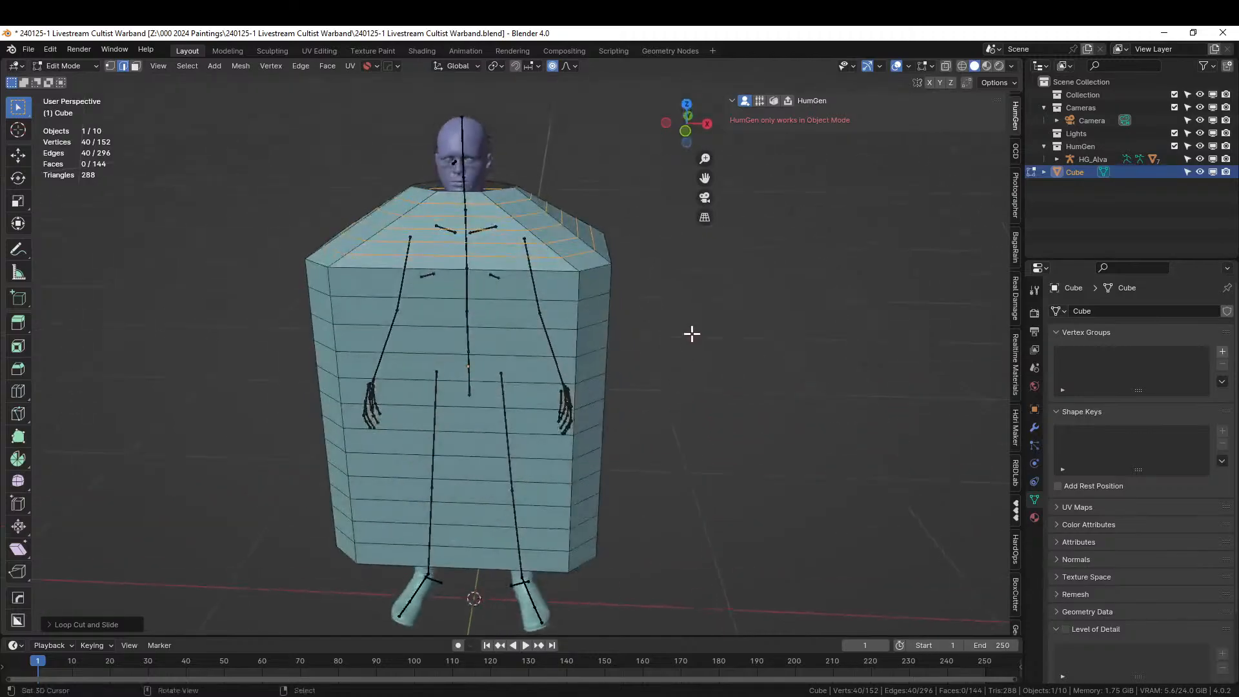
pyautogui.click(442, 429)
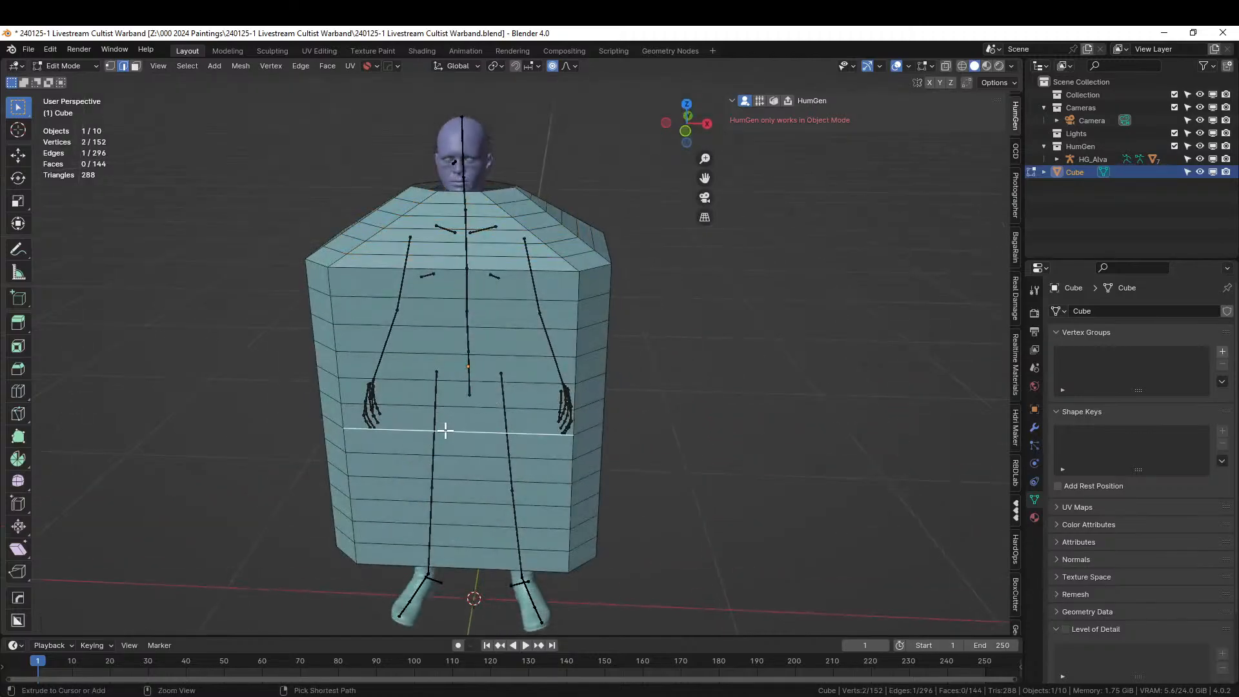
pyautogui.hotkey('ctrl', 't')
pyautogui.hotkey('ctrl', 'r')
pyautogui.scroll(3, 445, 430)
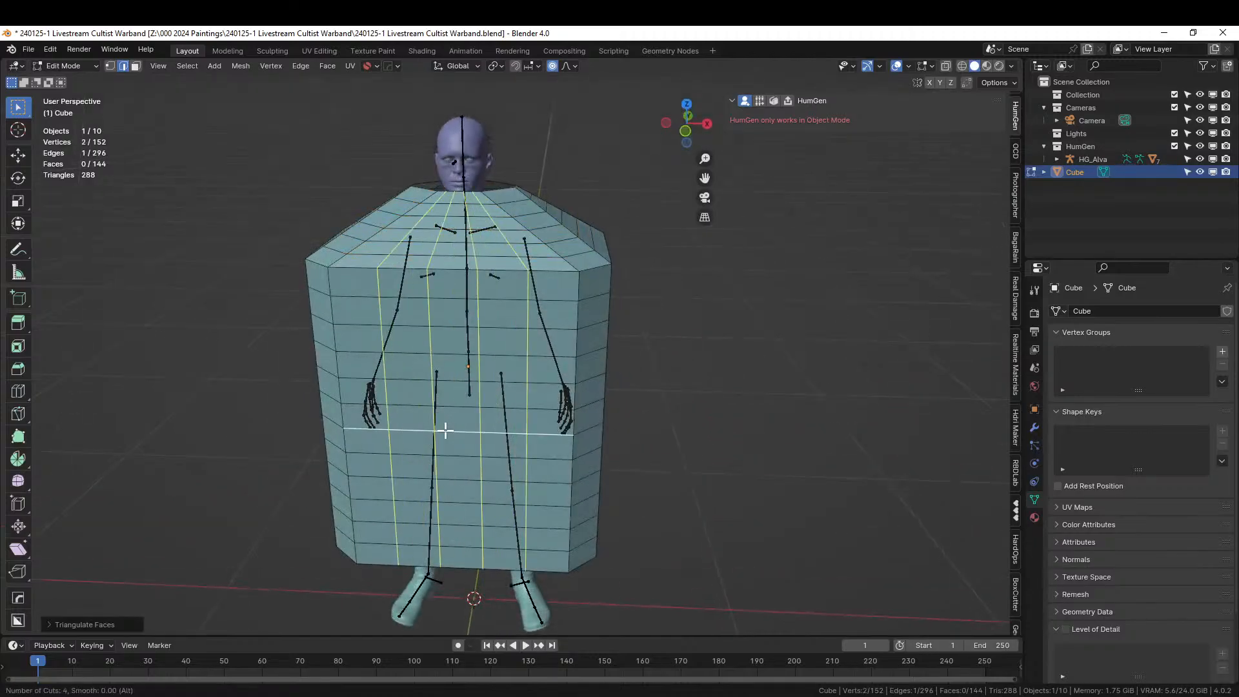
pyautogui.scroll(5, 445, 430)
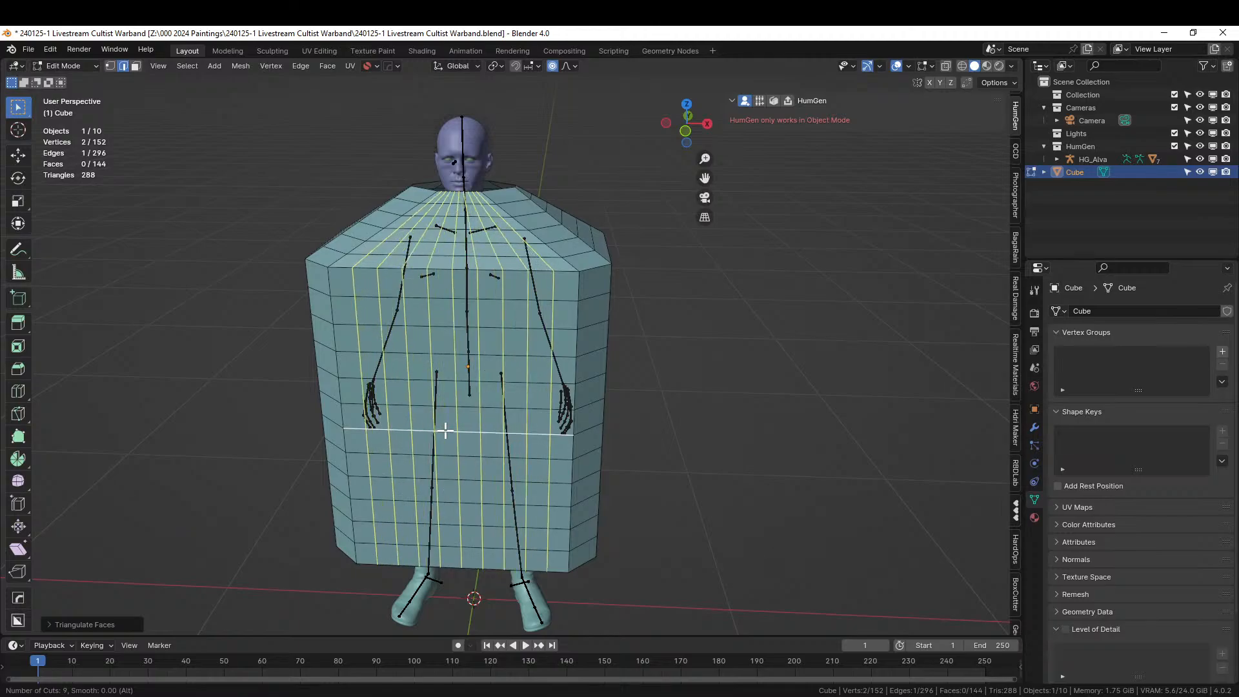
pyautogui.scroll(-1, 445, 429)
pyautogui.click(446, 430)
pyautogui.rightClick(445, 429)
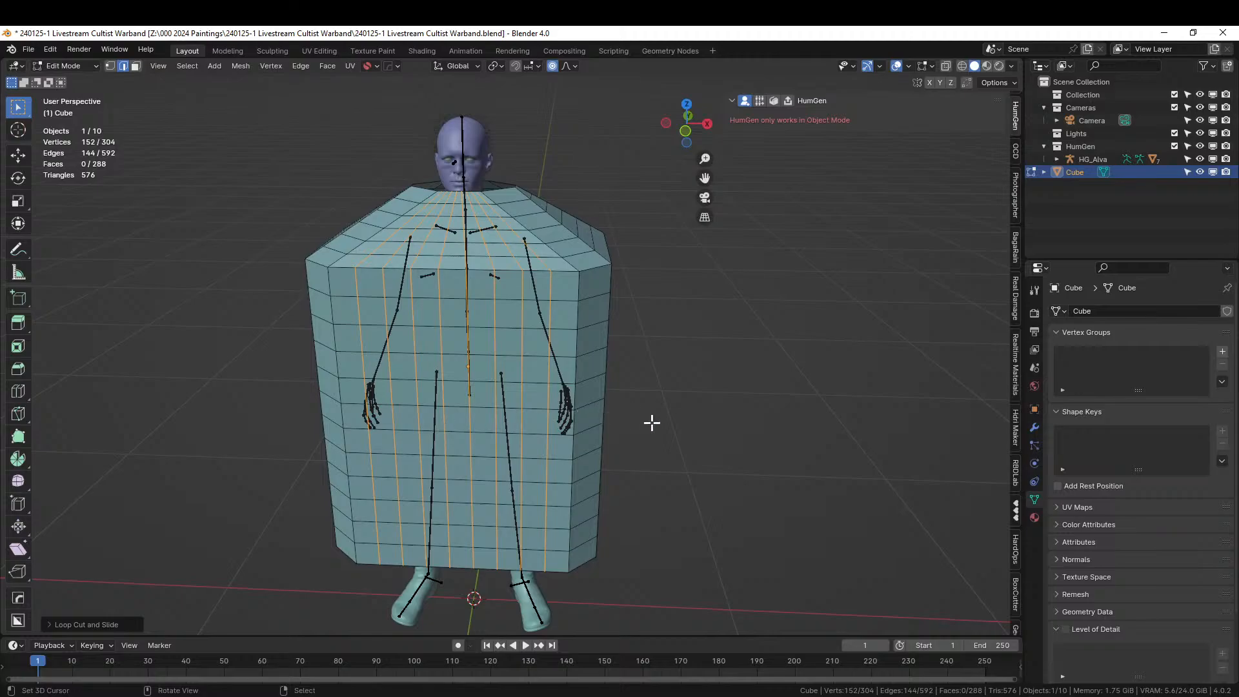
pyautogui.moveTo(652, 422); pyautogui.dragTo(542, 467, button='middle')
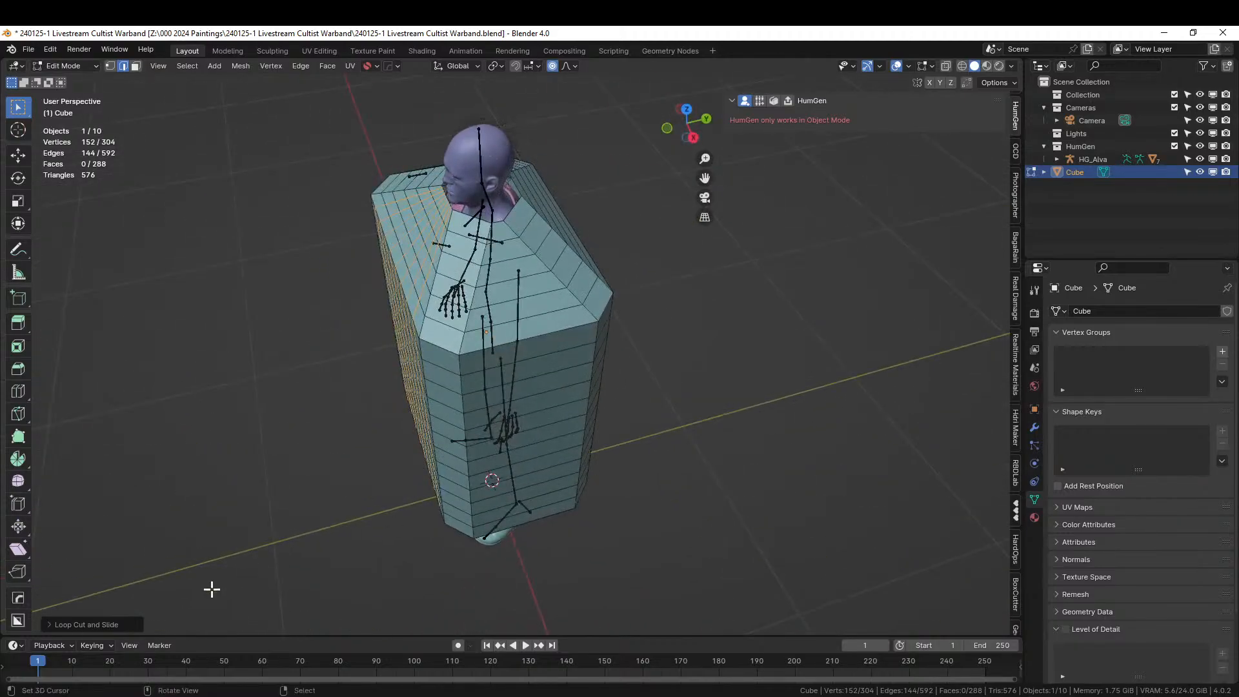
pyautogui.click(55, 623)
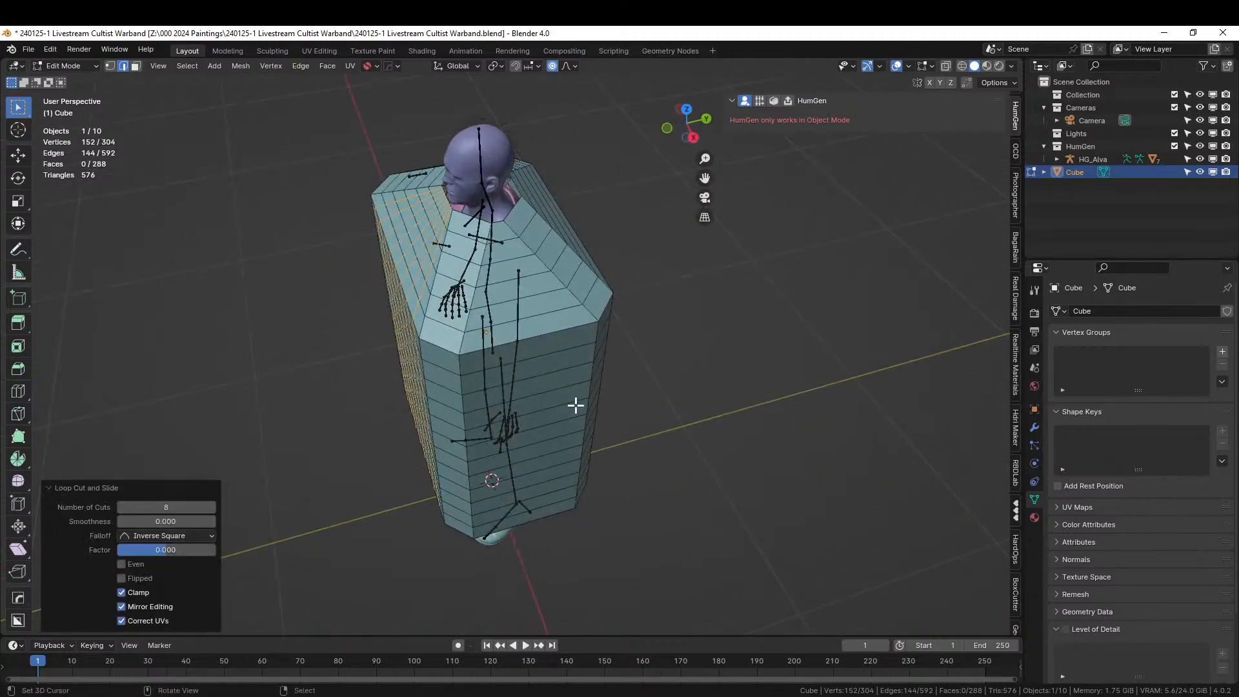
# Add 8 evenly spaced vertical loop cuts across the robe's back panel.
pyautogui.moveTo(588, 405); pyautogui.dragTo(420, 379, button='middle')
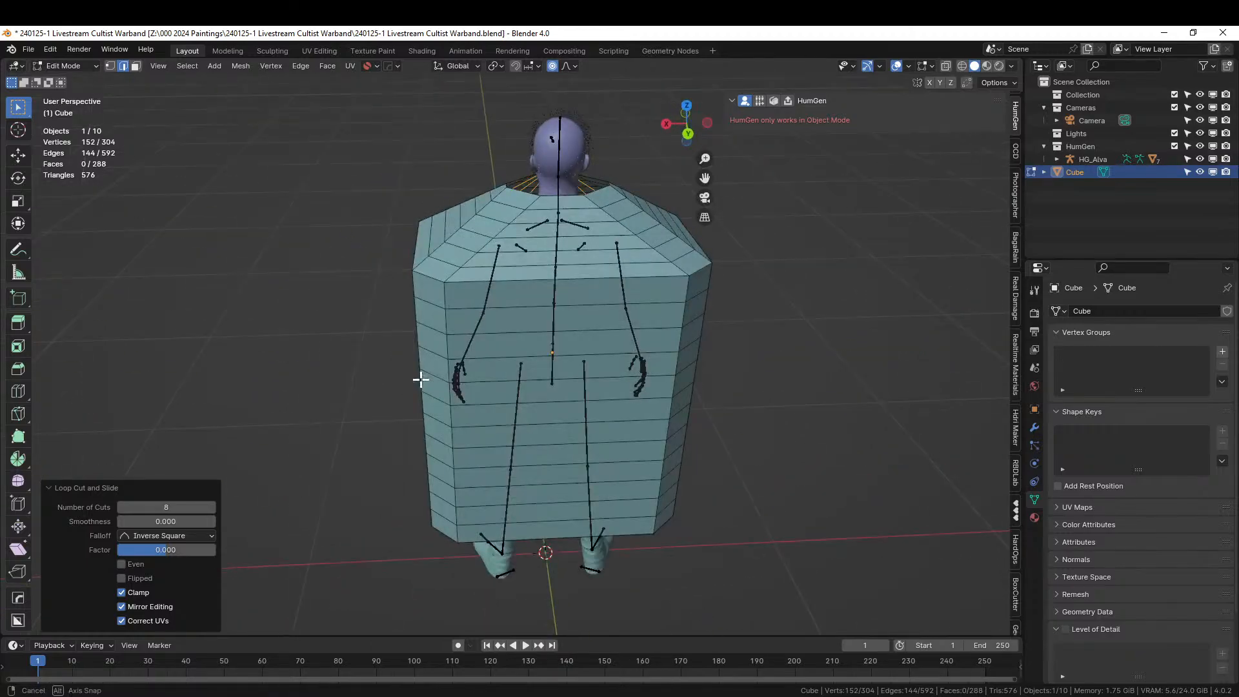
pyautogui.click(535, 283)
pyautogui.hotkey('ctrl', 'r')
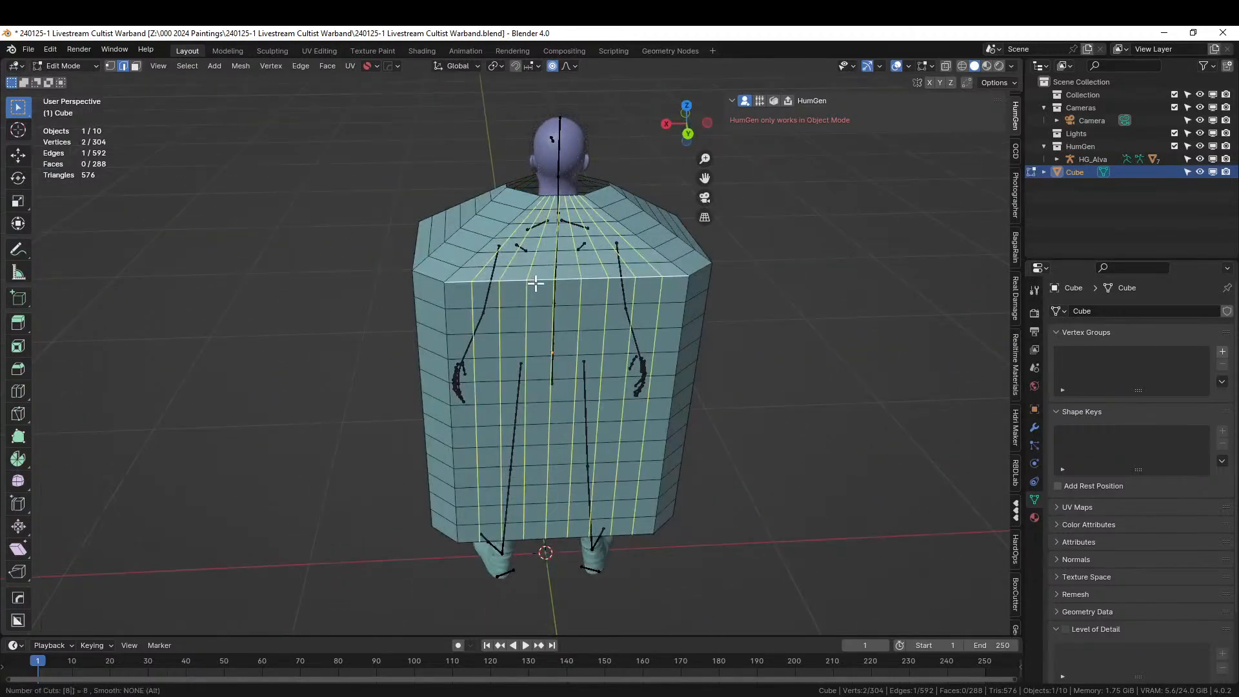
pyautogui.click(535, 283)
pyautogui.rightClick(536, 283)
# Add 4 evenly spaced vertical loop cuts across one of the robe's narrow side panels.
pyautogui.moveTo(697, 403); pyautogui.dragTo(769, 400, button='middle')
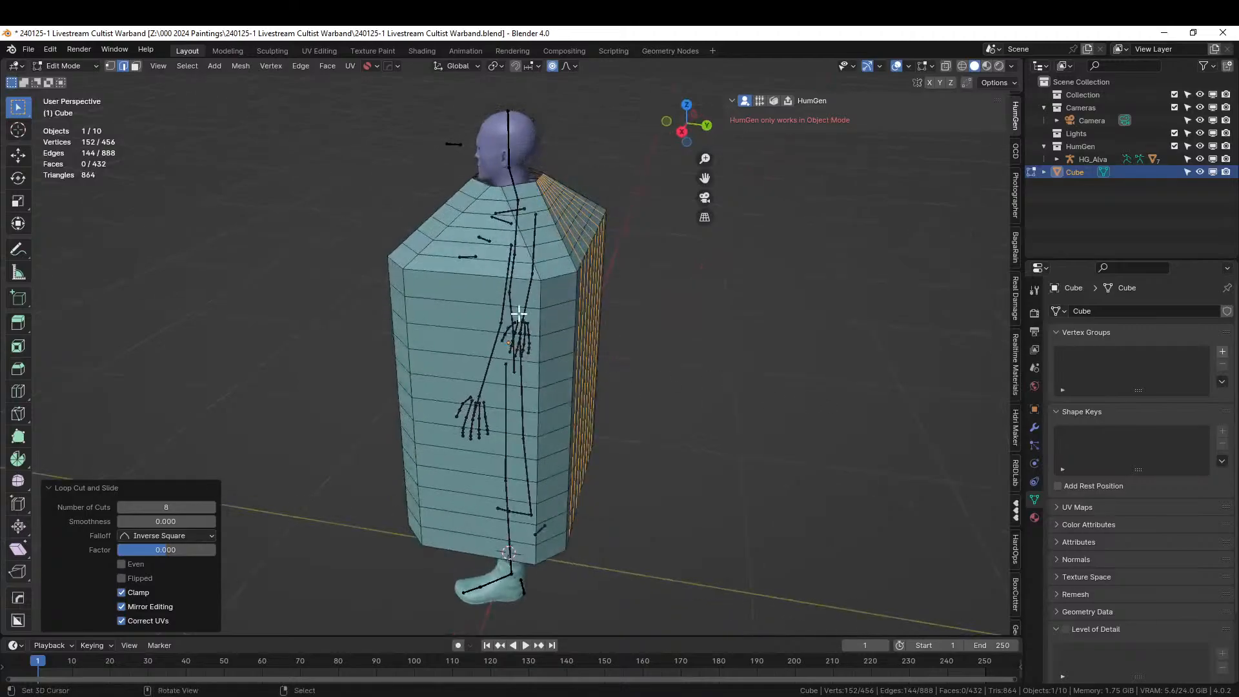
pyautogui.click(475, 274)
pyautogui.hotkey('ctrl', 'r')
pyautogui.scroll(3, 475, 273)
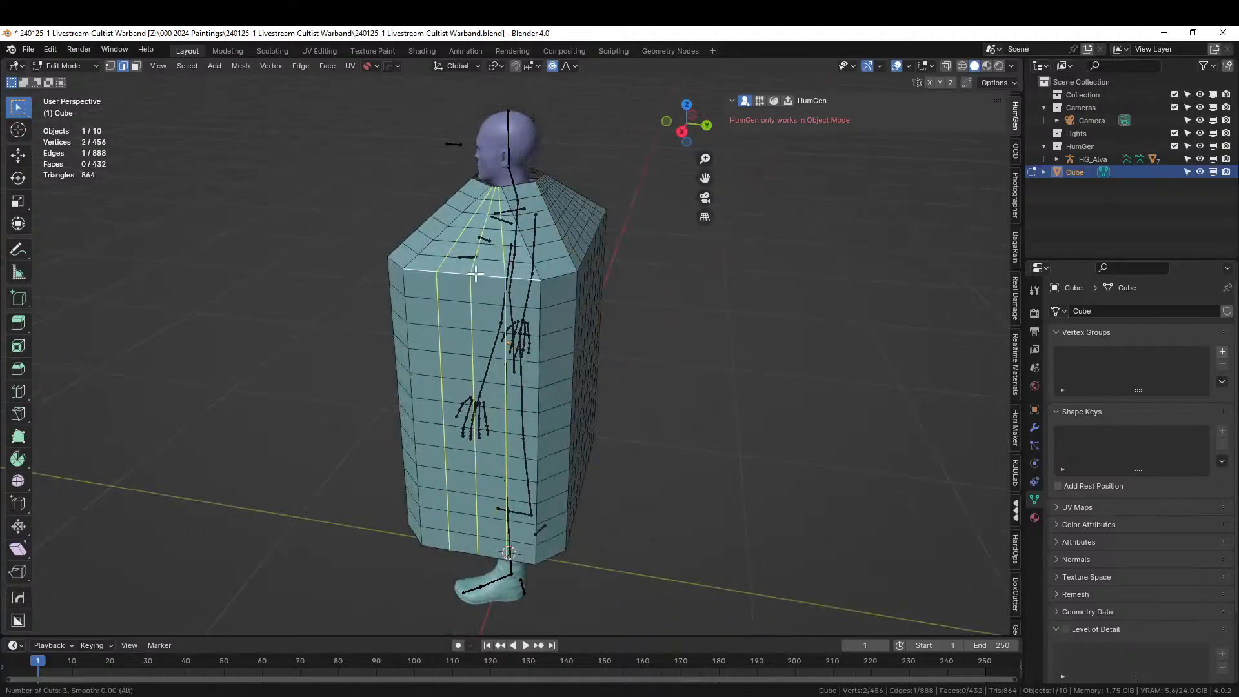
pyautogui.click(476, 274)
pyautogui.rightClick(475, 273)
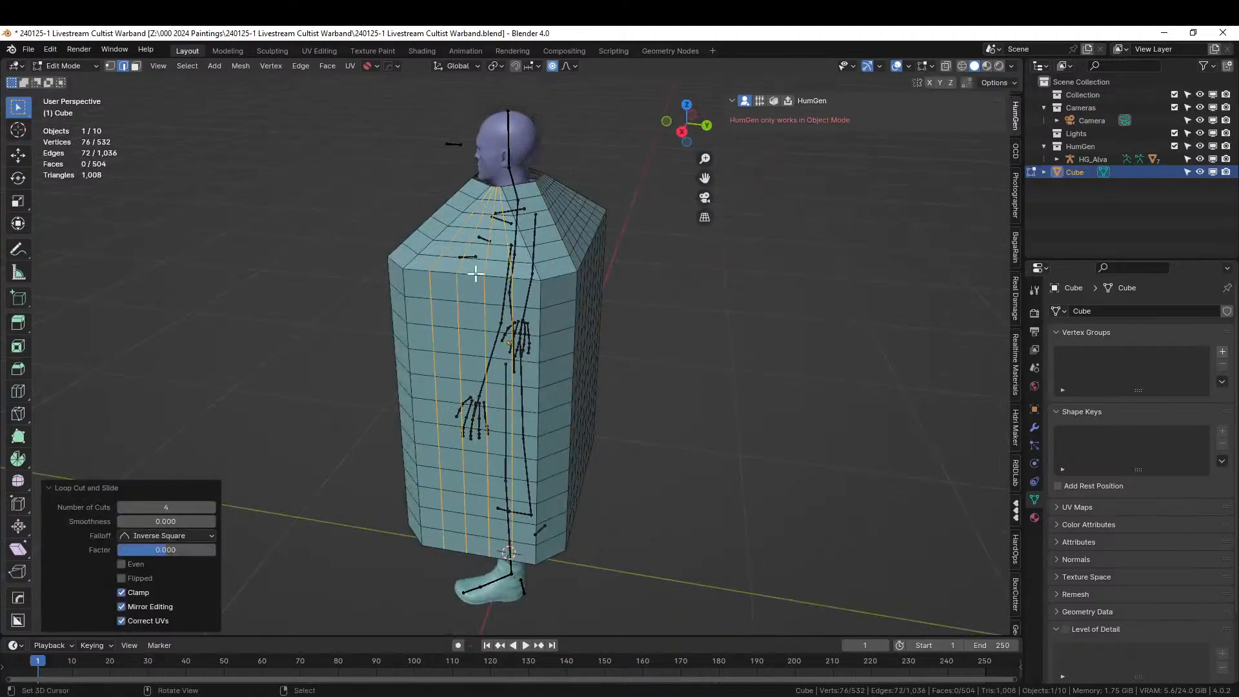
# Add 4 evenly spaced vertical loop cuts across the opposite narrow side panel of the robe.
pyautogui.moveTo(476, 274); pyautogui.dragTo(435, 353, button='middle')
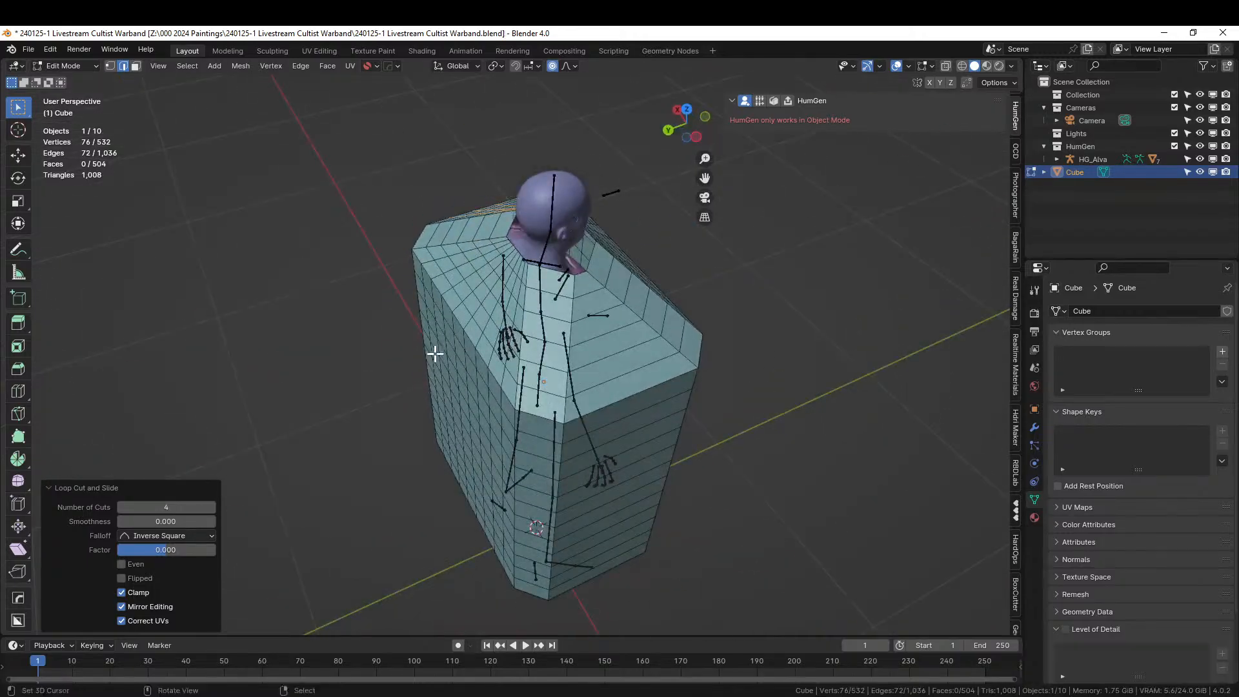
pyautogui.hotkey('ctrl', 'r')
pyautogui.click(621, 397)
pyautogui.rightClick(621, 397)
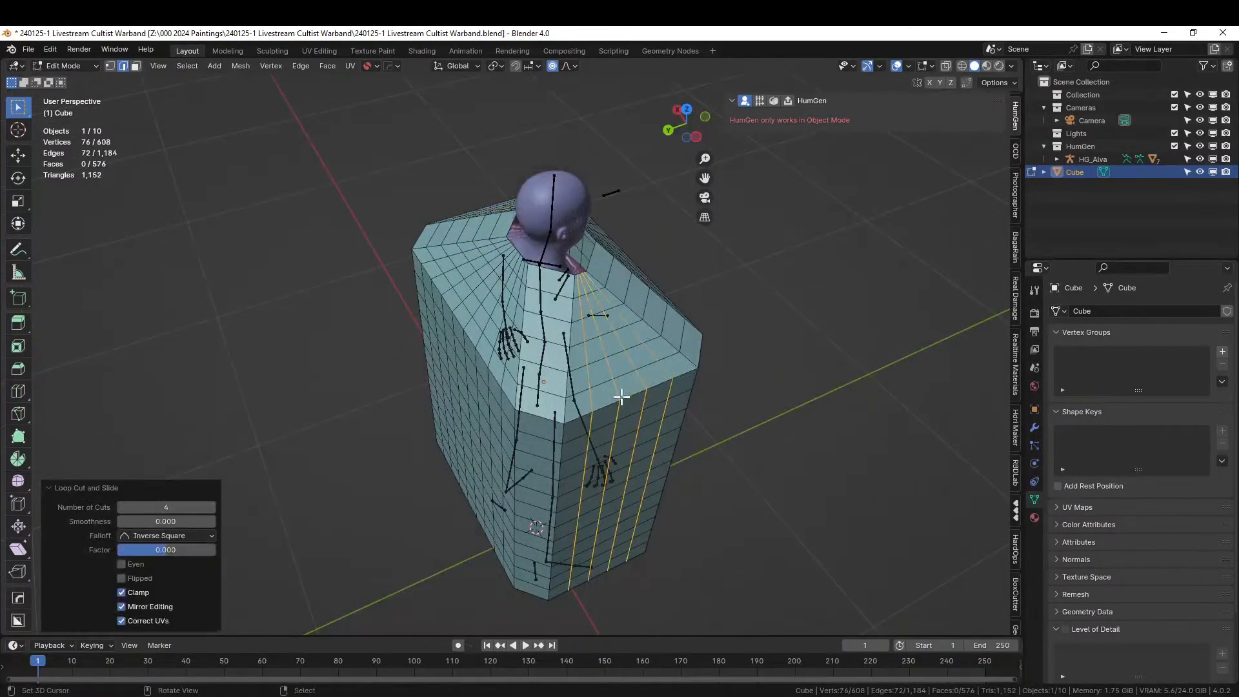
# Add one centred vertical loop cut along each of two beveled corner strips, at either end of the same side panel.
pyautogui.hotkey('alt', 'a')
pyautogui.click(537, 417)
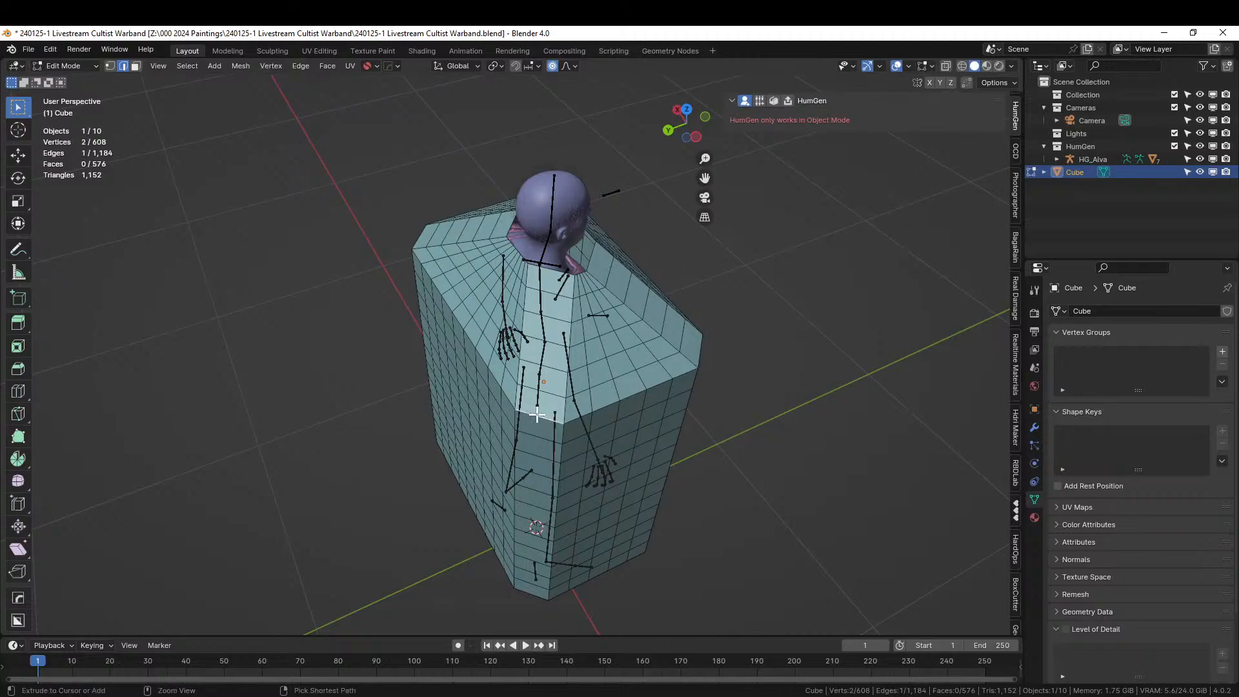
pyautogui.hotkey('ctrl', 'r')
pyautogui.click(536, 415)
pyautogui.rightClick(537, 415)
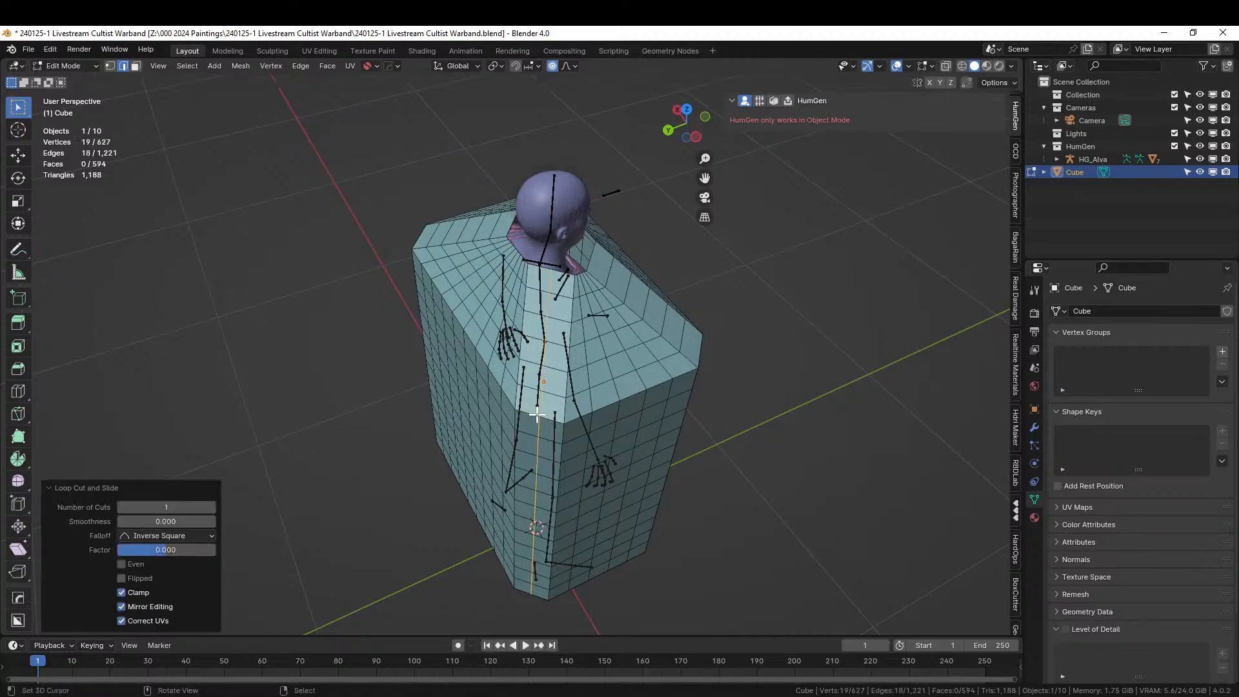
pyautogui.click(665, 318)
pyautogui.hotkey('ctrl', 'r')
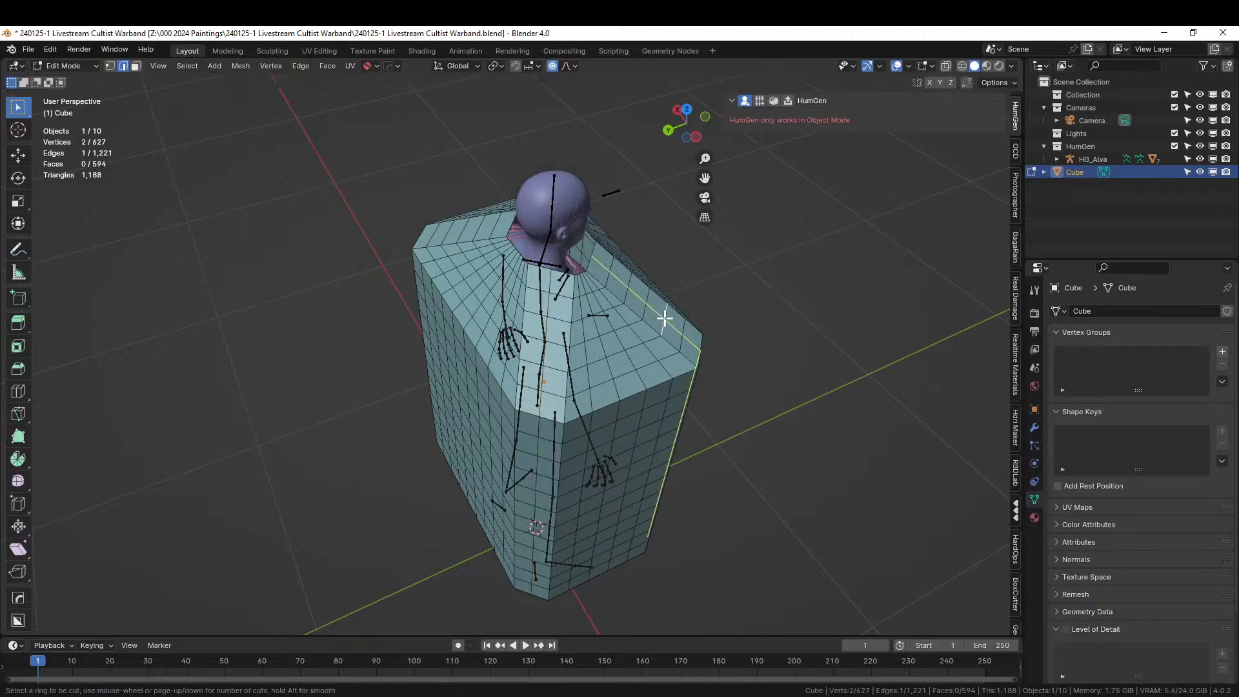
pyautogui.click(665, 319)
pyautogui.rightClick(664, 318)
# Add one centred vertical loop cut along each of the two remaining beveled corner strips of the robe.
pyautogui.moveTo(763, 337); pyautogui.dragTo(575, 342, button='middle')
pyautogui.click(557, 334)
pyautogui.hotkey('ctrl', 'r')
pyautogui.click(558, 333)
pyautogui.rightClick(557, 333)
pyautogui.click(570, 335)
pyautogui.hotkey('ctrl', 'r')
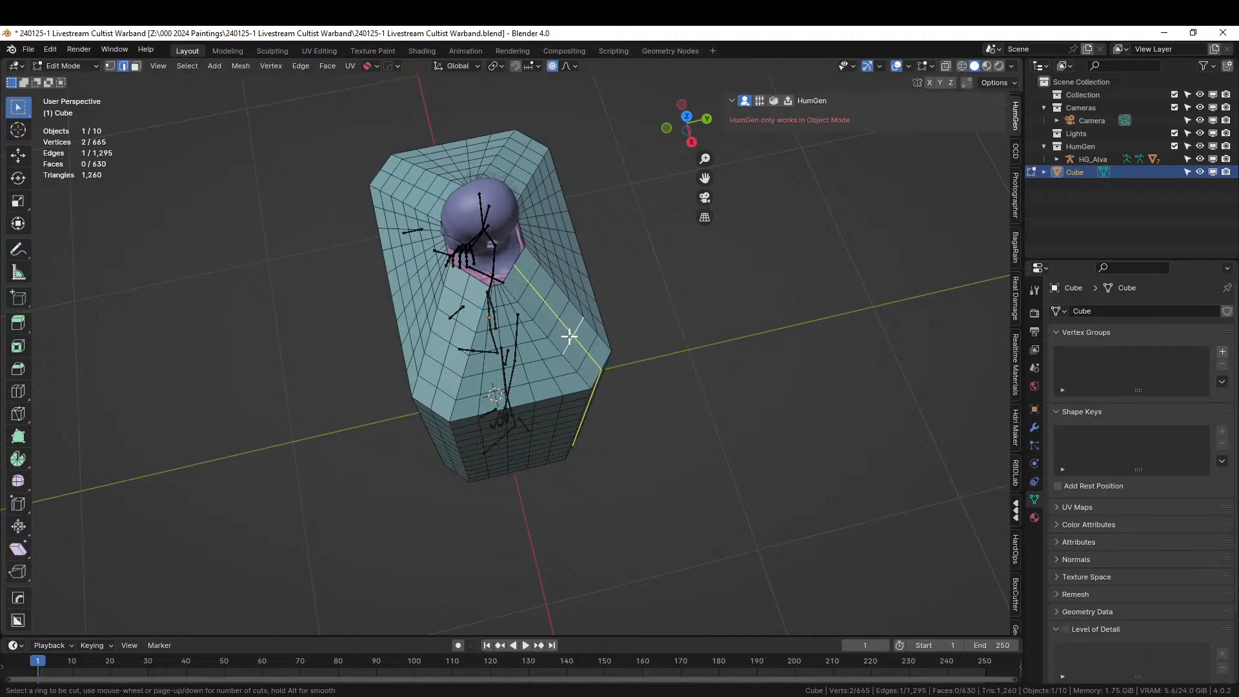
pyautogui.click(569, 335)
pyautogui.rightClick(570, 335)
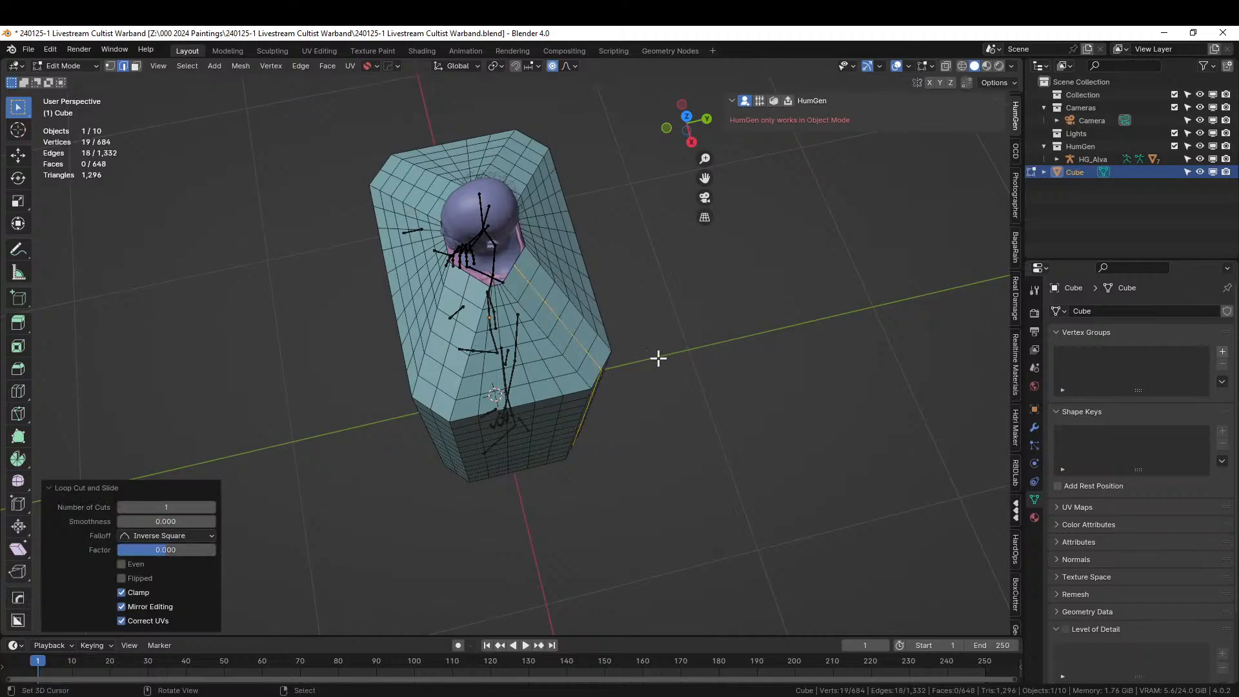
# Delete four faces down the front centre from the neck opening, plus the upper two faces on either side of them.
pyautogui.moveTo(681, 415); pyautogui.dragTo(647, 400, button='middle')
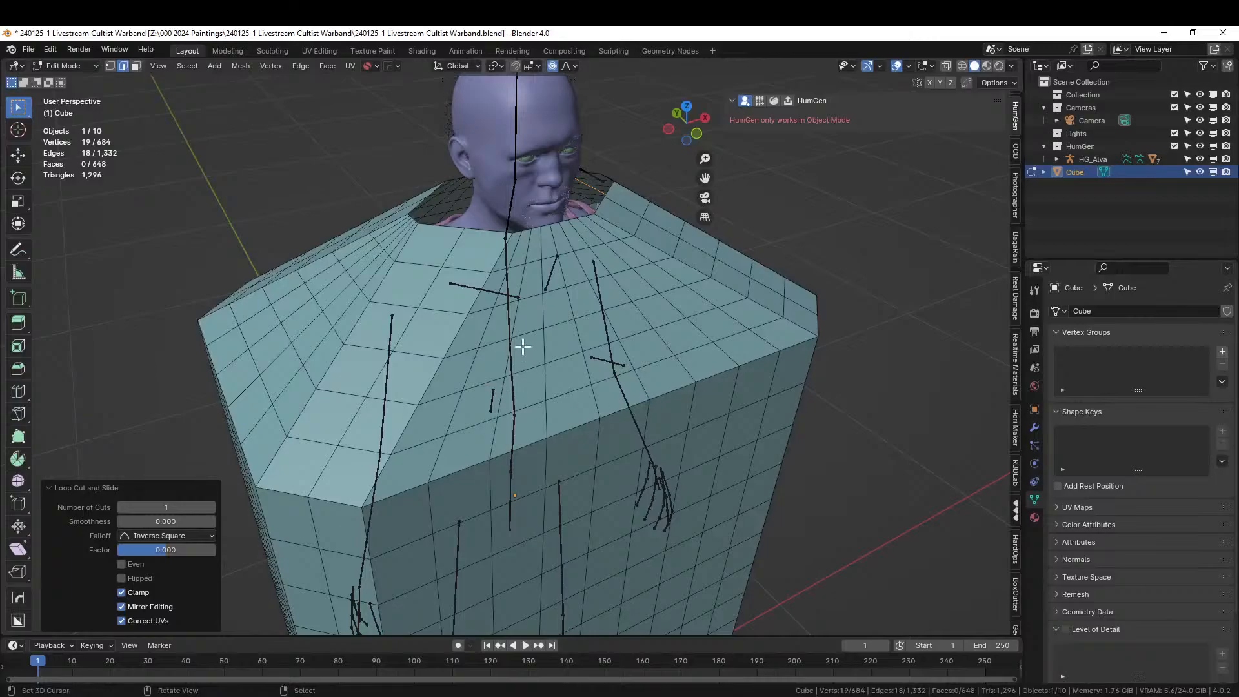
pyautogui.press('3')
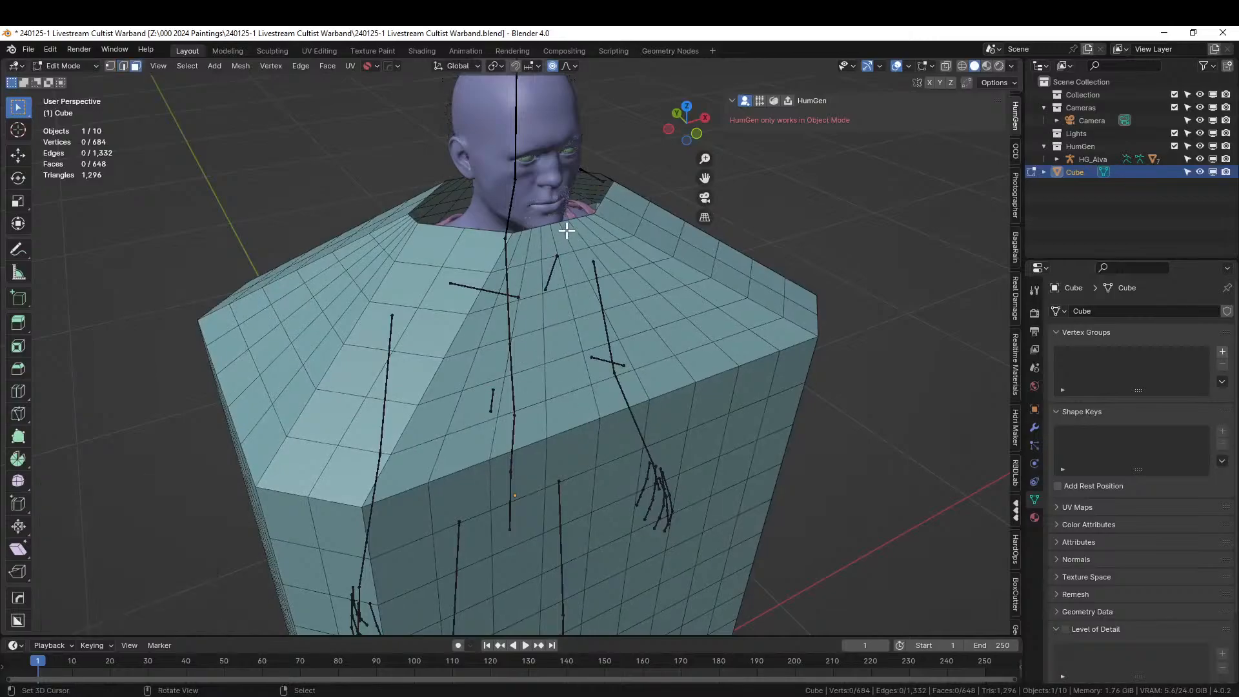
pyautogui.moveTo(567, 232); pyautogui.dragTo(525, 322, button='middle')
pyautogui.press('KP_1')
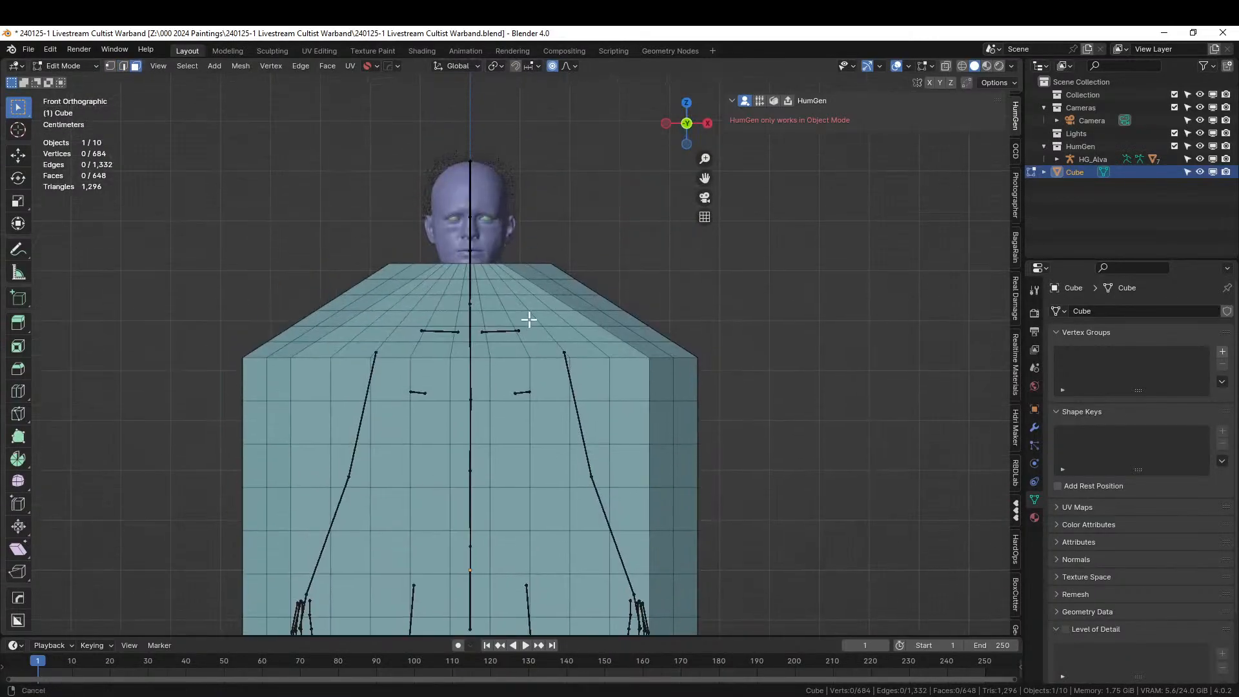
pyautogui.scroll(3, 491, 260)
pyautogui.rightClick(438, 217)
pyautogui.keyDown('shift'); pyautogui.rightClick(435, 241); pyautogui.keyUp('shift')
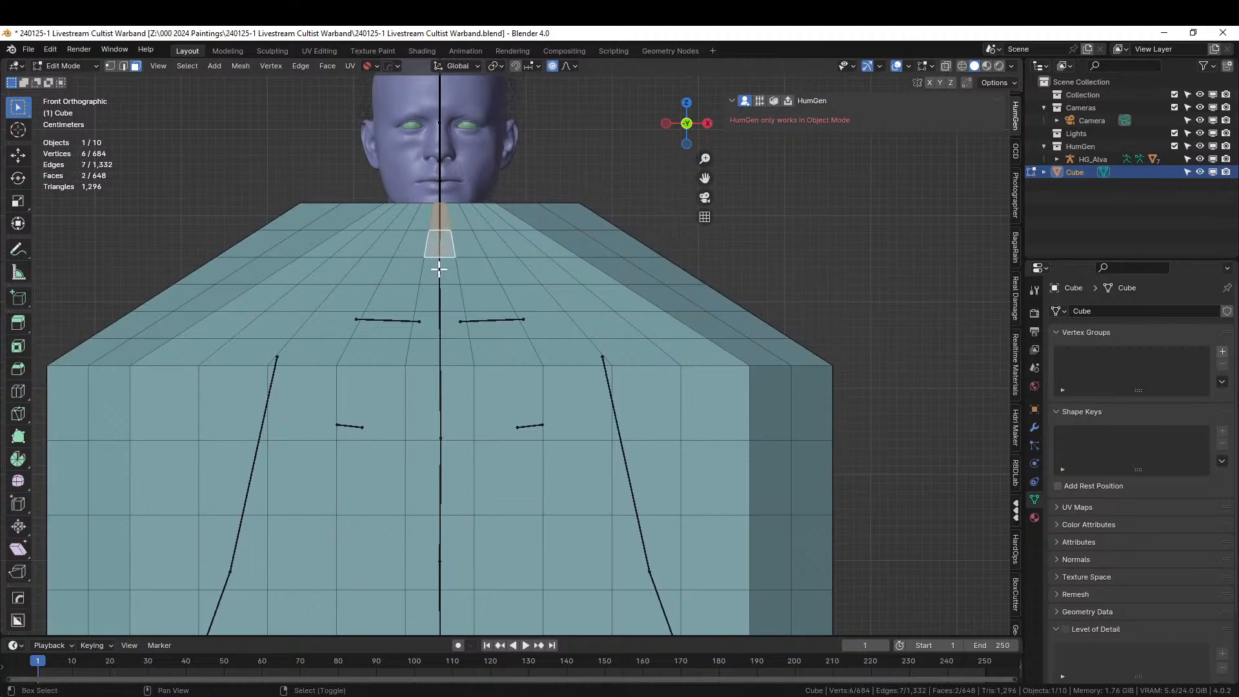
pyautogui.keyDown('shift'); pyautogui.rightClick(438, 269); pyautogui.keyUp('shift')
pyautogui.keyDown('shift'); pyautogui.rightClick(440, 296); pyautogui.keyUp('shift')
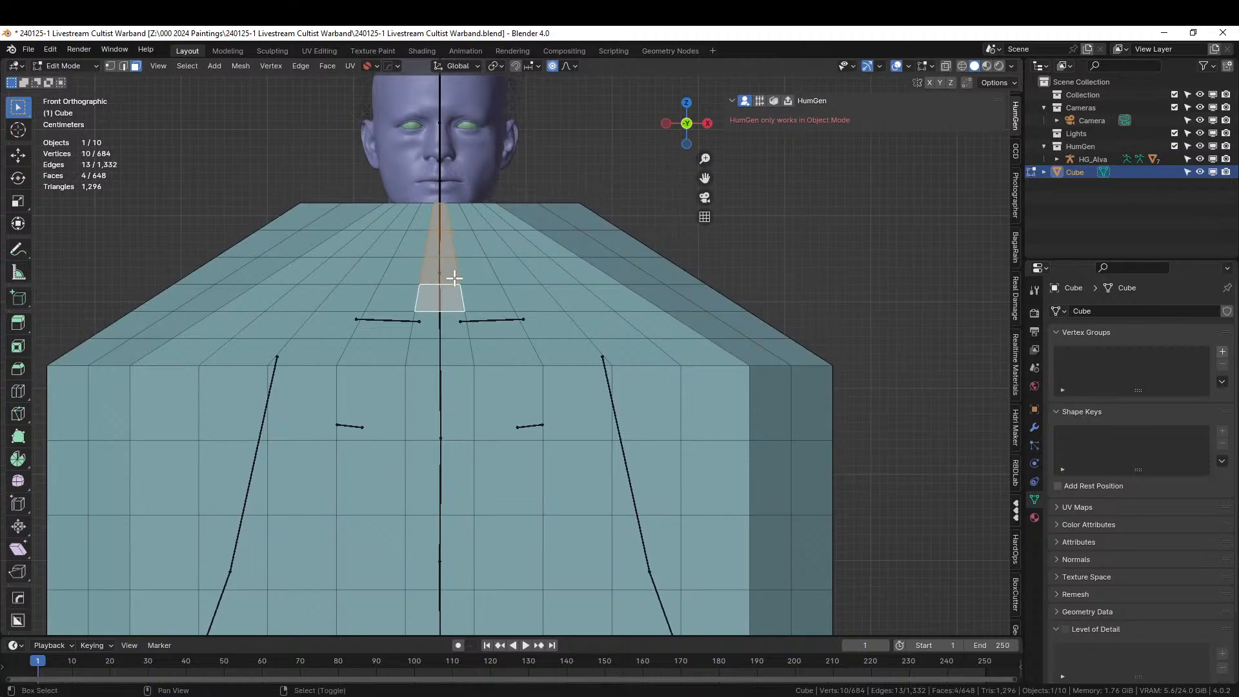
pyautogui.keyDown('shift'); pyautogui.rightClick(469, 244); pyautogui.keyUp('shift')
pyautogui.keyDown('shift'); pyautogui.rightClick(458, 219); pyautogui.keyUp('shift')
pyautogui.keyDown('shift'); pyautogui.rightClick(420, 218); pyautogui.keyUp('shift')
pyautogui.keyDown('shift'); pyautogui.rightClick(416, 247); pyautogui.keyUp('shift')
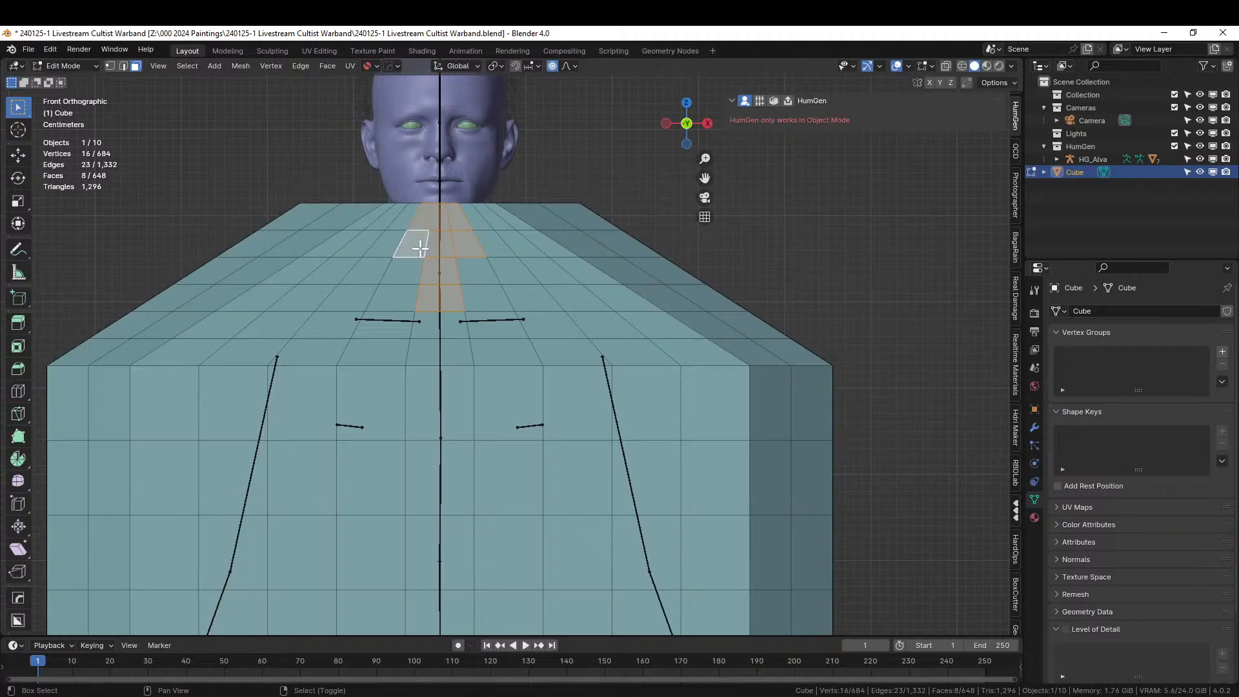
pyautogui.press('x')
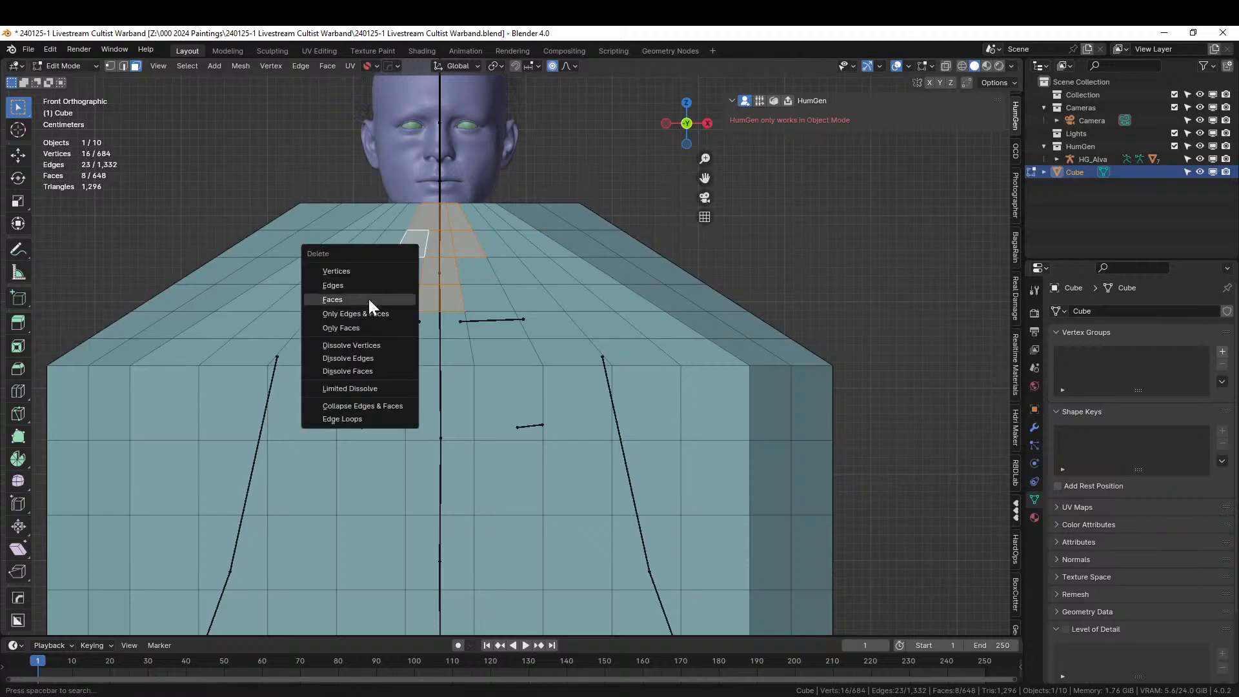
pyautogui.click(369, 299)
# Knife a cut on each side of the front neck gap, from the face's lower edge up to the collar edge.
pyautogui.moveTo(393, 299); pyautogui.dragTo(412, 351, button='middle')
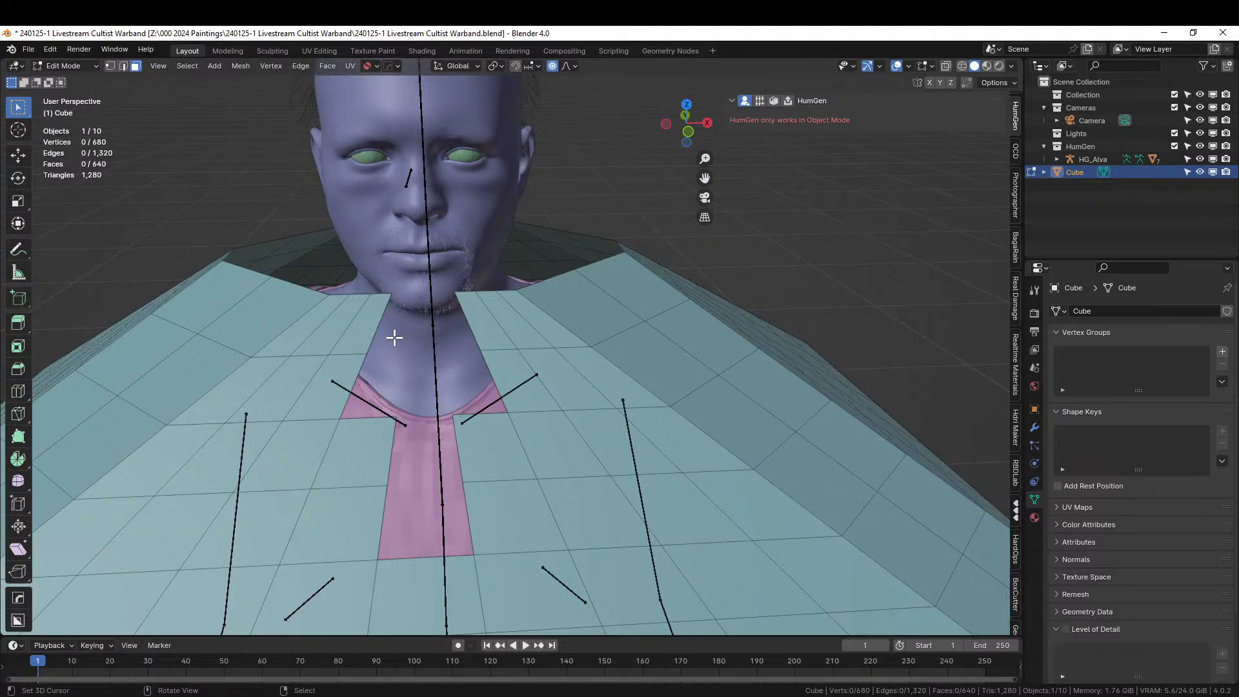
pyautogui.press('k')
pyautogui.click(481, 349)
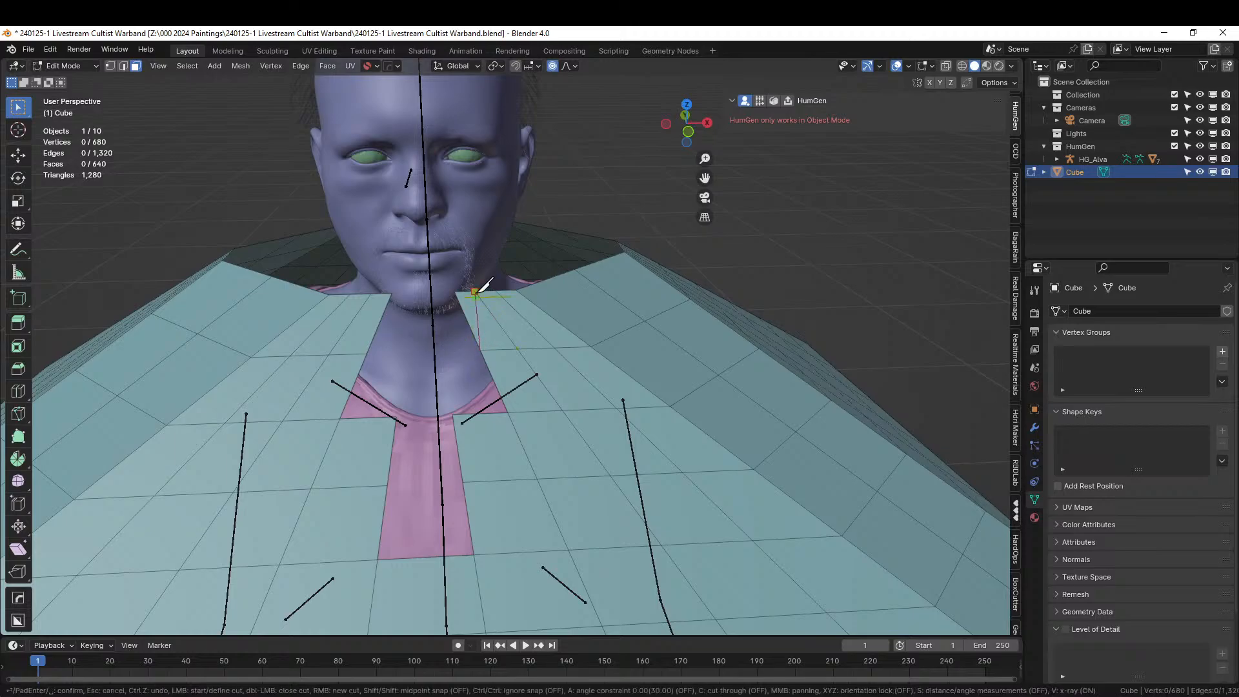
pyautogui.click(474, 291)
pyautogui.press('Return')
pyautogui.press('k')
pyautogui.click(366, 353)
pyautogui.click(372, 293)
pyautogui.press('Return')
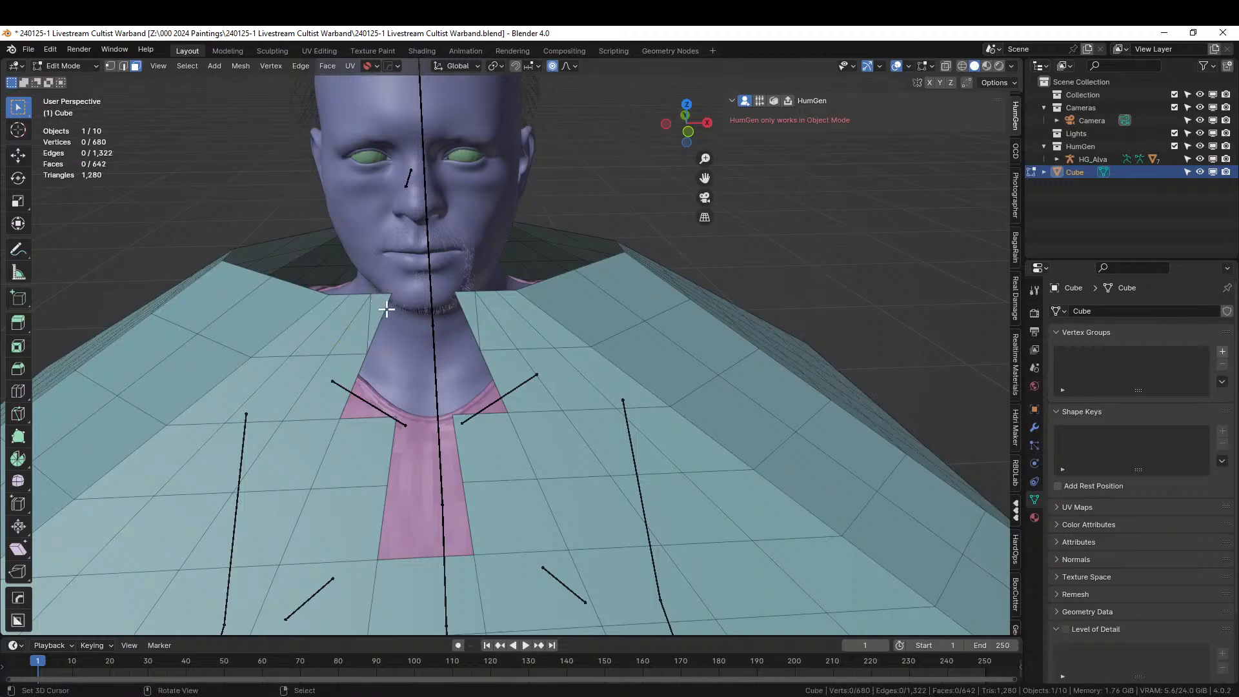
# Delete the two narrow faces cut off beside the front neck gap to widen the opening.
pyautogui.click(381, 308)
pyautogui.keyDown('shift'); pyautogui.click(471, 323); pyautogui.keyUp('shift')
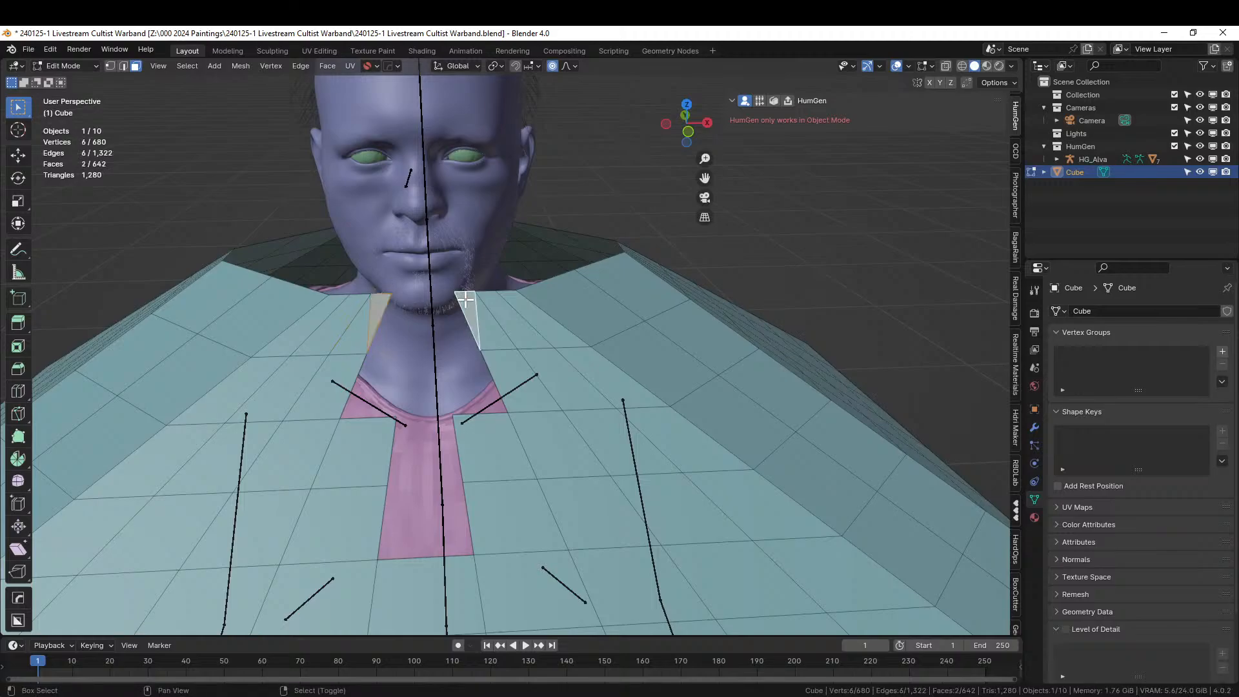
pyautogui.press('x')
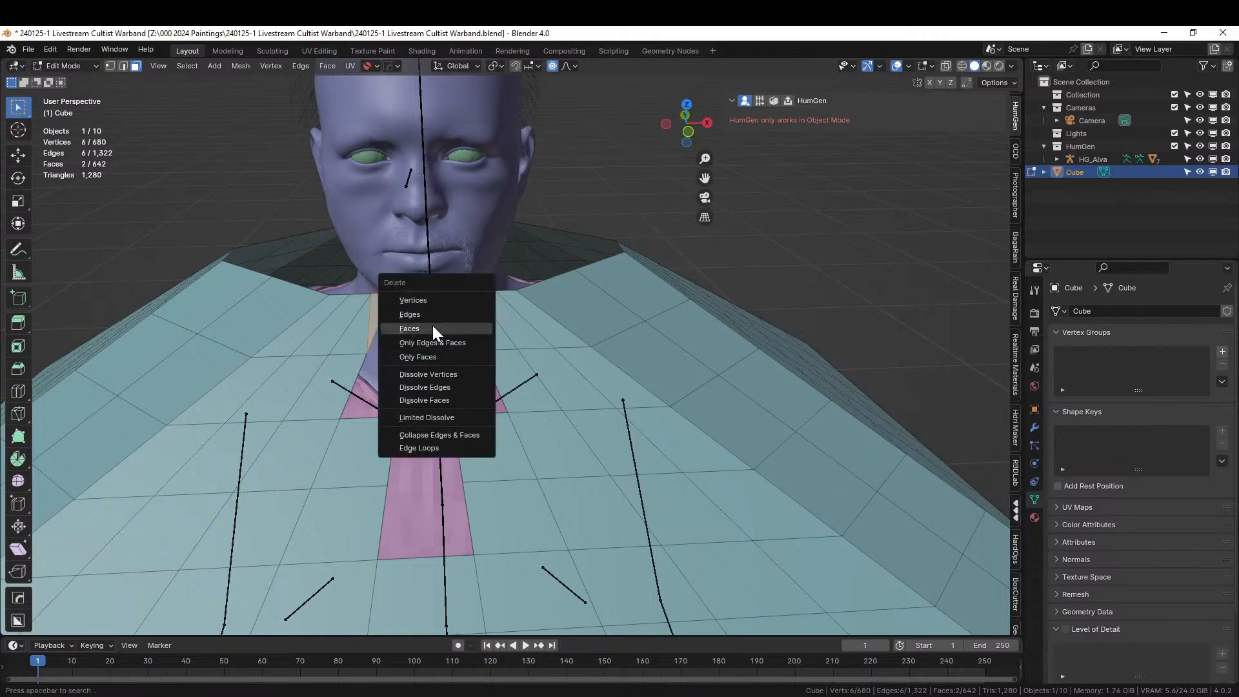
pyautogui.click(432, 325)
# Return to Object Mode and save the file.
pyautogui.scroll(-4, 431, 324)
pyautogui.moveTo(431, 323)
pyautogui.mouseDown(button='middle')
pyautogui.moveTo(429, 363)
pyautogui.moveTo(443, 319)
pyautogui.mouseUp(button='middle')
pyautogui.press('Tab')
pyautogui.scroll(-2, 429, 362)
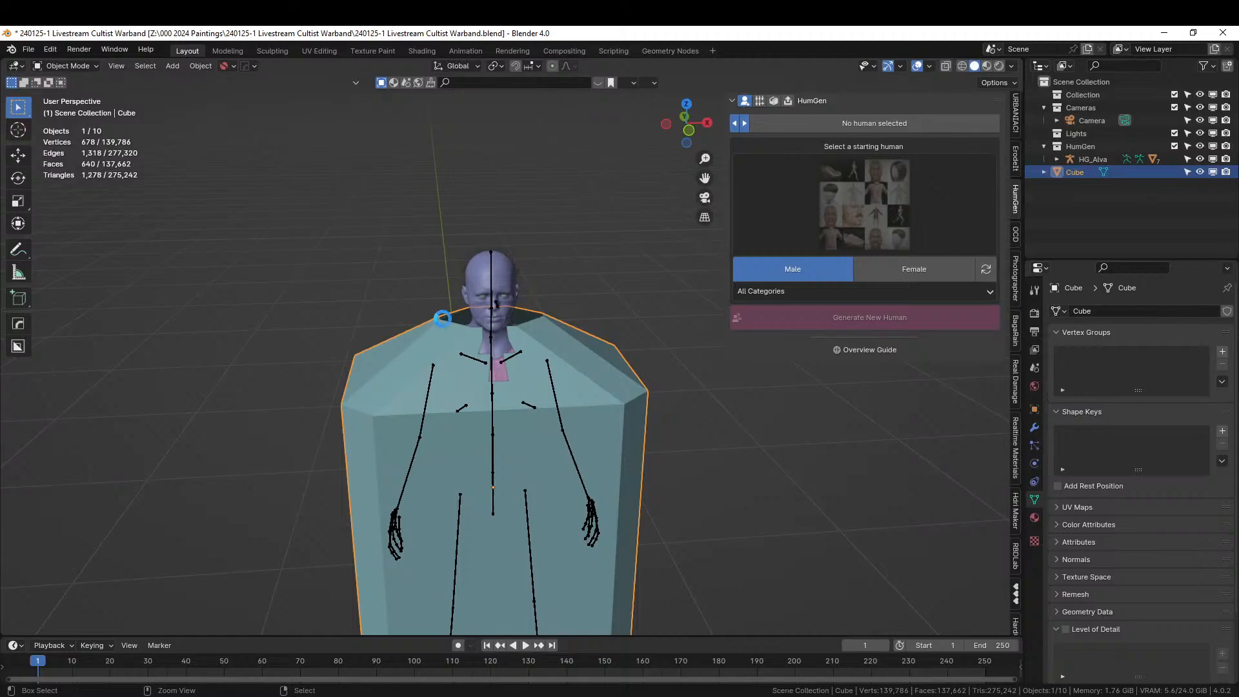
pyautogui.hotkey('ctrl', 's')
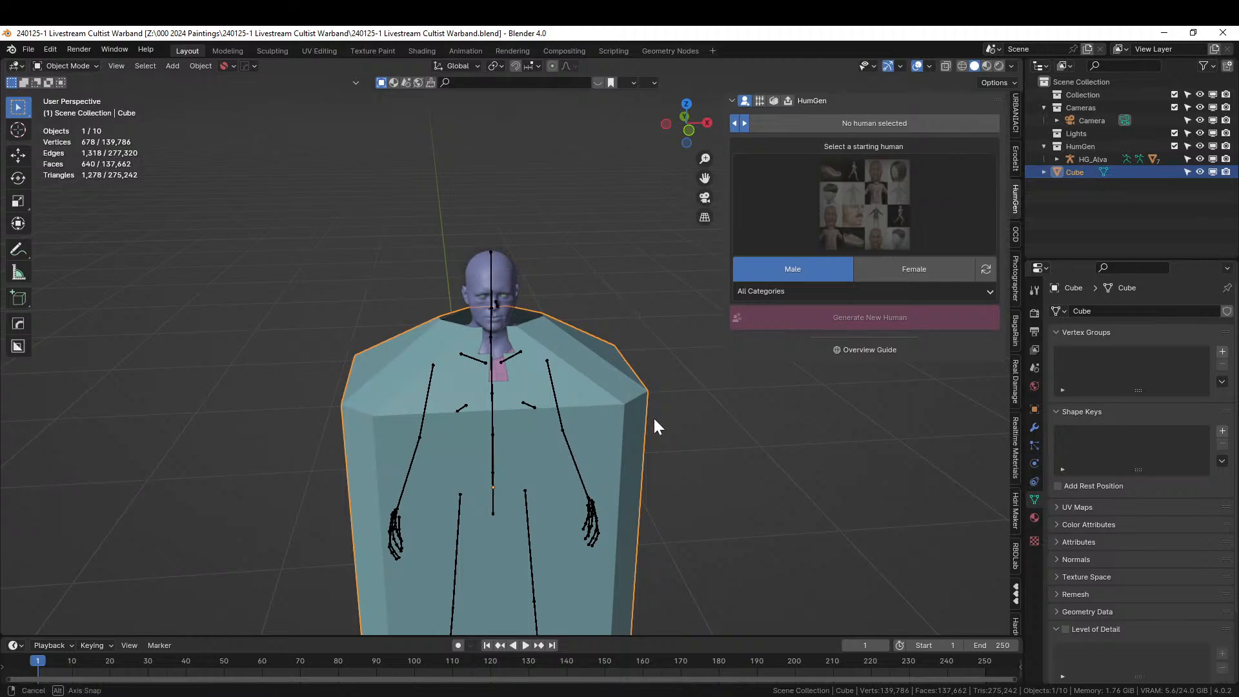
# Isolate the robe in local view and show it from the front.
pyautogui.moveTo(653, 416); pyautogui.dragTo(627, 237, button='middle')
pyautogui.press('KP_Divide')
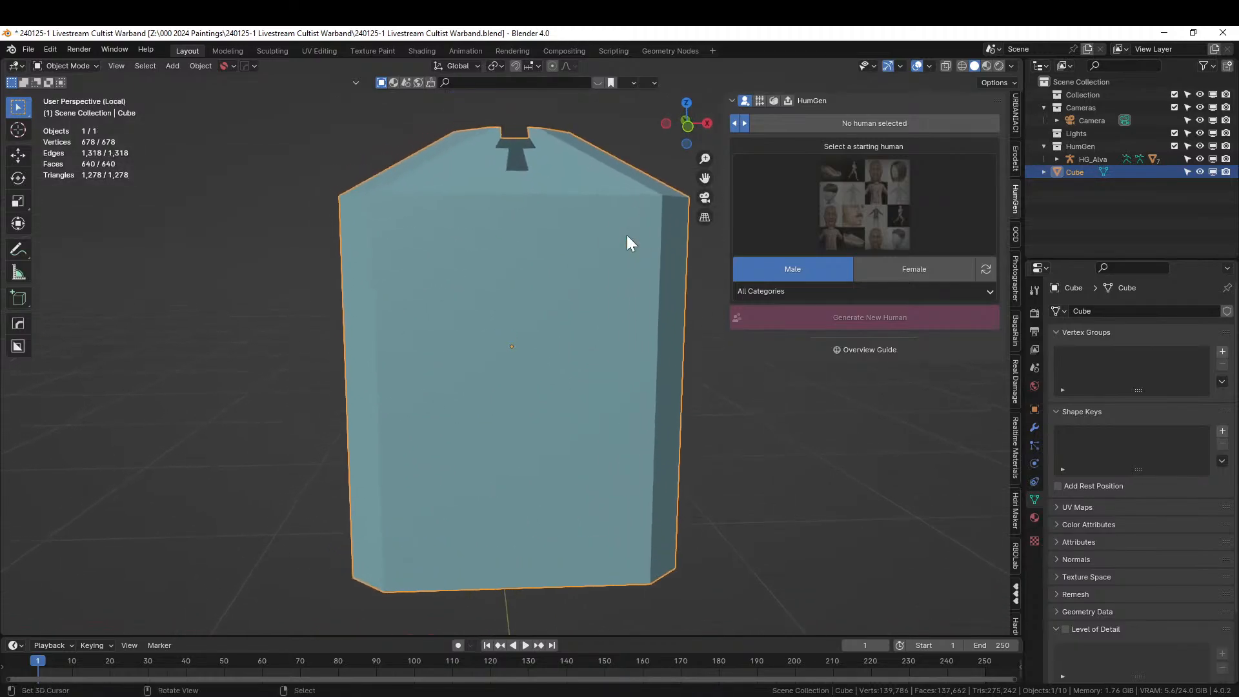
pyautogui.press('KP_1')
pyautogui.keyDown('shift'); pyautogui.moveTo(620, 476); pyautogui.dragTo(589, 367, button='middle'); pyautogui.keyUp('shift')
# Add a Landscape mesh and apply the "large terrain" operator preset to it.
pyautogui.hotkey('shift', 'a')
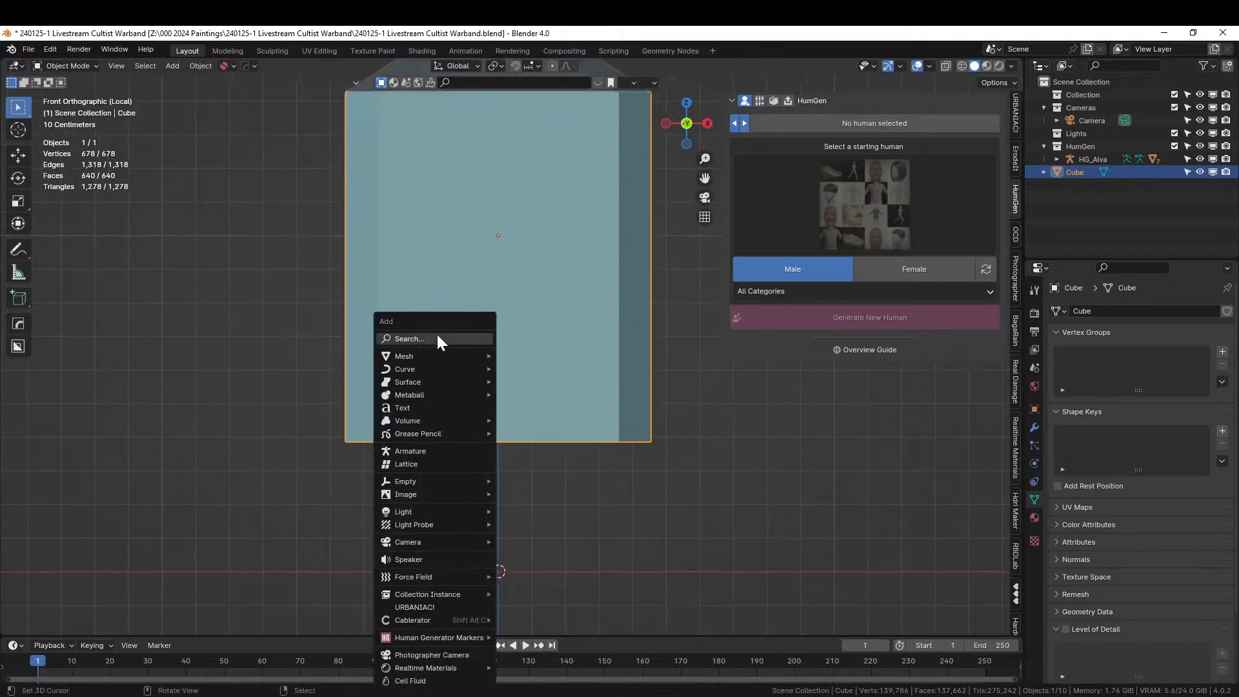
pyautogui.moveTo(423, 355)
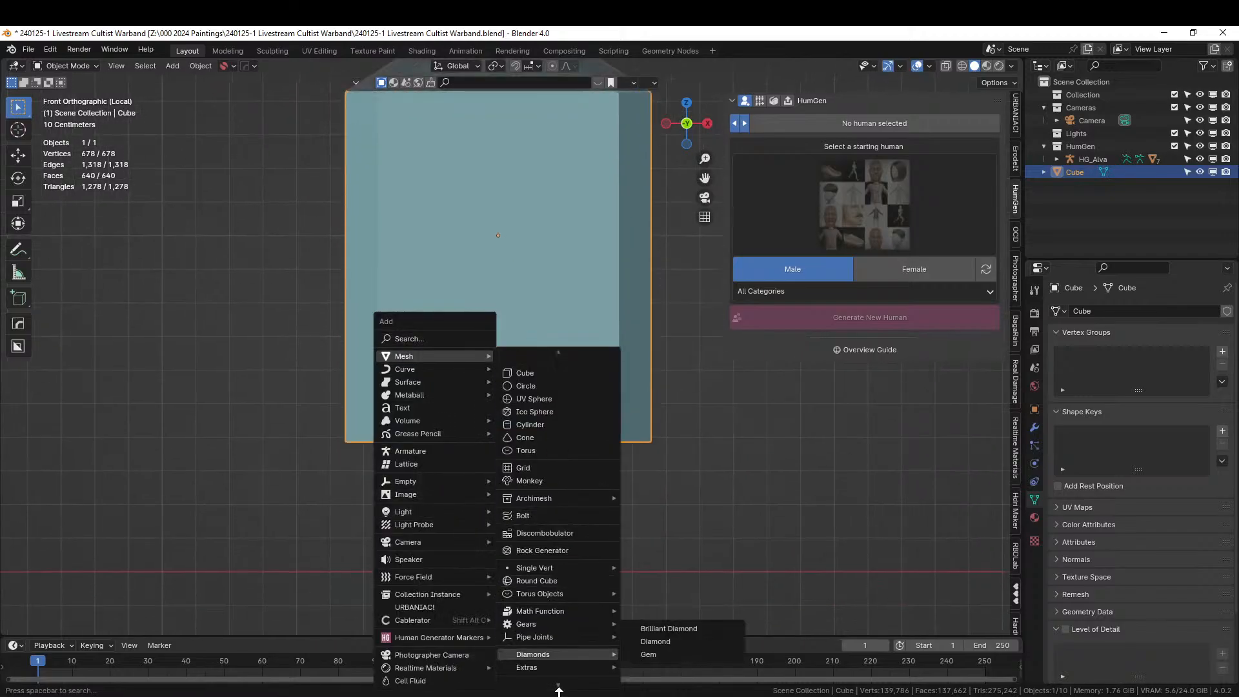
pyautogui.moveTo(554, 683)
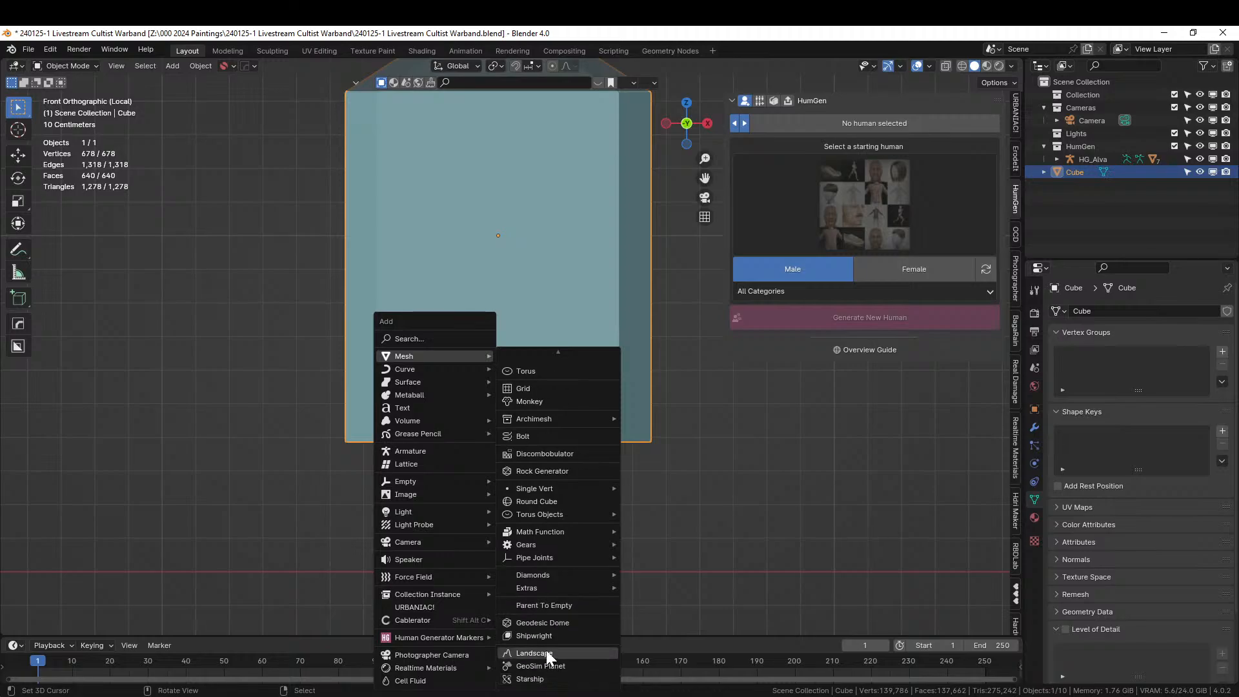
pyautogui.click(546, 652)
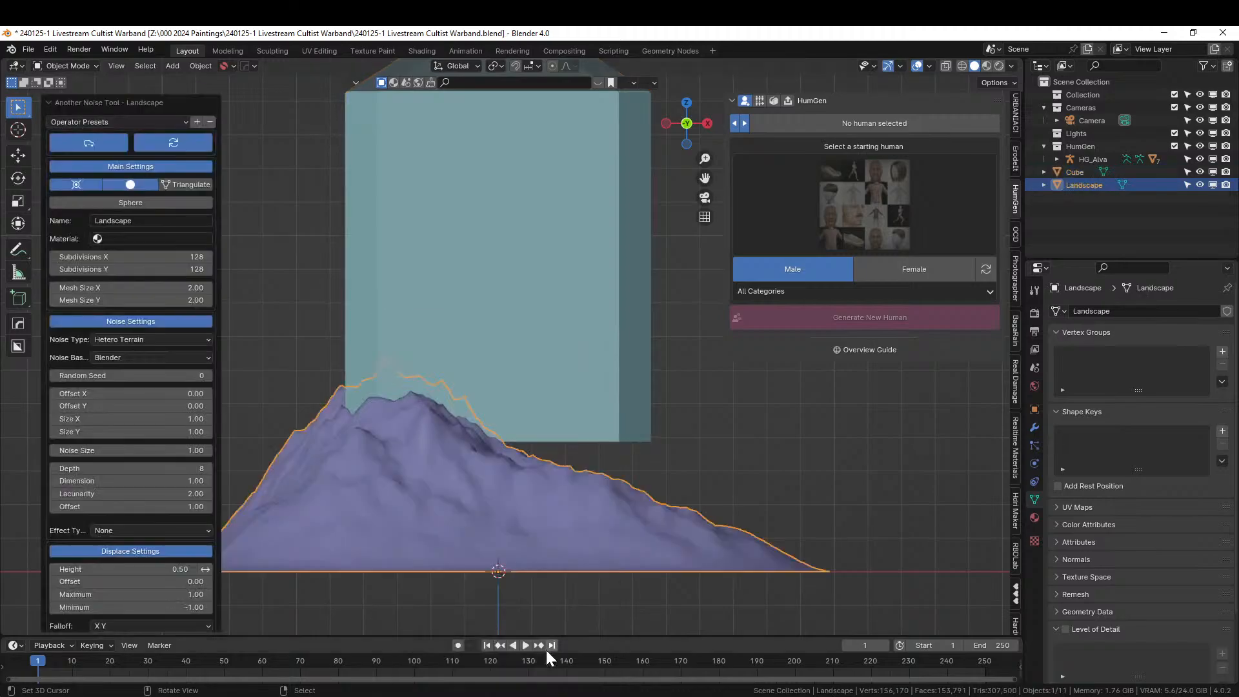
pyautogui.click(134, 120)
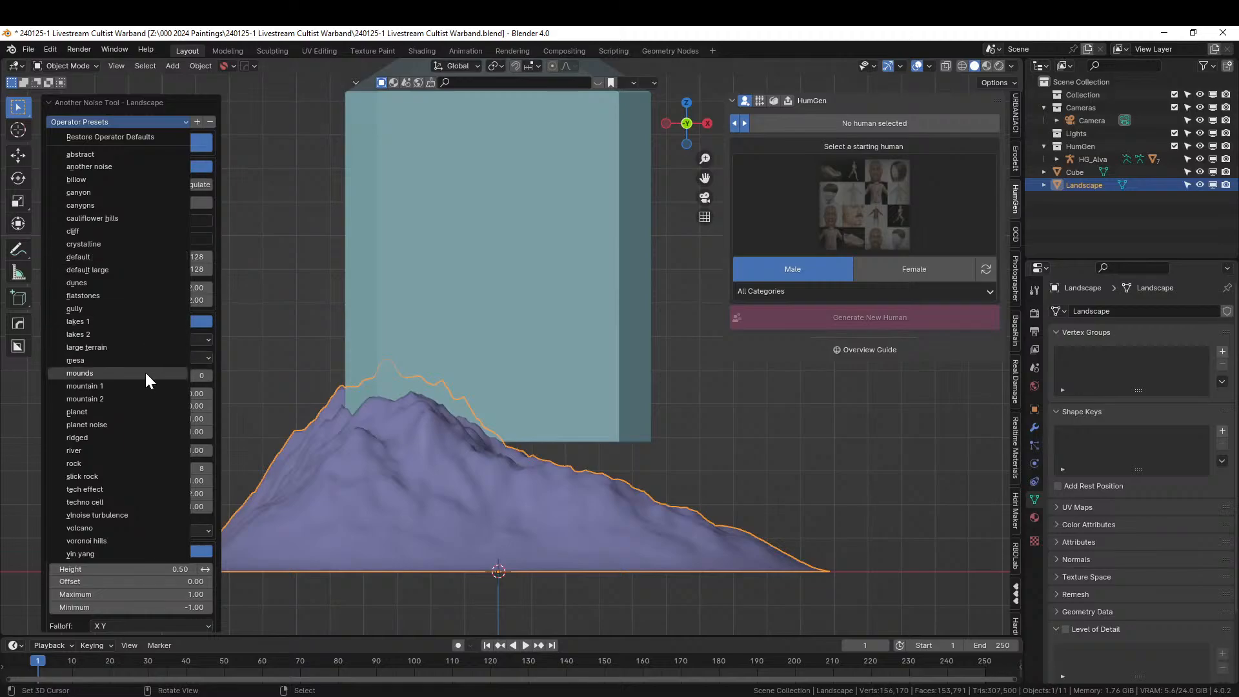
pyautogui.click(121, 349)
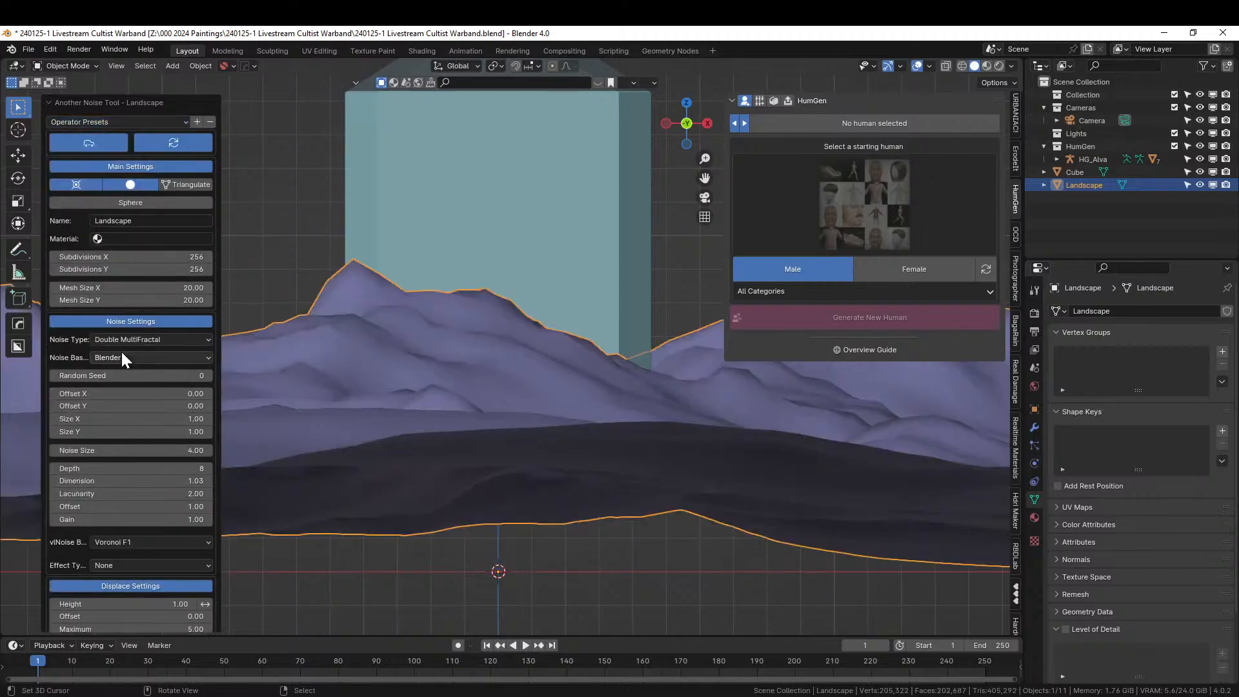
# Scale the landscape down uniformly to about 0.117 so it forms a small terrain patch around the robe's base.
pyautogui.moveTo(439, 374); pyautogui.dragTo(469, 454, button='middle')
pyautogui.scroll(-8, 495, 408)
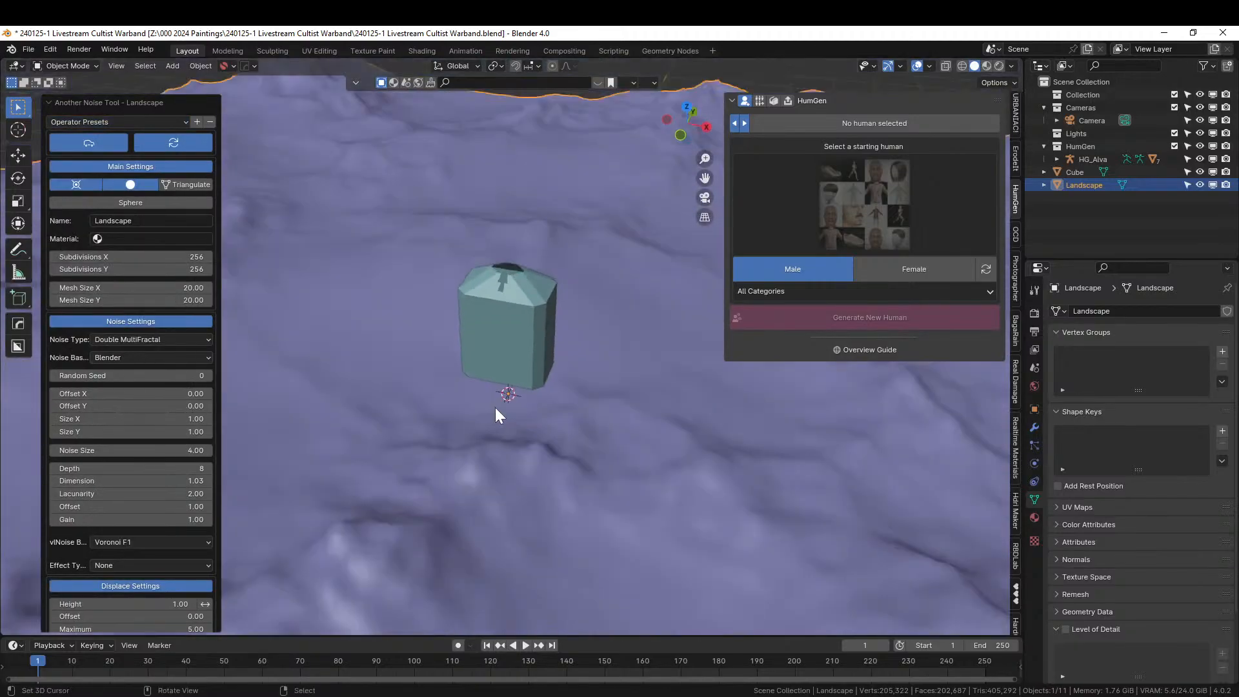
pyautogui.press('s')
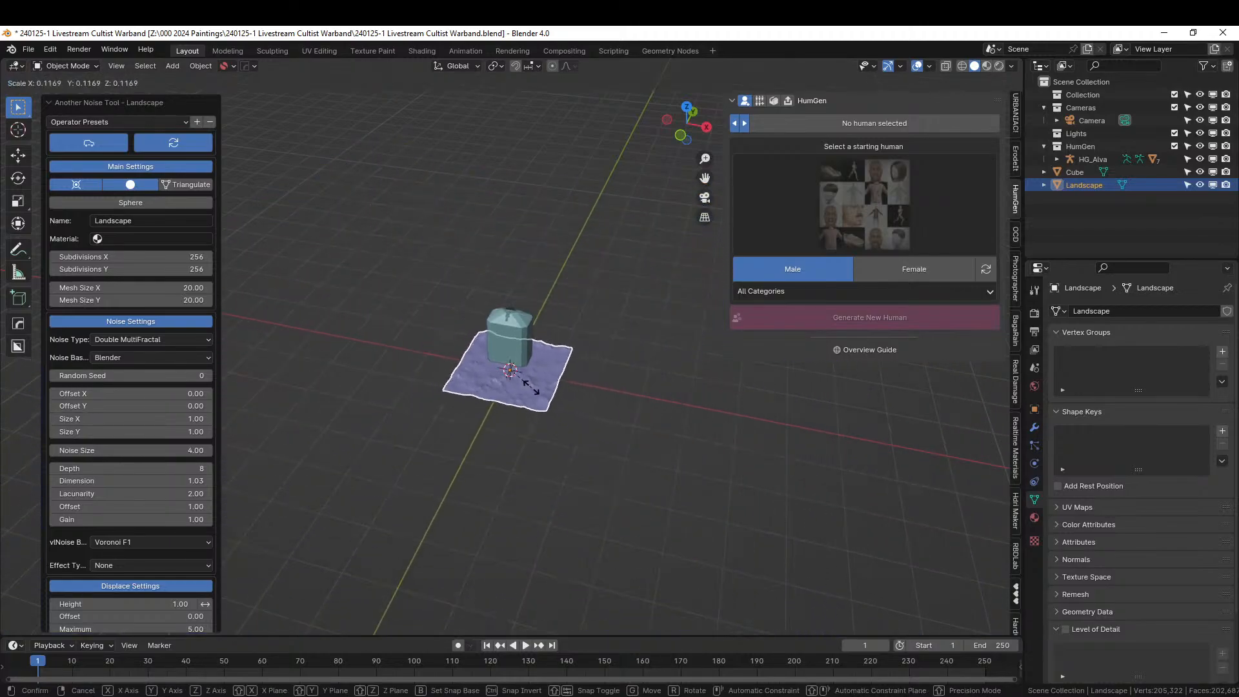
pyautogui.click(532, 387)
pyautogui.press('KP_Decimal')
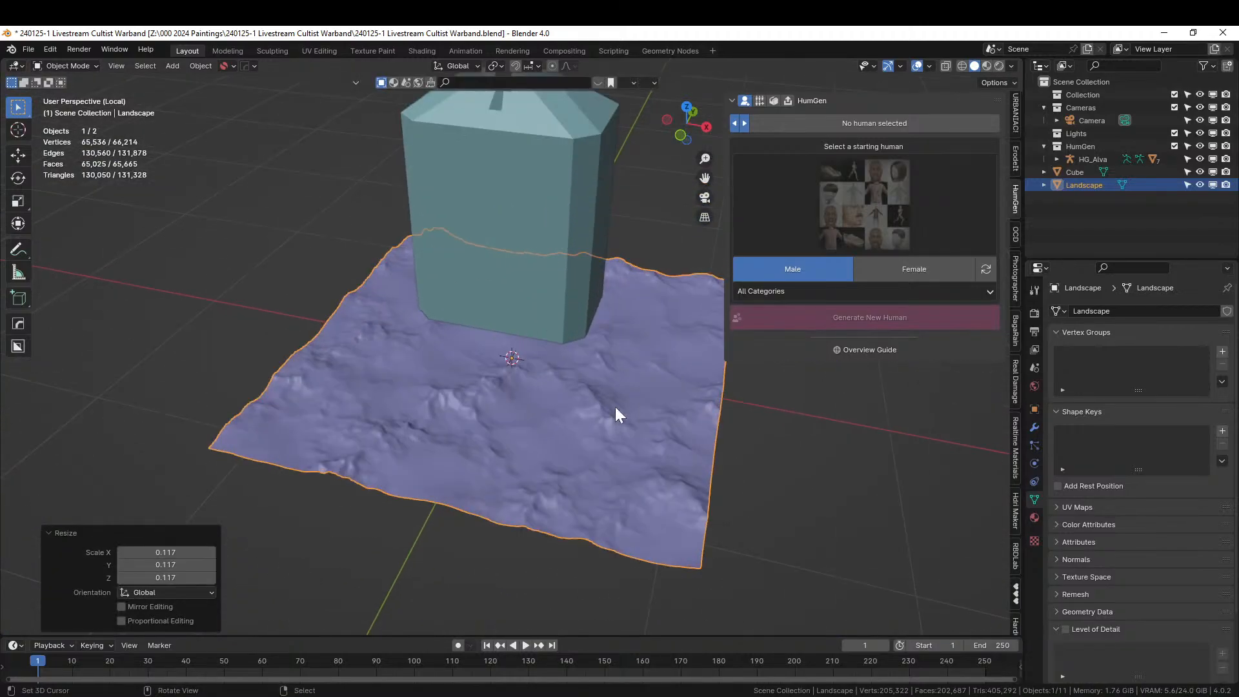
# Raise the landscape about 0.325 m along Z to the robe's hem and apply its rotation and scale.
pyautogui.press('KP_1')
pyautogui.press('g')
pyautogui.press('z')
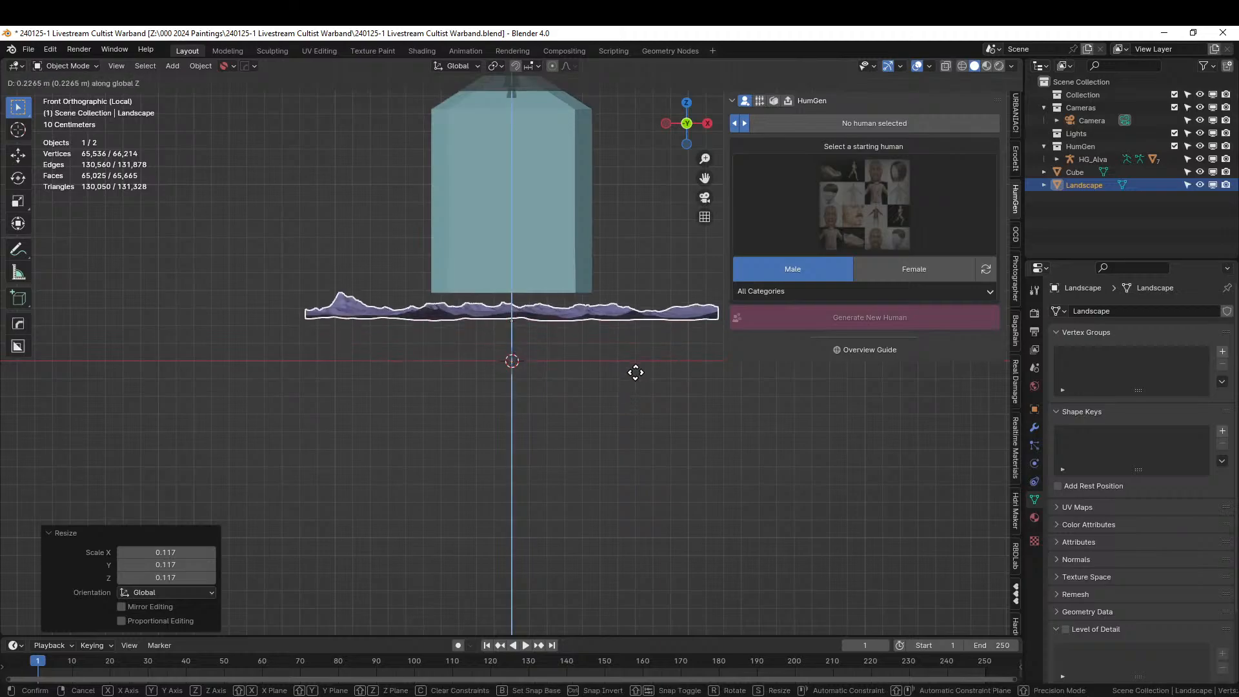
pyautogui.click(579, 358)
pyautogui.moveTo(579, 354); pyautogui.dragTo(562, 359, button='middle')
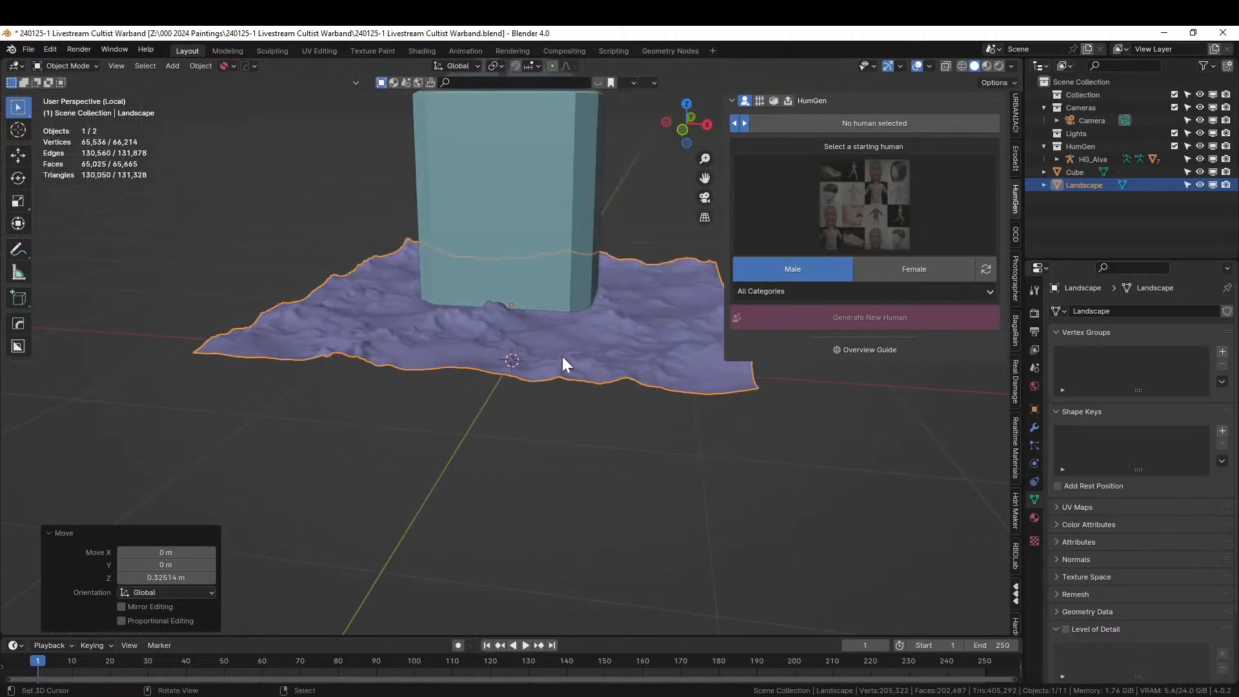
pyautogui.hotkey('ctrl', 'a')
pyautogui.click(514, 353)
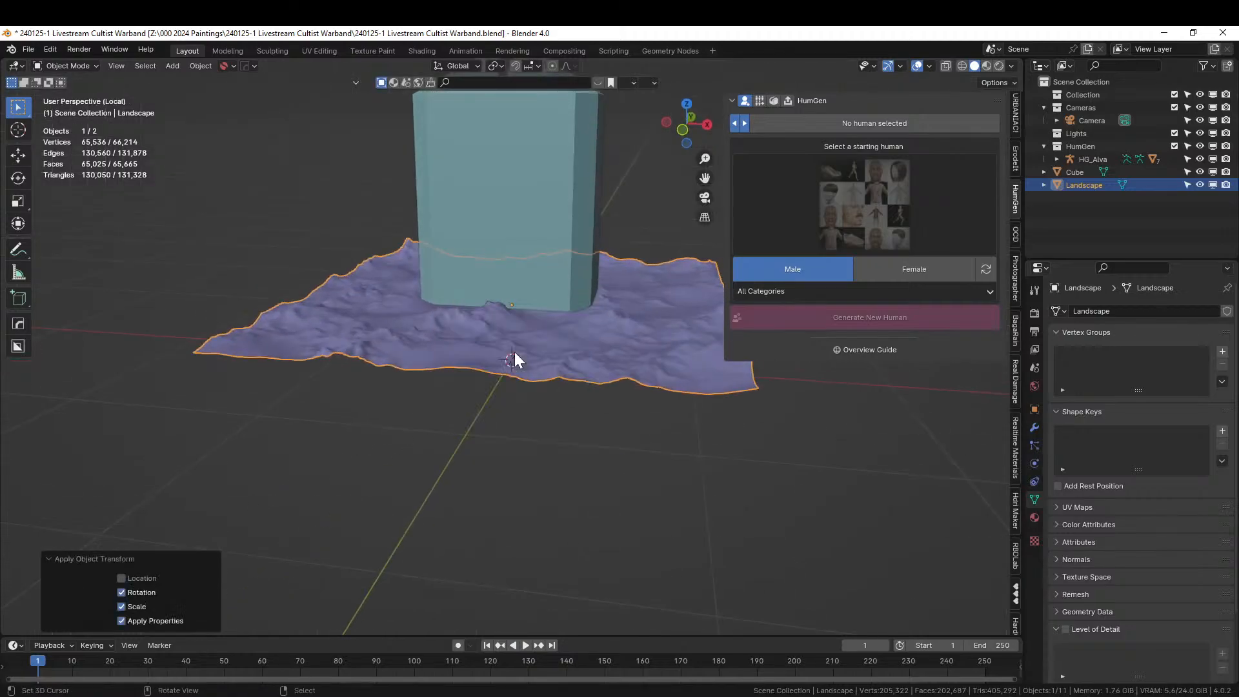
# Enter Edit Mode on the landscape and select a run of its outer boundary edges as an edge loop.
pyautogui.press('Tab')
pyautogui.scroll(3, 374, 370)
pyautogui.moveTo(363, 386); pyautogui.dragTo(464, 413, button='middle')
pyautogui.press('2')
pyautogui.click(364, 502)
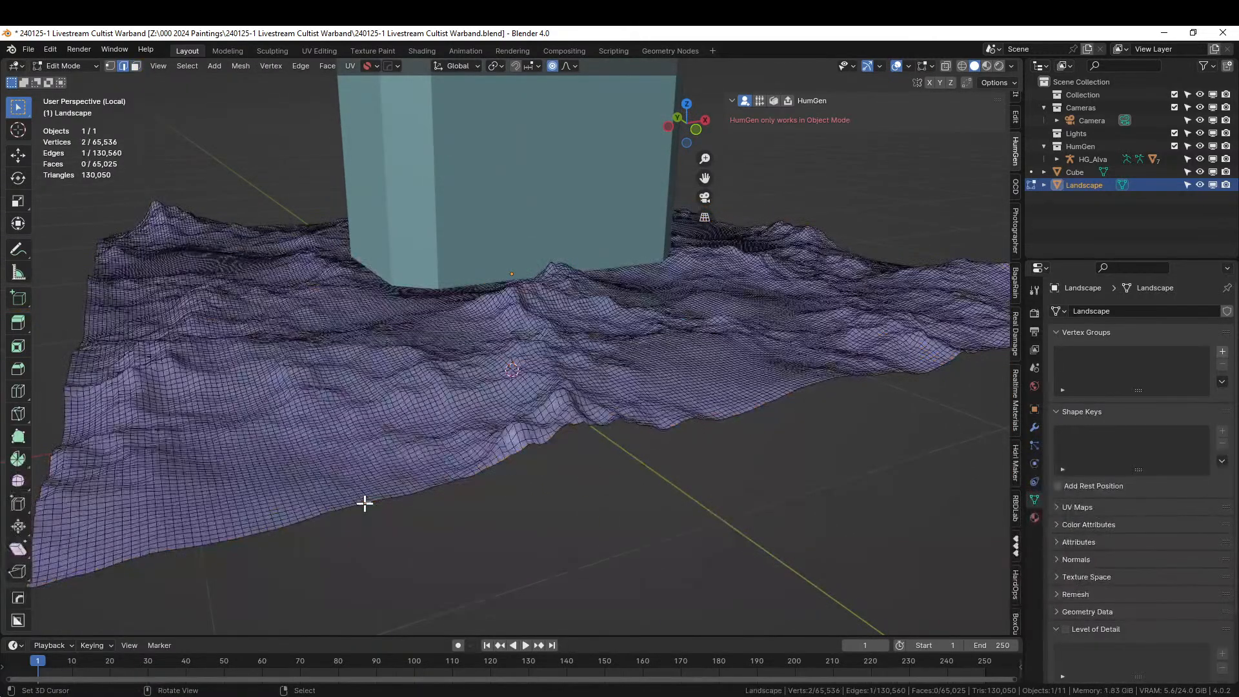
pyautogui.keyDown('alt'); pyautogui.click(364, 503); pyautogui.keyUp('alt')
pyautogui.moveTo(381, 497); pyautogui.dragTo(138, 465, button='middle')
pyautogui.scroll(3, 437, 514)
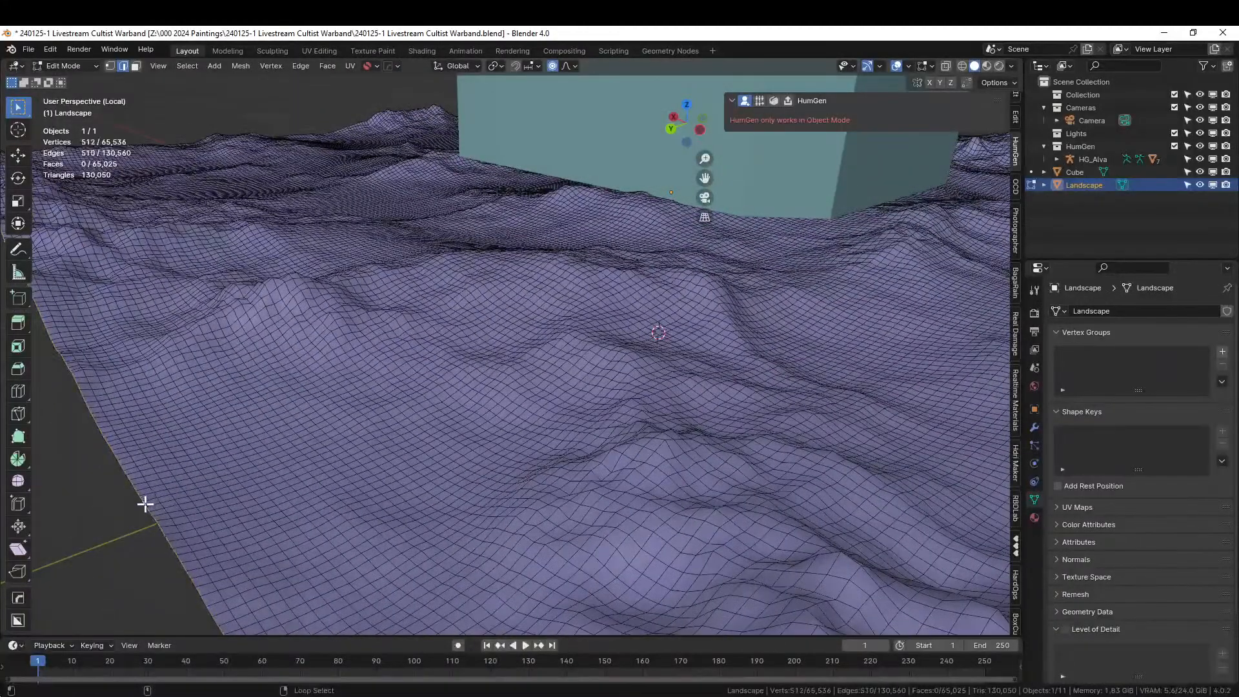
# Try to fill the partial boundary selection with a face, then move and extrude it along Z.
pyautogui.press('f')
pyautogui.scroll(-8, 200, 496)
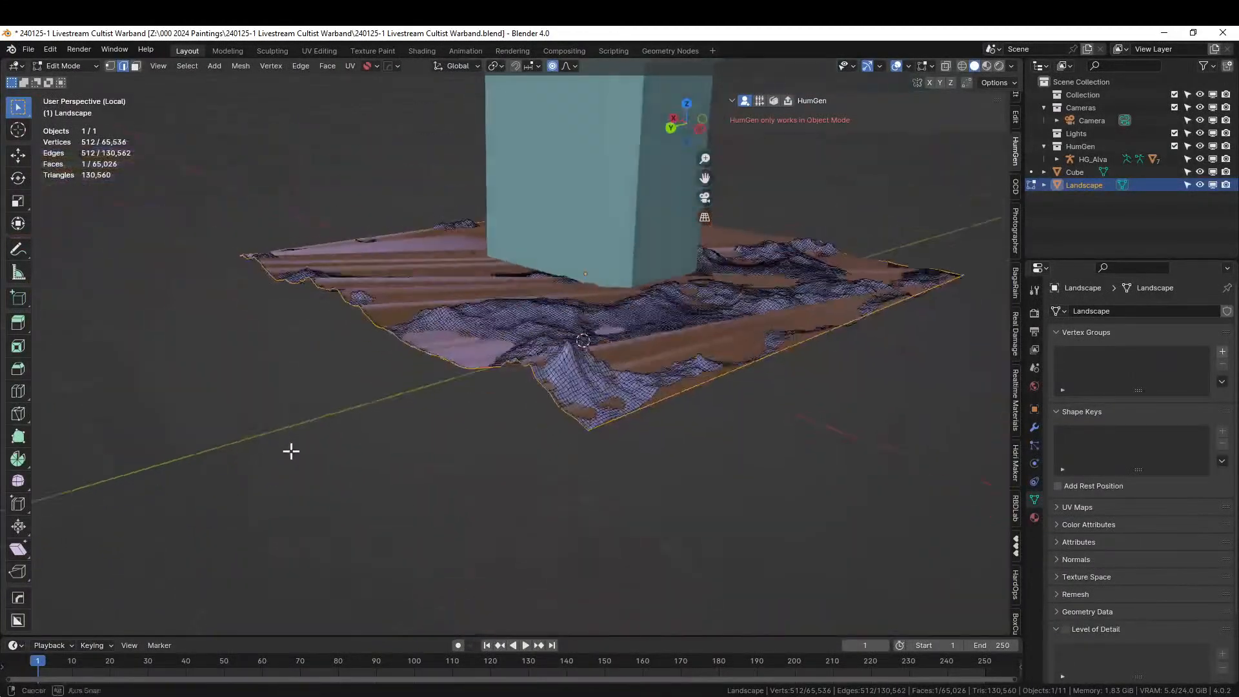
pyautogui.moveTo(291, 447); pyautogui.dragTo(245, 462, button='middle')
pyautogui.press('g')
pyautogui.press('z')
pyautogui.click(334, 465)
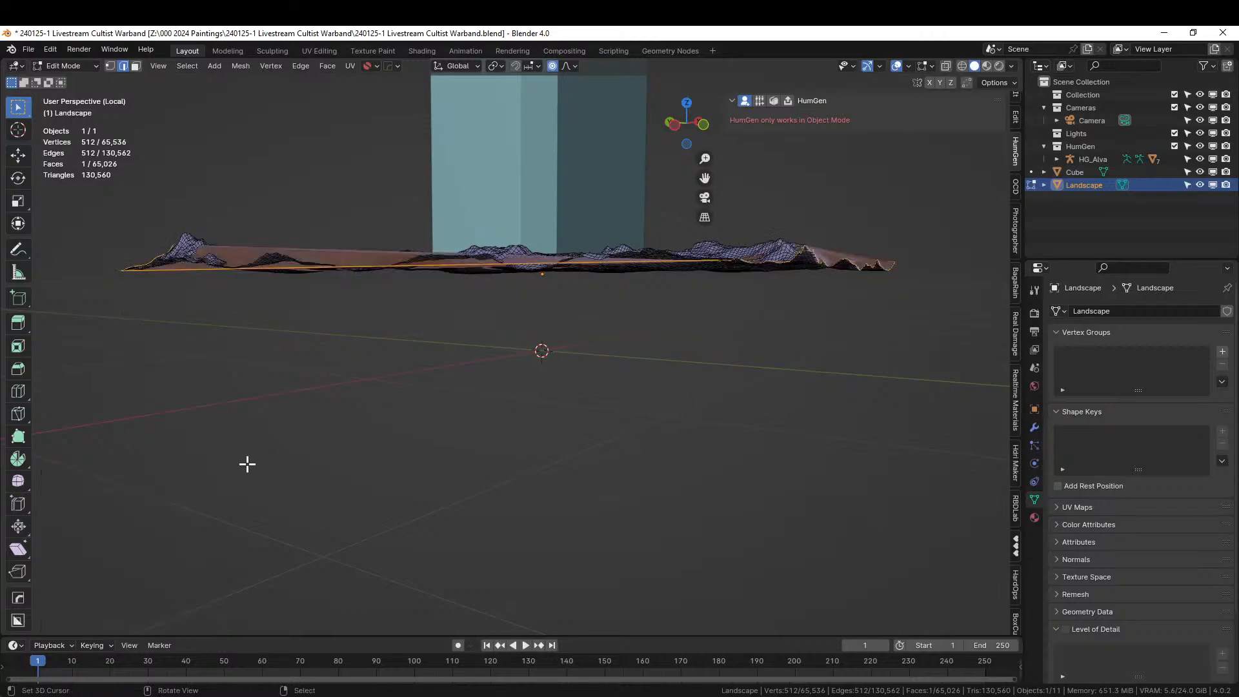
pyautogui.press('e')
pyautogui.press('z')
pyautogui.press('Escape')
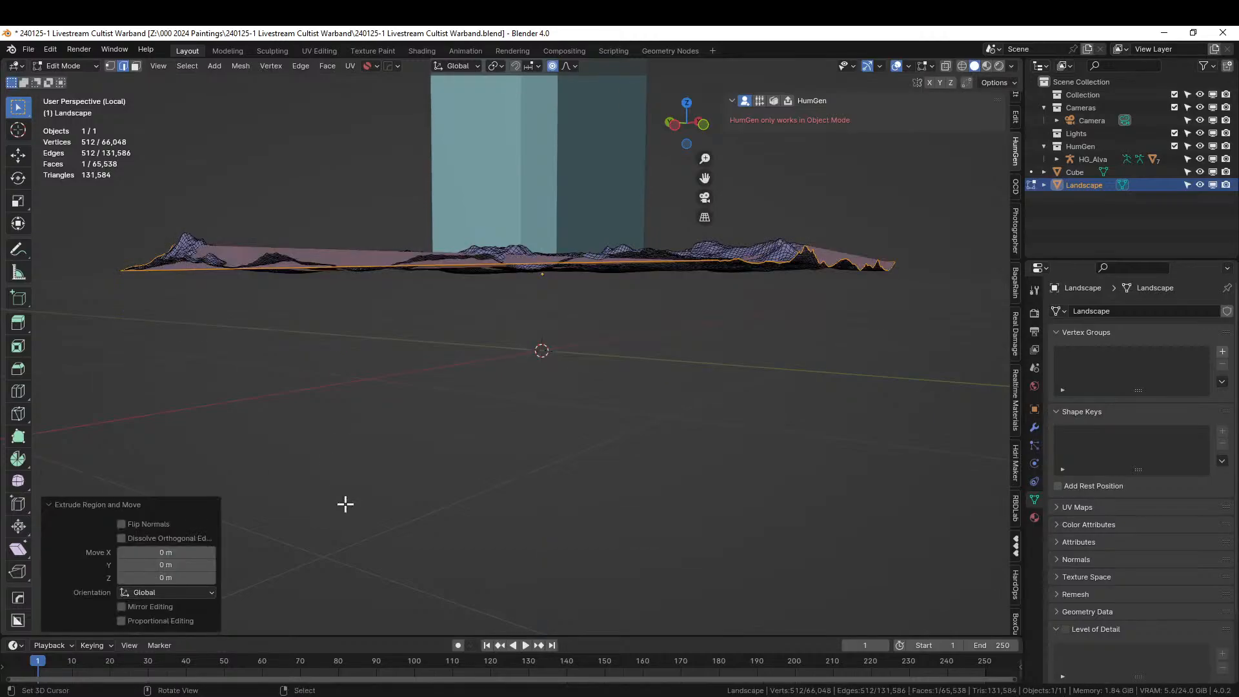
pyautogui.hotkey('ctrl', 'z')
# Add the landscape's remaining boundary edges to the selection and fill the full outline with a single face.
pyautogui.moveTo(367, 393); pyautogui.dragTo(448, 520, button='middle')
pyautogui.keyDown('alt'); pyautogui.keyDown('shift'); pyautogui.click(416, 544); pyautogui.keyUp('shift'); pyautogui.keyUp('alt')
pyautogui.moveTo(327, 526); pyautogui.dragTo(428, 471, button='middle')
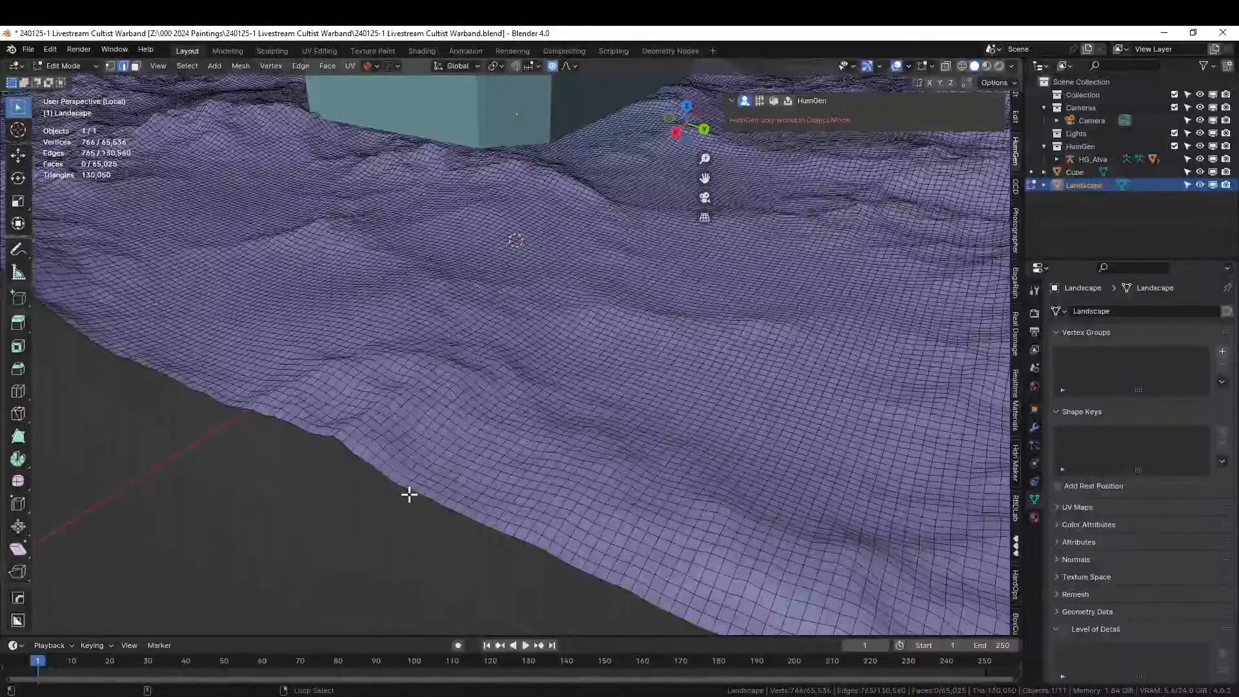
pyautogui.keyDown('alt'); pyautogui.keyDown('shift'); pyautogui.click(410, 485); pyautogui.keyUp('shift'); pyautogui.keyUp('alt')
pyautogui.keyDown('alt'); pyautogui.click(410, 491); pyautogui.keyUp('alt')
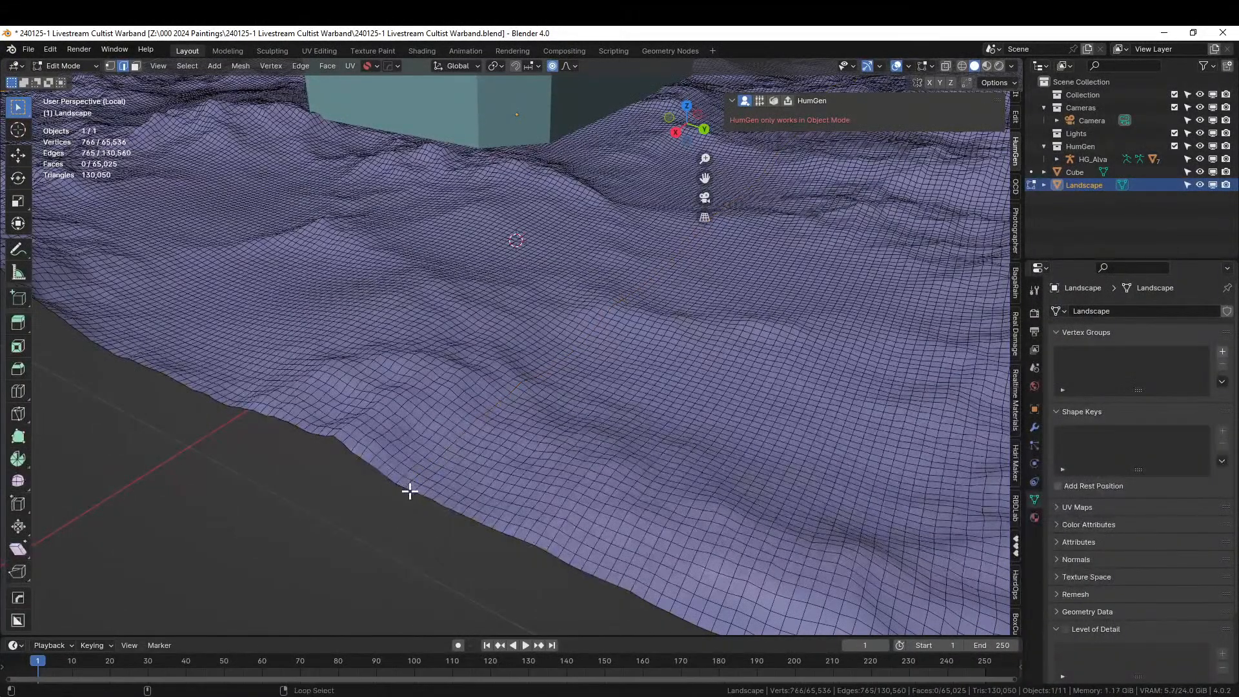
pyautogui.press('f')
pyautogui.scroll(-5, 425, 483)
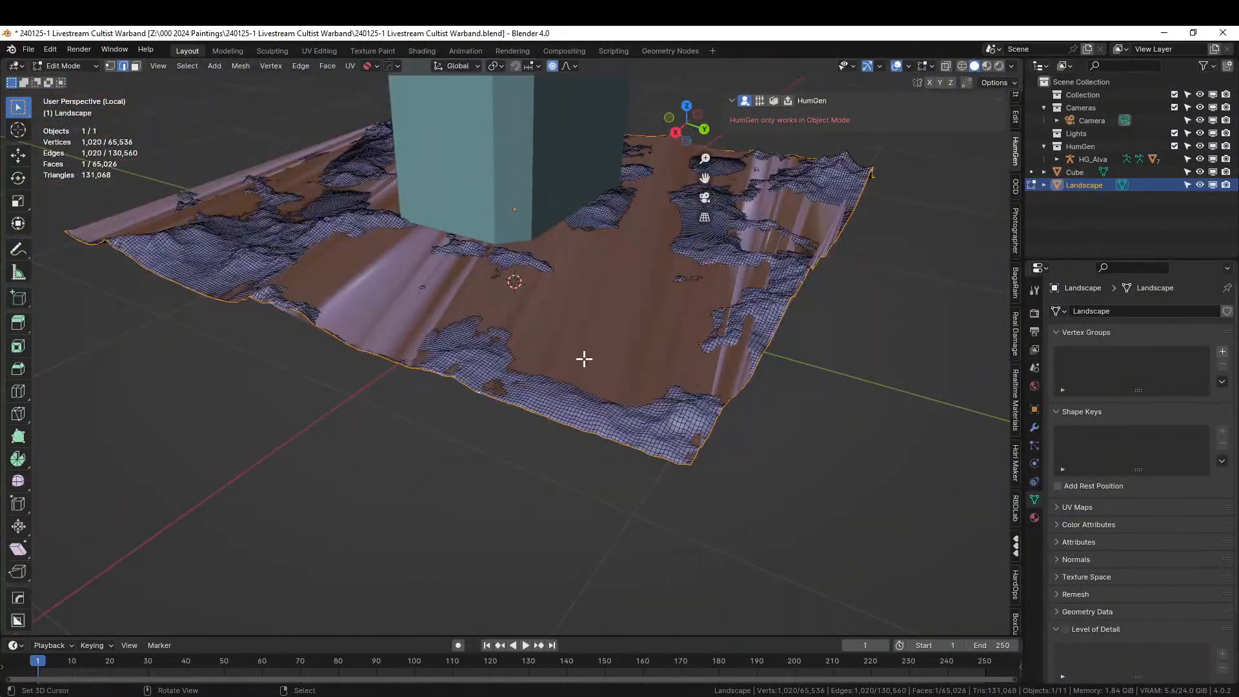
# Lower the filled base about 0.18 m along Z with smooth proportional editing to form side walls, and return to Object Mode.
pyautogui.press('g')
pyautogui.press('z')
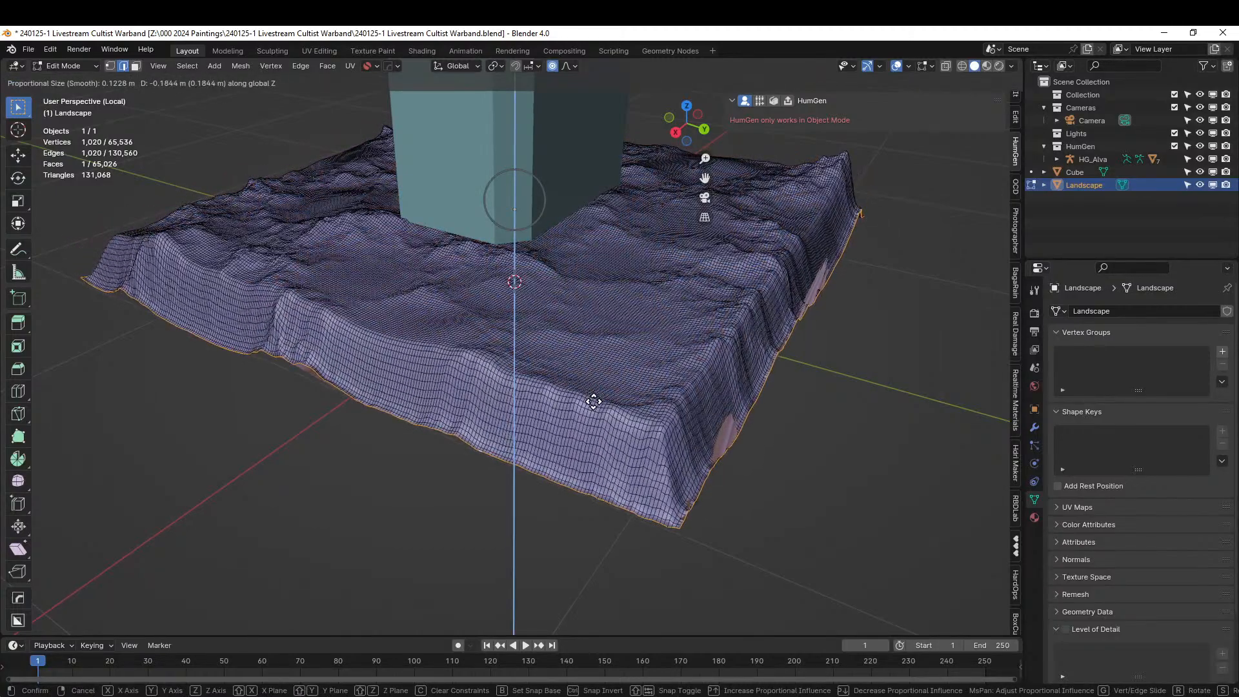
pyautogui.click(587, 400)
pyautogui.moveTo(586, 400); pyautogui.dragTo(872, 409, button='middle')
pyautogui.press('Tab')
# Raise the landscape slightly into the robe's hem and subtract it from the robe with a non-destructive Boolean difference.
pyautogui.scroll(-4, 575, 409)
pyautogui.moveTo(575, 409); pyautogui.dragTo(613, 389, button='middle')
pyautogui.press('g')
pyautogui.press('z')
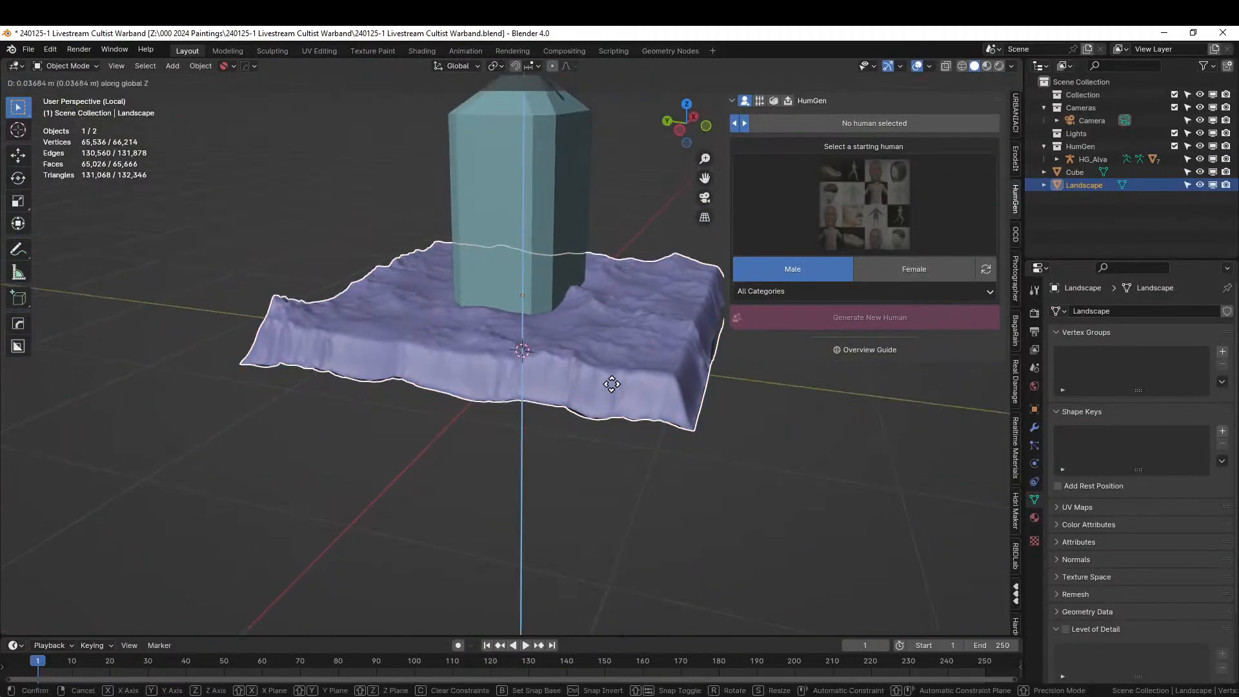
pyautogui.click(603, 367)
pyautogui.keyDown('shift'); pyautogui.click(515, 213); pyautogui.keyUp('shift')
pyautogui.press('ctrl+KP_Subtract')
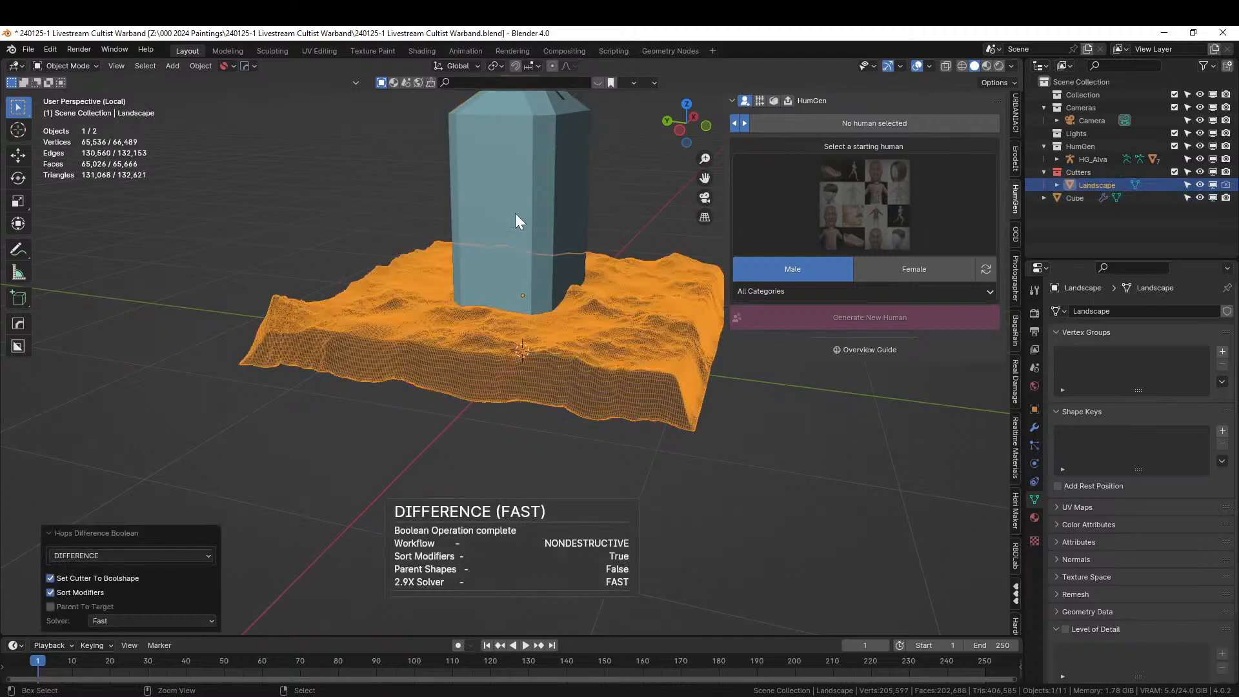
pyautogui.moveTo(516, 212)
pyautogui.mouseDown(button='middle')
pyautogui.moveTo(573, 108)
pyautogui.moveTo(554, 200)
pyautogui.moveTo(500, 217)
pyautogui.mouseUp(button='middle')
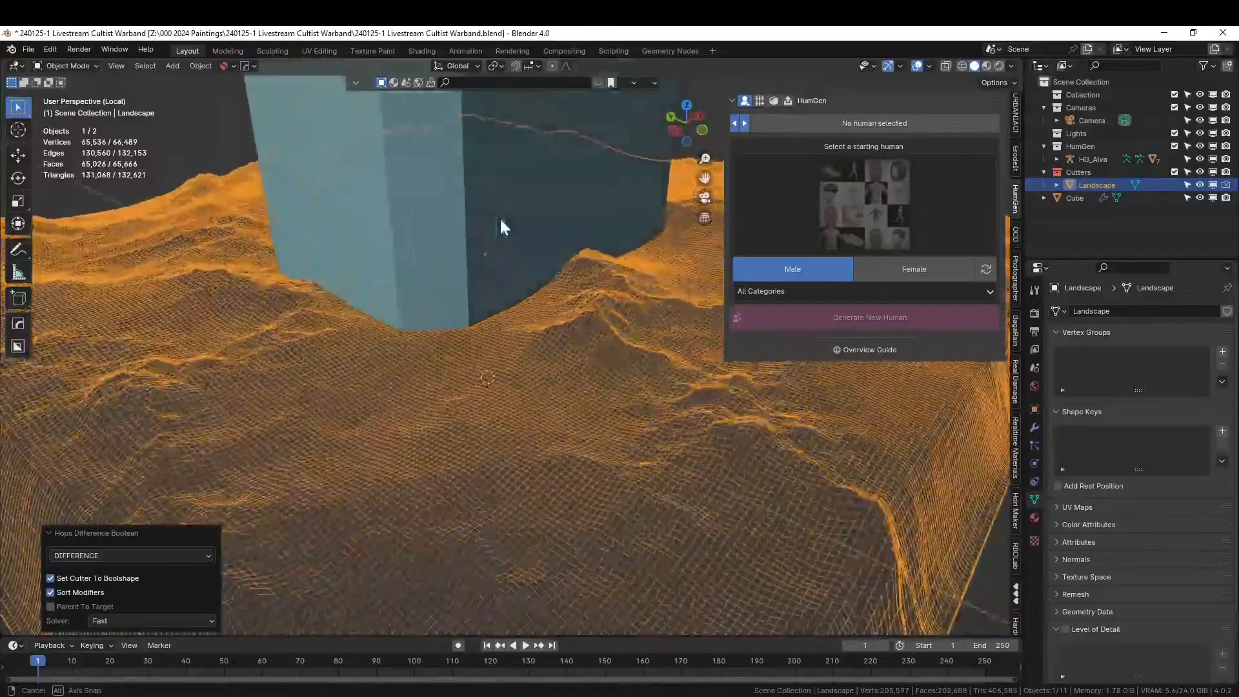
pyautogui.moveTo(650, 246); pyautogui.dragTo(598, 309, button='middle')
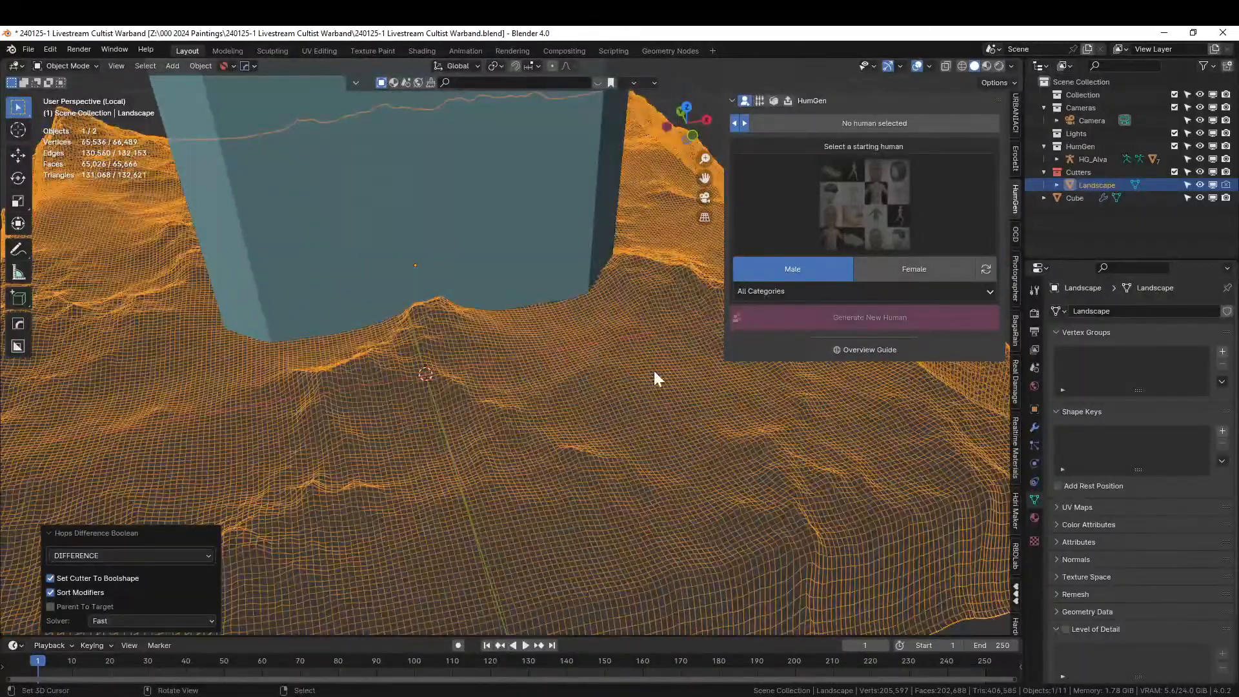
# Roughen the hem cut by scaling the landscape cutter to 2.021 along Z, 0.635 uniformly, and 1.304 along Z.
pyautogui.press('s')
pyautogui.press('z')
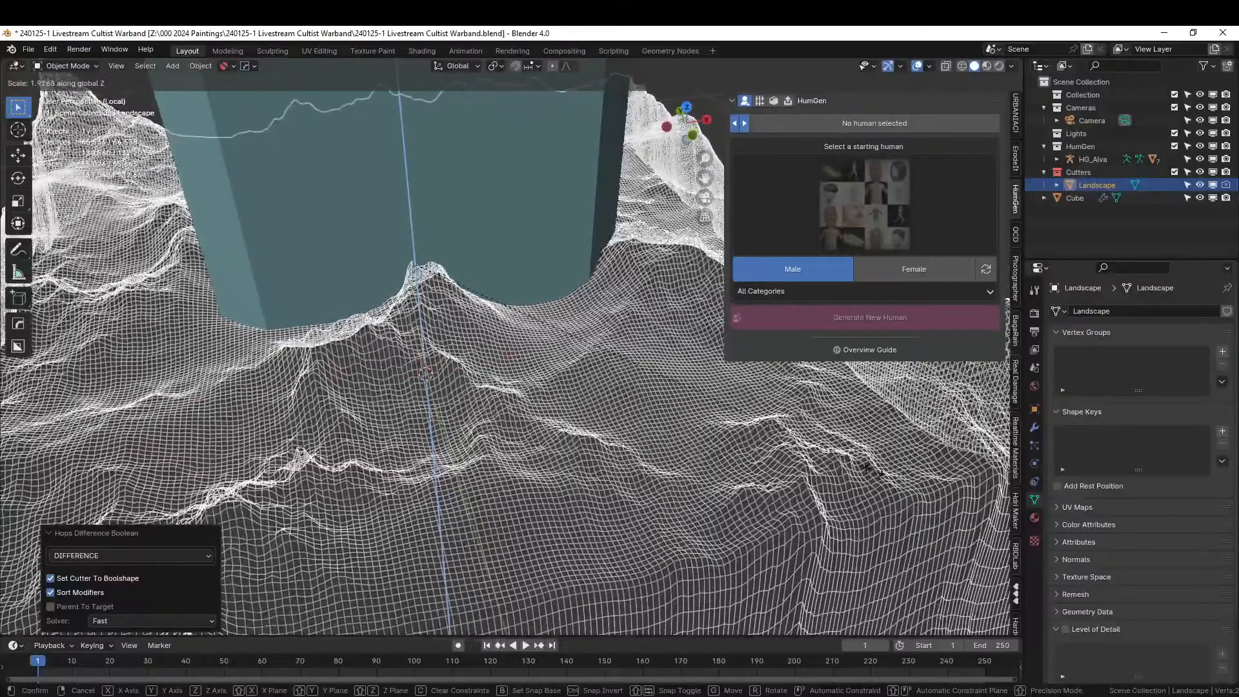
pyautogui.click(868, 493)
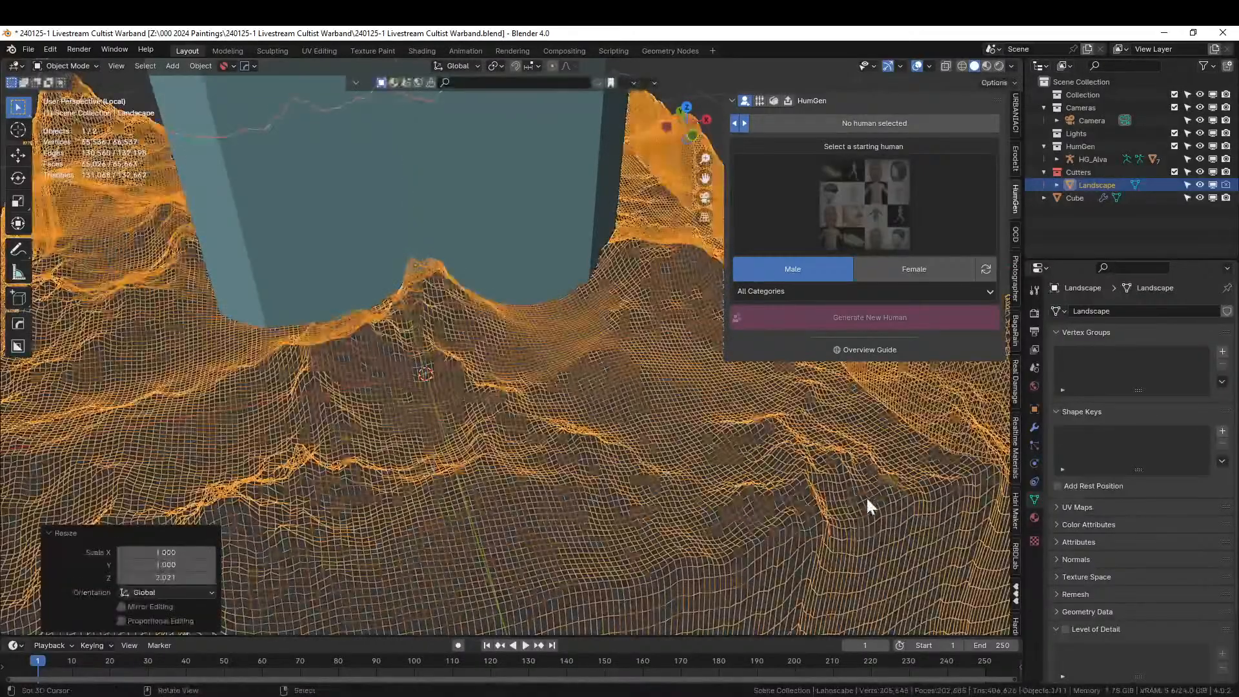
pyautogui.press('s')
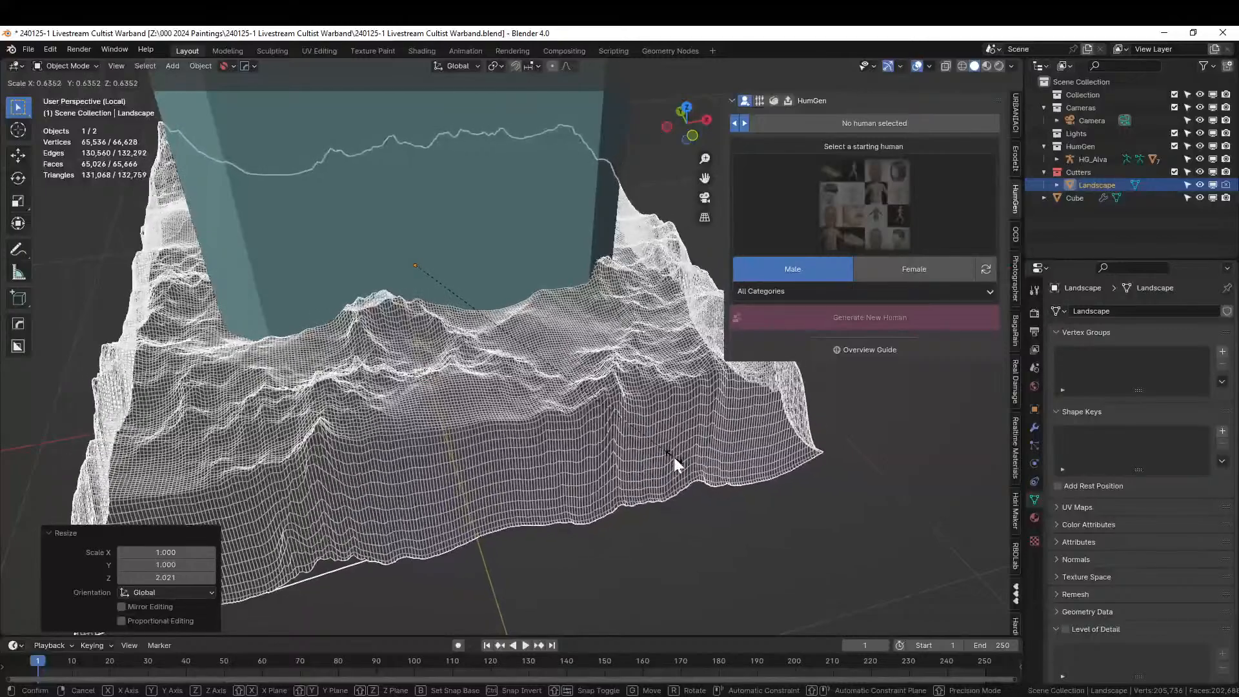
pyautogui.click(674, 457)
pyautogui.press('s')
pyautogui.press('z')
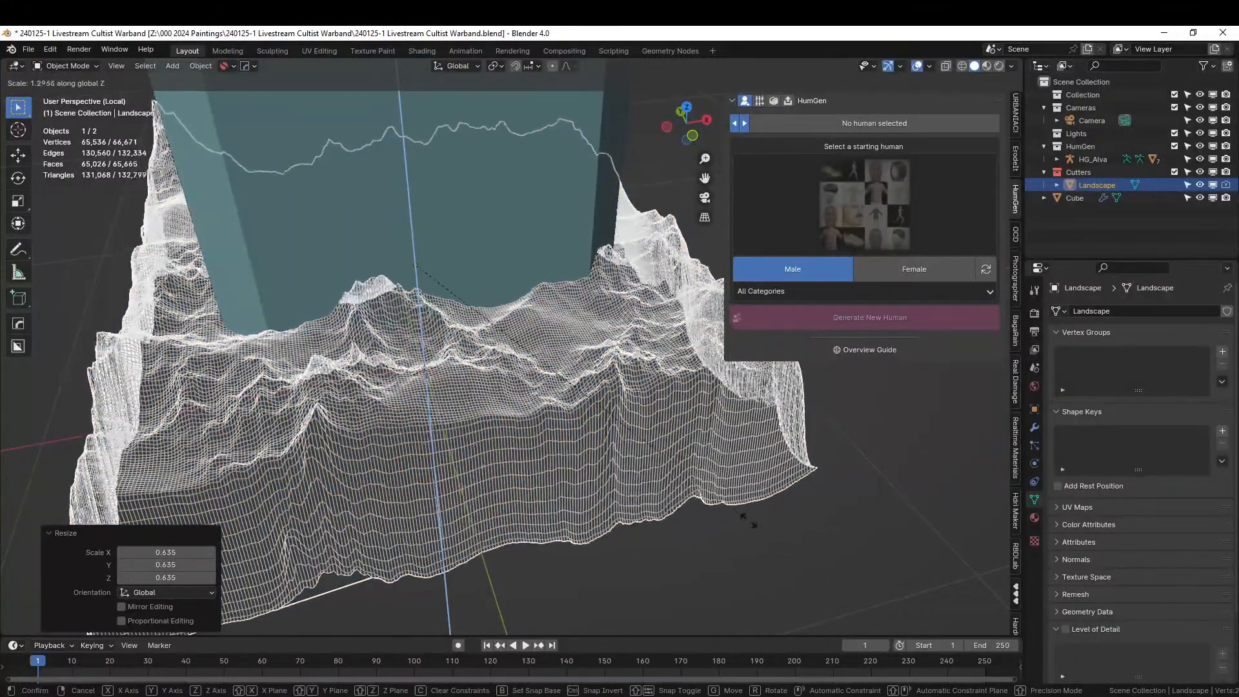
pyautogui.click(748, 518)
pyautogui.moveTo(748, 517); pyautogui.dragTo(491, 452, button='middle')
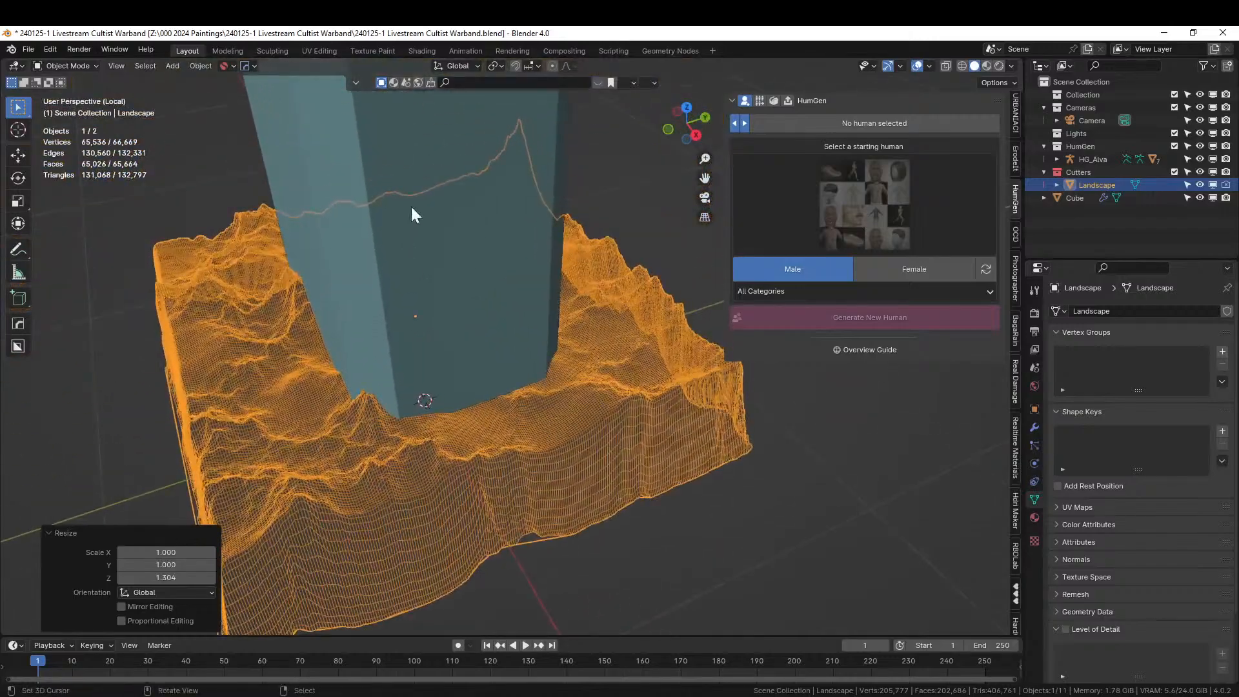
# Select the robe and apply its Boolean modifier to make the ragged hem permanent.
pyautogui.click(415, 213)
pyautogui.click(1035, 427)
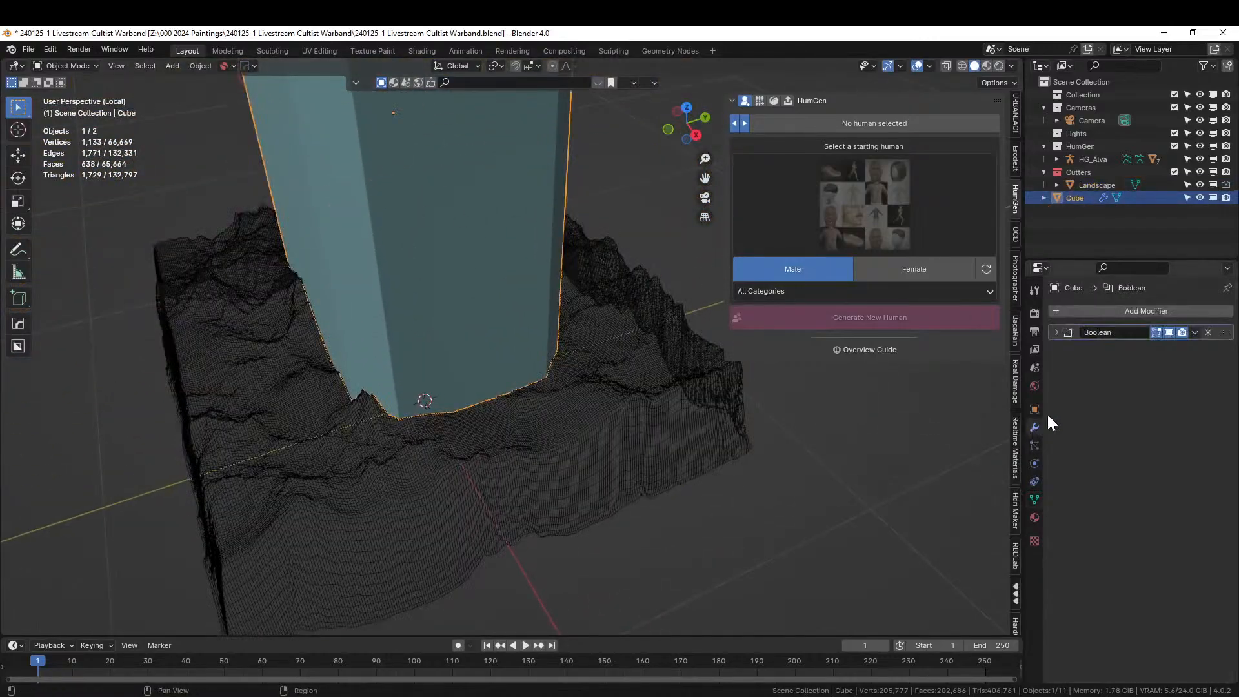
pyautogui.hotkey('ctrl', 'a')
pyautogui.scroll(-3, 477, 308)
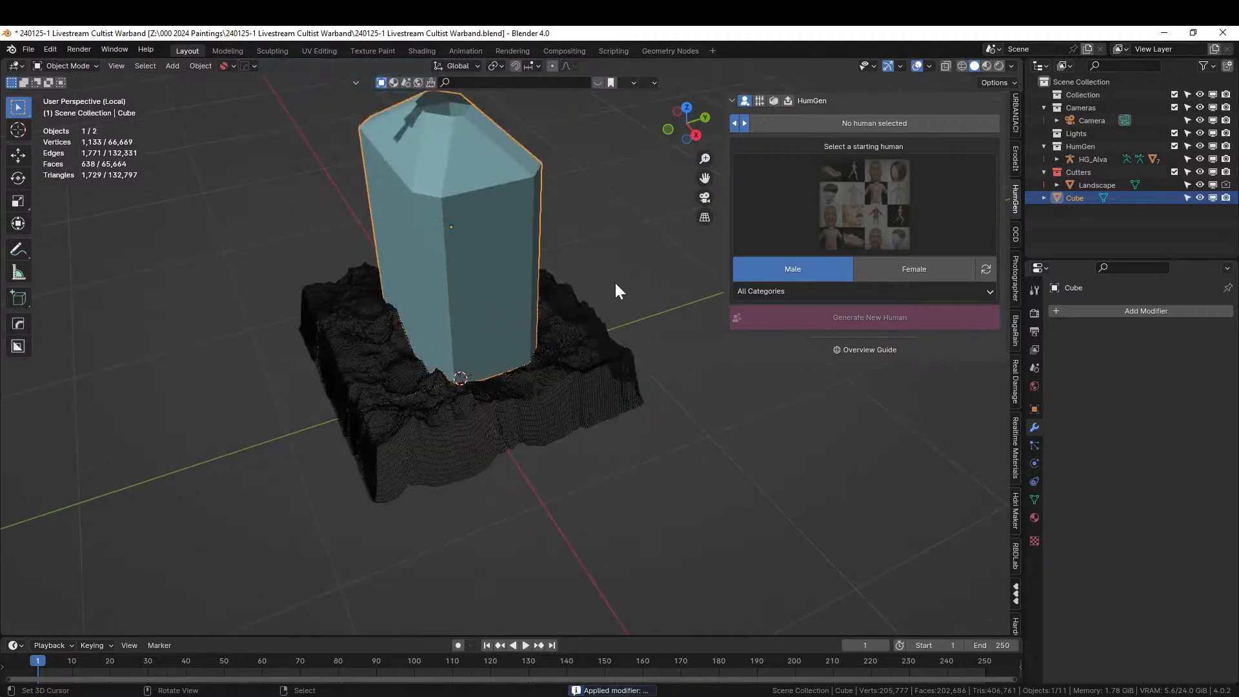
pyautogui.moveTo(616, 284); pyautogui.dragTo(514, 264, button='middle')
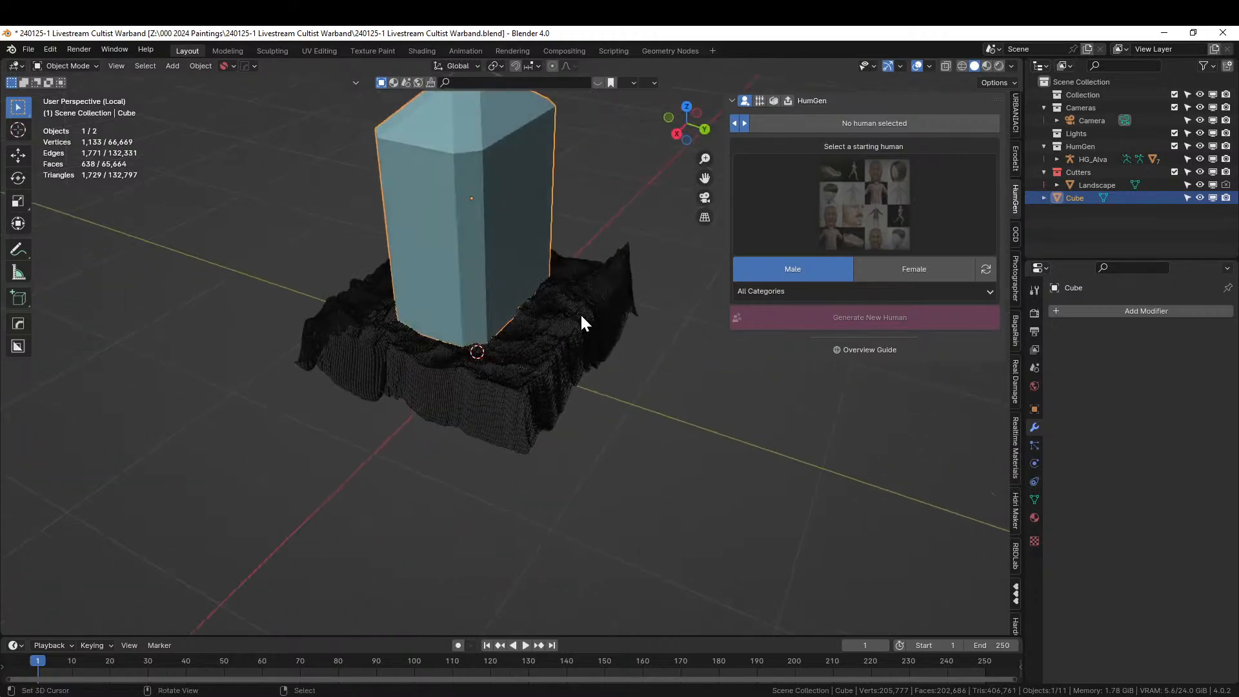
pyautogui.moveTo(581, 332); pyautogui.dragTo(620, 444, button='middle')
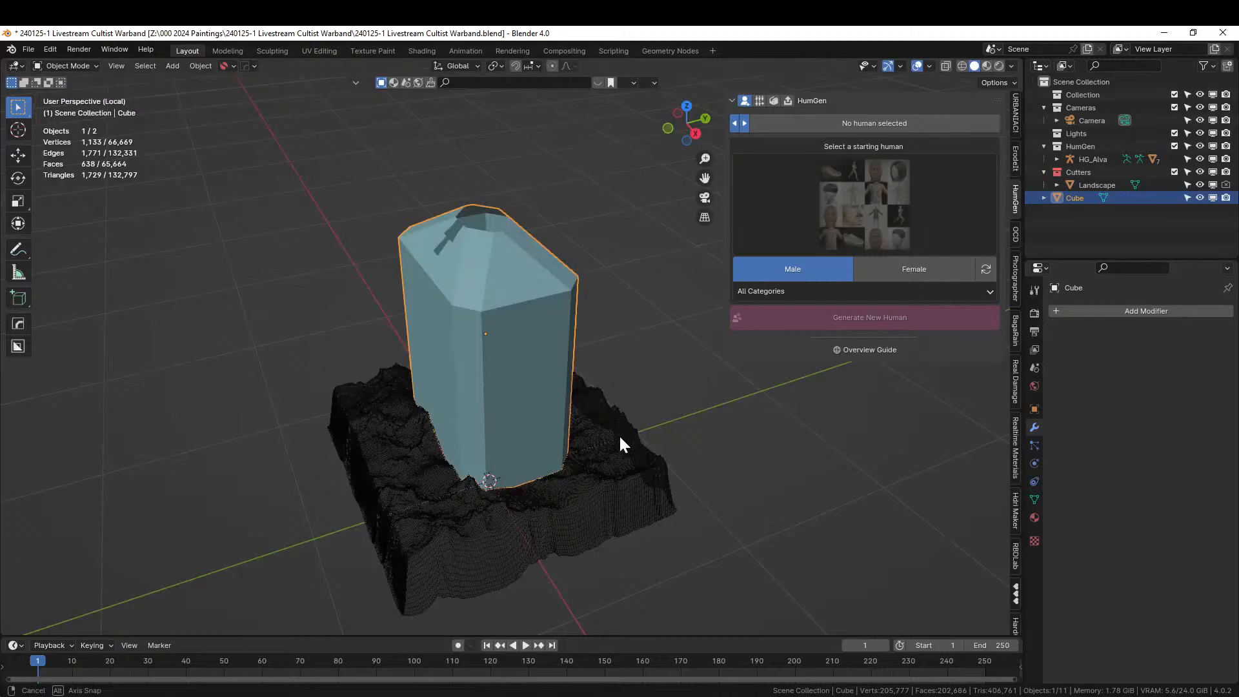
# Rotate the landscape cutter 180° about X and raise it about 1.29 m along Z to the robe's neckline.
pyautogui.click(551, 517)
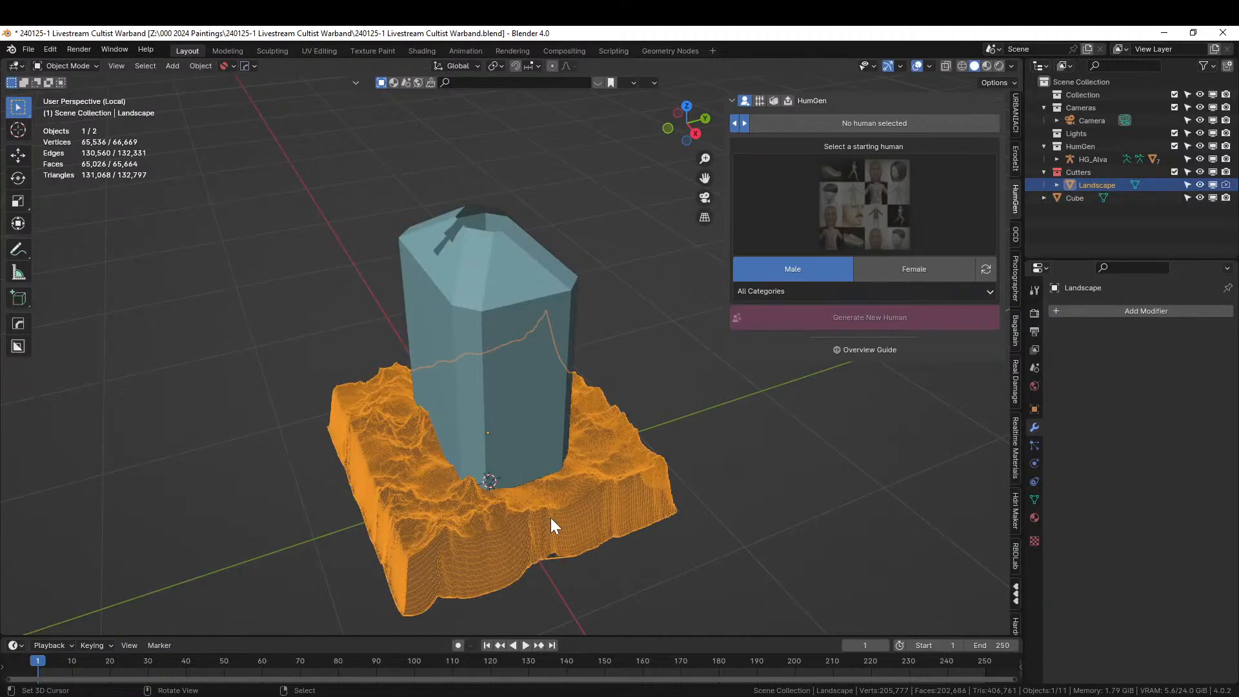
pyautogui.write('rx180')
pyautogui.press('Return')
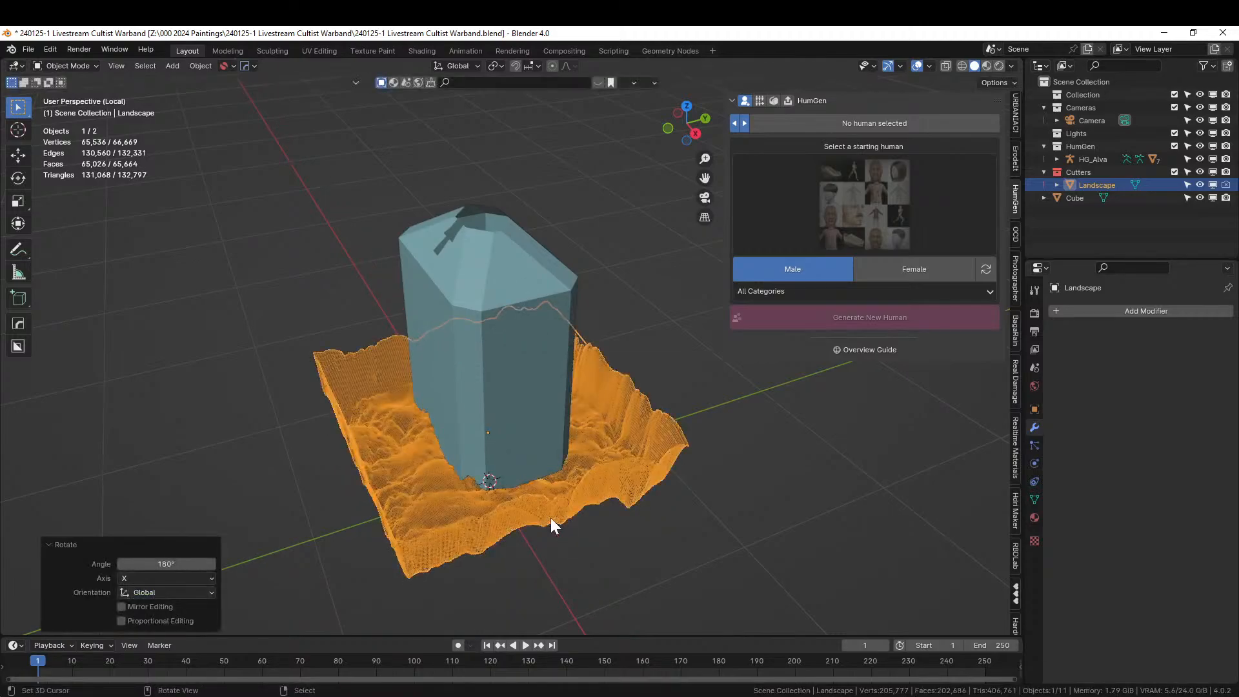
pyautogui.press('g')
pyautogui.press('z')
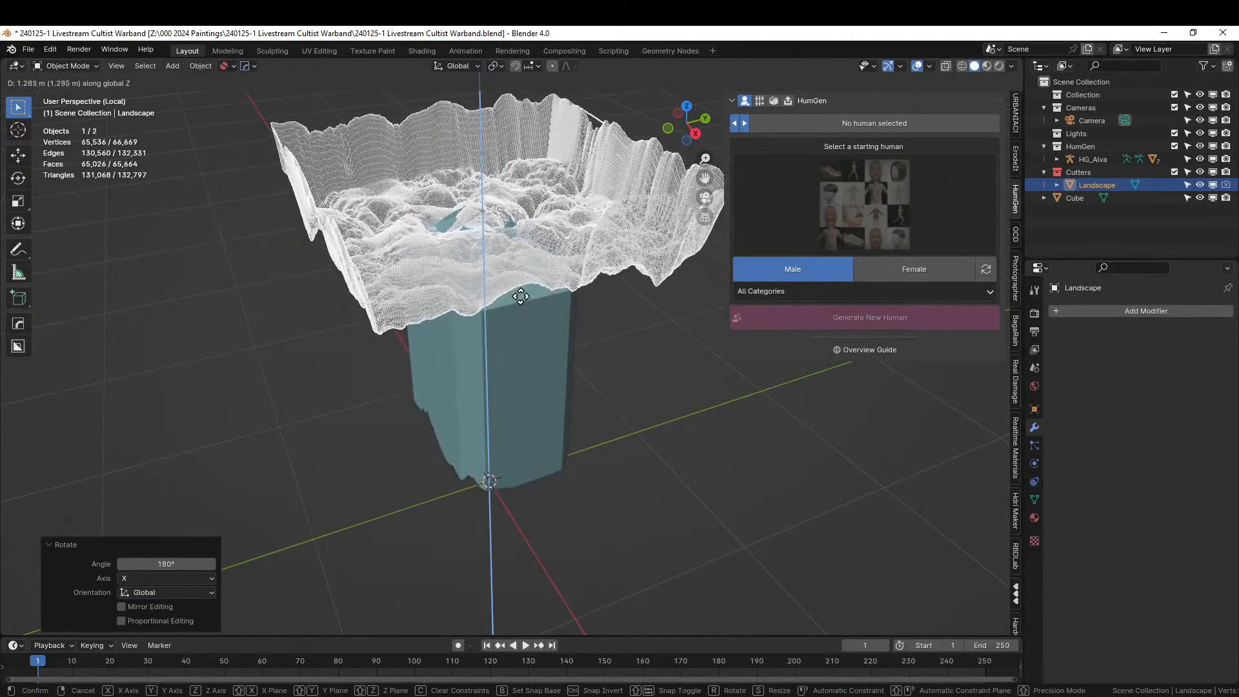
pyautogui.click(520, 296)
pyautogui.press('KP_Decimal')
pyautogui.moveTo(530, 316); pyautogui.dragTo(707, 401, button='middle')
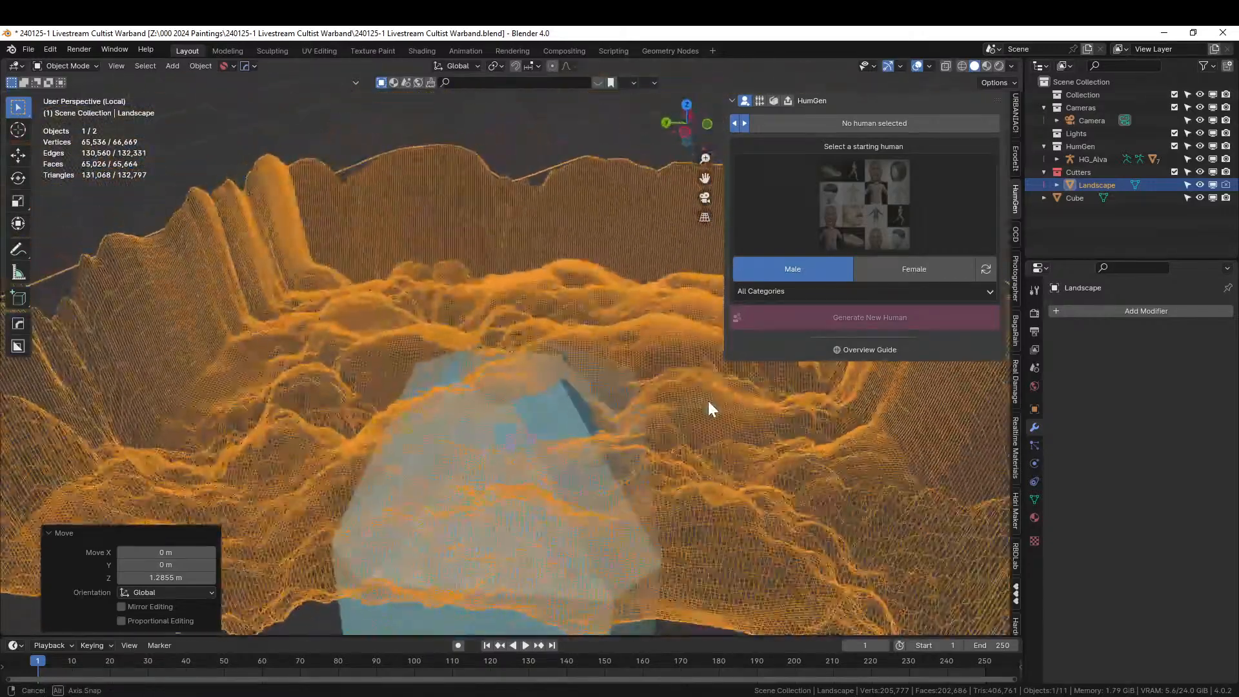
# Raise the landscape cutter about 0.037 m, flatten it to 0.473 along Z, and lower it about 0.066 m at the robe's neckline.
pyautogui.press('g')
pyautogui.press('z')
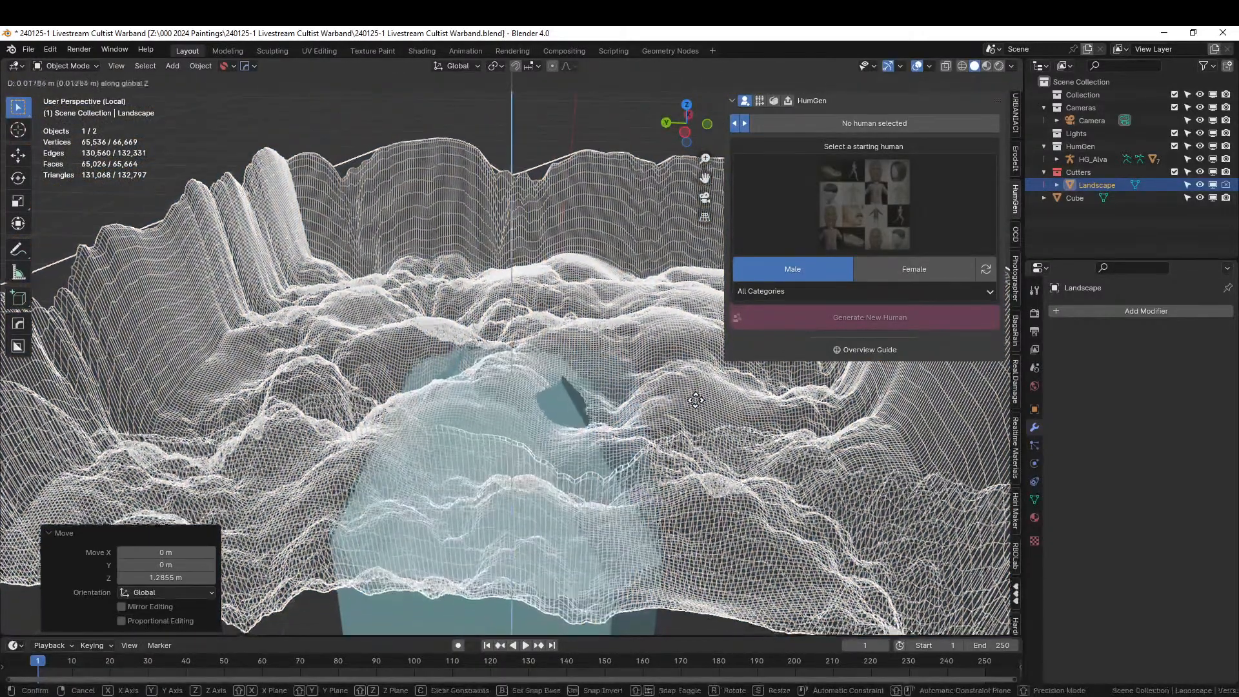
pyautogui.click(702, 417)
pyautogui.press('s')
pyautogui.press('z')
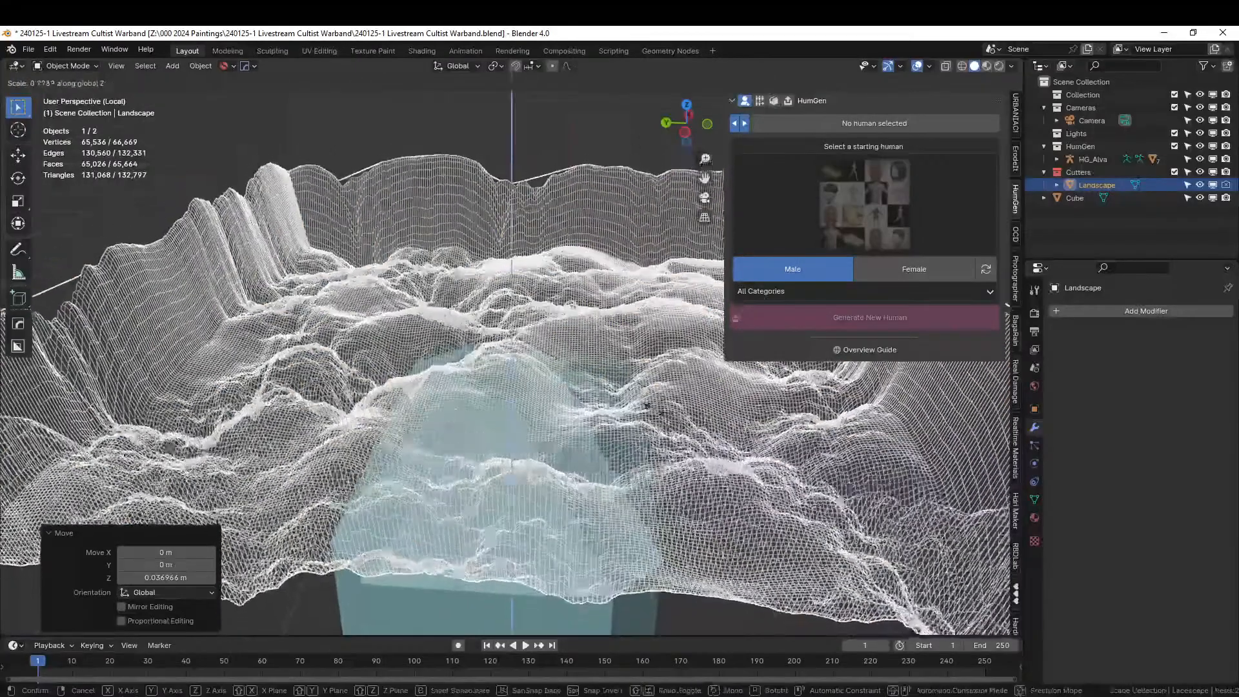
pyautogui.click(589, 394)
pyautogui.press('g')
pyautogui.press('z')
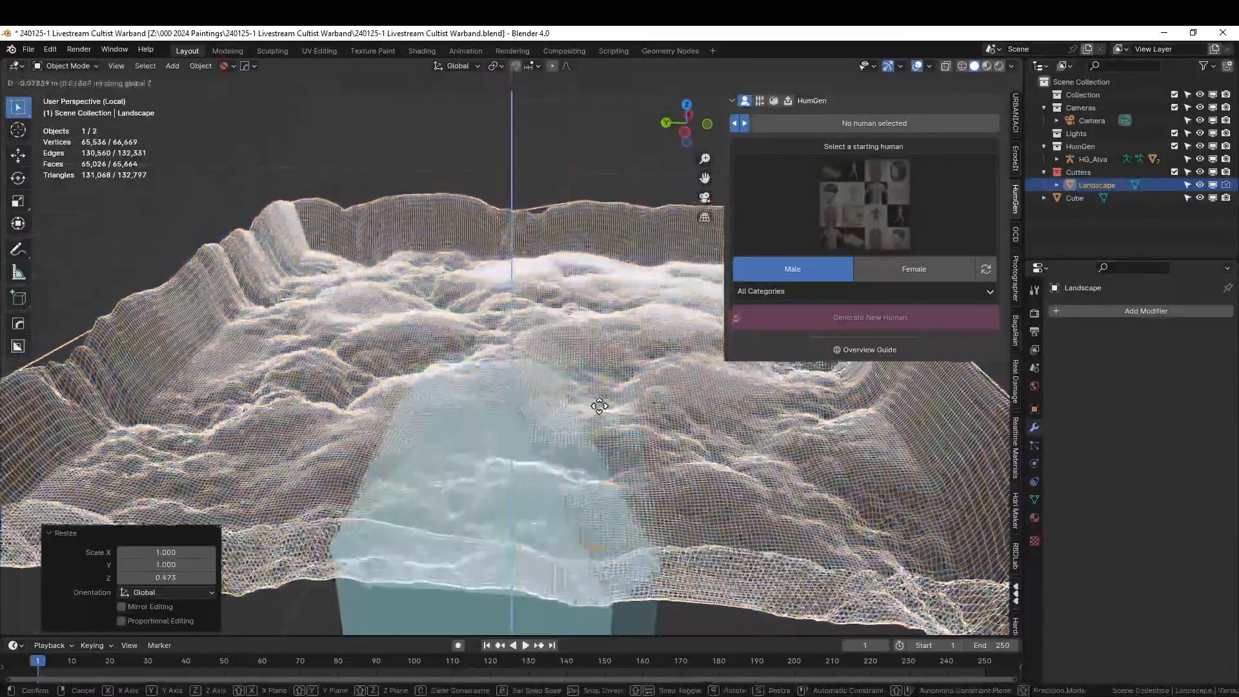
pyautogui.click(599, 427)
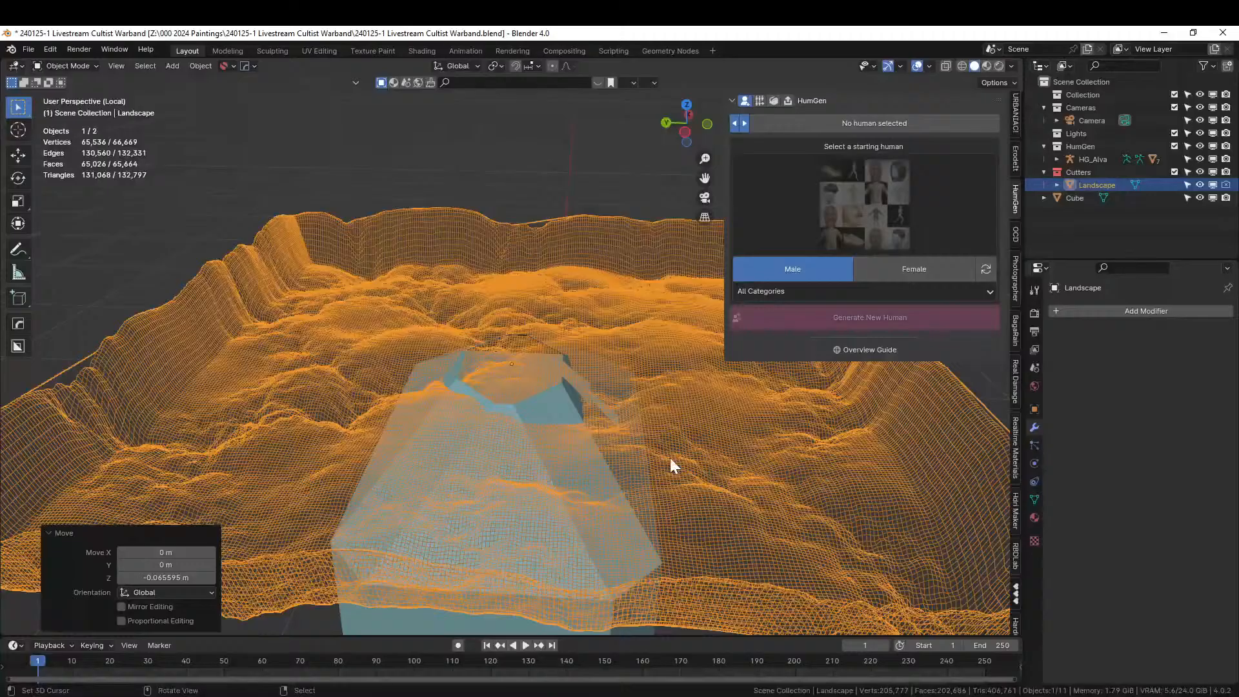
# Reposition the landscape cutter over the neckline, shifting it about 0.24 m along Y, then about 0.07 m mostly along X.
pyautogui.press('g')
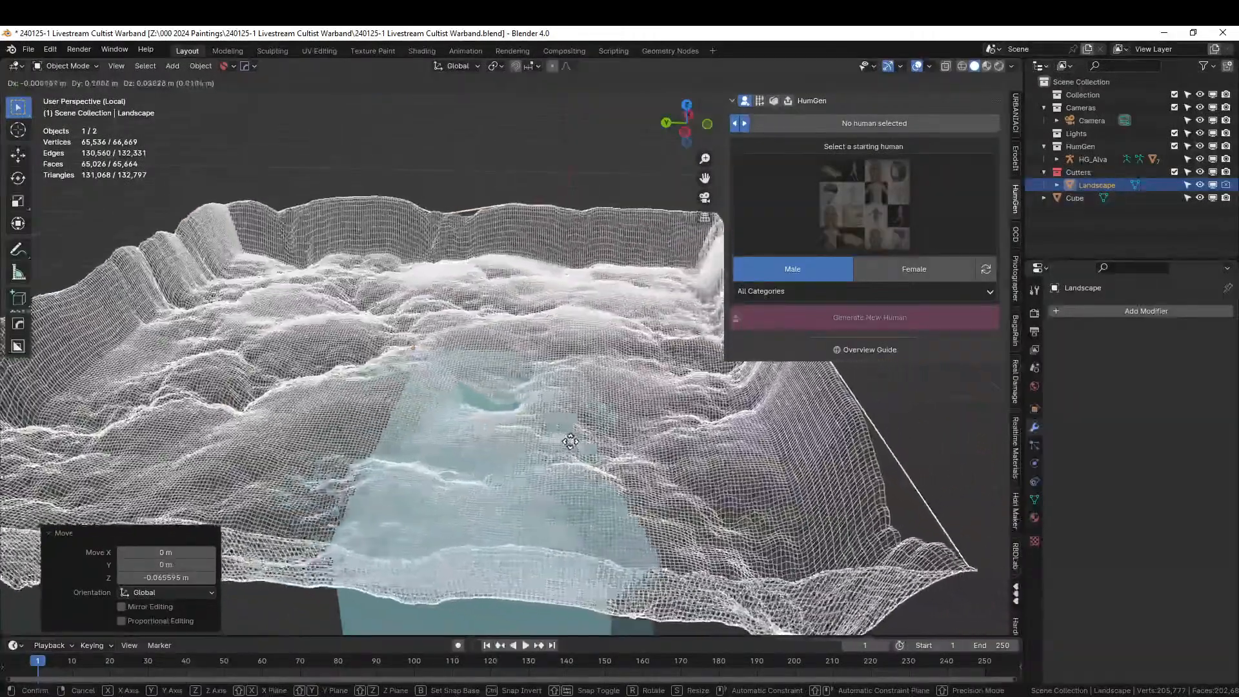
pyautogui.click(555, 454)
pyautogui.moveTo(567, 455); pyautogui.dragTo(473, 487, button='middle')
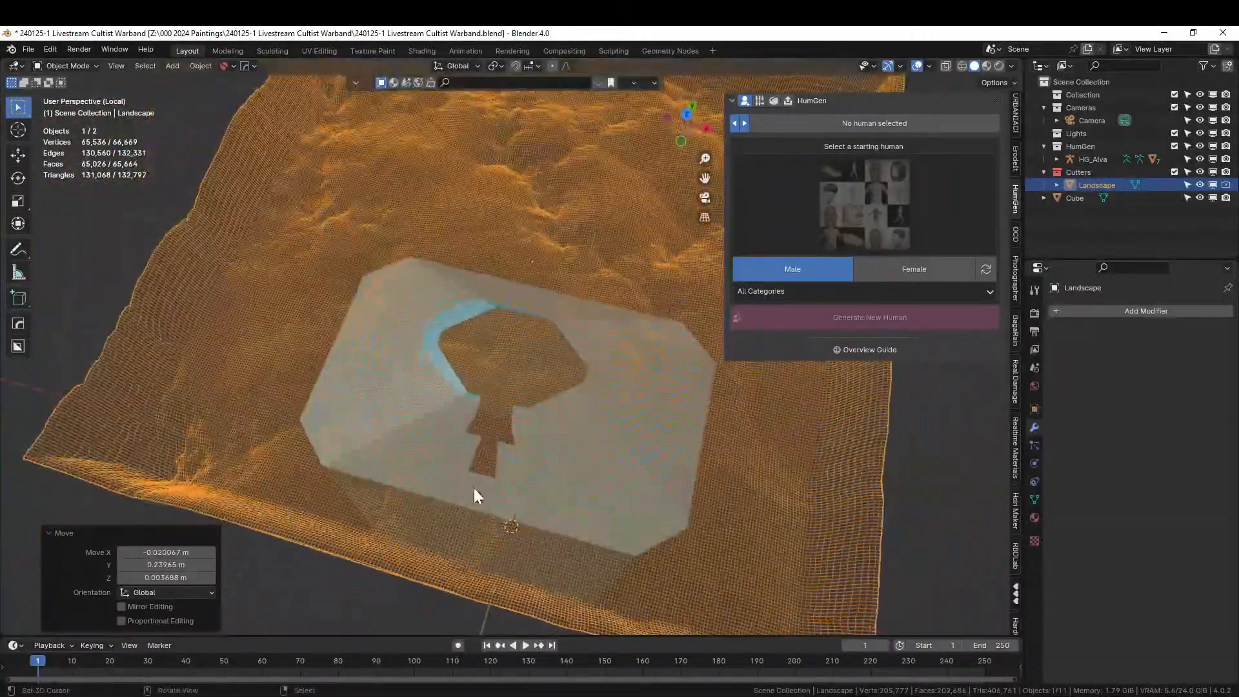
pyautogui.press('g')
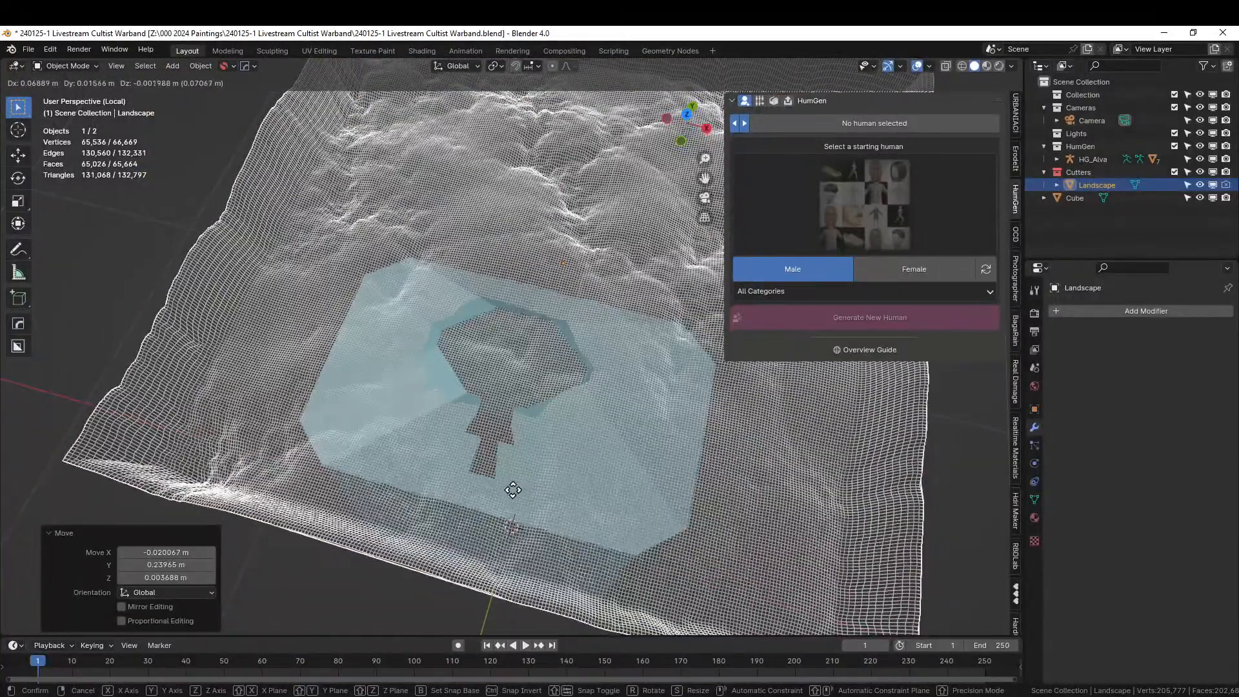
pyautogui.click(514, 494)
pyautogui.moveTo(514, 497); pyautogui.dragTo(508, 442, button='middle')
# Subtract the landscape from the robe's neckline with a Boolean difference and apply the robe's Boolean modifier.
pyautogui.keyDown('shift'); pyautogui.click(426, 462); pyautogui.keyUp('shift')
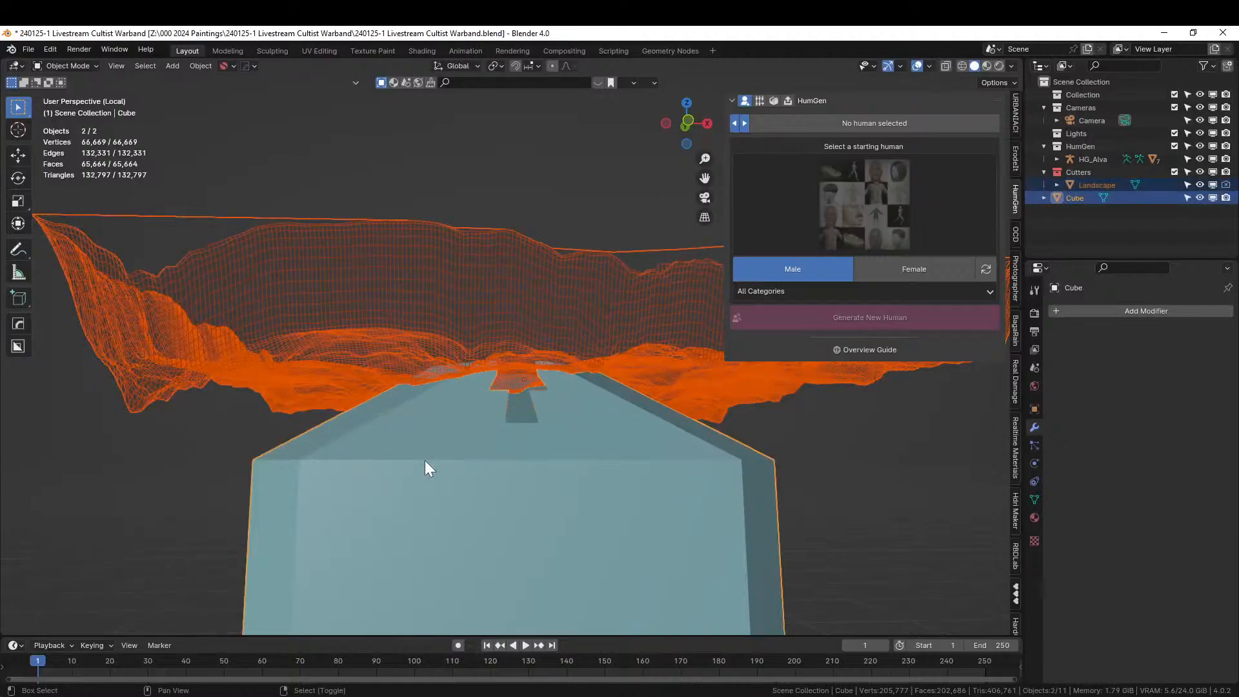
pyautogui.hotkey('ctrl', '-')
pyautogui.click(543, 405)
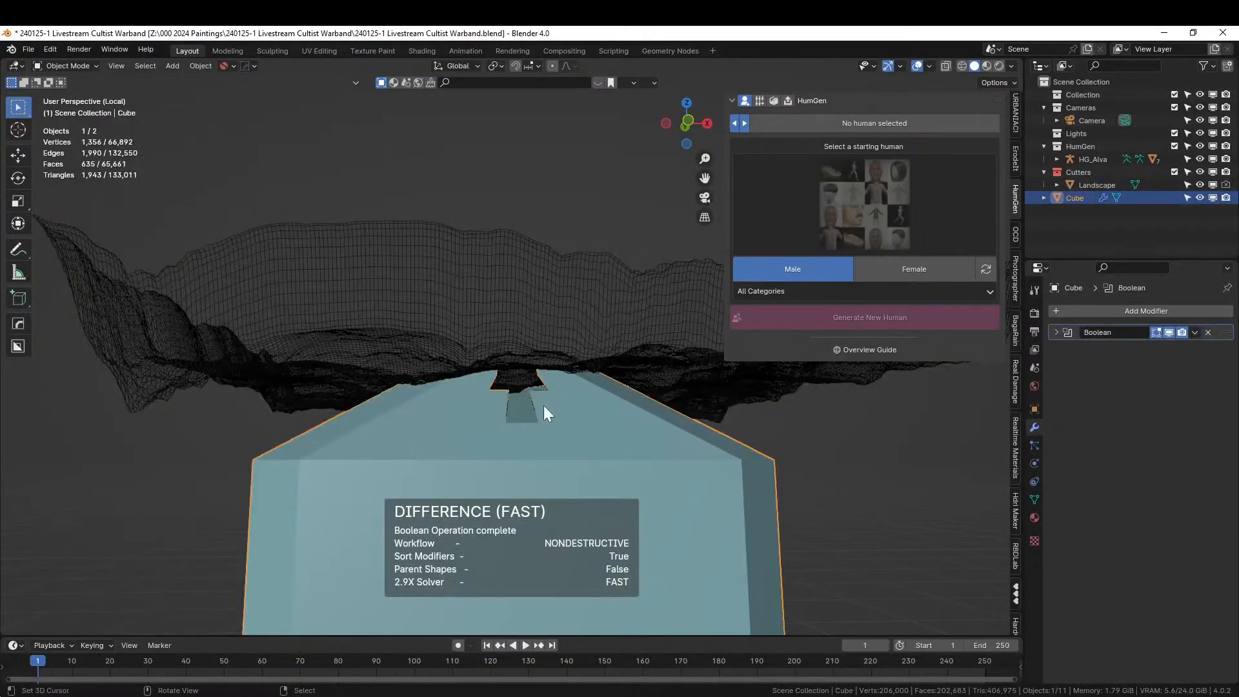
pyautogui.hotkey('ctrl', 'a')
# Delete the landscape cutter from the scene.
pyautogui.moveTo(904, 406); pyautogui.dragTo(597, 539, button='middle')
pyautogui.click(617, 245)
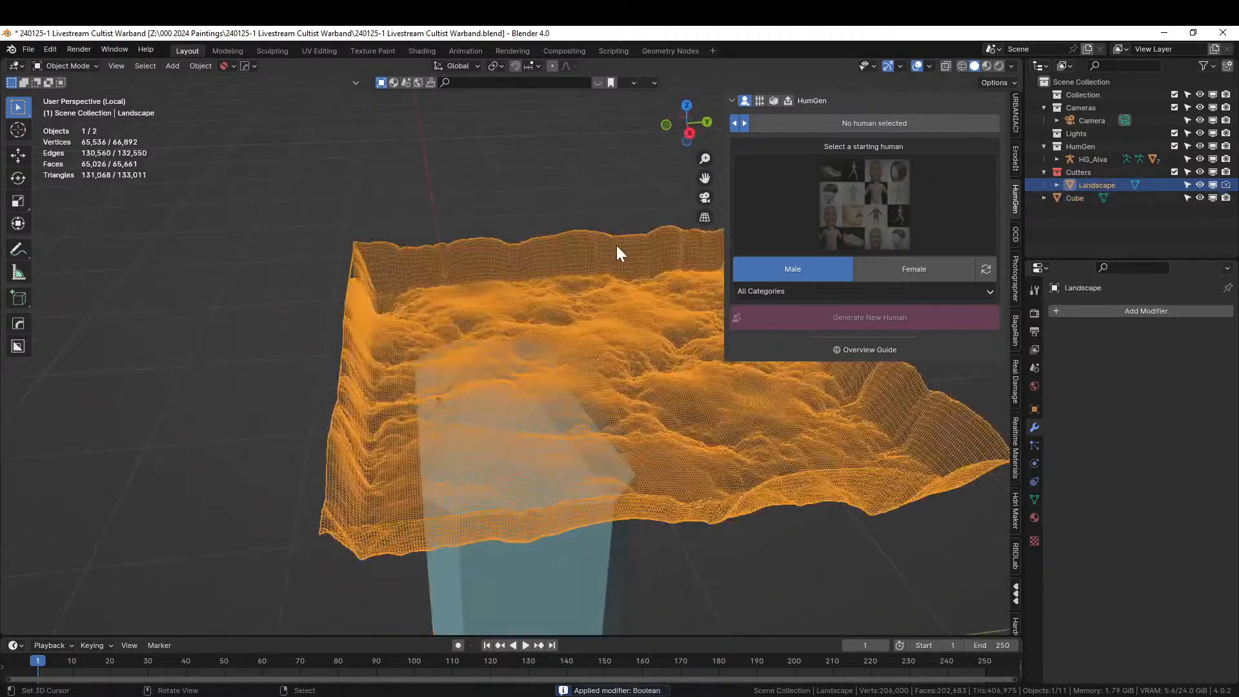
pyautogui.press('Delete')
pyautogui.moveTo(616, 245); pyautogui.dragTo(725, 401, button='middle')
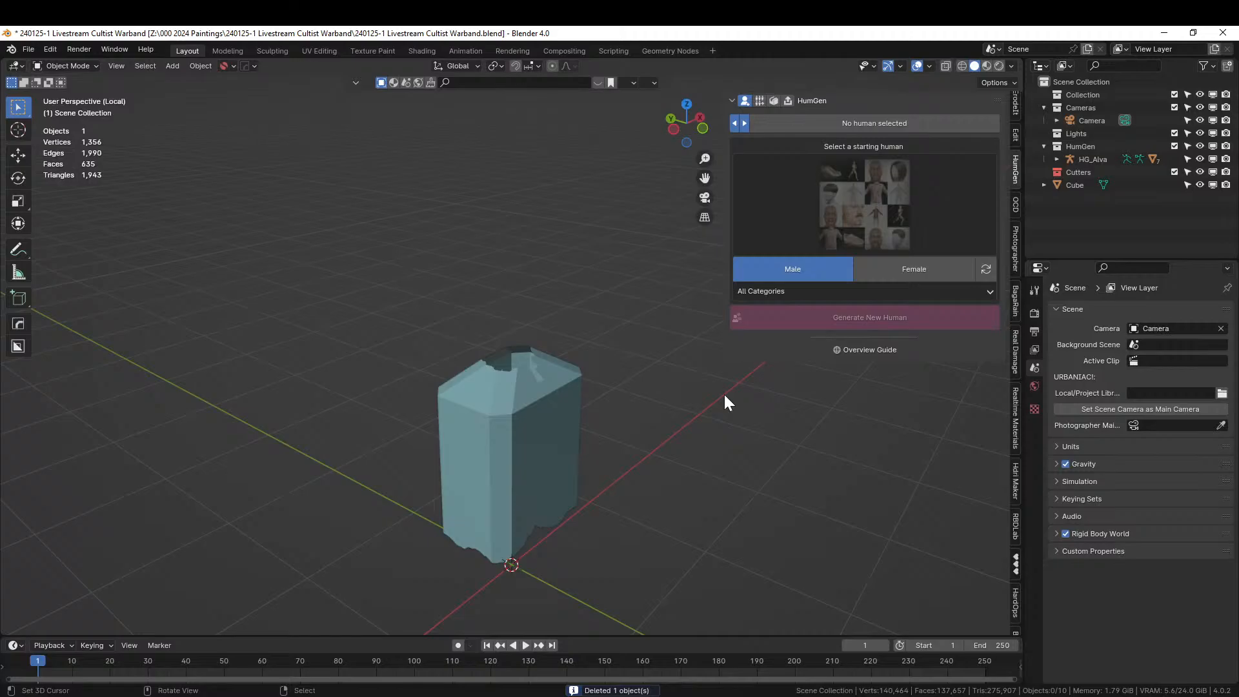
# Bevel the edge loop around the robe's shoulders with a width of 0.0335 m and 2 segments.
pyautogui.moveTo(581, 420); pyautogui.dragTo(501, 446, button='middle')
pyautogui.scroll(4, 423, 450)
pyautogui.scroll(2, 489, 466)
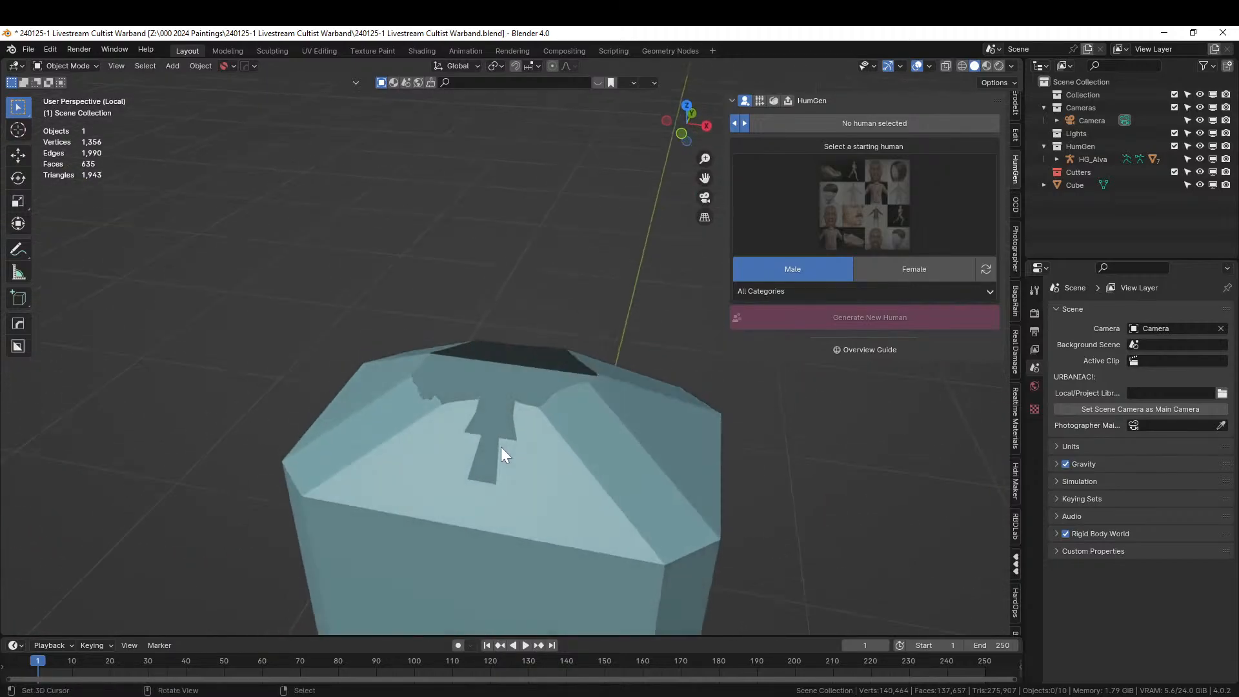
pyautogui.click(423, 493)
pyautogui.press('Tab')
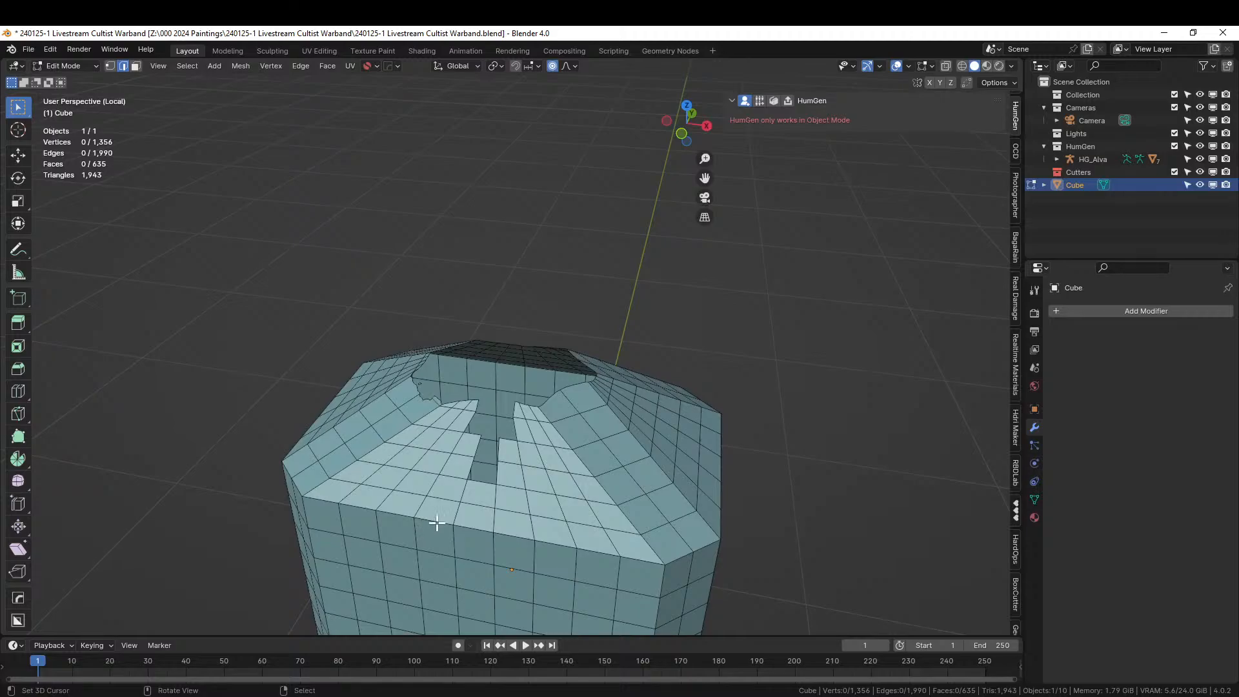
pyautogui.keyDown('alt'); pyautogui.click(434, 518); pyautogui.keyUp('alt')
pyautogui.hotkey('ctrl', 'b')
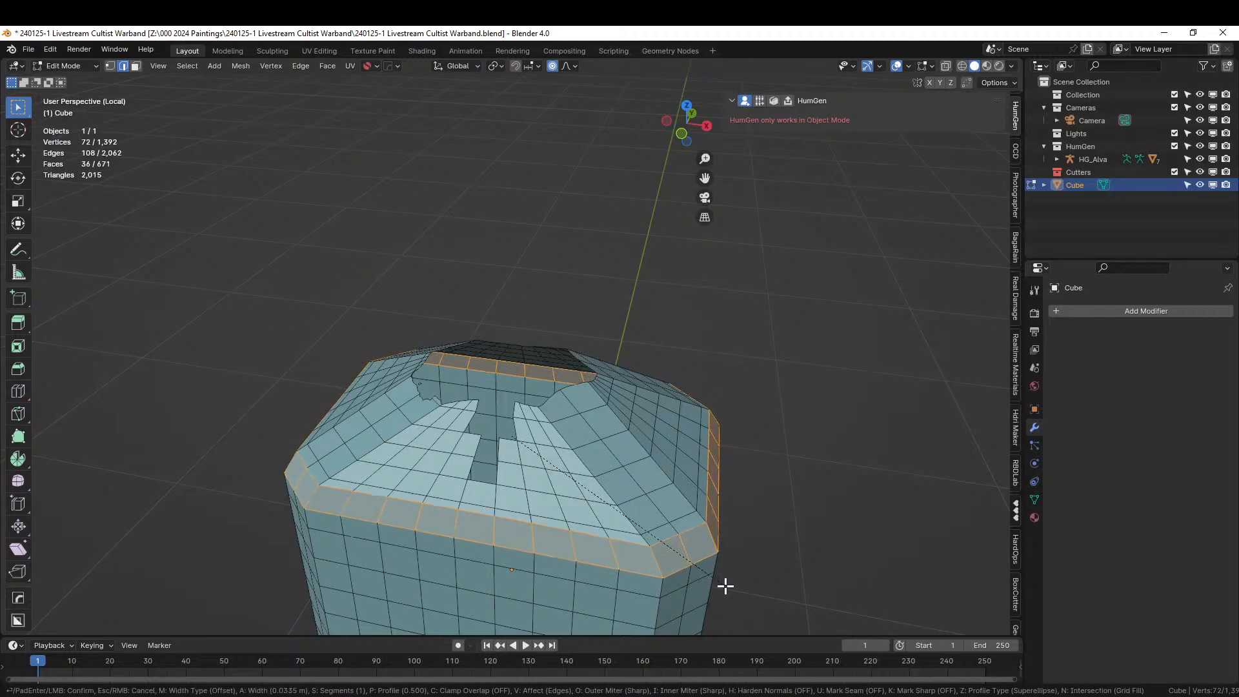
pyautogui.scroll(1, 726, 586)
pyautogui.click(726, 586)
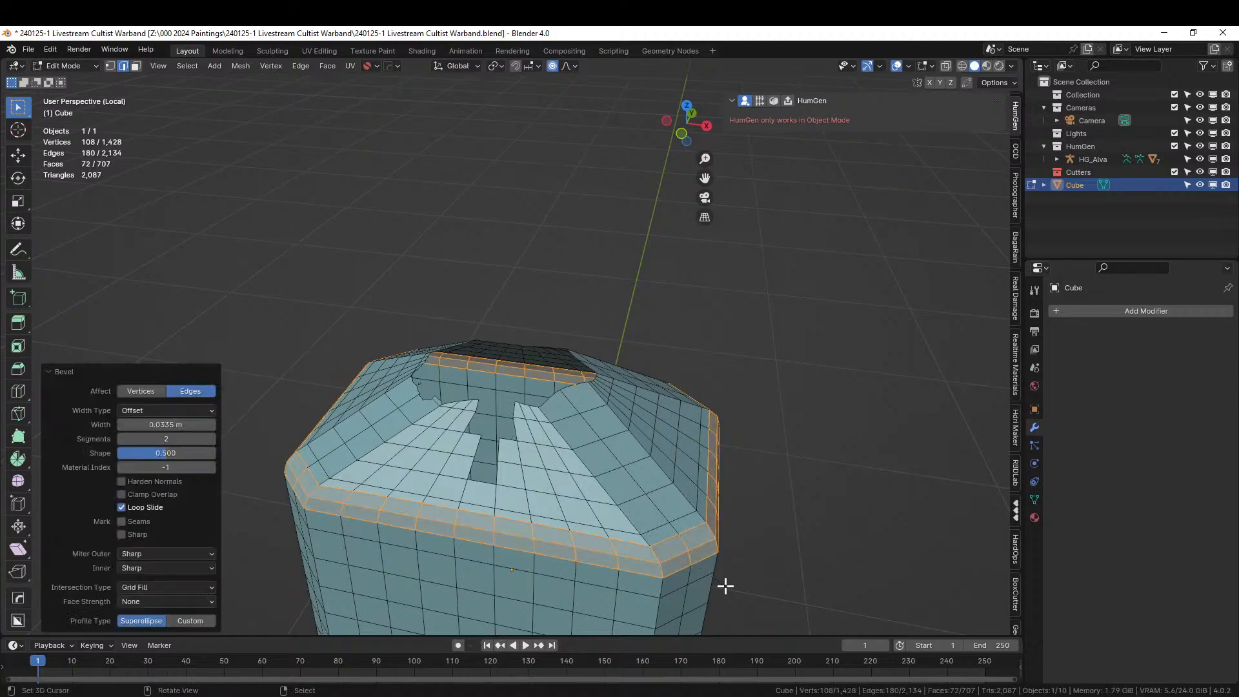
pyautogui.click(782, 564)
# Delete the central column of ten faces on the robe's +X side, running from the hem to below the shoulder, to open an arm slit.
pyautogui.moveTo(749, 559); pyautogui.dragTo(588, 326, button='middle')
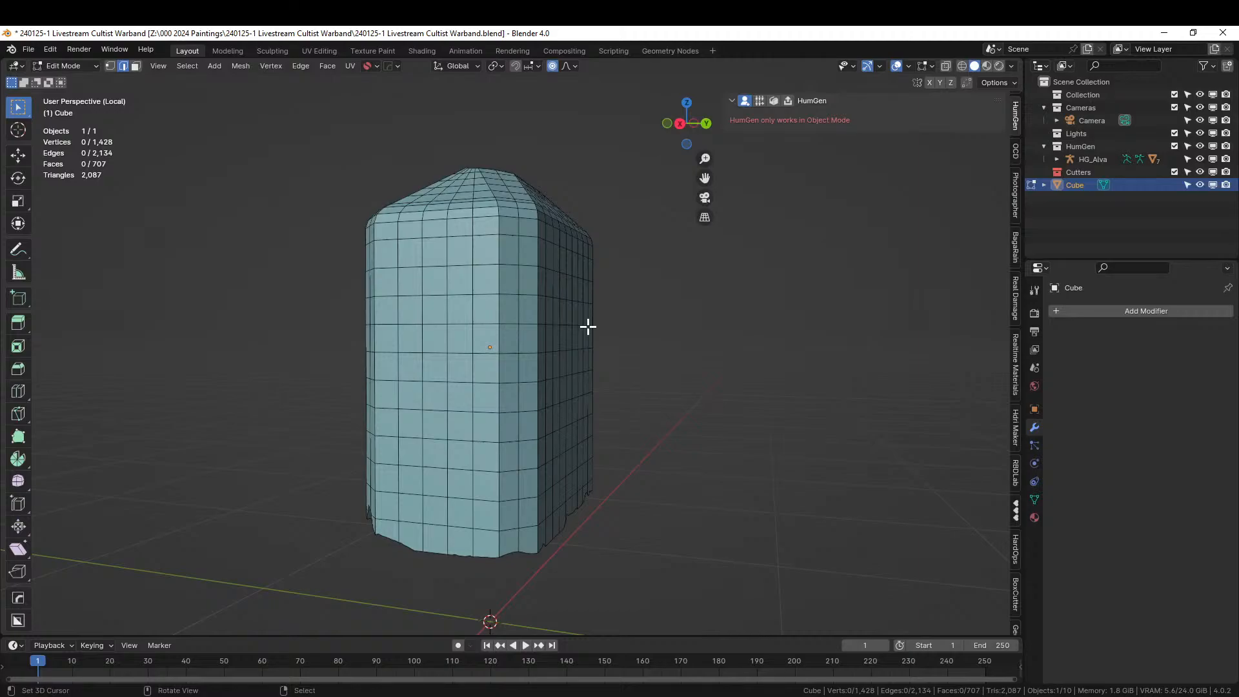
pyautogui.moveTo(588, 327); pyautogui.dragTo(677, 360, button='middle')
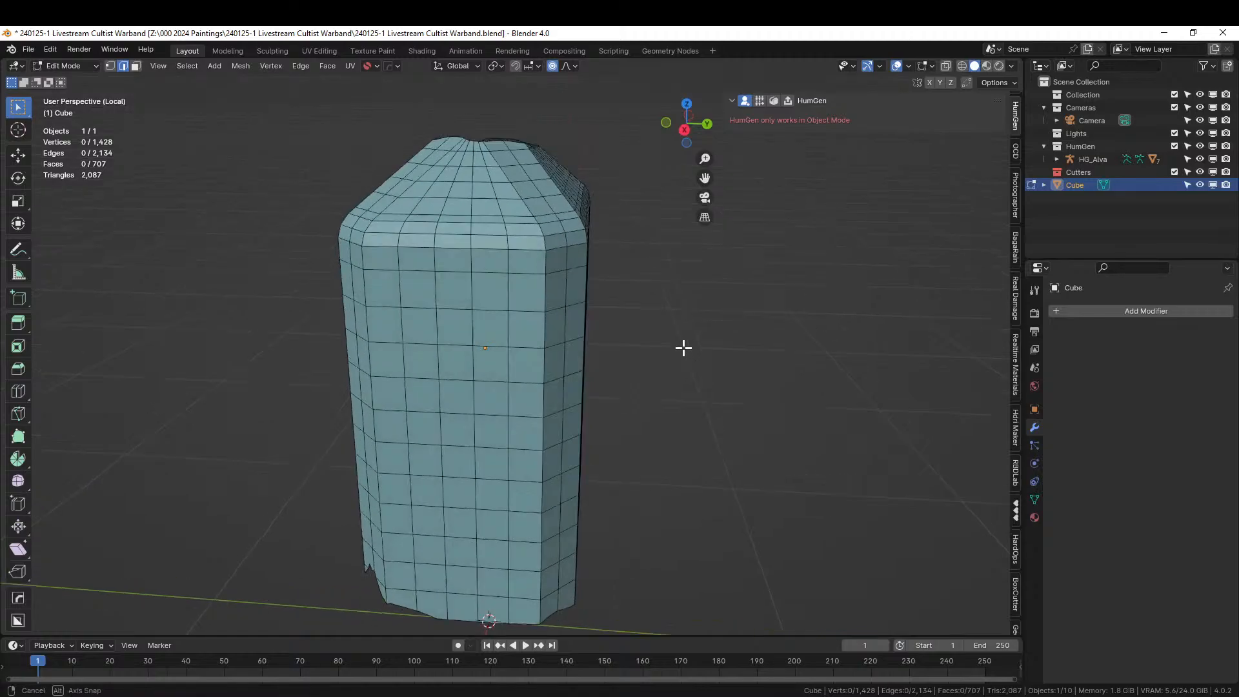
pyautogui.press('KP_1')
pyautogui.press('KP_3')
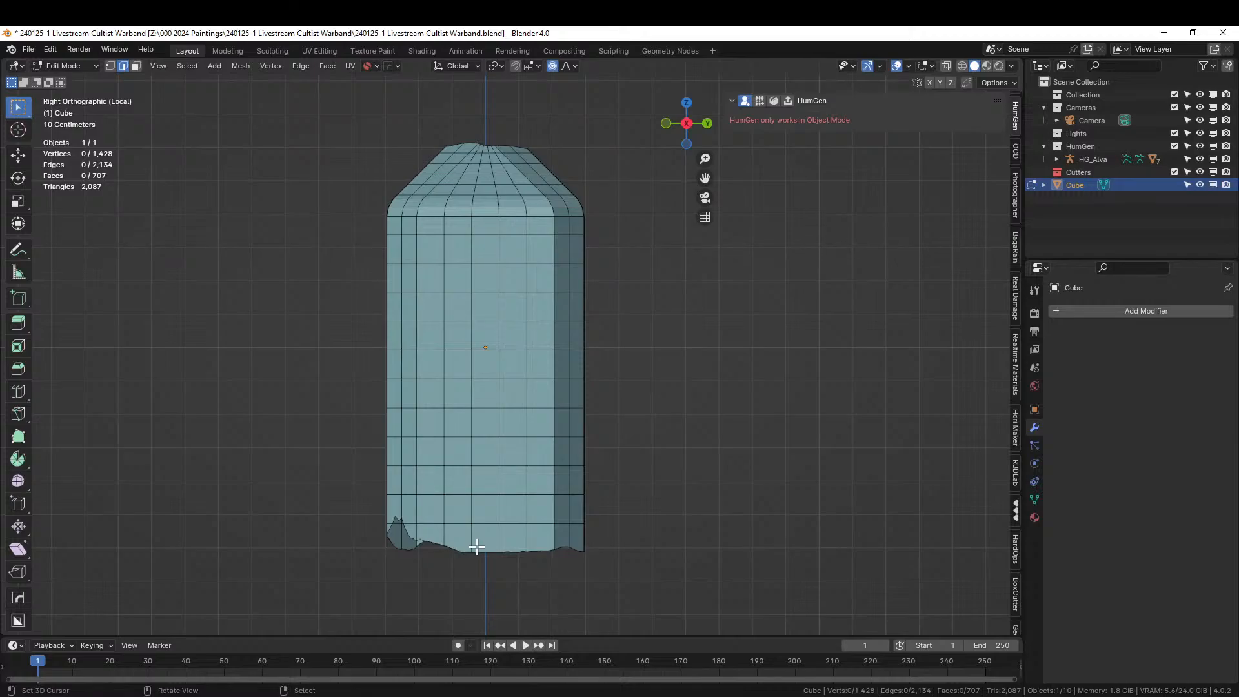
pyautogui.press('3')
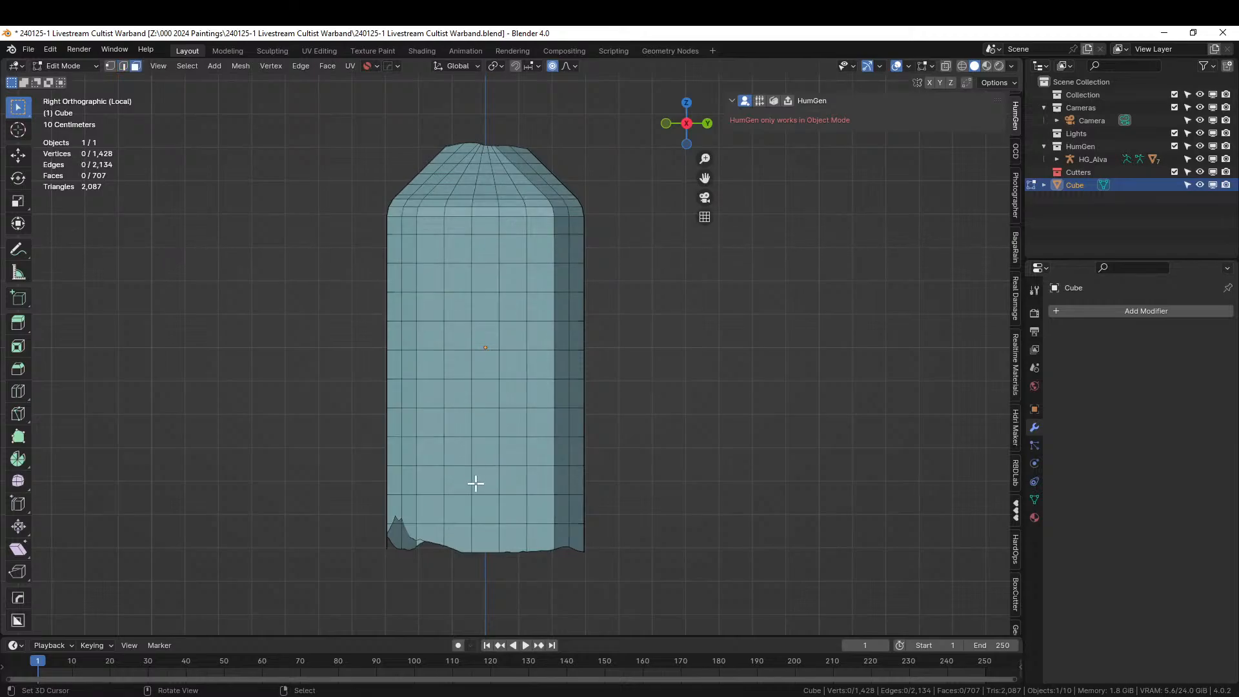
pyautogui.keyDown('ctrl'); pyautogui.click(484, 258); pyautogui.keyUp('ctrl')
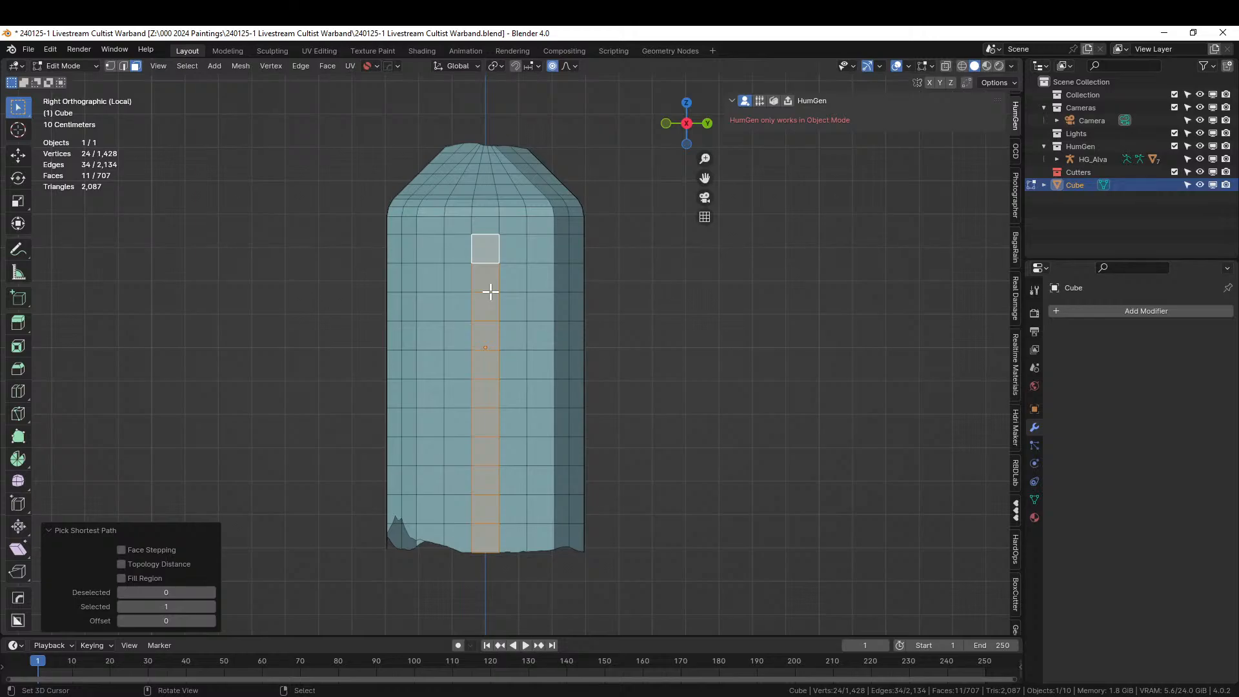
pyautogui.keyDown('shift'); pyautogui.click(480, 252); pyautogui.keyUp('shift')
pyautogui.press('x')
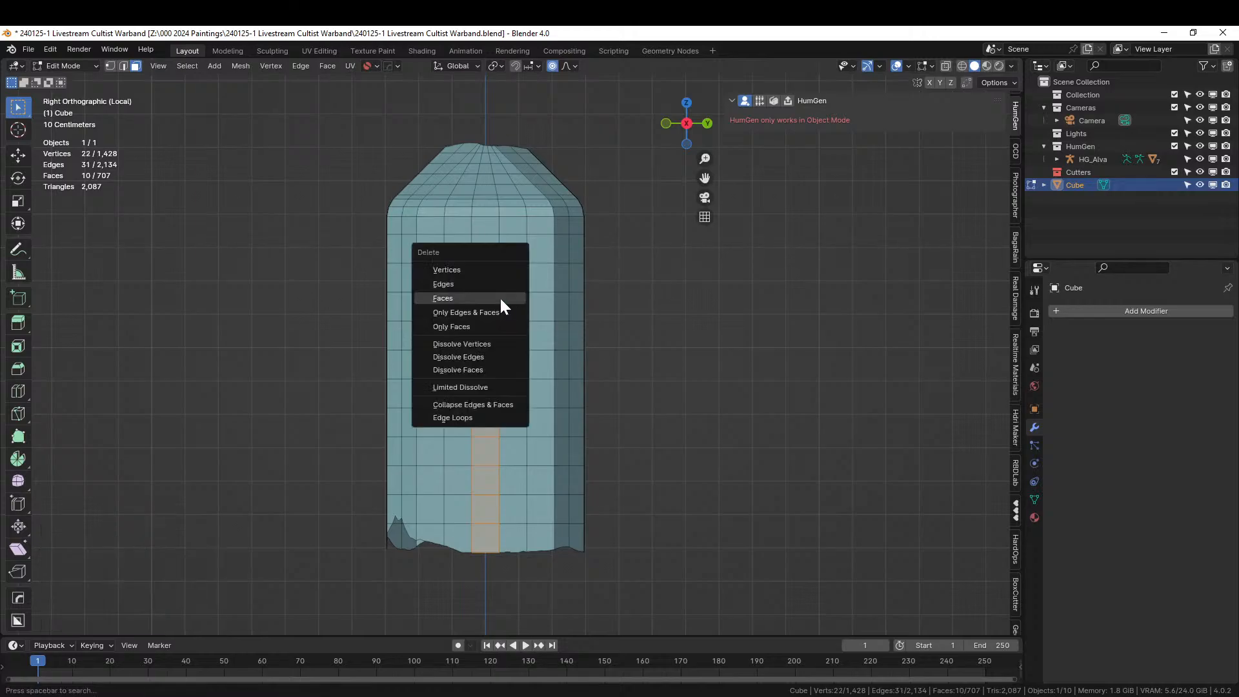
pyautogui.click(475, 294)
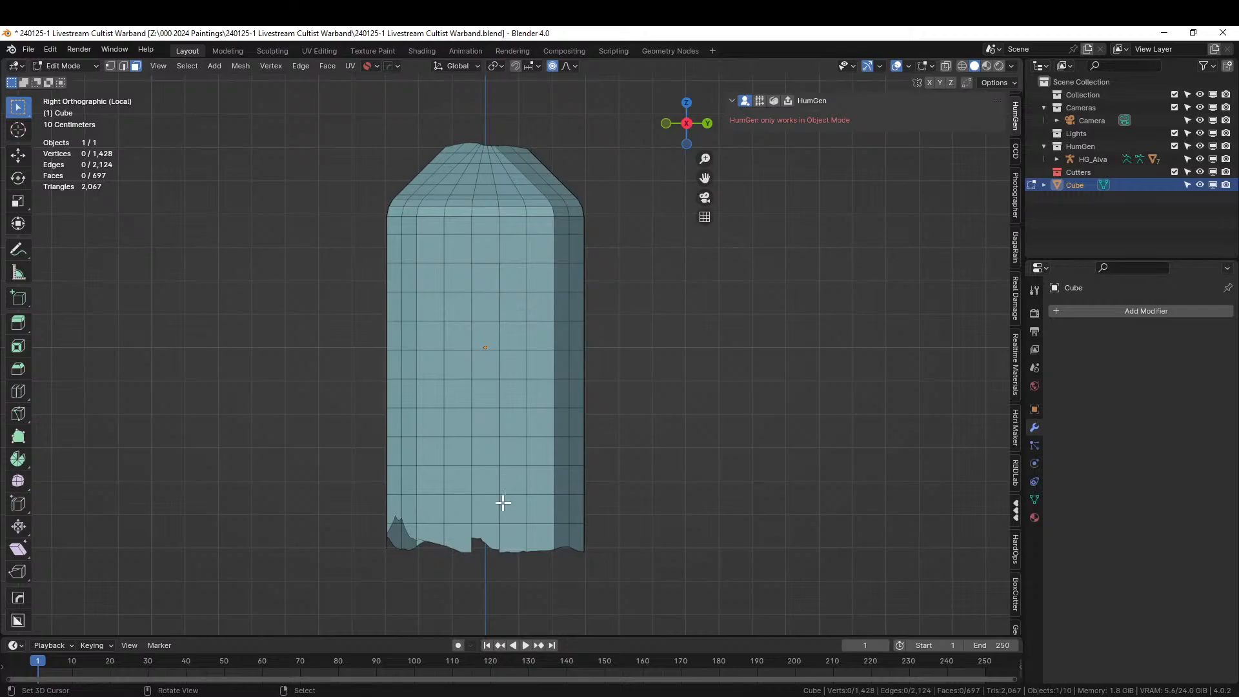
# Delete the matching column of ten faces on the robe's opposite side to open the second arm slit.
pyautogui.click(479, 538)
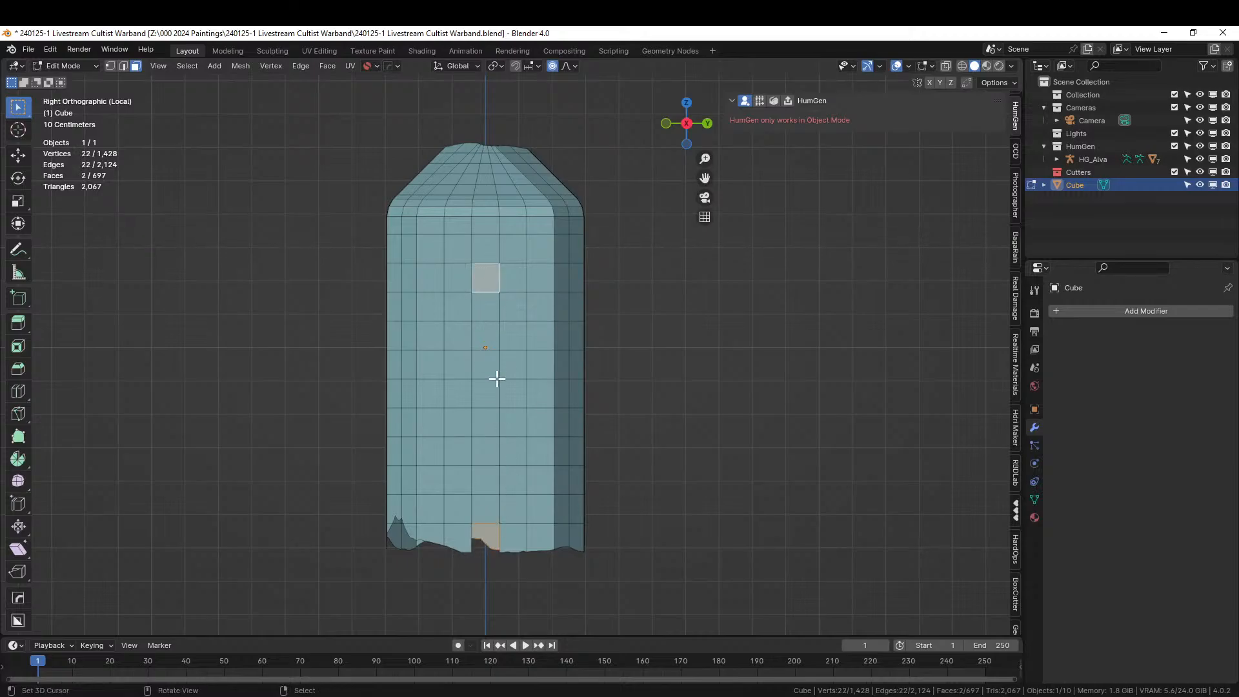
pyautogui.keyDown('ctrl'); pyautogui.click(489, 510); pyautogui.keyUp('ctrl')
pyautogui.press('x')
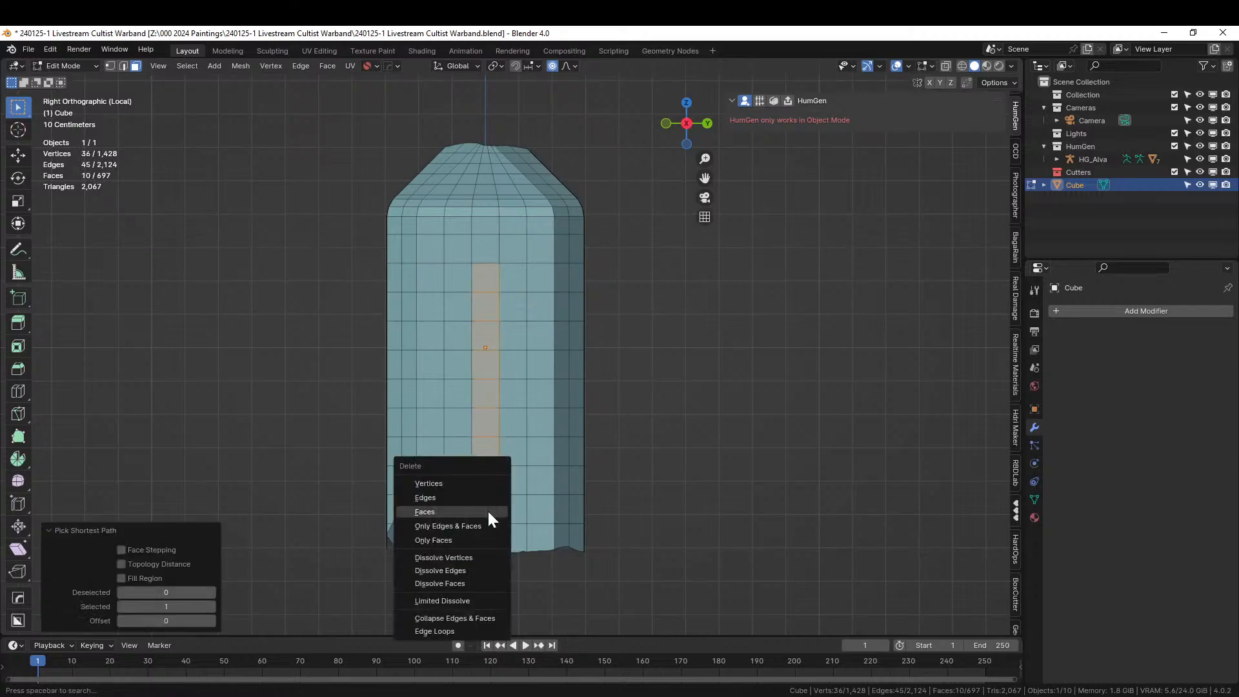
pyautogui.click(486, 509)
pyautogui.moveTo(486, 511); pyautogui.dragTo(765, 539, button='middle')
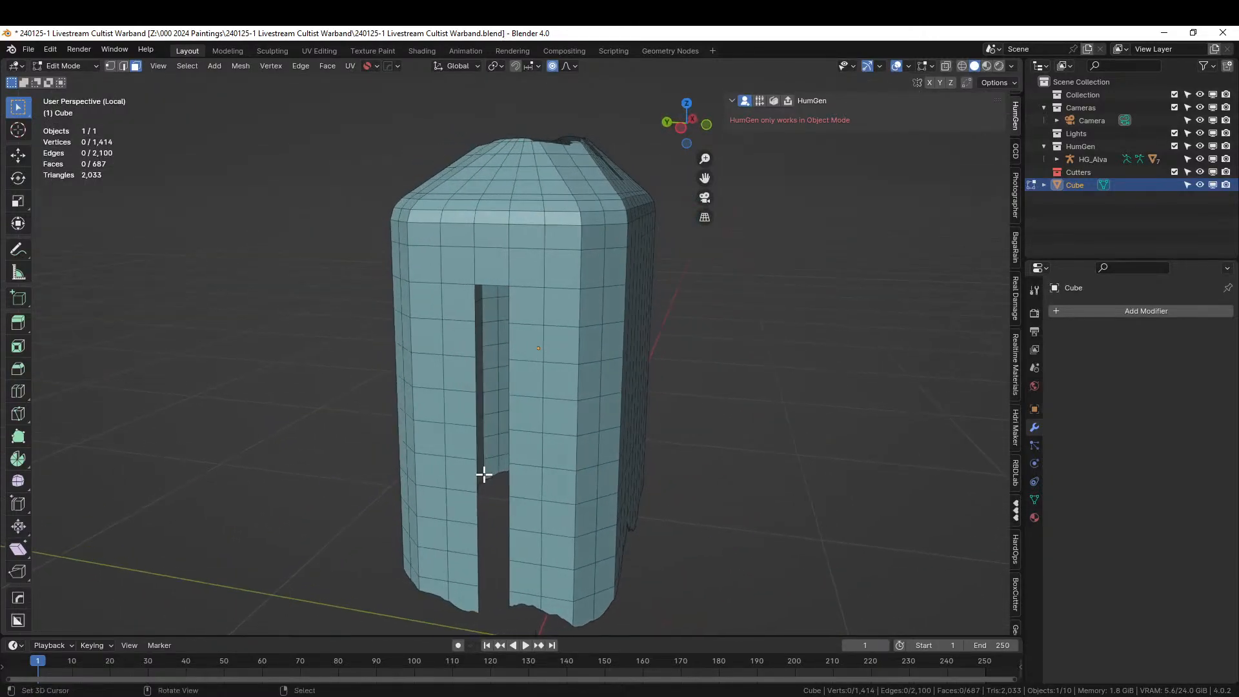
pyautogui.scroll(1, 495, 443)
pyautogui.keyDown('shift'); pyautogui.moveTo(503, 412); pyautogui.dragTo(549, 517, button='middle'); pyautogui.keyUp('shift')
pyautogui.moveTo(609, 454); pyautogui.dragTo(542, 456, button='middle')
pyautogui.scroll(2, 542, 458)
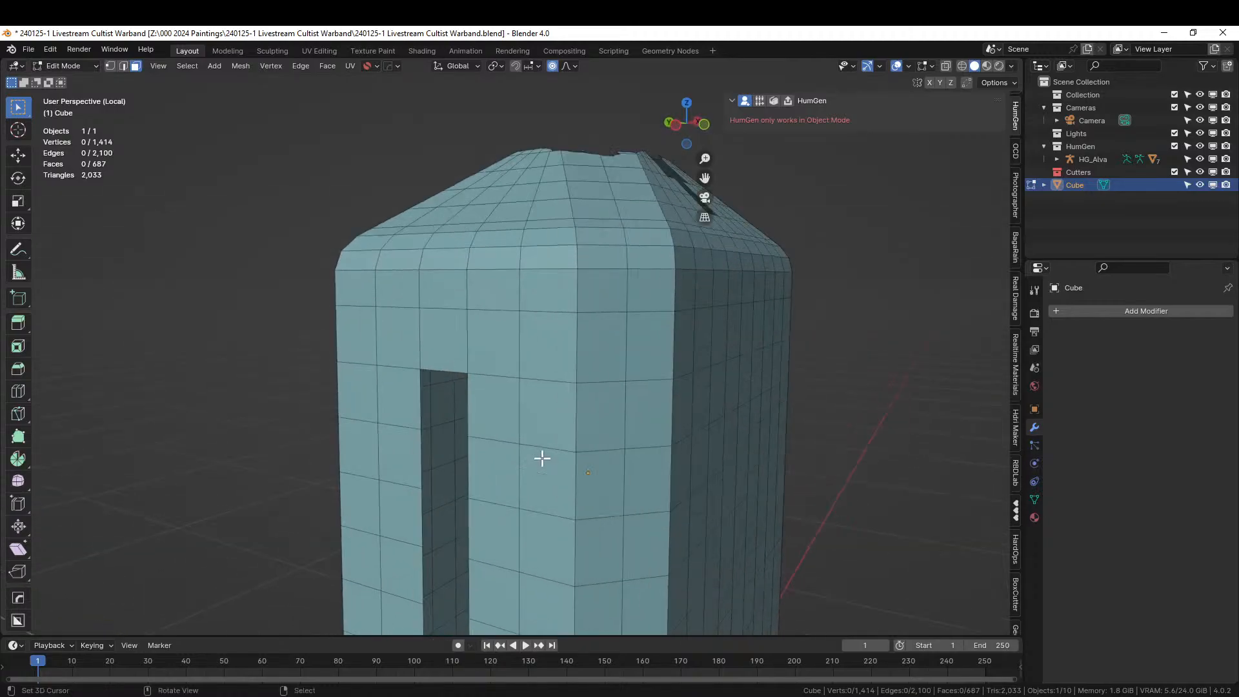
pyautogui.press('k')
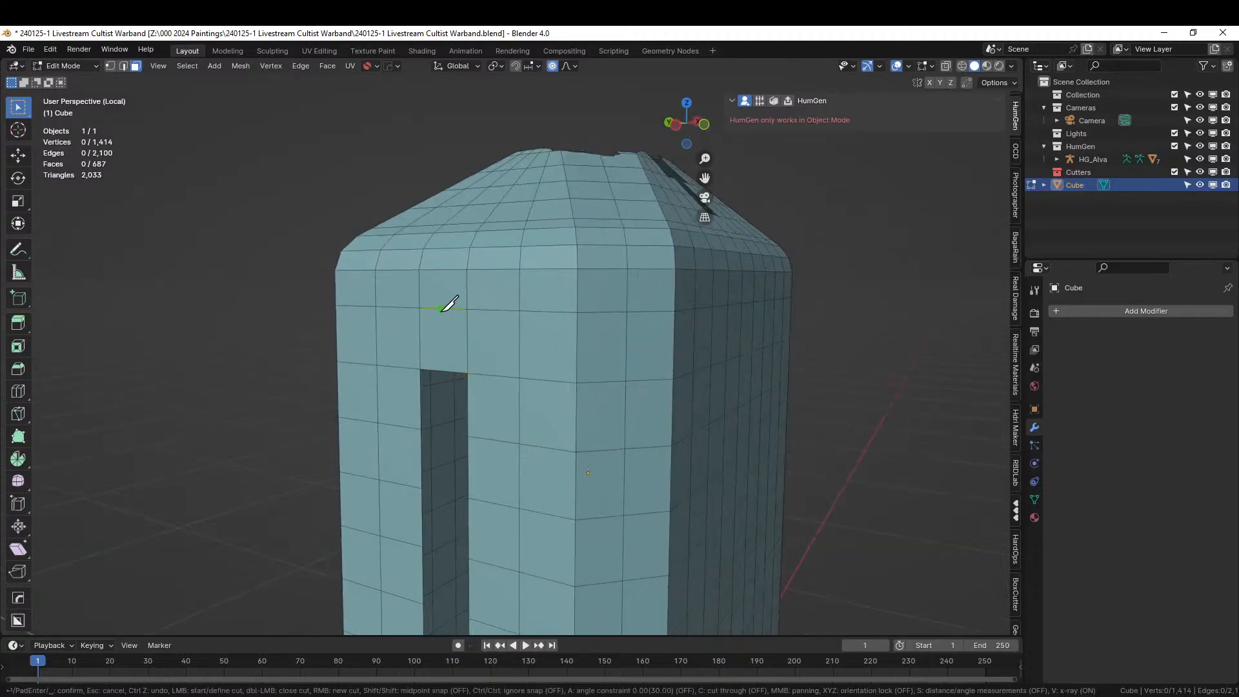
pyautogui.press('Escape')
pyautogui.scroll(-2, 806, 439)
pyautogui.moveTo(815, 442); pyautogui.dragTo(773, 484, button='middle')
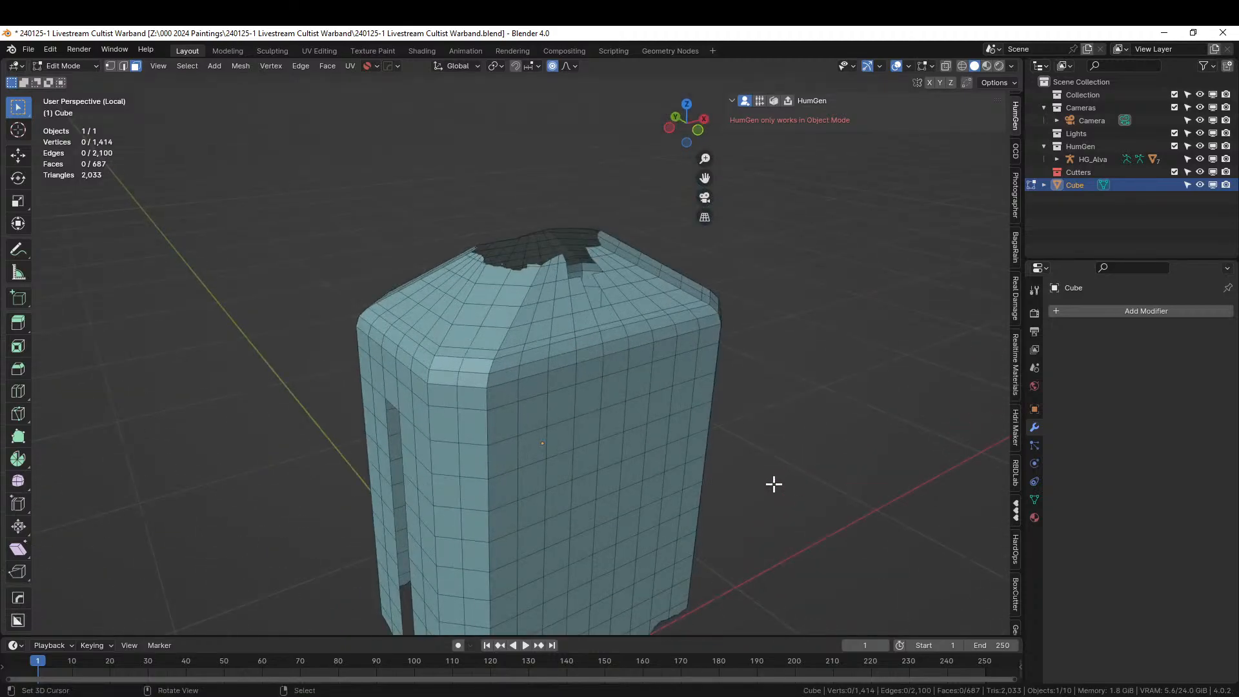
# Return to Object Mode, leave local view, and check the robe's fit around the whole human.
pyautogui.press('Tab')
pyautogui.press('KP_Divide')
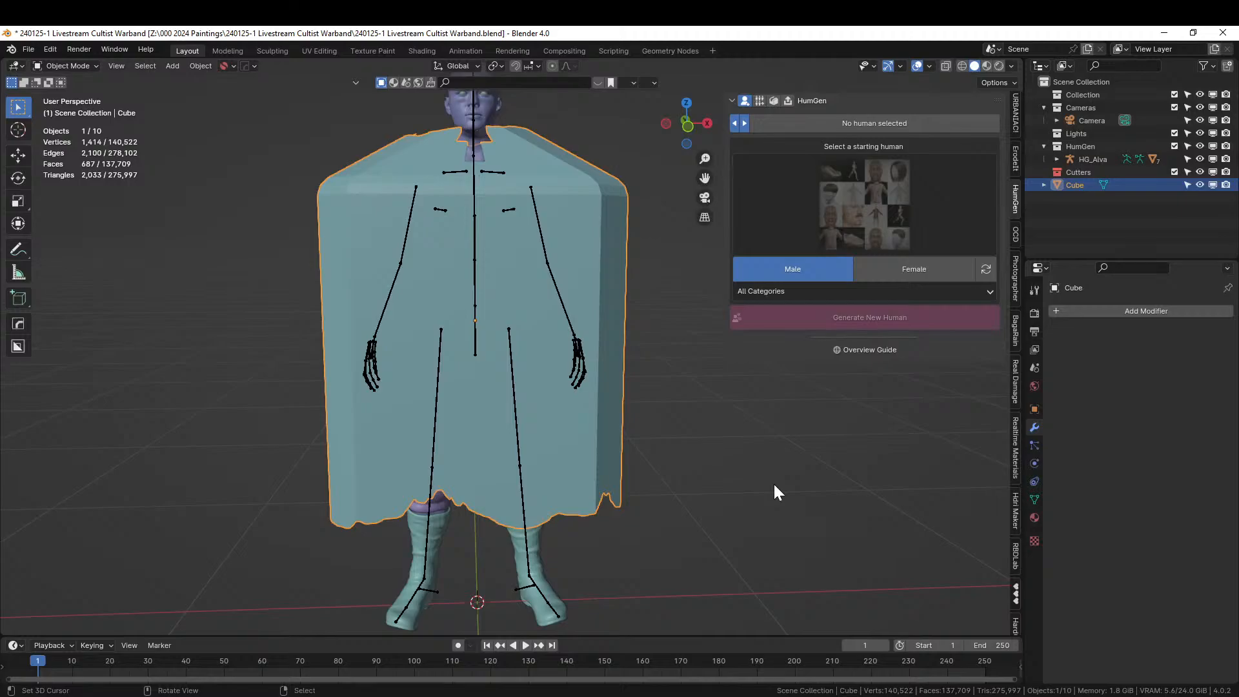
pyautogui.moveTo(774, 486); pyautogui.dragTo(759, 539, button='middle')
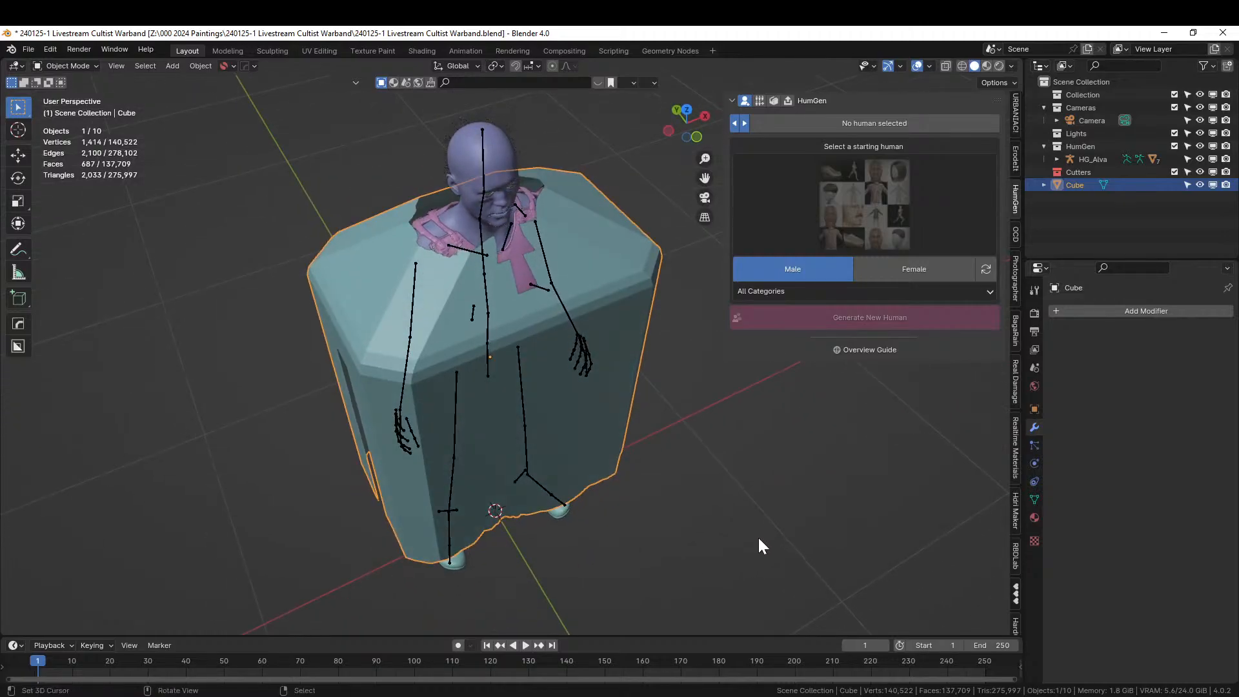
pyautogui.moveTo(663, 512); pyautogui.dragTo(447, 507, button='middle')
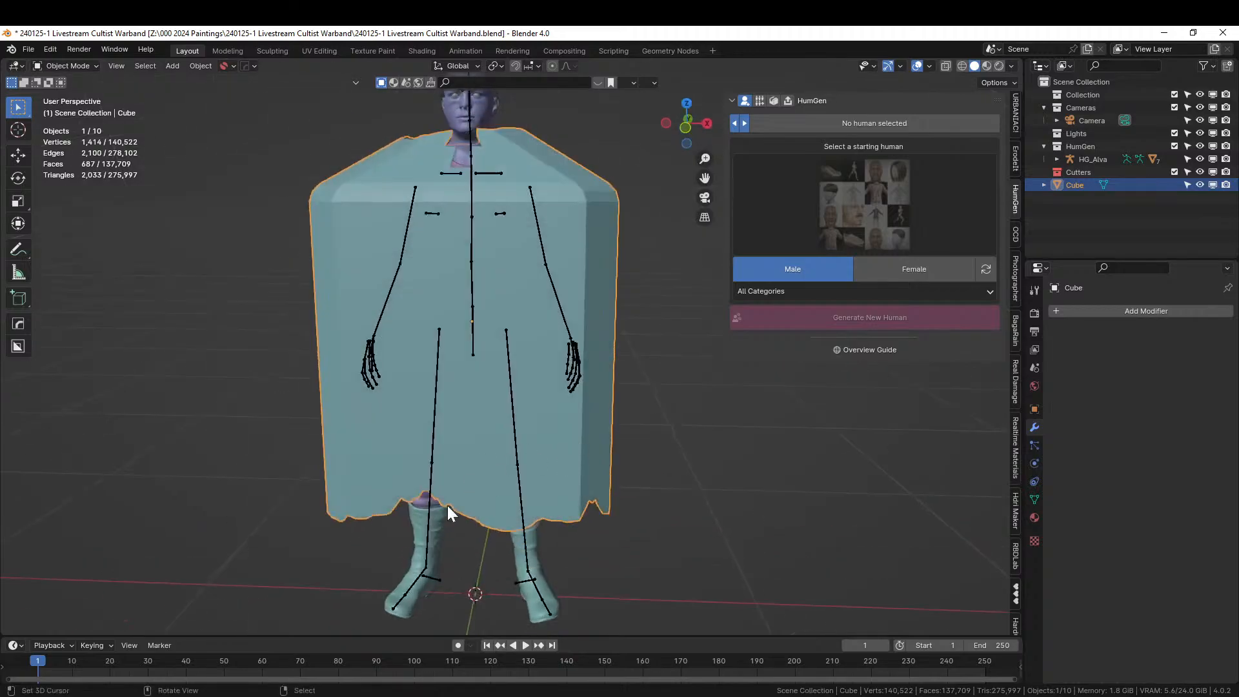
pyautogui.moveTo(534, 482); pyautogui.dragTo(577, 488, button='middle')
pyautogui.moveTo(687, 478); pyautogui.dragTo(607, 395, button='middle')
pyautogui.moveTo(595, 251); pyautogui.dragTo(594, 222, button='middle')
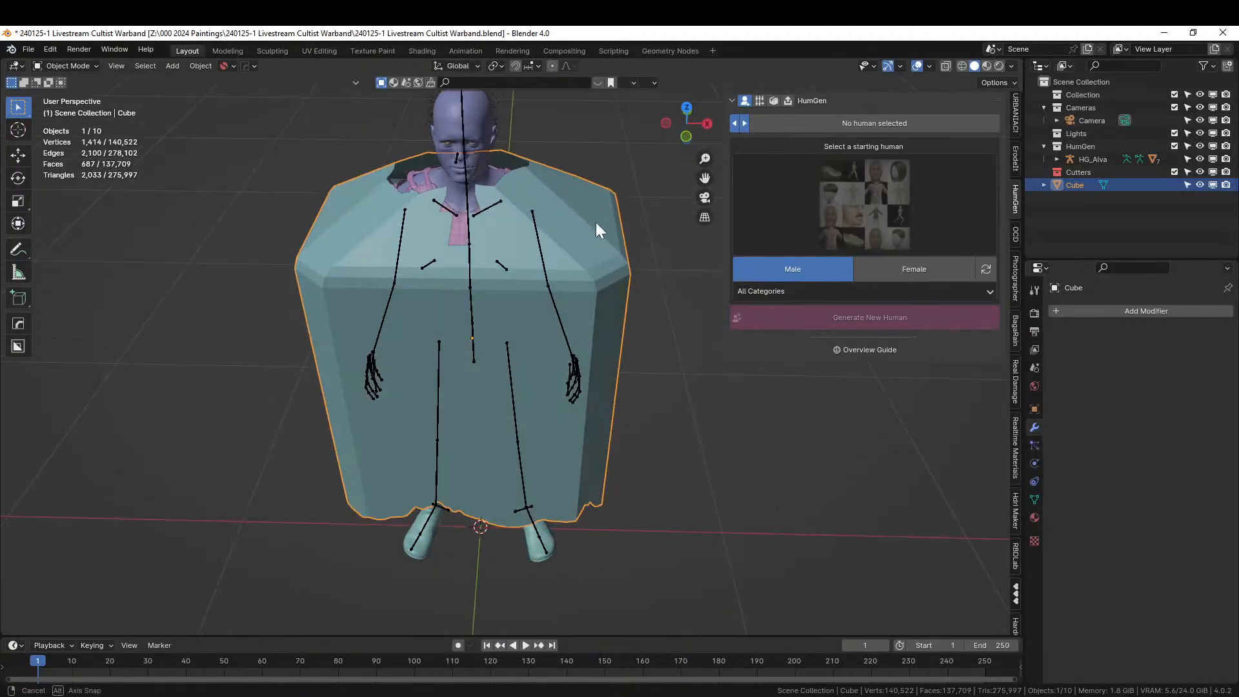
# Select the simply_coll.001 collision clothing mesh under the robe, visible through its neckline.
pyautogui.click(558, 200)
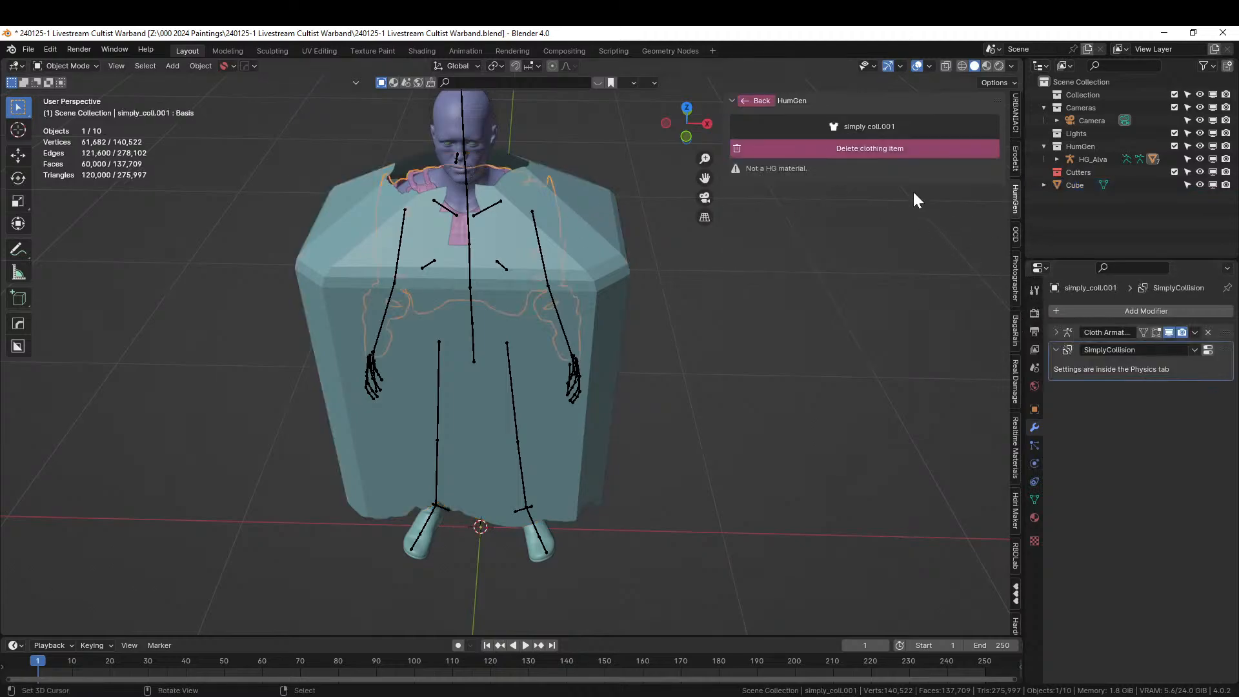
pyautogui.click(602, 198)
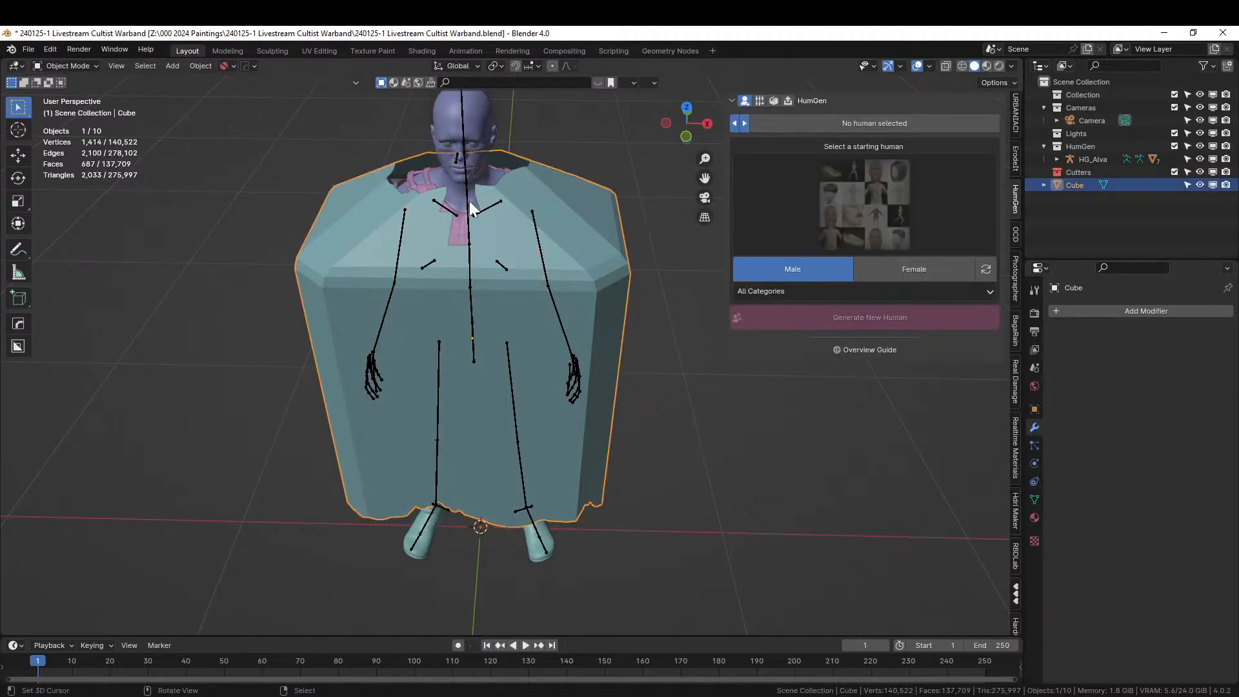
pyautogui.click(461, 226)
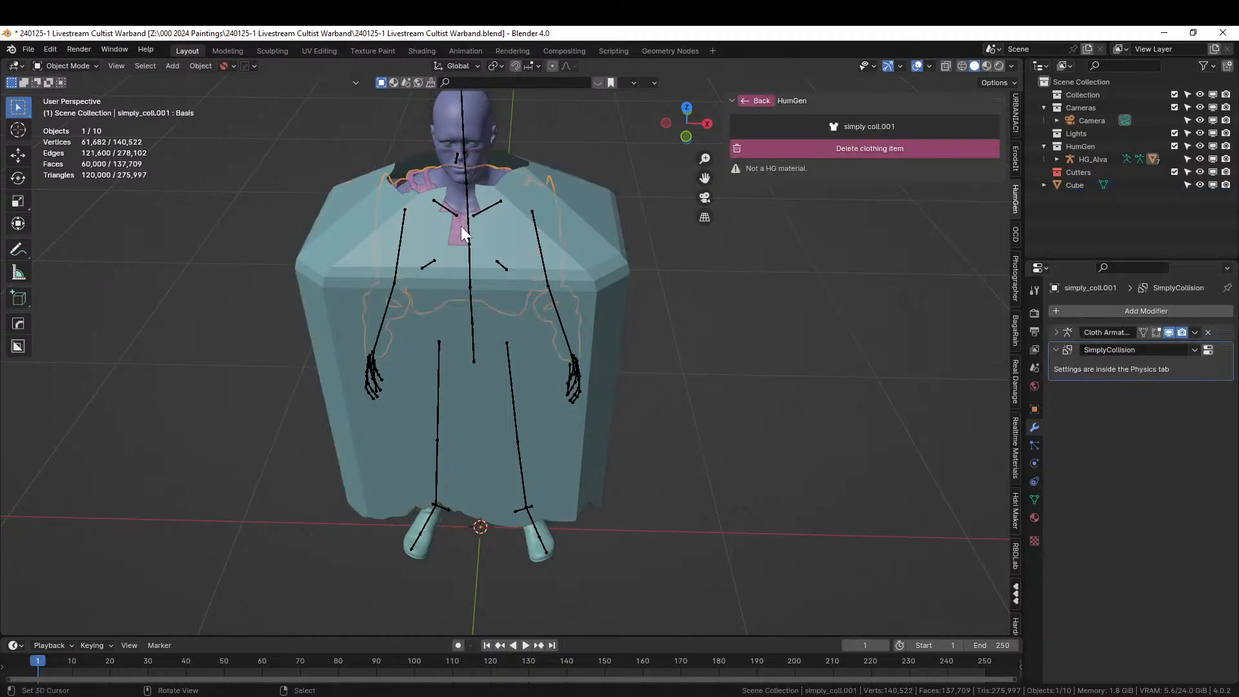
# Convert the Cube robe into a Simply Cloth object and reveal its full cloth settings.
pyautogui.click(590, 189)
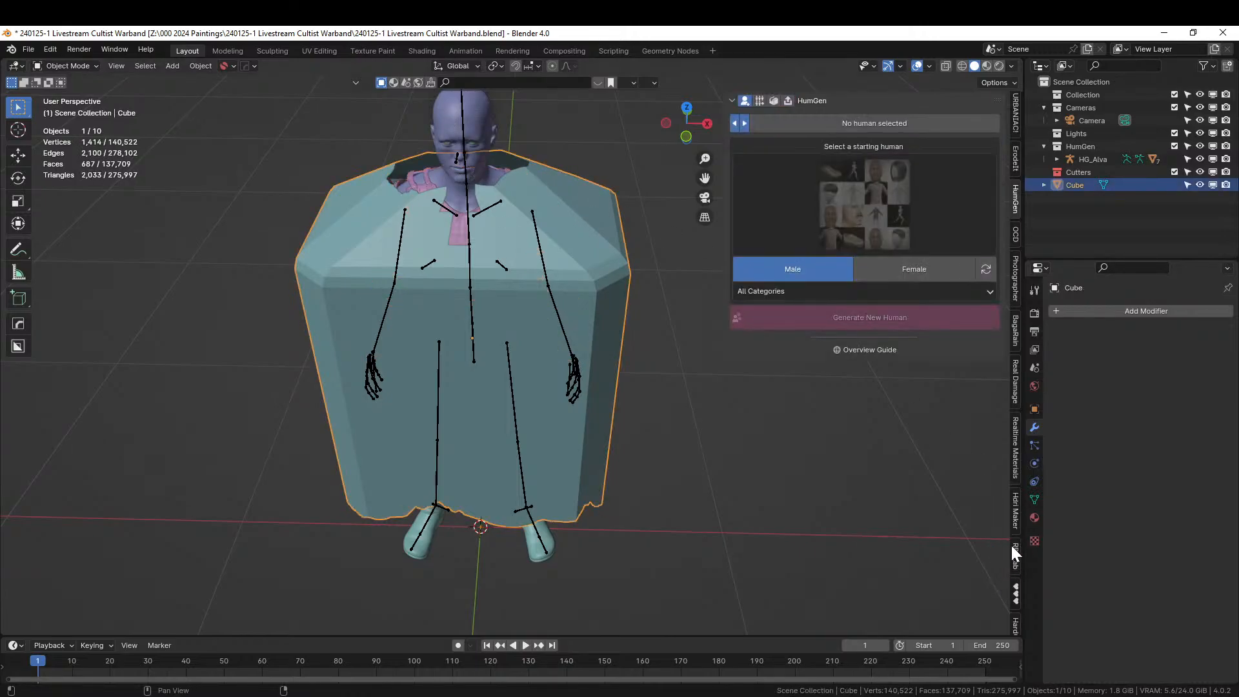
pyautogui.scroll(-4, 1012, 542)
pyautogui.scroll(-2, 1012, 541)
pyautogui.scroll(2, 1001, 610)
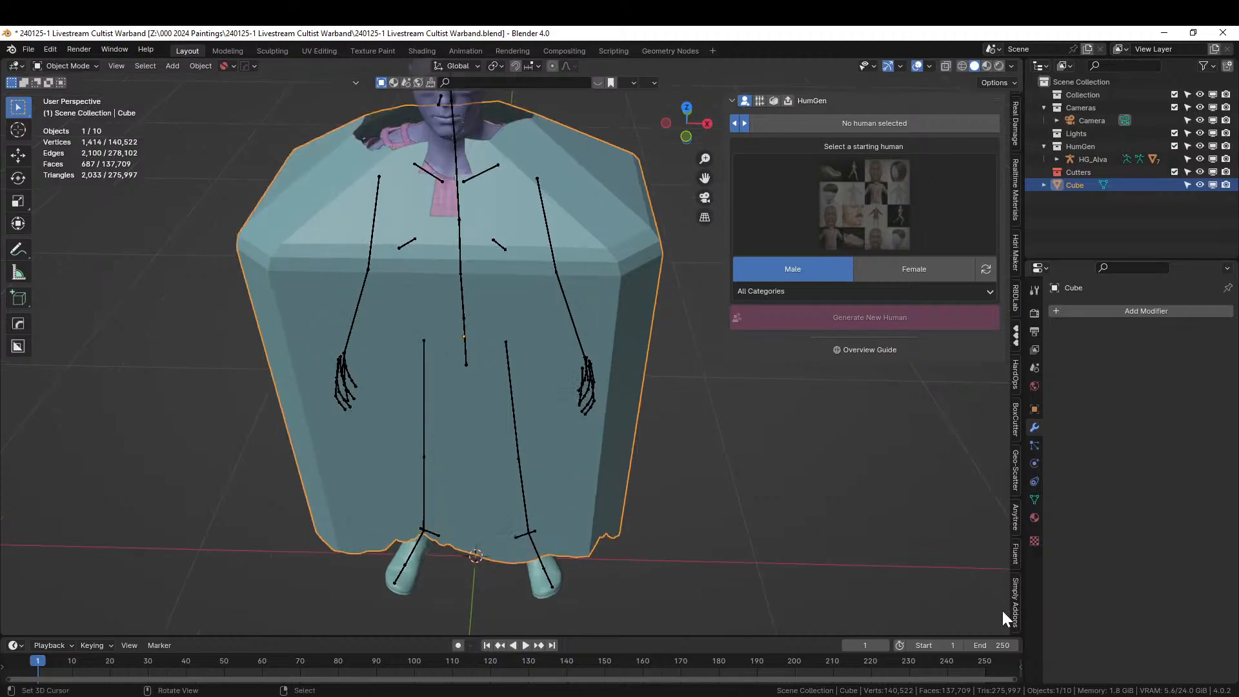
pyautogui.click(1016, 604)
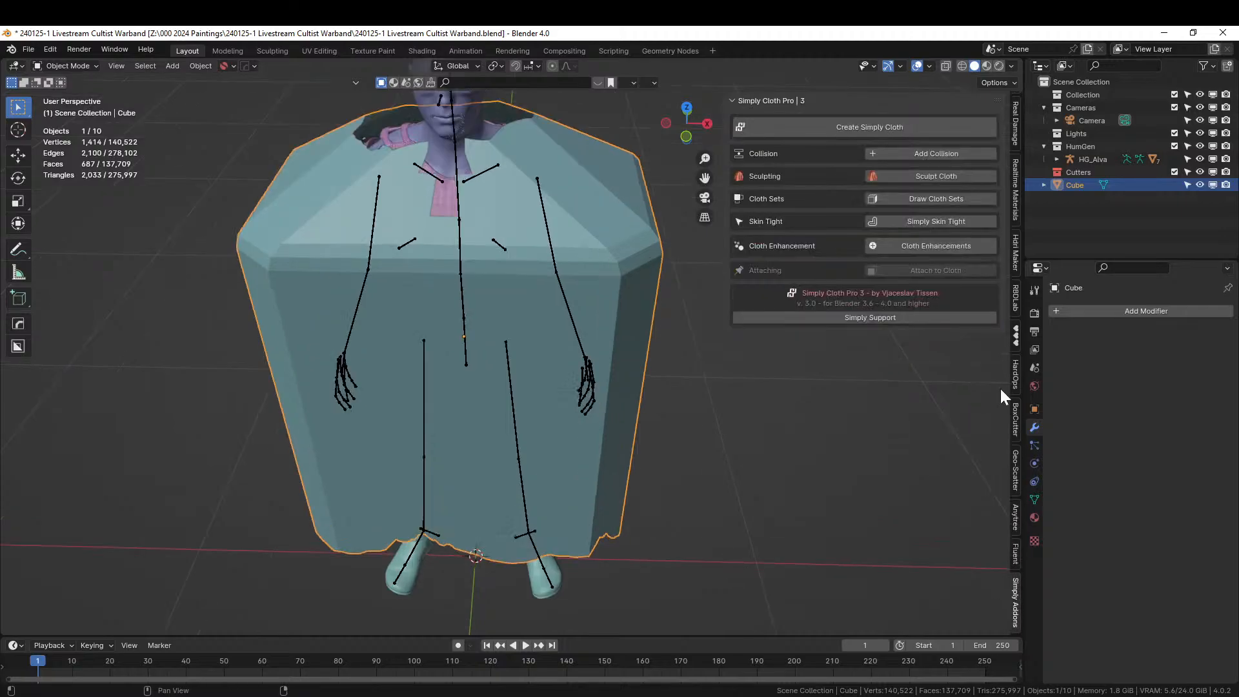
pyautogui.click(878, 127)
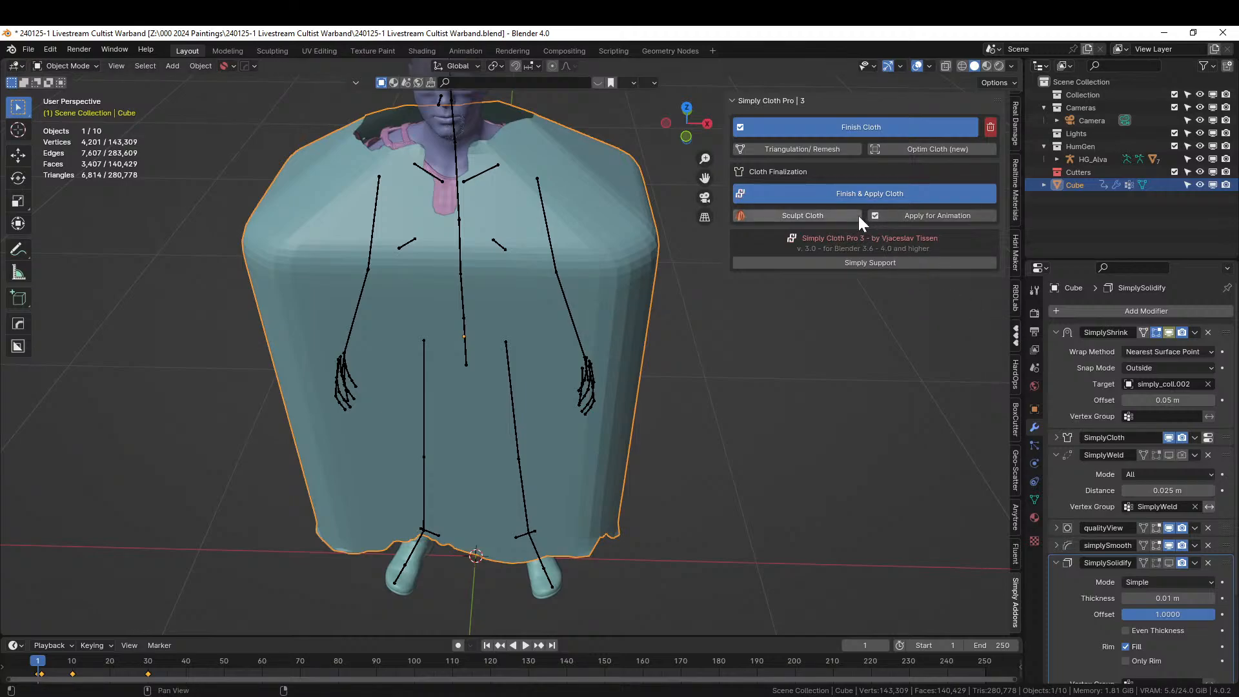
pyautogui.click(834, 128)
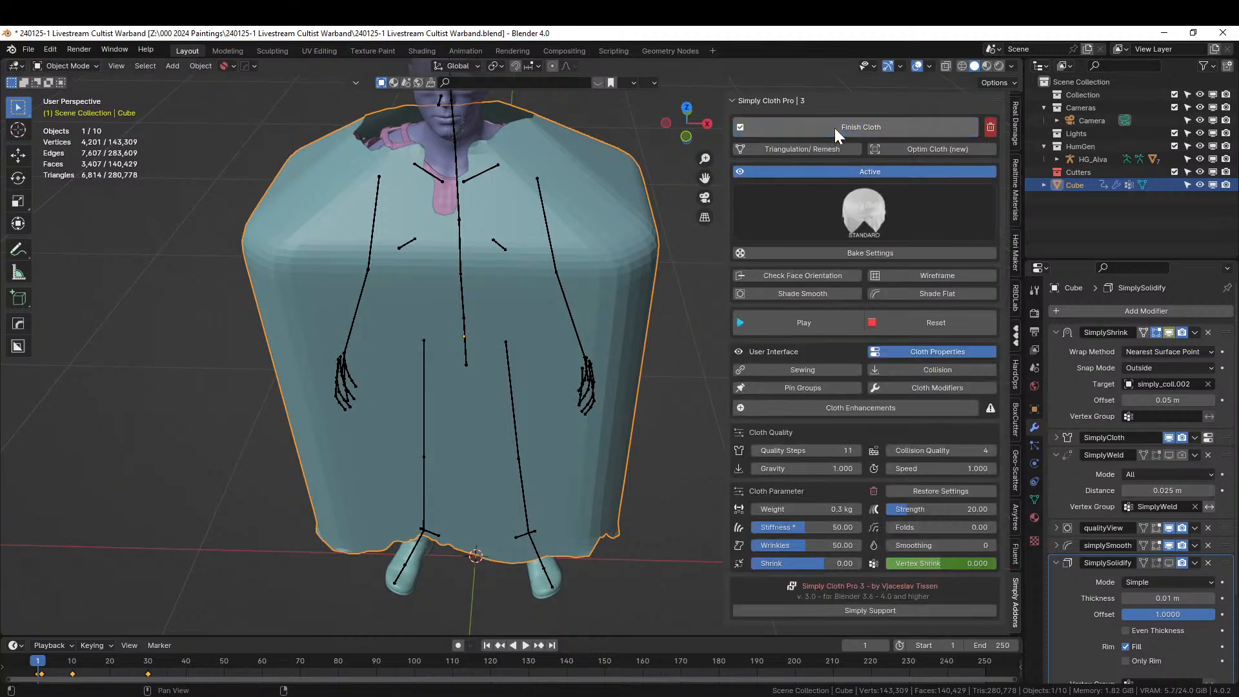
# Apply the Wool cloth preset to the robe, with Shrink about 0.23 and Folds about 26.68.
pyautogui.click(852, 198)
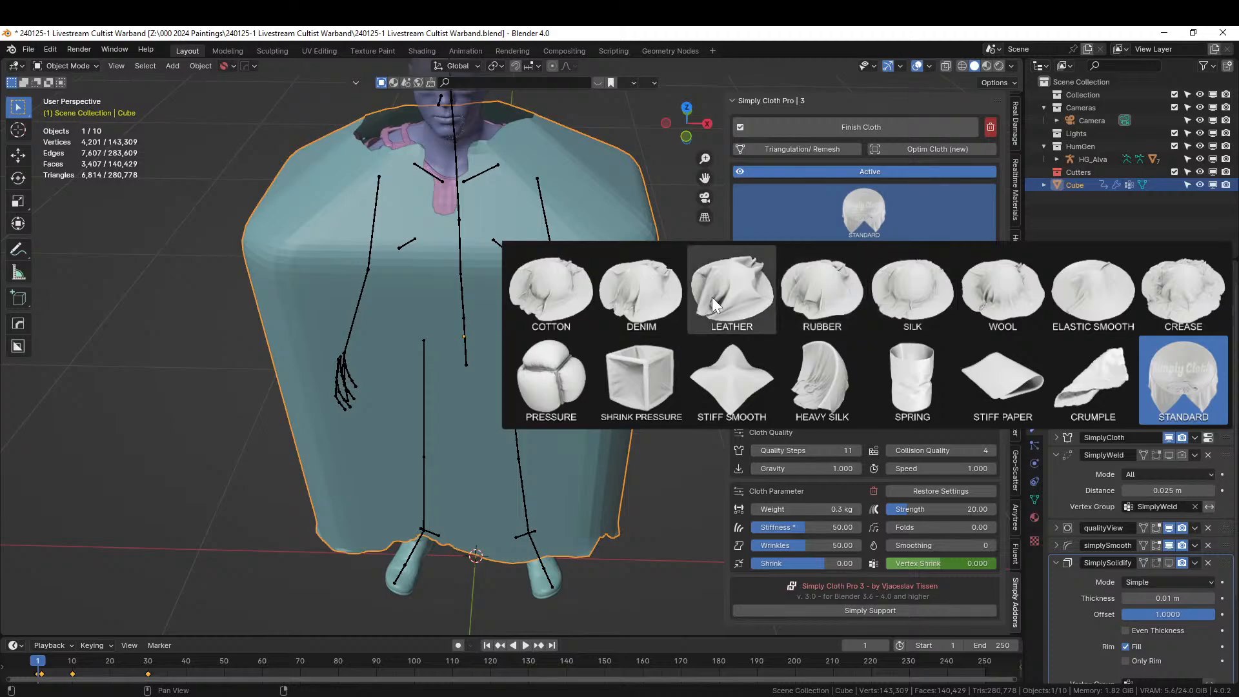
pyautogui.click(989, 285)
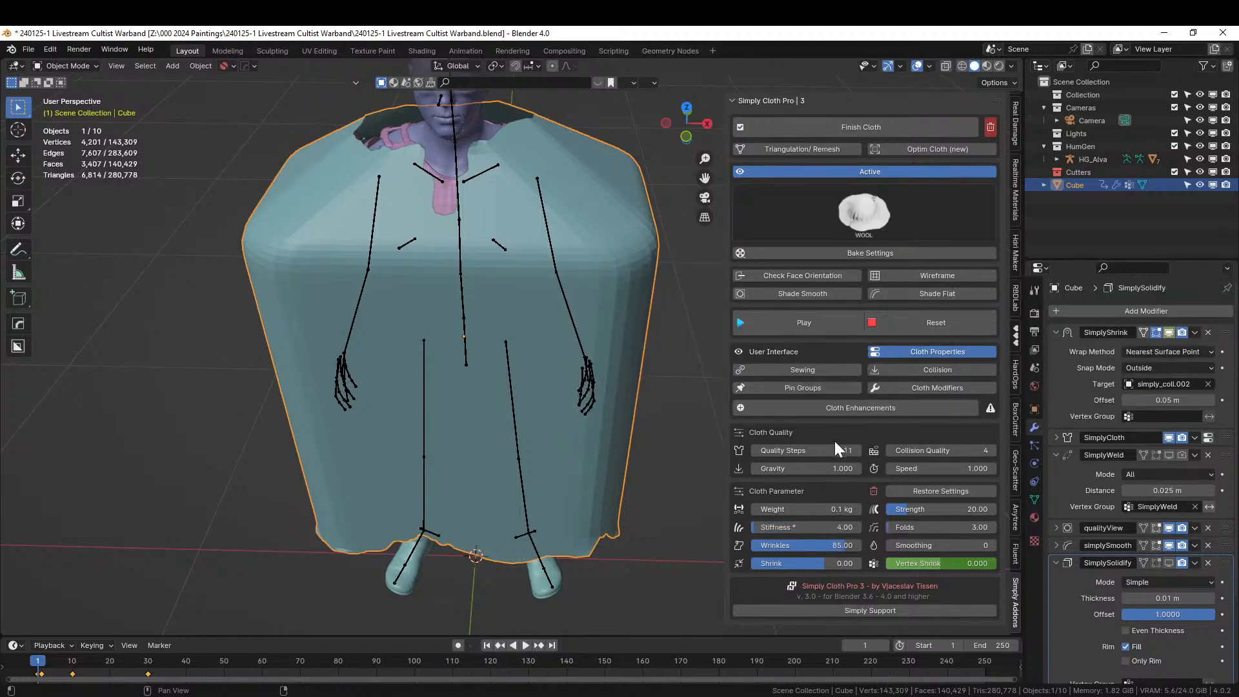
pyautogui.moveTo(826, 562); pyautogui.dragTo(837, 563)
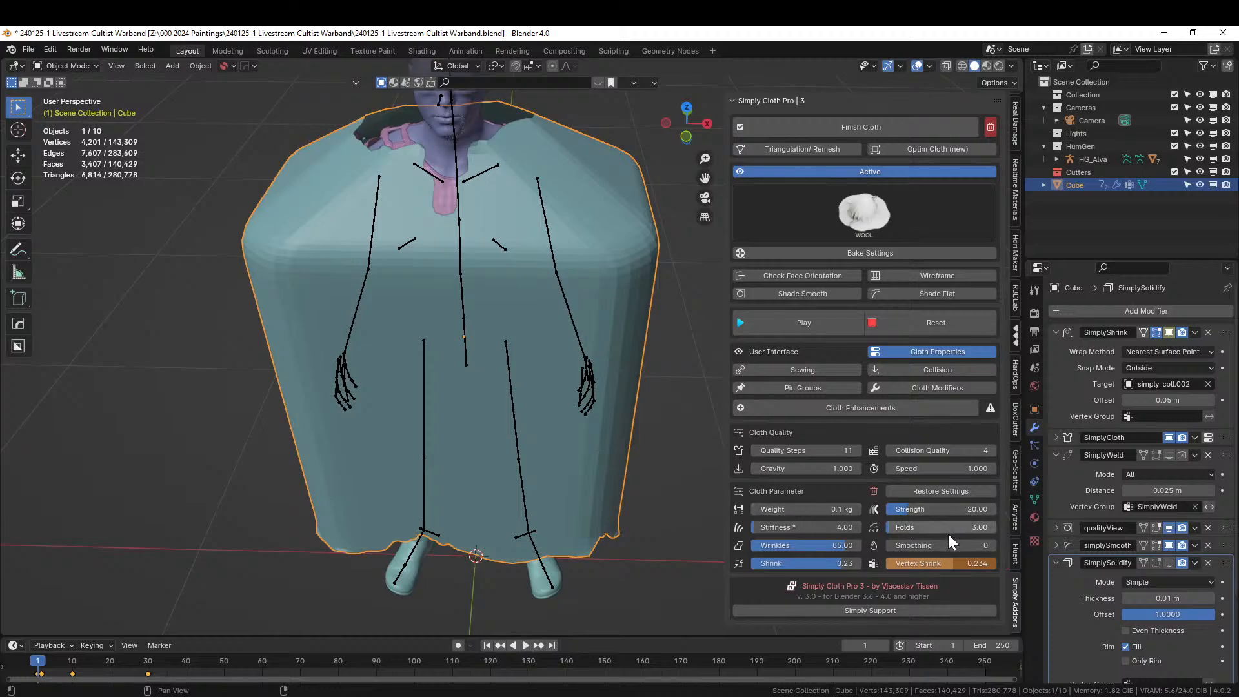
pyautogui.moveTo(904, 529); pyautogui.dragTo(907, 528)
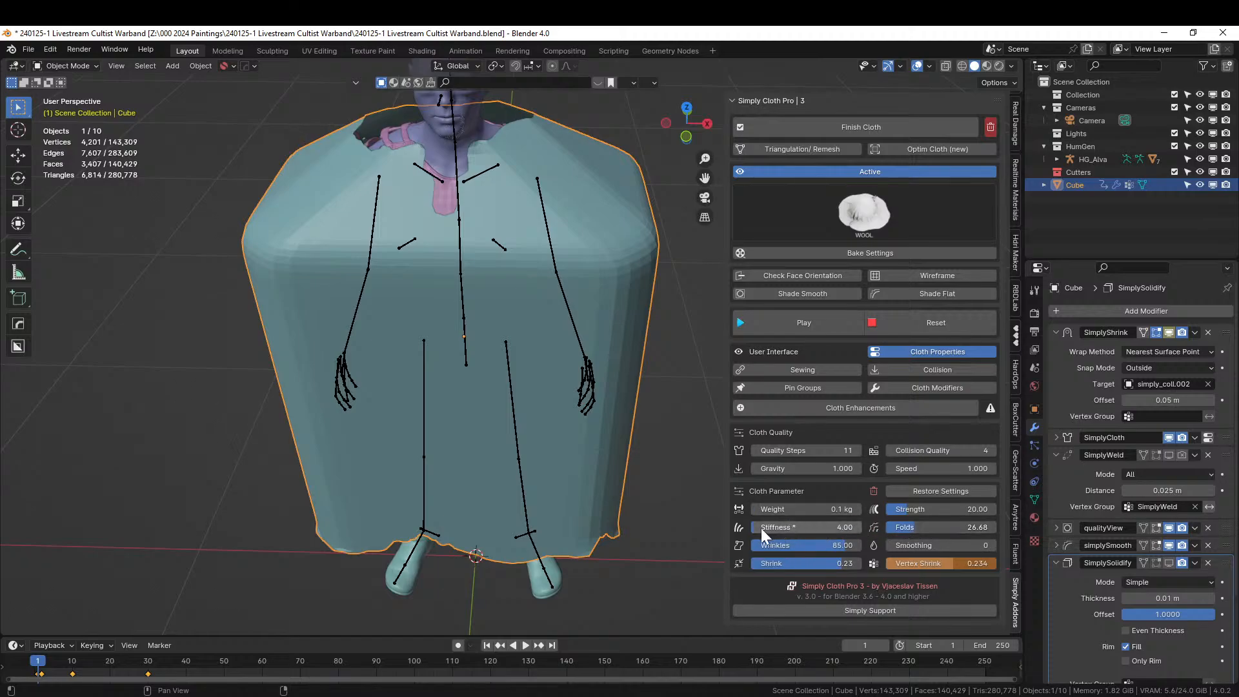
# Set the robe's Collision Quality and Quality Steps both to 20, and save the file.
pyautogui.click(942, 450)
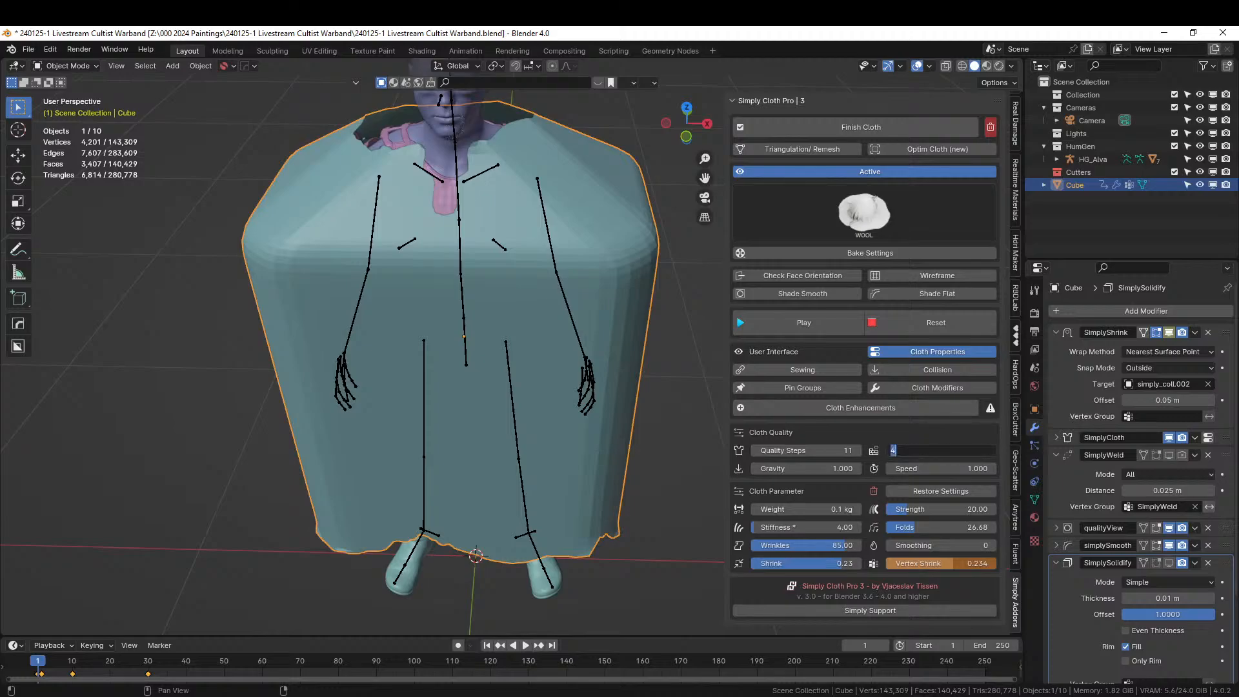
pyautogui.press('Return')
pyautogui.click(817, 451)
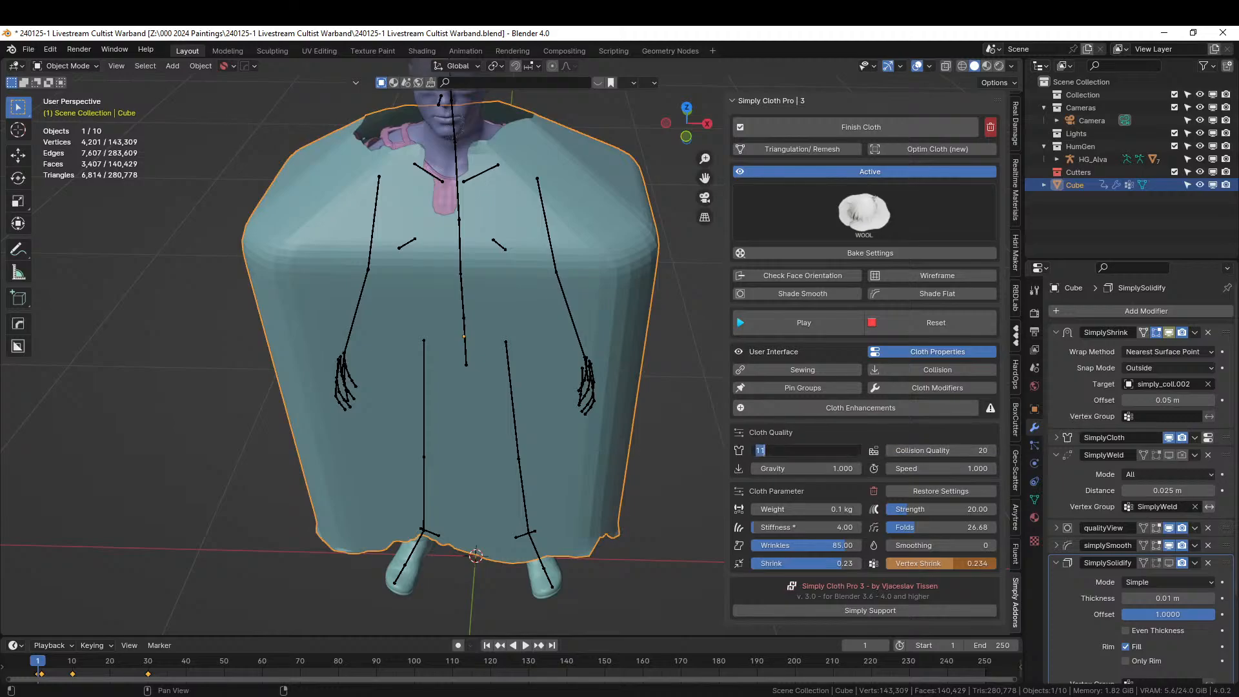
pyautogui.write('20')
pyautogui.press('Return')
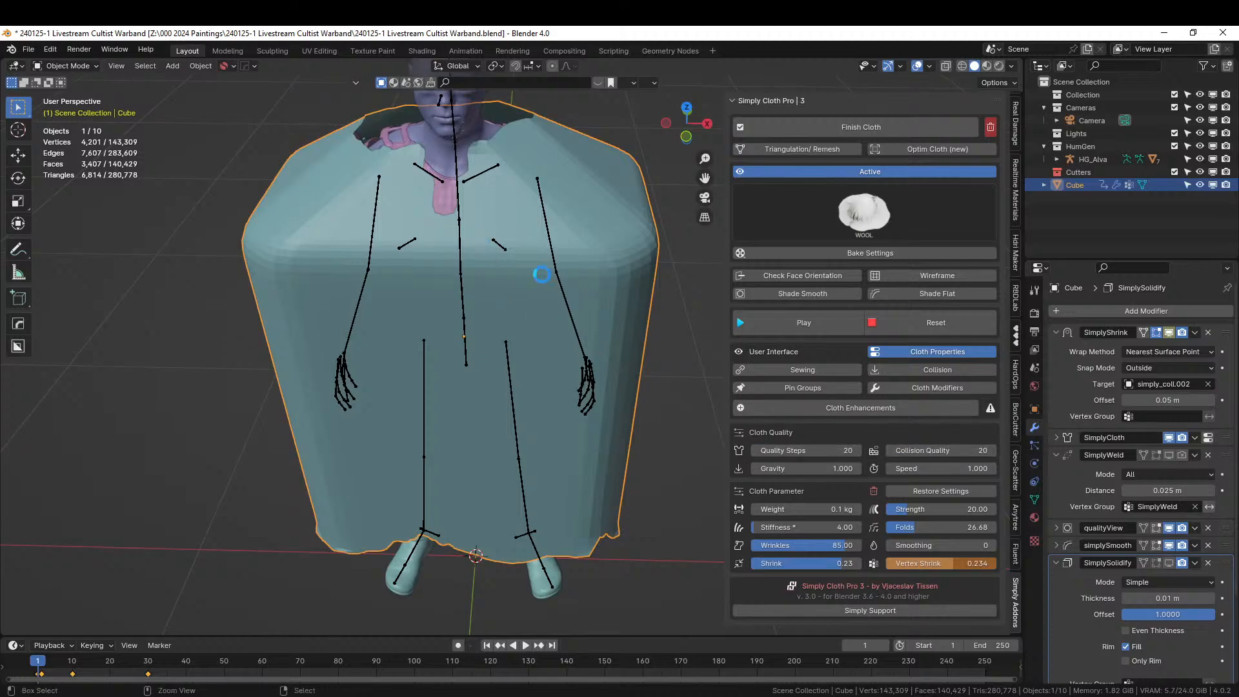
pyautogui.hotkey('ctrl', 's')
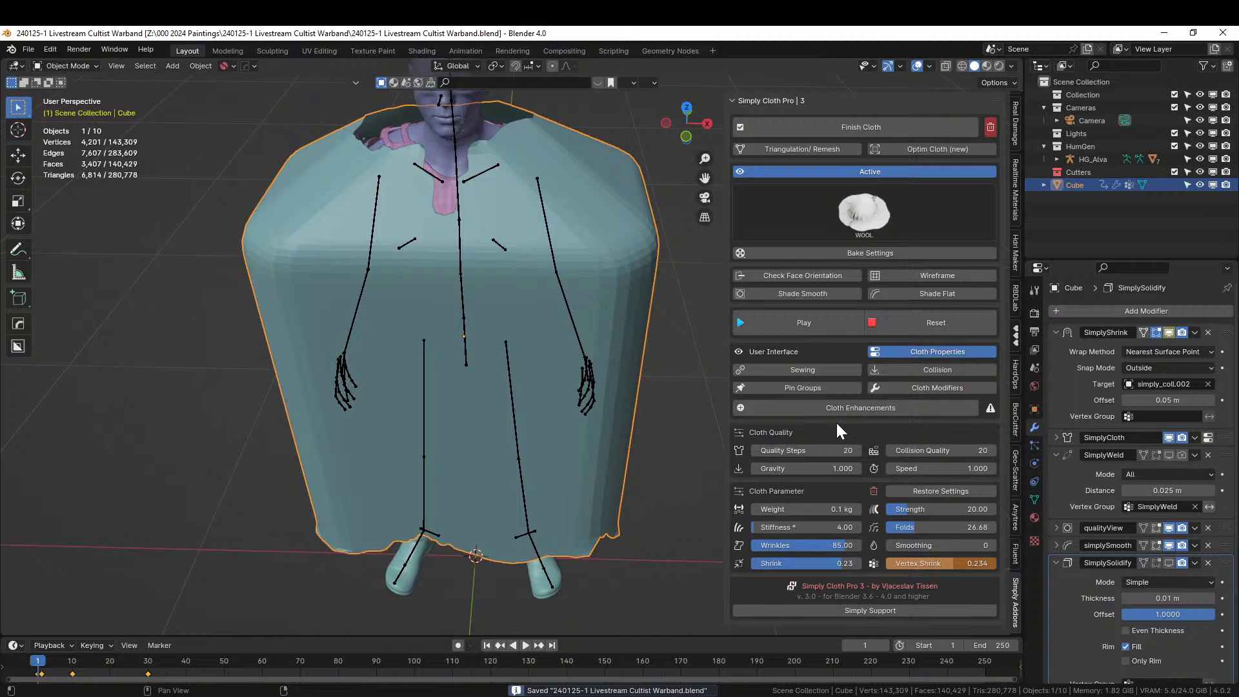
# Show the robe's cloth collision settings and enable Self Collision.
pyautogui.click(932, 372)
pyautogui.scroll(-2, 931, 493)
pyautogui.click(845, 555)
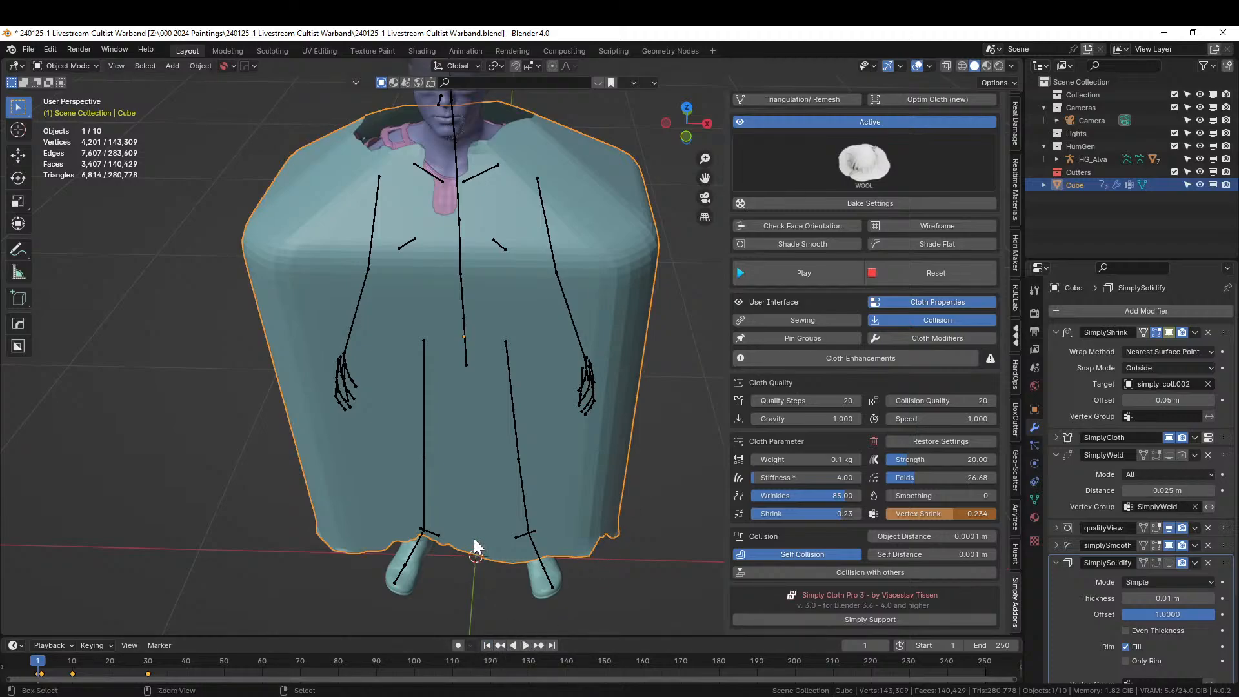
# Run the cloth simulation to about frame 99, inspect the drape from behind, and reset it.
pyautogui.click(524, 642)
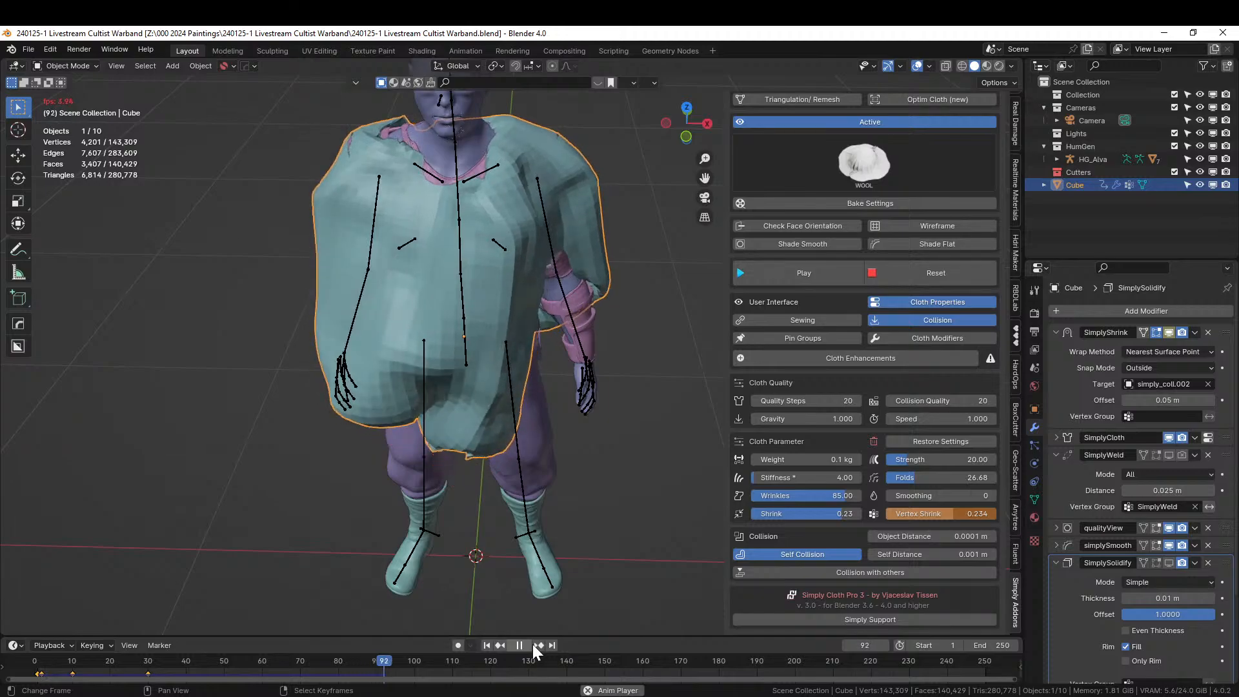
pyautogui.click(517, 645)
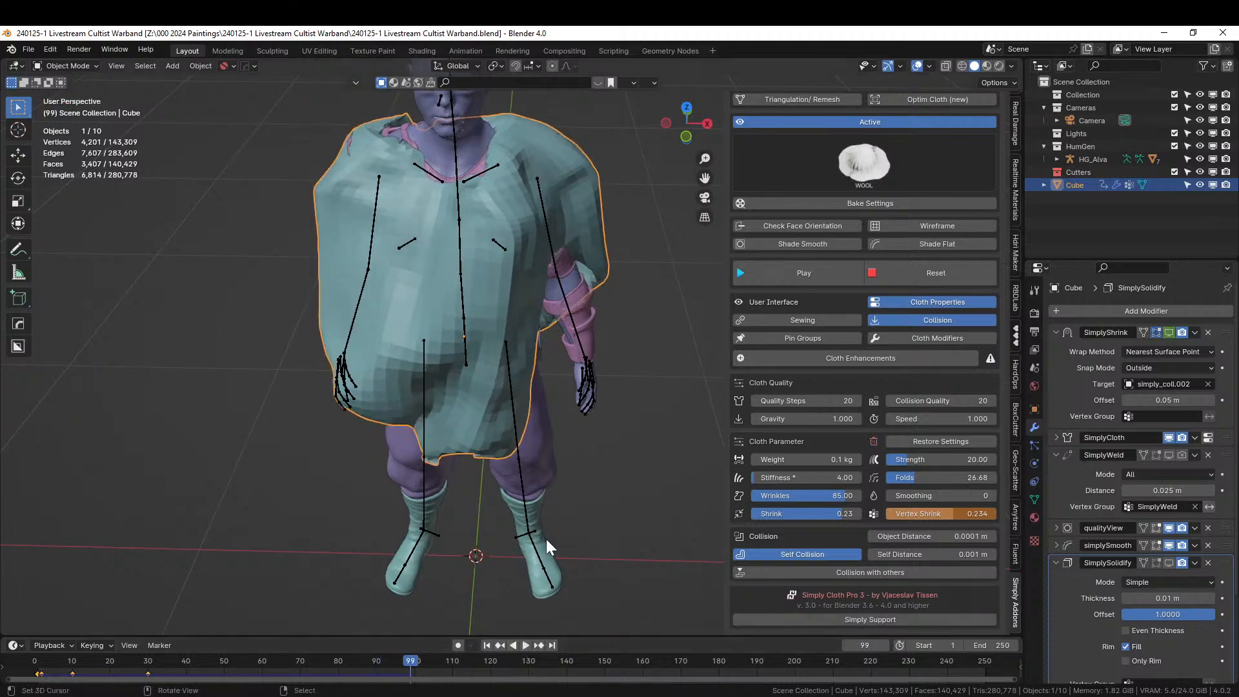
pyautogui.moveTo(546, 540); pyautogui.dragTo(373, 467, button='middle')
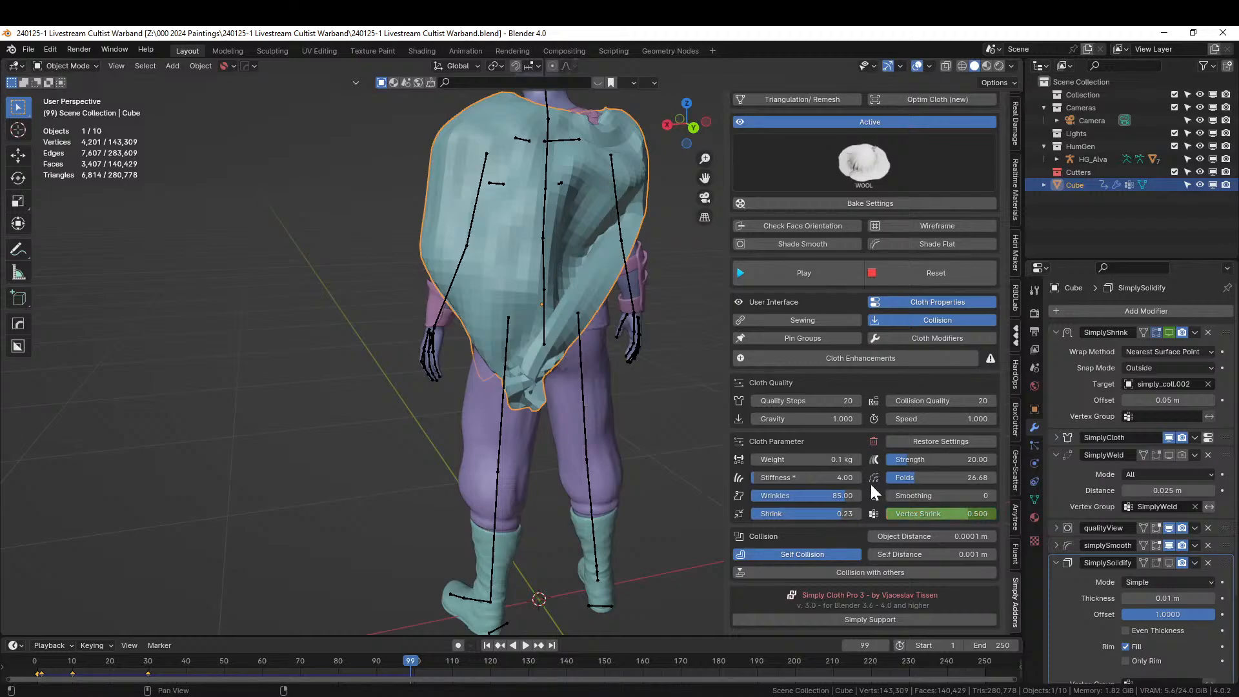
pyautogui.click(926, 276)
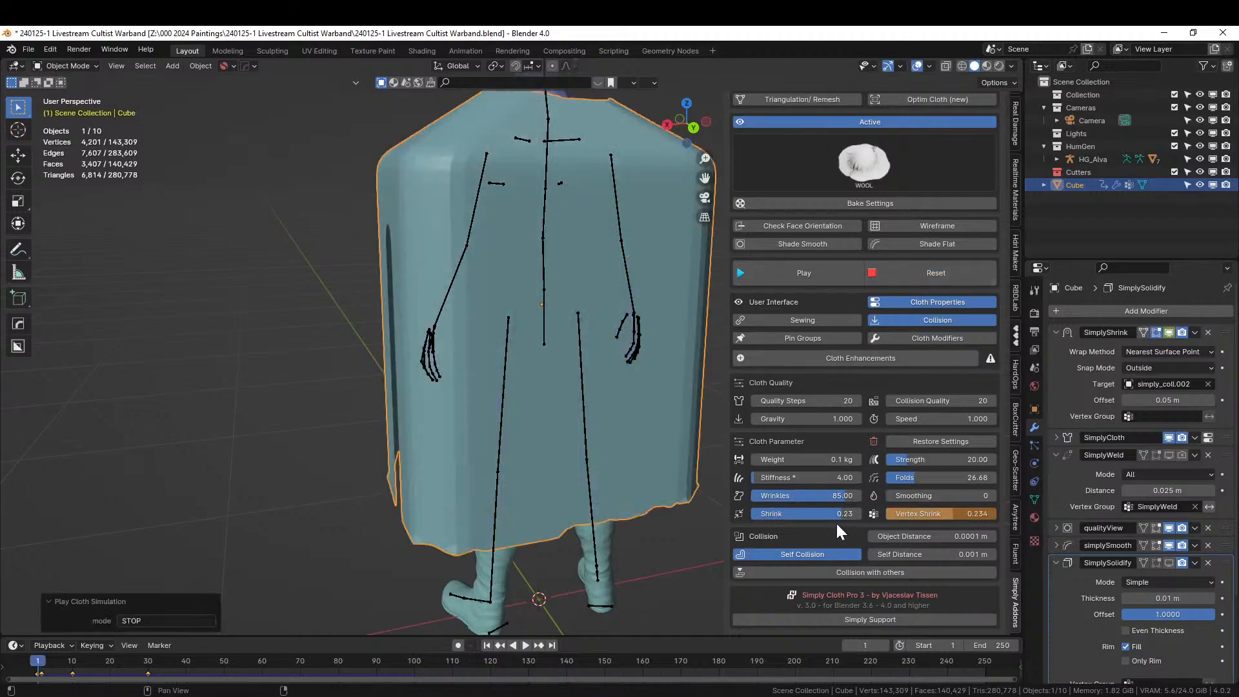
# Try the simulation with the robe's Shrink lowered to 0.05, and reset it.
pyautogui.moveTo(841, 513); pyautogui.dragTo(823, 513)
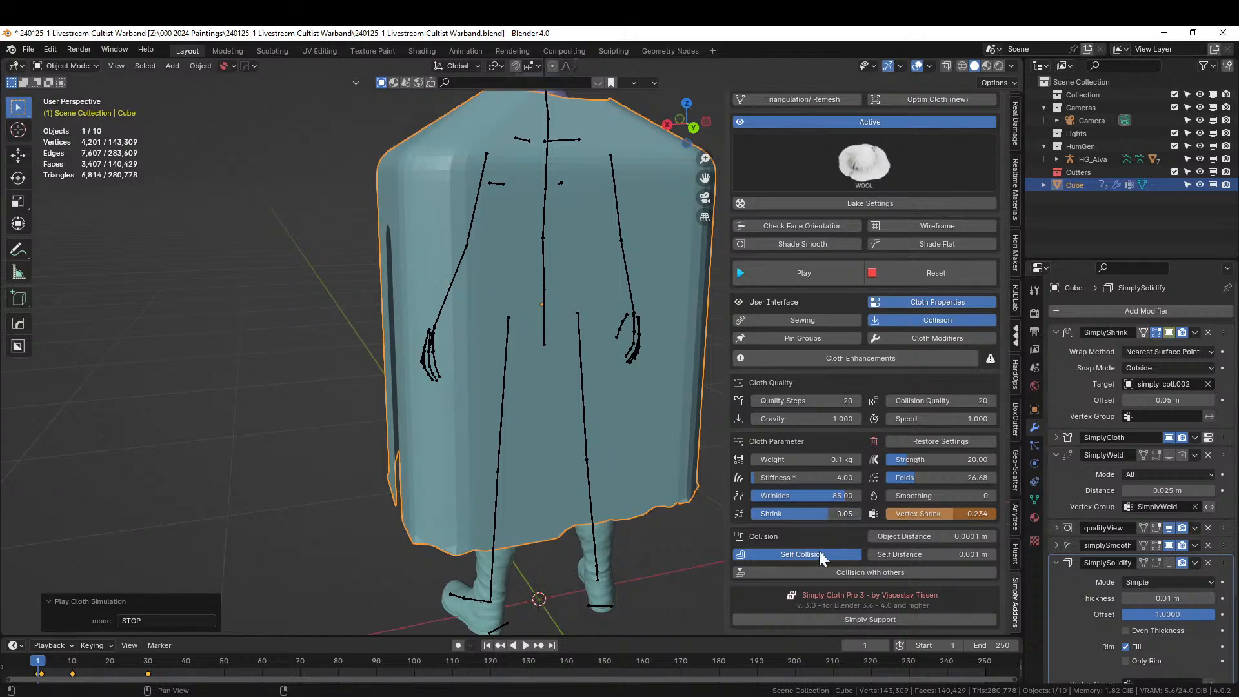
pyautogui.click(815, 280)
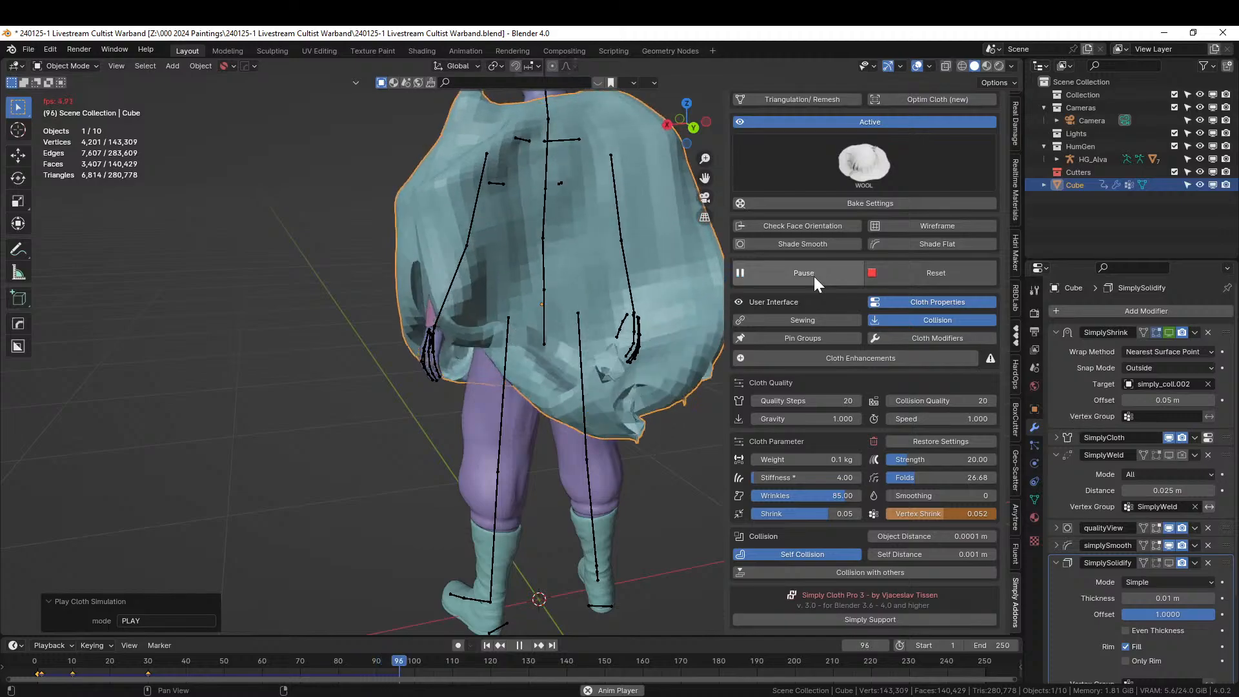
pyautogui.click(895, 271)
# Hide the simply_coll legwear collision mesh seen through the robe's arm slit.
pyautogui.moveTo(450, 429); pyautogui.dragTo(568, 426, button='middle')
pyautogui.click(470, 424)
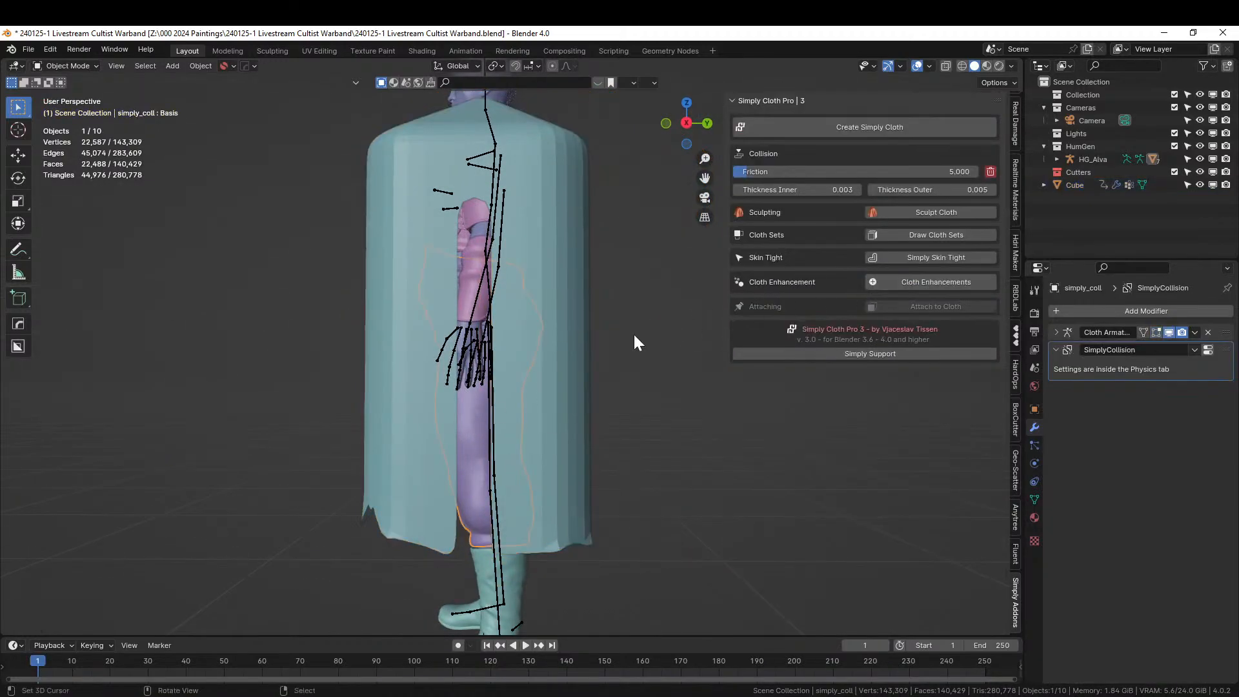
pyautogui.click(472, 404)
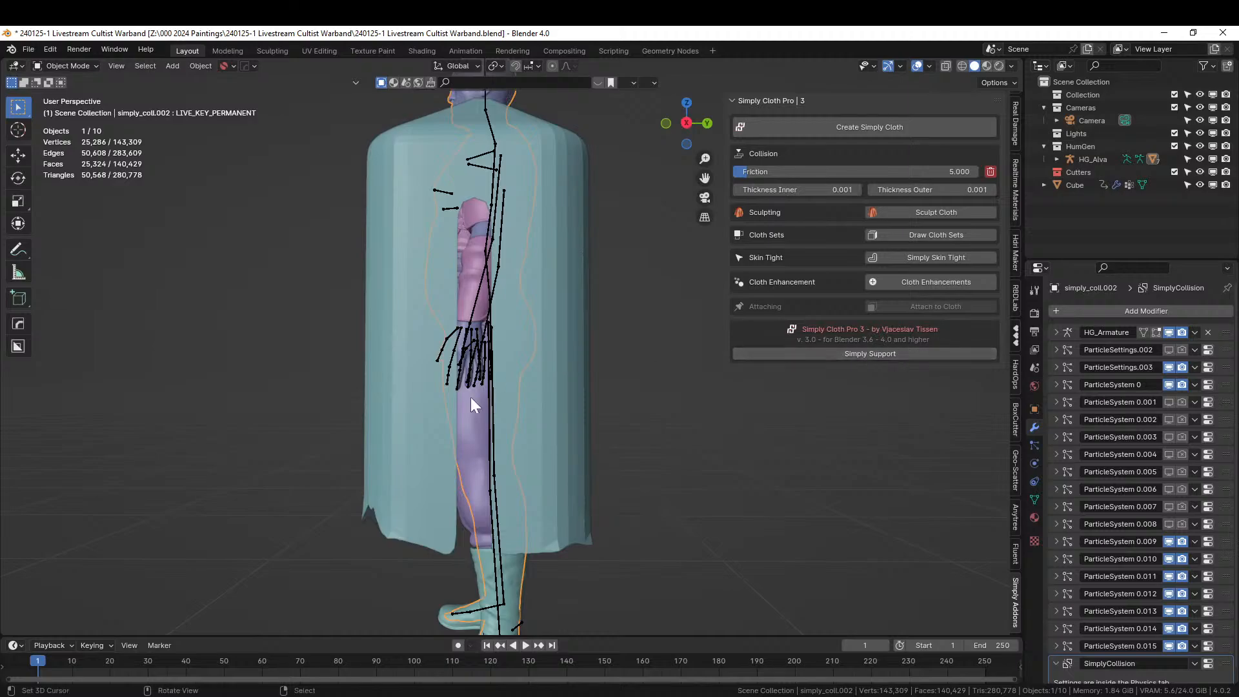
pyautogui.click(463, 511)
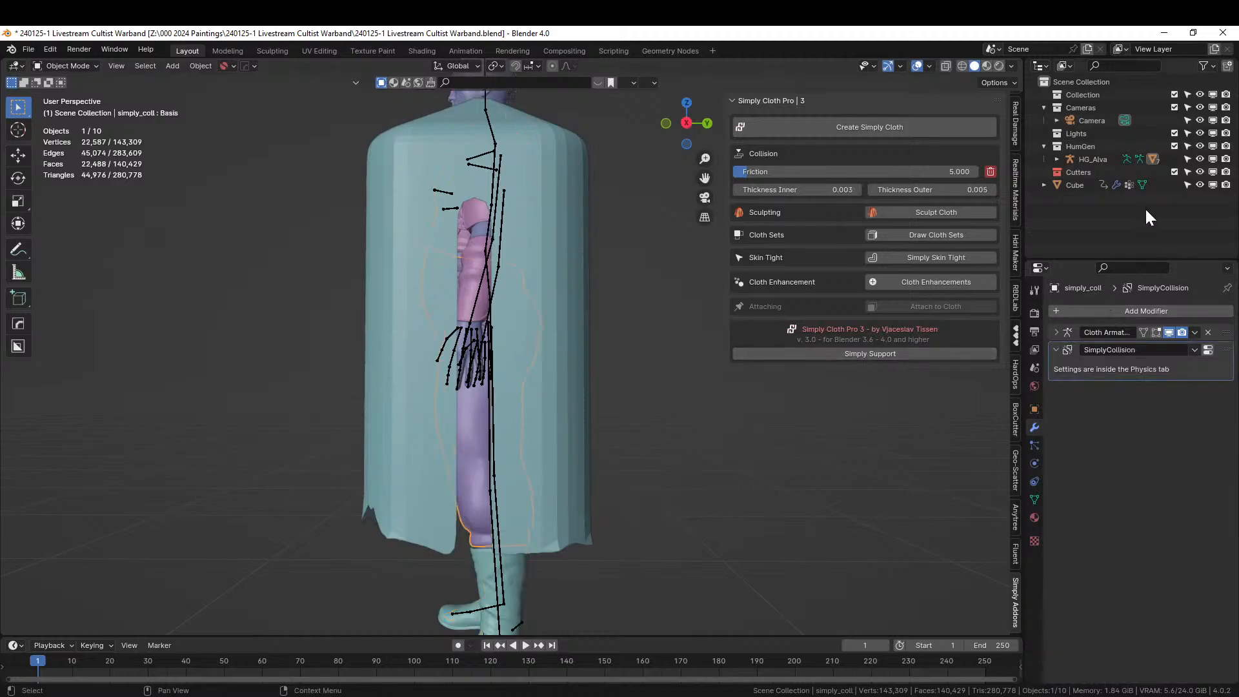
pyautogui.press('KP_Decimal')
pyautogui.click(1199, 201)
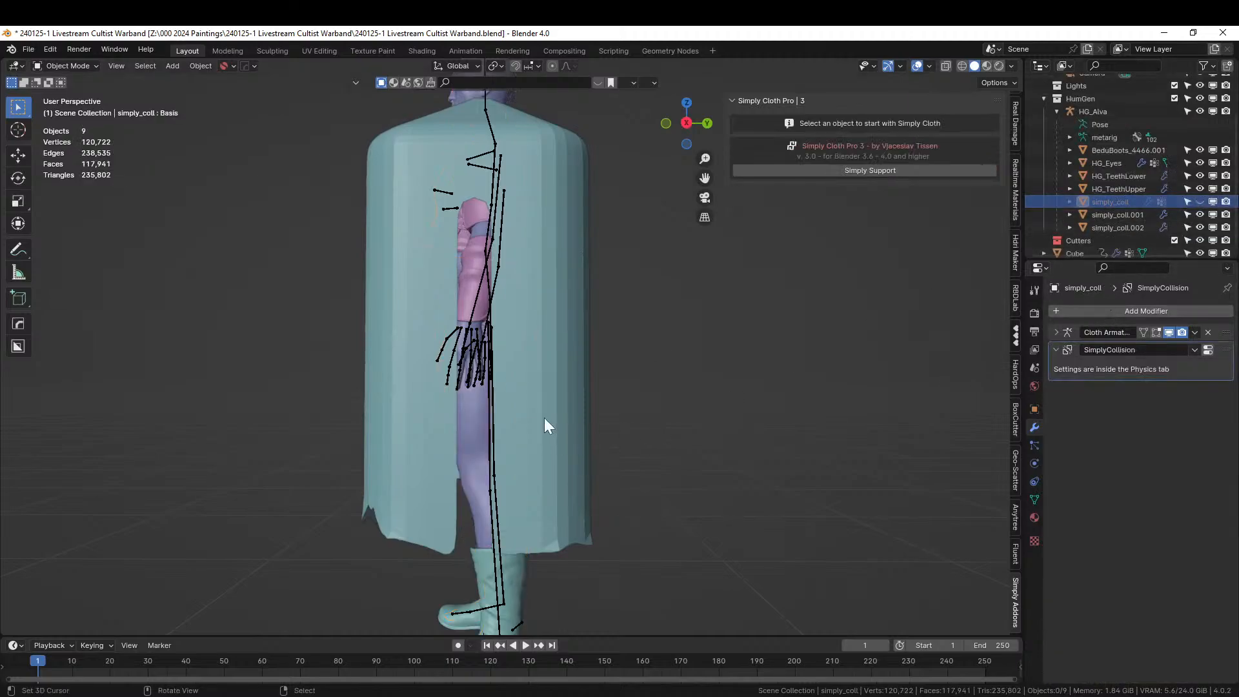
# Look over the robe from above and behind, replay the simulation to about frame 91, and return to frame 1.
pyautogui.moveTo(546, 419); pyautogui.dragTo(665, 523, button='middle')
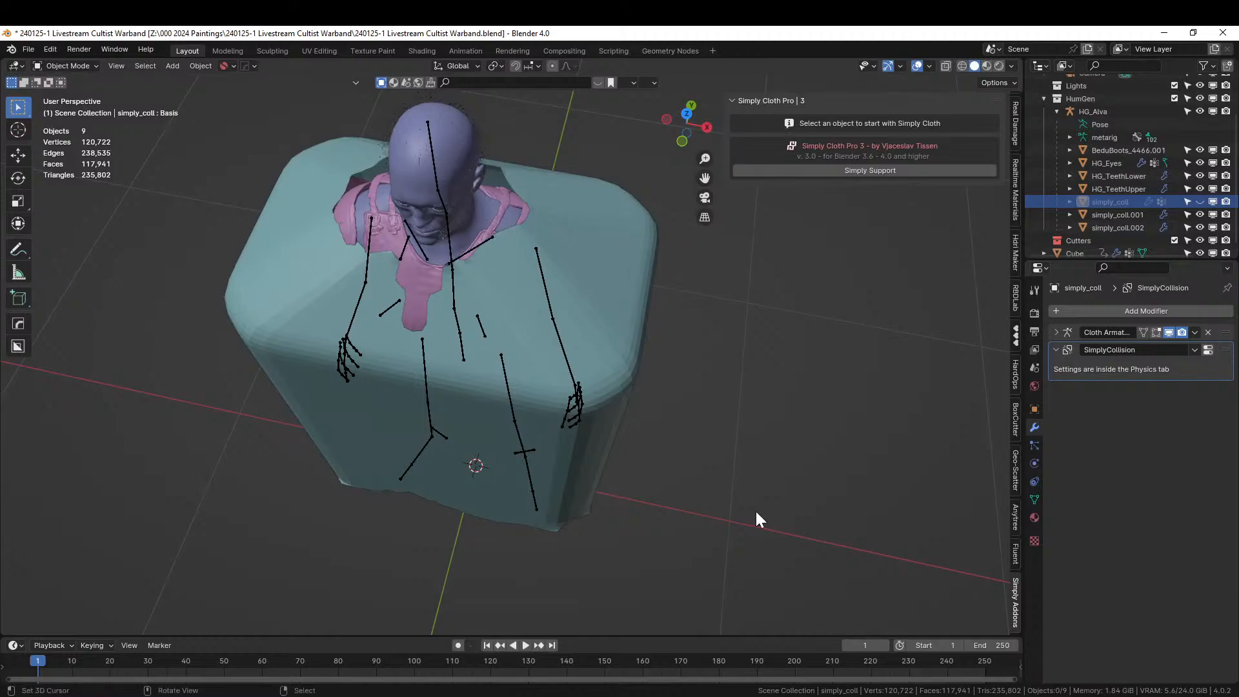
pyautogui.moveTo(490, 205); pyautogui.dragTo(798, 206, button='middle')
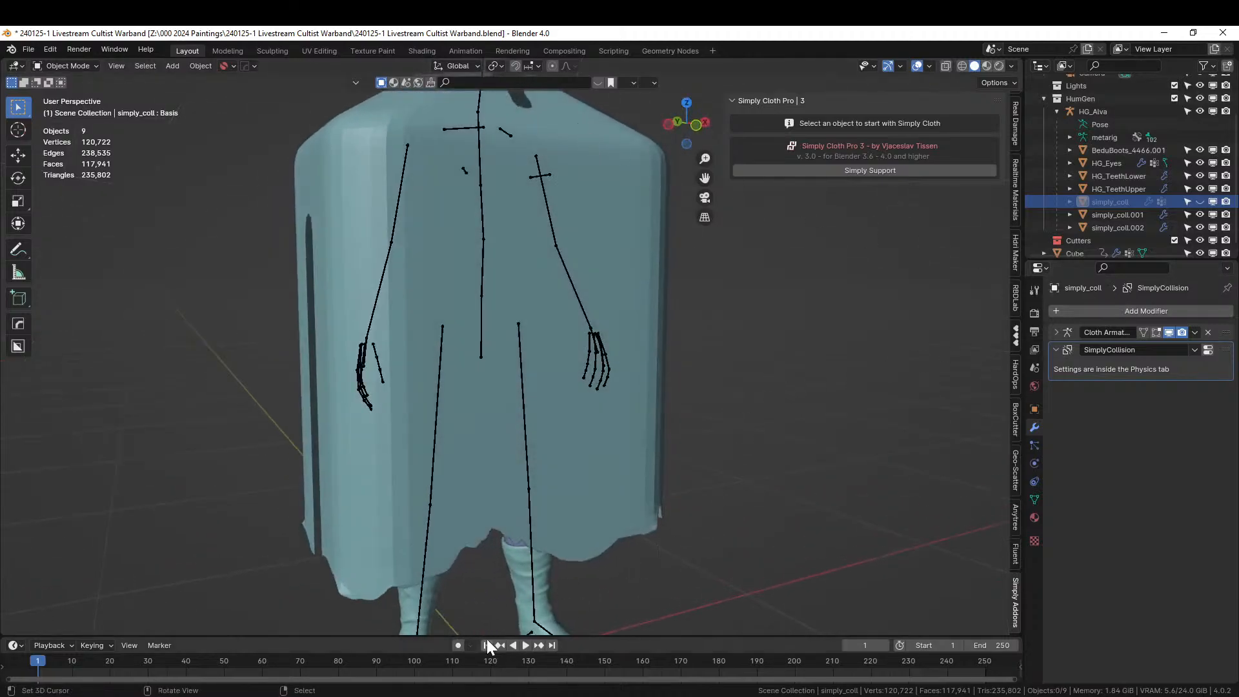
pyautogui.click(527, 645)
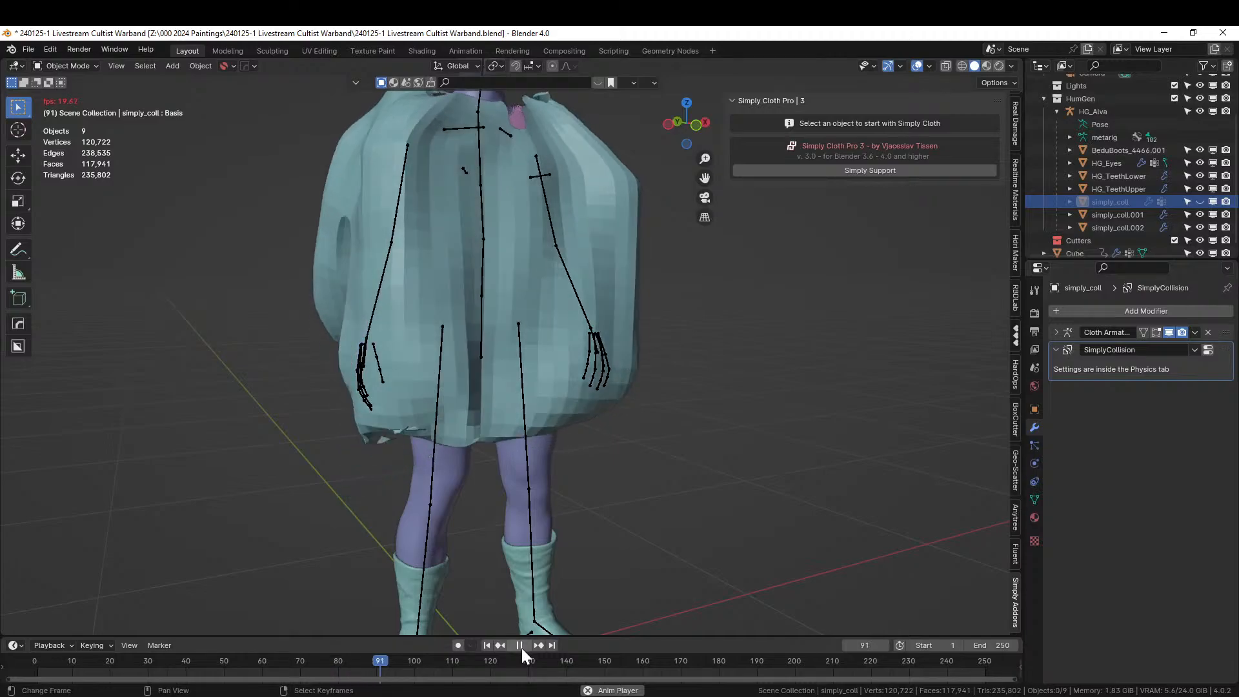
pyautogui.click(520, 645)
pyautogui.click(487, 645)
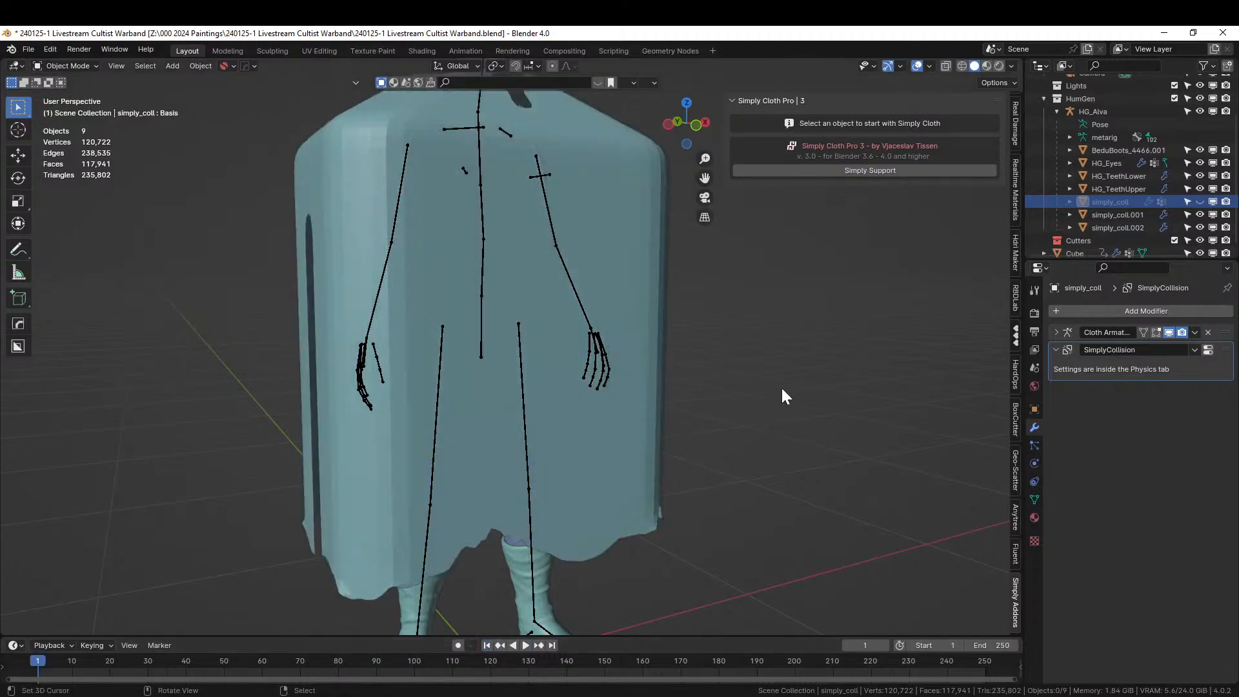
# Set the robe's Shrink to 0 and test its drape by simulating to about frame 59, ending back at frame 1.
pyautogui.click(582, 161)
pyautogui.click(820, 566)
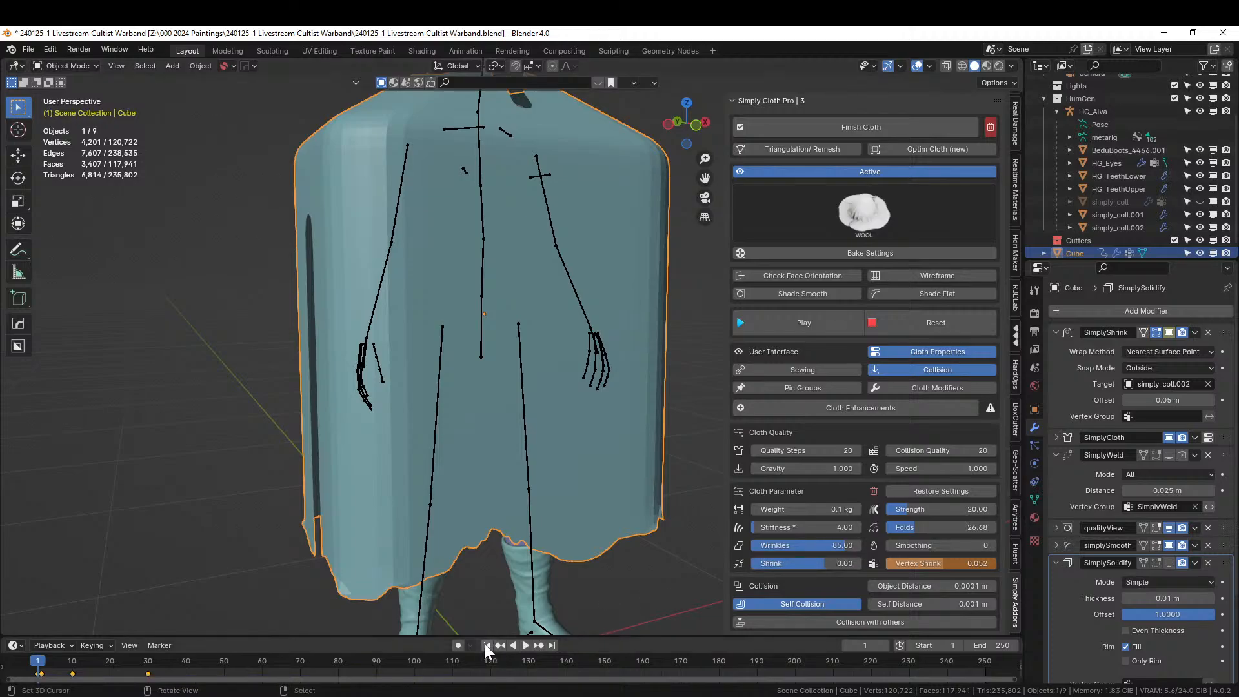
pyautogui.click(524, 646)
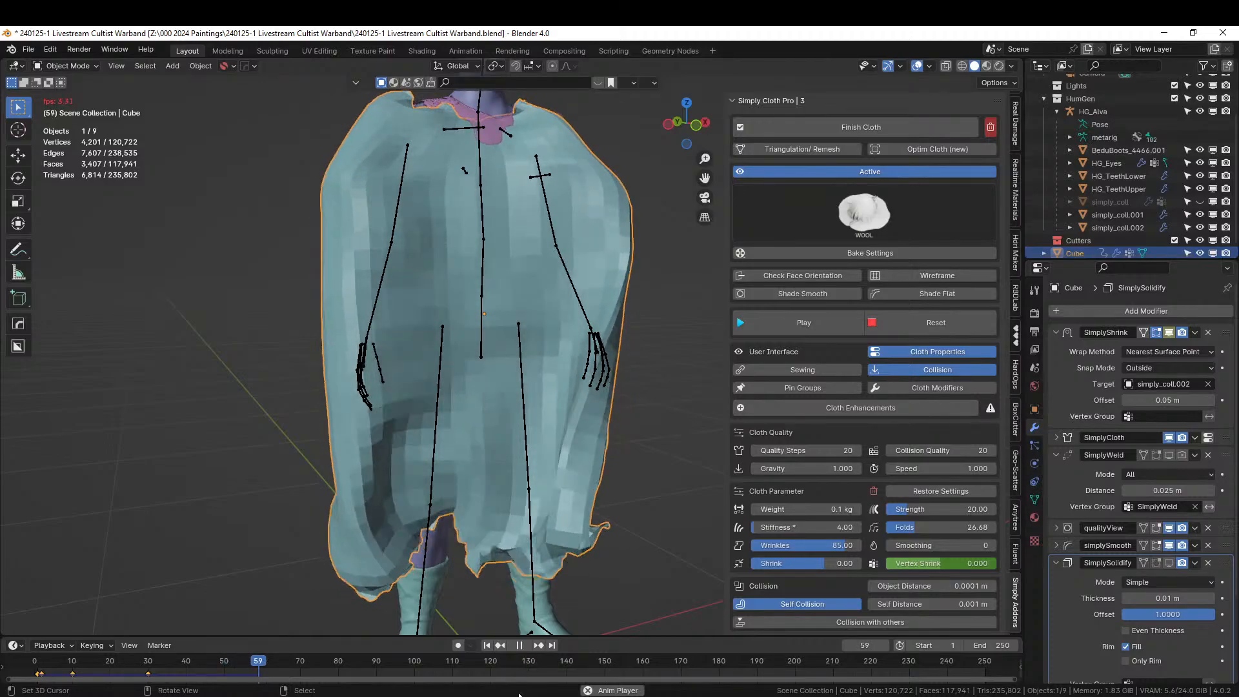
pyautogui.click(519, 645)
pyautogui.moveTo(464, 517); pyautogui.dragTo(517, 661, button='middle')
pyautogui.click(486, 645)
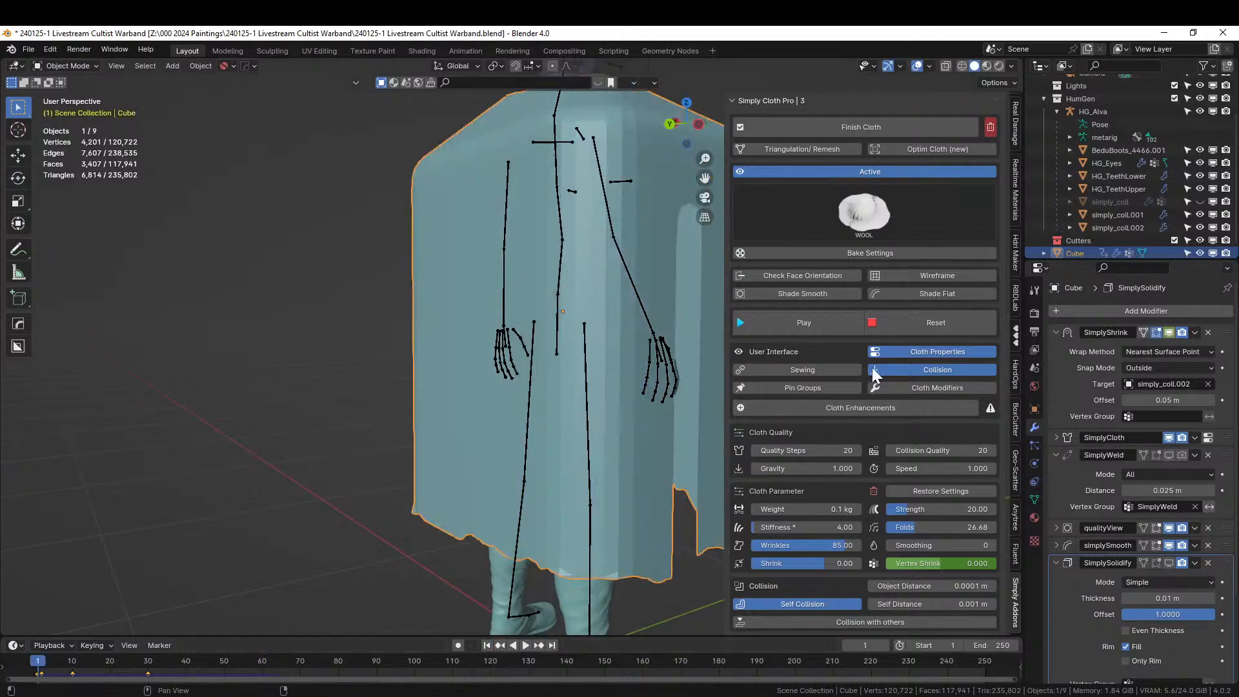
# Raise the robe about 0.05 m along global Z and set its Collision Quality to 30.
pyautogui.moveTo(728, 397); pyautogui.dragTo(605, 286, button='middle')
pyautogui.scroll(-2, 528, 244)
pyautogui.click(492, 239)
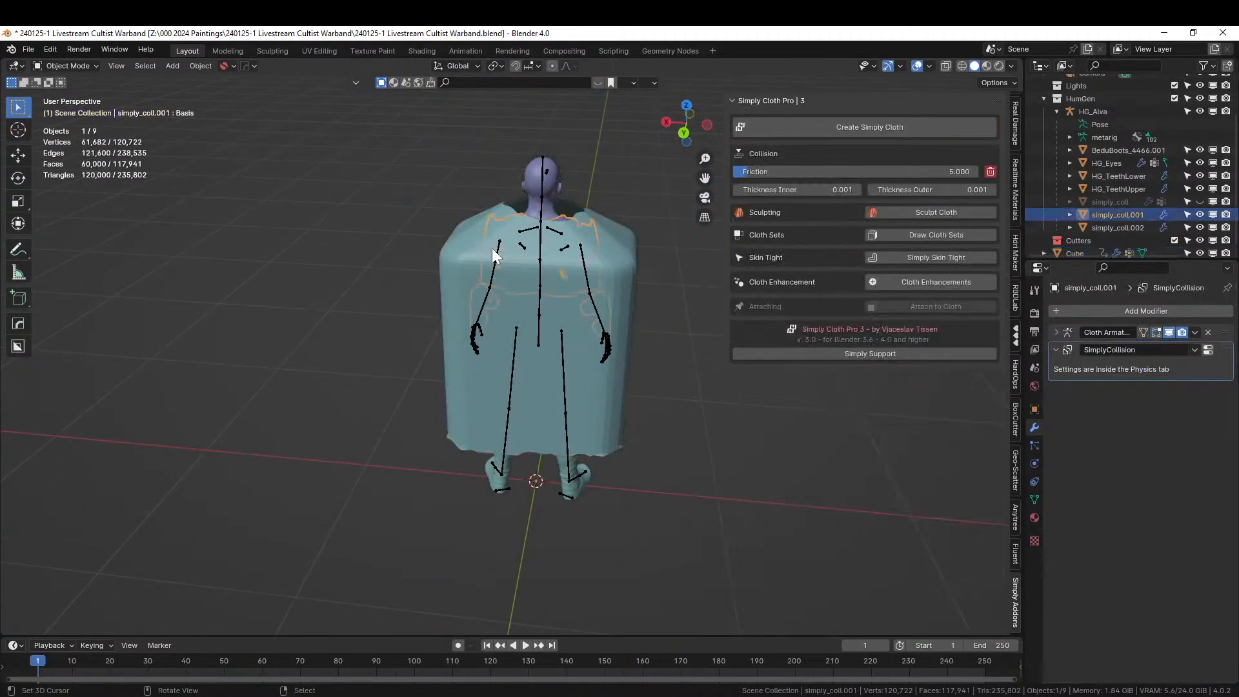
pyautogui.click(479, 240)
pyautogui.press('g')
pyautogui.press('z')
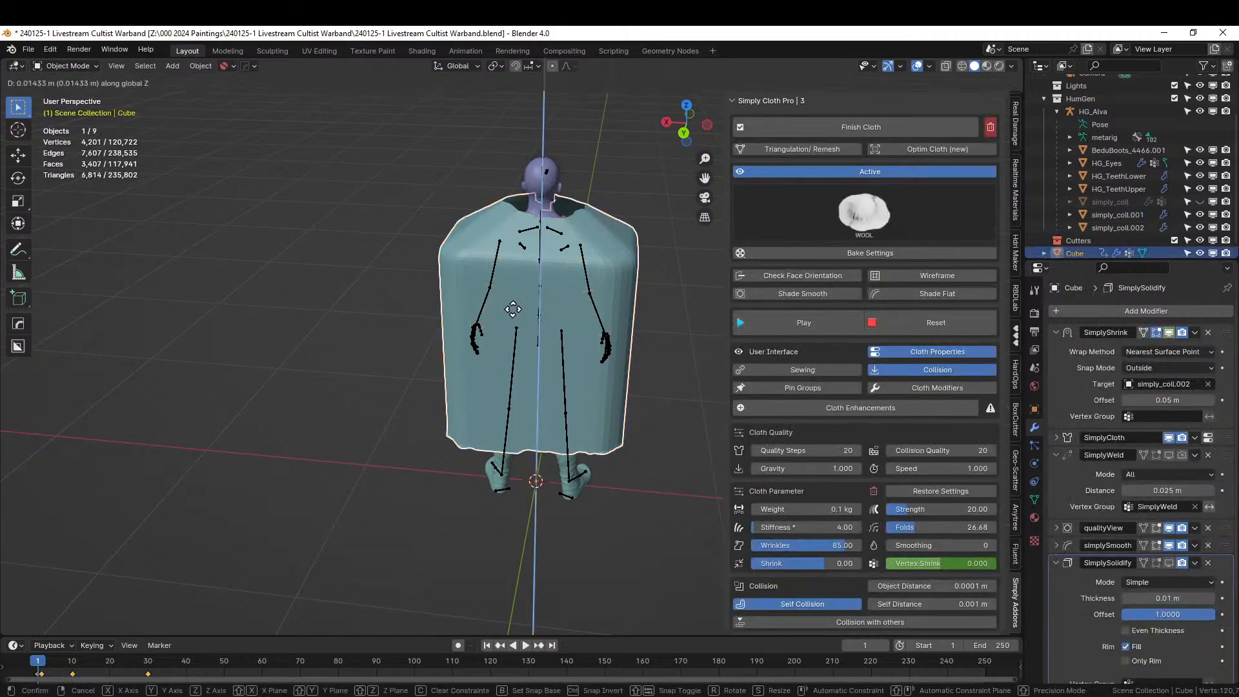
pyautogui.click(509, 303)
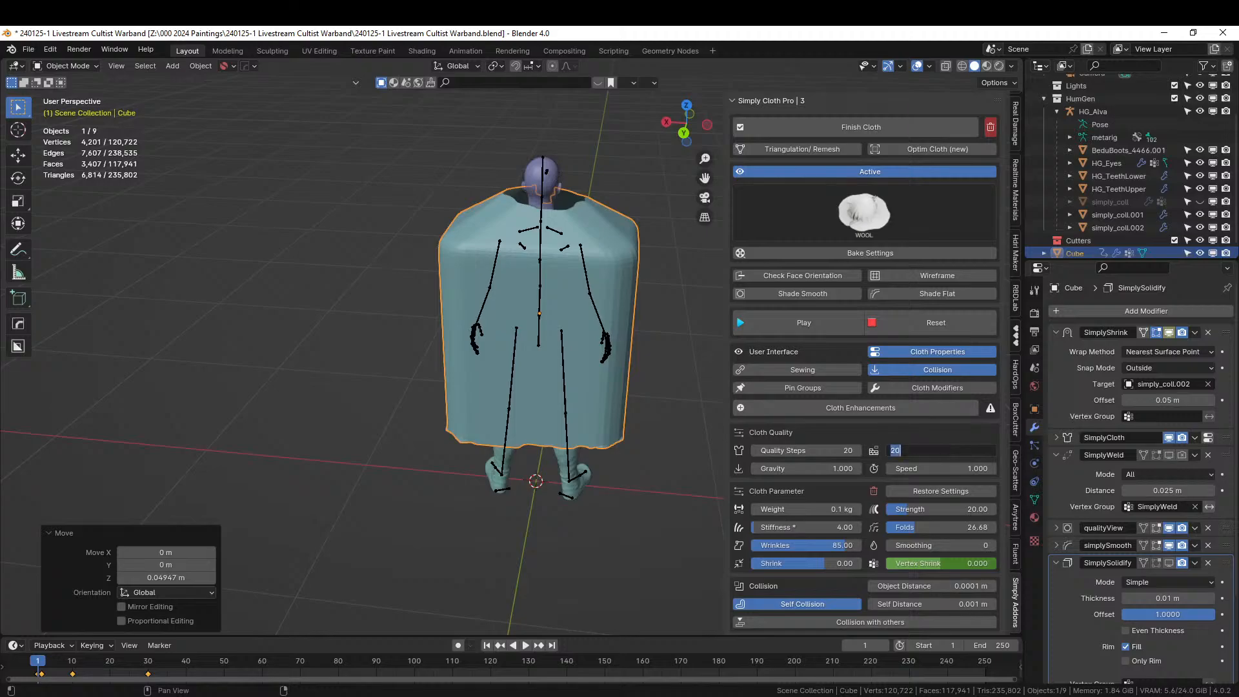
pyautogui.press('Tab')
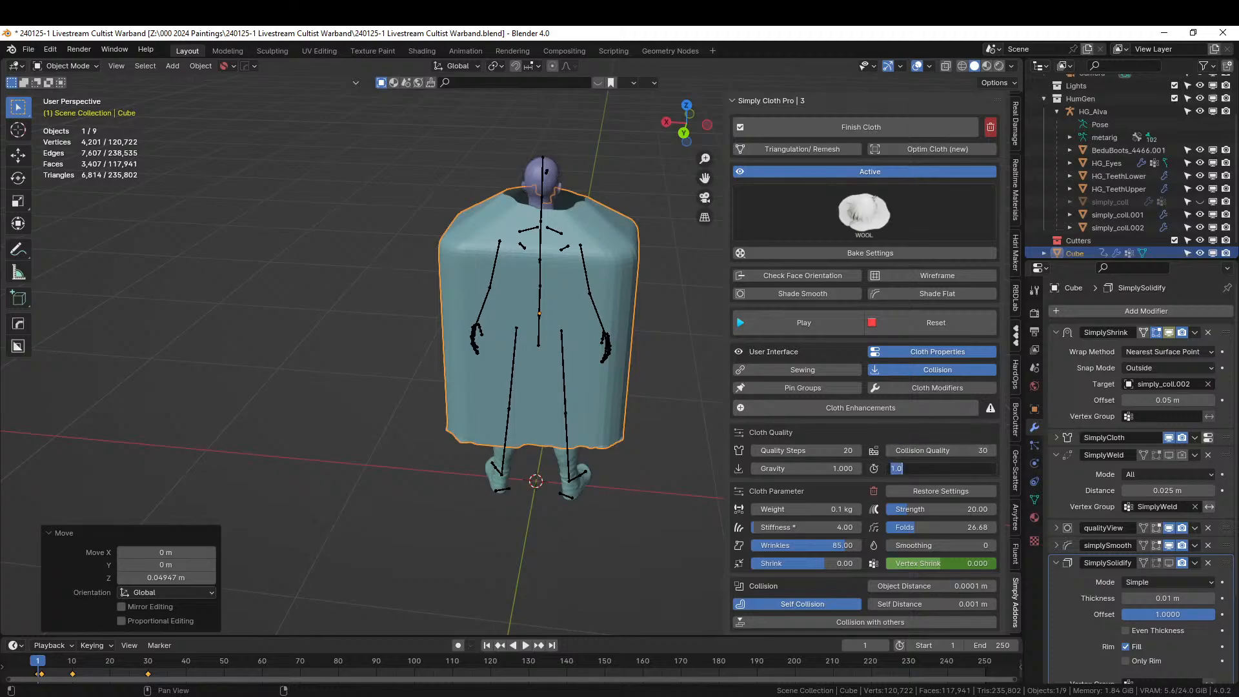
# Set the robe cloth's simulation Speed to 0.5 and save the file.
pyautogui.write('0.5')
pyautogui.press('Return')
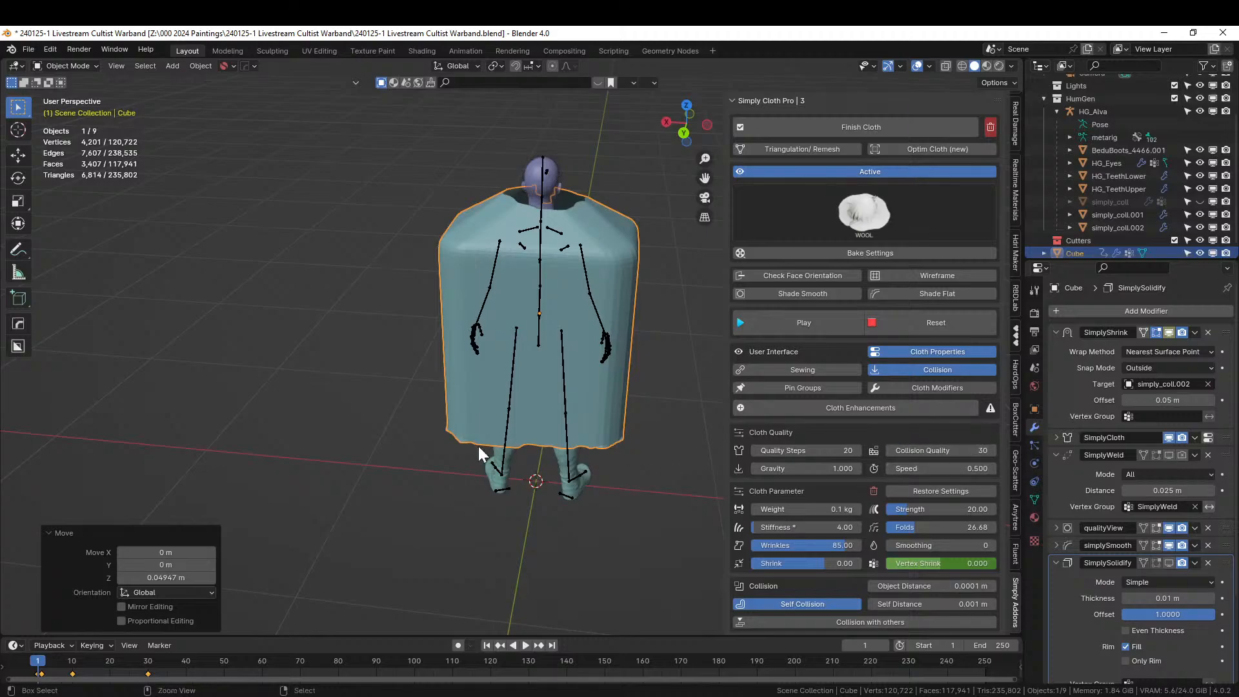
pyautogui.hotkey('ctrl', 's')
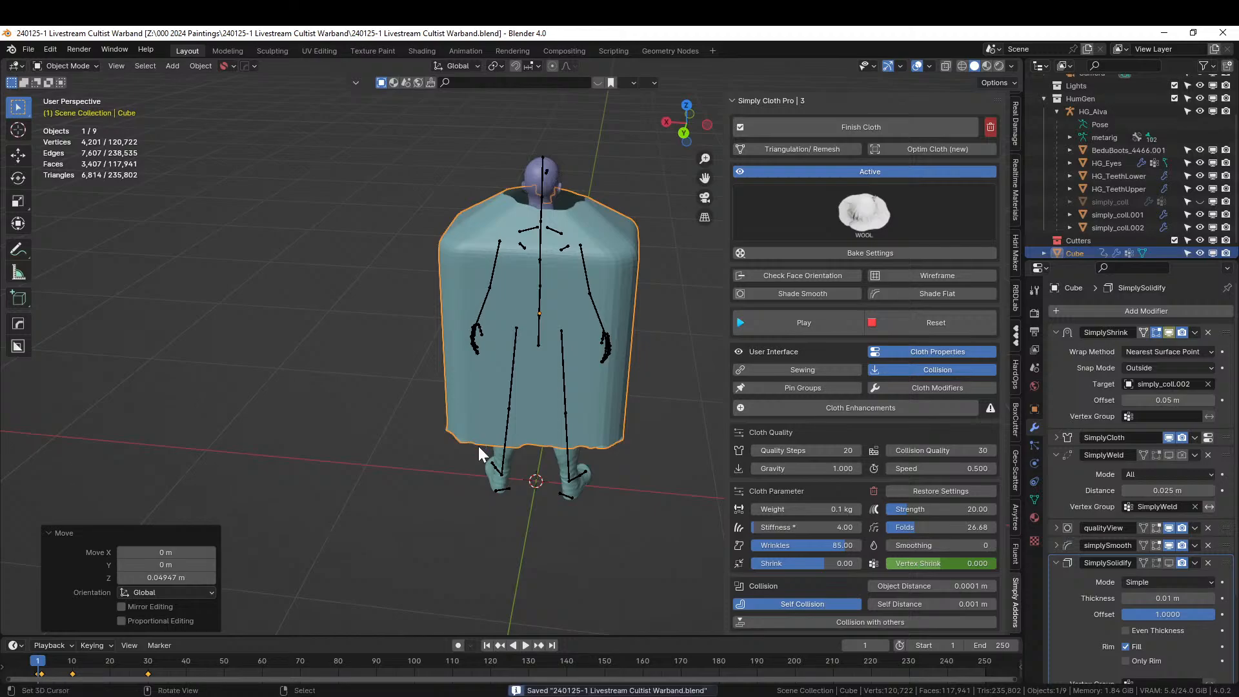
# Simulate the robe to about frame 55, inspect the drape from the side, and scrub back to frame 16.
pyautogui.click(526, 645)
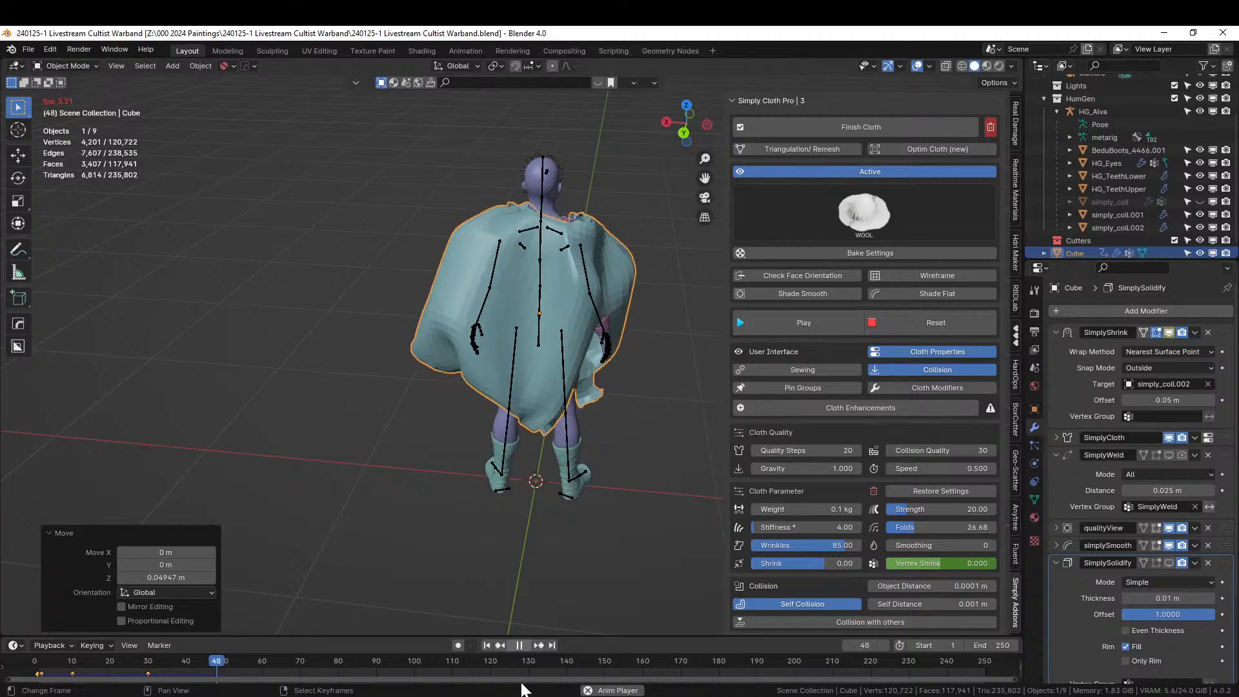
pyautogui.click(520, 645)
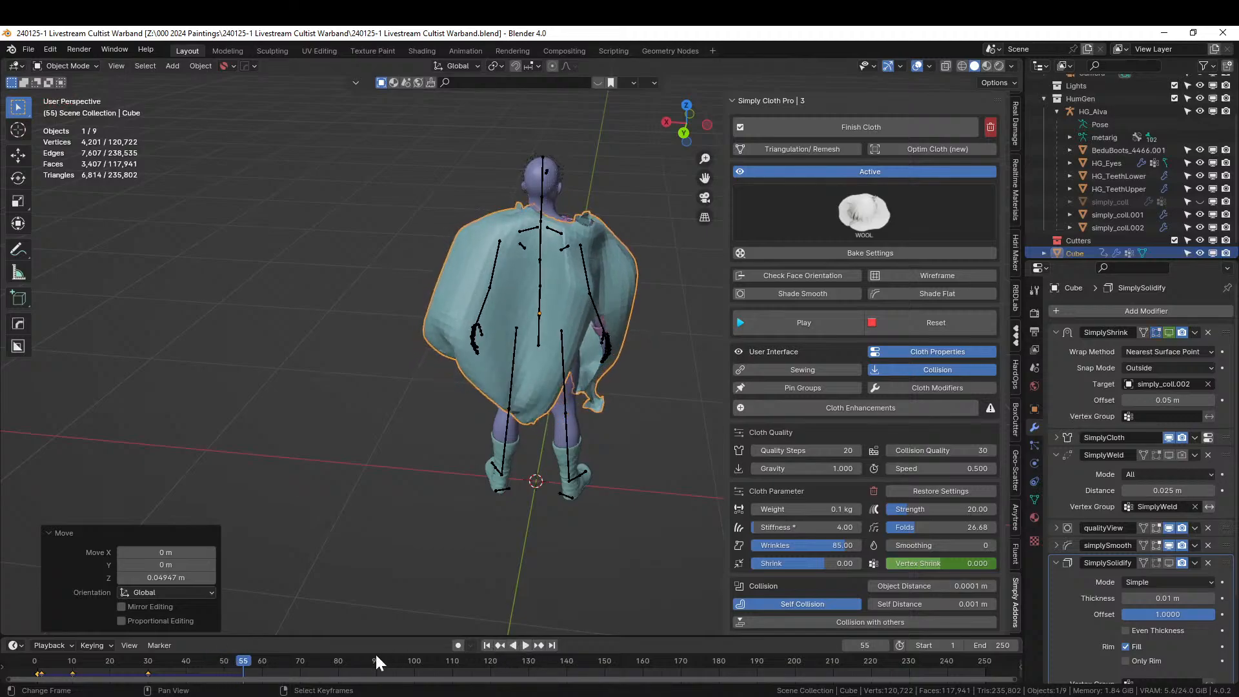
pyautogui.moveTo(567, 401); pyautogui.dragTo(388, 409, button='middle')
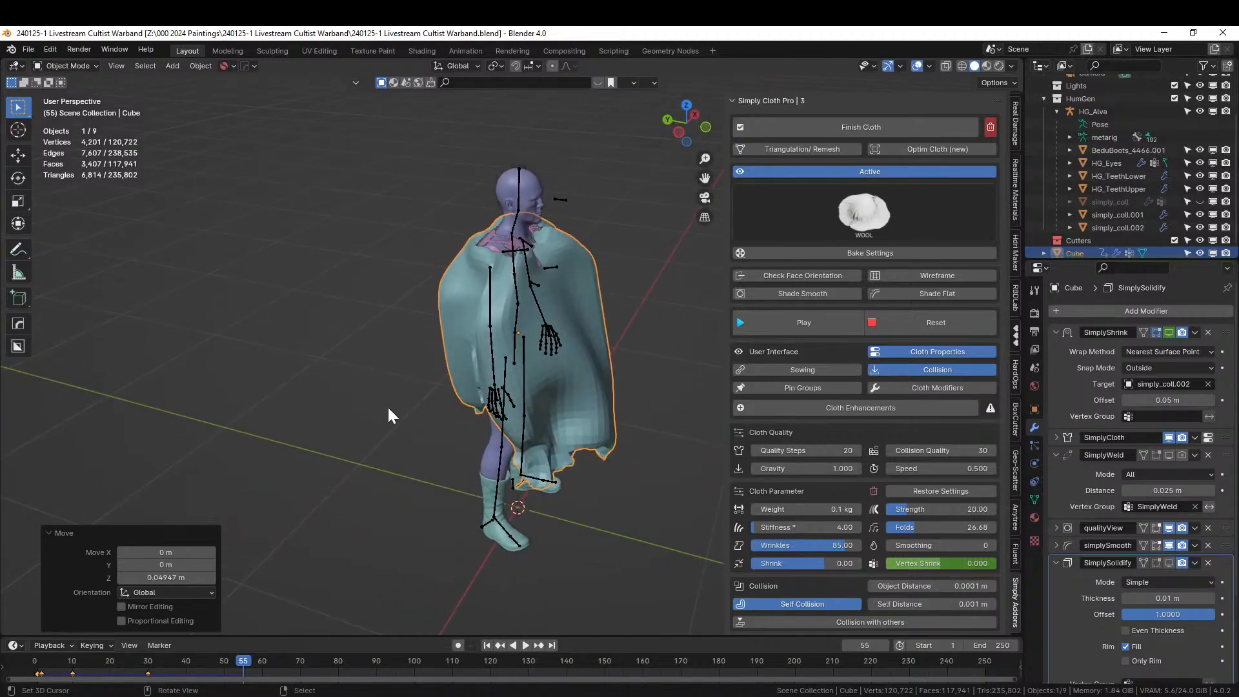
pyautogui.moveTo(240, 665); pyautogui.dragTo(94, 664)
# Hide the simply_coll.001 collision mesh showing through the robe's neck opening.
pyautogui.click(521, 248)
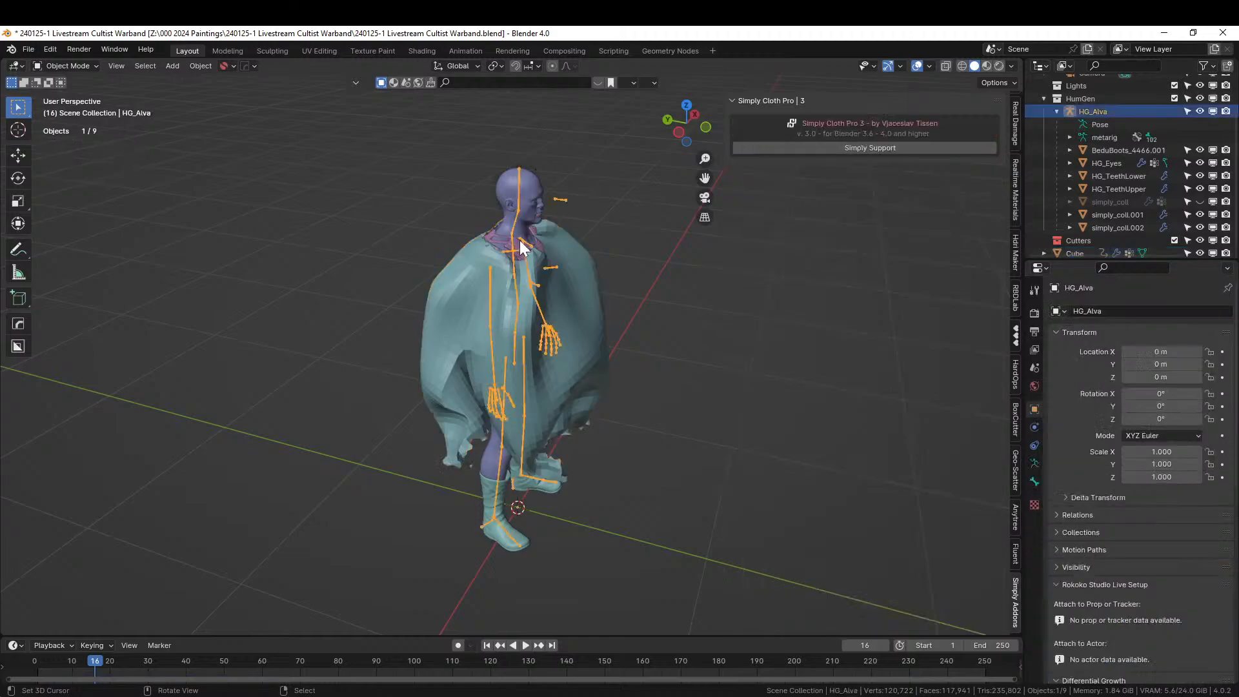
pyautogui.click(490, 234)
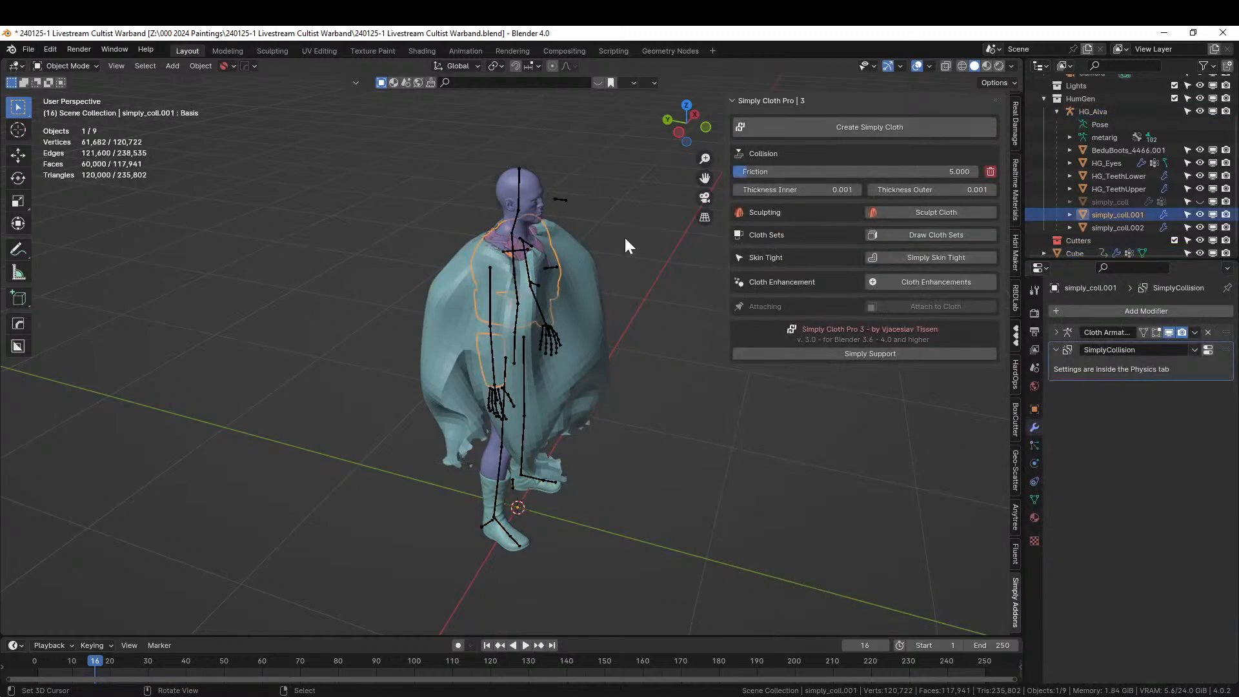
pyautogui.click(1199, 213)
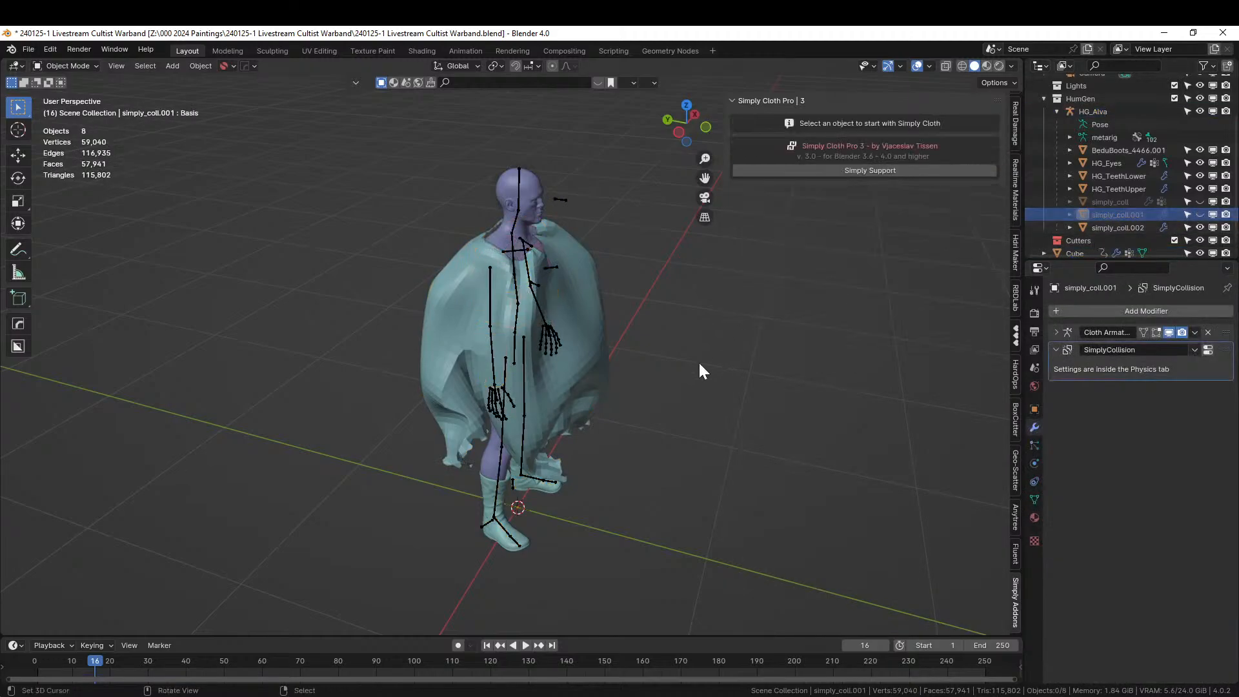
# Replay the simulation from frame 1 to about frame 88, viewed from the front, and return to frame 1.
pyautogui.moveTo(698, 361); pyautogui.dragTo(378, 611, button='middle')
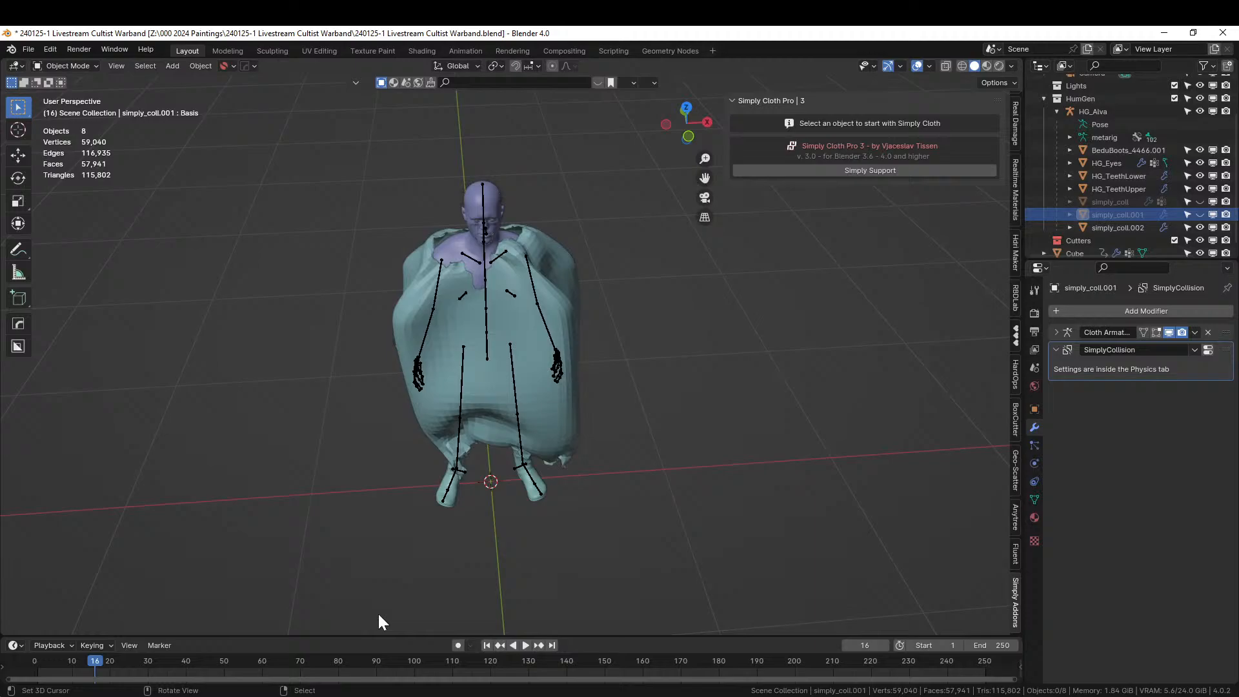
pyautogui.click(488, 644)
pyautogui.click(526, 645)
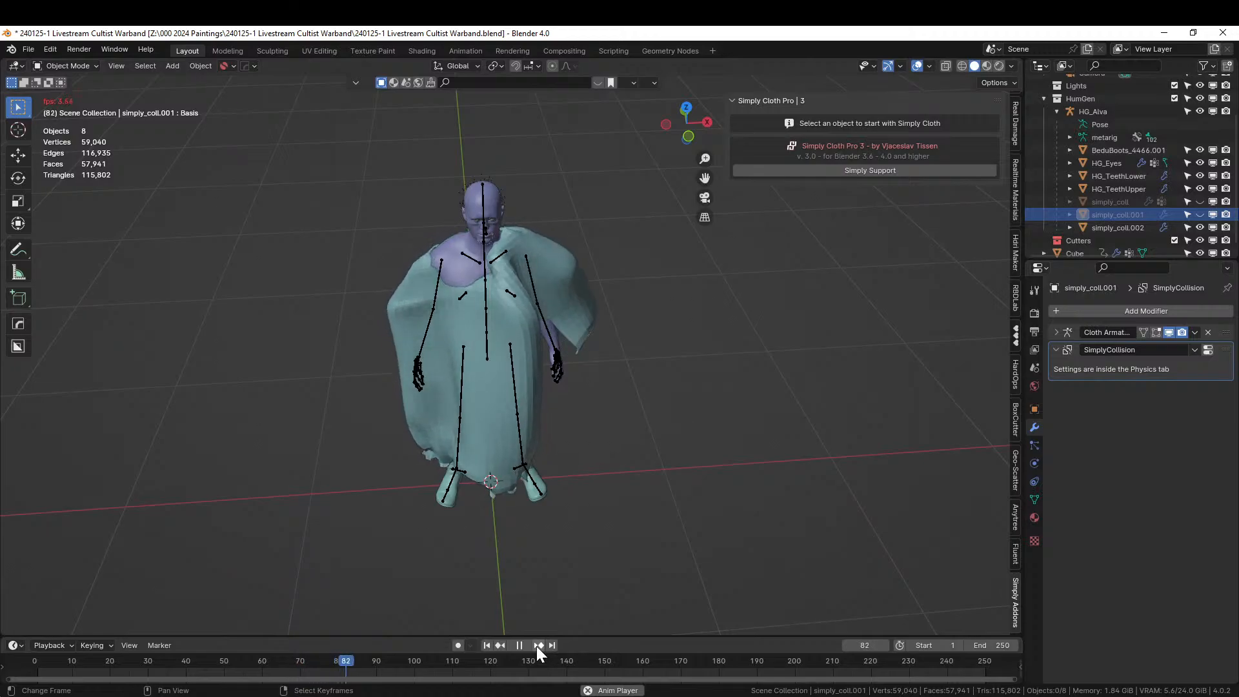
pyautogui.click(520, 646)
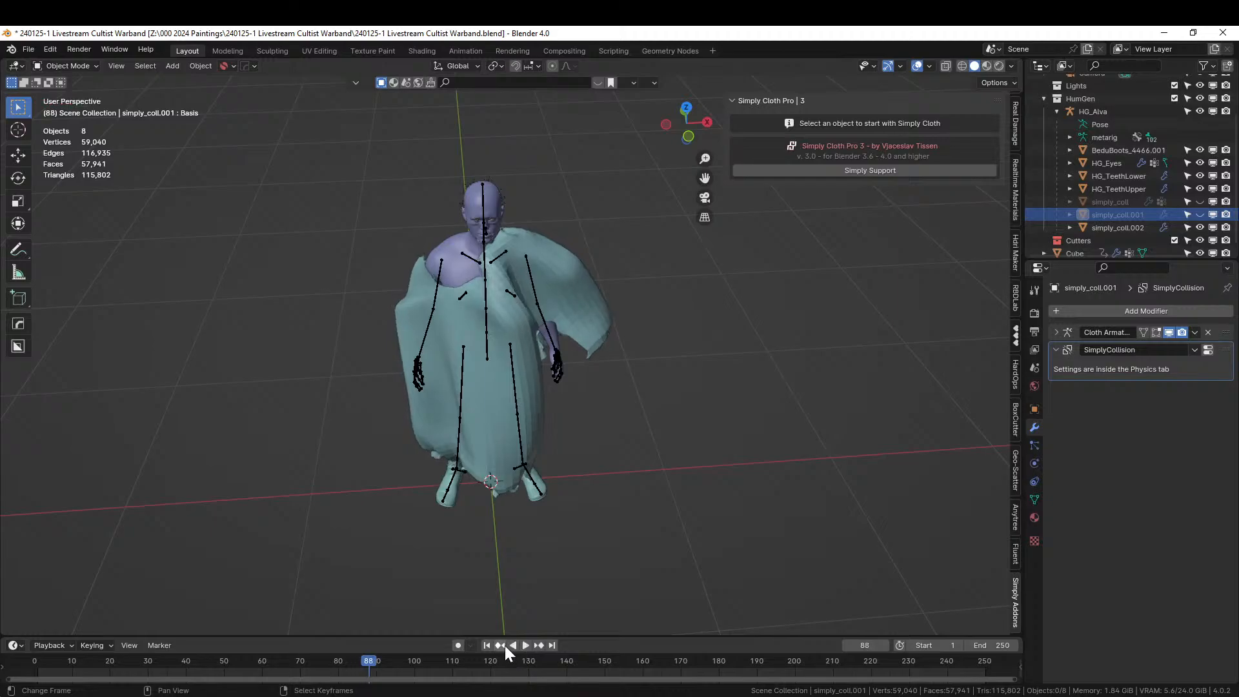
pyautogui.click(488, 645)
# Open the robe cube for mesh editing and isolate it in local view with its neck opening seen from above.
pyautogui.moveTo(531, 536); pyautogui.dragTo(679, 532, button='middle')
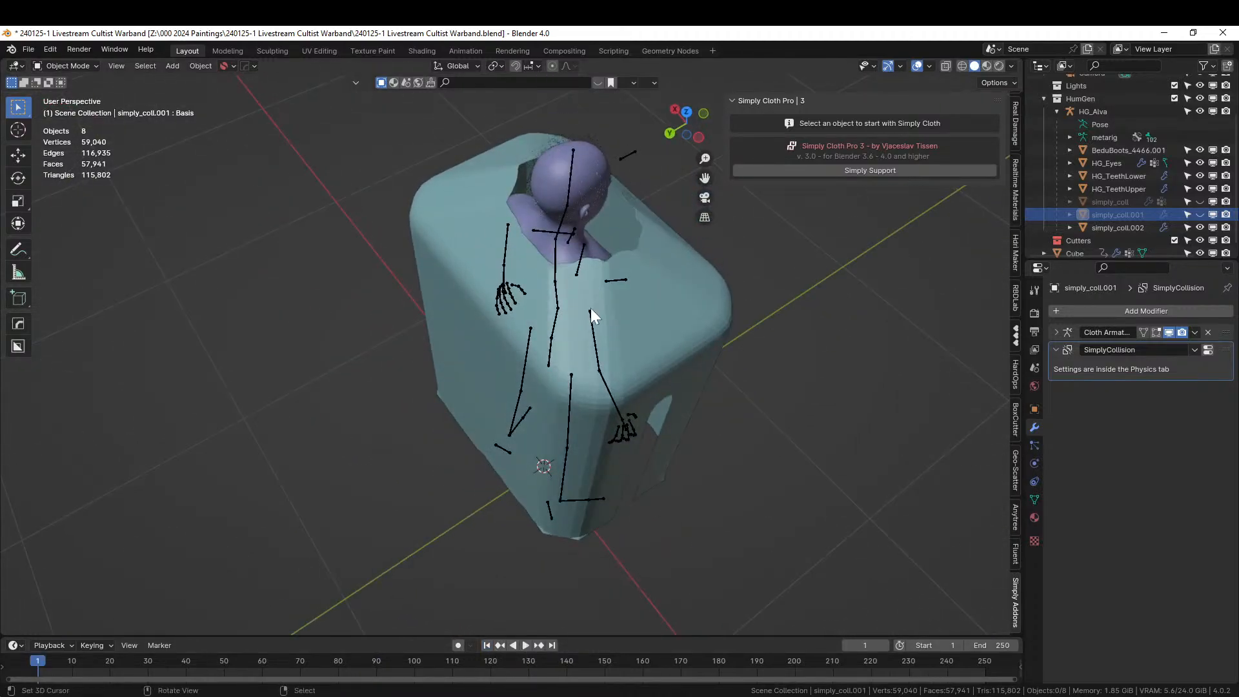
pyautogui.click(591, 308)
pyautogui.click(666, 271)
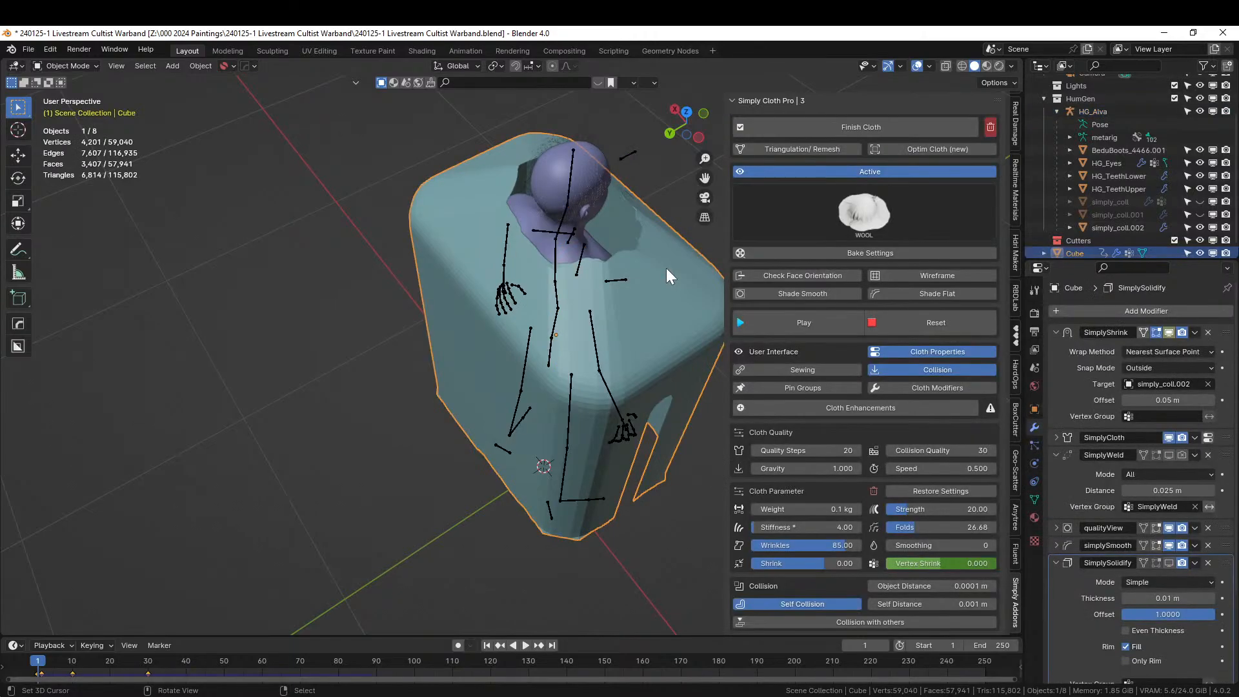
pyautogui.press('Tab')
pyautogui.moveTo(664, 269); pyautogui.dragTo(526, 295, button='middle')
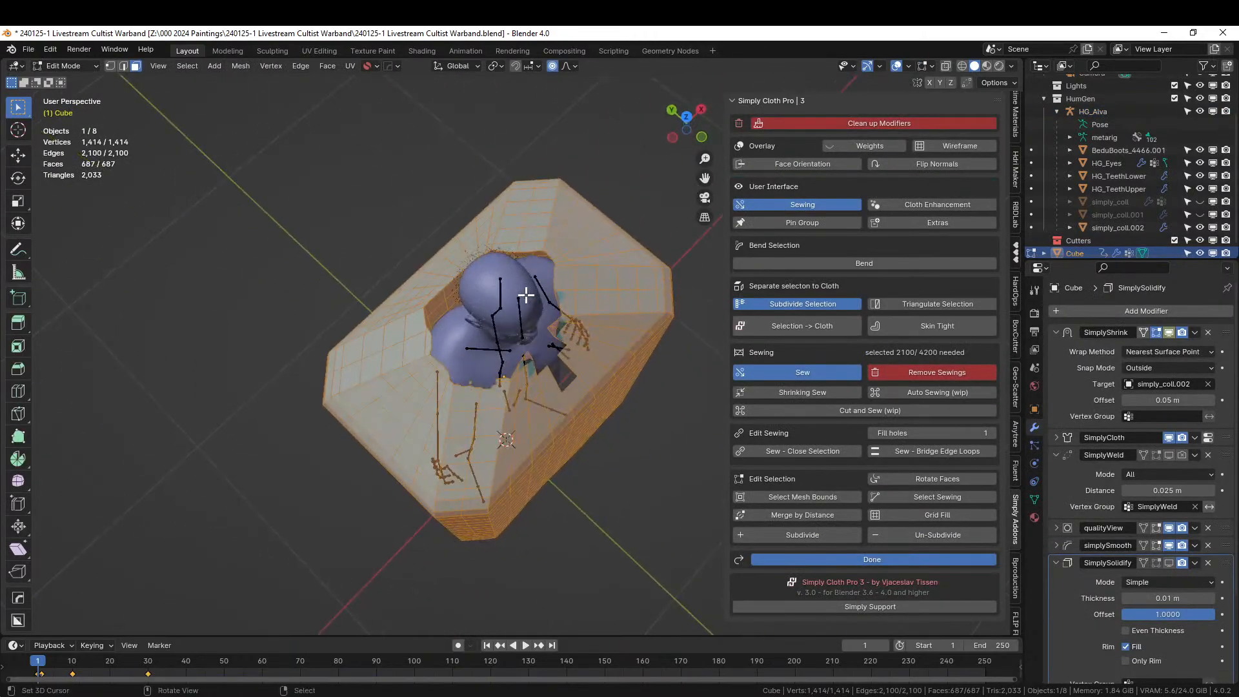
pyautogui.scroll(3, 526, 295)
pyautogui.moveTo(520, 337); pyautogui.dragTo(477, 346, button='middle')
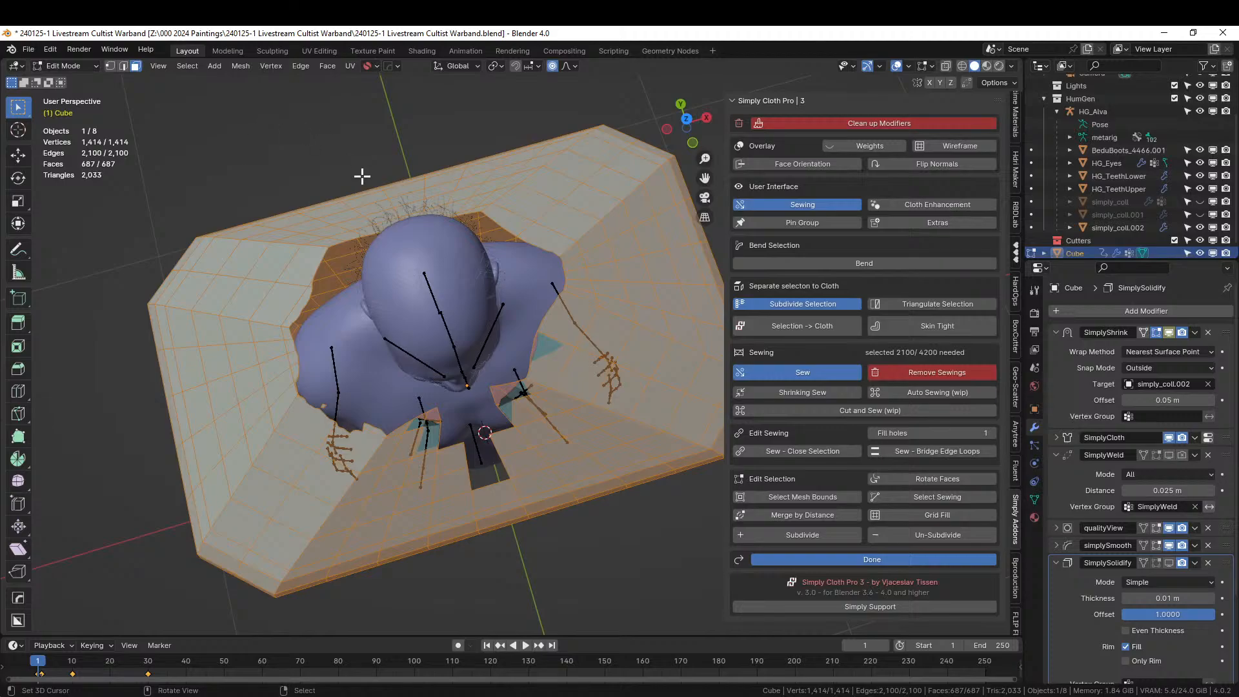
pyautogui.press('KP_Divide')
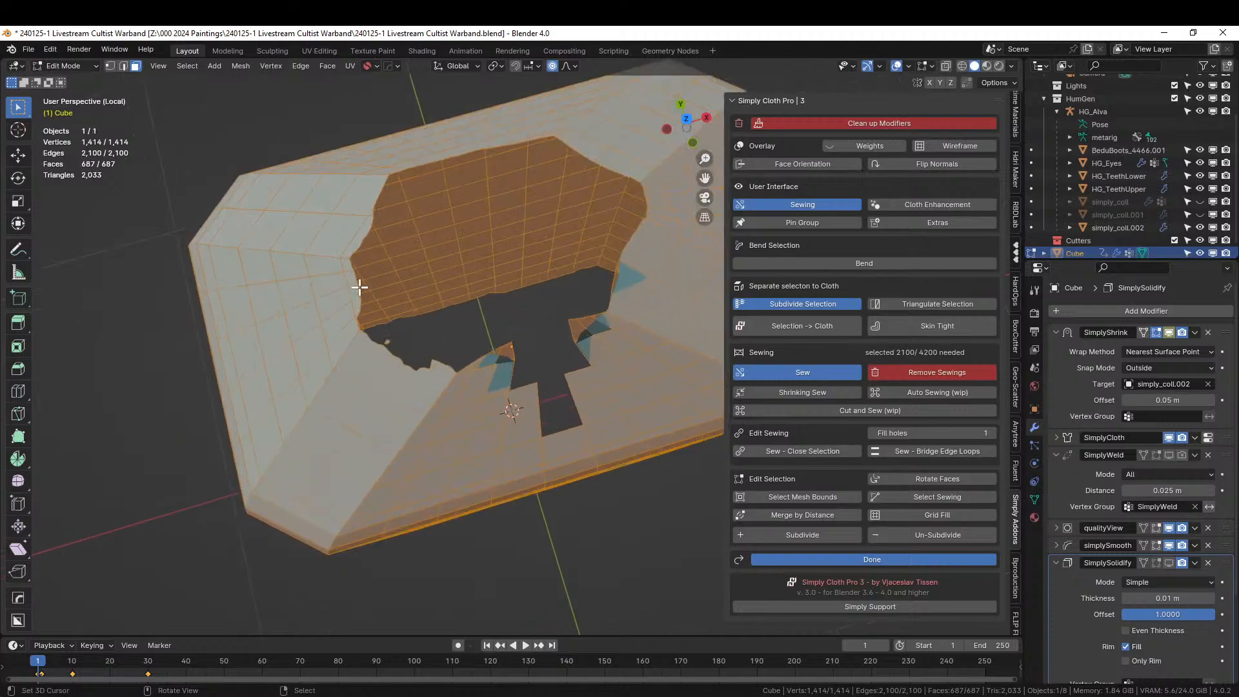
# Narrow the neck opening by scaling two edge faces on each side to about 0.736 along X with smooth proportional editing, size about 0.39.
pyautogui.click(361, 286)
pyautogui.press('1')
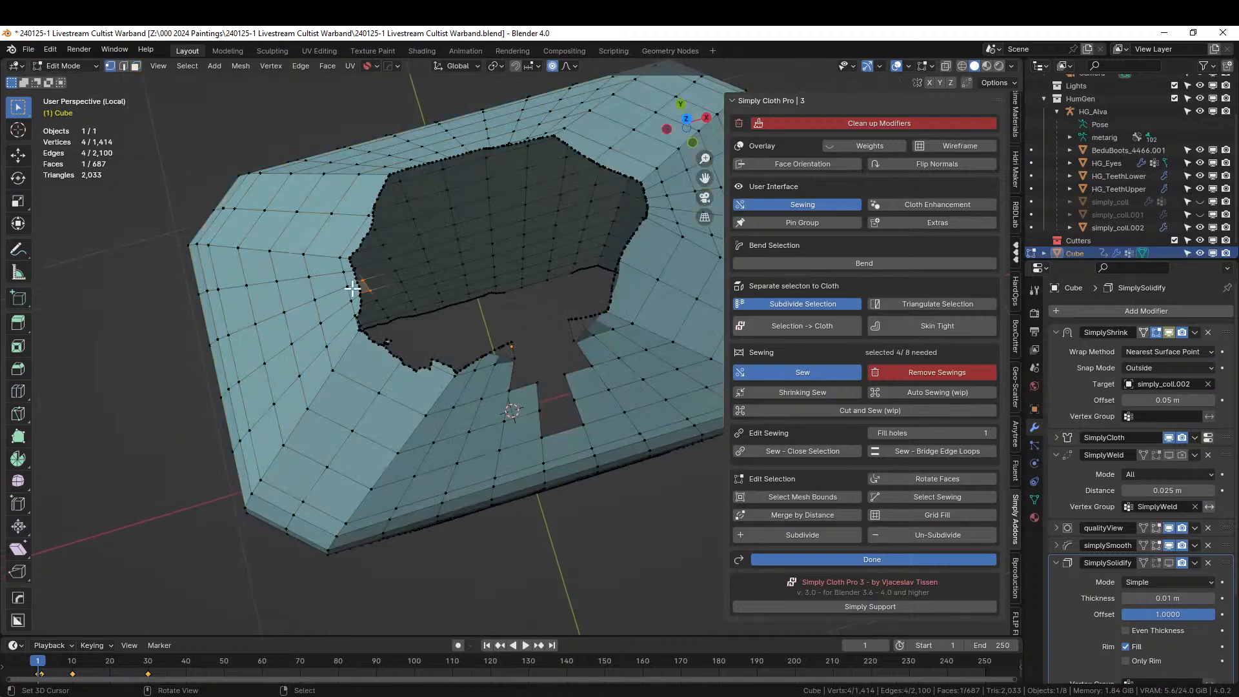
pyautogui.click(360, 284)
pyautogui.press('3')
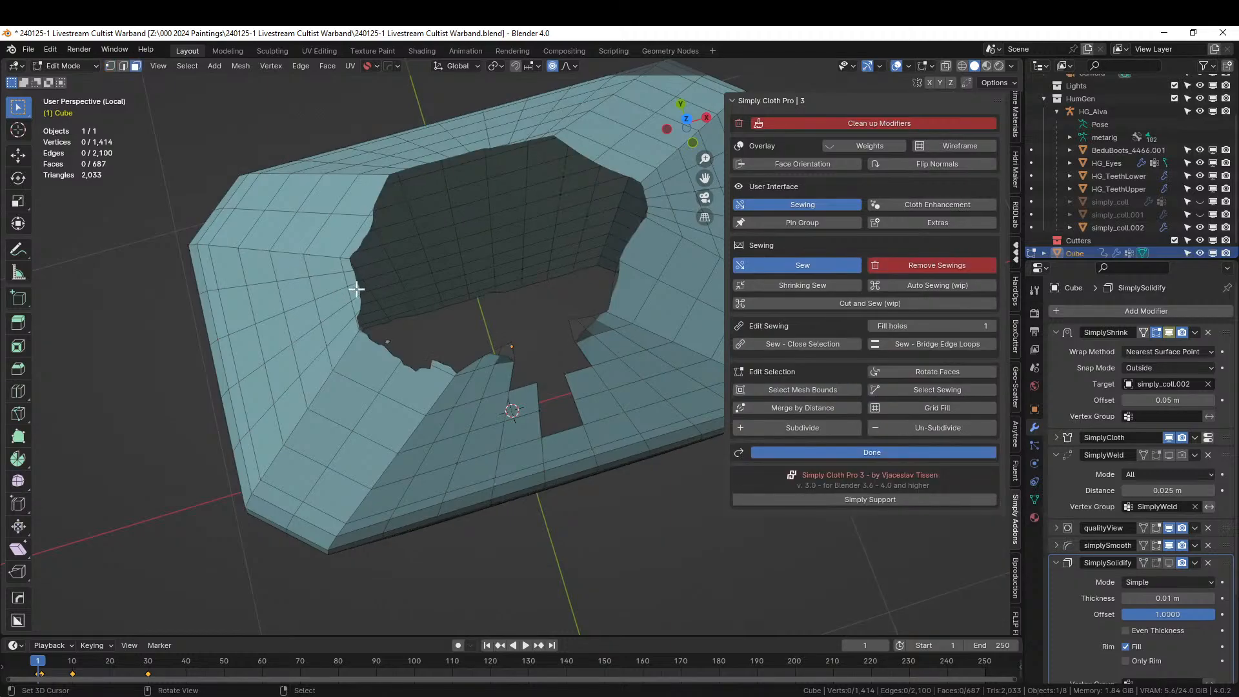
pyautogui.rightClick(356, 289)
pyautogui.keyDown('shift'); pyautogui.rightClick(352, 278); pyautogui.keyUp('shift')
pyautogui.keyDown('shift'); pyautogui.moveTo(580, 223); pyautogui.dragTo(491, 277, button='middle'); pyautogui.keyUp('shift')
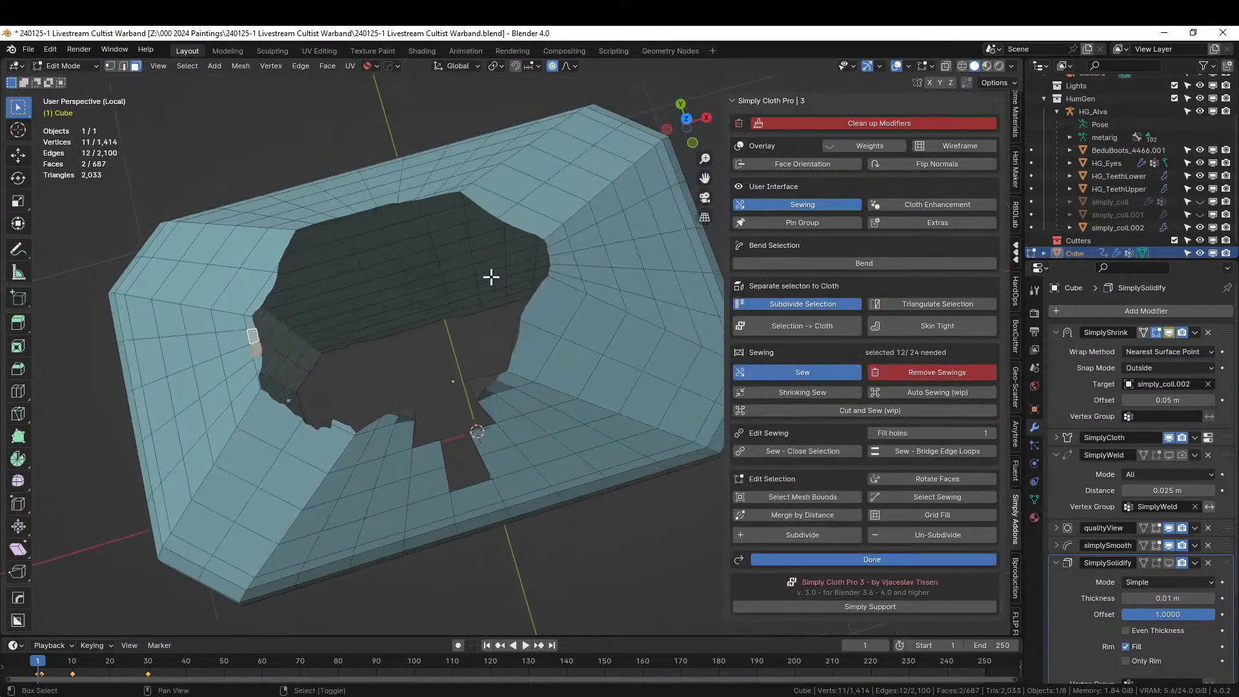
pyautogui.keyDown('shift'); pyautogui.rightClick(550, 263); pyautogui.keyUp('shift')
pyautogui.keyDown('shift'); pyautogui.rightClick(556, 248); pyautogui.keyUp('shift')
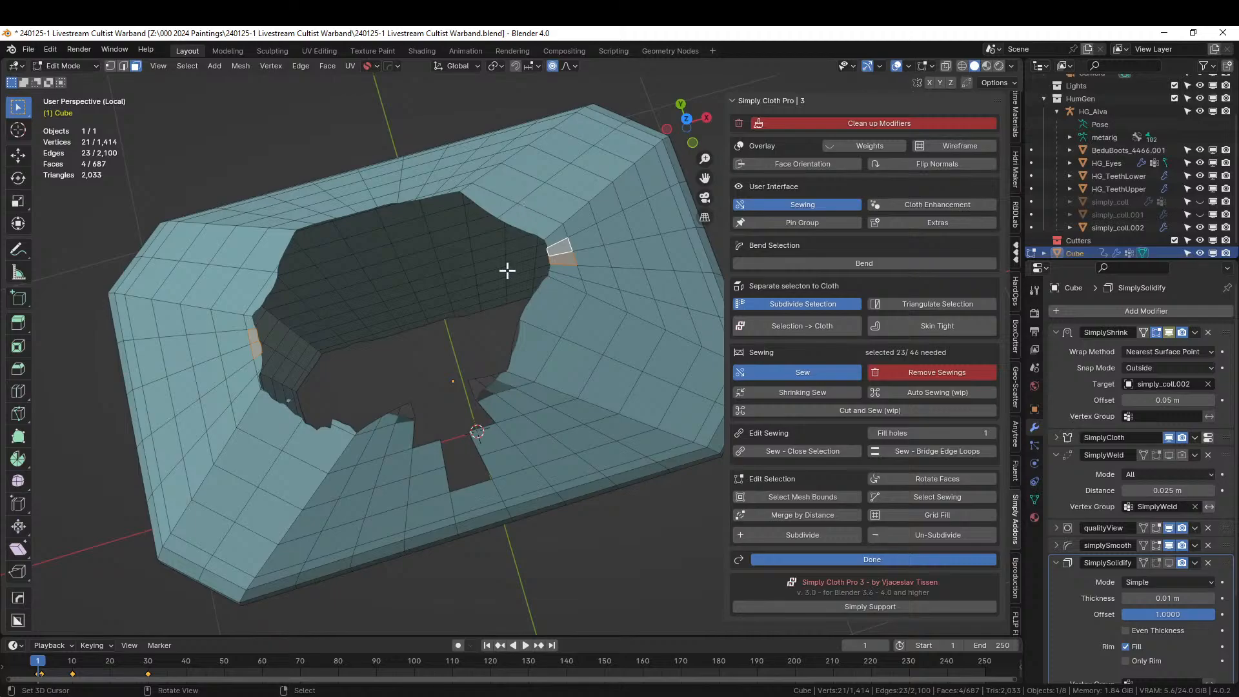
pyautogui.press('KP_7')
pyautogui.press('s')
pyautogui.press('x')
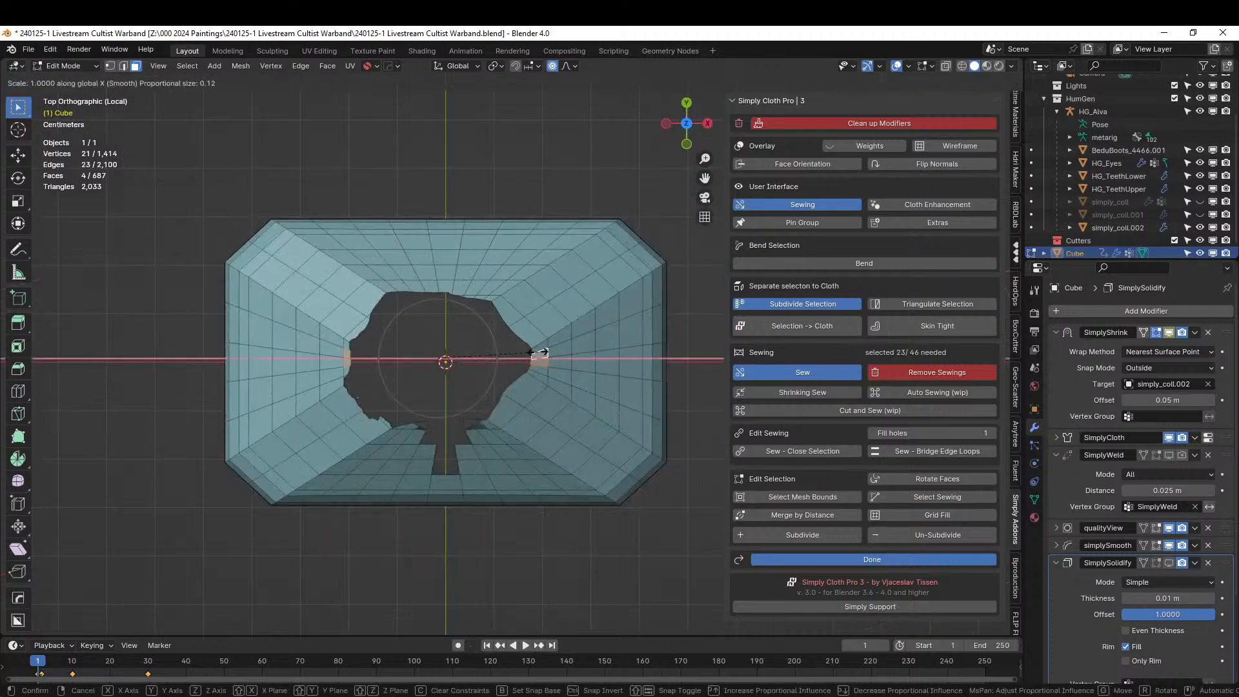
pyautogui.scroll(-8, 516, 349)
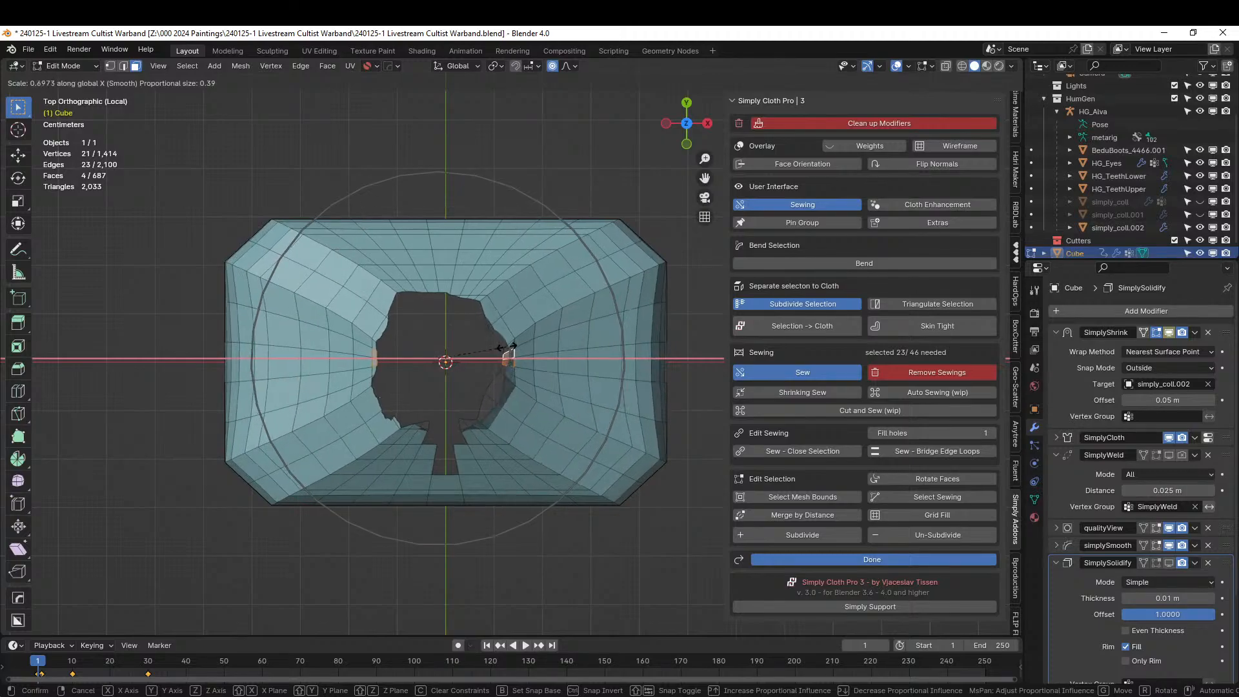
pyautogui.click(510, 349)
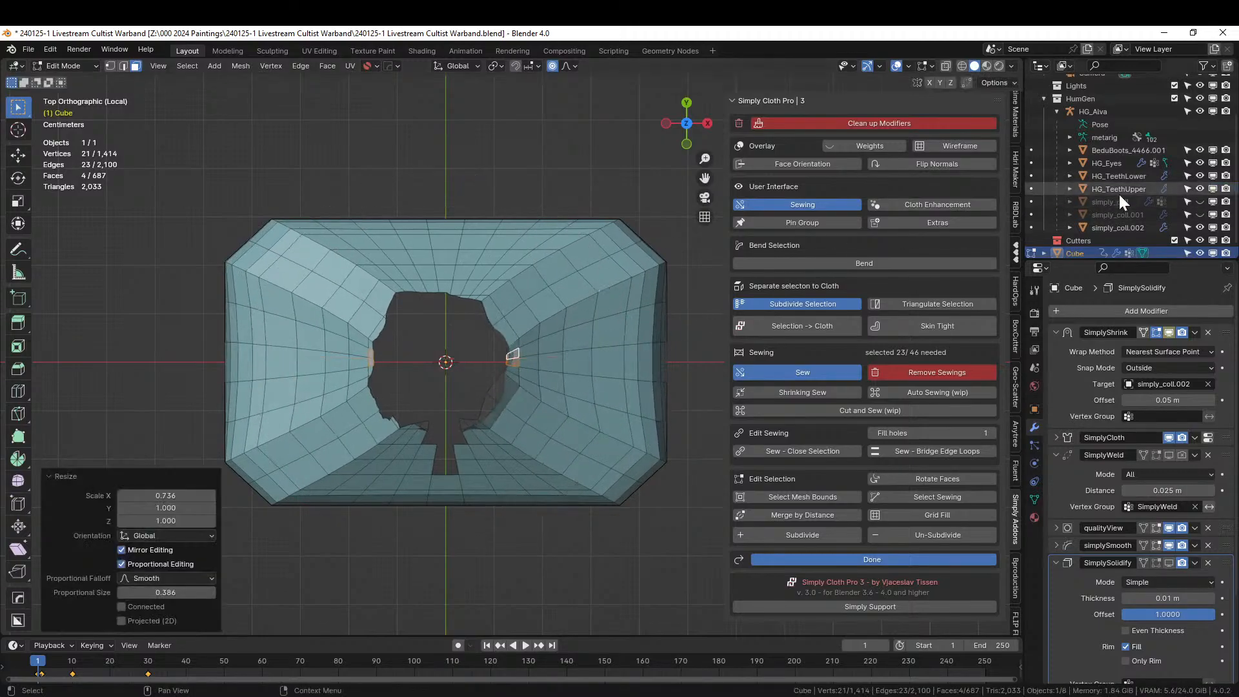
# Leave local view and move a face at the back of the neck opening about -0.02 m along Y with proportional editing.
pyautogui.moveTo(469, 343); pyautogui.dragTo(502, 347, button='middle')
pyautogui.press('KP_Divide')
pyautogui.click(457, 331)
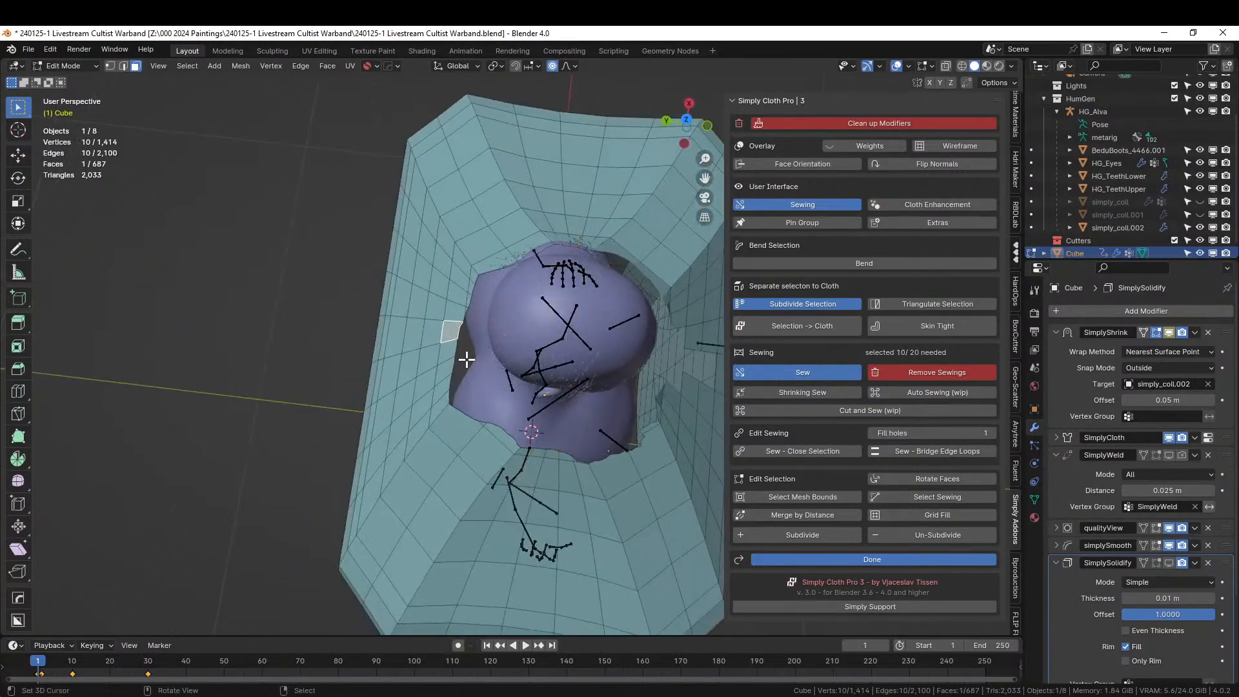
pyautogui.press('g')
pyautogui.press('y')
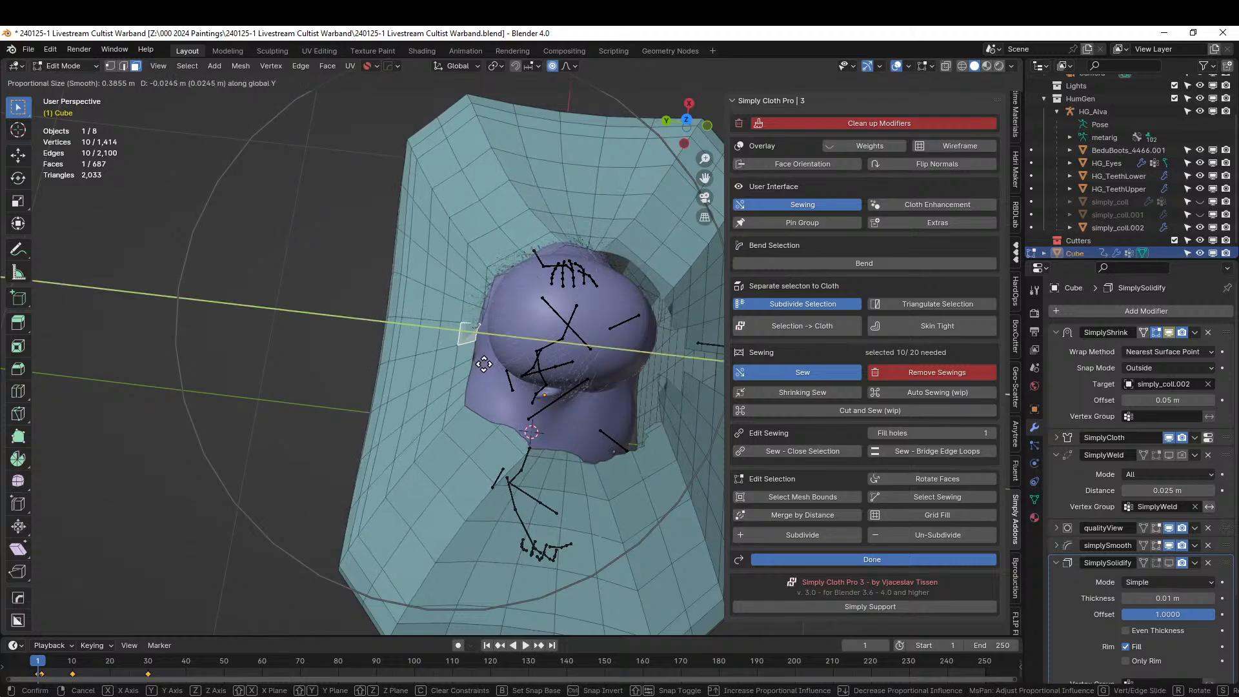
pyautogui.click(476, 360)
# Select a robe face beside the front neck slit and isolate the robe in local view again.
pyautogui.moveTo(476, 359); pyautogui.dragTo(544, 301, button='middle')
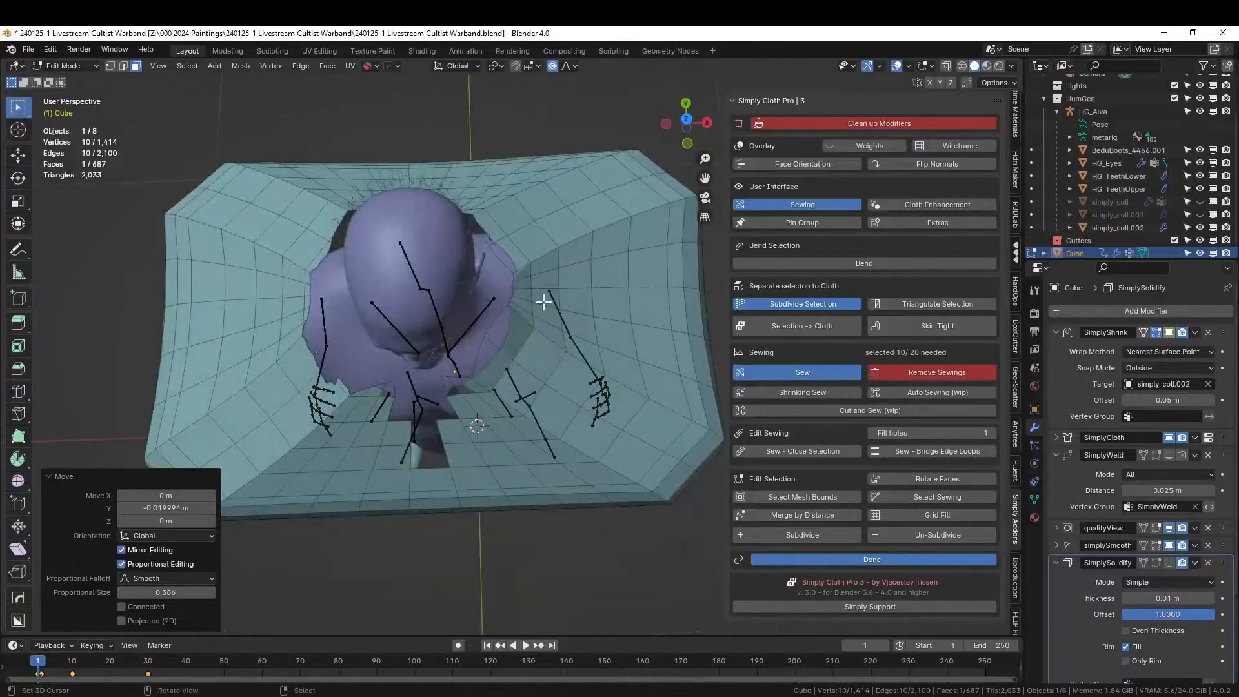
pyautogui.moveTo(532, 362); pyautogui.dragTo(527, 246, button='middle')
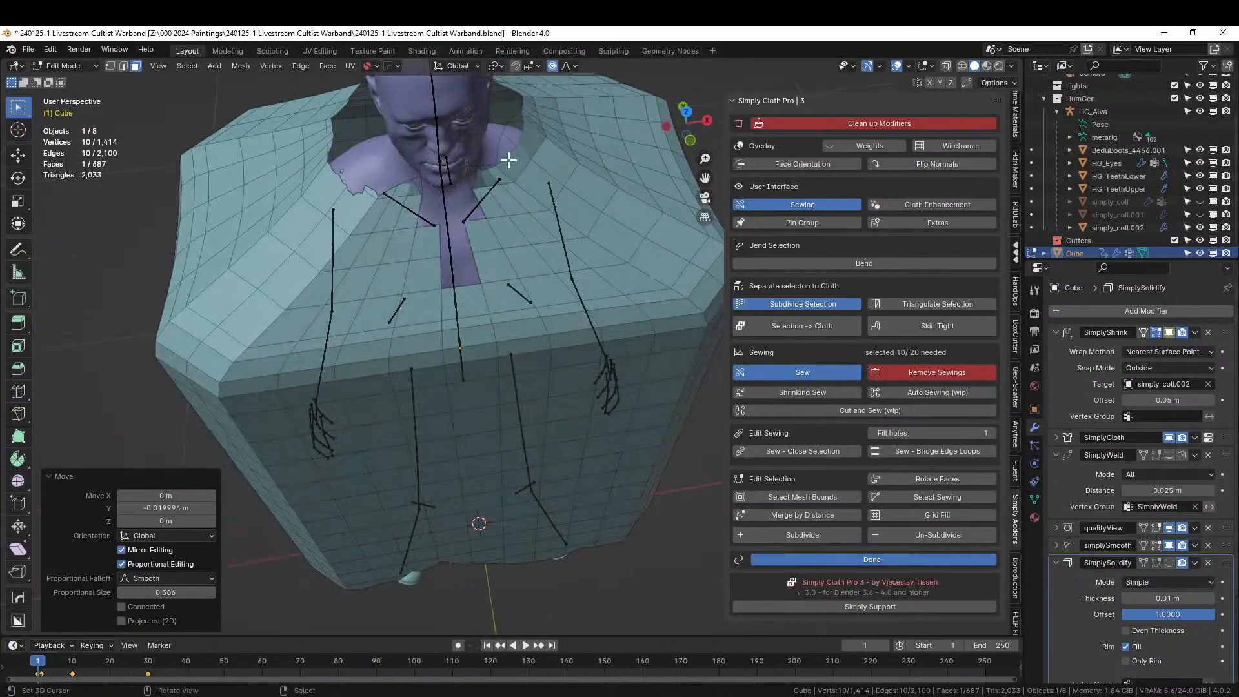
pyautogui.click(538, 184)
pyautogui.moveTo(560, 206); pyautogui.dragTo(589, 241, button='middle')
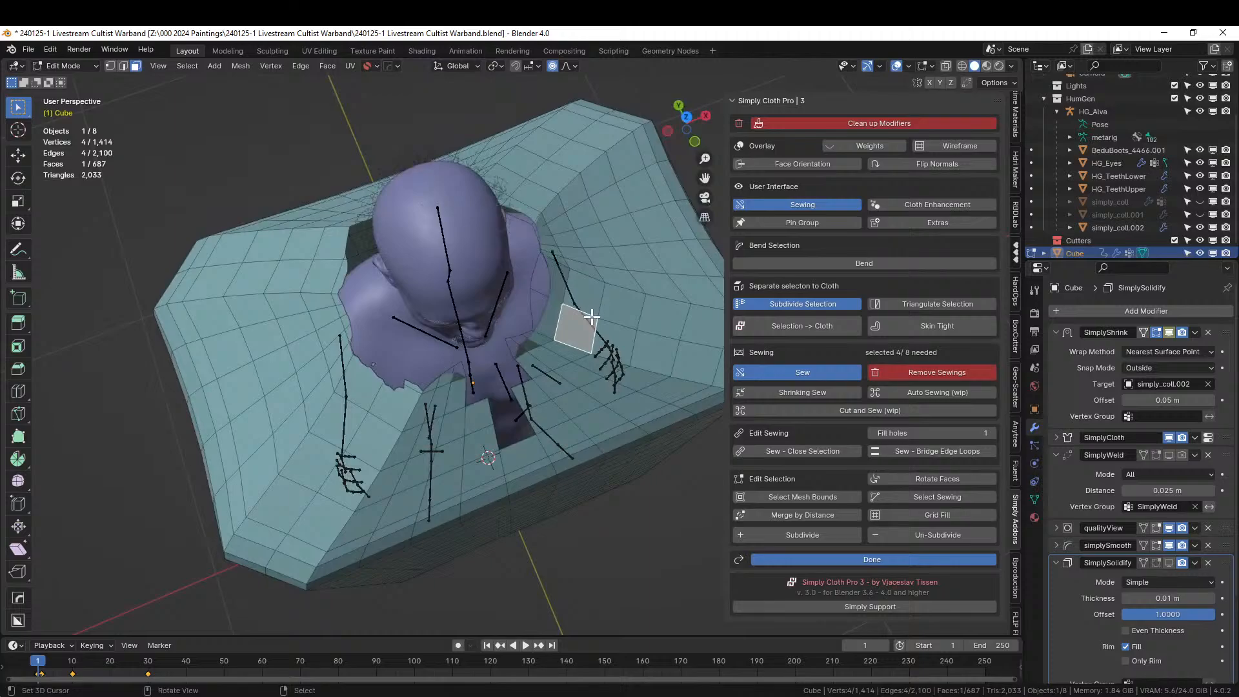
pyautogui.moveTo(591, 316); pyautogui.dragTo(466, 356, button='middle')
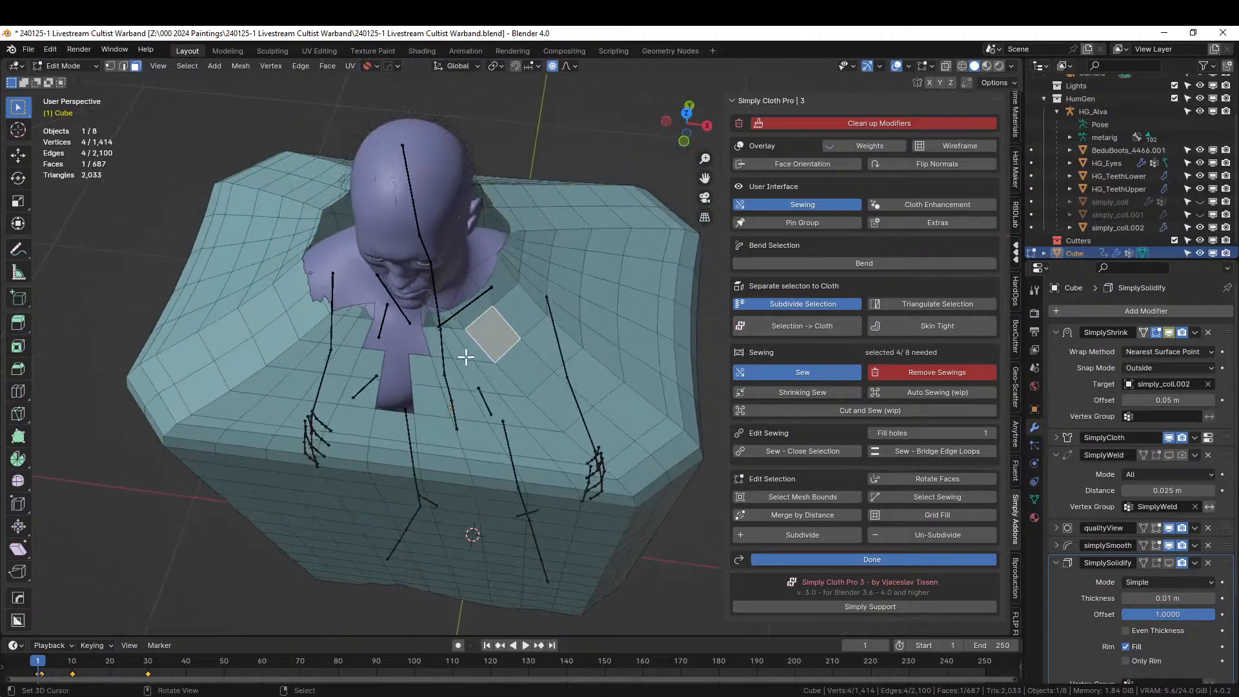
pyautogui.press('KP_Divide')
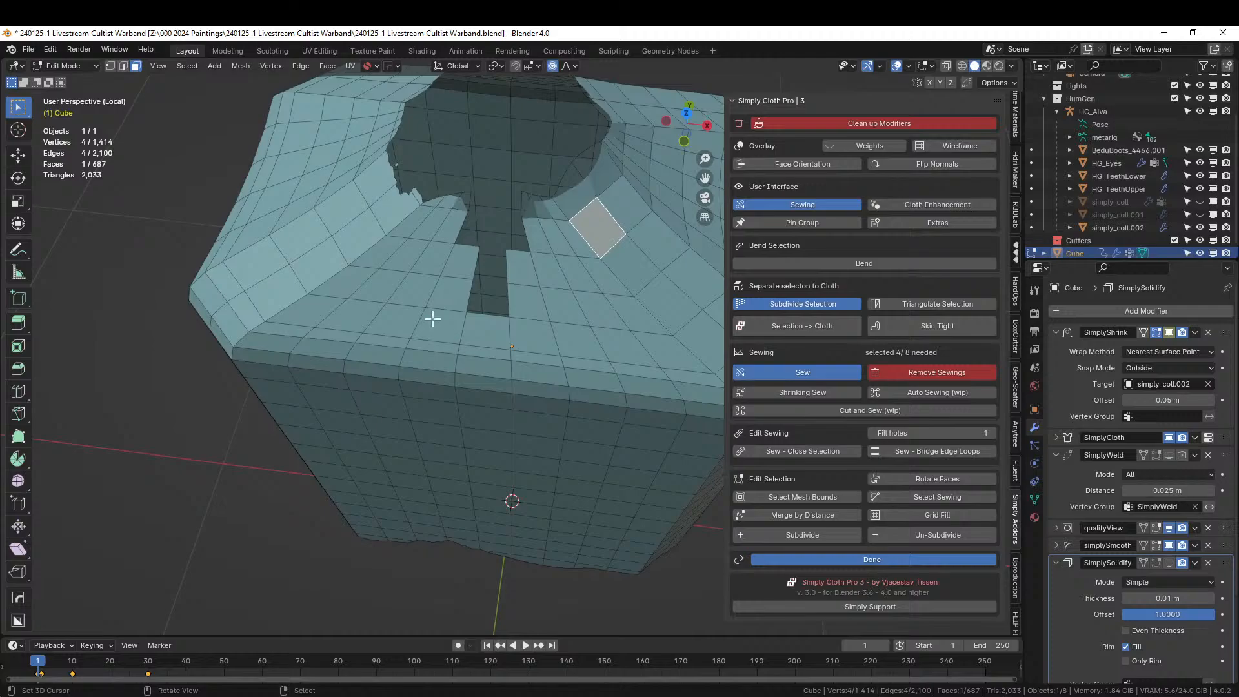
# Select the robe's connected mesh from the face beside the neck slit and show the selection as vertices.
pyautogui.press('Tab')
pyautogui.press('Tab')
pyautogui.press('1')
pyautogui.moveTo(459, 277); pyautogui.dragTo(456, 512, button='middle')
pyautogui.scroll(5, 440, 408)
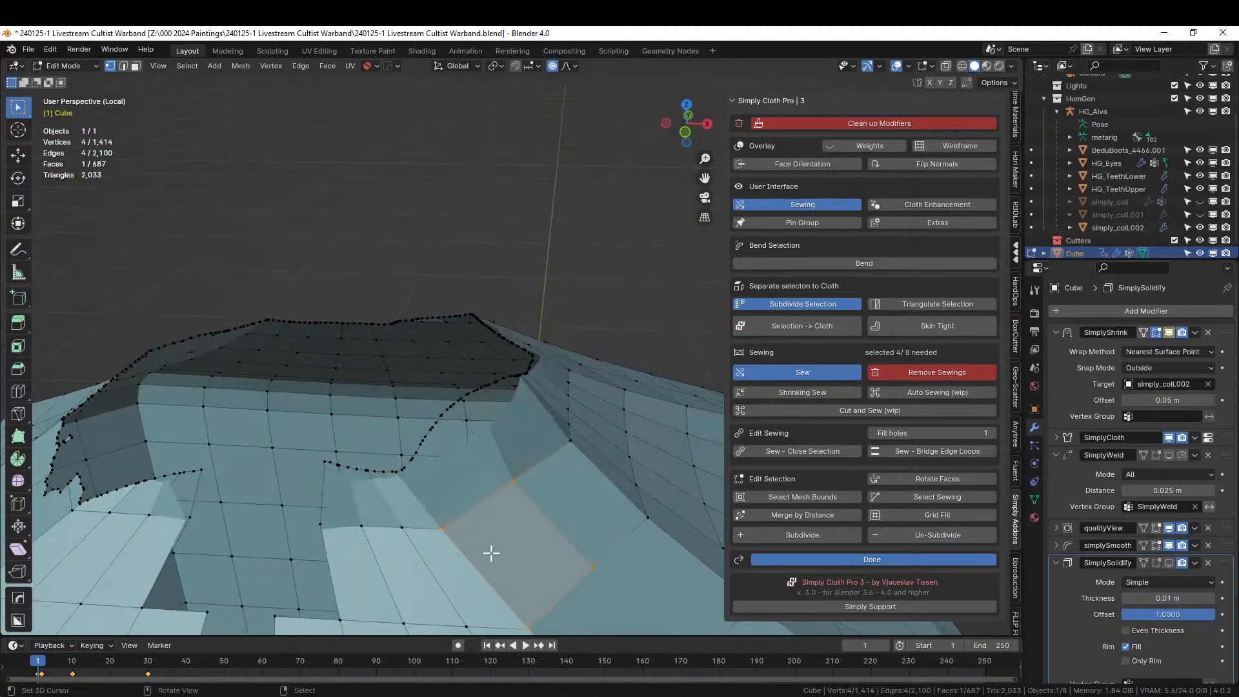
pyautogui.press('3')
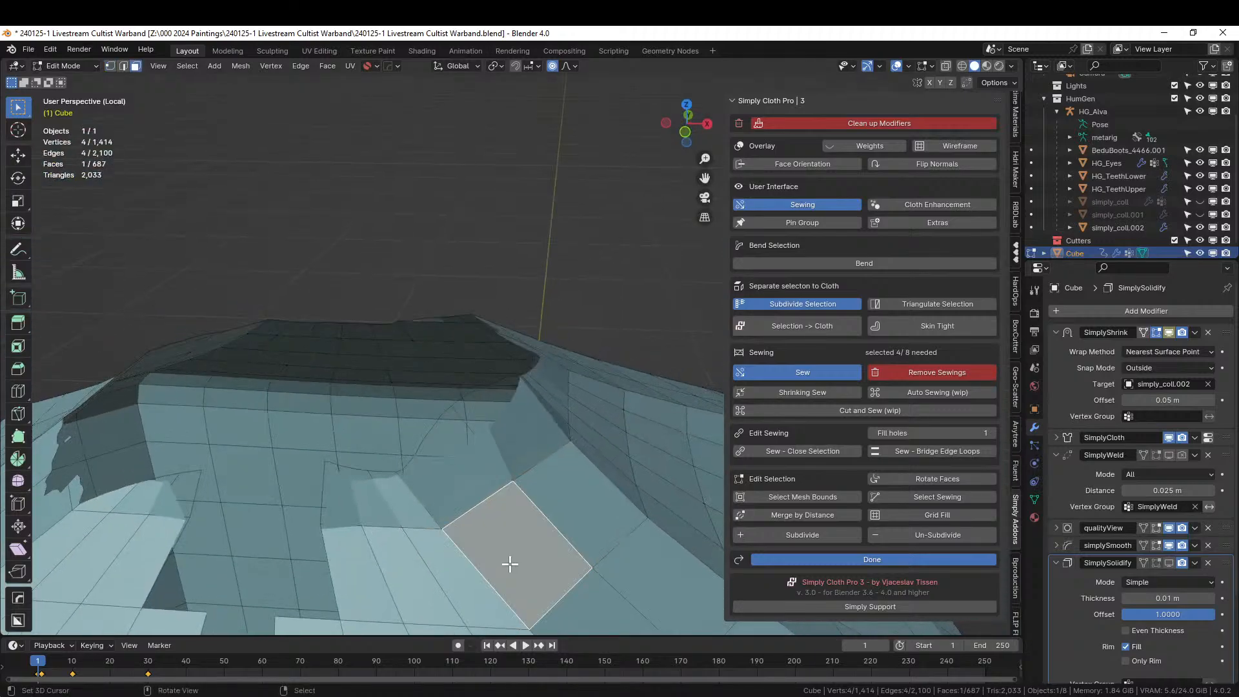
pyautogui.press('l')
pyautogui.press('1')
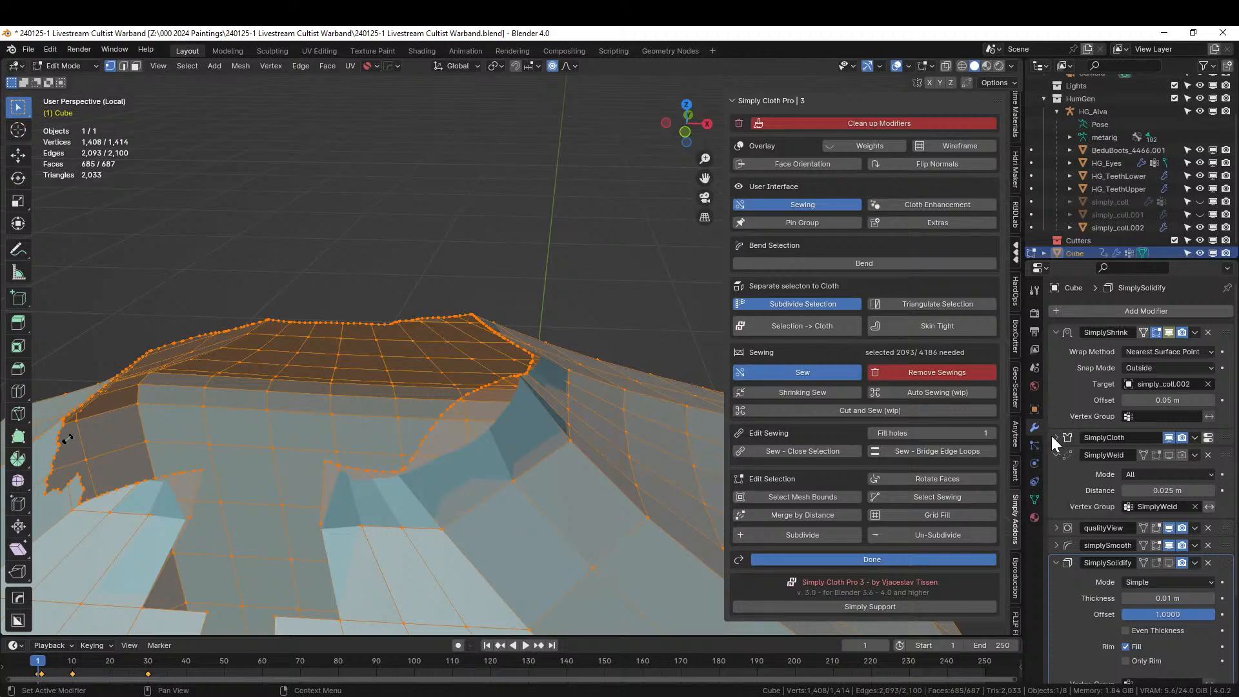
# Switch the robe's qualityView subdivision from Catmull-Clark to Simple.
pyautogui.click(1055, 528)
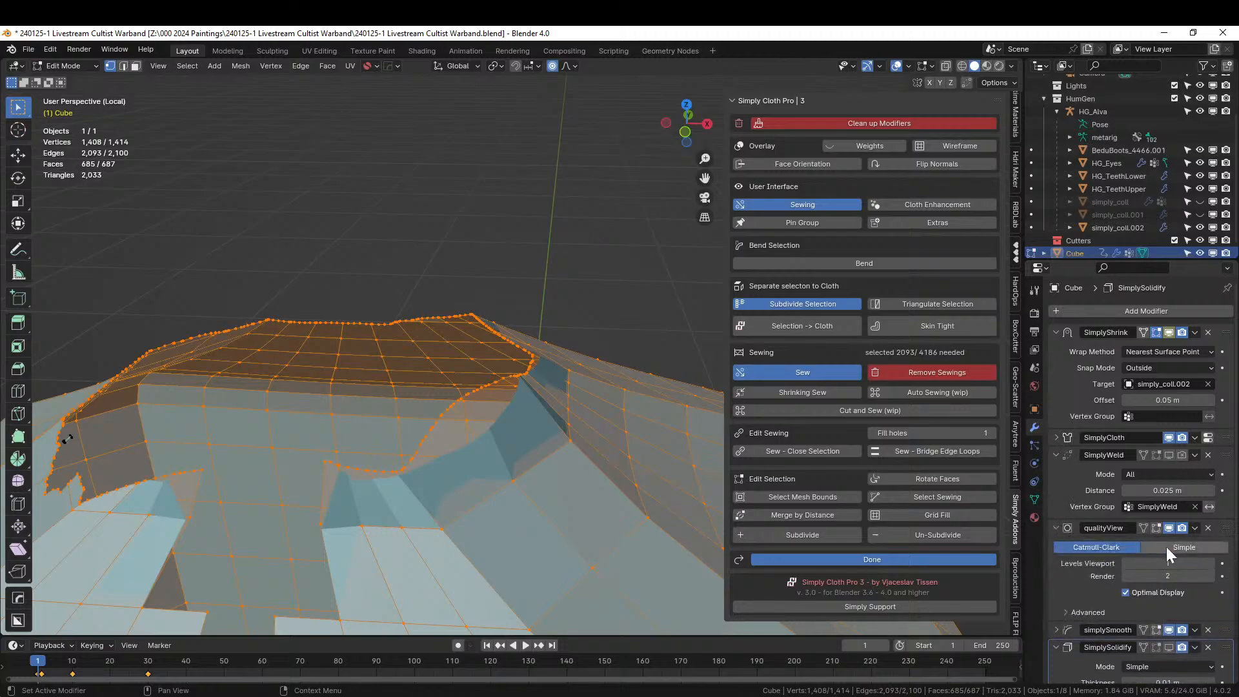
pyautogui.click(1170, 548)
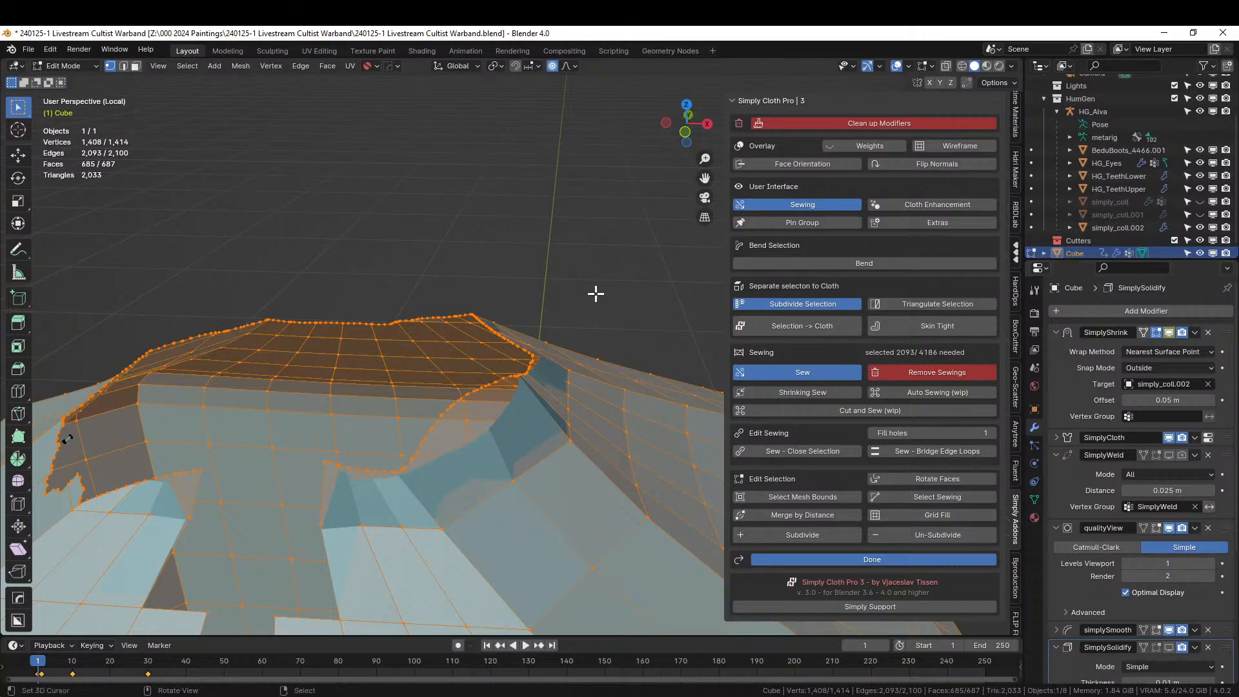
# Expand the settings of the SimplyCloth and simplySmooth modifiers and return the robe to object mode.
pyautogui.click(1056, 438)
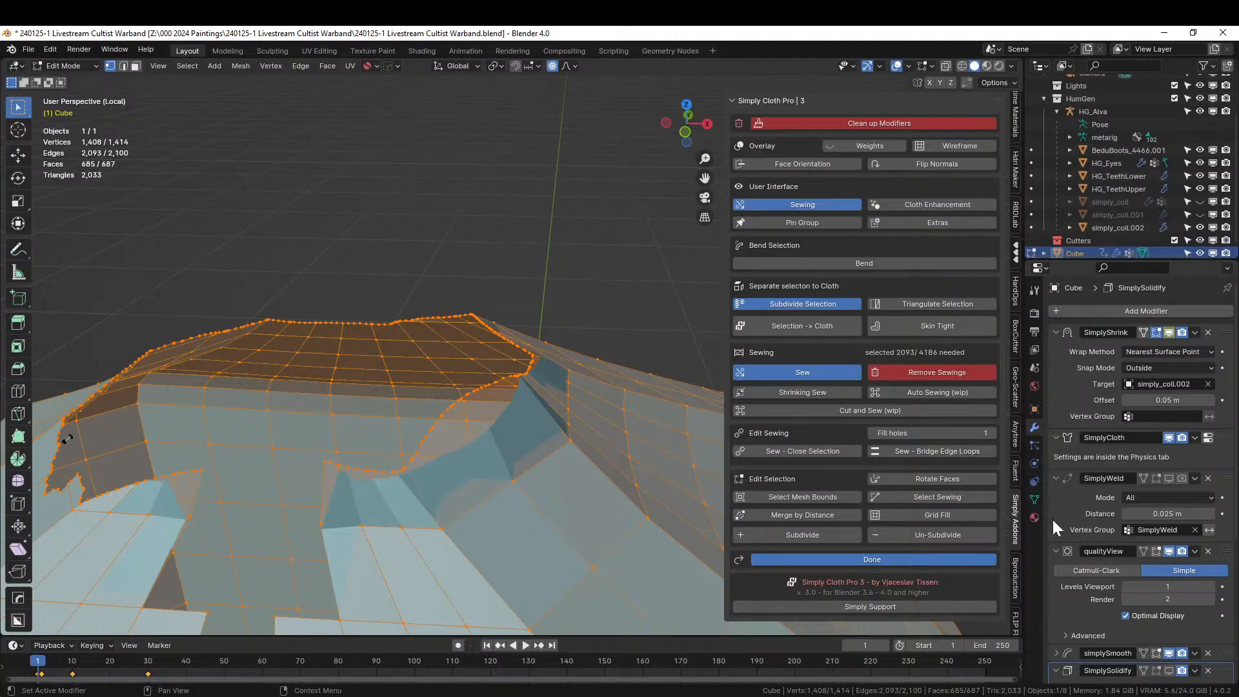
pyautogui.scroll(-5, 1059, 539)
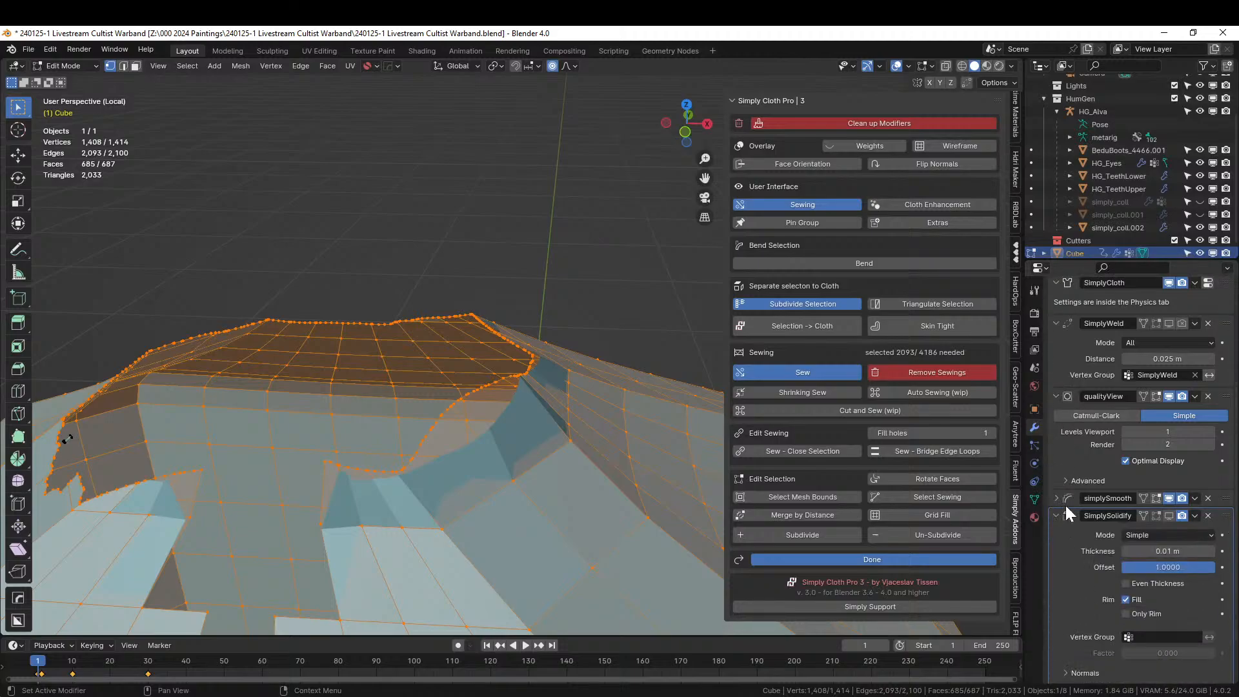
pyautogui.click(1057, 498)
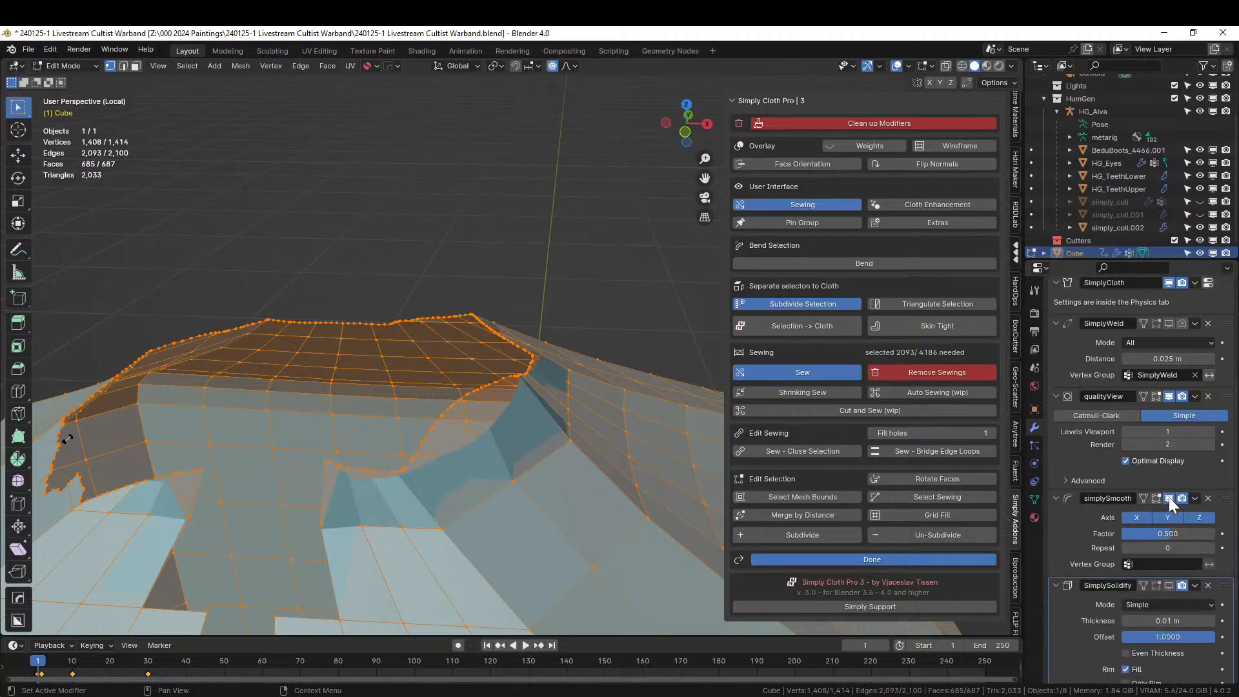
pyautogui.press('Tab')
pyautogui.moveTo(480, 243); pyautogui.dragTo(479, 254, button='middle')
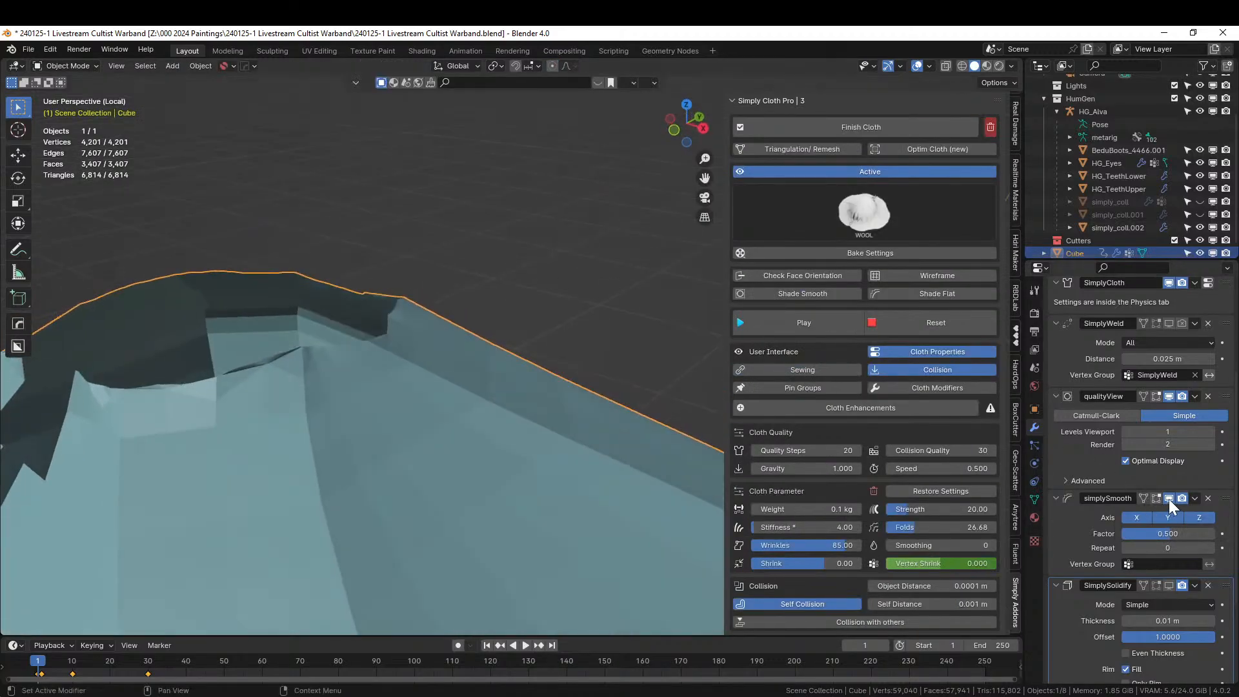
# Compare the robe with the qualityView subdivision shown and hidden in the viewport, and inspect it from several sides.
pyautogui.click(1167, 396)
pyautogui.click(1167, 396)
pyautogui.click(1167, 396)
pyautogui.click(1167, 396)
pyautogui.moveTo(587, 316); pyautogui.dragTo(323, 284, button='middle')
pyautogui.moveTo(507, 423)
pyautogui.mouseDown(button='middle')
pyautogui.moveTo(506, 464)
pyautogui.moveTo(498, 411)
pyautogui.mouseUp(button='middle')
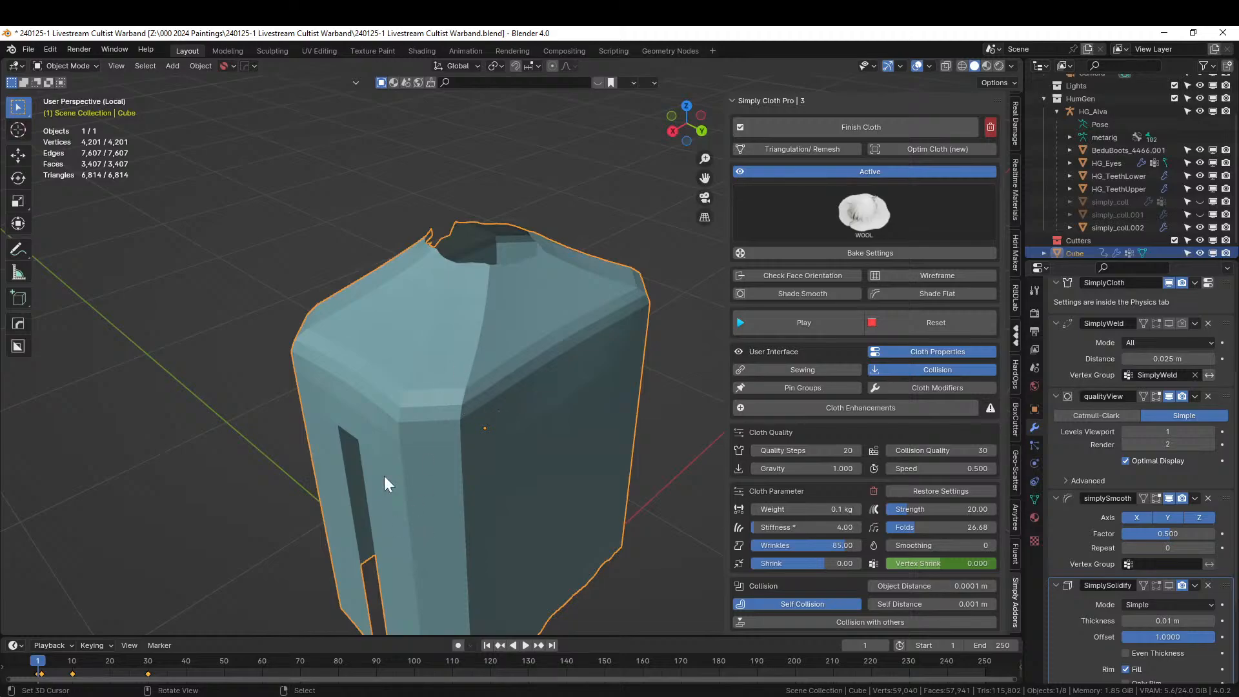
pyautogui.moveTo(358, 232); pyautogui.dragTo(664, 366, button='middle')
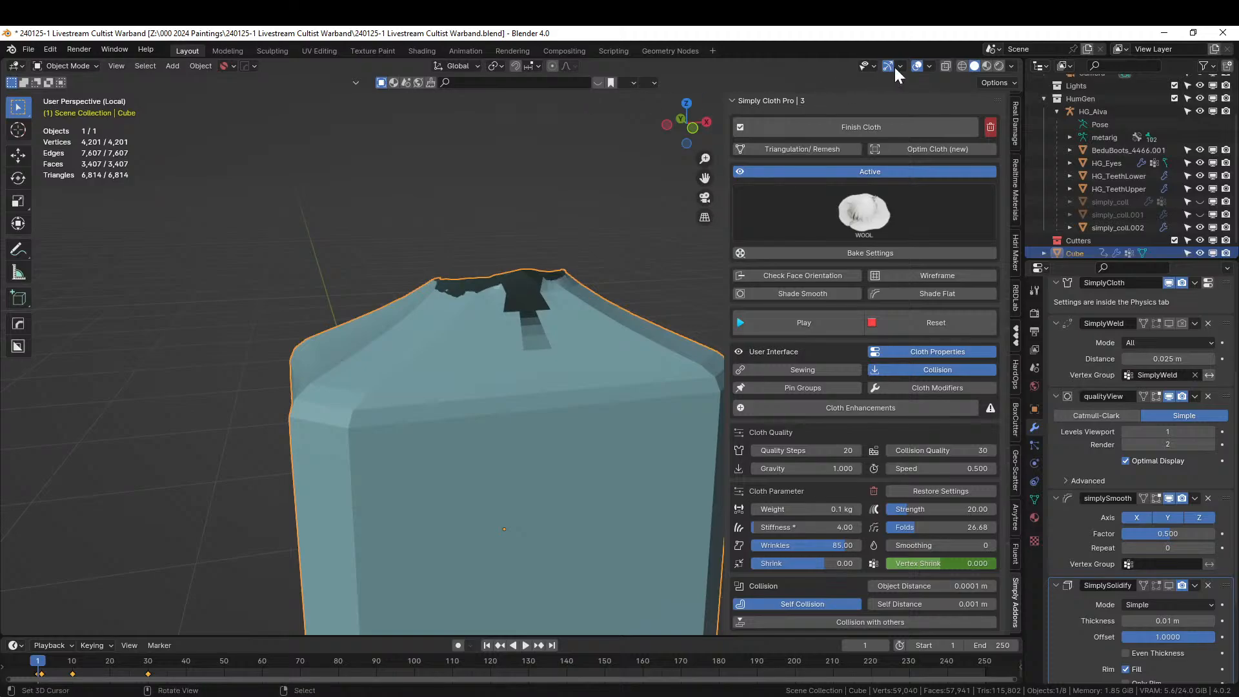
# Leave local view, run the robe's cloth simulation to about frame 19, and return to the first frame.
pyautogui.press('KP_Divide')
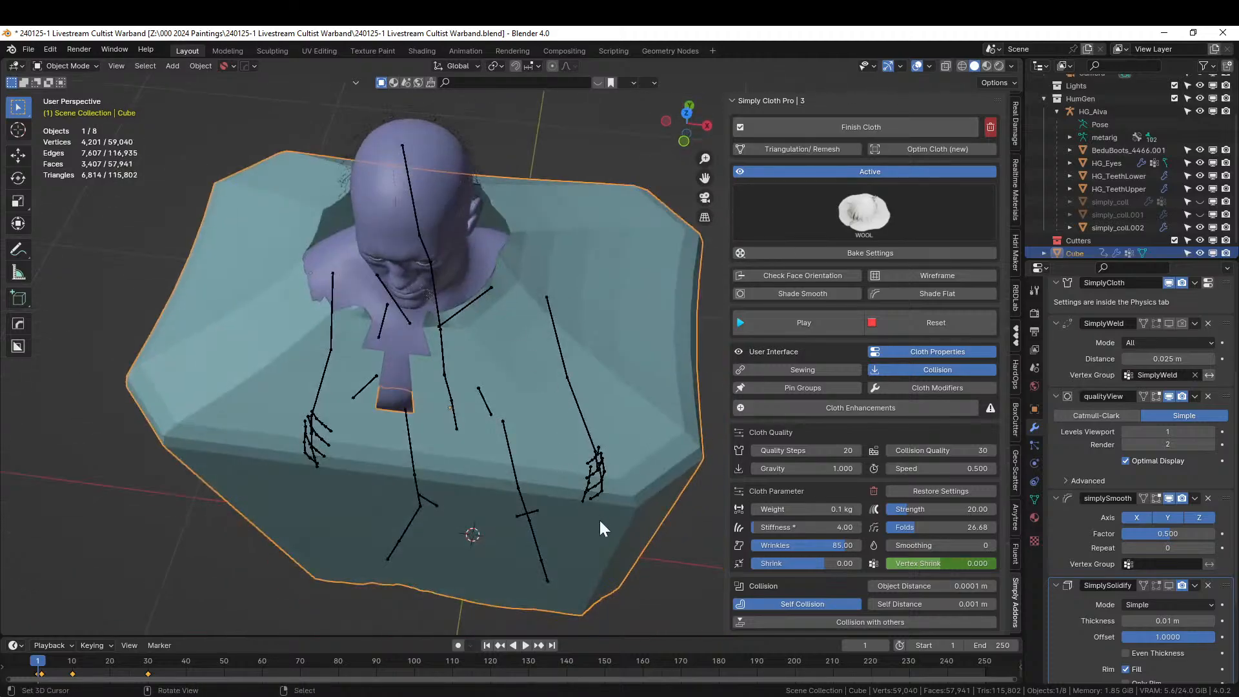
pyautogui.click(524, 645)
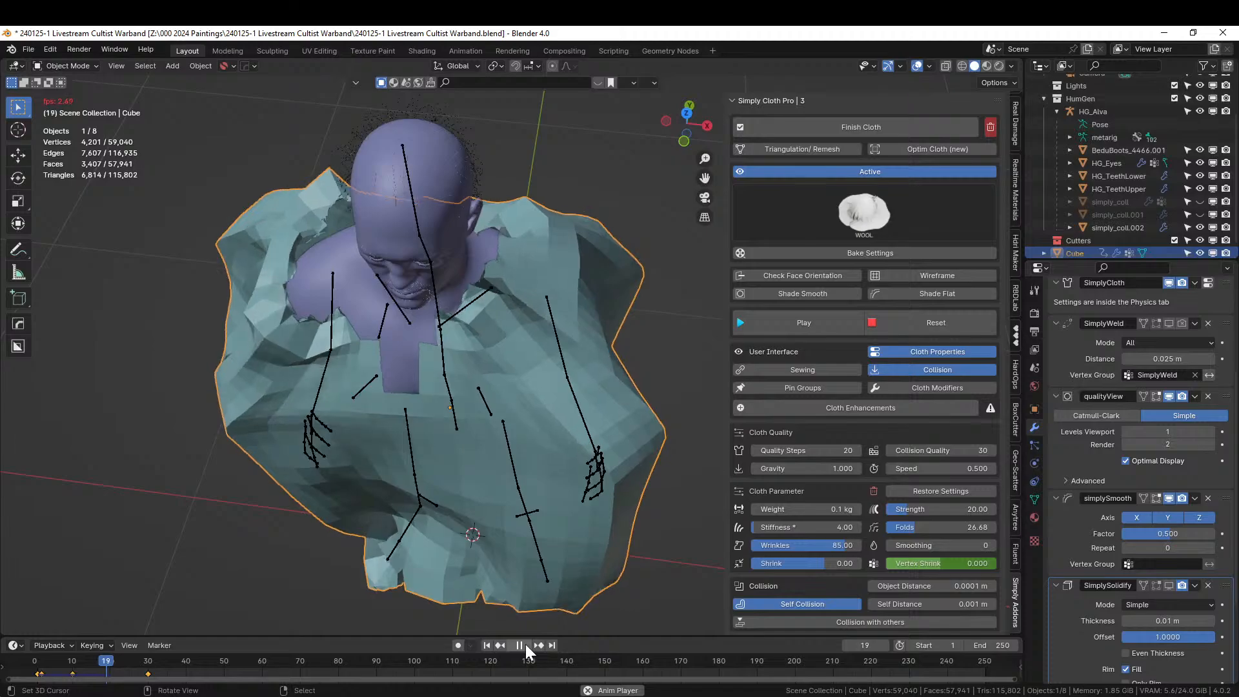
pyautogui.click(520, 645)
pyautogui.moveTo(439, 444); pyautogui.dragTo(476, 512, button='middle')
pyautogui.click(487, 645)
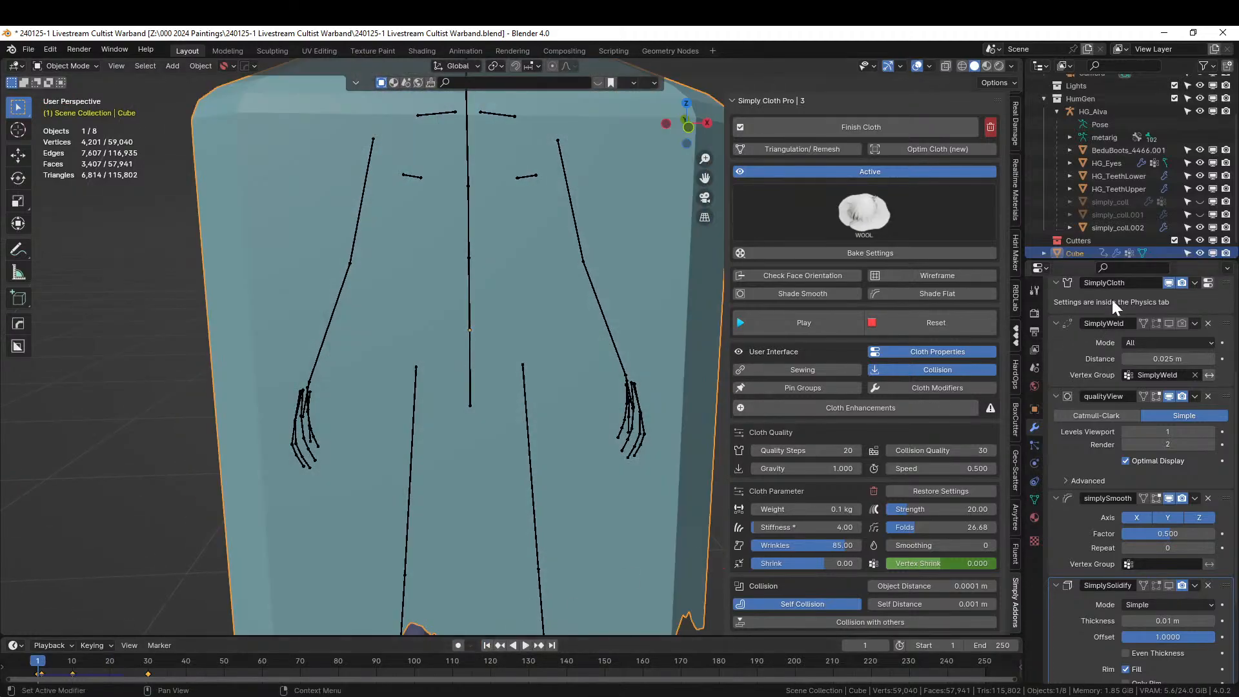
# Unhide simply_coll and simply_coll.001 and simulate the robe draping over them to about frame 38.
pyautogui.click(1200, 214)
pyautogui.click(1200, 202)
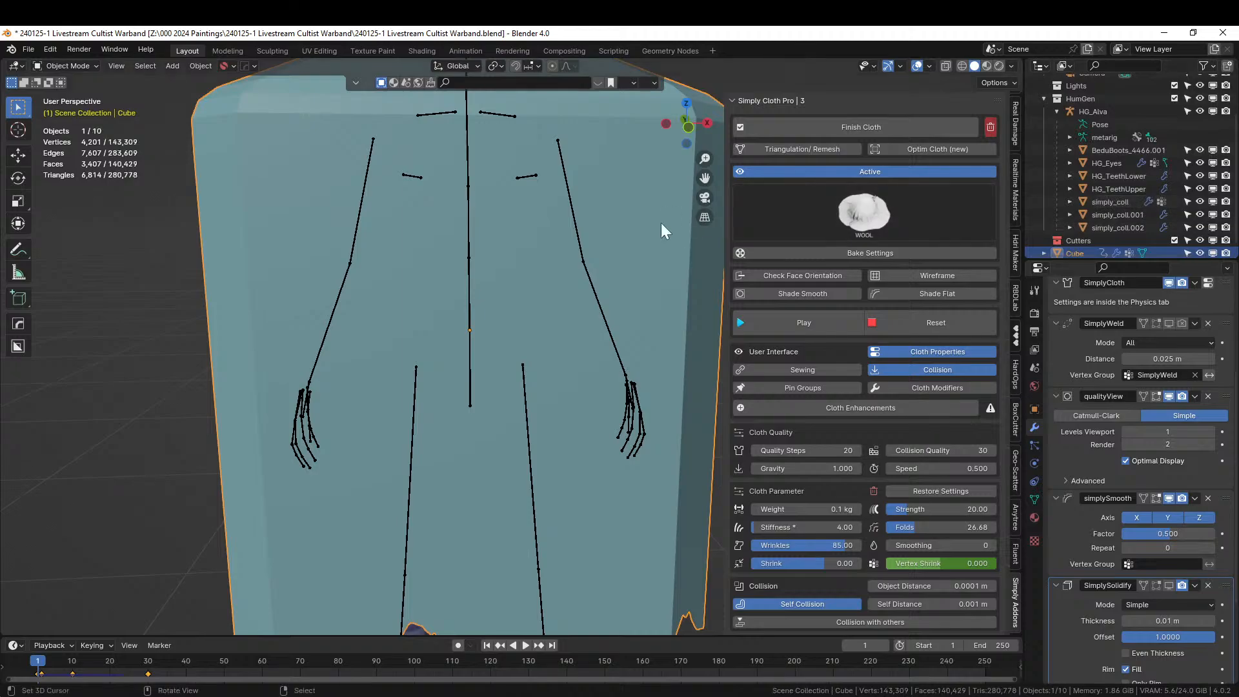
pyautogui.moveTo(660, 222); pyautogui.dragTo(610, 320, button='middle')
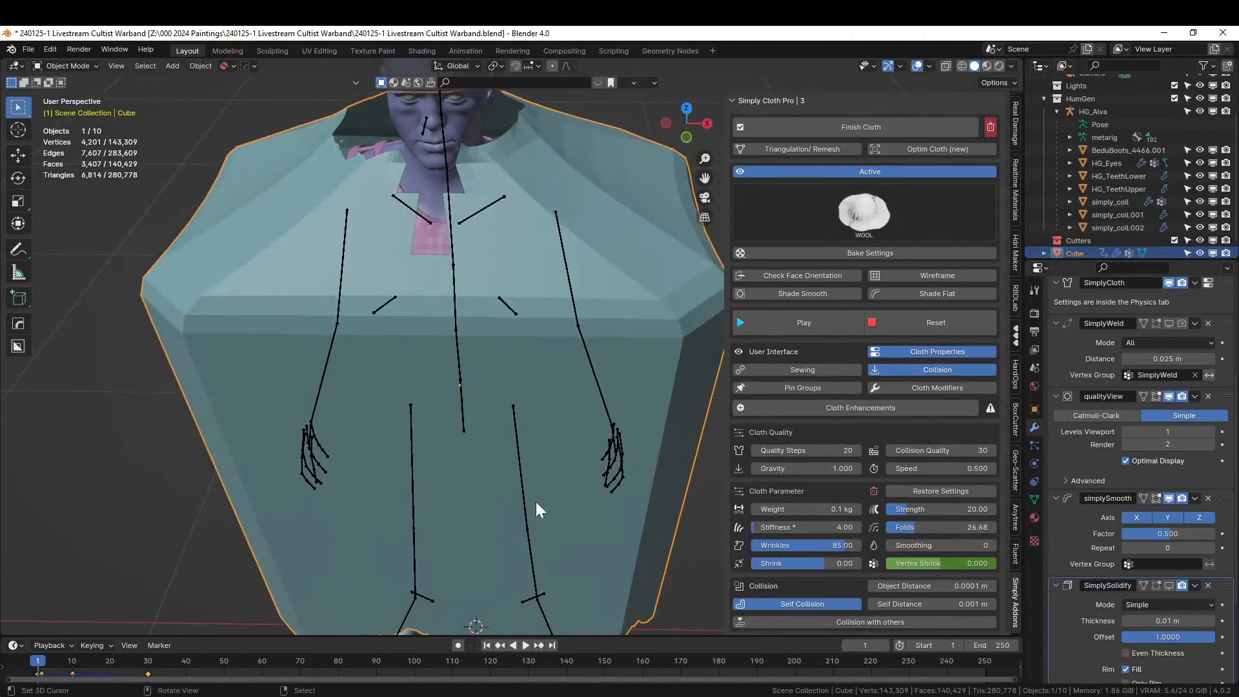
pyautogui.click(526, 644)
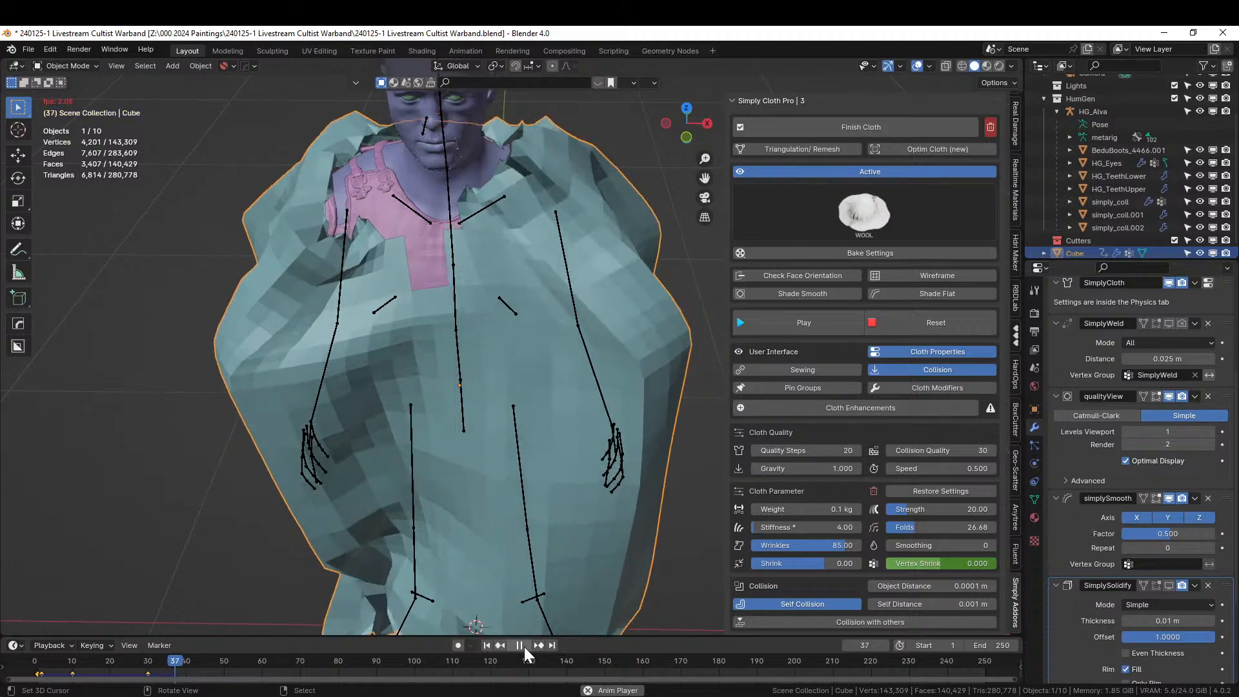
pyautogui.click(522, 645)
pyautogui.moveTo(465, 494); pyautogui.dragTo(353, 455, button='middle')
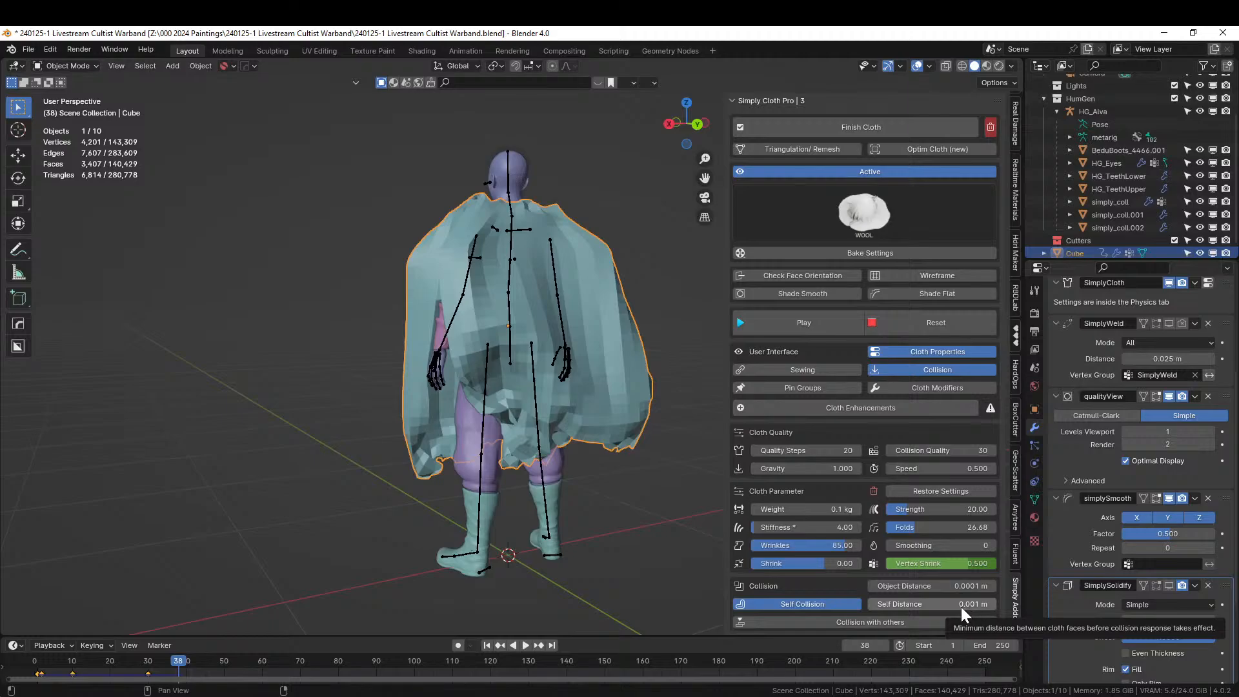
# Test the robe's draping from the first frame without self collision, and turn self collision back on.
pyautogui.click(810, 603)
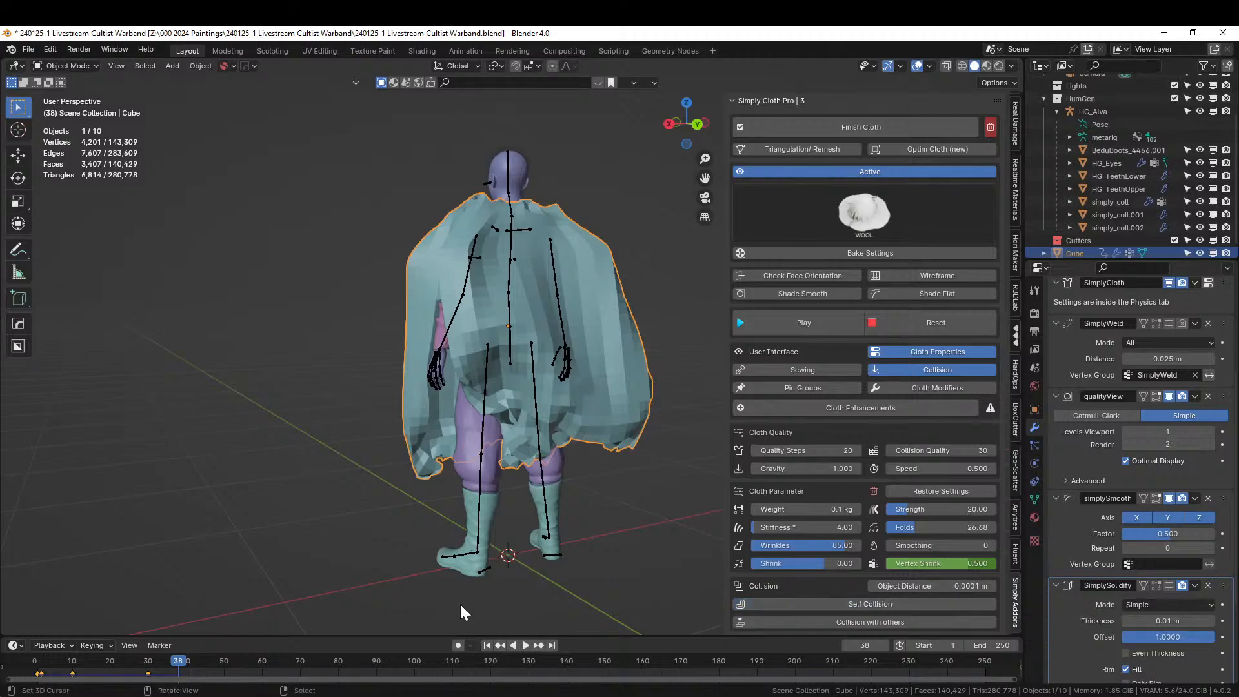
pyautogui.click(486, 645)
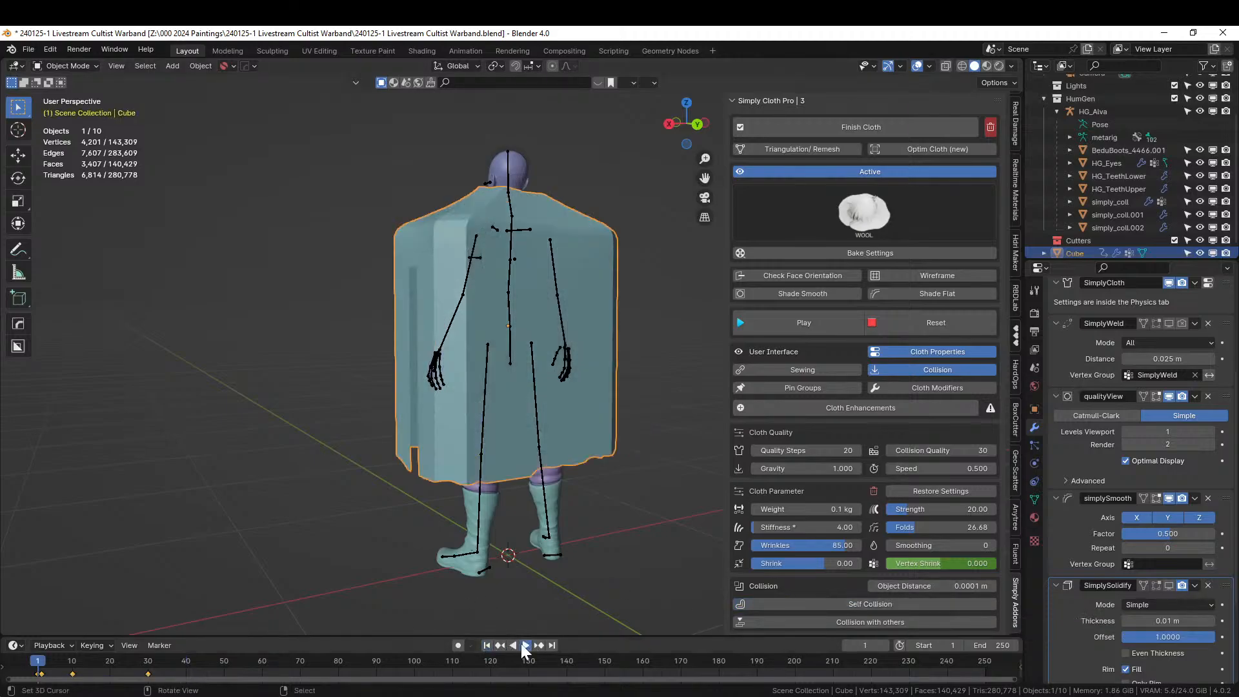
pyautogui.click(521, 643)
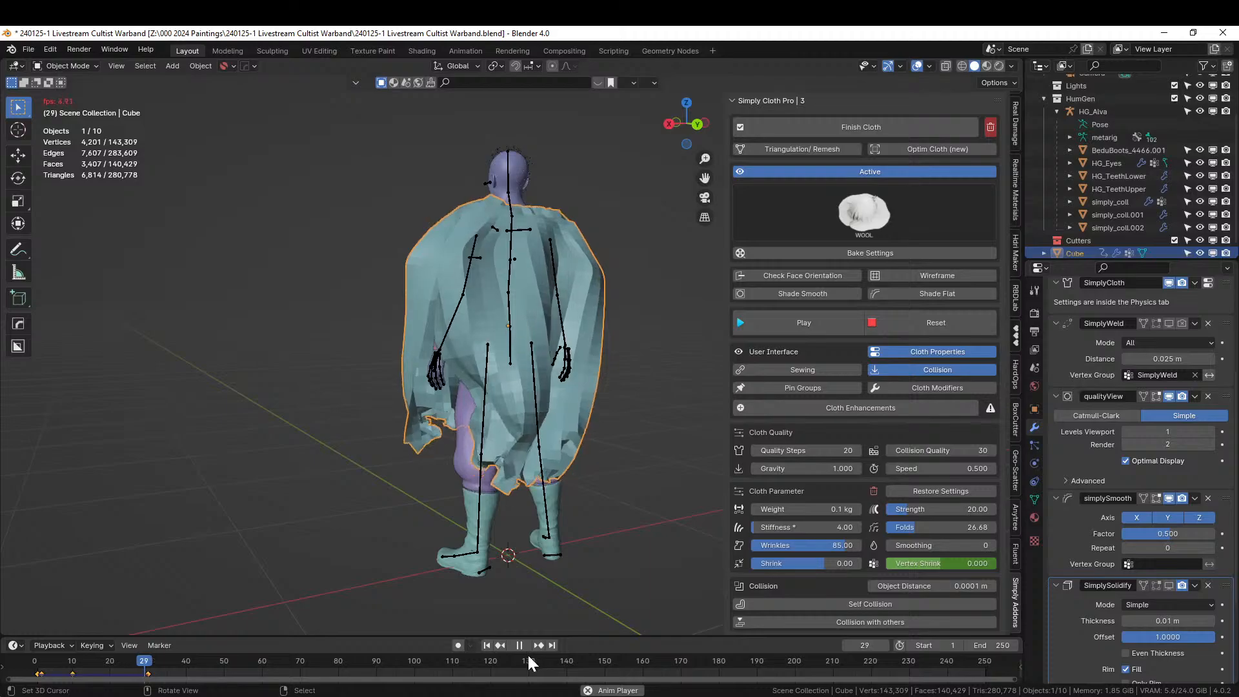
pyautogui.click(520, 646)
pyautogui.click(799, 607)
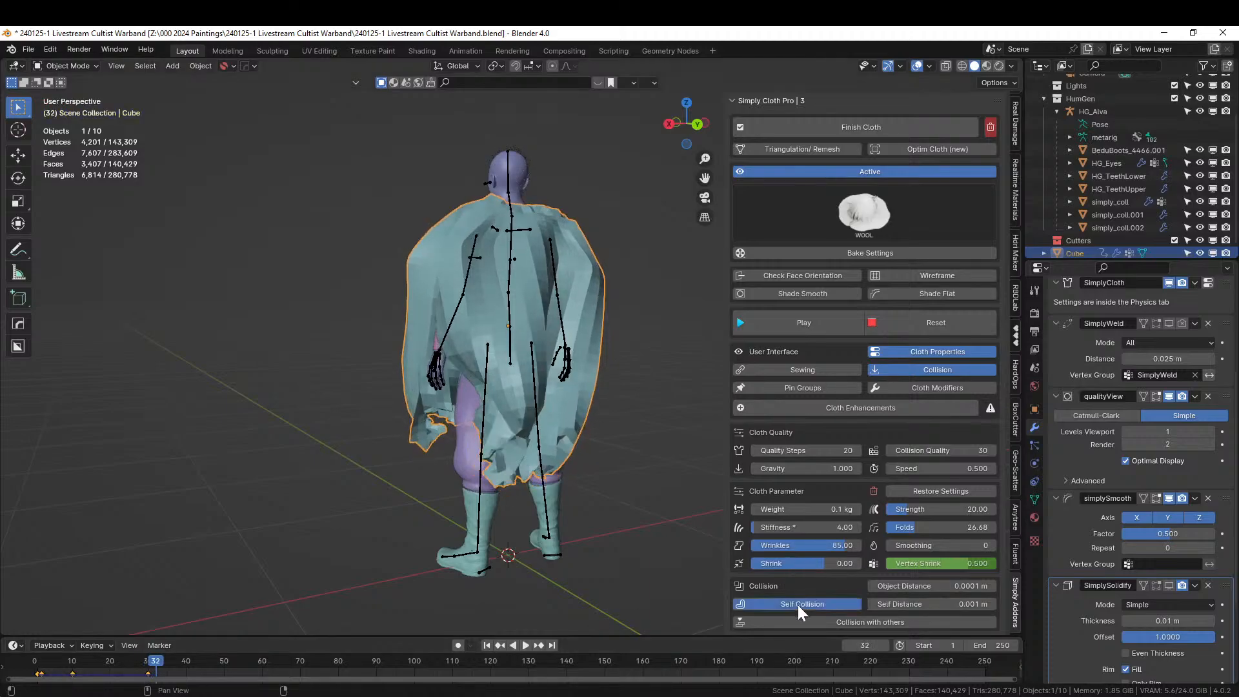
# Enable the robe's collision with others and set its inner and outer collision thickness to 0.001.
pyautogui.click(850, 622)
pyautogui.scroll(-2, 815, 620)
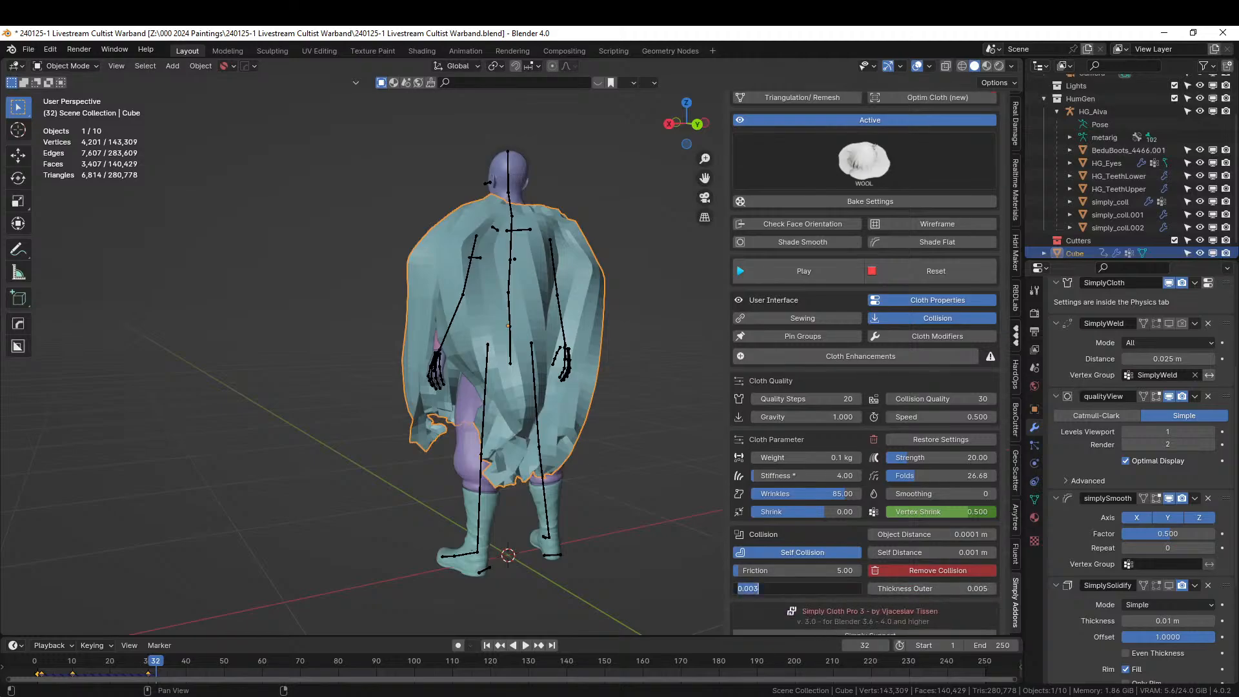
pyautogui.write('.001')
pyautogui.press('Return')
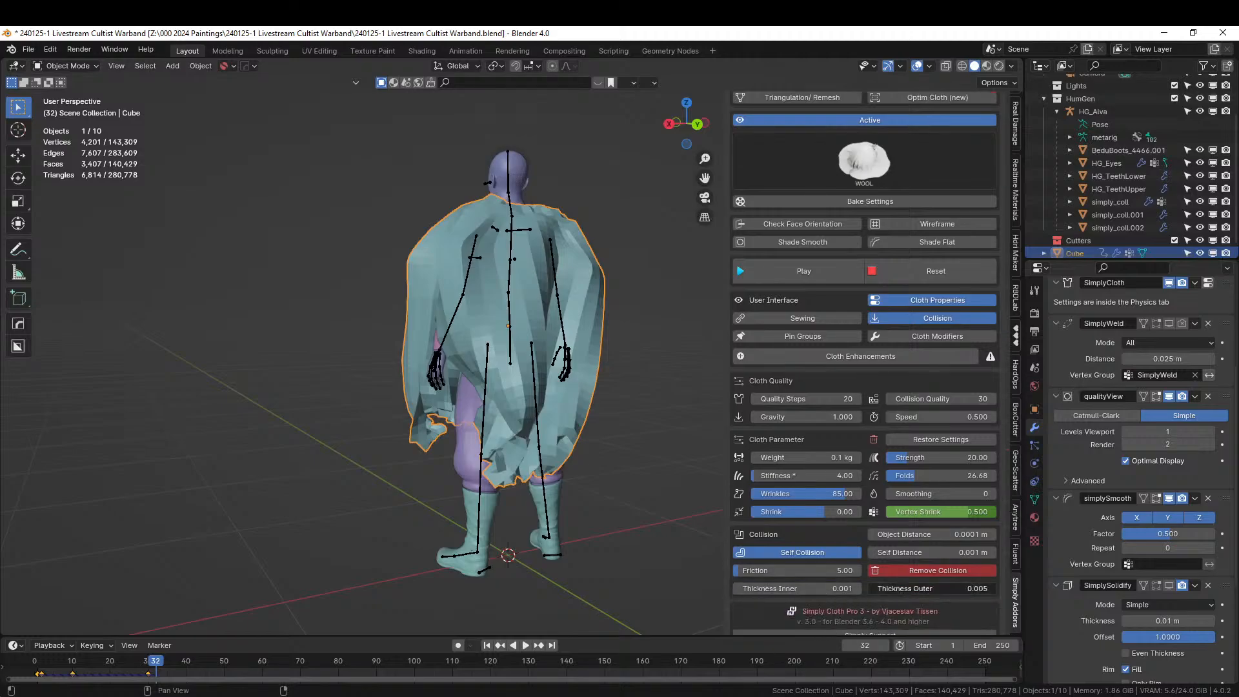
pyautogui.write('.001')
pyautogui.press('Return')
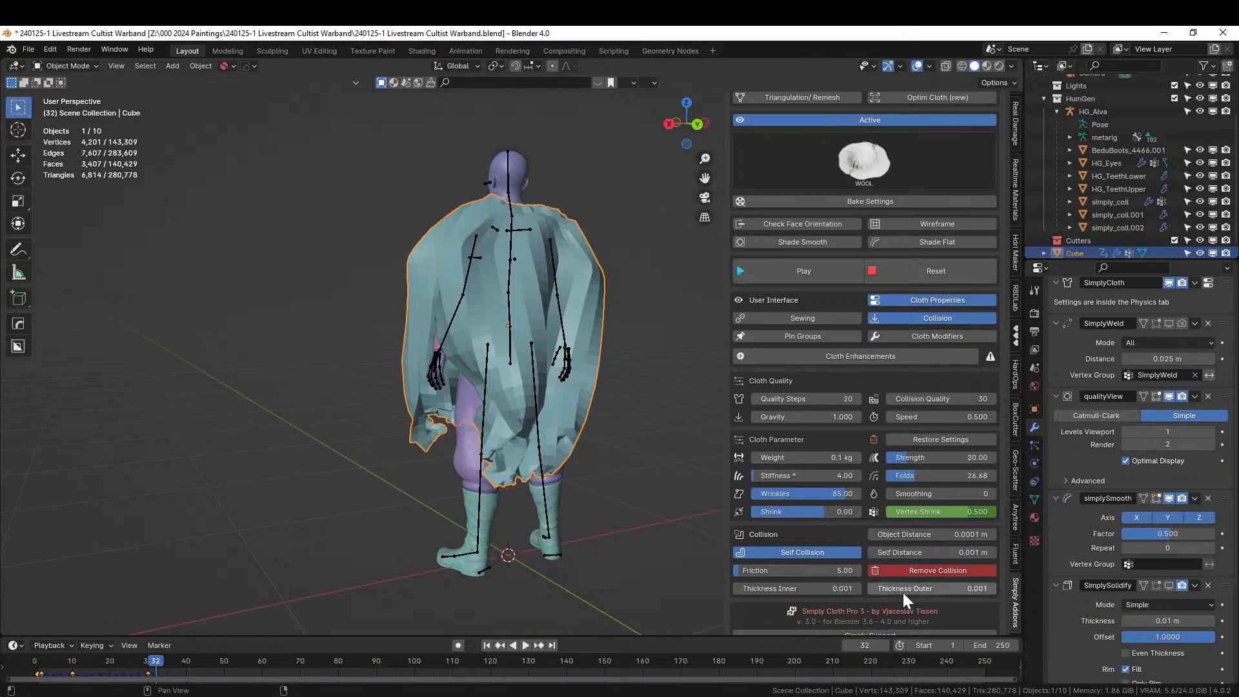
# Reset the cloth simulation, play it past frame 50, and return to the first frame.
pyautogui.click(887, 274)
pyautogui.click(806, 276)
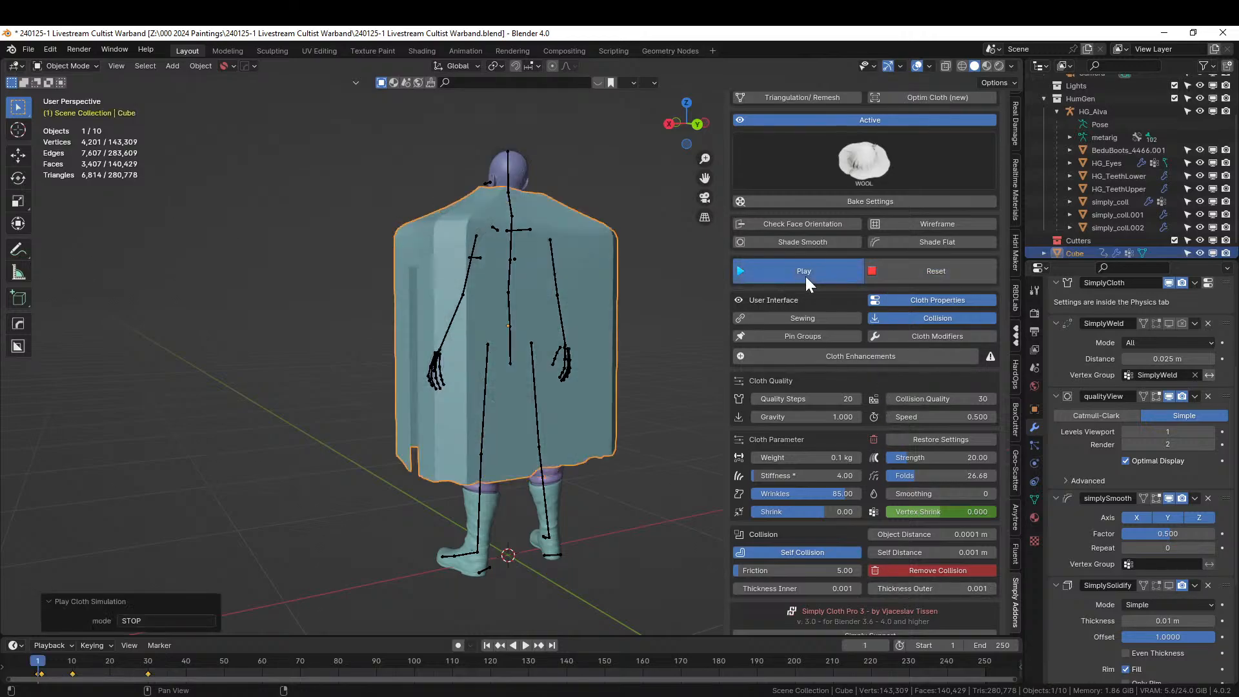
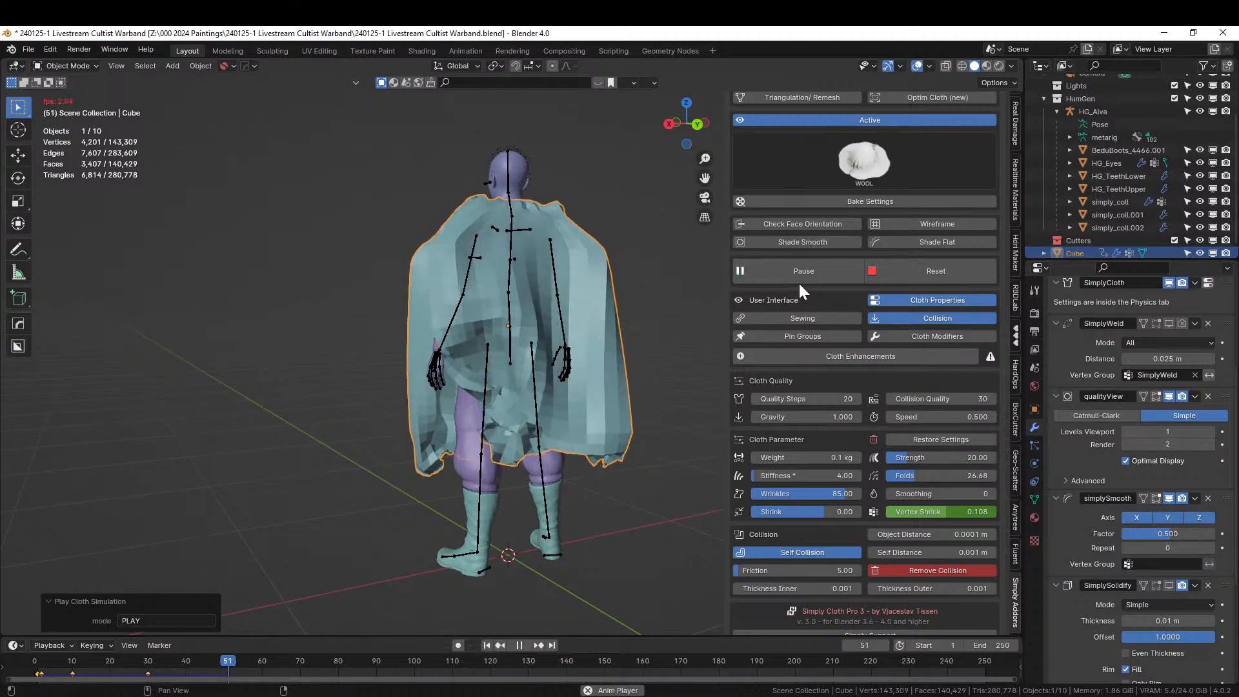
pyautogui.click(486, 646)
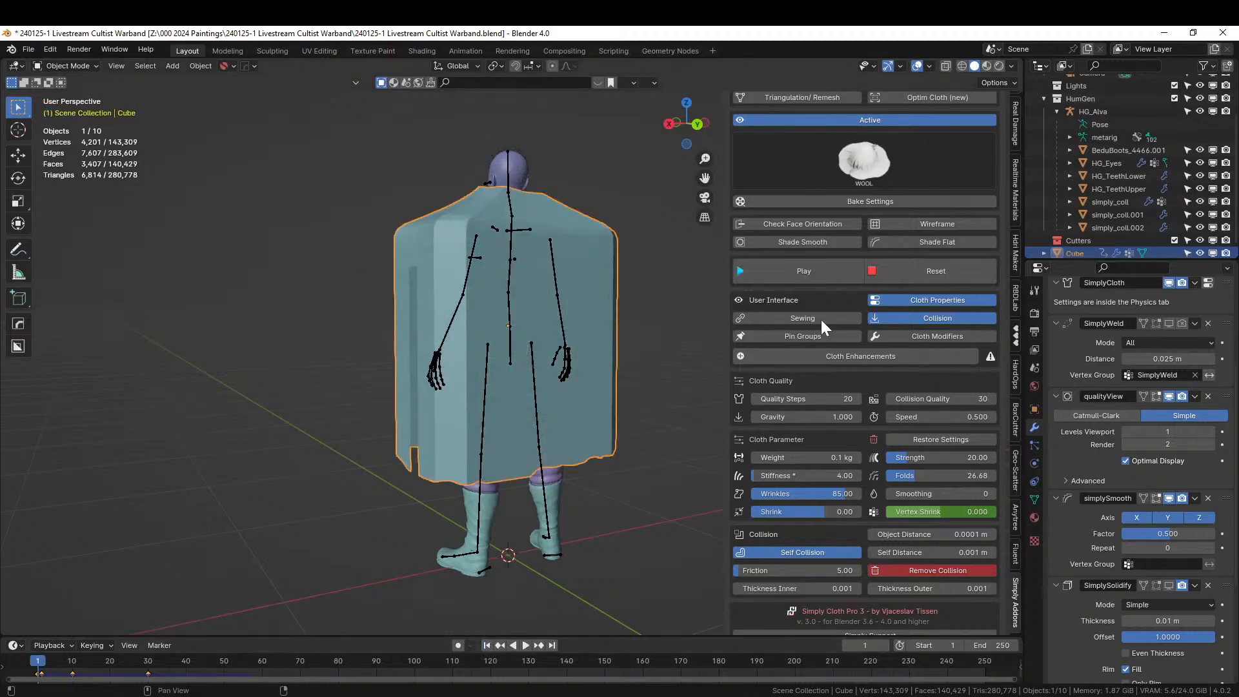
# Set the cloth weight to 0.5 kg, simulate to about frame 25, and return to the first frame.
pyautogui.click(815, 453)
pyautogui.press('Return')
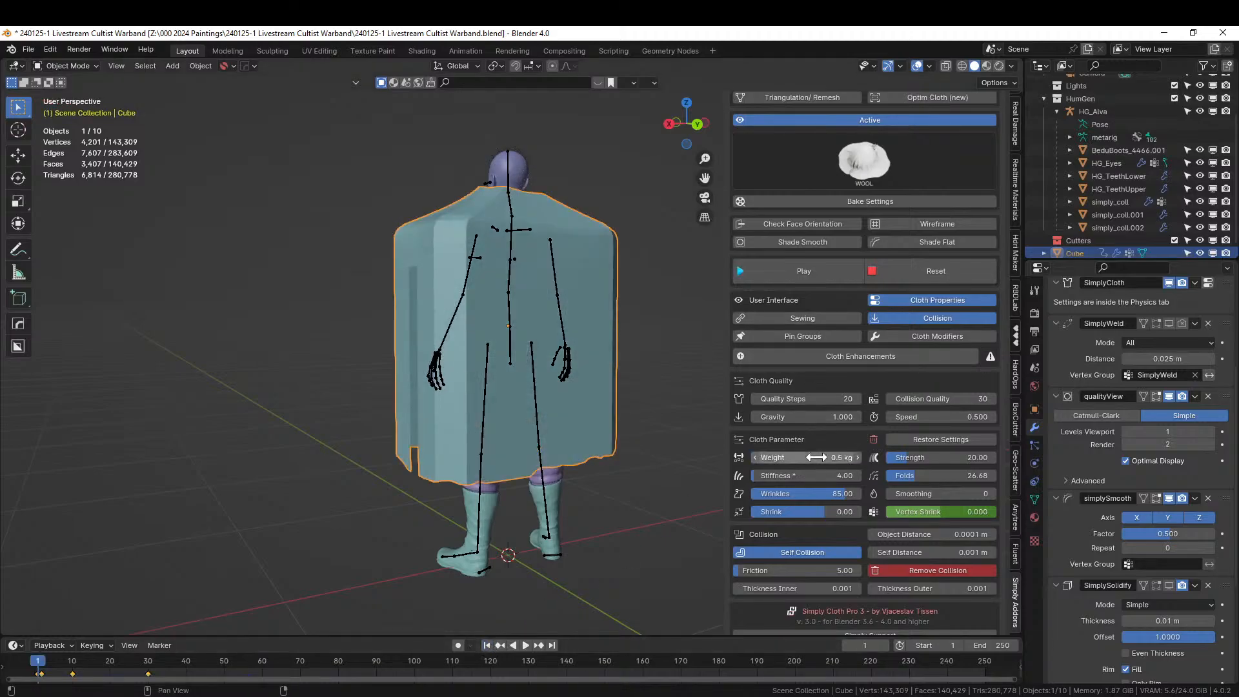
pyautogui.click(527, 645)
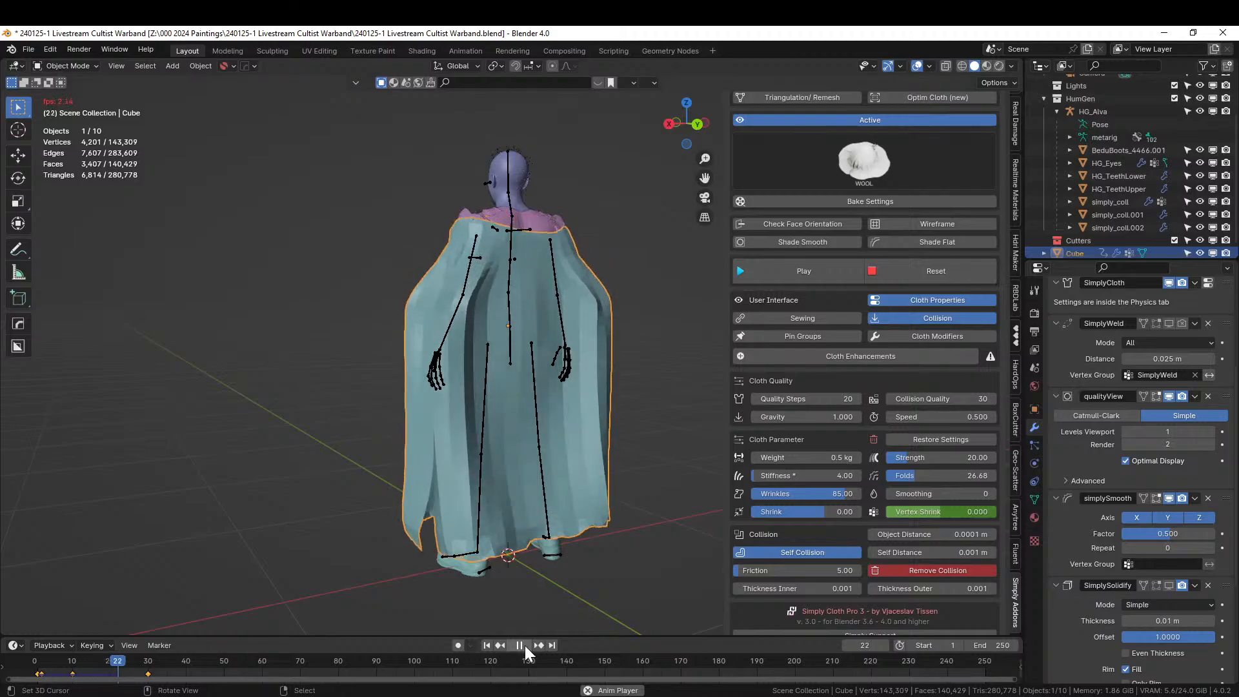
pyautogui.click(520, 646)
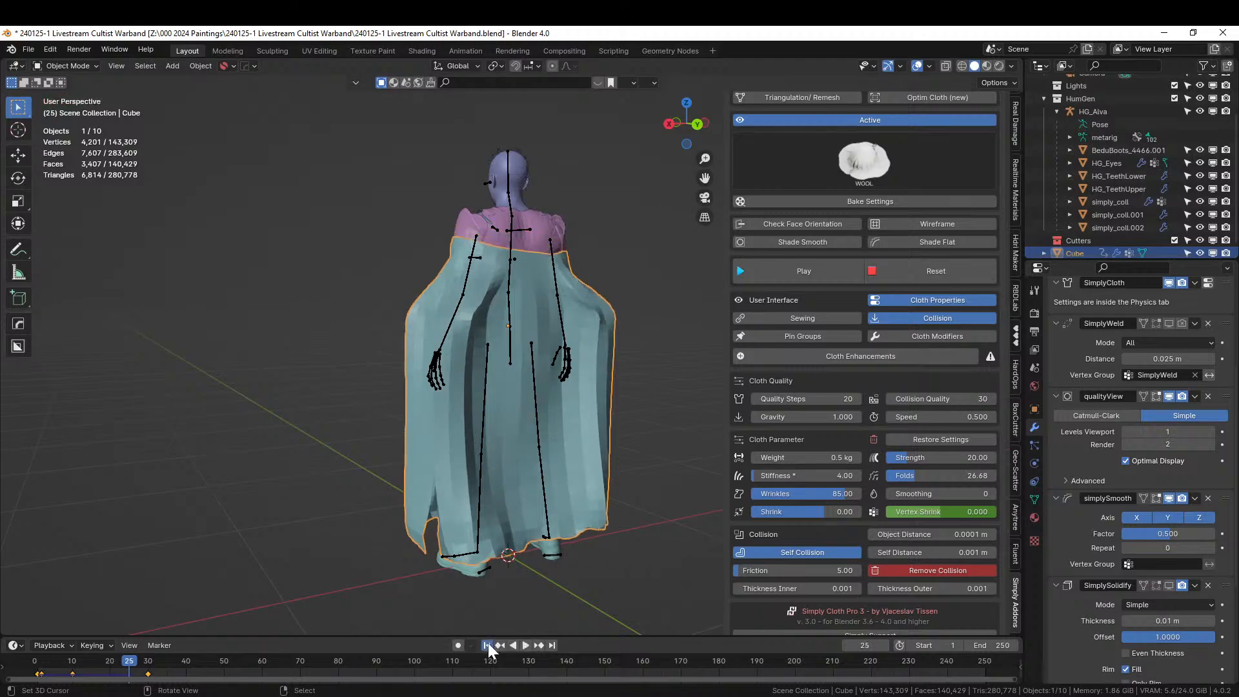
pyautogui.click(487, 645)
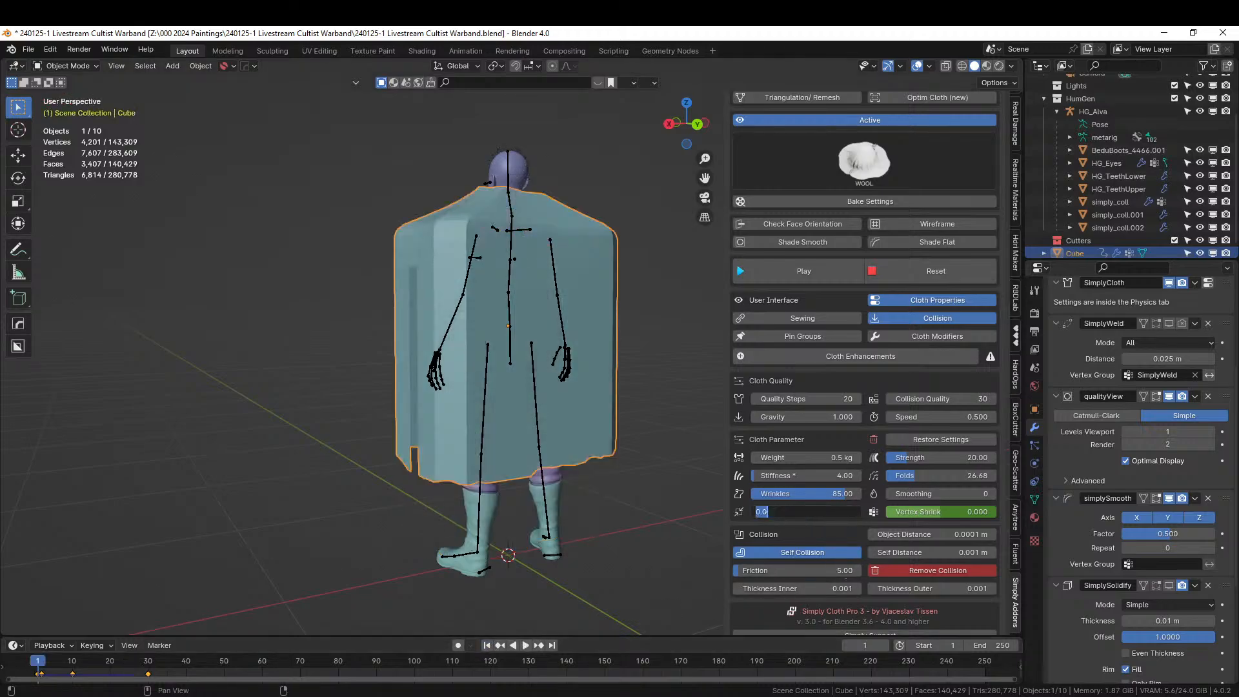
# Set the cloth's Shrink to 0.1, play the simulation past frame 30, and reset it.
pyautogui.write('0.1')
pyautogui.press('Return')
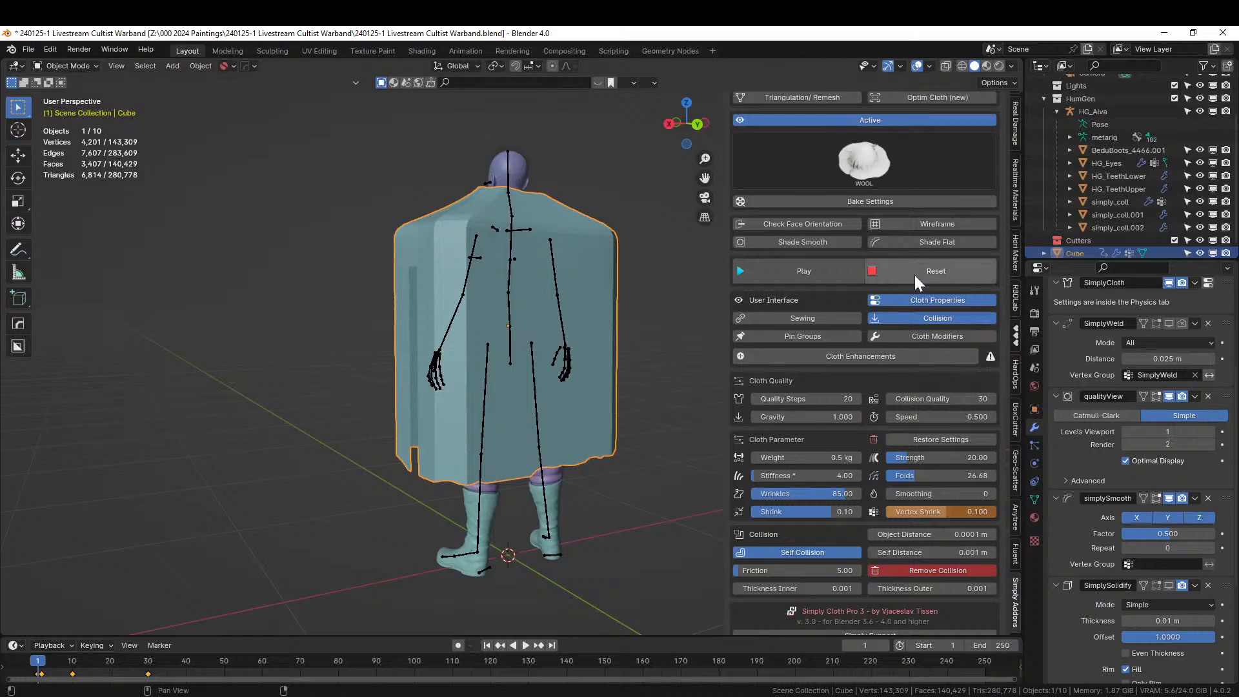
pyautogui.click(808, 275)
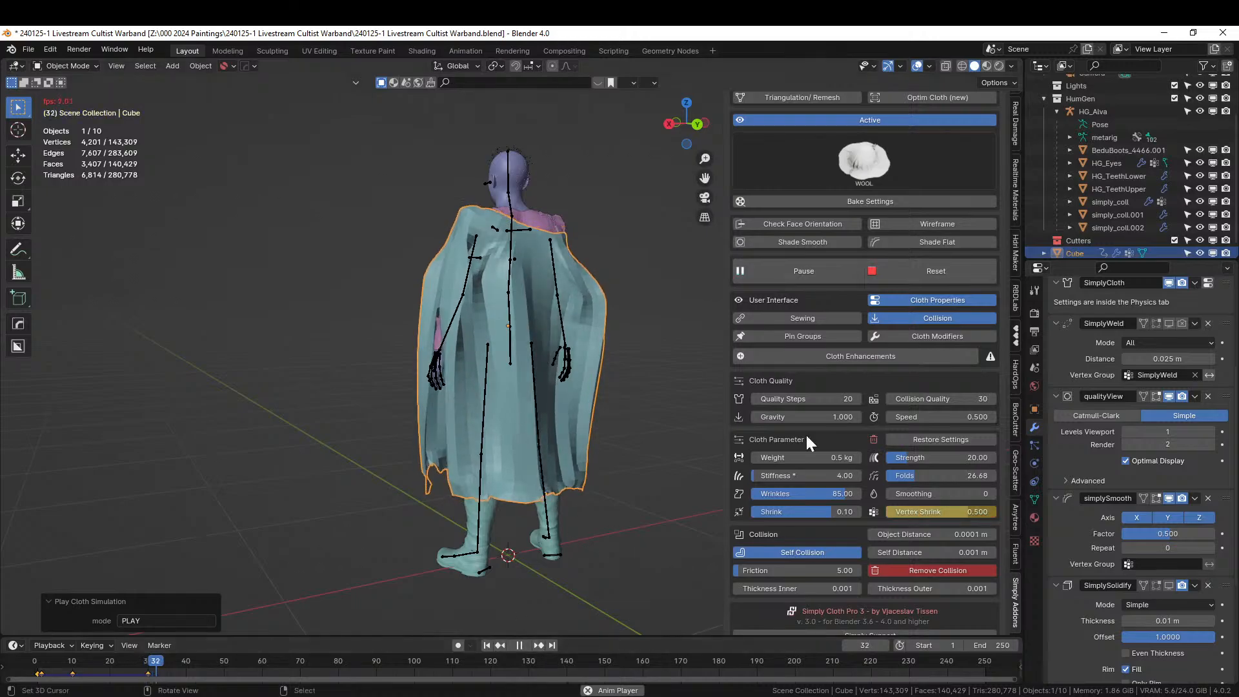
pyautogui.moveTo(805, 433); pyautogui.dragTo(938, 273, button='middle')
pyautogui.click(817, 270)
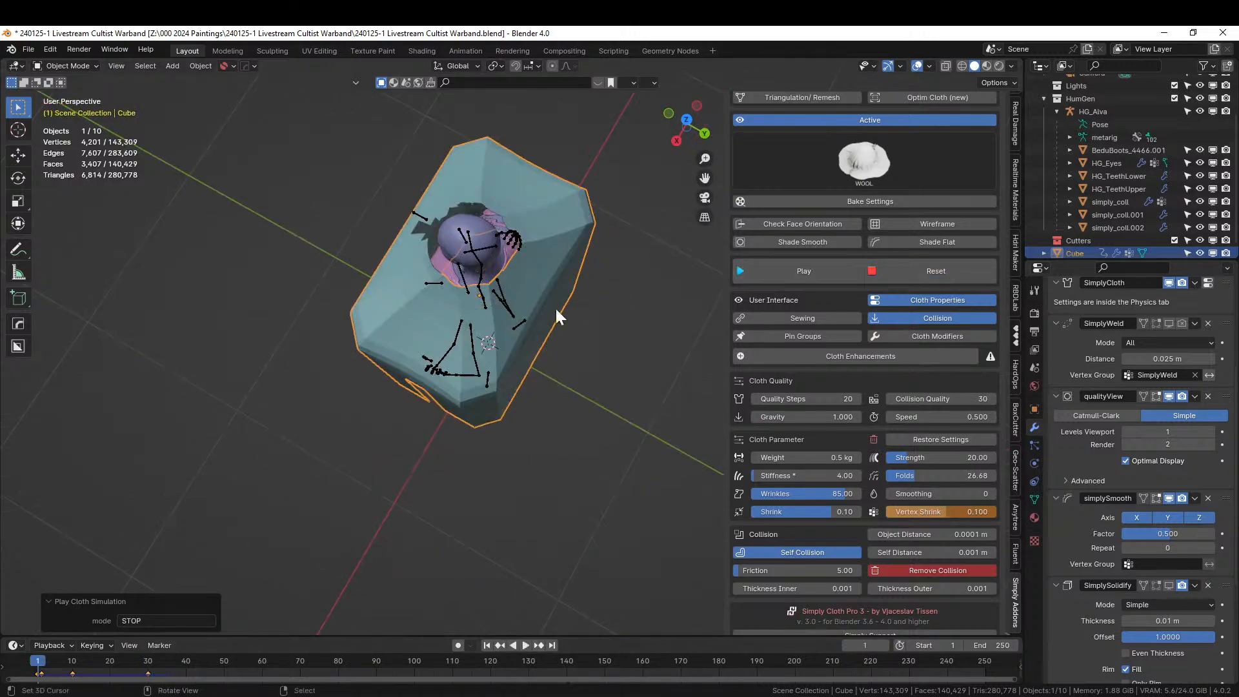
# Raise the cloth's stiffness to about 40 and strength to about 50.6, and simulate to about frame 47.
pyautogui.scroll(4, 545, 326)
pyautogui.moveTo(538, 345); pyautogui.dragTo(642, 375, button='middle')
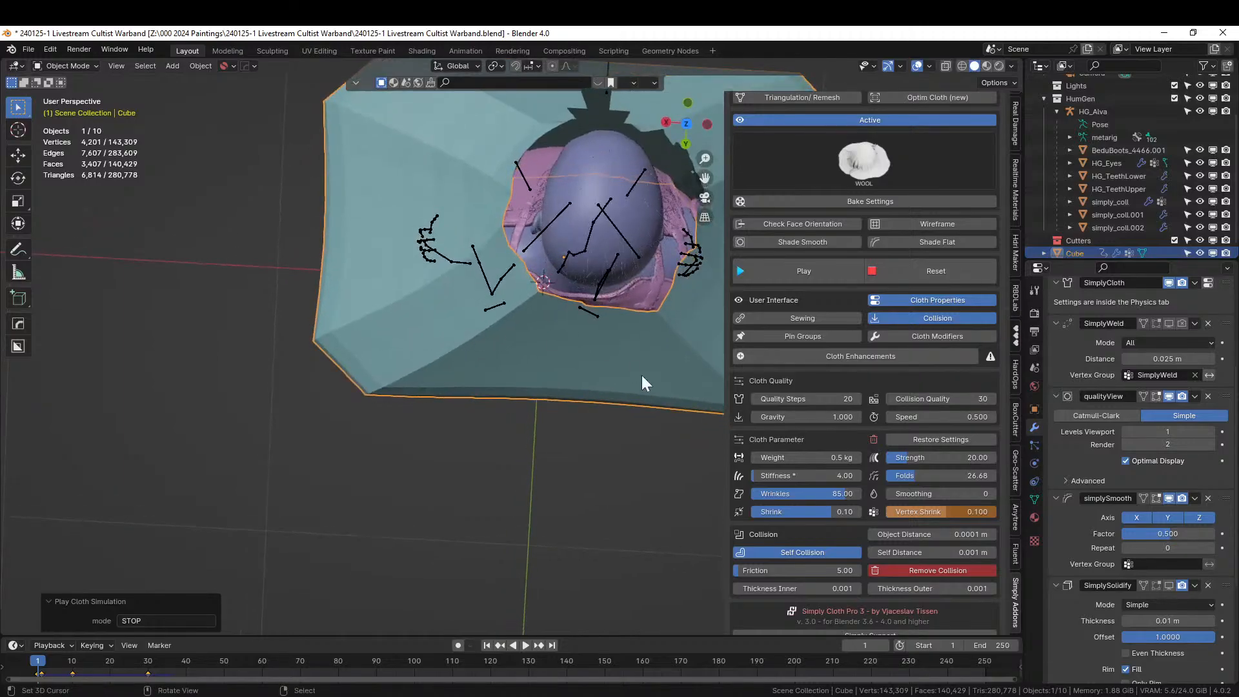
pyautogui.moveTo(755, 478); pyautogui.dragTo(788, 478)
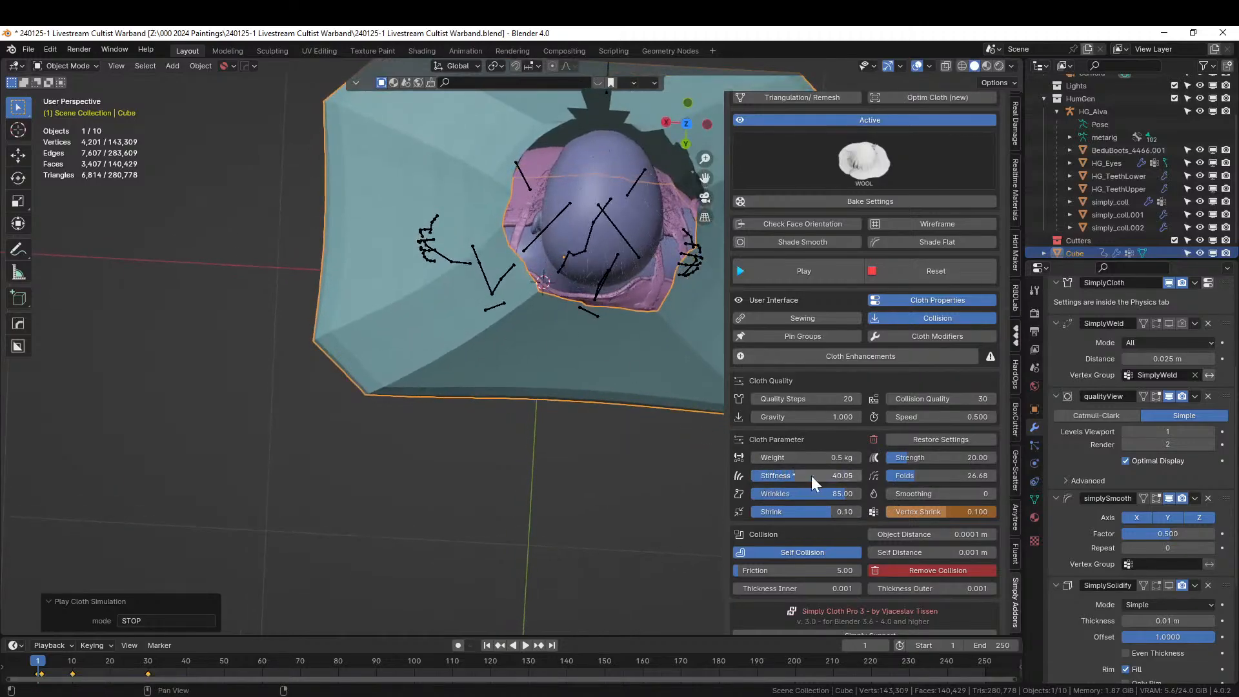
pyautogui.moveTo(911, 456); pyautogui.dragTo(917, 457)
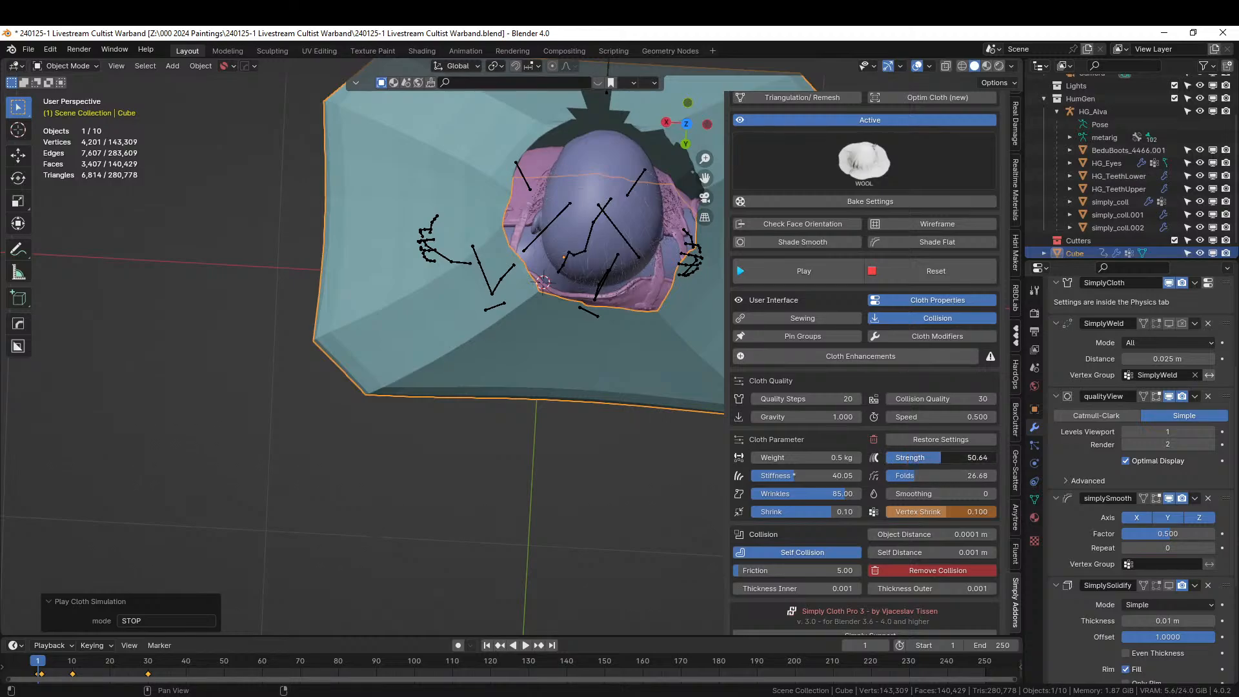
pyautogui.click(803, 270)
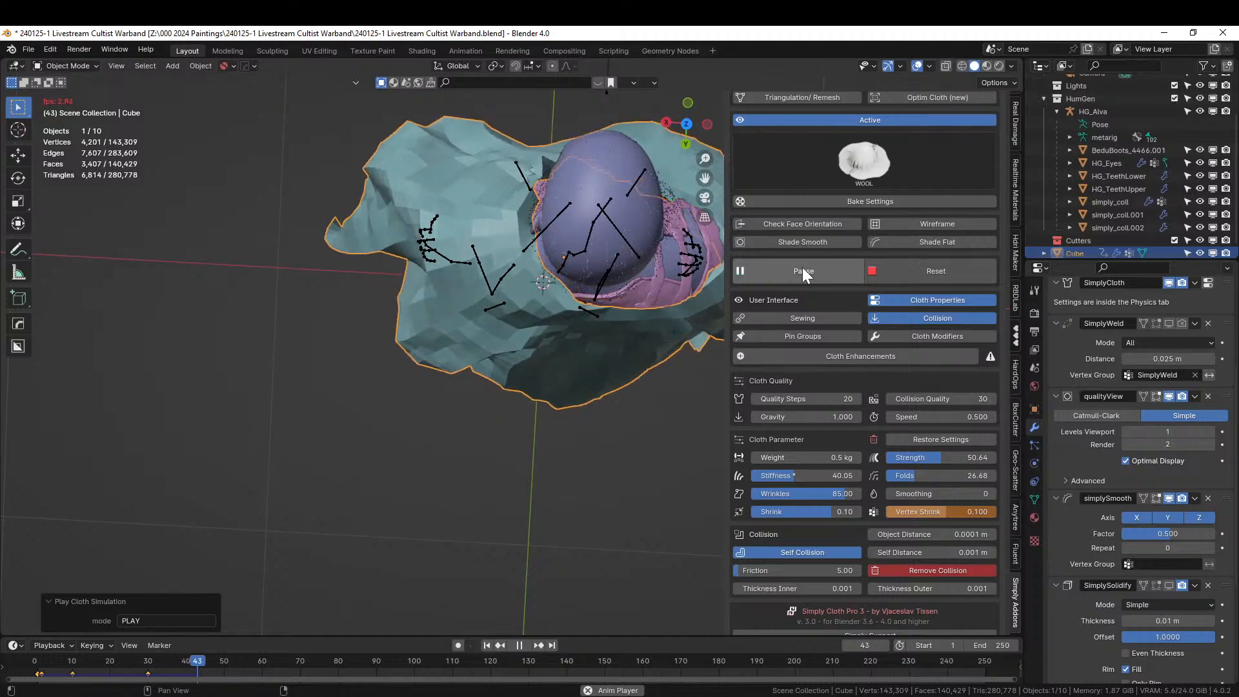
pyautogui.click(815, 270)
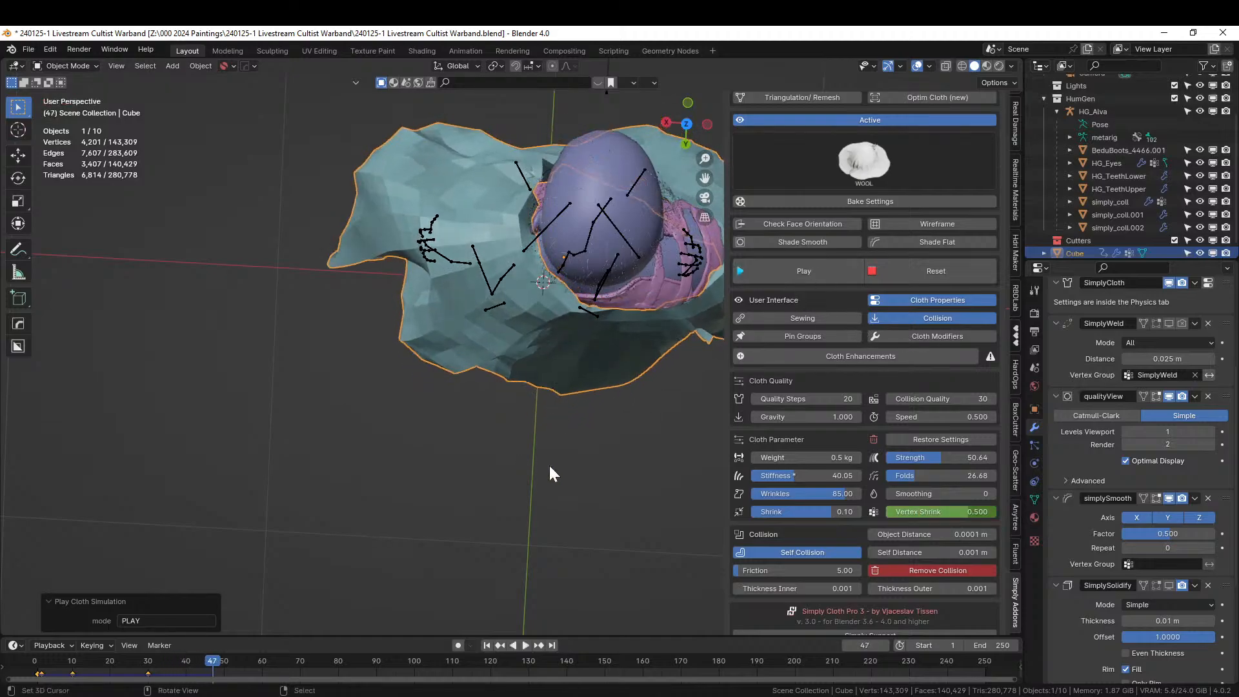
# Inspect the draped robe from the front, reset the cloth simulation, and check the neck opening from above.
pyautogui.moveTo(549, 464); pyautogui.dragTo(536, 332, button='middle')
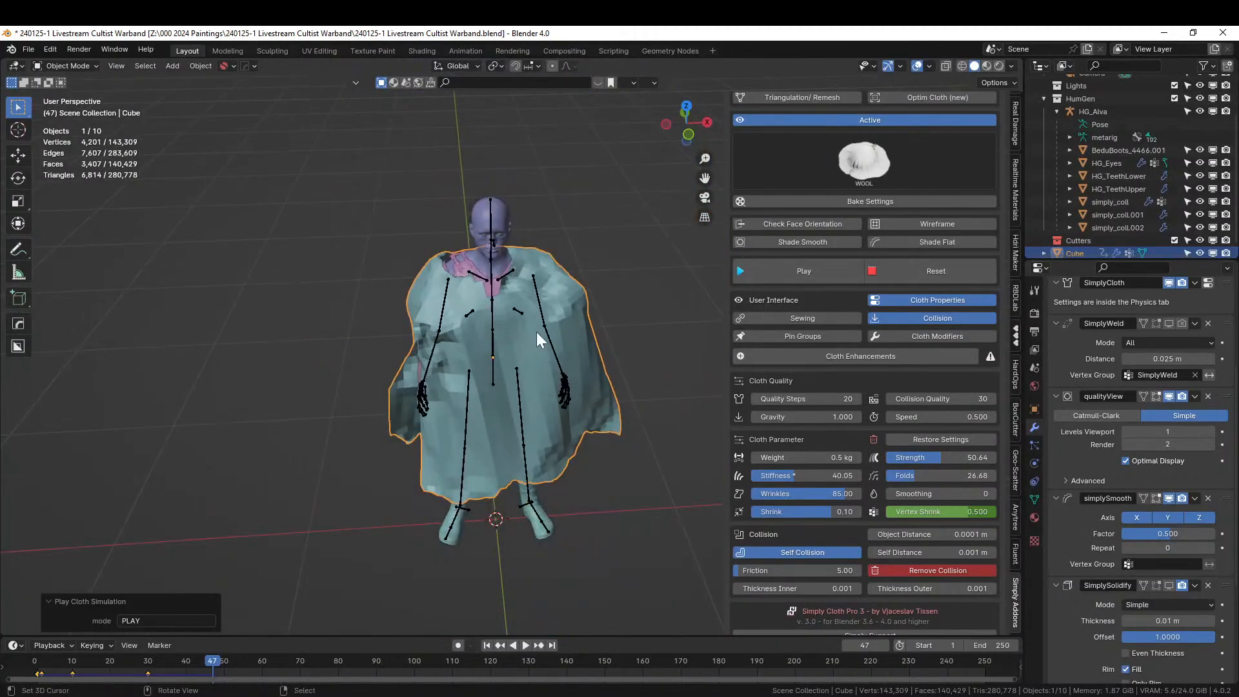
pyautogui.click(926, 268)
pyautogui.scroll(2, 645, 303)
pyautogui.moveTo(603, 324); pyautogui.dragTo(569, 425, button='middle')
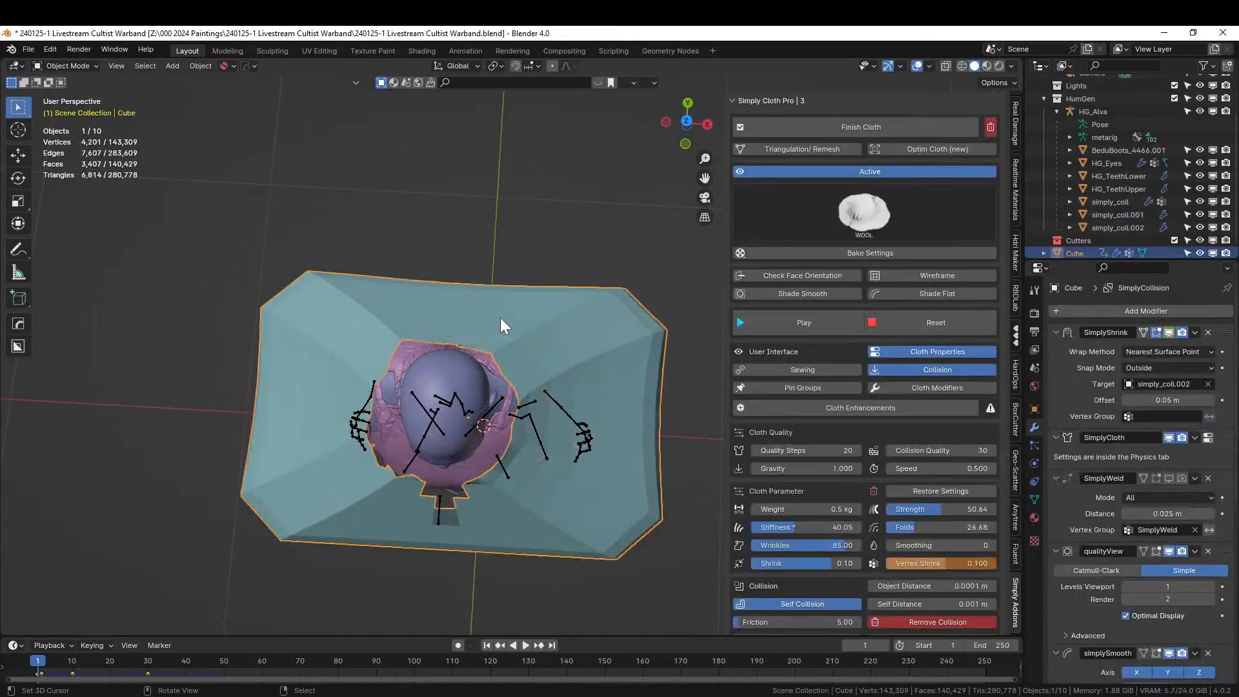
# Open the robe mesh in Edit Mode, isolate it in a straight top view, and clear the selection.
pyautogui.press('Tab')
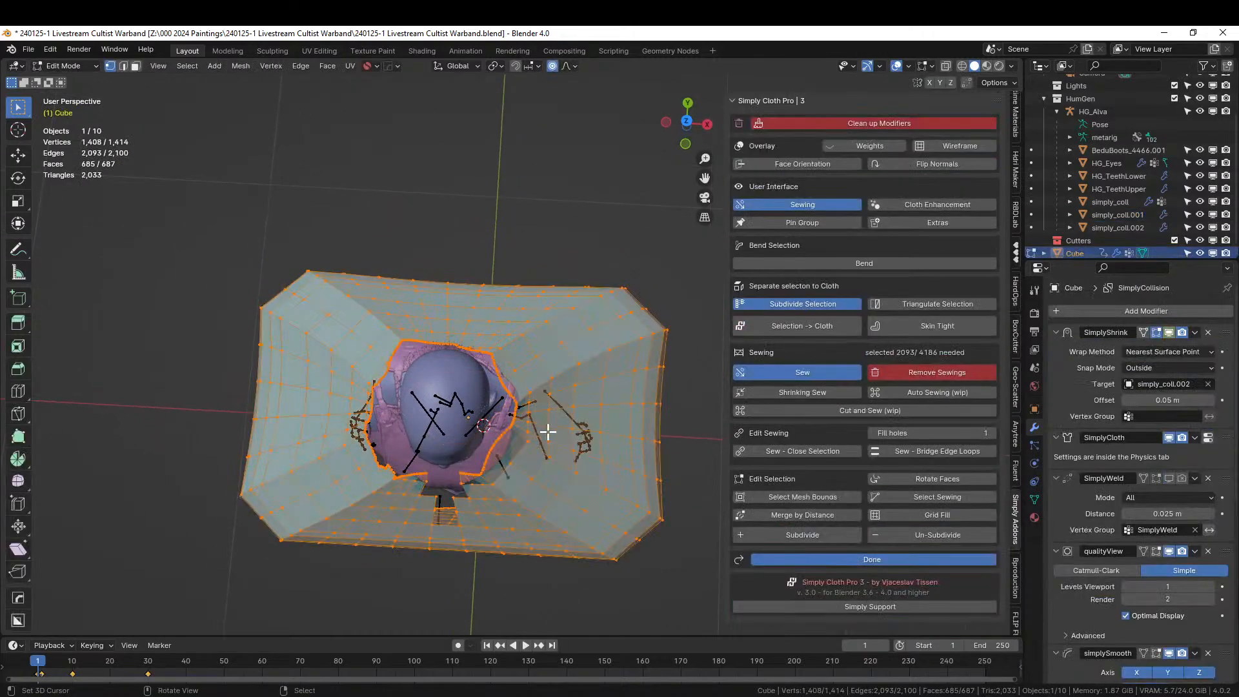
pyautogui.press('KP_Divide')
pyautogui.press('KP_7')
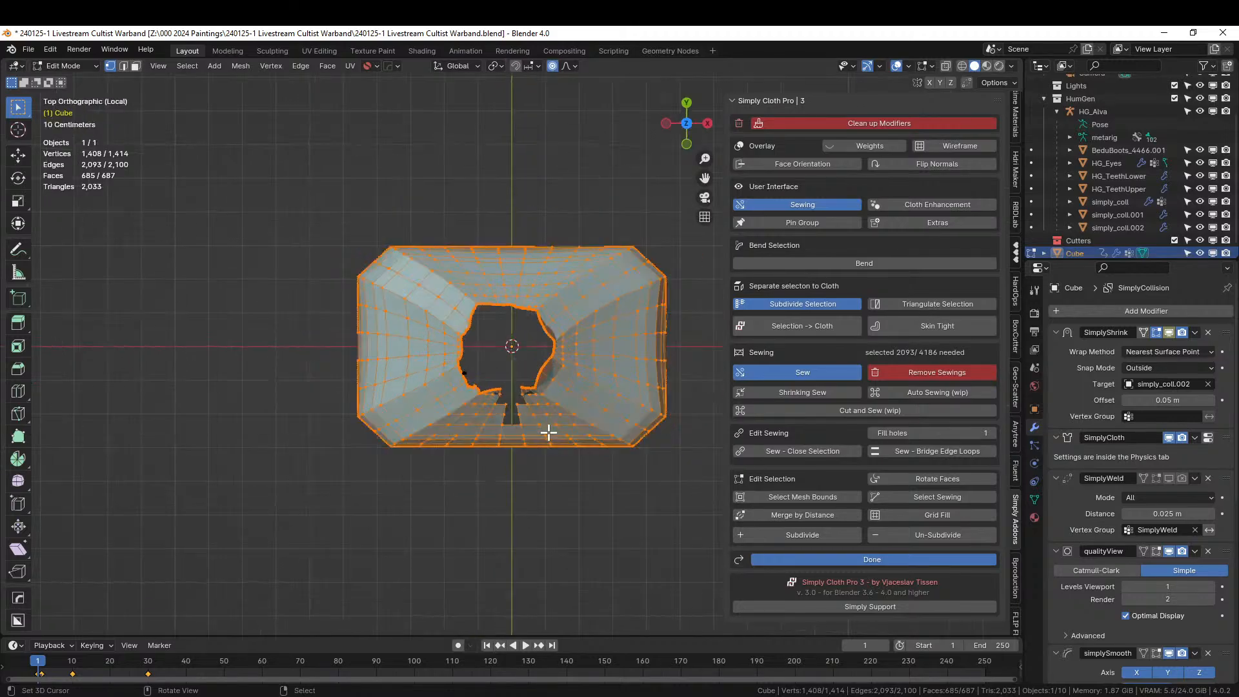
pyautogui.click(462, 173)
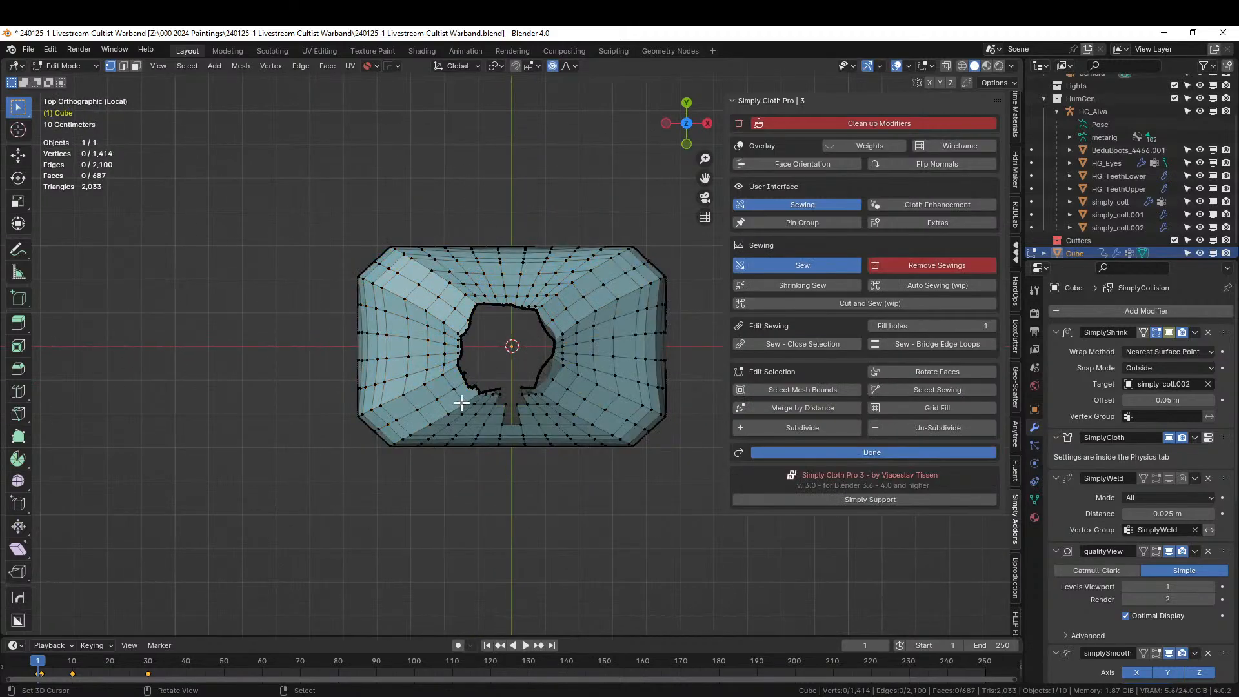
pyautogui.press('c')
pyautogui.moveTo(433, 328); pyautogui.dragTo(505, 292)
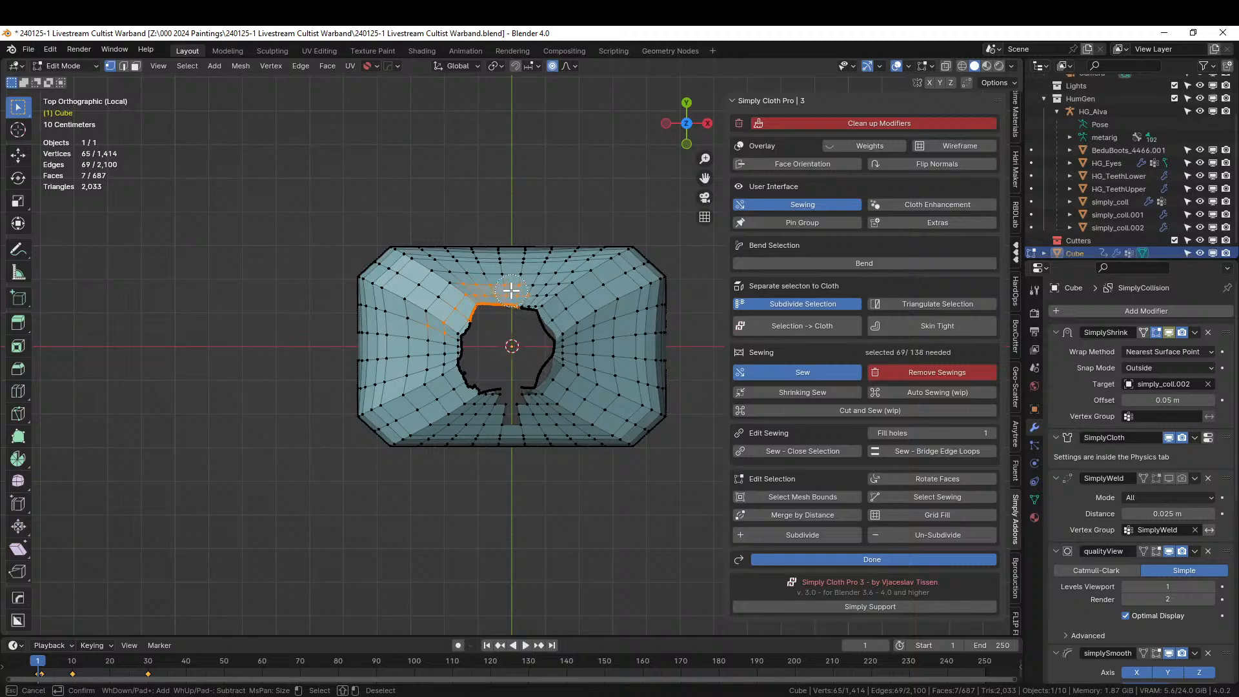
pyautogui.press('Escape')
# Select the robe faces surrounding the neck opening in face mode, extending the selection outward on both shoulders.
pyautogui.press('3')
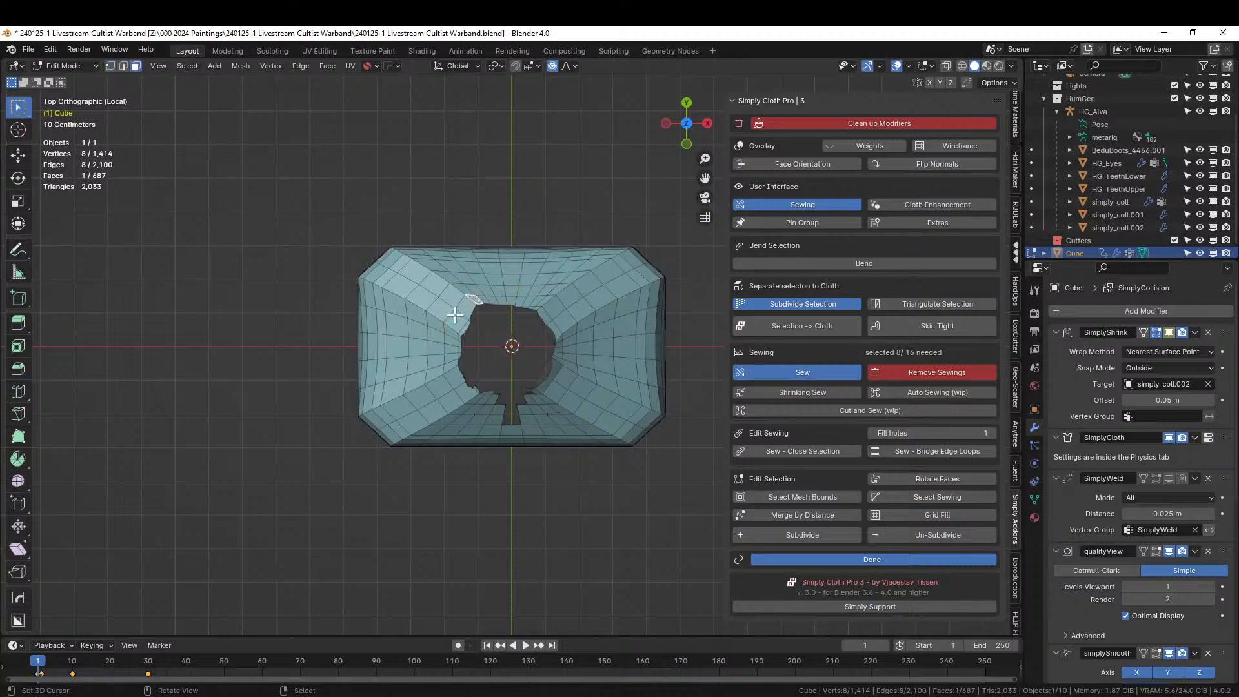
pyautogui.press('b')
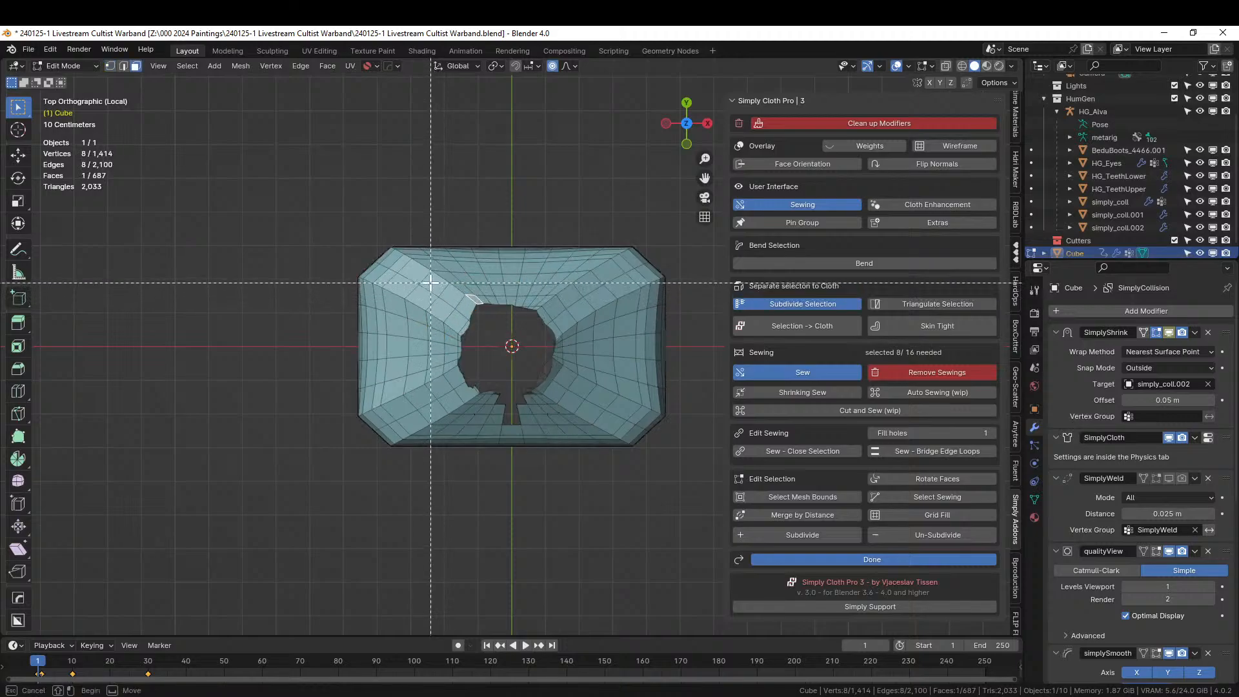
pyautogui.moveTo(431, 282); pyautogui.dragTo(587, 418)
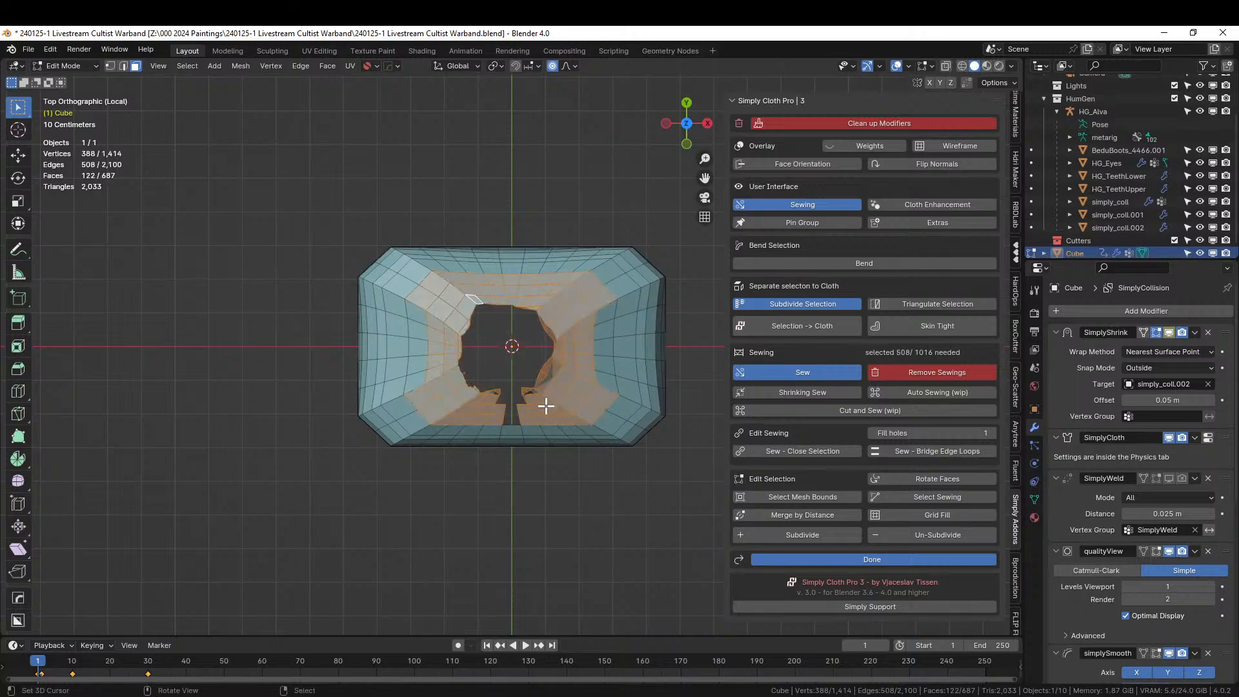
pyautogui.keyDown('ctrl'); pyautogui.rightClick(605, 313); pyautogui.keyUp('ctrl')
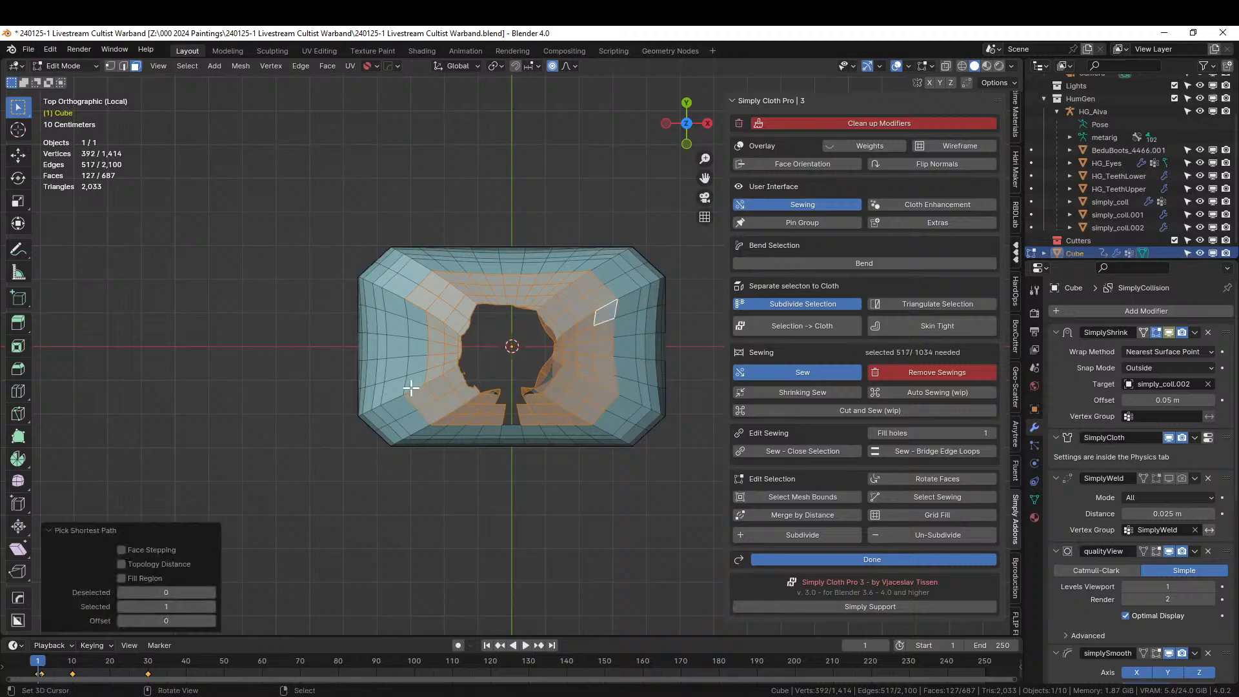
pyautogui.keyDown('shift'); pyautogui.rightClick(413, 384); pyautogui.keyUp('shift')
pyautogui.keyDown('ctrl'); pyautogui.rightClick(422, 313); pyautogui.keyUp('ctrl')
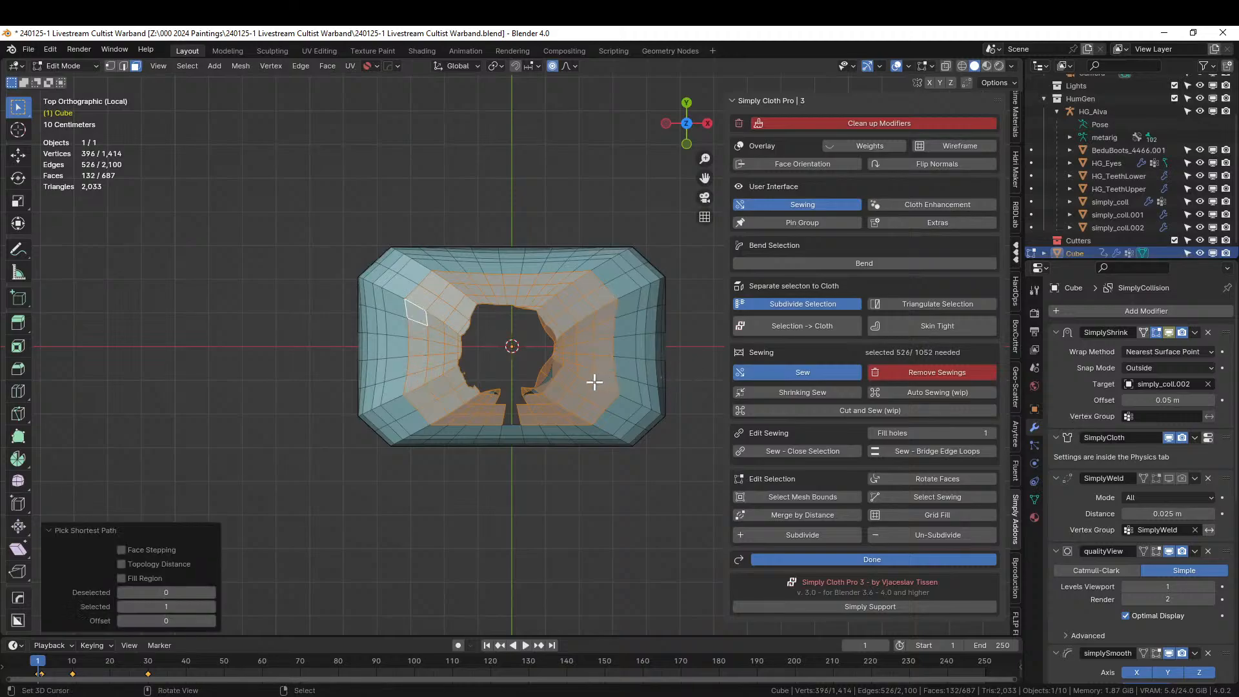
# Scale the selected neck and shoulder faces inward along X with proportional size about 0.29, and leave the isolated view.
pyautogui.press('s')
pyautogui.press('x')
pyautogui.scroll(3, 580, 382)
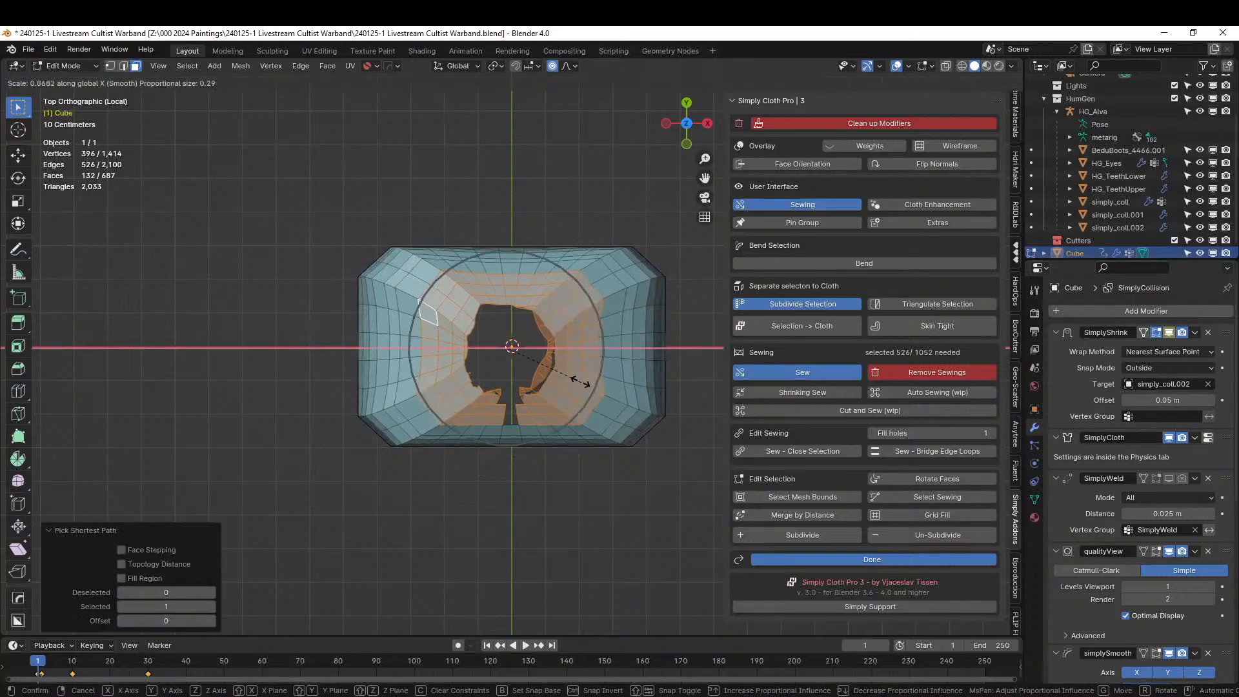
pyautogui.click(572, 380)
pyautogui.press('KP_Divide')
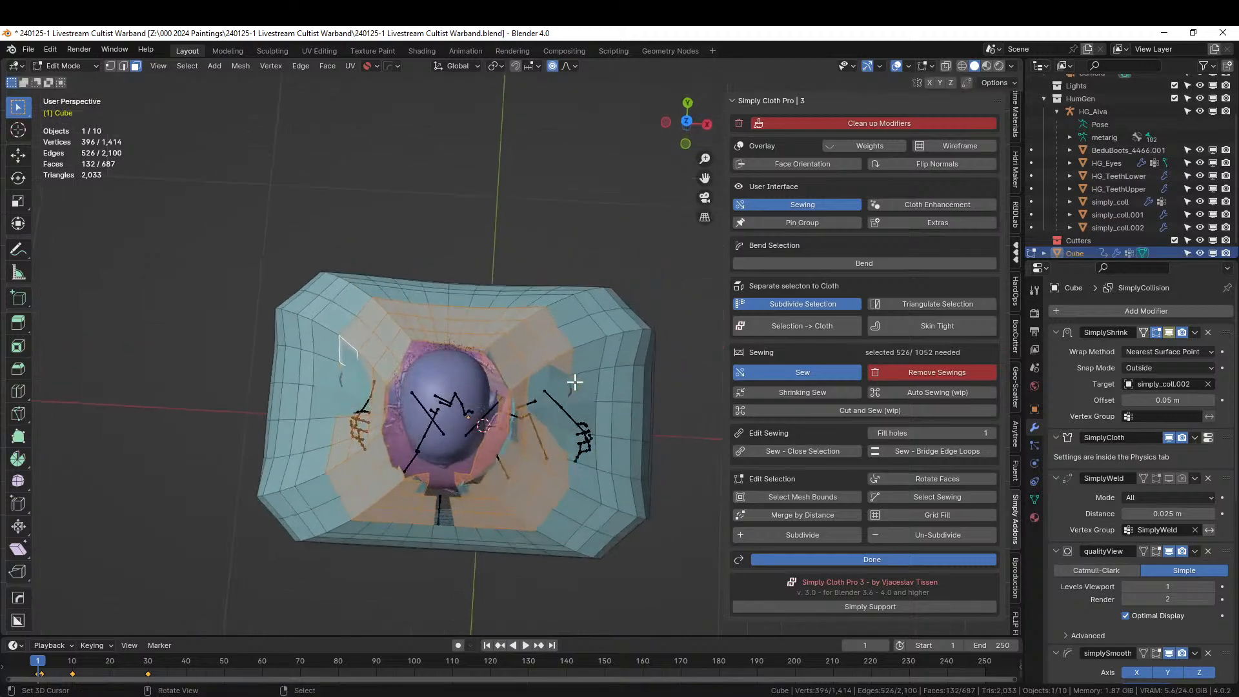
# Scale the selected neck and shoulder faces along Y to about 0.86 and return the robe to Object Mode.
pyautogui.moveTo(572, 382); pyautogui.dragTo(699, 388, button='middle')
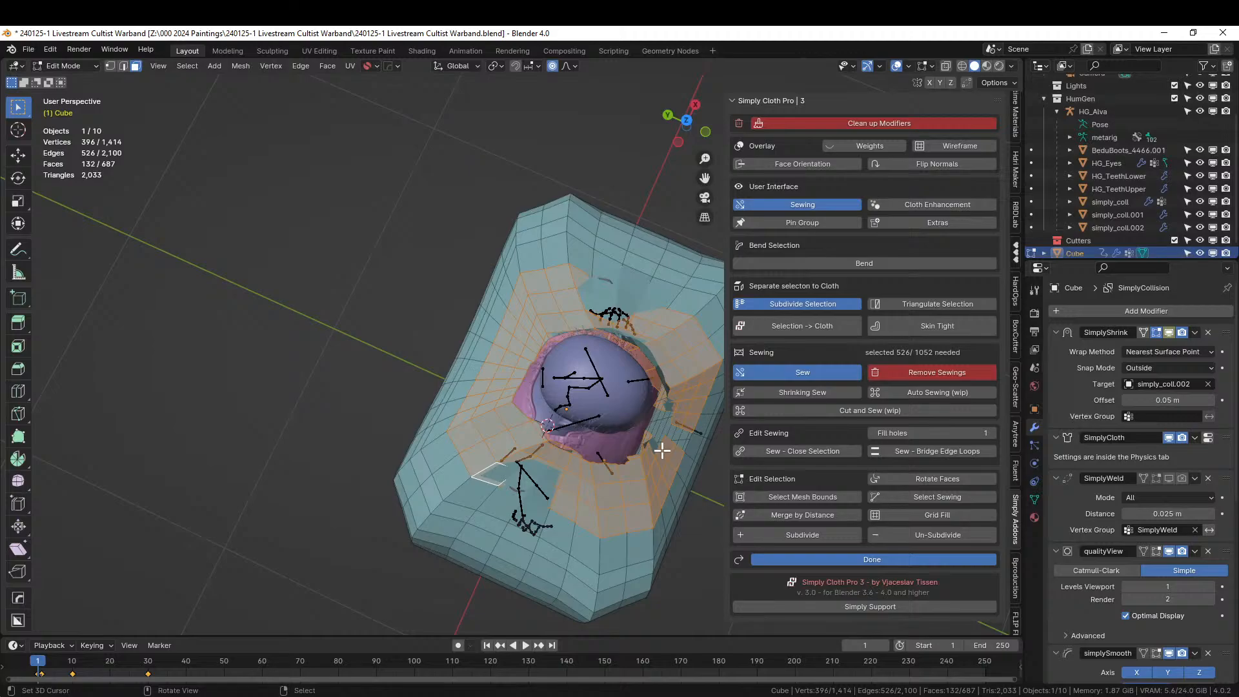
pyautogui.press('s')
pyautogui.press('y')
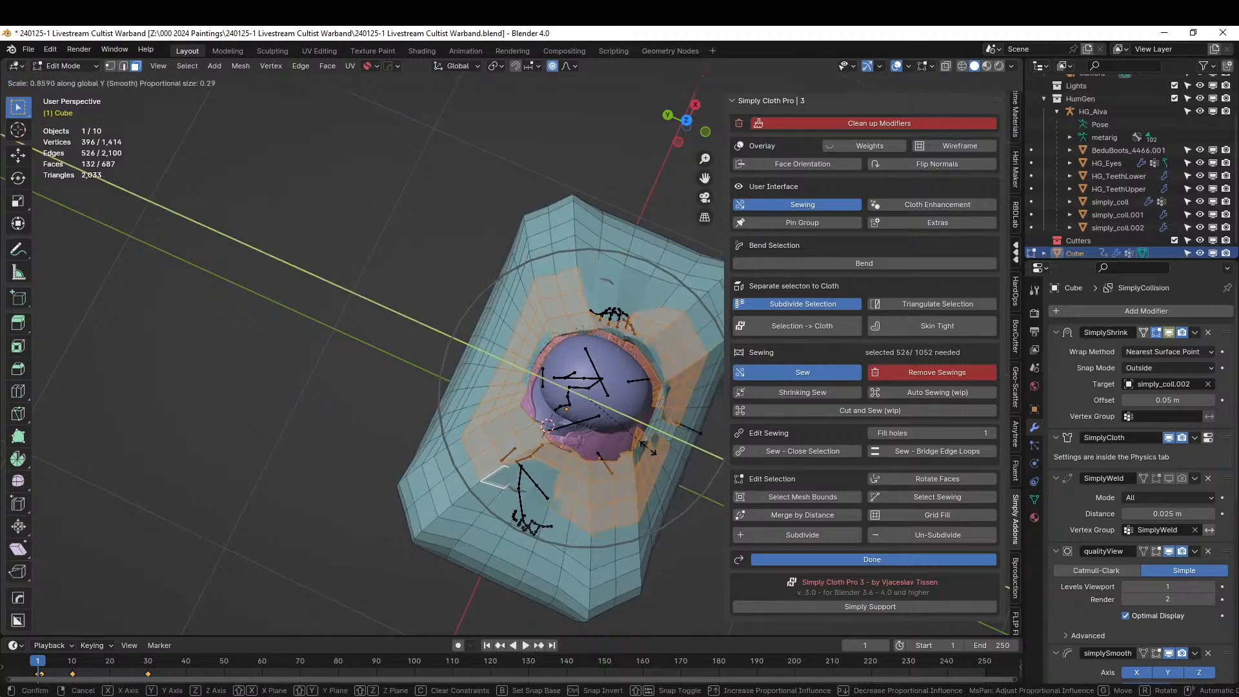
pyautogui.click(650, 445)
pyautogui.moveTo(651, 445); pyautogui.dragTo(528, 359, button='middle')
pyautogui.press('Tab')
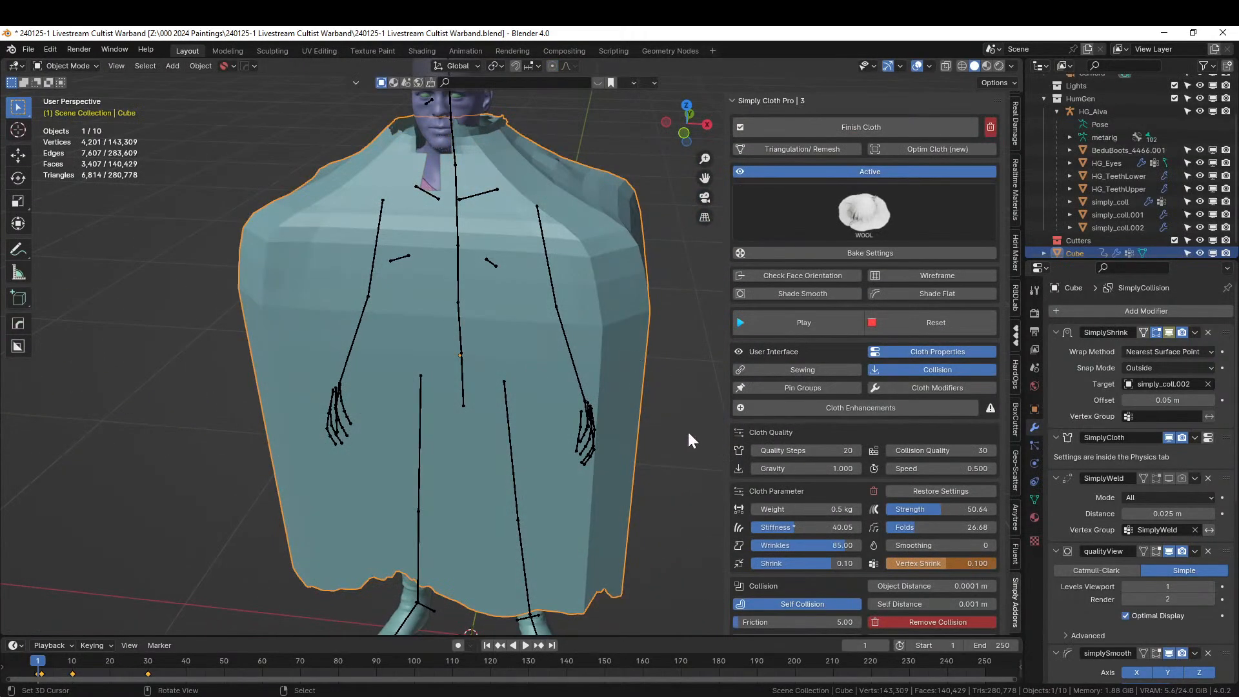
# Run the wool cloth simulation on the cloak, stop it at frame 100 and check the drape from the side.
pyautogui.click(800, 323)
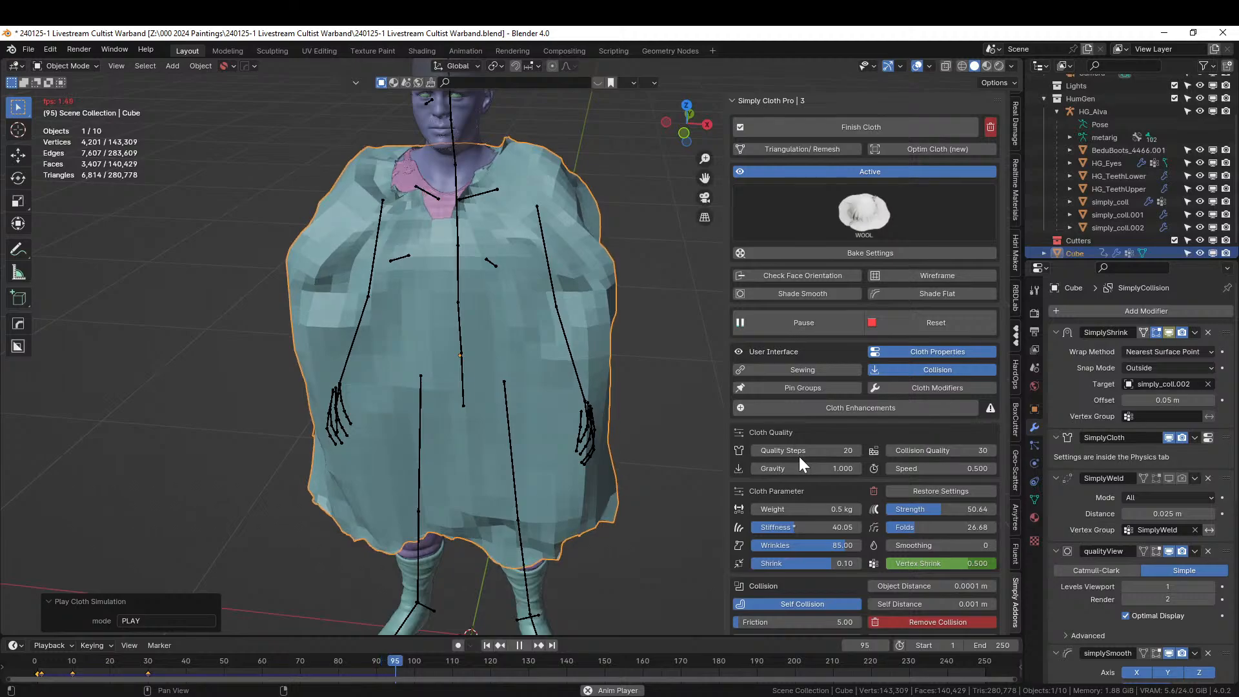
pyautogui.click(519, 645)
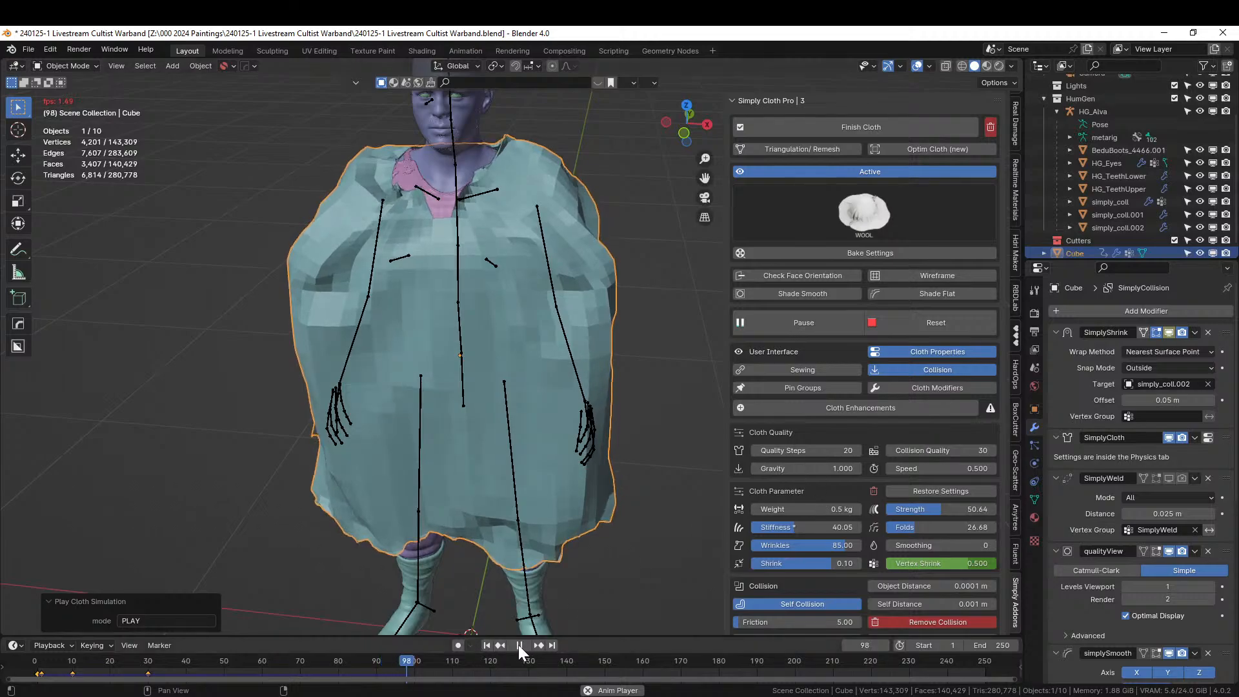
pyautogui.moveTo(567, 438); pyautogui.dragTo(431, 420, button='middle')
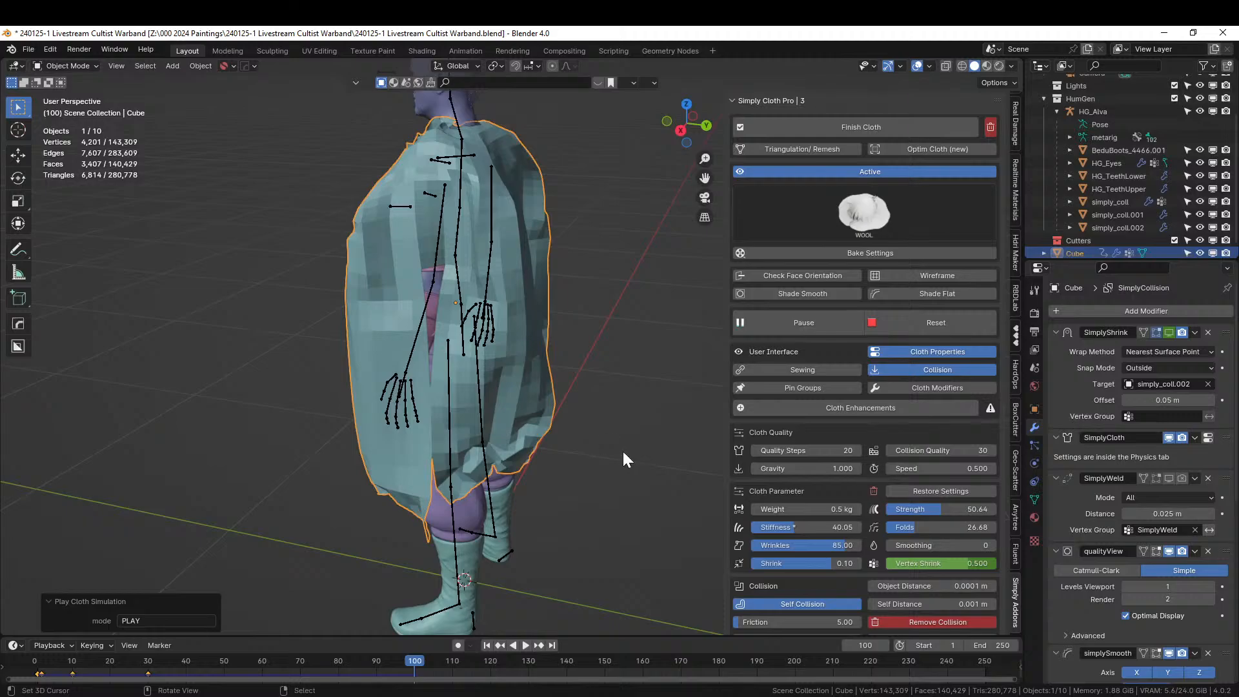
pyautogui.moveTo(524, 447); pyautogui.dragTo(567, 463, button='middle')
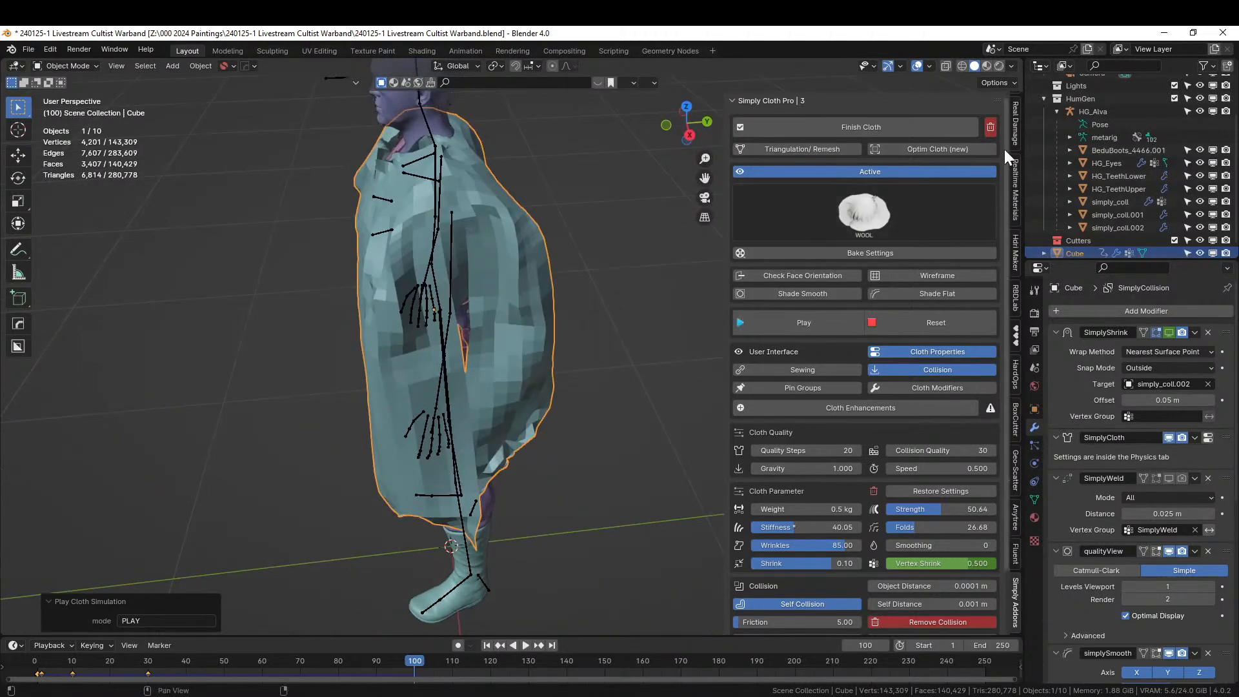
# Switch the viewport to rendered shading and save the file.
pyautogui.click(997, 66)
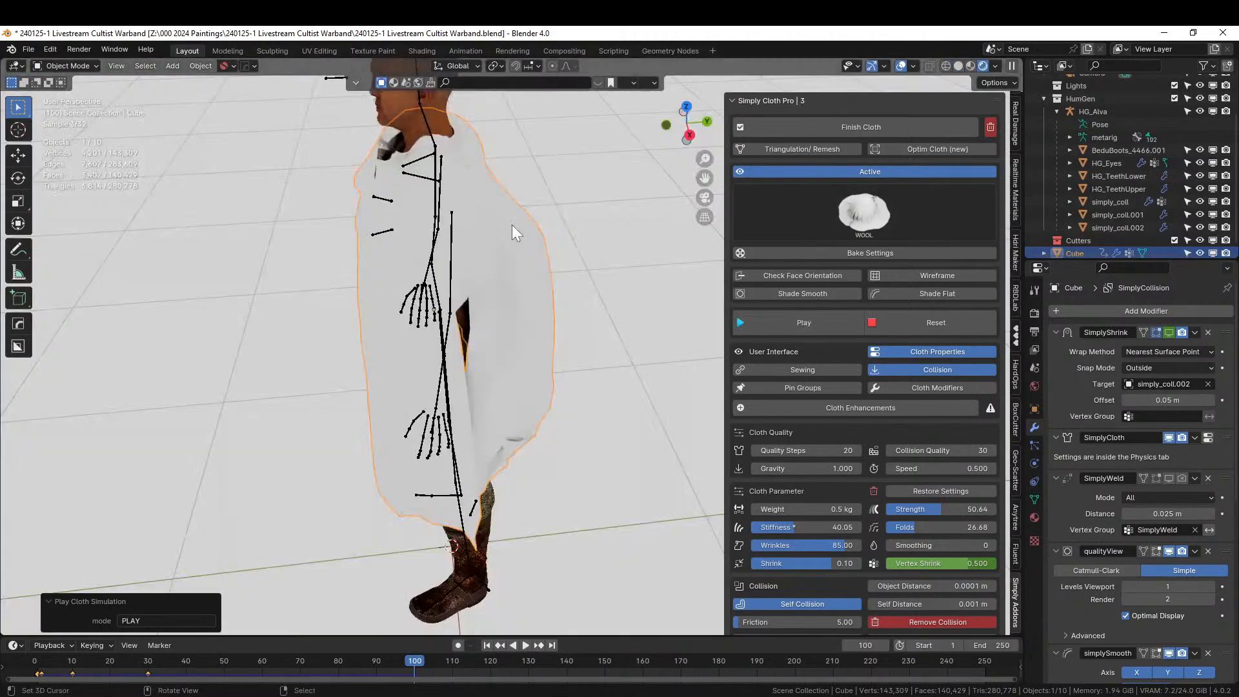
pyautogui.hotkey('ctrl', 's')
pyautogui.moveTo(489, 250); pyautogui.dragTo(600, 232, button='middle')
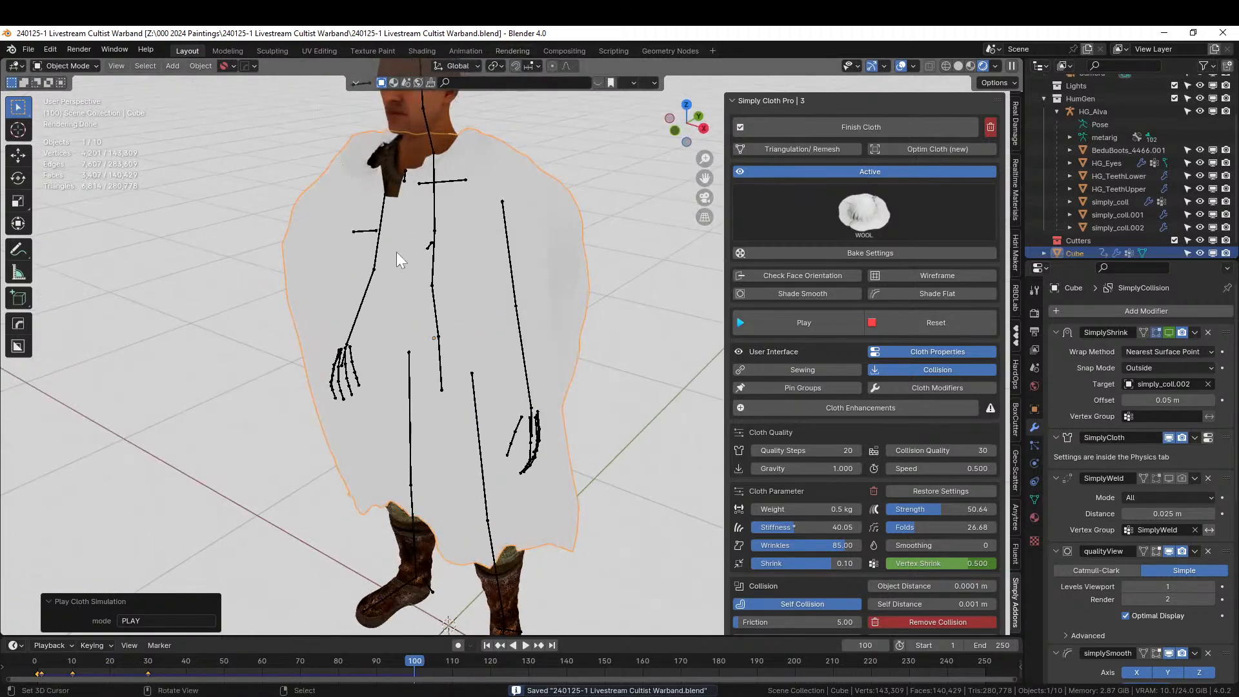
pyautogui.moveTo(396, 251); pyautogui.dragTo(609, 249, button='middle')
pyautogui.scroll(2, 609, 249)
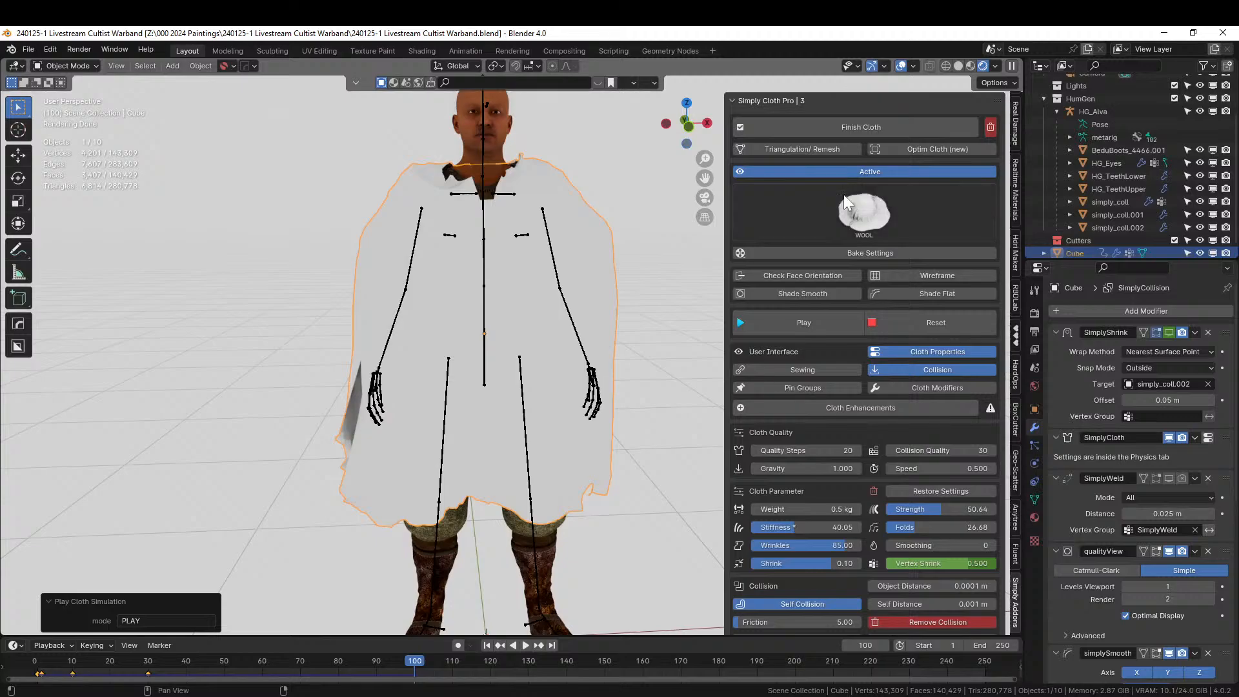
# Finish and apply the cloak's cloth simulation as a static mesh, without applying the subdivision or solidify modifiers.
pyautogui.click(874, 127)
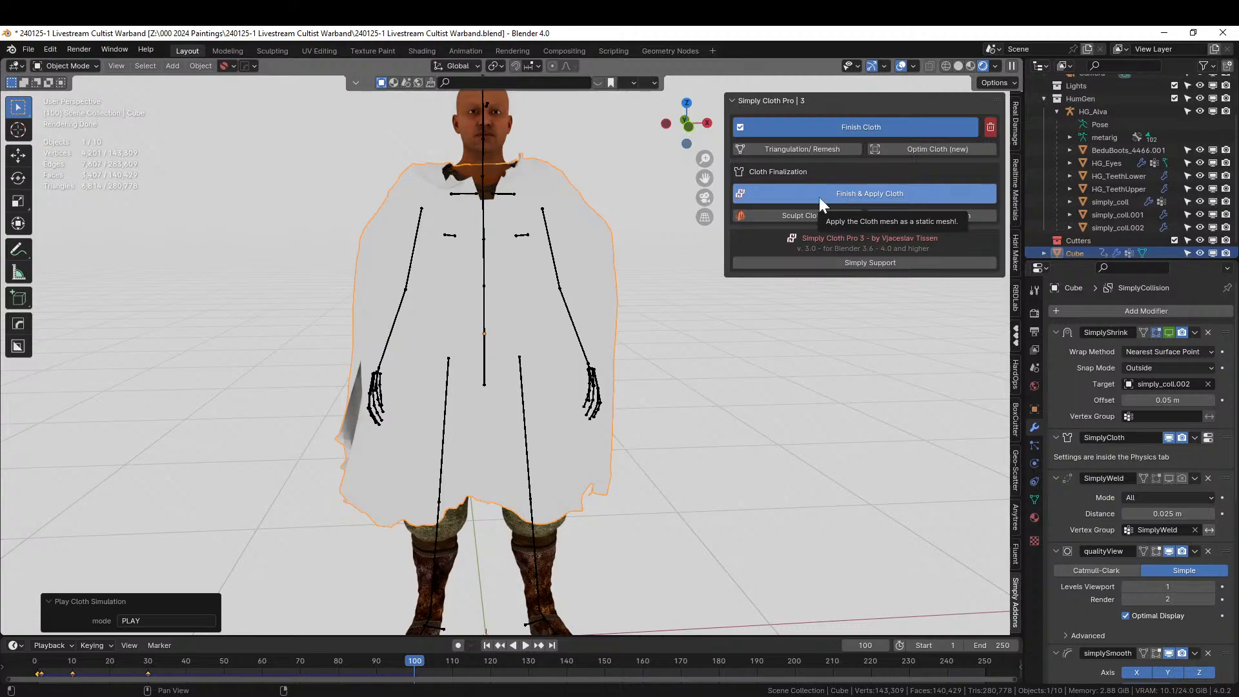
pyautogui.moveTo(633, 250); pyautogui.dragTo(609, 296, button='middle')
pyautogui.scroll(4, 657, 254)
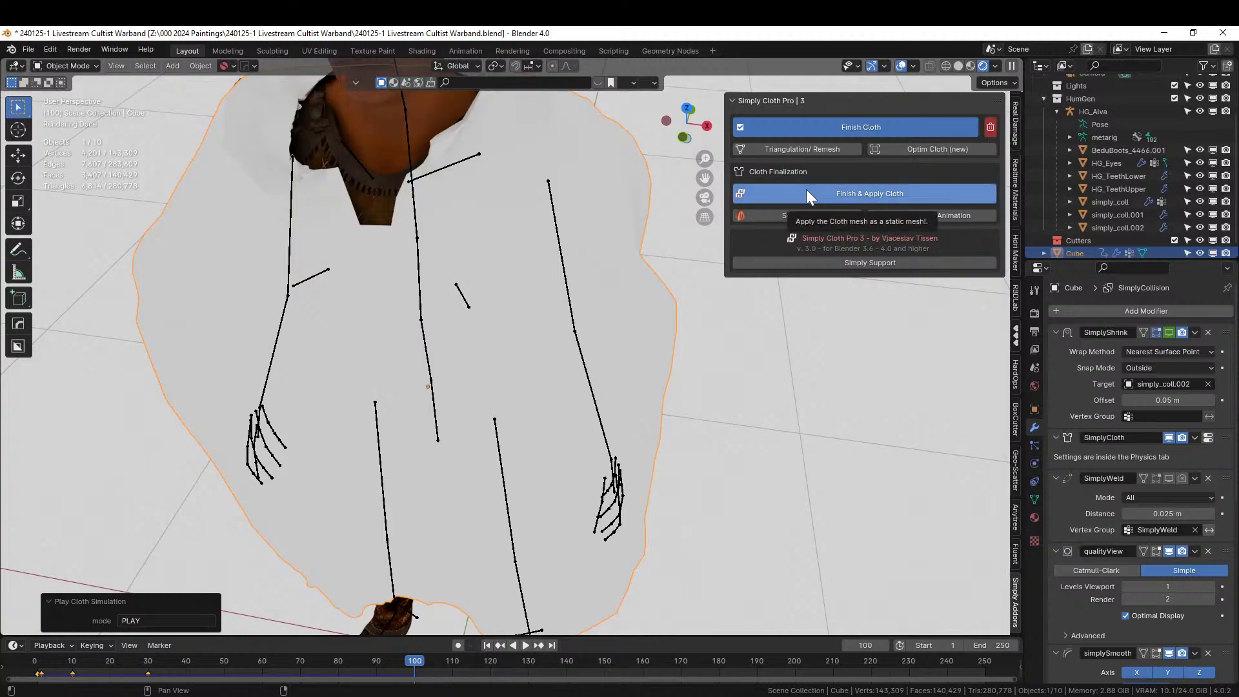
pyautogui.click(849, 192)
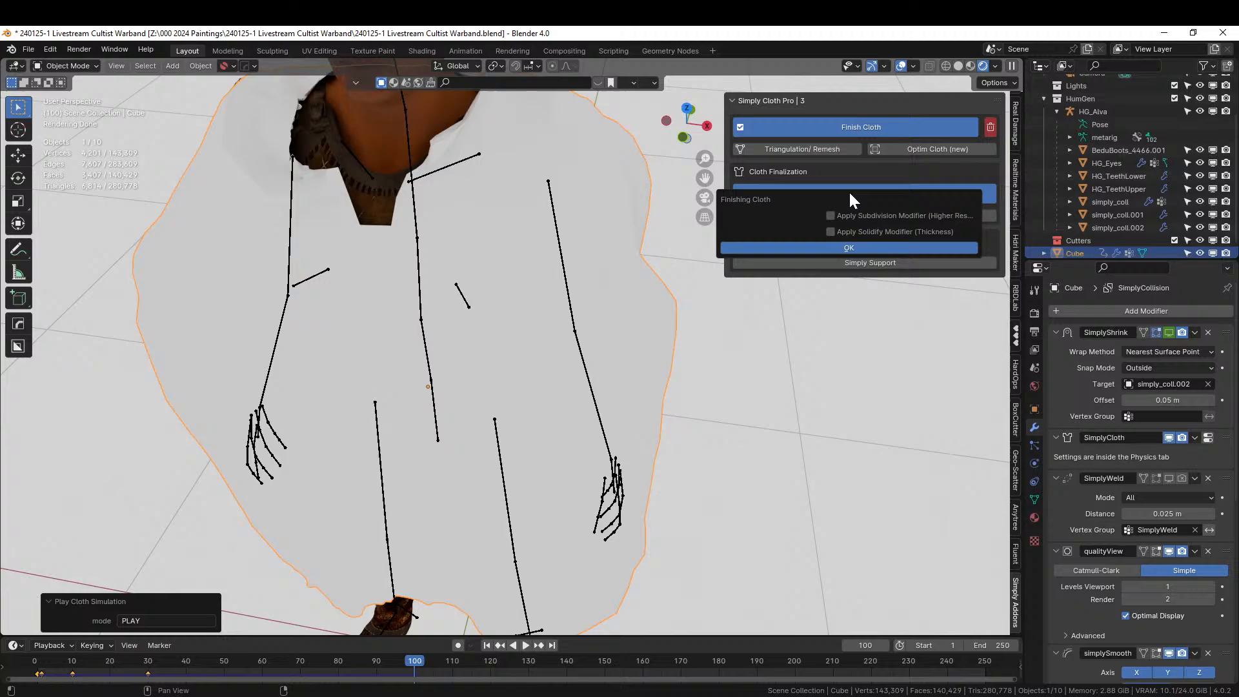
pyautogui.click(804, 247)
pyautogui.moveTo(551, 272); pyautogui.dragTo(598, 261, button='middle')
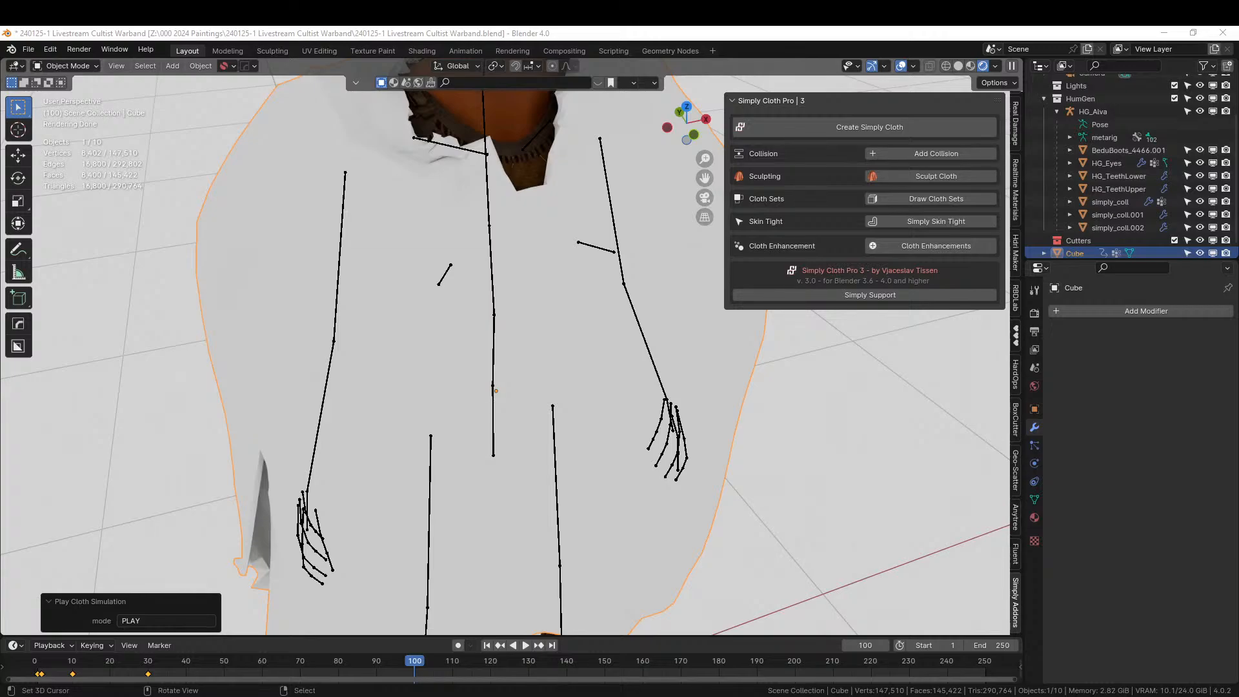
pyautogui.moveTo(265, 213)
pyautogui.mouseDown()
pyautogui.moveTo(80, 202)
pyautogui.moveTo(269, 218)
pyautogui.mouseUp()
pyautogui.scroll(-5, 473, 276)
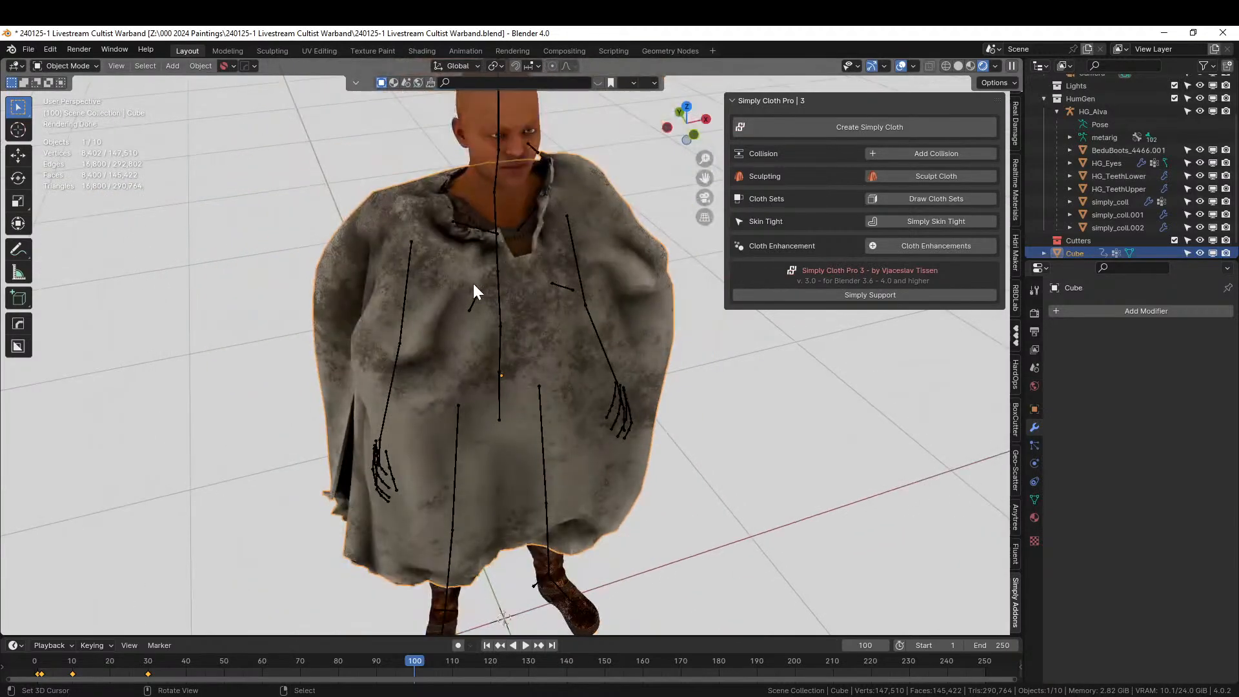
pyautogui.moveTo(473, 287); pyautogui.dragTo(426, 242, button='middle')
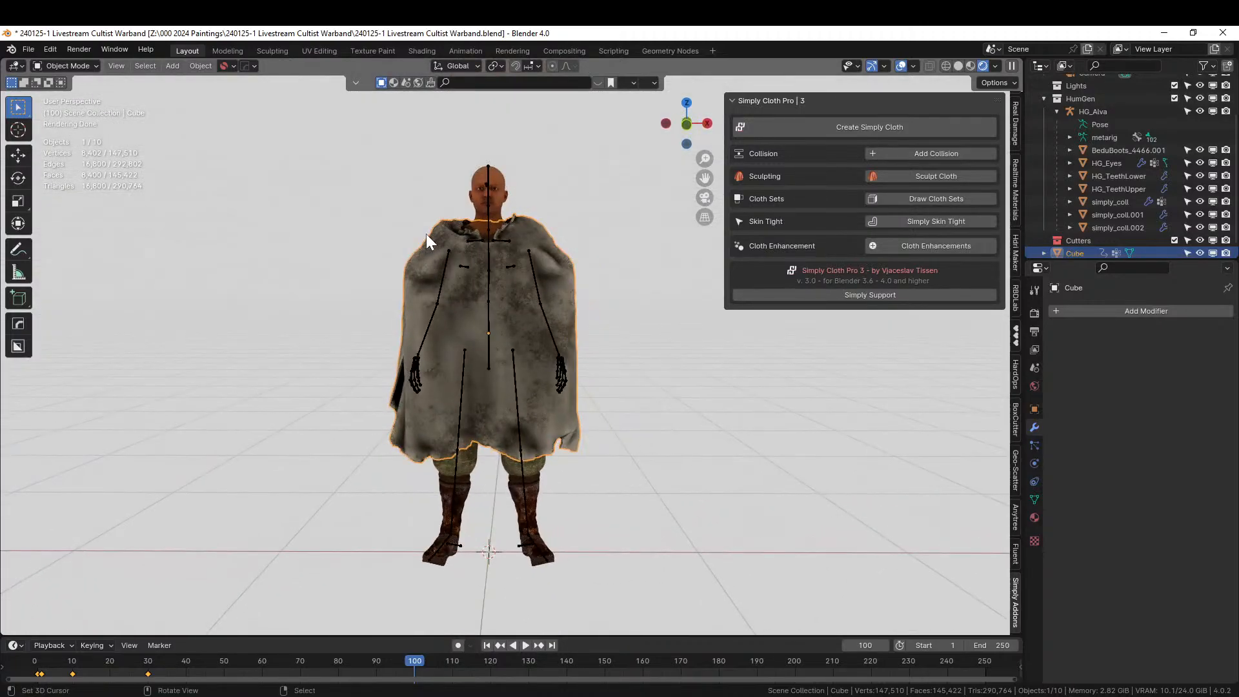
# Select the HG_Alva character rig and make its hair visible in the HumGen settings.
pyautogui.scroll(3, 479, 324)
pyautogui.keyDown('shift'); pyautogui.moveTo(513, 266); pyautogui.dragTo(457, 418, button='middle'); pyautogui.keyUp('shift')
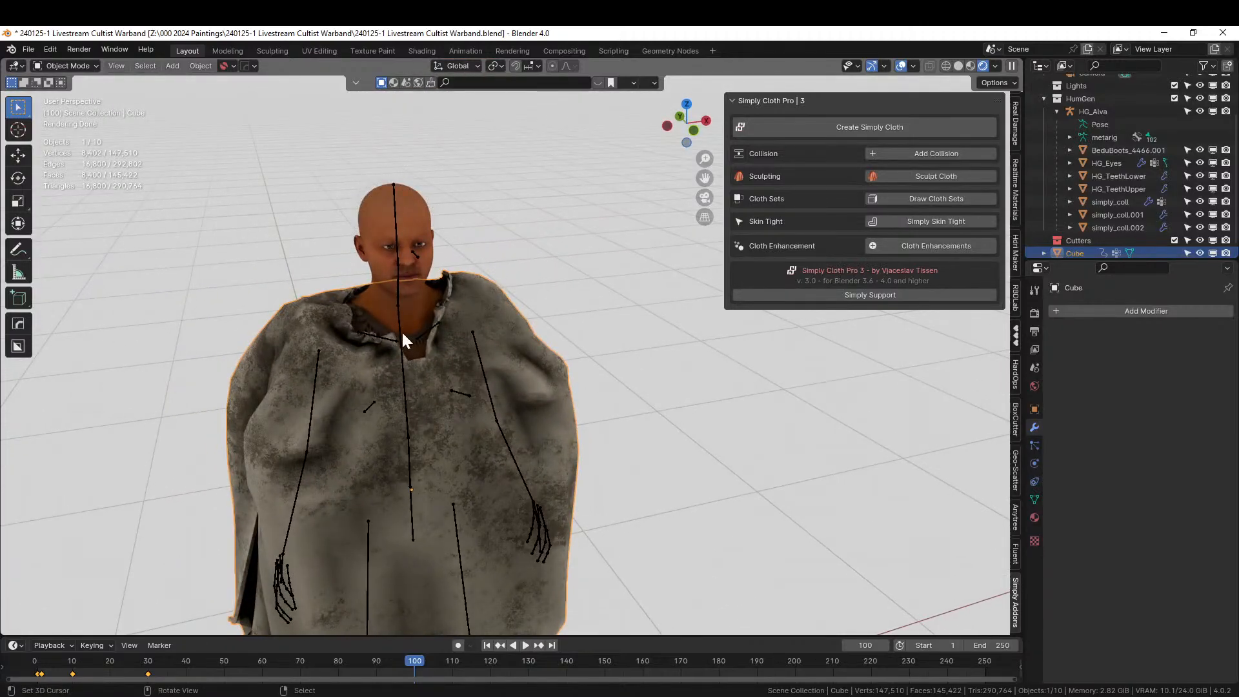
pyautogui.click(397, 206)
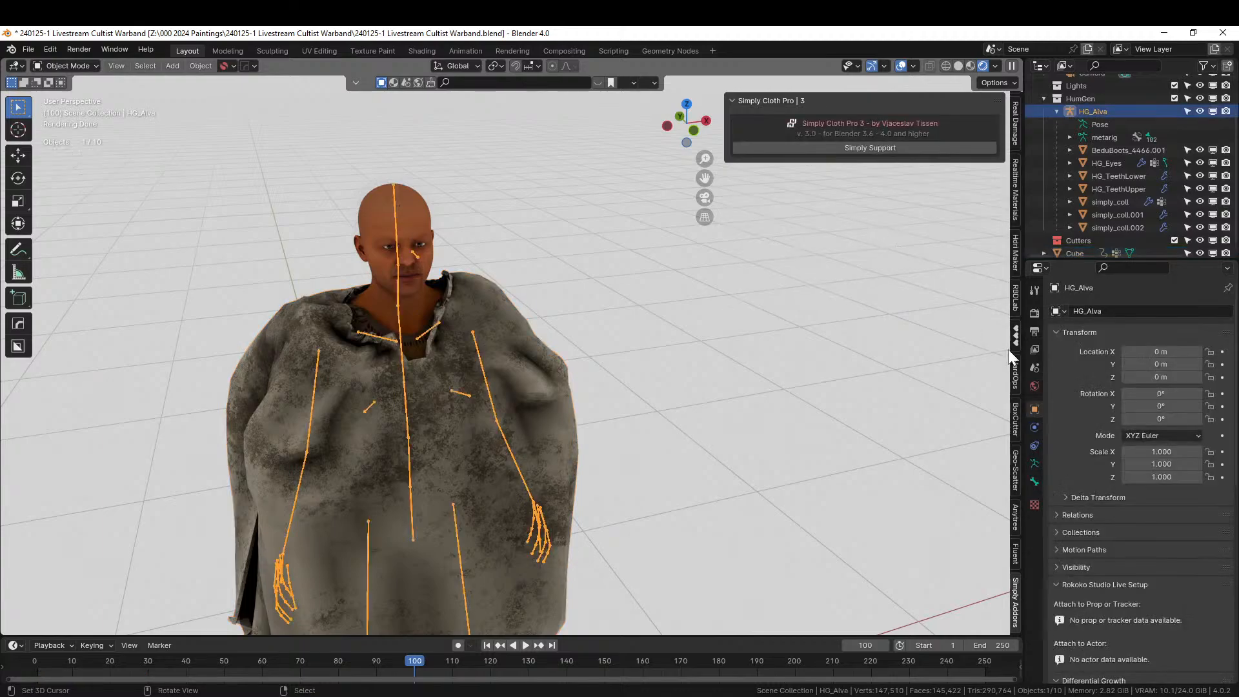
pyautogui.scroll(10, 1011, 294)
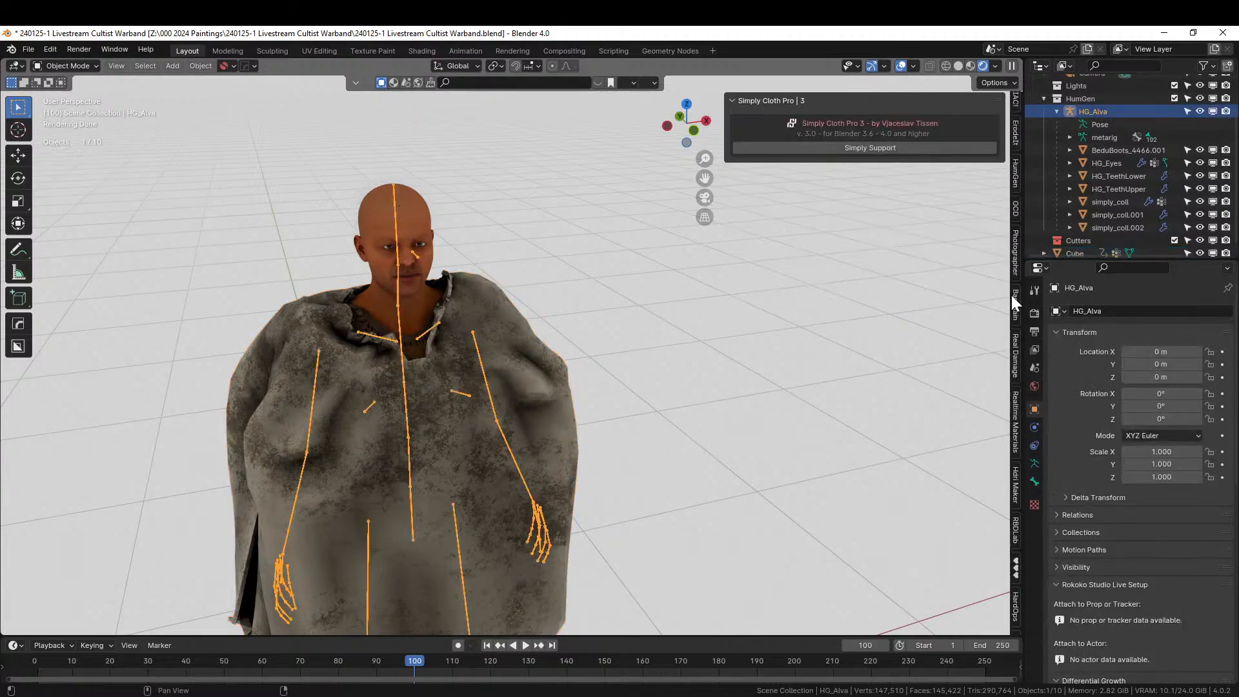
pyautogui.scroll(8, 1010, 293)
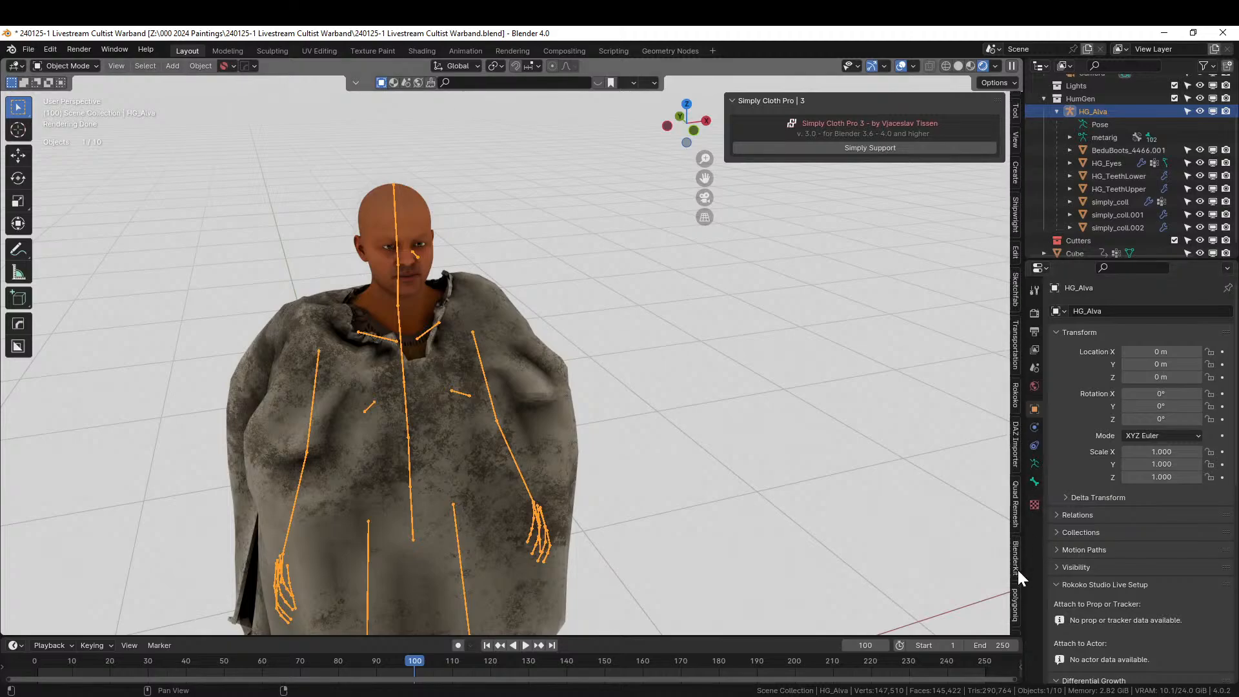
pyautogui.scroll(-5, 1017, 569)
pyautogui.scroll(-2, 1018, 572)
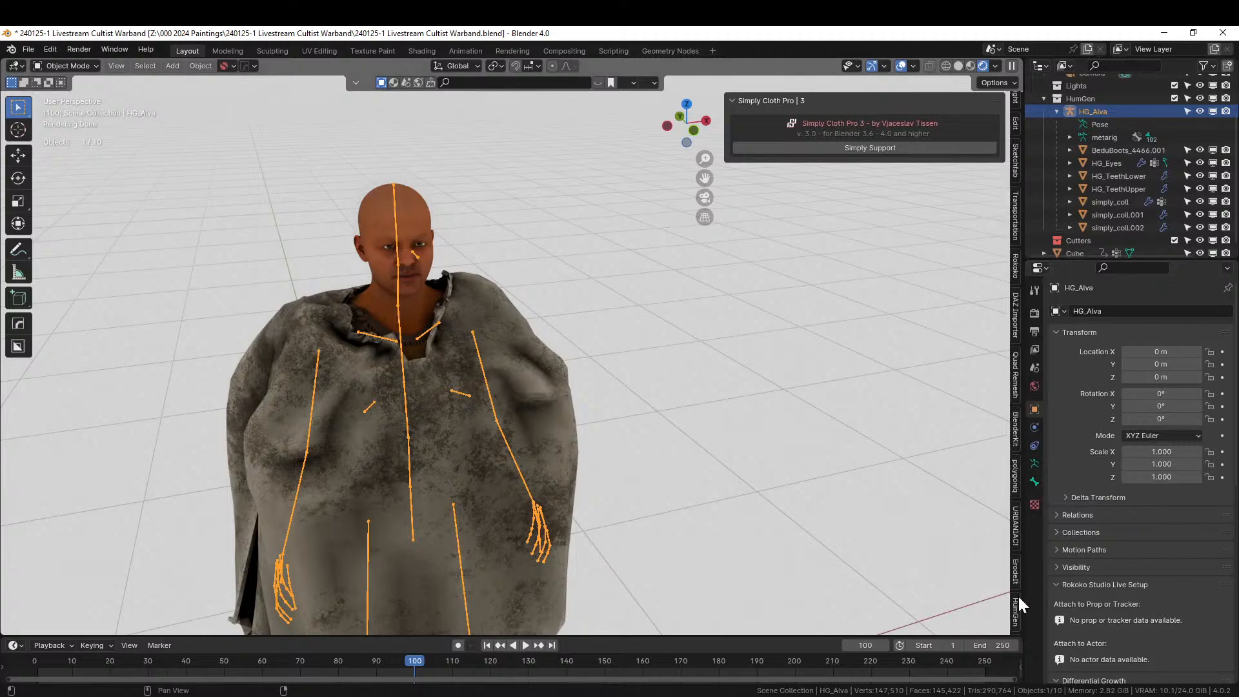
pyautogui.click(1016, 603)
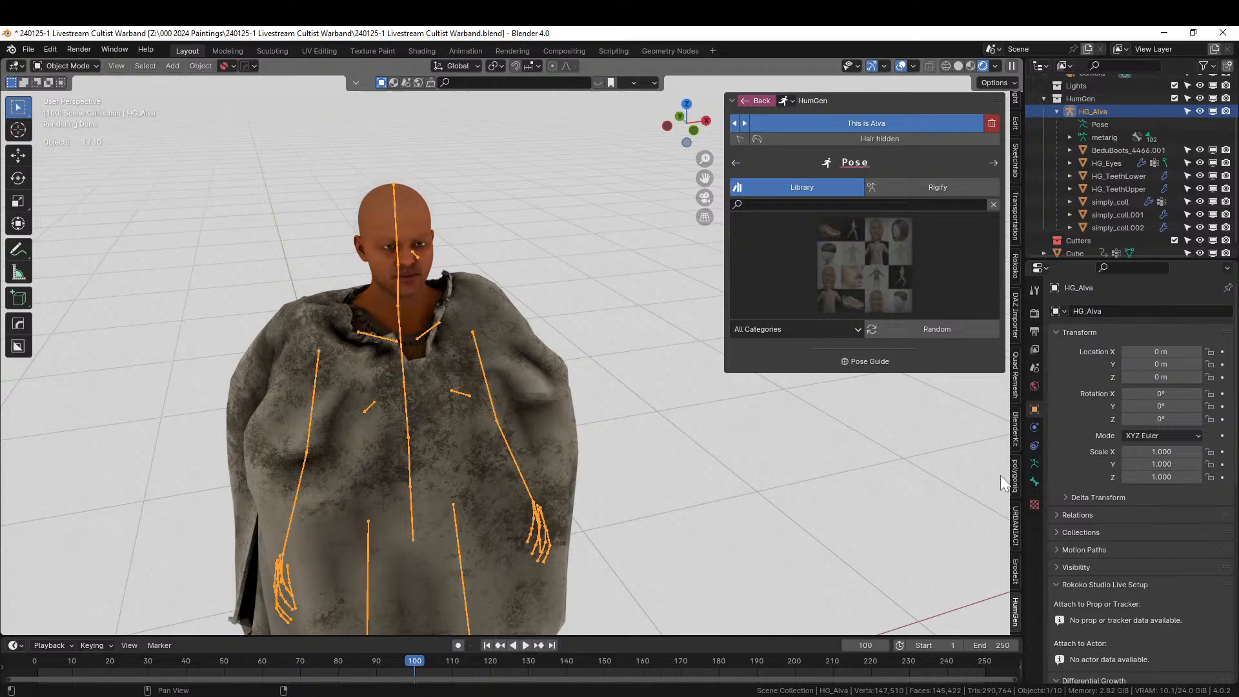
pyautogui.click(757, 139)
# Check the character's hair and the cloak's collar up close, and save the file.
pyautogui.moveTo(580, 194)
pyautogui.mouseDown(button='middle')
pyautogui.moveTo(502, 189)
pyautogui.moveTo(438, 161)
pyautogui.moveTo(531, 177)
pyautogui.moveTo(503, 201)
pyautogui.moveTo(559, 201)
pyautogui.mouseUp(button='middle')
pyautogui.scroll(-5, 503, 202)
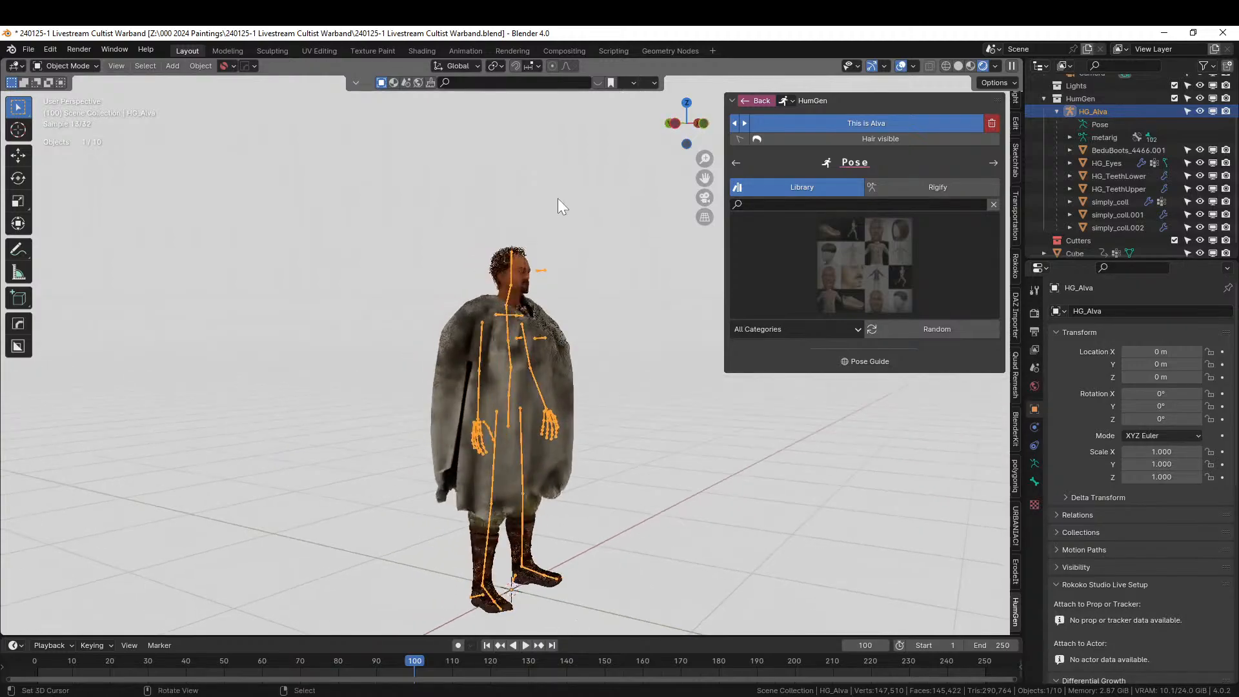
pyautogui.scroll(8, 542, 201)
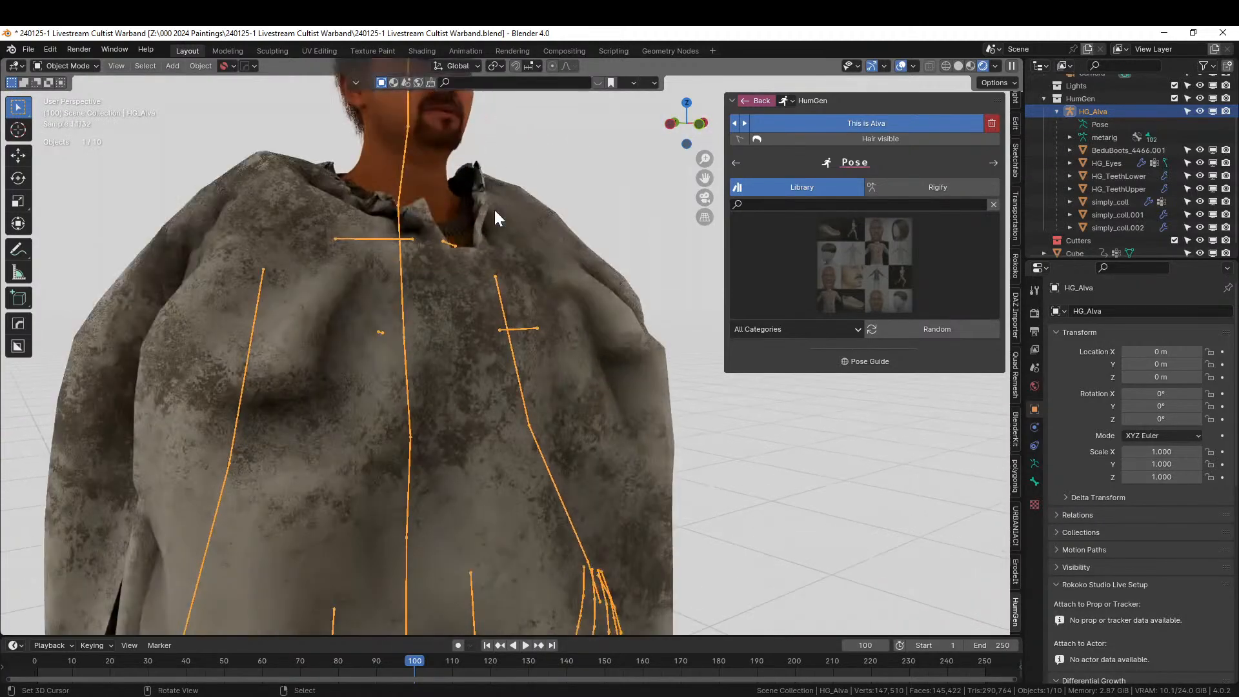
pyautogui.hotkey('ctrl', 's')
pyautogui.moveTo(493, 208); pyautogui.dragTo(485, 383, button='middle')
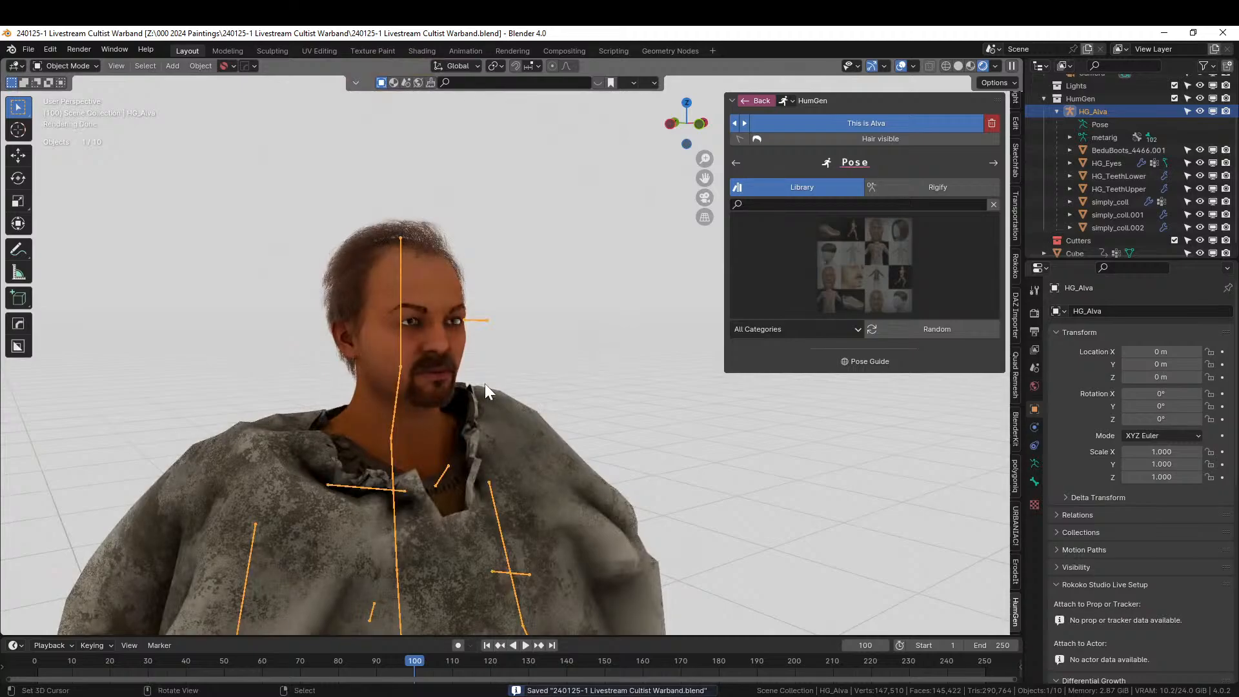
pyautogui.scroll(-6, 482, 378)
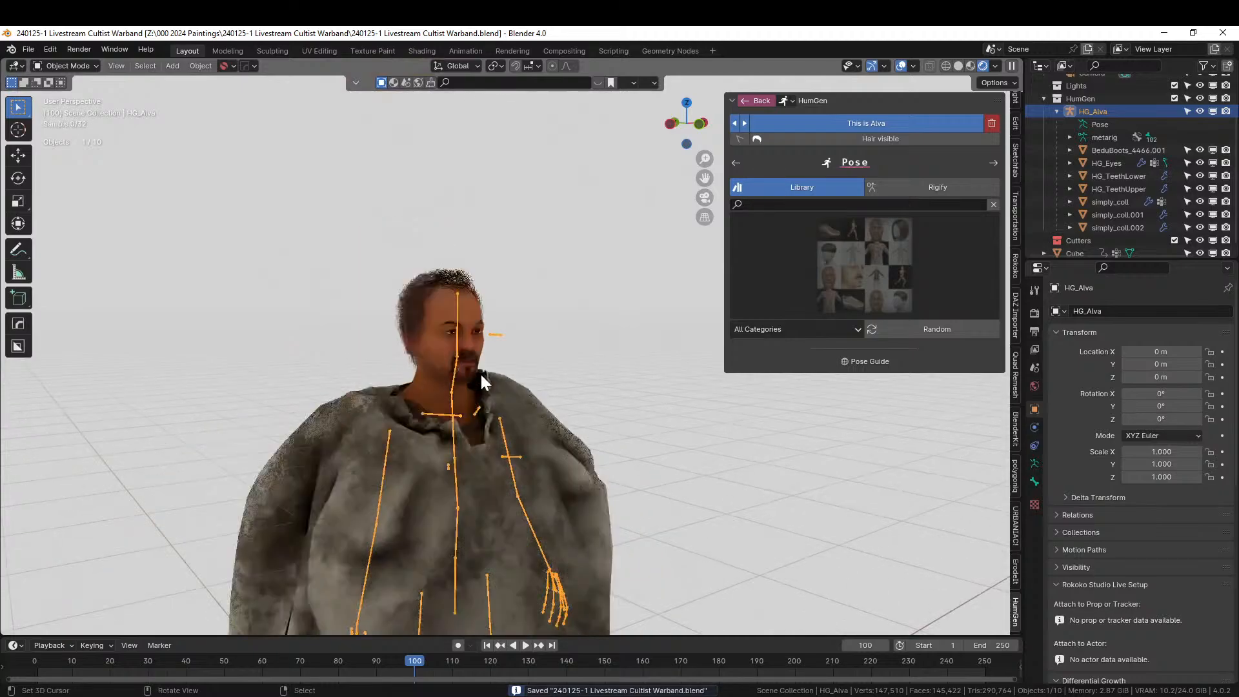
# Parent the cloak to the character's body mesh simply_coll.002 using Object (Keep Transform).
pyautogui.moveTo(498, 375); pyautogui.dragTo(428, 385, button='middle')
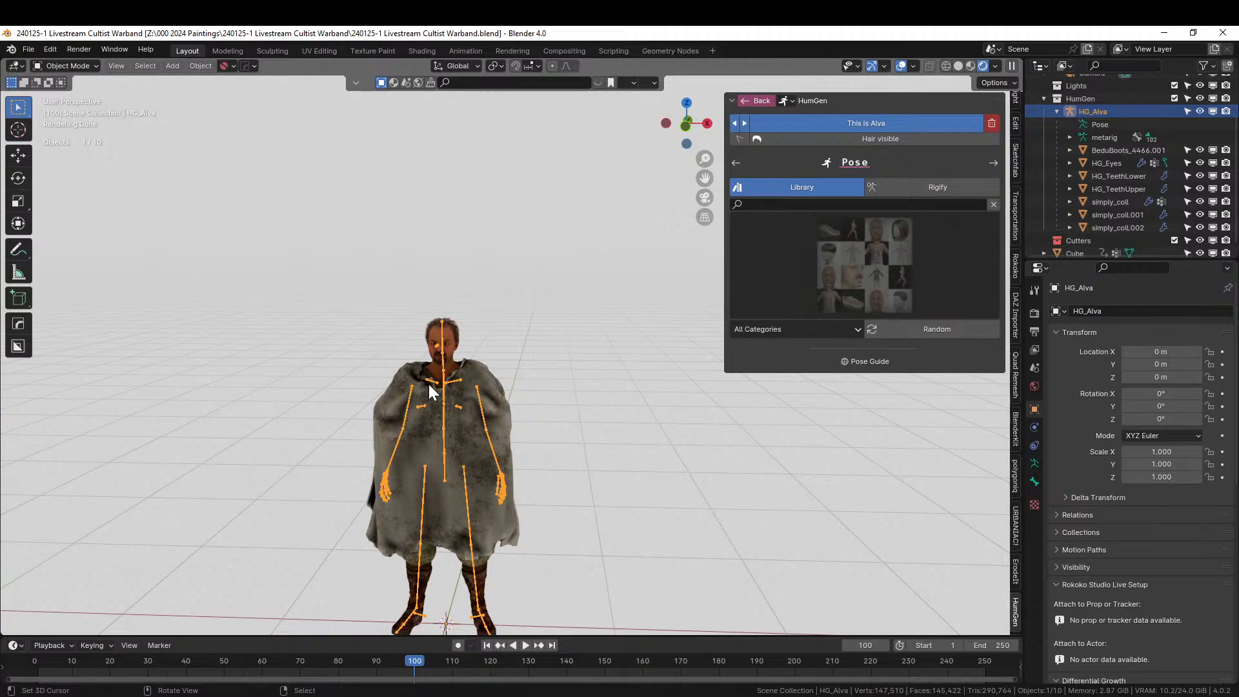
pyautogui.scroll(4, 439, 390)
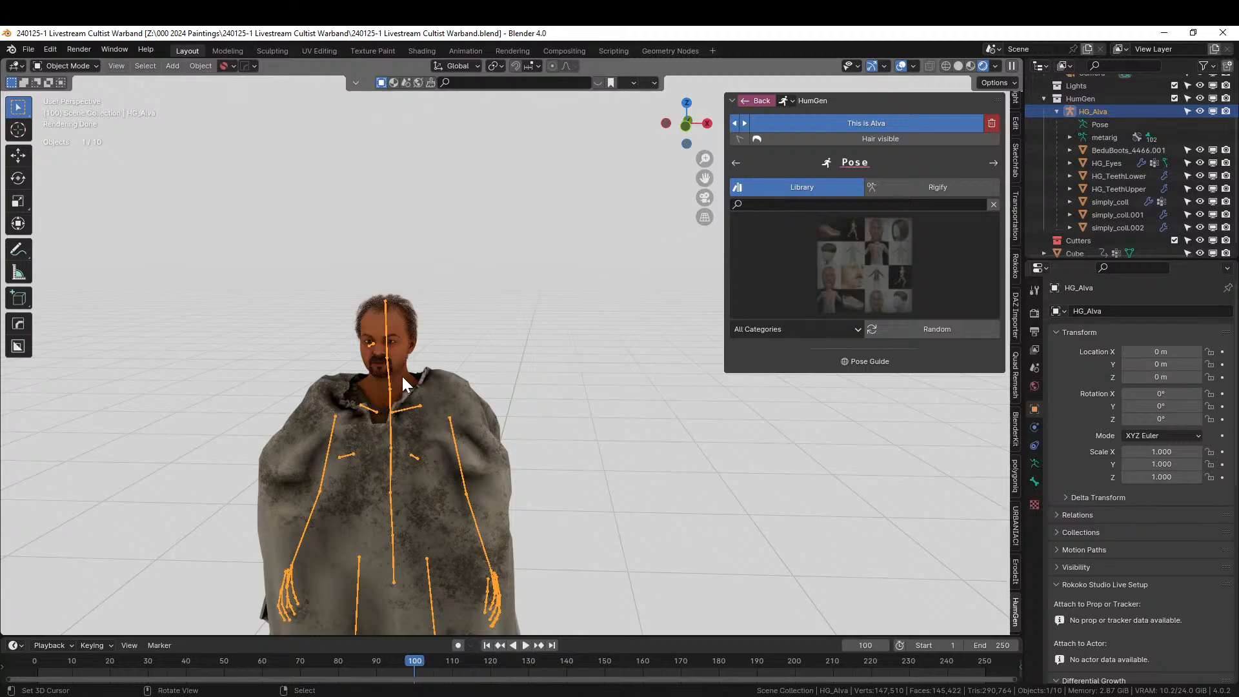
pyautogui.click(444, 390)
pyautogui.keyDown('shift'); pyautogui.click(398, 321); pyautogui.keyUp('shift')
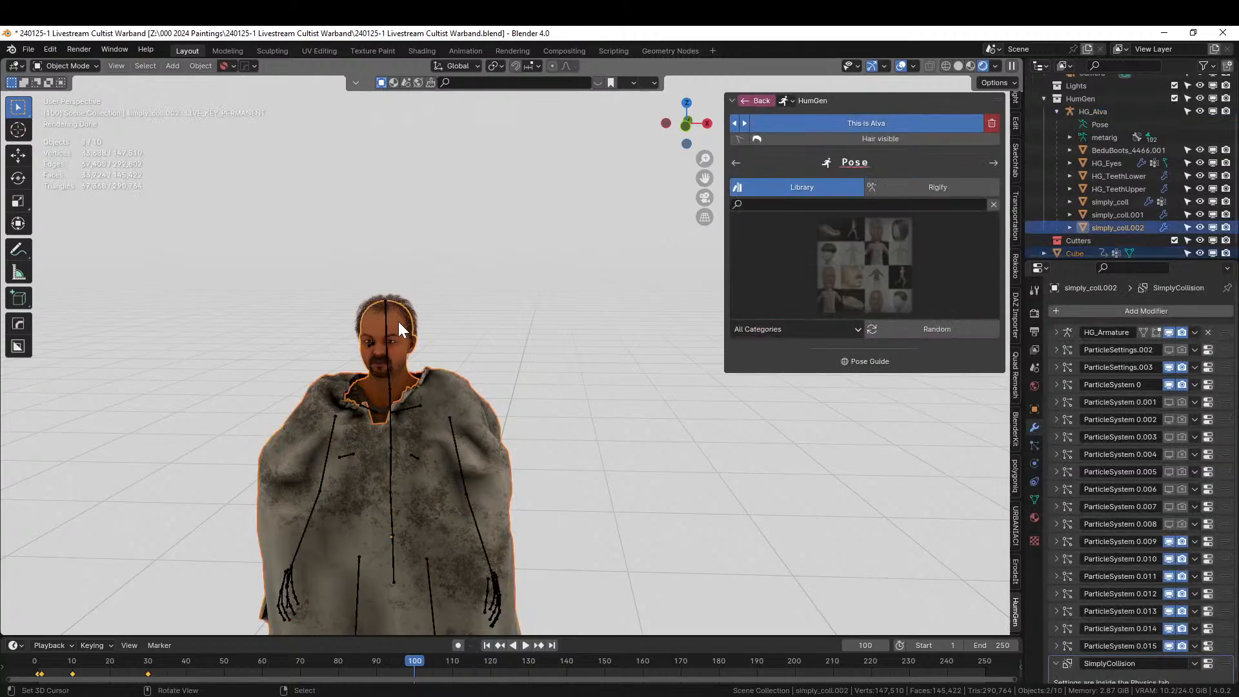
pyautogui.hotkey('ctrl', 'p')
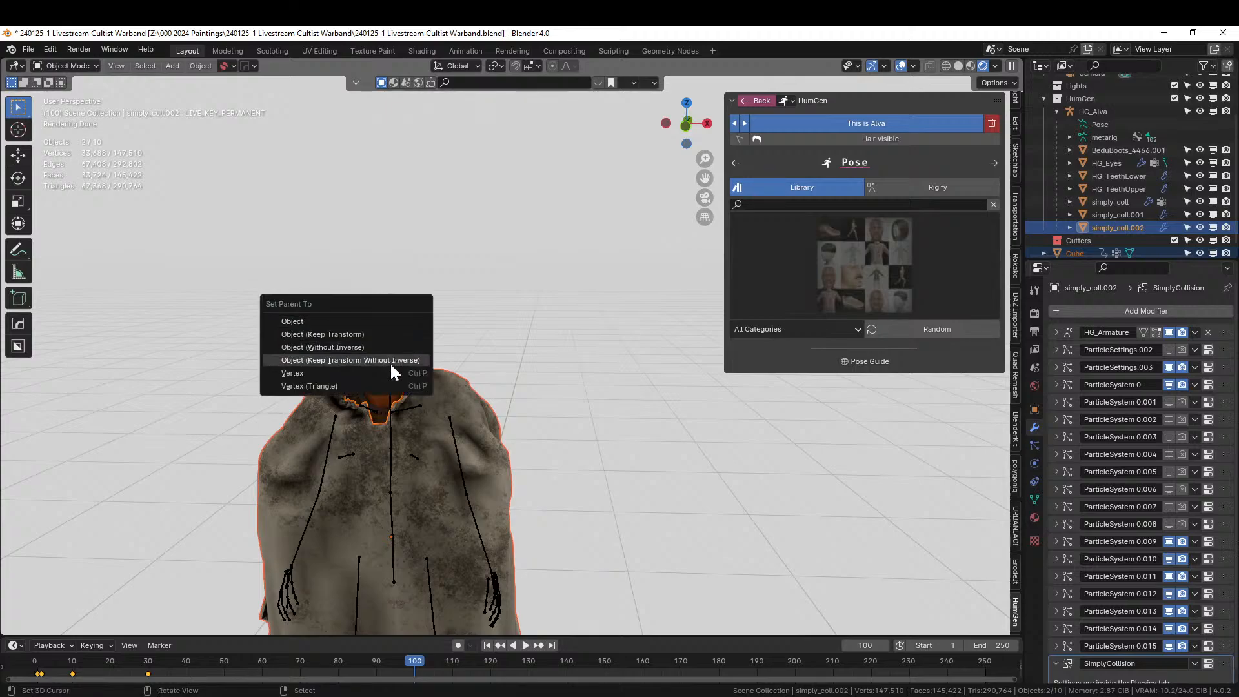
pyautogui.click(354, 333)
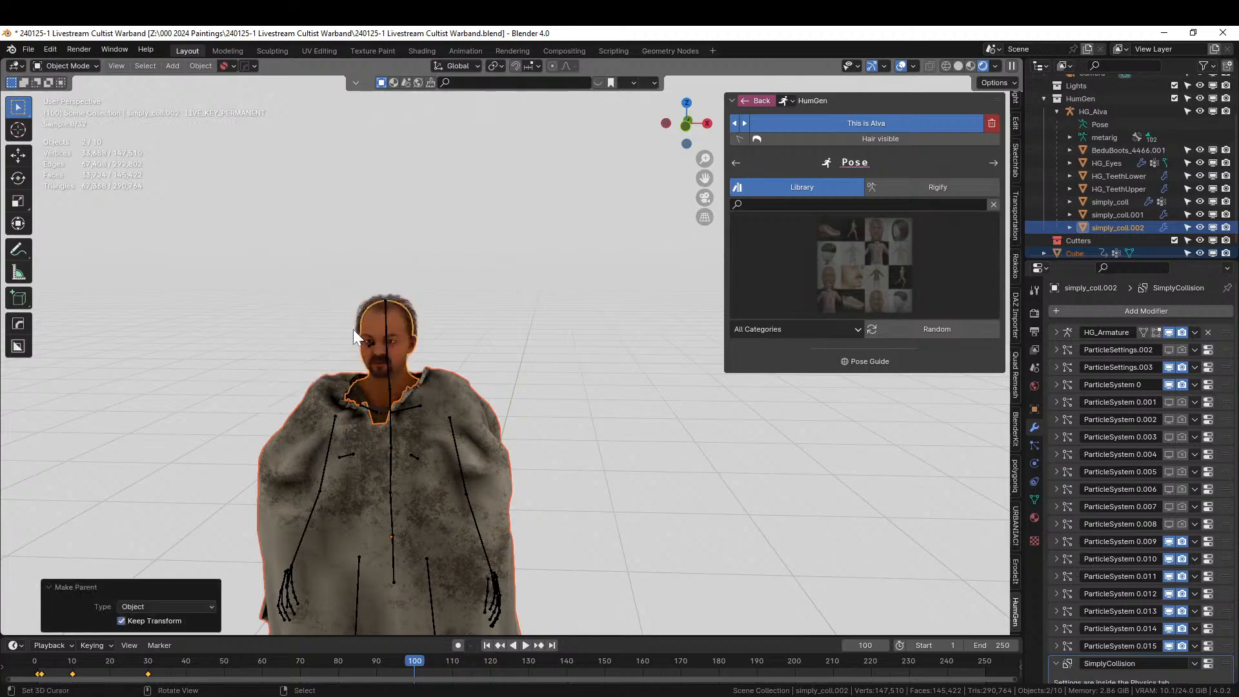
# Move the cloak object Cube into the HumGen collection.
pyautogui.scroll(-1, 1086, 222)
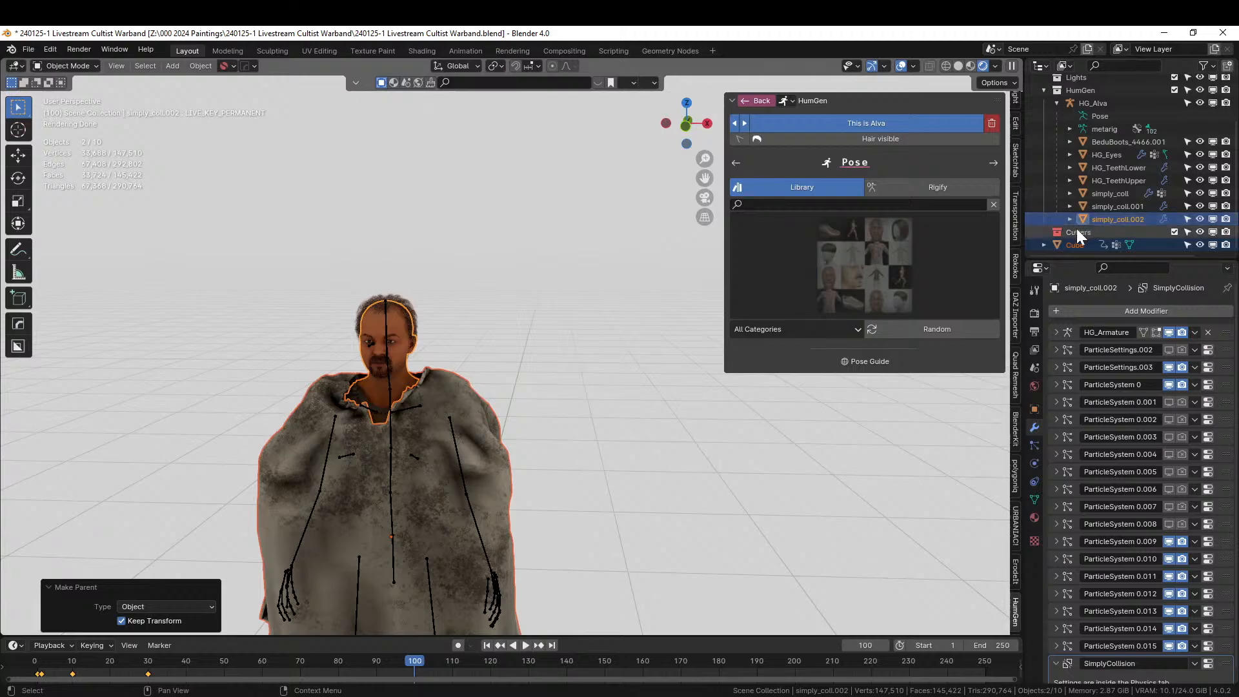
pyautogui.click(1084, 244)
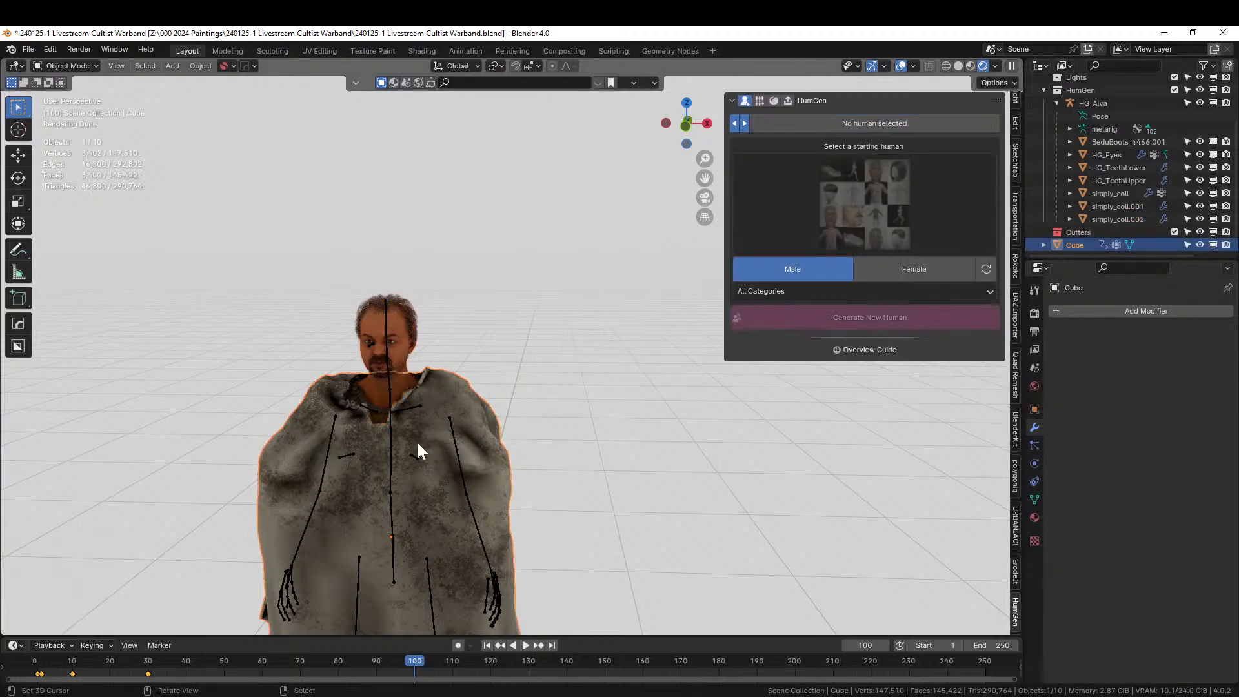
pyautogui.press('m')
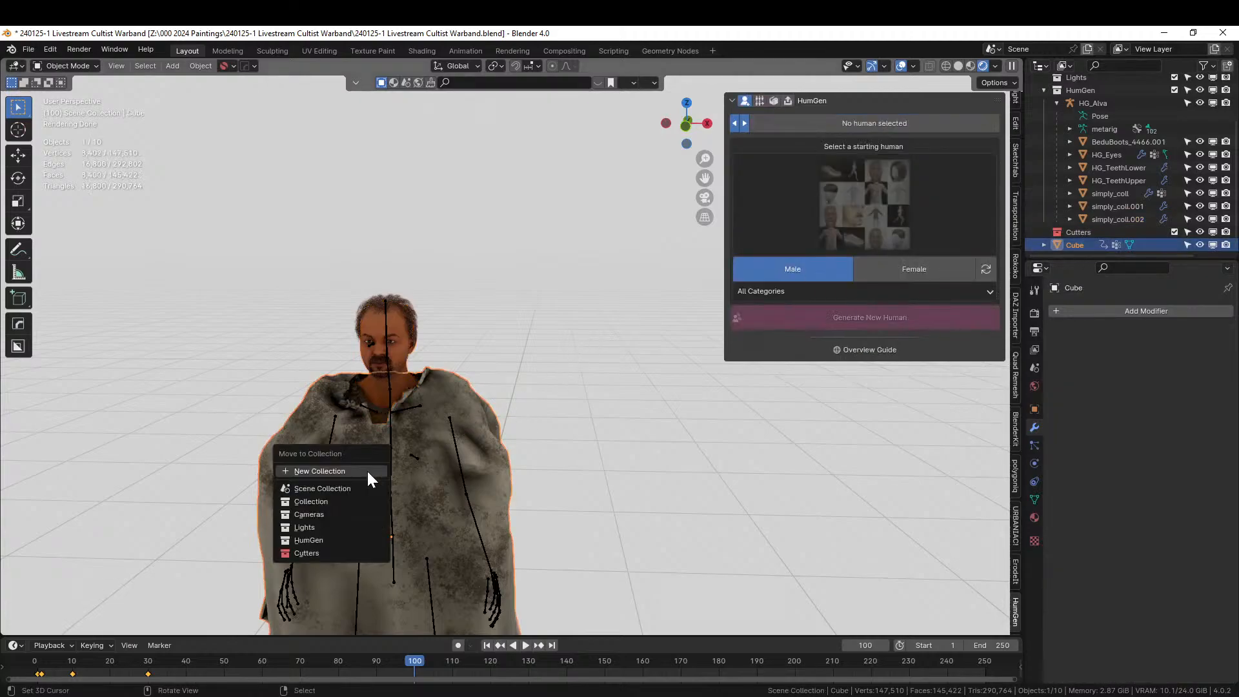
pyautogui.click(323, 538)
pyautogui.scroll(1, 1069, 115)
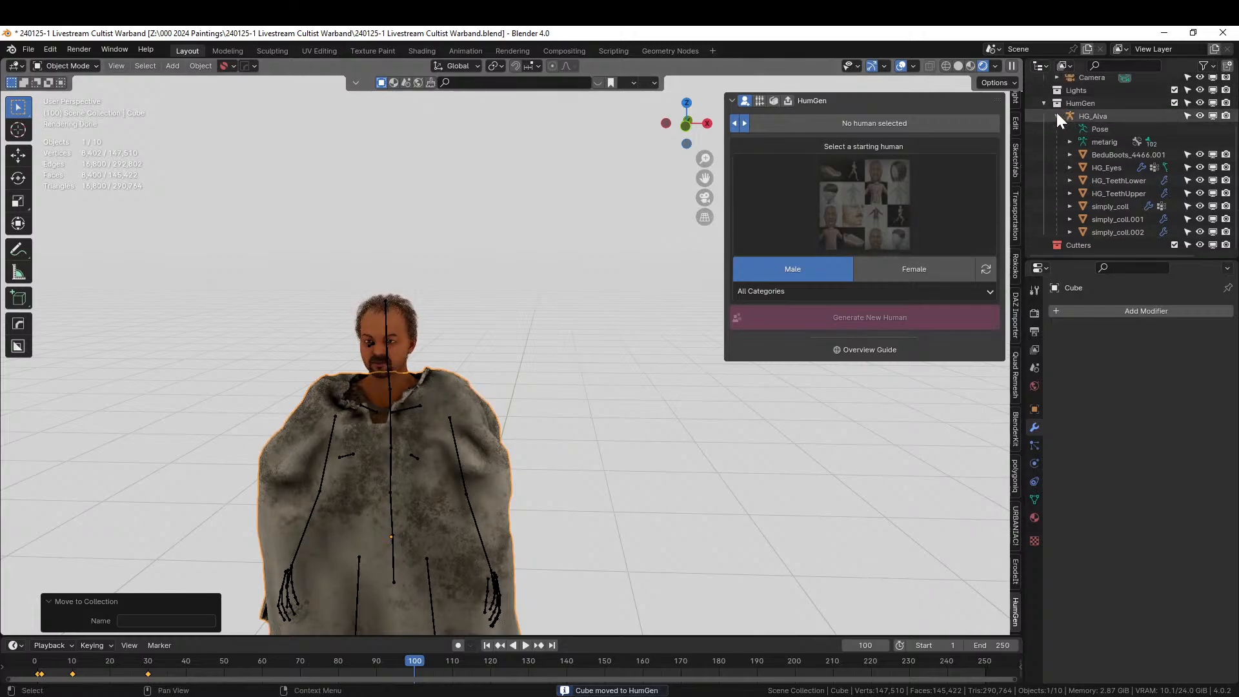
# Collapse the HG_Alva hierarchy in the outliner and save the file.
pyautogui.click(1056, 114)
pyautogui.hotkey('ctrl', 's')
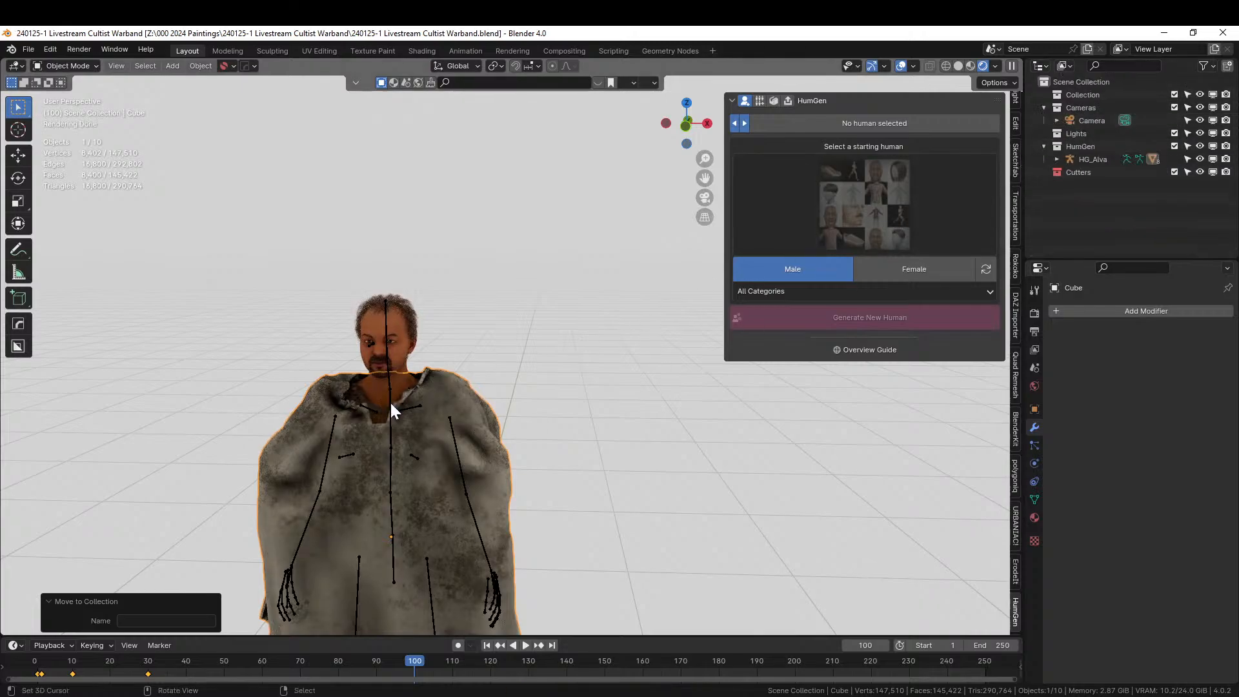
pyautogui.scroll(-2, 390, 406)
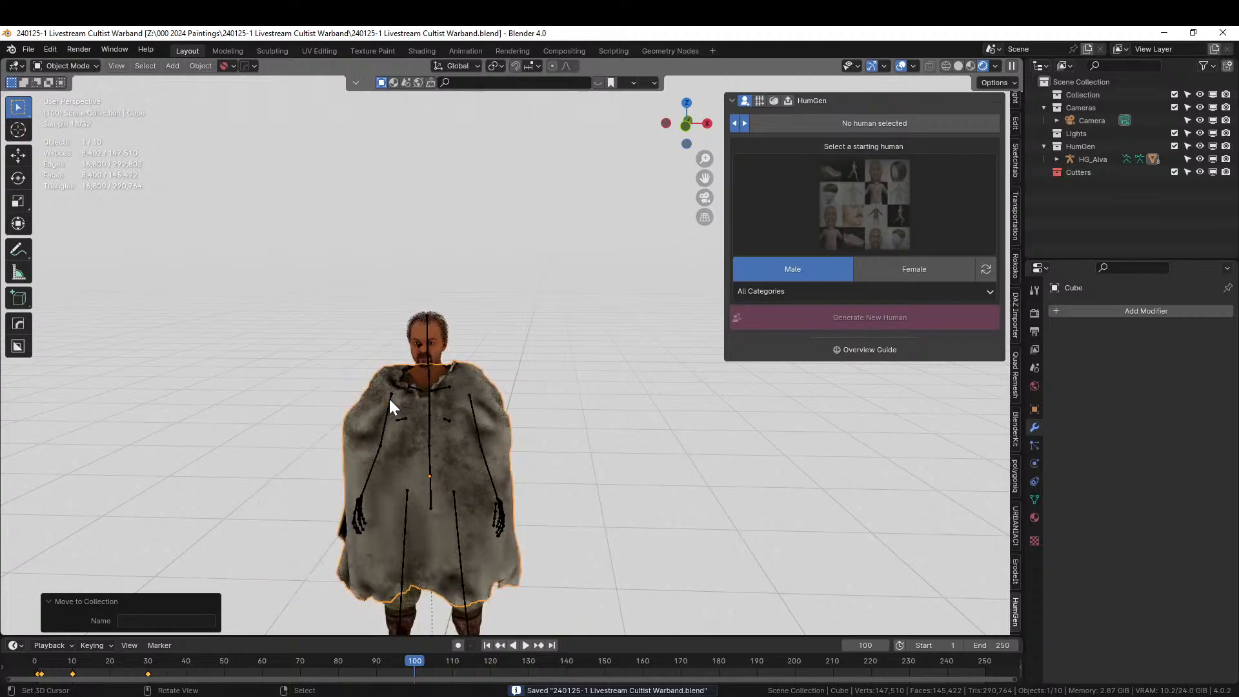
# Create a new General file and delete its default cube.
pyautogui.click(22, 49)
pyautogui.moveTo(40, 64)
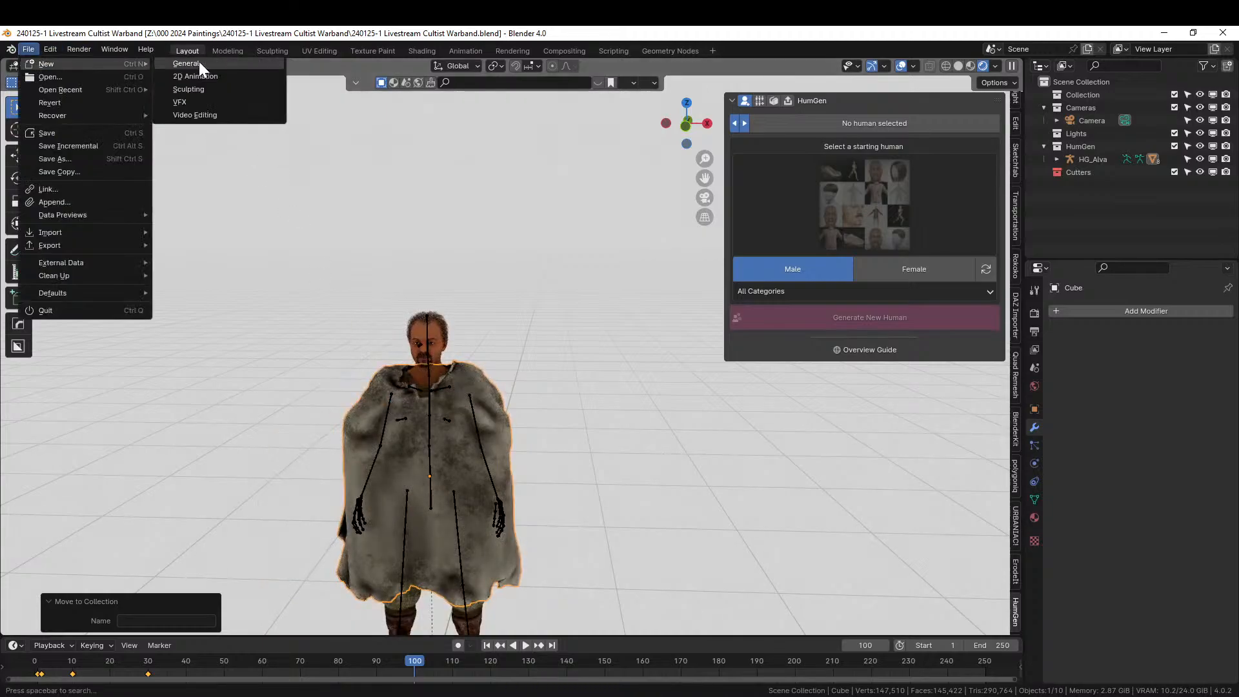
pyautogui.click(194, 64)
pyautogui.click(529, 309)
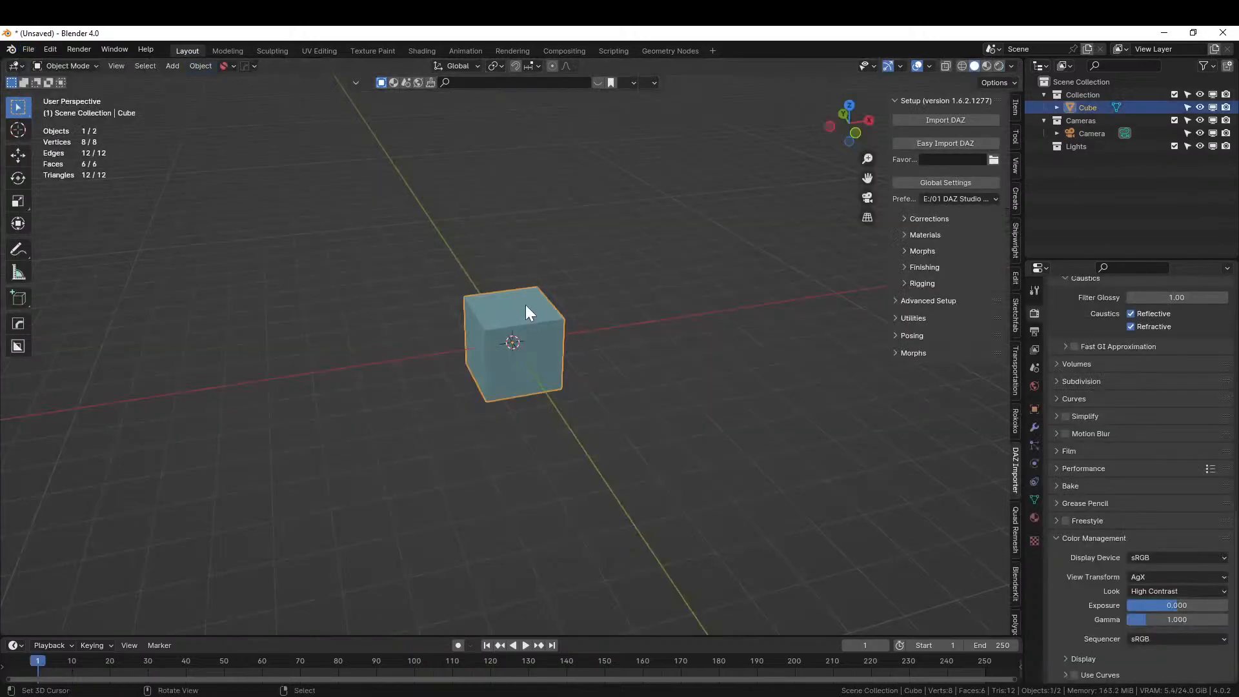
pyautogui.press('Delete')
# Save the new scene in the project folder as "240125-1 Livestream Cultist Warband 2.blend".
pyautogui.click(31, 49)
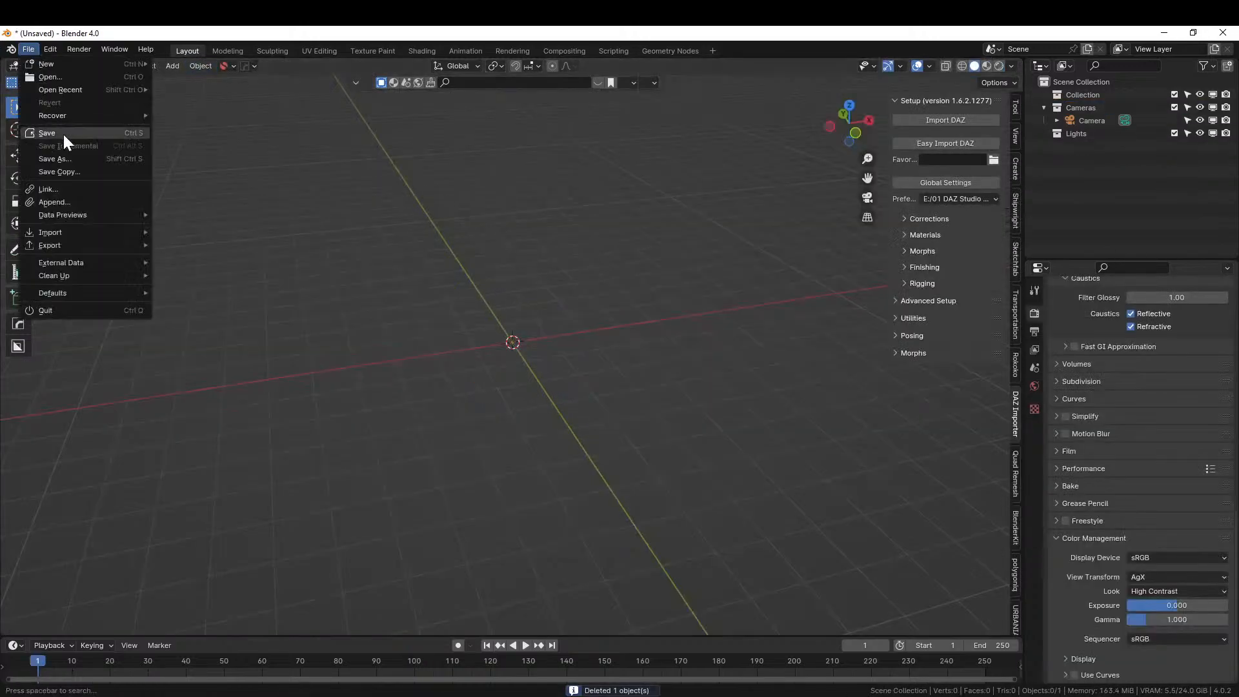
pyautogui.click(64, 159)
pyautogui.click(501, 211)
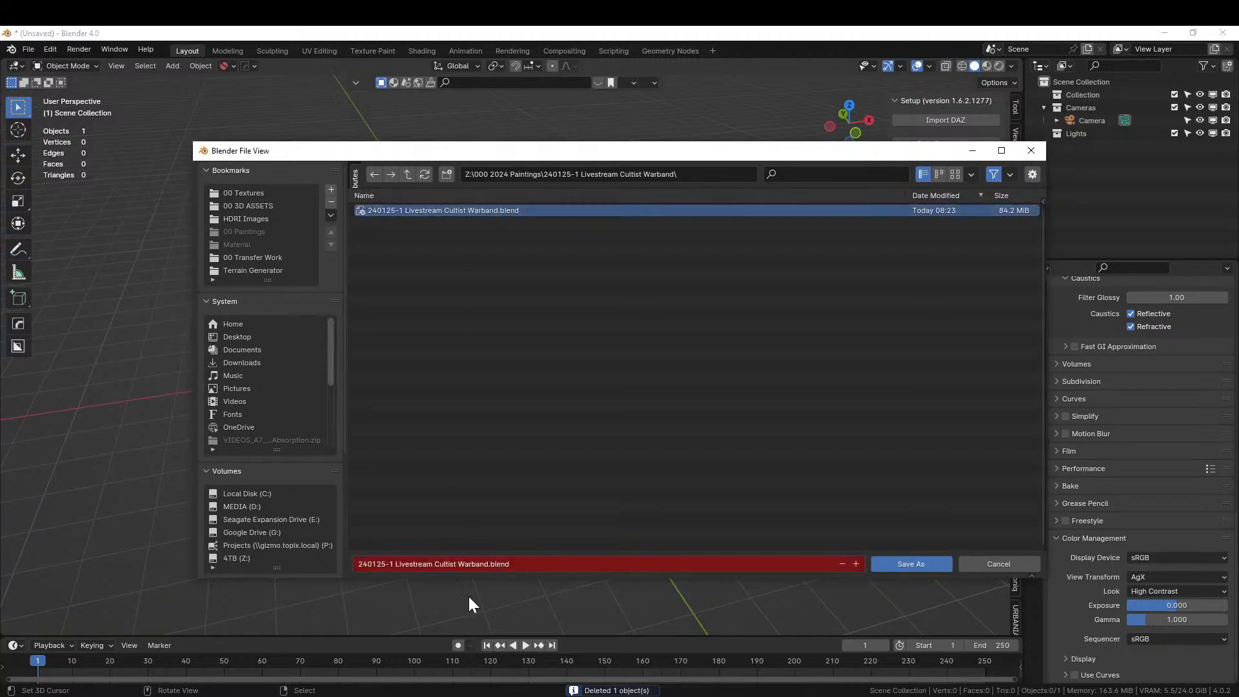
pyautogui.click(489, 564)
pyautogui.click(490, 563)
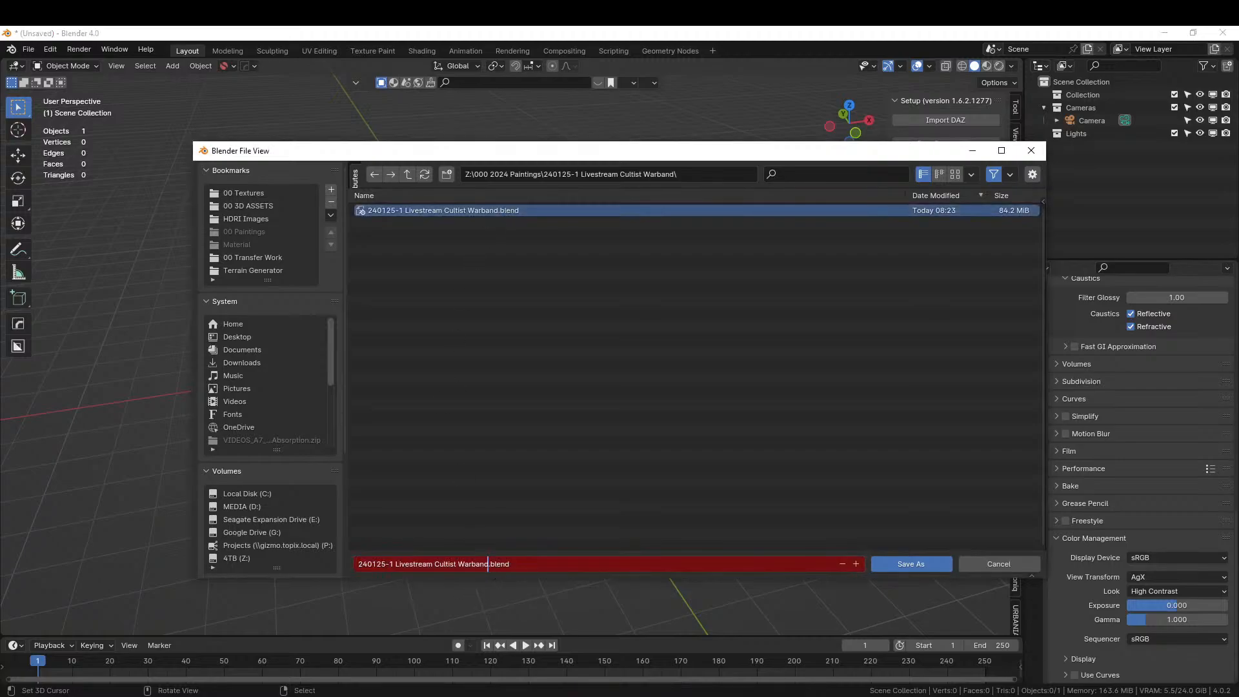
pyautogui.write('2')
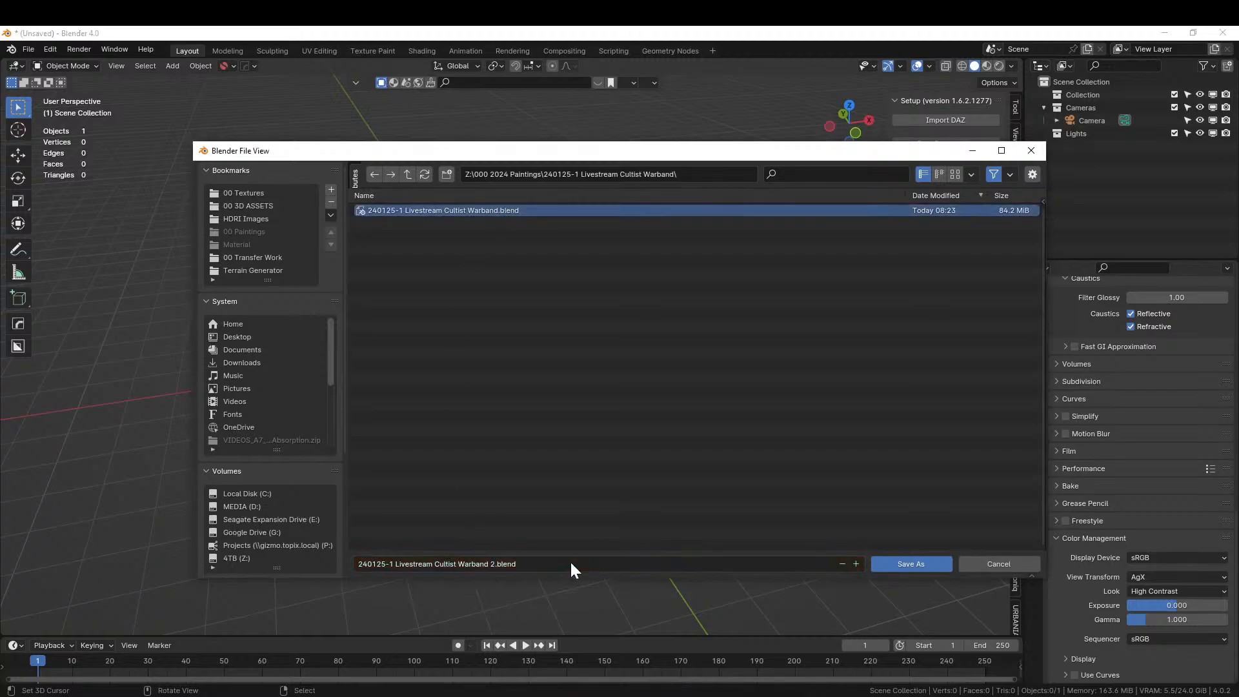
pyautogui.press('Return')
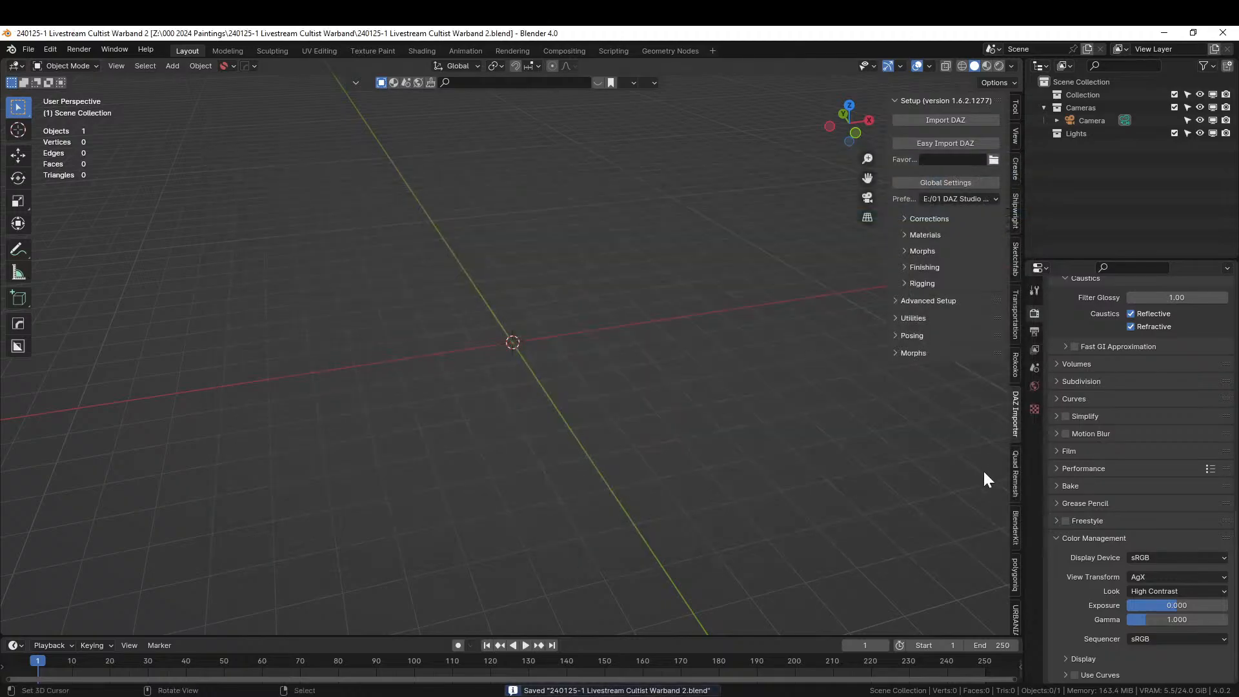
# Generate a new female HumGen human from the Asian 5 starting preset listed beside Black 1.
pyautogui.scroll(-2, 1012, 500)
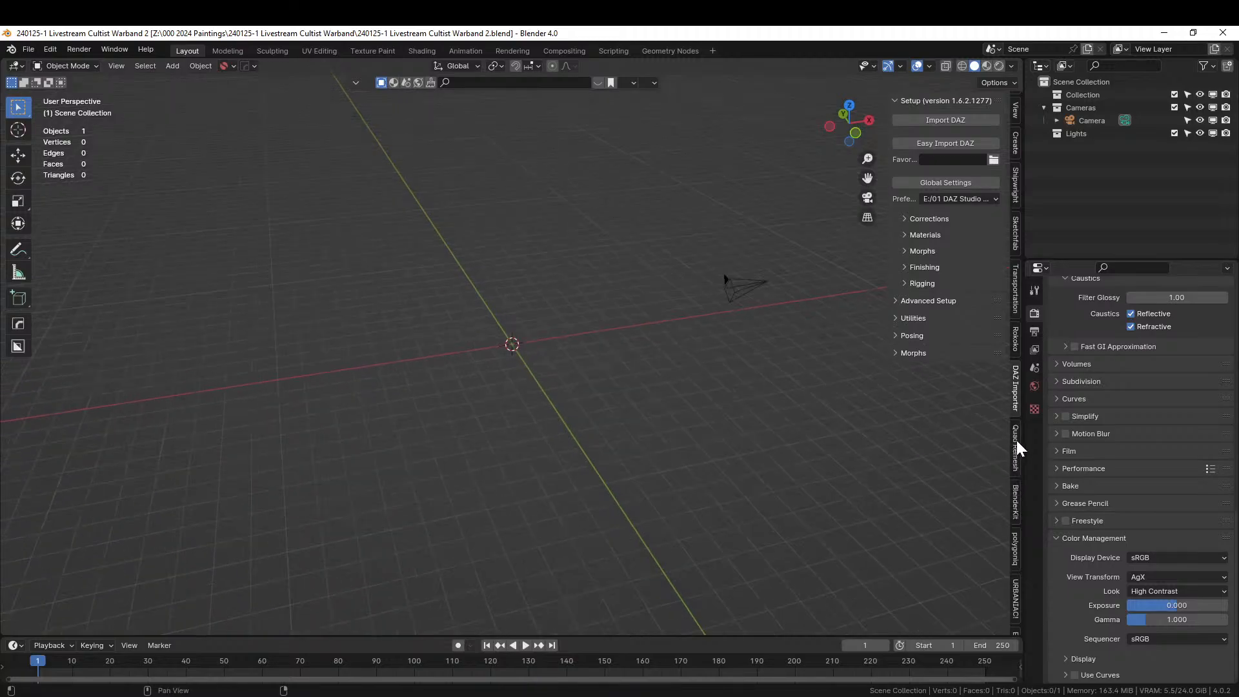
pyautogui.scroll(-3, 1016, 440)
pyautogui.click(1015, 580)
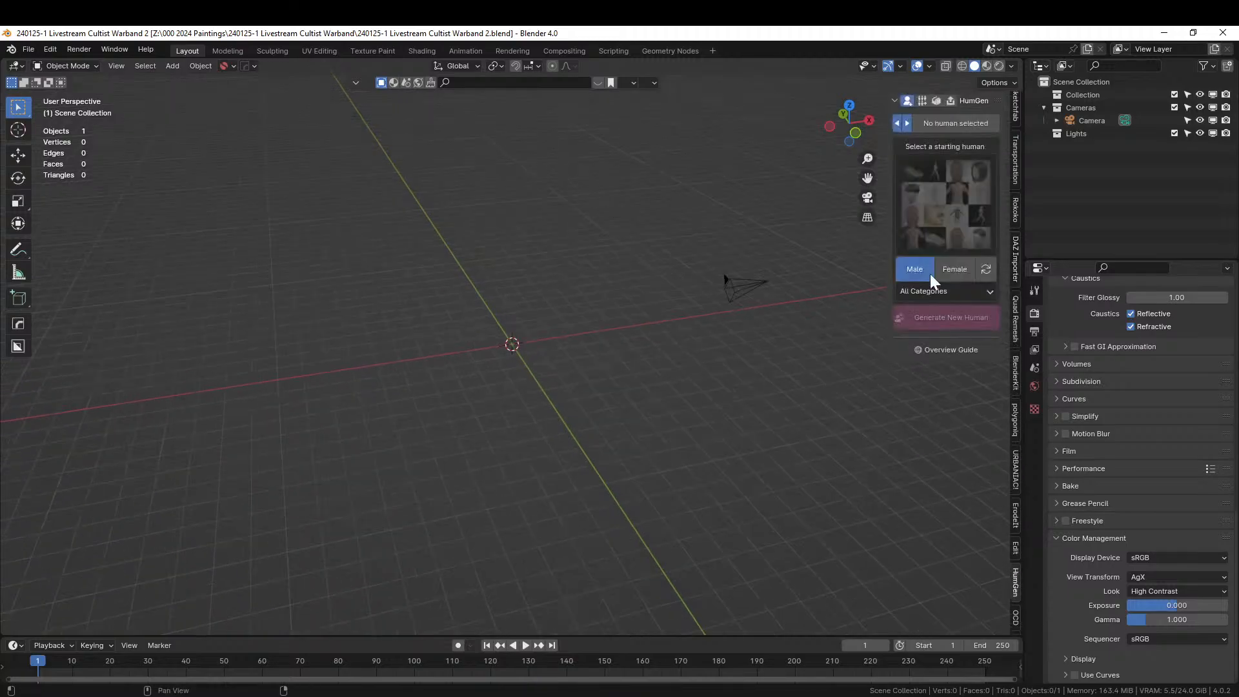
pyautogui.click(944, 203)
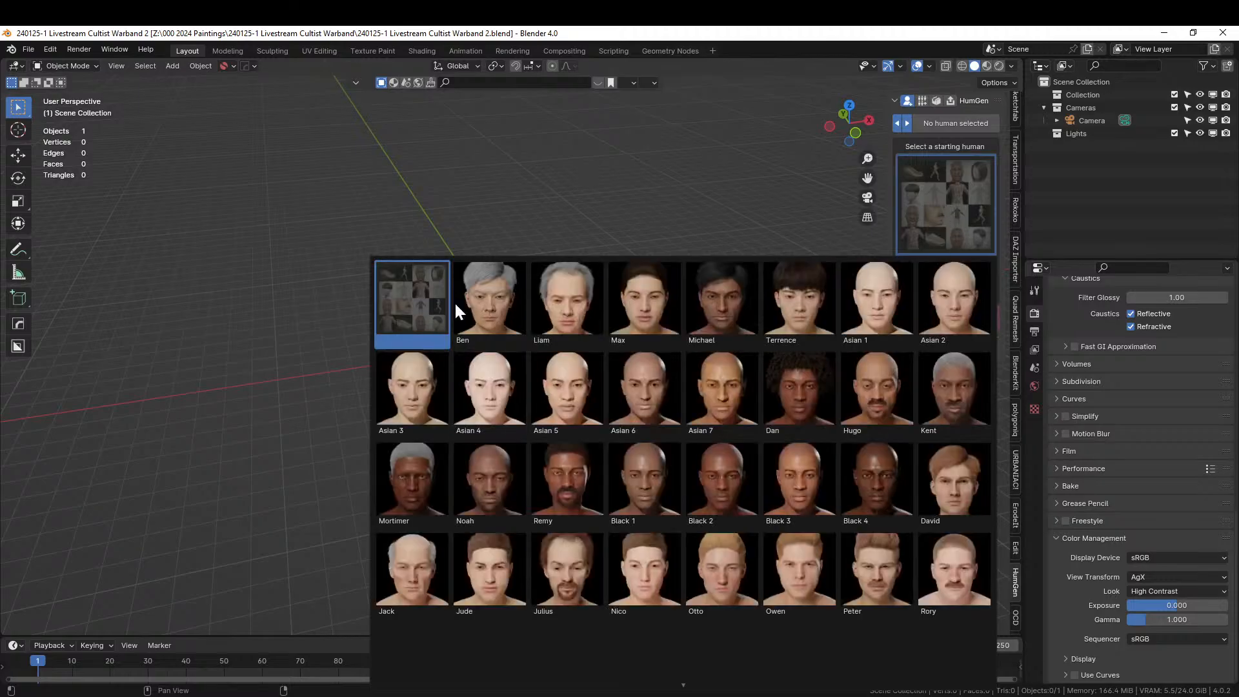
pyautogui.click(965, 264)
pyautogui.click(958, 199)
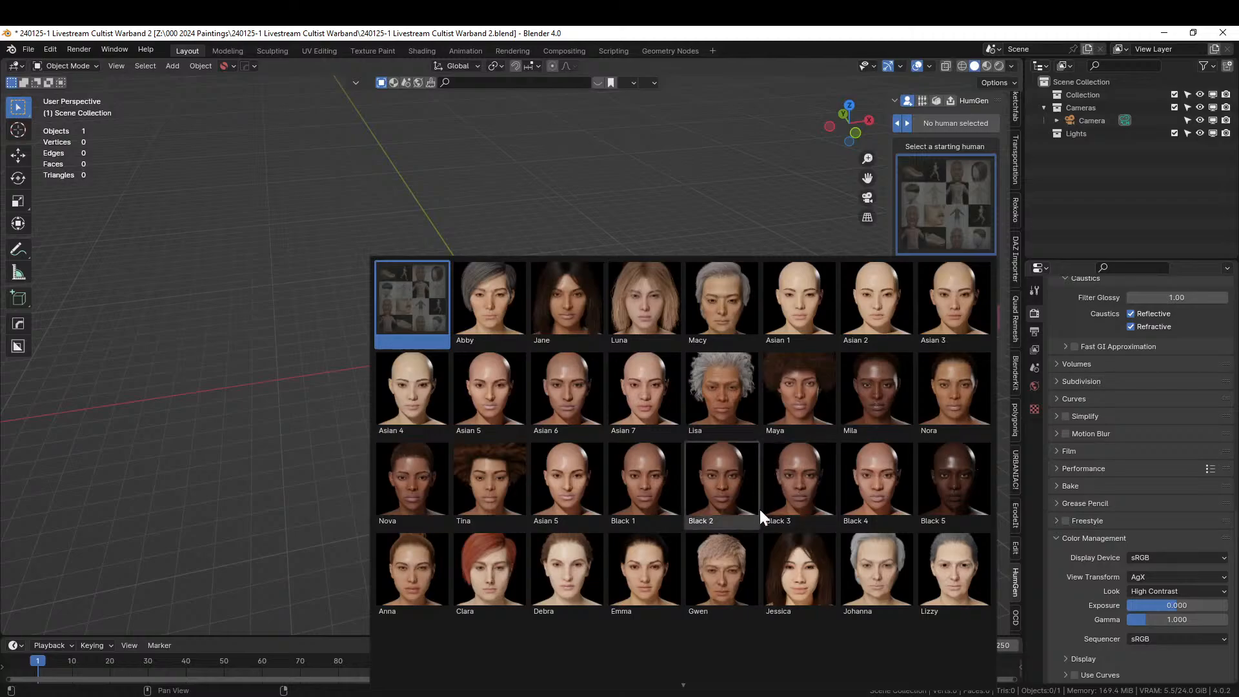
pyautogui.scroll(-2, 764, 580)
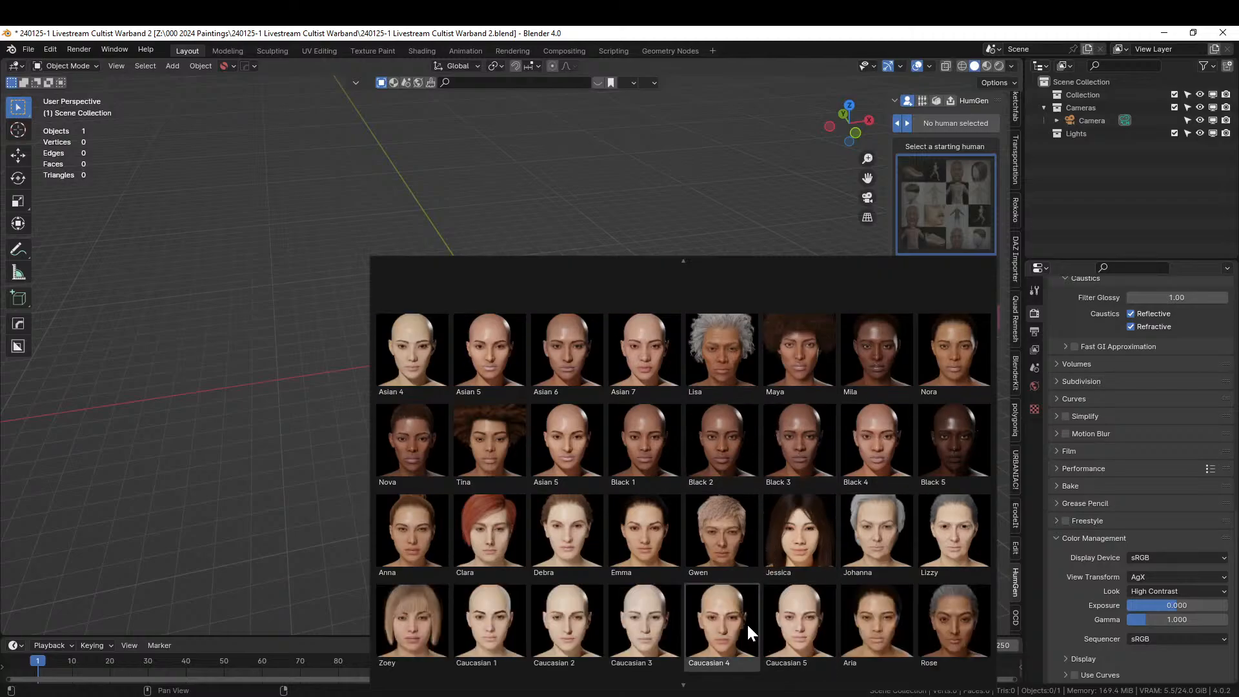
pyautogui.scroll(2, 742, 568)
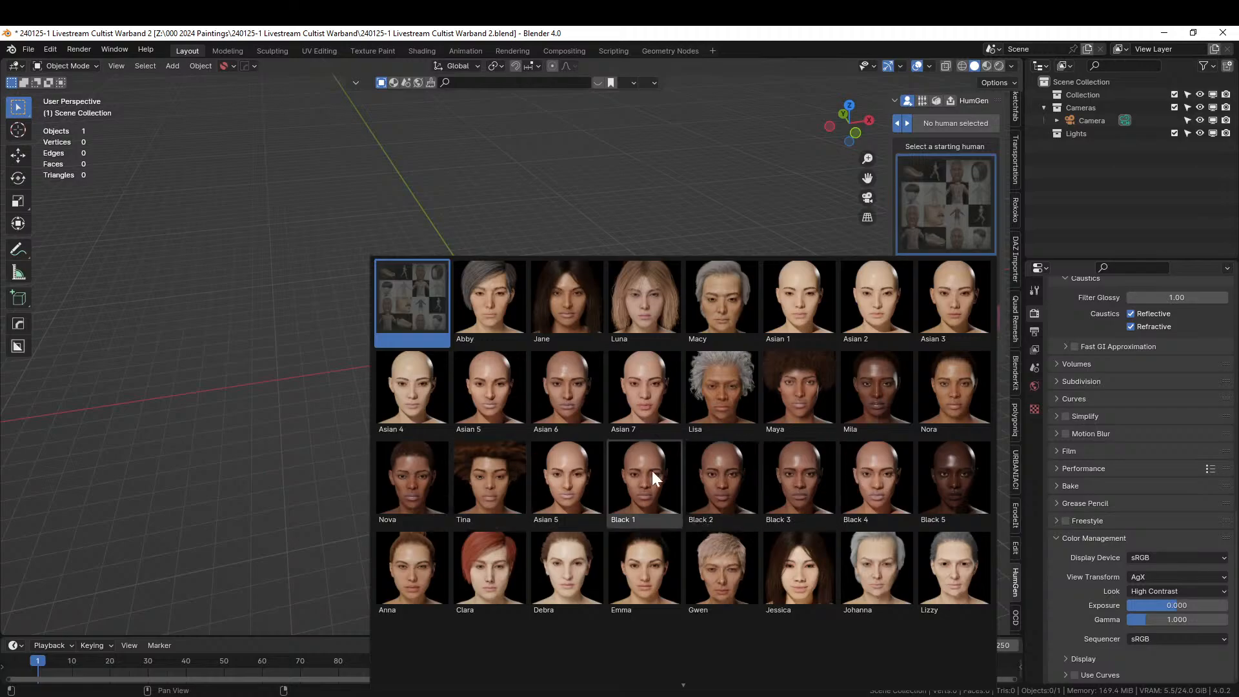
pyautogui.click(582, 463)
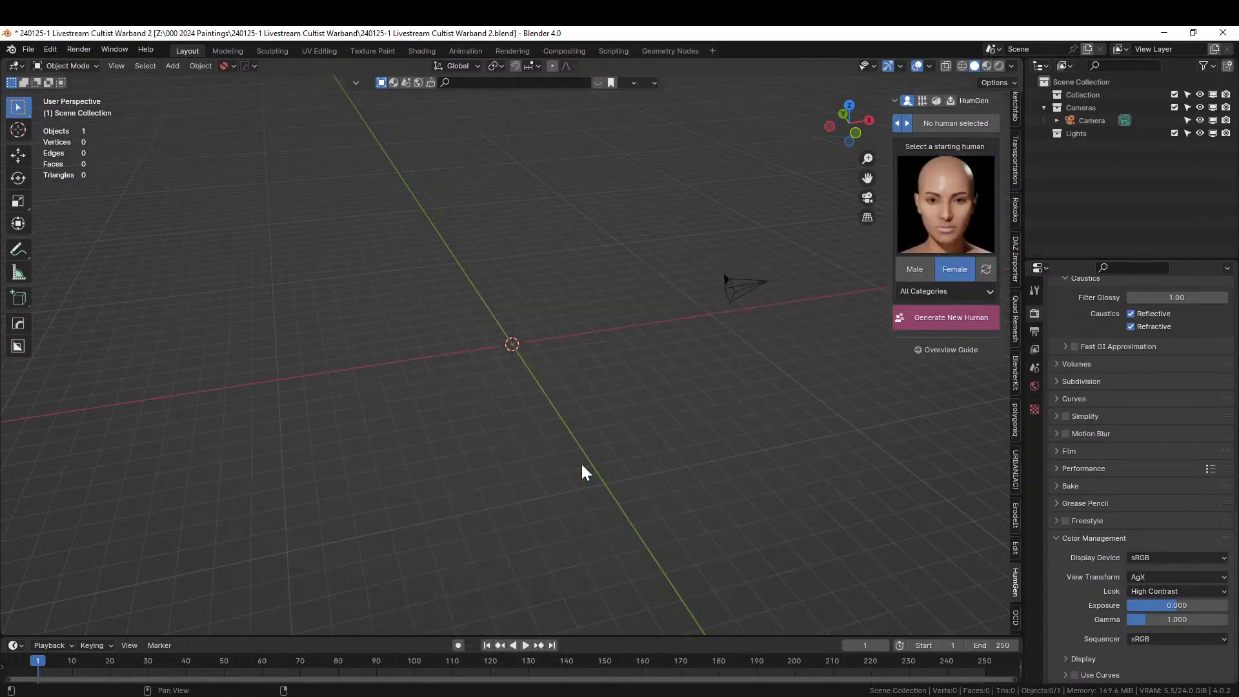
pyautogui.click(935, 318)
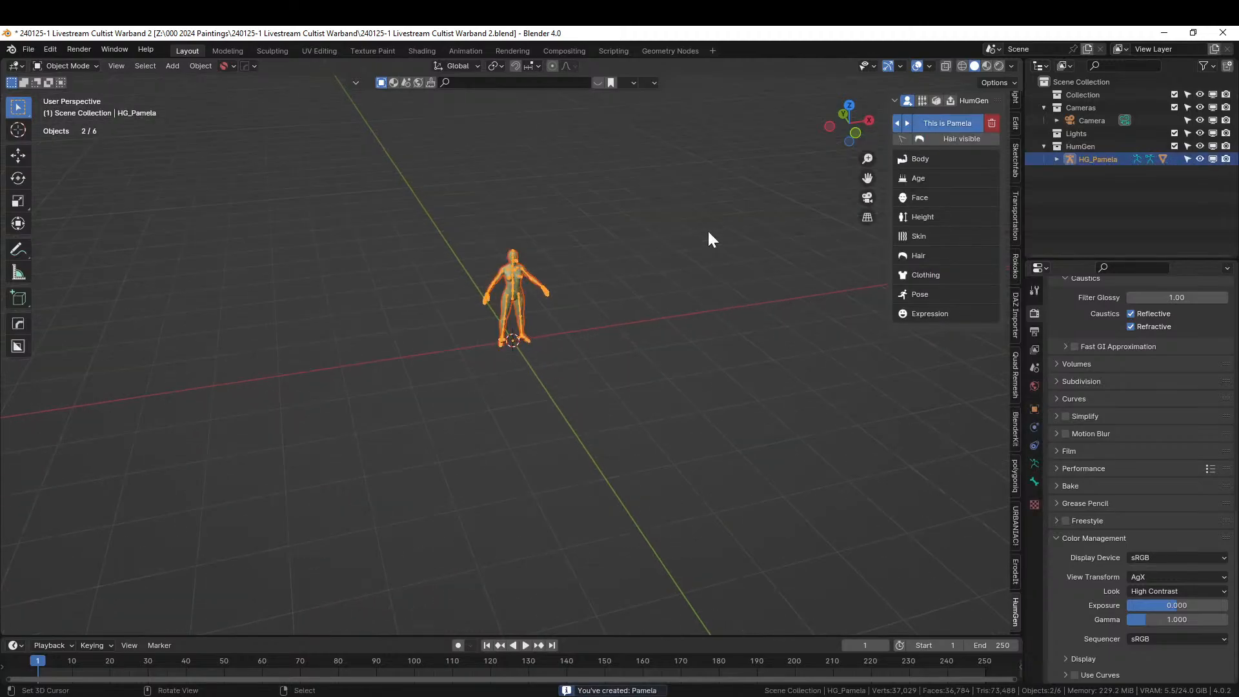
# Randomize the new human's body proportions and set Overweight to -0.56.
pyautogui.scroll(3, 708, 231)
pyautogui.keyDown('shift'); pyautogui.moveTo(684, 264); pyautogui.dragTo(691, 308, button='middle'); pyautogui.keyUp('shift')
pyautogui.scroll(3, 625, 415)
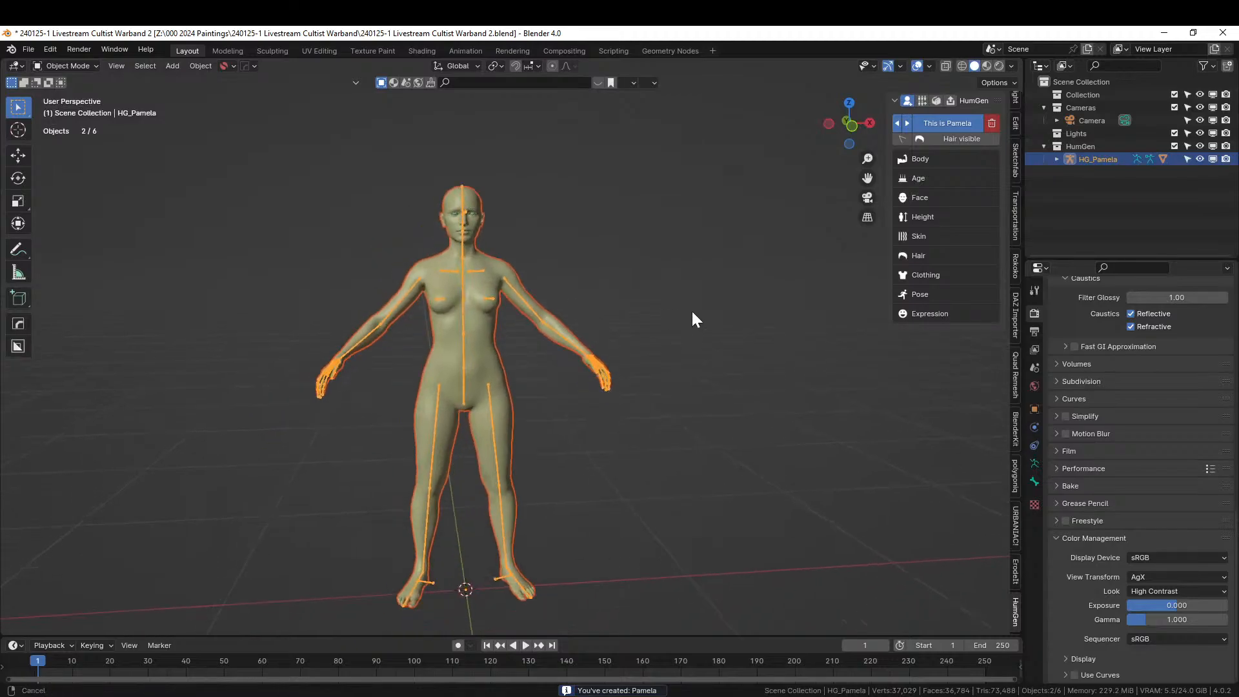
pyautogui.click(917, 157)
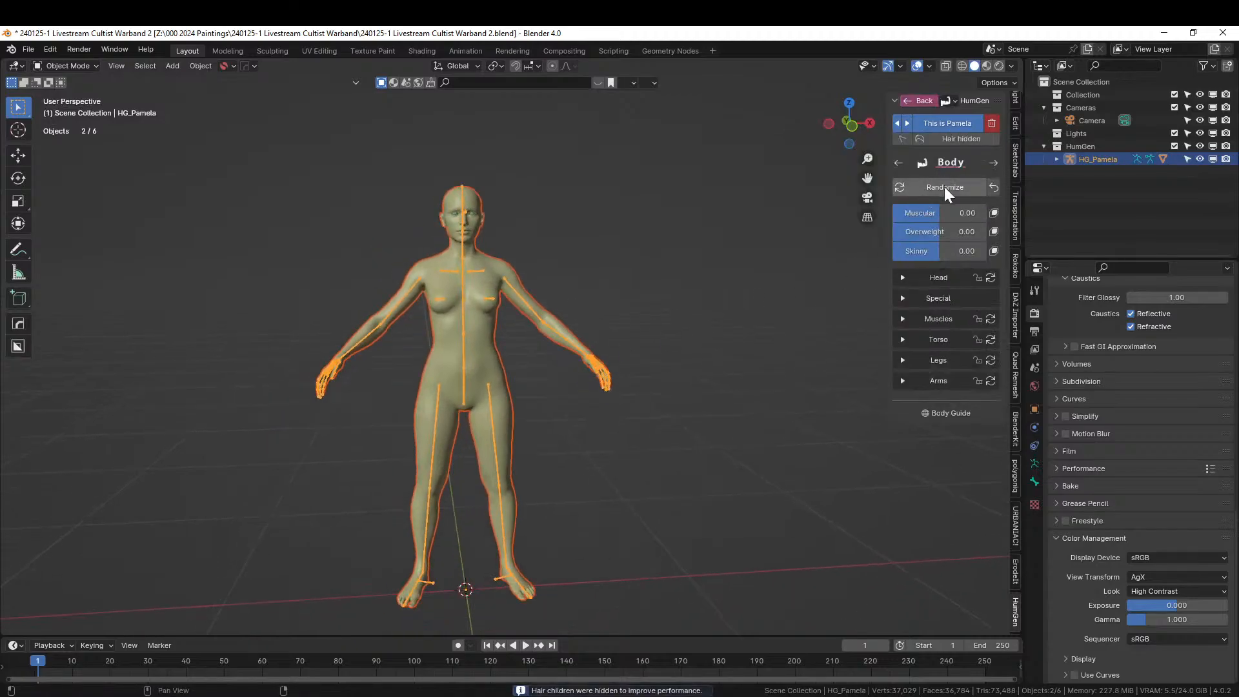
pyautogui.click(943, 187)
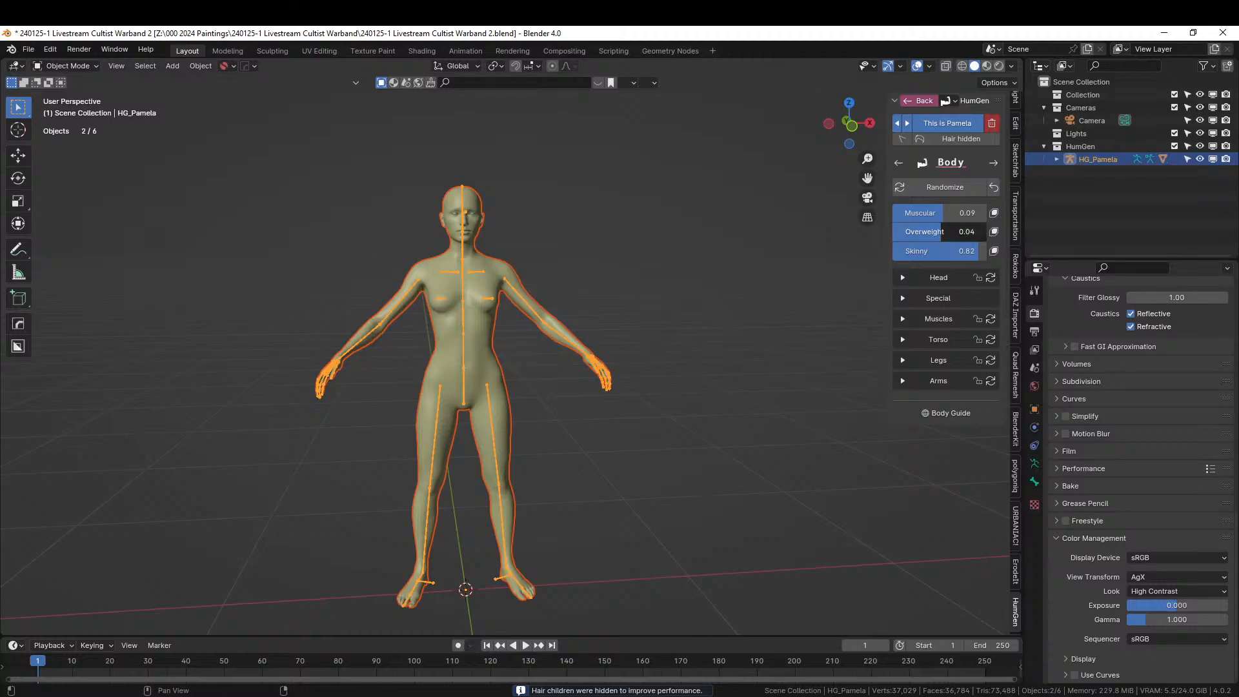
pyautogui.moveTo(941, 232); pyautogui.dragTo(912, 232)
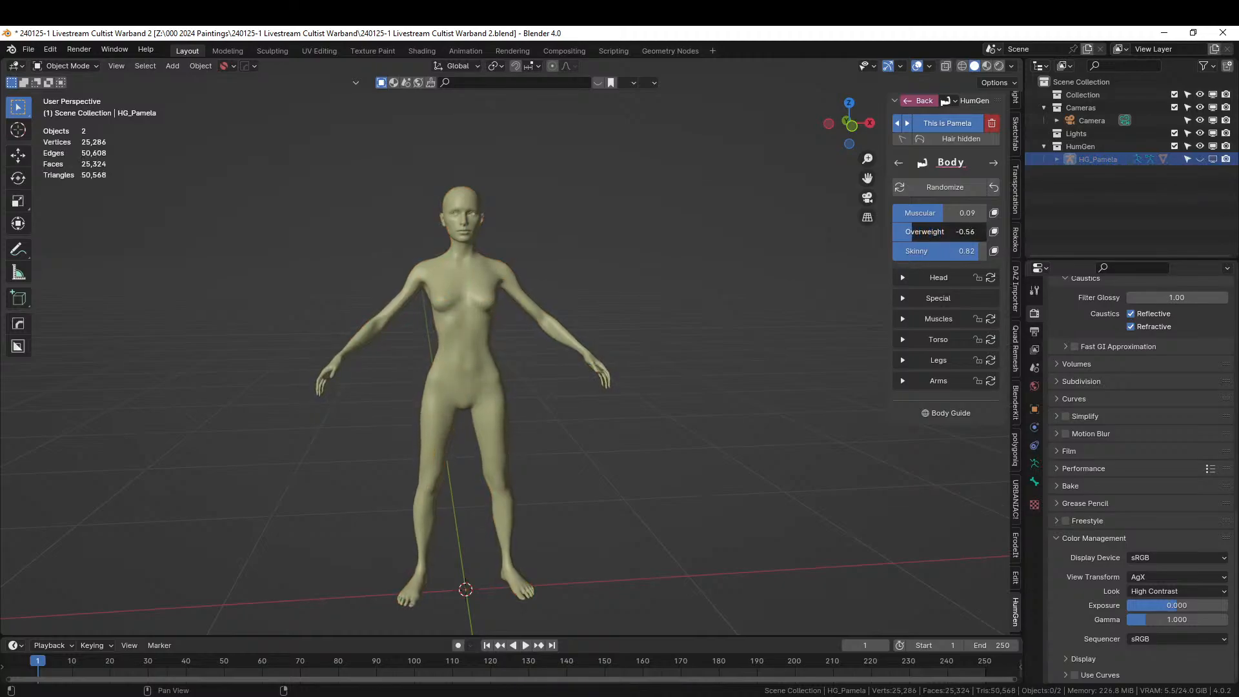
# Set the body's Muscular value to 0.82.
pyautogui.moveTo(619, 211); pyautogui.dragTo(644, 234, button='middle')
pyautogui.scroll(3, 702, 223)
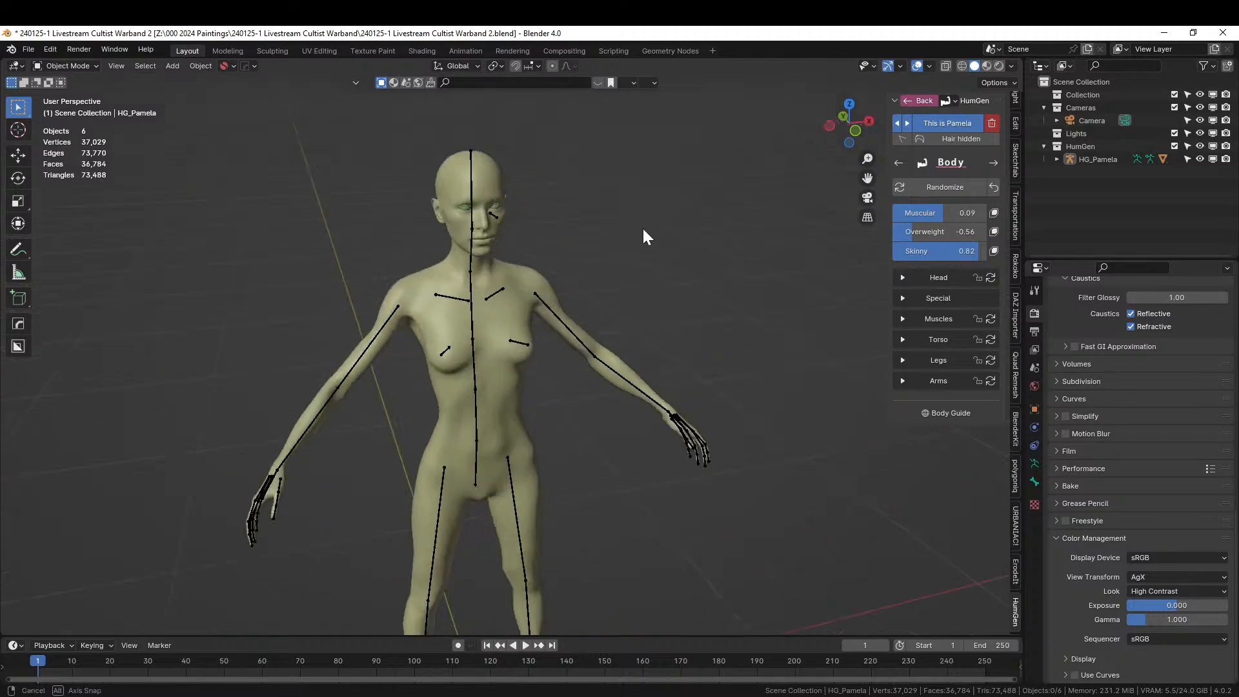
pyautogui.scroll(2, 642, 232)
pyautogui.moveTo(935, 211); pyautogui.dragTo(975, 211)
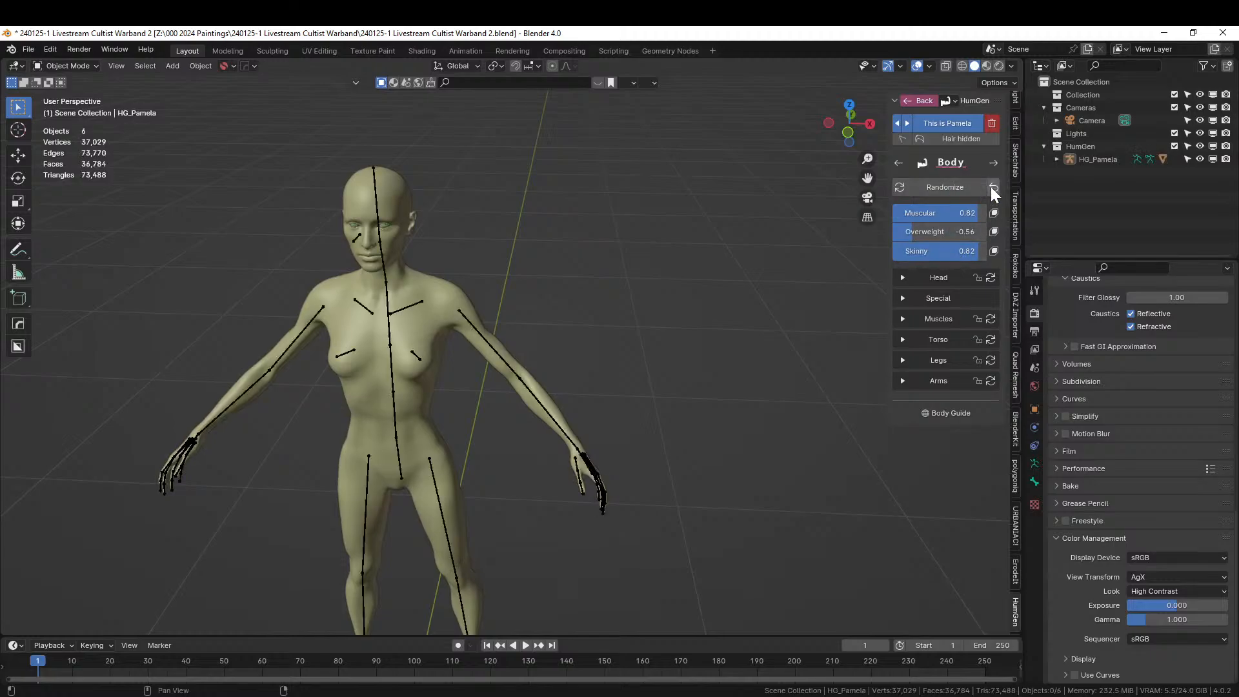
# Randomize all of the human's facial features, leaving the age settings as they are.
pyautogui.click(994, 164)
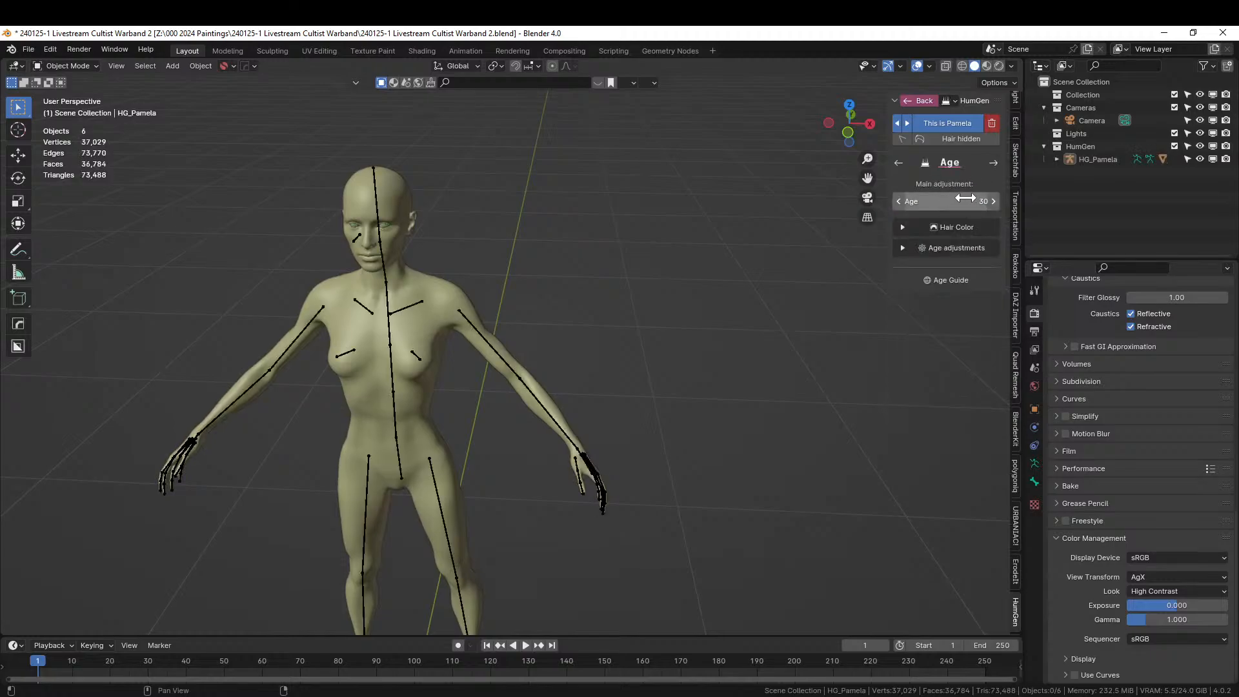
pyautogui.click(992, 162)
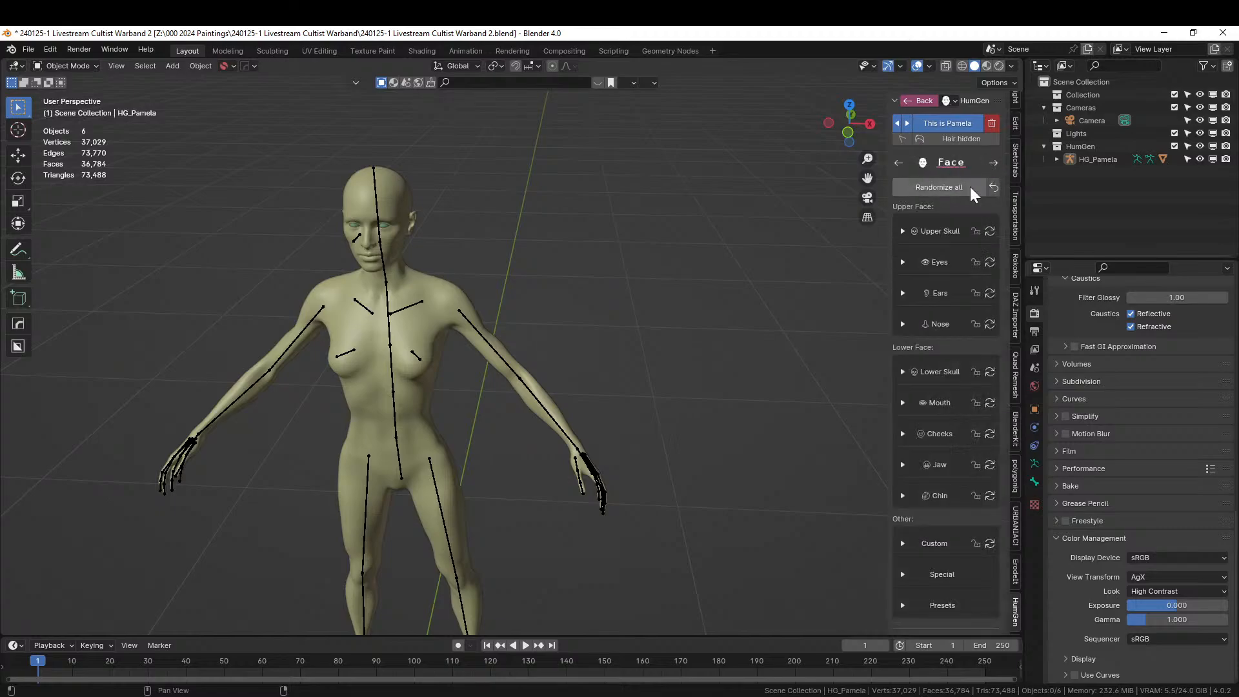
pyautogui.click(940, 186)
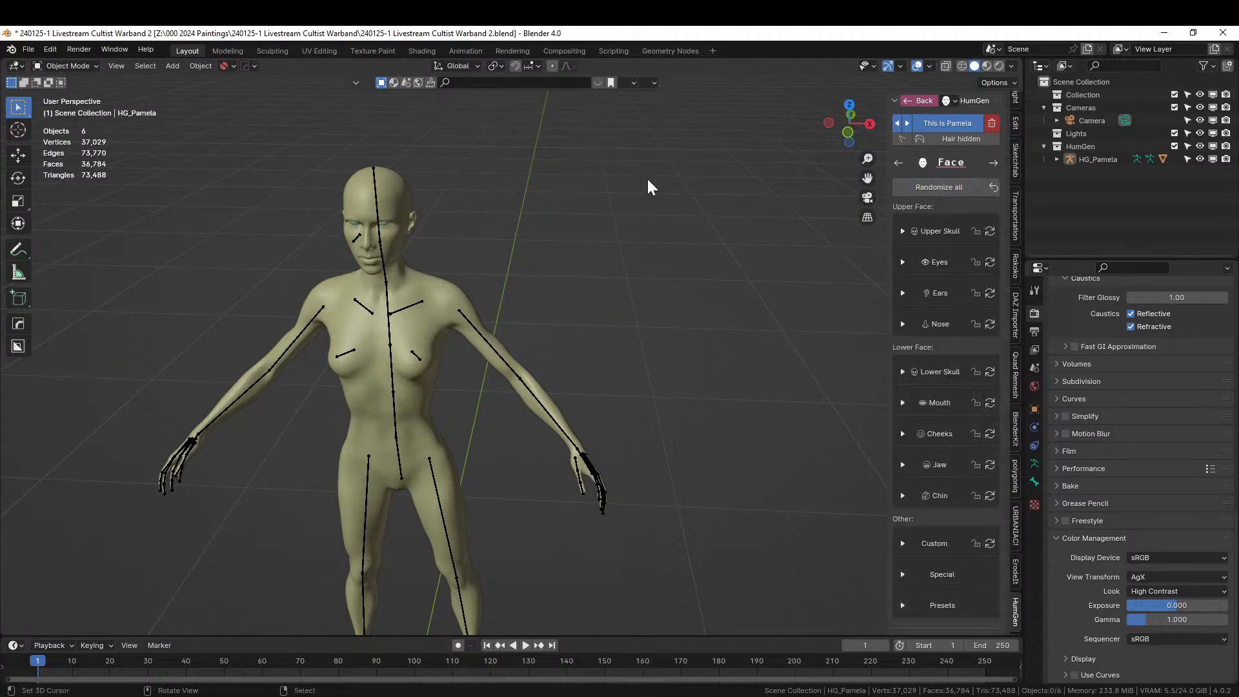
pyautogui.moveTo(647, 177); pyautogui.dragTo(676, 166, button='middle')
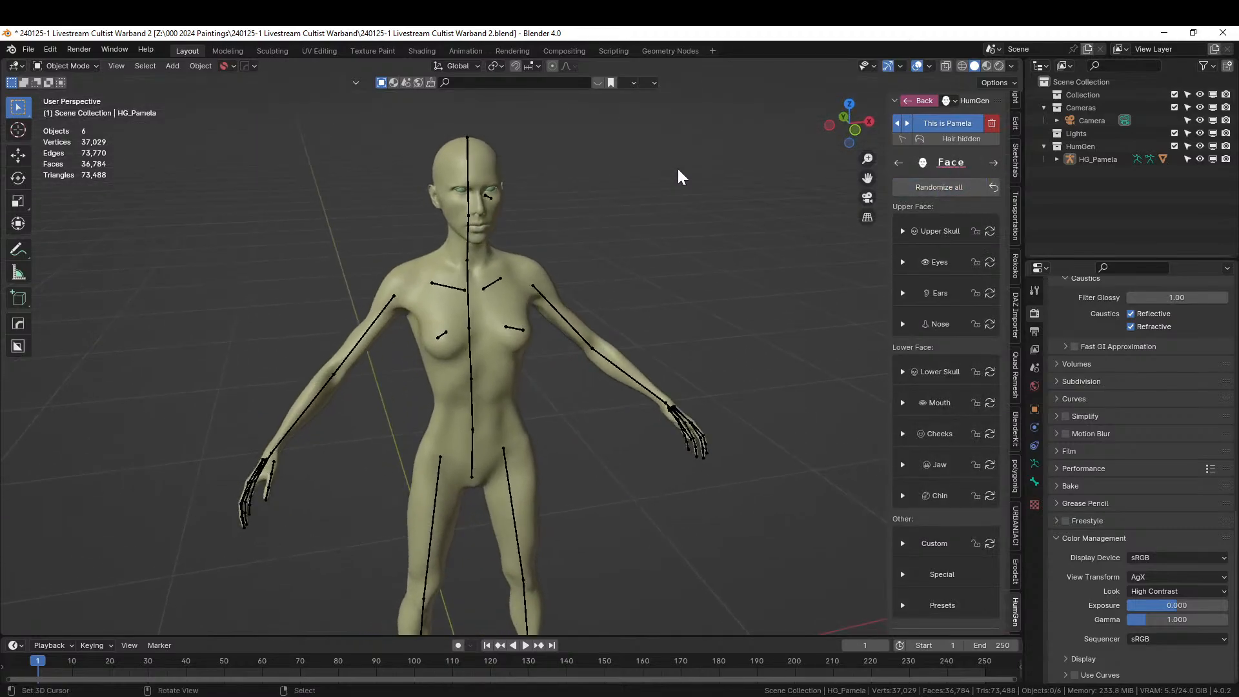
# Set the human's height to 186 cm and check the full figure.
pyautogui.click(992, 163)
pyautogui.moveTo(936, 216)
pyautogui.mouseDown()
pyautogui.moveTo(980, 216)
pyautogui.moveTo(938, 216)
pyautogui.mouseUp()
pyautogui.scroll(-3, 642, 230)
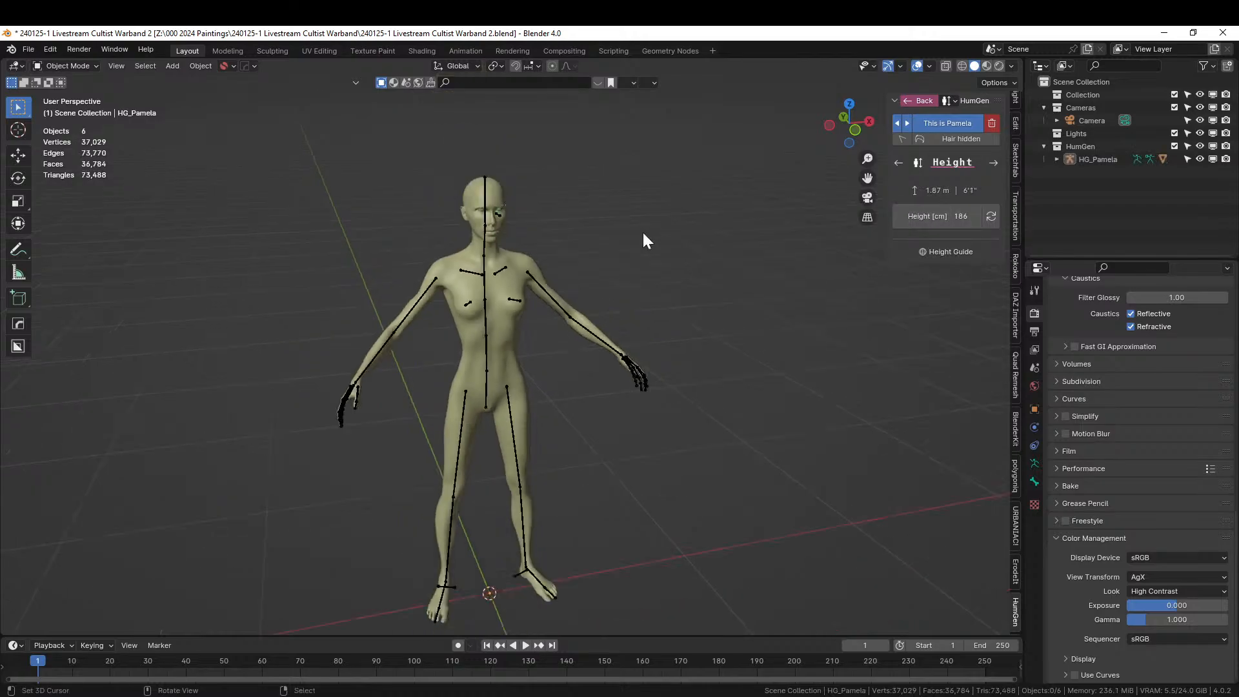
pyautogui.moveTo(642, 230); pyautogui.dragTo(569, 240, button='middle')
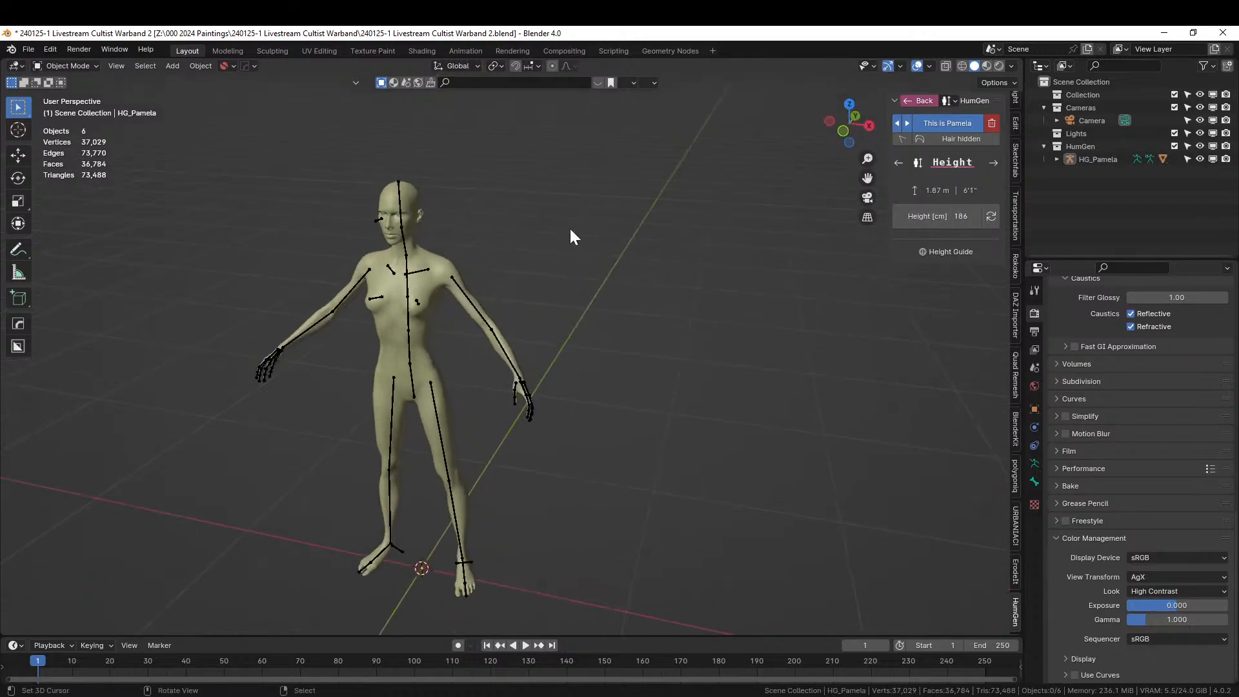
# Apply skin texture set 07 to the human.
pyautogui.click(994, 163)
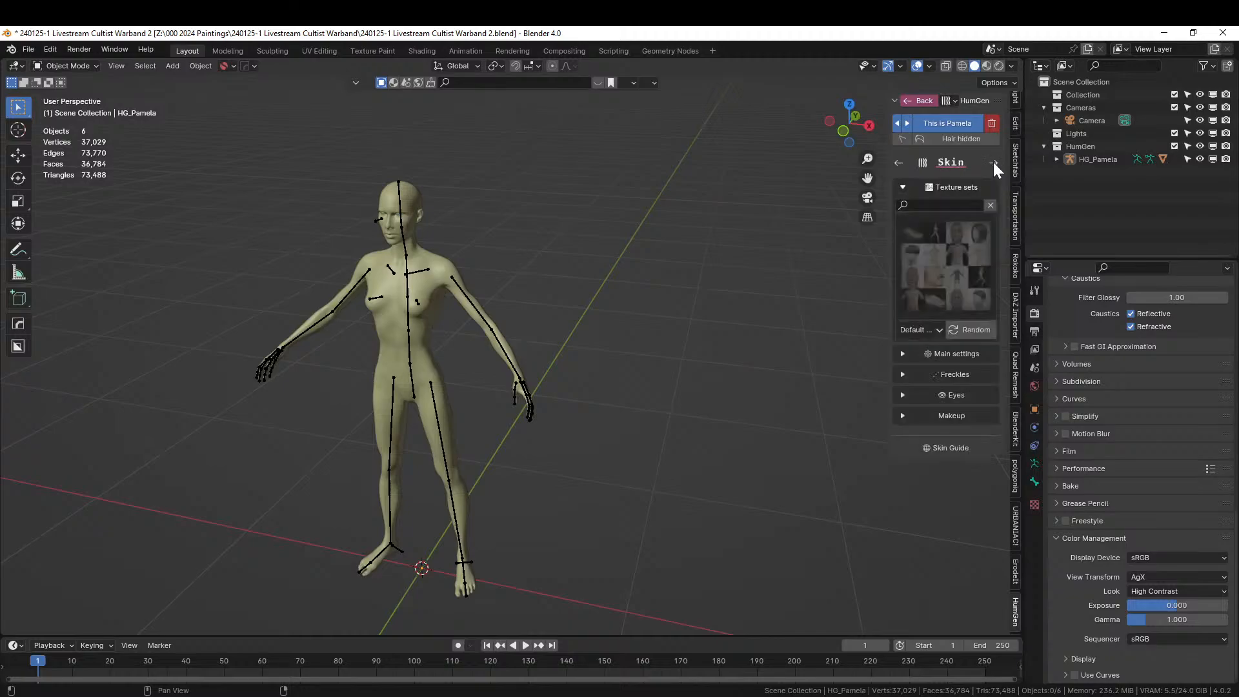
pyautogui.click(951, 262)
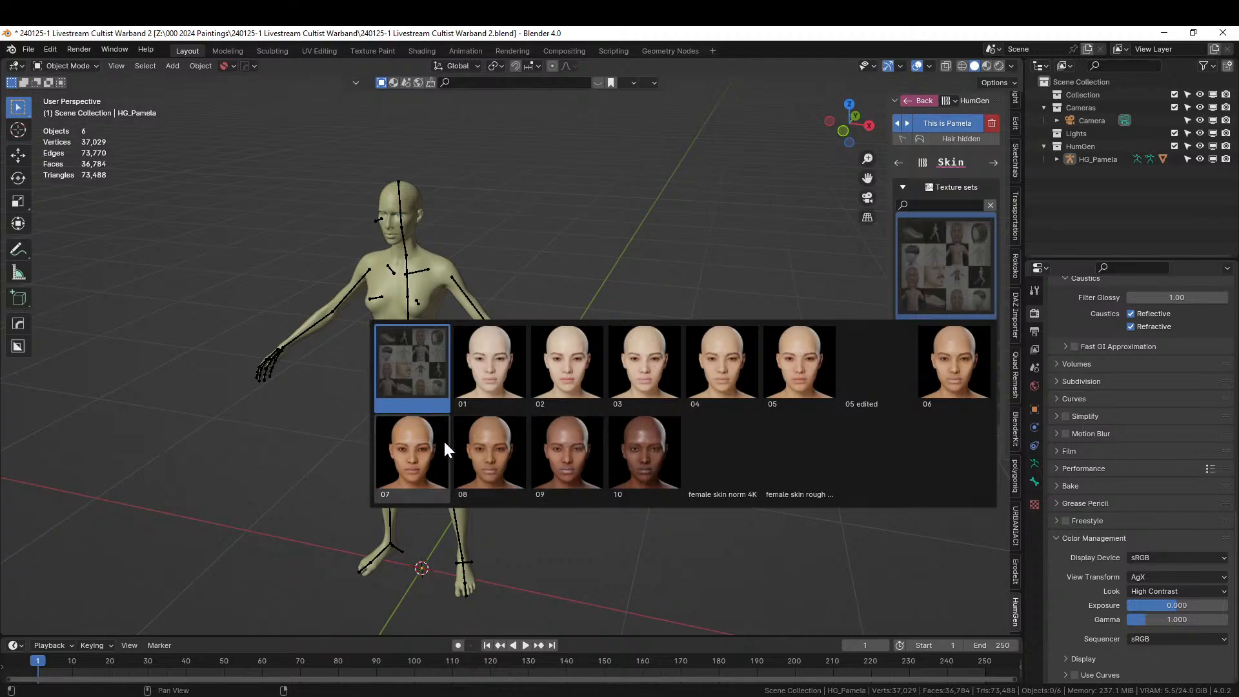
pyautogui.click(423, 444)
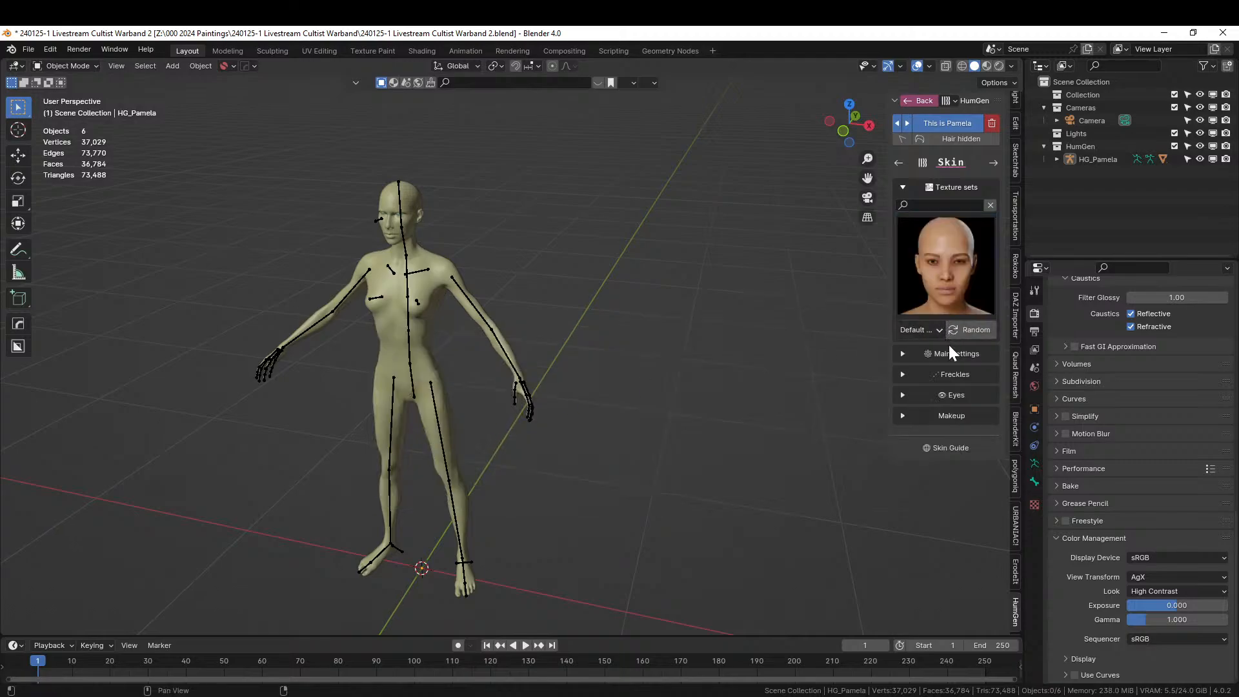
# Randomize the skin in its main settings, turning subsurface scattering on and underwear off.
pyautogui.click(929, 354)
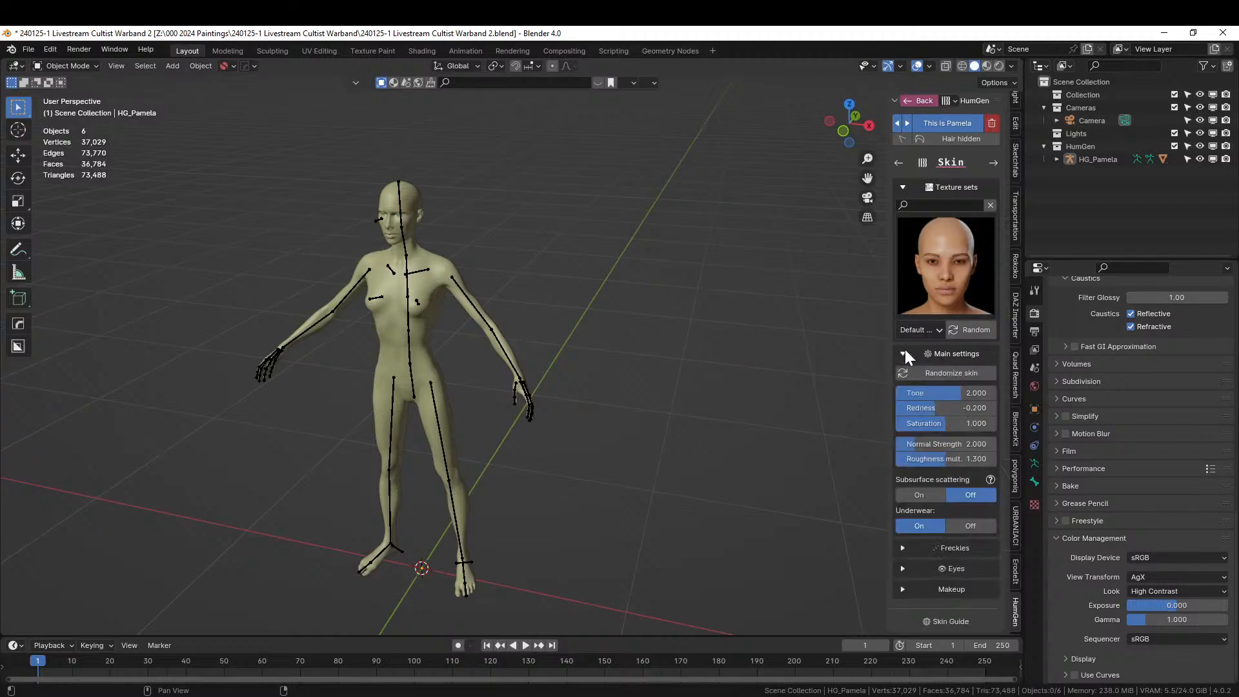
pyautogui.click(924, 494)
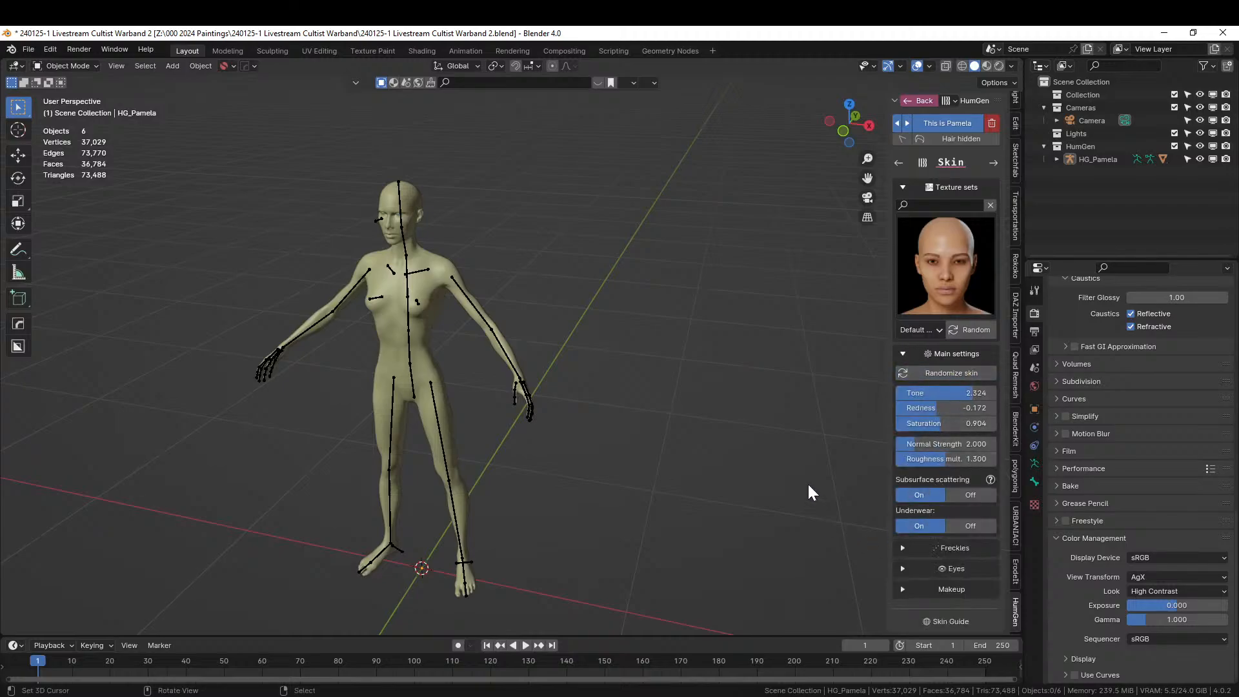
pyautogui.click(969, 528)
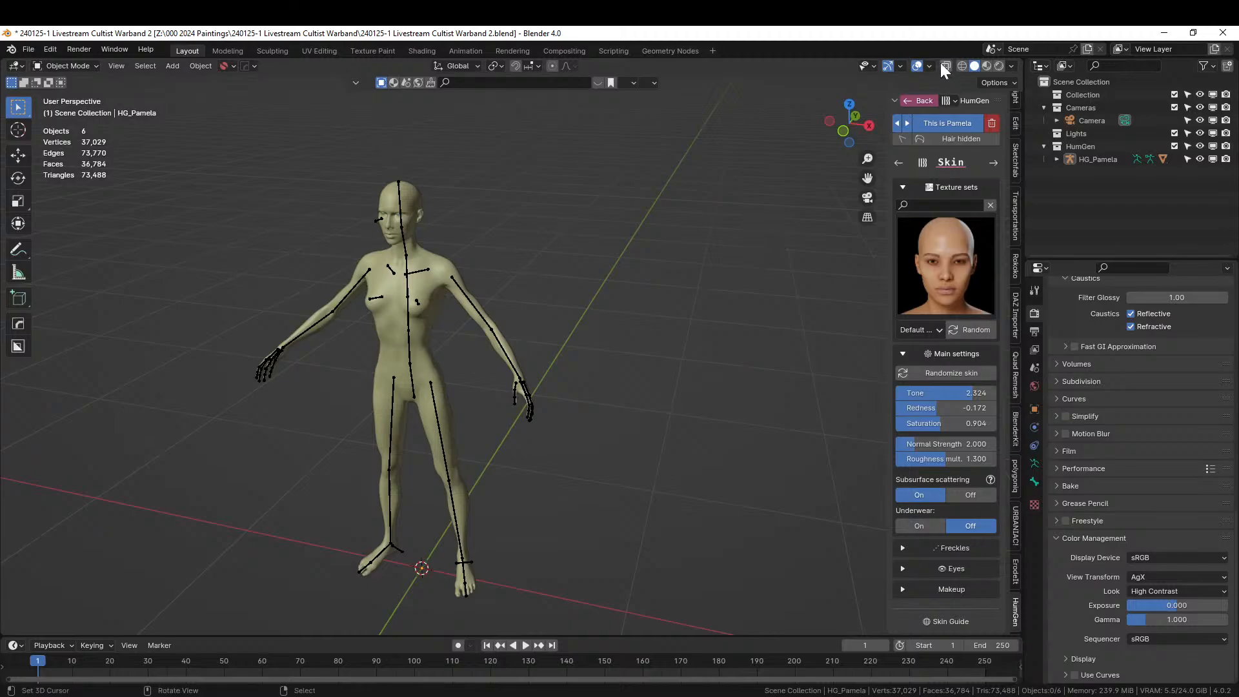
# Check the character's torso up close and save the file.
pyautogui.moveTo(532, 252); pyautogui.dragTo(554, 312, button='middle')
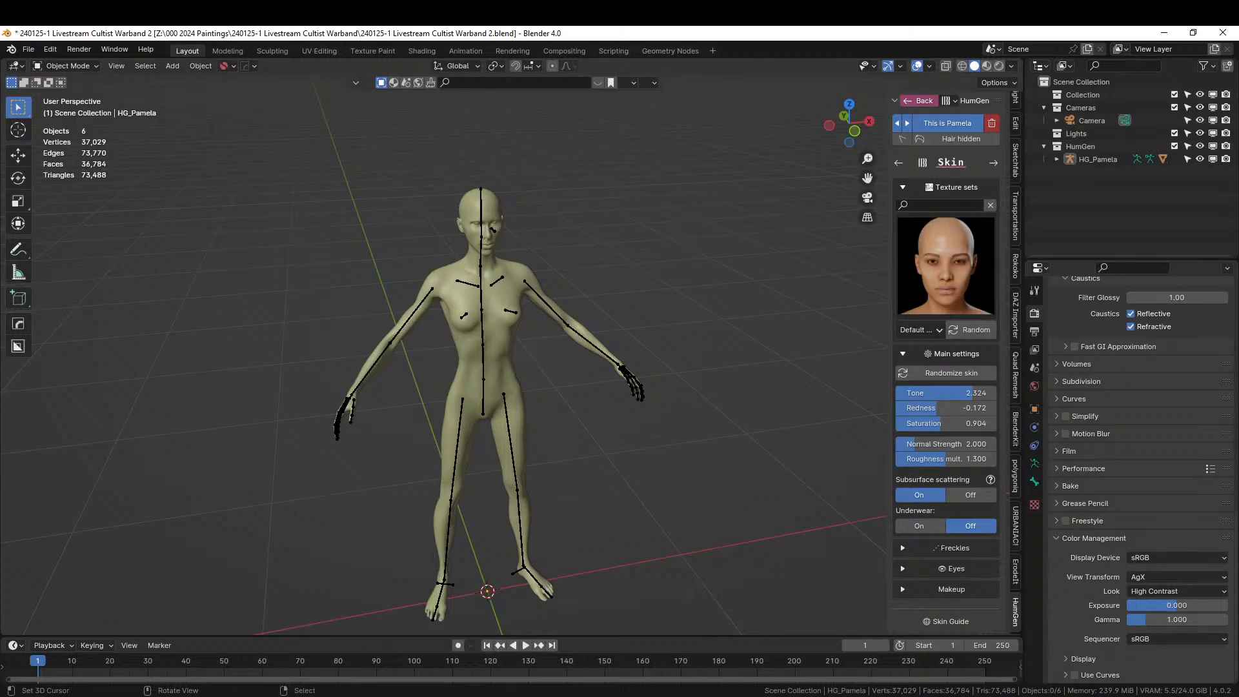
pyautogui.scroll(4, 667, 203)
pyautogui.keyDown('shift'); pyautogui.moveTo(668, 200); pyautogui.dragTo(631, 249, button='middle'); pyautogui.keyUp('shift')
pyautogui.hotkey('ctrl', 's')
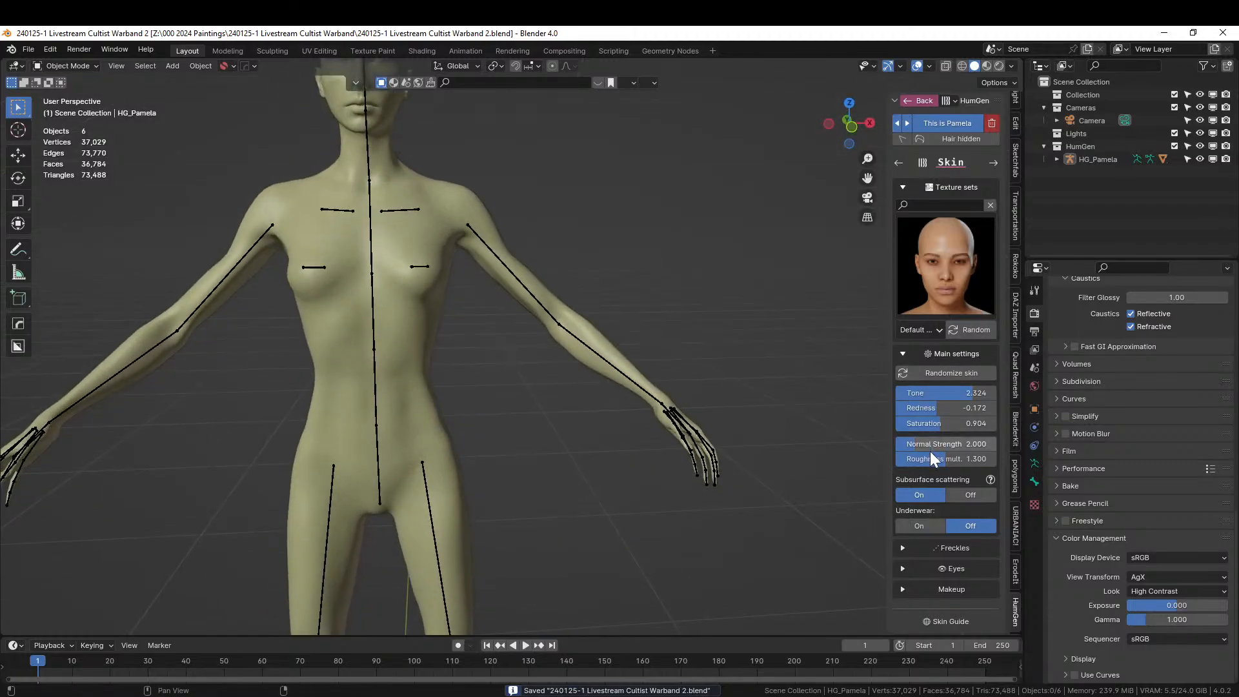
# Set the skin's freckles to about 0.209 and splotches to about 0.187, and change the iris color to blue.
pyautogui.click(906, 549)
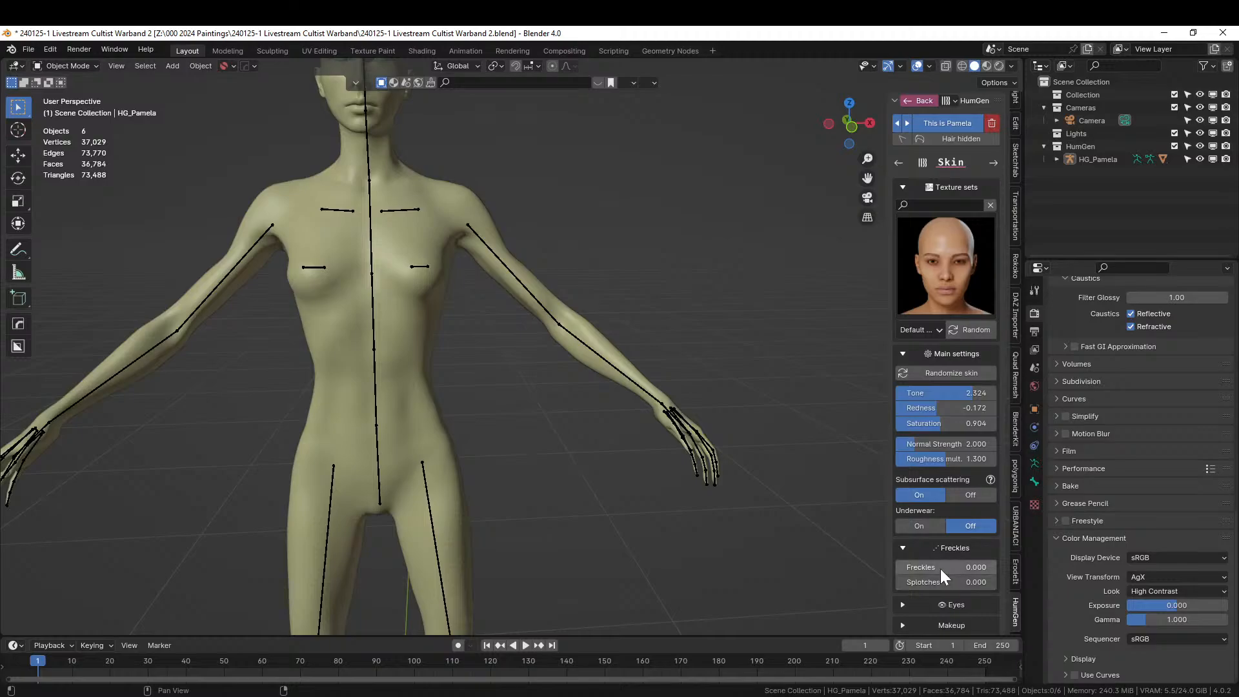
pyautogui.moveTo(940, 568)
pyautogui.mouseDown()
pyautogui.moveTo(961, 568)
pyautogui.moveTo(944, 582)
pyautogui.moveTo(959, 582)
pyautogui.moveTo(933, 583)
pyautogui.mouseUp()
pyautogui.scroll(-2, 901, 592)
pyautogui.click(903, 570)
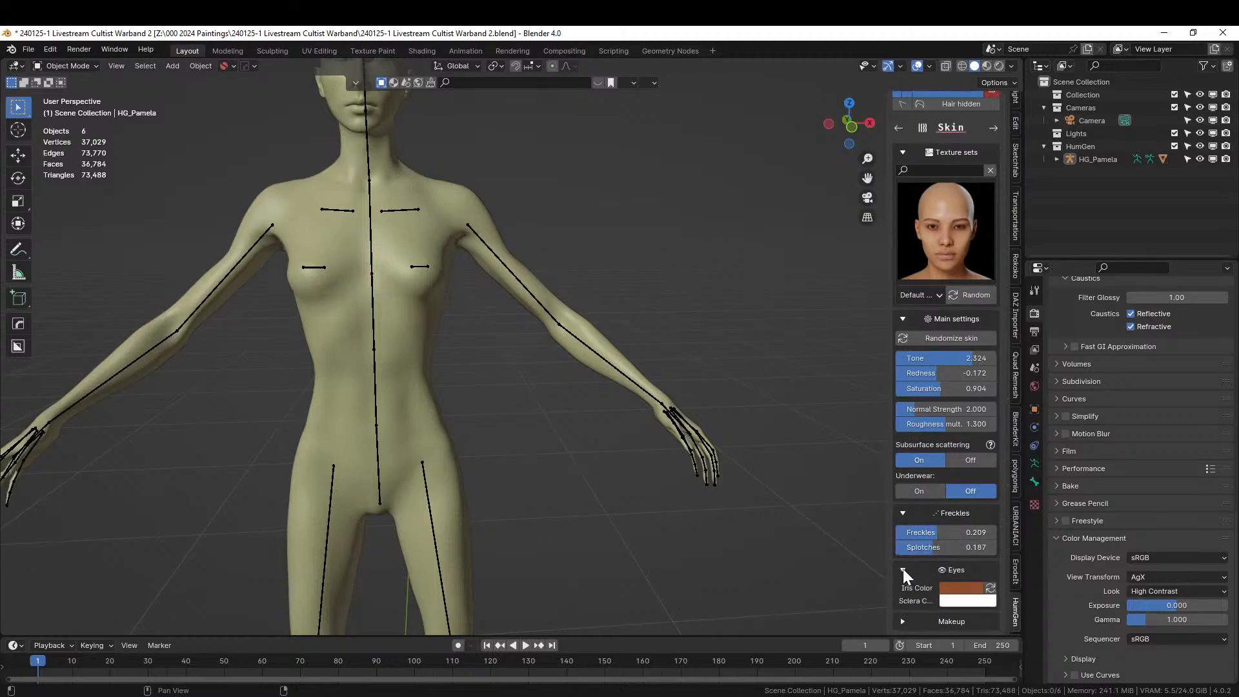
pyautogui.click(961, 588)
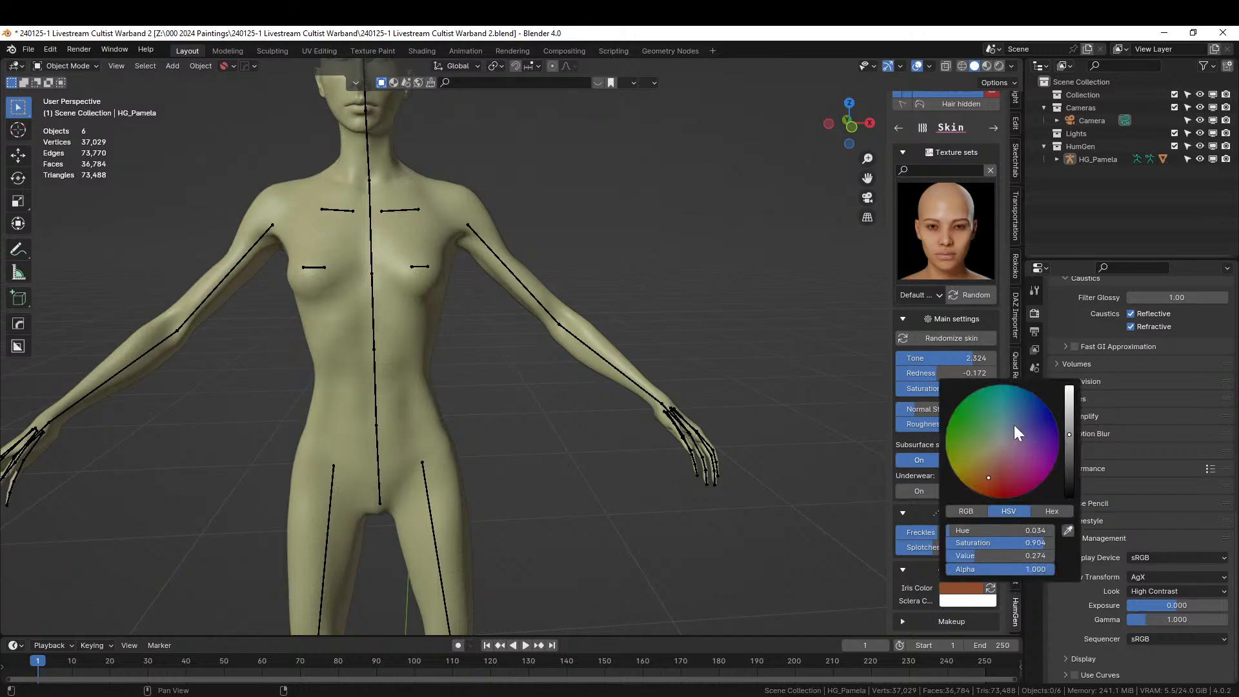
pyautogui.moveTo(1014, 425); pyautogui.dragTo(1017, 418)
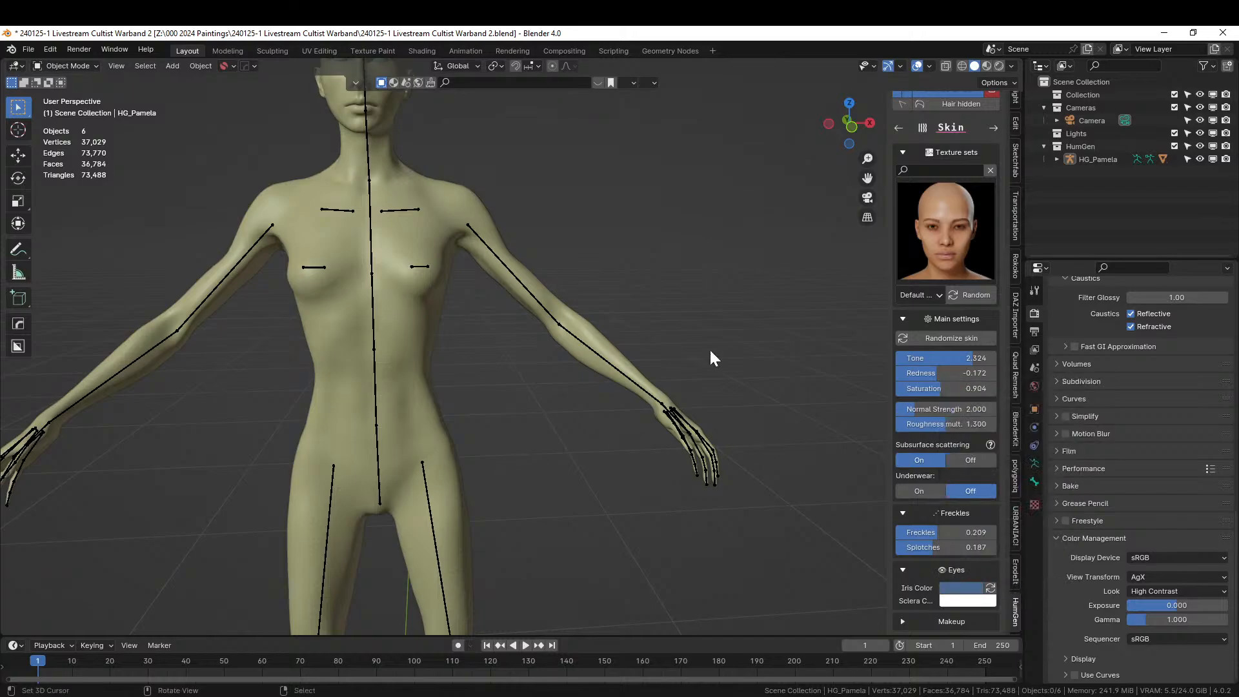
# Check the face up close in rendered shading and set the head hair shader to Accurate (Cycles only).
pyautogui.click(998, 65)
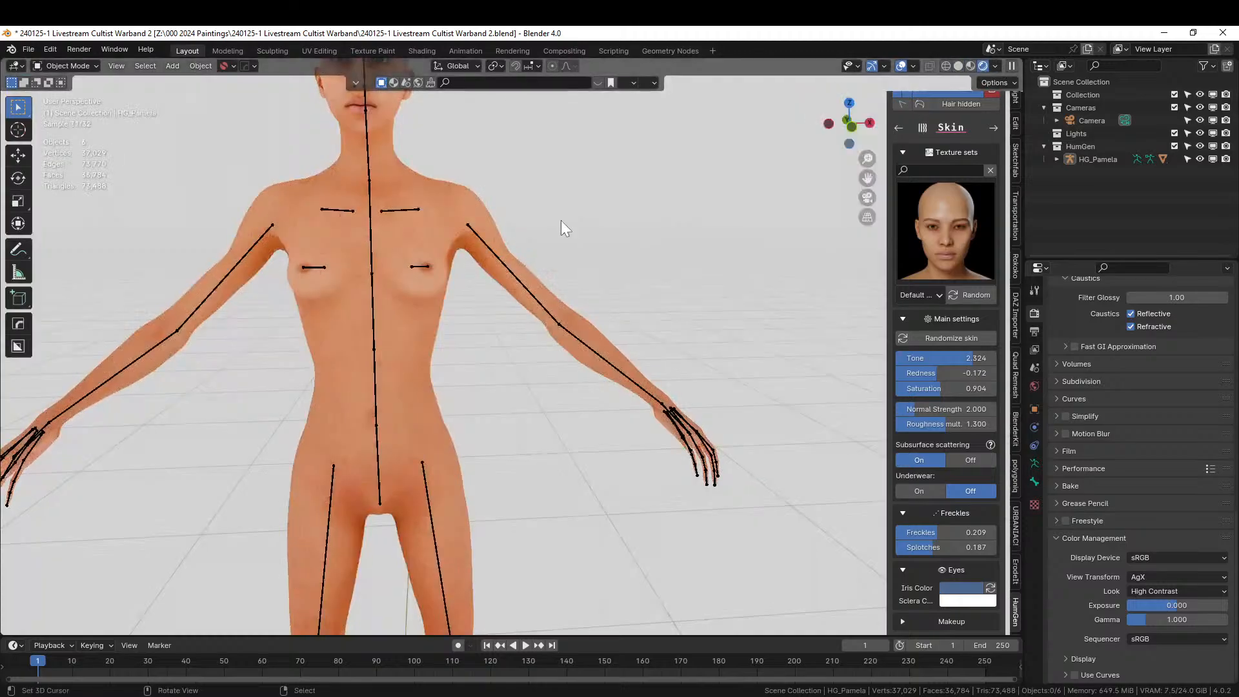
pyautogui.scroll(4, 637, 374)
pyautogui.moveTo(632, 360)
pyautogui.keyDown('shift'); pyautogui.mouseDown(button='middle')
pyautogui.moveTo(637, 374)
pyautogui.moveTo(649, 362)
pyautogui.mouseUp(button='middle'); pyautogui.keyUp('shift')
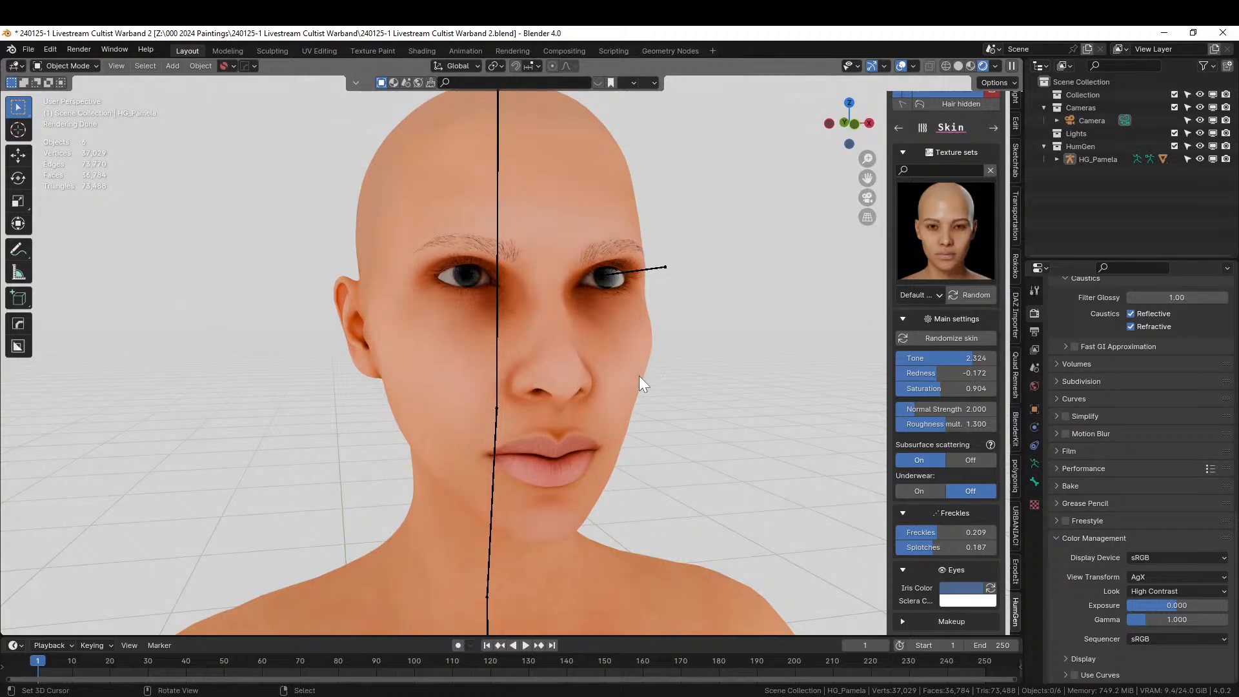
pyautogui.click(993, 127)
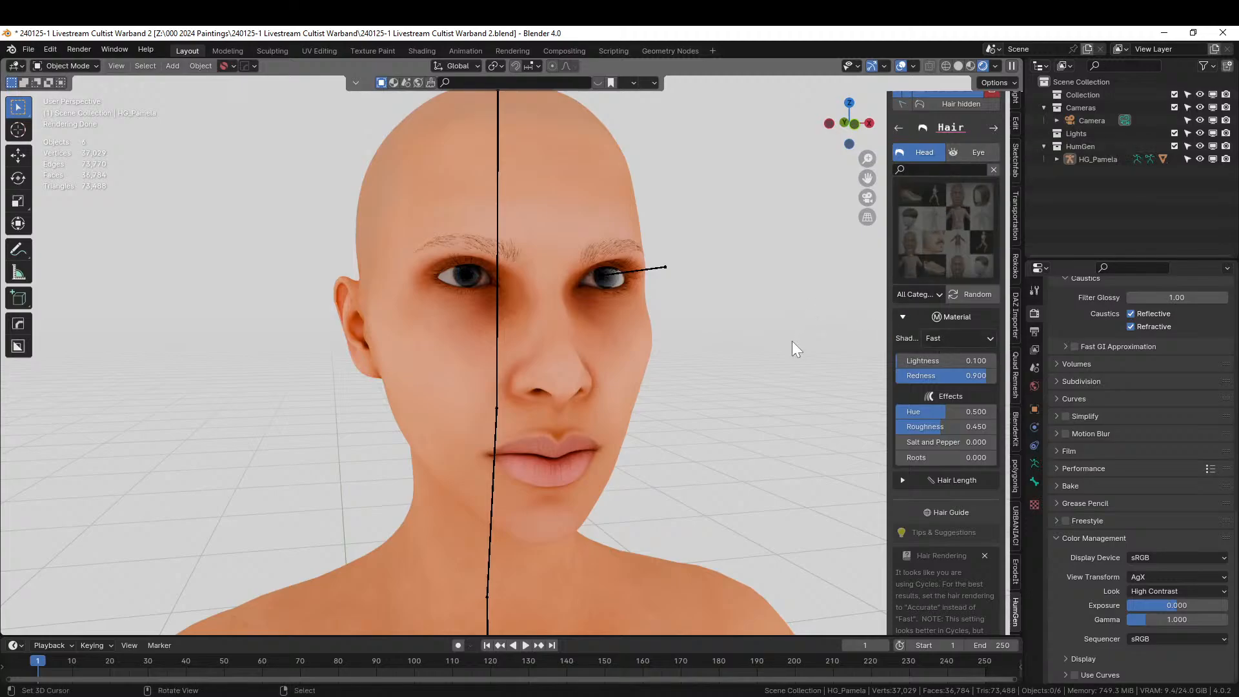
pyautogui.click(942, 340)
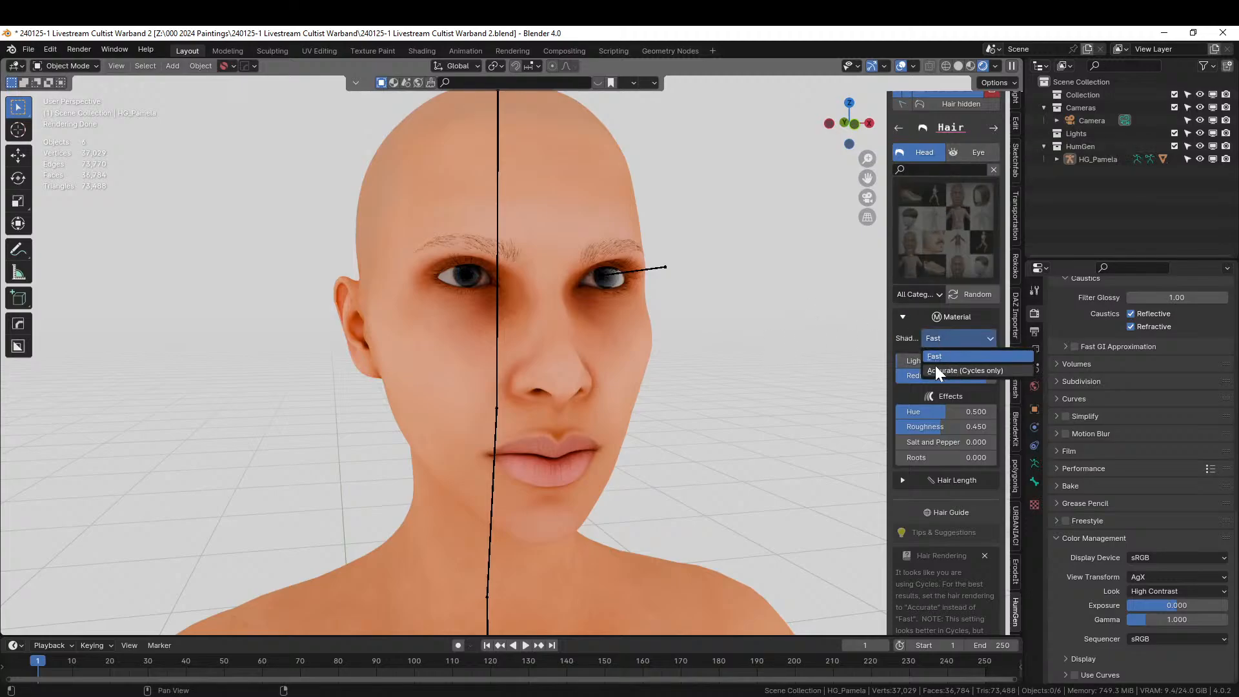
pyautogui.click(935, 370)
pyautogui.moveTo(804, 349); pyautogui.dragTo(768, 358, button='middle')
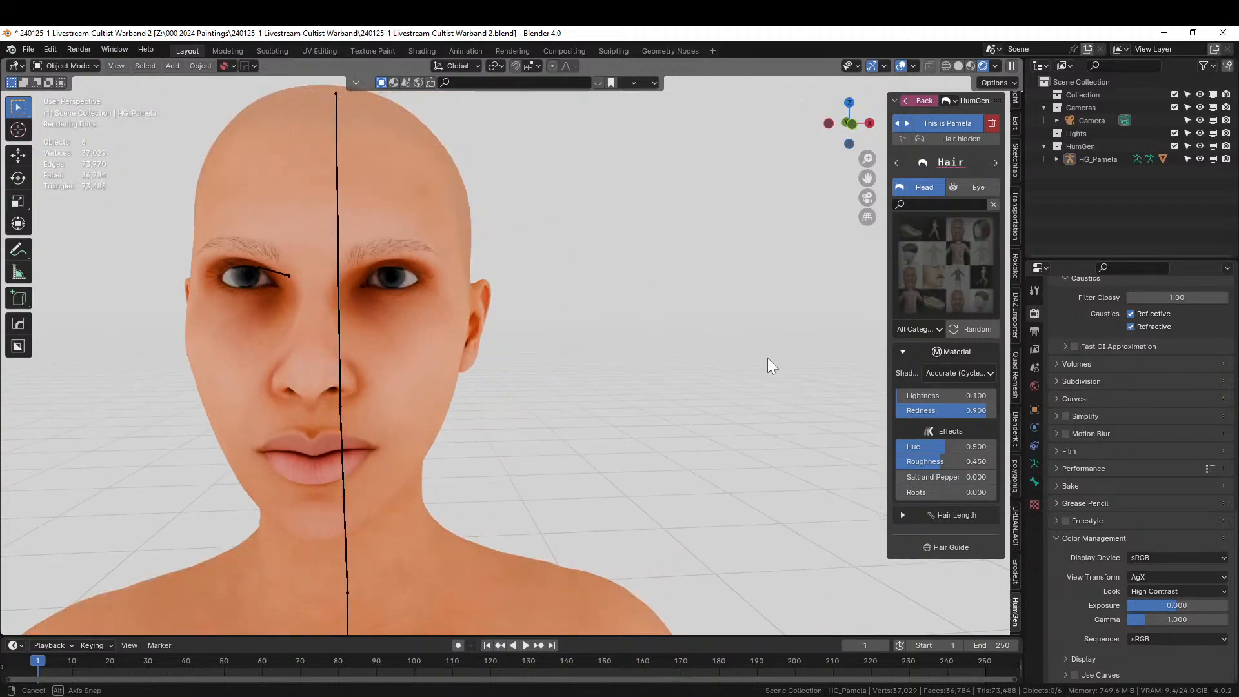
# Return the viewport to solid shading and save the file.
pyautogui.scroll(-5, 698, 360)
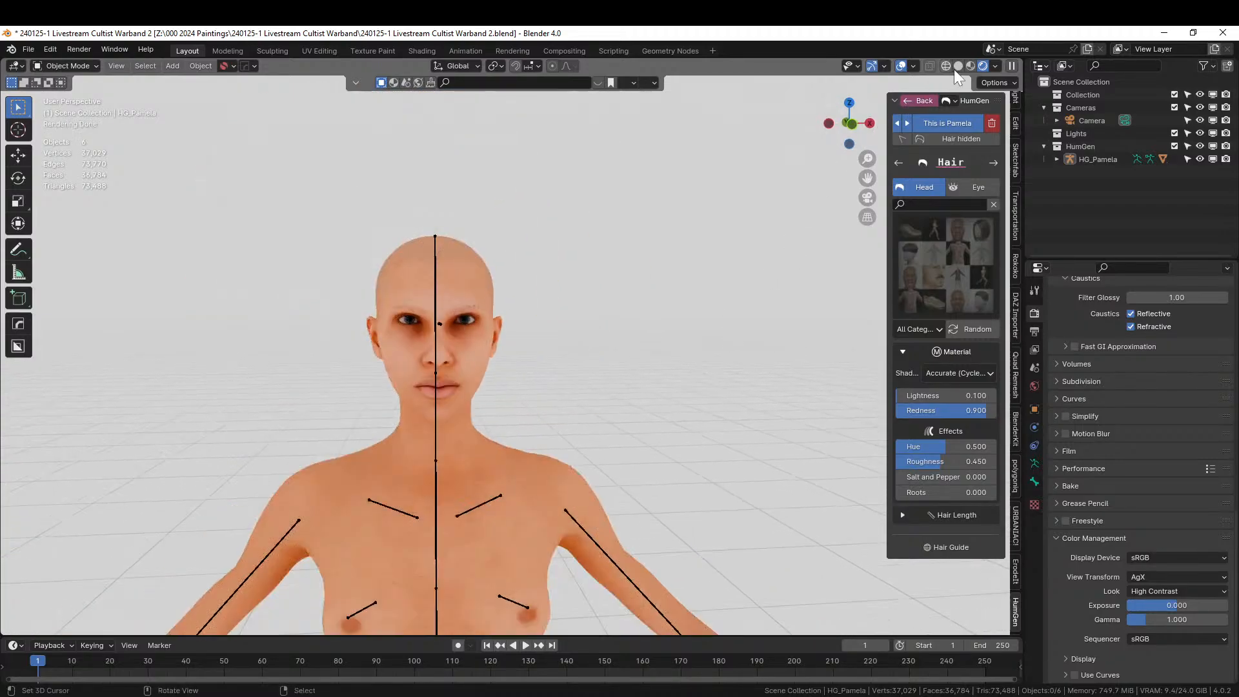
pyautogui.click(959, 66)
pyautogui.scroll(-3, 565, 272)
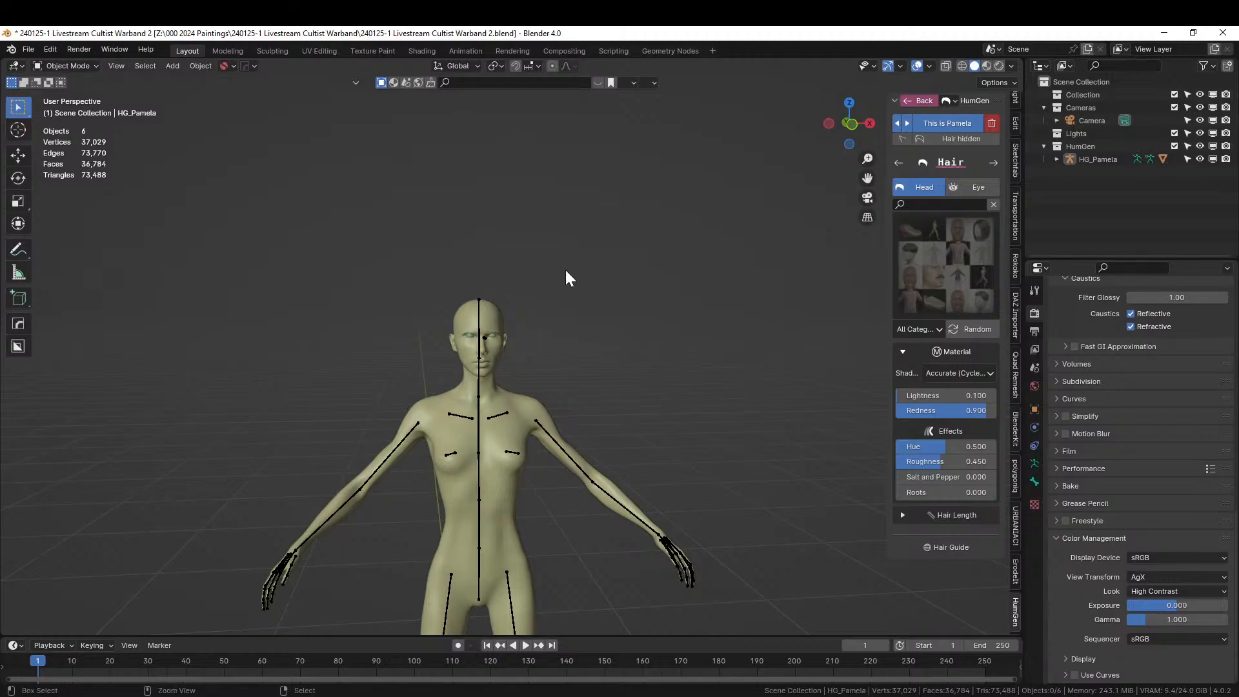
pyautogui.hotkey('ctrl', 's')
# Add the outfit consisting of a muscle shirt and pants to the human from the clothing library.
pyautogui.moveTo(455, 452); pyautogui.dragTo(524, 458, button='middle')
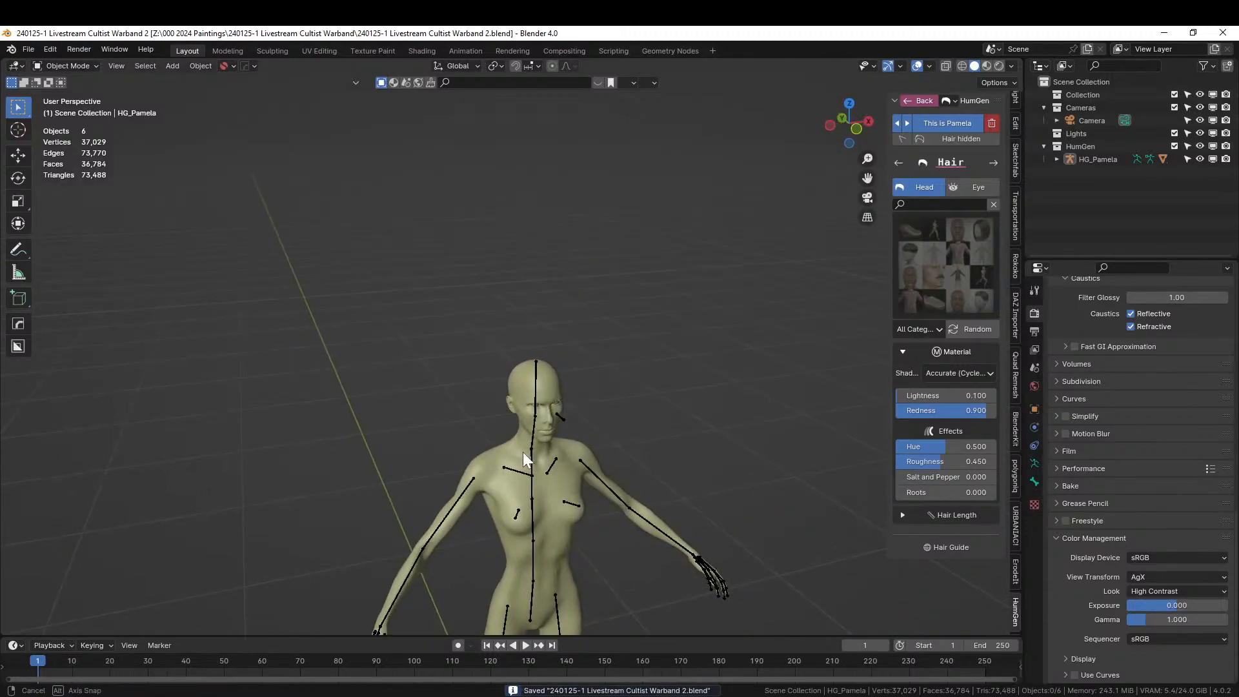
pyautogui.click(993, 163)
pyautogui.click(930, 280)
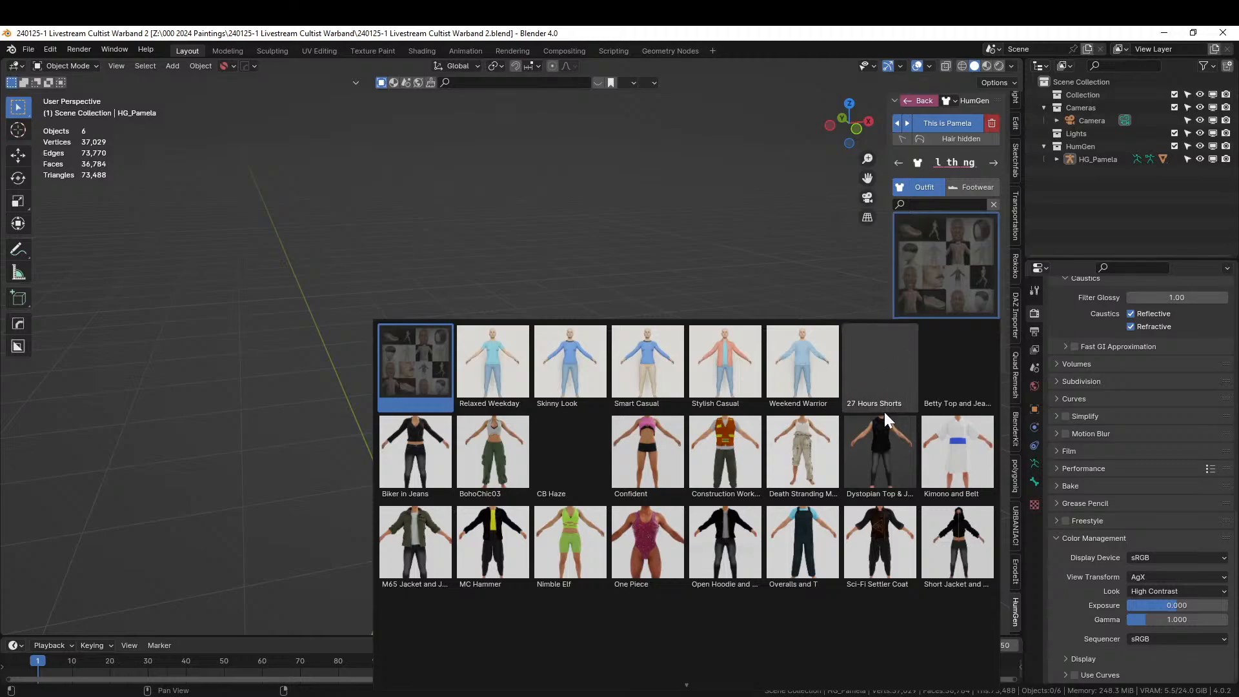
pyautogui.scroll(-2, 883, 409)
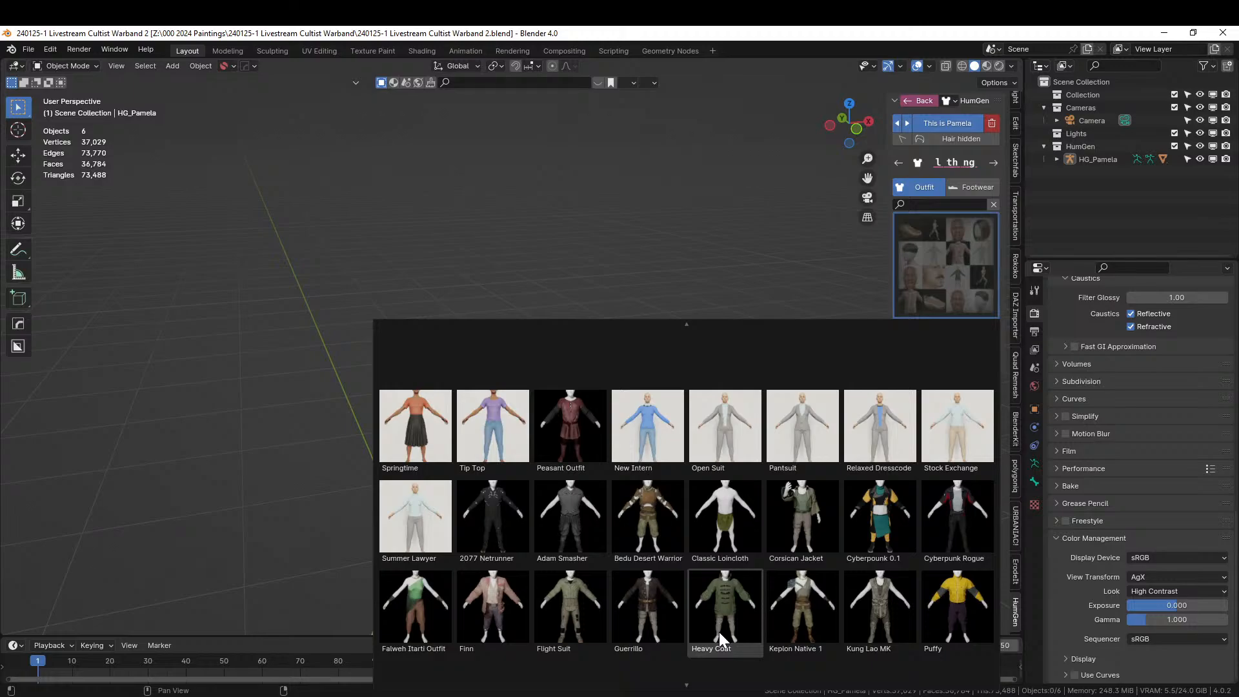
pyautogui.click(810, 509)
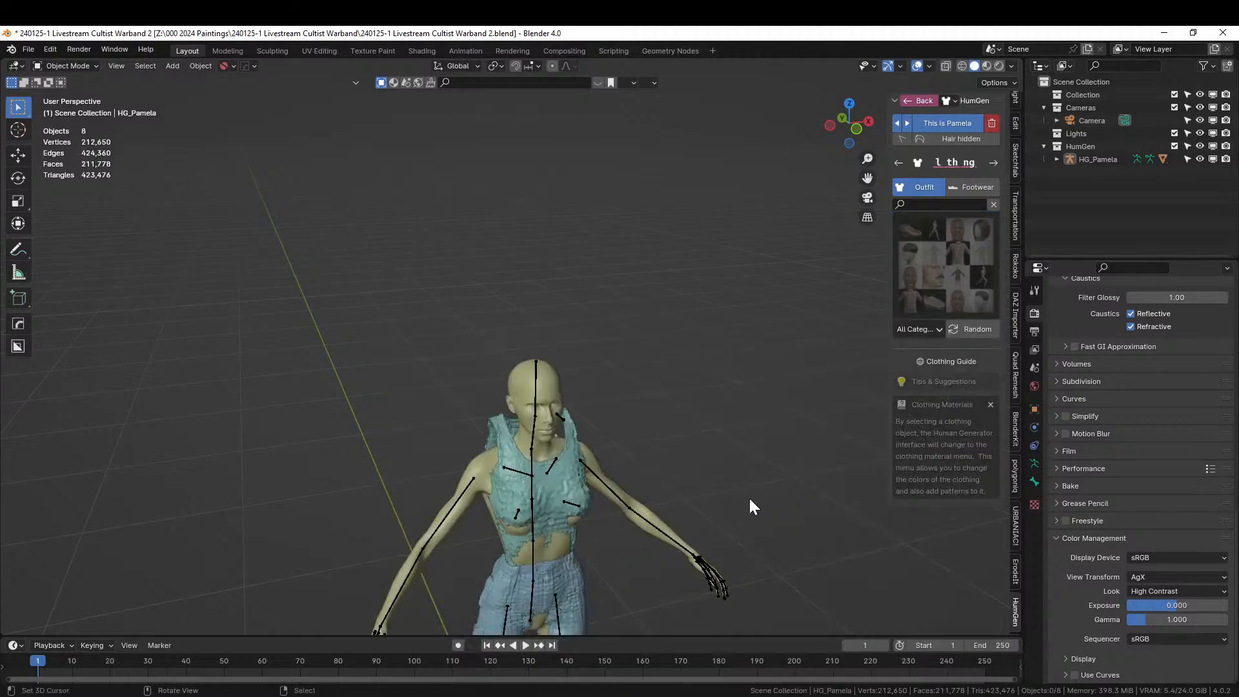
# Delete the muscle shirt from the character and check the remaining pants.
pyautogui.moveTo(749, 505); pyautogui.dragTo(654, 330, button='middle')
pyautogui.click(471, 192)
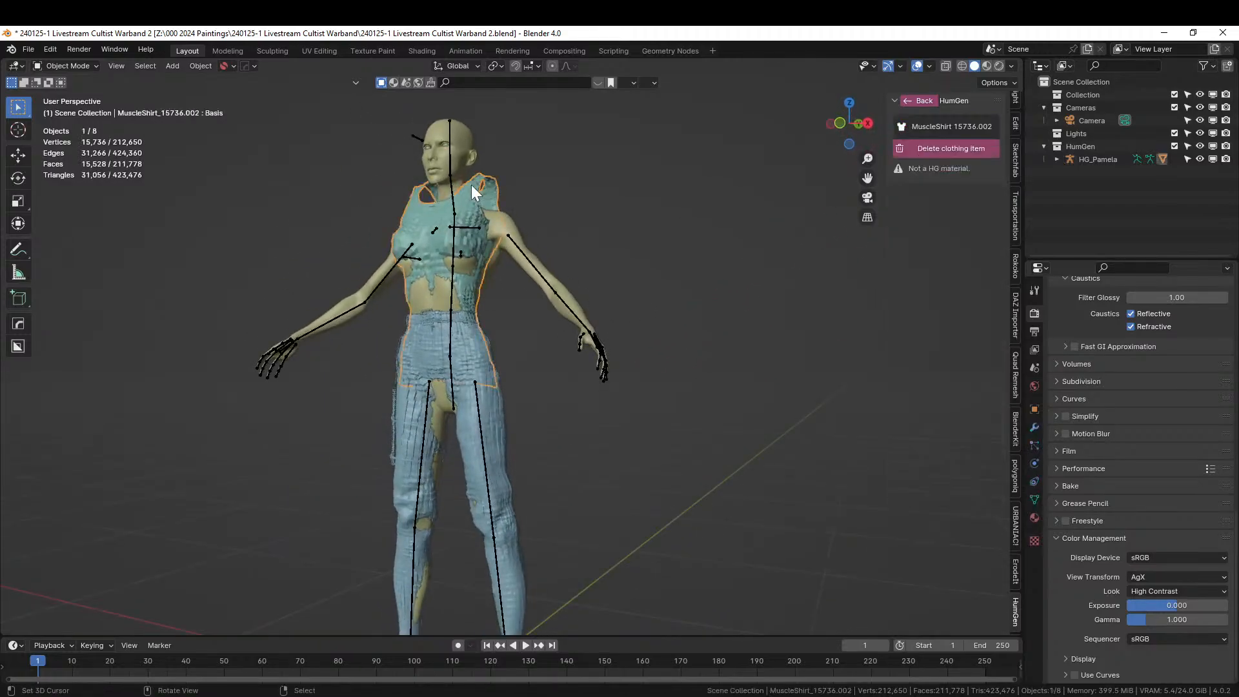
pyautogui.press('Delete')
pyautogui.scroll(-5, 494, 245)
pyautogui.moveTo(510, 277); pyautogui.dragTo(561, 293, button='middle')
pyautogui.scroll(5, 541, 312)
pyautogui.scroll(5, 562, 293)
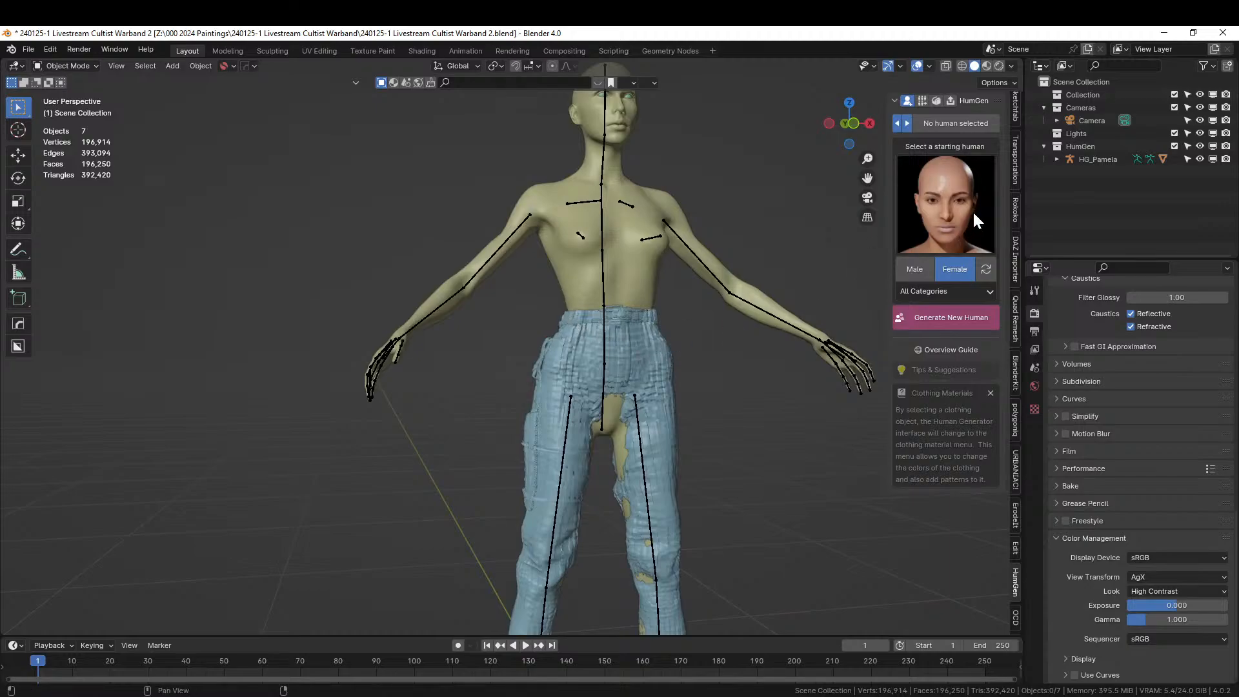
# Add the Peasant Outfit boots to the human as footwear and check their fit.
pyautogui.click(600, 271)
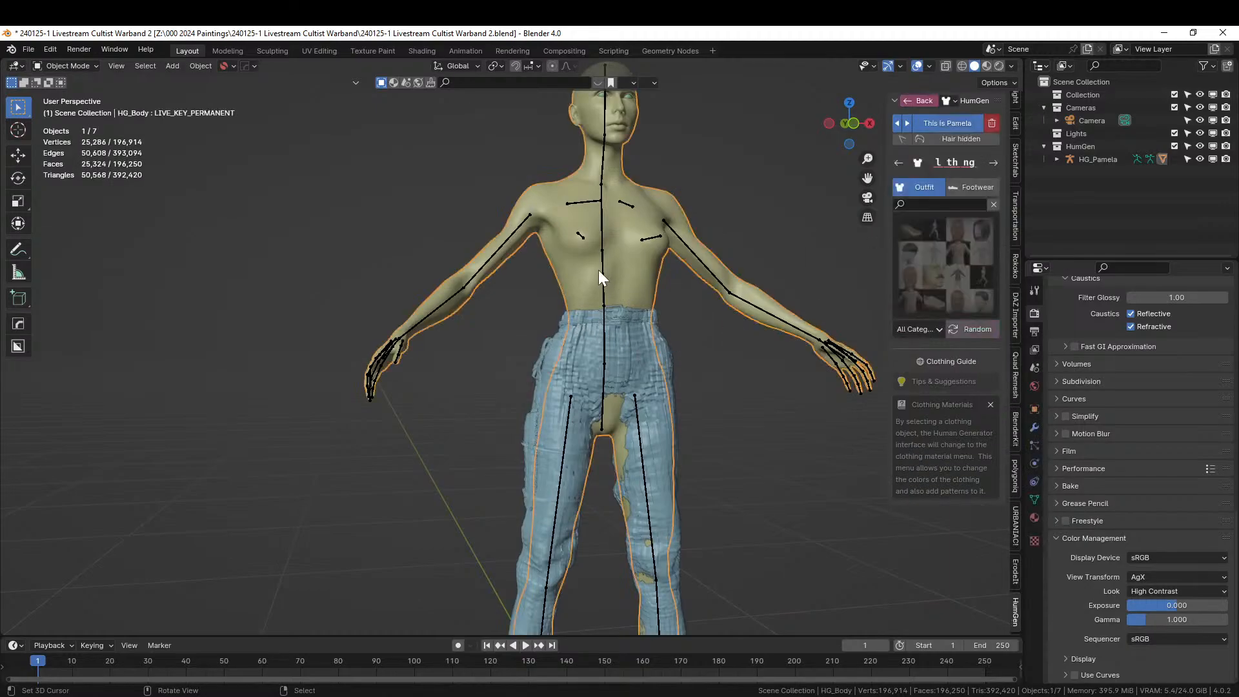
pyautogui.click(968, 186)
pyautogui.click(942, 266)
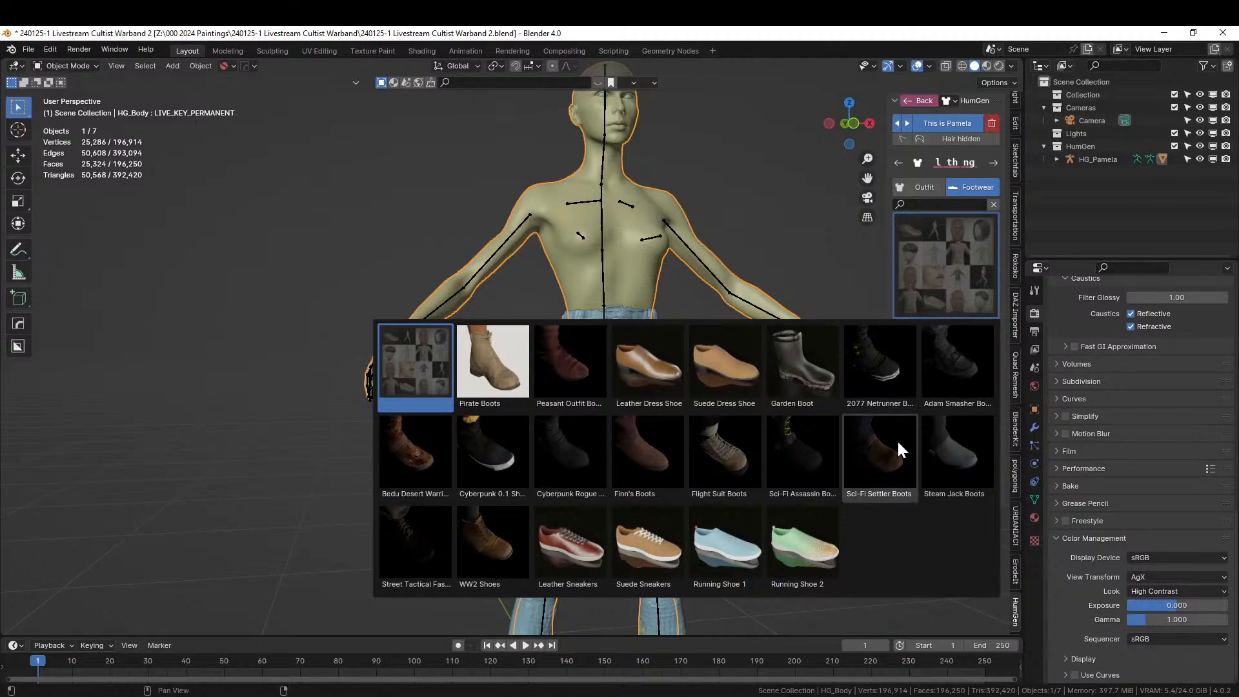
pyautogui.click(548, 355)
pyautogui.scroll(-5, 548, 355)
pyautogui.moveTo(591, 404); pyautogui.dragTo(541, 366, button='middle')
pyautogui.scroll(4, 552, 444)
pyautogui.scroll(1, 541, 367)
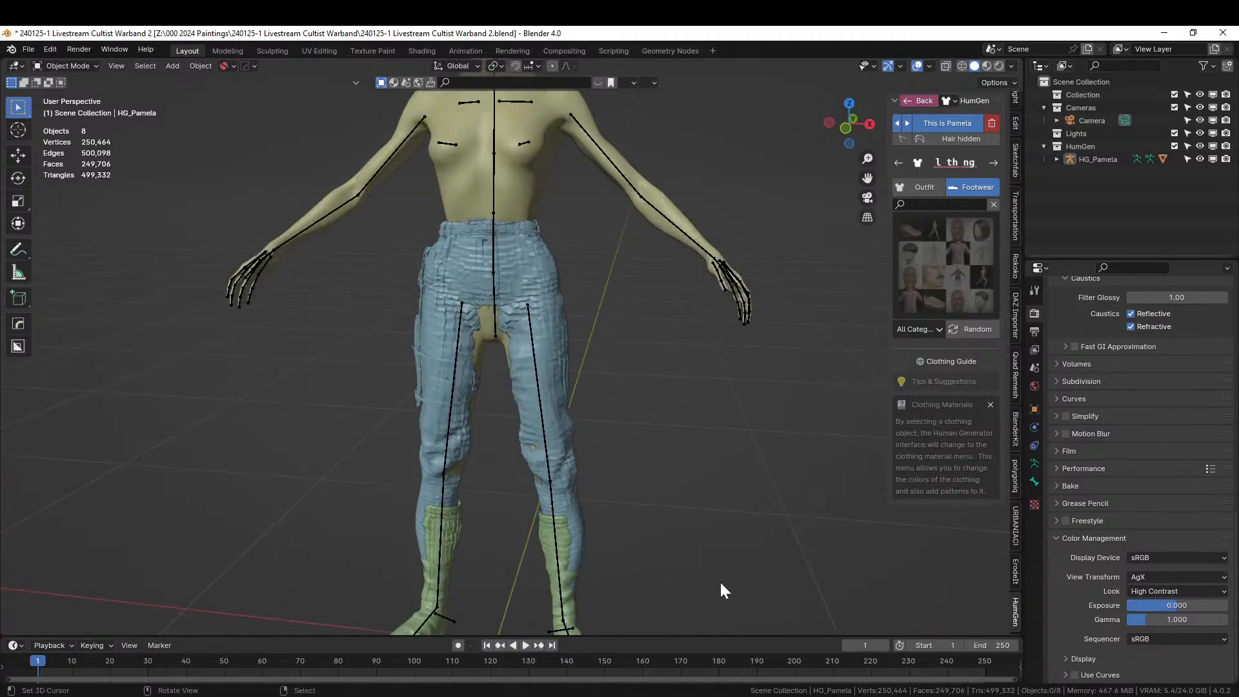
pyautogui.moveTo(719, 579); pyautogui.dragTo(681, 555, button='middle')
# Add a Smooth modifier to the pants with Repeat set to 15 and inspect the legs.
pyautogui.click(554, 283)
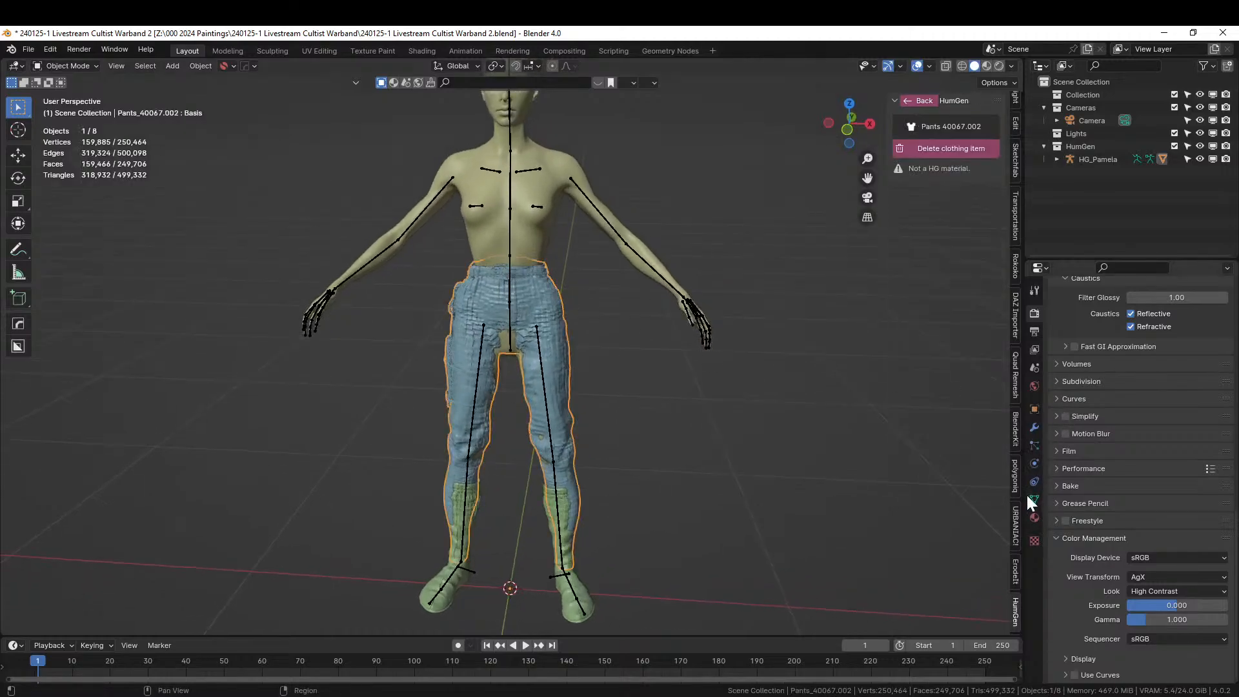
pyautogui.click(1034, 425)
pyautogui.click(1133, 311)
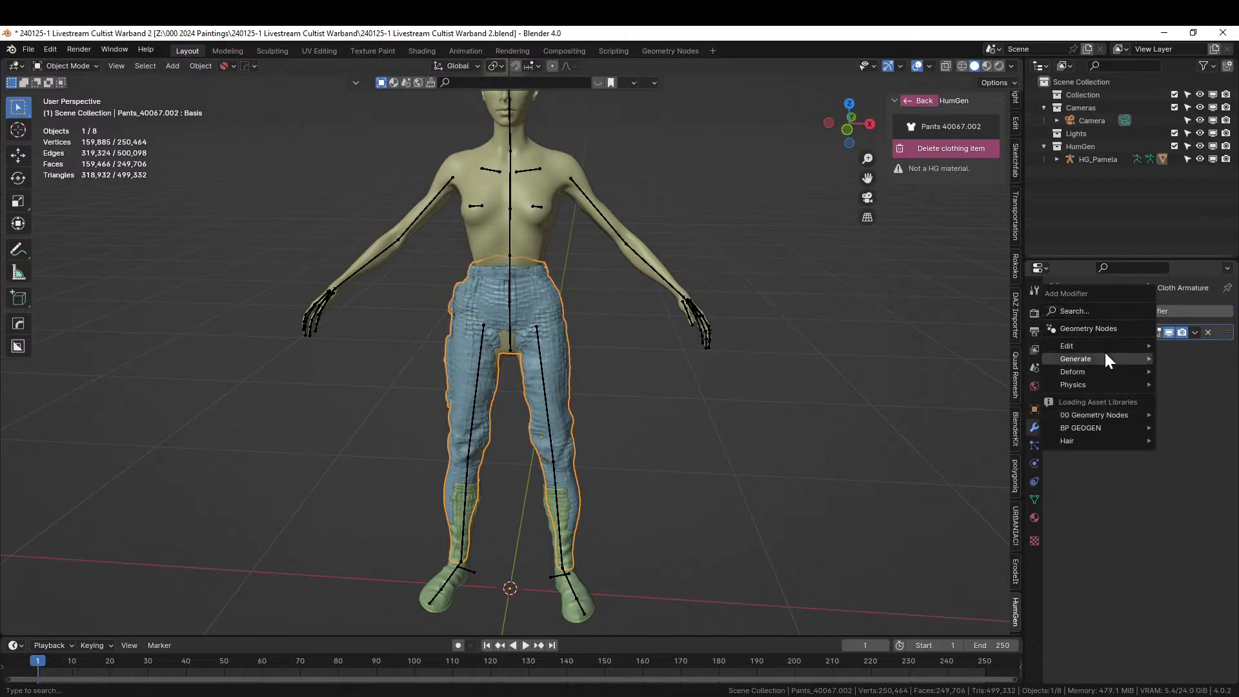
pyautogui.moveTo(1106, 354)
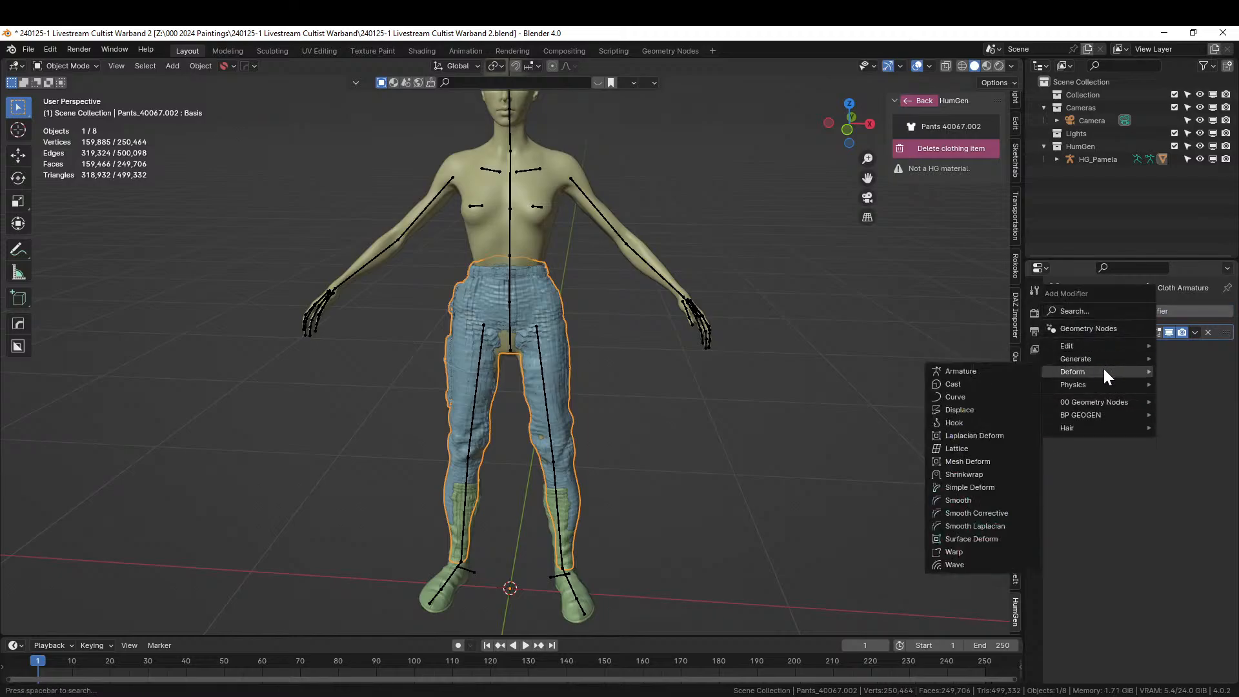
pyautogui.click(941, 500)
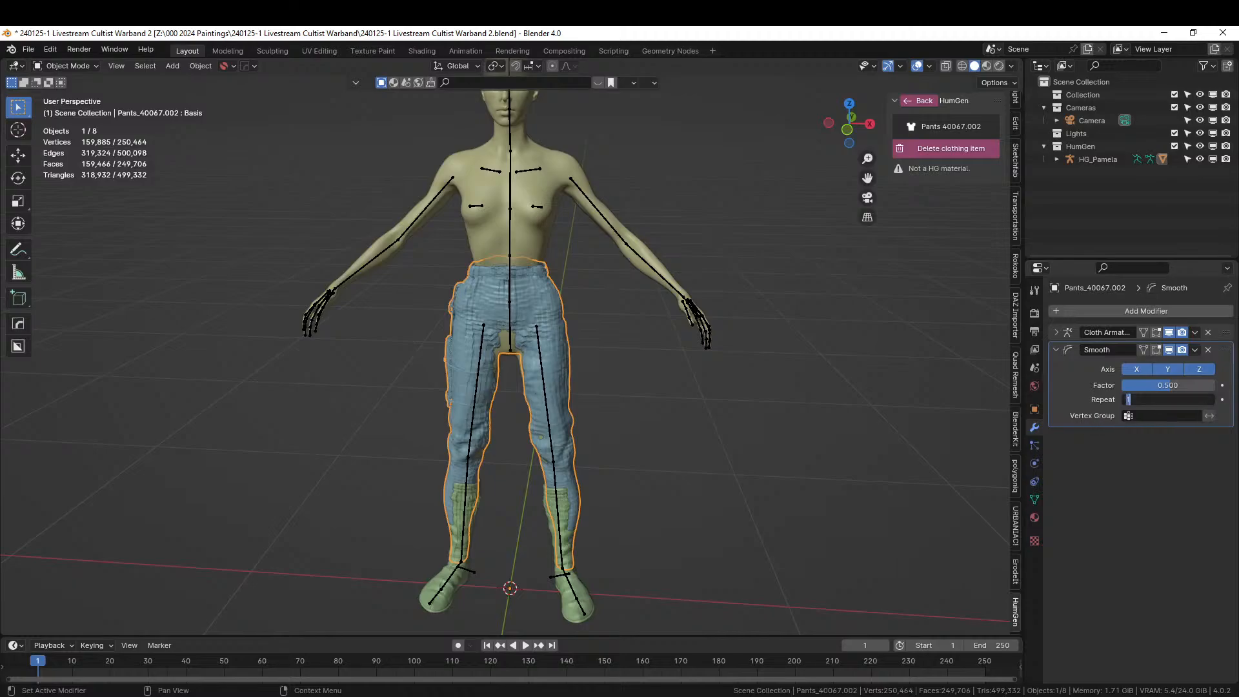
pyautogui.press('Return')
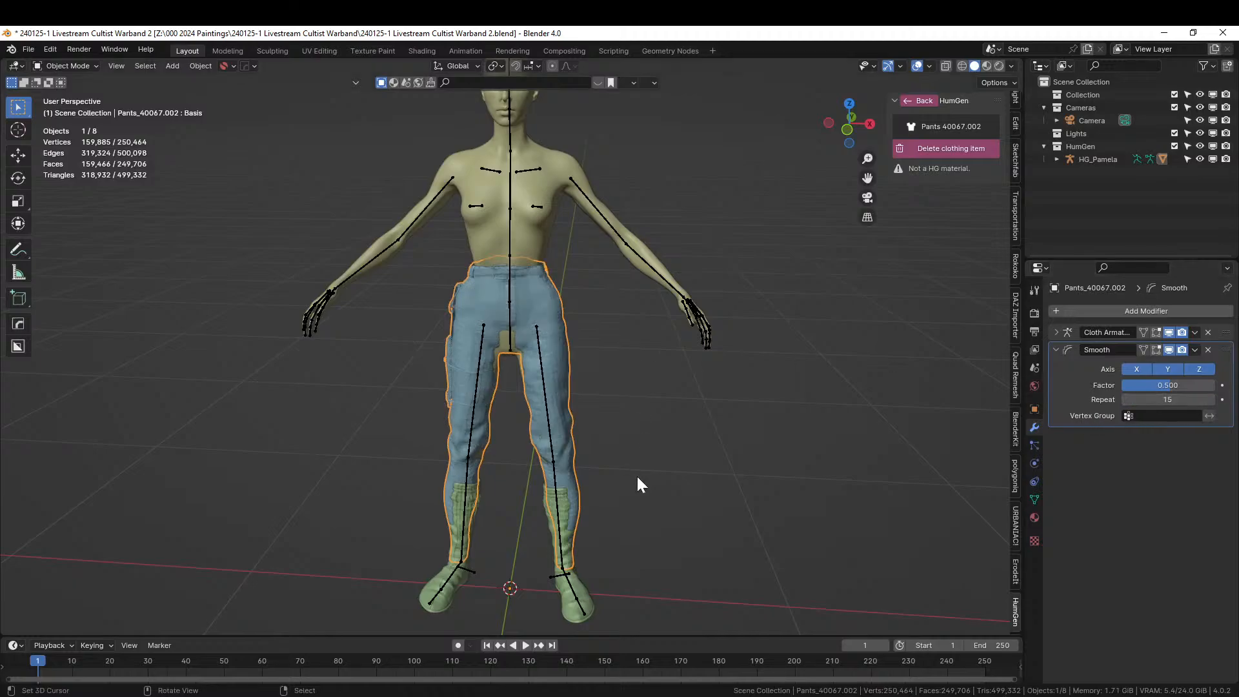
pyautogui.scroll(3, 638, 476)
pyautogui.moveTo(639, 478); pyautogui.dragTo(599, 454, button='middle')
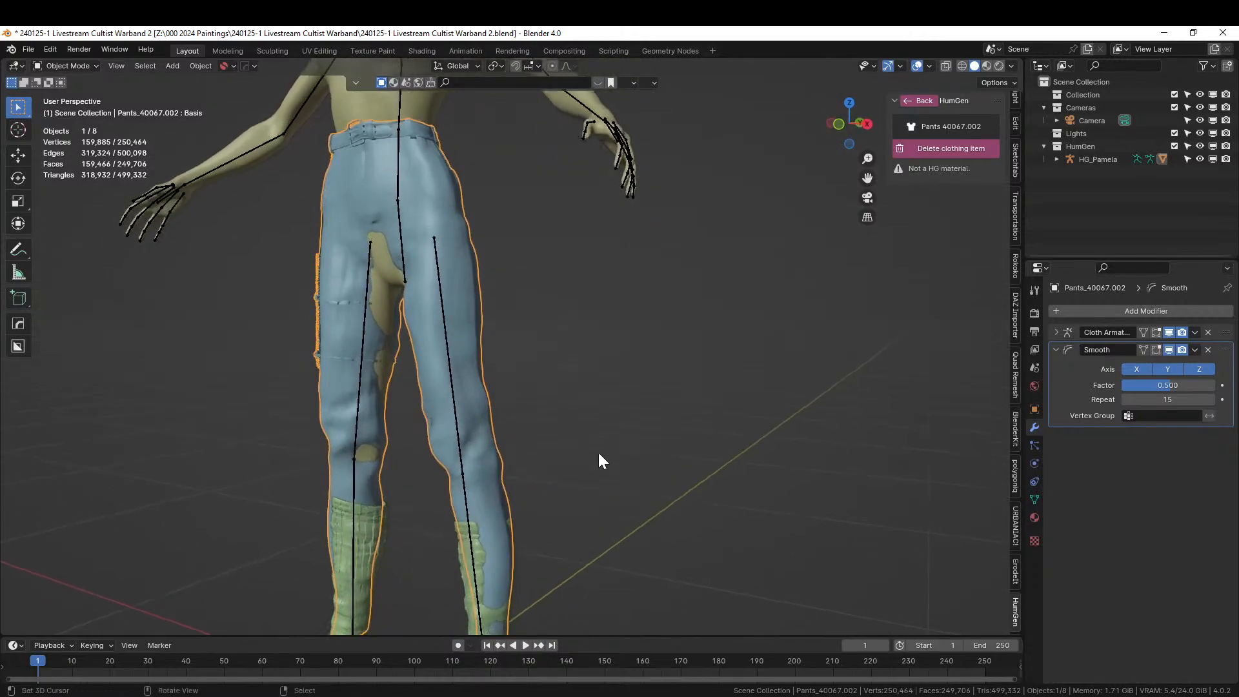
# Add a Smooth modifier to the boots with Repeat set to 10 and check the dressed figure.
pyautogui.click(371, 517)
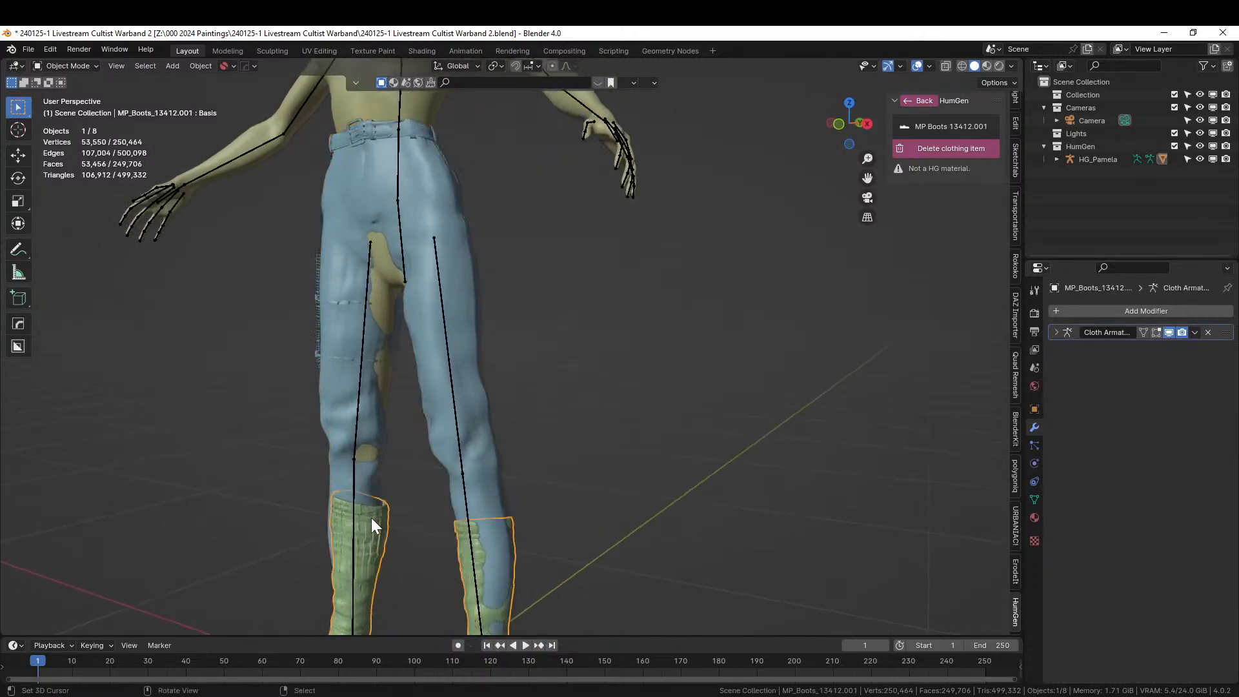
pyautogui.click(1113, 309)
pyautogui.moveTo(1094, 310)
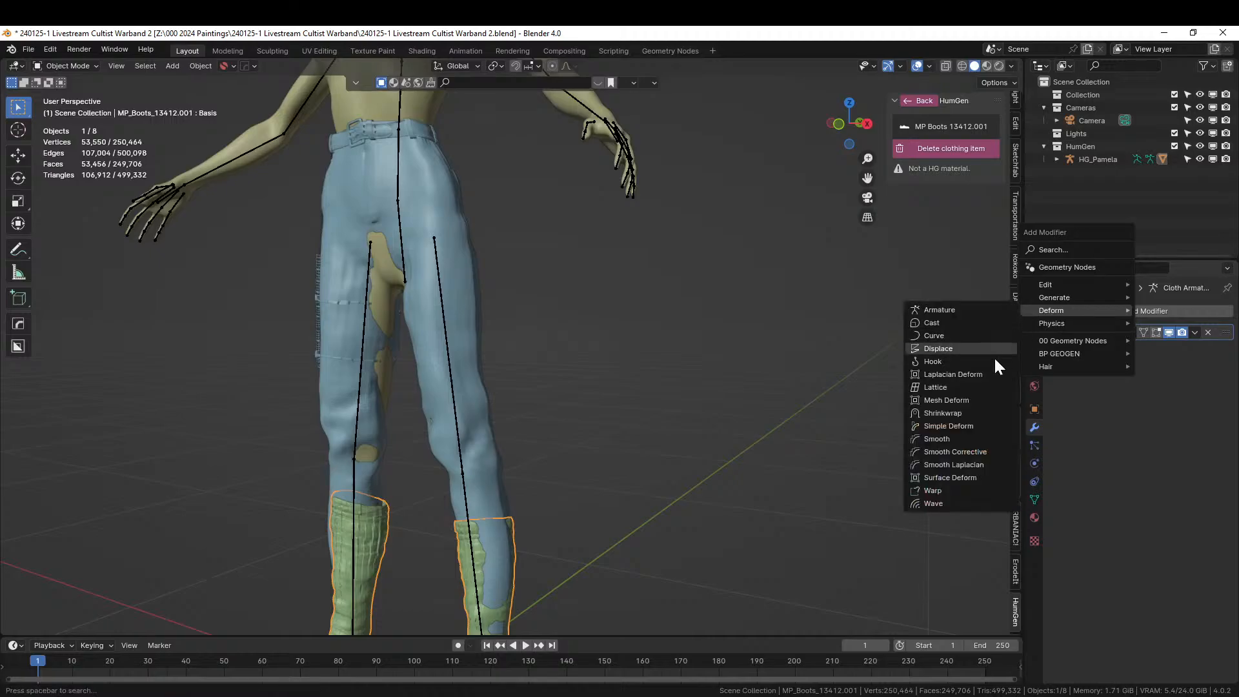
pyautogui.click(970, 439)
pyautogui.click(1168, 399)
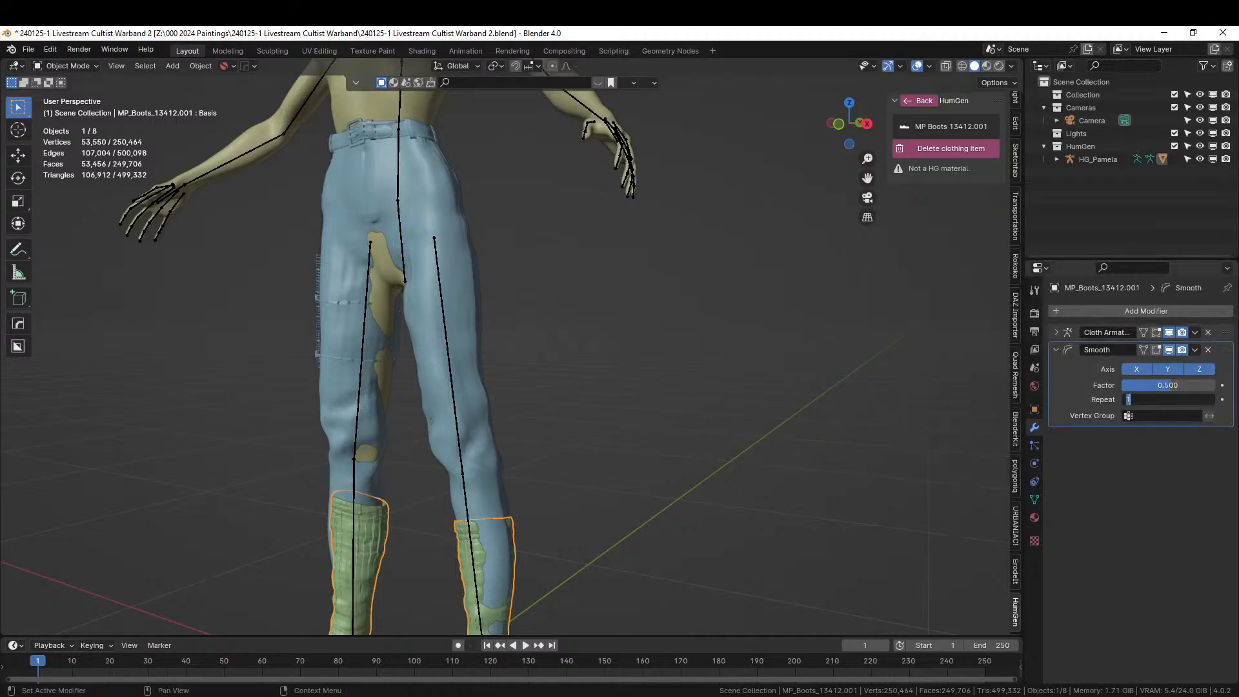
pyautogui.write('10')
pyautogui.press('Return')
pyautogui.scroll(-5, 529, 386)
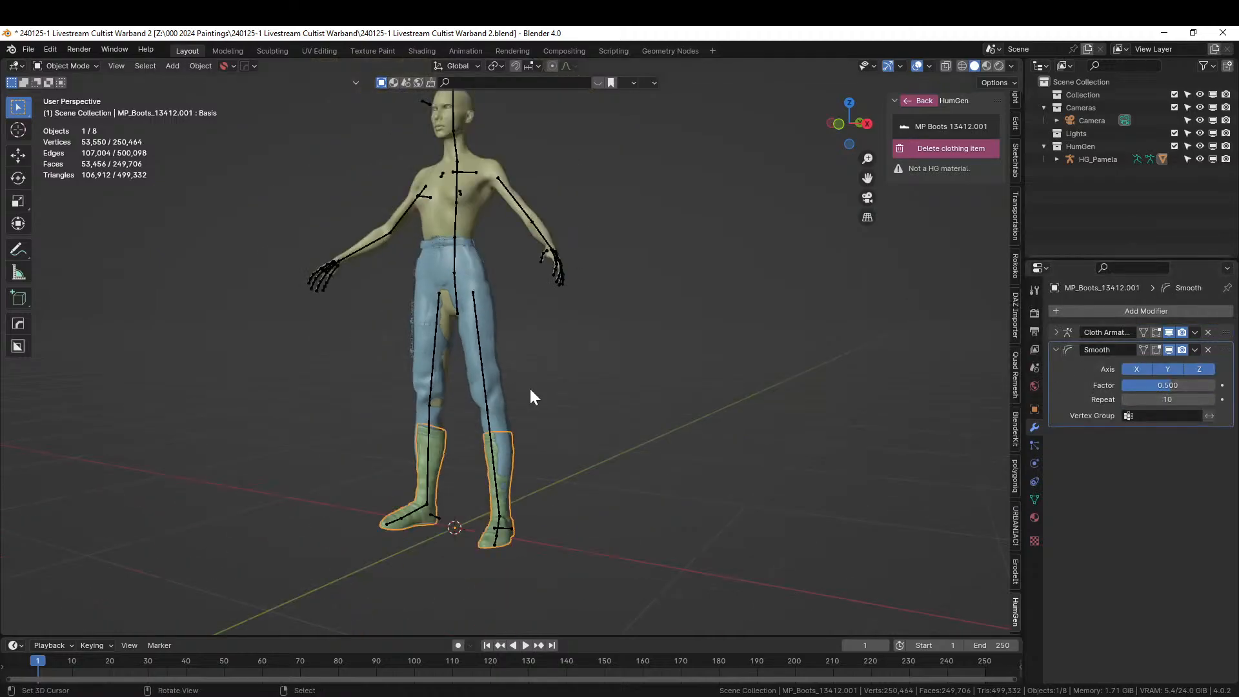
pyautogui.moveTo(529, 386); pyautogui.dragTo(582, 413, button='middle')
pyautogui.scroll(3, 574, 387)
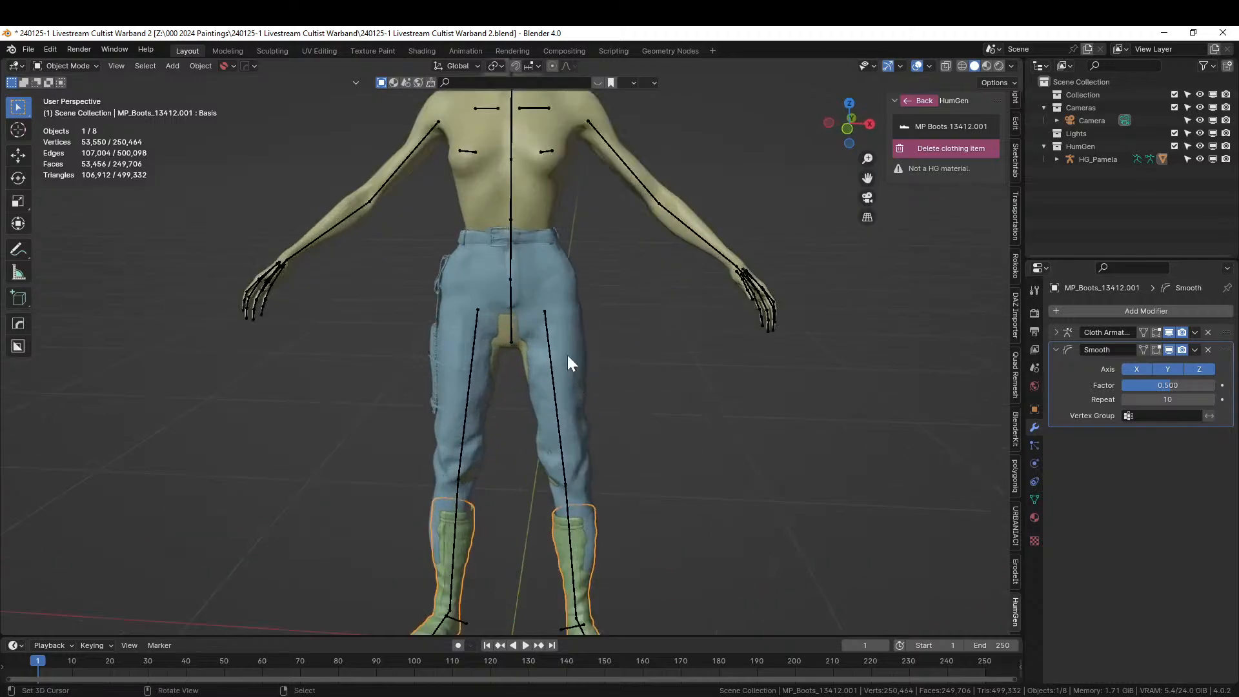
# Select all vertices of the human body mesh from the waist down to the feet, including those hidden behind the surface.
pyautogui.click(545, 192)
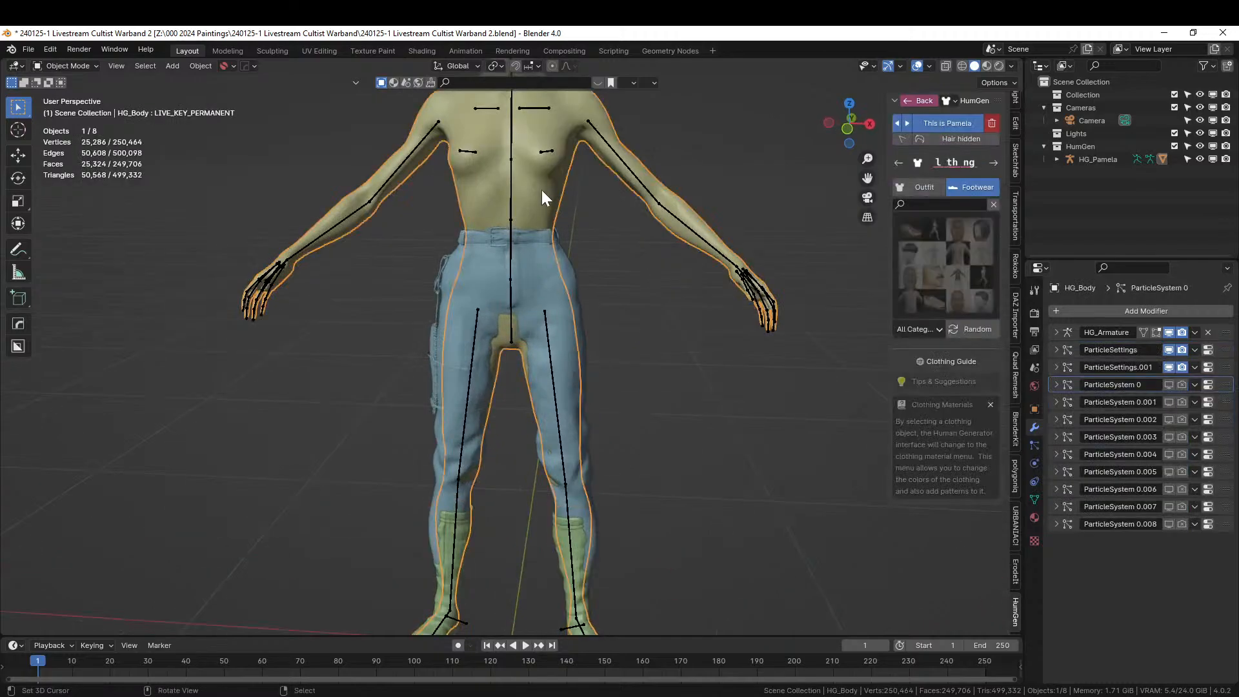
pyautogui.press('KP_1')
pyautogui.keyDown('ctrl'); pyautogui.moveTo(698, 196); pyautogui.dragTo(664, 316, button='middle'); pyautogui.keyUp('ctrl')
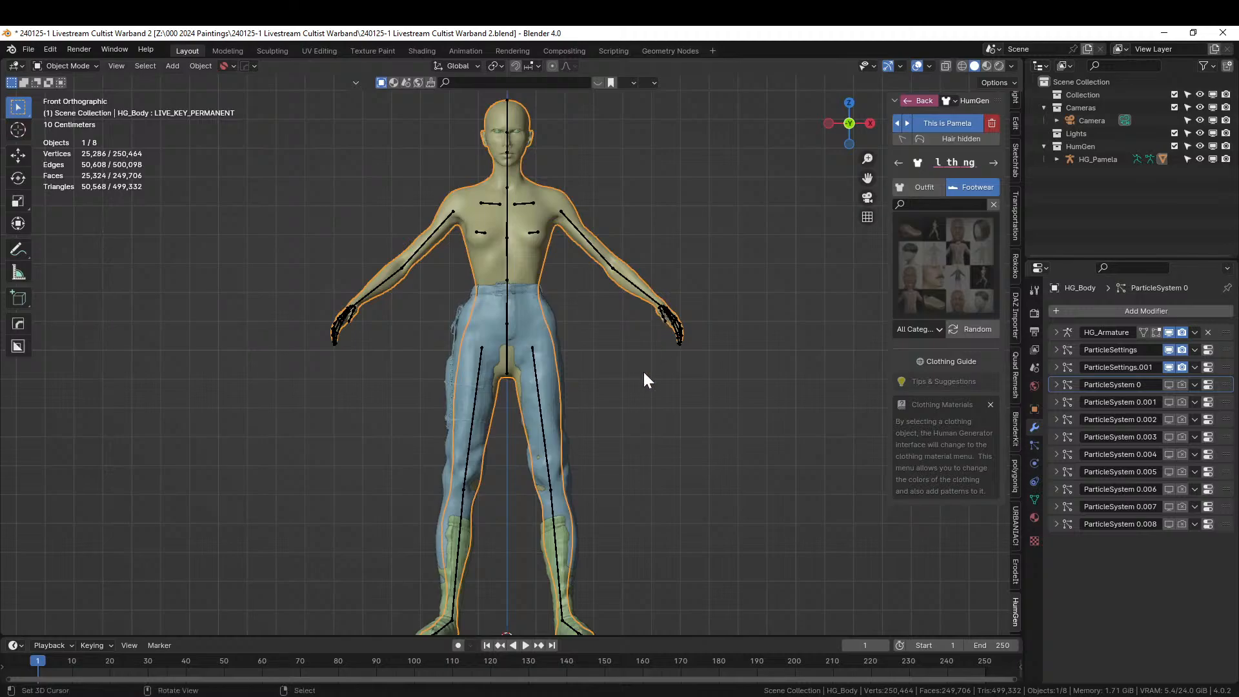
pyautogui.press('Tab')
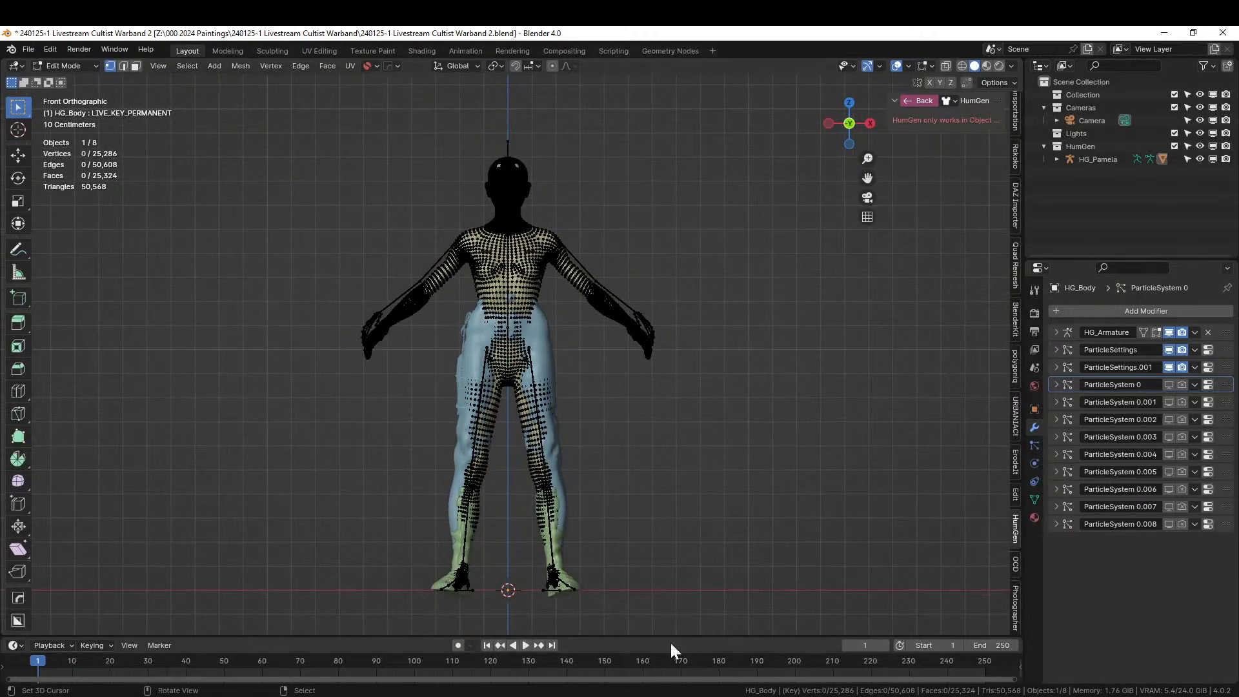
pyautogui.hotkey('alt', 'z')
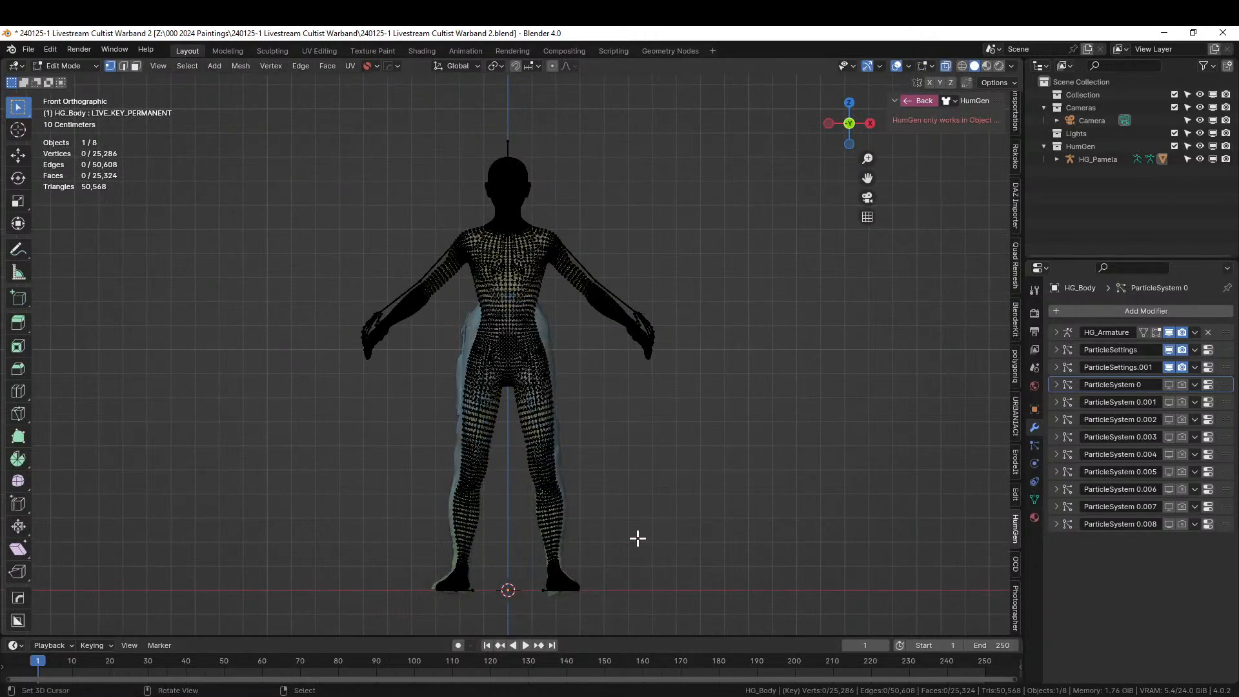
pyautogui.press('b')
pyautogui.moveTo(644, 613); pyautogui.dragTo(395, 363)
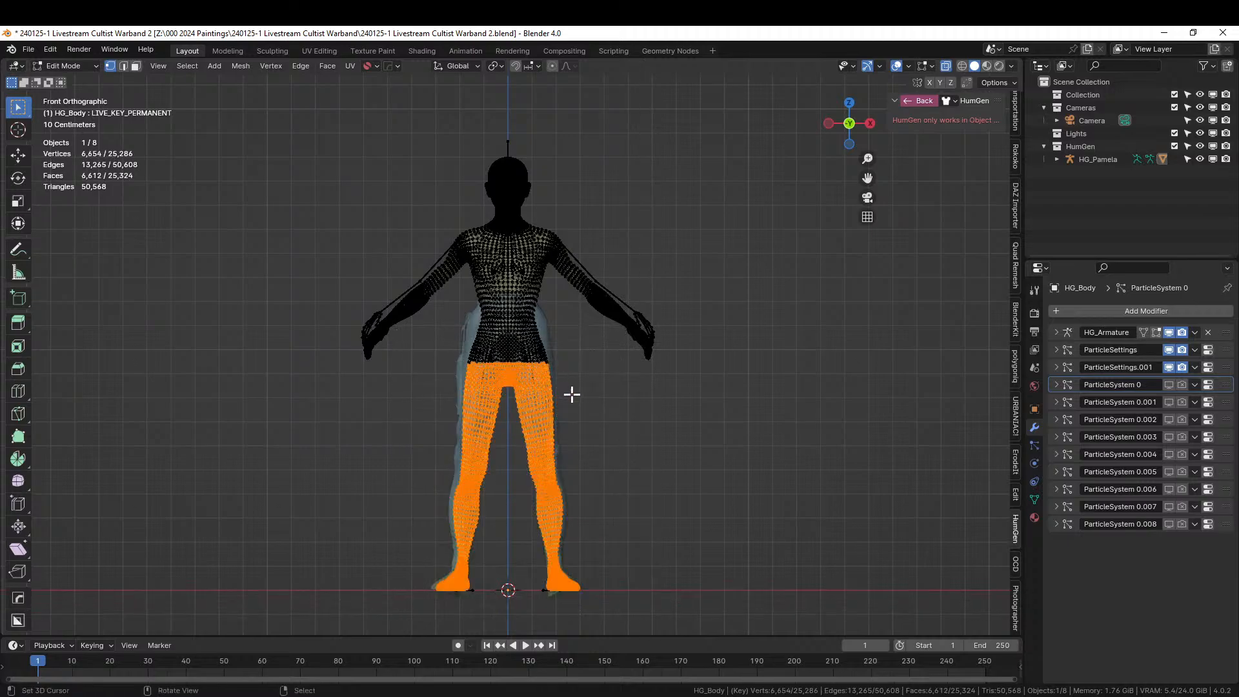
pyautogui.press('b')
pyautogui.moveTo(562, 371); pyautogui.dragTo(450, 312)
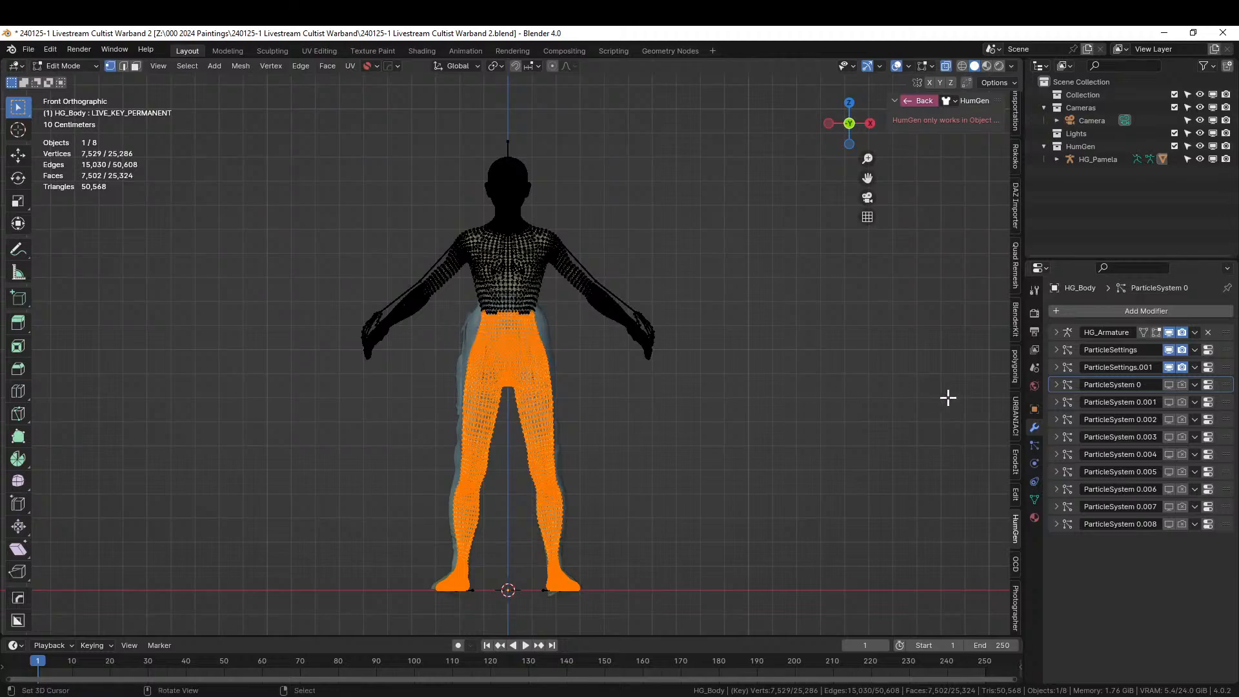
# Store the selected lower-body vertices in a new vertex group named Mask_Pants and return to Object Mode.
pyautogui.click(1034, 500)
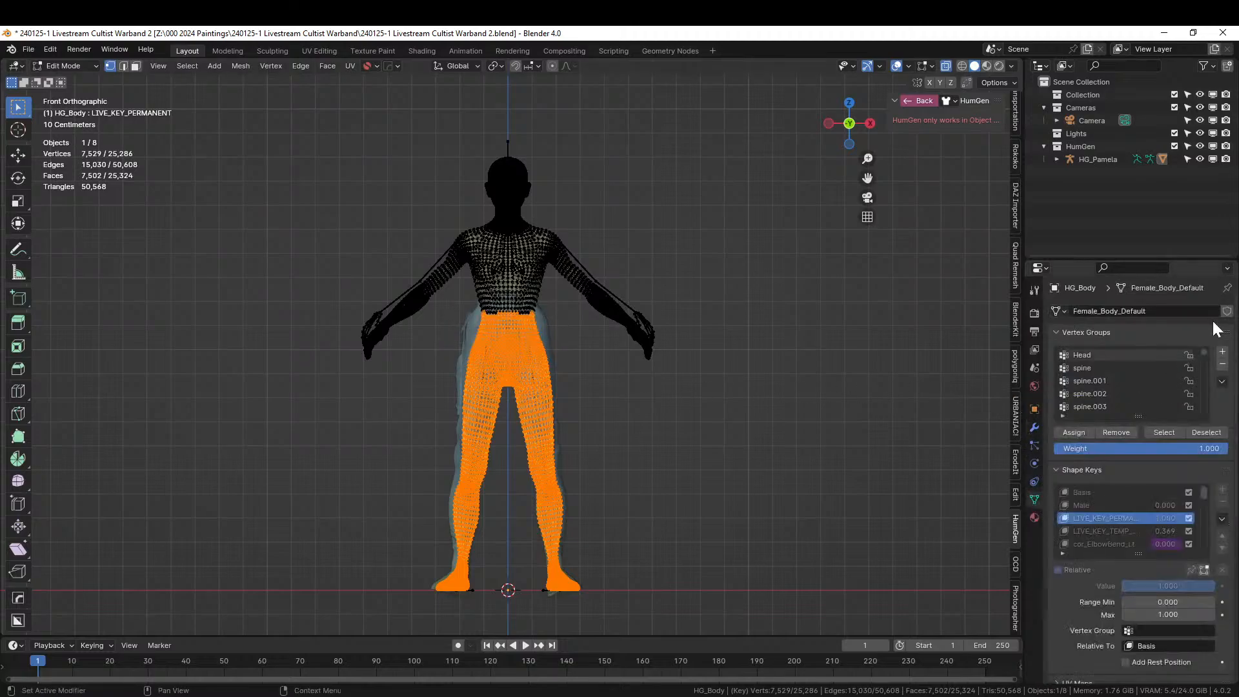
pyautogui.click(1222, 352)
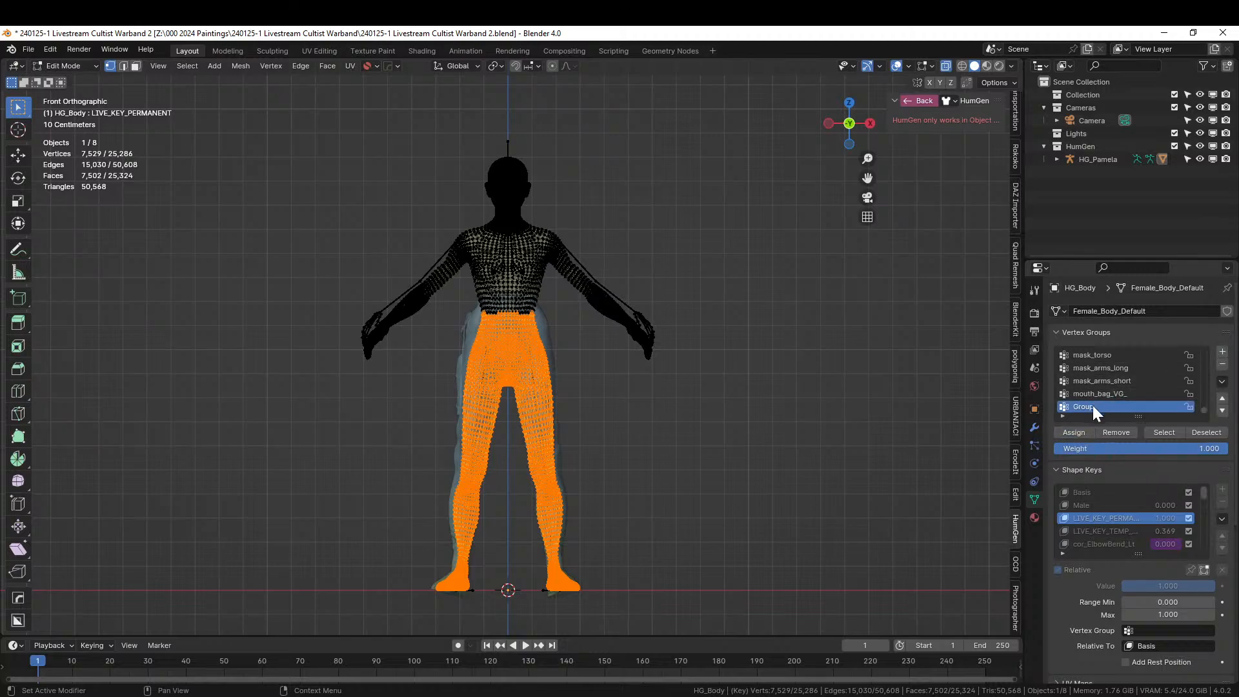
pyautogui.write('Mask_Pants')
pyautogui.press('Tab')
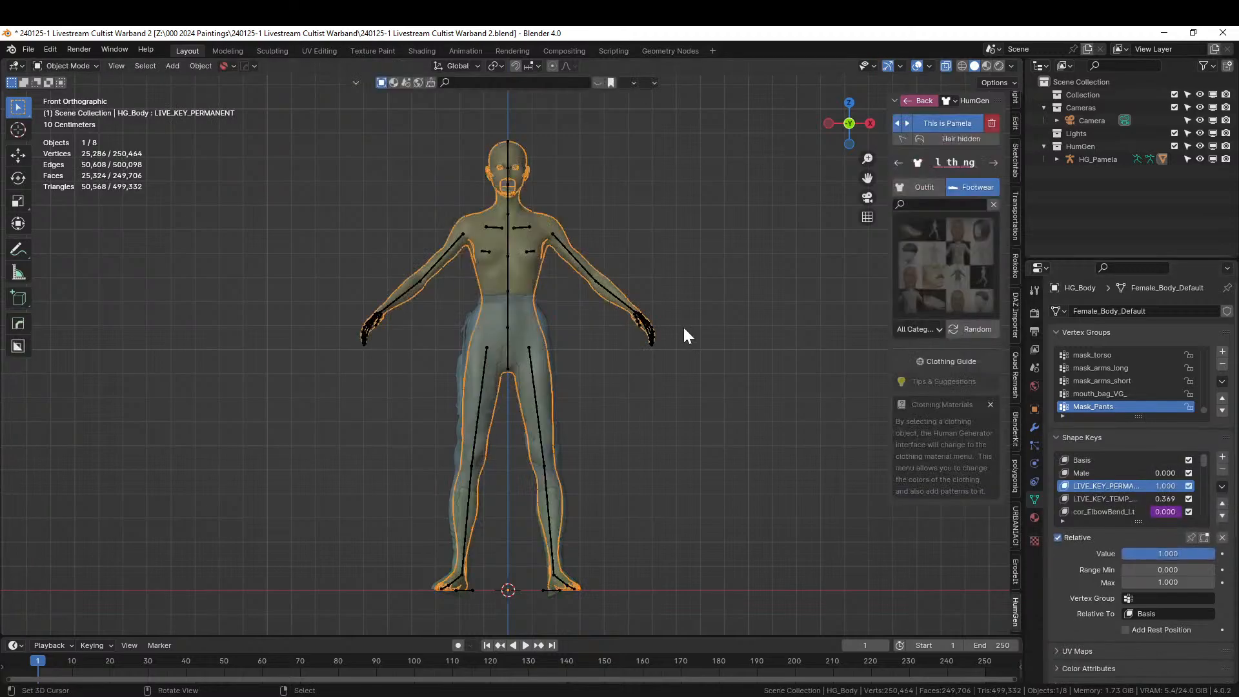
# Add a Mask modifier to the body using the Mask_Pants vertex group, inverted so the lower body is hidden under the clothes.
pyautogui.click(1034, 427)
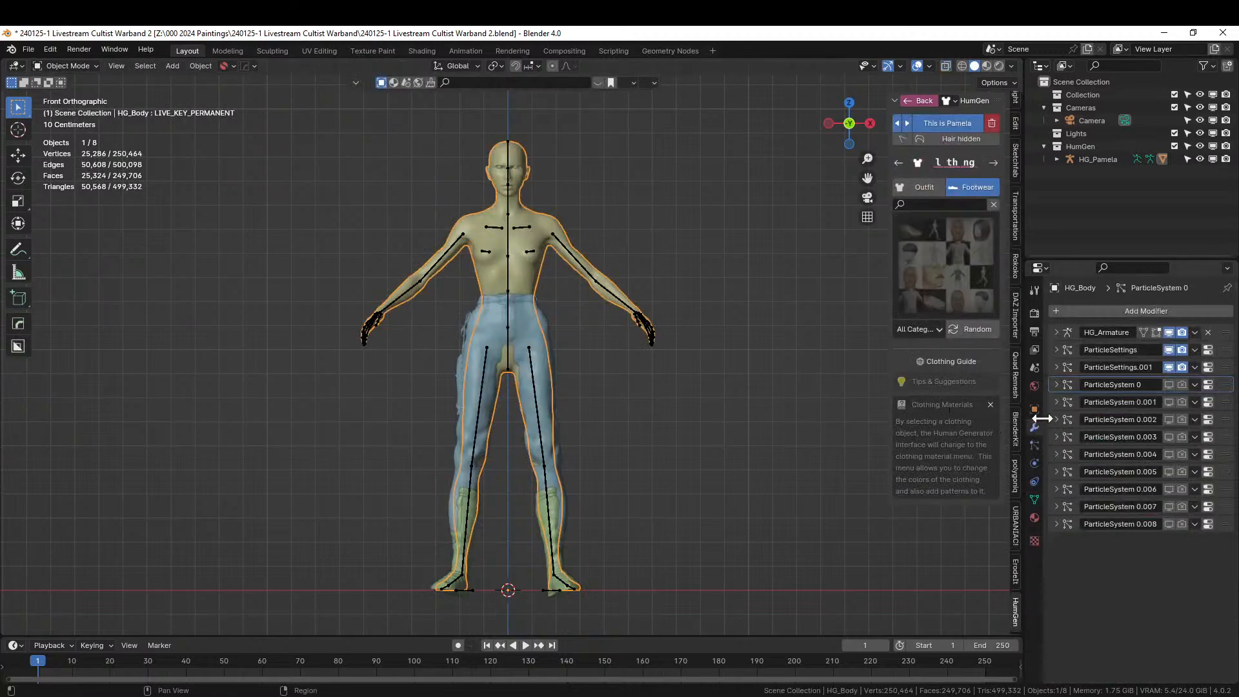
pyautogui.click(1126, 310)
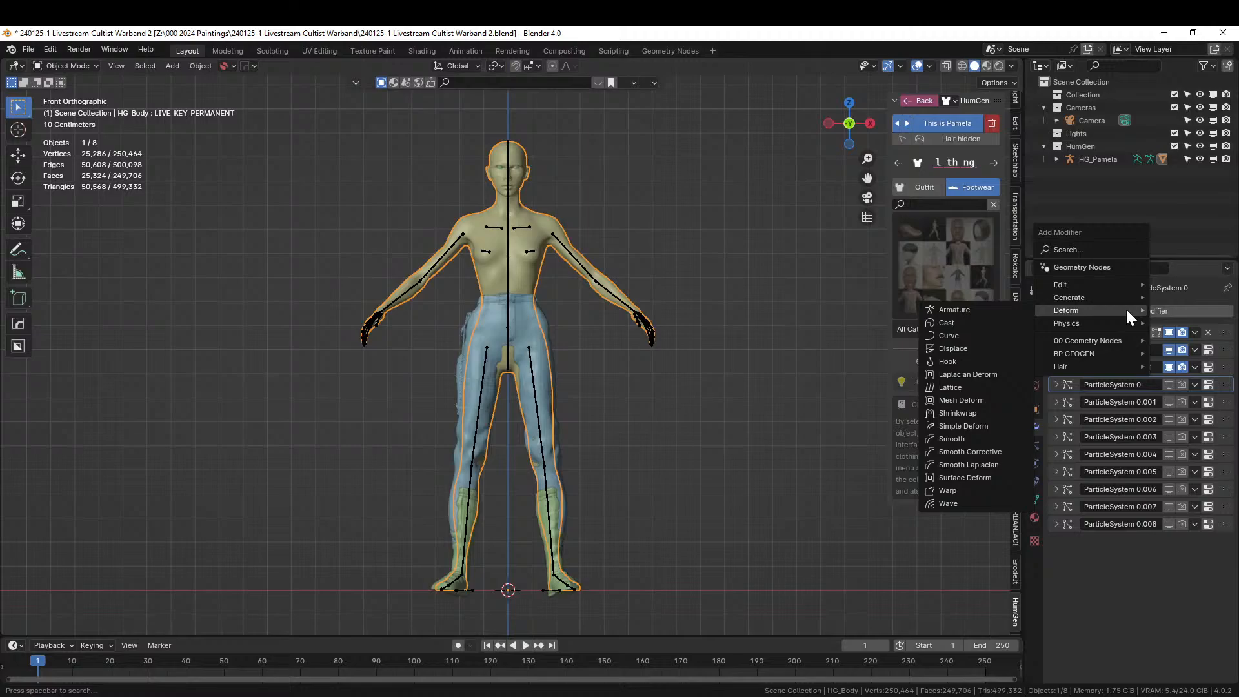
pyautogui.moveTo(1097, 296)
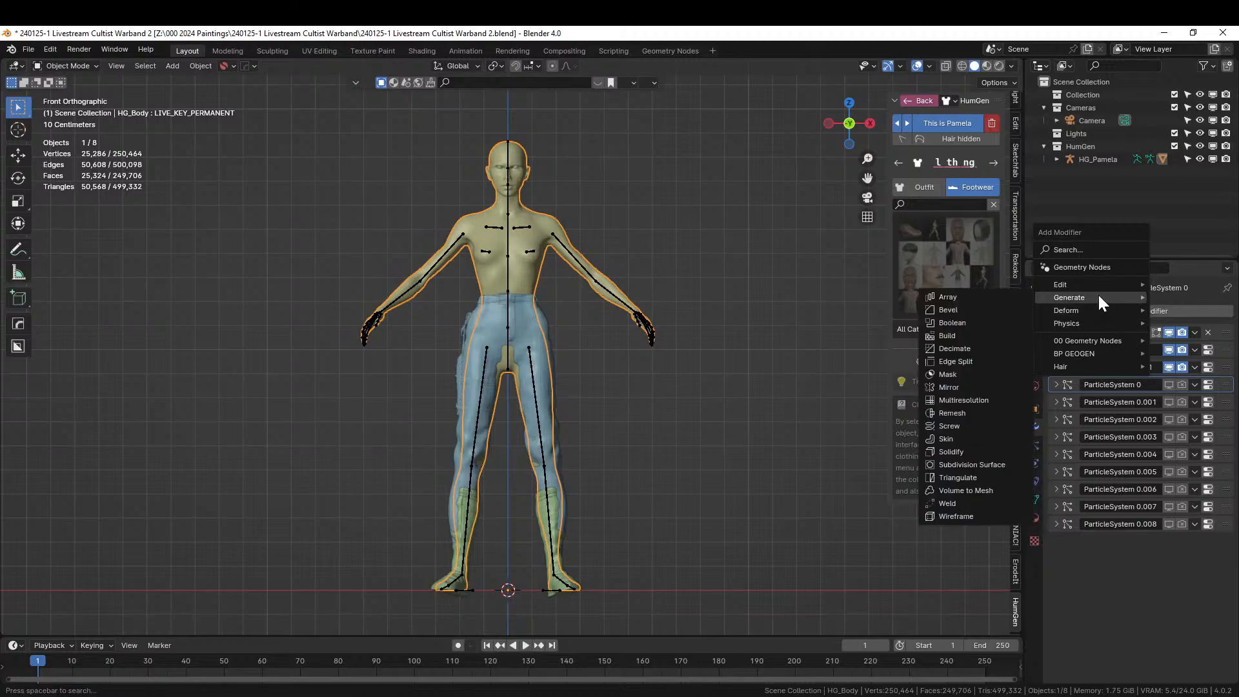
pyautogui.click(963, 377)
pyautogui.click(1164, 576)
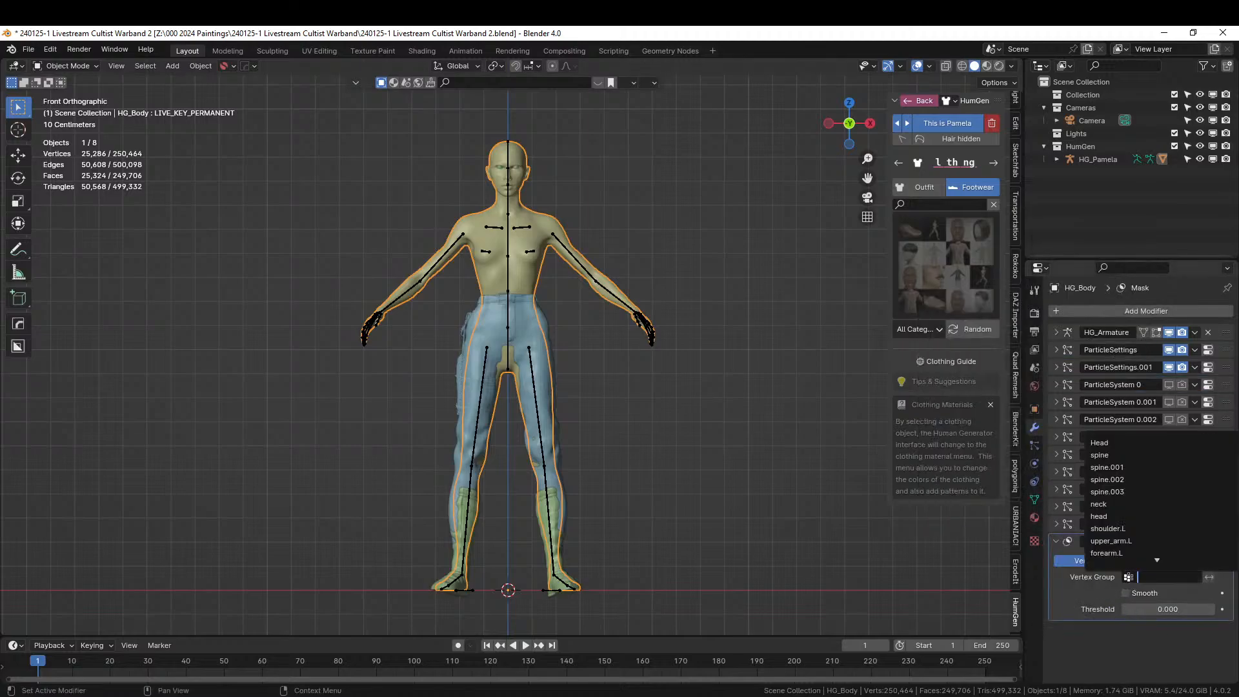
pyautogui.write('pants')
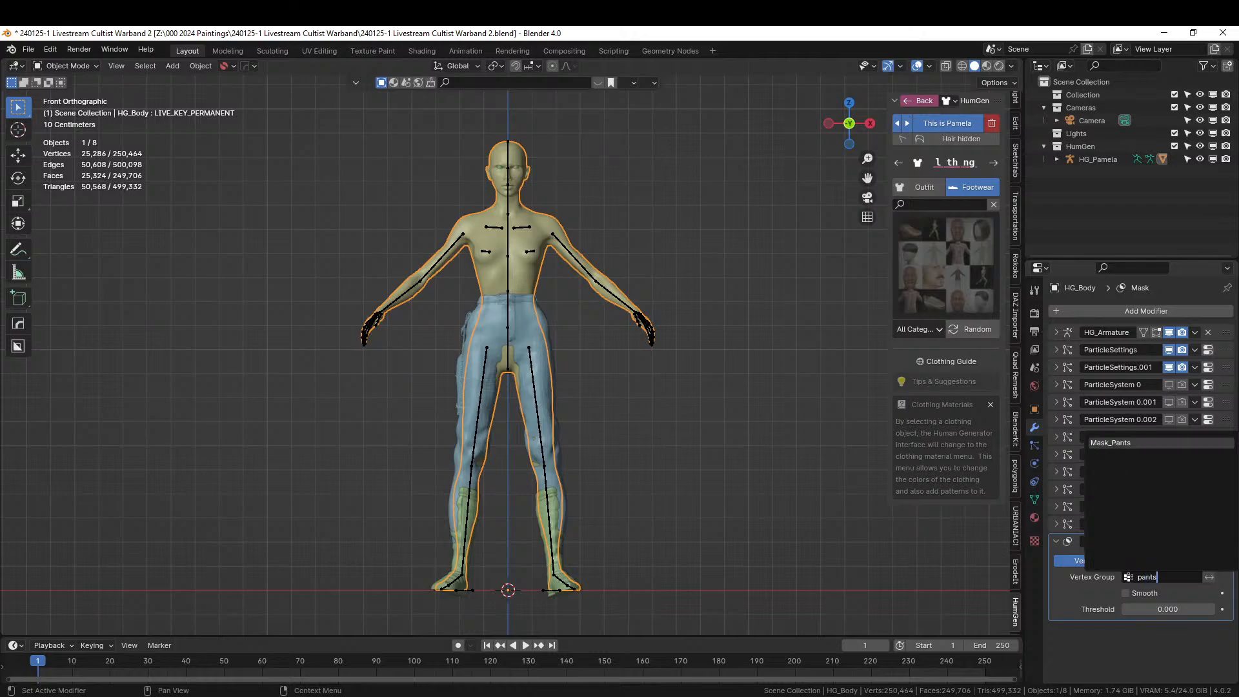
pyautogui.click(1110, 443)
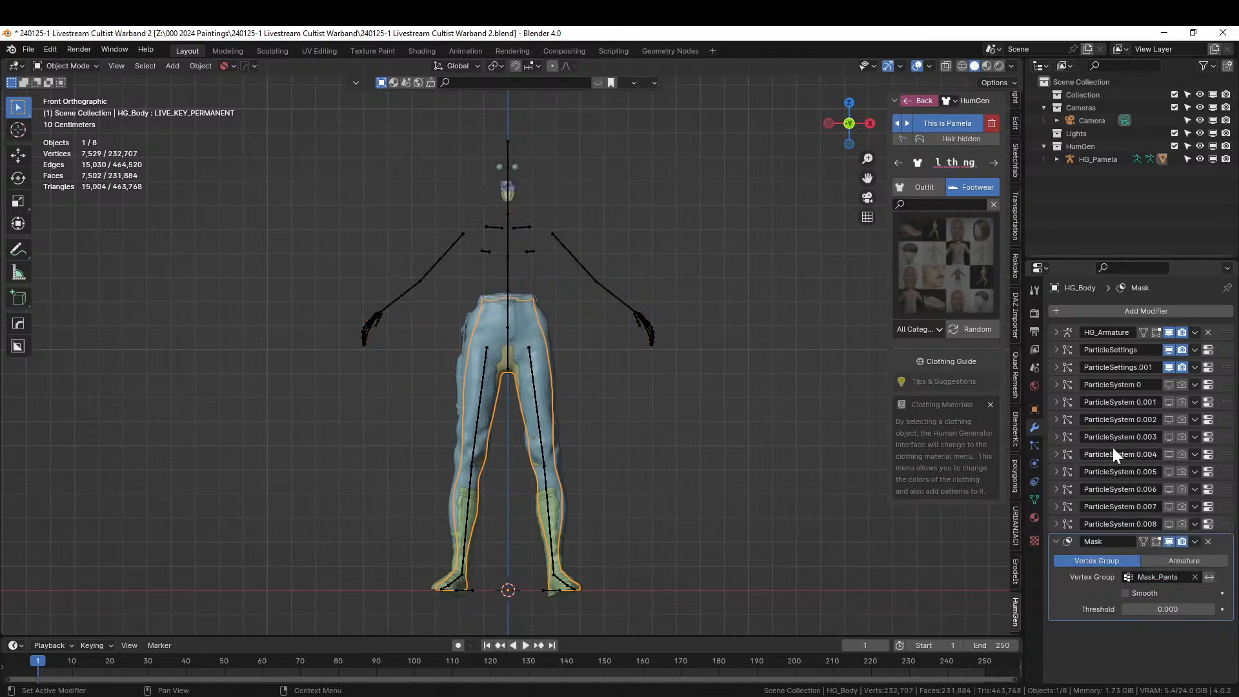
pyautogui.click(1209, 577)
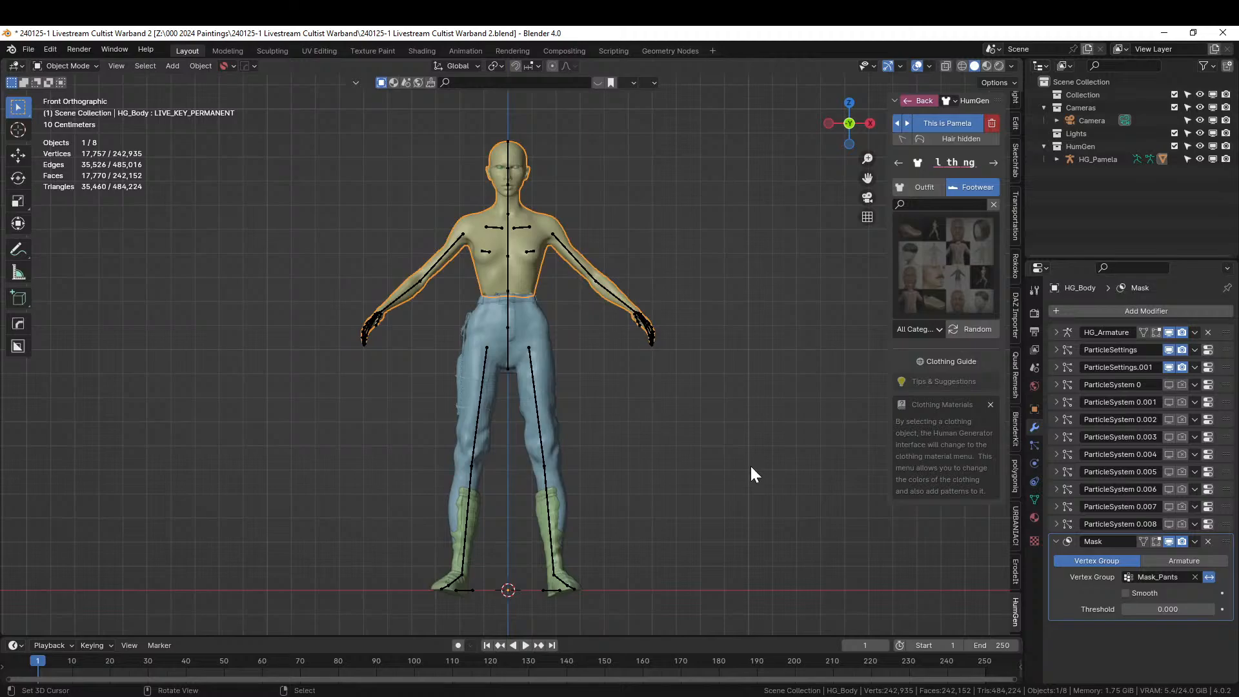
# Put the pants into Sculpt Mode and set up the Elastic Deform brush with a radius of 124 px.
pyautogui.moveTo(750, 464); pyautogui.dragTo(499, 307, button='middle')
pyautogui.click(501, 309)
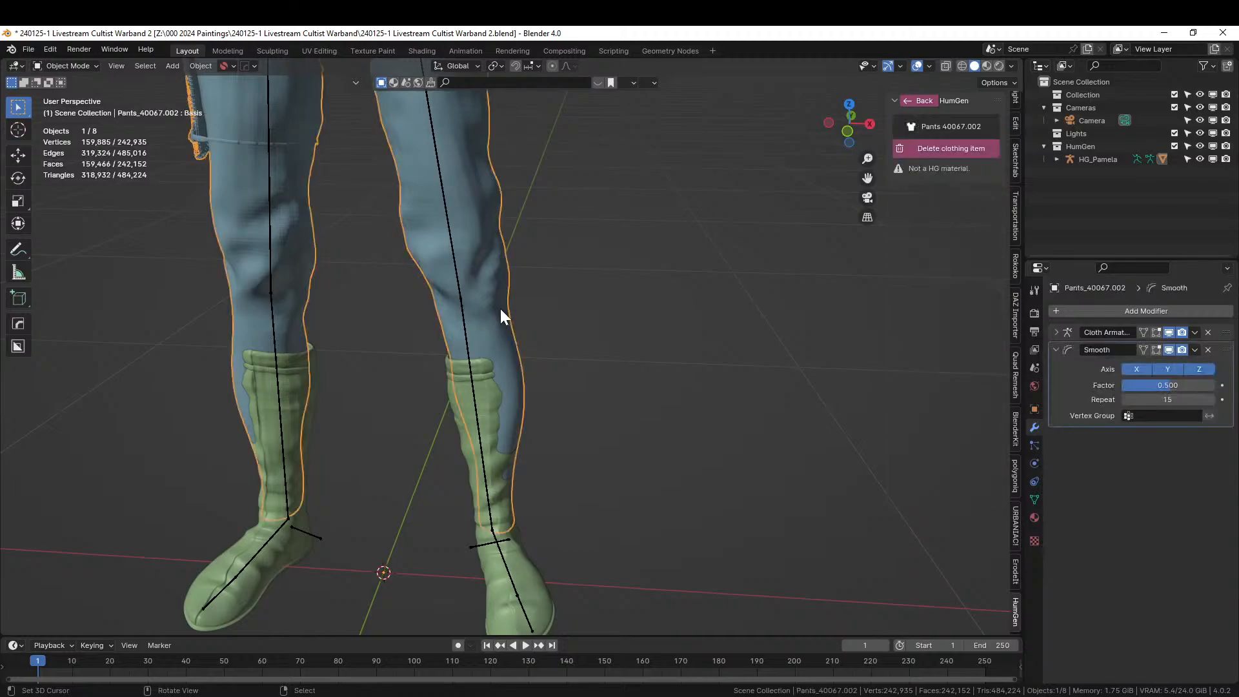
pyautogui.click(76, 65)
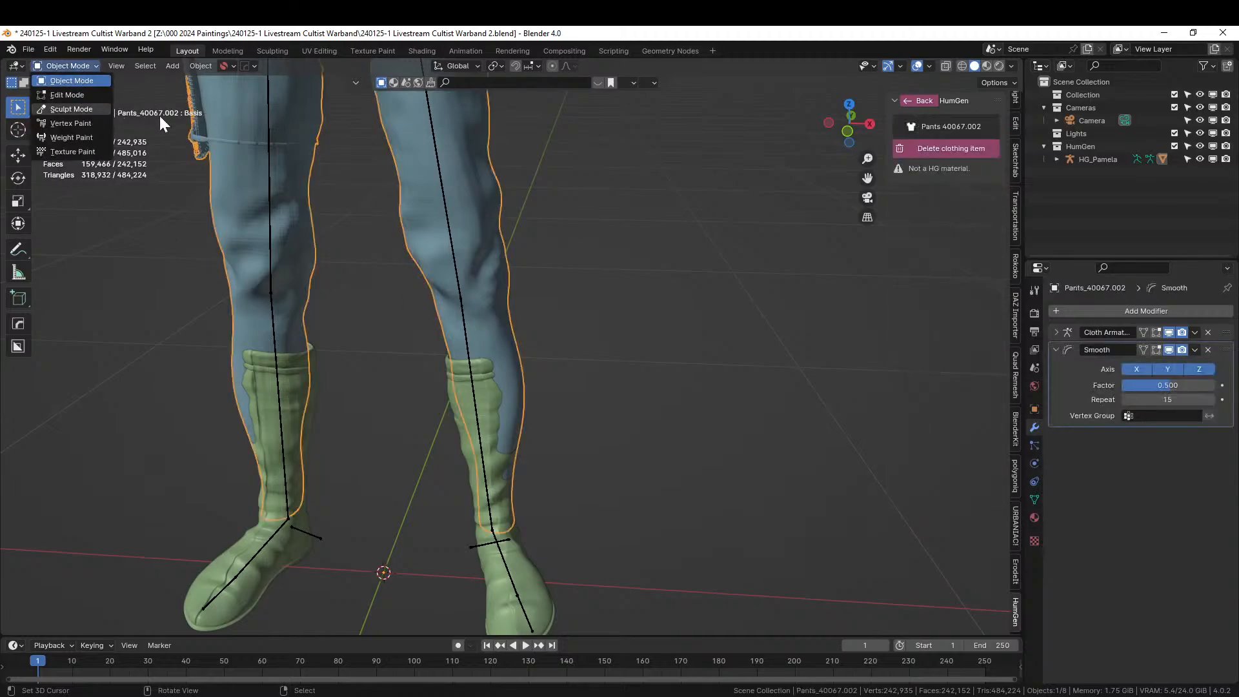
pyautogui.click(71, 109)
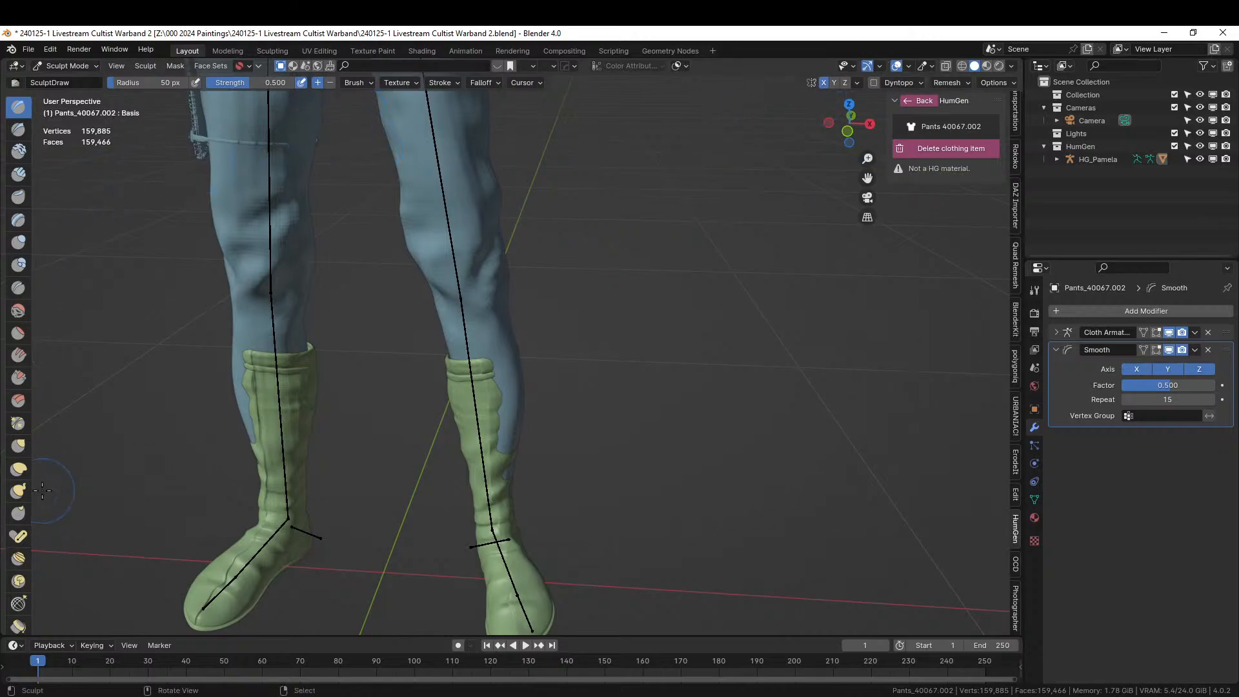
pyautogui.click(20, 470)
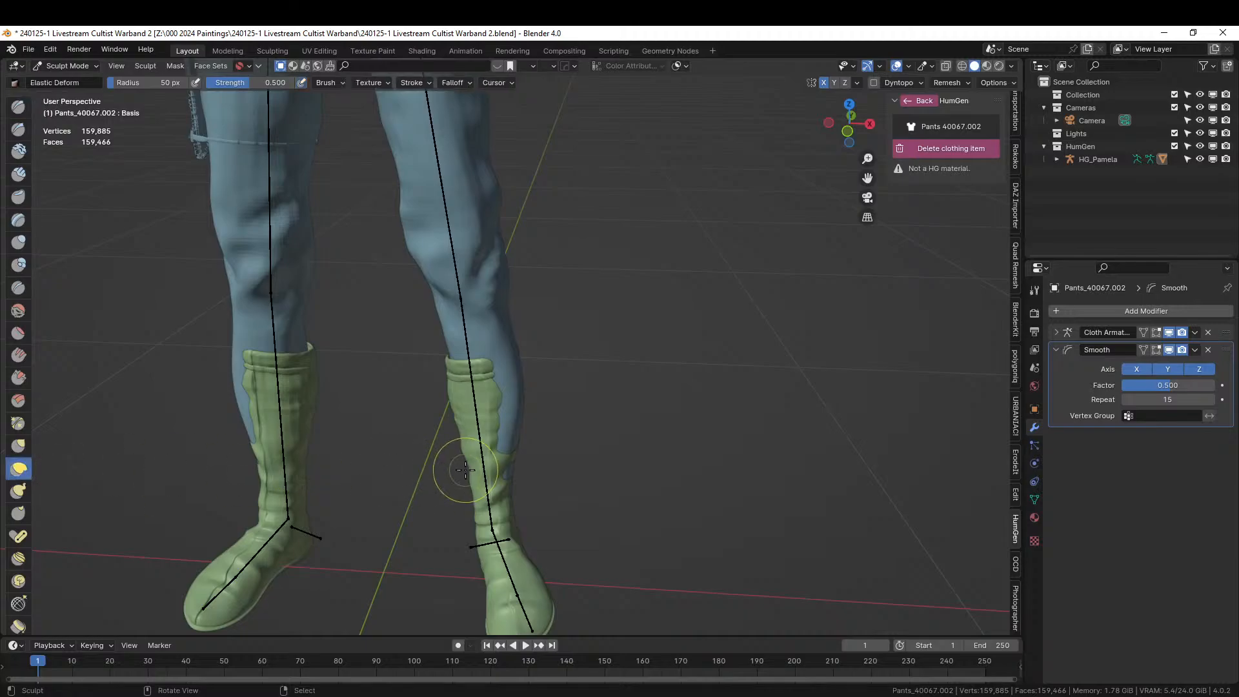
pyautogui.press(']')
pyautogui.press(']')
pyautogui.press(']')
pyautogui.press(']')
pyautogui.press(']')
pyautogui.press(']')
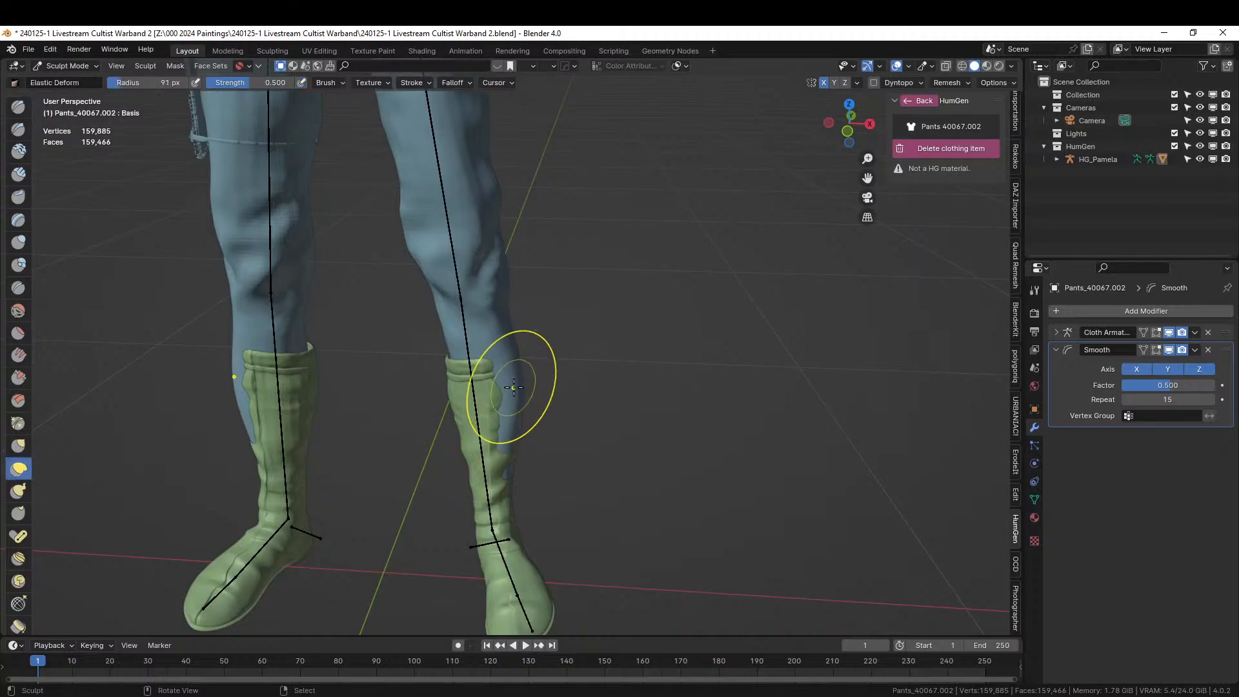
pyautogui.press(']')
pyautogui.press(']')
pyautogui.press(']')
# Sculpt the lower pant legs inward at the calves and ankles so the fabric stays inside the boots.
pyautogui.moveTo(513, 370); pyautogui.dragTo(478, 380)
pyautogui.moveTo(513, 430); pyautogui.dragTo(494, 411)
pyautogui.moveTo(546, 414)
pyautogui.mouseDown(button='middle')
pyautogui.moveTo(513, 439)
pyautogui.moveTo(542, 413)
pyautogui.mouseUp(button='middle')
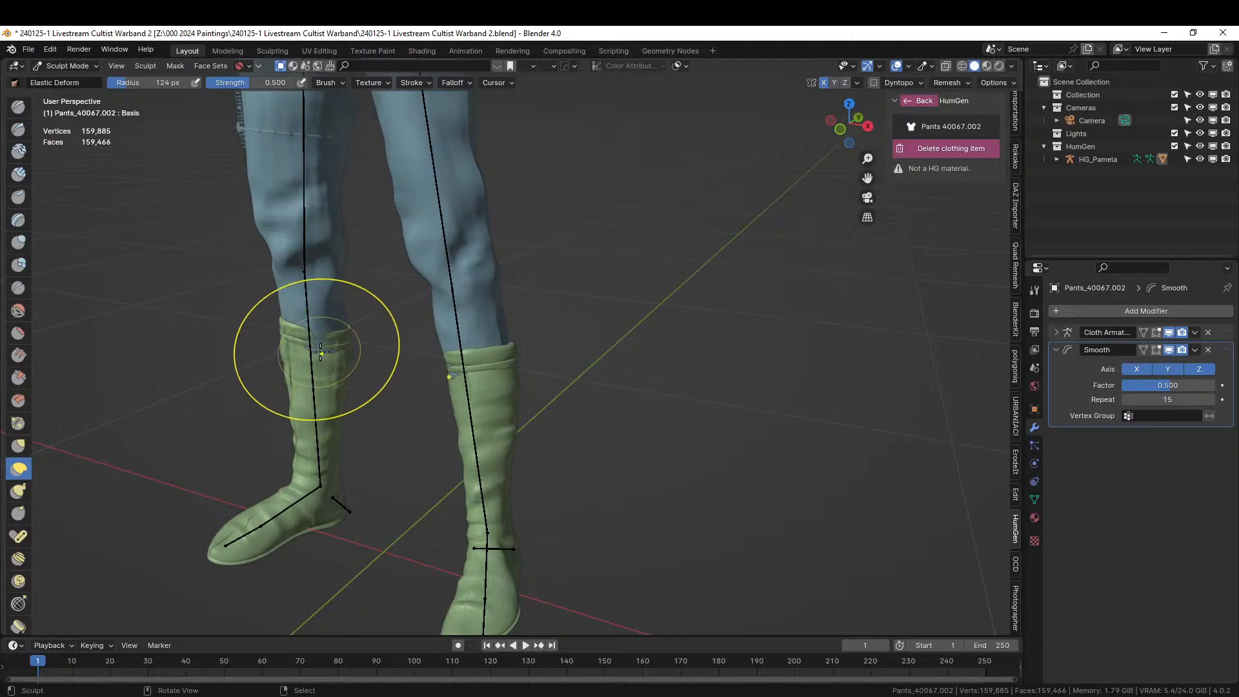
pyautogui.moveTo(319, 349); pyautogui.dragTo(317, 337)
pyautogui.moveTo(608, 382); pyautogui.dragTo(506, 545, button='middle')
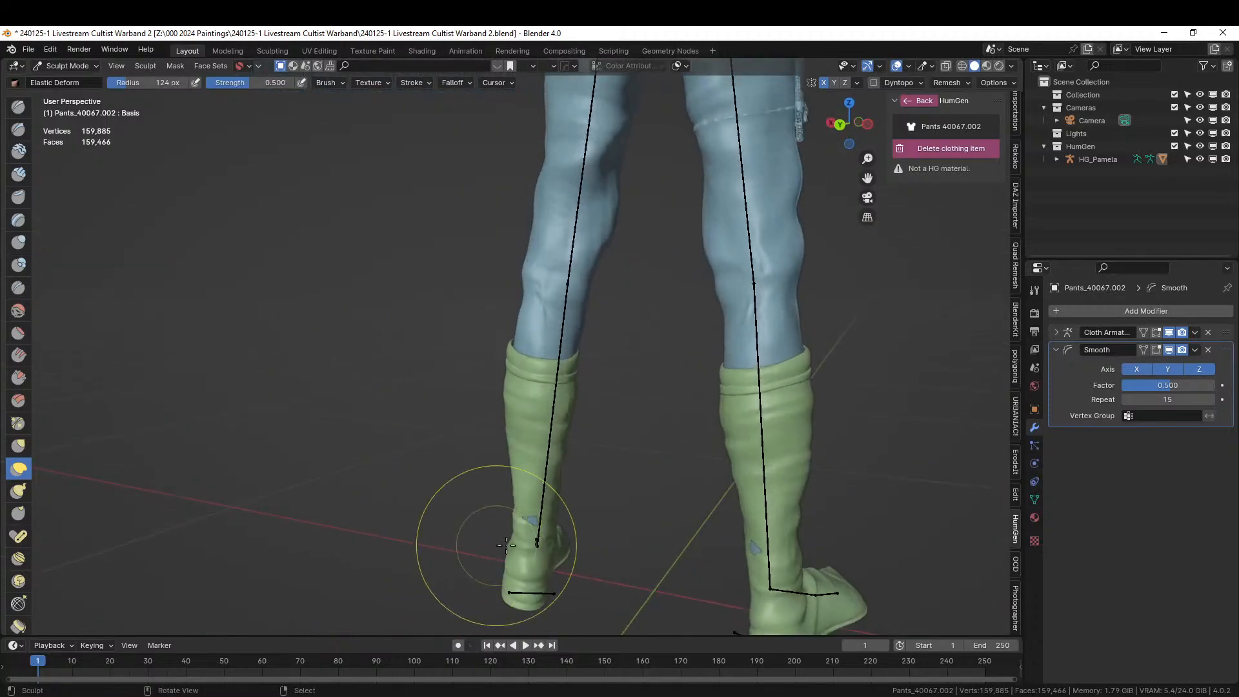
pyautogui.moveTo(533, 523); pyautogui.dragTo(533, 512)
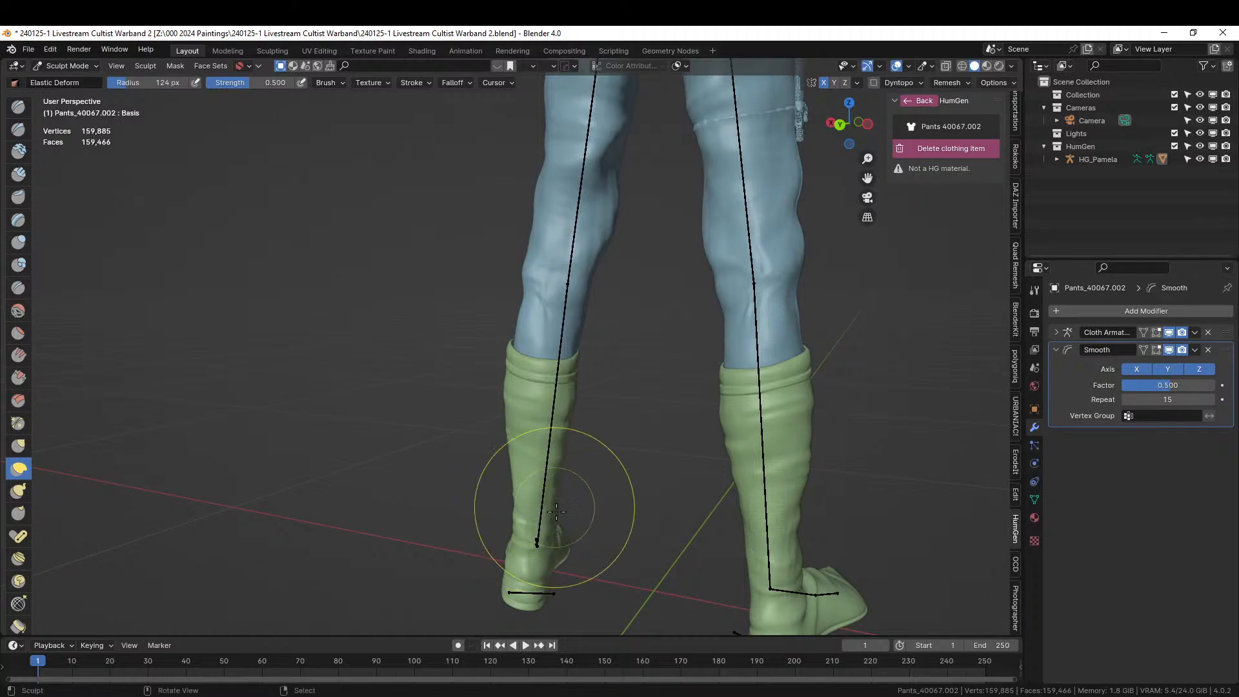
pyautogui.moveTo(556, 512)
pyautogui.mouseDown(button='middle')
pyautogui.moveTo(672, 481)
pyautogui.moveTo(611, 452)
pyautogui.moveTo(642, 515)
pyautogui.moveTo(567, 470)
pyautogui.moveTo(511, 409)
pyautogui.moveTo(431, 382)
pyautogui.moveTo(374, 323)
pyautogui.moveTo(291, 271)
pyautogui.mouseUp(button='middle')
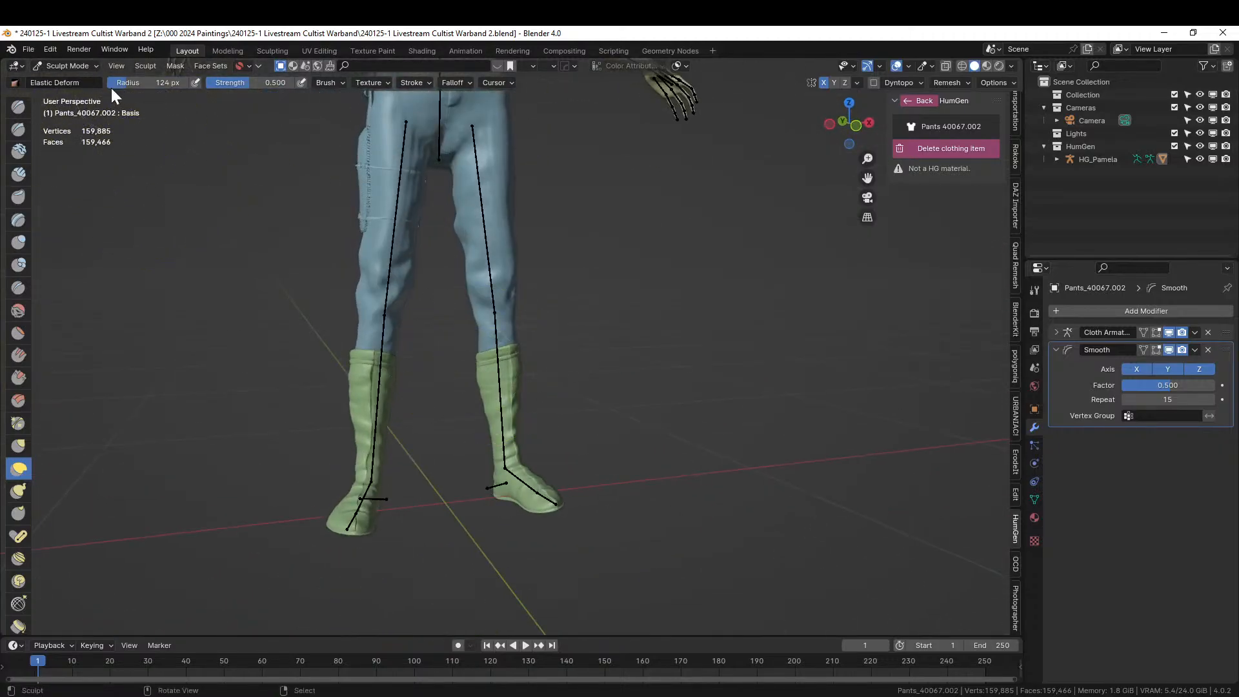
# Return the pants to Object Mode and save the file.
pyautogui.click(69, 65)
pyautogui.click(72, 79)
pyautogui.scroll(-3, 580, 284)
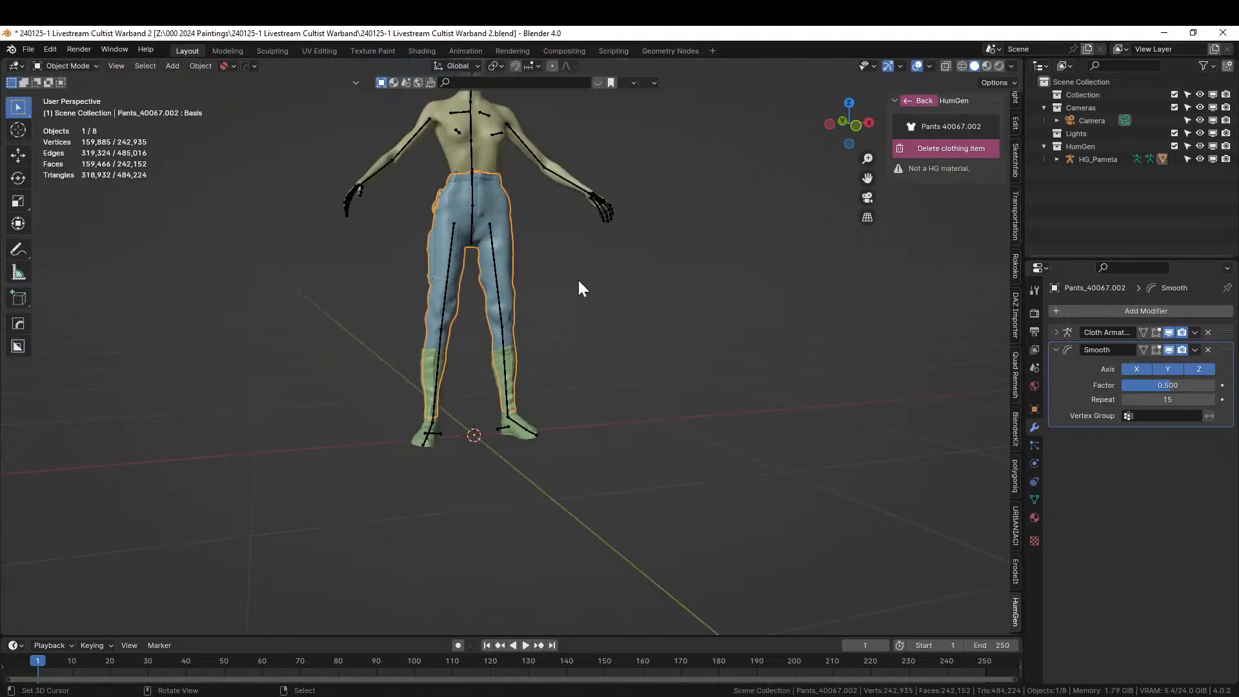
pyautogui.hotkey('ctrl', 's')
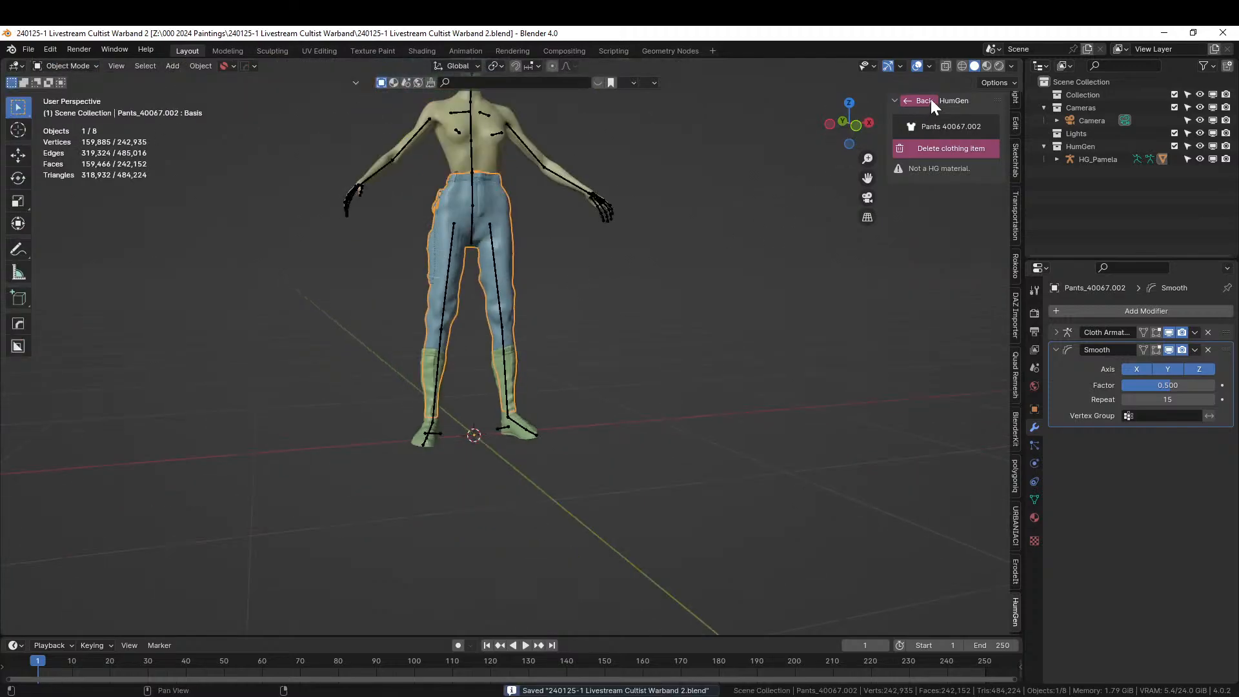
# Inspect the dressed figure in rendered shading from the front and above, ending back in solid shading.
pyautogui.click(998, 67)
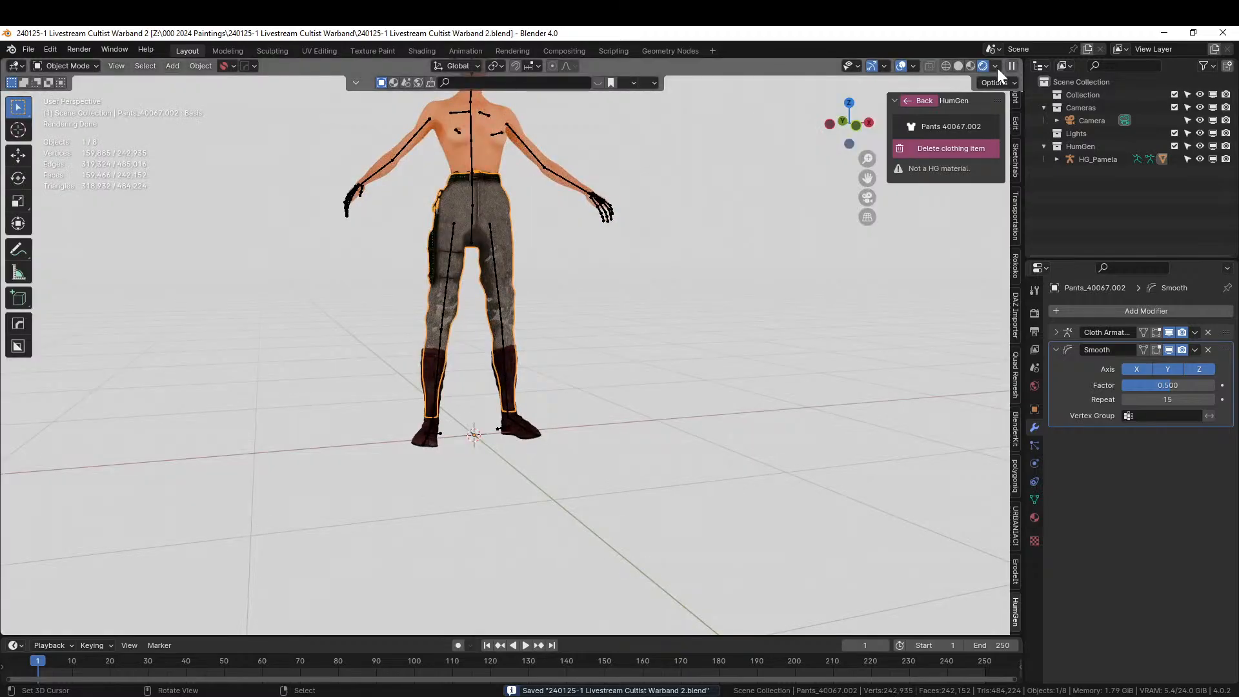
pyautogui.keyDown('shift'); pyautogui.moveTo(740, 319); pyautogui.dragTo(696, 457, button='middle'); pyautogui.keyUp('shift')
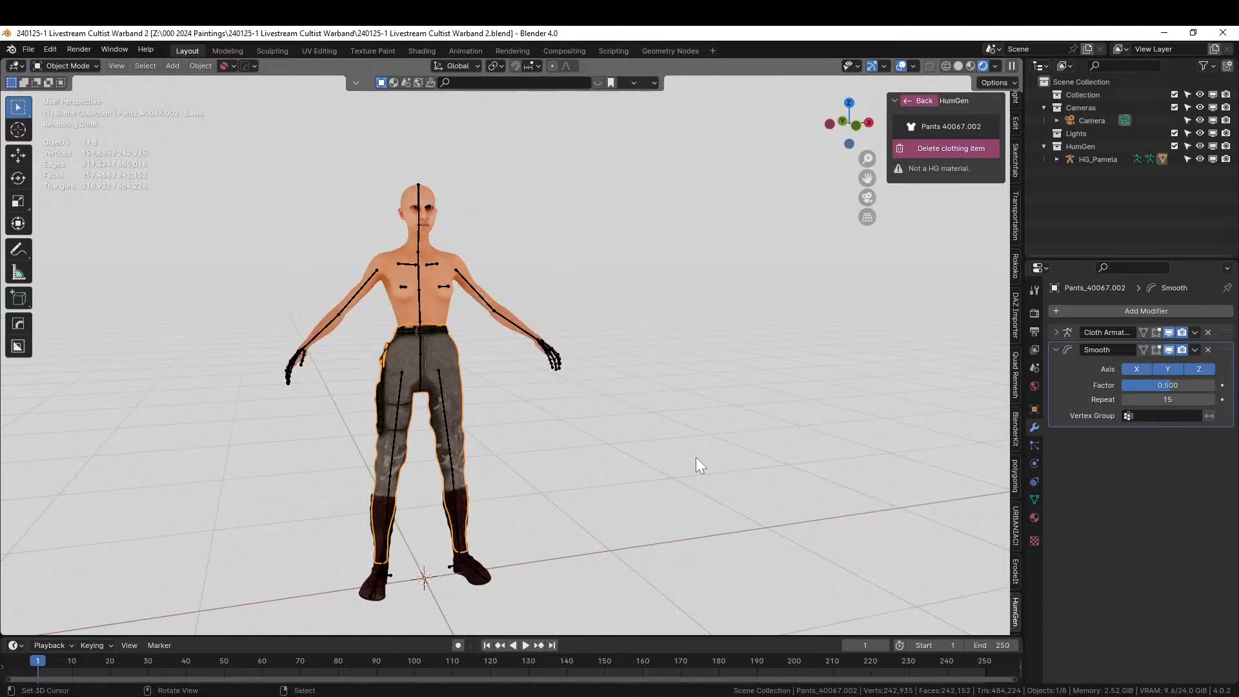
pyautogui.scroll(3, 558, 263)
pyautogui.moveTo(559, 262); pyautogui.dragTo(574, 300, button='middle')
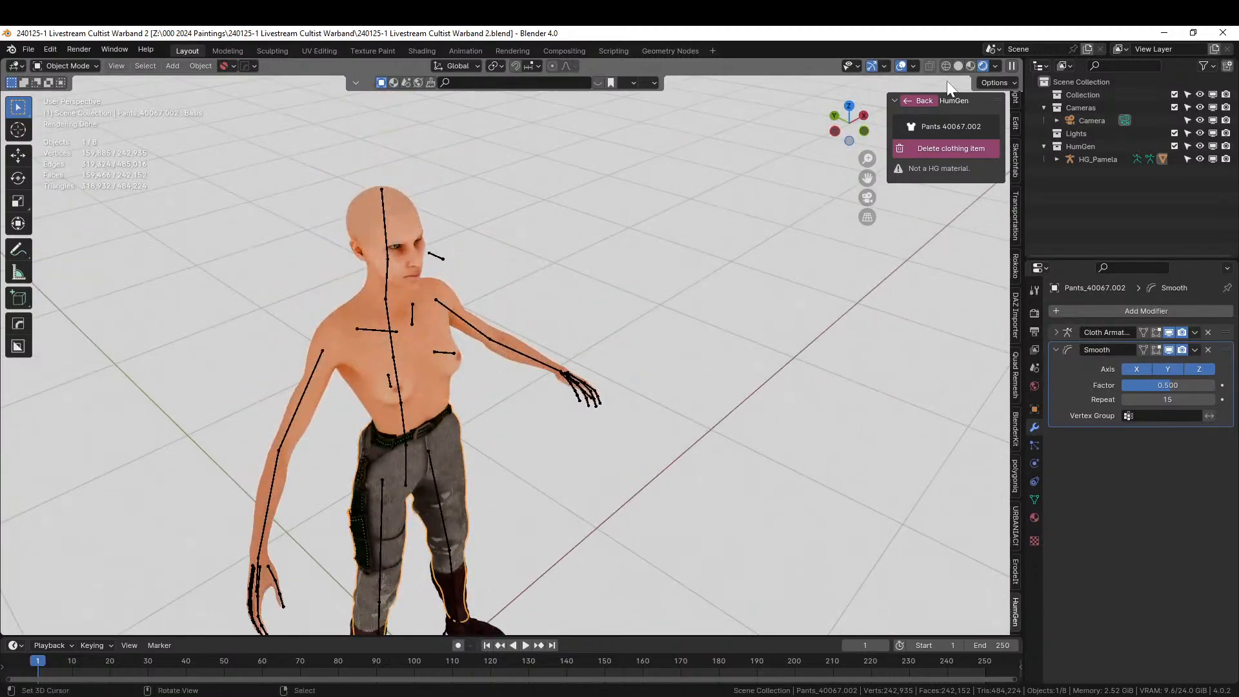
pyautogui.click(959, 65)
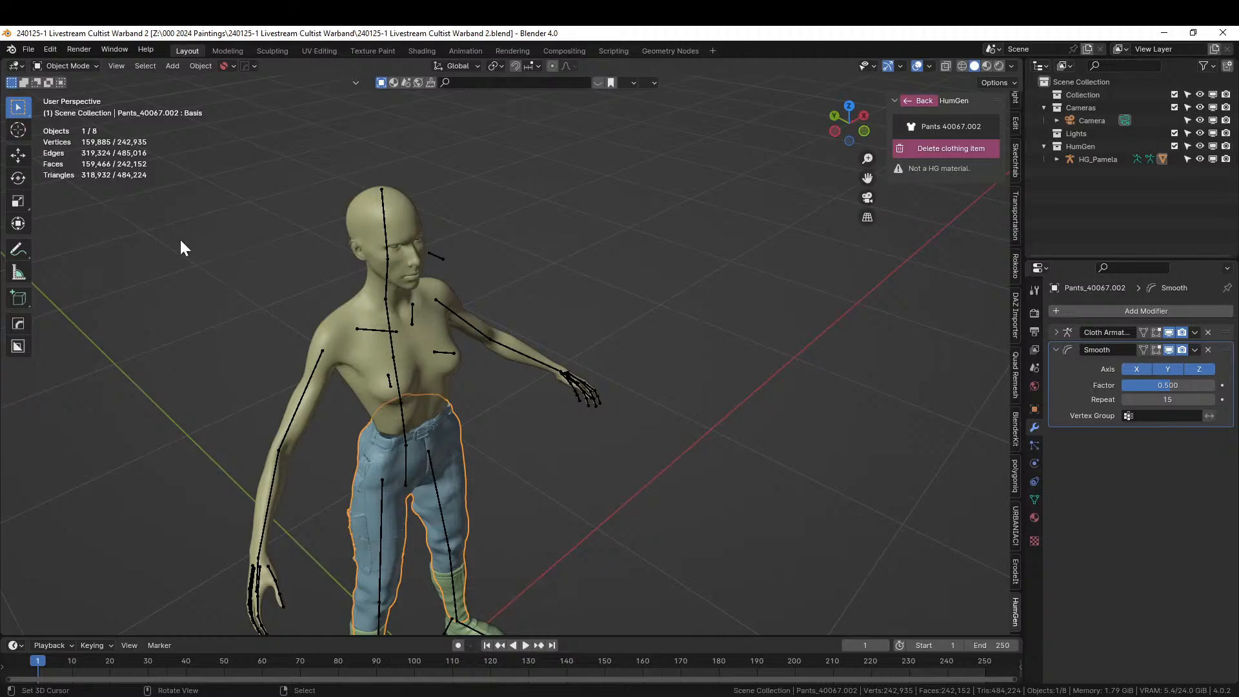
# Split off a new area beside the 3D viewport and turn it into an Asset Browser.
pyautogui.moveTo(3, 61); pyautogui.dragTo(415, 310)
pyautogui.hotkey('shift', 'F1')
pyautogui.hotkey('shift', 'F1')
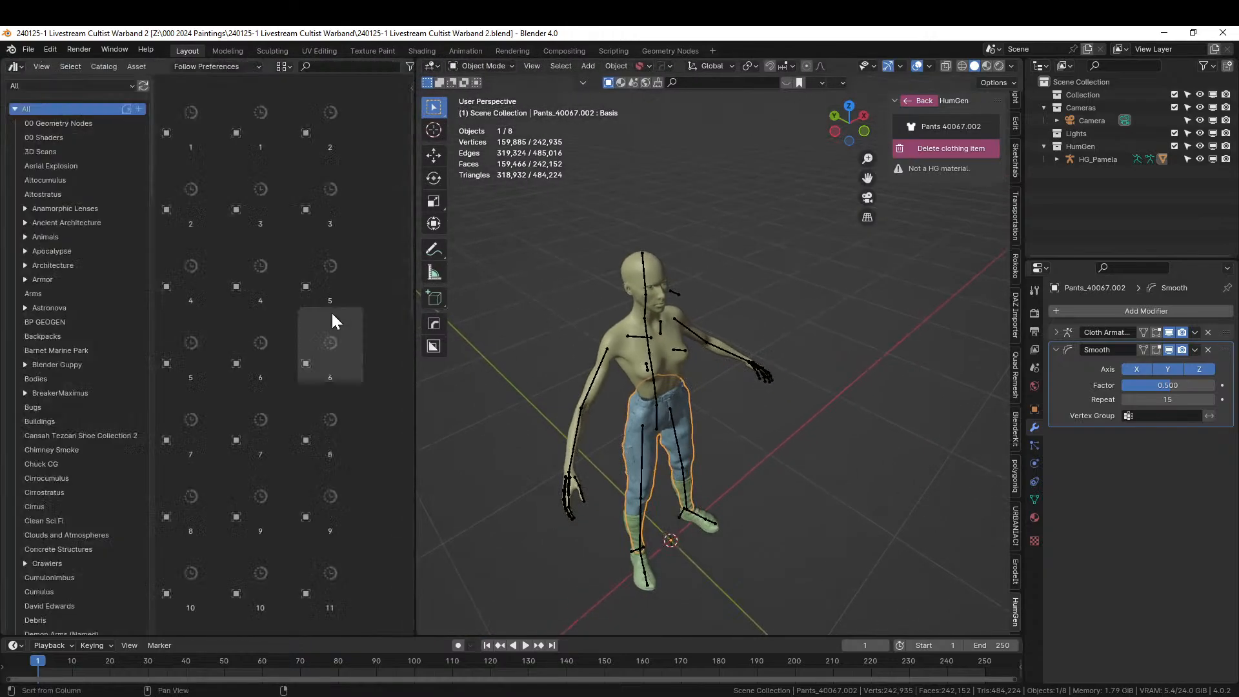
# Show the Epic Cloth Library catalog of the 22-02-26 SCP Epic Cloth Library asset library.
pyautogui.click(92, 85)
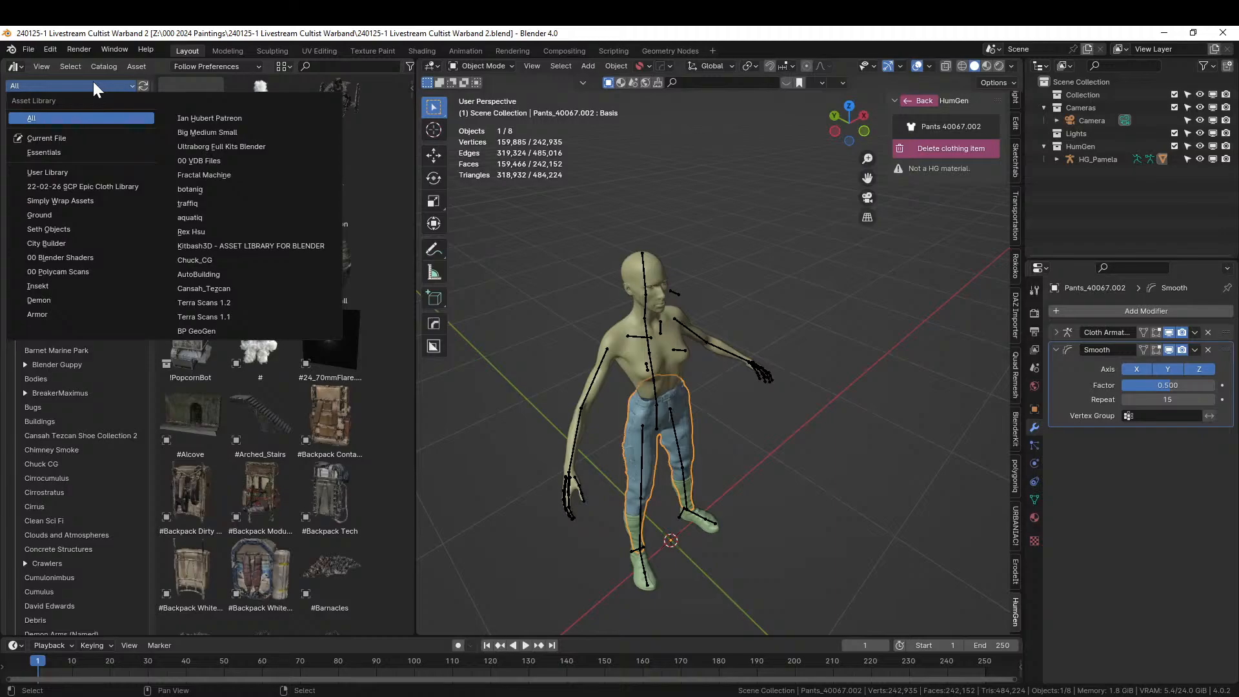
pyautogui.click(95, 187)
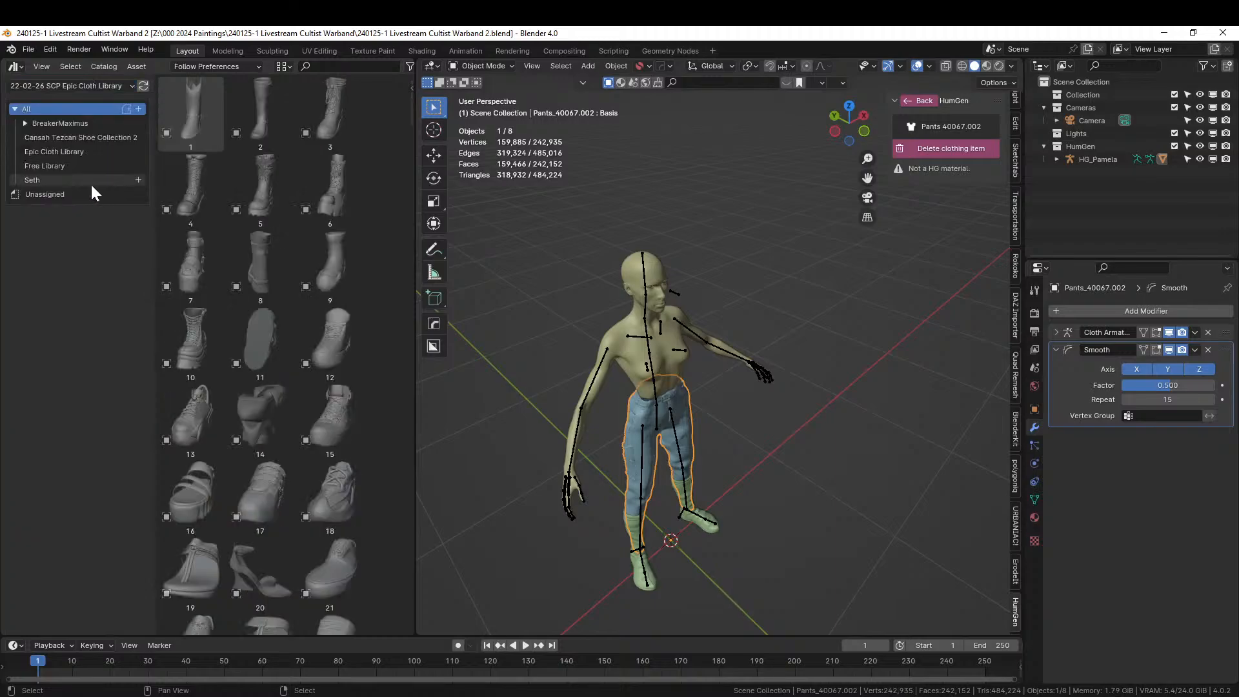
pyautogui.click(64, 155)
# Look through the Epic Cloth Library catalog, examining the accessories and the male casual, fantasy and Japanese garments.
pyautogui.scroll(-8, 346, 284)
pyautogui.scroll(-15, 336, 354)
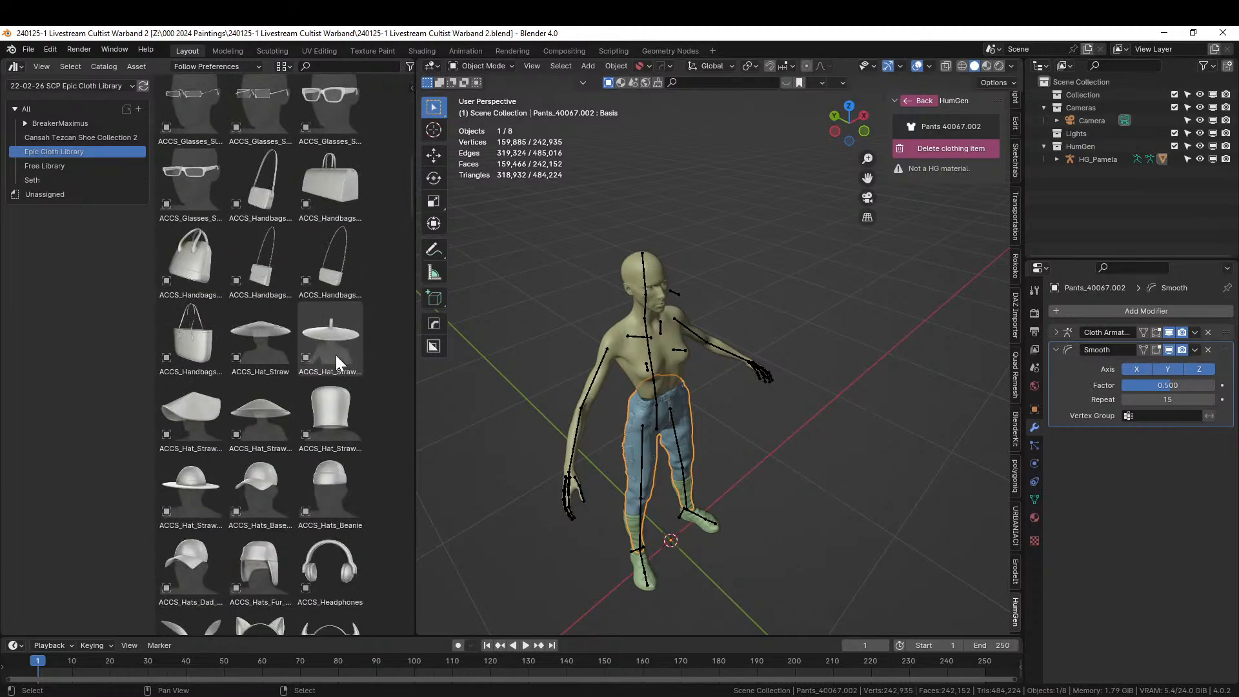
pyautogui.scroll(-10, 332, 370)
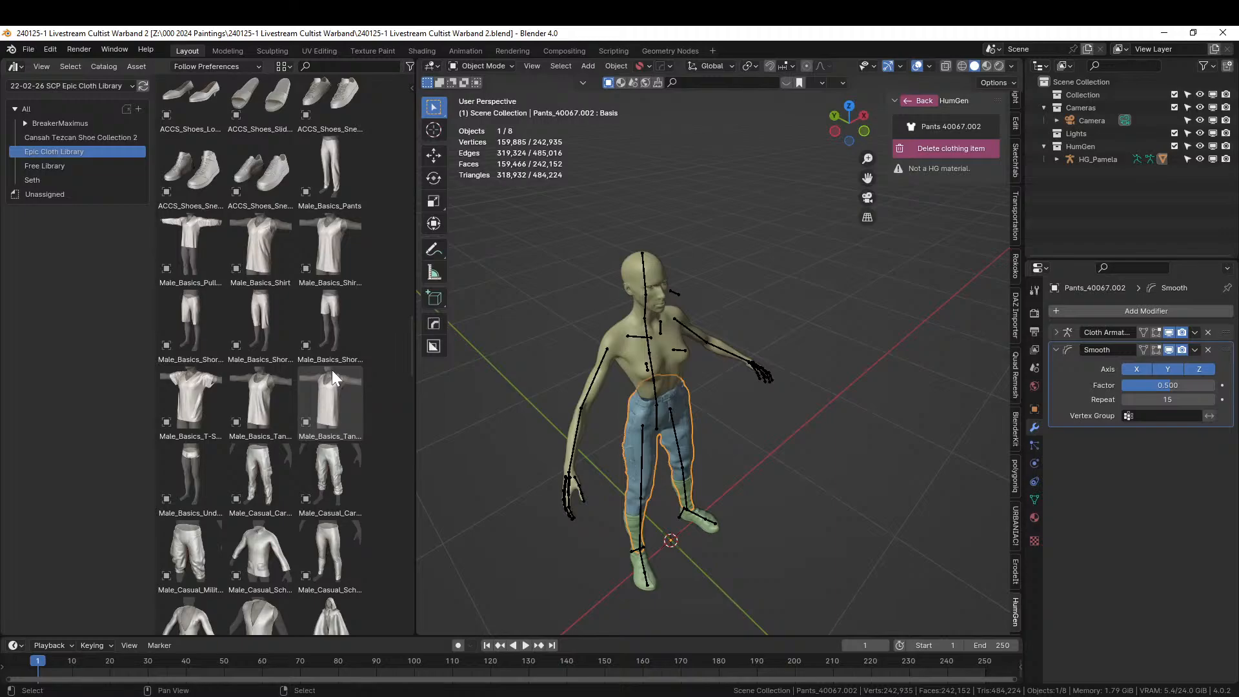
pyautogui.scroll(-4, 332, 377)
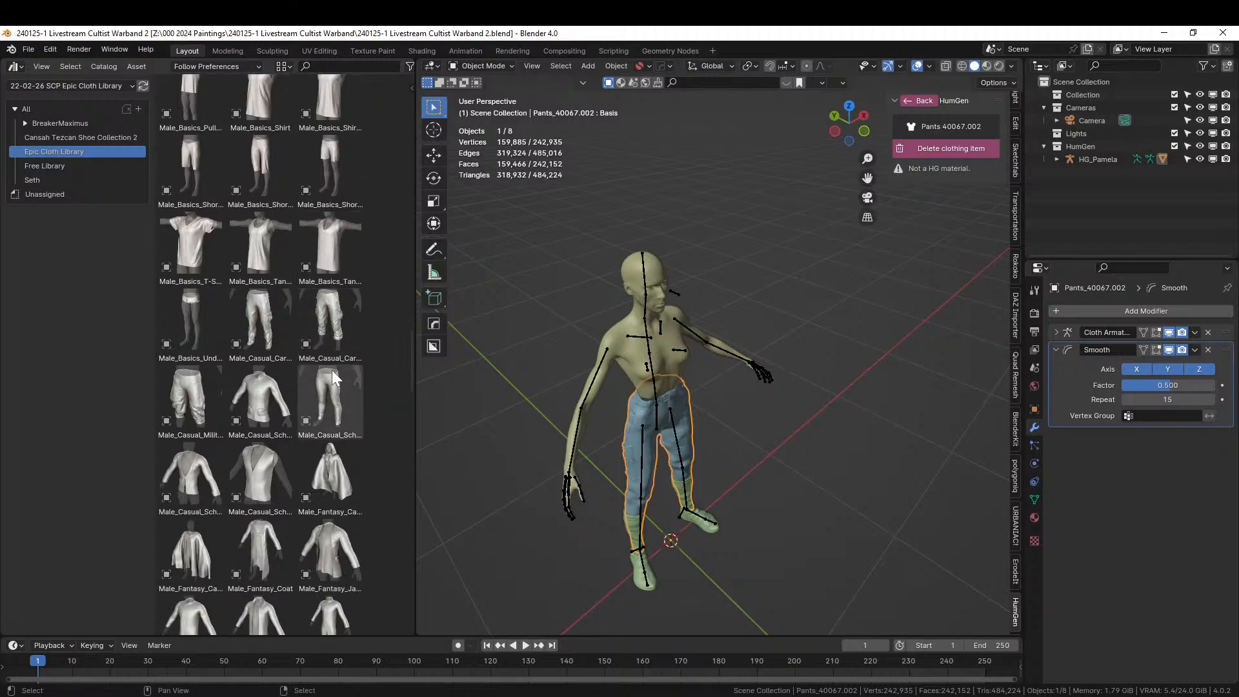
pyautogui.scroll(-2, 332, 371)
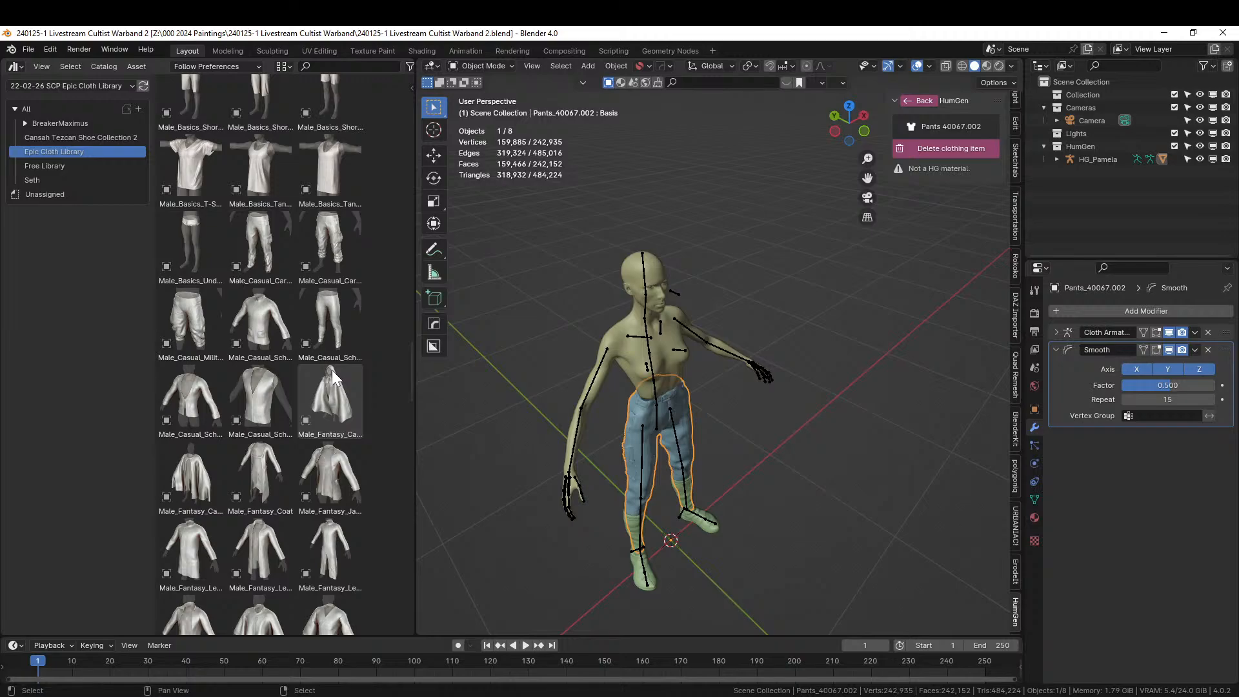
pyautogui.scroll(-3, 332, 370)
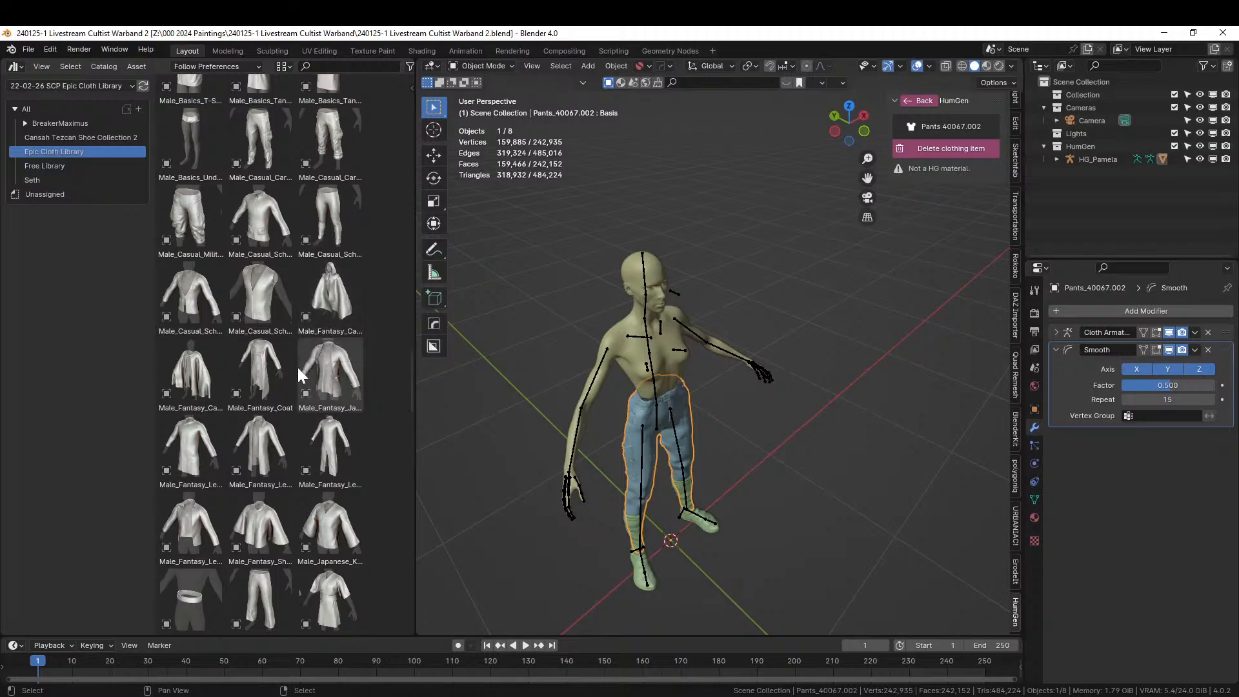
pyautogui.scroll(-6, 297, 366)
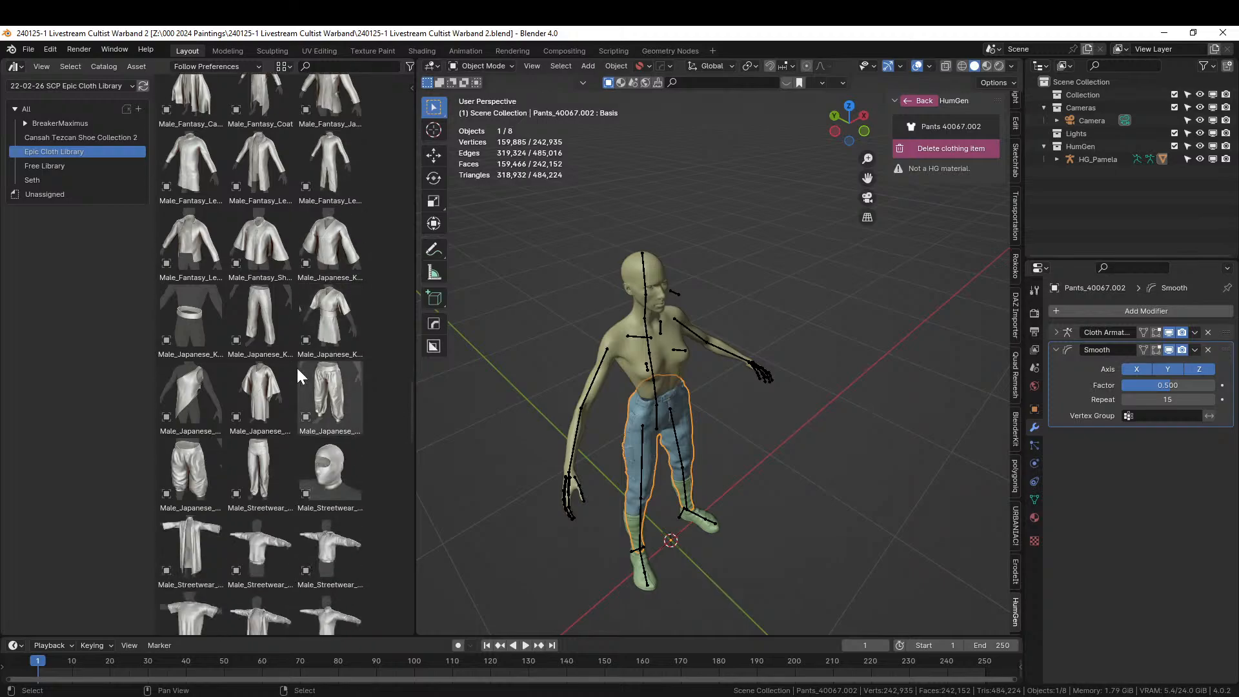
pyautogui.scroll(2, 296, 365)
pyautogui.scroll(4, 296, 366)
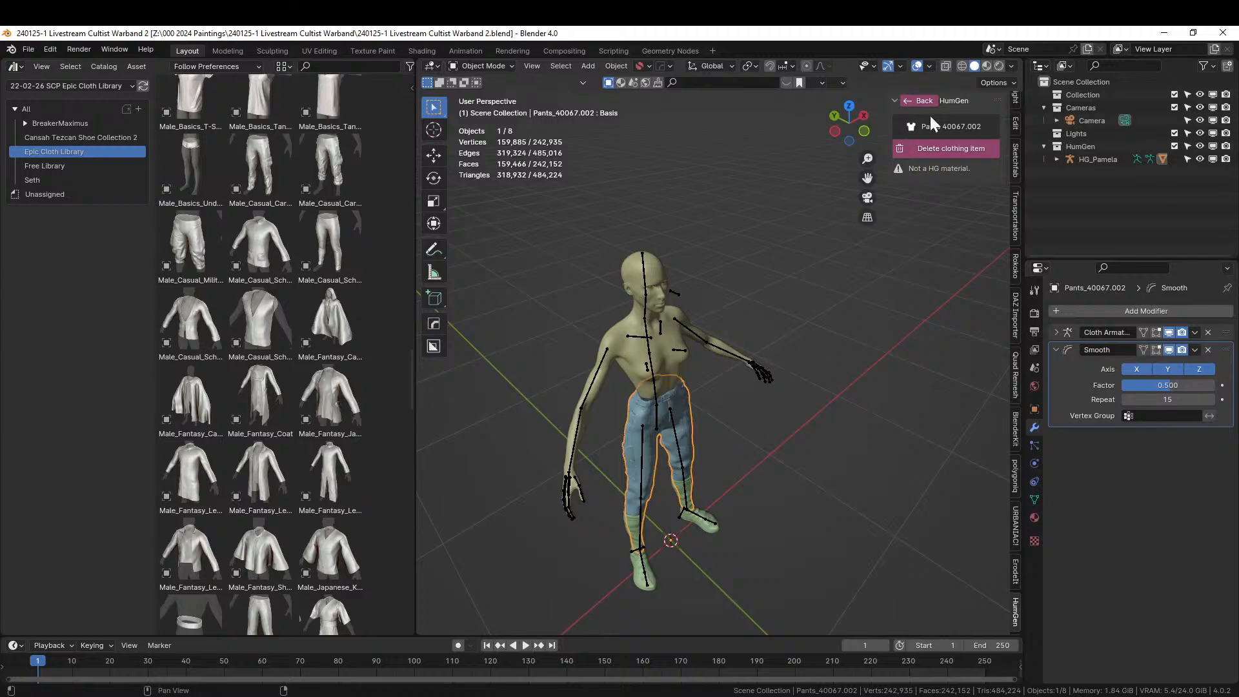
# Apply the "standing looking up" pose from the HumGen pose library to the female character and save the file.
pyautogui.moveTo(788, 278); pyautogui.dragTo(745, 262, button='middle')
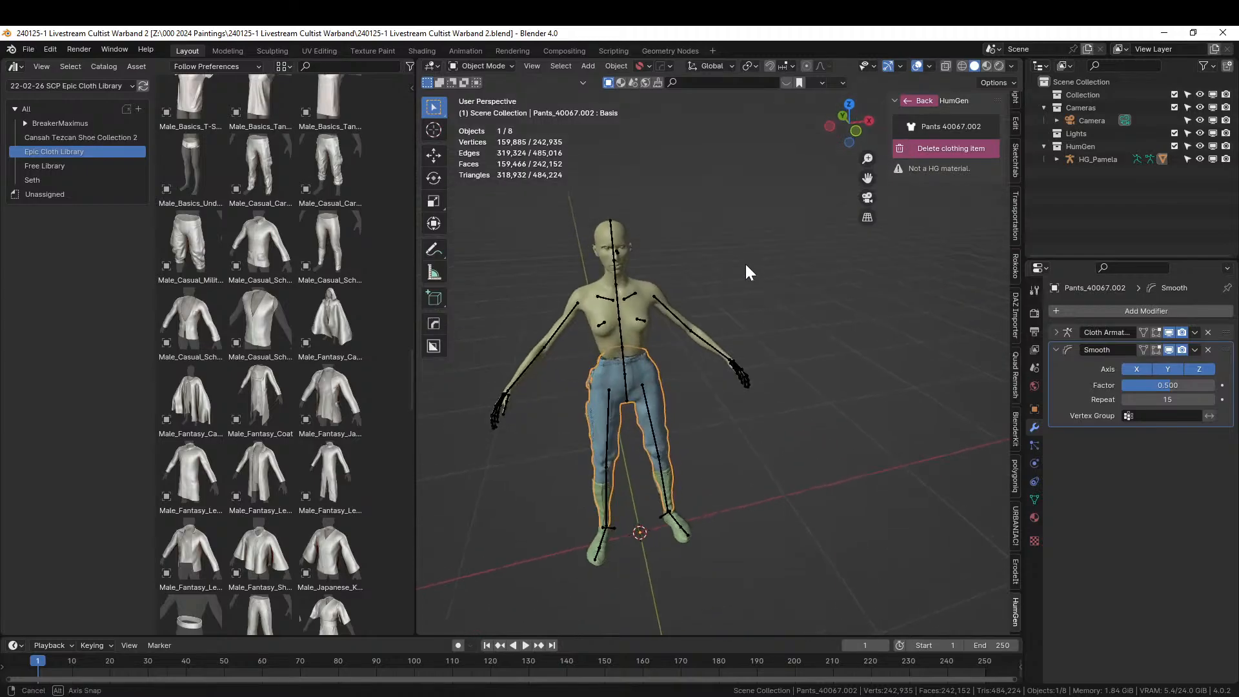
pyautogui.click(923, 101)
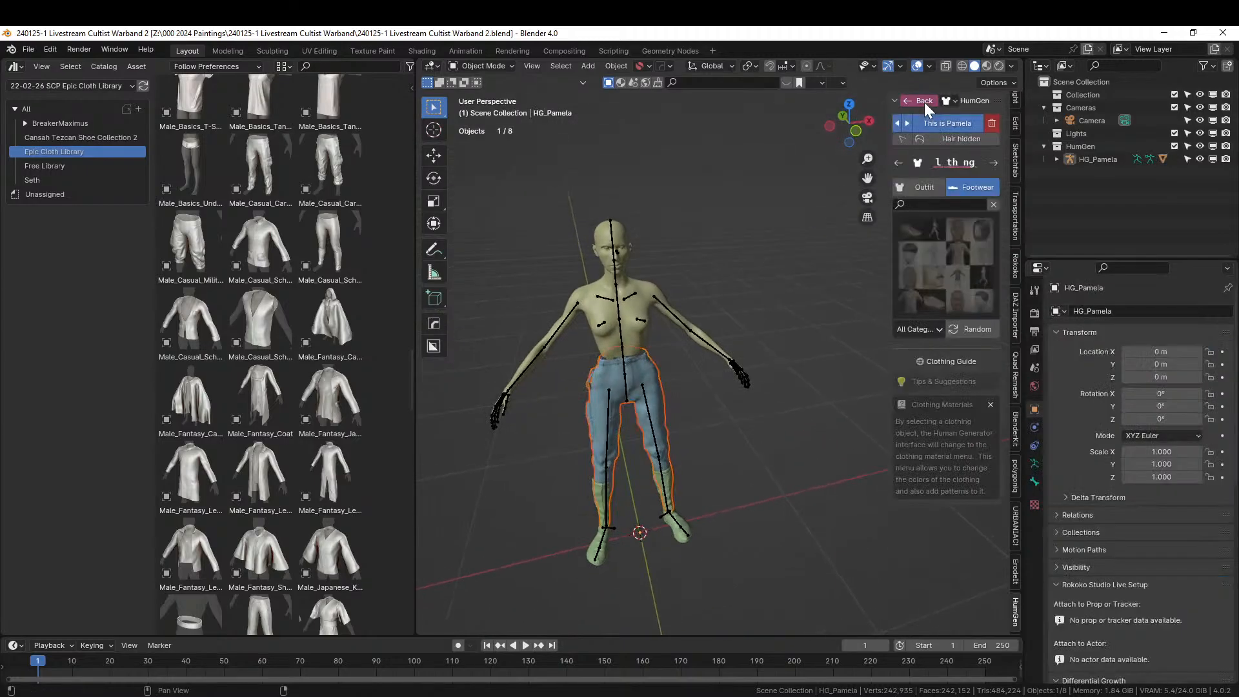
pyautogui.click(995, 162)
pyautogui.click(938, 248)
pyautogui.scroll(-5, 903, 536)
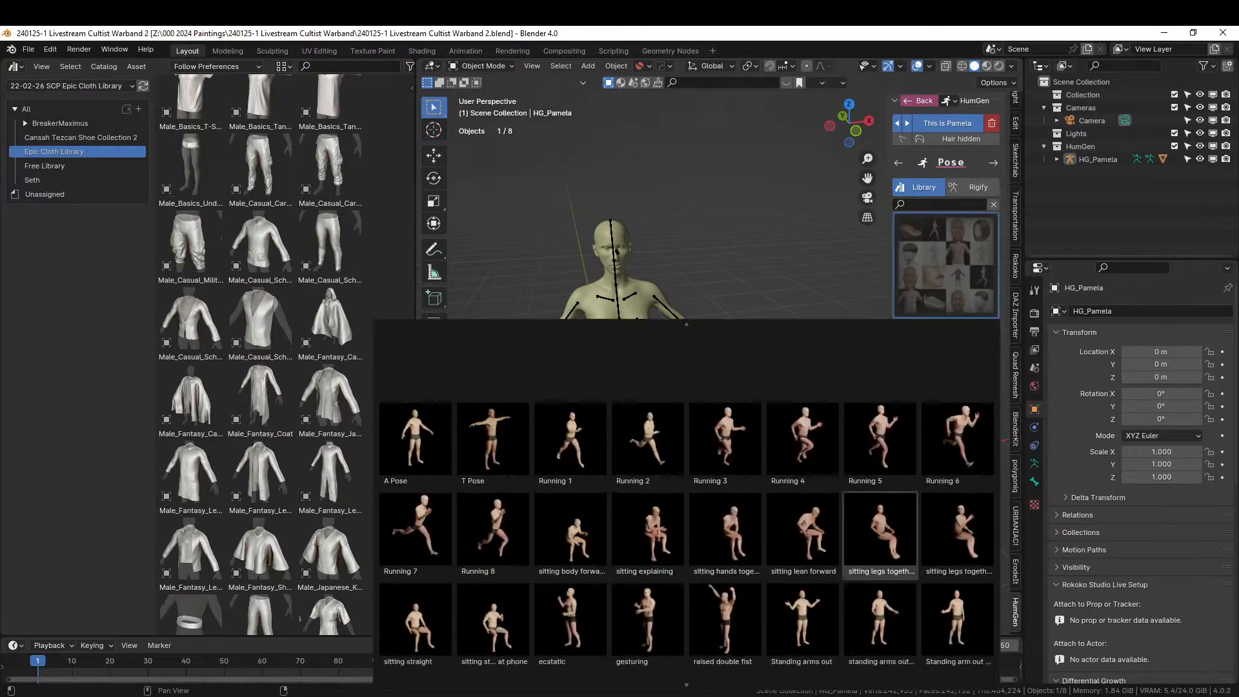
pyautogui.scroll(-8, 904, 536)
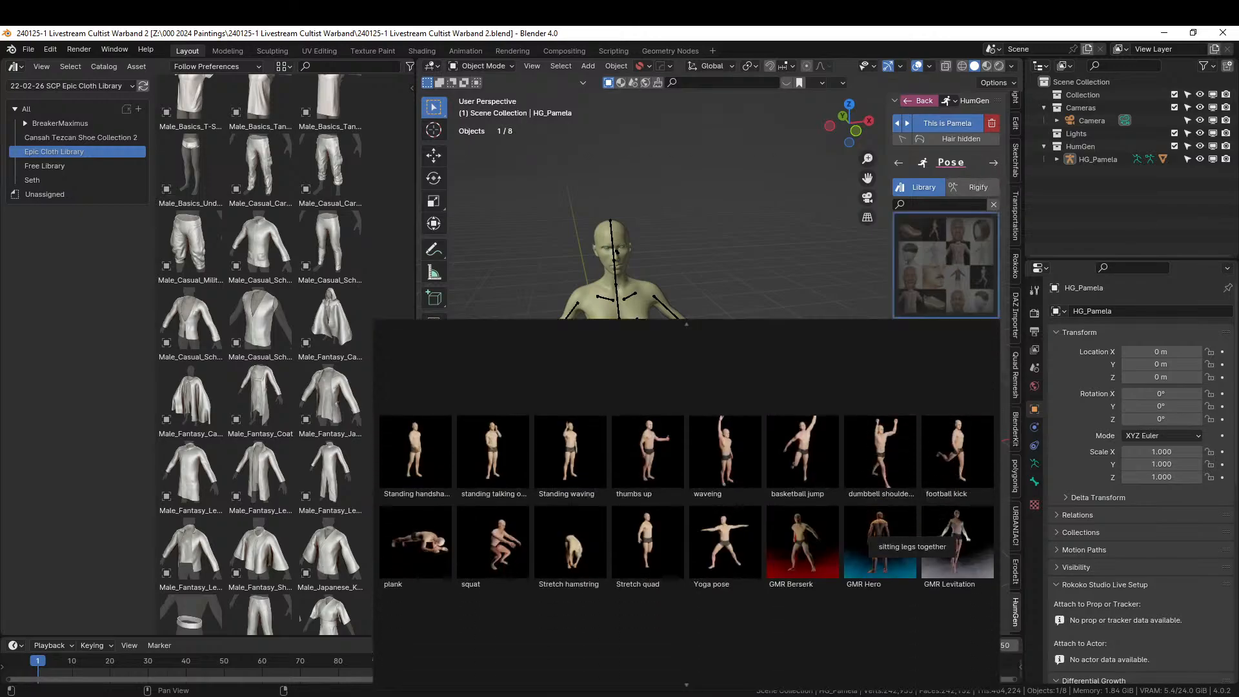
pyautogui.scroll(-1, 832, 646)
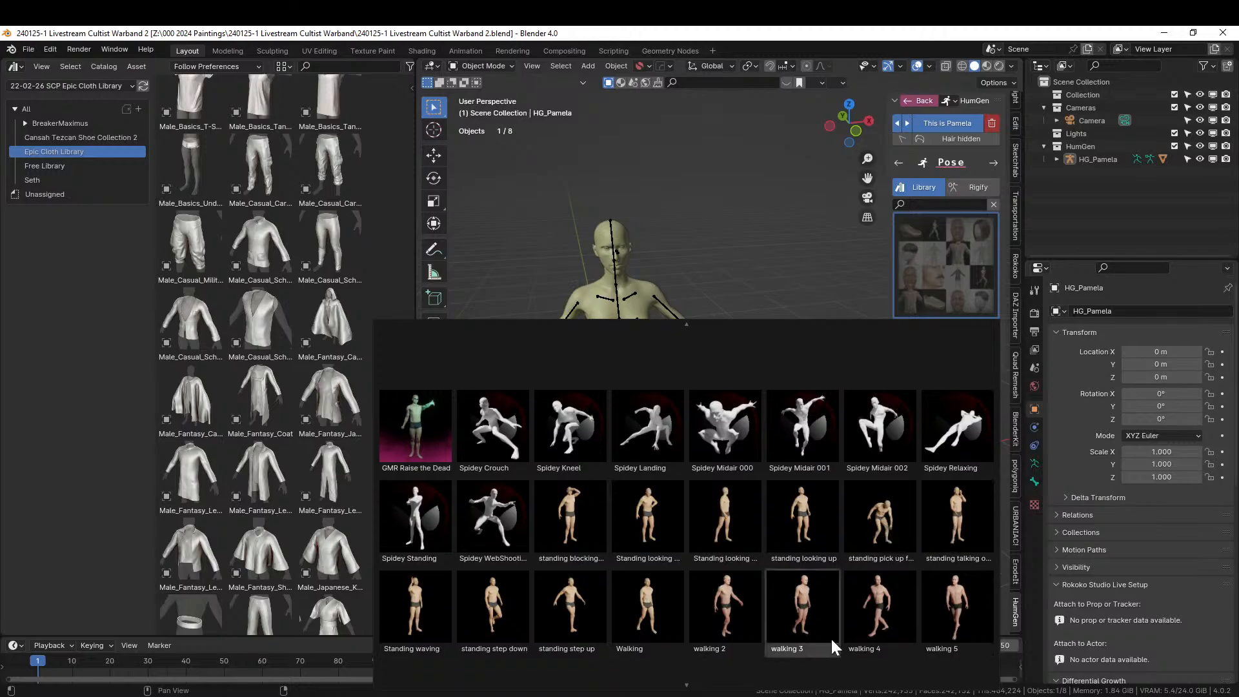
pyautogui.click(805, 513)
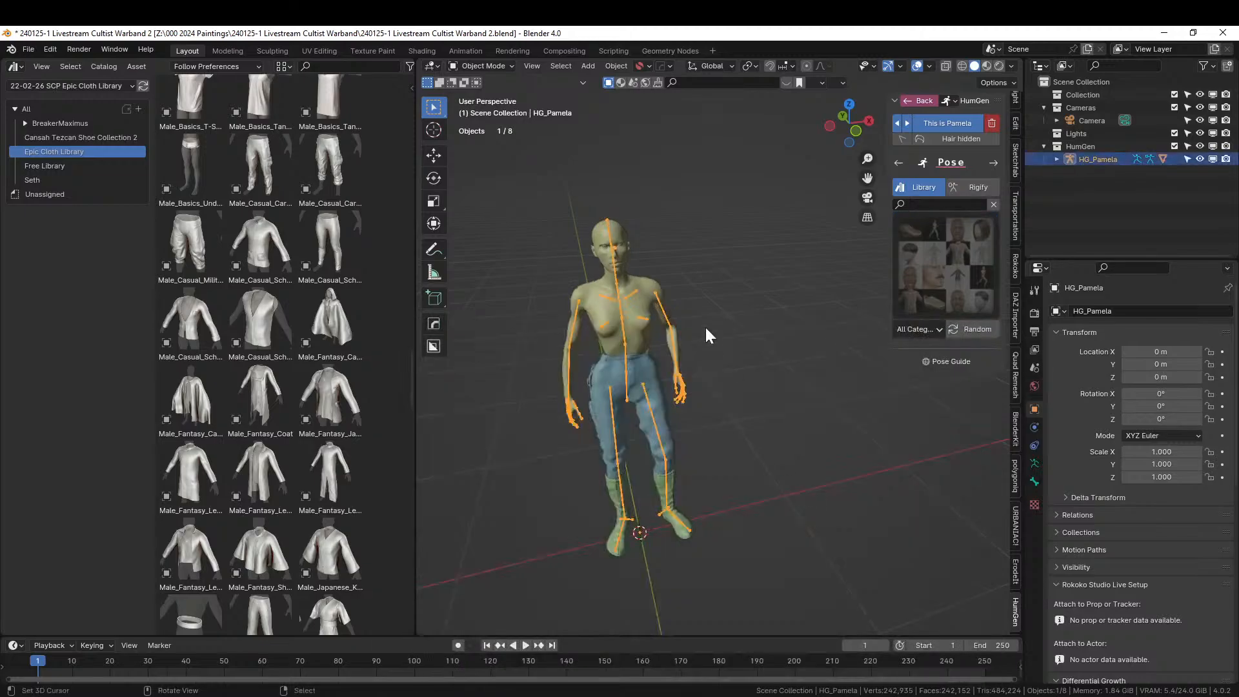
pyautogui.moveTo(704, 325); pyautogui.dragTo(672, 332, button='middle')
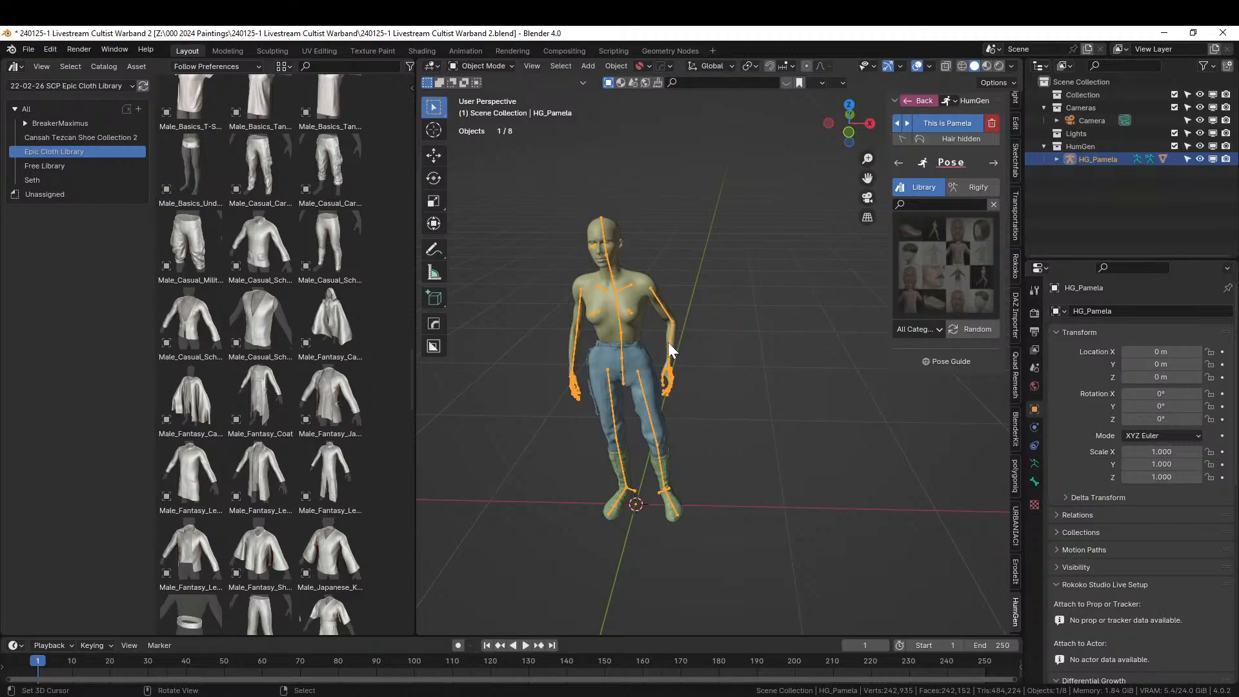
pyautogui.hotkey('ctrl', 's')
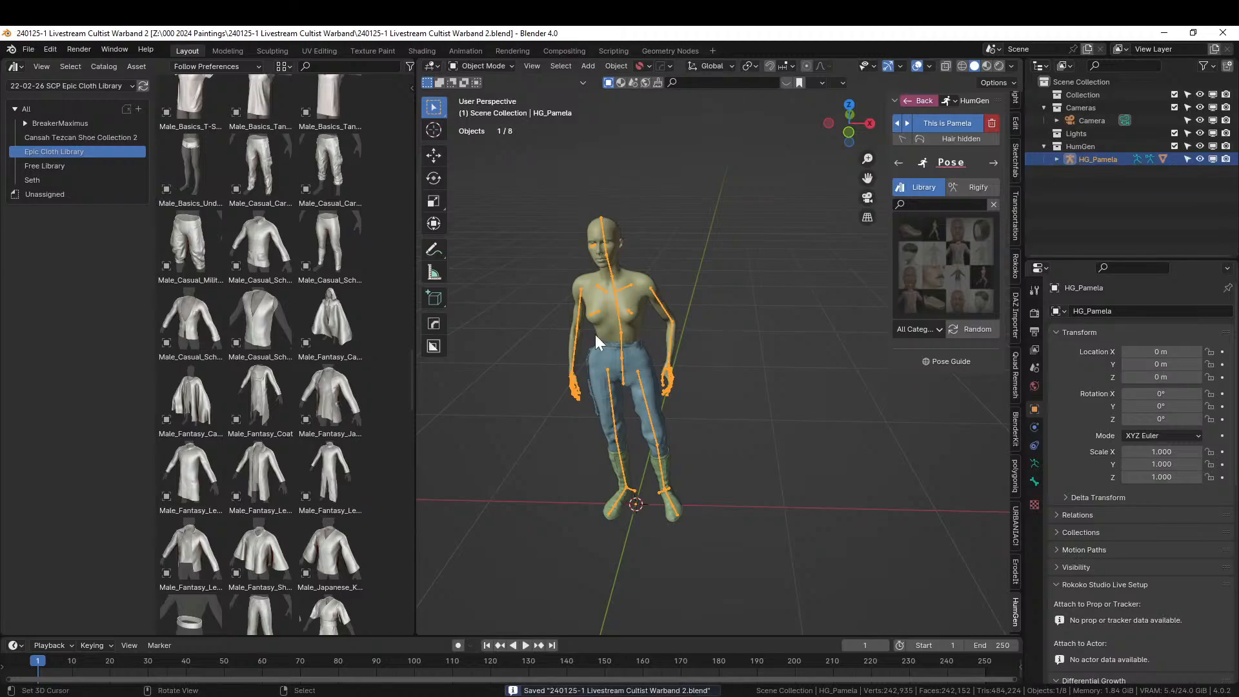
# Try to add the Male_Fantasy_Cape_Hood asset to the scene on the ground near the character.
pyautogui.moveTo(342, 308); pyautogui.dragTo(631, 564)
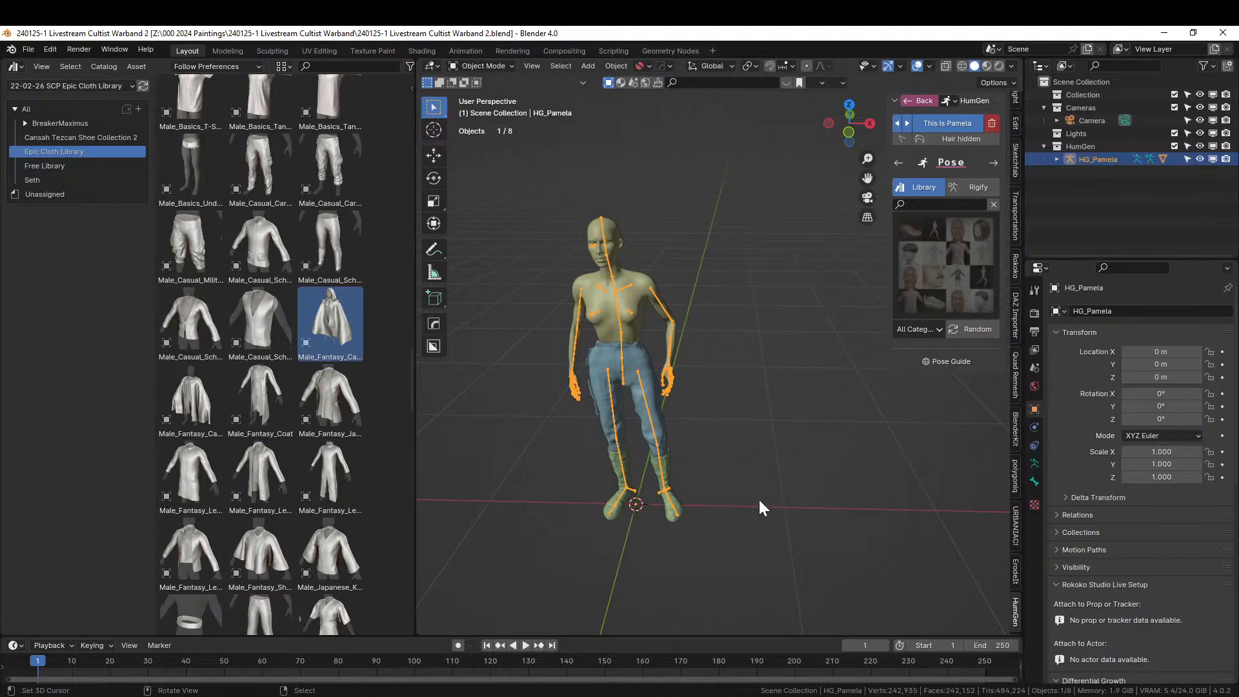
pyautogui.moveTo(756, 510); pyautogui.dragTo(605, 469, button='middle')
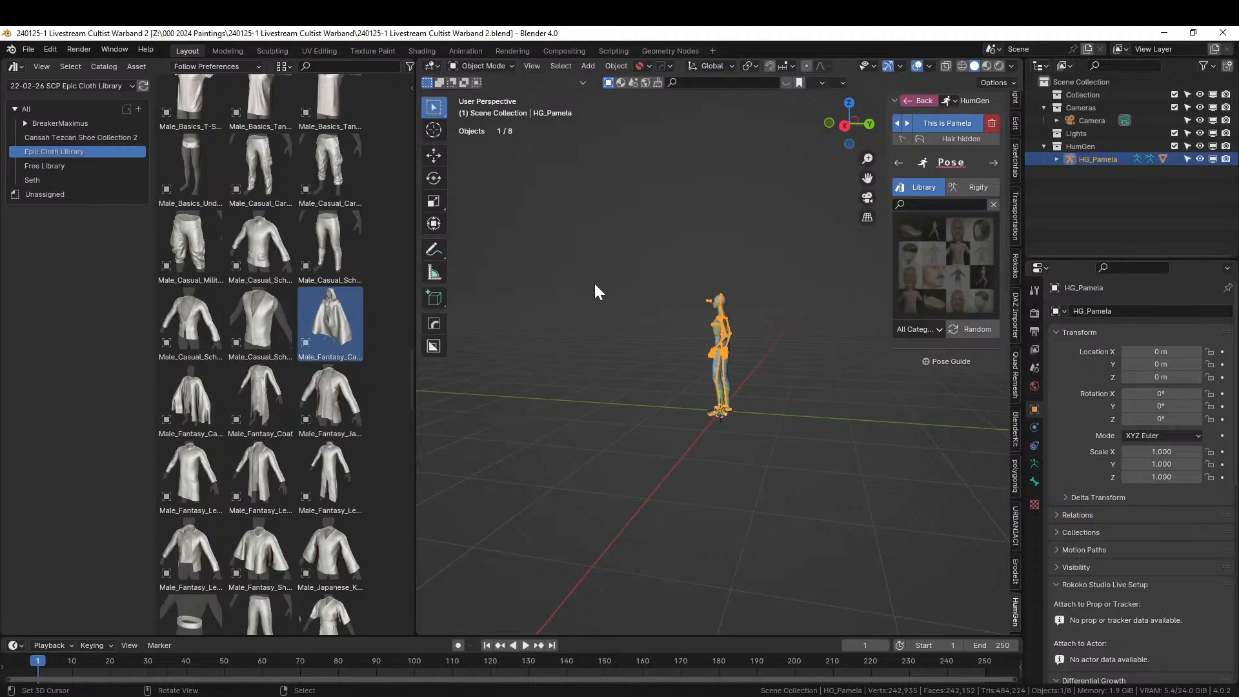
pyautogui.scroll(-3, 600, 289)
pyautogui.moveTo(346, 318); pyautogui.dragTo(646, 369)
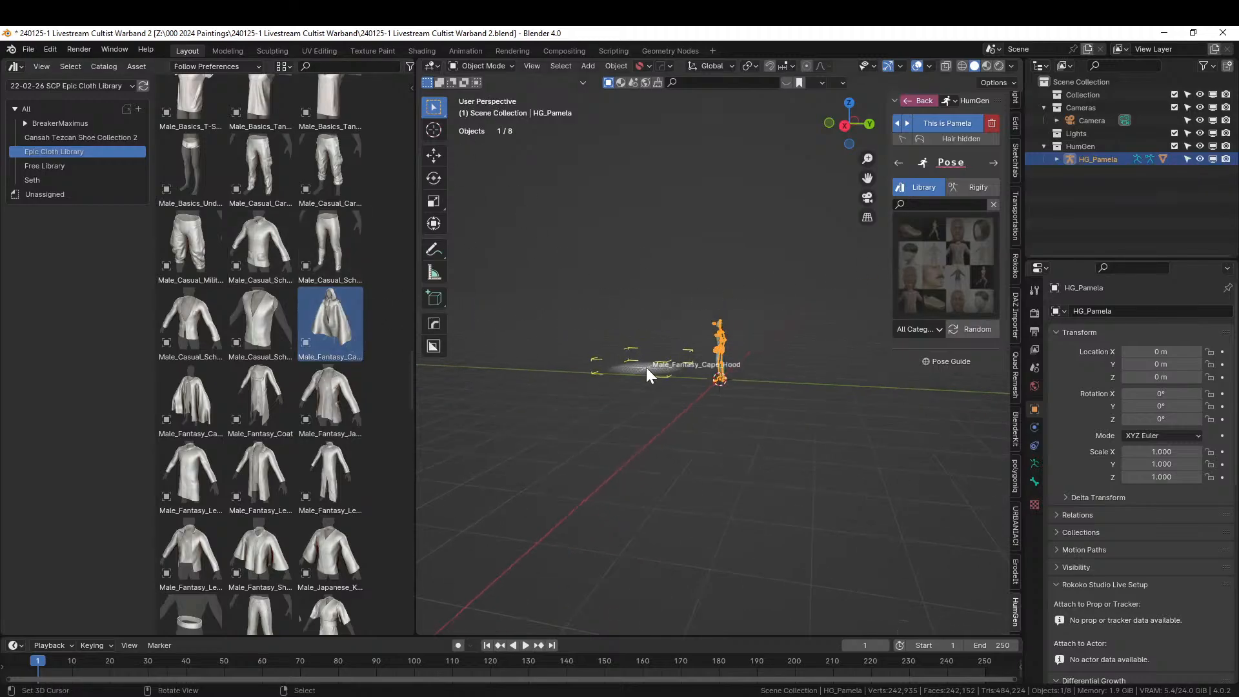
pyautogui.moveTo(647, 370); pyautogui.dragTo(766, 455, button='middle')
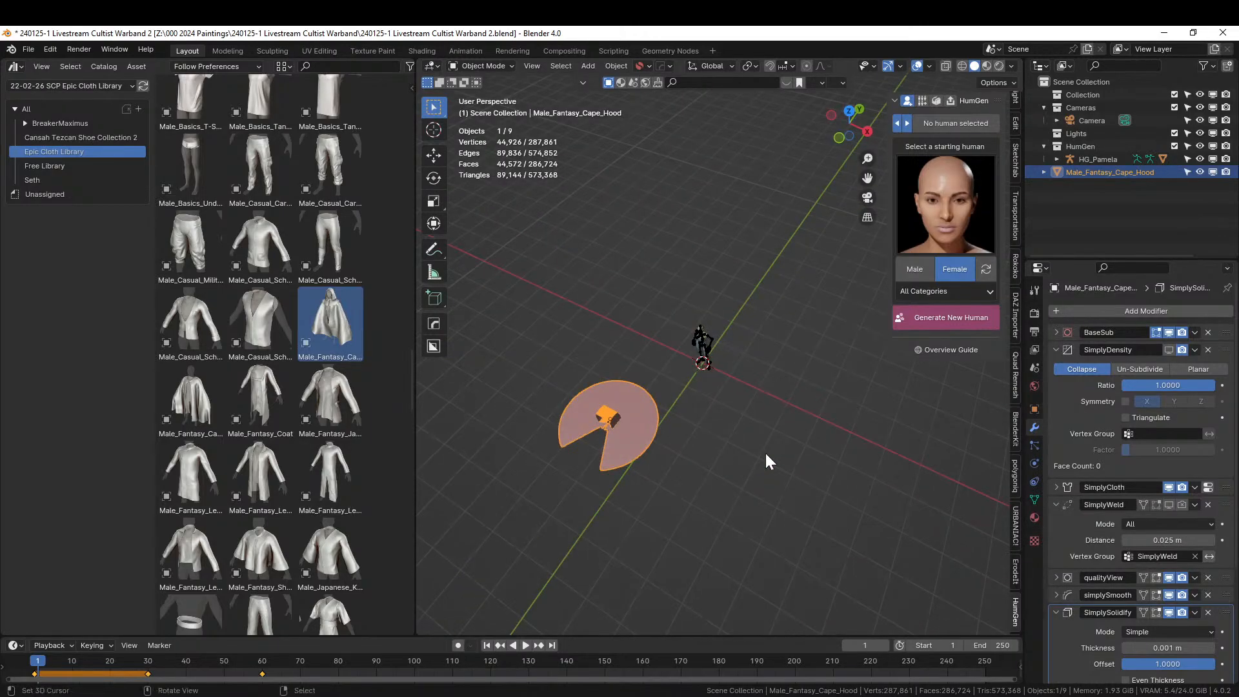
# Reopen the recent file 240125-1 Livestream Cultist Warband 2.blend and set the character's armature to Rest Position.
pyautogui.hotkey('alt', 'Tab')
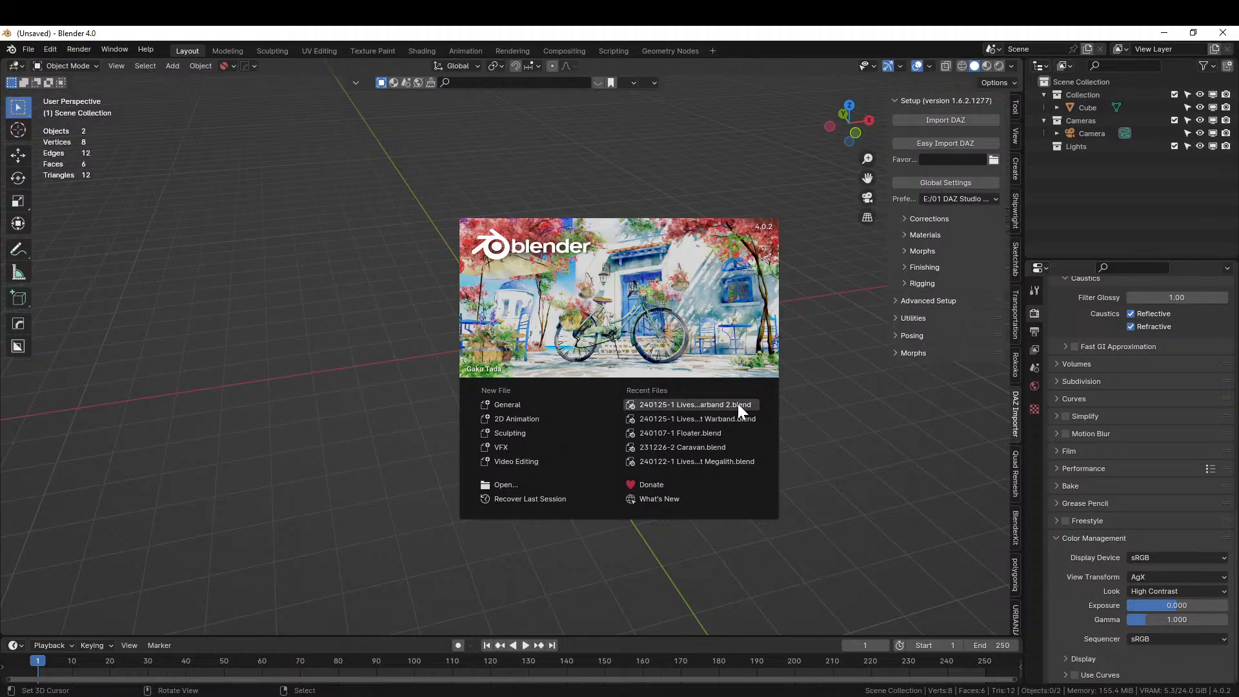
pyautogui.click(720, 405)
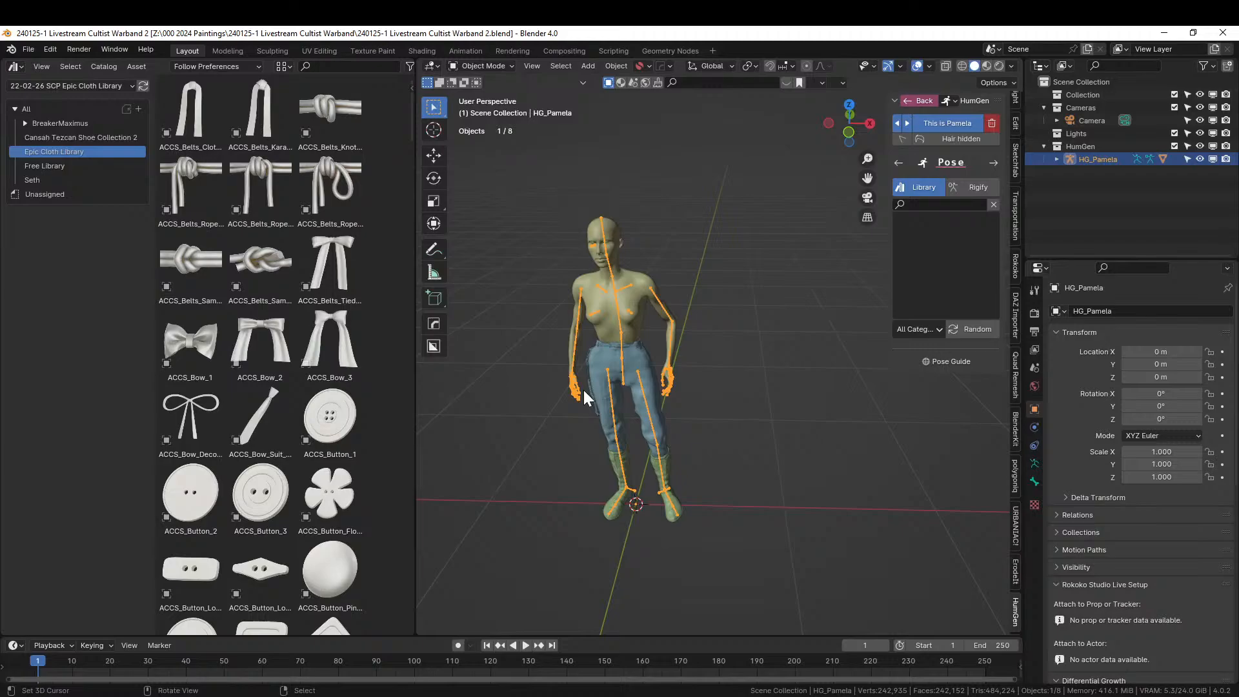
pyautogui.moveTo(583, 389); pyautogui.dragTo(584, 363, button='middle')
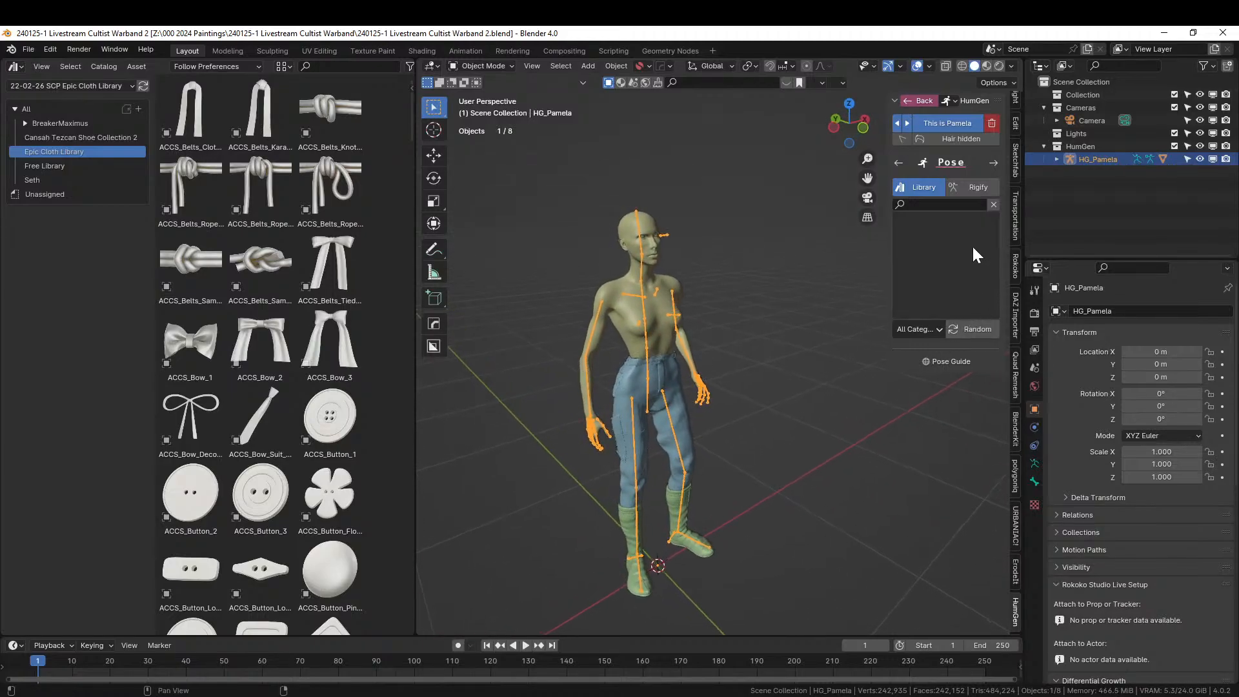
pyautogui.click(1035, 463)
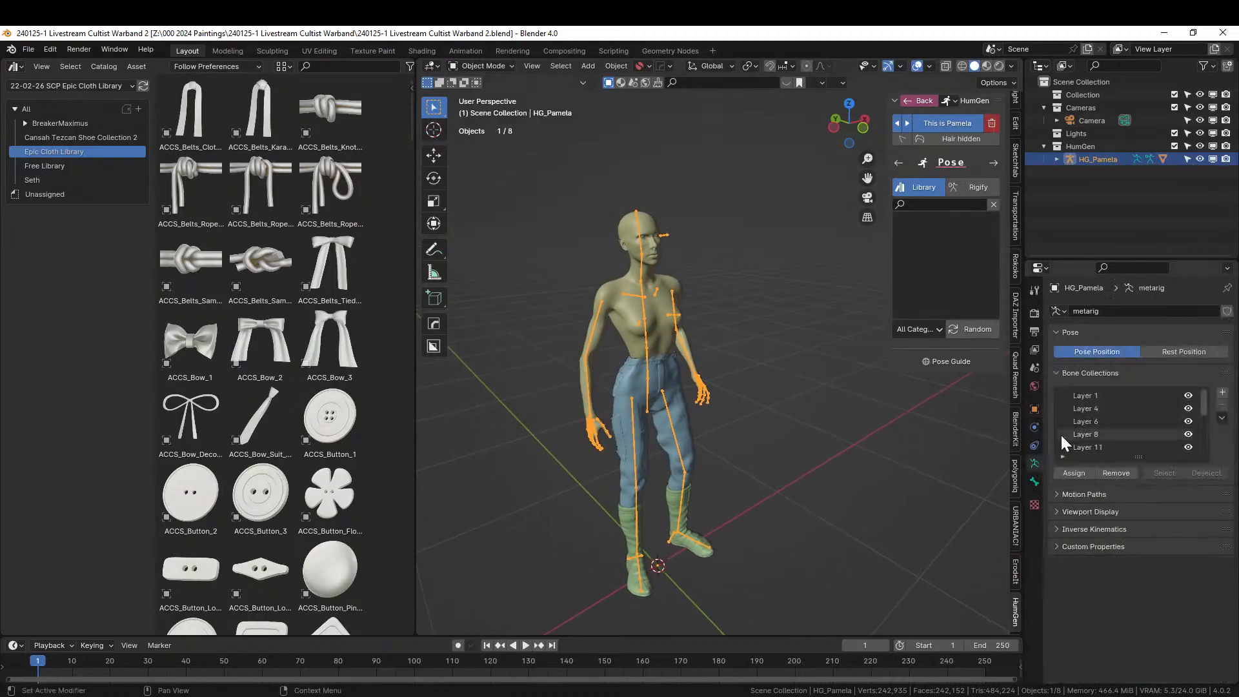
pyautogui.click(1180, 352)
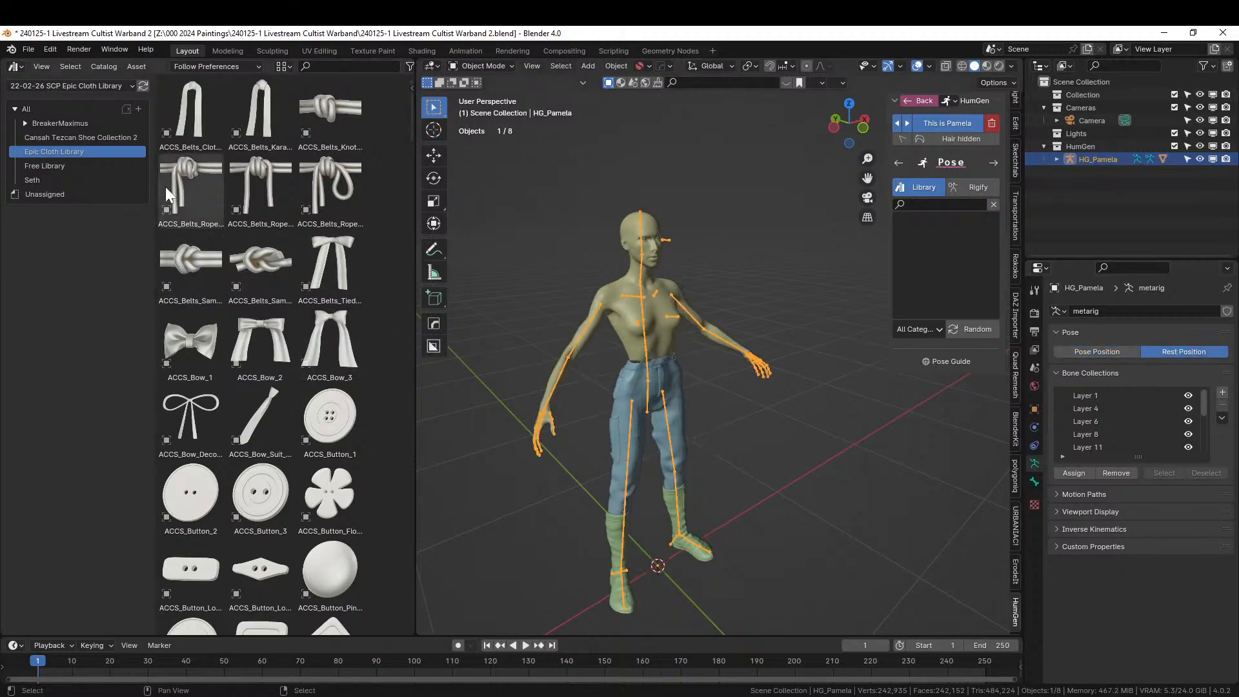
# Look through the BreakerMaximus bags and the full cloth library listing for items that suit the character.
pyautogui.click(25, 123)
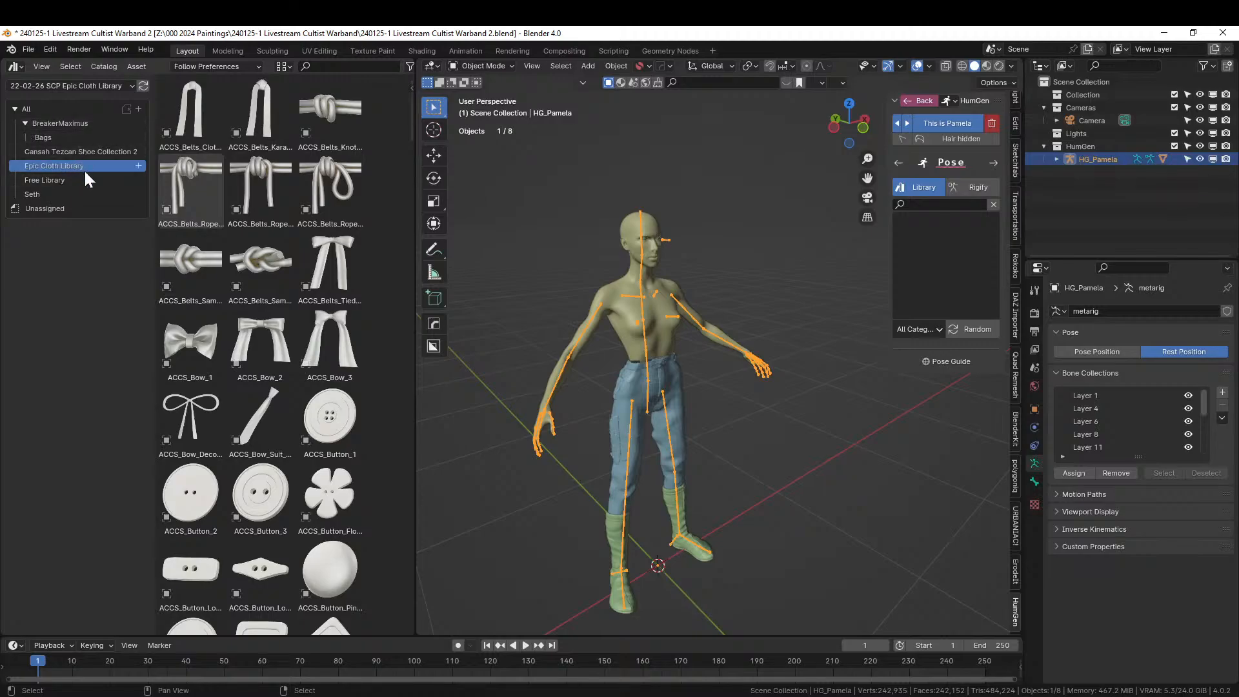
pyautogui.click(61, 123)
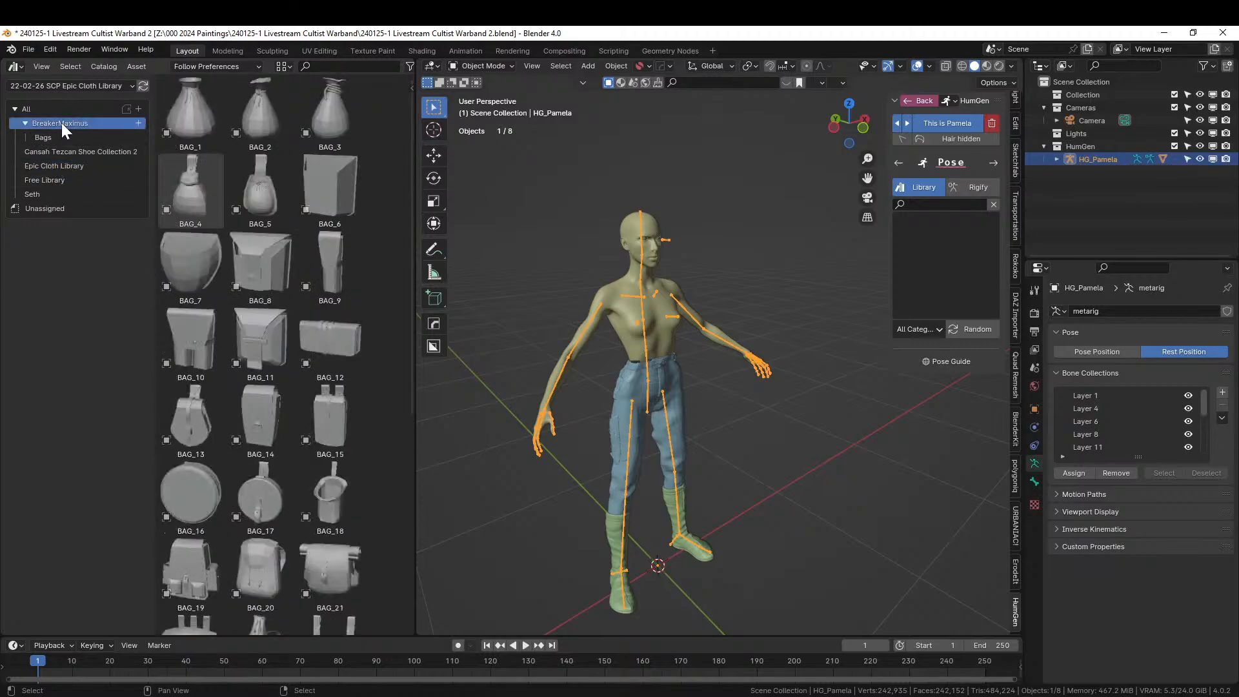
pyautogui.scroll(-8, 269, 390)
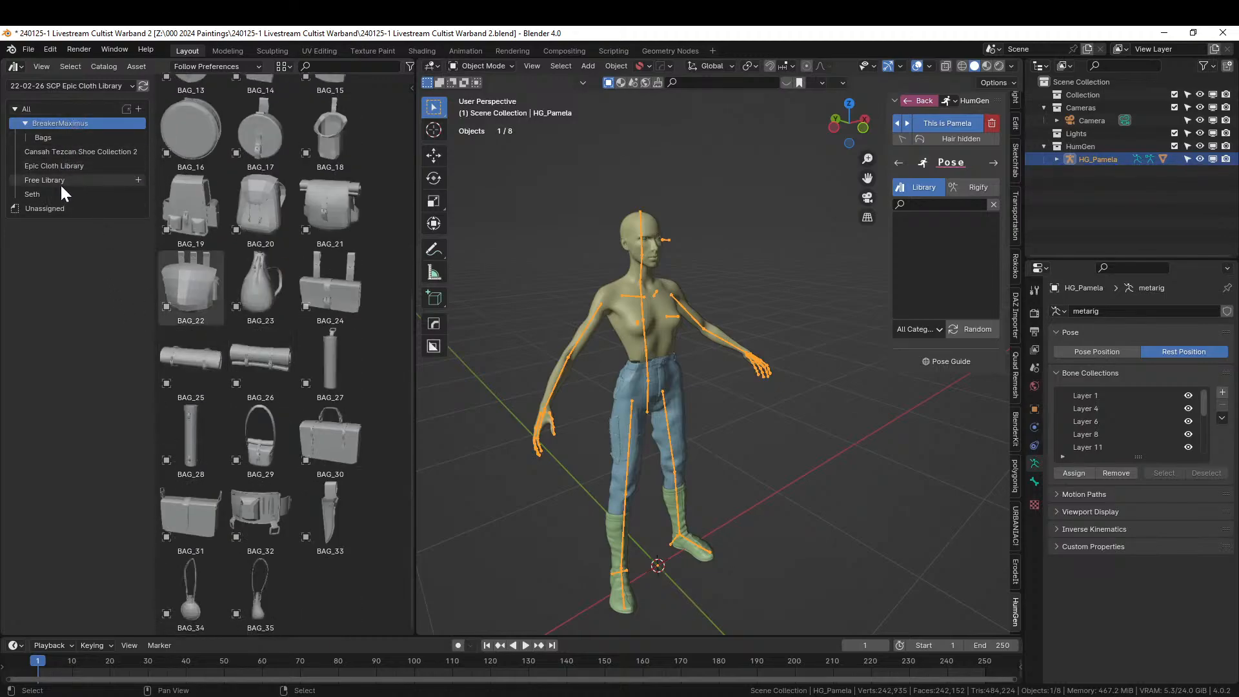
pyautogui.click(66, 109)
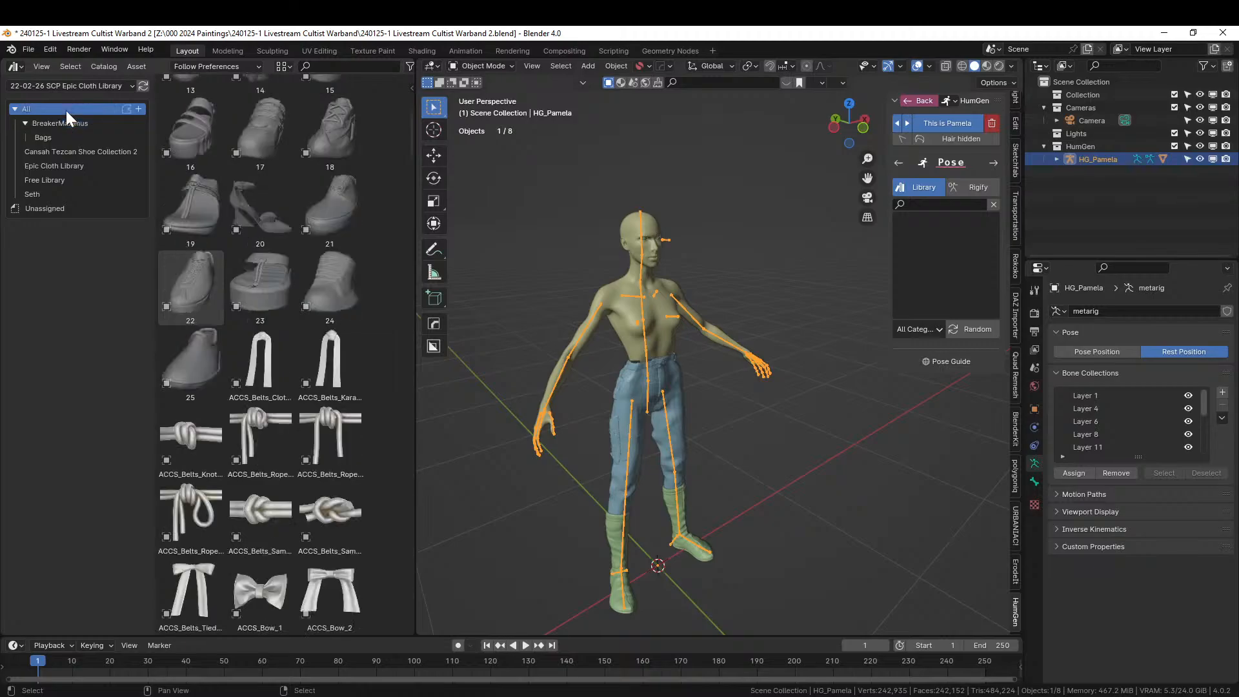
pyautogui.scroll(-6, 332, 329)
pyautogui.scroll(-3, 323, 362)
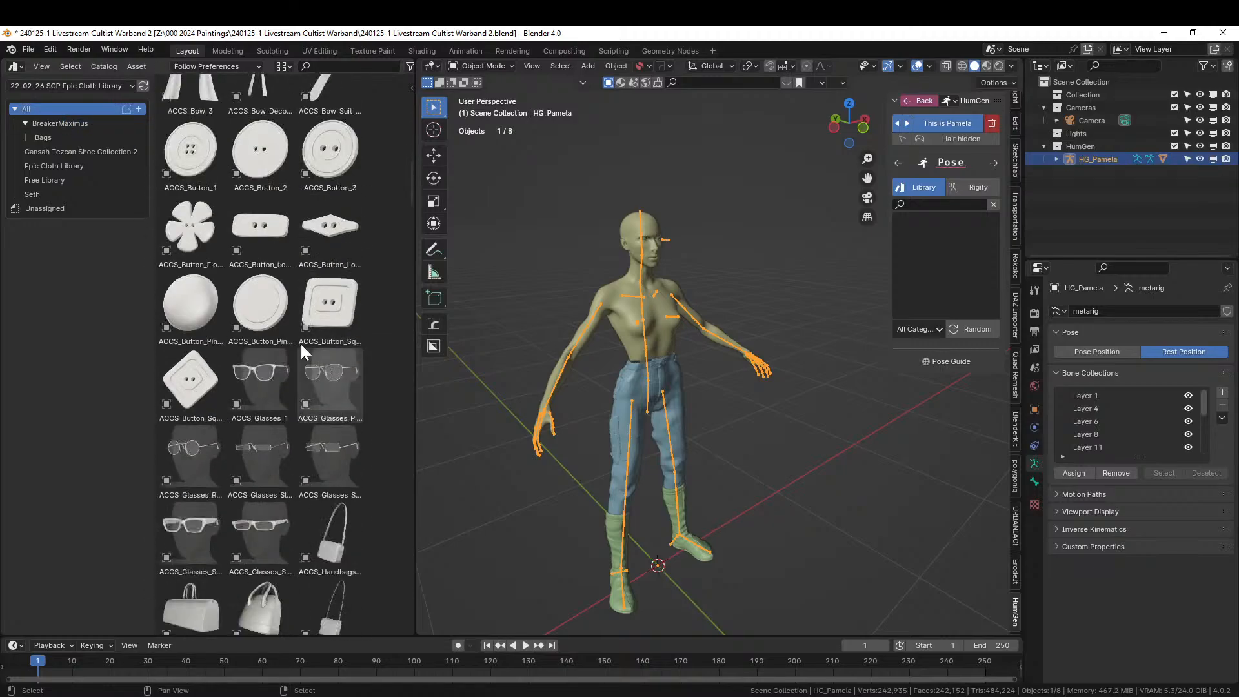
# Switch to the Armor asset library and examine its Armor Chest and BreakerMaximus Chest Armor catalogs.
pyautogui.click(52, 84)
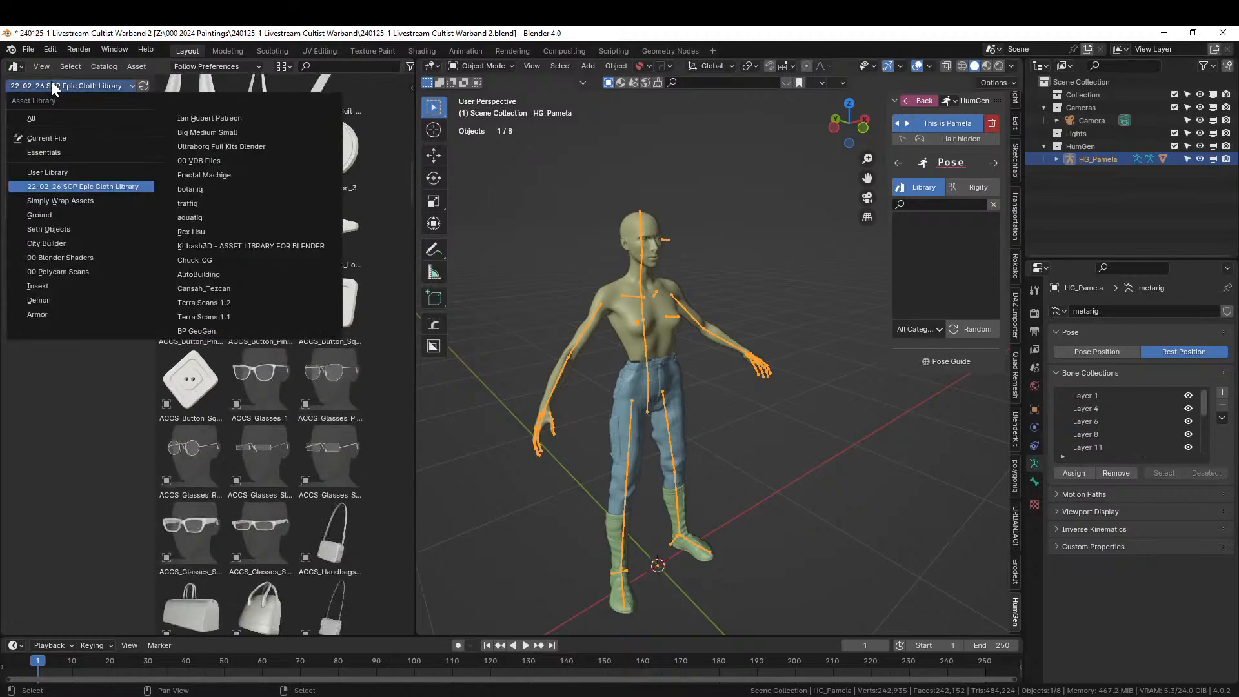
pyautogui.click(68, 312)
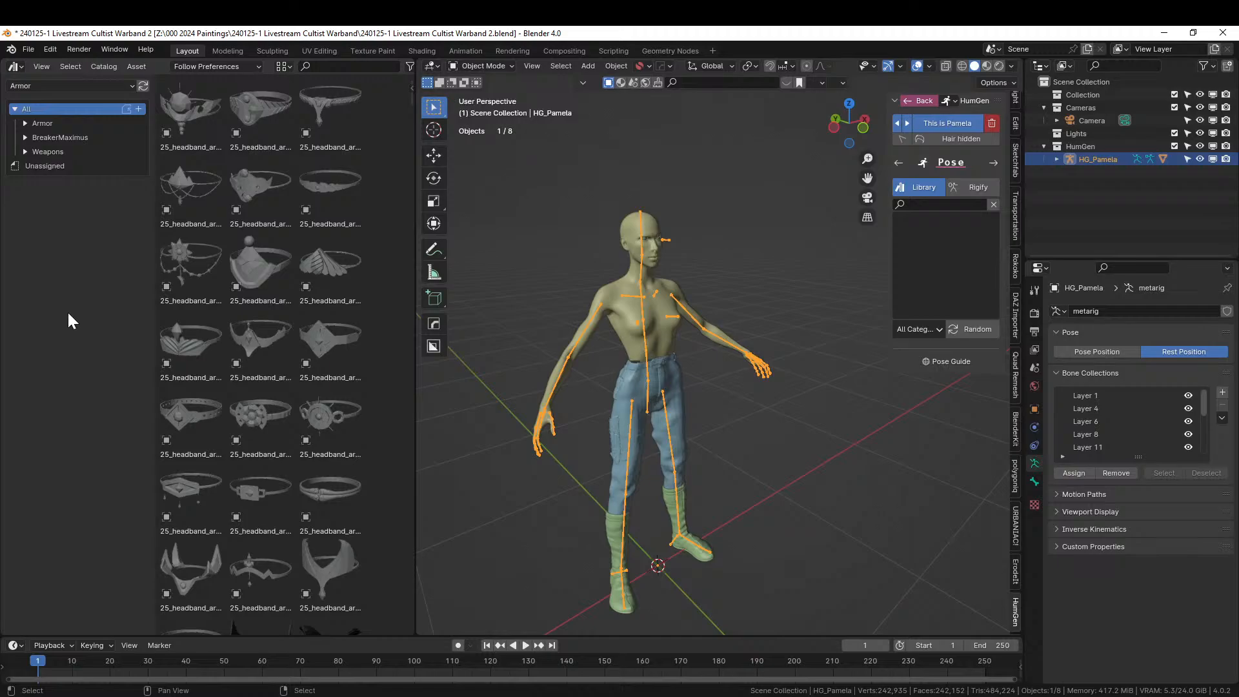
pyautogui.click(44, 123)
pyautogui.click(56, 152)
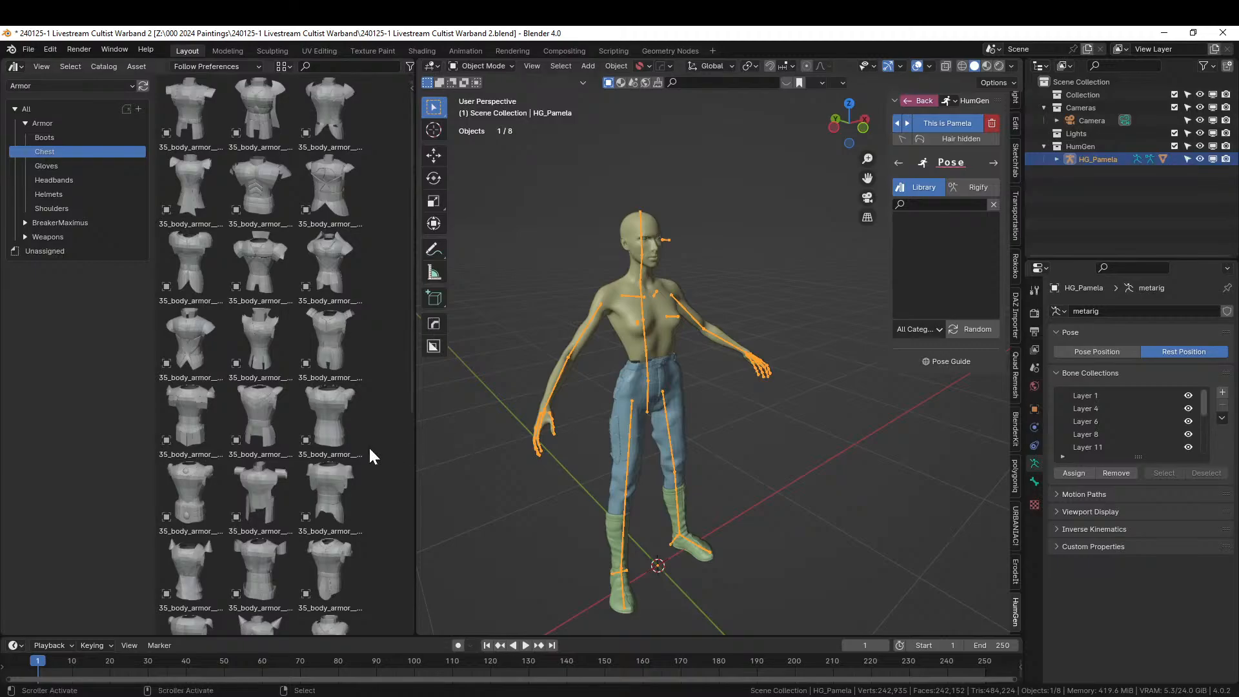
pyautogui.click(24, 221)
pyautogui.click(59, 237)
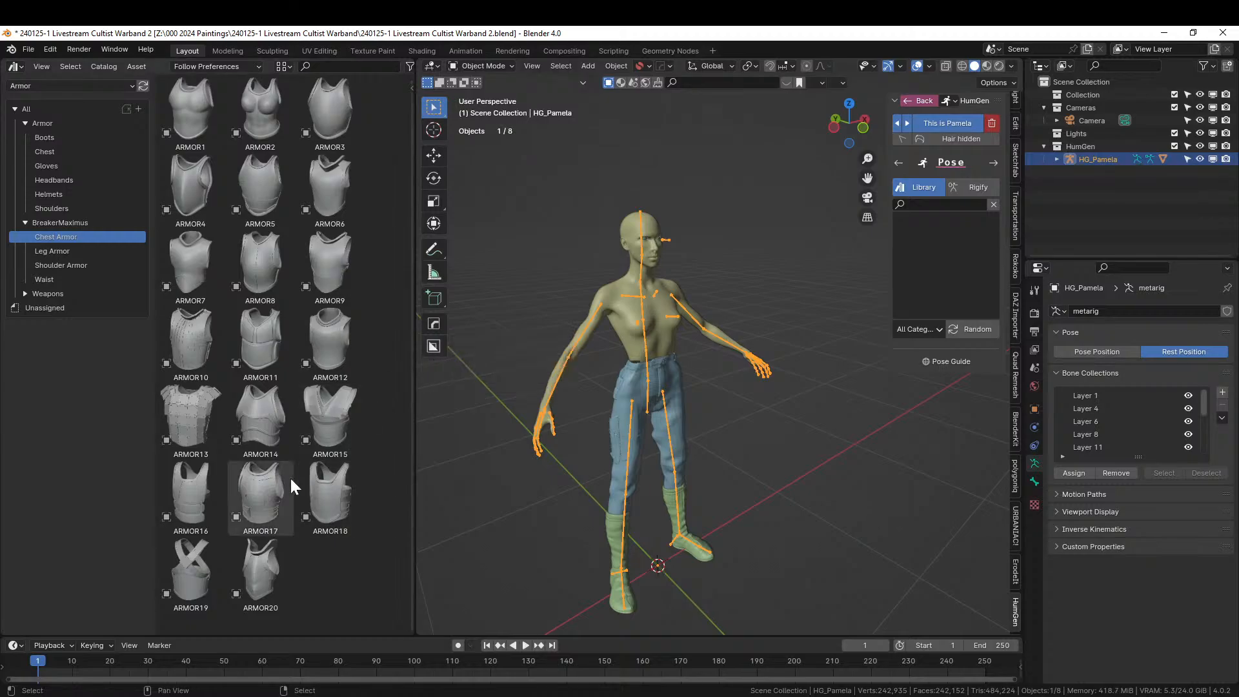
# Add the ARMOR13 chest armor to the scene and raise it about 1.07 m onto the character's torso.
pyautogui.moveTo(186, 413); pyautogui.dragTo(676, 582)
pyautogui.moveTo(676, 582); pyautogui.dragTo(756, 565, button='middle')
pyautogui.press('KP_3')
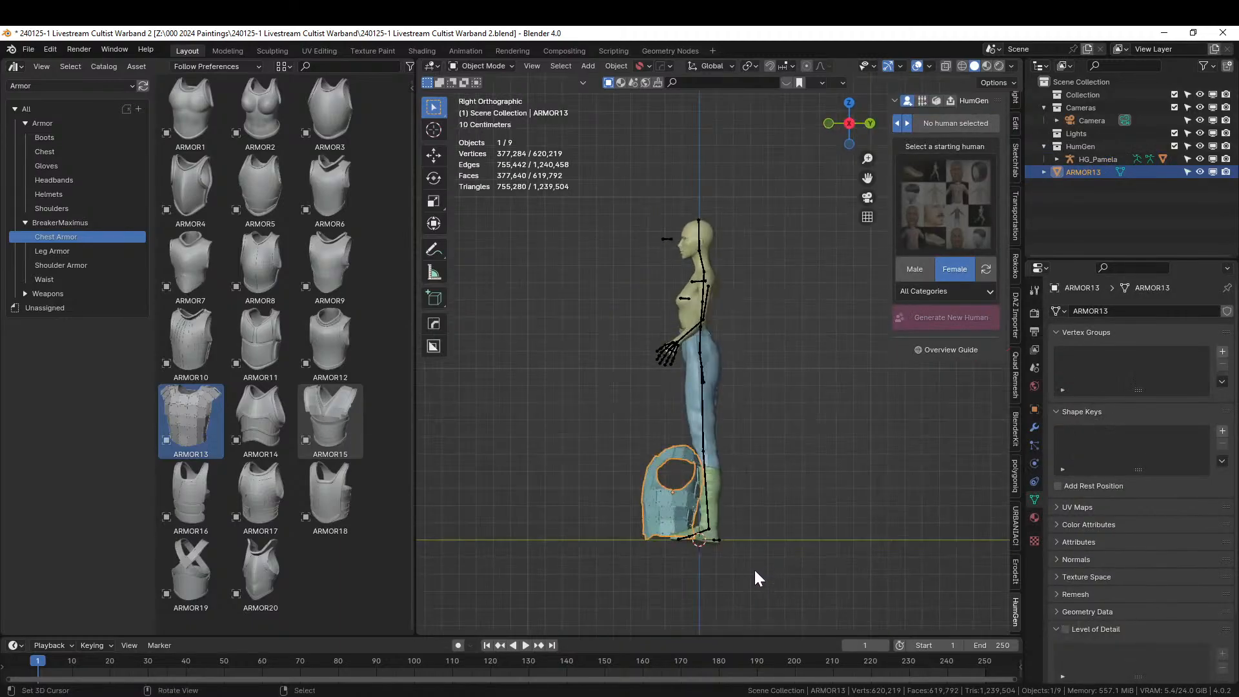
pyautogui.press('g')
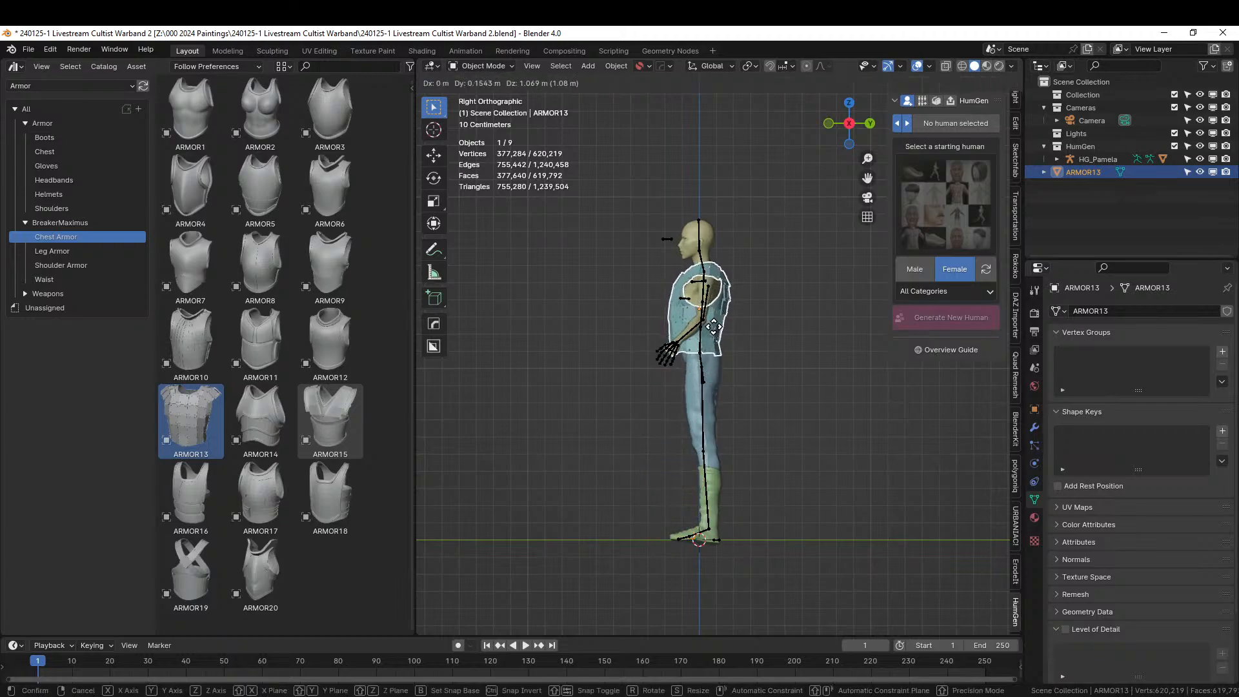
pyautogui.click(712, 327)
pyautogui.moveTo(713, 329); pyautogui.dragTo(715, 332, button='middle')
# Scale the chest armor down slightly and check its fit around the character's torso and shoulders.
pyautogui.scroll(8, 715, 332)
pyautogui.moveTo(799, 413); pyautogui.dragTo(718, 417, button='middle')
pyautogui.press('s')
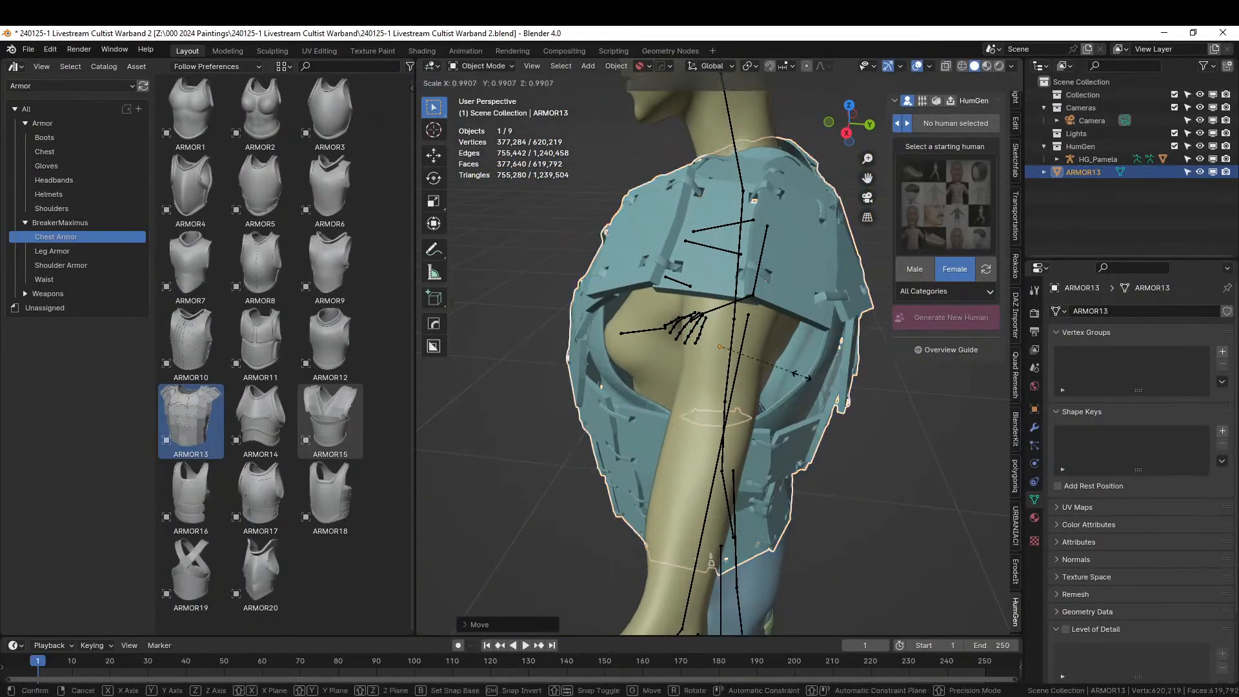
pyautogui.click(790, 371)
pyautogui.moveTo(790, 372); pyautogui.dragTo(840, 418, button='middle')
pyautogui.scroll(-3, 968, 385)
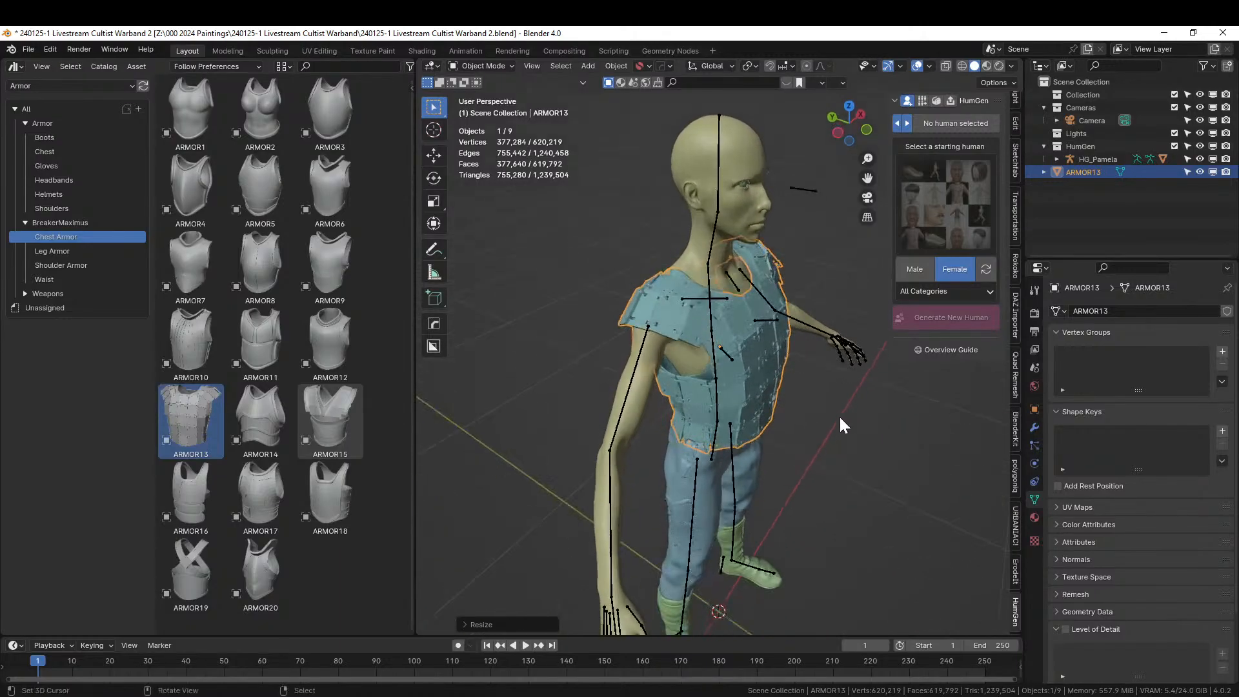
pyautogui.scroll(2, 841, 424)
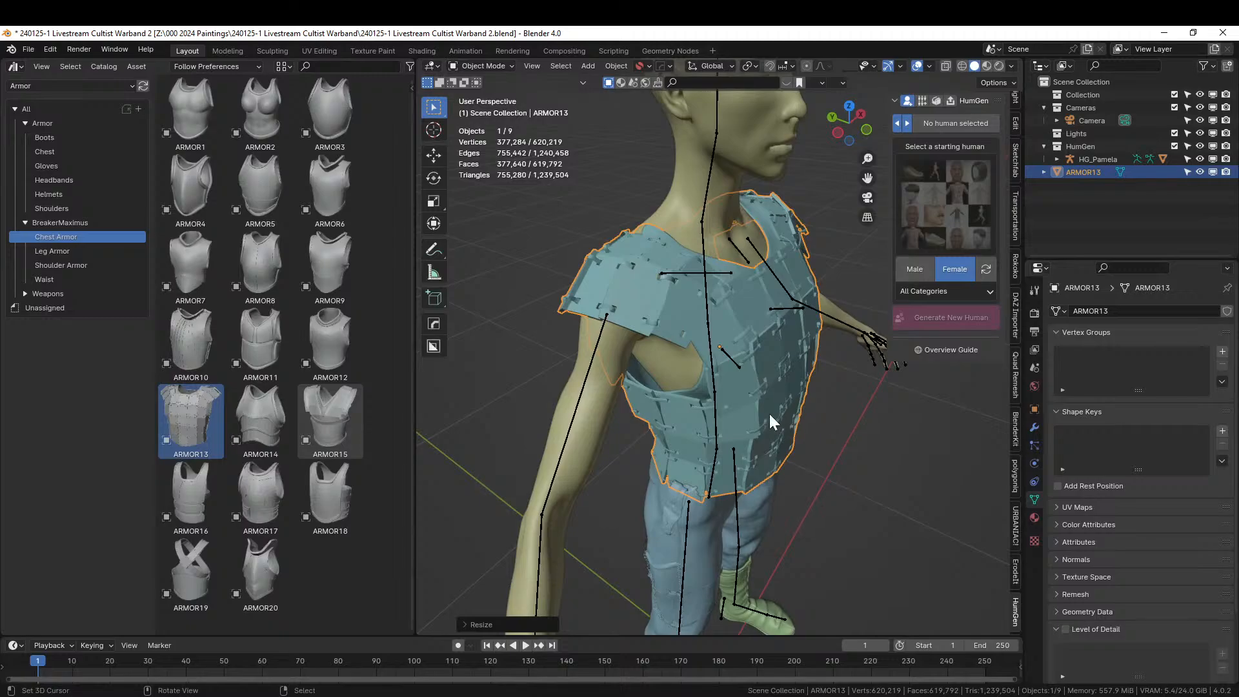
pyautogui.moveTo(818, 424); pyautogui.dragTo(832, 464, button='middle')
pyautogui.scroll(-3, 747, 467)
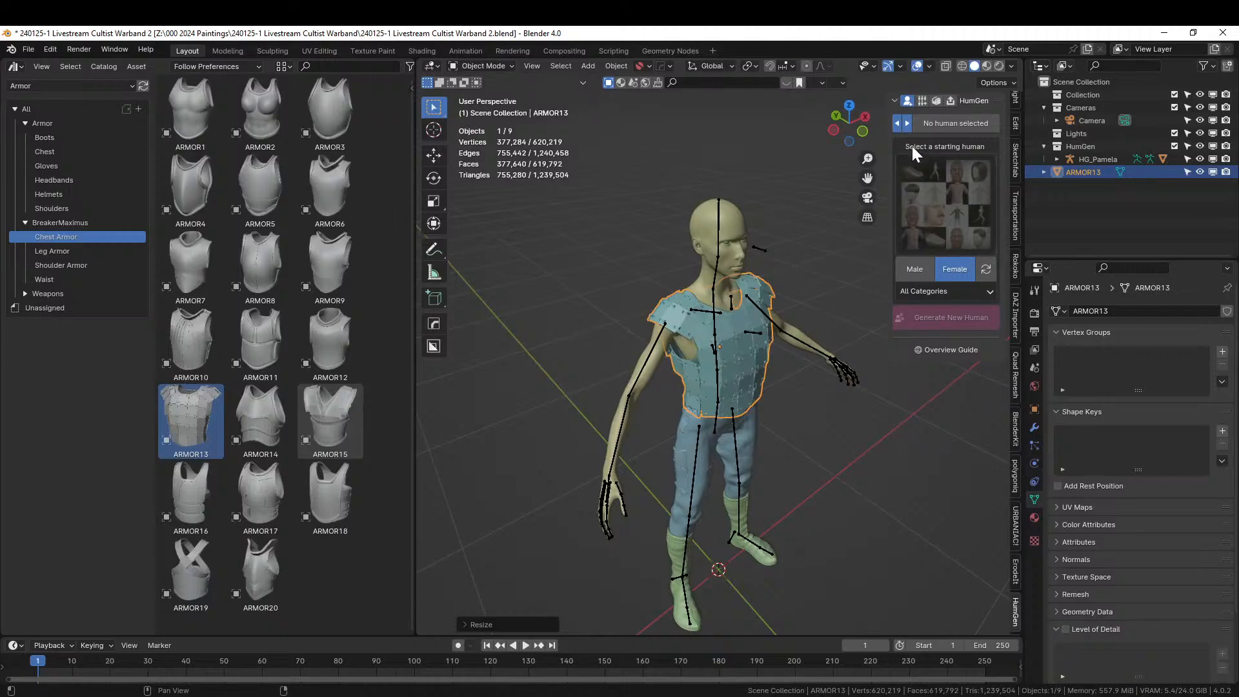
# Look through the HumGen outfit library and apply the Weekend Warrior outfit to the female character.
pyautogui.click(717, 218)
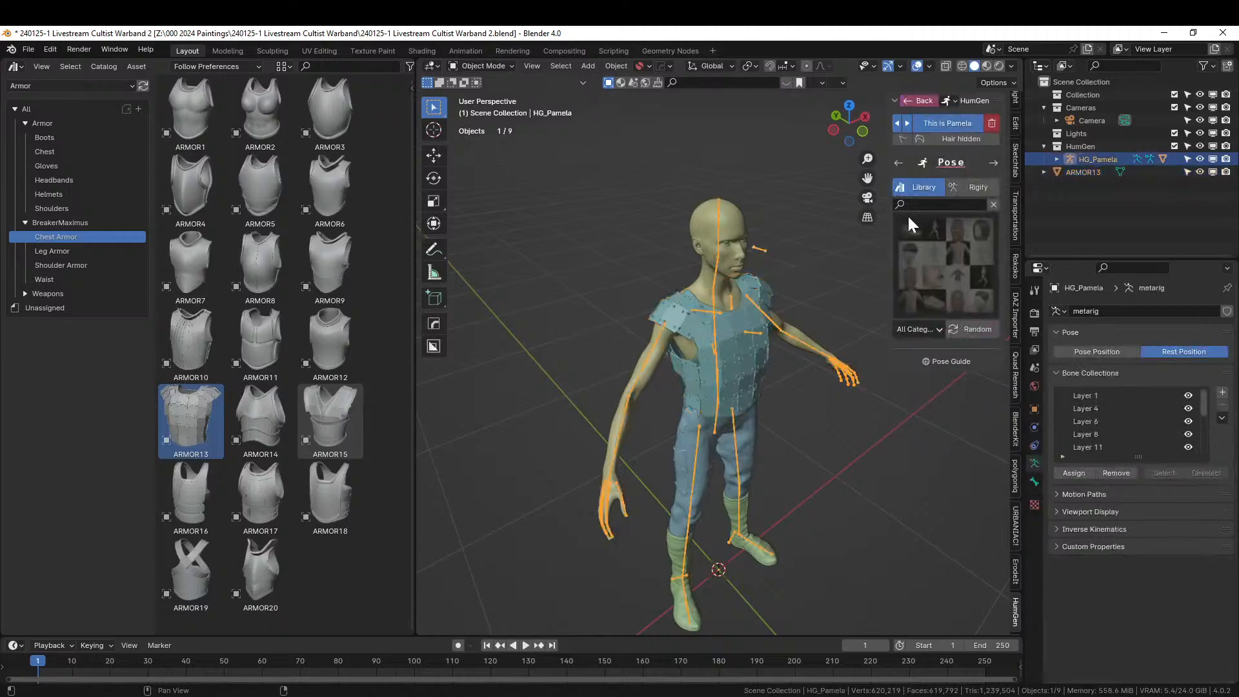
pyautogui.click(898, 162)
pyautogui.click(943, 258)
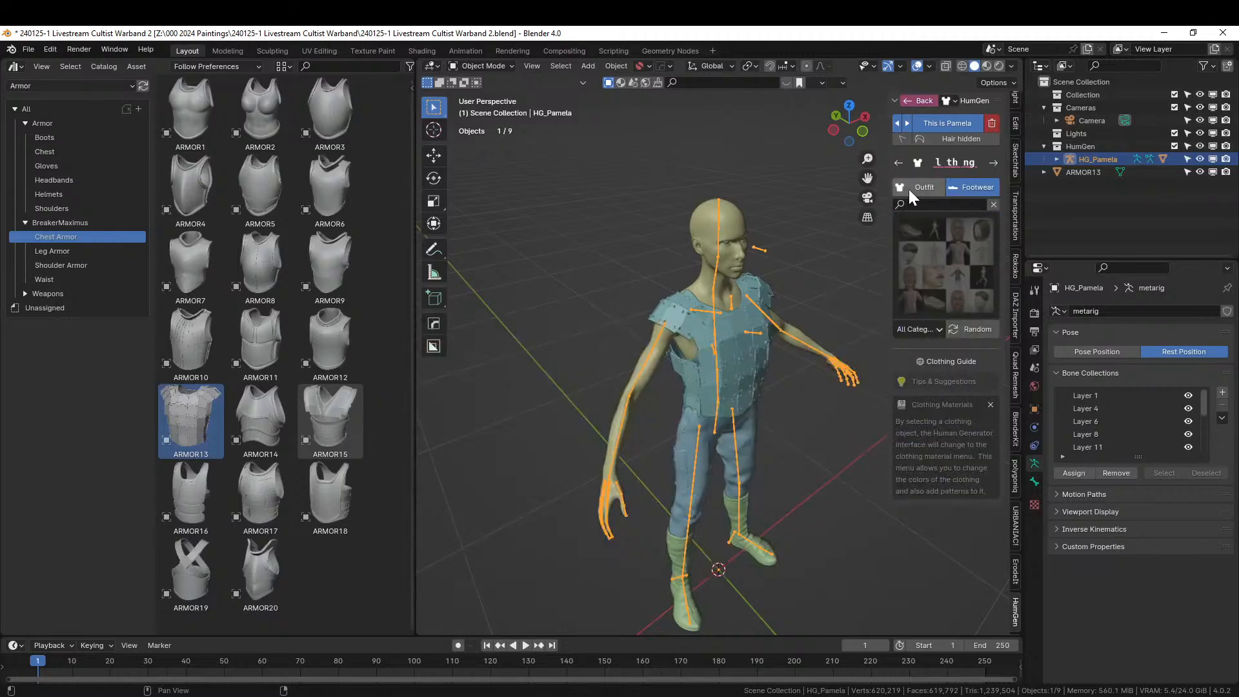
pyautogui.click(908, 187)
pyautogui.click(919, 265)
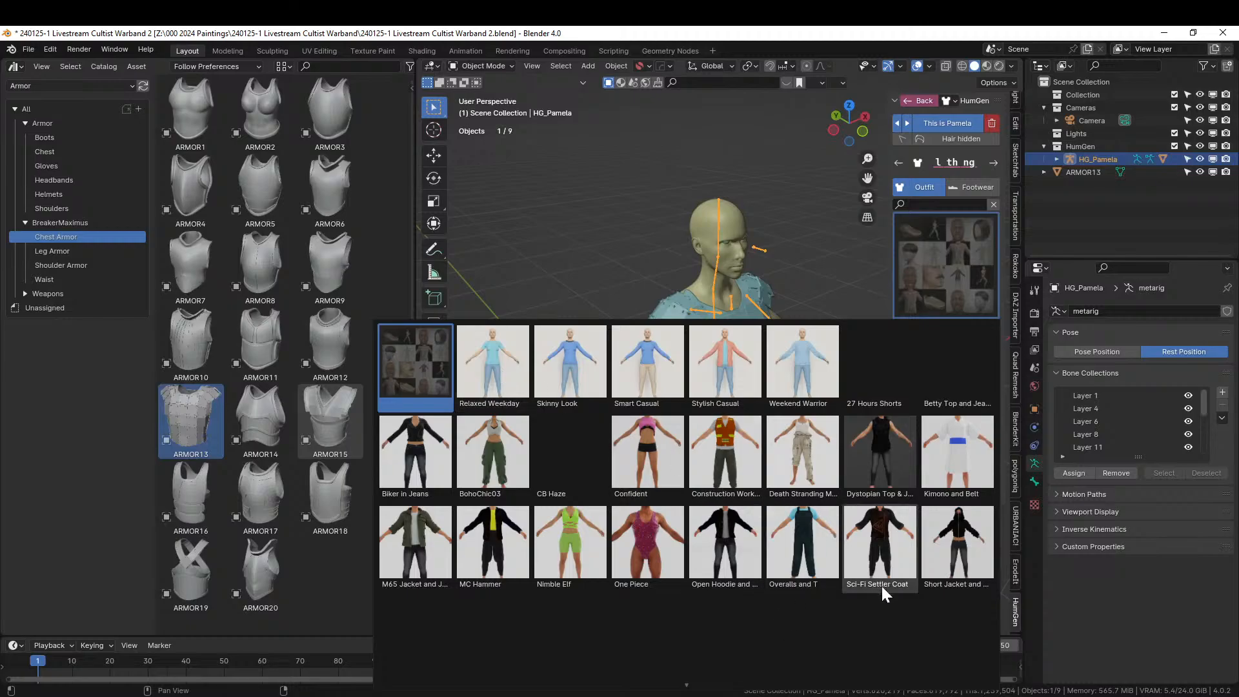
pyautogui.scroll(-6, 884, 622)
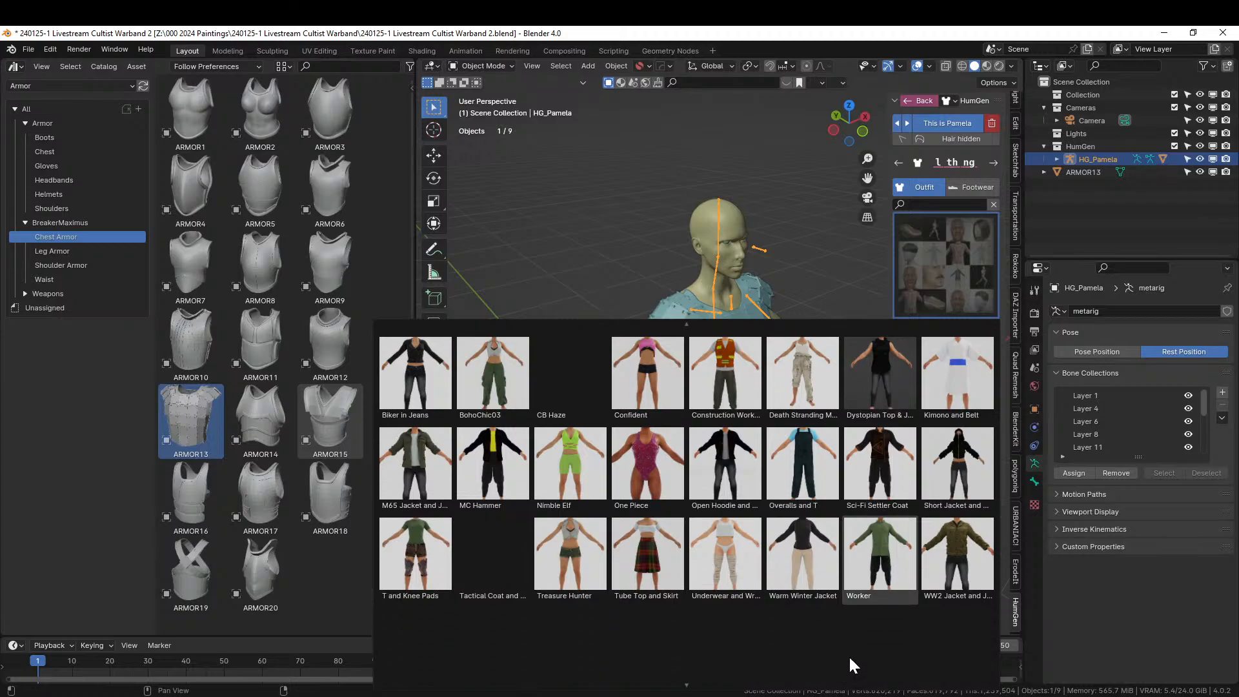
pyautogui.scroll(-5, 850, 655)
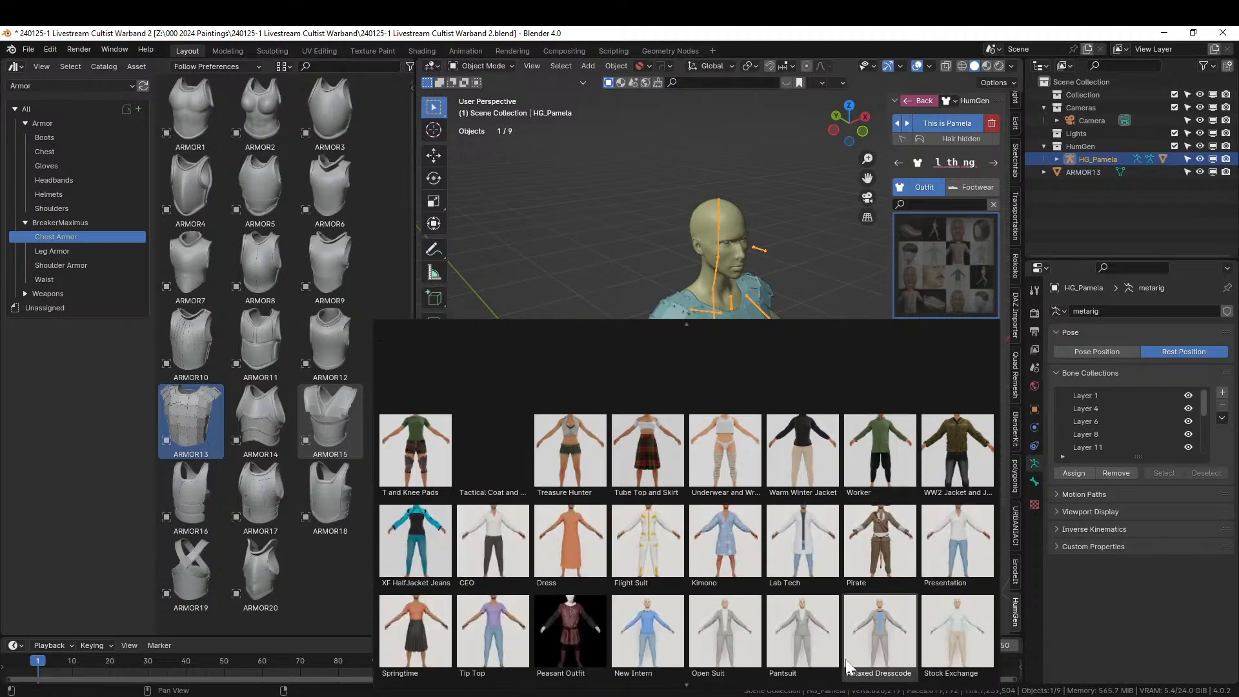
pyautogui.scroll(-3, 839, 656)
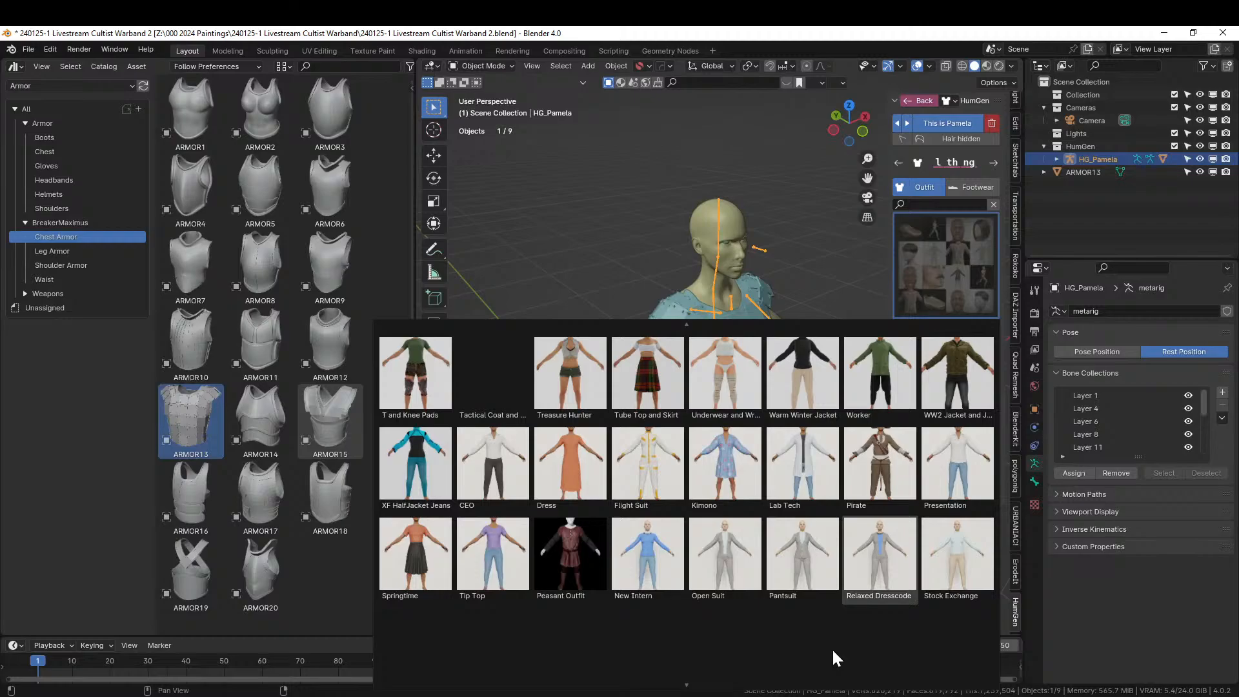
pyautogui.scroll(-2, 831, 648)
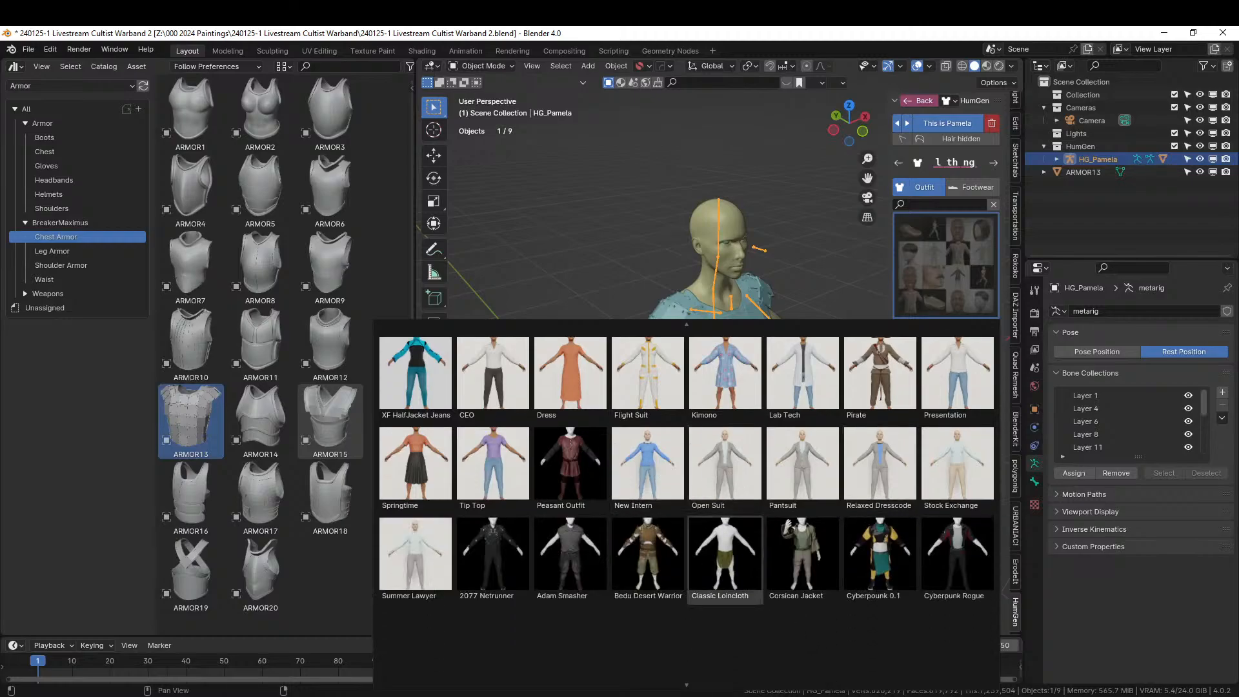
pyautogui.scroll(-2, 690, 657)
pyautogui.moveTo(602, 207)
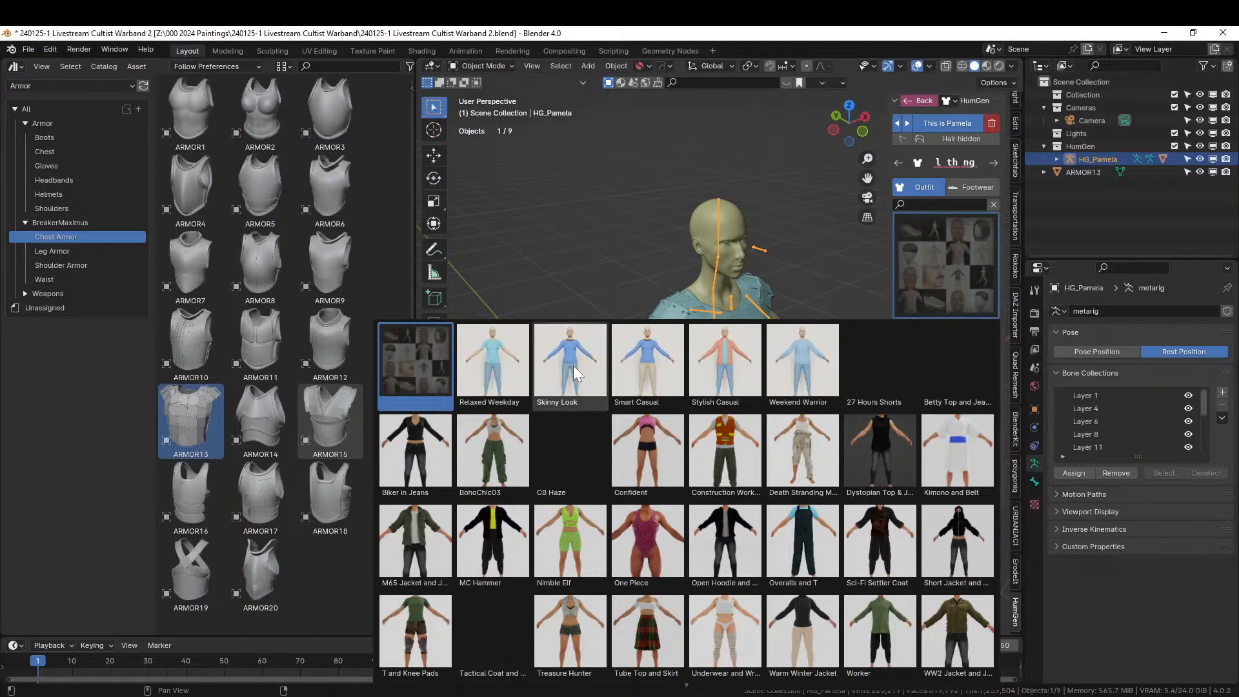
pyautogui.click(796, 358)
# Inspect the overlapping Pants_40067.002 in isolation and delete the outfit's skinny jeans from the character.
pyautogui.moveTo(734, 397); pyautogui.dragTo(700, 382, button='middle')
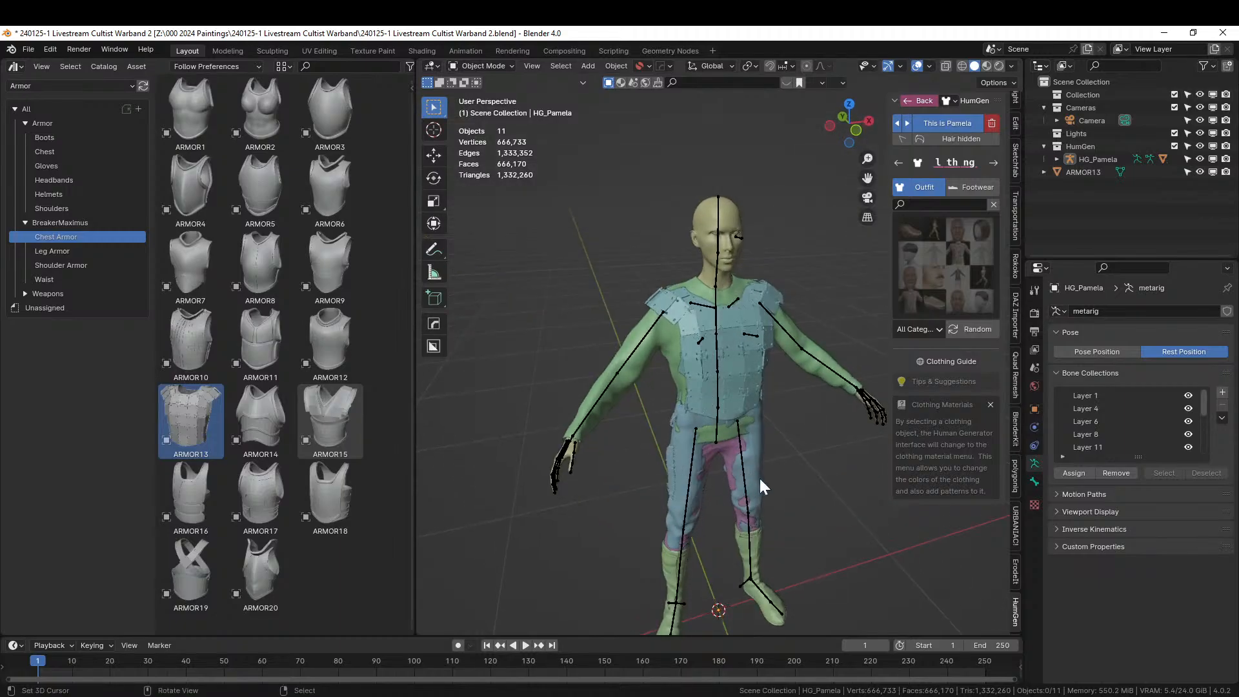
pyautogui.click(756, 446)
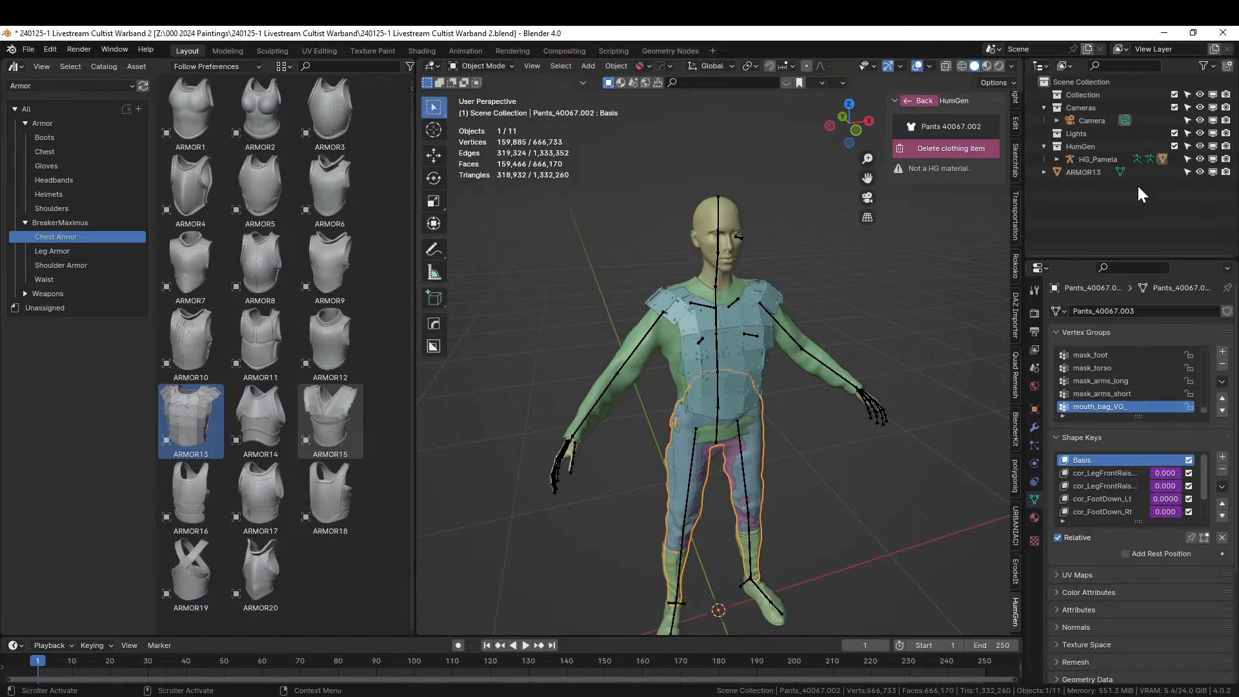
pyautogui.press('KP_Decimal')
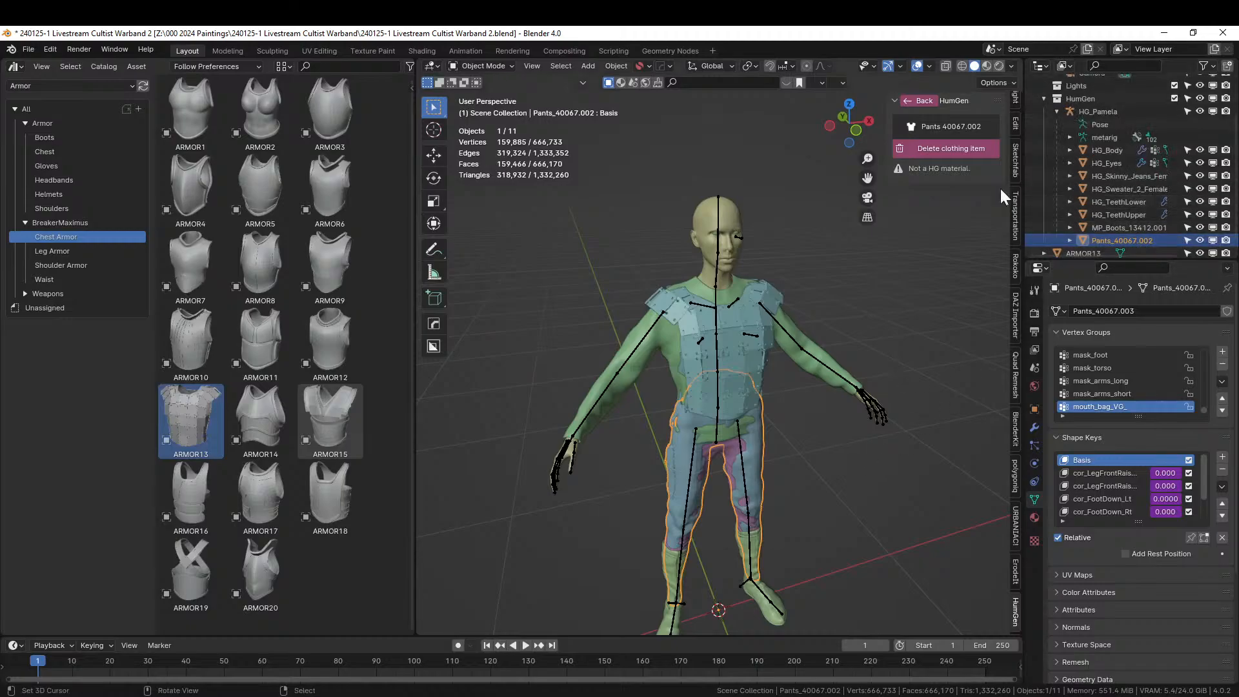
pyautogui.press('KP_Divide')
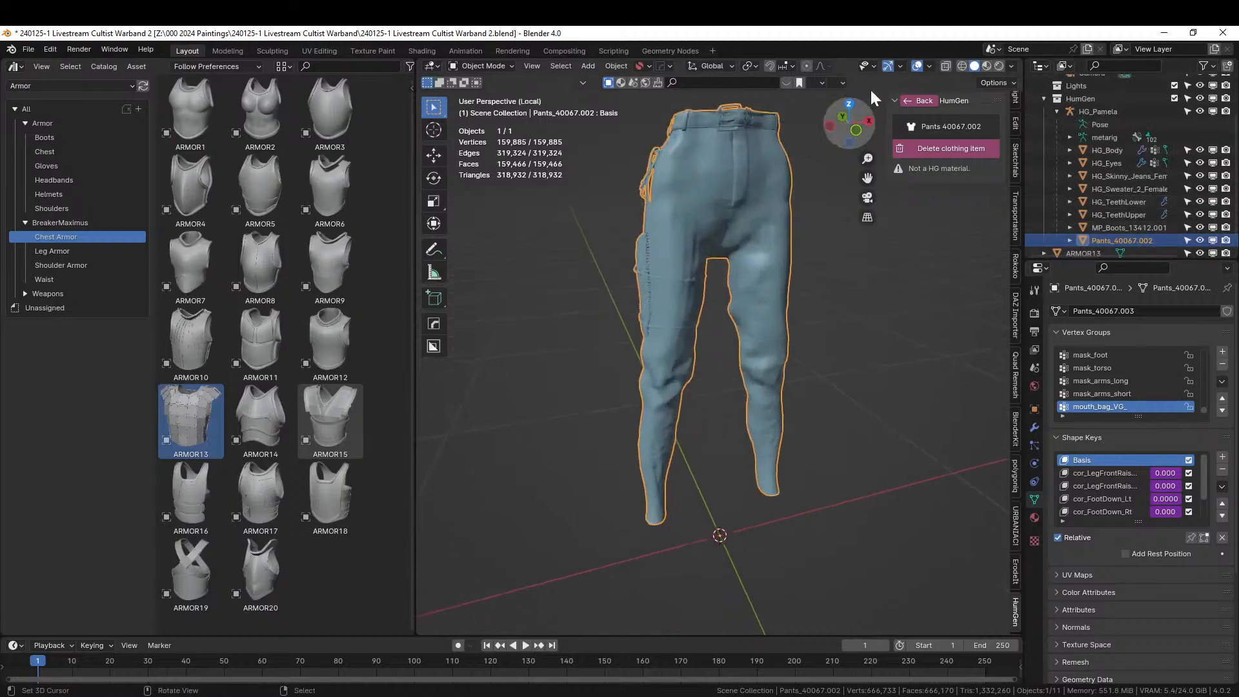
pyautogui.press('KP_Divide')
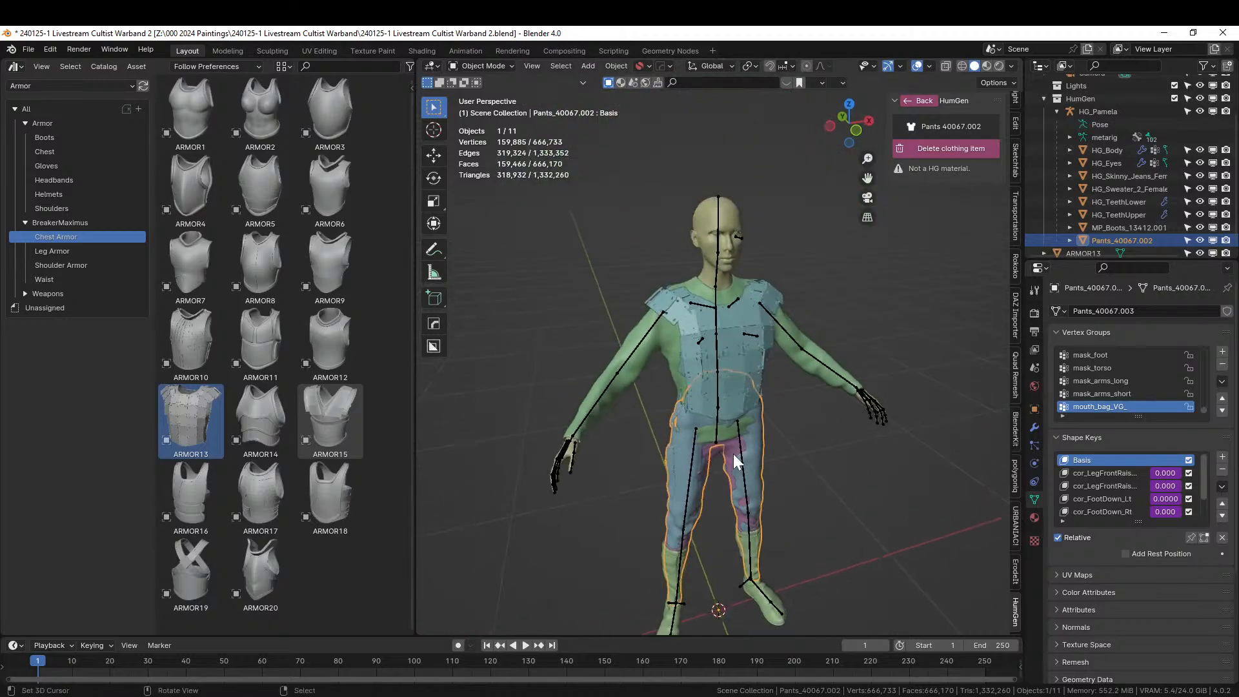
pyautogui.click(733, 453)
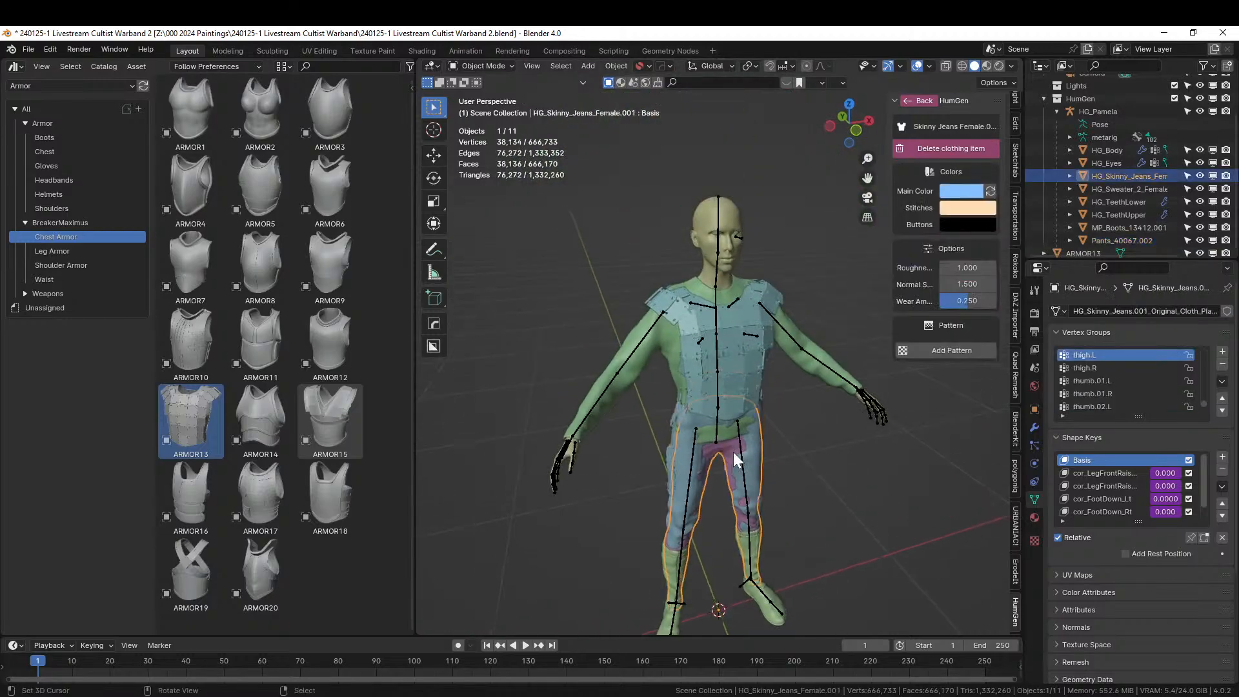
pyautogui.click(957, 149)
# Enlarge the chest armor slightly to cover the sweater and lower it a little along Z.
pyautogui.moveTo(752, 420); pyautogui.dragTo(753, 466, button='middle')
pyautogui.click(733, 354)
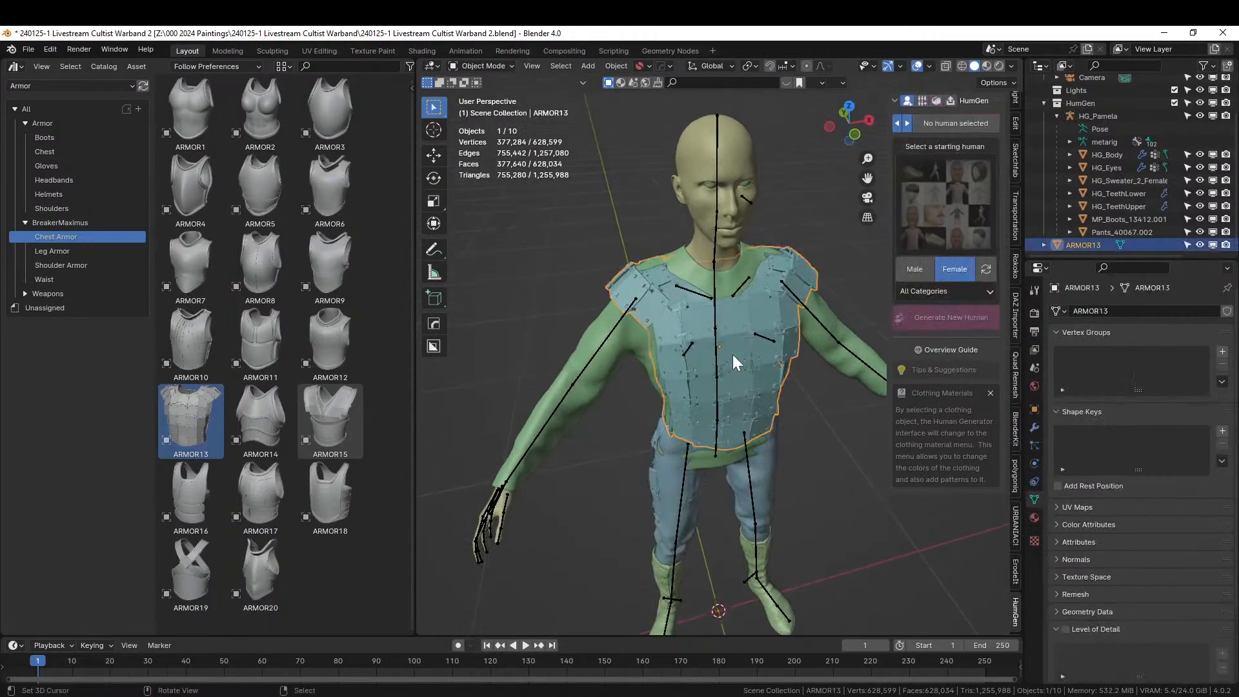
pyautogui.press('s')
pyautogui.click(826, 395)
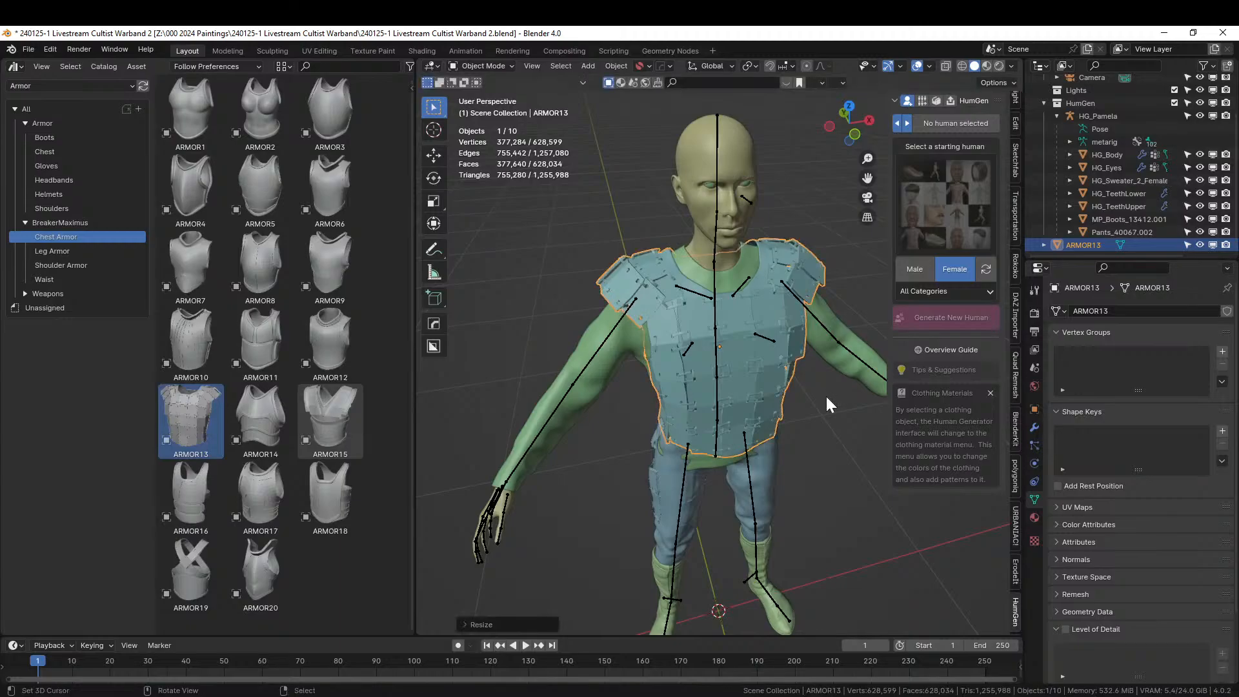
pyautogui.moveTo(826, 394); pyautogui.dragTo(681, 293, button='middle')
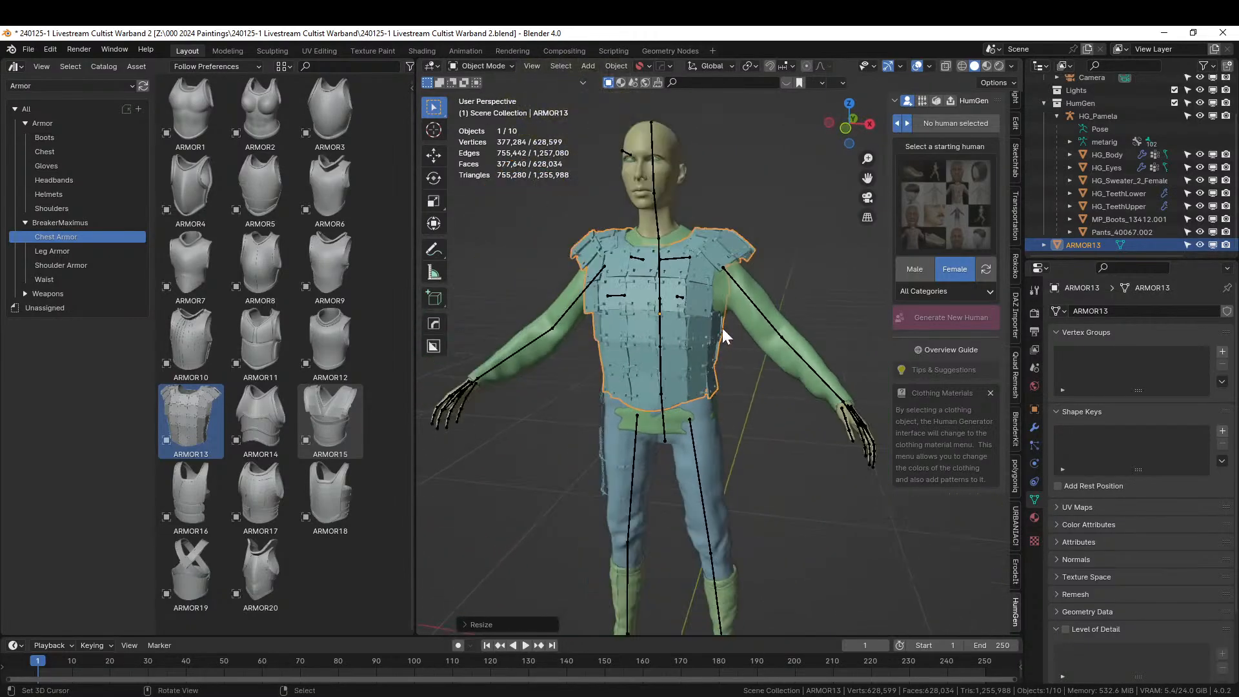
pyautogui.press('s')
pyautogui.press('g')
pyautogui.press('z')
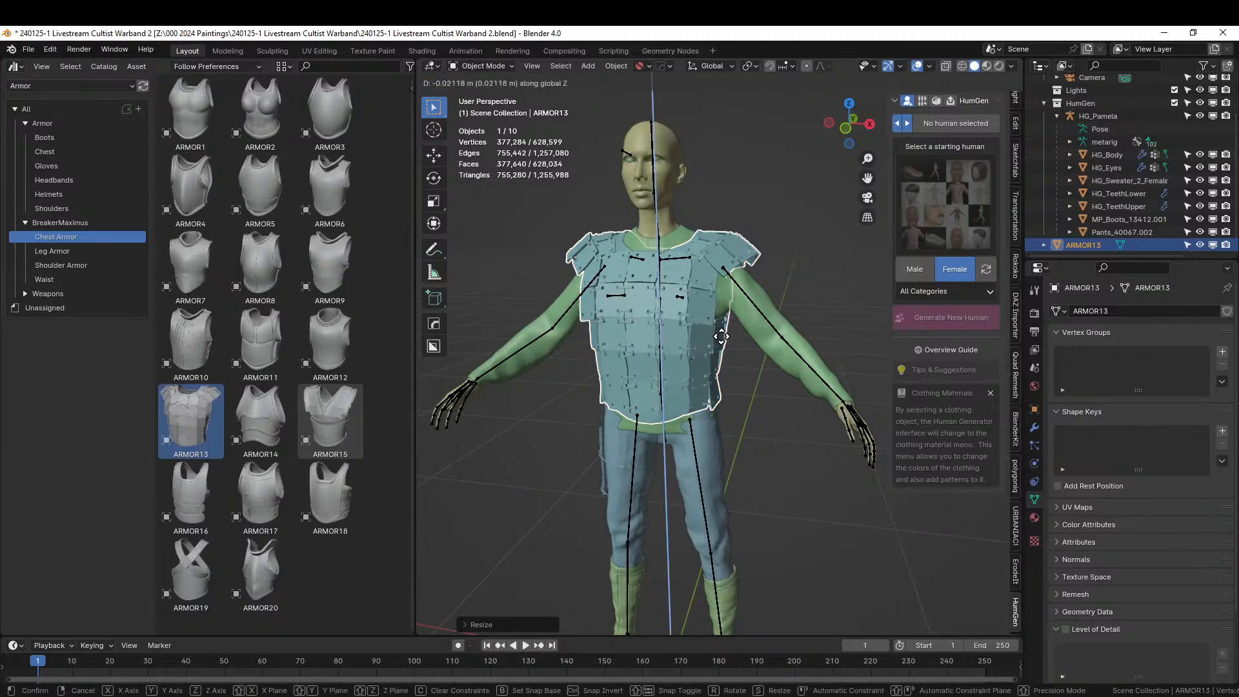
pyautogui.click(721, 337)
# Move the chest armor about 0.02 m backward along Y and reduce its front-to-back depth along Y.
pyautogui.moveTo(721, 337)
pyautogui.mouseDown(button='middle')
pyautogui.moveTo(544, 339)
pyautogui.moveTo(611, 352)
pyautogui.moveTo(600, 338)
pyautogui.moveTo(714, 324)
pyautogui.mouseUp(button='middle')
pyautogui.press('g')
pyautogui.press('y')
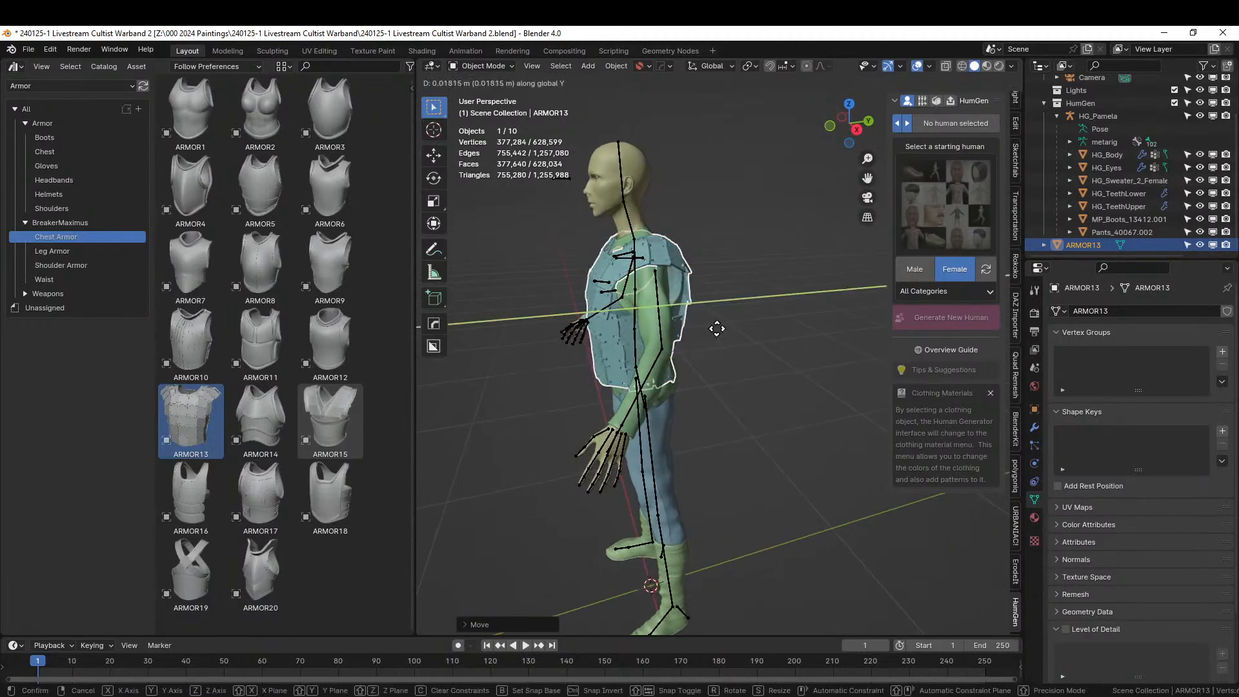
pyautogui.click(715, 328)
pyautogui.moveTo(715, 327); pyautogui.dragTo(919, 400, button='middle')
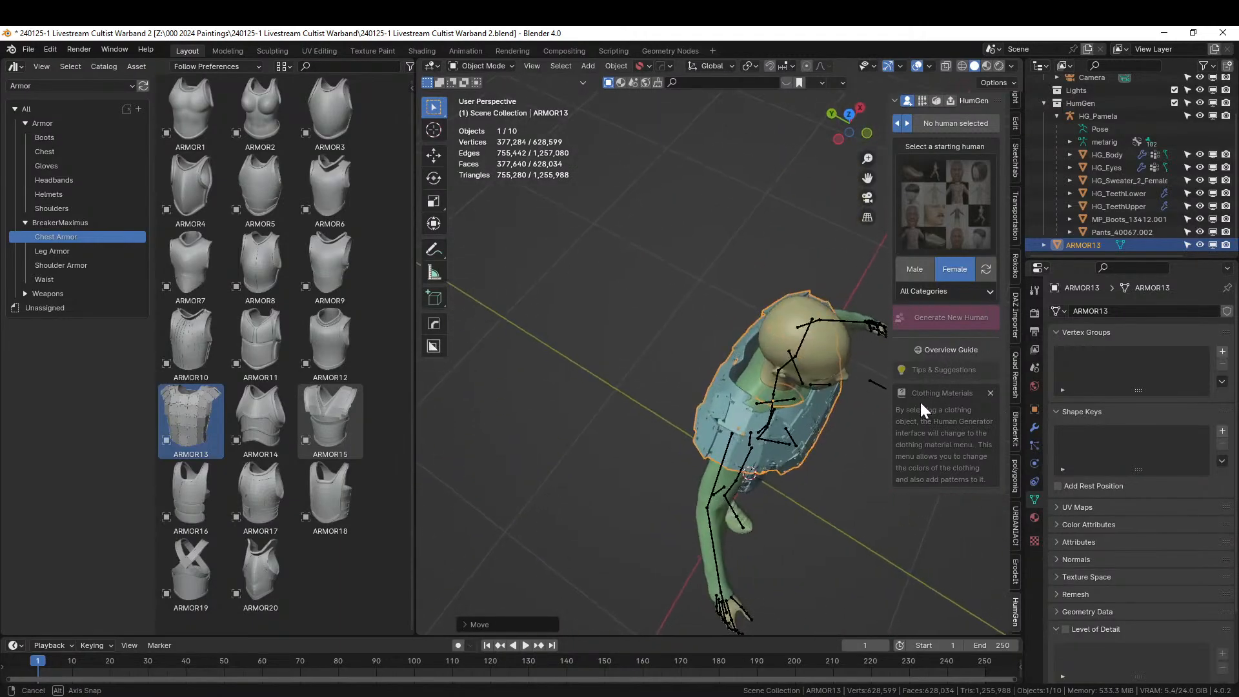
pyautogui.press('s')
pyautogui.press('y')
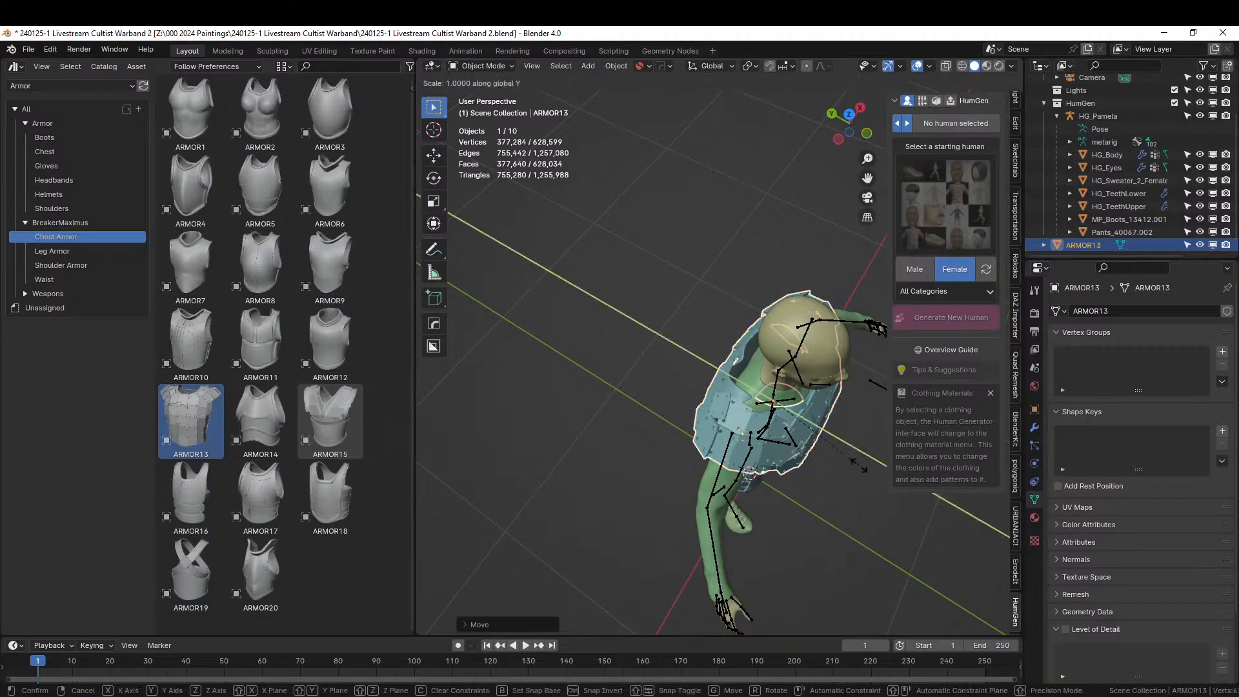
pyautogui.click(850, 453)
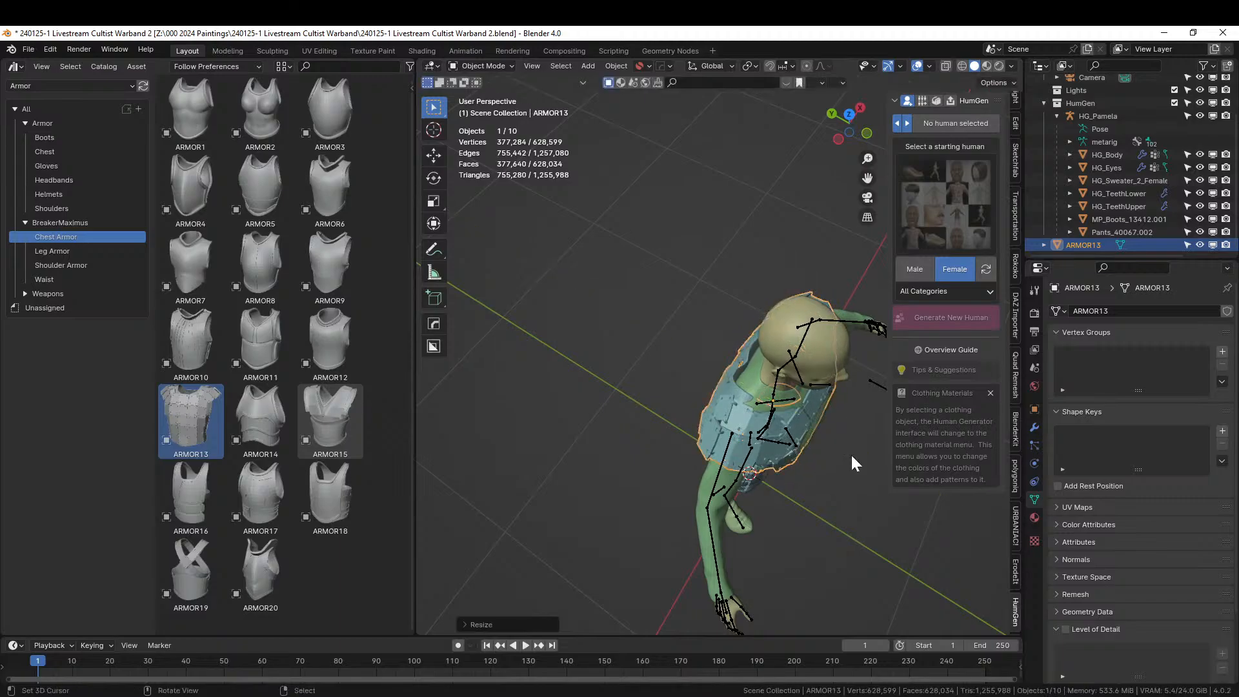
pyautogui.moveTo(850, 453); pyautogui.dragTo(731, 385, button='middle')
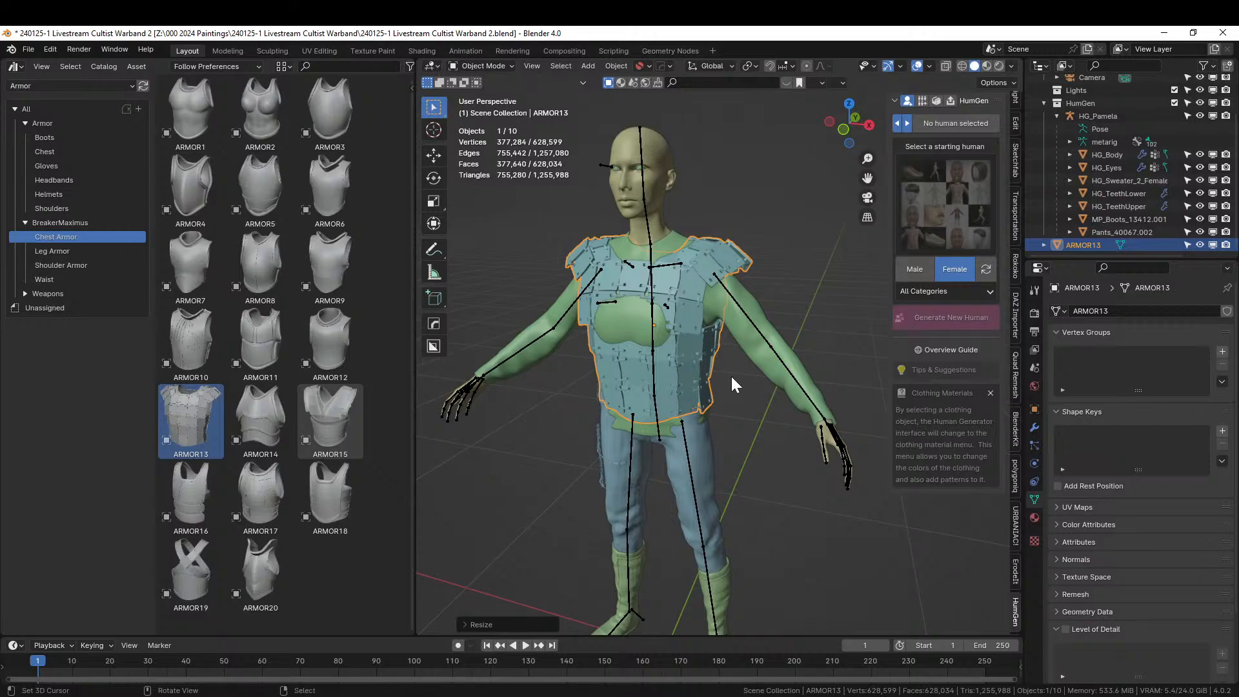
pyautogui.moveTo(644, 378); pyautogui.dragTo(714, 329, button='middle')
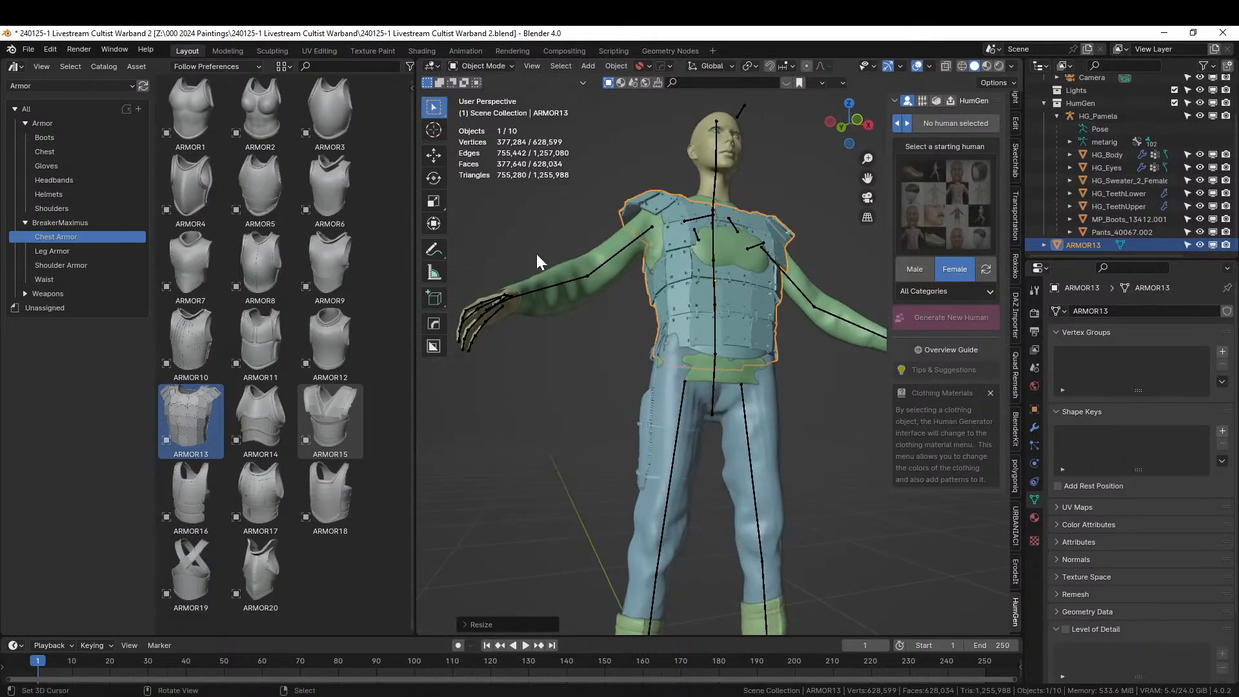
# Select the sweater, duplicate the Asset Browser into a separate window and close its docked area.
pyautogui.click(578, 266)
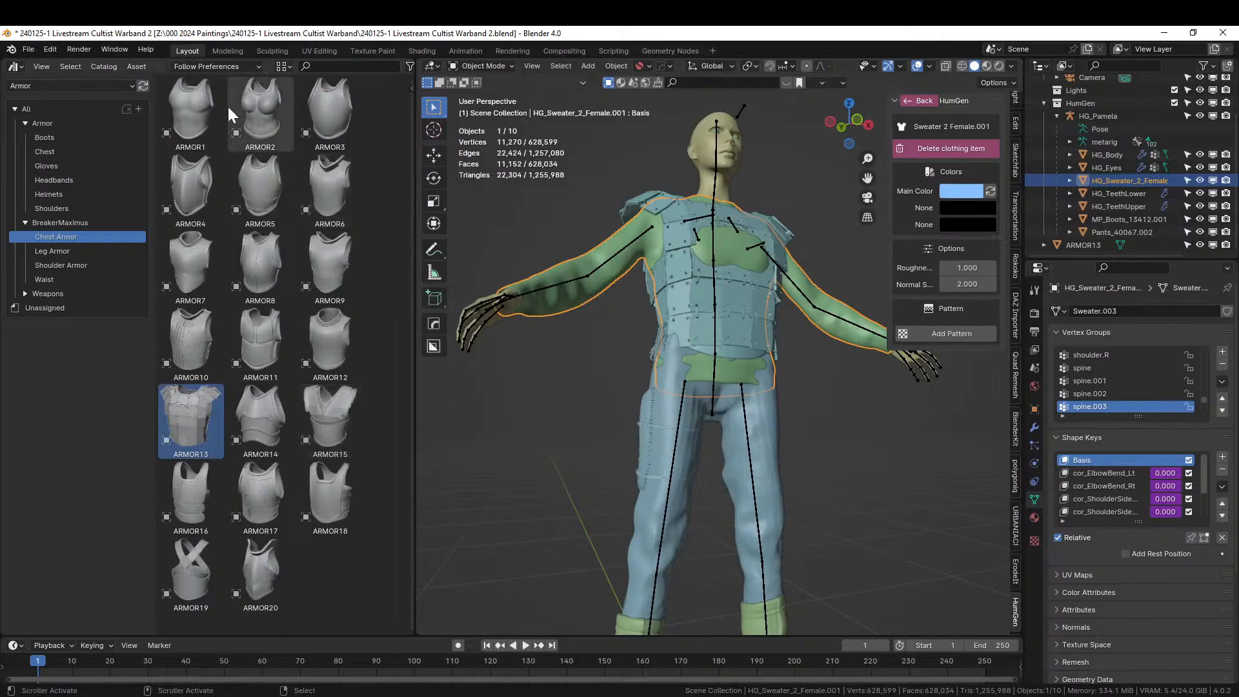
pyautogui.rightClick(159, 61)
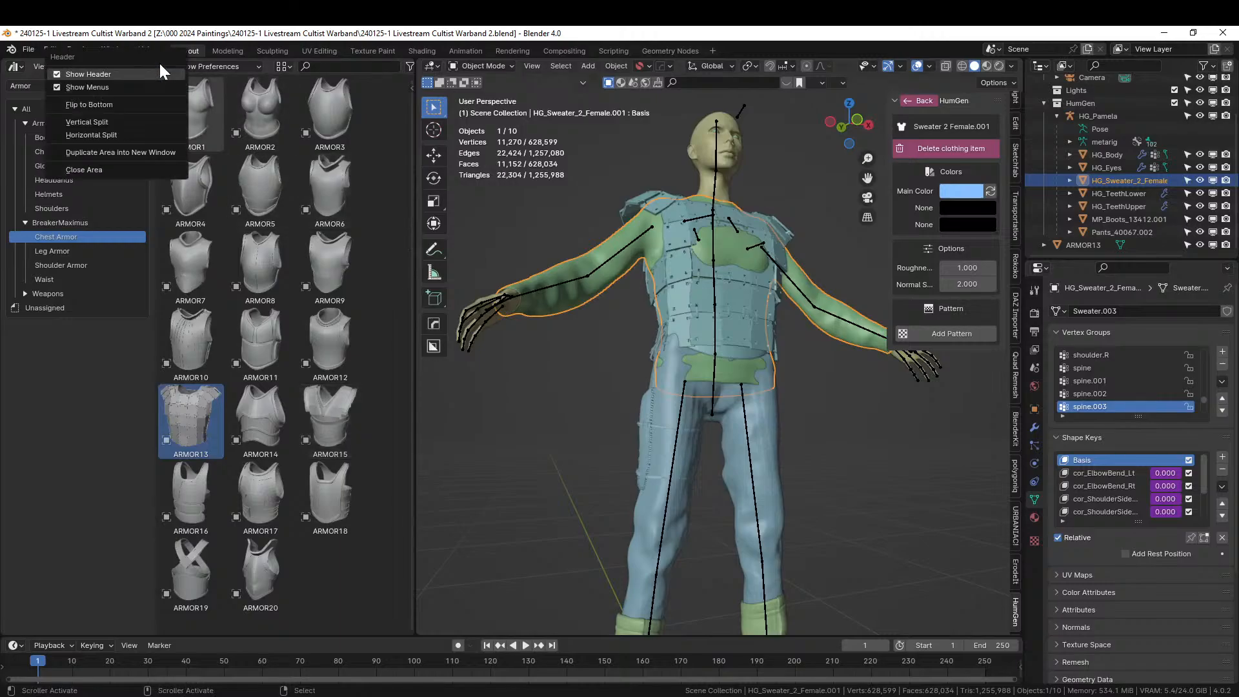
pyautogui.click(127, 152)
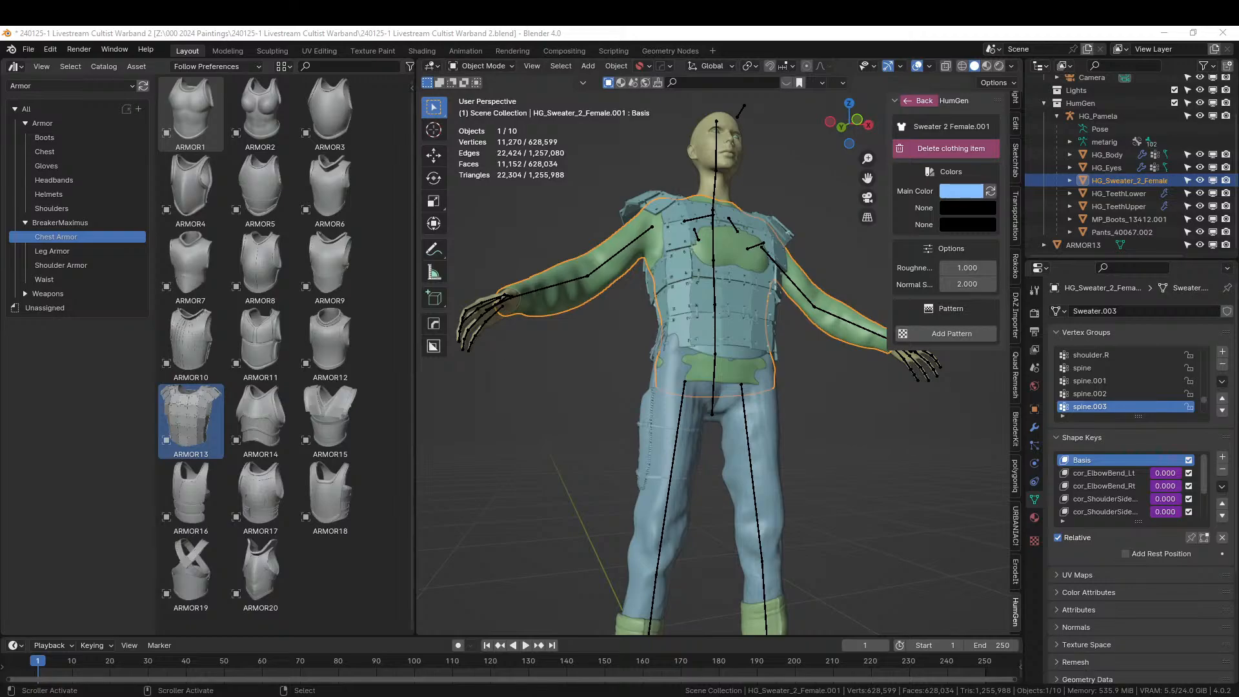
pyautogui.rightClick(152, 63)
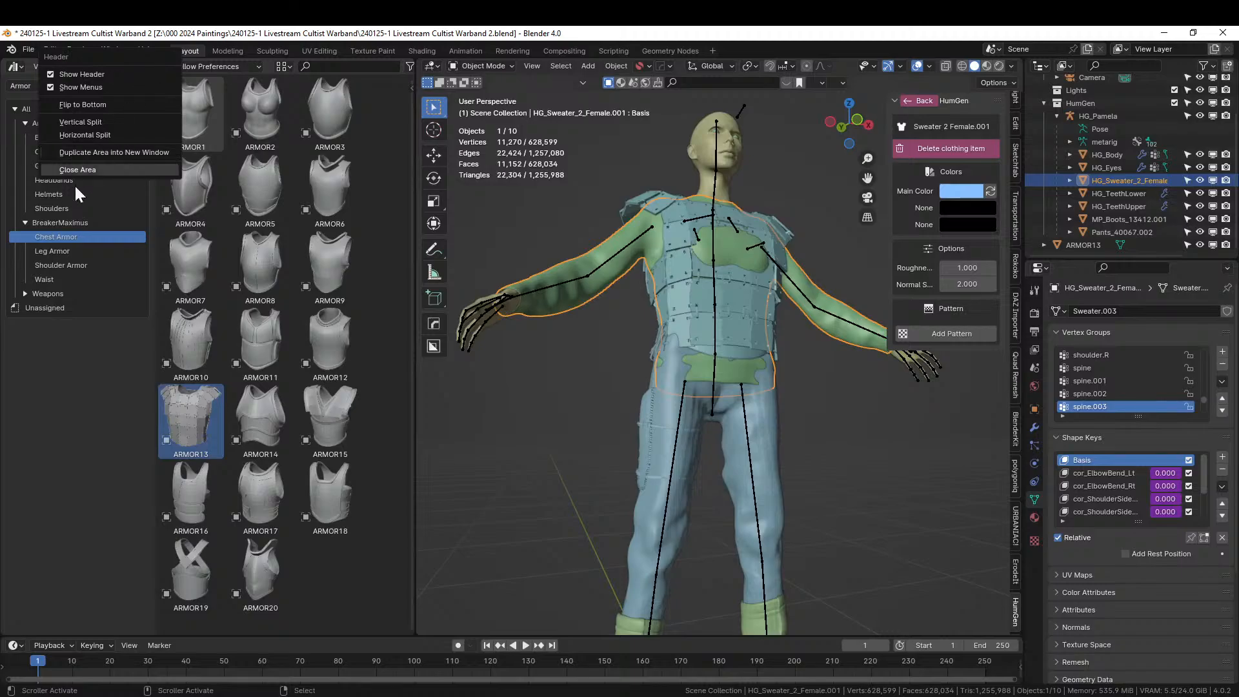
pyautogui.click(88, 170)
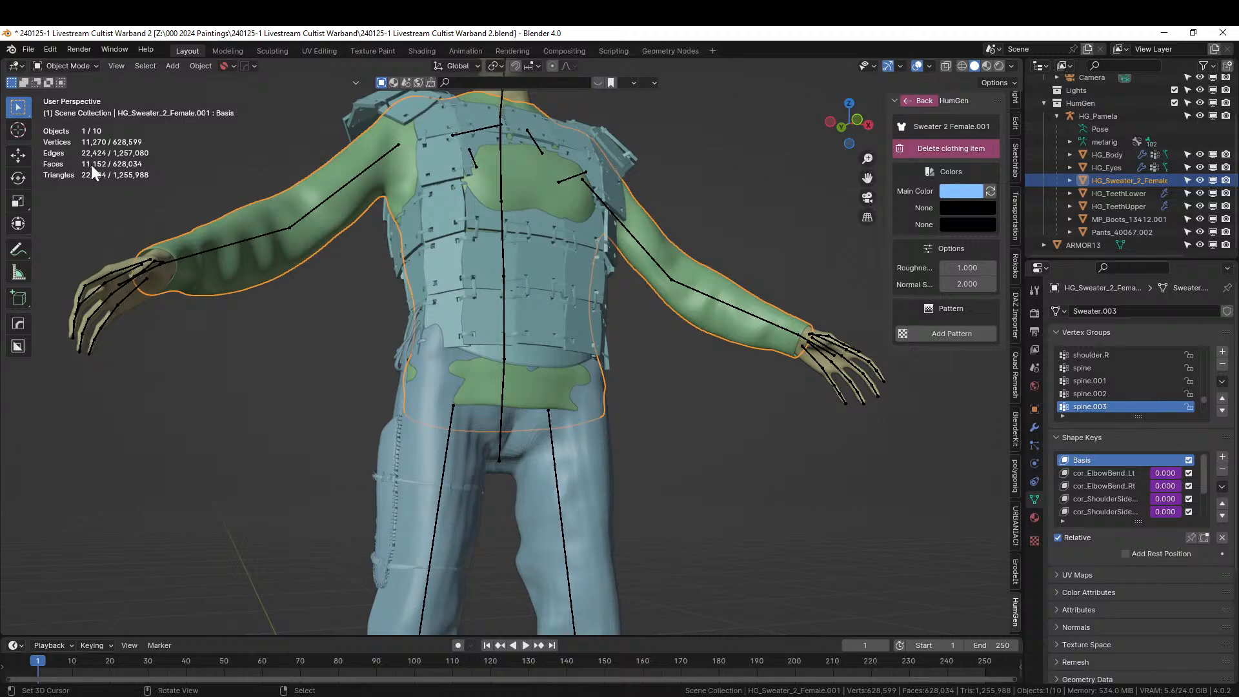
# Sculpt the sweater with the Elastic Deform brush, pushing its front hem in beneath the chest armor.
pyautogui.moveTo(341, 351)
pyautogui.mouseDown(button='middle')
pyautogui.moveTo(366, 397)
pyautogui.moveTo(393, 366)
pyautogui.moveTo(352, 368)
pyautogui.mouseUp(button='middle')
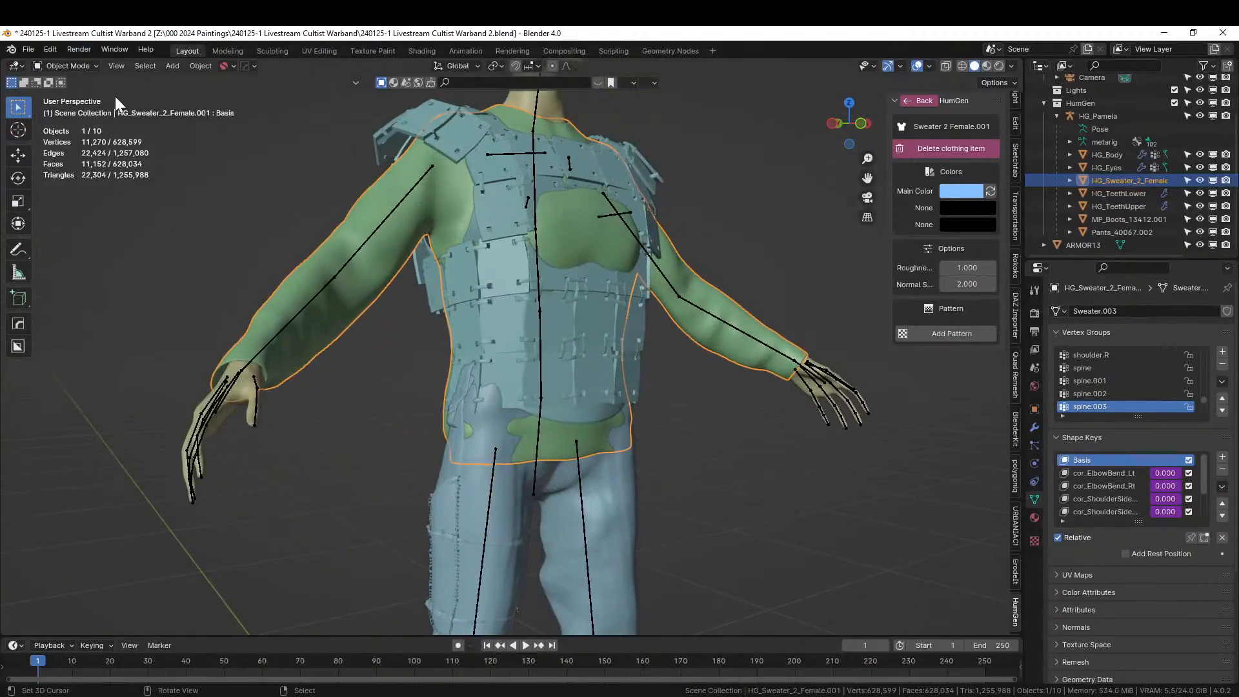
pyautogui.click(89, 65)
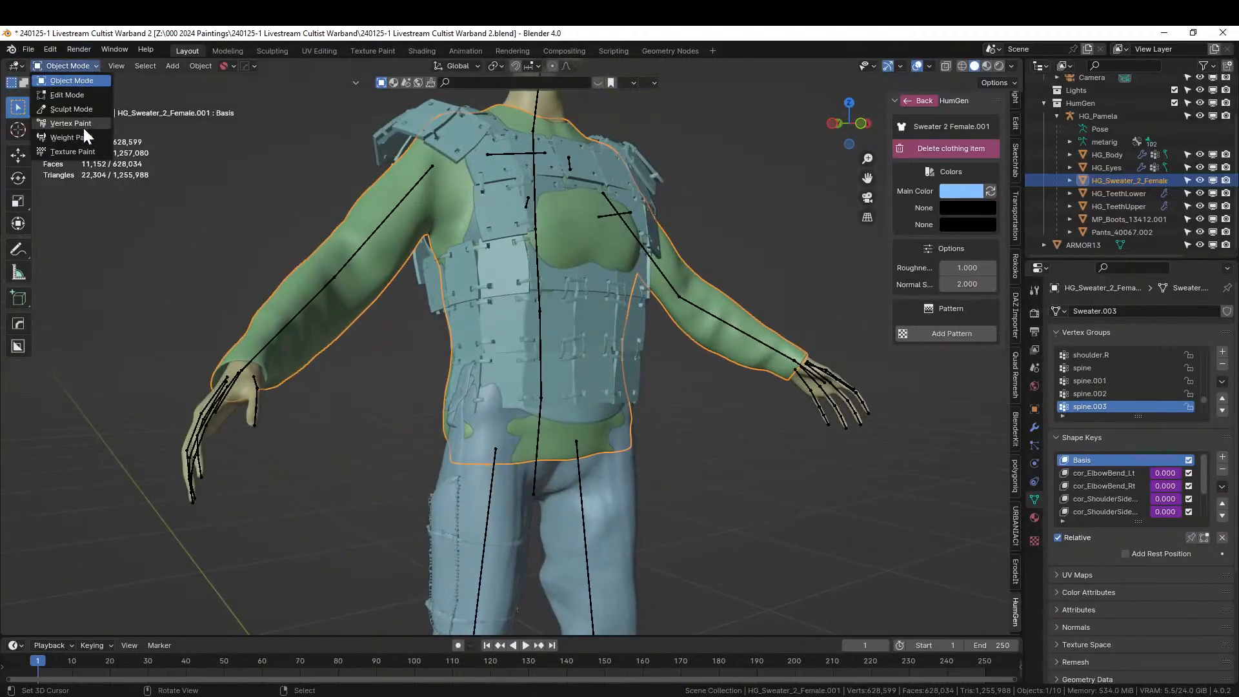
pyautogui.click(84, 110)
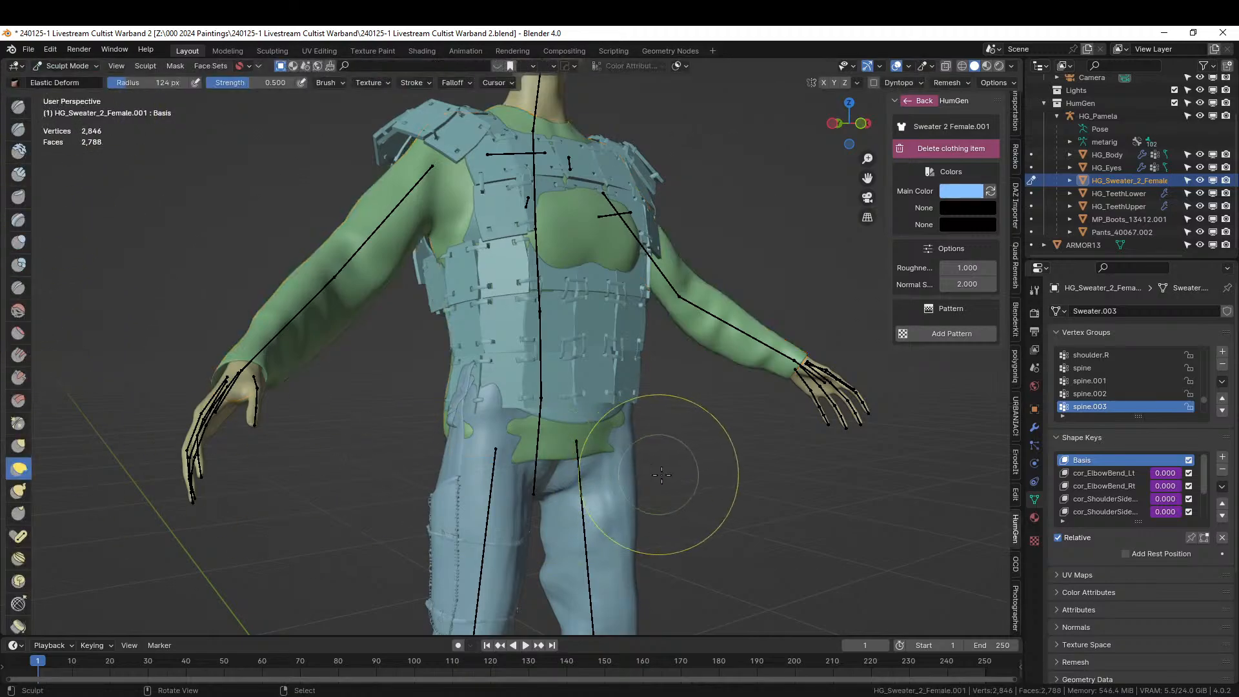
pyautogui.moveTo(691, 447); pyautogui.dragTo(694, 442, button='middle')
pyautogui.moveTo(638, 446); pyautogui.dragTo(520, 429)
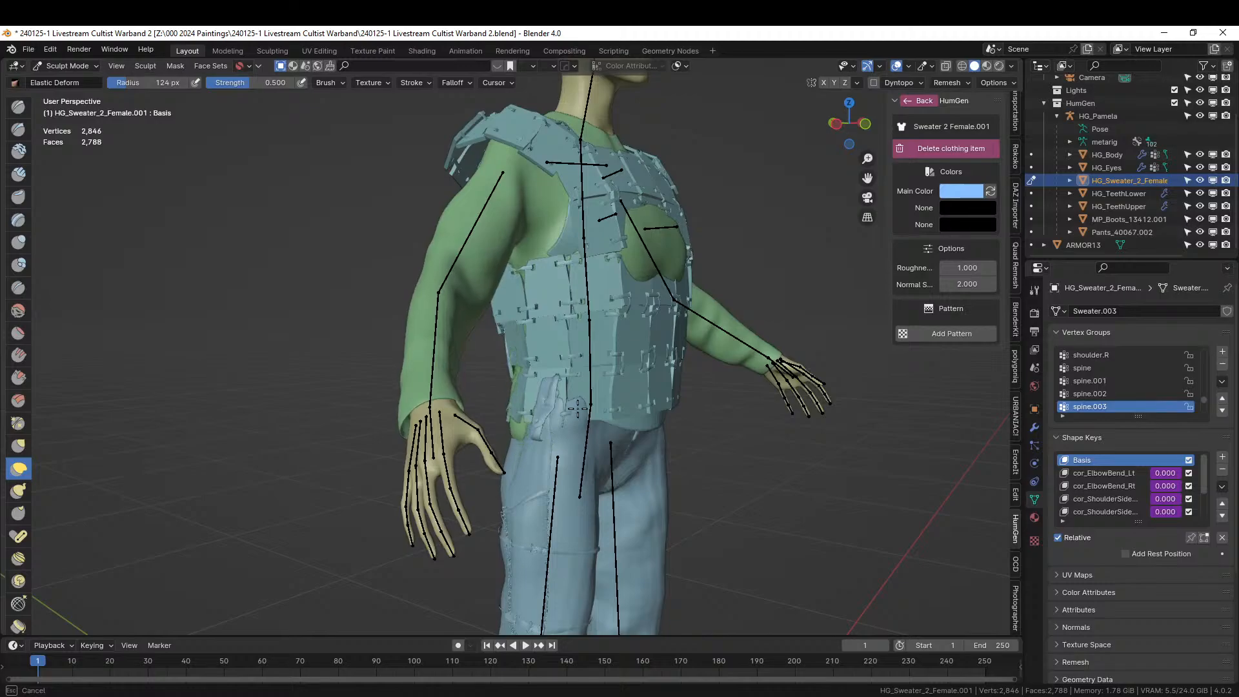
pyautogui.moveTo(614, 397)
pyautogui.mouseDown(button='middle')
pyautogui.moveTo(691, 414)
pyautogui.moveTo(589, 452)
pyautogui.mouseUp(button='middle')
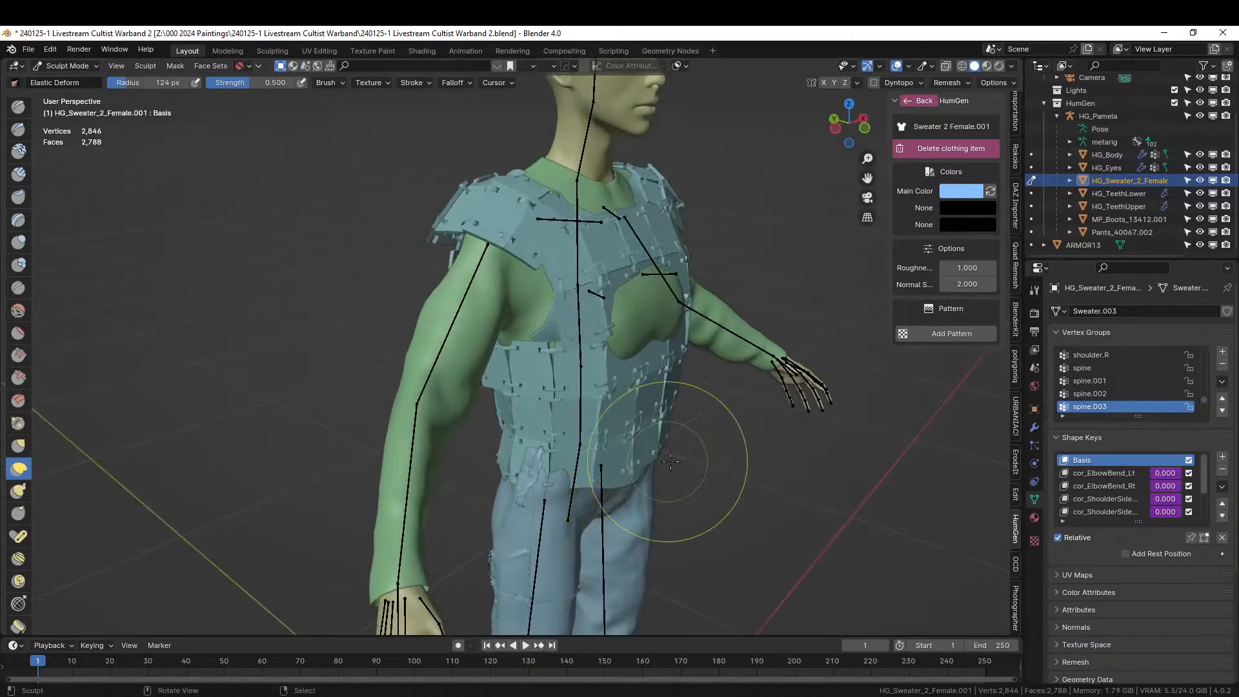
# Push the sweater's side and back hem inward under the armor with Elastic Deform.
pyautogui.moveTo(681, 445); pyautogui.dragTo(436, 443, button='middle')
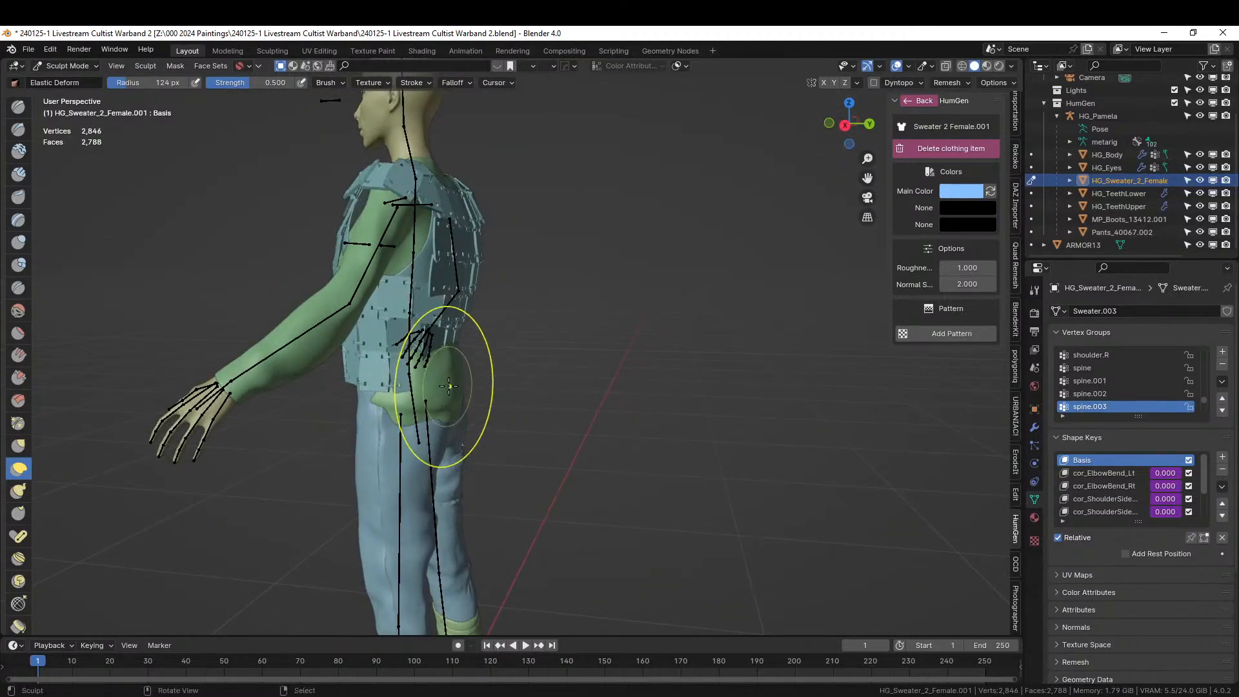
pyautogui.moveTo(439, 416)
pyautogui.mouseDown()
pyautogui.moveTo(413, 374)
pyautogui.moveTo(400, 395)
pyautogui.mouseUp()
pyautogui.moveTo(401, 396); pyautogui.dragTo(293, 394, button='middle')
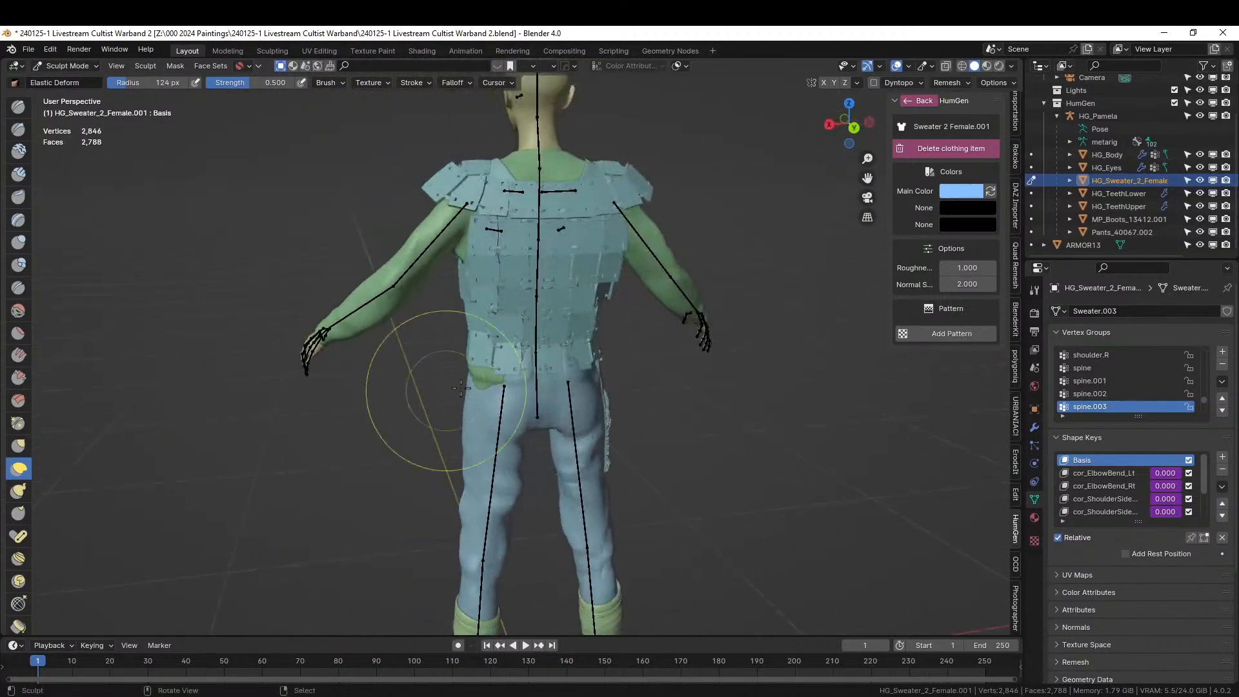
pyautogui.moveTo(473, 374); pyautogui.dragTo(516, 357)
pyautogui.moveTo(517, 357); pyautogui.dragTo(575, 371, button='middle')
pyautogui.moveTo(553, 353); pyautogui.dragTo(525, 318)
# Push the sweater's chest area inward so it sits behind the armor's front plates.
pyautogui.moveTo(525, 318); pyautogui.dragTo(267, 326, button='middle')
pyautogui.moveTo(459, 350); pyautogui.dragTo(394, 366, button='middle')
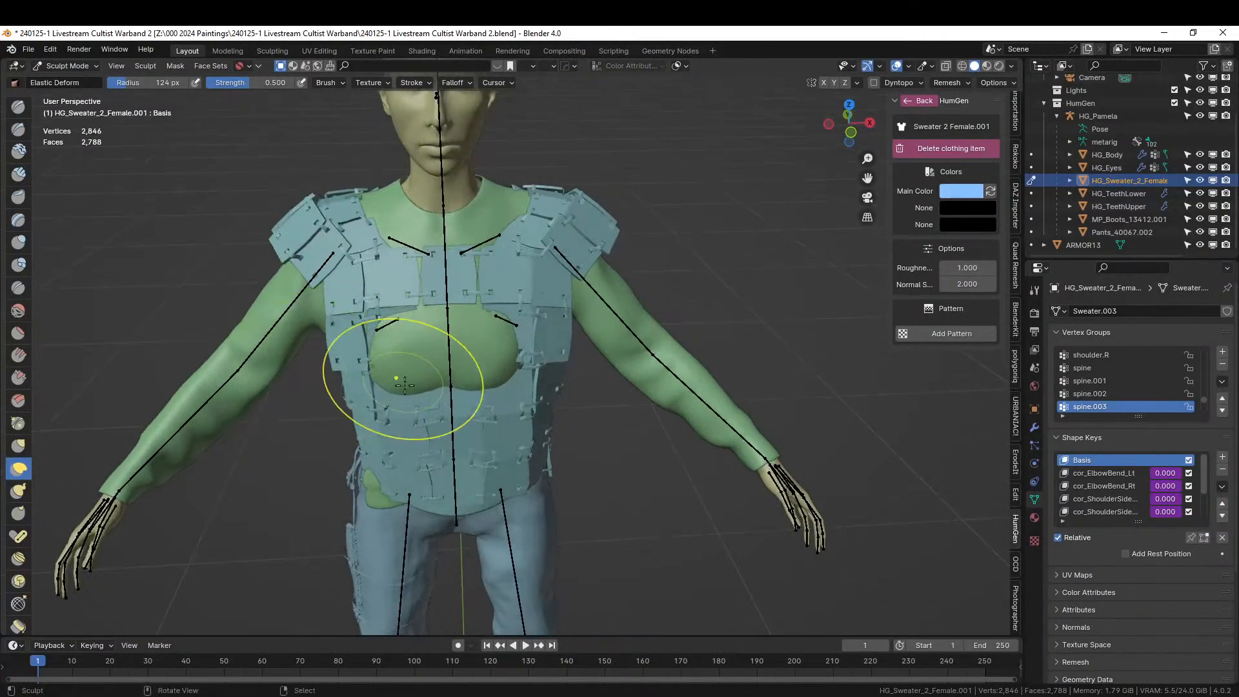
pyautogui.keyDown('shift'); pyautogui.moveTo(398, 423); pyautogui.dragTo(431, 338, button='middle'); pyautogui.keyUp('shift')
pyautogui.moveTo(420, 413); pyautogui.dragTo(460, 356)
pyautogui.moveTo(460, 356); pyautogui.dragTo(668, 373, button='middle')
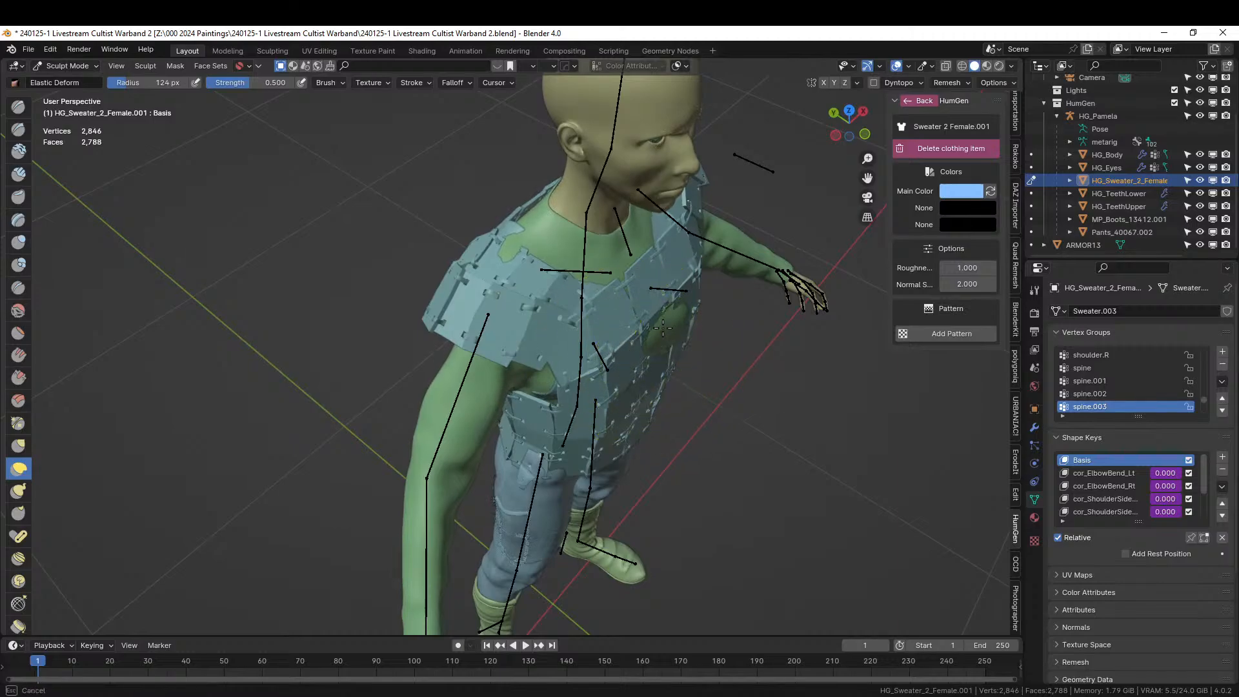
pyautogui.moveTo(644, 319); pyautogui.dragTo(627, 365, button='middle')
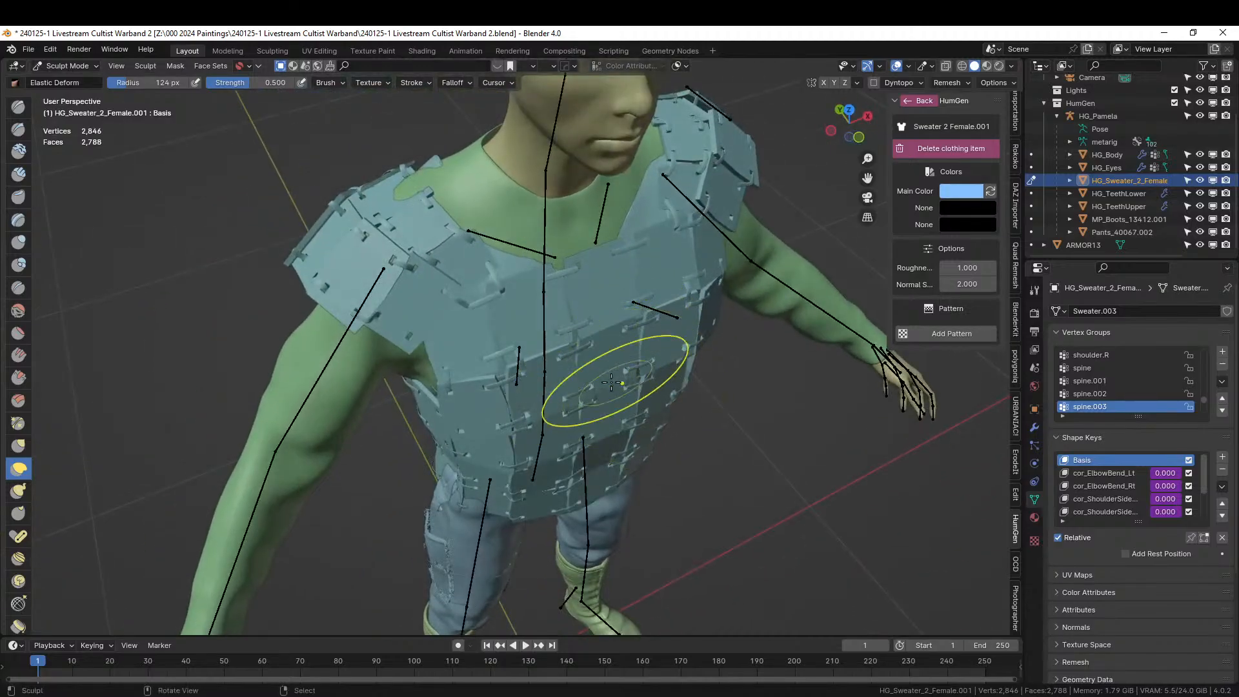
pyautogui.moveTo(623, 369)
pyautogui.mouseDown(button='middle')
pyautogui.moveTo(549, 281)
pyautogui.moveTo(733, 362)
pyautogui.moveTo(783, 296)
pyautogui.moveTo(567, 505)
pyautogui.moveTo(691, 530)
pyautogui.moveTo(629, 517)
pyautogui.mouseUp(button='middle')
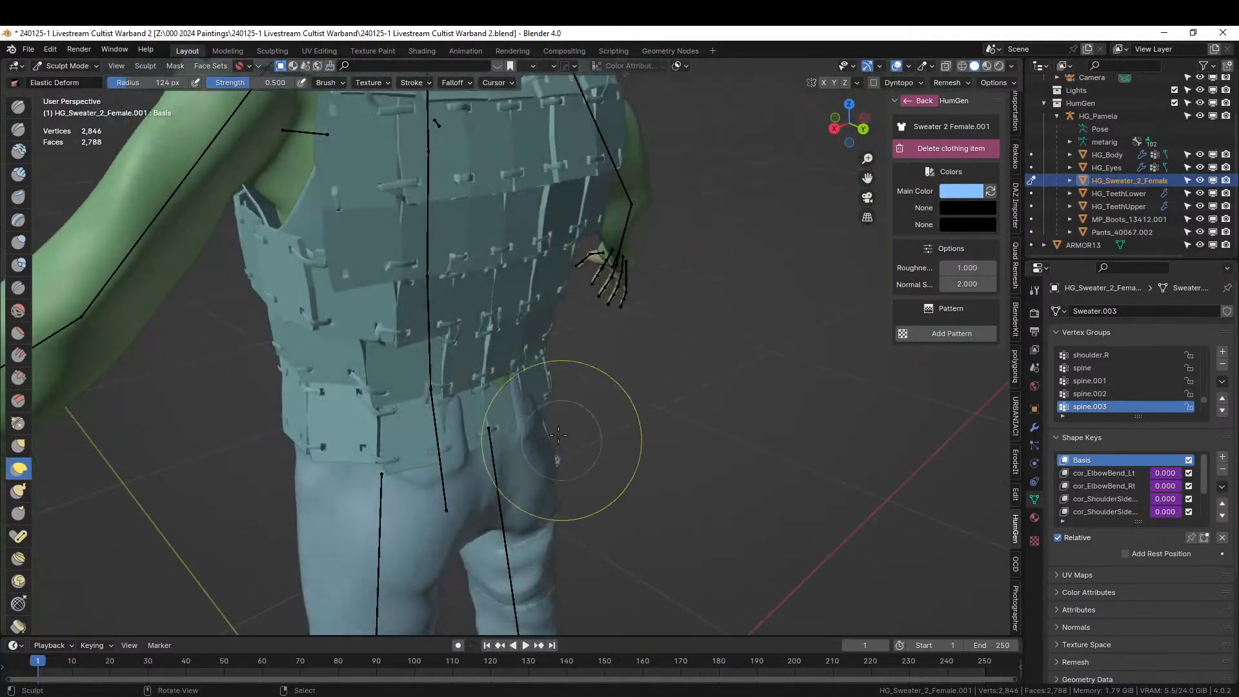
# Tuck the remaining sweater hem at the lower back beneath the armor with short Elastic Deform strokes.
pyautogui.moveTo(498, 386); pyautogui.dragTo(482, 377)
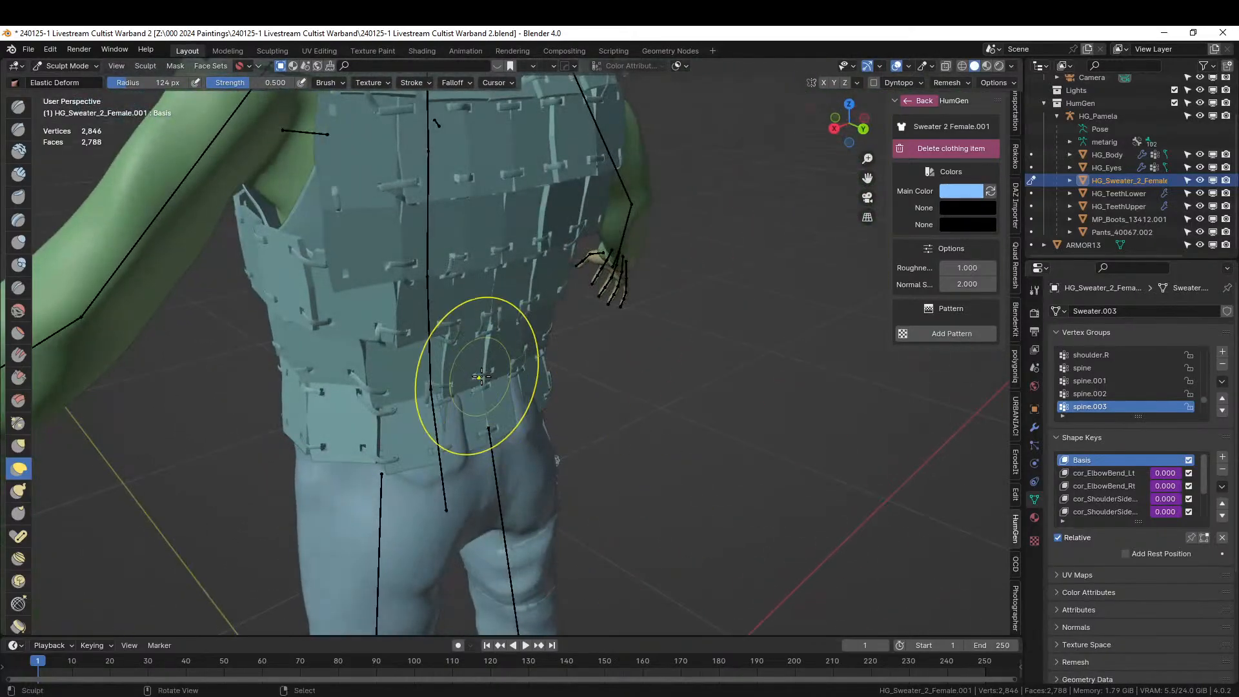
pyautogui.moveTo(481, 377); pyautogui.dragTo(493, 388, button='middle')
pyautogui.scroll(1, 492, 388)
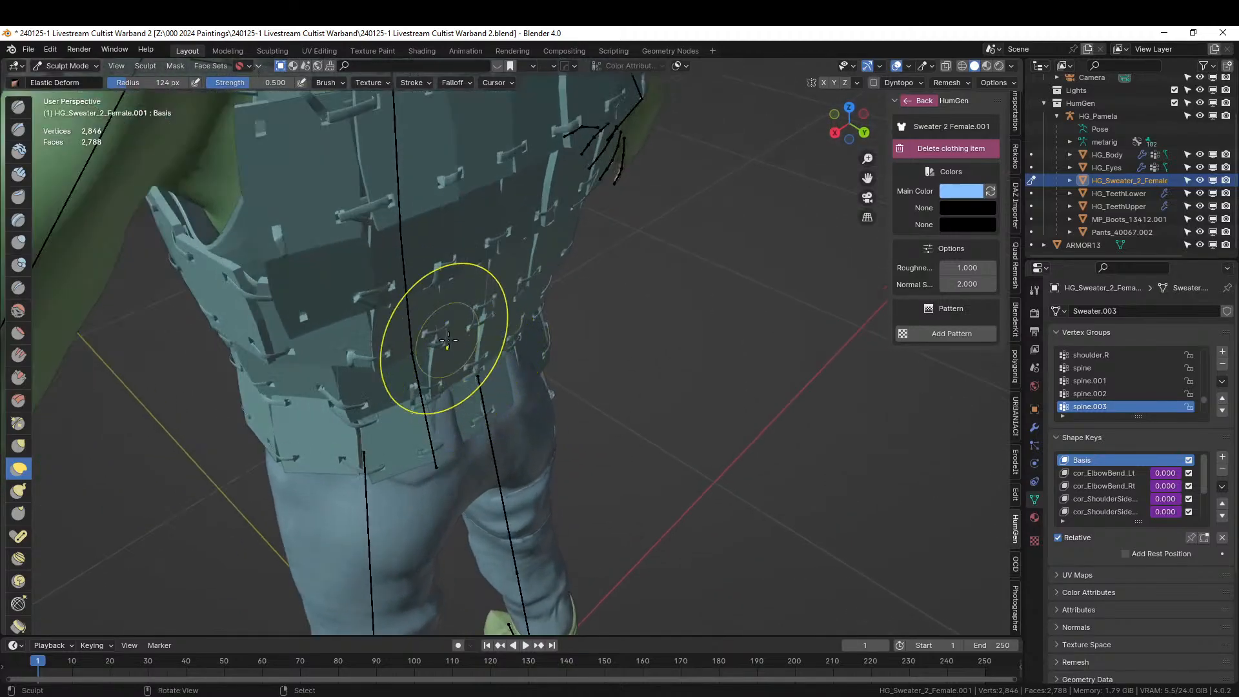
pyautogui.moveTo(448, 354); pyautogui.dragTo(445, 354)
pyautogui.moveTo(530, 354)
pyautogui.mouseDown(button='middle')
pyautogui.moveTo(394, 369)
pyautogui.moveTo(354, 338)
pyautogui.mouseUp(button='middle')
pyautogui.scroll(-2, 429, 371)
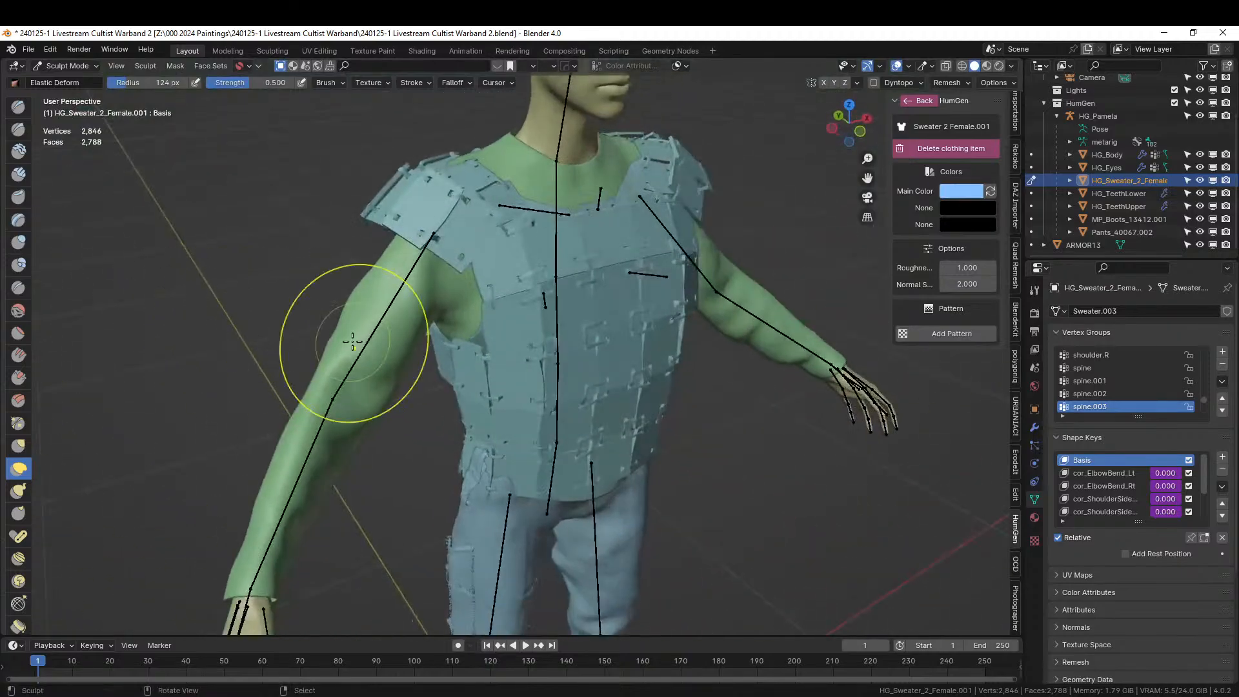
# Sculpt the chest armor with X symmetry on, pulling its lower front sides outward over the pants with Elastic Deform.
pyautogui.click(67, 66)
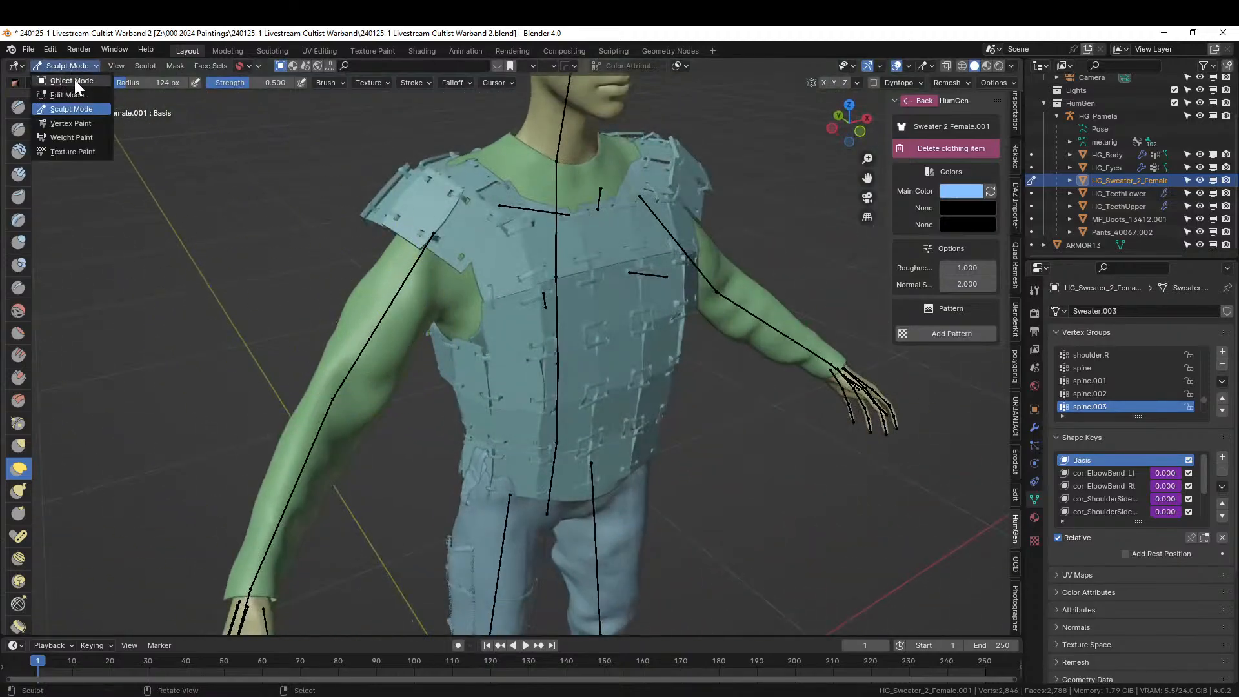
pyautogui.click(74, 80)
pyautogui.click(470, 389)
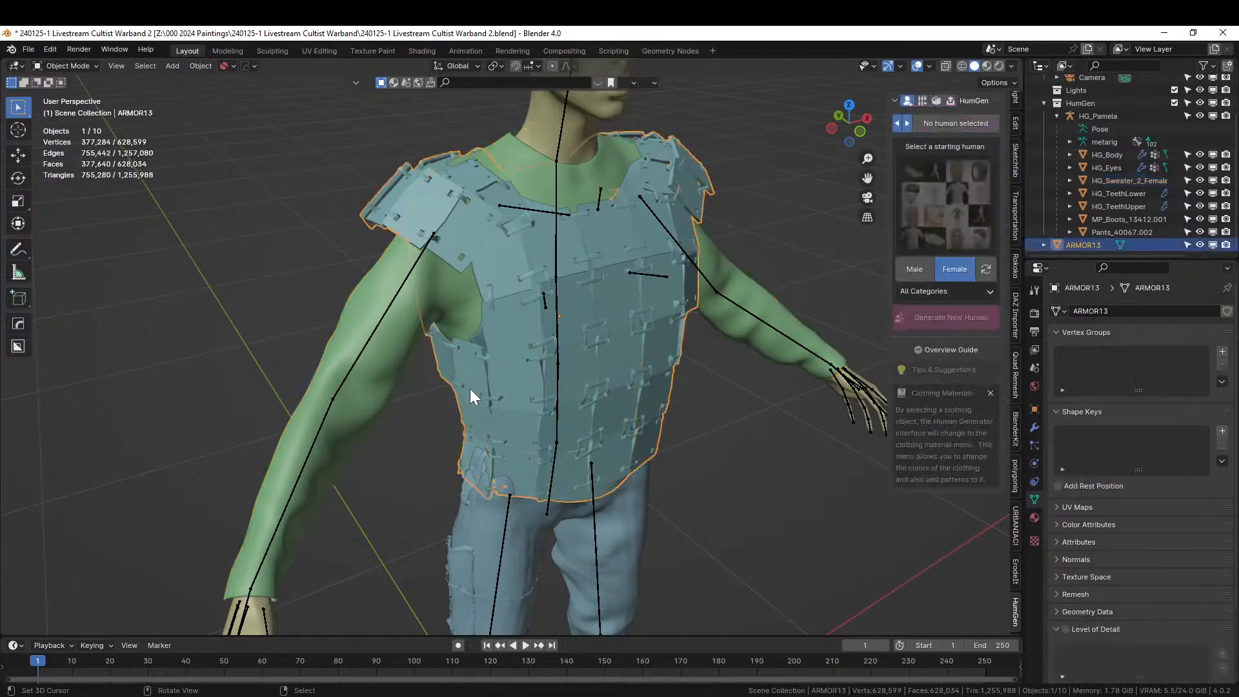
pyautogui.click(67, 65)
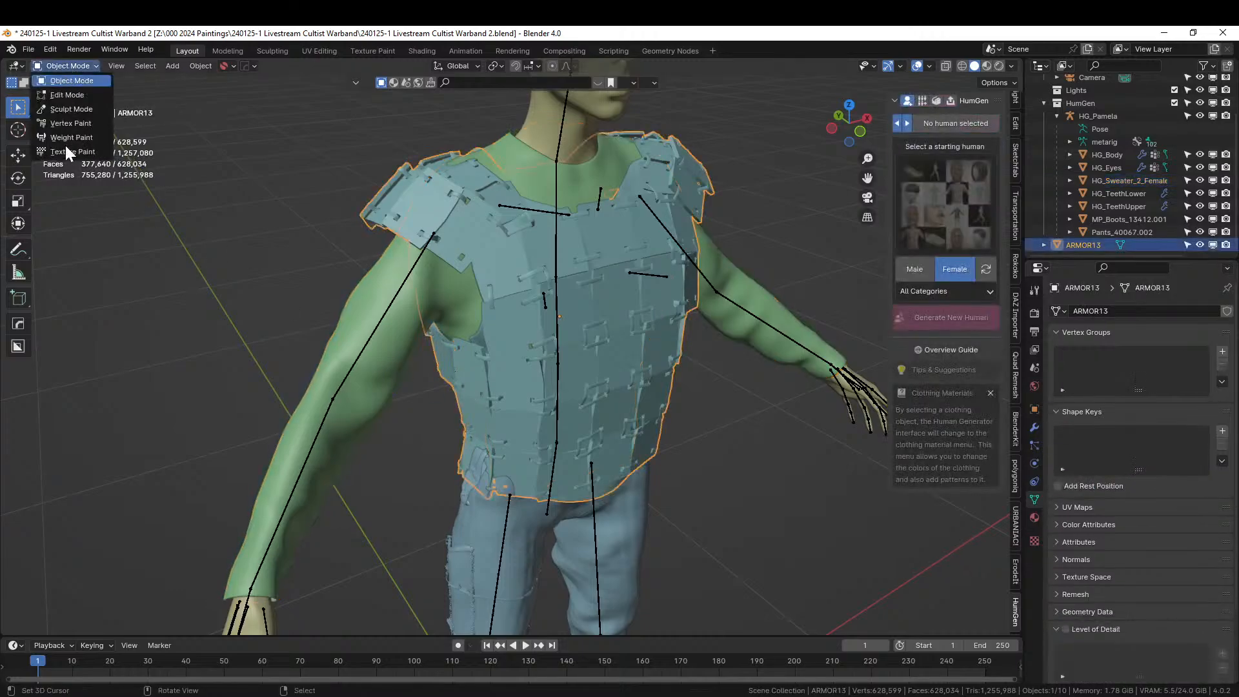
pyautogui.click(76, 108)
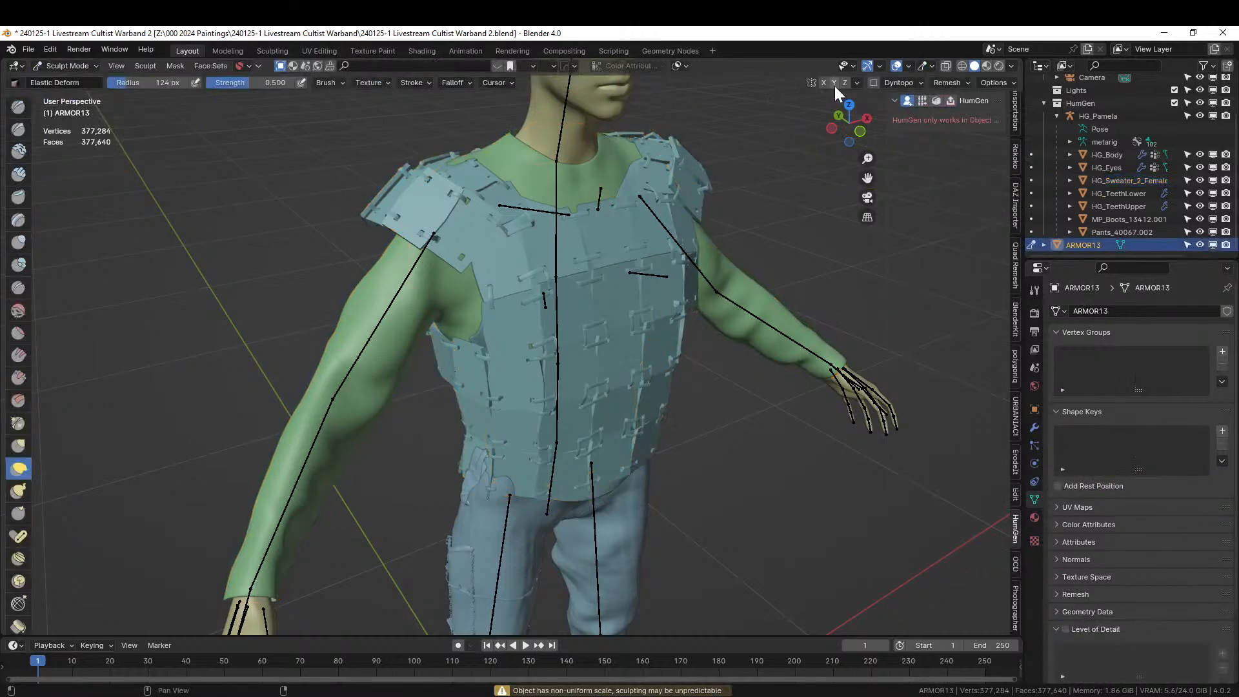
pyautogui.moveTo(493, 465)
pyautogui.mouseDown()
pyautogui.moveTo(449, 481)
pyautogui.moveTo(484, 503)
pyautogui.mouseUp()
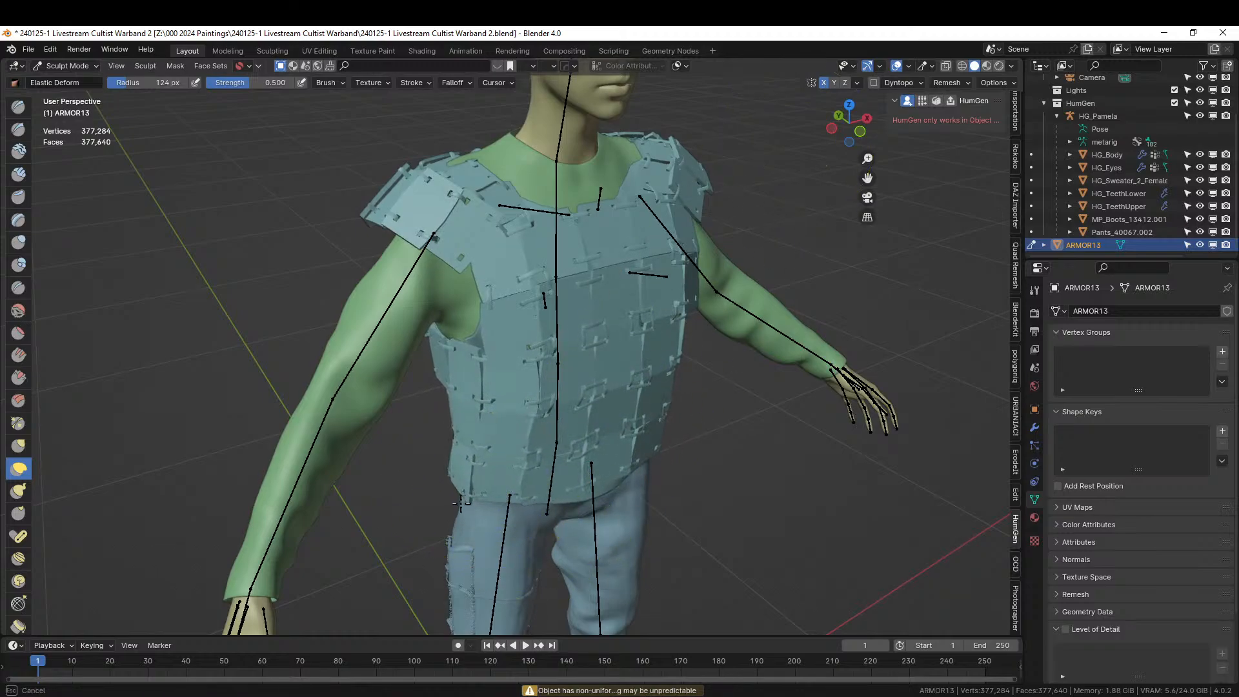
pyautogui.moveTo(484, 503); pyautogui.dragTo(556, 456, button='middle')
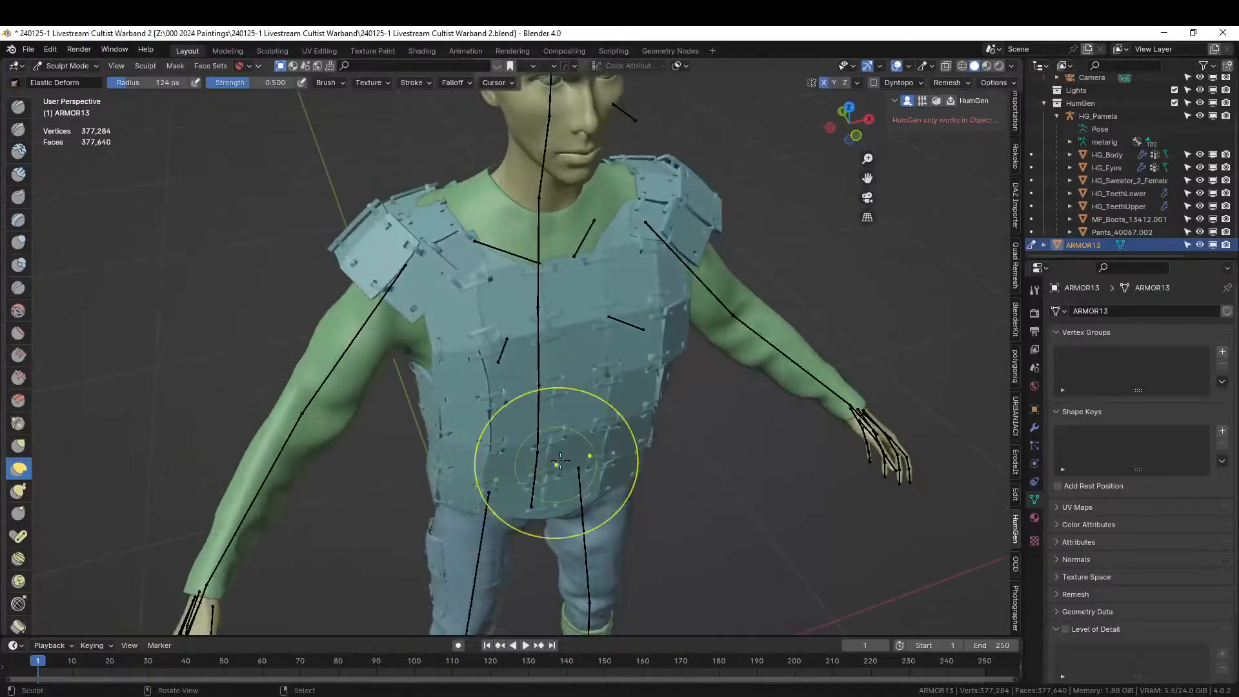
# Adjust the armor's lower back edge around the hips with Elastic Deform.
pyautogui.moveTo(615, 392)
pyautogui.mouseDown(button='middle')
pyautogui.moveTo(629, 416)
pyautogui.moveTo(631, 401)
pyautogui.moveTo(592, 451)
pyautogui.moveTo(486, 394)
pyautogui.moveTo(395, 418)
pyautogui.mouseUp(button='middle')
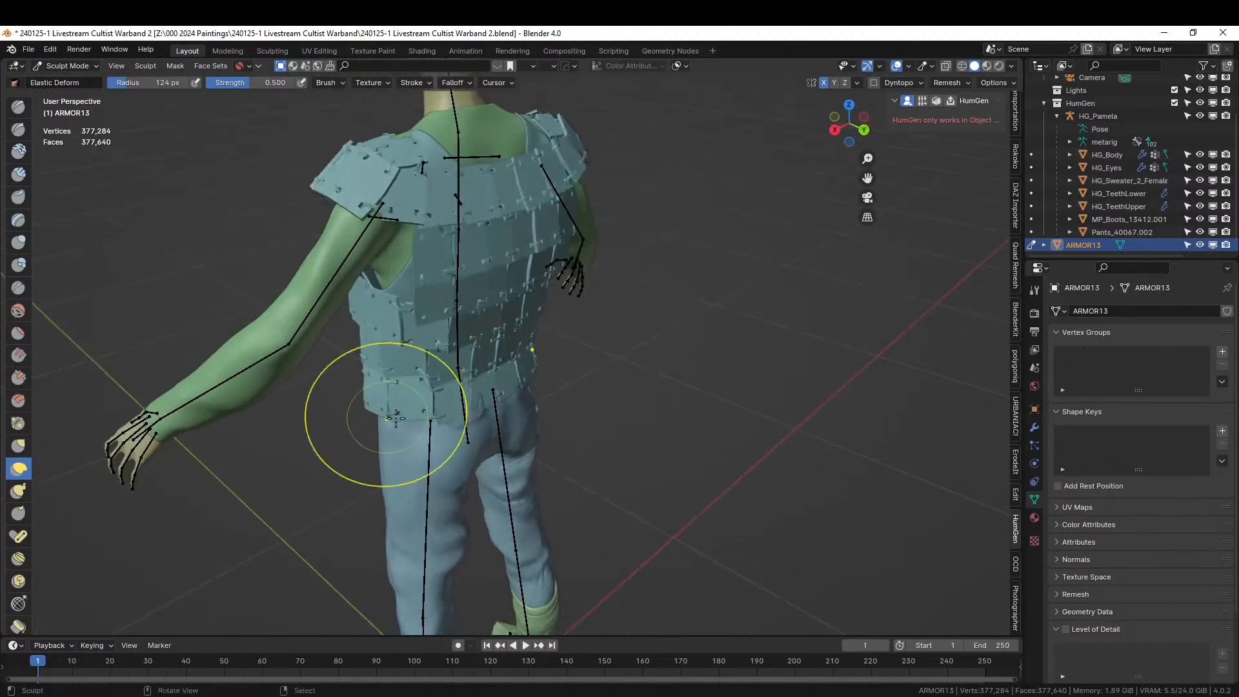
pyautogui.moveTo(462, 405); pyautogui.dragTo(473, 408)
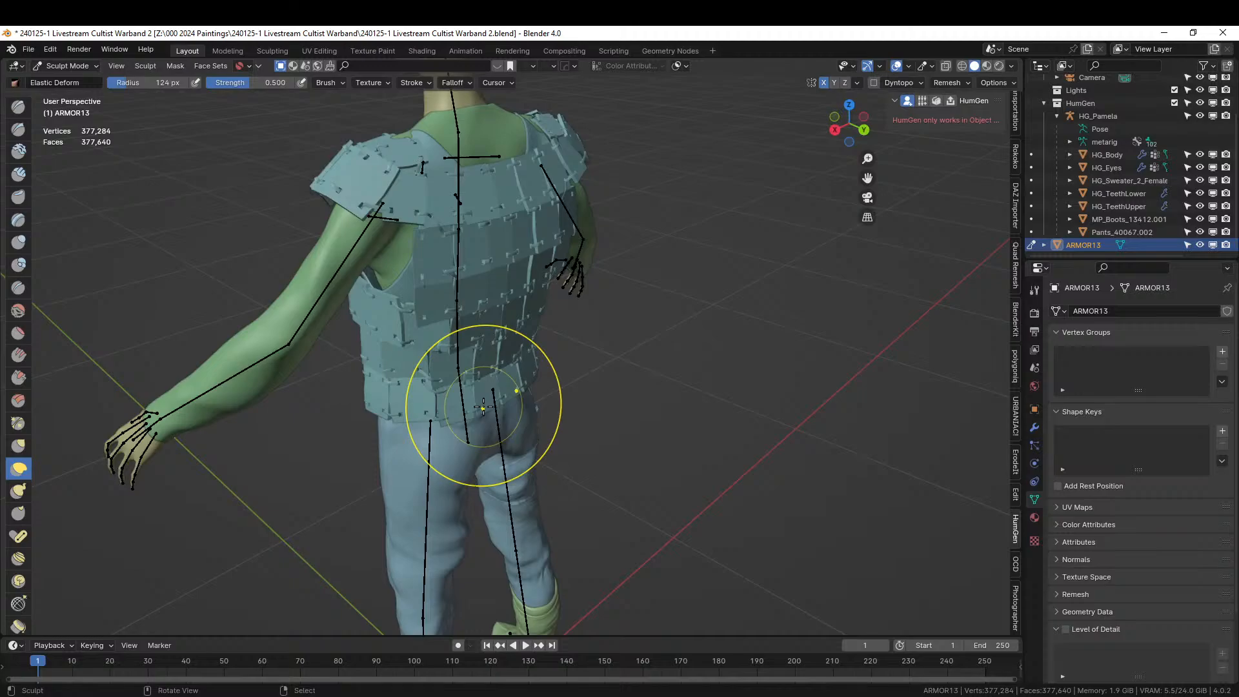
pyautogui.scroll(3, 624, 421)
# Reshape the armor's shoulder plates with Elastic Deform to cover the sweater poking through them.
pyautogui.moveTo(624, 422)
pyautogui.mouseDown(button='middle')
pyautogui.moveTo(472, 354)
pyautogui.moveTo(504, 380)
pyautogui.moveTo(446, 421)
pyautogui.moveTo(446, 555)
pyautogui.moveTo(447, 76)
pyautogui.moveTo(812, 387)
pyautogui.moveTo(636, 323)
pyautogui.mouseUp(button='middle')
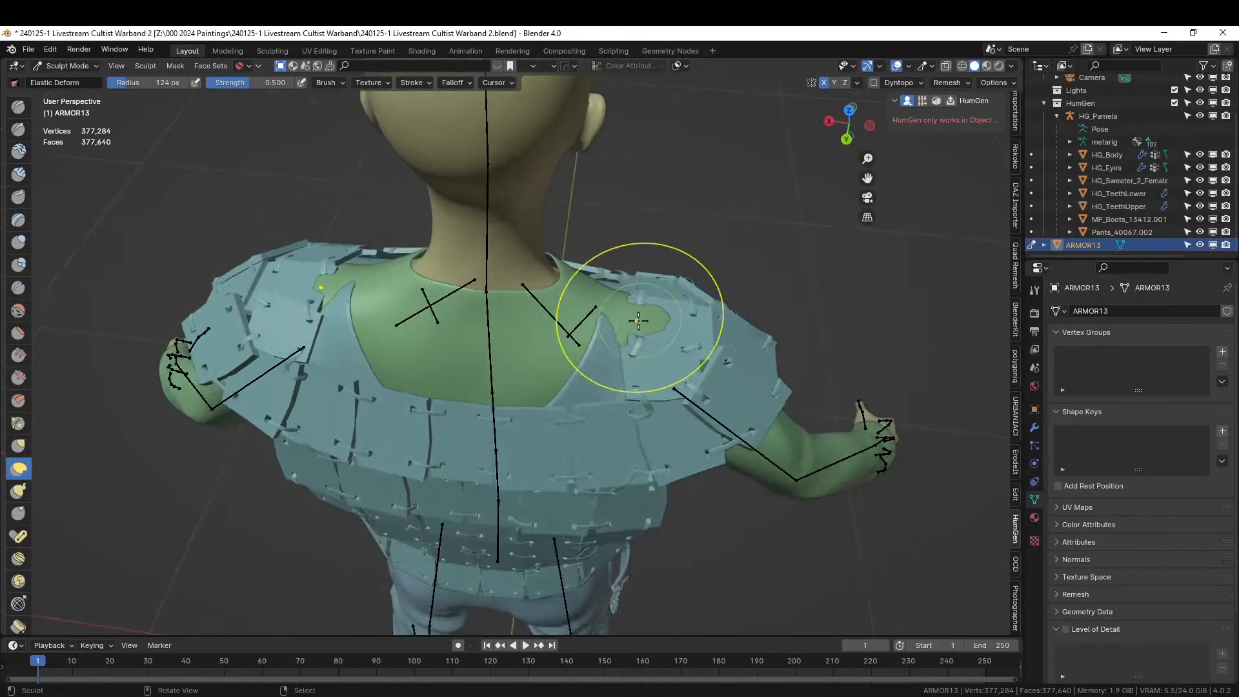
pyautogui.moveTo(663, 265)
pyautogui.mouseDown(button='middle')
pyautogui.moveTo(706, 302)
pyautogui.moveTo(400, 284)
pyautogui.moveTo(532, 288)
pyautogui.mouseUp(button='middle')
pyautogui.moveTo(553, 326); pyautogui.dragTo(574, 322)
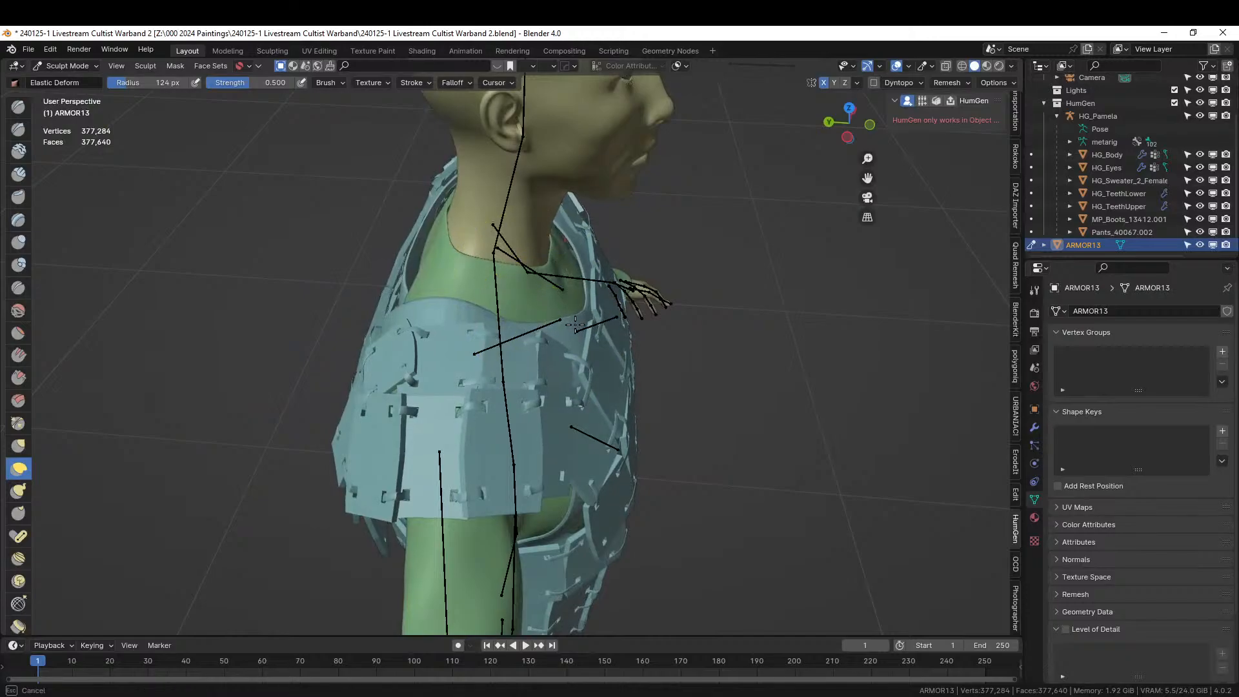
pyautogui.moveTo(574, 324)
pyautogui.mouseDown(button='middle')
pyautogui.moveTo(476, 287)
pyautogui.moveTo(539, 268)
pyautogui.moveTo(383, 297)
pyautogui.mouseUp(button='middle')
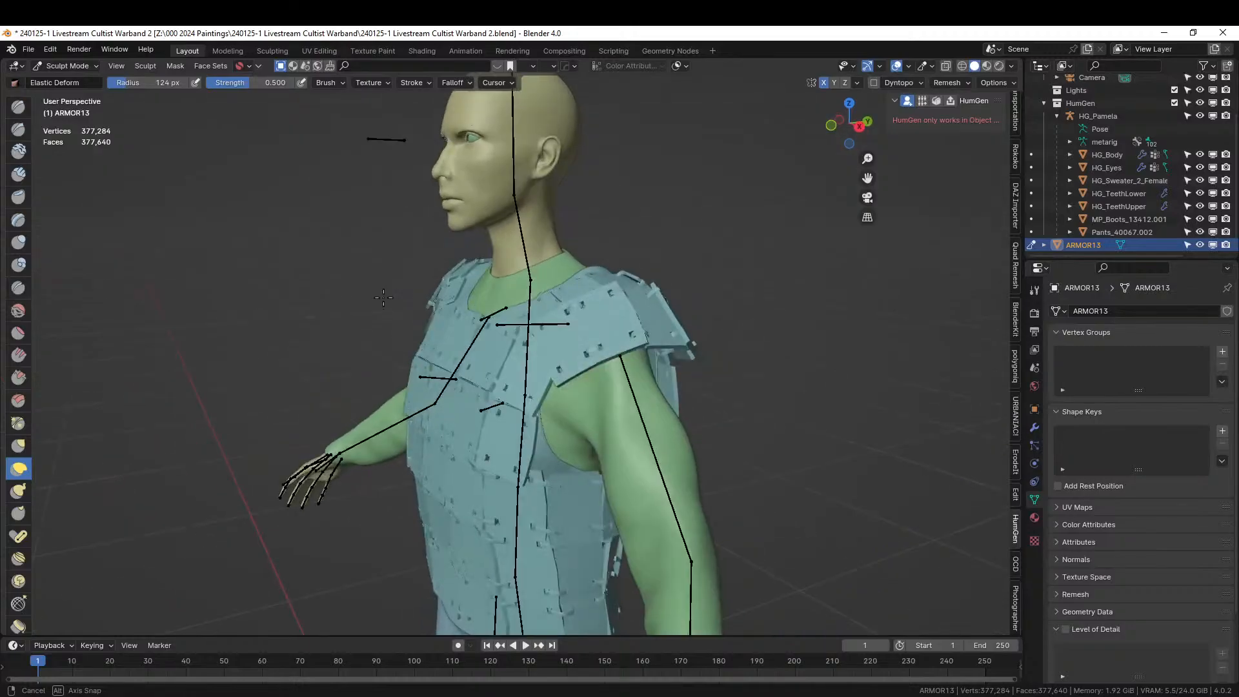
# Push the armor's upper back edge in closer to the sweater behind the neck.
pyautogui.moveTo(586, 338)
pyautogui.keyDown('shift'); pyautogui.mouseDown(button='middle')
pyautogui.moveTo(536, 312)
pyautogui.moveTo(436, 308)
pyautogui.mouseUp(button='middle'); pyautogui.keyUp('shift')
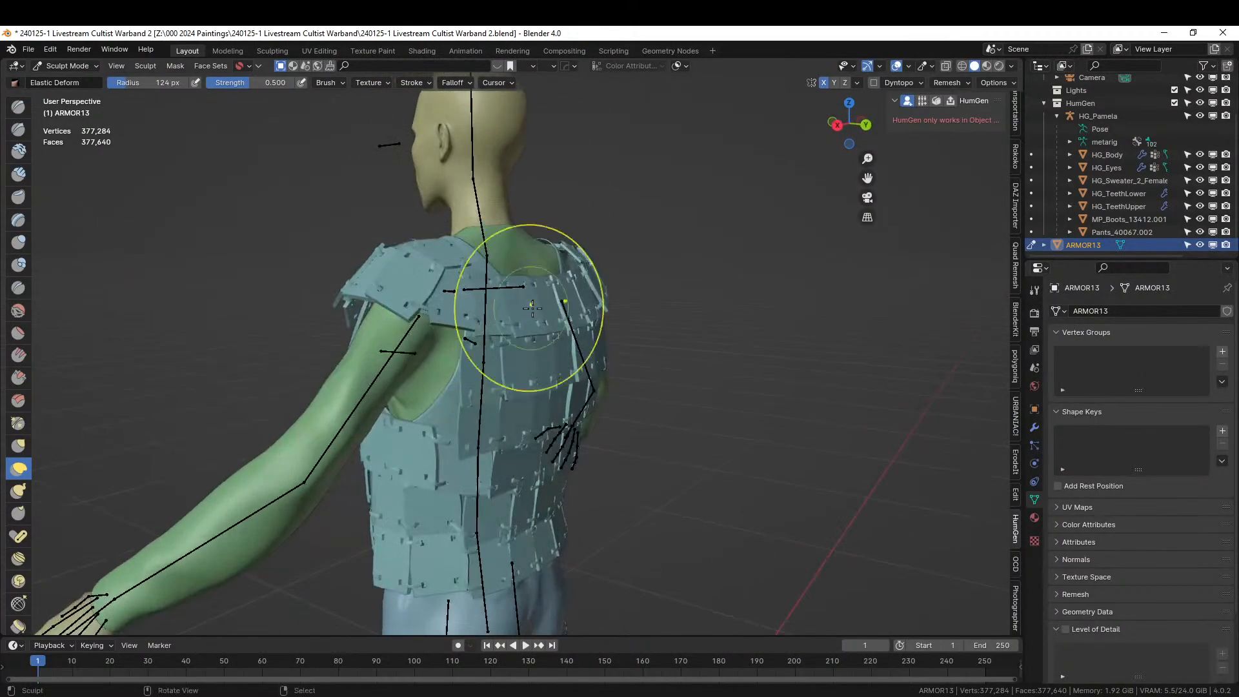
pyautogui.moveTo(532, 308)
pyautogui.mouseDown(button='middle')
pyautogui.moveTo(600, 365)
pyautogui.moveTo(612, 326)
pyautogui.mouseUp(button='middle')
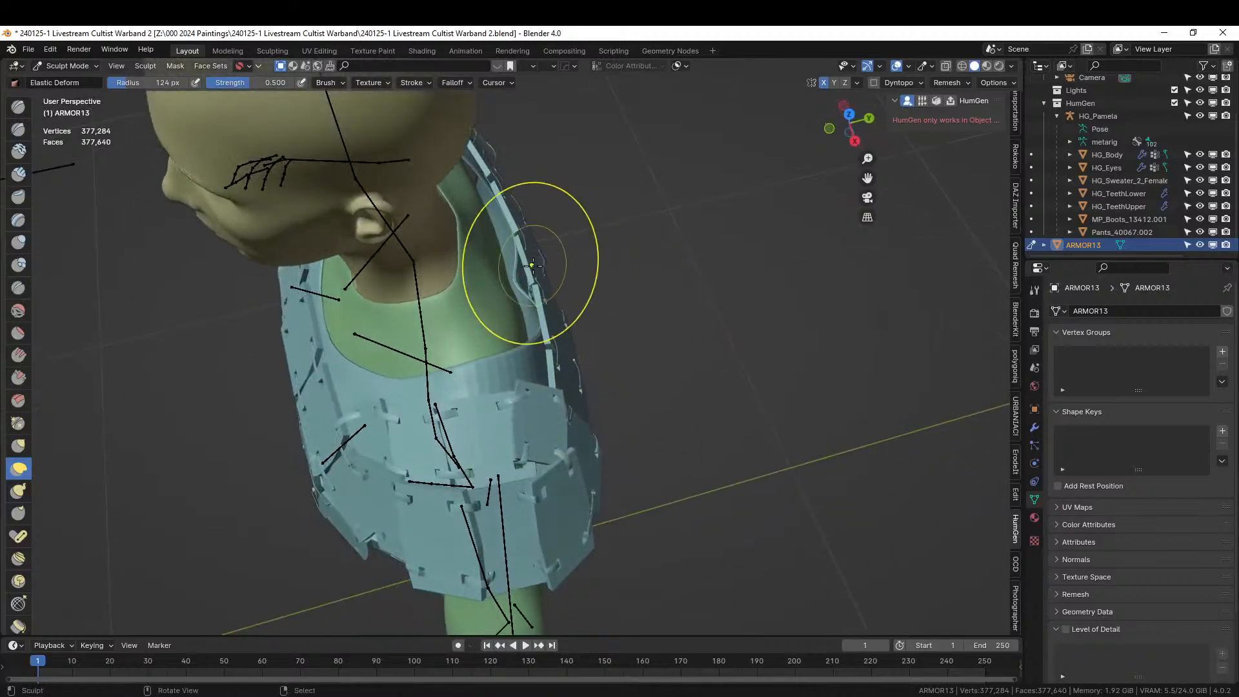
pyautogui.moveTo(531, 265); pyautogui.dragTo(536, 343, button='middle')
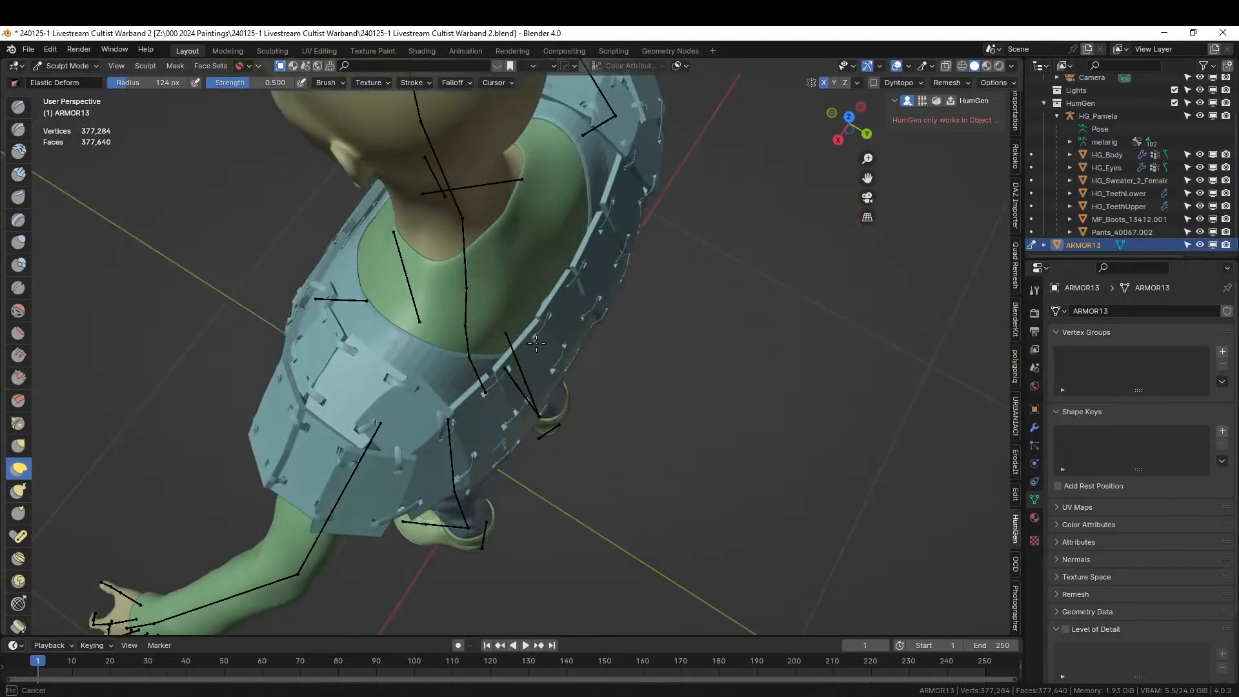
pyautogui.moveTo(536, 343); pyautogui.dragTo(510, 335)
# Refine the armor's sides and waist from front and back with Elastic Deform, and return to Object Mode.
pyautogui.moveTo(510, 334)
pyautogui.mouseDown(button='middle')
pyautogui.moveTo(381, 286)
pyautogui.moveTo(415, 269)
pyautogui.moveTo(283, 219)
pyautogui.moveTo(300, 236)
pyautogui.mouseUp(button='middle')
pyautogui.scroll(3, 568, 413)
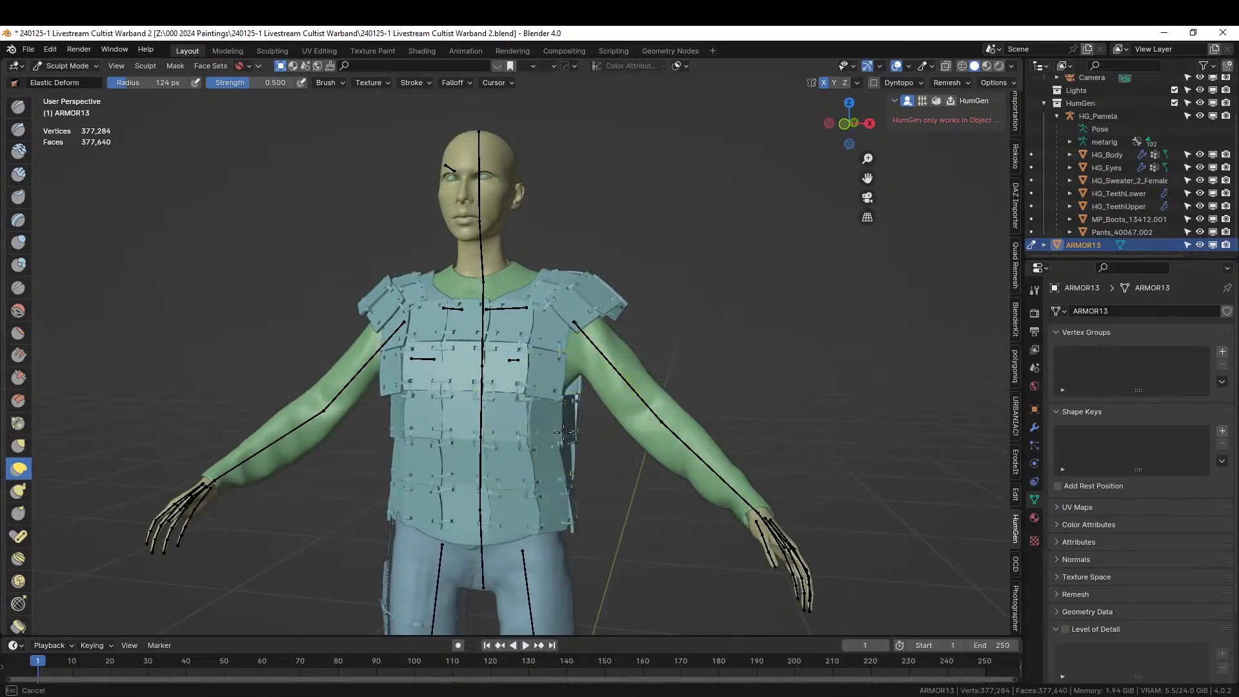
pyautogui.moveTo(567, 431); pyautogui.dragTo(304, 441, button='middle')
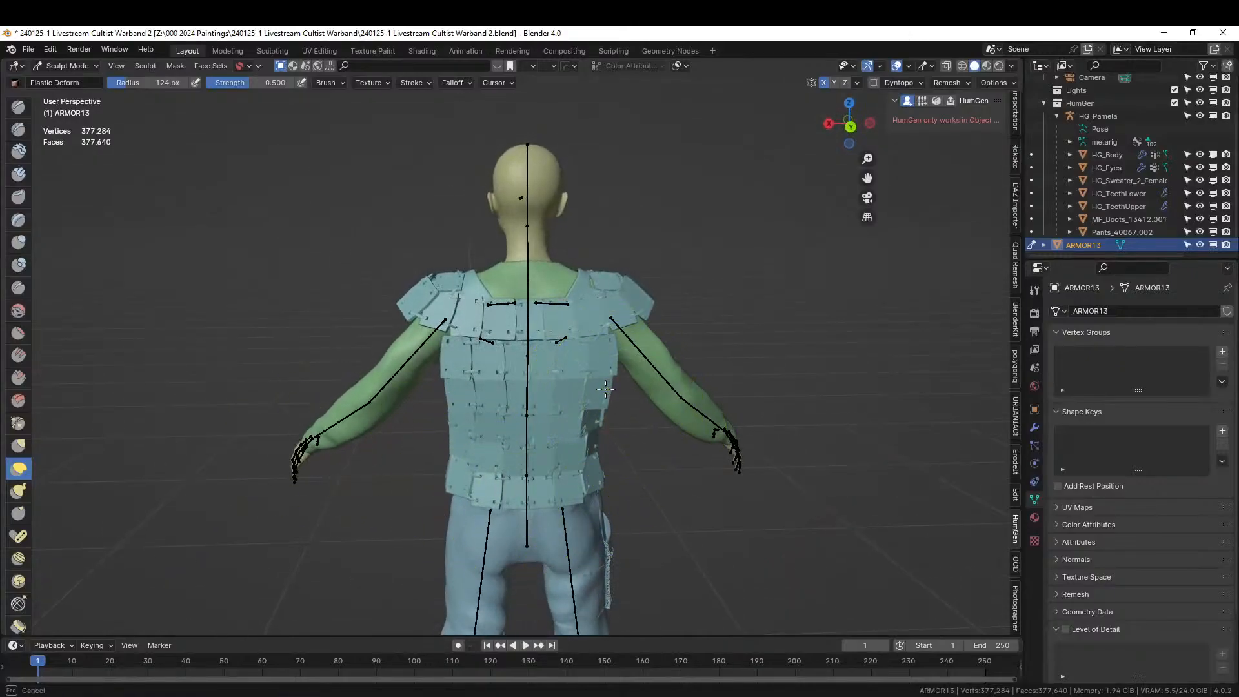
pyautogui.moveTo(597, 389)
pyautogui.mouseDown(button='middle')
pyautogui.moveTo(585, 477)
pyautogui.moveTo(585, 465)
pyautogui.moveTo(459, 425)
pyautogui.mouseUp(button='middle')
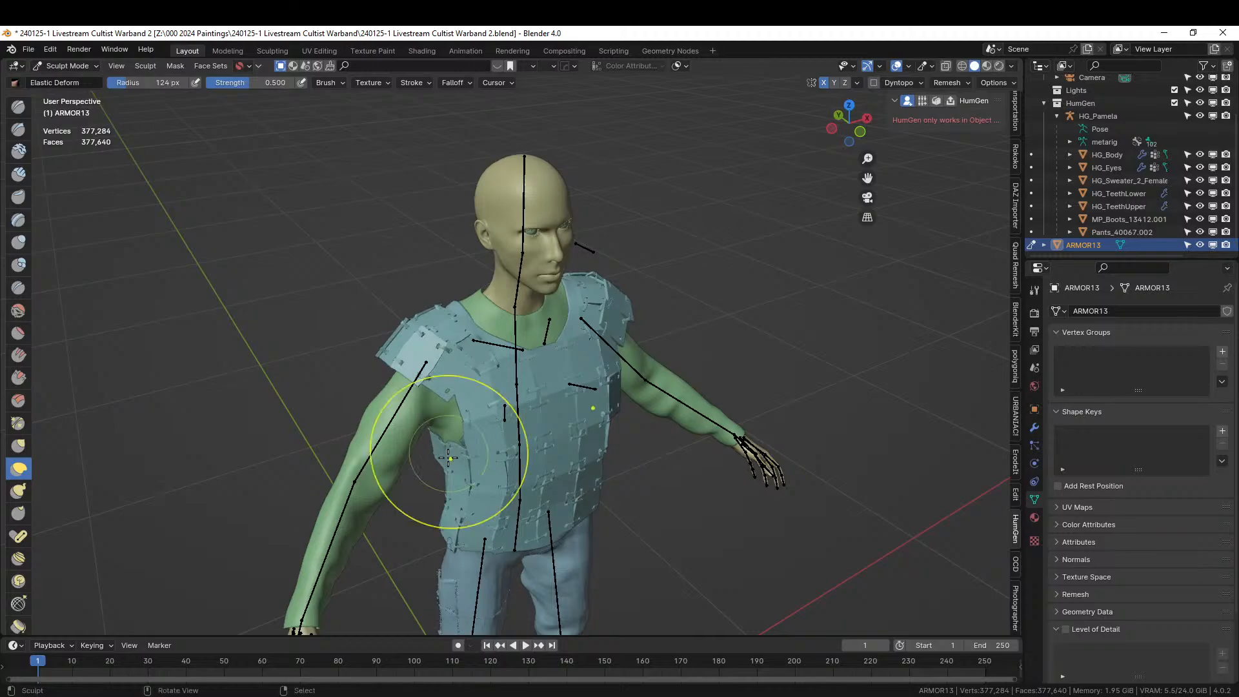
pyautogui.moveTo(450, 512)
pyautogui.mouseDown(button='middle')
pyautogui.moveTo(505, 510)
pyautogui.moveTo(453, 477)
pyautogui.mouseUp(button='middle')
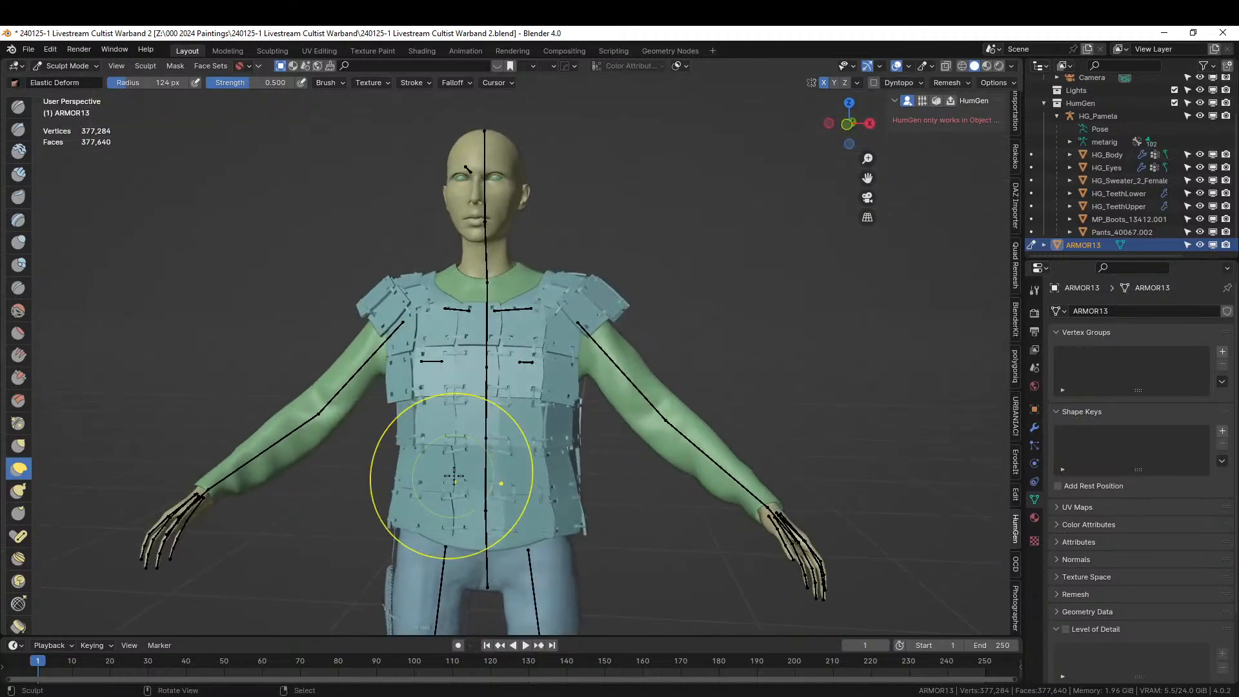
pyautogui.moveTo(645, 445)
pyautogui.mouseDown(button='middle')
pyautogui.moveTo(407, 447)
pyautogui.moveTo(561, 363)
pyautogui.mouseUp(button='middle')
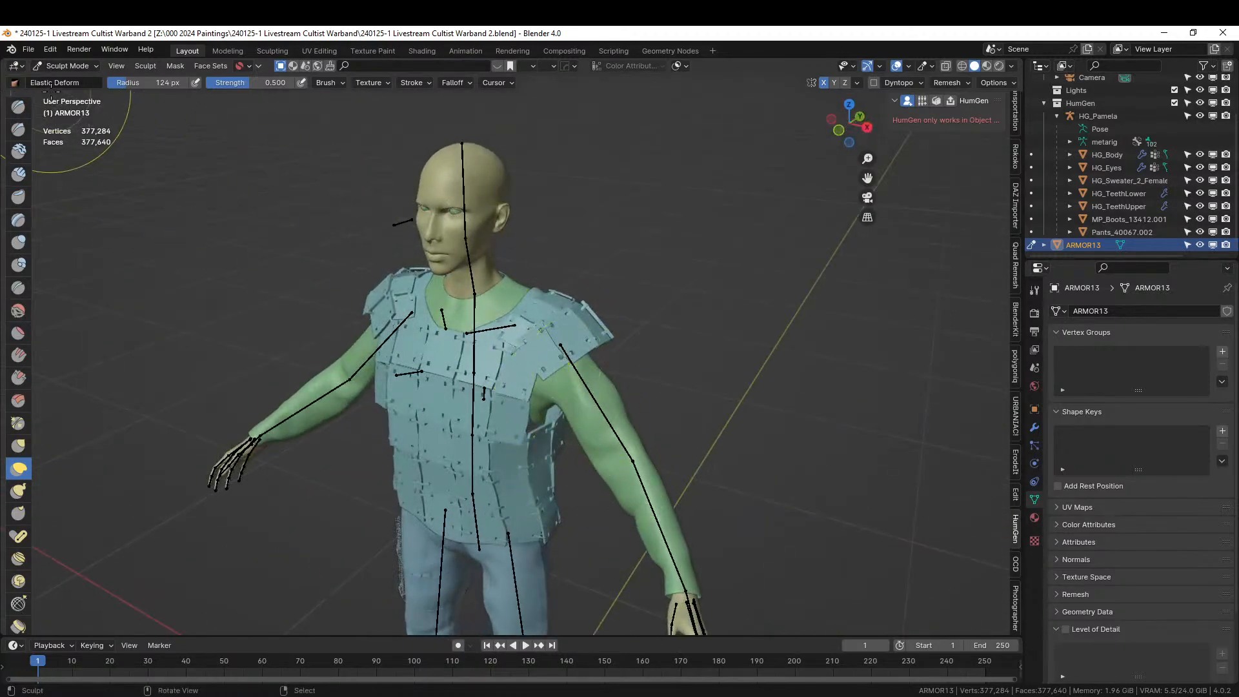
pyautogui.click(67, 67)
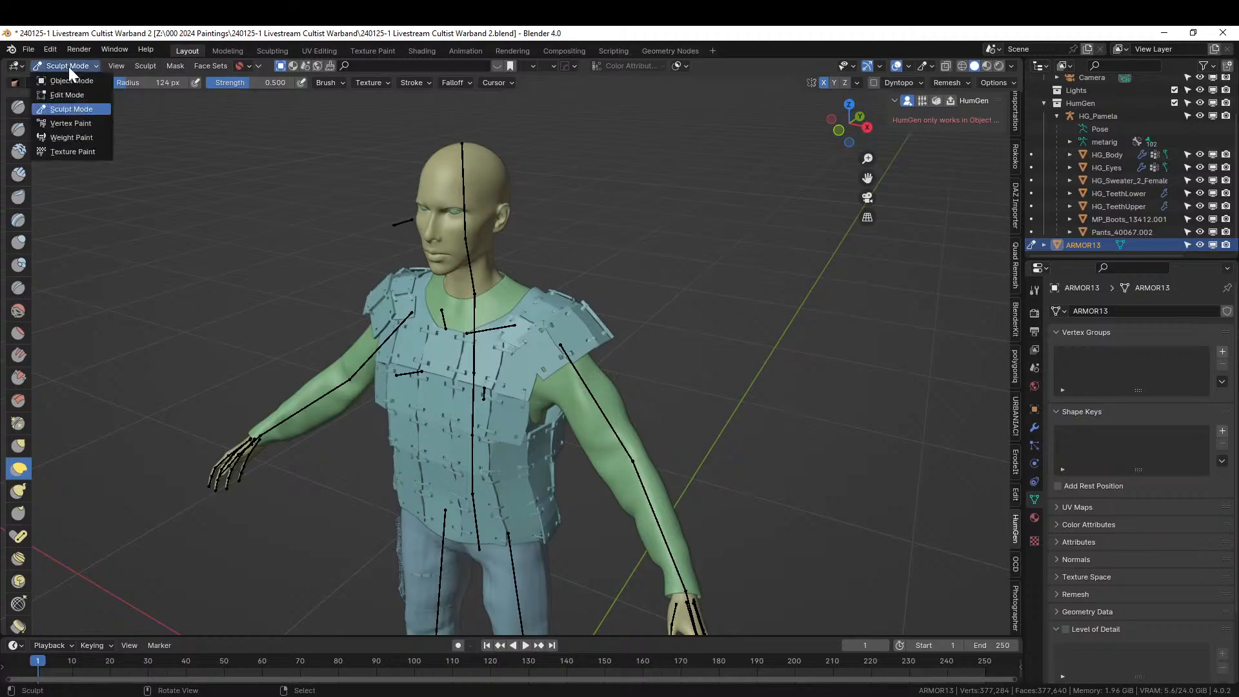
pyautogui.click(67, 83)
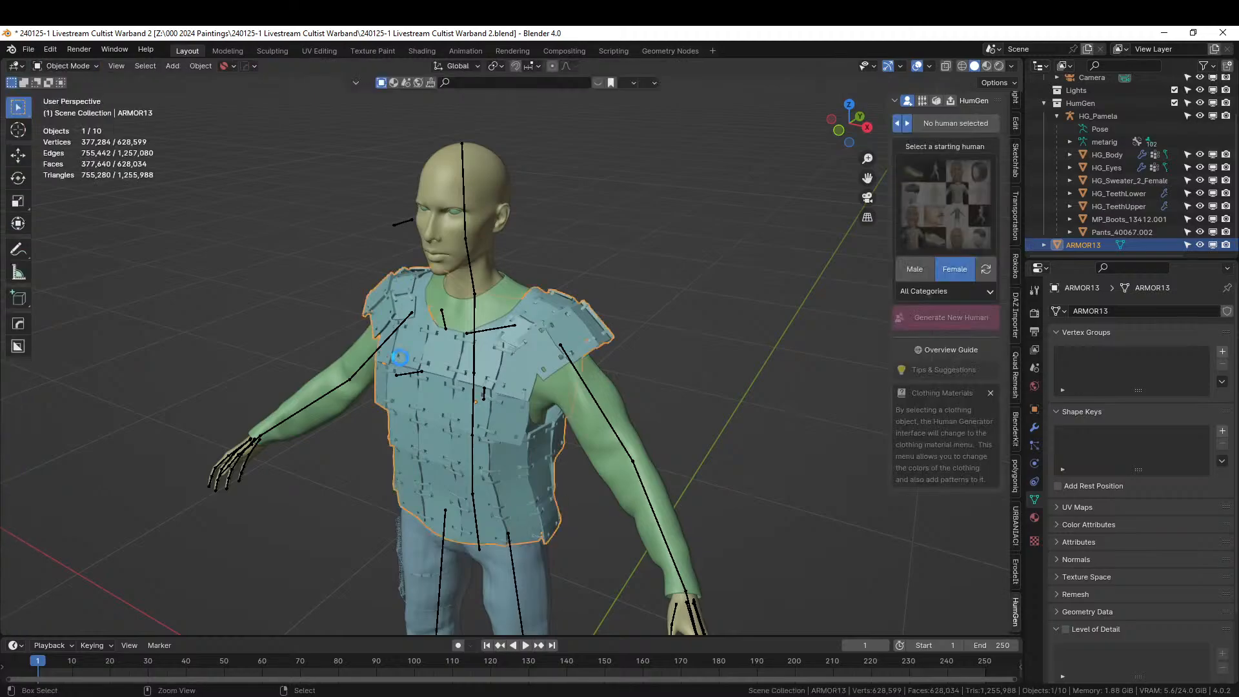
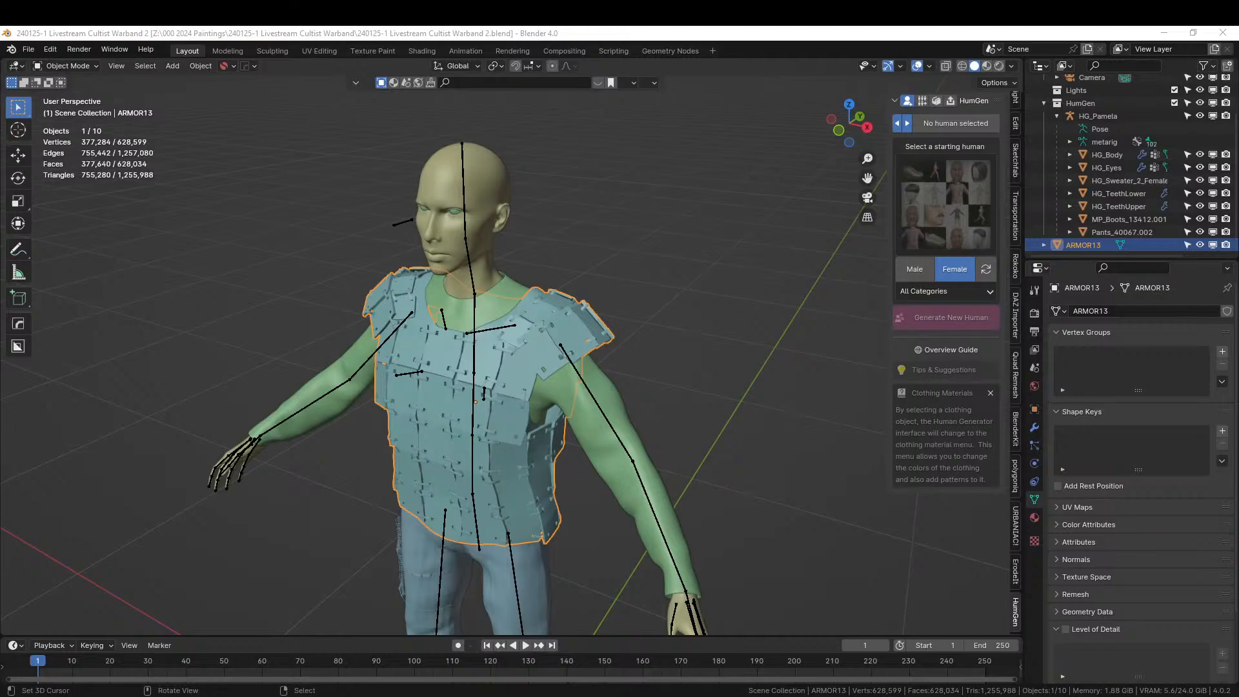
# Bring the ACCS_Masks_Full asset into the scene and clear its rotation and location.
pyautogui.moveTo(408, 38); pyautogui.dragTo(432, 216)
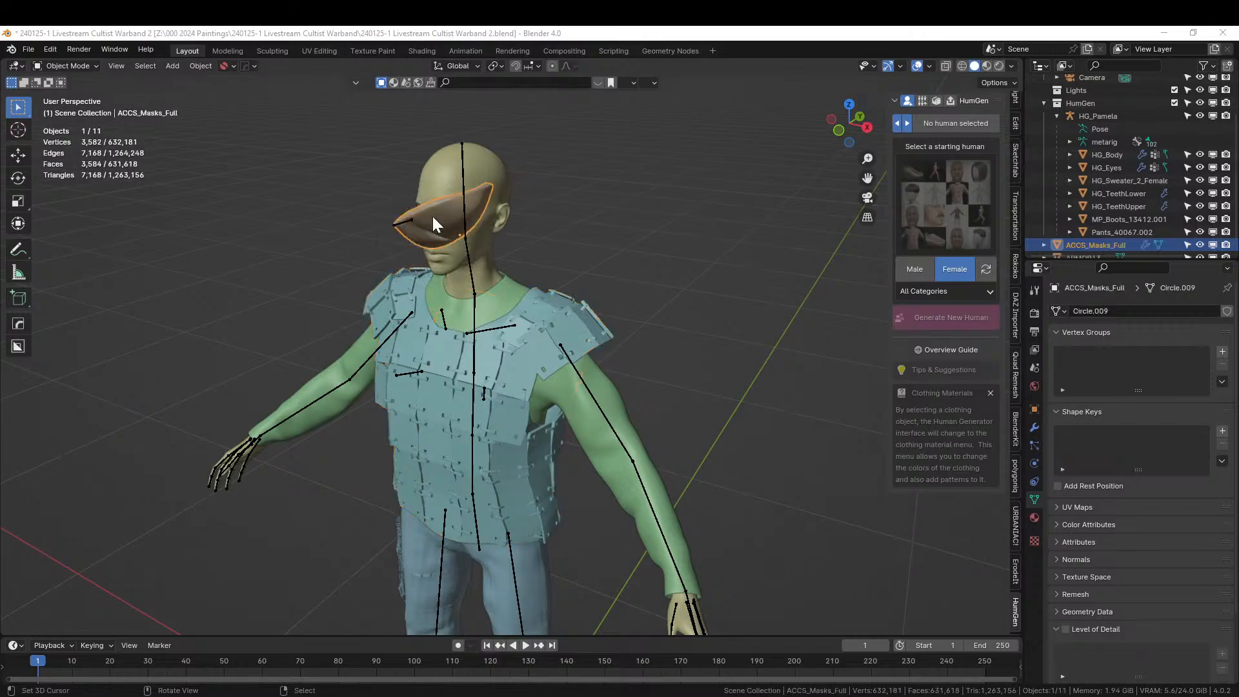
pyautogui.hotkey('alt', 'r')
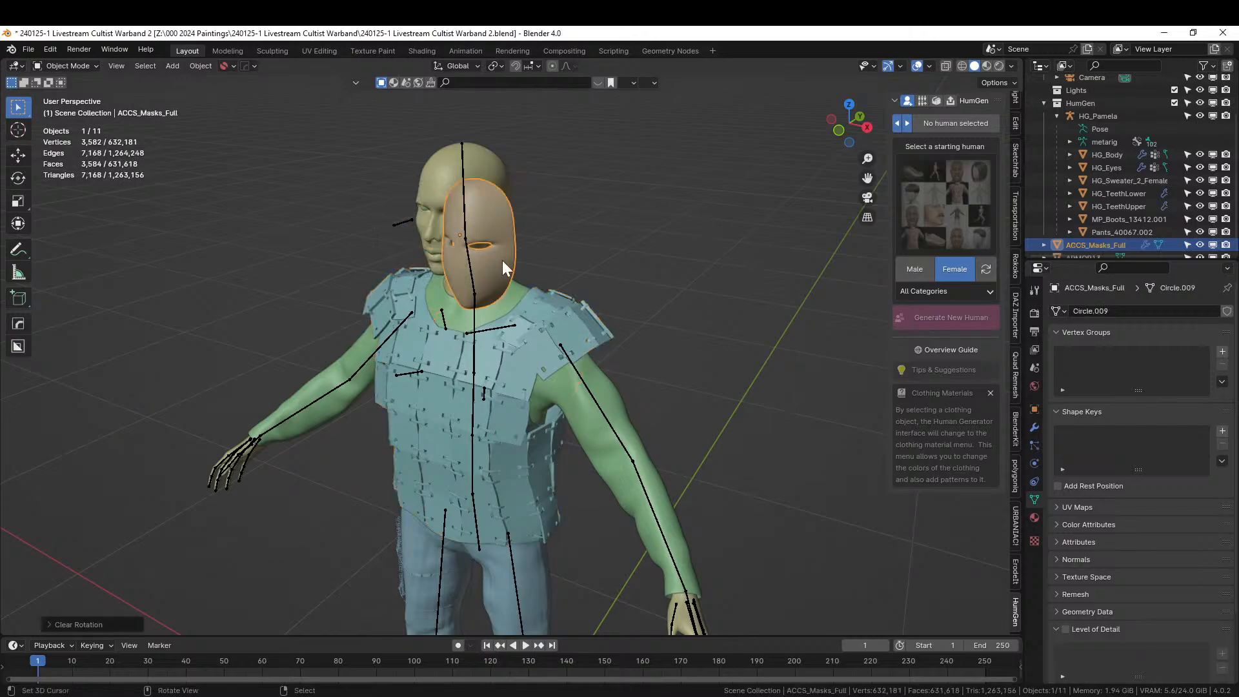
pyautogui.moveTo(504, 270); pyautogui.dragTo(516, 305, button='middle')
pyautogui.scroll(-4, 516, 302)
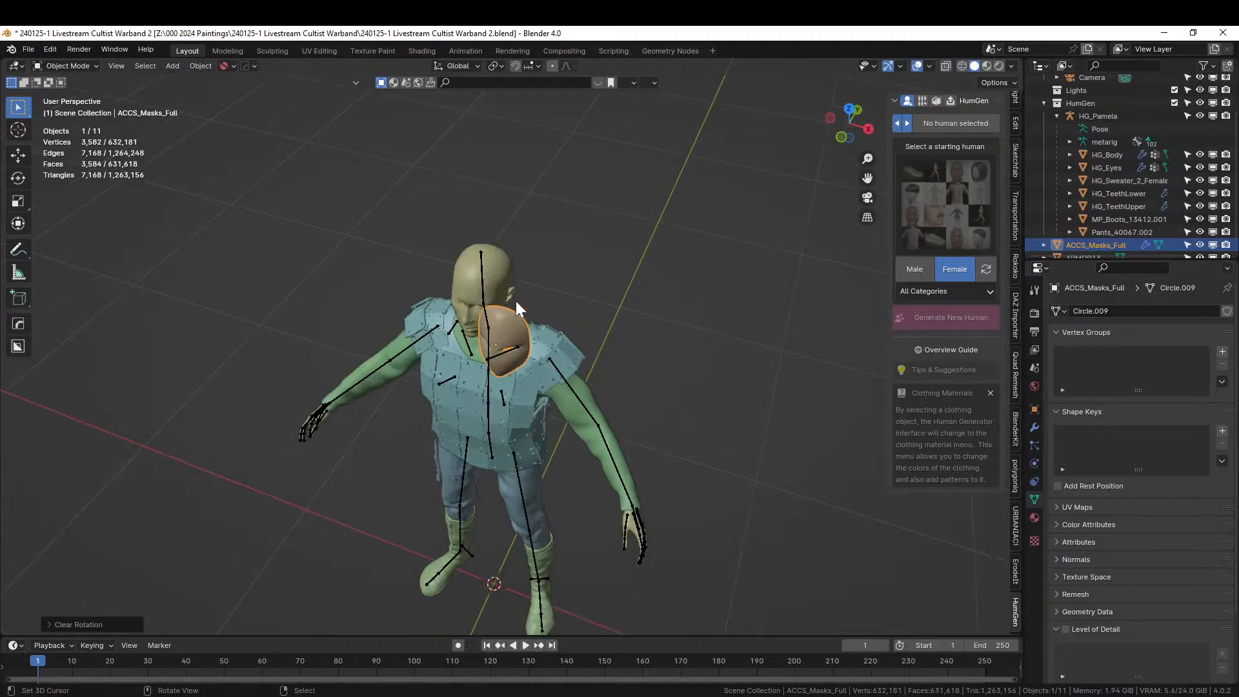
pyautogui.hotkey('alt', 'g')
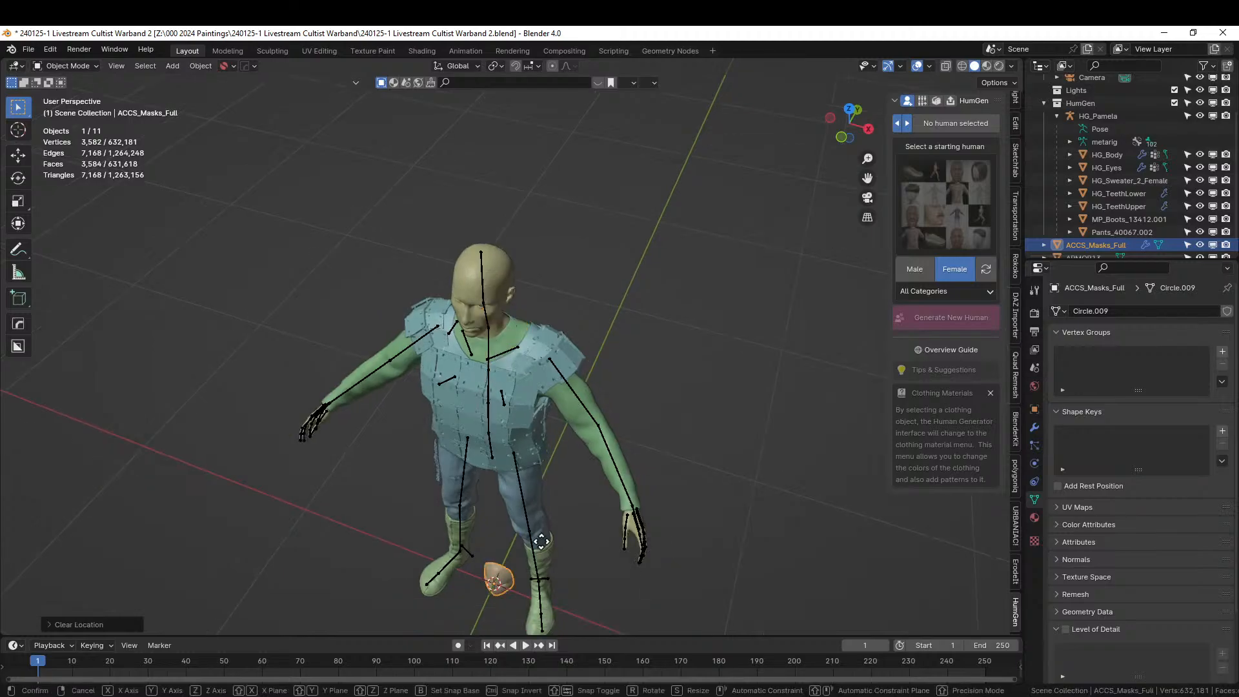
# Raise the mask about 1.67 m along Z to head height and move it forward along Y onto the face.
pyautogui.press('g')
pyautogui.press('z')
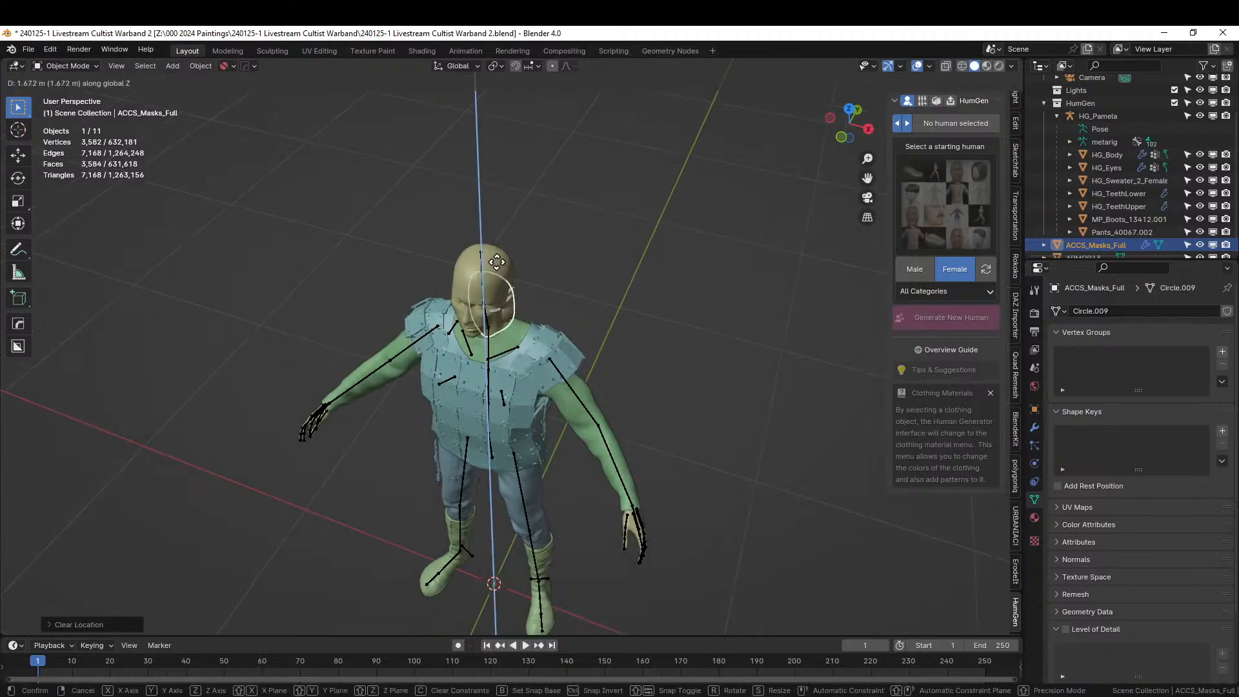
pyautogui.click(521, 304)
pyautogui.press('g')
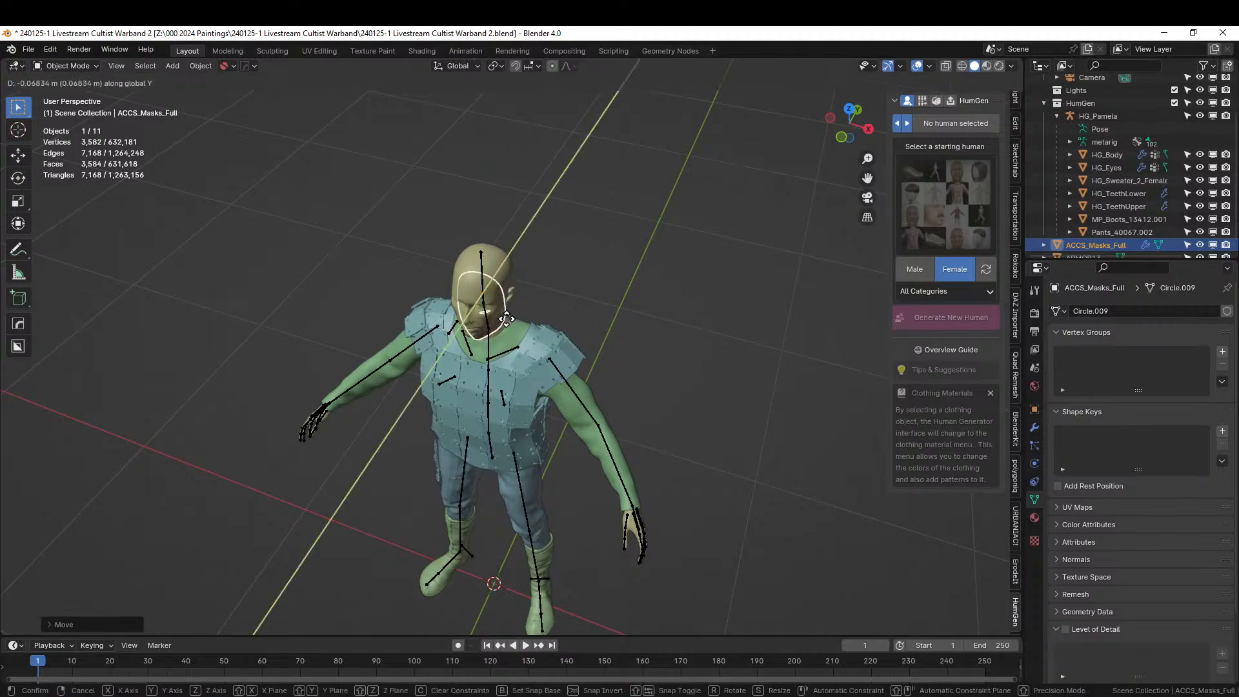
pyautogui.click(498, 328)
pyautogui.press('KP_Decimal')
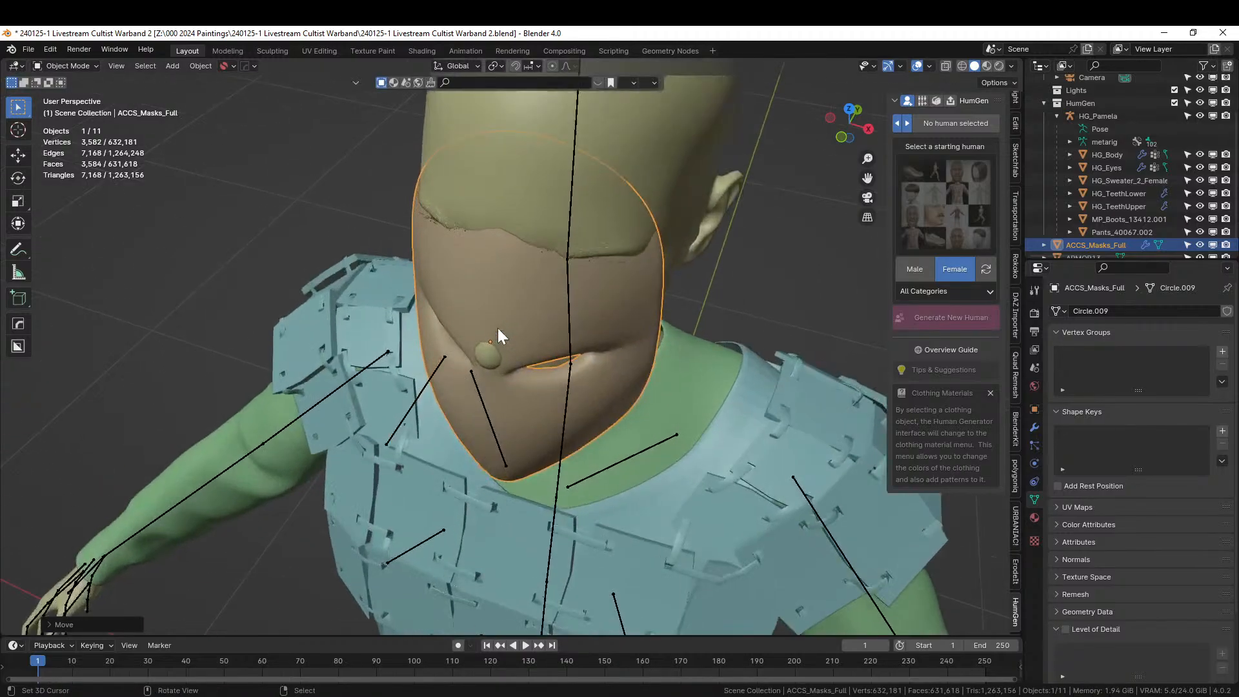
# Raise the mask along Z in the right orthographic view until its eye holes line up with the character's eyes.
pyautogui.moveTo(497, 328); pyautogui.dragTo(465, 315, button='middle')
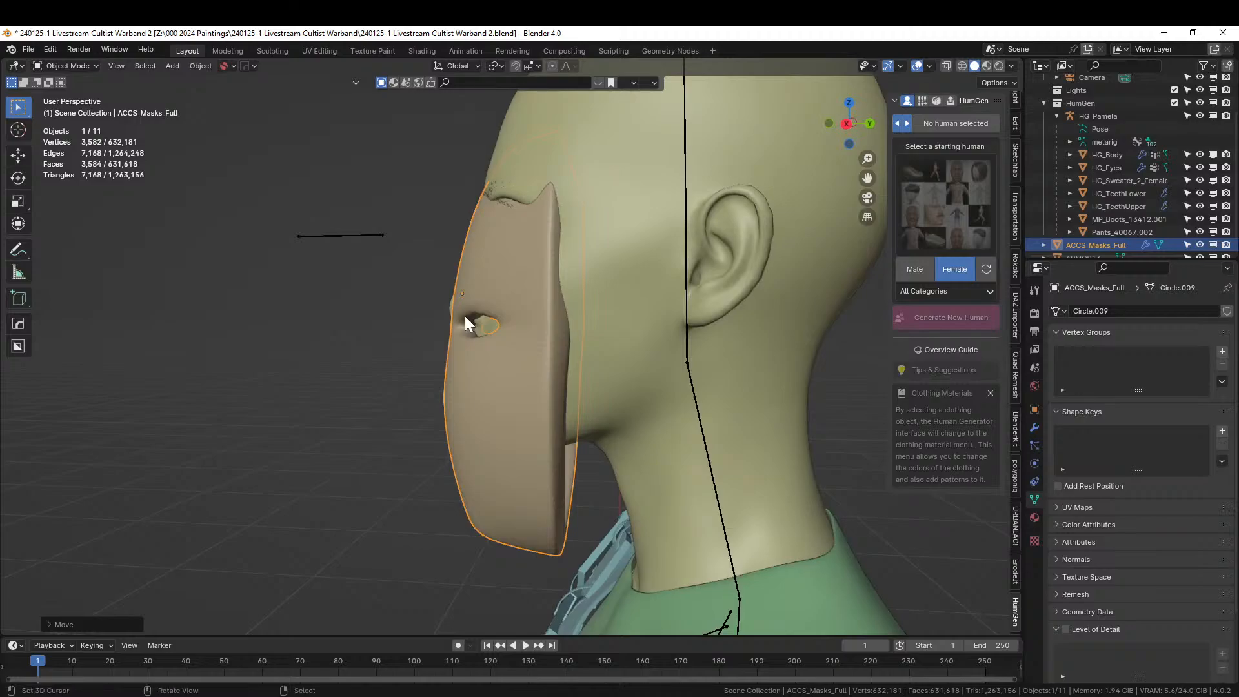
pyautogui.press('KP_3')
pyautogui.press('g')
pyautogui.press('z')
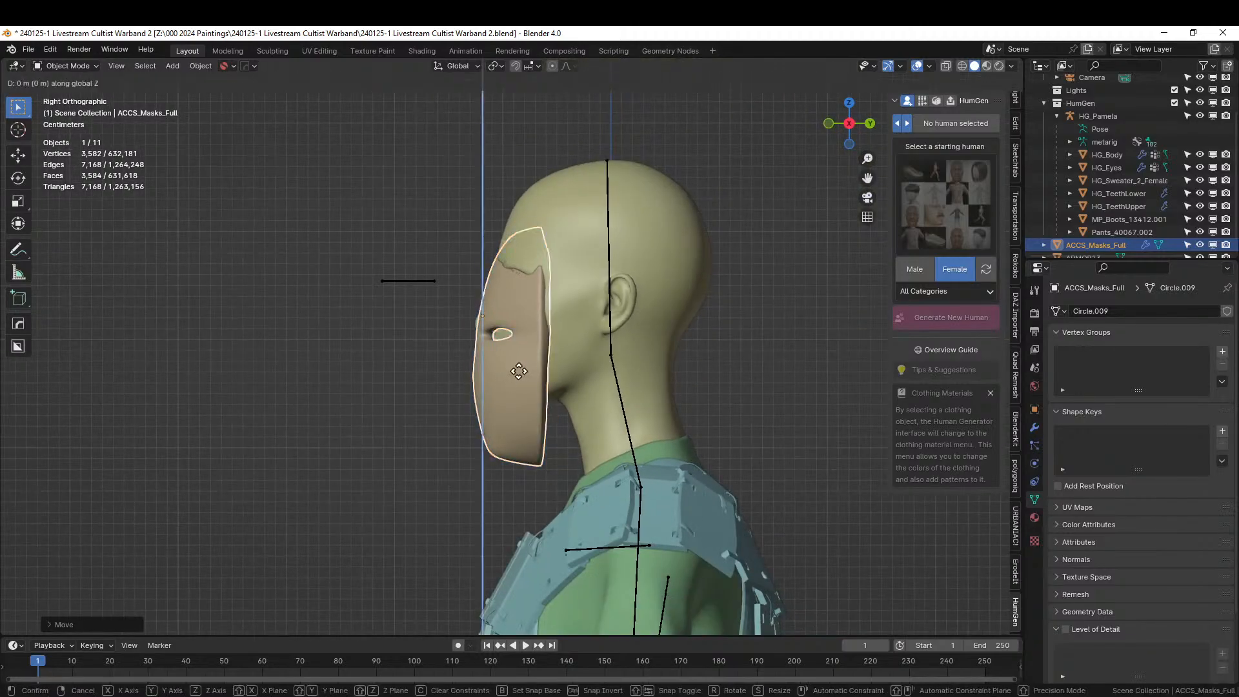
pyautogui.click(516, 319)
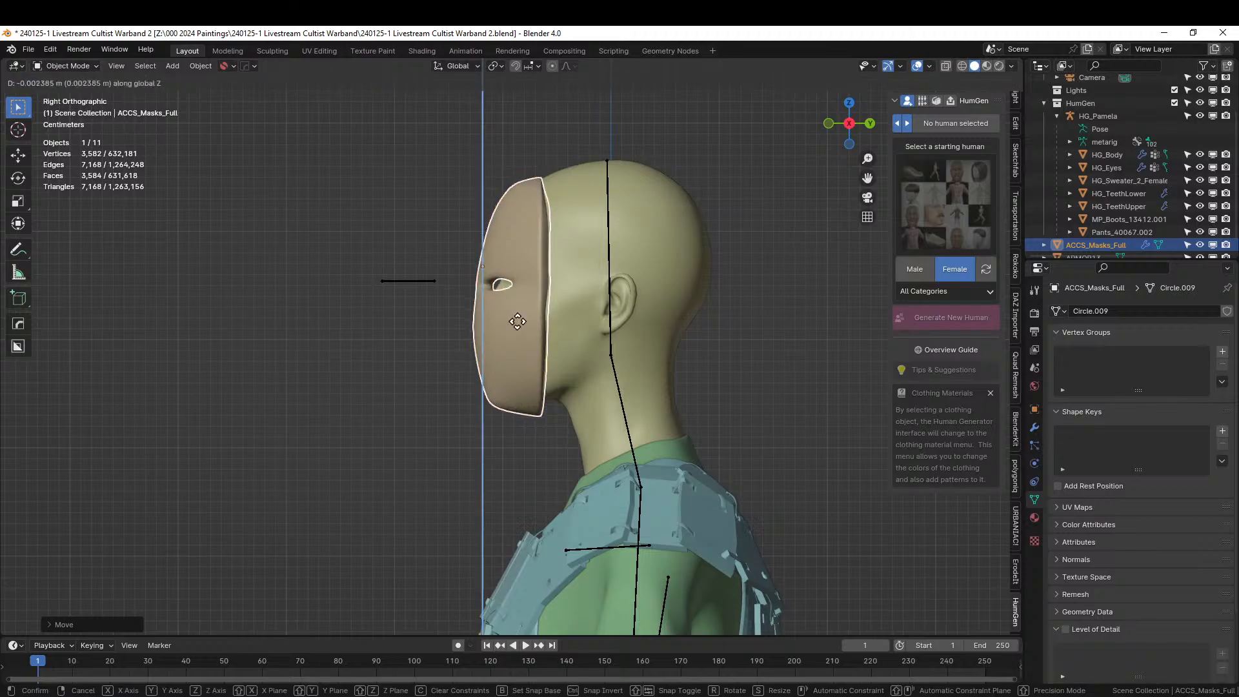
pyautogui.moveTo(516, 319); pyautogui.dragTo(838, 413, button='middle')
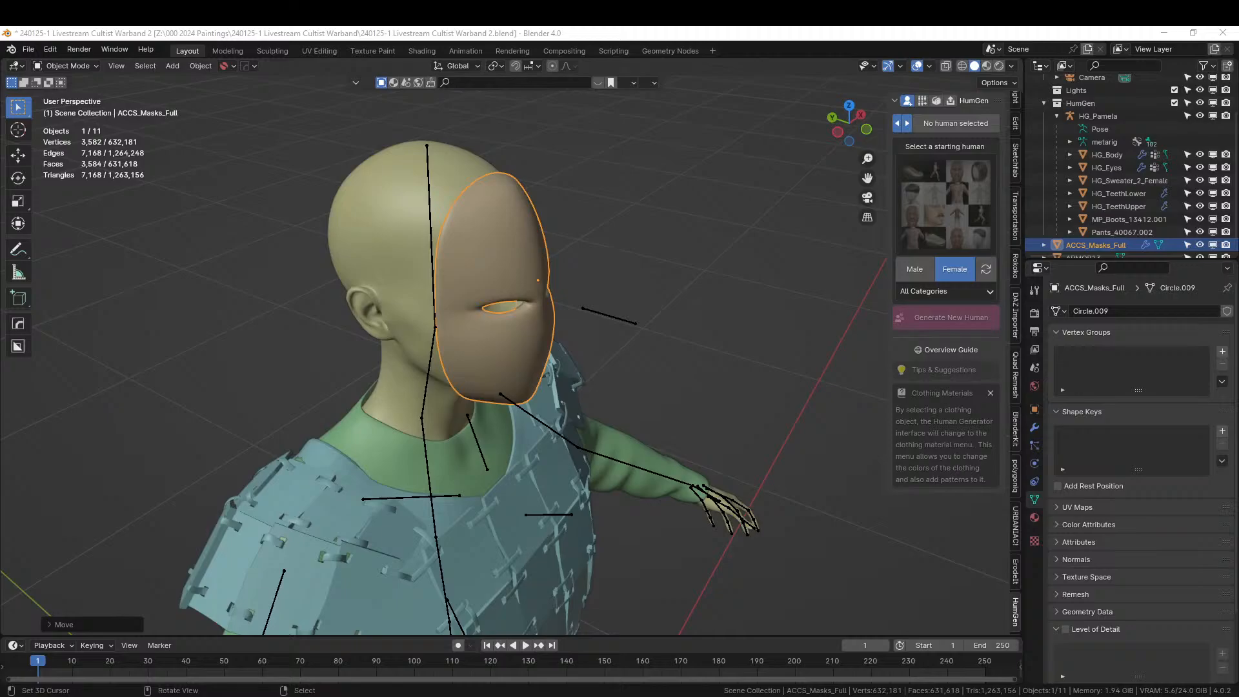
# Bring the ACCS_Hat_Straw asset into the scene above the head and clear its rotation.
pyautogui.moveTo(1216, 41); pyautogui.dragTo(423, 149)
pyautogui.scroll(-6, 424, 149)
pyautogui.moveTo(448, 146); pyautogui.dragTo(387, 117, button='middle')
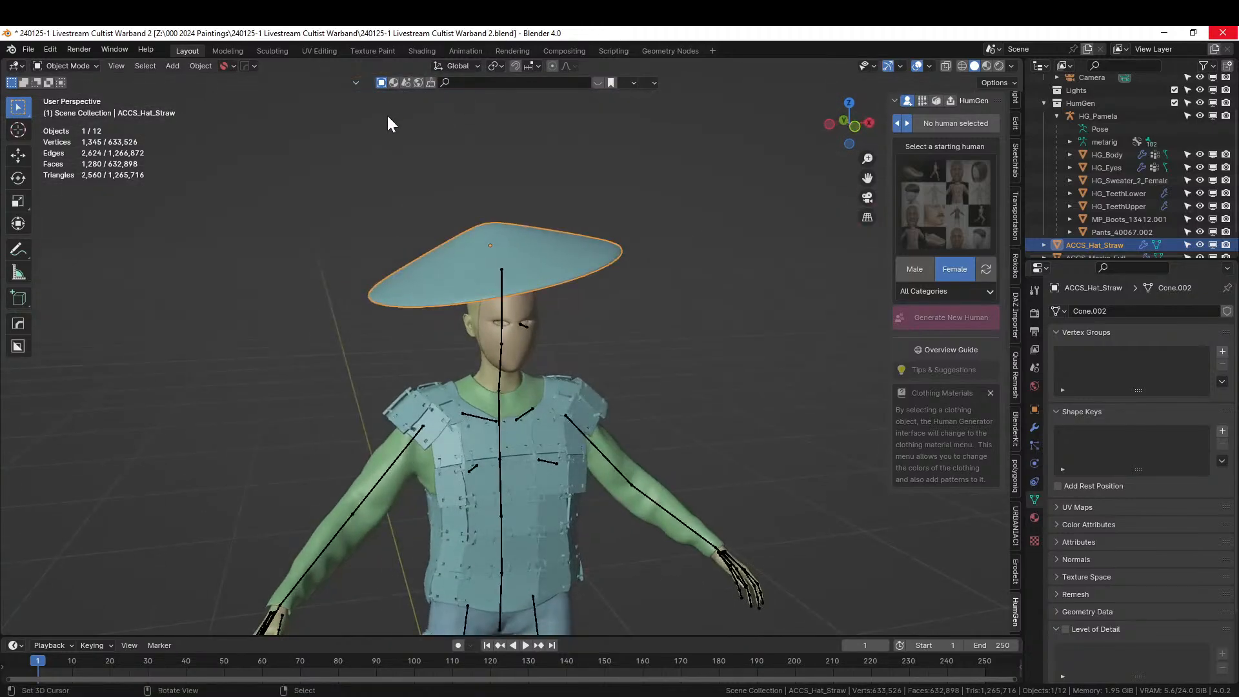
pyautogui.hotkey('alt', 'r')
# Try lowering the straw hat along Z onto the head and check its centring from above.
pyautogui.moveTo(534, 243); pyautogui.dragTo(671, 233, button='middle')
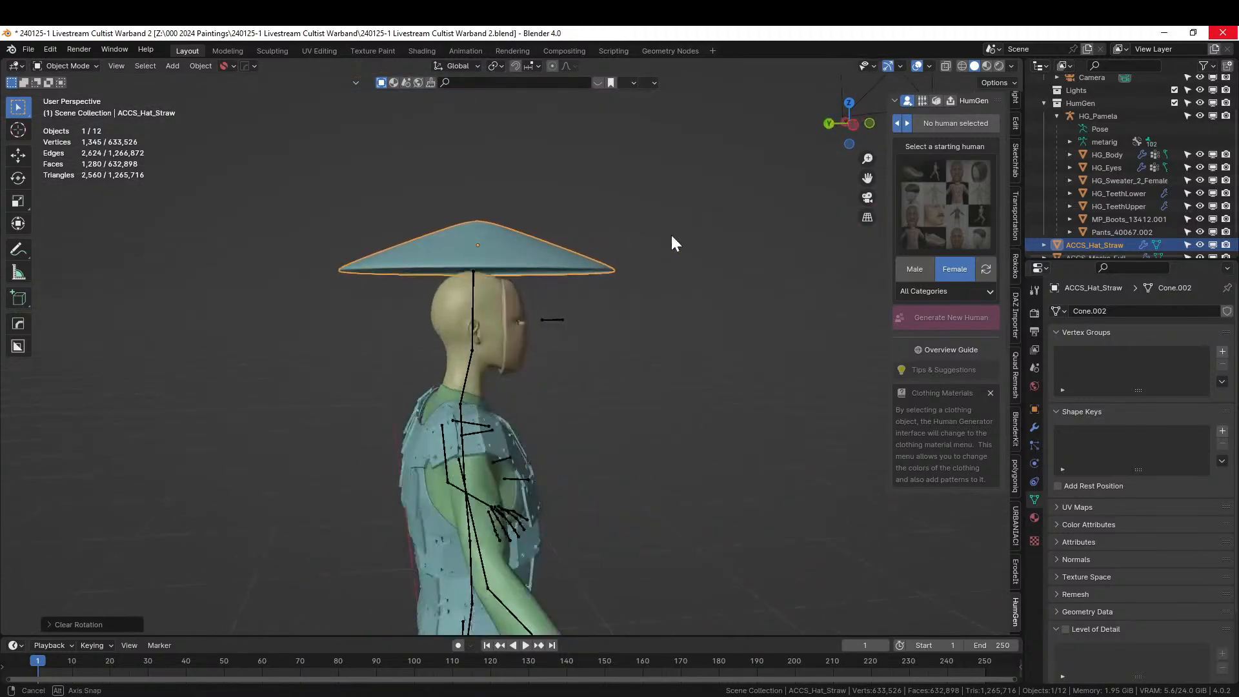
pyautogui.press('g')
pyautogui.press('z')
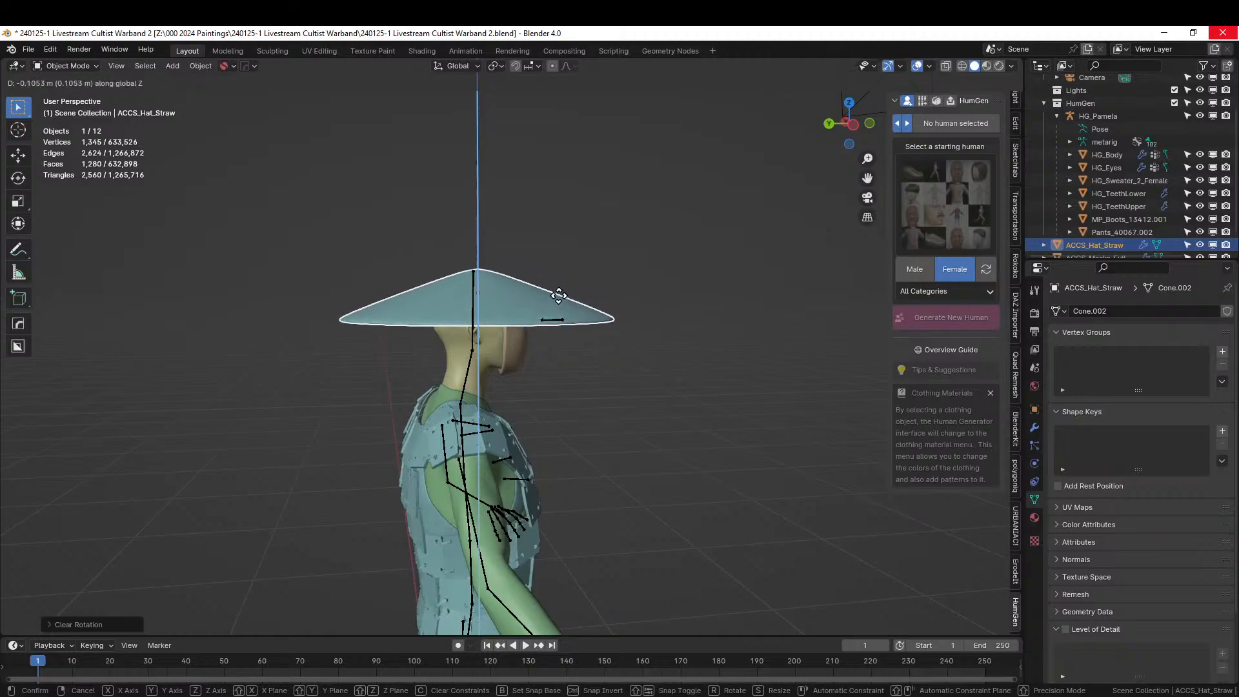
pyautogui.click(561, 288)
pyautogui.moveTo(561, 288); pyautogui.dragTo(243, 429, button='middle')
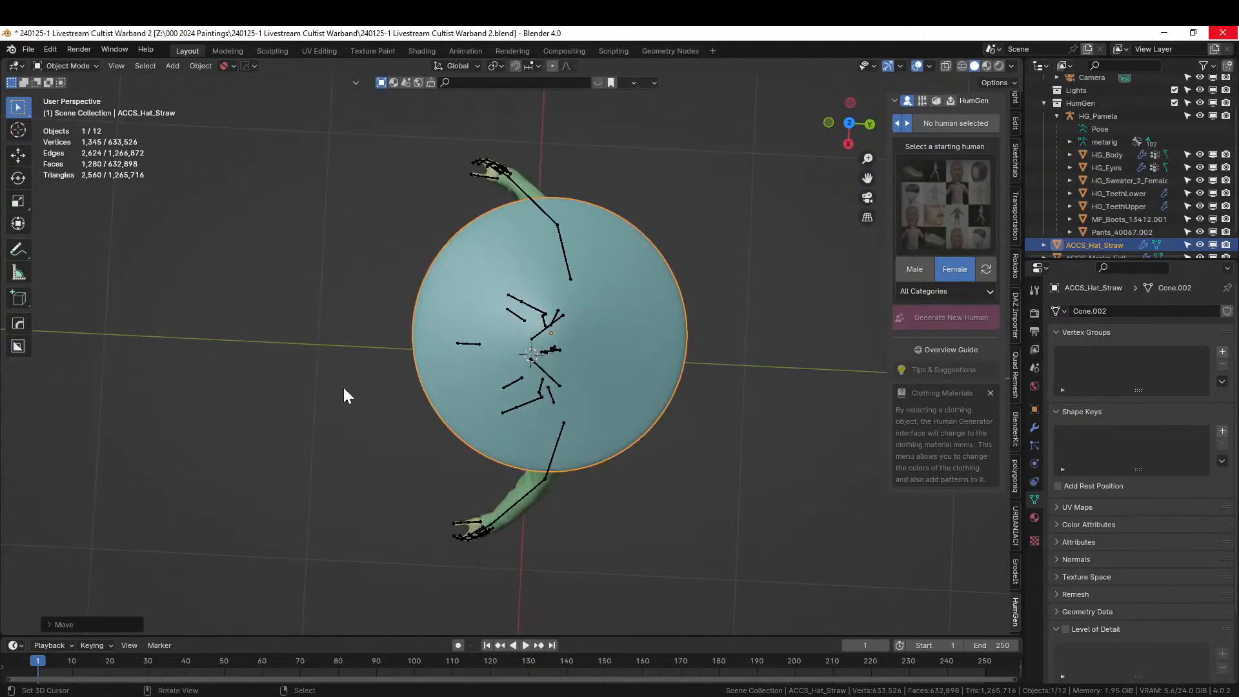
pyautogui.moveTo(346, 393); pyautogui.dragTo(581, 230, button='middle')
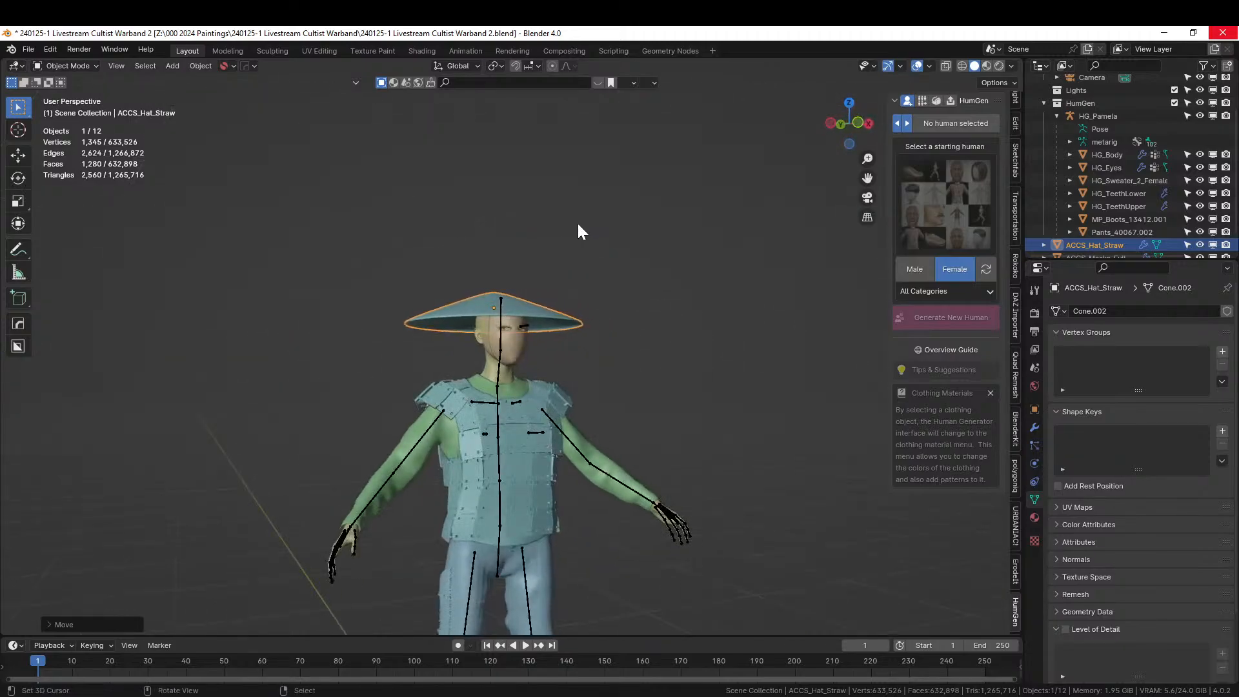
# Clear the straw hat's location to centre it at the origin and raise it along Z onto the head.
pyautogui.hotkey('alt', 'g')
pyautogui.scroll(-4, 602, 409)
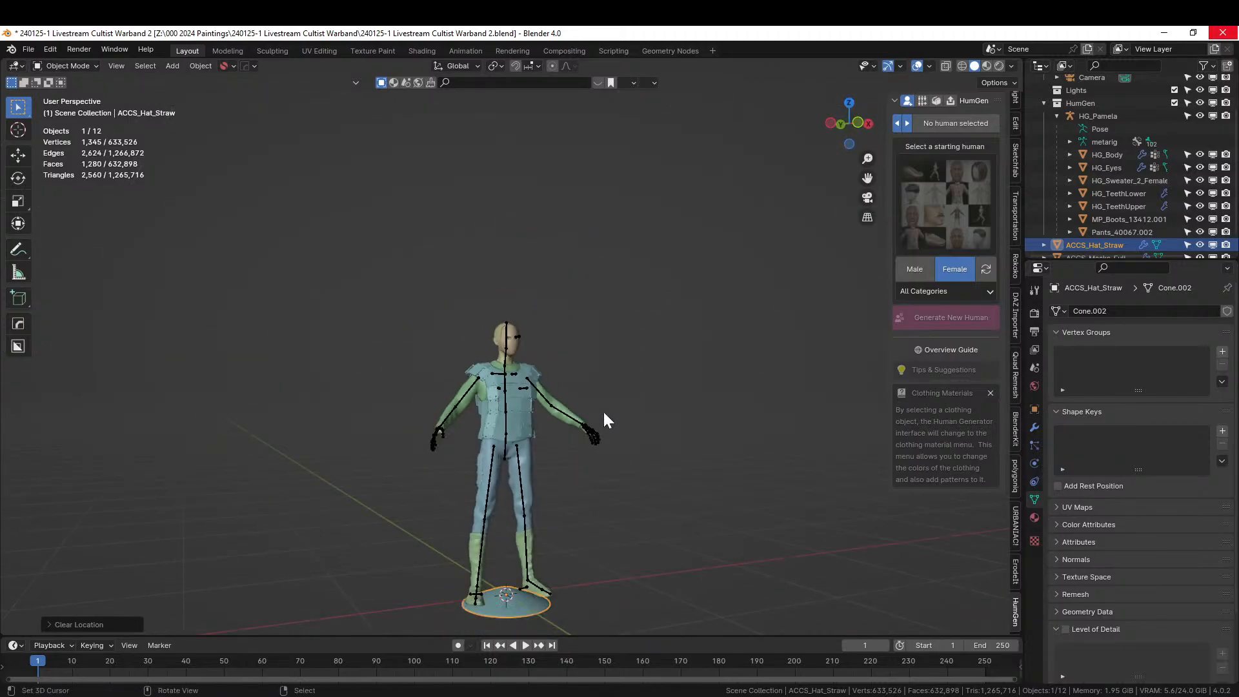
pyautogui.press('g')
pyautogui.press('z')
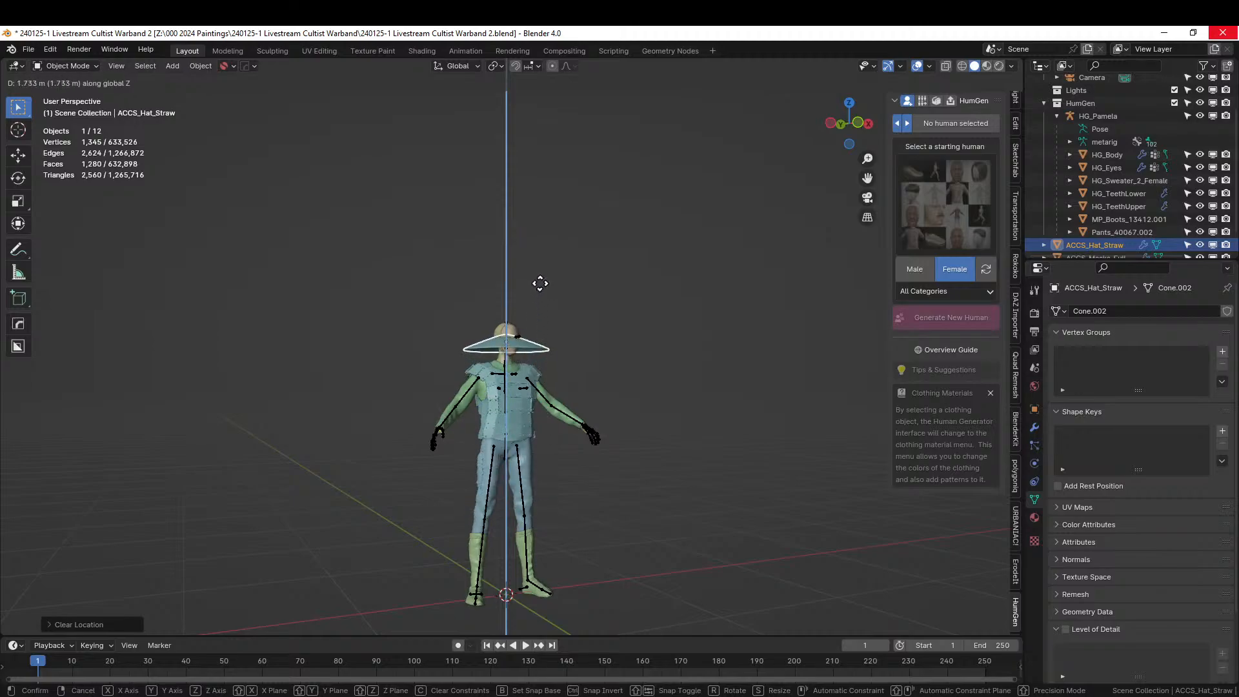
pyautogui.click(540, 269)
pyautogui.press('KP_Decimal')
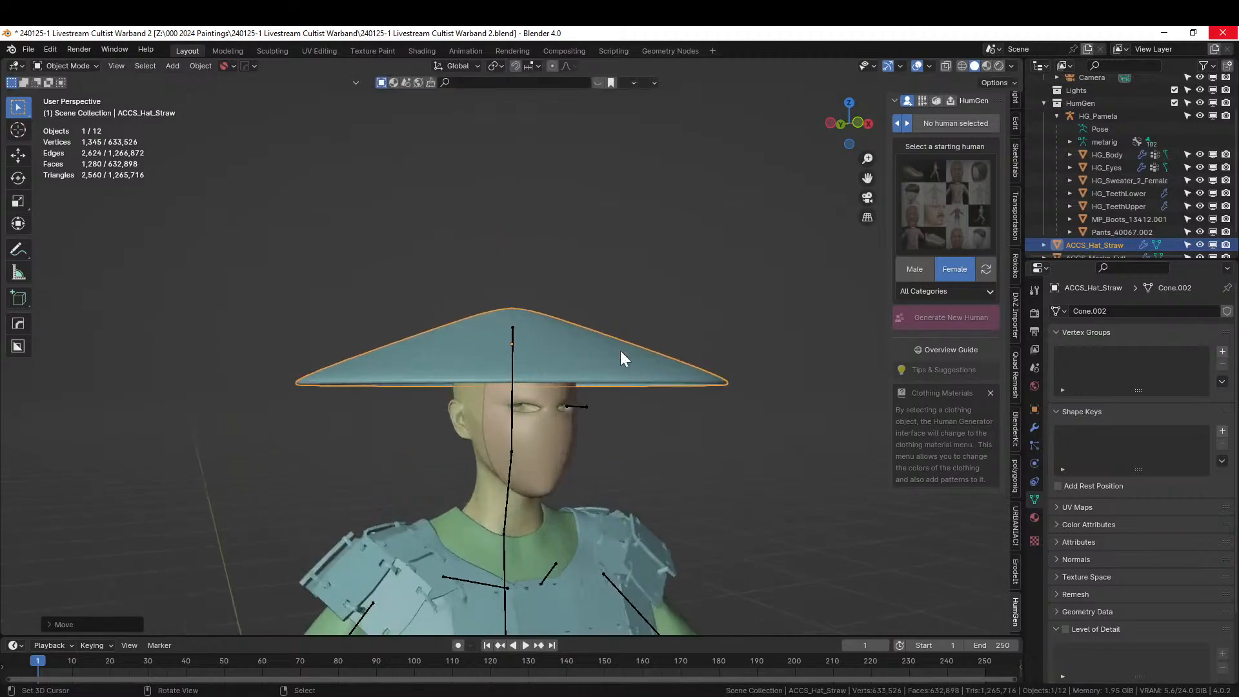
# Fine-tune the straw hat's height along Z so its crown covers the top of the scalp, and save the file.
pyautogui.moveTo(540, 410); pyautogui.dragTo(250, 392, button='middle')
pyautogui.moveTo(451, 407); pyautogui.dragTo(469, 487, button='middle')
pyautogui.press('g')
pyautogui.press('z')
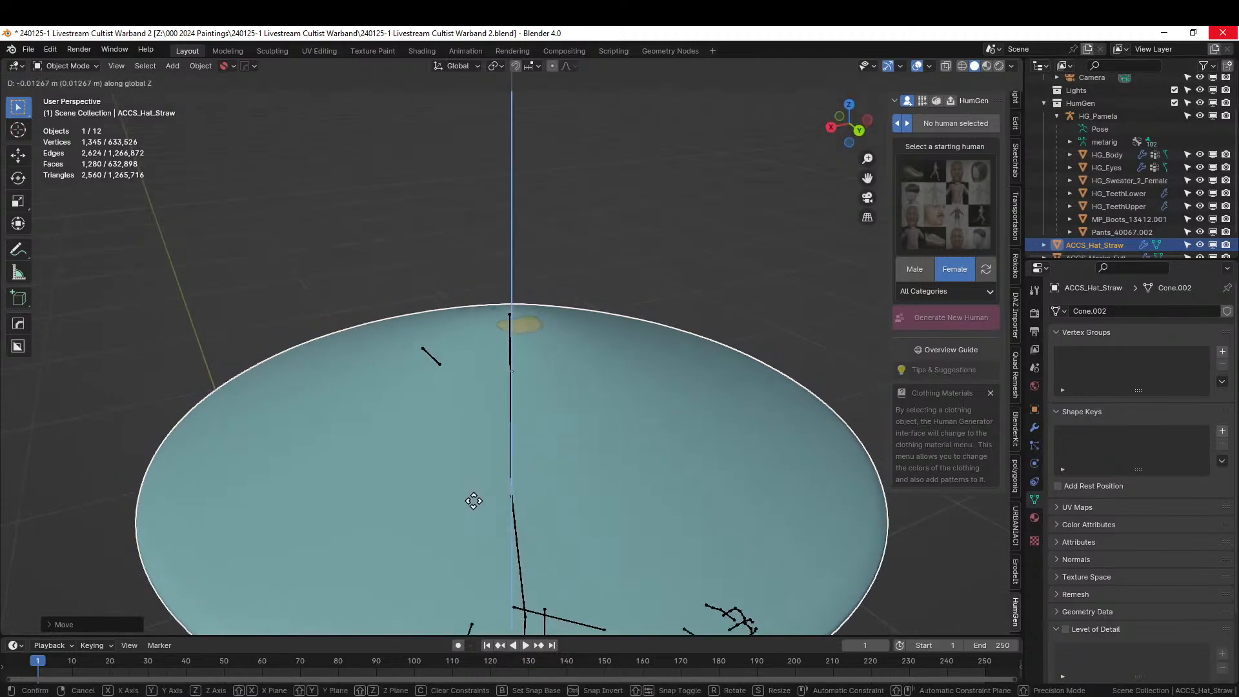
pyautogui.click(474, 500)
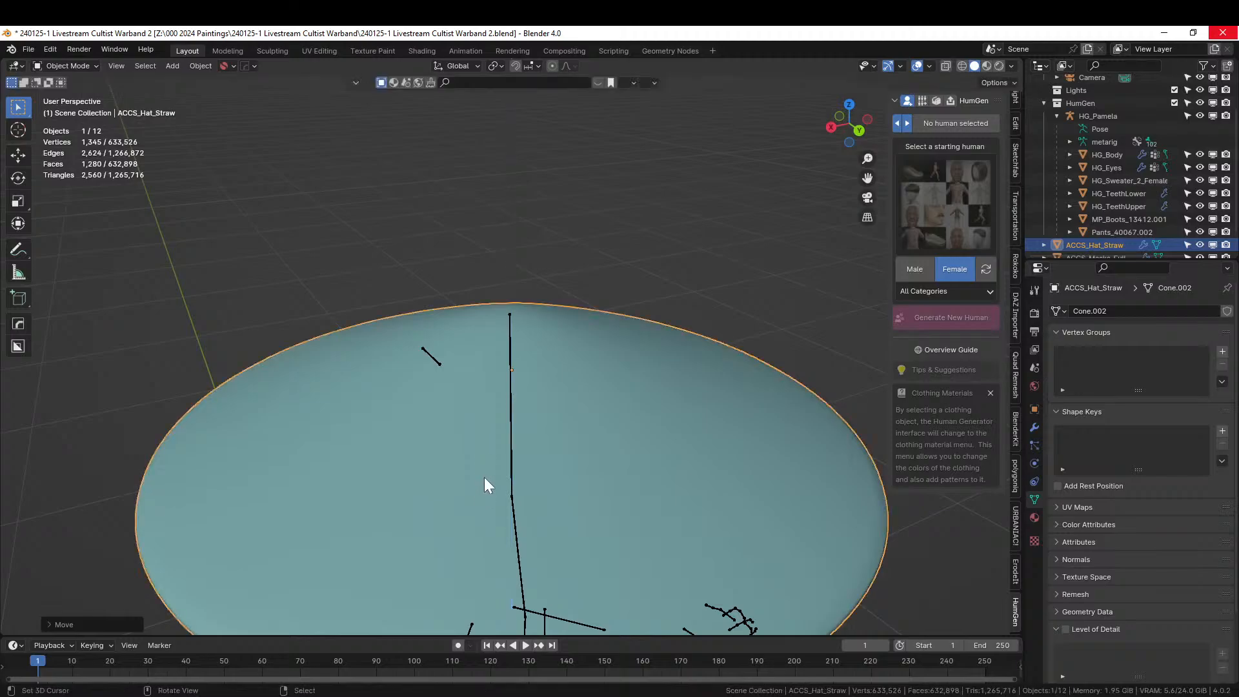
pyautogui.moveTo(484, 478); pyautogui.dragTo(610, 445, button='middle')
pyautogui.scroll(-4, 717, 407)
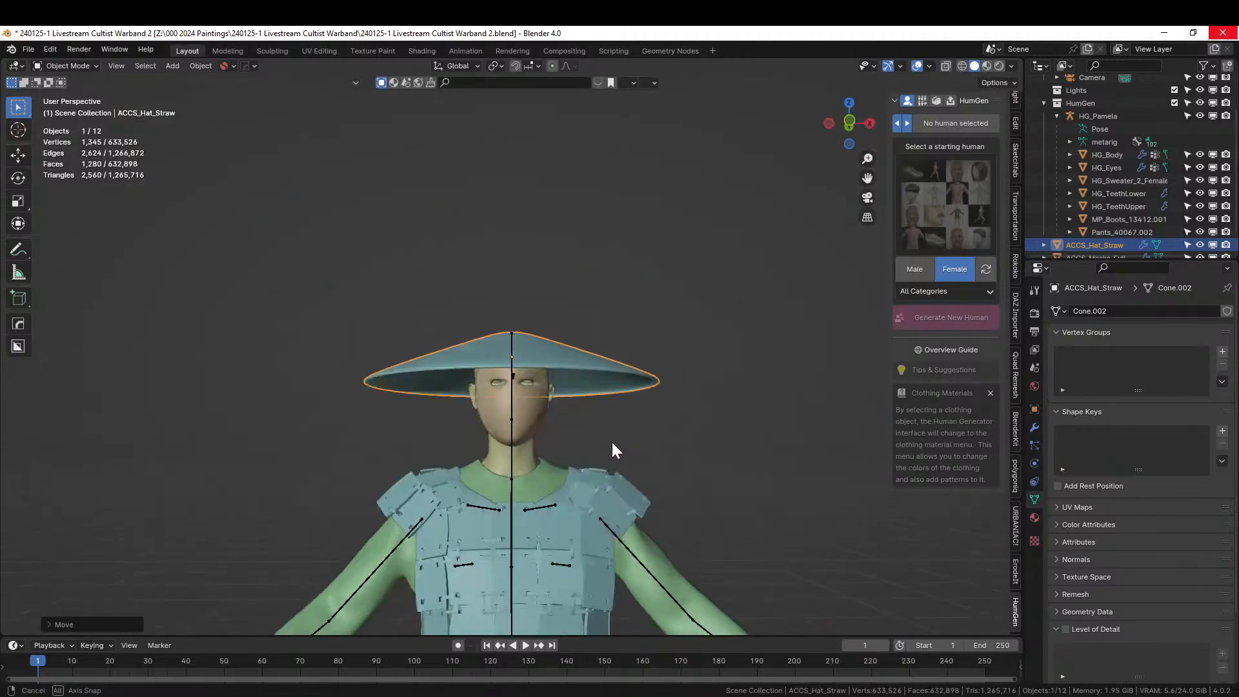
pyautogui.hotkey('ctrl', 's')
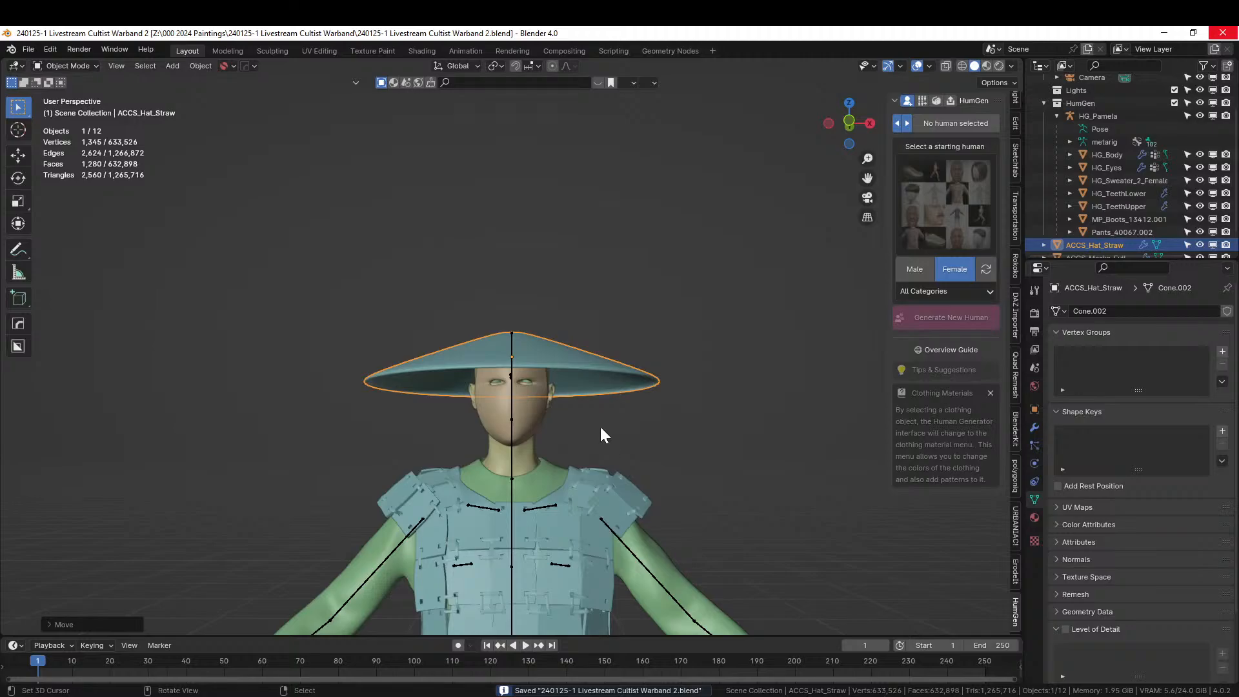
# Switch the viewport to Rendered shading and inspect the outfitted character from the front.
pyautogui.scroll(-2, 620, 419)
pyautogui.scroll(-2, 667, 413)
pyautogui.moveTo(666, 427); pyautogui.dragTo(773, 304, button='middle')
pyautogui.scroll(3, 694, 288)
pyautogui.moveTo(695, 288); pyautogui.dragTo(613, 301, button='middle')
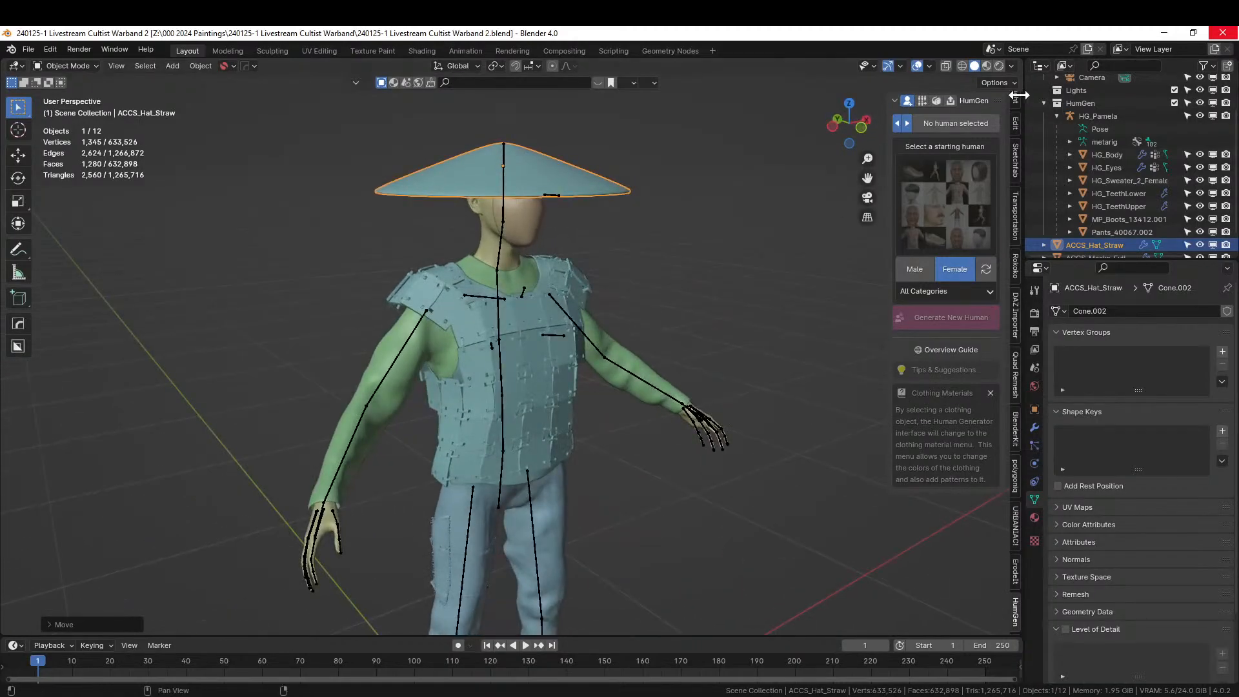
pyautogui.click(998, 66)
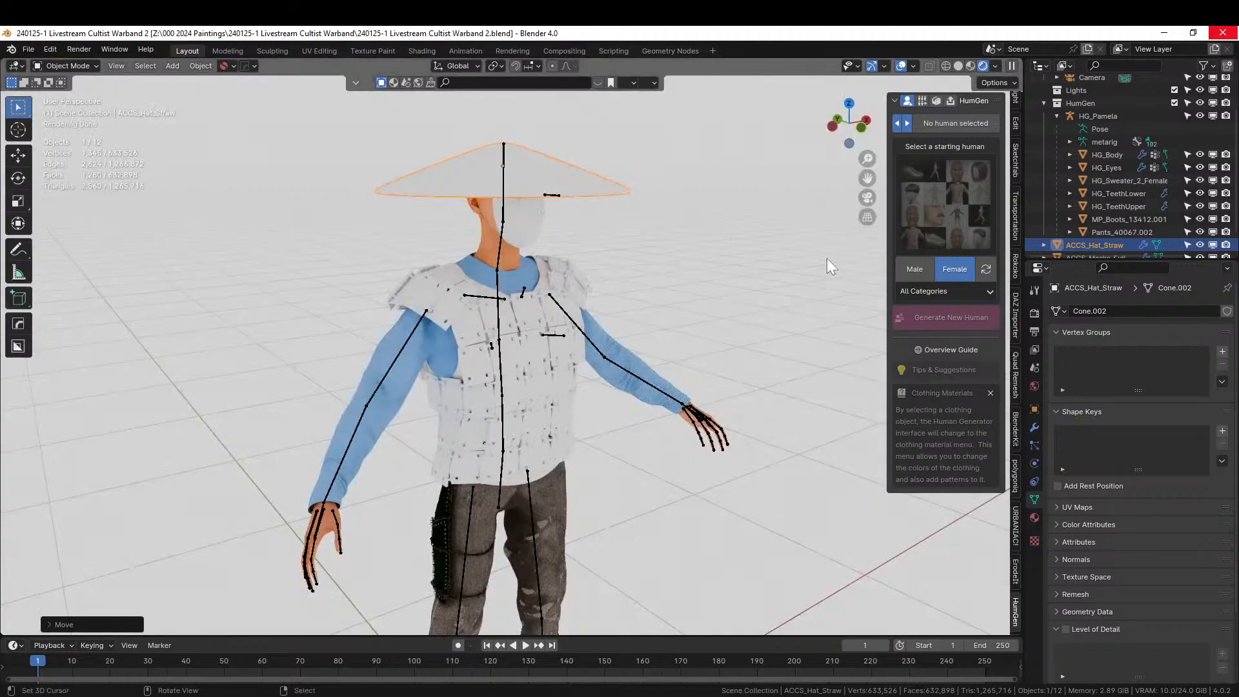
pyautogui.moveTo(826, 258); pyautogui.dragTo(667, 274, button='middle')
pyautogui.scroll(5, 667, 274)
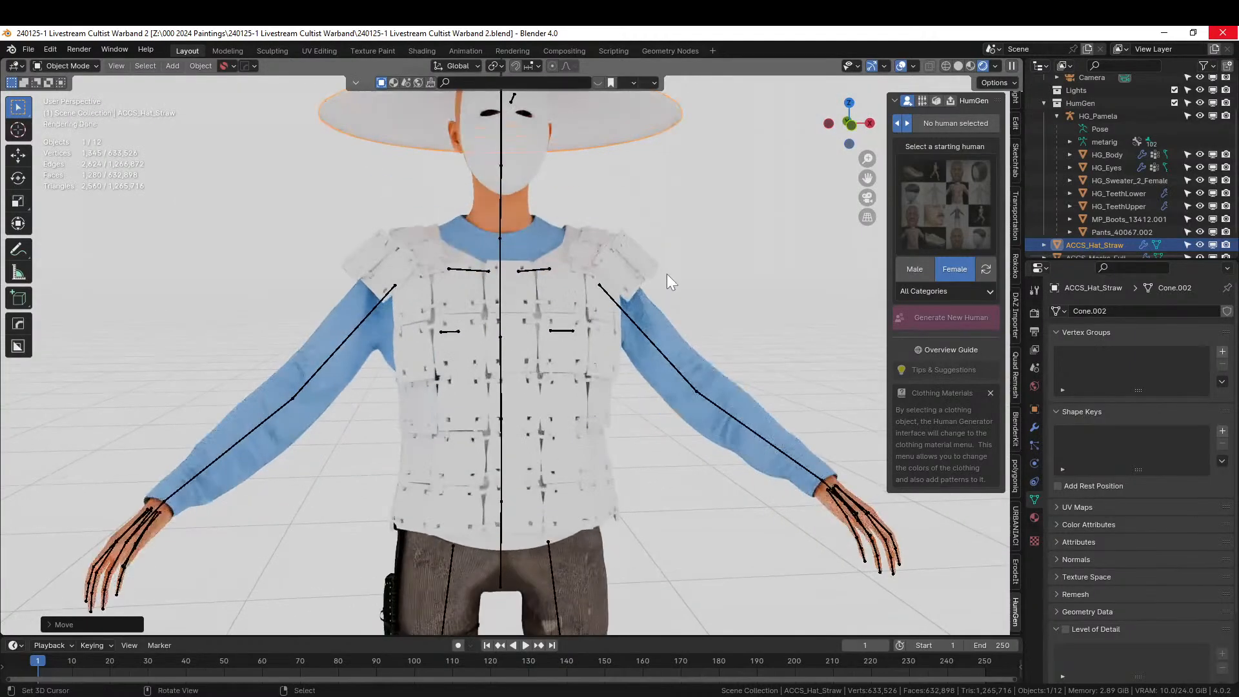
# Select the sweater, apply the grunge_cloth material asset to it, and save the file.
pyautogui.click(575, 309)
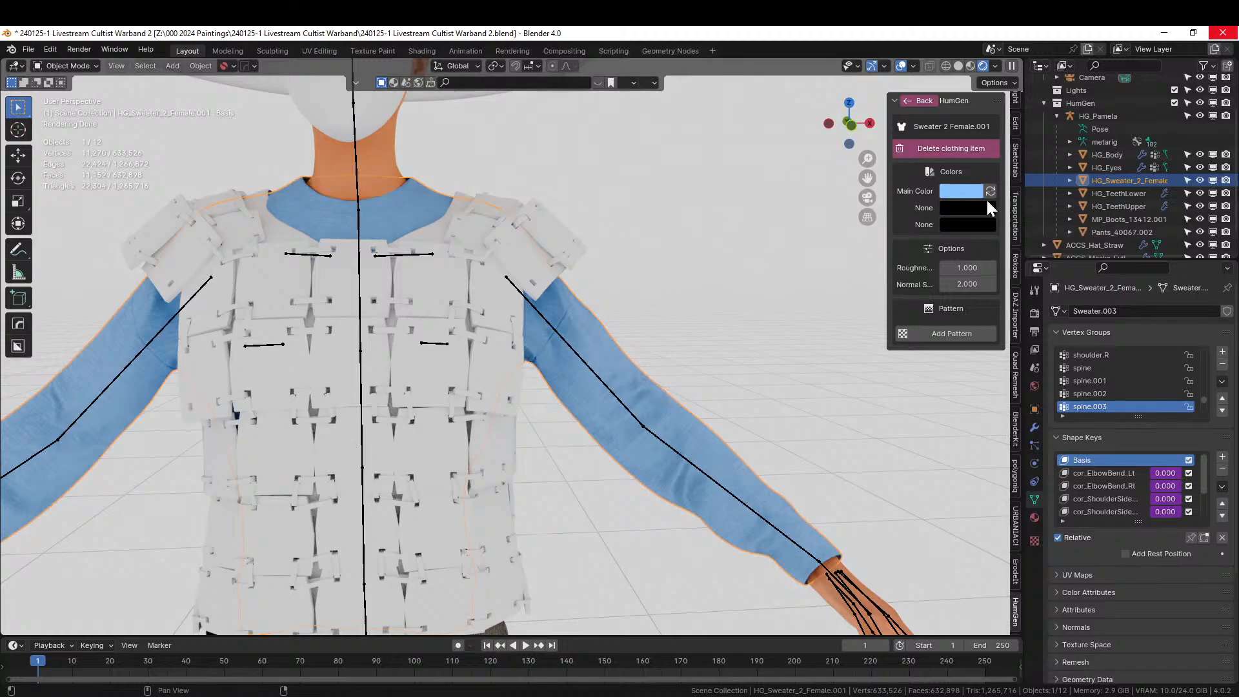
pyautogui.scroll(-5, 611, 269)
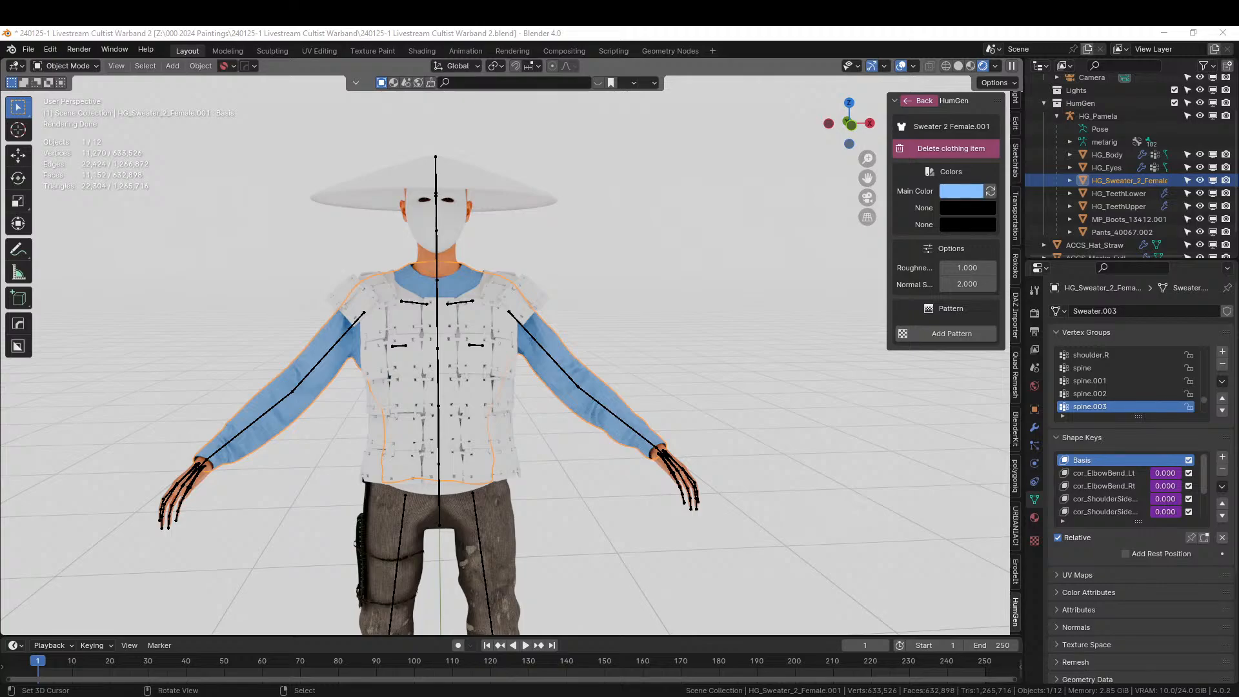
pyautogui.moveTo(691, 465); pyautogui.dragTo(582, 363)
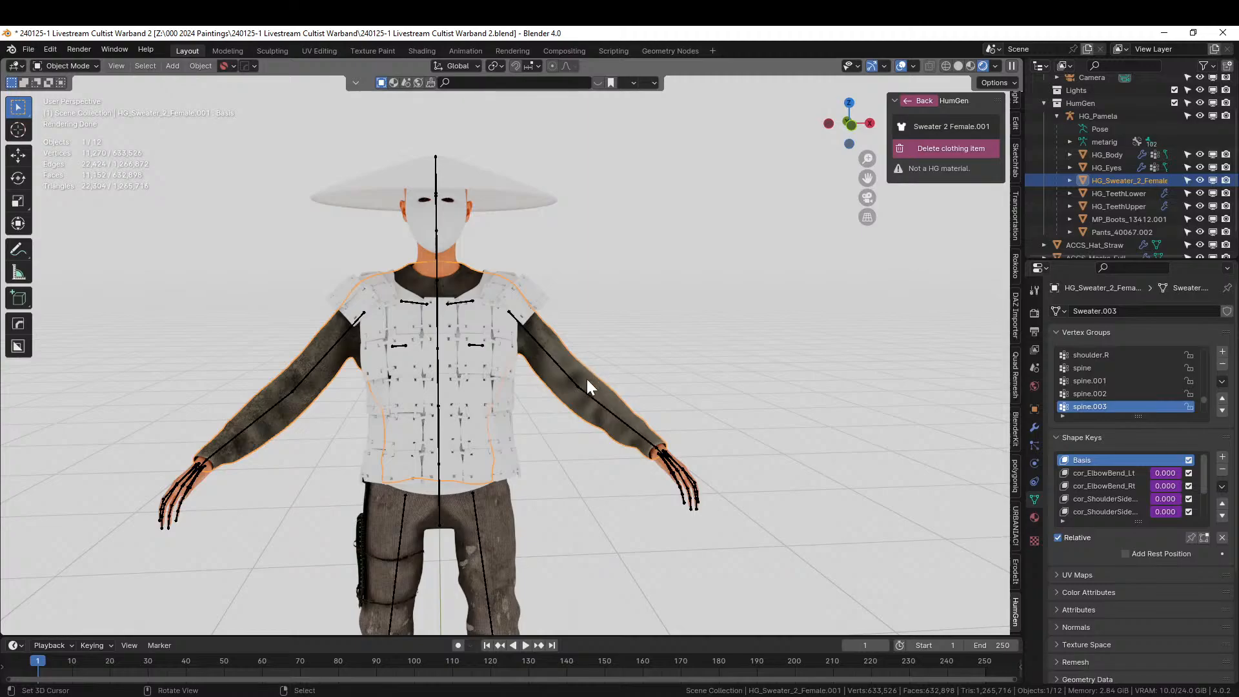
pyautogui.scroll(3, 586, 378)
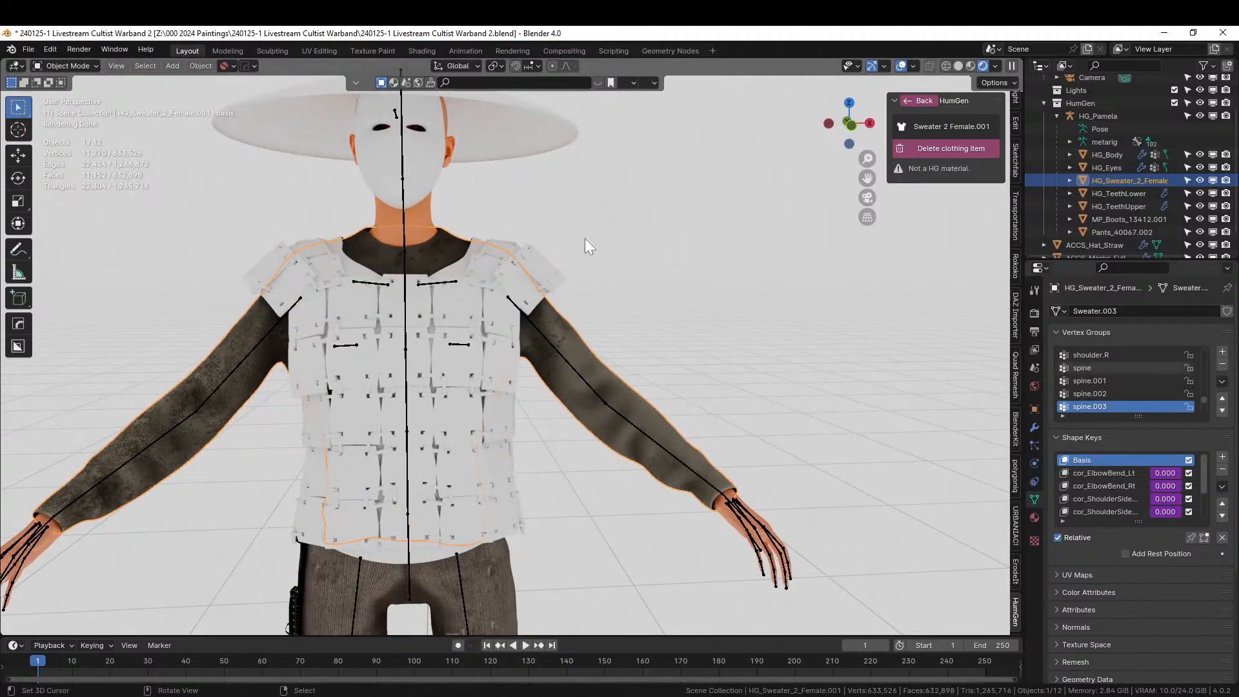
pyautogui.hotkey('ctrl', 's')
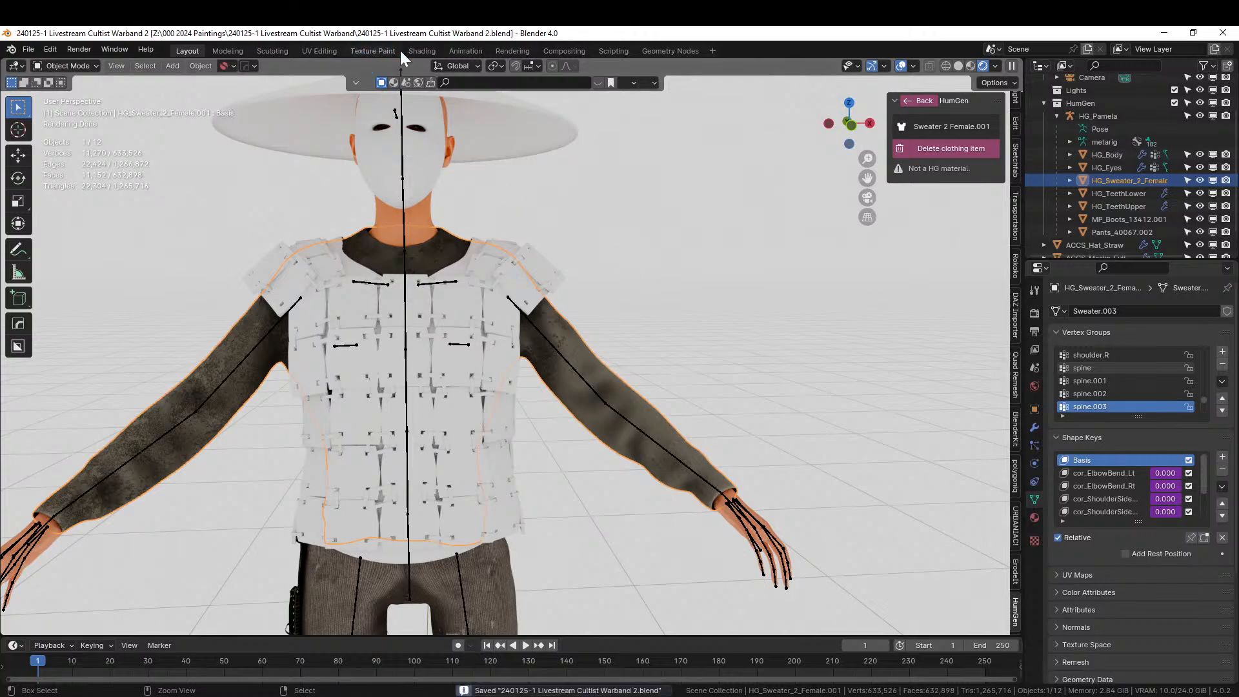
# Open the Shading workspace on the sweater's grunge_cloth material and set its viewport to Rendered shading.
pyautogui.click(422, 50)
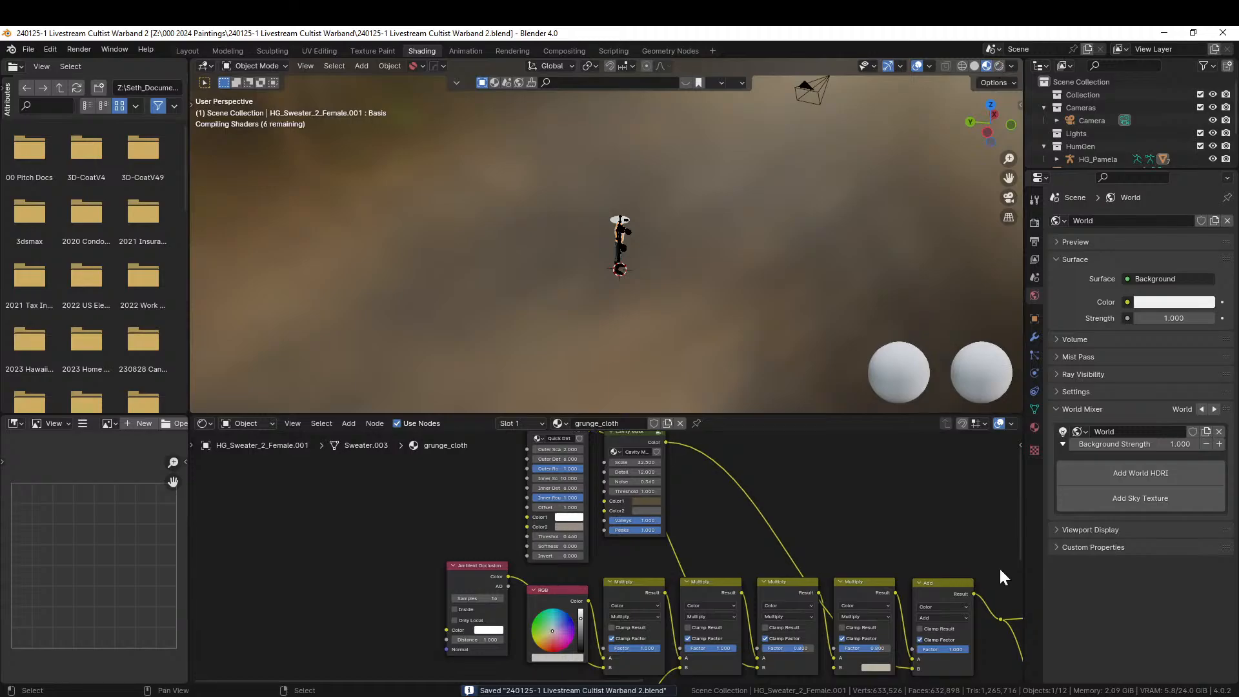
pyautogui.scroll(4, 1000, 568)
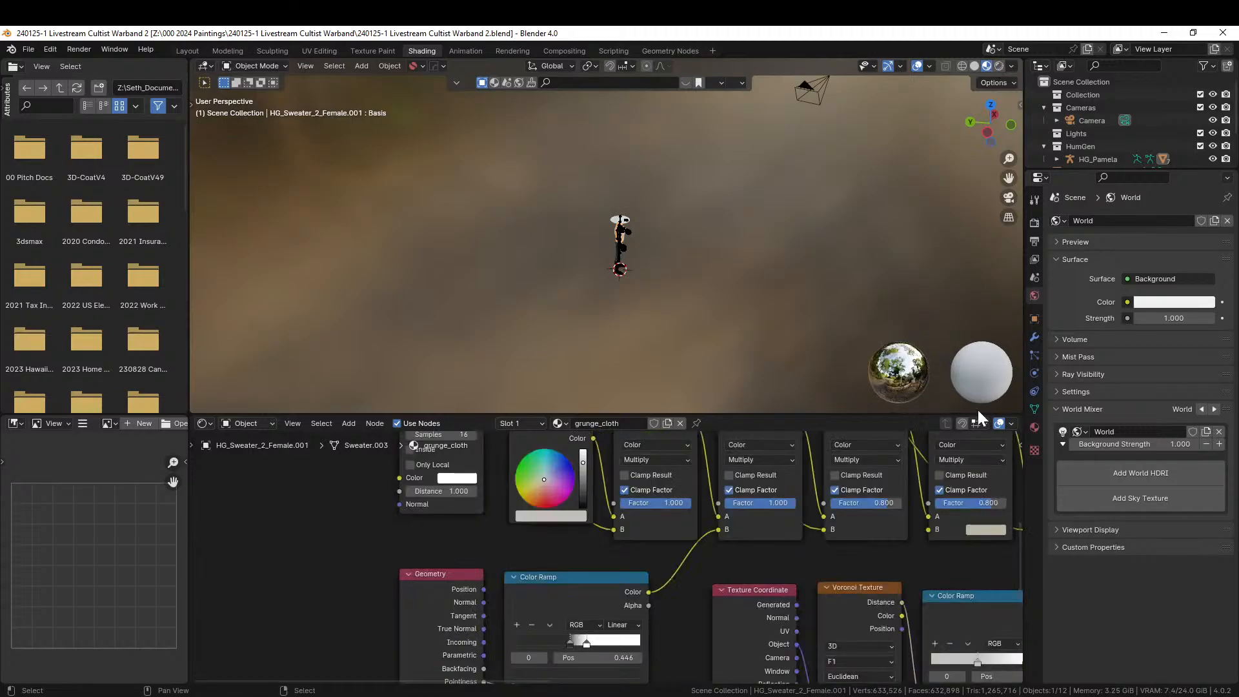
pyautogui.click(1000, 64)
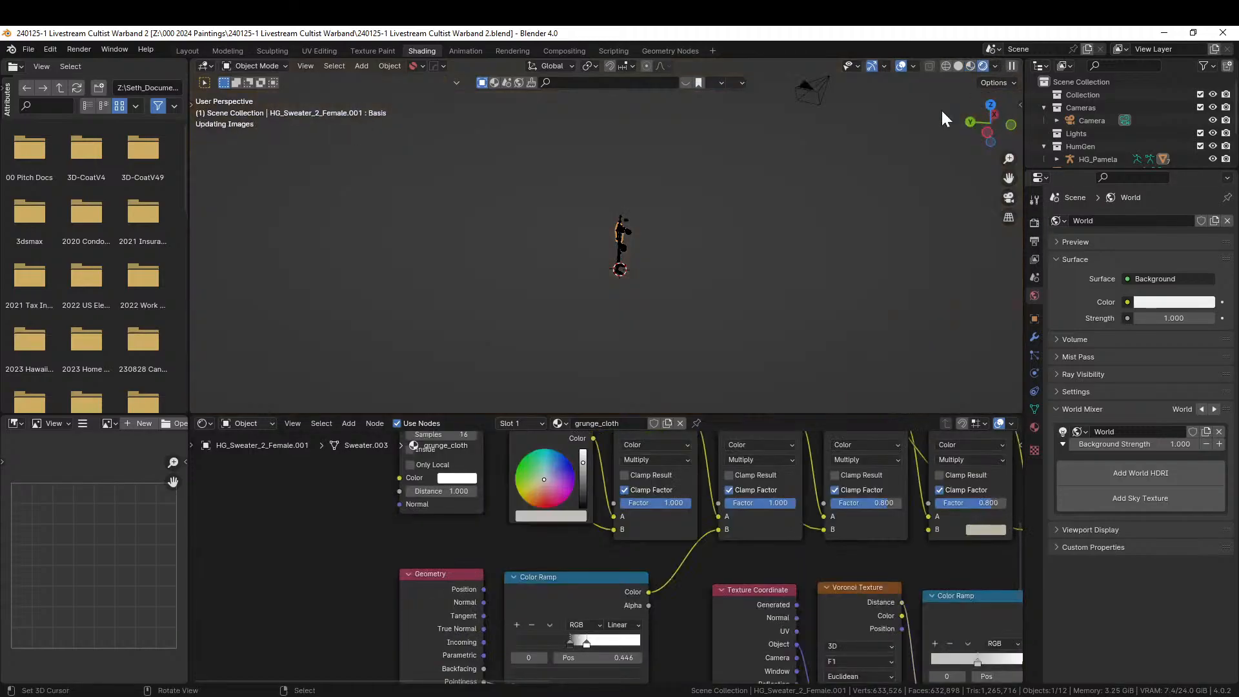
# Raise the brightness of the grunge_cloth material's colour node to nearly full on the sweater.
pyautogui.moveTo(381, 569); pyautogui.dragTo(380, 565, button='middle')
pyautogui.scroll(5, 516, 602)
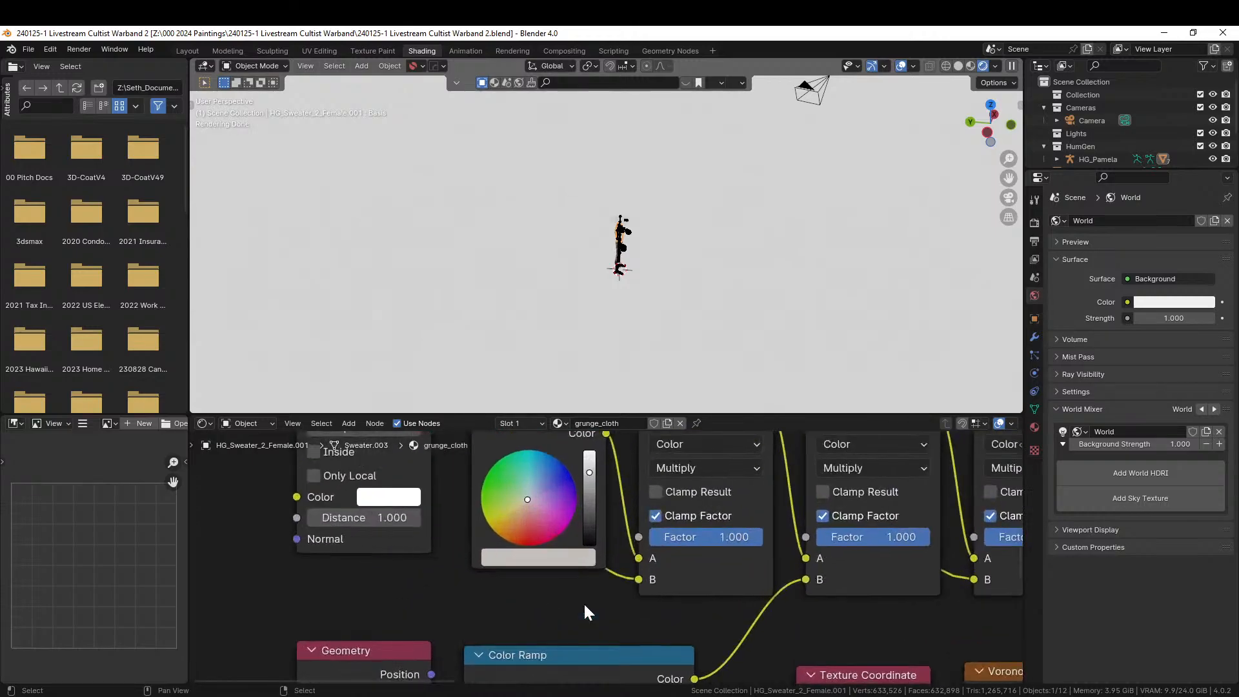
pyautogui.moveTo(649, 332); pyautogui.dragTo(645, 279, button='middle')
pyautogui.scroll(10, 645, 279)
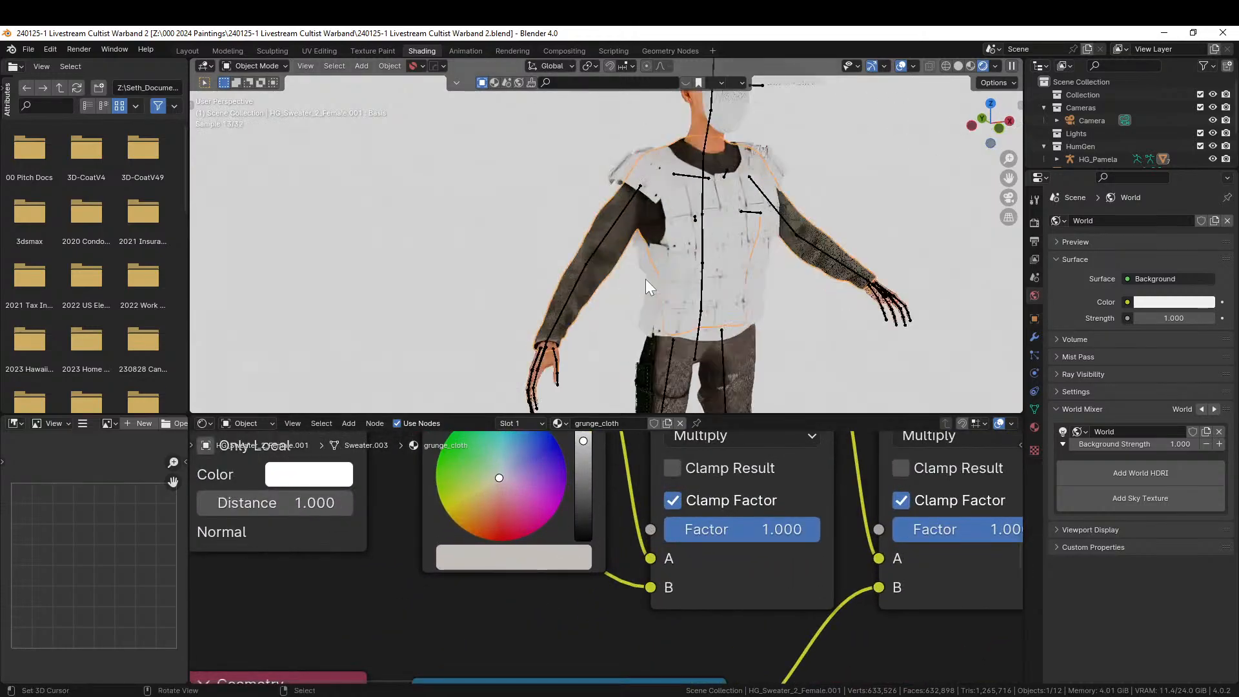
pyautogui.moveTo(539, 560); pyautogui.dragTo(540, 629, button='middle')
pyautogui.moveTo(584, 510); pyautogui.dragTo(584, 484)
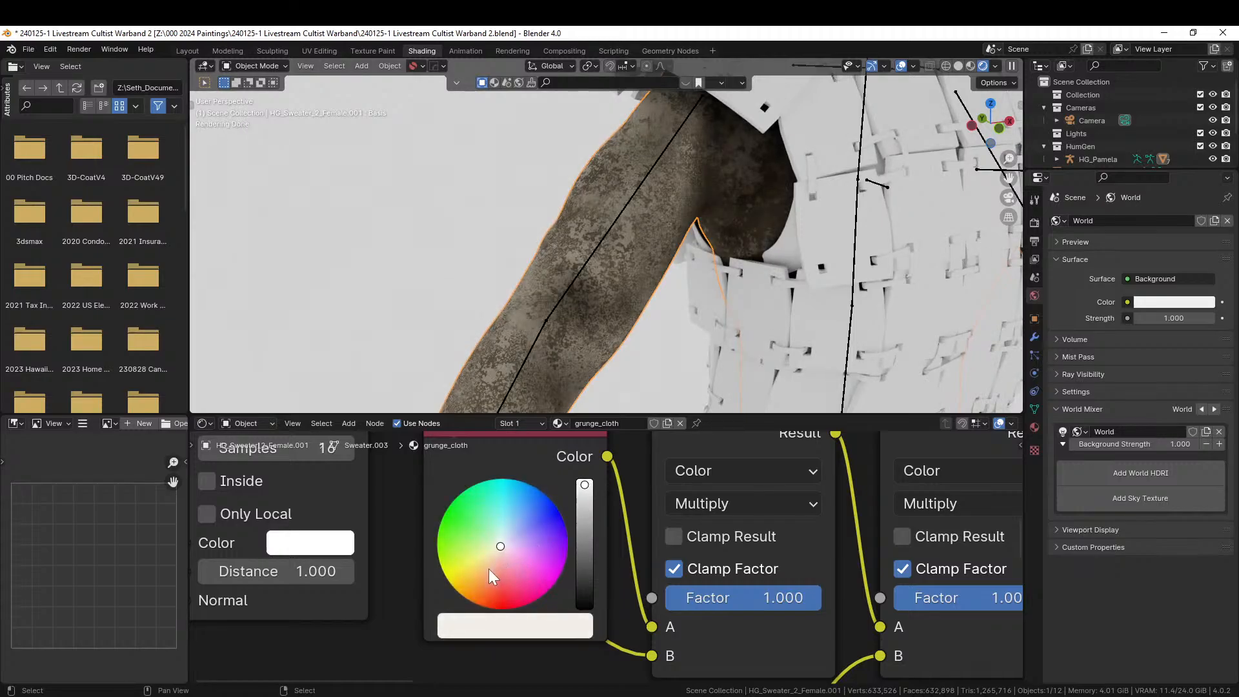
# Tint the grunge_cloth colour a slightly darkened, muted salmon so the sweater turns reddish brown.
pyautogui.moveTo(486, 575); pyautogui.dragTo(489, 576)
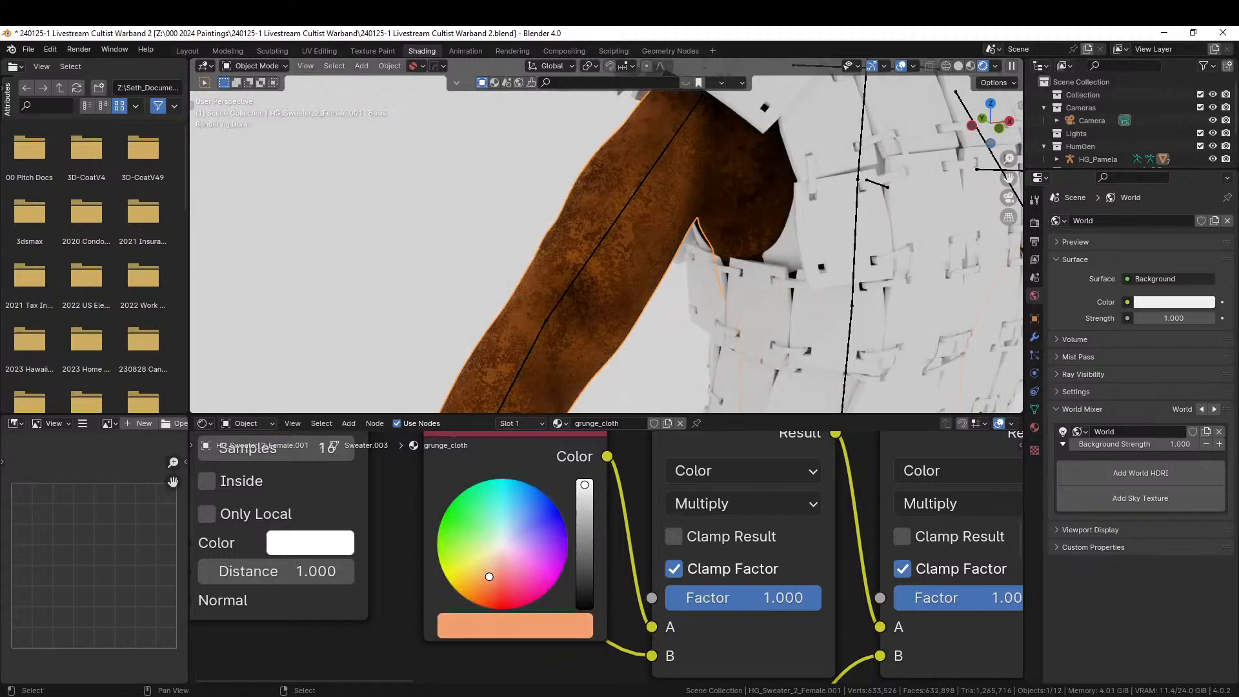
pyautogui.moveTo(586, 484); pyautogui.dragTo(584, 491)
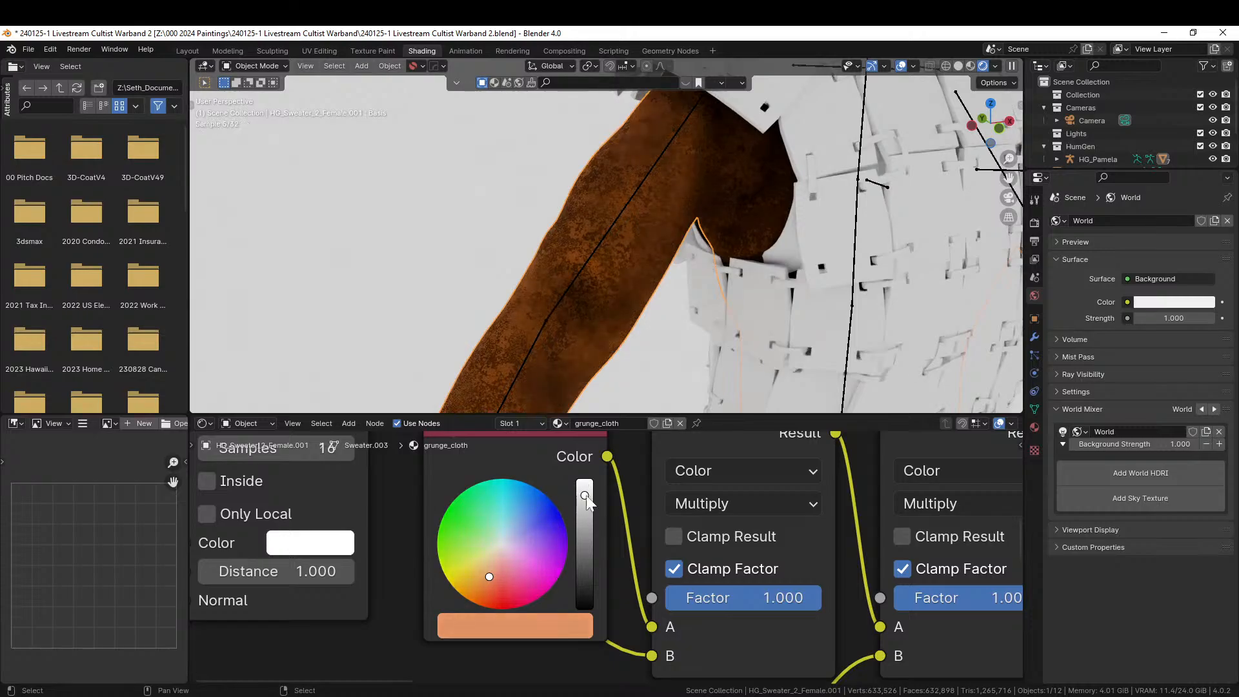
pyautogui.moveTo(488, 574); pyautogui.dragTo(497, 565)
pyautogui.scroll(-6, 722, 192)
pyautogui.moveTo(731, 195)
pyautogui.mouseDown(button='middle')
pyautogui.moveTo(665, 199)
pyautogui.moveTo(718, 170)
pyautogui.mouseUp(button='middle')
pyautogui.scroll(-2, 671, 196)
pyautogui.scroll(3, 710, 170)
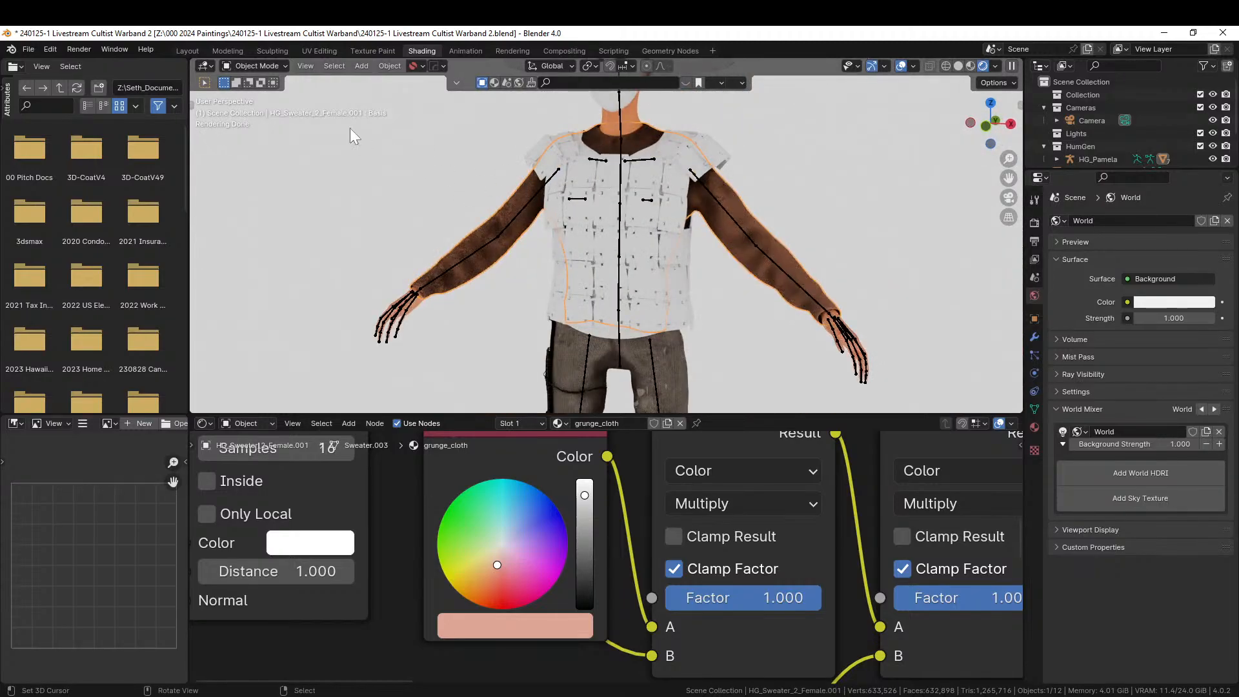
# Return to the Layout workspace, select the torso armor, and examine its plates and straps with its material settings open.
pyautogui.click(176, 46)
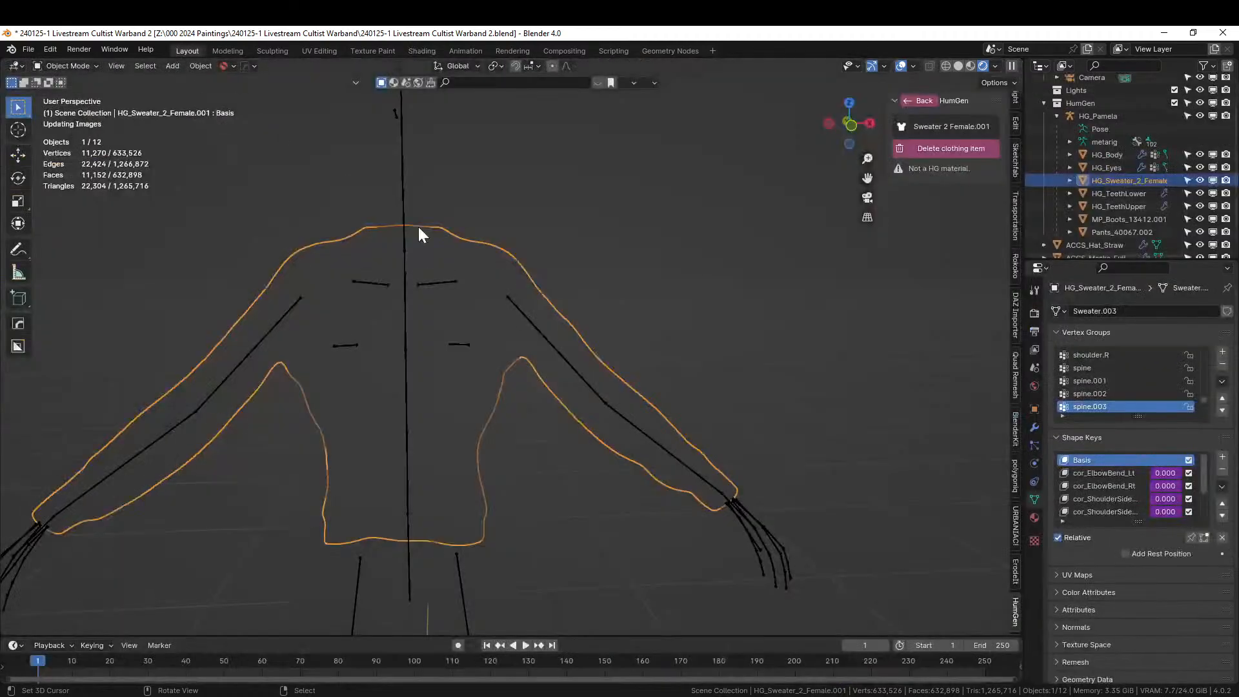
pyautogui.scroll(3, 593, 359)
pyautogui.scroll(1, 595, 361)
pyautogui.click(530, 257)
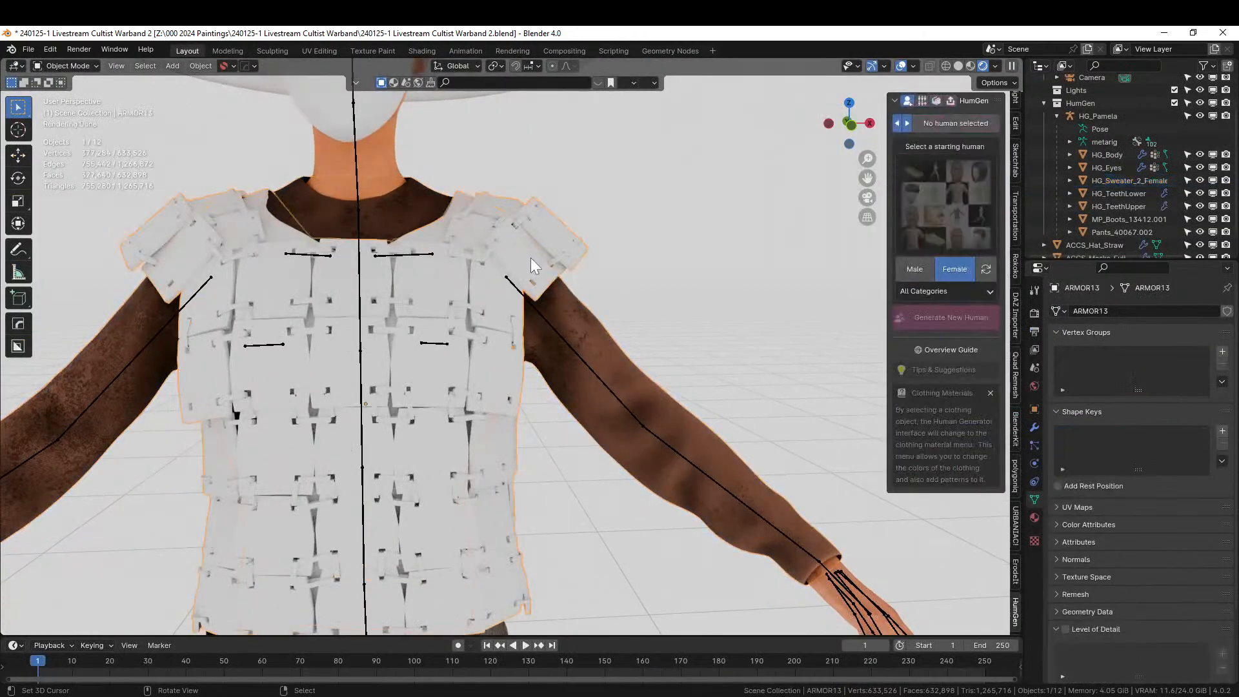
pyautogui.click(1035, 517)
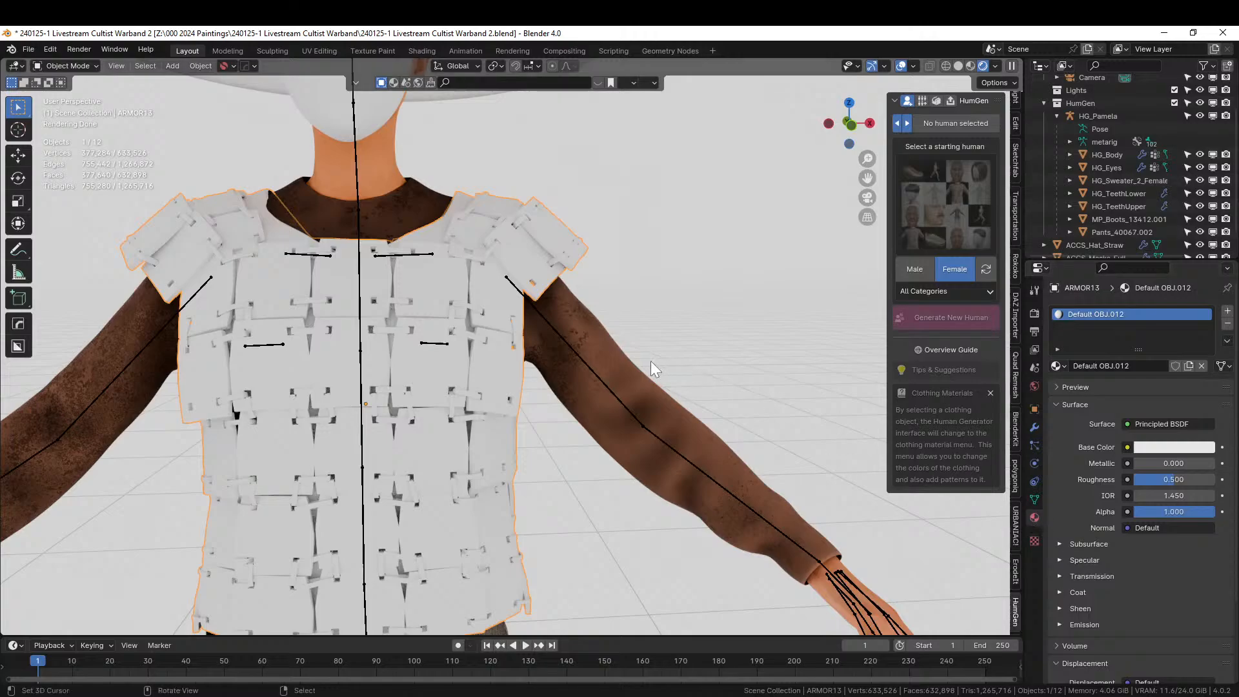
pyautogui.moveTo(650, 361); pyautogui.dragTo(596, 334, button='middle')
pyautogui.scroll(3, 601, 424)
pyautogui.scroll(-2, 459, 360)
pyautogui.scroll(2, 509, 315)
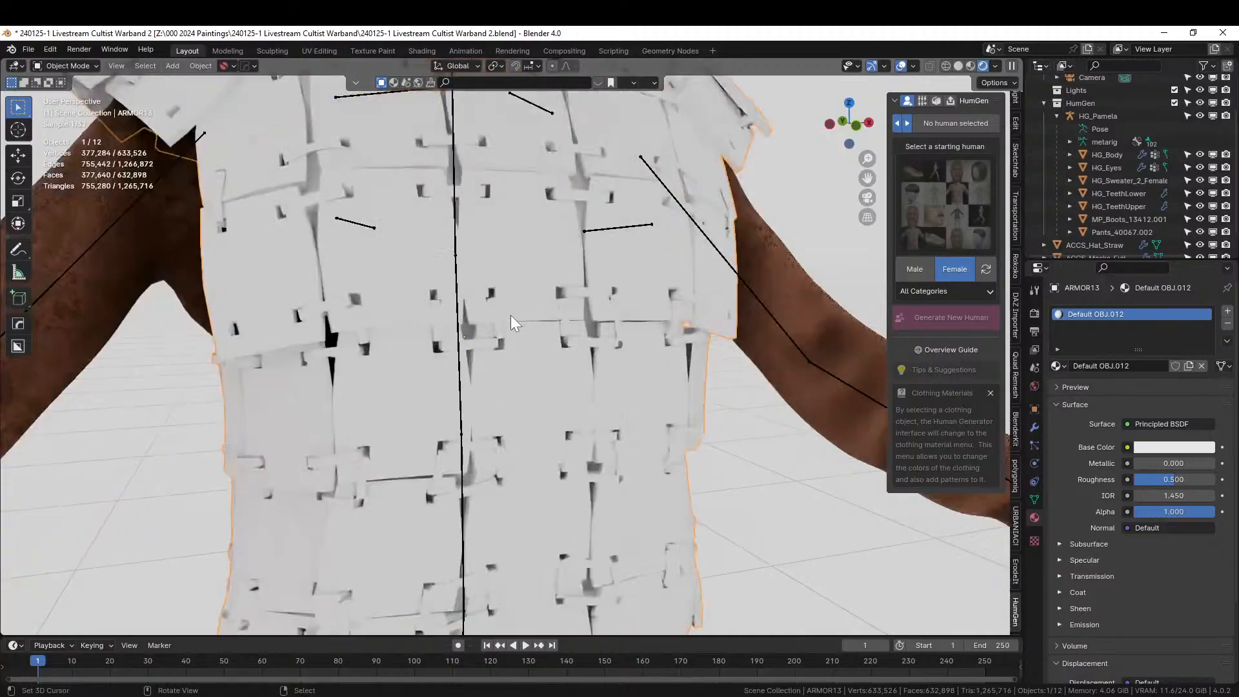
pyautogui.moveTo(509, 315); pyautogui.dragTo(498, 227, button='middle')
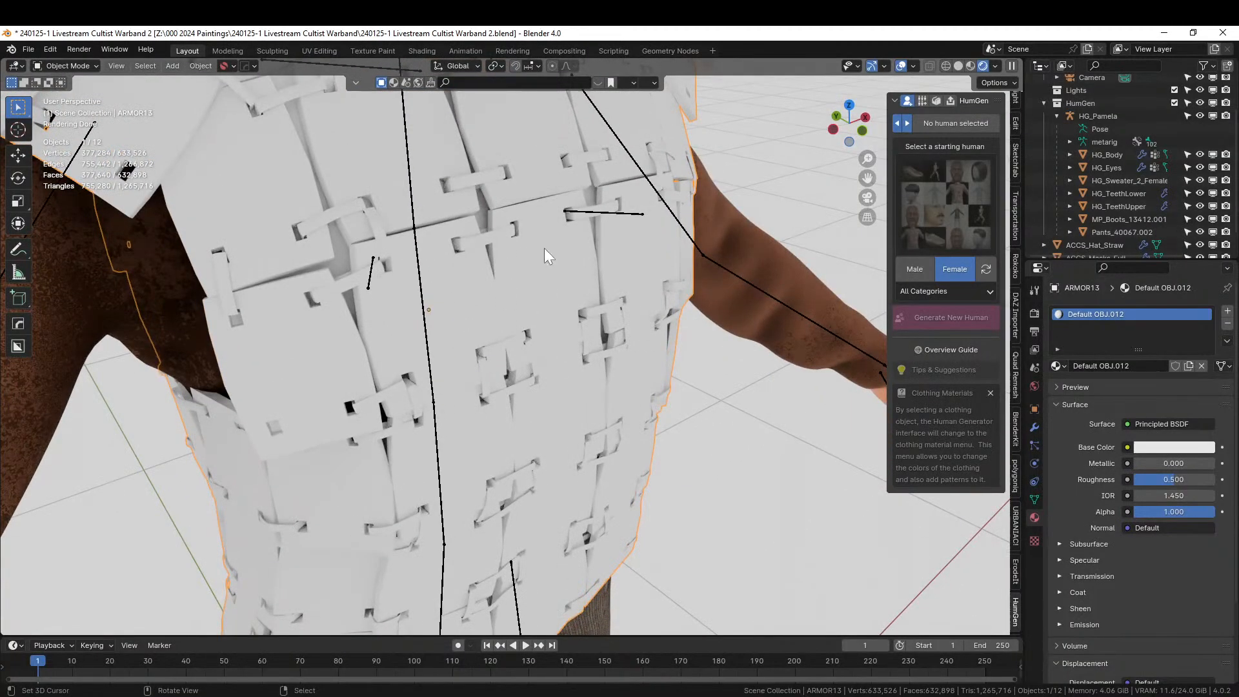
# Isolate the armor in local view and edit its mesh in Solid shading with face selection and nothing selected.
pyautogui.press('KP_Divide')
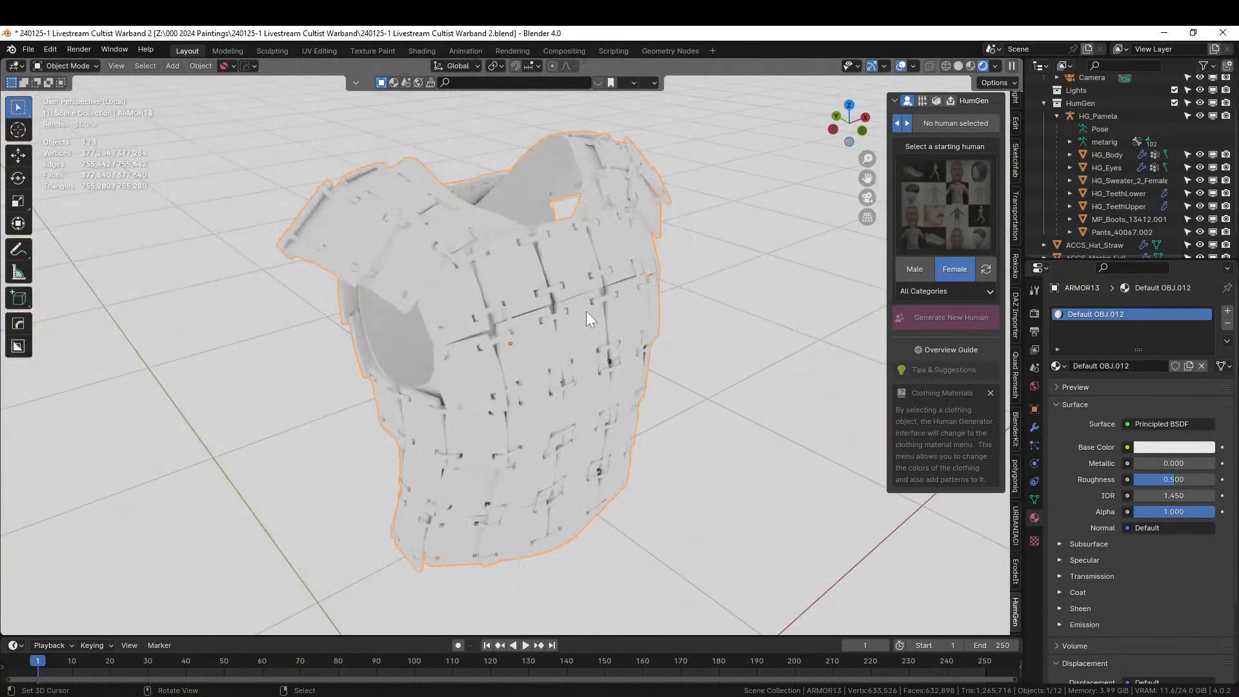
pyautogui.press('Tab')
pyautogui.moveTo(586, 311); pyautogui.dragTo(597, 333, button='middle')
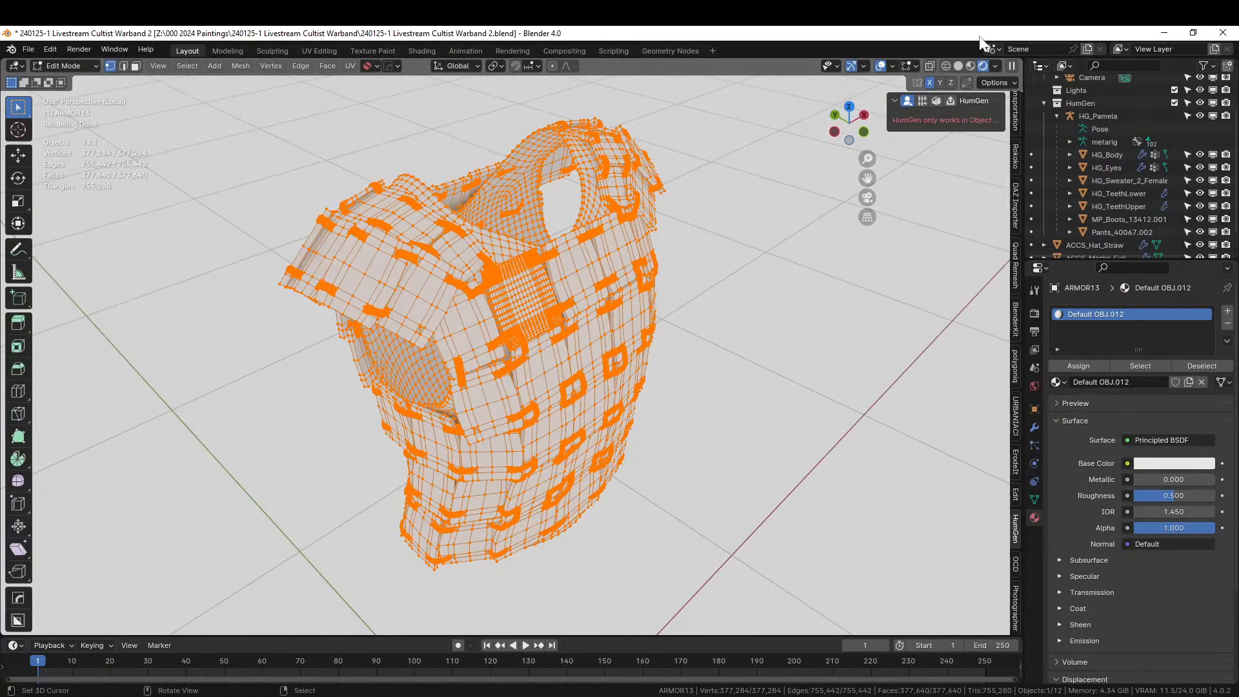
pyautogui.click(961, 64)
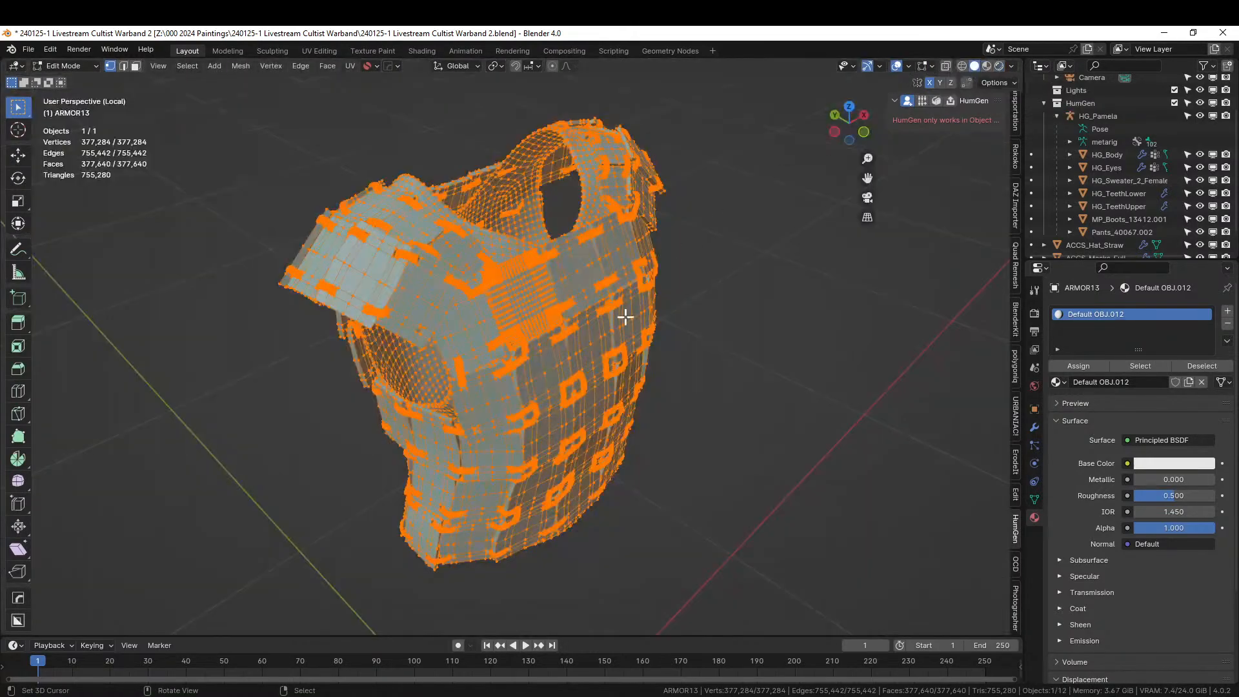
pyautogui.scroll(5, 761, 395)
pyautogui.click(743, 395)
pyautogui.press('3')
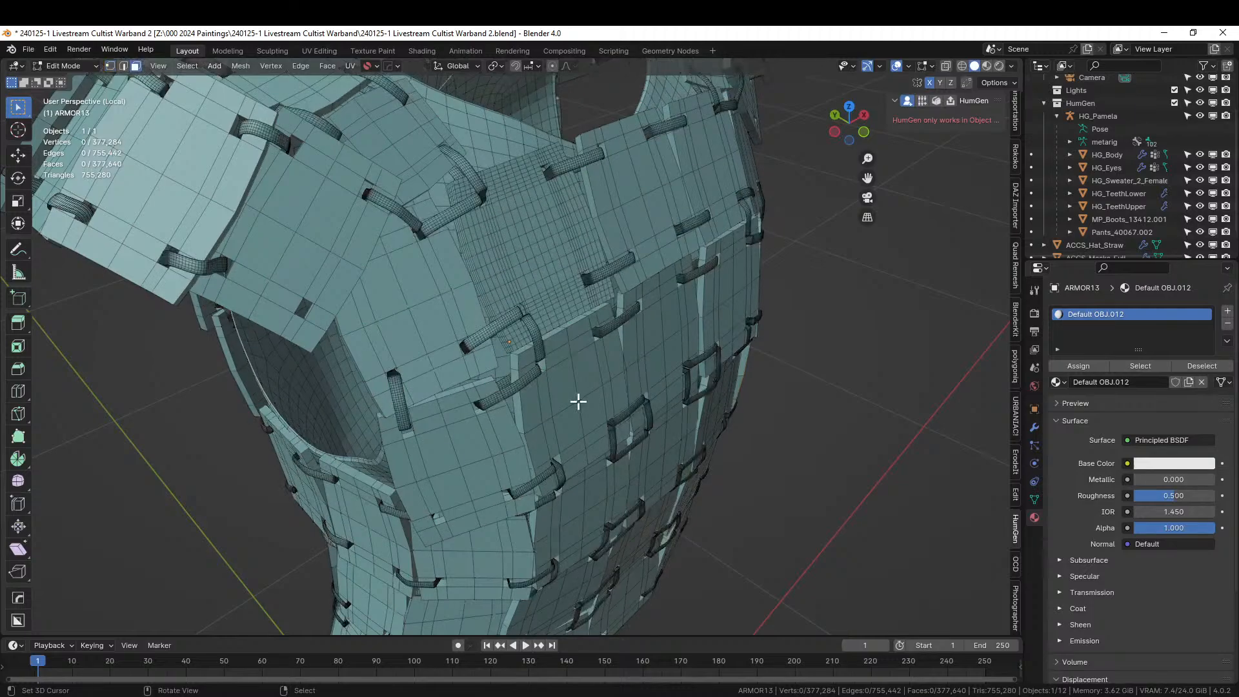
# Select all the linked faces of the armor's inner lining.
pyautogui.moveTo(620, 394); pyautogui.dragTo(683, 373, button='middle')
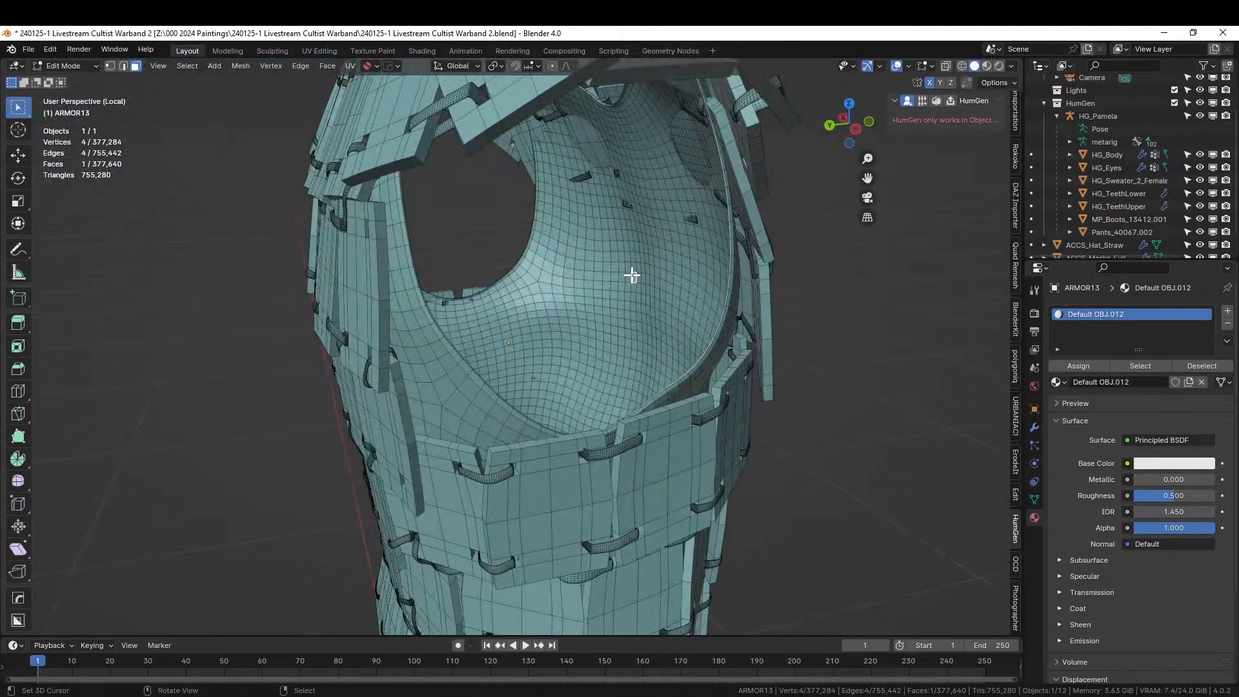
pyautogui.hotkey('ctrl', 'l')
pyautogui.moveTo(631, 276); pyautogui.dragTo(327, 266, button='middle')
pyautogui.scroll(-5, 447, 355)
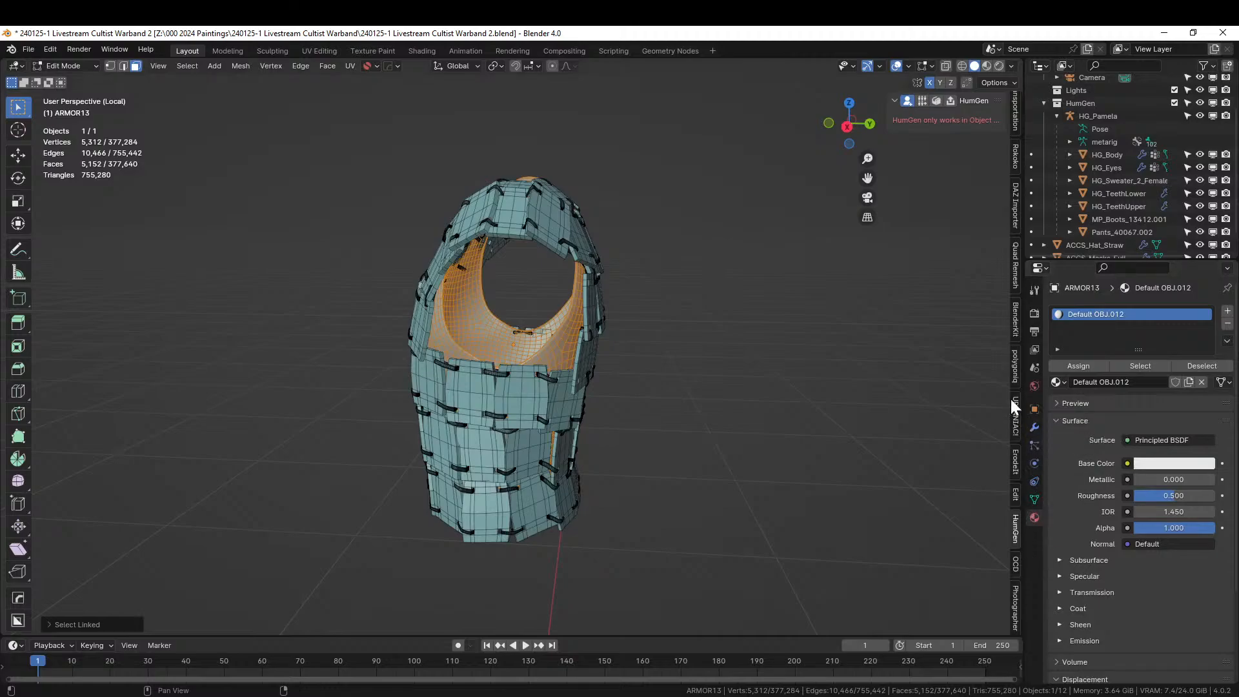
# Apply Leather_07 from the Leather UV category of Realtime Materials to the armor, and clear the face selection.
pyautogui.scroll(-8, 1010, 399)
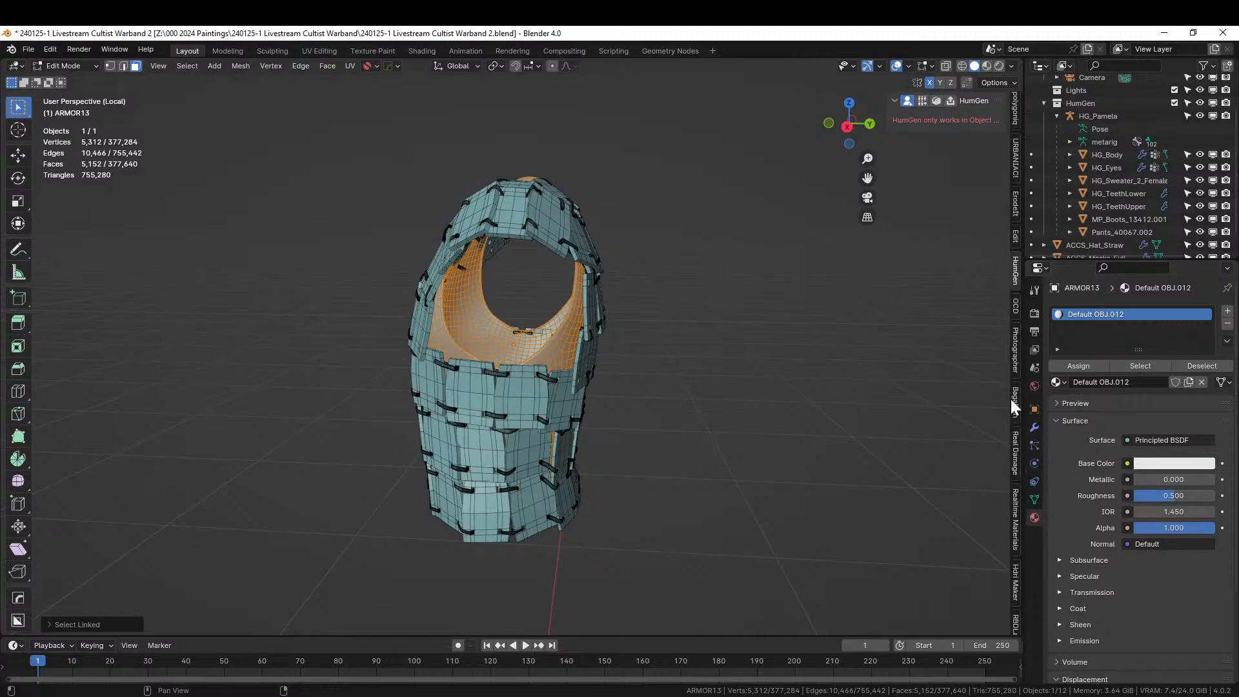
pyautogui.click(1016, 493)
pyautogui.click(957, 179)
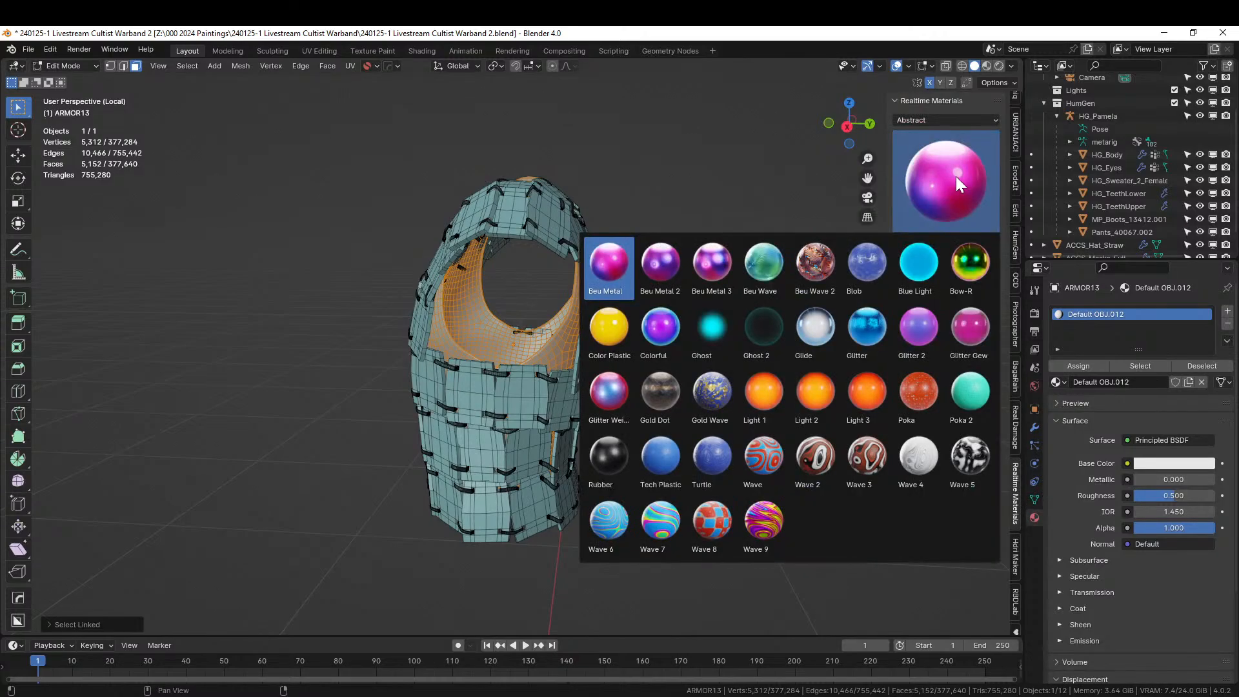
pyautogui.click(945, 120)
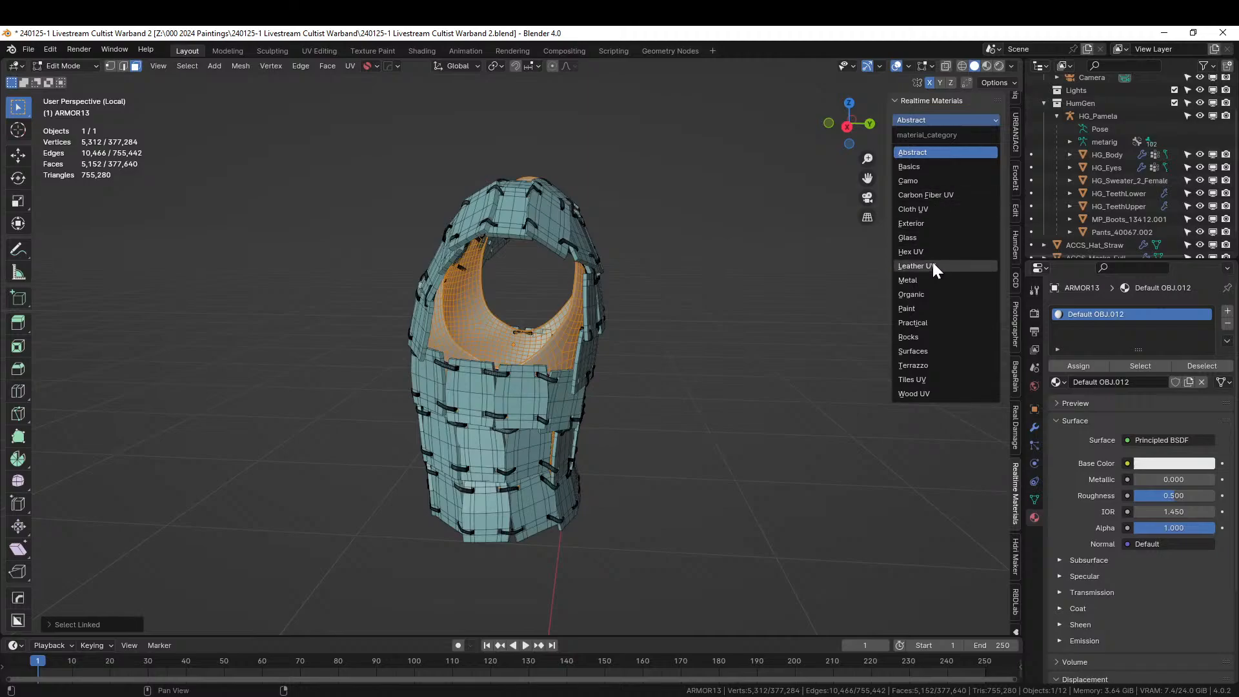
pyautogui.click(931, 265)
pyautogui.click(947, 175)
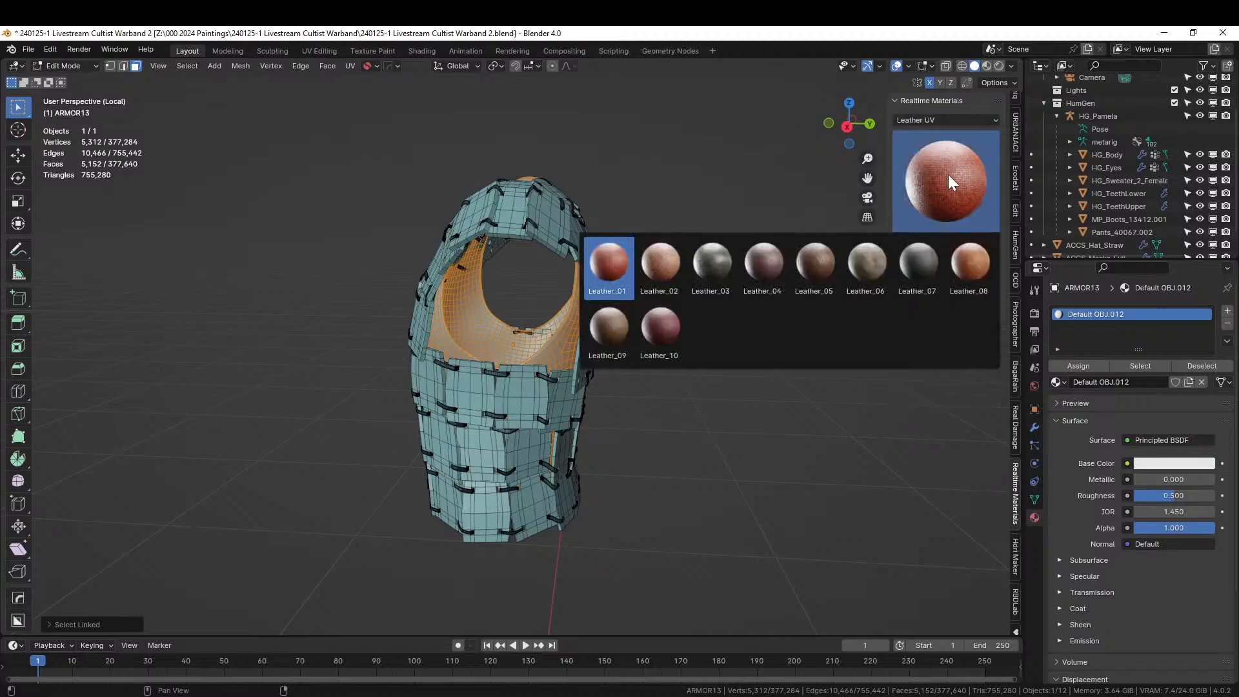
pyautogui.click(915, 265)
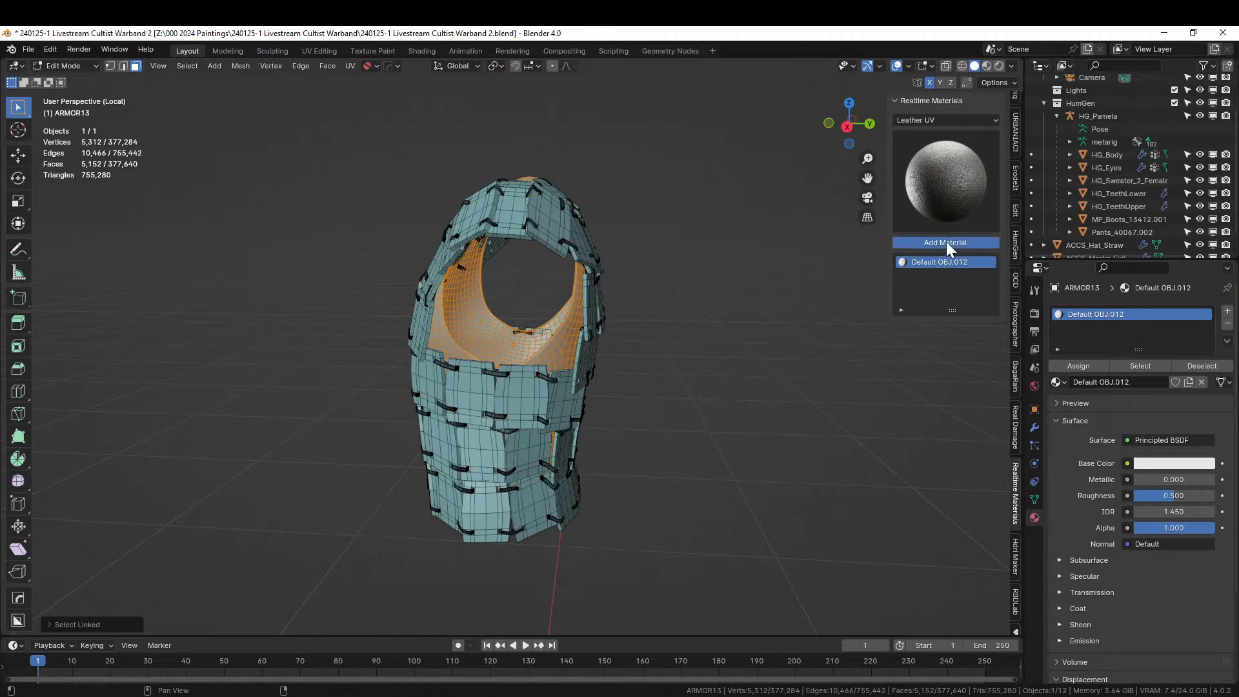
pyautogui.click(940, 245)
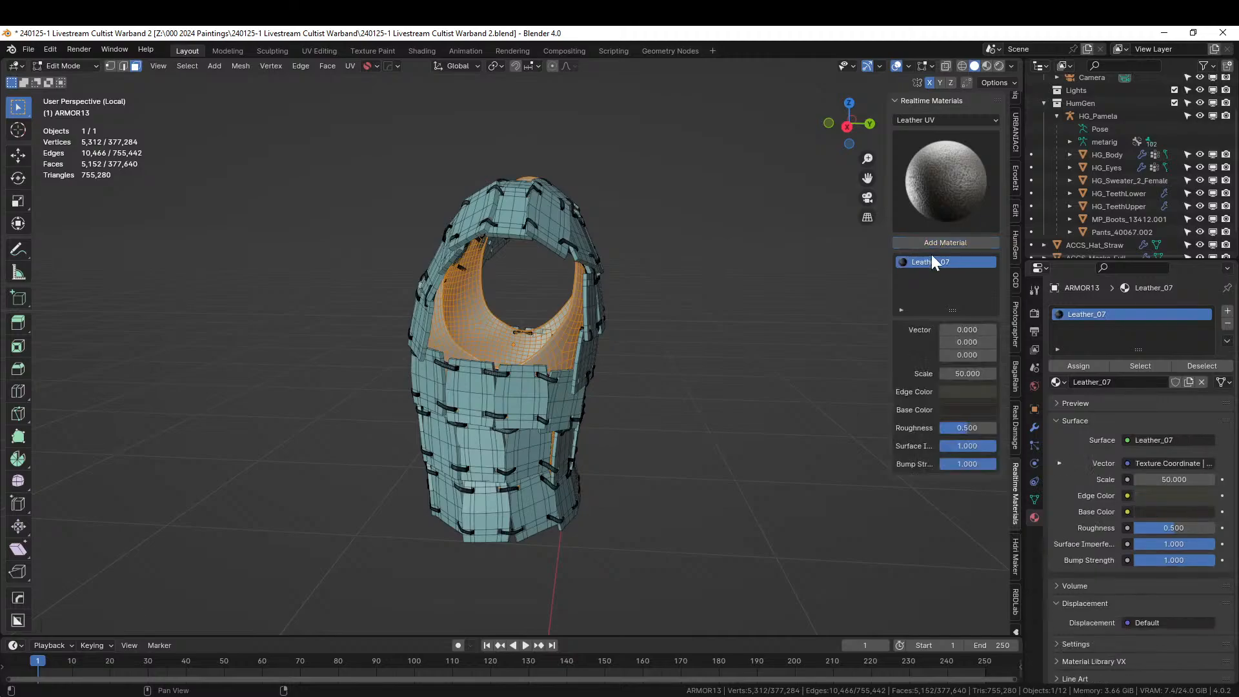
pyautogui.moveTo(791, 274); pyautogui.dragTo(771, 408, button='middle')
pyautogui.click(770, 408)
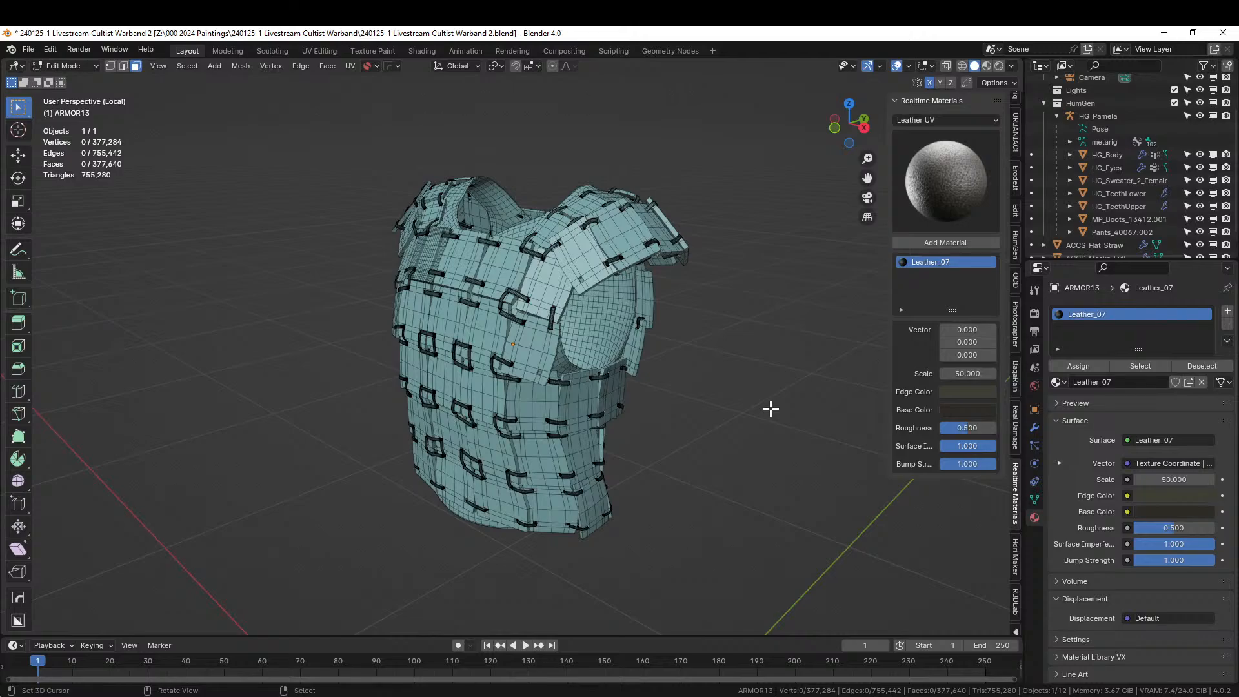
# Try to select all the lacing straps by area similar to one strap face, with a threshold of 0.001.
pyautogui.scroll(4, 769, 407)
pyautogui.moveTo(769, 406); pyautogui.dragTo(587, 437, button='middle')
pyautogui.scroll(3, 746, 403)
pyautogui.keyDown('ctrl'); pyautogui.moveTo(269, 271); pyautogui.dragTo(517, 343, button='middle'); pyautogui.keyUp('ctrl')
pyautogui.rightClick(442, 353)
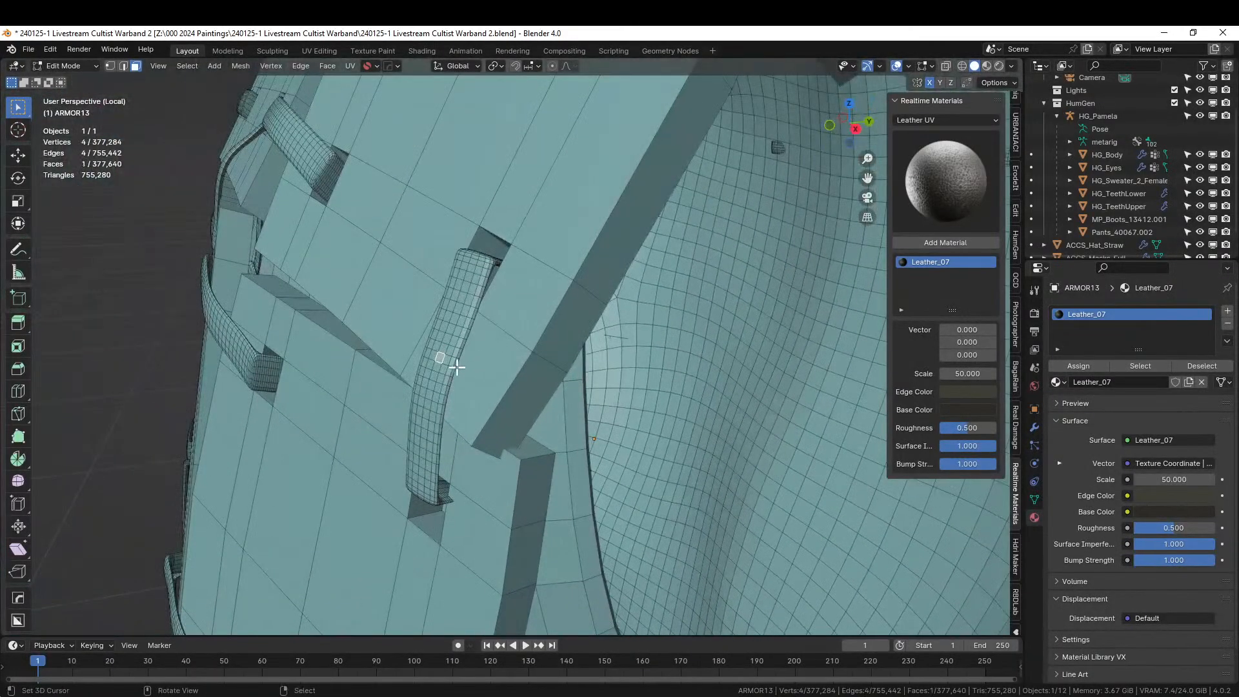
pyautogui.hotkey('shift', 'g')
pyautogui.click(424, 379)
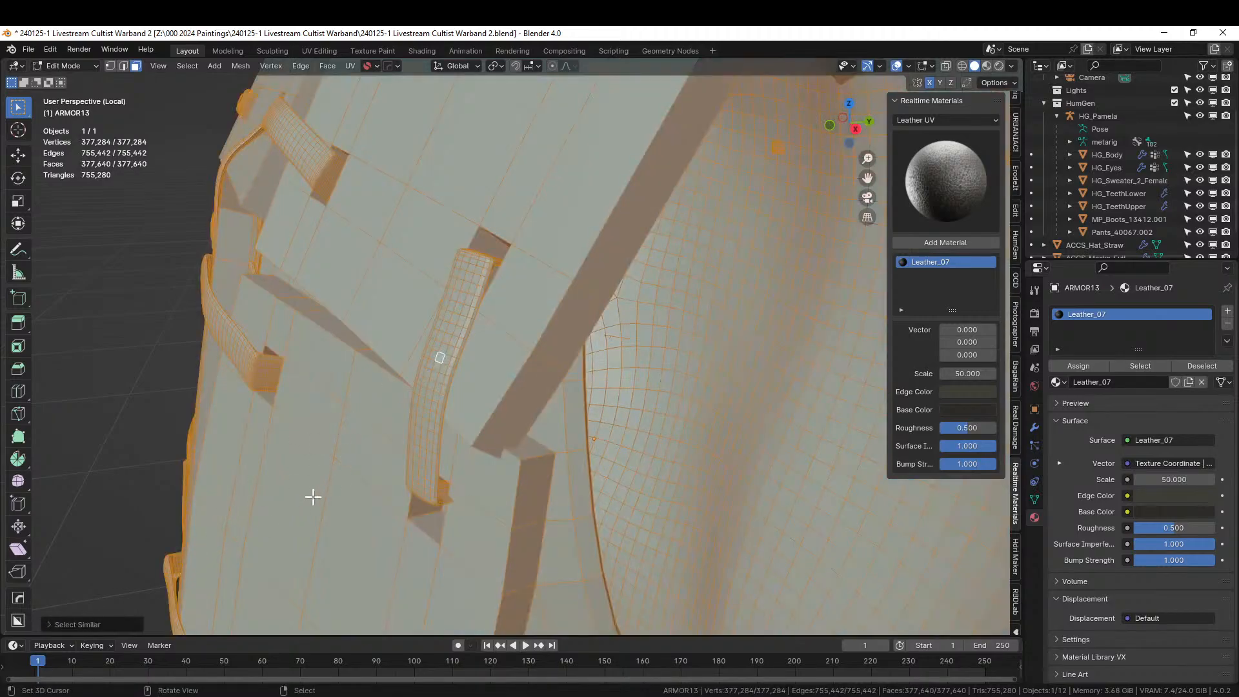
pyautogui.click(50, 624)
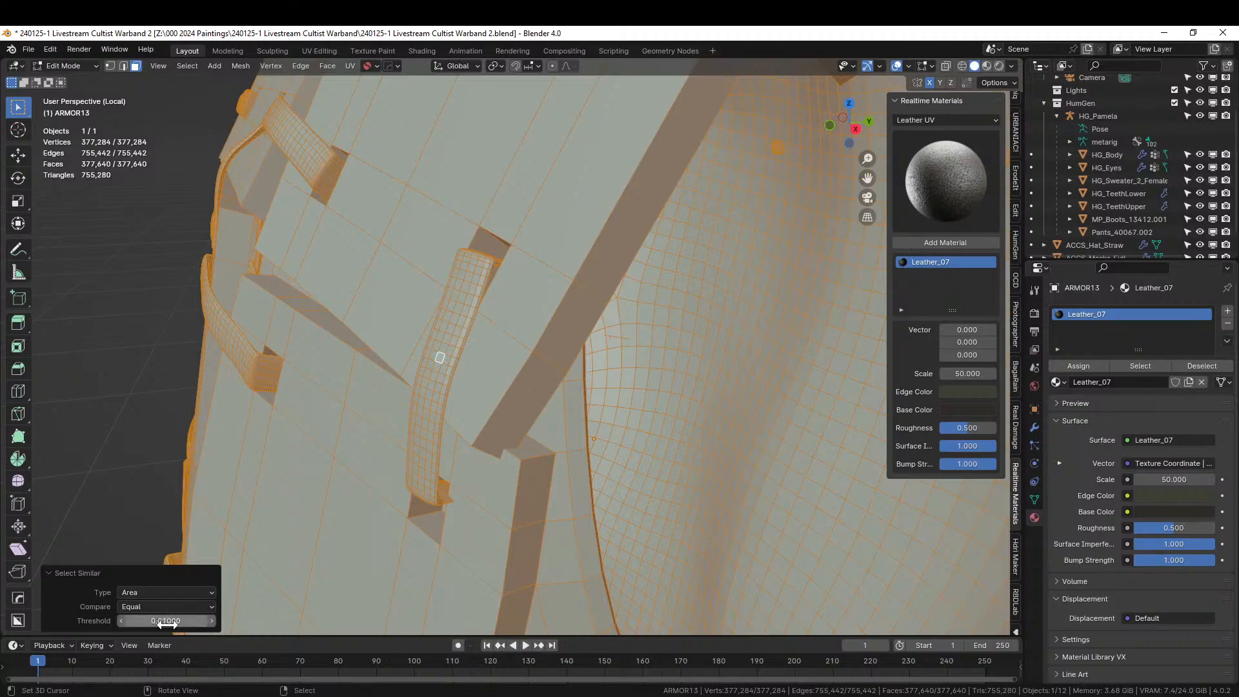
pyautogui.click(154, 621)
pyautogui.write('.001')
pyautogui.press('Return')
# Retry the similar-area selection from another face on the same strap, keeping the 0.001 threshold.
pyautogui.click(458, 308)
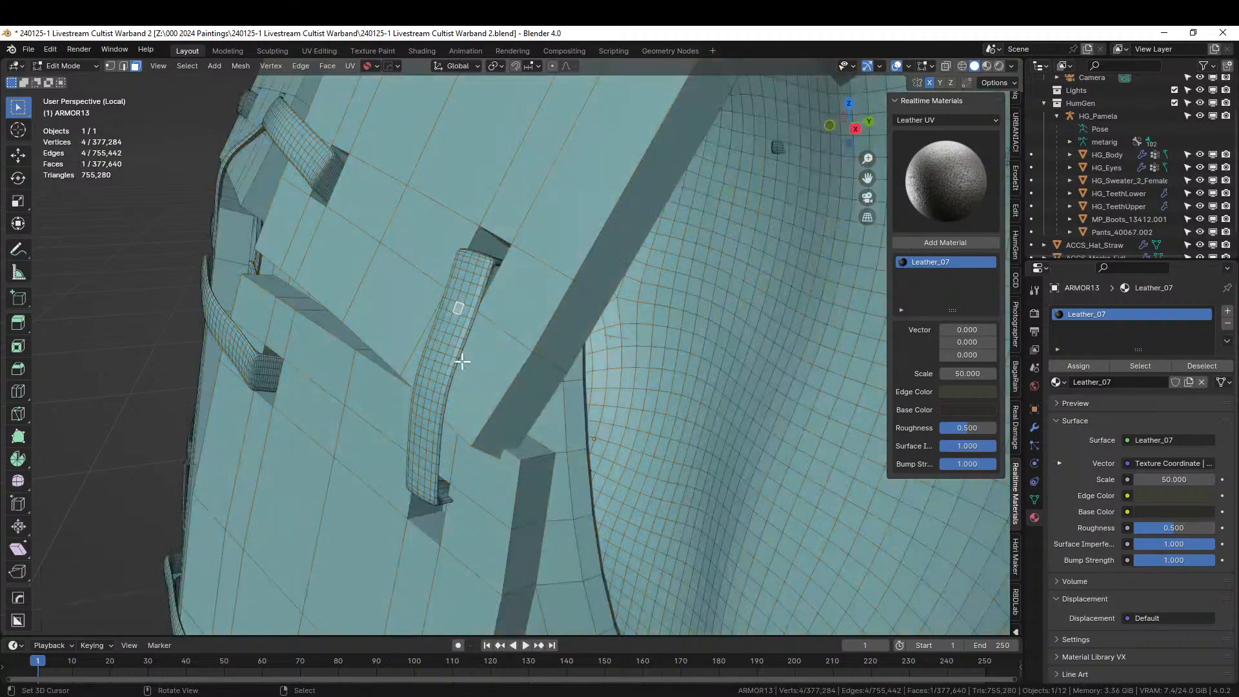
pyautogui.hotkey('shift', 'g')
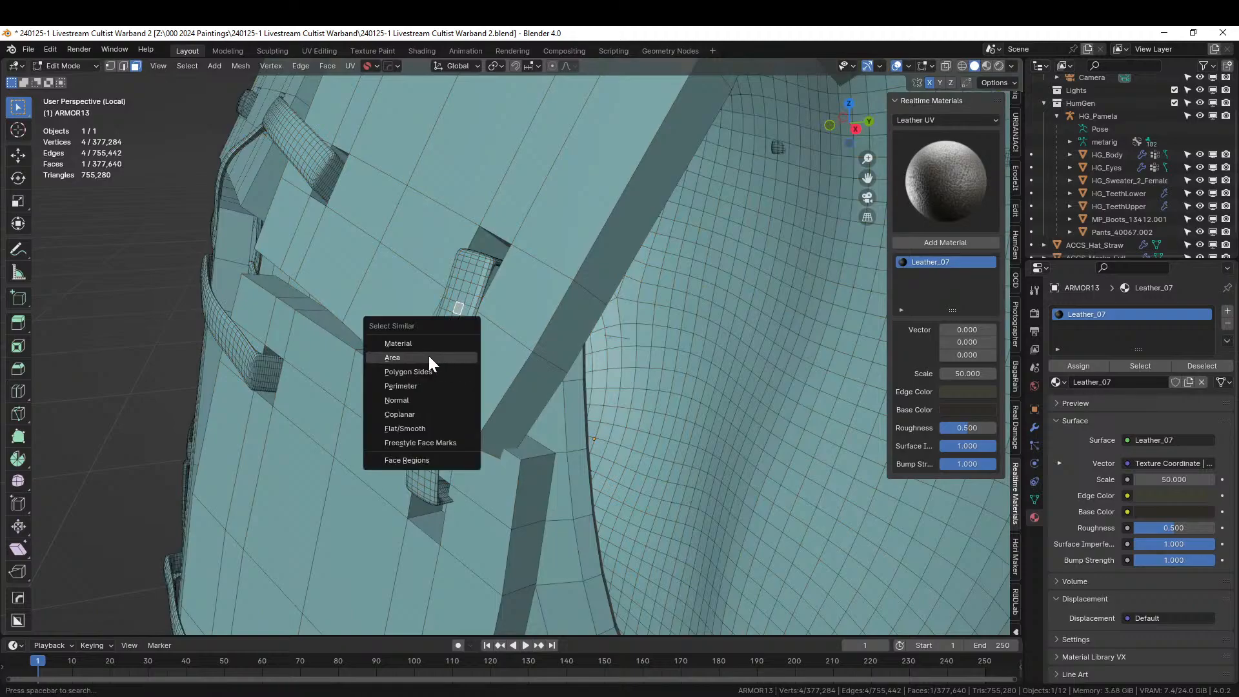
pyautogui.click(428, 357)
pyautogui.scroll(-5, 428, 364)
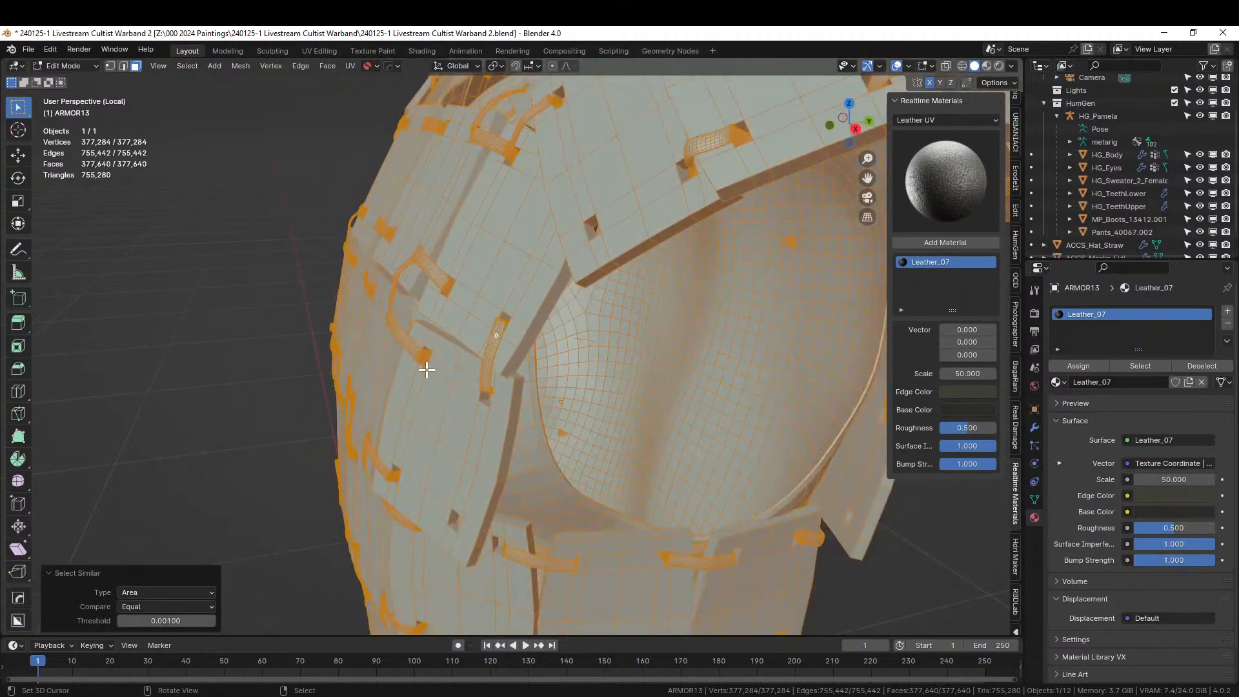
# Select the whole strap beside the armhole and add the three connected straps between the neighbouring chest plates.
pyautogui.moveTo(653, 409); pyautogui.dragTo(625, 401, button='middle')
pyautogui.rightClick(642, 439)
pyautogui.hotkey('ctrl', 'l')
pyautogui.scroll(5, 629, 399)
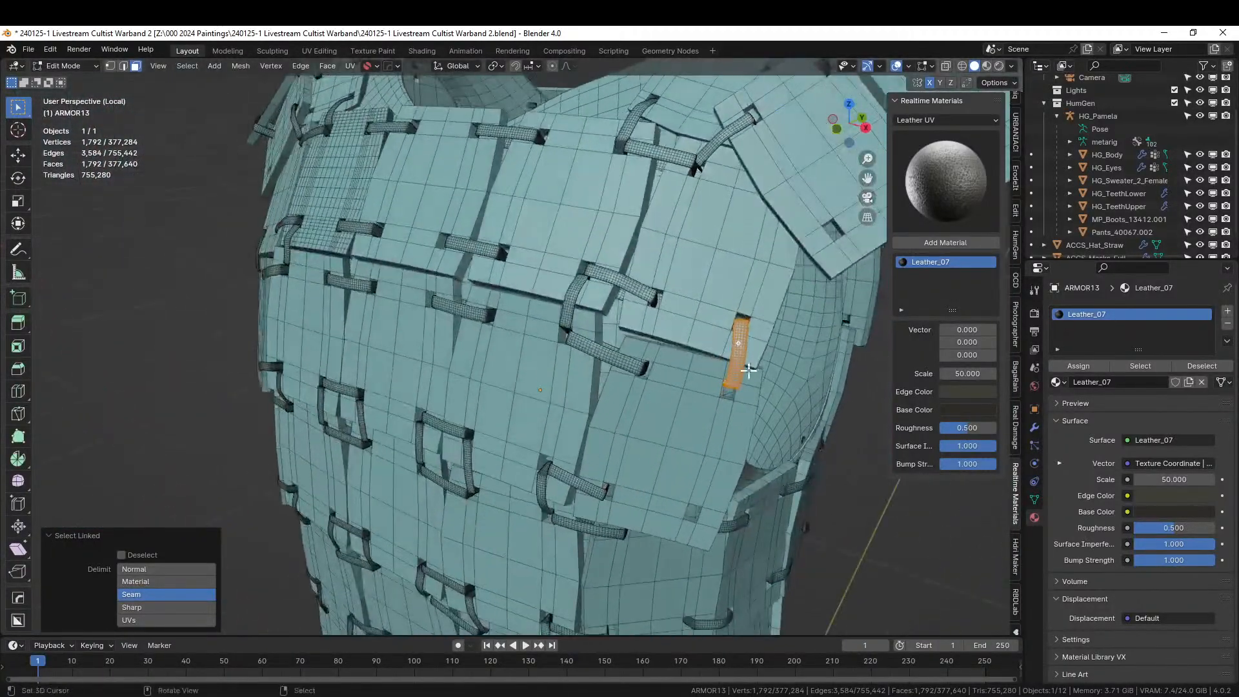
pyautogui.keyDown('shift'); pyautogui.click(613, 355); pyautogui.keyUp('shift')
pyautogui.hotkey('ctrl', 'l')
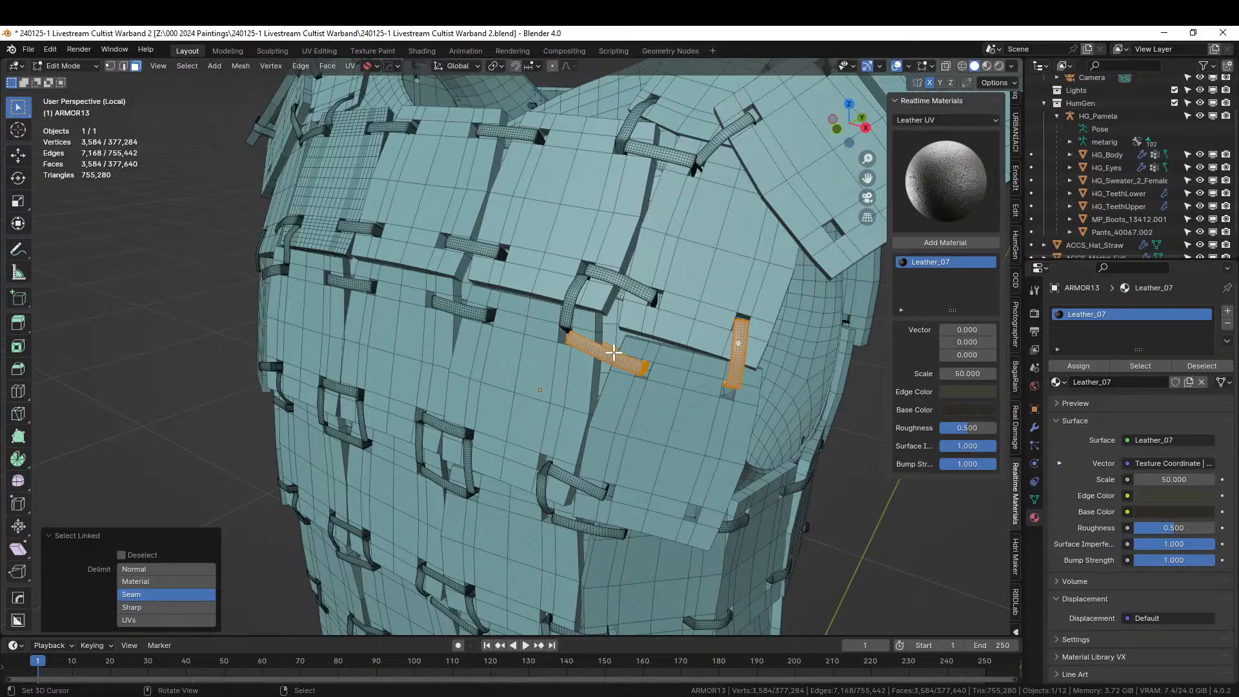
pyautogui.keyDown('shift'); pyautogui.click(621, 275); pyautogui.keyUp('shift')
pyautogui.hotkey('ctrl', 'l')
pyautogui.keyDown('shift'); pyautogui.click(571, 298); pyautogui.keyUp('shift')
pyautogui.hotkey('ctrl', 'l')
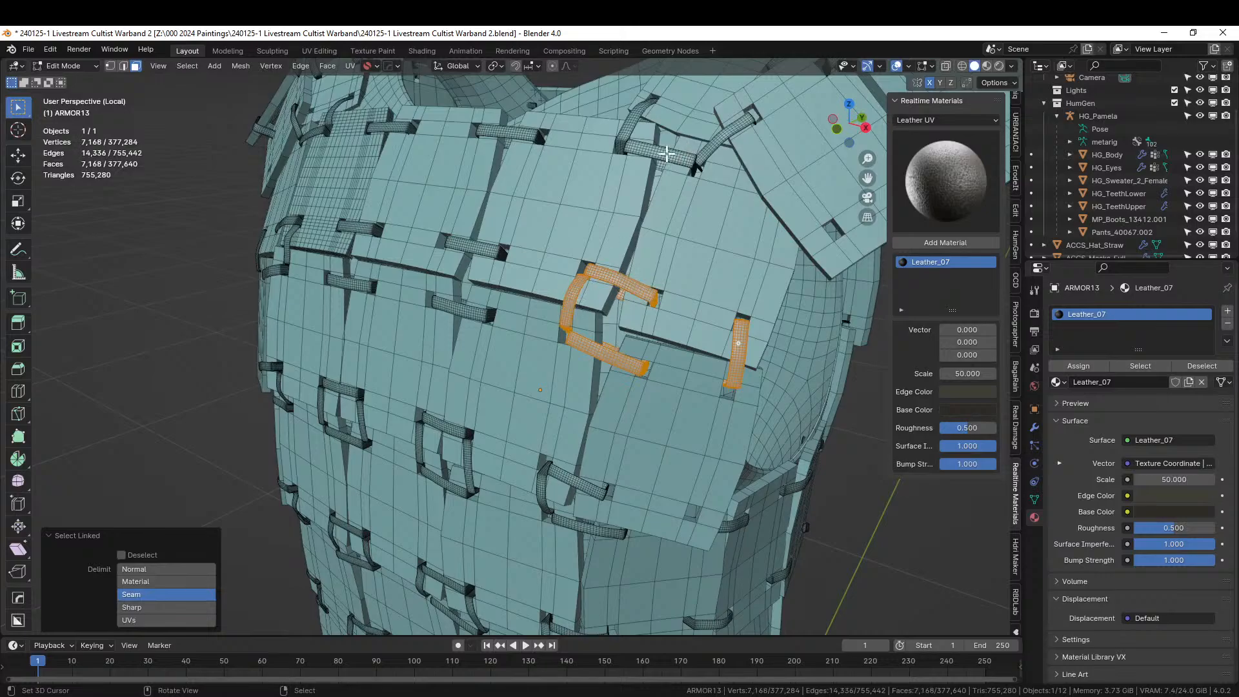
# Add the three connected straps below the shoulder plate to the selection, each as a whole linked piece.
pyautogui.keyDown('shift'); pyautogui.click(667, 153); pyautogui.keyUp('shift')
pyautogui.hotkey('ctrl', 'l')
pyautogui.keyDown('shift'); pyautogui.click(724, 141); pyautogui.keyUp('shift')
pyautogui.hotkey('ctrl', 'l')
pyautogui.keyDown('shift'); pyautogui.click(637, 116); pyautogui.keyUp('shift')
pyautogui.hotkey('ctrl', 'l')
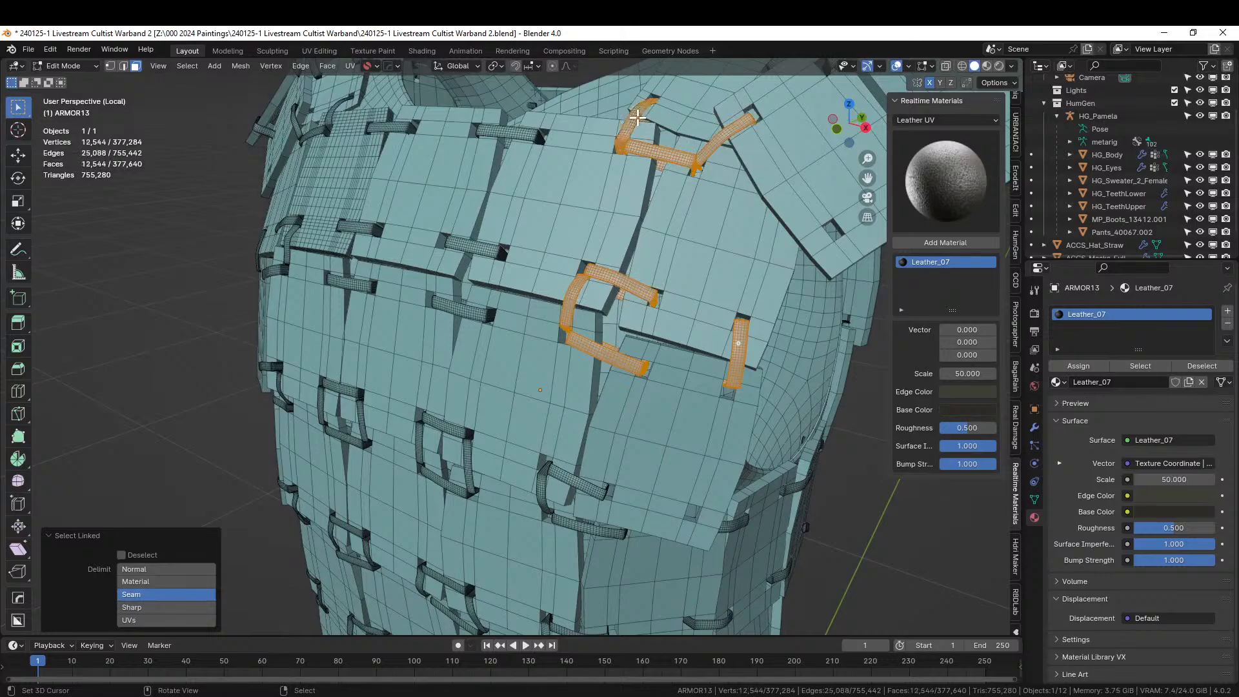
# Add the three horizontal straps joining the middle chest plates, in the upper and second plate rows, to the selection.
pyautogui.keyDown('shift'); pyautogui.click(512, 131); pyautogui.keyUp('shift')
pyautogui.hotkey('ctrl', 'l')
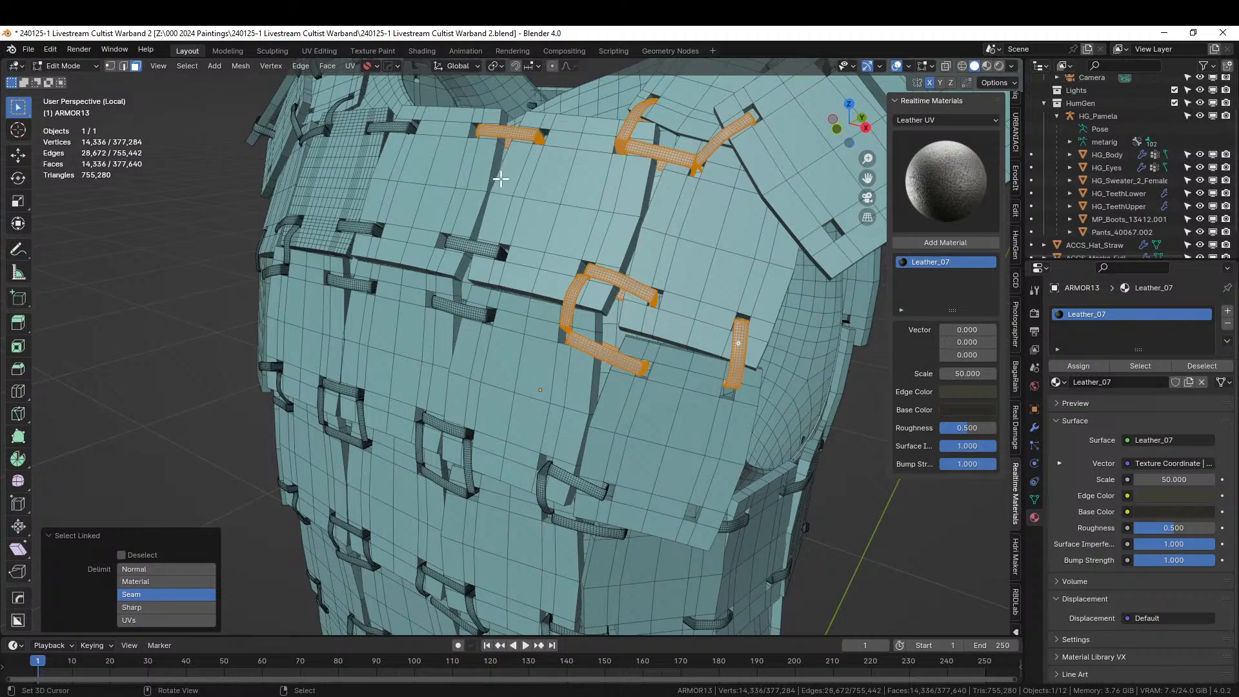
pyautogui.keyDown('shift'); pyautogui.click(478, 250); pyautogui.keyUp('shift')
pyautogui.hotkey('ctrl', 'l')
pyautogui.keyDown('shift'); pyautogui.click(464, 311); pyautogui.keyUp('shift')
pyautogui.hotkey('ctrl', 'l')
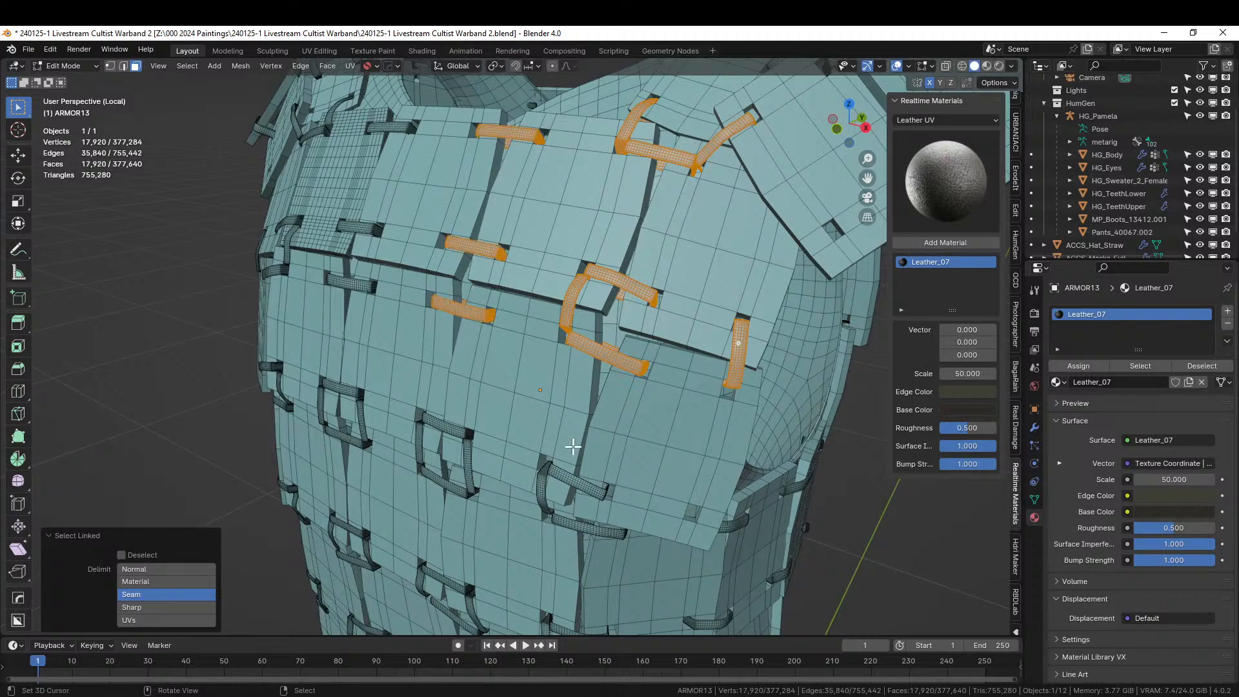
# Extend the selection with the three connected straps at the chest's lower edge and the two straps below the armhole.
pyautogui.keyDown('shift'); pyautogui.click(569, 479); pyautogui.keyUp('shift')
pyautogui.hotkey('ctrl', 'l')
pyautogui.keyDown('shift'); pyautogui.click(544, 492); pyautogui.keyUp('shift')
pyautogui.hotkey('ctrl', 'l')
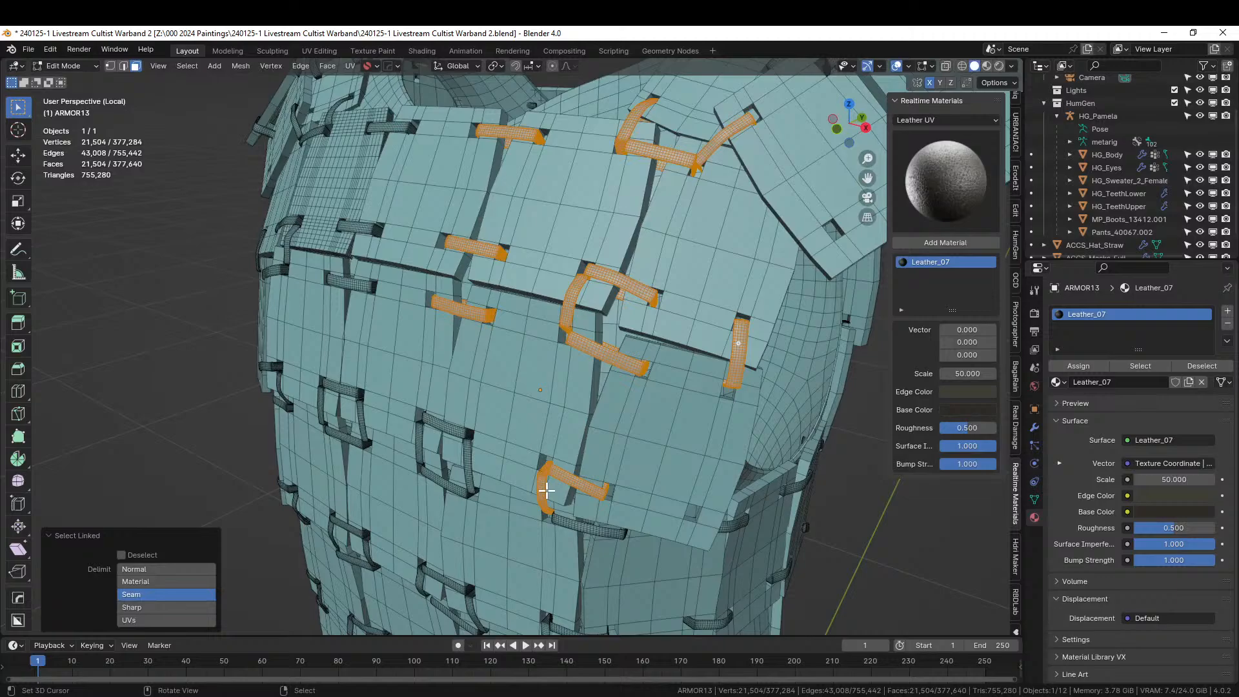
pyautogui.keyDown('shift'); pyautogui.click(583, 522); pyautogui.keyUp('shift')
pyautogui.hotkey('ctrl', 'l')
pyautogui.keyDown('shift'); pyautogui.click(730, 524); pyautogui.keyUp('shift')
pyautogui.hotkey('ctrl', 'l')
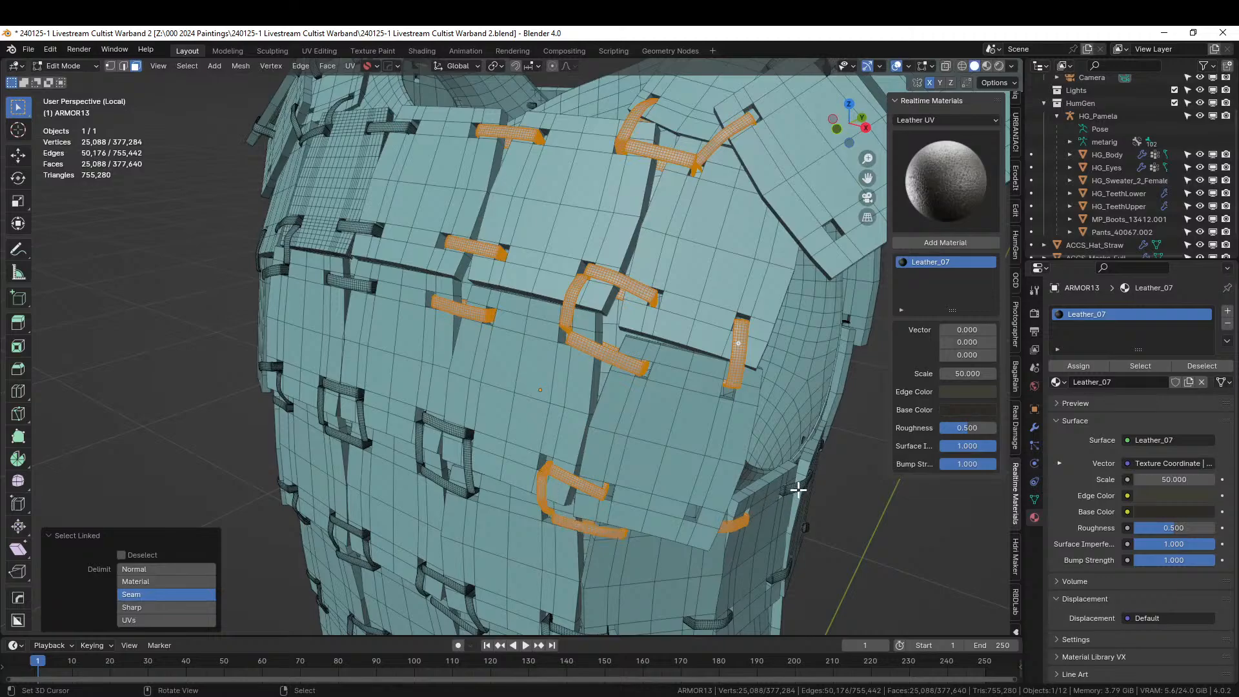
pyautogui.keyDown('shift'); pyautogui.click(798, 490); pyautogui.keyUp('shift')
pyautogui.hotkey('ctrl', 'l')
# Add a second material slot, assign the selected straps to it, give it the grunge_cloth.001 material, and save the file.
pyautogui.click(1227, 312)
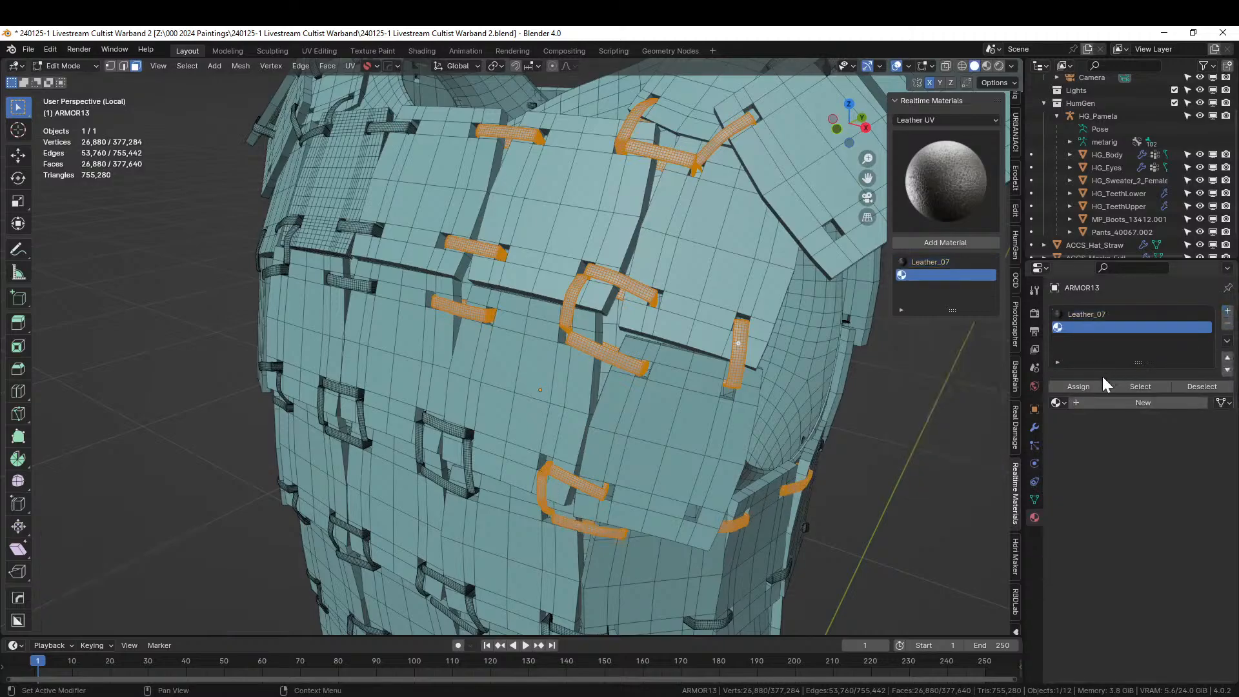
pyautogui.click(1076, 387)
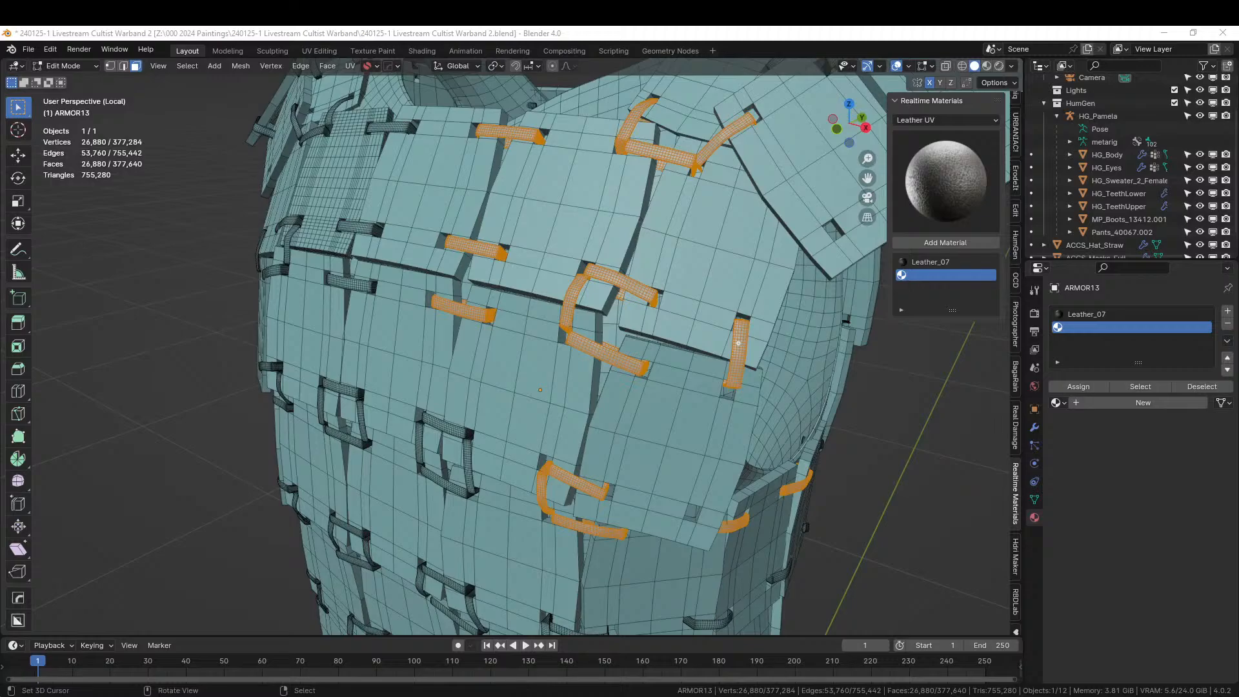
pyautogui.moveTo(1238, 43); pyautogui.dragTo(1112, 346)
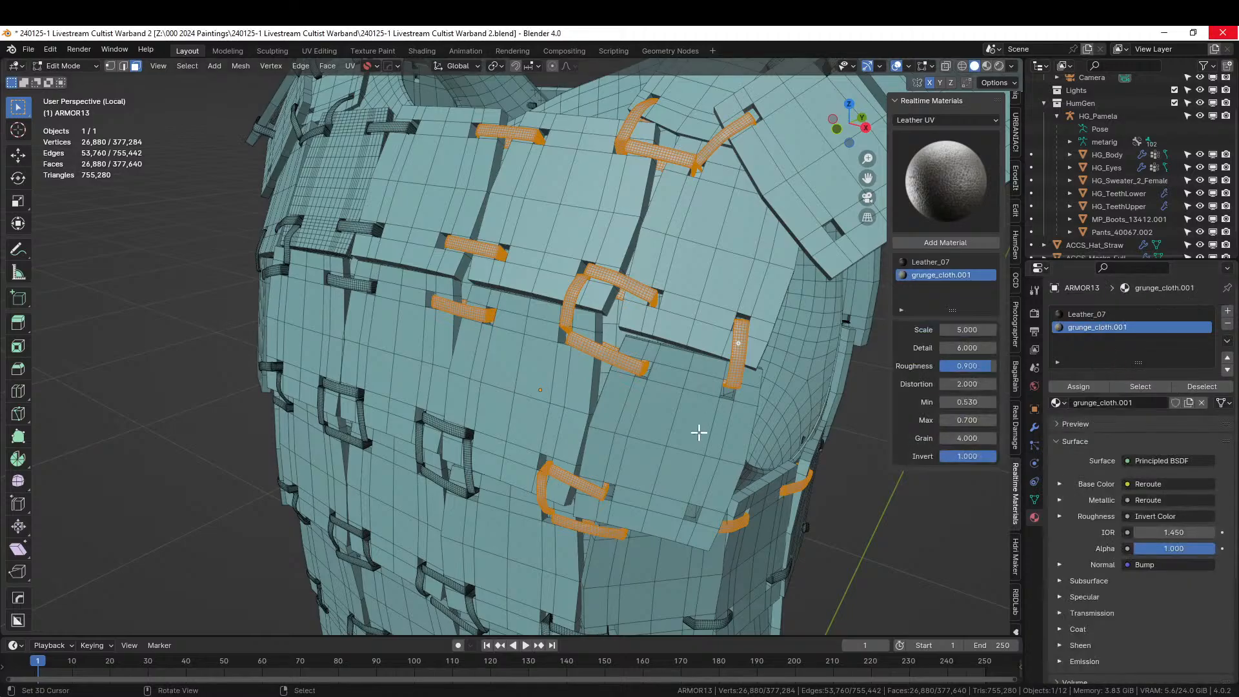
pyautogui.hotkey('ctrl', 's')
# Add all four straps of the square lacing at the middle of the lower chest row to the selection.
pyautogui.moveTo(680, 451); pyautogui.dragTo(738, 445, button='middle')
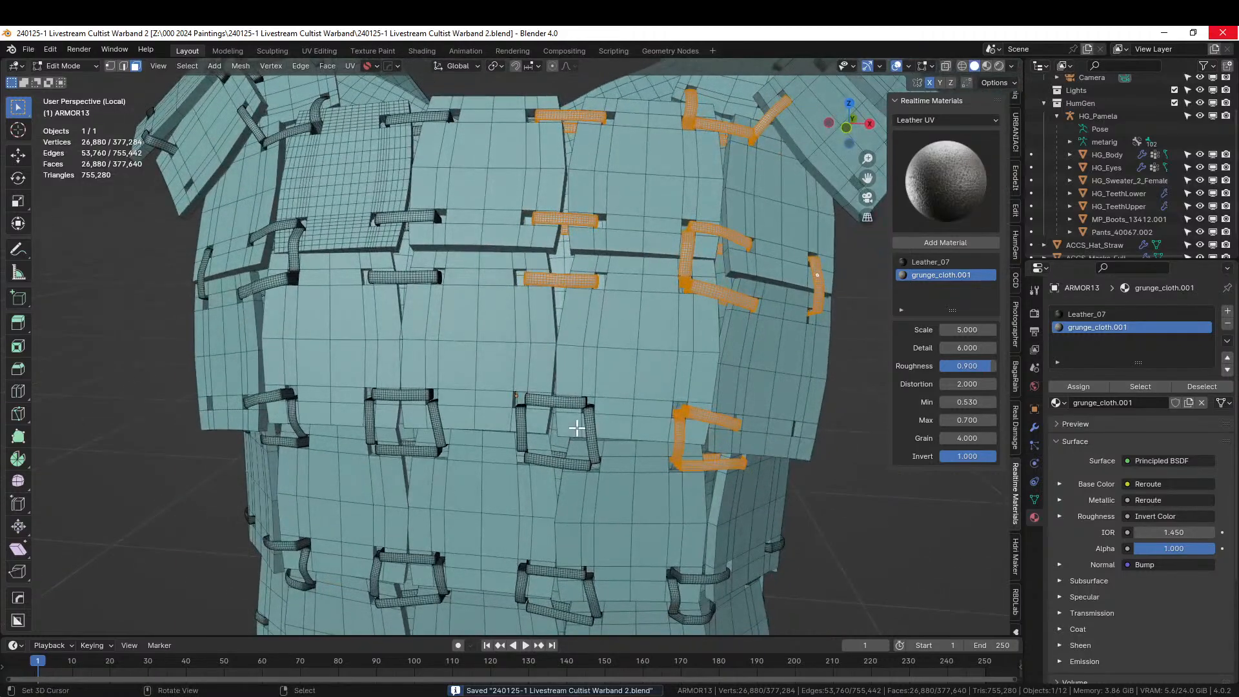
pyautogui.press('l')
pyautogui.press('l')
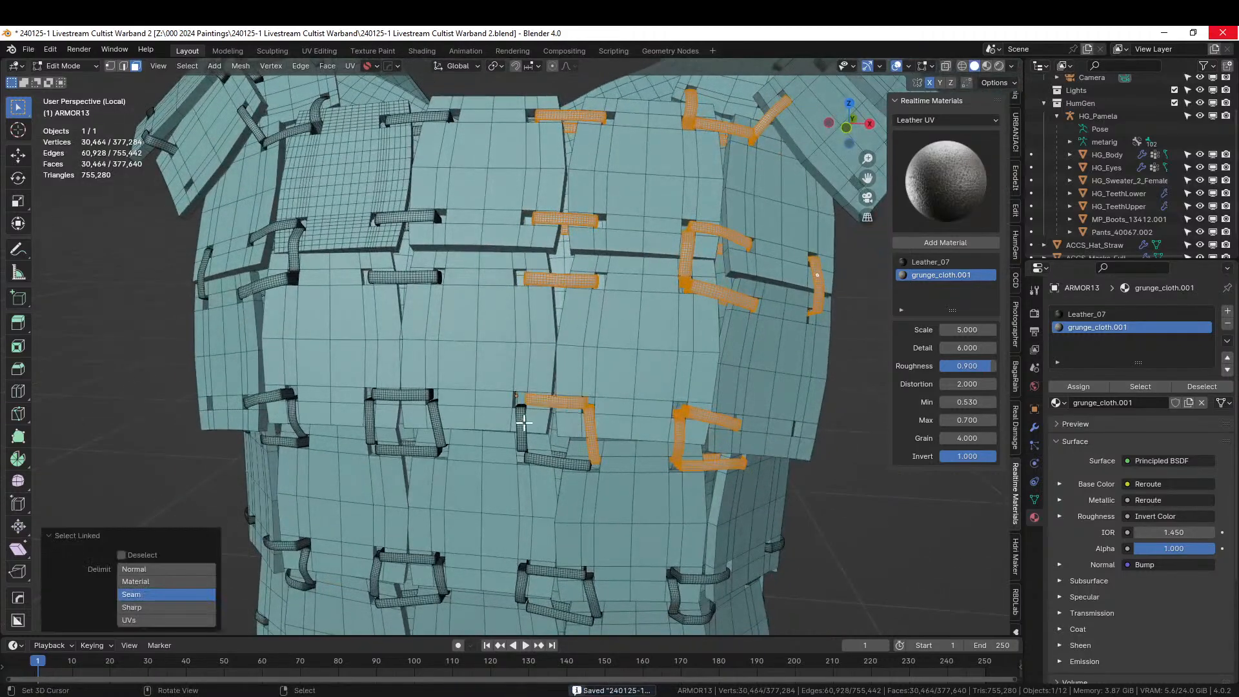
pyautogui.press('l')
pyautogui.press('l')
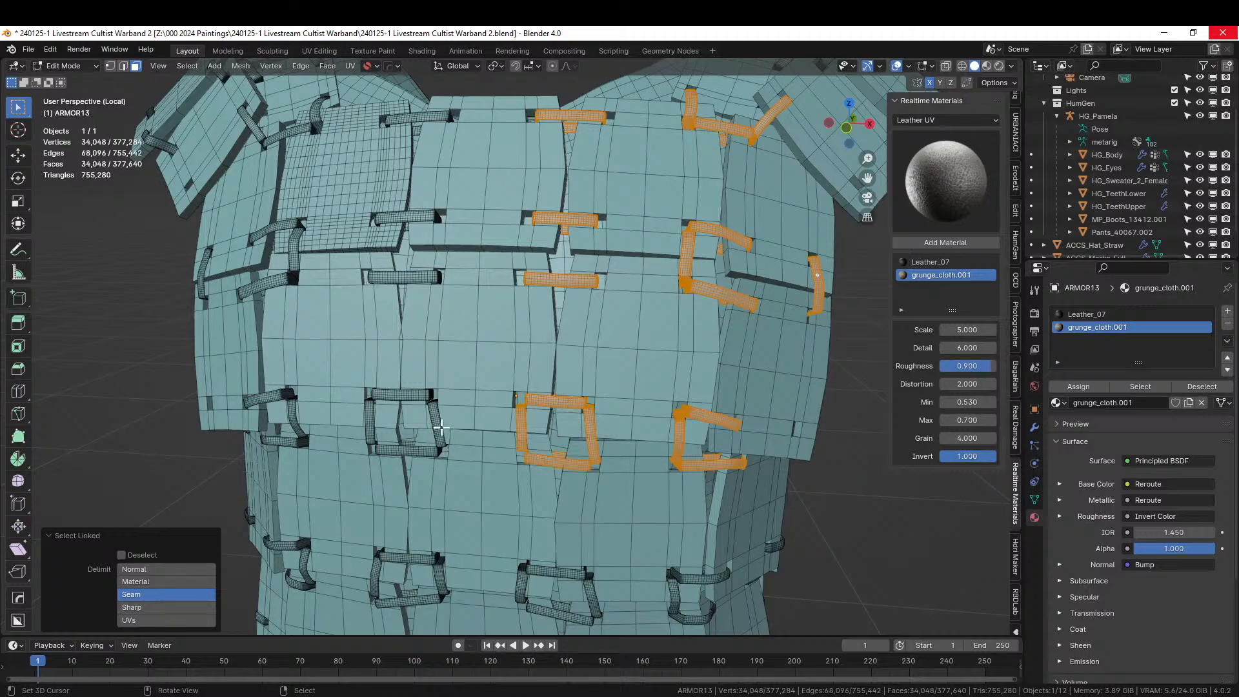
# Add the upper strap and both side straps of the neighbouring square lacing in the same row.
pyautogui.press('l')
pyautogui.press('l')
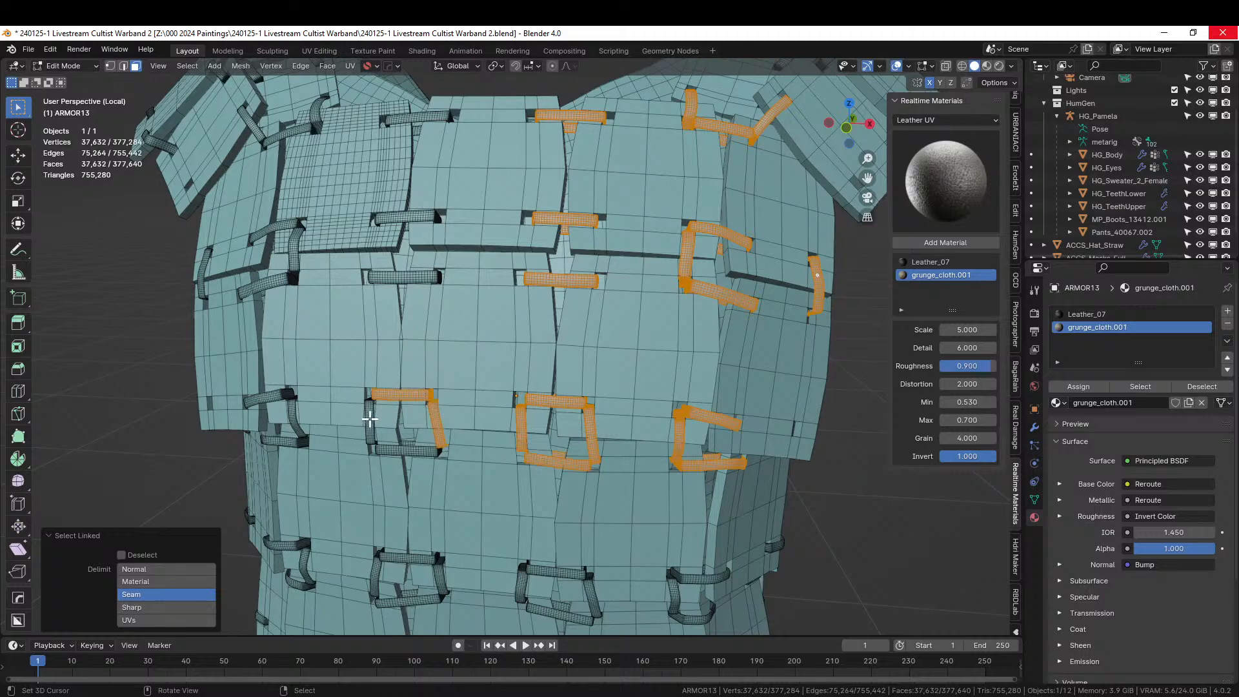
pyautogui.press('l')
# Add the four straps of the square lacing one row below, undoing the accidental selection of a belly plate.
pyautogui.press('l')
pyautogui.press('l')
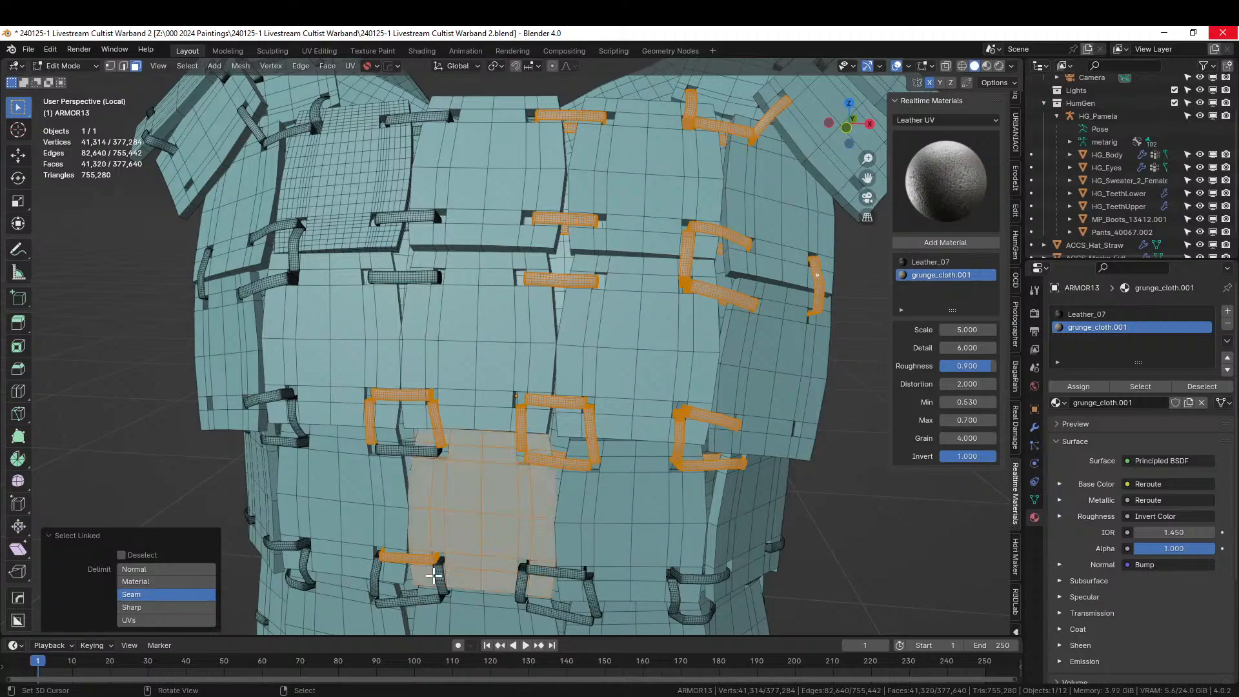
pyautogui.hotkey('ctrl', 'z')
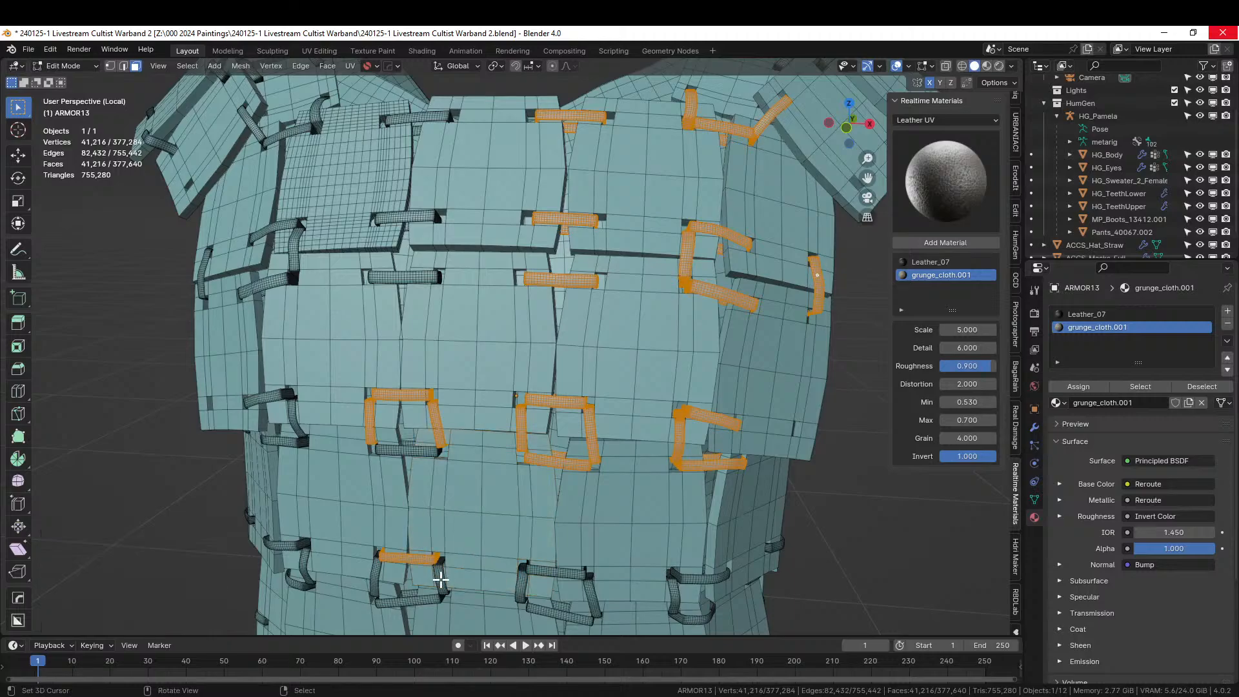
pyautogui.press('l')
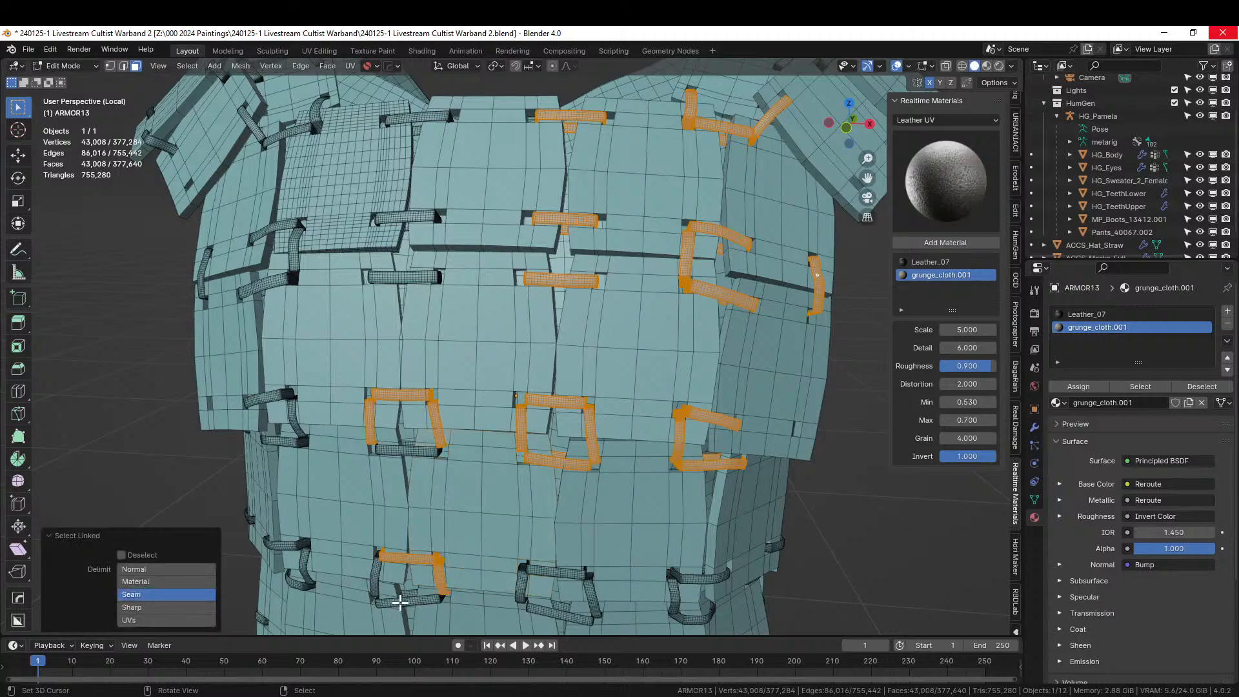
pyautogui.press('l')
pyautogui.press('l')
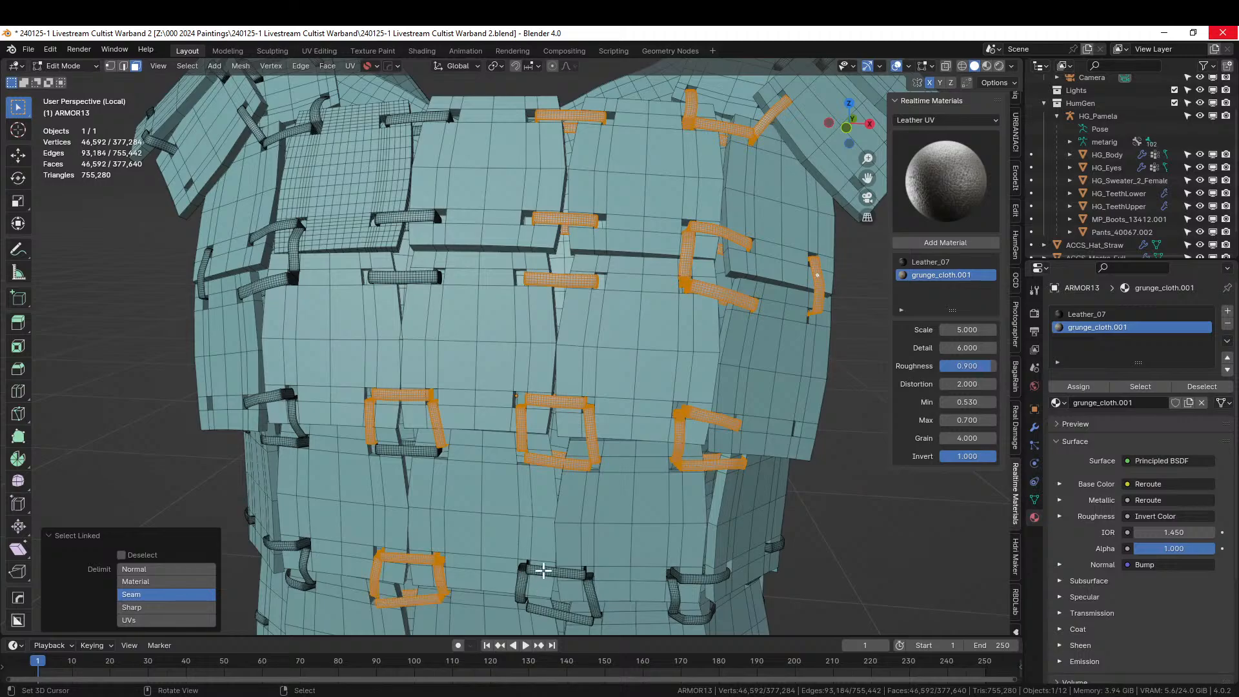
# Add all four straps of the adjacent square lacing in the belly row, reselecting its bottom strap.
pyautogui.press('l')
pyautogui.press('l')
pyautogui.press('l')
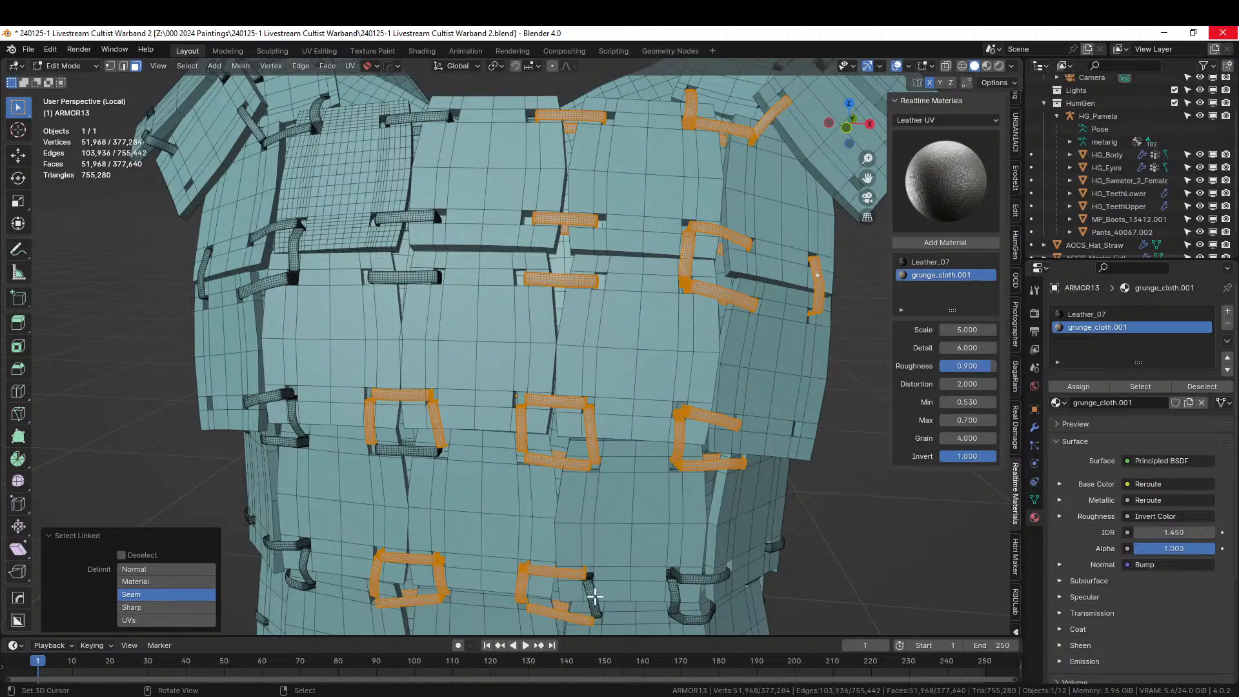
pyautogui.hotkey('shift', 'l')
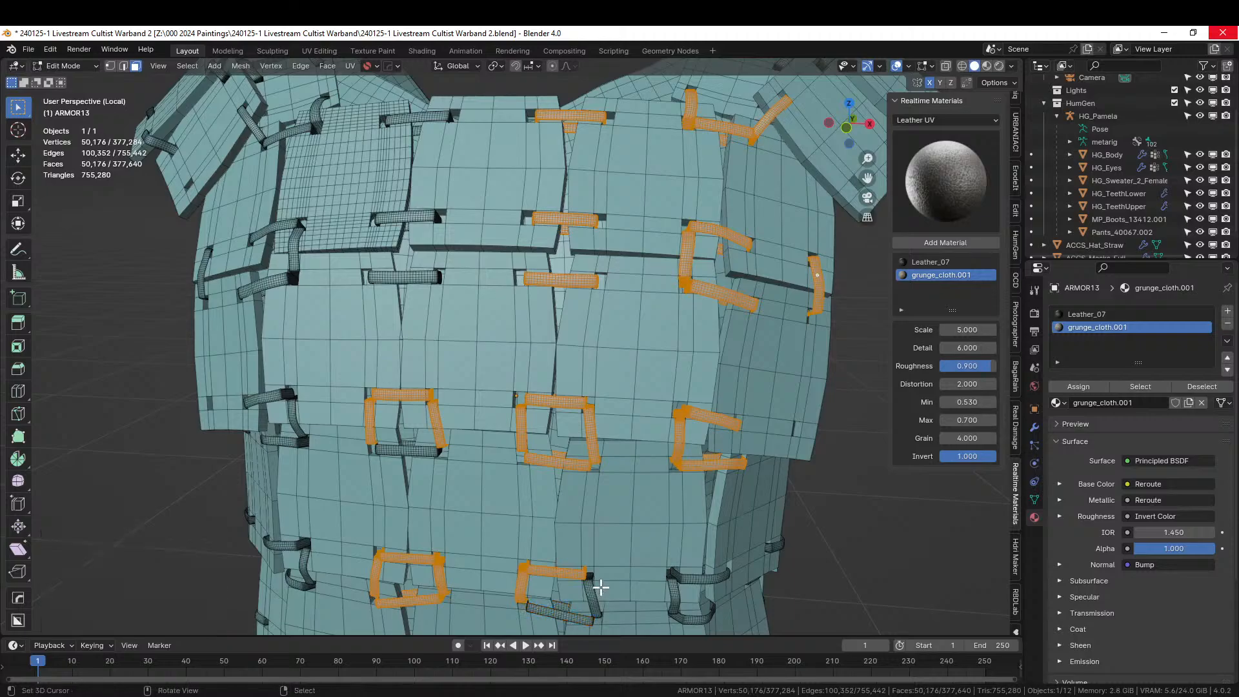
pyautogui.keyDown('shift'); pyautogui.moveTo(598, 584); pyautogui.dragTo(611, 466, button='middle'); pyautogui.keyUp('shift')
pyautogui.scroll(3, 611, 465)
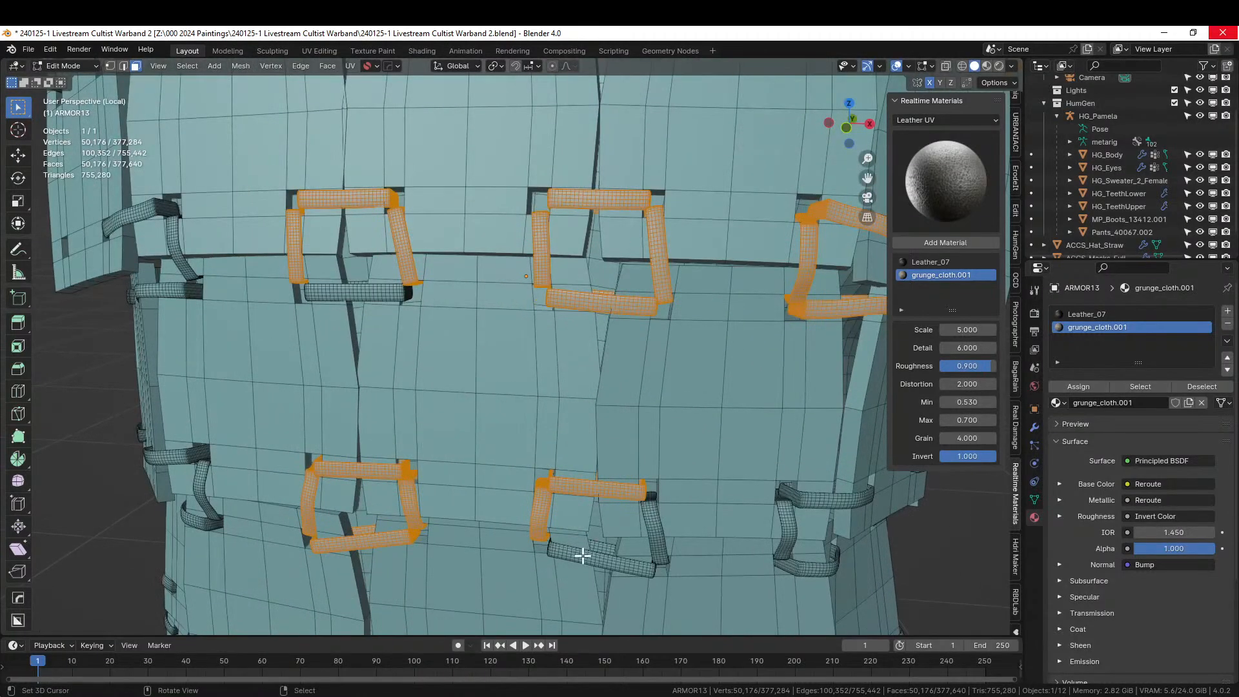
pyautogui.press('l')
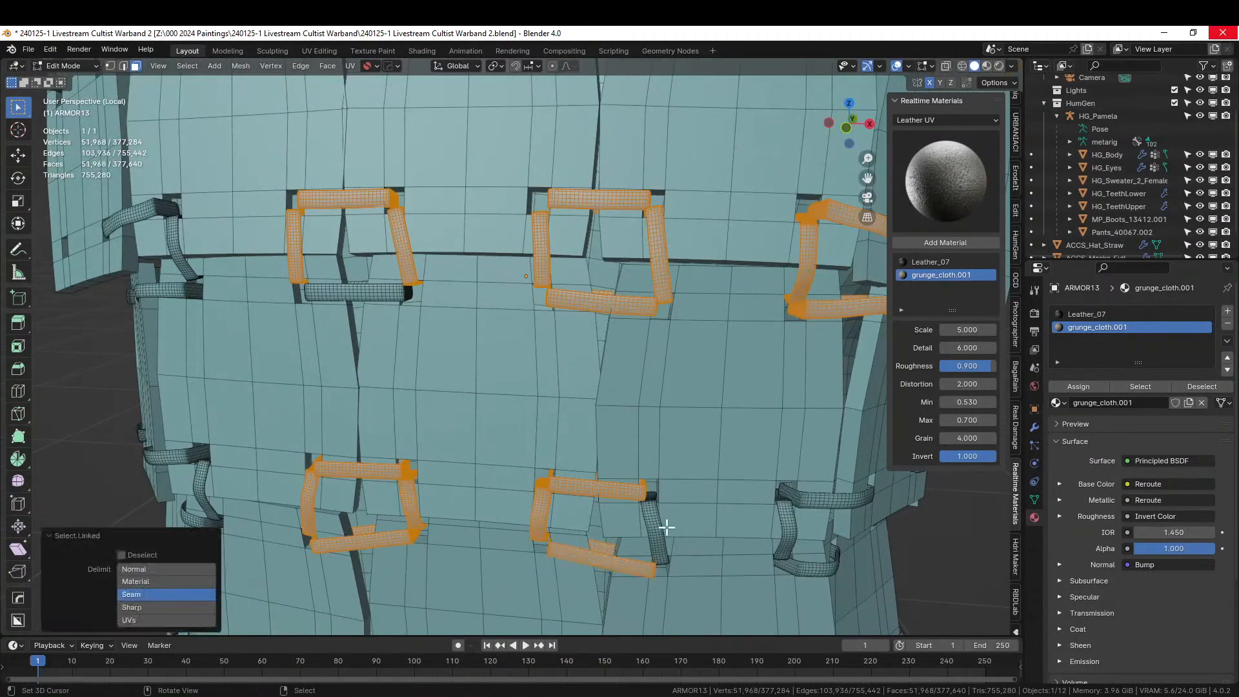
pyautogui.press('l')
# Add the three connected straps of the outermost lacing in the belly row.
pyautogui.press('l')
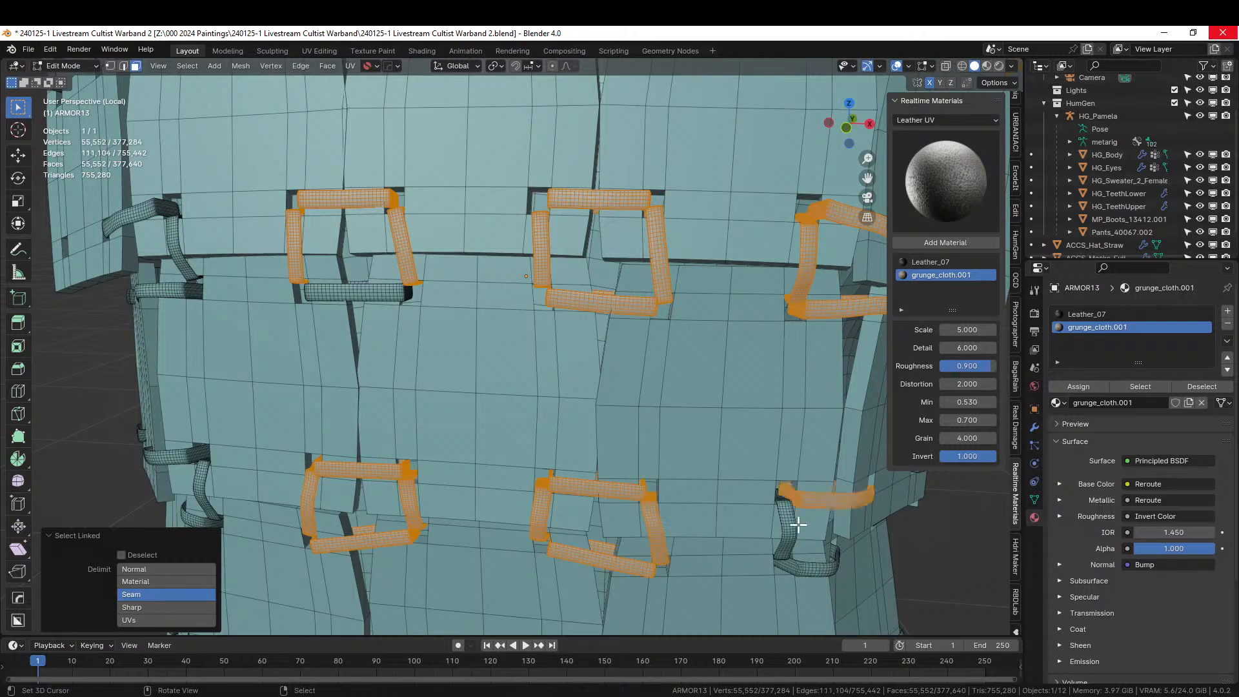
pyautogui.press('l')
pyautogui.press('l')
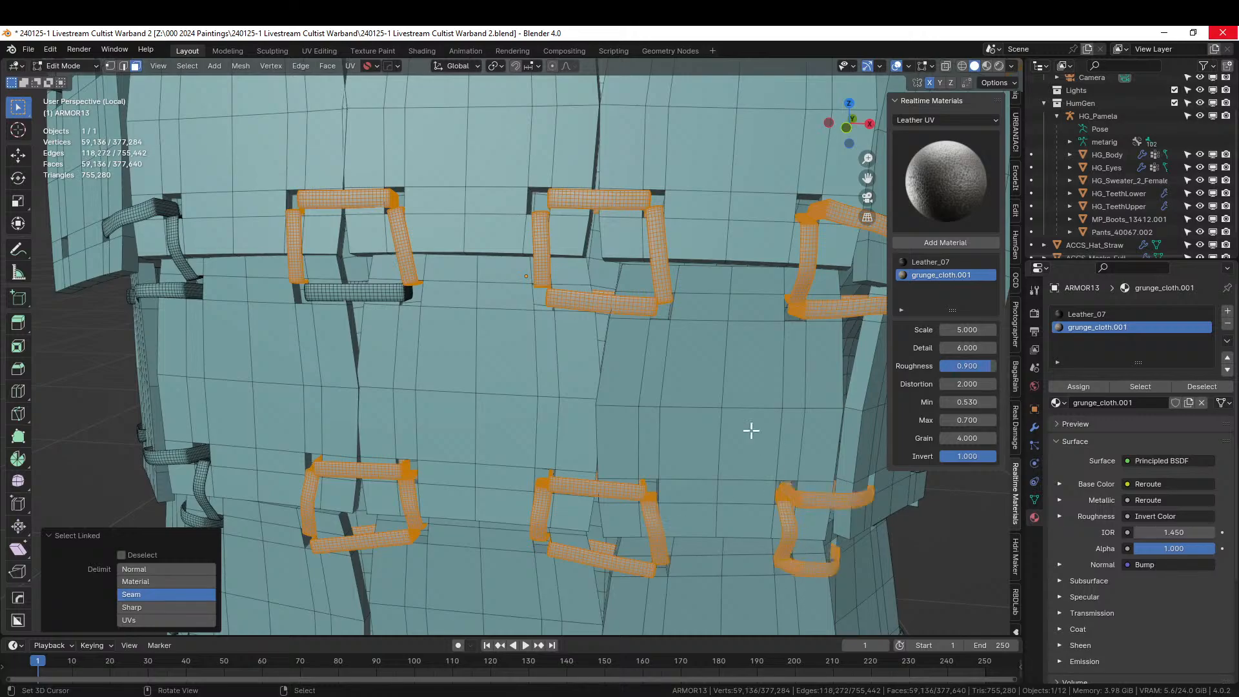
# Add the missing bottom strap of the upper row's square lacing and the three straps beside it toward the opposite side.
pyautogui.press('l')
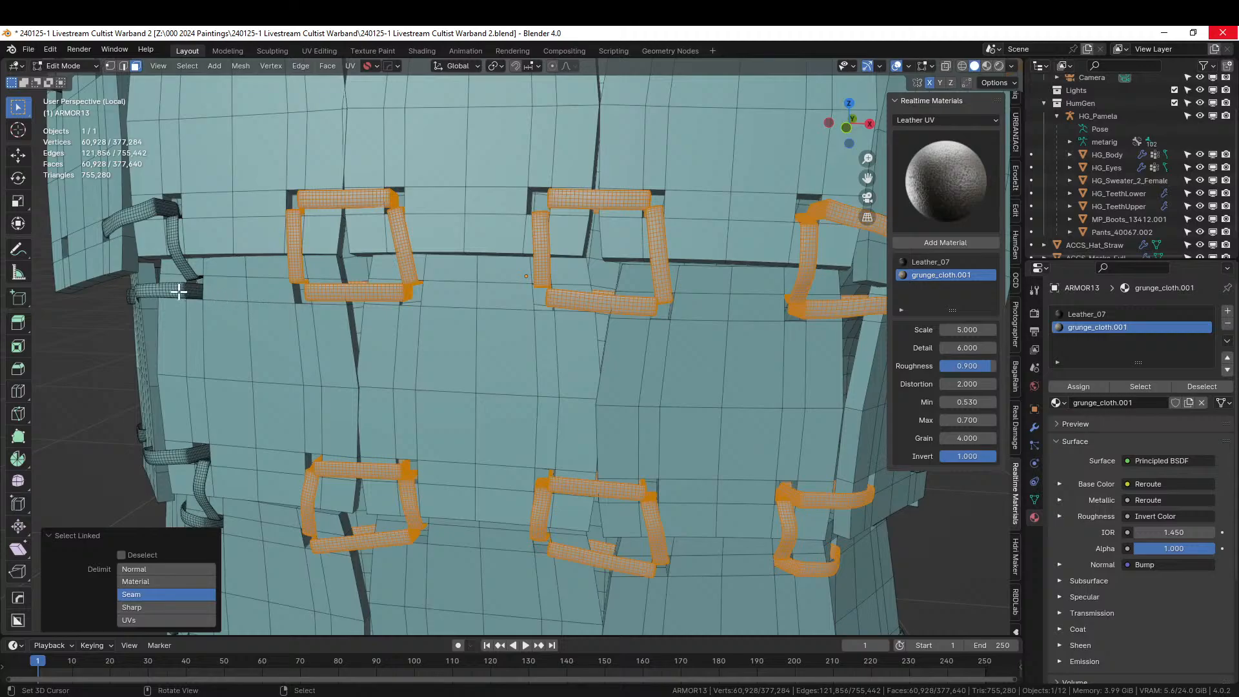
pyautogui.press('l')
pyautogui.press('l')
pyautogui.press('l')
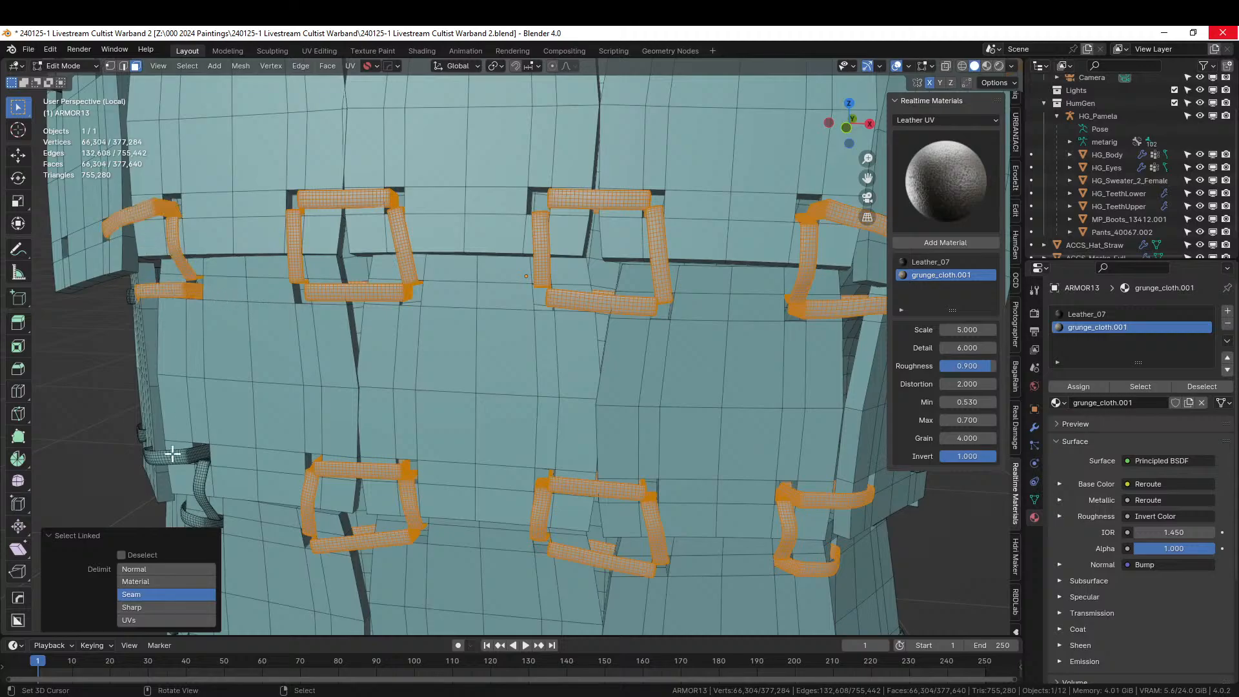
# Add the three side straps of the belly row and assign the selected straps to the grunge_cloth.001 slot.
pyautogui.press('l')
pyautogui.press('l')
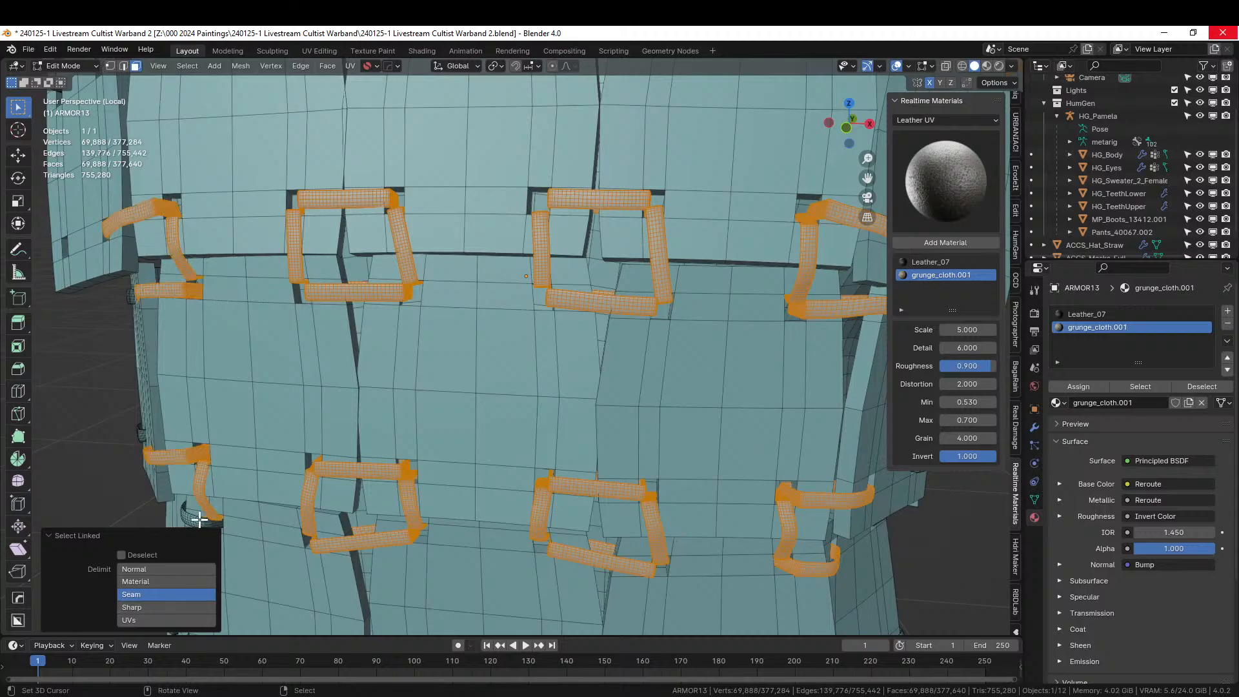
pyautogui.press('l')
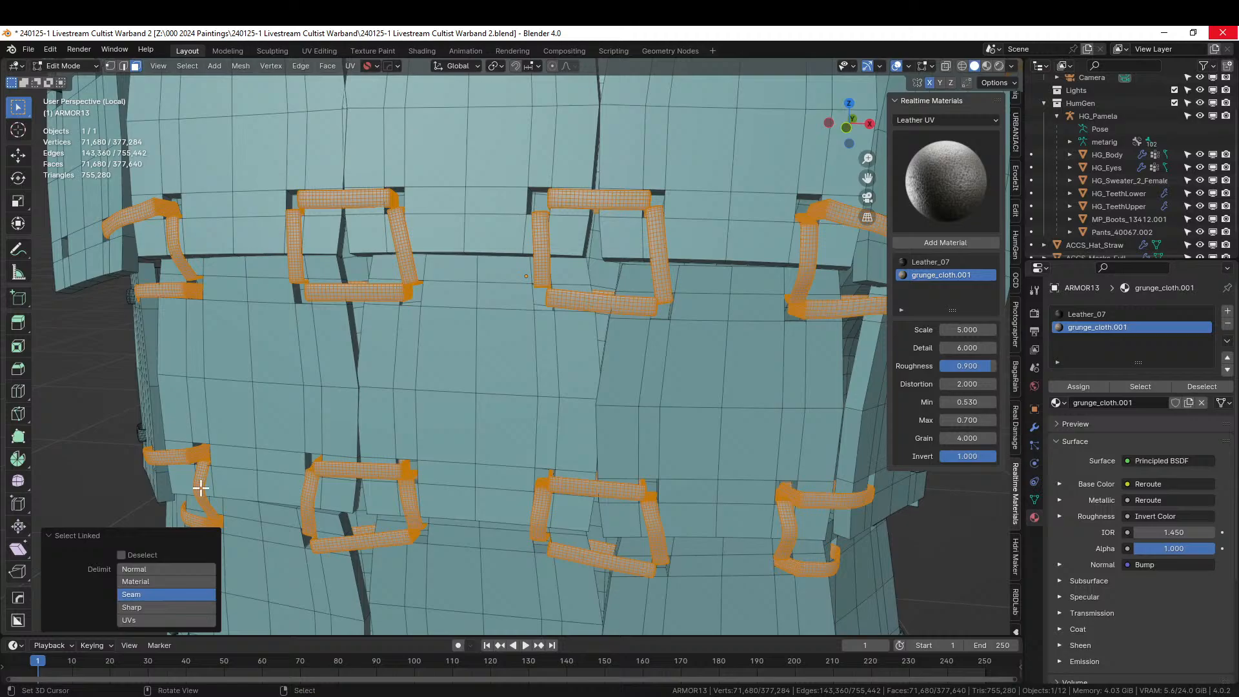
pyautogui.click(1079, 386)
# Add the three connected straps at the side of the waist row, below the already selected lacings.
pyautogui.moveTo(374, 390); pyautogui.dragTo(459, 368, button='middle')
pyautogui.scroll(-3, 458, 368)
pyautogui.moveTo(451, 456); pyautogui.dragTo(416, 474, button='middle')
pyautogui.scroll(-2, 406, 460)
pyautogui.scroll(3, 426, 494)
pyautogui.press('l')
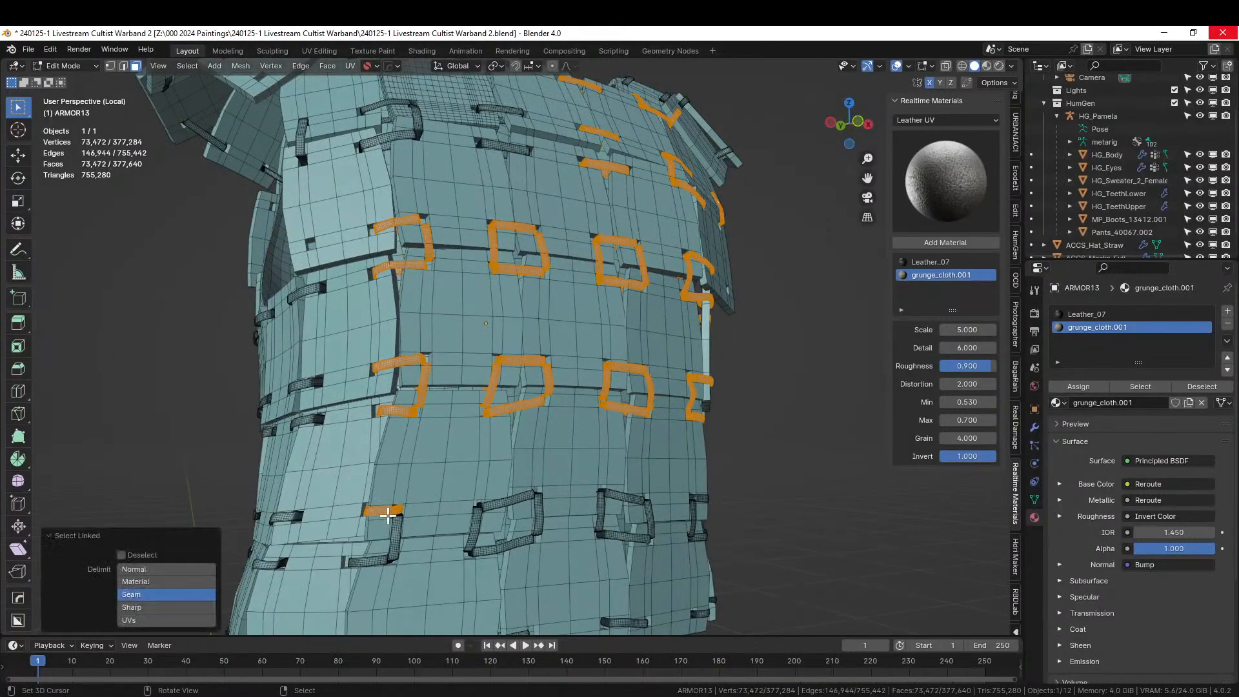
pyautogui.press('l')
pyautogui.press('l')
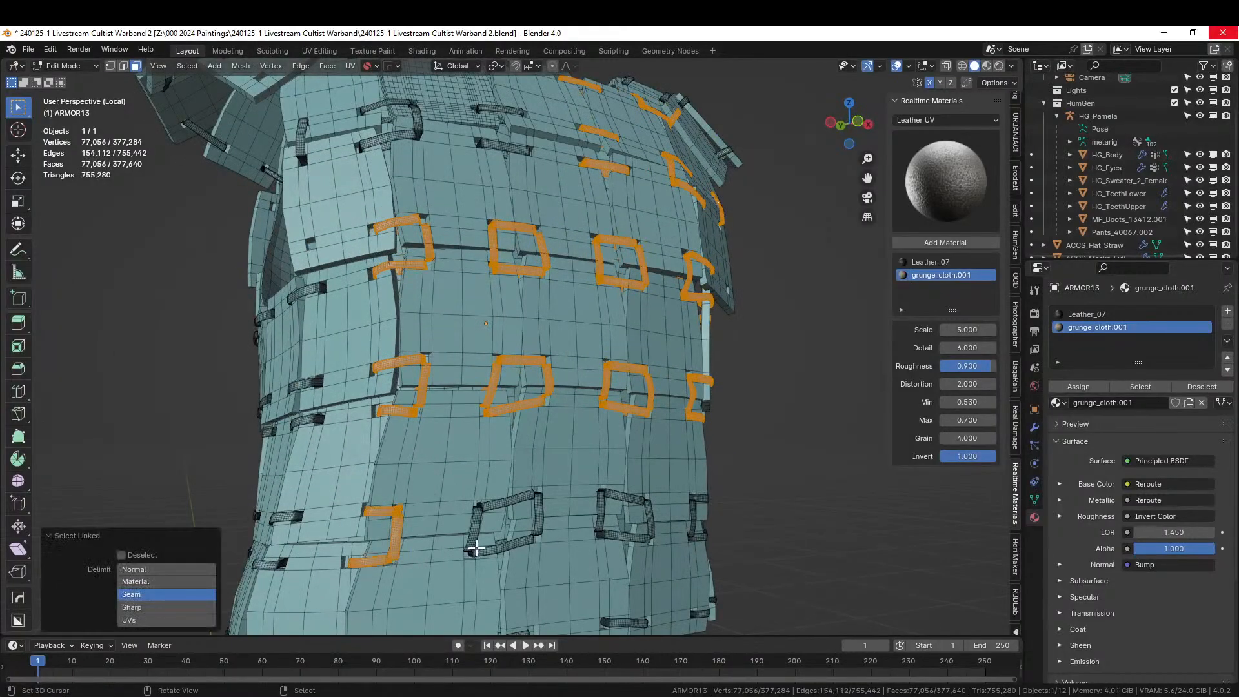
# Add the four straps of the first full square lacing in the waist row.
pyautogui.press('l')
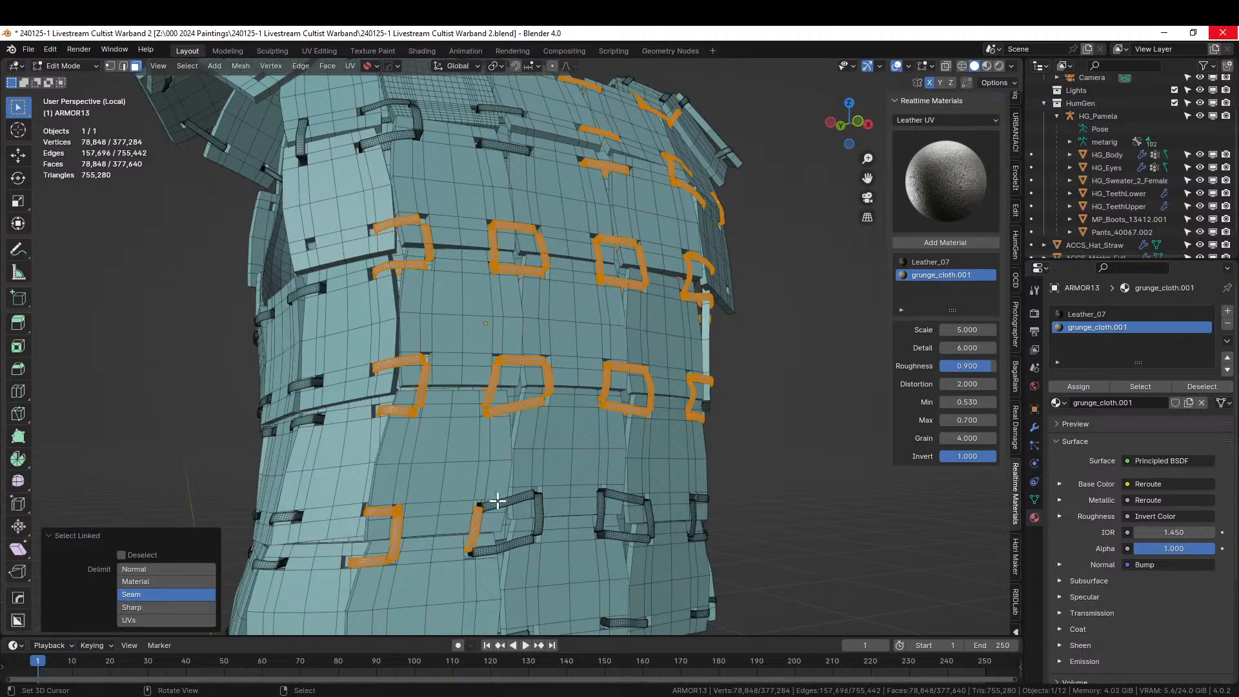
pyautogui.press('l')
pyautogui.press('l')
pyautogui.press('l')
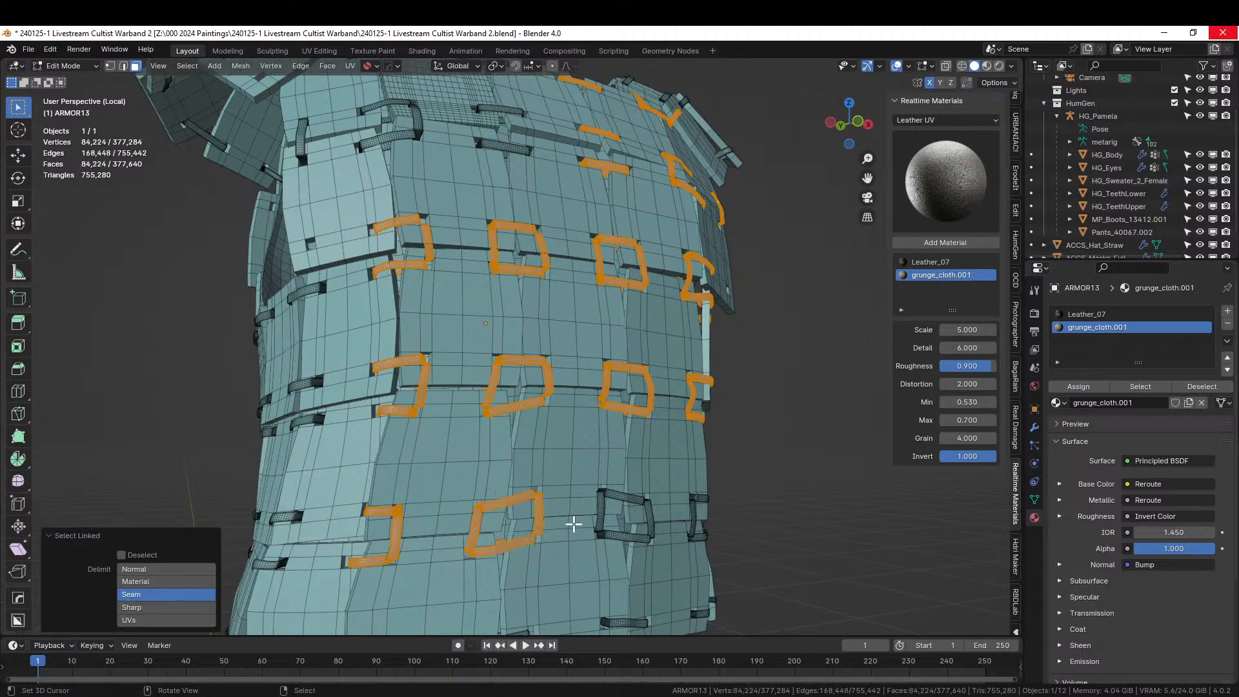
# Add the straps of the next square lacing in the waist row to the selection.
pyautogui.press('l')
pyautogui.press('l')
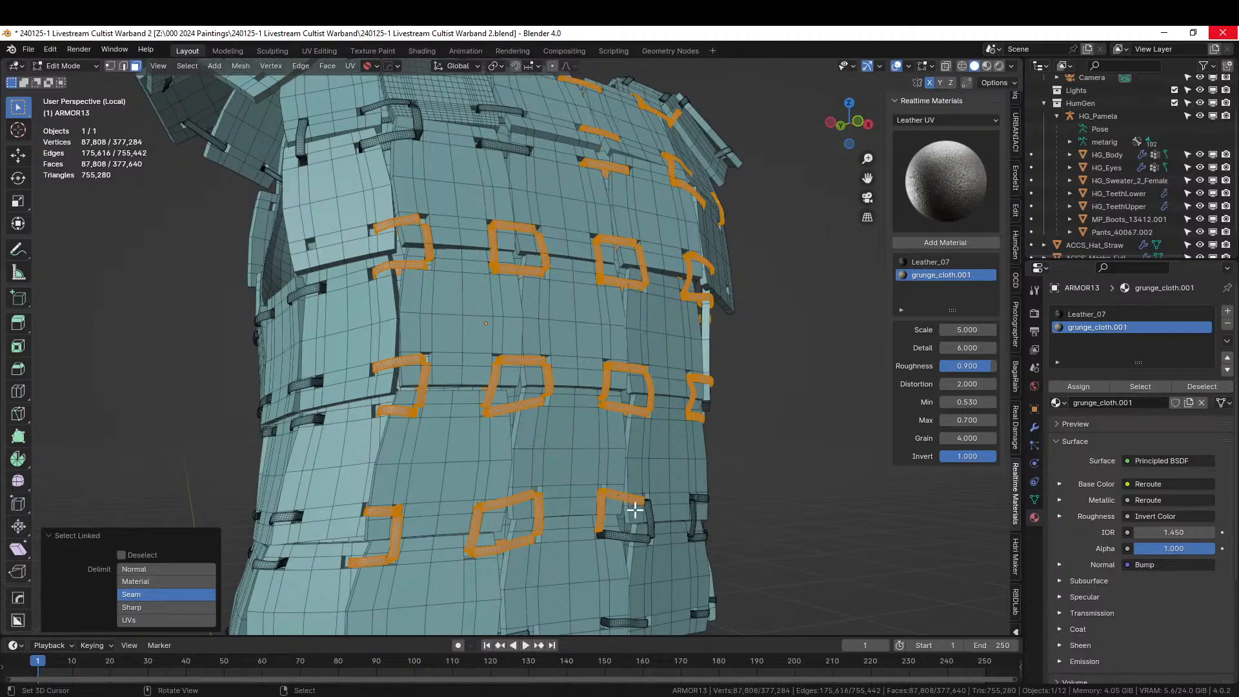
pyautogui.press('l')
# Add the three connected straps of the outer lacing in the waist row, near the armhole side.
pyautogui.moveTo(855, 520); pyautogui.dragTo(622, 542, button='middle')
pyautogui.press('l')
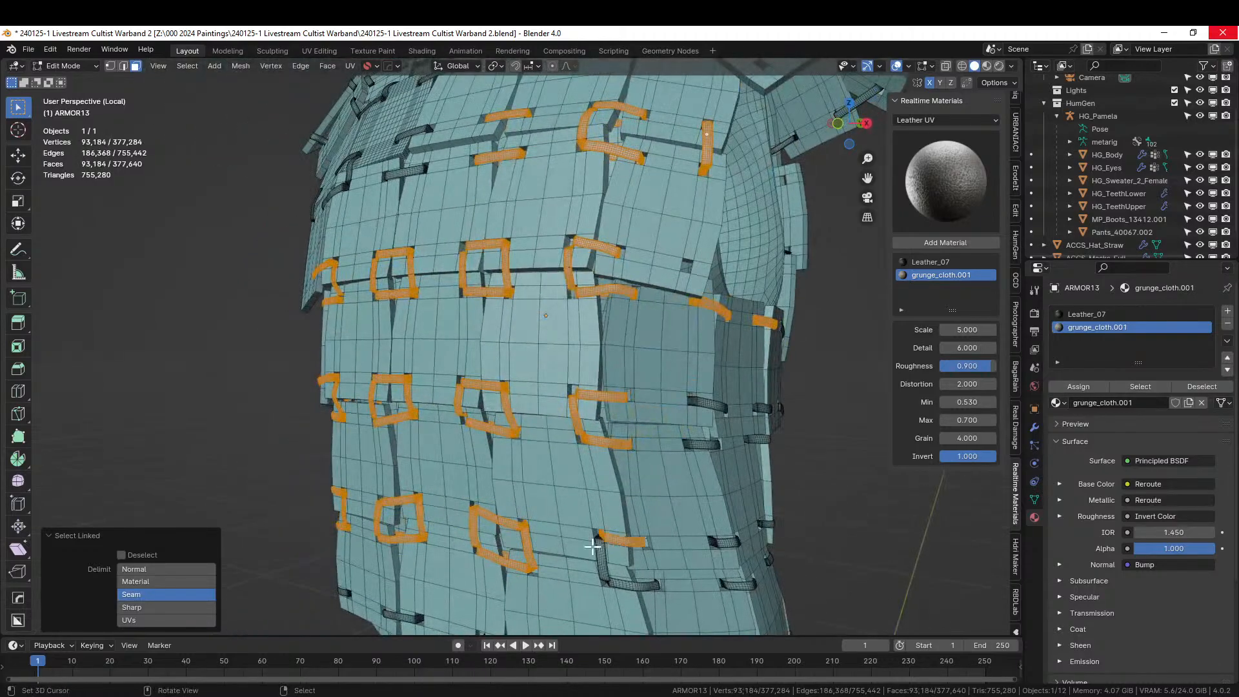
pyautogui.press('l')
pyautogui.press('l')
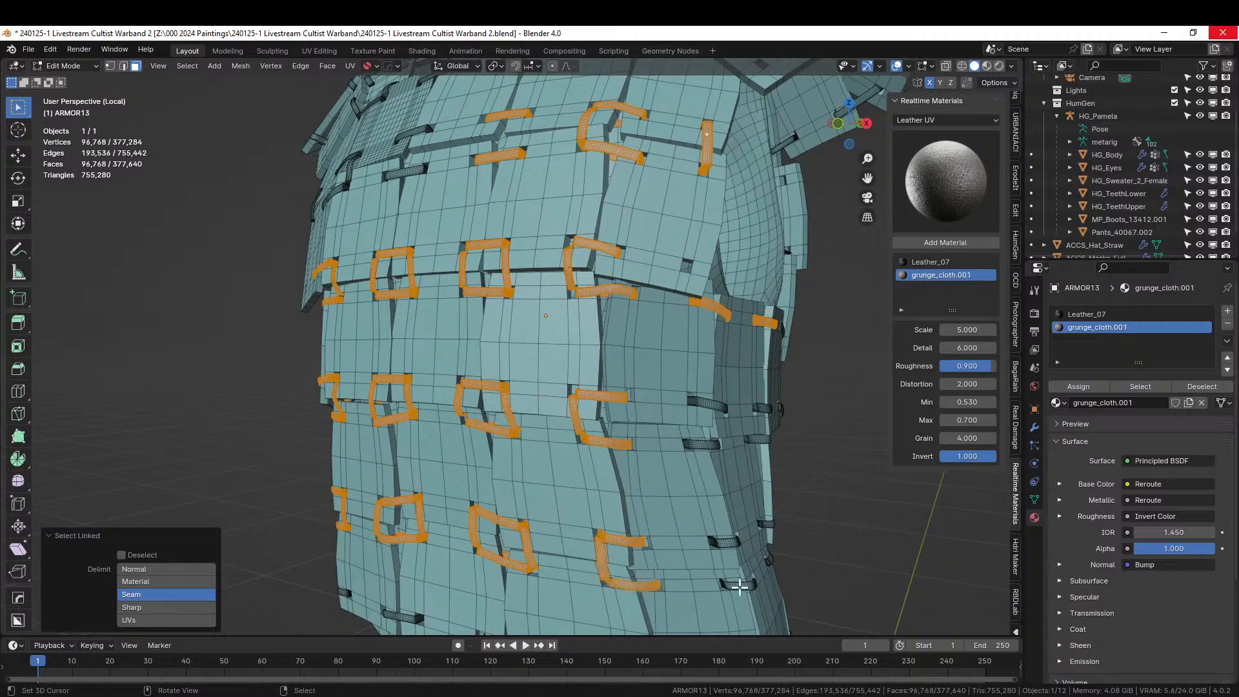
# Add the four straps of the side column directly below the armhole to the selection.
pyautogui.press('l')
pyautogui.press('l')
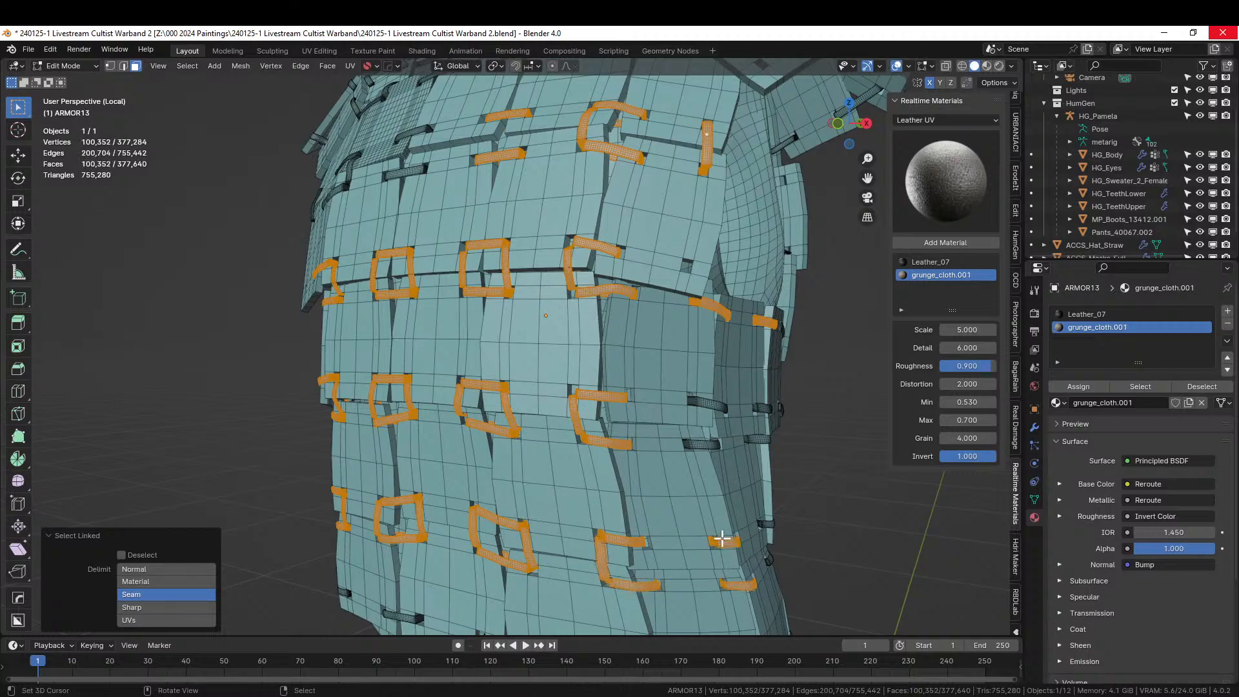
pyautogui.press('l')
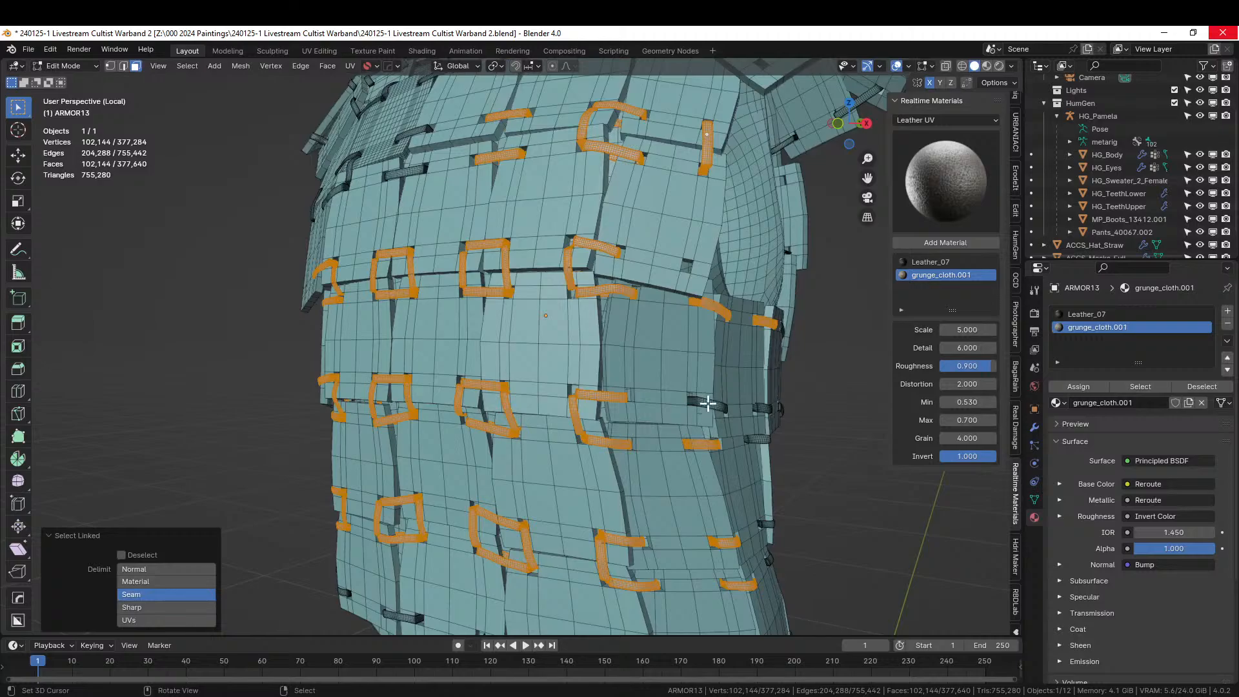
pyautogui.press('l')
# Add the four straps joining the next column of side plates under the armhole.
pyautogui.moveTo(833, 486); pyautogui.dragTo(697, 470, button='middle')
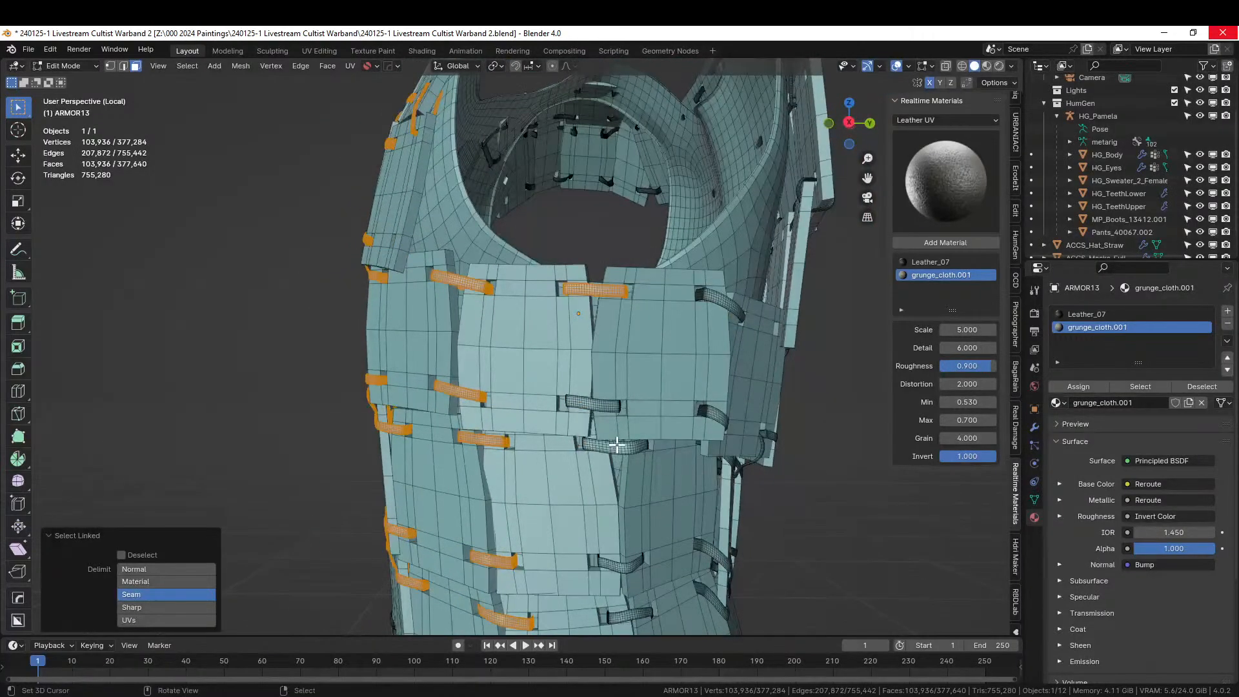
pyautogui.press('l')
pyautogui.press('l')
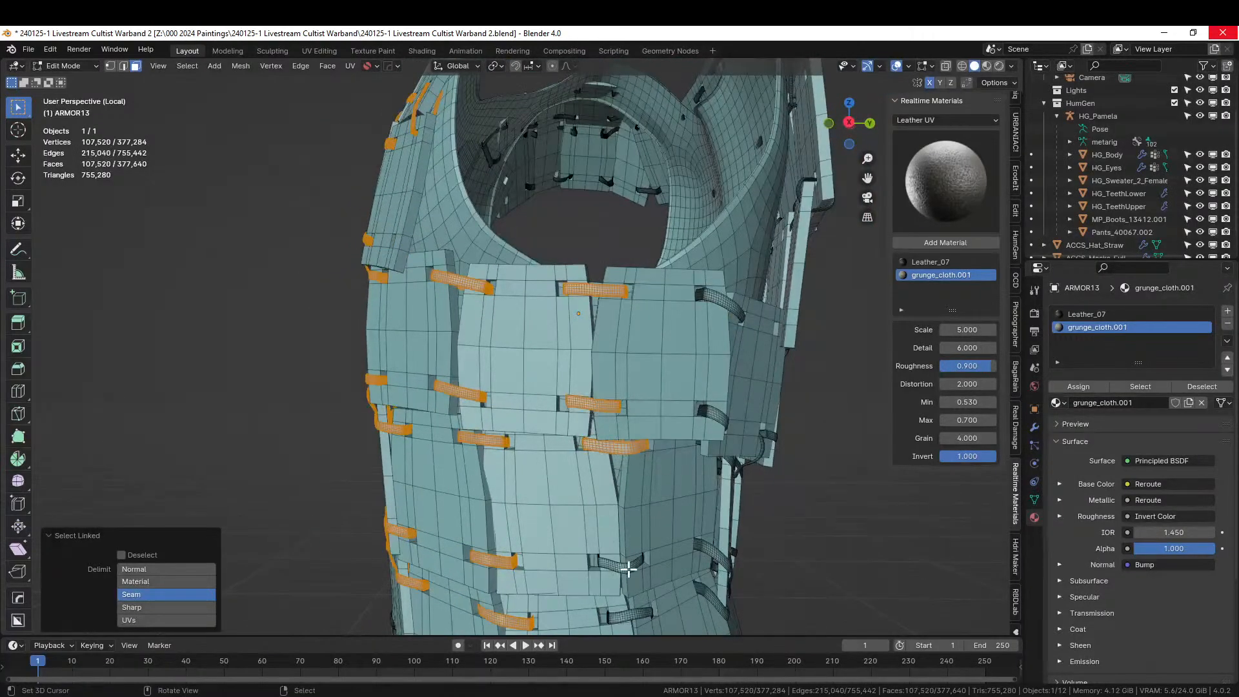
pyautogui.press('l')
pyautogui.press('l')
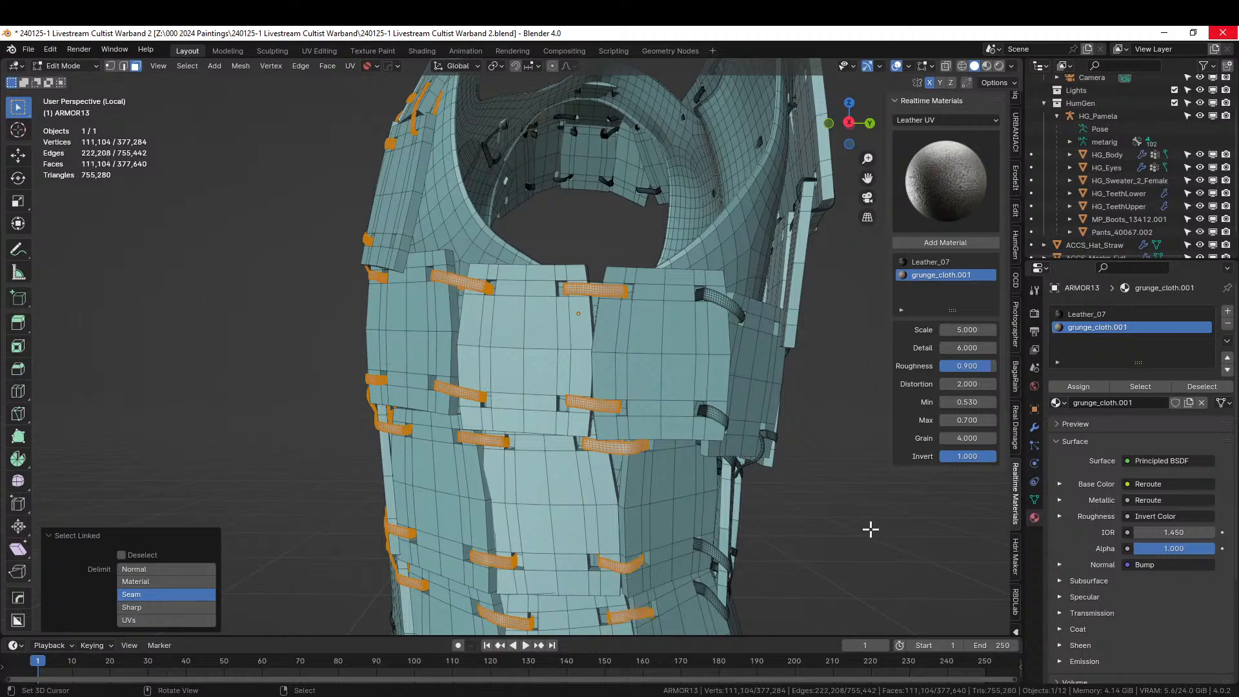
# Add the five straps in the side column nearest the back, from the lower waist up to the armhole plate.
pyautogui.moveTo(871, 529); pyautogui.dragTo(796, 514, button='middle')
pyautogui.press('l')
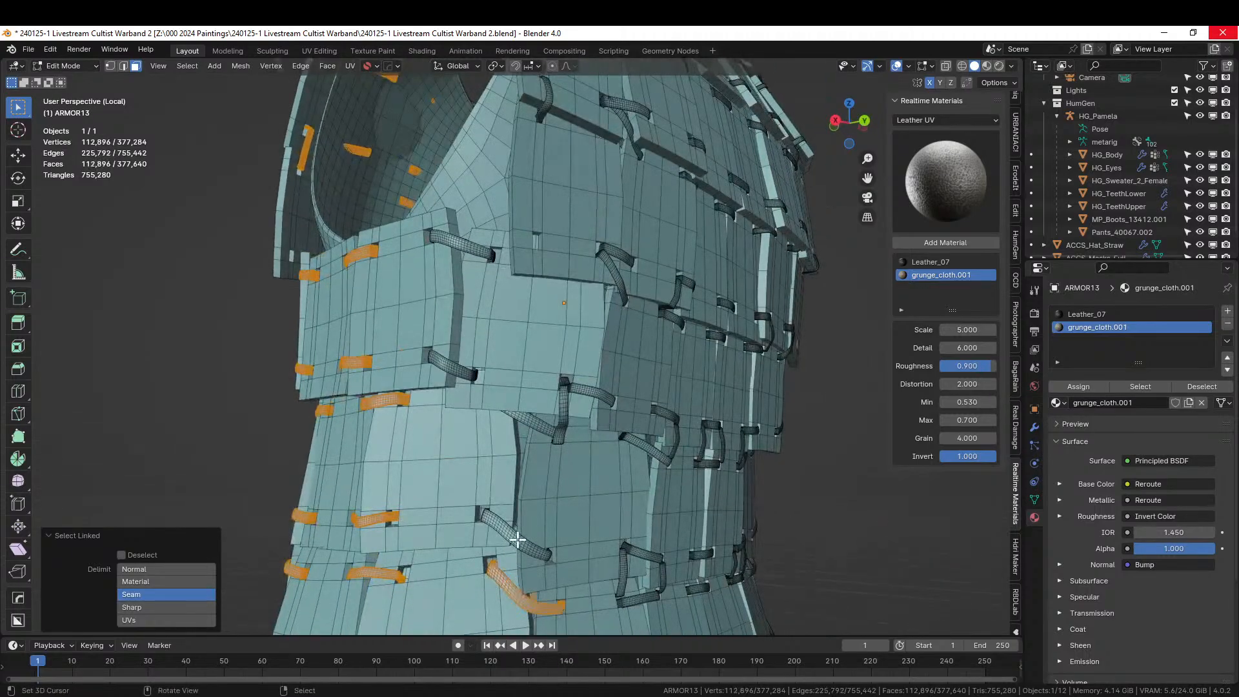
pyautogui.press('l')
pyautogui.press('l')
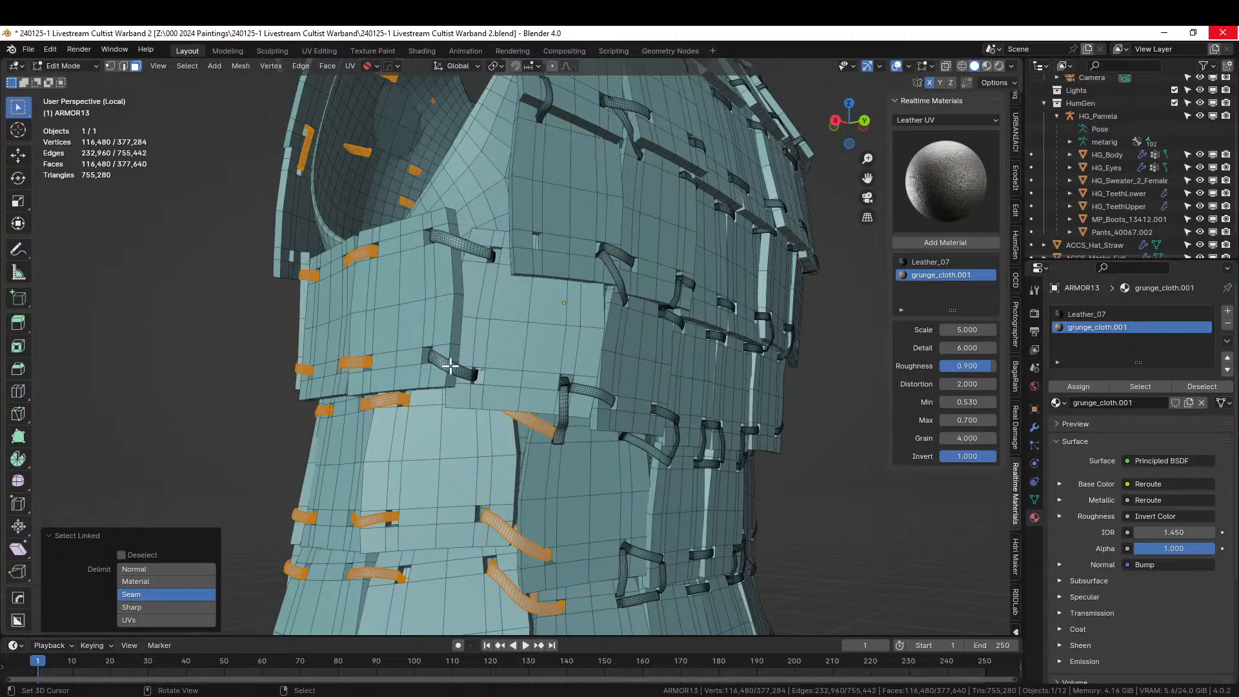
pyautogui.press('l')
pyautogui.press('l')
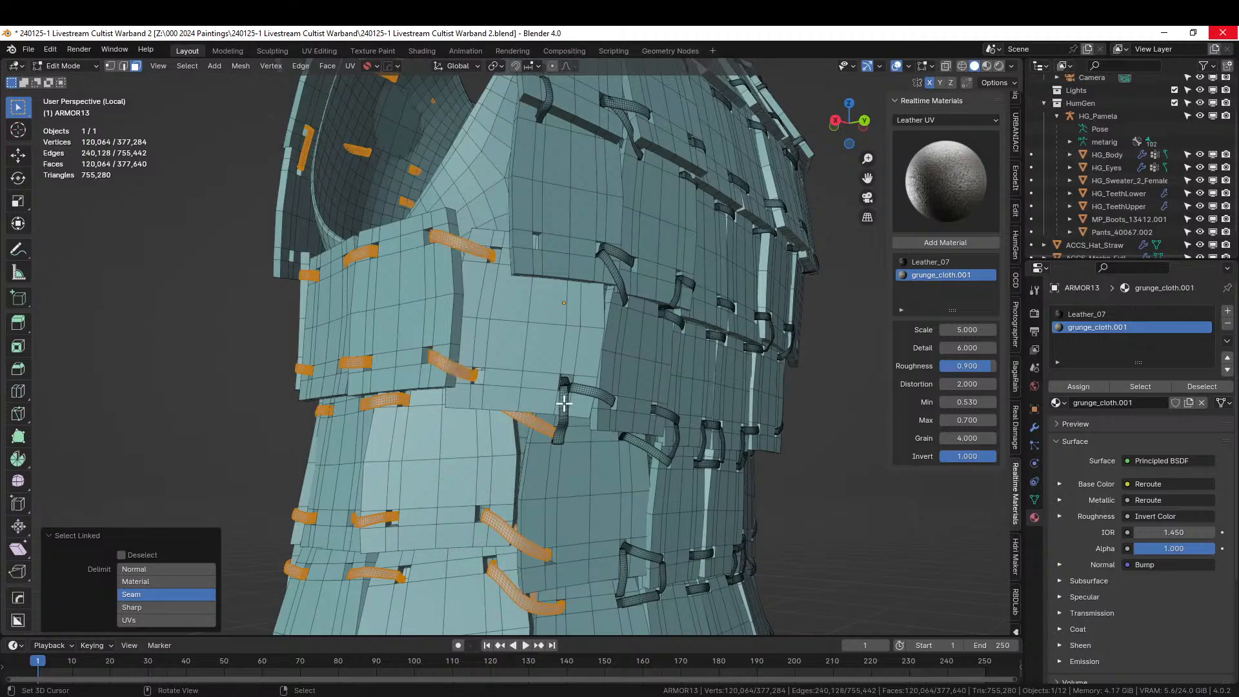
# Add the two connected straps at the back corner above the waist and the two at the upper back plate's corner.
pyautogui.press('l')
pyautogui.press('l')
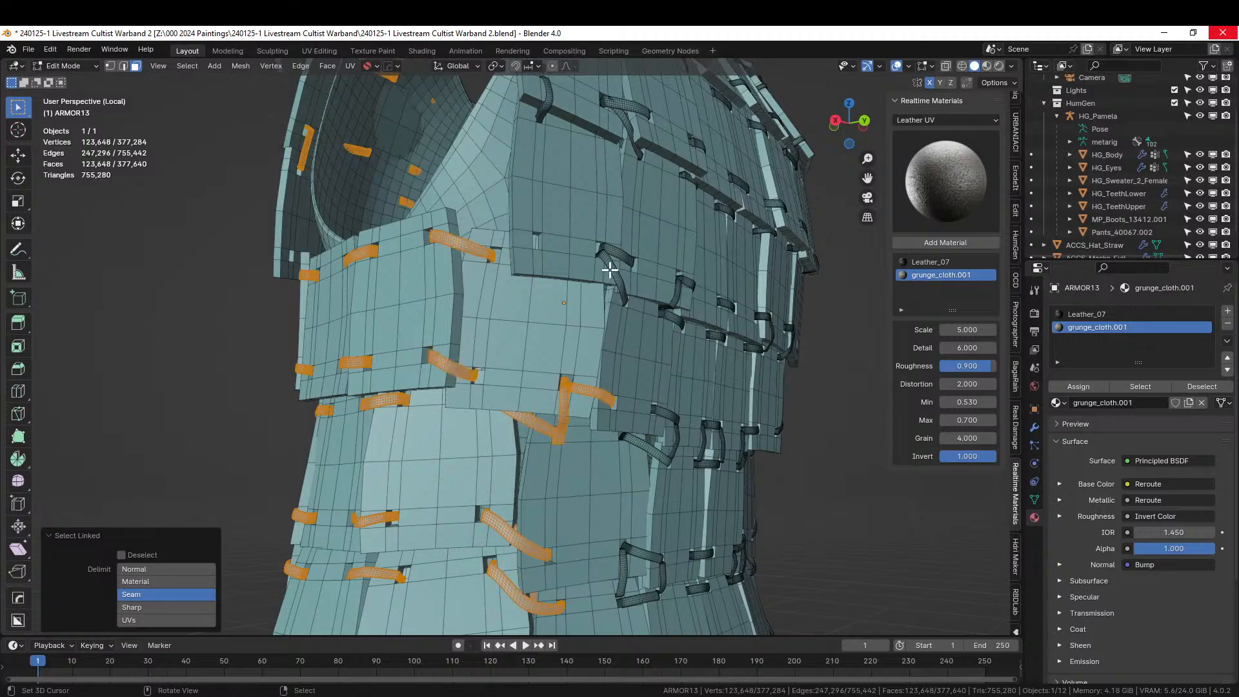
pyautogui.press('l')
pyautogui.press('l')
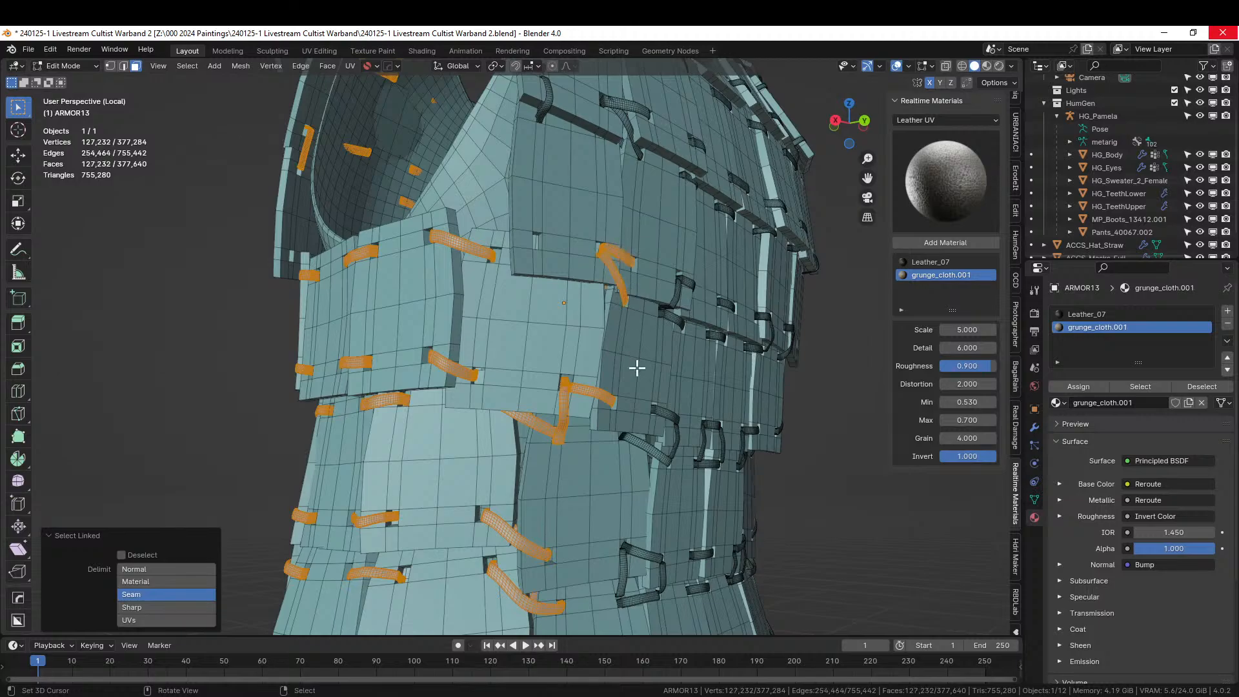
# Select the four straps of the square lacing at the lower back and assign grunge_cloth.001 to the selected straps.
pyautogui.press('l')
pyautogui.press('l')
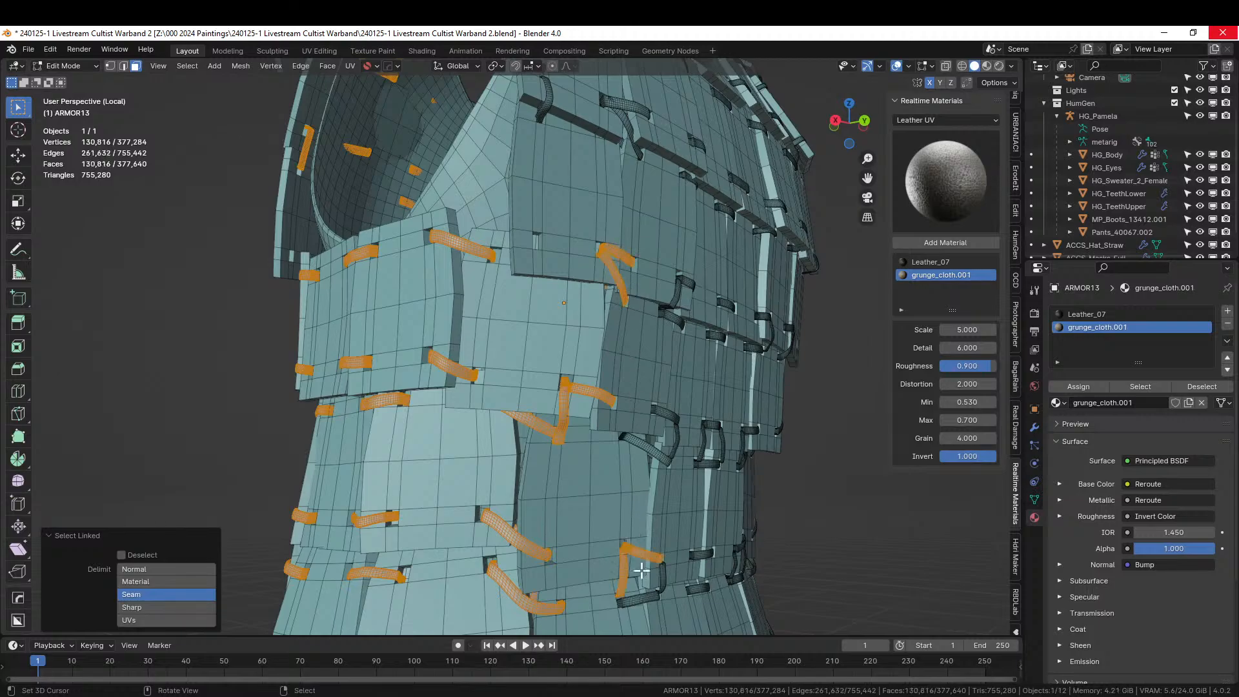
pyautogui.press('l')
pyautogui.press('l')
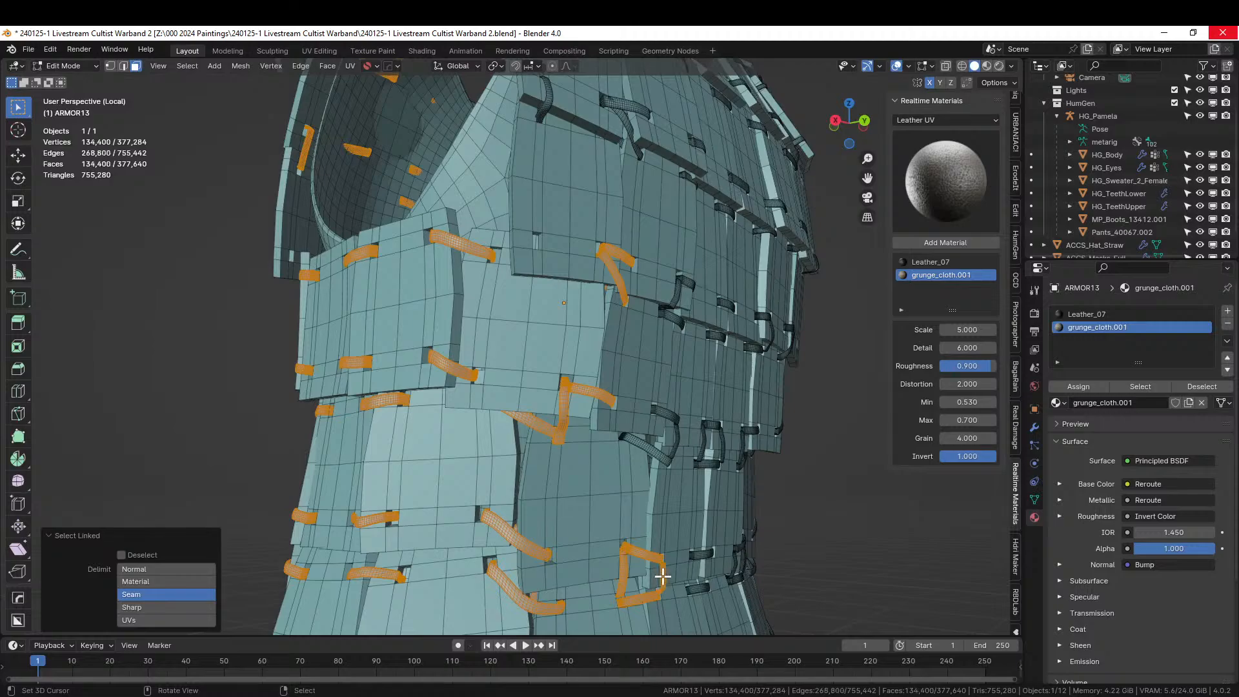
pyautogui.click(1090, 386)
# Add the six straps on the outer back plates beside the armhole, including the long diagonal one reaching the top row.
pyautogui.moveTo(775, 381); pyautogui.dragTo(658, 382, button='middle')
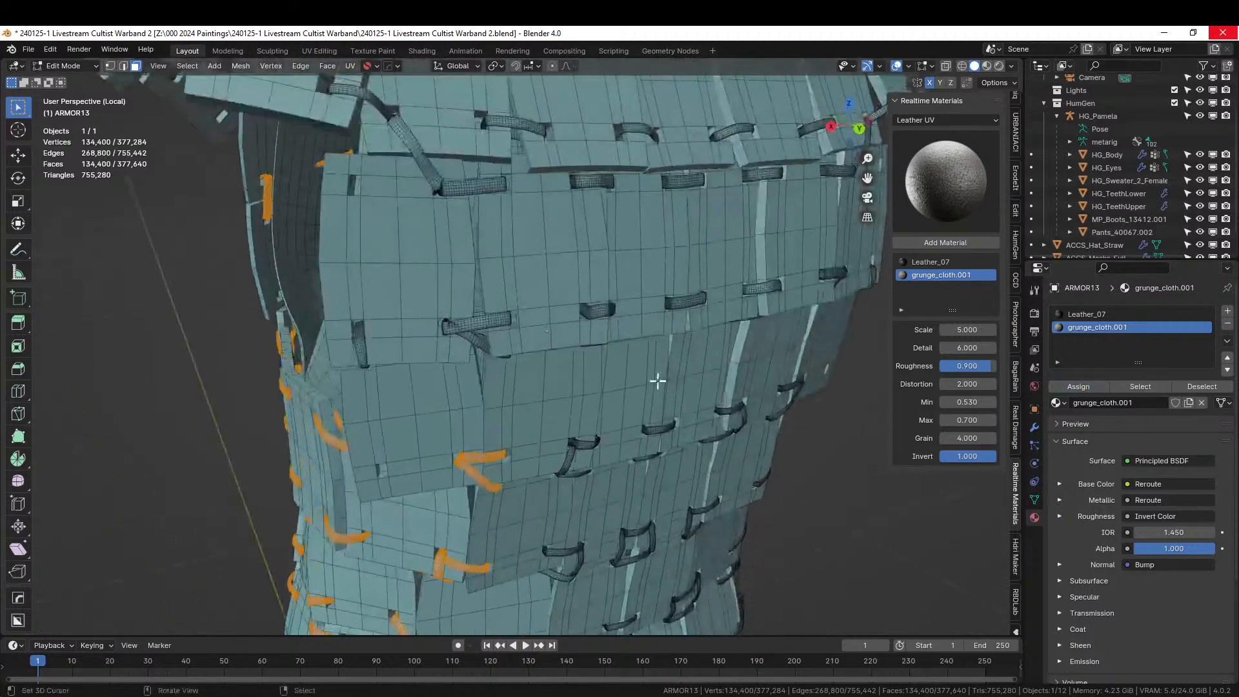
pyautogui.press('l')
pyautogui.press('l')
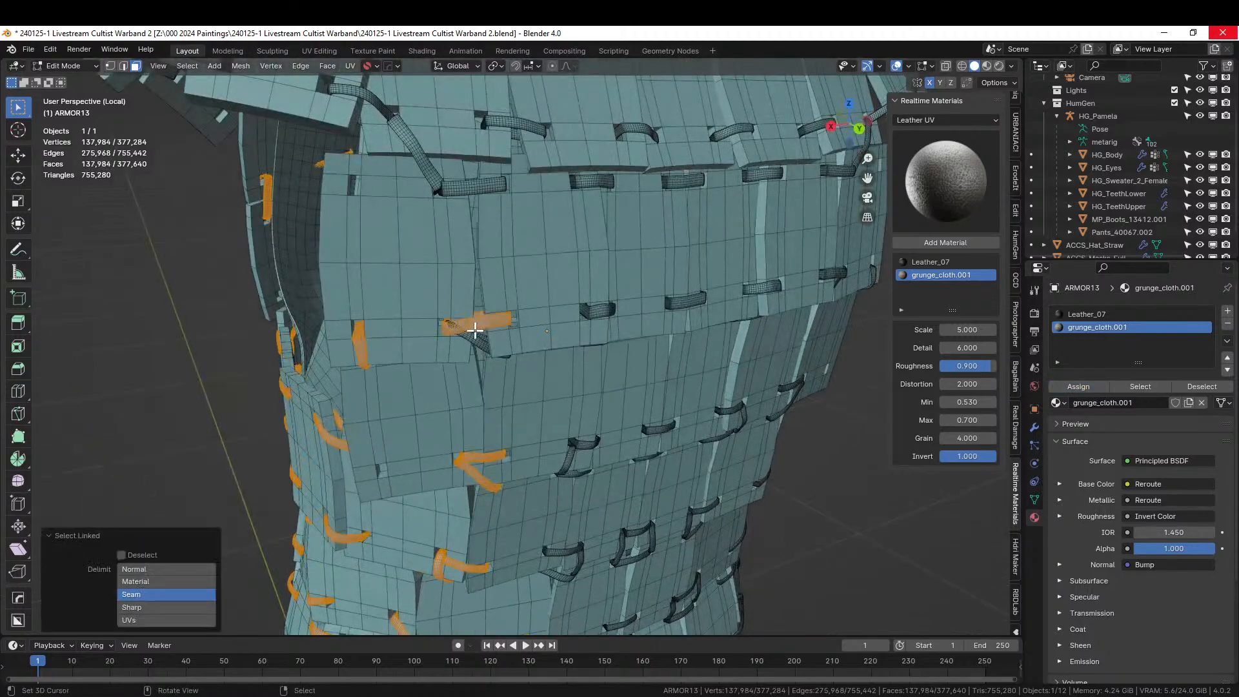
pyautogui.press('l')
pyautogui.press('l')
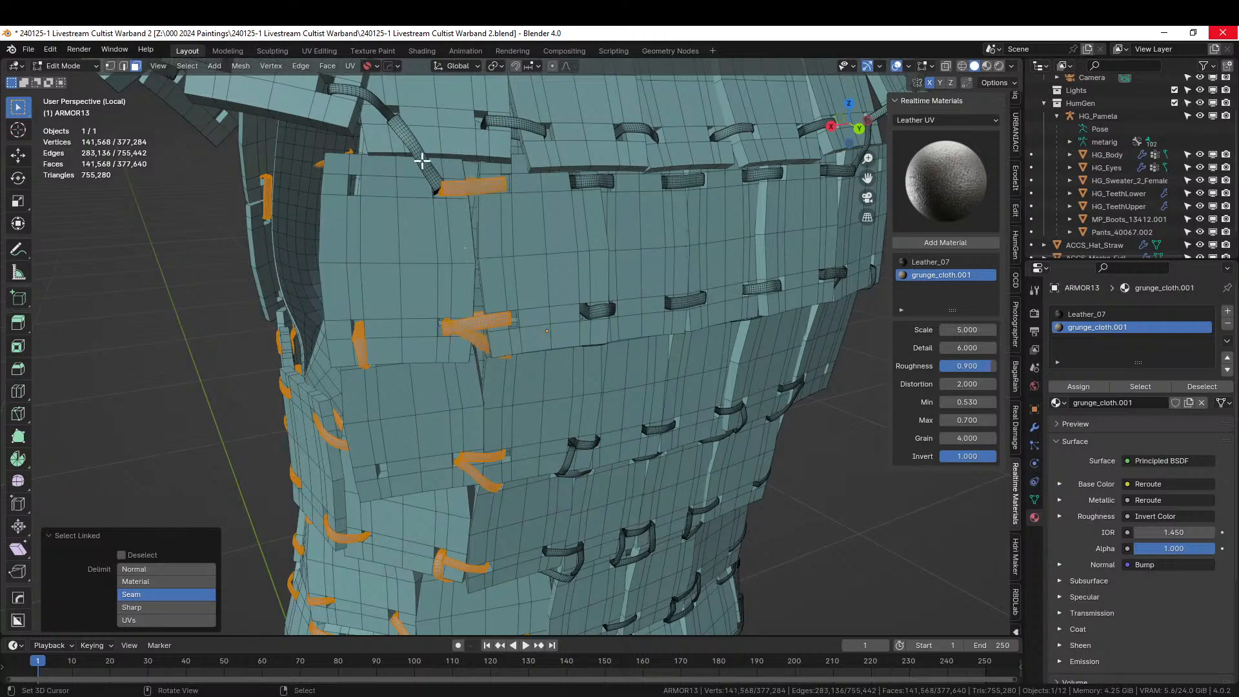
pyautogui.press('l')
pyautogui.press('l')
# Add the strap behind the armhole joining the shoulder guard to the back, plus four straps around the guard's outer plate.
pyautogui.scroll(-6, 427, 249)
pyautogui.moveTo(447, 291); pyautogui.dragTo(465, 315, button='middle')
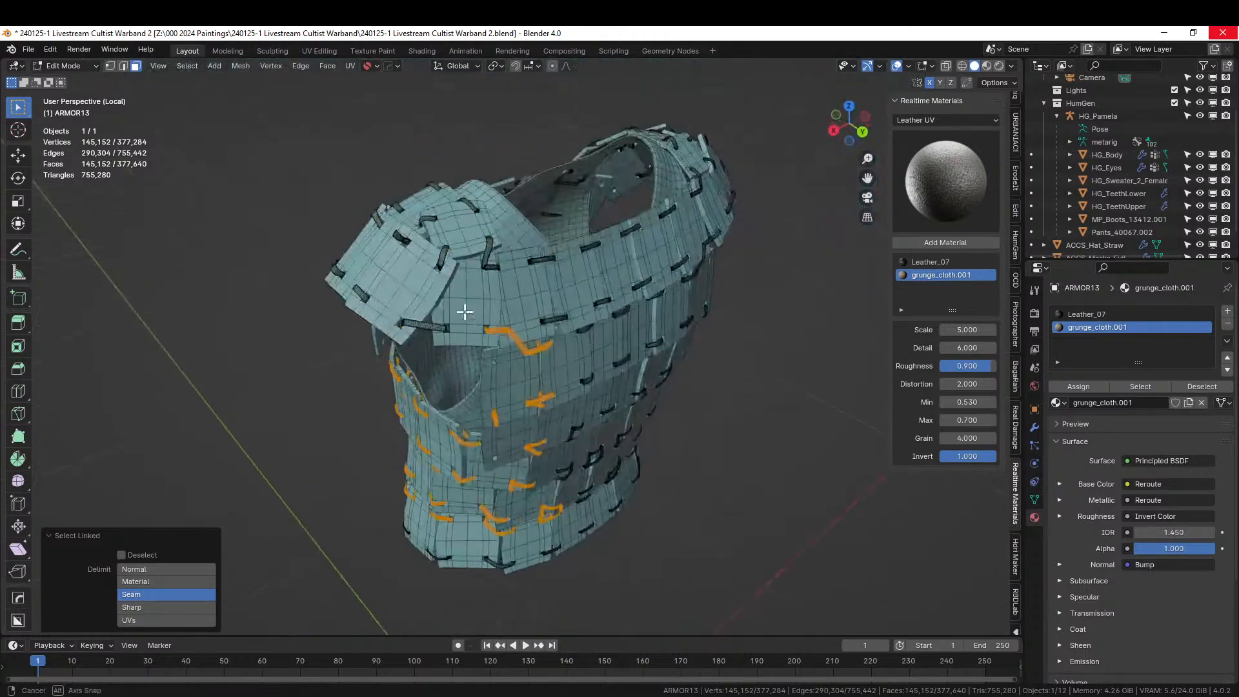
pyautogui.press('l')
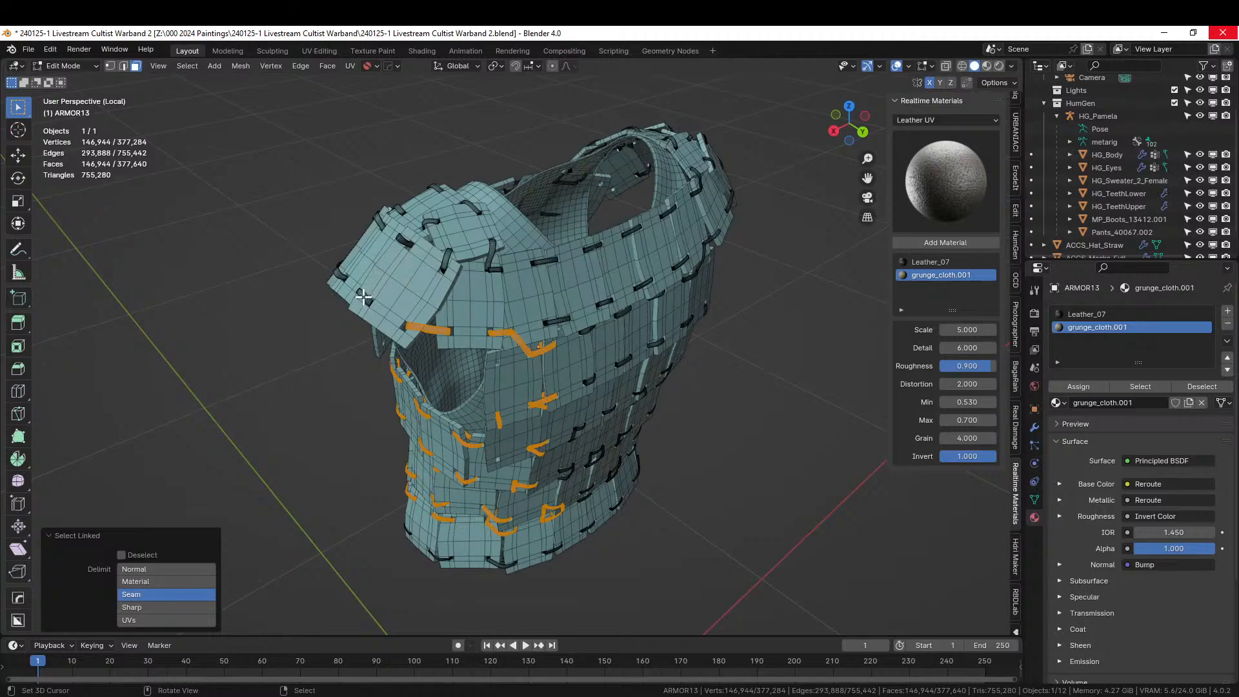
pyautogui.press('l')
pyautogui.press('l')
pyautogui.press('l')
pyautogui.press('l')
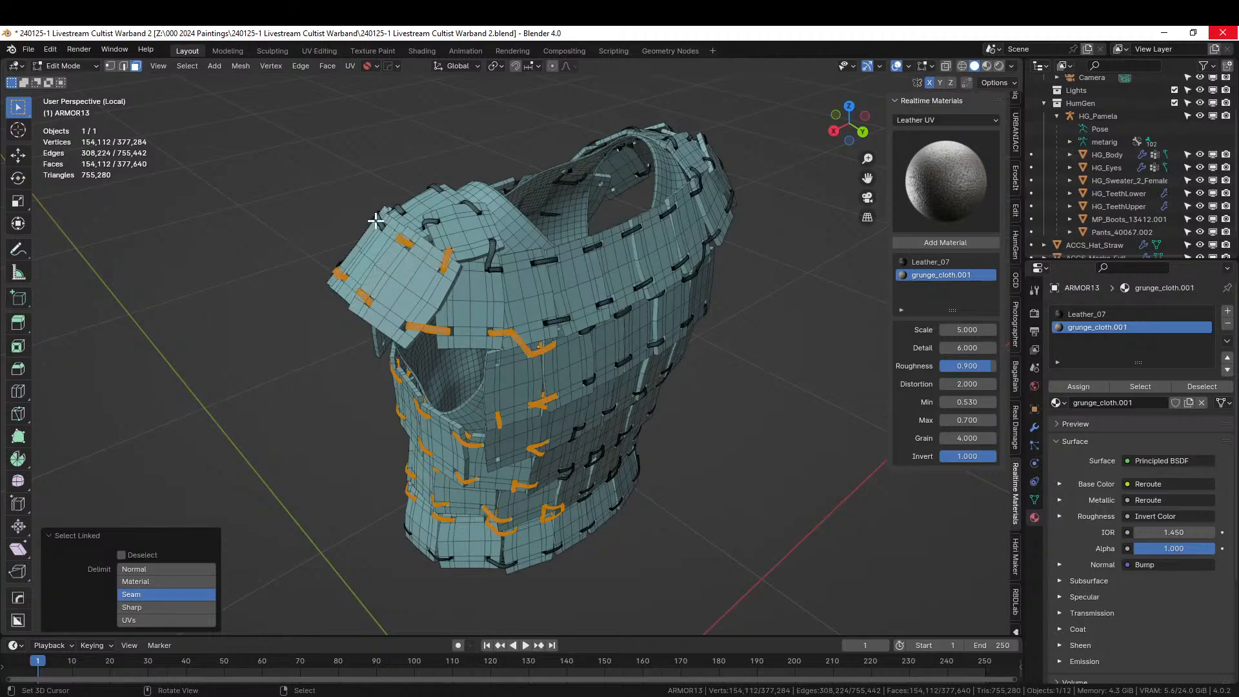
# Add the three remaining straps of the shoulder guard's outer plate row.
pyautogui.press('l')
pyautogui.moveTo(497, 330); pyautogui.dragTo(674, 342, button='middle')
pyautogui.press('l')
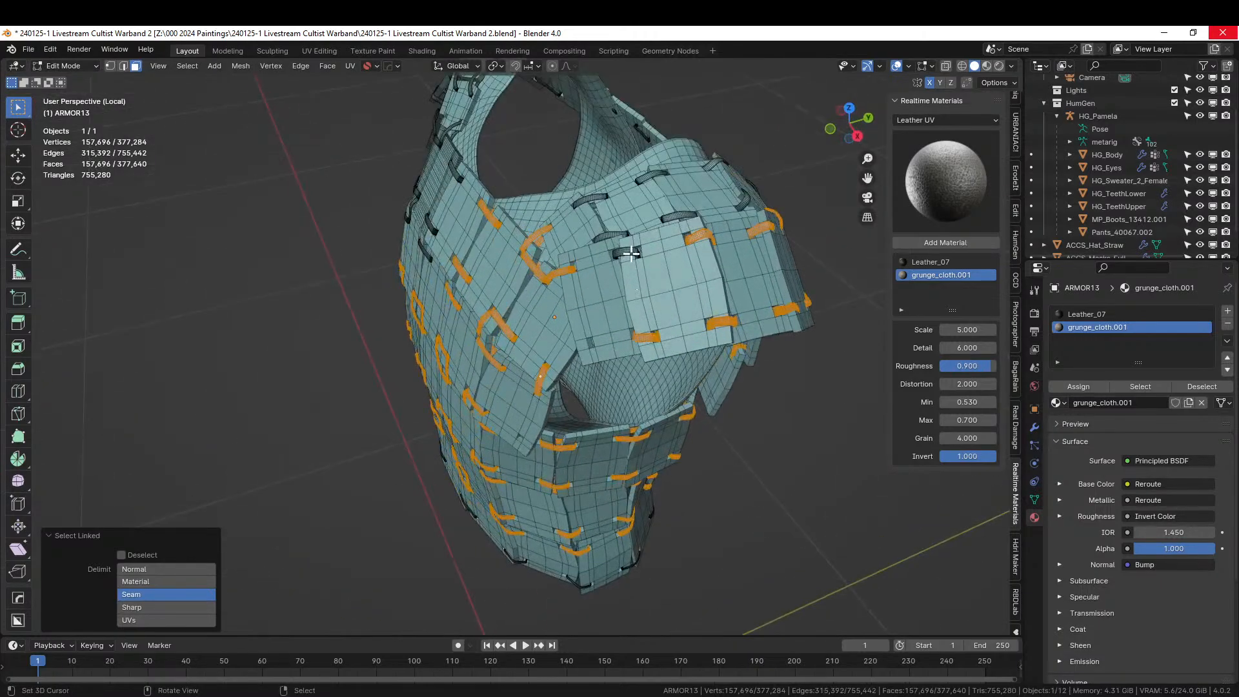
pyautogui.press('l')
# Add the four straps joining the front and middle plates on top of the shoulder guard.
pyautogui.moveTo(585, 330); pyautogui.dragTo(576, 441, button='middle')
pyautogui.scroll(2, 643, 338)
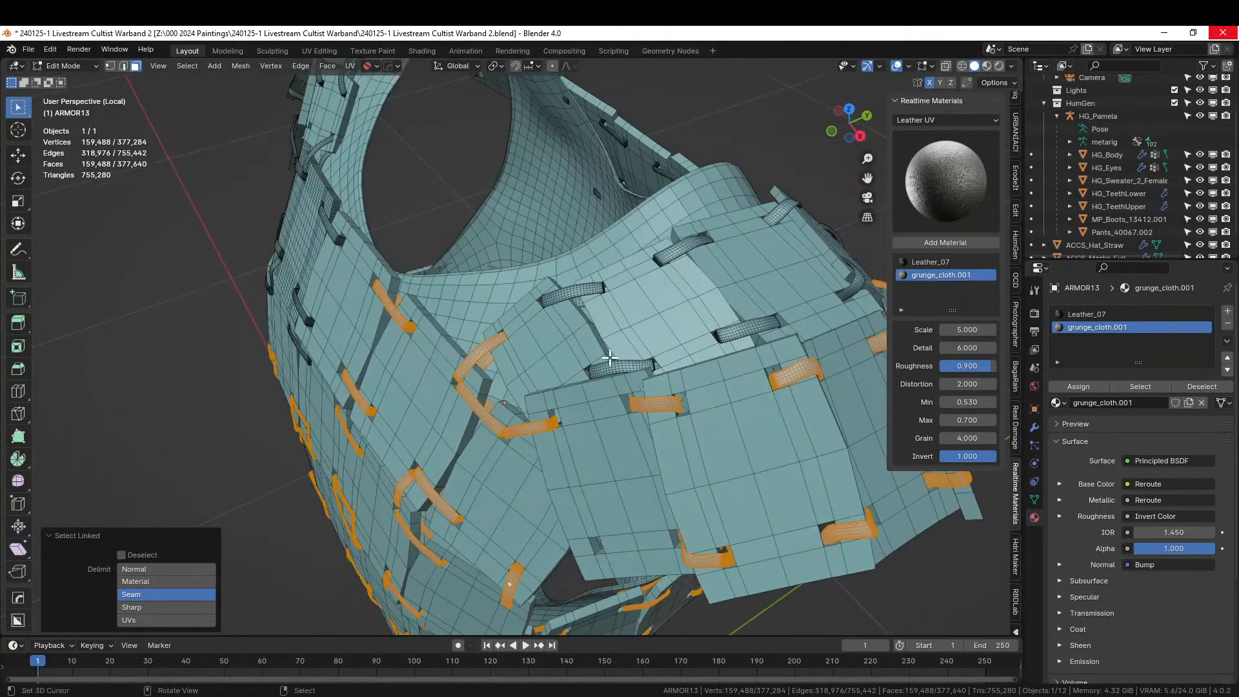
pyautogui.press('l')
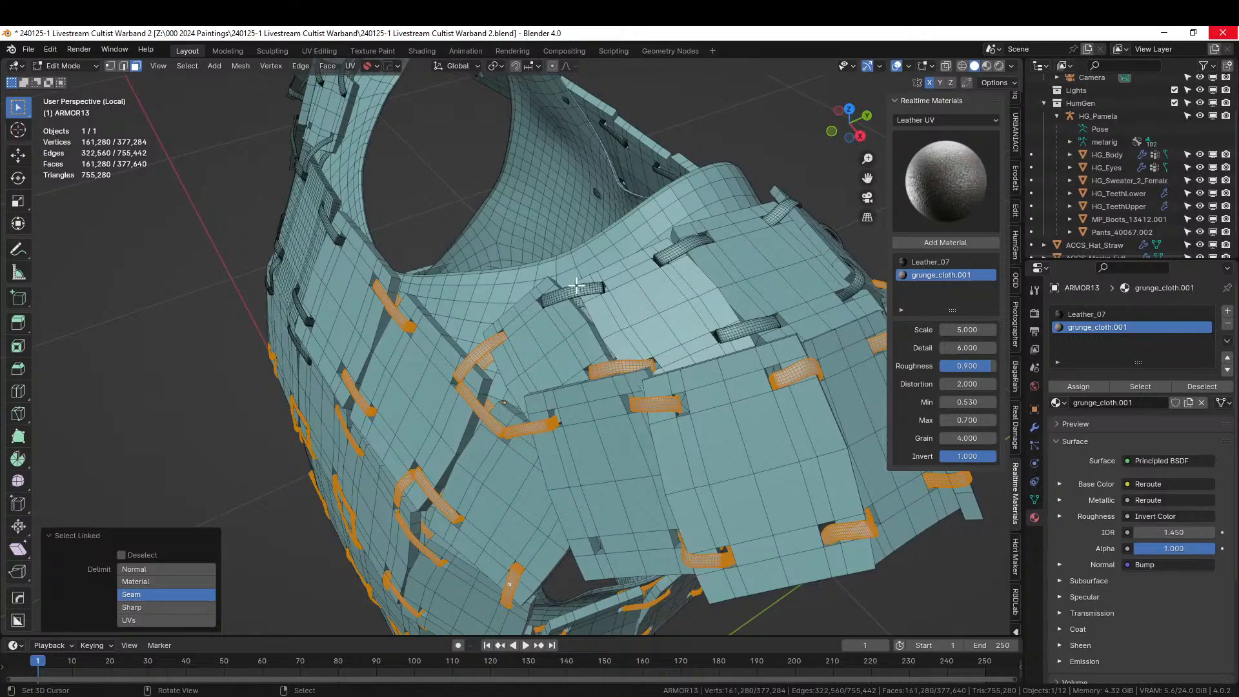
pyautogui.press('l')
pyautogui.press('l')
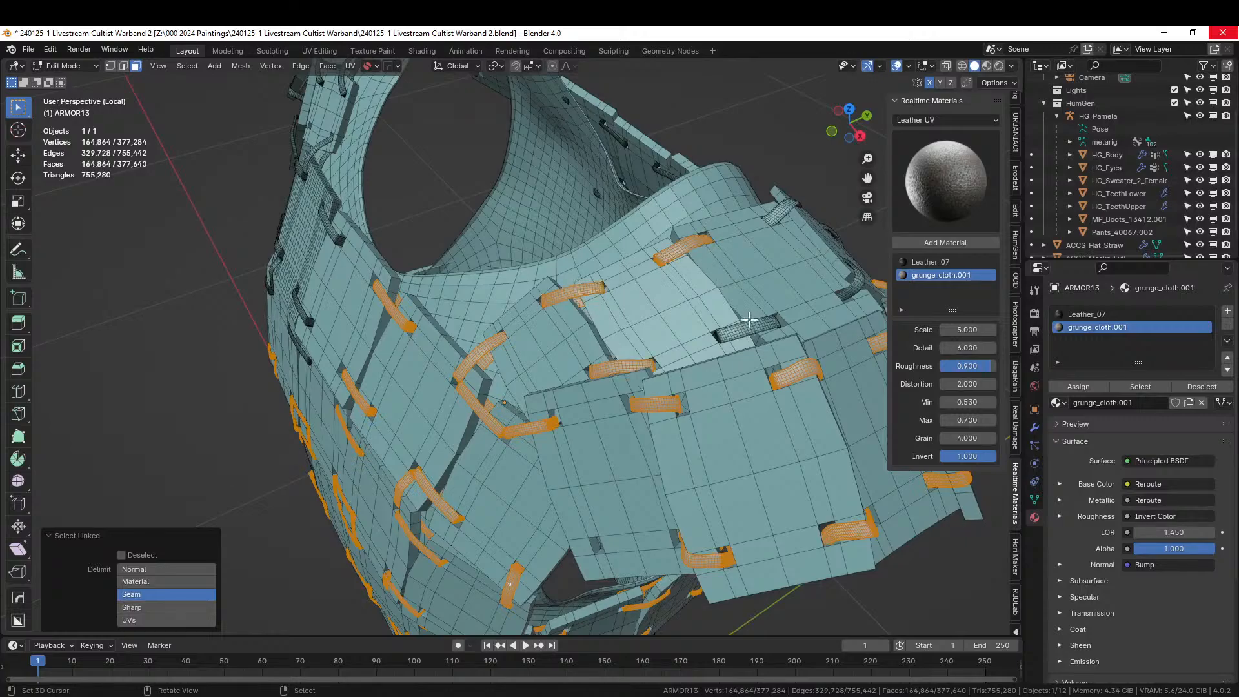
pyautogui.press('l')
# Add the two straps of the rear shoulder plate and the two connecting it to the upper back.
pyautogui.moveTo(703, 337); pyautogui.dragTo(627, 338, button='middle')
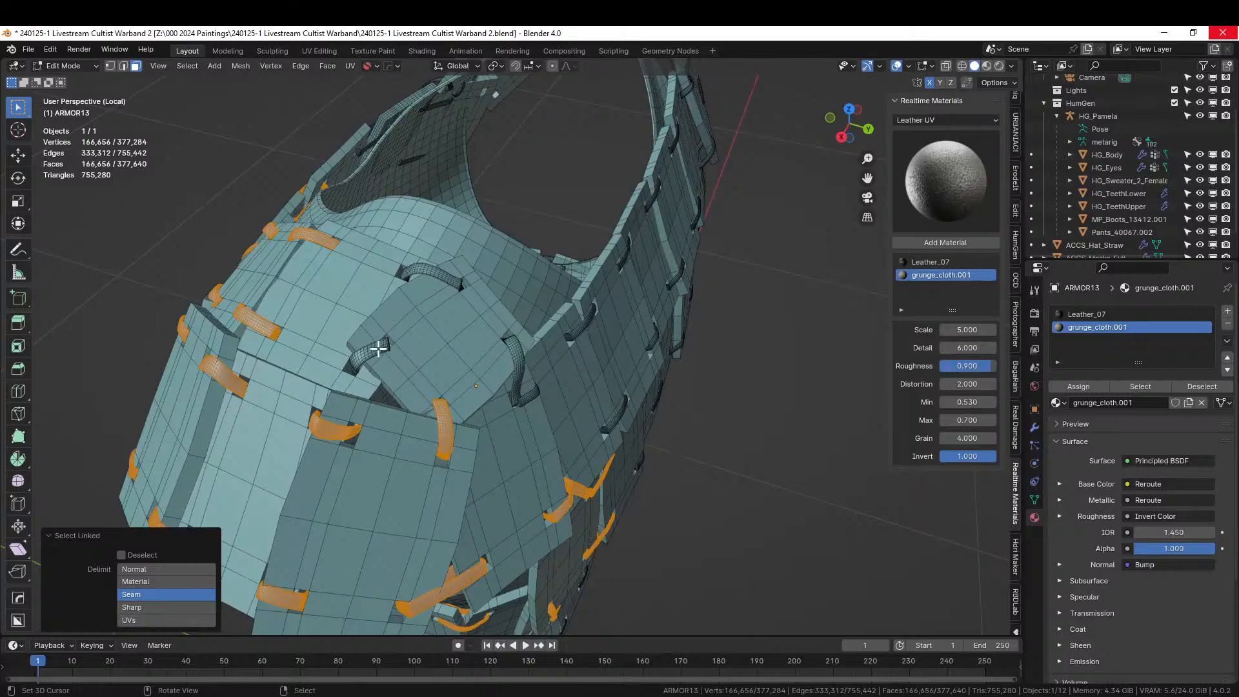
pyautogui.press('l')
pyautogui.press('l')
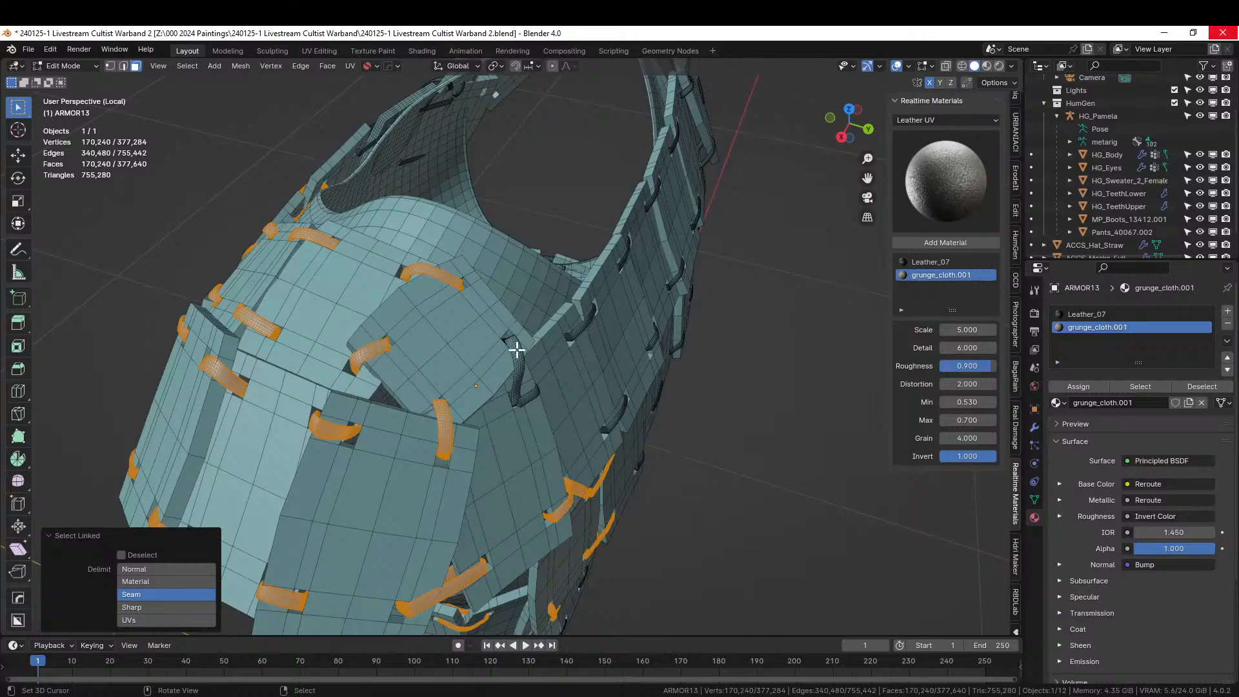
pyautogui.press('l')
pyautogui.press('l')
# Add the eight short straps along the upper and lower edges of the top back row below the neckline.
pyautogui.moveTo(763, 434); pyautogui.dragTo(401, 385, button='middle')
pyautogui.press('l')
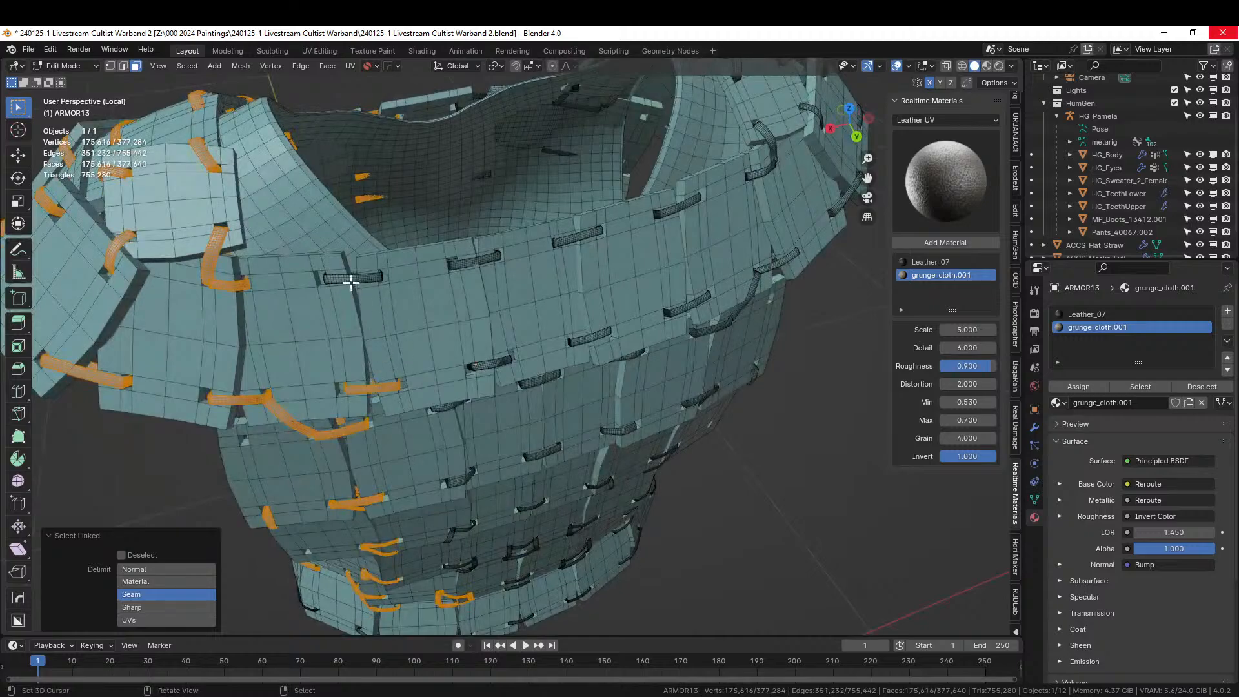
pyautogui.press('l')
pyautogui.press('l')
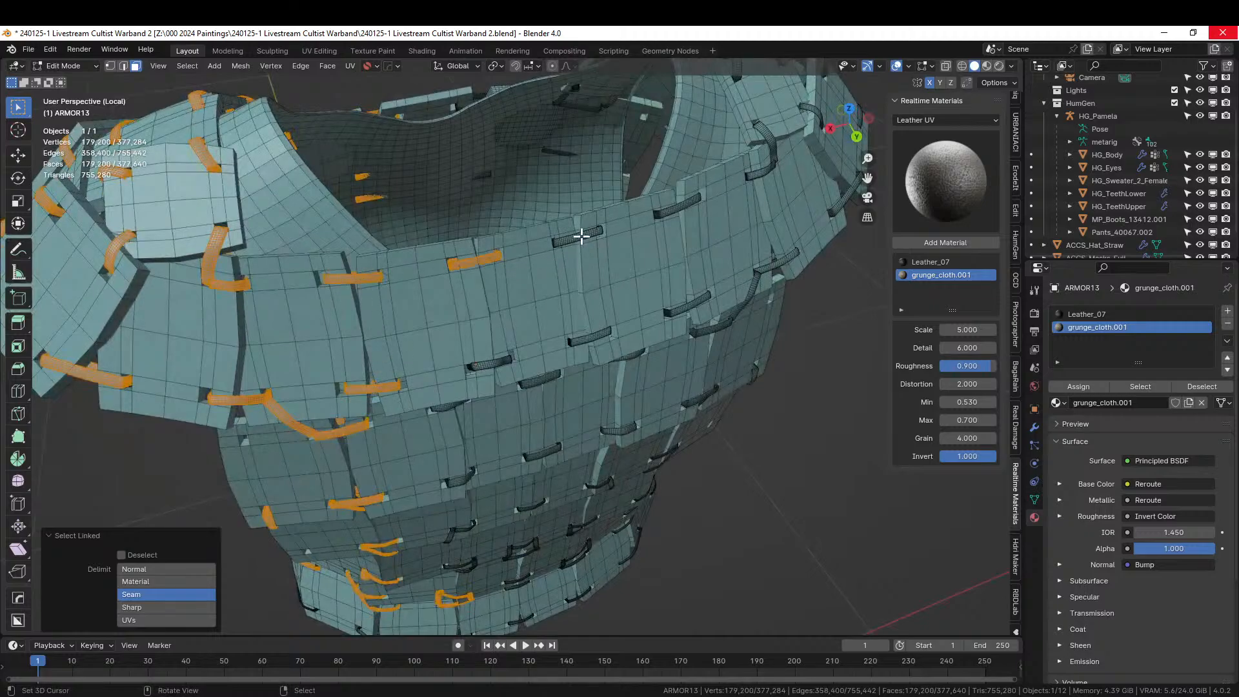
pyautogui.press('l')
pyautogui.press('l')
pyautogui.press('l')
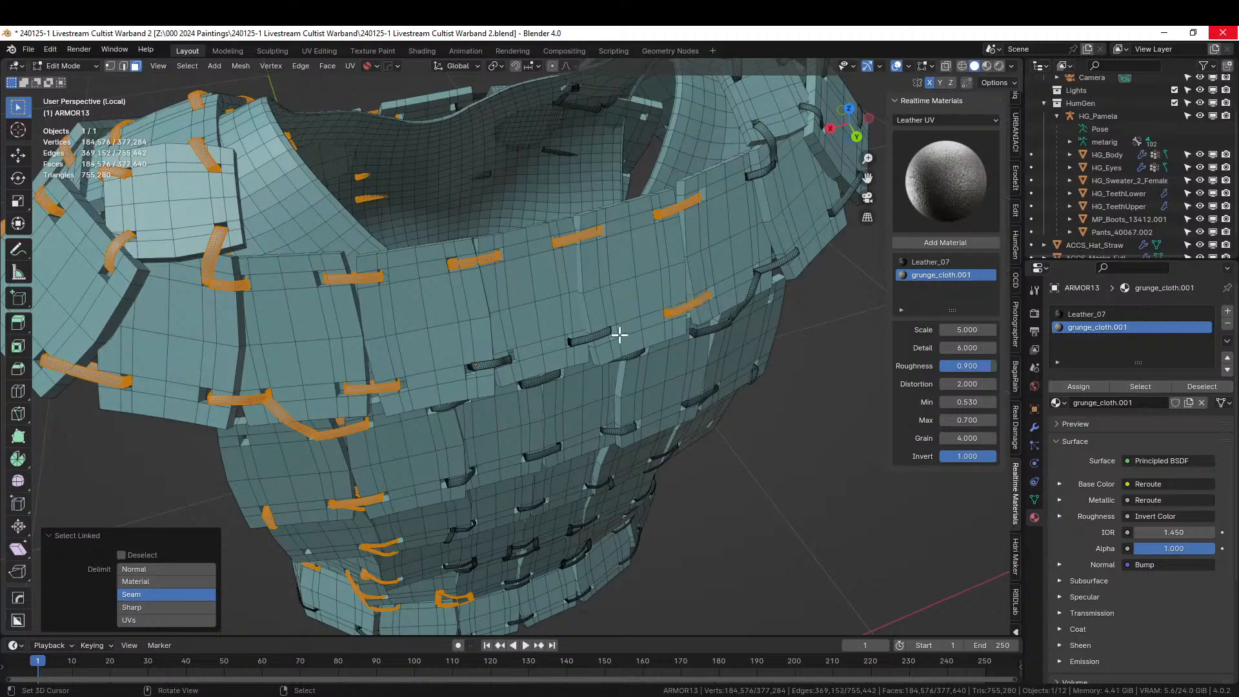
pyautogui.press('l')
pyautogui.press('l')
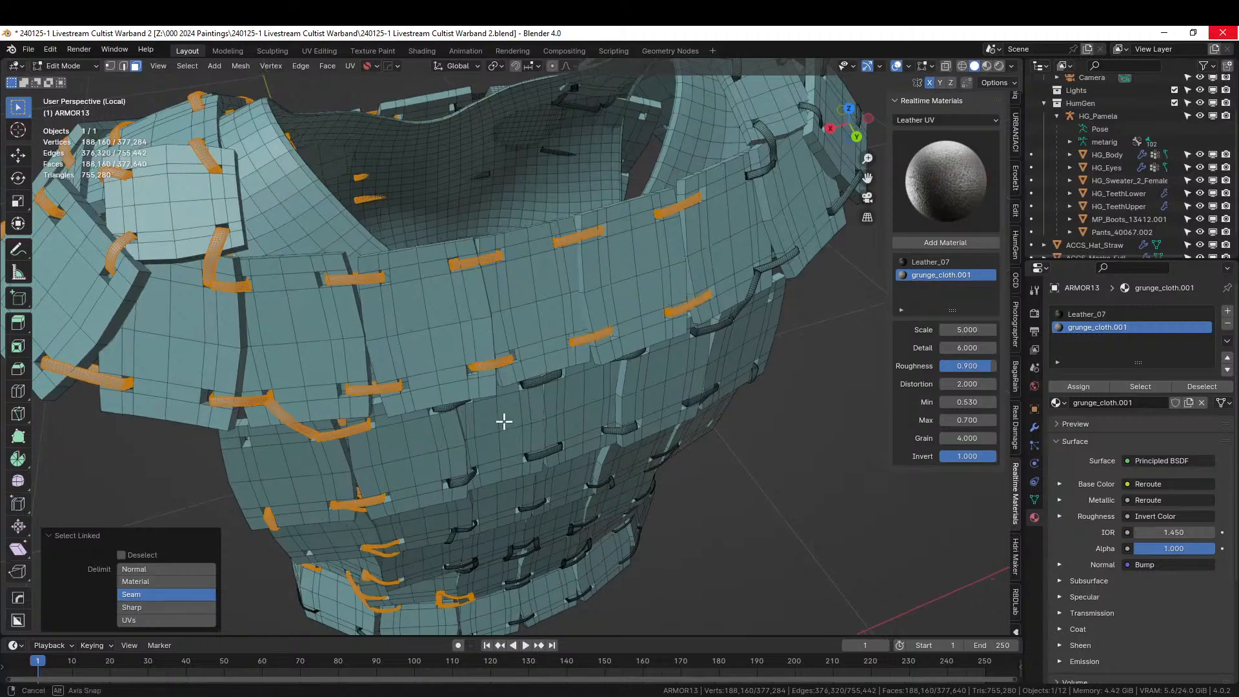
# Add the four short straps along the upper edge of the second back row.
pyautogui.moveTo(504, 420); pyautogui.dragTo(492, 368, button='middle')
pyautogui.press('l')
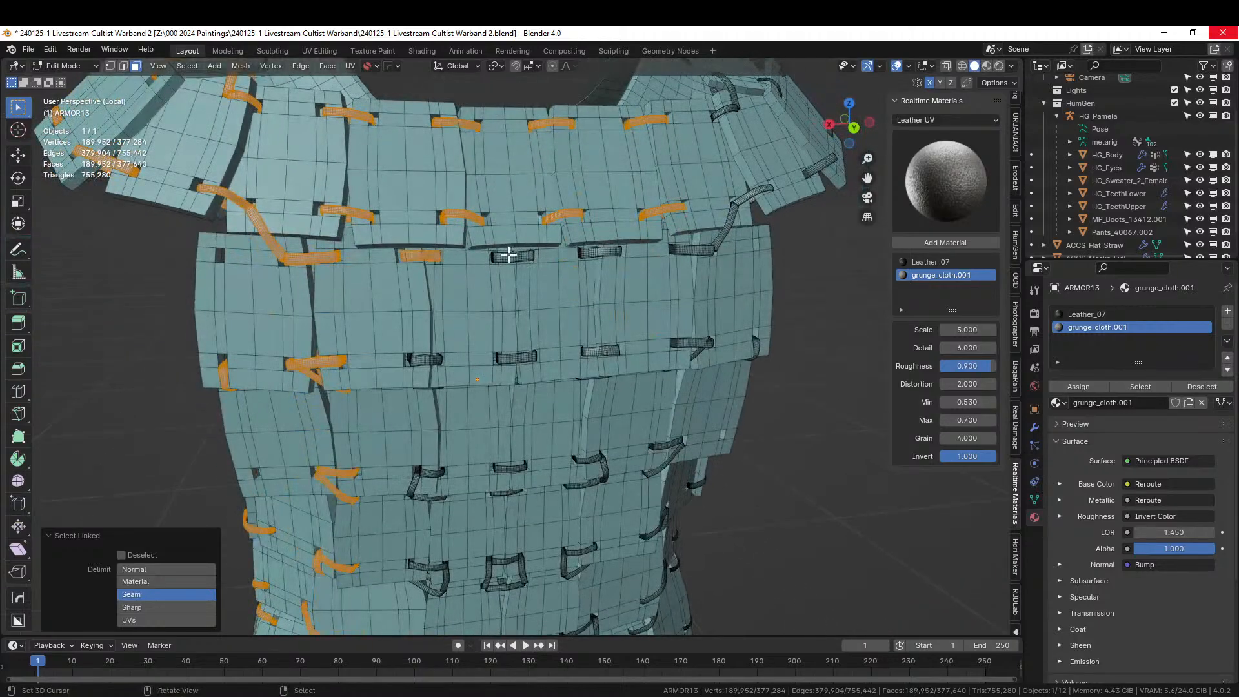
pyautogui.press('l')
pyautogui.press('l')
pyautogui.press('l')
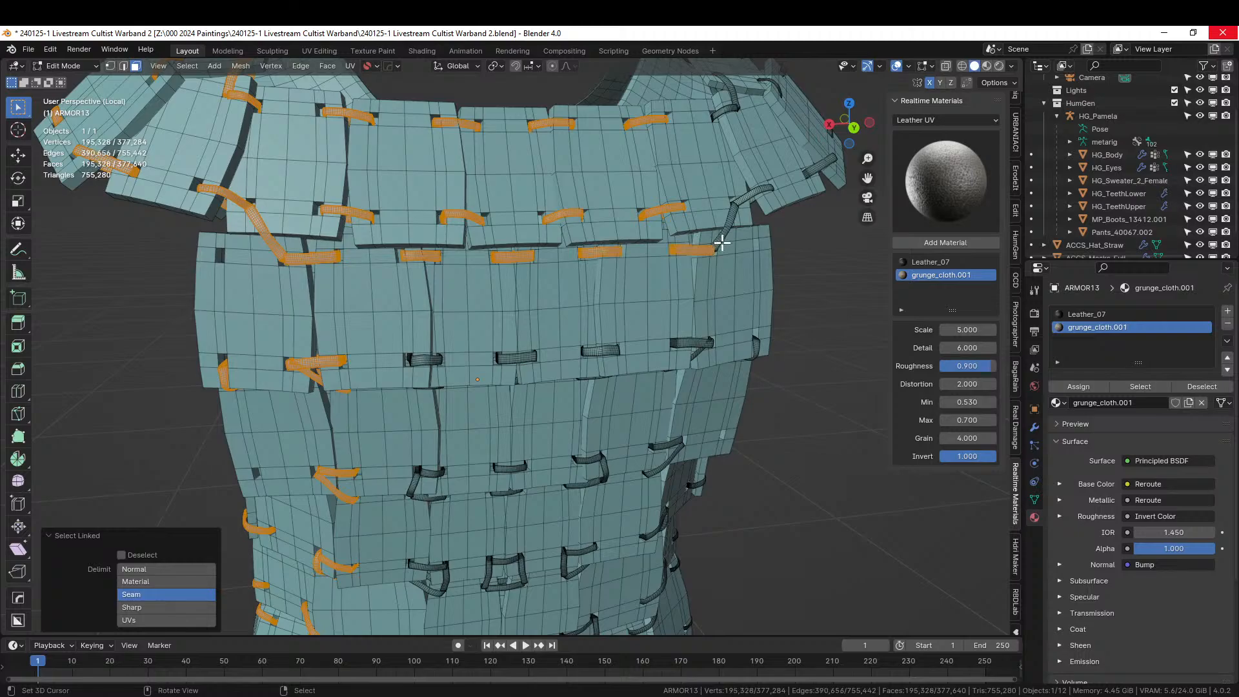
# Add the four short straps along the lower edge of the second back row.
pyautogui.press('l')
pyautogui.press('l')
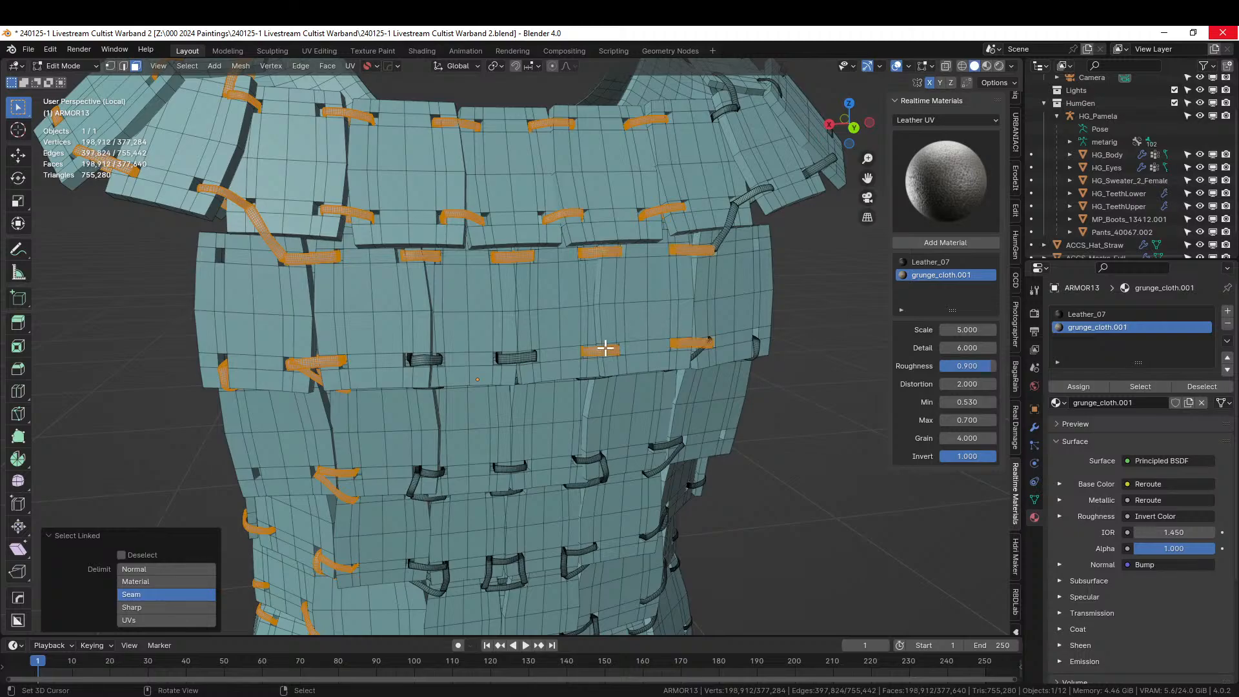
pyautogui.press('l')
pyautogui.press('l')
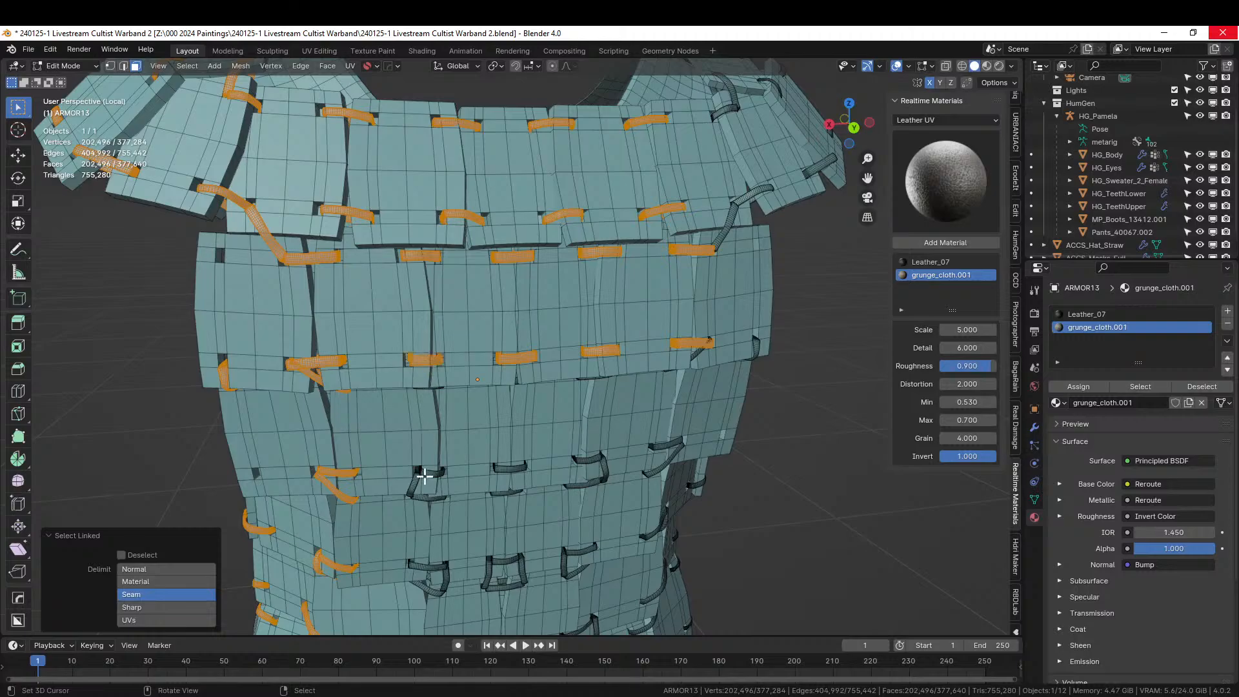
# Add the three connected straps of the first unselected lacing in the third back row and the two short center straps.
pyautogui.press('l')
pyautogui.press('l')
pyautogui.press('l')
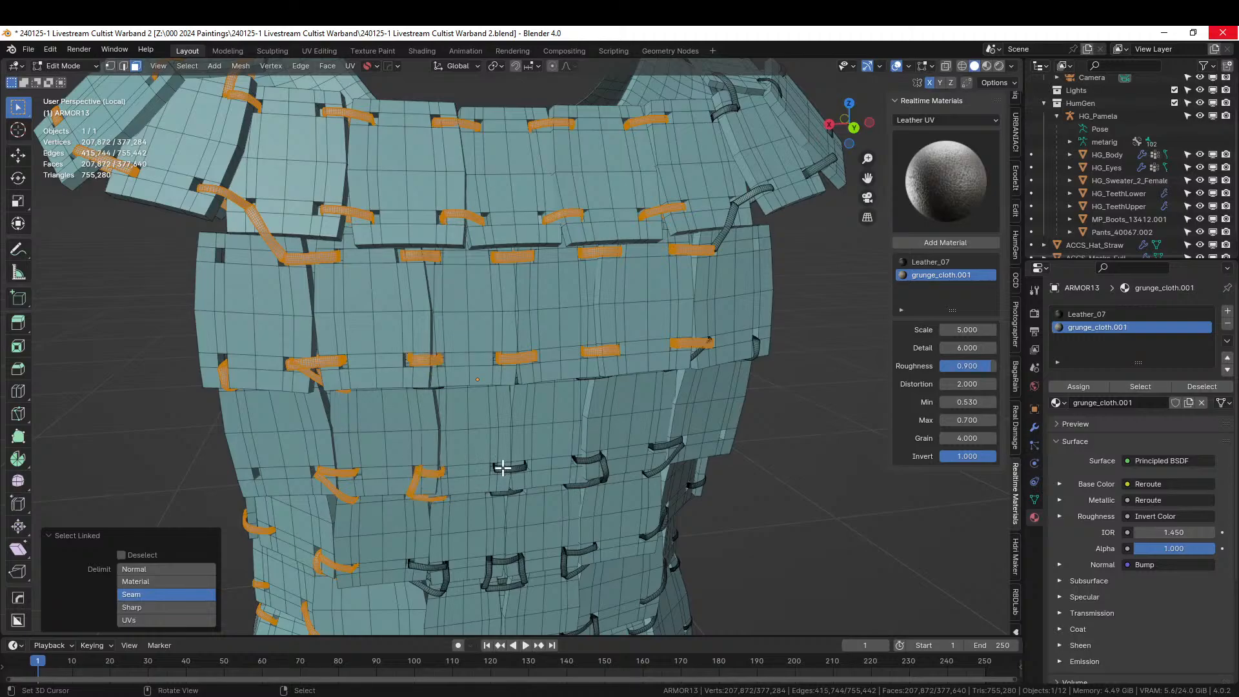
pyautogui.press('l')
pyautogui.press('l')
# Add the three straps of the unselected open lacing beyond the center in the third back row and the two straps of the outermost lacing.
pyautogui.scroll(3, 583, 463)
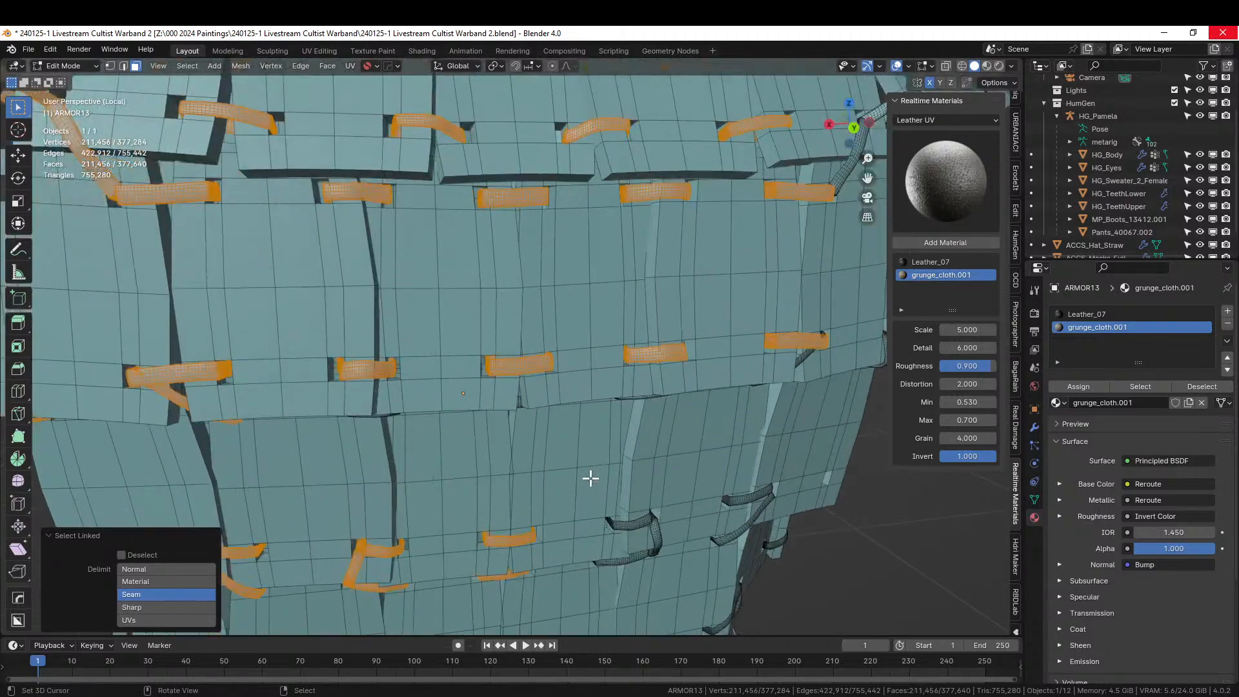
pyautogui.press('l')
pyautogui.press('l')
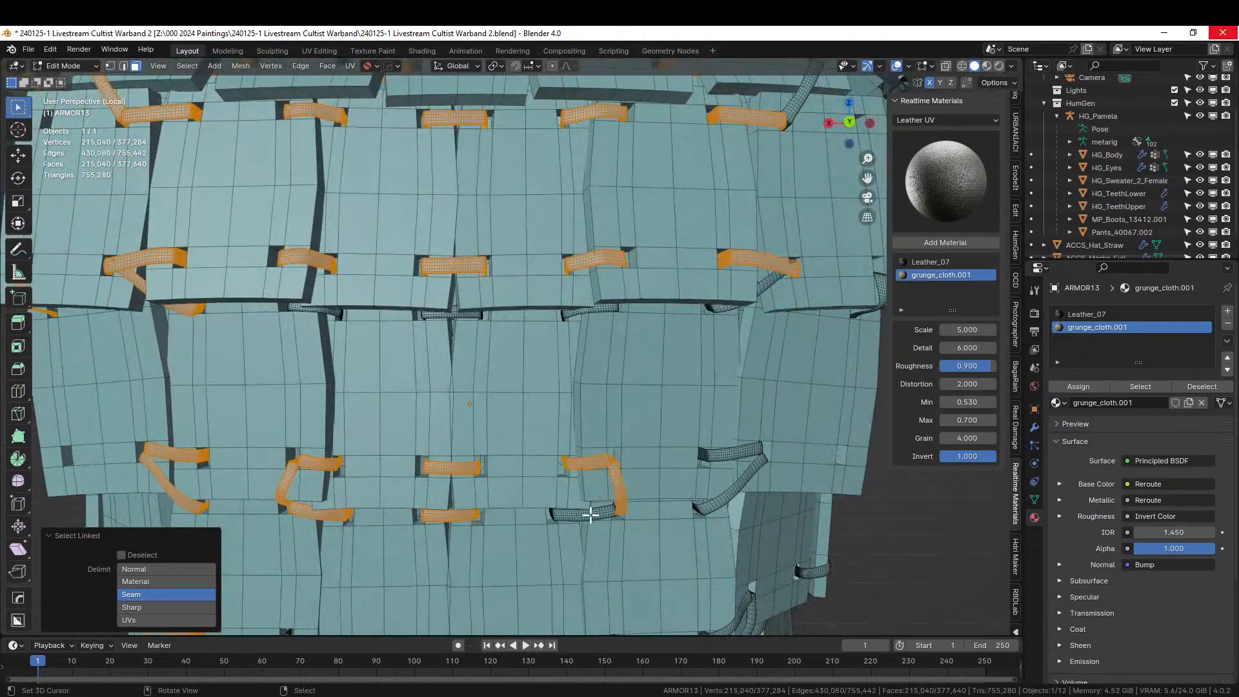
pyautogui.press('l')
pyautogui.press('l')
pyautogui.press('l')
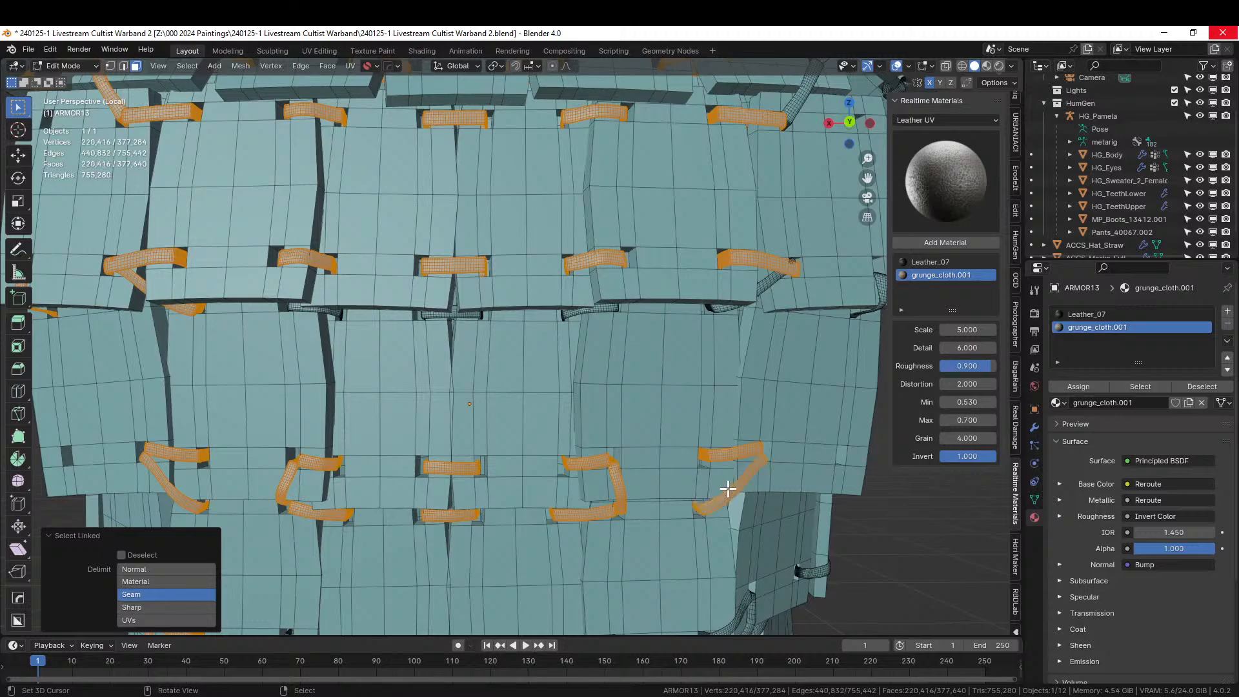
# Add the strap below the second back row and the two straps joining it to the shoulder, and assign grunge_cloth.001 to the selection.
pyautogui.scroll(-2, 726, 492)
pyautogui.moveTo(714, 332); pyautogui.dragTo(623, 300, button='middle')
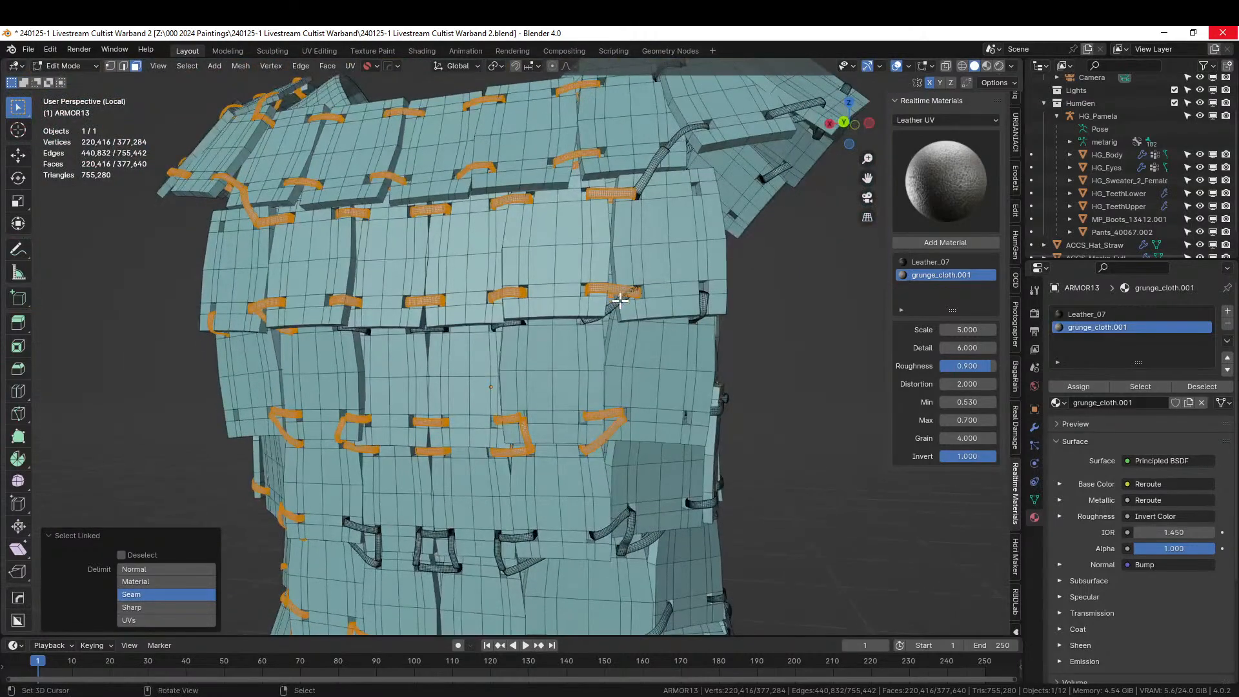
pyautogui.press('l')
pyautogui.press('l')
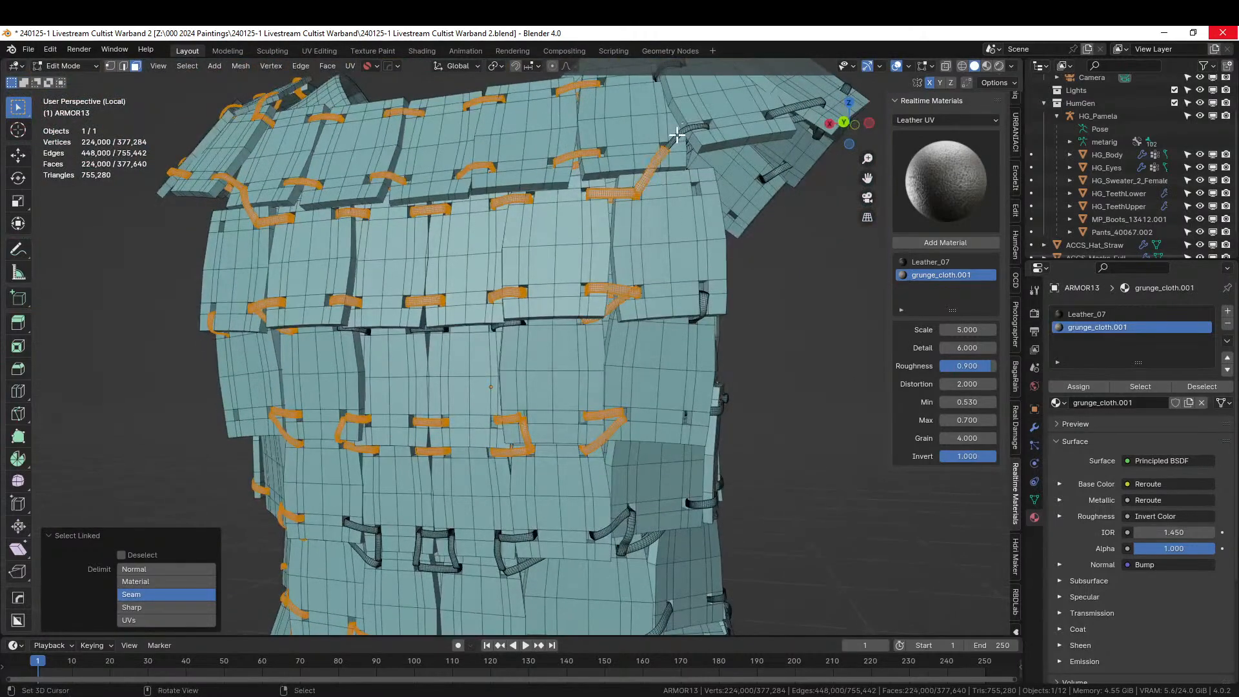
pyautogui.press('l')
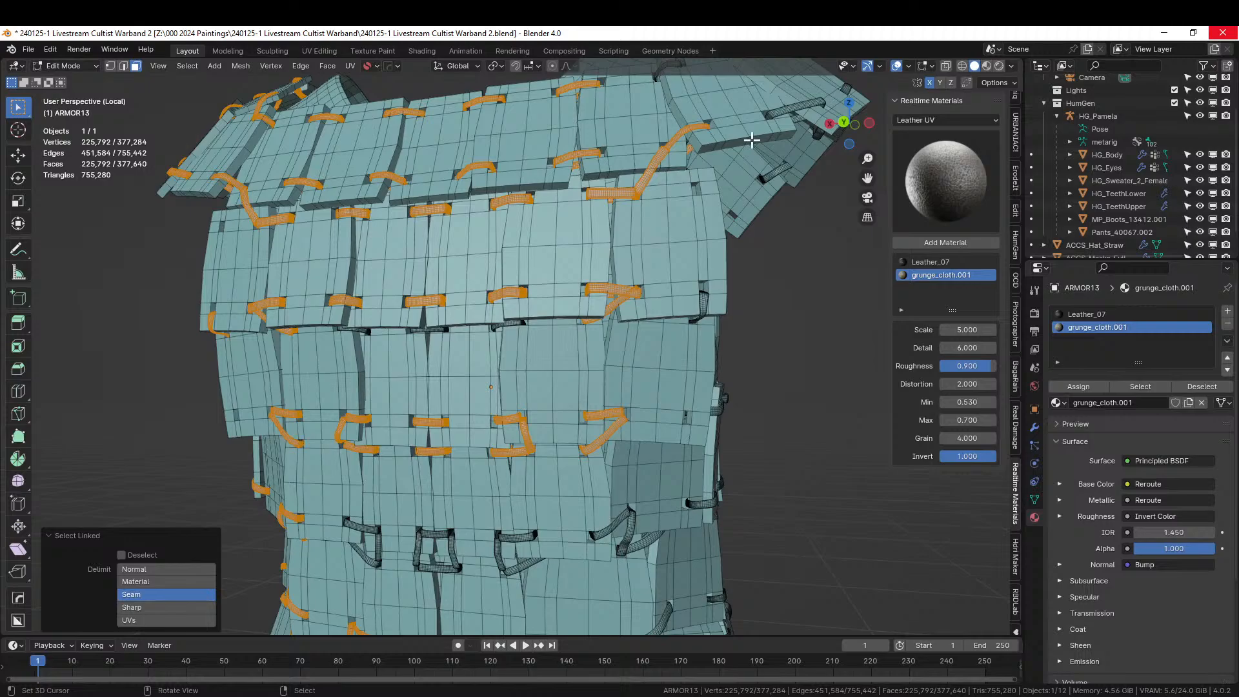
pyautogui.click(1082, 386)
# Add the three straps of the first unselected lacing in the fourth back row and the lower strap of the center square lacing.
pyautogui.keyDown('shift'); pyautogui.moveTo(513, 469); pyautogui.dragTo(595, 314, button='middle'); pyautogui.keyUp('shift')
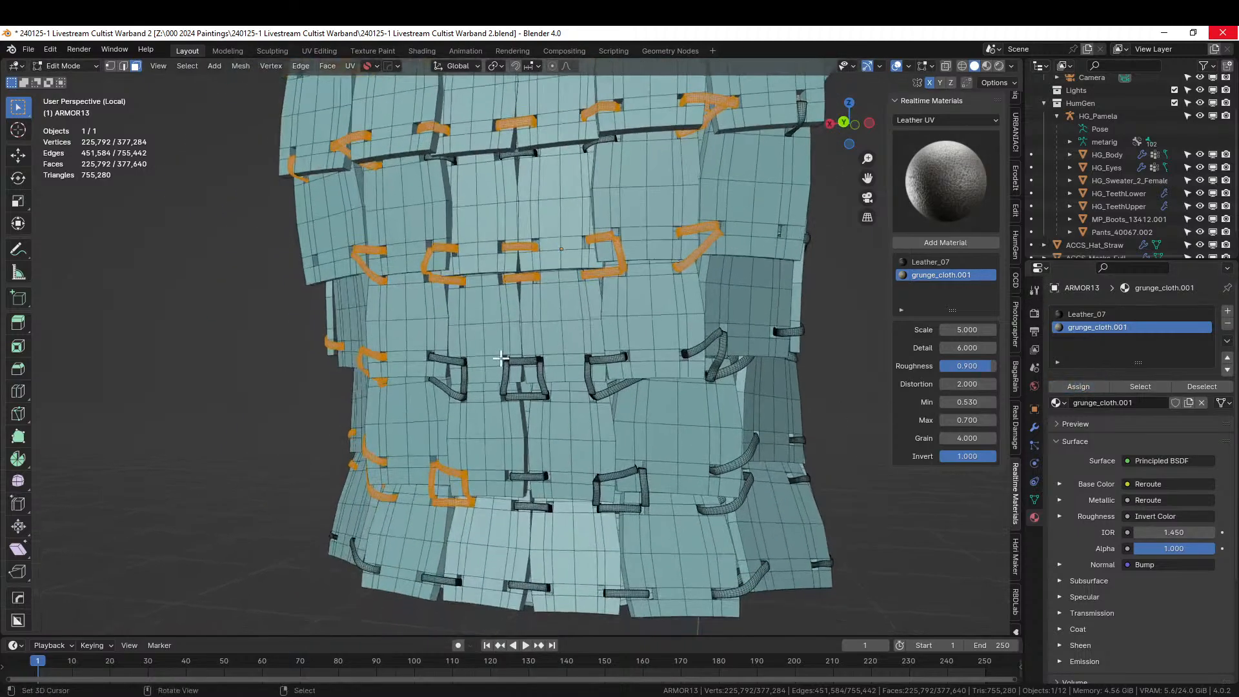
pyautogui.scroll(1, 501, 358)
pyautogui.moveTo(514, 361); pyautogui.dragTo(532, 365, button='middle')
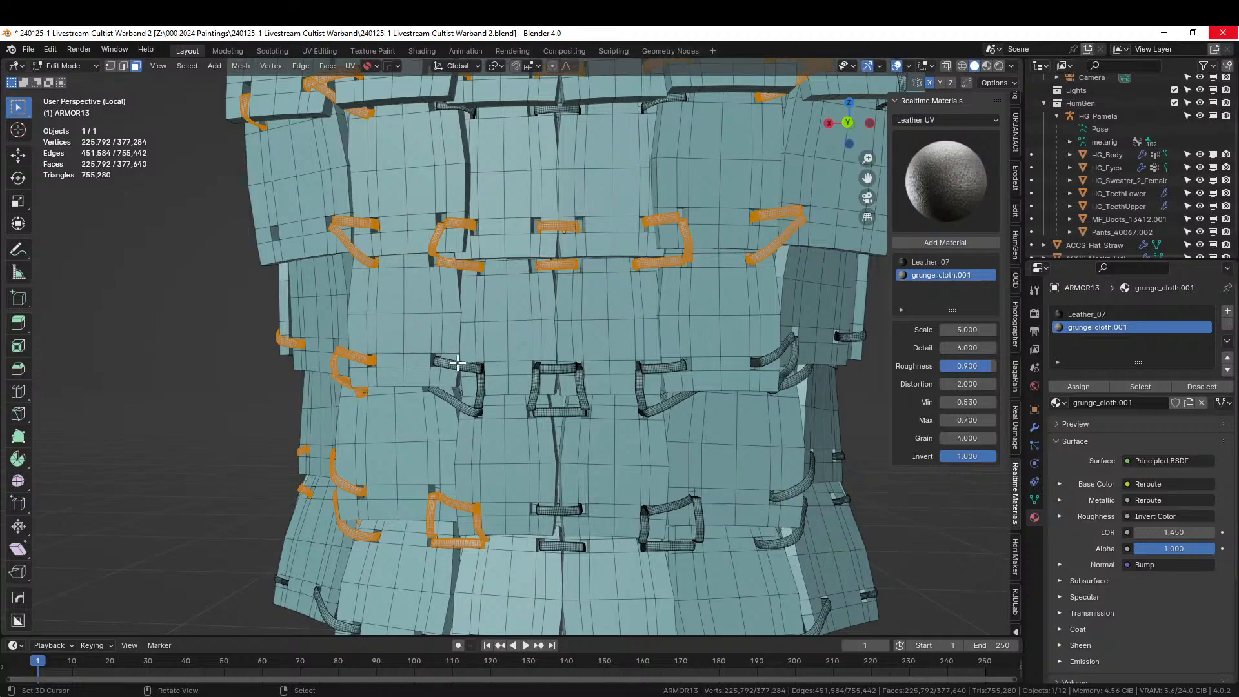
pyautogui.press('l')
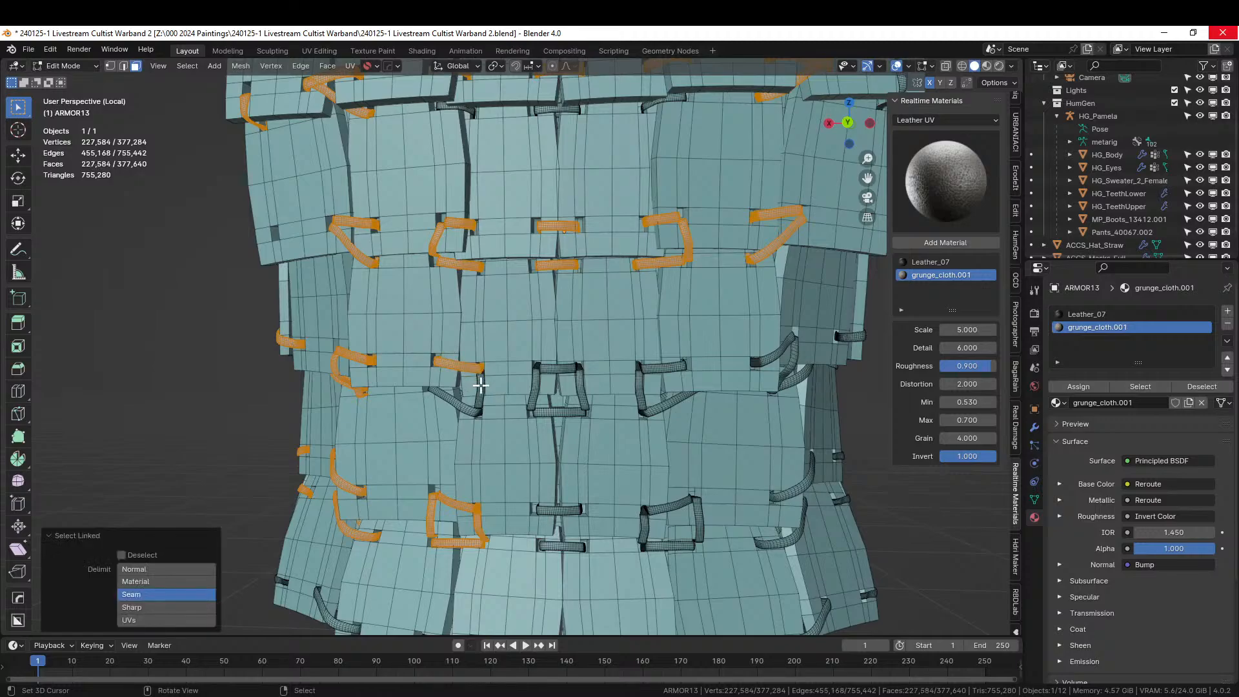
pyautogui.press('l')
pyautogui.press('l')
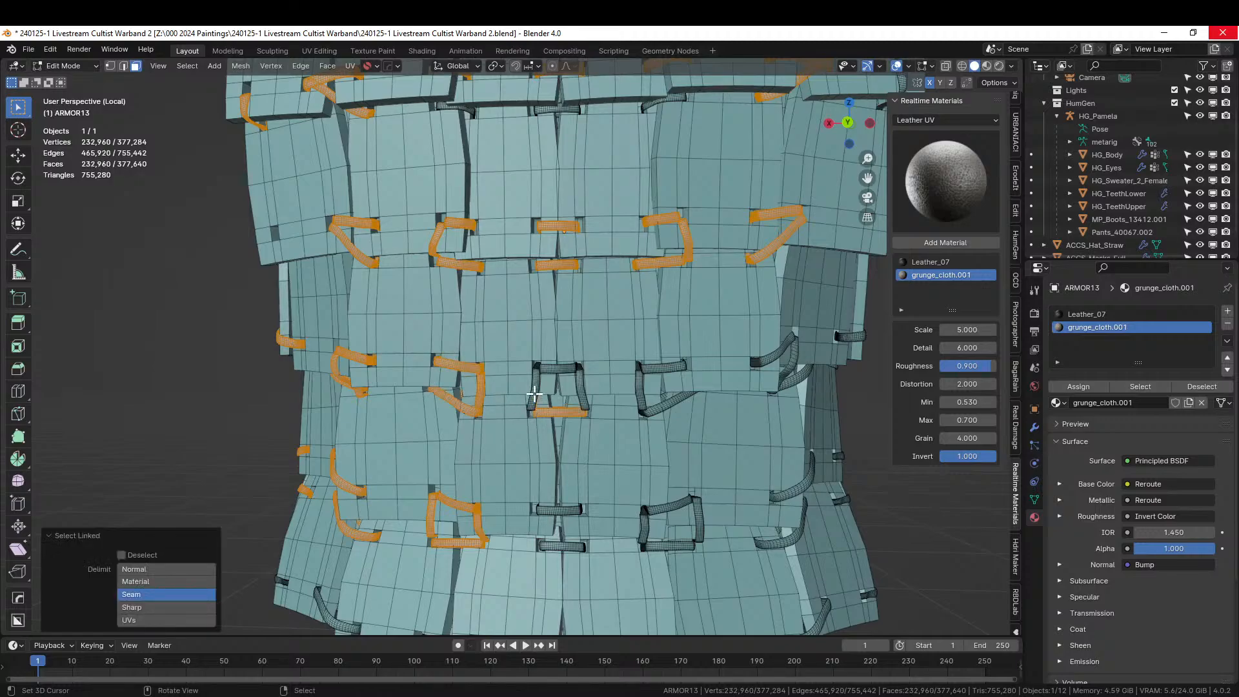
# Add the remaining three straps of the fourth row's center square lacing and the three straps of the open lacing beside it, excluding armor plates.
pyautogui.press('l')
pyautogui.press('l')
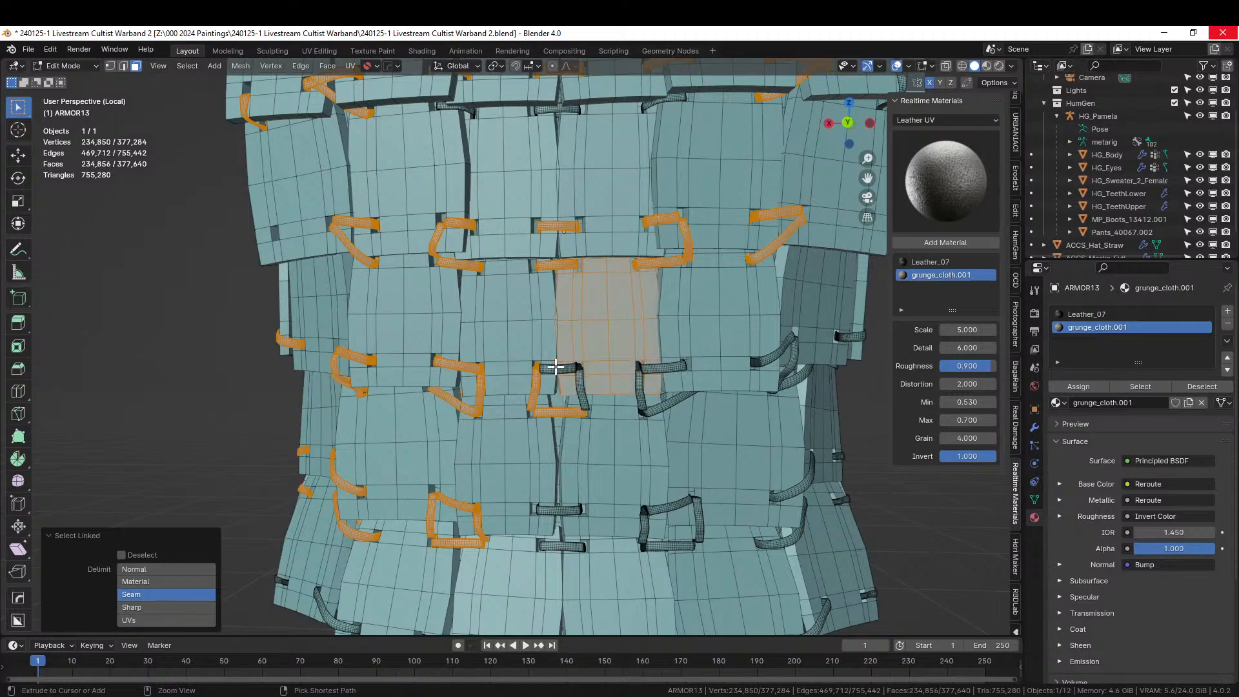
pyautogui.hotkey('ctrl', 'z')
pyautogui.press('l')
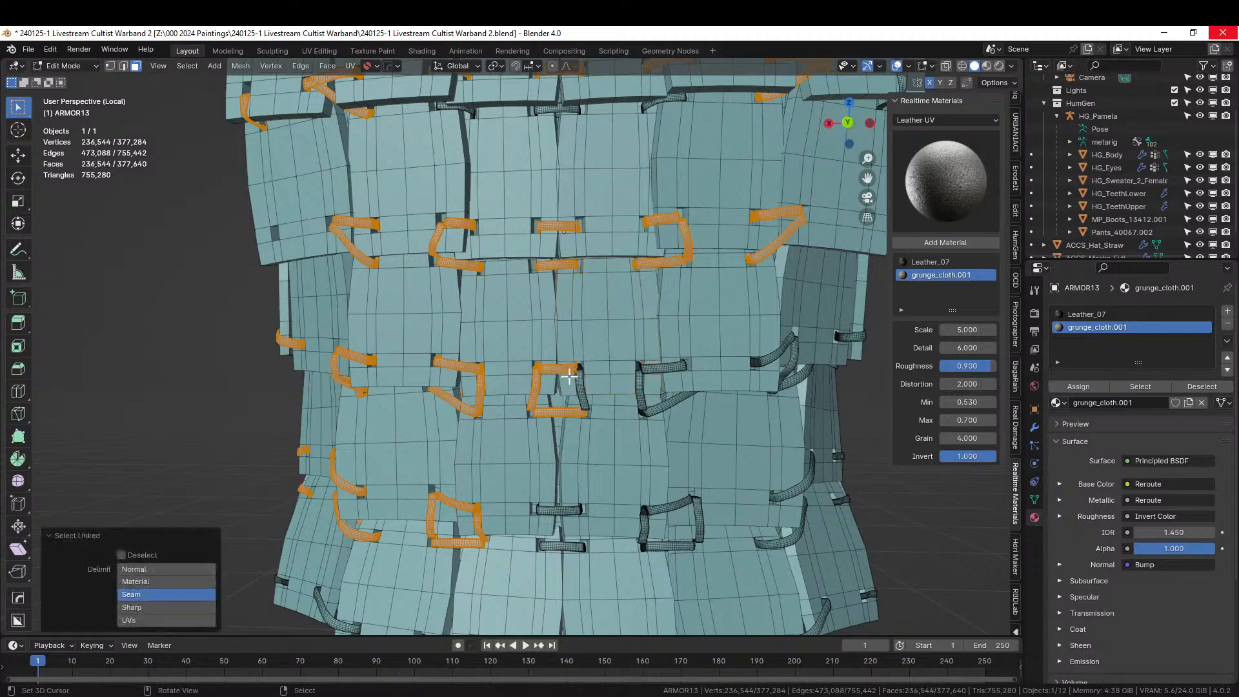
pyautogui.press('l')
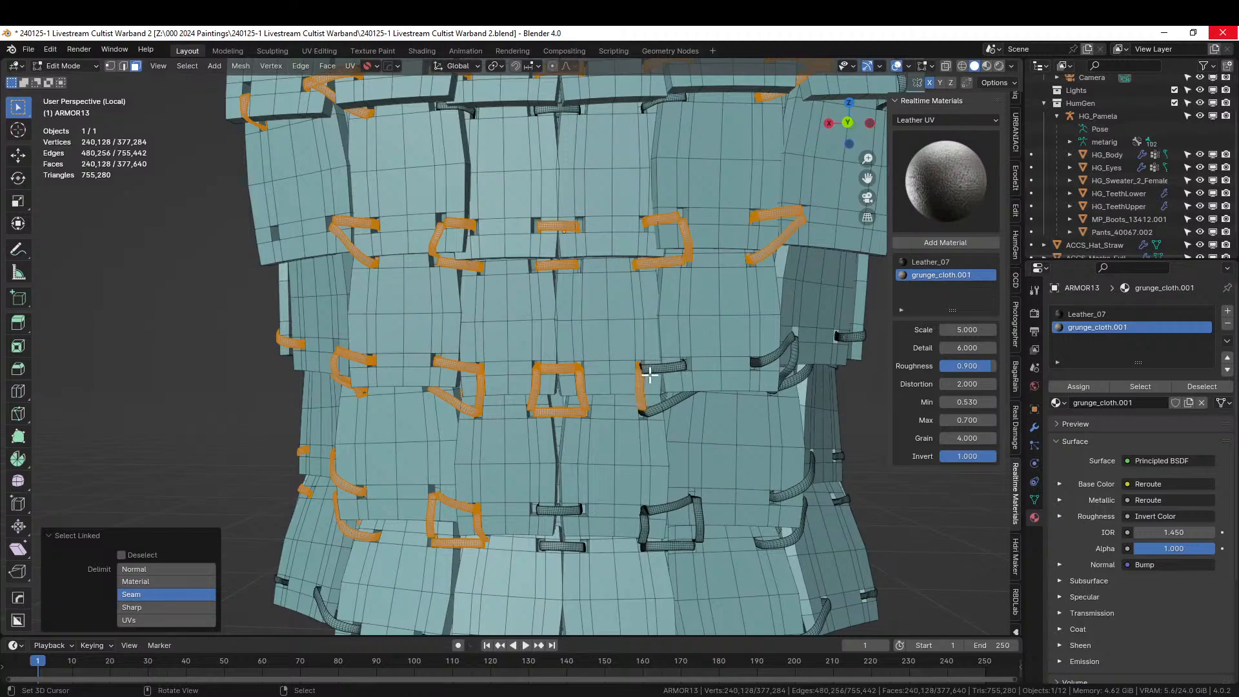
pyautogui.press('l')
pyautogui.press('l')
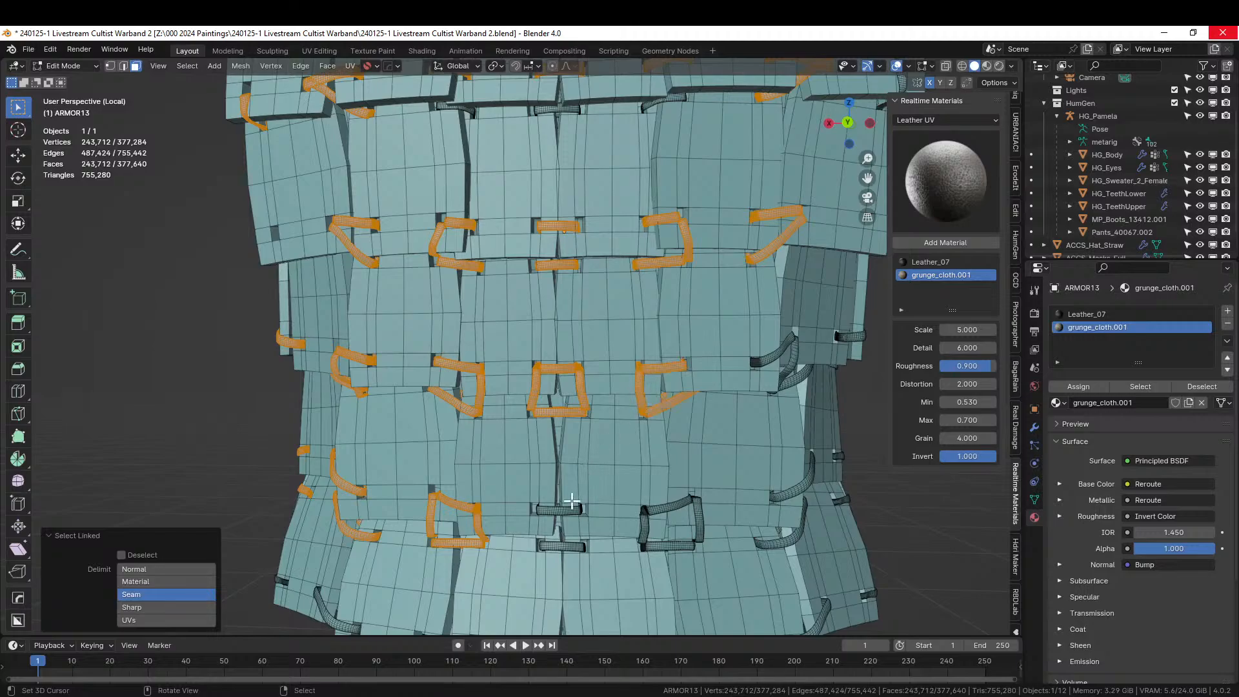
# Add the two short center straps in the fifth back row and the curved strap near the outer edge of the lowest row.
pyautogui.press('l')
pyautogui.press('l')
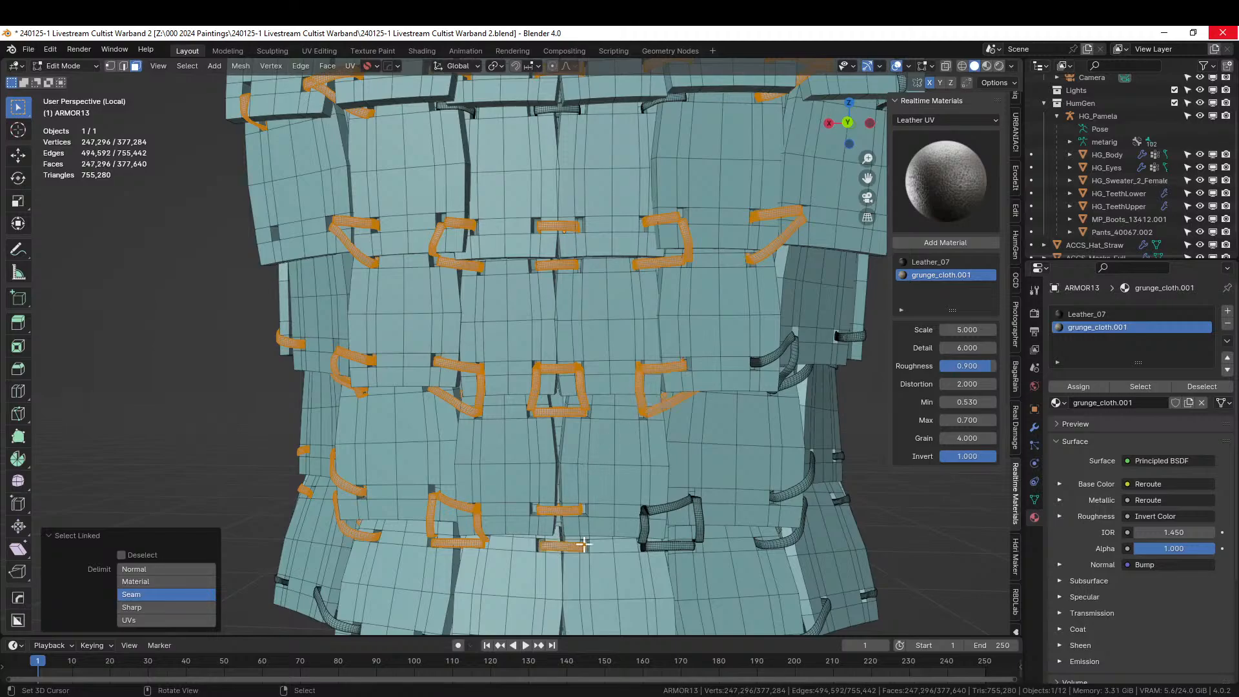
pyautogui.press('l')
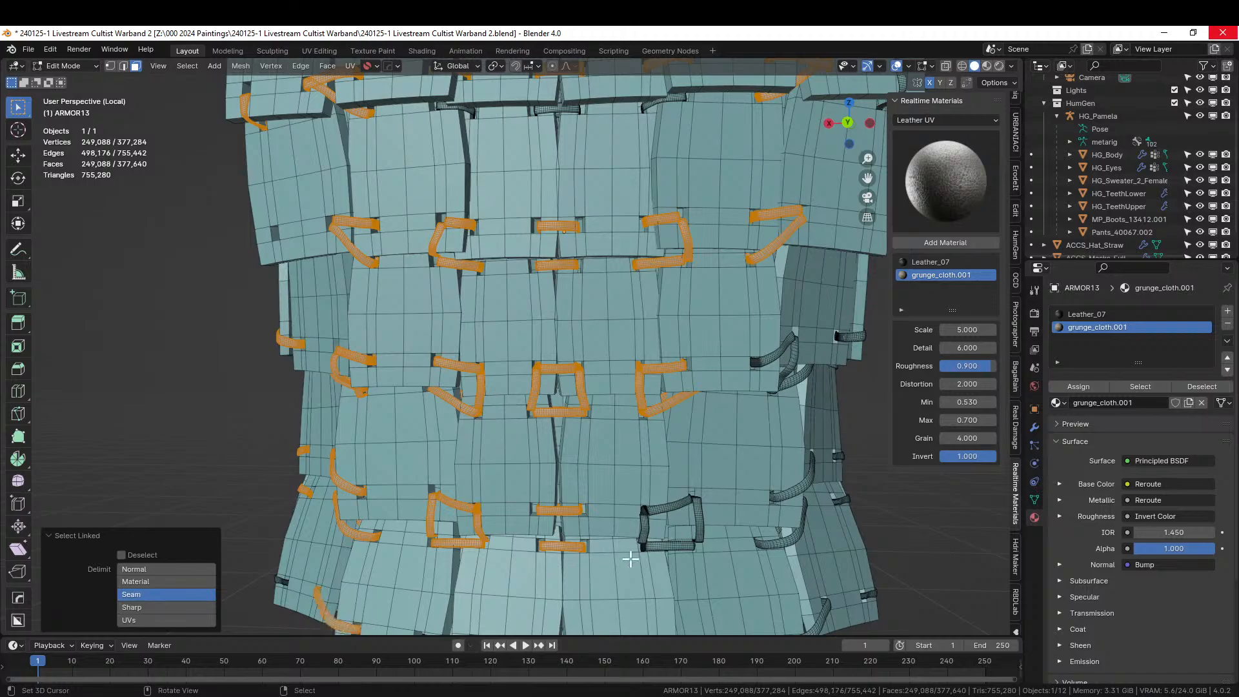
# Add the four straps of the unselected square lacing beside the center straps in the fifth back row.
pyautogui.press('l')
pyautogui.press('l')
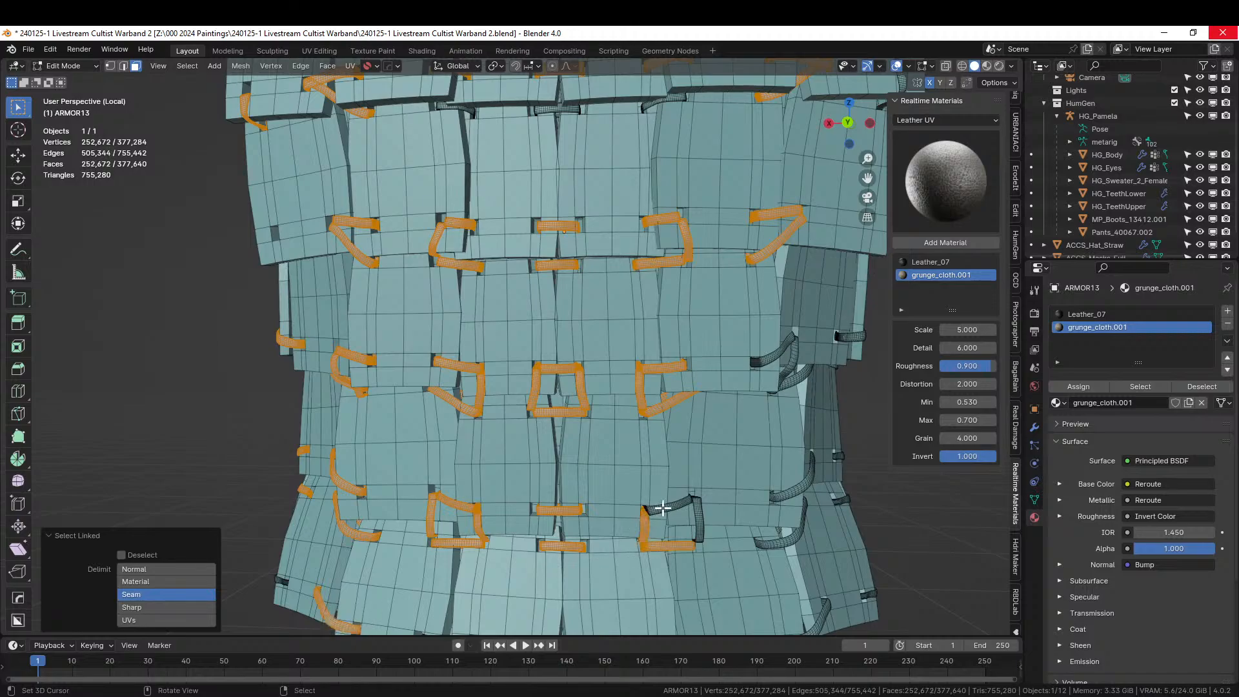
pyautogui.press('l')
pyautogui.press('l')
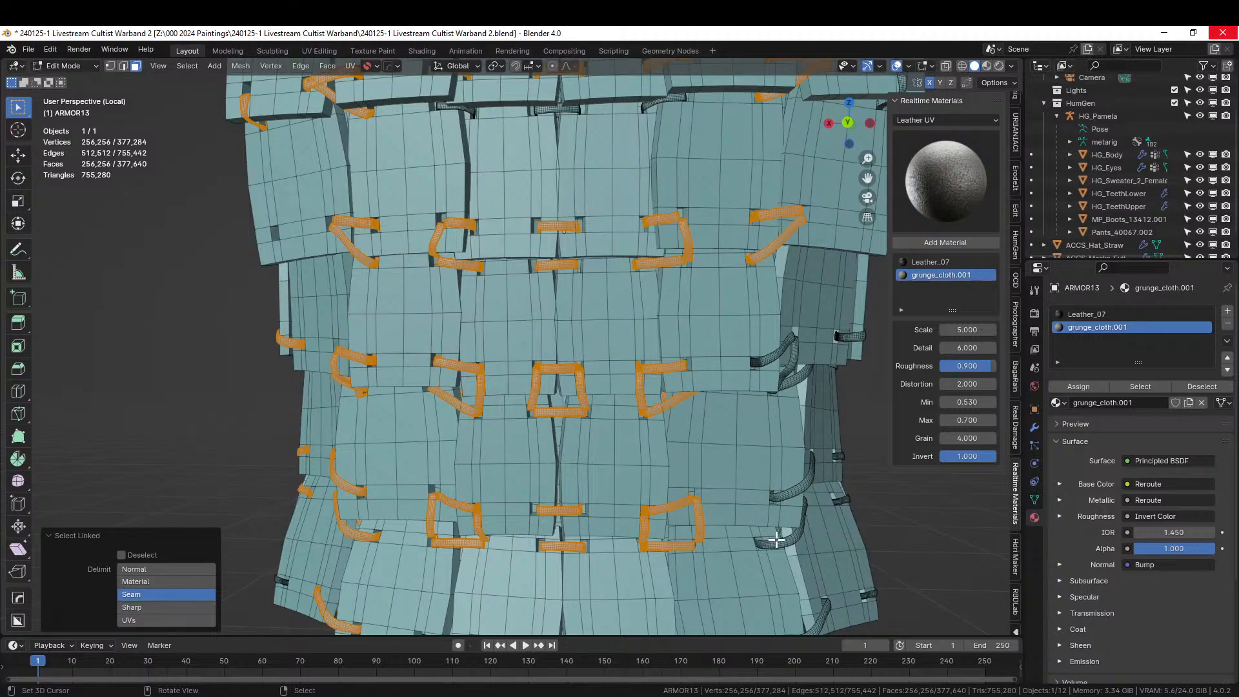
# Add the two curved straps at the fifth row's outer edge, plus the fourth row's outer three-strap lacing and adjacent short side strap.
pyautogui.press('l')
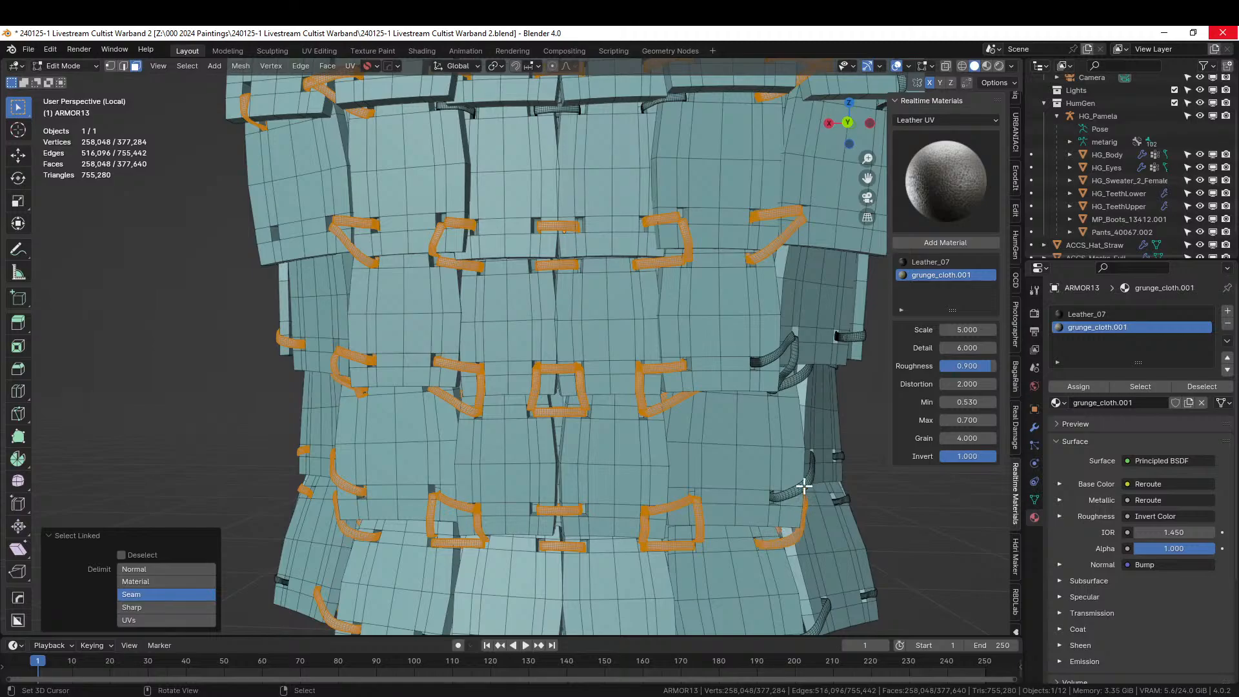
pyautogui.press('l')
pyautogui.press('l')
pyautogui.press('l')
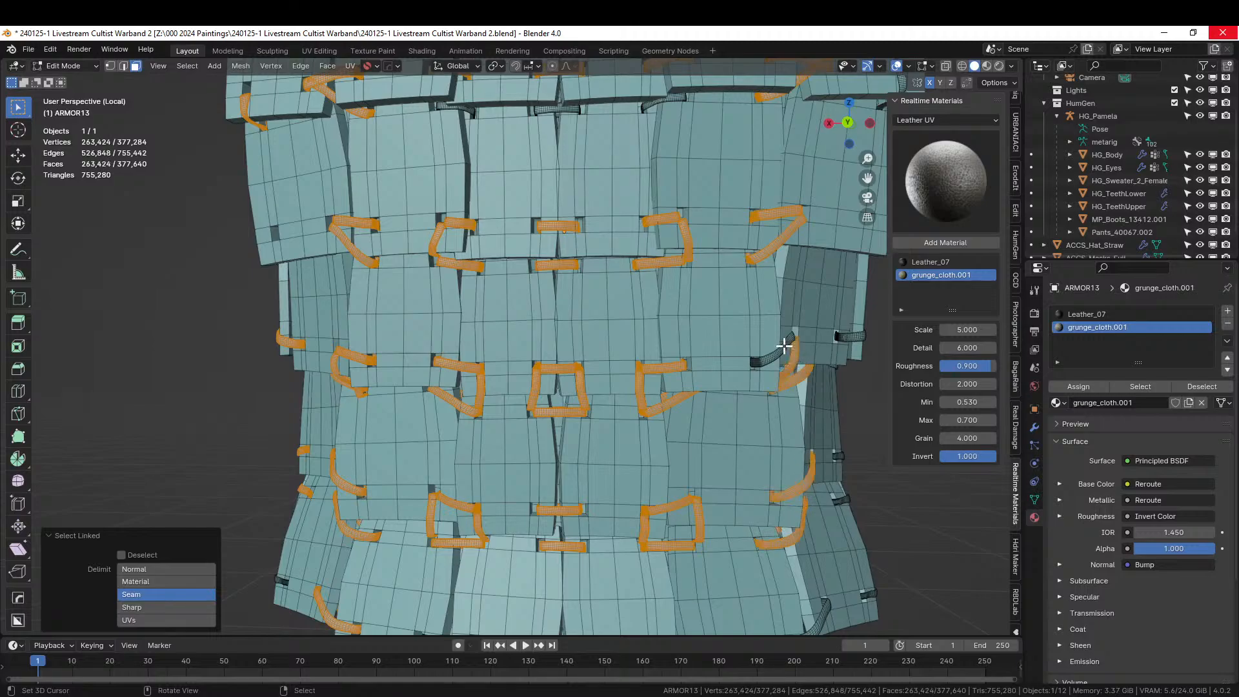
pyautogui.press('l')
pyautogui.press('l')
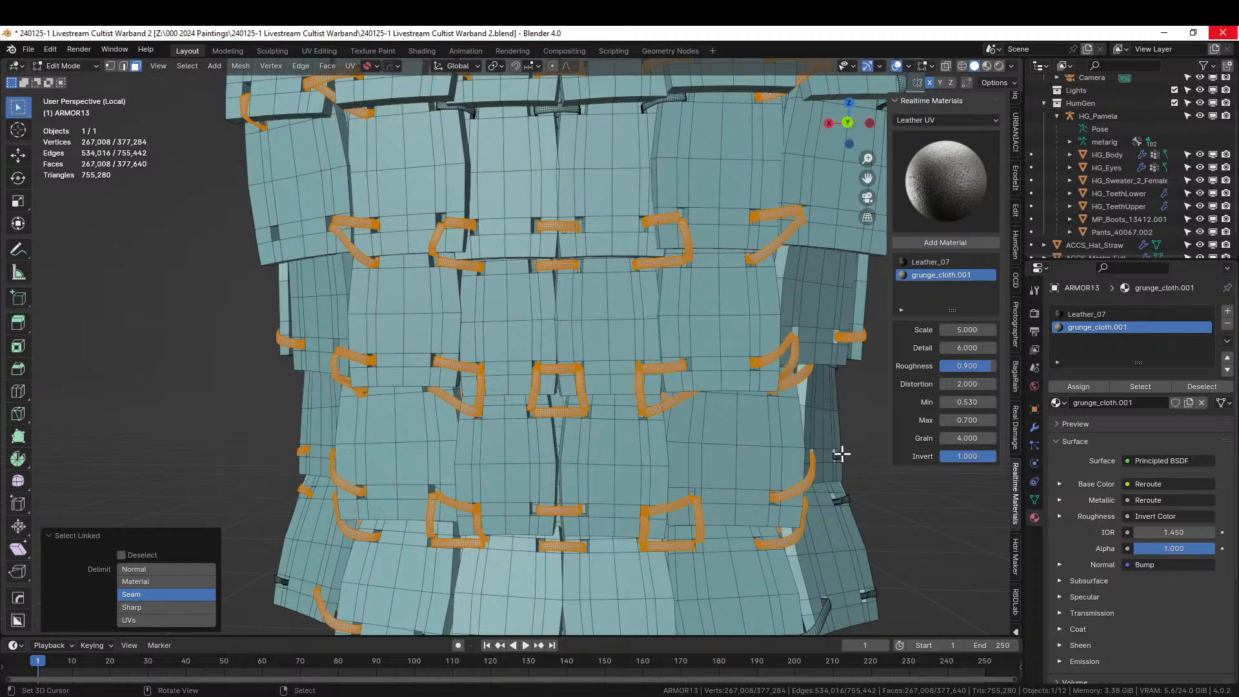
# Add the remaining lacing straps across the lower back and rear hem to the selection and assign grunge_cloth.001 to them.
pyautogui.press('l')
pyautogui.press('l')
pyautogui.press('l')
pyautogui.press('l')
pyautogui.scroll(-2, 623, 556)
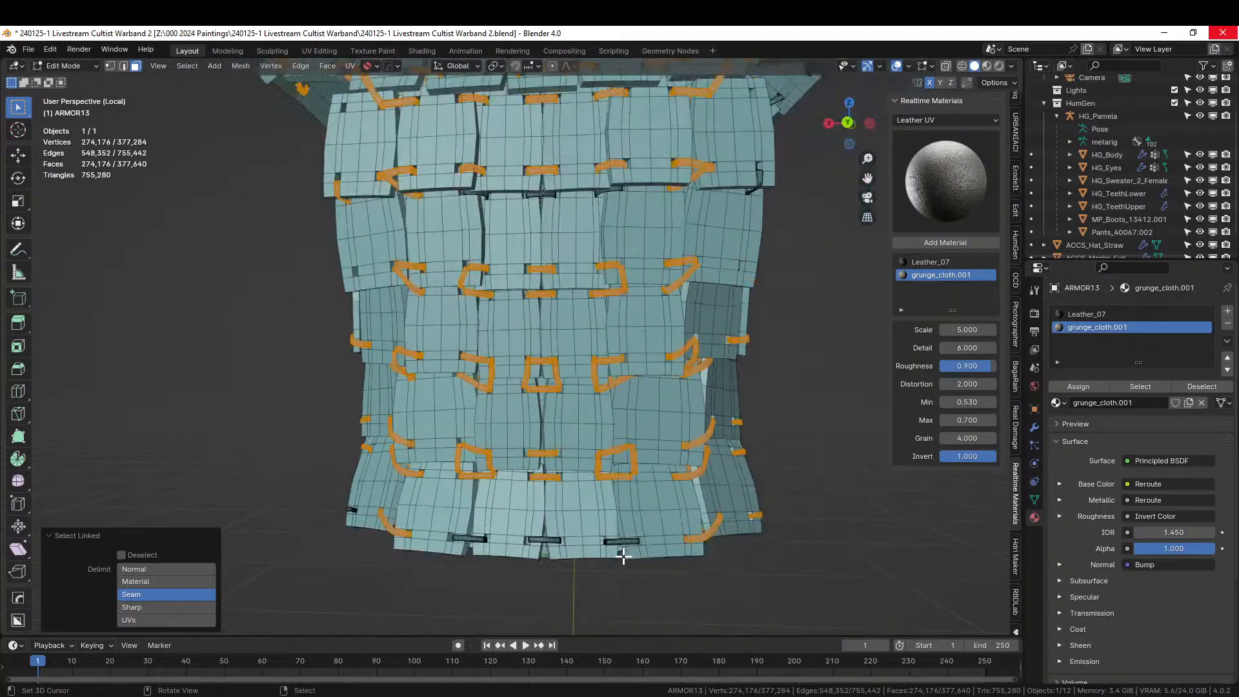
pyautogui.press('l')
pyautogui.press('l')
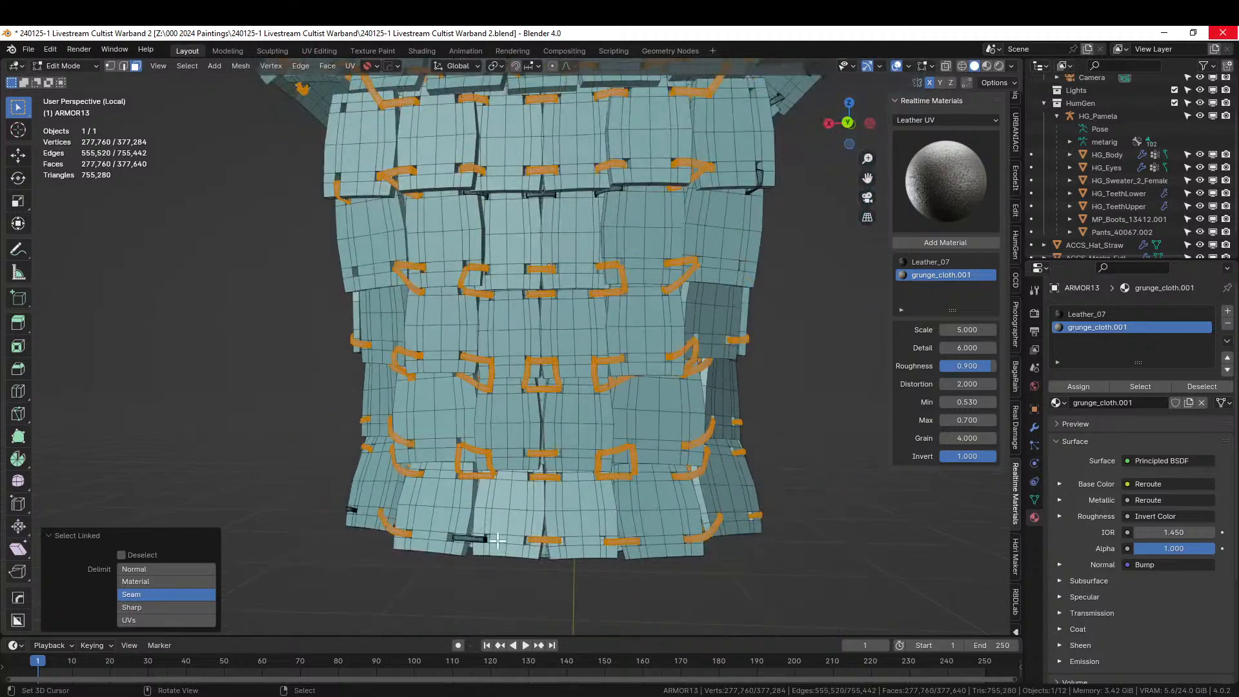
pyautogui.press('l')
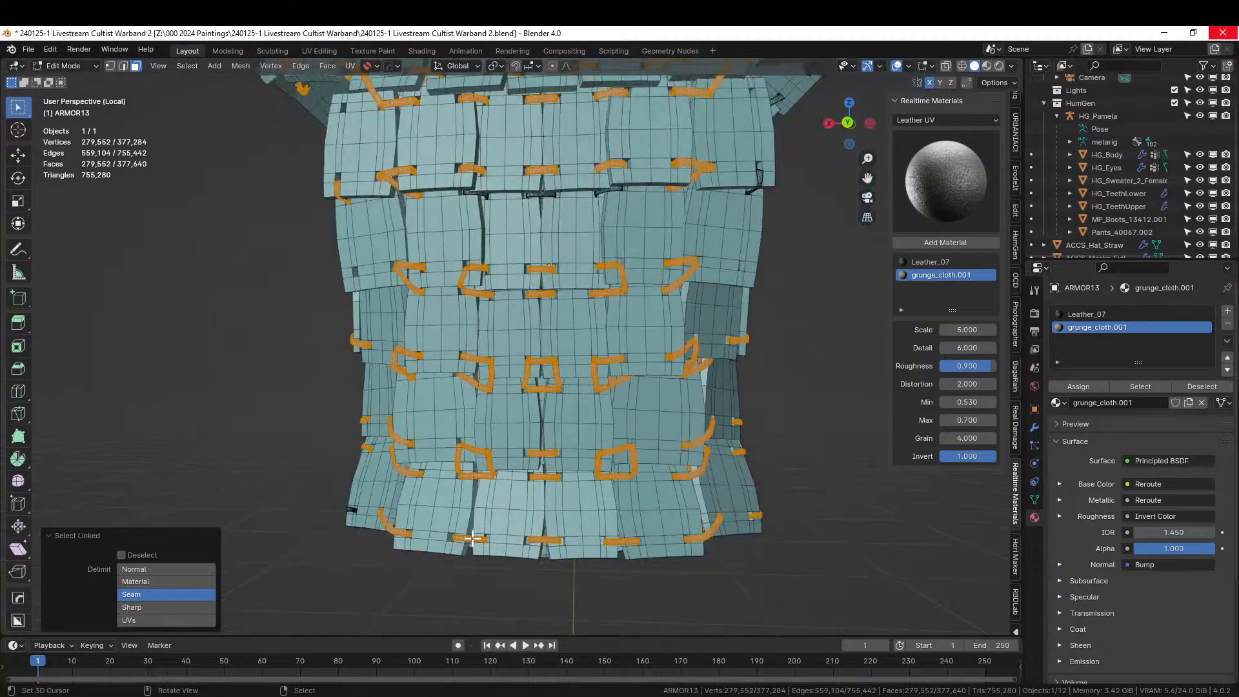
pyautogui.click(1089, 386)
# Add the linked straps beside and below the armor's right armhole to the selection.
pyautogui.moveTo(743, 387); pyautogui.dragTo(655, 245, button='middle')
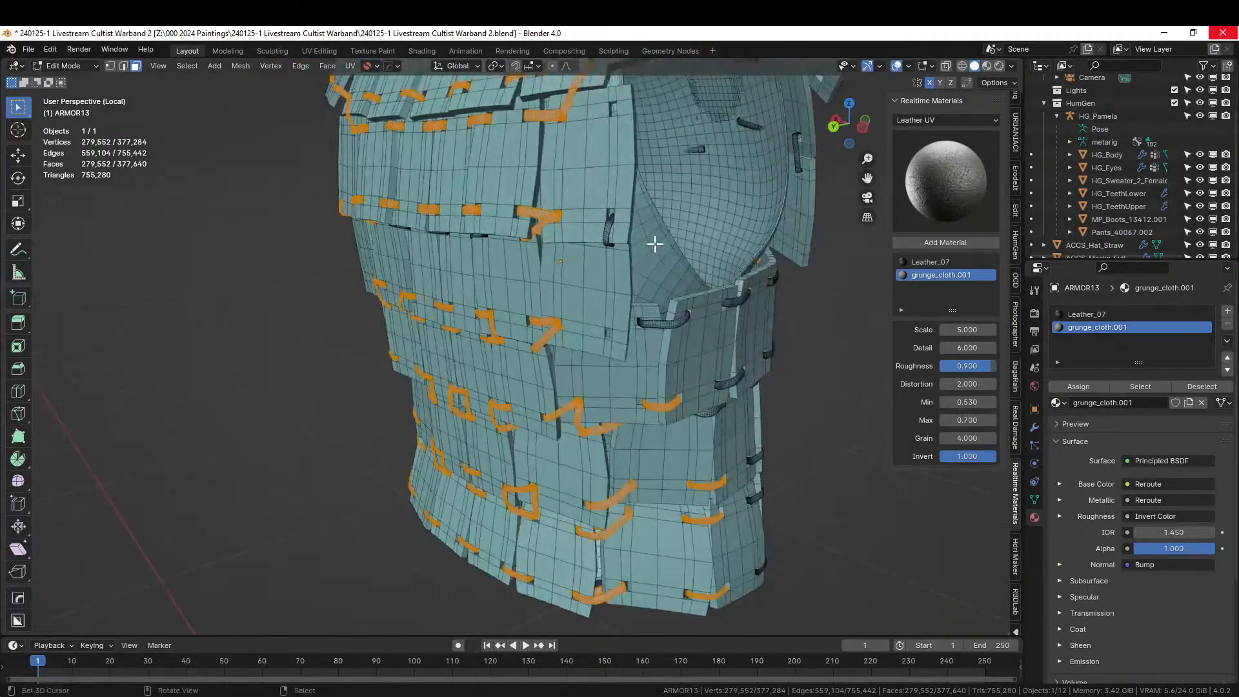
pyautogui.press('l')
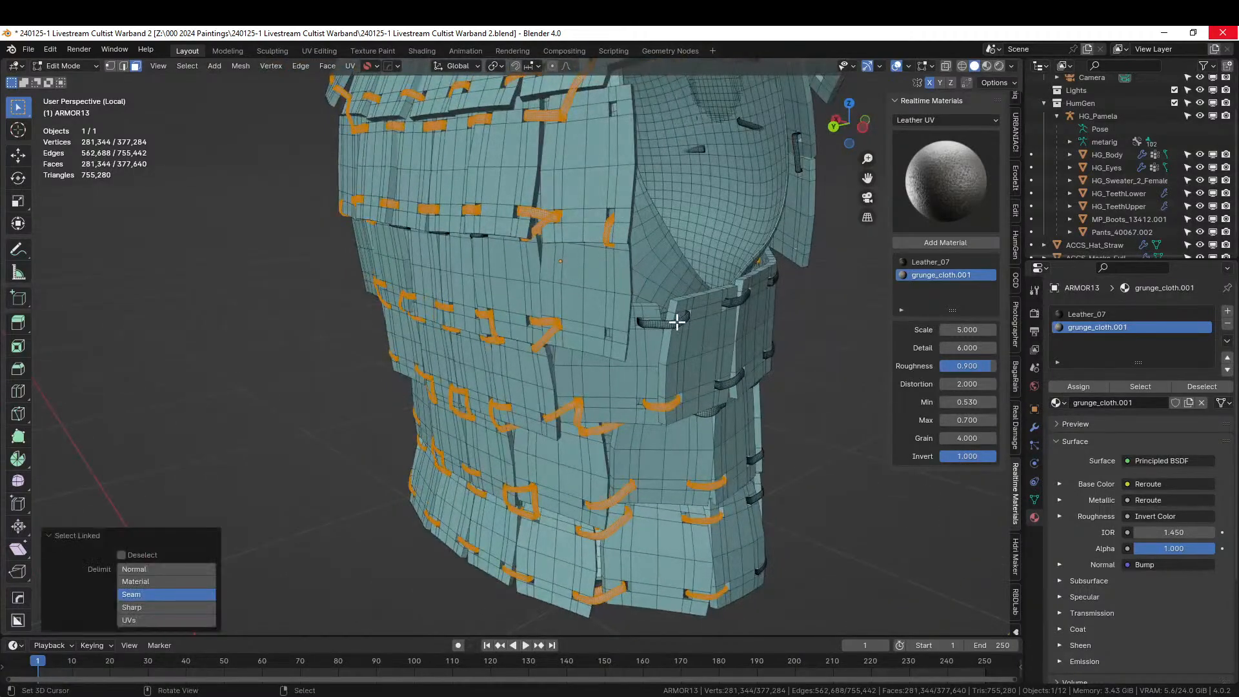
pyautogui.press('l')
pyautogui.press('l')
pyautogui.press('l')
# Add the remaining straps on the plate rows down the armor's right side to the selection, up to the armhole edge.
pyautogui.moveTo(755, 390); pyautogui.dragTo(721, 347, button='middle')
pyautogui.scroll(4, 720, 347)
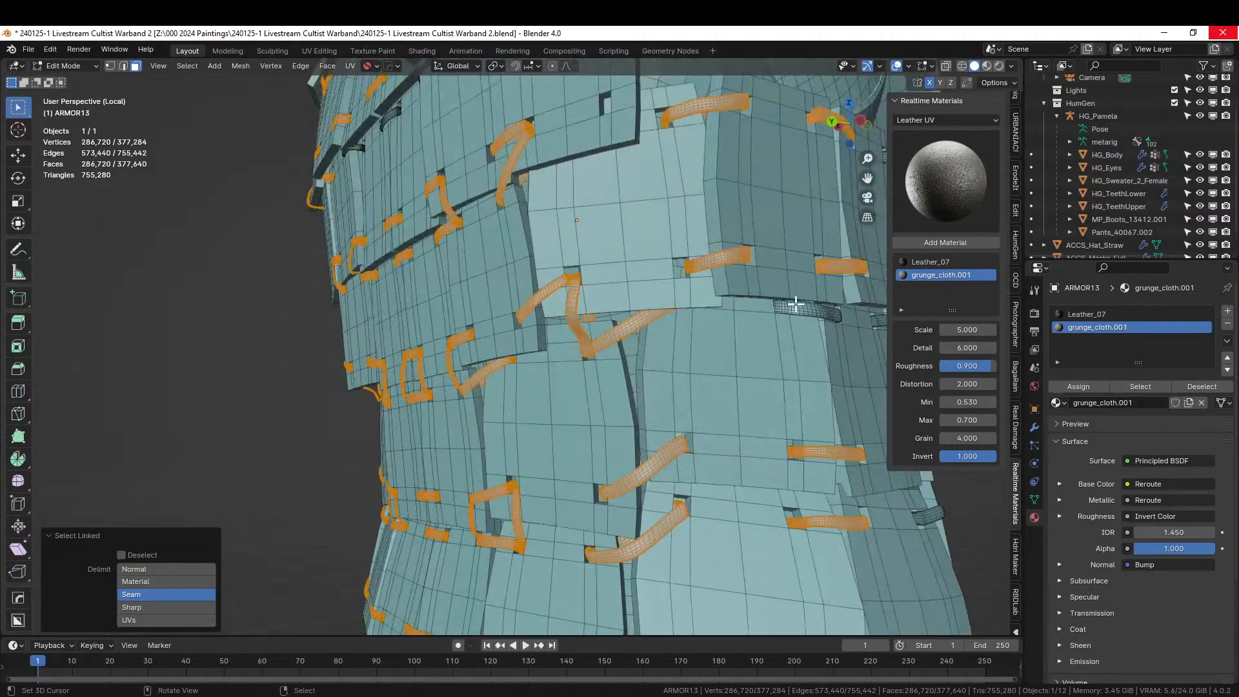
pyautogui.press('l')
pyautogui.moveTo(784, 320); pyautogui.dragTo(706, 322, button='middle')
pyautogui.press('l')
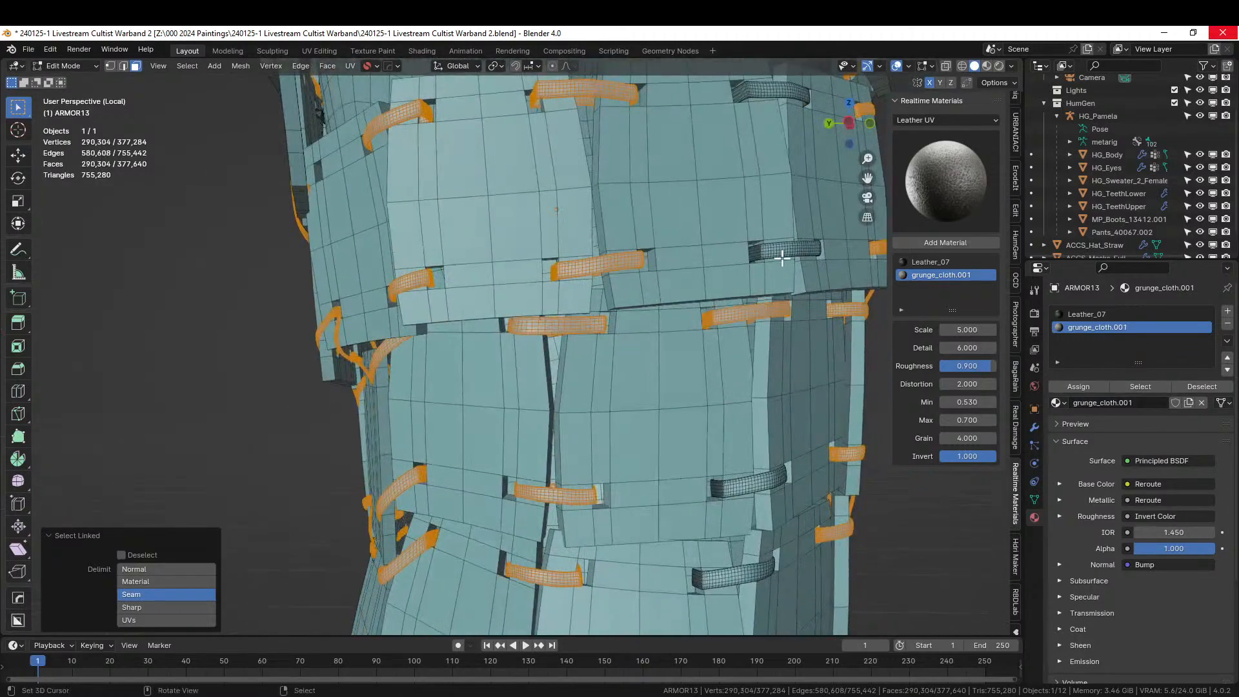
pyautogui.press('l')
pyautogui.press('l')
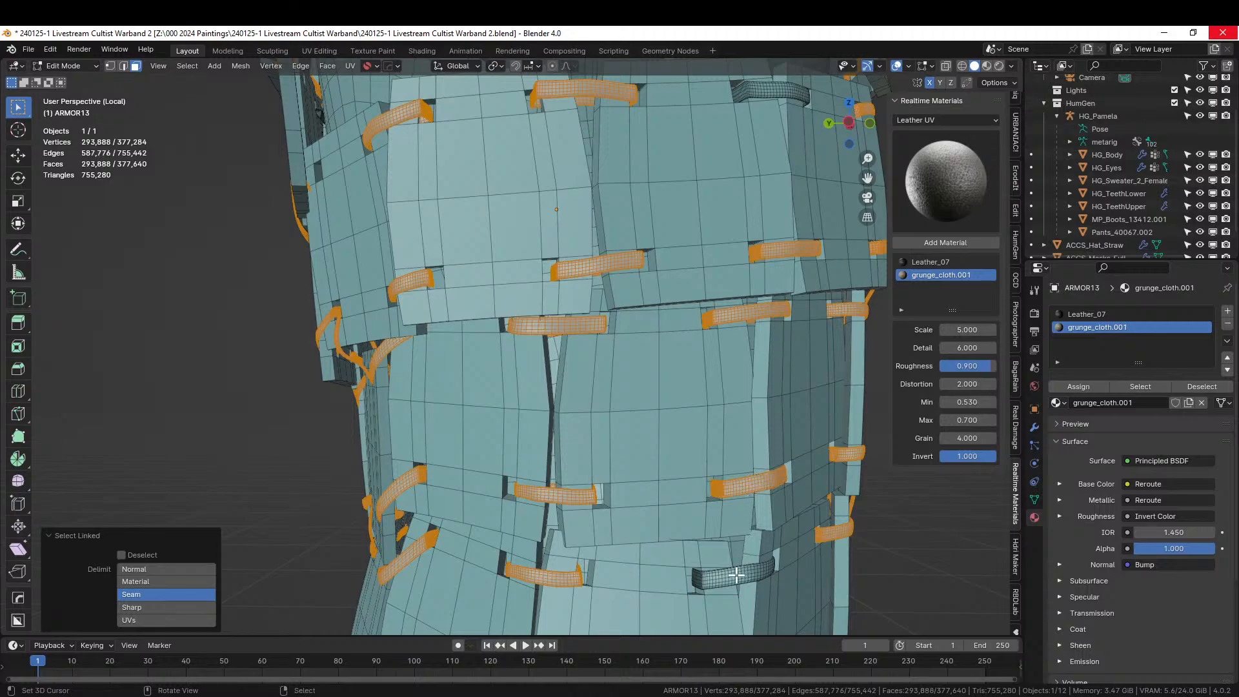
pyautogui.press('l')
pyautogui.scroll(-4, 774, 501)
pyautogui.moveTo(774, 501); pyautogui.dragTo(777, 529, button='middle')
pyautogui.scroll(3, 648, 393)
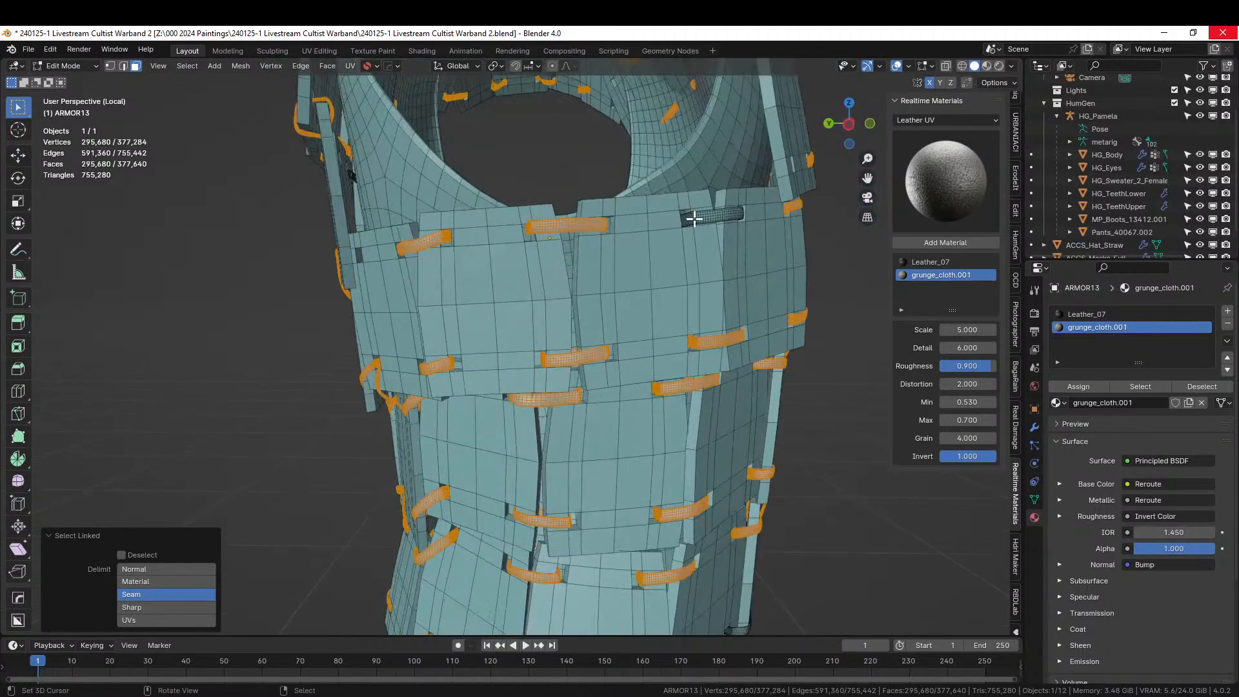
pyautogui.press('l')
# Add the linked straps along the bottom hem from the right side across the front to the selection.
pyautogui.scroll(-3, 713, 294)
pyautogui.moveTo(714, 293); pyautogui.dragTo(588, 439, button='middle')
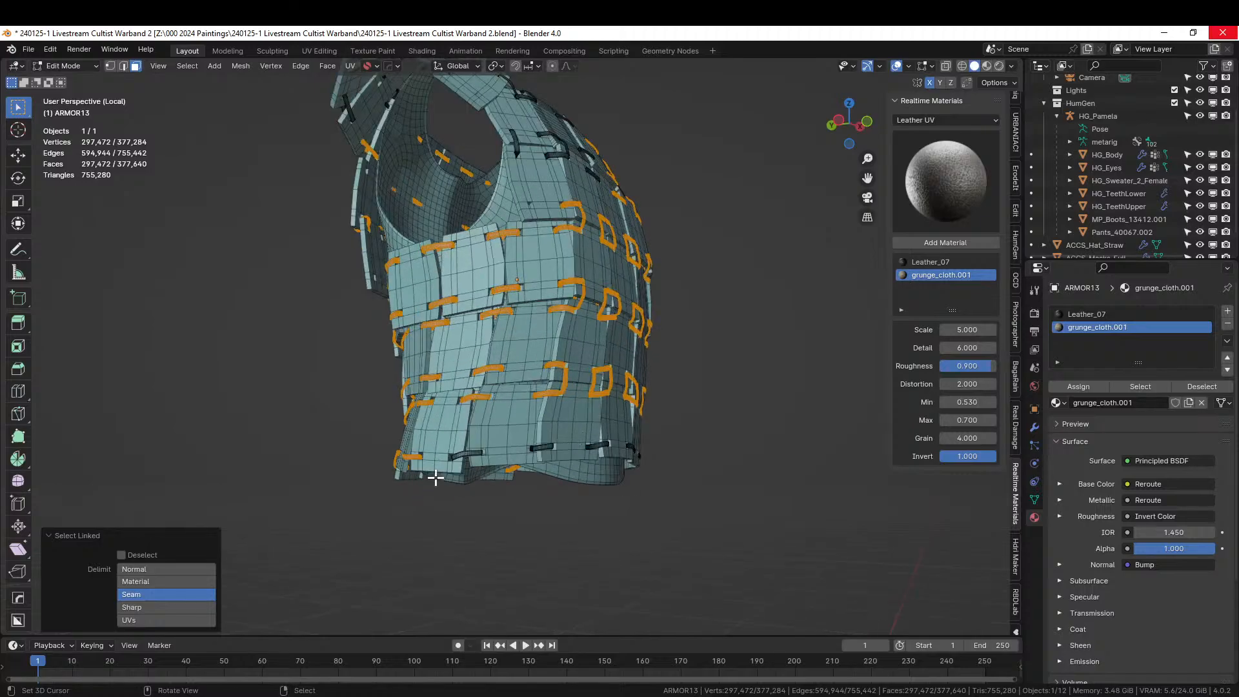
pyautogui.scroll(2, 436, 477)
pyautogui.press('l')
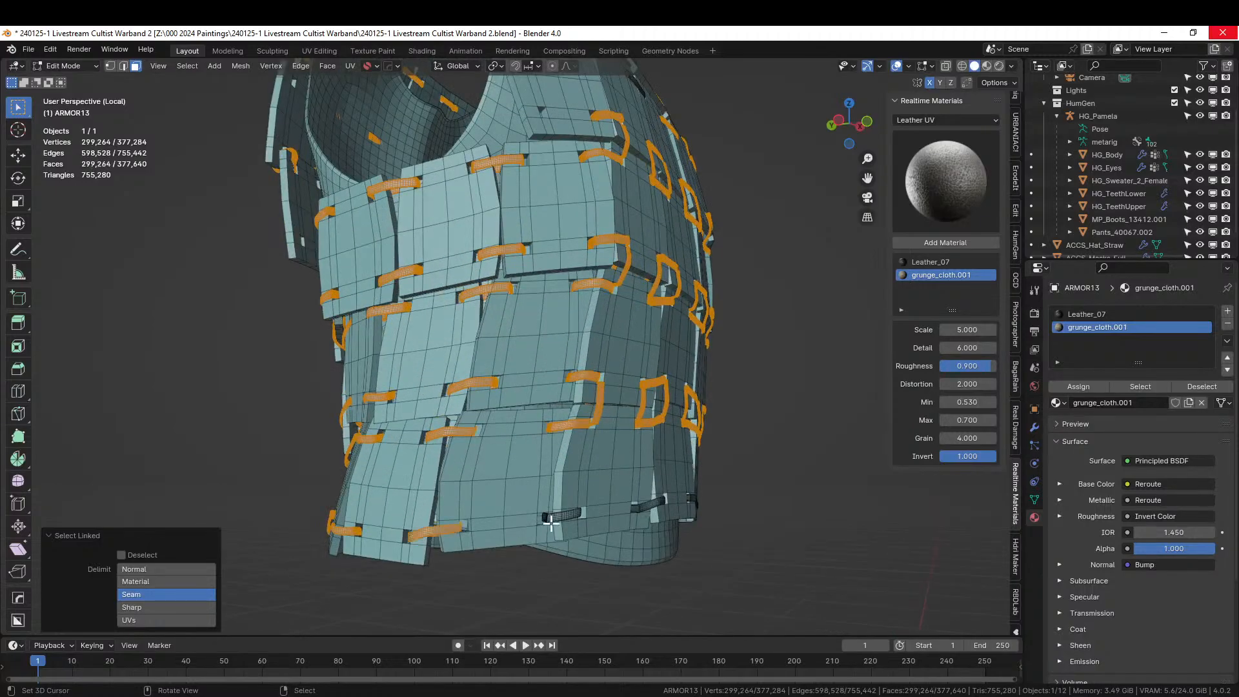
pyautogui.press('l')
pyautogui.press('l')
pyautogui.moveTo(649, 504); pyautogui.dragTo(562, 527, button='middle')
pyautogui.press('l')
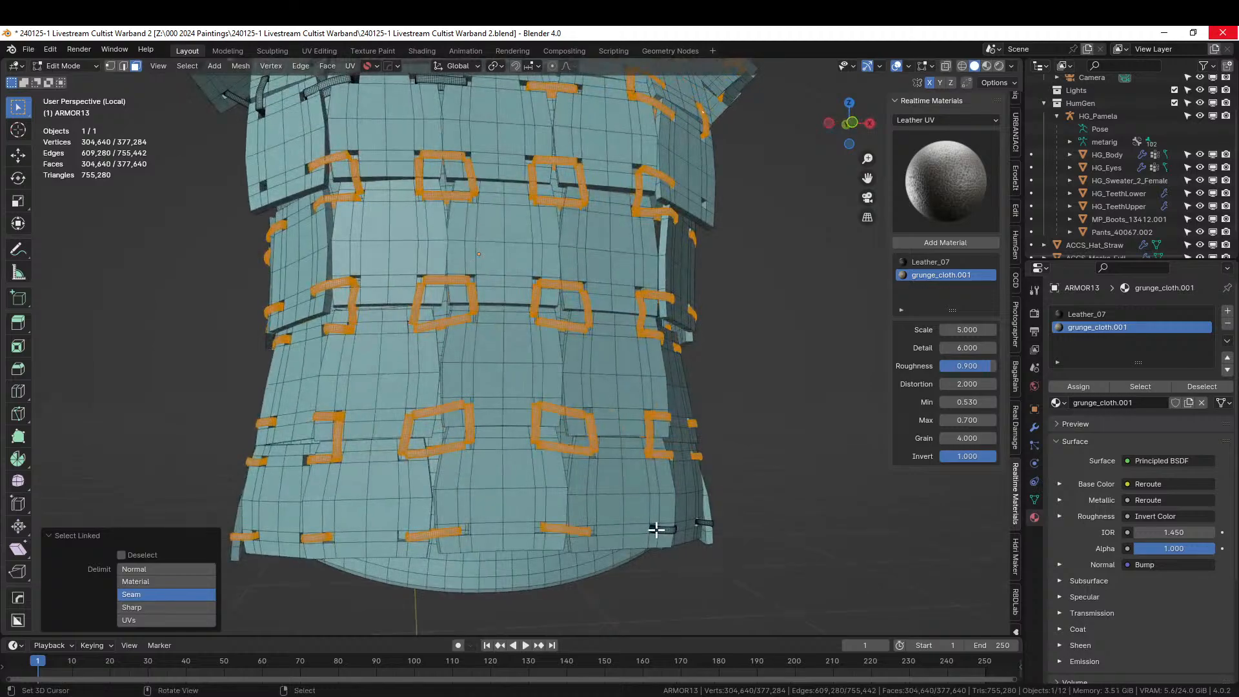
pyautogui.press('l')
# Add the last hem straps on the armor's left side and assign grunge_cloth.001 to the selected straps.
pyautogui.moveTo(683, 528); pyautogui.dragTo(529, 558, button='middle')
pyautogui.press('l')
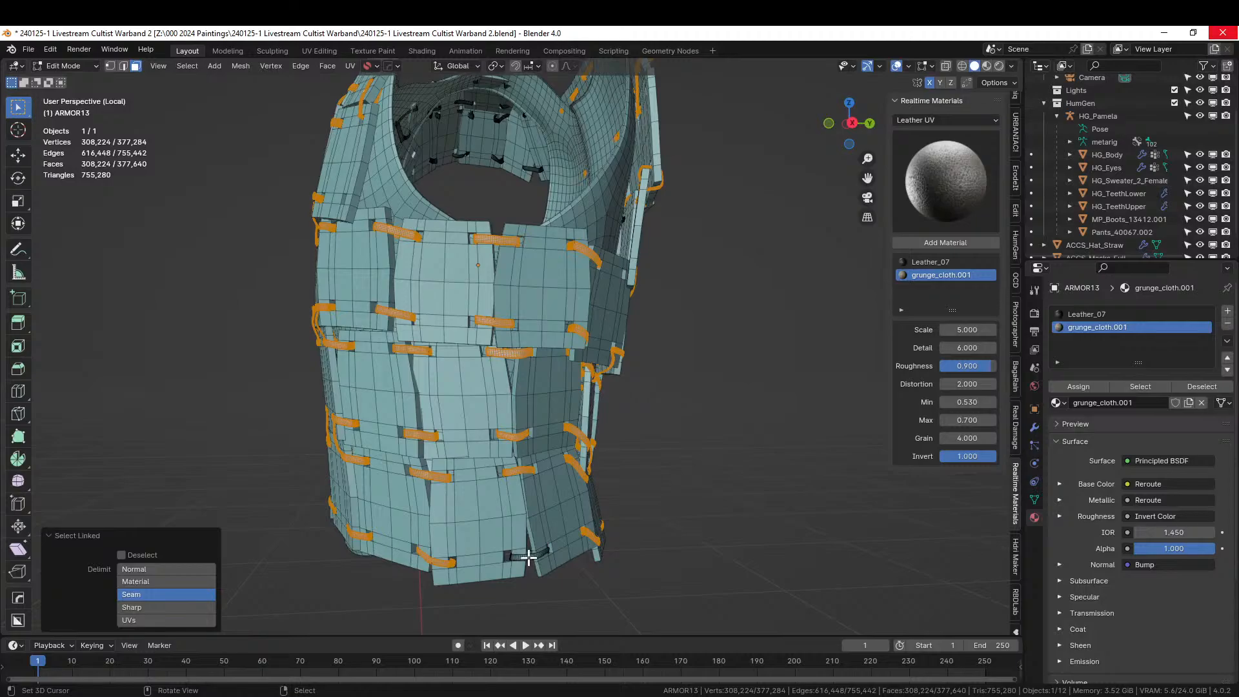
pyautogui.press('l')
pyautogui.moveTo(686, 492); pyautogui.dragTo(684, 535, button='middle')
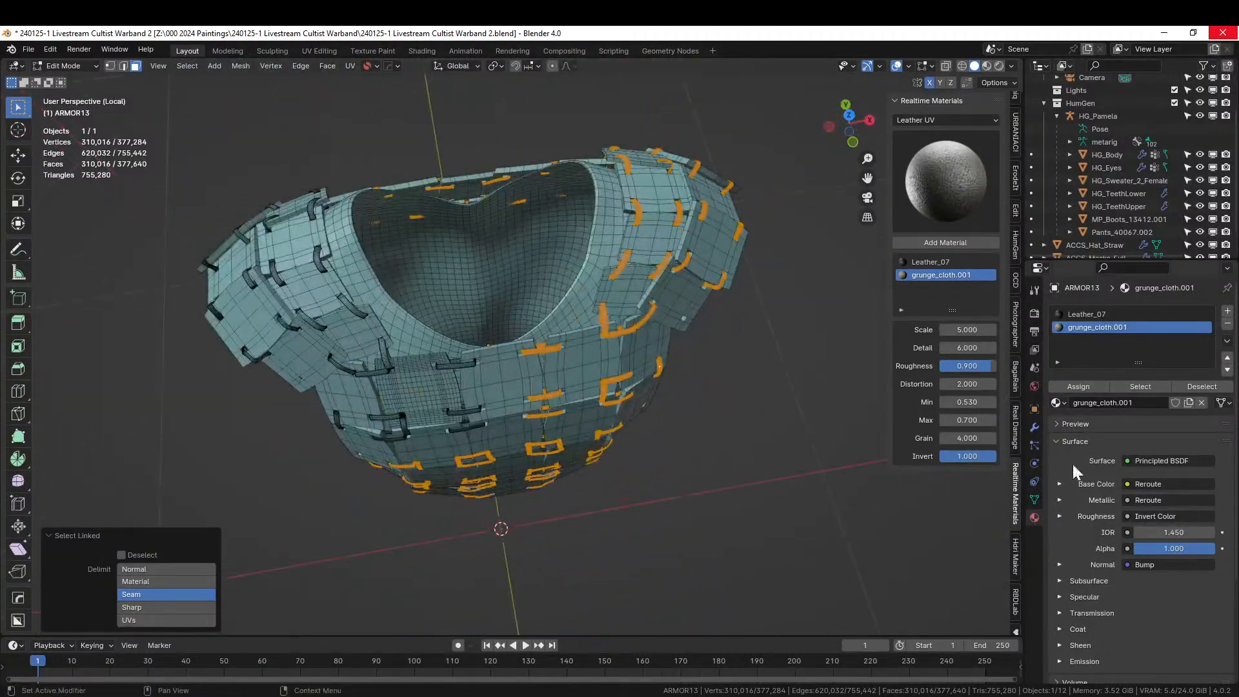
pyautogui.click(1085, 390)
# Add the linked straps around the densely meshed plate on the right chest to the selection.
pyautogui.scroll(3, 564, 348)
pyautogui.moveTo(472, 405); pyautogui.dragTo(467, 374, button='middle')
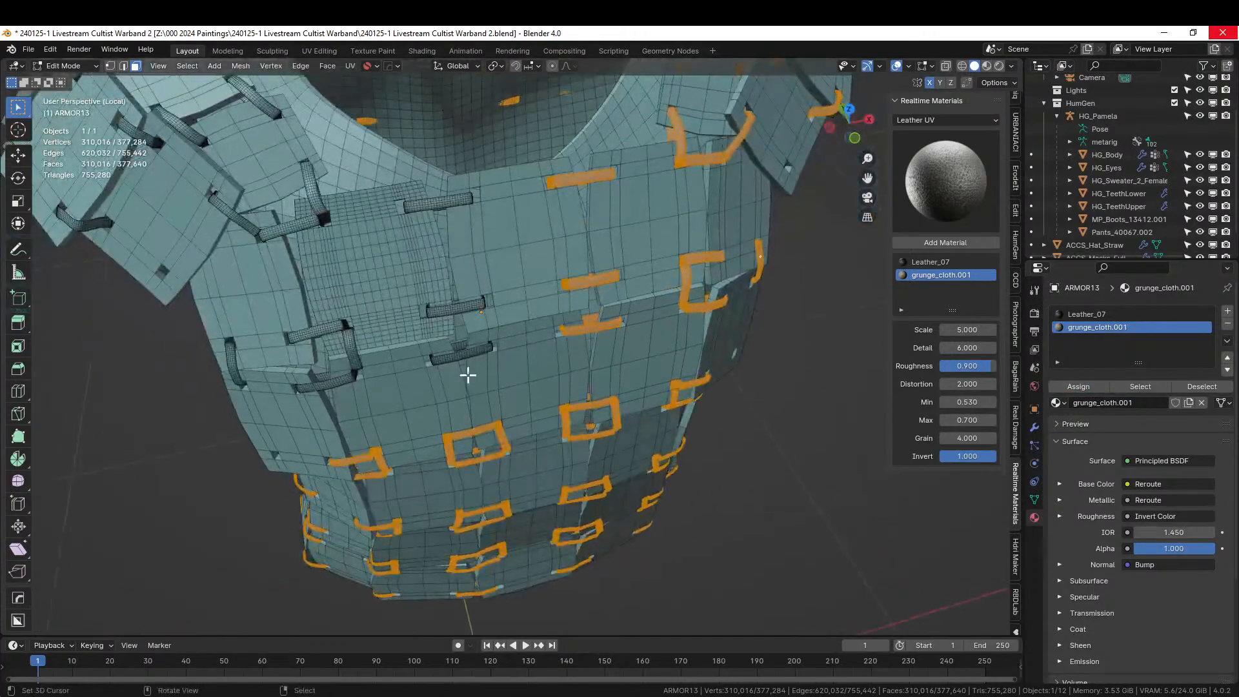
pyautogui.press('l')
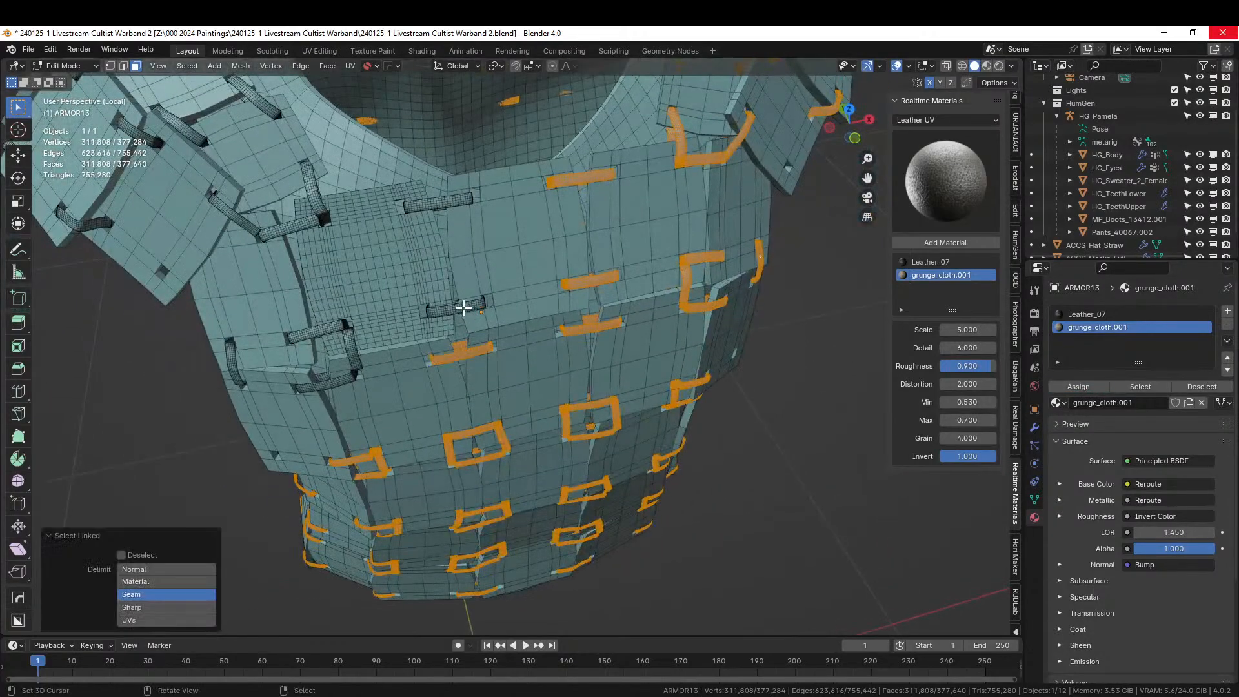
pyautogui.press('l')
pyautogui.press('l')
pyautogui.press('l')
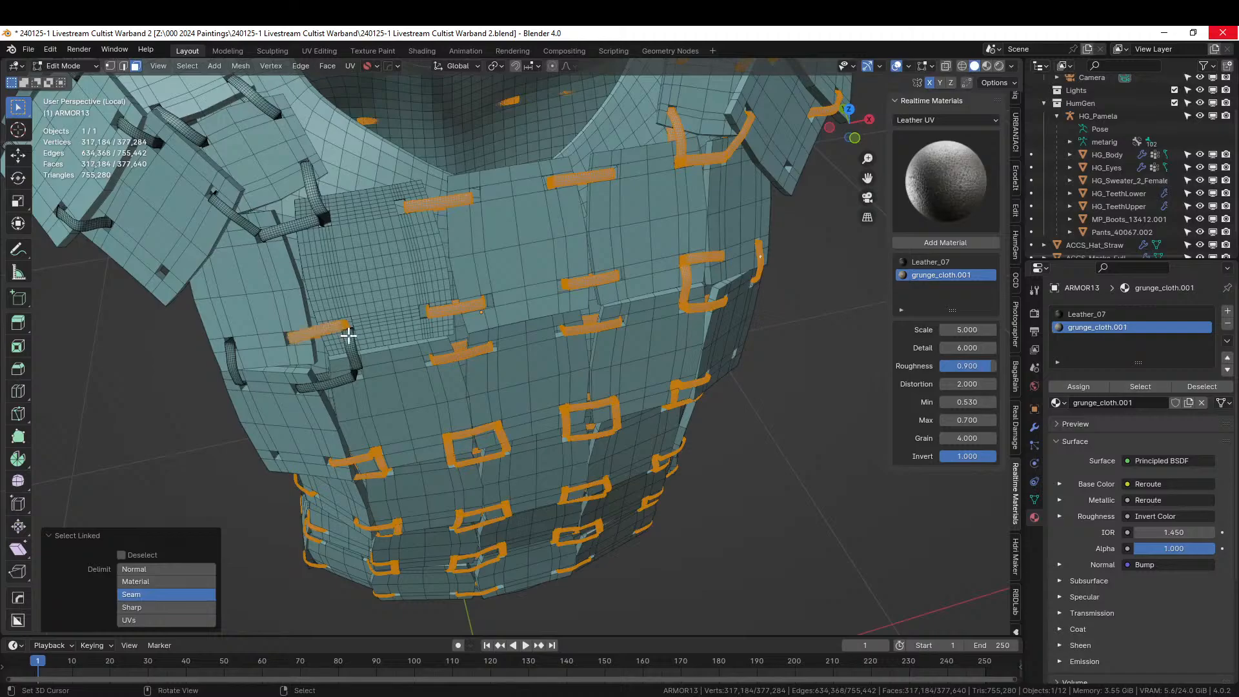
pyautogui.press('l')
pyautogui.press('l')
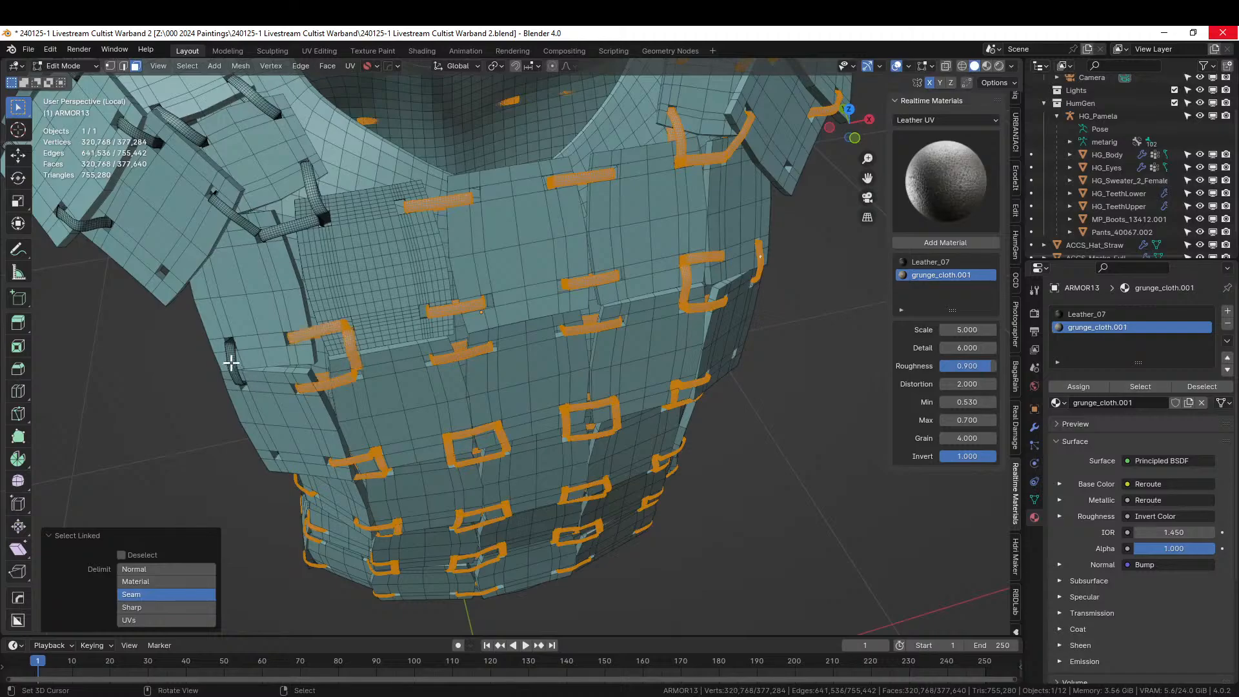
pyautogui.press('l')
# Add the straps joining the right chest to the shoulder guard and those along the guard's front plates to the selection.
pyautogui.moveTo(323, 351); pyautogui.dragTo(381, 378, button='middle')
pyautogui.press('l')
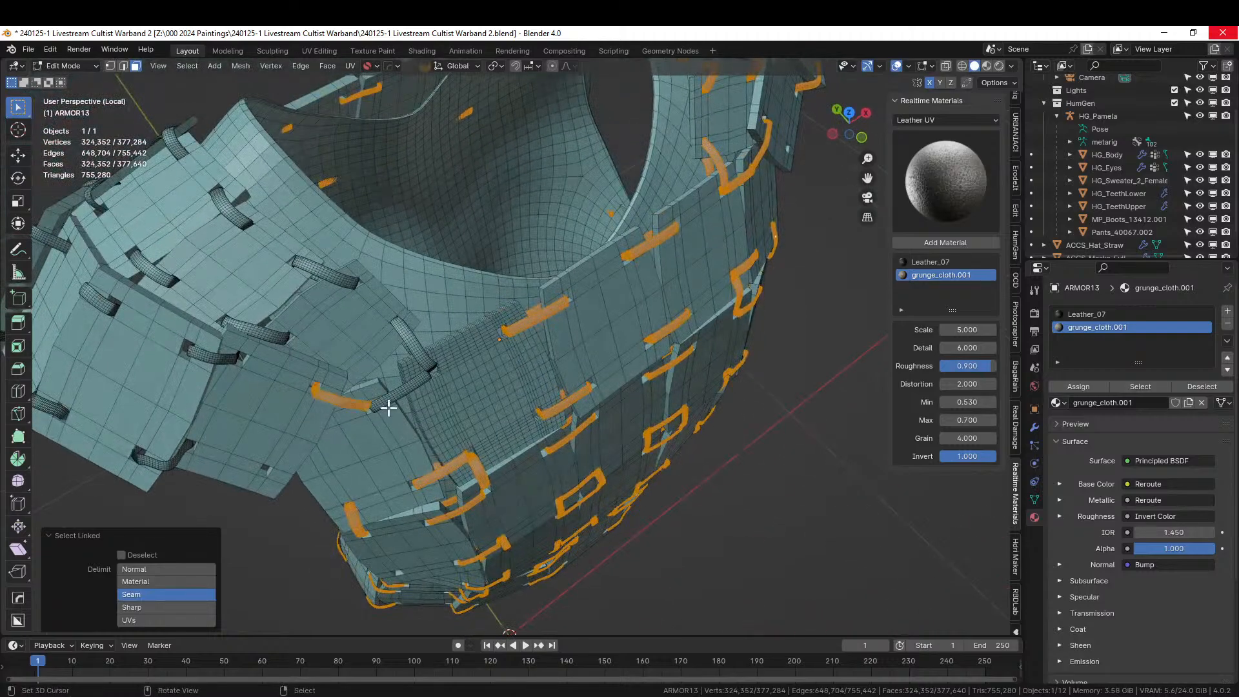
pyautogui.press('l')
pyautogui.press('l')
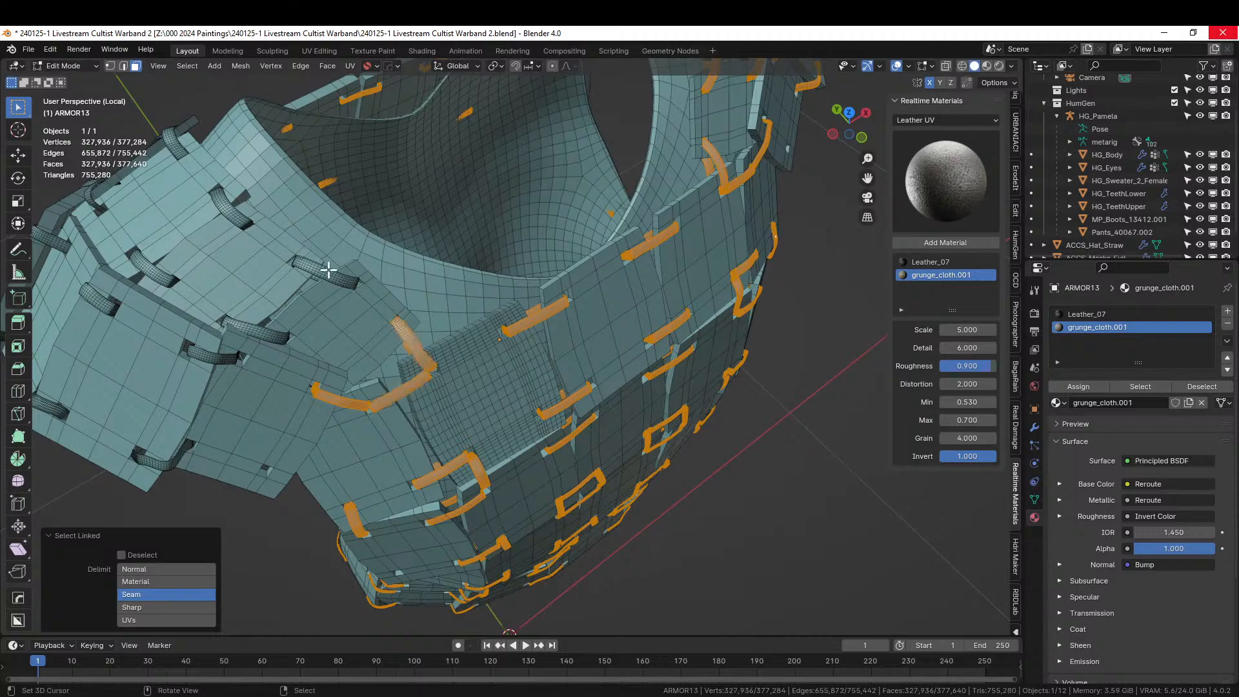
pyautogui.press('l')
pyautogui.press('l')
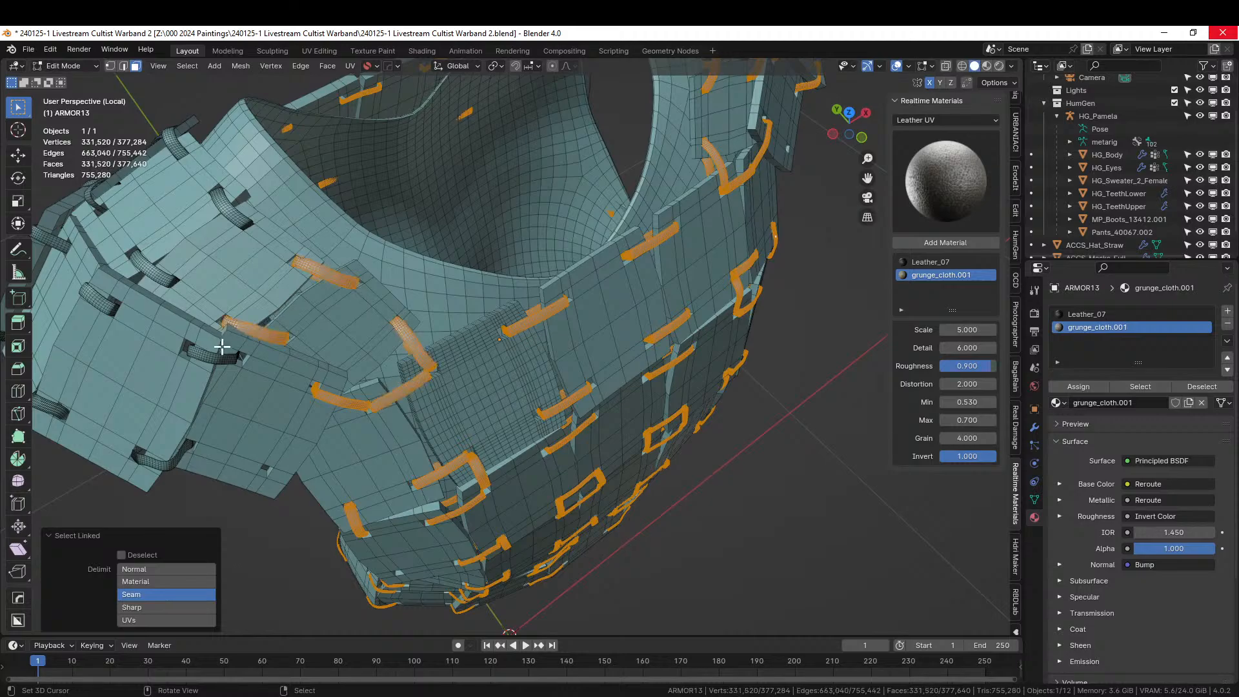
pyautogui.press('l')
pyautogui.press('l')
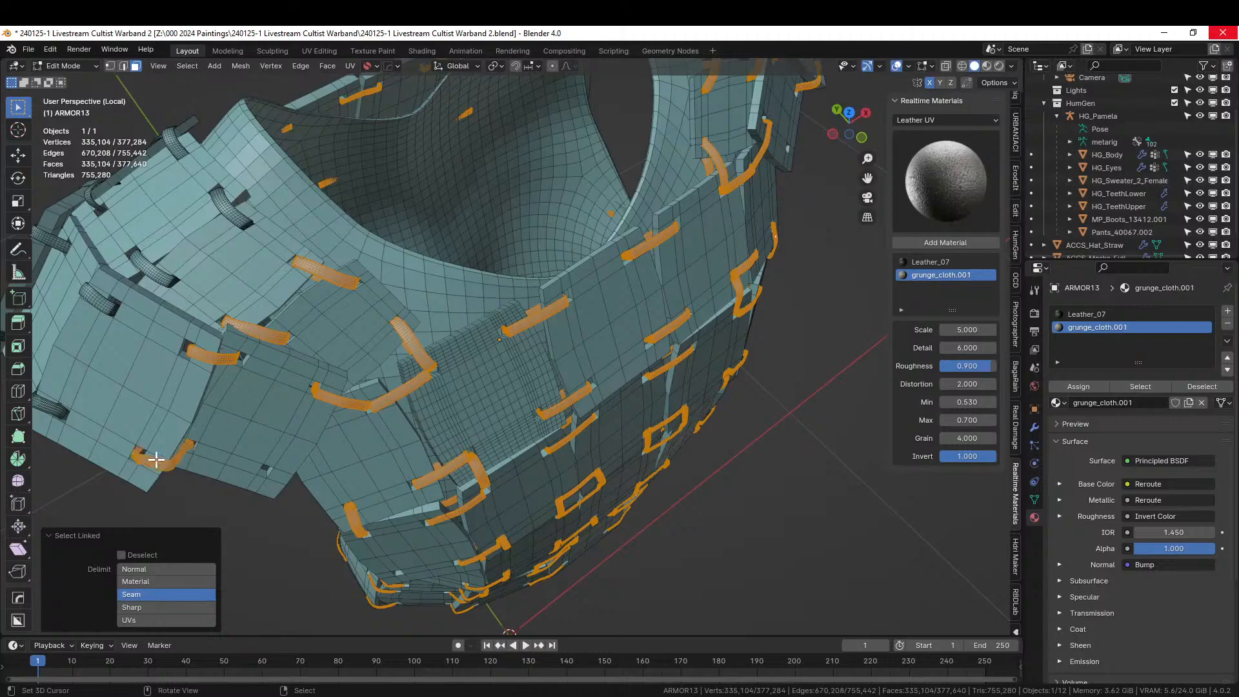
# Add the next column of straps on the outer face of the right shoulder guard to the selection.
pyautogui.moveTo(157, 462); pyautogui.dragTo(230, 434, button='middle')
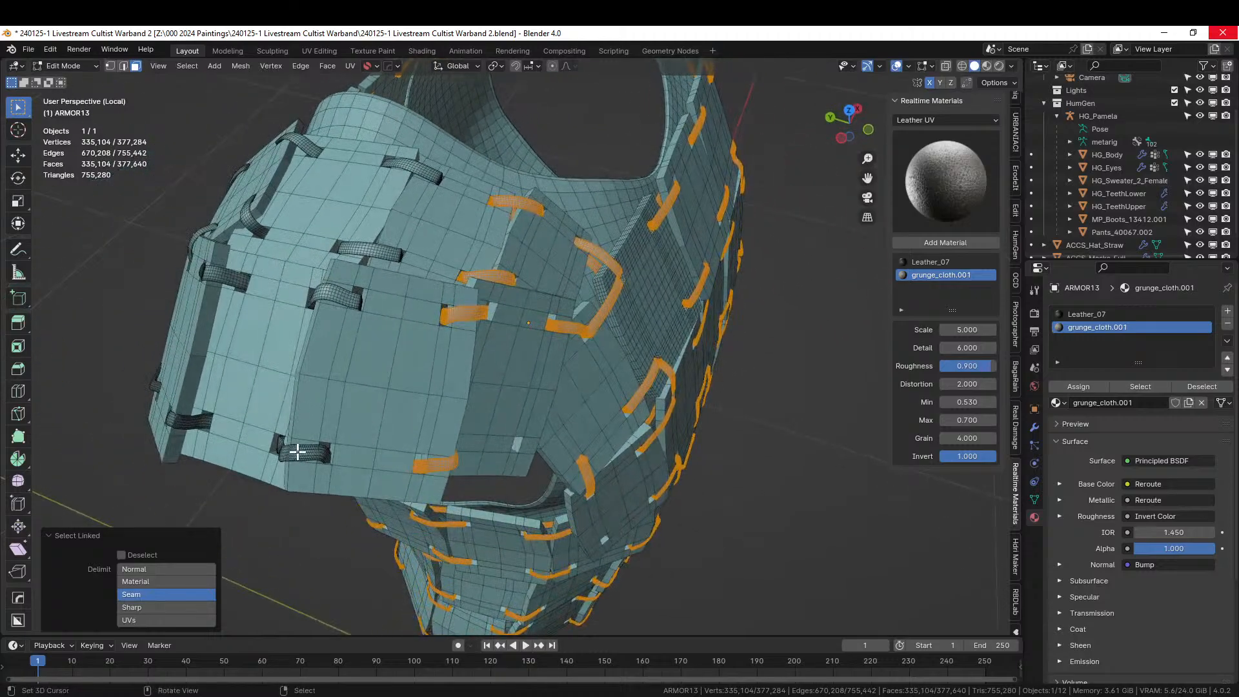
pyautogui.press('l')
pyautogui.press('l')
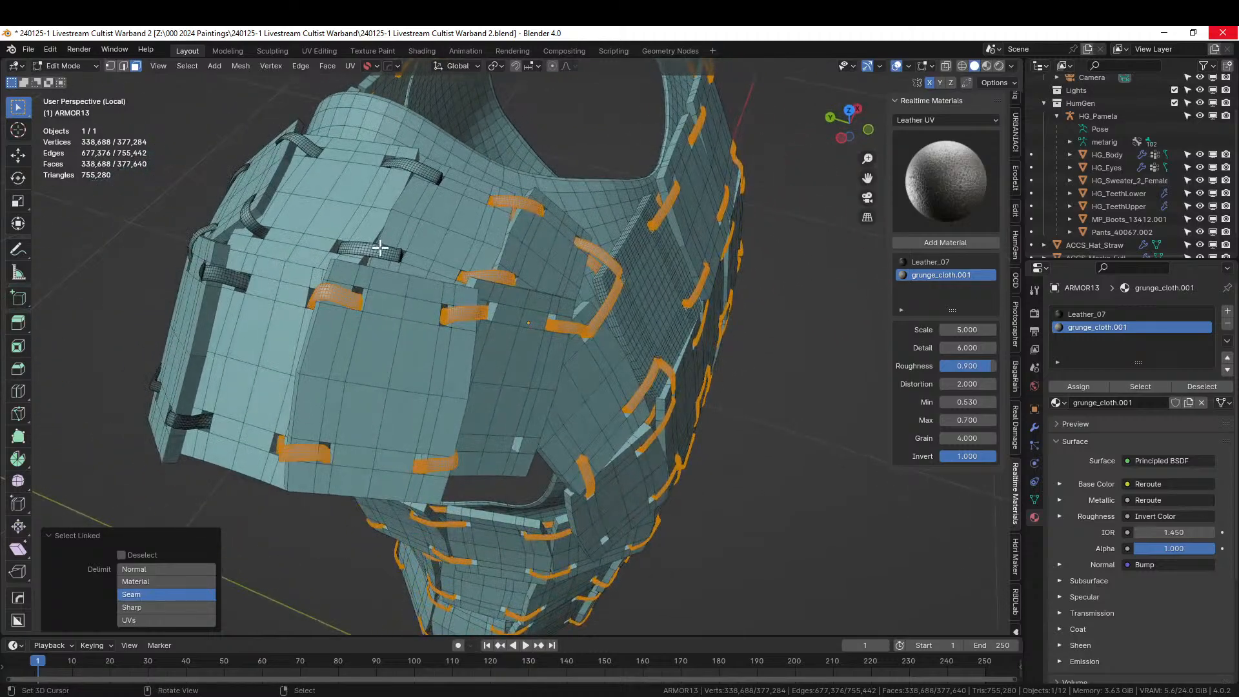
pyautogui.press('l')
pyautogui.press('l')
# Add all remaining straps on the outer and rear plates of the right shoulder guard to the selection.
pyautogui.moveTo(416, 170); pyautogui.dragTo(471, 188, button='middle')
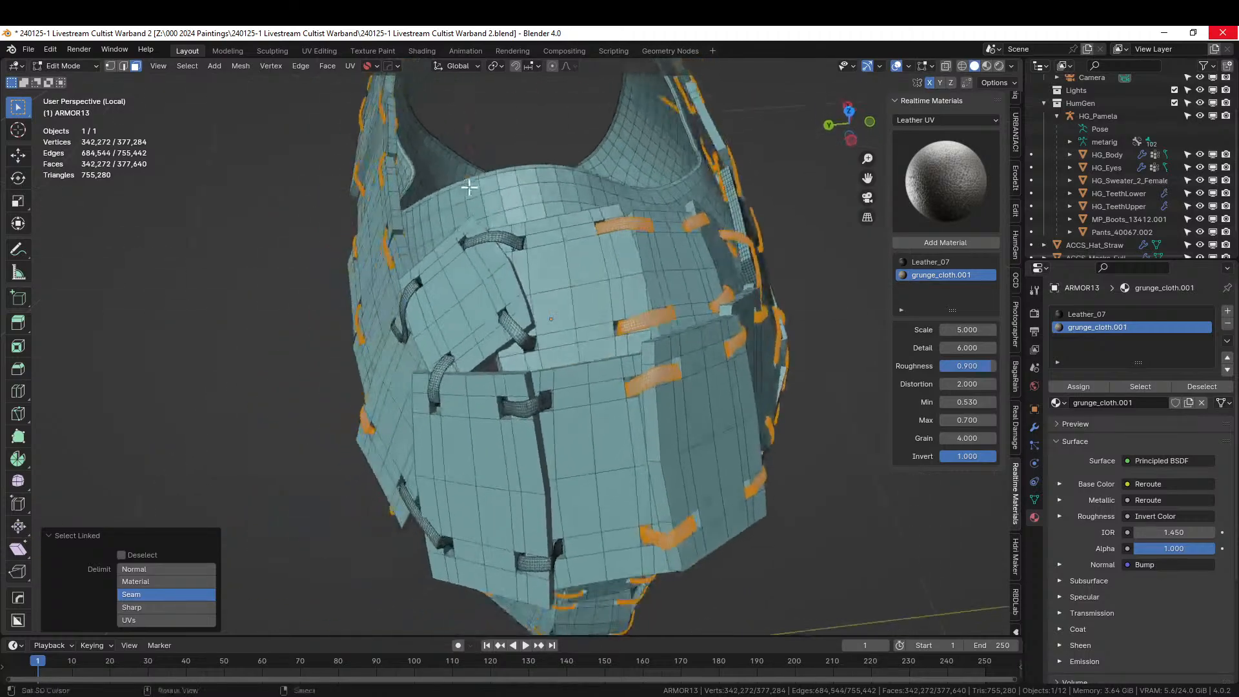
pyautogui.press('l')
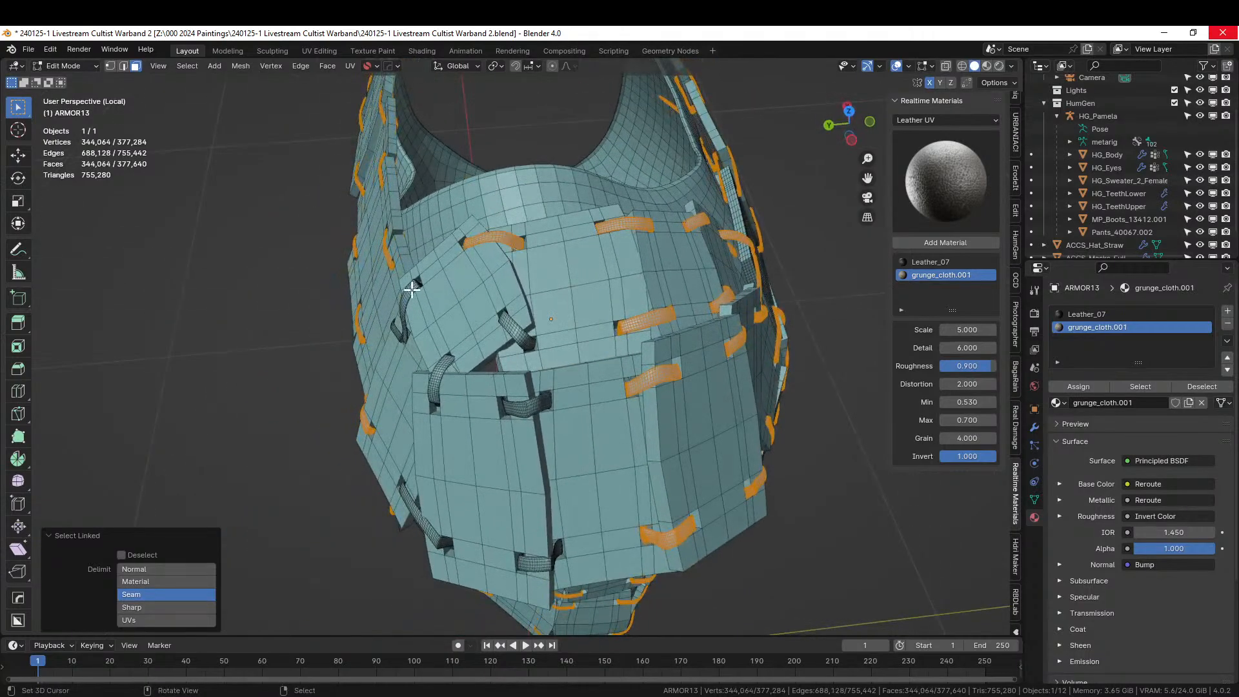
pyautogui.press('l')
pyautogui.press('l')
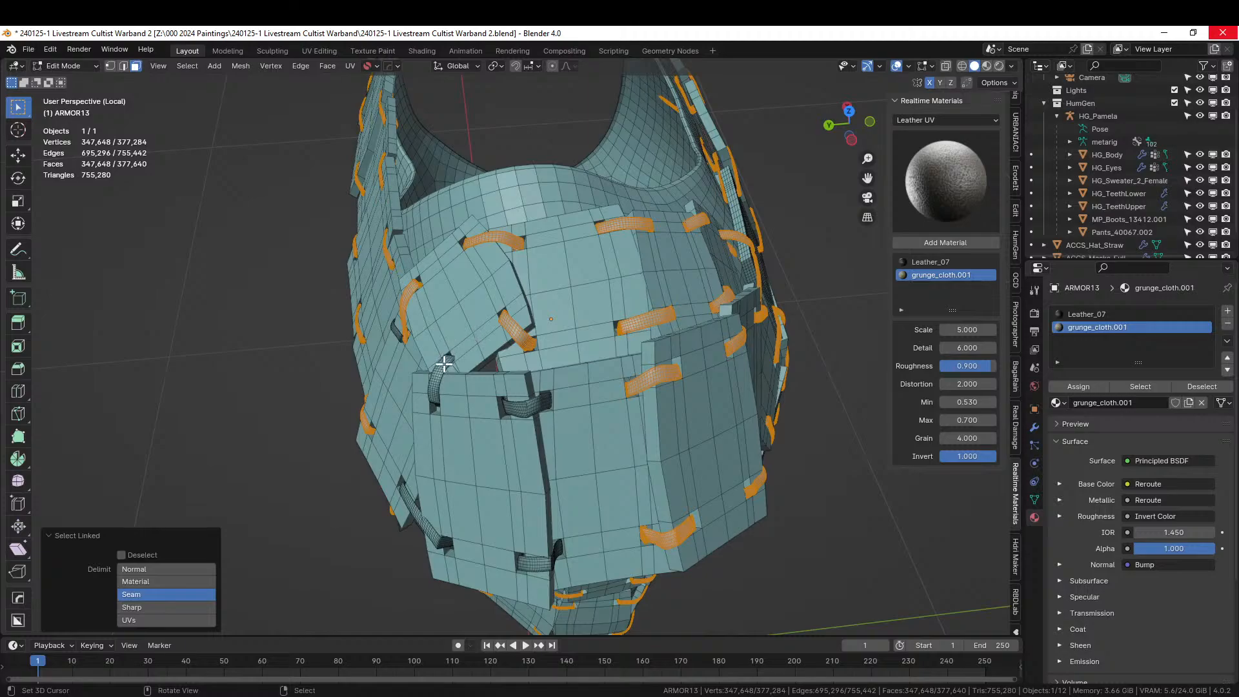
pyautogui.press('l')
pyautogui.press('l')
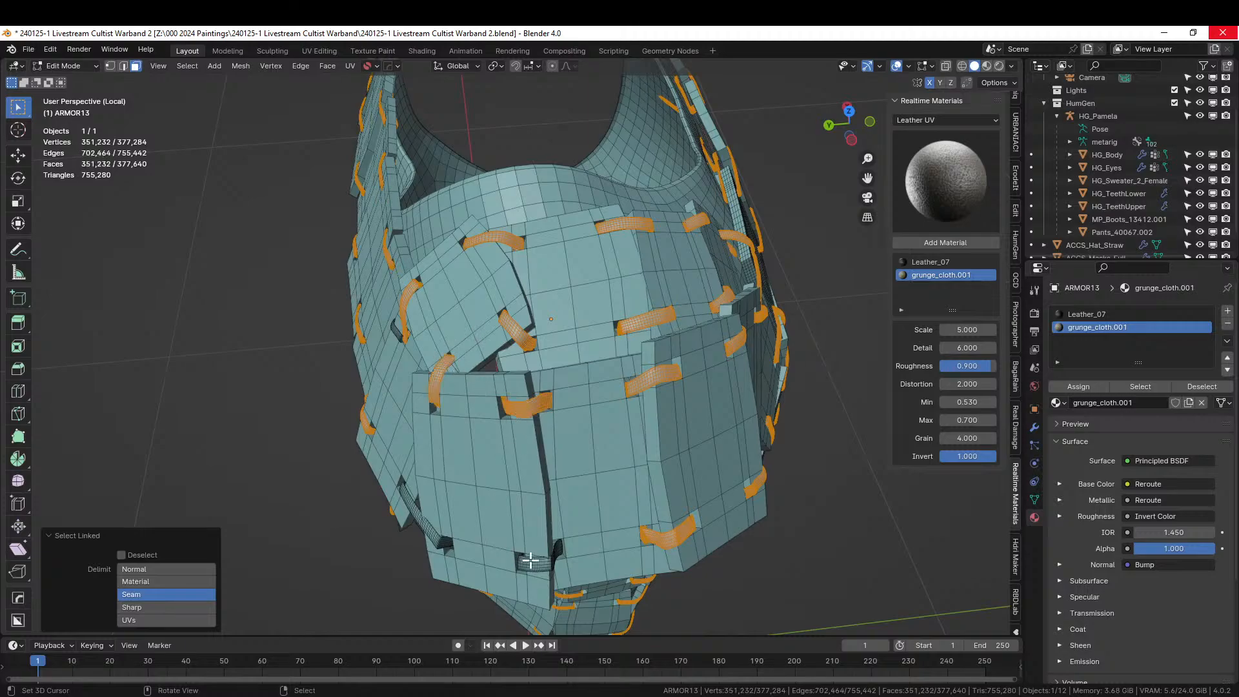
pyautogui.press('l')
pyautogui.press('l')
pyautogui.moveTo(442, 531); pyautogui.dragTo(542, 509, button='middle')
pyautogui.press('l')
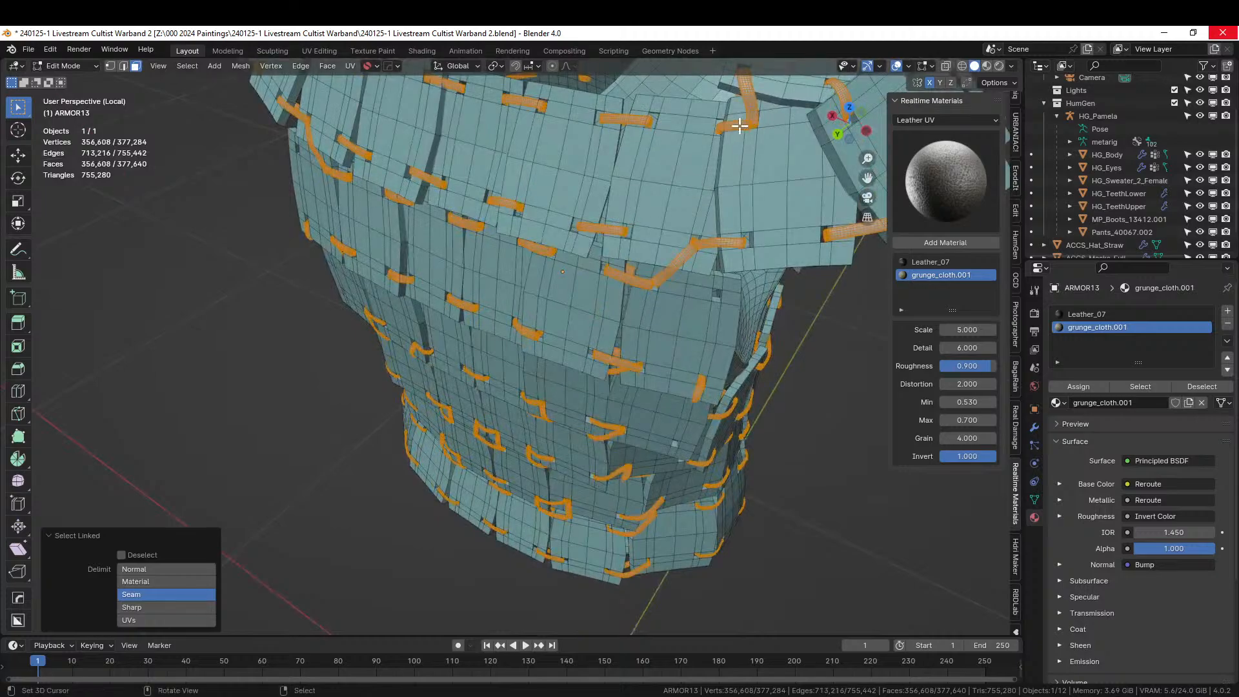
# Assign grunge_cloth.001 to all selected straps, return to Object Mode and save the file.
pyautogui.moveTo(714, 195); pyautogui.dragTo(354, 149, button='middle')
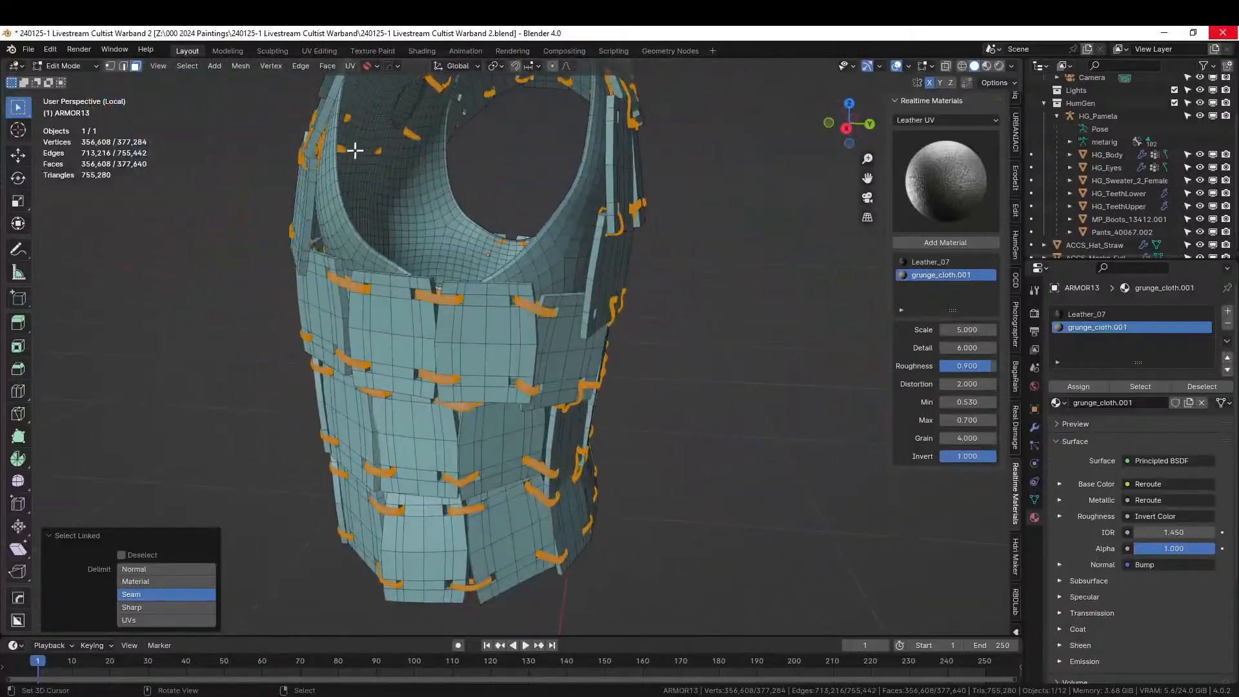
pyautogui.click(1079, 386)
pyautogui.scroll(-5, 664, 329)
pyautogui.moveTo(598, 319); pyautogui.dragTo(688, 320, button='middle')
pyautogui.press('Tab')
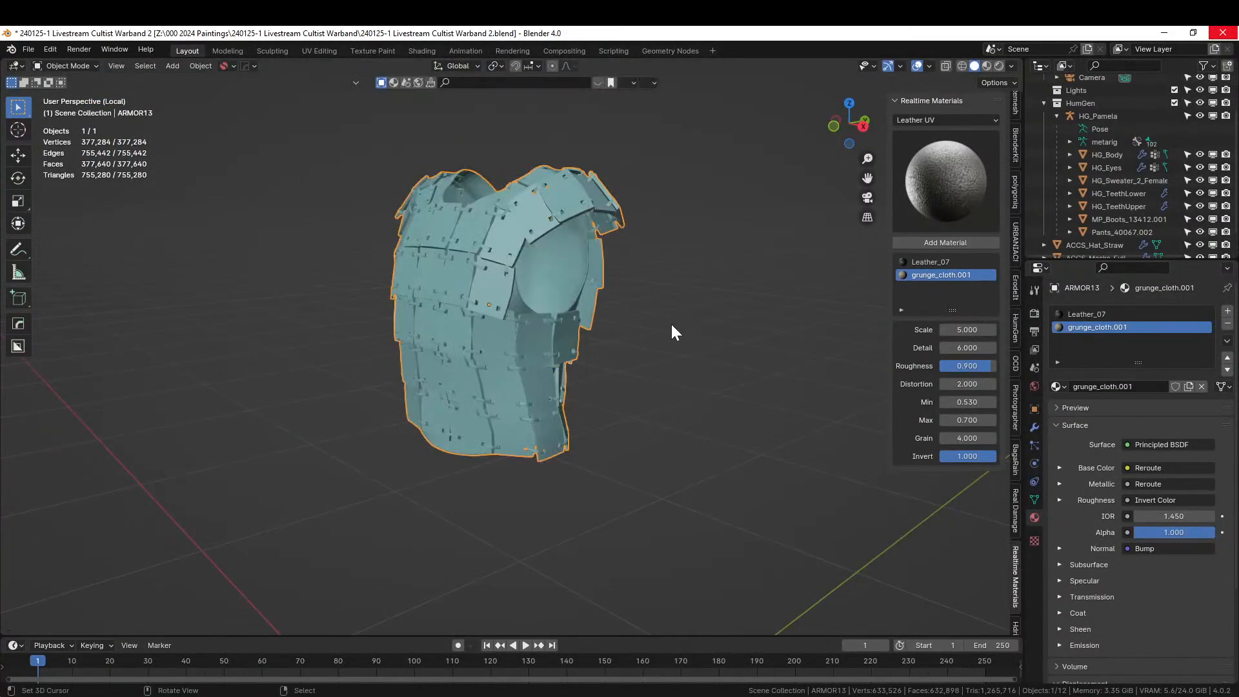
pyautogui.hotkey('ctrl', 's')
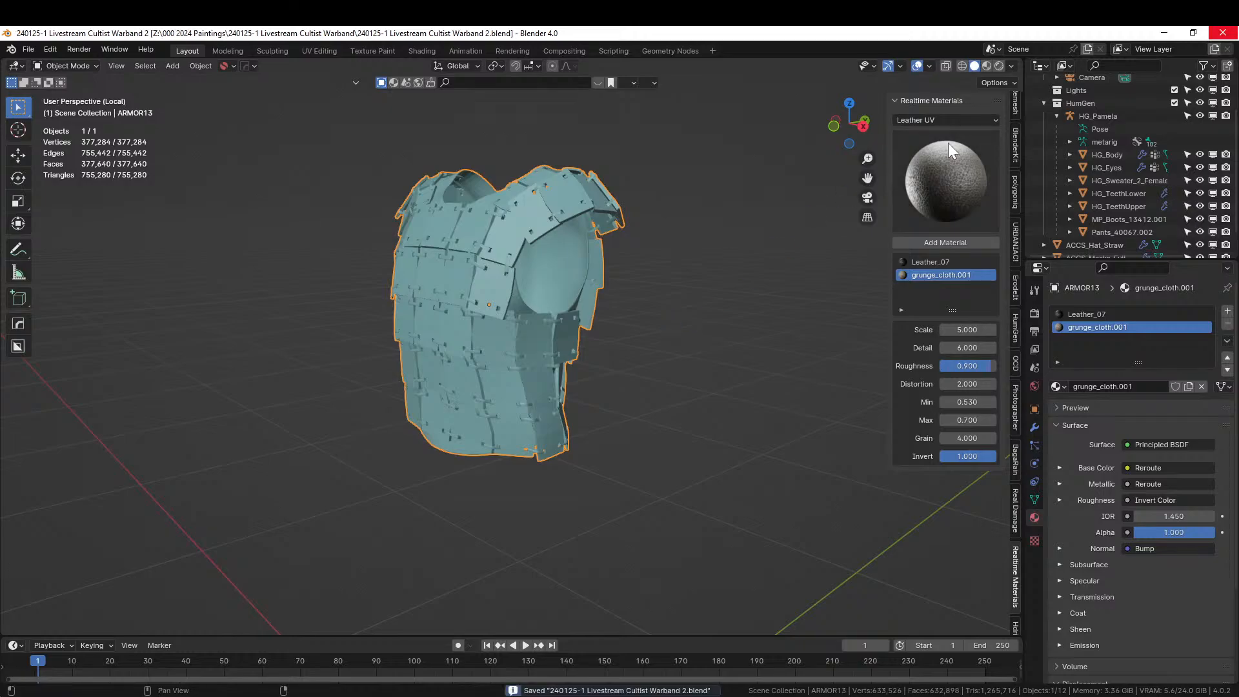
# Switch the viewport to rendered shading and examine the materials on the armor's plates, straps and armhole.
pyautogui.click(999, 69)
pyautogui.scroll(5, 702, 276)
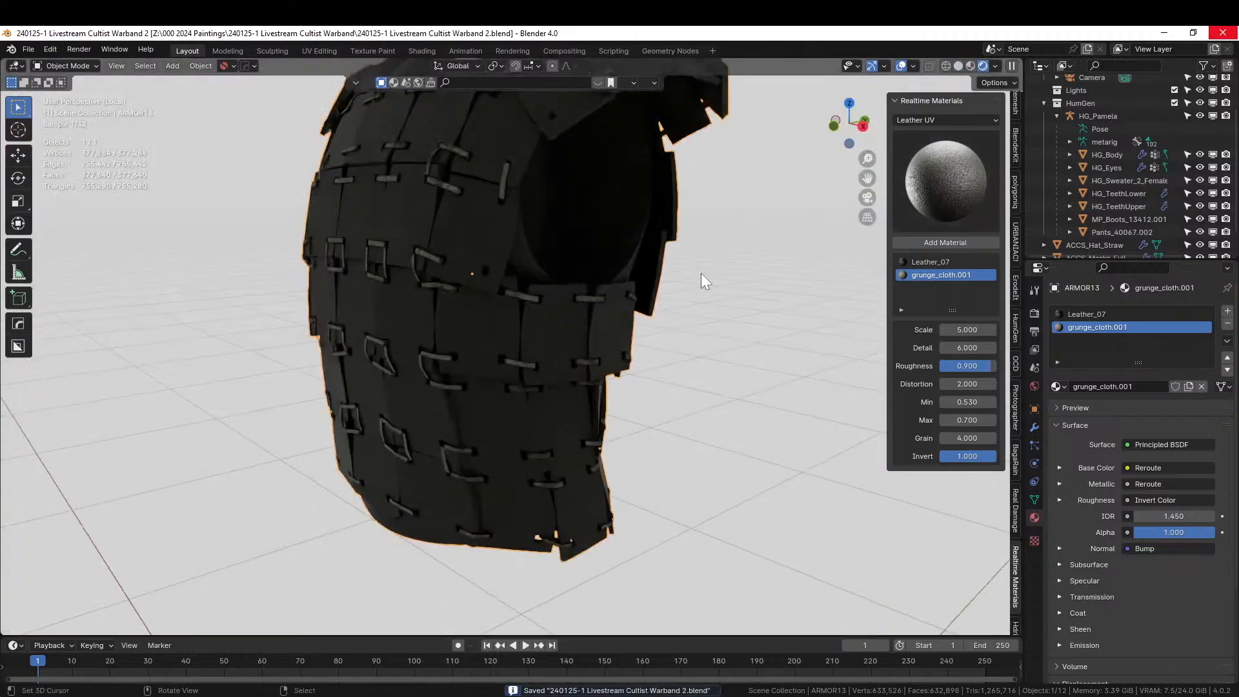
pyautogui.moveTo(702, 276)
pyautogui.mouseDown(button='middle')
pyautogui.moveTo(732, 295)
pyautogui.moveTo(753, 342)
pyautogui.moveTo(699, 345)
pyautogui.moveTo(680, 402)
pyautogui.moveTo(675, 347)
pyautogui.moveTo(550, 280)
pyautogui.moveTo(487, 286)
pyautogui.moveTo(807, 322)
pyautogui.moveTo(611, 331)
pyautogui.mouseUp(button='middle')
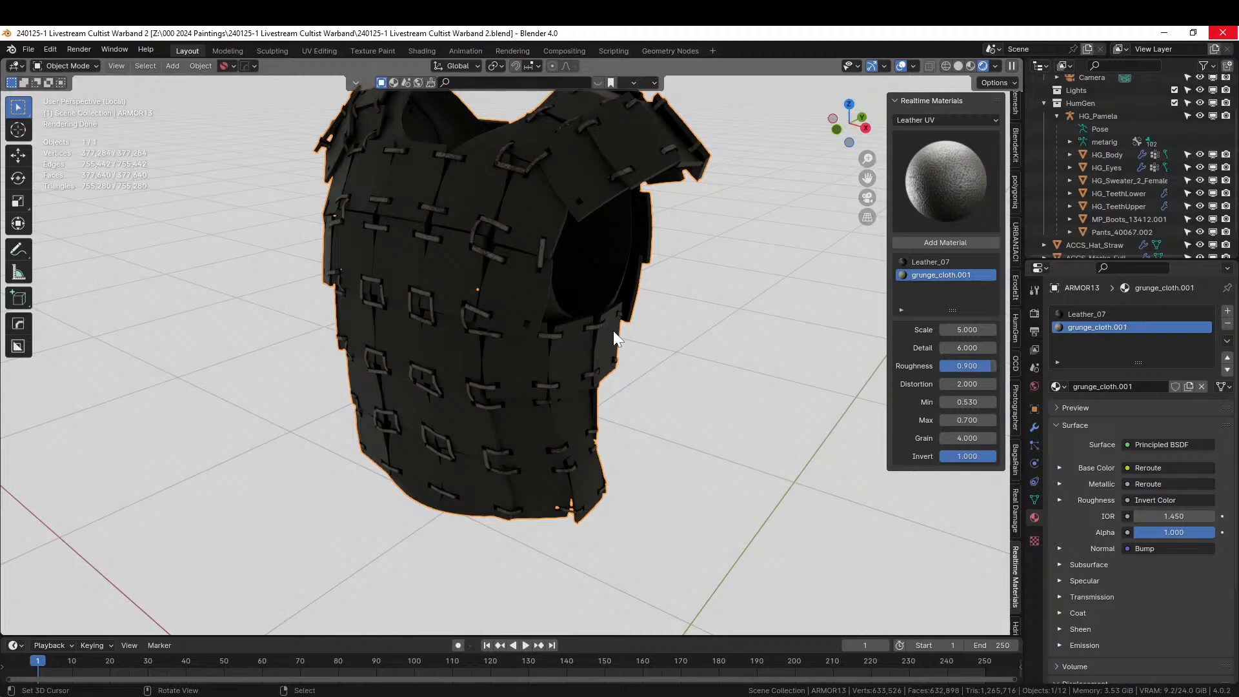
pyautogui.moveTo(622, 331); pyautogui.dragTo(626, 360, button='middle')
pyautogui.scroll(5, 618, 351)
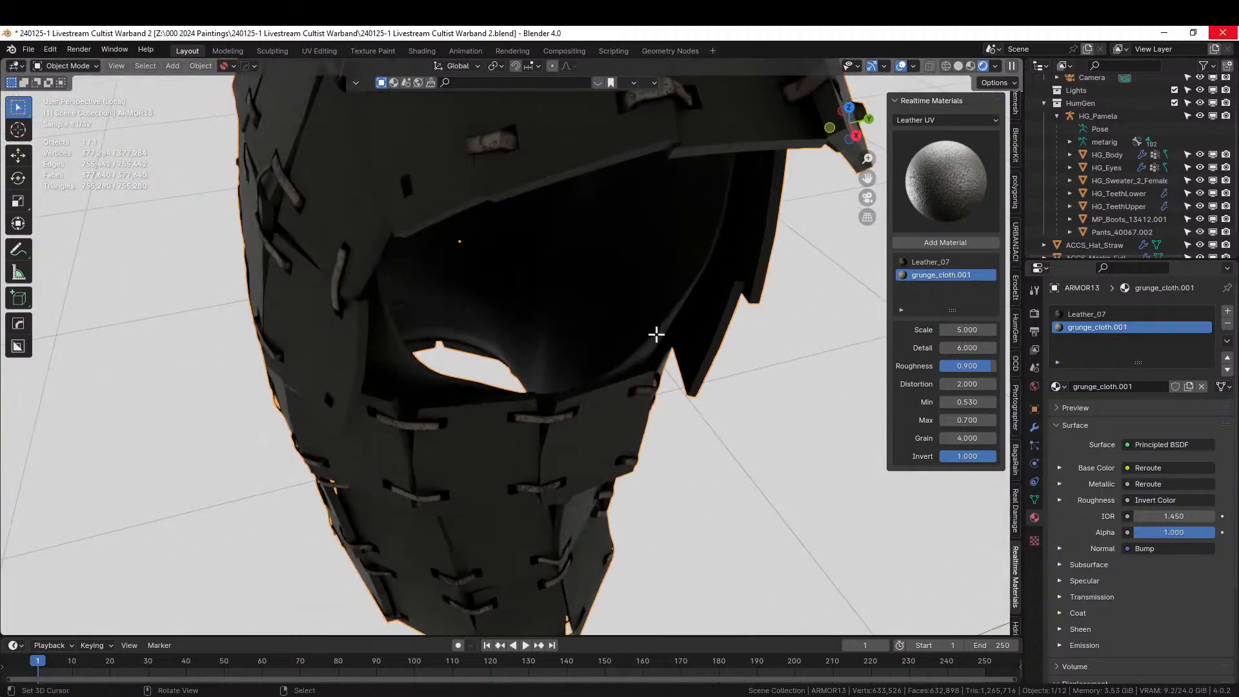
# In Edit Mode, add the linked inner lining to the selected straps and invert the selection so only the armor plates are selected.
pyautogui.press('Tab')
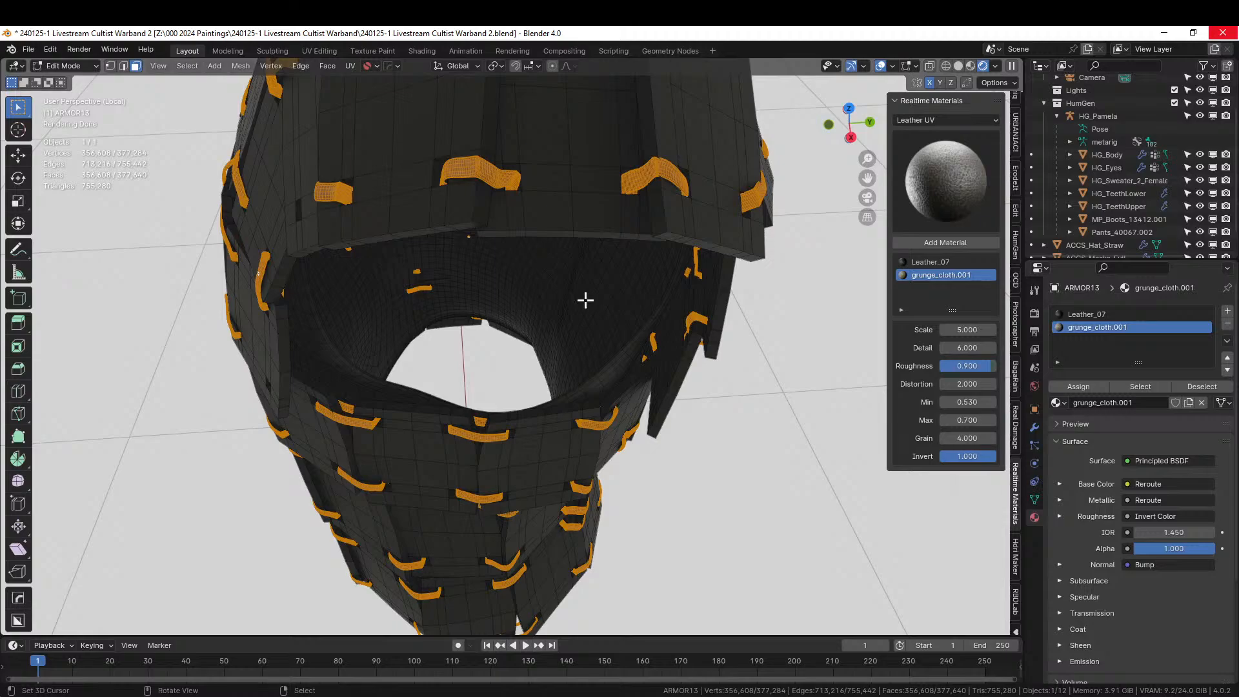
pyautogui.press('l')
pyautogui.press('ctrl')
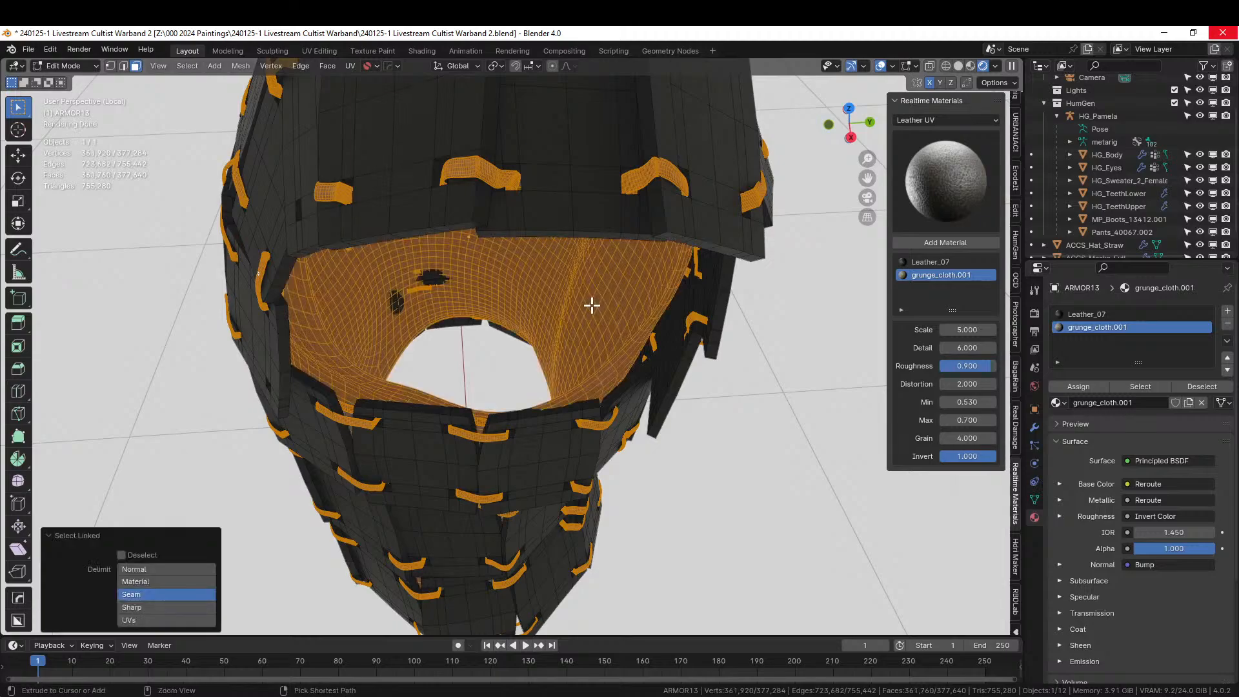
pyautogui.hotkey('ctrl', 'i')
pyautogui.moveTo(603, 310); pyautogui.dragTo(422, 375, button='middle')
pyautogui.scroll(-6, 675, 287)
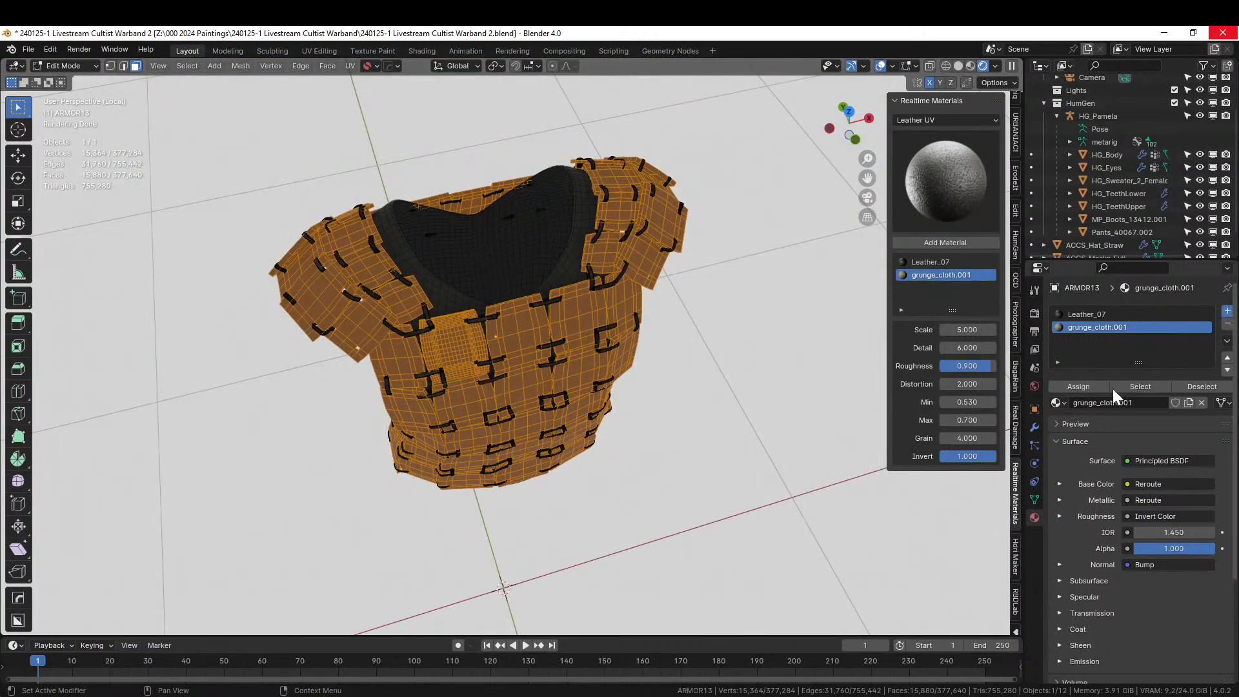
# Assign the selected plates to a new material slot and fill it with the Leather_04 material from the Leather UV library.
pyautogui.click(1088, 385)
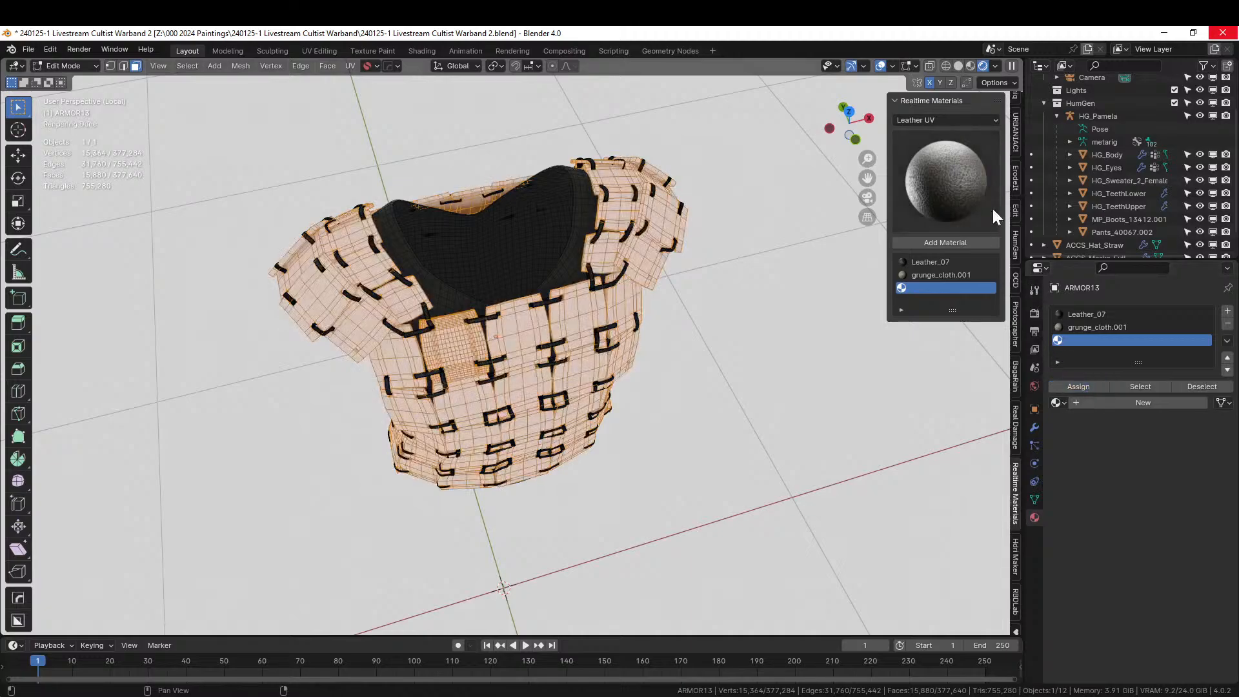
pyautogui.click(952, 188)
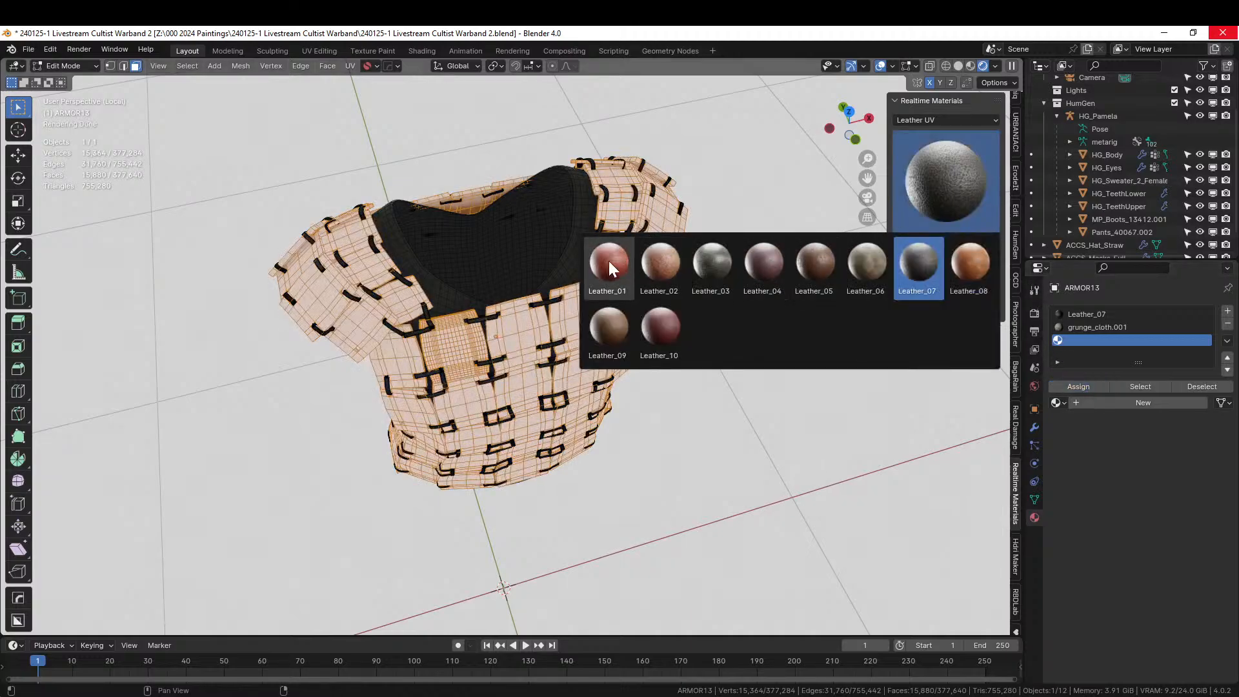
pyautogui.click(761, 262)
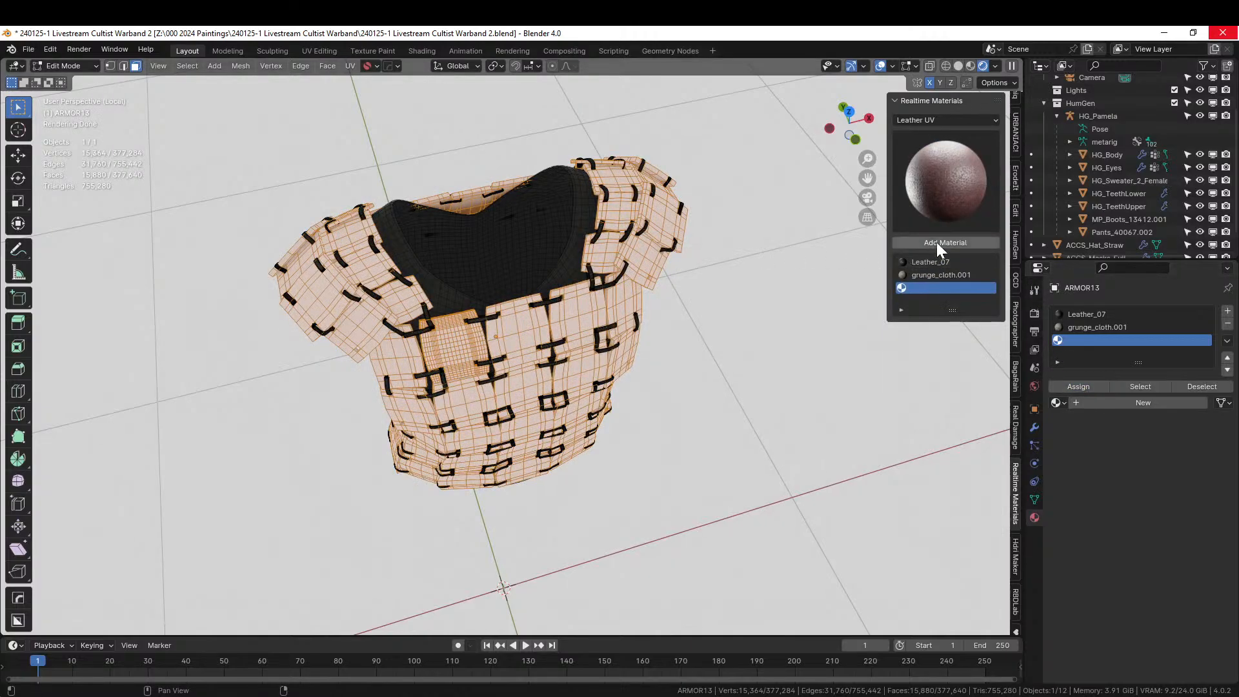
pyautogui.click(937, 244)
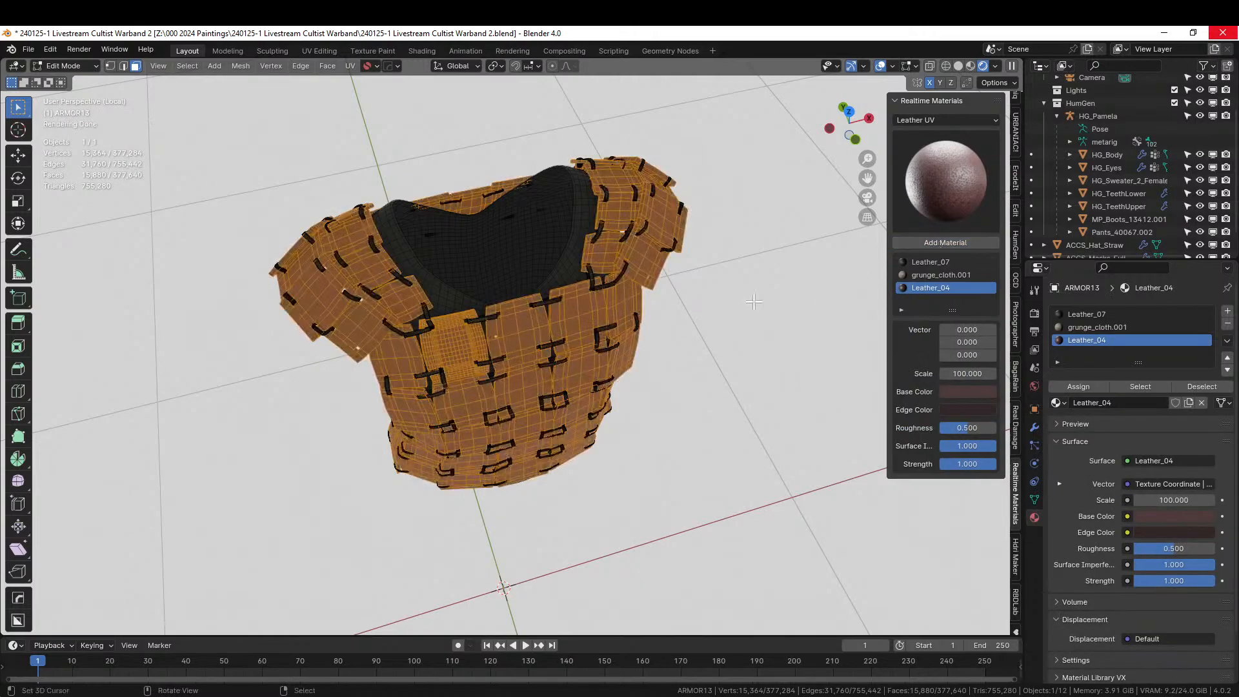
# Unwrap the entire armor mesh with Smart UV Project at a 66° angle limit and return to Object Mode.
pyautogui.press('a')
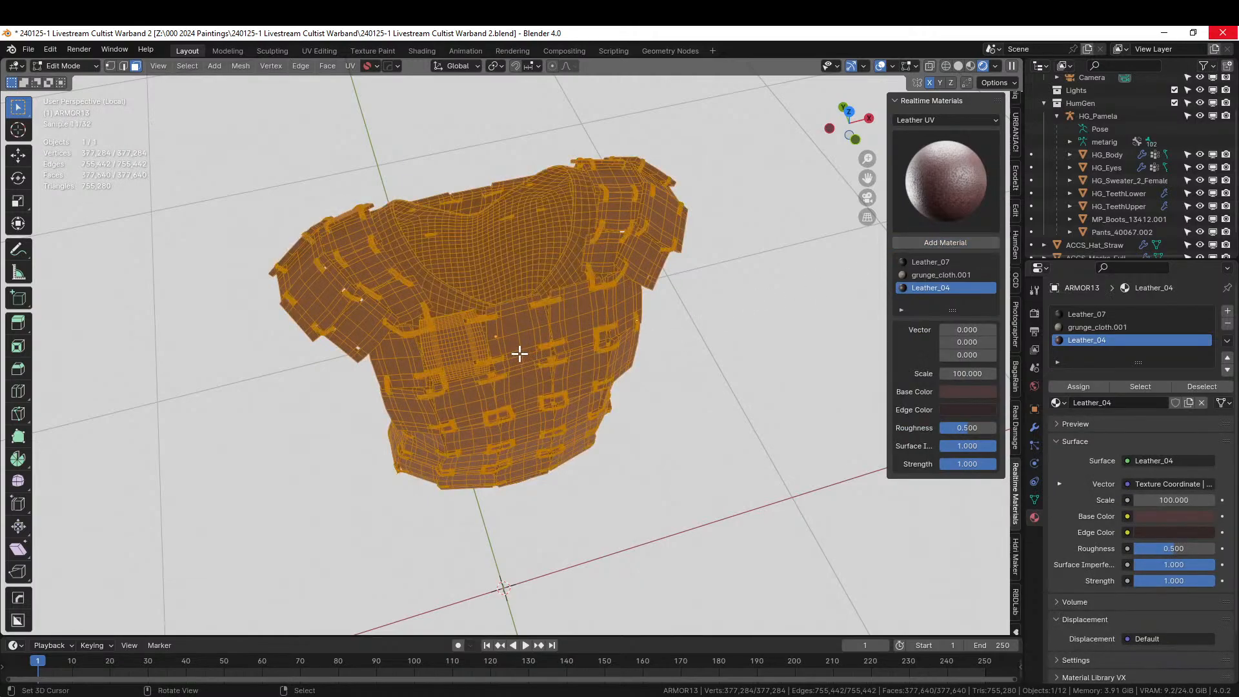
pyautogui.press('u')
pyautogui.click(483, 309)
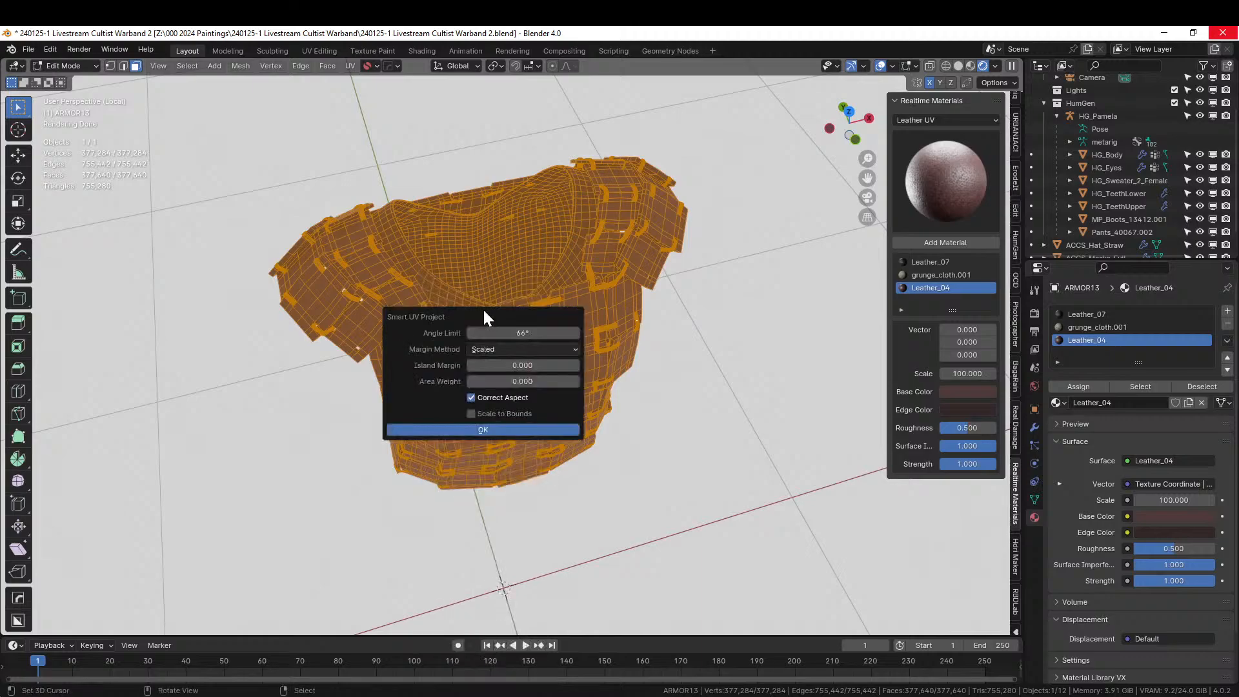
pyautogui.click(496, 430)
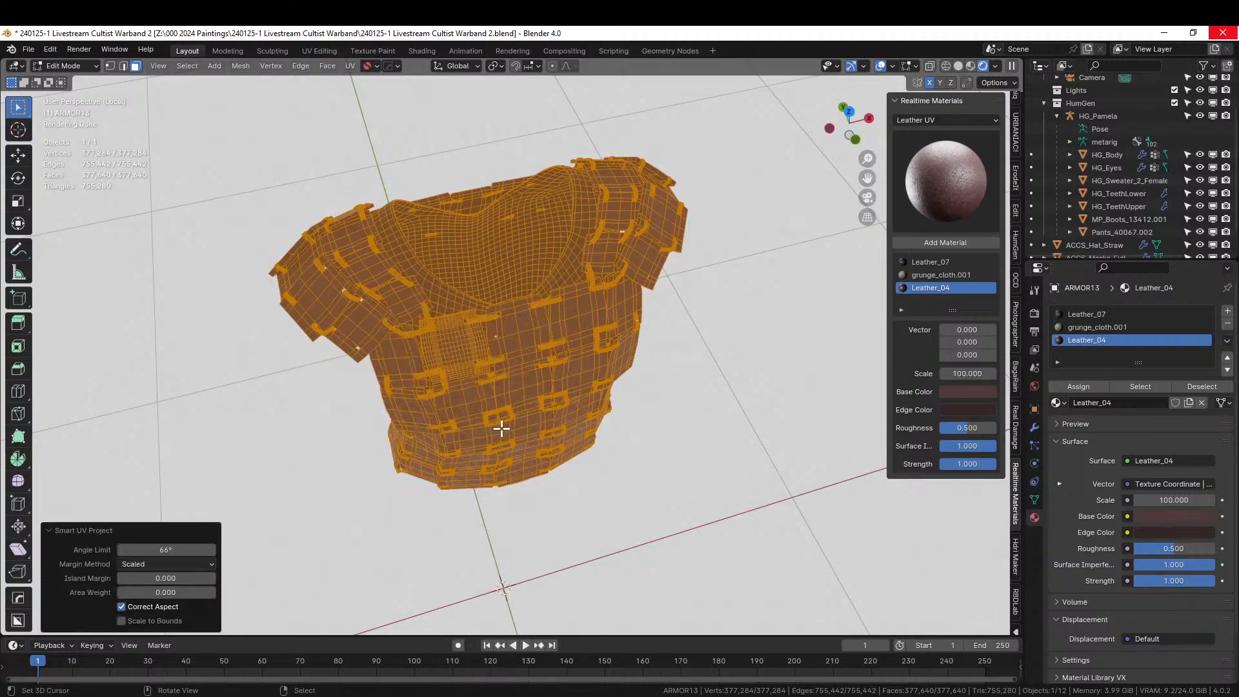
pyautogui.press('Tab')
# Set the Leather_04 texture scale to 345.9 for a finer grain on the plates and save the file.
pyautogui.moveTo(622, 428); pyautogui.dragTo(574, 342, button='middle')
pyautogui.scroll(5, 657, 346)
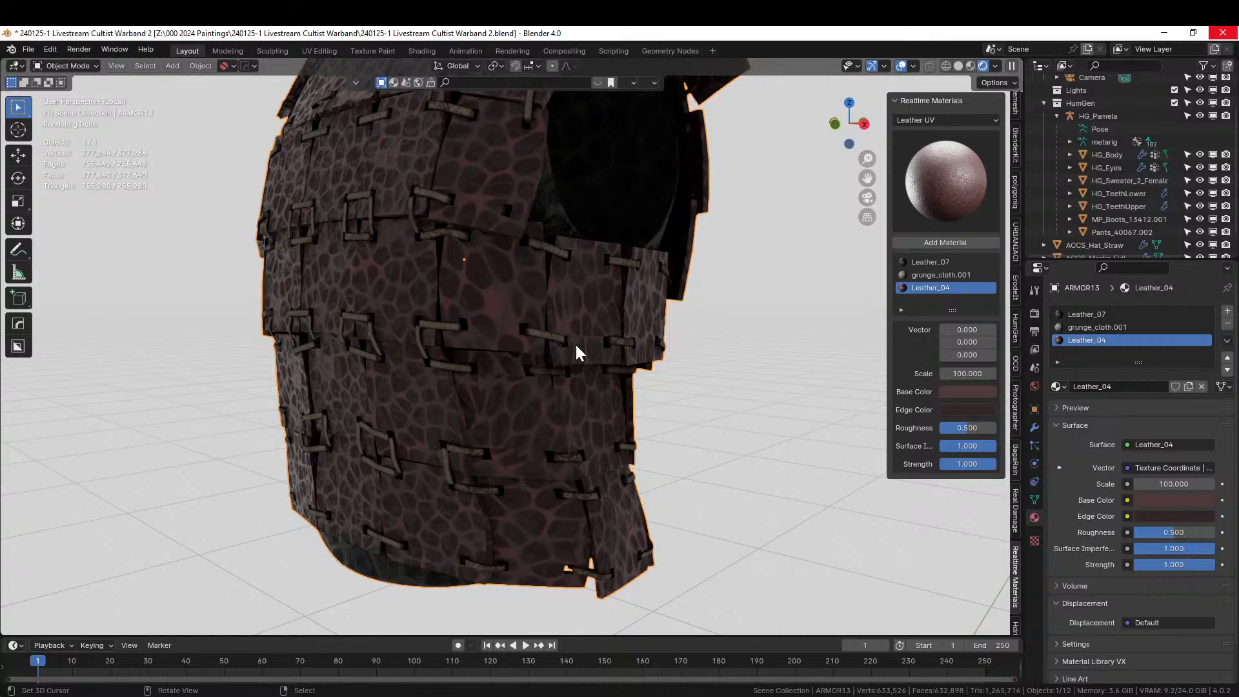
pyautogui.moveTo(574, 343); pyautogui.dragTo(827, 400, button='middle')
pyautogui.scroll(5, 718, 322)
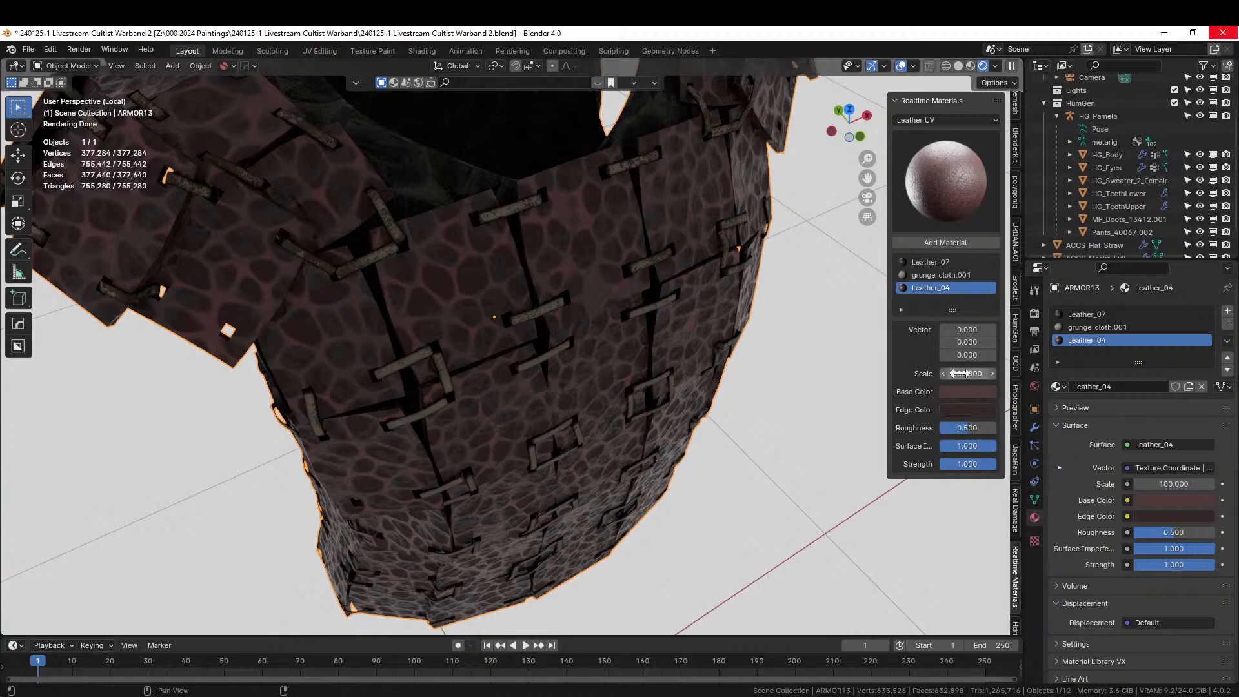
pyautogui.moveTo(959, 374); pyautogui.dragTo(1100, 374)
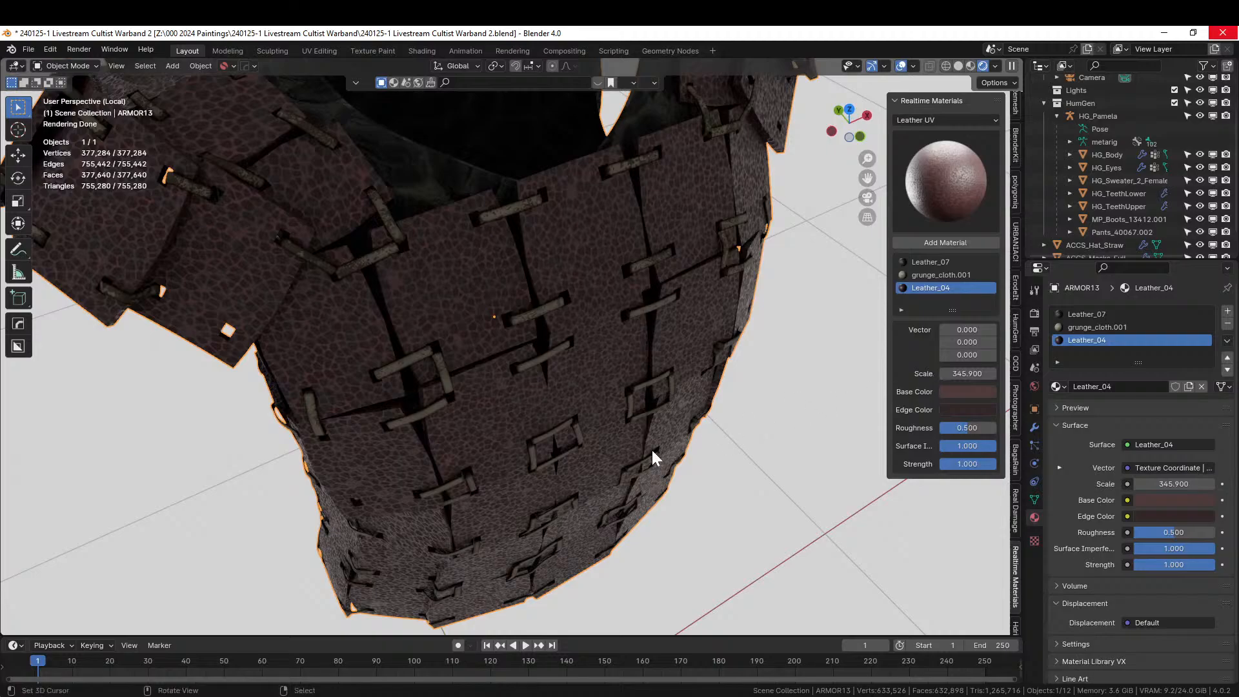
pyautogui.moveTo(652, 448); pyautogui.dragTo(627, 377, button='middle')
pyautogui.scroll(-5, 587, 400)
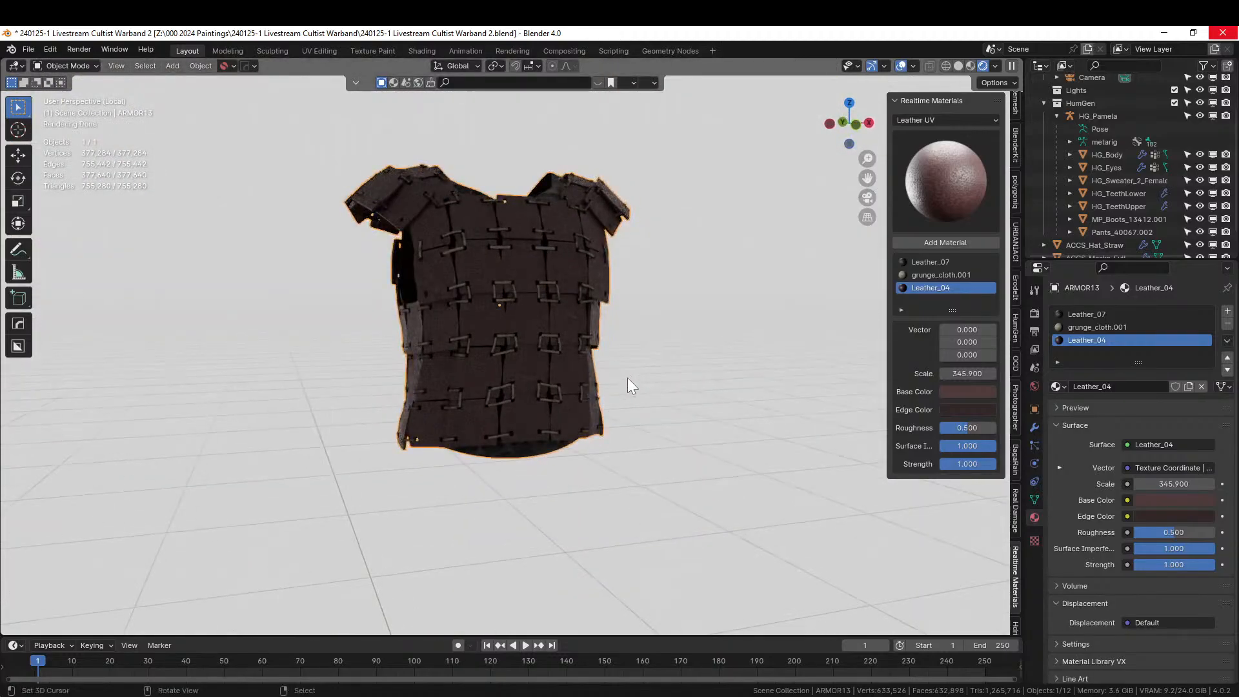
pyautogui.hotkey('ctrl', 's')
# Leave local view to show the armor on the full character and save the file.
pyautogui.moveTo(627, 378); pyautogui.dragTo(802, 408, button='middle')
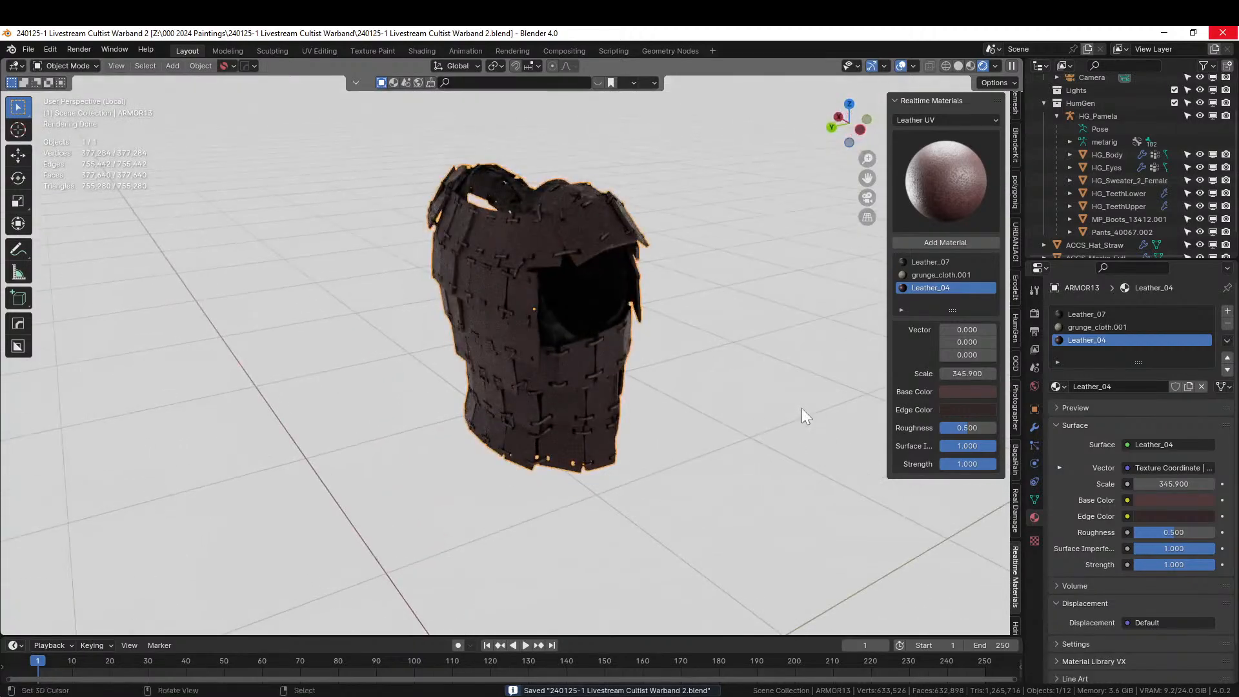
pyautogui.press('KP_Divide')
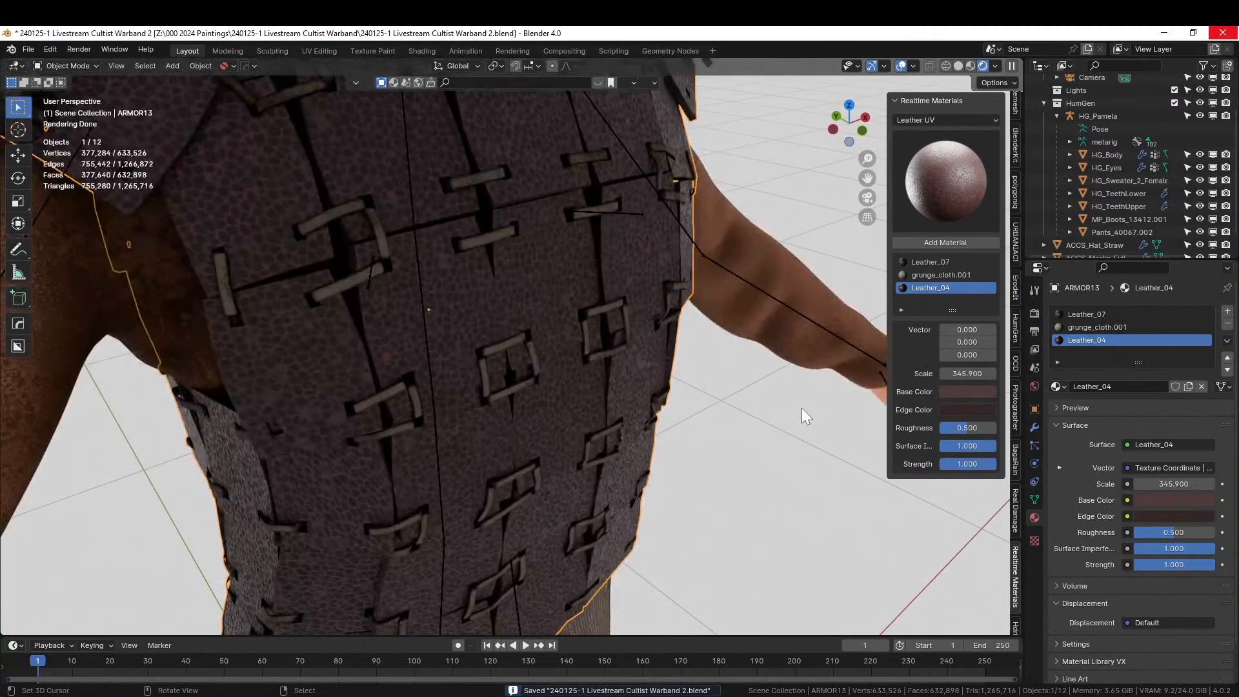
pyautogui.scroll(-8, 575, 384)
pyautogui.moveTo(575, 383); pyautogui.dragTo(523, 384, button='middle')
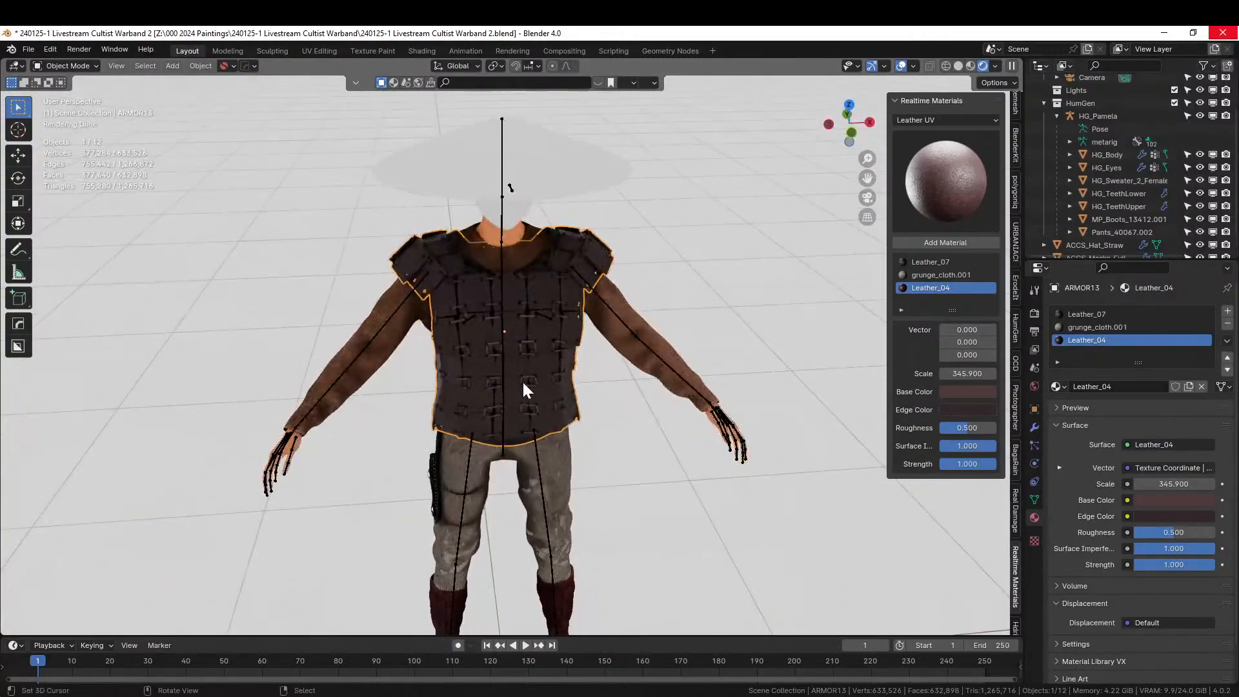
pyautogui.hotkey('ctrl', 's')
pyautogui.moveTo(521, 381); pyautogui.dragTo(555, 428, button='middle')
pyautogui.scroll(3, 558, 439)
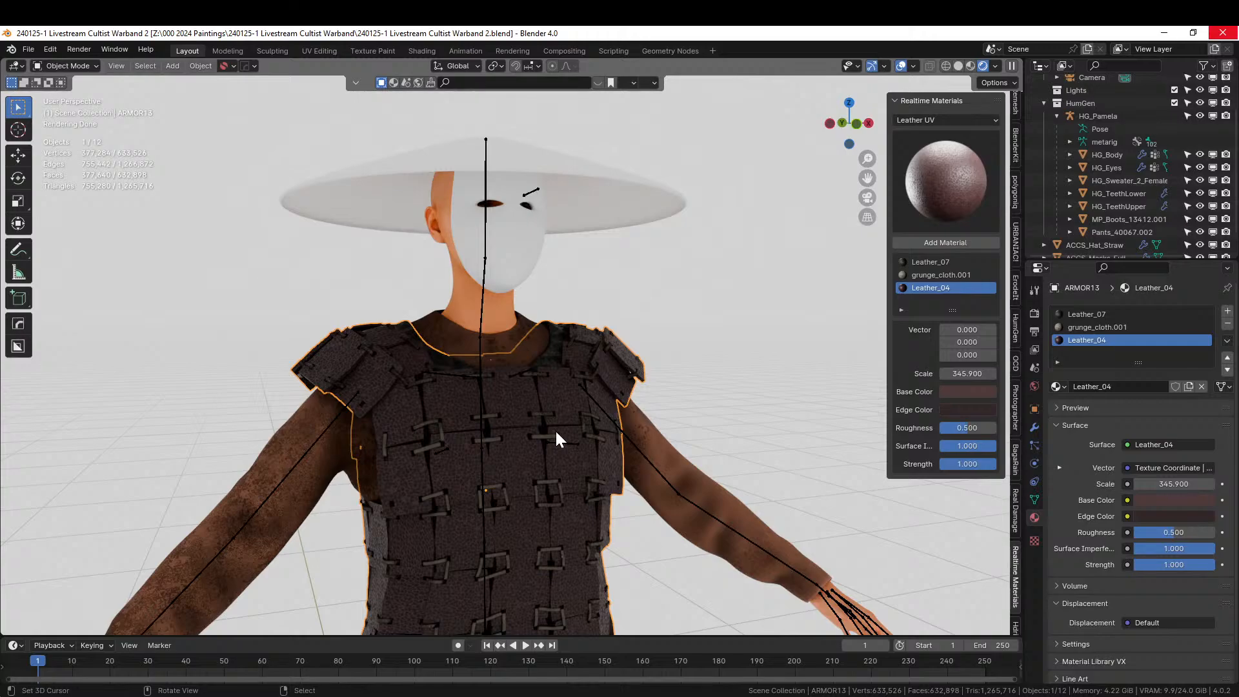
# Examine the character's straw hat, head and mask together with the armor from several angles.
pyautogui.moveTo(713, 230); pyautogui.dragTo(749, 223, button='middle')
pyautogui.scroll(1, 679, 254)
pyautogui.scroll(-3, 679, 254)
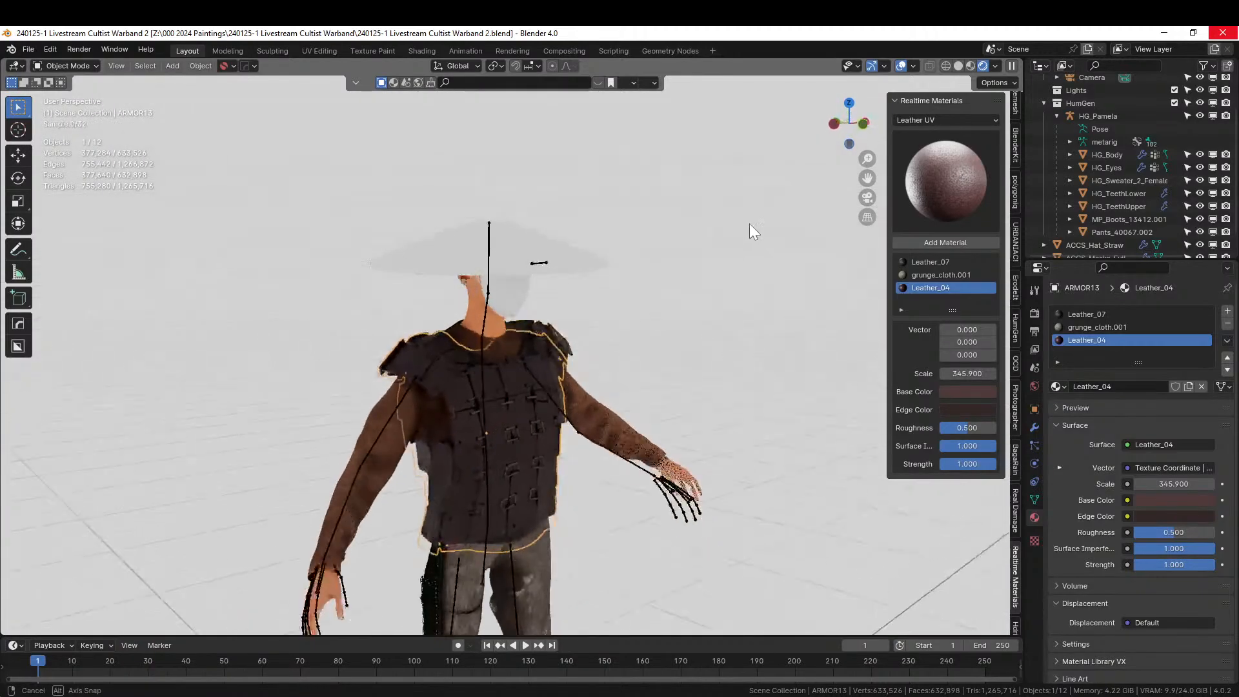
pyautogui.scroll(3, 683, 265)
pyautogui.keyDown('shift'); pyautogui.moveTo(682, 265); pyautogui.dragTo(630, 368, button='middle'); pyautogui.keyUp('shift')
pyautogui.click(420, 250)
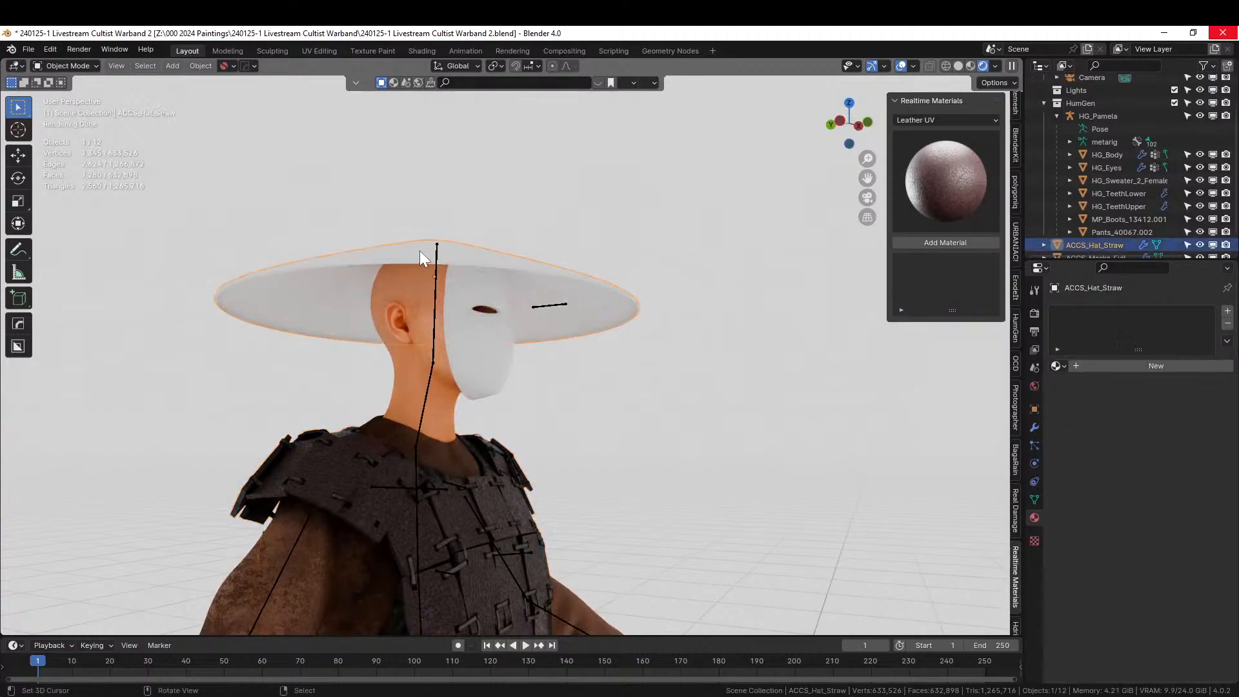
pyautogui.keyDown('shift'); pyautogui.click(400, 294); pyautogui.keyUp('shift')
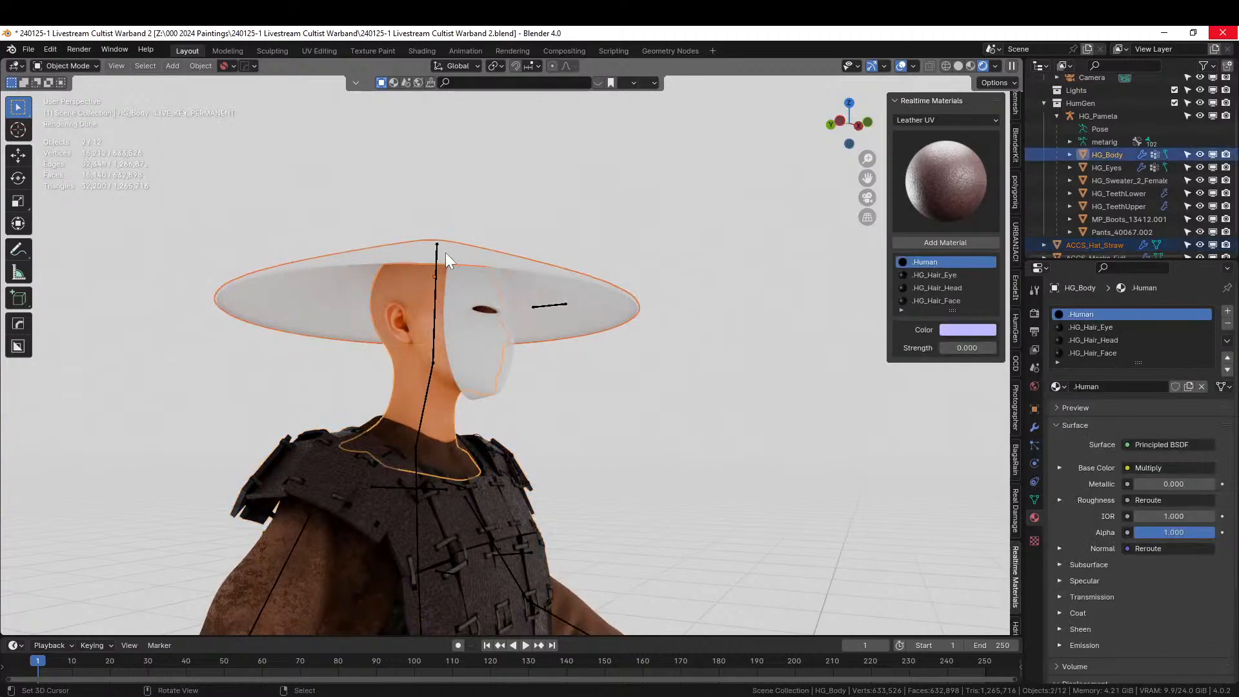
pyautogui.scroll(2, 673, 369)
pyautogui.rightClick(731, 428)
pyautogui.scroll(-3, 734, 429)
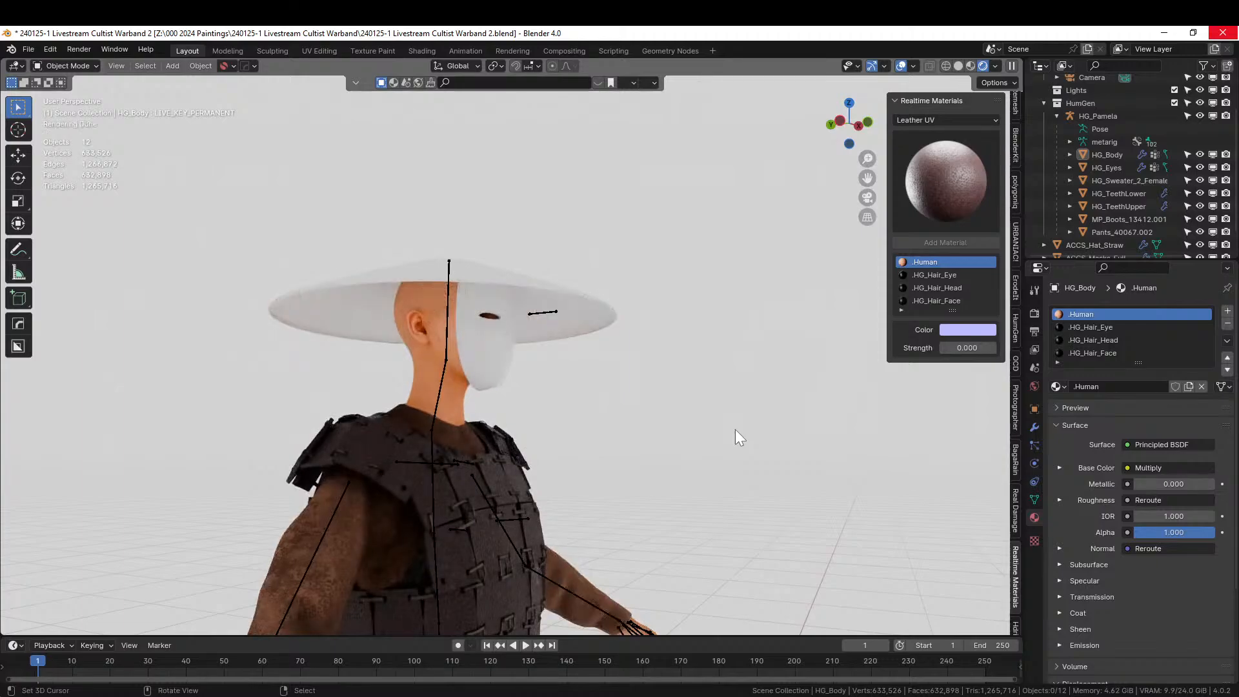
pyautogui.moveTo(727, 441); pyautogui.dragTo(668, 448, button='middle')
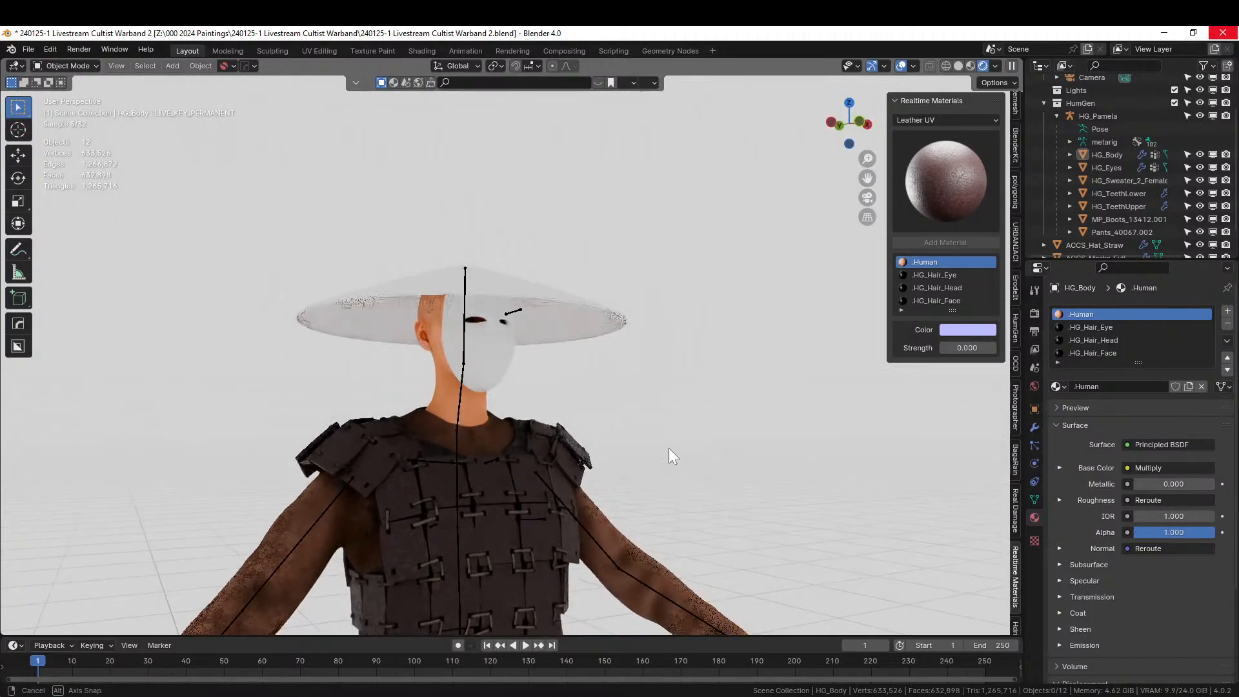
# Apply the grunge_metal material to the full face mask and check its surface up close.
pyautogui.scroll(2, 479, 370)
pyautogui.click(480, 372)
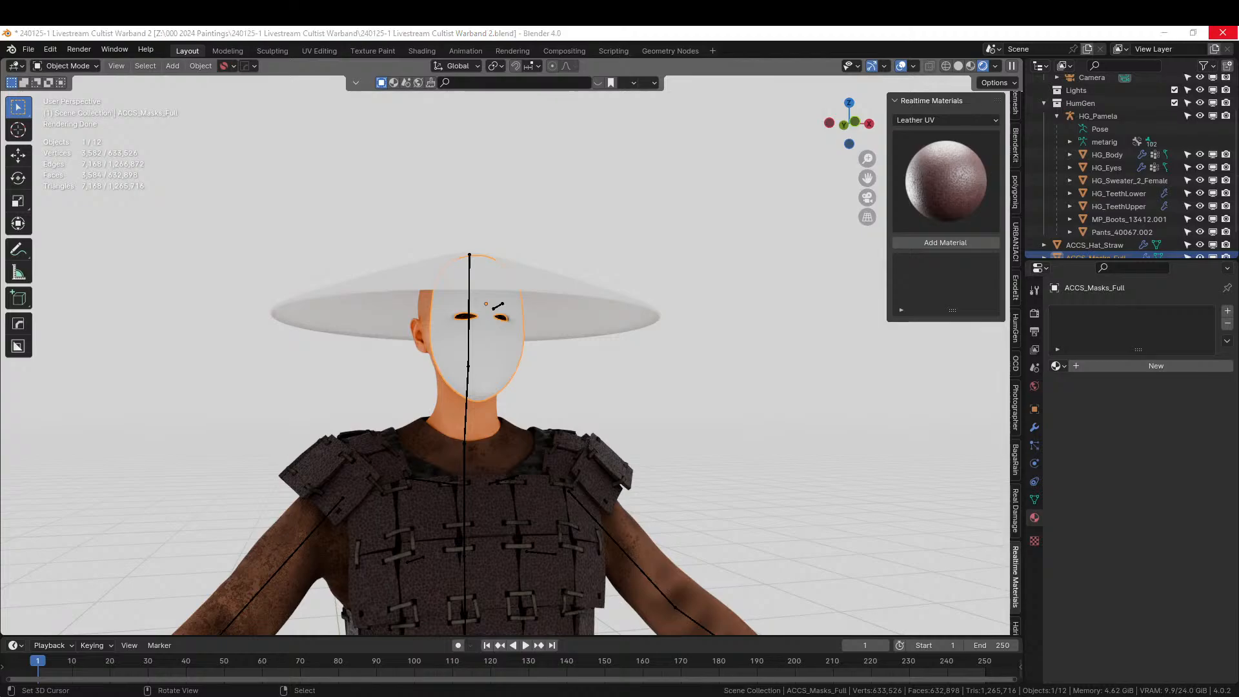
pyautogui.moveTo(444, 211); pyautogui.dragTo(489, 358)
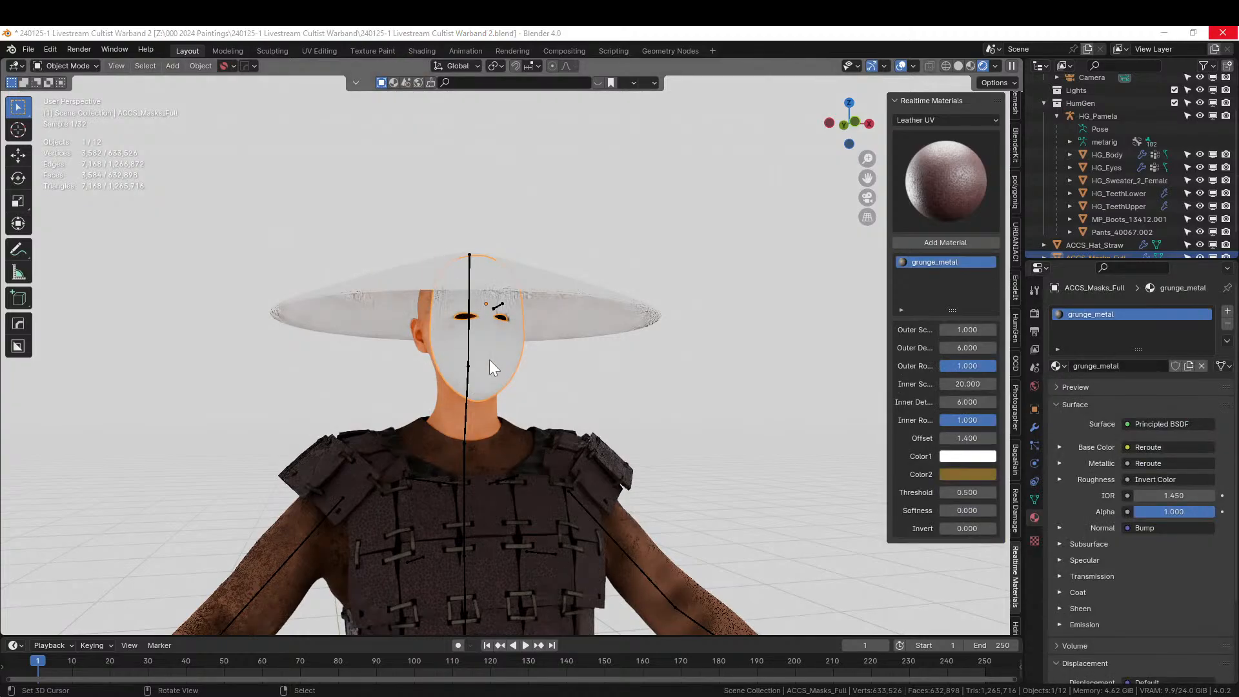
pyautogui.moveTo(568, 378); pyautogui.dragTo(671, 396, button='middle')
pyautogui.scroll(4, 531, 381)
pyautogui.scroll(2, 664, 401)
pyautogui.click(646, 412)
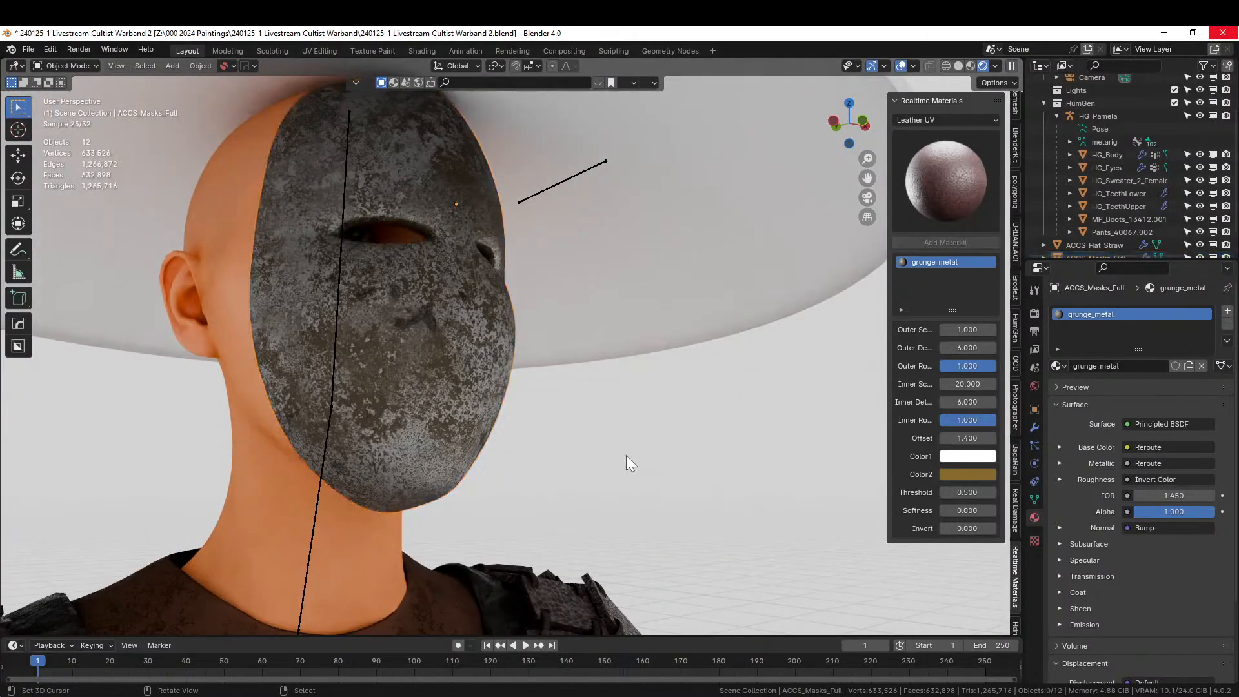
pyautogui.moveTo(627, 455); pyautogui.dragTo(670, 478, button='middle')
# In the Shading workspace, delete the unneeded lower node chains from the mask's grunge_metal material and save the file.
pyautogui.click(457, 409)
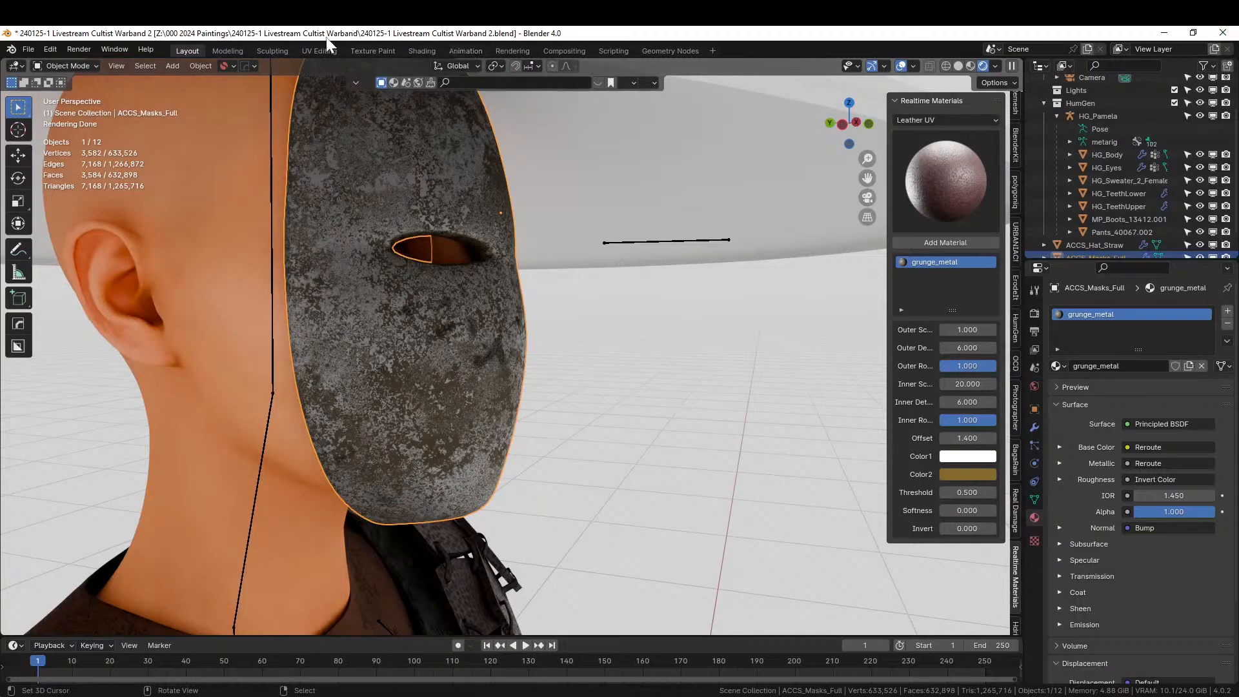
pyautogui.click(422, 50)
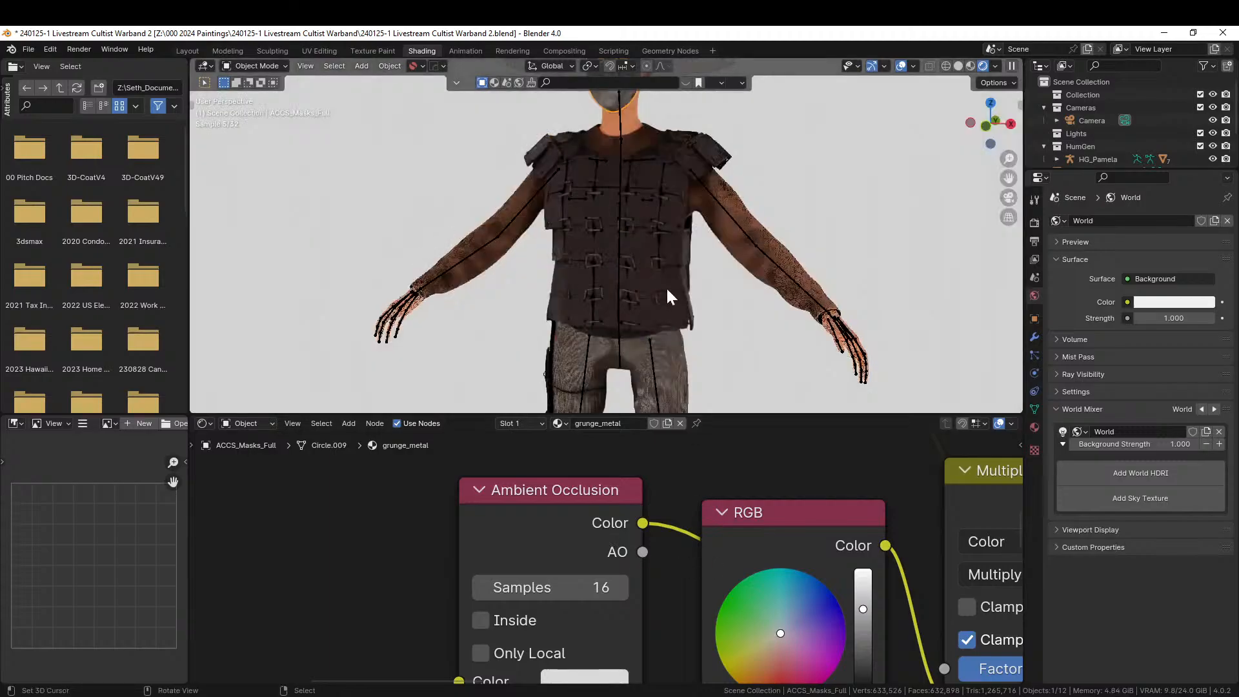
pyautogui.scroll(-3, 690, 323)
pyautogui.scroll(-8, 742, 504)
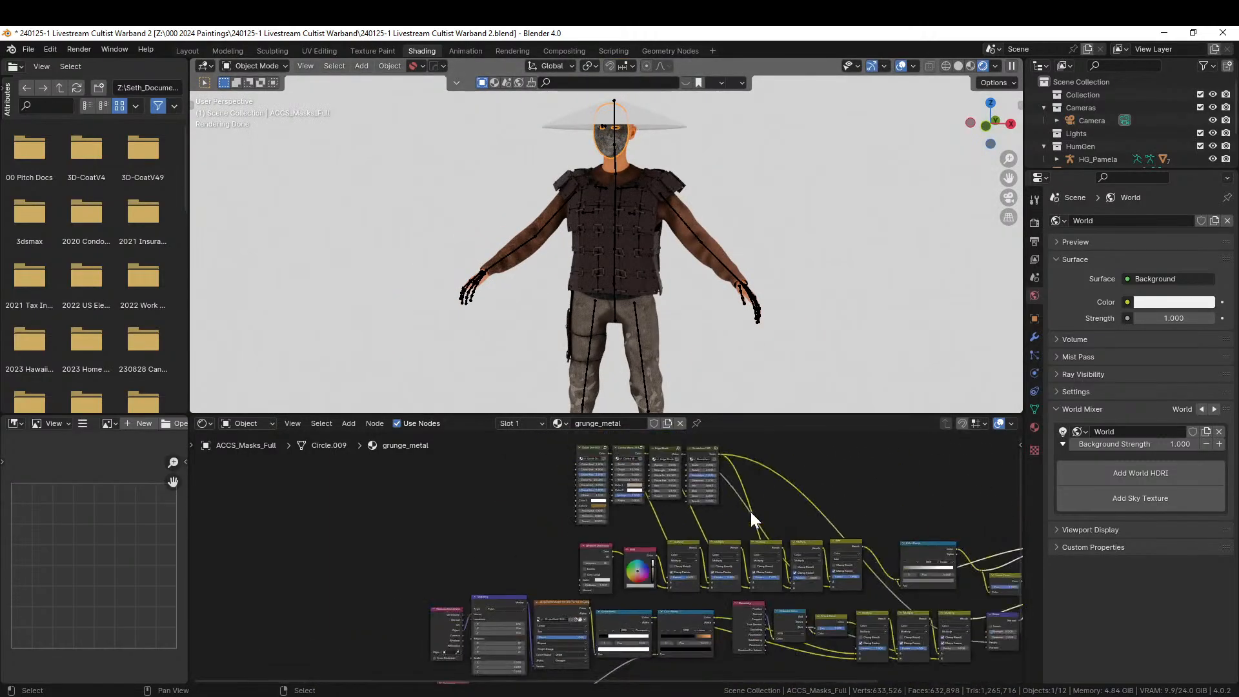
pyautogui.scroll(-4, 749, 513)
pyautogui.moveTo(703, 603); pyautogui.dragTo(321, 548)
pyautogui.hotkey('ctrl', 'x')
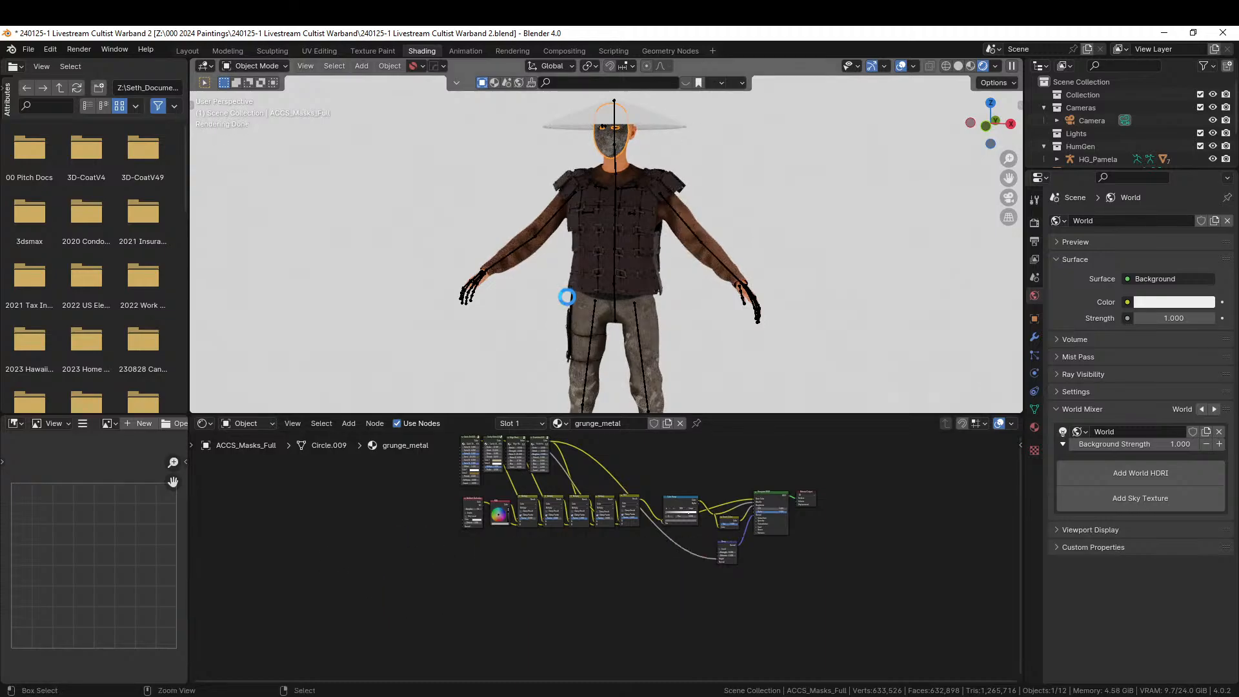
# Assign the existing grunge_metal material to the straw hat and return to the Layout workspace.
pyautogui.keyDown('shift'); pyautogui.moveTo(622, 260); pyautogui.dragTo(709, 326, button='middle'); pyautogui.keyUp('shift')
pyautogui.scroll(3, 630, 347)
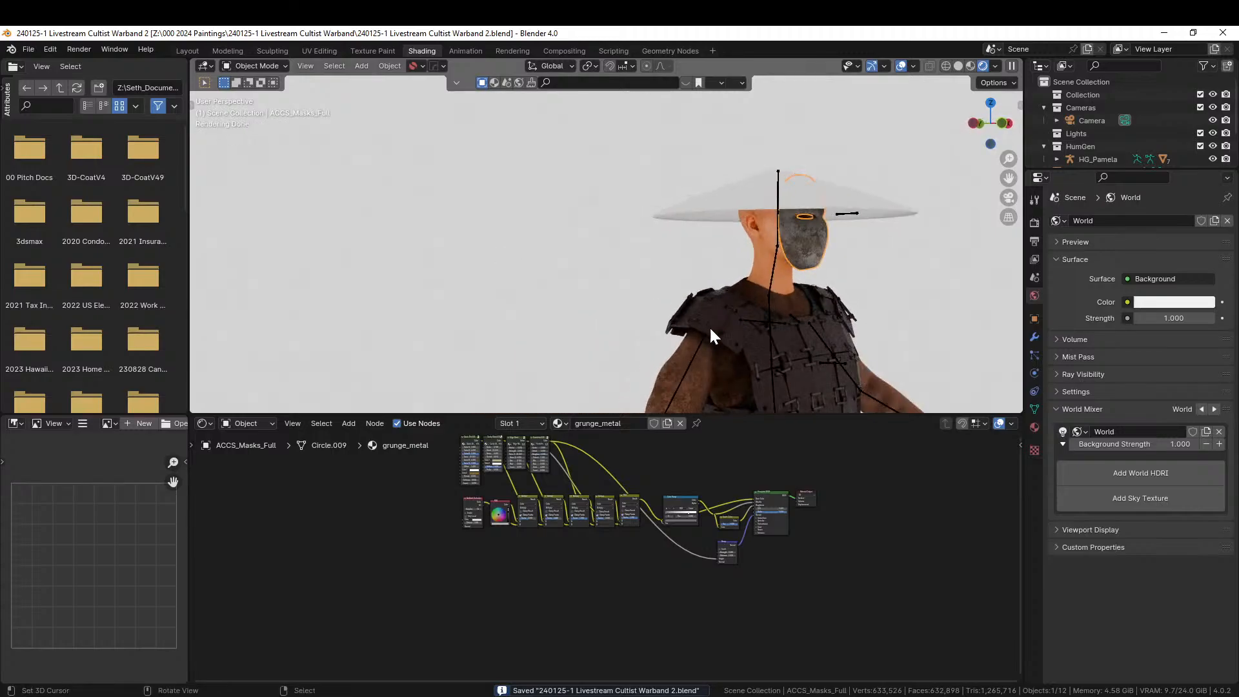
pyautogui.click(731, 186)
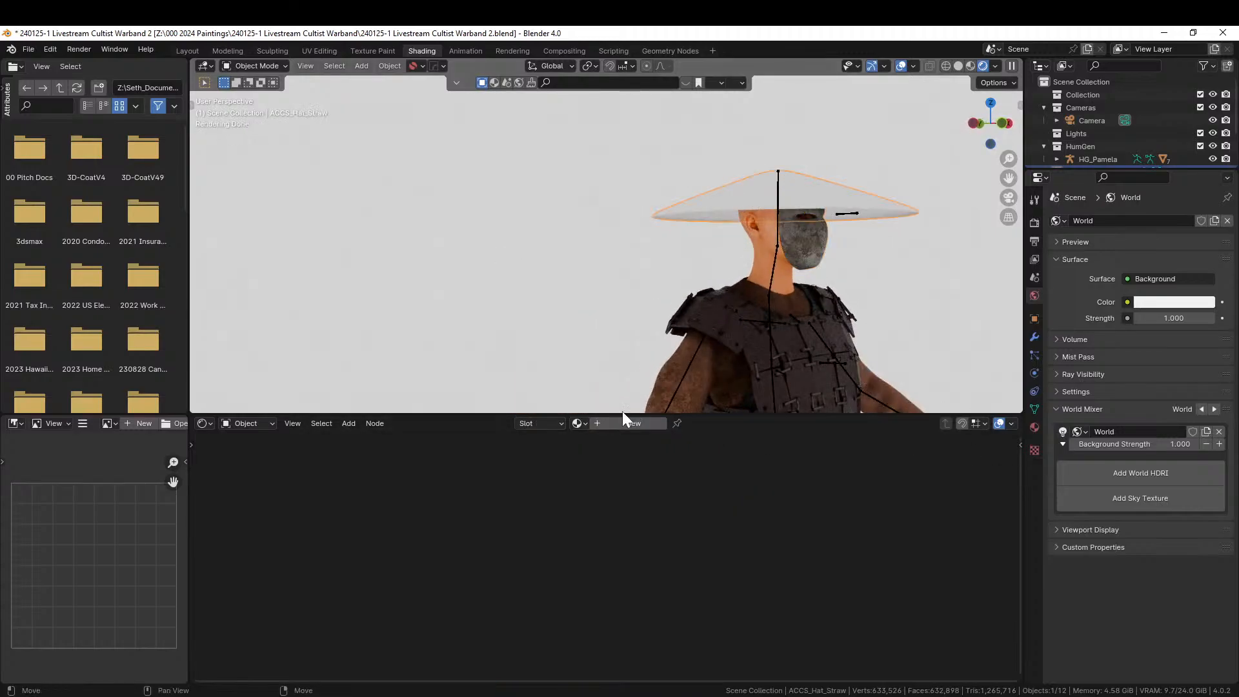
pyautogui.click(577, 423)
pyautogui.write('gr')
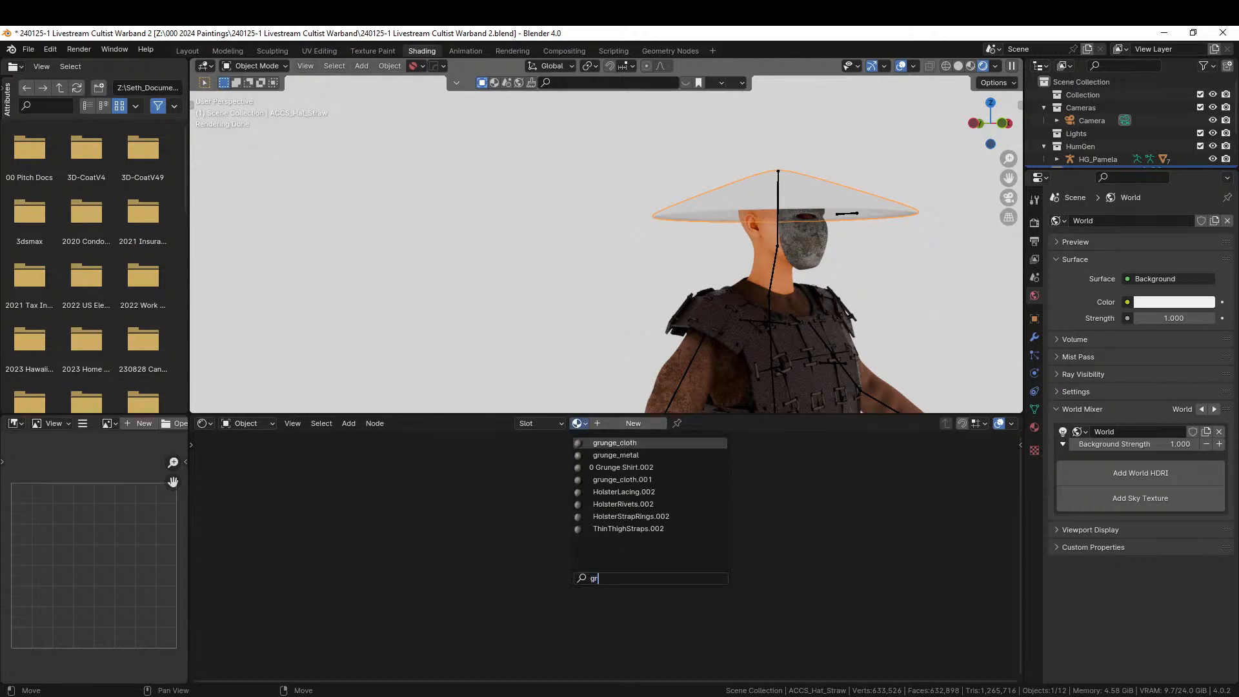
pyautogui.click(642, 455)
pyautogui.scroll(-3, 724, 269)
pyautogui.moveTo(724, 269); pyautogui.dragTo(787, 245, button='middle')
pyautogui.rightClick(798, 240)
pyautogui.scroll(-4, 794, 245)
pyautogui.scroll(4, 787, 245)
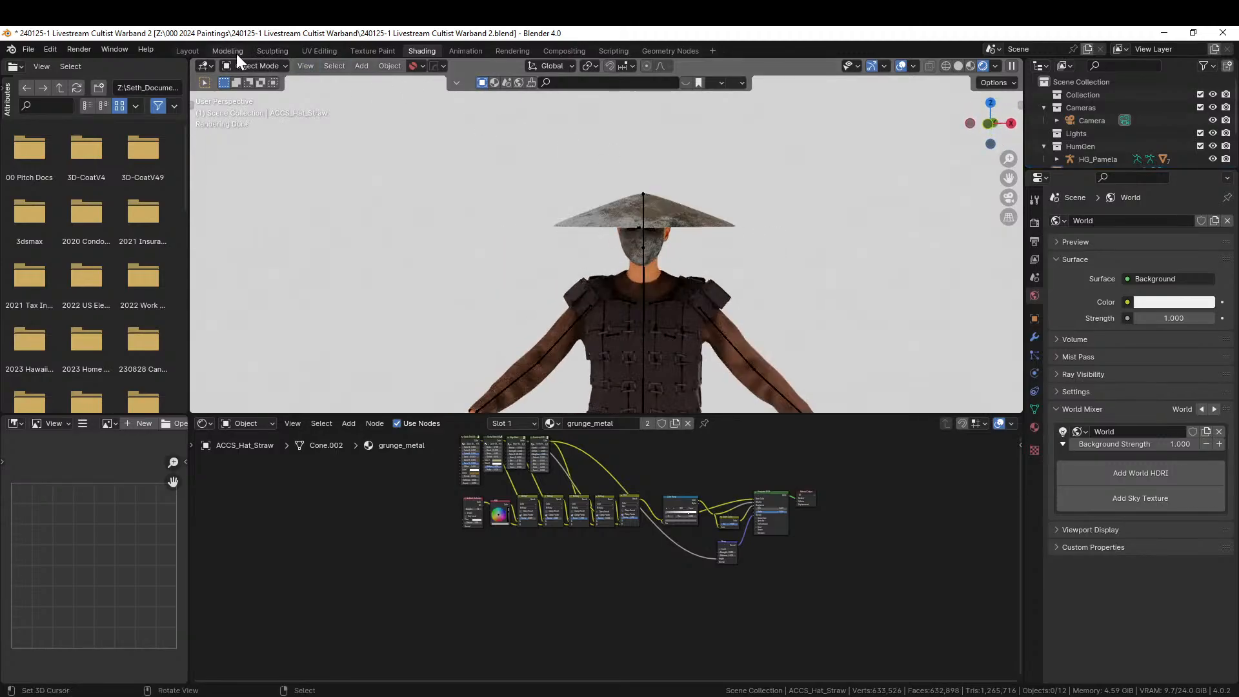
pyautogui.click(195, 50)
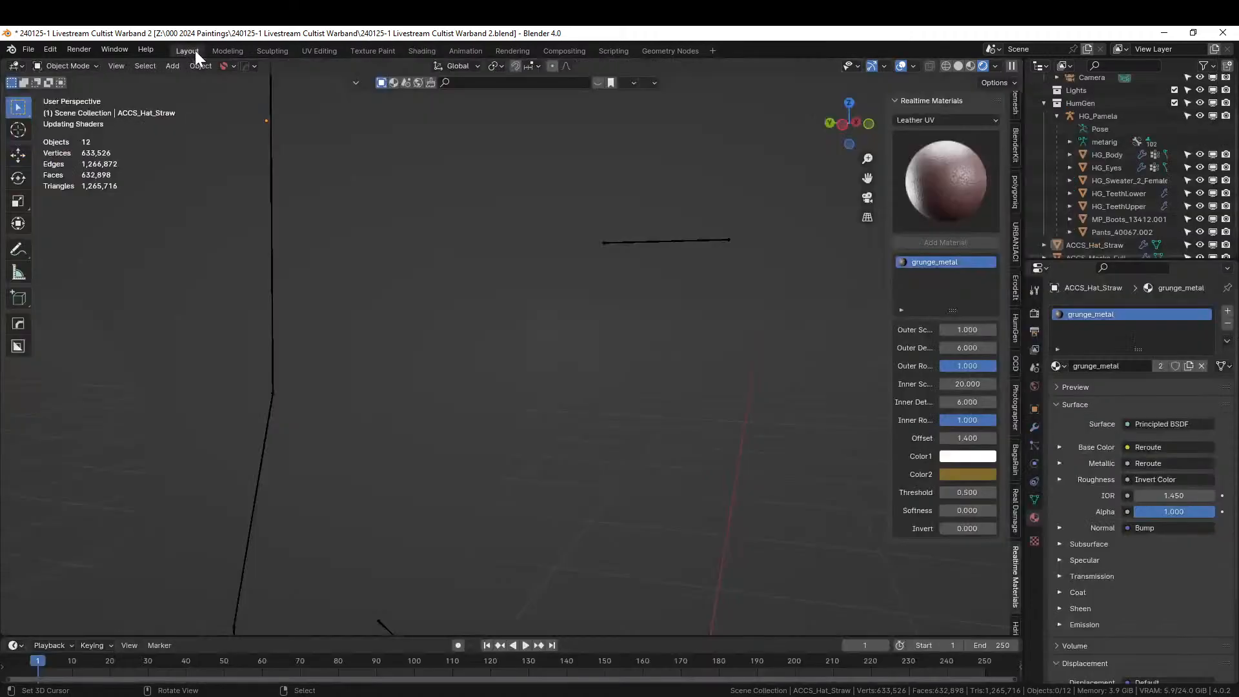
# Parent the straw hat to the head bone of the character's armature with the Bone option, working in solid view, and return to Object Mode.
pyautogui.scroll(-10, 323, 195)
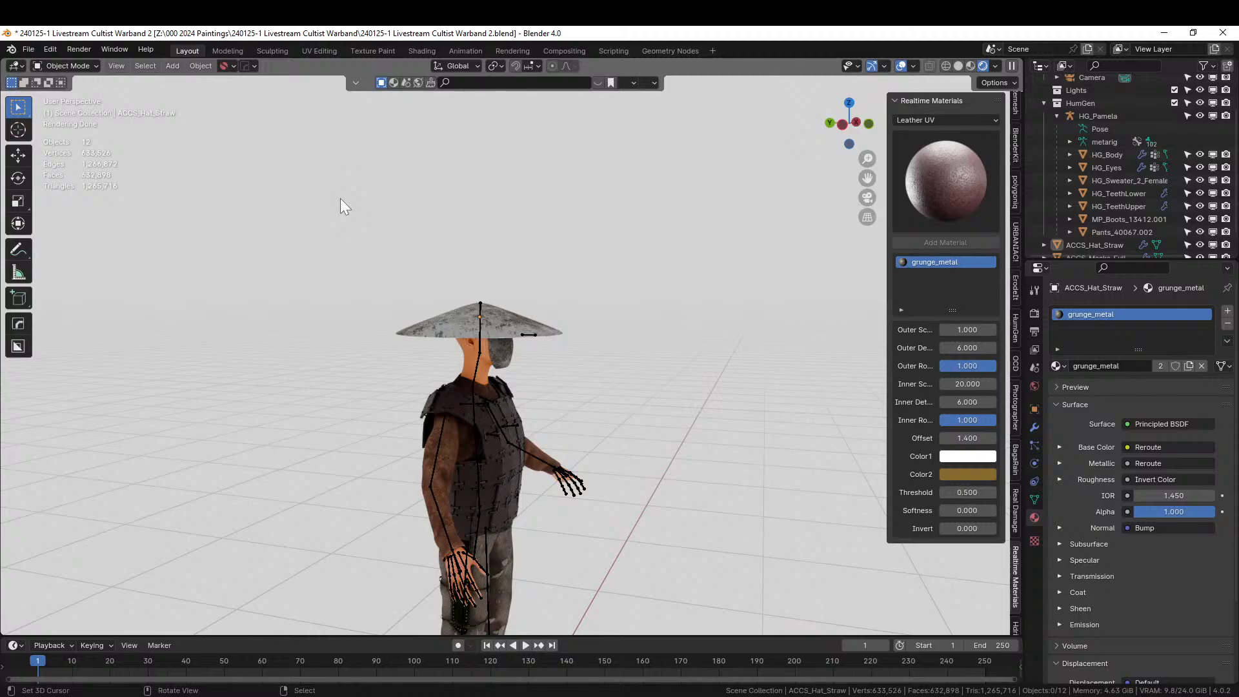
pyautogui.scroll(5, 339, 198)
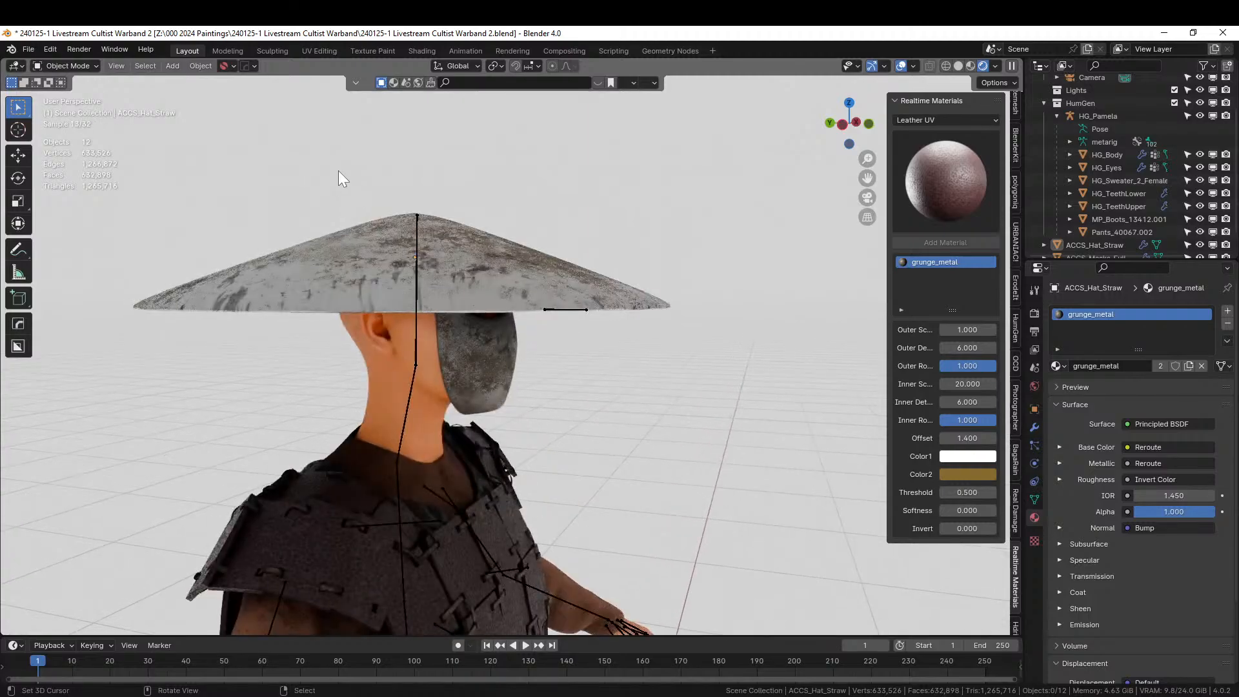
pyautogui.click(350, 243)
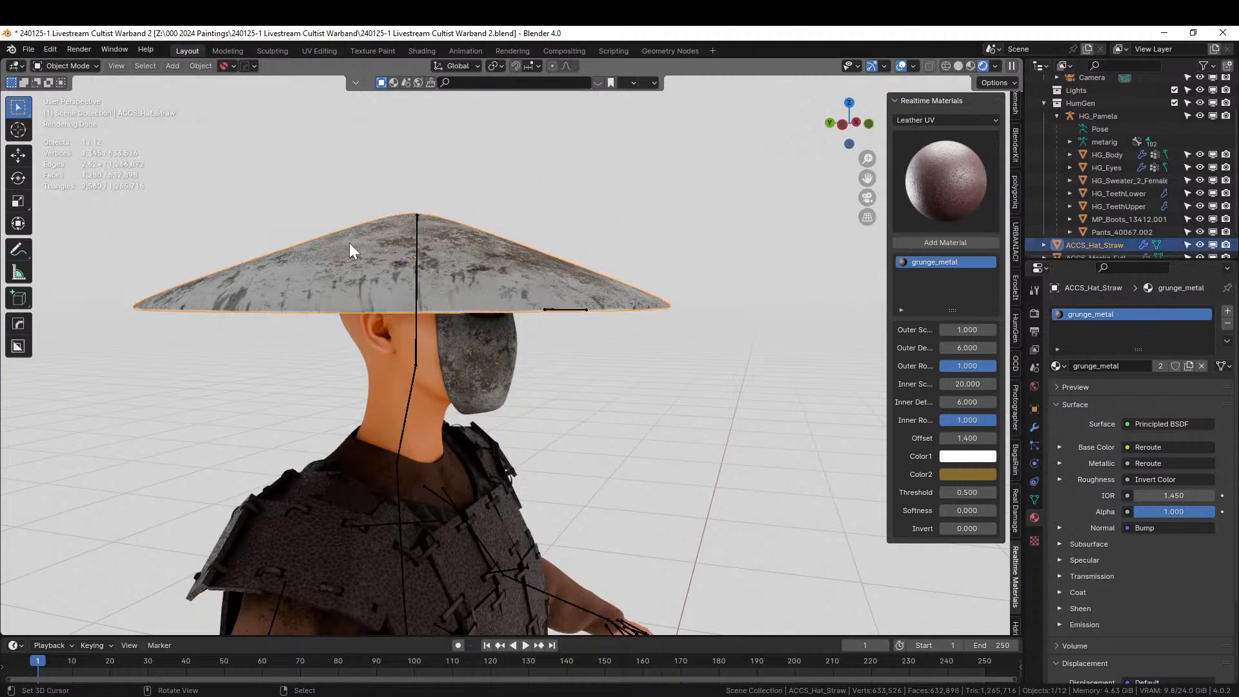
pyautogui.keyDown('shift'); pyautogui.click(416, 335); pyautogui.keyUp('shift')
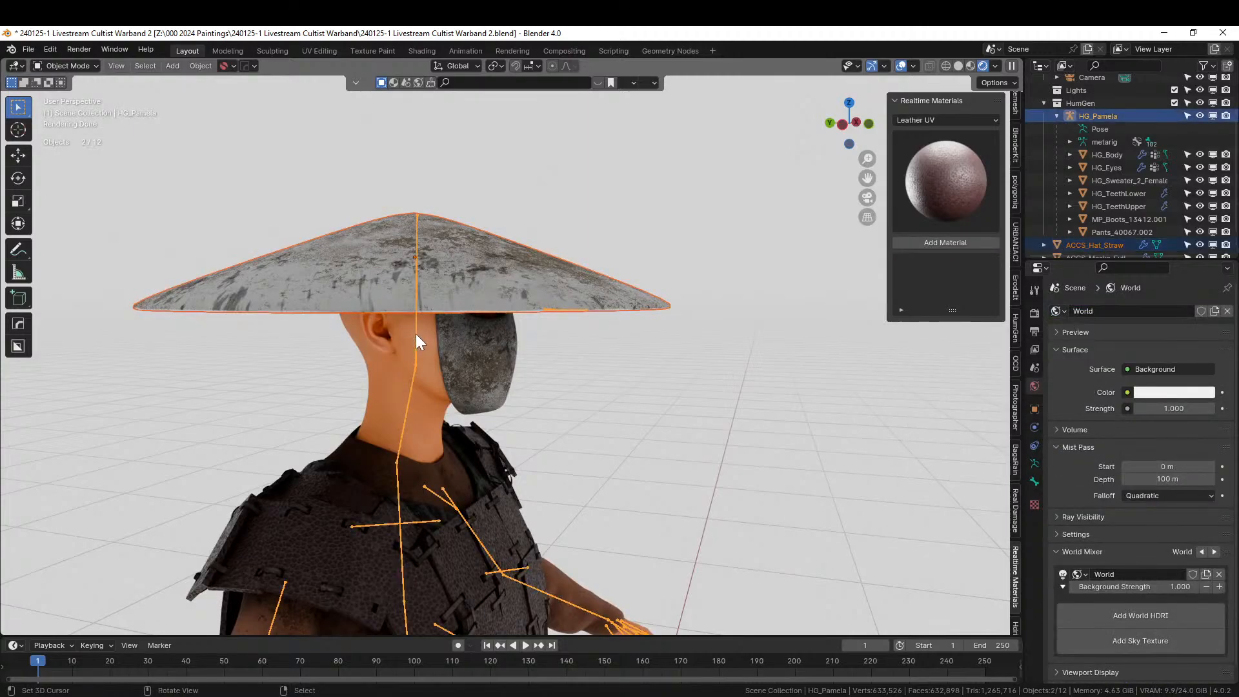
pyautogui.click(958, 66)
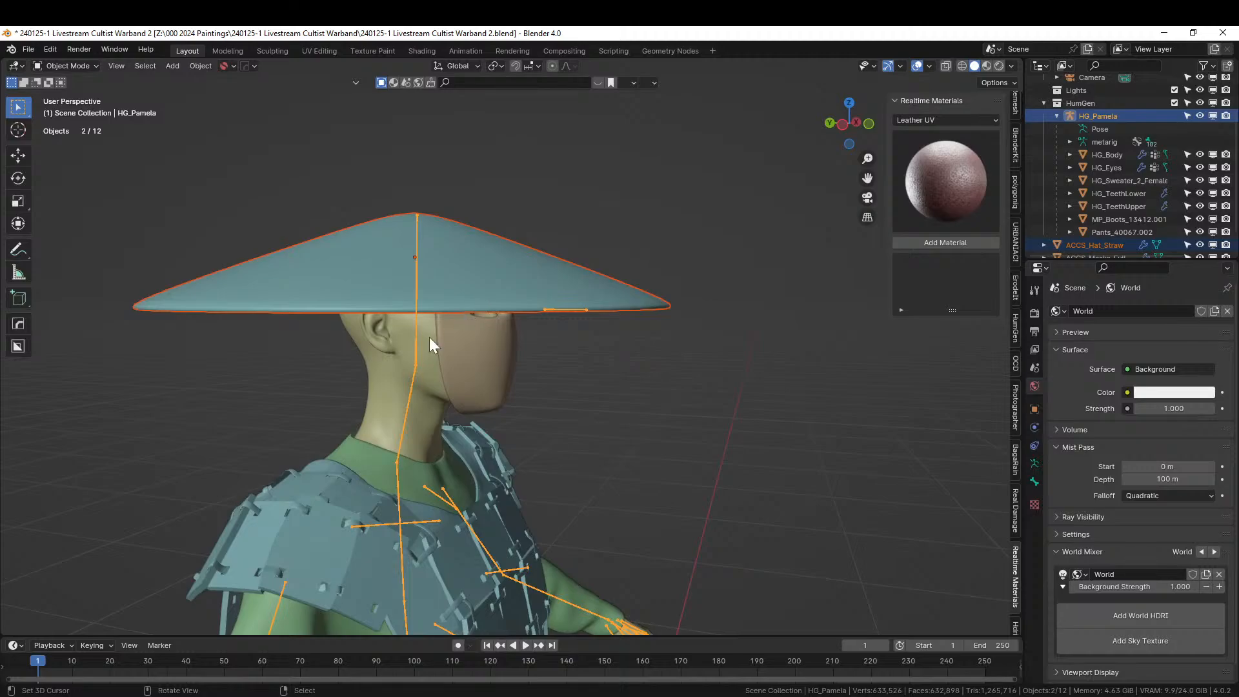
pyautogui.click(66, 66)
pyautogui.click(81, 110)
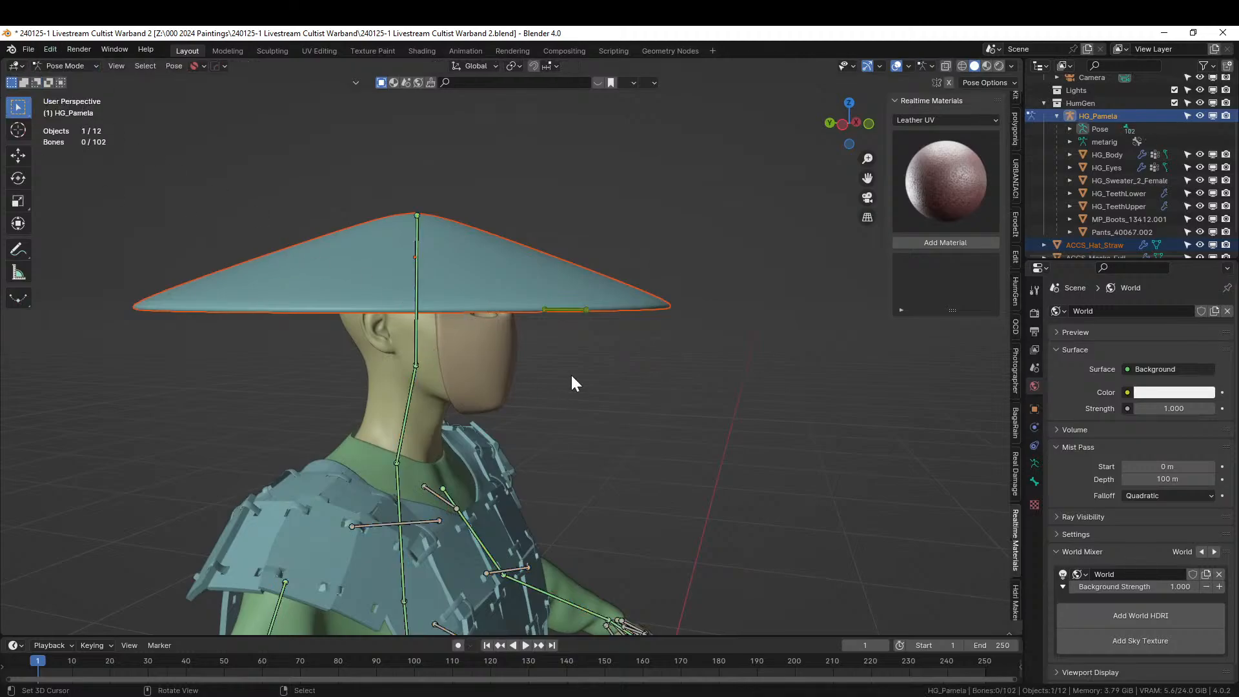
pyautogui.click(415, 330)
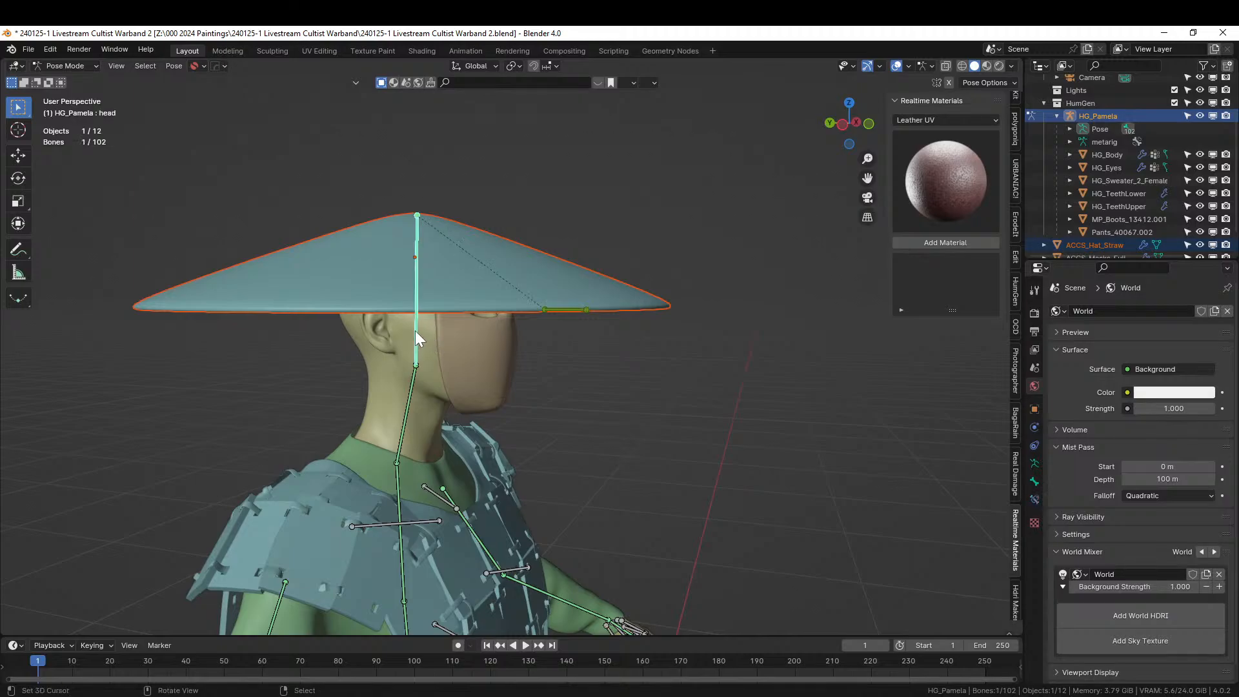
pyautogui.hotkey('ctrl', 'p')
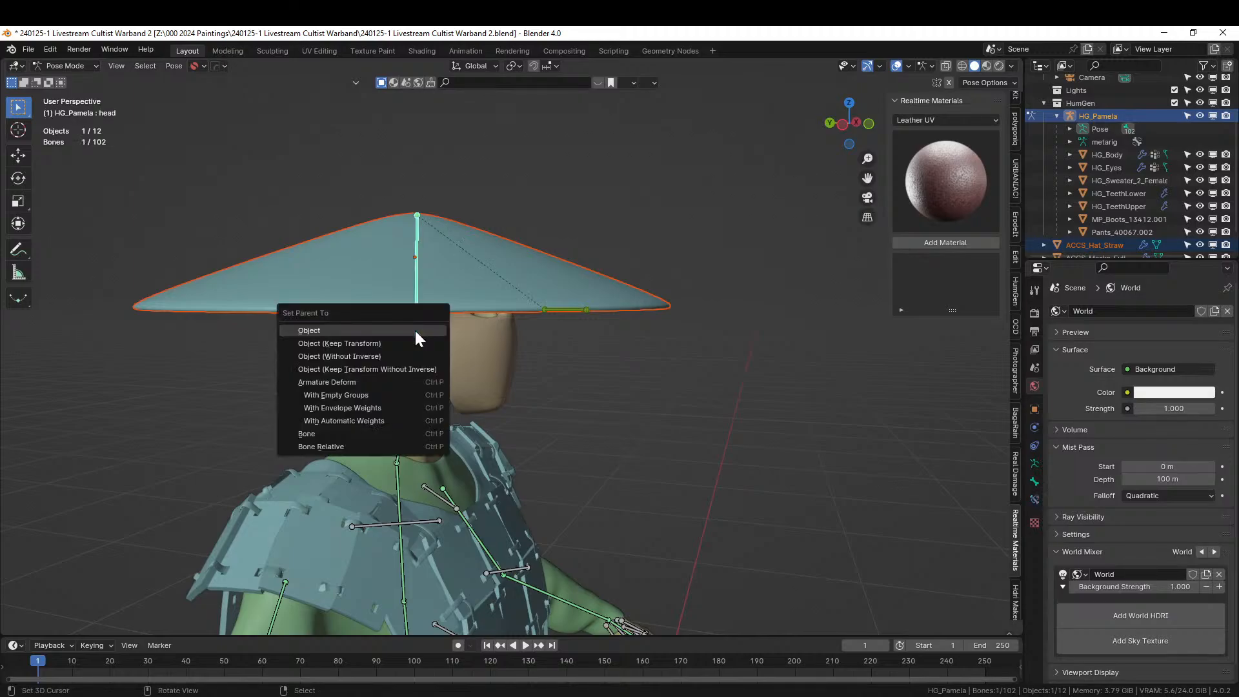
pyautogui.click(354, 433)
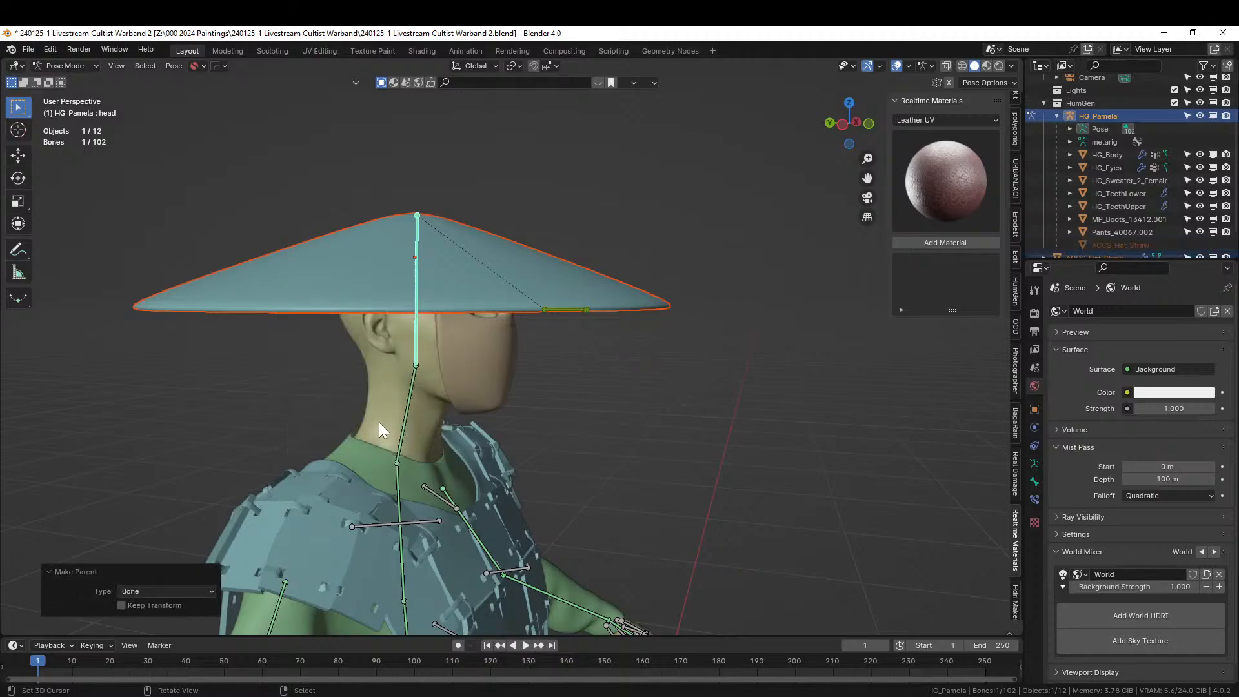
pyautogui.click(495, 372)
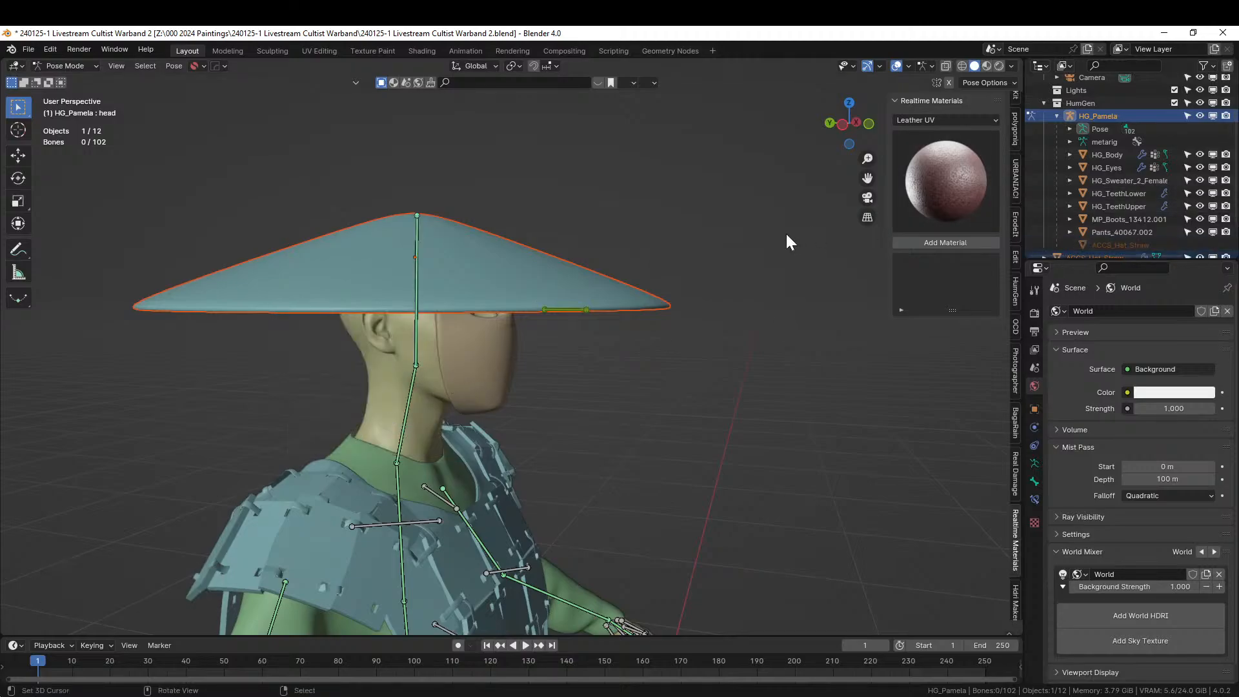
pyautogui.click(90, 65)
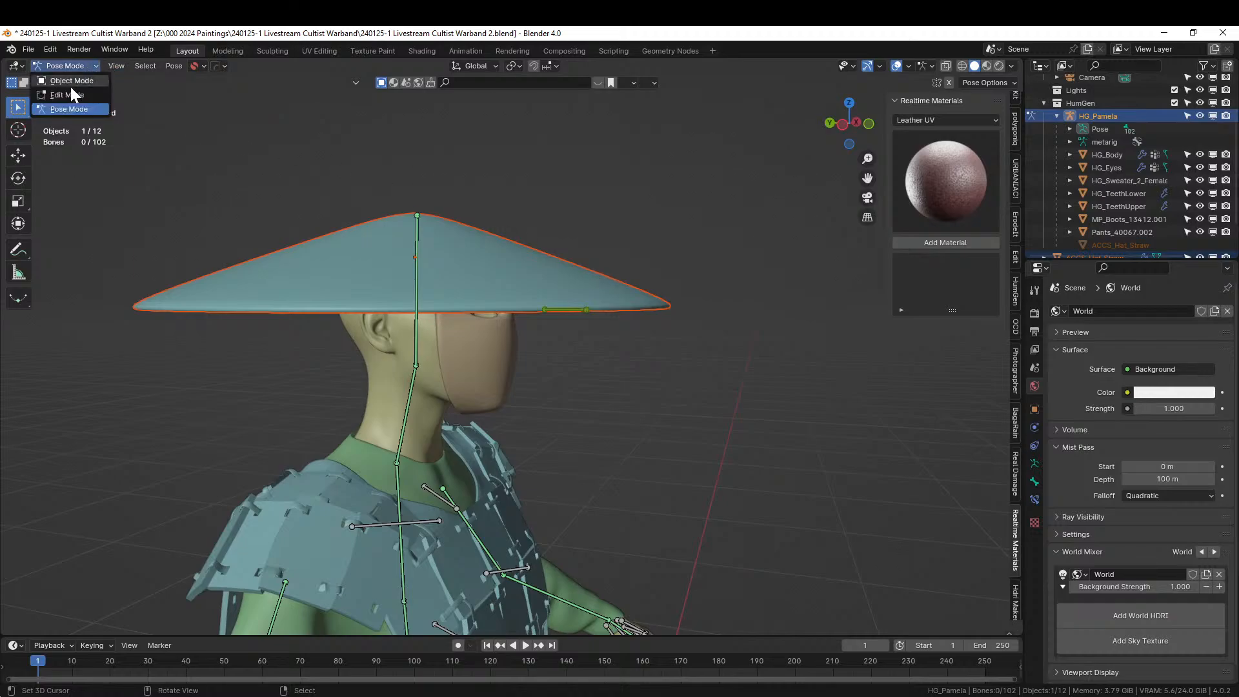
pyautogui.click(71, 87)
# Parent the full face mask to the armature's head bone in Pose Mode with the Bone option.
pyautogui.click(498, 359)
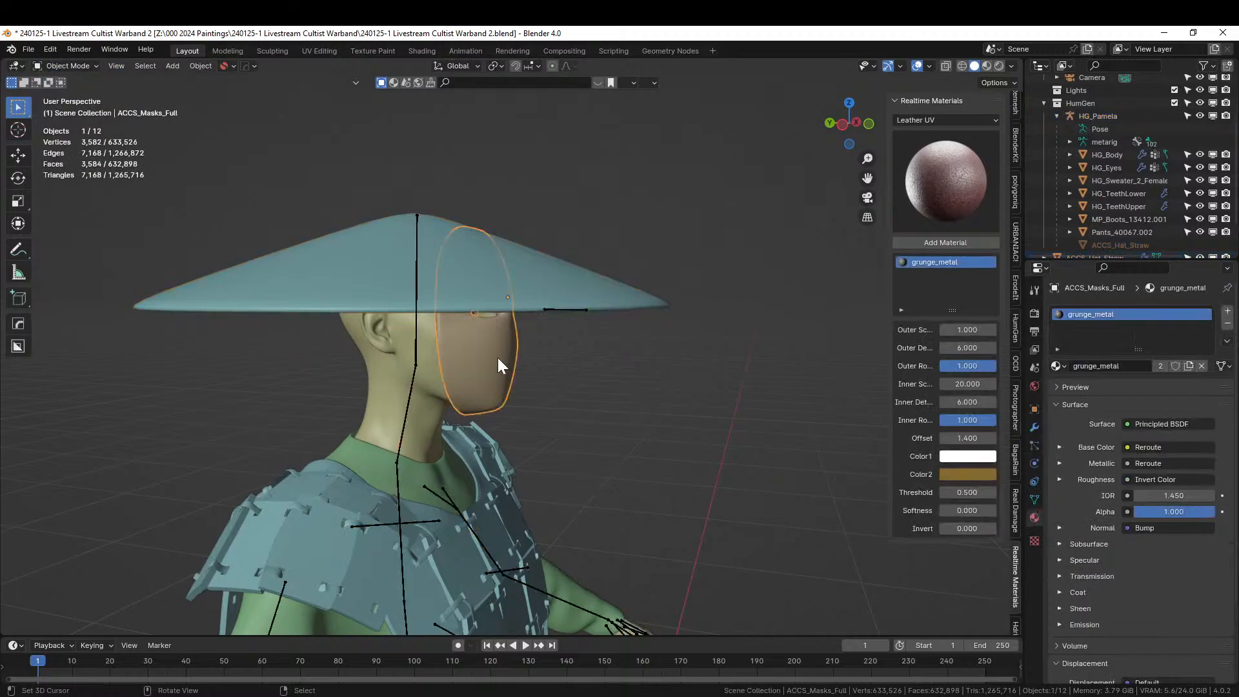
pyautogui.keyDown('shift'); pyautogui.click(416, 349); pyautogui.keyUp('shift')
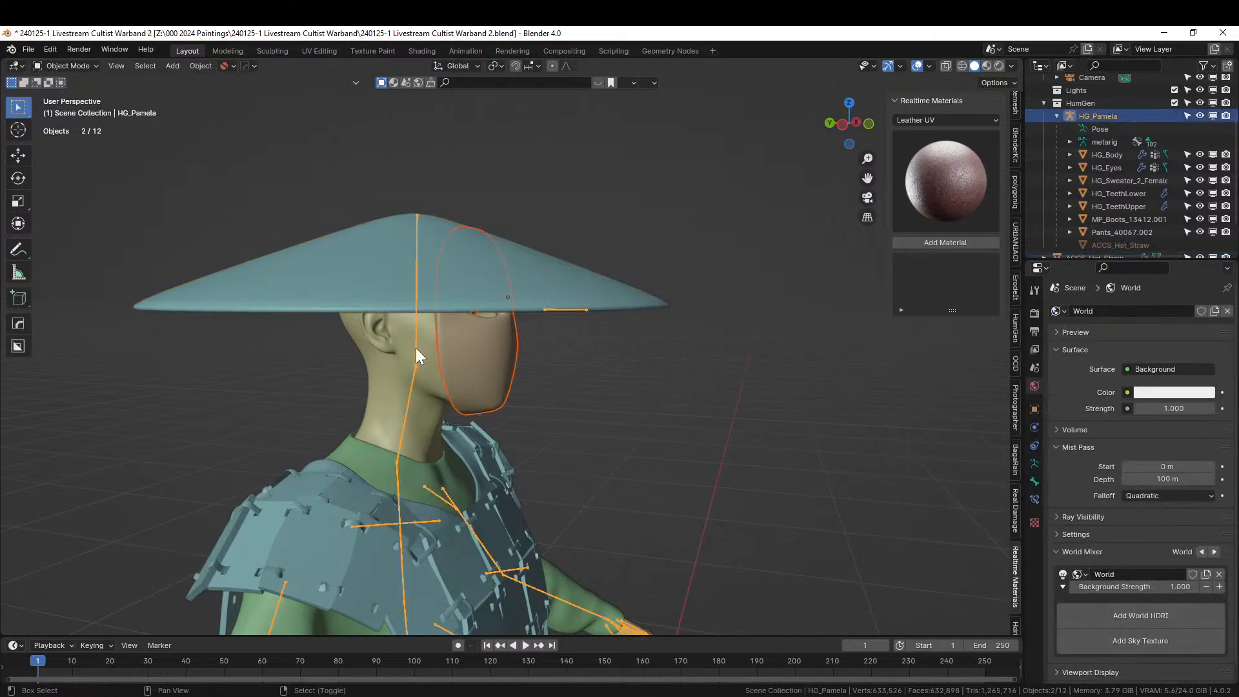
pyautogui.click(83, 64)
pyautogui.click(83, 111)
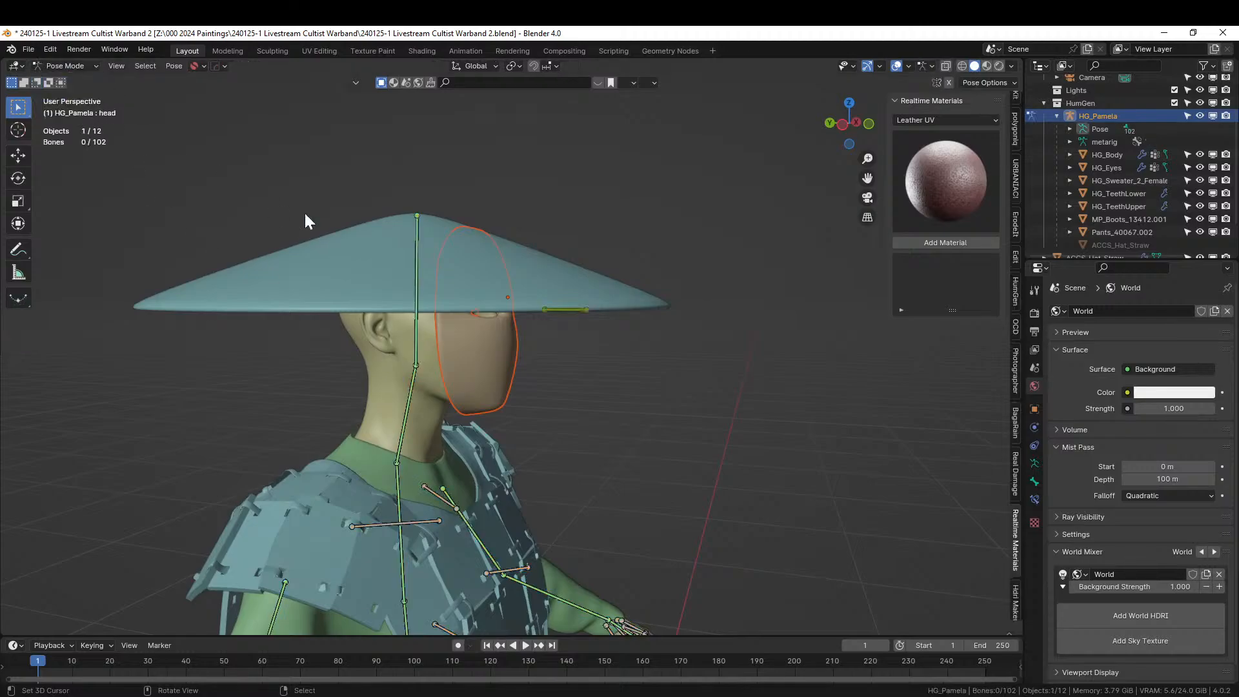
pyautogui.keyDown('shift'); pyautogui.click(413, 325); pyautogui.keyUp('shift')
pyautogui.hotkey('ctrl', 'p')
pyautogui.click(410, 326)
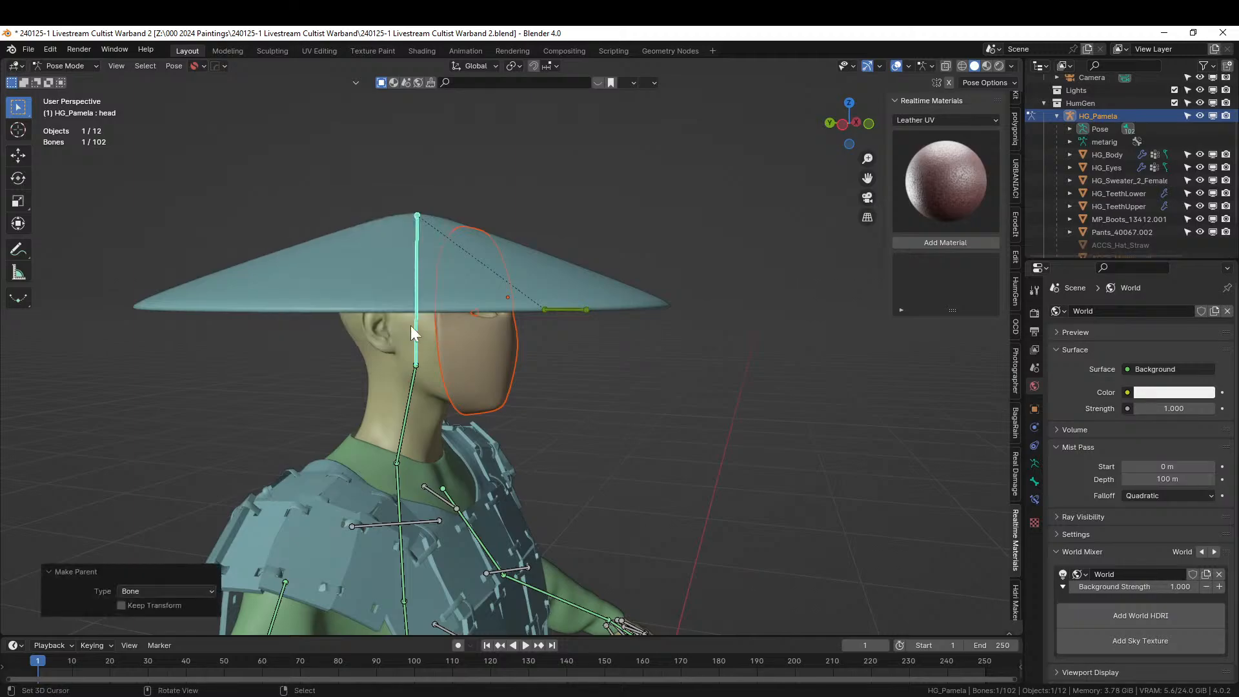
# Examine the fit of the straw hat and mask on the head from several angles.
pyautogui.moveTo(768, 419); pyautogui.dragTo(684, 400, button='middle')
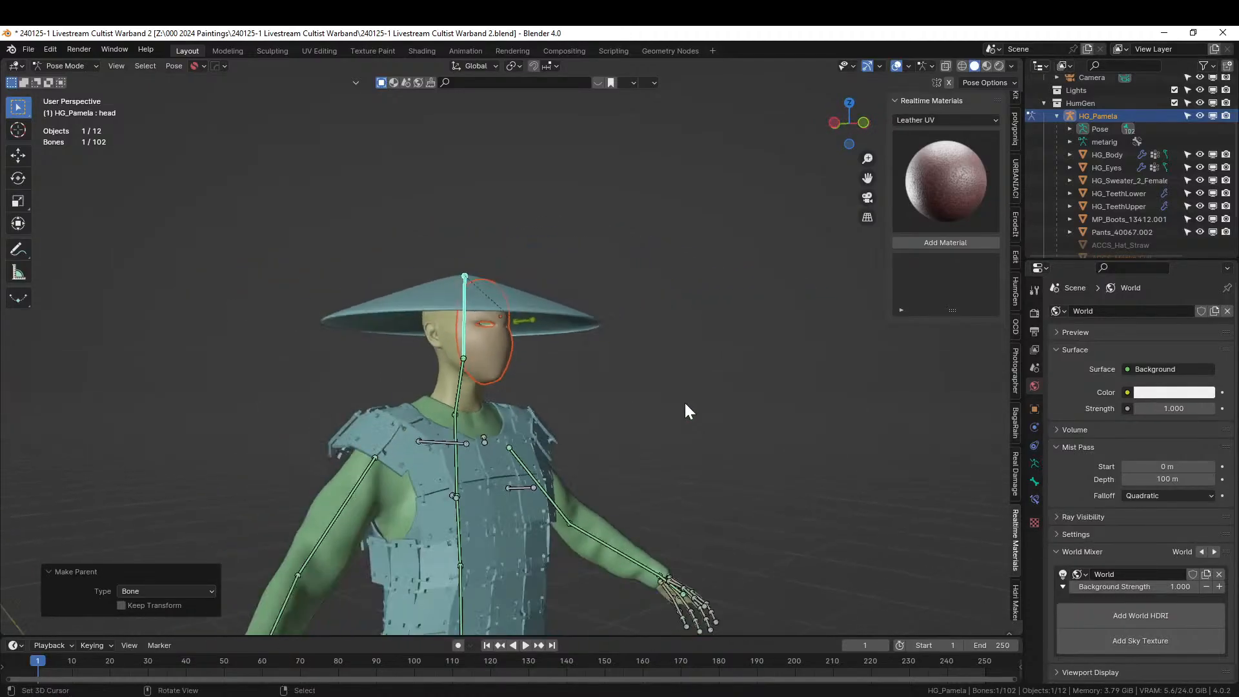
pyautogui.scroll(-4, 685, 404)
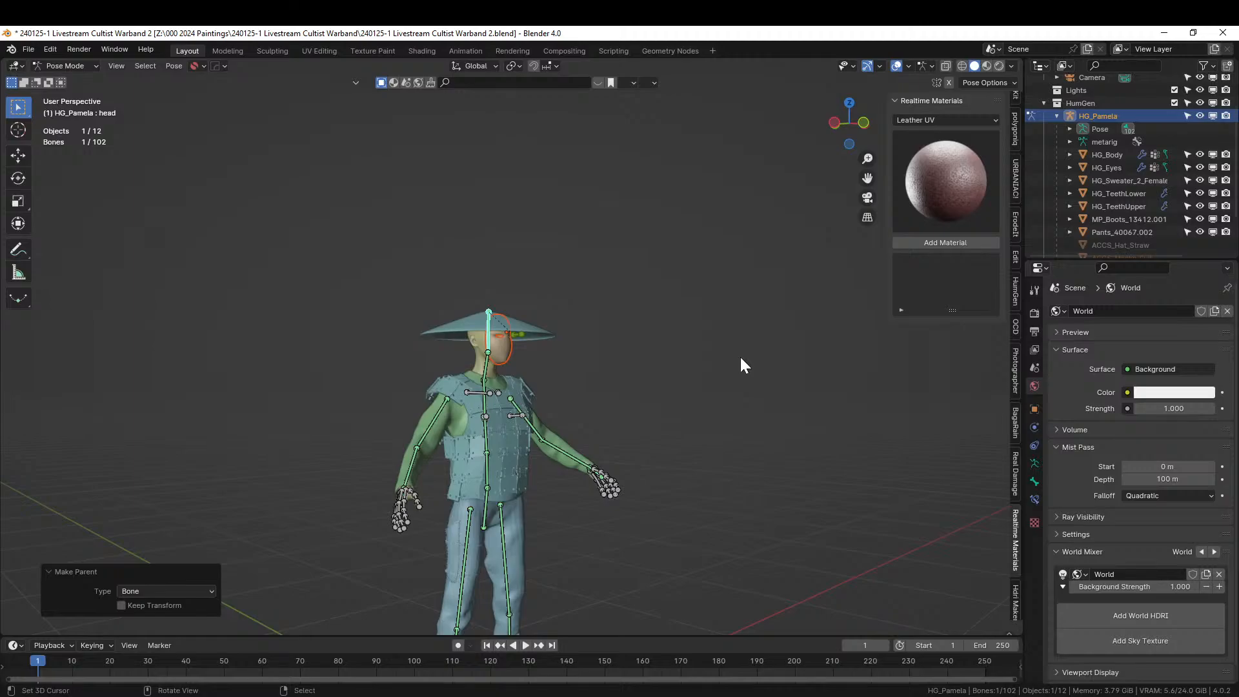
pyautogui.scroll(2, 644, 370)
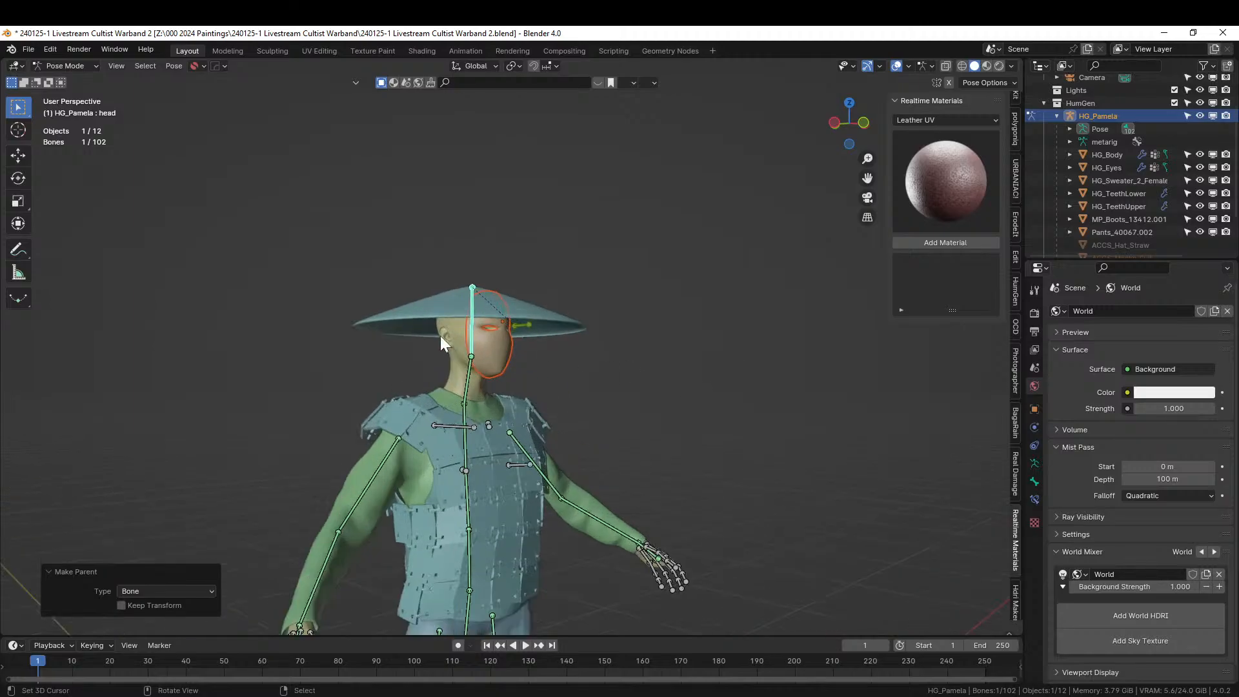
pyautogui.moveTo(458, 311)
pyautogui.mouseDown(button='middle')
pyautogui.moveTo(487, 311)
pyautogui.moveTo(469, 317)
pyautogui.mouseUp(button='middle')
pyautogui.scroll(3, 488, 311)
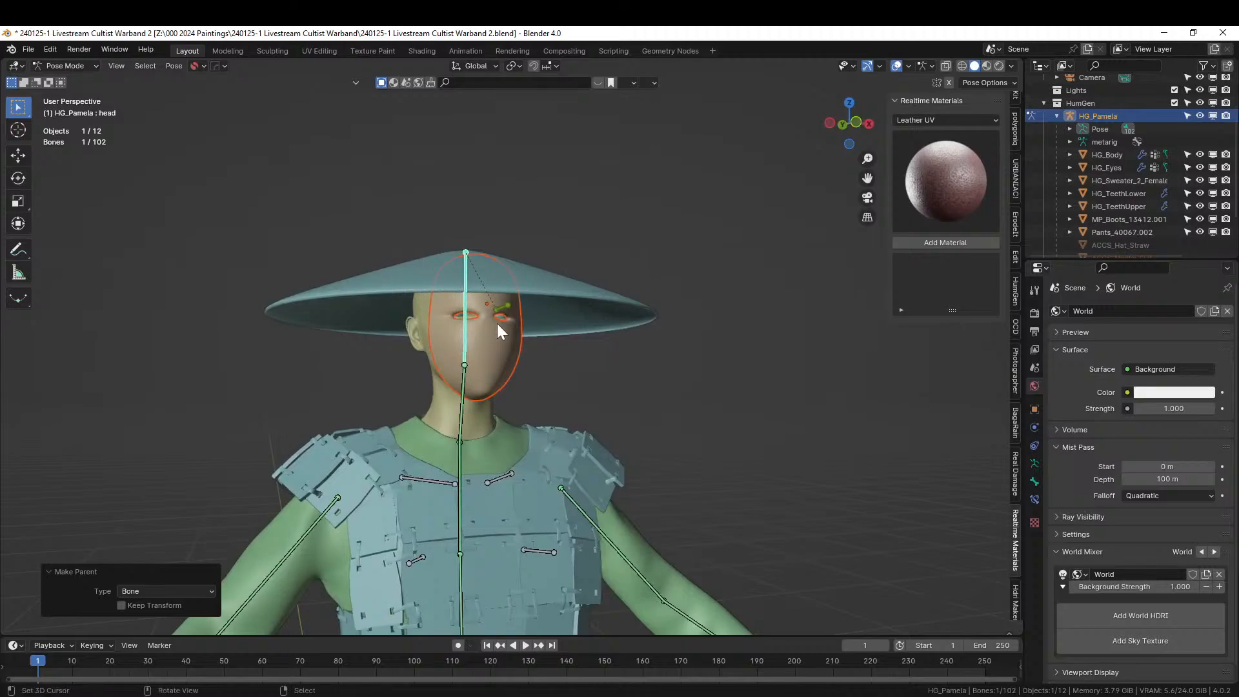
pyautogui.moveTo(651, 389); pyautogui.dragTo(516, 384, button='middle')
pyautogui.scroll(4, 563, 383)
pyautogui.click(372, 326)
pyautogui.scroll(-3, 371, 323)
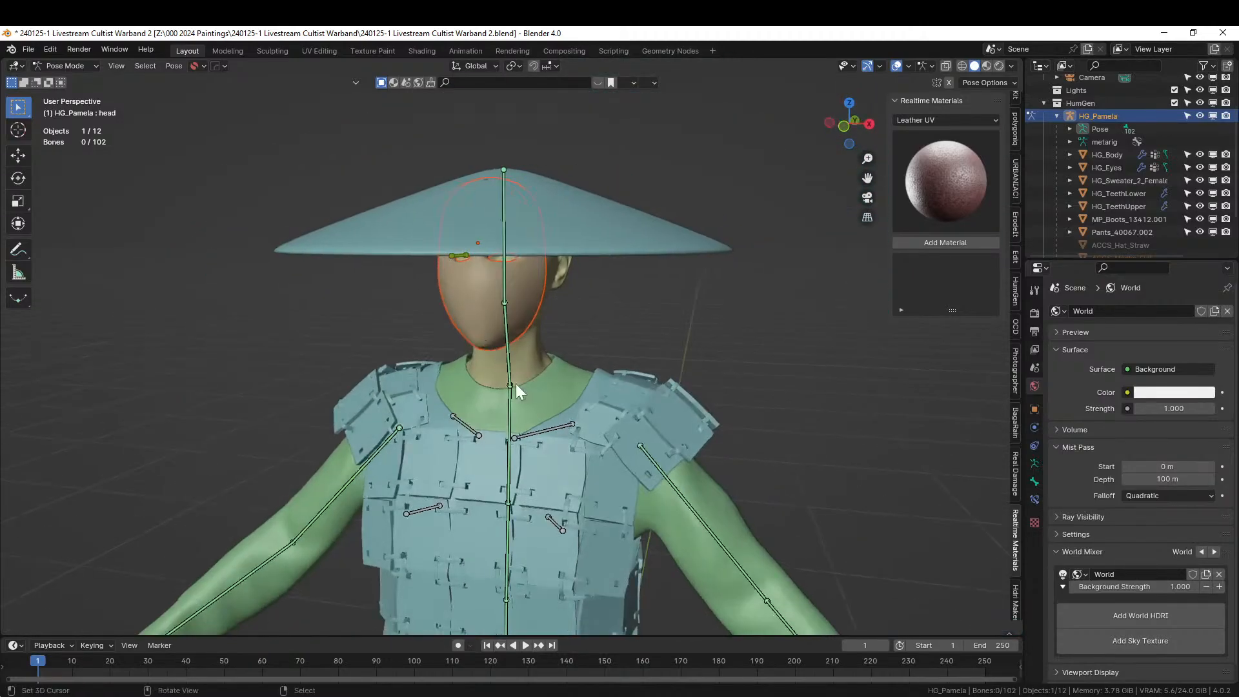
# Return to Object Mode and add ARMOR13 to the human as Torso clothing with HumGen's custom content tools.
pyautogui.click(72, 68)
pyautogui.click(68, 85)
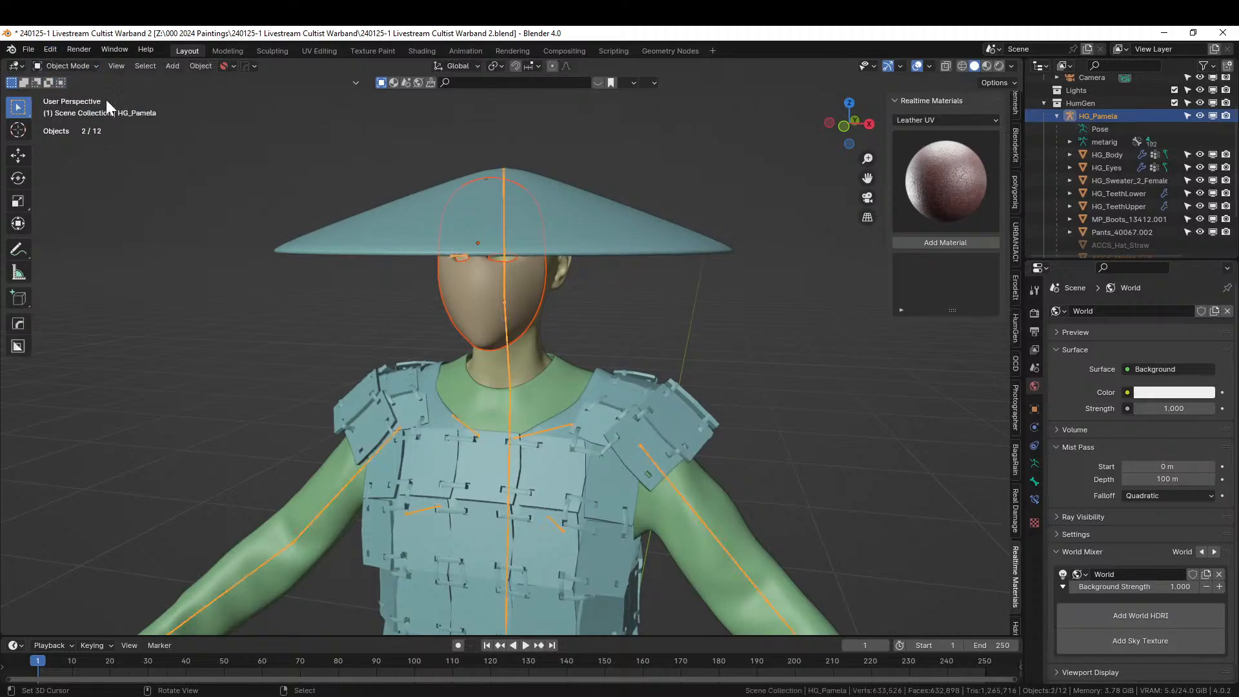
pyautogui.click(647, 399)
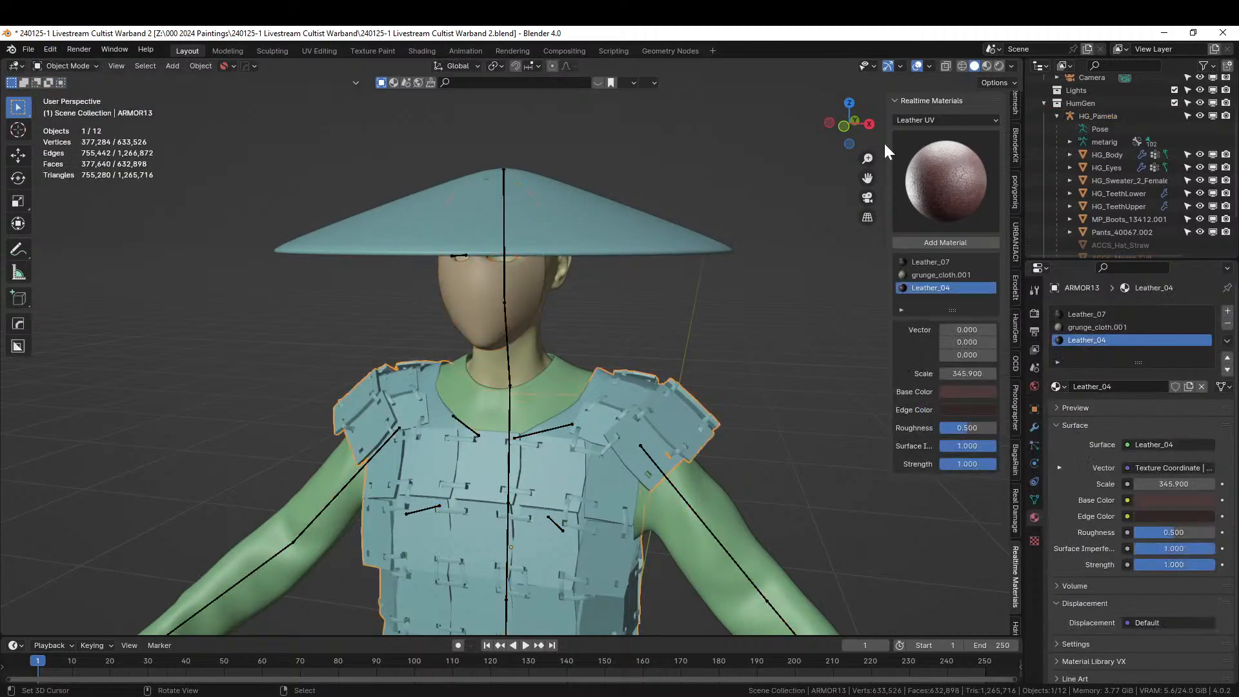
pyautogui.scroll(-2, 1019, 450)
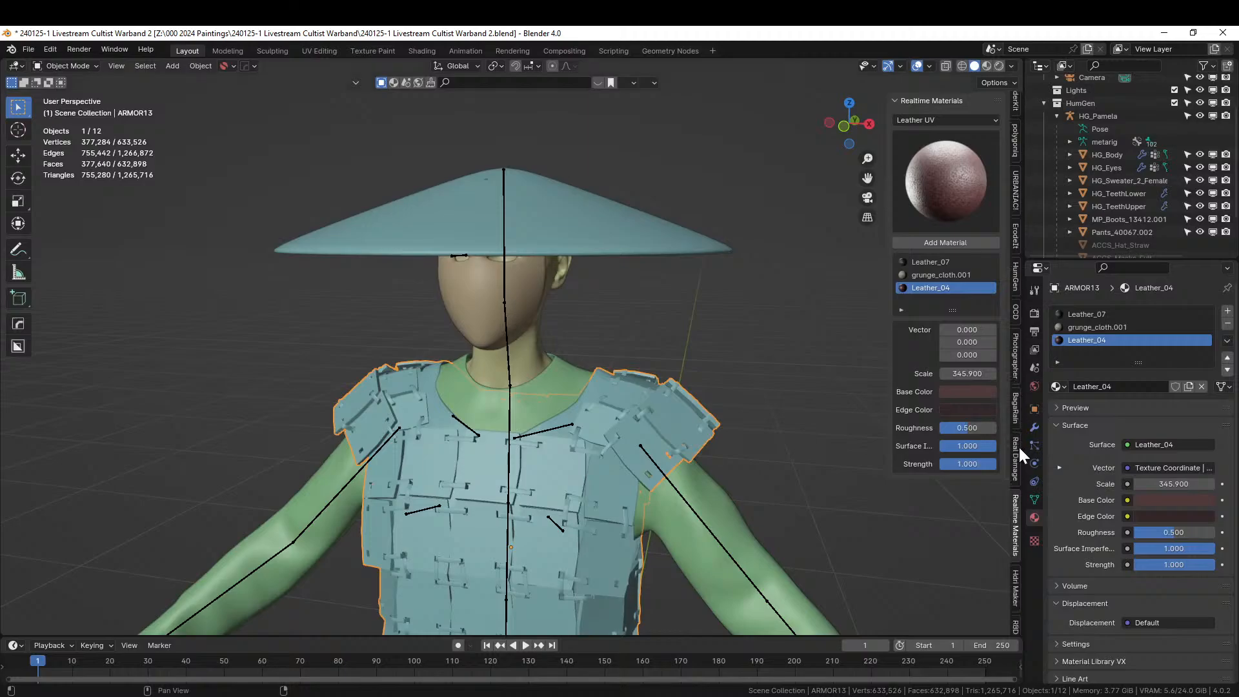
pyautogui.scroll(-4, 1018, 445)
pyautogui.scroll(2, 1018, 445)
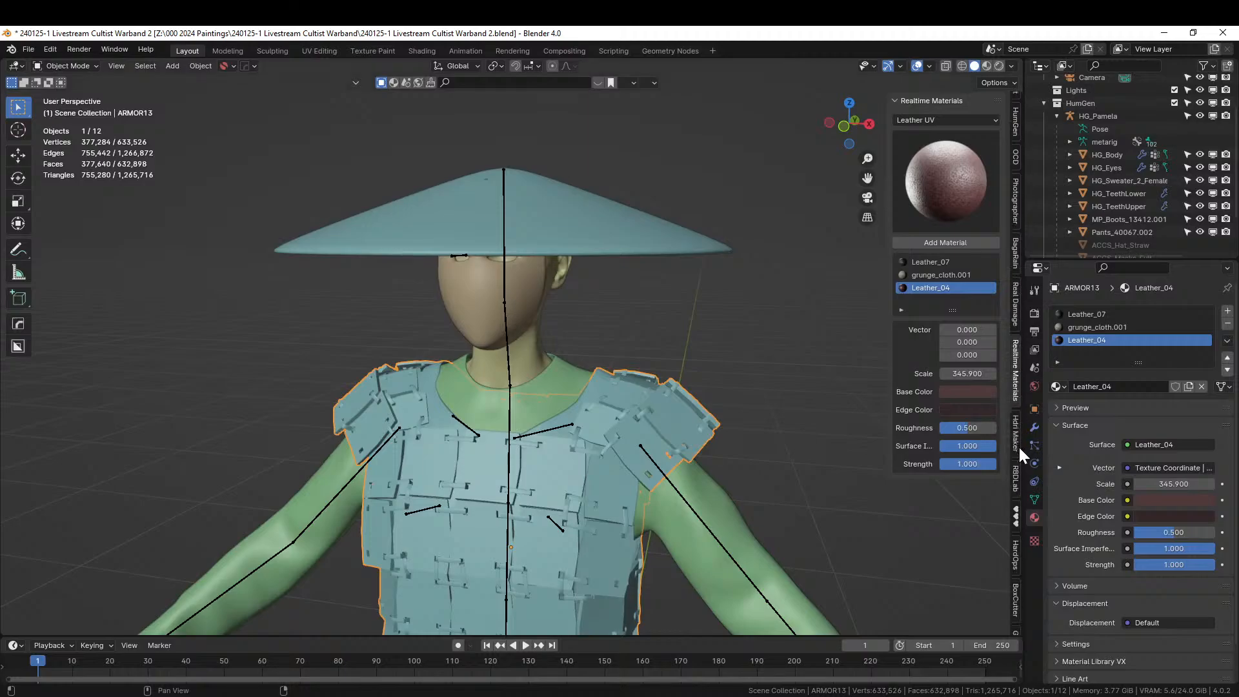
pyautogui.scroll(8, 1020, 449)
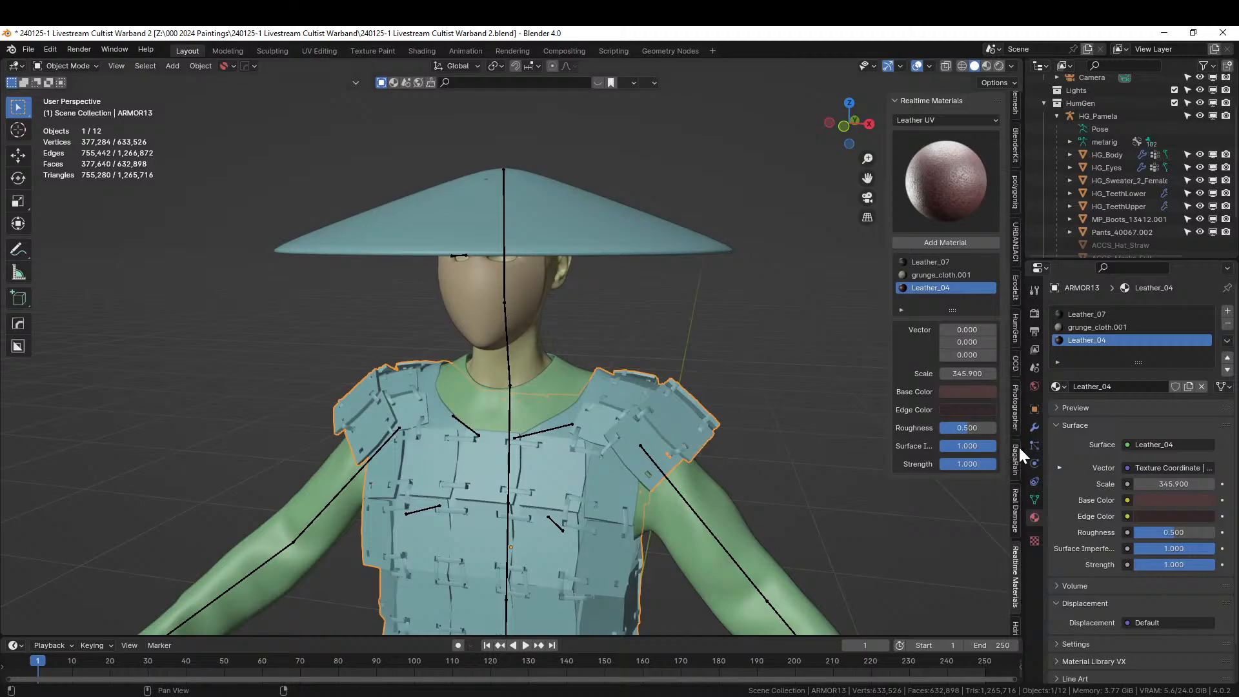
pyautogui.scroll(3, 1018, 445)
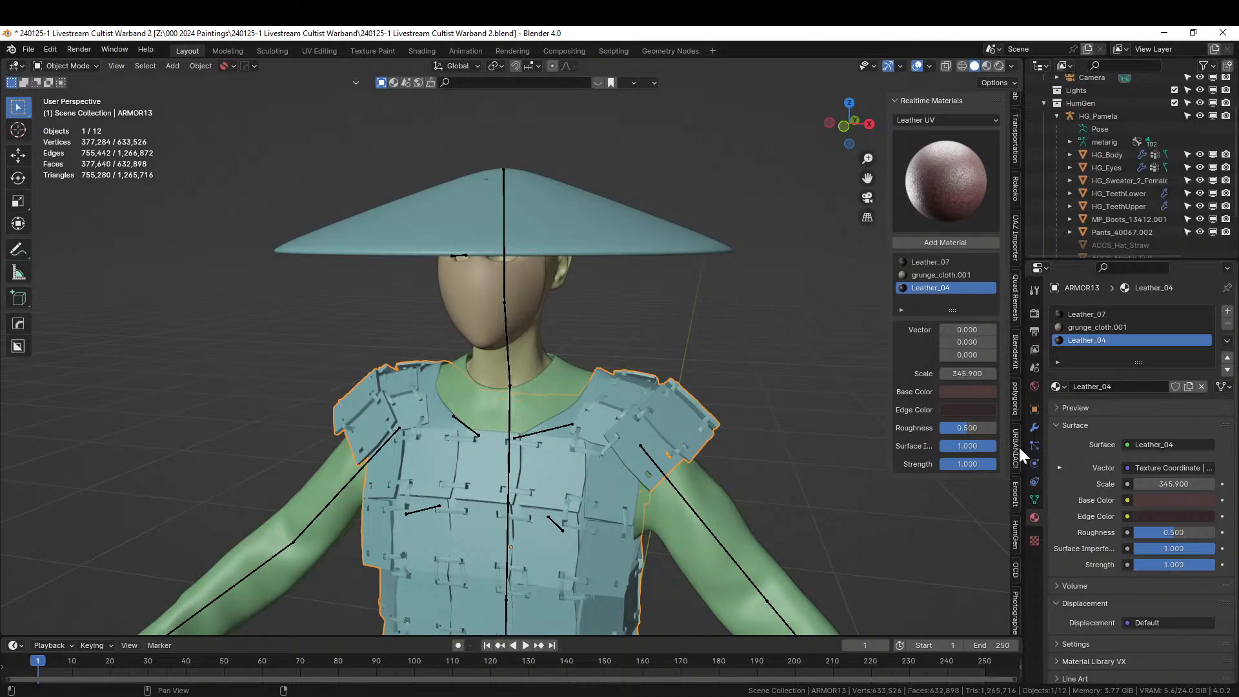
pyautogui.scroll(5, 1018, 445)
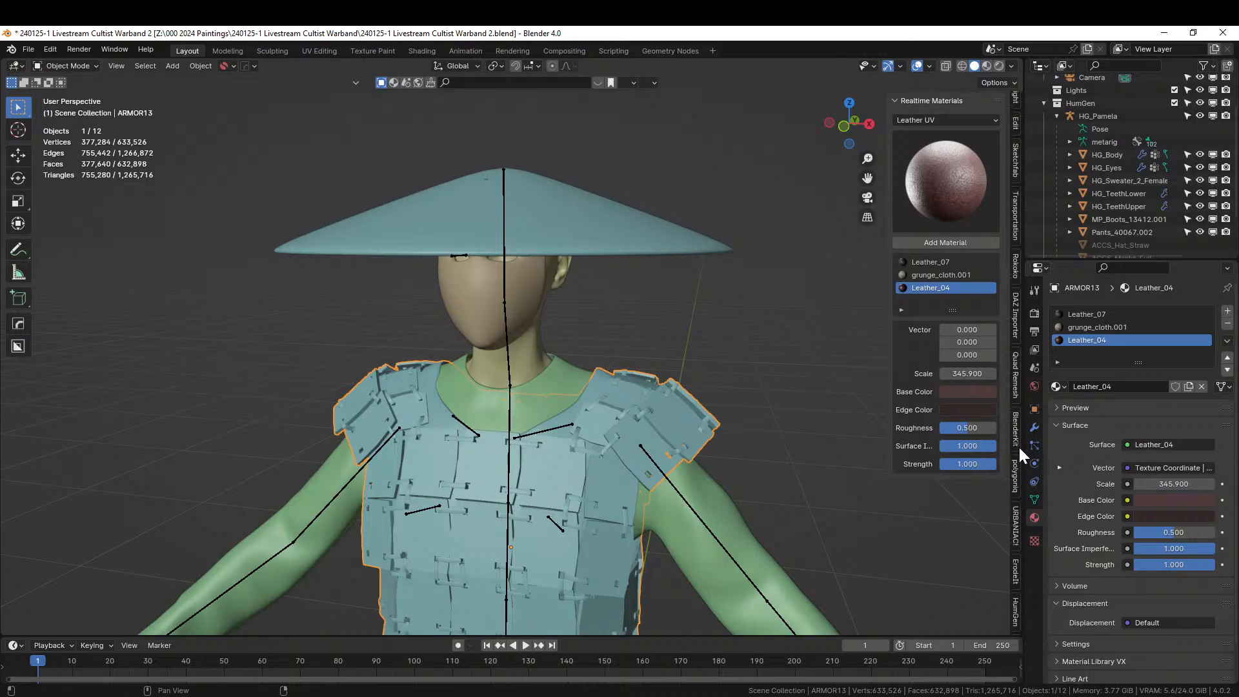
pyautogui.click(1015, 619)
pyautogui.click(936, 102)
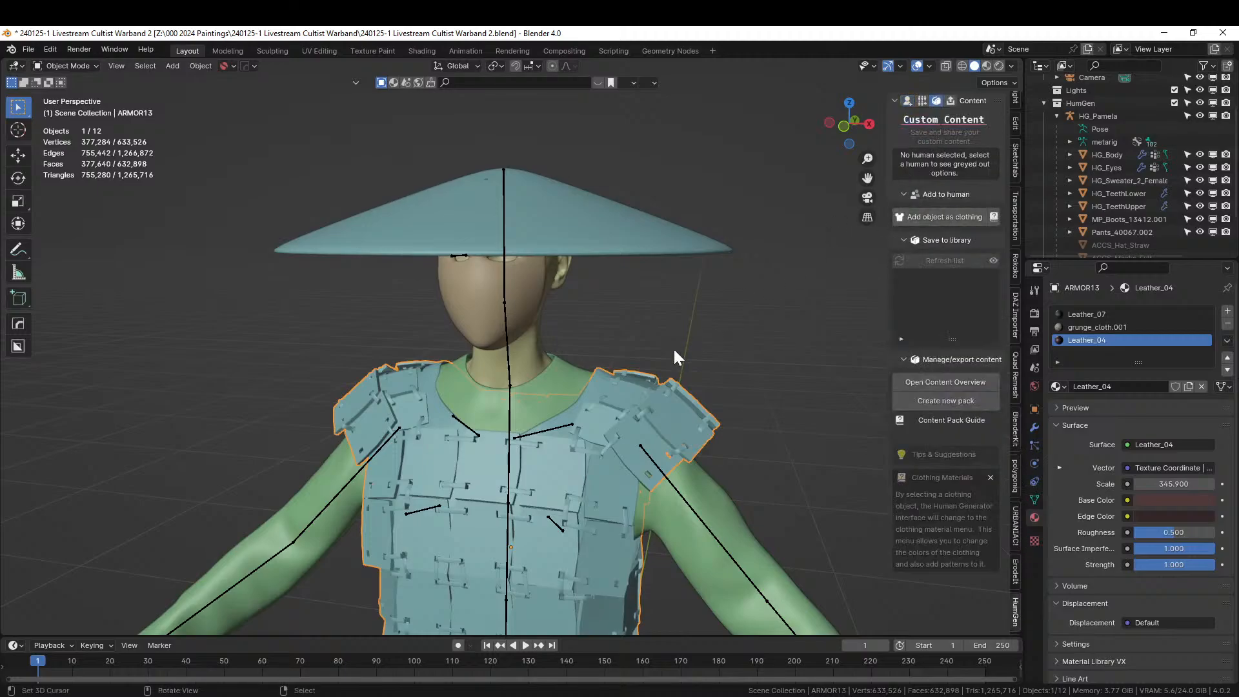
pyautogui.click(950, 215)
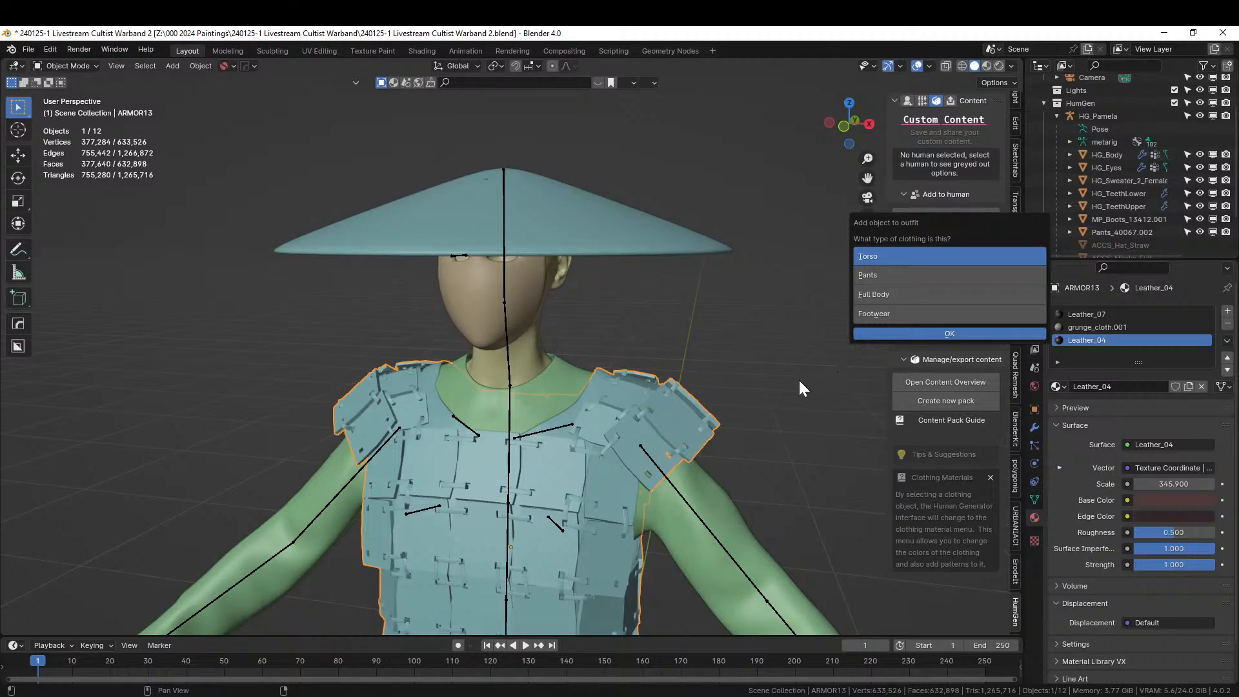
pyautogui.press('Return')
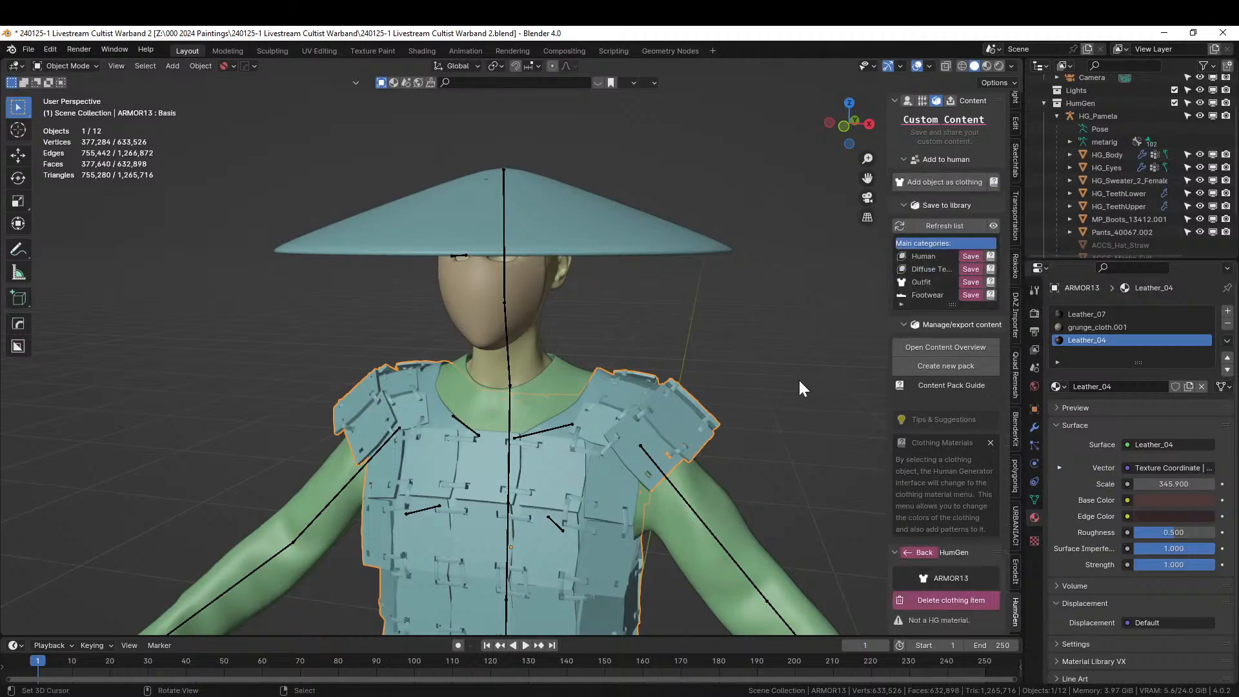
# Examine the whole character from the front and check where ARMOR13 sits in the object hierarchy.
pyautogui.scroll(-3, 800, 372)
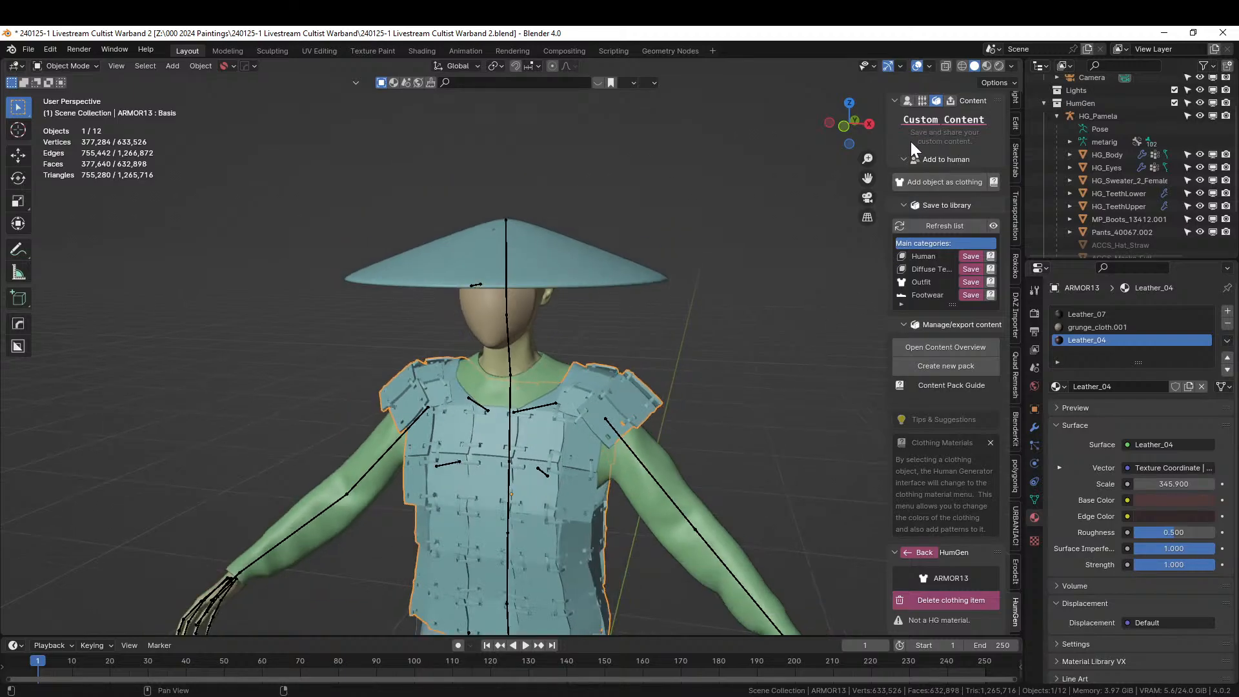
pyautogui.scroll(-2, 735, 325)
pyautogui.moveTo(735, 339); pyautogui.dragTo(763, 335, button='middle')
pyautogui.scroll(-2, 763, 335)
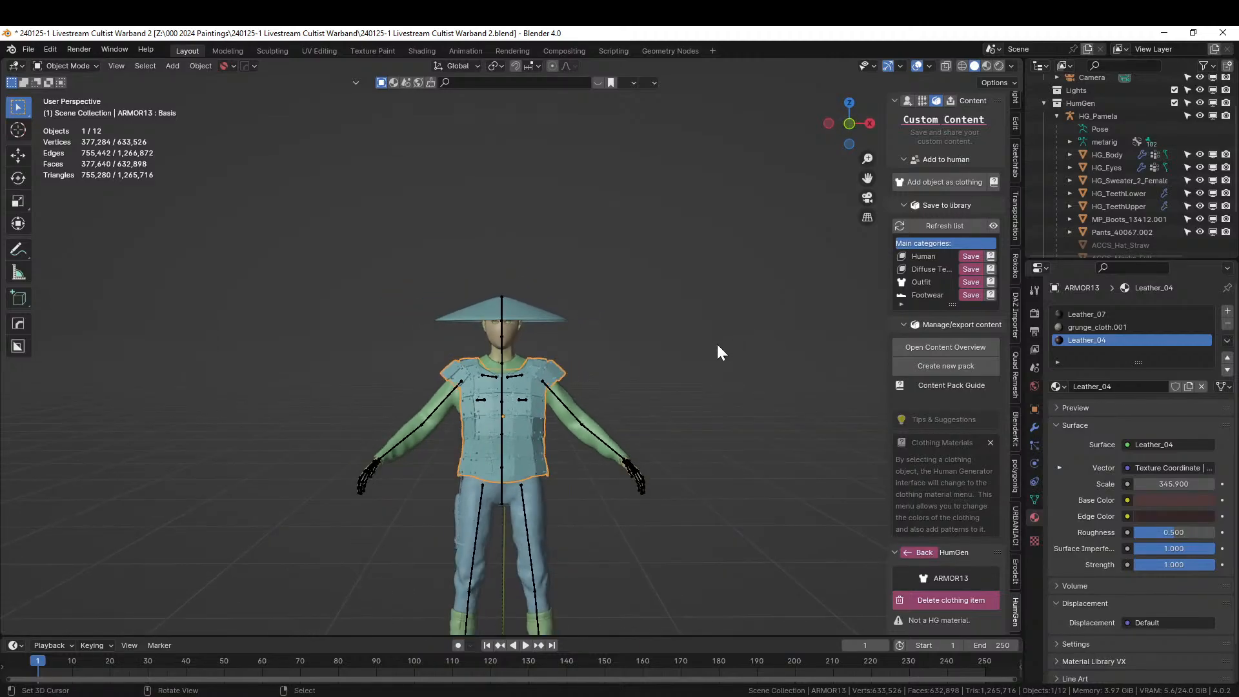
pyautogui.scroll(1, 691, 309)
pyautogui.scroll(2, 691, 309)
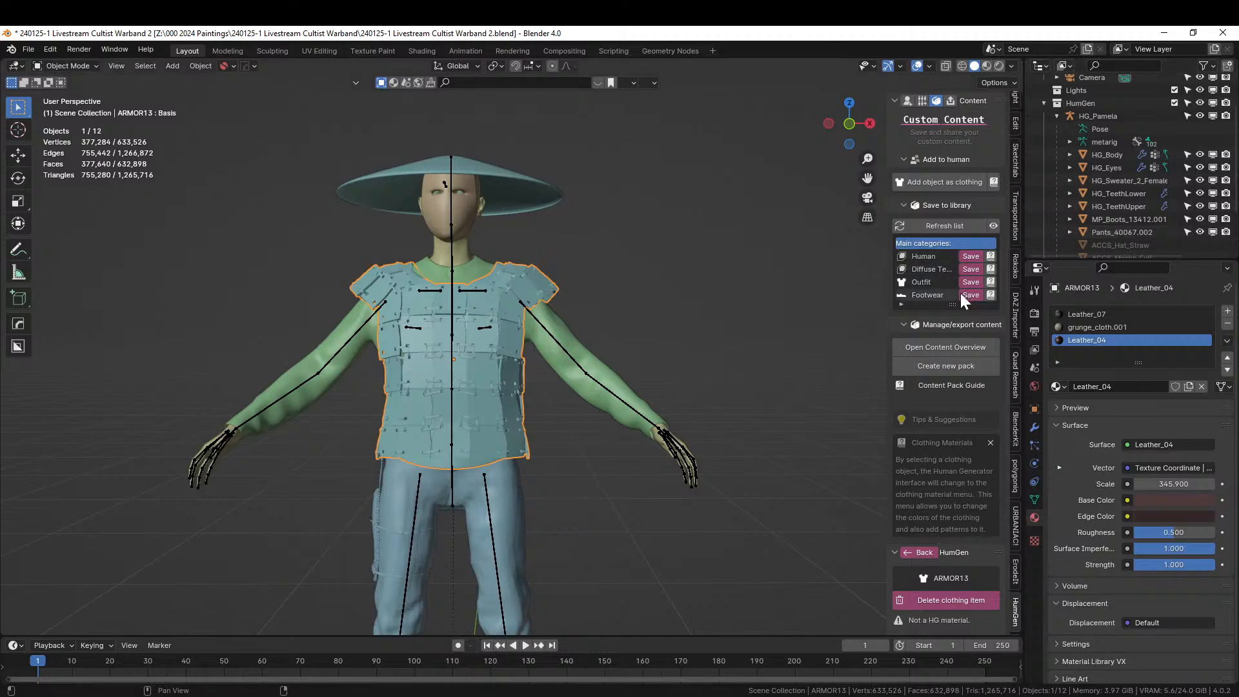
pyautogui.scroll(-1, 838, 323)
pyautogui.scroll(-3, 838, 323)
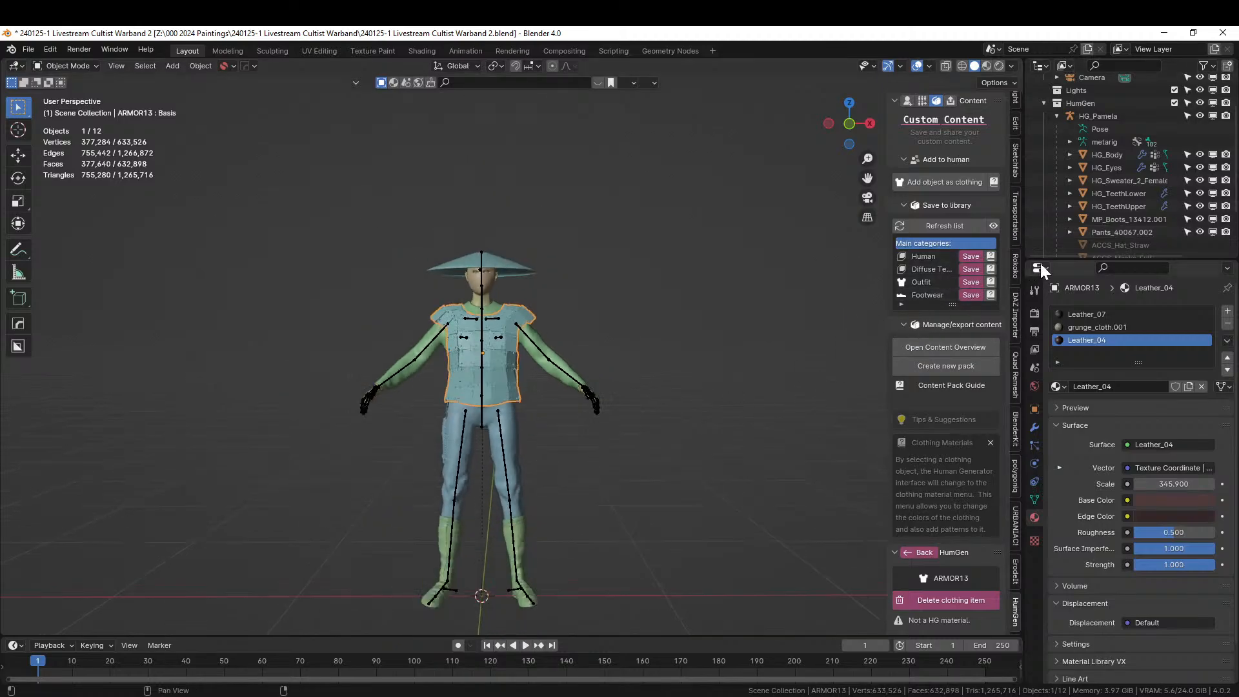
pyautogui.scroll(-3, 1121, 234)
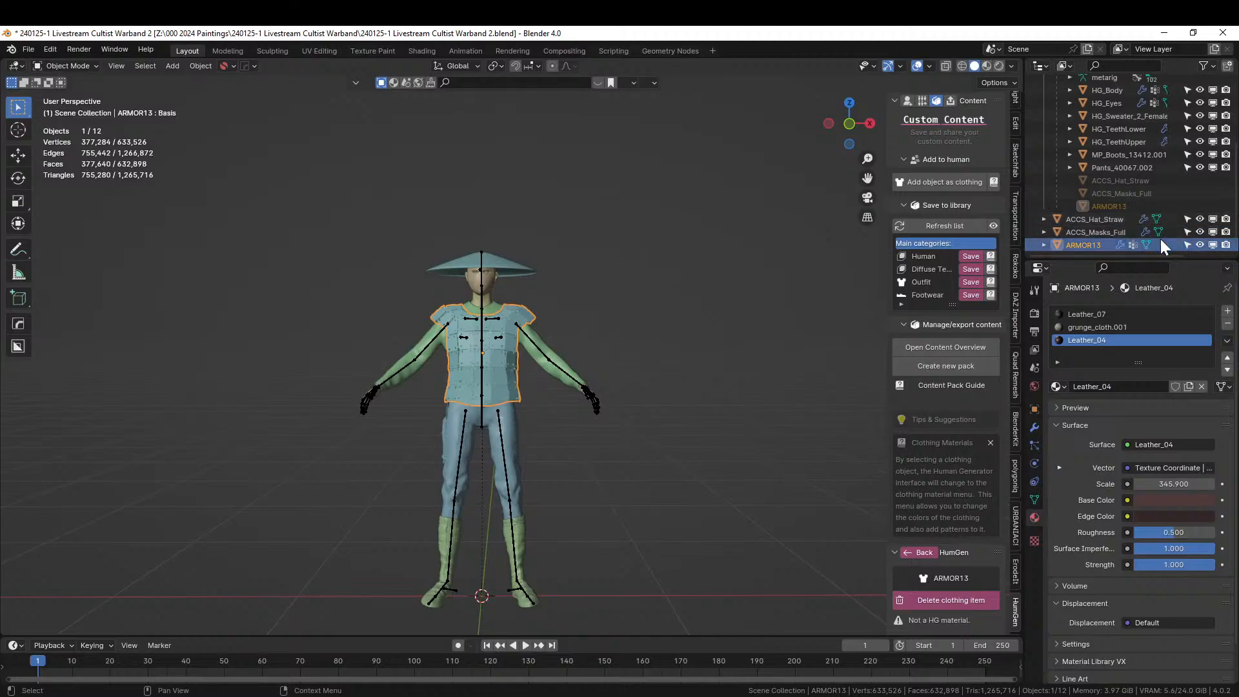
# Hide the boots and start saving the remaining clothes as a HumGen outfit with an automatically rendered thumbnail.
pyautogui.click(524, 531)
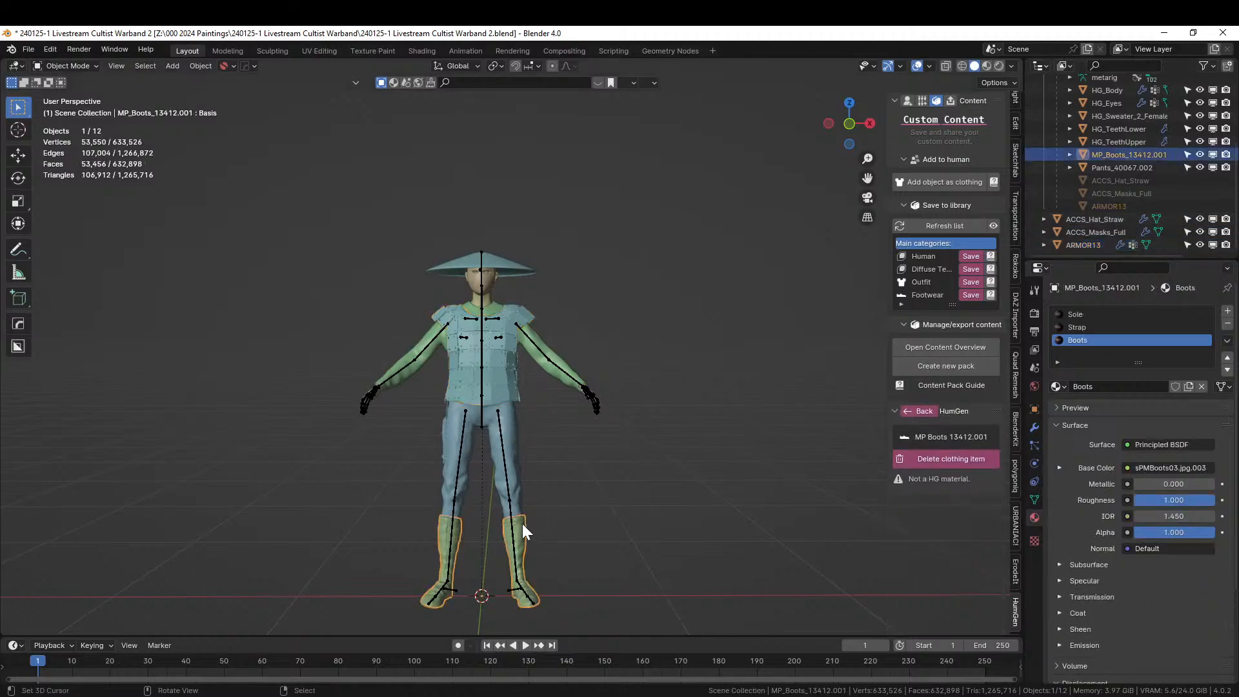
pyautogui.click(1199, 154)
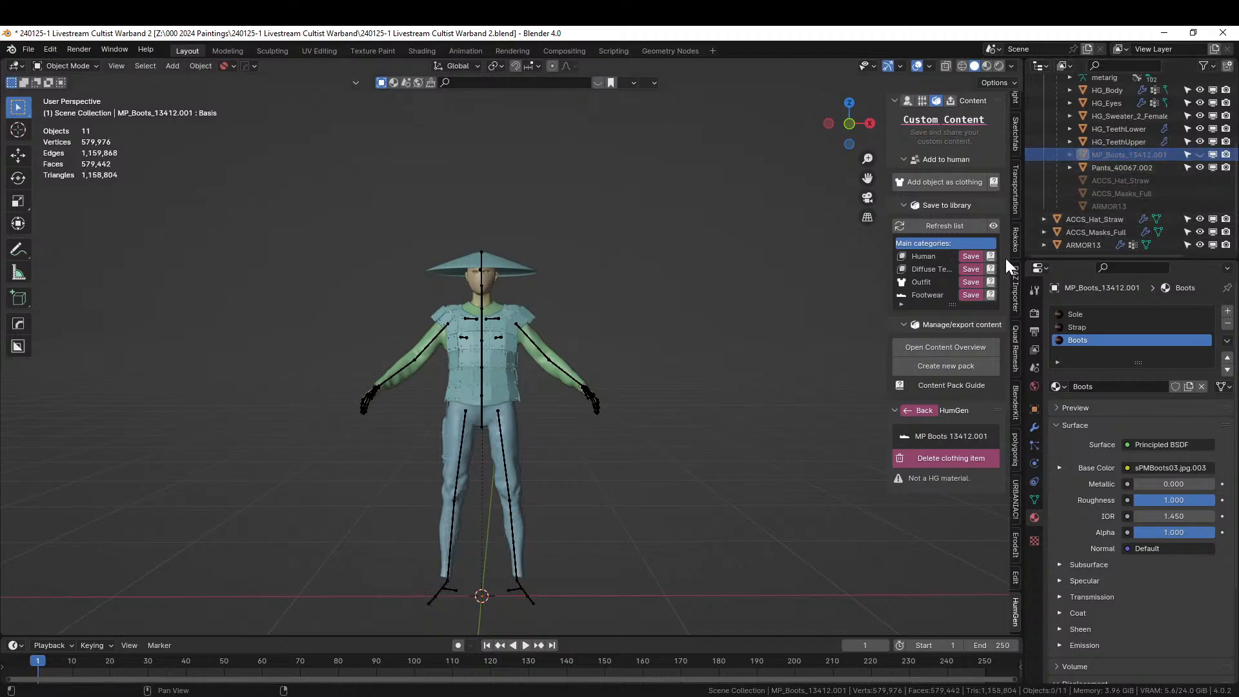
pyautogui.click(979, 283)
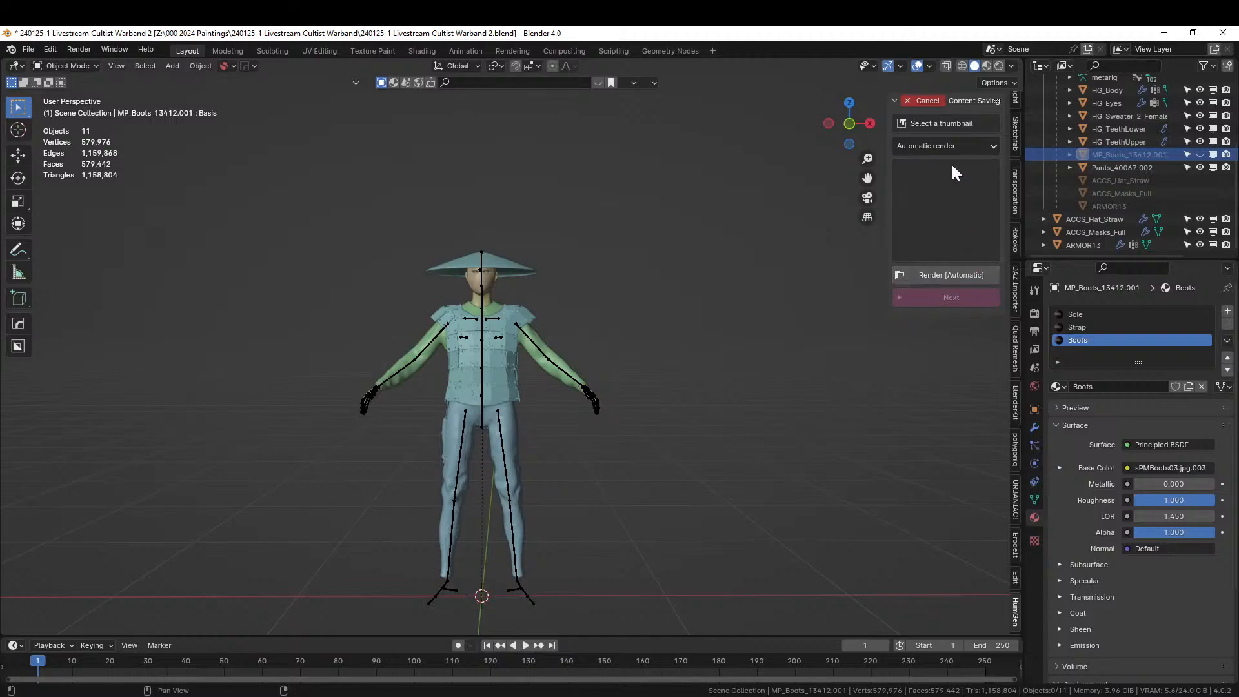
pyautogui.click(949, 277)
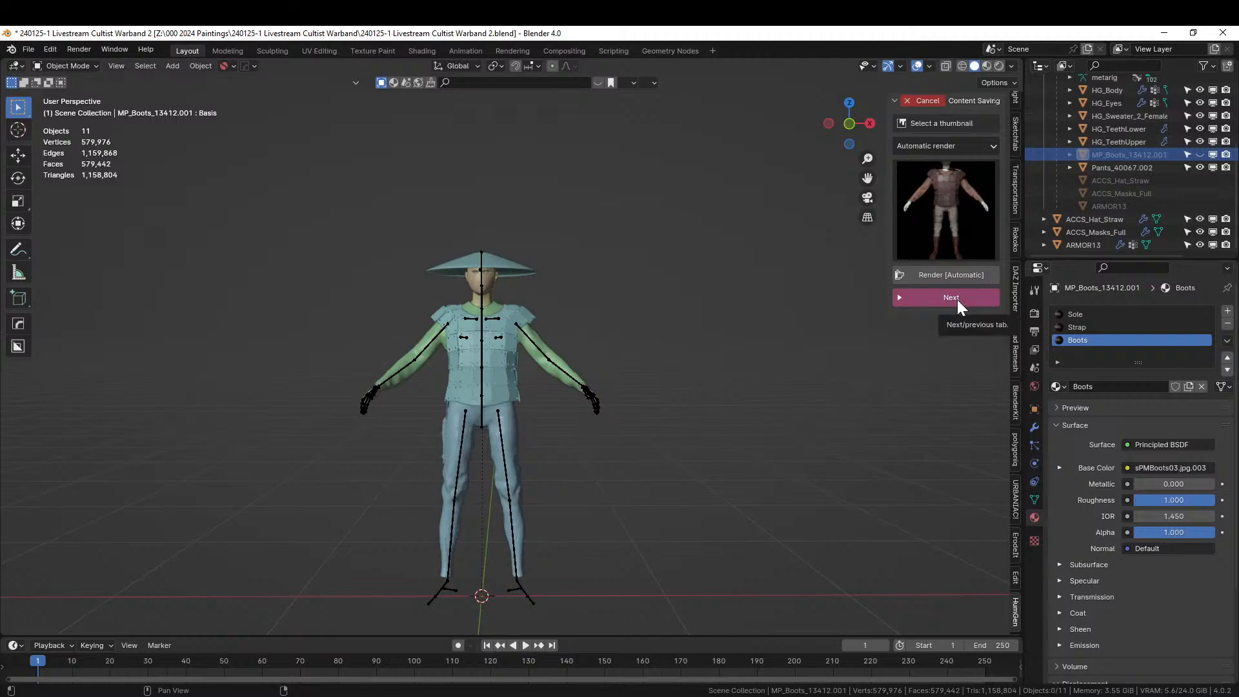
# Save the outfit for both male and female in the existing Medieval category under the name Armored Bandit.
pyautogui.click(958, 300)
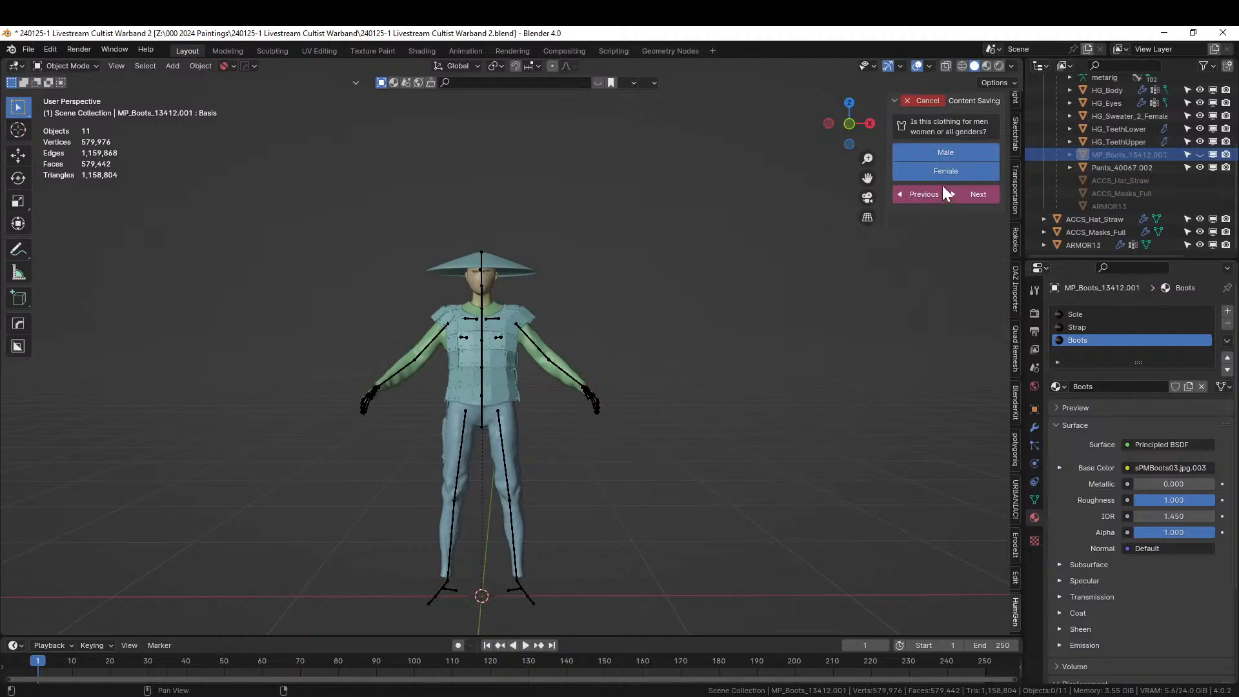
pyautogui.click(975, 198)
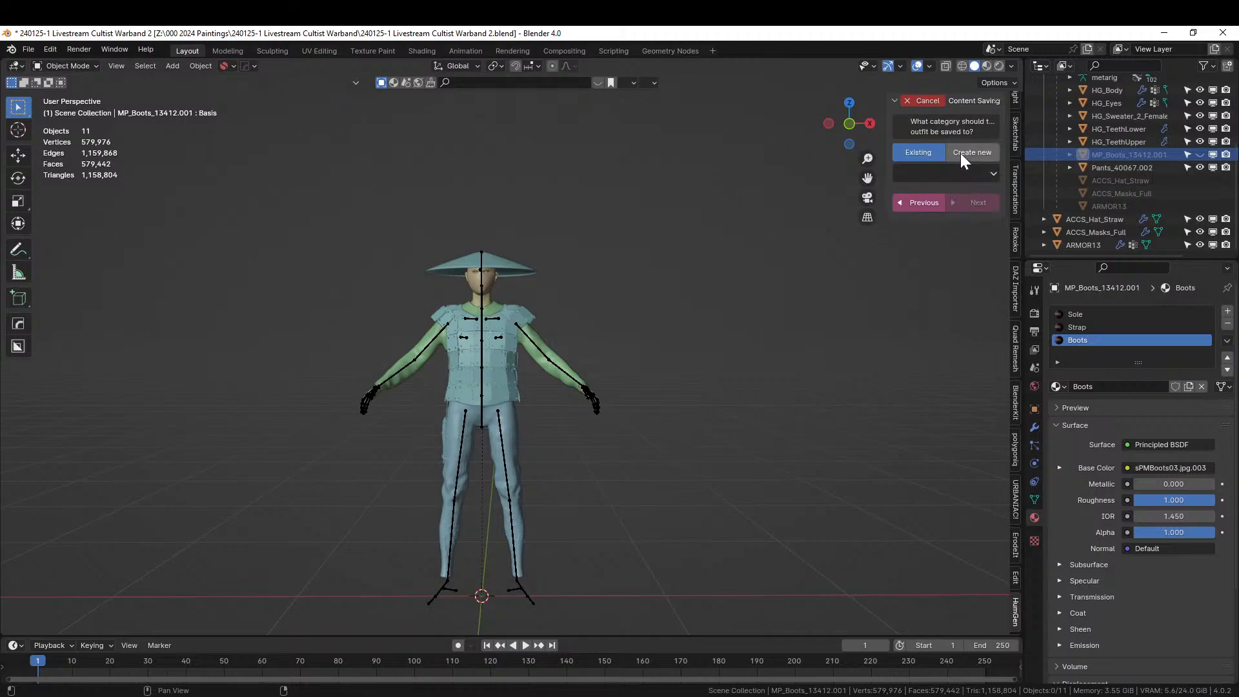
pyautogui.click(998, 173)
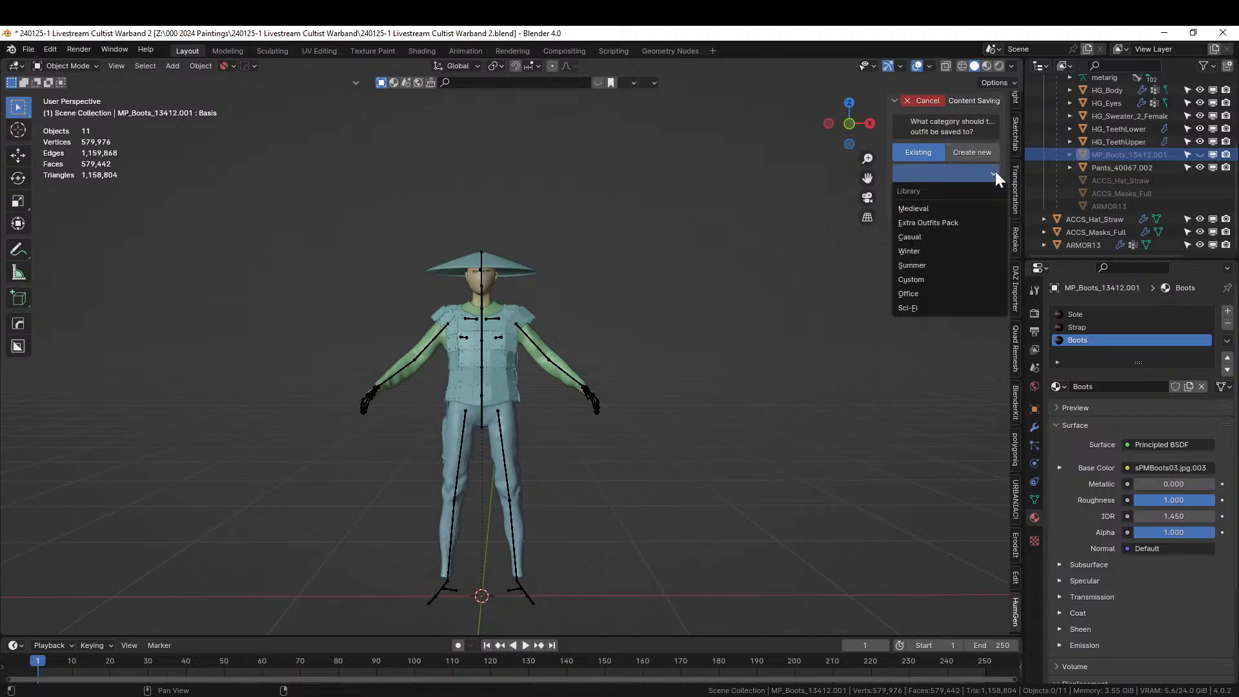
pyautogui.click(921, 210)
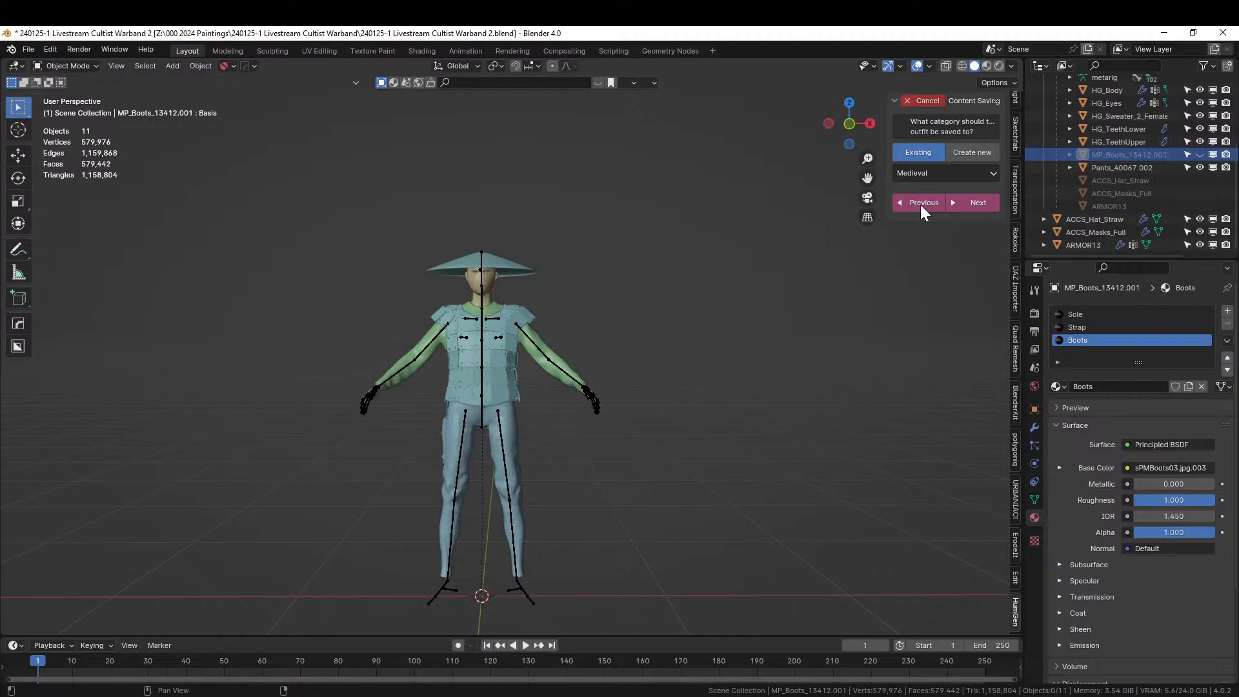
pyautogui.click(977, 206)
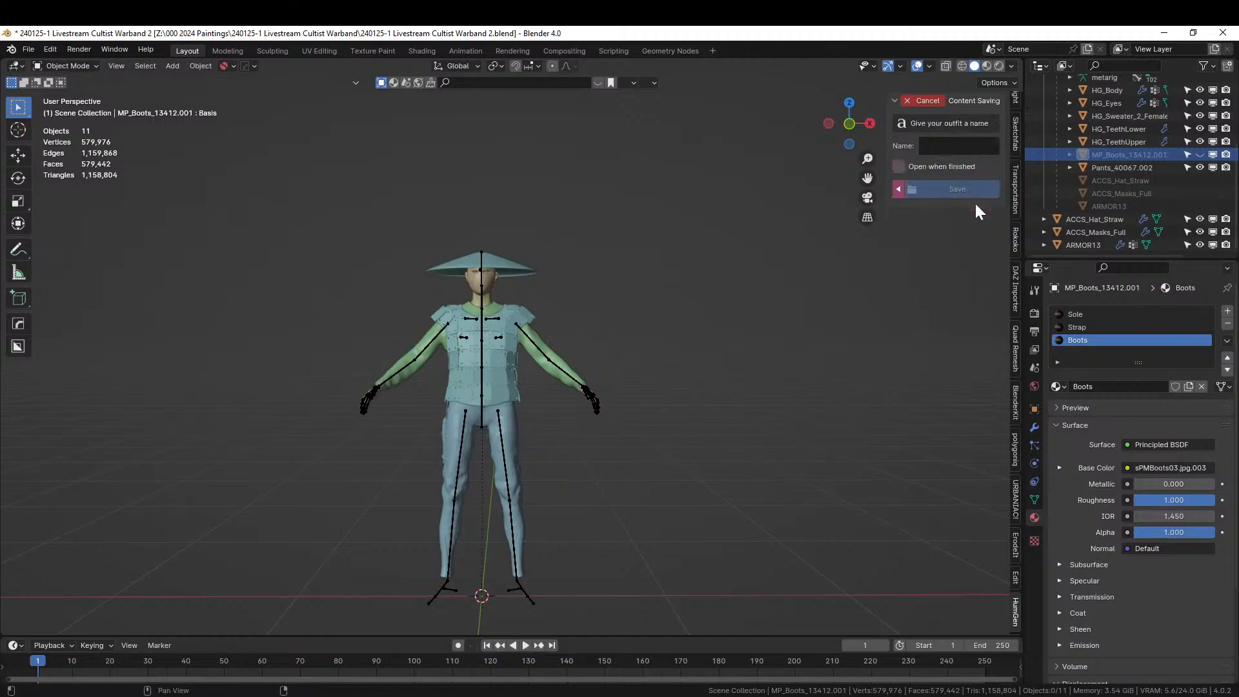
pyautogui.click(935, 152)
pyautogui.write('Armored Bandit')
pyautogui.press('Return')
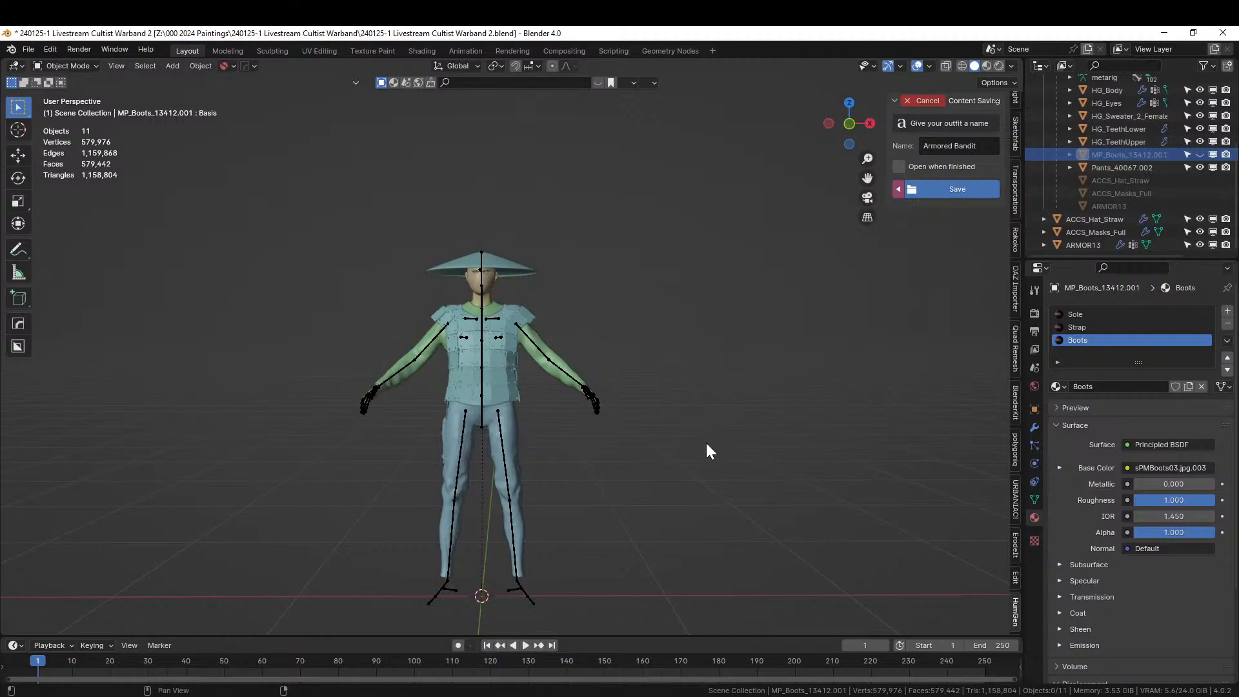
pyautogui.click(956, 189)
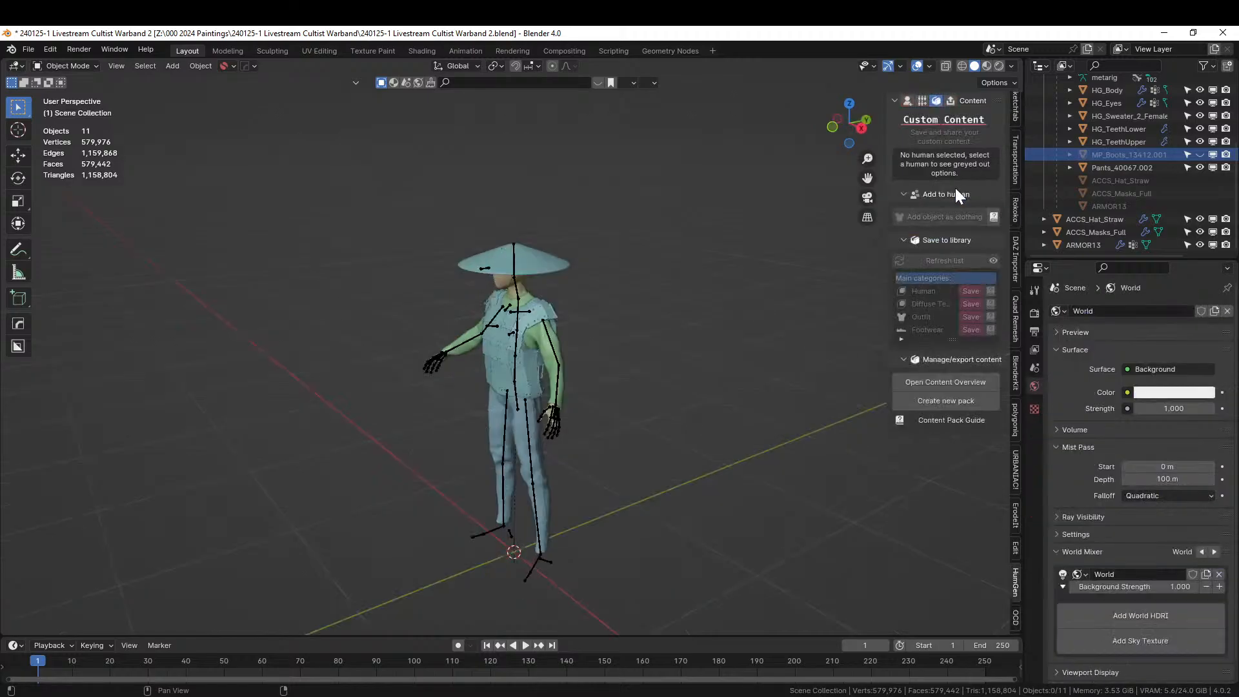
# Select the human's rig and apply one of the Standing looking poses from the HumGen pose library.
pyautogui.click(910, 100)
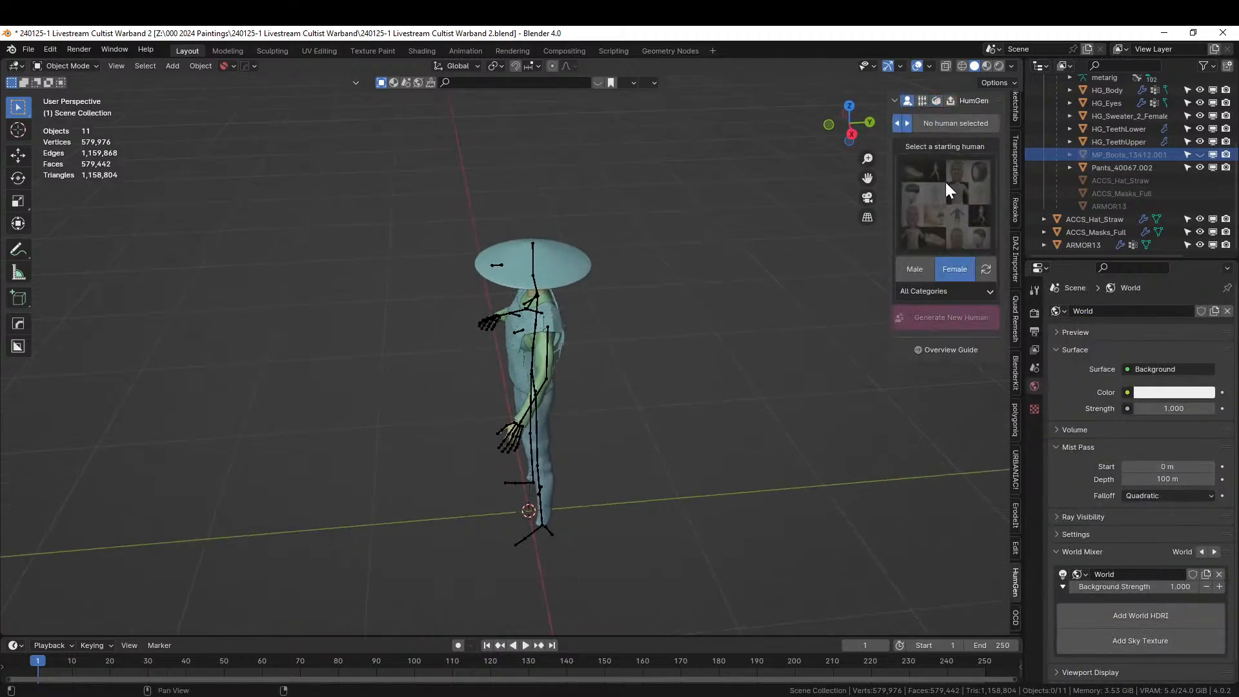
pyautogui.click(538, 308)
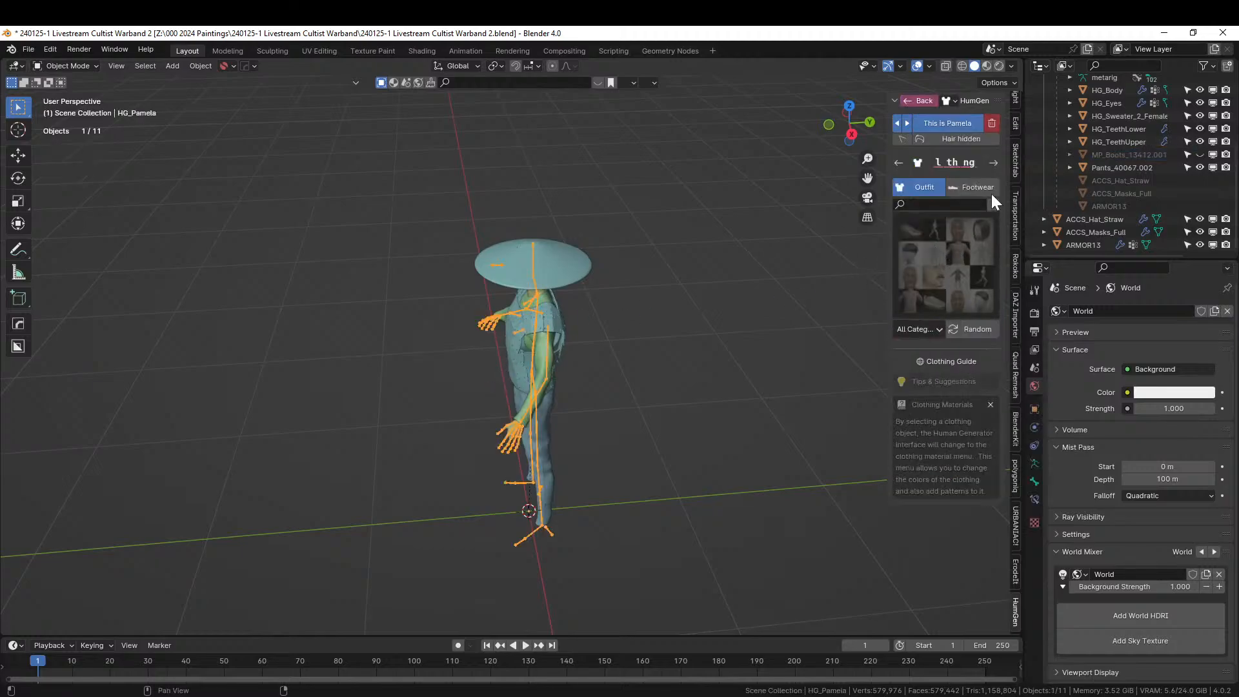
pyautogui.click(993, 162)
pyautogui.click(957, 245)
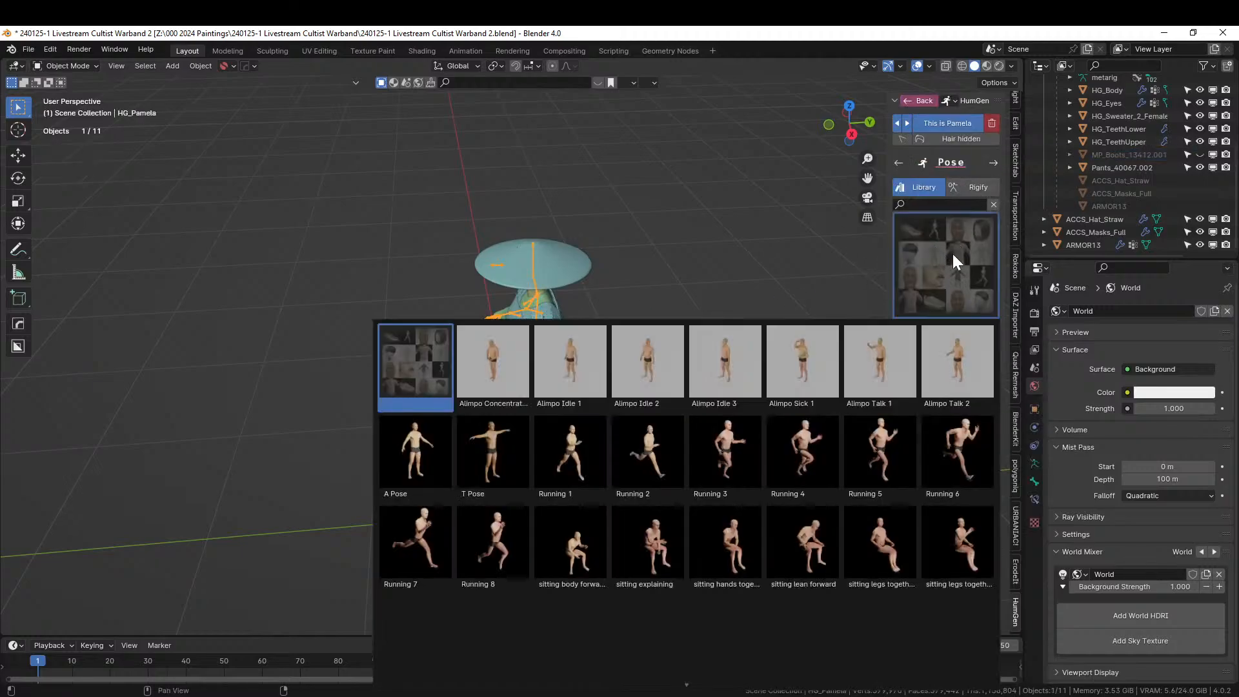
pyautogui.scroll(-3, 903, 535)
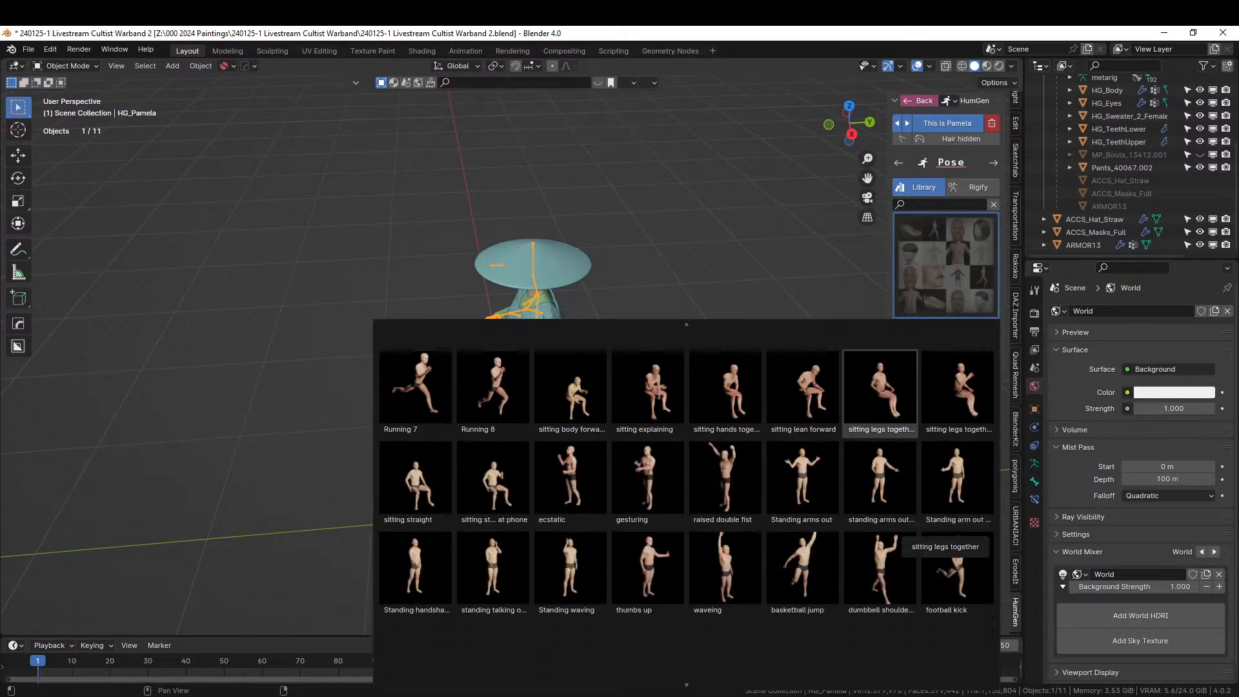
pyautogui.scroll(-8, 904, 542)
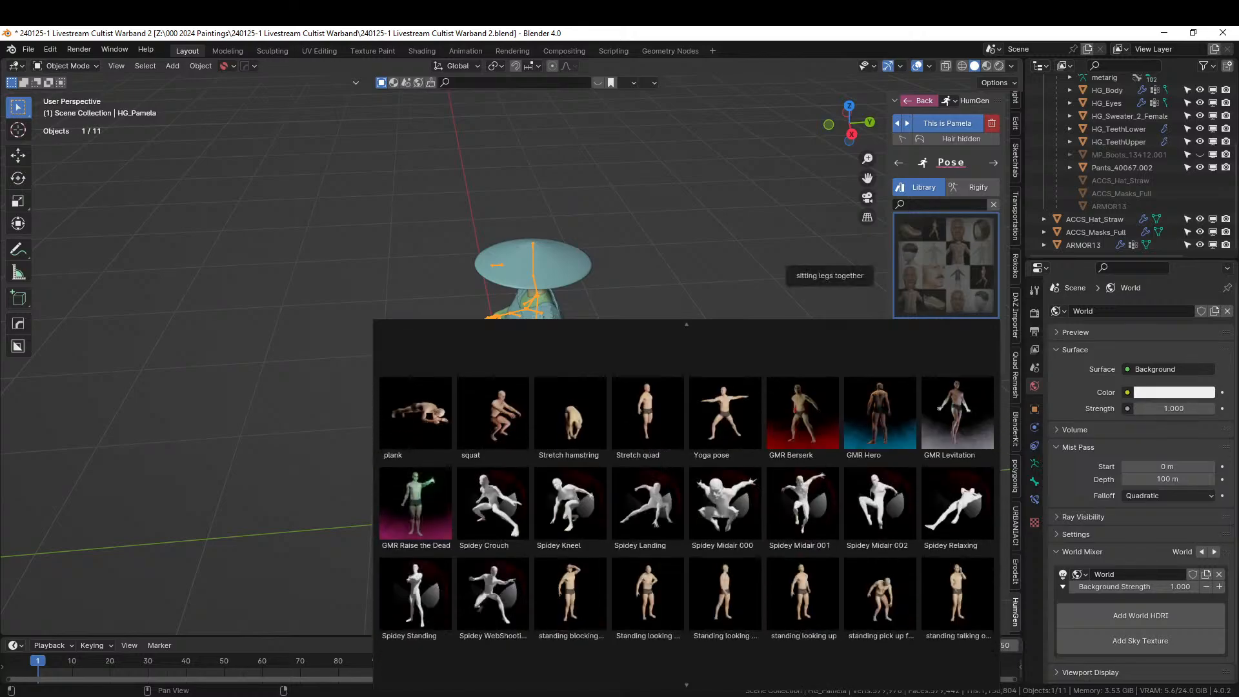
pyautogui.scroll(-1, 722, 602)
pyautogui.click(721, 560)
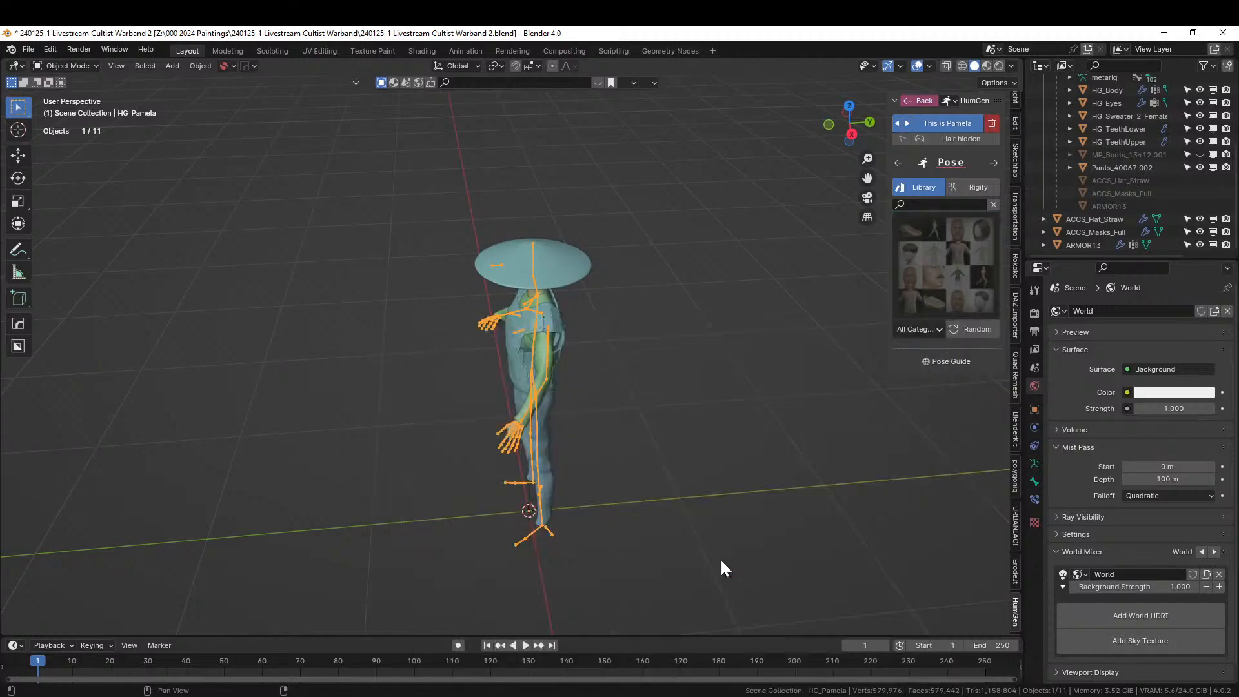
# Switch the human's armature to Pose Position and save the Blender file.
pyautogui.moveTo(720, 558); pyautogui.dragTo(689, 328, button='middle')
pyautogui.scroll(3, 679, 339)
pyautogui.click(467, 261)
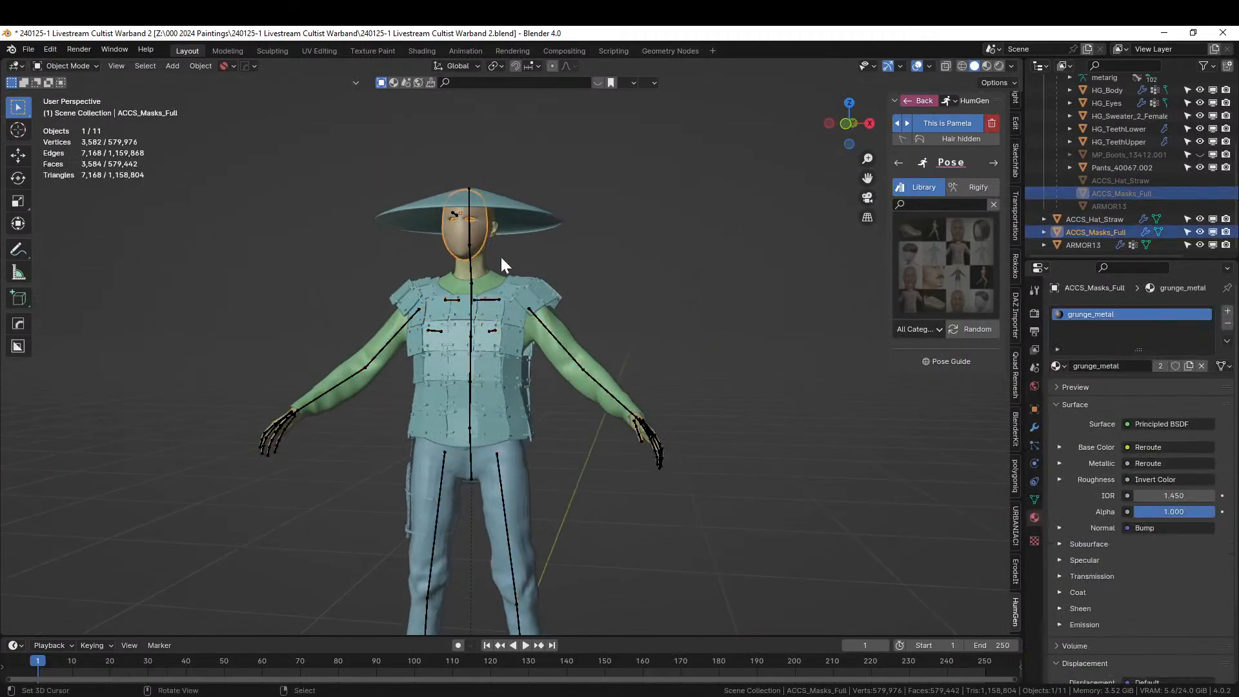
pyautogui.click(470, 270)
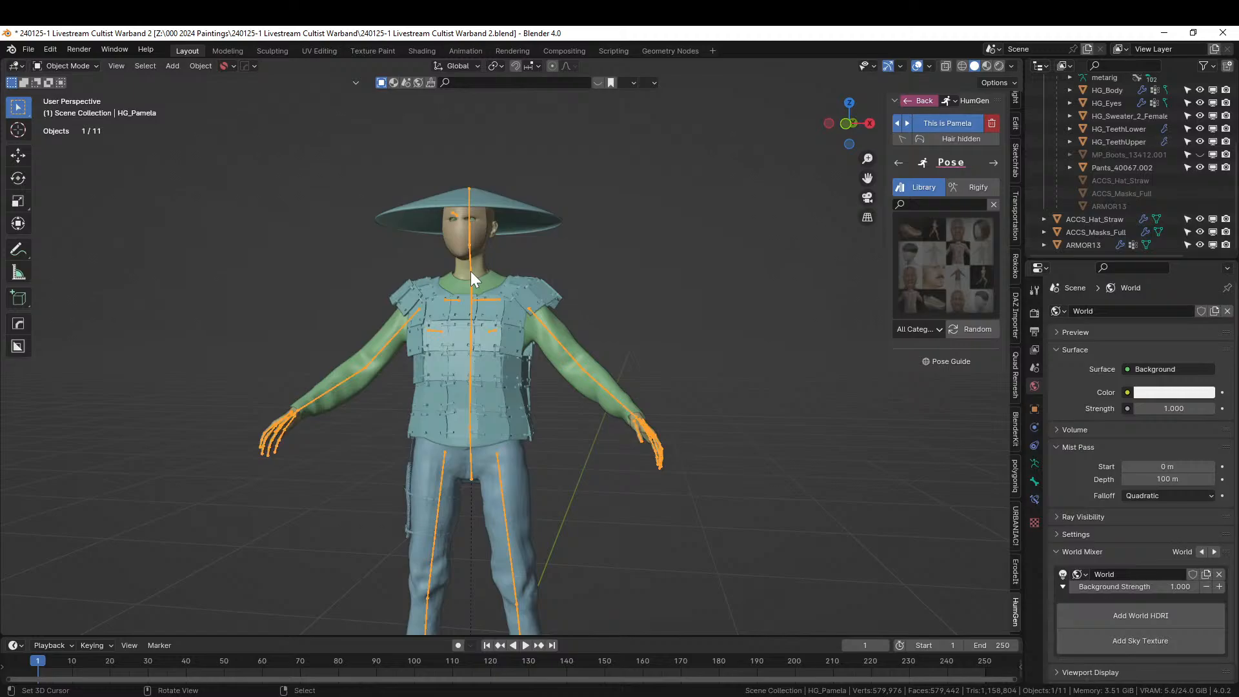
pyautogui.click(1035, 464)
pyautogui.click(1100, 350)
pyautogui.moveTo(774, 354); pyautogui.dragTo(749, 339, button='middle')
pyautogui.scroll(-3, 656, 359)
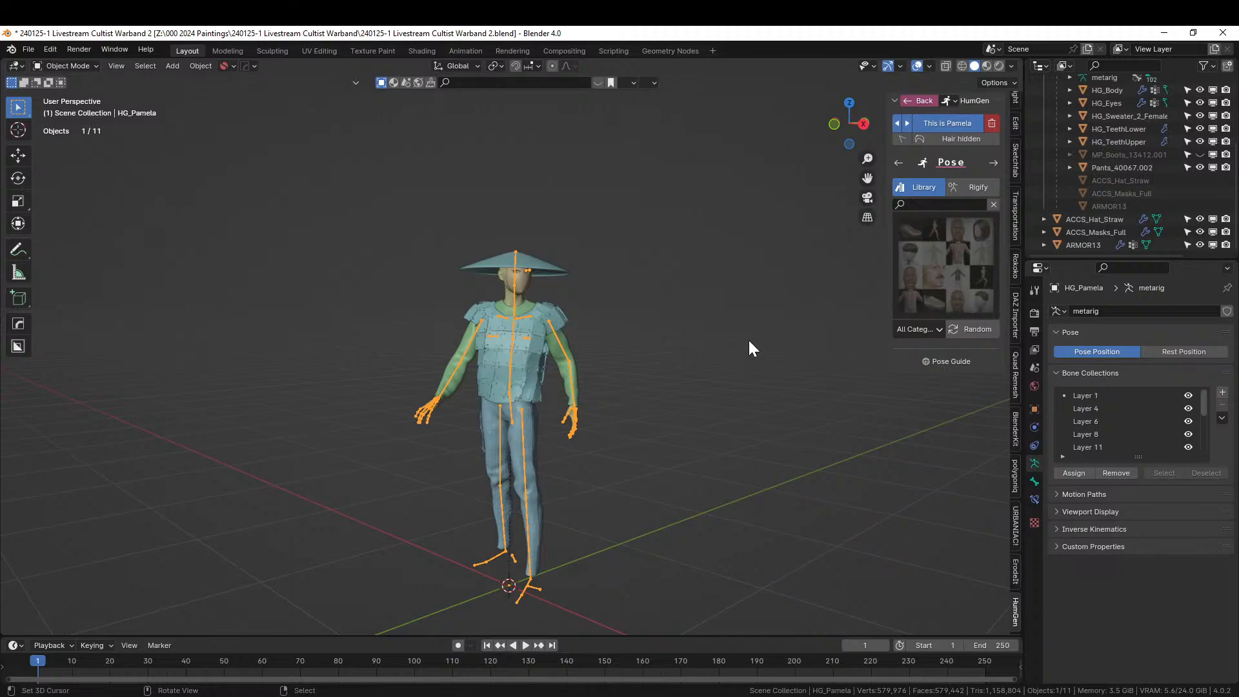
pyautogui.scroll(3, 726, 327)
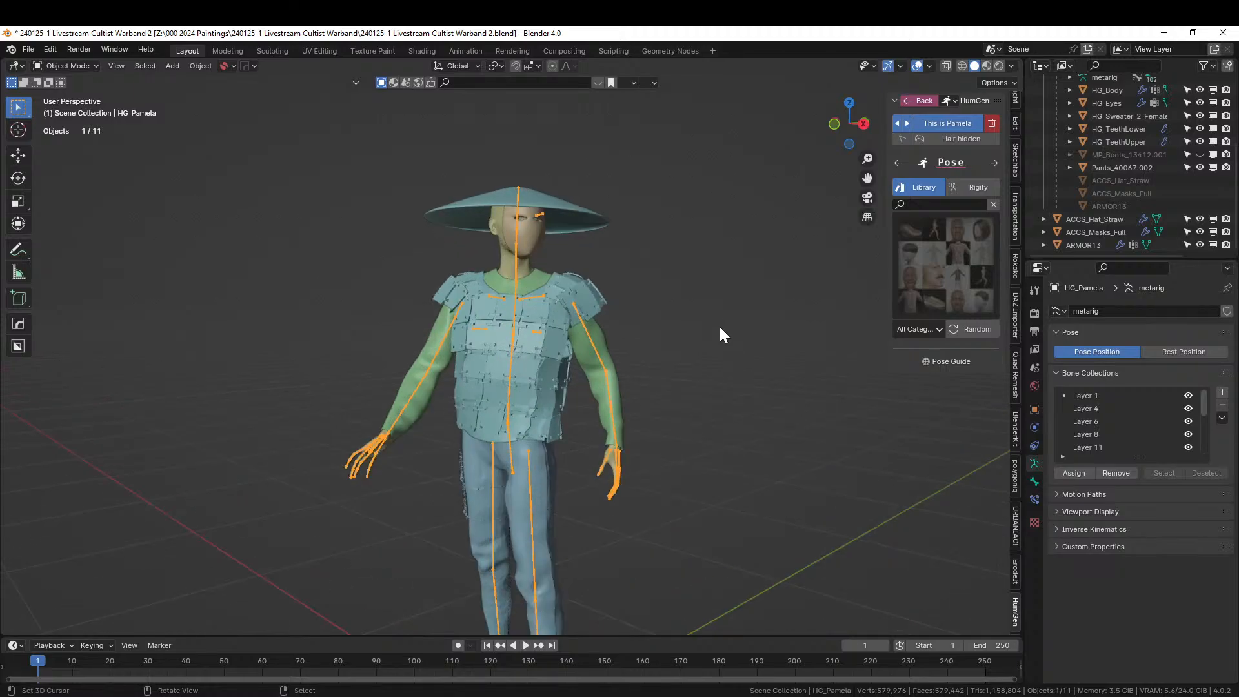
pyautogui.hotkey('ctrl', 's')
# Turn on rendered shading and examine the posed character's hat, mask and armor from several angles.
pyautogui.scroll(3, 720, 322)
pyautogui.moveTo(721, 319); pyautogui.dragTo(751, 350, button='middle')
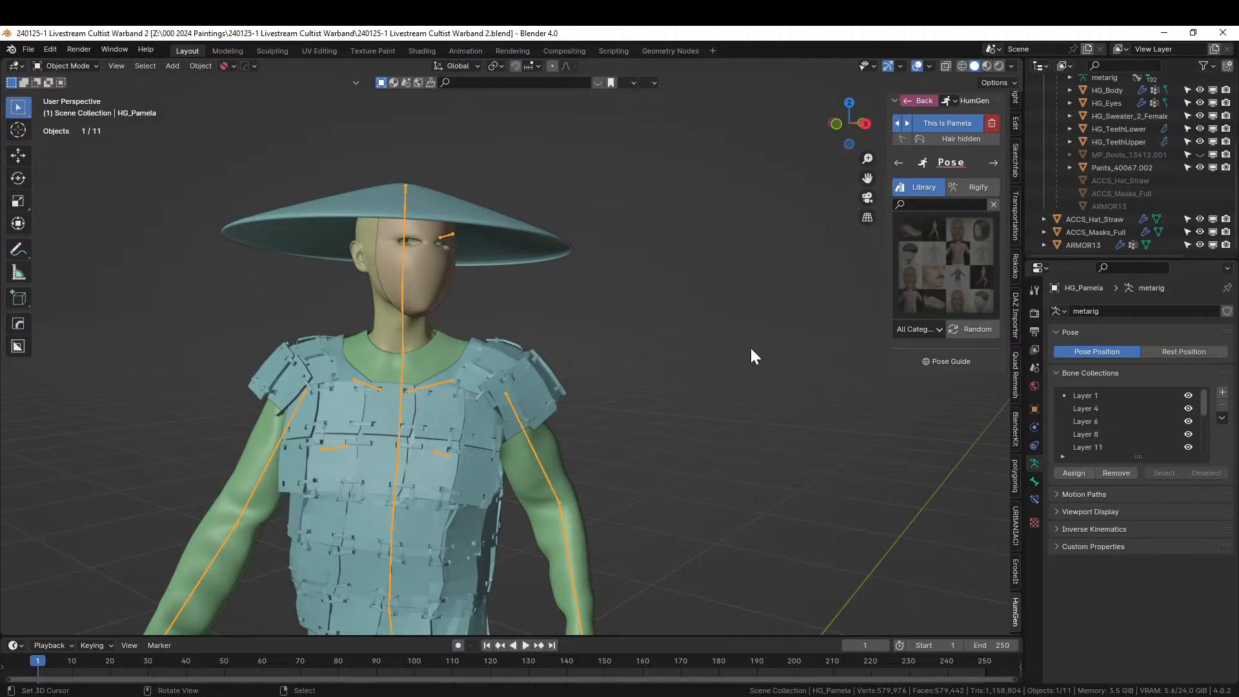
pyautogui.moveTo(563, 217); pyautogui.dragTo(710, 303, button='middle')
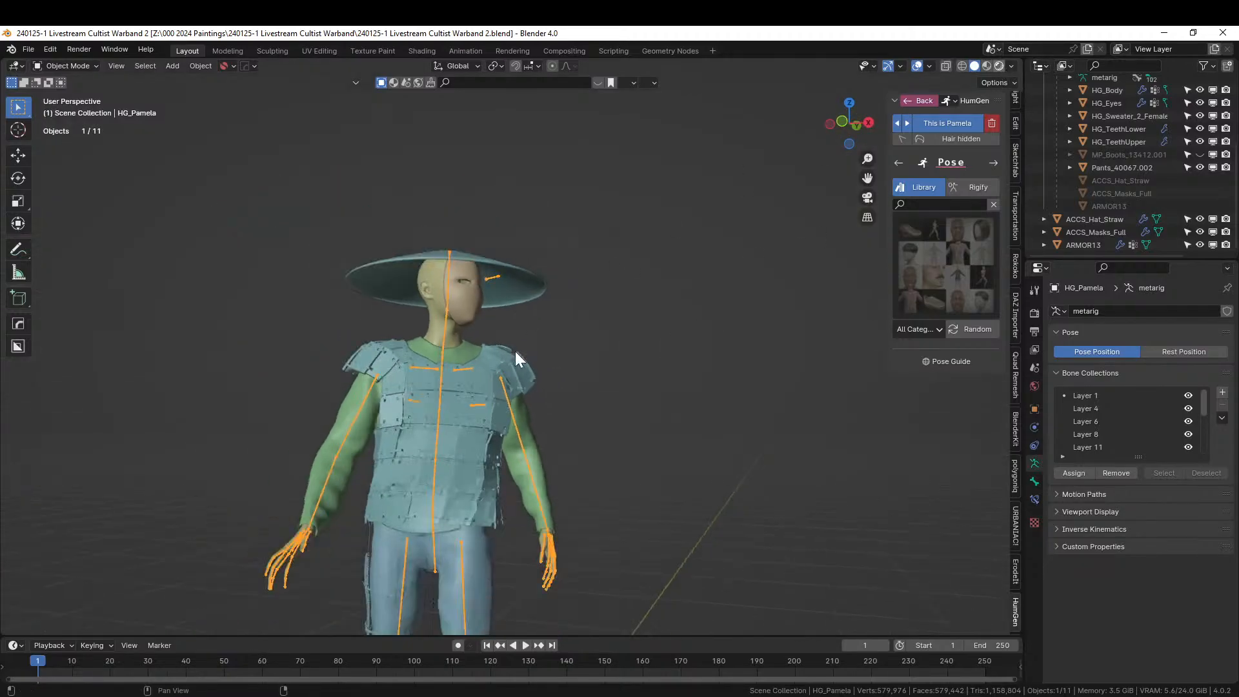
pyautogui.hotkey('shift', 'z')
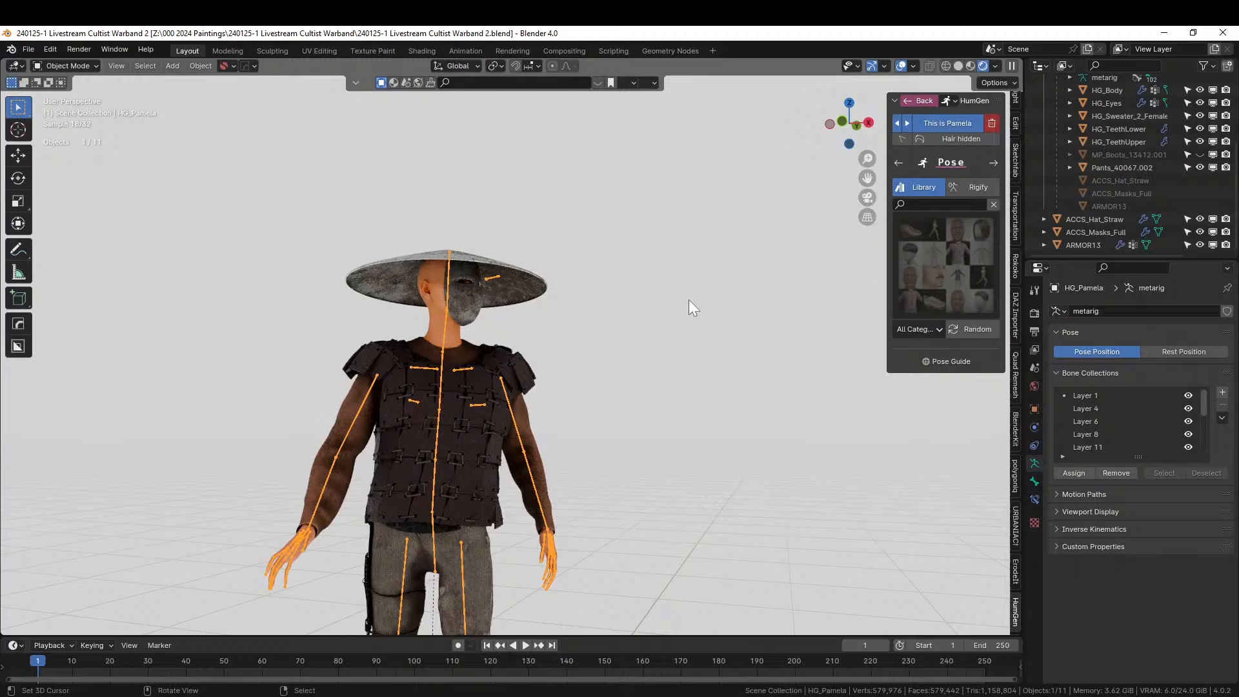
pyautogui.moveTo(688, 299)
pyautogui.mouseDown(button='middle')
pyautogui.moveTo(625, 393)
pyautogui.moveTo(671, 316)
pyautogui.mouseUp(button='middle')
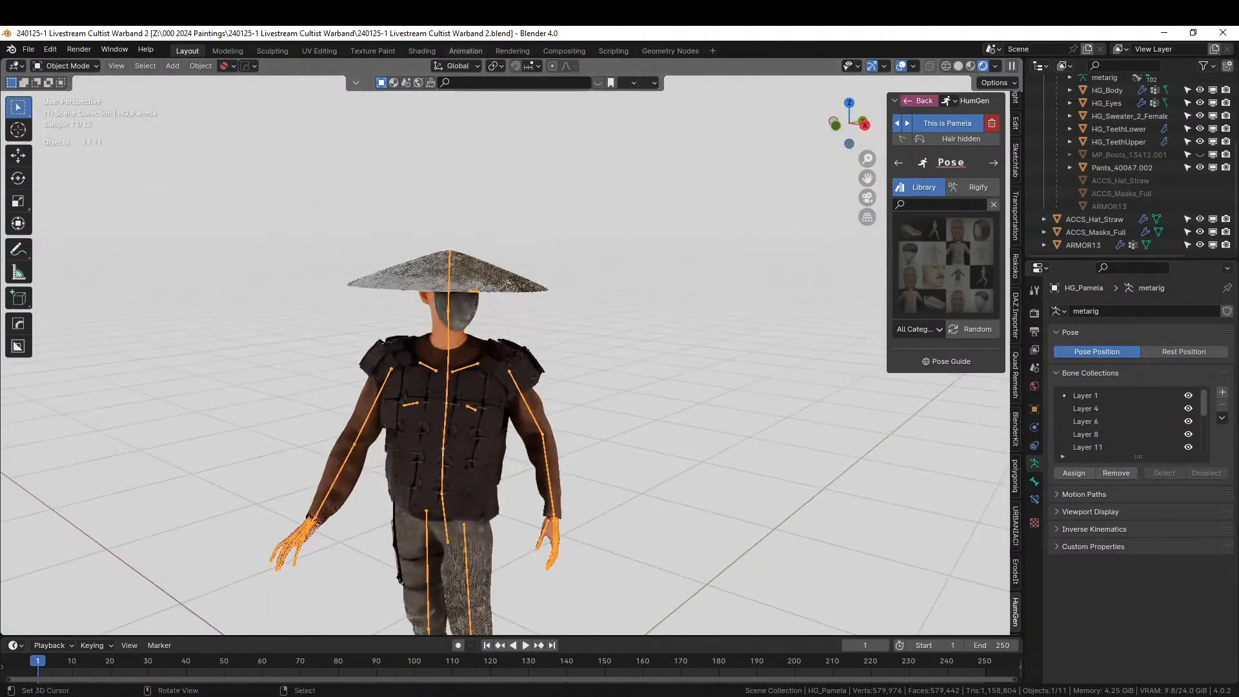
# Apply the Scale Gen asset to the straw hat and hide the large Scale source object that comes with it.
pyautogui.click(420, 277)
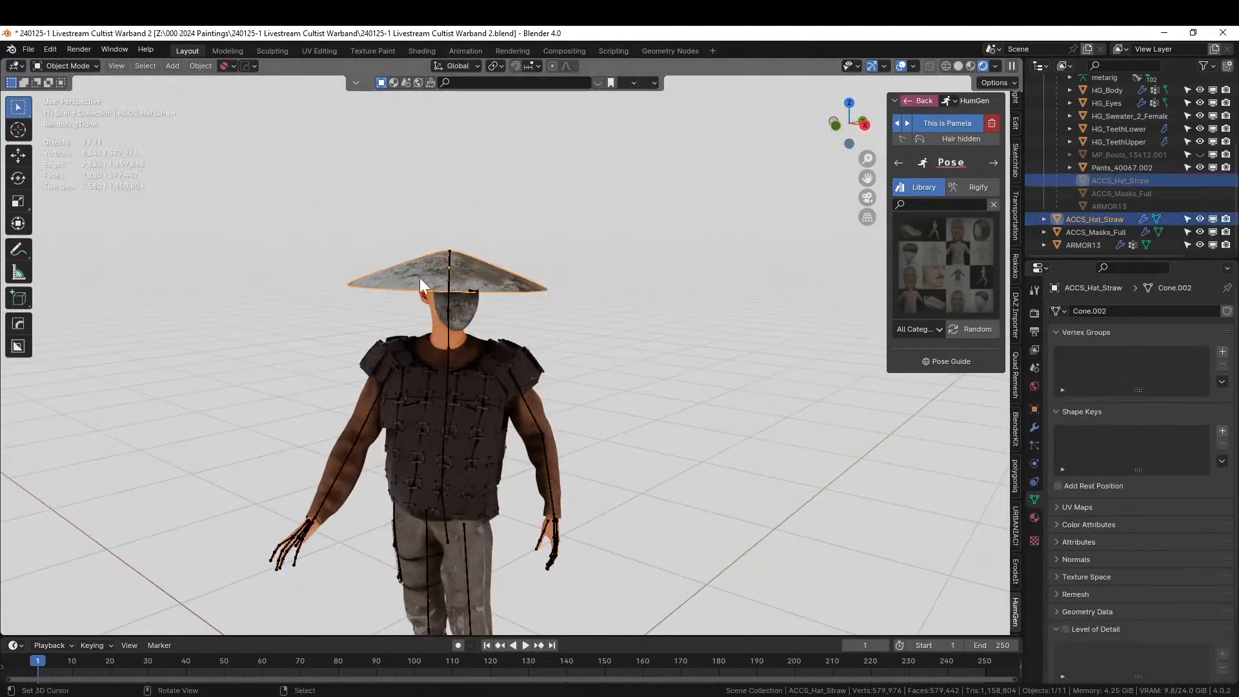
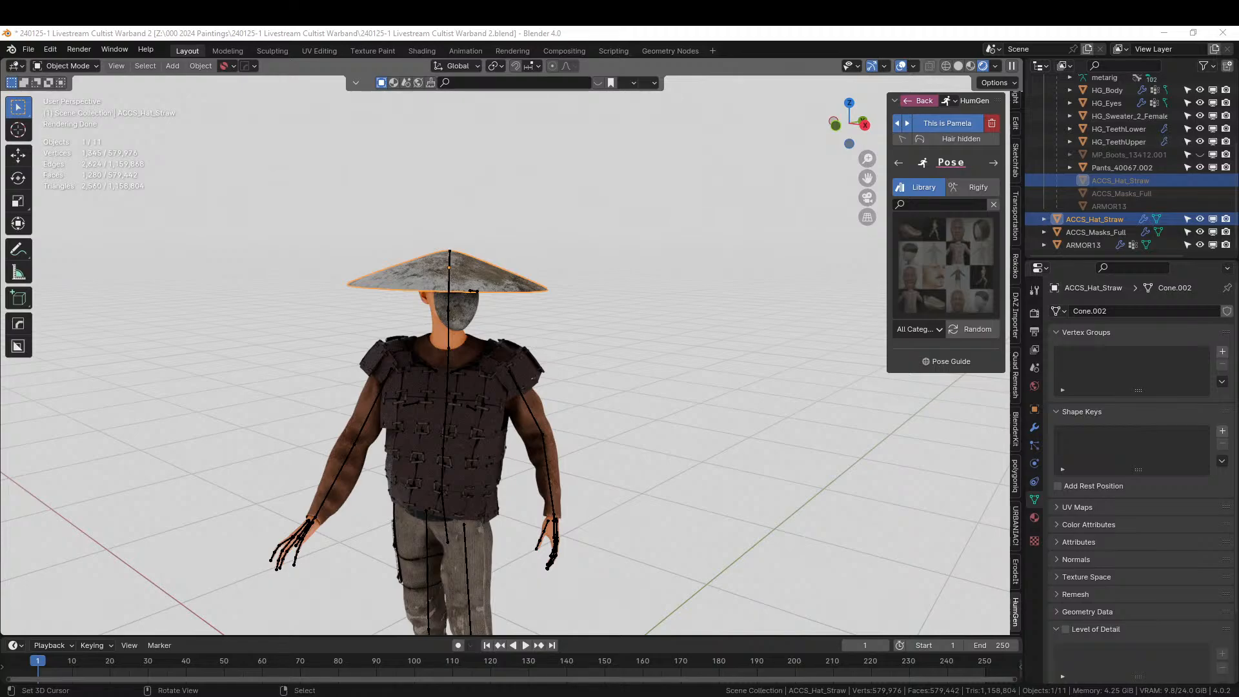
pyautogui.moveTo(562, 279); pyautogui.dragTo(425, 273)
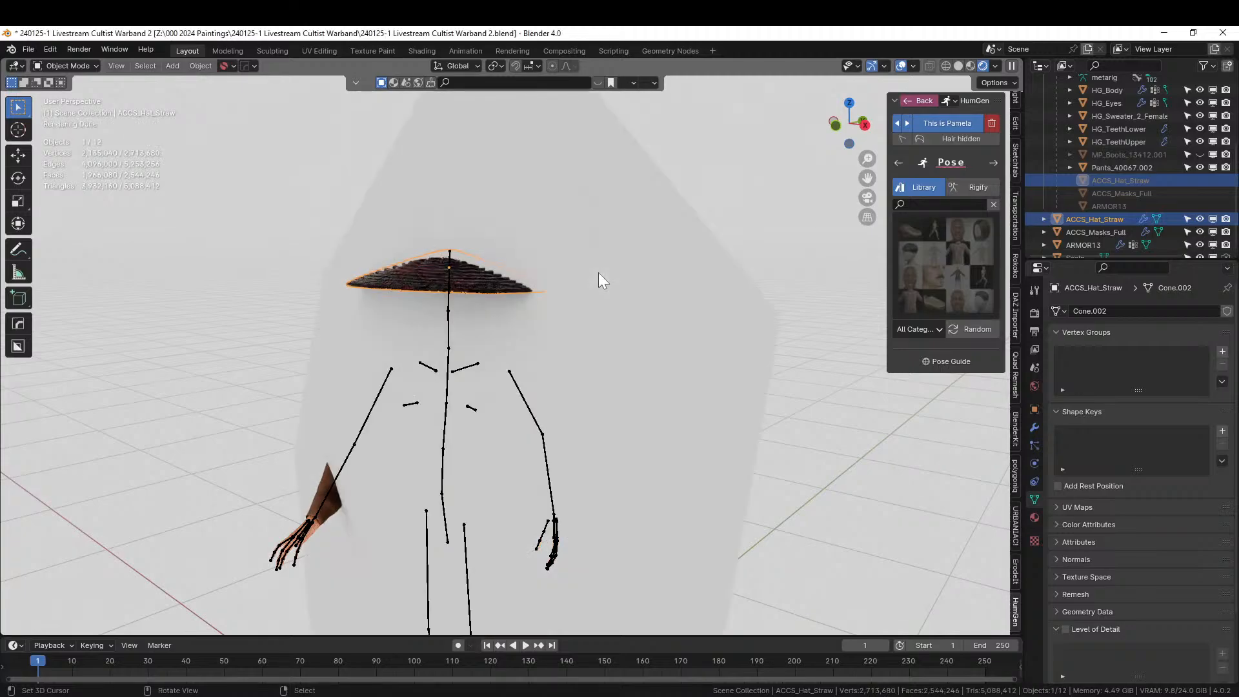
pyautogui.moveTo(598, 273); pyautogui.dragTo(610, 334, button='middle')
pyautogui.scroll(-7, 610, 335)
pyautogui.rightClick(588, 283)
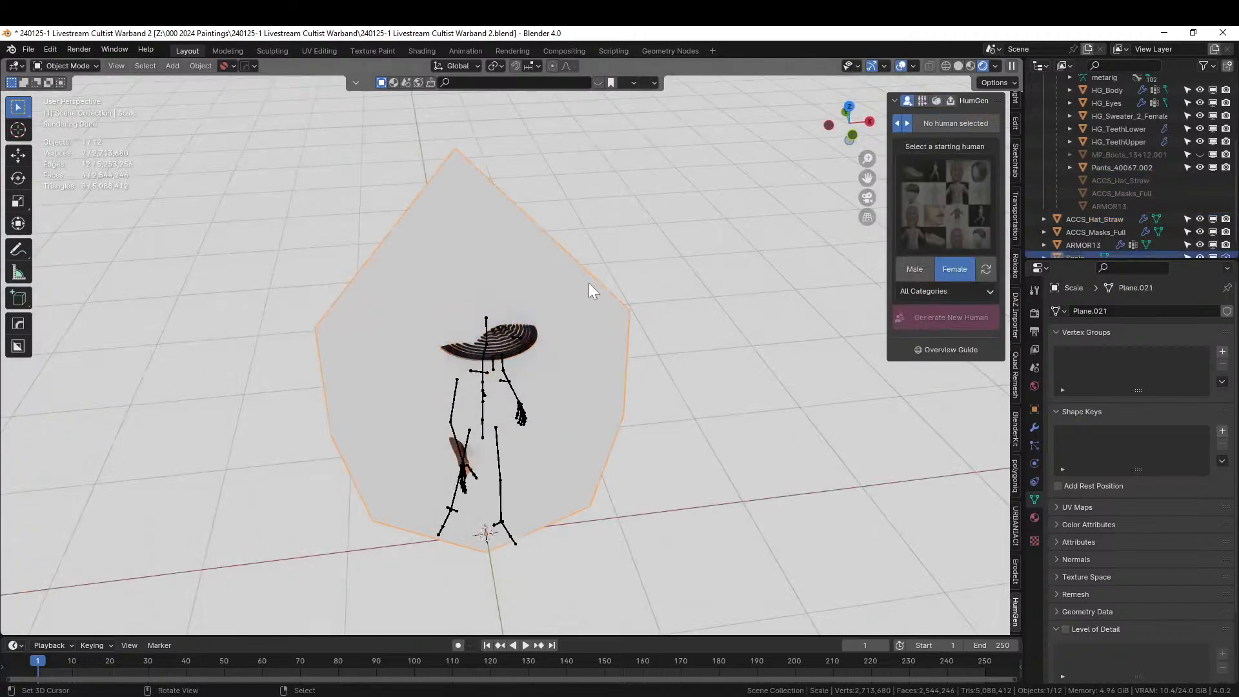
pyautogui.scroll(-1, 1195, 249)
pyautogui.click(1199, 245)
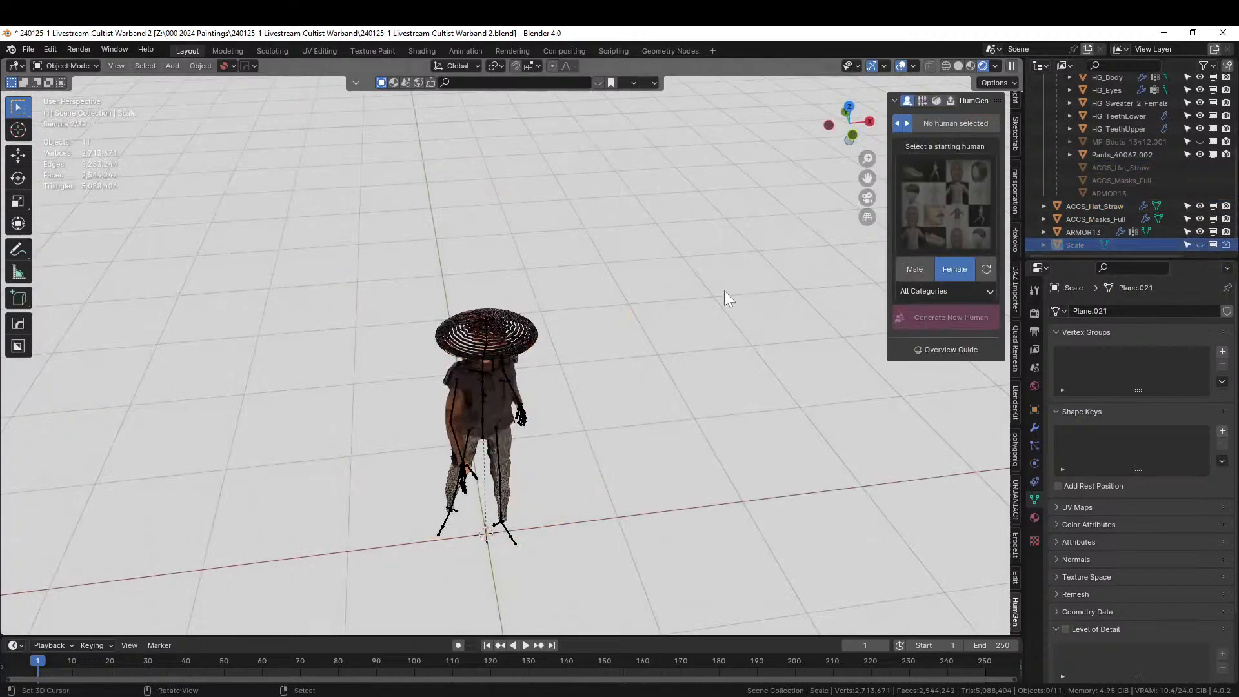
# Raise the Value of the straw hat's Scale Gen modifier to 8.970.
pyautogui.scroll(8, 661, 319)
pyautogui.moveTo(639, 332); pyautogui.dragTo(597, 341, button='middle')
pyautogui.click(597, 341)
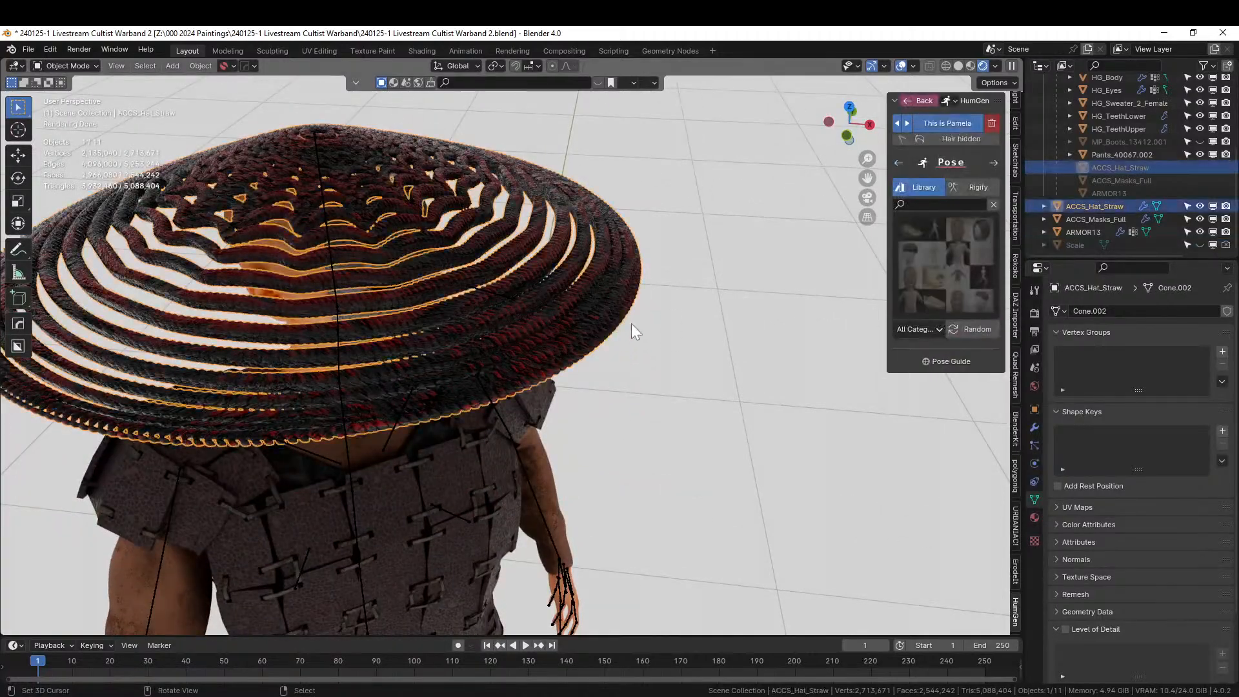
pyautogui.click(1034, 427)
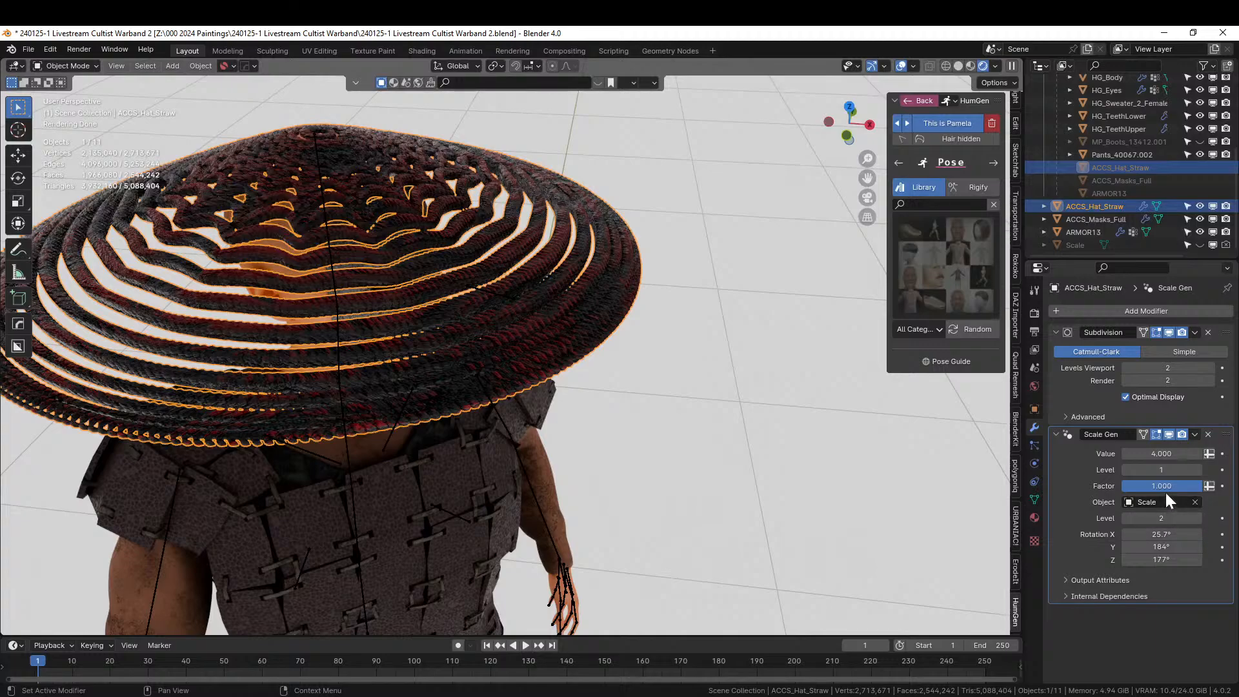
pyautogui.moveTo(1159, 450); pyautogui.dragTo(1238, 450)
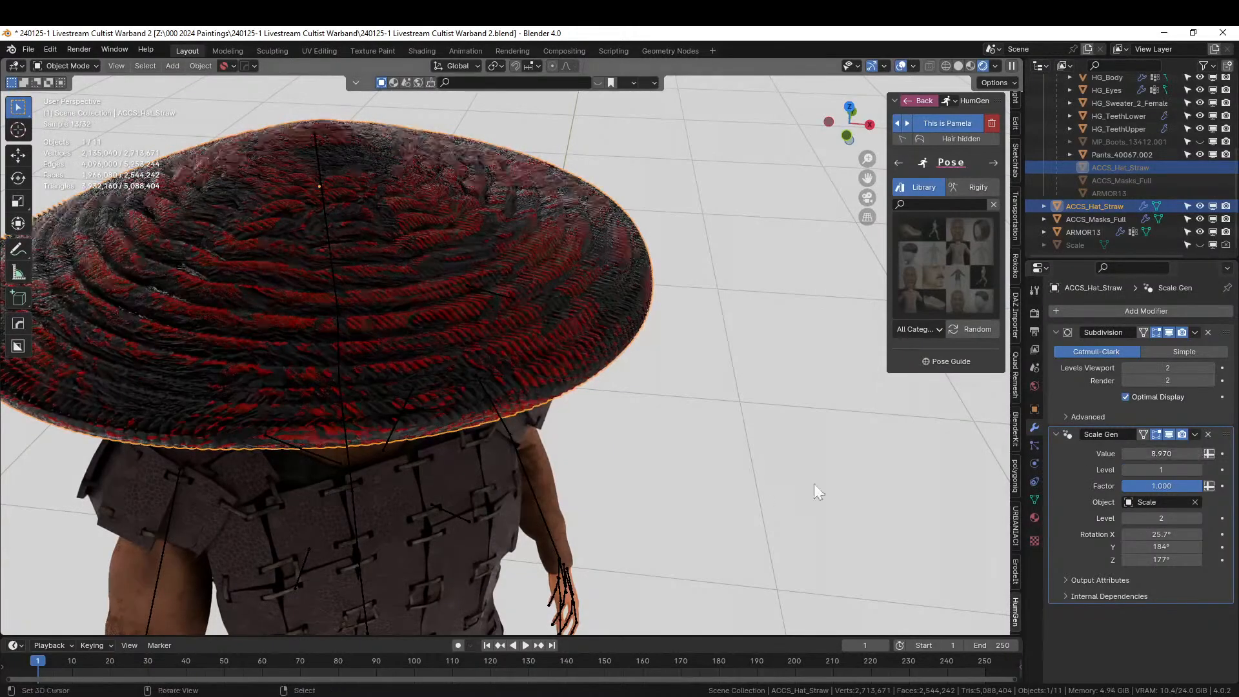
# Set the straw hat's Scale Gen Value to 4 and raise the Level below the Scale object to 3.
pyautogui.moveTo(655, 508); pyautogui.dragTo(645, 427, button='middle')
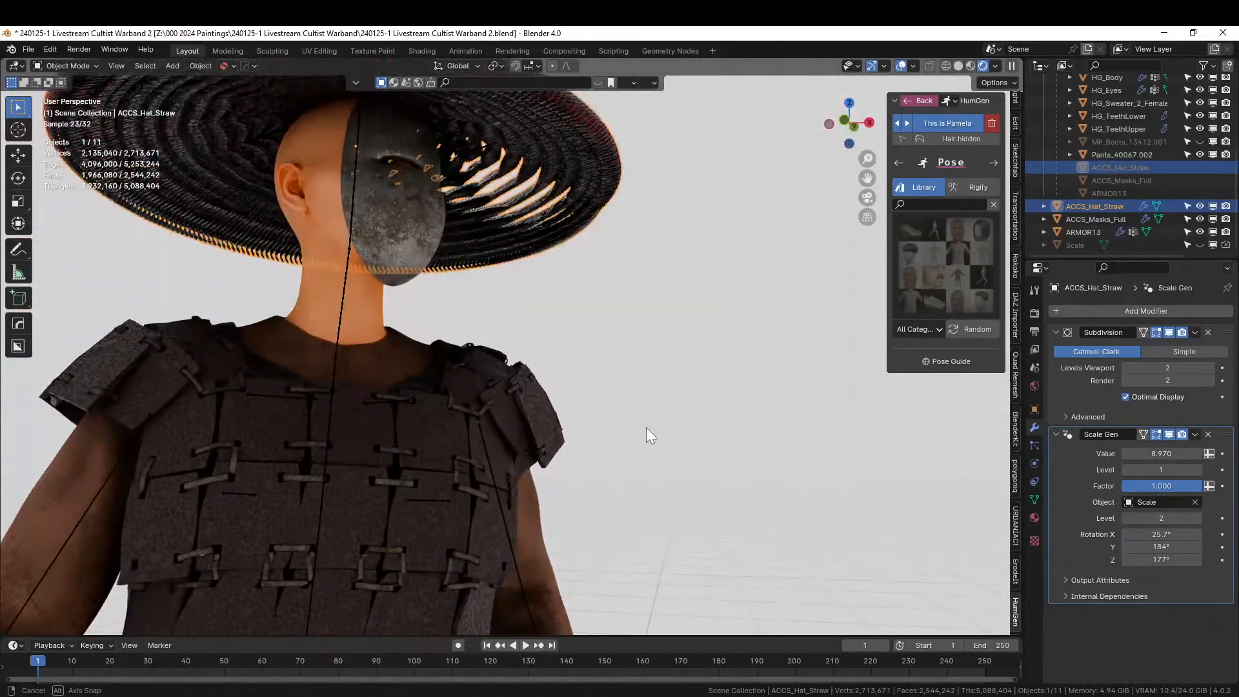
pyautogui.click(1164, 451)
pyautogui.write('4')
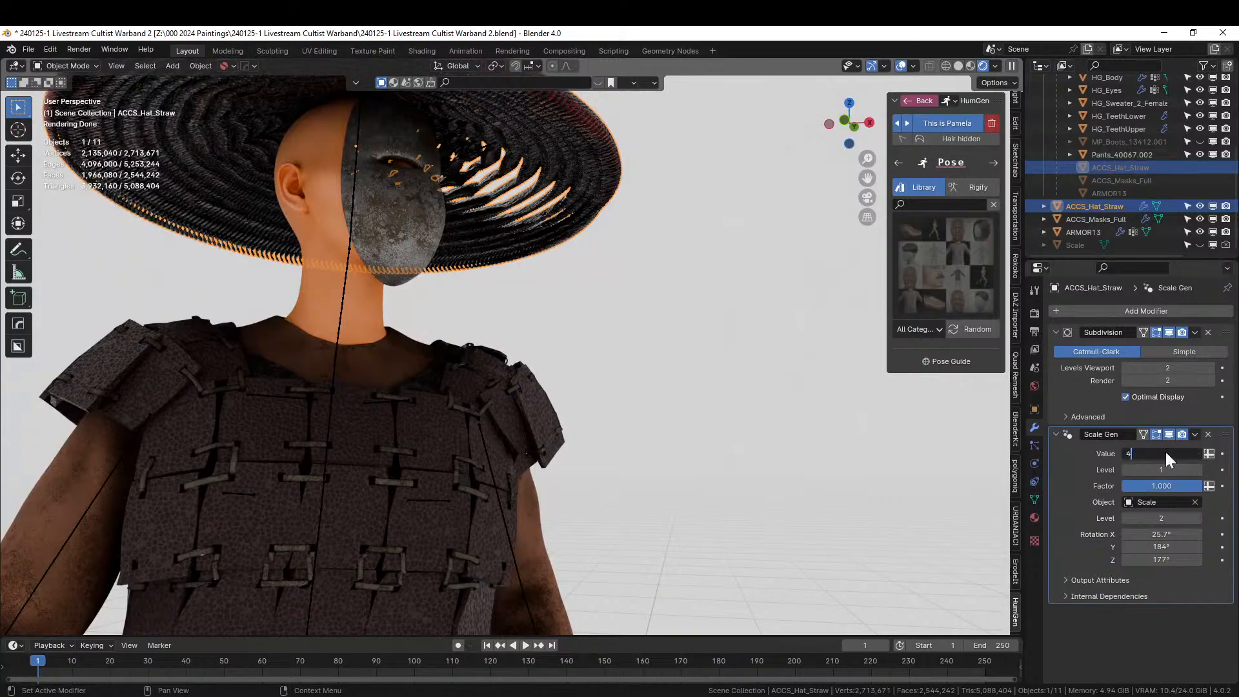
pyautogui.press('Return')
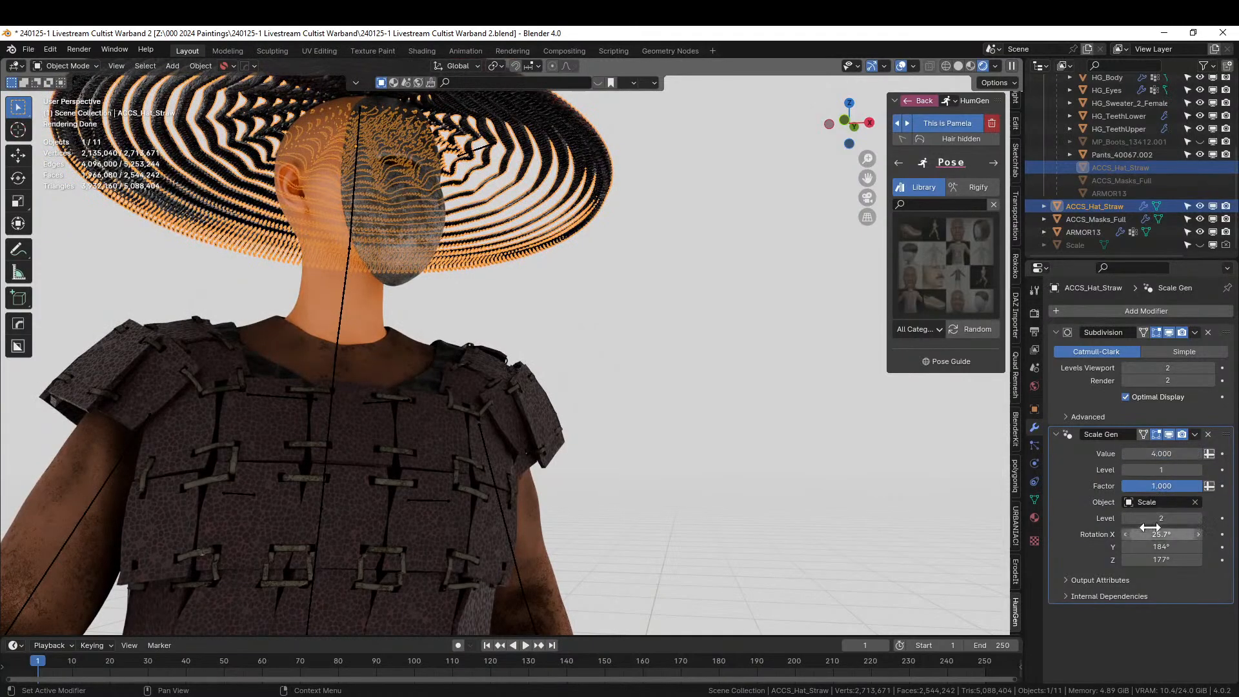
pyautogui.moveTo(1156, 517); pyautogui.dragTo(1180, 518)
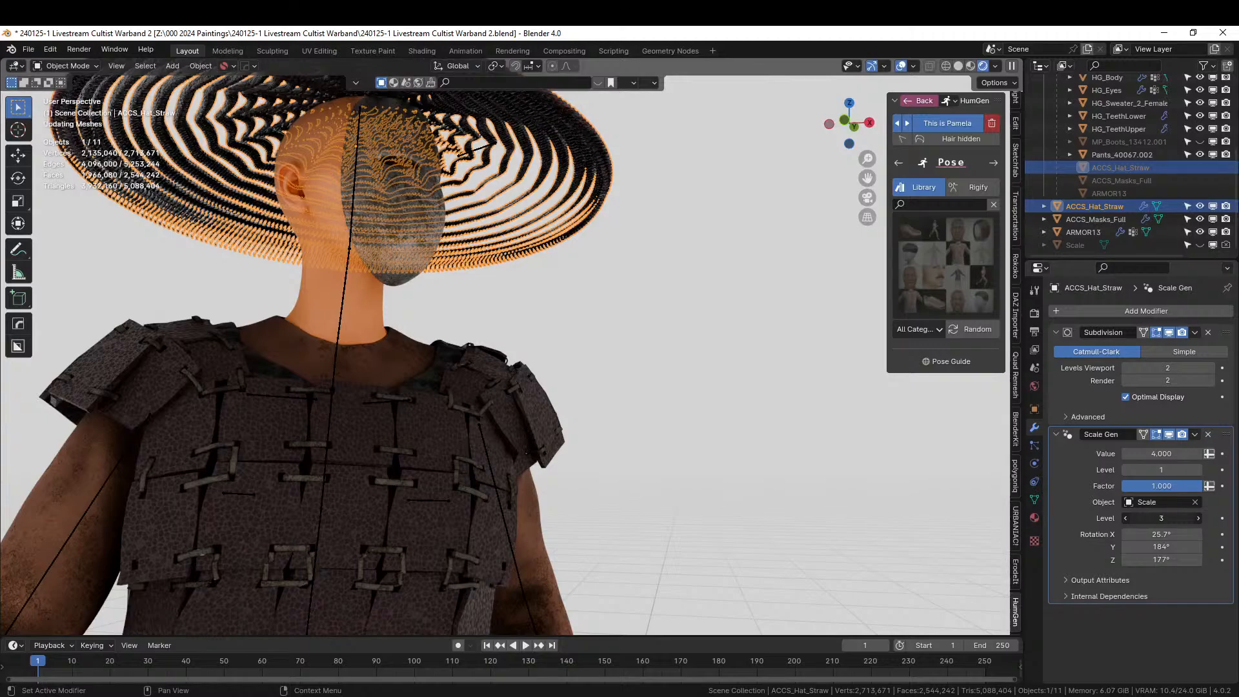
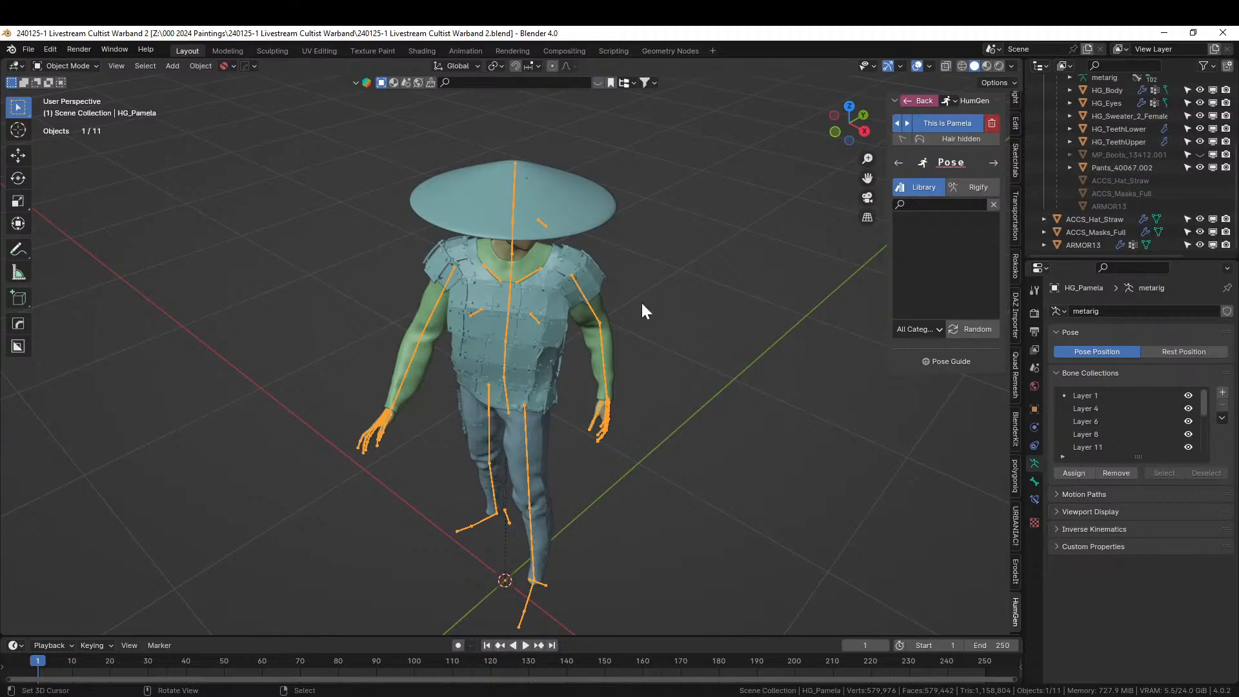
# Turn on rendered shading and frame the character's hat, mask and armor from the front.
pyautogui.scroll(3, 642, 299)
pyautogui.moveTo(643, 298); pyautogui.dragTo(889, 118, button='middle')
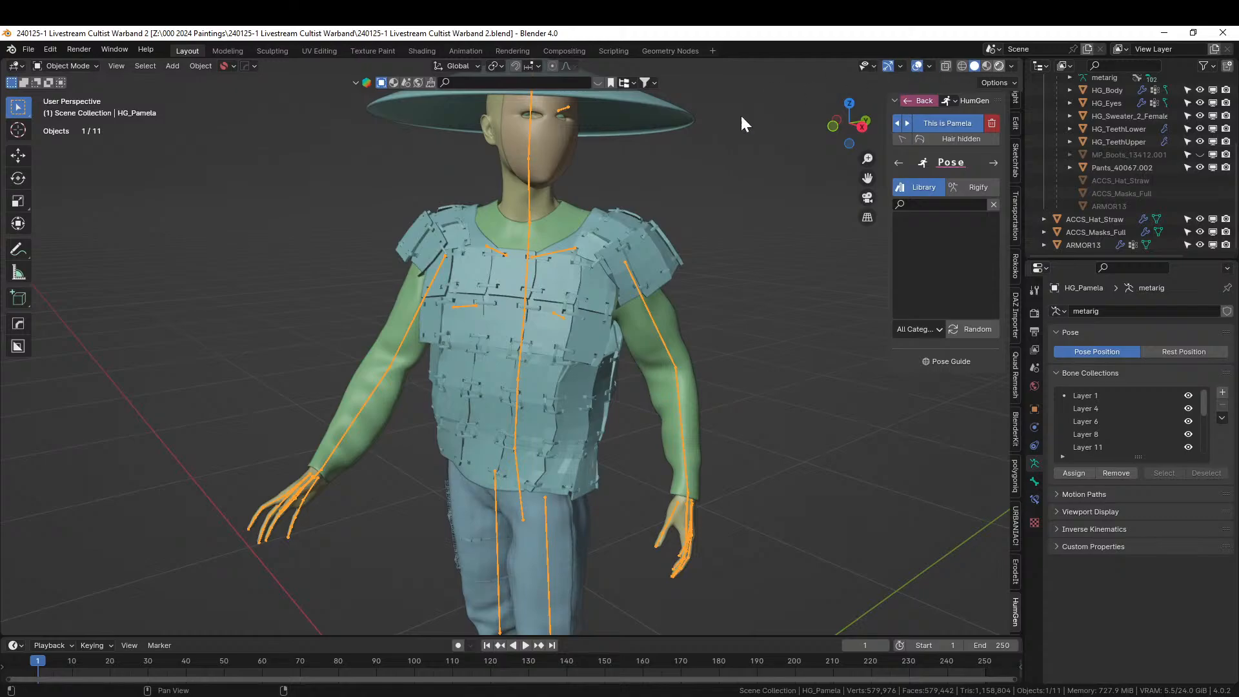
pyautogui.hotkey('shift', 'z')
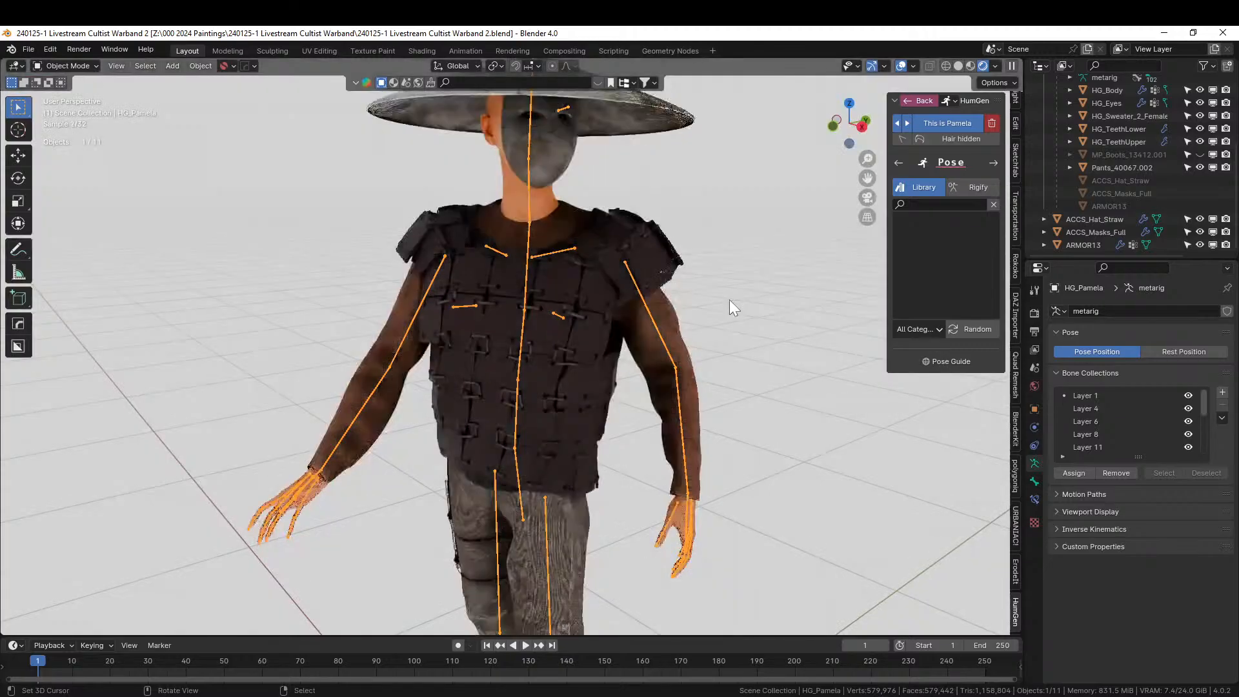
pyautogui.keyDown('shift'); pyautogui.moveTo(738, 276); pyautogui.dragTo(749, 381, button='middle'); pyautogui.keyUp('shift')
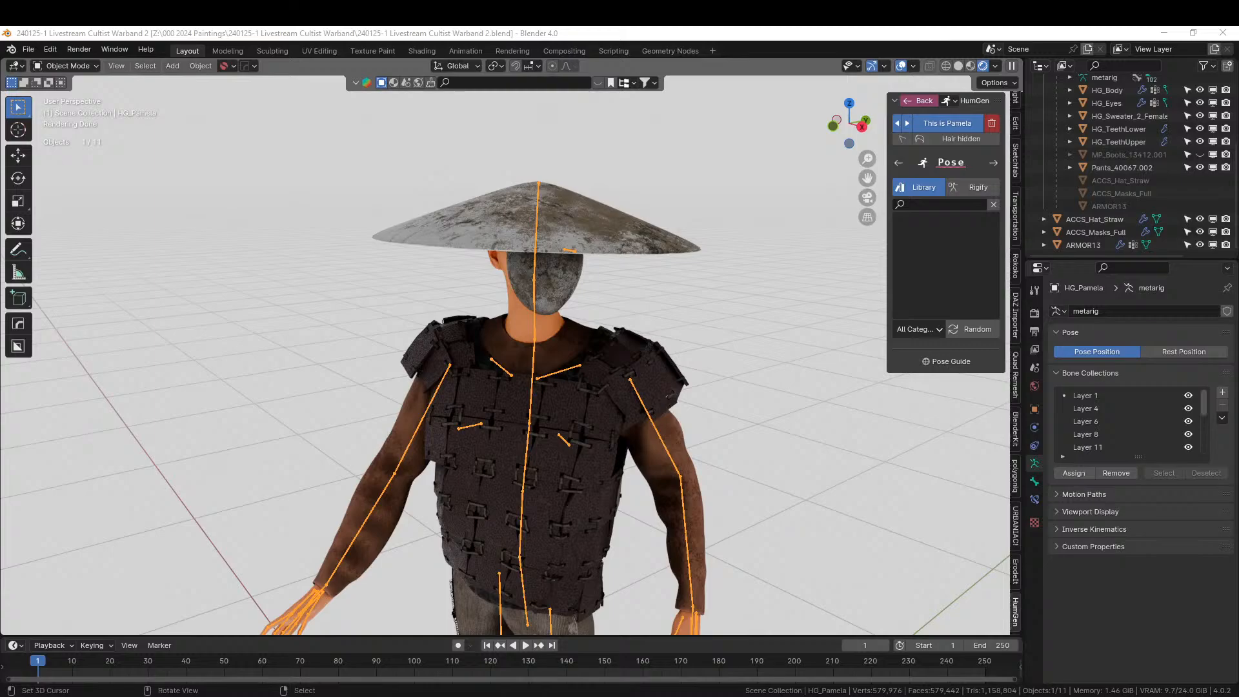
# Try the Feather Gen asset on the straw hat and remove its modifier again.
pyautogui.moveTo(559, 284); pyautogui.dragTo(585, 219)
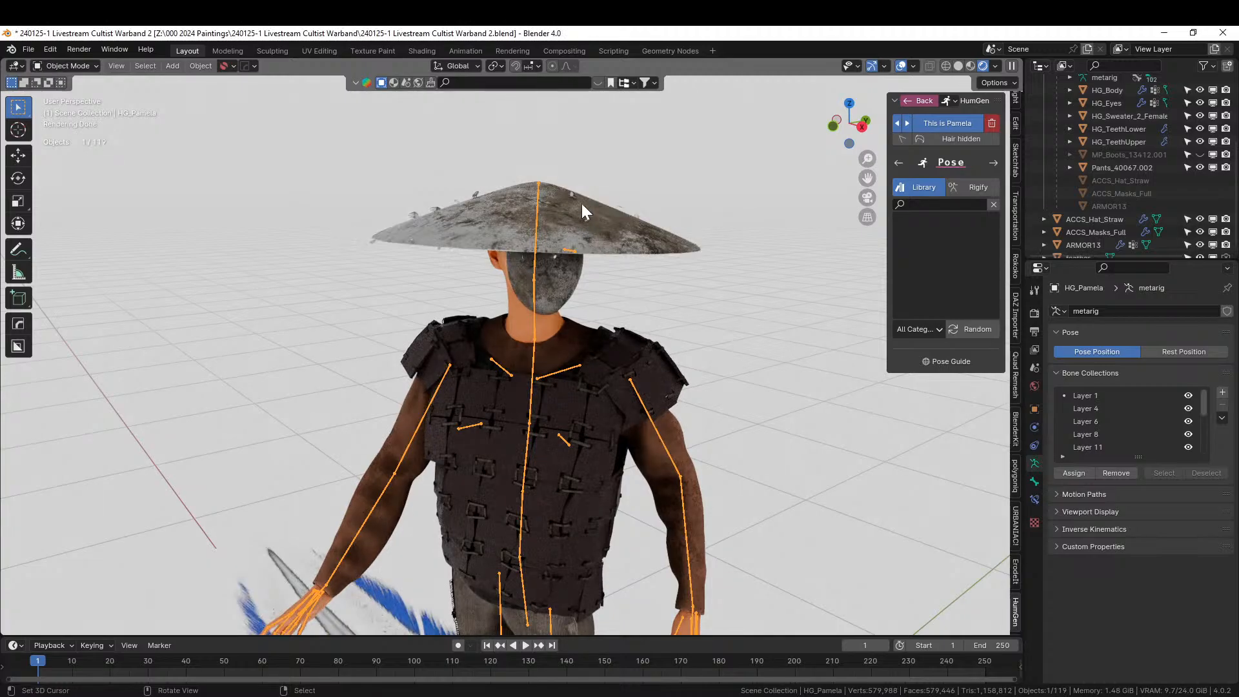
pyautogui.scroll(2, 537, 207)
pyautogui.moveTo(537, 207); pyautogui.dragTo(593, 166, button='middle')
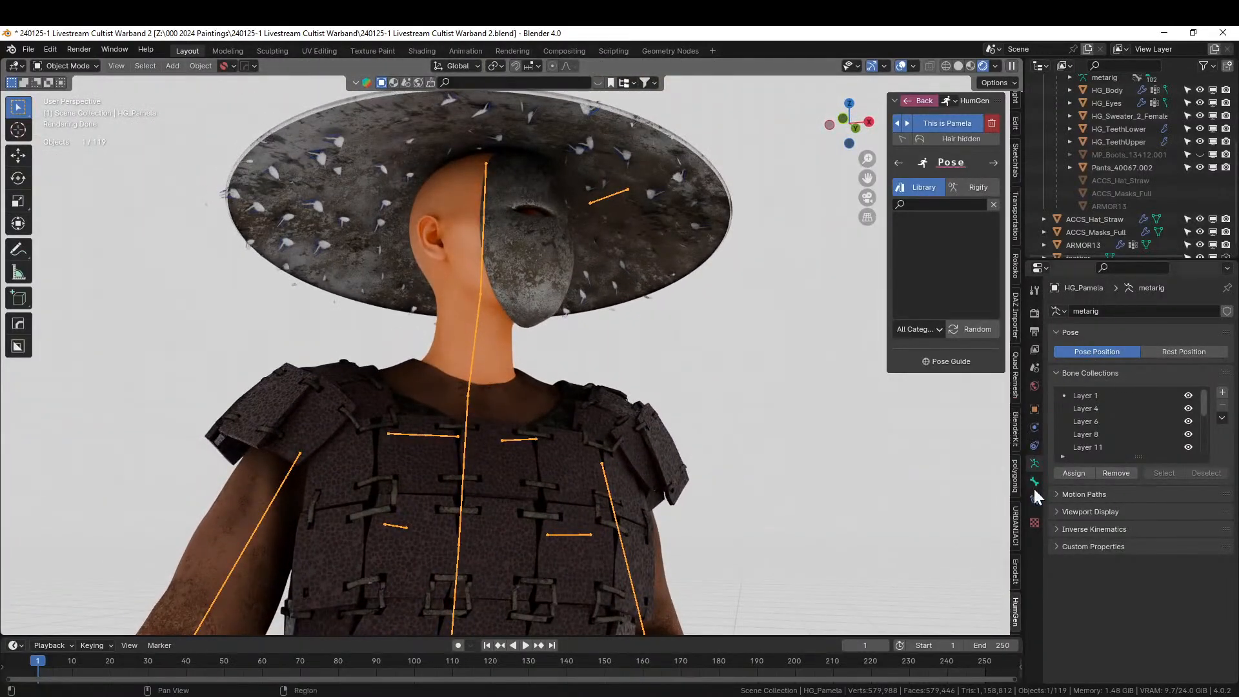
pyautogui.click(681, 148)
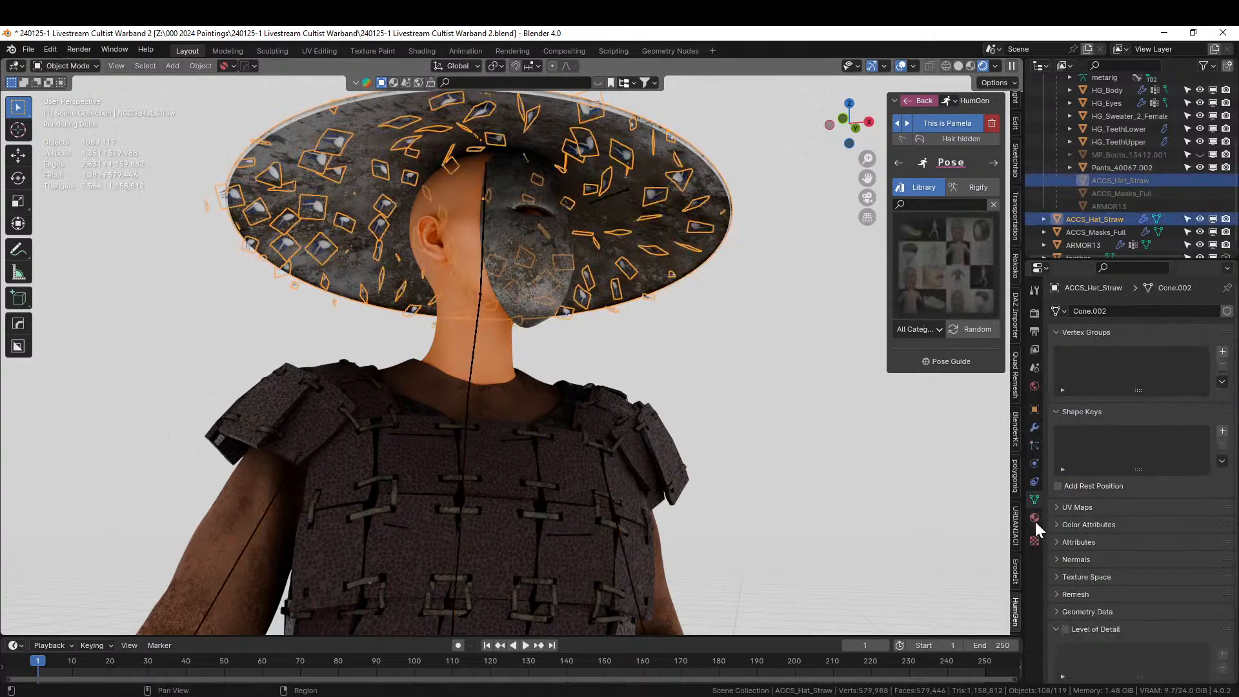
pyautogui.click(1034, 427)
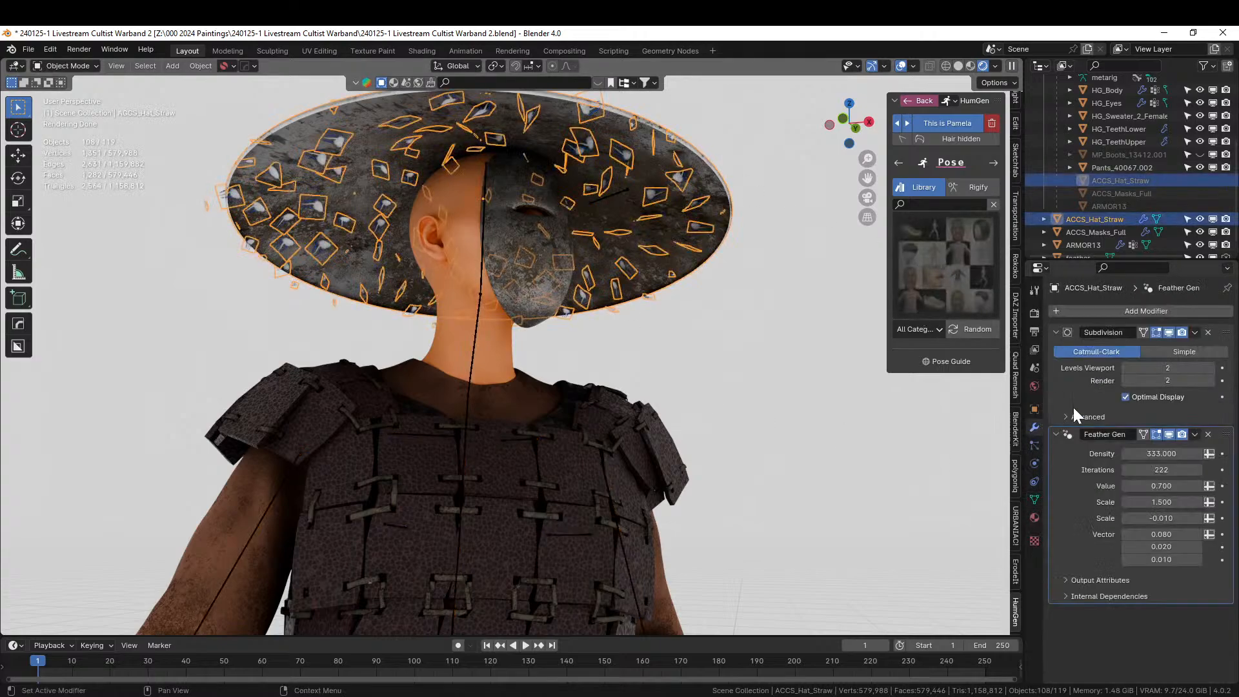
pyautogui.click(1207, 433)
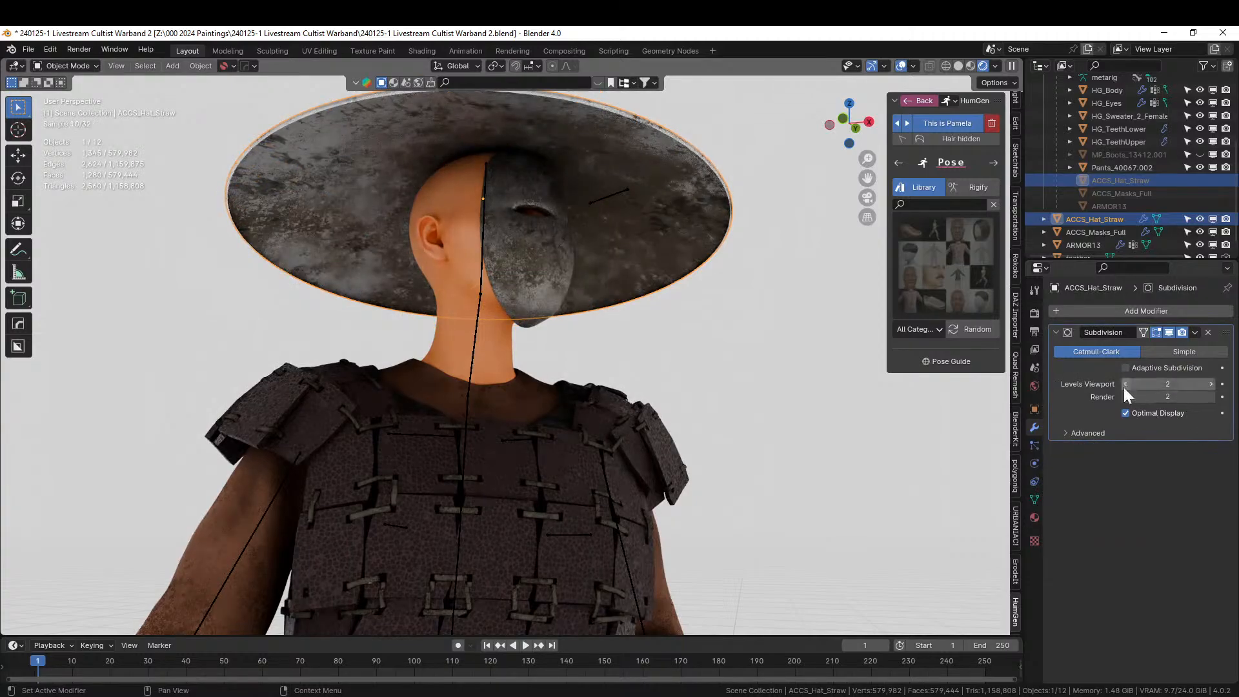
# Toggle the Subdivision modifier's viewport display to compare the straw hat's shape from above and below the brim.
pyautogui.moveTo(839, 269); pyautogui.dragTo(803, 294, button='middle')
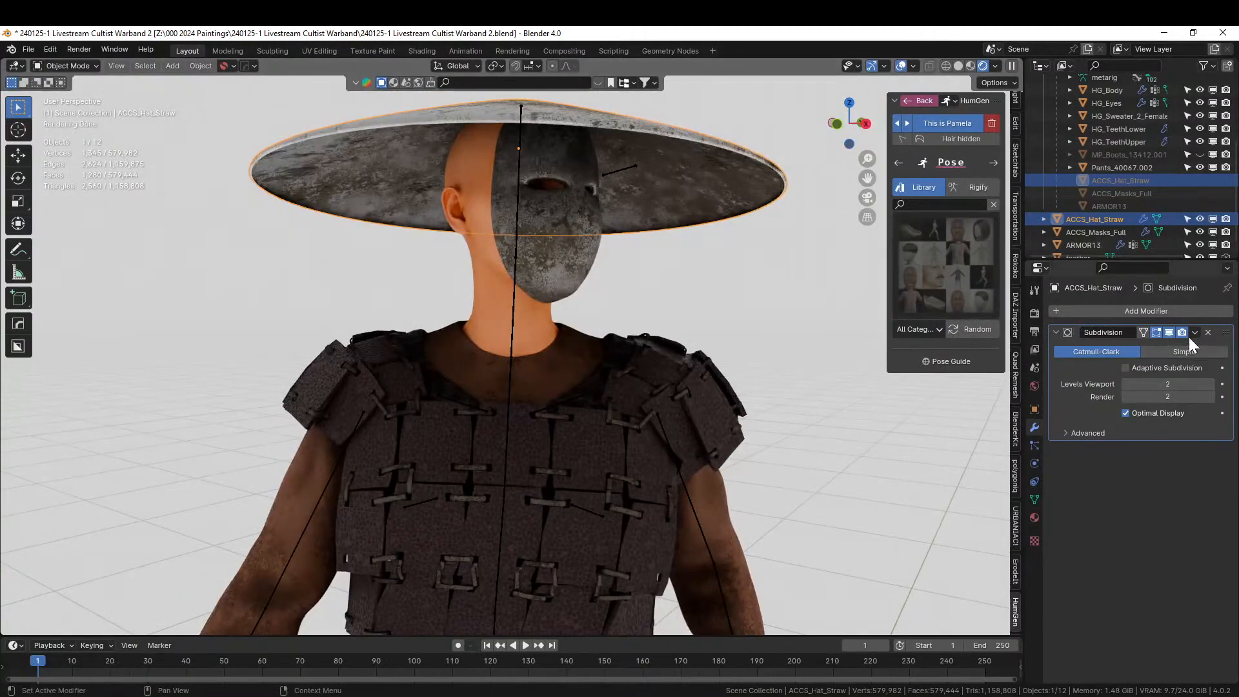
pyautogui.click(1168, 332)
pyautogui.click(1169, 332)
pyautogui.click(1168, 332)
pyautogui.moveTo(858, 249); pyautogui.dragTo(765, 284, button='middle')
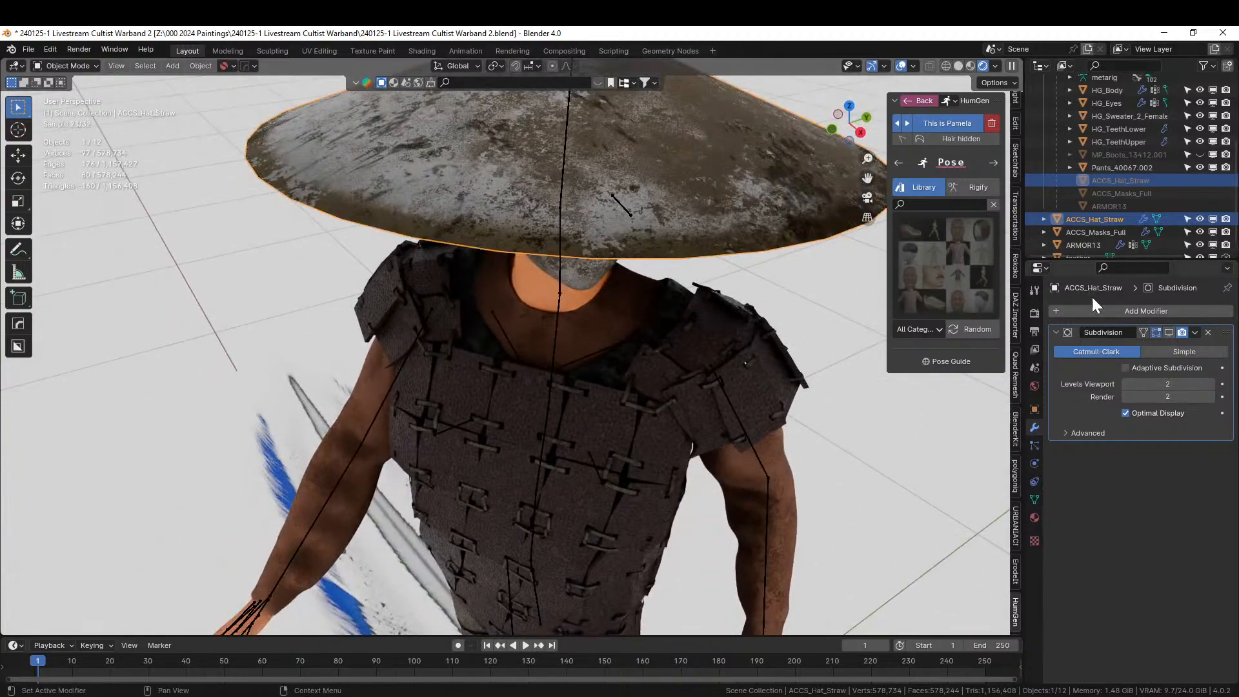
pyautogui.click(1169, 331)
pyautogui.click(1169, 331)
pyautogui.click(1169, 331)
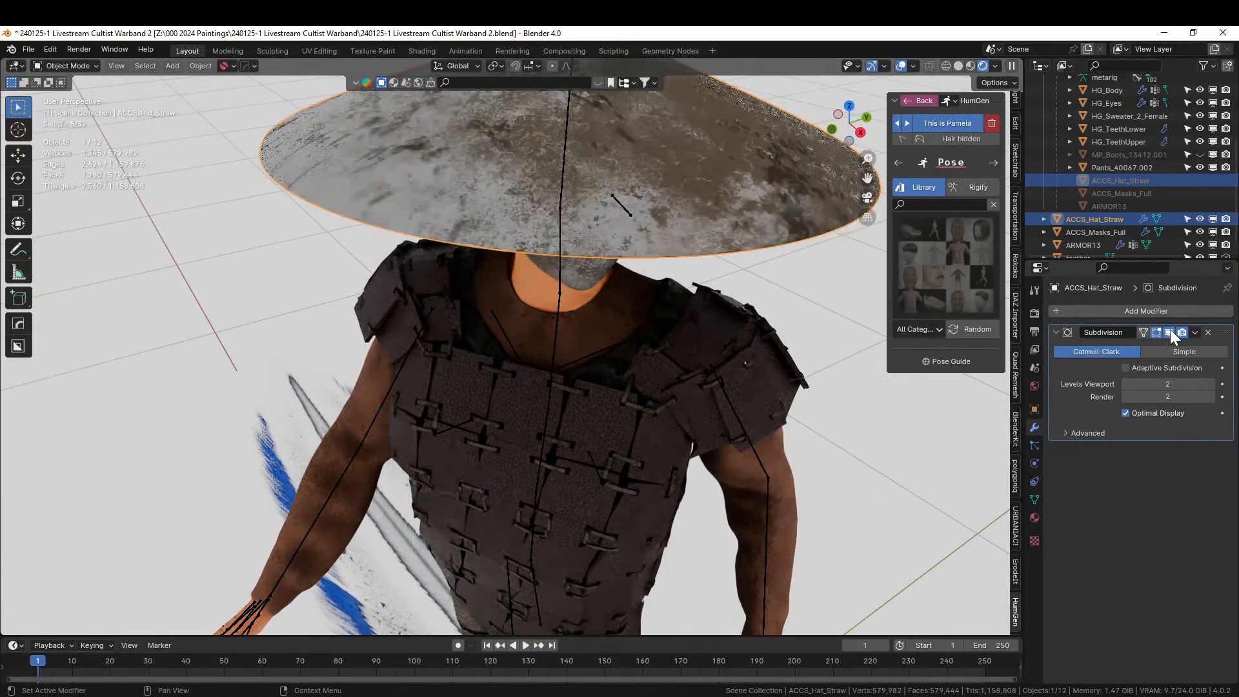
pyautogui.click(1169, 331)
pyautogui.click(1170, 331)
pyautogui.click(1170, 331)
pyautogui.moveTo(660, 239); pyautogui.dragTo(740, 156, button='middle')
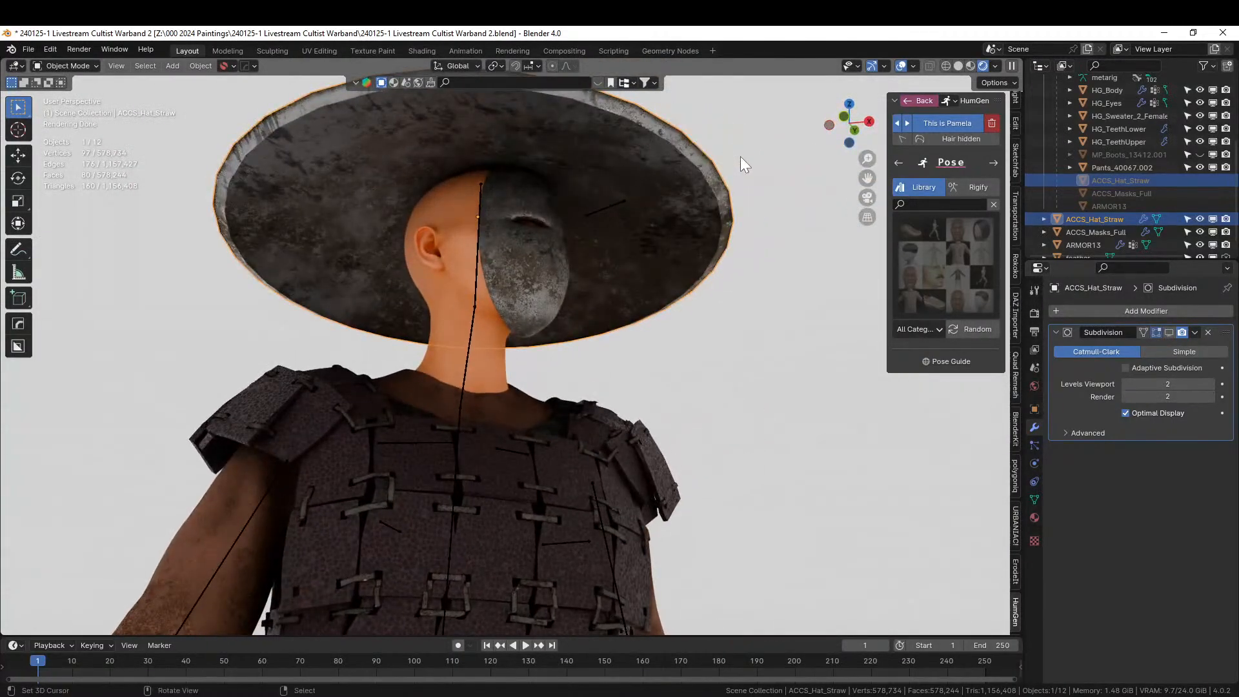
pyautogui.click(1169, 332)
pyautogui.click(1168, 332)
pyautogui.click(1169, 333)
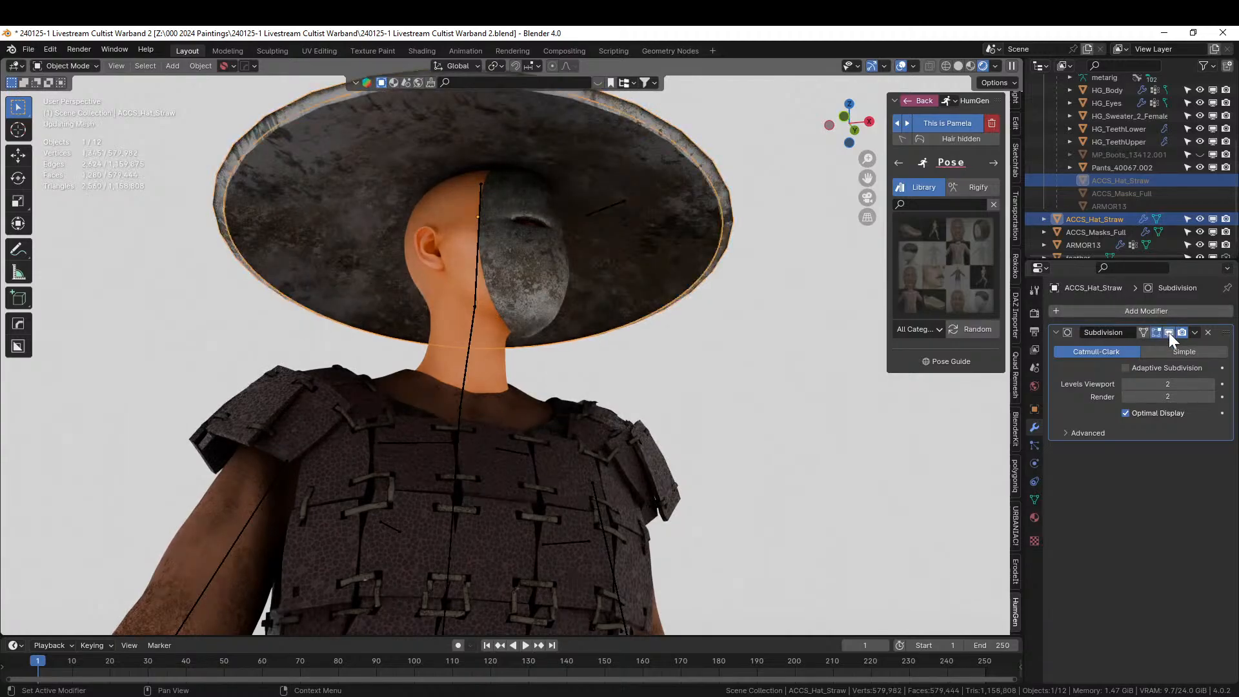
pyautogui.click(1169, 332)
pyautogui.click(1168, 333)
pyautogui.click(1168, 333)
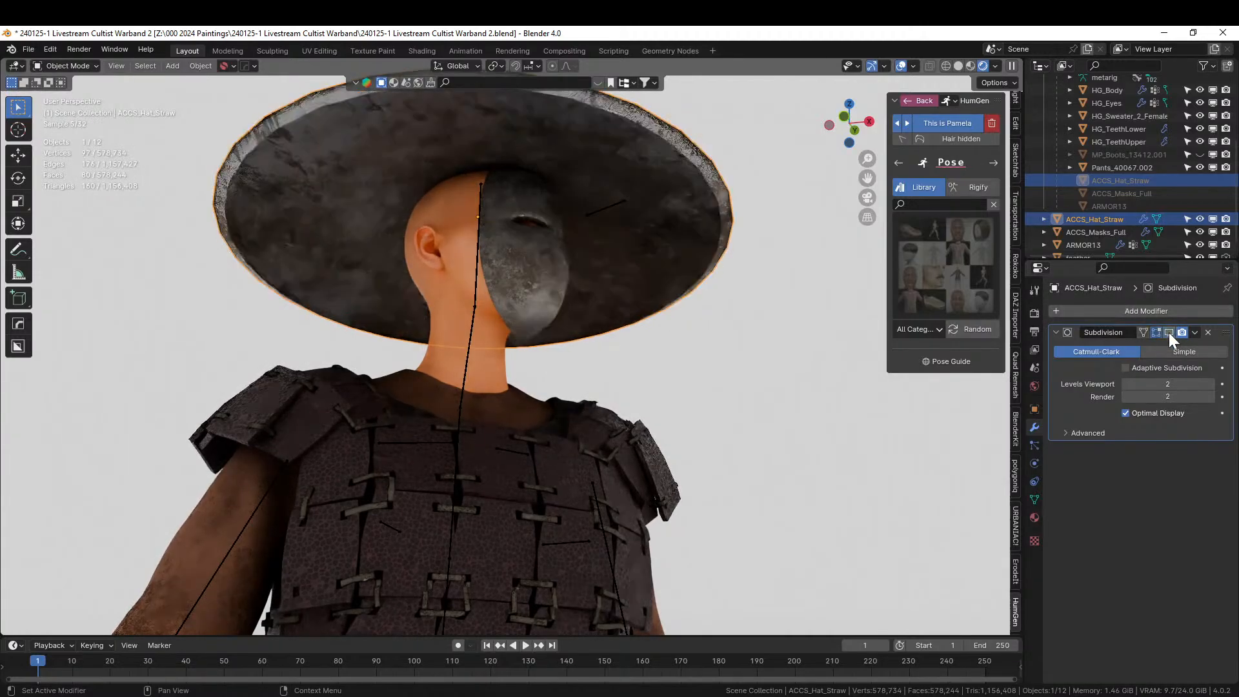
# Set the straw hat's Subdivision levels to 1 for viewport and render, compare the shape, and apply the modifier.
pyautogui.click(1128, 384)
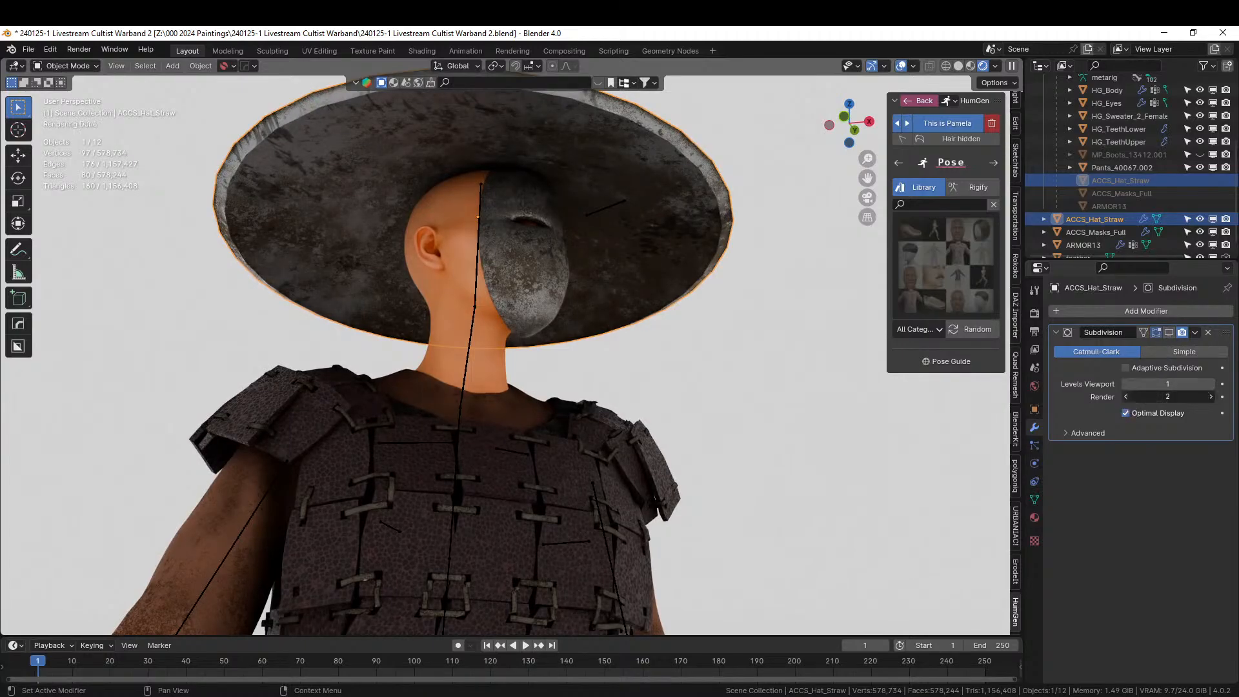
pyautogui.click(1126, 396)
pyautogui.click(1168, 333)
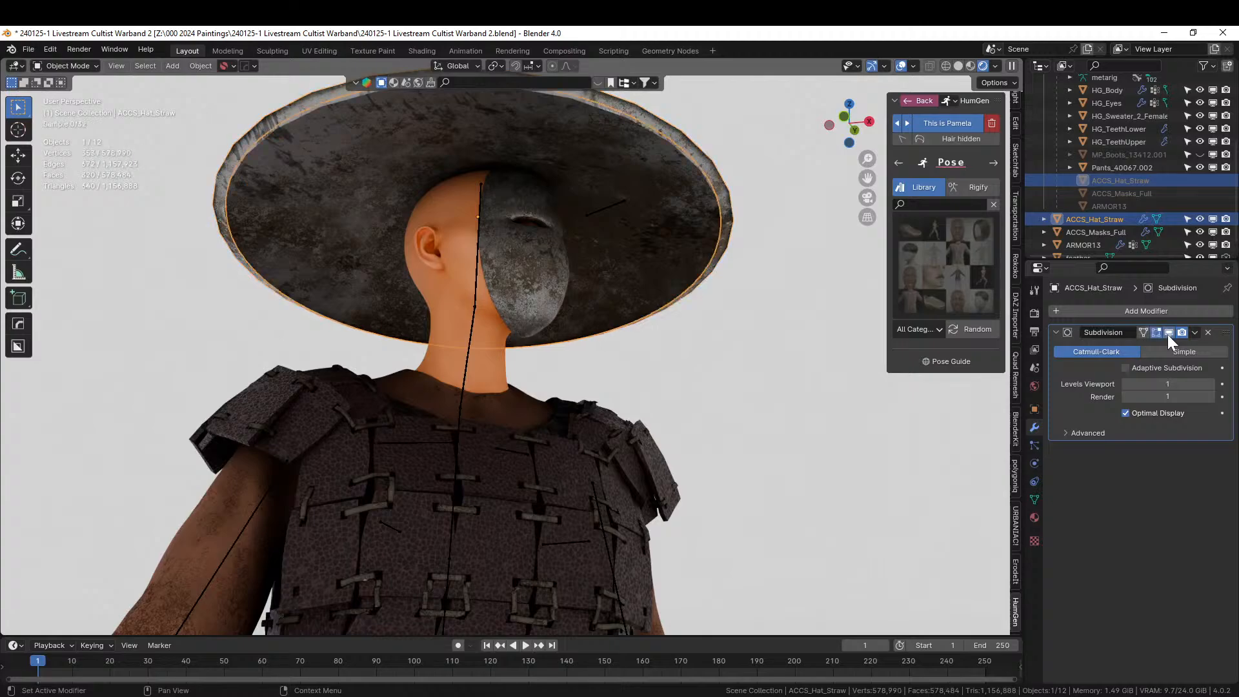
pyautogui.click(1168, 334)
pyautogui.click(1168, 334)
pyautogui.click(1167, 334)
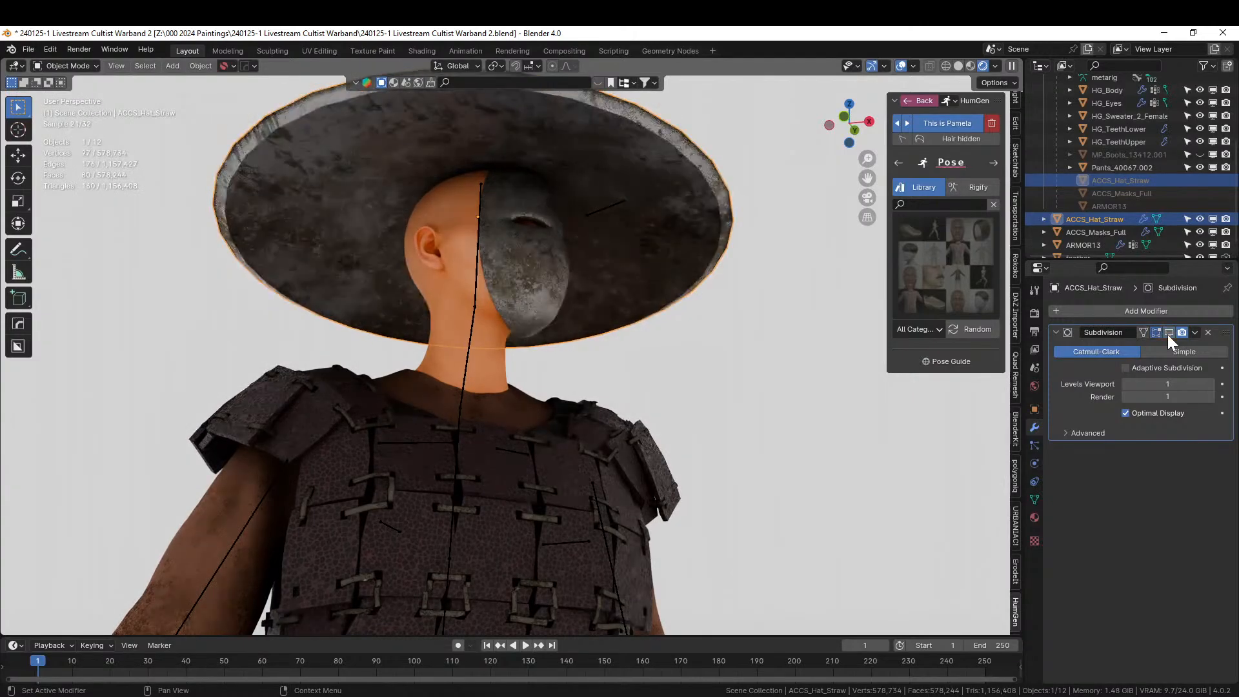
pyautogui.click(1167, 334)
pyautogui.hotkey('ctrl', 'a')
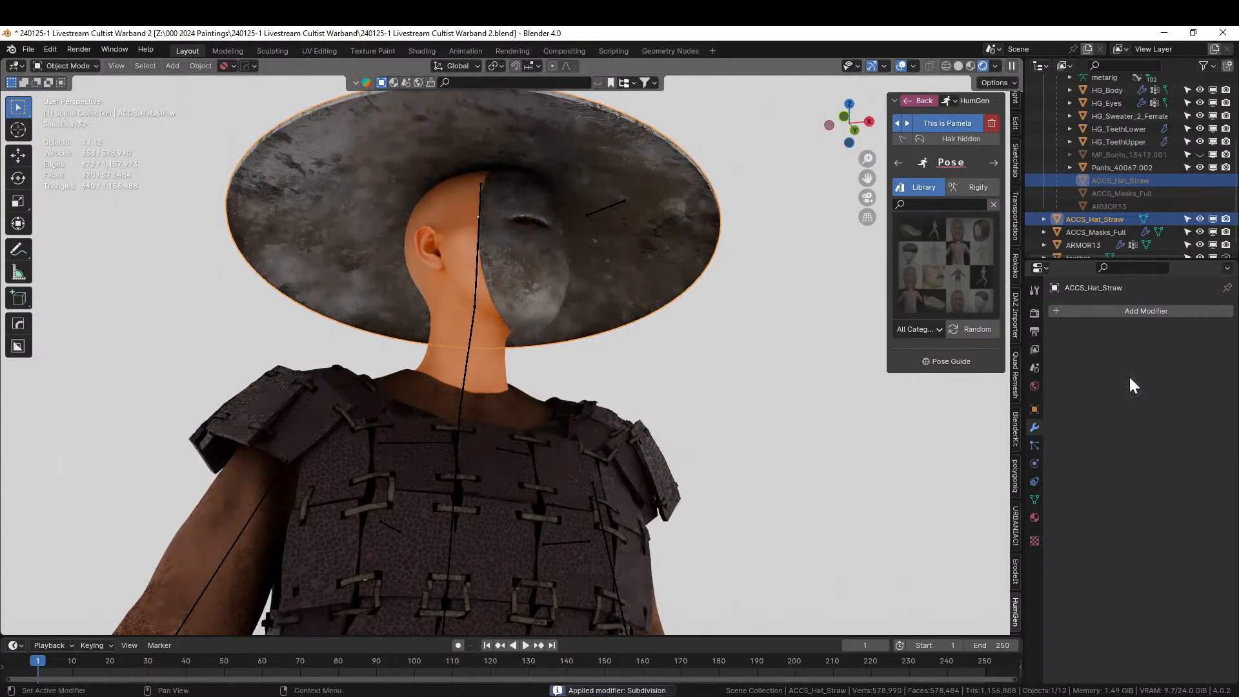
# Apply the Scale Gen asset to the straw hat and hide the feather and Scale source objects.
pyautogui.moveTo(679, 288); pyautogui.dragTo(675, 366, button='middle')
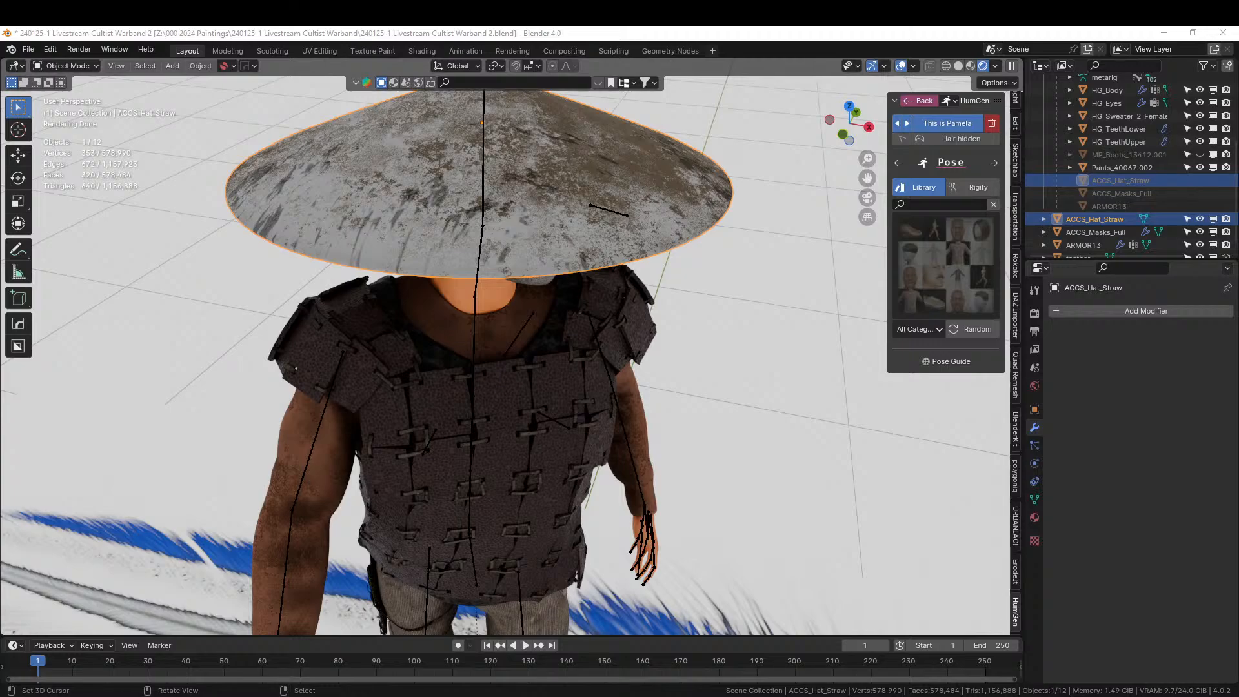
pyautogui.moveTo(721, 70); pyautogui.dragTo(490, 199)
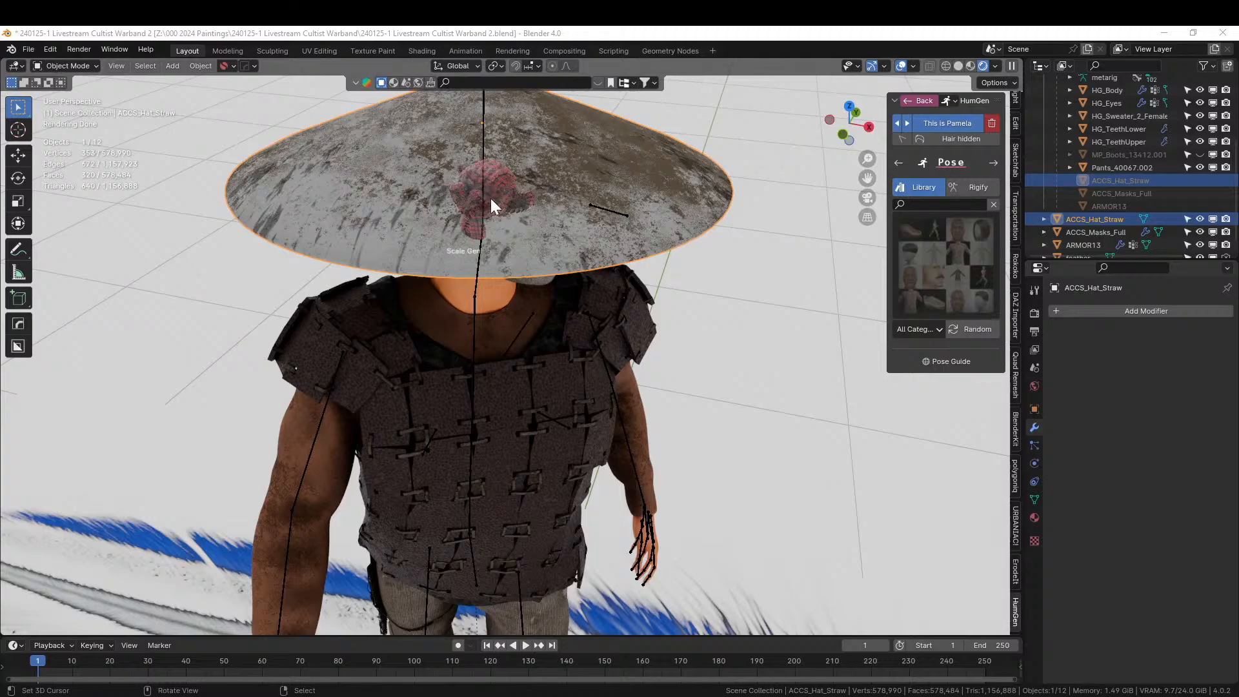
pyautogui.moveTo(568, 226); pyautogui.dragTo(633, 290, button='middle')
pyautogui.scroll(-3, 636, 290)
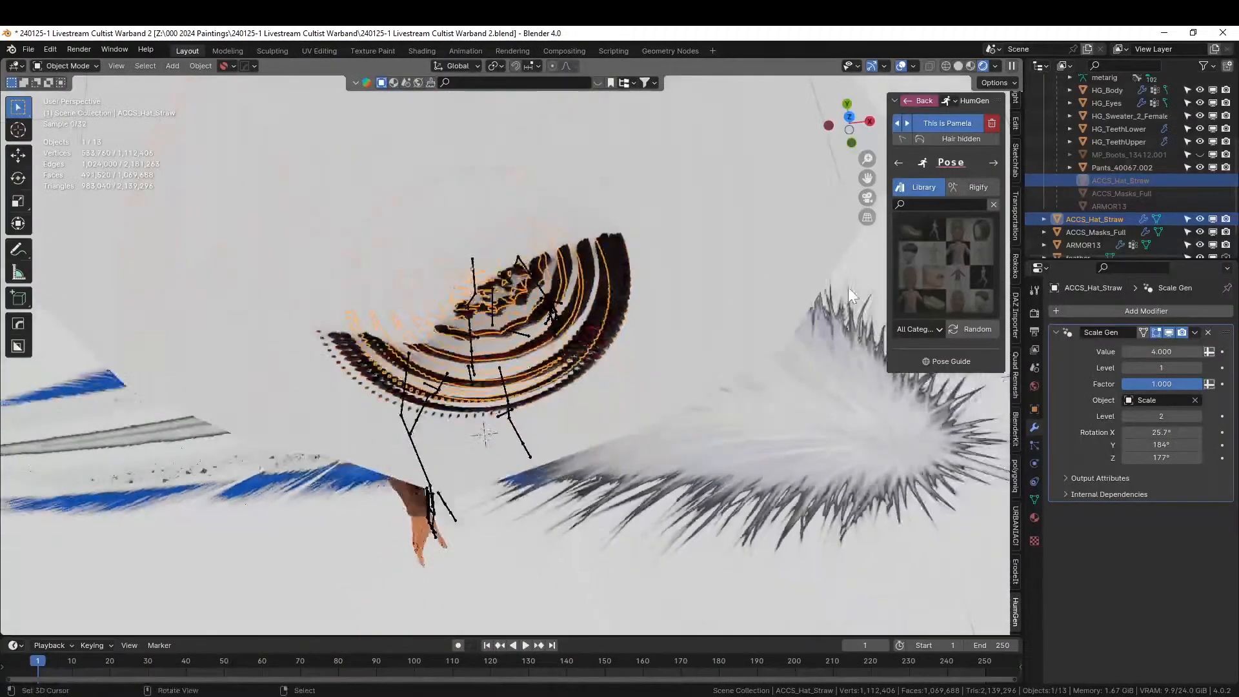
pyautogui.scroll(-2, 1140, 237)
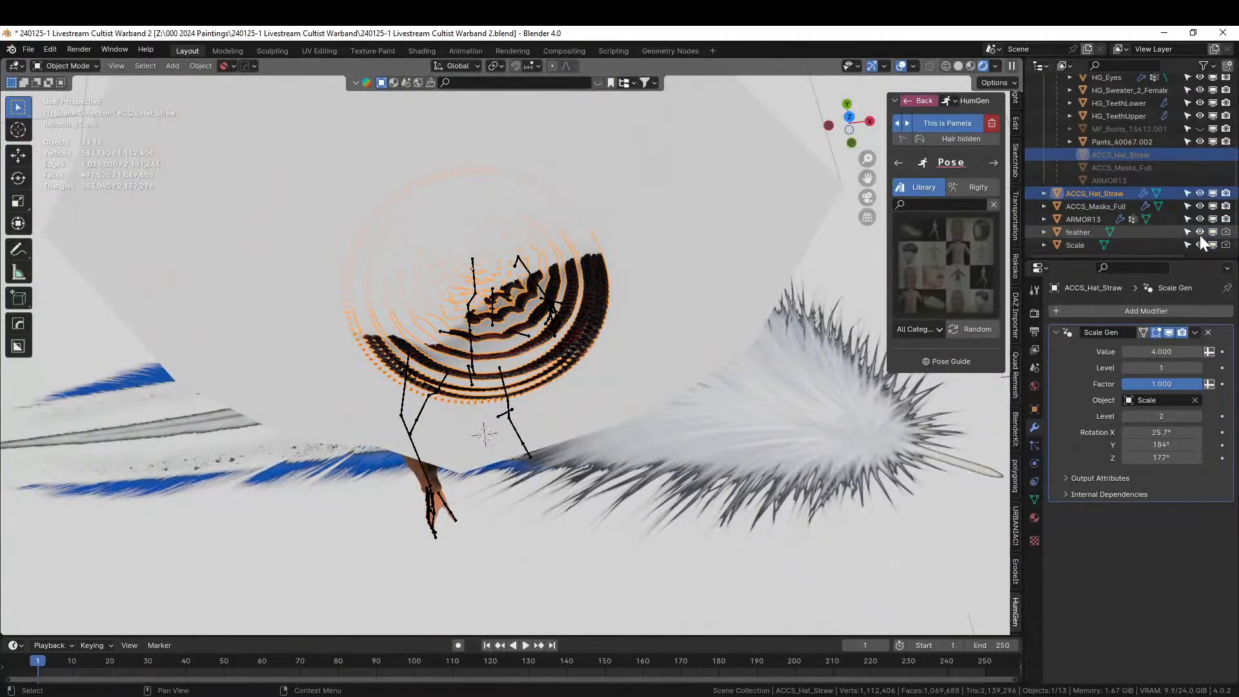
pyautogui.moveTo(1199, 232); pyautogui.dragTo(1200, 244)
pyautogui.moveTo(652, 271); pyautogui.dragTo(528, 195, button='middle')
pyautogui.scroll(5, 510, 241)
pyautogui.moveTo(509, 241); pyautogui.dragTo(533, 475, button='middle')
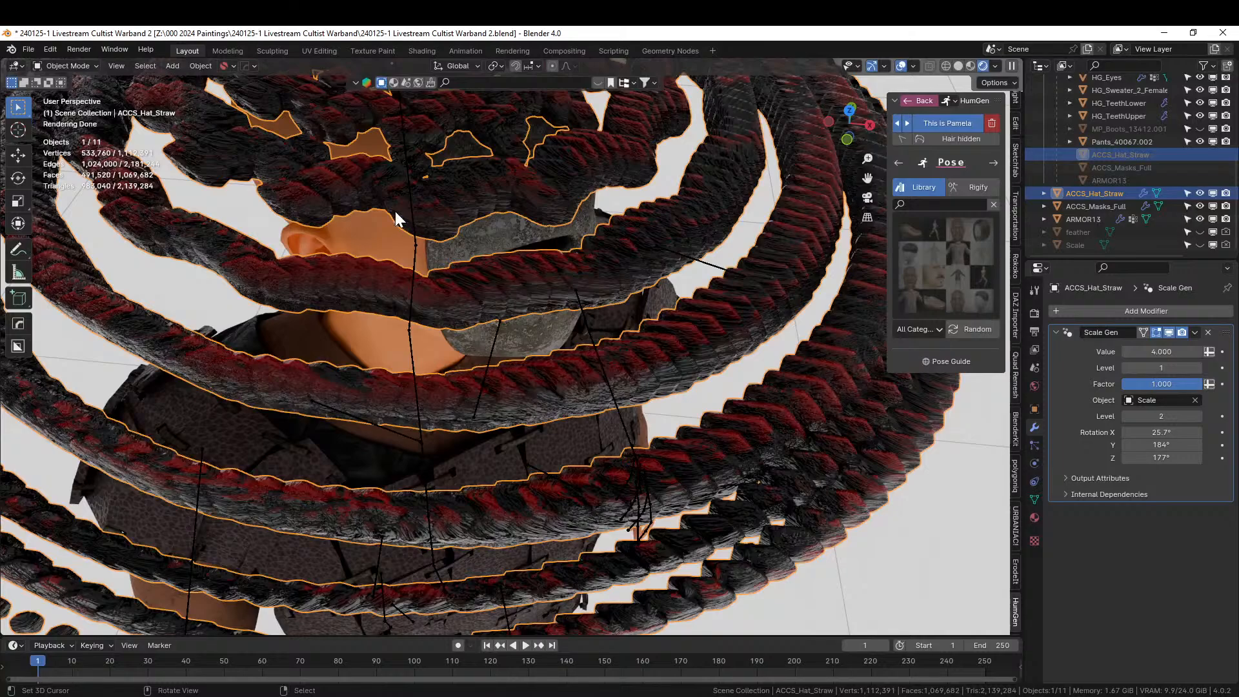
pyautogui.scroll(-5, 443, 262)
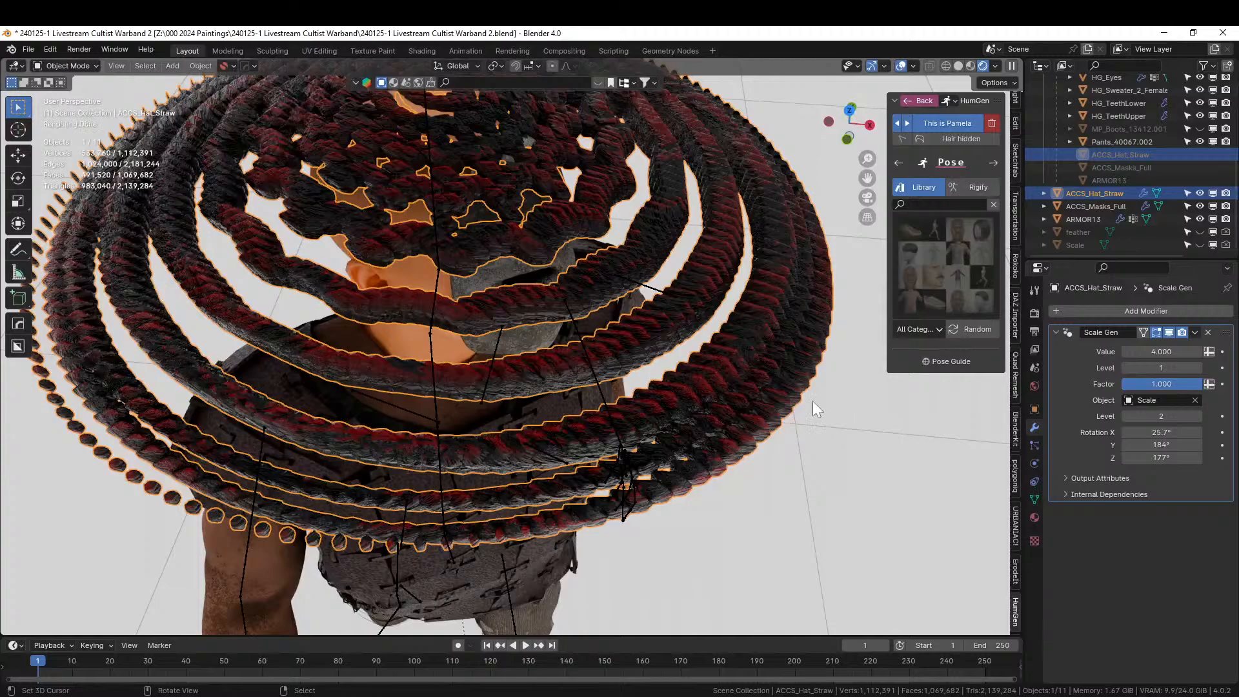
# Open the hat's Scale Gen node tree in the Geometry Nodes workspace and move the Group Input feeding Subdivide Mesh's Level aside.
pyautogui.click(671, 51)
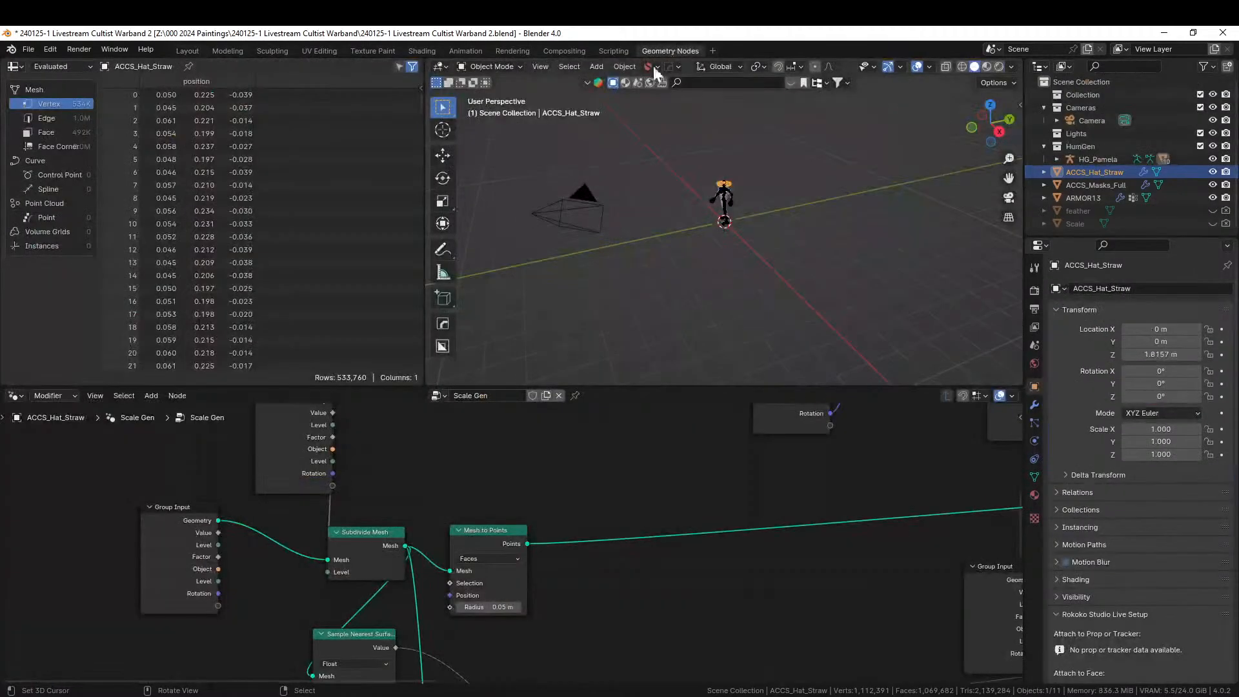
pyautogui.scroll(-3, 590, 479)
pyautogui.scroll(-6, 584, 491)
pyautogui.moveTo(556, 503); pyautogui.dragTo(484, 500, button='middle')
pyautogui.scroll(3, 383, 550)
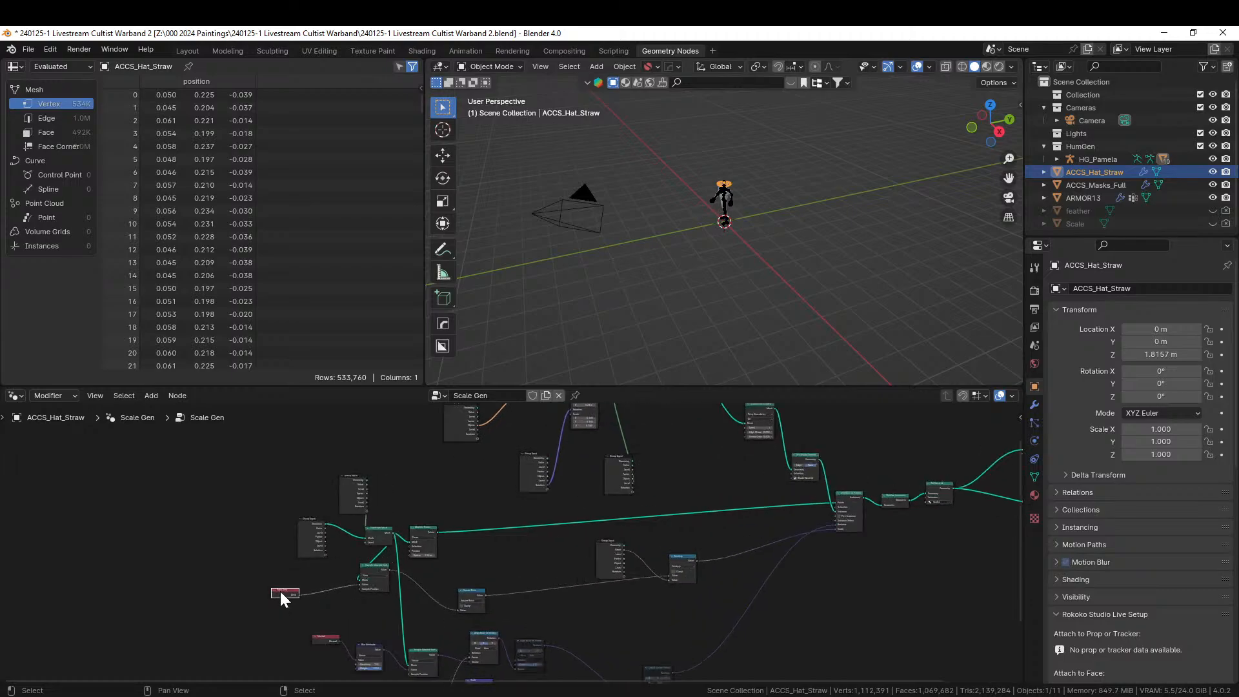
pyautogui.scroll(3, 319, 585)
pyautogui.moveTo(404, 543); pyautogui.dragTo(386, 618, button='middle')
pyautogui.scroll(3, 236, 550)
pyautogui.moveTo(238, 554); pyautogui.dragTo(168, 534, button='middle')
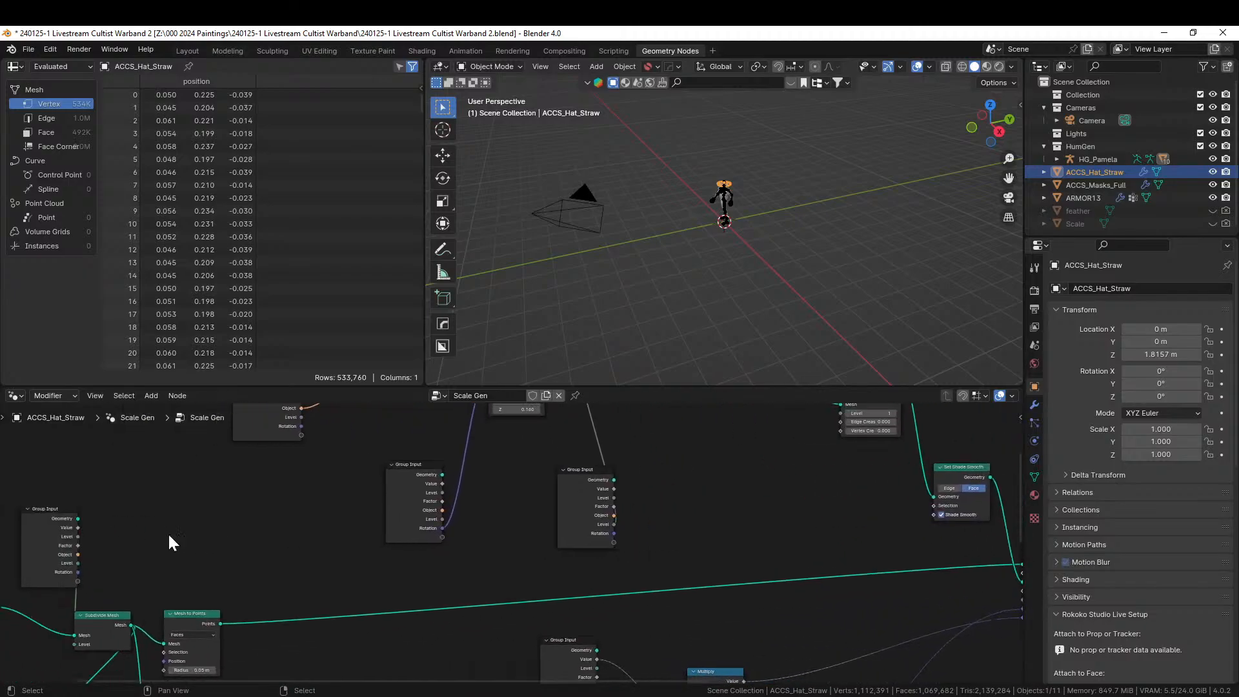
pyautogui.moveTo(36, 508); pyautogui.dragTo(1, 472)
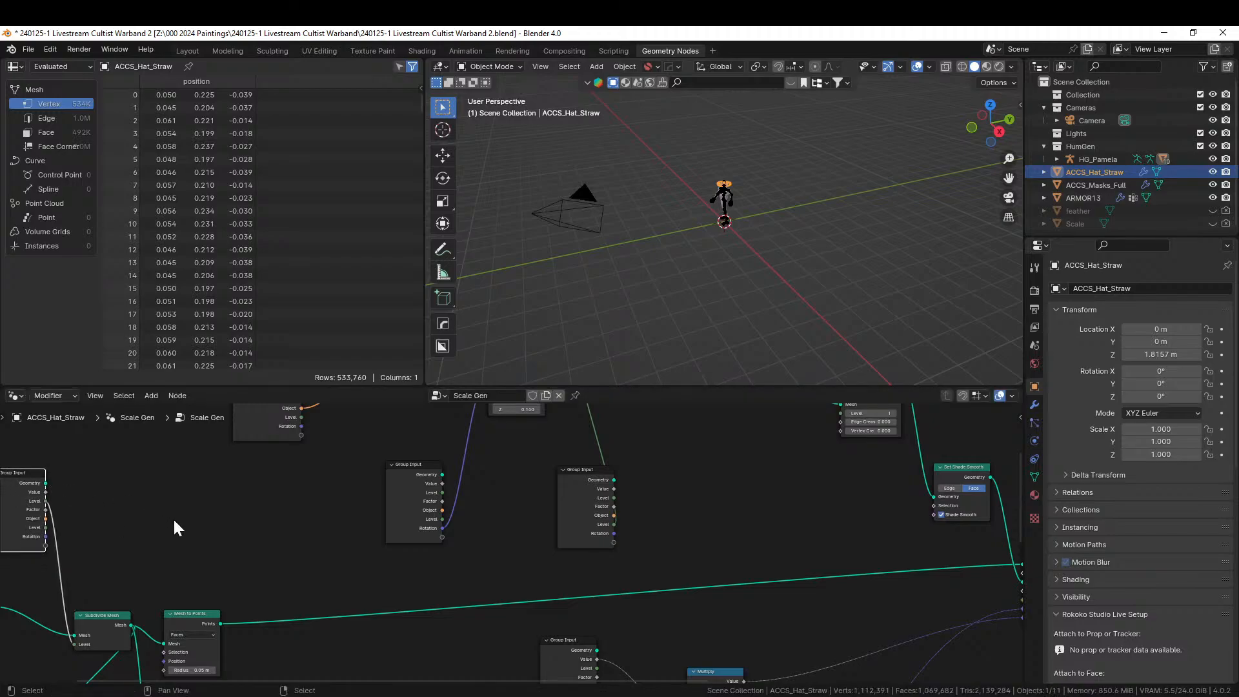
# Move the Group Output node farther from Set Material to make room for another node.
pyautogui.moveTo(703, 596); pyautogui.dragTo(169, 568, button='middle')
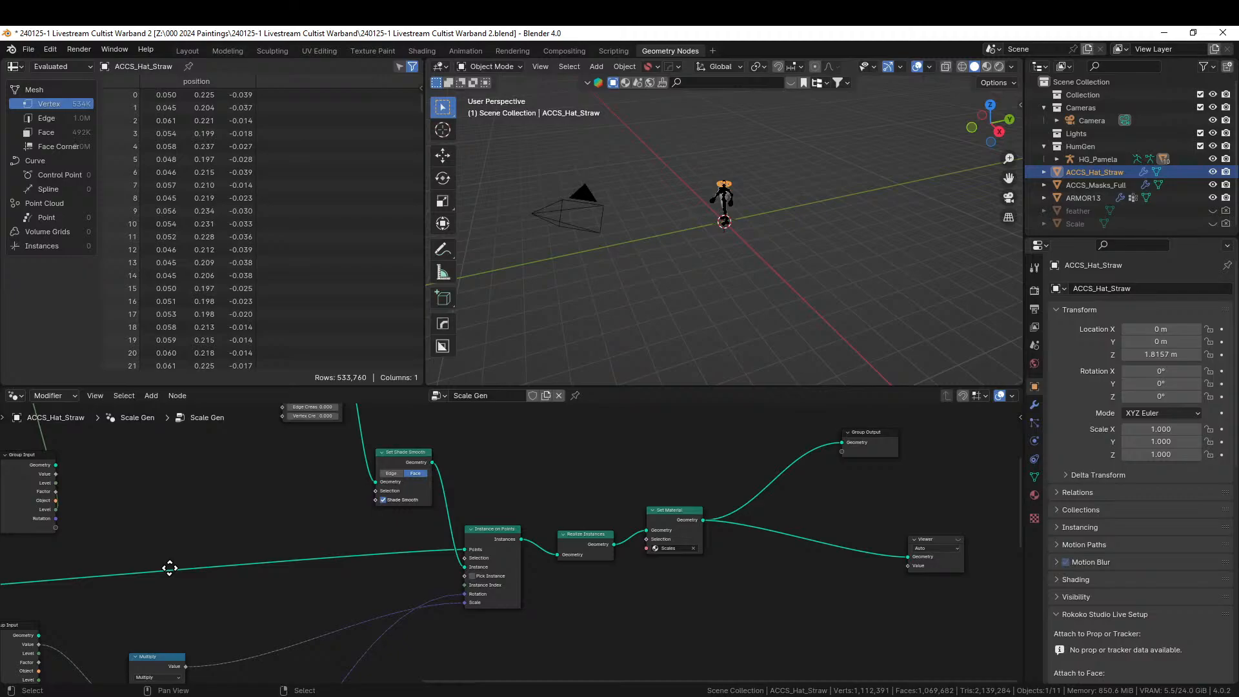
pyautogui.moveTo(865, 431); pyautogui.dragTo(957, 436)
pyautogui.hotkey('shift', 'a')
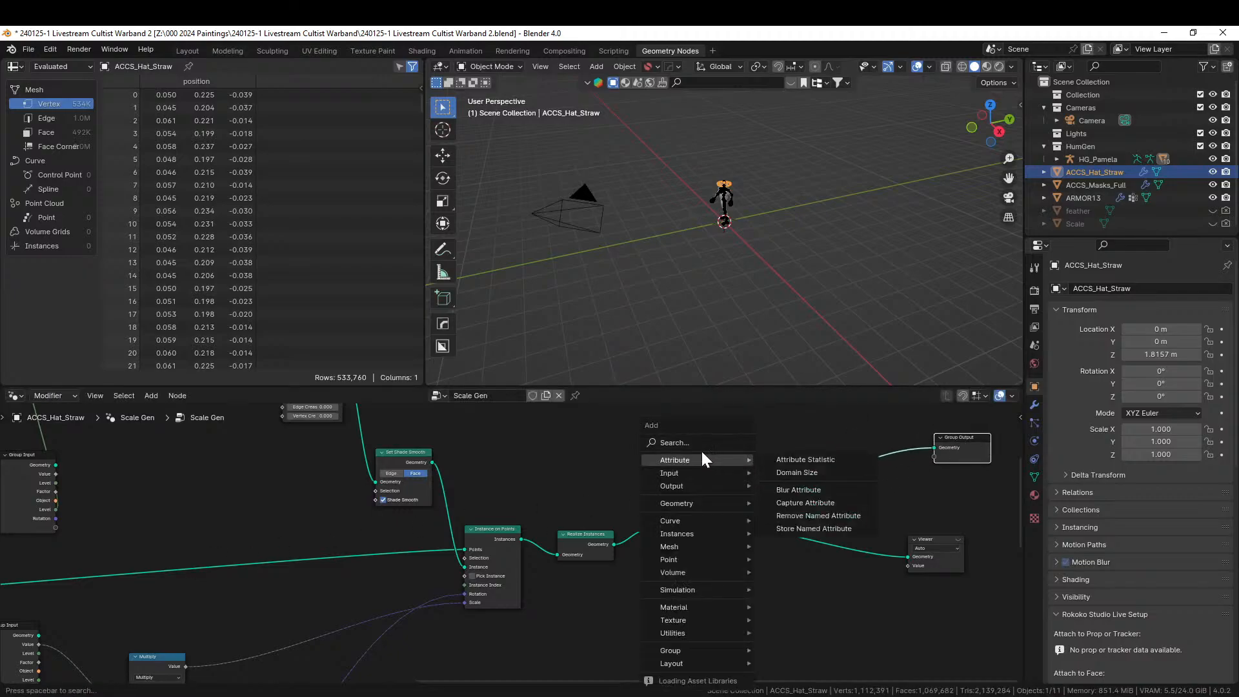
pyautogui.click(694, 441)
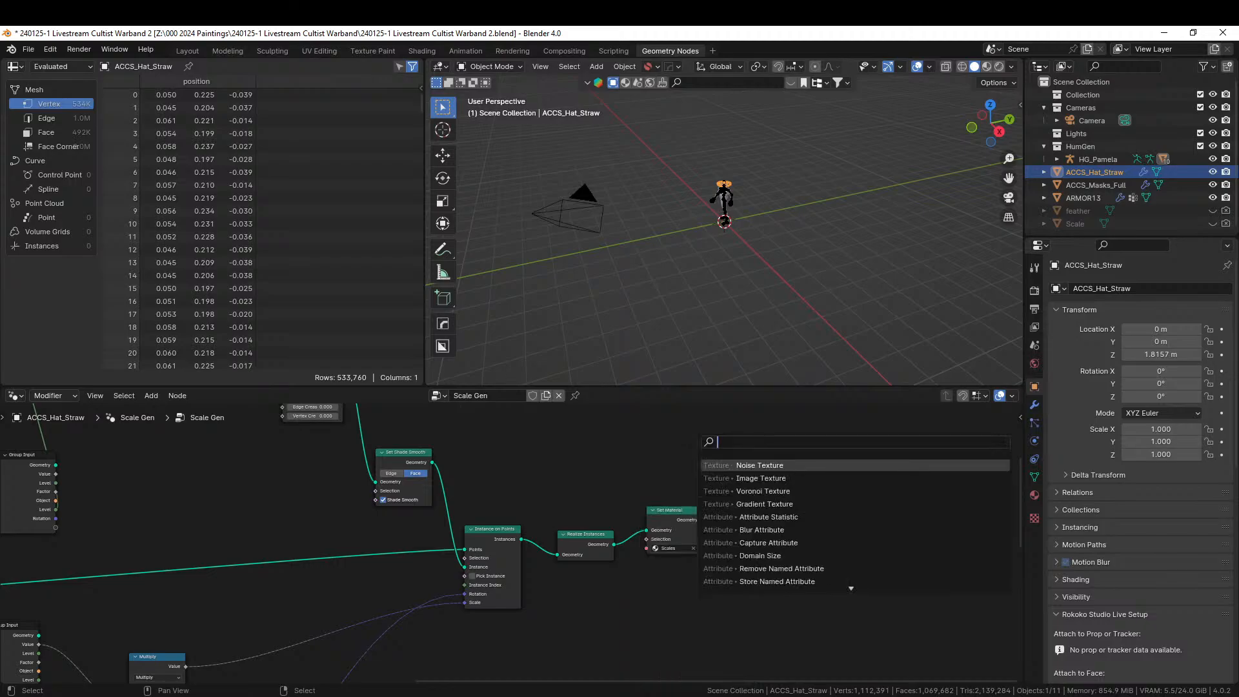
pyautogui.write('join')
pyautogui.press('Return')
pyautogui.press('Escape')
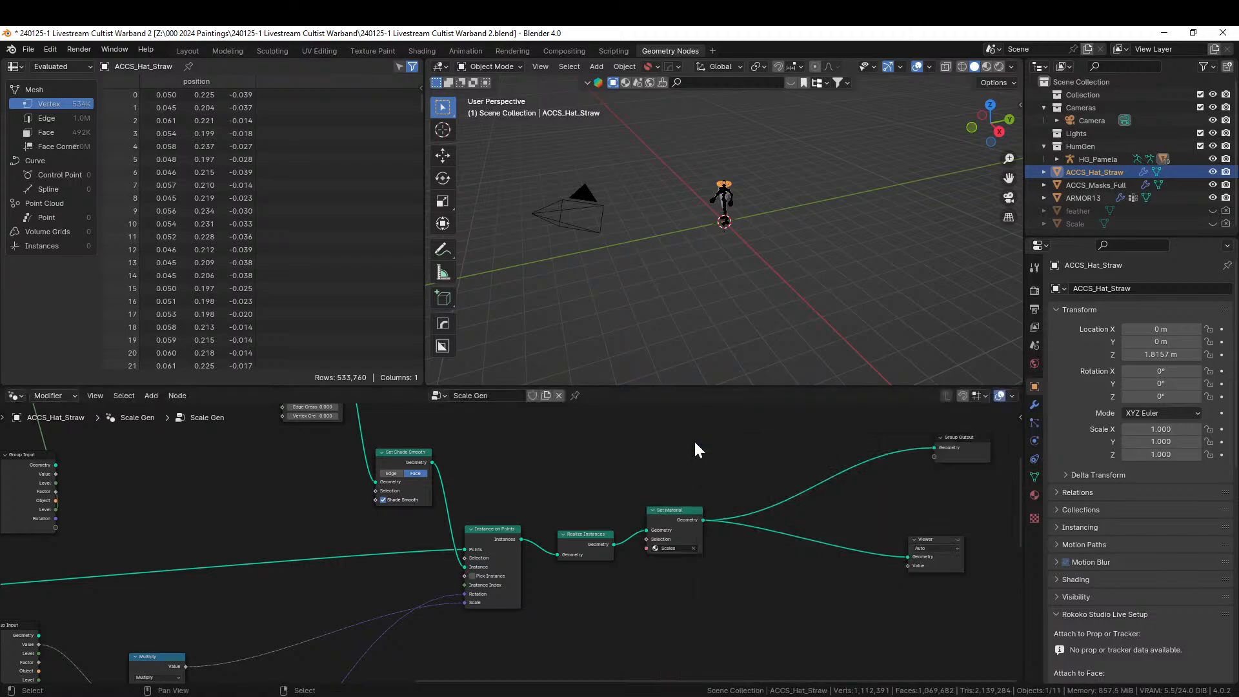
# Insert a Join Geometry node on the link between Set Material and Group Output.
pyautogui.hotkey('shift', 'a')
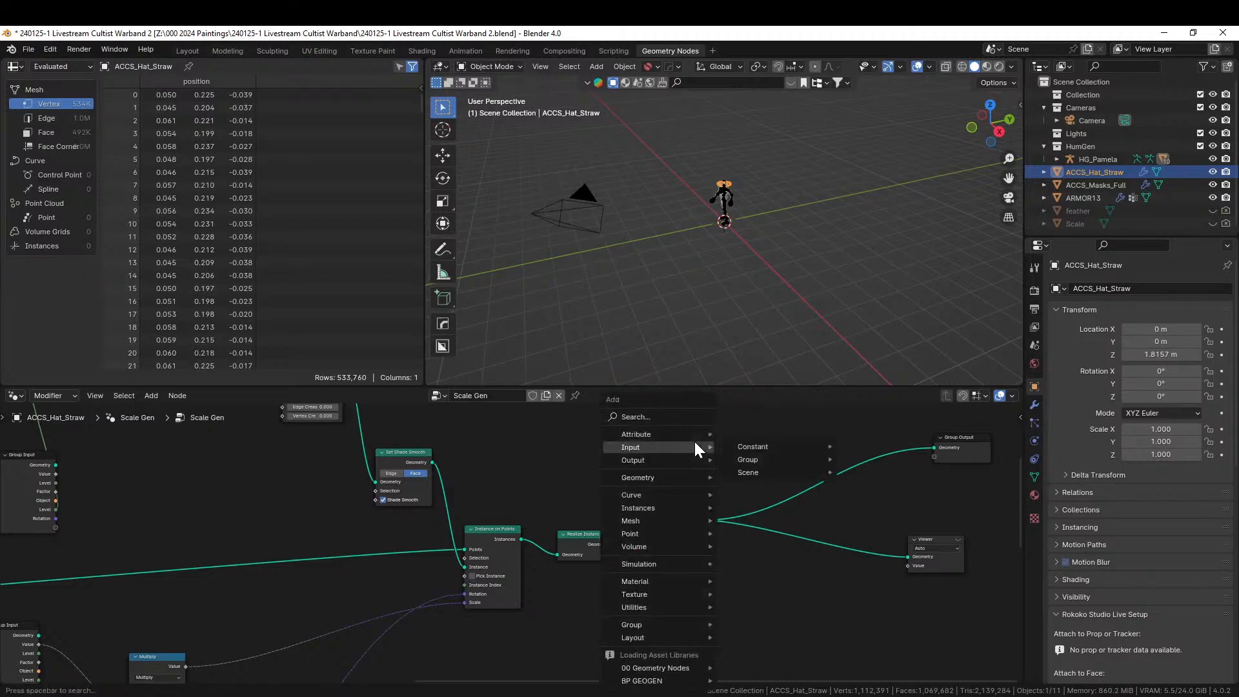
pyautogui.click(669, 404)
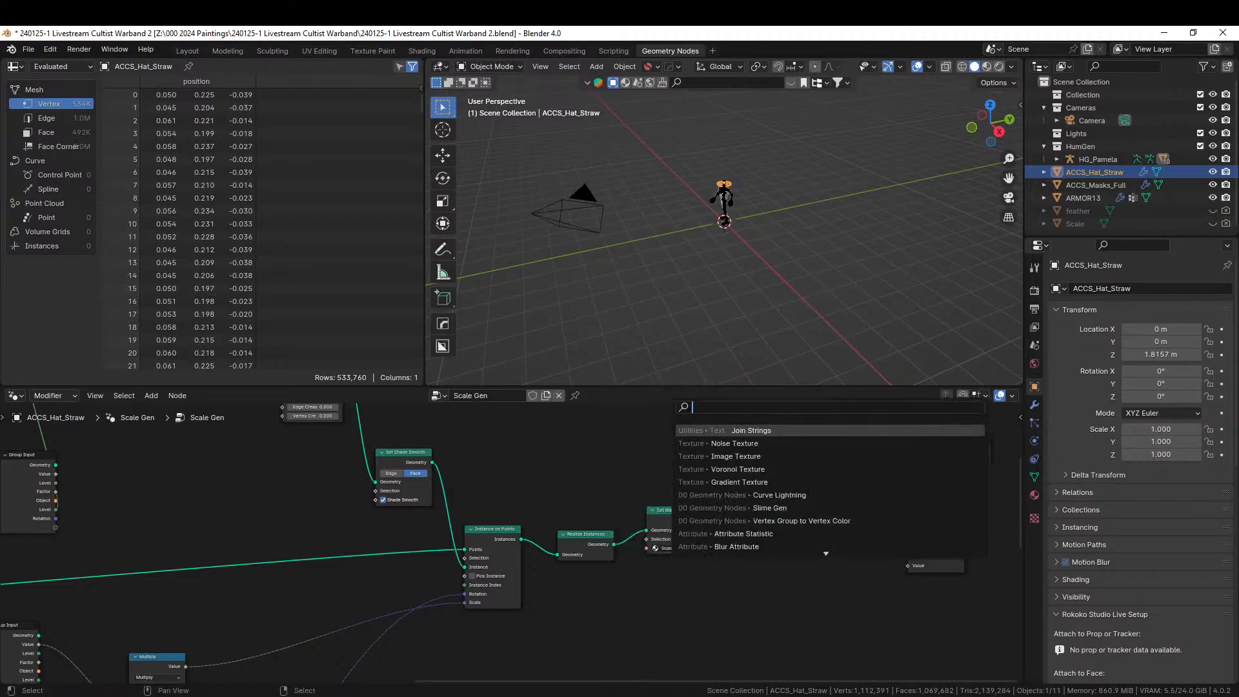
pyautogui.write('join')
pyautogui.press('Down')
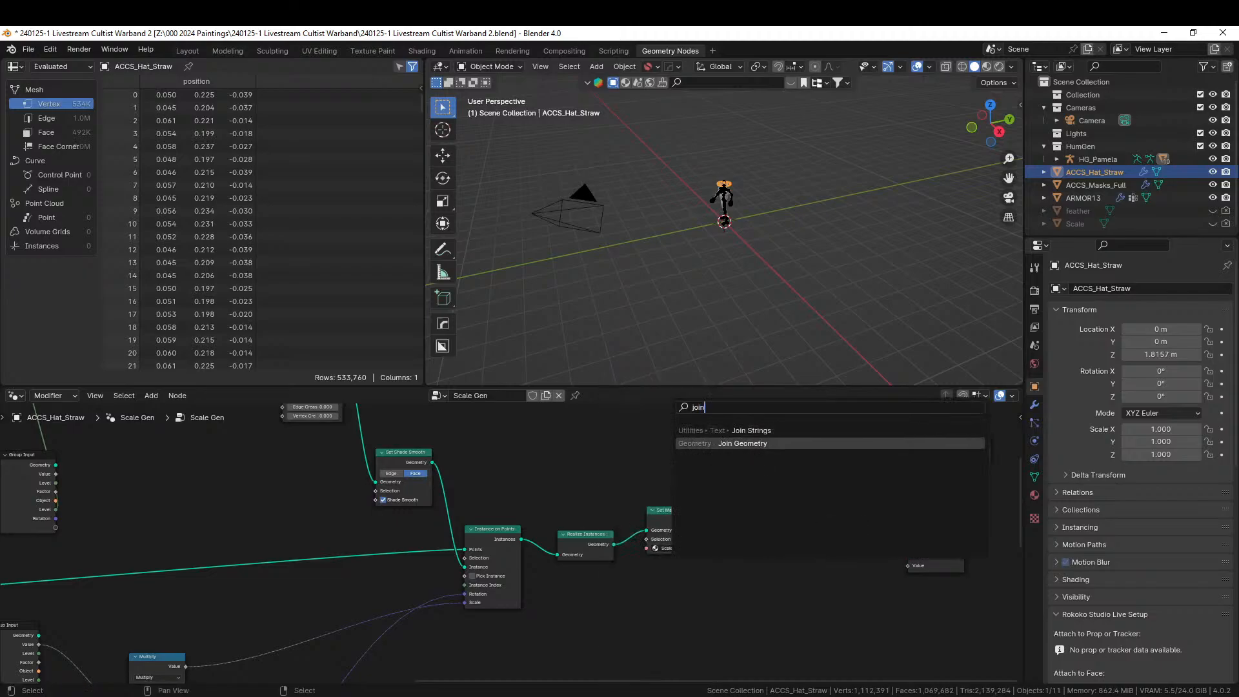
pyautogui.press('Return')
pyautogui.click(796, 443)
# Connect the Group Input's Geometry to Join Geometry and inspect the hat in the Layout workspace.
pyautogui.scroll(-3, 307, 502)
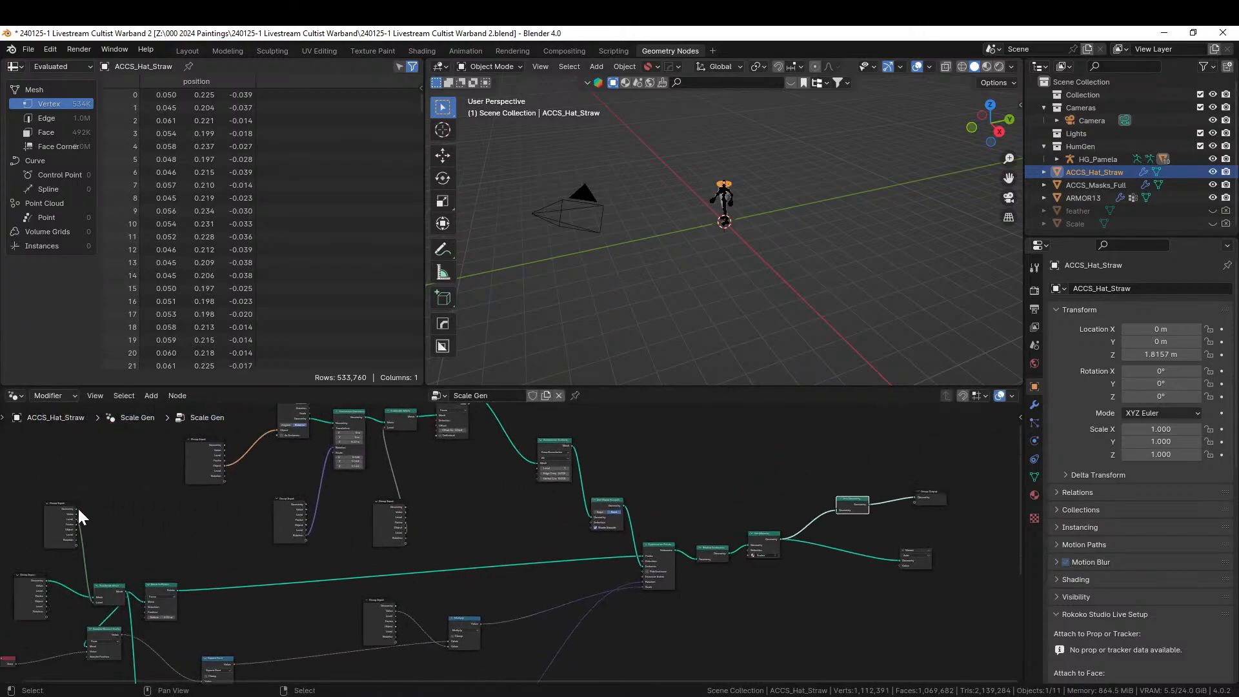
pyautogui.moveTo(76, 509); pyautogui.dragTo(836, 510)
pyautogui.scroll(6, 783, 209)
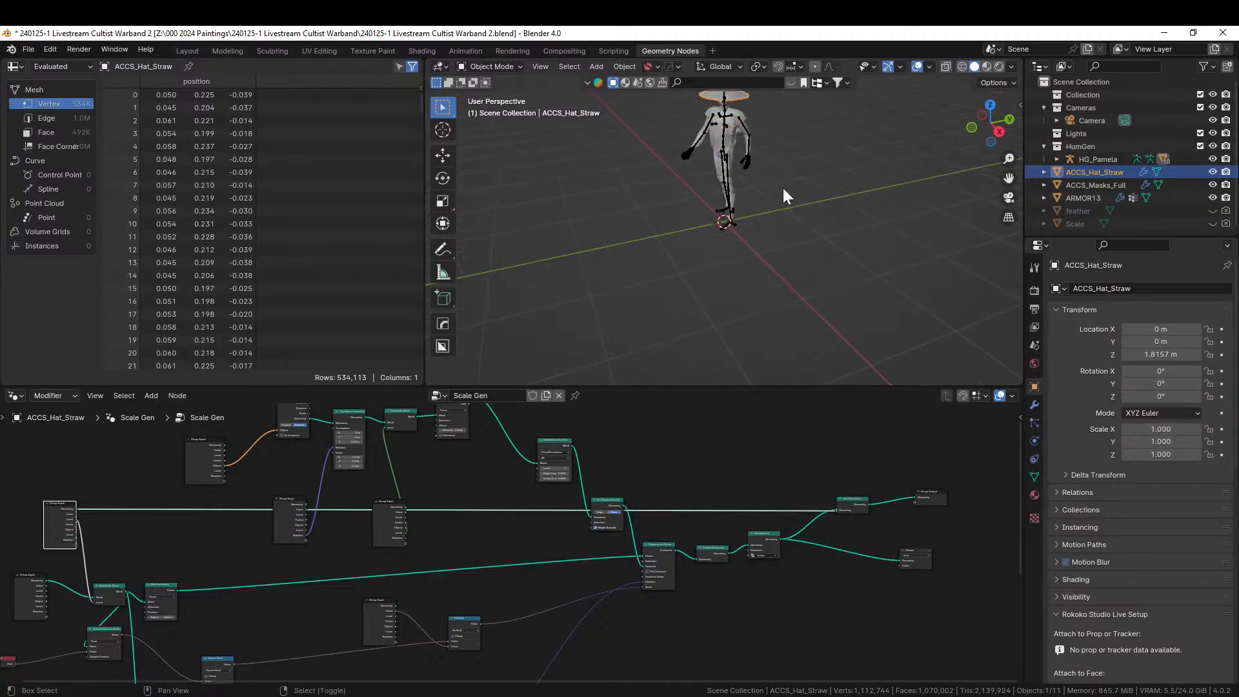
pyautogui.keyDown('shift'); pyautogui.moveTo(782, 186); pyautogui.dragTo(756, 296, button='middle'); pyautogui.keyUp('shift')
pyautogui.scroll(1, 756, 297)
pyautogui.scroll(4, 756, 297)
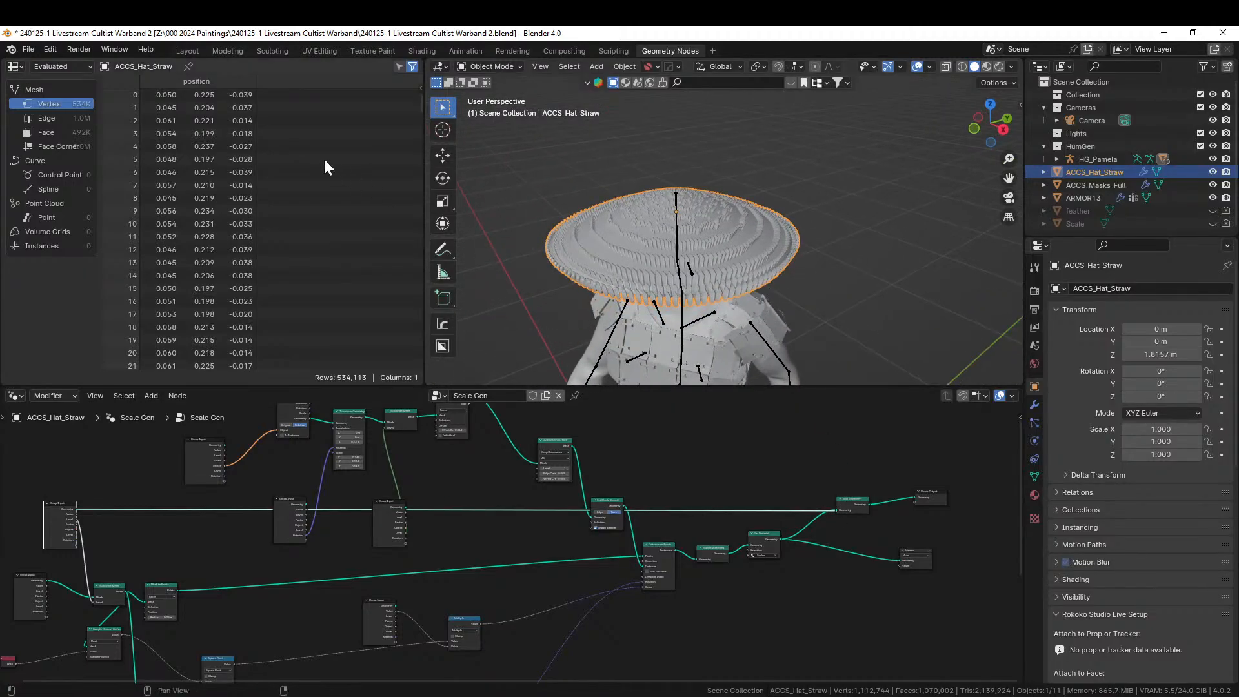
pyautogui.click(193, 50)
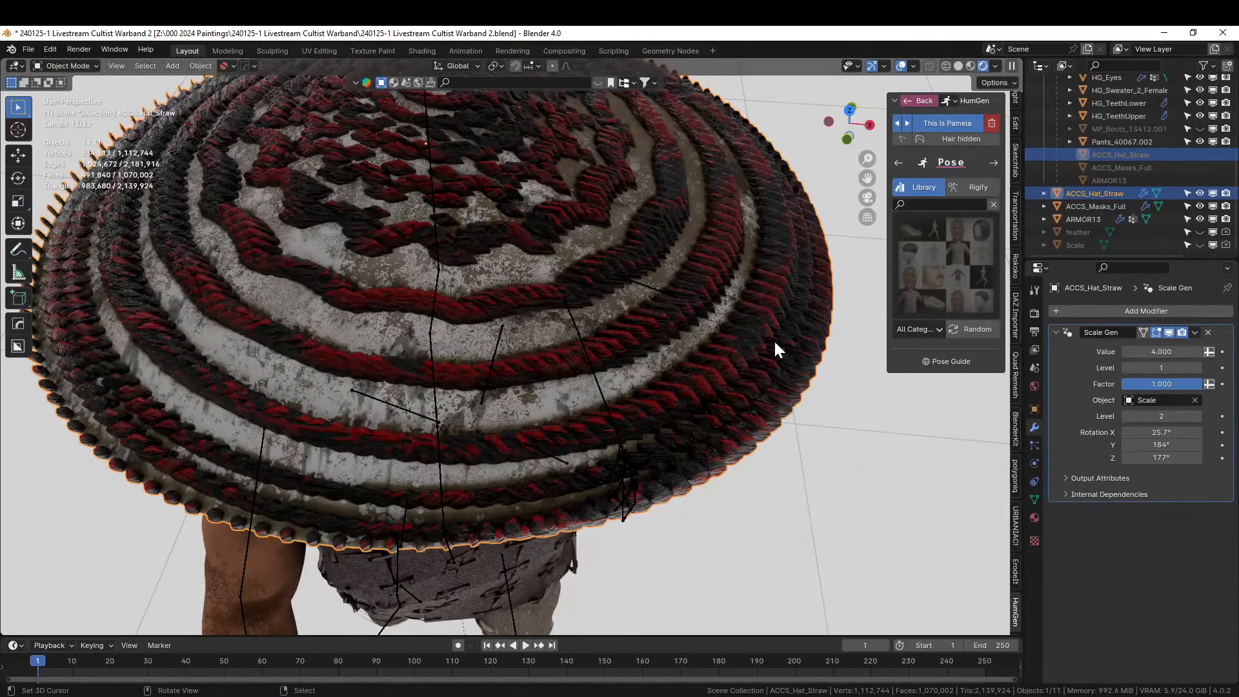
pyautogui.moveTo(774, 343); pyautogui.dragTo(698, 293, button='middle')
# Try a Scale Gen Value of 8, inspect the hat's underside, and return the Value to 4.
pyautogui.click(1155, 352)
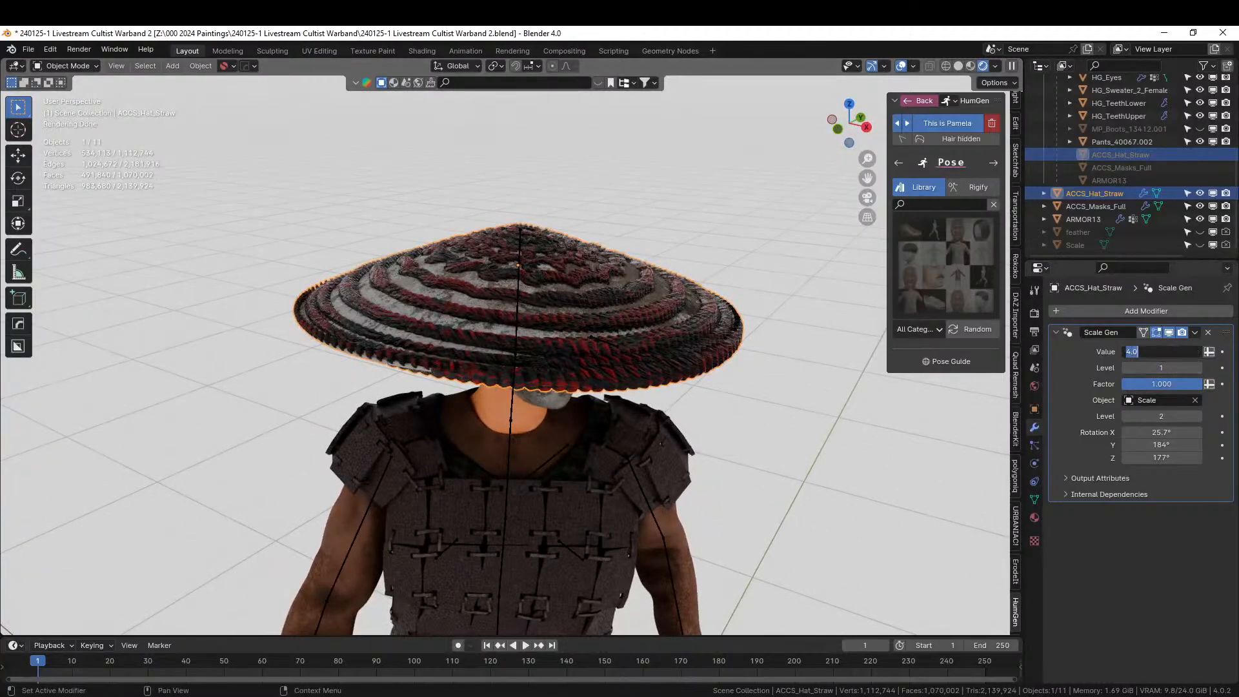
pyautogui.write('8')
pyautogui.press('Return')
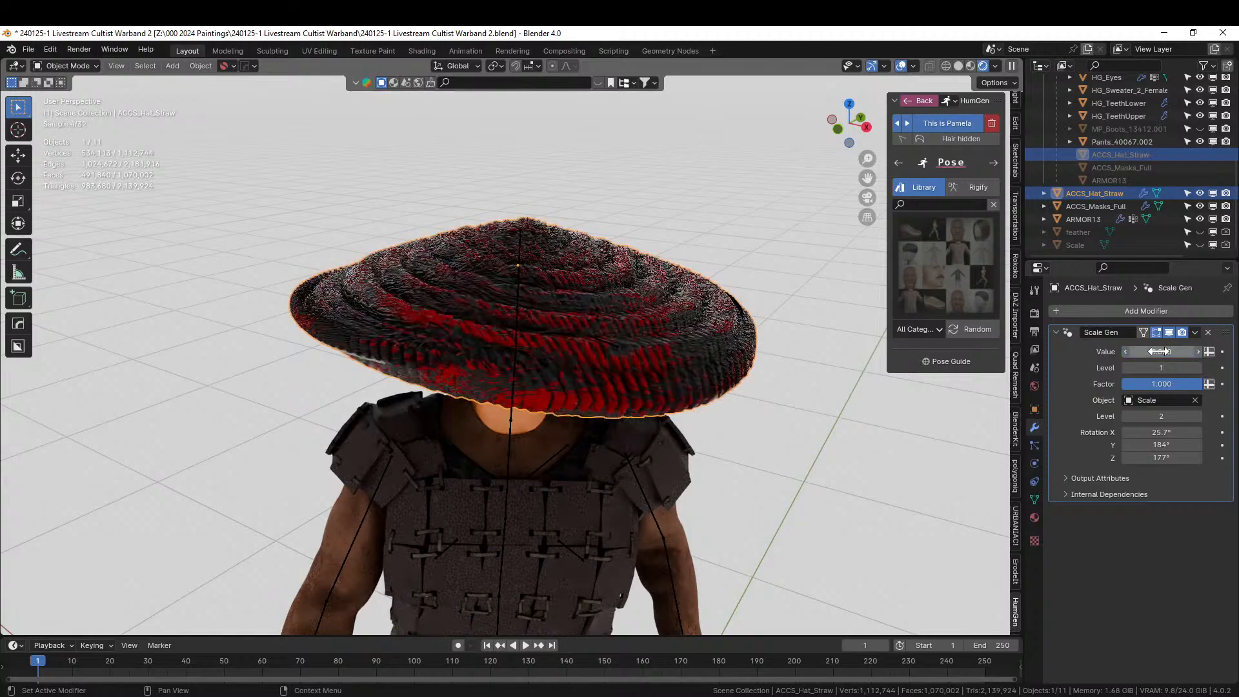
pyautogui.moveTo(443, 349); pyautogui.dragTo(519, 257, button='middle')
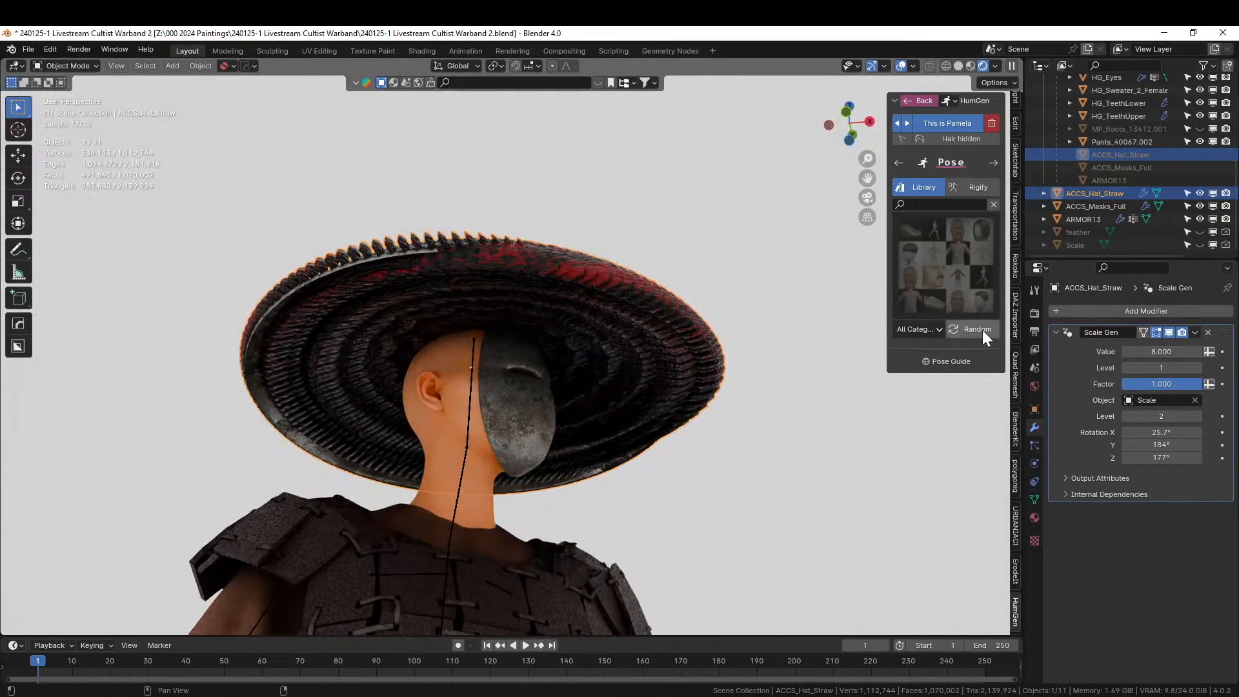
pyautogui.click(1155, 351)
pyautogui.write('4')
pyautogui.press('Return')
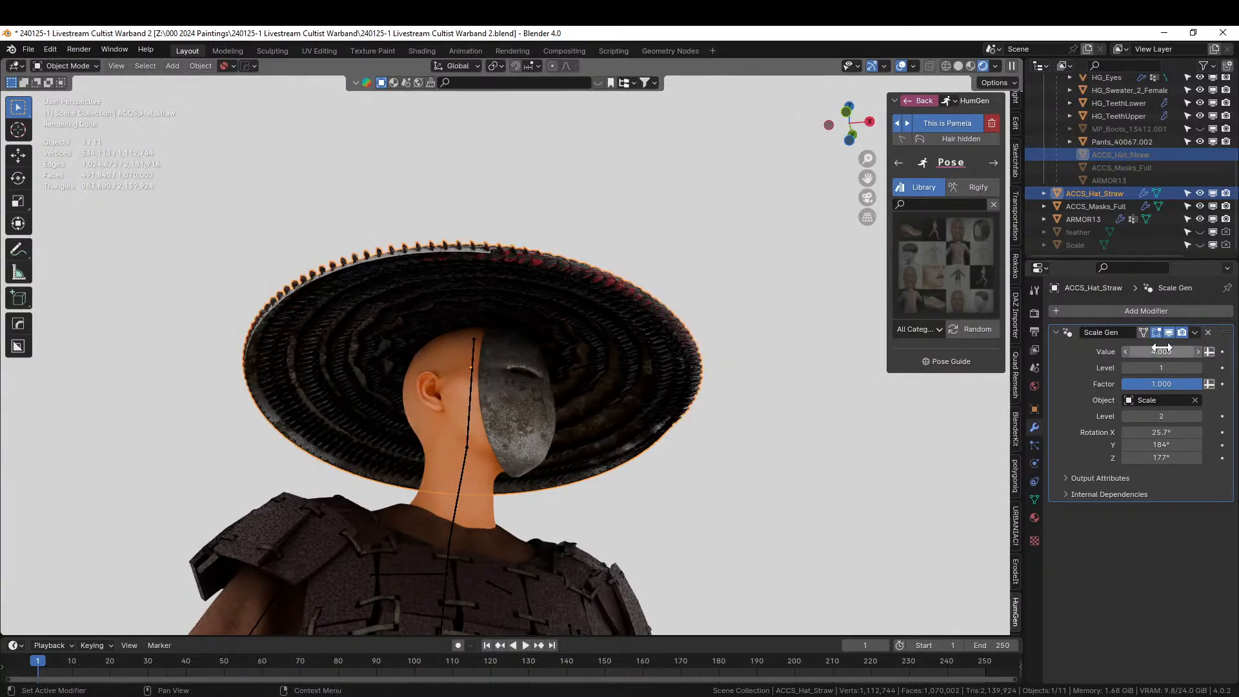
# Try Scale Gen Values of 1 and about 4.6 while viewing the hat from above, and set it back to 4.
pyautogui.click(1148, 349)
pyautogui.write('1')
pyautogui.press('Return')
pyautogui.moveTo(659, 329); pyautogui.dragTo(590, 338, button='middle')
pyautogui.moveTo(604, 380); pyautogui.dragTo(606, 384, button='middle')
pyautogui.scroll(8, 605, 384)
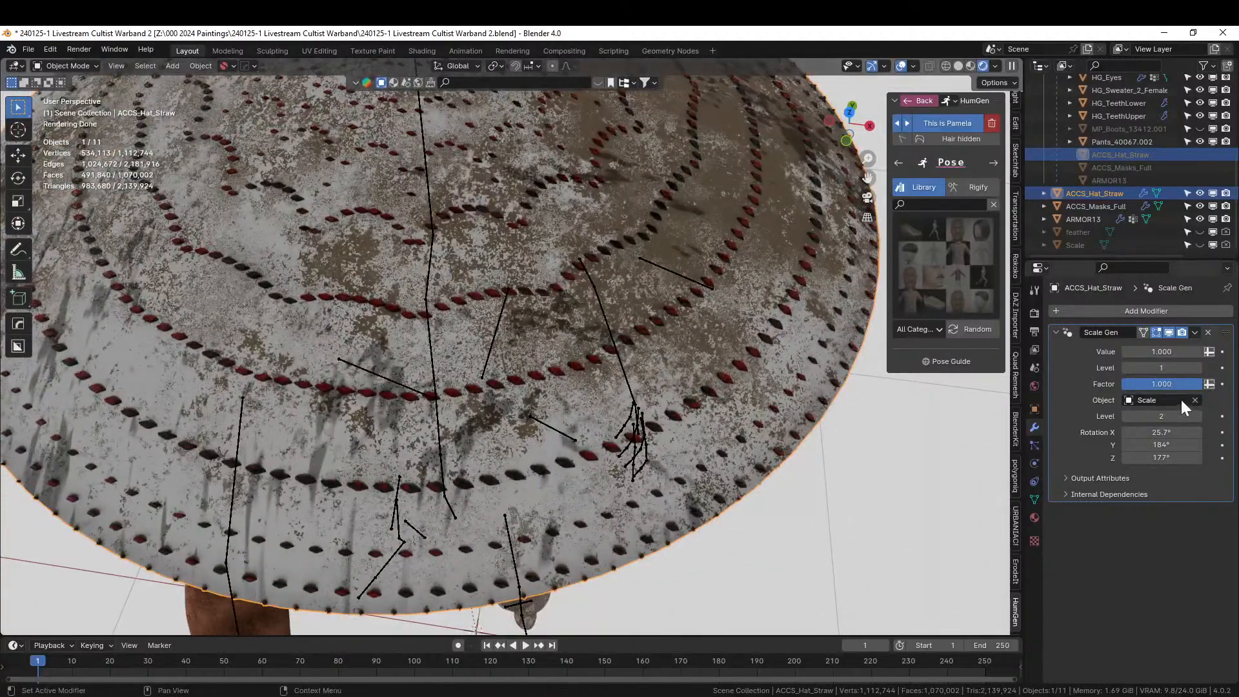
pyautogui.moveTo(1148, 351); pyautogui.dragTo(1226, 351)
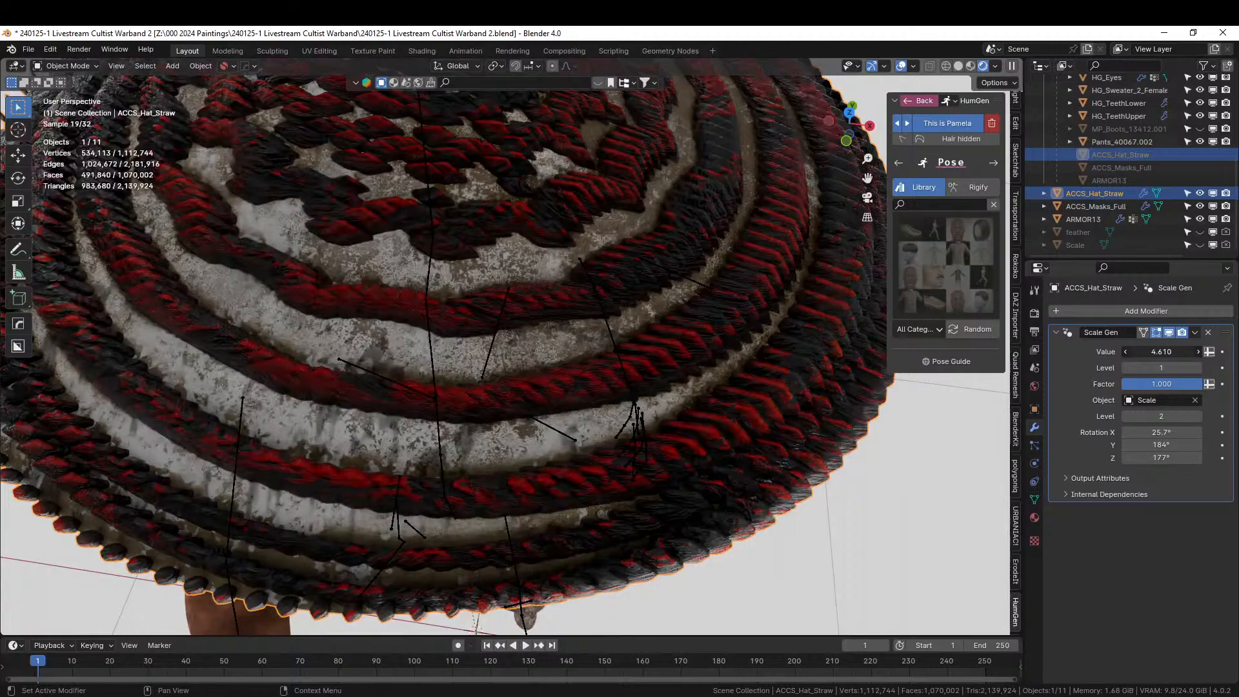
pyautogui.click(1161, 351)
pyautogui.write('4')
pyautogui.press('Return')
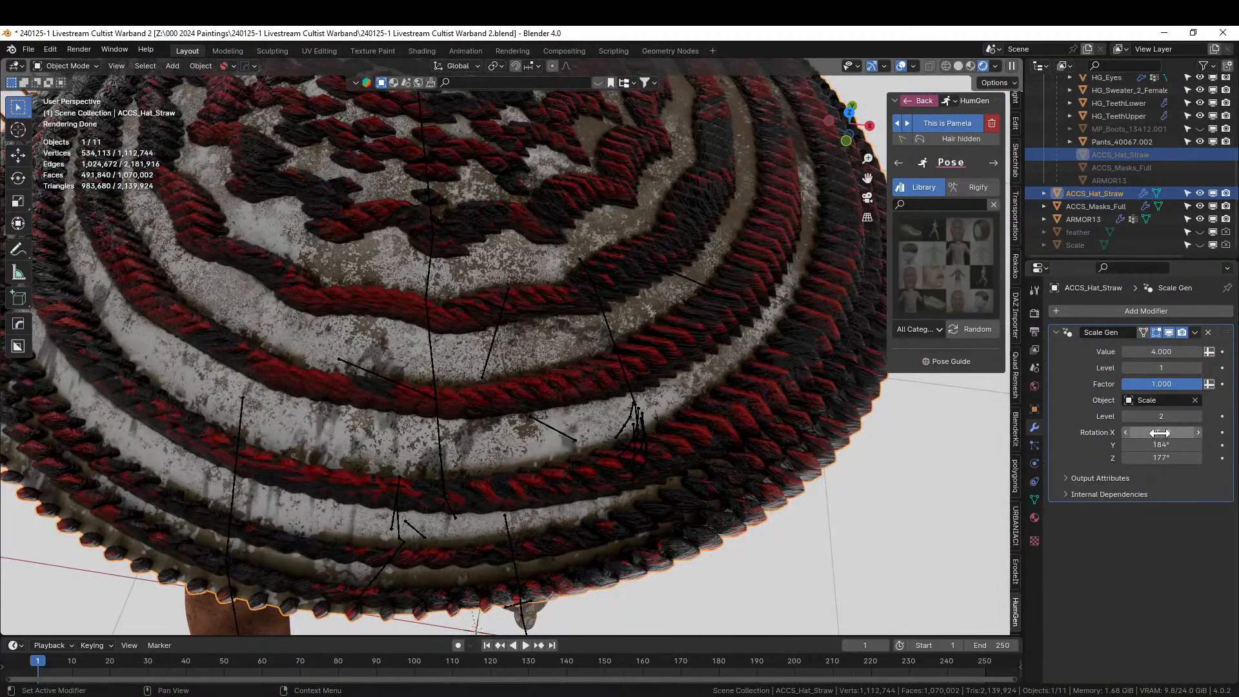
# Reset the Scale Gen rotation and adjust it to about X 5.48°, Y 1.13° and Z -112°, then deselect the hat.
pyautogui.press('BackSpace')
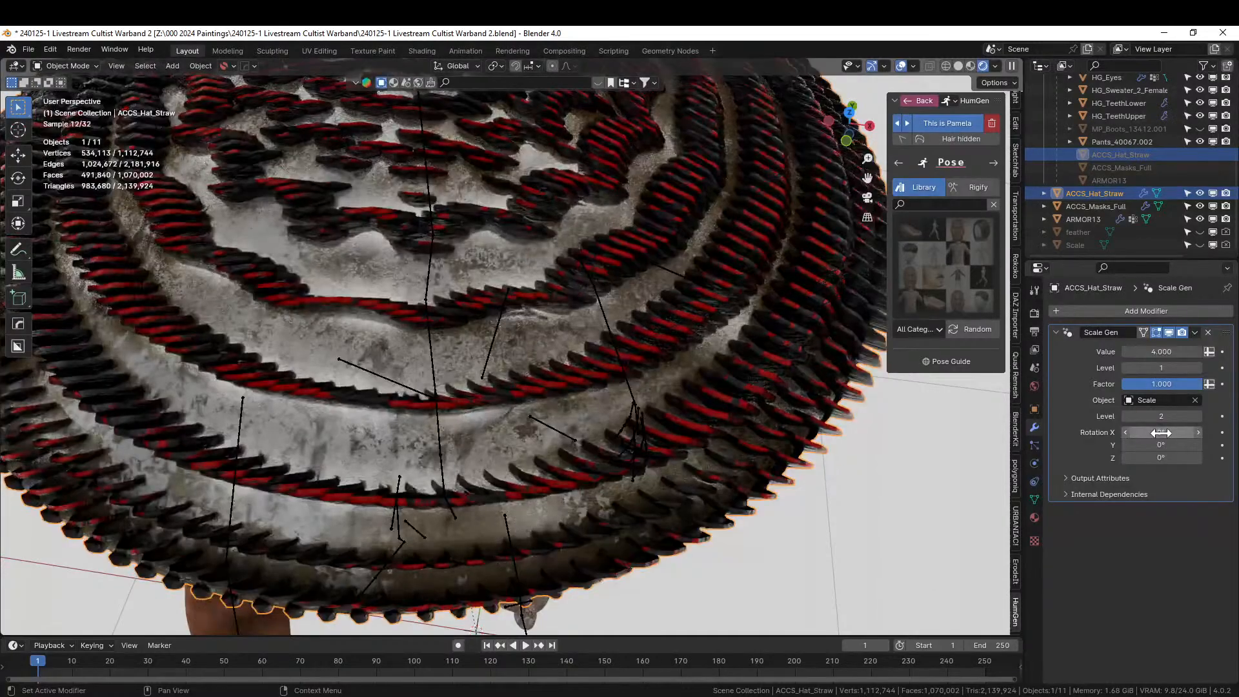
pyautogui.moveTo(387, 293); pyautogui.dragTo(615, 307, button='middle')
pyautogui.moveTo(1161, 432); pyautogui.dragTo(1167, 431)
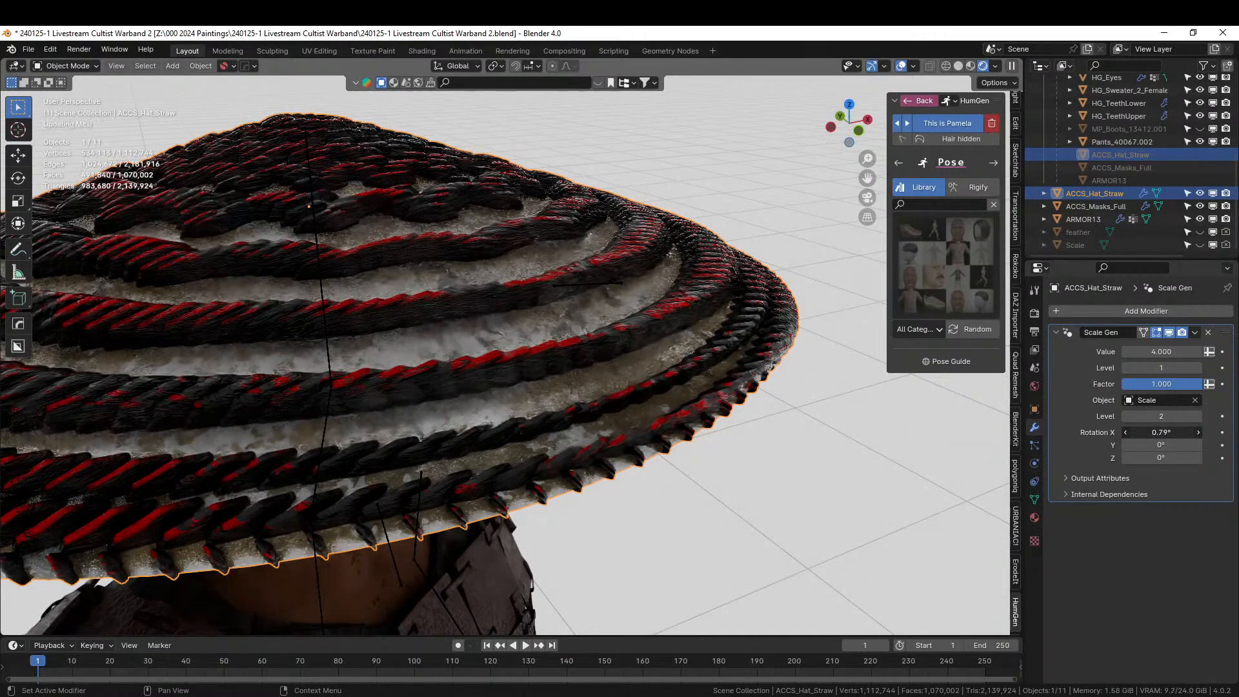
pyautogui.moveTo(1166, 432); pyautogui.dragTo(1159, 458)
pyautogui.scroll(-4, 417, 320)
pyautogui.moveTo(417, 320); pyautogui.dragTo(666, 312, button='middle')
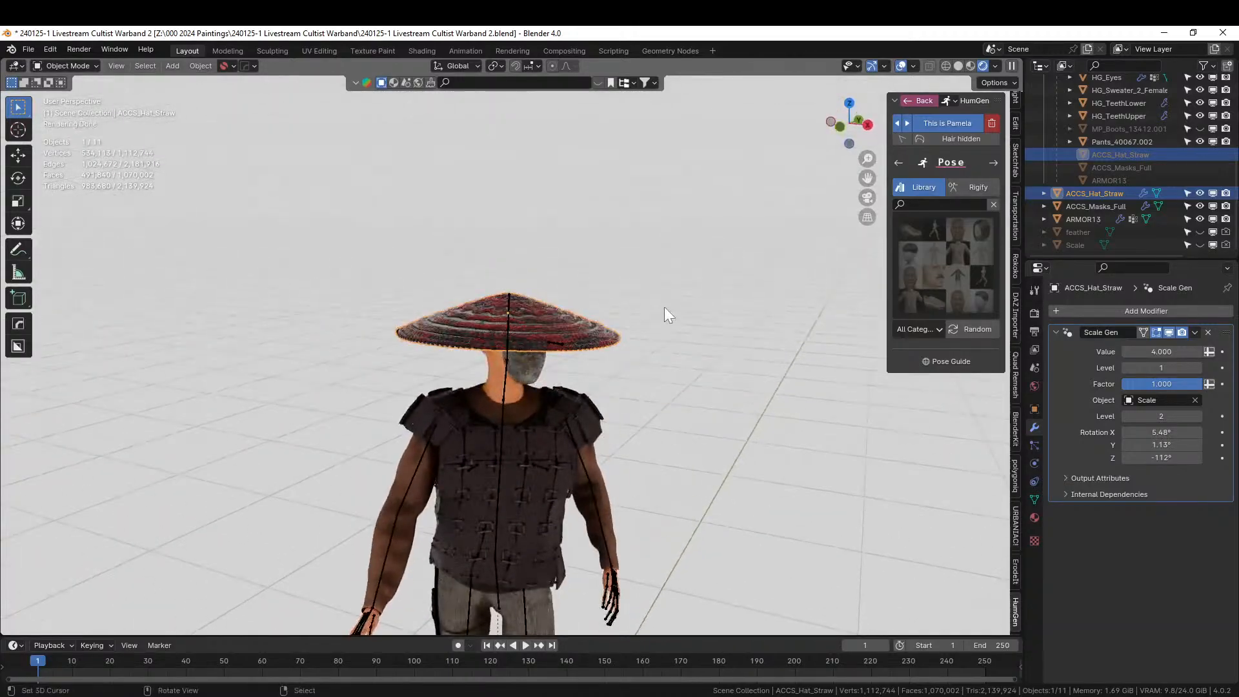
pyautogui.click(668, 308)
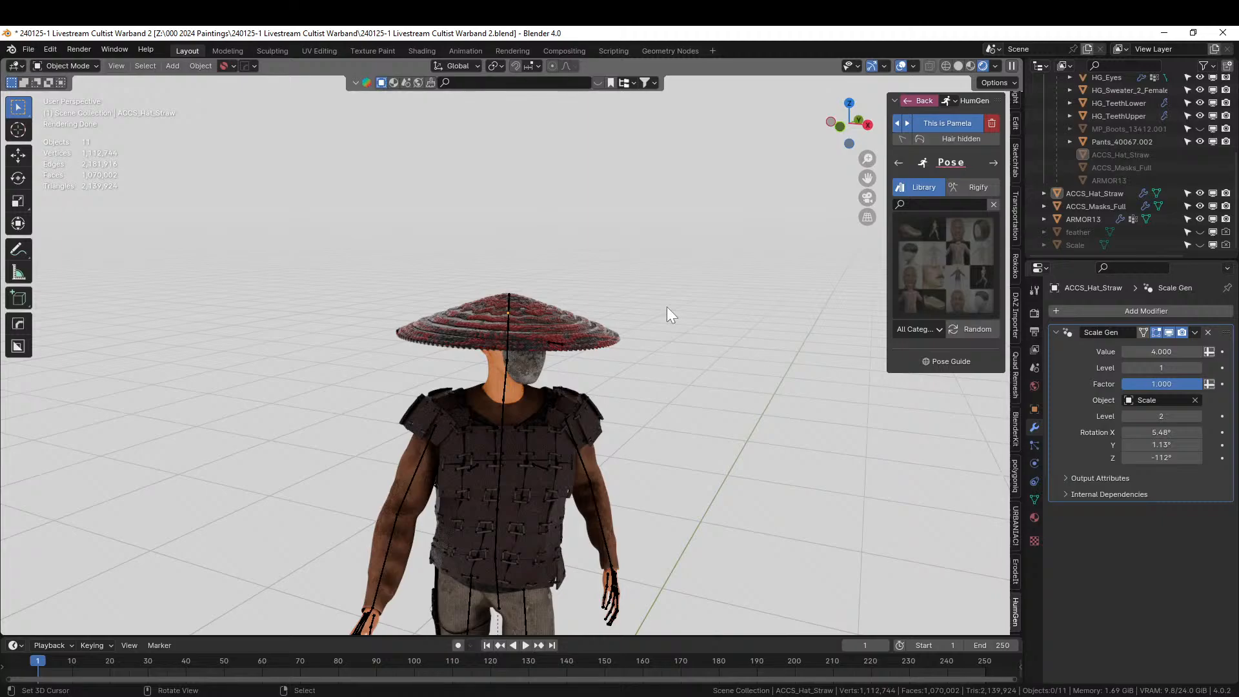
# Try the Scale Gen Level below Object at 1, inspect the scales up close, and restore it to 2.
pyautogui.moveTo(664, 335); pyautogui.dragTo(857, 442, button='middle')
pyautogui.scroll(5, 710, 407)
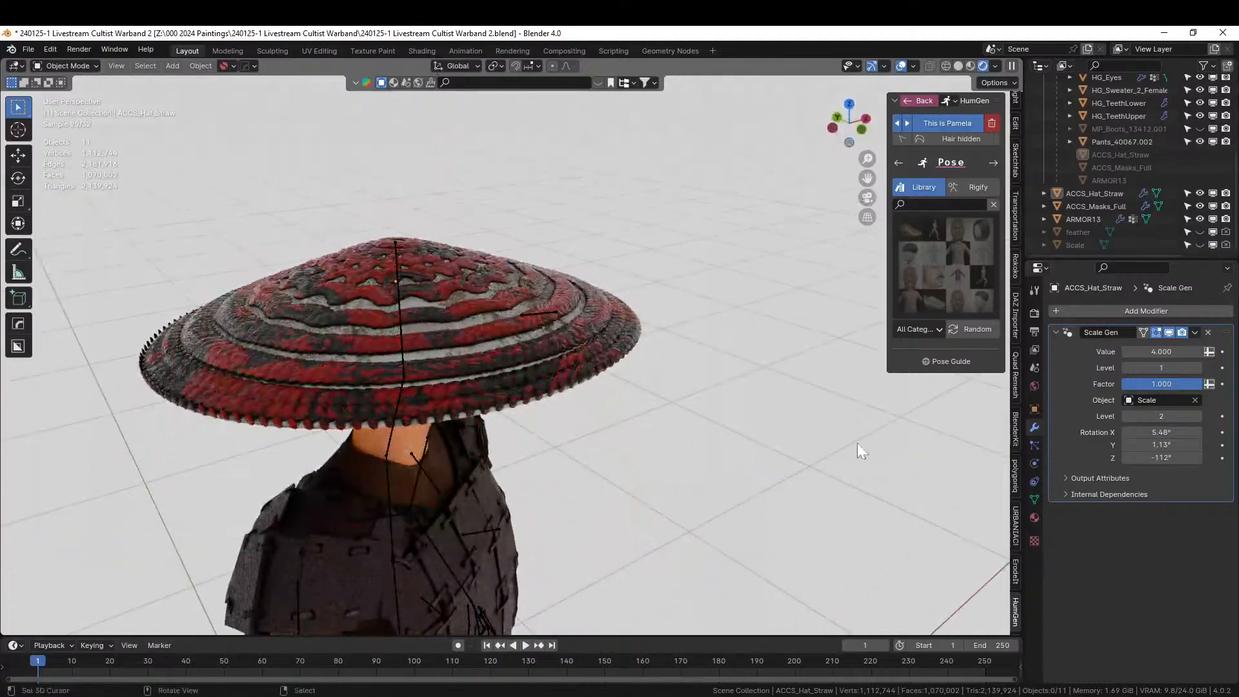
pyautogui.click(1125, 416)
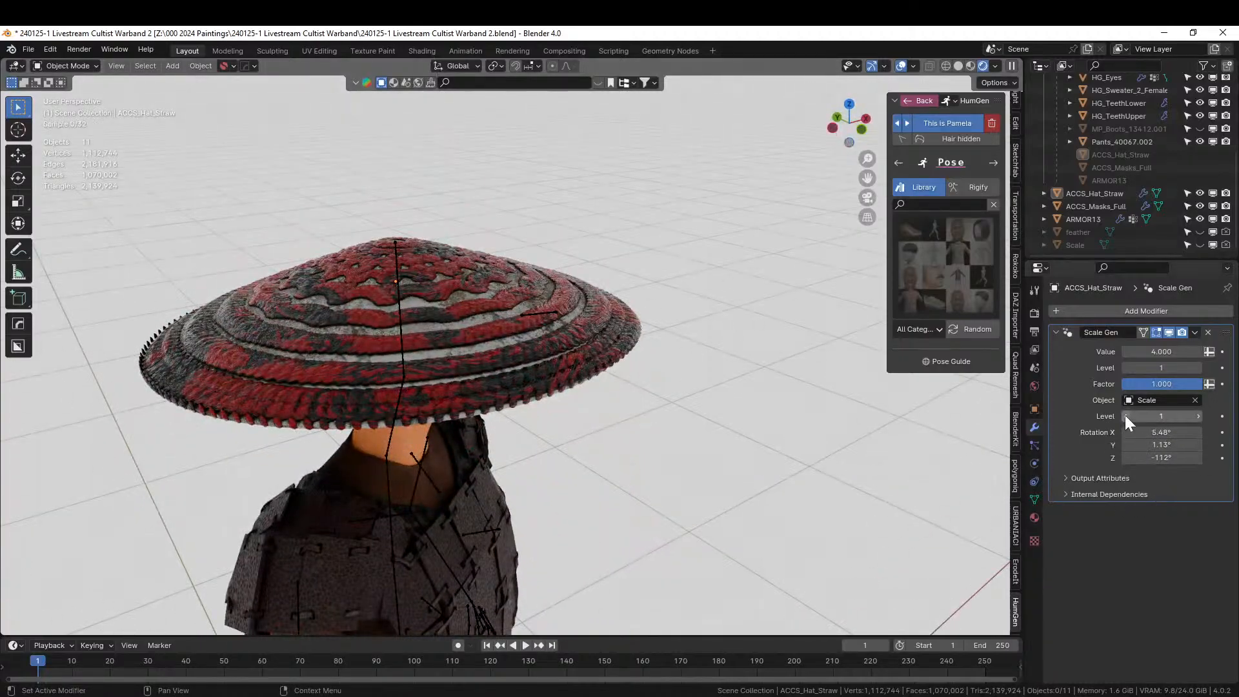
pyautogui.moveTo(595, 342); pyautogui.dragTo(529, 396, button='middle')
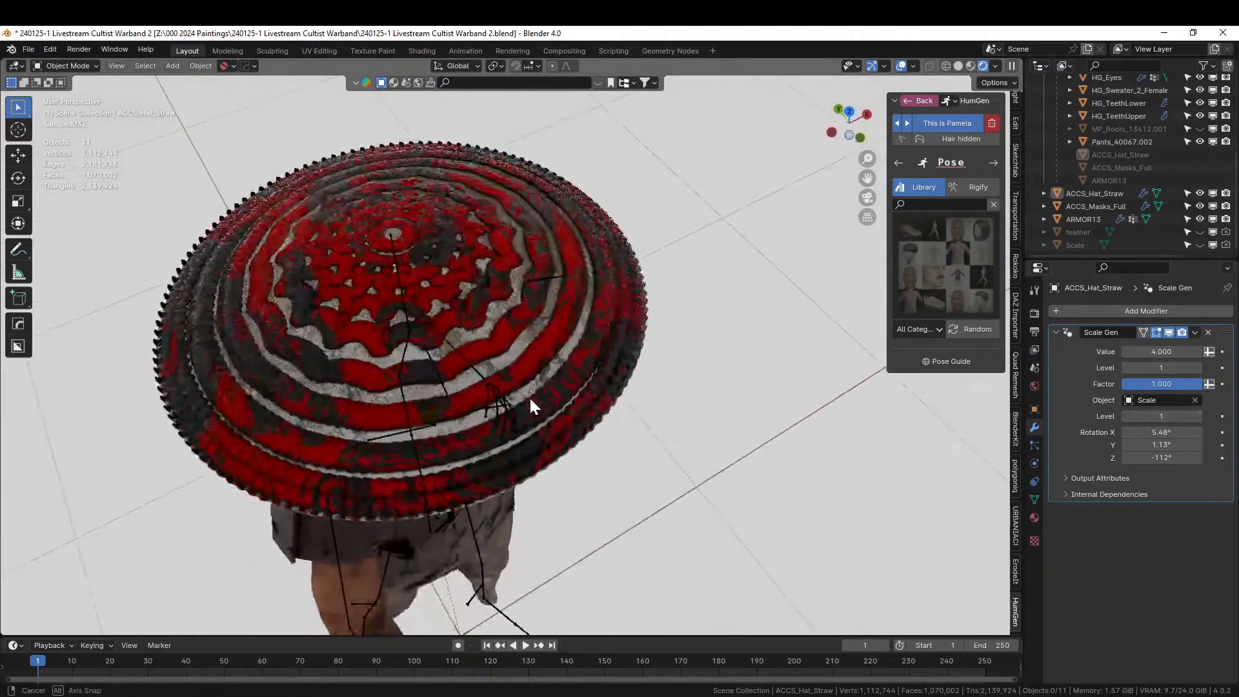
pyautogui.scroll(5, 529, 396)
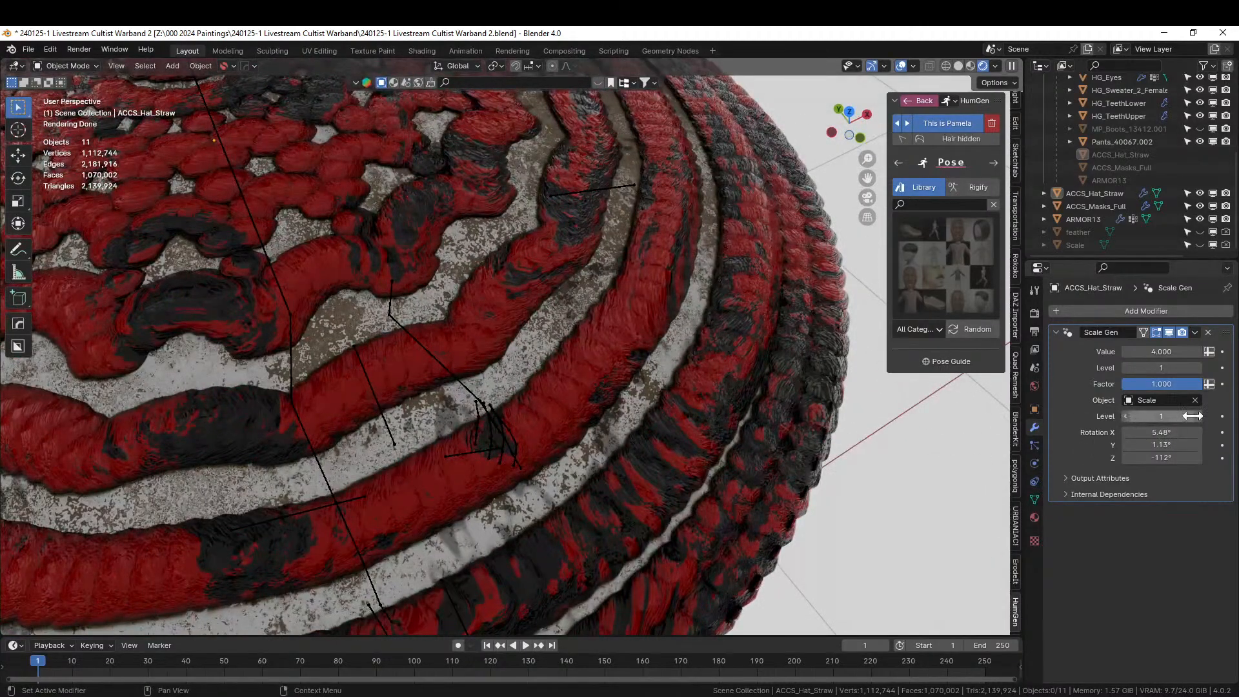
pyautogui.click(1195, 415)
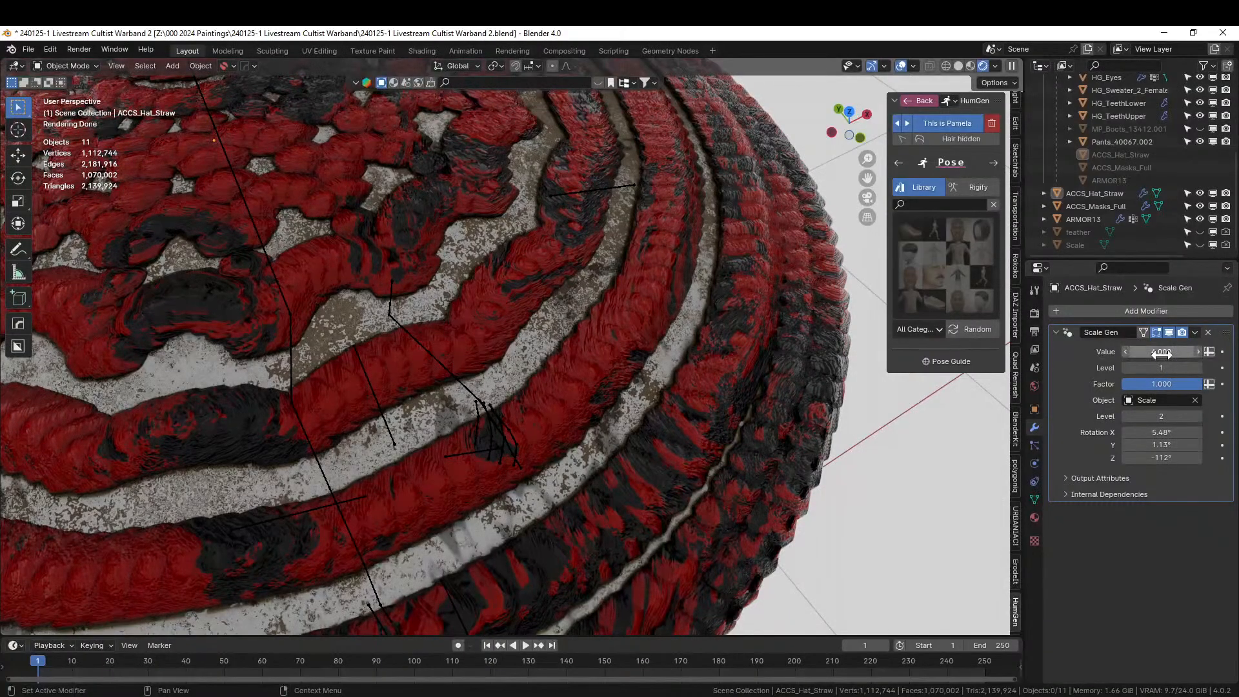
# Lower the Scale Gen Value to 2.54, check the hat's mesh in Edit Mode, and raise the Level above Factor to 2.
pyautogui.moveTo(1163, 351); pyautogui.dragTo(1086, 351)
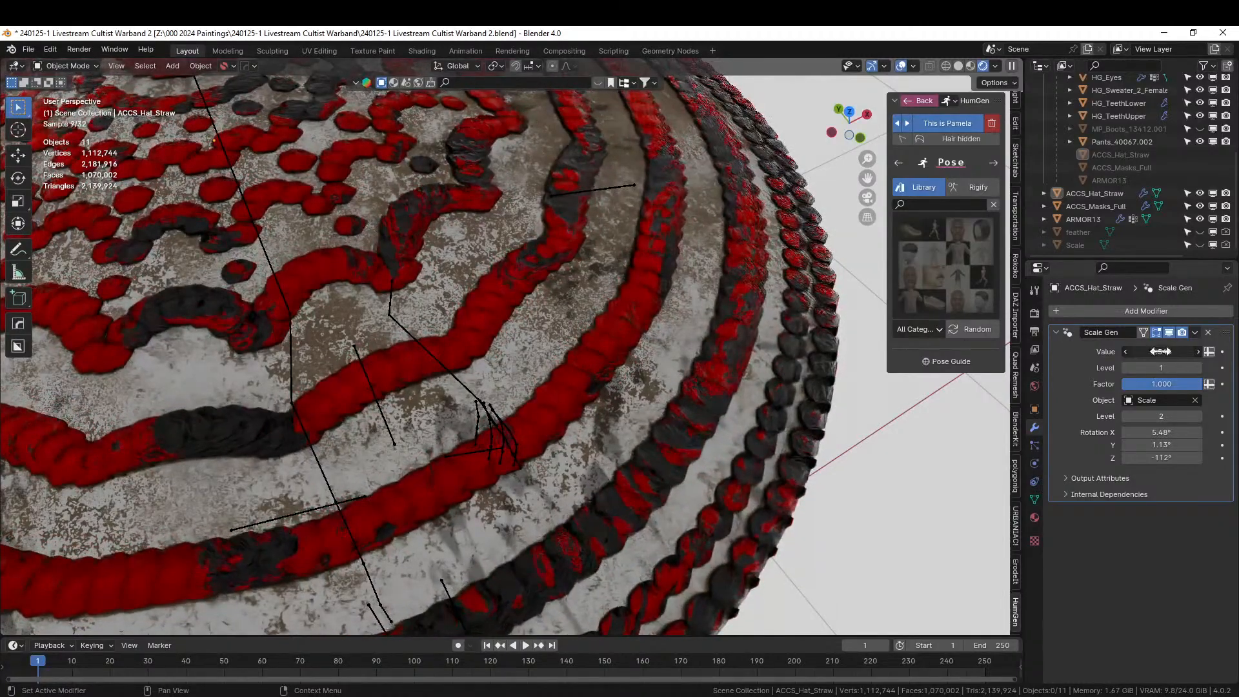
pyautogui.click(662, 330)
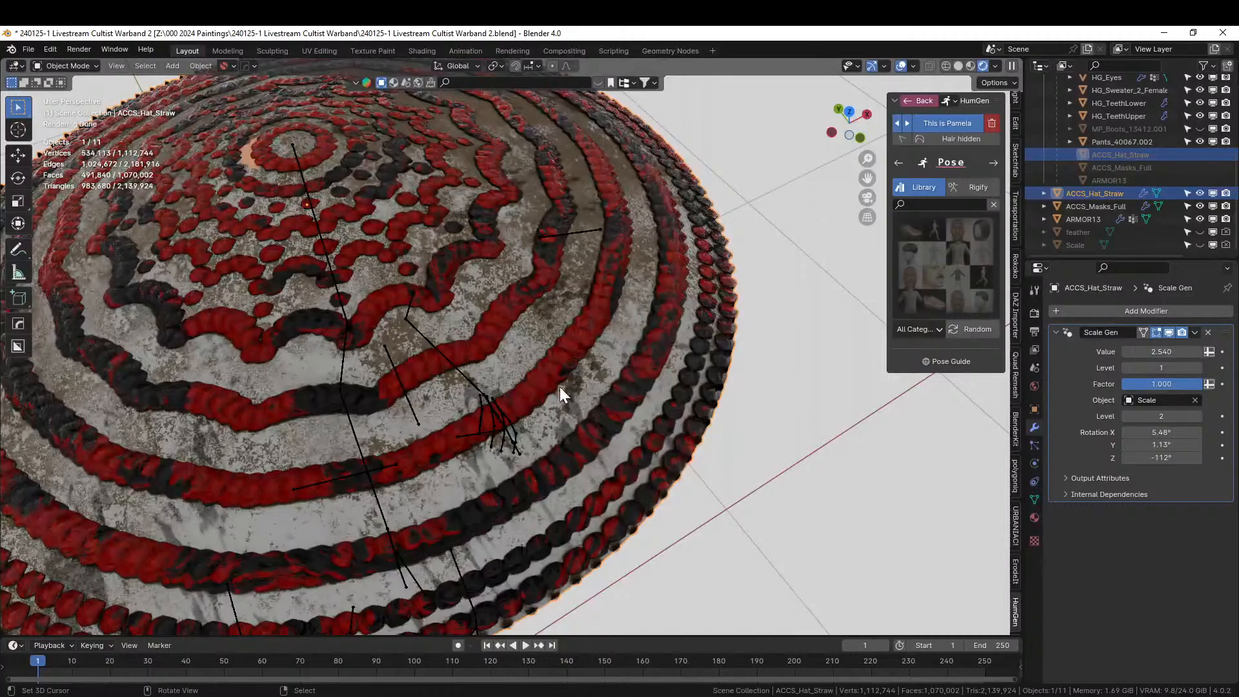
pyautogui.press('Tab')
pyautogui.moveTo(573, 397); pyautogui.dragTo(583, 359, button='middle')
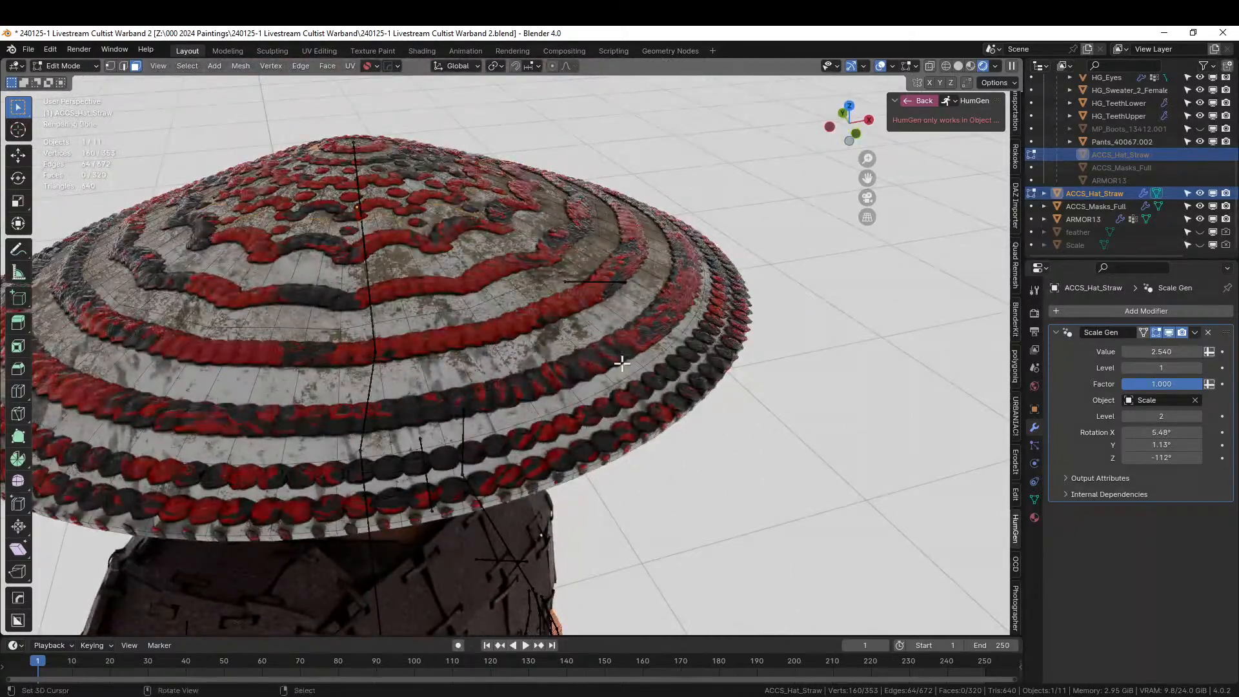
pyautogui.click(1199, 367)
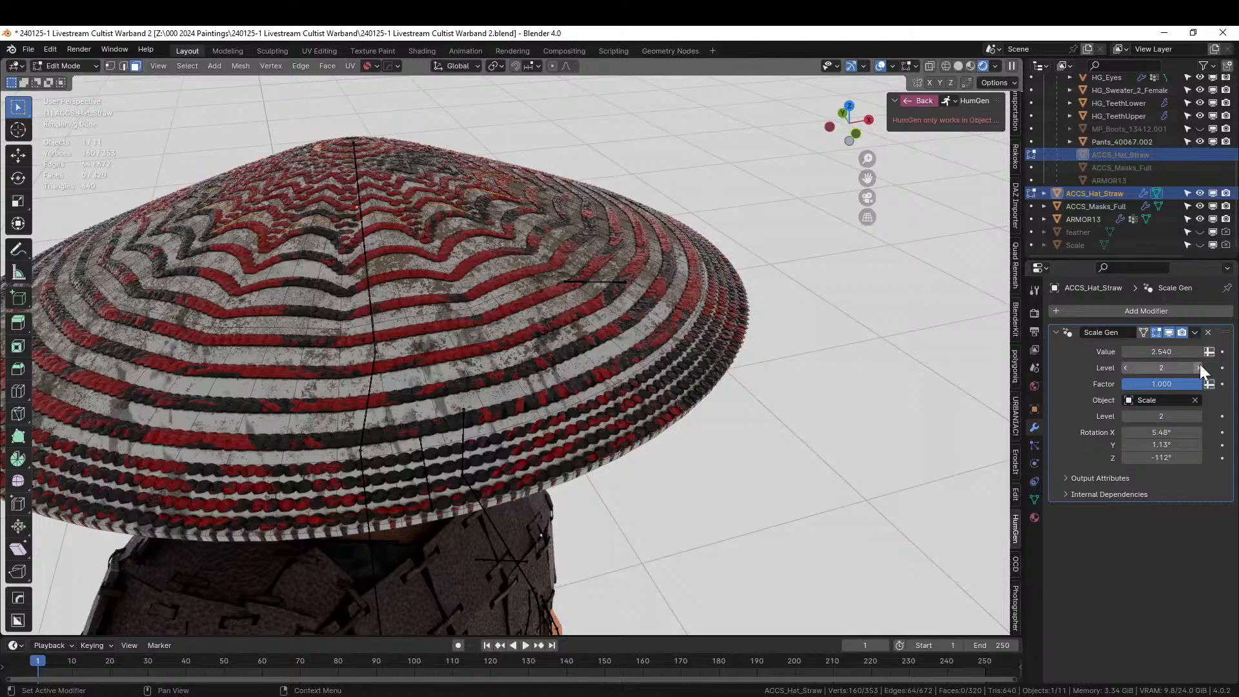
pyautogui.press('Tab')
# Set the Scale Gen Value to 4 and inspect the denser scale rows from the front and above.
pyautogui.moveTo(757, 417); pyautogui.dragTo(675, 385, button='middle')
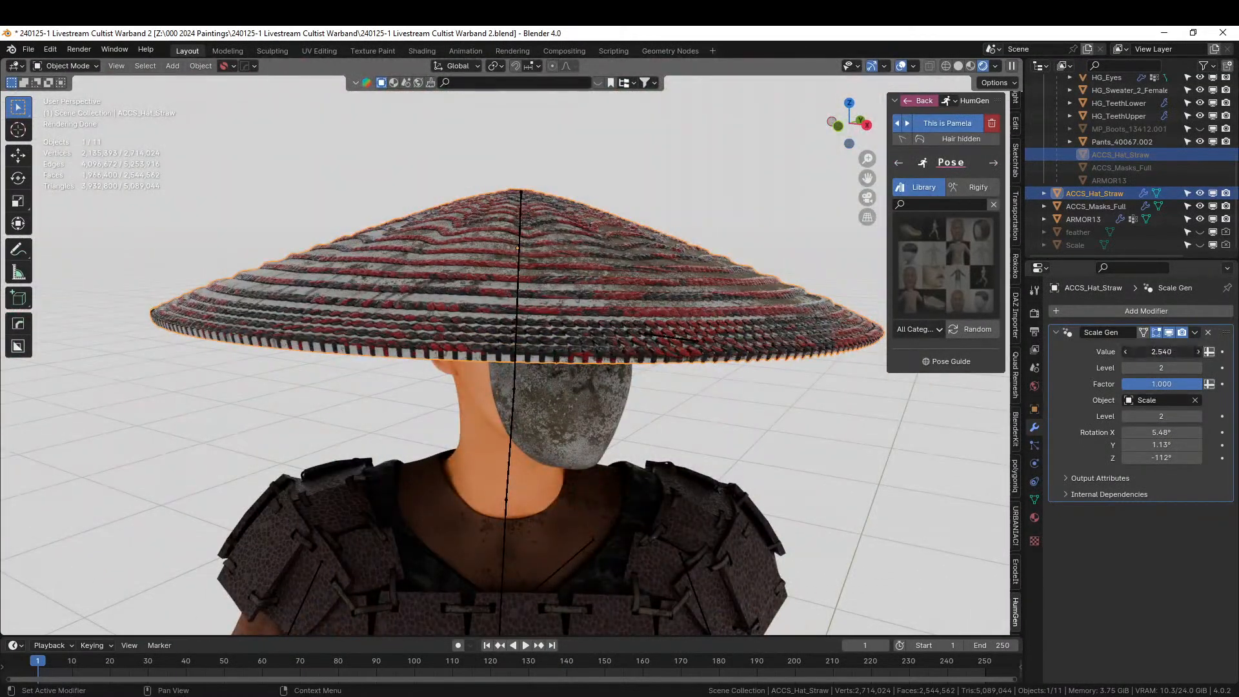
pyautogui.press('Return')
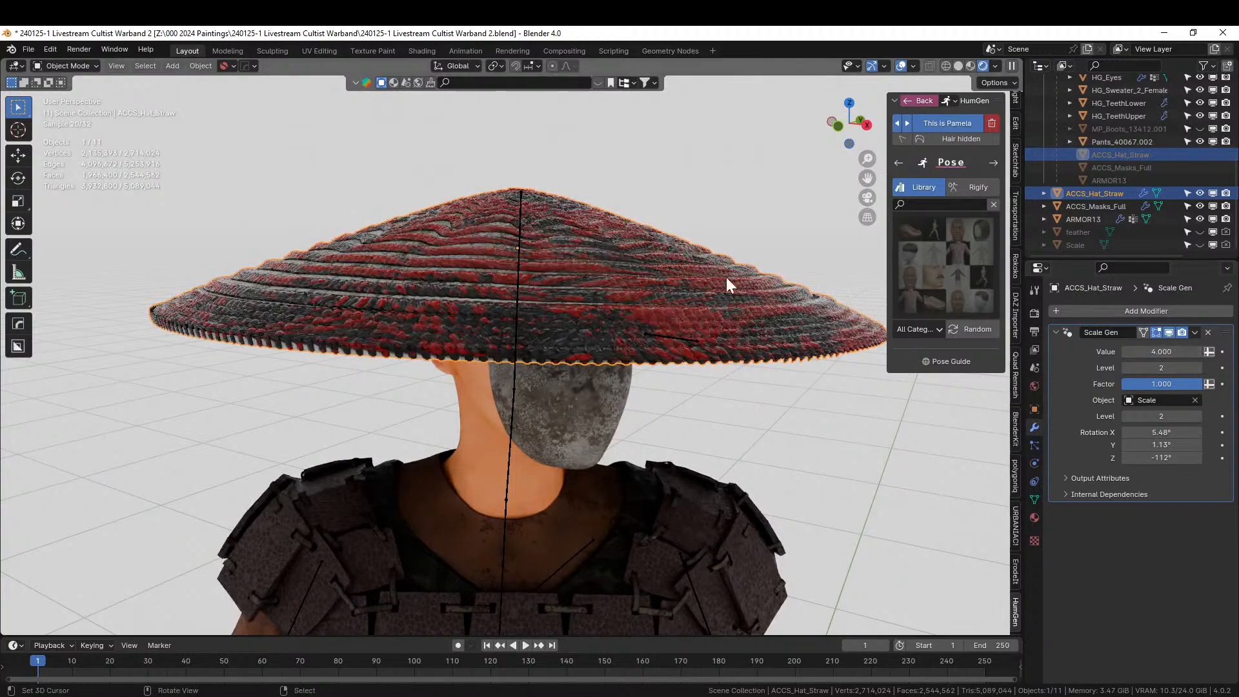
pyautogui.moveTo(726, 277); pyautogui.dragTo(749, 388, button='middle')
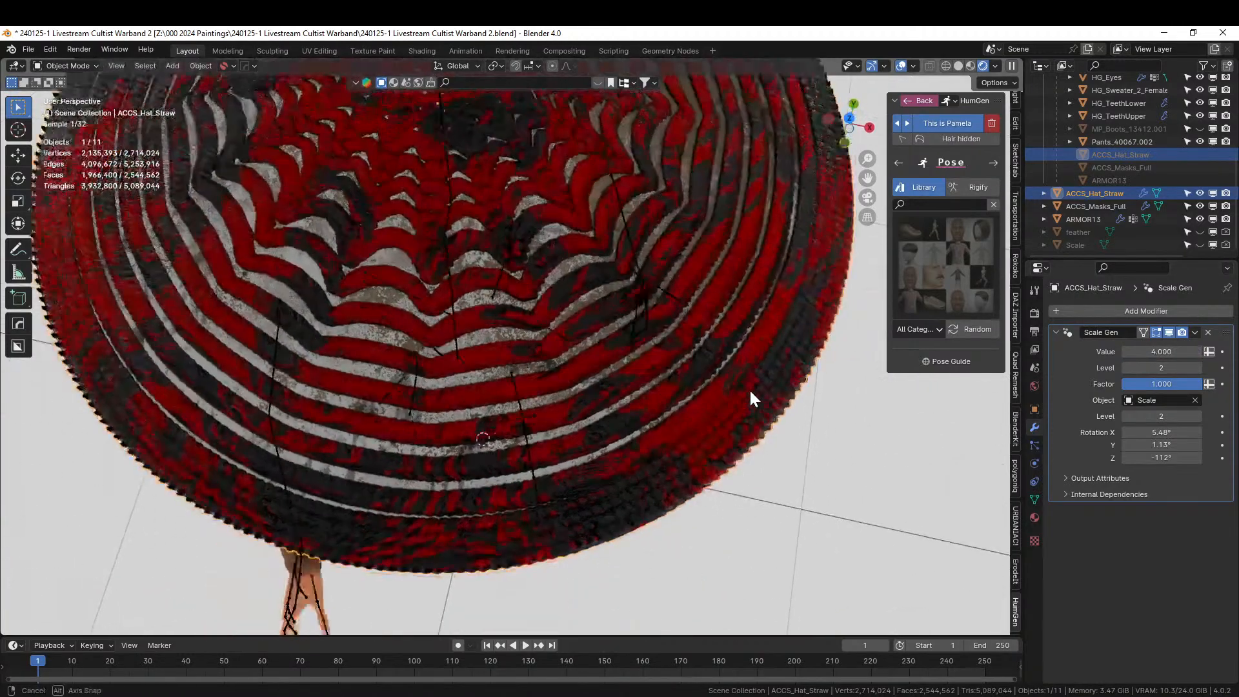
# Set the hat's Scale Gen Value to 5, inspect the weave from the front and underneath, and save the file.
pyautogui.click(1167, 351)
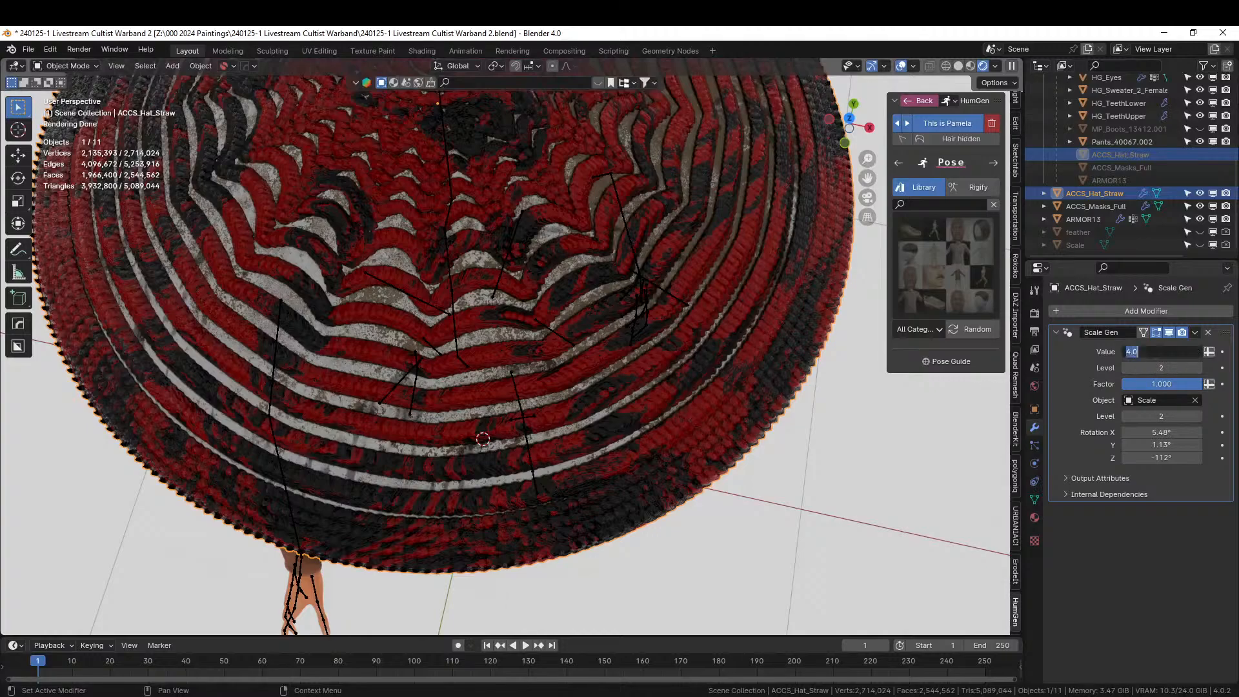
pyautogui.write('5')
pyautogui.press('Return')
pyautogui.moveTo(858, 320); pyautogui.dragTo(764, 244, button='middle')
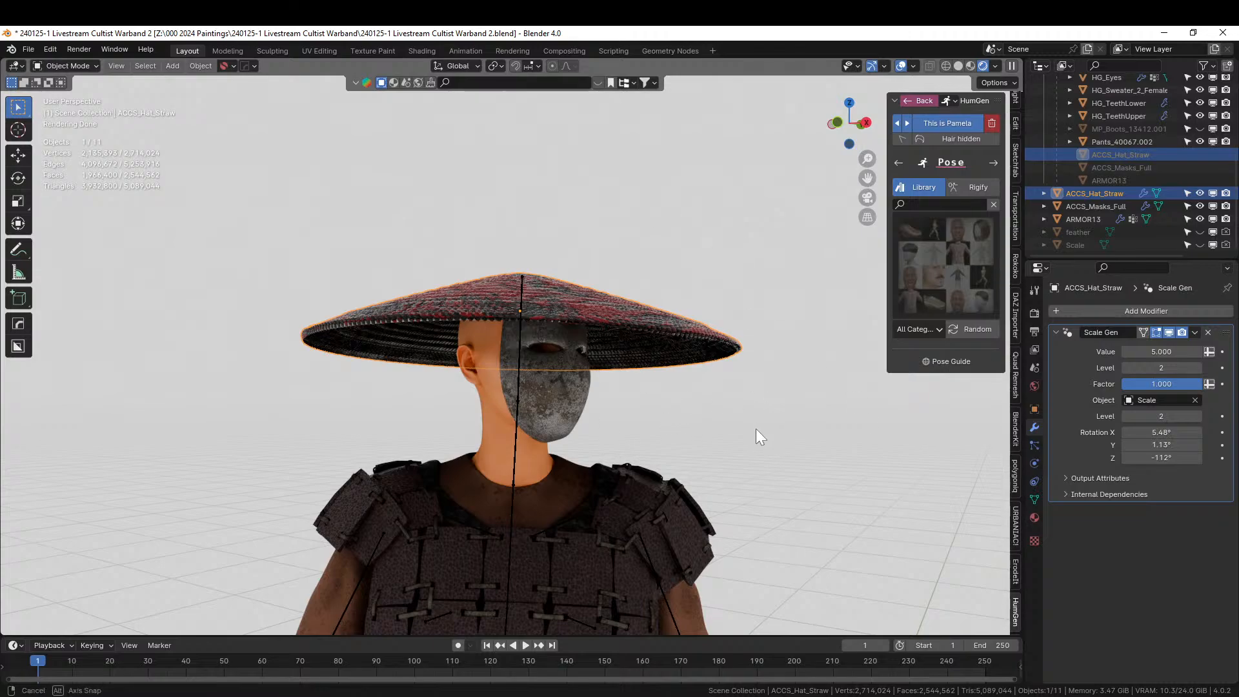
pyautogui.moveTo(756, 431); pyautogui.dragTo(782, 348, button='middle')
pyautogui.hotkey('ctrl', 's')
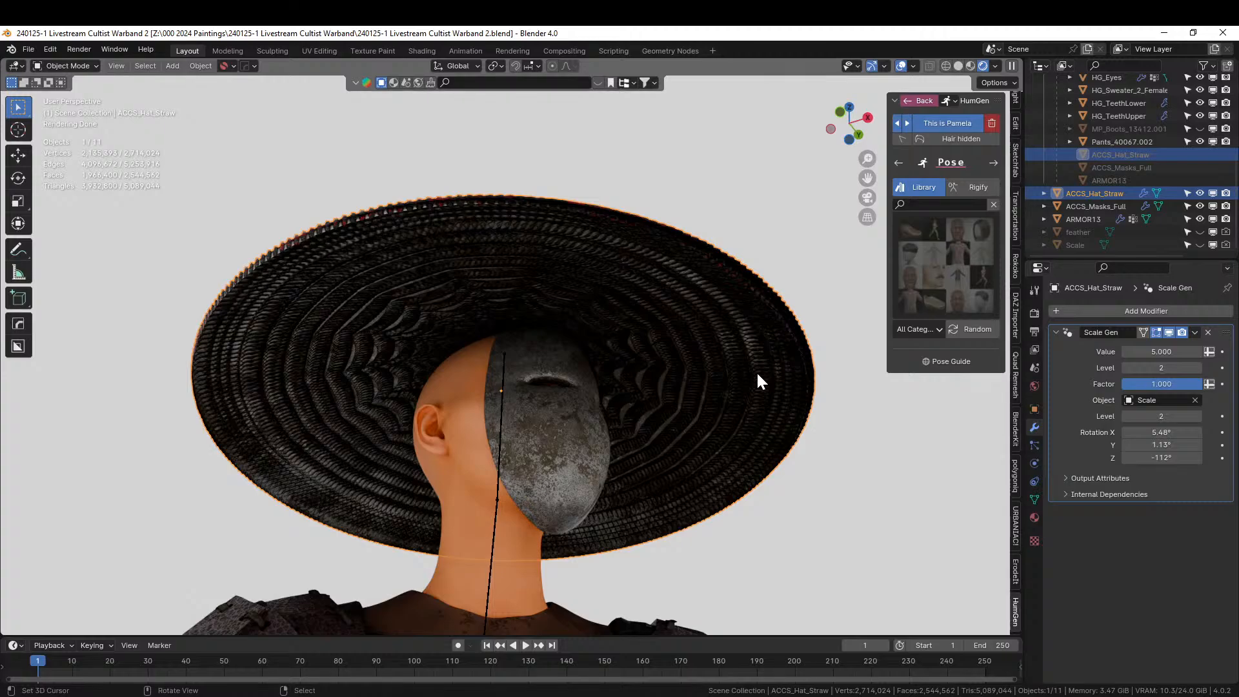
# Switch the viewport to solid shading and hide the ACCS_Masks_Full mask to expose the face.
pyautogui.moveTo(704, 434)
pyautogui.mouseDown(button='middle')
pyautogui.moveTo(610, 480)
pyautogui.moveTo(663, 455)
pyautogui.moveTo(622, 459)
pyautogui.moveTo(671, 442)
pyautogui.moveTo(708, 460)
pyautogui.moveTo(727, 435)
pyautogui.mouseUp(button='middle')
pyautogui.click(958, 66)
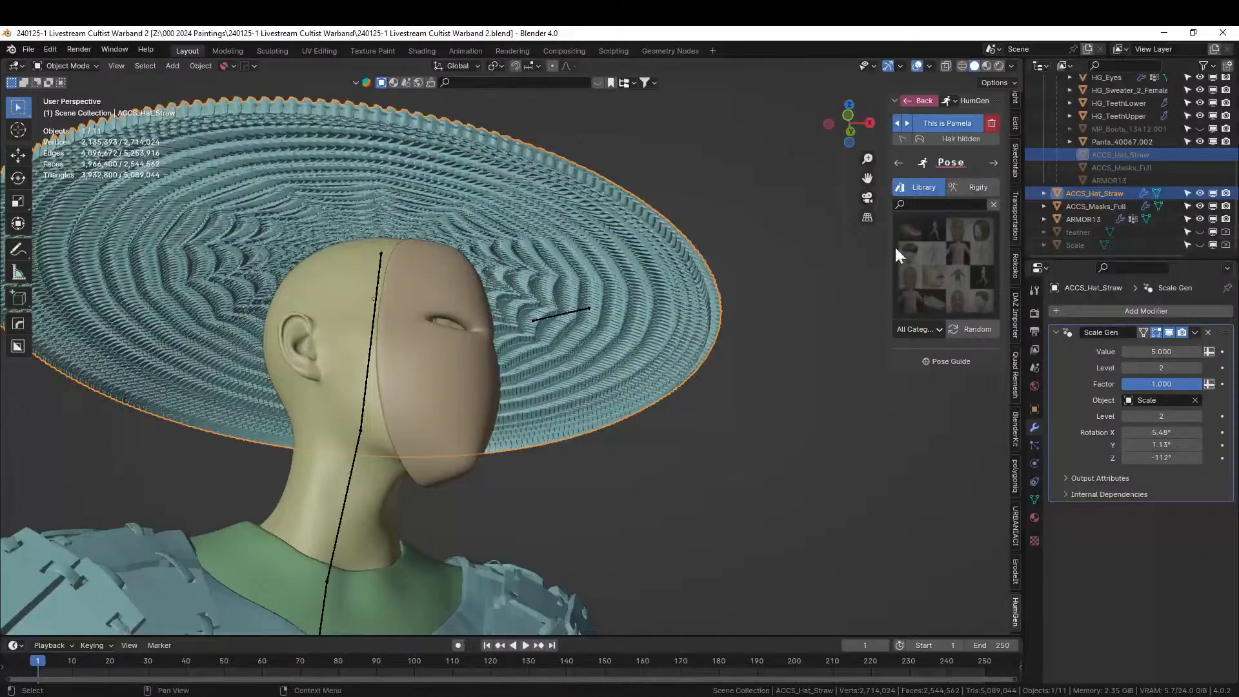
pyautogui.click(408, 310)
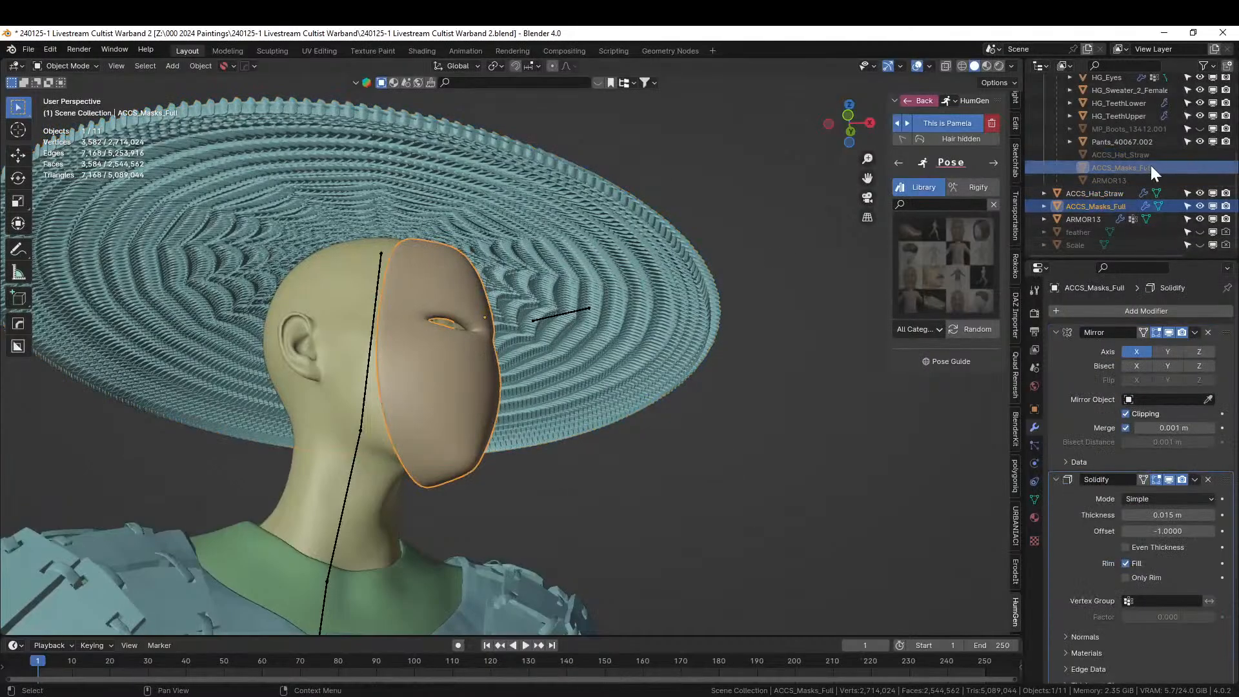
pyautogui.moveTo(1025, 168); pyautogui.dragTo(987, 182)
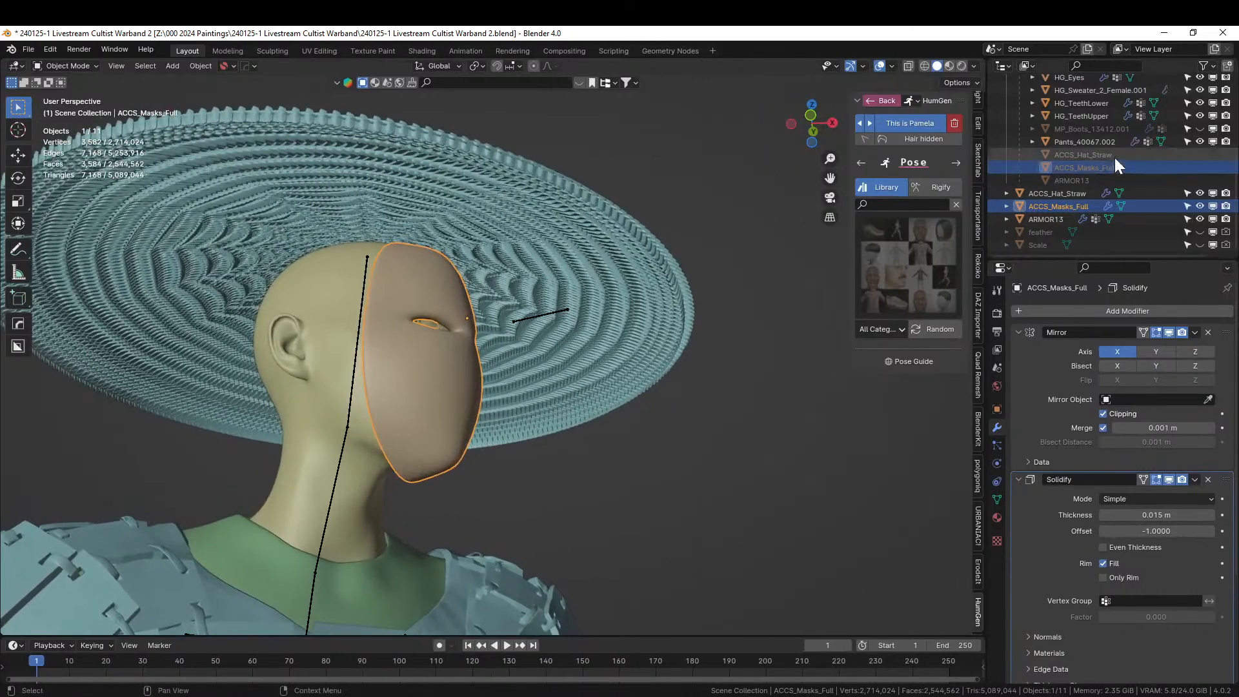
pyautogui.click(1197, 205)
pyautogui.moveTo(611, 434); pyautogui.dragTo(517, 438, button='middle')
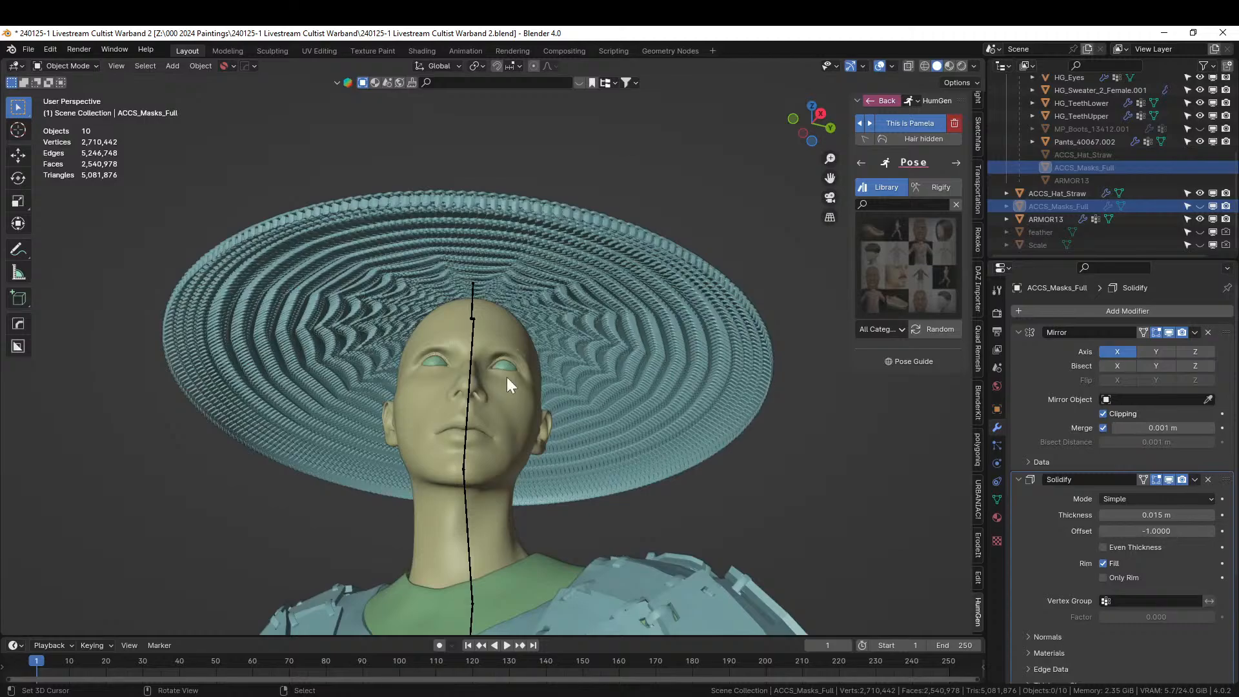
# Disable the straw hat's Scale Gen modifier in the viewport and enable snapping to faces.
pyautogui.click(560, 285)
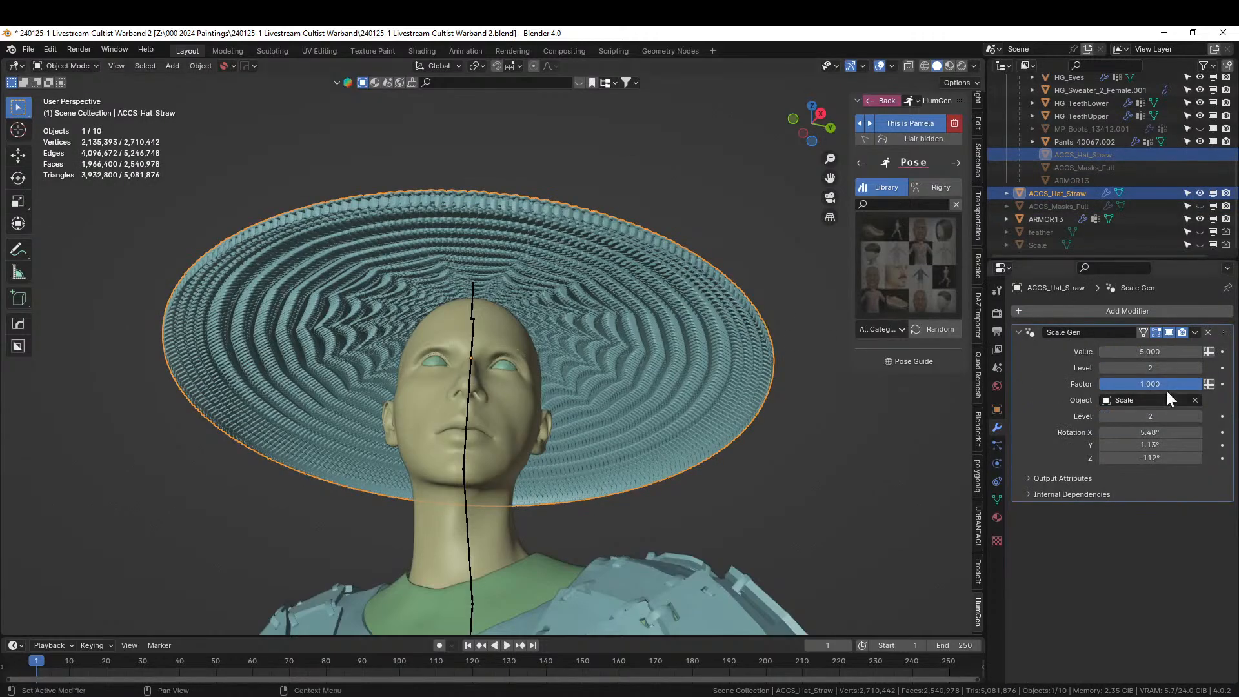
pyautogui.click(1168, 332)
pyautogui.moveTo(652, 426); pyautogui.dragTo(618, 241, button='middle')
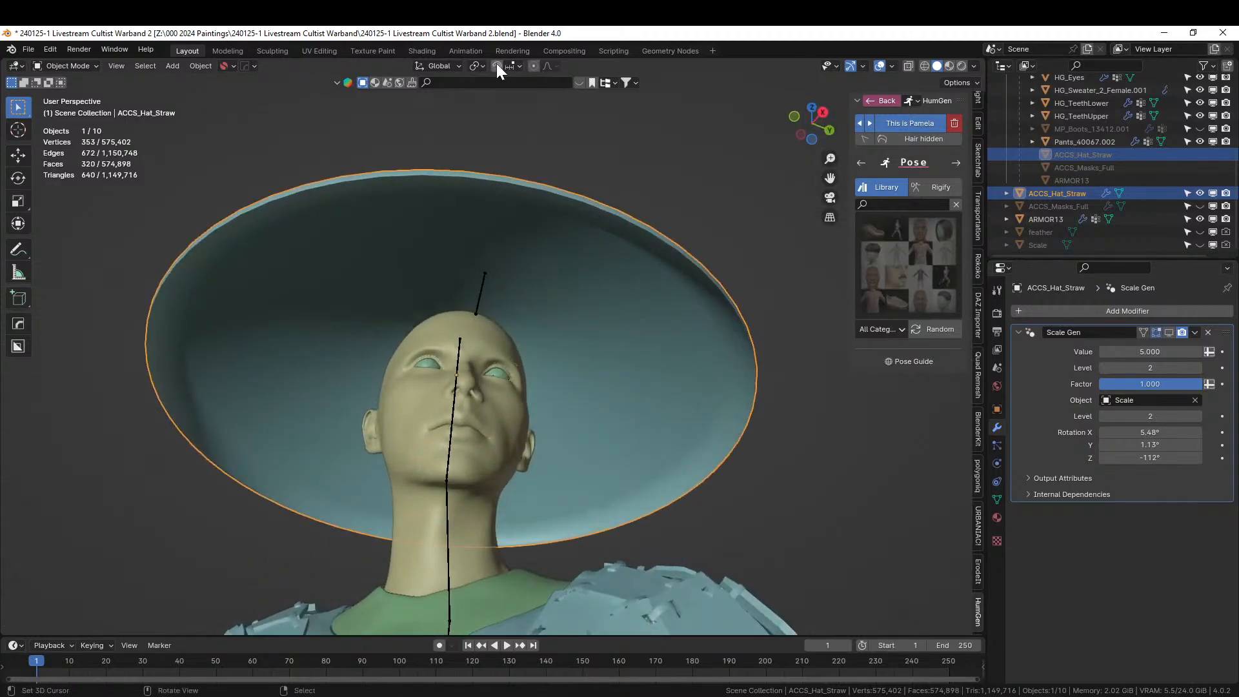
pyautogui.click(516, 67)
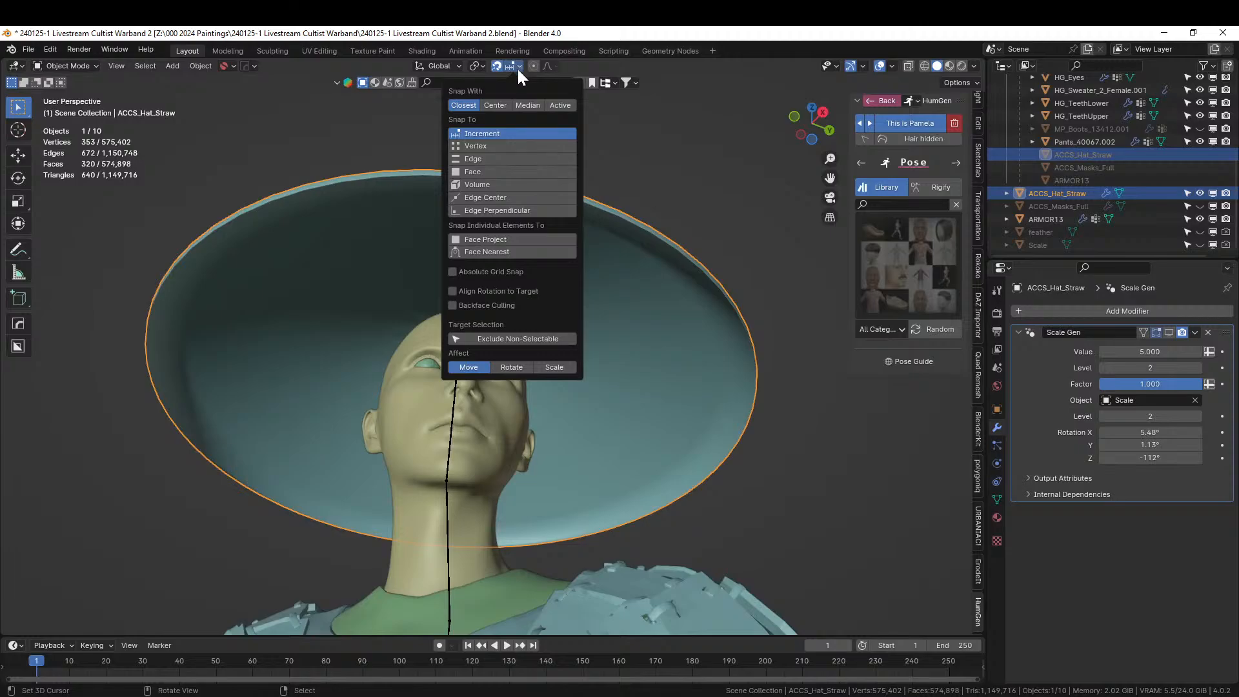
pyautogui.click(488, 173)
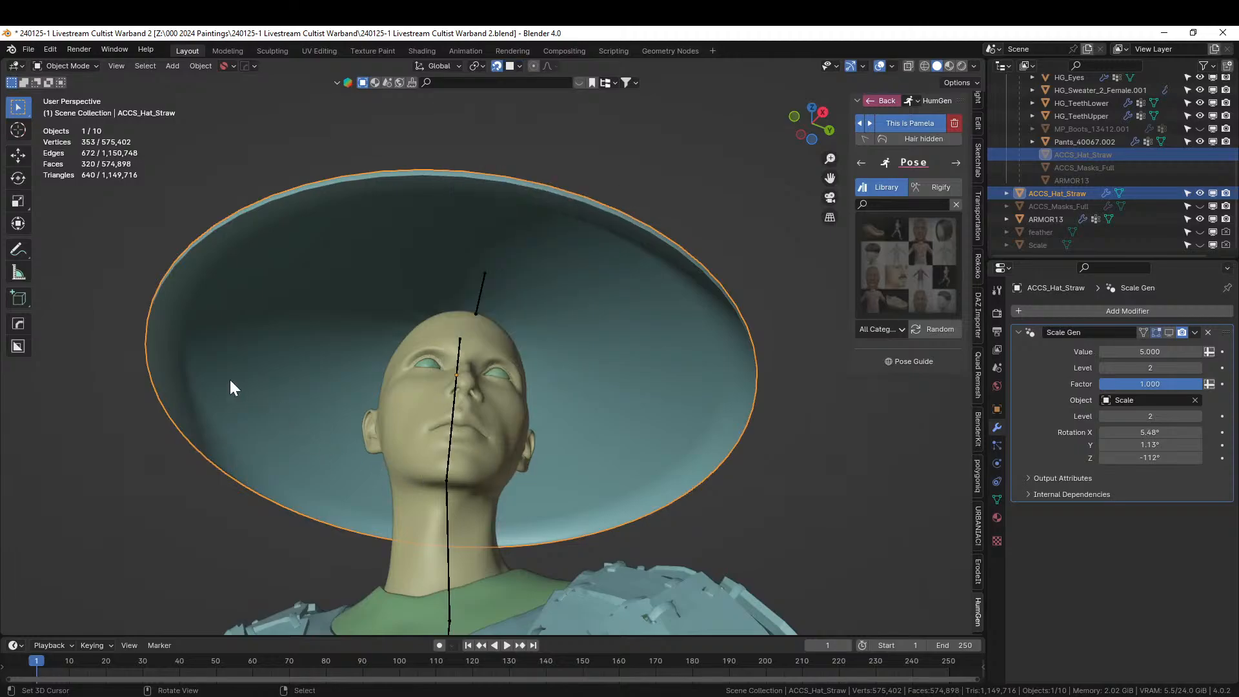
# In the hat's Edit Mode, extrude a side rim vertex to the chin, moving it about X 0.142, Y 0.245, Z -0.135 m.
pyautogui.press('Tab')
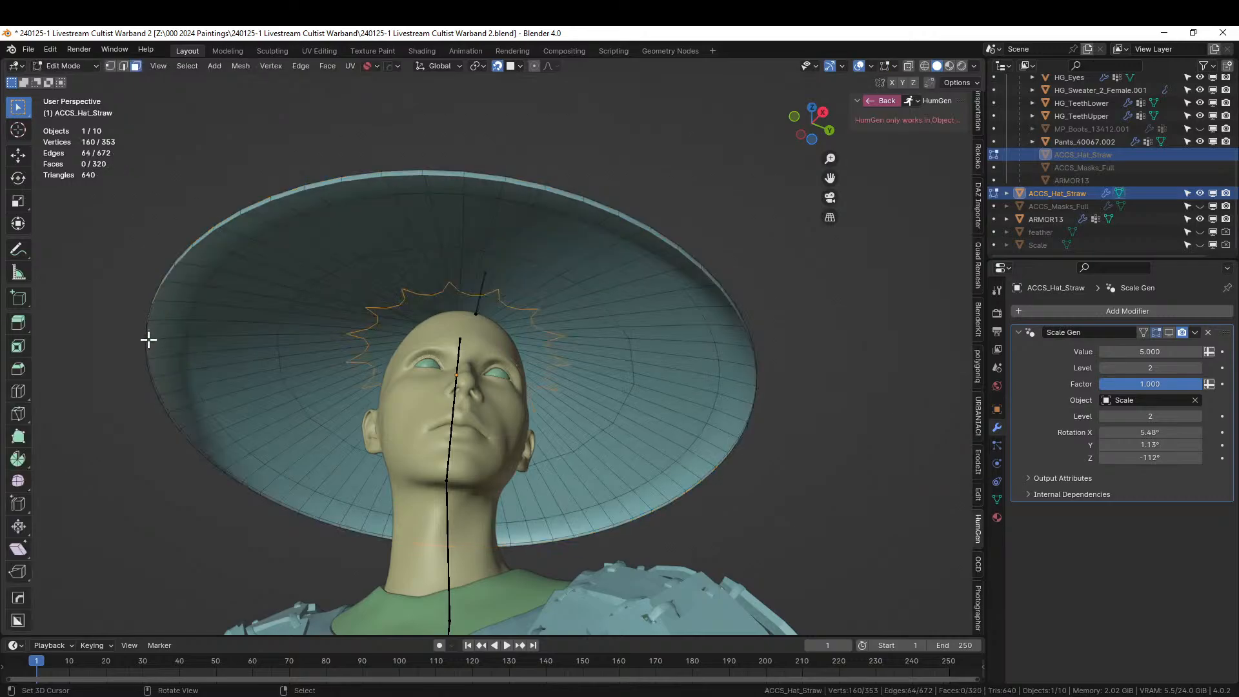
pyautogui.press('1')
pyautogui.moveTo(243, 365); pyautogui.dragTo(326, 463, button='middle')
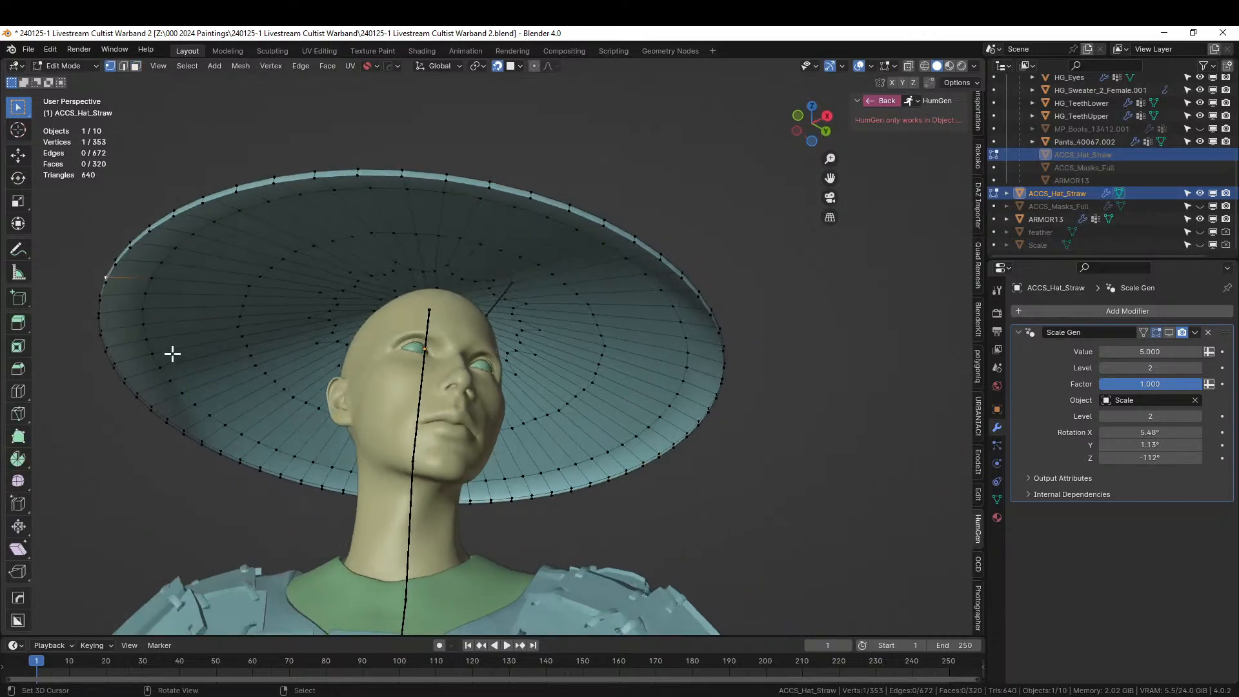
pyautogui.press('e')
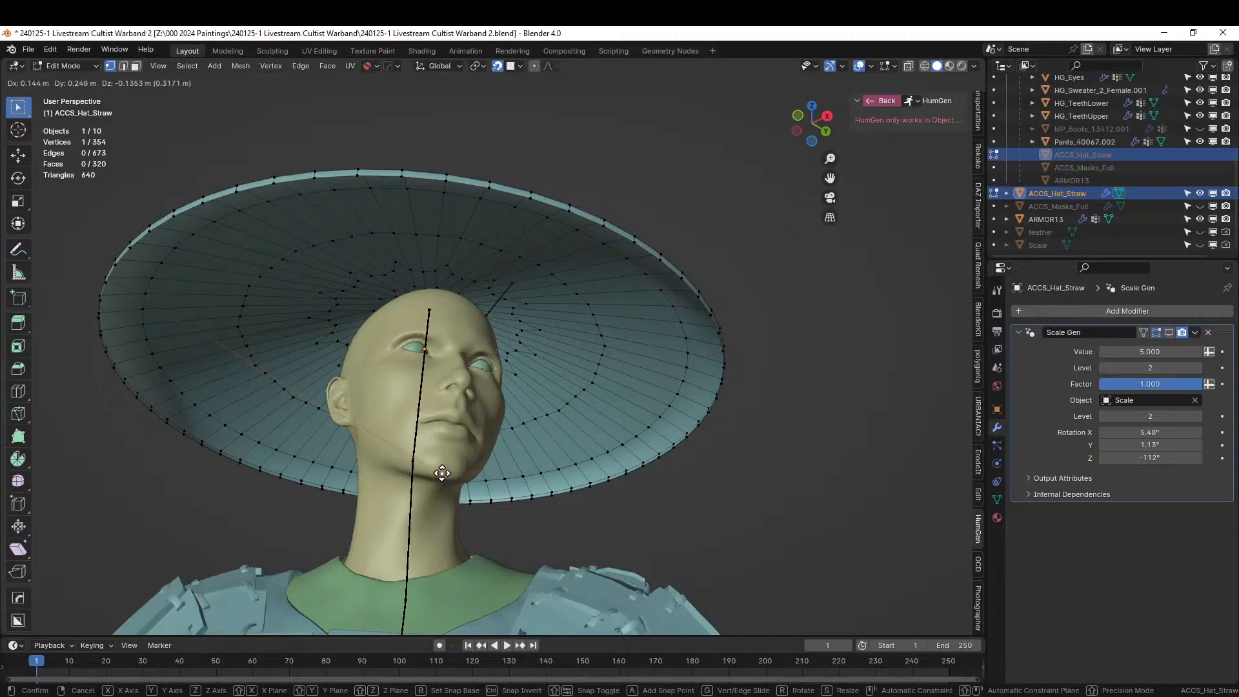
pyautogui.click(439, 473)
# Find the opposite rim vertex with the hat isolated from below, and extrude it to the chin by about X -0.023, Y -0.306, Z -0.105 m.
pyautogui.moveTo(641, 495); pyautogui.dragTo(568, 449, button='middle')
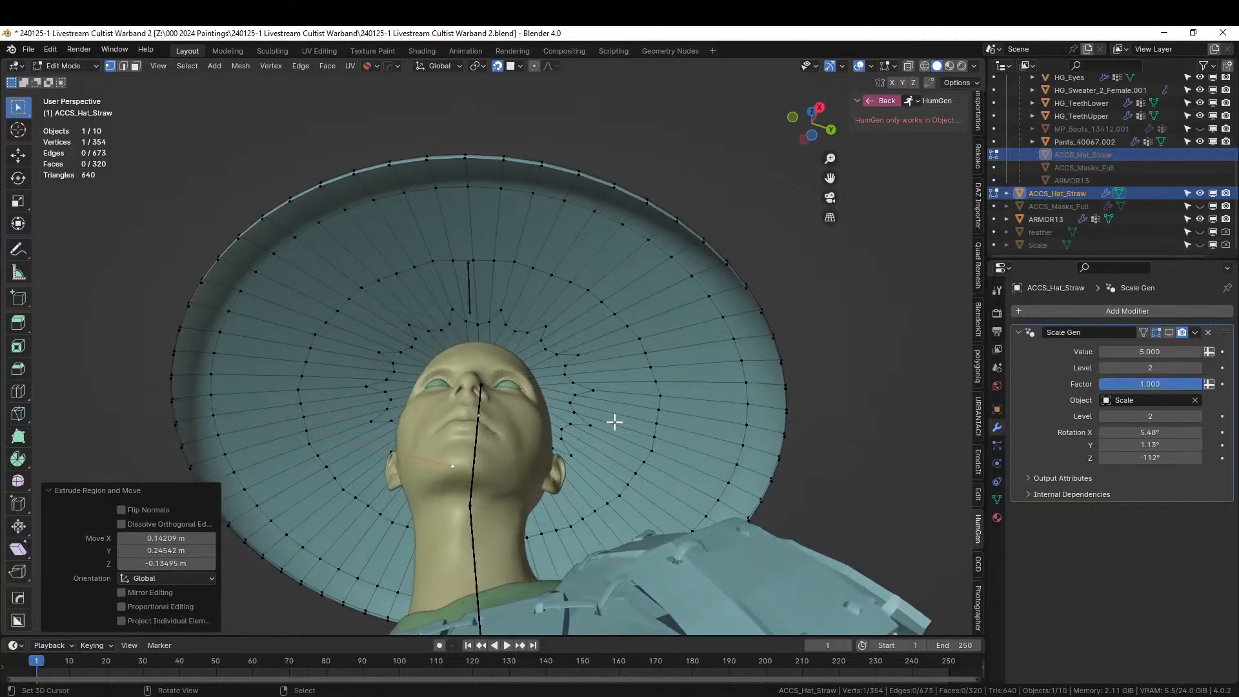
pyautogui.press('KP_7')
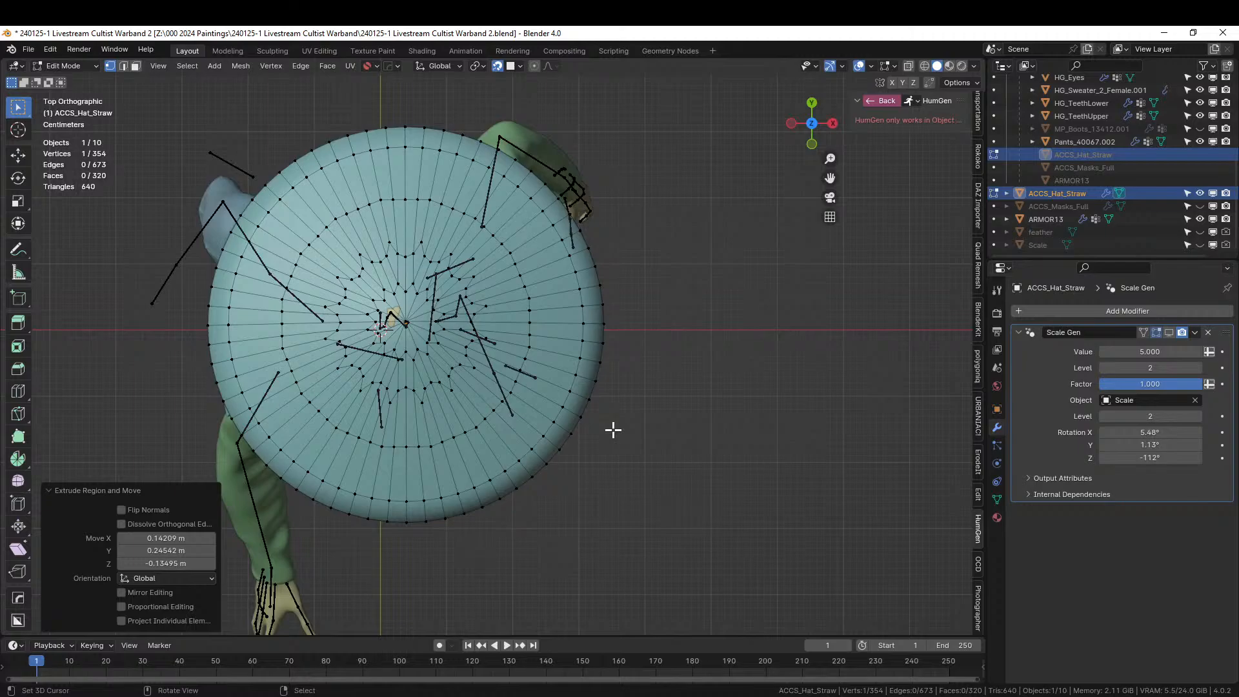
pyautogui.press('KP_Divide')
pyautogui.press('ctrl+KP_7')
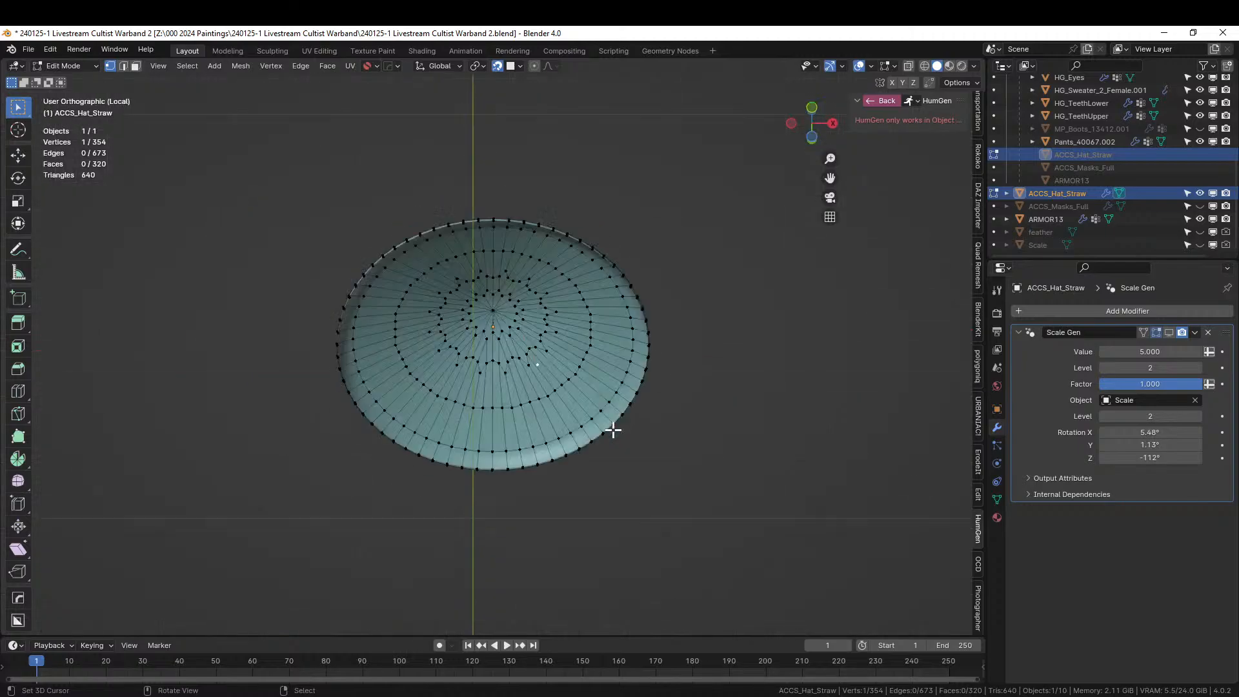
pyautogui.scroll(3, 613, 428)
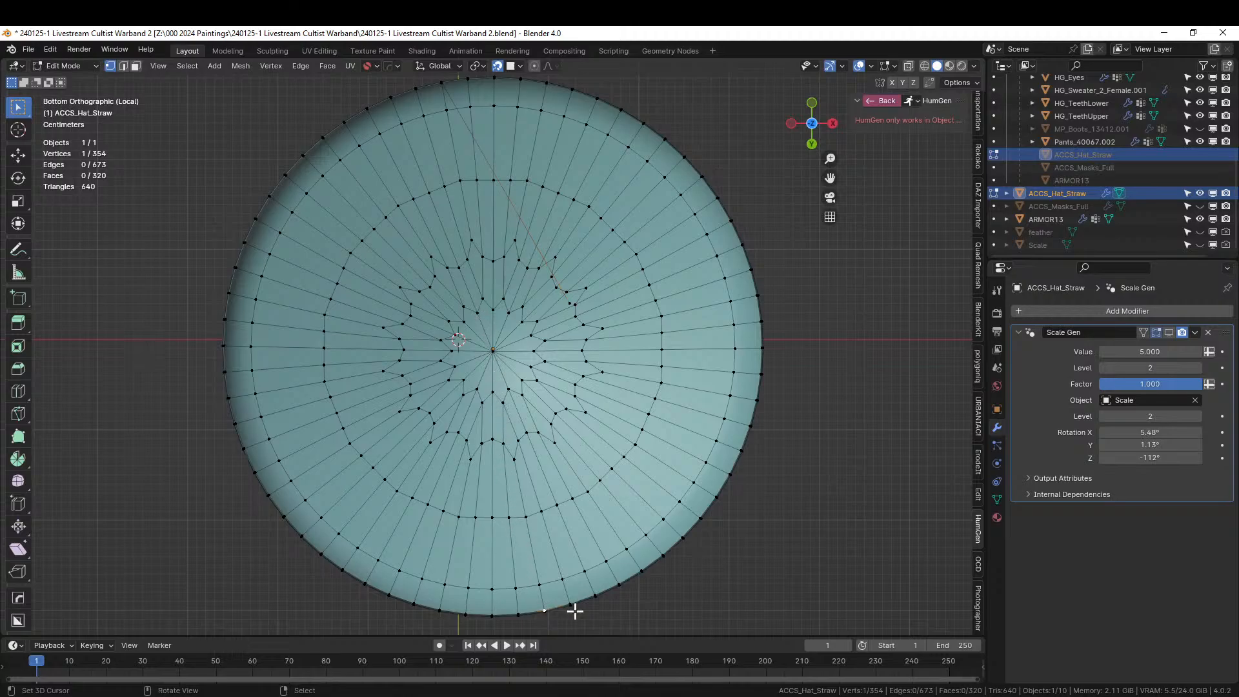
pyautogui.press('KP_Divide')
pyautogui.moveTo(553, 523); pyautogui.dragTo(445, 314, button='middle')
pyautogui.moveTo(583, 315); pyautogui.dragTo(677, 316, button='middle')
pyautogui.scroll(2, 719, 304)
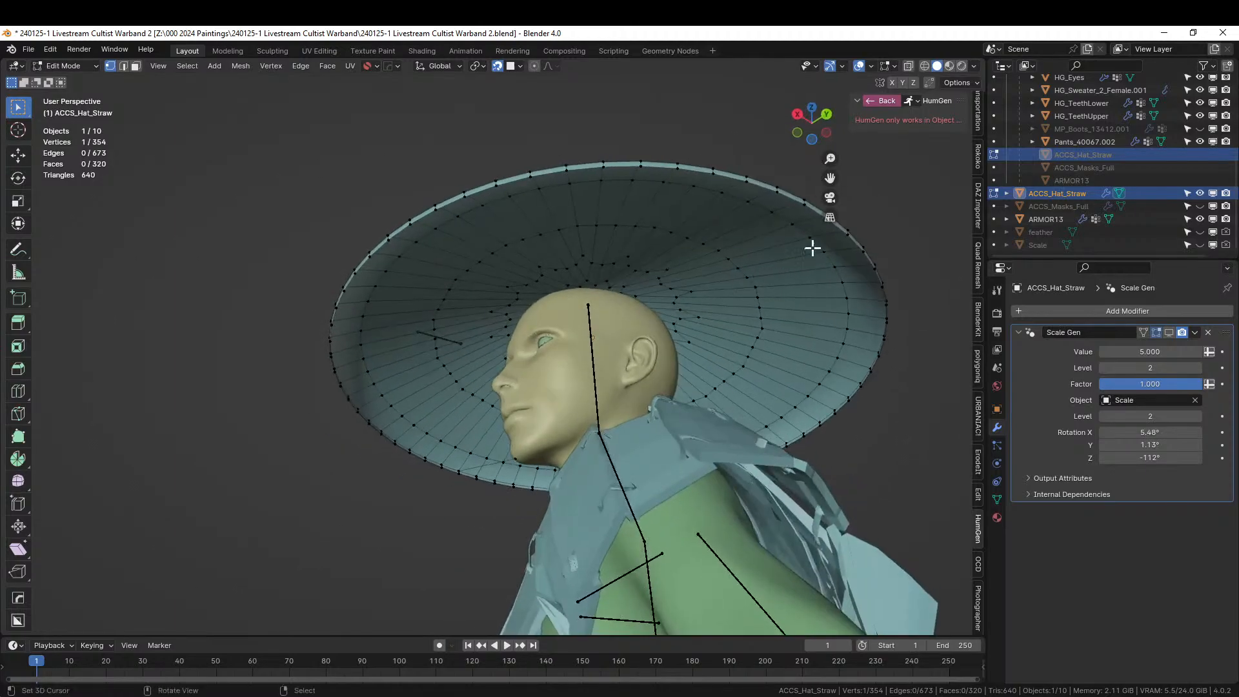
pyautogui.moveTo(727, 258); pyautogui.dragTo(821, 260, button='middle')
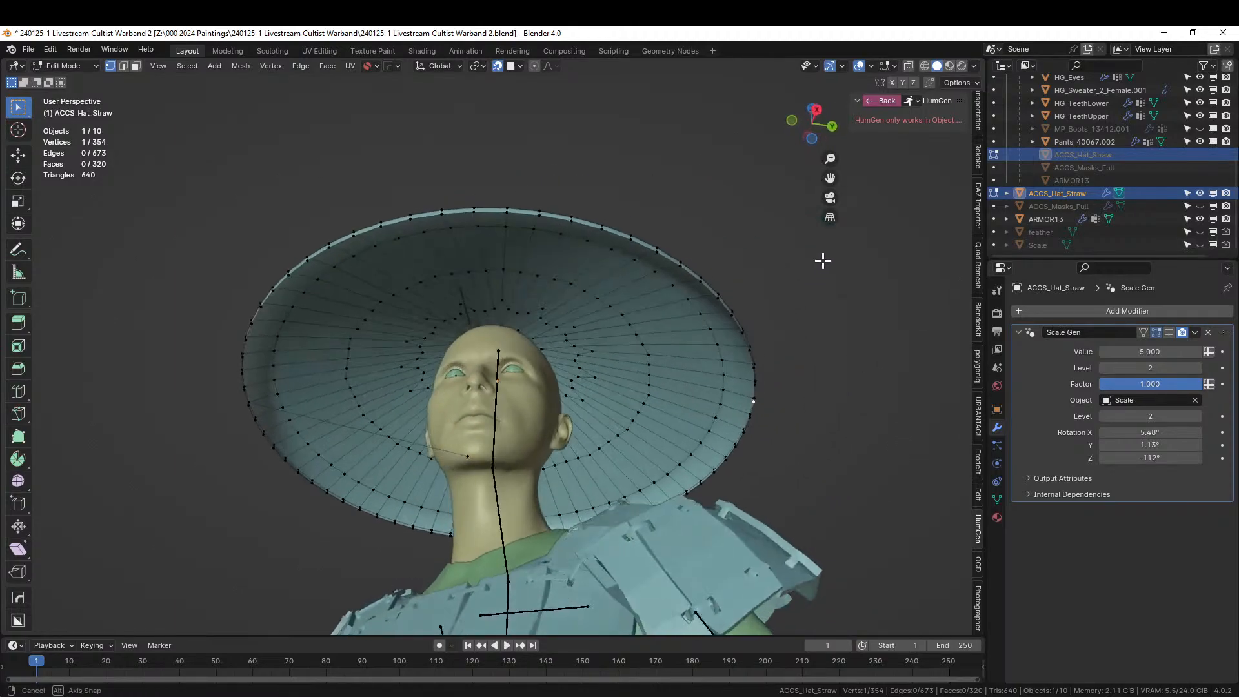
pyautogui.press('e')
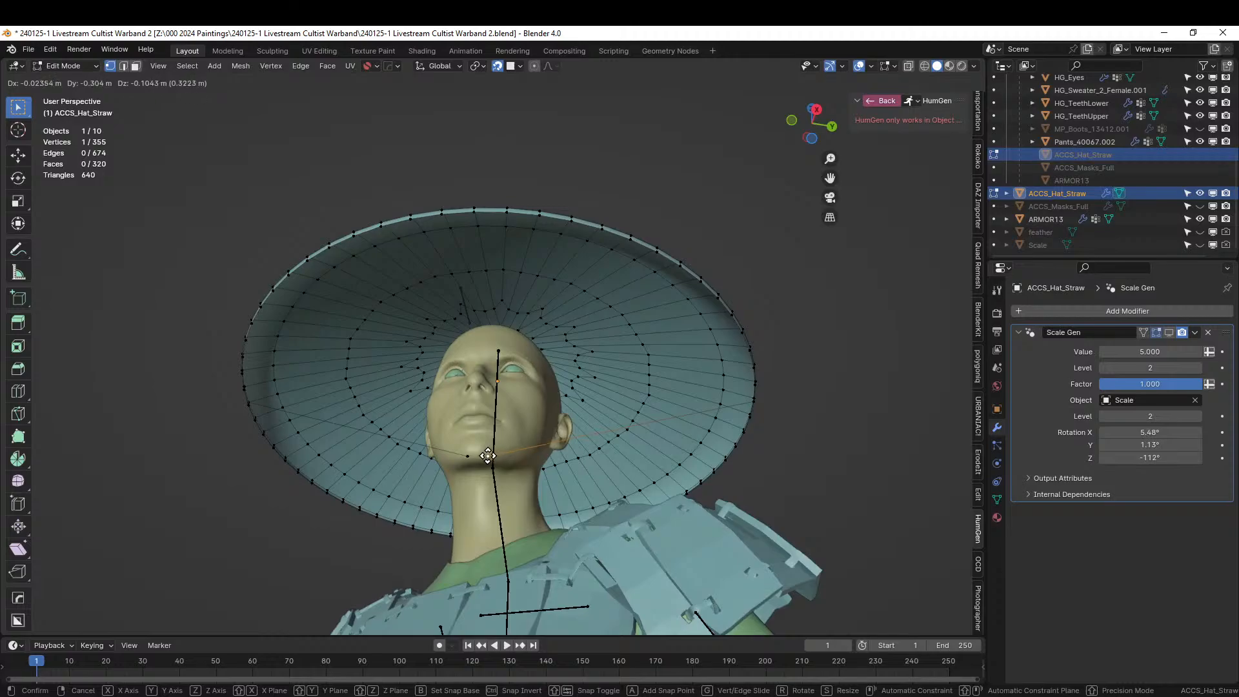
pyautogui.click(489, 456)
# Select the two extruded end vertices under the chin and join them with an edge, undoing the surplus fill.
pyautogui.moveTo(634, 398); pyautogui.dragTo(616, 451, button='middle')
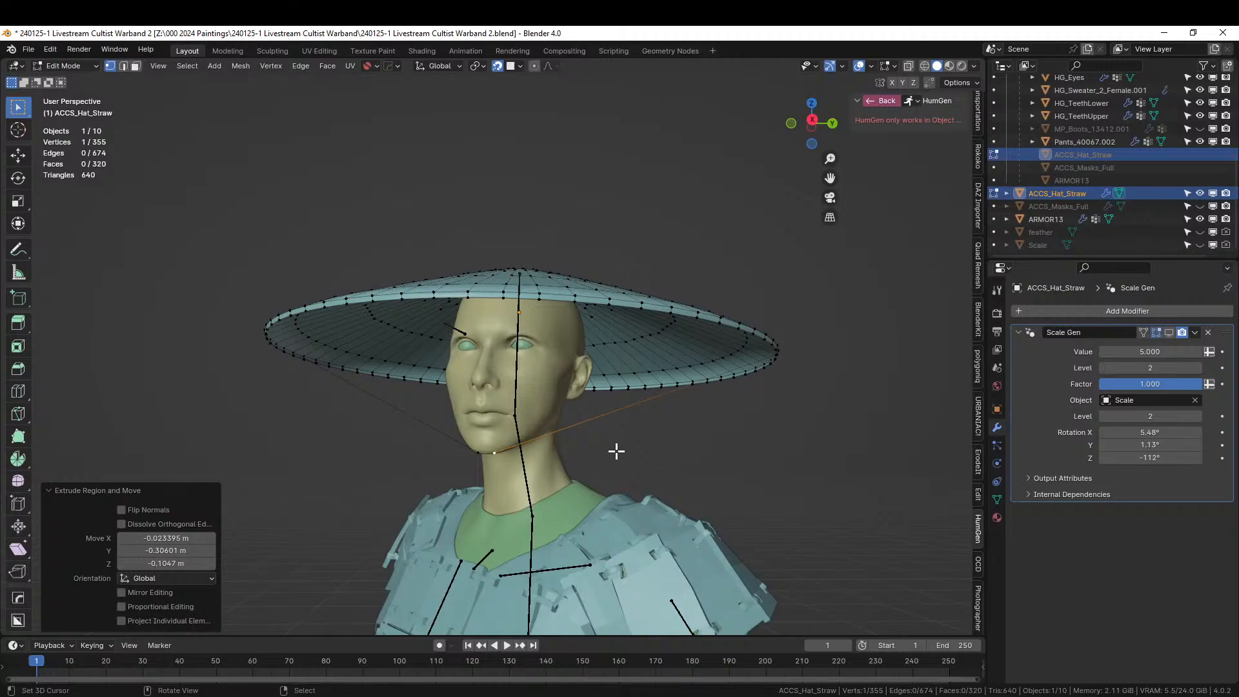
pyautogui.moveTo(616, 451); pyautogui.dragTo(658, 396, button='middle')
pyautogui.keyDown('shift'); pyautogui.click(453, 451); pyautogui.keyUp('shift')
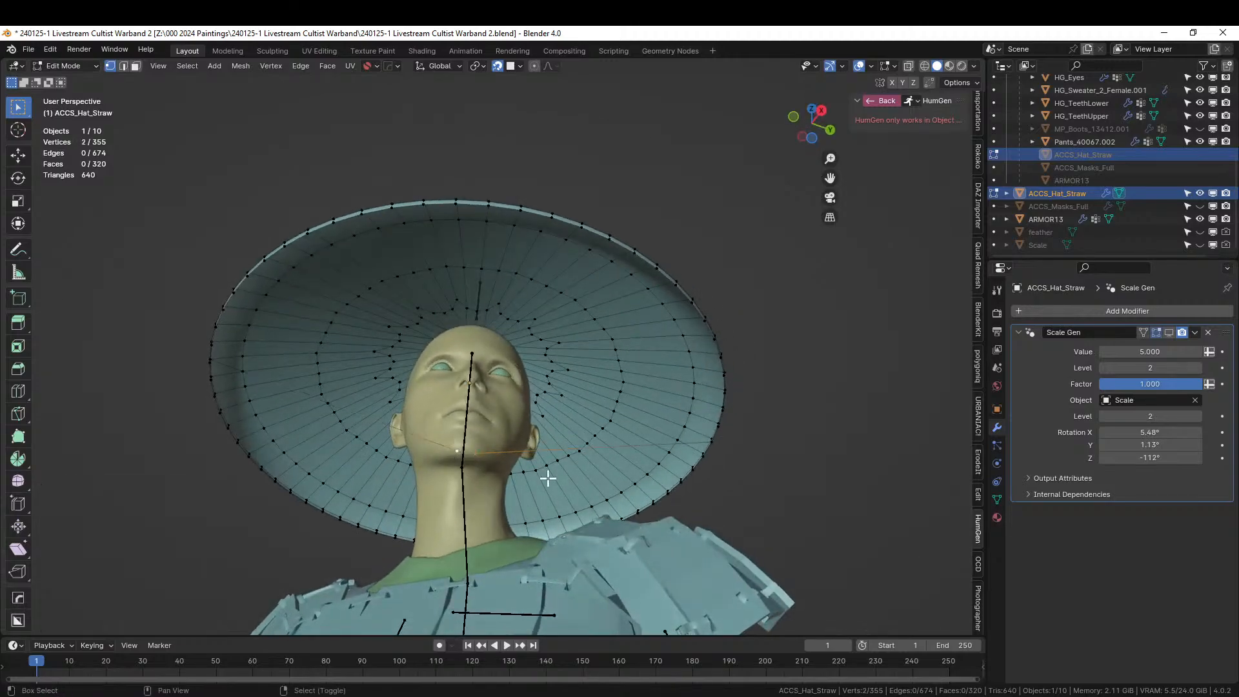
pyautogui.scroll(3, 490, 462)
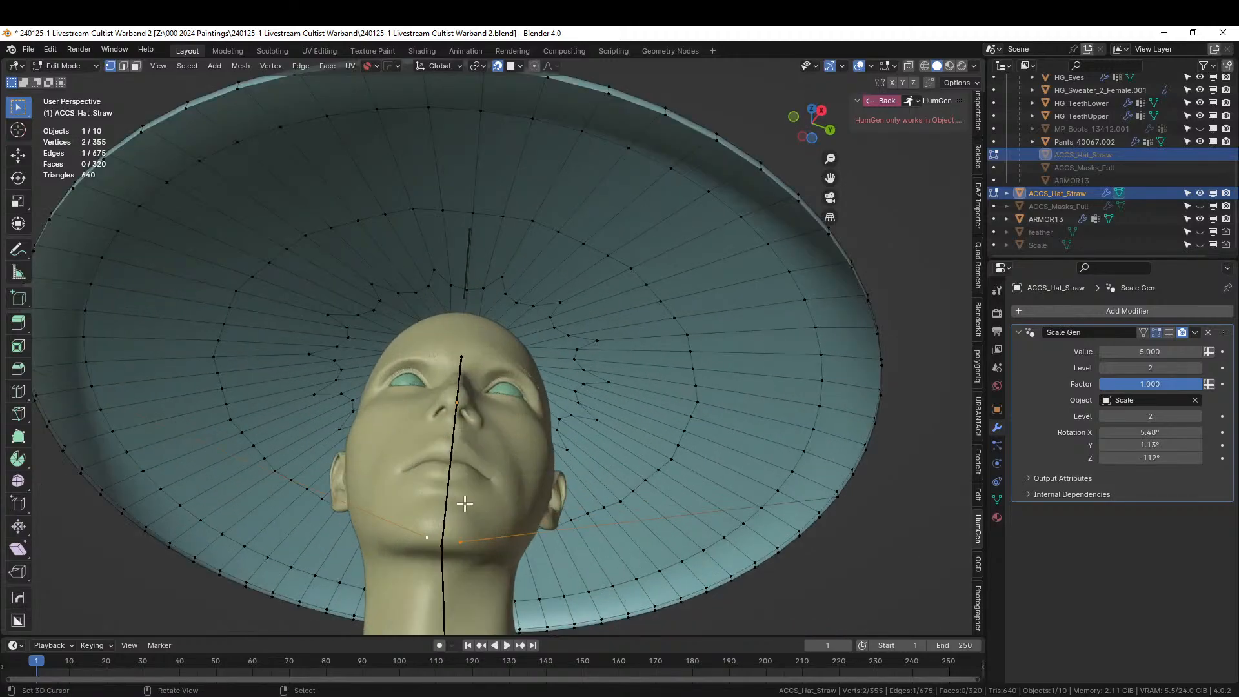
pyautogui.press('f')
pyautogui.hotkey('ctrl', 'z')
pyautogui.keyDown('shift'); pyautogui.rightClick(461, 542); pyautogui.keyUp('shift')
pyautogui.press('f')
pyautogui.hotkey('ctrl', 'z')
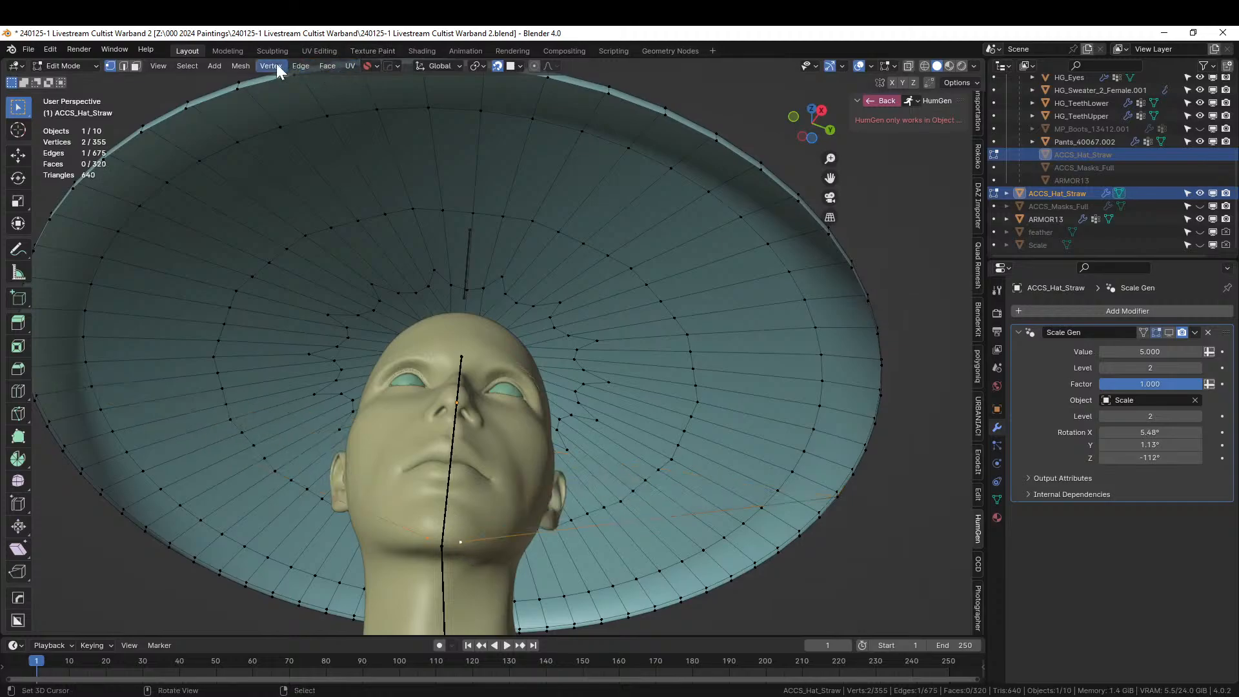
# Try to connect the selected chin vertices with Bridge Edge Loops.
pyautogui.click(293, 64)
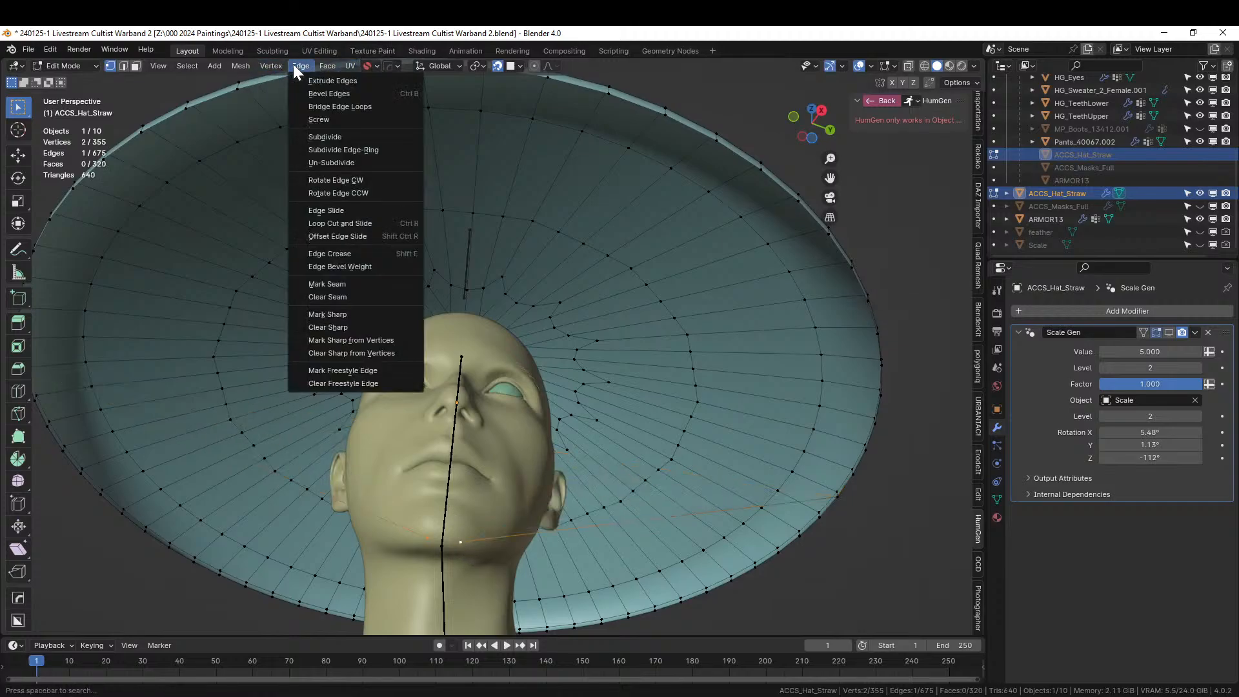
pyautogui.click(358, 105)
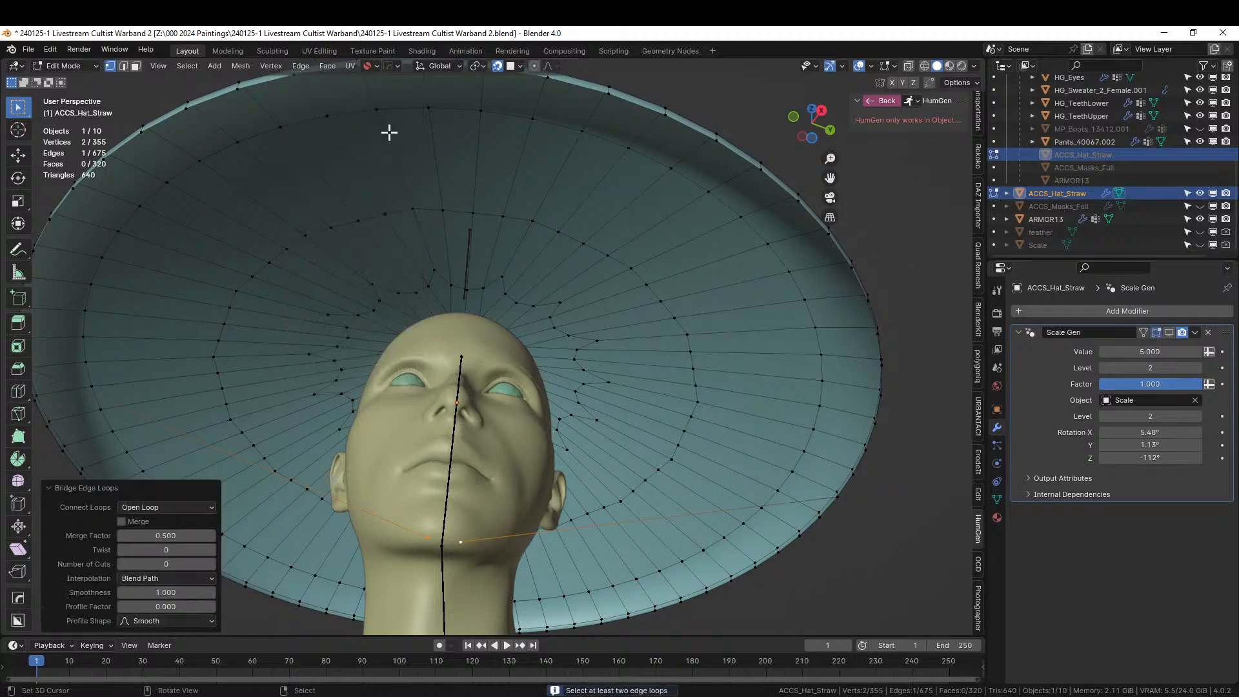
pyautogui.moveTo(469, 541); pyautogui.dragTo(527, 386, button='middle')
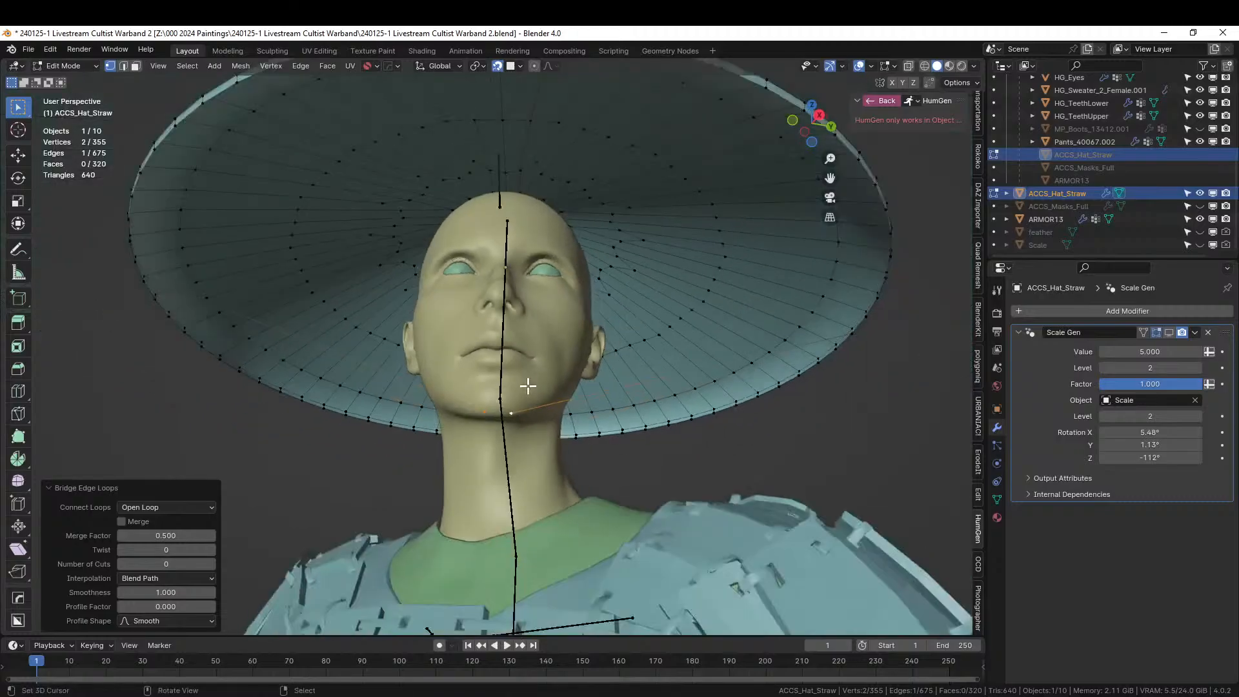
# Select the two strap edges running from the rim to the chin and extract them as a curve with HOps Curve/Extract.
pyautogui.press('2')
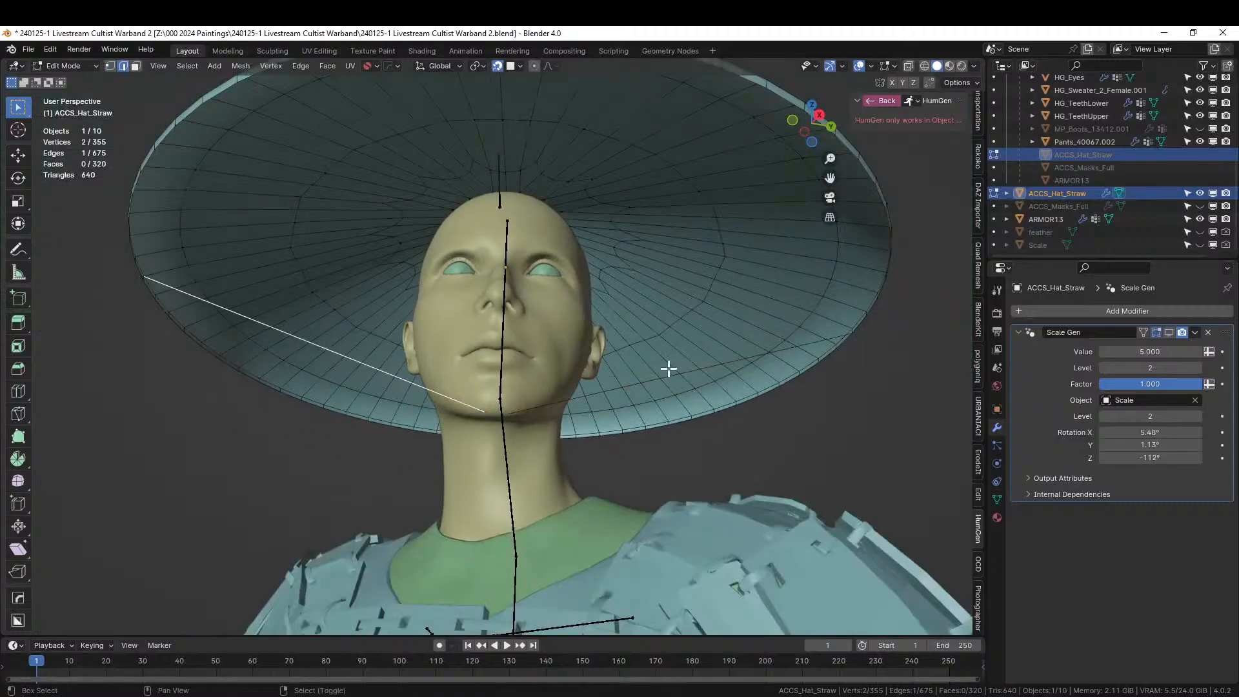
pyautogui.keyDown('shift'); pyautogui.click(390, 371); pyautogui.keyUp('shift')
pyautogui.press('q')
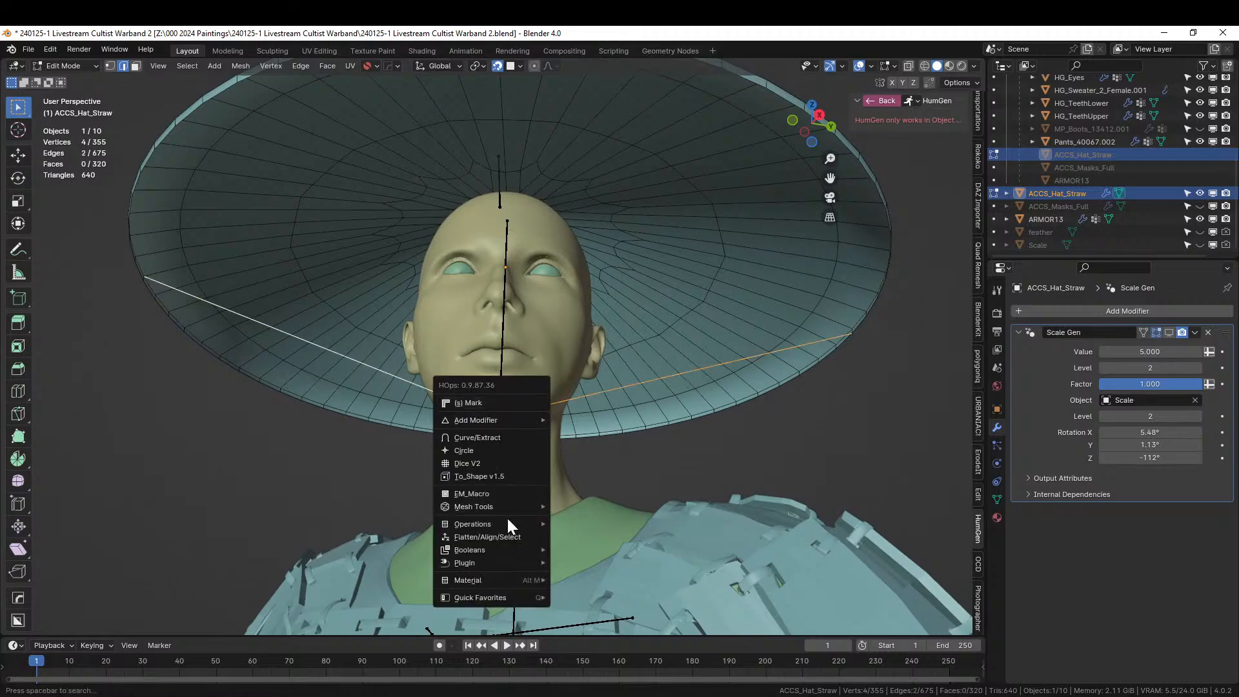
pyautogui.click(522, 435)
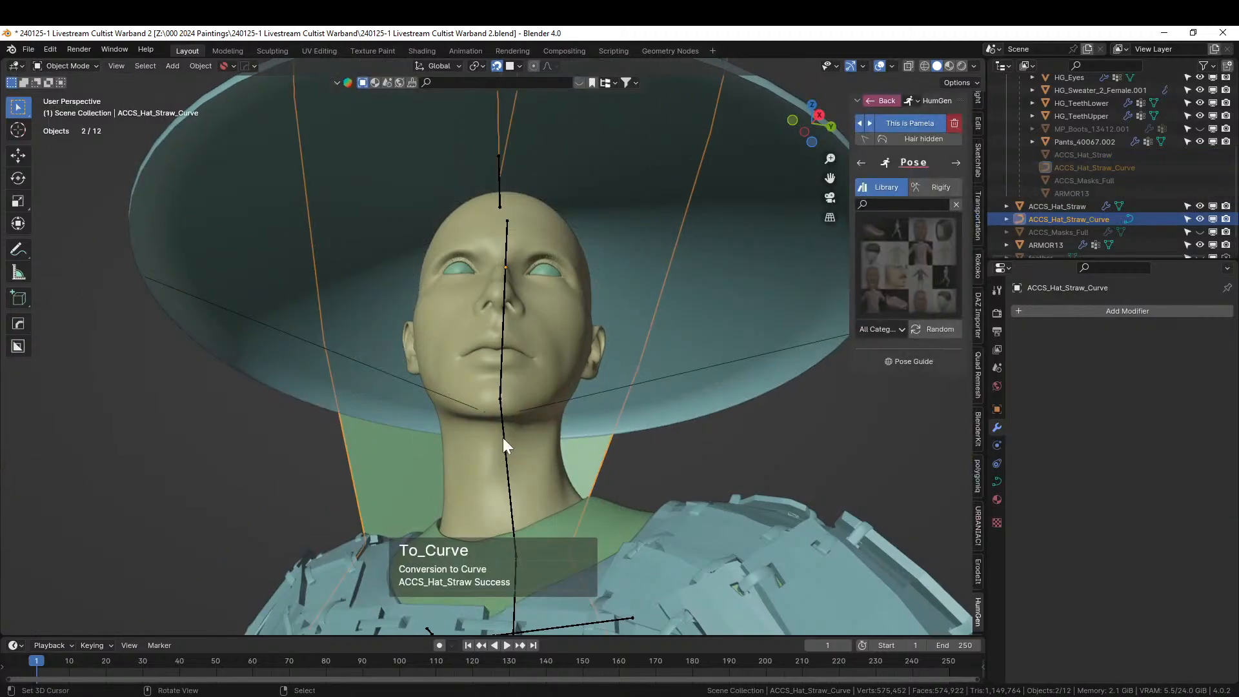
# Set the strap curve's bevel depth to 0 m and its extrude to 0.005 m to form flat bands.
pyautogui.click(996, 481)
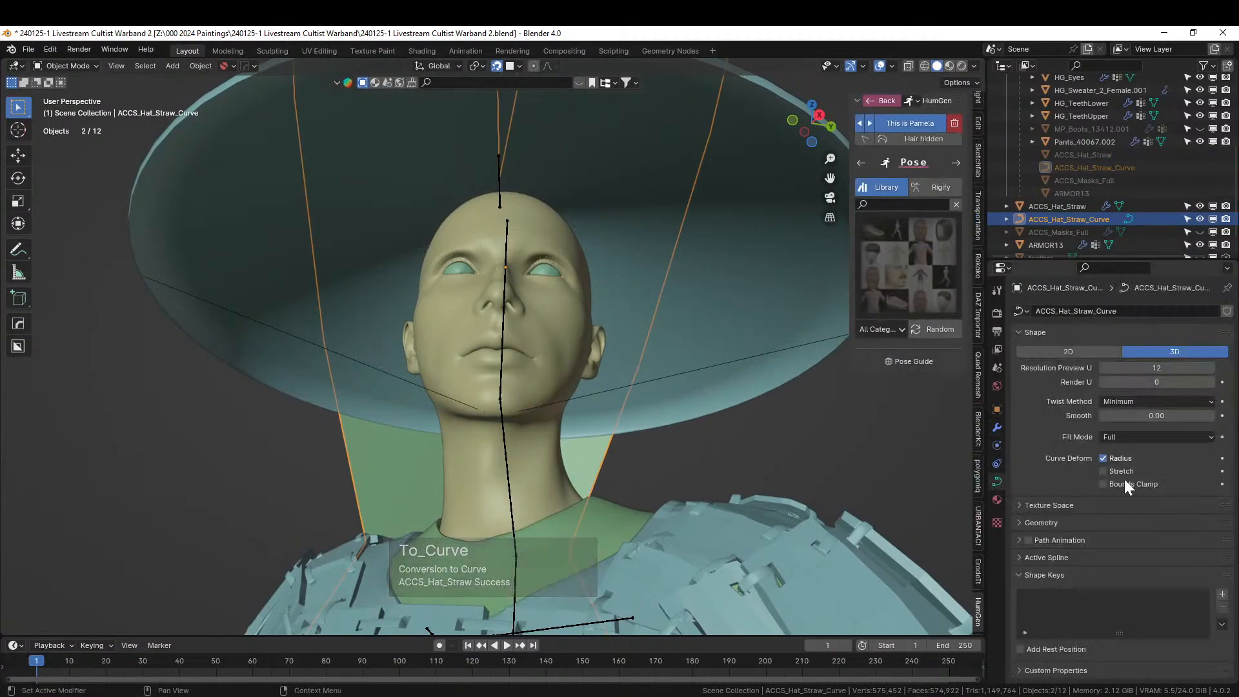
pyautogui.click(1024, 522)
pyautogui.scroll(-5, 1116, 558)
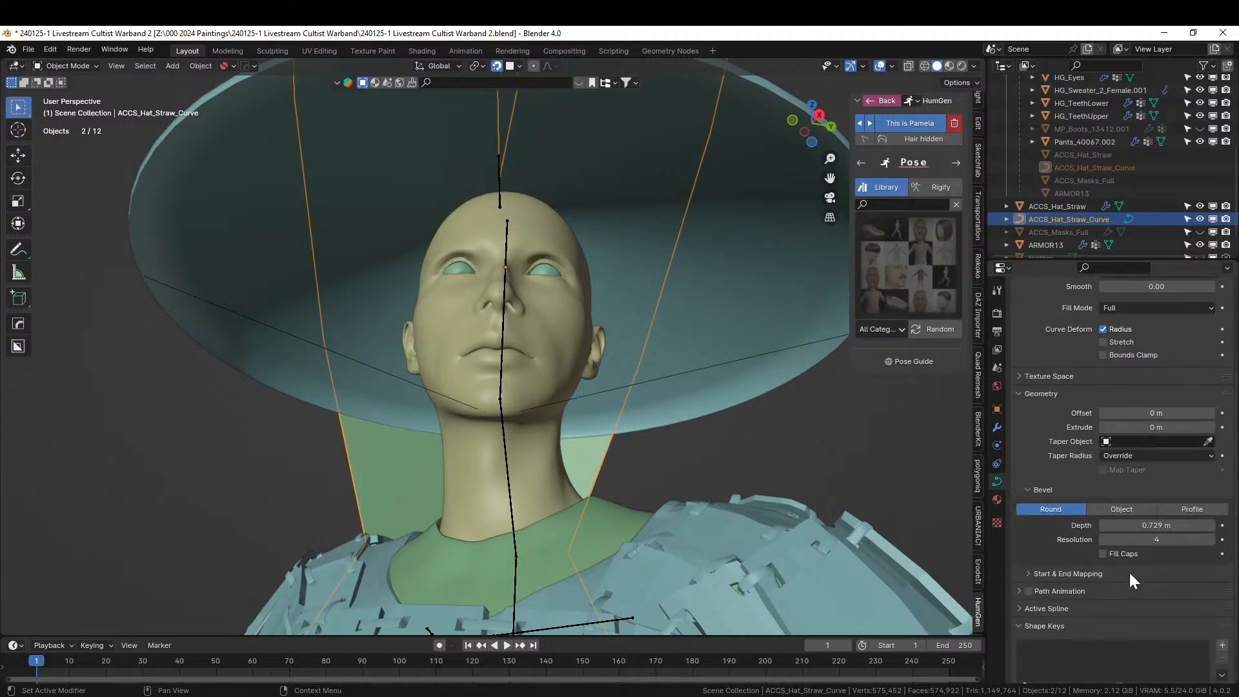
pyautogui.moveTo(1151, 525); pyautogui.dragTo(1151, 528)
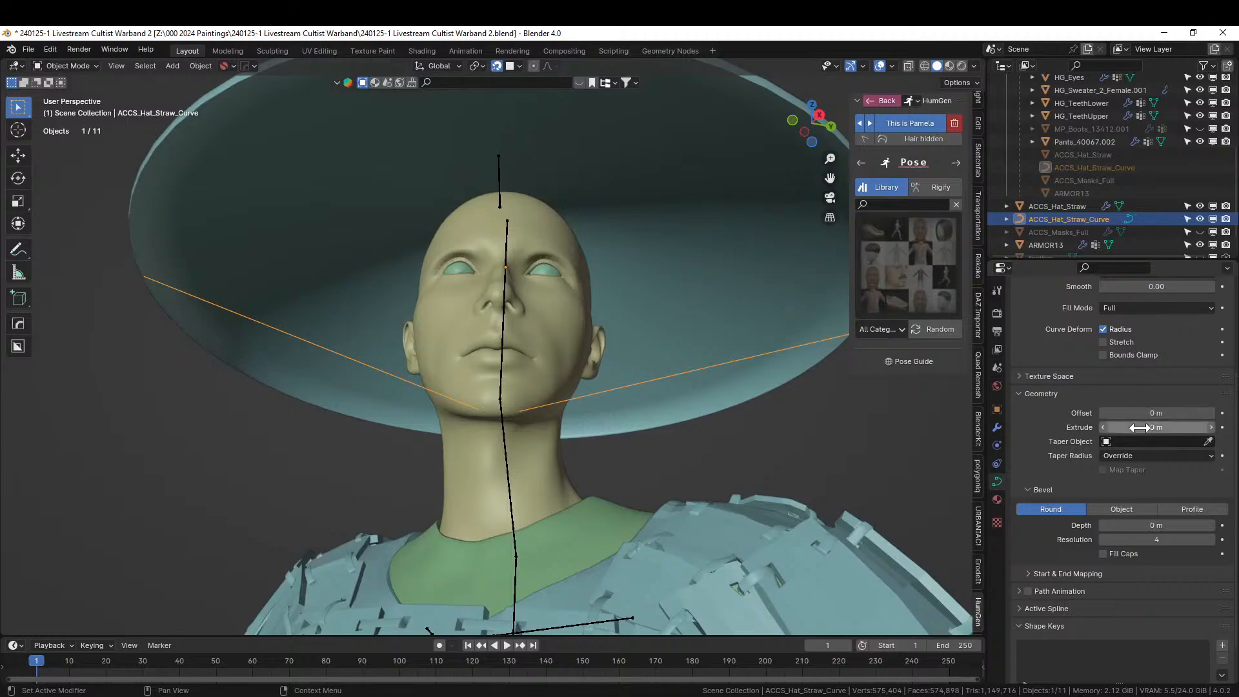
pyautogui.moveTo(1149, 427)
pyautogui.mouseDown()
pyautogui.moveTo(1165, 427)
pyautogui.moveTo(1153, 427)
pyautogui.mouseUp()
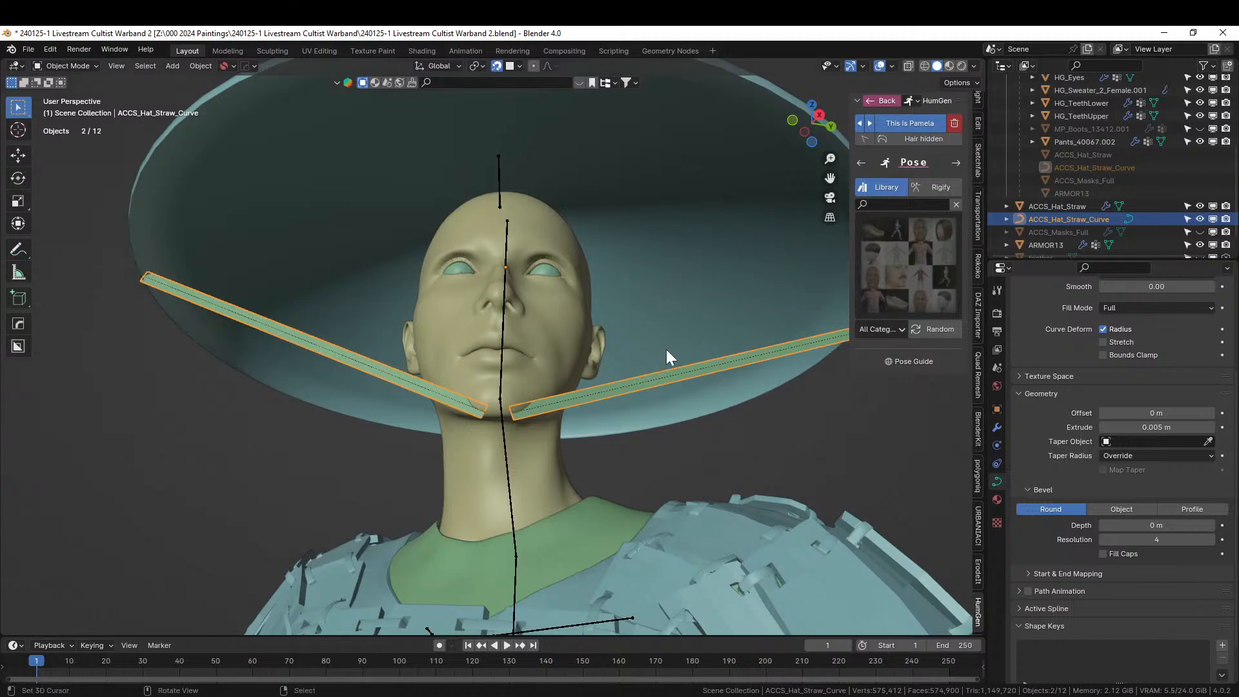
# Tilt all control points of the strap curve to 123° so the flat bands rotate.
pyautogui.keyDown('shift'); pyautogui.rightClick(775, 399); pyautogui.keyUp('shift')
pyautogui.scroll(3, 978, 129)
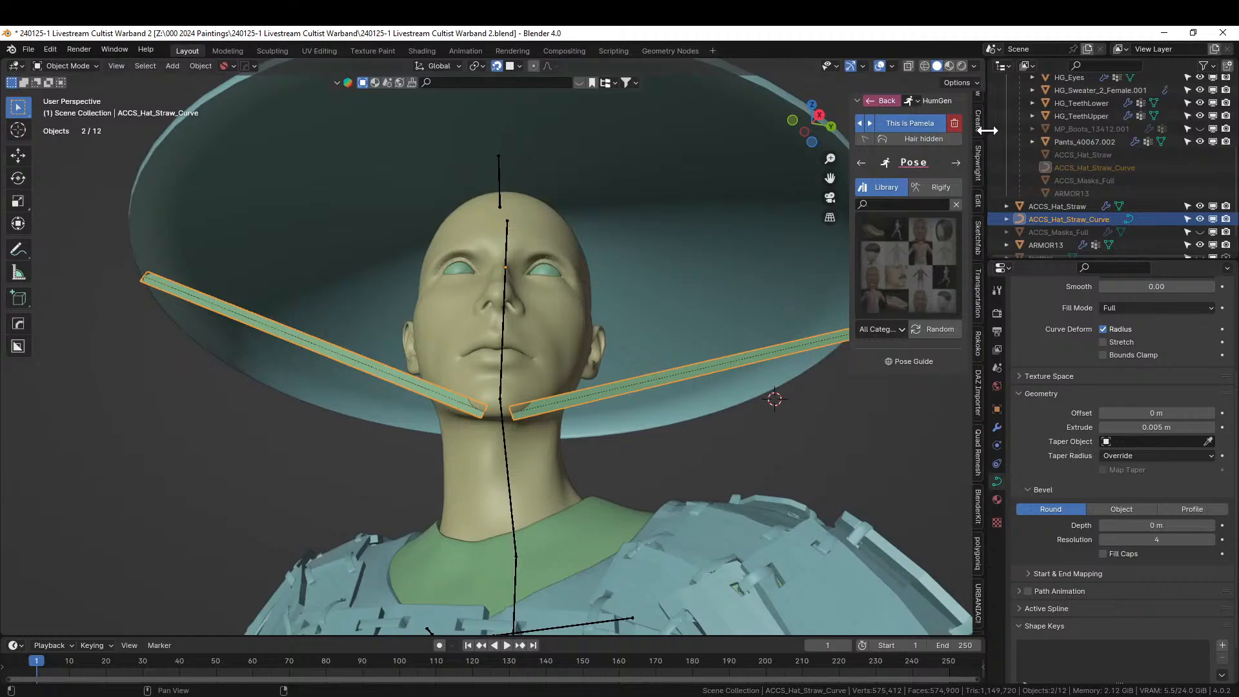
pyautogui.scroll(5, 993, 129)
pyautogui.scroll(3, 978, 126)
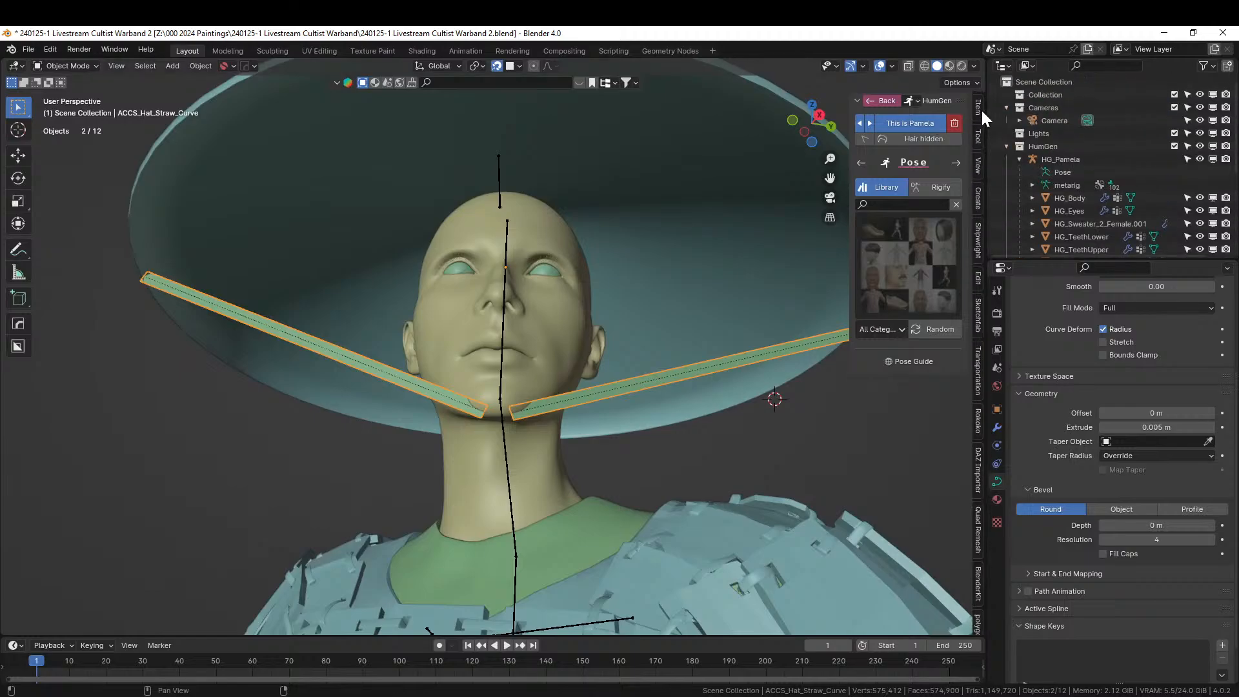
pyautogui.click(979, 108)
pyautogui.press('Tab')
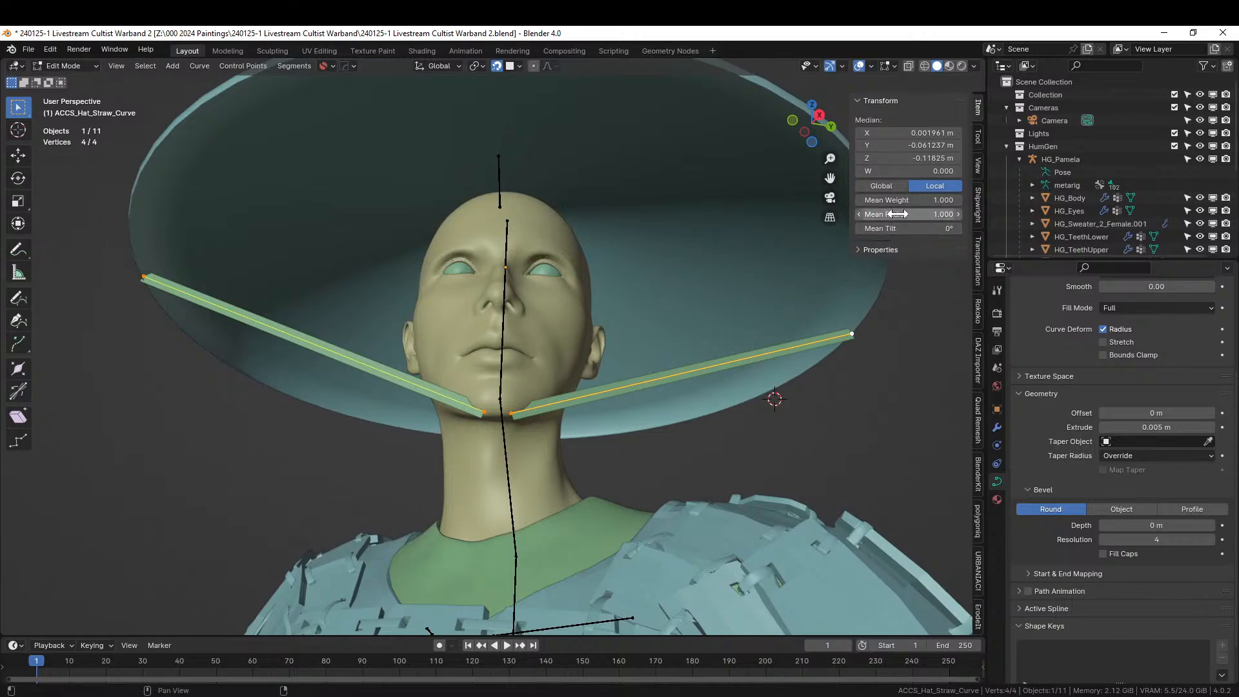
pyautogui.moveTo(896, 228)
pyautogui.mouseDown()
pyautogui.moveTo(987, 228)
pyautogui.moveTo(895, 228)
pyautogui.mouseUp()
pyautogui.moveTo(709, 258); pyautogui.dragTo(492, 429, button='middle')
# Set the mean tilt of the two control points on the strap at the character's right side to about 61.9°.
pyautogui.click(477, 429)
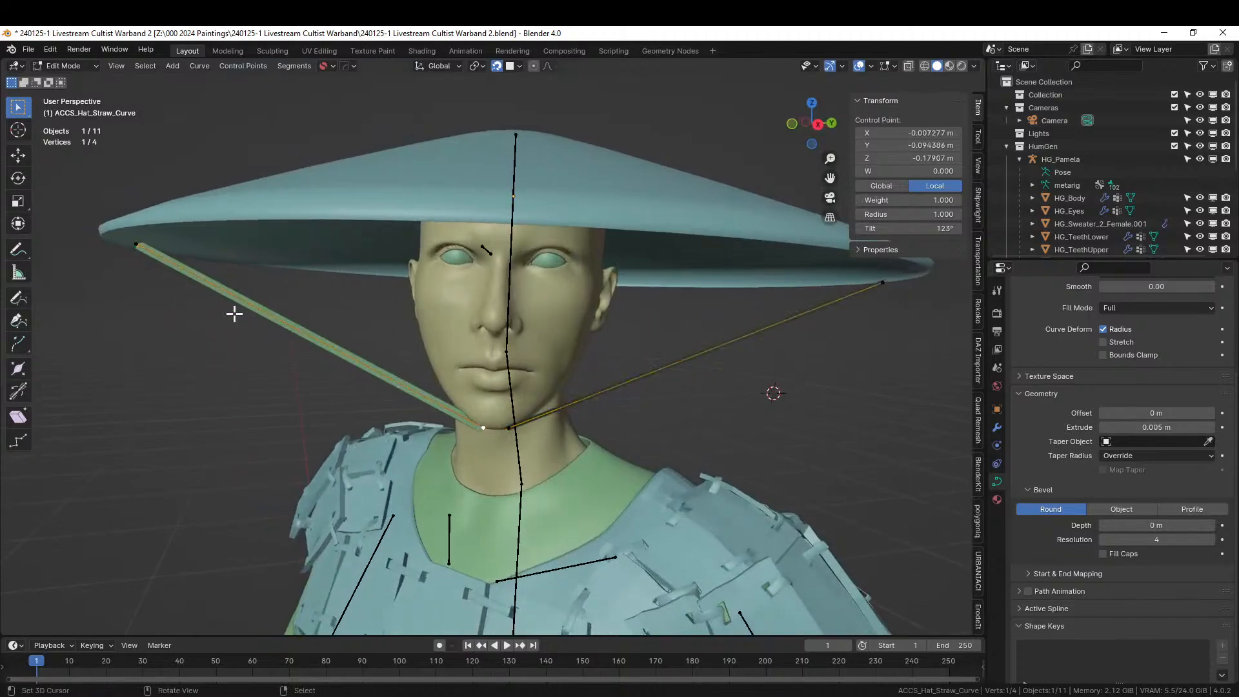
pyautogui.keyDown('shift'); pyautogui.click(136, 243); pyautogui.keyUp('shift')
pyautogui.moveTo(893, 231); pyautogui.dragTo(865, 231)
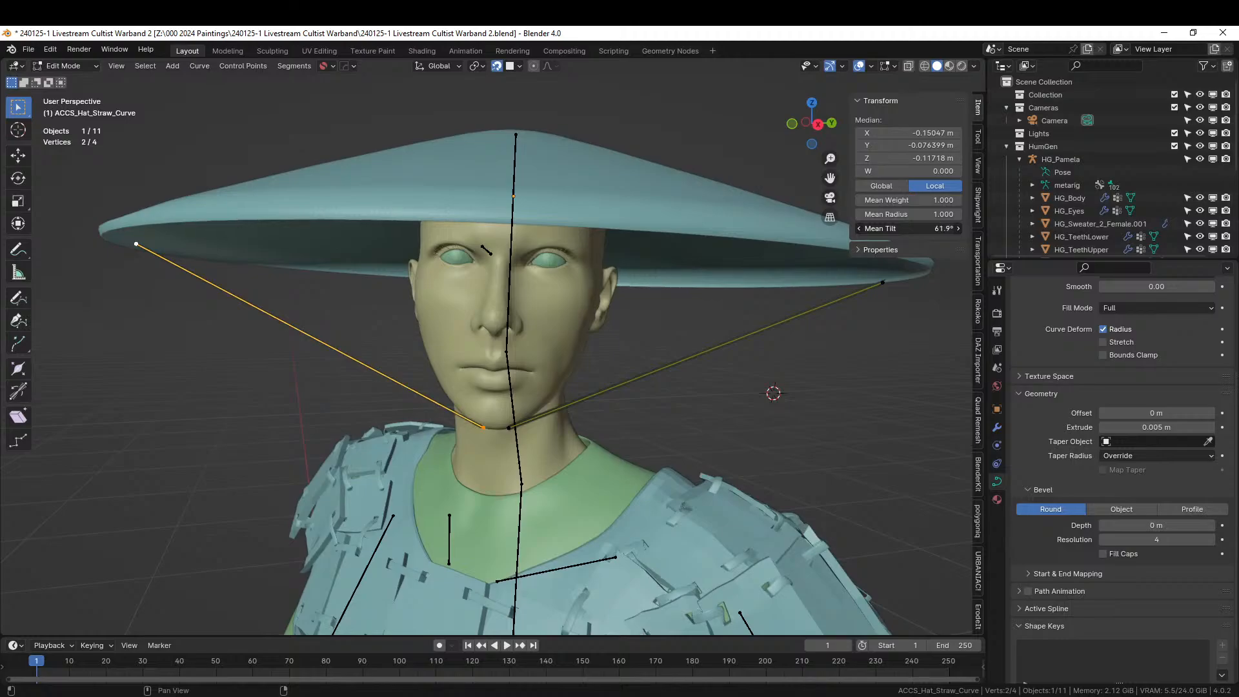
pyautogui.moveTo(854, 313)
pyautogui.mouseDown(button='middle')
pyautogui.moveTo(697, 296)
pyautogui.moveTo(696, 273)
pyautogui.moveTo(766, 311)
pyautogui.moveTo(838, 310)
pyautogui.mouseUp(button='middle')
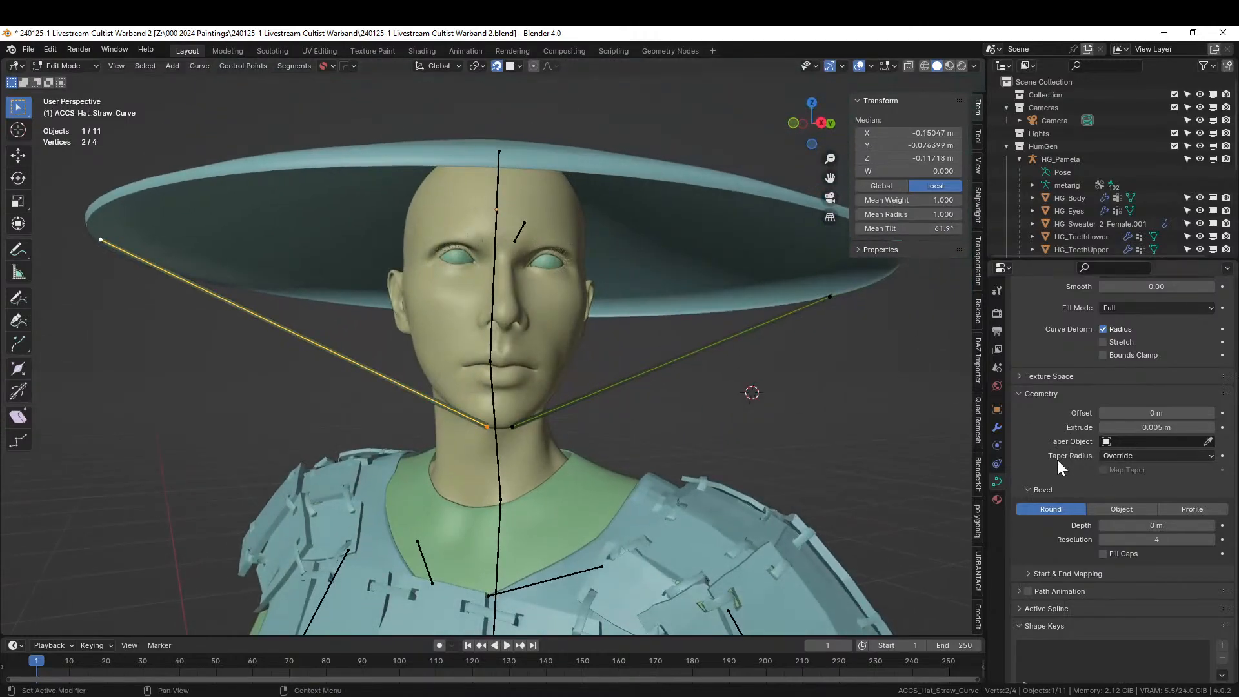
pyautogui.press('Tab')
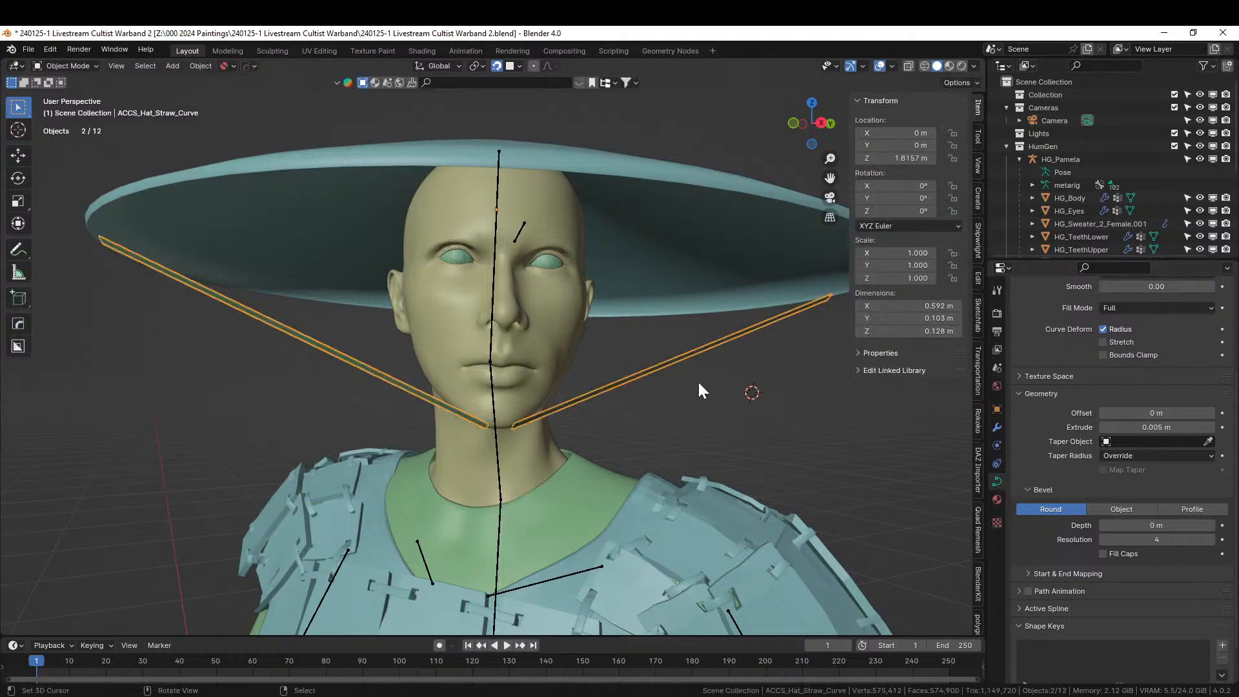
# Convert the chin strap curve to a mesh with HOps.
pyautogui.press('q')
pyautogui.moveTo(662, 433)
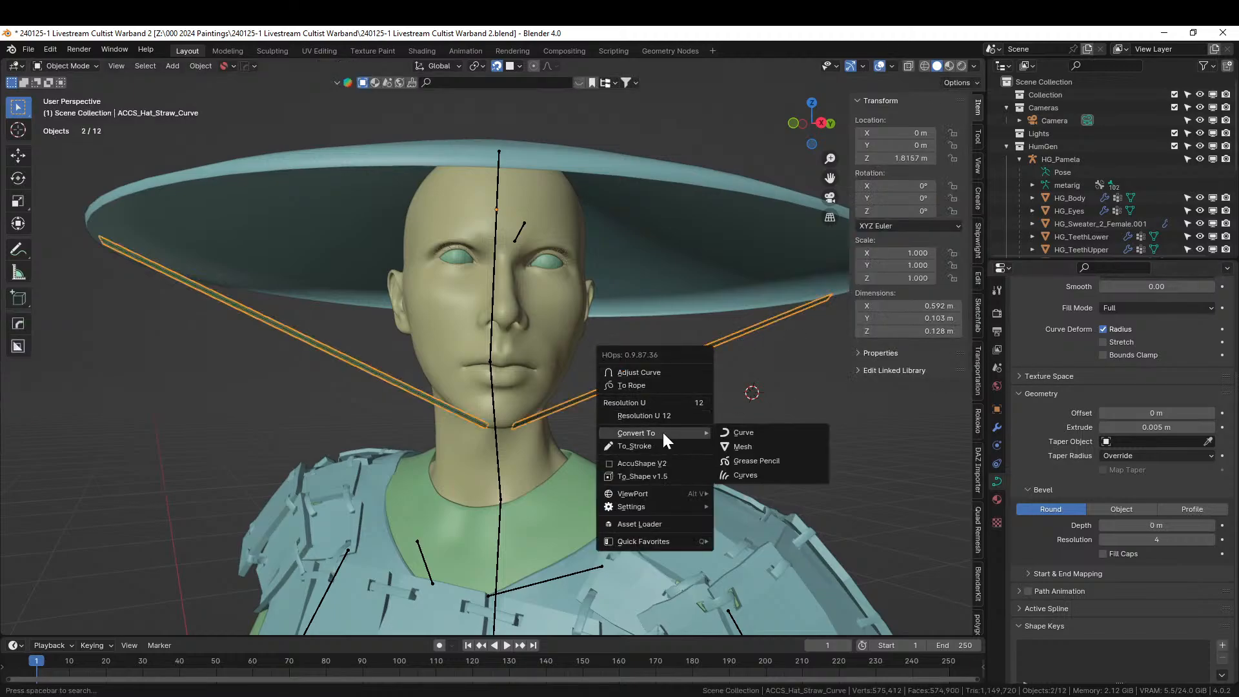
pyautogui.click(742, 446)
# Add a Solidify modifier with a thickness of 0.001 to the chin straps and apply it.
pyautogui.press('q')
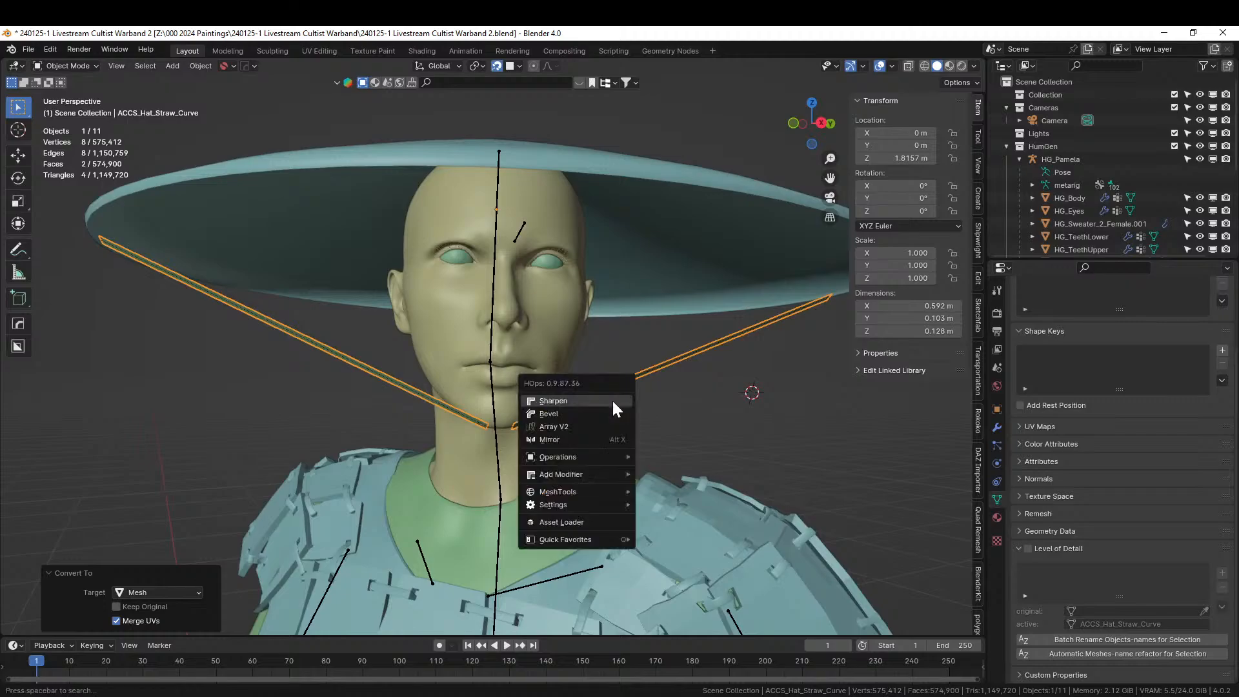
pyautogui.moveTo(600, 457)
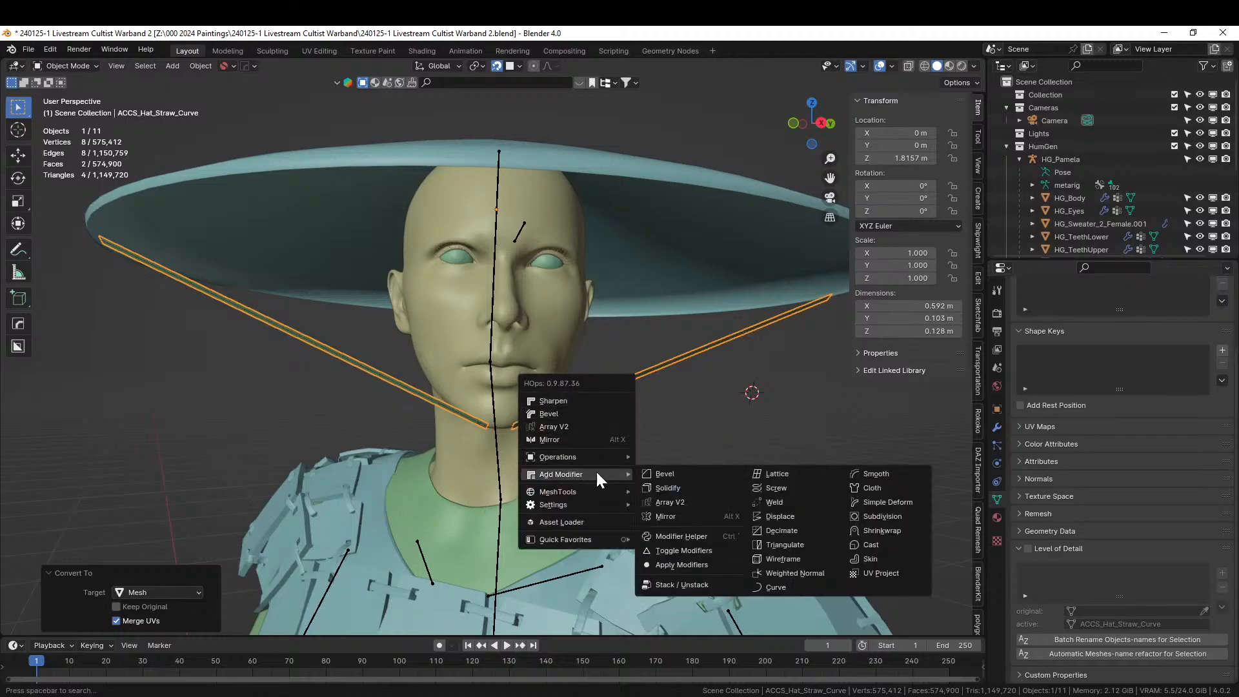
pyautogui.click(676, 487)
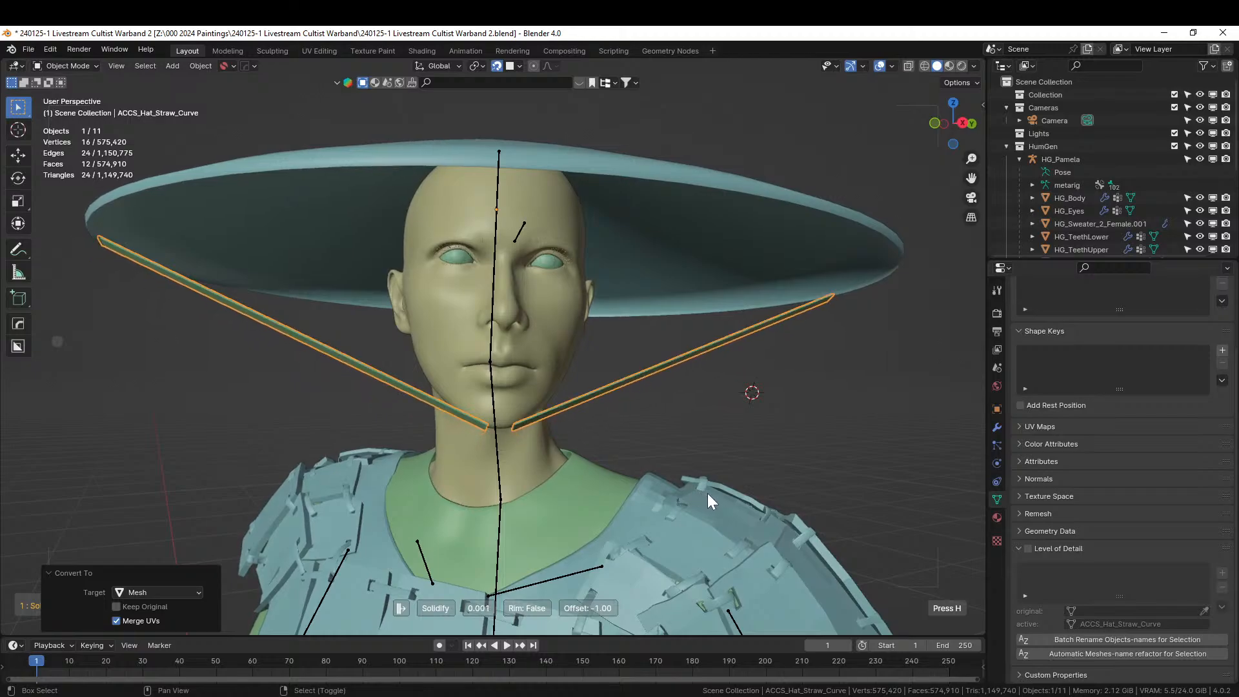
pyautogui.click(707, 493)
pyautogui.press('n')
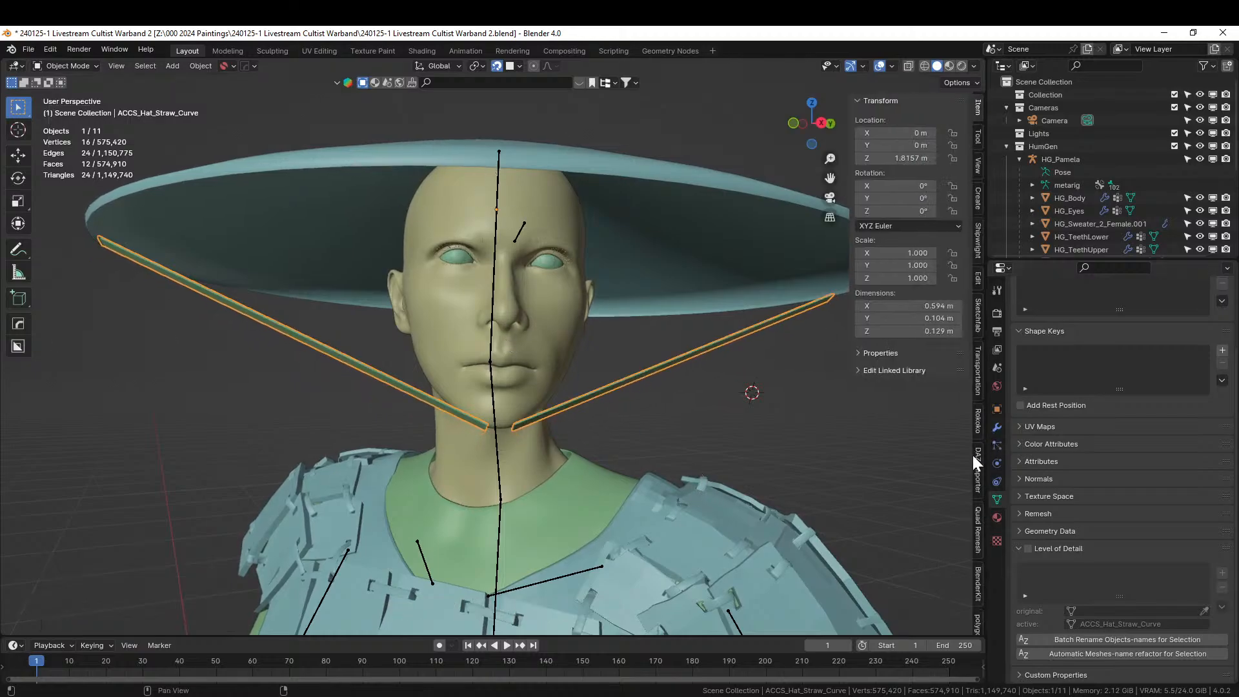
pyautogui.click(997, 428)
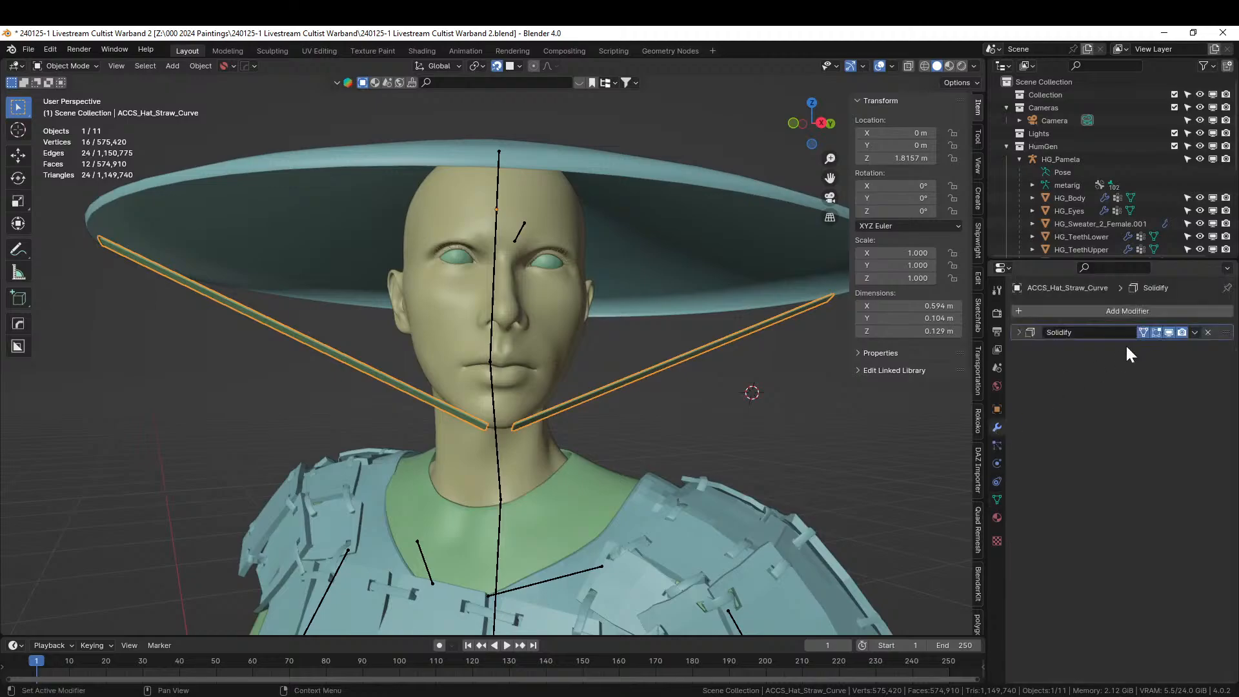
pyautogui.hotkey('ctrl', 'a')
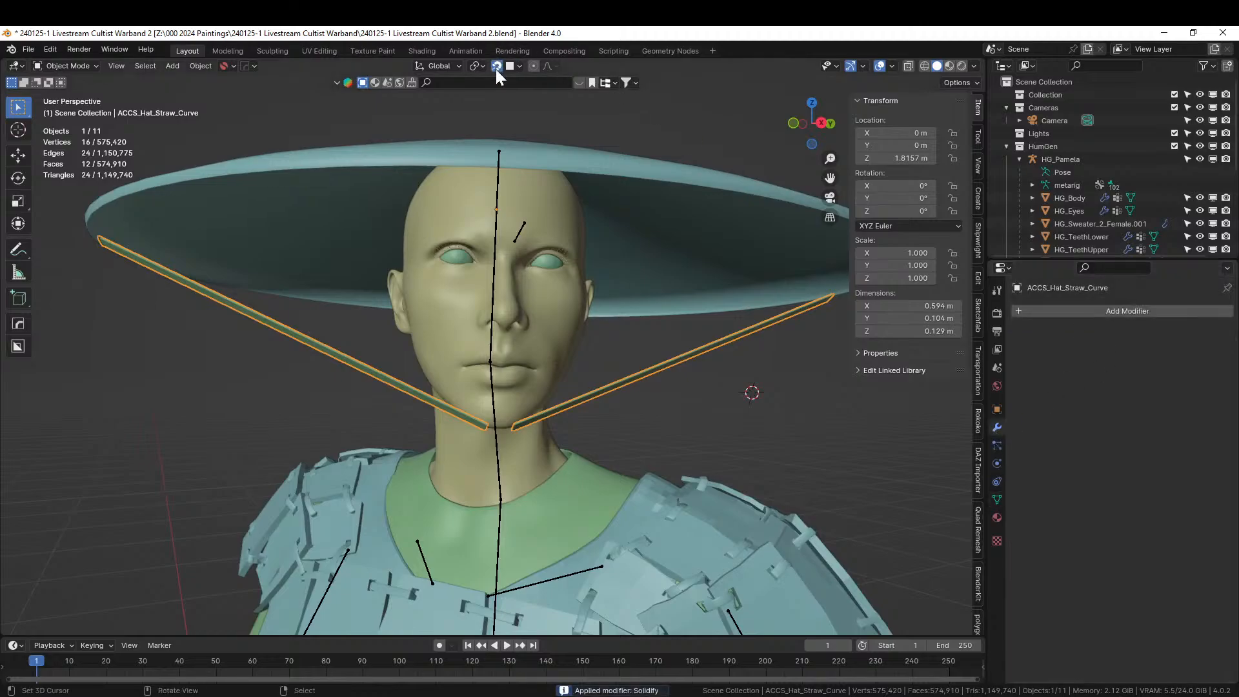
# Add a UV sphere at the chin between the two strap ends and scale it by 0.01.
pyautogui.moveTo(595, 385); pyautogui.dragTo(558, 311, button='middle')
pyautogui.scroll(3, 558, 311)
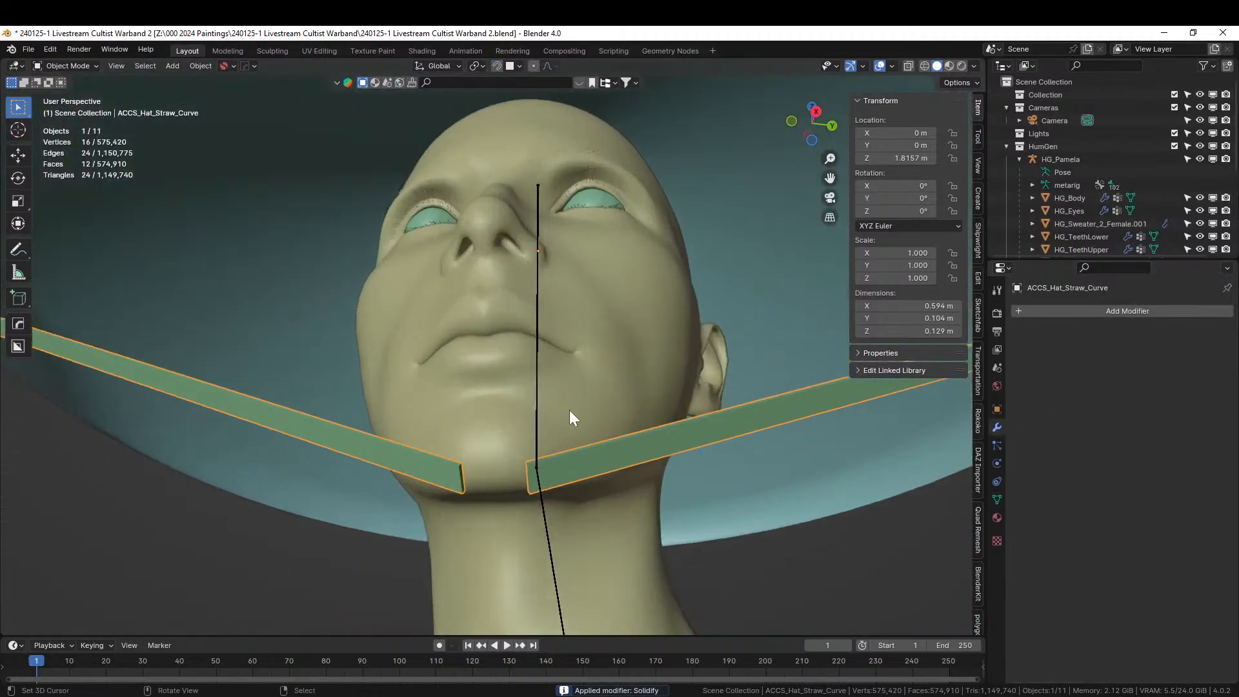
pyautogui.moveTo(569, 410); pyautogui.dragTo(413, 513, button='middle')
pyautogui.click(497, 467)
pyautogui.press('Tab')
pyautogui.press('Tab')
pyautogui.scroll(3, 481, 501)
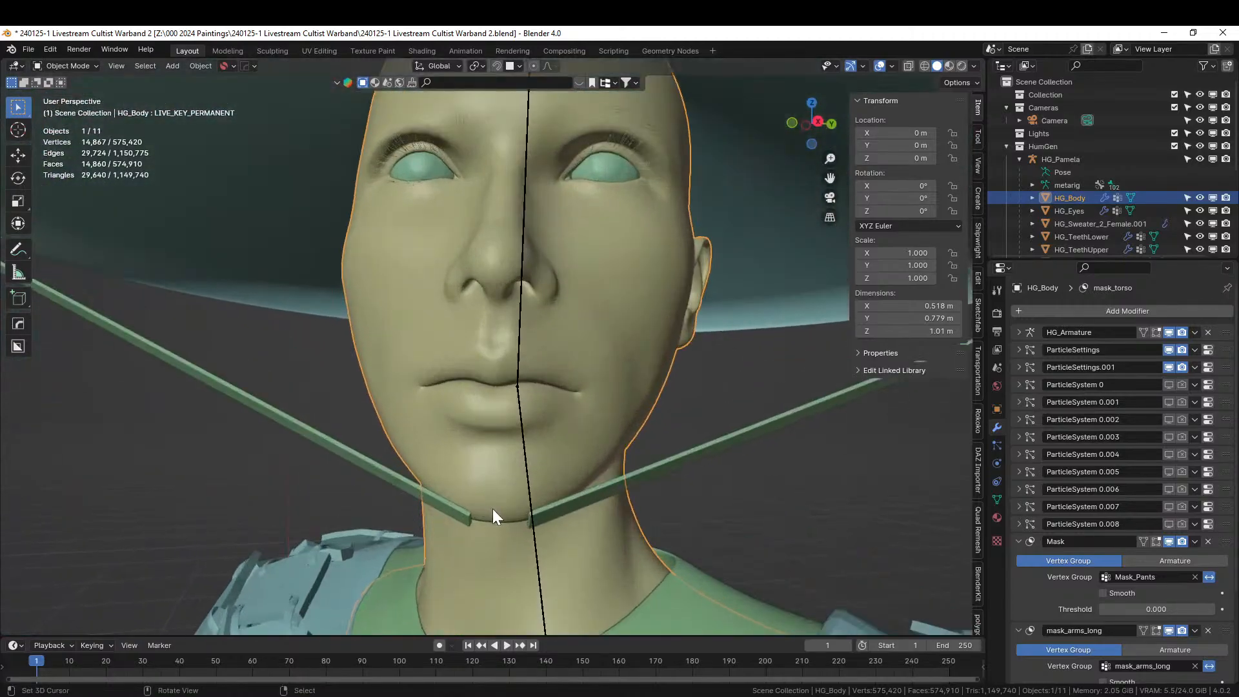
pyautogui.hotkey('shift', 'a')
pyautogui.moveTo(517, 355)
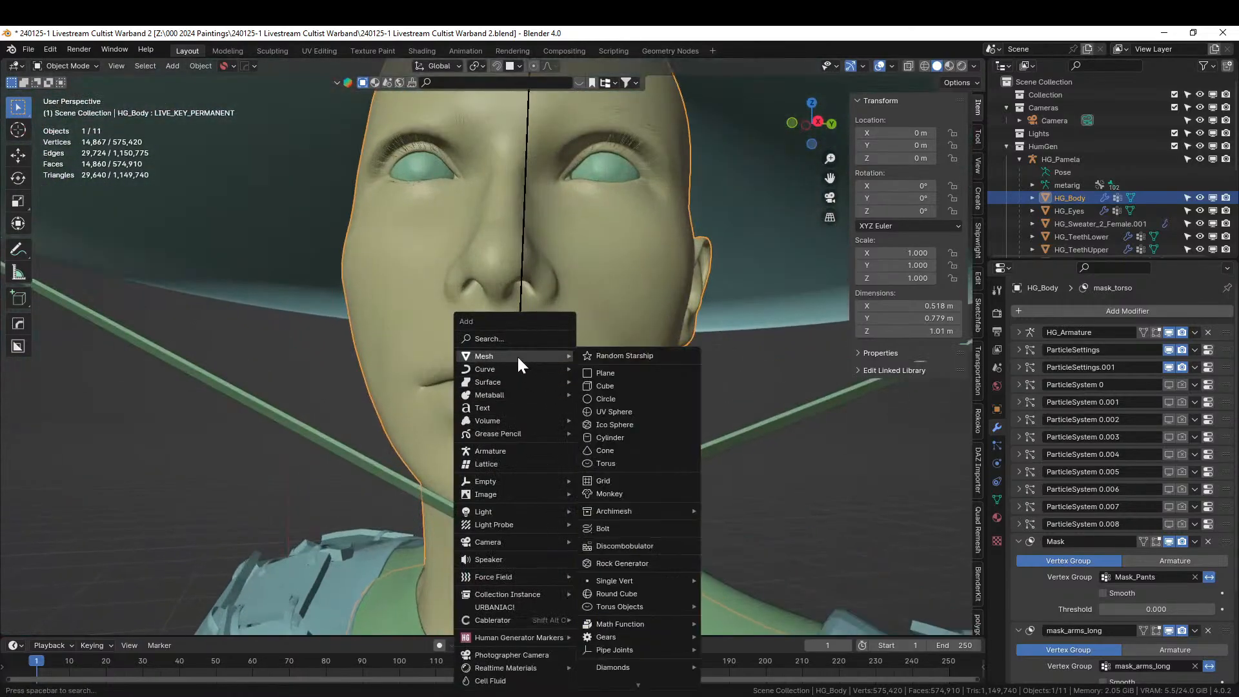
pyautogui.click(636, 414)
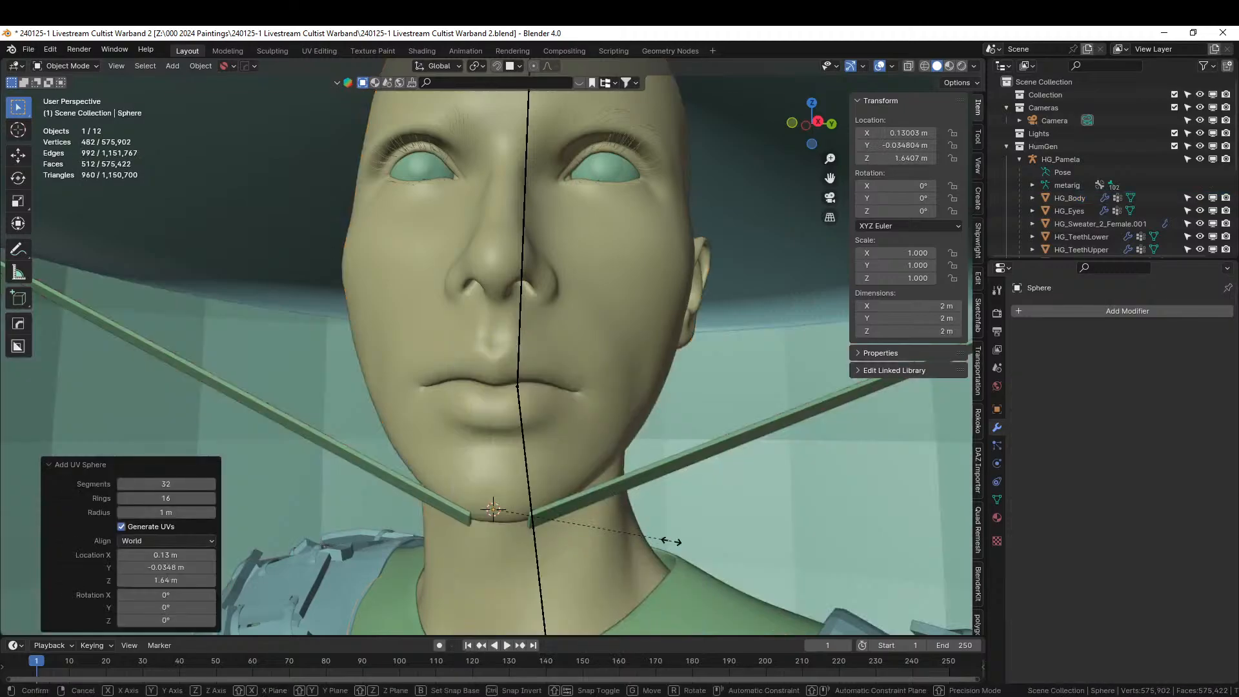
pyautogui.write('s.01')
pyautogui.press('Return')
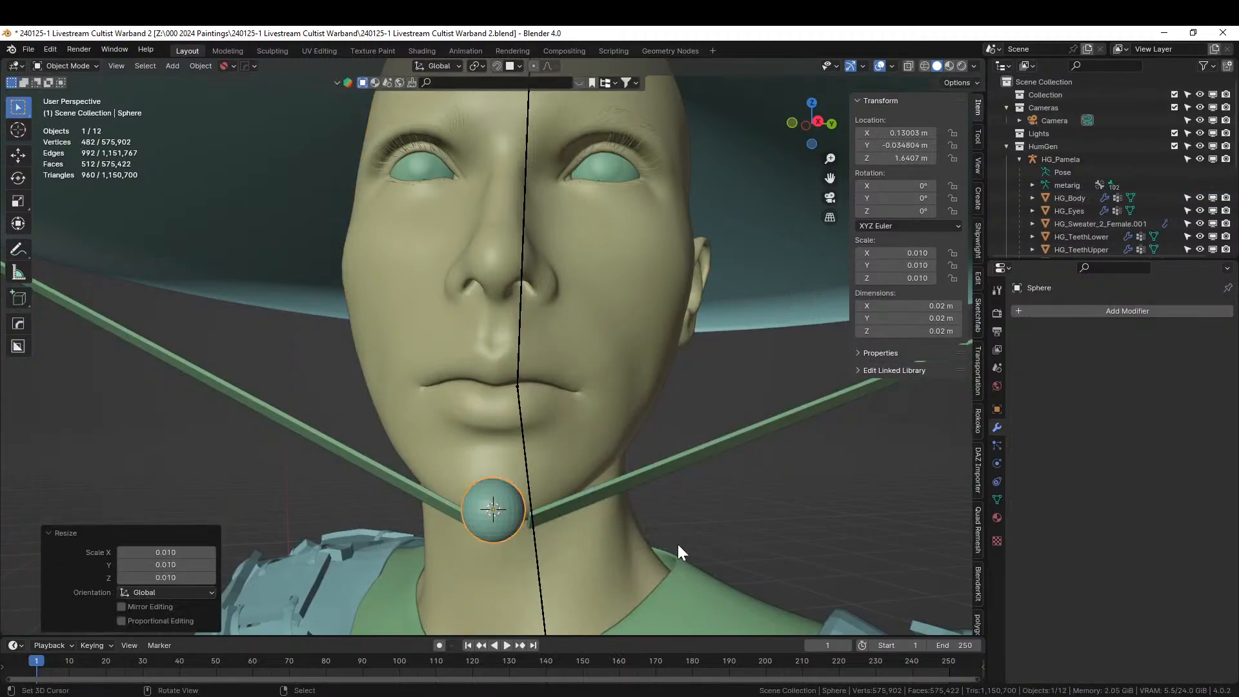
# Flatten the sphere to about 0.009 m in Z and widen it to about 0.034 m in X and Y.
pyautogui.moveTo(555, 506); pyautogui.dragTo(446, 506, button='middle')
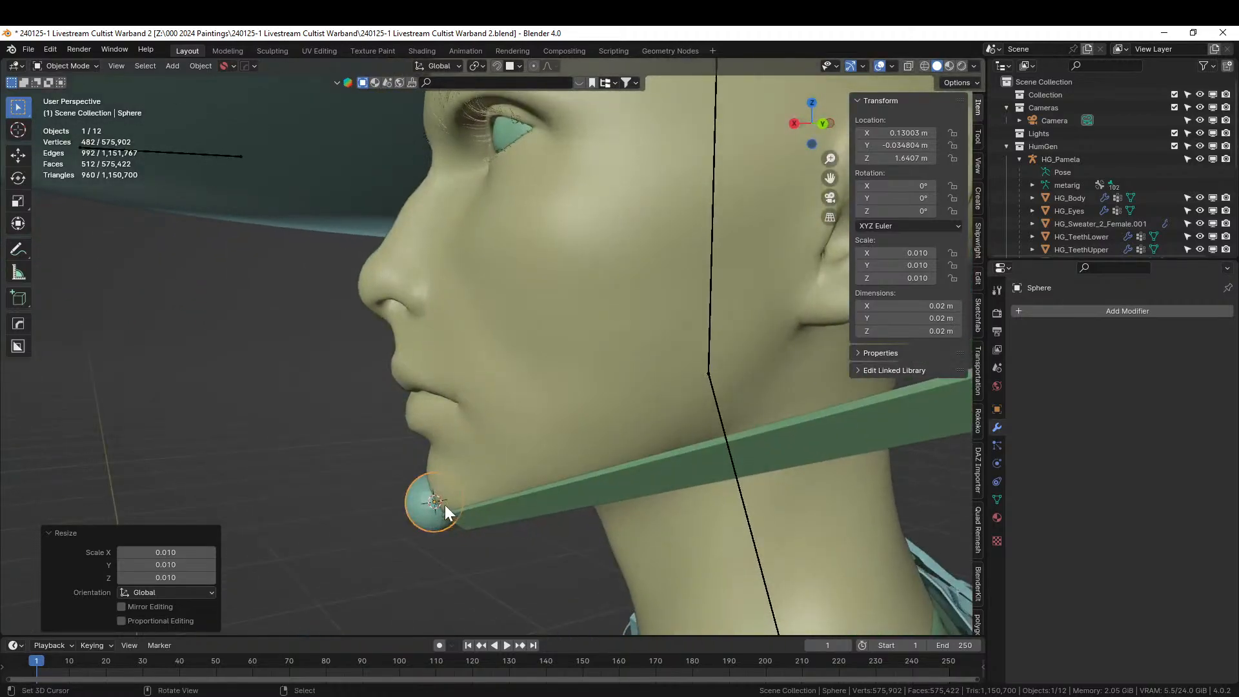
pyautogui.click(19, 221)
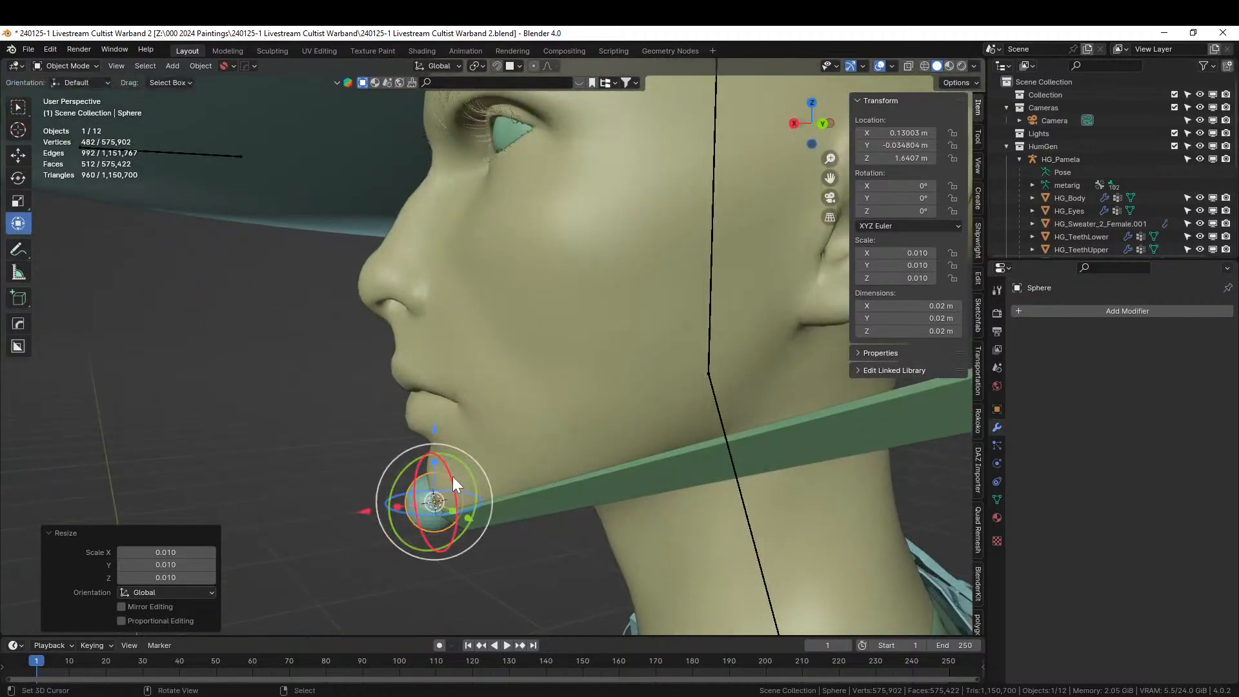
pyautogui.moveTo(433, 457); pyautogui.dragTo(436, 481)
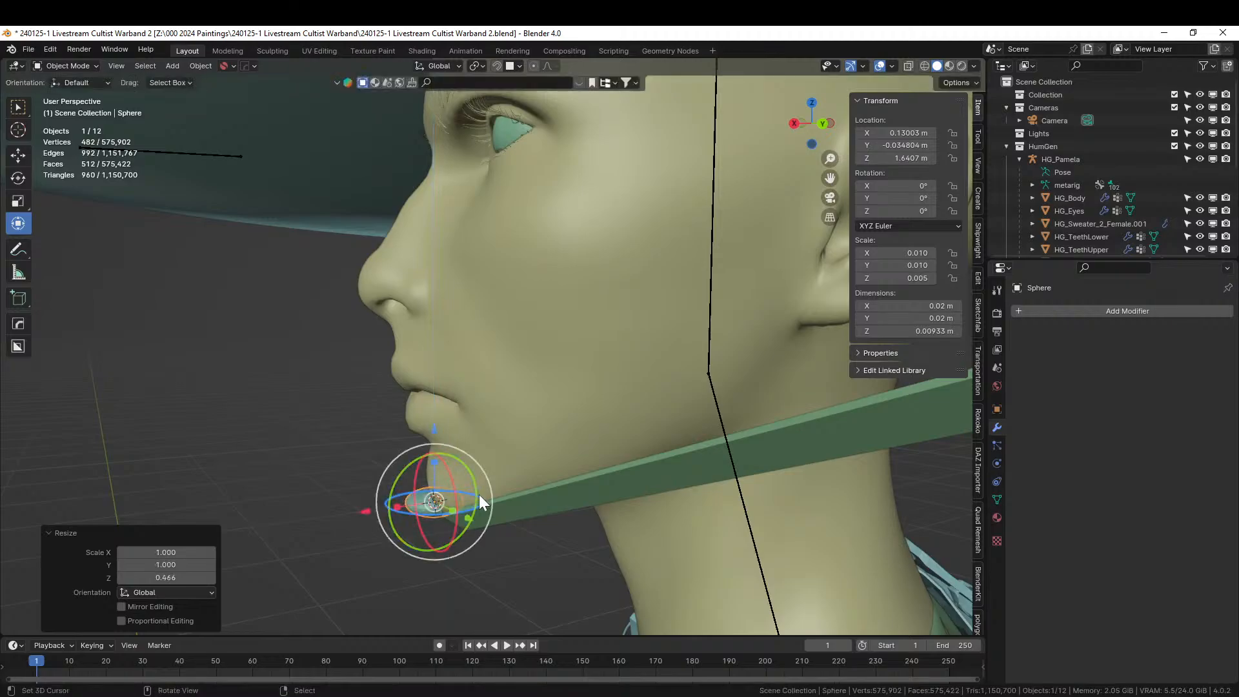
pyautogui.press('s')
pyautogui.hotkey('shift', 'z')
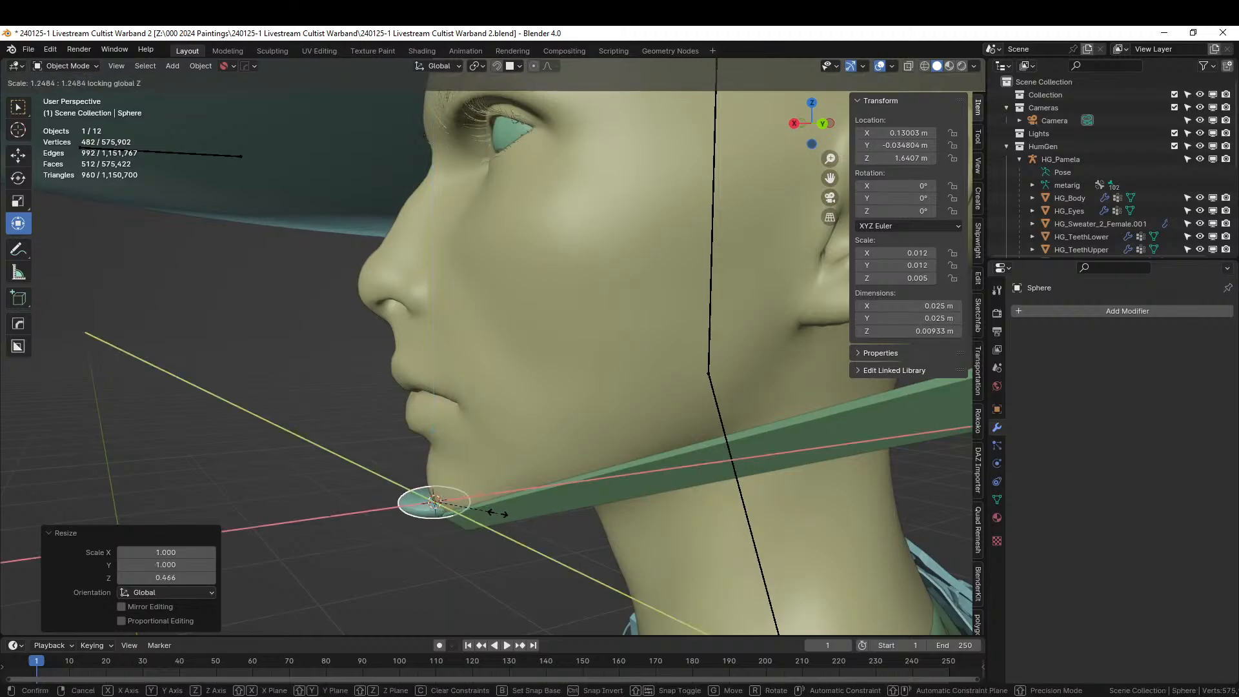
pyautogui.click(508, 515)
pyautogui.moveTo(509, 515); pyautogui.dragTo(476, 474, button='middle')
pyautogui.press('s')
pyautogui.hotkey('shift', 'z')
pyautogui.click(528, 501)
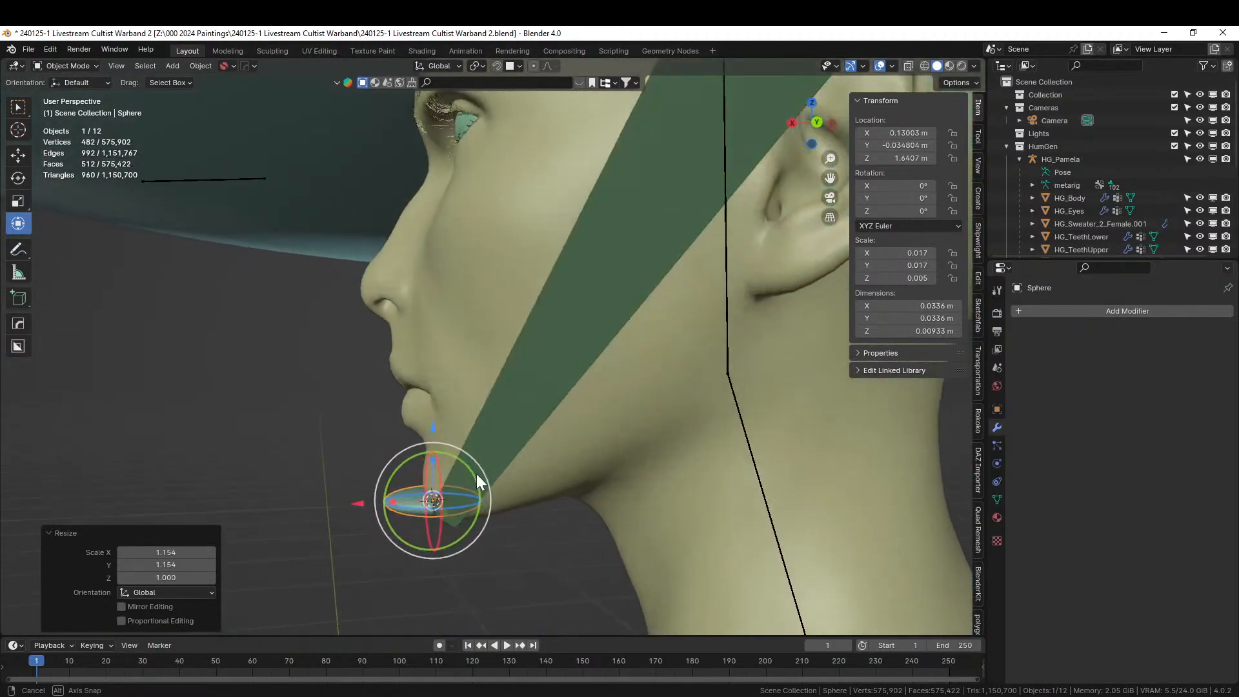
# Rotate the flattened sphere about -49.8° around Y and -19.8° around Z to follow the chin.
pyautogui.moveTo(445, 451); pyautogui.dragTo(484, 478)
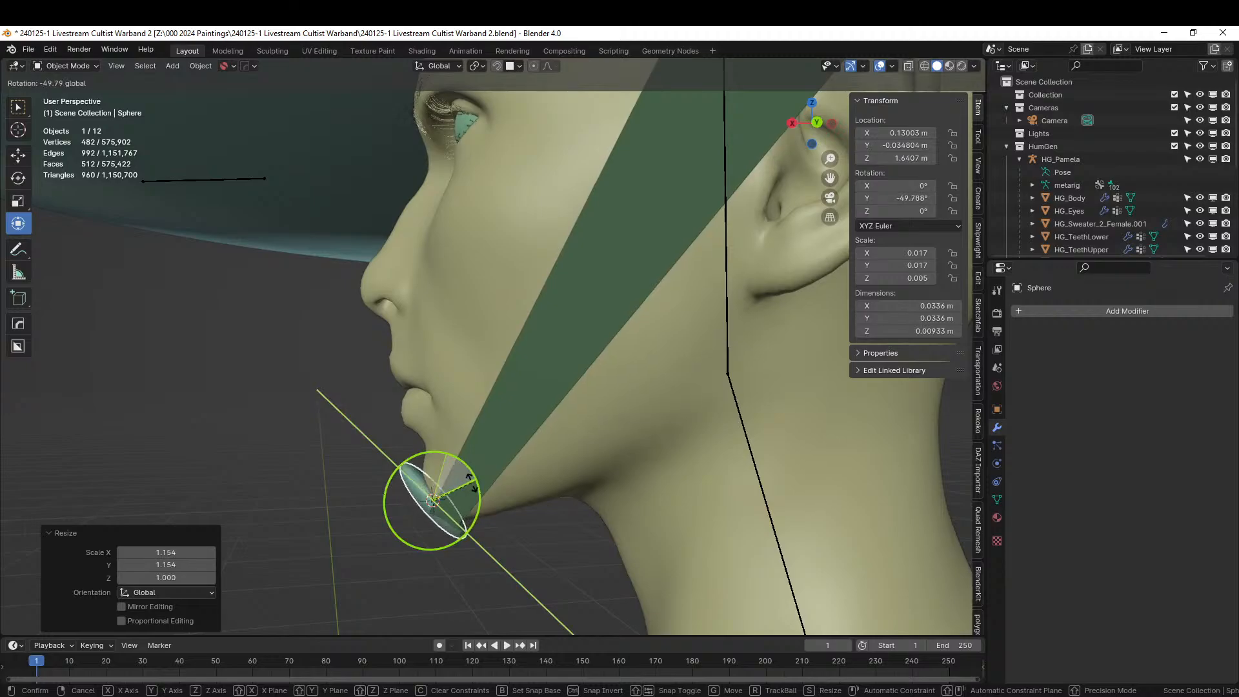
pyautogui.moveTo(484, 477); pyautogui.dragTo(525, 546, button='middle')
pyautogui.moveTo(531, 525); pyautogui.dragTo(516, 523)
pyautogui.moveTo(516, 524); pyautogui.dragTo(440, 463, button='middle')
pyautogui.scroll(1, 440, 463)
pyautogui.moveTo(407, 192); pyautogui.dragTo(365, 181, button='middle')
# Switch the transform orientation to Local and move the chin piece about -0.003 m along its local X axis.
pyautogui.click(433, 65)
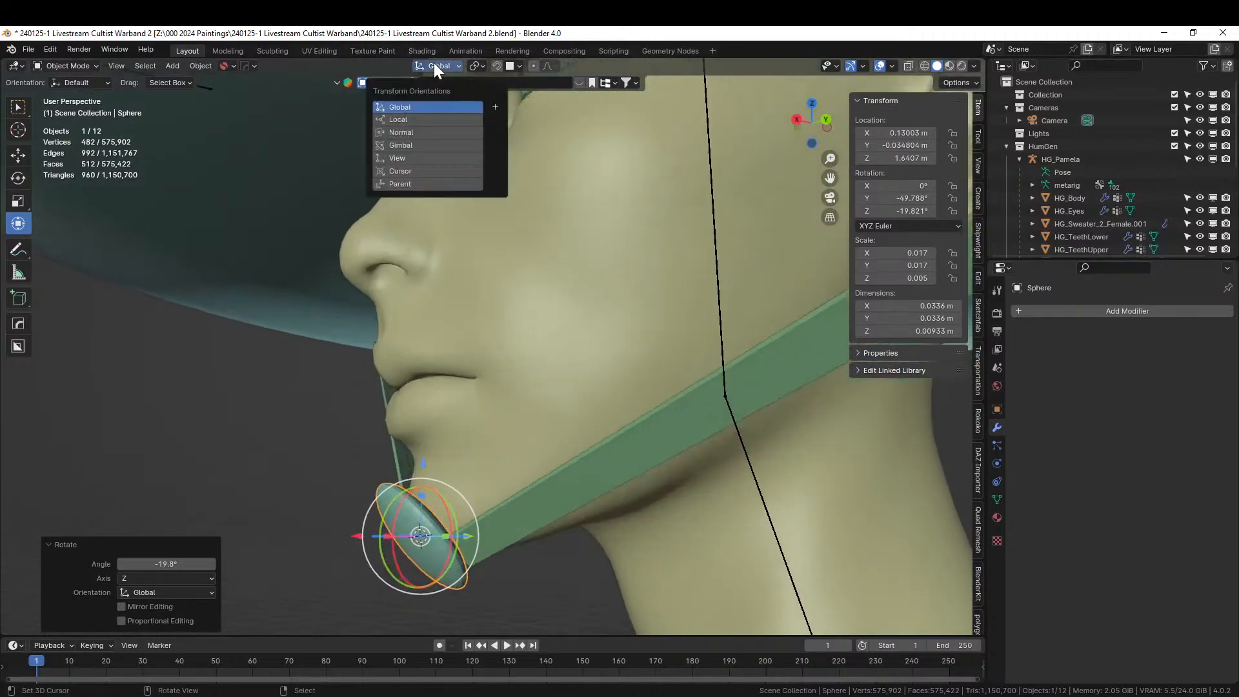
pyautogui.click(406, 121)
pyautogui.moveTo(377, 478); pyautogui.dragTo(374, 481)
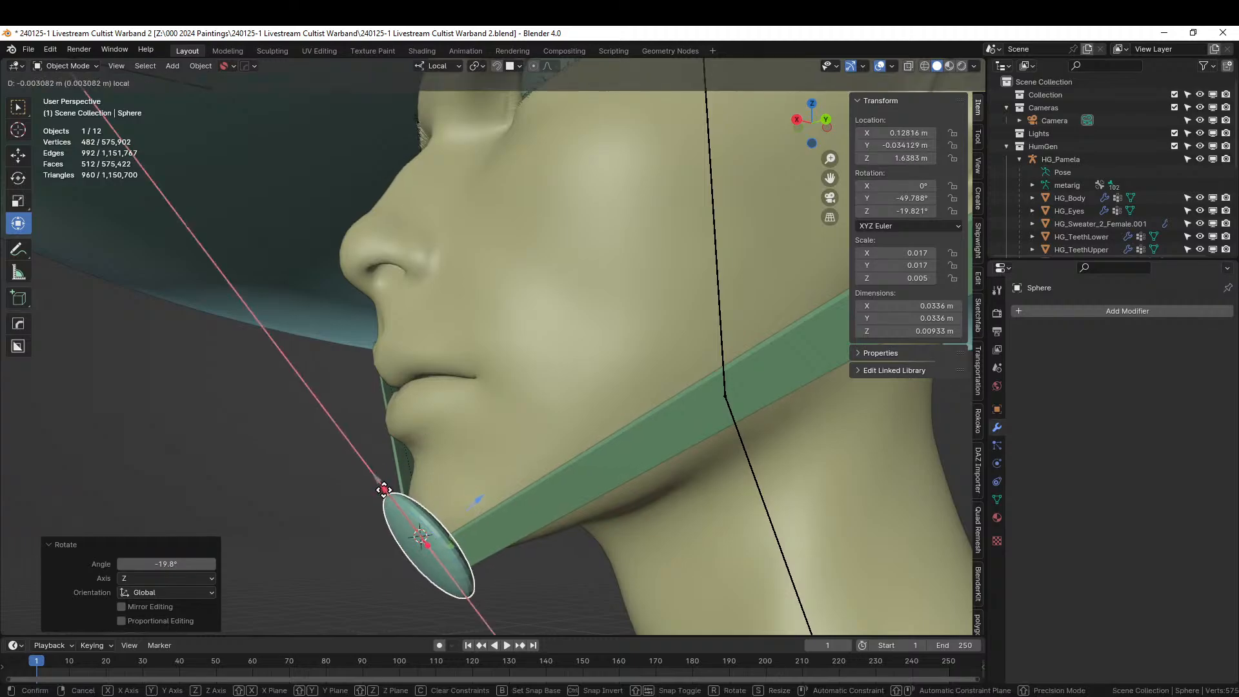
pyautogui.moveTo(373, 481); pyautogui.dragTo(513, 478, button='middle')
pyautogui.scroll(-5, 513, 477)
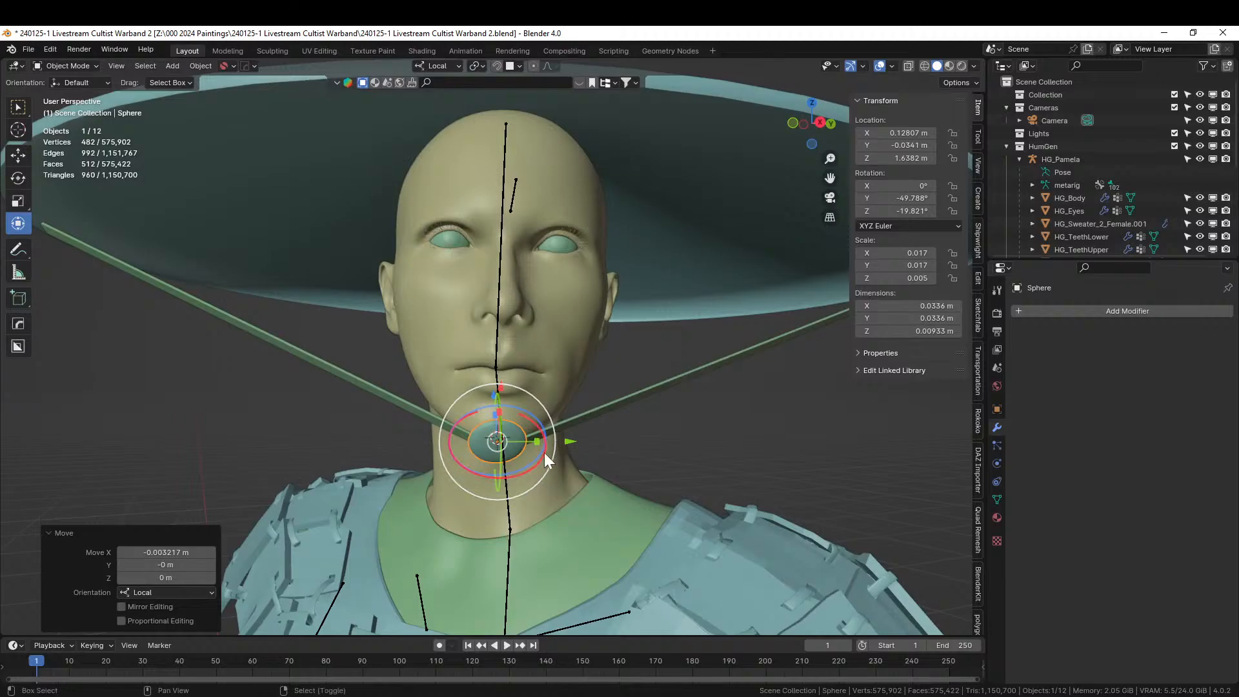
# Join the chin piece with the straps into the ACCS_Hat_Straw_Curve object.
pyautogui.keyDown('shift'); pyautogui.click(578, 416); pyautogui.keyUp('shift')
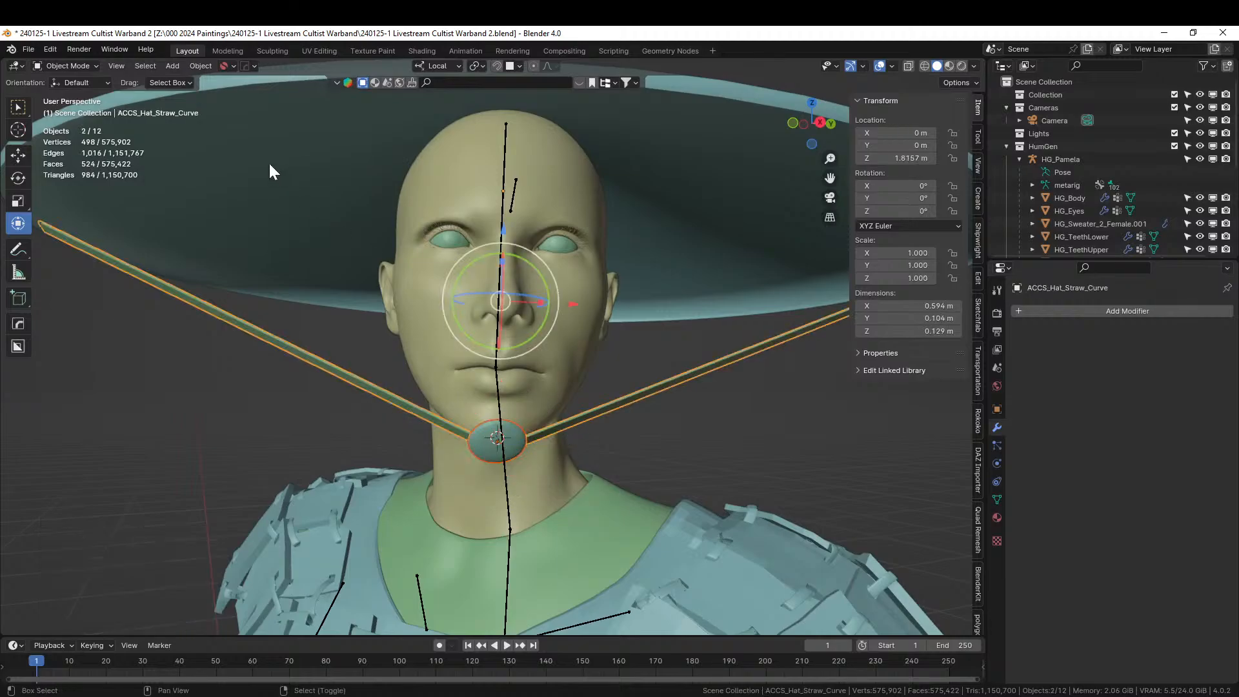
pyautogui.hotkey('ctrl', 'j')
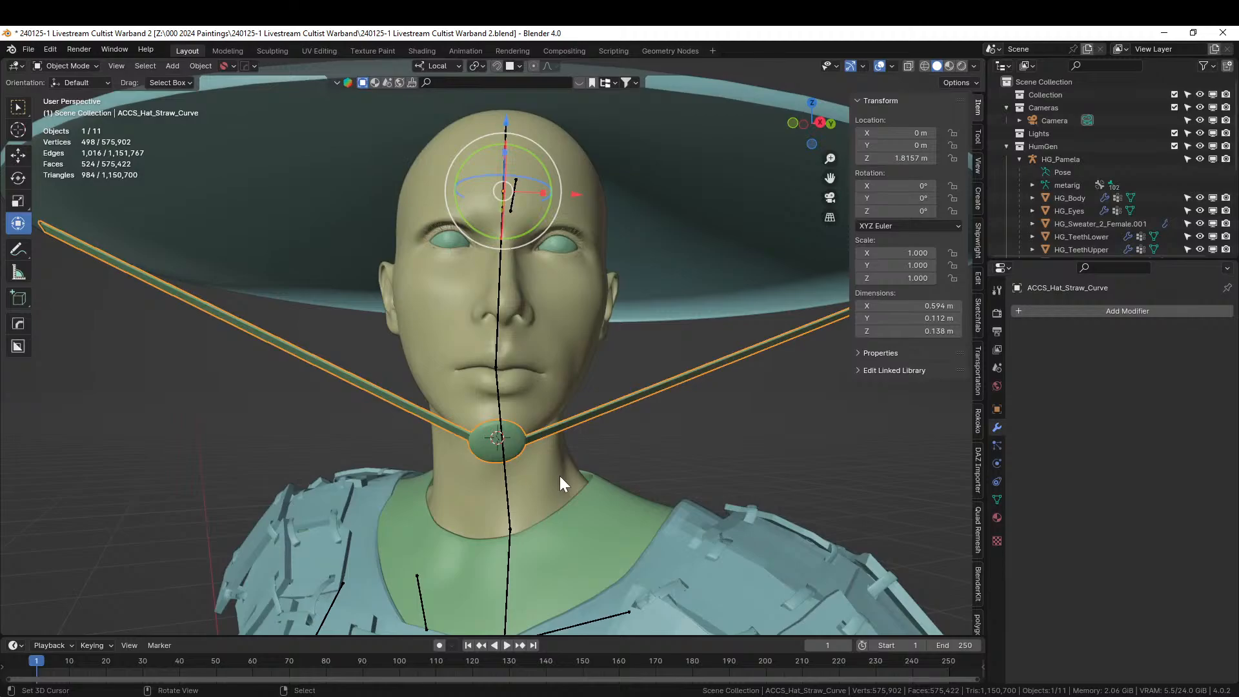
pyautogui.moveTo(560, 475); pyautogui.dragTo(502, 446, button='middle')
pyautogui.scroll(-3, 502, 447)
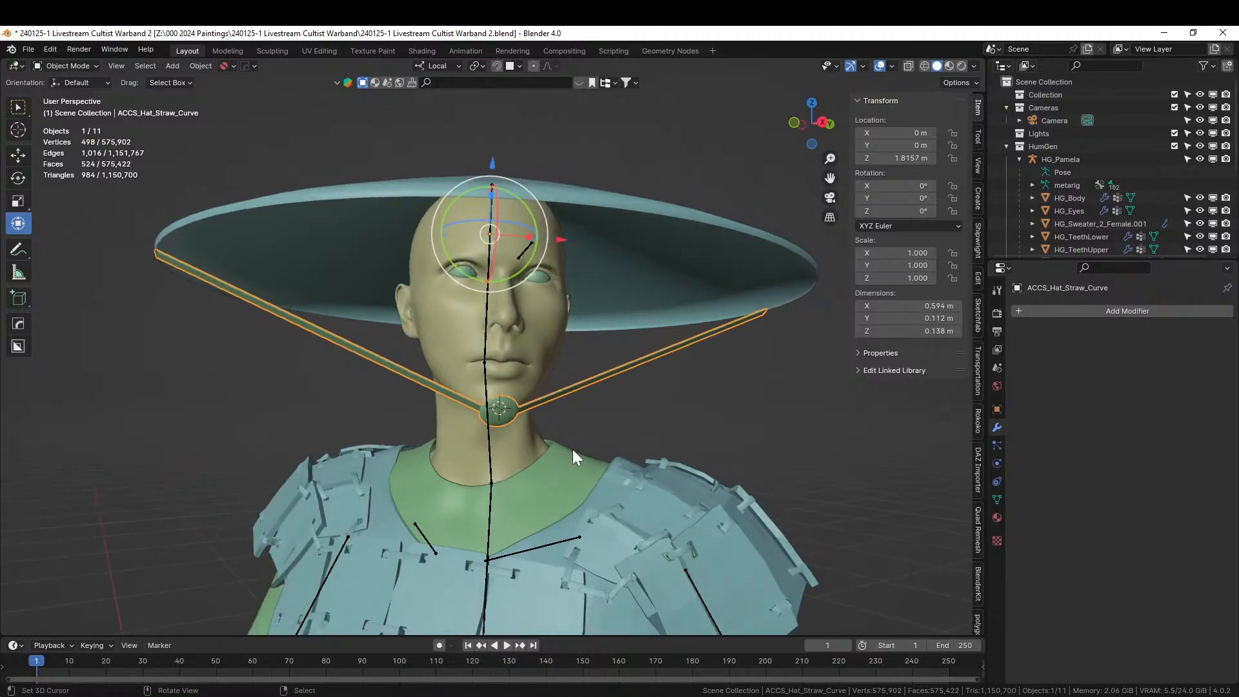
# Try to parent the chin straps to the armature's head bone in Pose Mode with the Bone option.
pyautogui.moveTo(572, 449); pyautogui.dragTo(579, 425, button='middle')
pyautogui.moveTo(283, 353); pyautogui.dragTo(270, 261, button='middle')
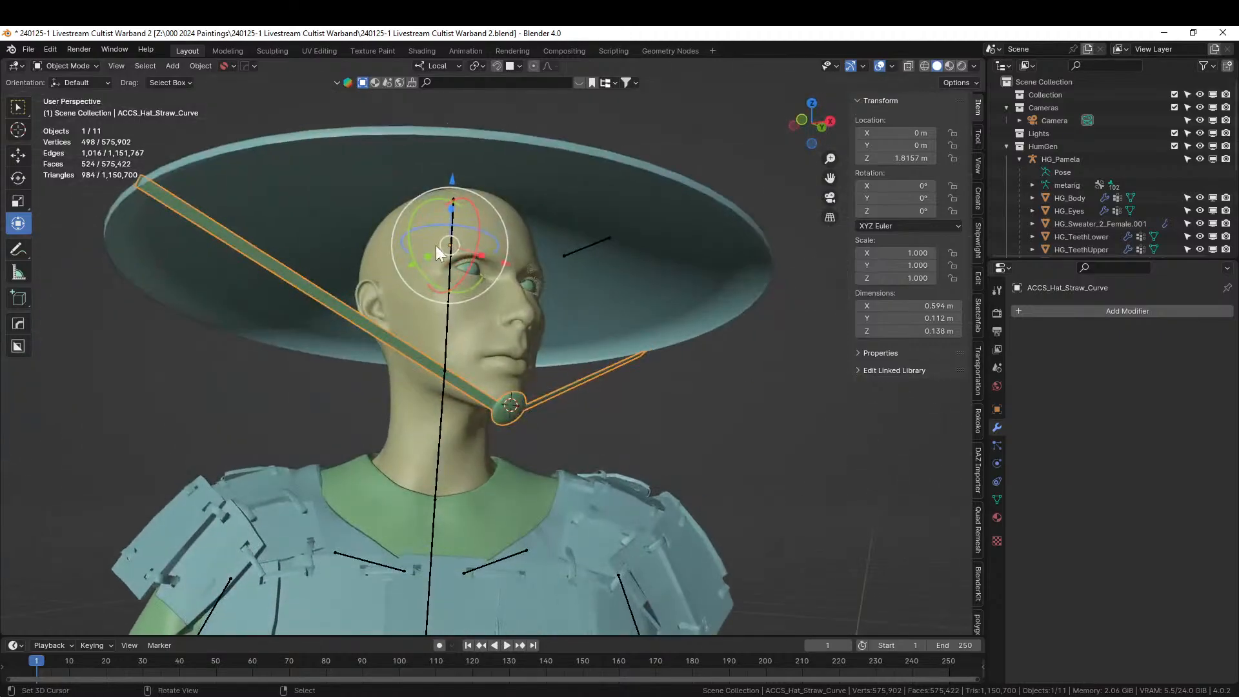
pyautogui.moveTo(534, 269); pyautogui.dragTo(512, 362, button='middle')
pyautogui.keyDown('shift'); pyautogui.click(479, 328); pyautogui.keyUp('shift')
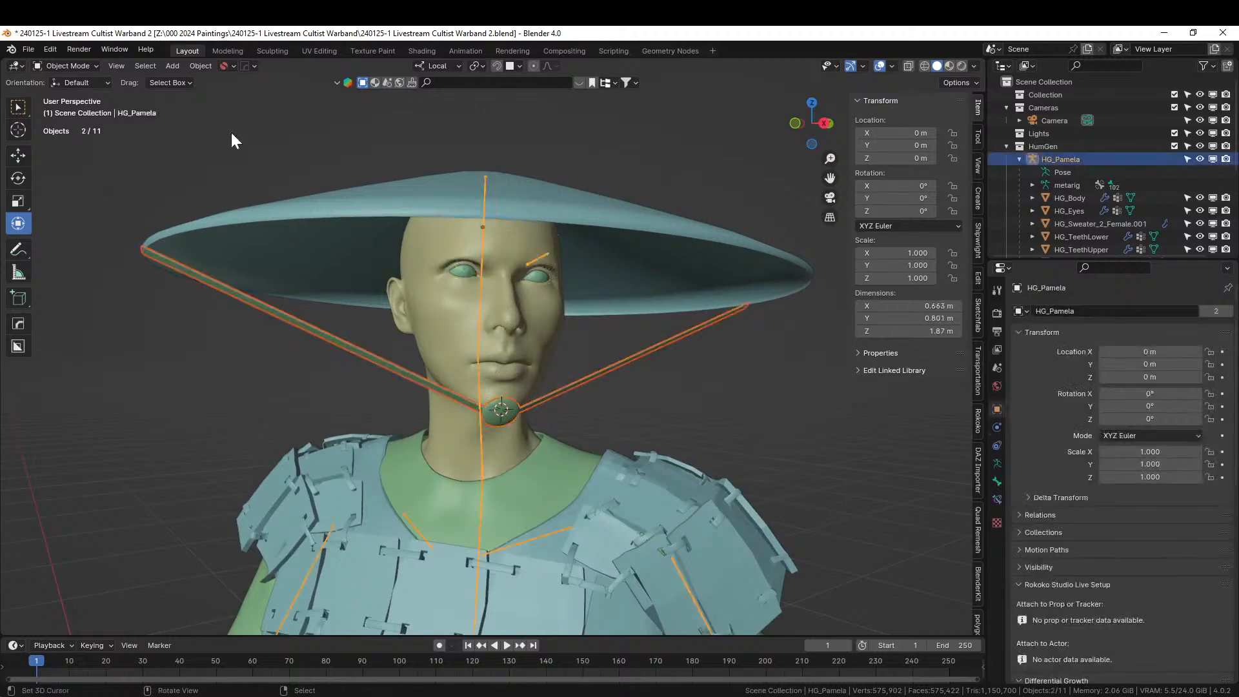
pyautogui.click(58, 66)
pyautogui.click(84, 107)
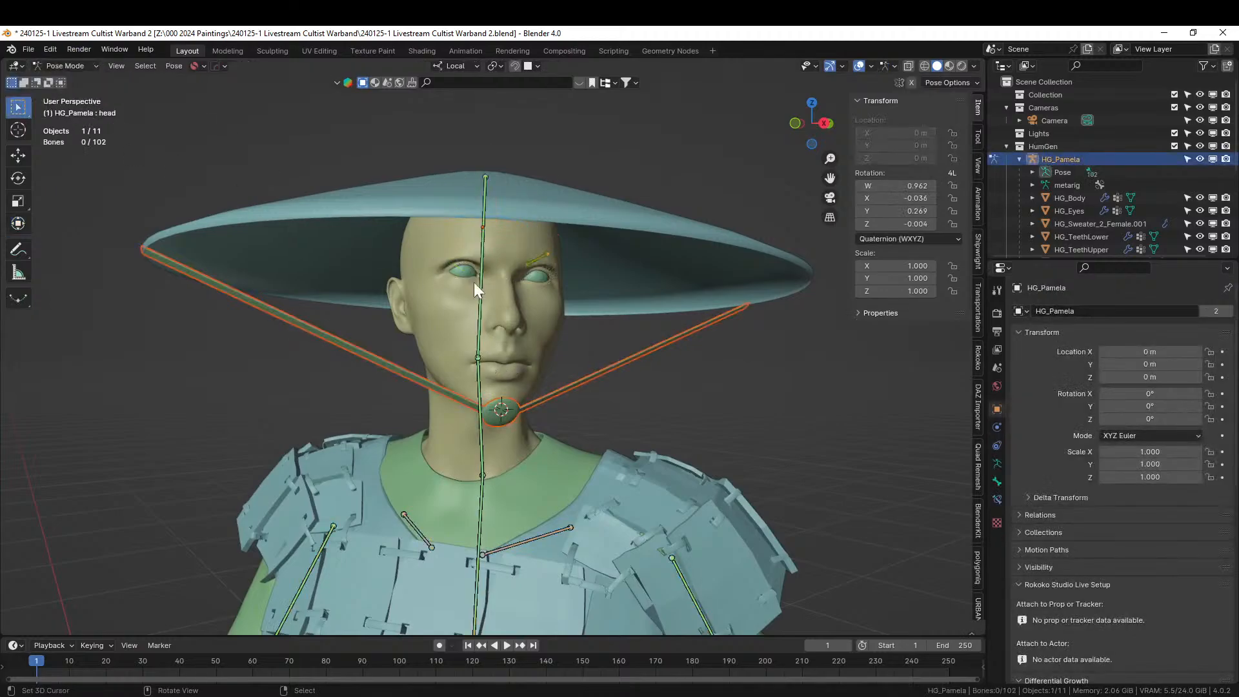
pyautogui.hotkey('ctrl', 'p')
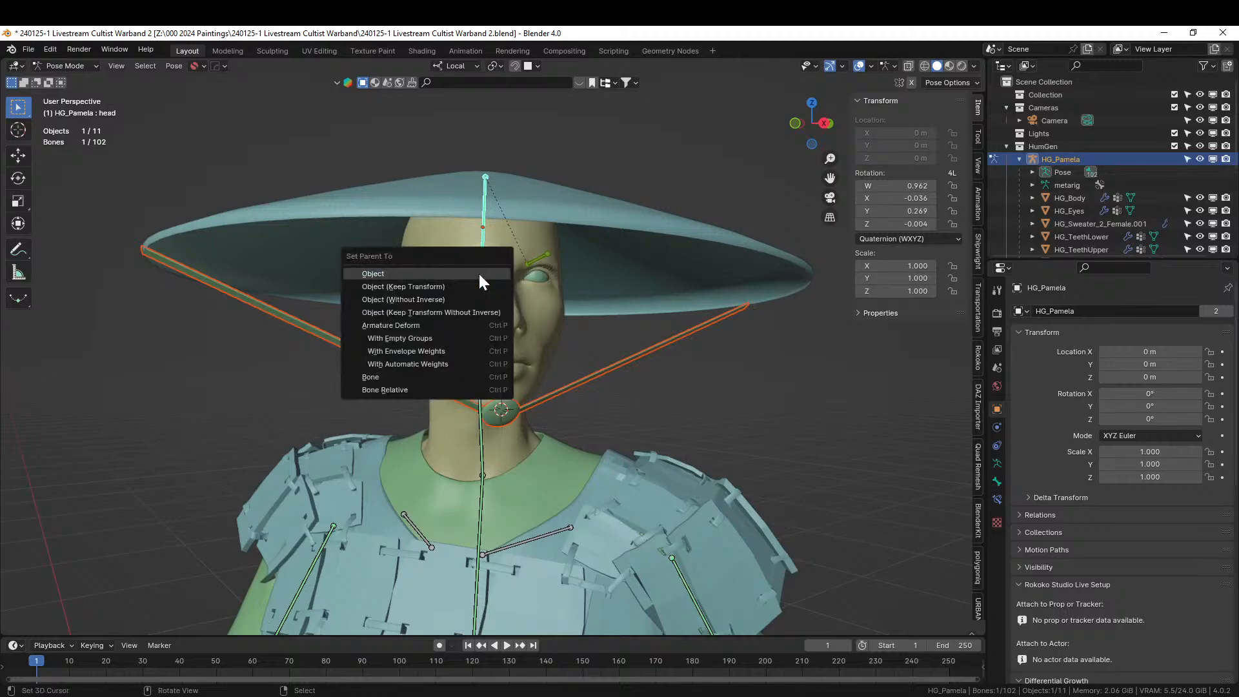
pyautogui.click(431, 376)
pyautogui.hotkey('ctrl', 'z')
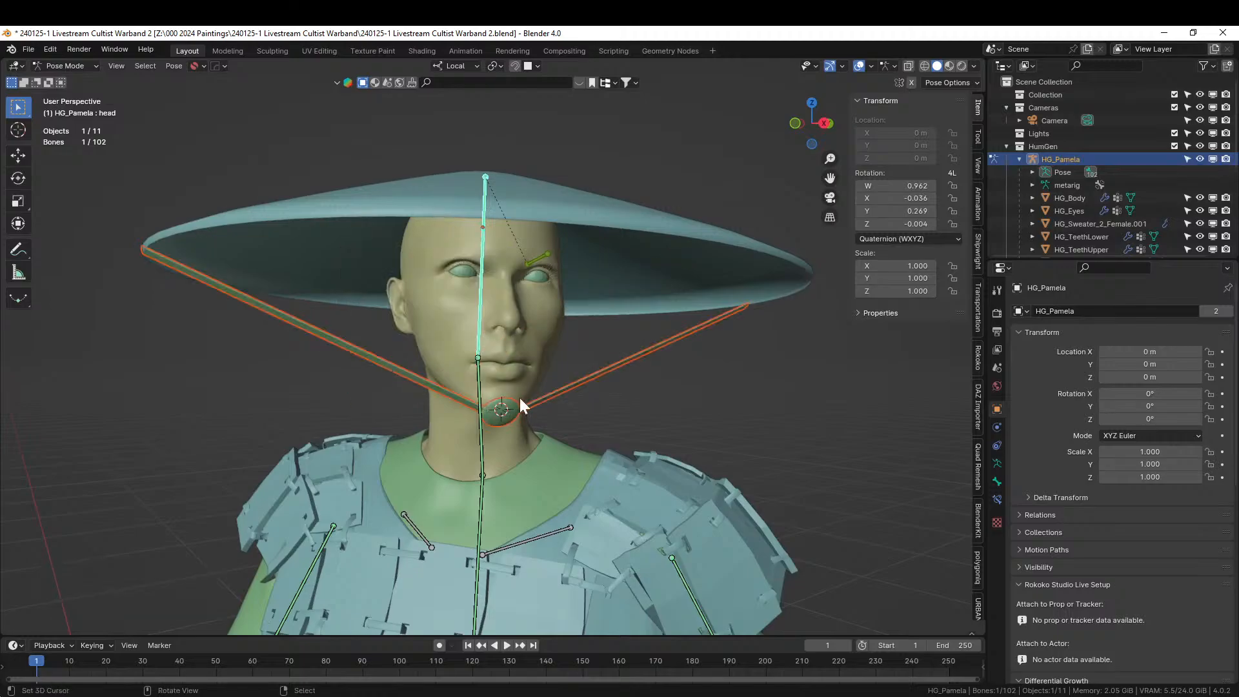
# Try to parent the chin straps to the head bone with the Bone Relative option.
pyautogui.hotkey('ctrl', 'p')
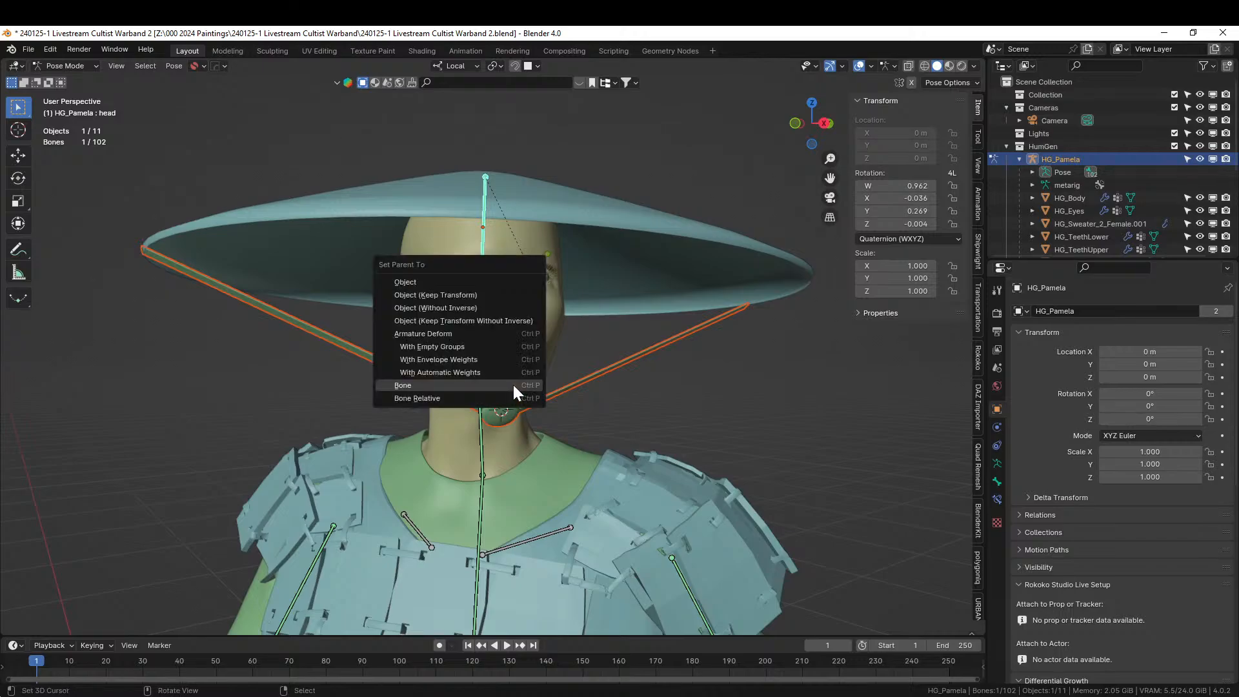
pyautogui.click(516, 397)
pyautogui.hotkey('ctrl', 'z')
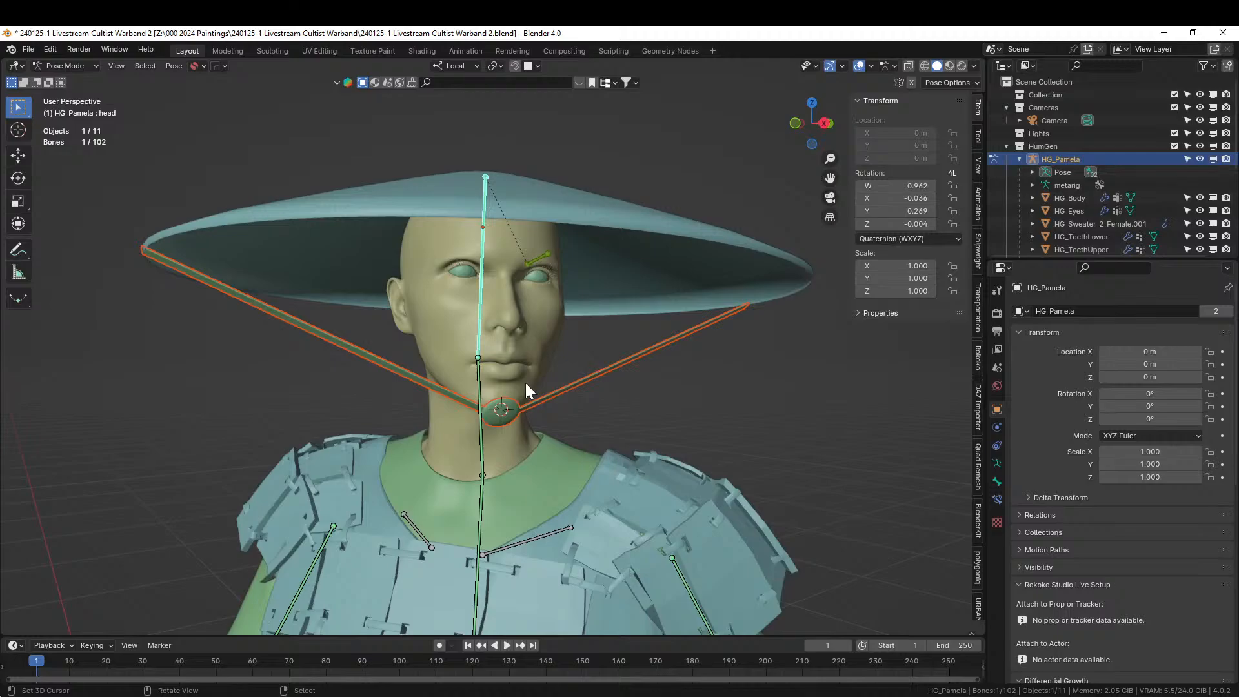
# Check the armature's unposed state in Edit Mode and return to Object Mode.
pyautogui.click(683, 393)
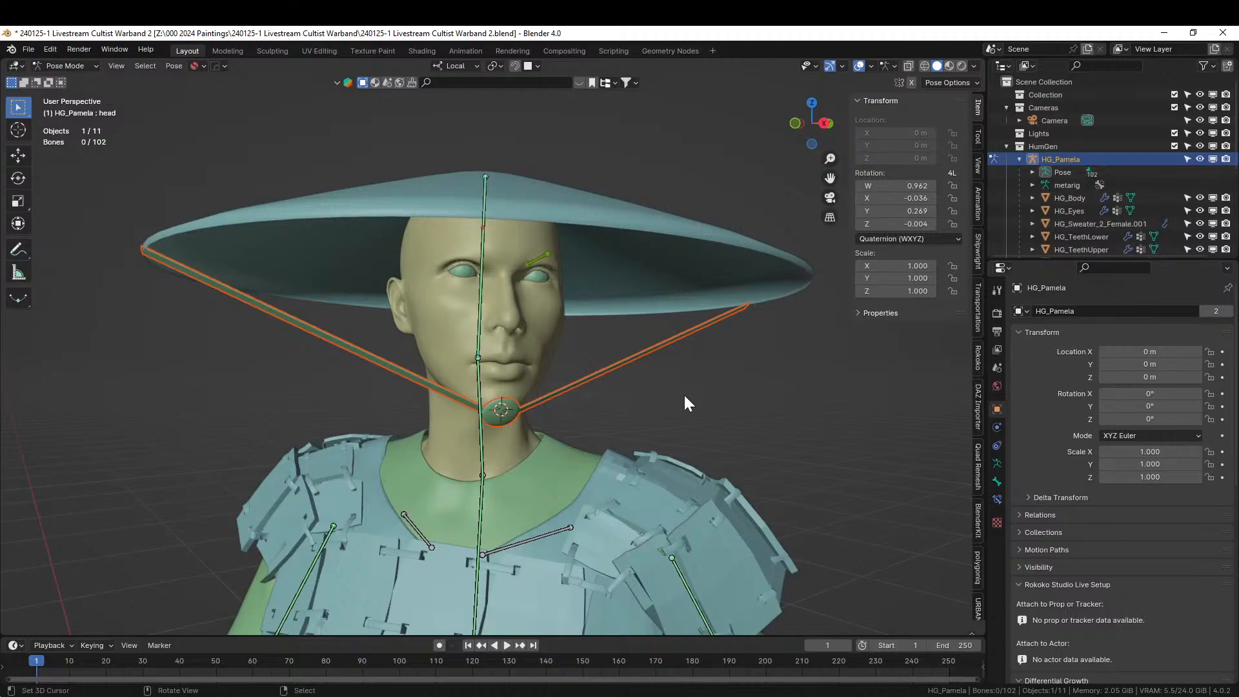
pyautogui.press('Tab')
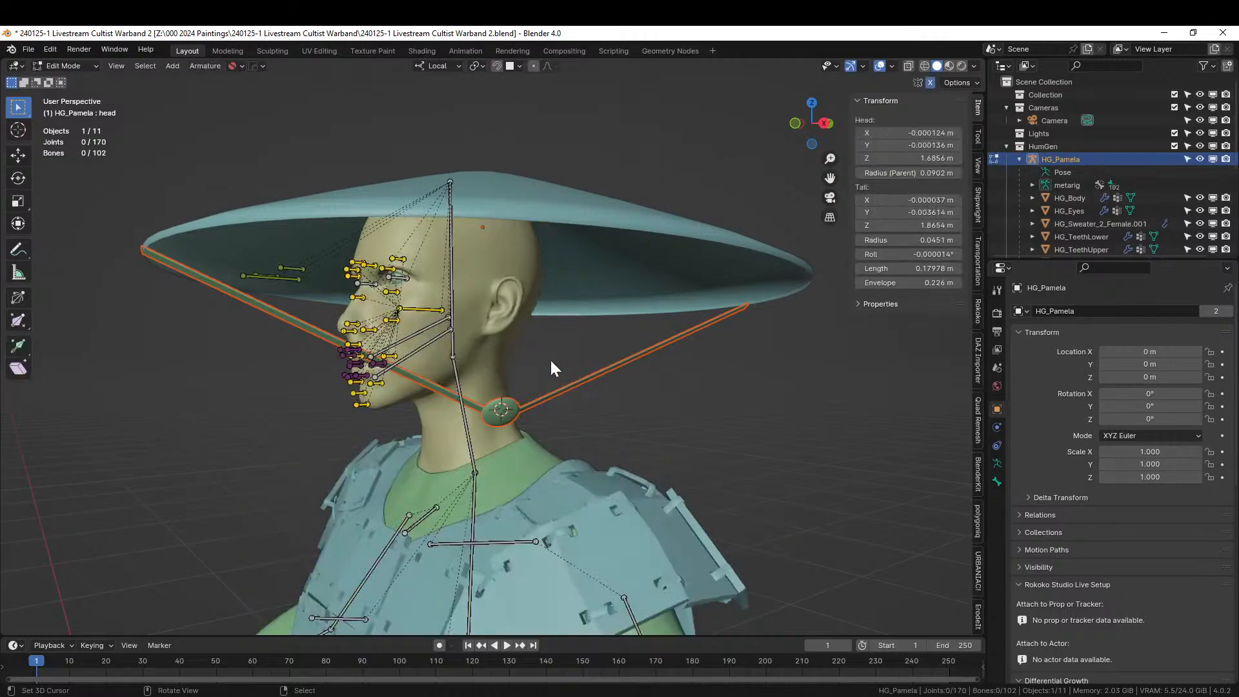
pyautogui.press('Tab')
pyautogui.click(65, 66)
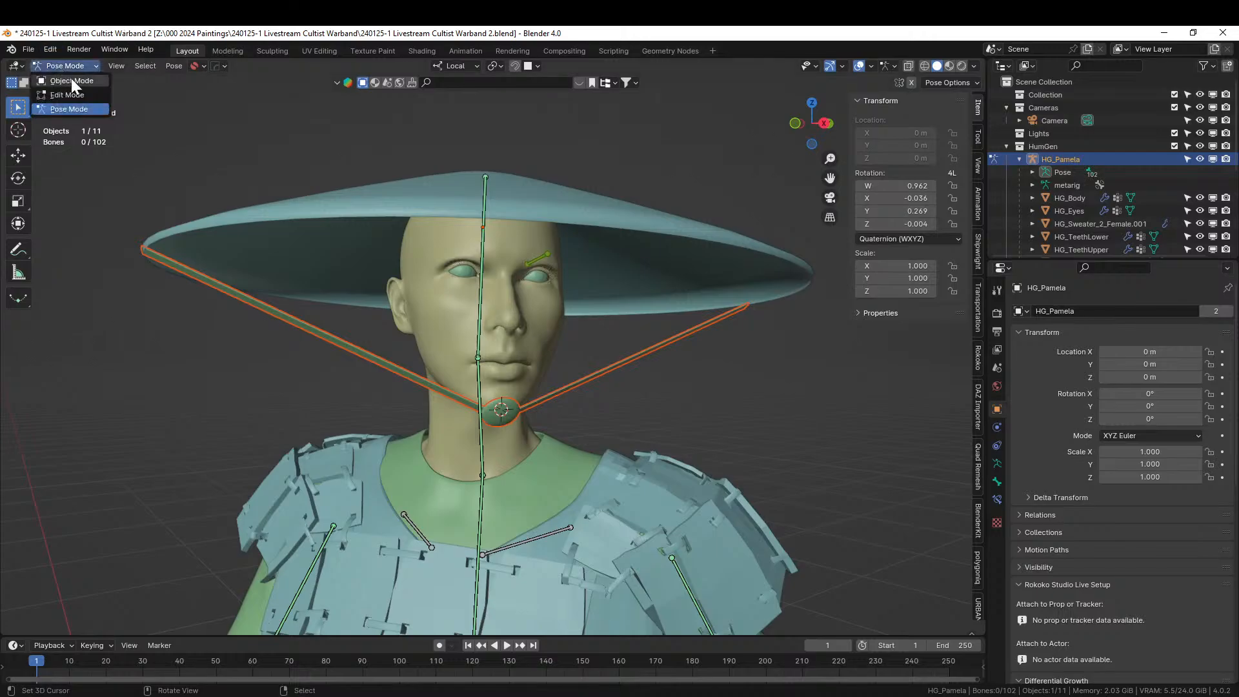
pyautogui.click(71, 79)
pyautogui.moveTo(415, 192); pyautogui.dragTo(638, 334, button='middle')
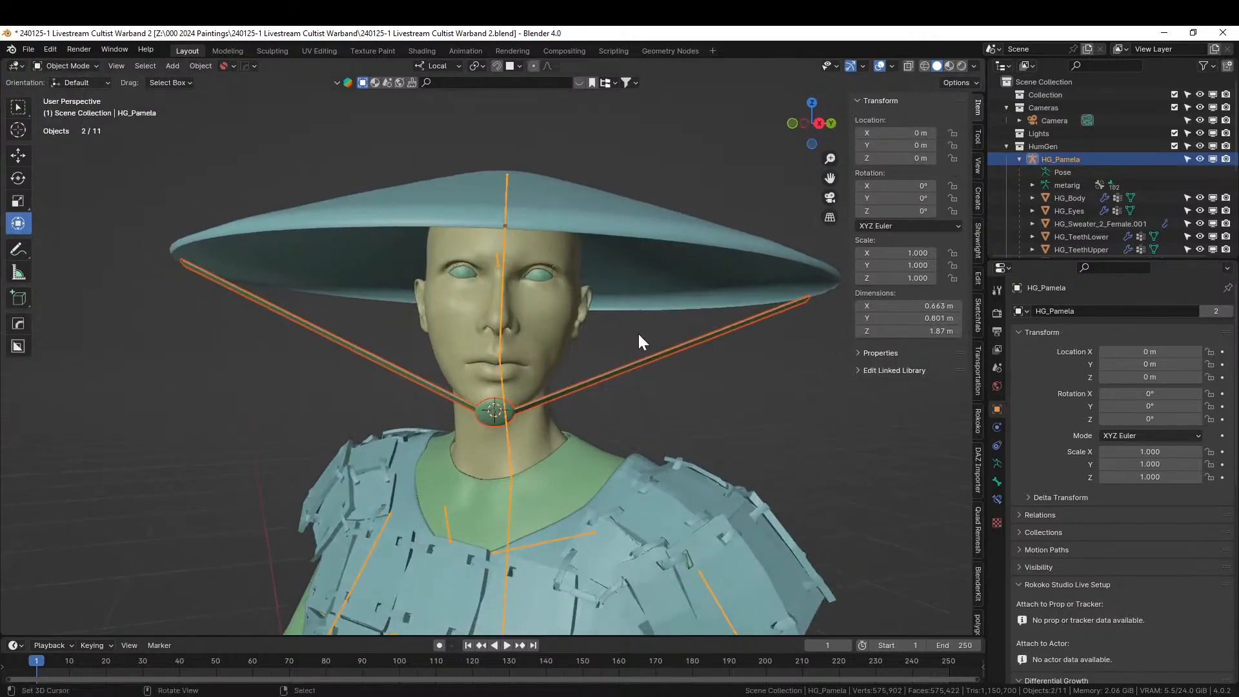
# Give the chin piece of ACCS_Hat_Straw_Curve the existing grunge_metal material.
pyautogui.click(494, 411)
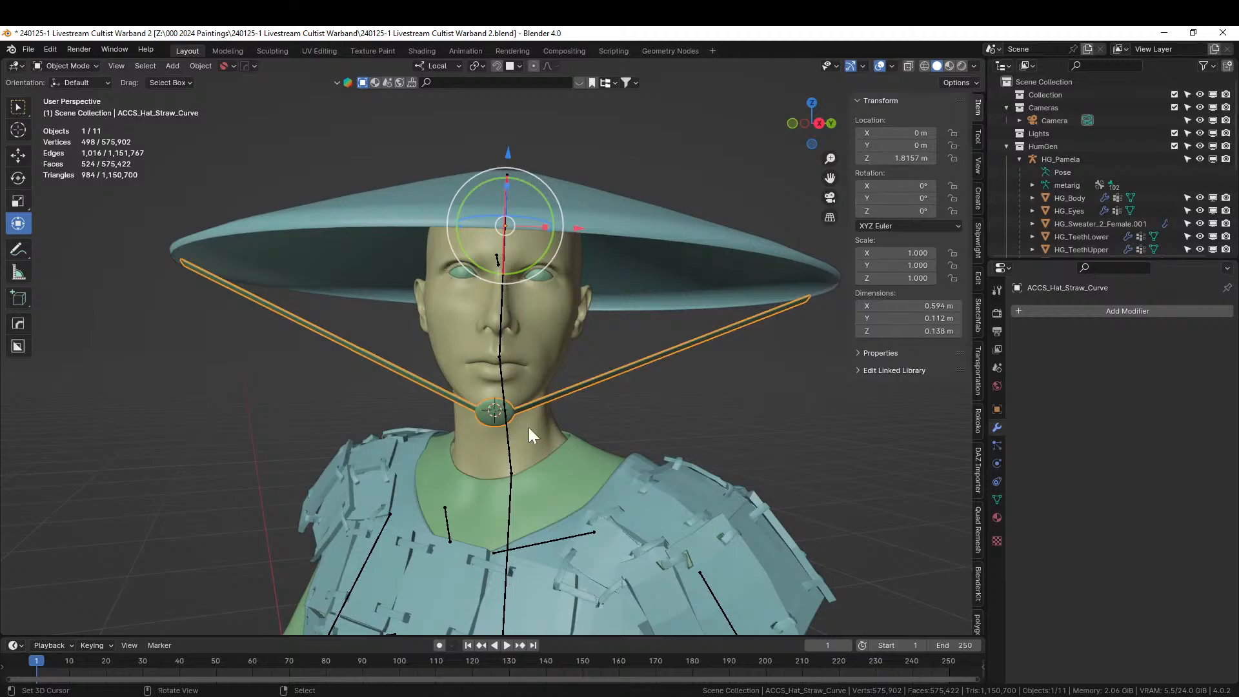
pyautogui.moveTo(528, 427)
pyautogui.mouseDown(button='middle')
pyautogui.moveTo(591, 426)
pyautogui.moveTo(548, 425)
pyautogui.mouseUp(button='middle')
pyautogui.press('Tab')
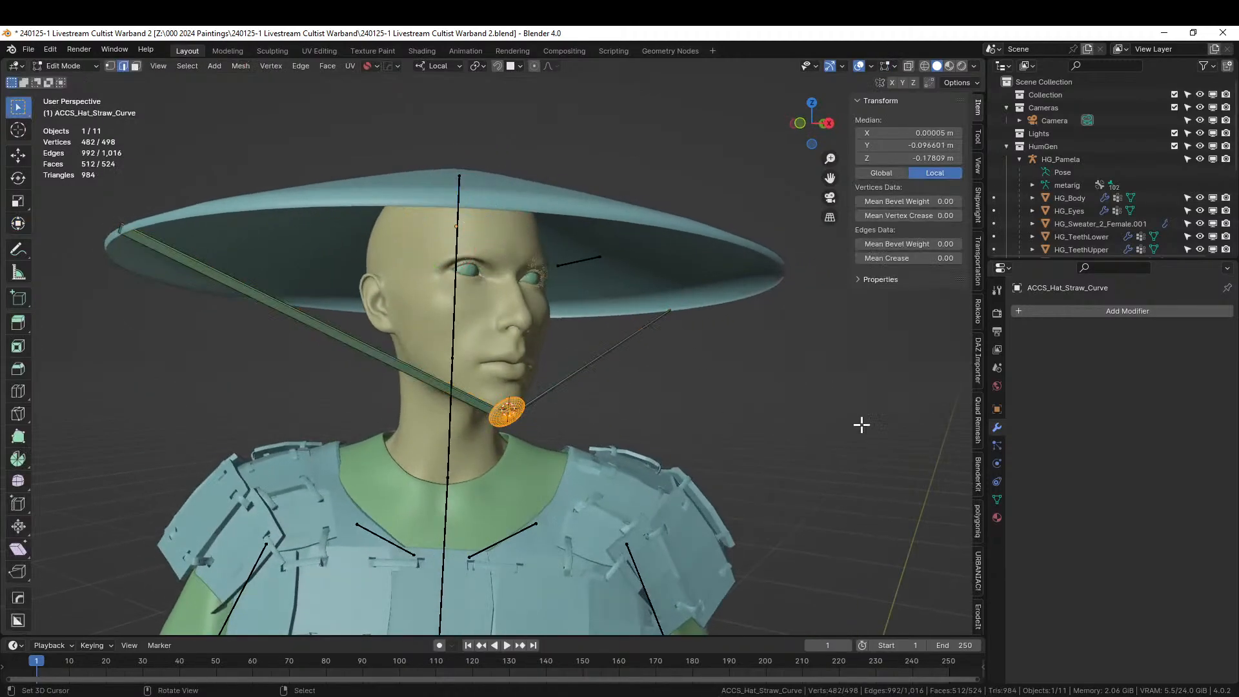
pyautogui.click(997, 518)
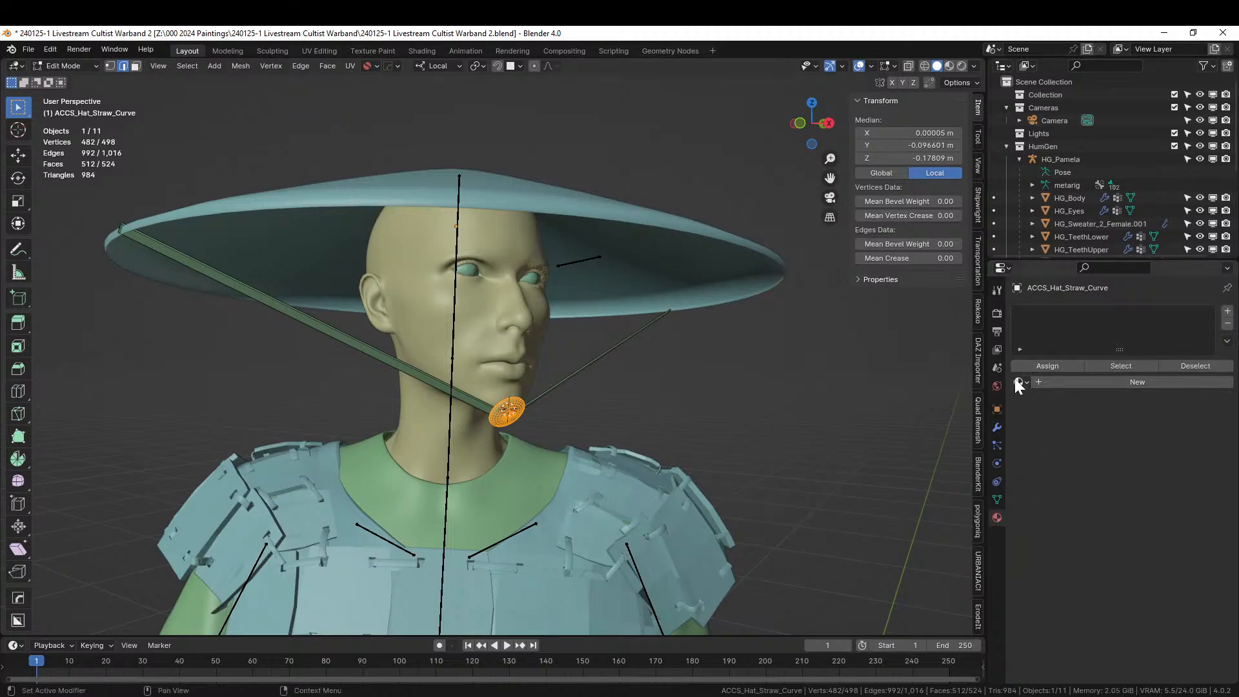
pyautogui.click(1058, 381)
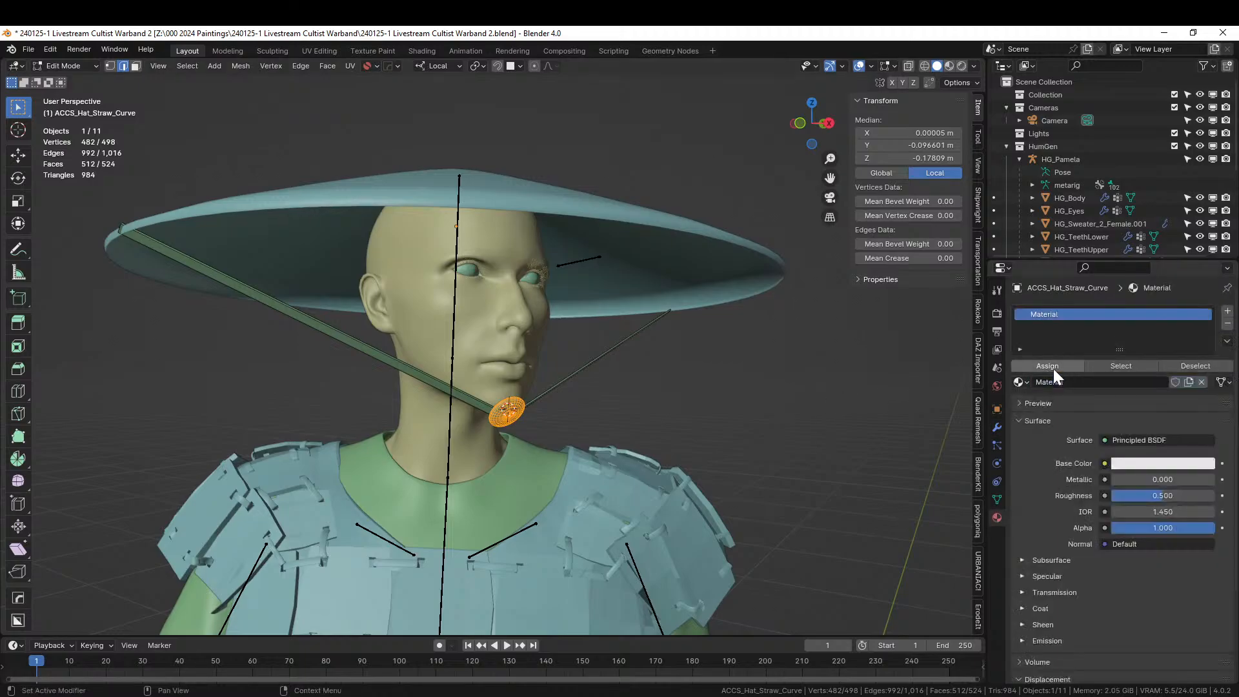
pyautogui.click(1020, 382)
pyautogui.write('grun')
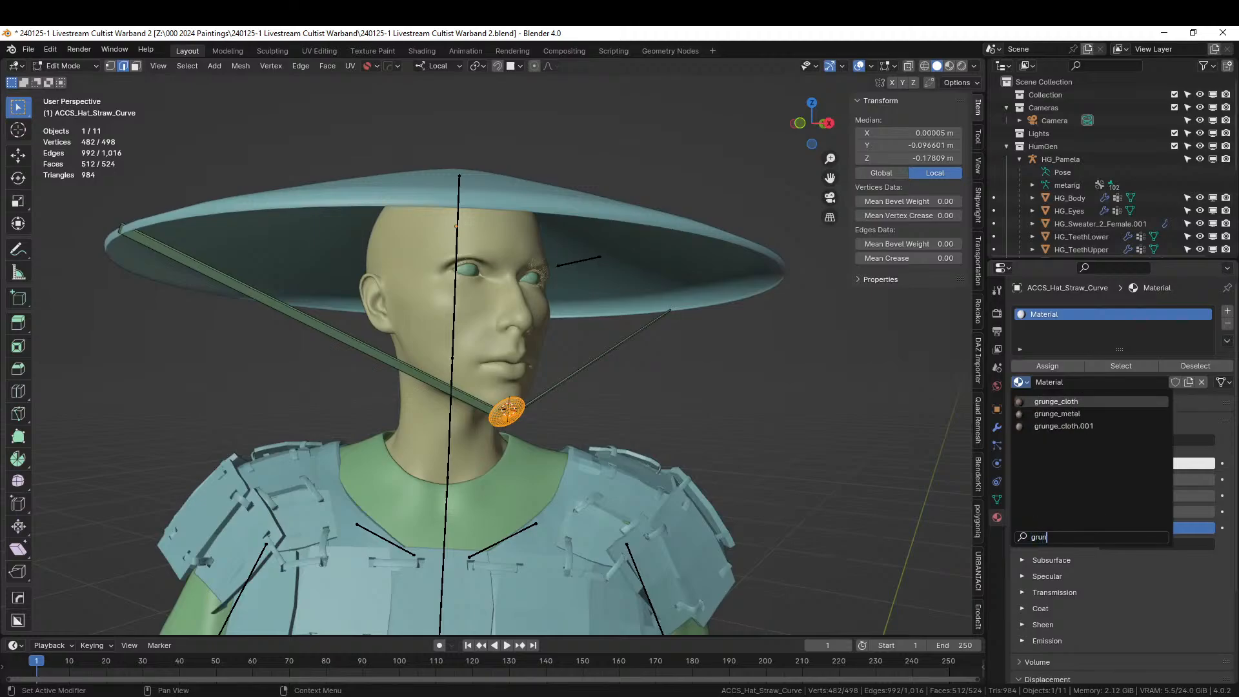
pyautogui.press('Down')
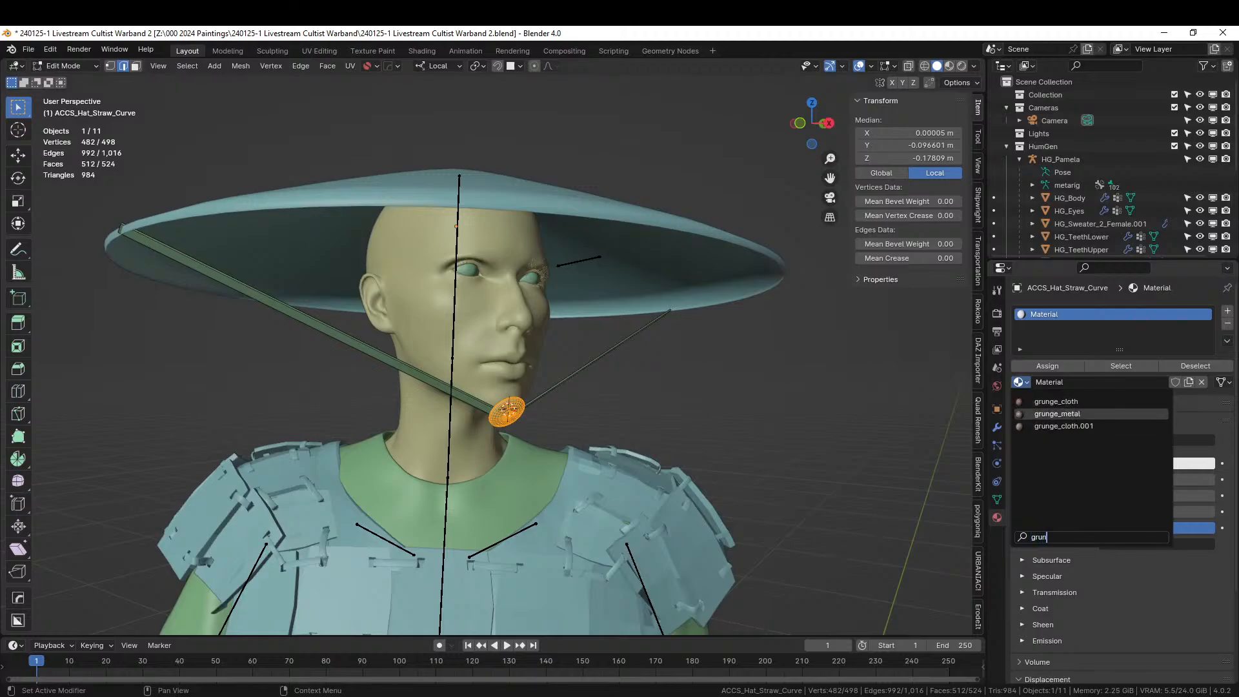
pyautogui.press('Return')
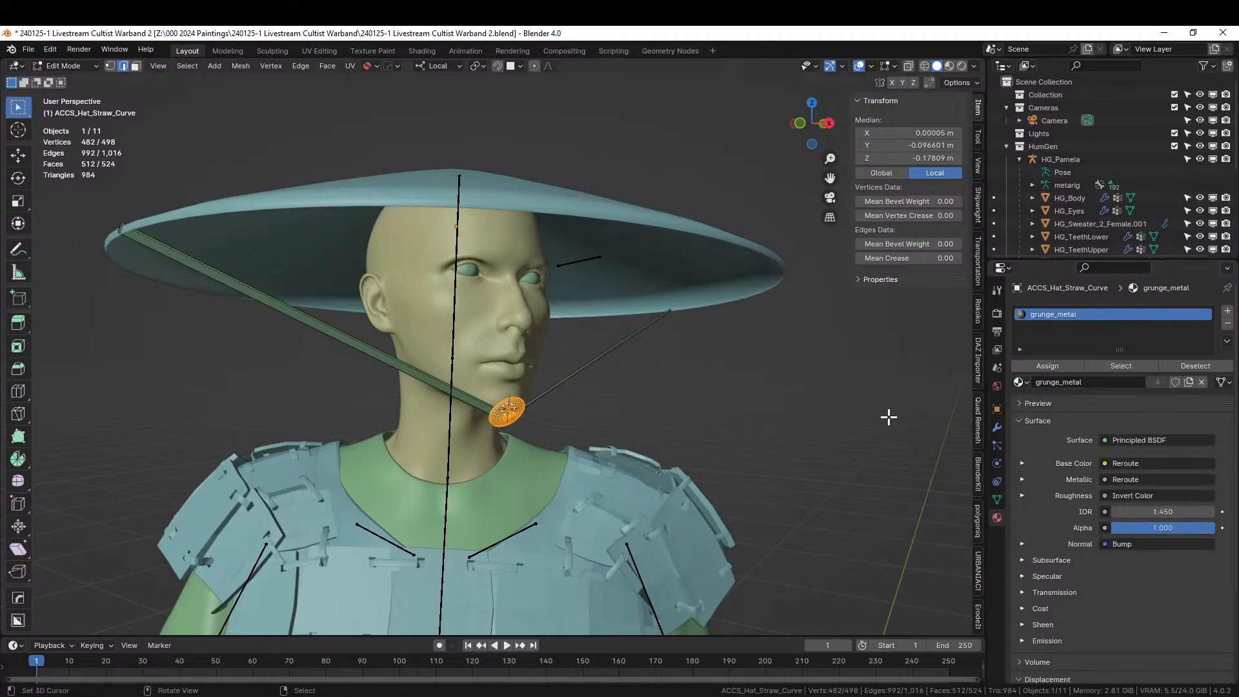
# Invert the selection to the straps and assign them Leather_07 in a second material slot.
pyautogui.hotkey('ctrl', 'i')
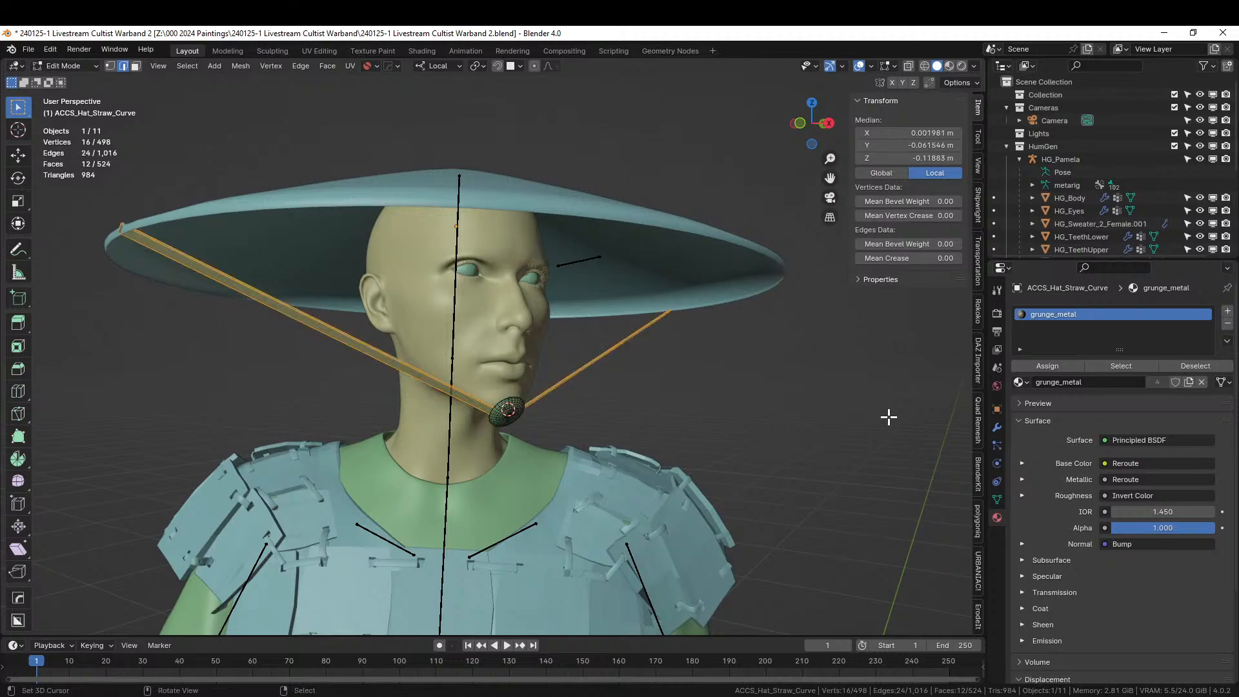
pyautogui.click(1227, 313)
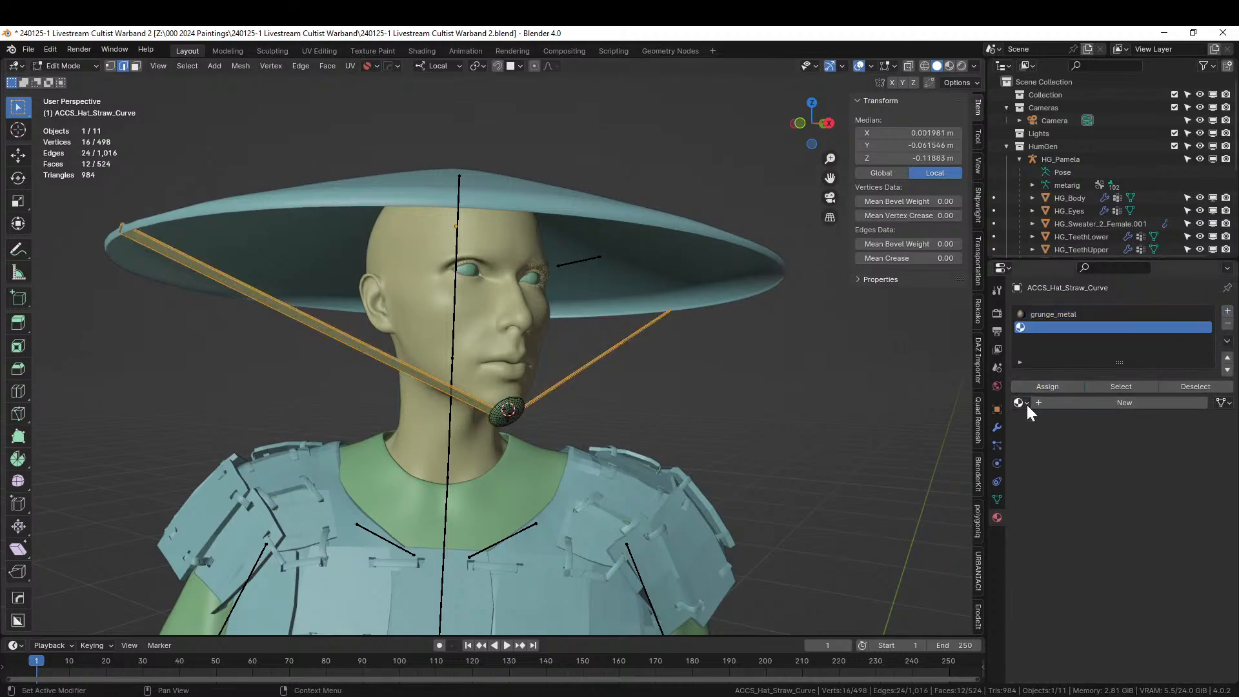
pyautogui.click(1021, 403)
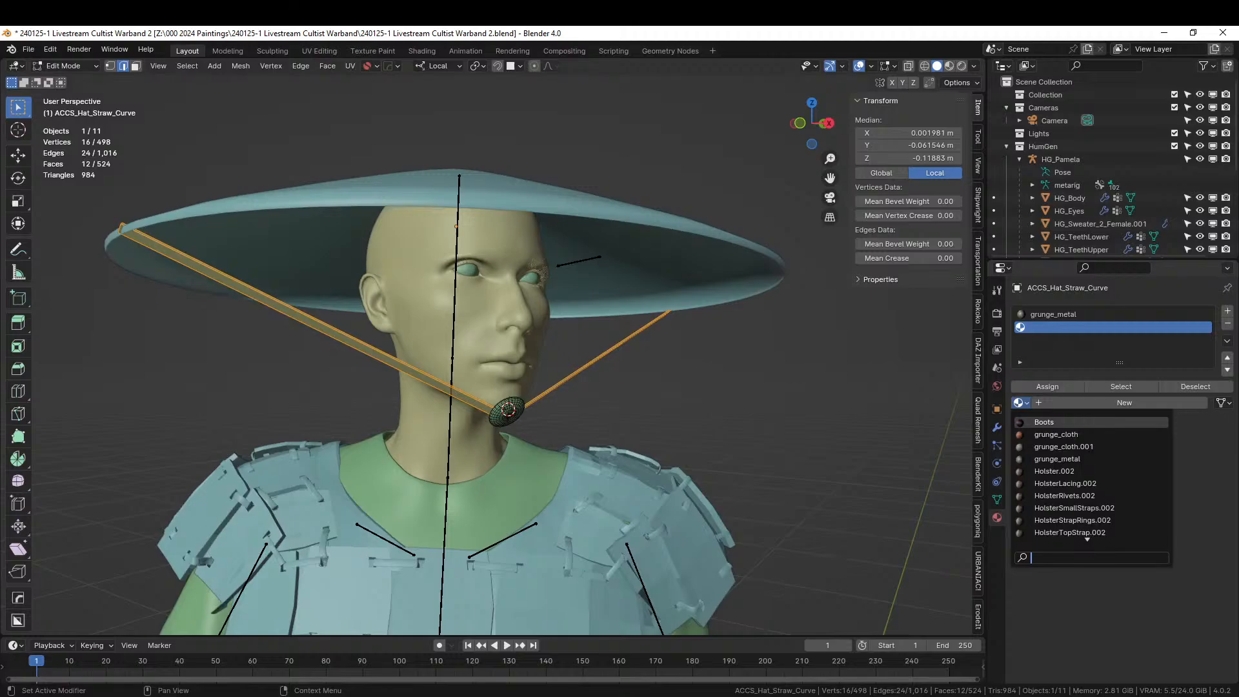
pyautogui.write('leath')
pyautogui.press('Down')
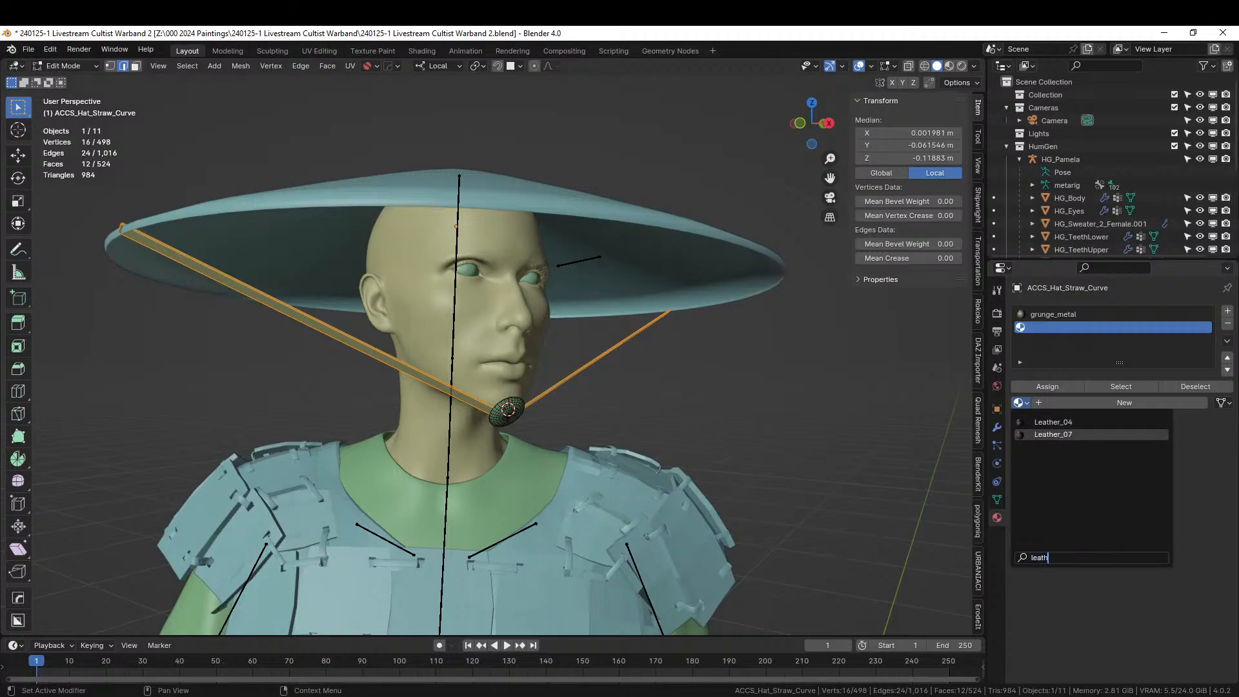
pyautogui.click(1036, 435)
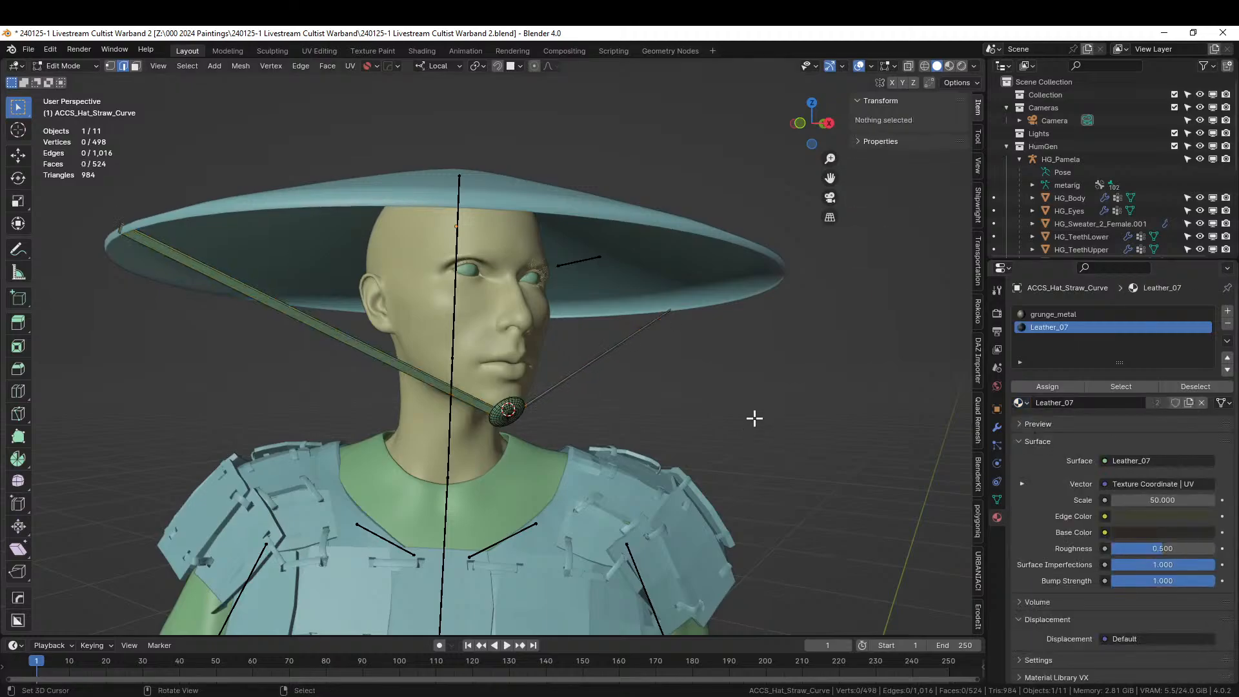
pyautogui.press('Tab')
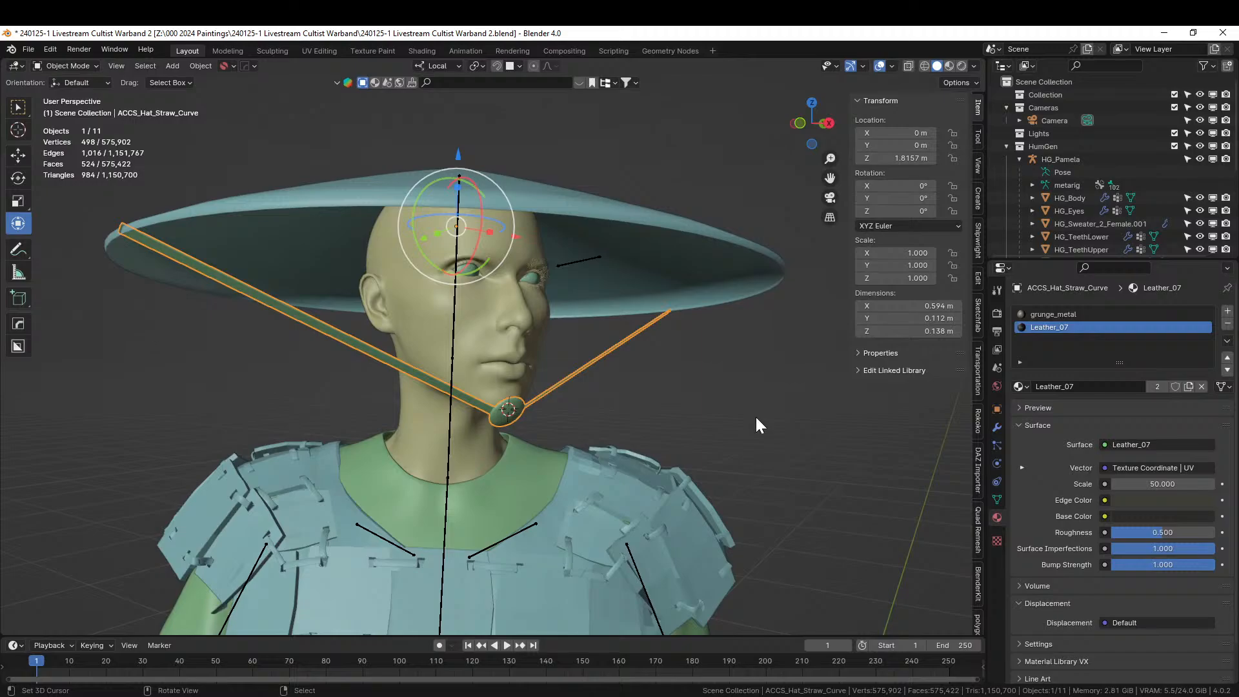
# Switch the viewport to rendered shading and enable the straw hat's Scale Gen modifier in the viewport.
pyautogui.click(962, 65)
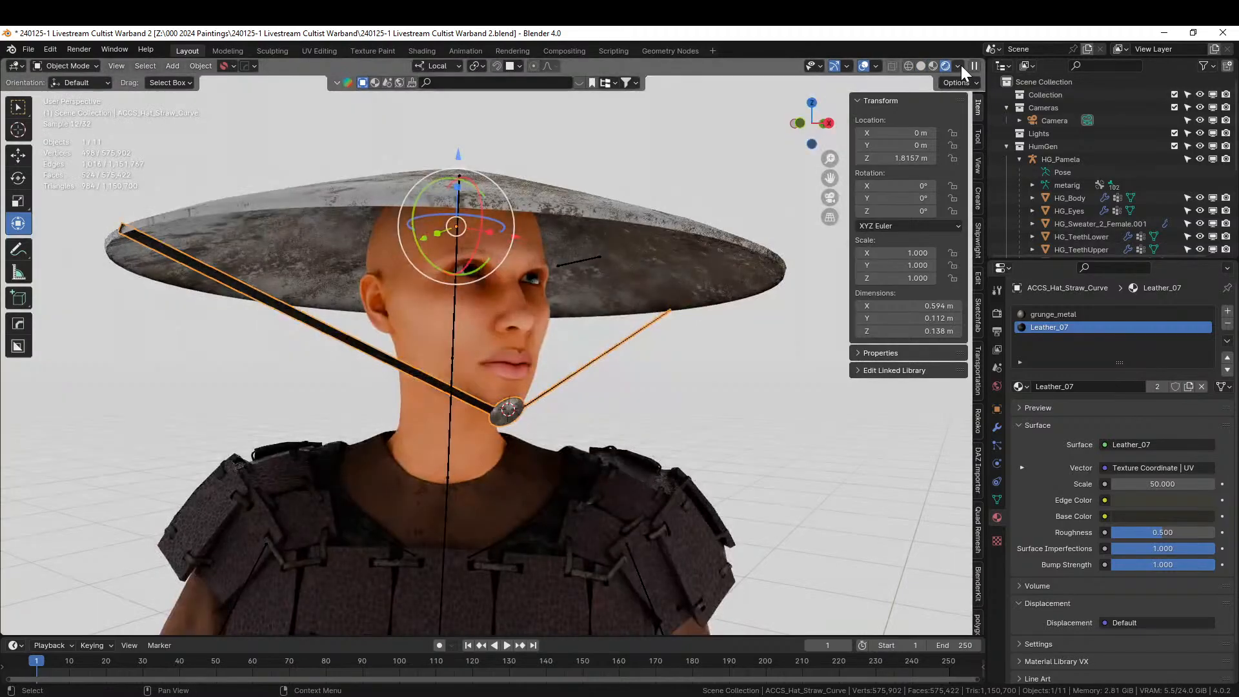
pyautogui.moveTo(766, 123); pyautogui.dragTo(506, 197, button='middle')
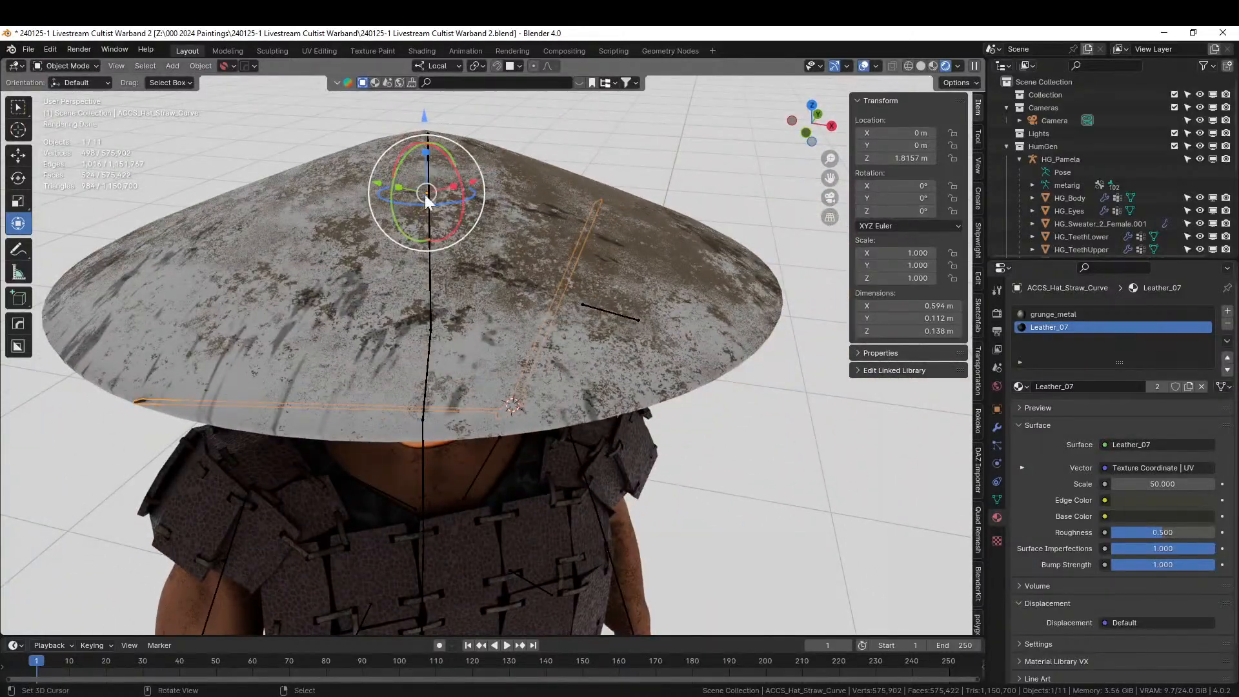
pyautogui.click(595, 206)
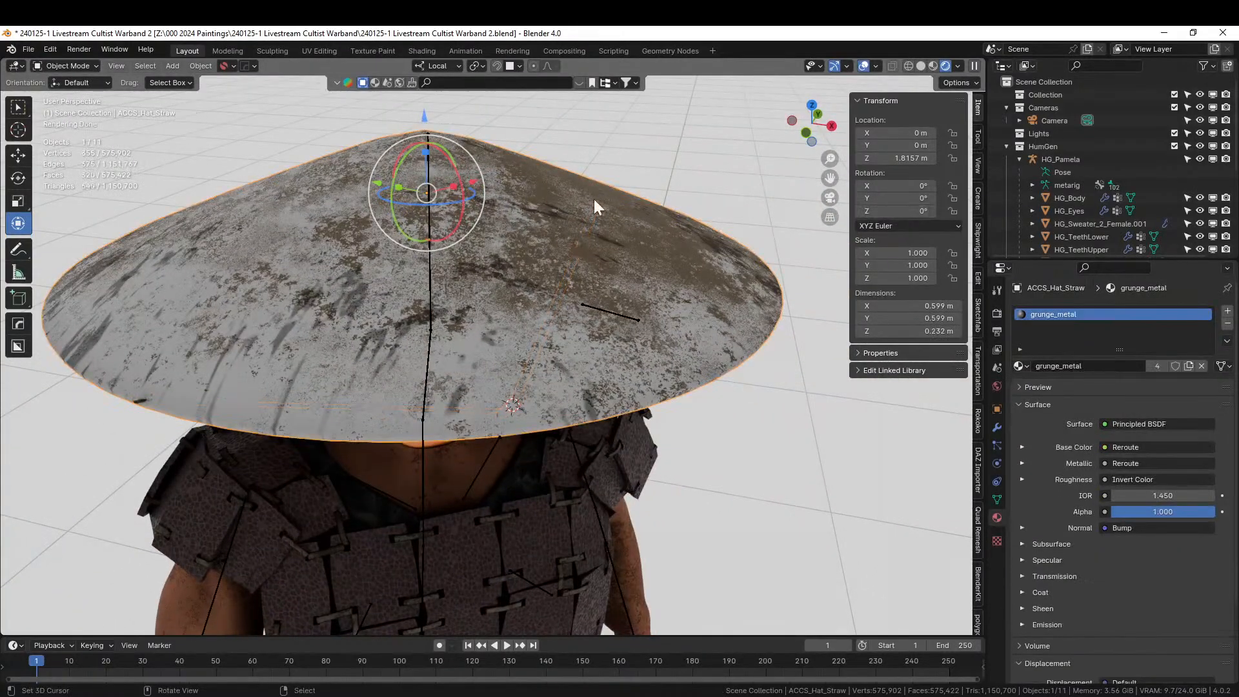
pyautogui.click(996, 428)
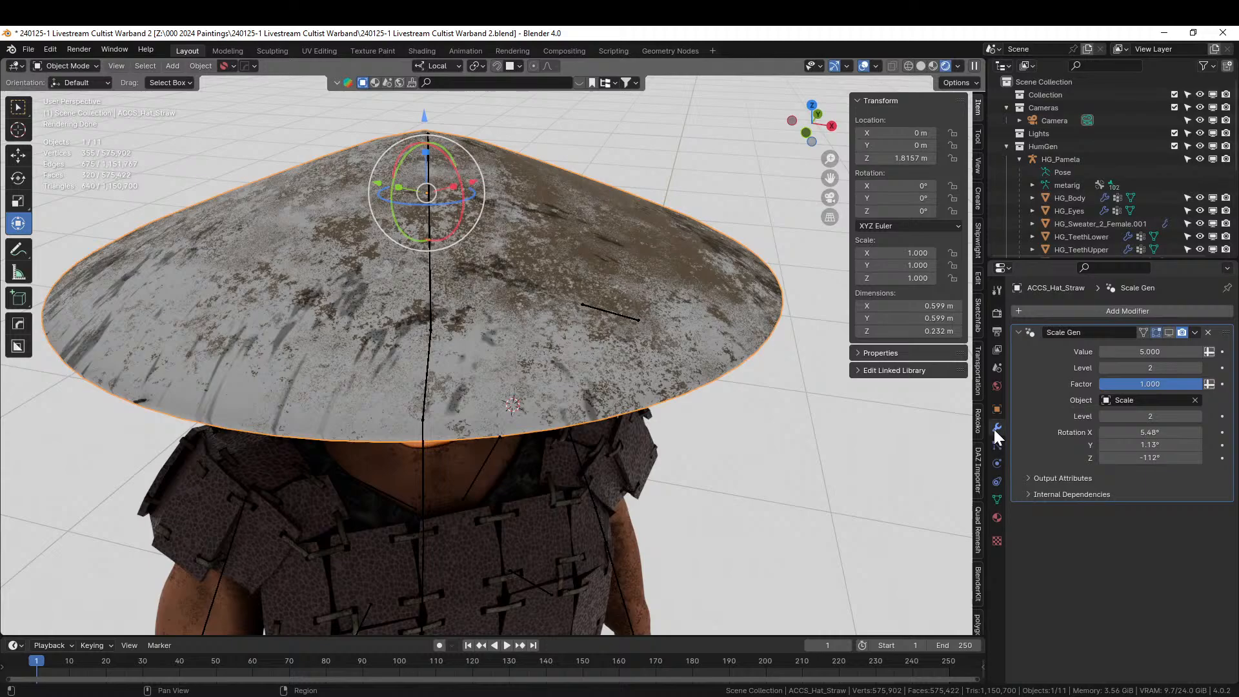
pyautogui.click(1169, 332)
pyautogui.moveTo(496, 391); pyautogui.dragTo(426, 323, button='middle')
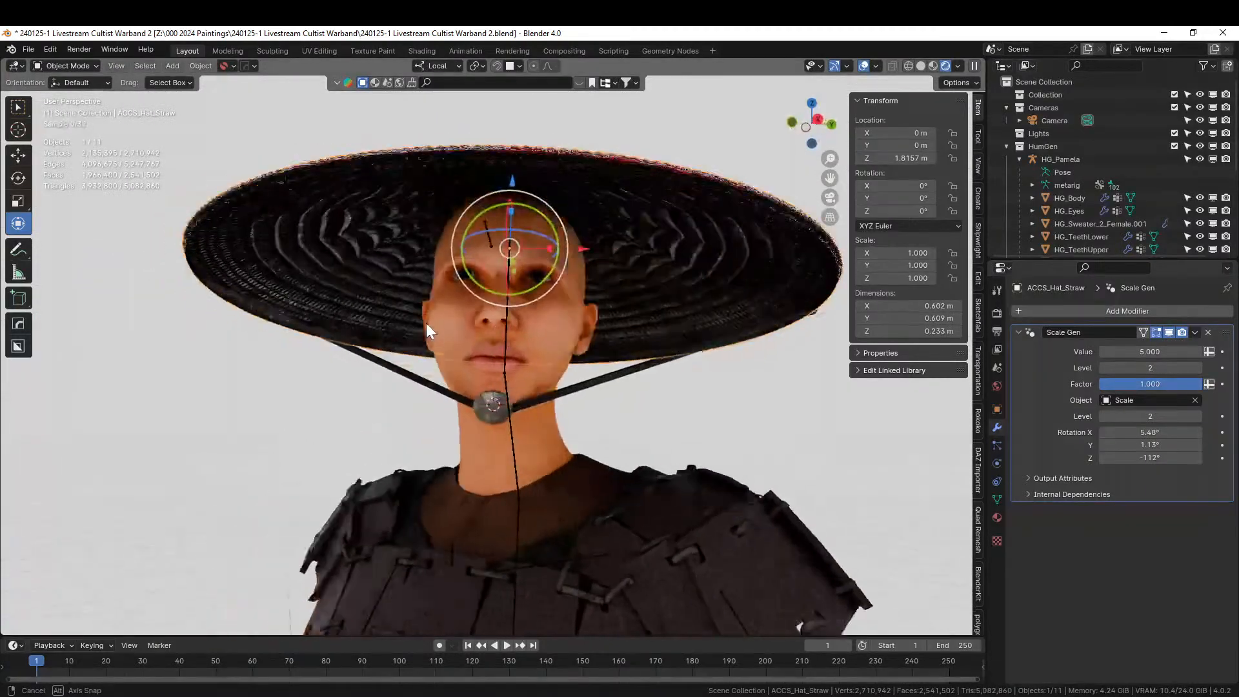
# Enter Edit Mode on ACCS_Hat_Straw_Curve, select a strap's outer end edge and move it up against the hat brim with smooth proportional editing.
pyautogui.scroll(-6, 761, 455)
pyautogui.moveTo(761, 455); pyautogui.dragTo(543, 439, button='middle')
pyautogui.scroll(4, 644, 425)
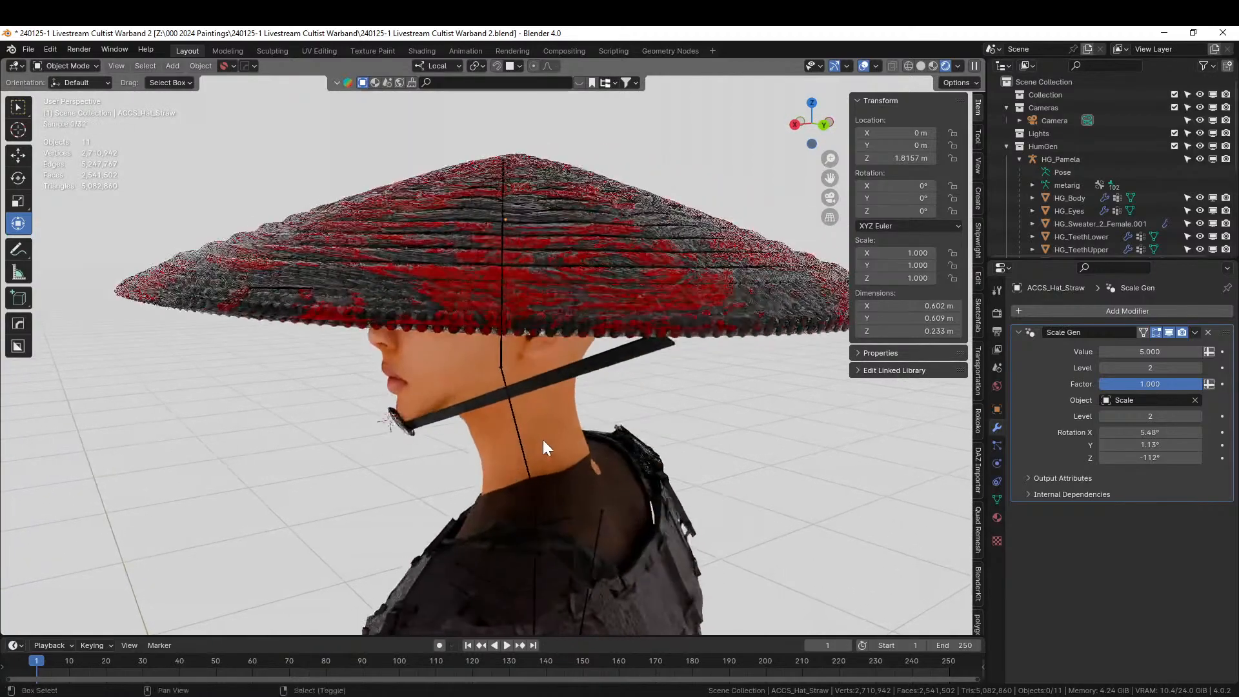
pyautogui.scroll(2, 627, 435)
pyautogui.moveTo(627, 435); pyautogui.dragTo(536, 393, button='middle')
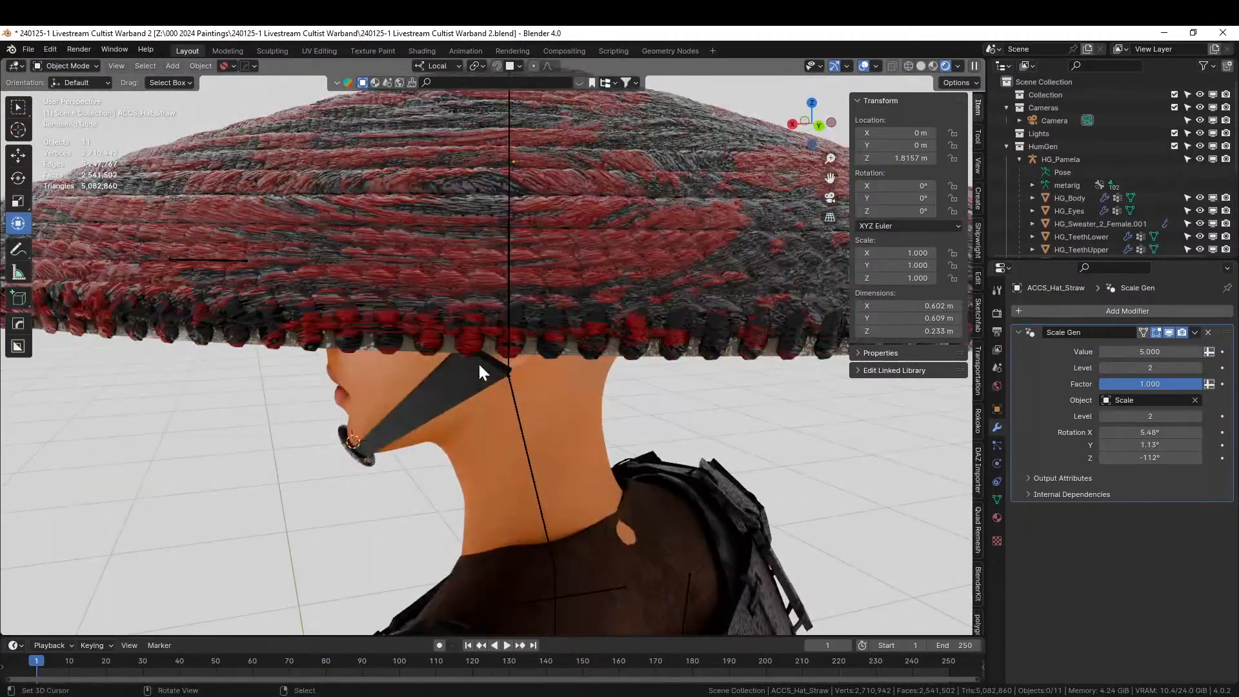
pyautogui.click(479, 364)
pyautogui.press('Tab')
pyautogui.click(508, 374)
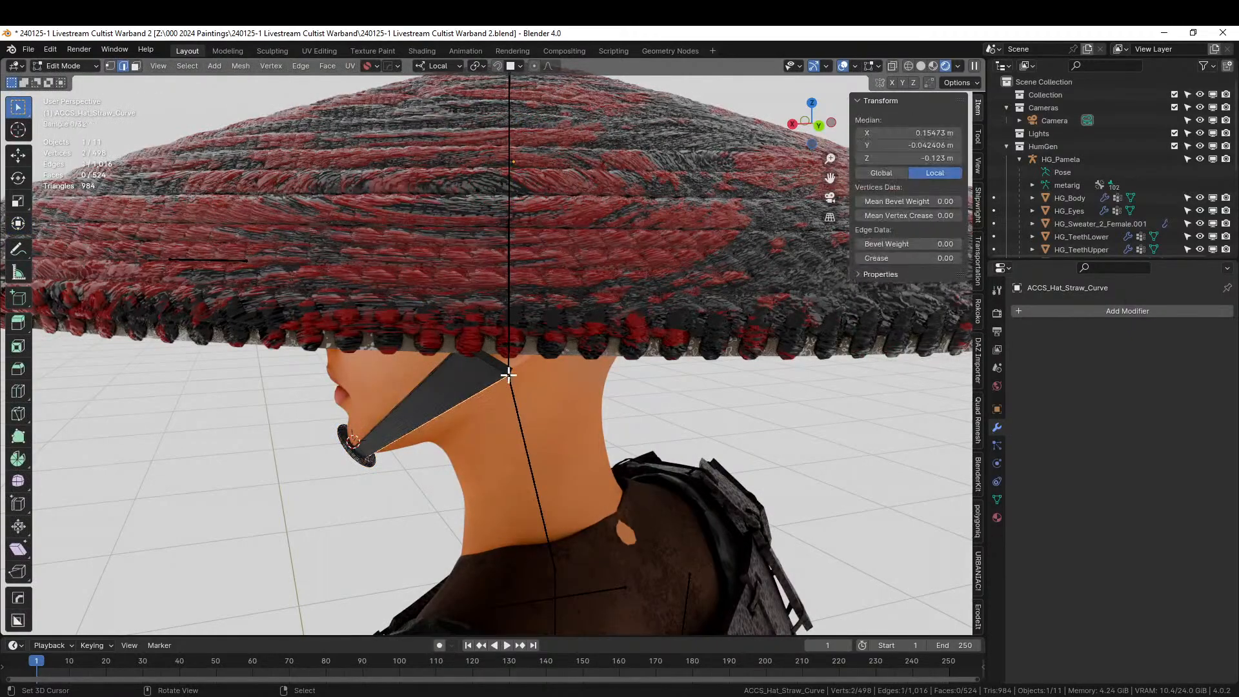
pyautogui.keyDown('shift'); pyautogui.click(509, 376); pyautogui.keyUp('shift')
pyautogui.click(514, 373)
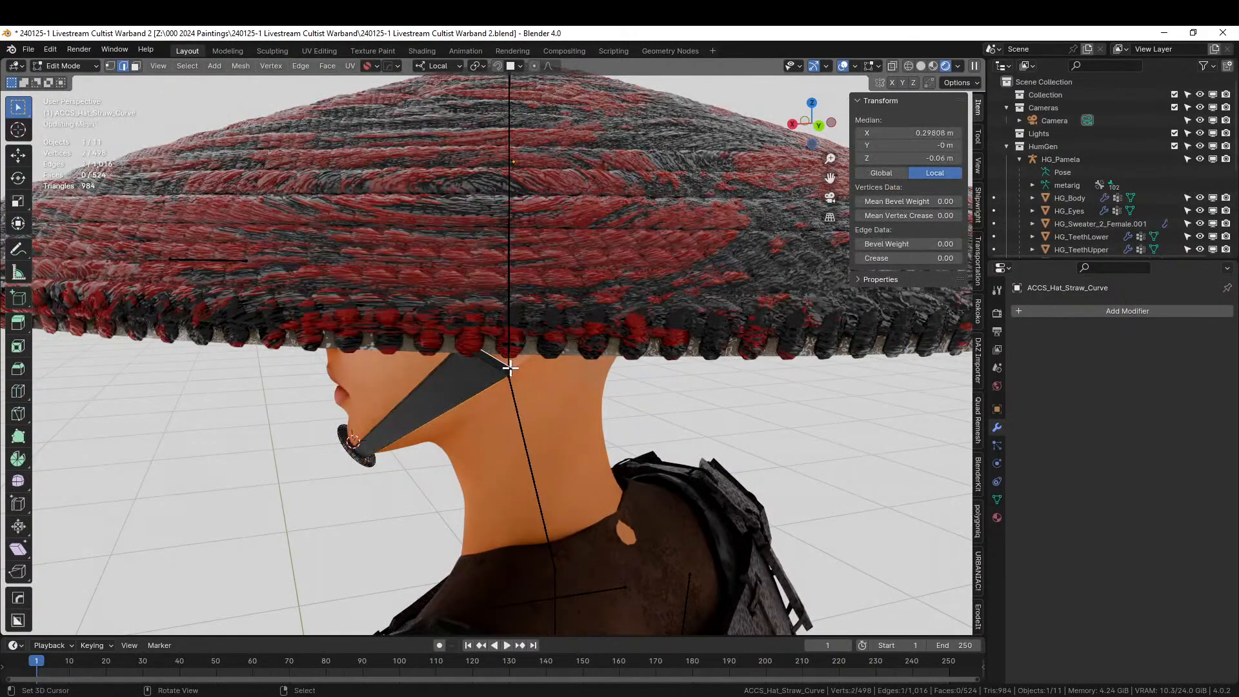
pyautogui.scroll(2, 591, 428)
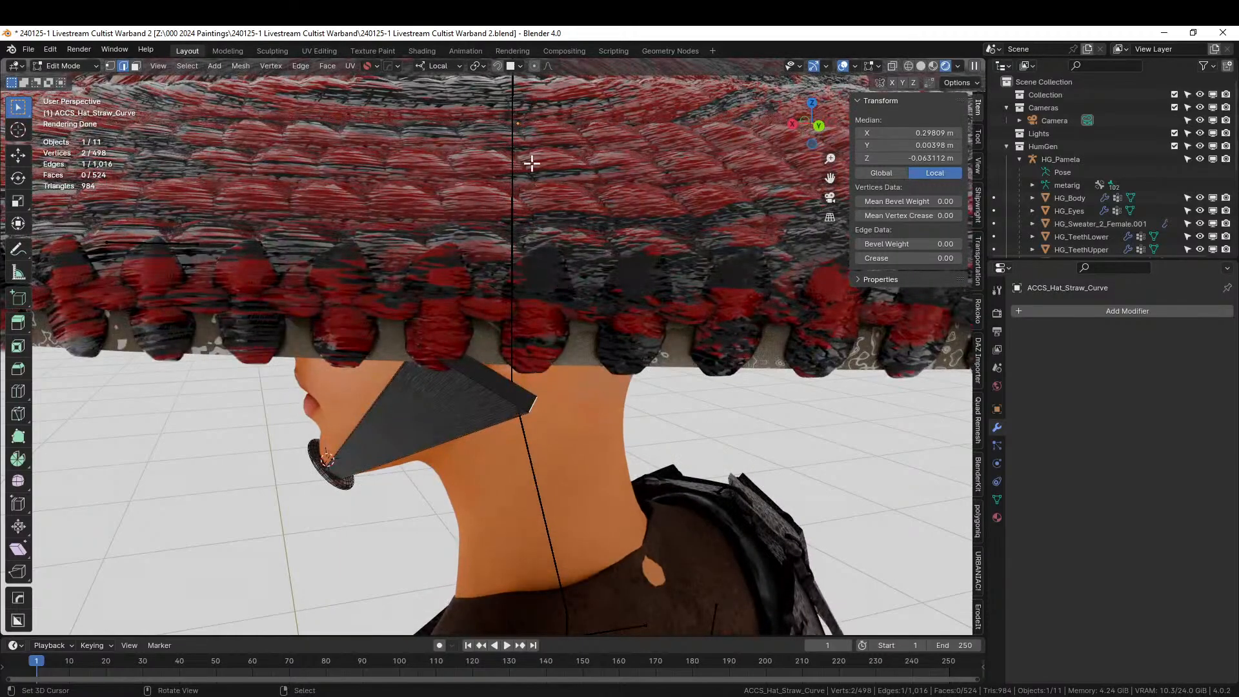
pyautogui.press('g')
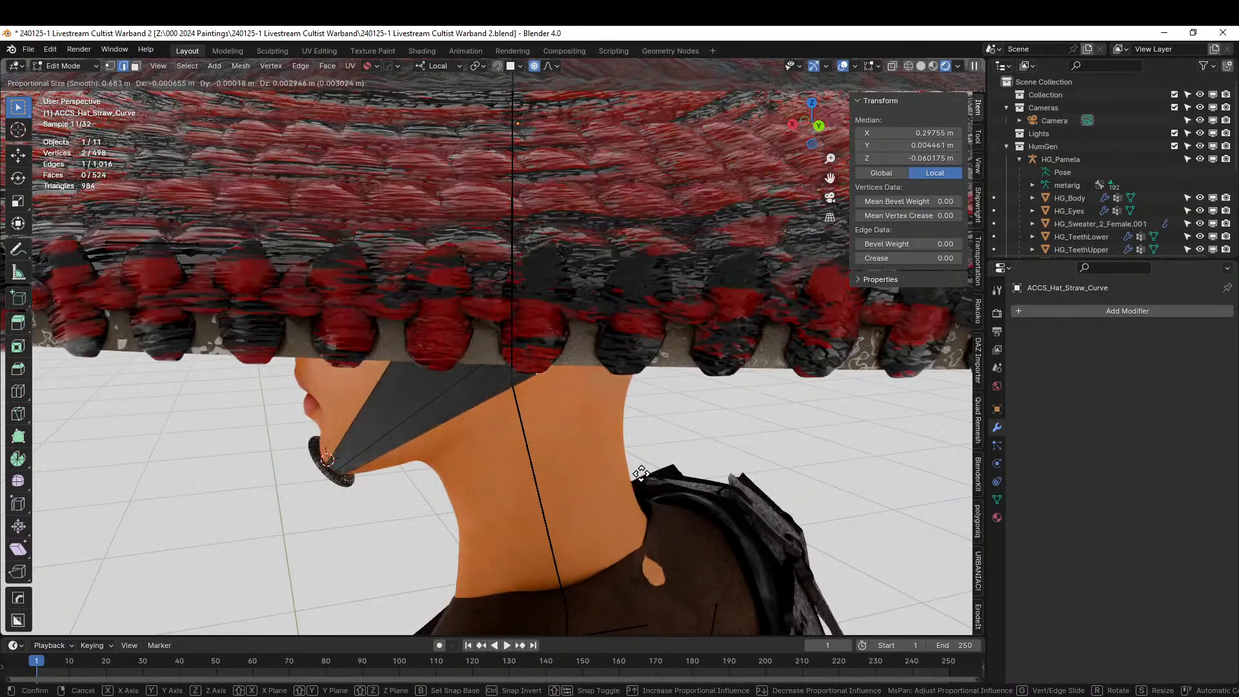
pyautogui.click(640, 474)
# Check the strap's fit from the front, return to Object Mode, deselect the straps and save the file.
pyautogui.moveTo(640, 475); pyautogui.dragTo(756, 454, button='middle')
pyautogui.scroll(-5, 750, 452)
pyautogui.scroll(4, 823, 469)
pyautogui.scroll(-3, 664, 438)
pyautogui.scroll(2, 659, 438)
pyautogui.press('Tab')
pyautogui.click(756, 454)
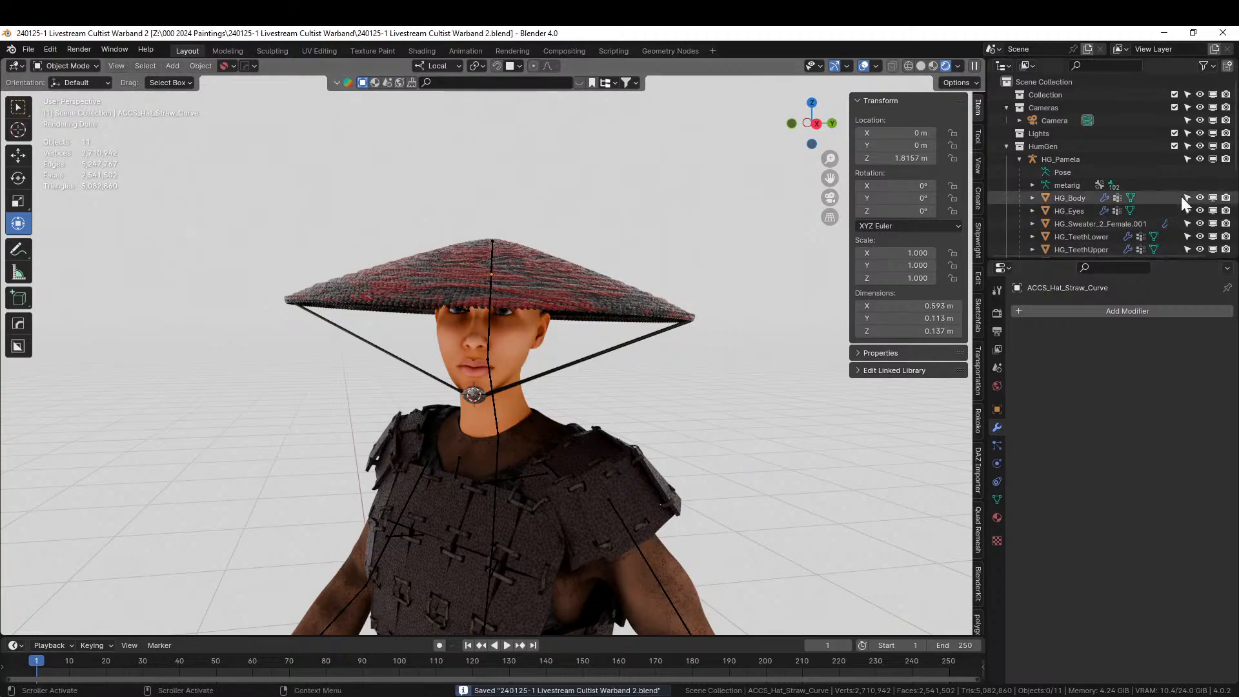
# Unhide ACCS_Masks_Full and examine how the full mask sits against the chin piece and straps.
pyautogui.scroll(-4, 1181, 196)
pyautogui.scroll(-2, 1180, 215)
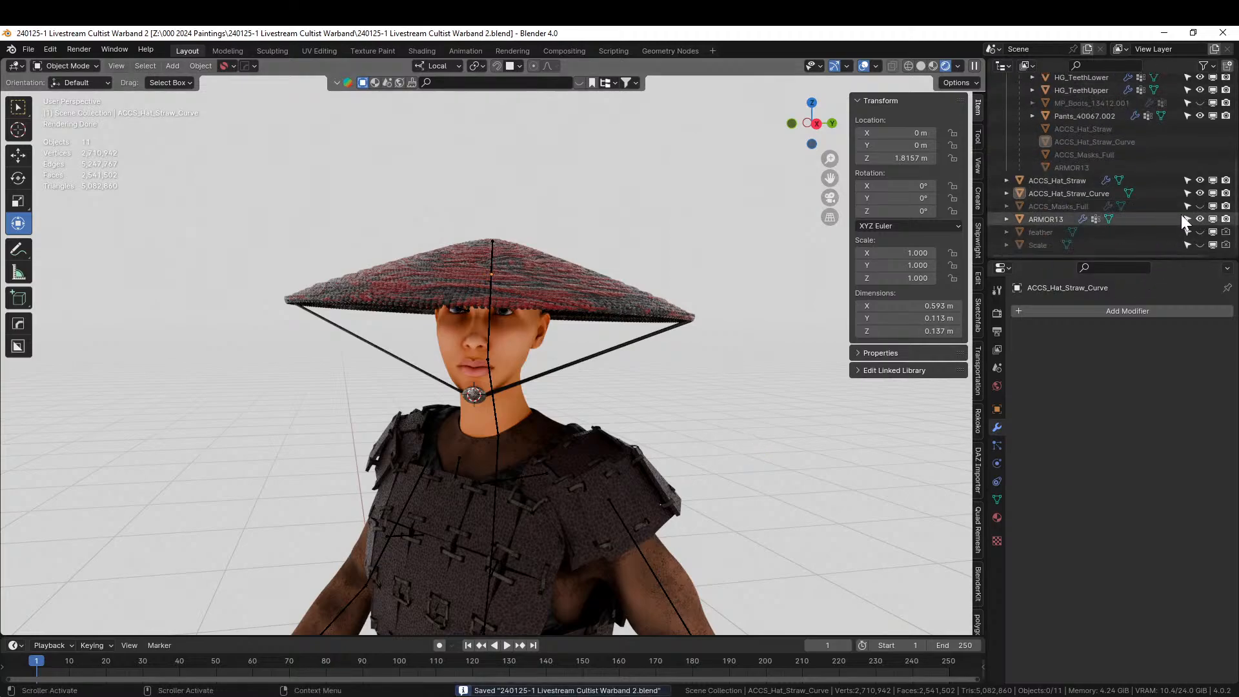
pyautogui.click(1199, 206)
pyautogui.moveTo(793, 334); pyautogui.dragTo(754, 327, button='middle')
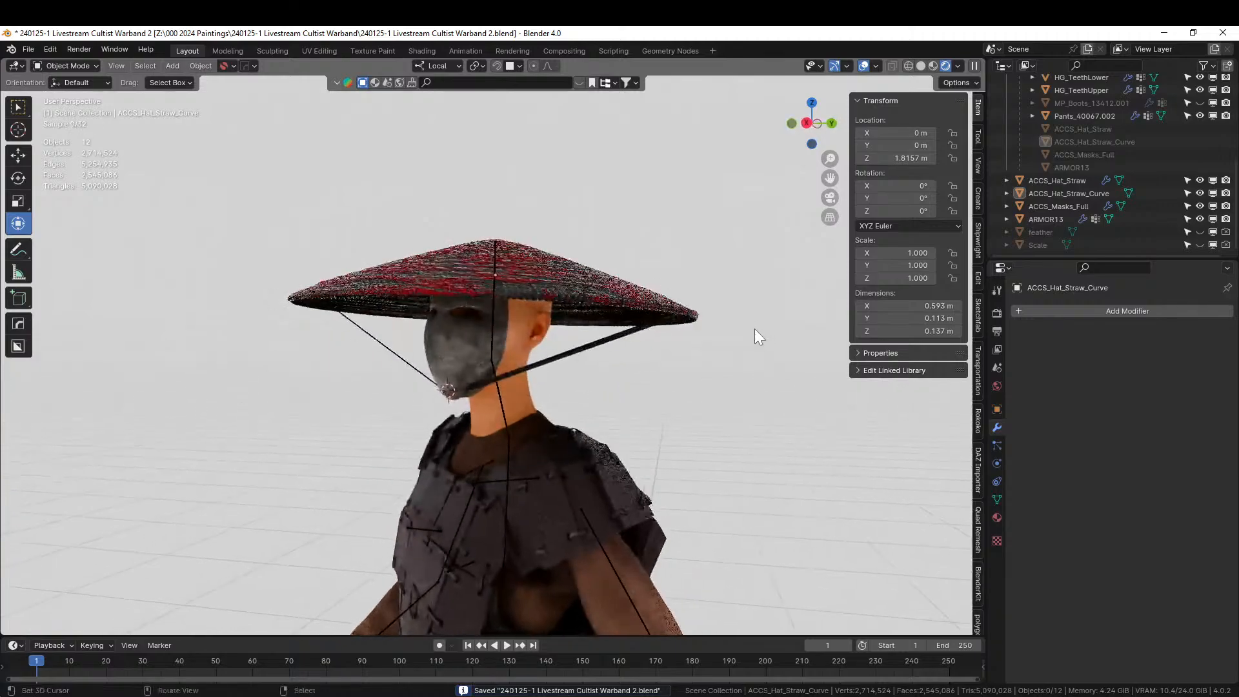
pyautogui.scroll(3, 784, 422)
pyautogui.moveTo(783, 422); pyautogui.dragTo(862, 447, button='middle')
pyautogui.scroll(-4, 847, 435)
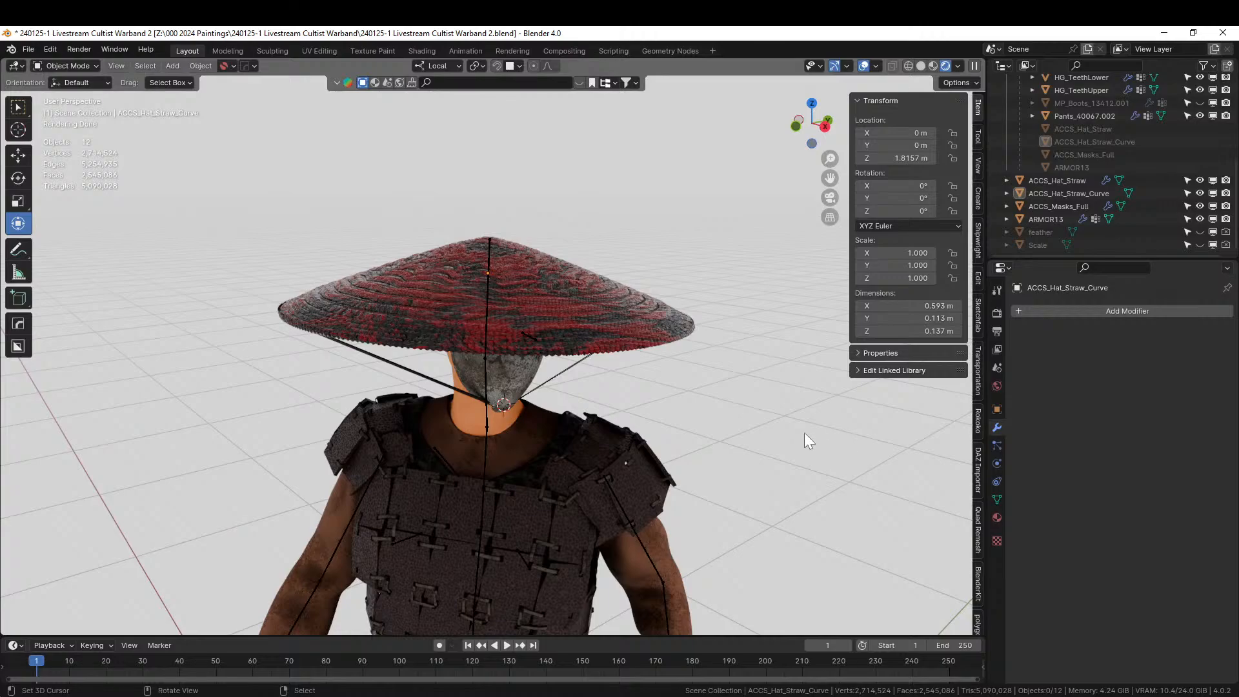
pyautogui.moveTo(636, 394); pyautogui.dragTo(361, 451, button='middle')
pyautogui.scroll(3, 592, 376)
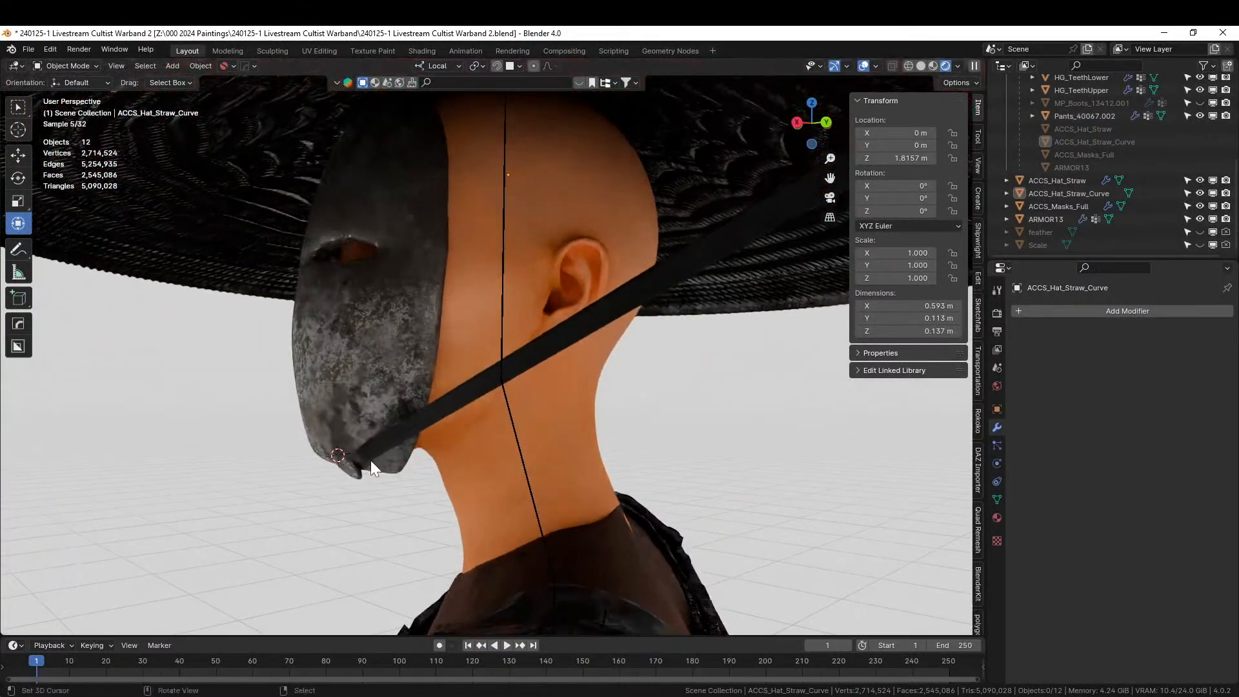
# Isolate ACCS_Hat_Straw_Curve in solid shading, select the centre vertex of its chin disc and bring the other objects back into view.
pyautogui.click(341, 467)
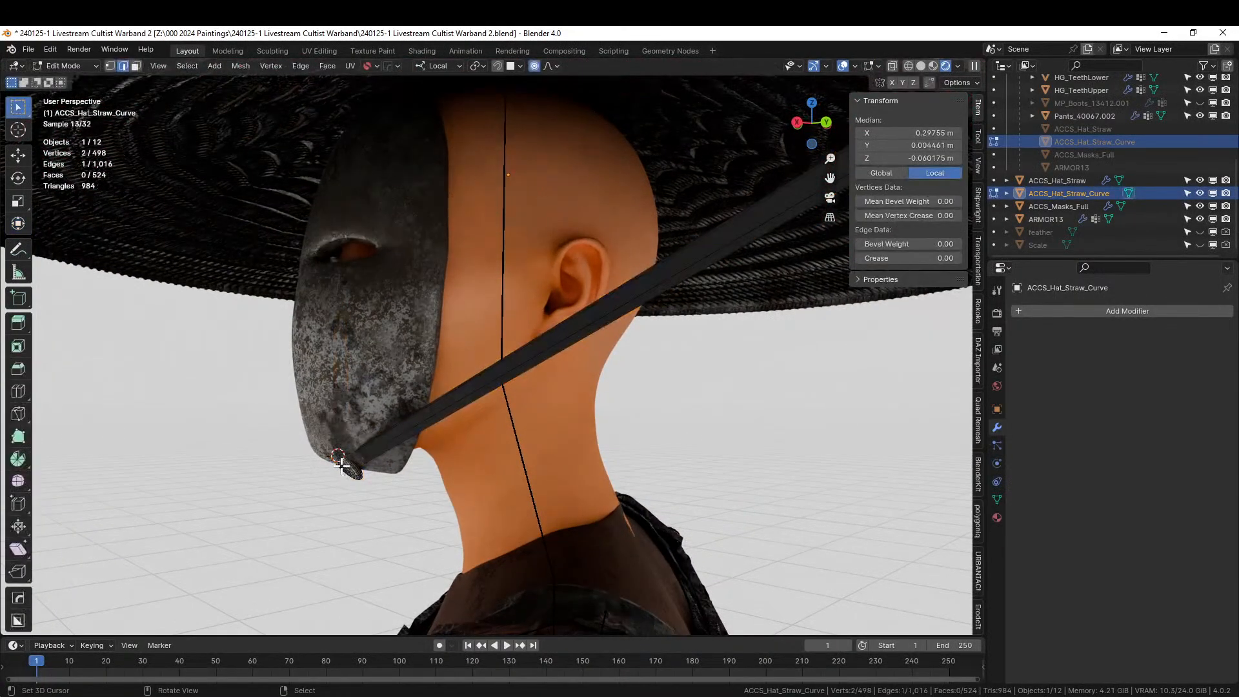
pyautogui.press('Tab')
pyautogui.press('KP_Decimal')
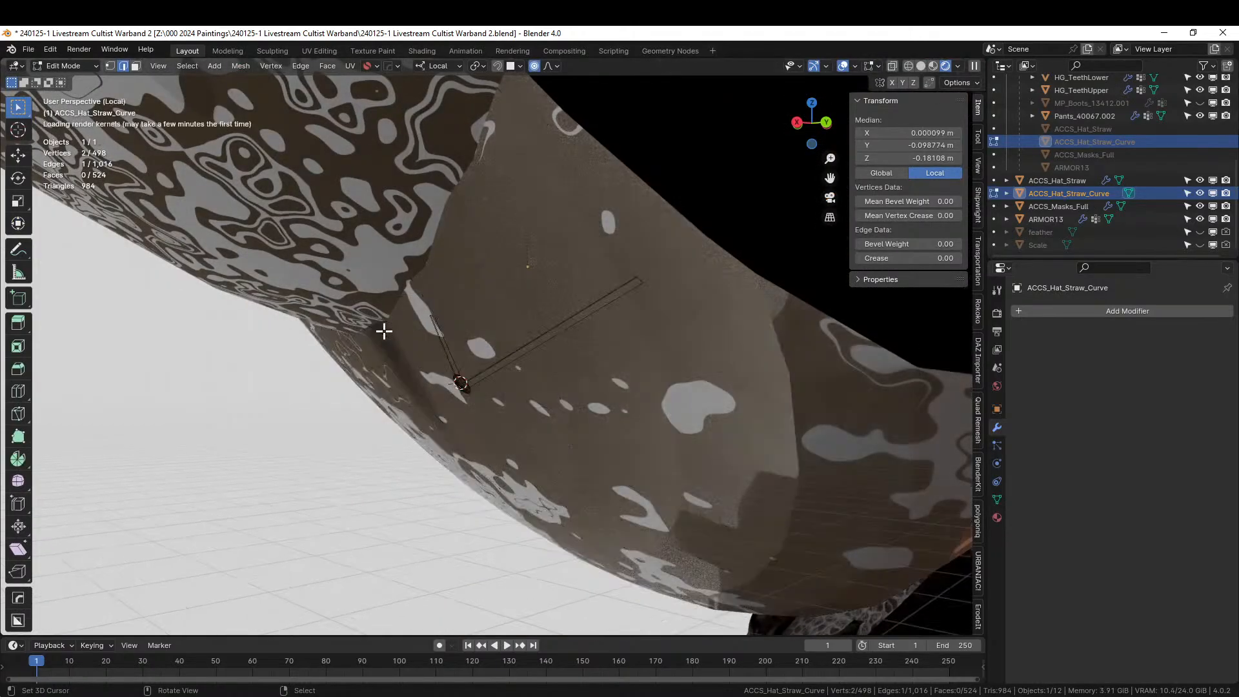
pyautogui.press('KP_Divide')
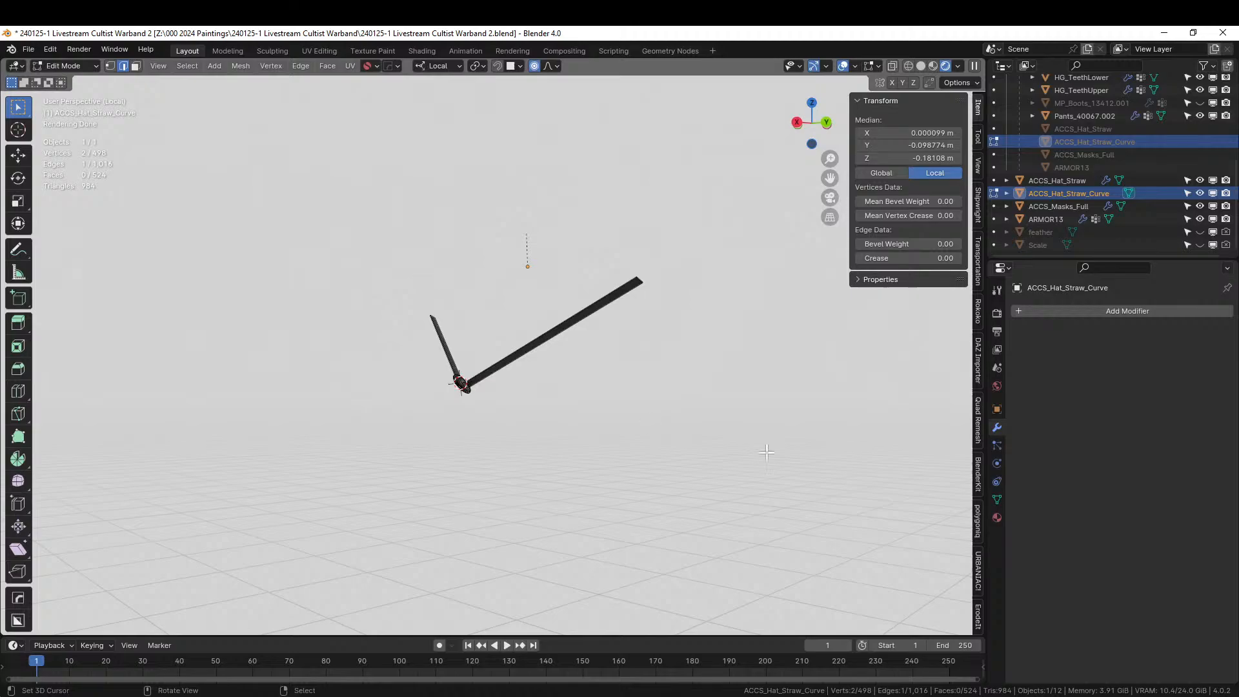
pyautogui.click(919, 68)
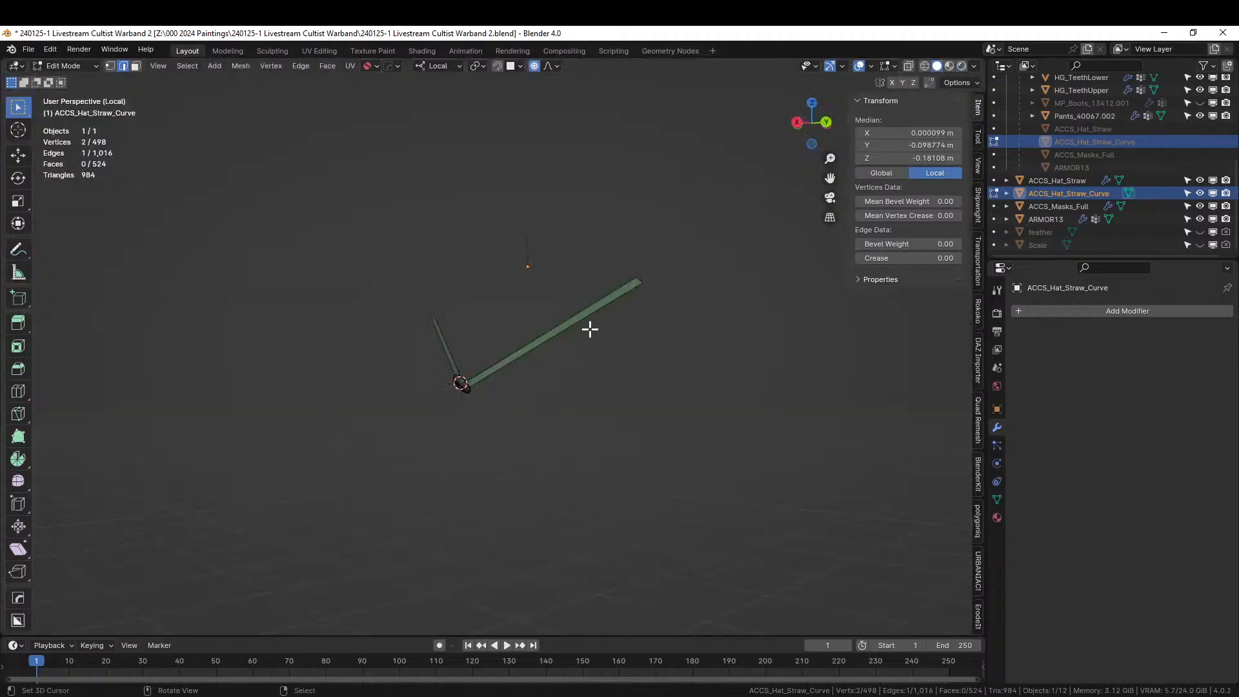
pyautogui.scroll(4, 589, 329)
pyautogui.moveTo(590, 329); pyautogui.dragTo(661, 290, button='middle')
pyautogui.scroll(5, 527, 401)
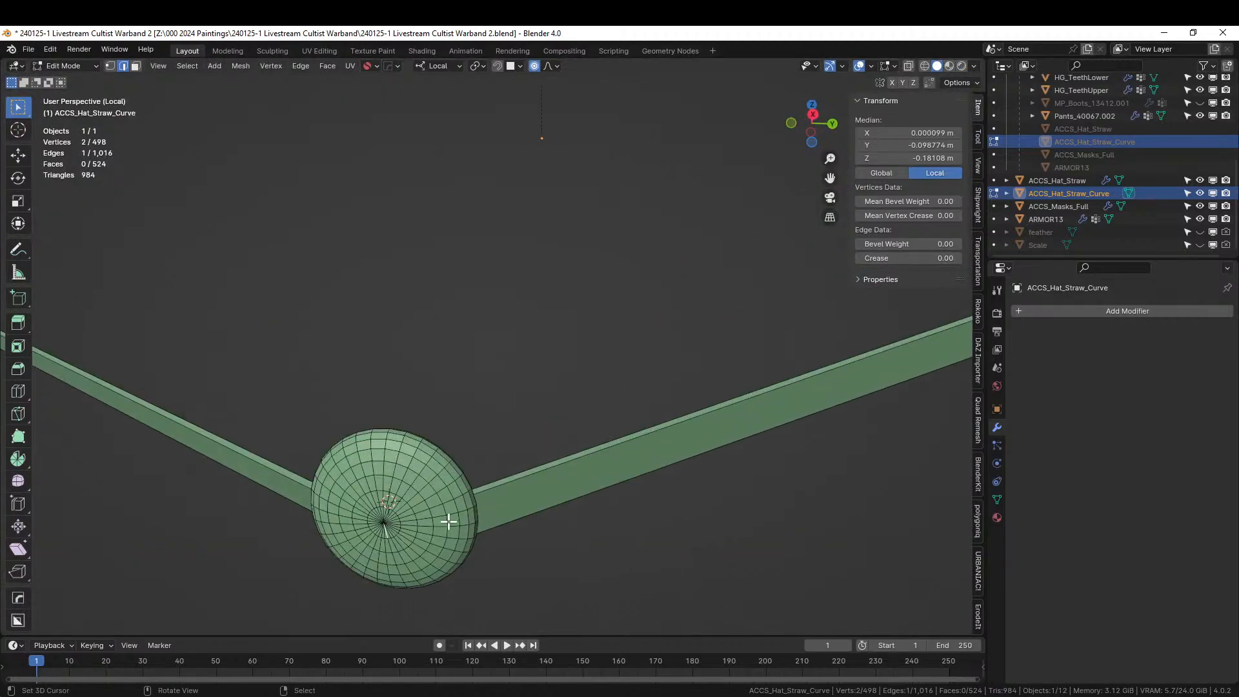
pyautogui.press('1')
pyautogui.click(383, 523)
pyautogui.press('KP_Divide')
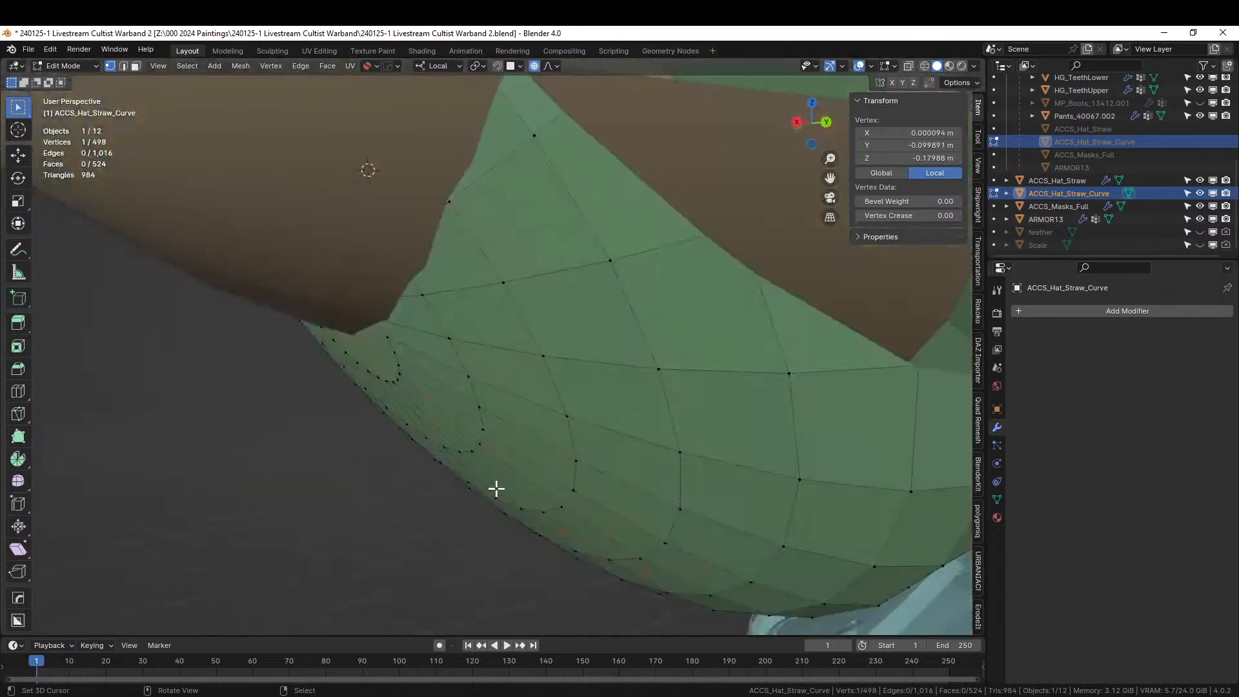
# Move the chin disc back behind the mask's chin with smooth proportional editing, carrying the straps along.
pyautogui.scroll(-6, 495, 487)
pyautogui.moveTo(503, 485)
pyautogui.mouseDown(button='middle')
pyautogui.moveTo(484, 506)
pyautogui.moveTo(485, 494)
pyautogui.mouseUp(button='middle')
pyautogui.press('g')
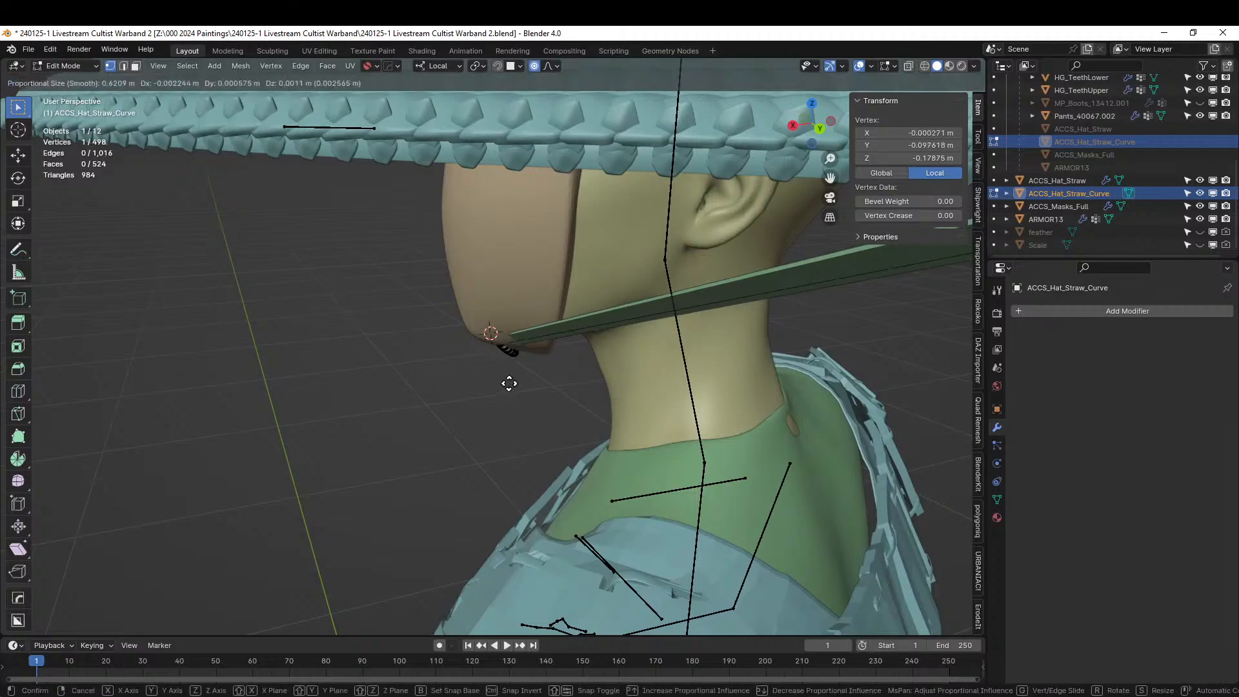
pyautogui.click(538, 370)
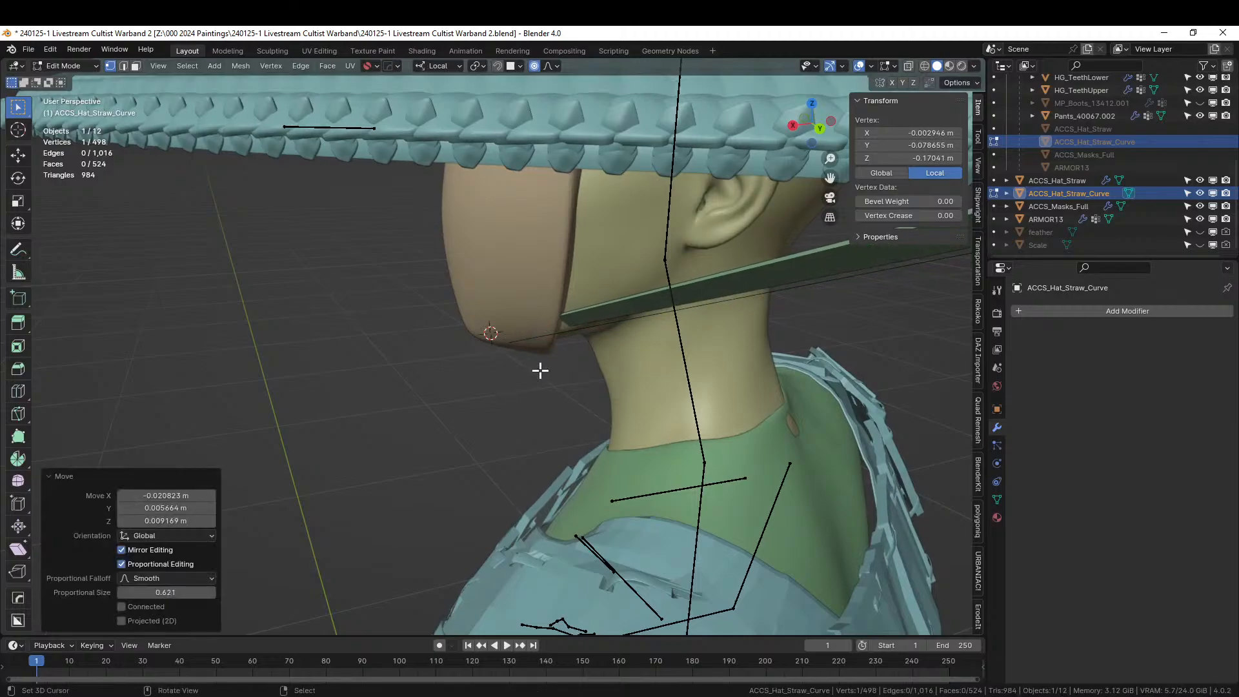
pyautogui.moveTo(540, 368); pyautogui.dragTo(611, 331, button='middle')
pyautogui.press('g')
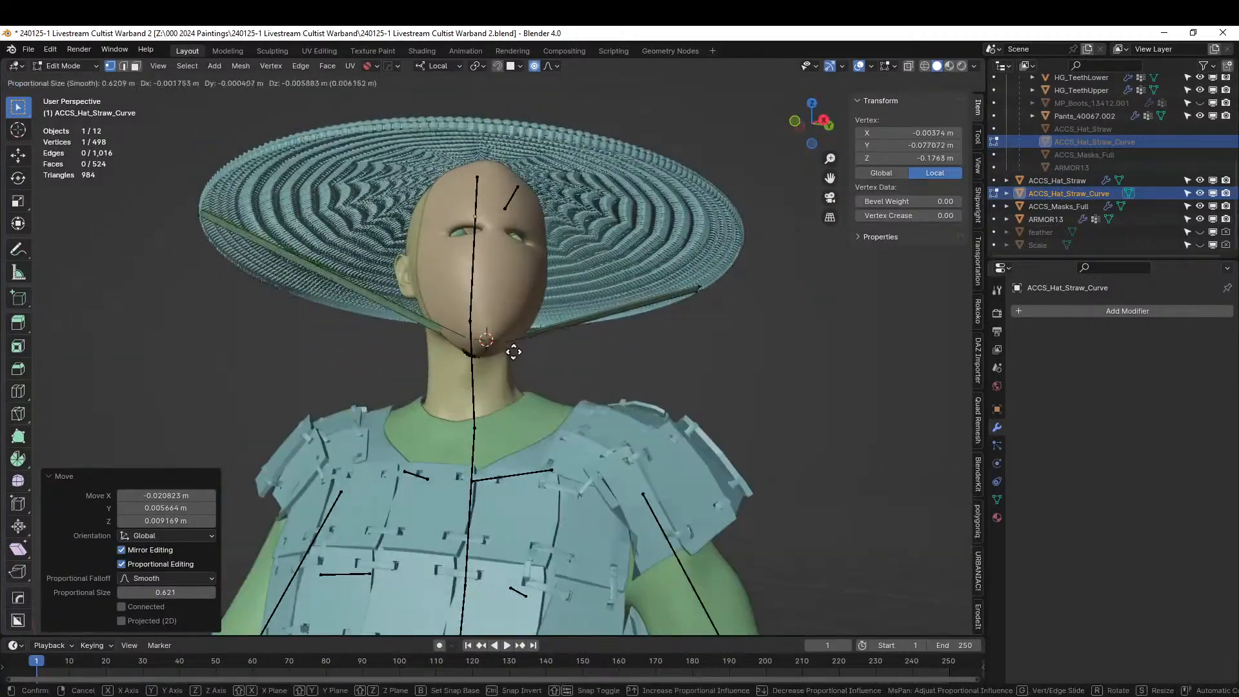
pyautogui.click(507, 348)
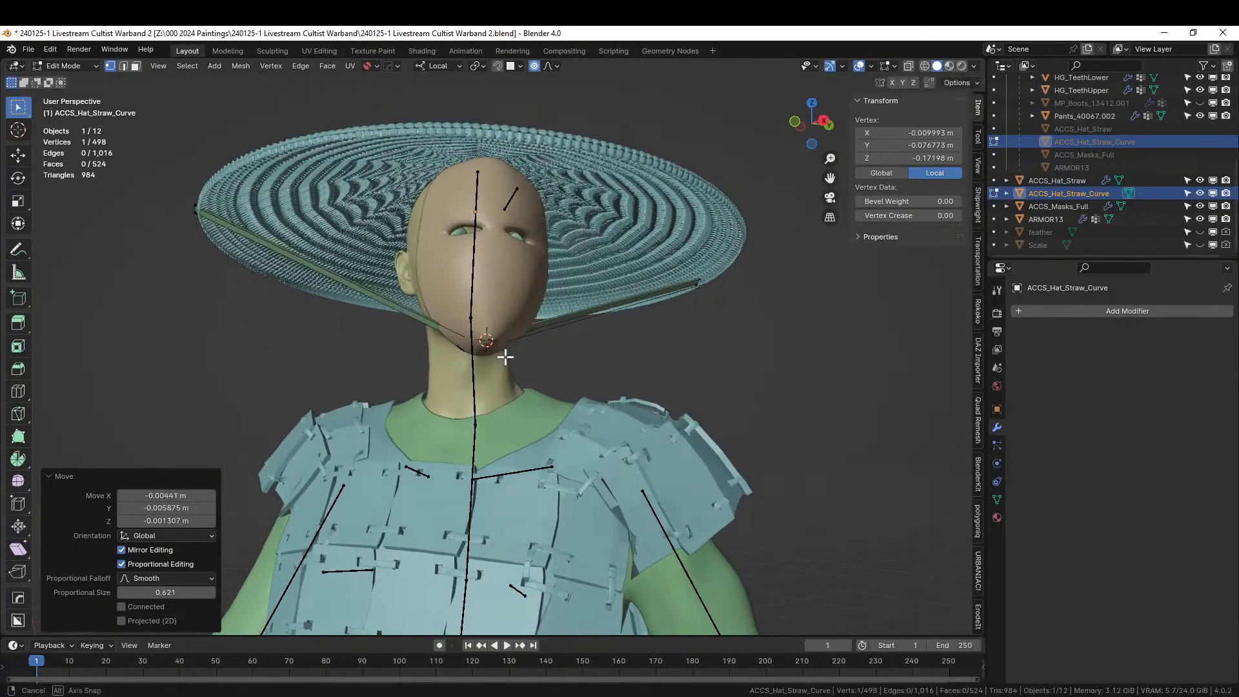
# Readjust the chin disc's placement from behind and from the side so the straps sit tucked beneath the mask.
pyautogui.moveTo(506, 351); pyautogui.dragTo(304, 377, button='middle')
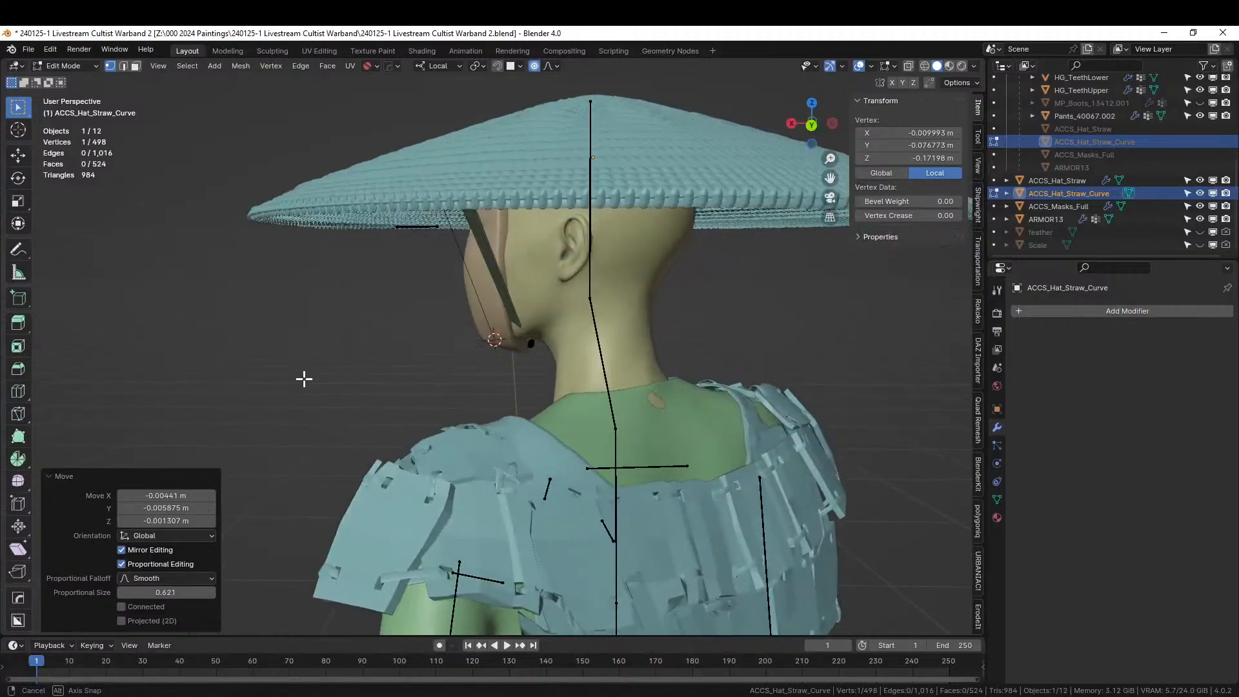
pyautogui.moveTo(415, 351); pyautogui.dragTo(488, 346, button='middle')
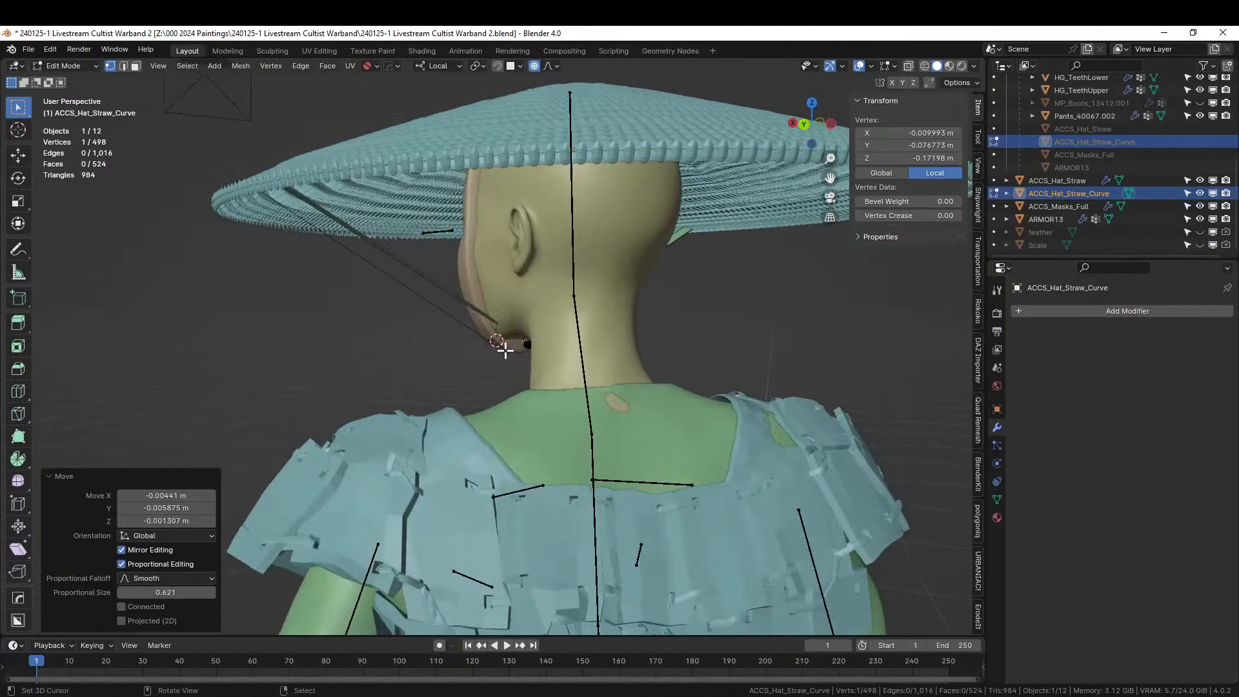
pyautogui.click(505, 351)
pyautogui.scroll(3, 536, 348)
pyautogui.press('g')
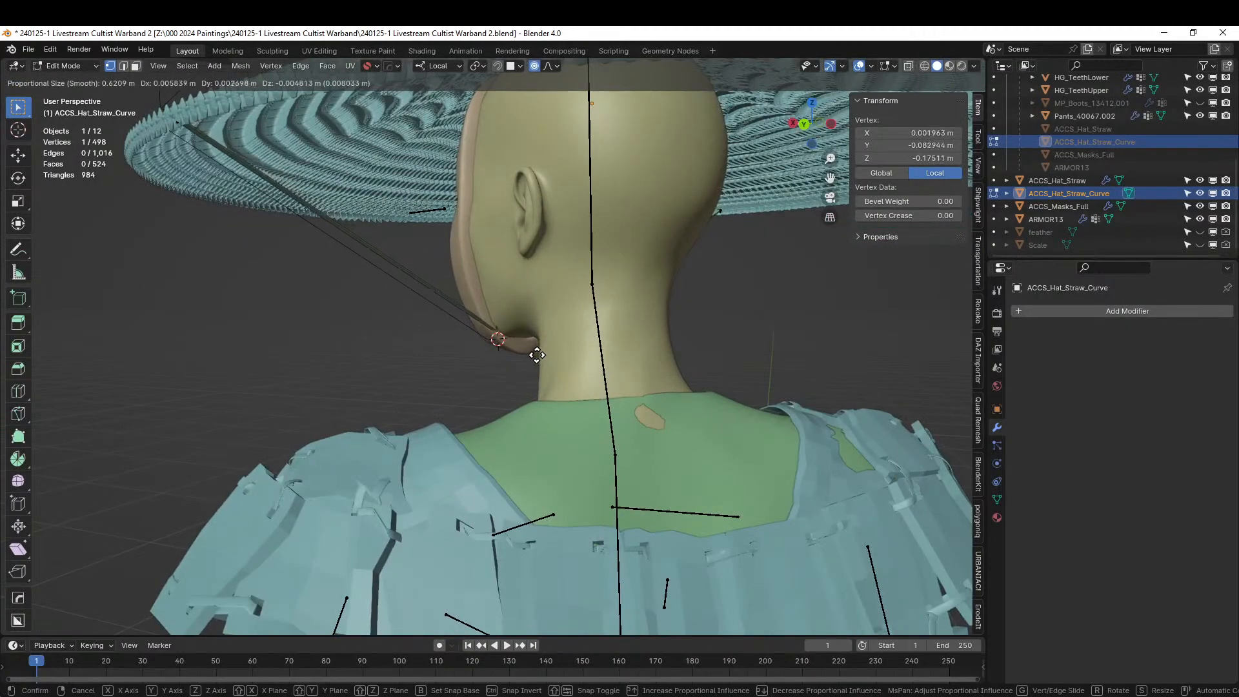
pyautogui.click(535, 352)
pyautogui.moveTo(534, 351); pyautogui.dragTo(475, 327, button='middle')
pyautogui.click(502, 309)
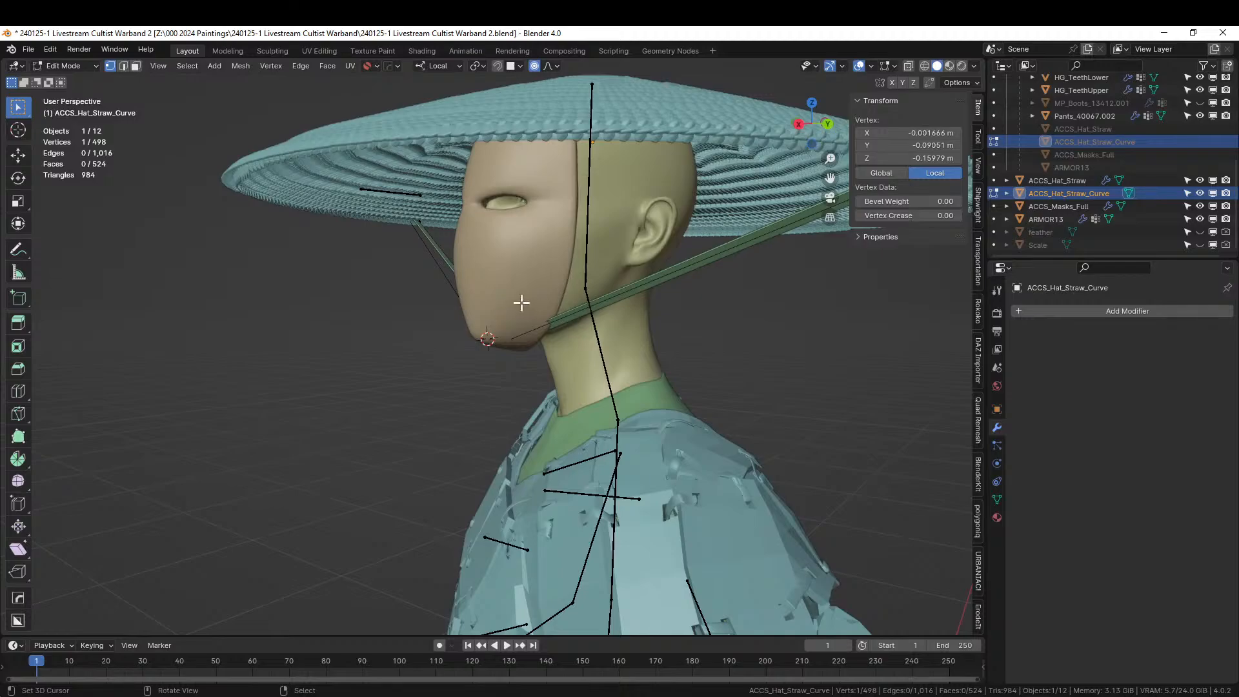
pyautogui.press('Tab')
pyautogui.click(540, 284)
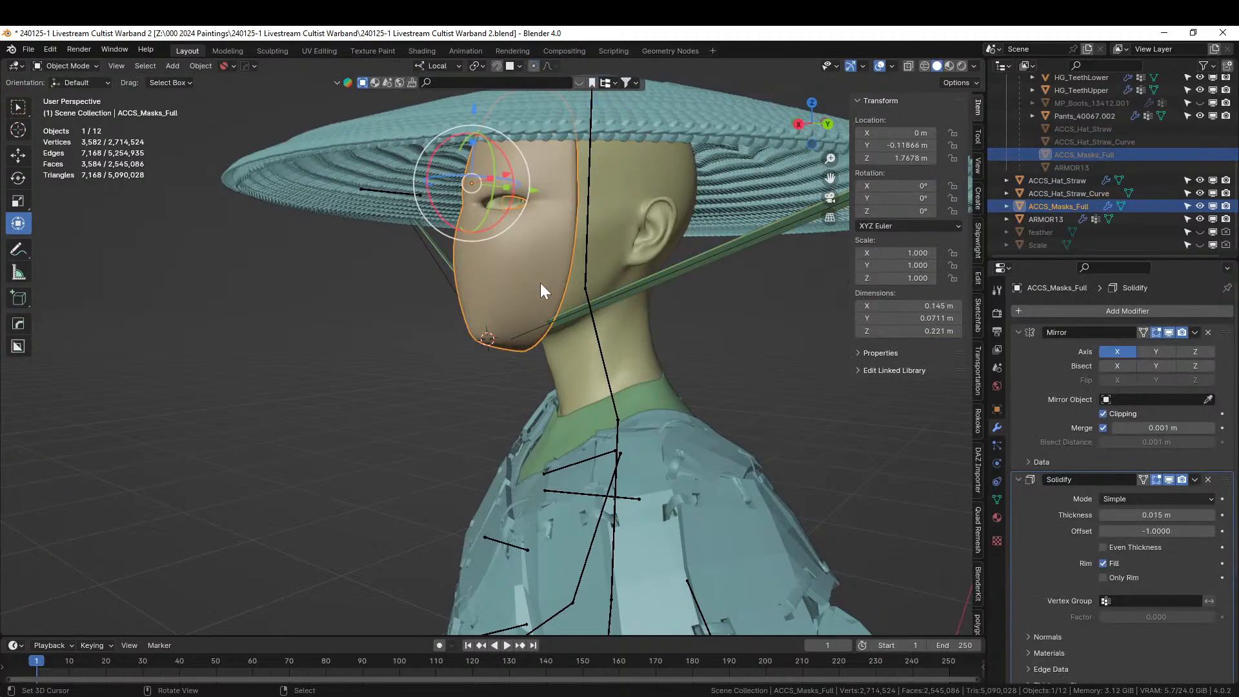
pyautogui.moveTo(540, 284); pyautogui.dragTo(497, 285, button='middle')
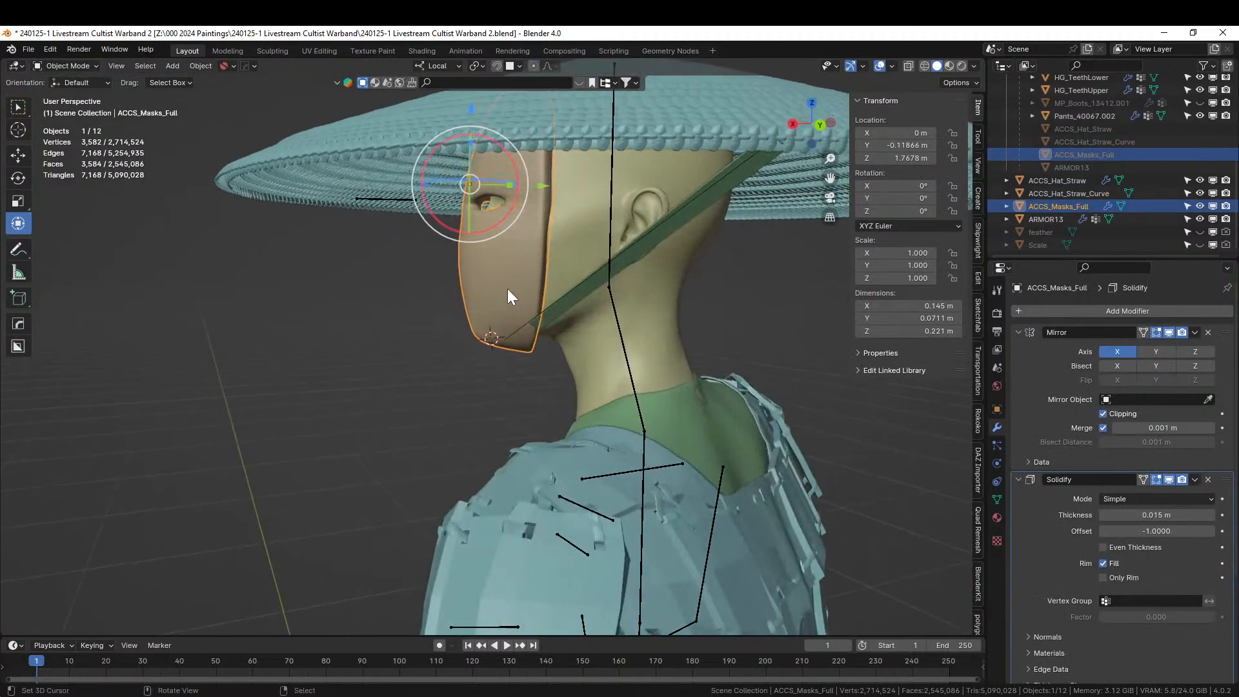
# Add 24 loop cuts along the strap on the character's left side and nudge an edge at its chin end with proportional editing.
pyautogui.click(580, 294)
pyautogui.press('Tab')
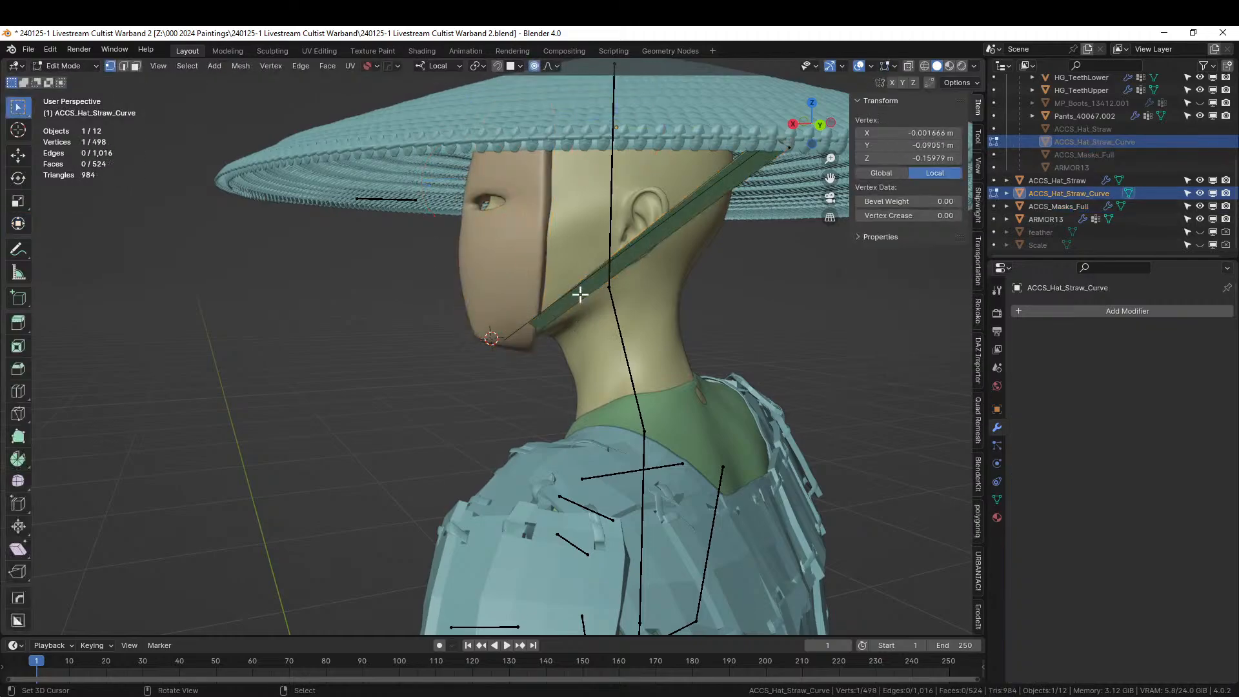
pyautogui.press('2')
pyautogui.click(581, 289)
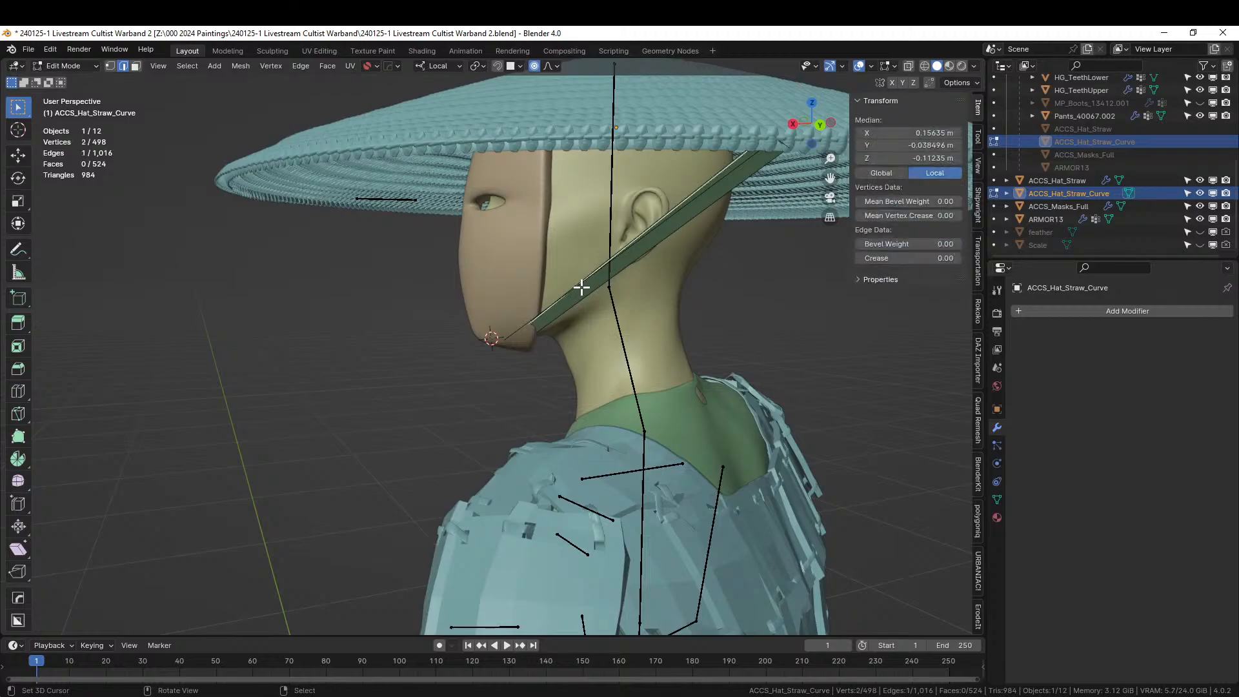
pyautogui.hotkey('ctrl', 'r')
pyautogui.scroll(5, 582, 288)
pyautogui.scroll(14, 581, 288)
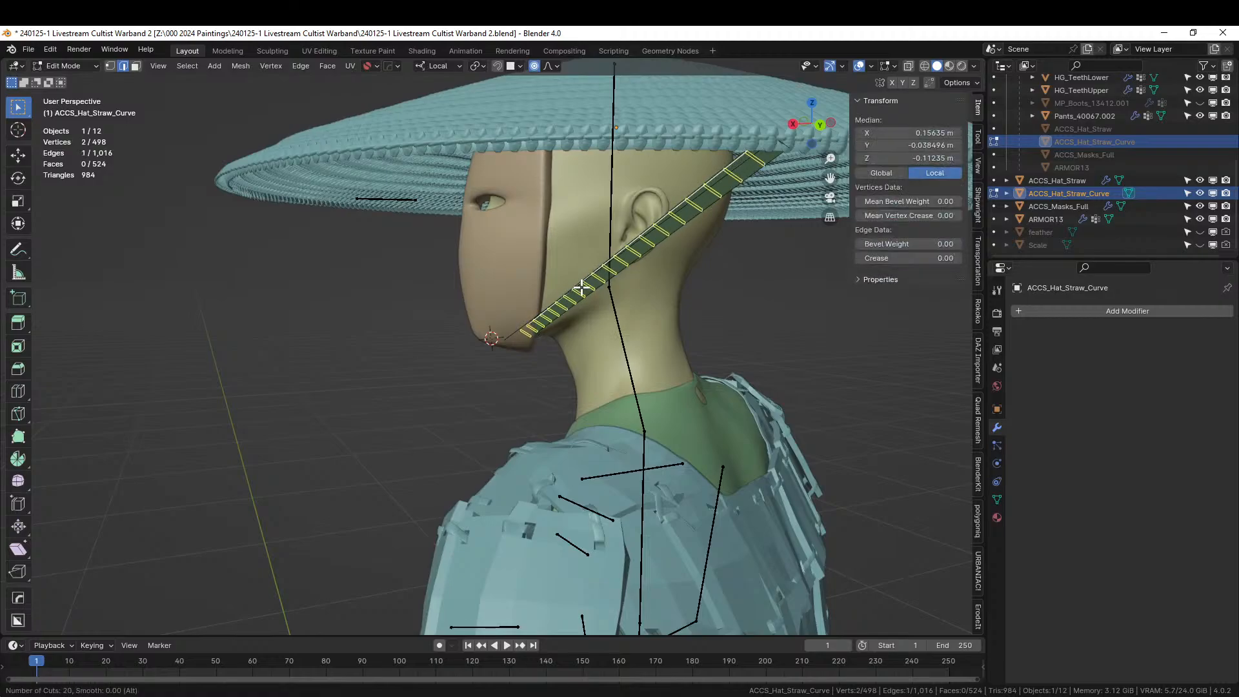
pyautogui.scroll(4, 582, 288)
pyautogui.click(581, 288)
pyautogui.rightClick(581, 287)
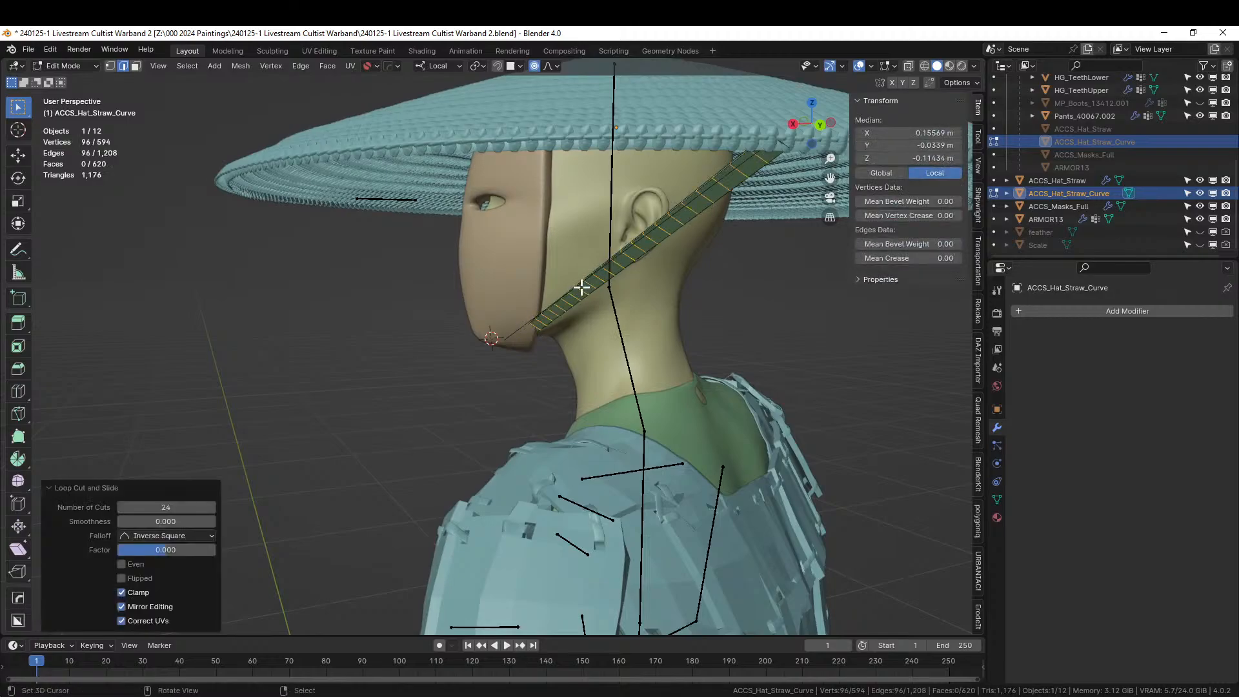
pyautogui.click(541, 330)
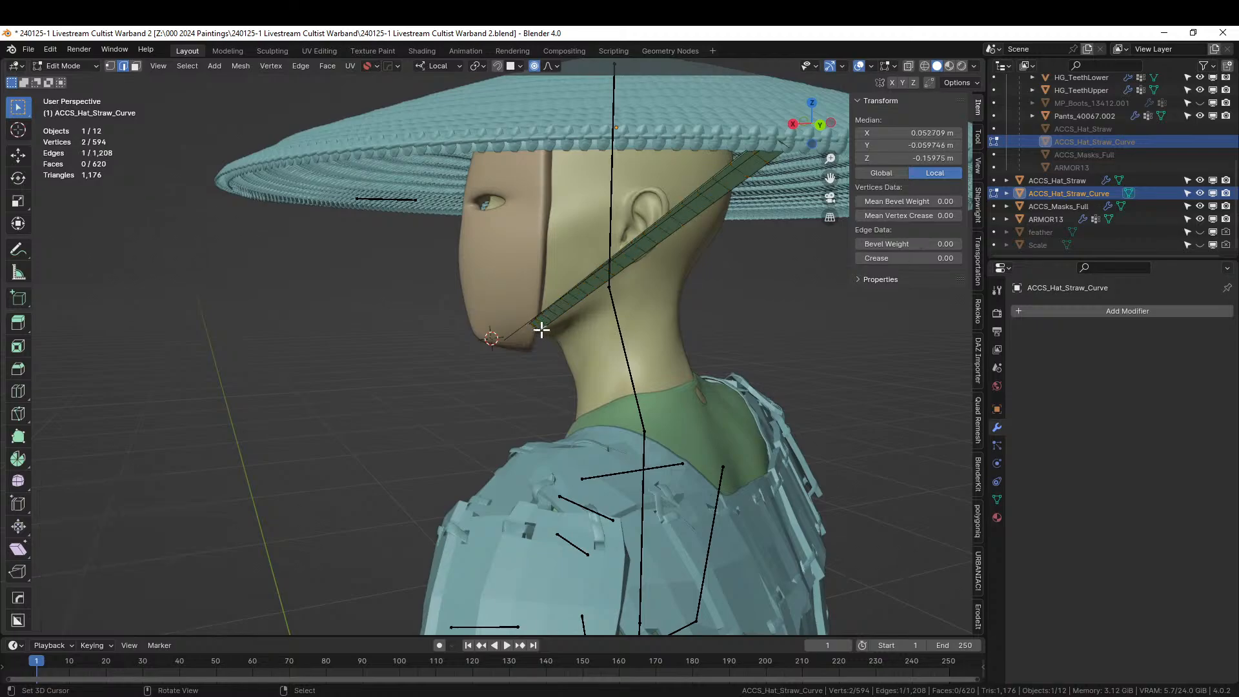
pyautogui.click(566, 337)
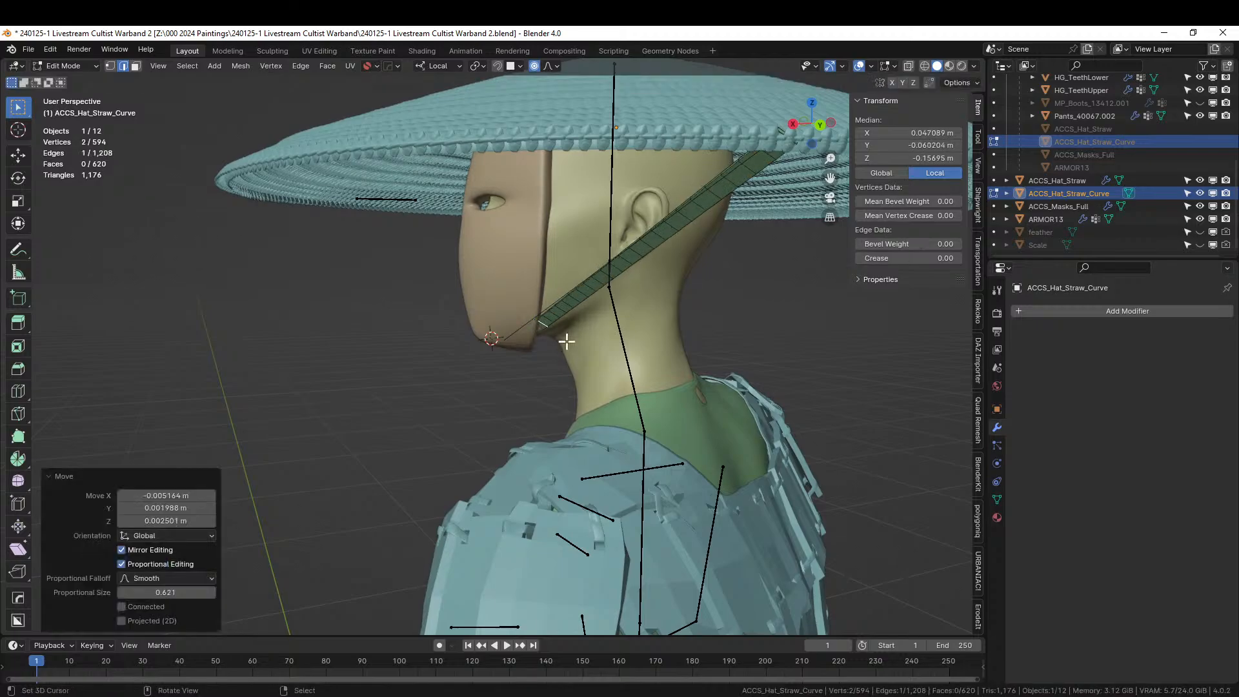
# Add 28 loop cuts along the strap on the character's right side and nudge its chin-end edge with a small proportional radius.
pyautogui.moveTo(566, 336); pyautogui.dragTo(769, 353, button='middle')
pyautogui.scroll(3, 420, 316)
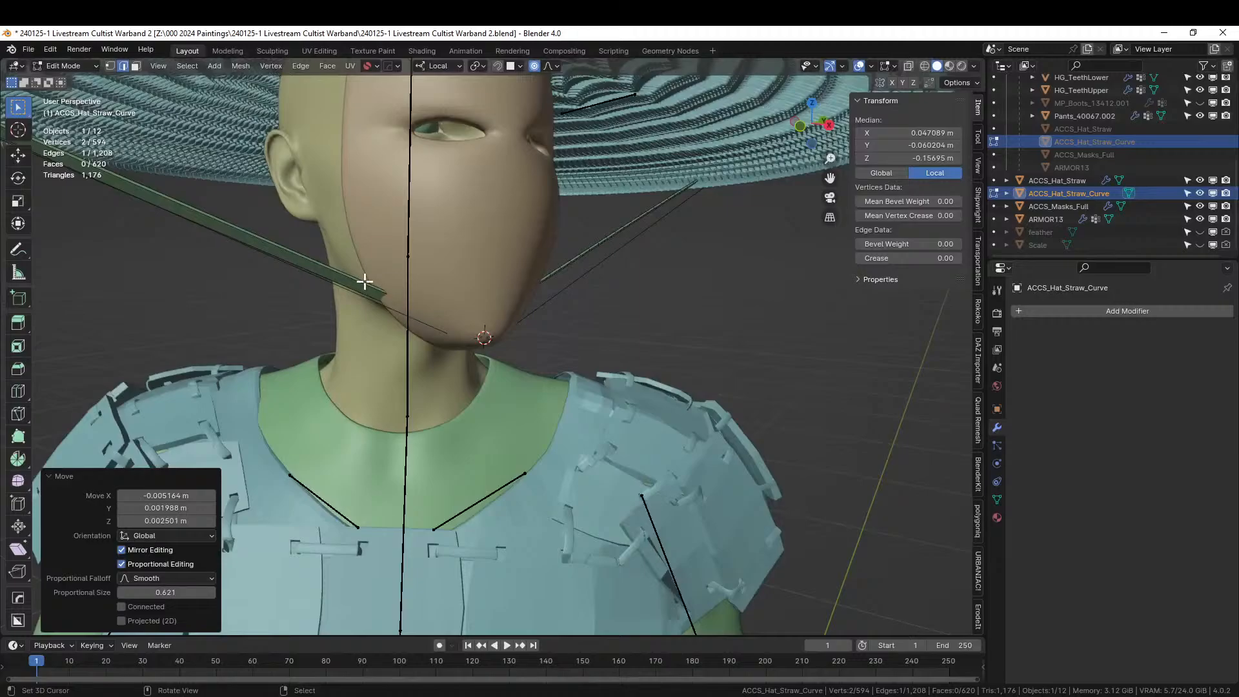
pyautogui.hotkey('ctrl', 'r')
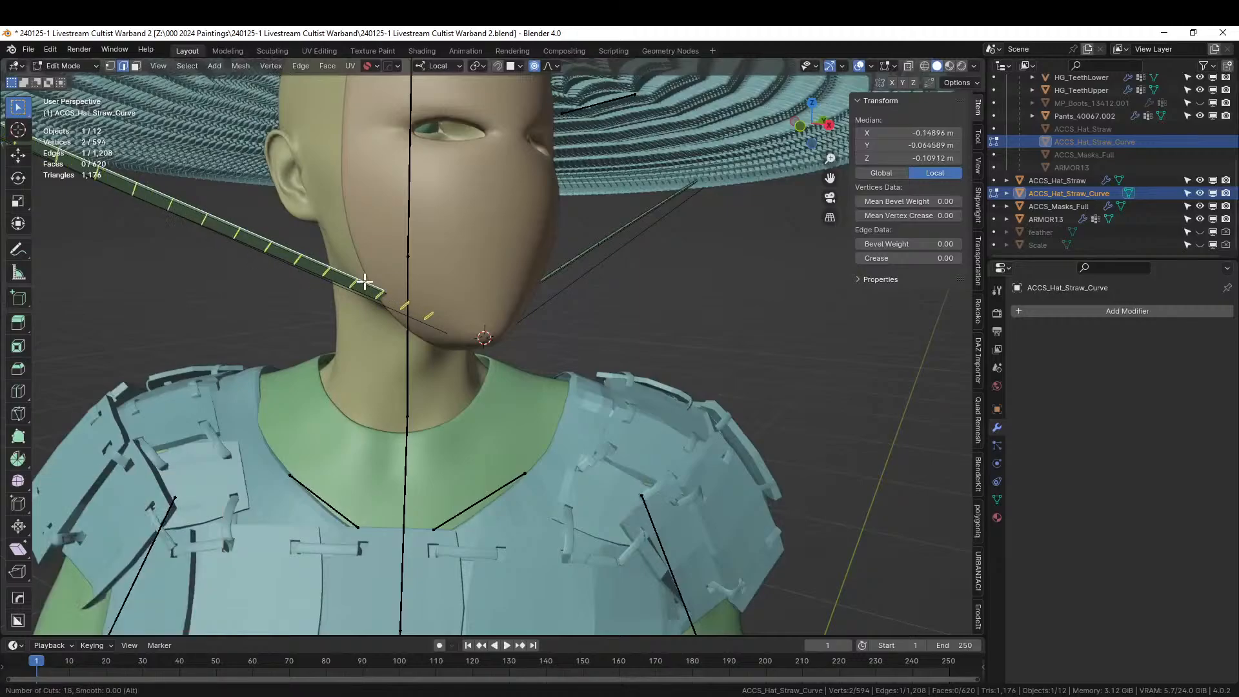
pyautogui.scroll(10, 365, 282)
pyautogui.click(365, 282)
pyautogui.rightClick(375, 304)
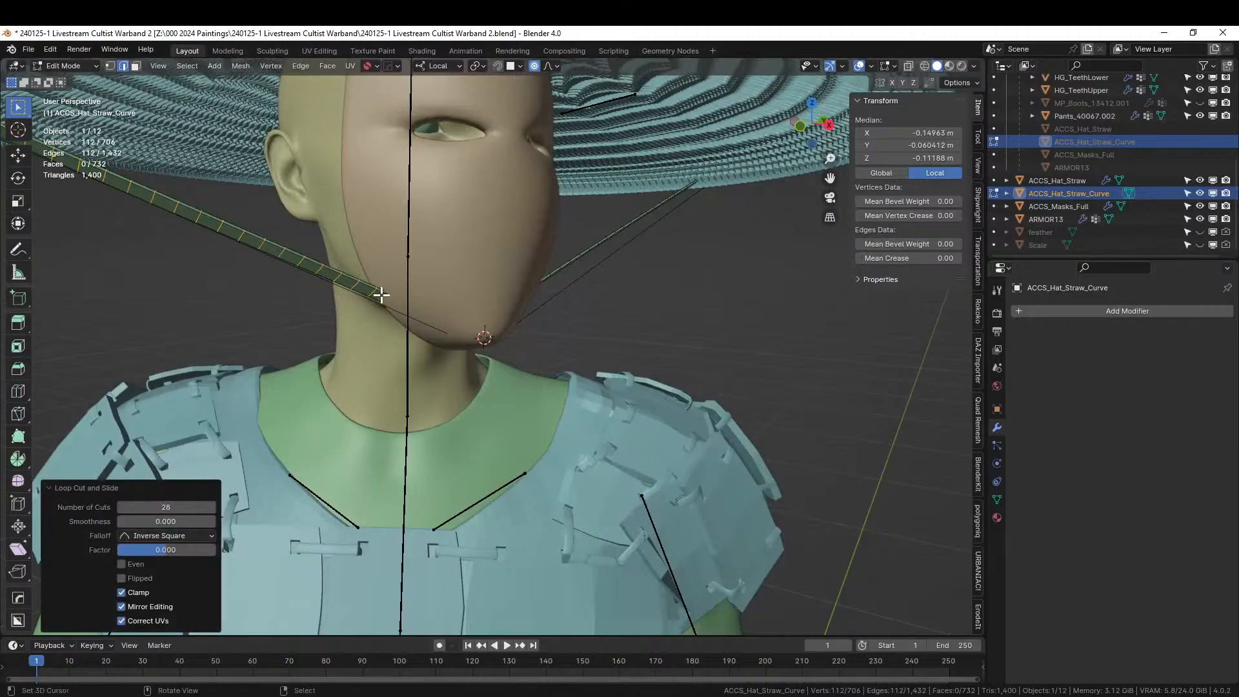
pyautogui.click(376, 290)
pyautogui.press('g')
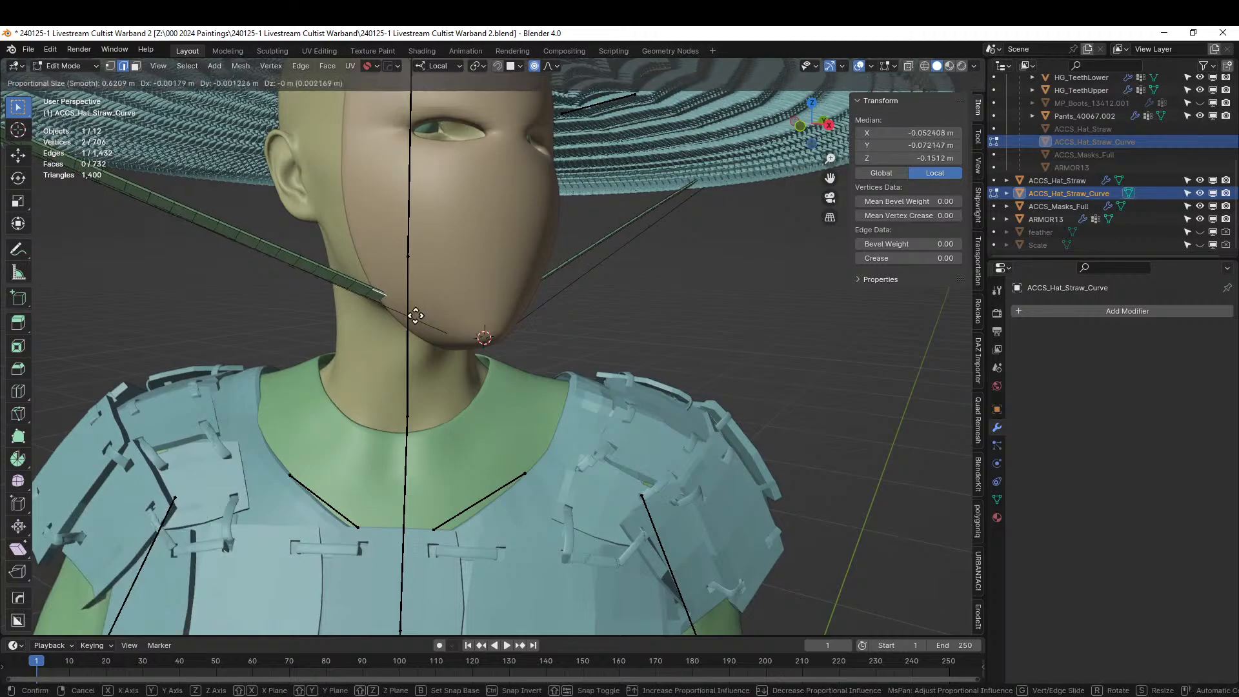
pyautogui.scroll(20, 414, 315)
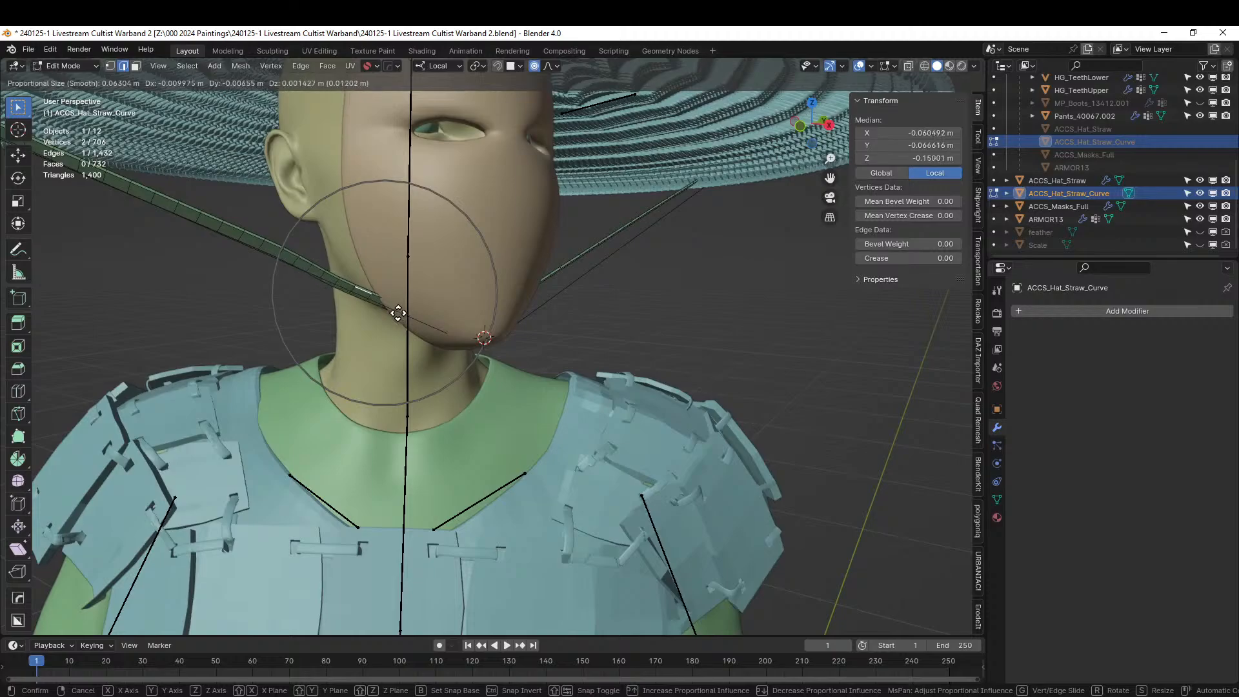
pyautogui.click(392, 305)
pyautogui.moveTo(409, 312); pyautogui.dragTo(309, 320, button='middle')
pyautogui.press('Tab')
# Deselect everything, save the file and show the whole character in rendered shading.
pyautogui.scroll(-8, 362, 322)
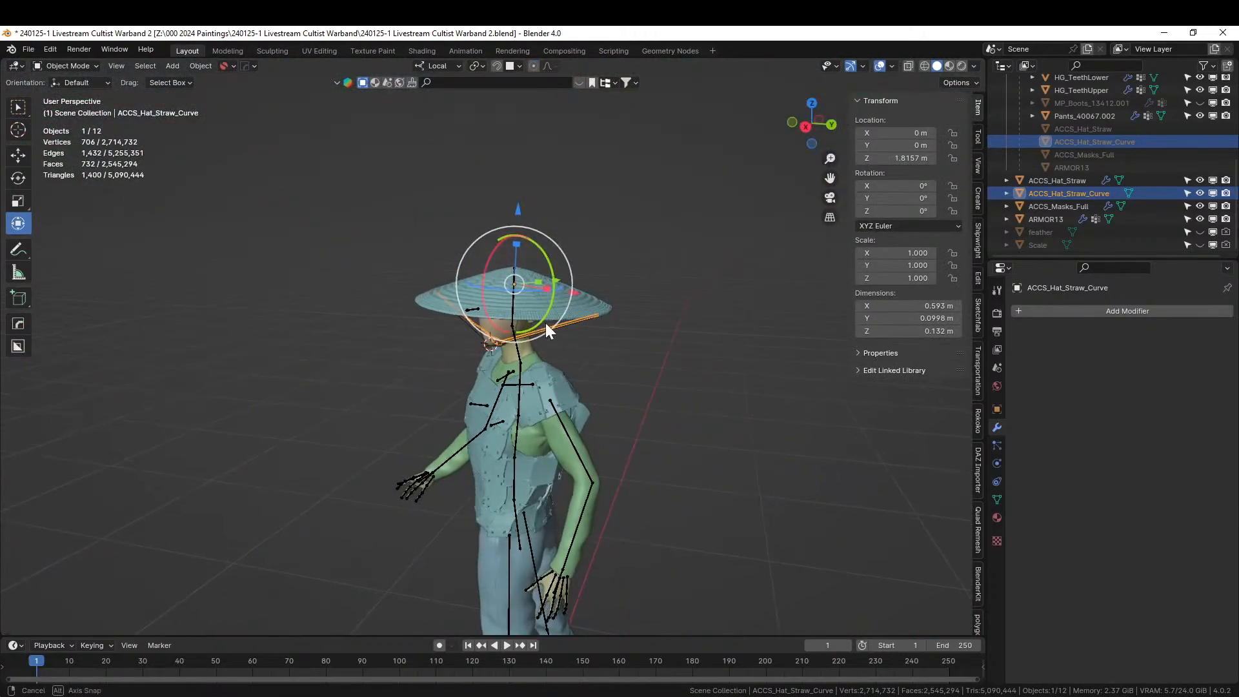
pyautogui.click(643, 350)
pyautogui.moveTo(545, 322); pyautogui.dragTo(741, 348, button='middle')
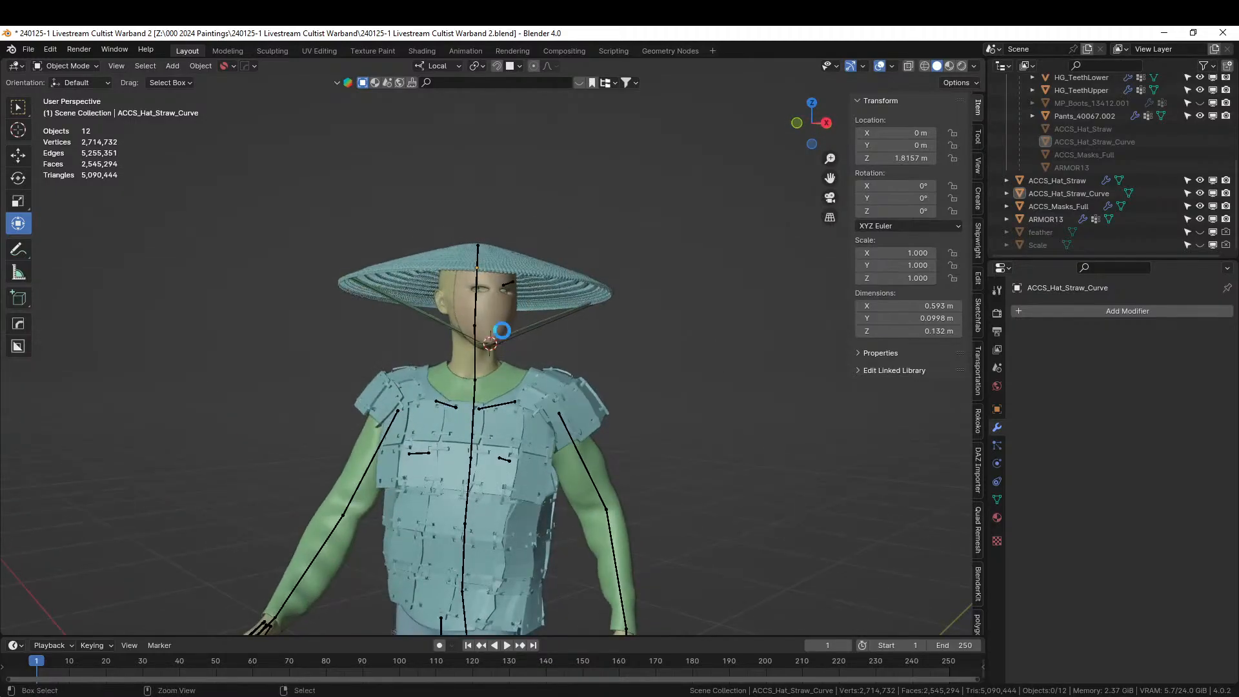
pyautogui.hotkey('ctrl', 's')
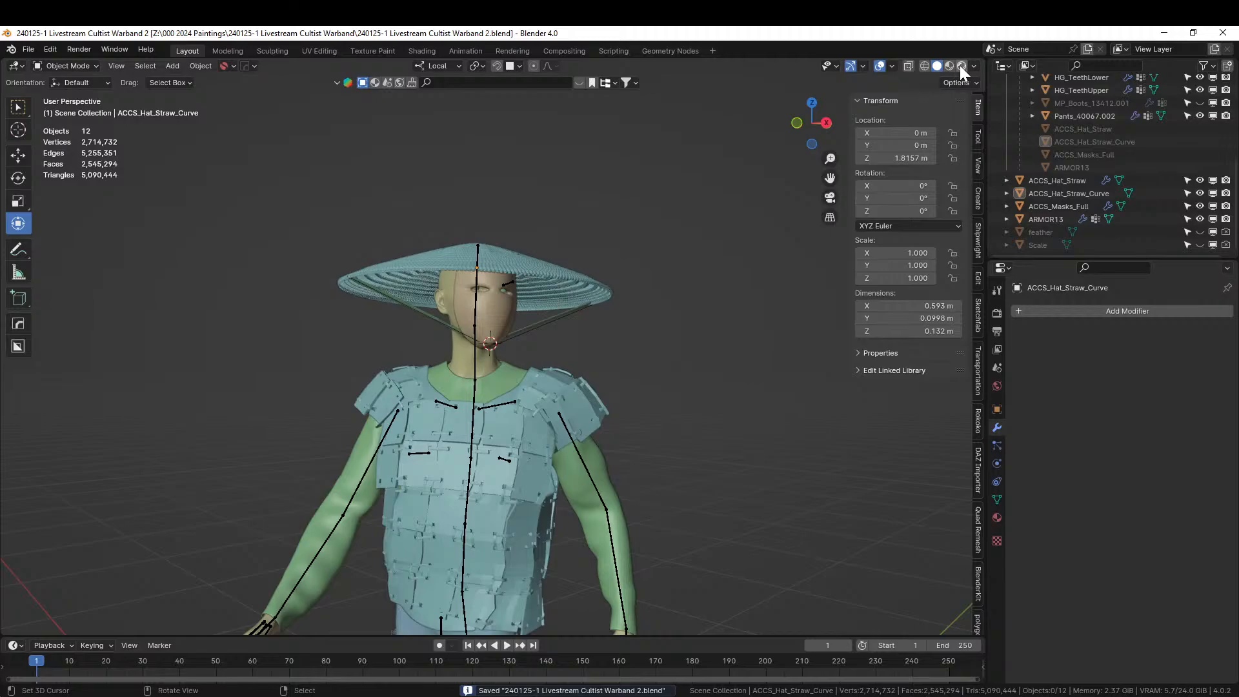
pyautogui.click(961, 66)
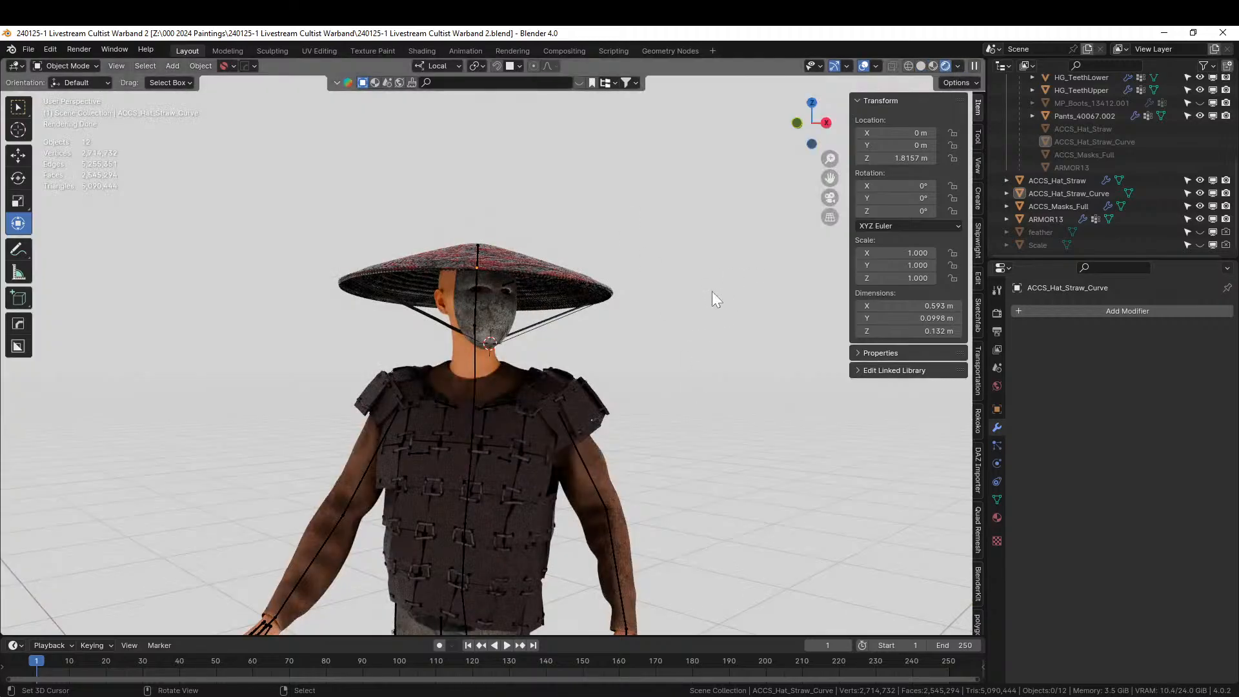
pyautogui.scroll(-5, 567, 303)
pyautogui.moveTo(567, 303); pyautogui.dragTo(617, 303, button='middle')
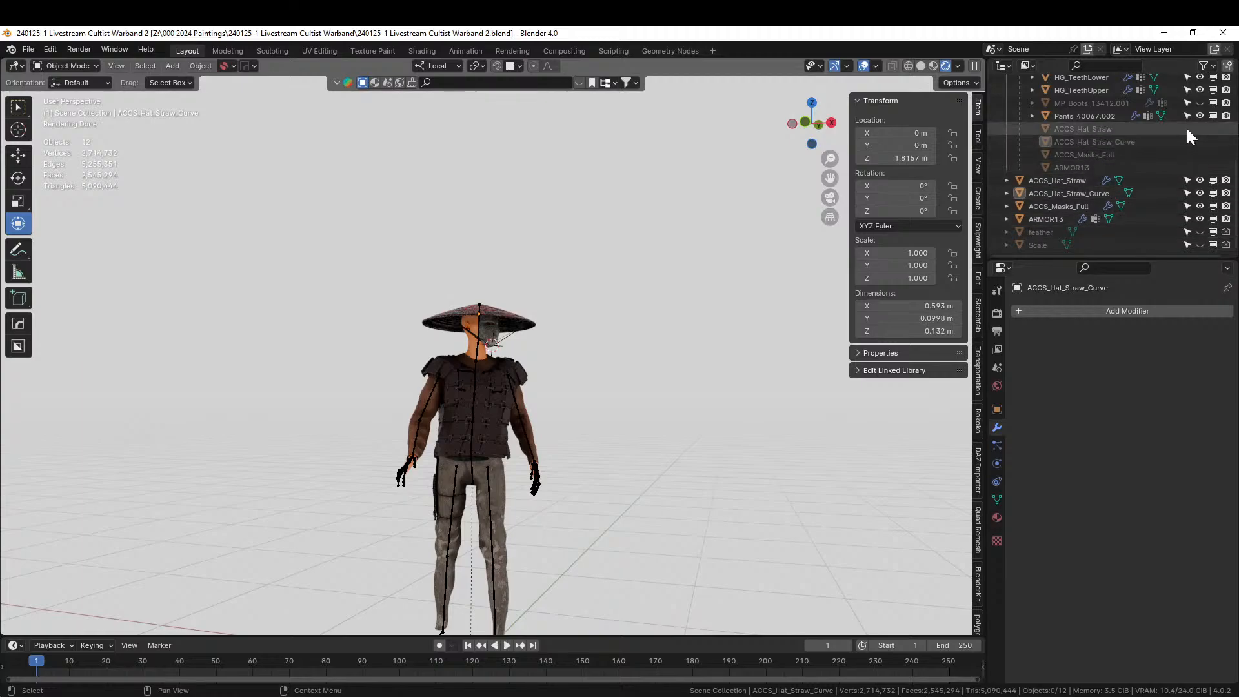
# Unhide the MP_Boots_13412.001 boots, save the file and check the full character from several sides.
pyautogui.click(1201, 102)
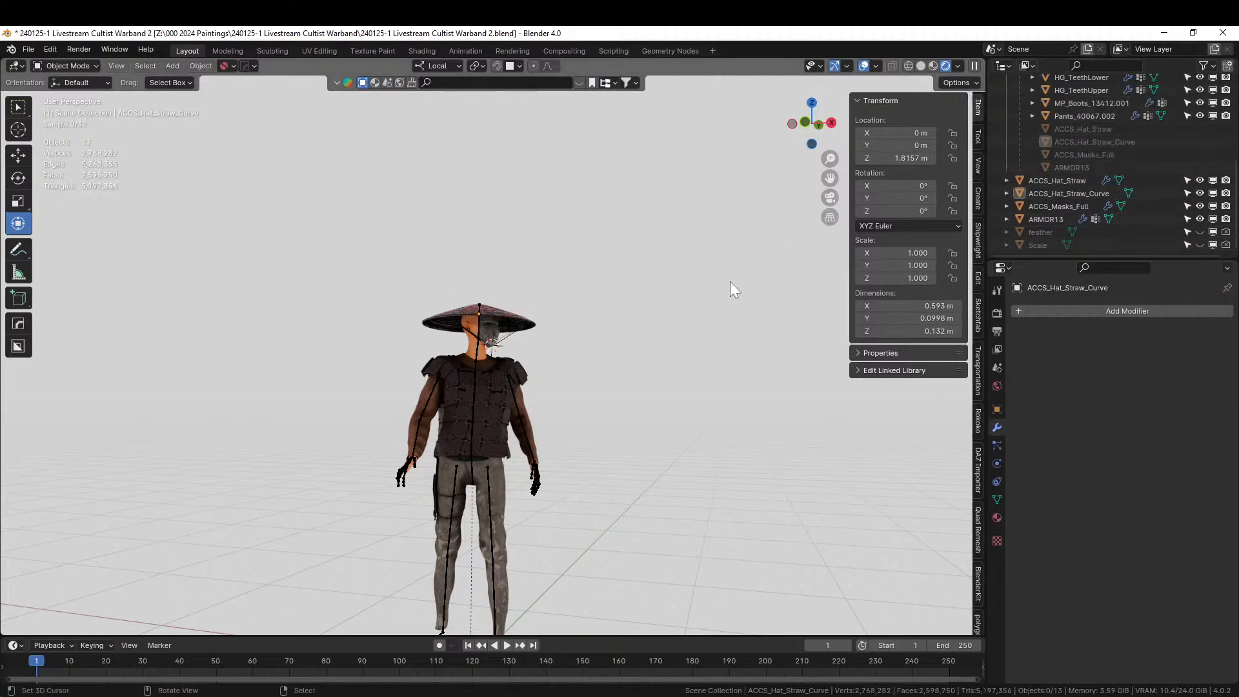
pyautogui.scroll(-2, 639, 380)
pyautogui.moveTo(657, 397); pyautogui.dragTo(505, 379, button='middle')
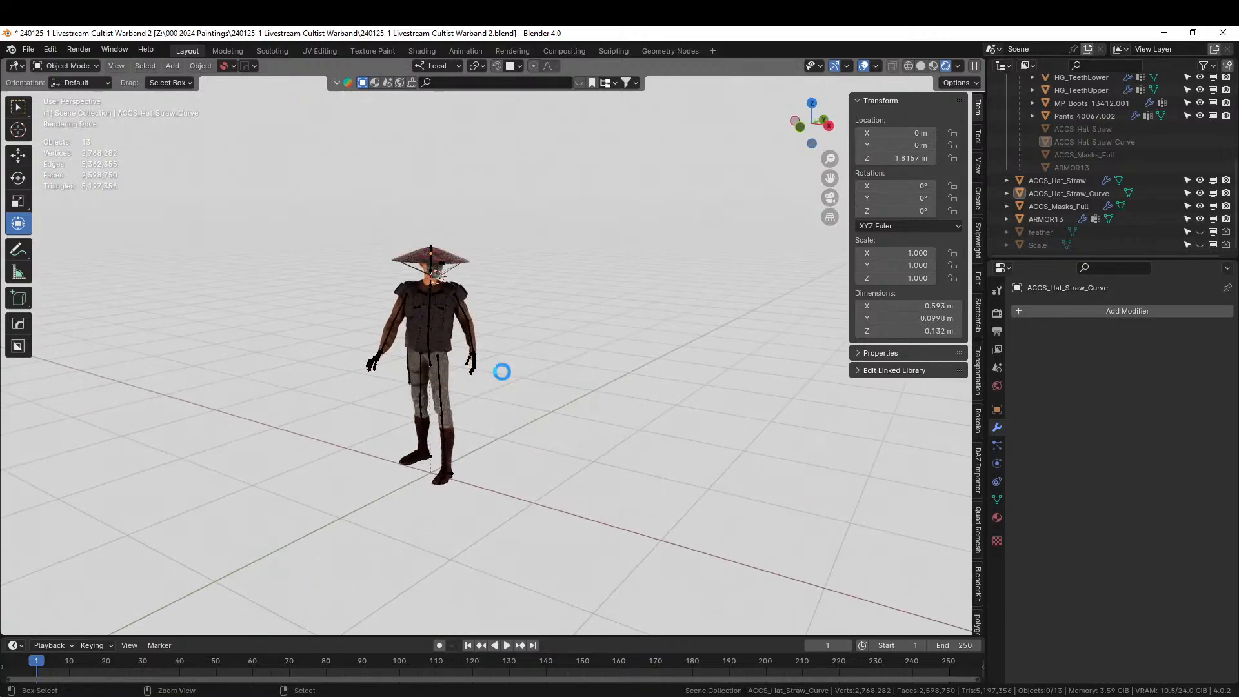
pyautogui.moveTo(502, 372); pyautogui.dragTo(416, 373, button='middle')
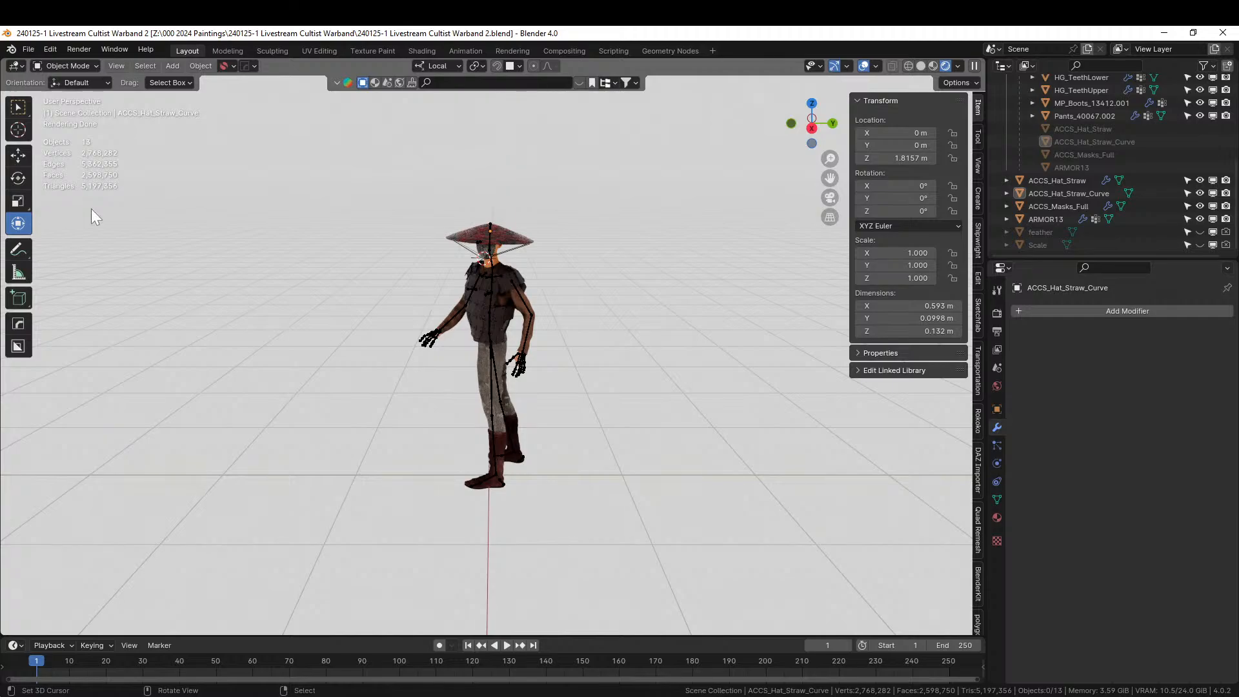
pyautogui.moveTo(413, 378); pyautogui.dragTo(506, 353, button='middle')
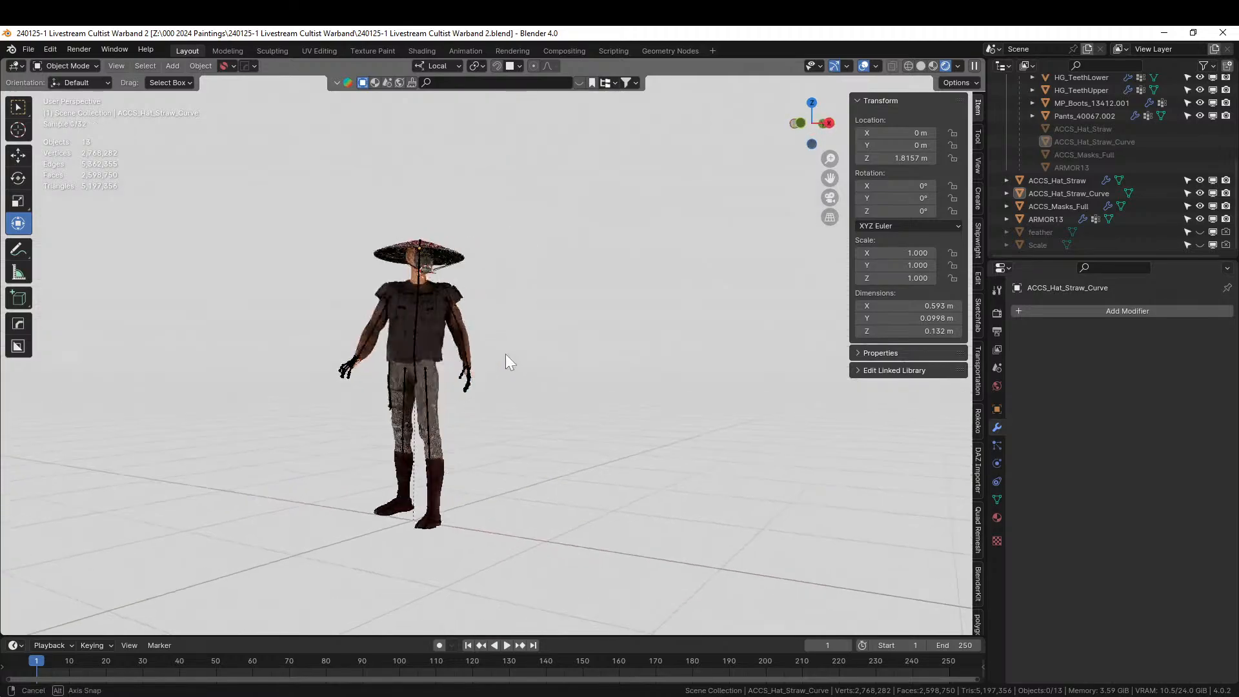
pyautogui.scroll(2, 506, 354)
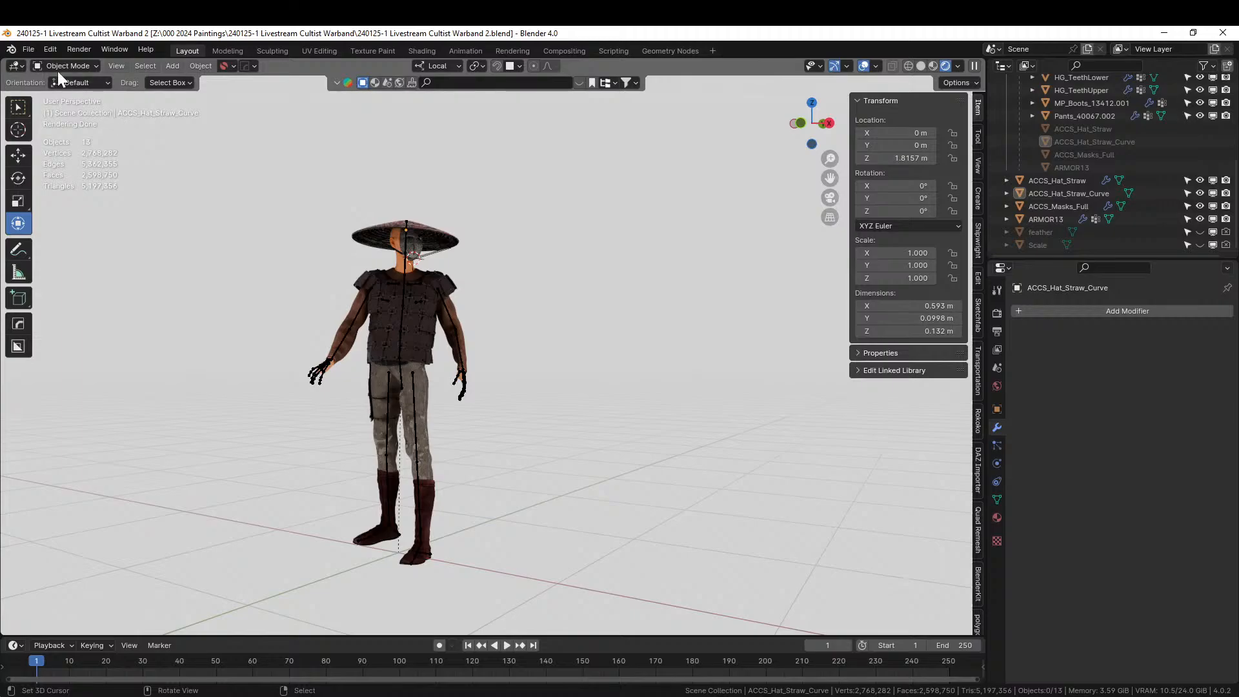
pyautogui.moveTo(240, 218)
pyautogui.mouseDown(button='middle')
pyautogui.moveTo(253, 227)
pyautogui.moveTo(251, 211)
pyautogui.mouseUp(button='middle')
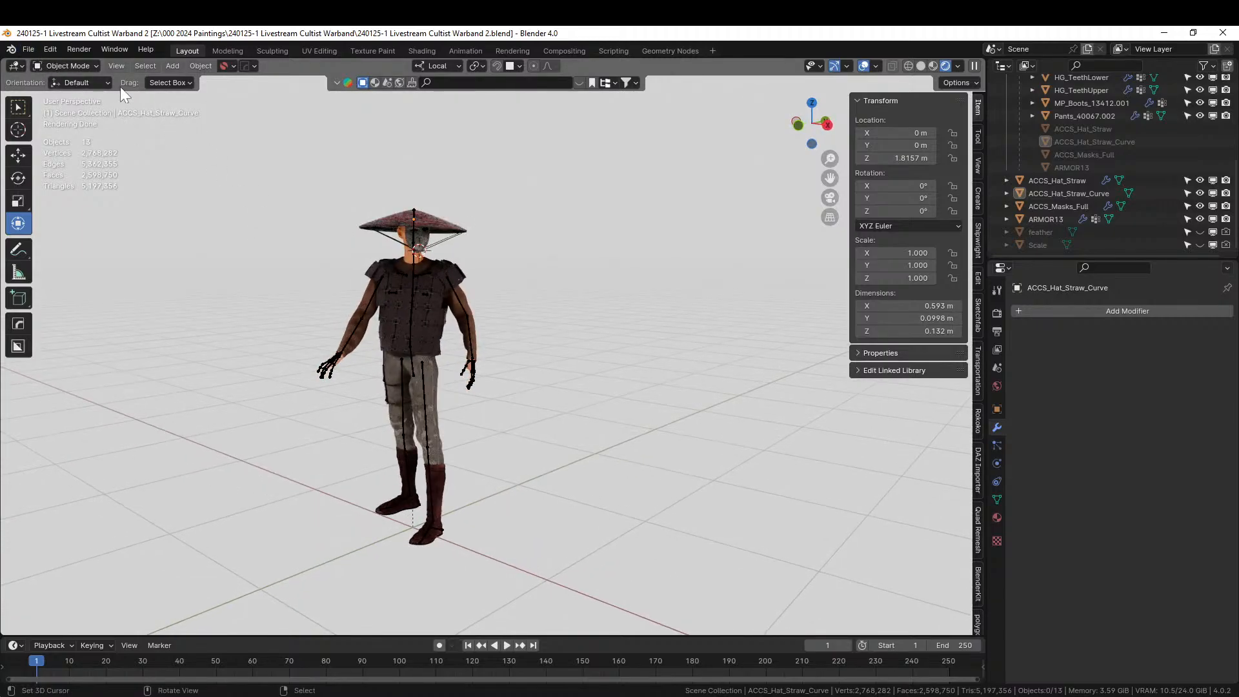
# Open the recent file 240125-1 Livestream Cultist Warband.blend in rendered shading and select the character's cloak.
pyautogui.click(26, 51)
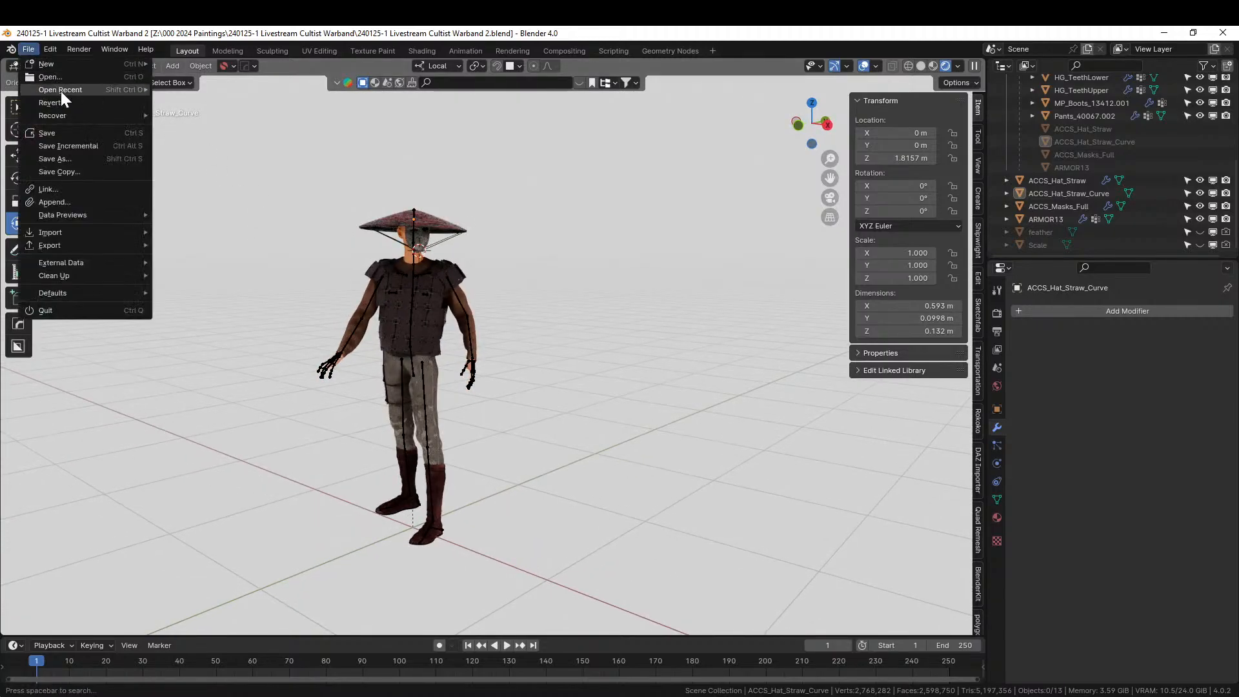
pyautogui.moveTo(67, 88)
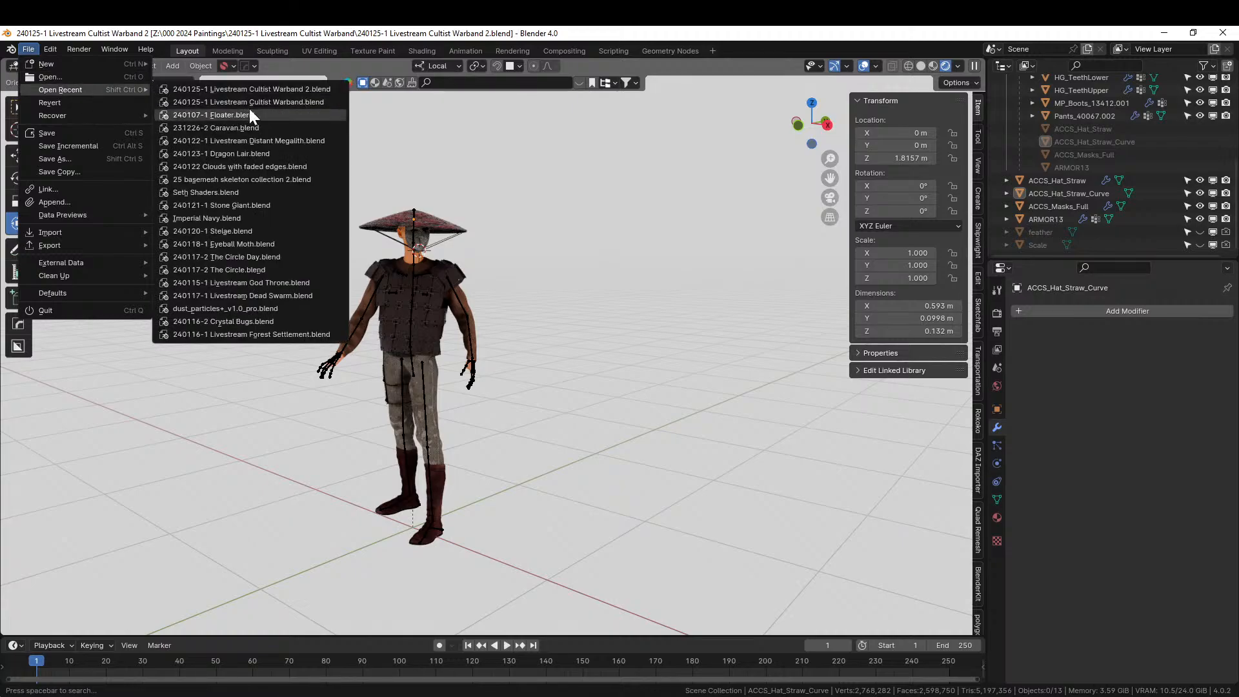
pyautogui.click(269, 98)
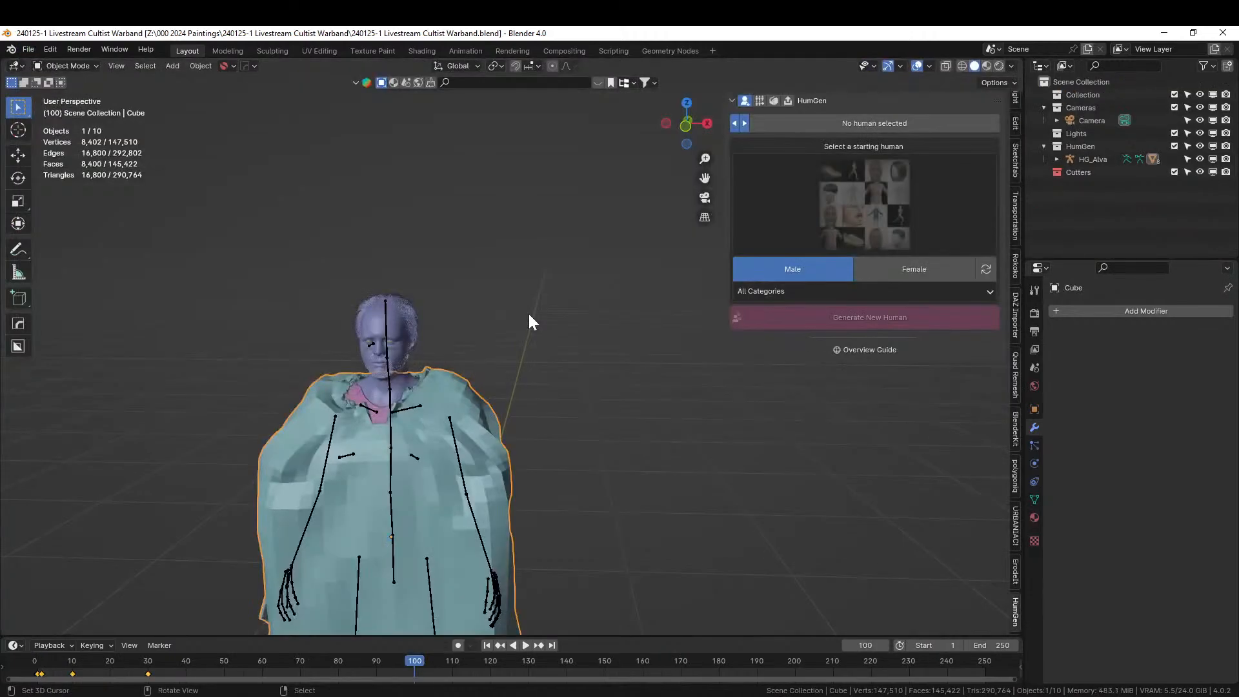
pyautogui.click(998, 65)
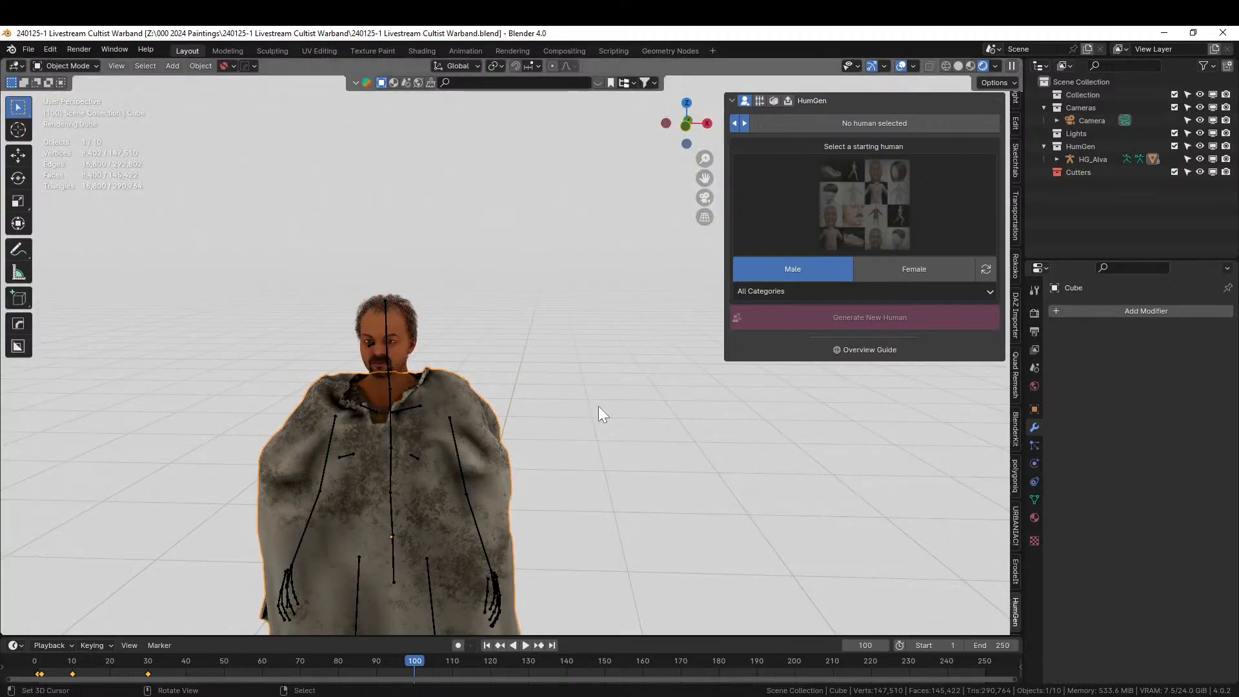
pyautogui.moveTo(598, 405); pyautogui.dragTo(539, 288, button='middle')
pyautogui.scroll(4, 597, 405)
pyautogui.click(458, 278)
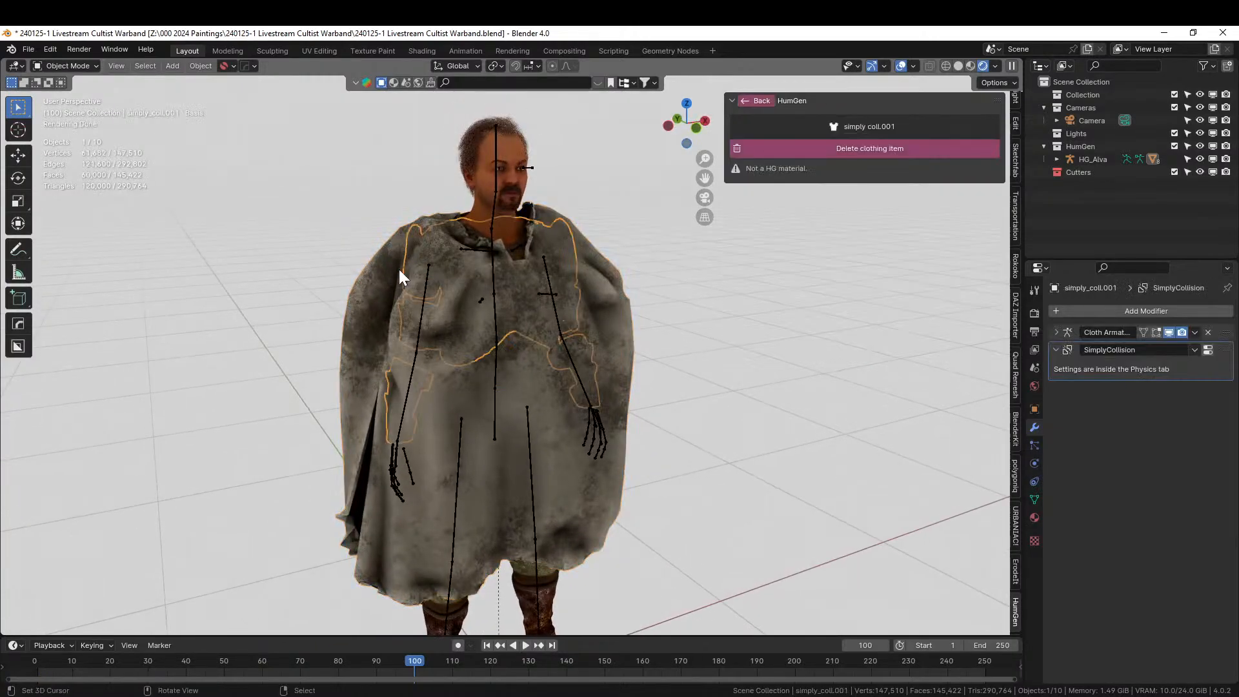
pyautogui.click(376, 267)
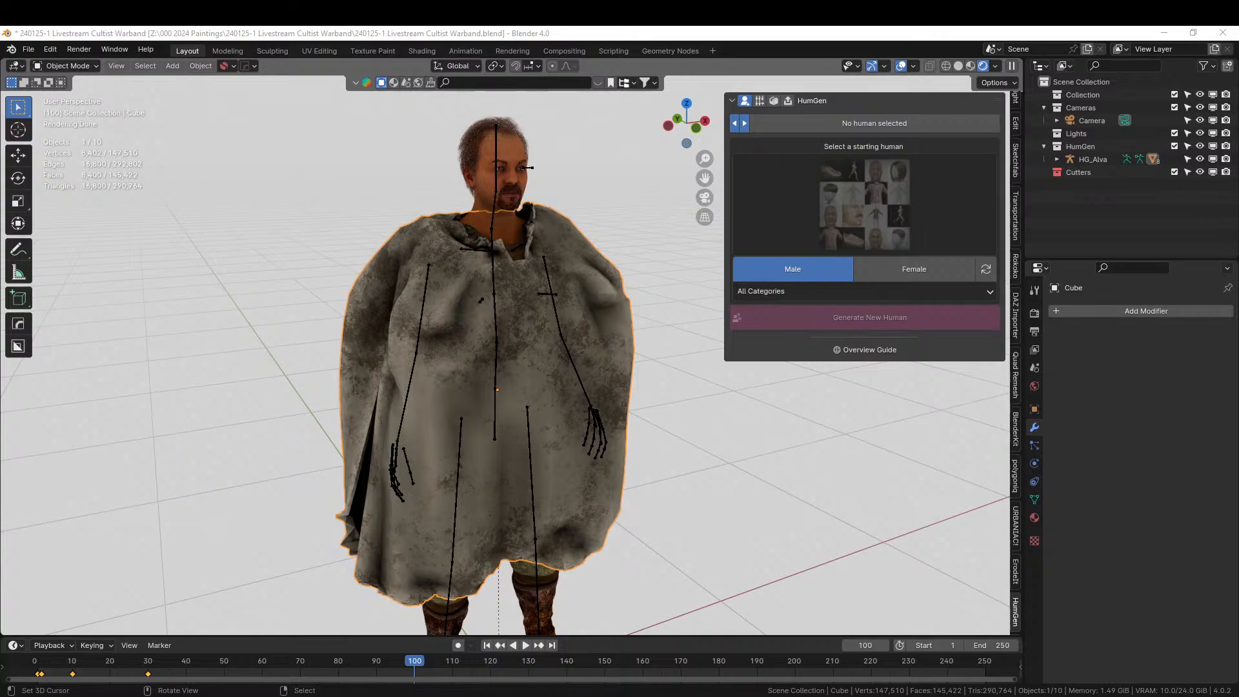
# Try the Feather Gen asset on the cloak, inspect the scattered feathers up close and undo it.
pyautogui.moveTo(710, 165); pyautogui.dragTo(389, 291)
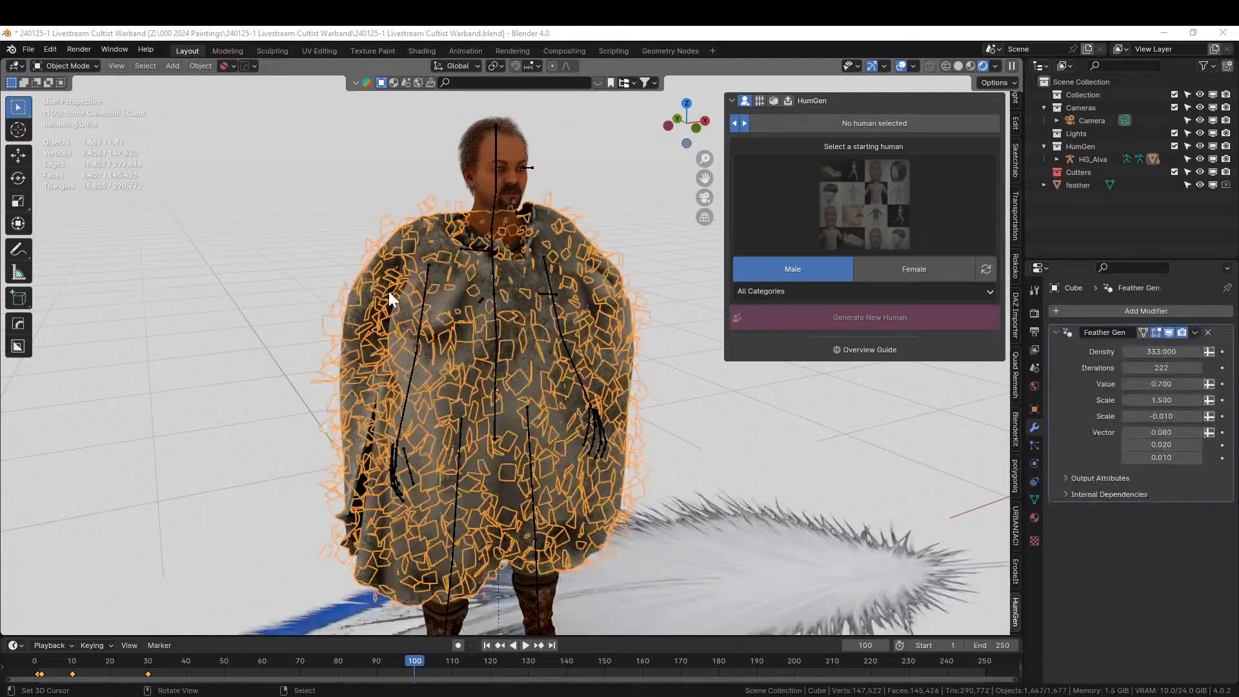
pyautogui.click(651, 161)
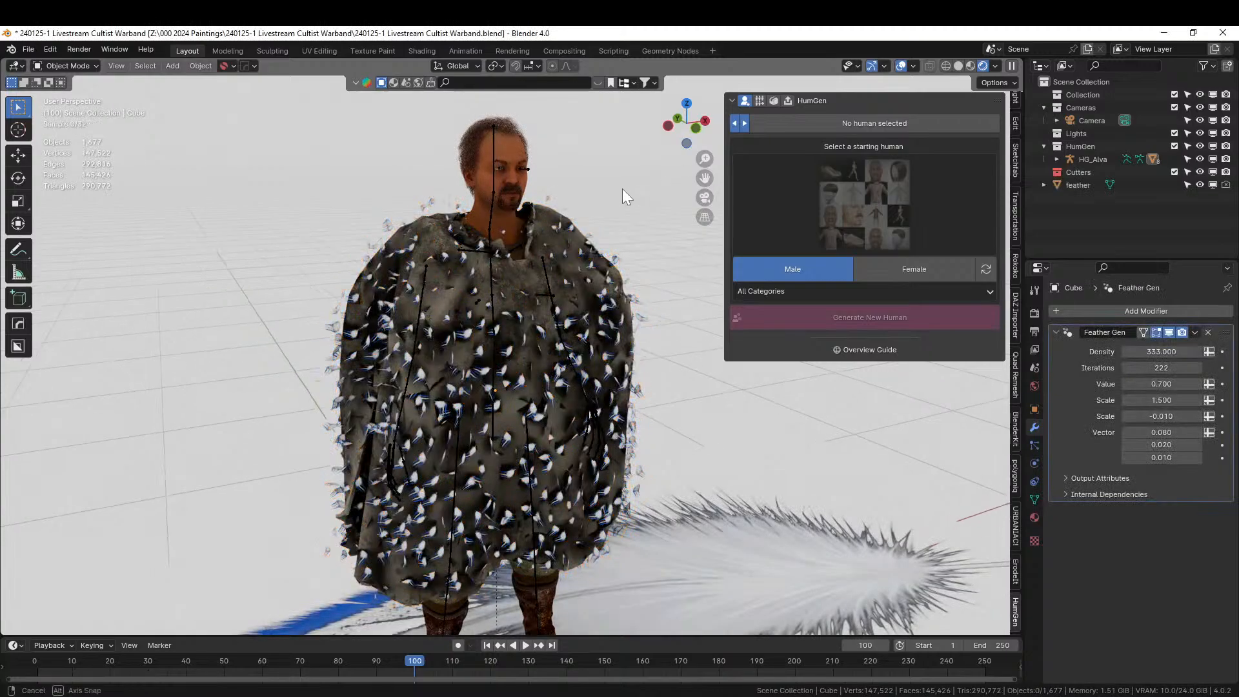
pyautogui.moveTo(622, 189); pyautogui.dragTo(589, 179, button='middle')
pyautogui.scroll(5, 589, 179)
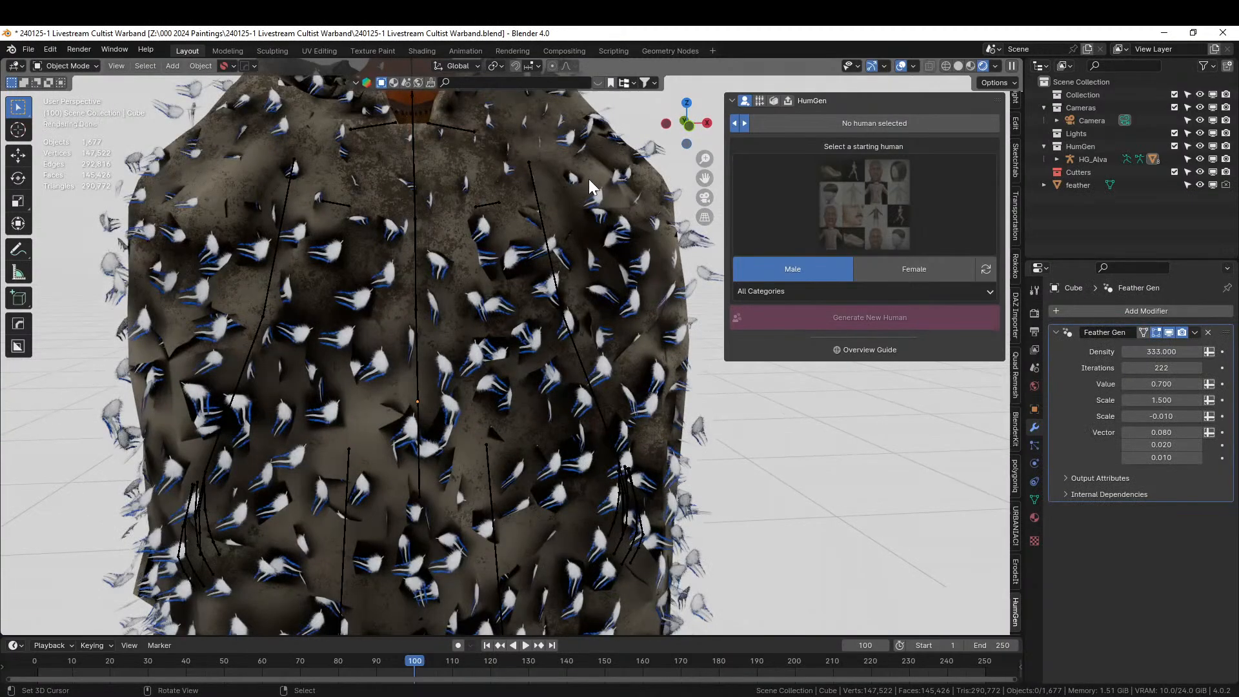
pyautogui.scroll(-3, 574, 191)
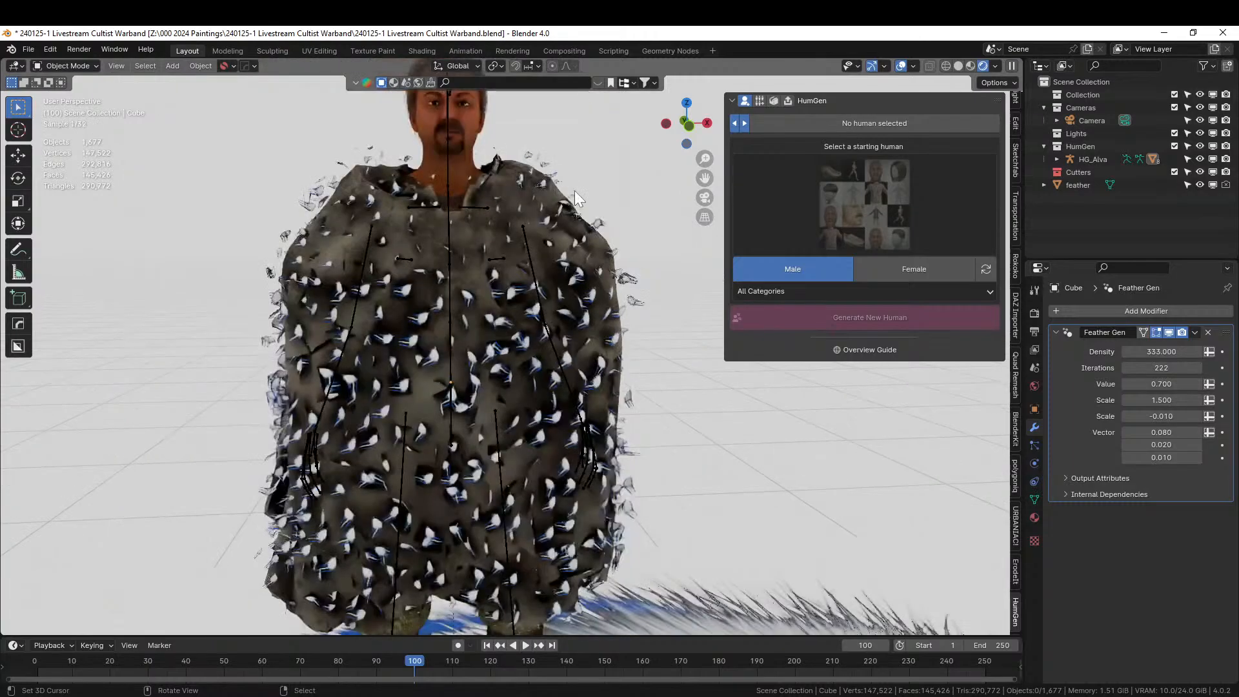
pyautogui.click(560, 280)
pyautogui.hotkey('ctrl', 'z')
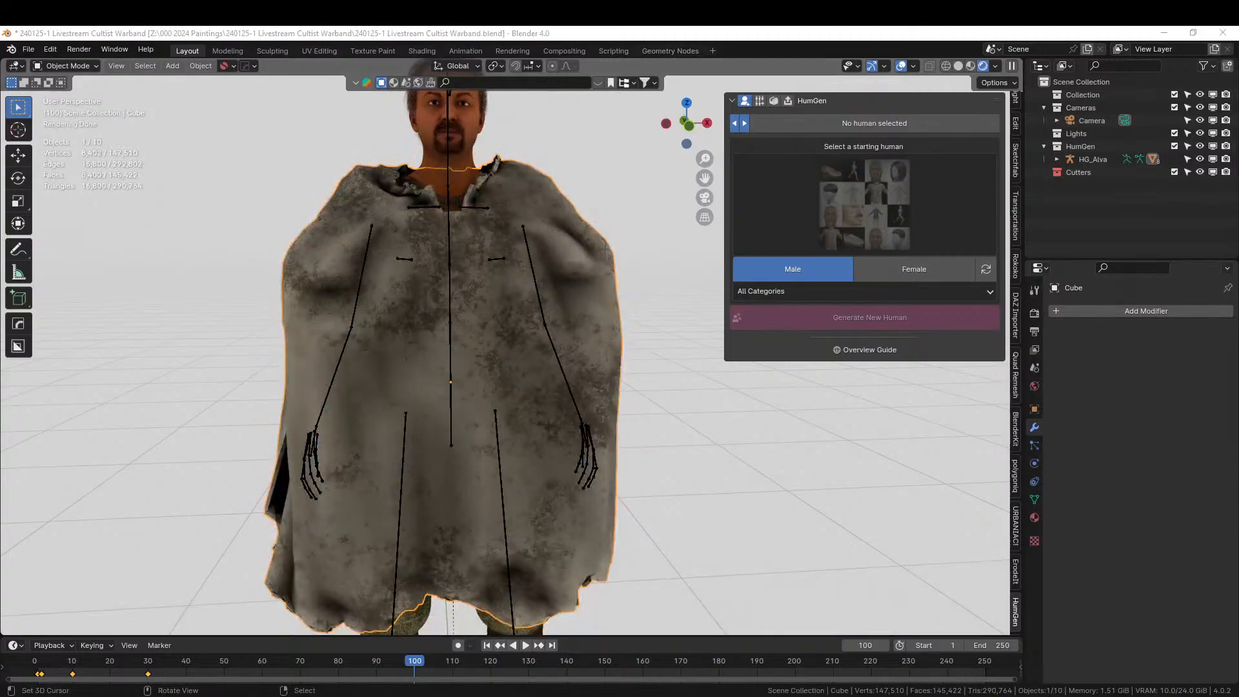
# Apply the Fur Gen asset to the cloak, with its first Value at 0.02 and Z at 0.01.
pyautogui.moveTo(514, 395); pyautogui.dragTo(585, 264)
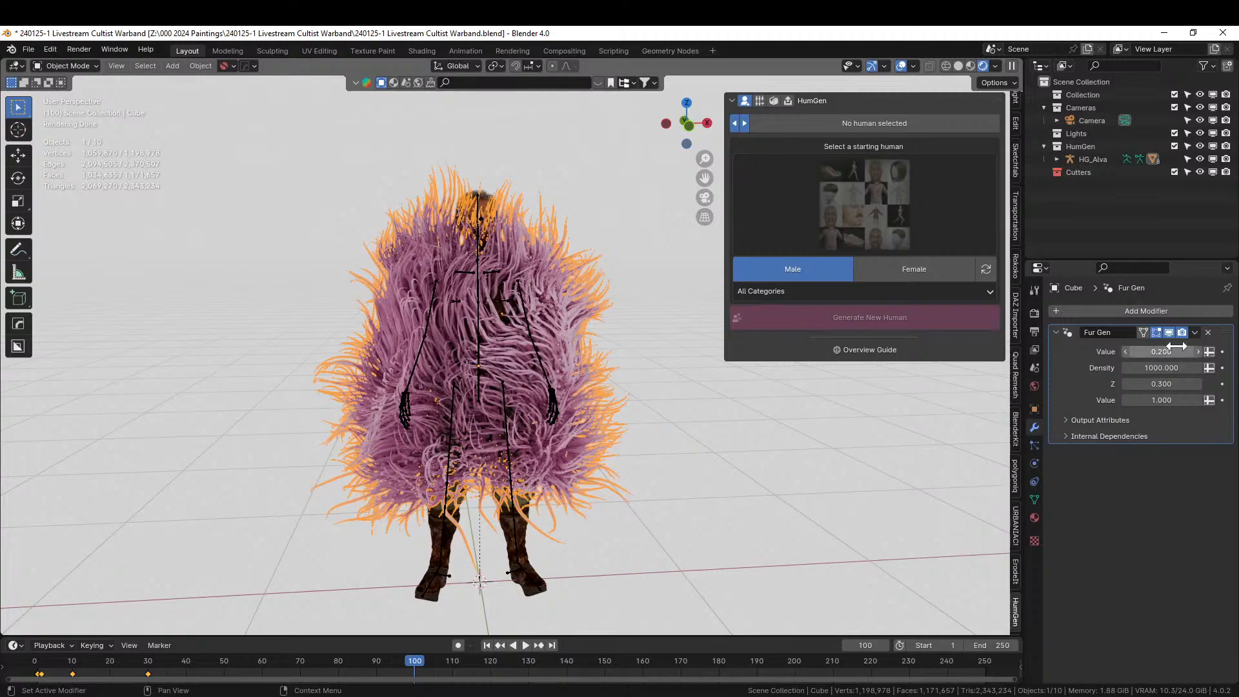
pyautogui.moveTo(1160, 352); pyautogui.dragTo(1122, 352)
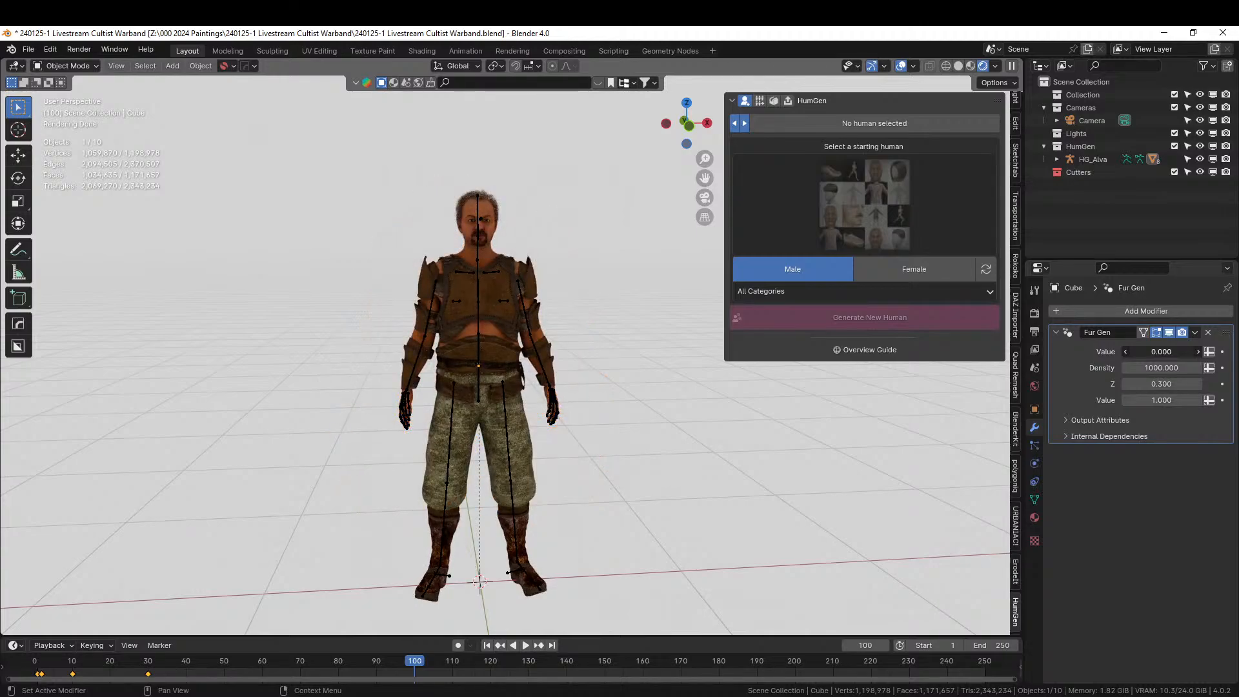
pyautogui.moveTo(1125, 352); pyautogui.dragTo(1095, 383)
pyautogui.scroll(3, 606, 334)
pyautogui.click(1178, 383)
pyautogui.write('.0')
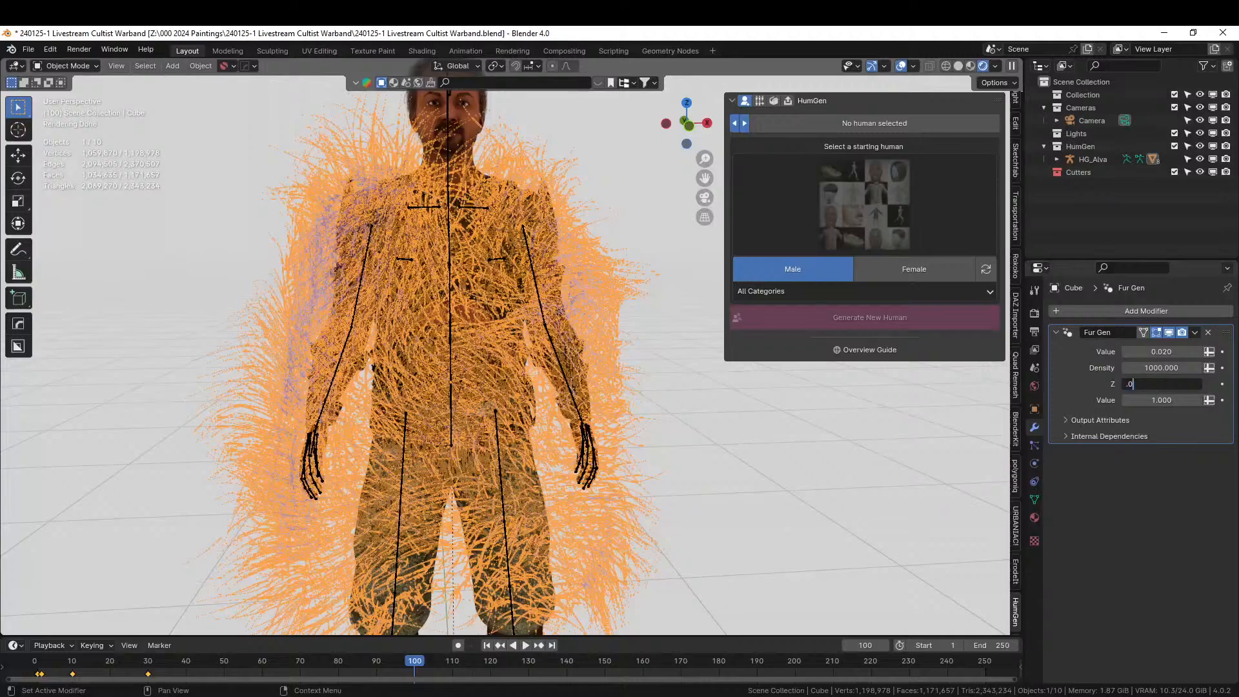
pyautogui.write('1')
pyautogui.press('Return')
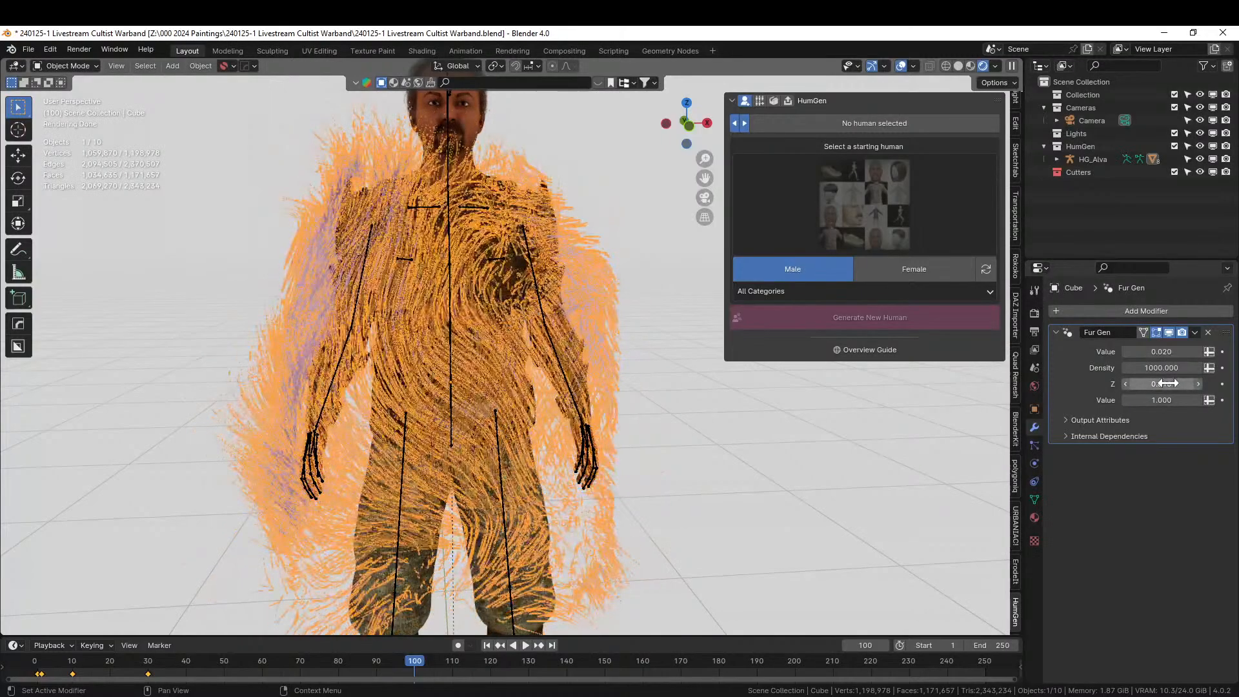
# Try 0.5 for Fur Gen's second Value, restore it to 1 and deselect the cloak to view the fur.
pyautogui.click(1133, 399)
pyautogui.write('.5')
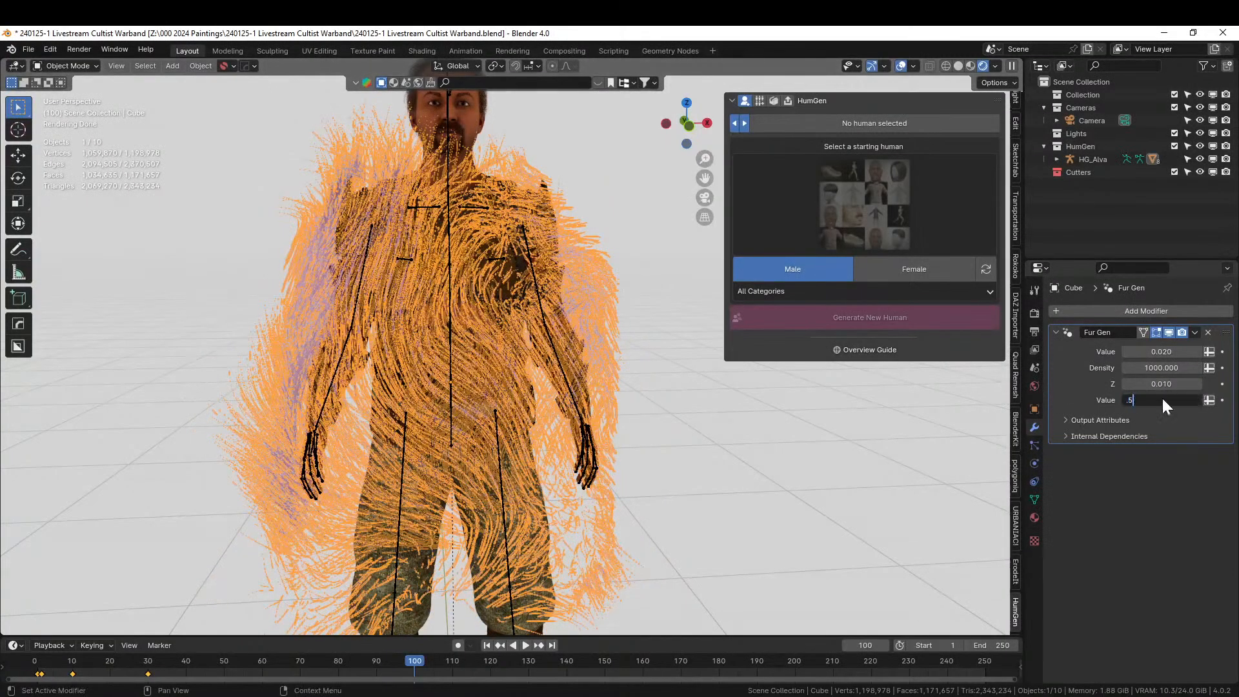
pyautogui.press('Return')
pyautogui.click(1161, 400)
pyautogui.write('1')
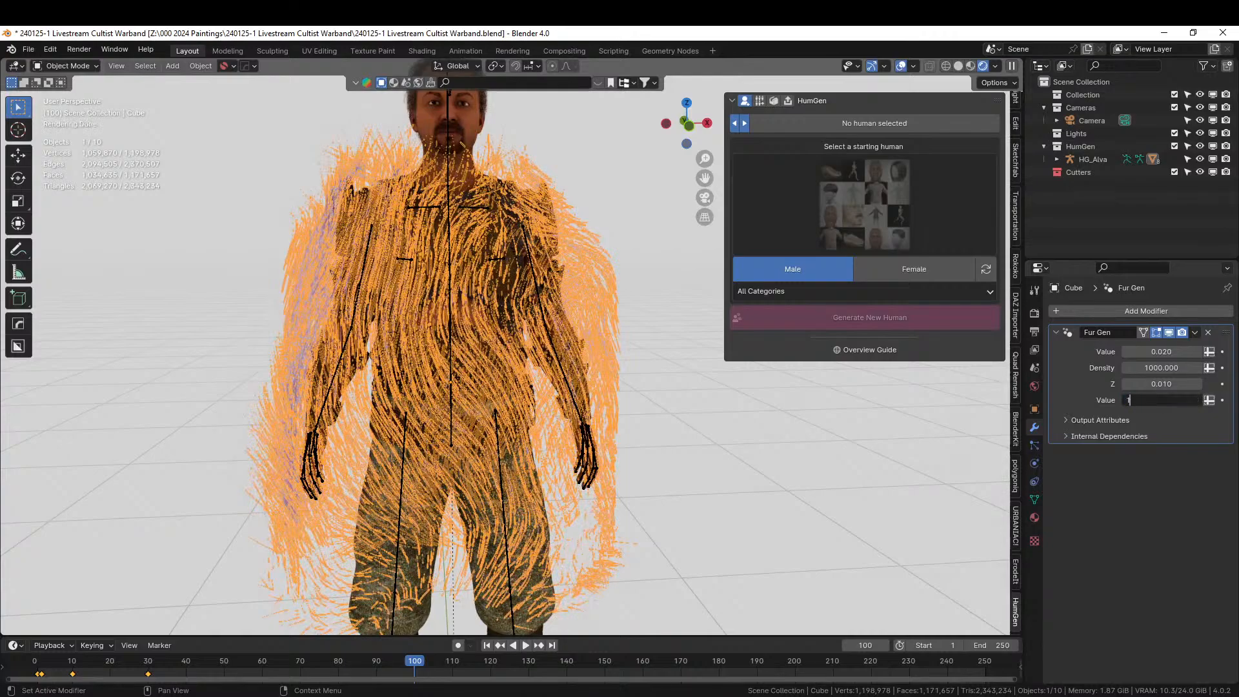
pyautogui.press('Return')
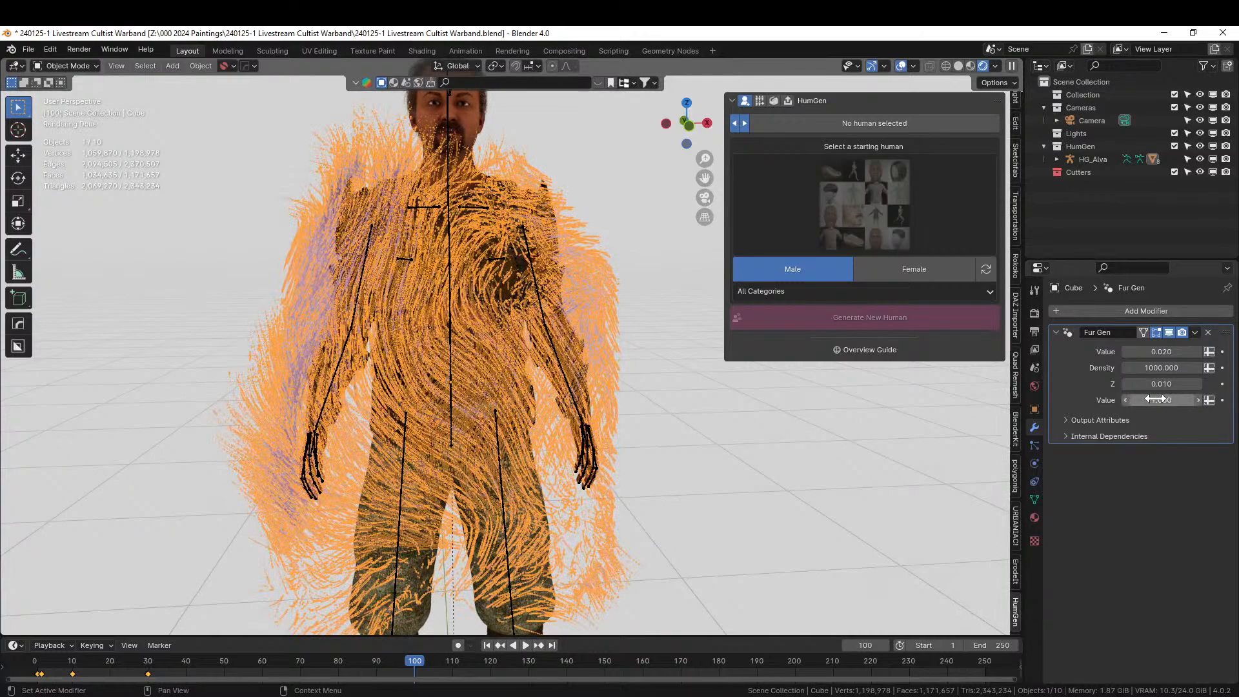
pyautogui.click(701, 375)
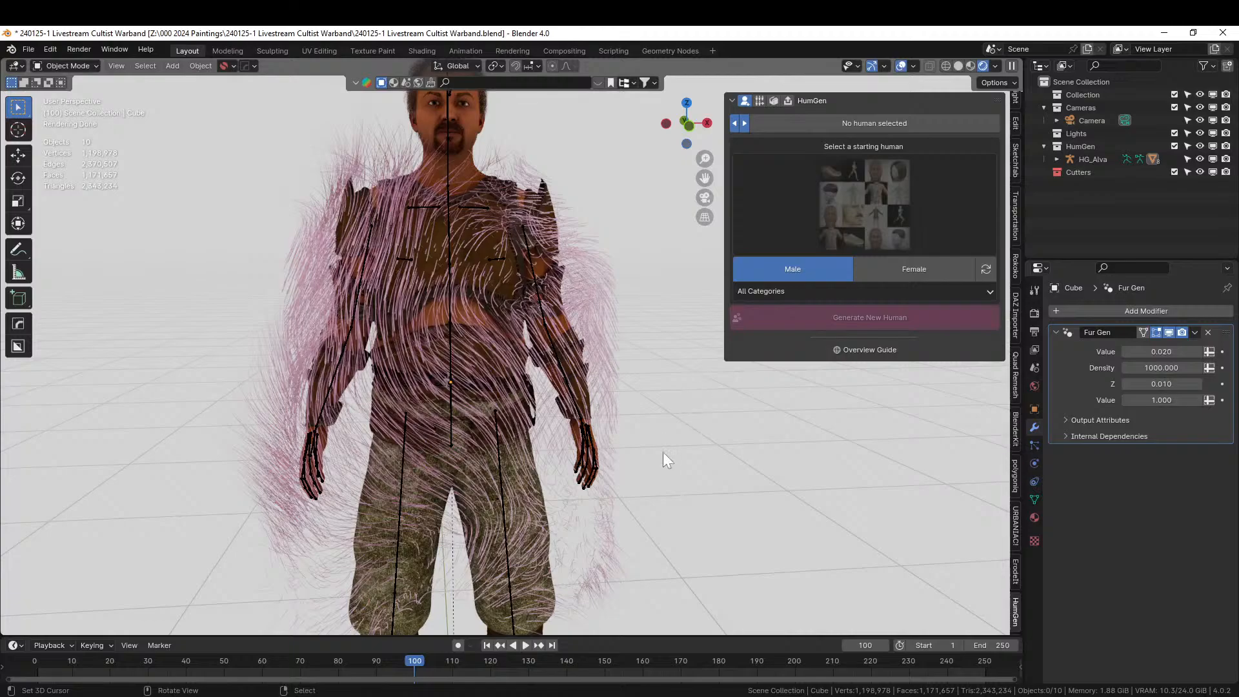
# Remove the Fur Gen modifier from the character's cloak.
pyautogui.moveTo(663, 452); pyautogui.dragTo(652, 474, button='middle')
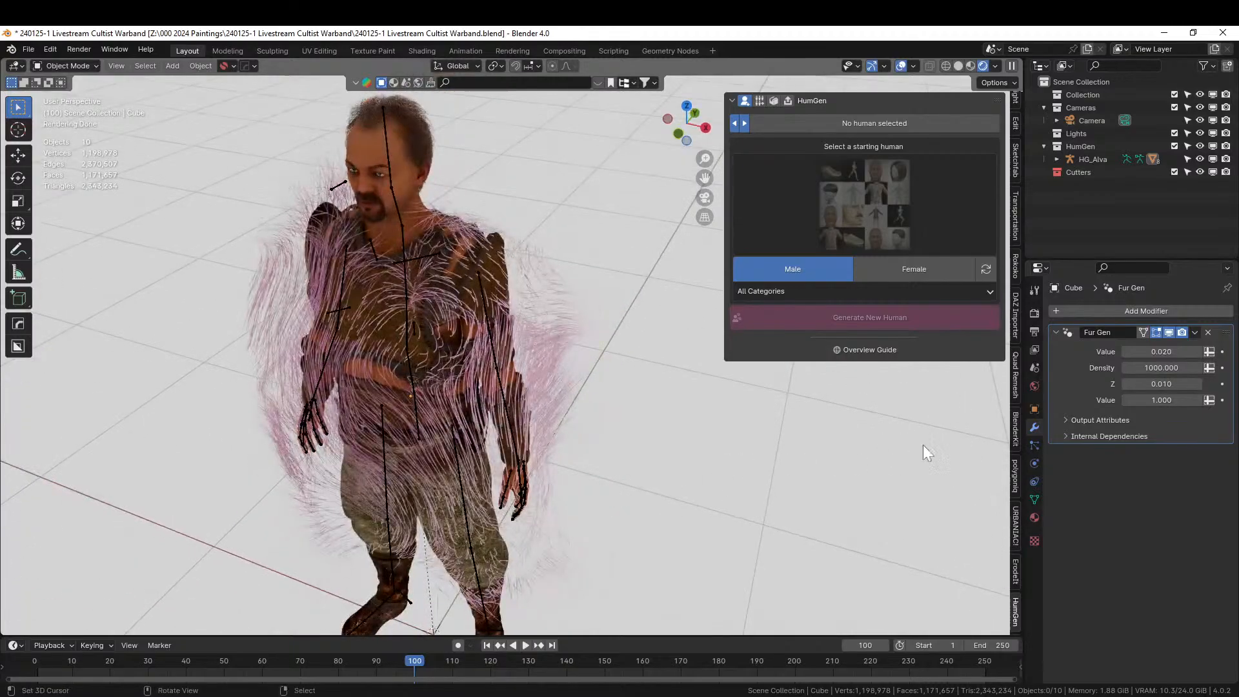
pyautogui.click(1208, 332)
pyautogui.moveTo(633, 404); pyautogui.dragTo(664, 378, button='middle')
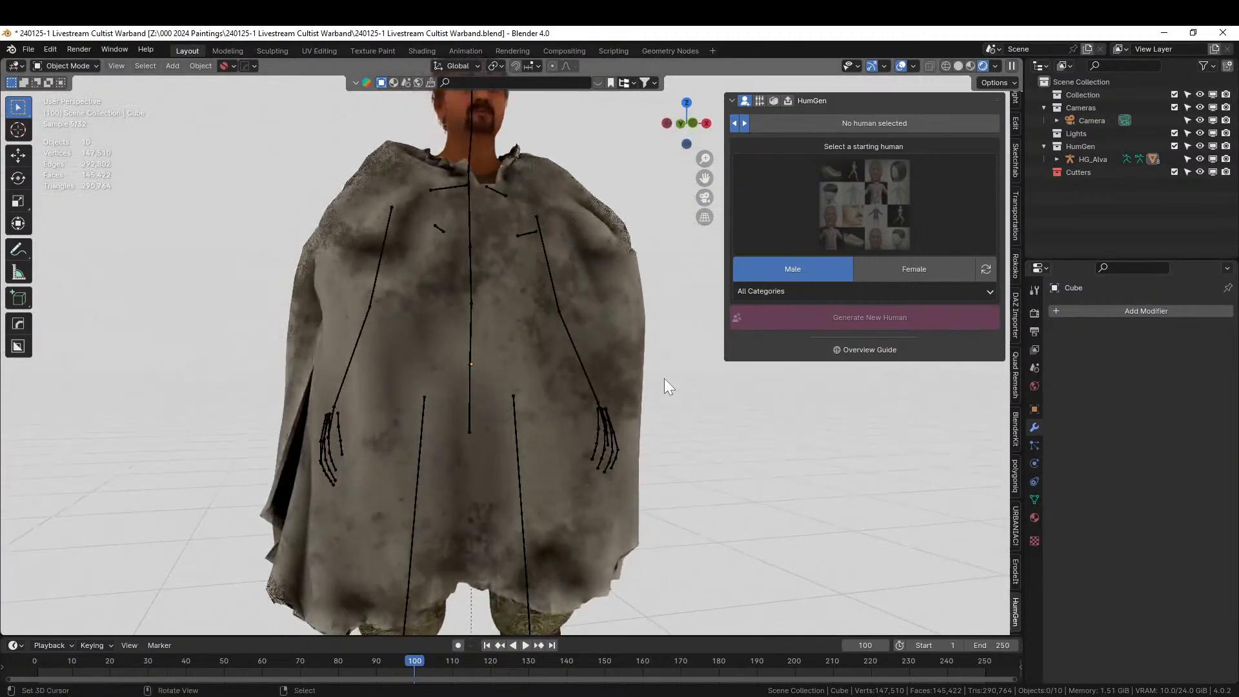
pyautogui.scroll(-3, 664, 378)
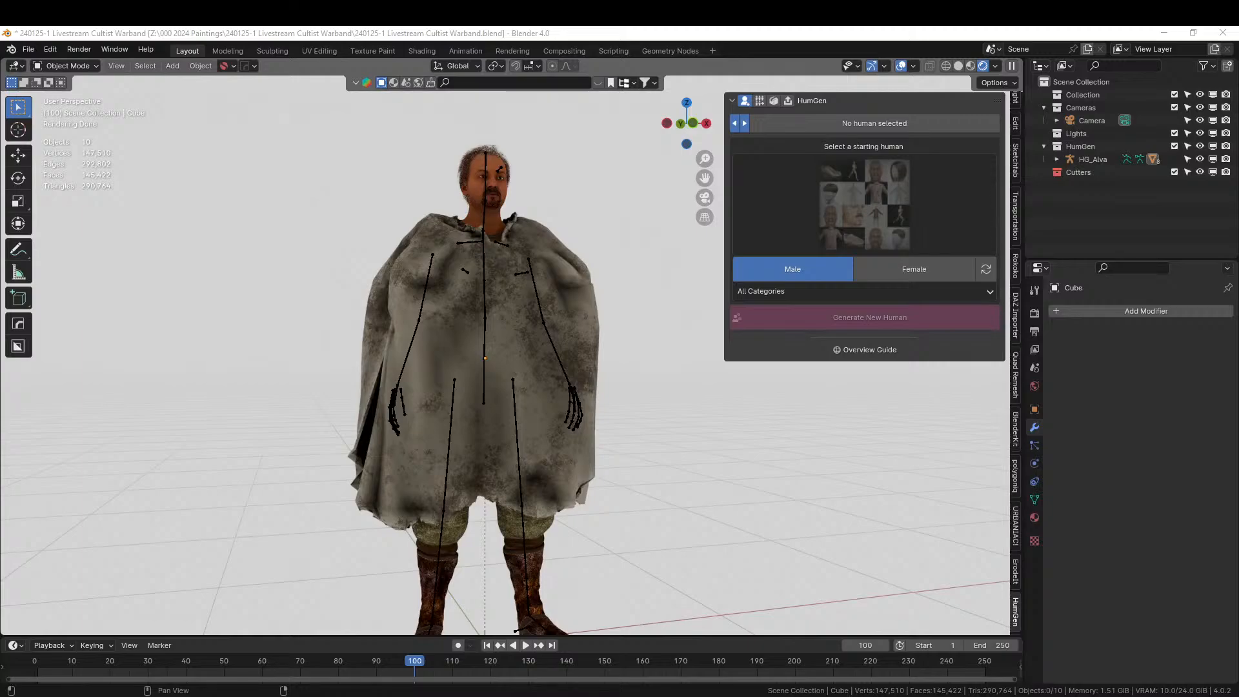
# Try the Fire Gen asset on the cloak, view the flames and remove its modifier.
pyautogui.click(594, 253)
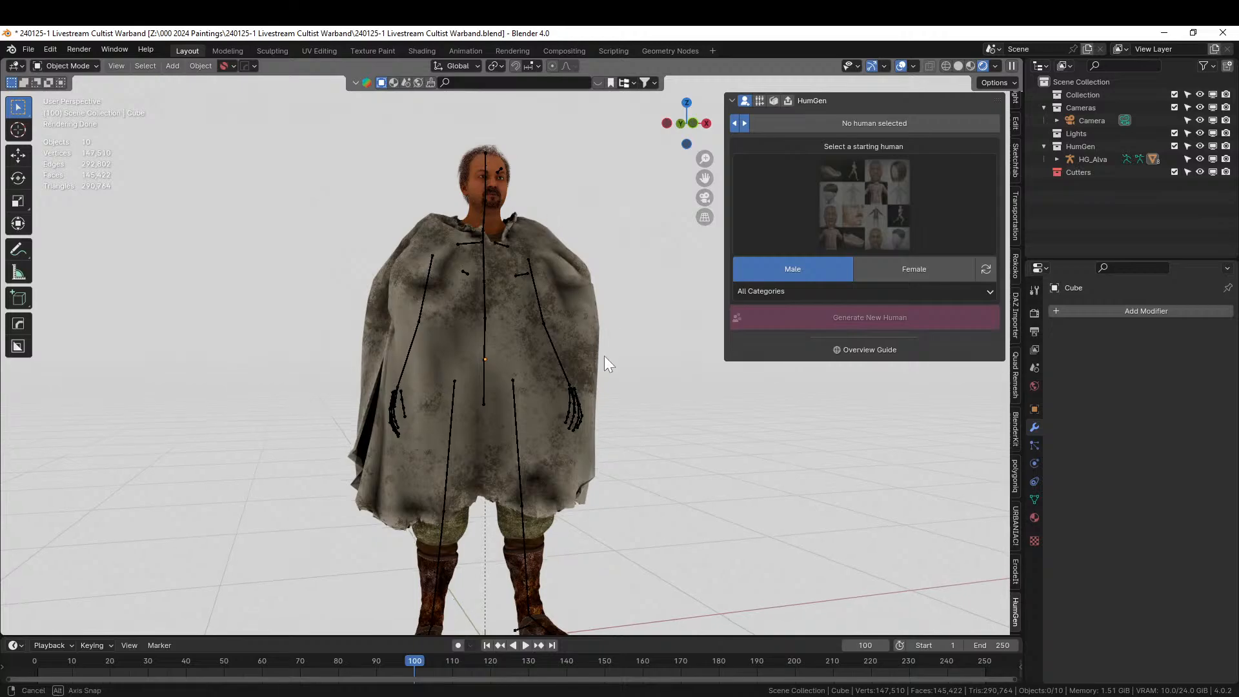
pyautogui.moveTo(604, 355); pyautogui.dragTo(624, 314, button='middle')
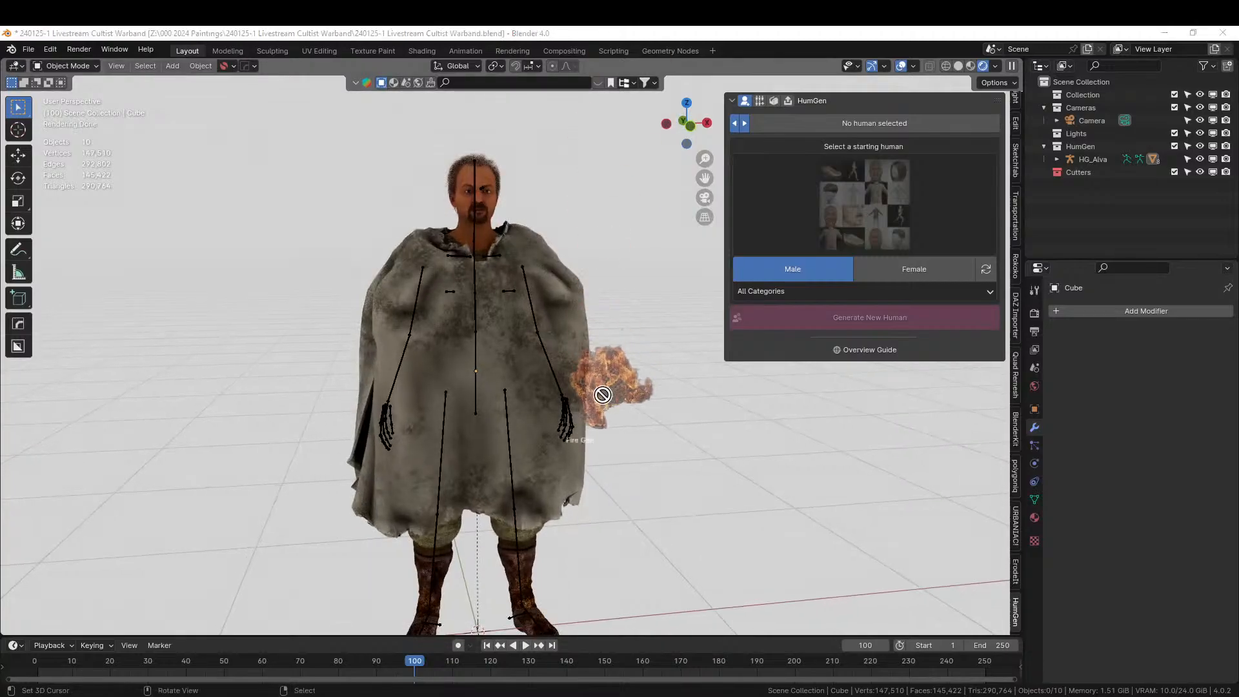
pyautogui.moveTo(612, 387); pyautogui.dragTo(501, 338)
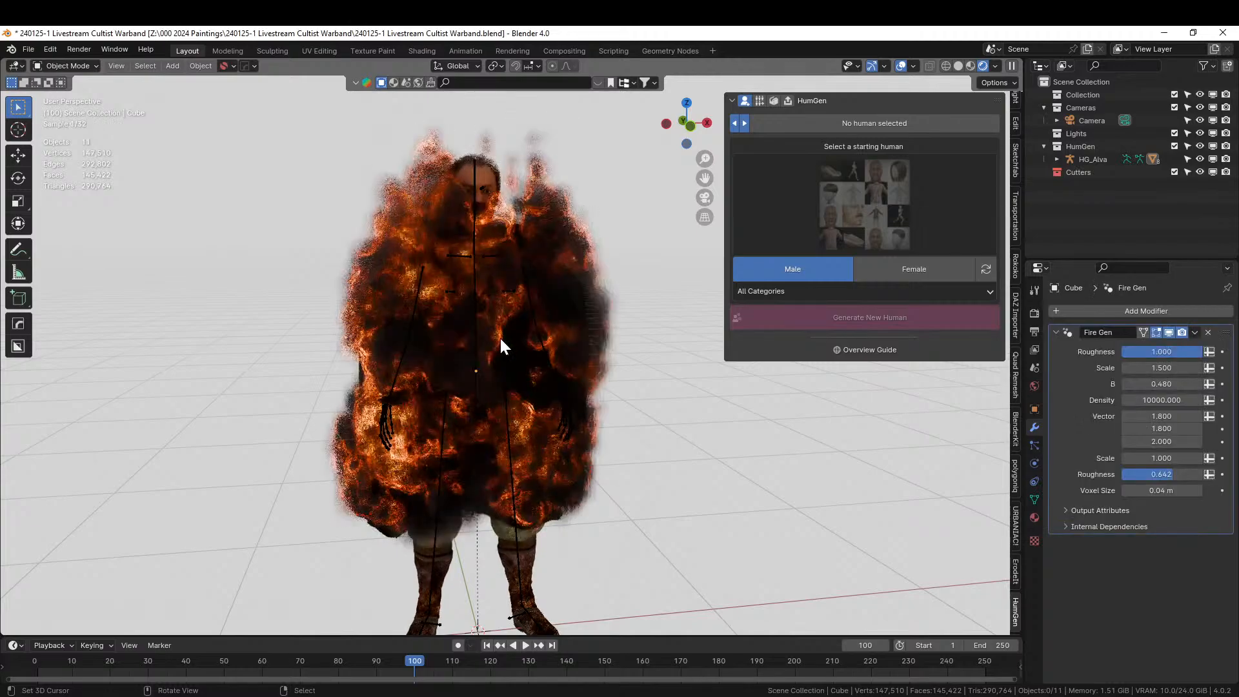
pyautogui.moveTo(681, 463); pyautogui.dragTo(622, 475, button='middle')
pyautogui.scroll(3, 532, 500)
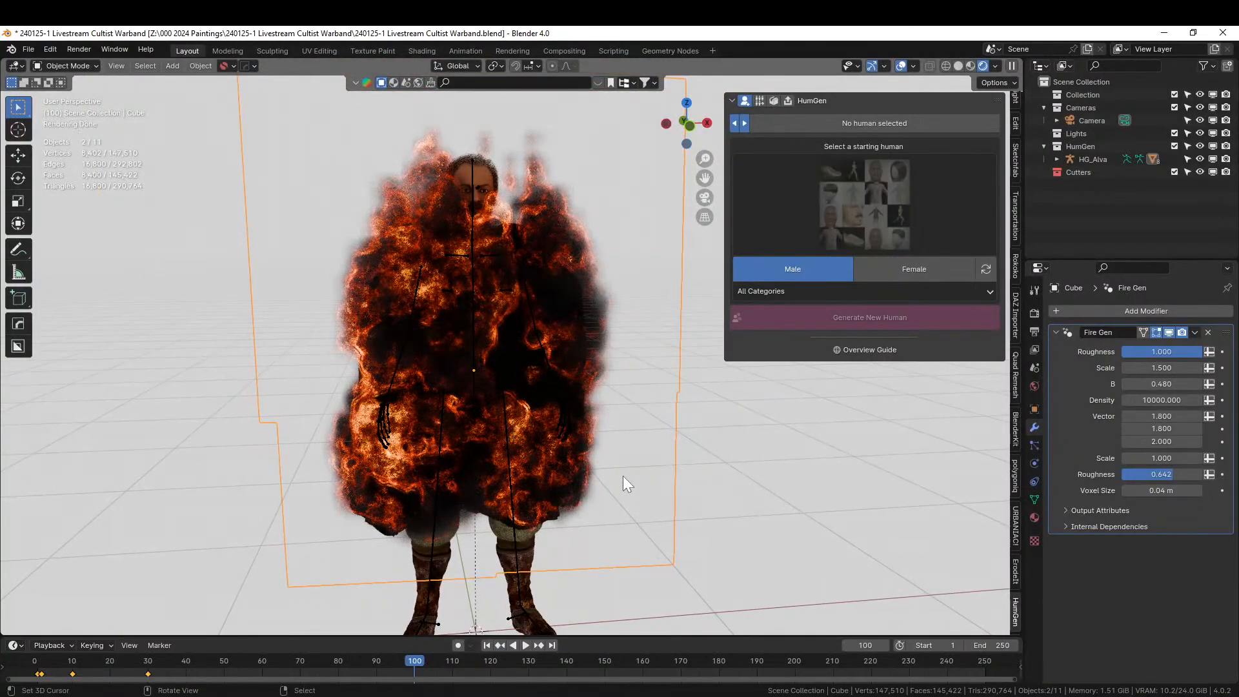
pyautogui.click(622, 475)
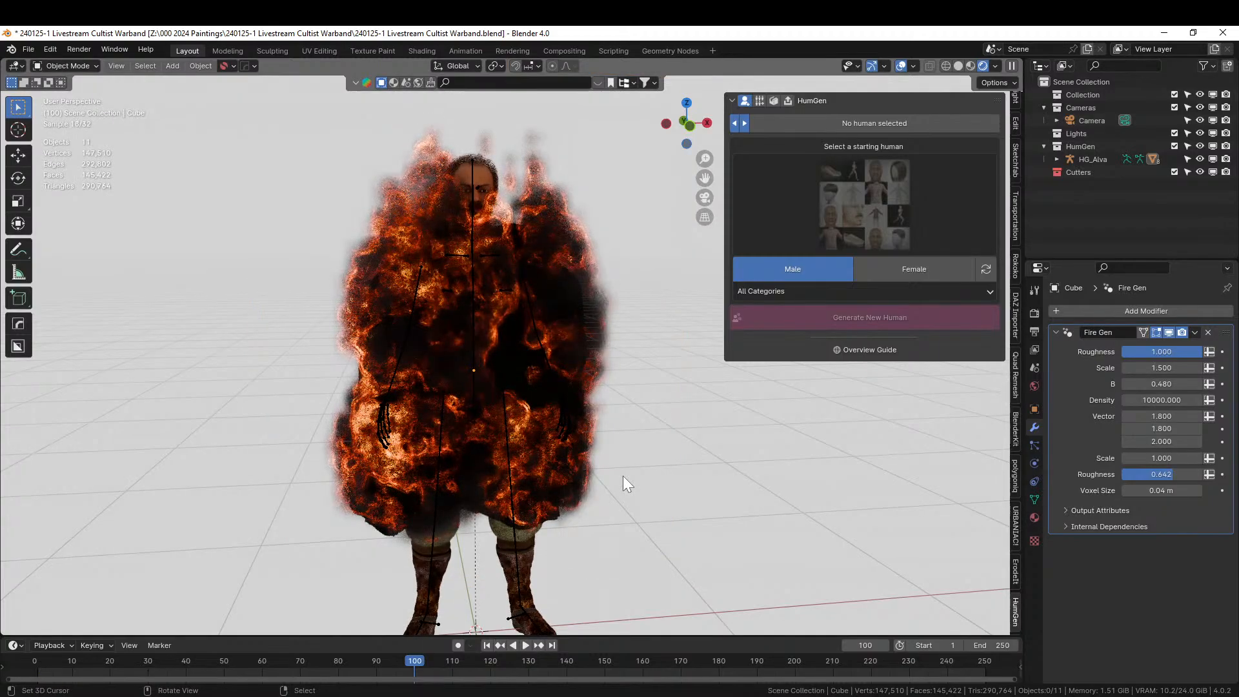
pyautogui.click(1207, 332)
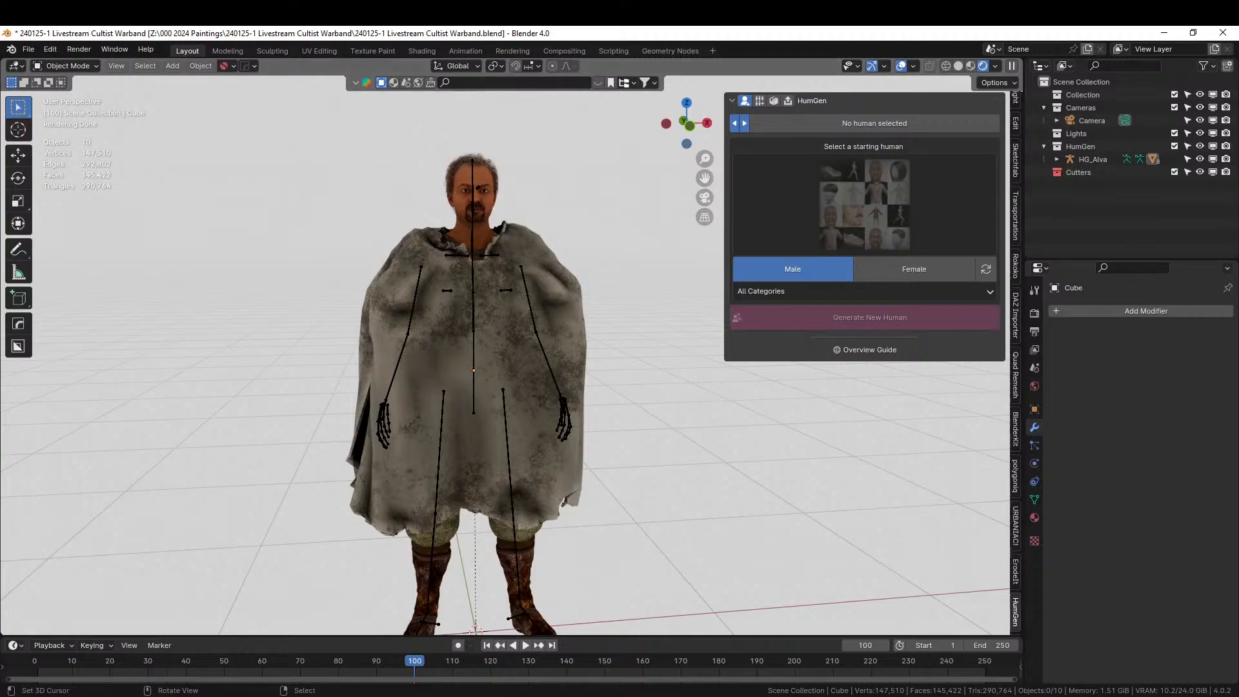
# Try the Venom Gen asset on the cloak, inspect the strands up close and remove its modifier.
pyautogui.moveTo(407, 282); pyautogui.dragTo(452, 322)
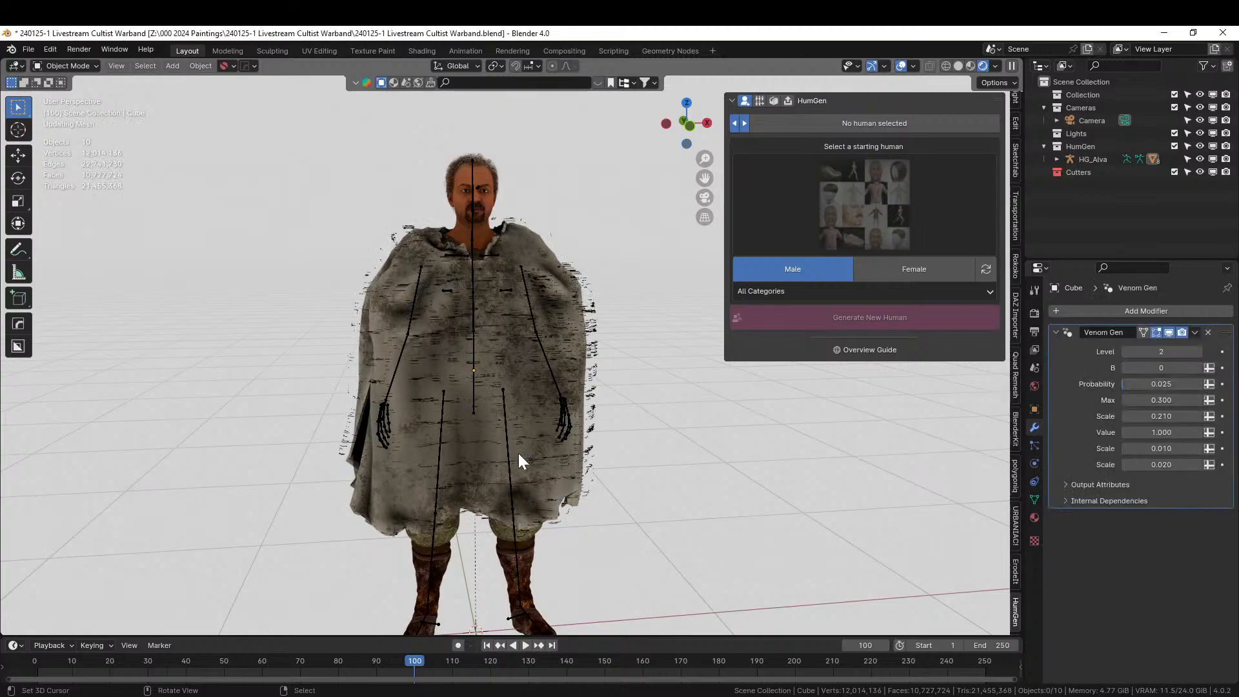
pyautogui.scroll(4, 517, 451)
pyautogui.moveTo(574, 448); pyautogui.dragTo(623, 490, button='middle')
pyautogui.scroll(3, 639, 460)
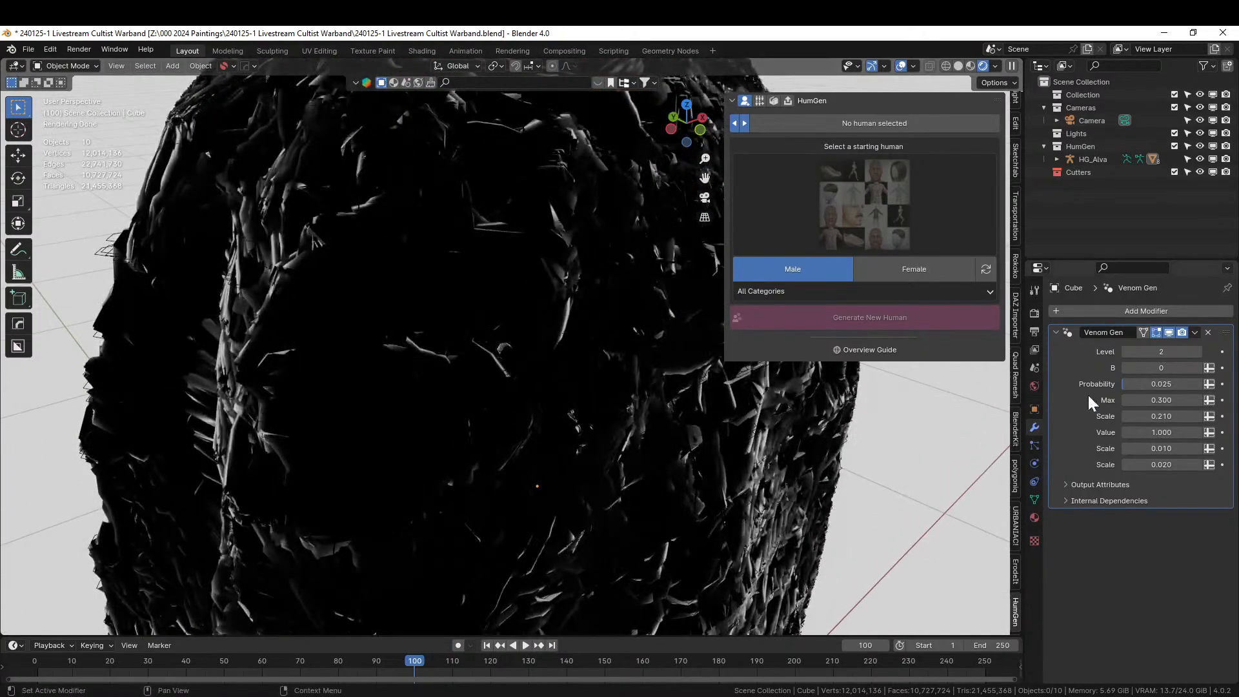
pyautogui.click(1208, 333)
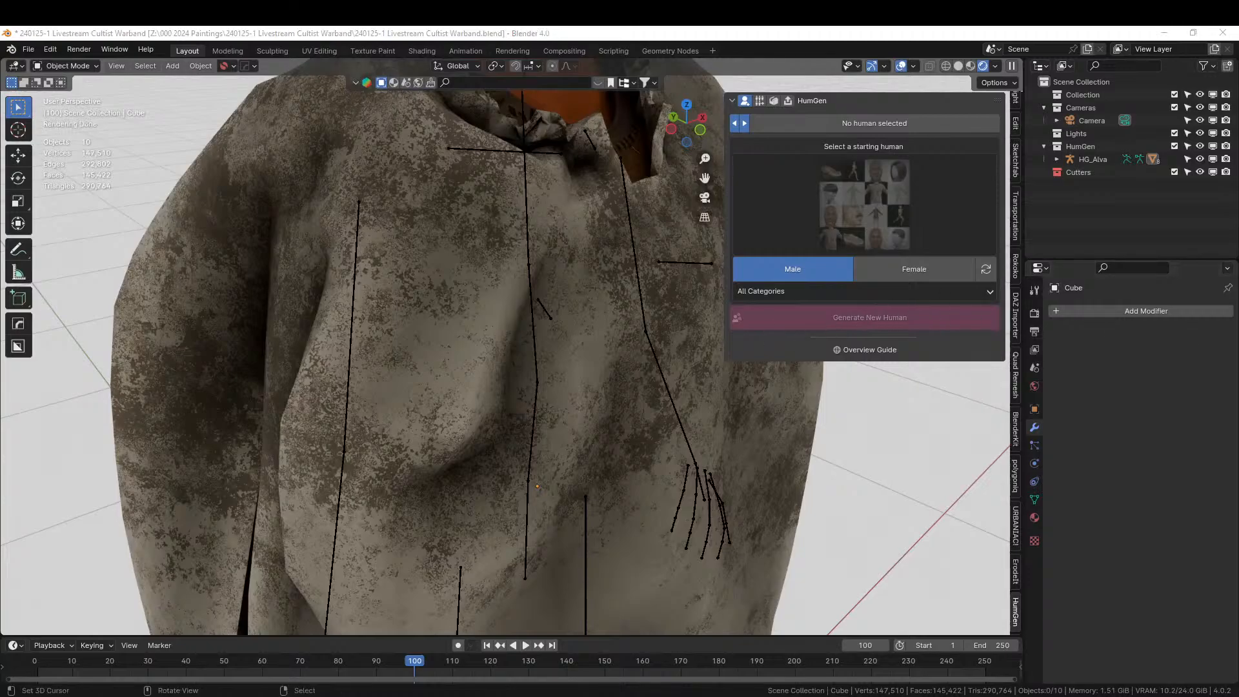
# Try the Vegetation Gen asset on the cloak, then remove its modifier and the imported plants collection with its hierarchy.
pyautogui.scroll(-8, 497, 533)
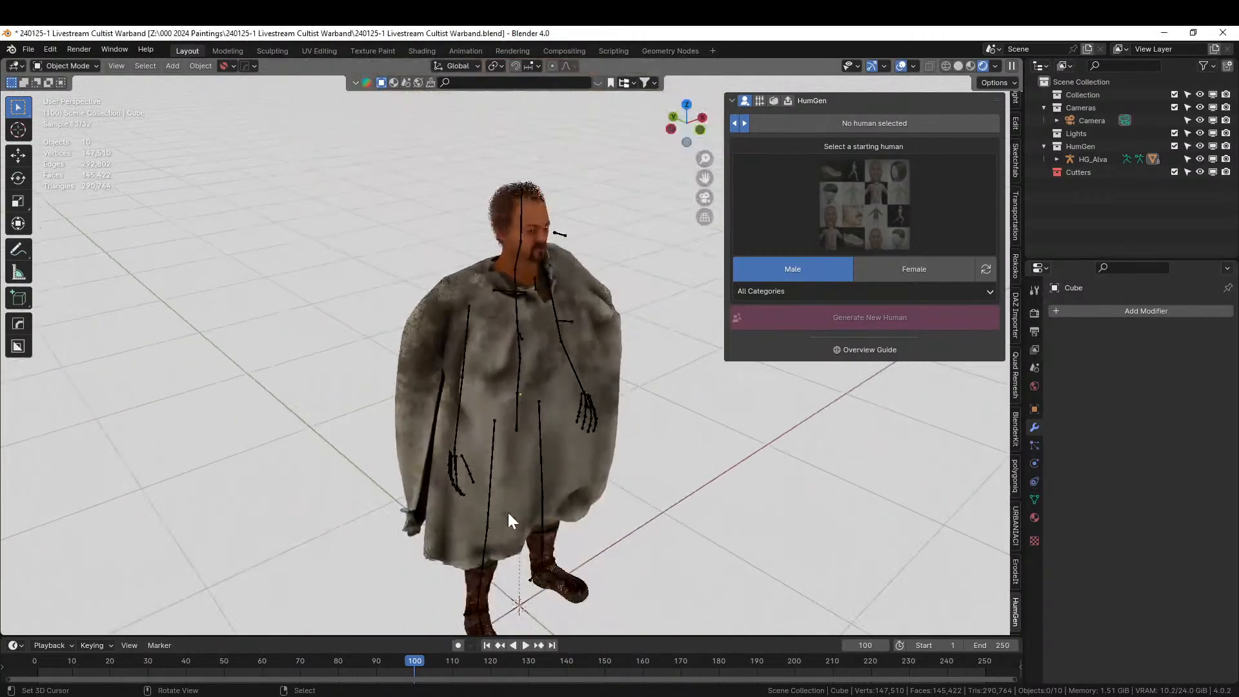
pyautogui.moveTo(509, 512); pyautogui.dragTo(485, 461, button='middle')
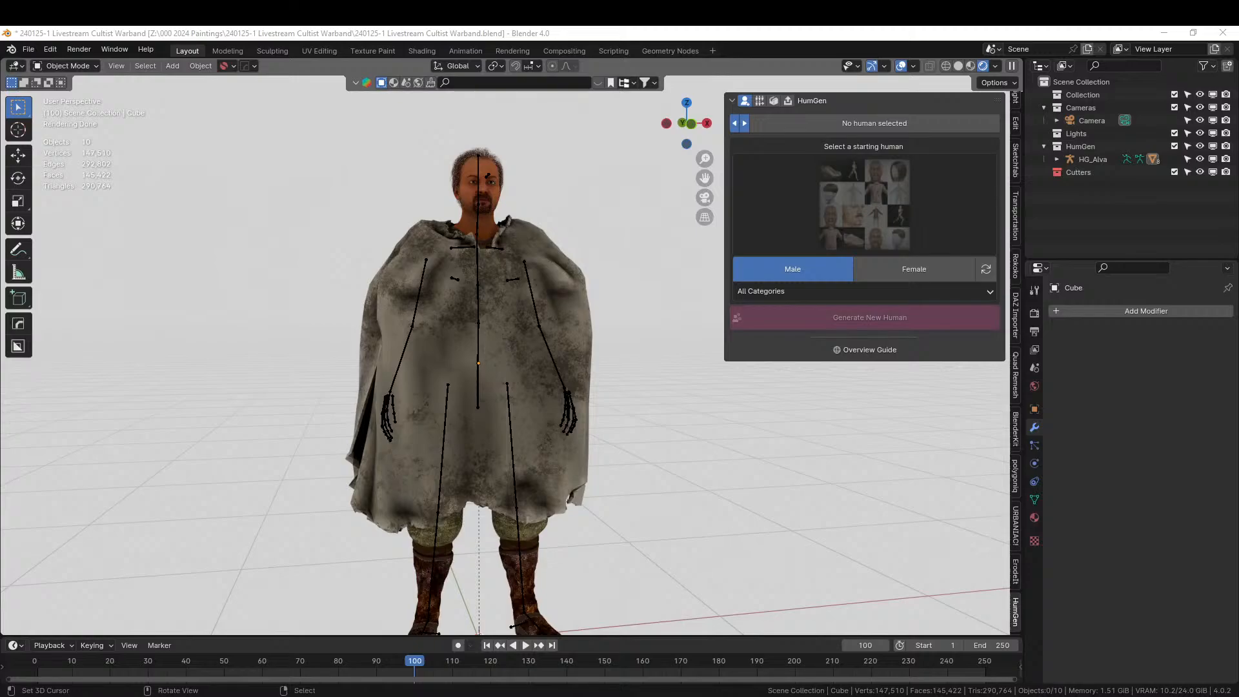
pyautogui.moveTo(370, 224); pyautogui.dragTo(465, 296)
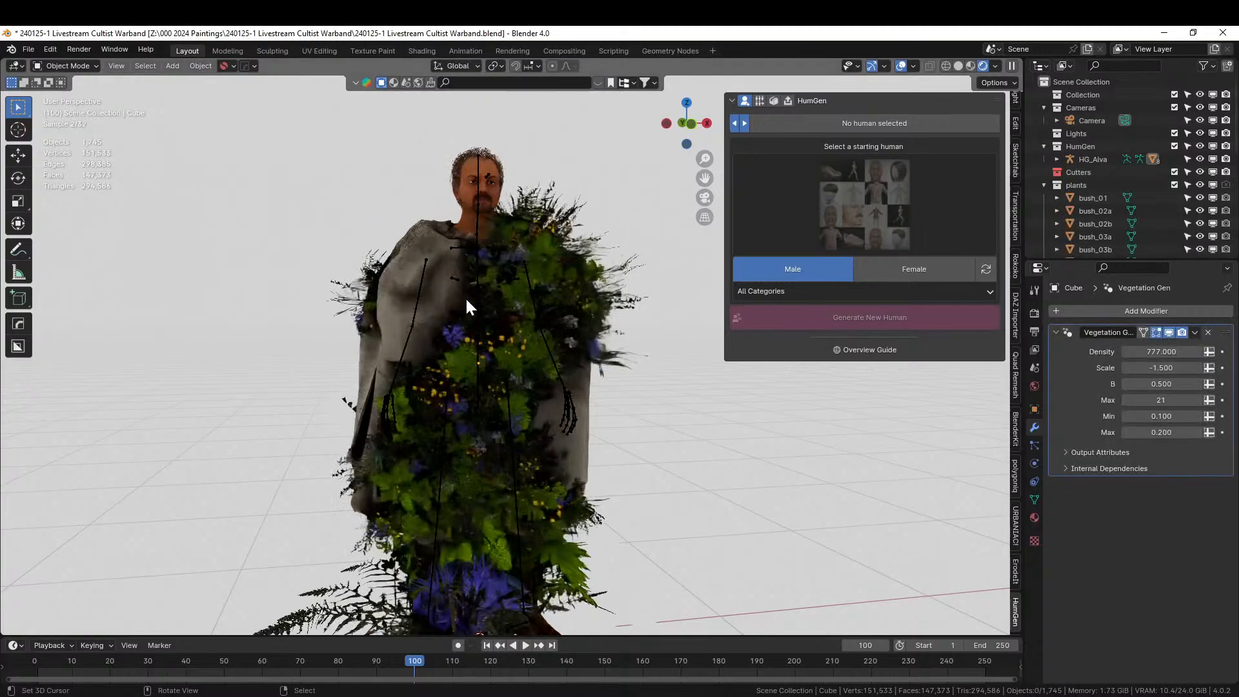
pyautogui.moveTo(467, 300); pyautogui.dragTo(828, 389, button='middle')
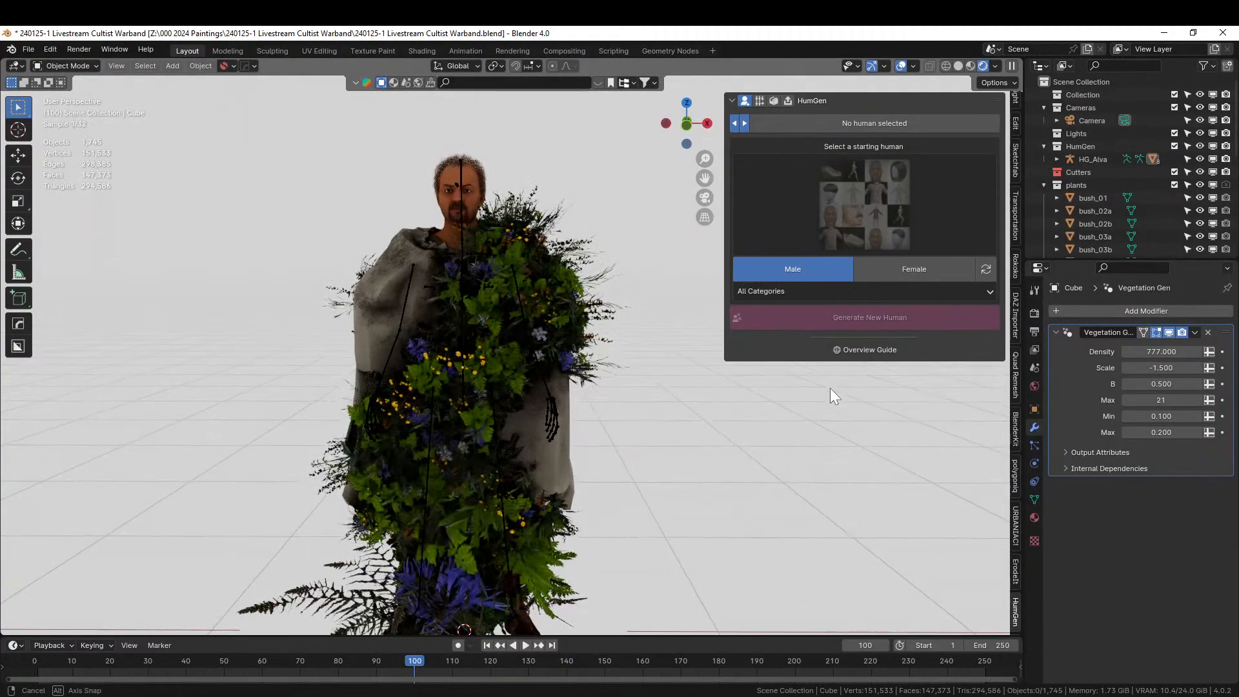
pyautogui.click(1208, 333)
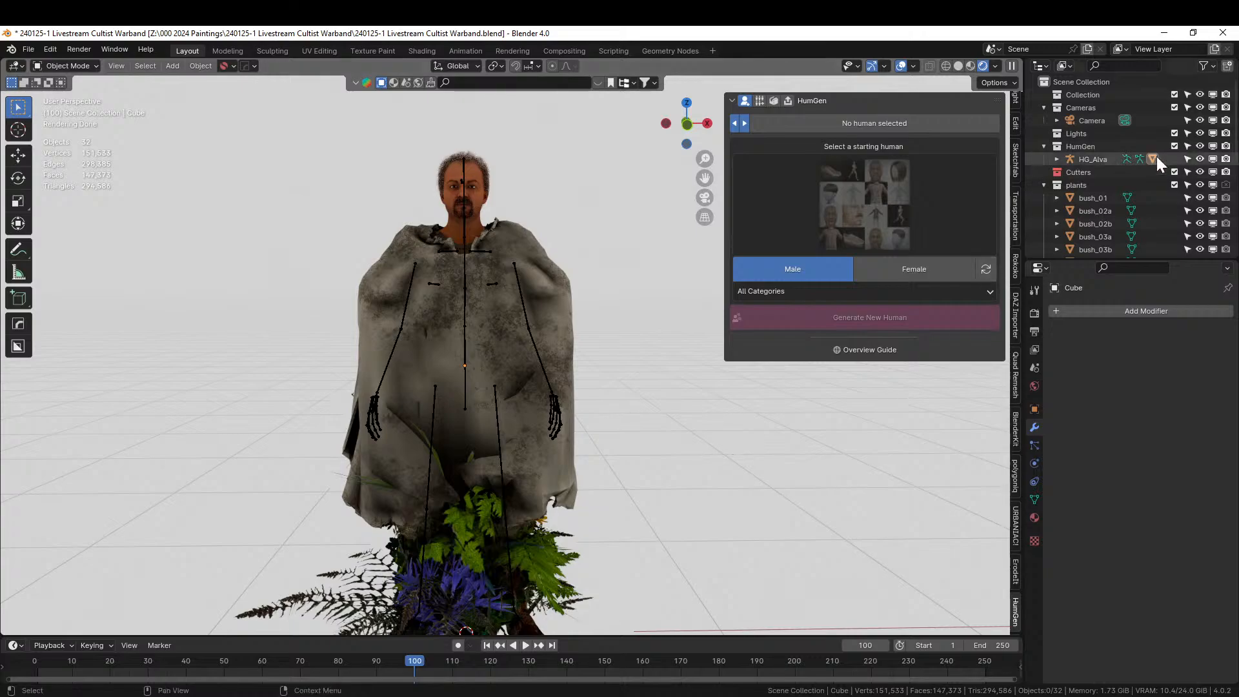
pyautogui.click(1082, 183)
pyautogui.rightClick(1083, 183)
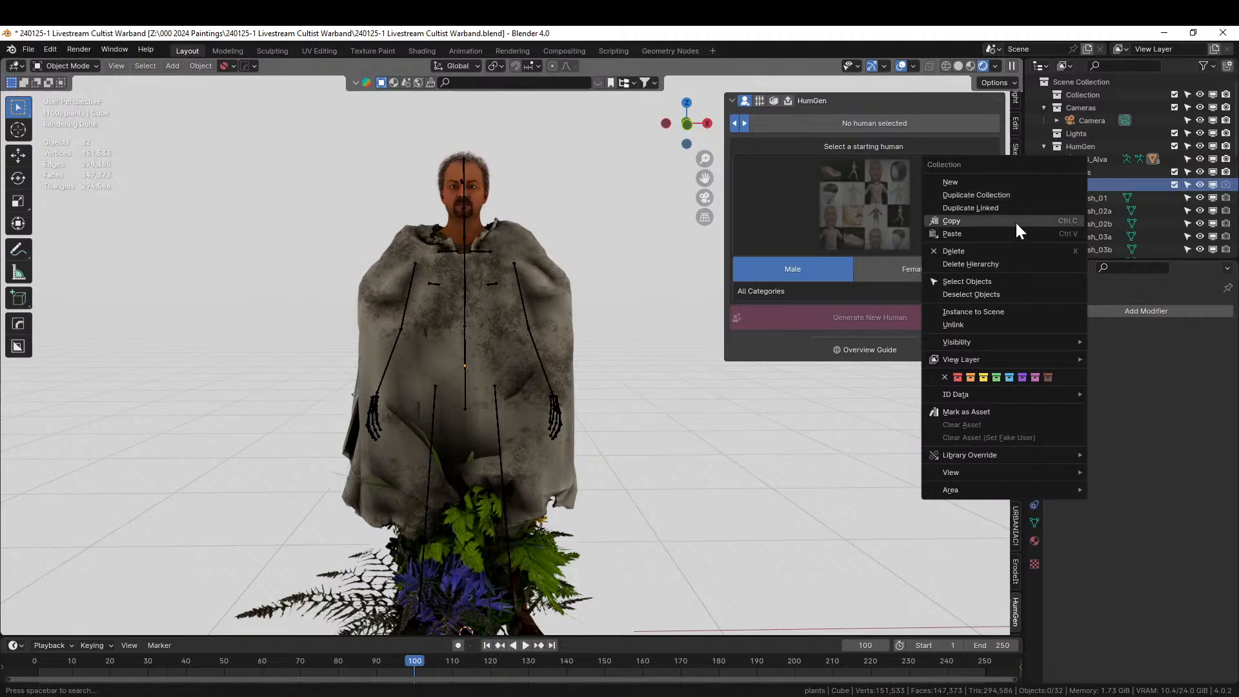
pyautogui.click(990, 264)
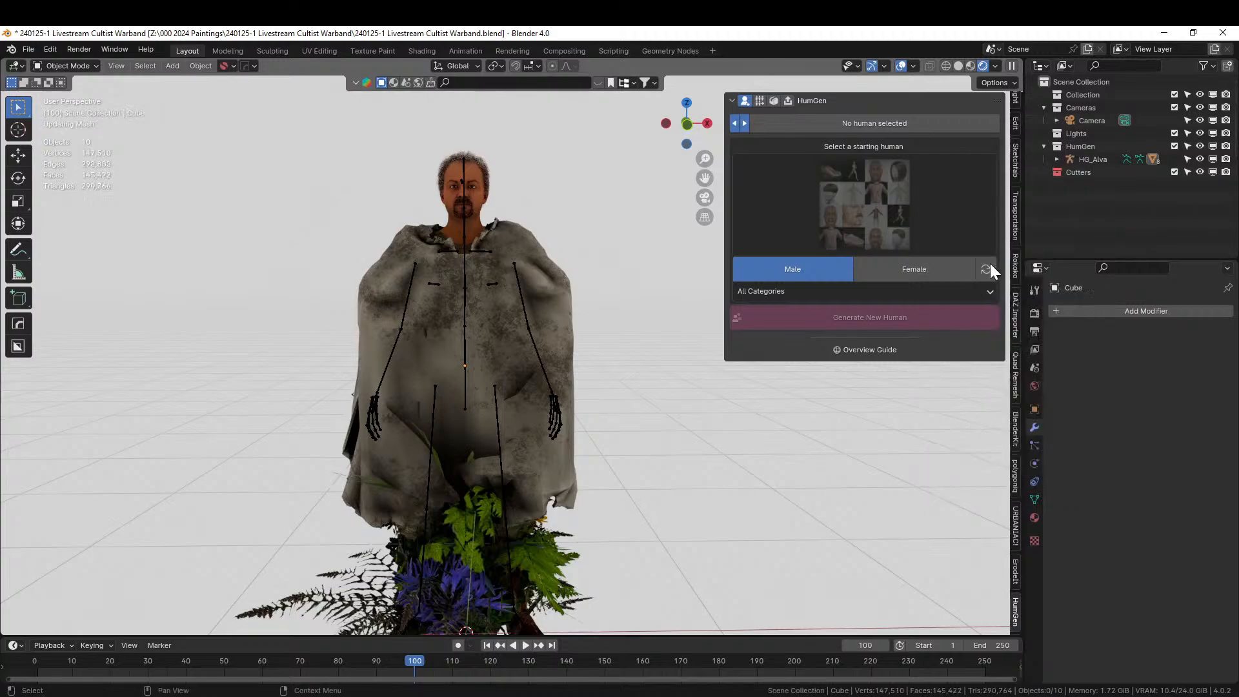
# Examine the character's plain cloak from the front and the side, both up close and at full figure.
pyautogui.scroll(-3, 677, 466)
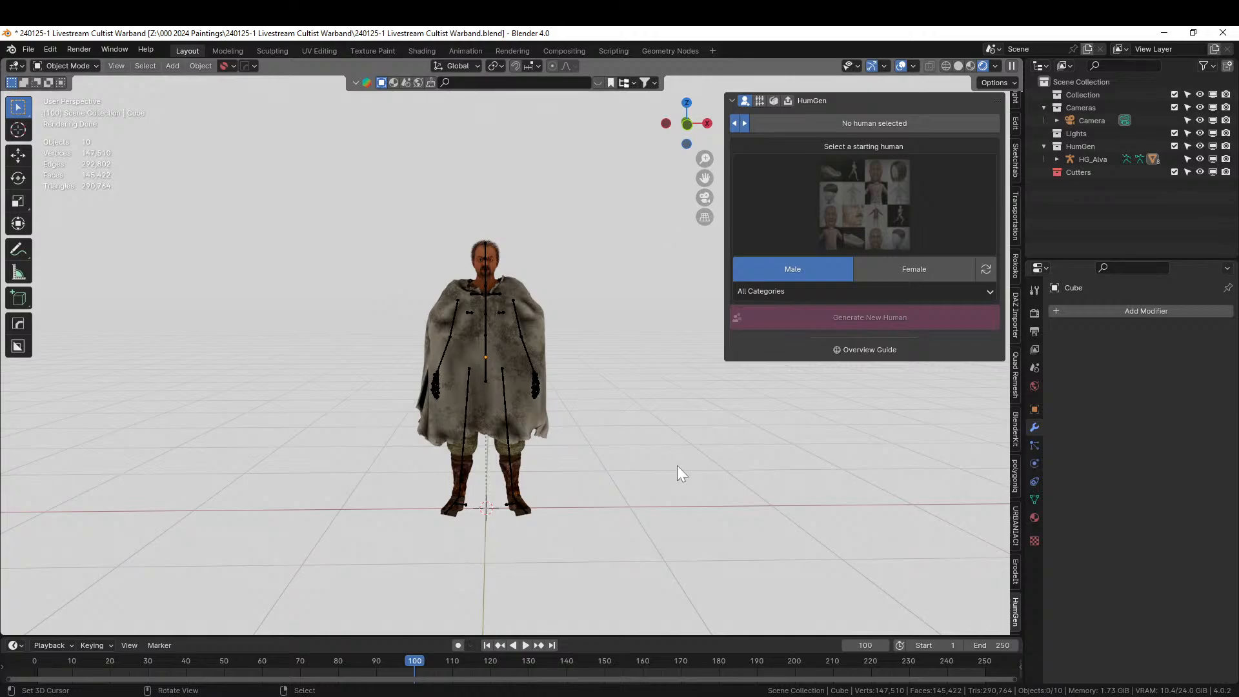
pyautogui.moveTo(625, 444); pyautogui.dragTo(605, 394, button='middle')
pyautogui.scroll(2, 606, 393)
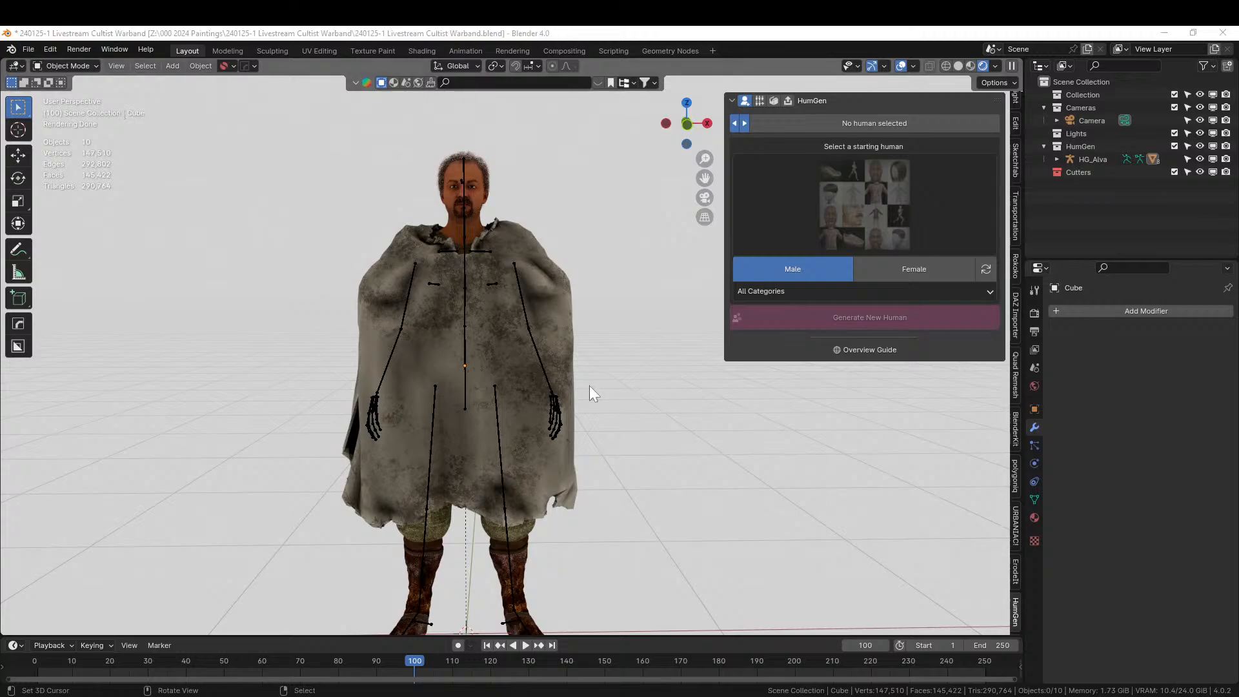
pyautogui.moveTo(589, 385); pyautogui.dragTo(505, 382, button='middle')
pyautogui.scroll(4, 620, 381)
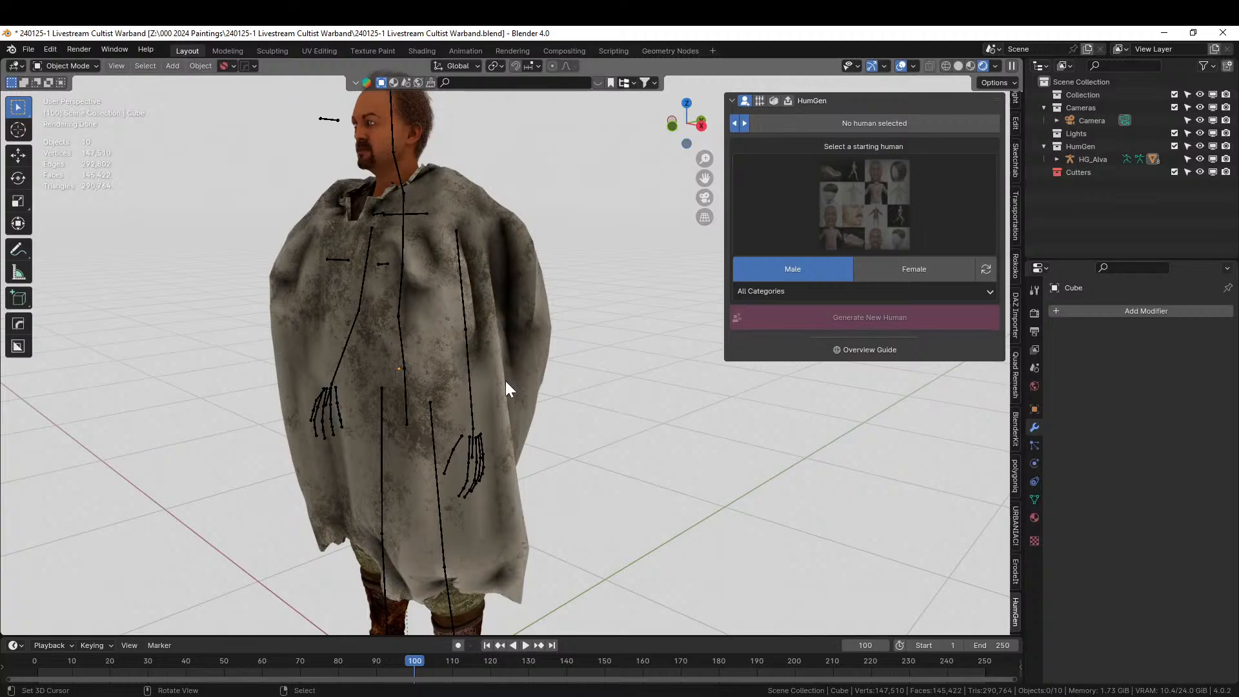
pyautogui.moveTo(501, 299); pyautogui.dragTo(584, 273, button='middle')
pyautogui.scroll(-4, 583, 274)
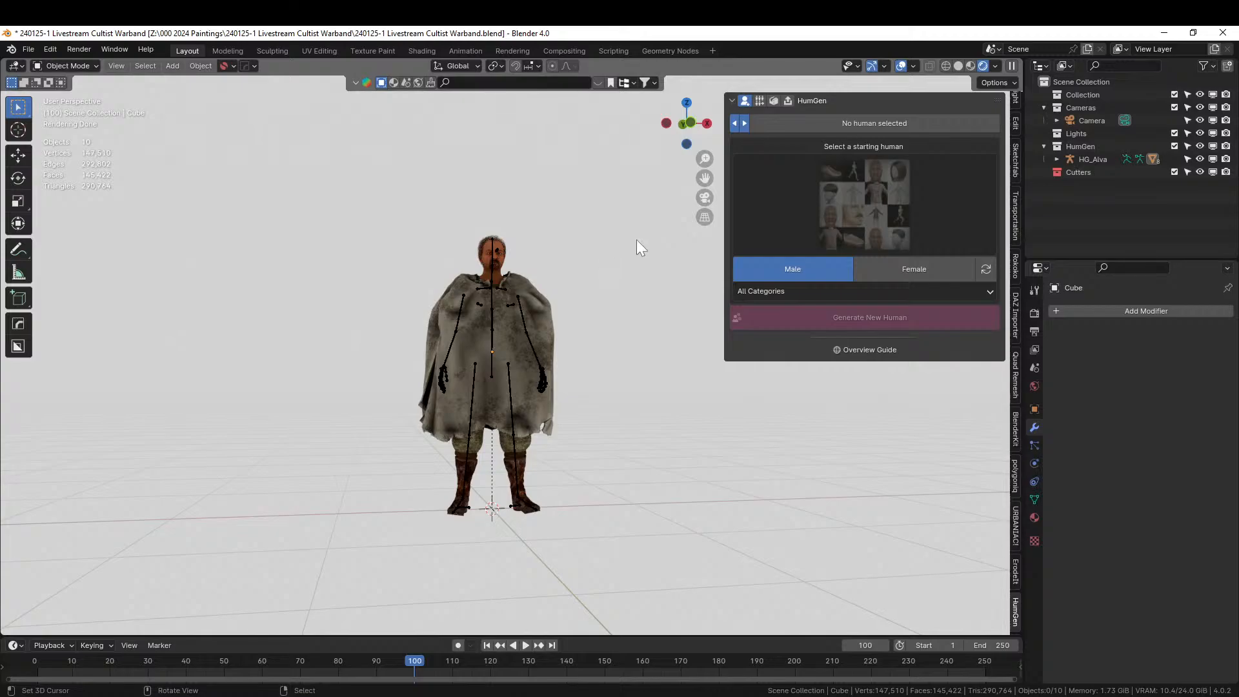
pyautogui.scroll(2, 586, 221)
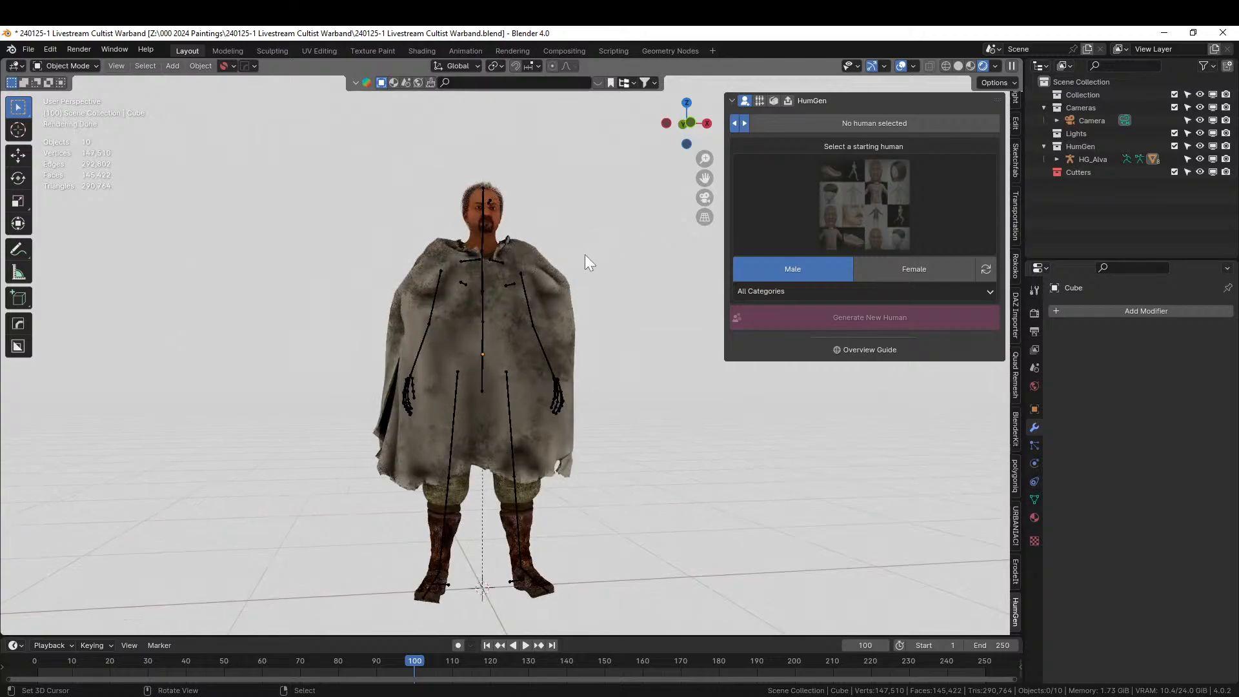